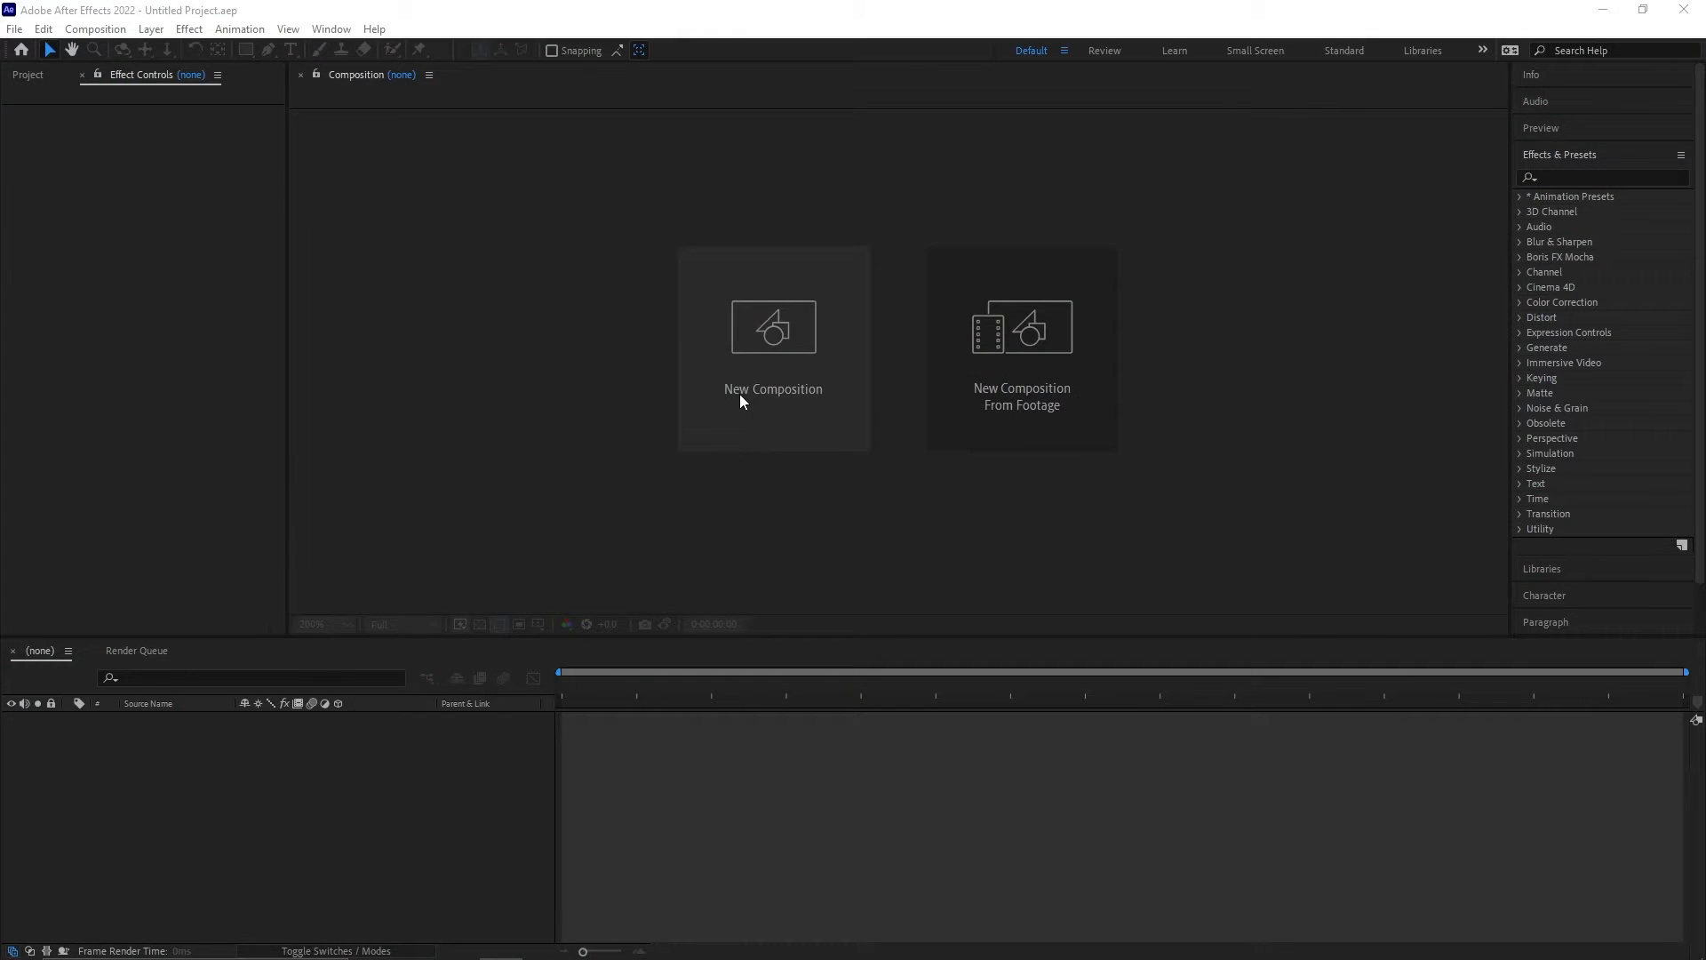
Step: Create a new composition named Login Screen with the HDTV 1080 29.97 preset
left_click(740, 393)
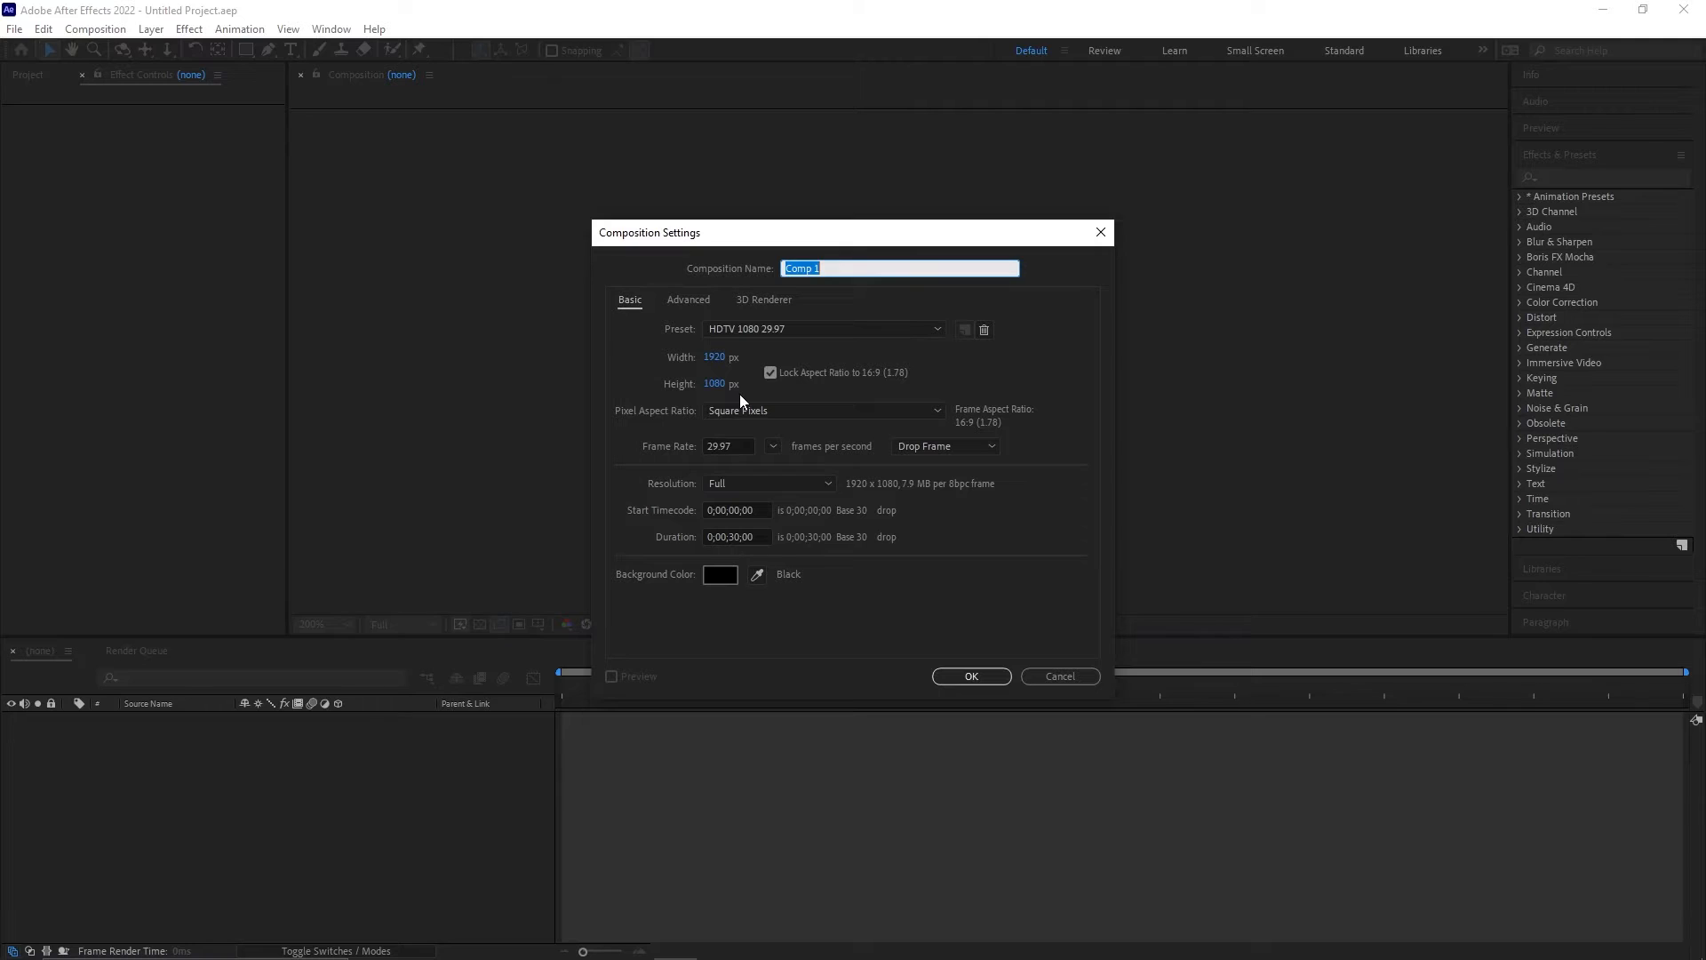
type("Login Screen")
left_click(972, 677)
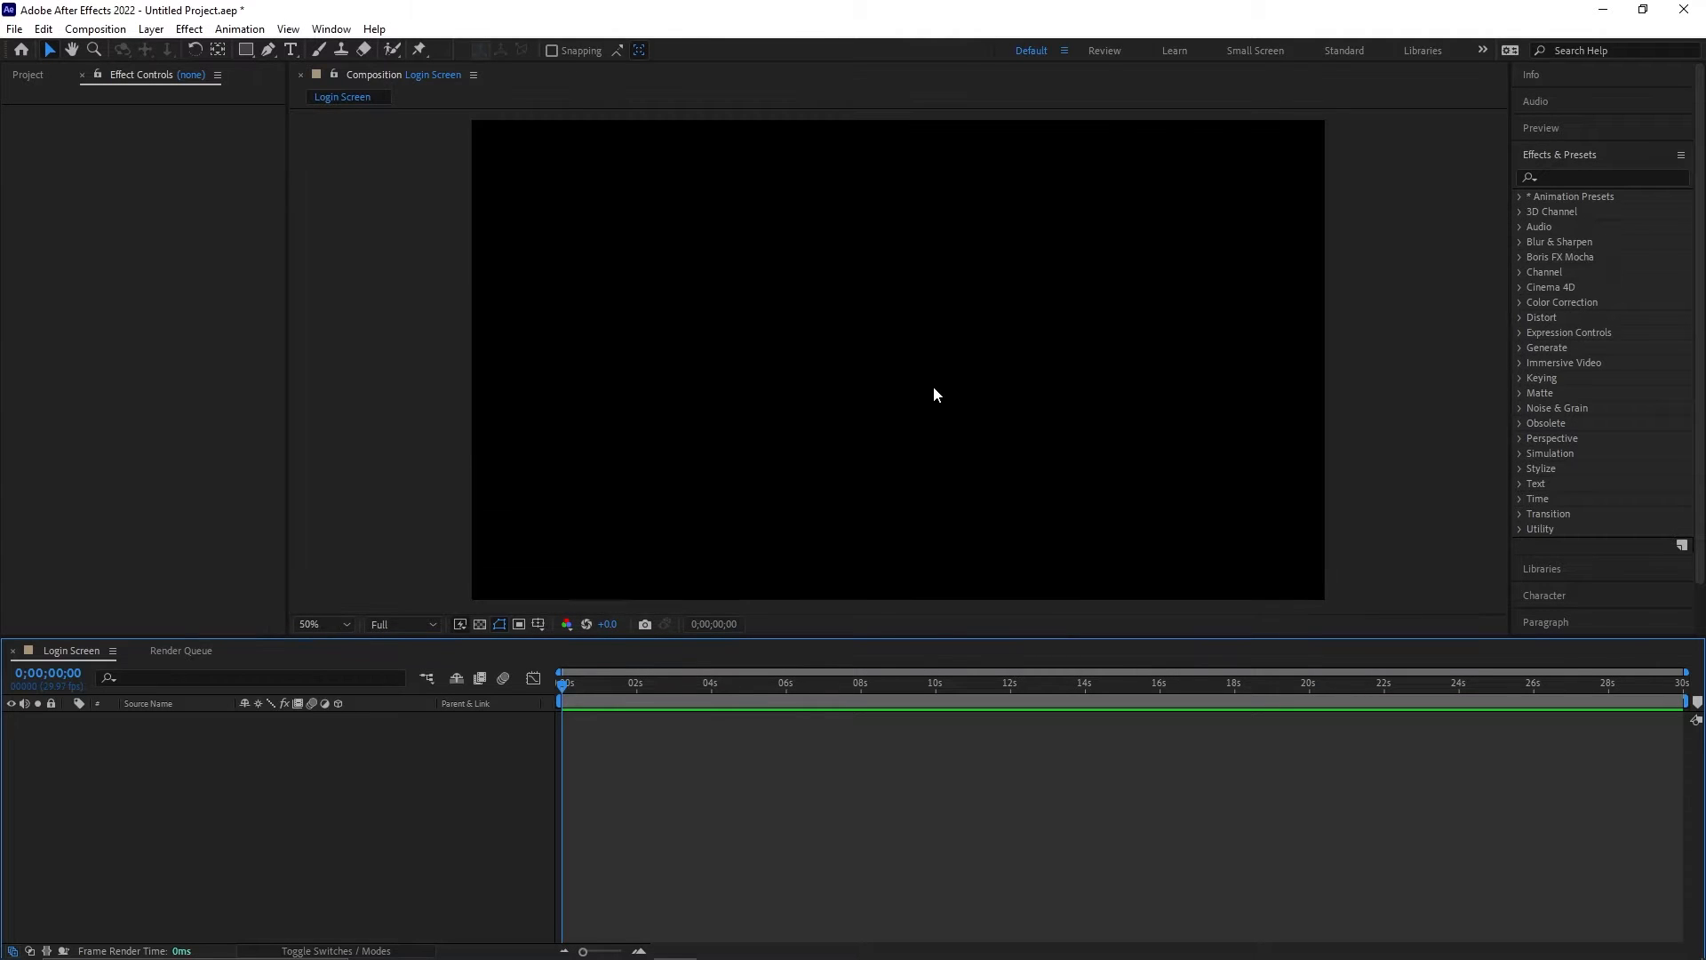
Step: Show the grid and the rulers in the composition view
left_click(288, 28)
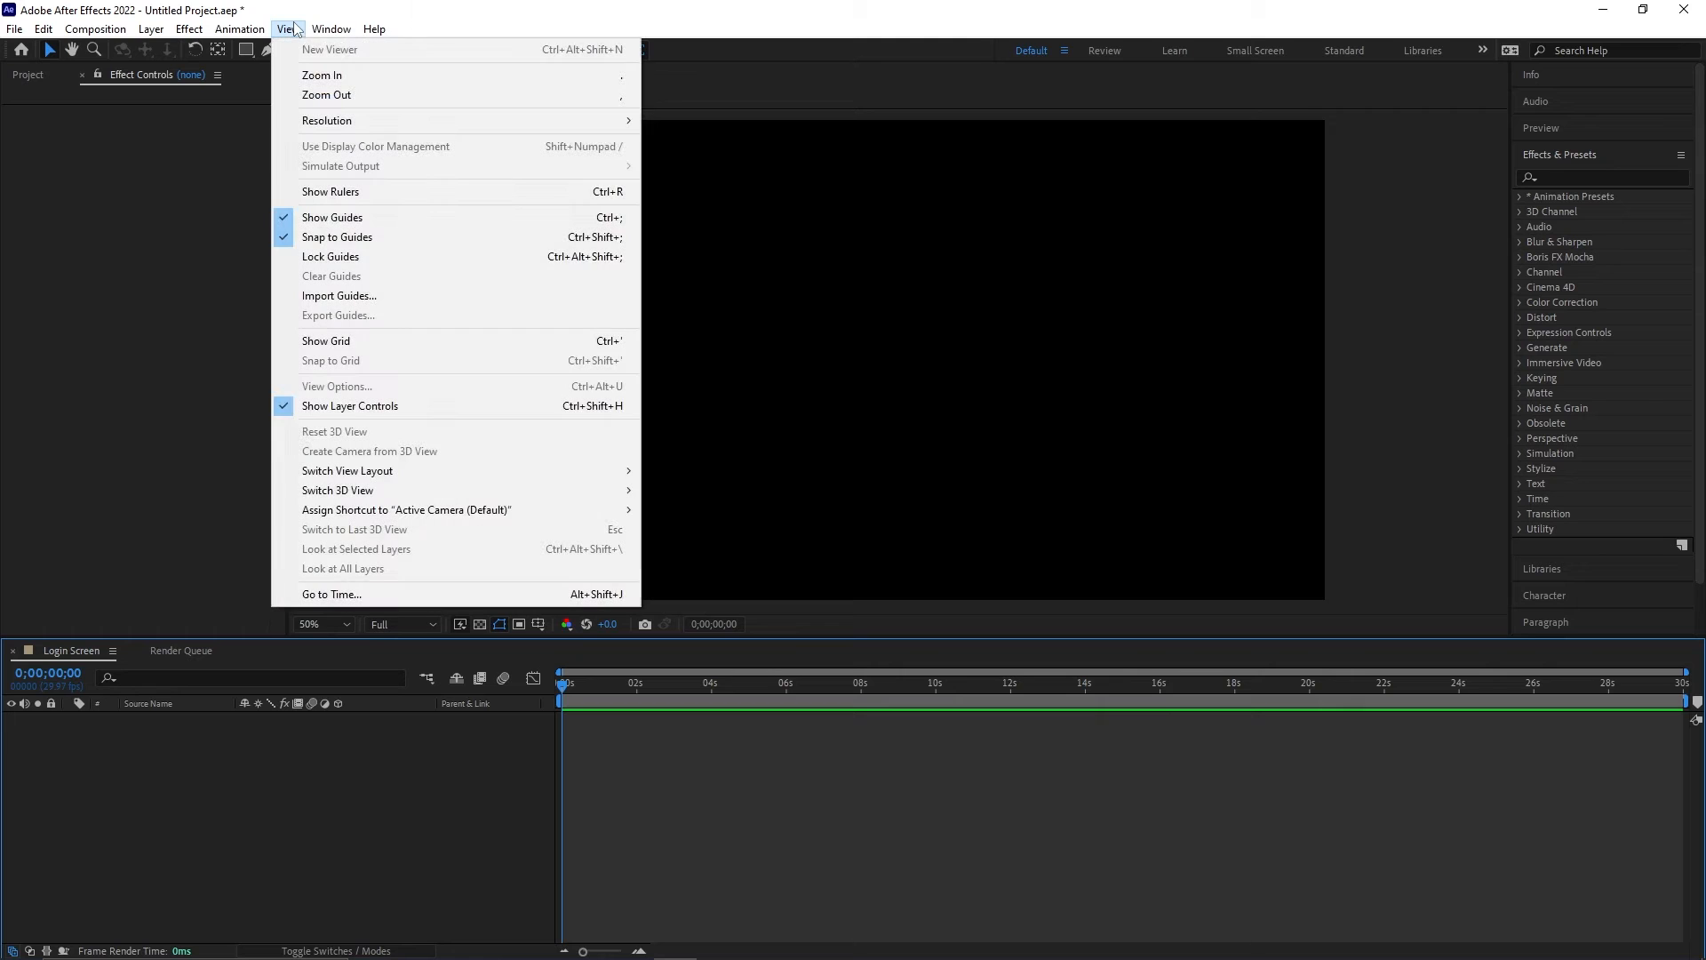
left_click(455, 341)
left_click(288, 28)
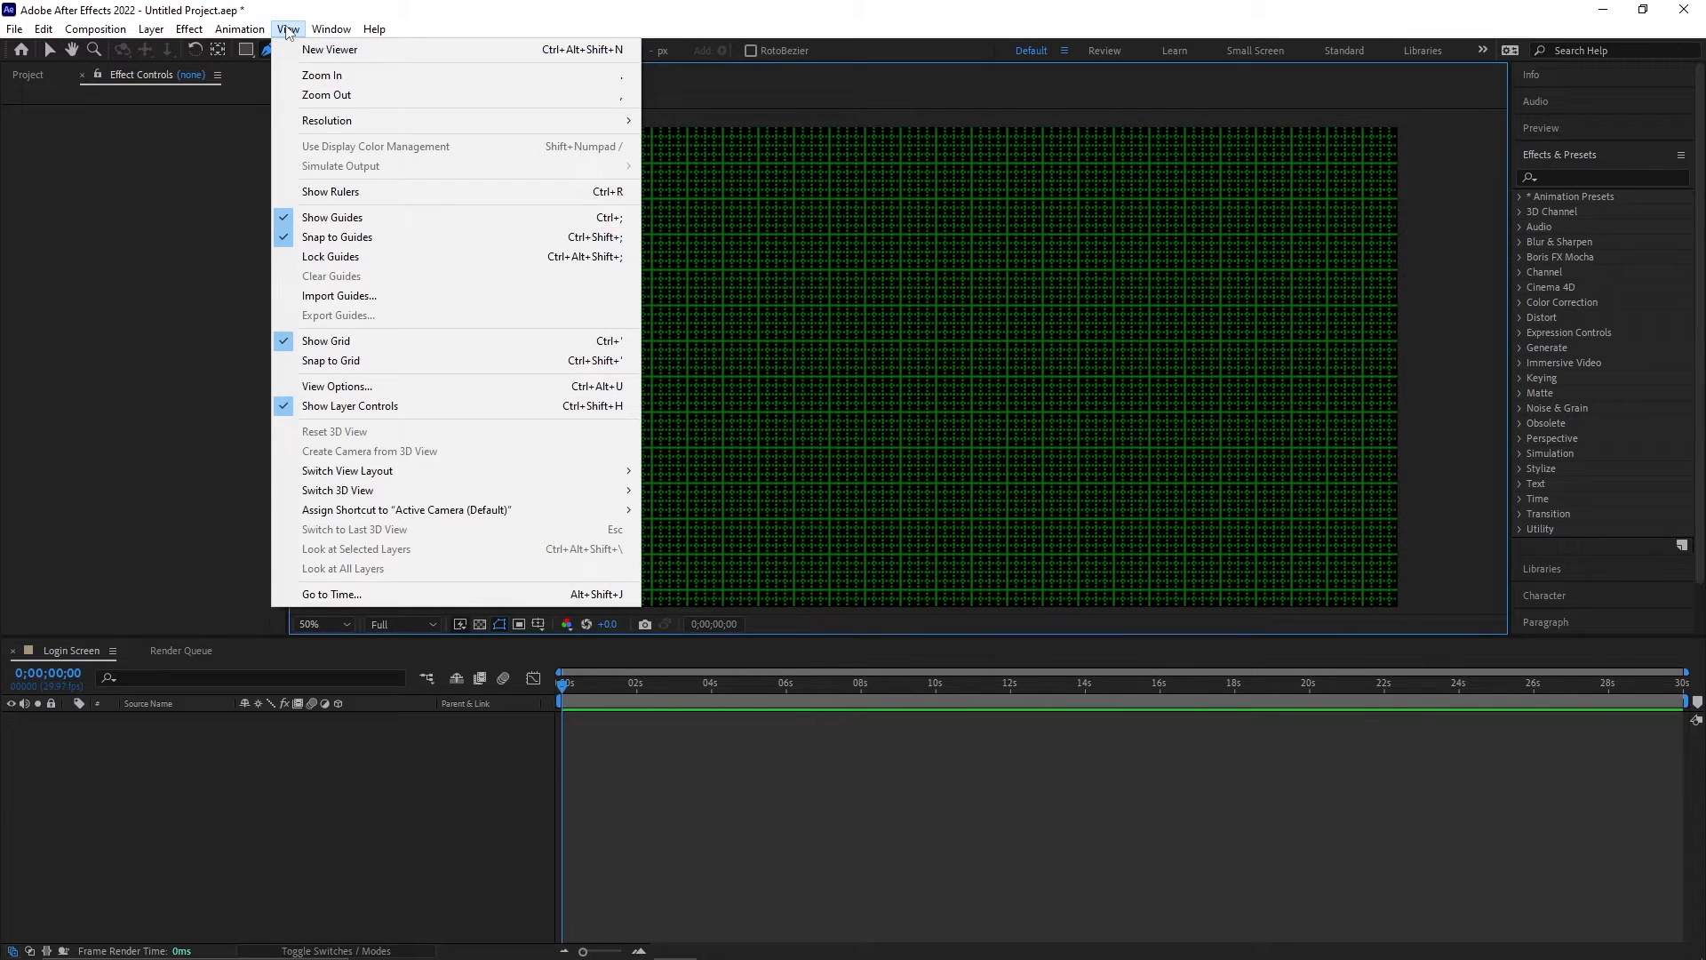
left_click(358, 190)
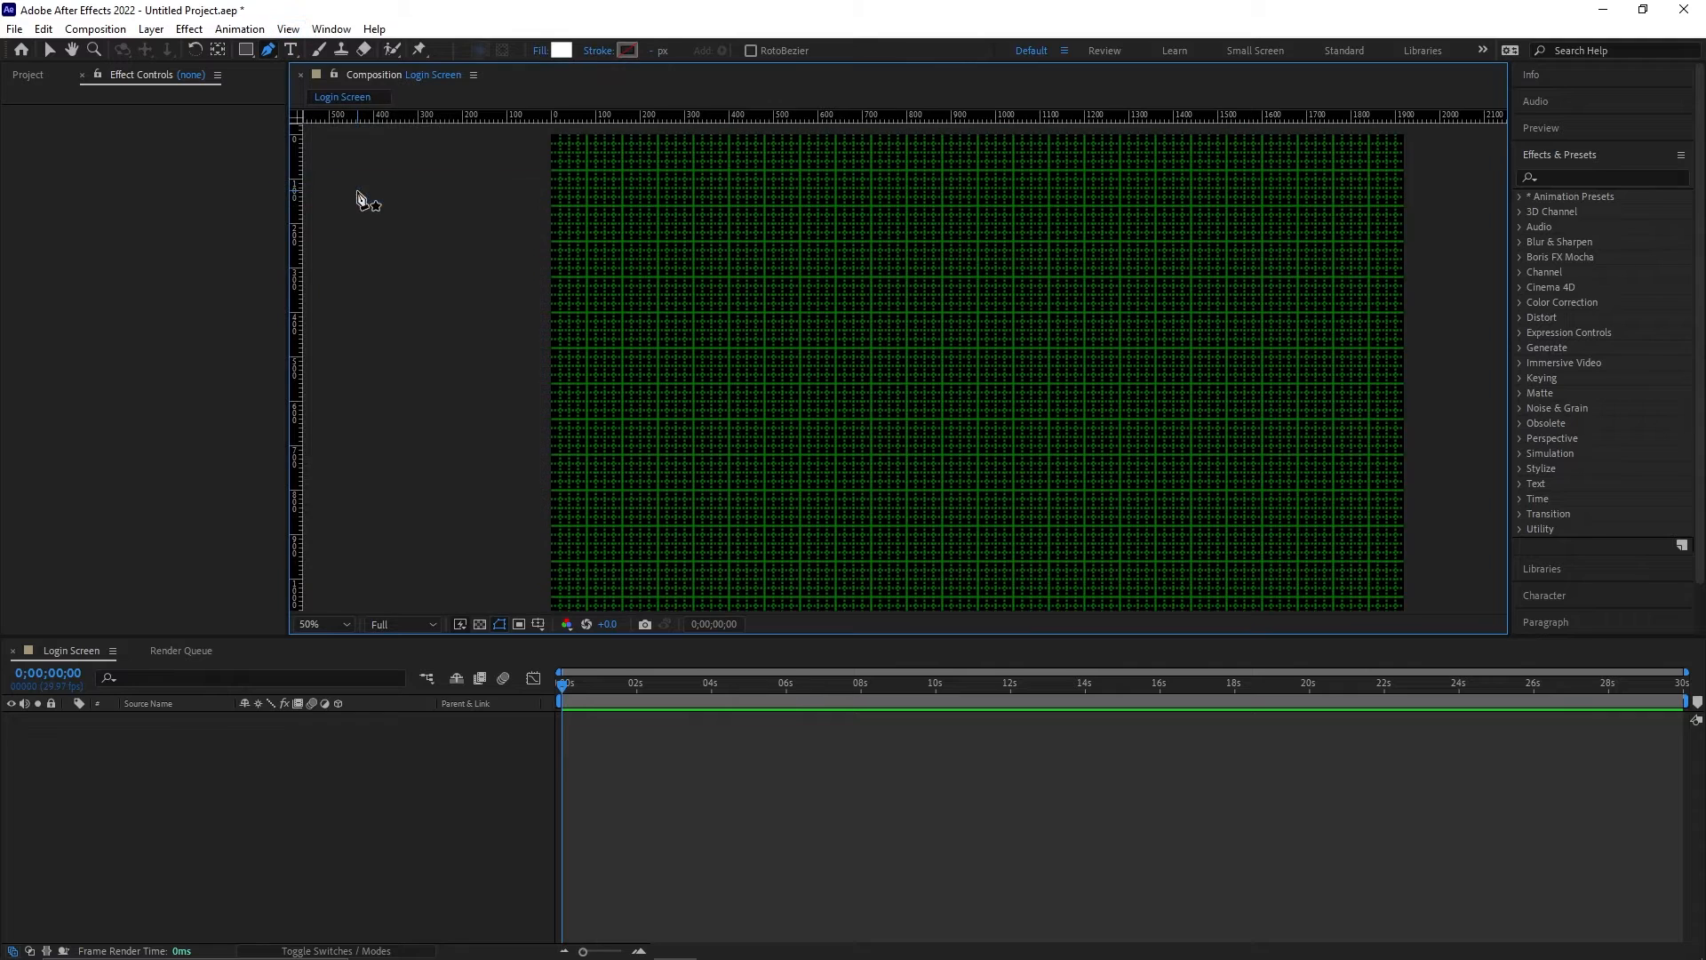
Step: Add a vertical guide and set its position to 1920/2 to mark the composition's horizontal centre
left_click_drag(289, 166, 980, 231)
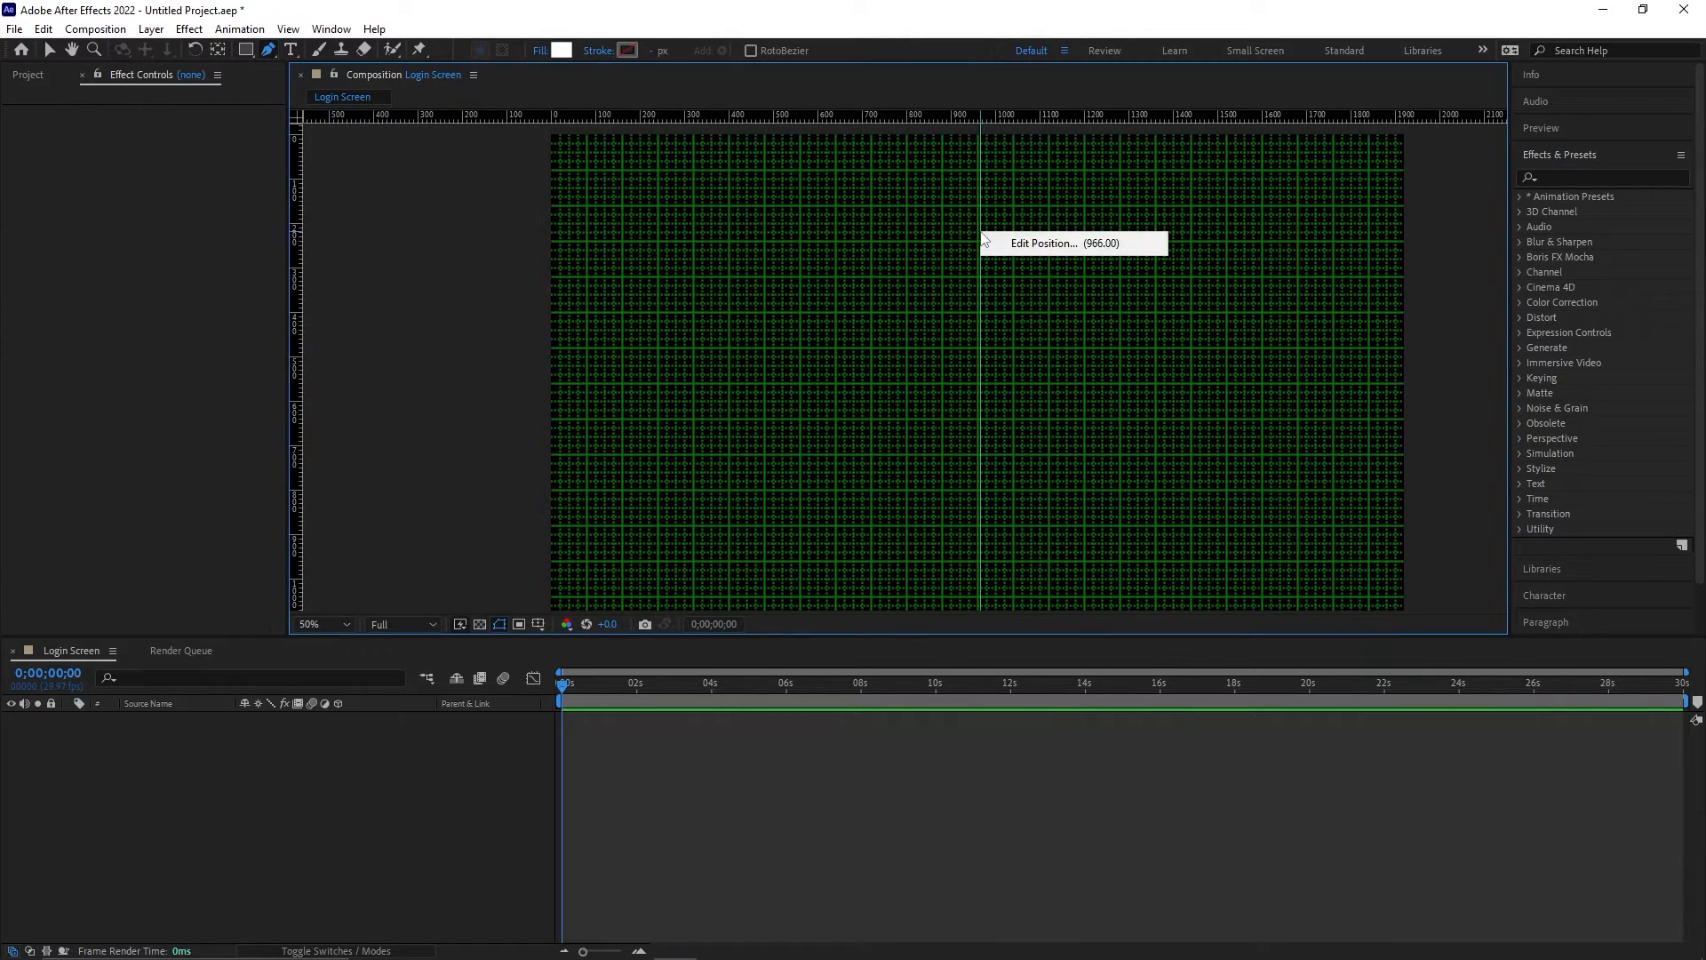
double_click(981, 231)
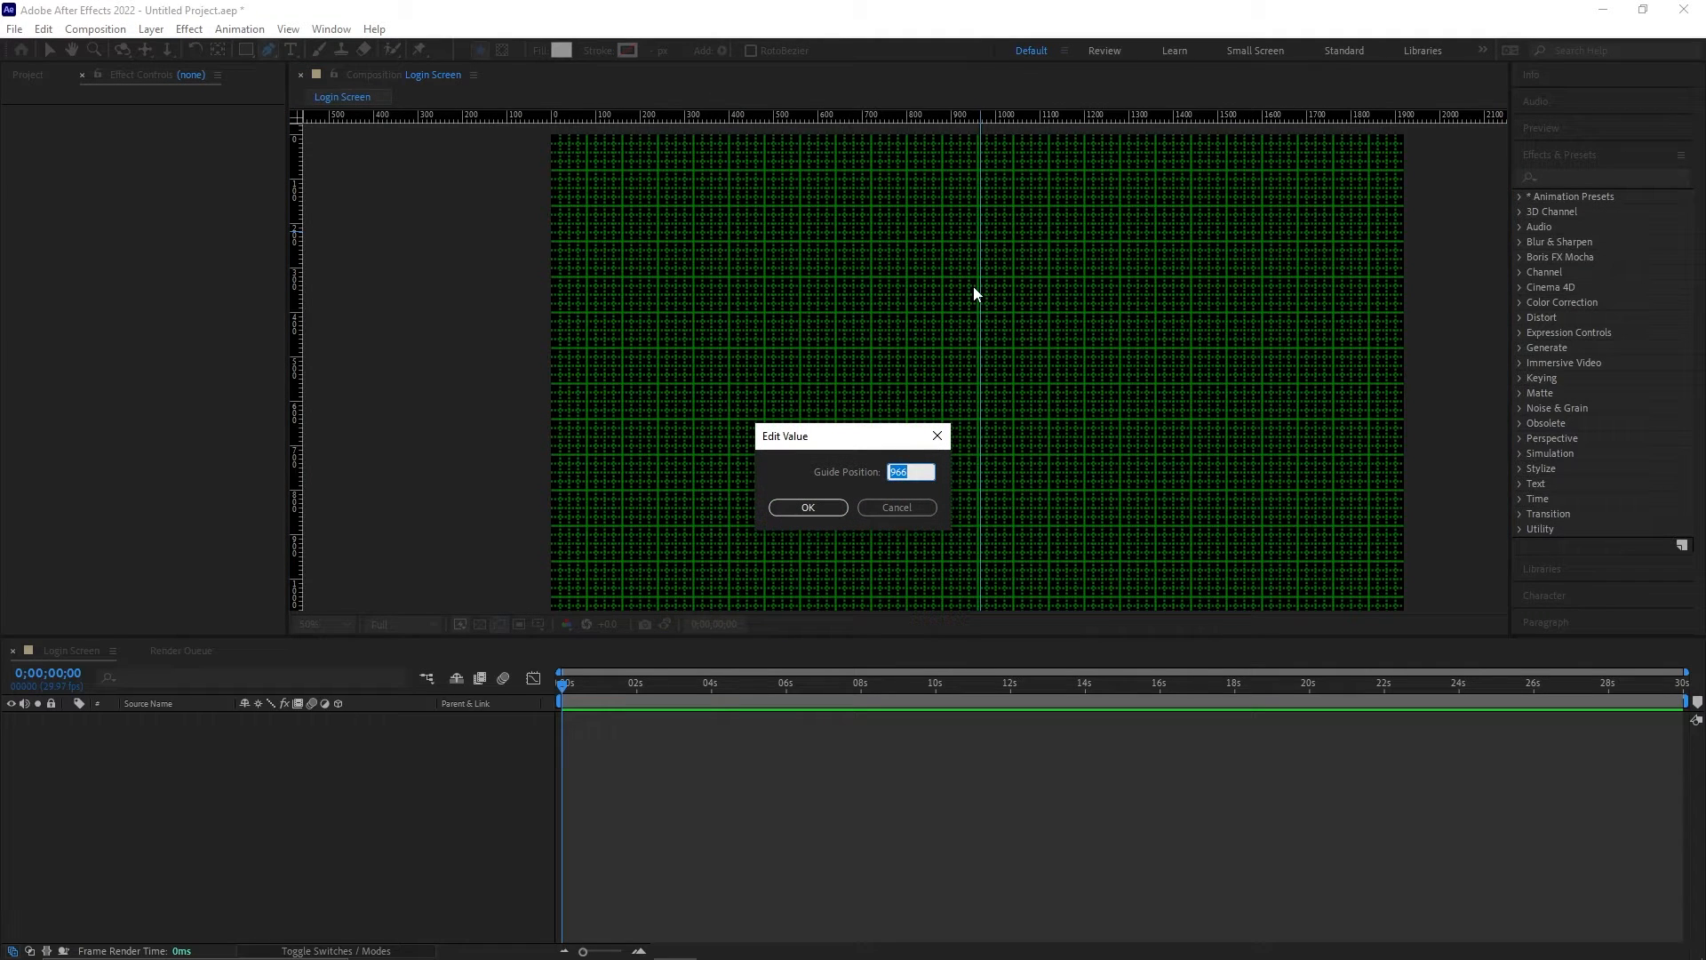
type("1920/2")
key("Return")
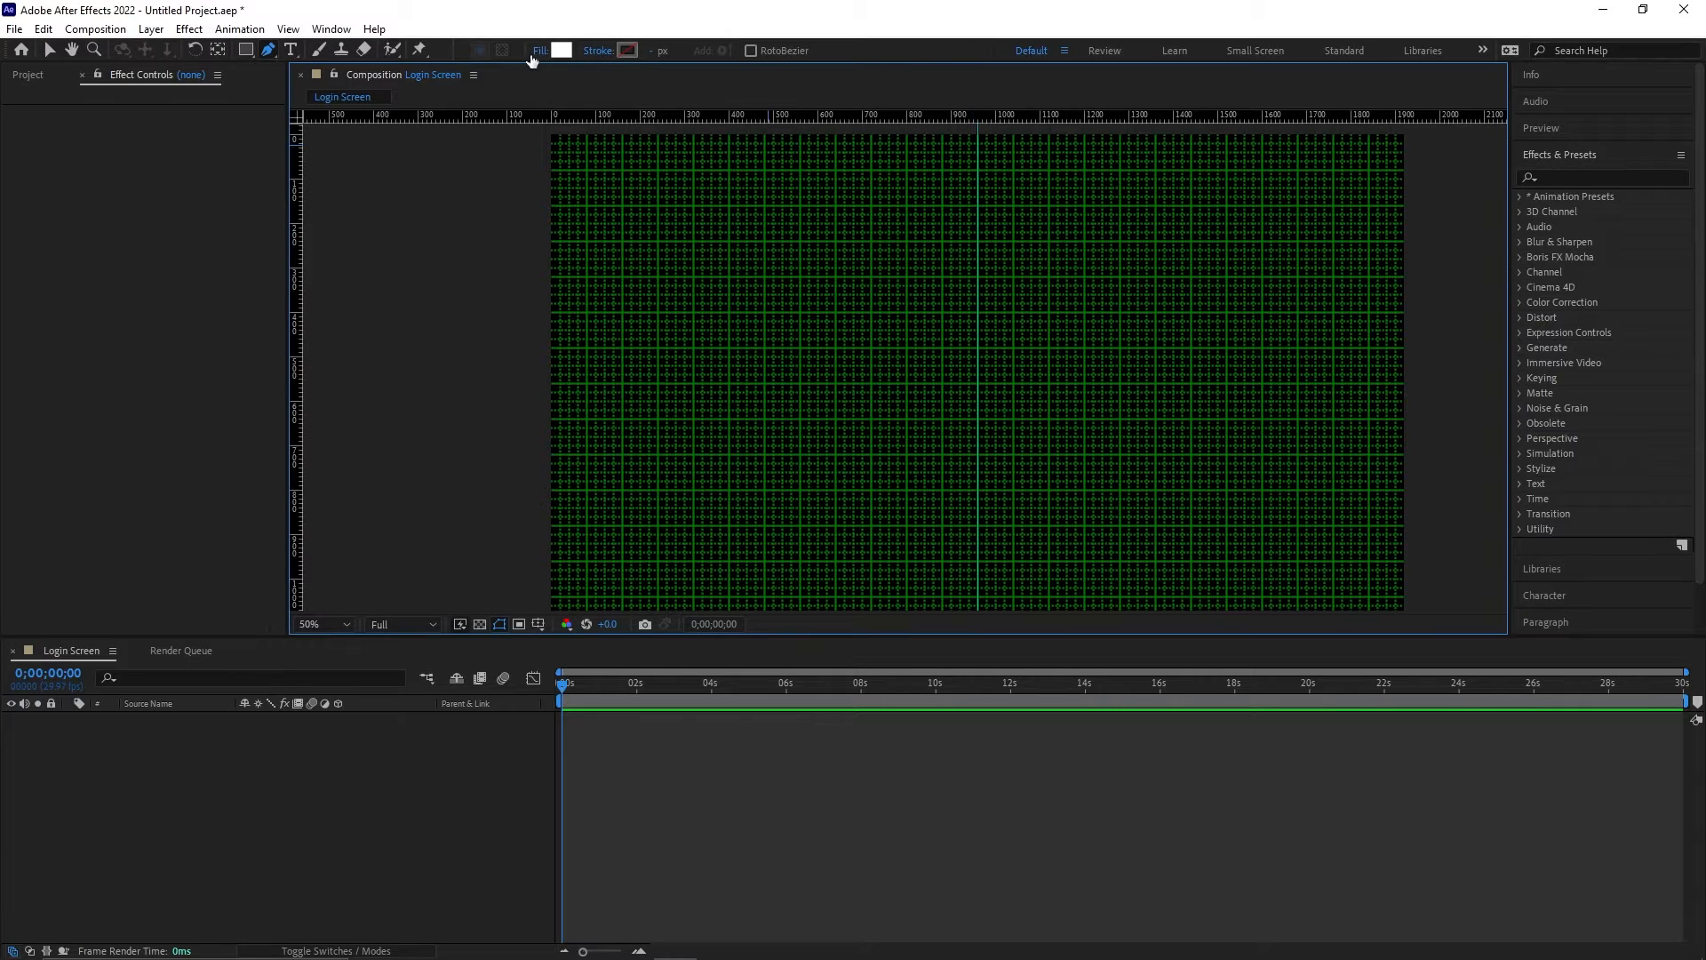
Step: Add a horizontal guide and set its position to 1080/2 to mark the composition's vertical centre
left_click_drag(431, 145, 439, 357)
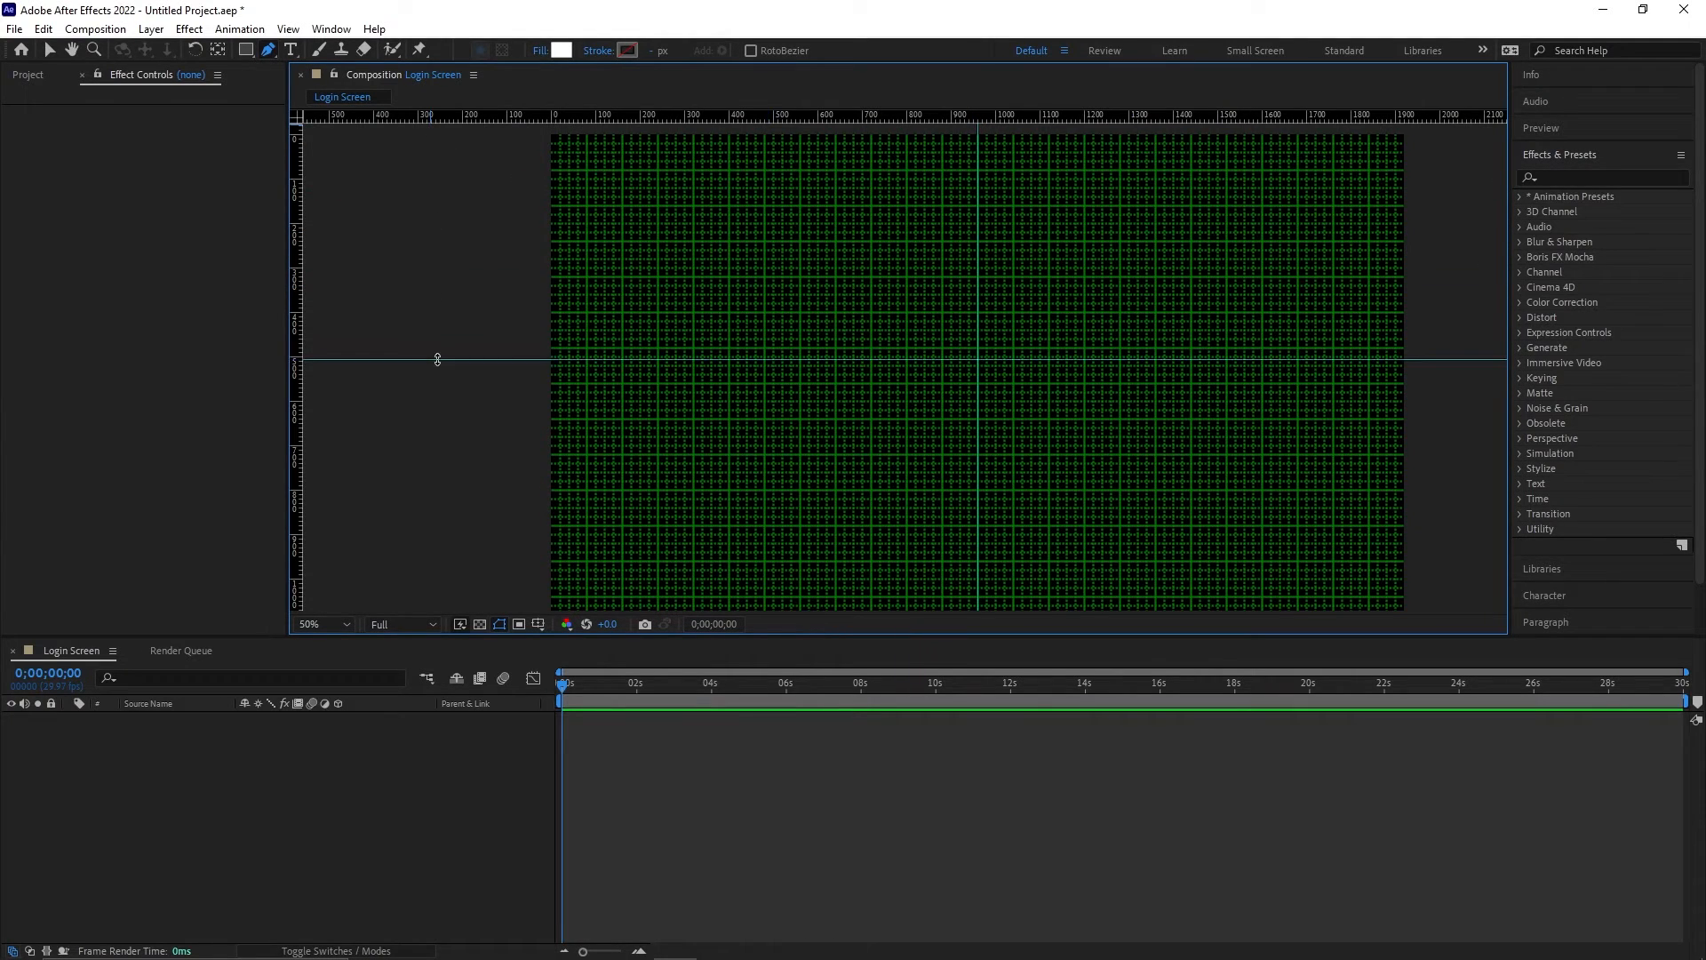
left_click(487, 381)
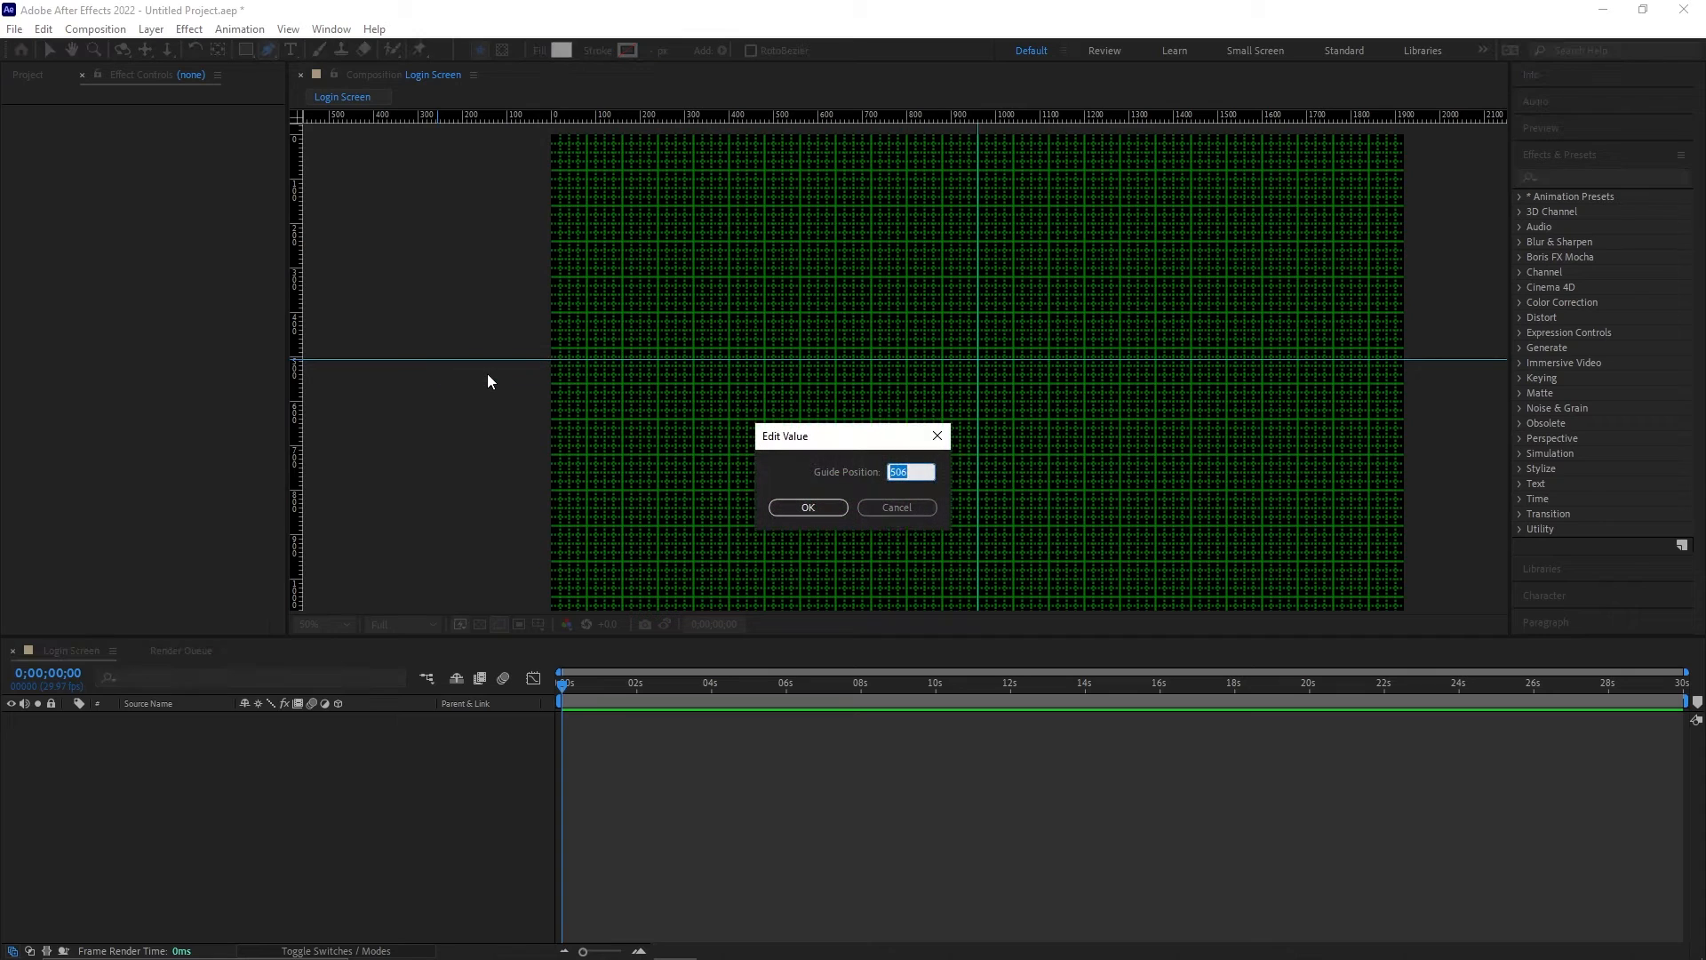
type("1080/2")
key("Return")
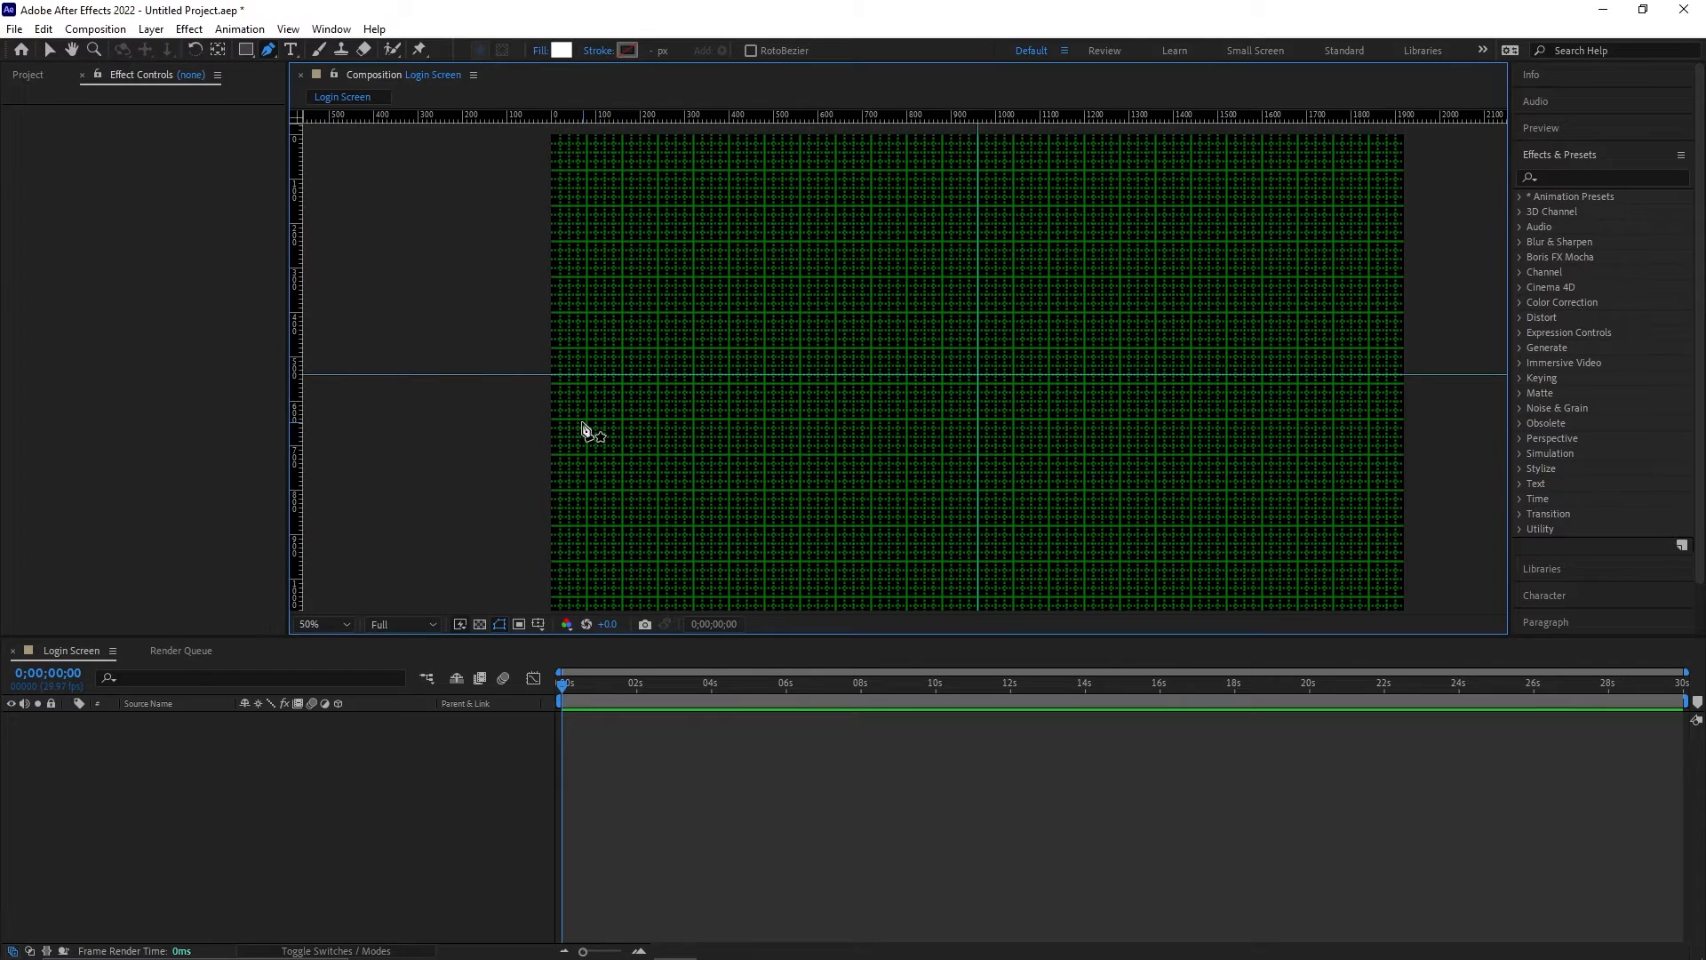
Step: With the Pen tool, start a frame outline along its upper side: about 320 px horizontal, a diagonal rise of 80 px, then about 520 px horizontal
scroll(896, 274, "up", 1)
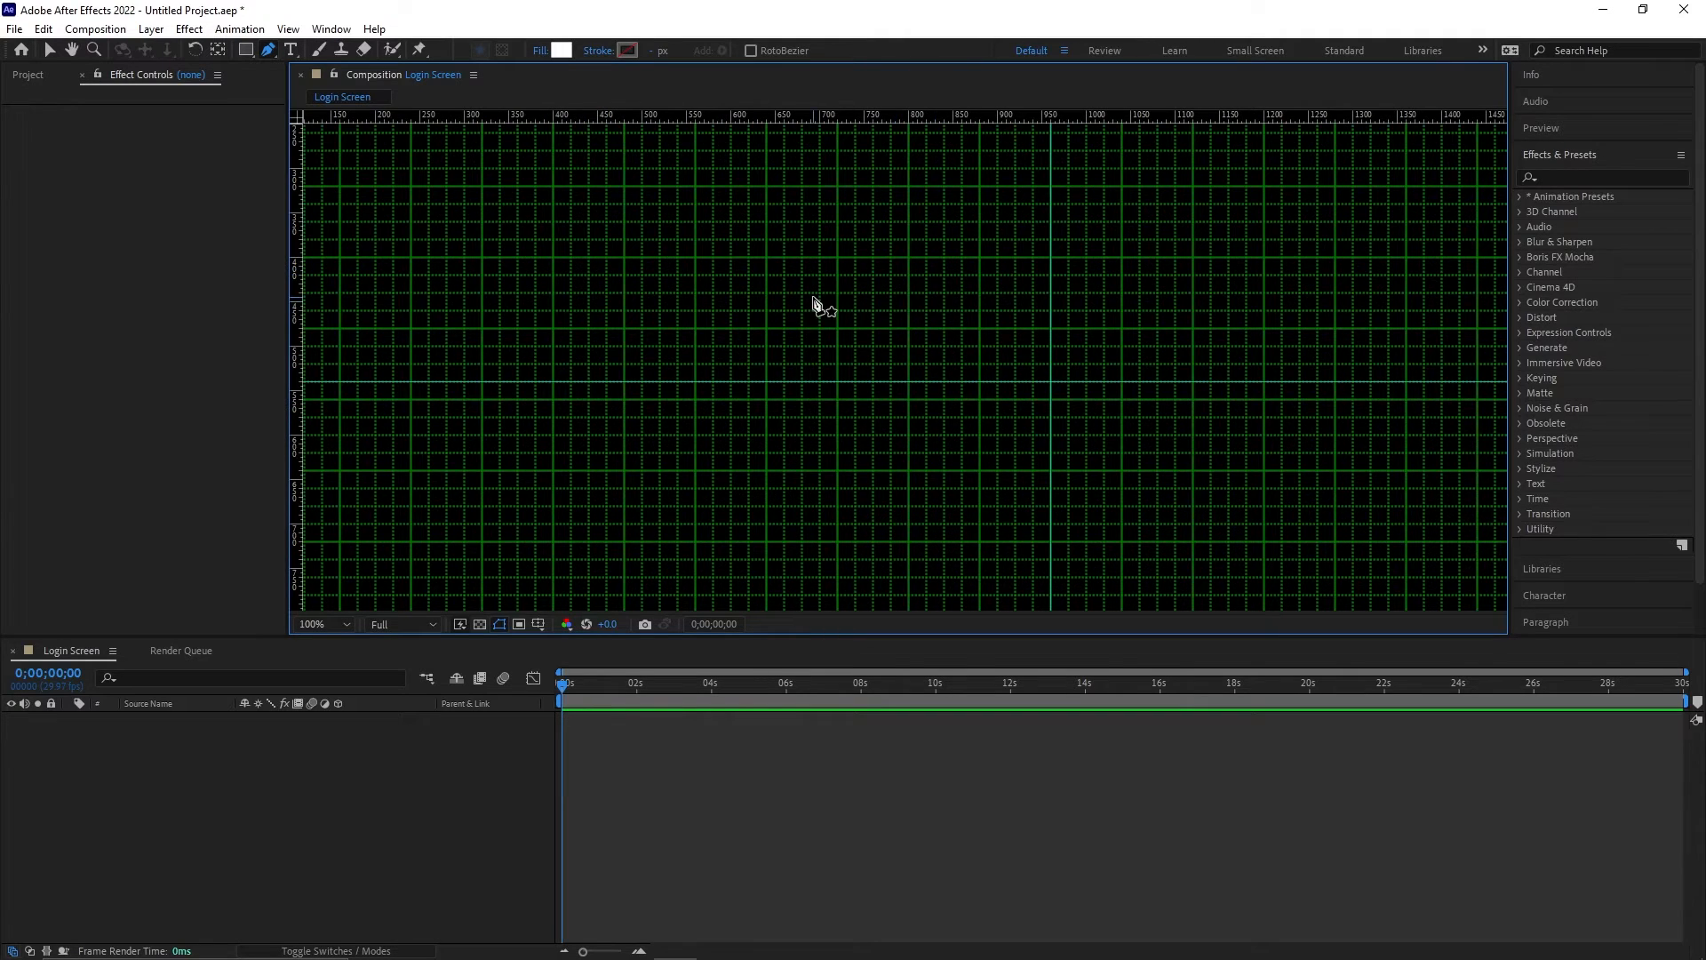
mouse_move(814, 302)
left_mouse_down()
mouse_move(861, 403)
mouse_move(864, 468)
left_mouse_up()
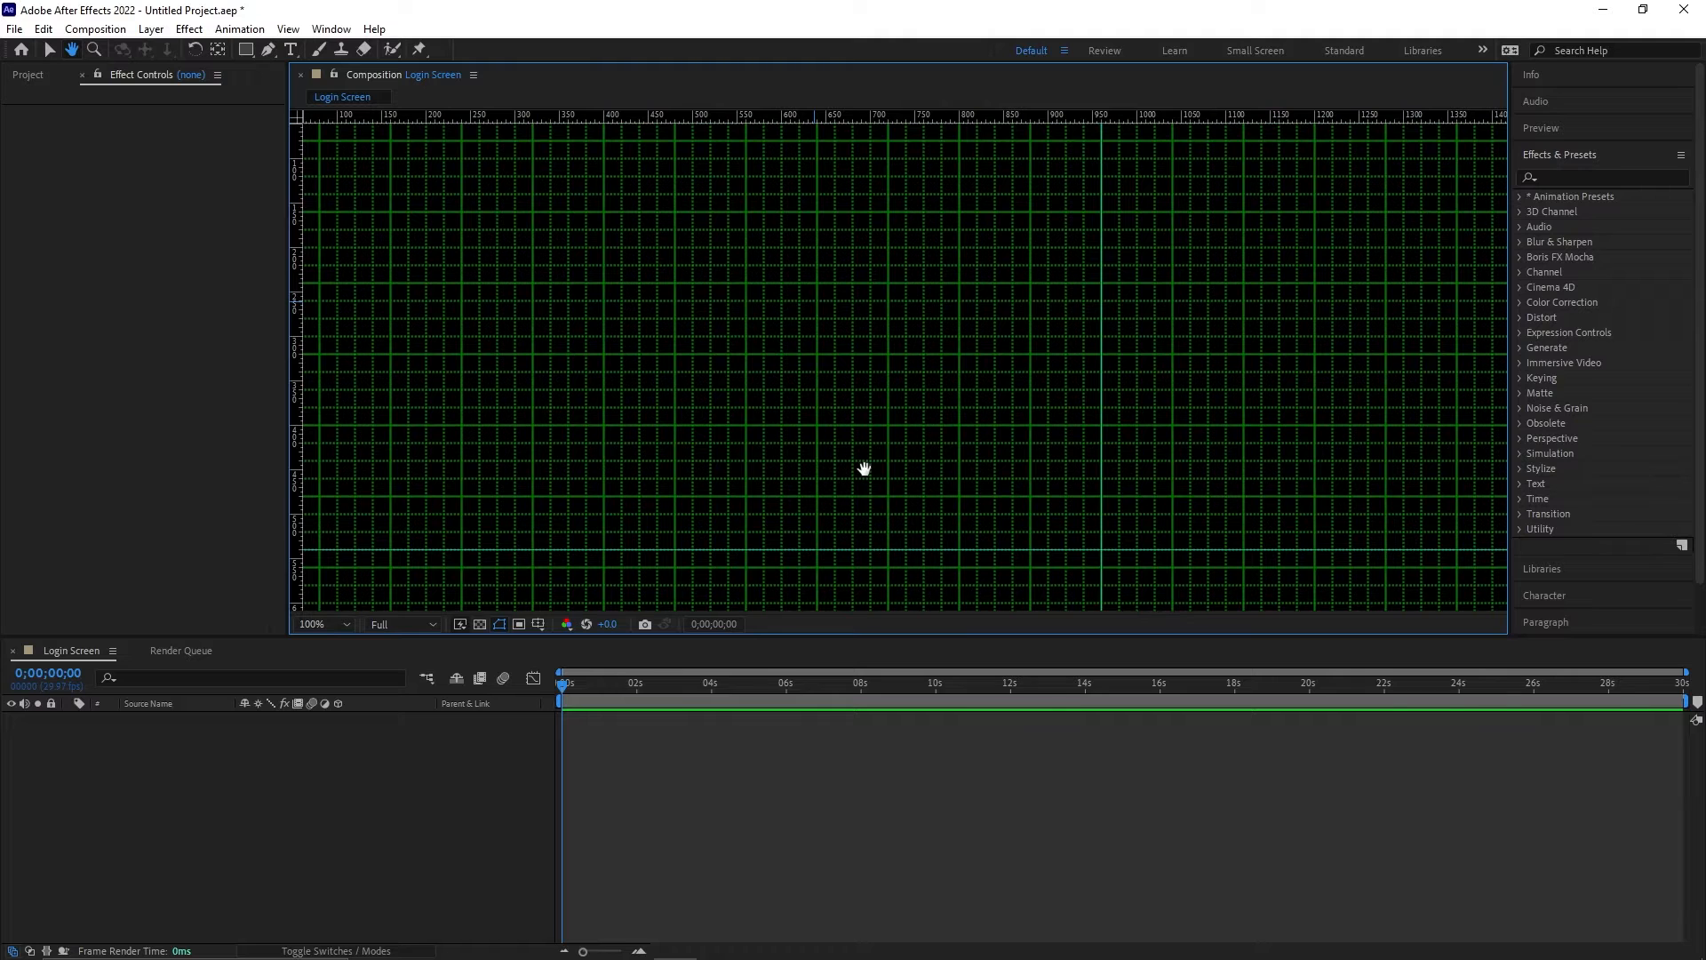
key("g")
scroll(740, 391, "down", 1)
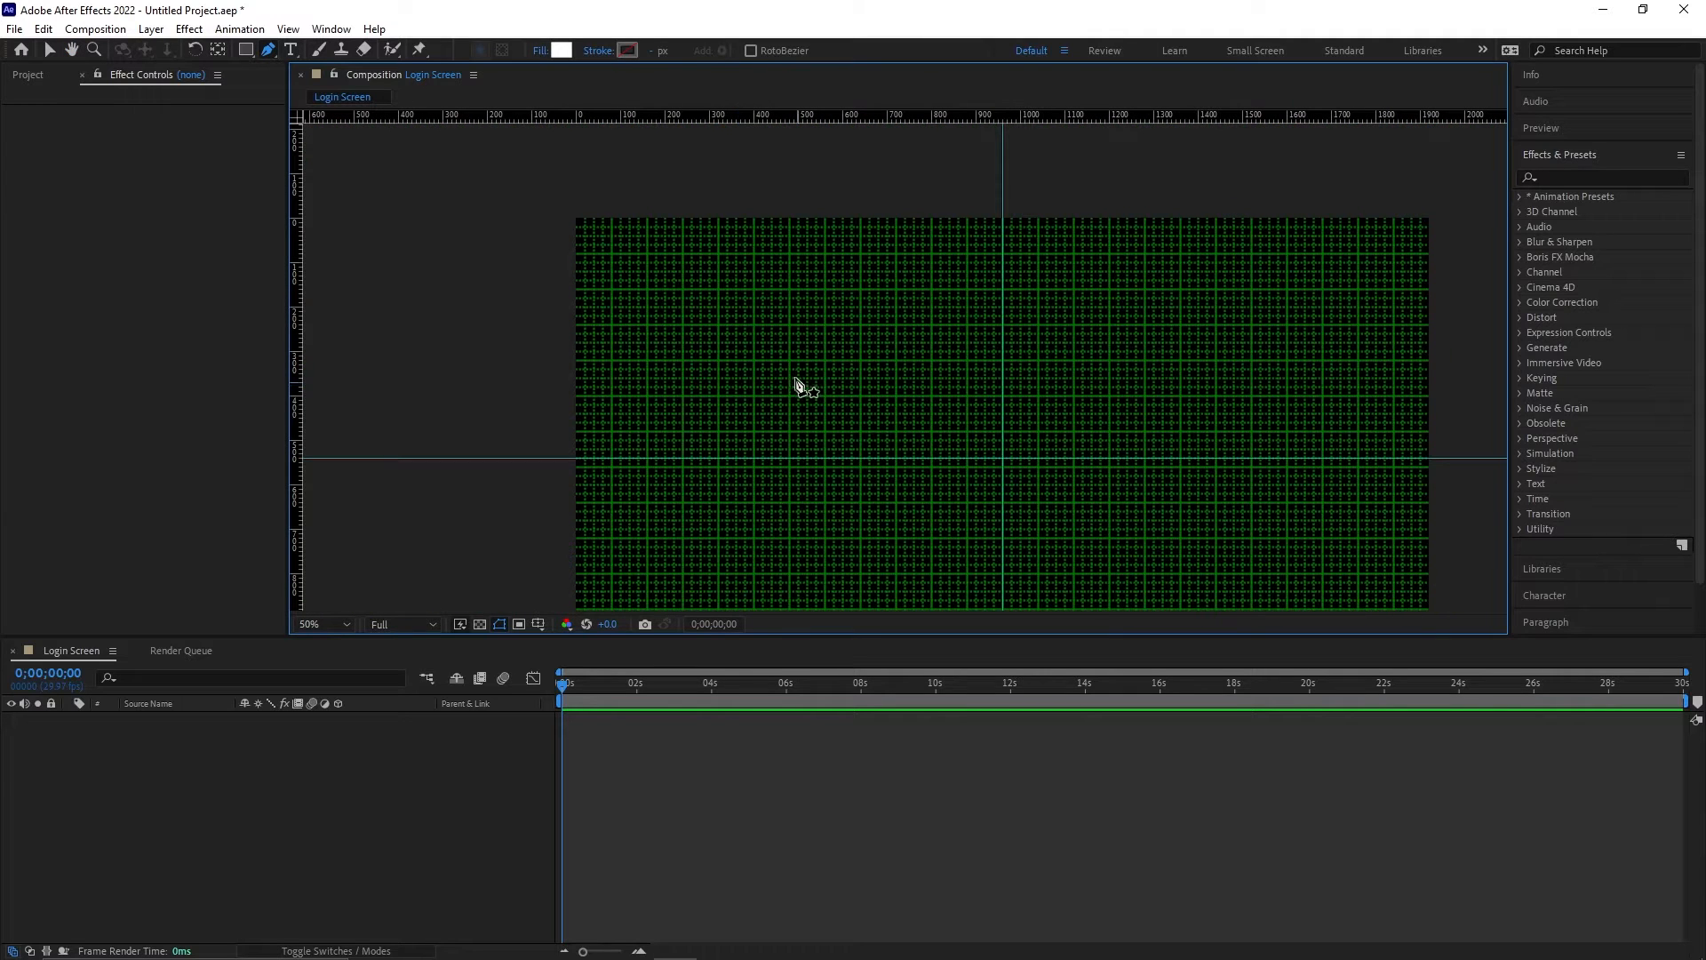
scroll(794, 365, "up", 1)
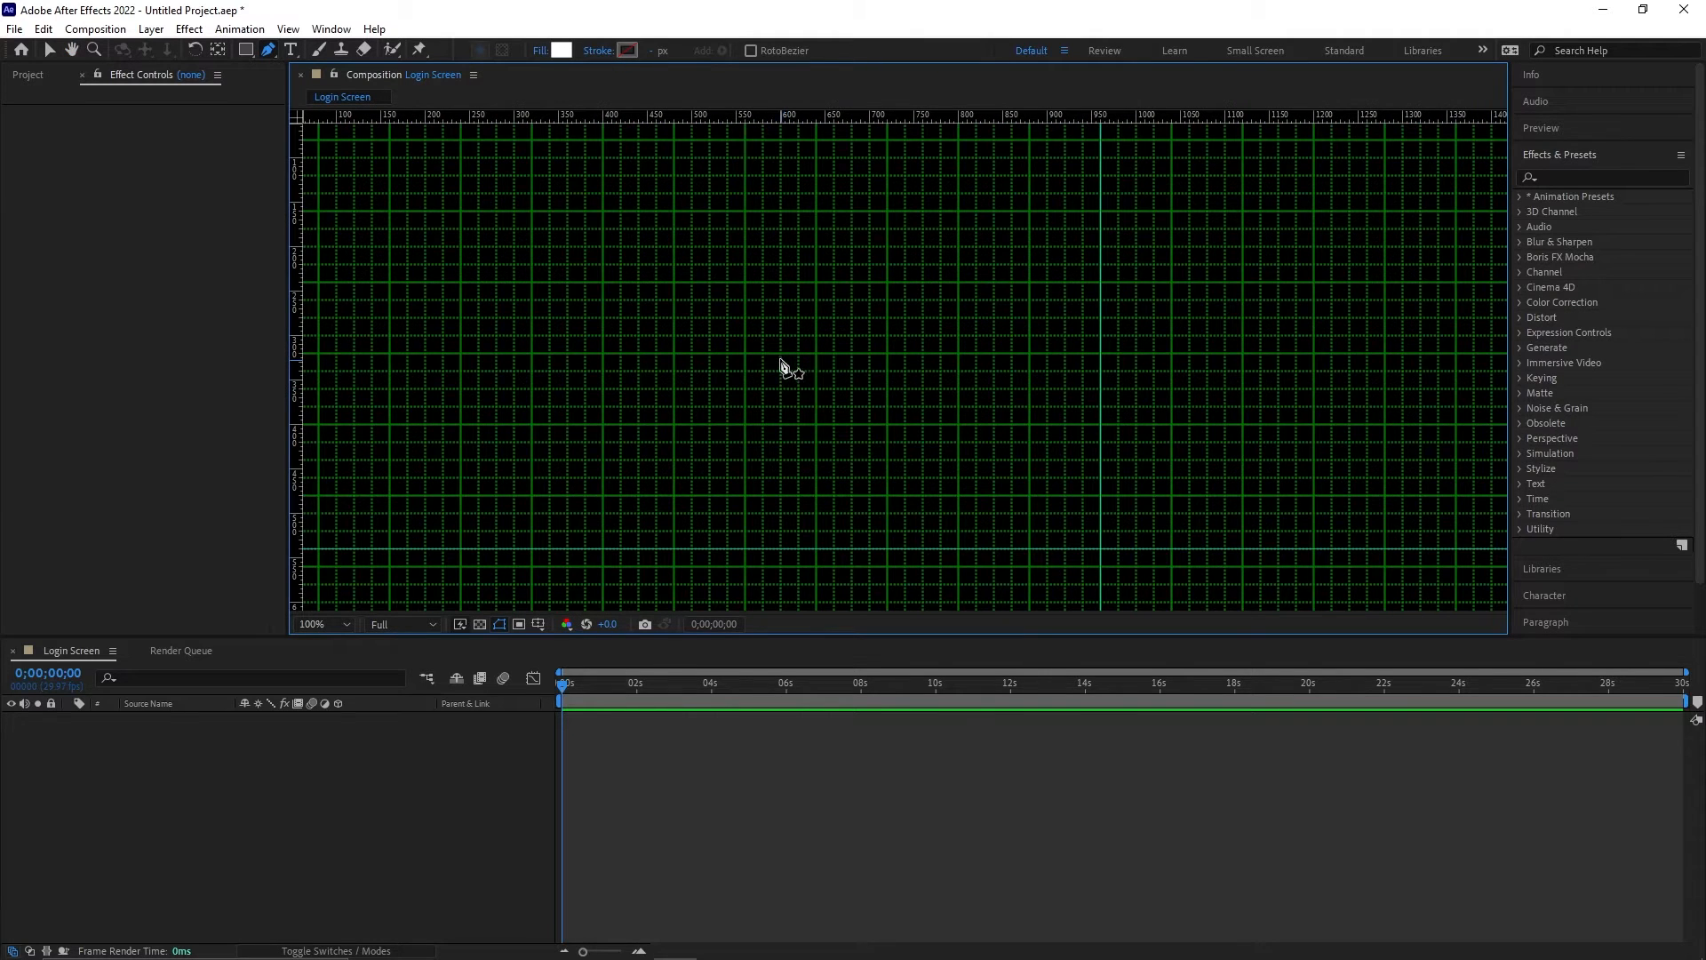
left_click(673, 353)
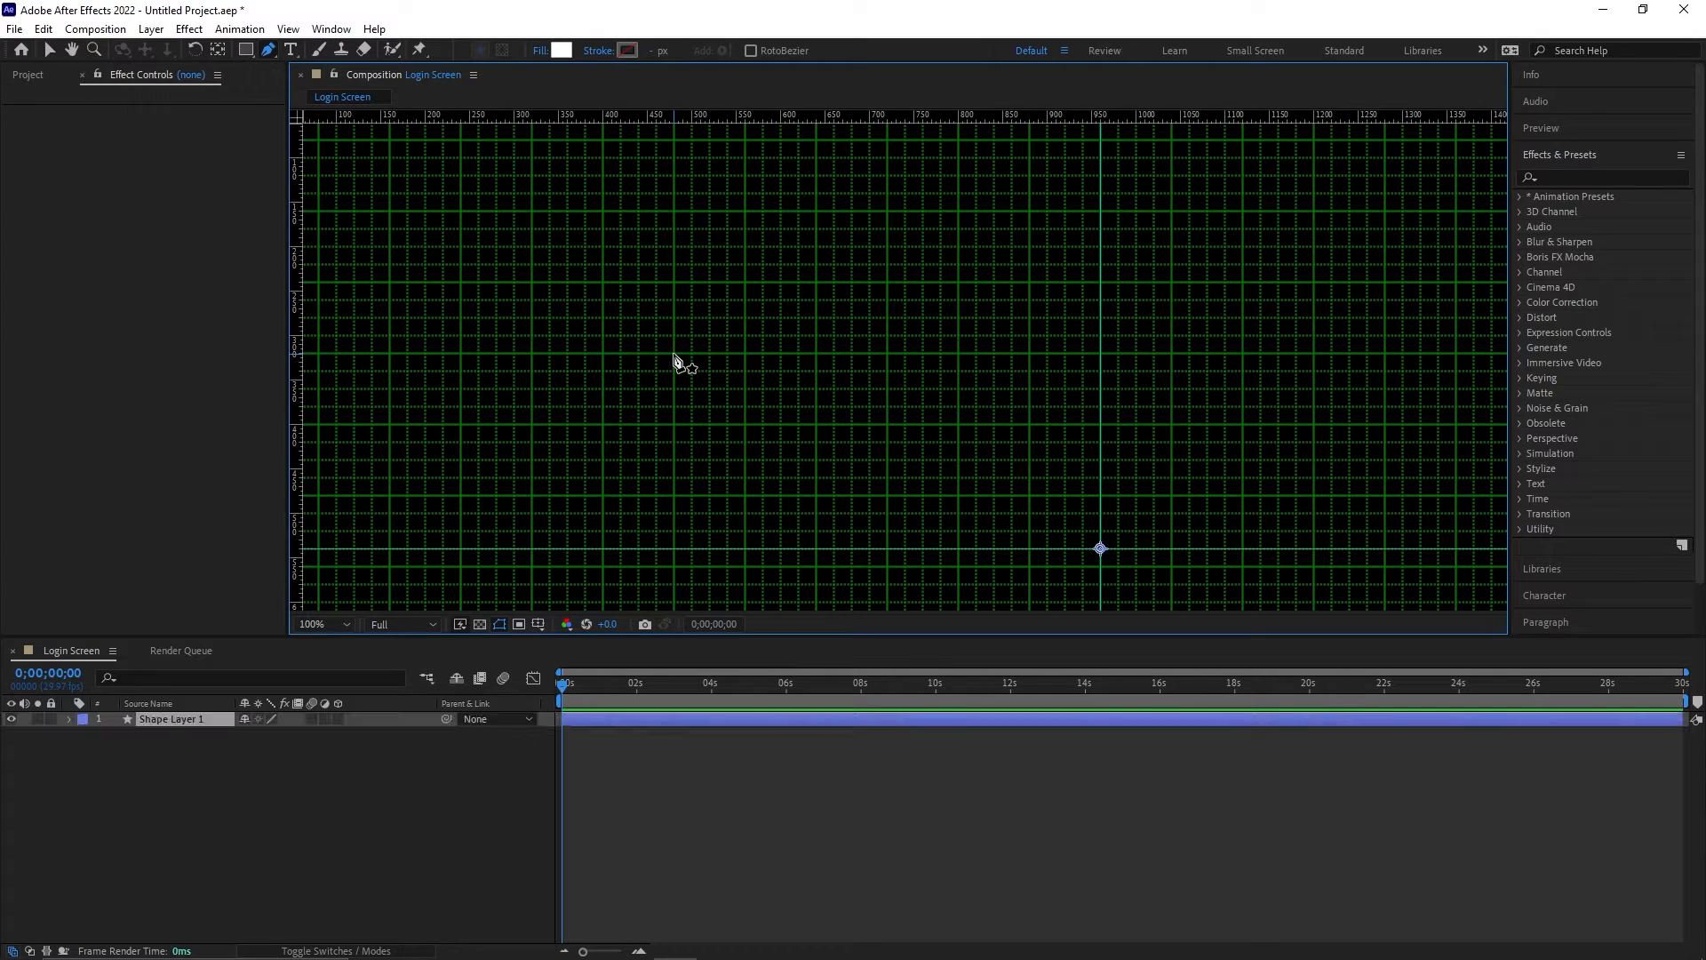
left_click(957, 352)
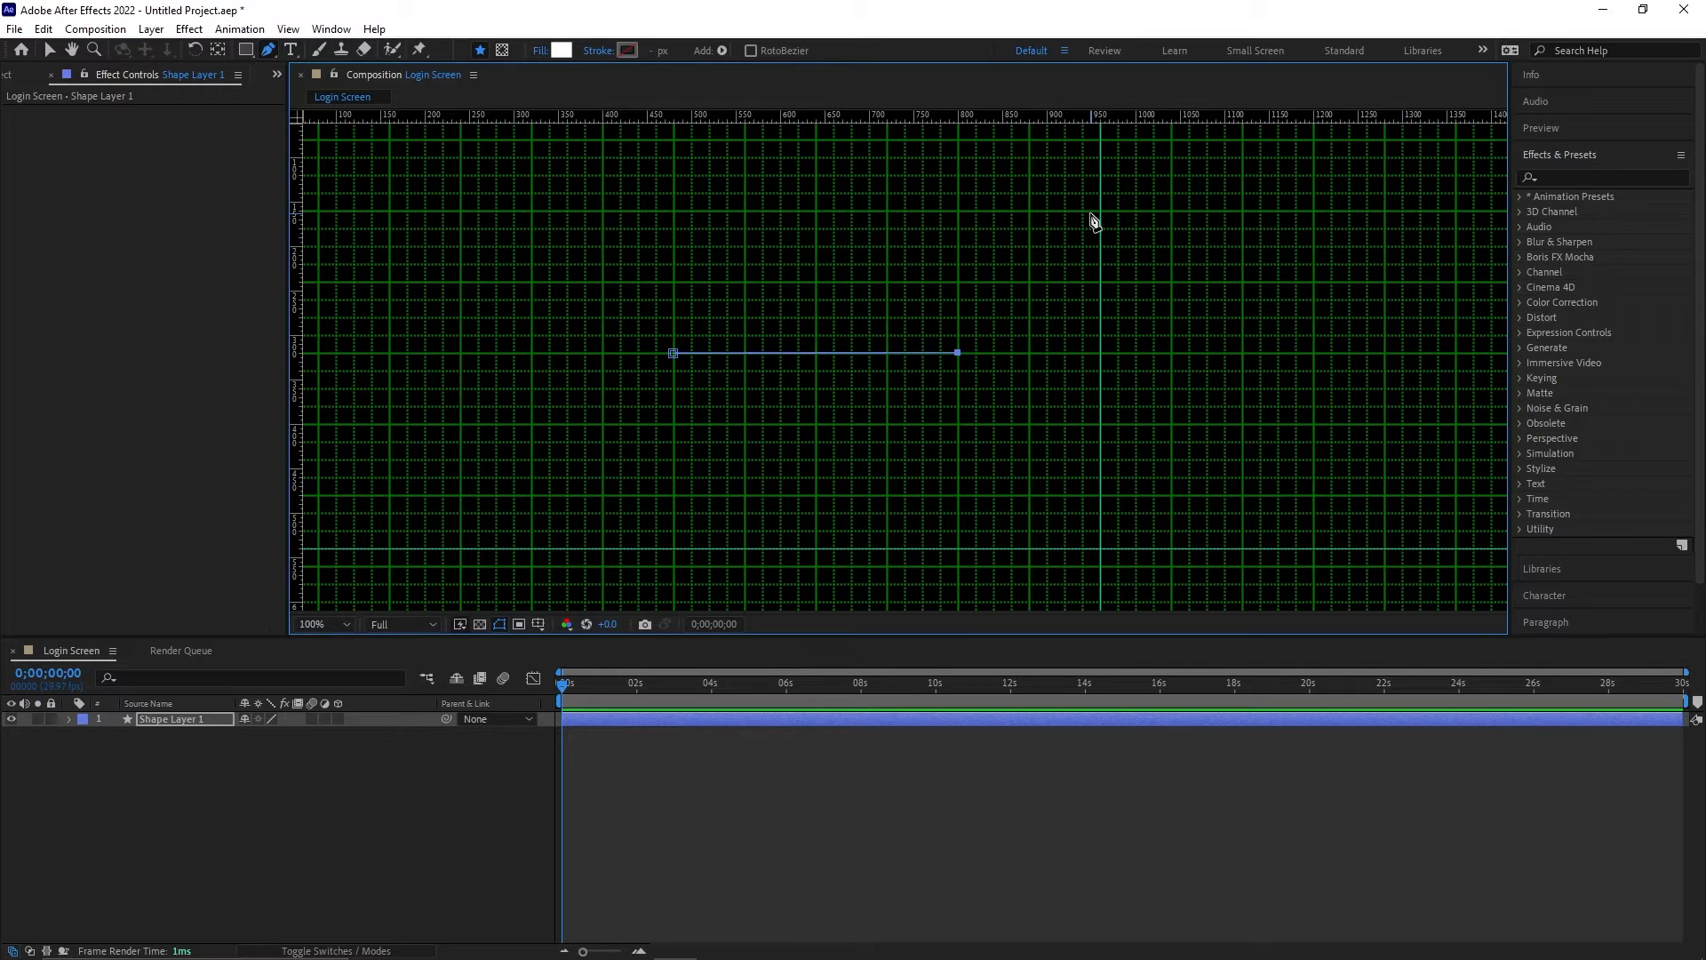
left_click(1029, 282)
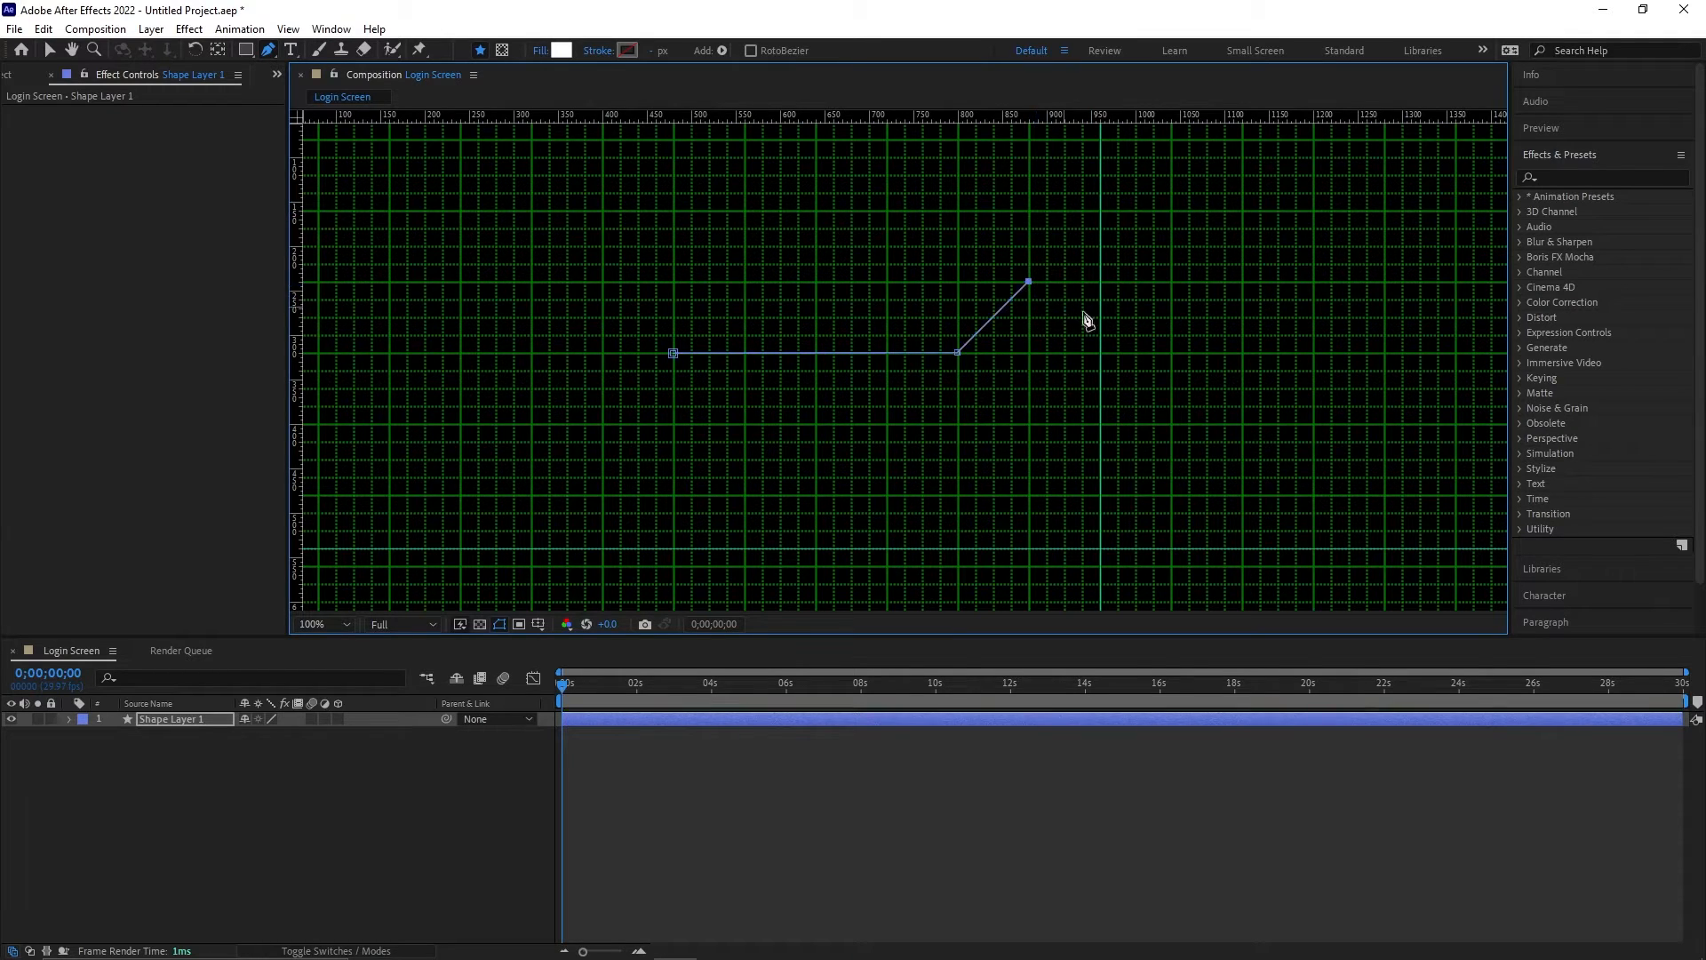
left_click(1494, 282)
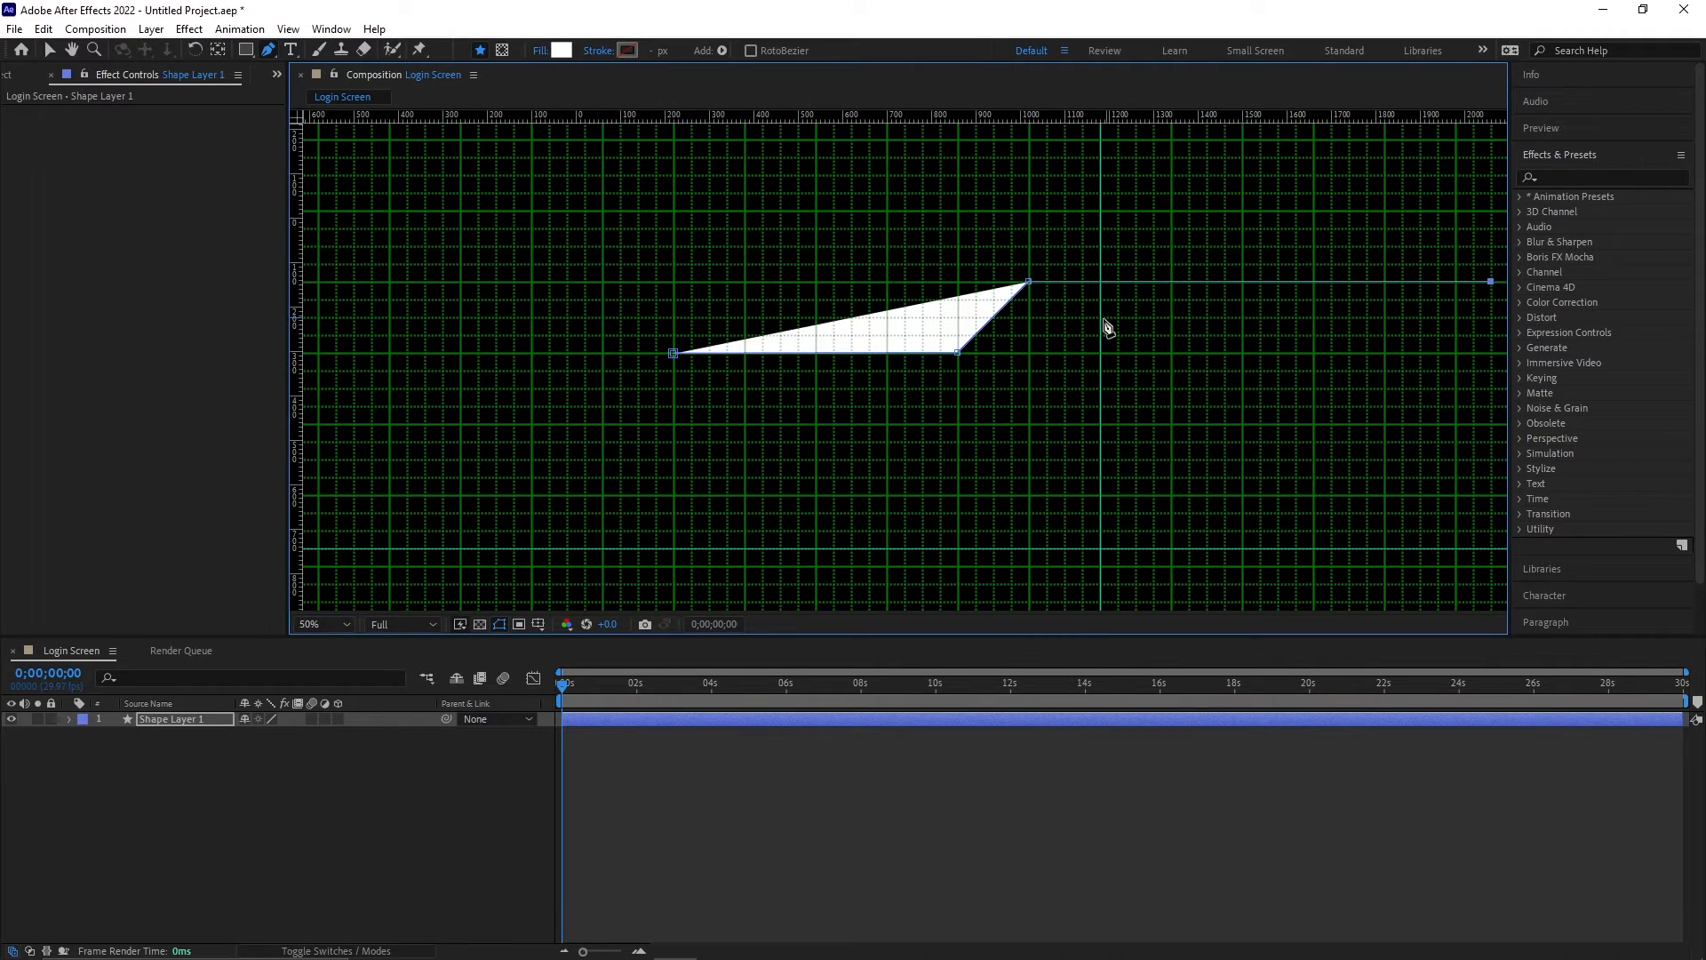
Step: Continue the outline down to a lower-right corner, across to the lower left, up a slanted corner, and close it at the starting point
key("comma")
key("comma")
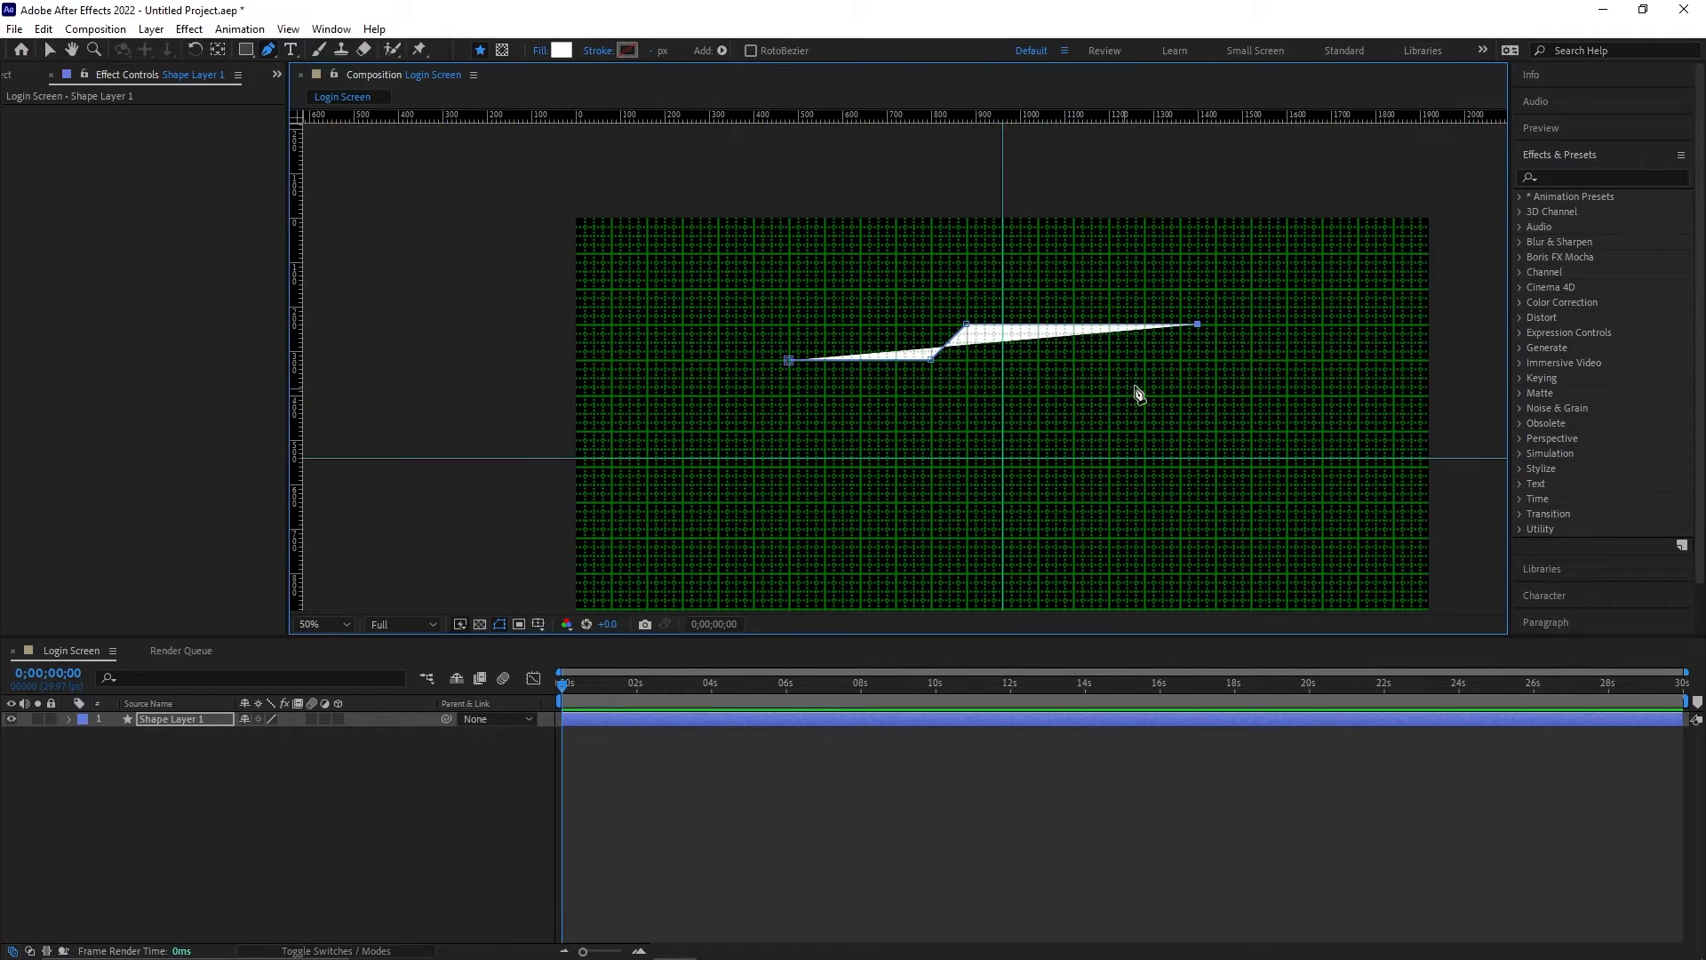
left_click(1199, 512)
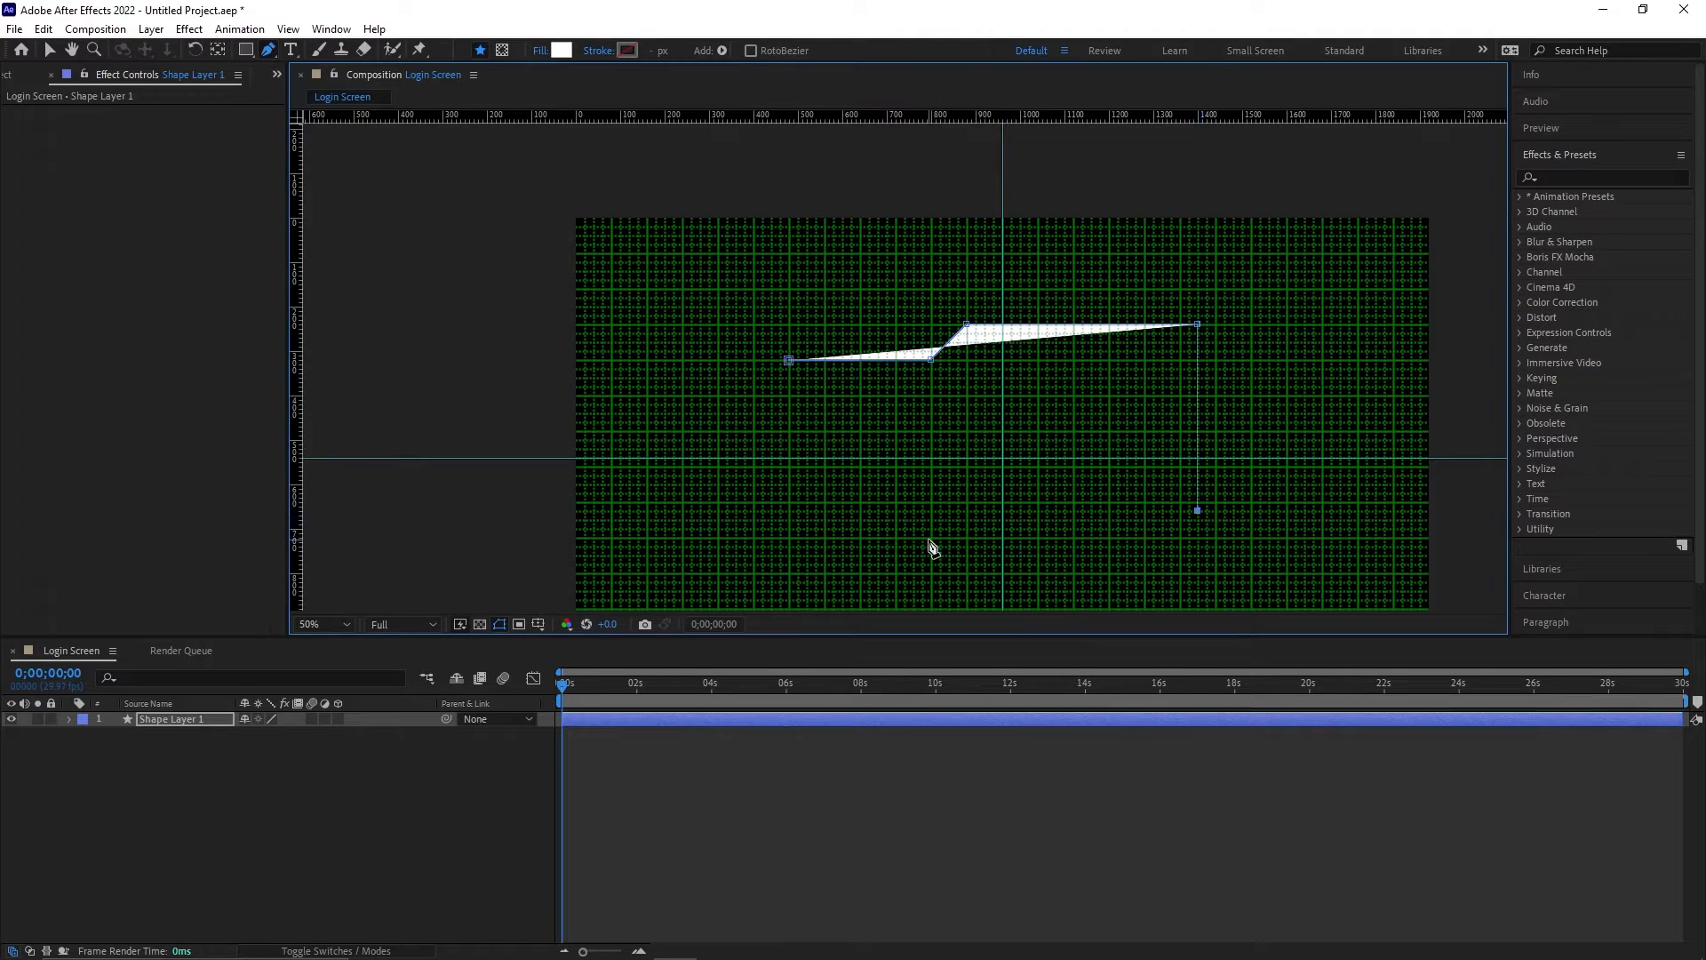
left_click(825, 528)
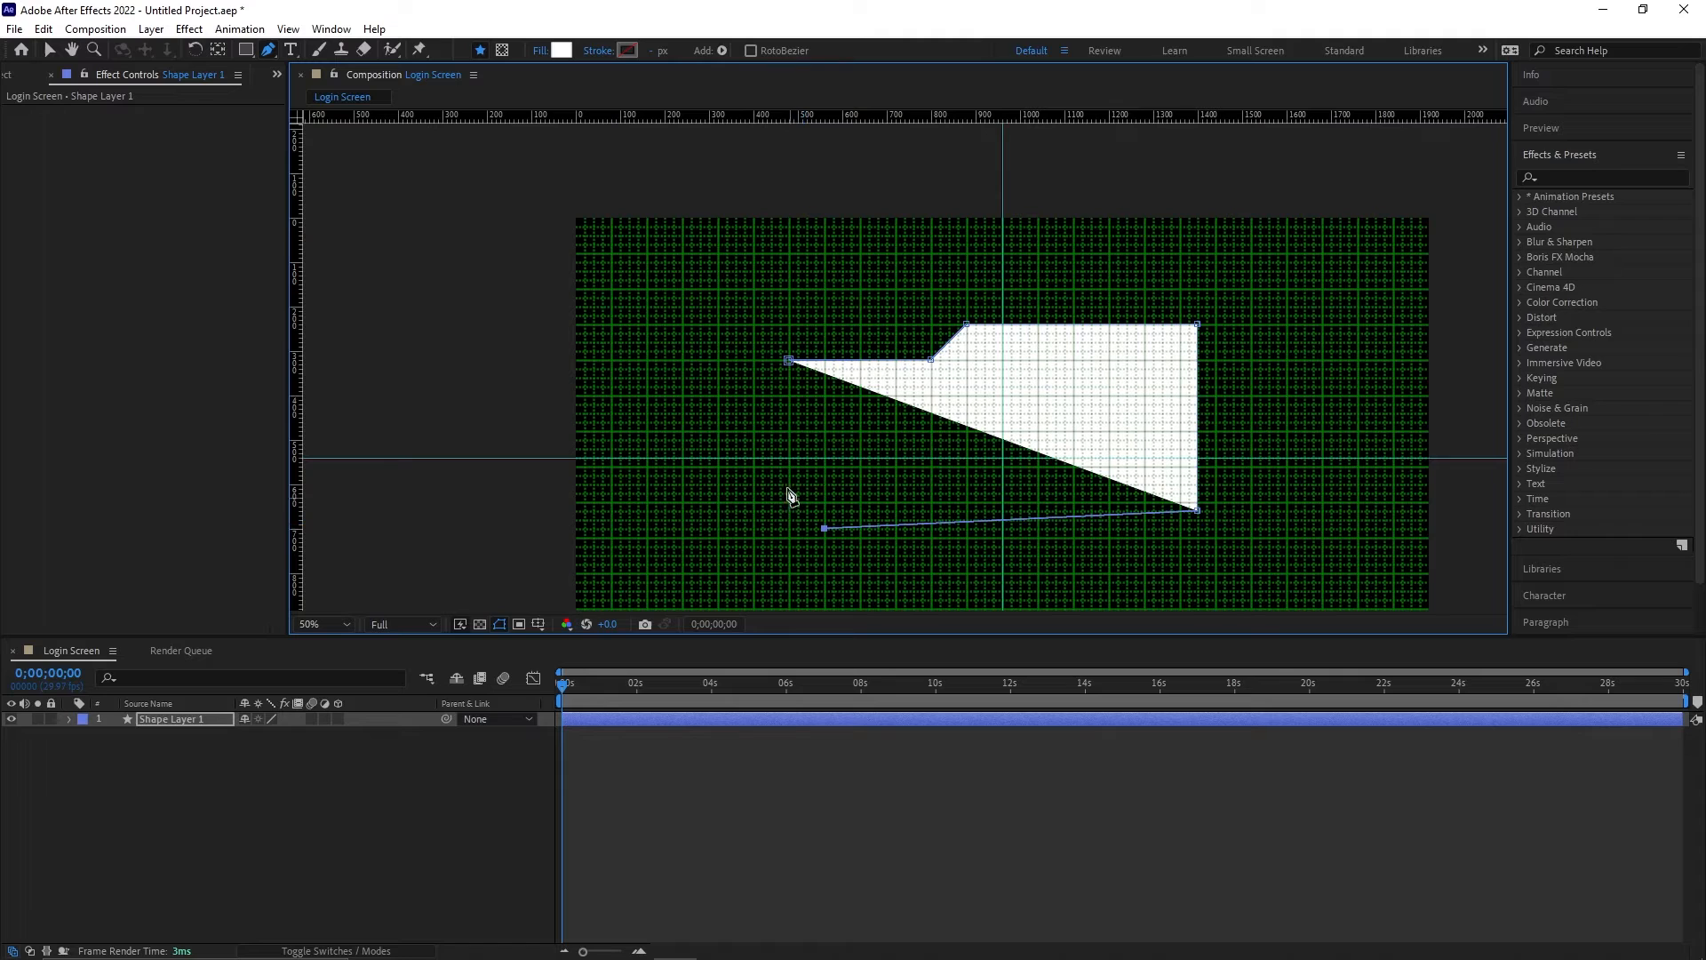
left_click(789, 475)
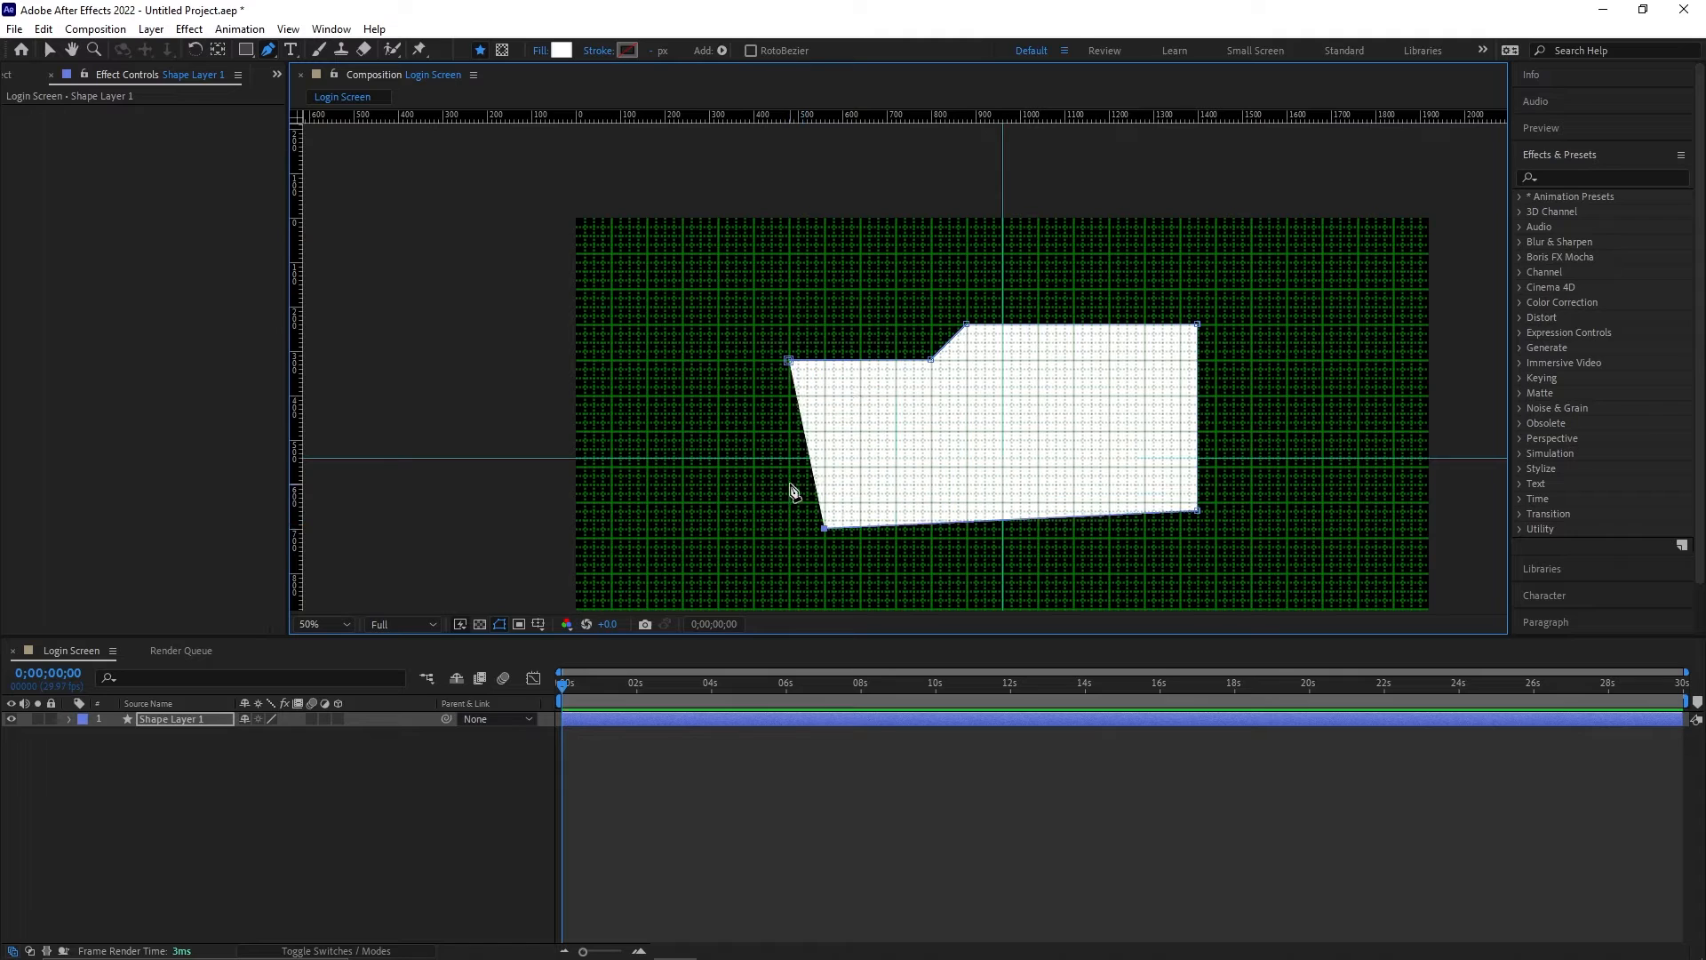
left_click(789, 361)
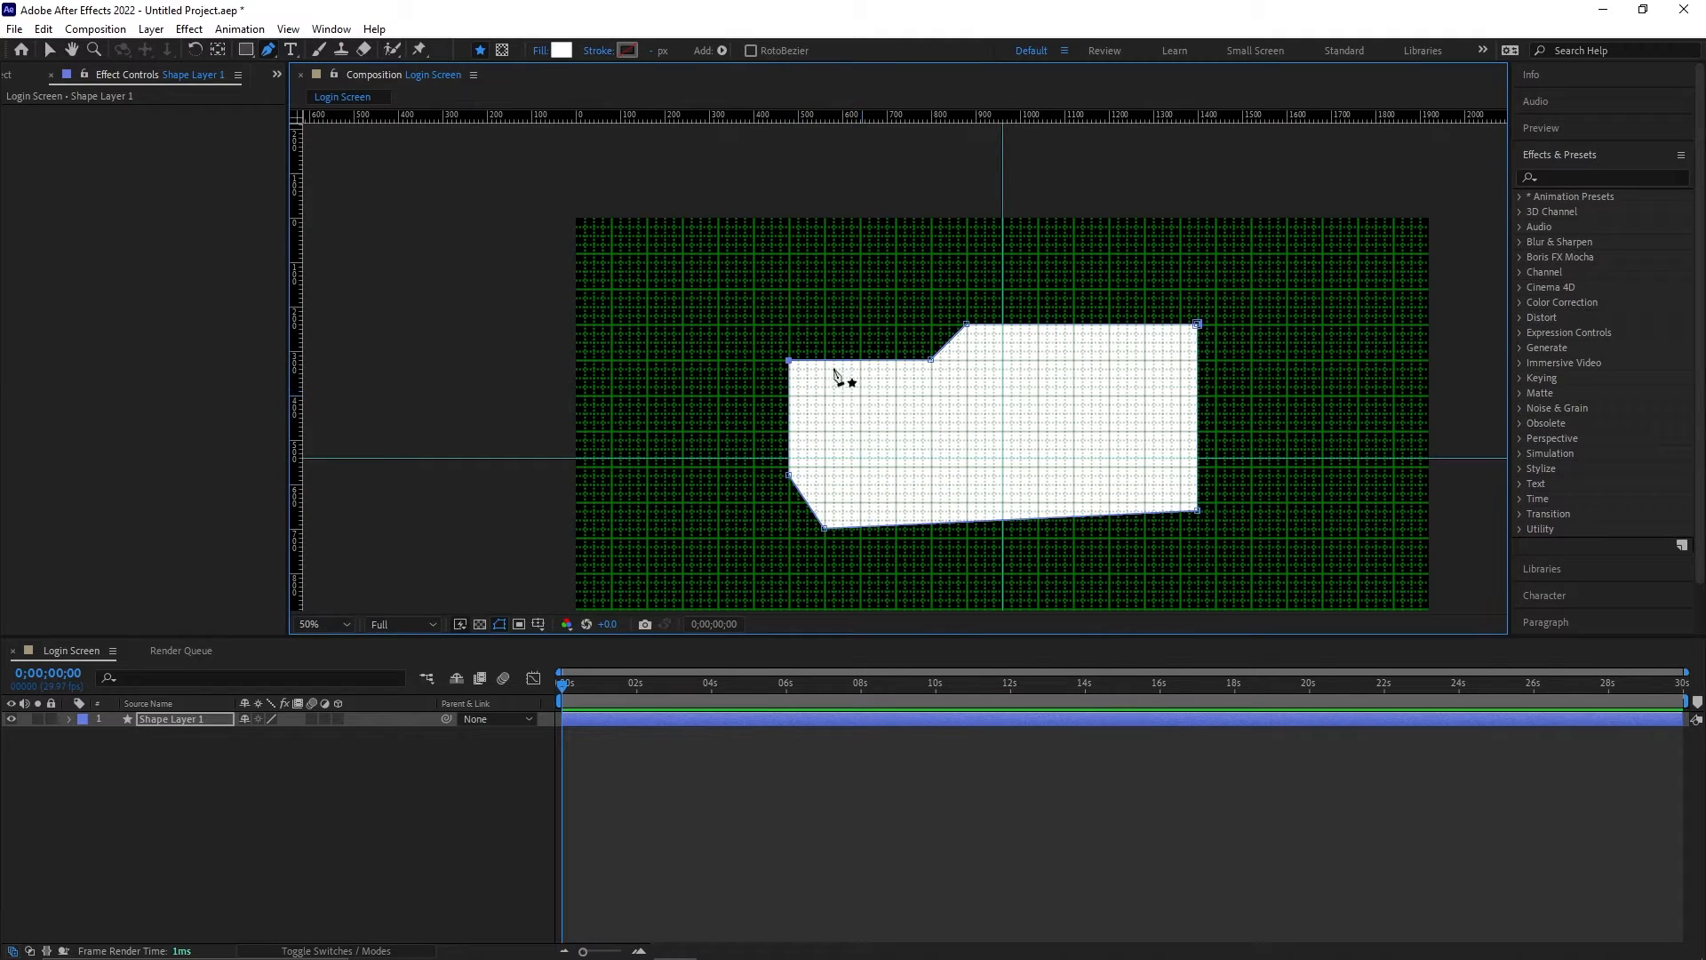
Step: Set the frame shape's fill to None
left_click(535, 53)
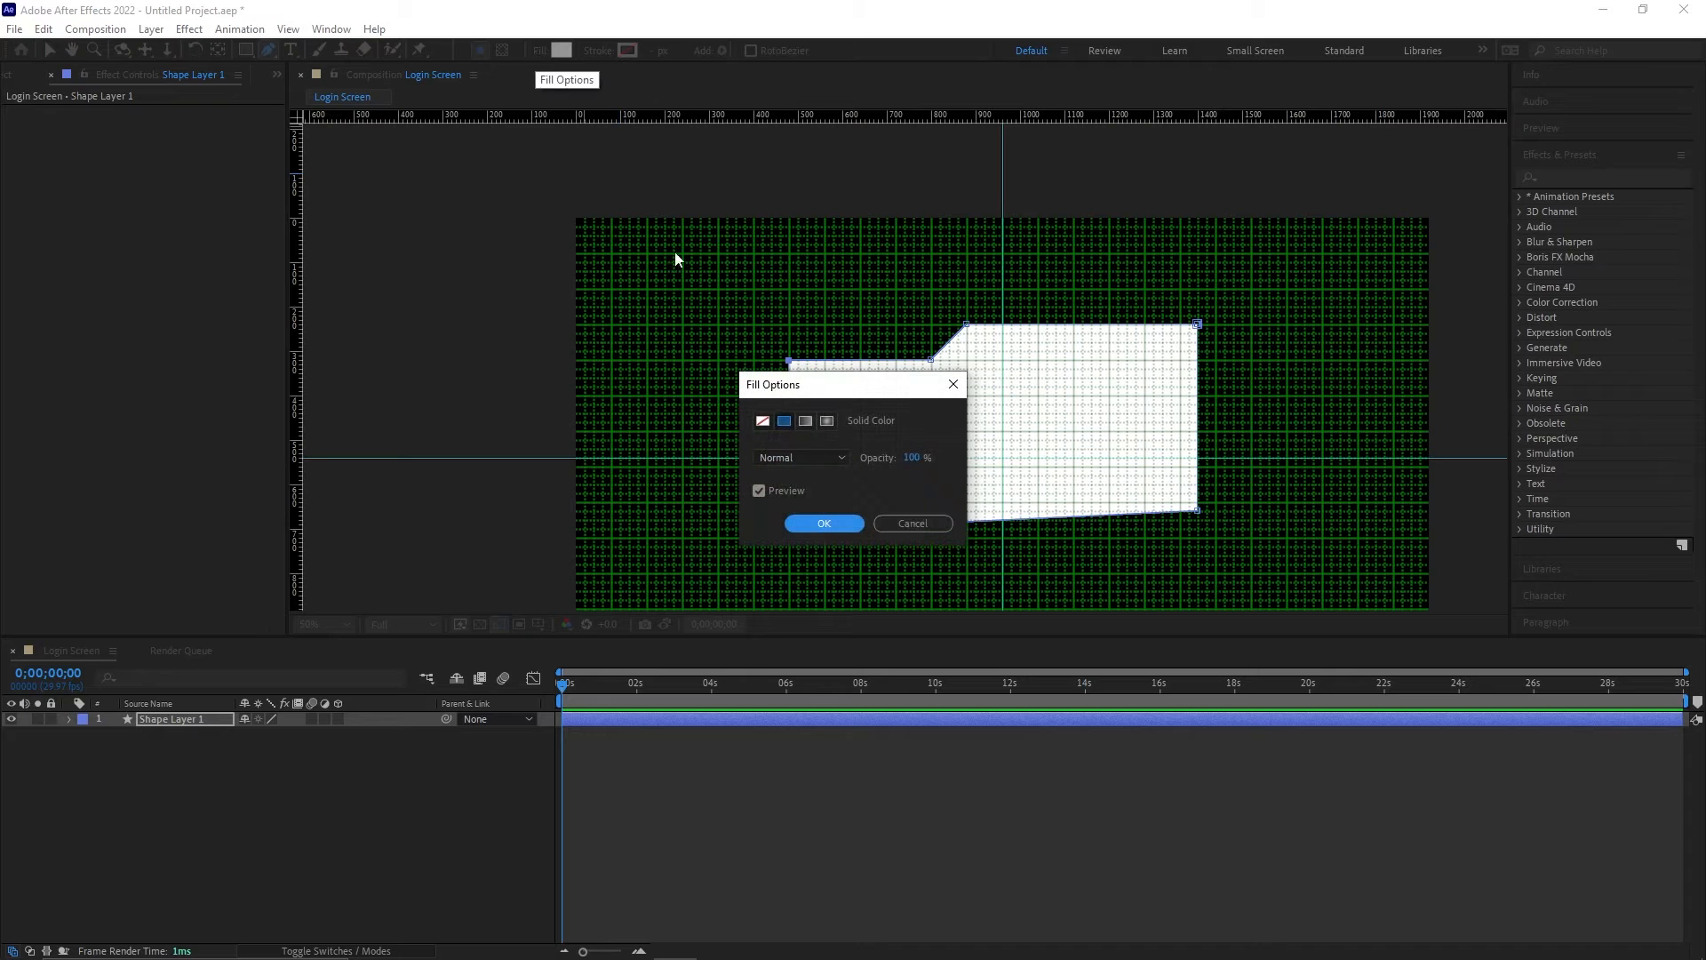
left_click(761, 423)
left_click(791, 522)
Step: Move the outline's upper-left vertex inward to about x 560 px, keeping it level with the start of the diagonal rise
key("v")
scroll(795, 367, "up", 1)
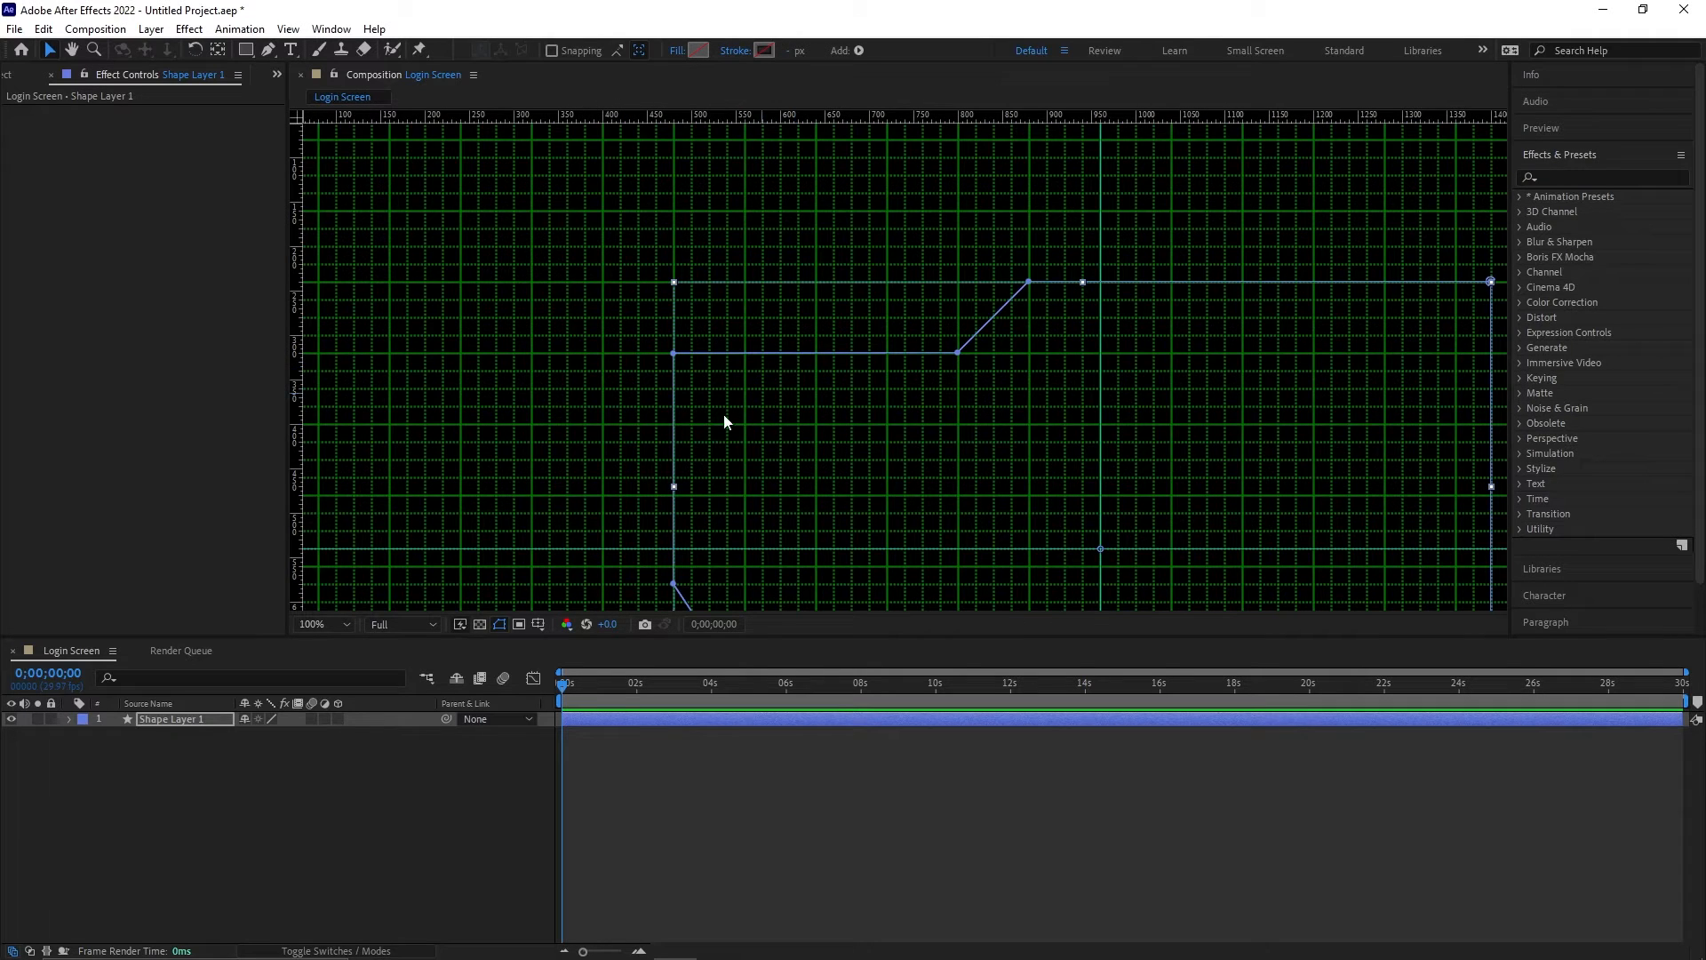
left_click_drag(675, 355, 742, 373)
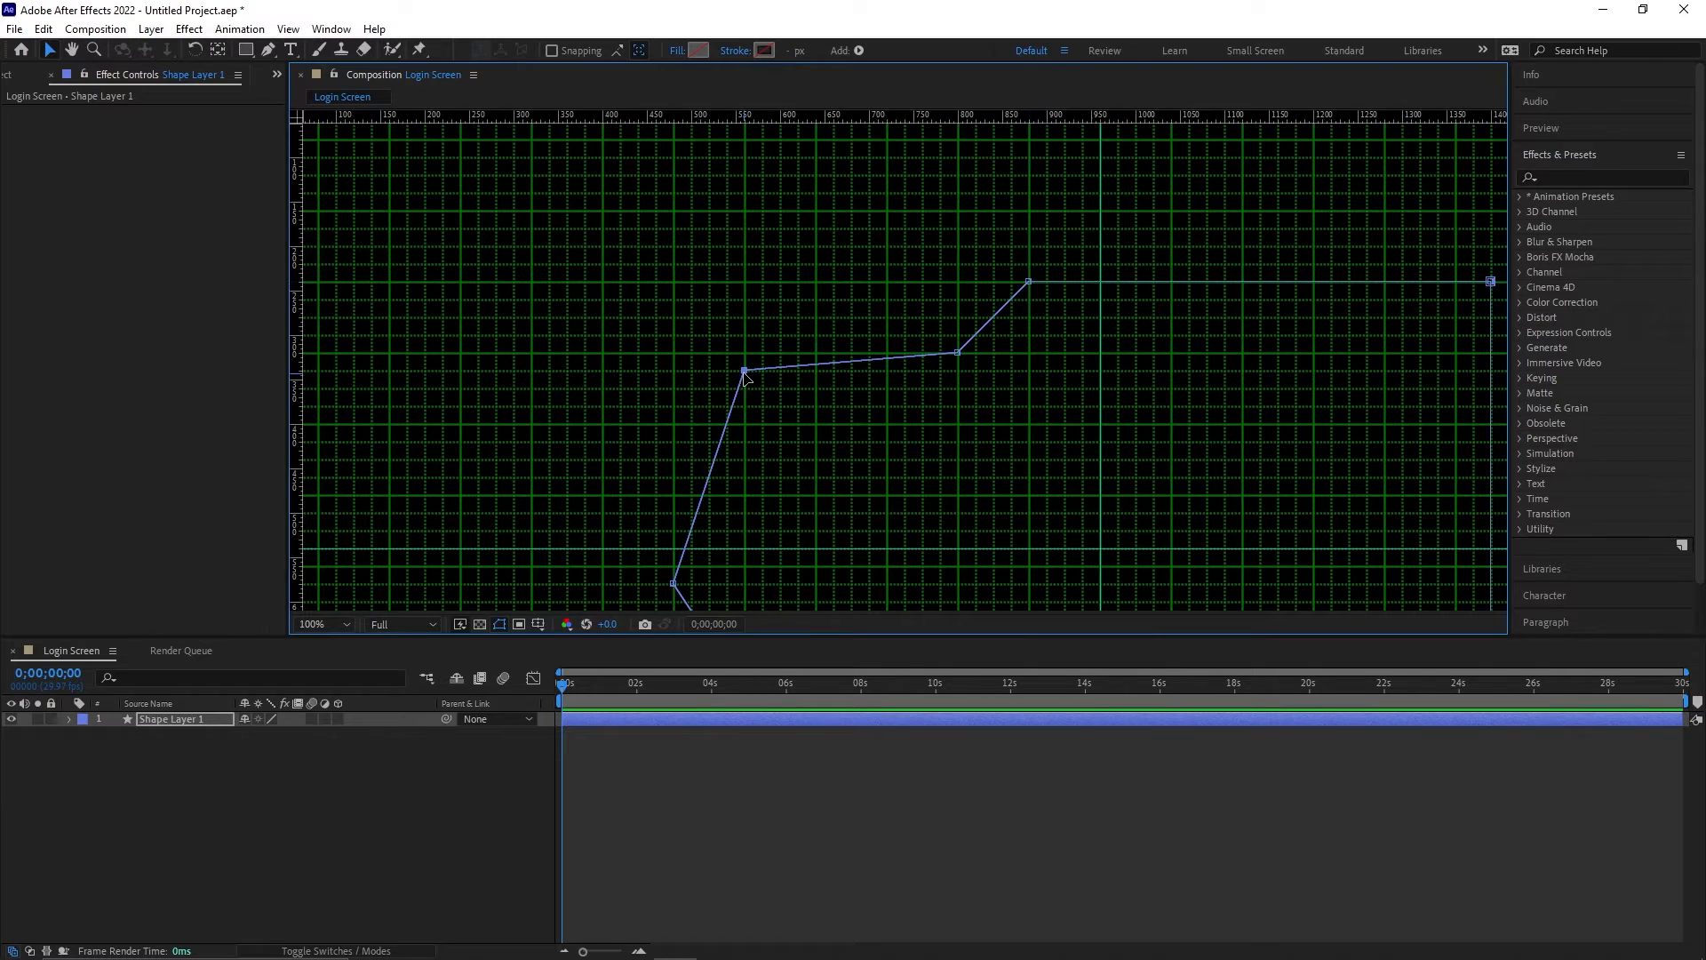
left_click_drag(746, 374, 757, 359)
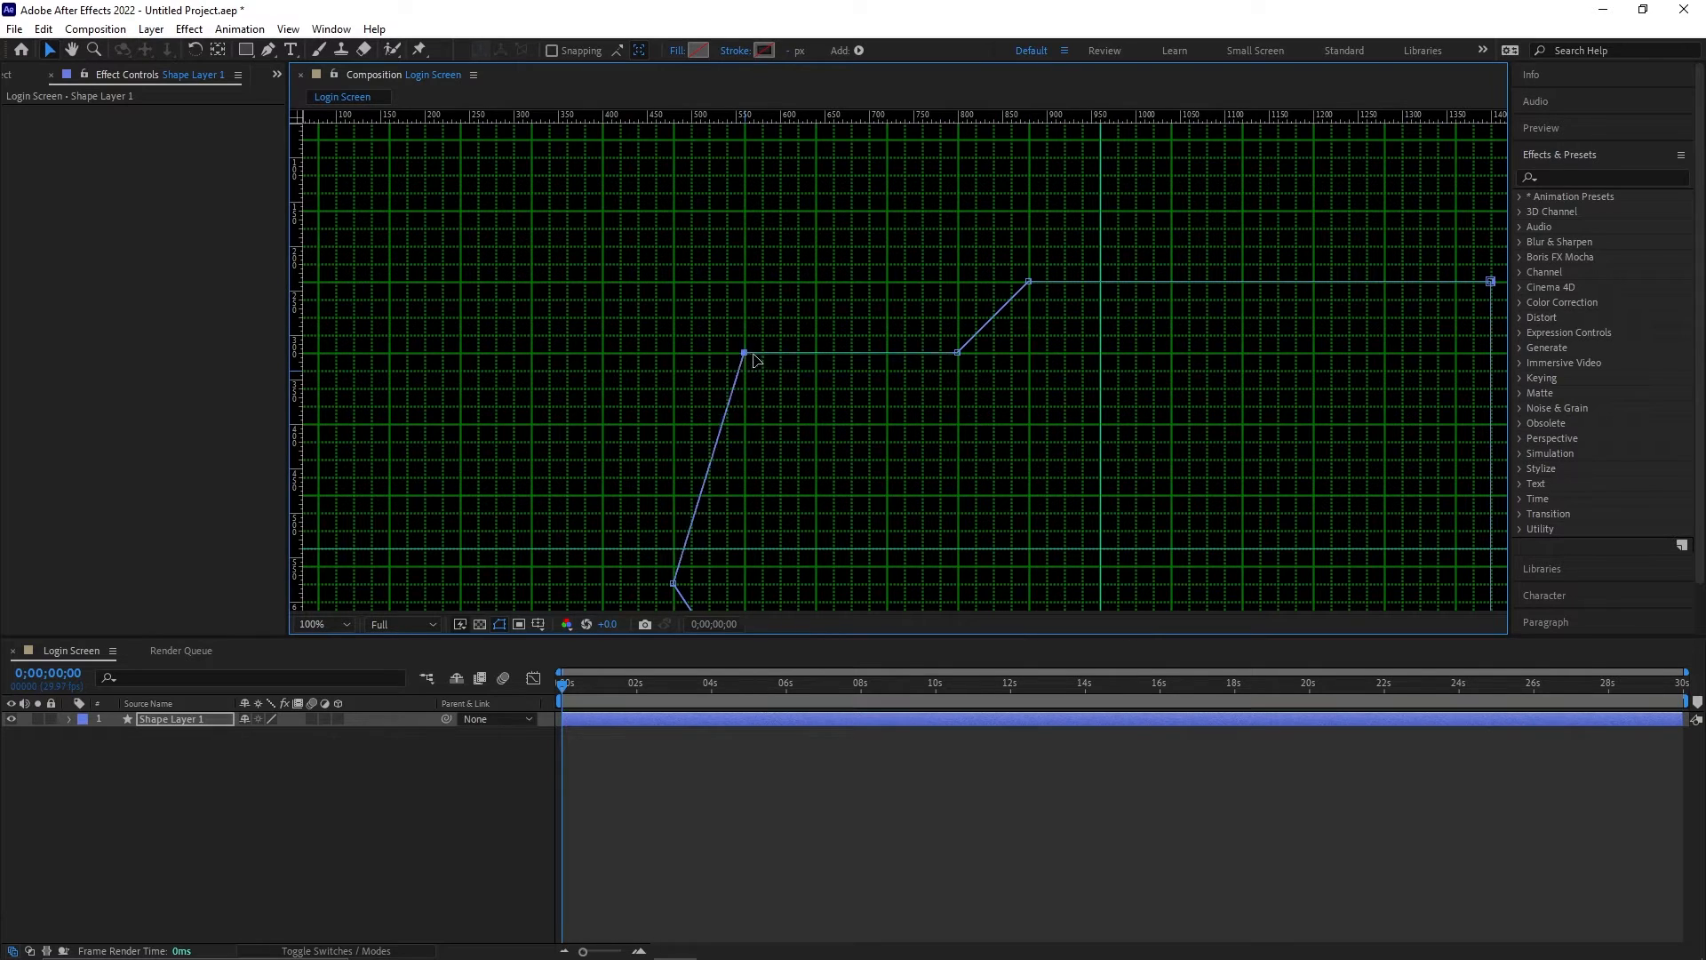
left_click(960, 353)
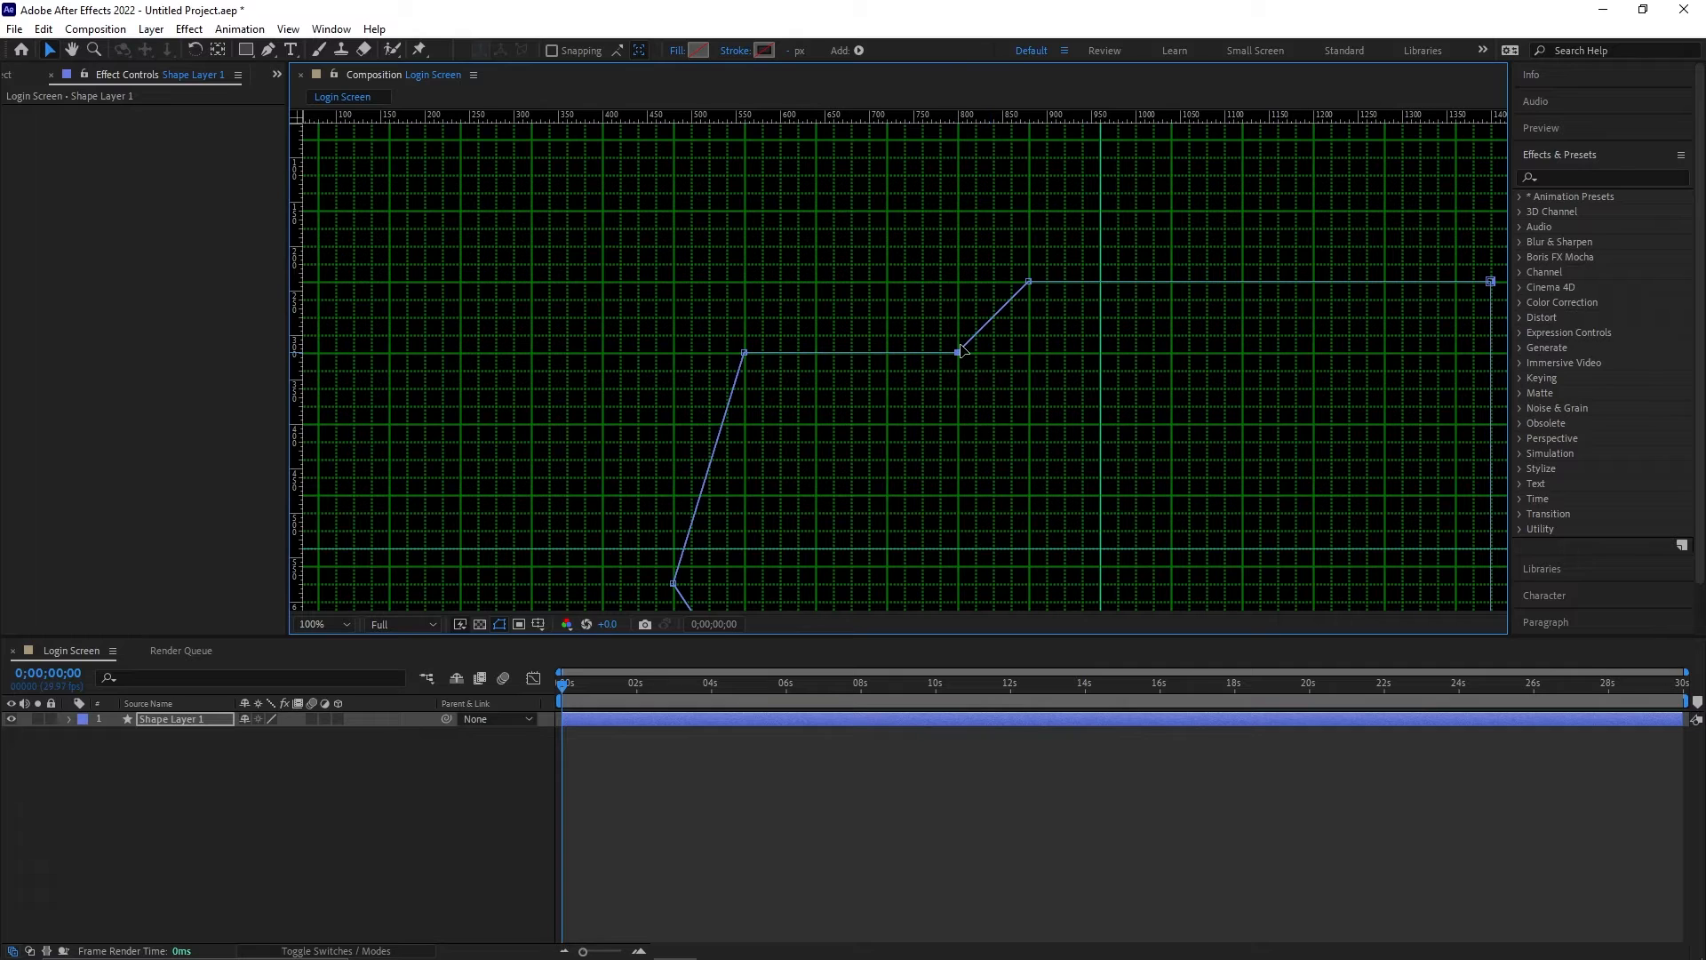
left_click(1030, 283)
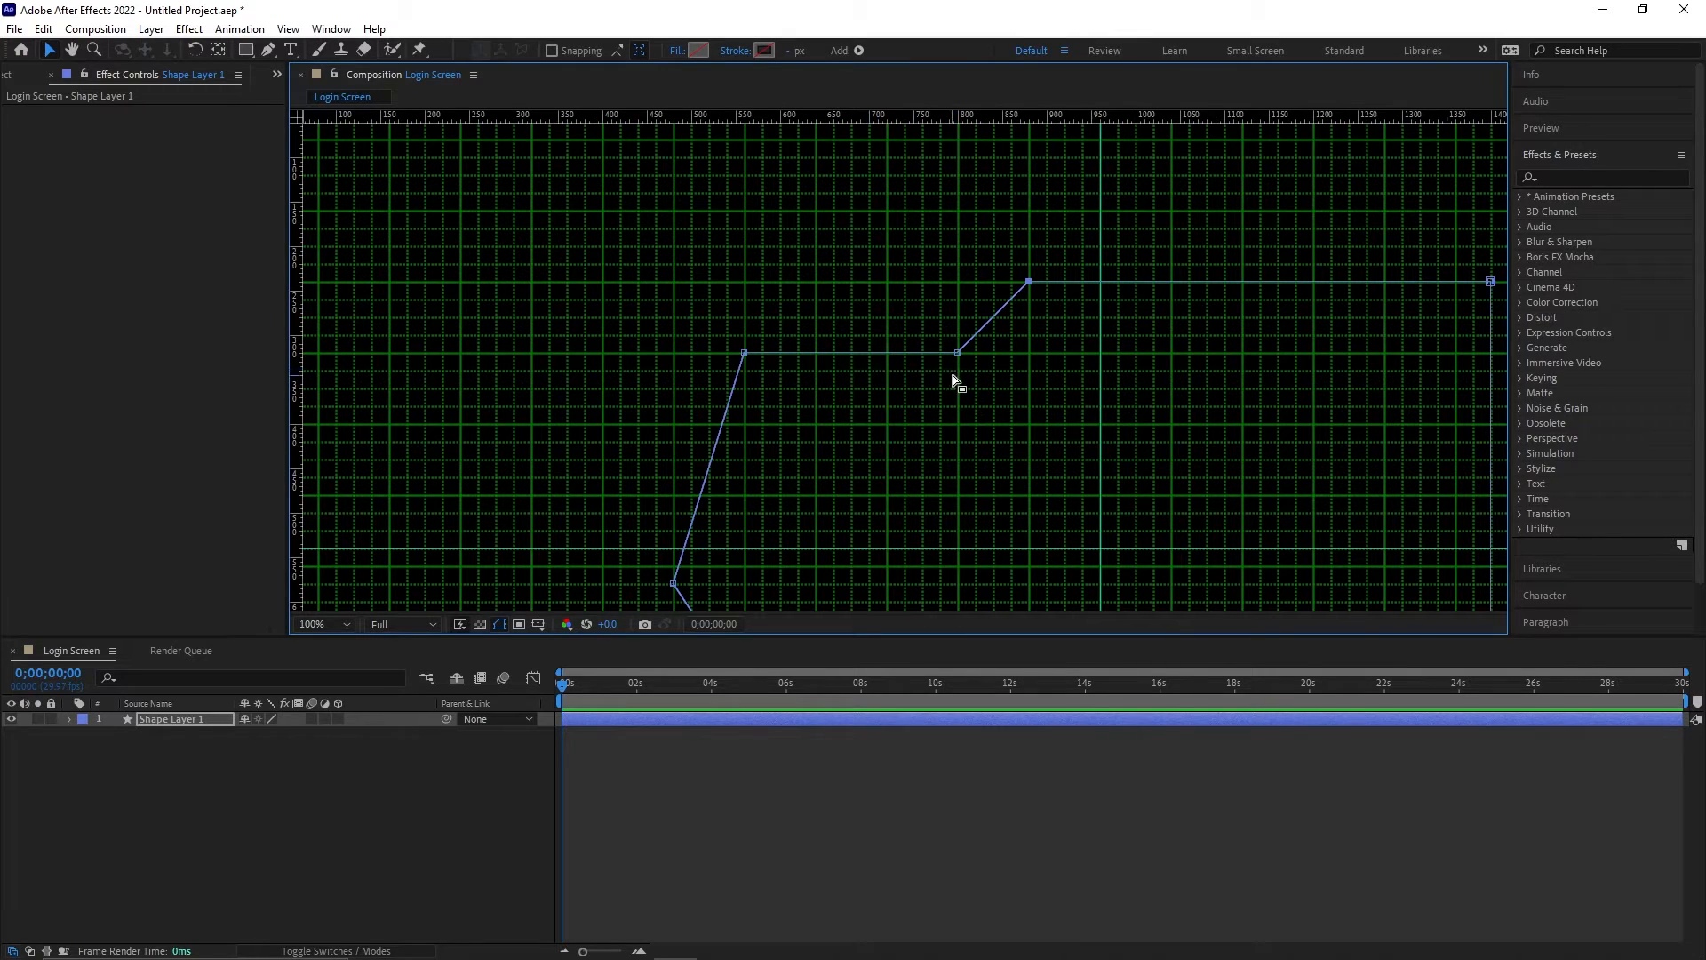
Step: Move the outline's upper-right vertex inward to about x 1360 px along the top edge
scroll(967, 382, "down", 1)
left_click_drag(1102, 380, 968, 398)
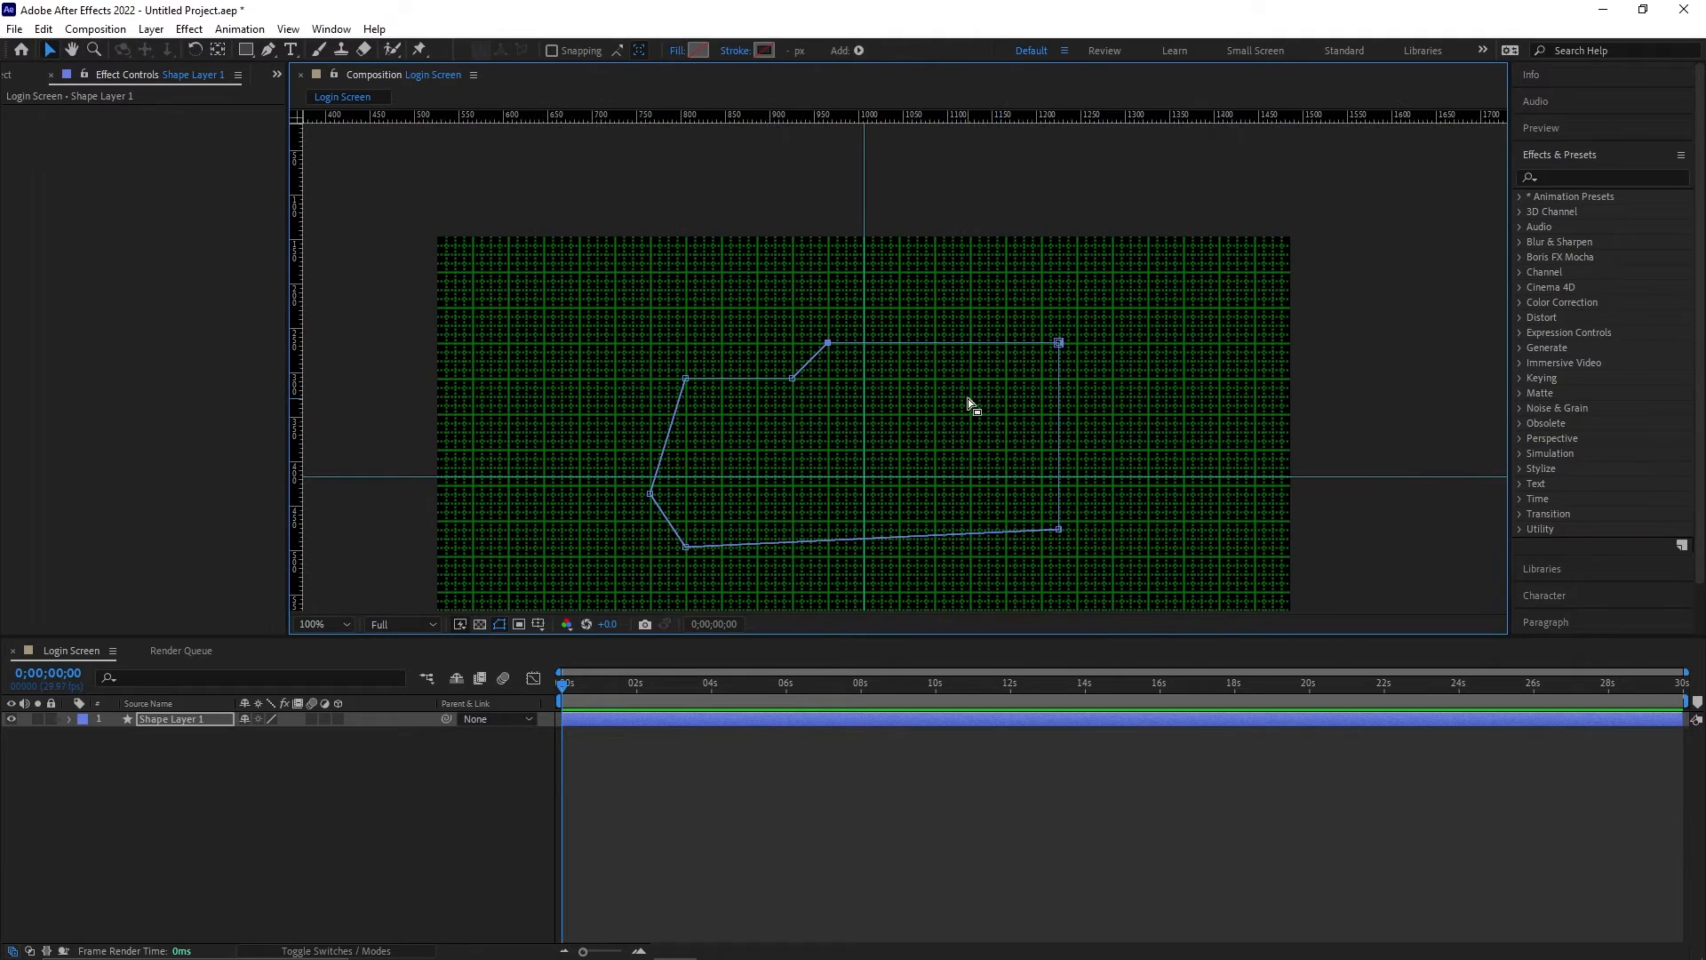
scroll(924, 356, "up", 1)
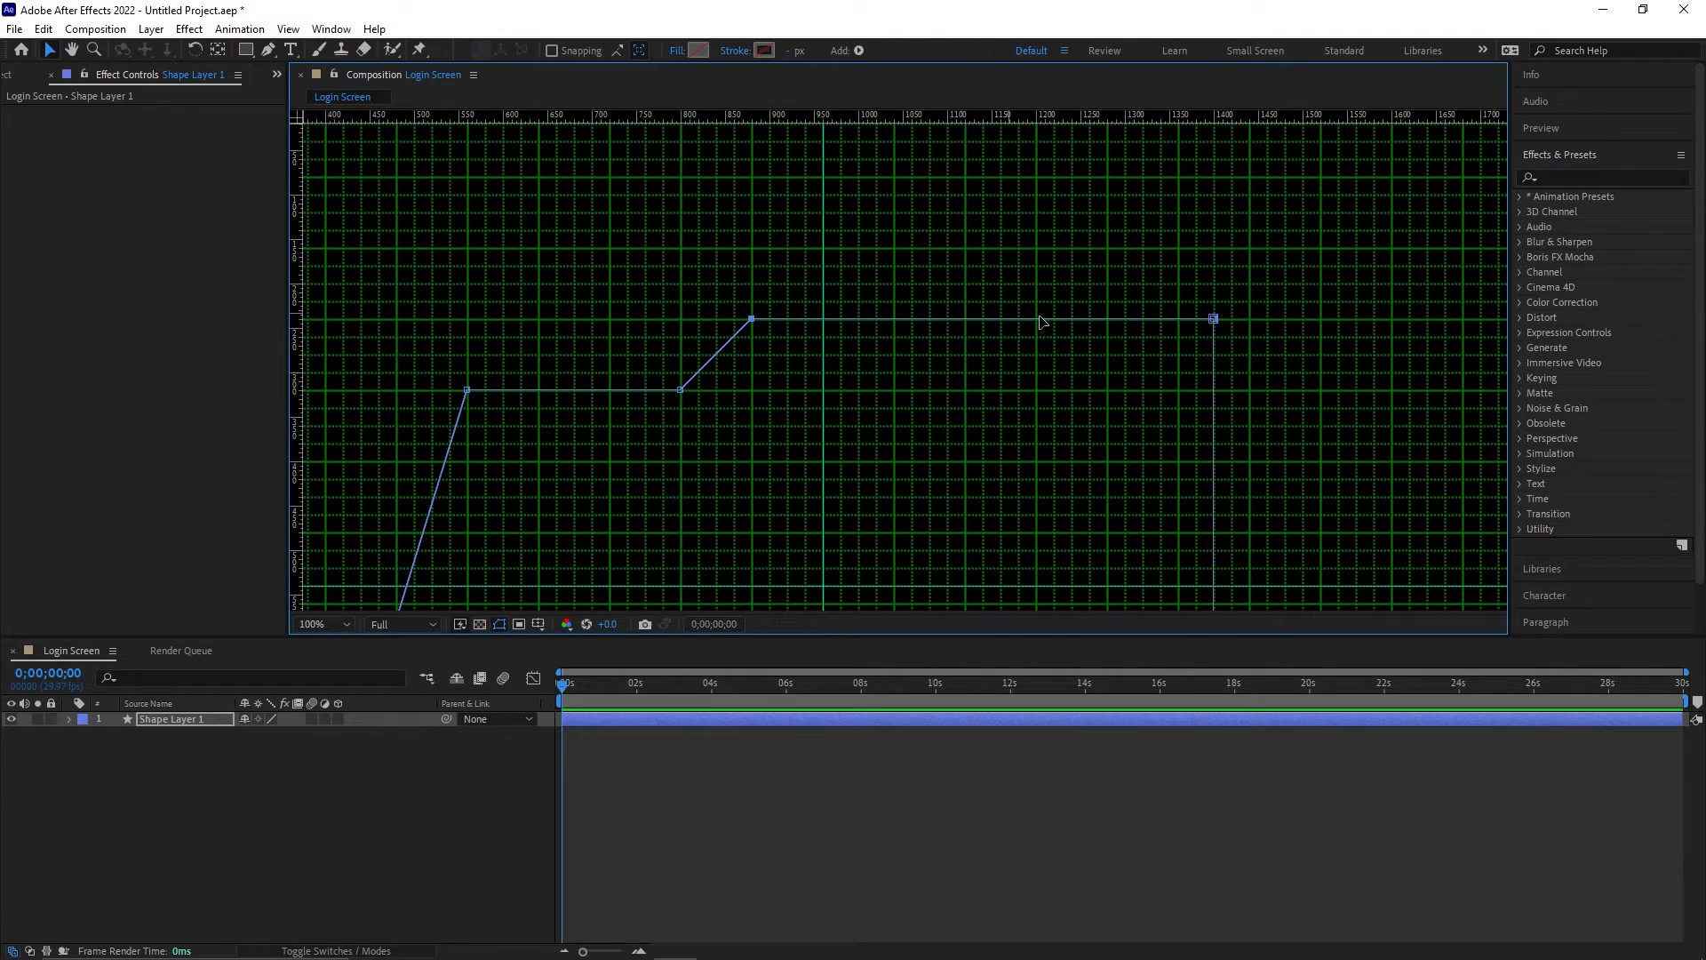
left_click_drag(1215, 321, 1186, 329)
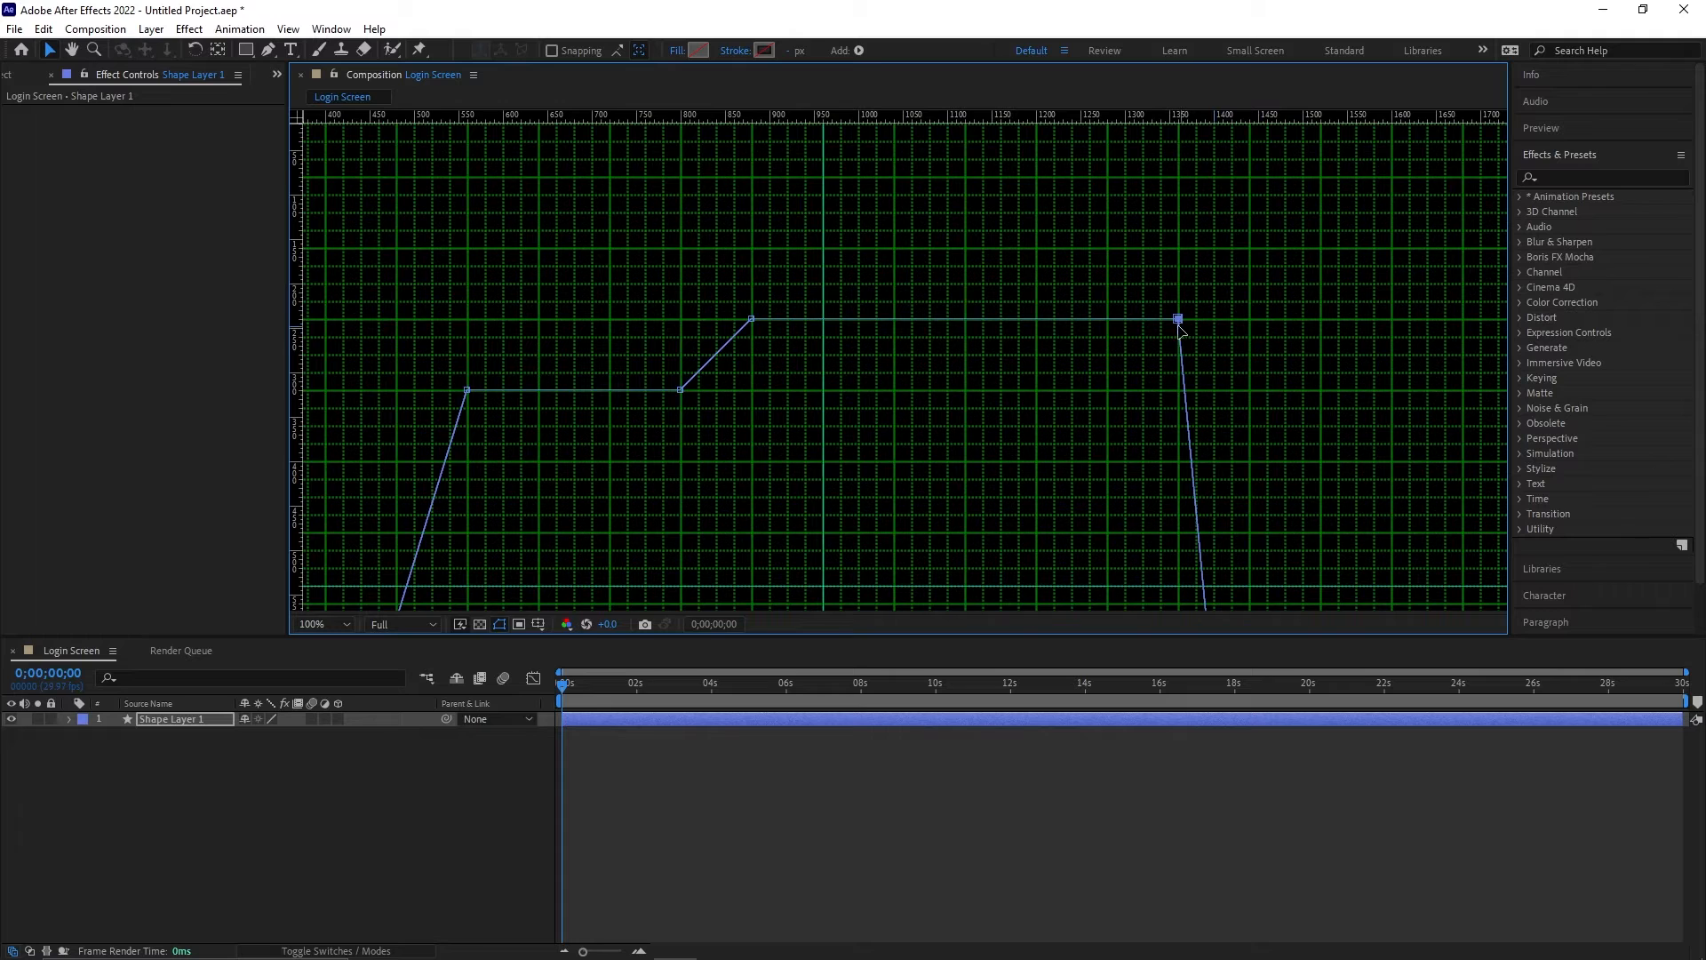
Step: Move the outline's lower-right vertex directly under the upper-right one, and raise the lower-left bottom vertex to about y 640 px
scroll(1029, 387, "down", 1)
left_click_drag(1057, 528, 1047, 530)
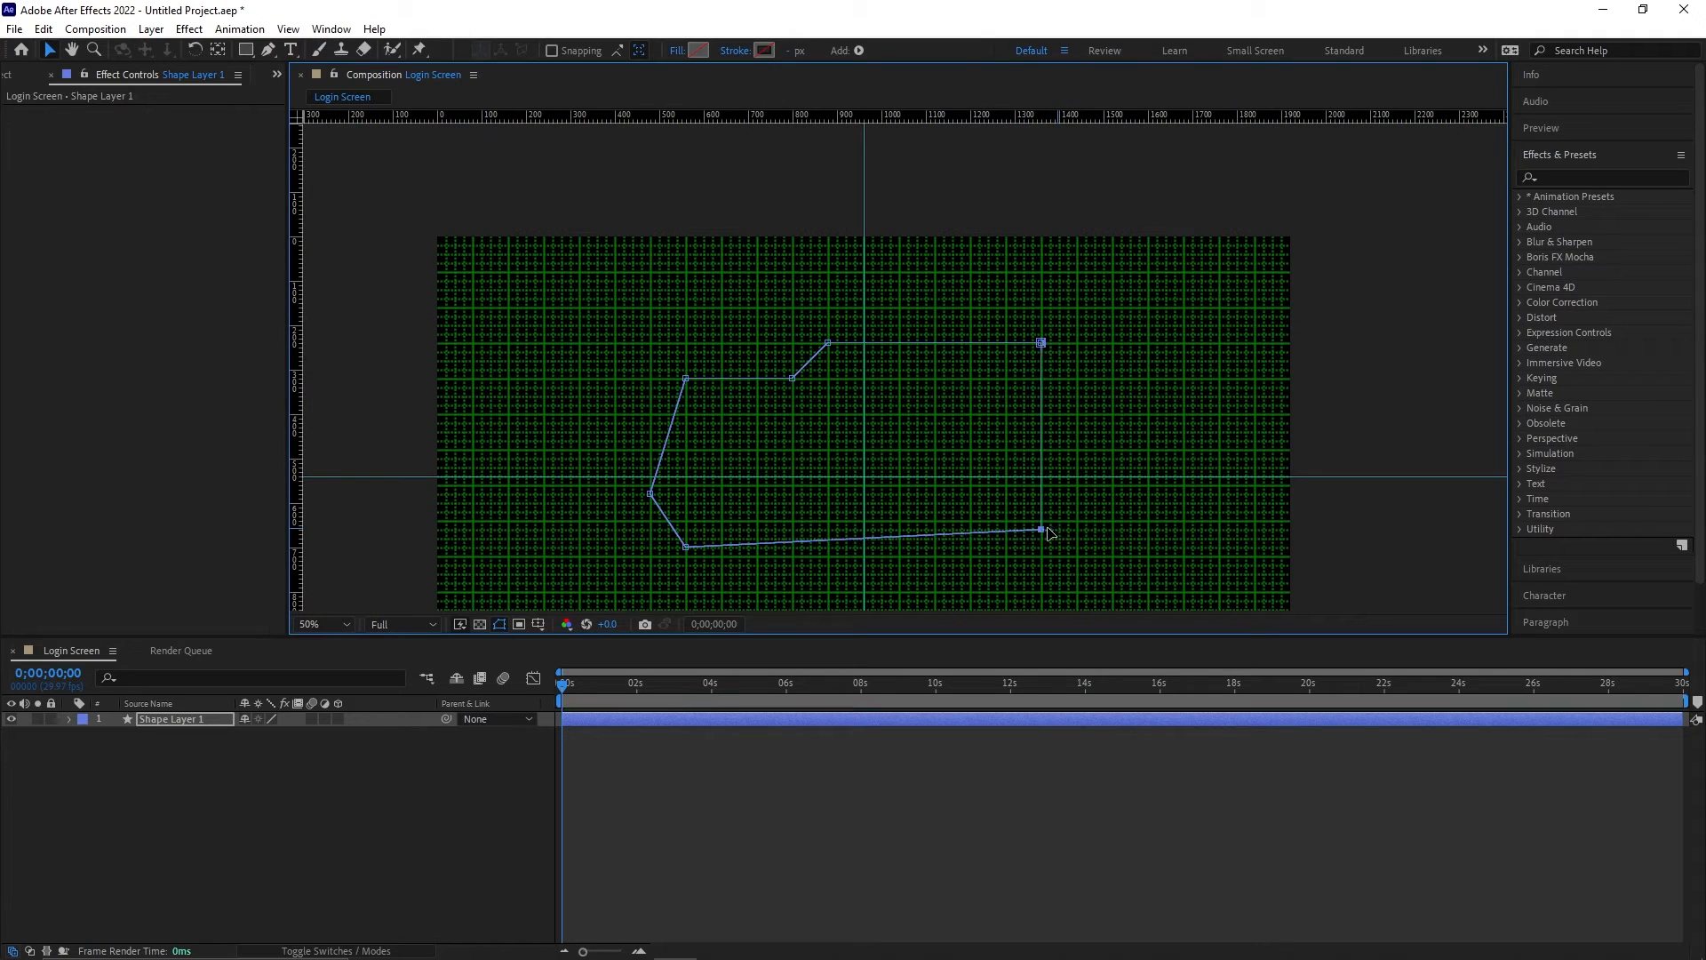
left_click_drag(694, 553, 697, 533)
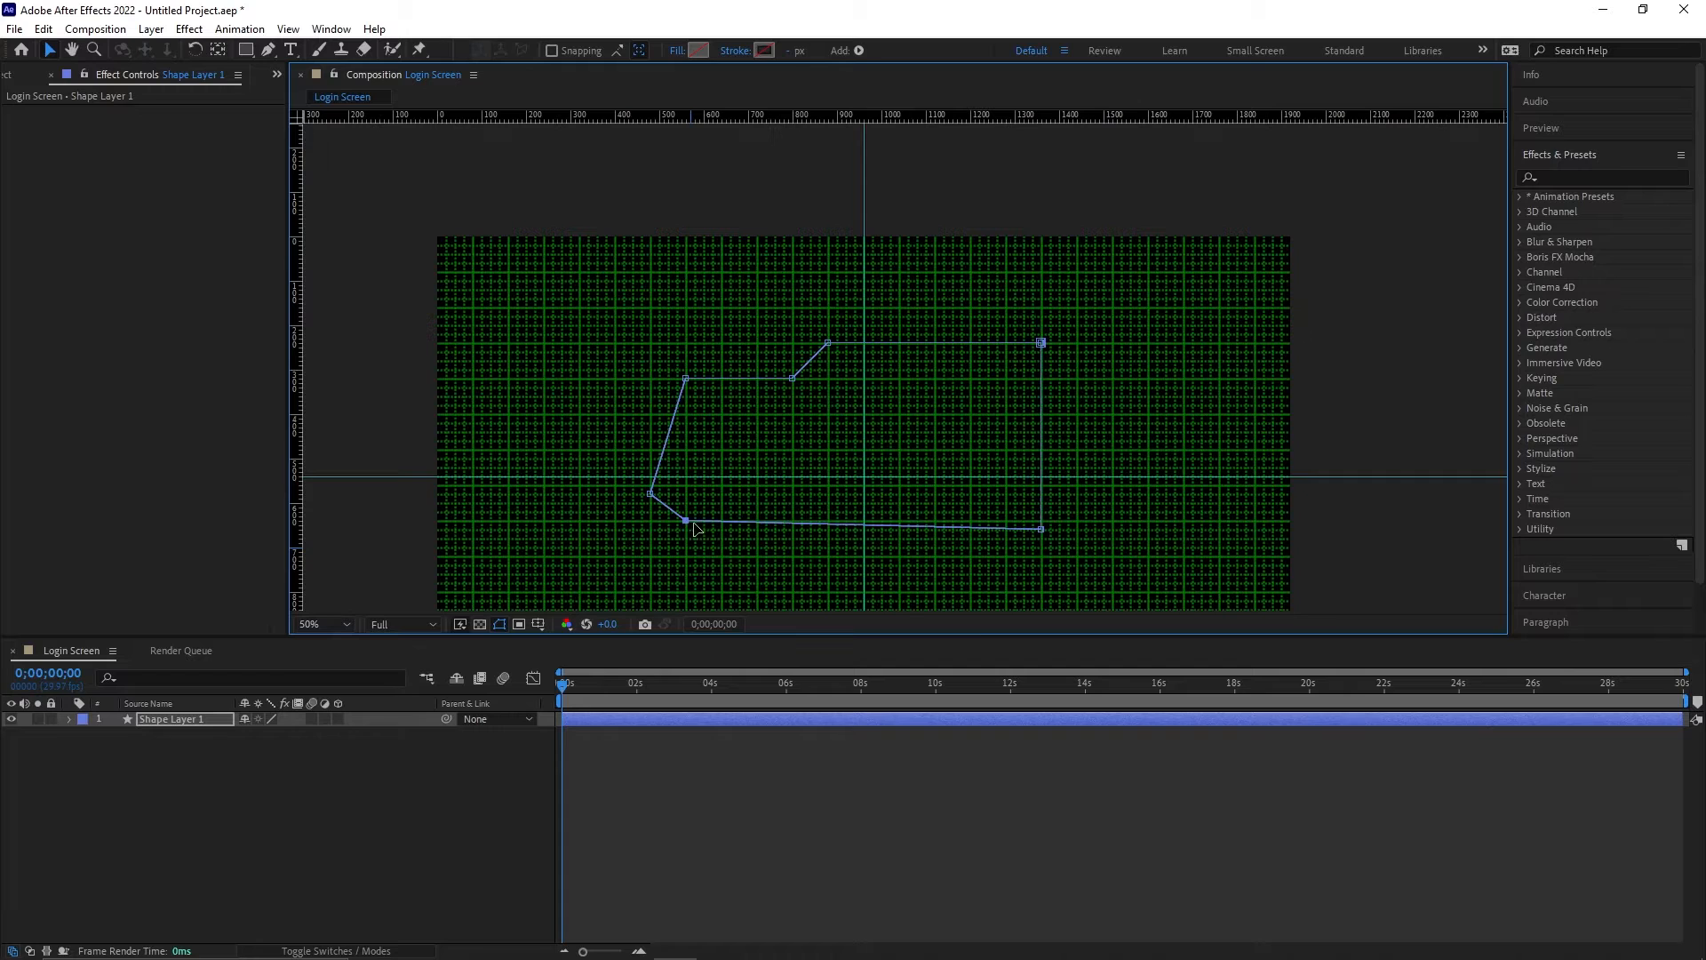
Step: Level the outline's bottom edge at about y 640 px and form a lower-left chamfer from about (560, 560) to (640, 640) px
left_click_drag(1043, 539, 1043, 530)
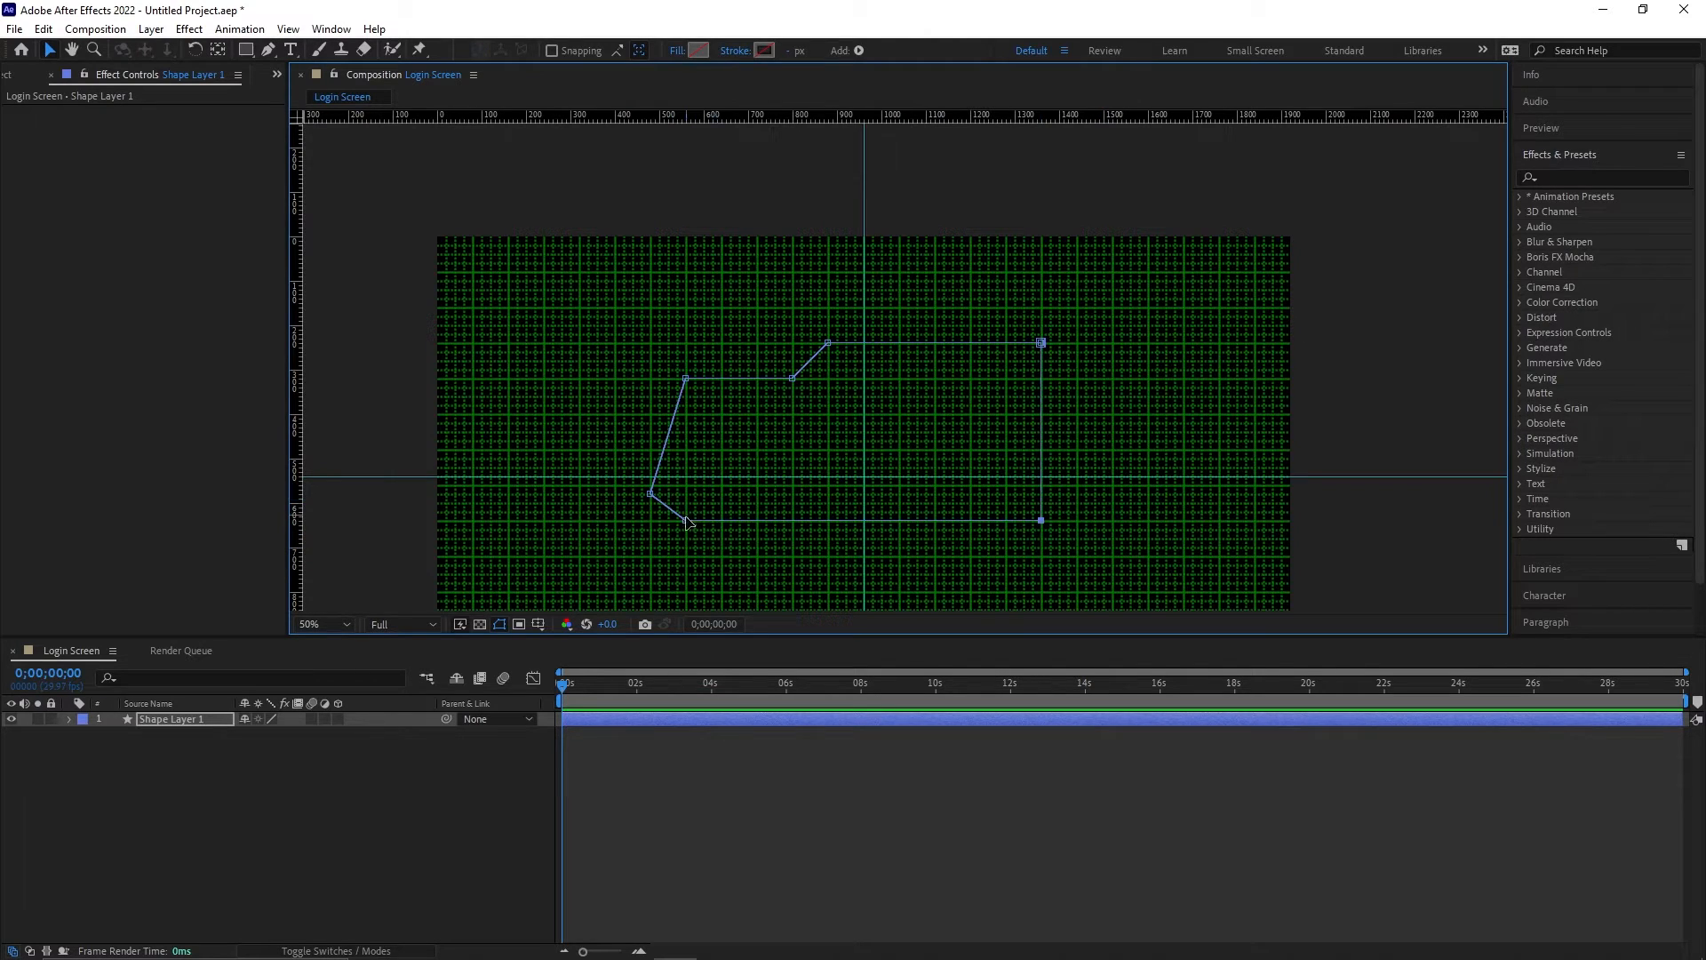
left_click_drag(694, 526, 693, 491)
scroll(879, 419, "down", 2)
scroll(882, 435, "up", 2)
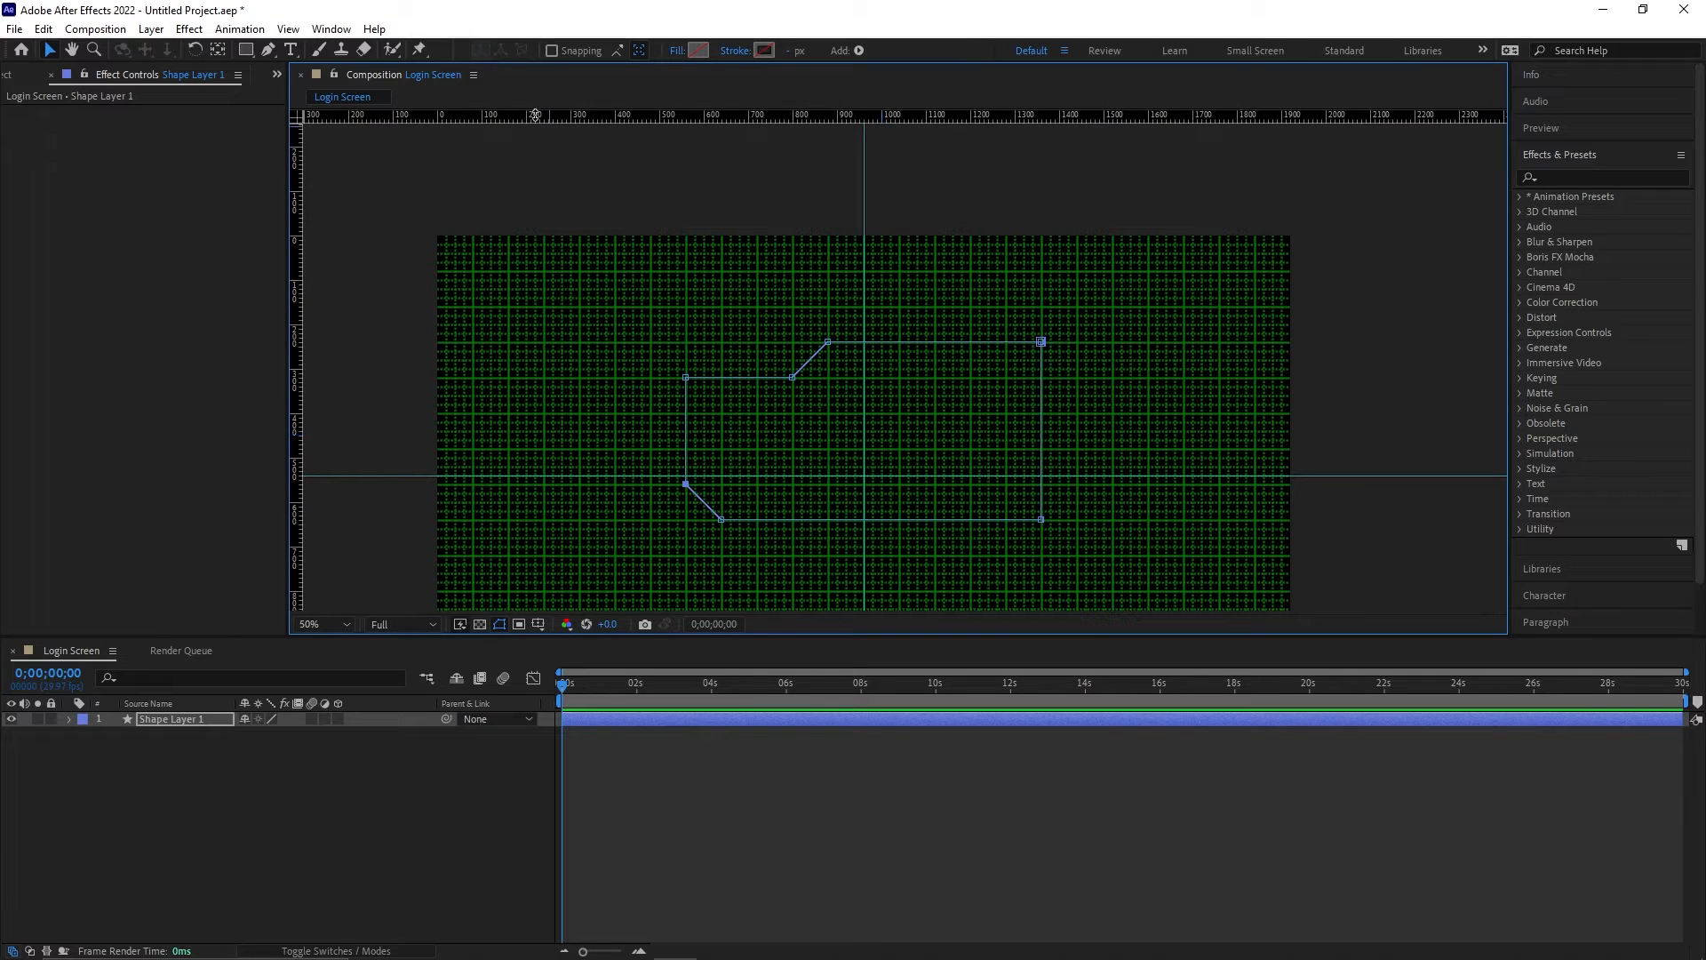
Step: Hide the composition grid and the layer controls so only the guides overlay the frame
left_click(289, 29)
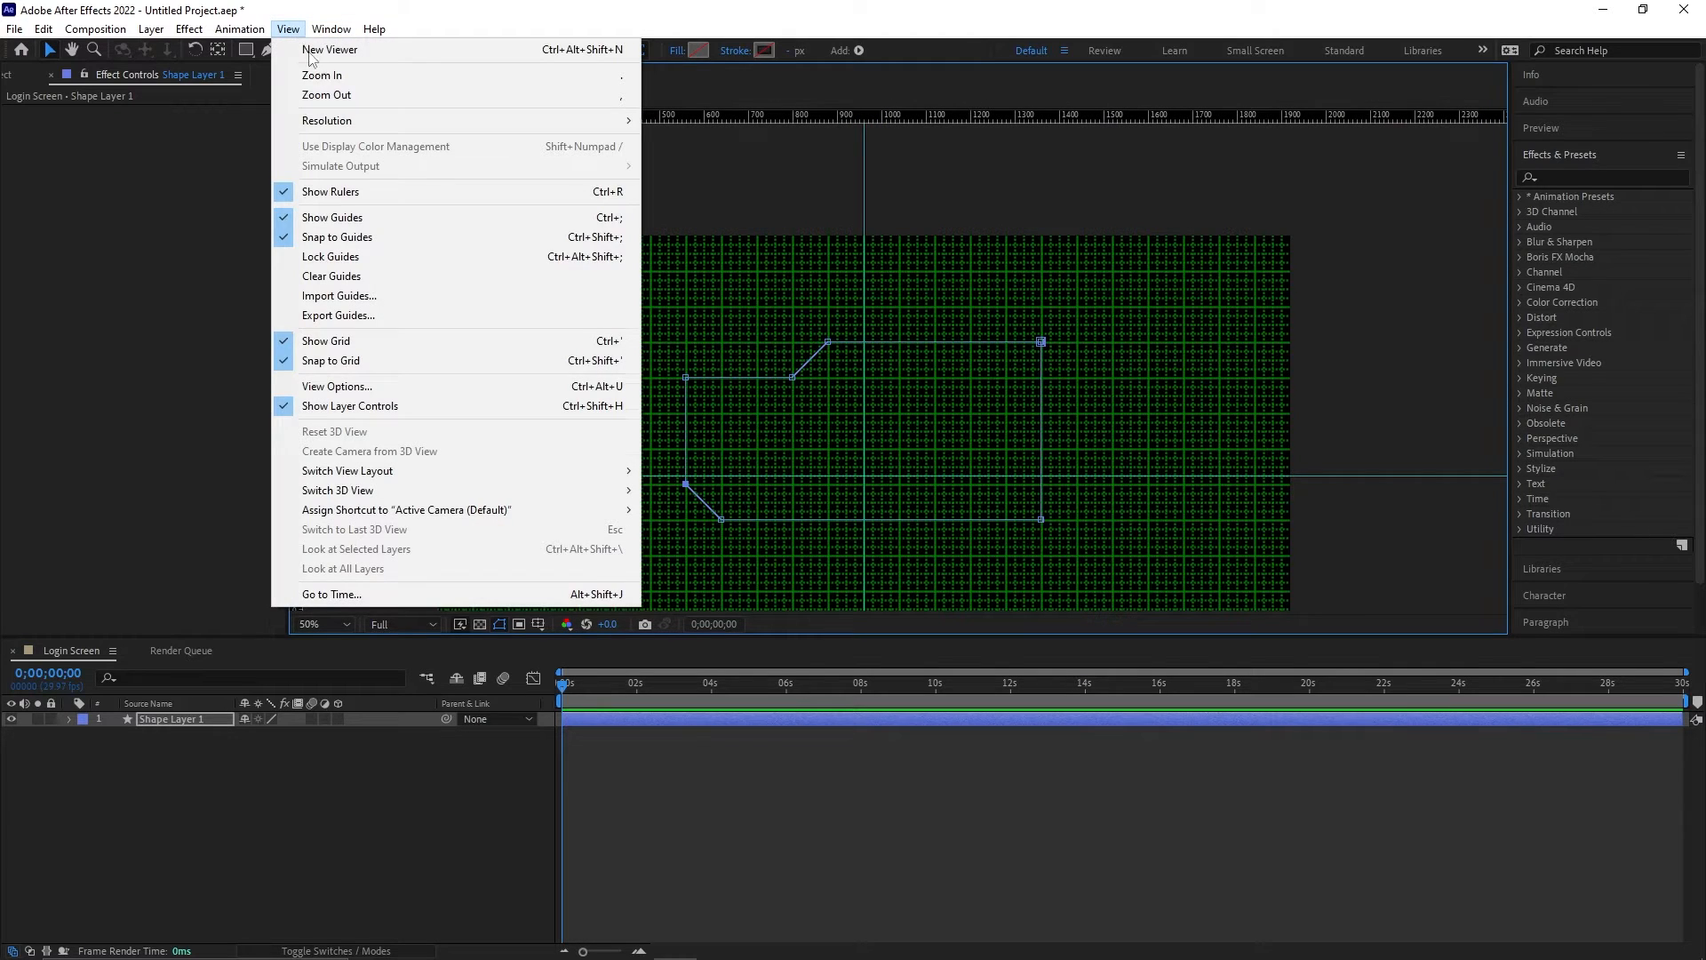
left_click(425, 342)
key("ctrl+shift+h")
left_click(302, 845)
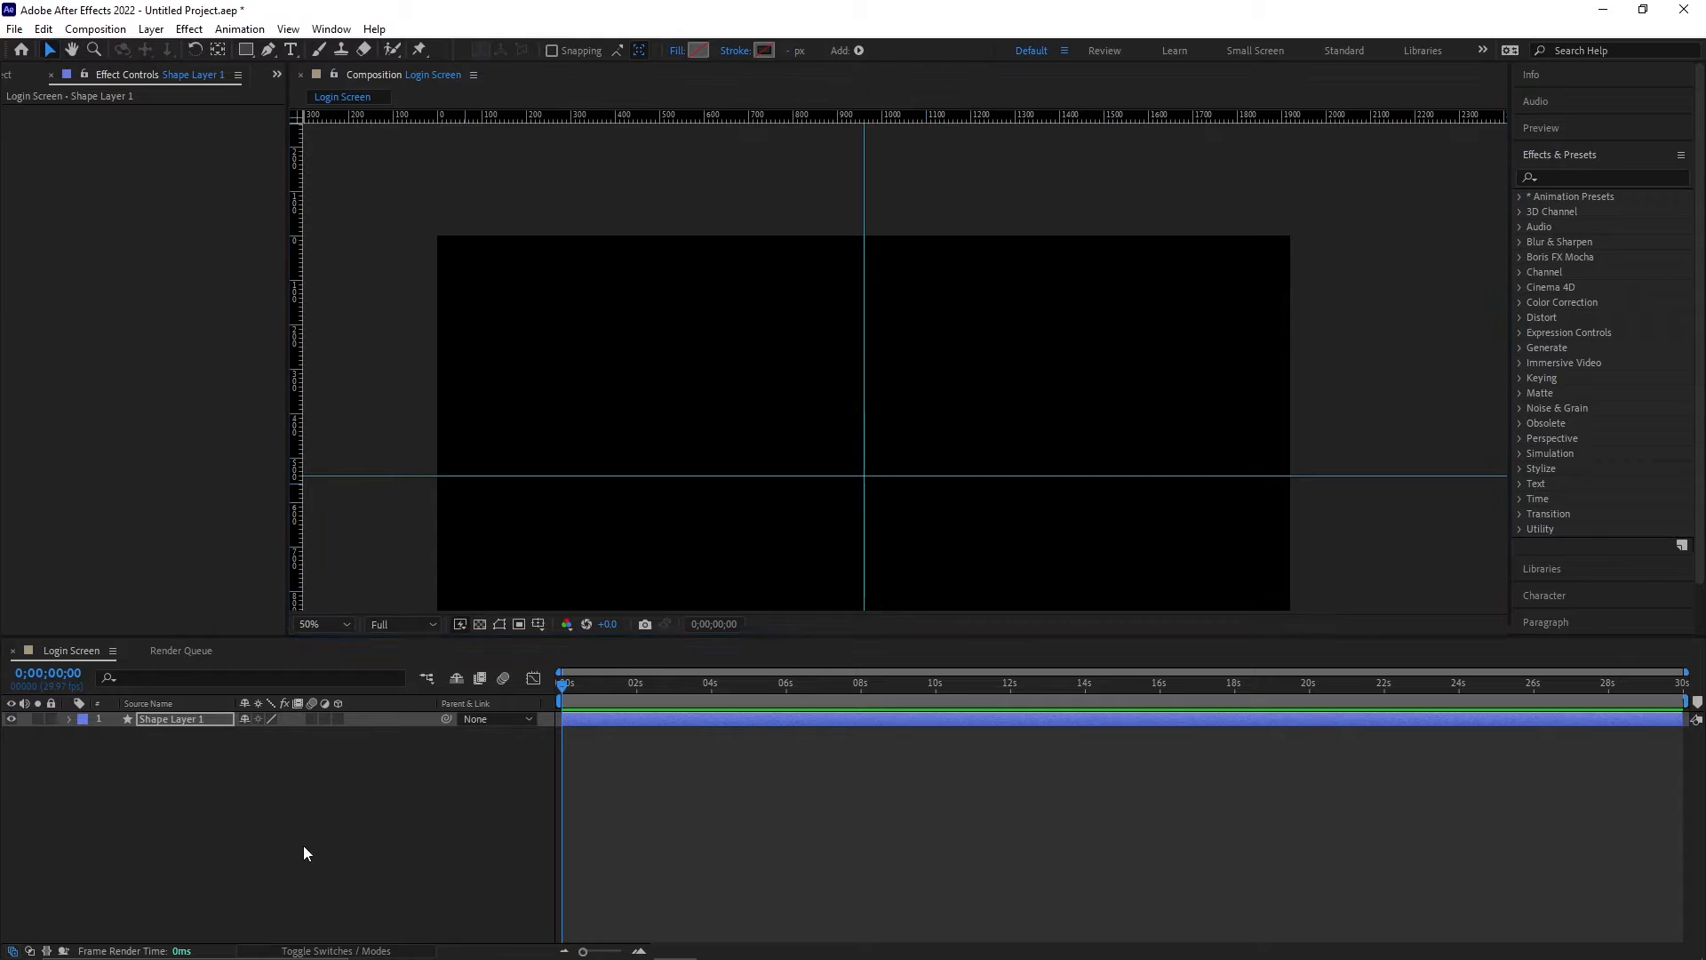
Step: Rename the frame's shape layer as Window
left_click(158, 719)
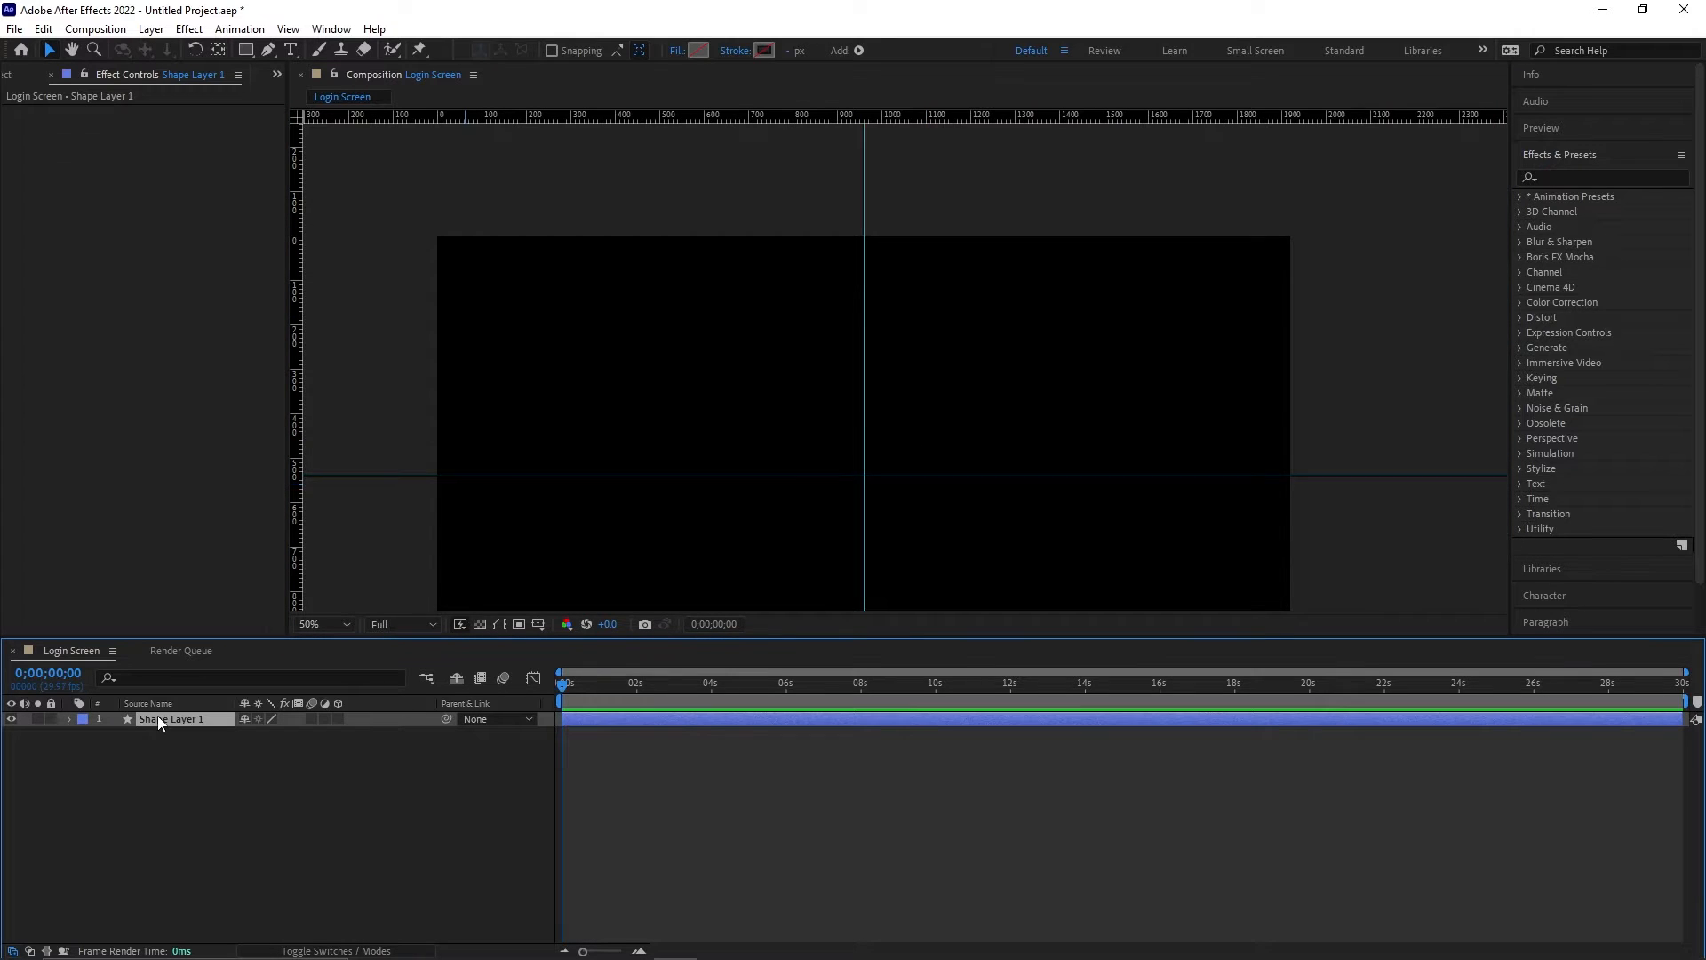
key("Return")
type("Window")
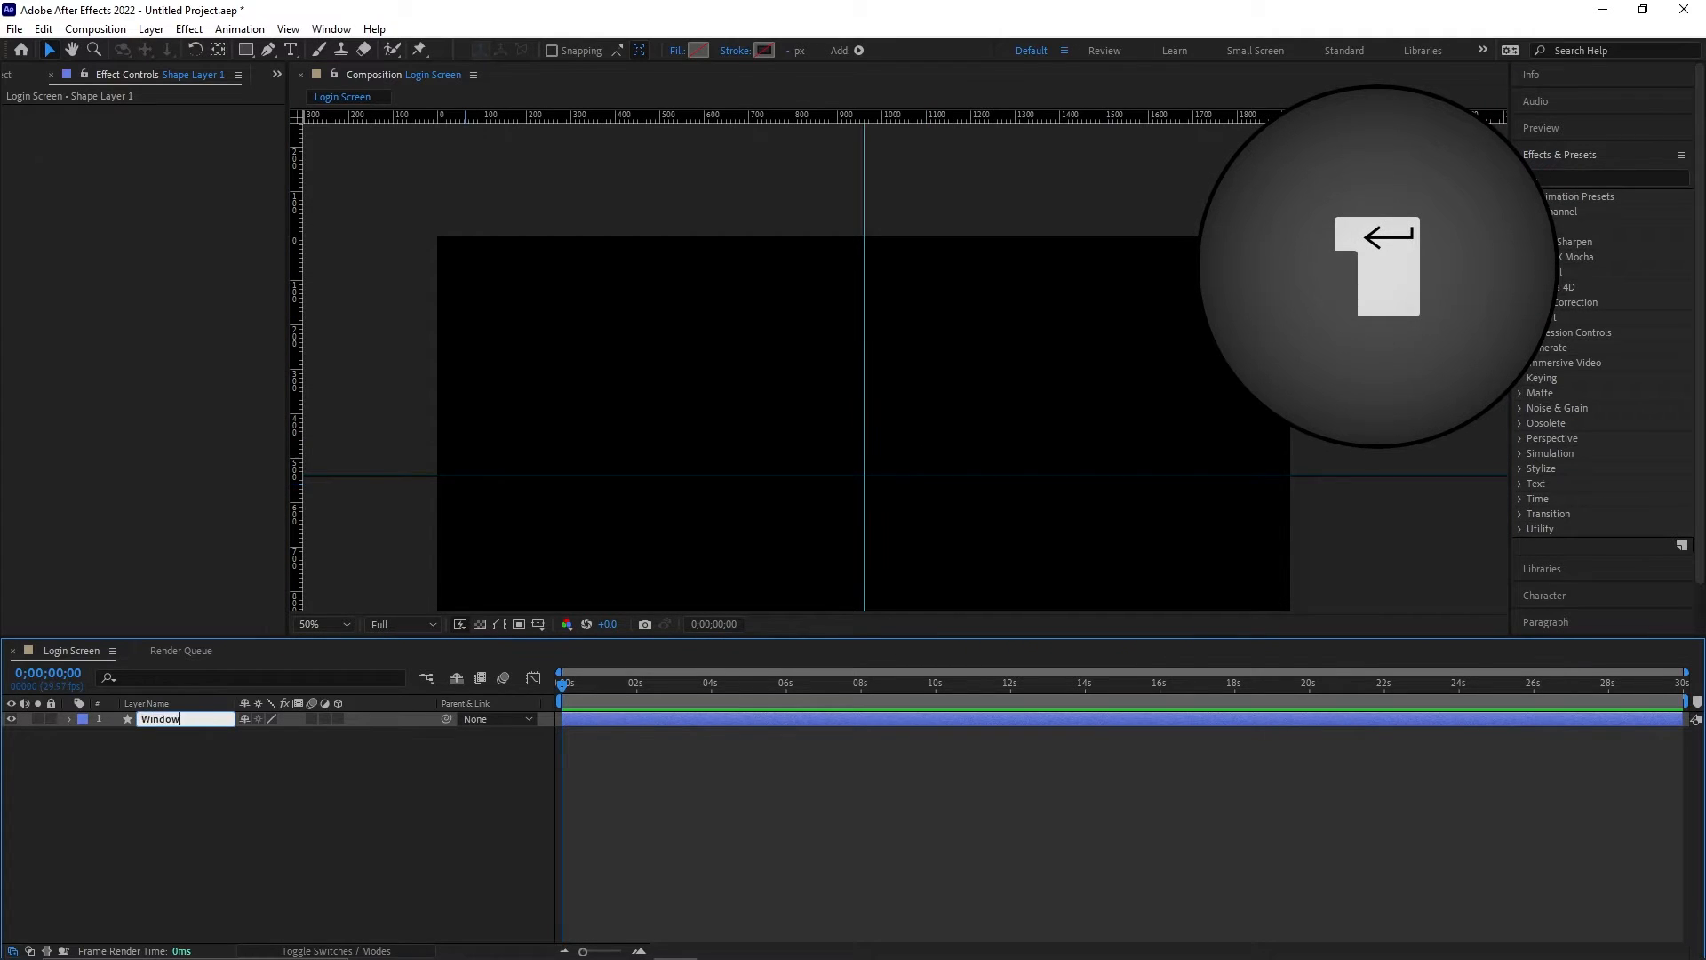
key("Return")
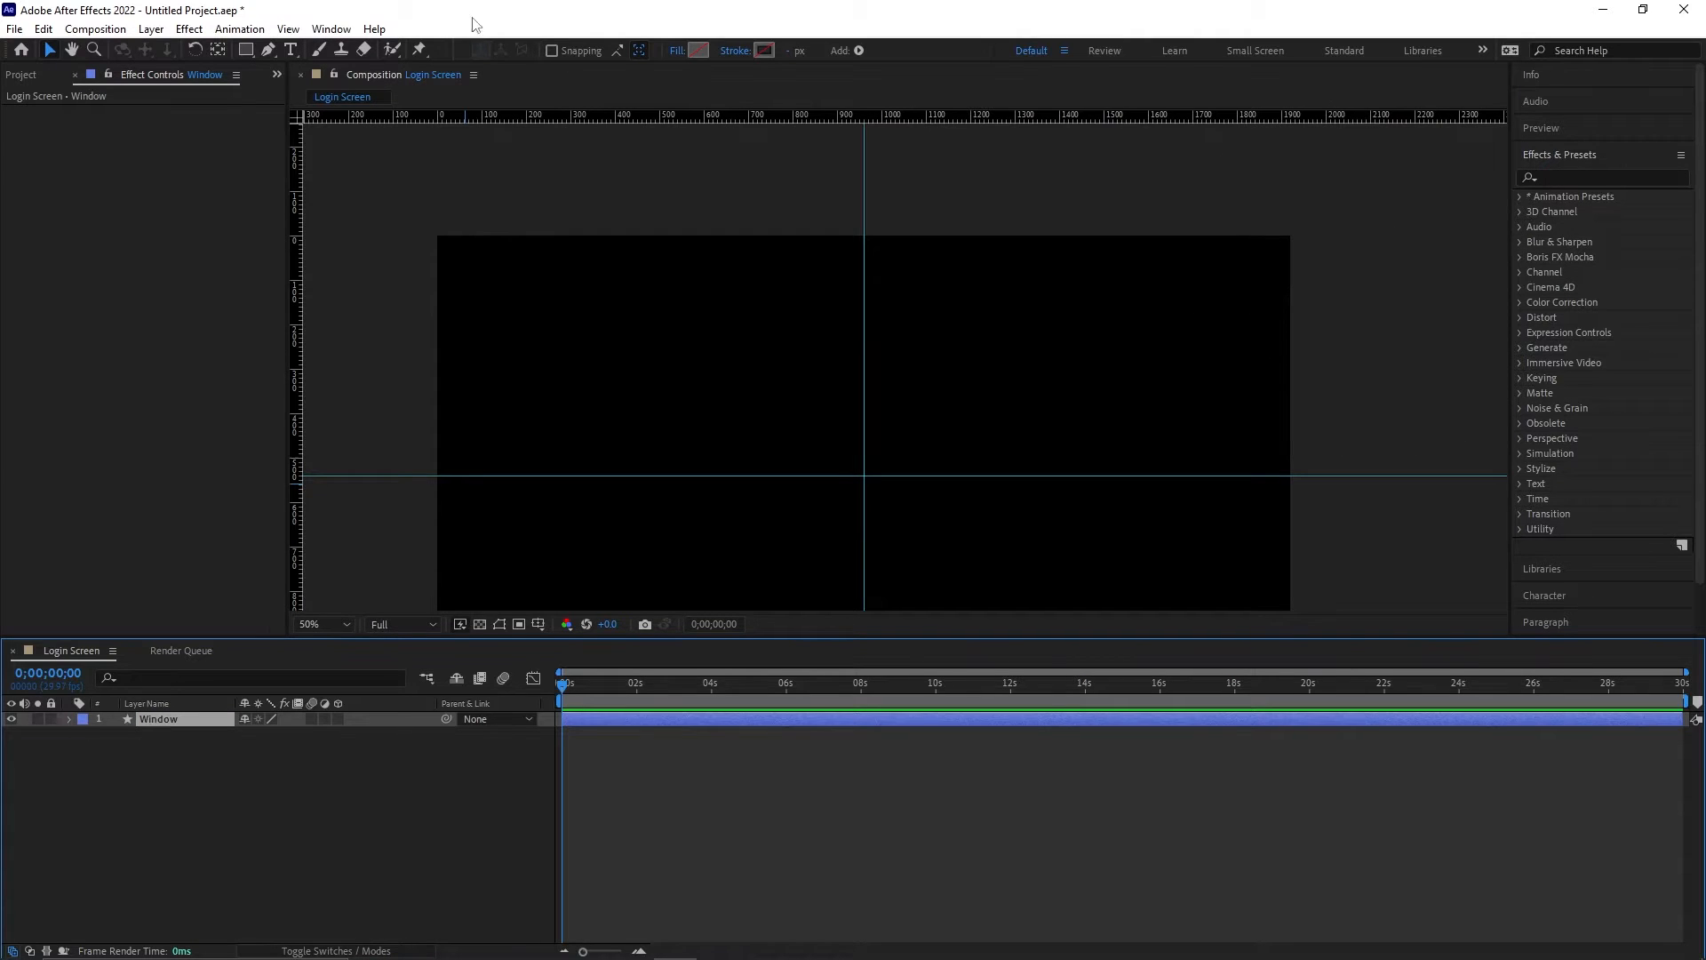
Step: Set the Window shape's fill to Solid Color in white
left_click(678, 52)
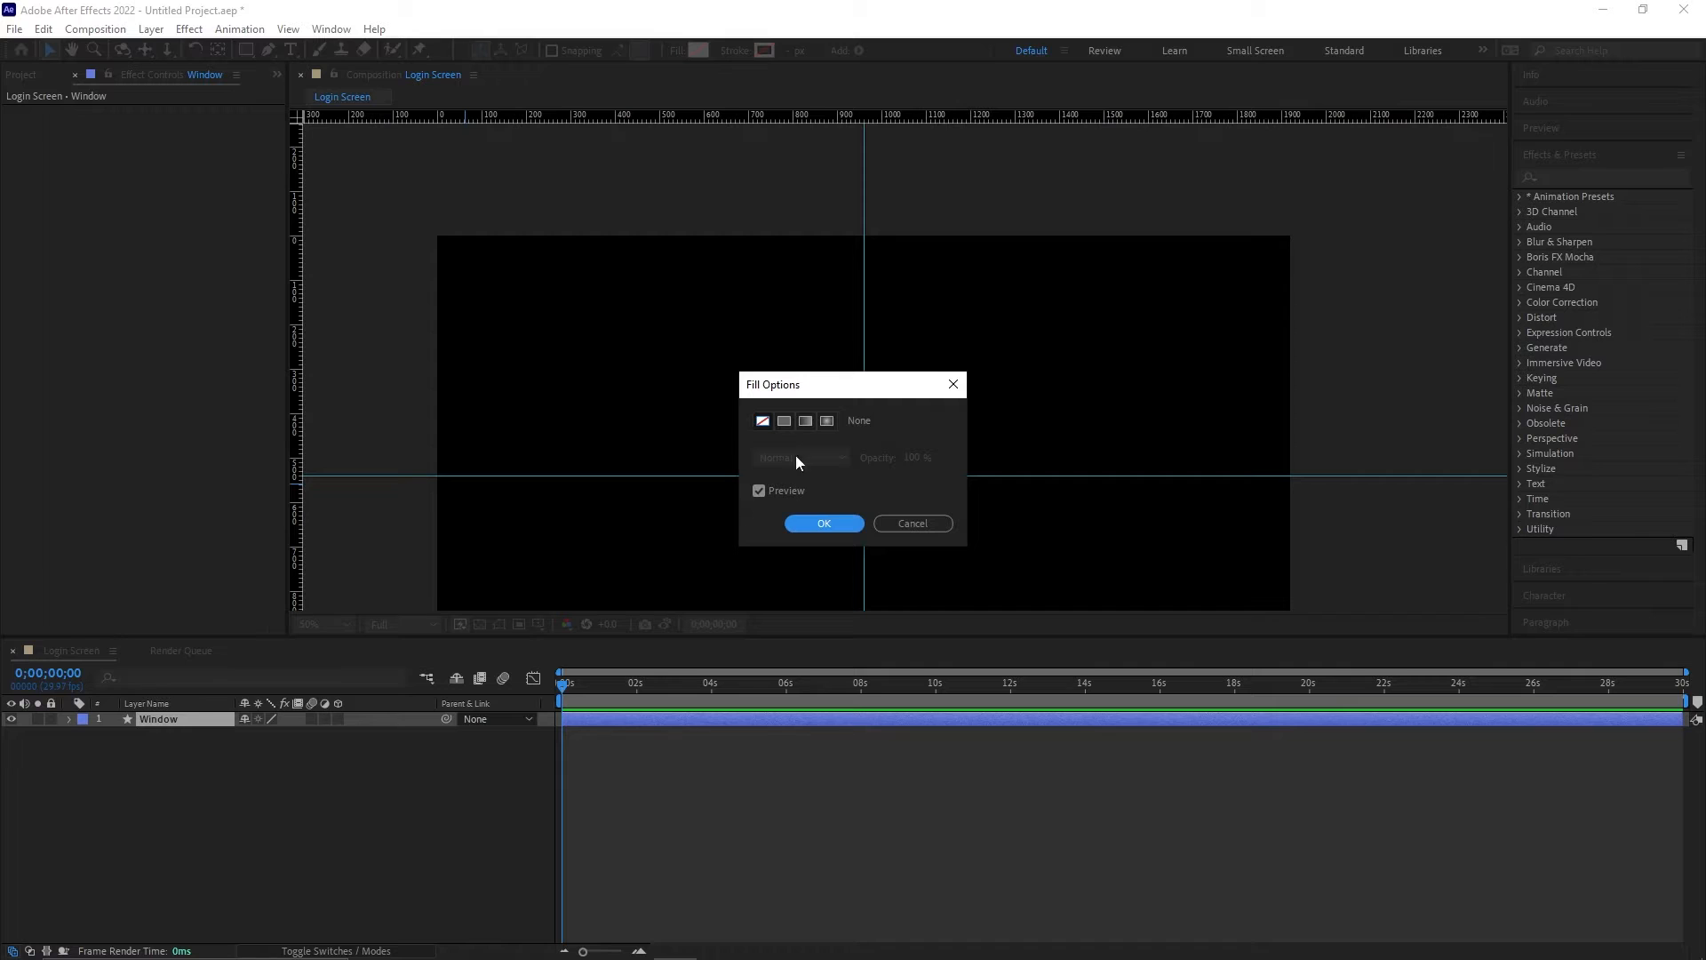
left_click(786, 420)
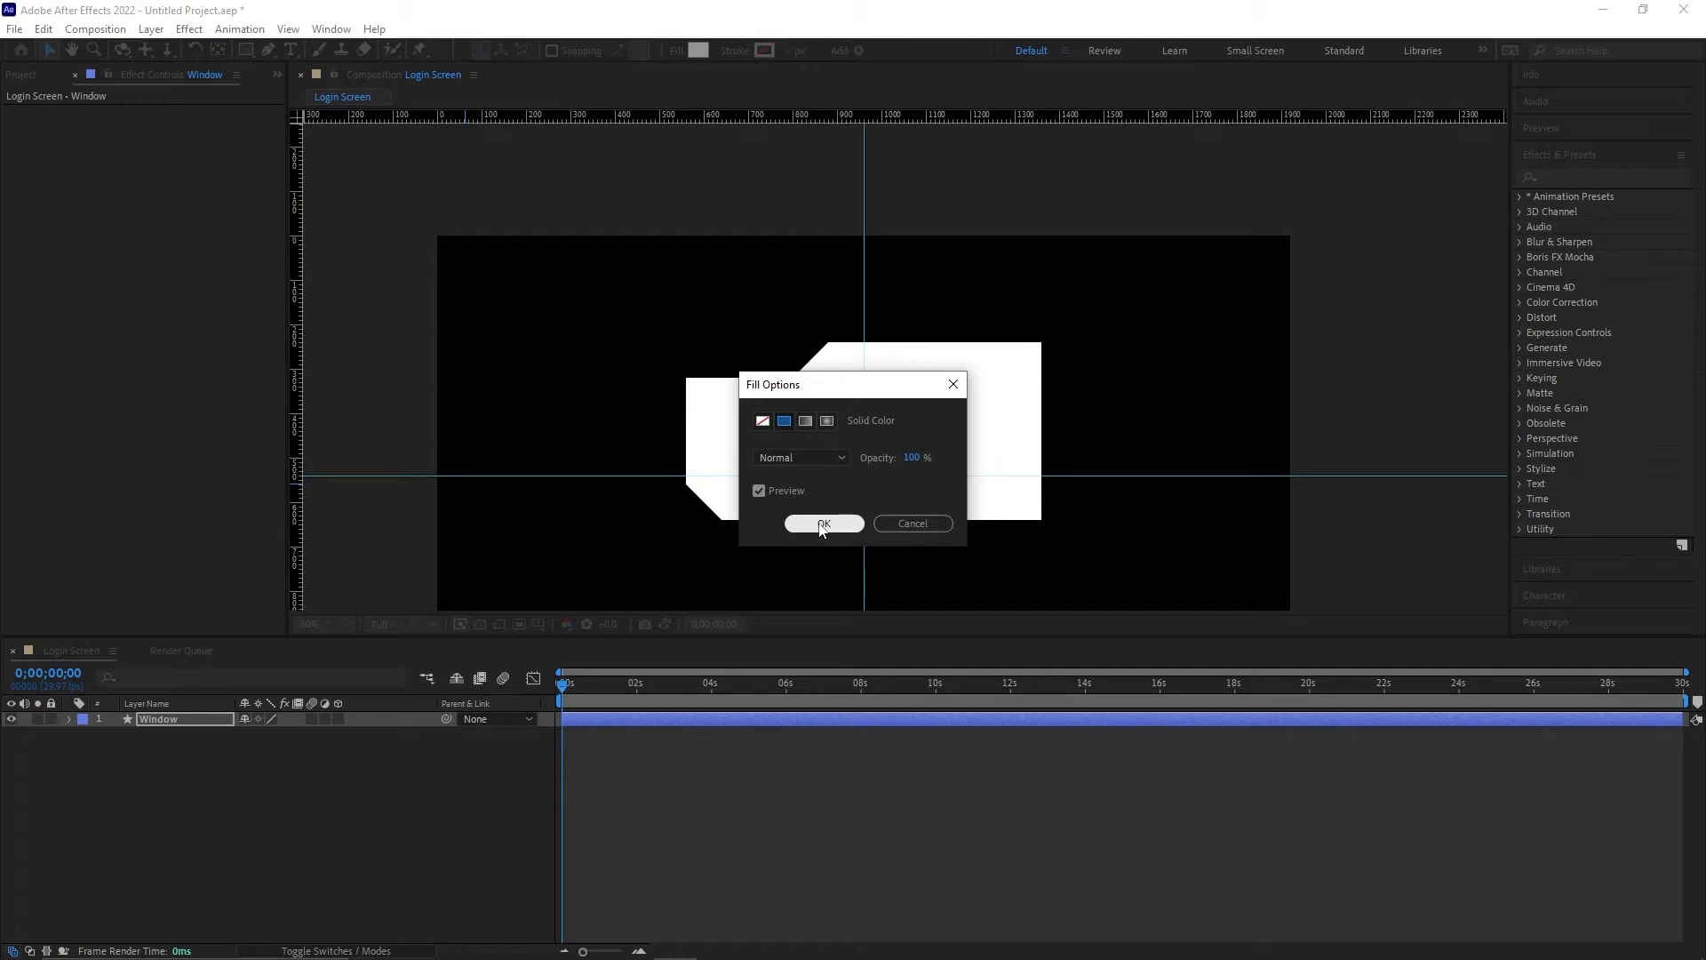
left_click(824, 523)
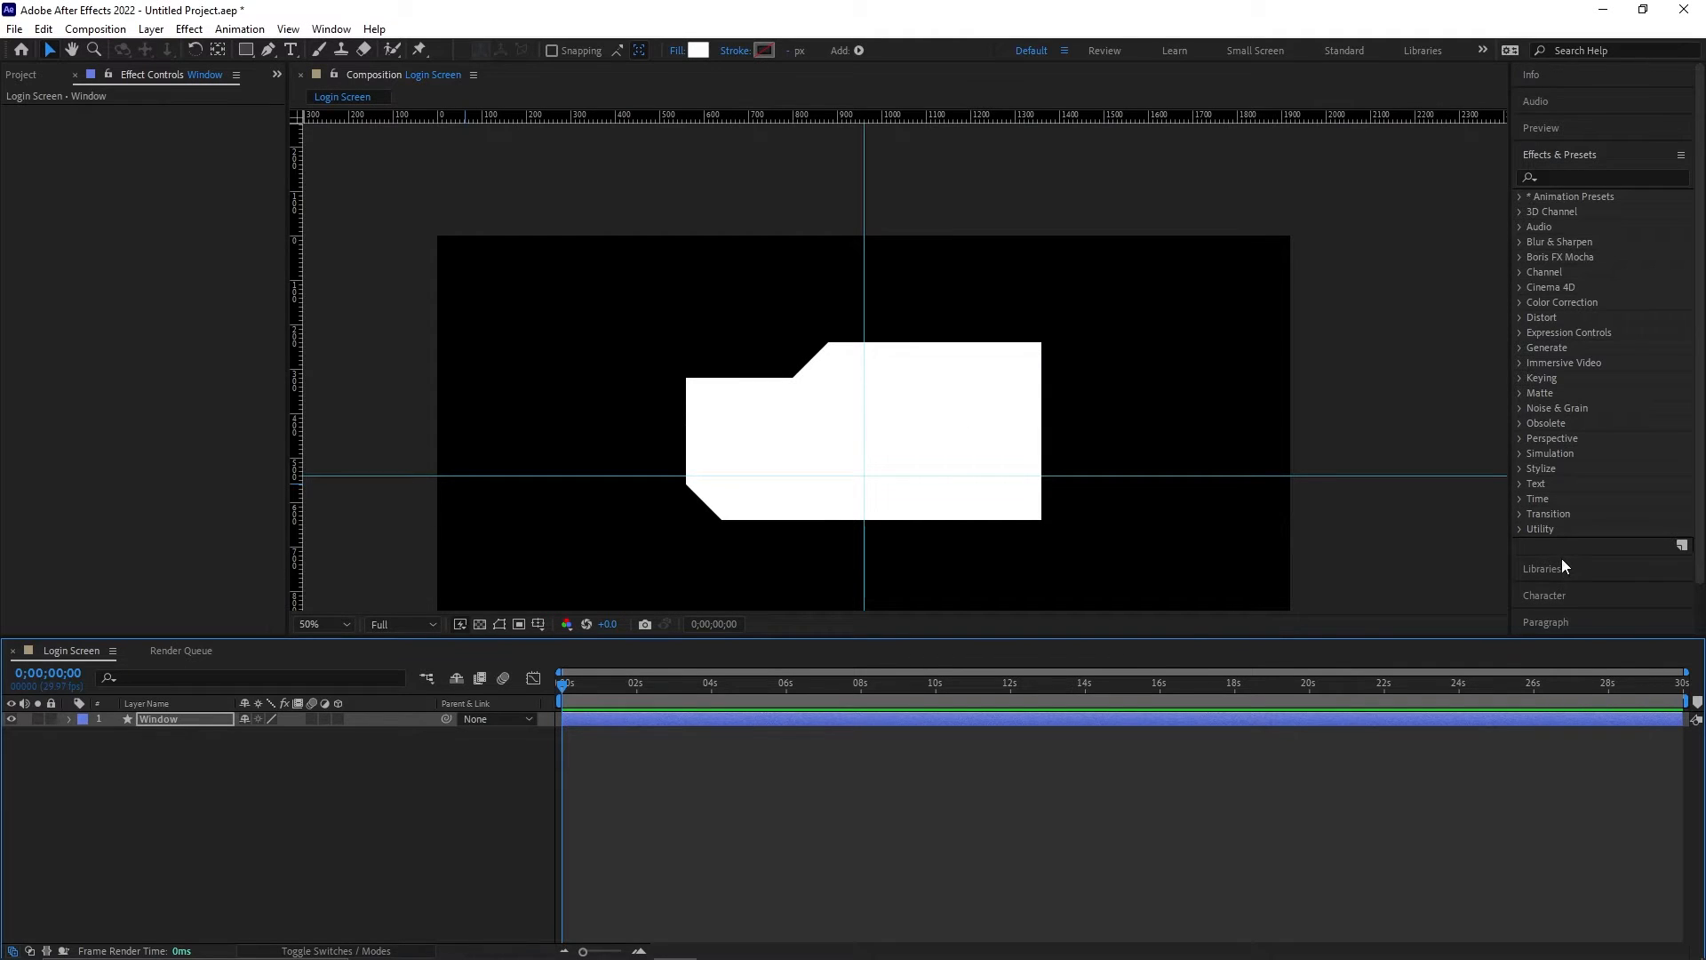
Step: Centre the Window layer vertically in the composition using Align
scroll(1562, 566, "down", 2)
scroll(1562, 601, "up", 2)
left_click(1552, 154)
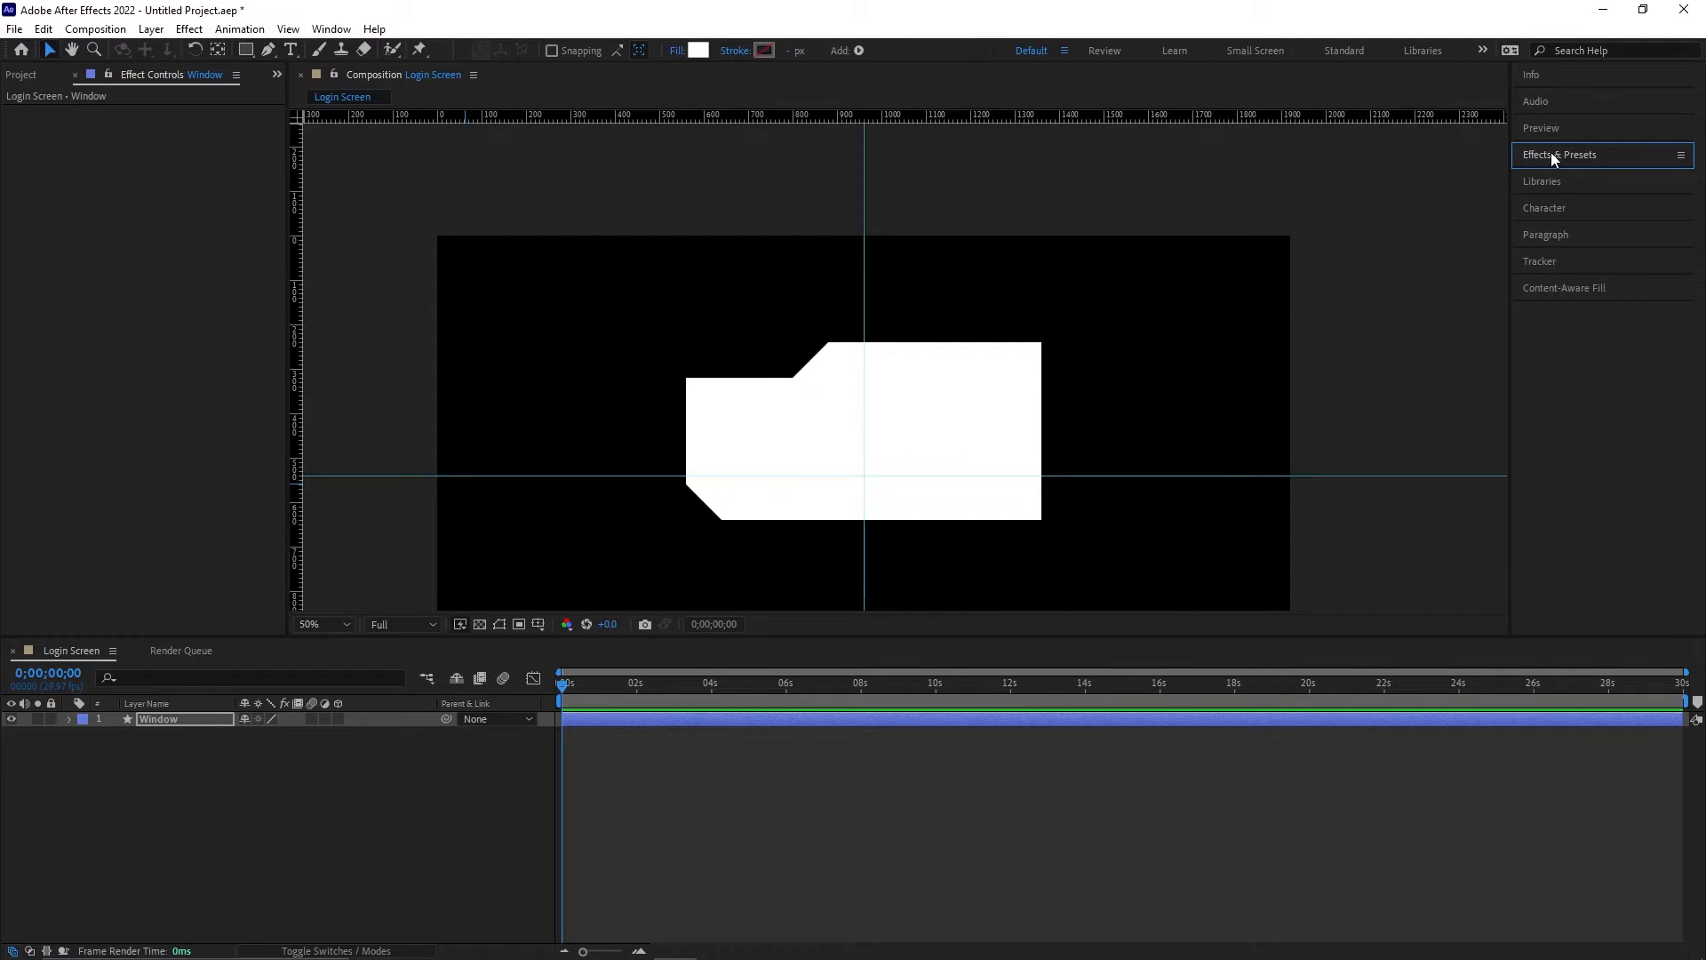
left_click(332, 29)
left_click(366, 148)
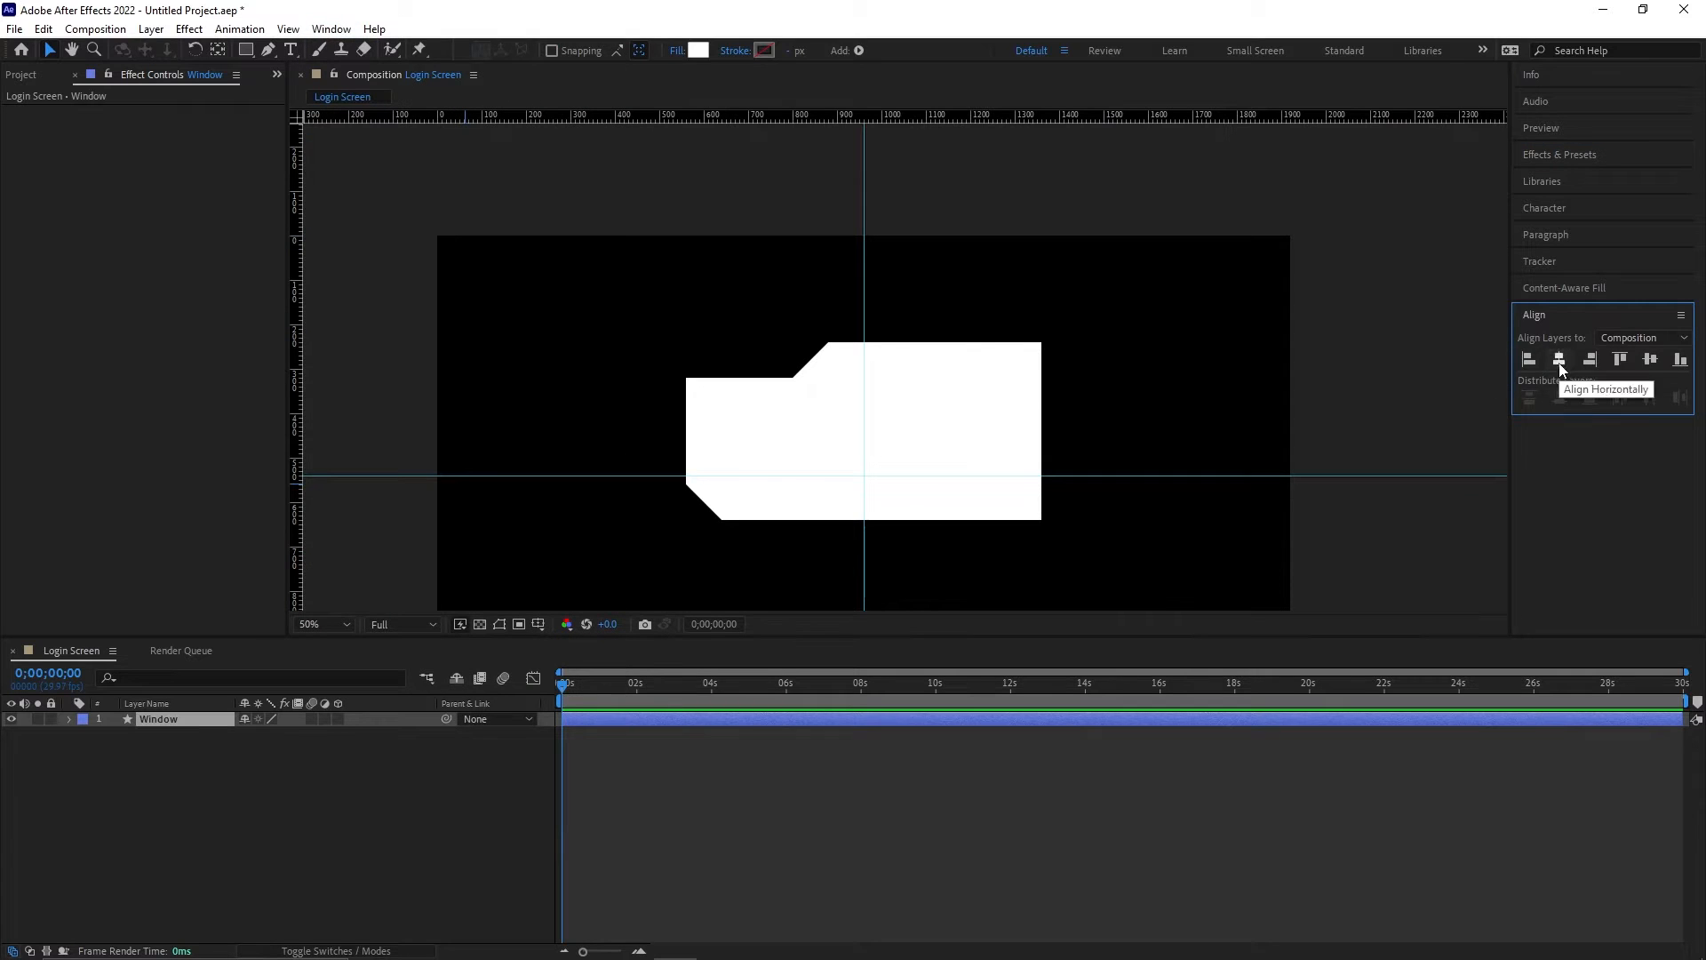
left_click(1650, 360)
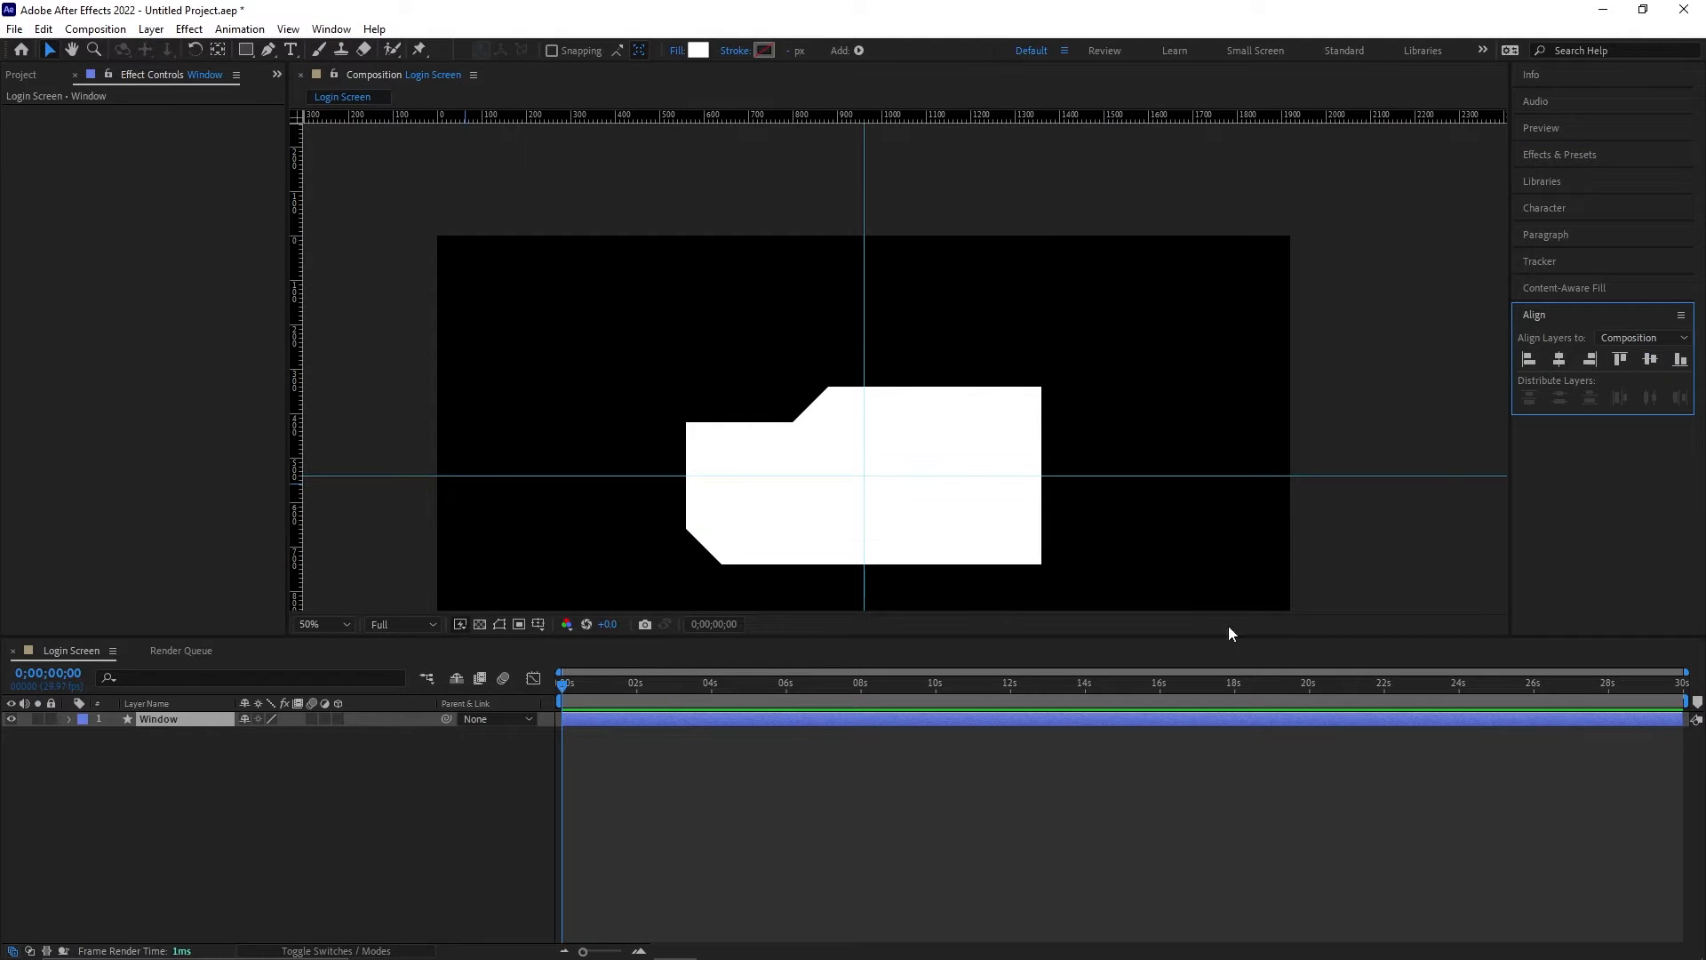
Step: Duplicate the Window layer and rename the copy as Window Strokes
left_click_drag(1070, 485, 1088, 365)
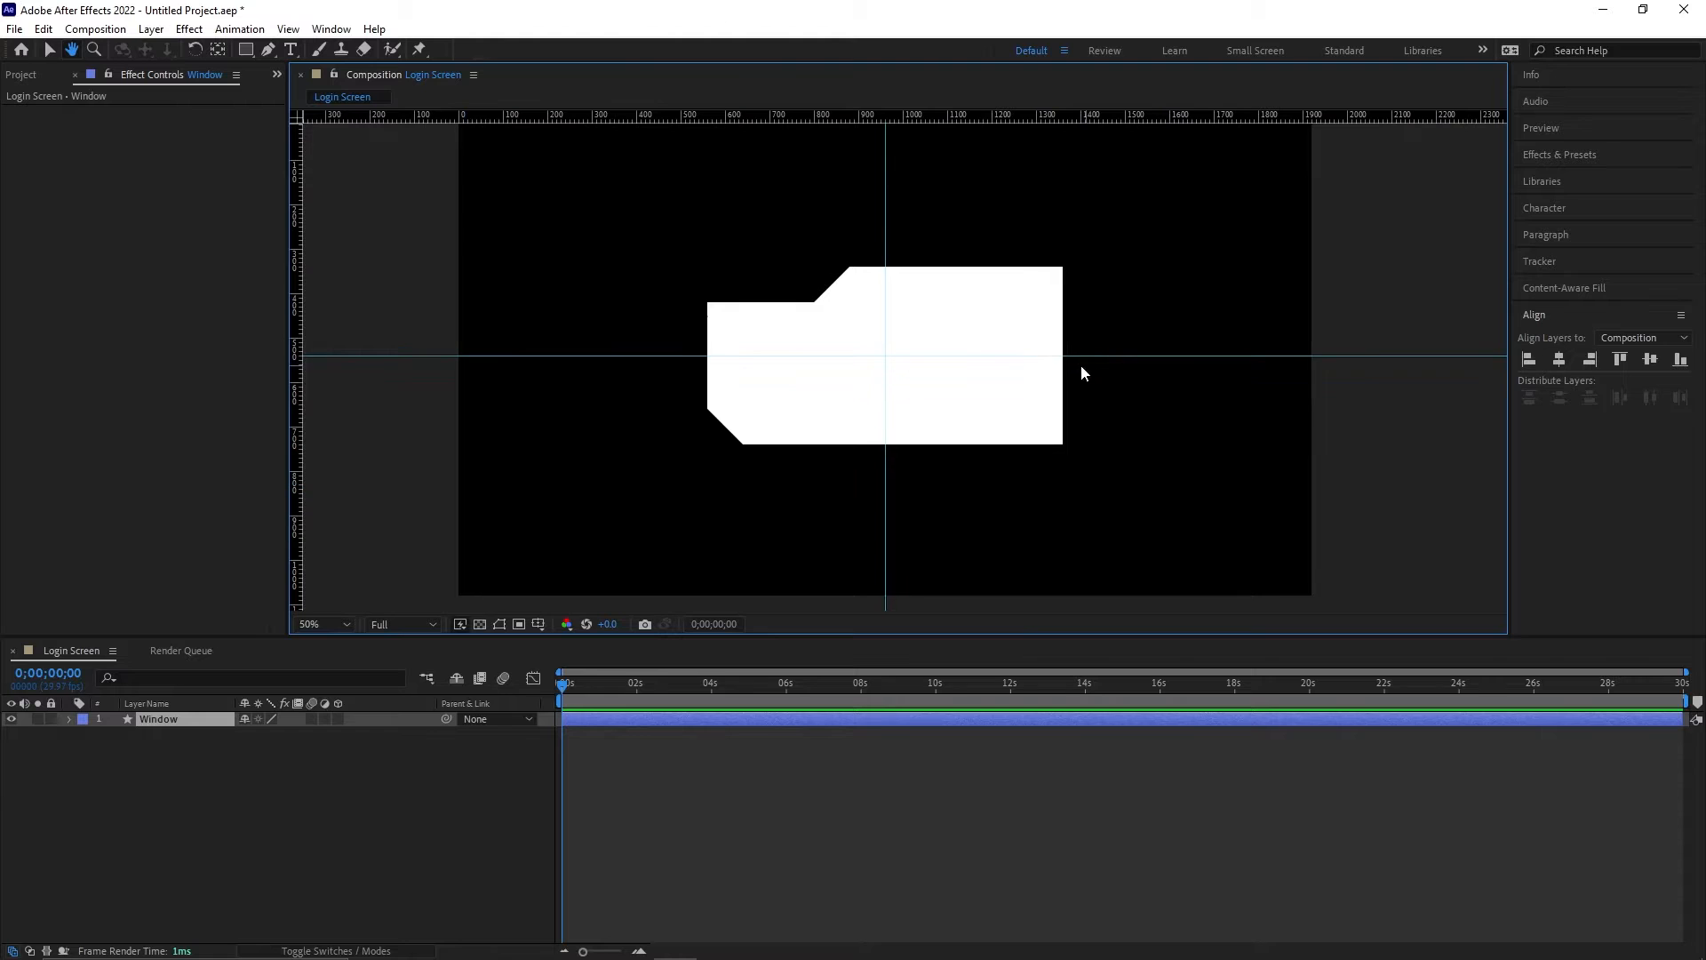
scroll(975, 334, "up", 1)
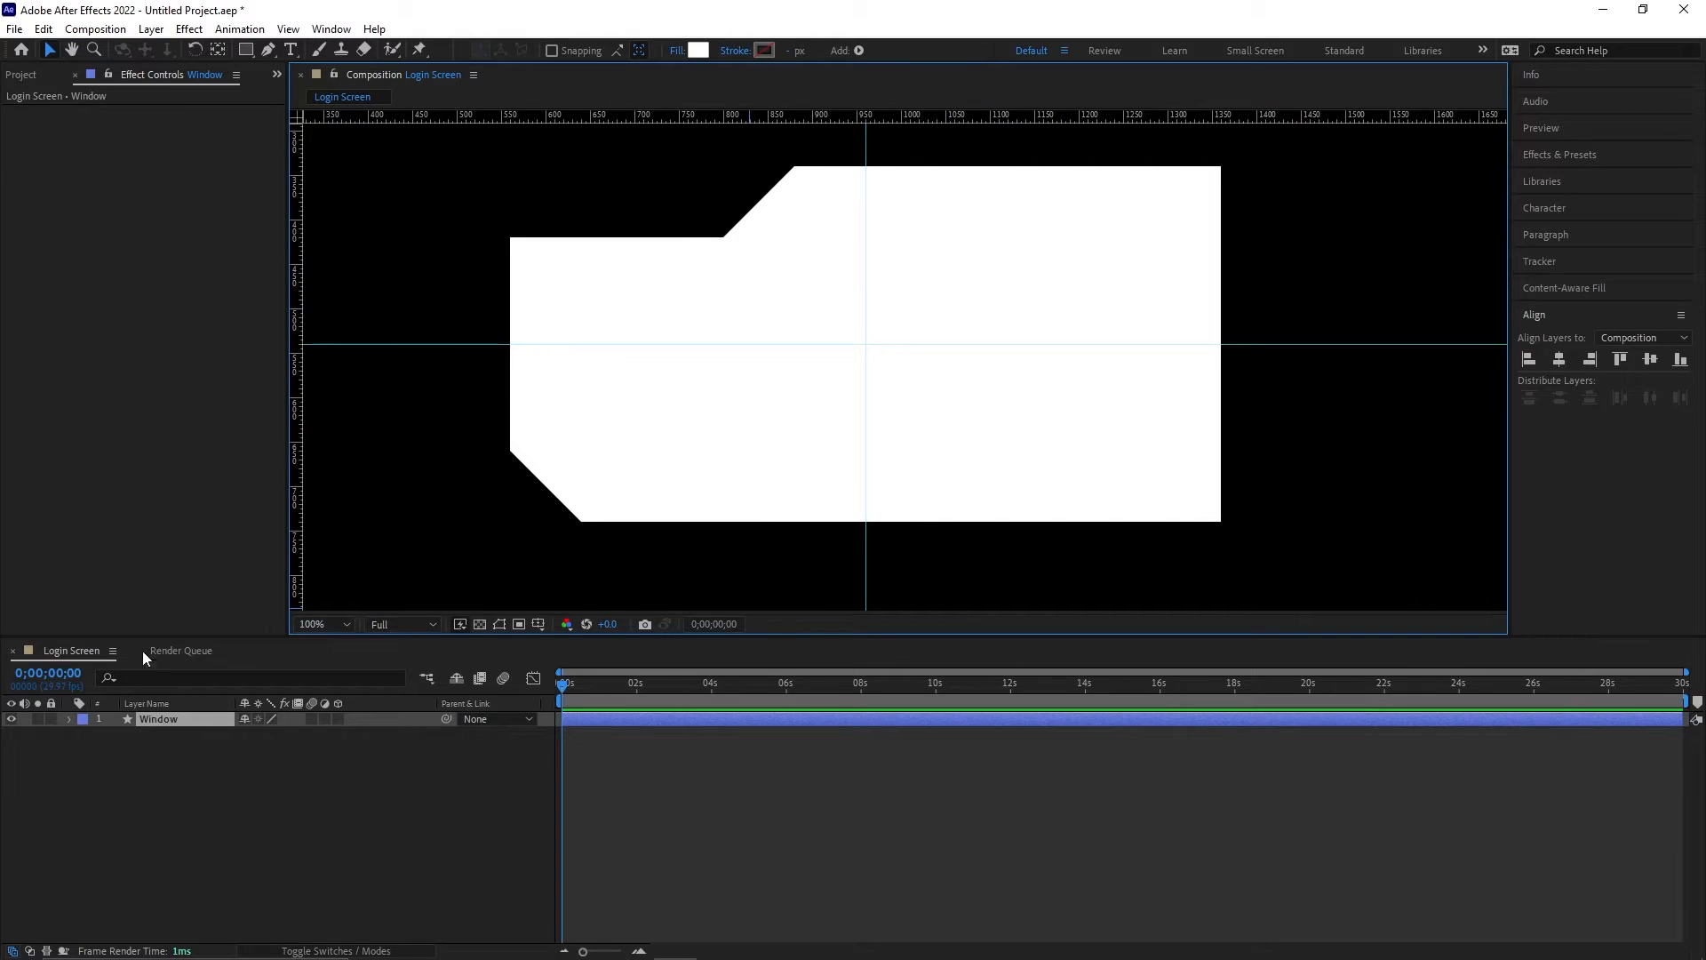
key("ctrl+d")
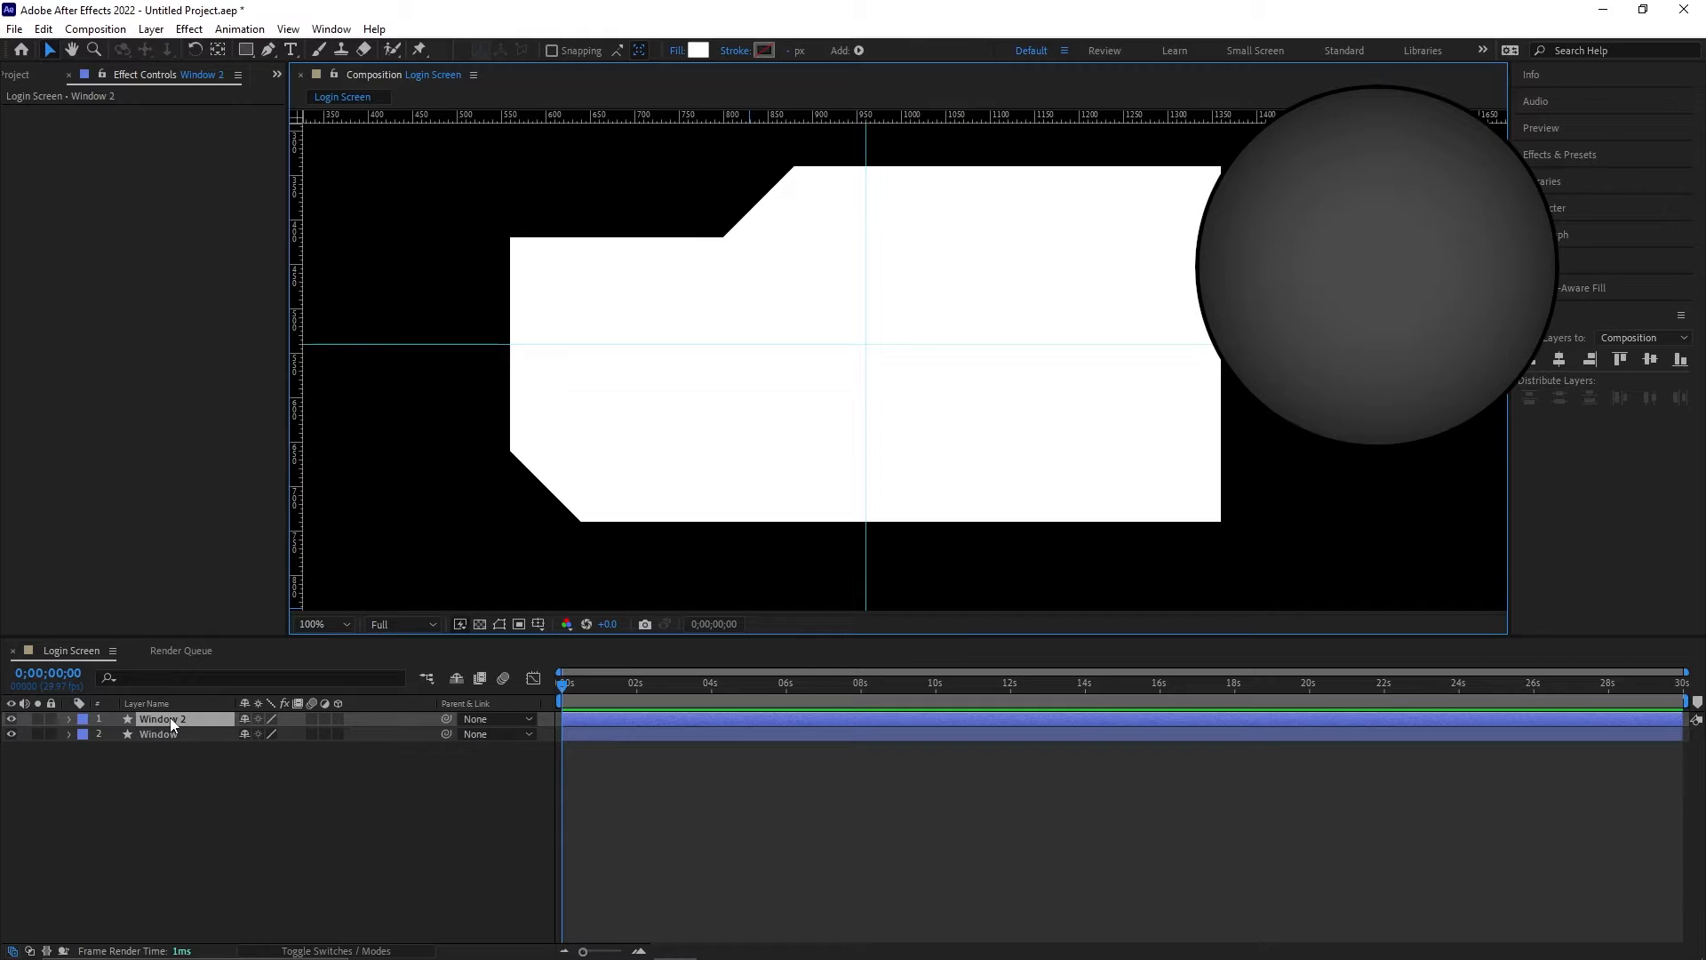
key("Return")
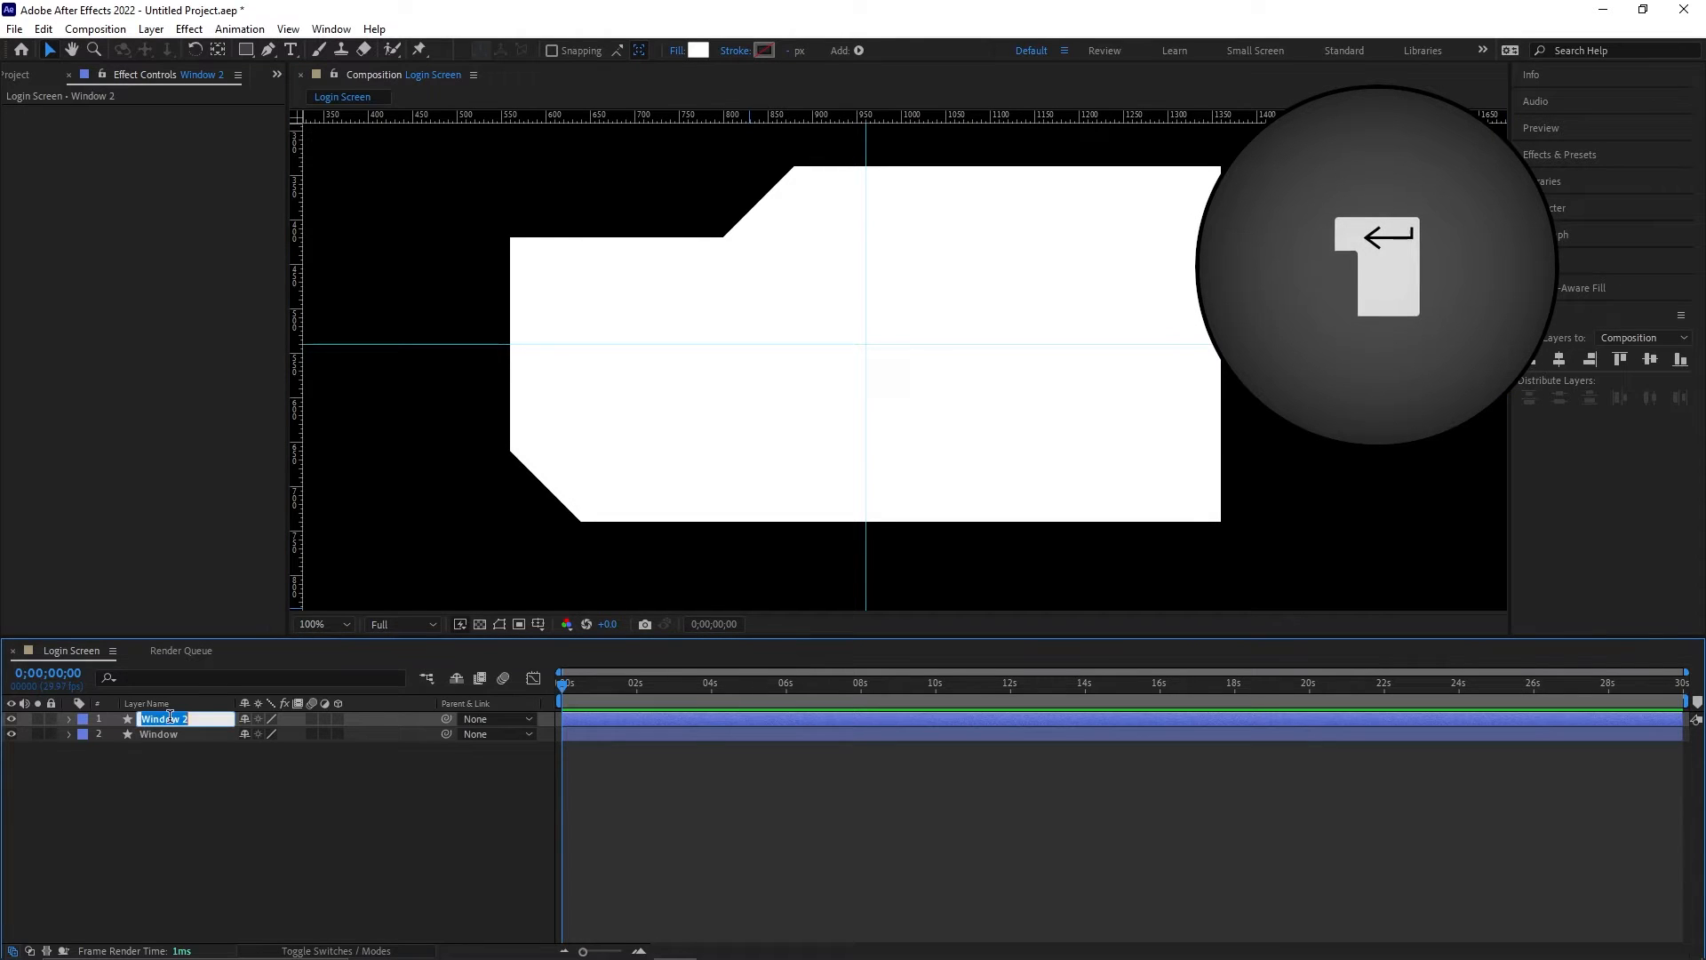
type("W")
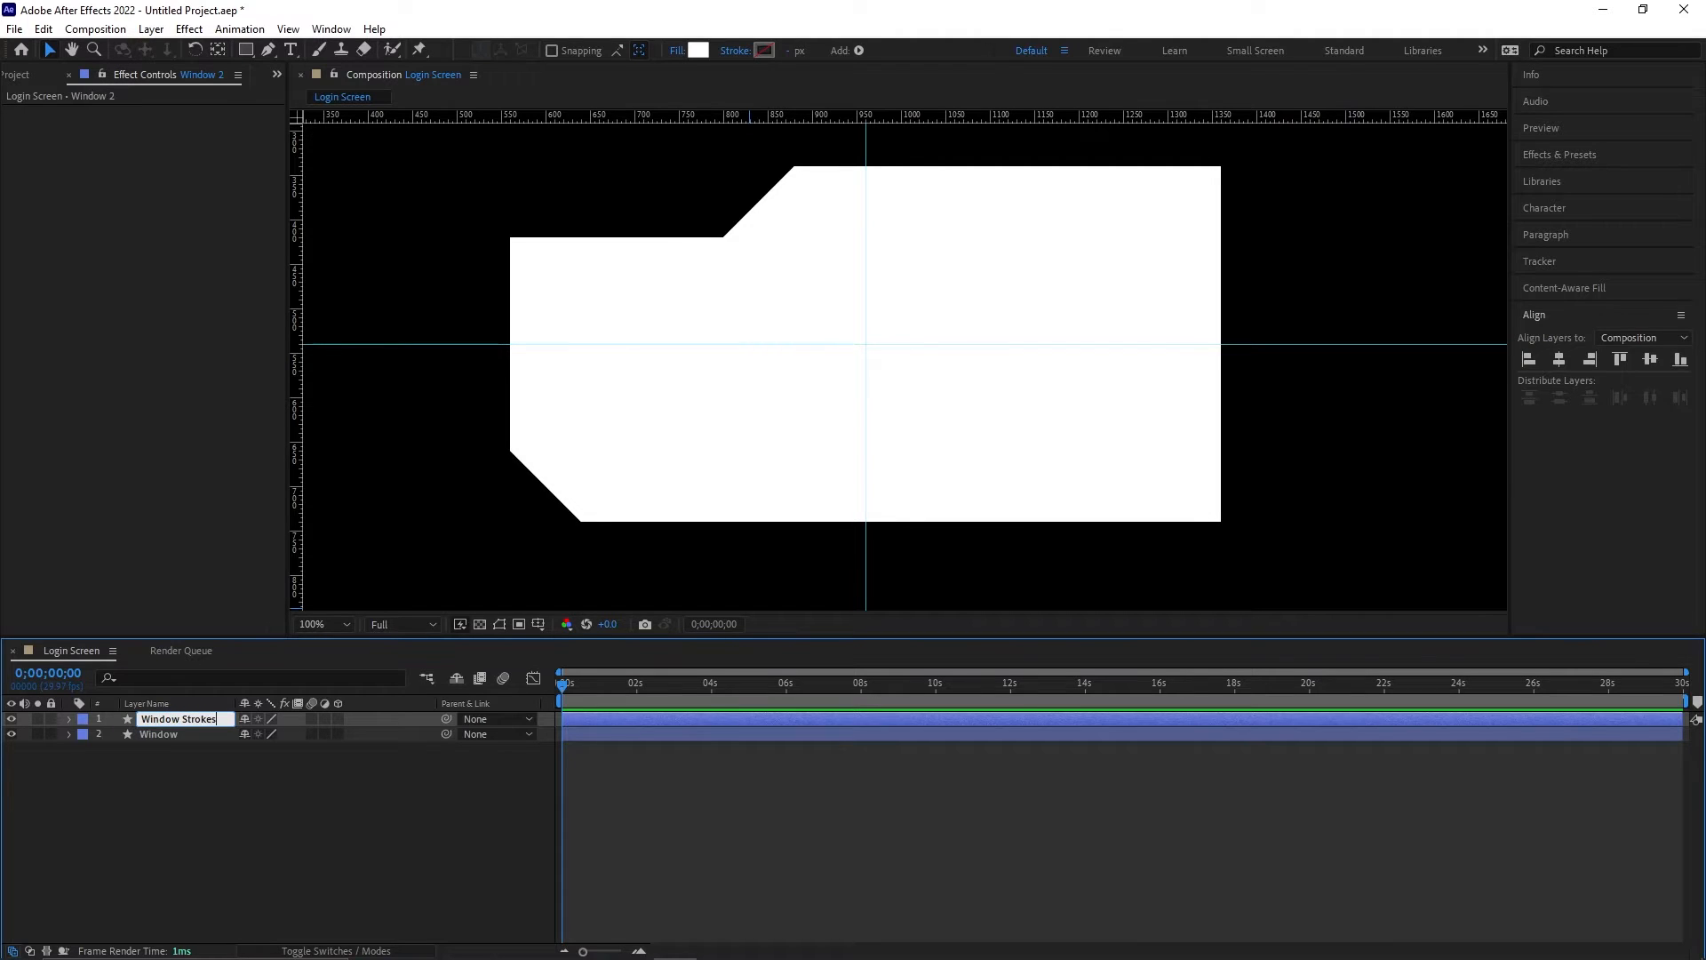
type("indow Strokes")
key("Return")
Step: Hide the Window layer and set the fill of Window Strokes to None
left_click(11, 735)
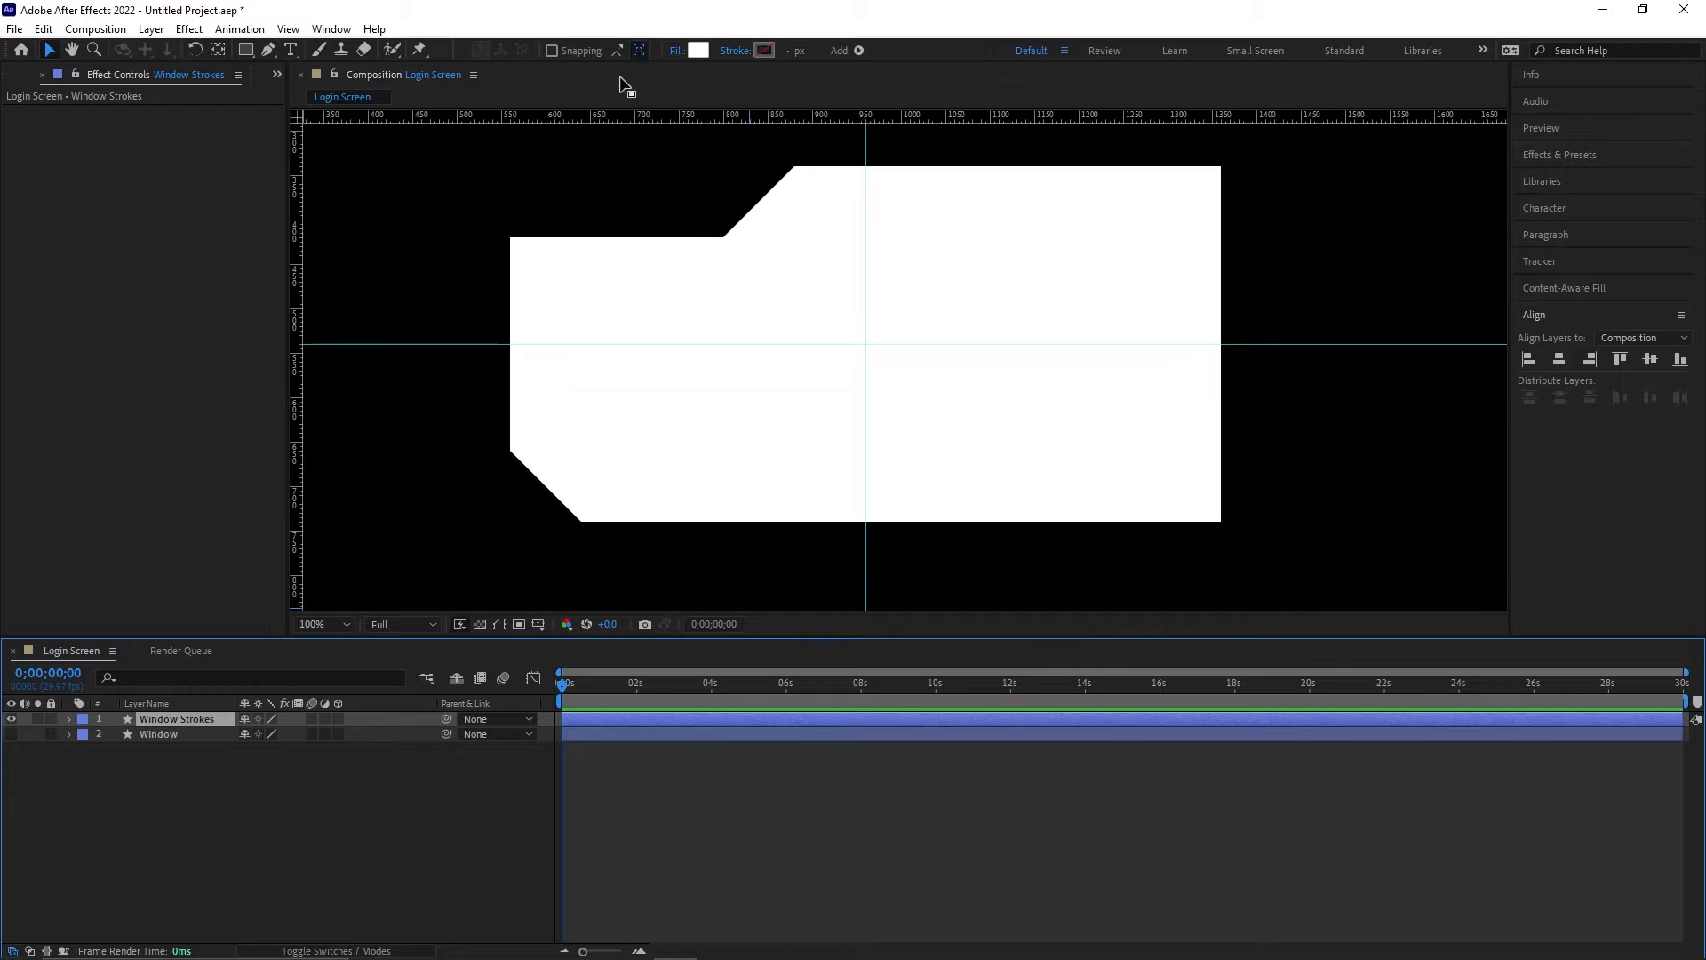
left_click(684, 55)
left_click(763, 421)
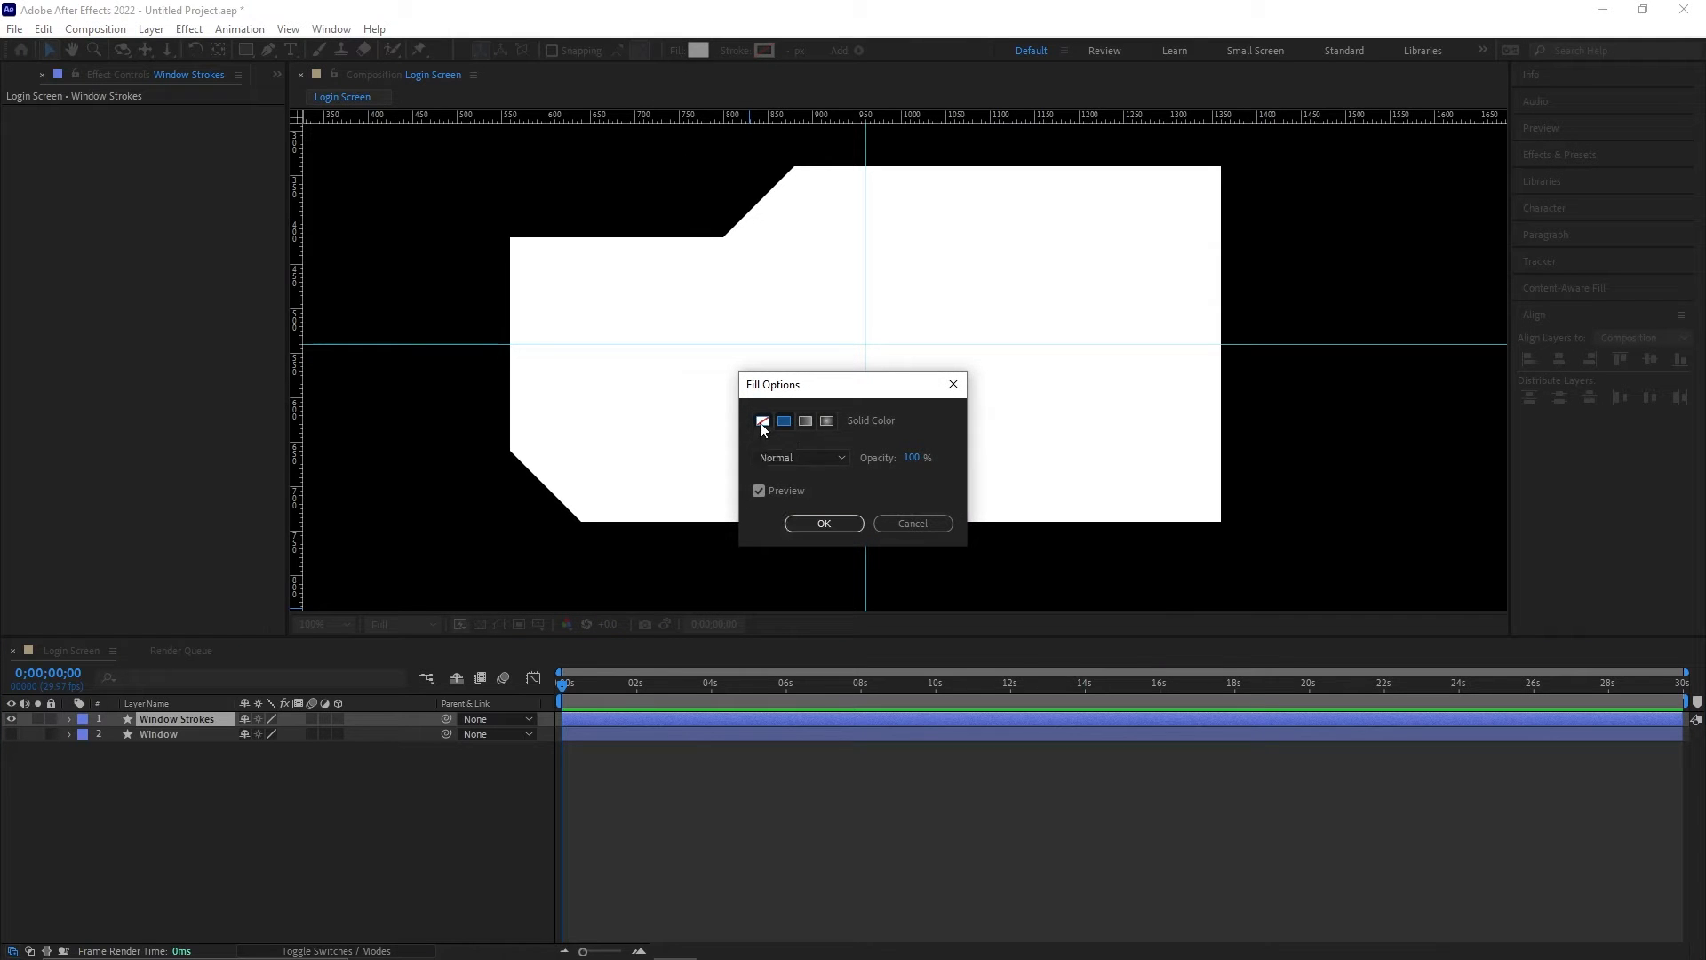
left_click(823, 523)
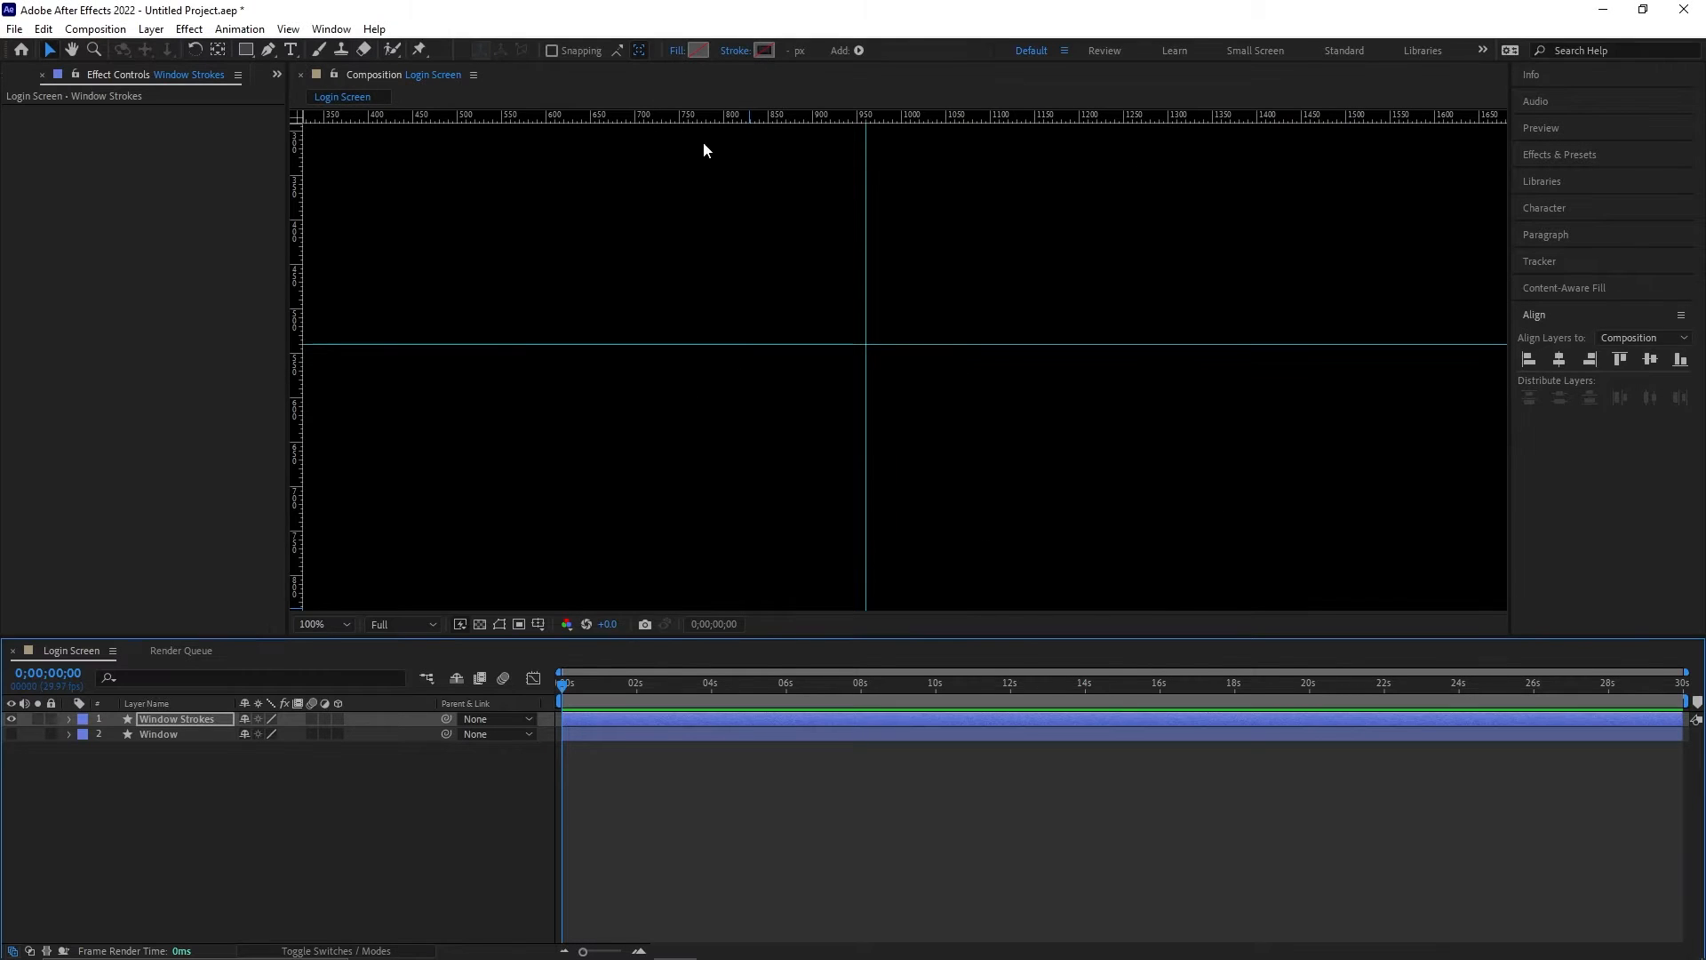
Step: Give Window Strokes a solid white stroke with a width of 6 px
left_click(733, 55)
left_click(784, 422)
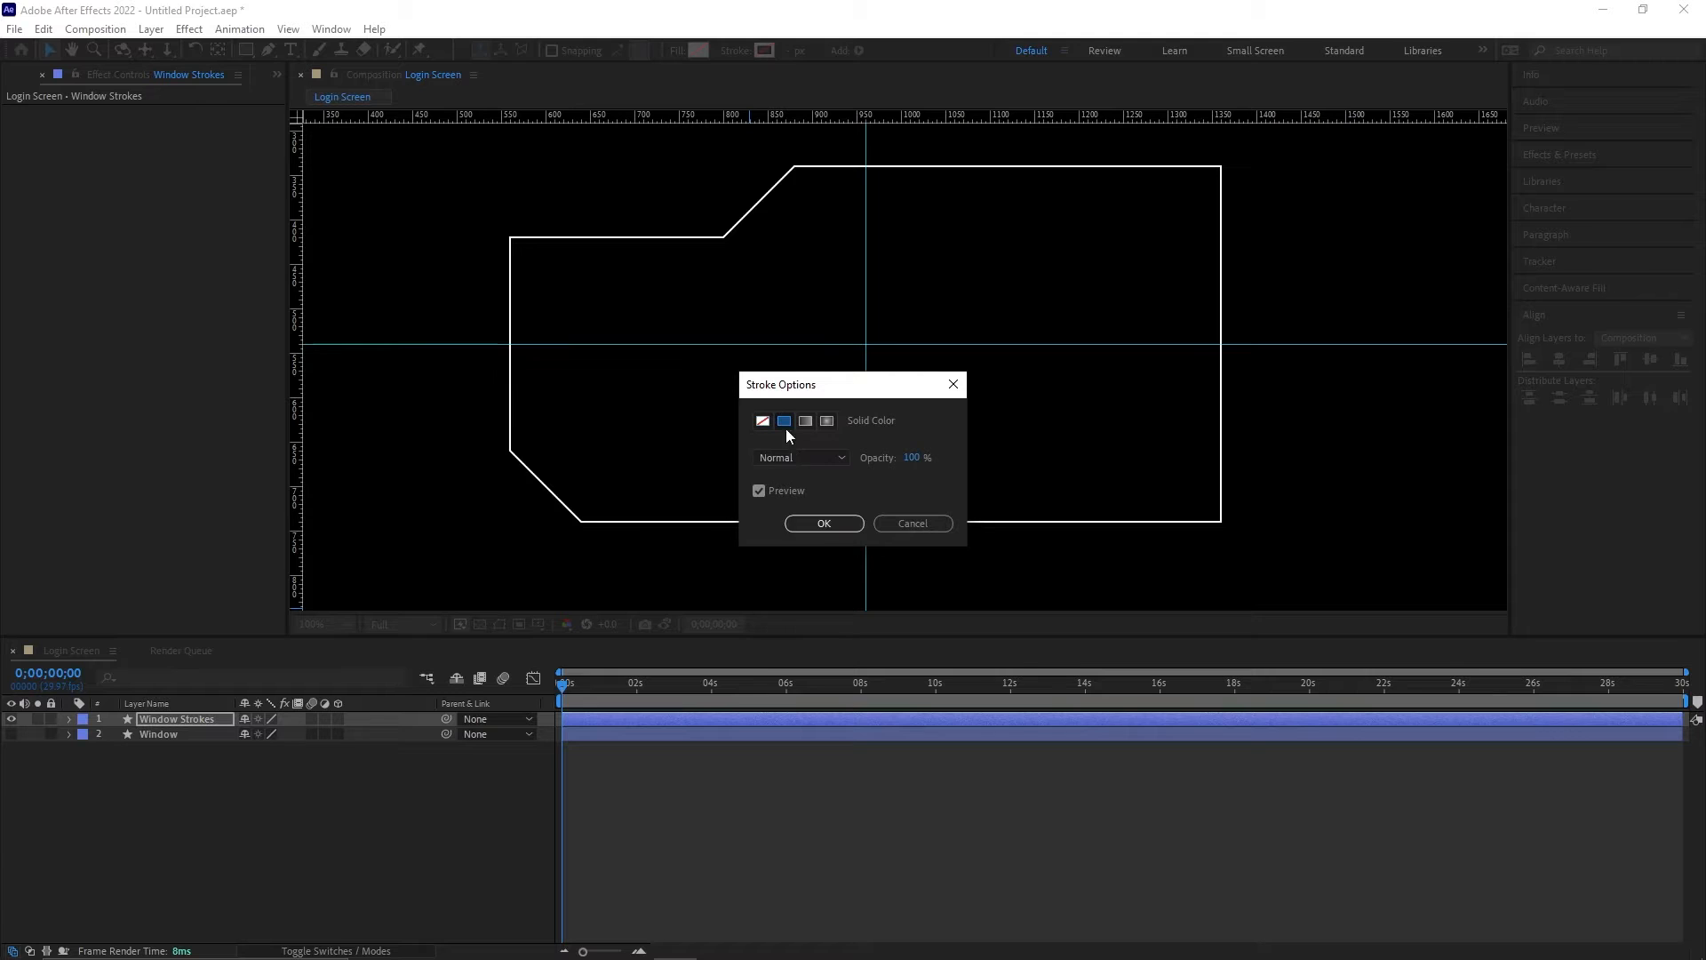
left_click(823, 524)
left_click_drag(787, 48, 793, 50)
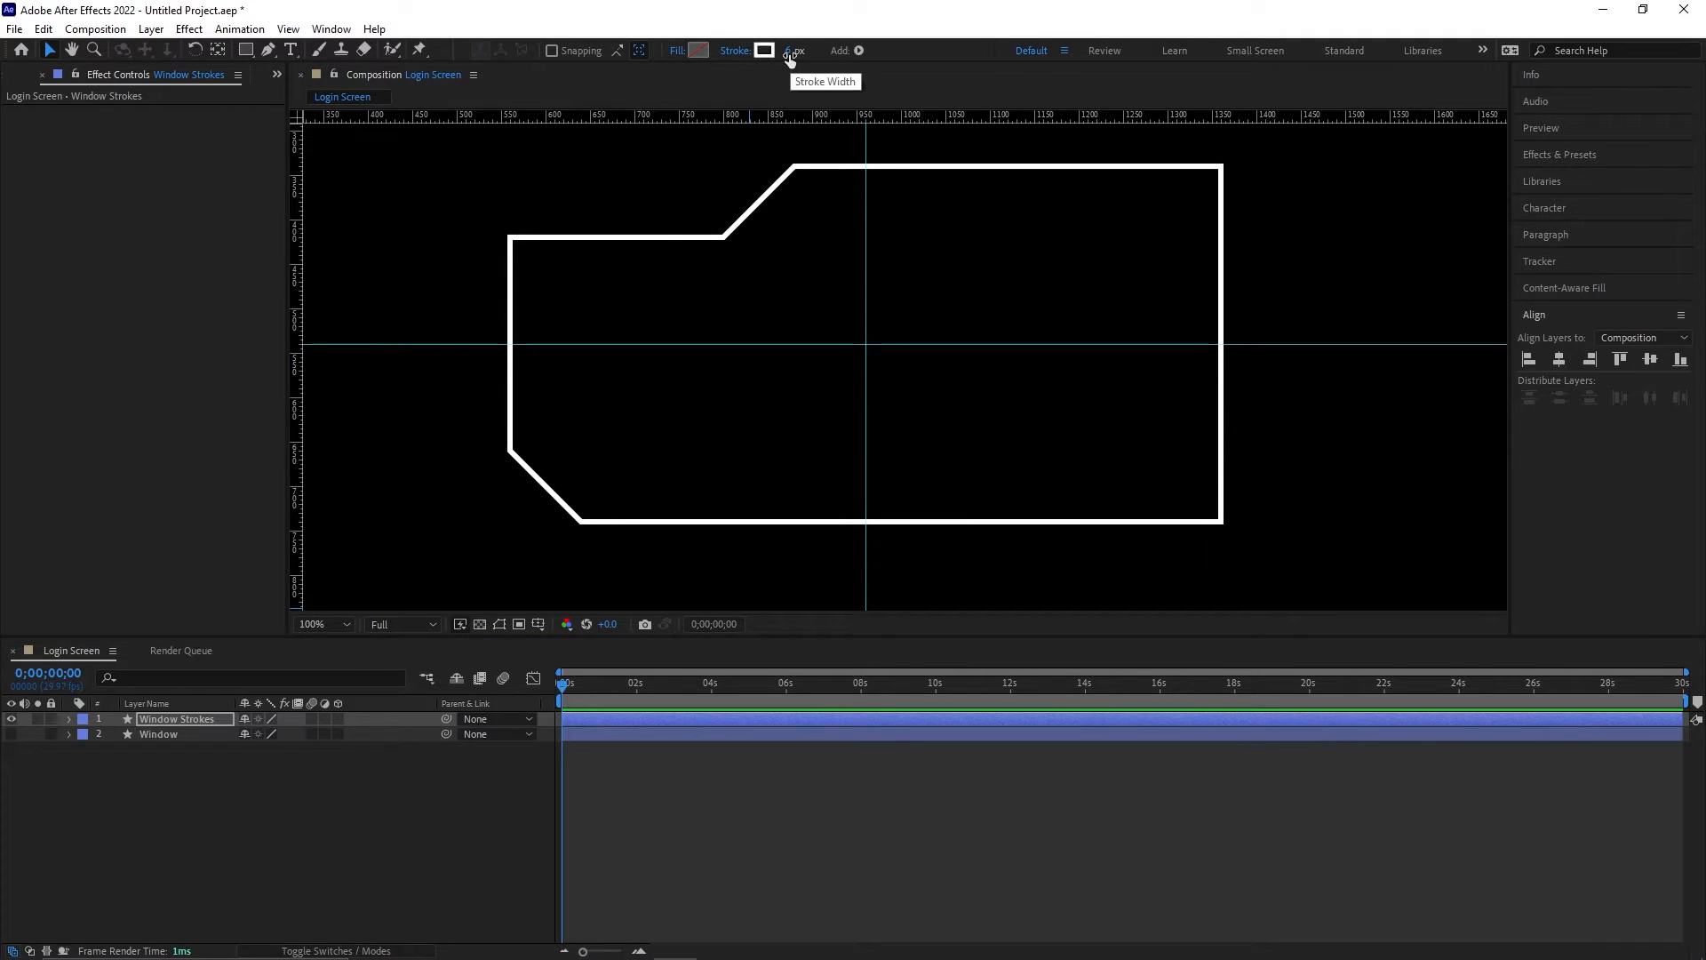
Step: Show the Window layer again and set its opacity to 20%
left_click(11, 734)
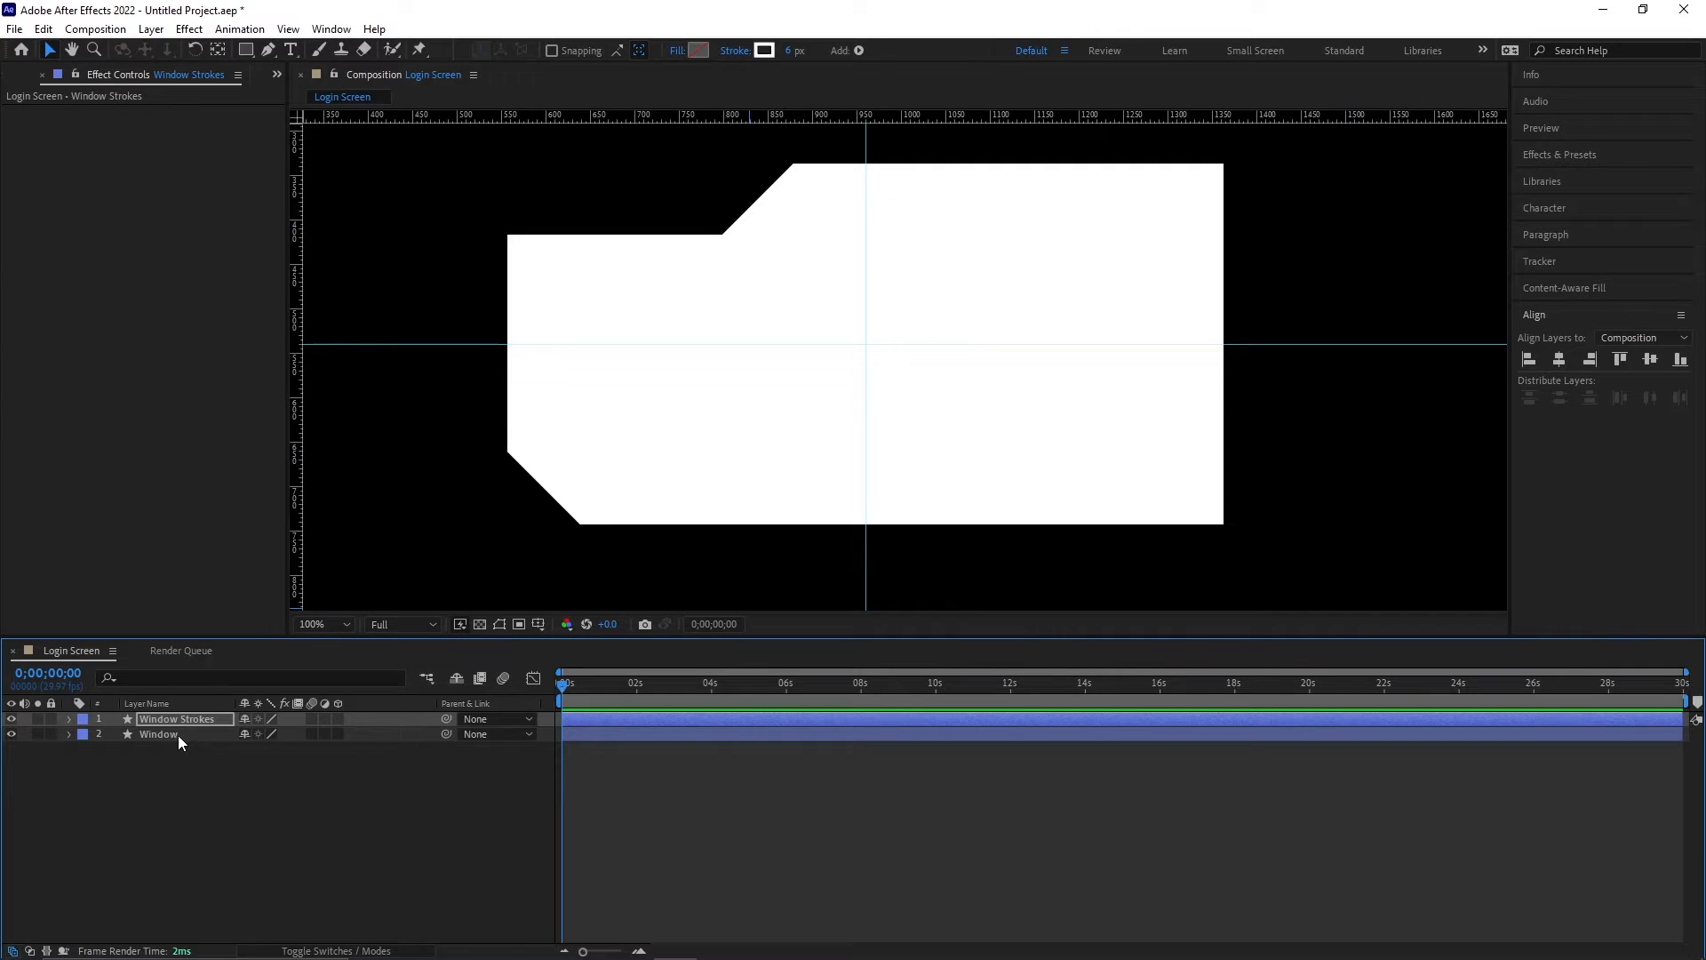
left_click(178, 734)
key("t")
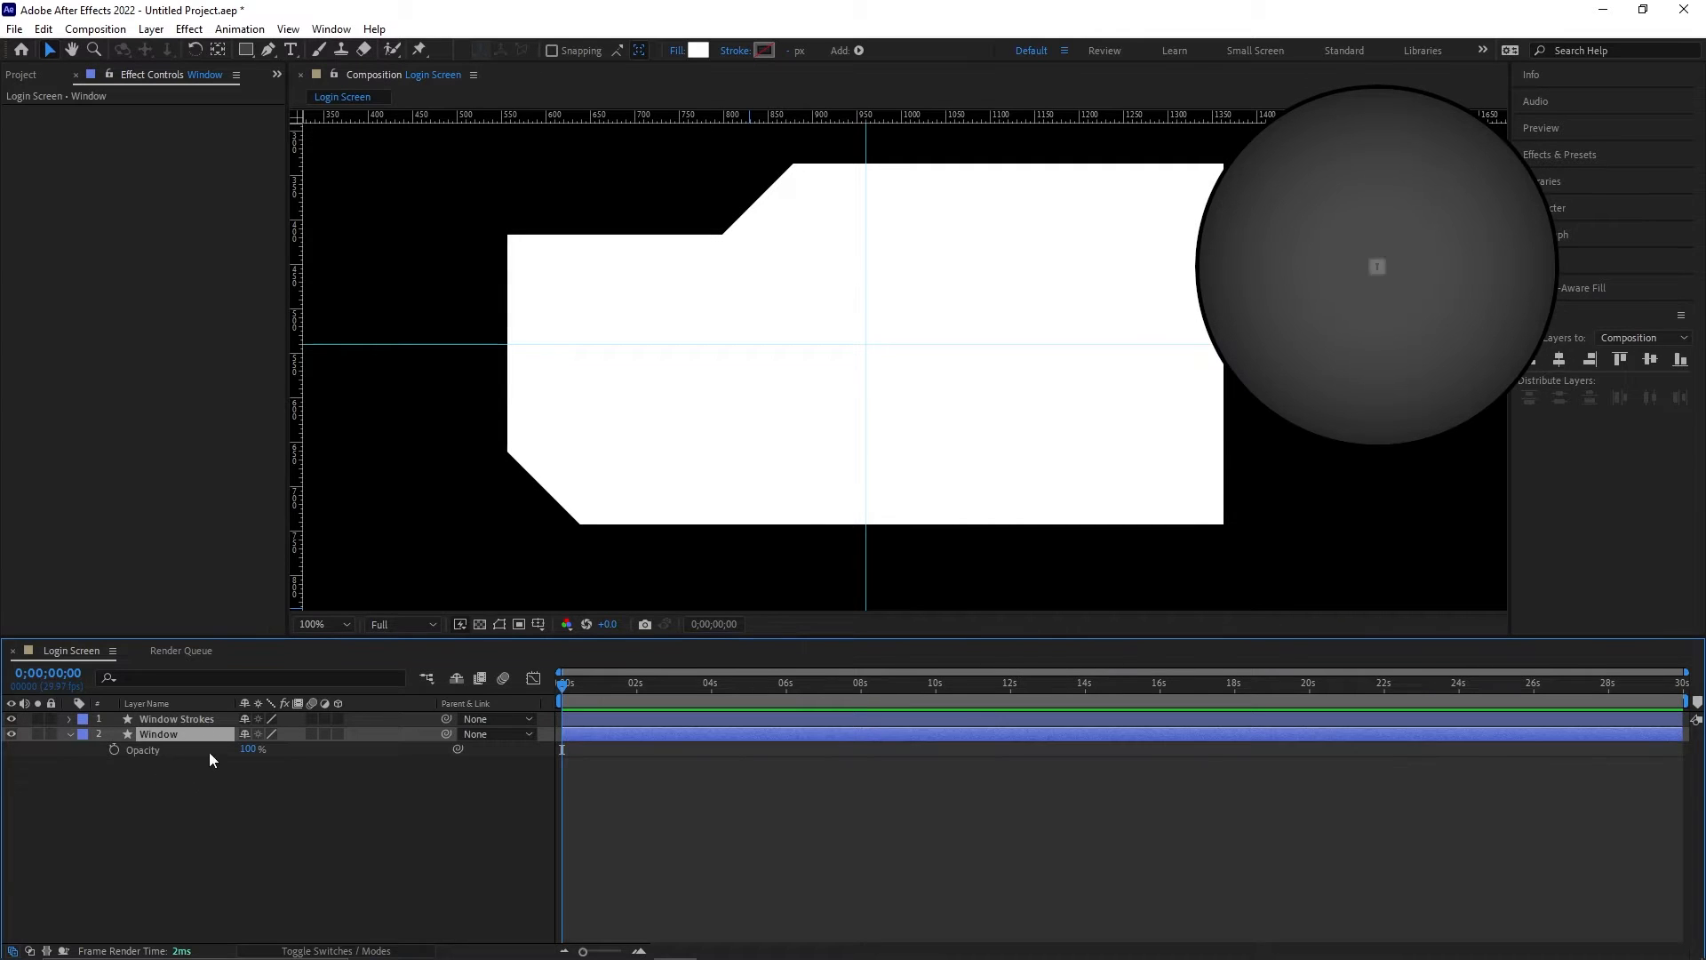
left_click_drag(244, 750, 185, 750)
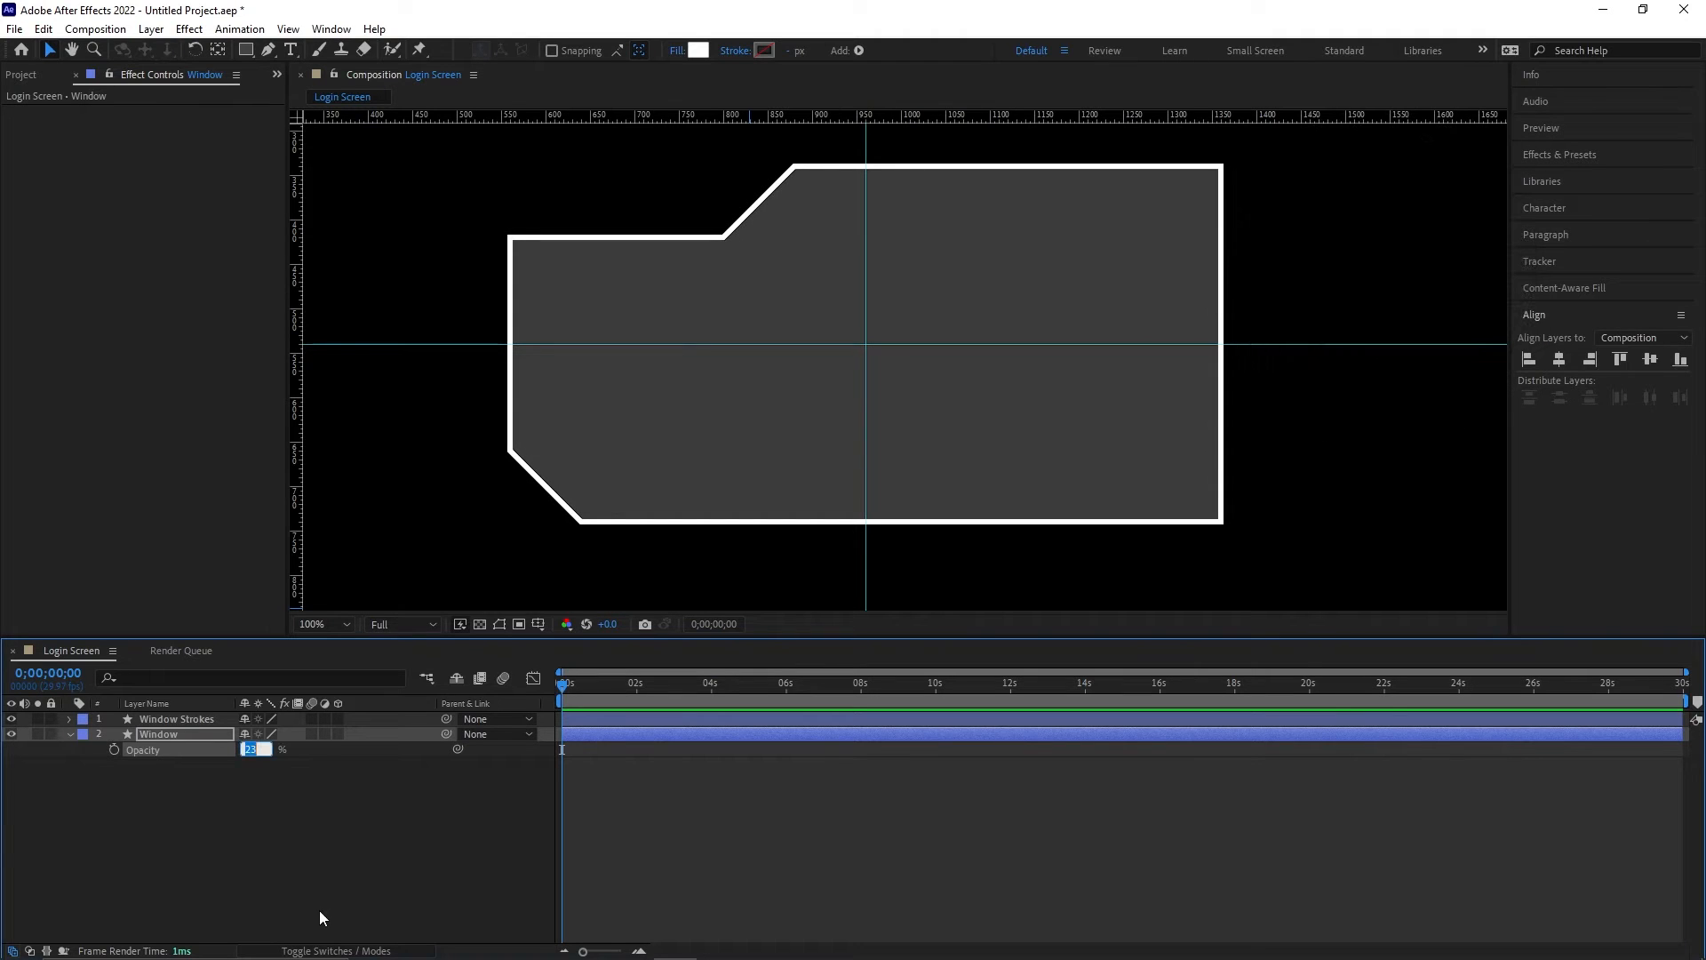
type("20")
key("Return")
left_click(412, 854)
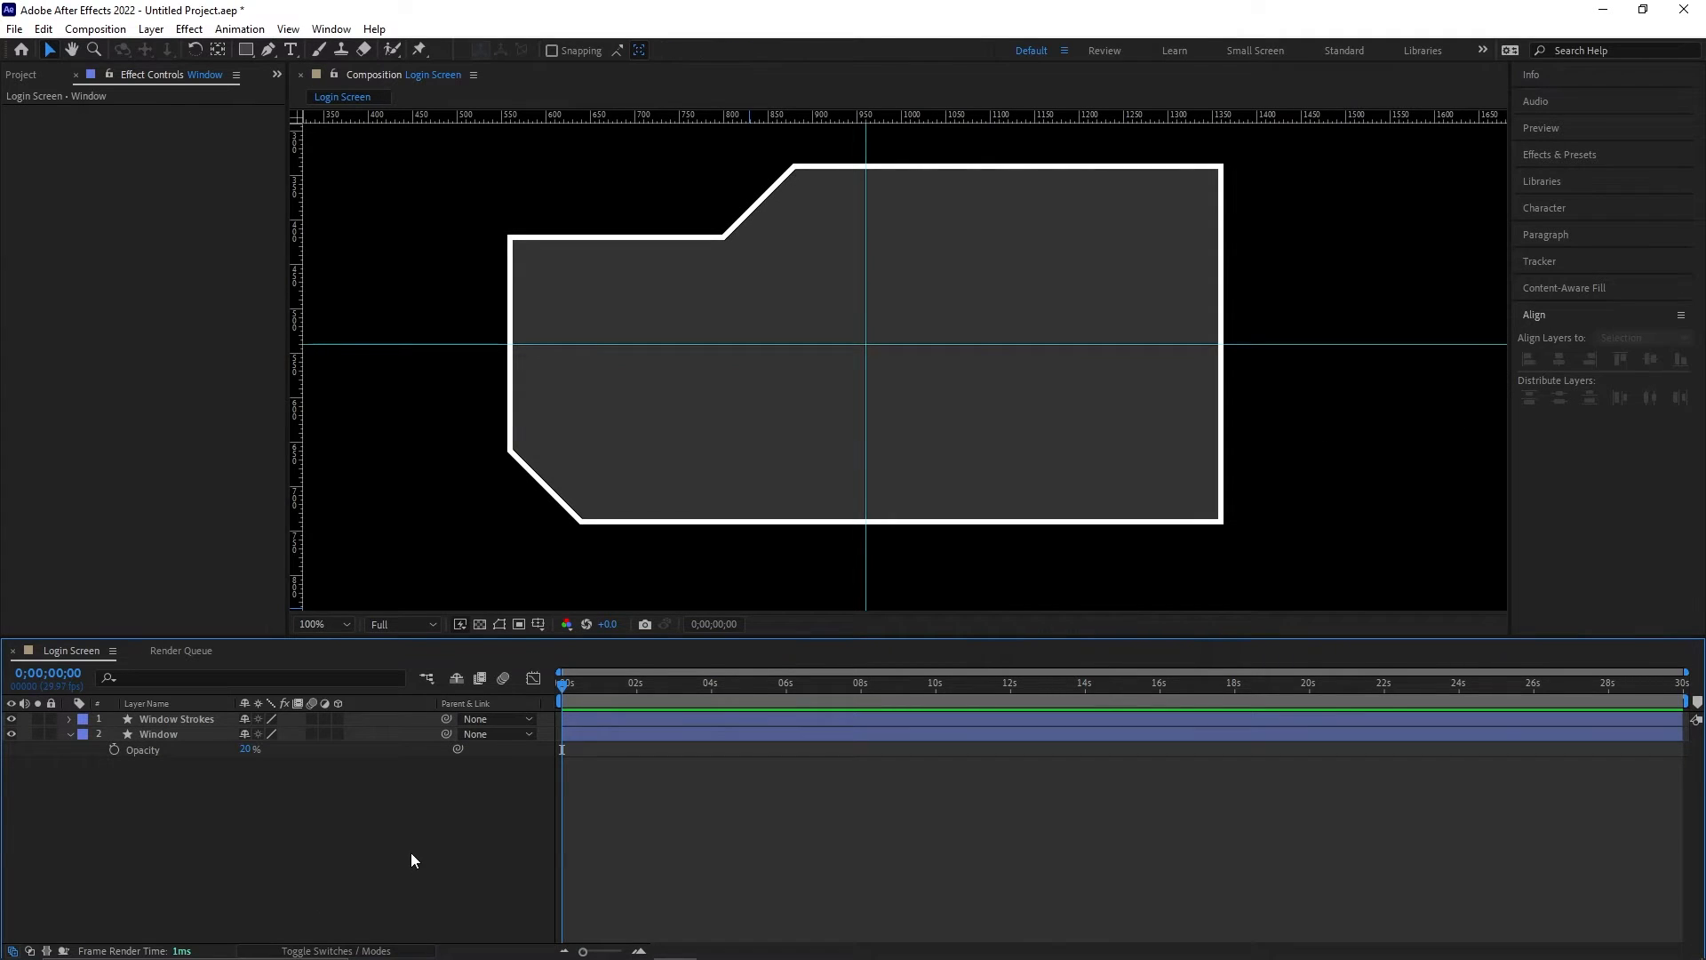
Step: Collapse the Window layer's properties and show the composition grid around the frame's upper-left part
left_click_drag(640, 378, 834, 522)
left_click(216, 869)
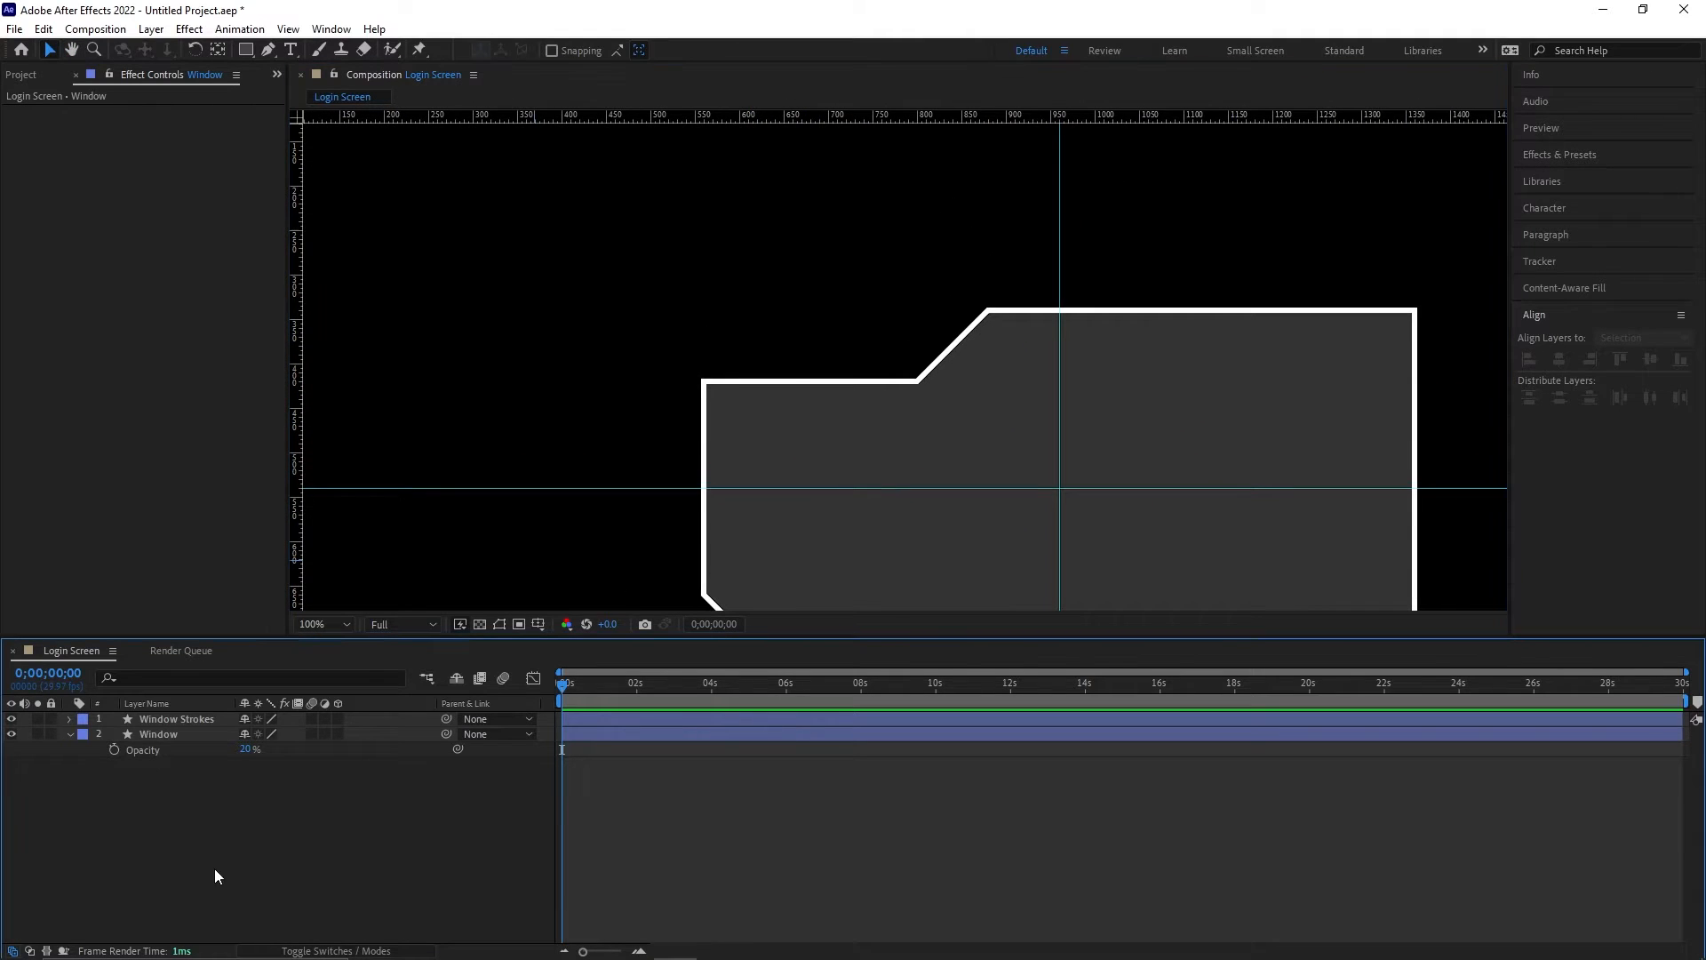
left_click(68, 733)
scroll(888, 306, "up", 2)
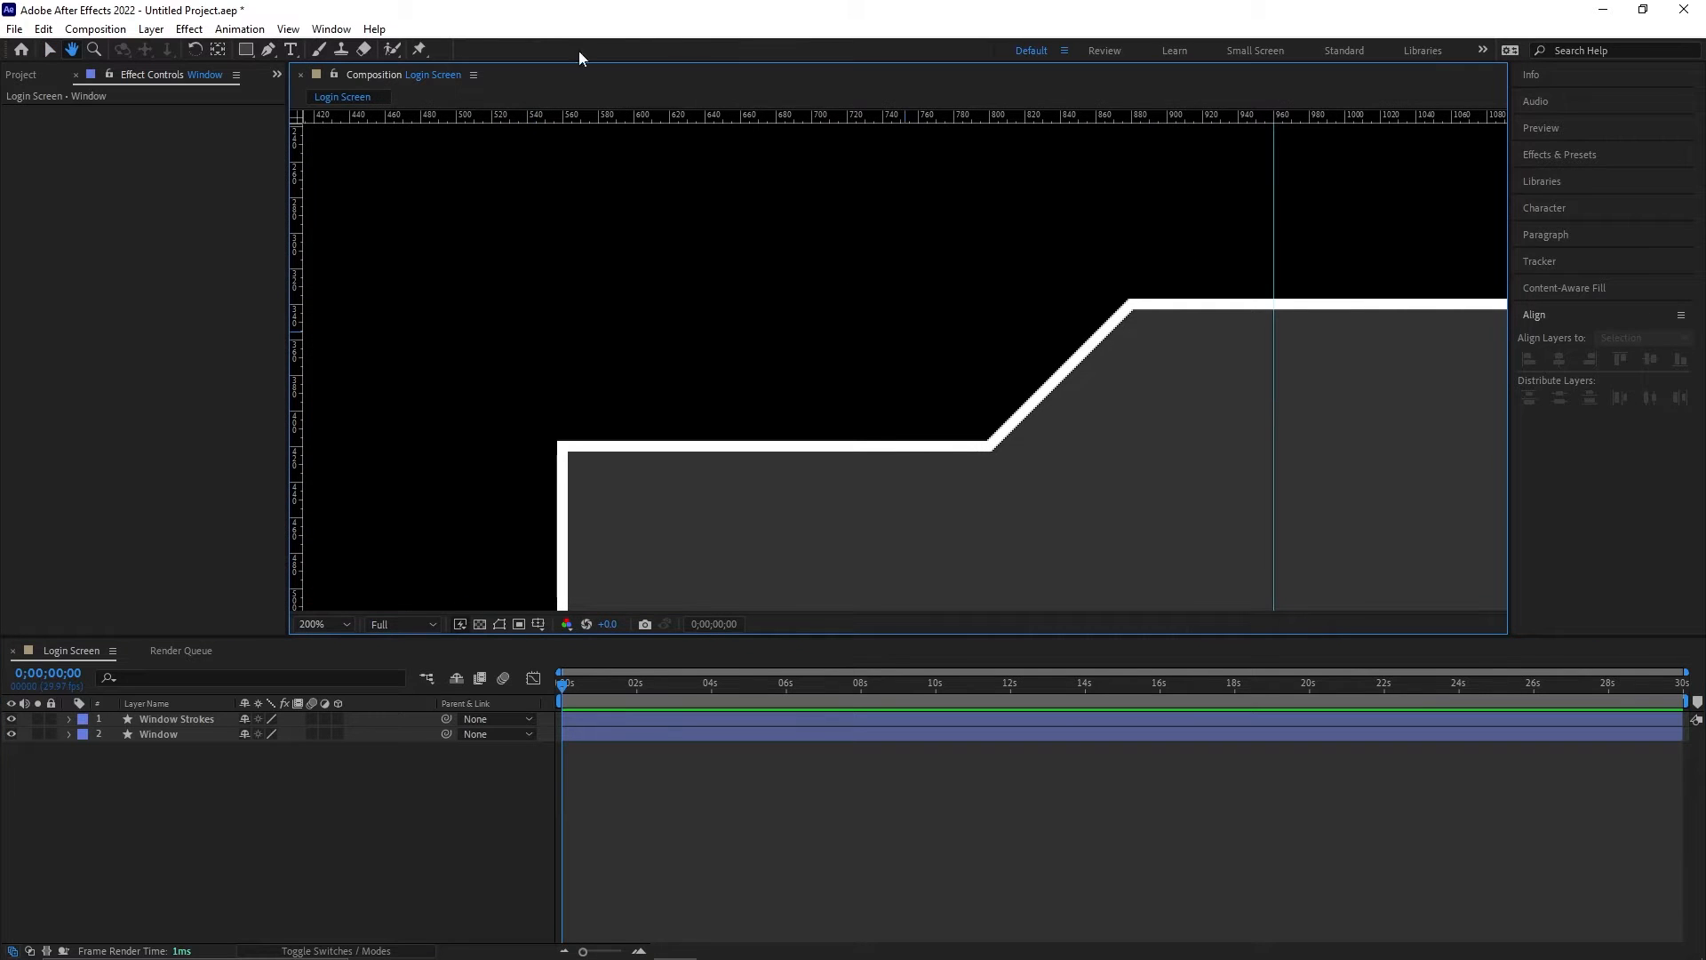
left_click(288, 29)
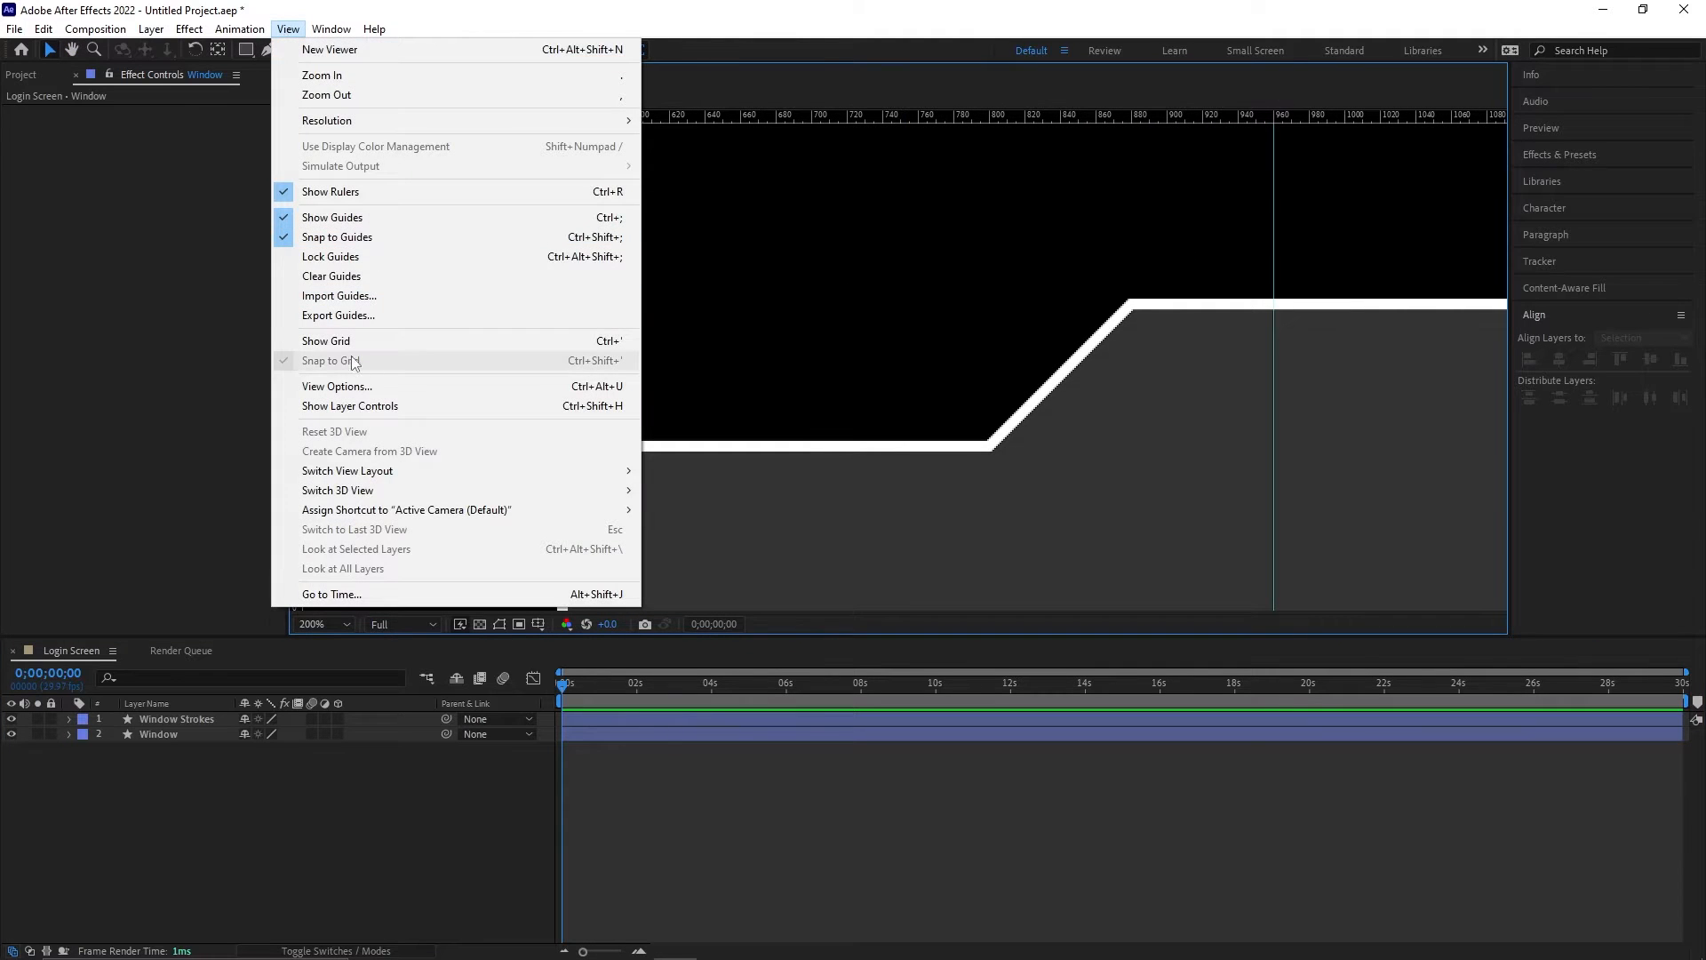
left_click(326, 340)
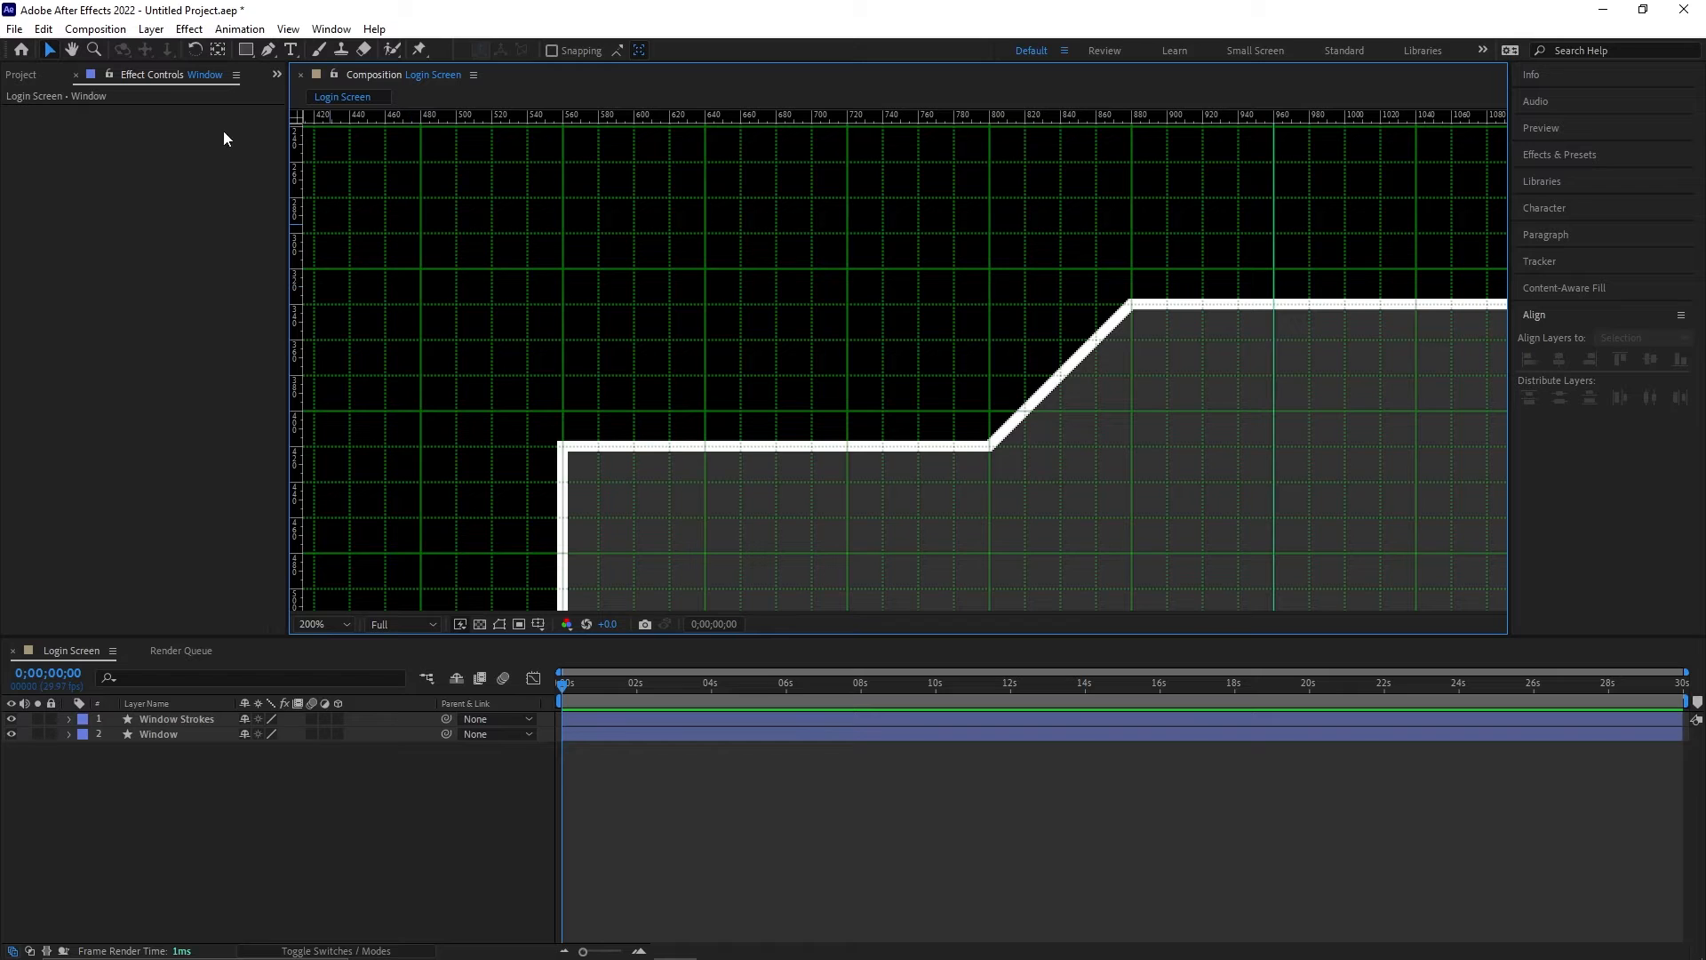
Step: Draw an accent line with the Pen tool above the frame's upper-left edge, through about (560, 400), (800, 400) and (860, 340) px
left_click(267, 50)
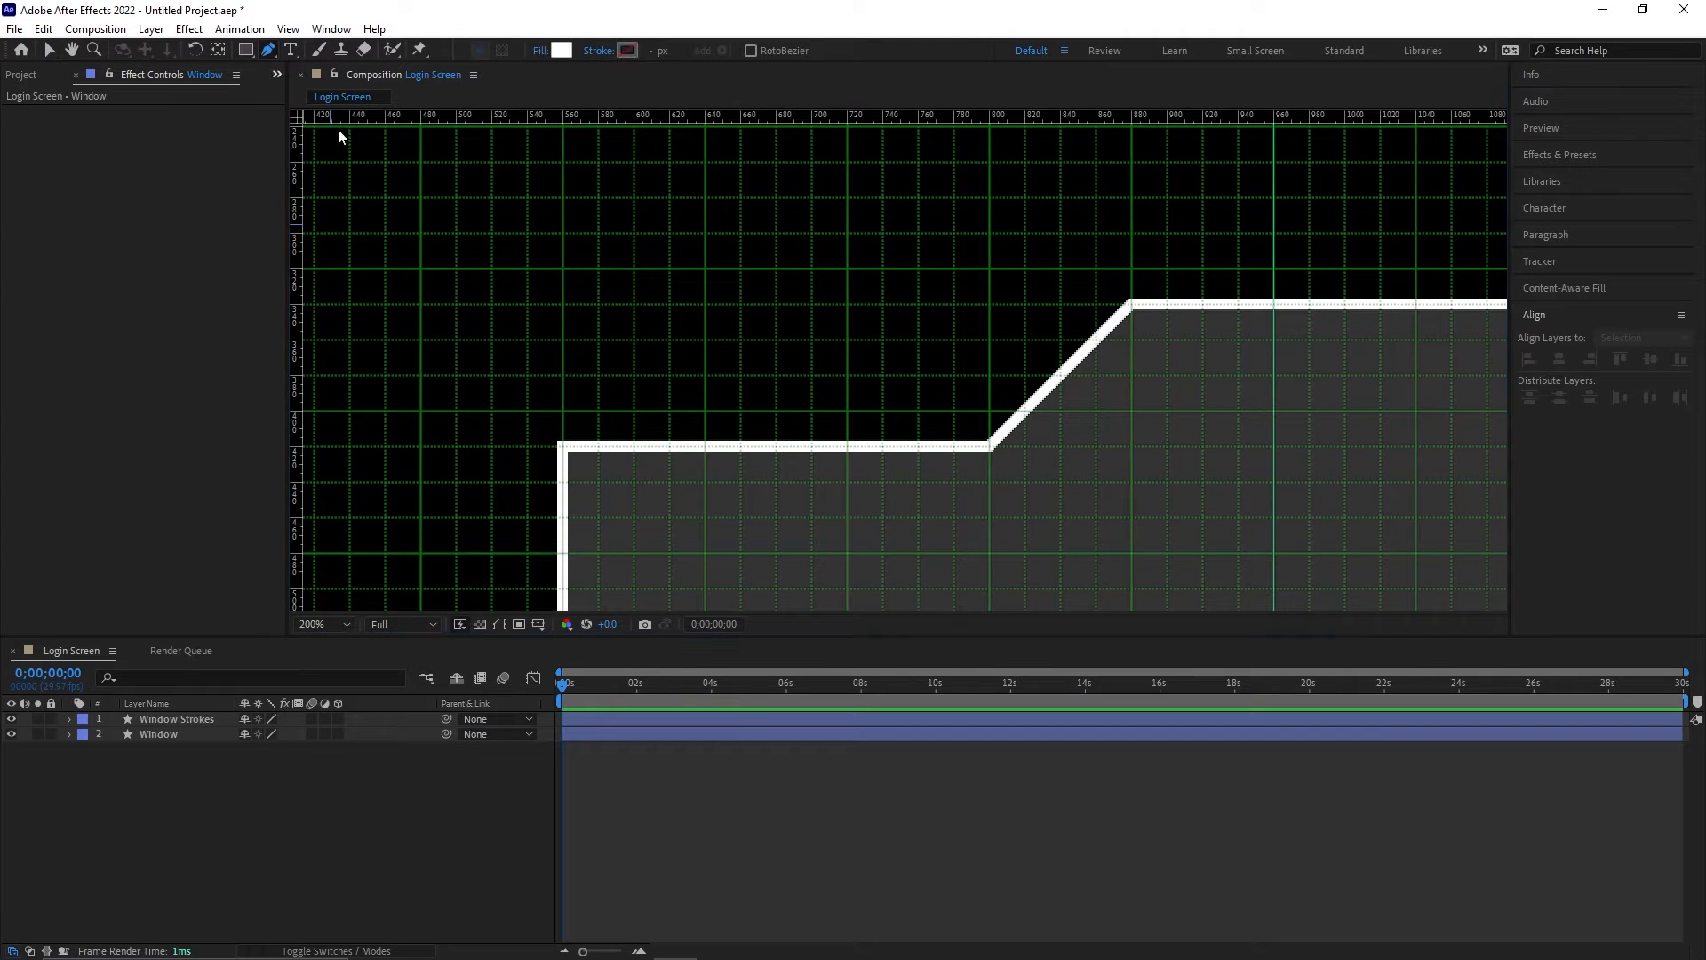
left_click(564, 410)
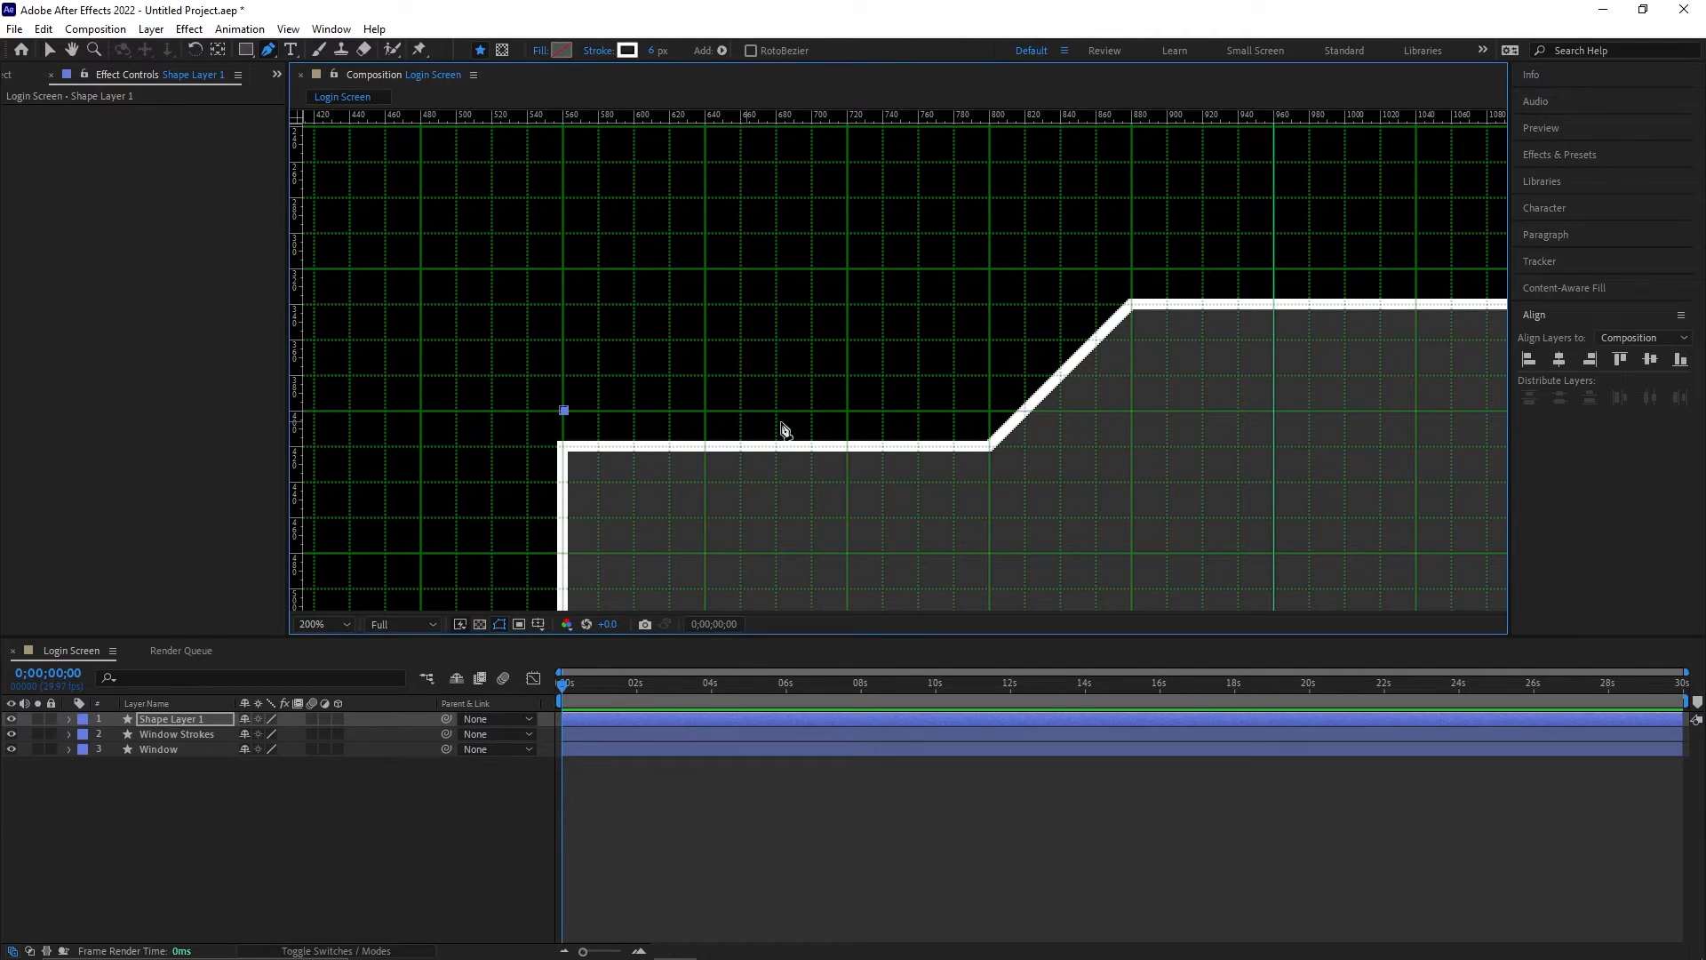
left_click(990, 410)
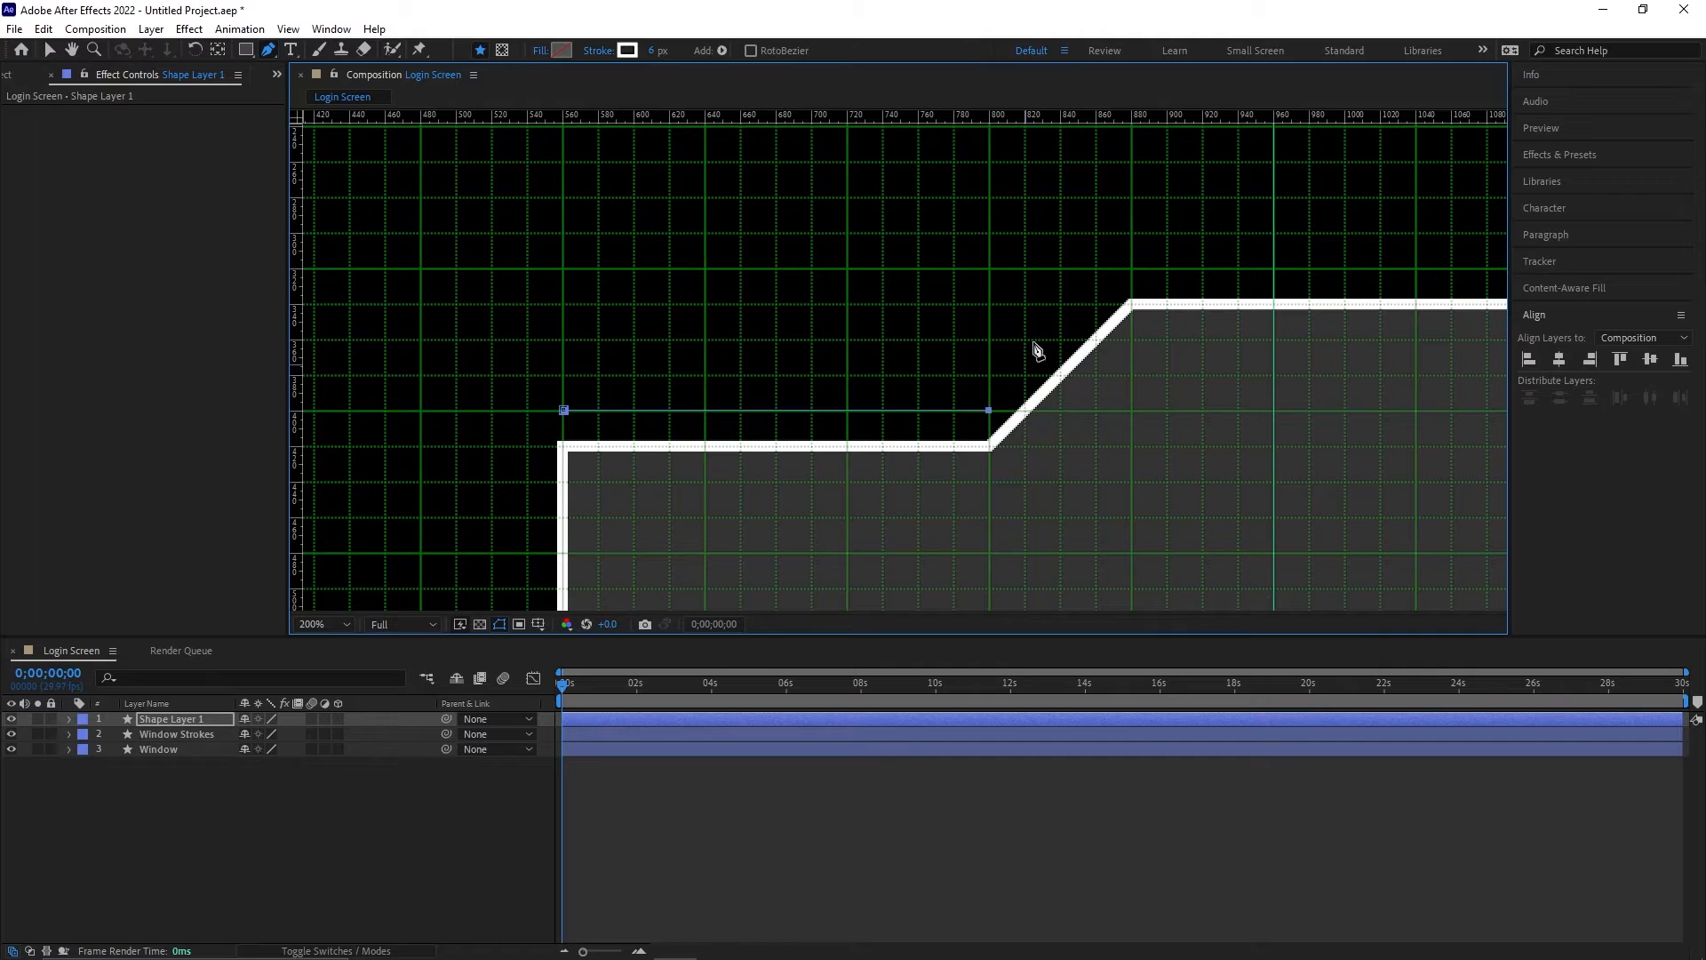
left_click(1095, 305)
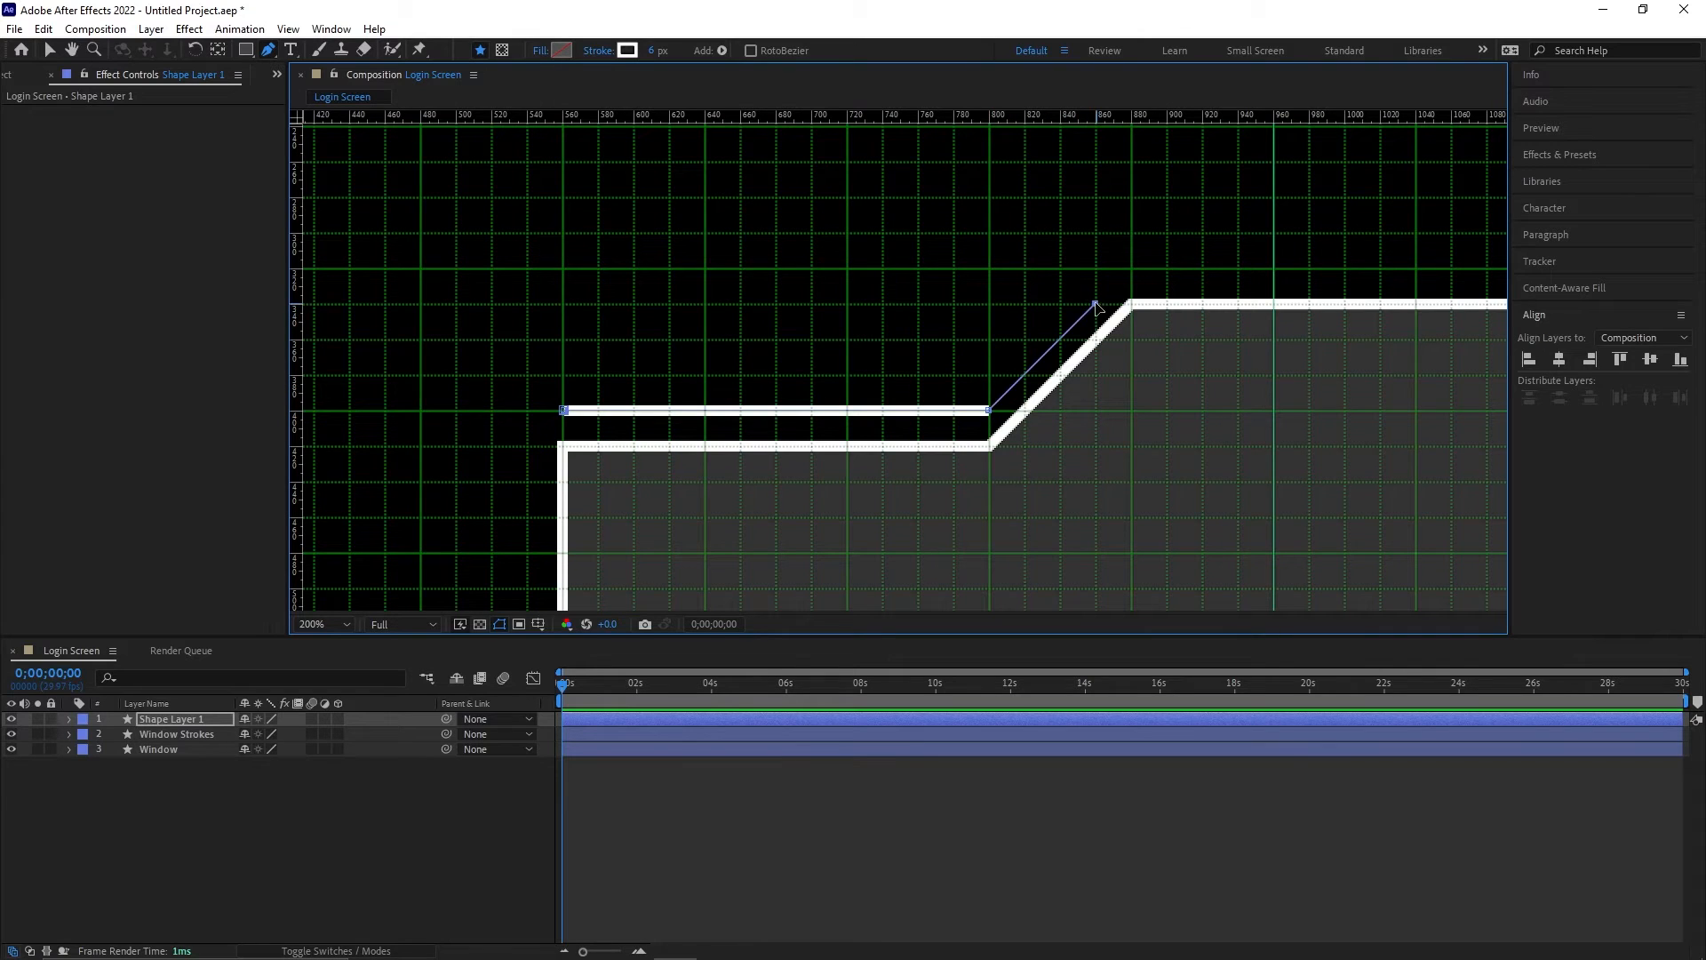
Step: Close the shape through a corner at about (560, 340) px and rename its layer Window Name BG
left_click(563, 304)
left_click(563, 411)
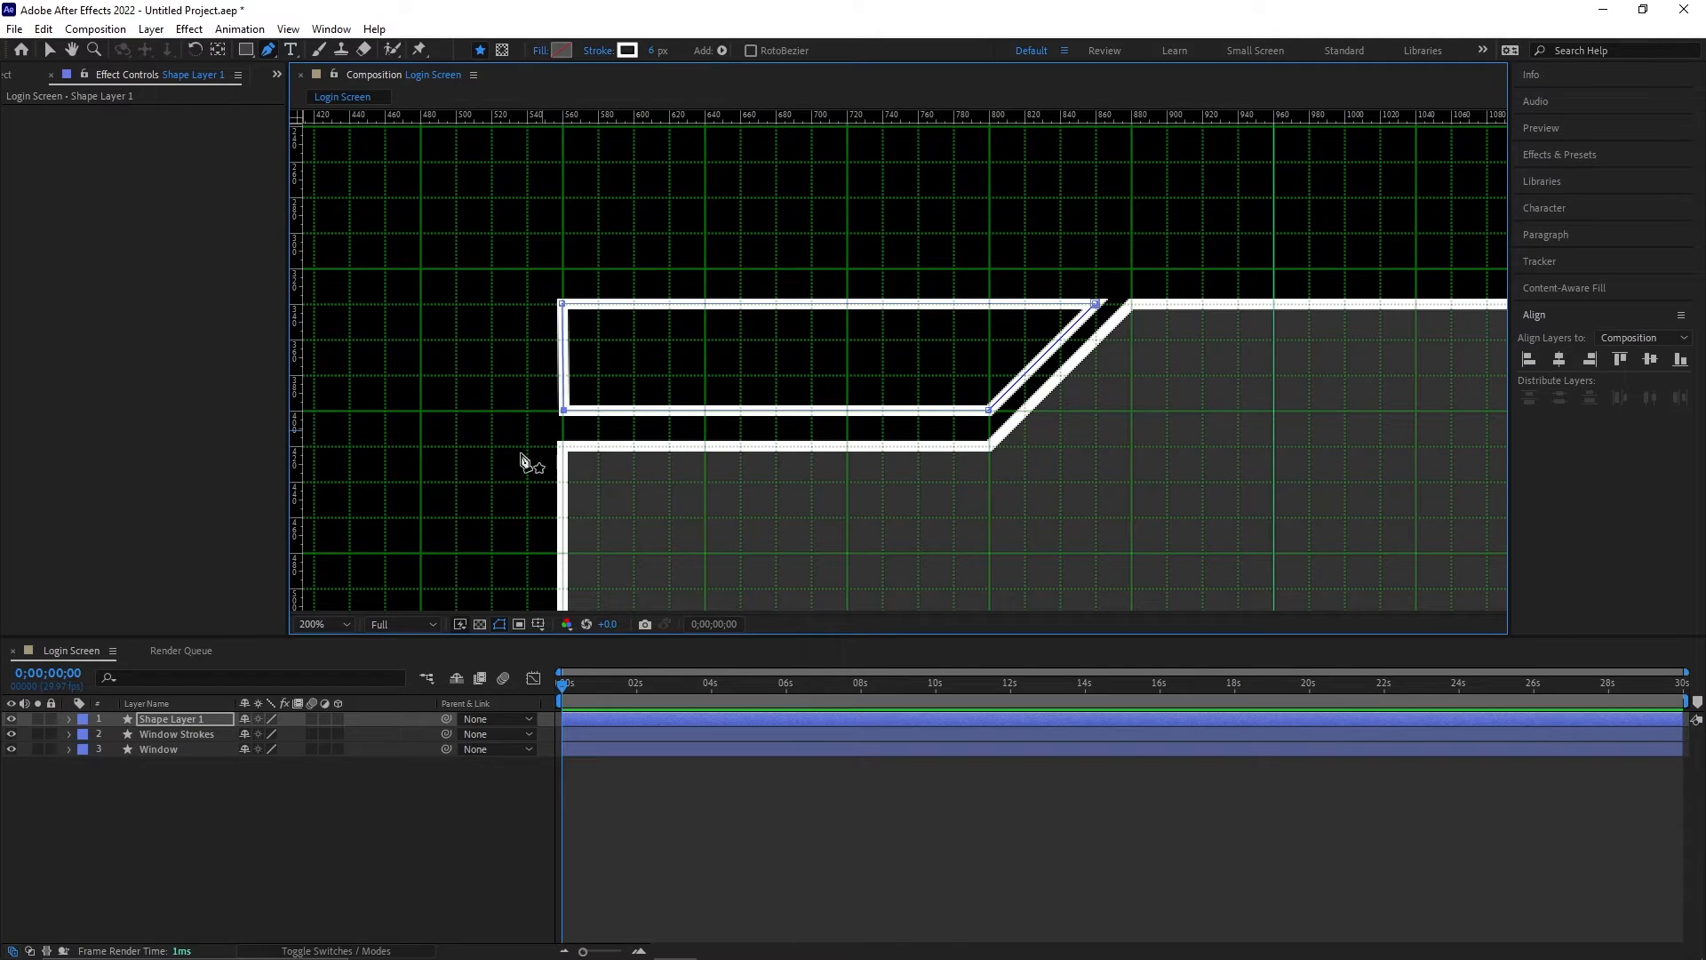
key("v")
key("Return")
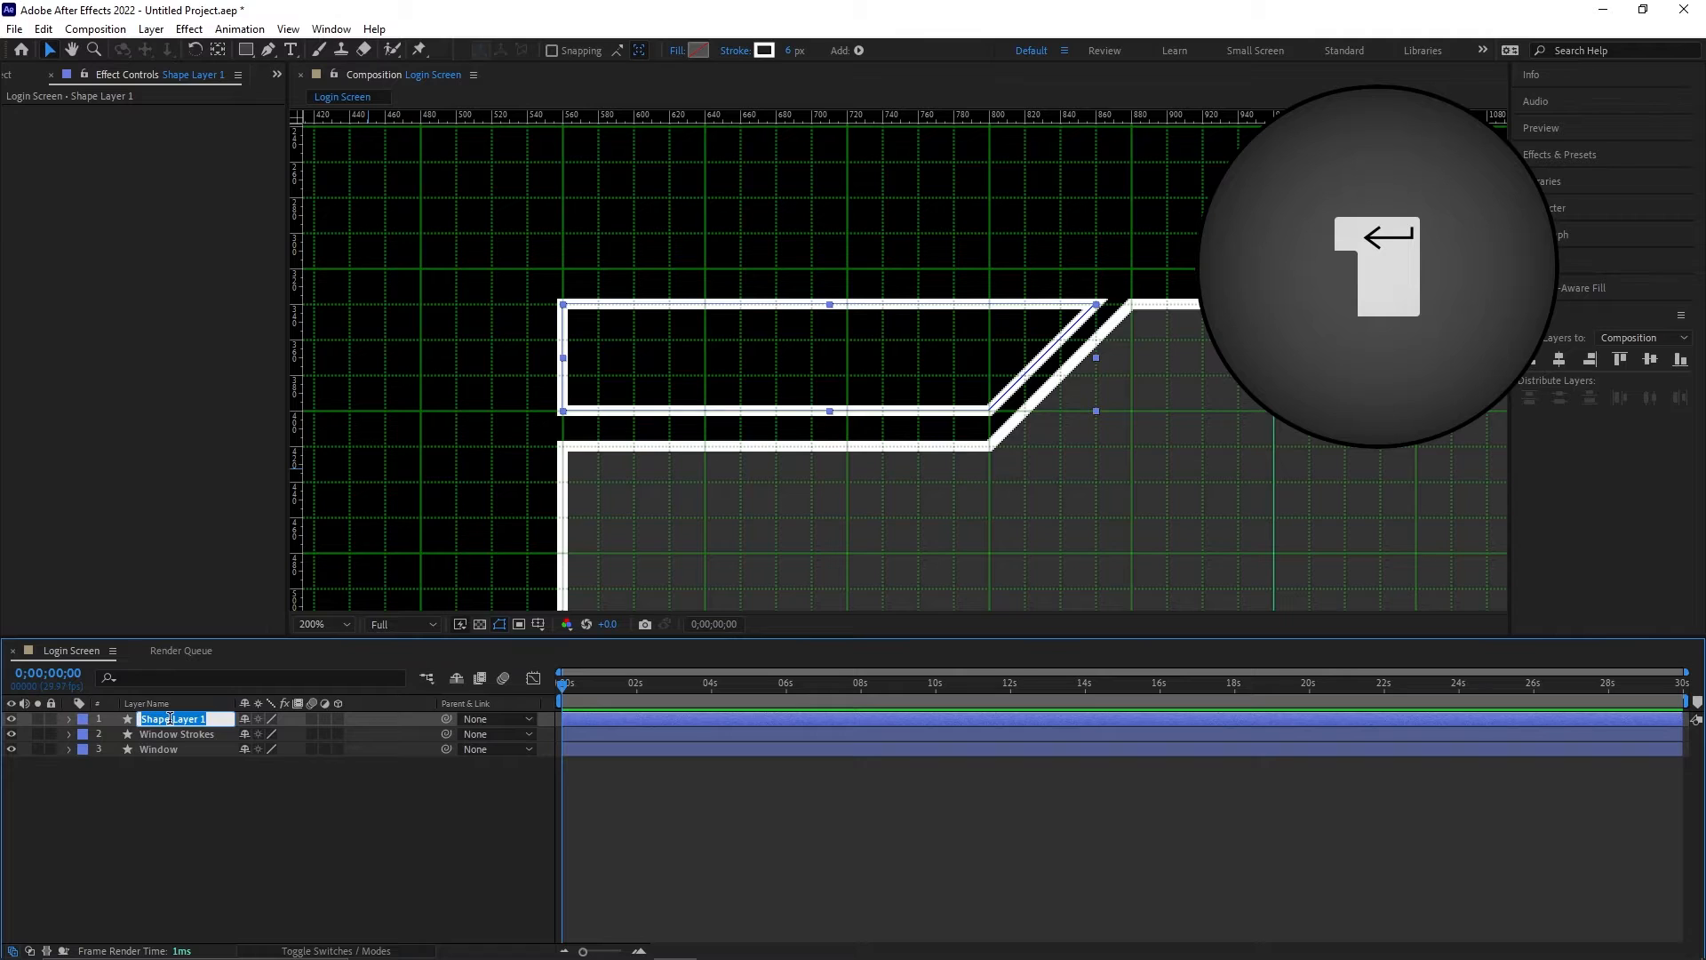
type("Window Name BG")
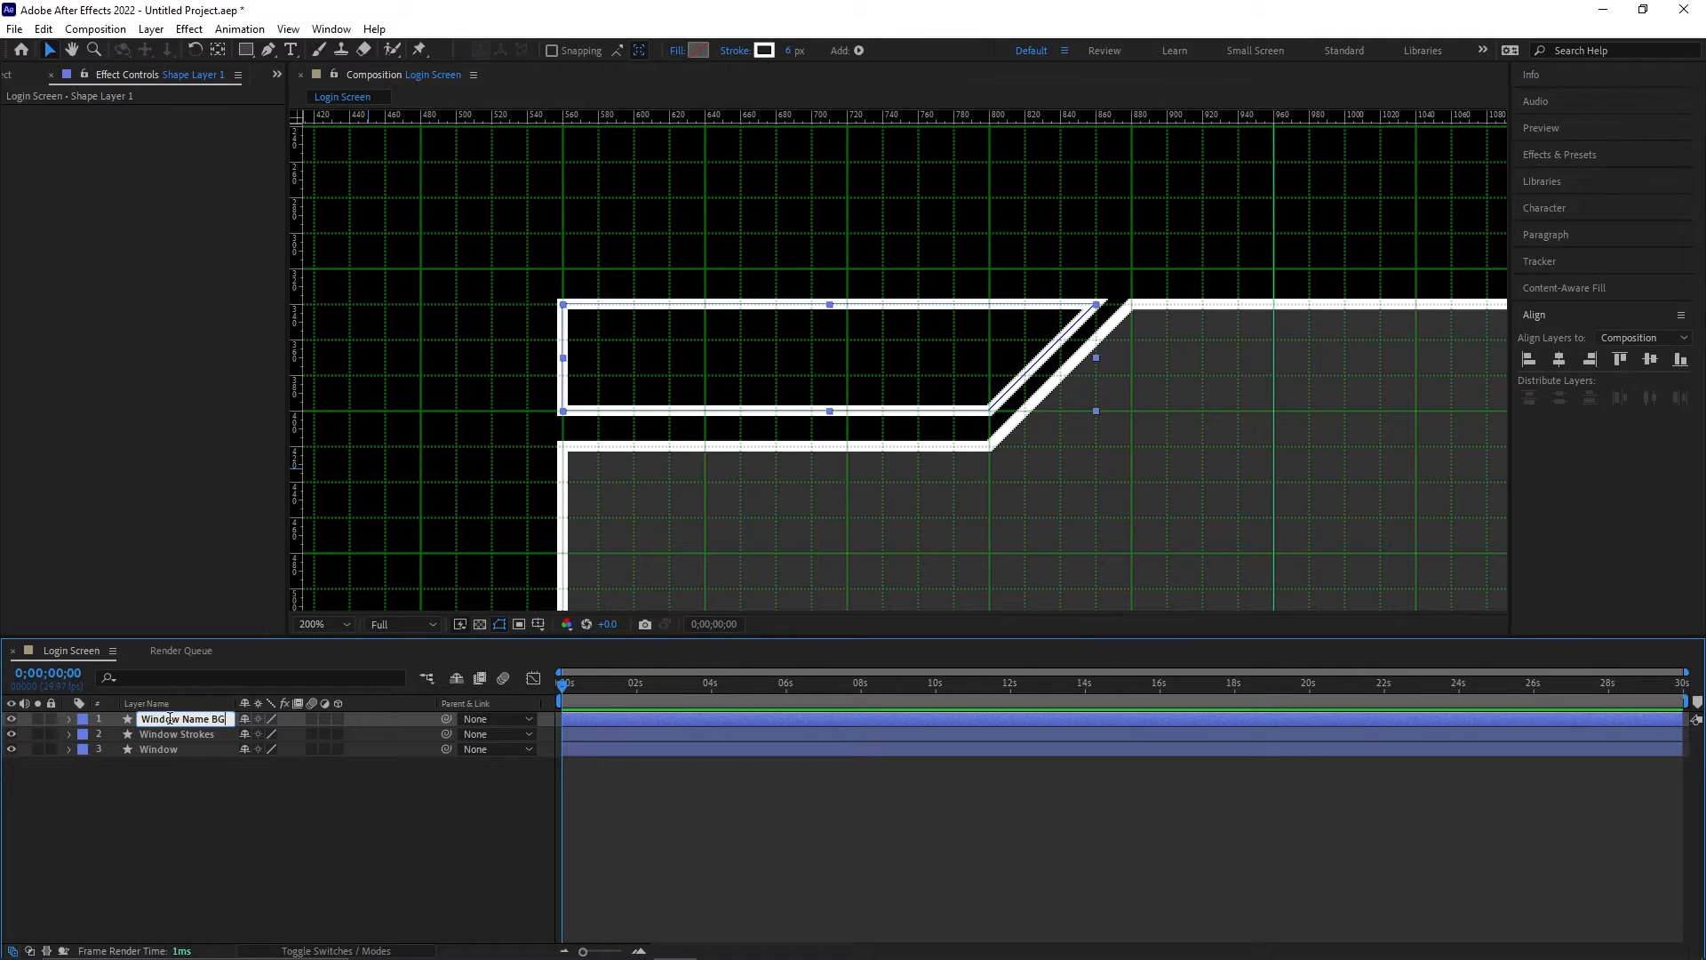
key("Return")
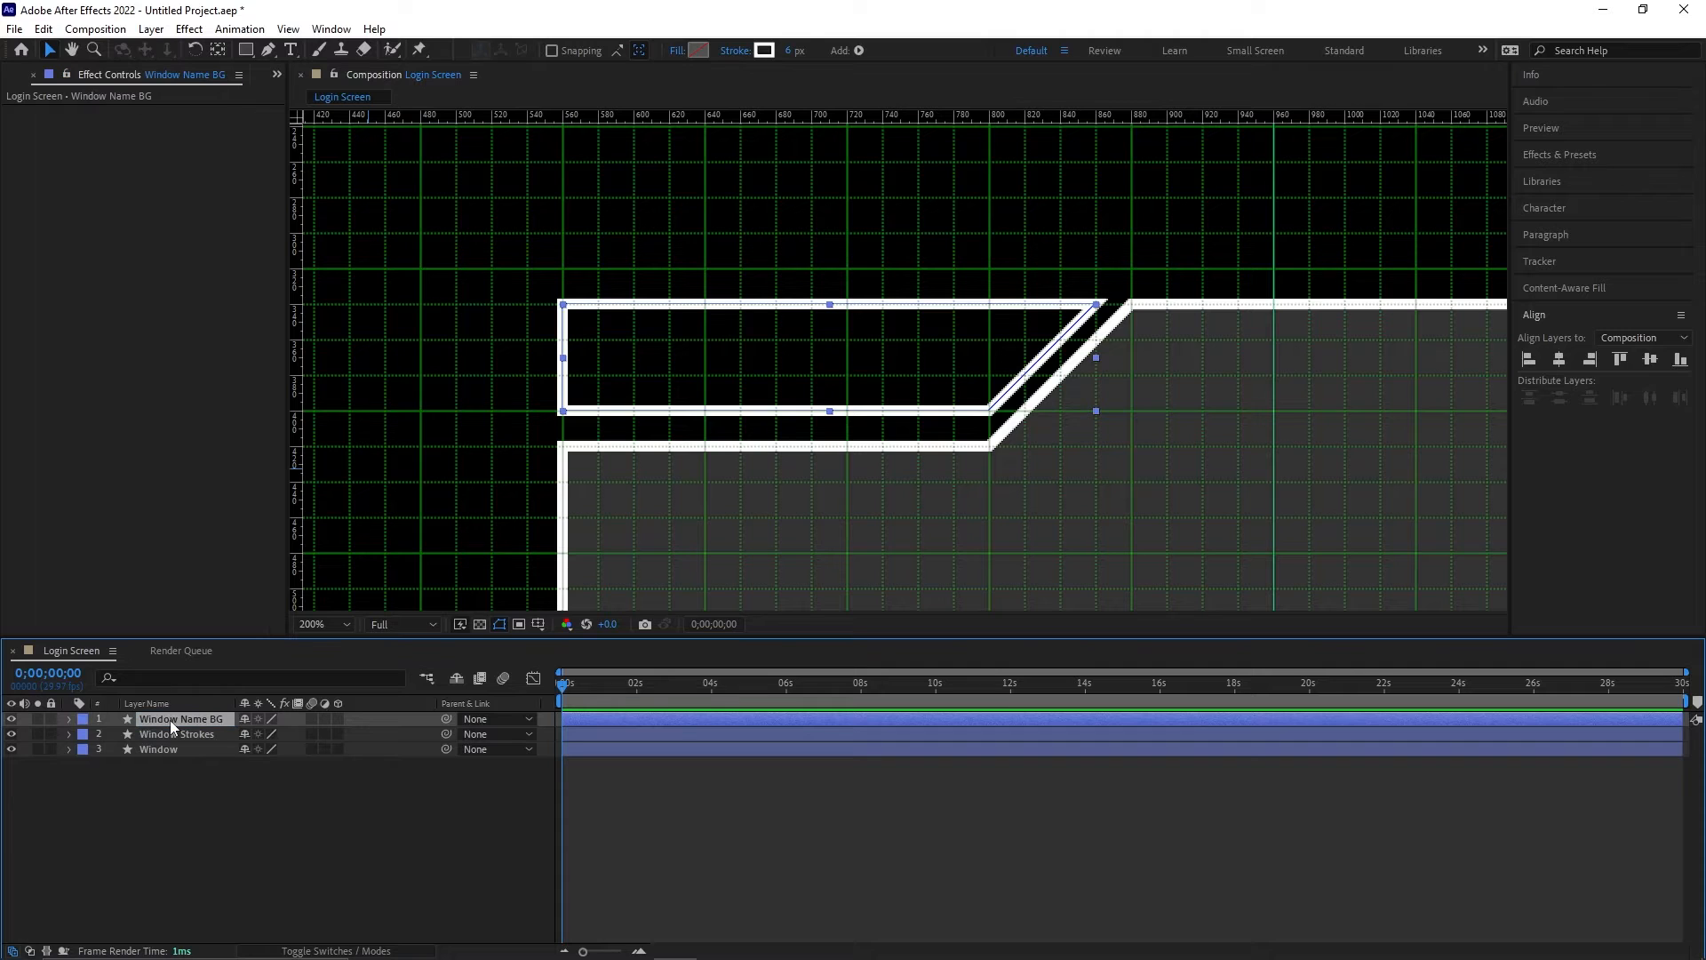
Step: Give Window Name BG a solid white fill and remove its stroke
left_click(677, 50)
left_click(780, 420)
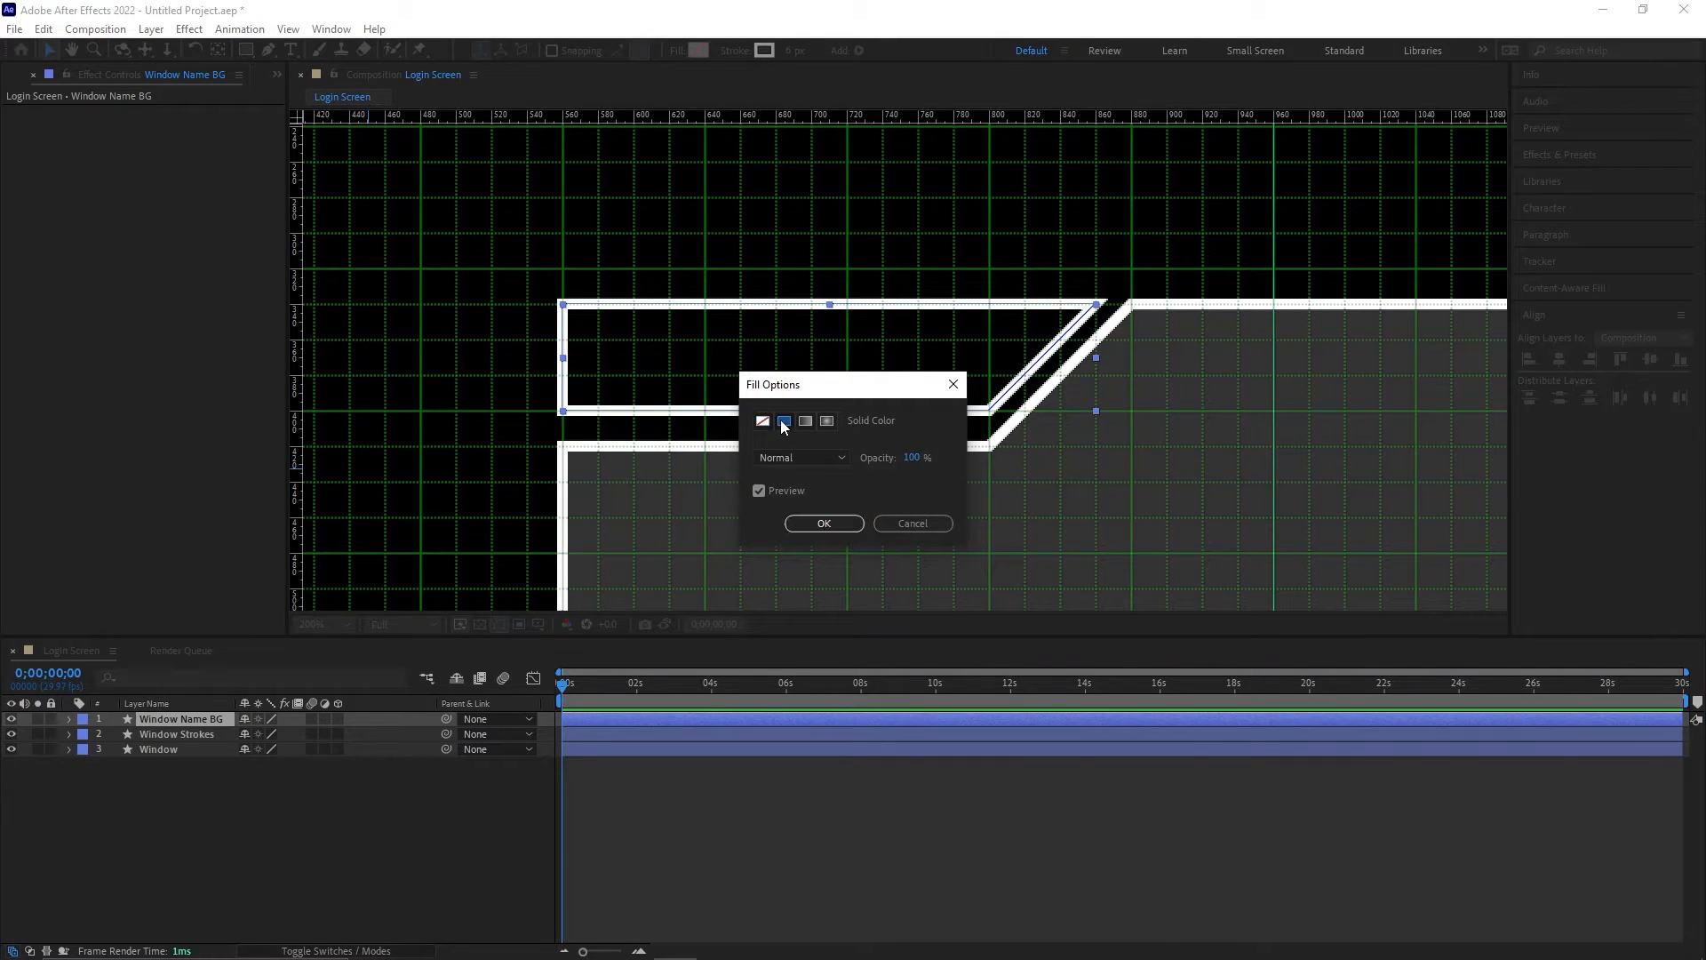
left_click(804, 524)
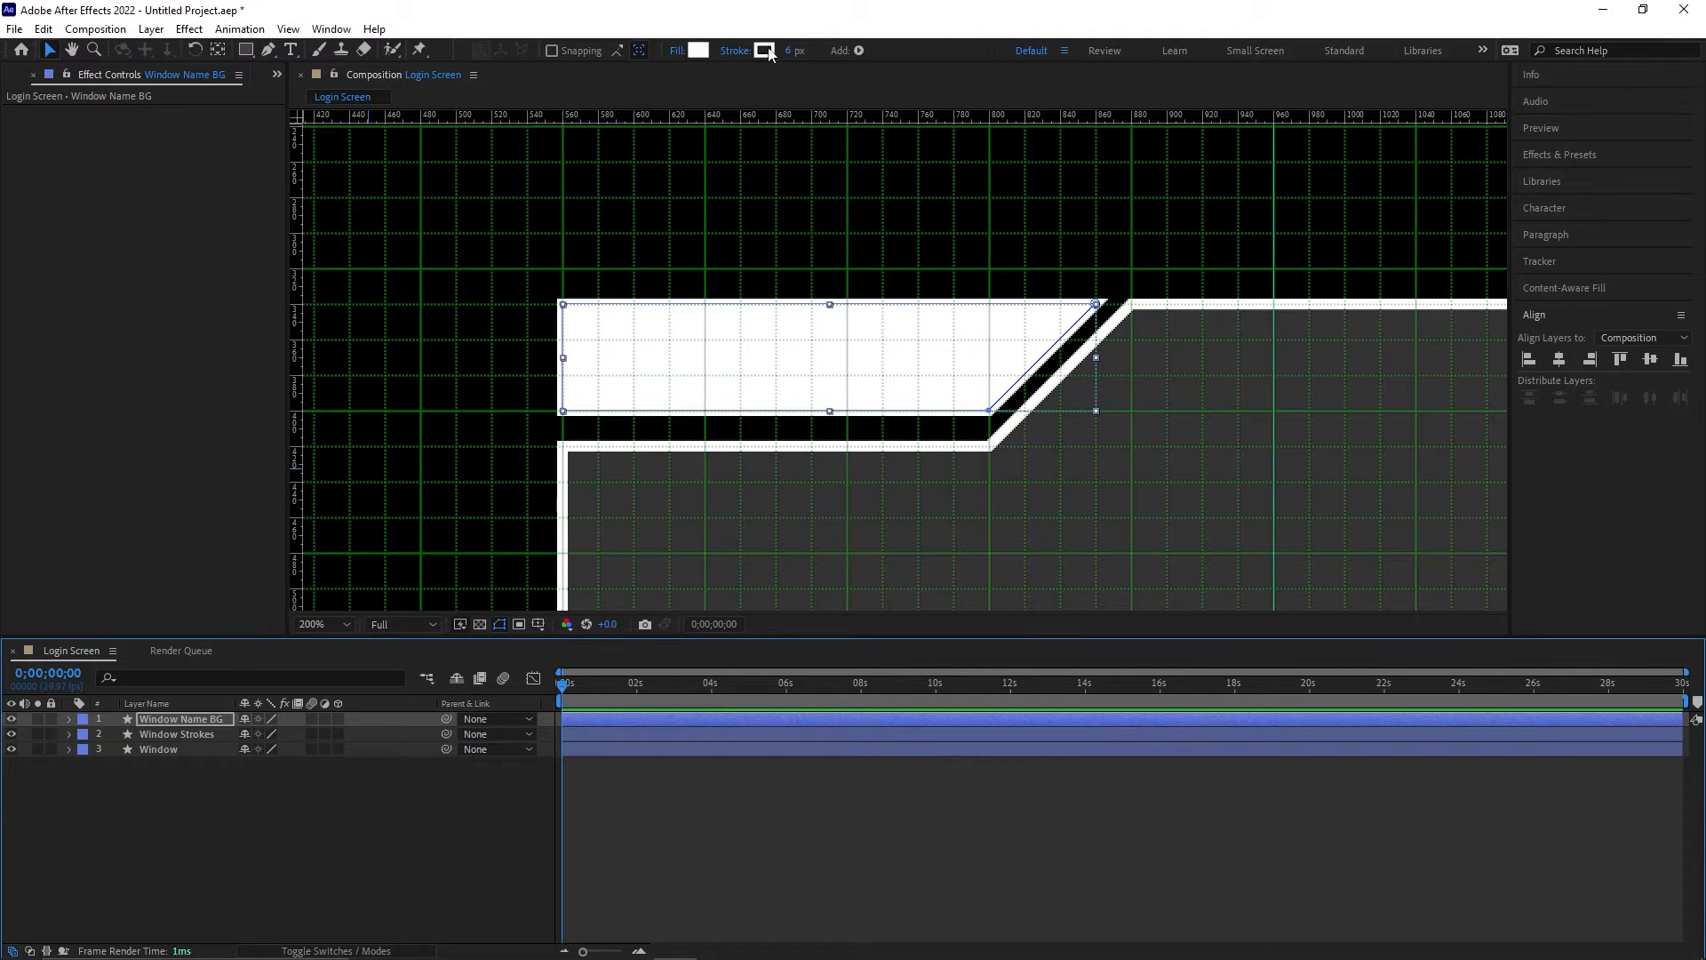
left_click(738, 53)
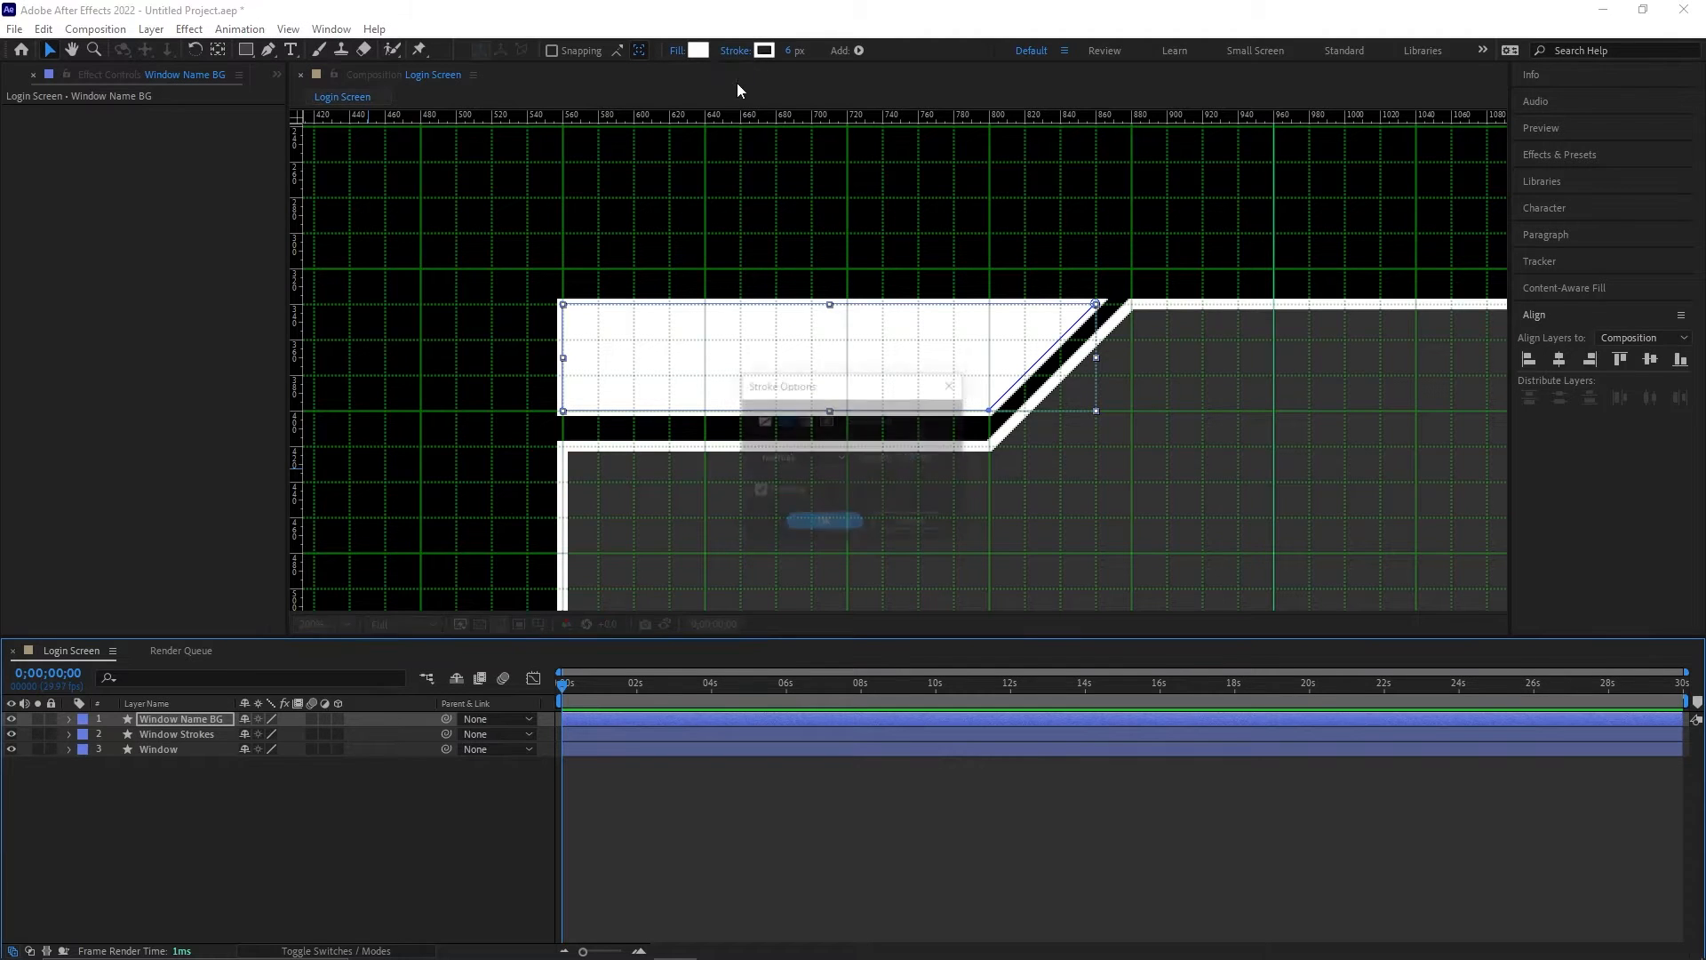
left_click(762, 420)
left_click(823, 525)
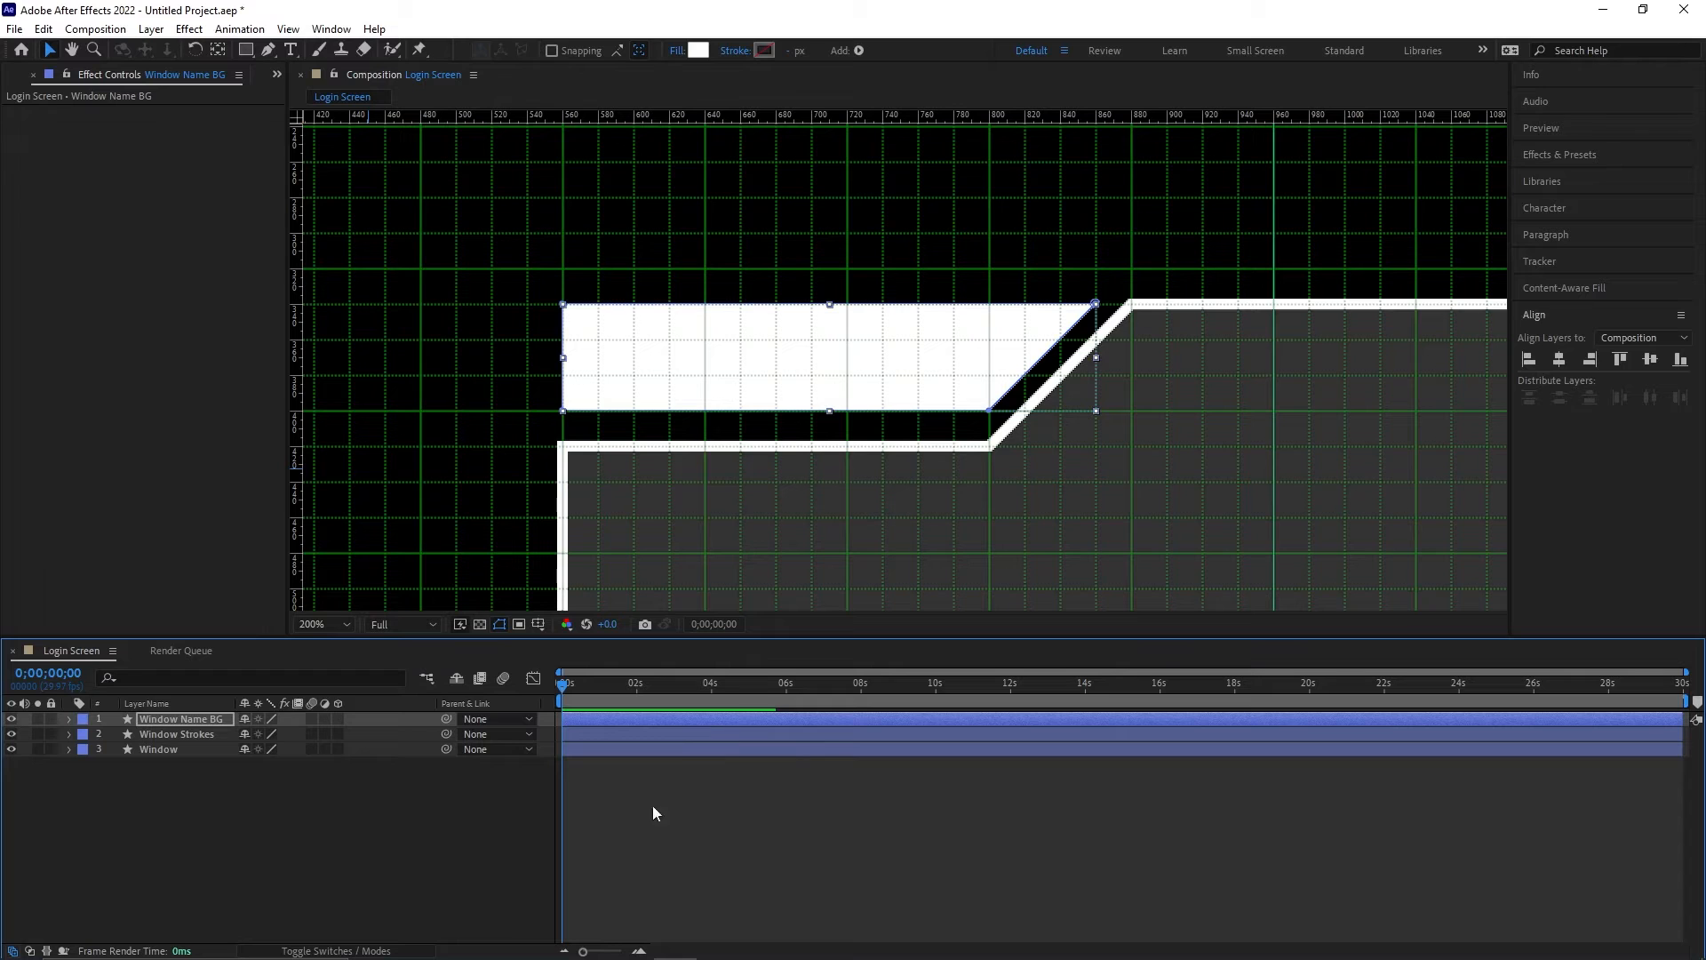
left_click(439, 828)
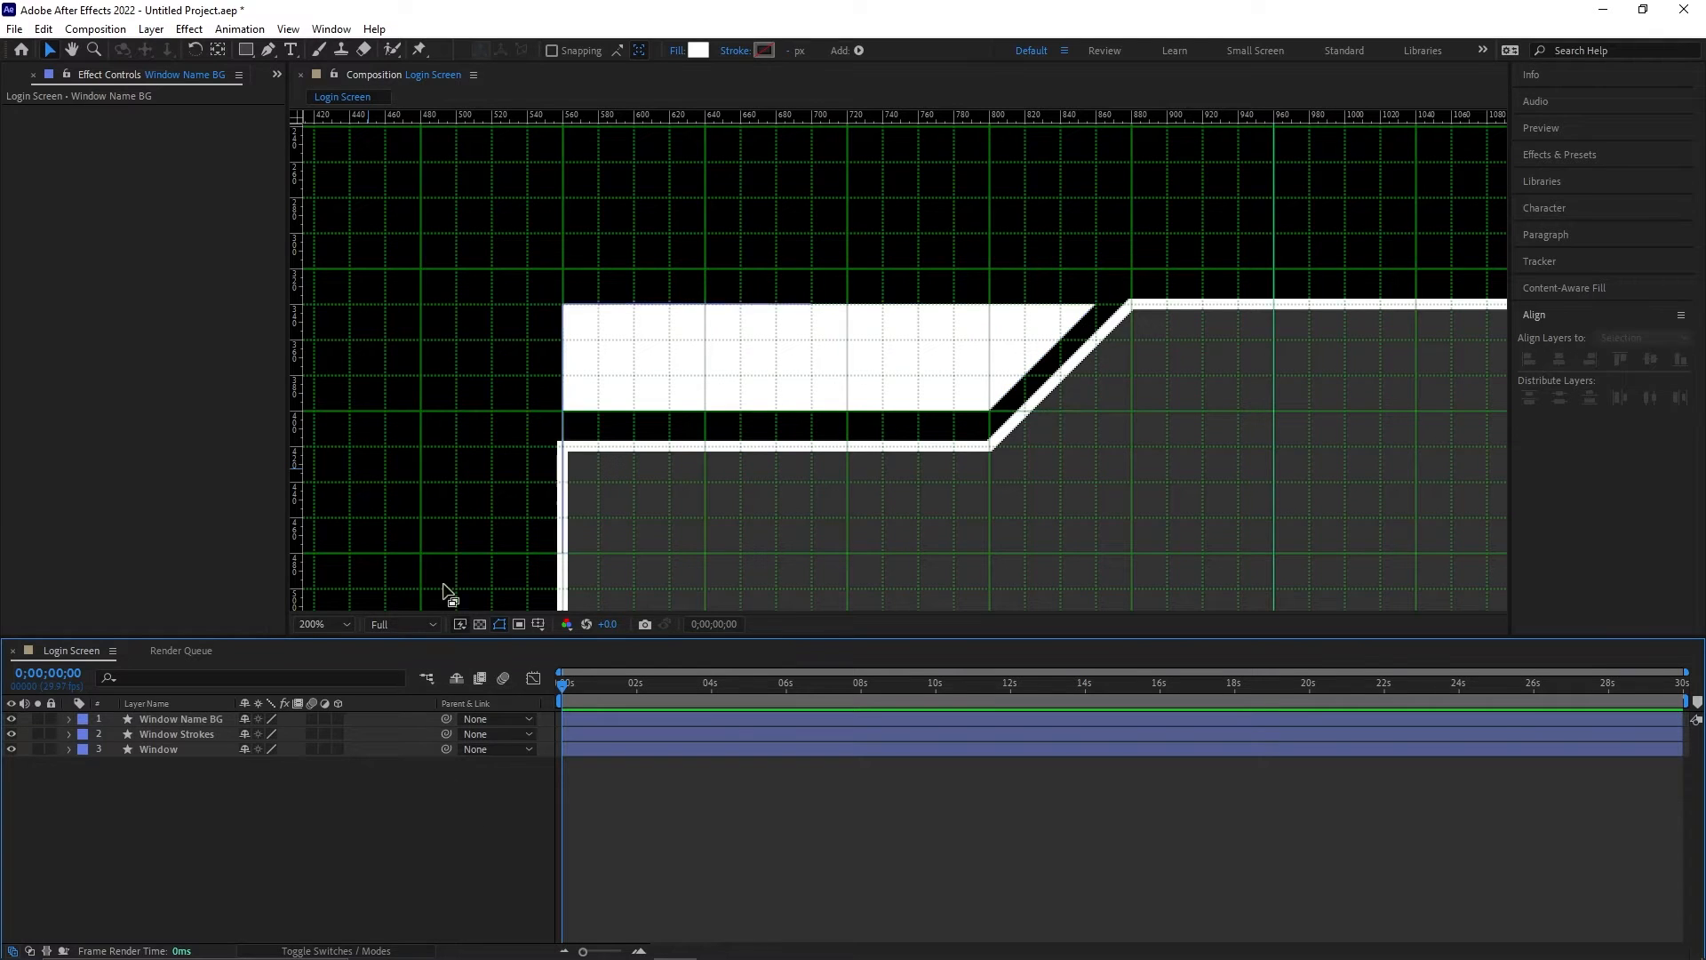
Step: Start a text layer inside the Window Name BG shape with the Impact font and a black fill
left_click(291, 50)
left_click(621, 360)
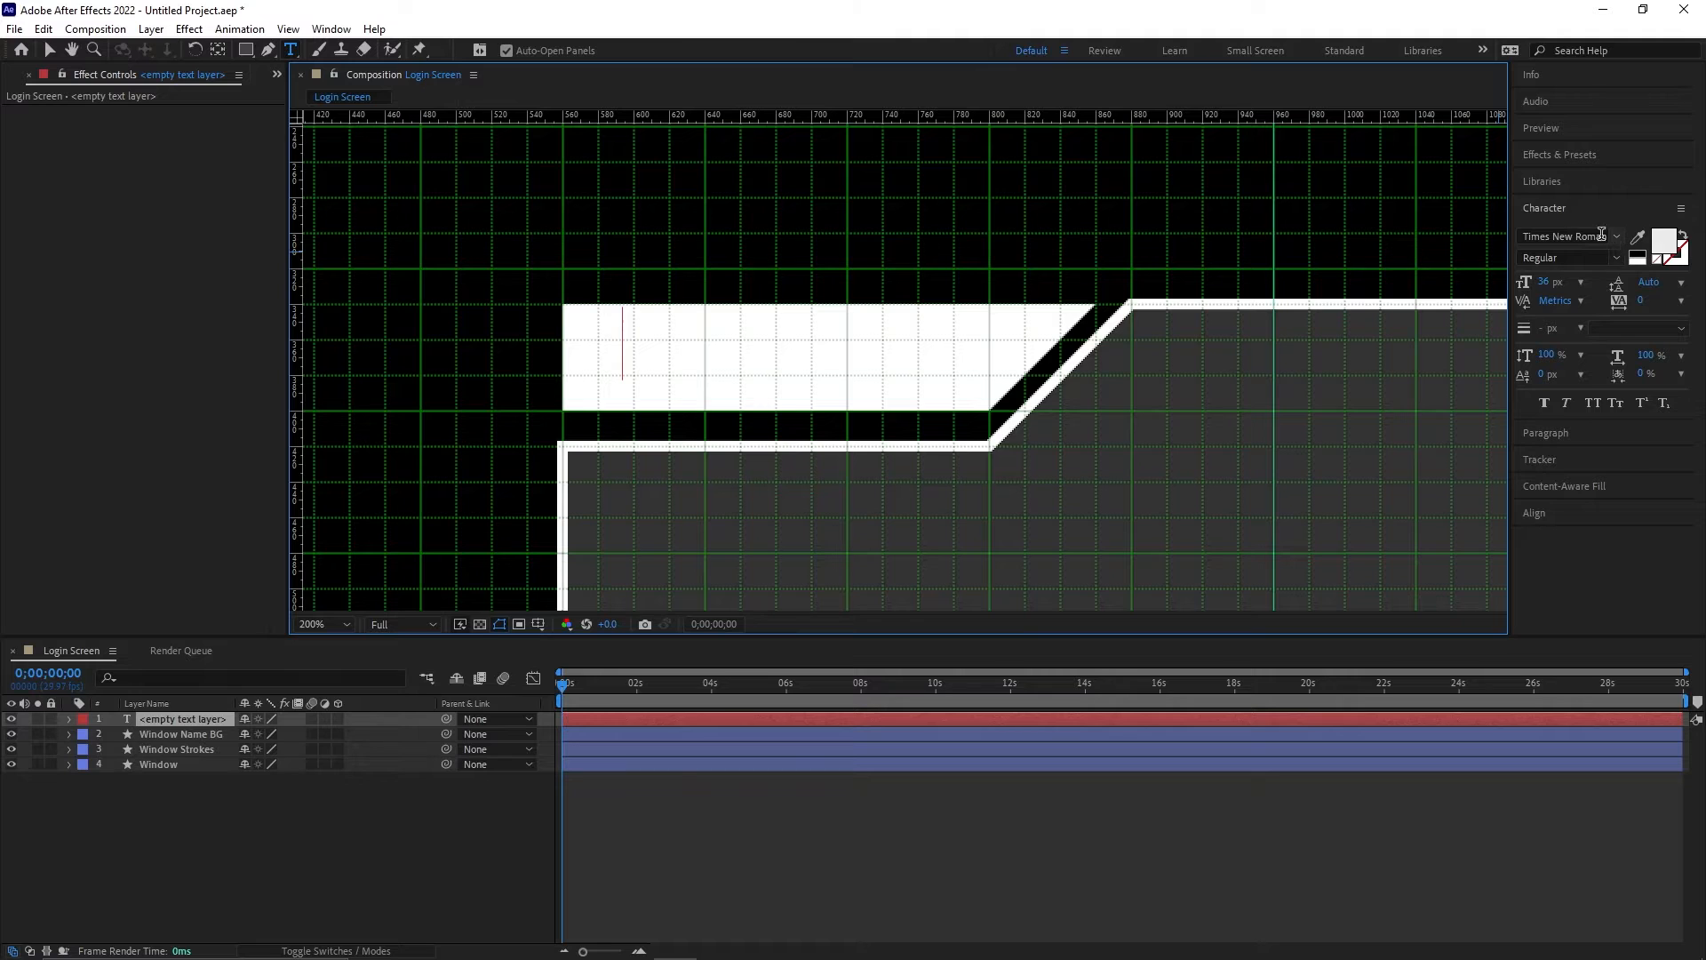
left_click(1569, 235)
type("imp")
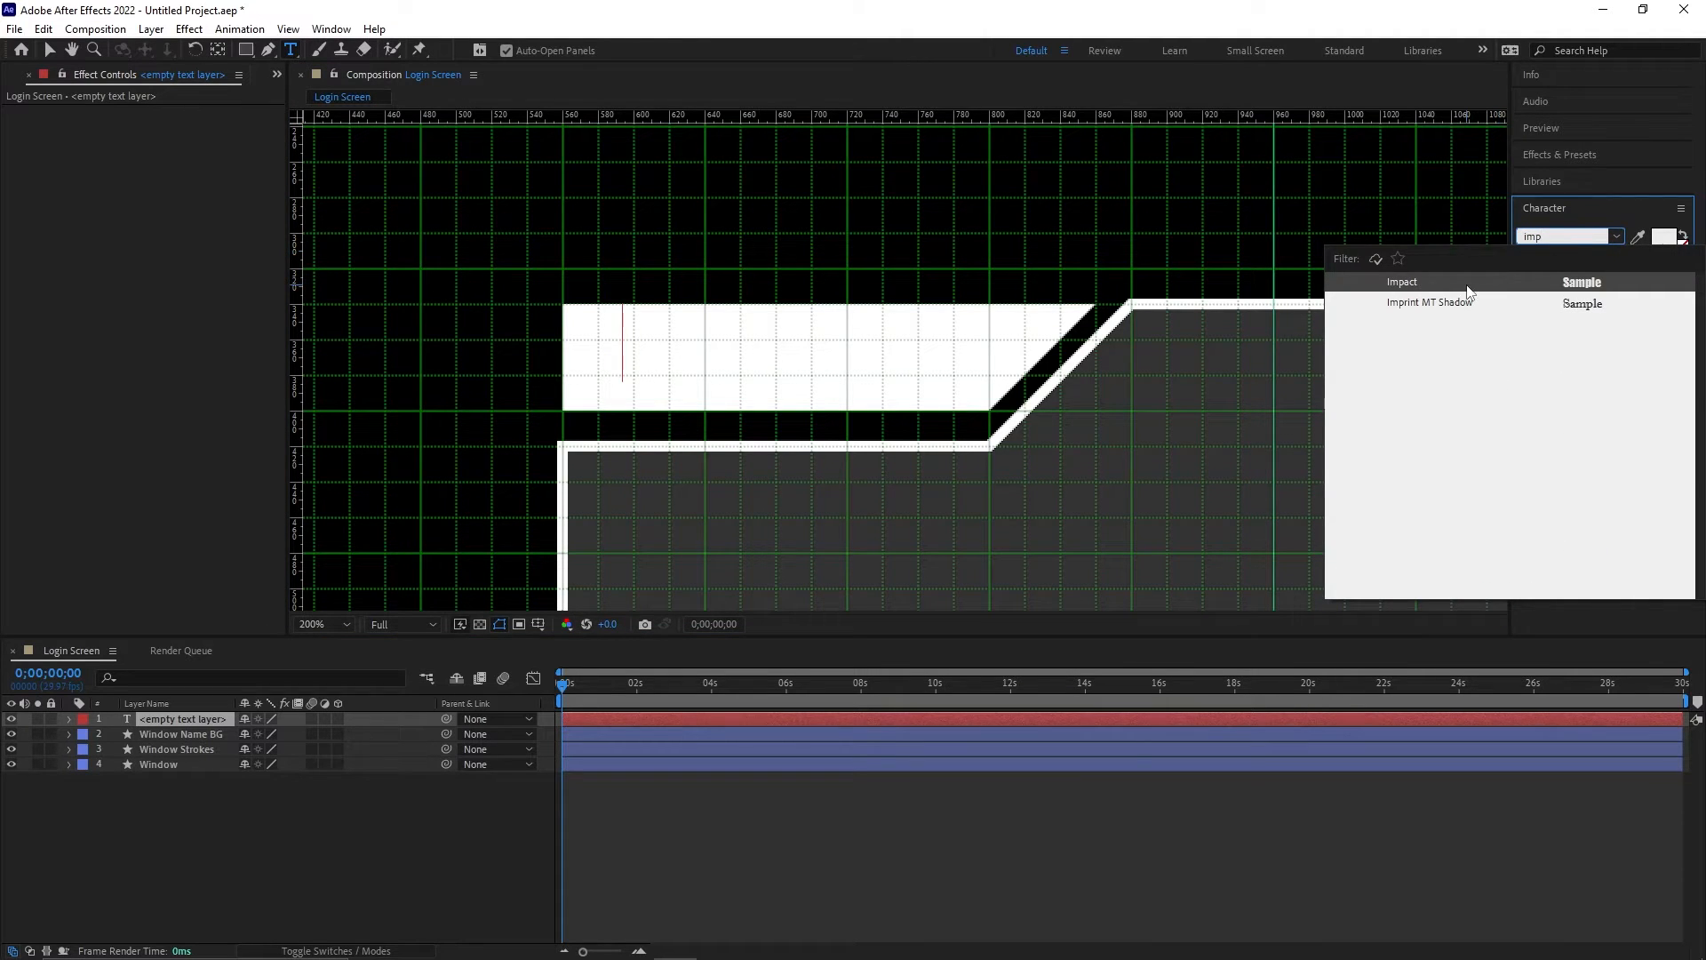
left_click(1473, 285)
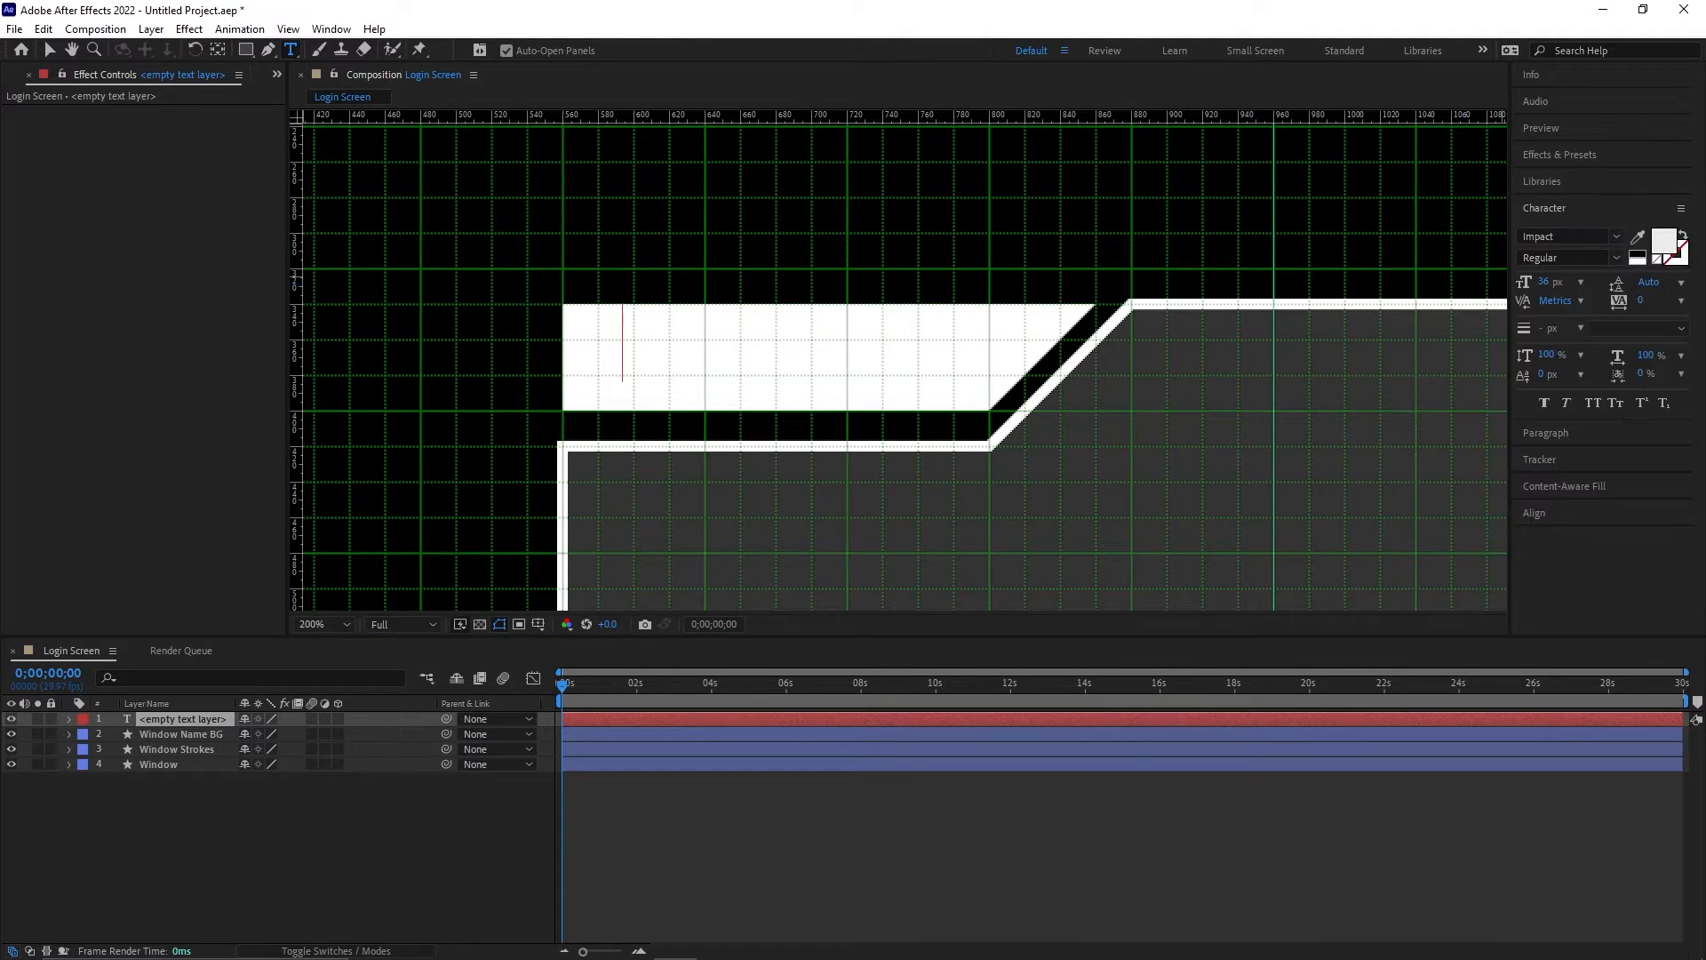
left_click(1636, 261)
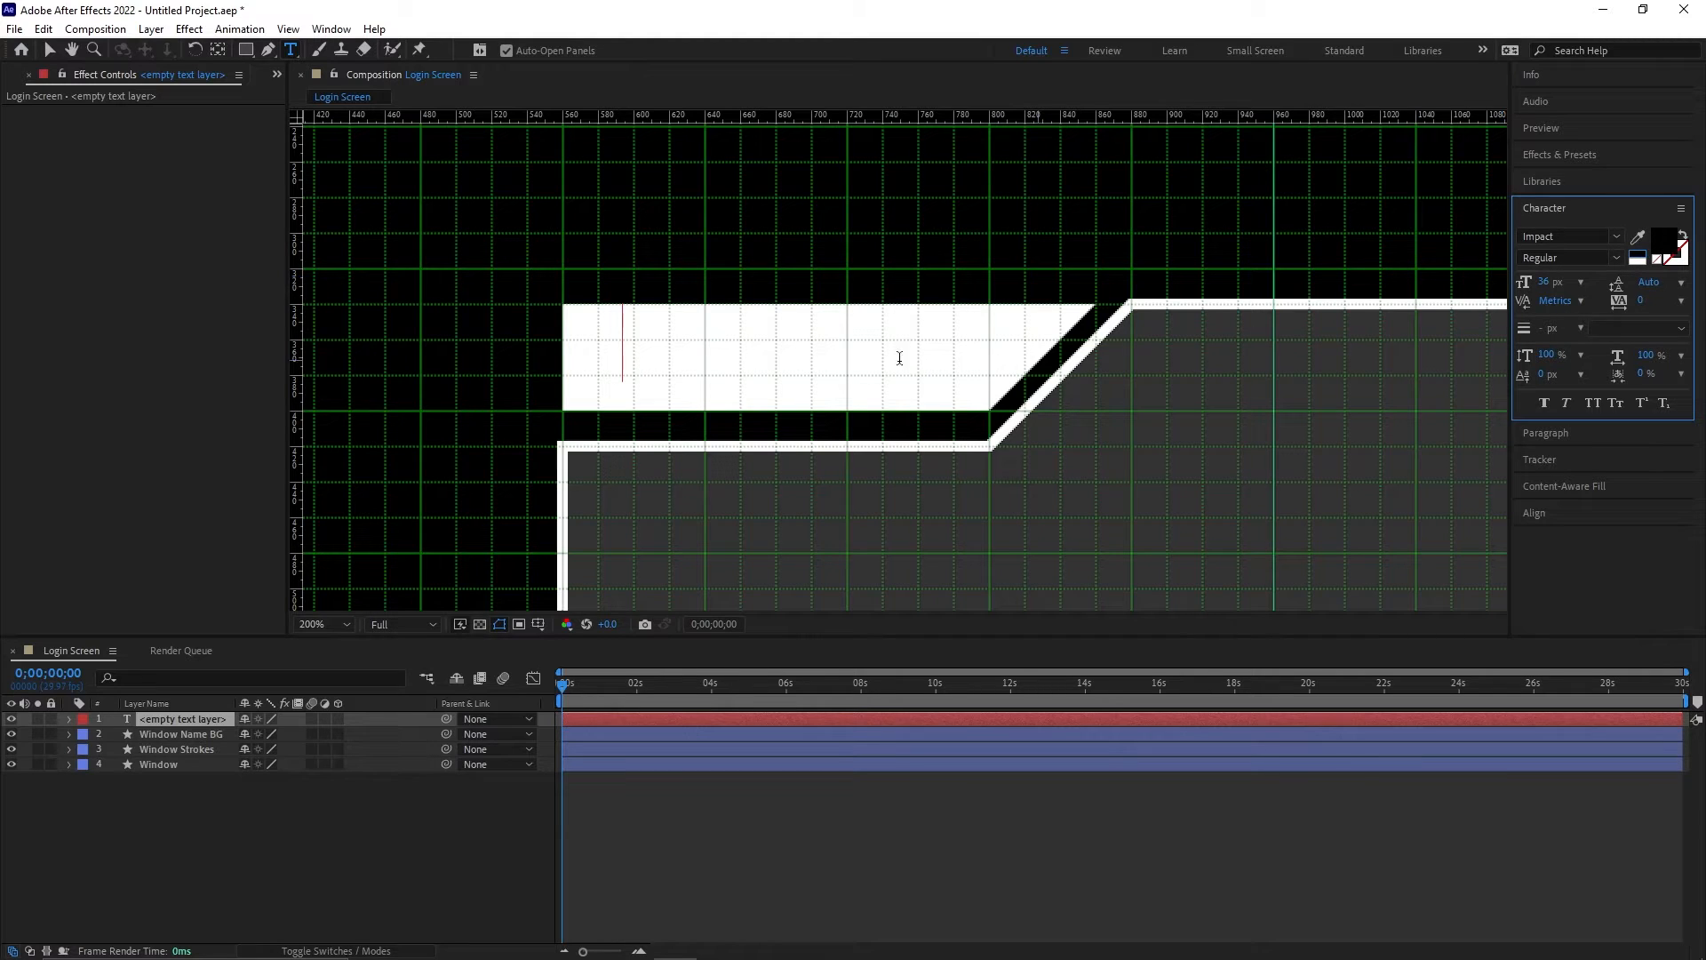
Step: Enter LOG IN as the heading text on the white shape
left_click(646, 356)
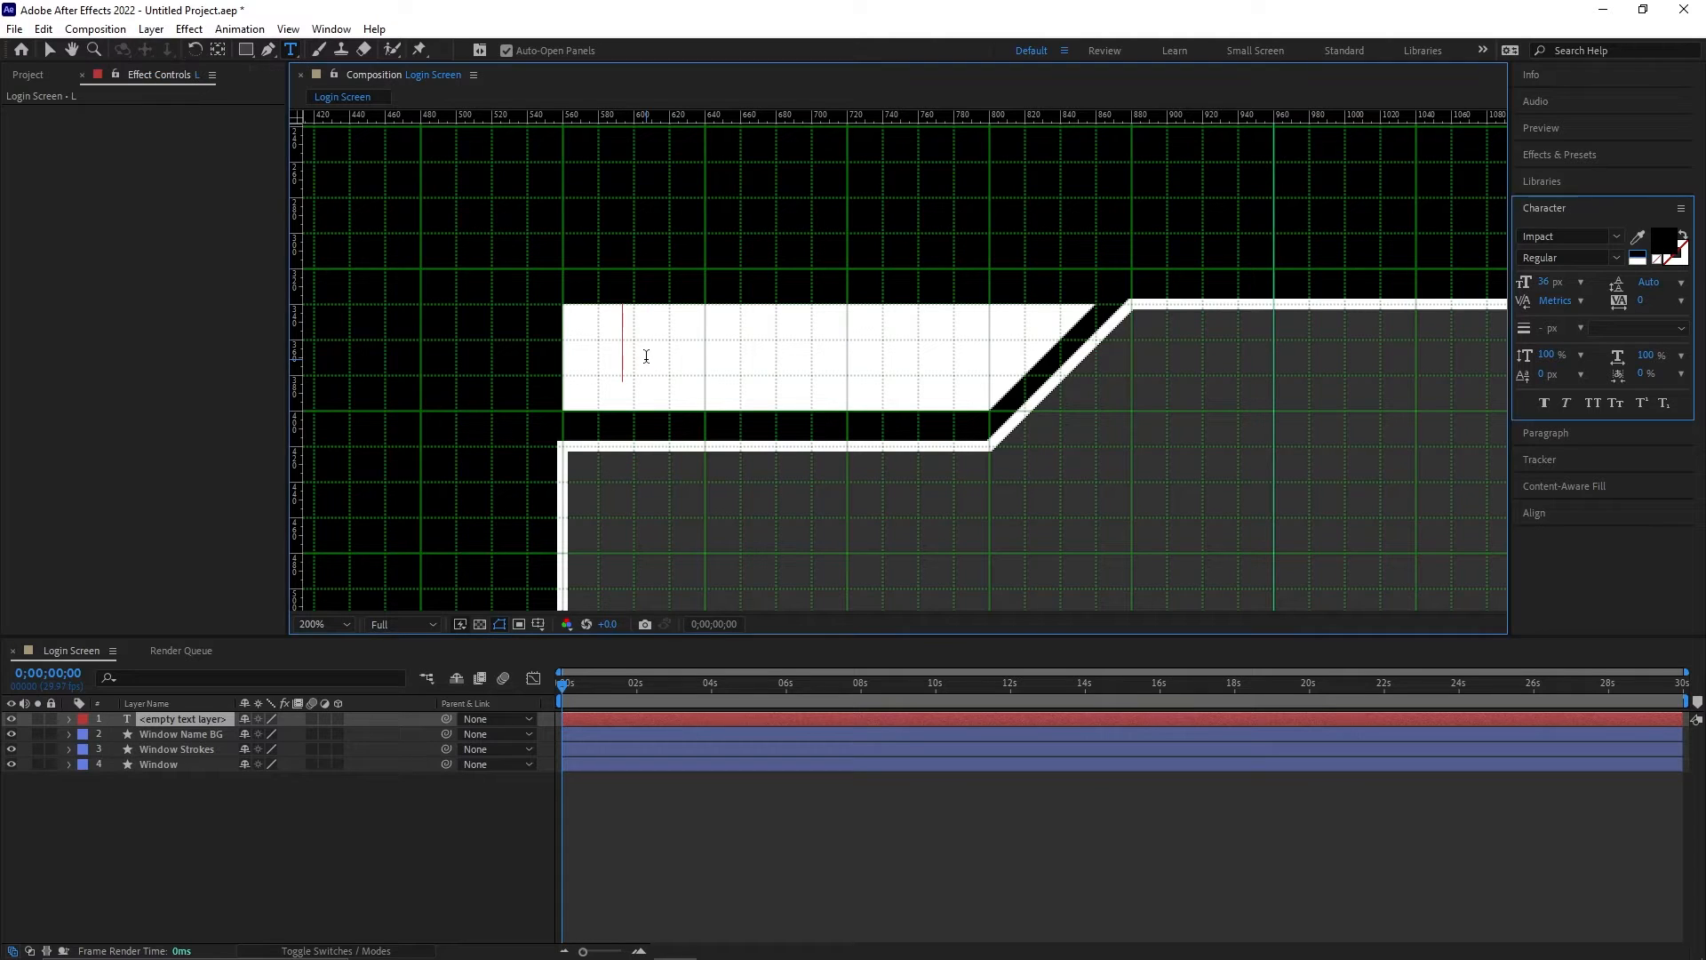
type("LOG")
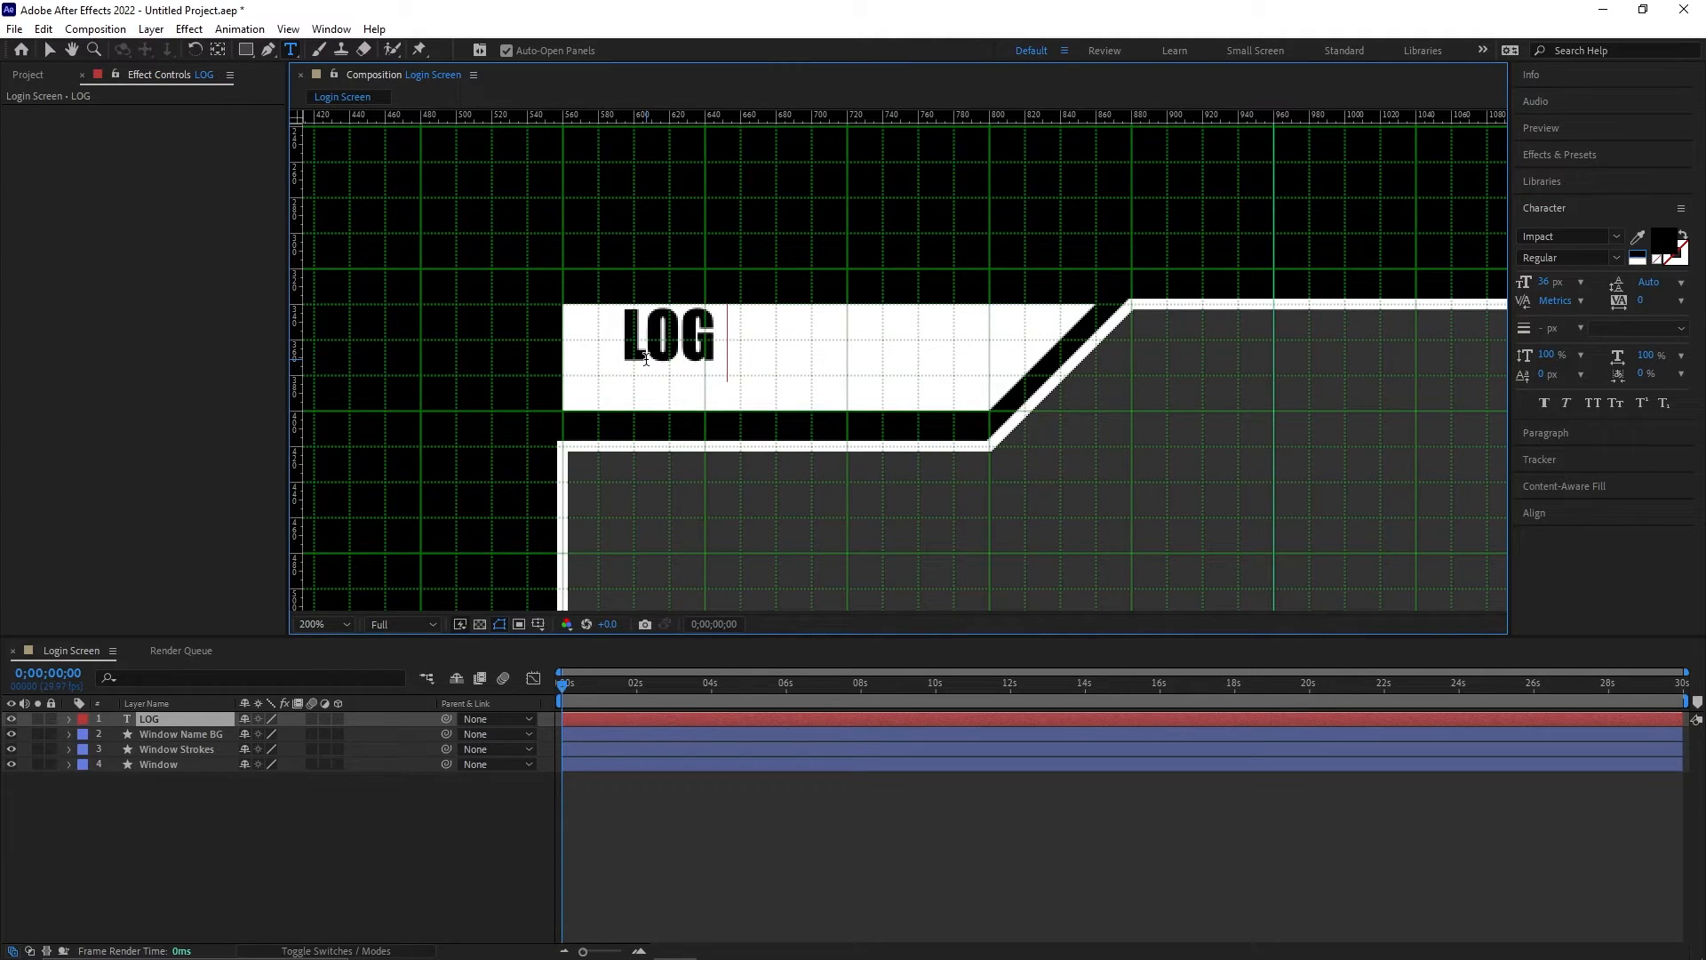
type(" IN")
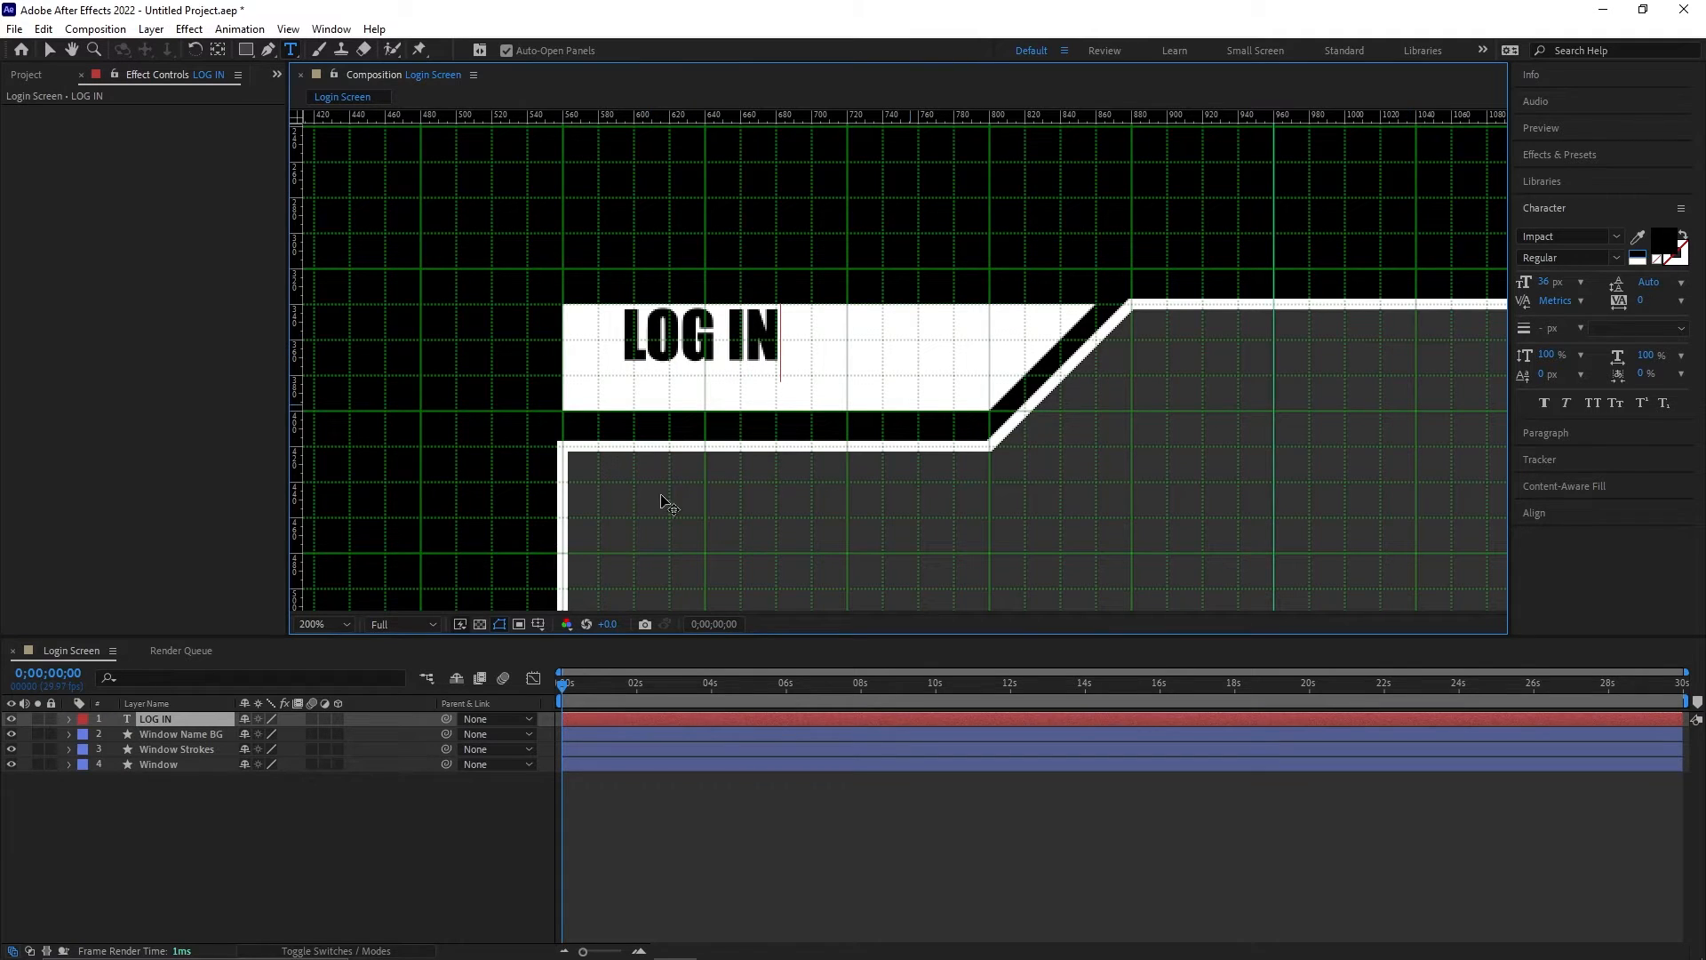
left_click(169, 787)
Step: Set the LOG IN text size to 50 px and position it at about x 580 px, vertically centred in the white shape
left_click(158, 722)
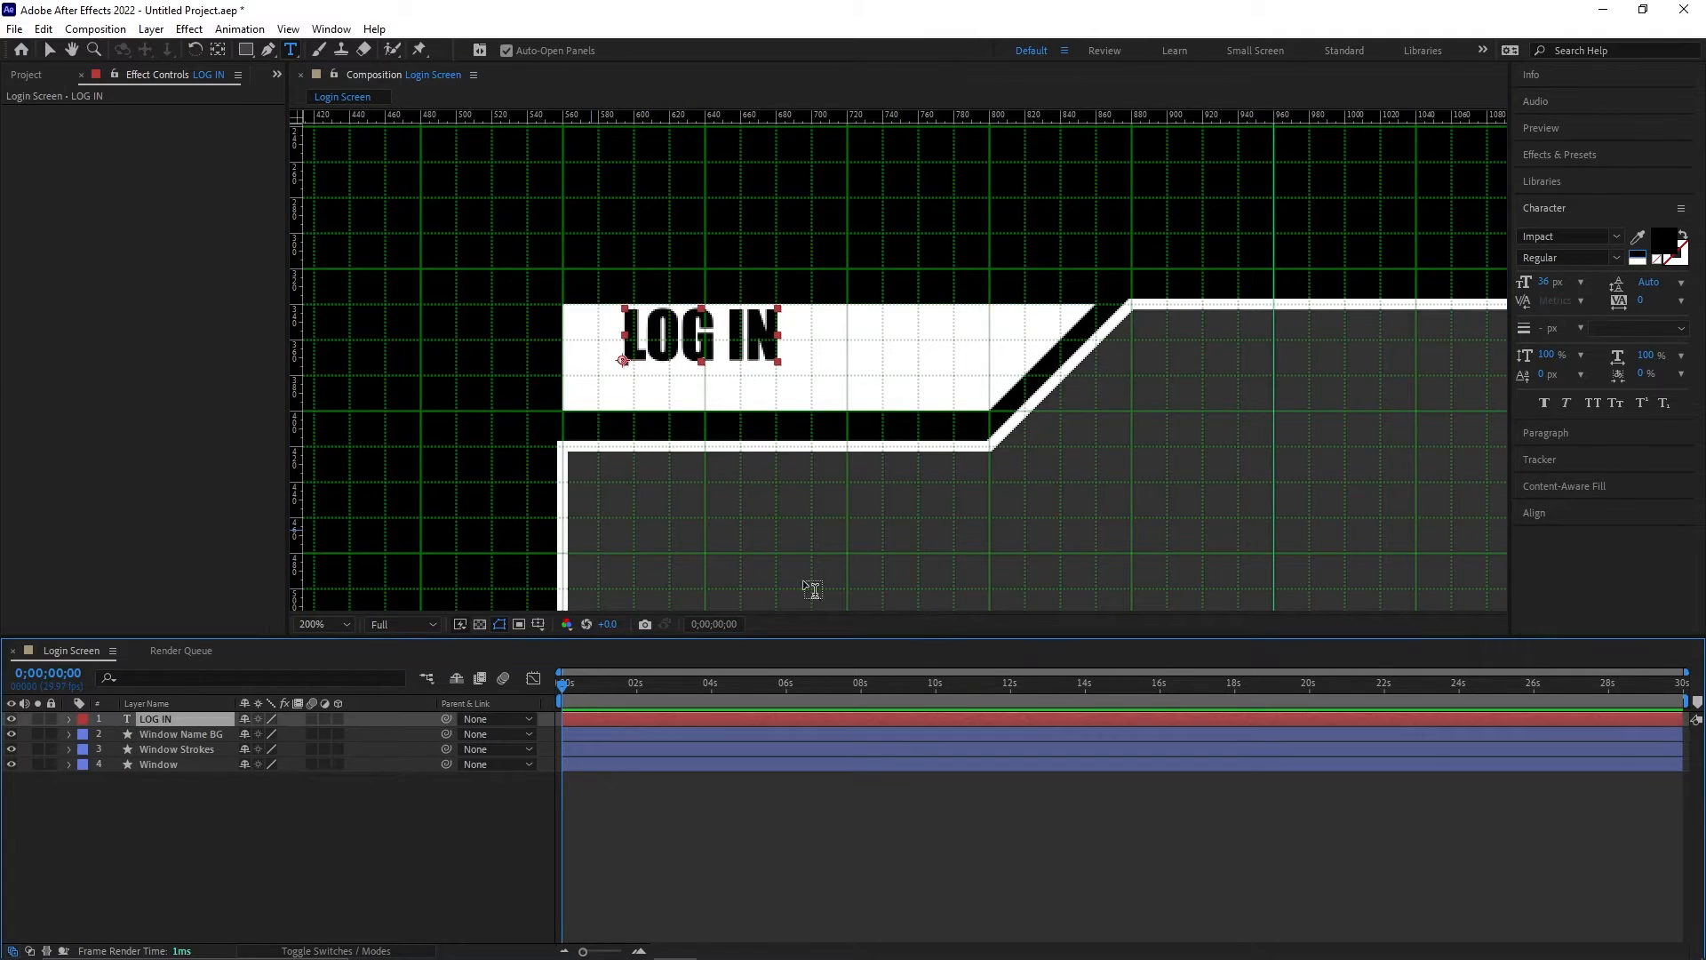
left_click(1546, 285)
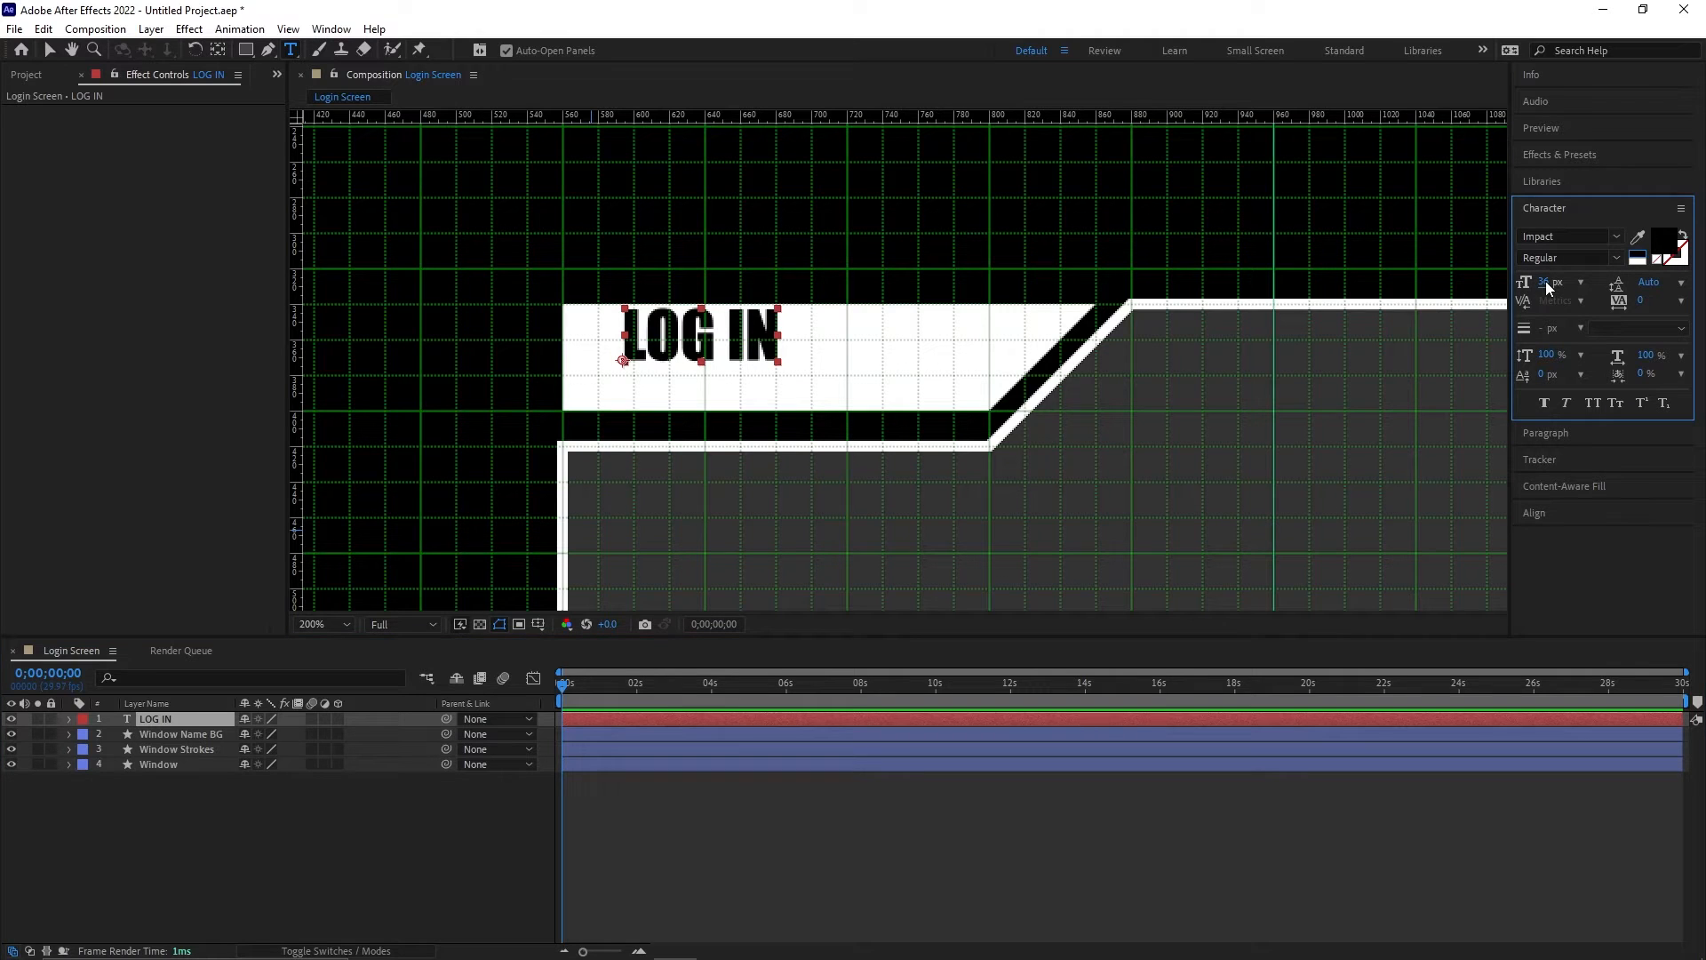
left_click_drag(1548, 281, 1556, 282)
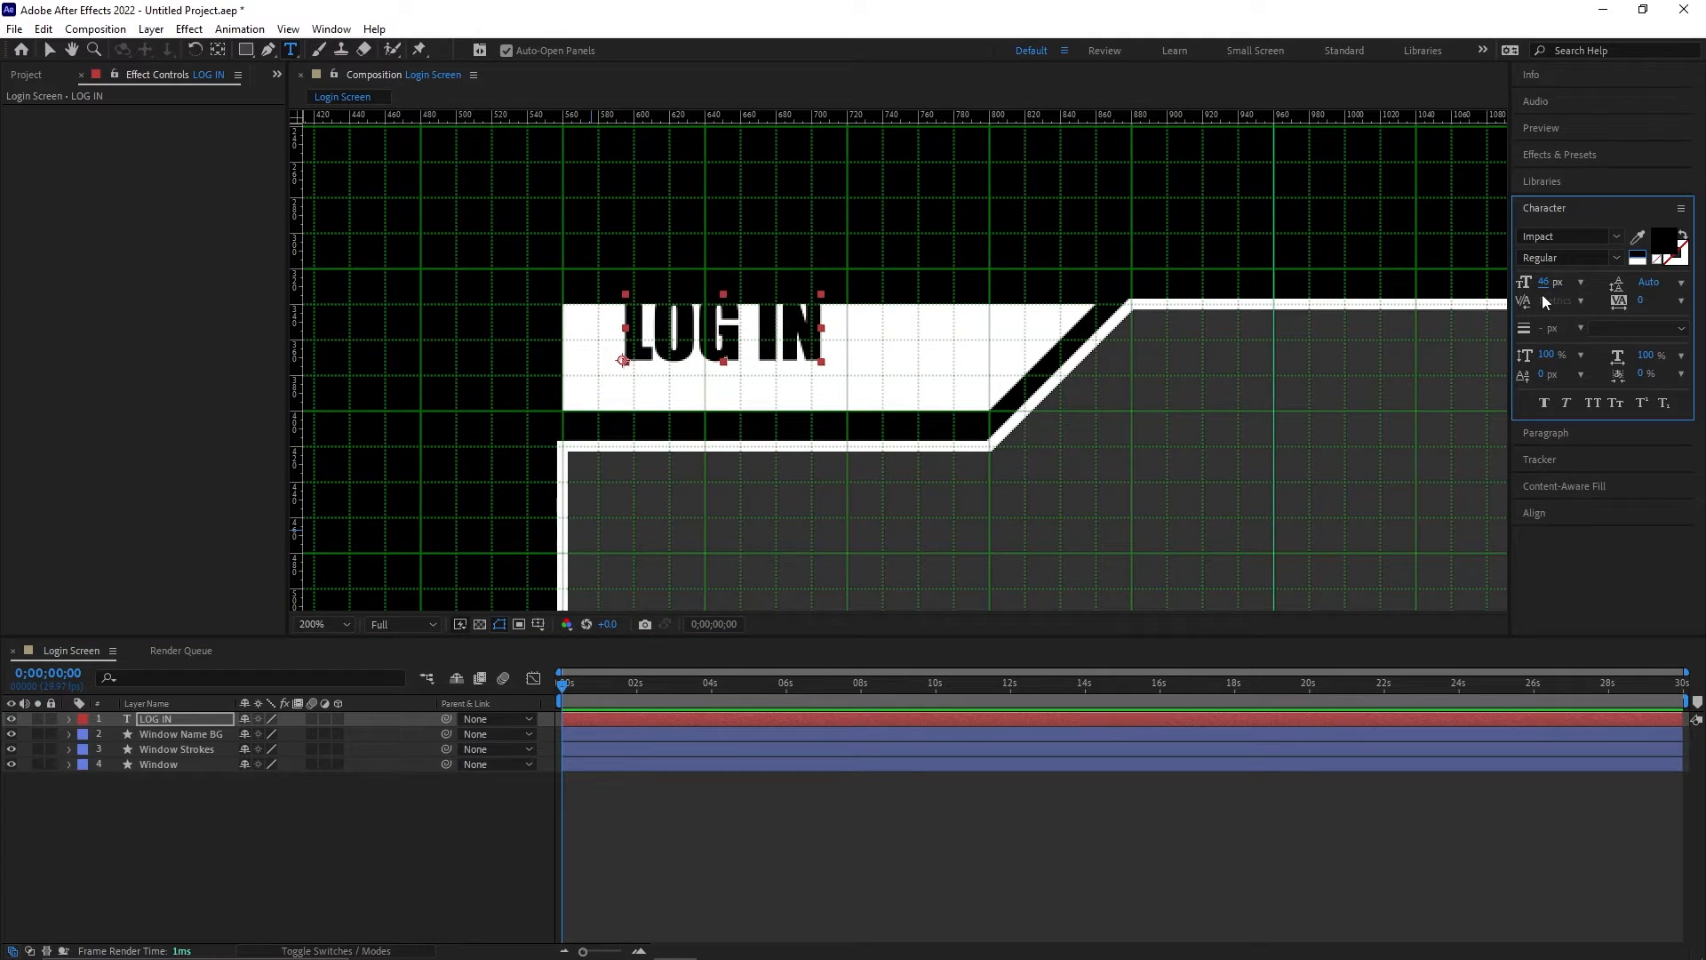
type("50")
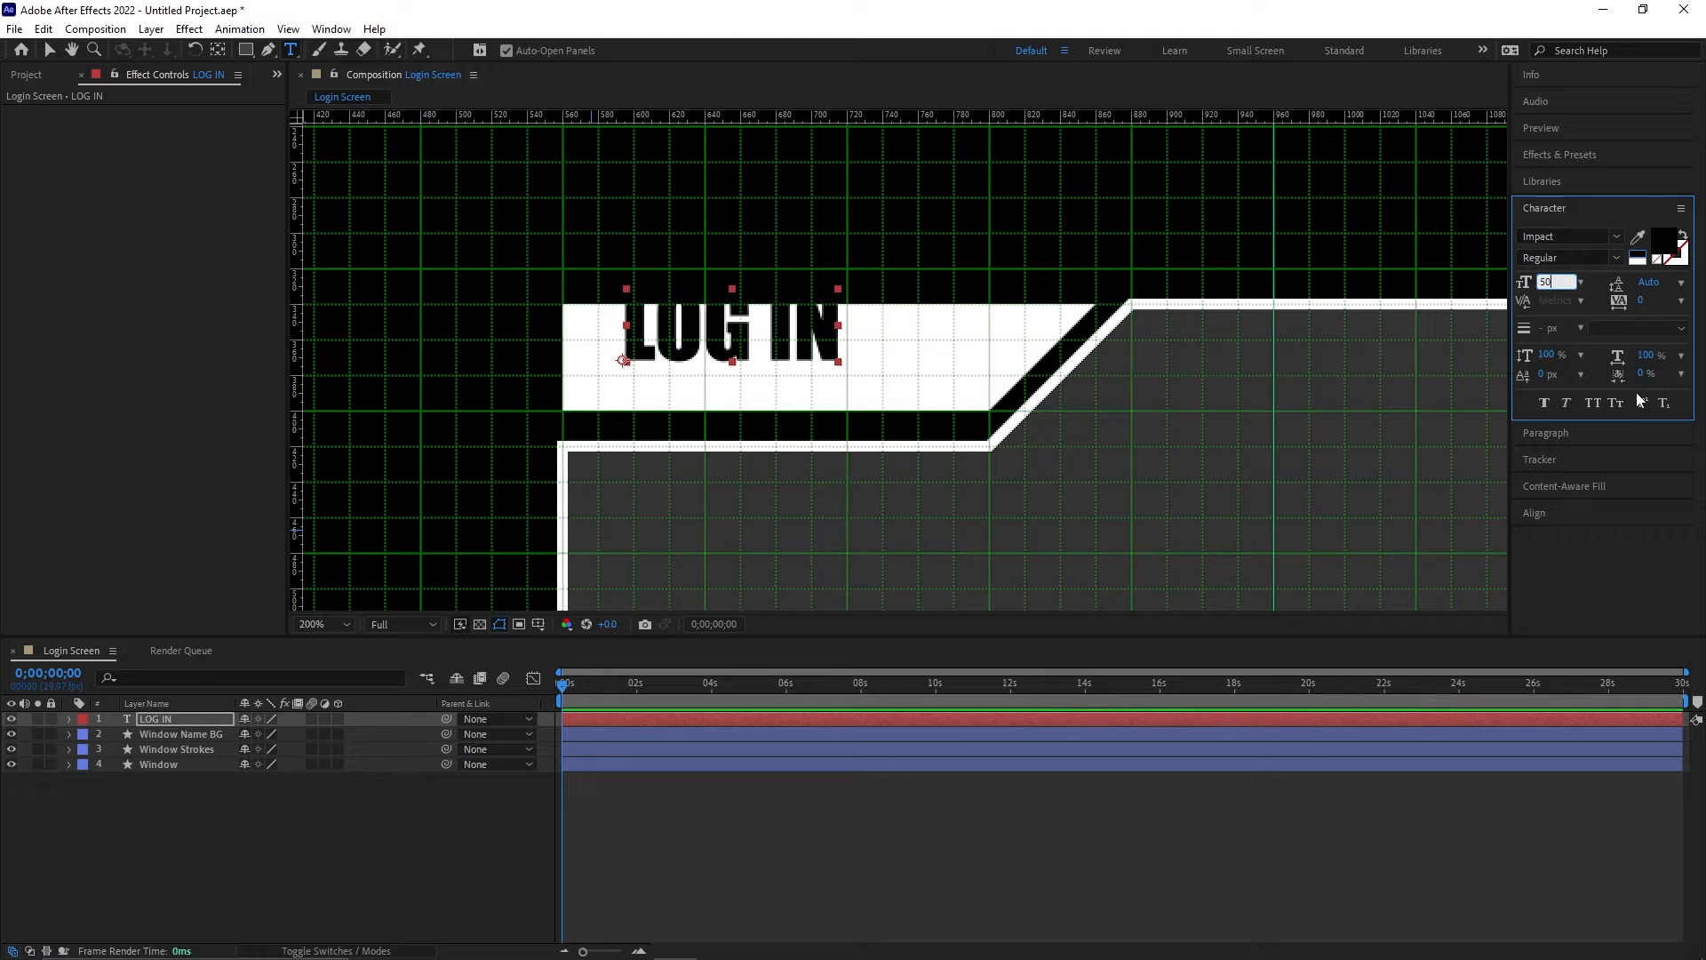
left_click(48, 52)
left_click_drag(668, 336, 647, 369)
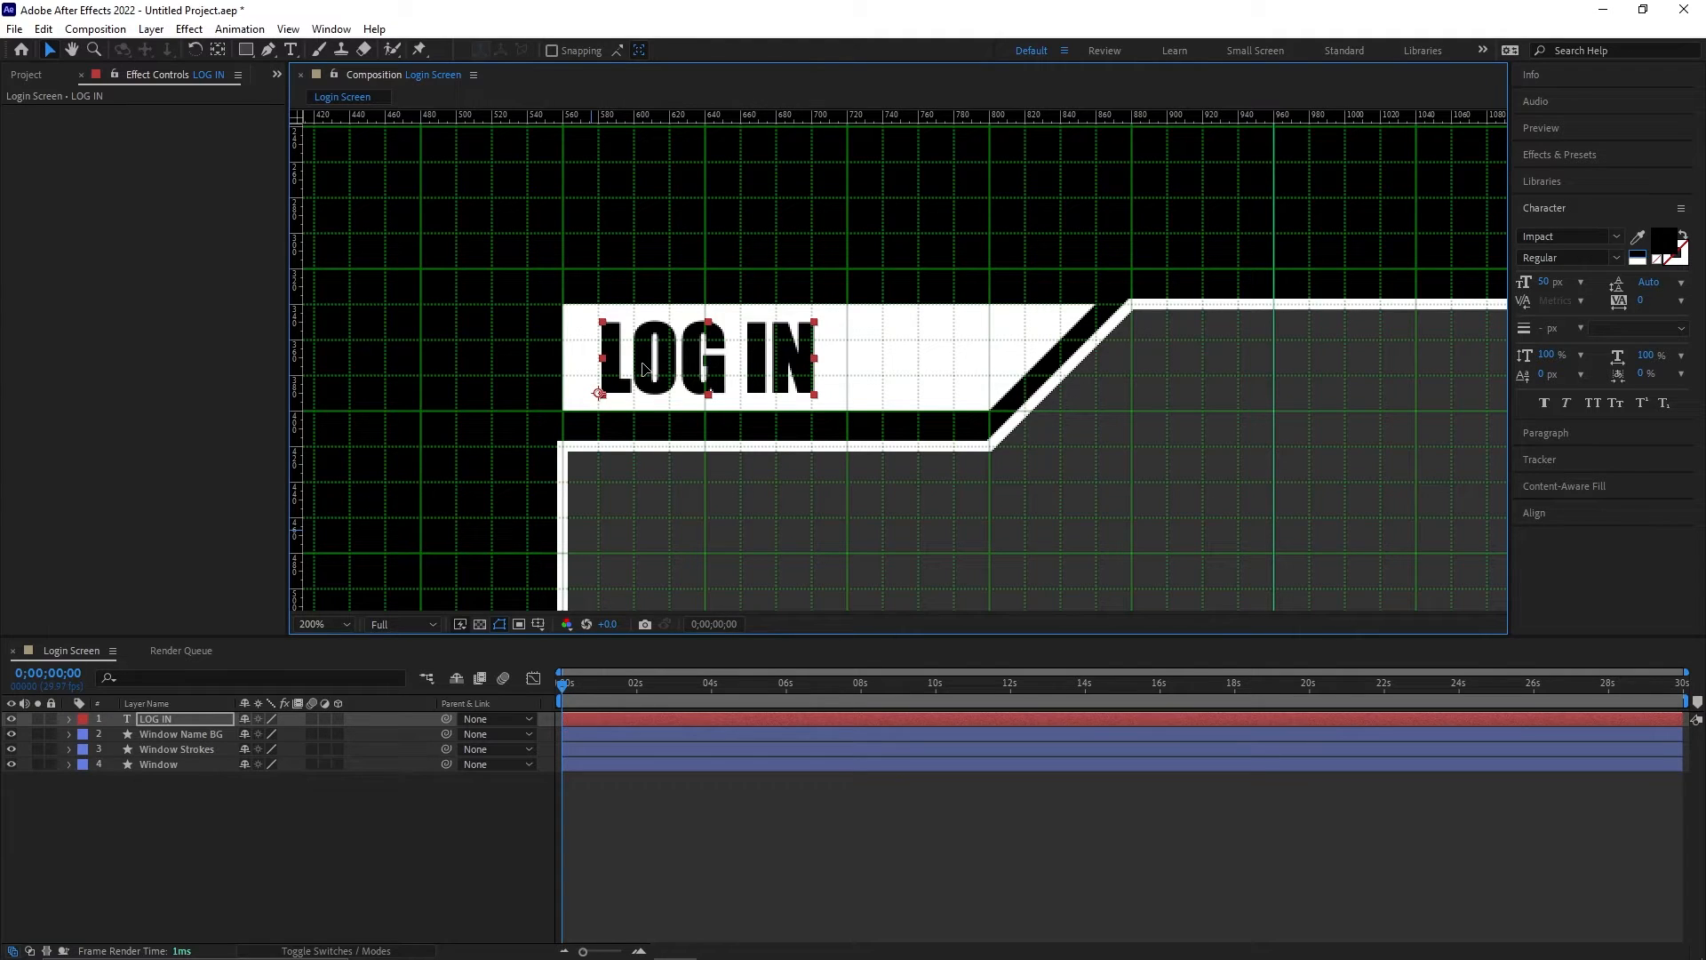
key("Up")
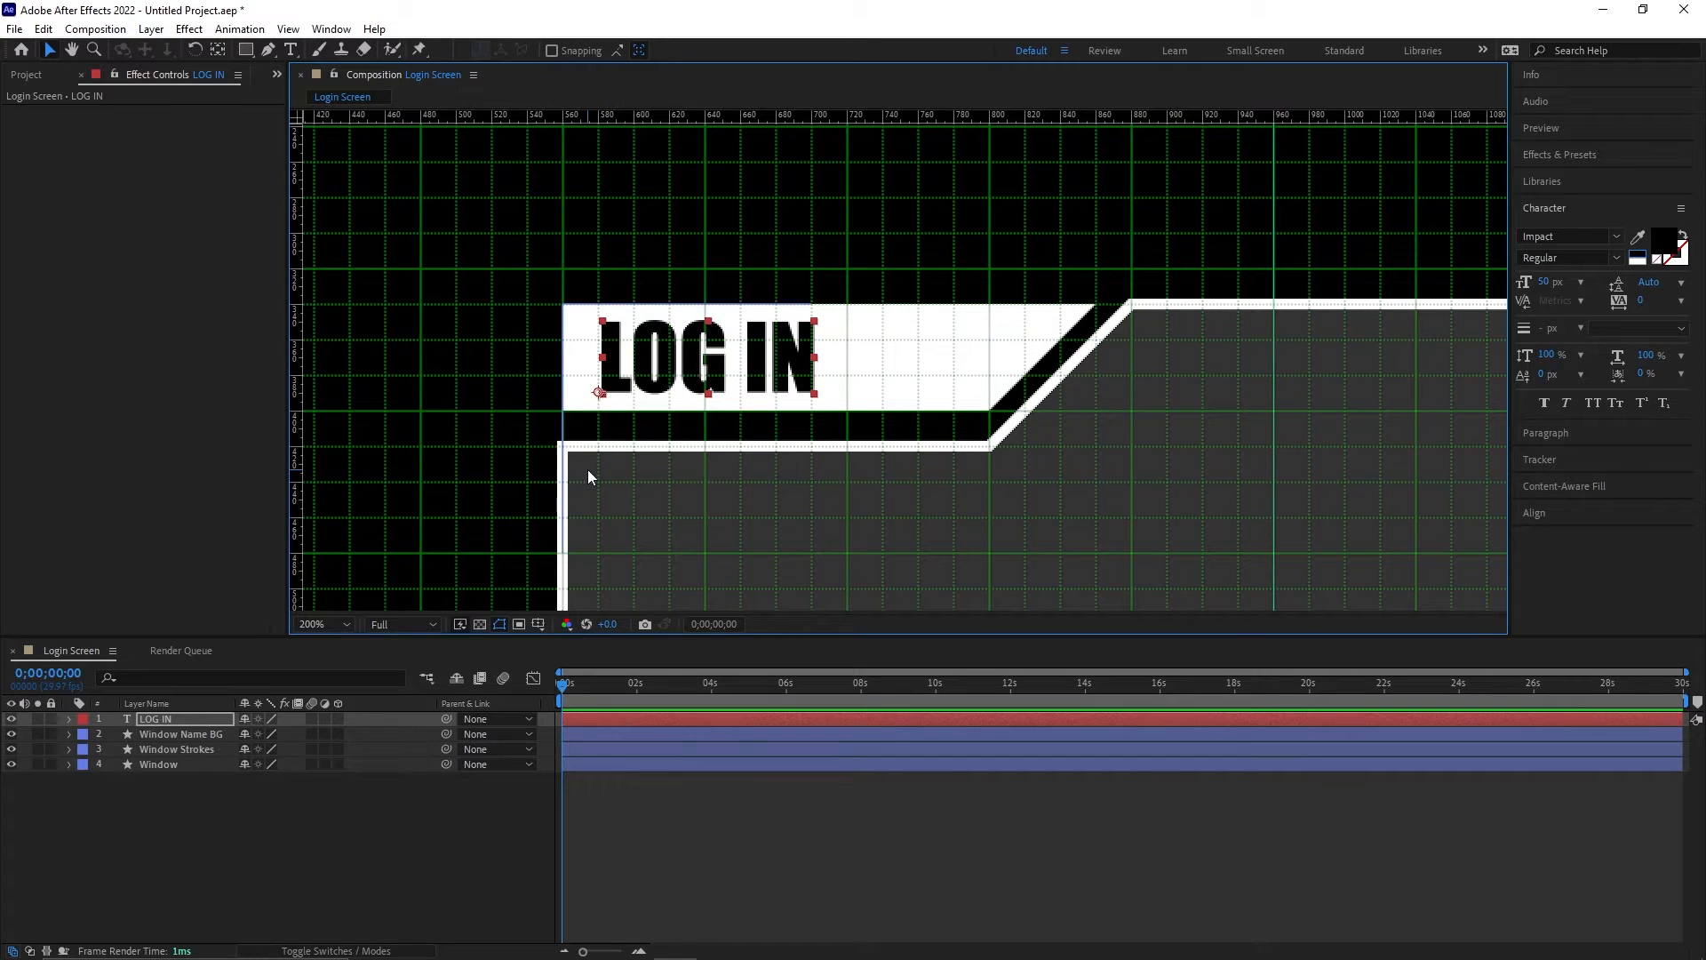
Step: Hide the composition grid and set the LOG IN text's tracking to 61
left_click(288, 29)
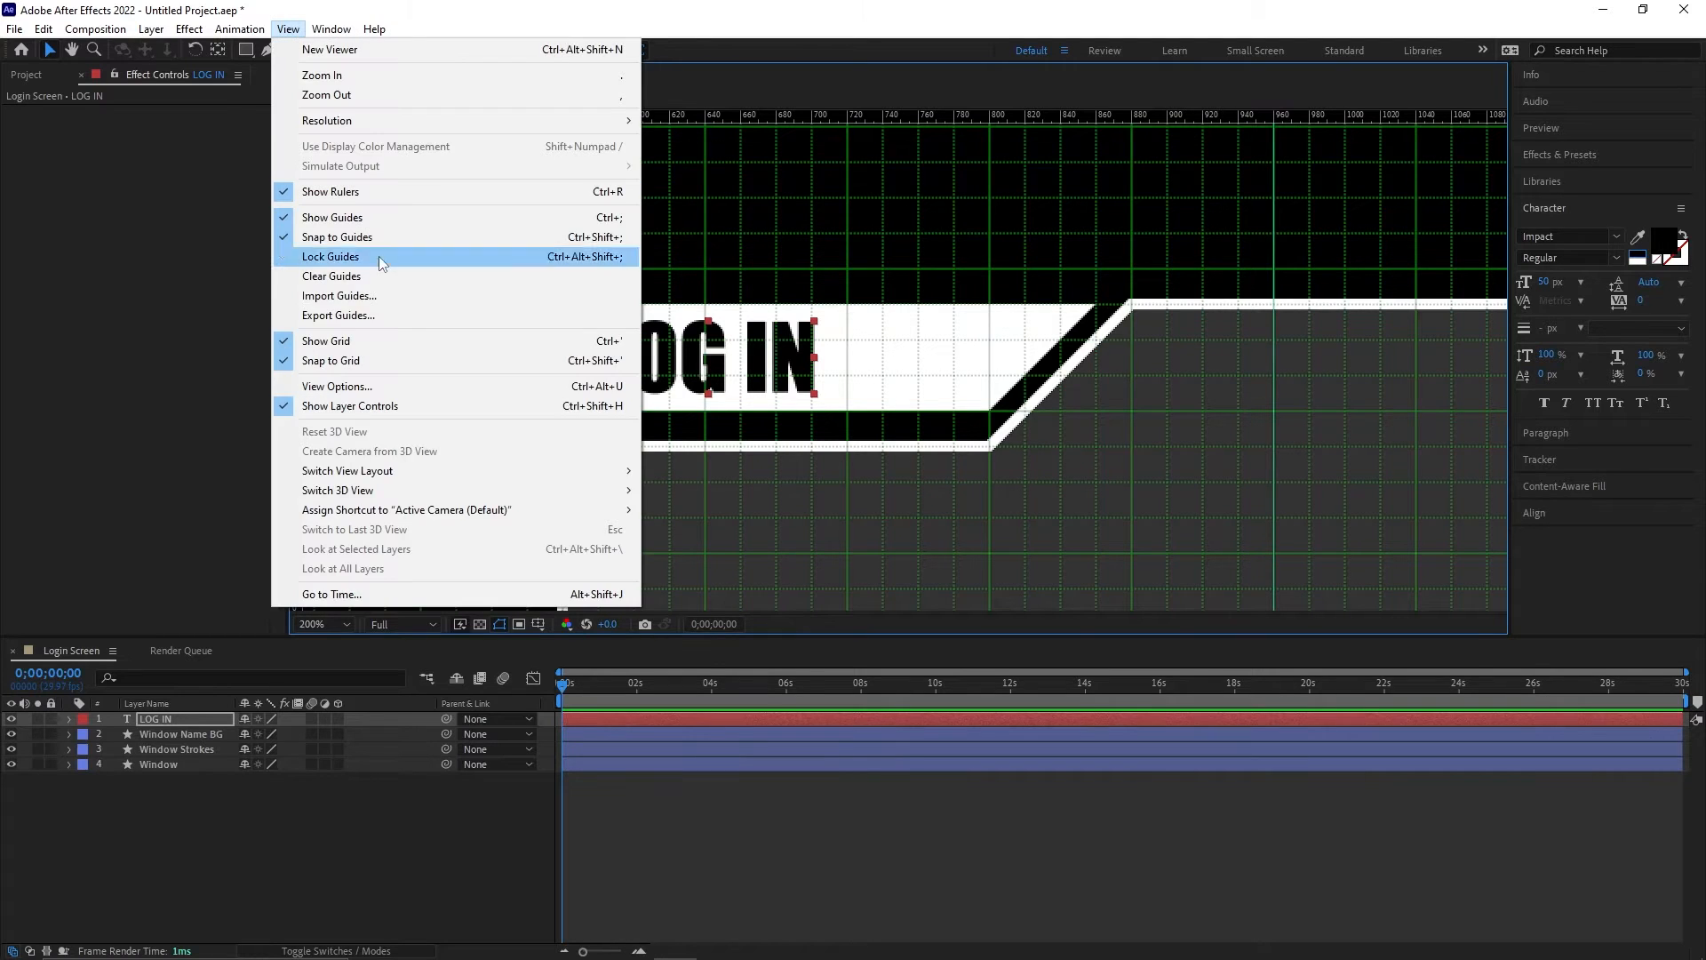
left_click(365, 341)
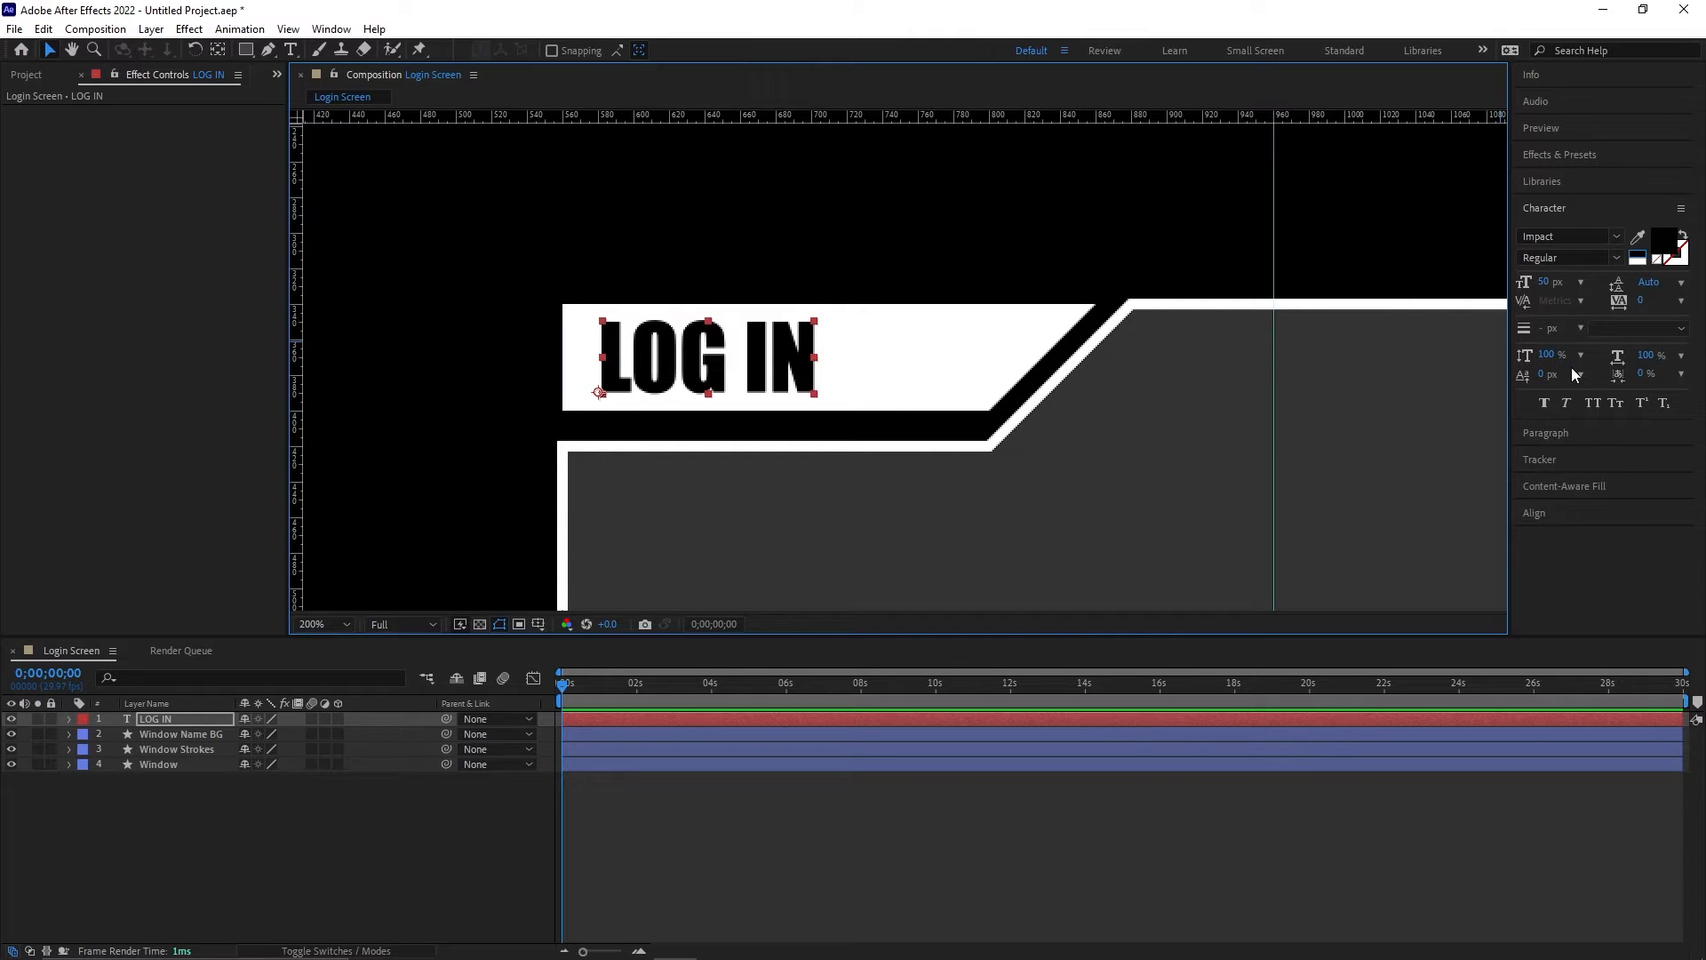
left_click_drag(1642, 299, 1694, 296)
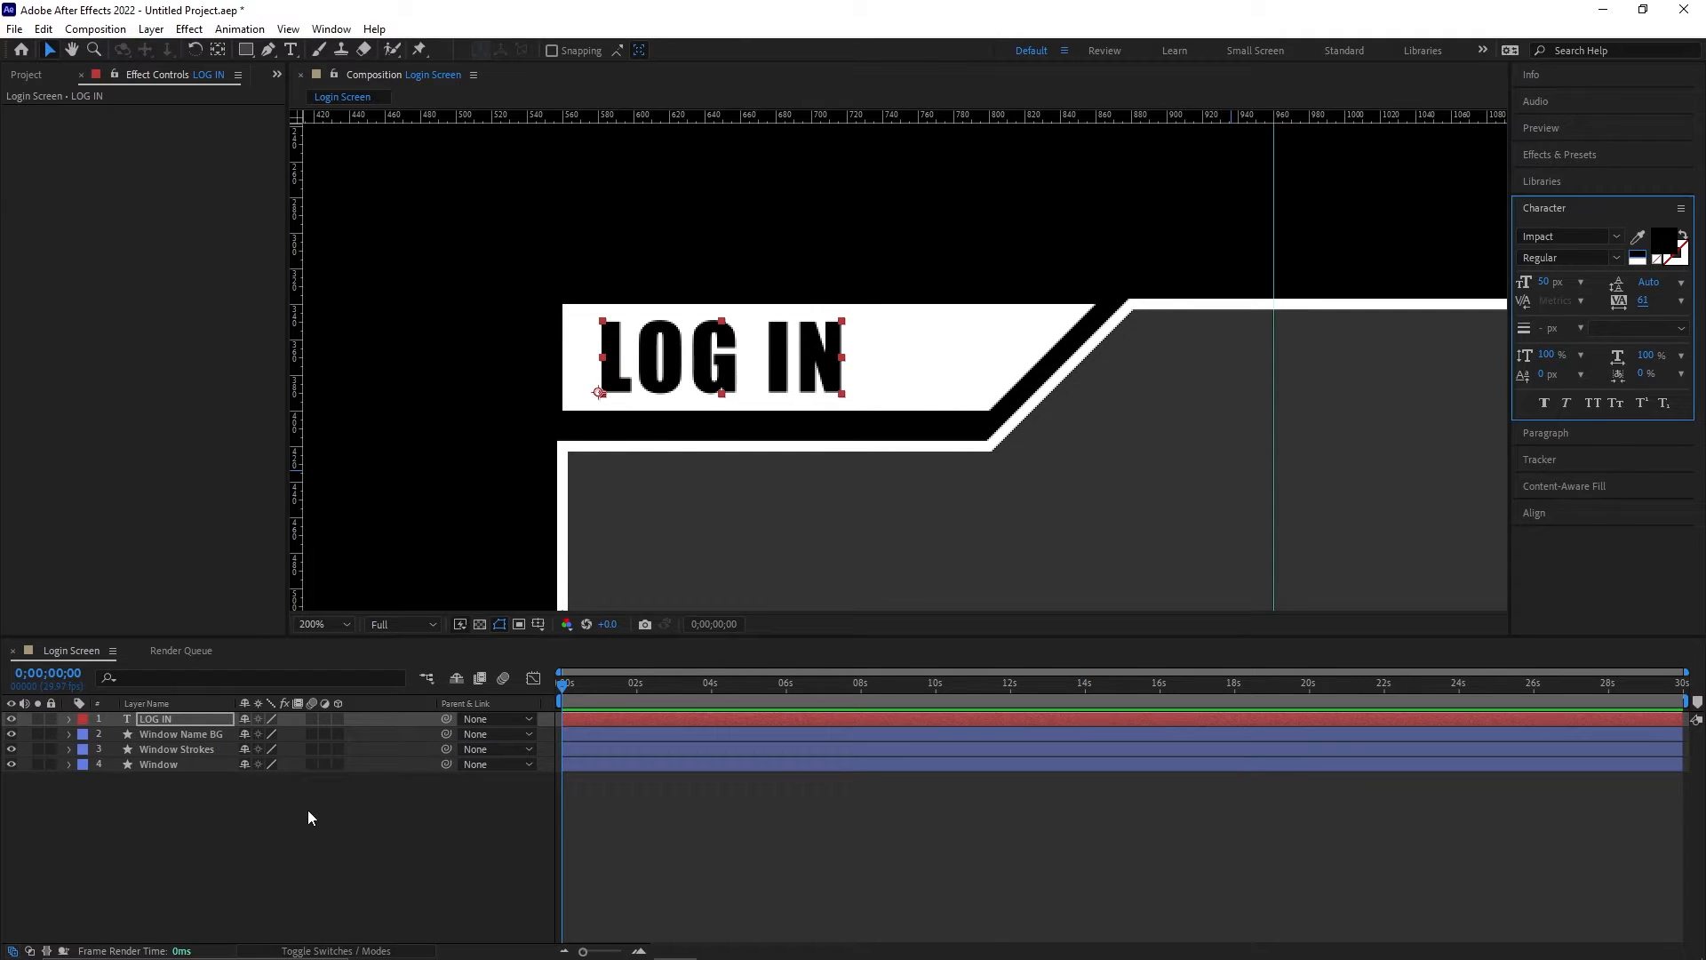
Step: Make the LOG IN text white, apply it as a Luma Inverted track matte to Window Name BG, and check the cutout's transparency
key("F4")
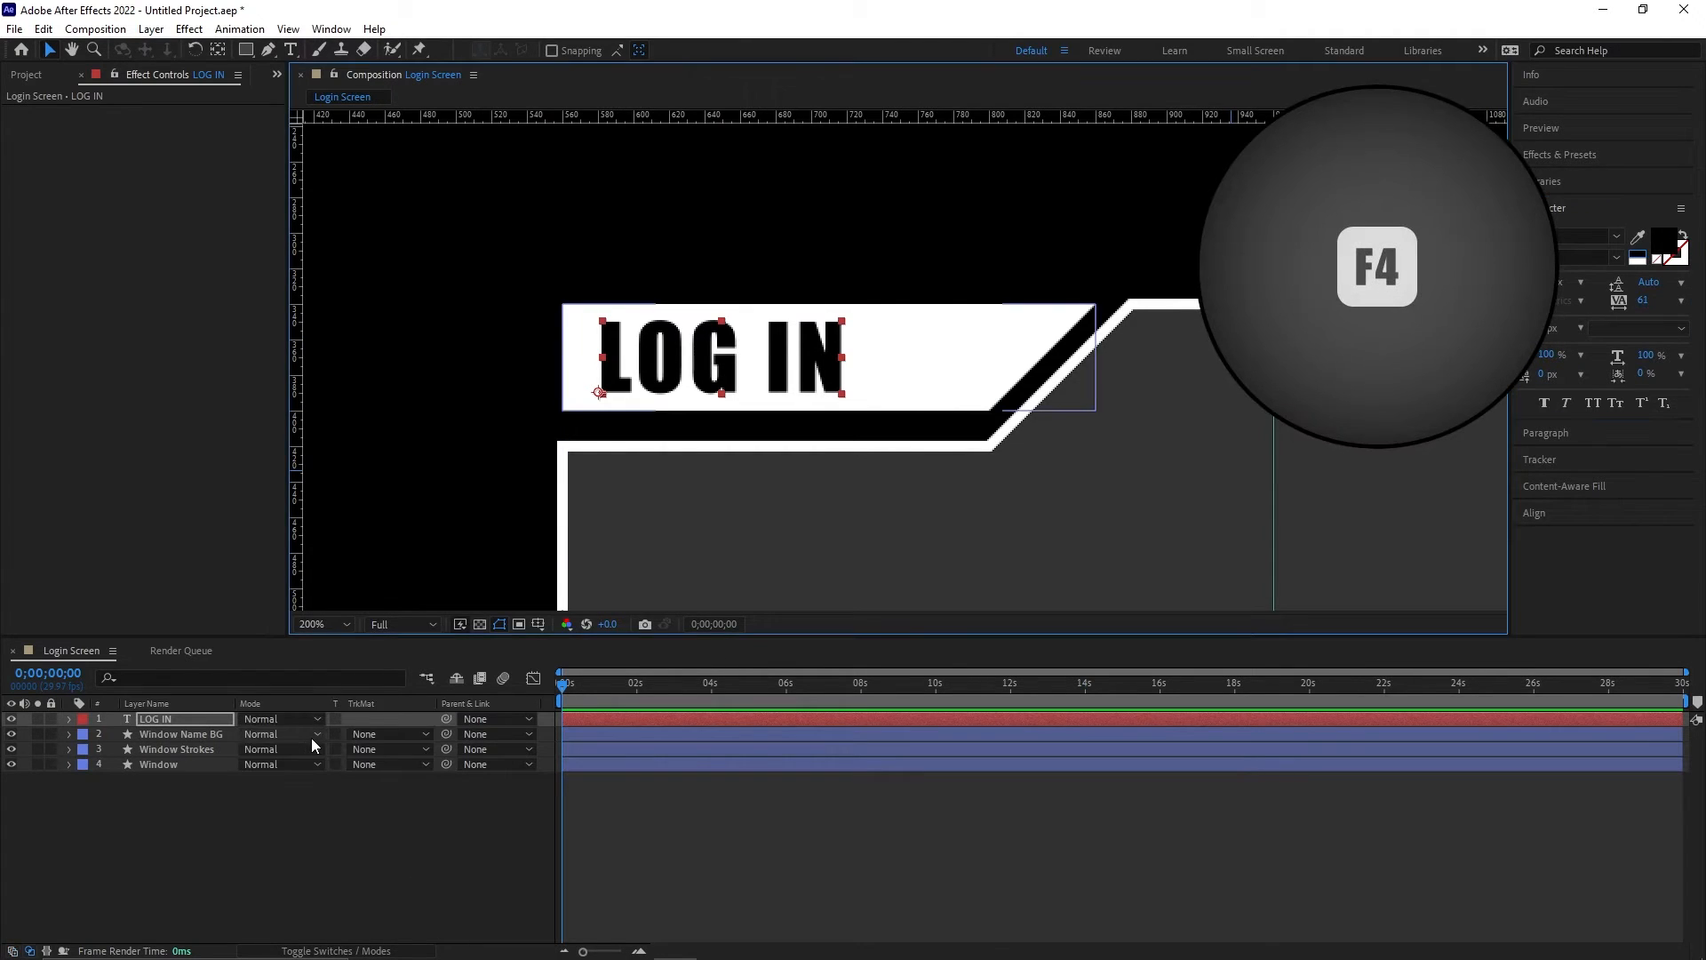
left_click(1644, 258)
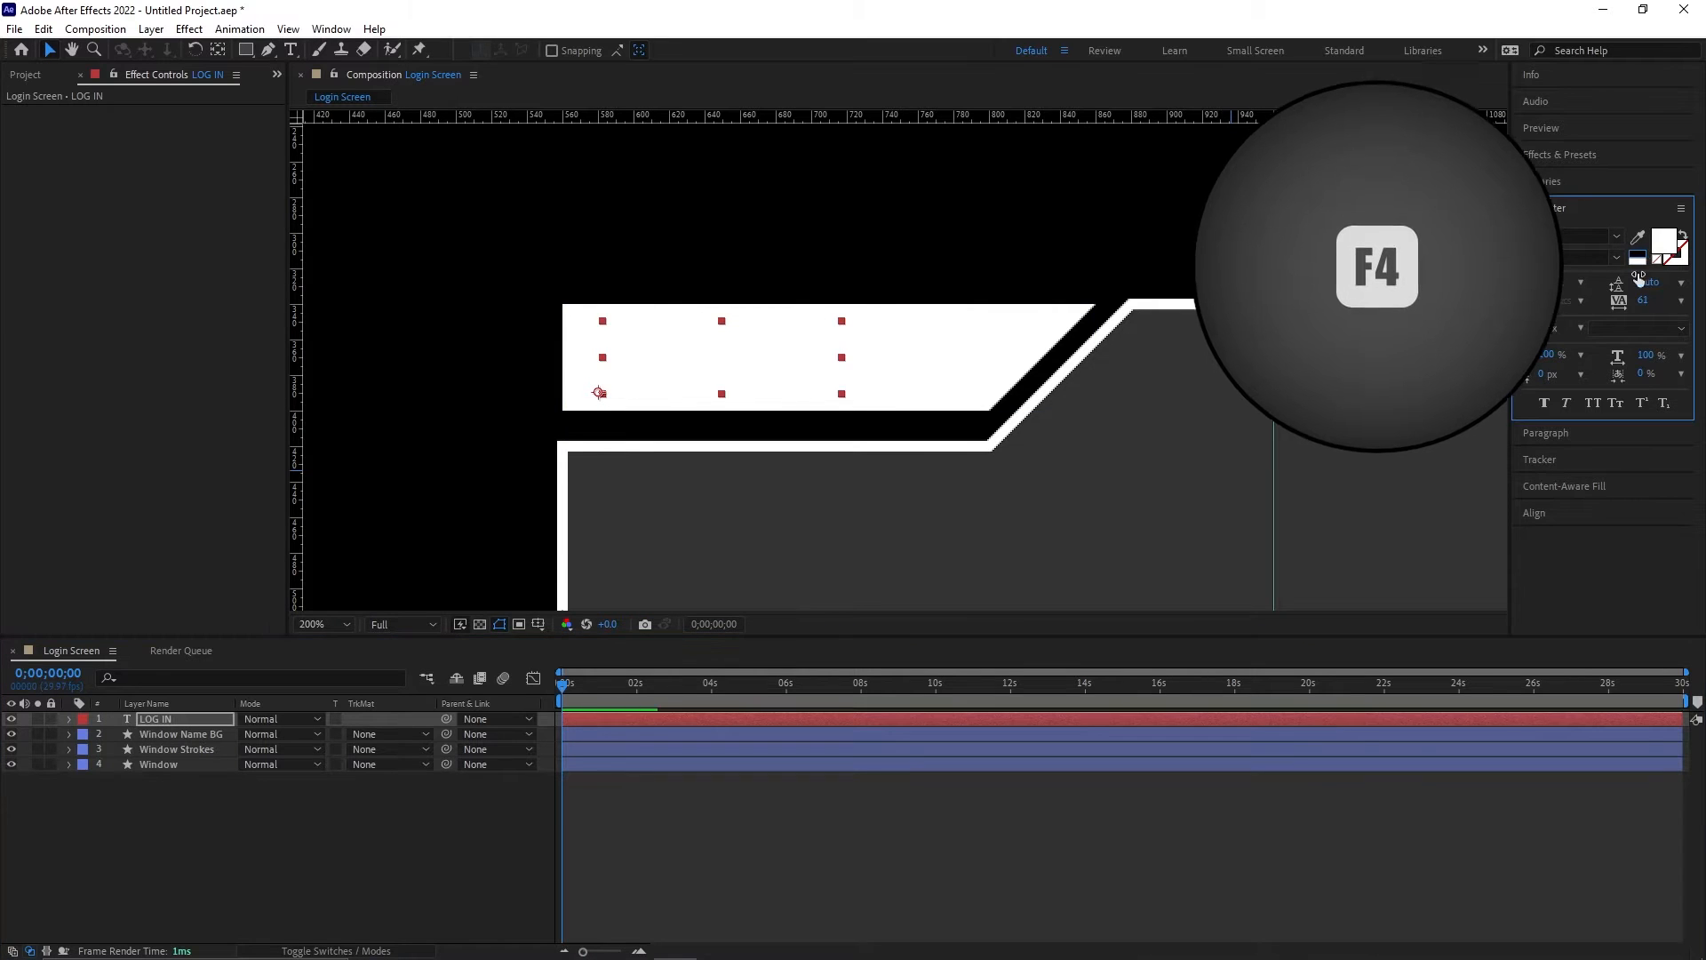
left_click(391, 741)
left_click(452, 835)
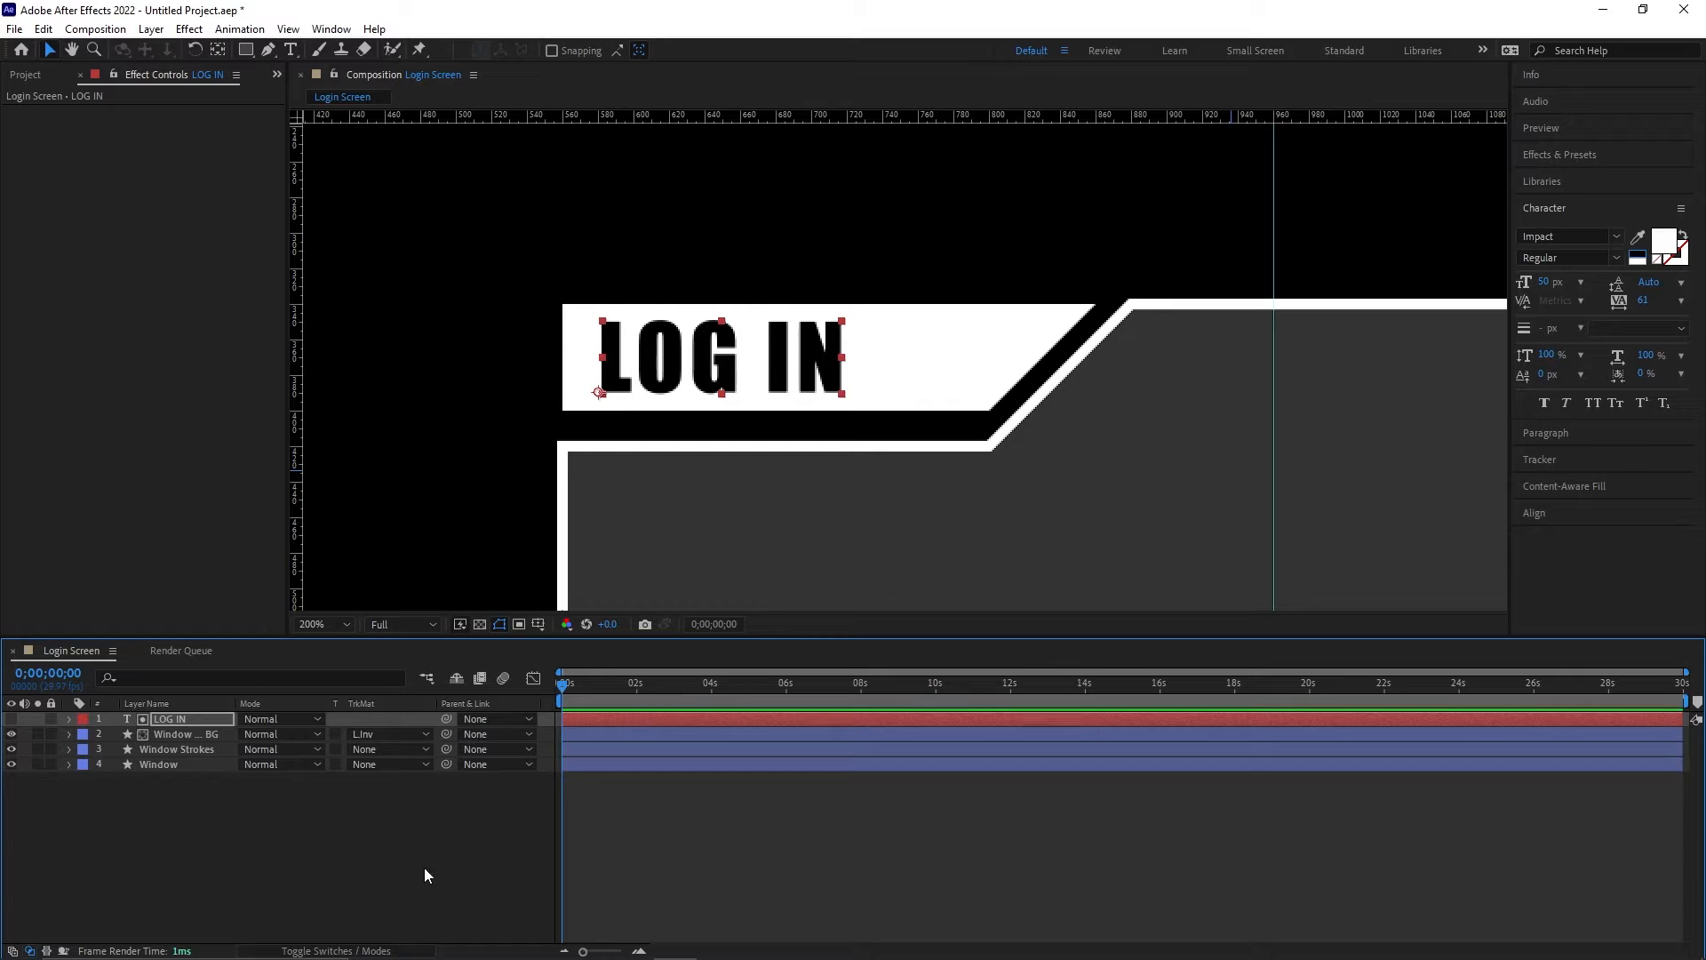
left_click(371, 866)
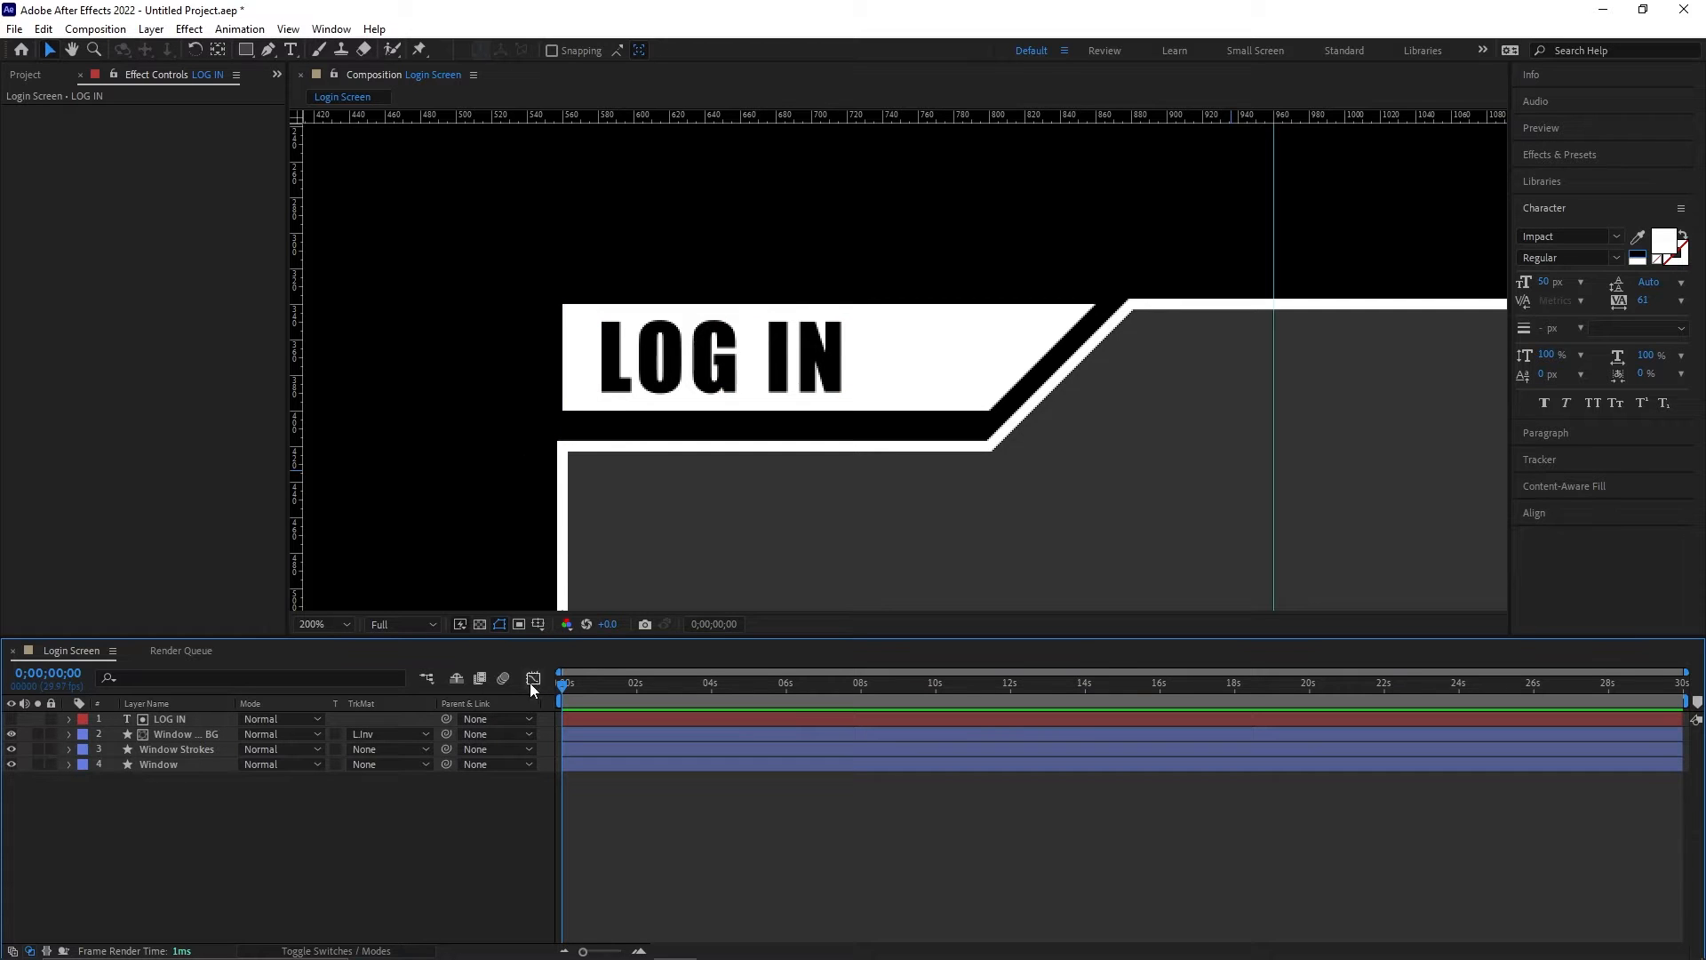
left_click(480, 625)
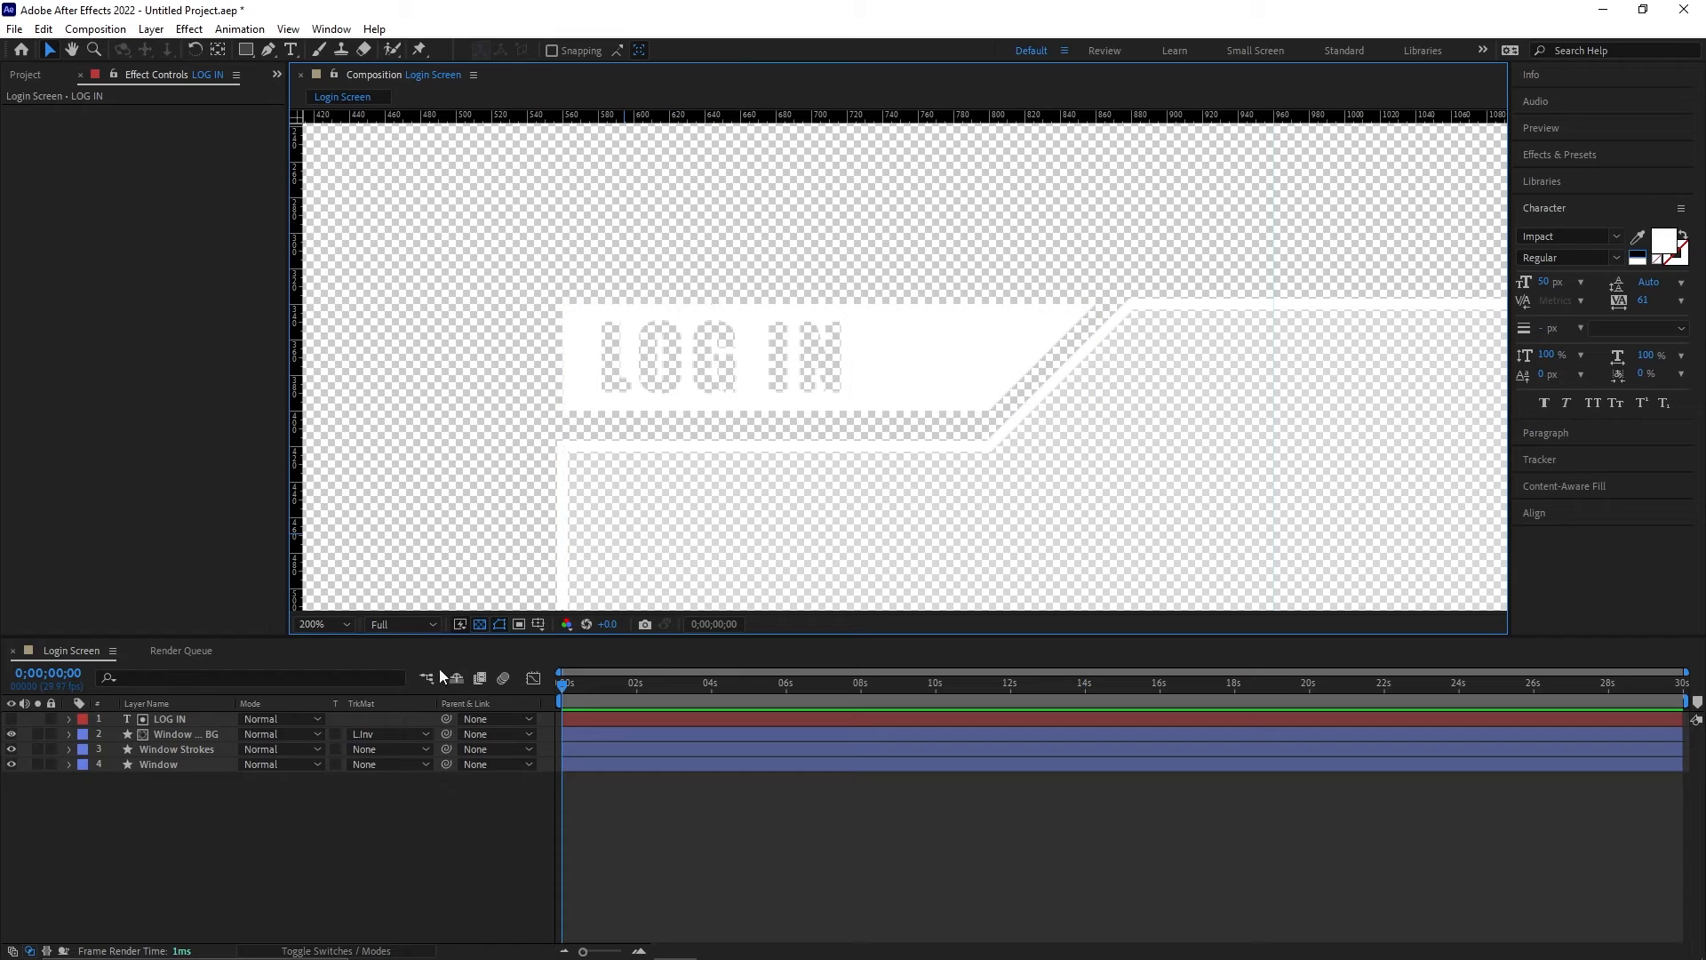
left_click(480, 625)
Step: Create a new composition named Face ID, 800 px wide and 800 px high, with the aspect ratio unlocked
key("comma")
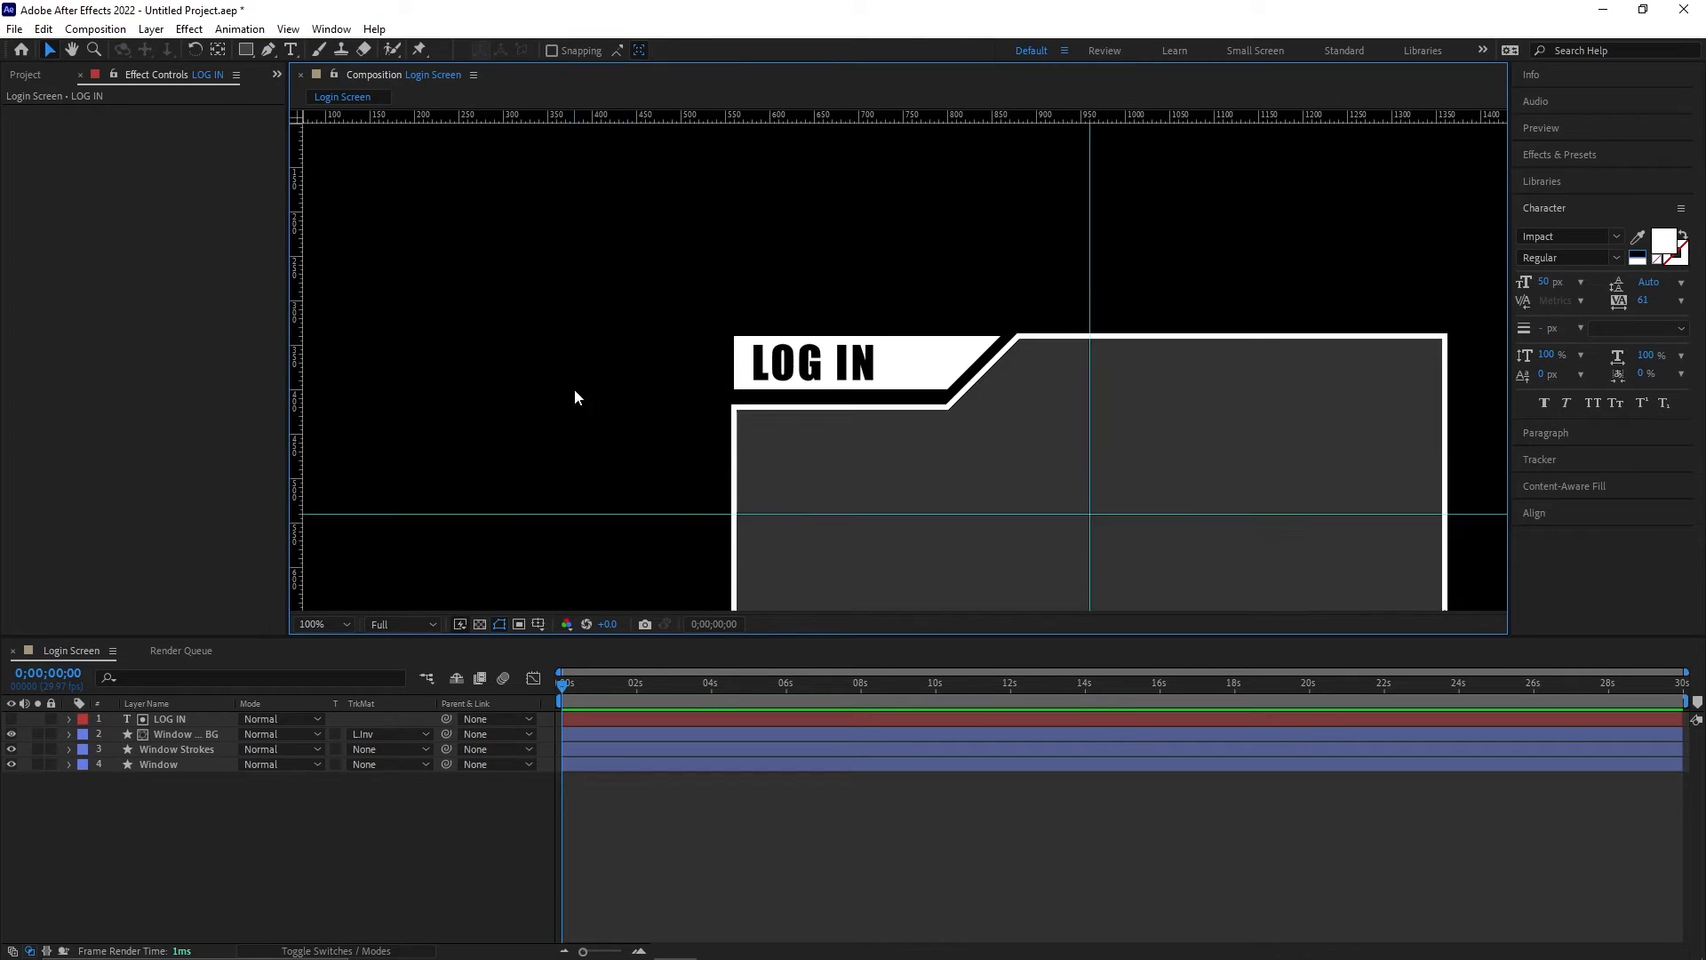
left_click_drag(890, 436, 806, 276)
left_click_drag(762, 370, 690, 411)
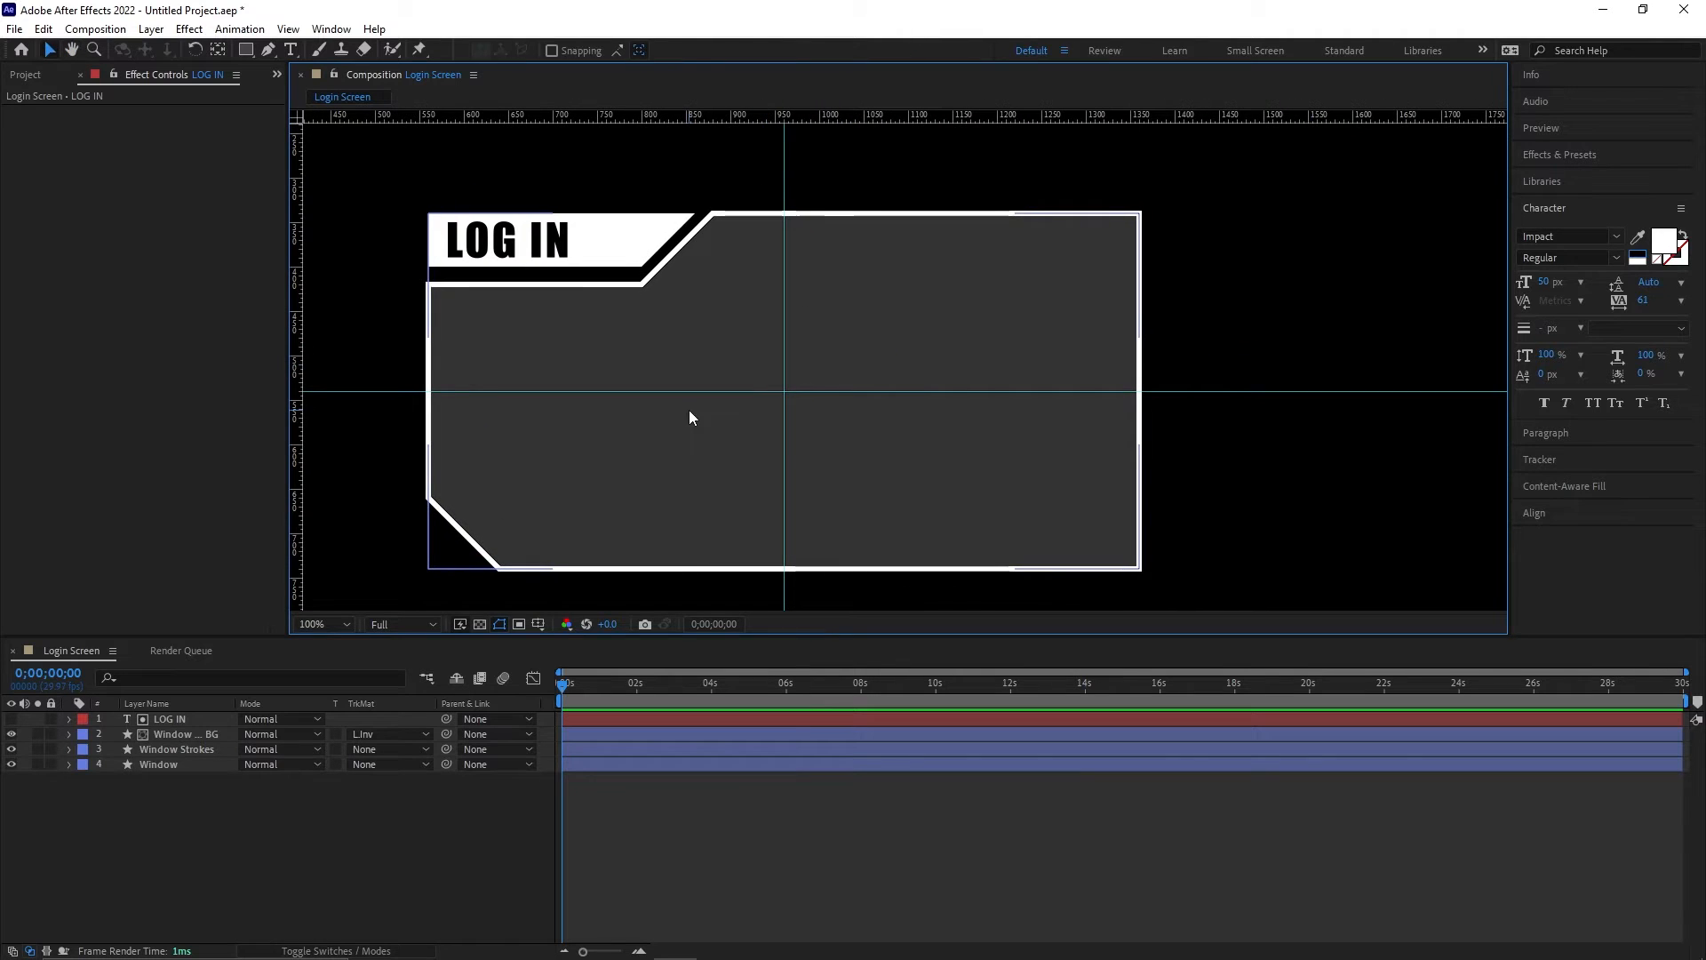
left_click(93, 29)
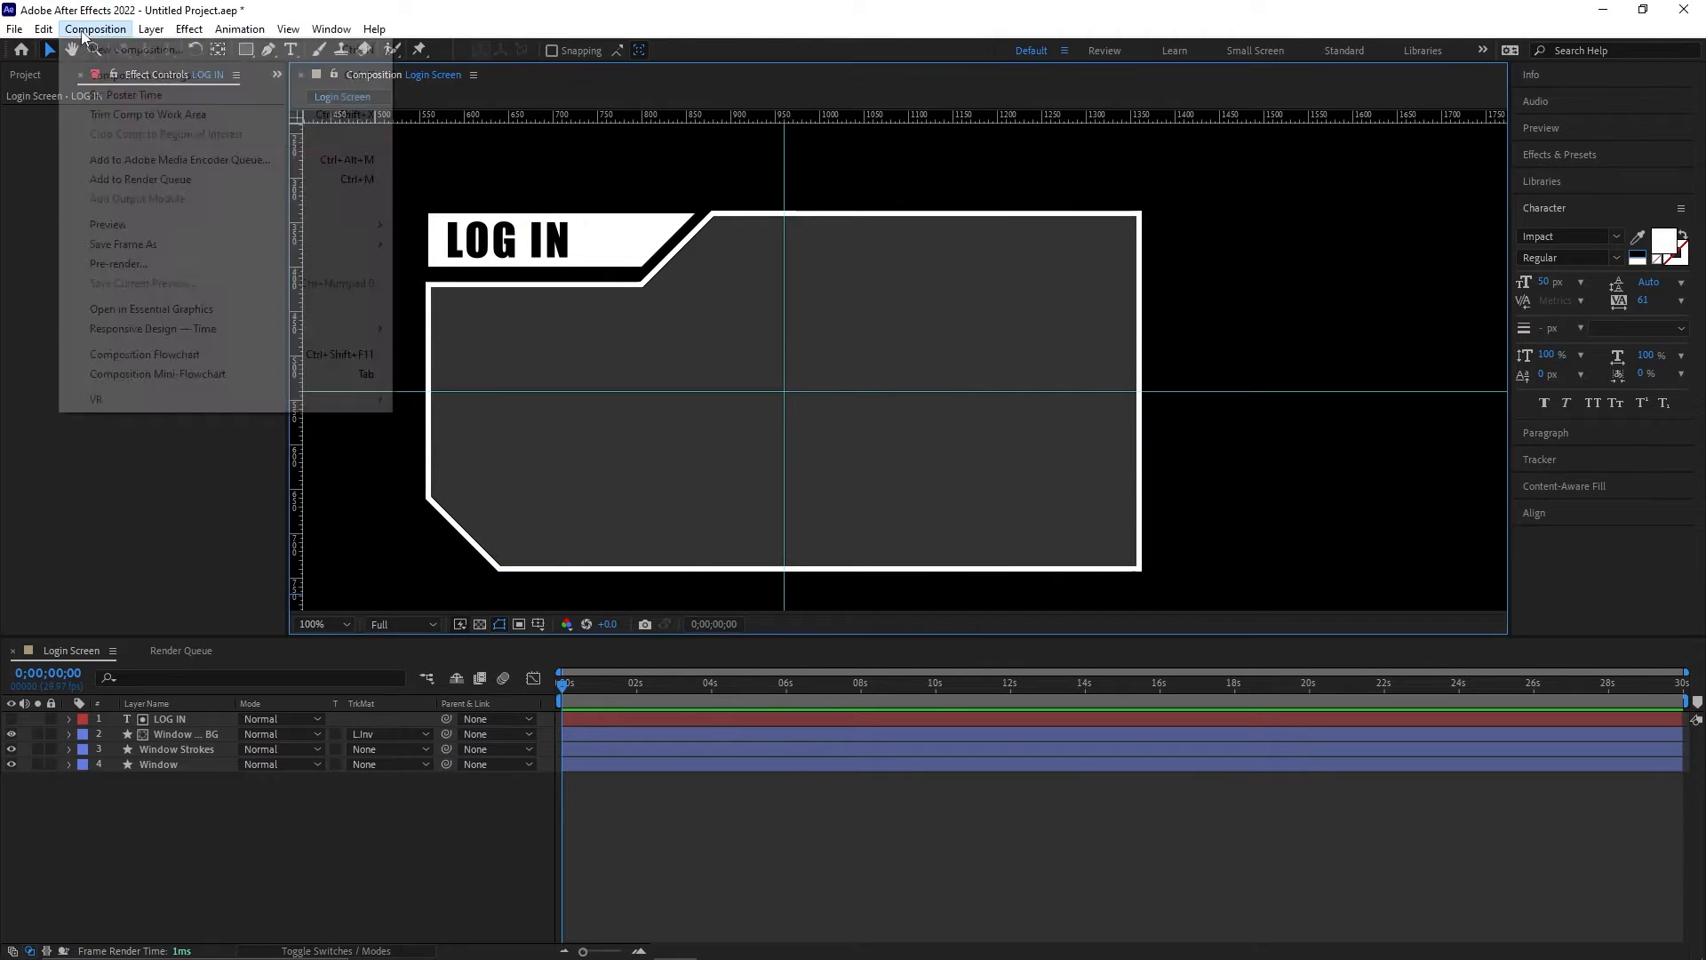
left_click(96, 49)
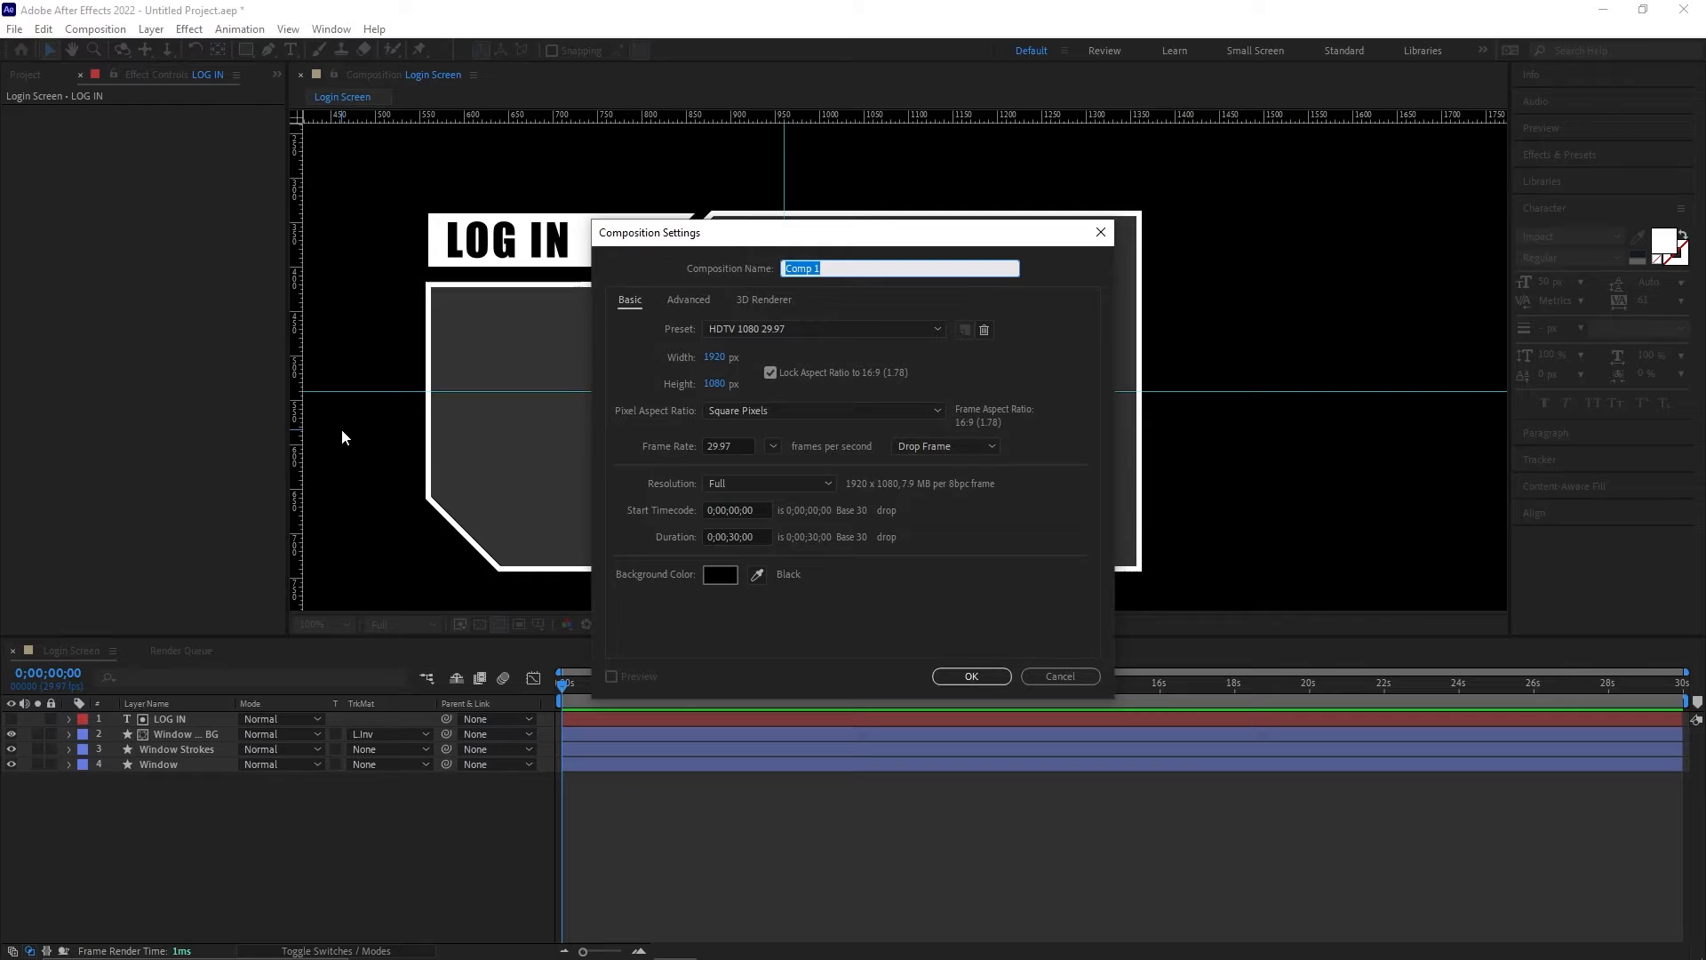
type("FA")
type("ace ID")
left_click(713, 359)
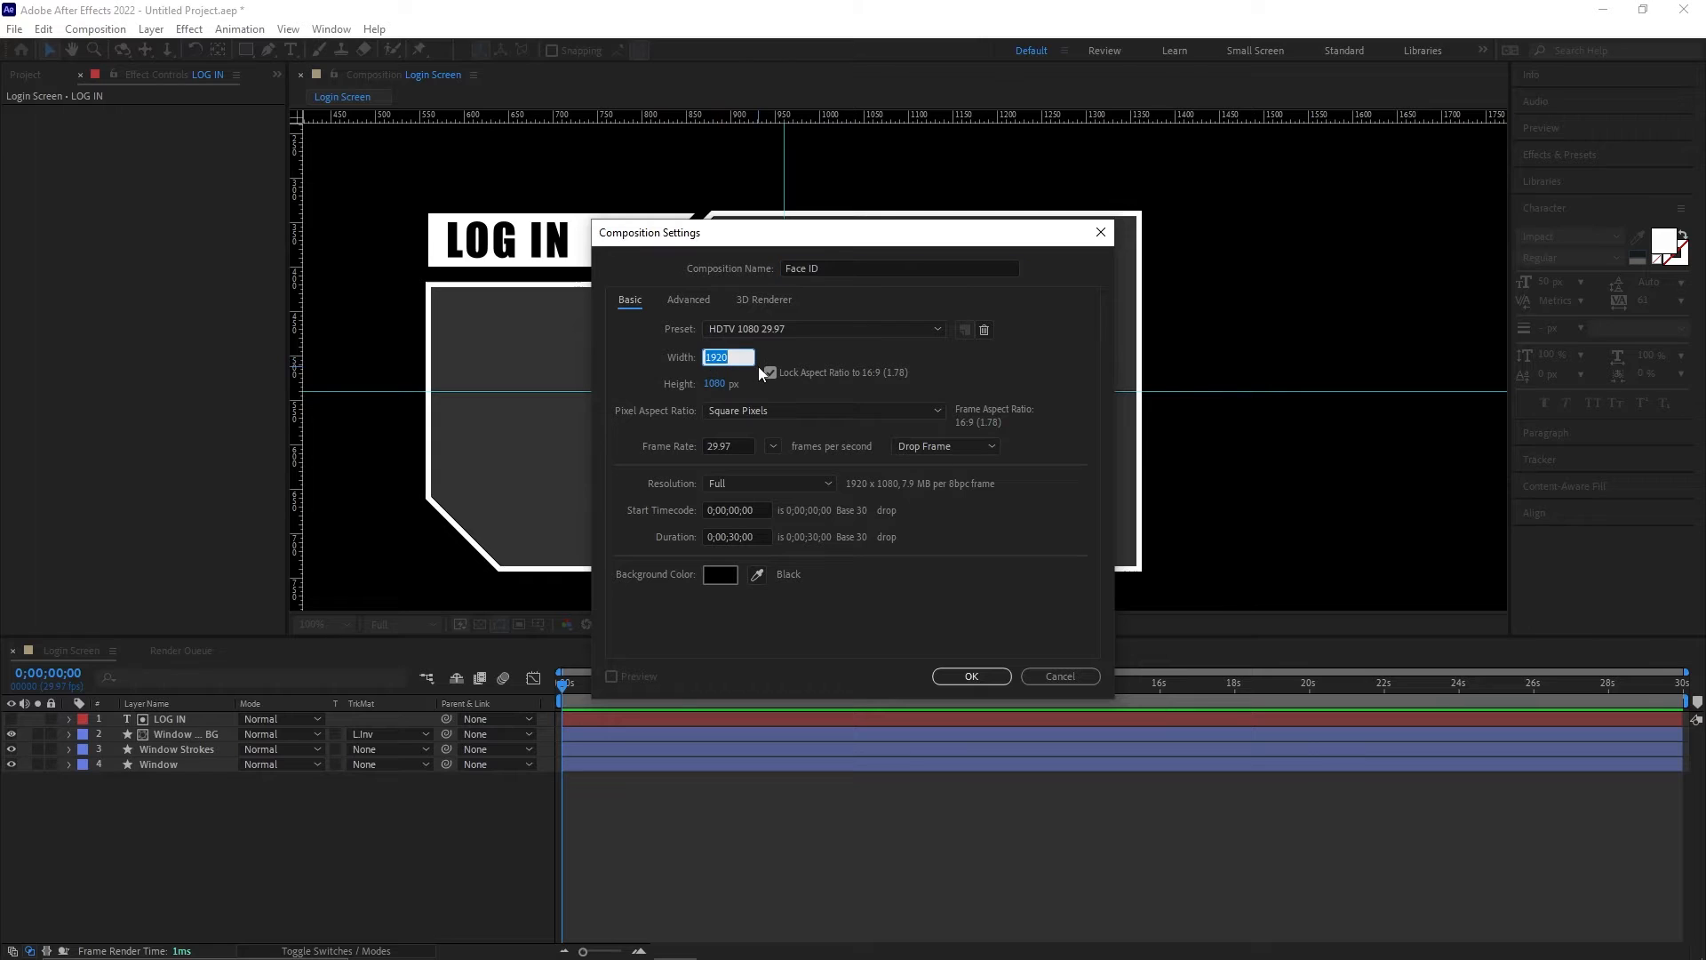
type("800")
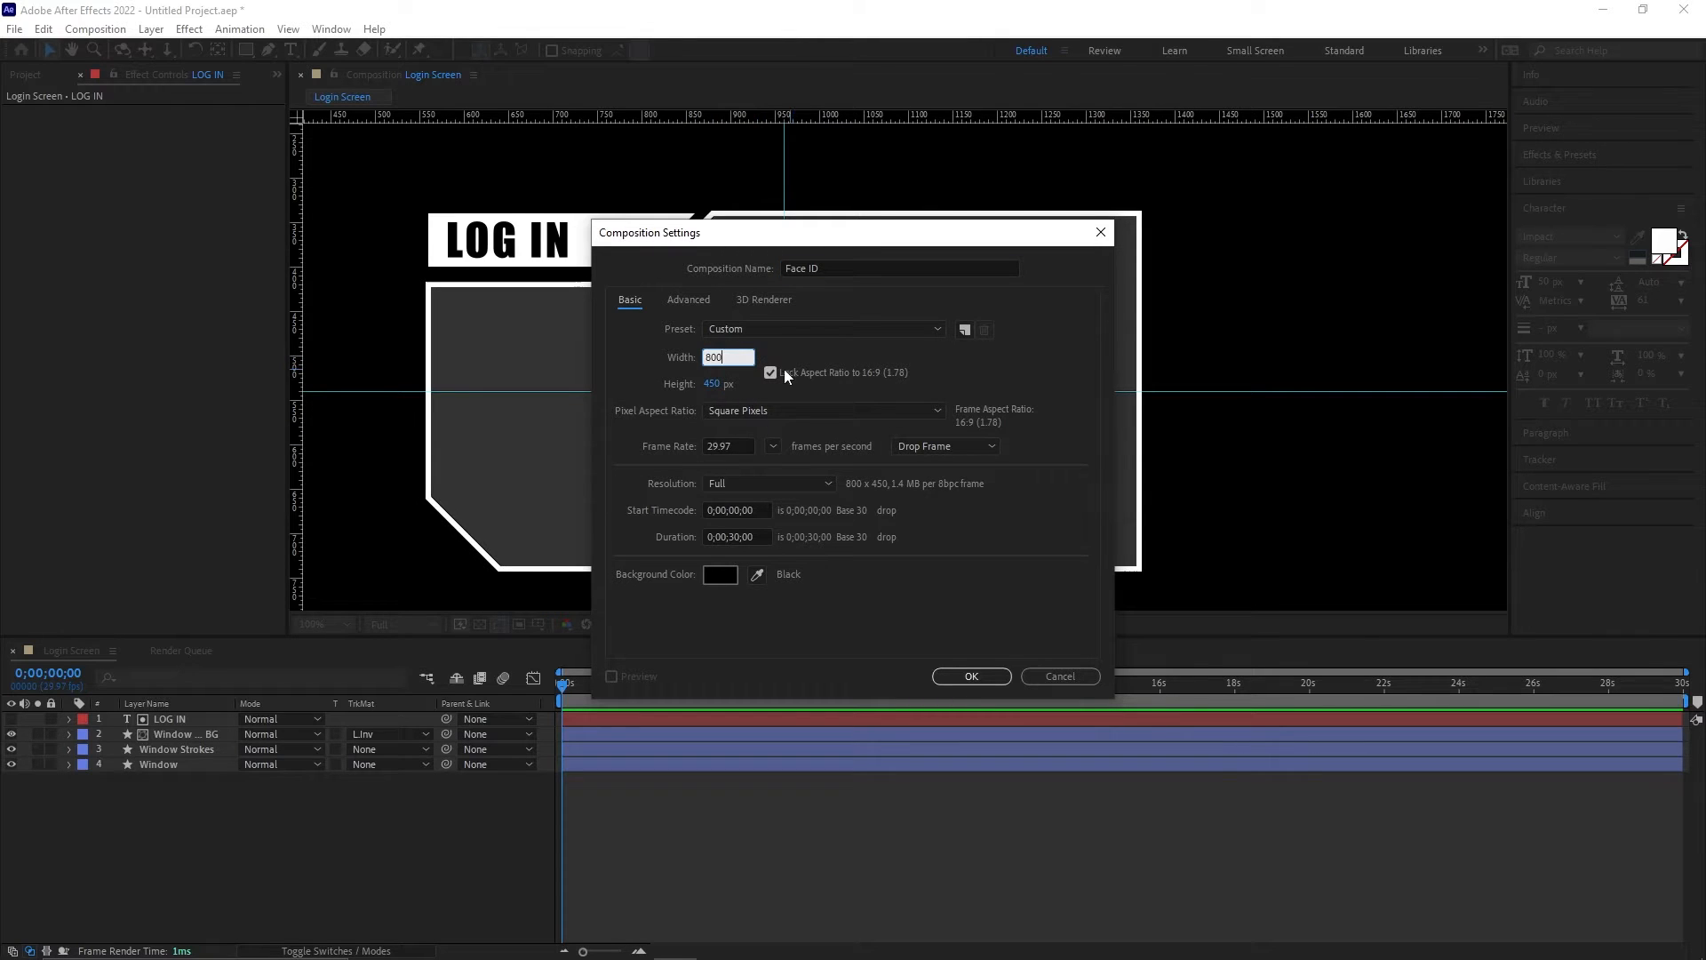
left_click(760, 376)
left_click(715, 384)
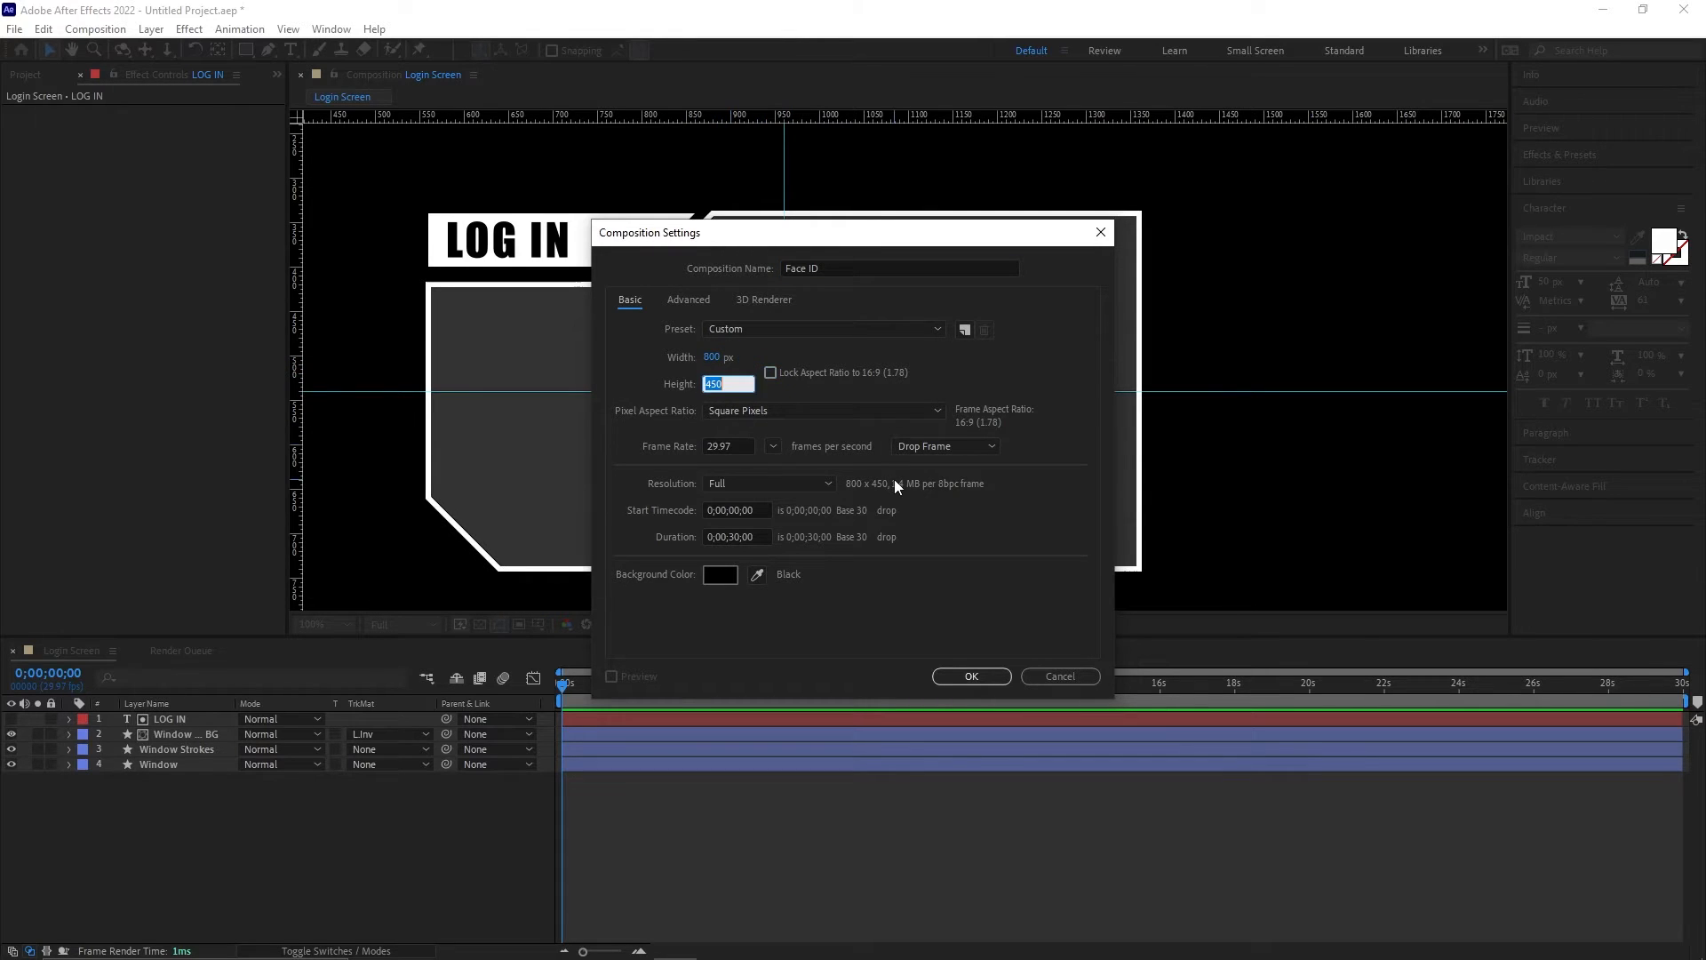
type("800")
key("Return")
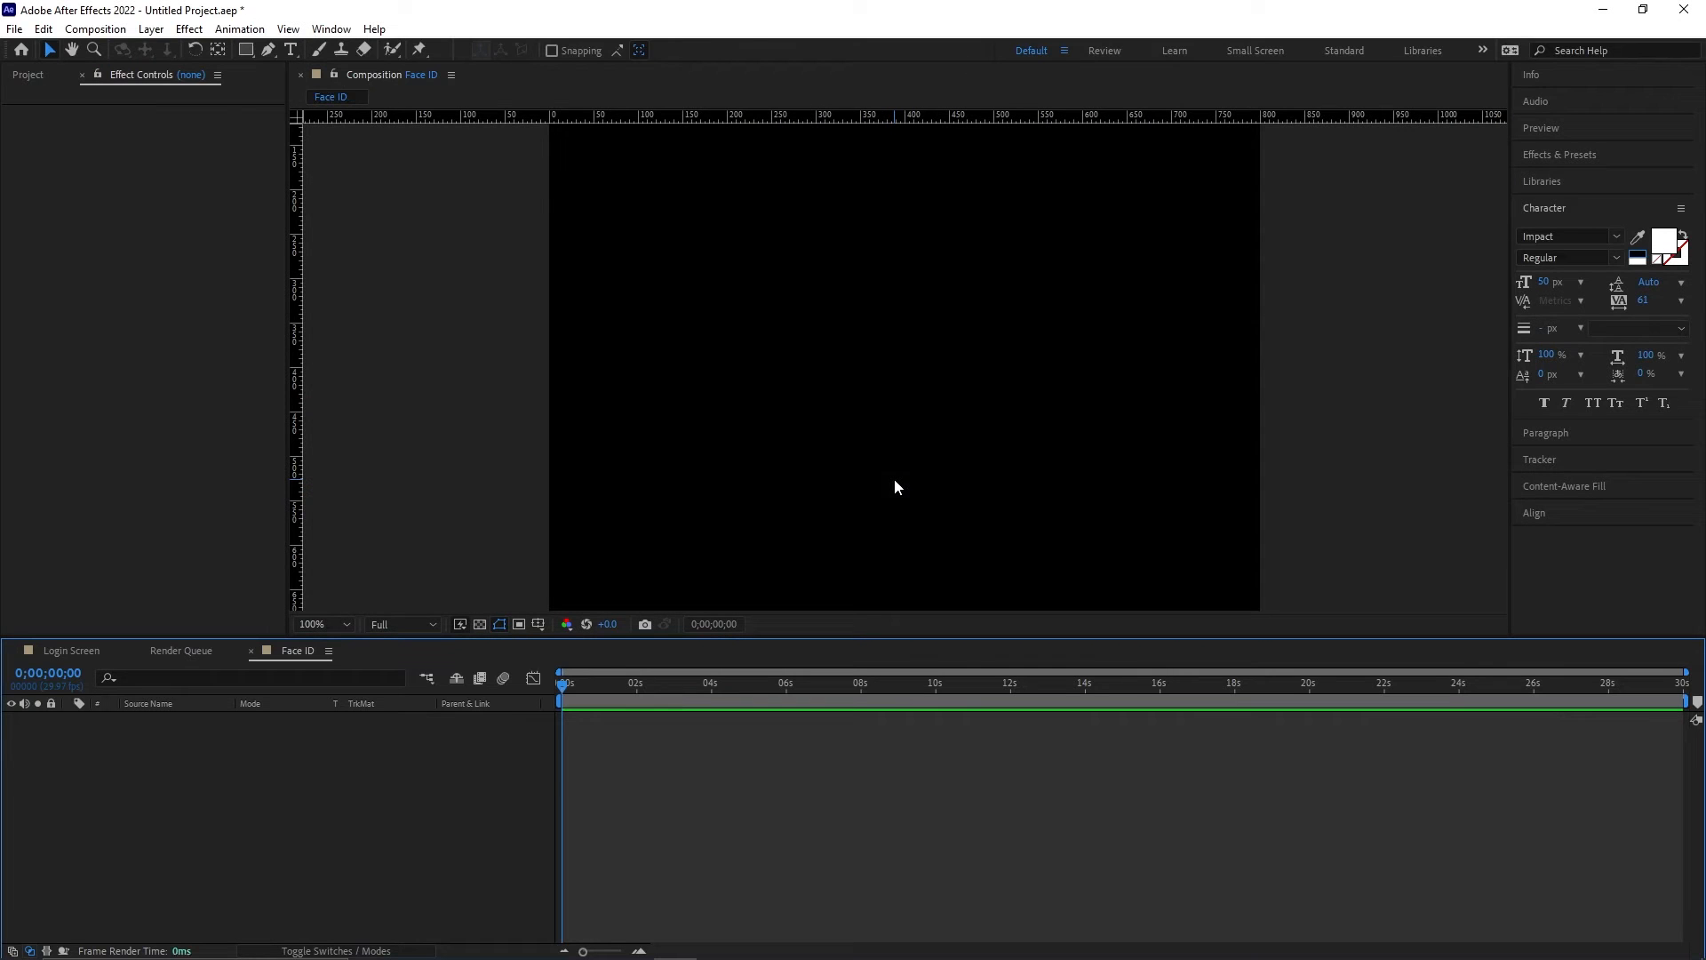
Step: Show the grid in the Face ID composition
scroll(926, 469, "up", 2)
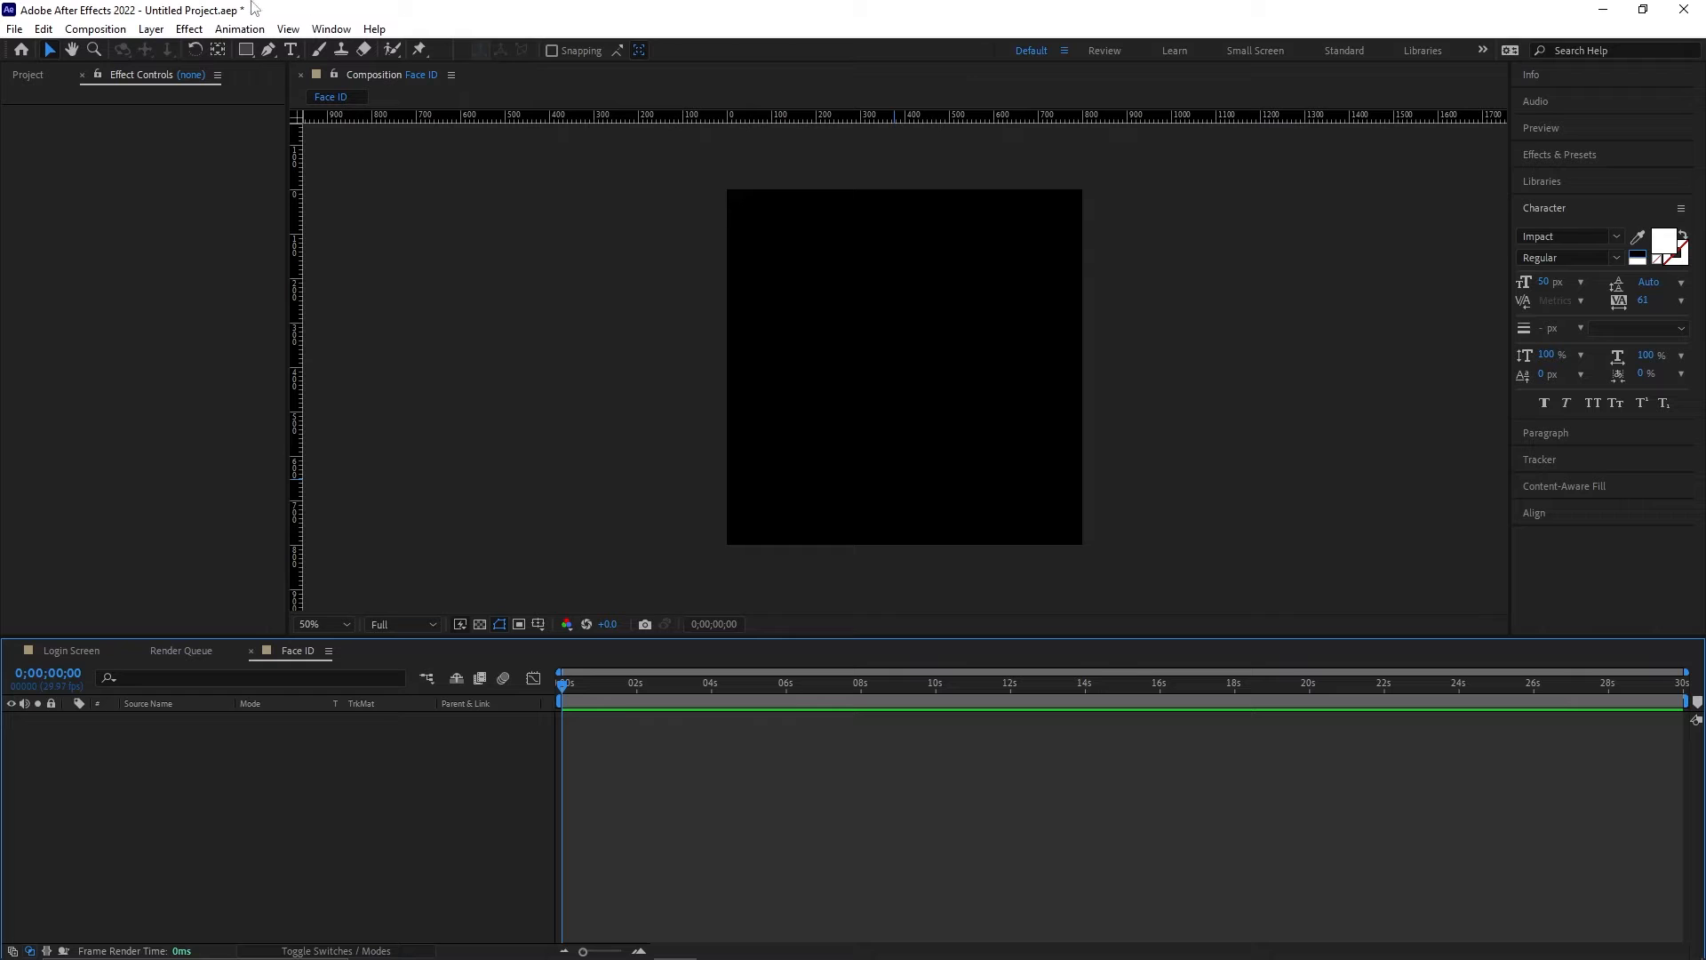
left_click(288, 28)
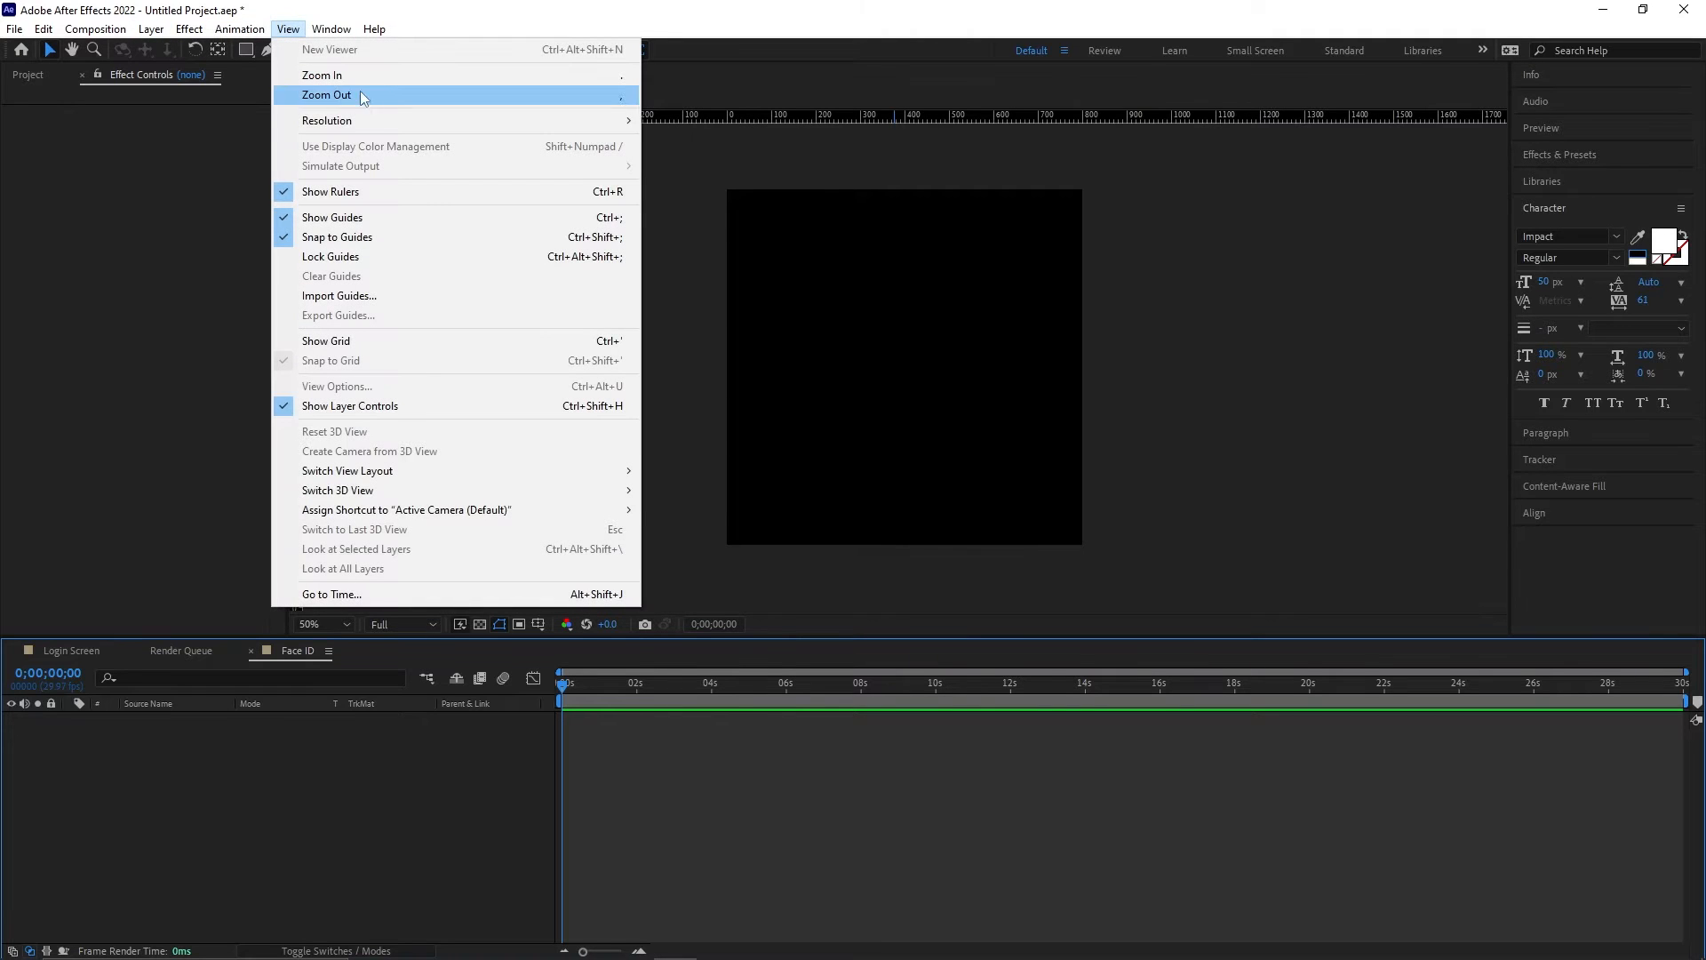
left_click(360, 344)
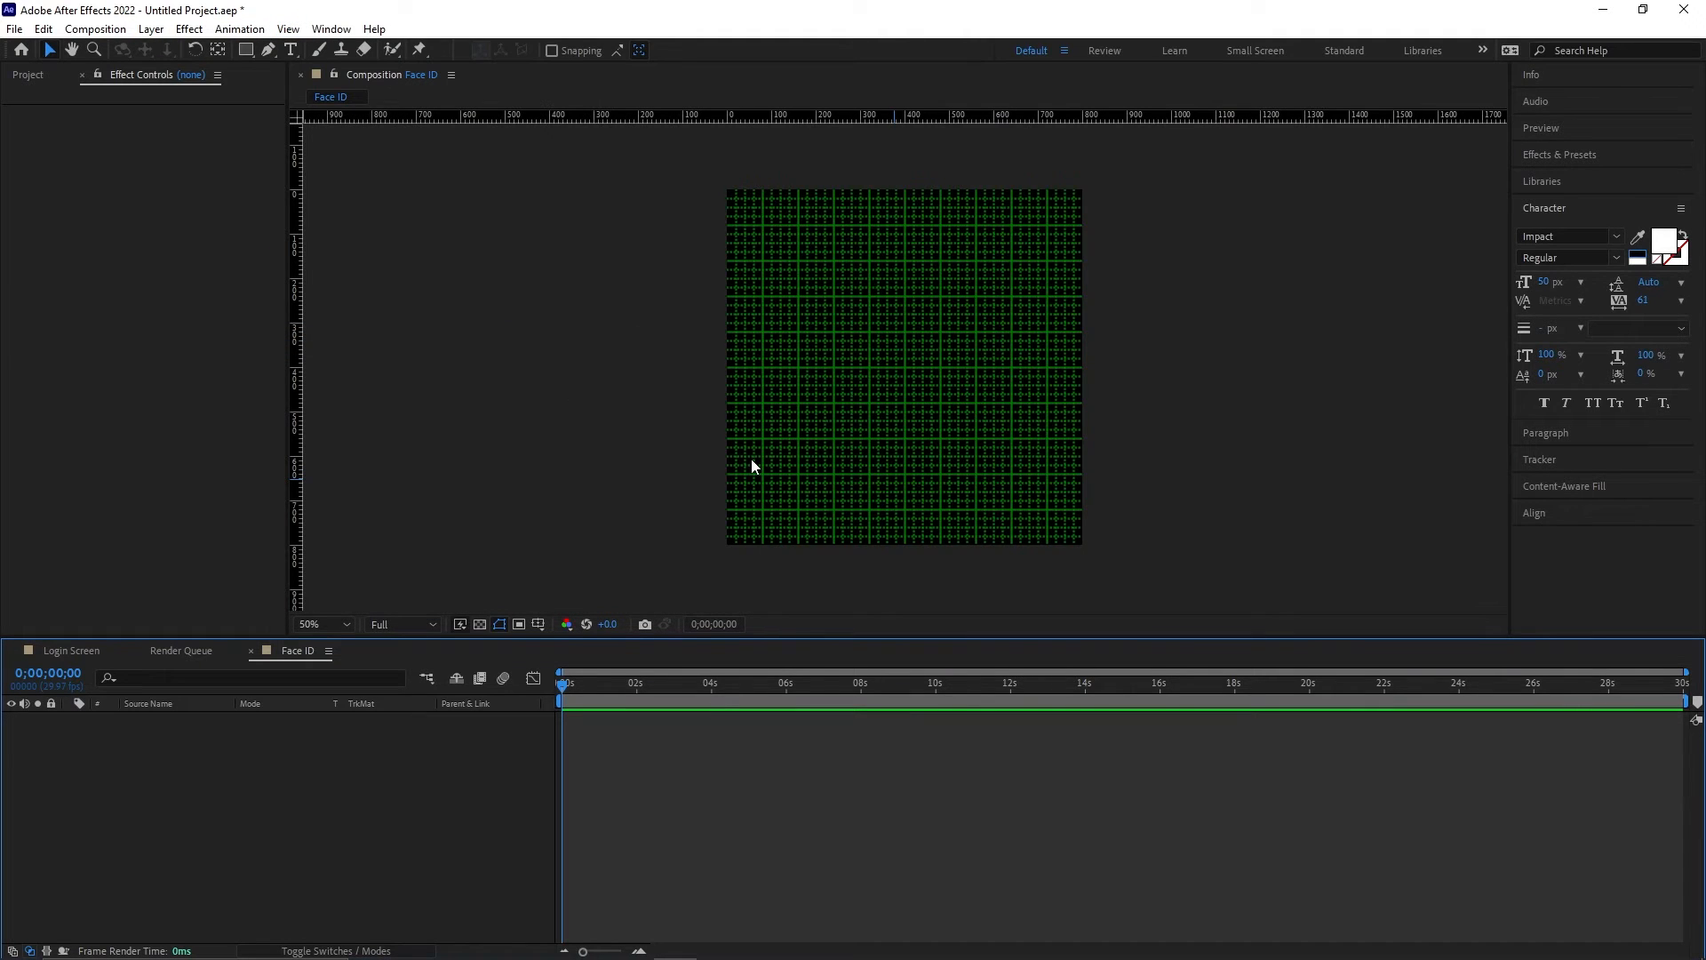
Step: Draw an open L-shaped path with the Pen tool near the composition's lower-left corner, with legs about 120 px long, inset 20 px from the edges
scroll(751, 464, "up", 2)
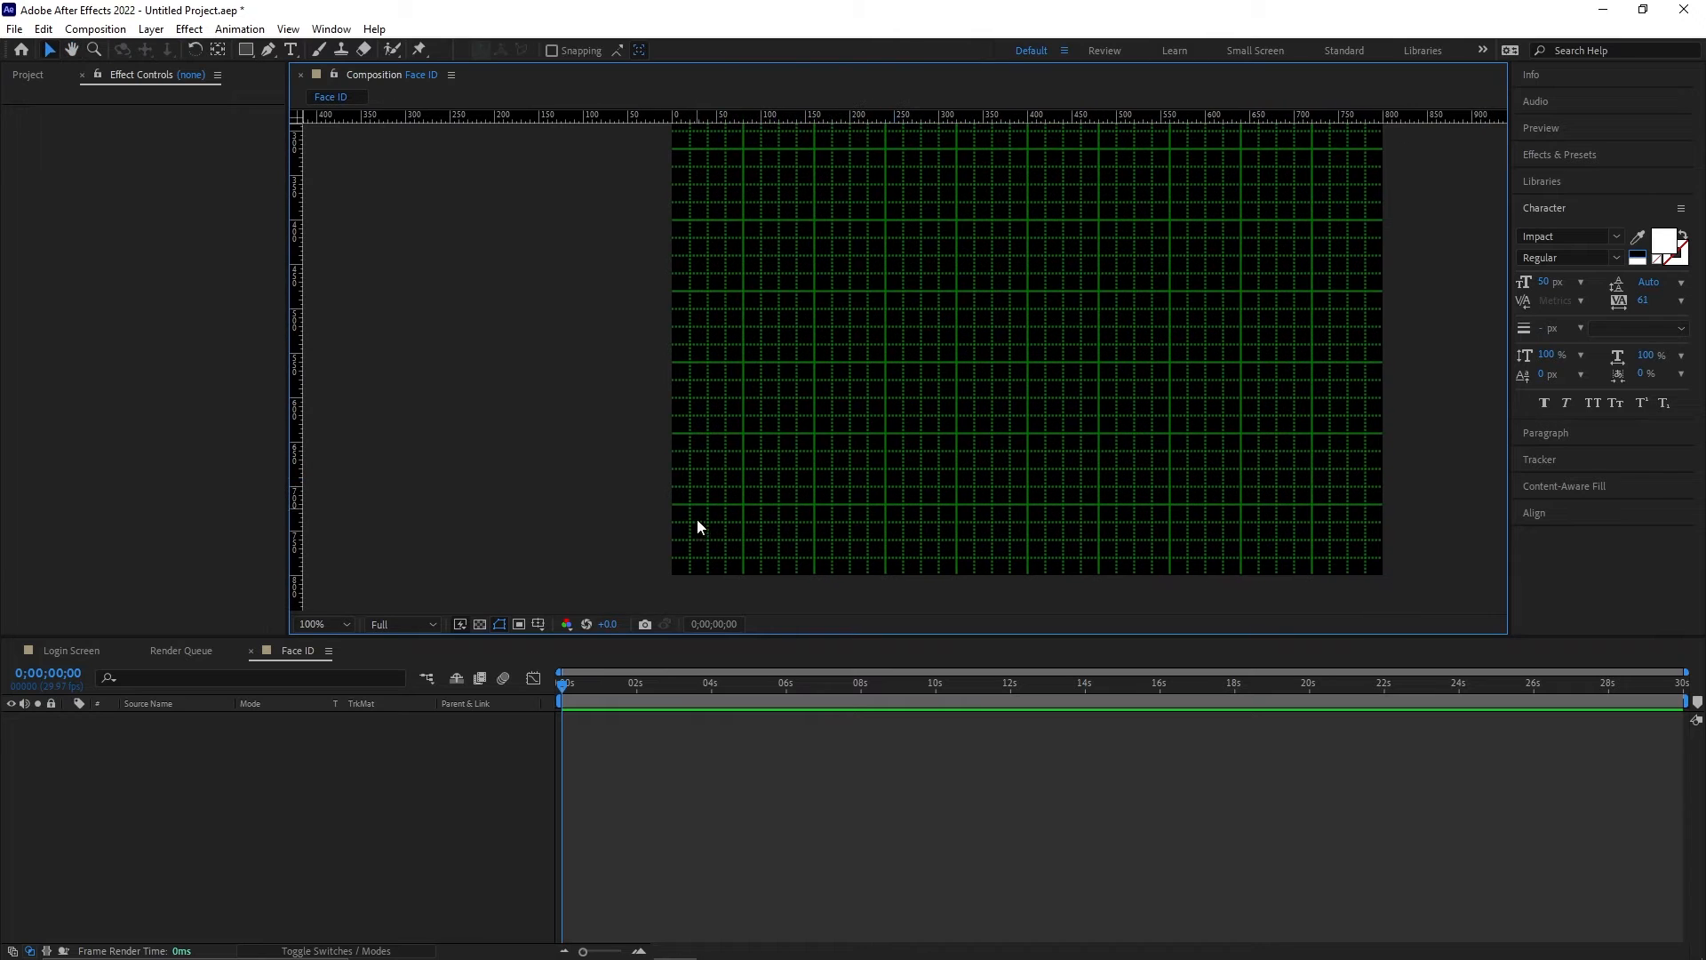
left_click(270, 52)
scroll(644, 478, "up", 1)
left_click_drag(649, 485, 893, 272)
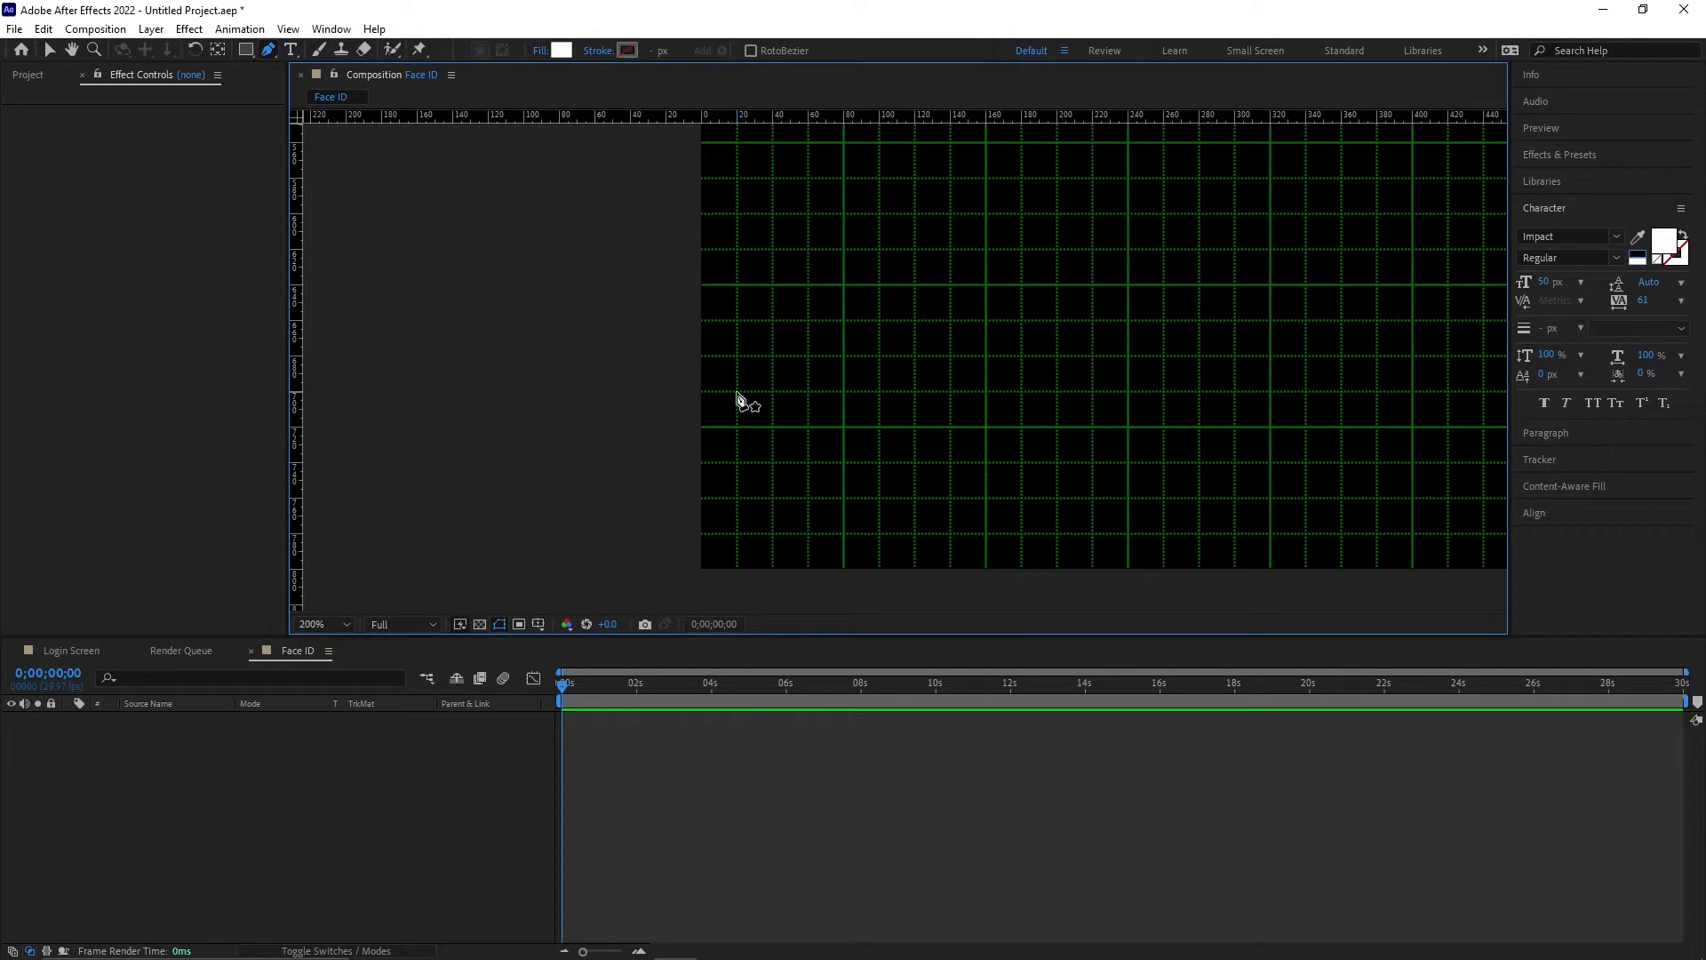
left_click(737, 320)
left_click(737, 533)
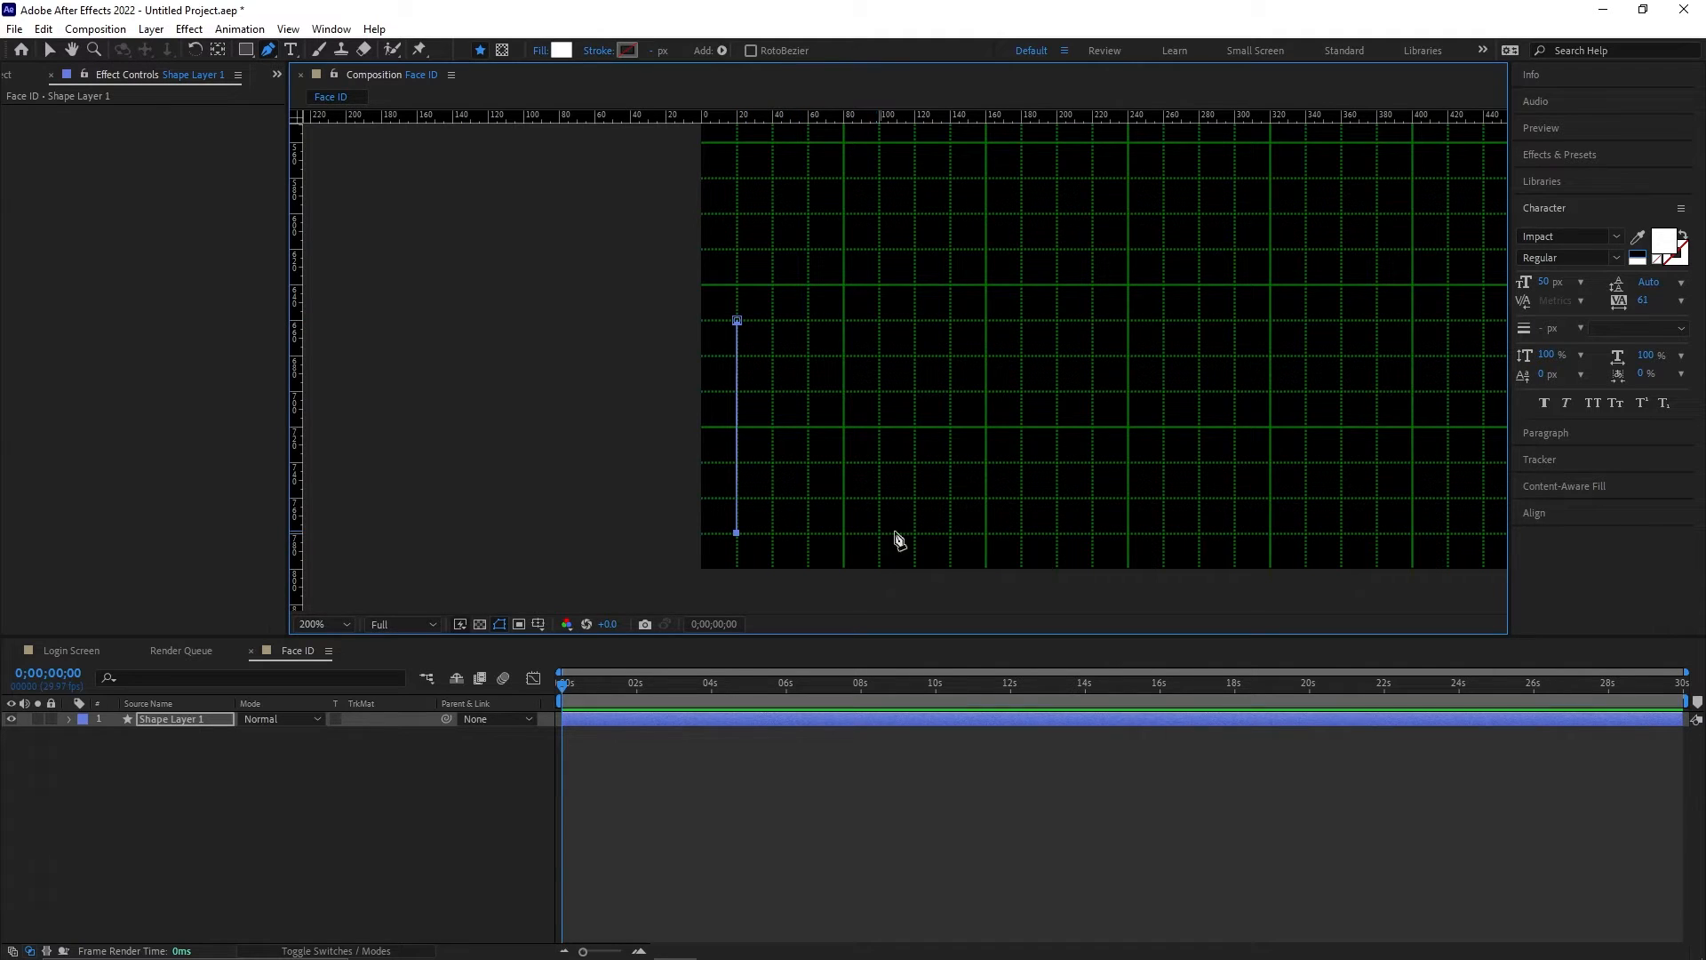
left_click(950, 534)
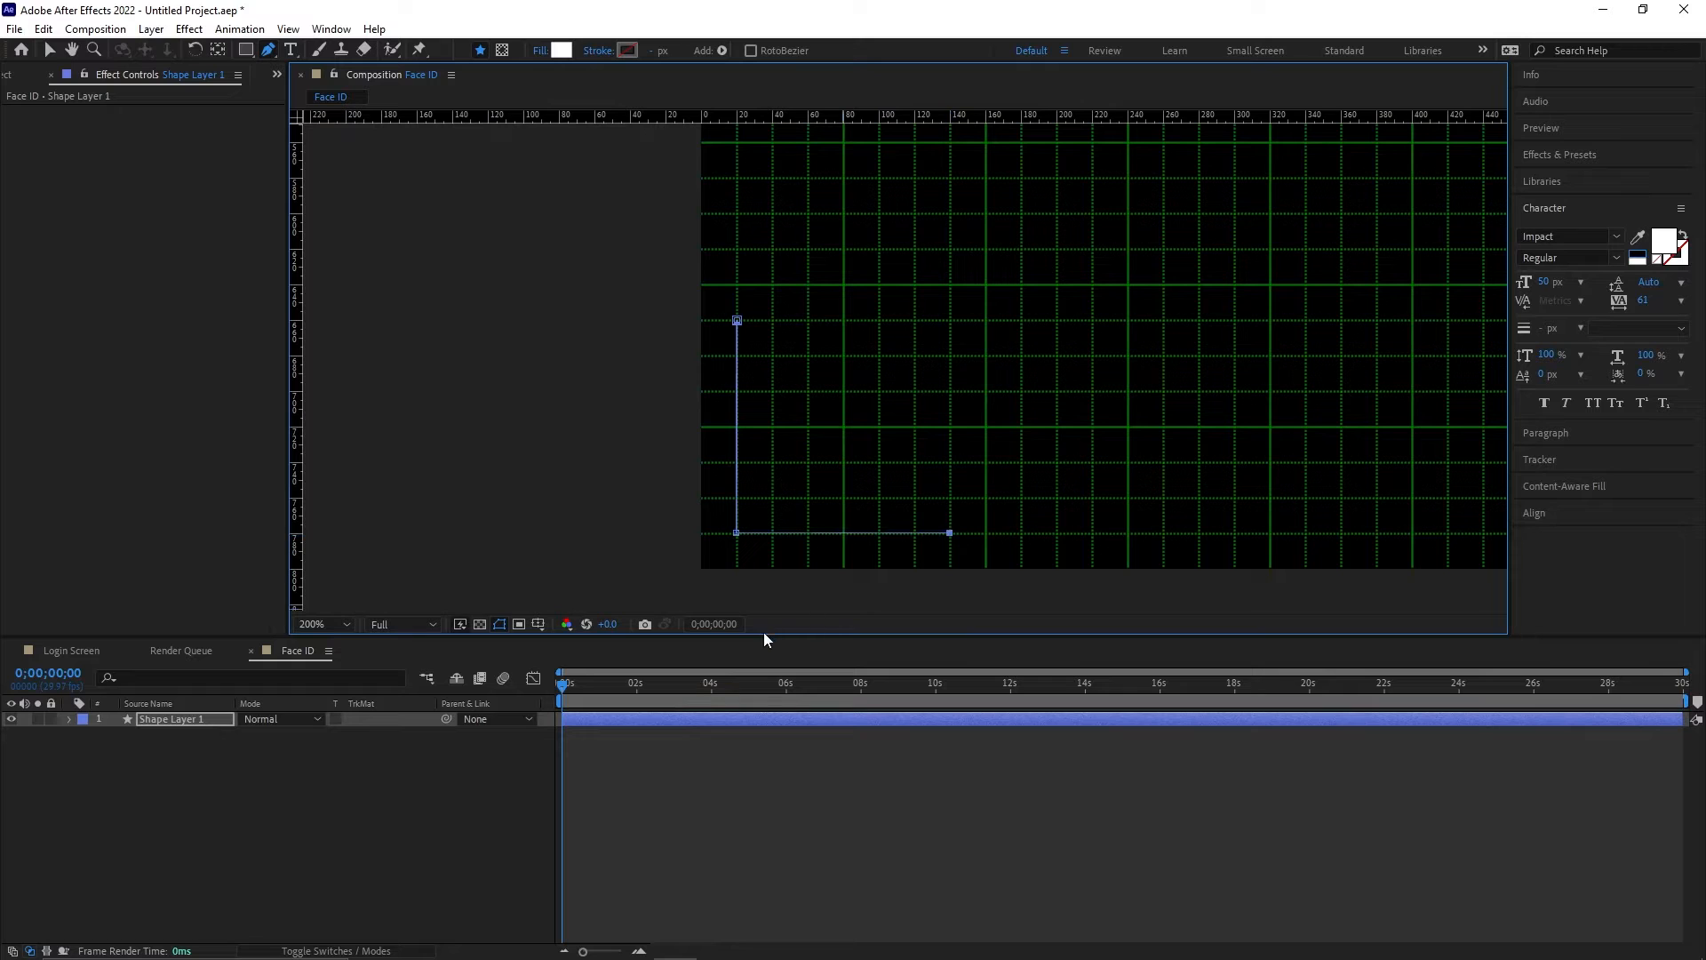
Step: Remove the L-shaped path's fill and give it a solid white stroke 10 px wide
left_click(539, 52)
left_click(763, 420)
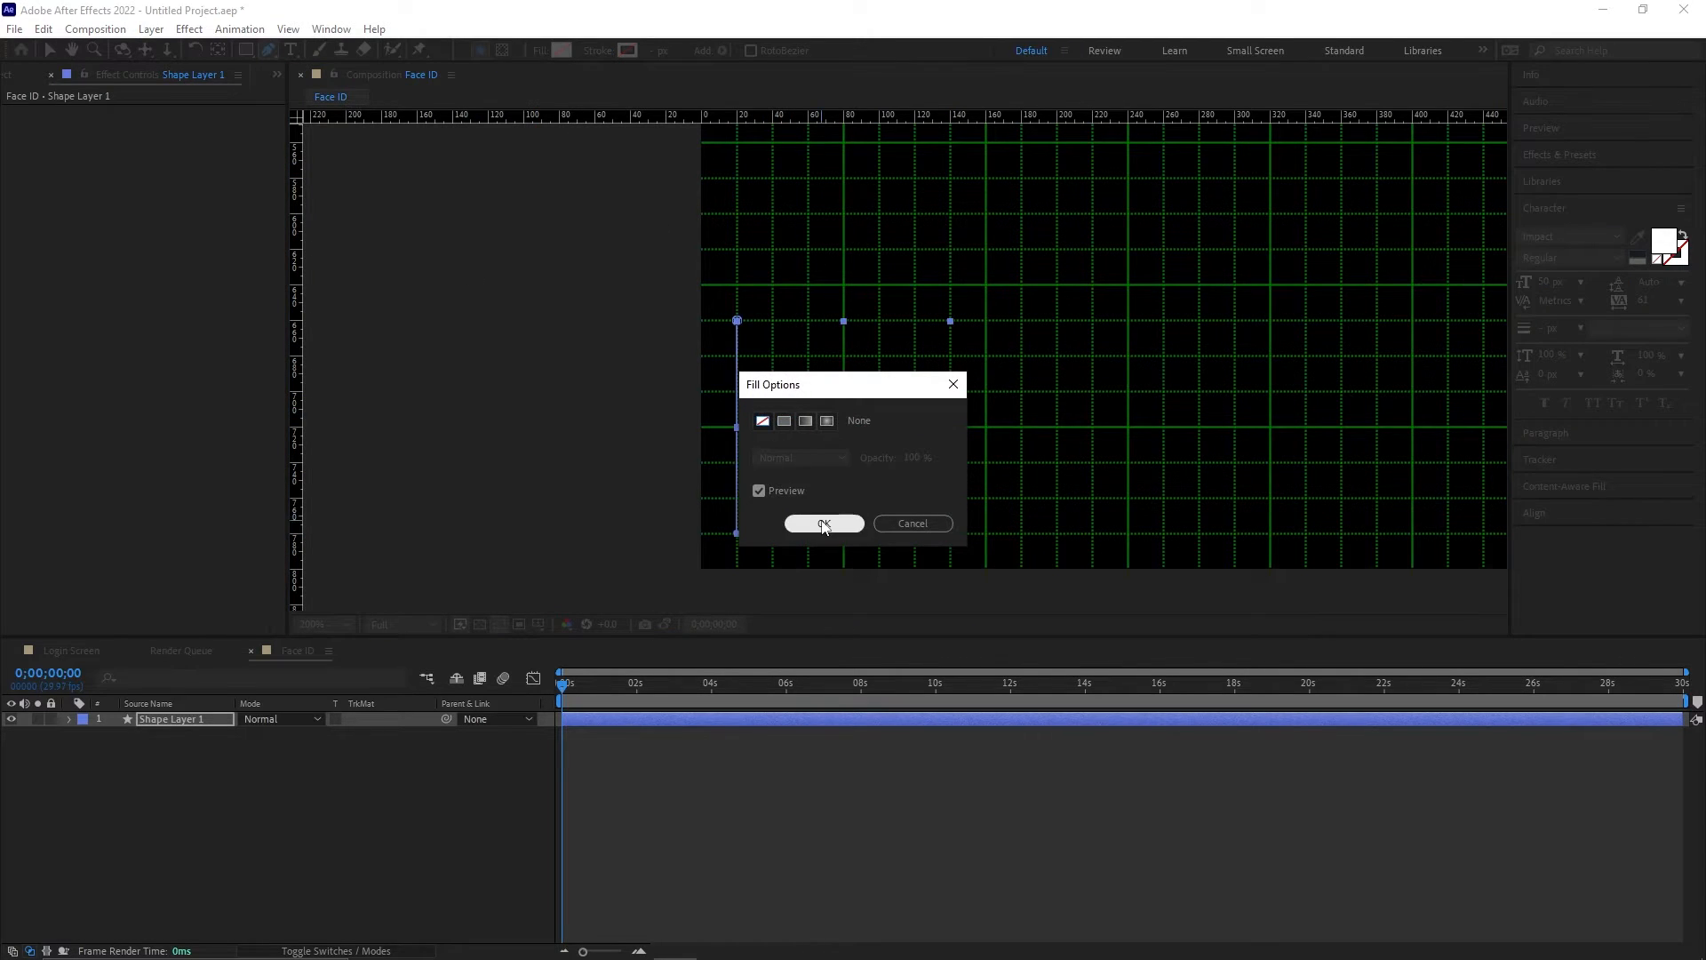
left_click(824, 524)
left_click(627, 49)
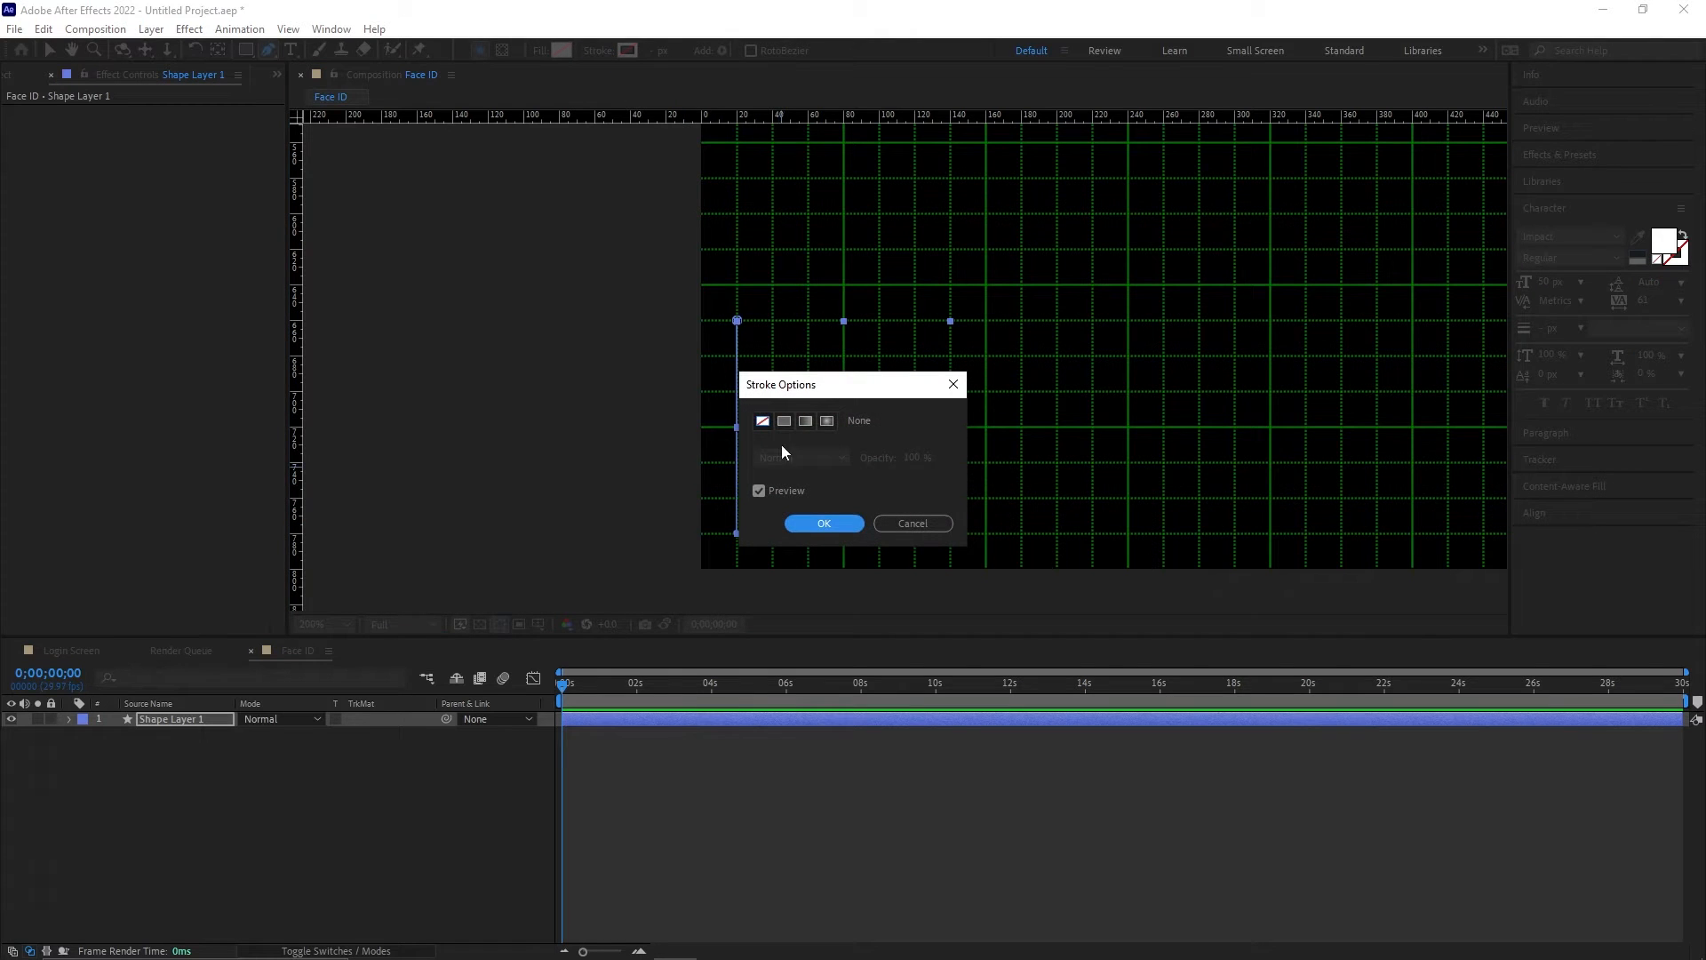
left_click(783, 421)
left_click(824, 523)
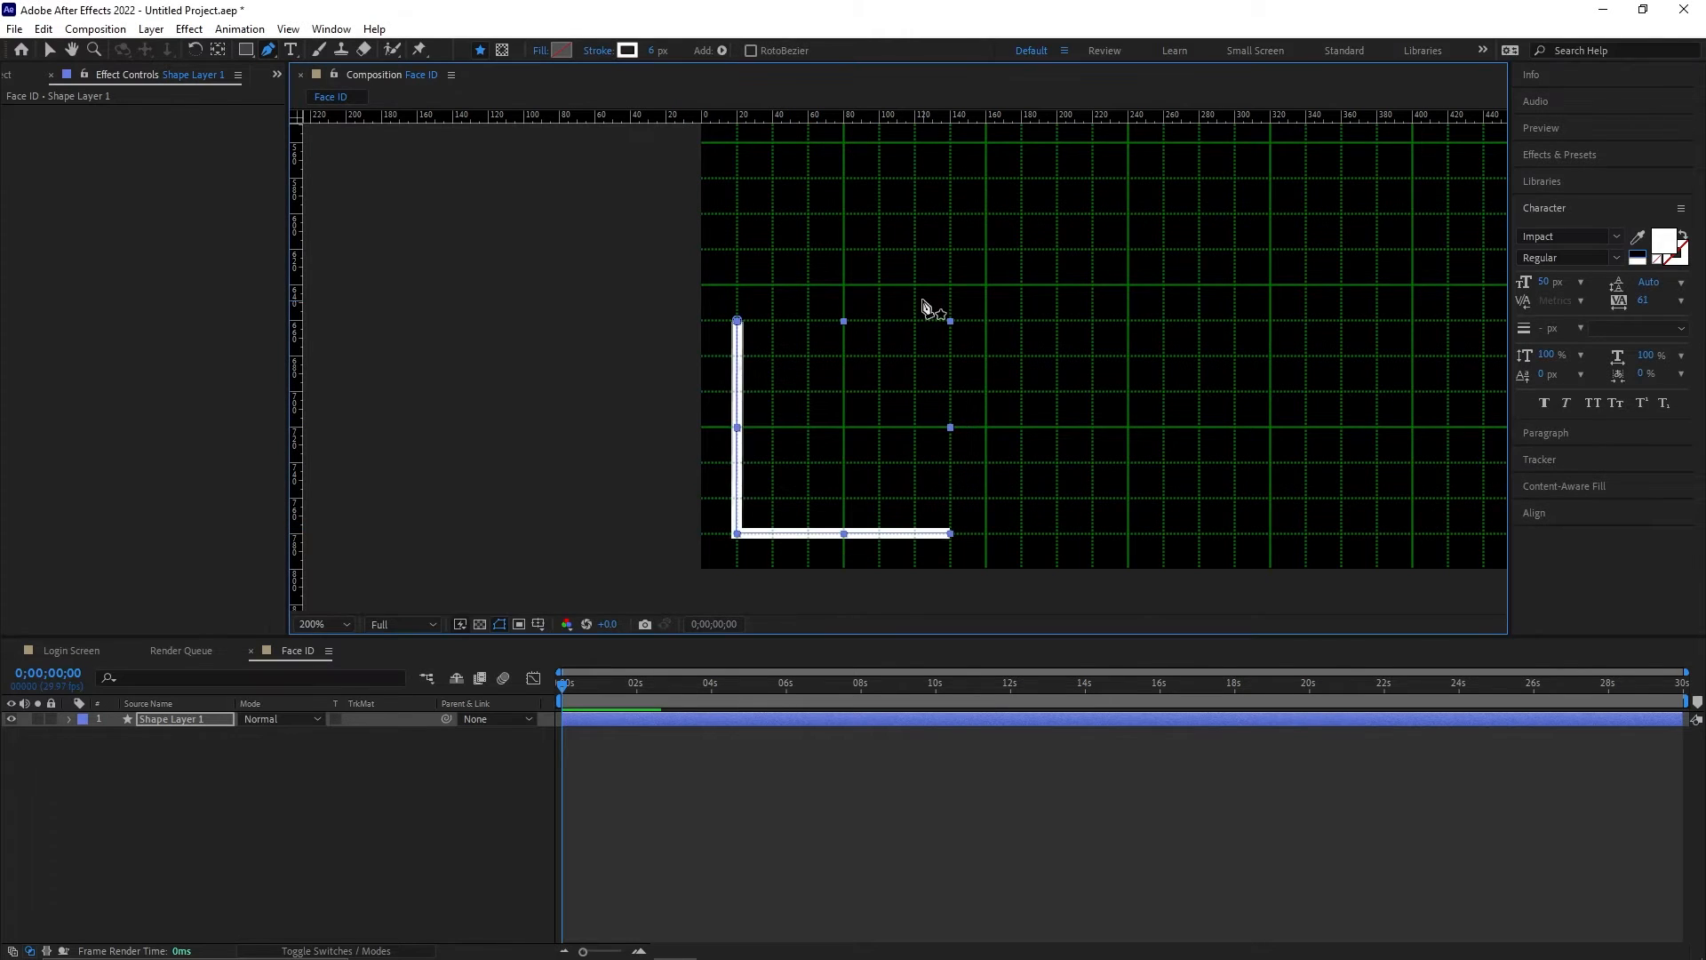
left_click(656, 50)
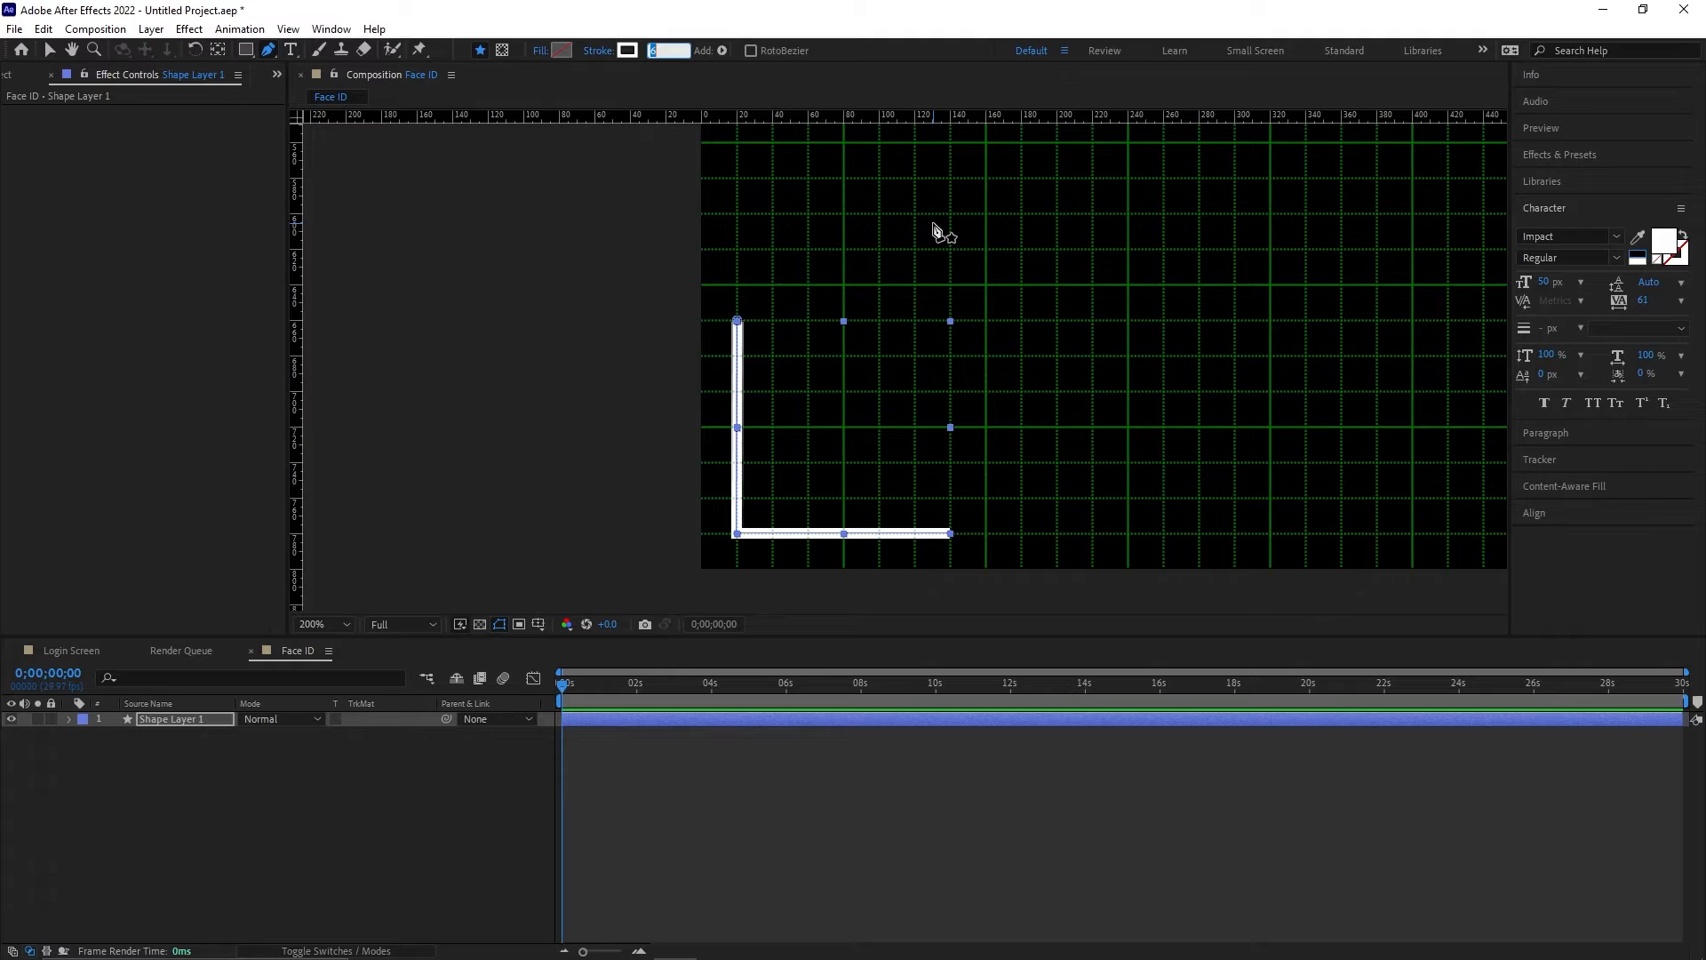
type("10")
key("Return")
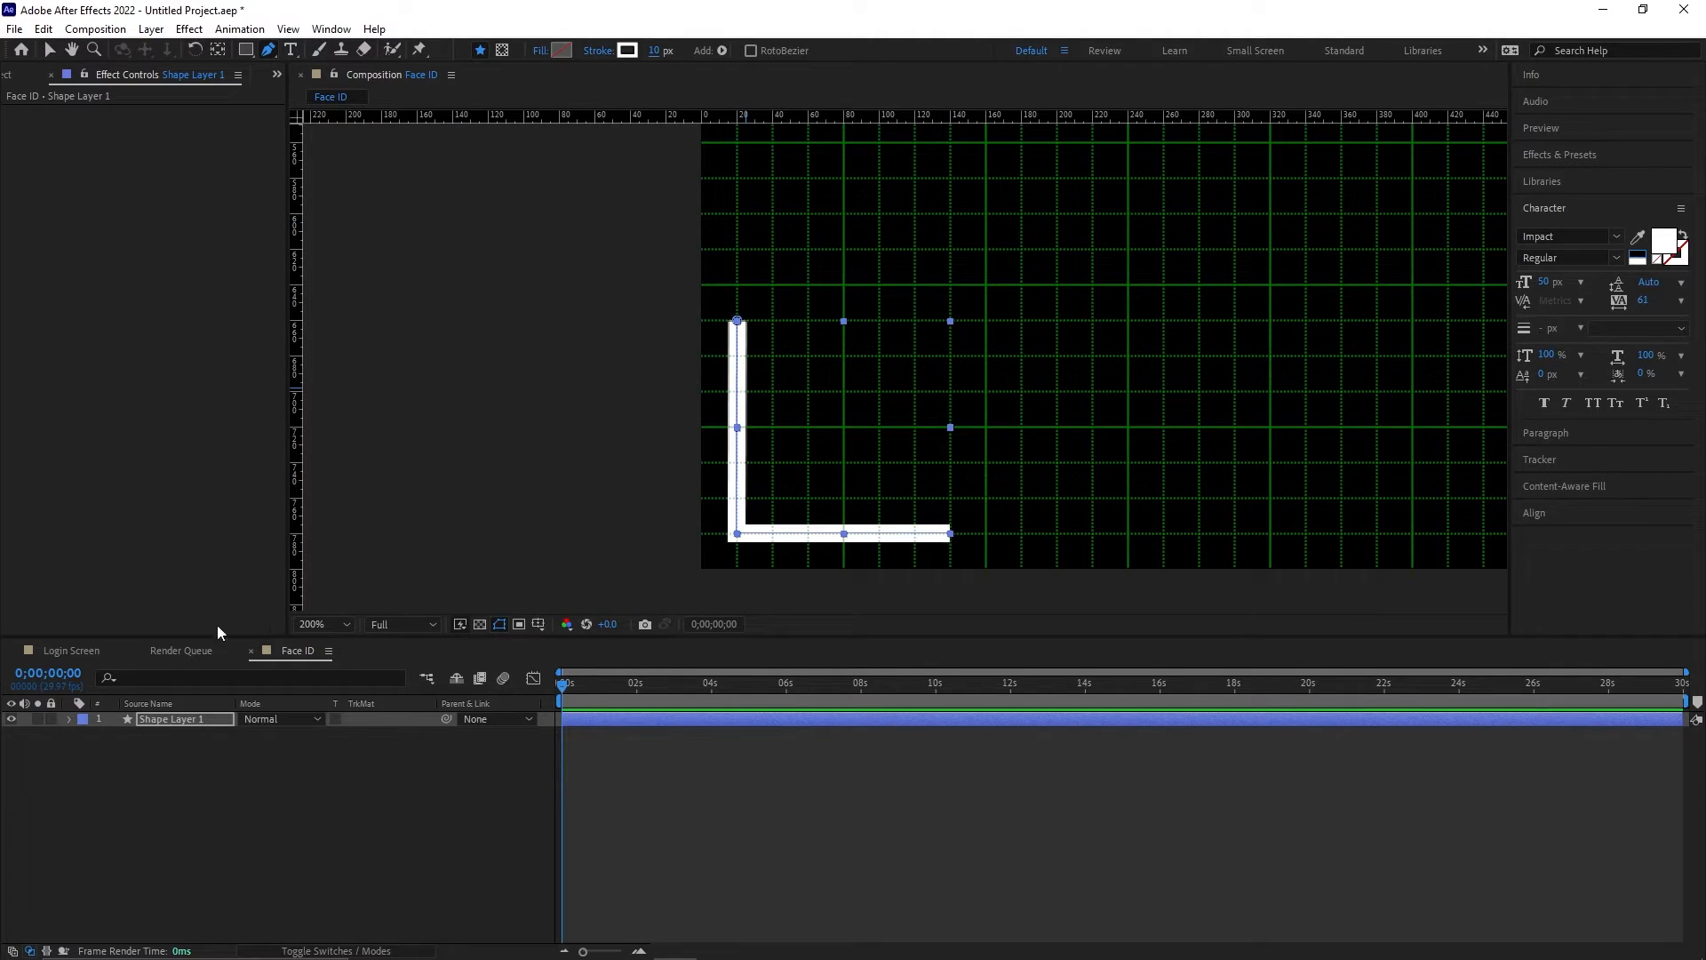
left_click(53, 49)
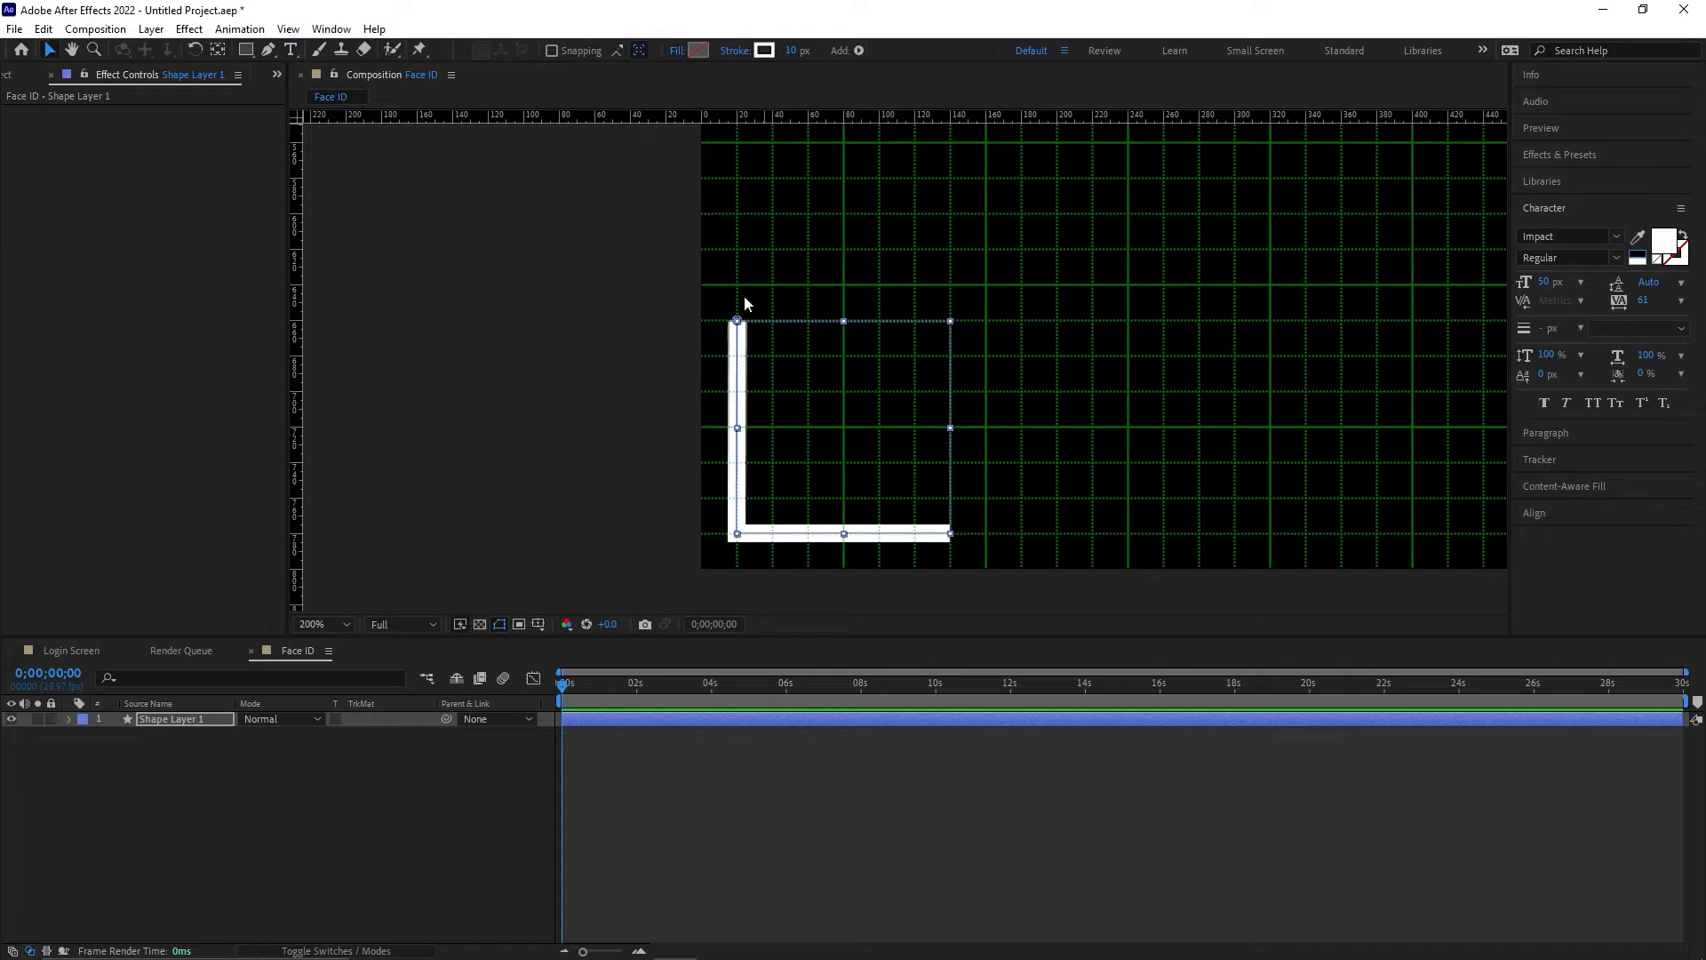
left_click_drag(738, 324, 757, 331)
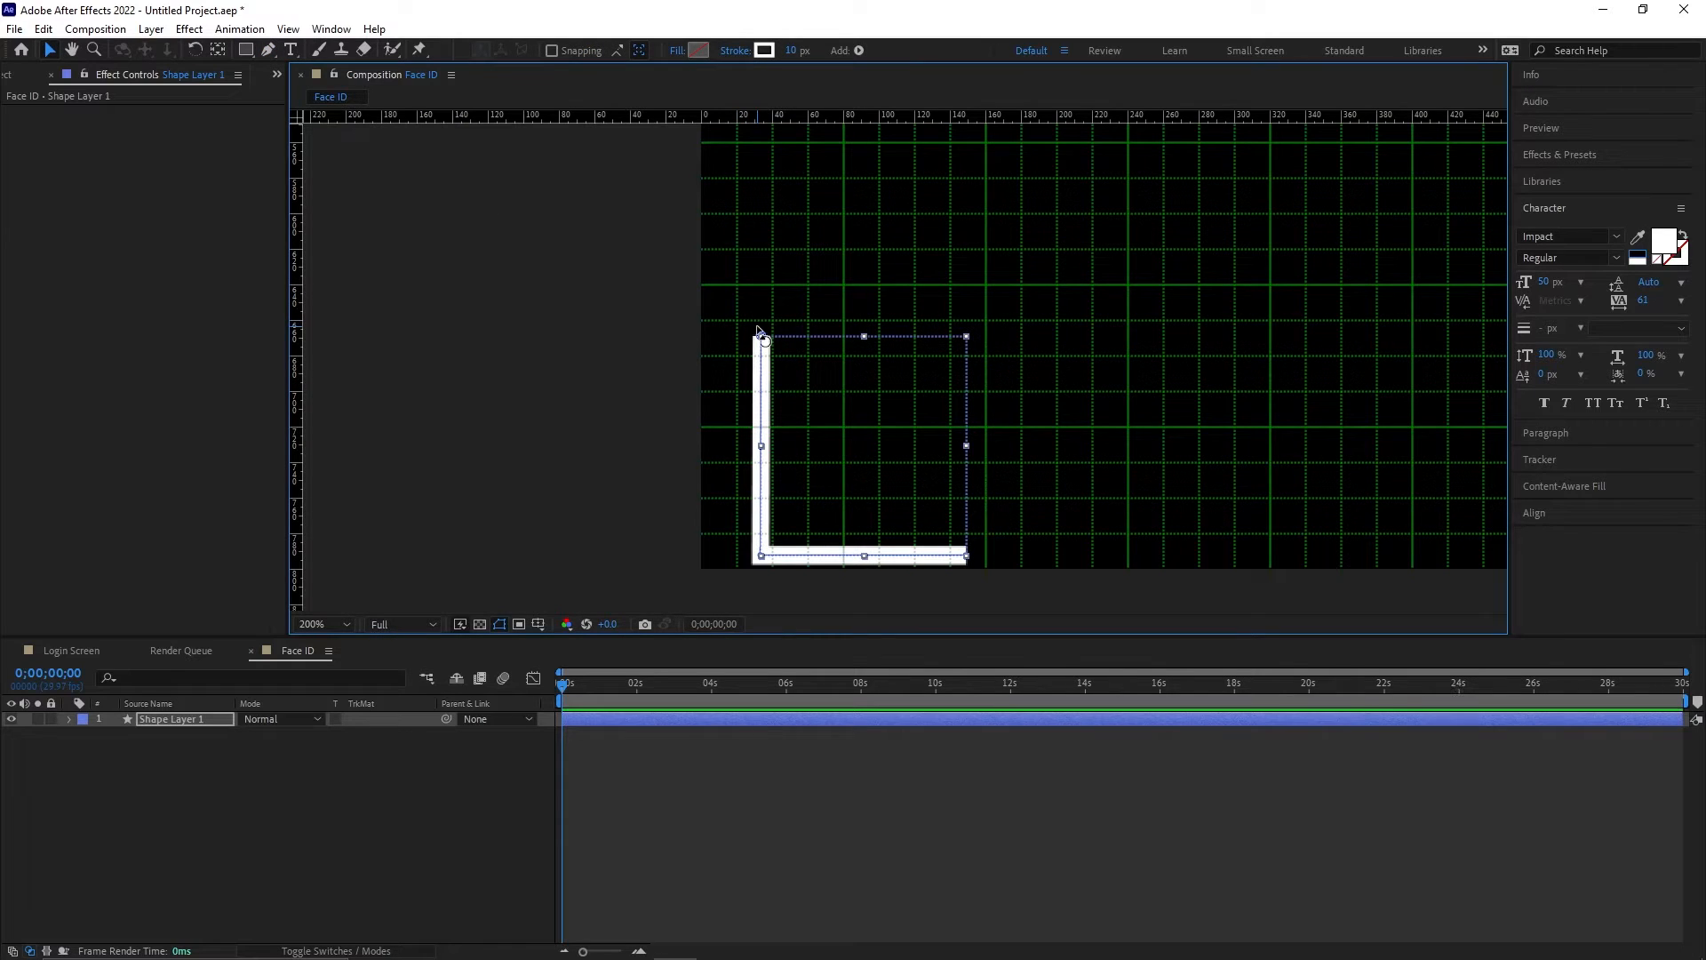
key("ctrl+z")
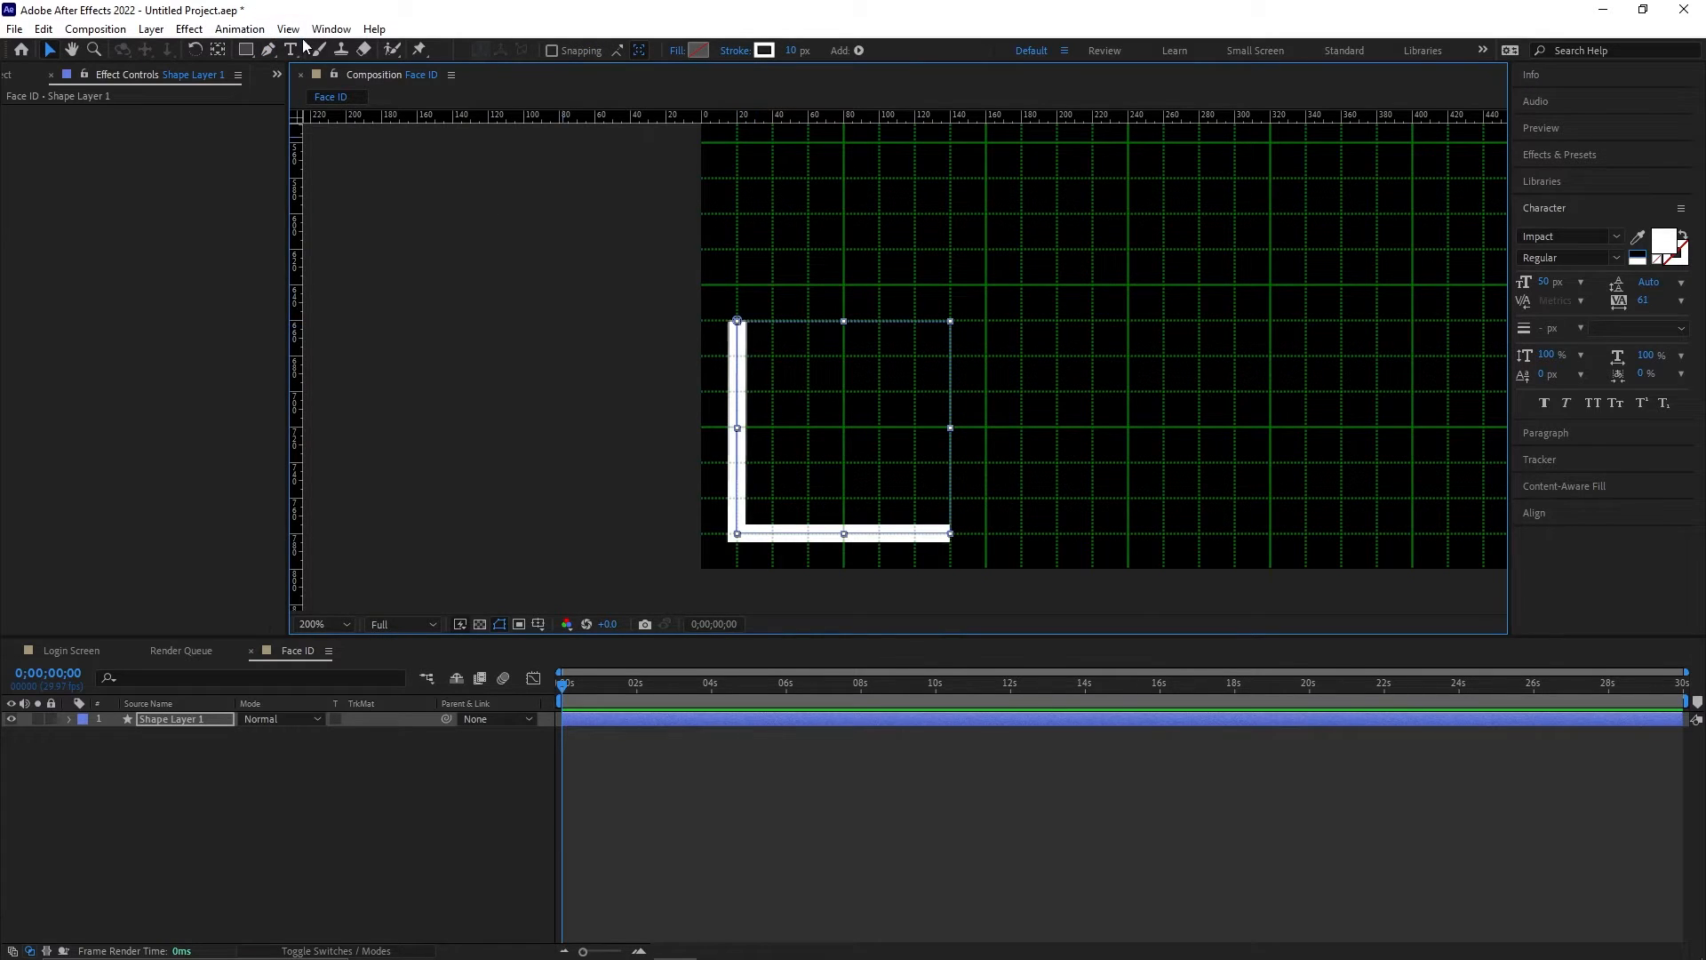
Step: Nudge the three vertices of the L-shaped path onto the grid intersections with the Pen tool
left_click(269, 49)
left_click(342, 812)
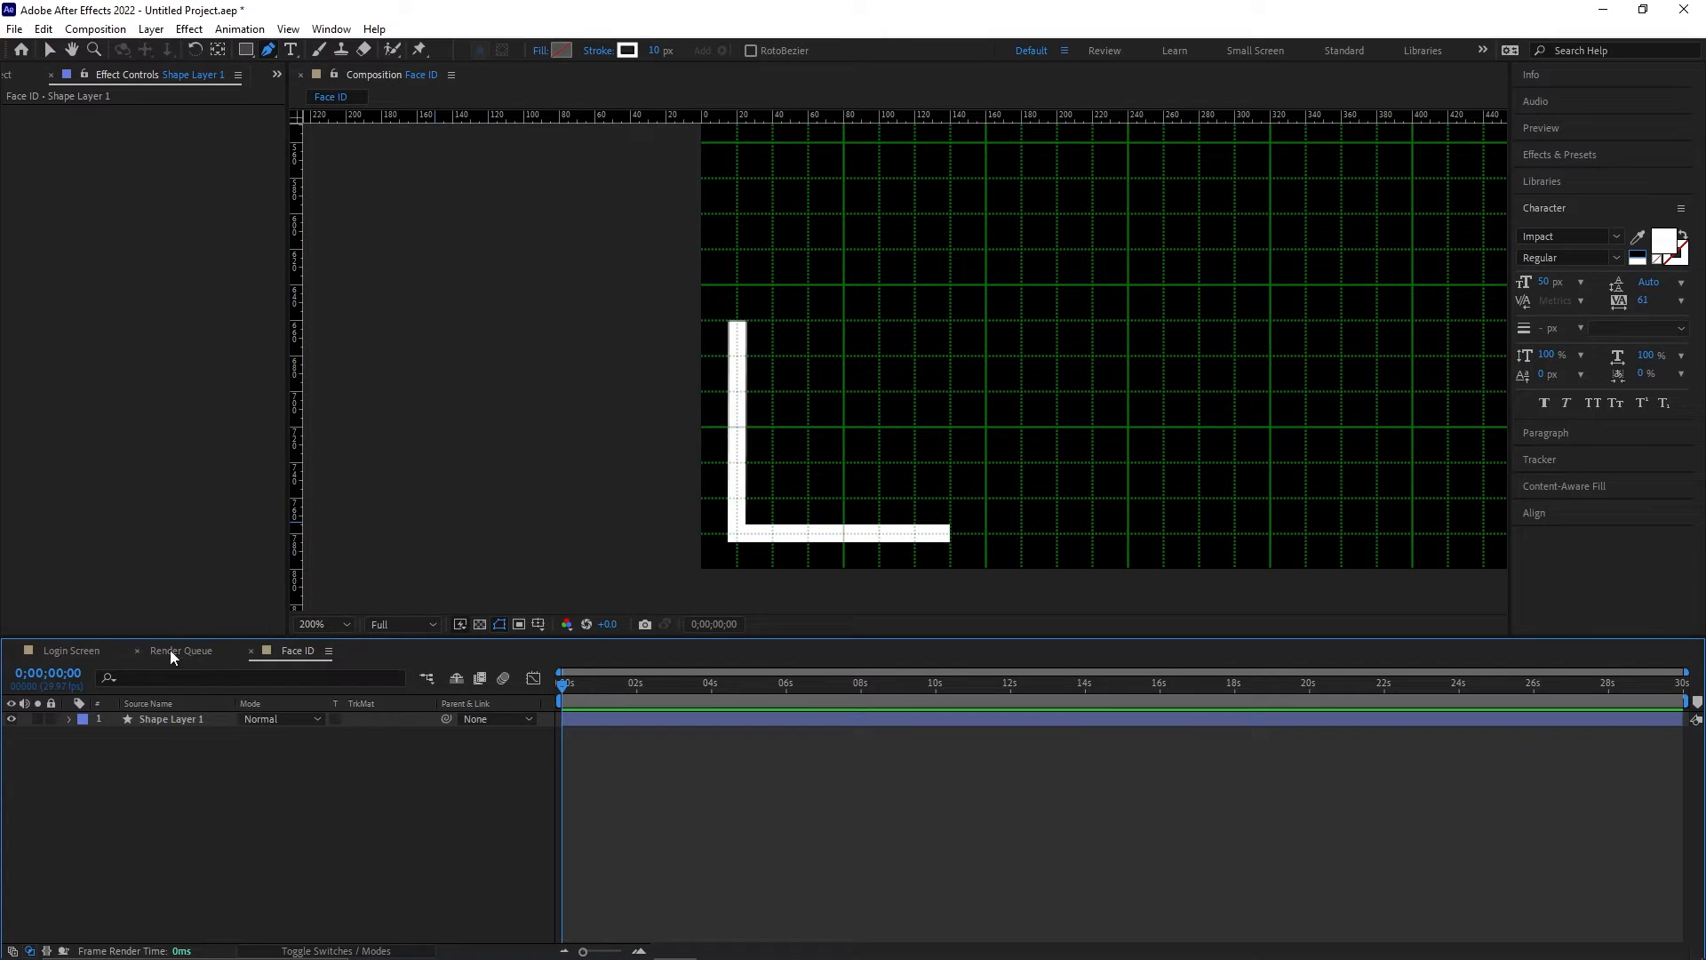
left_click(68, 719)
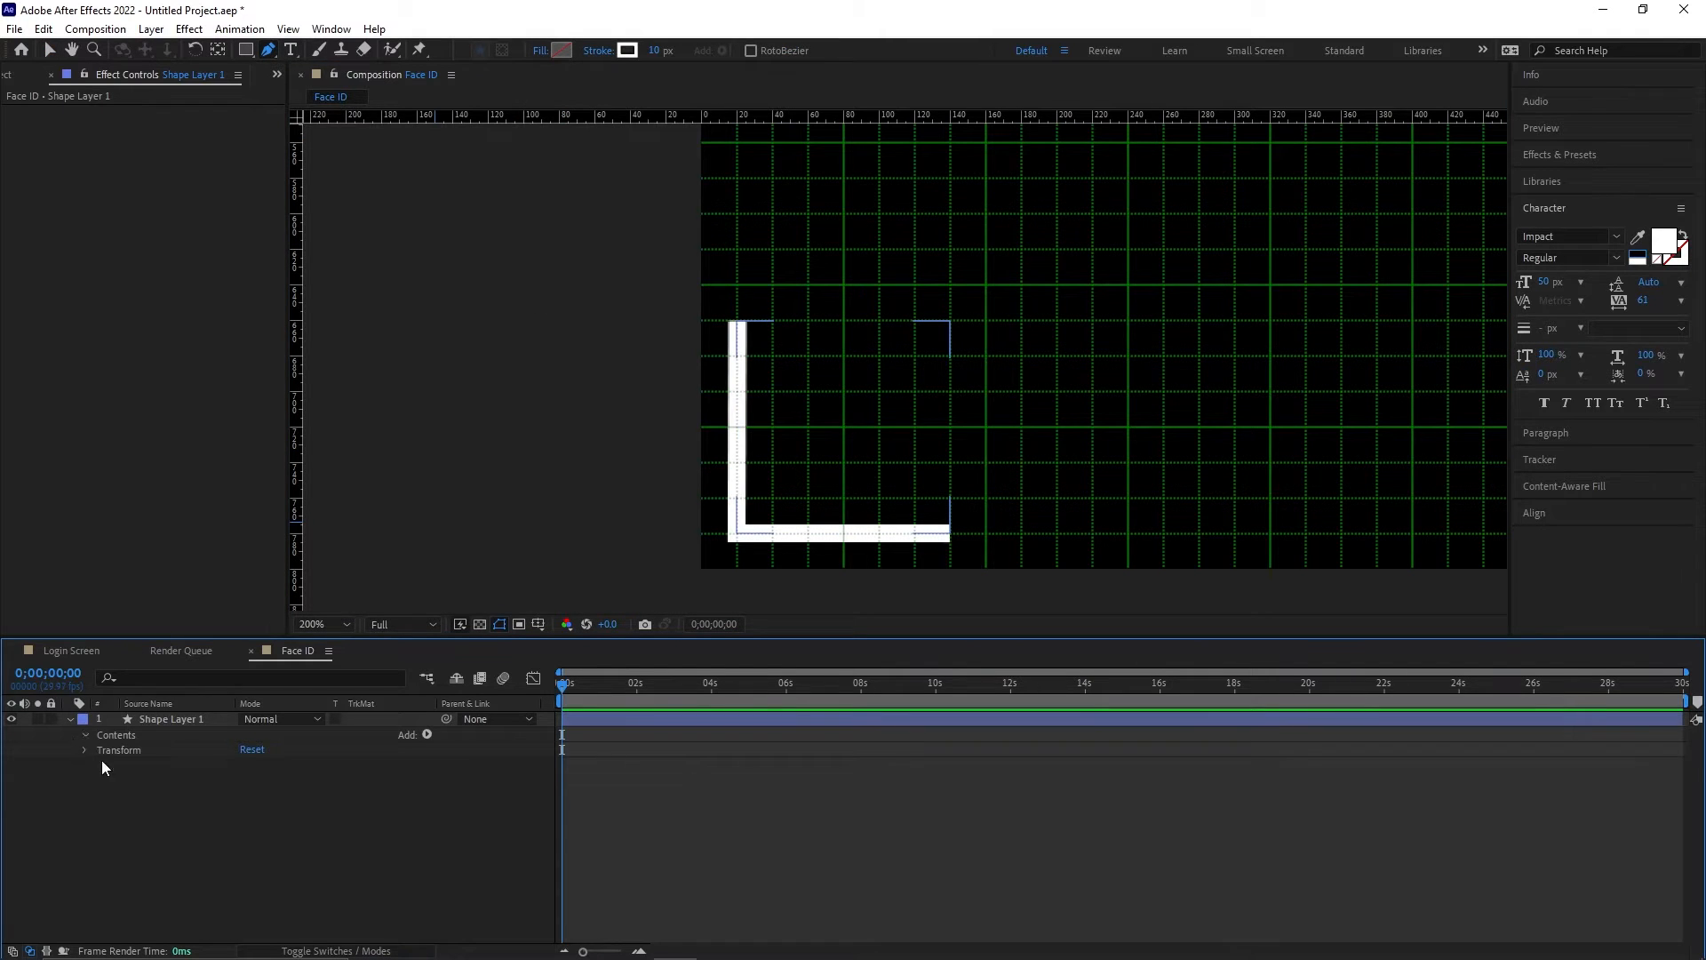
left_click(142, 750)
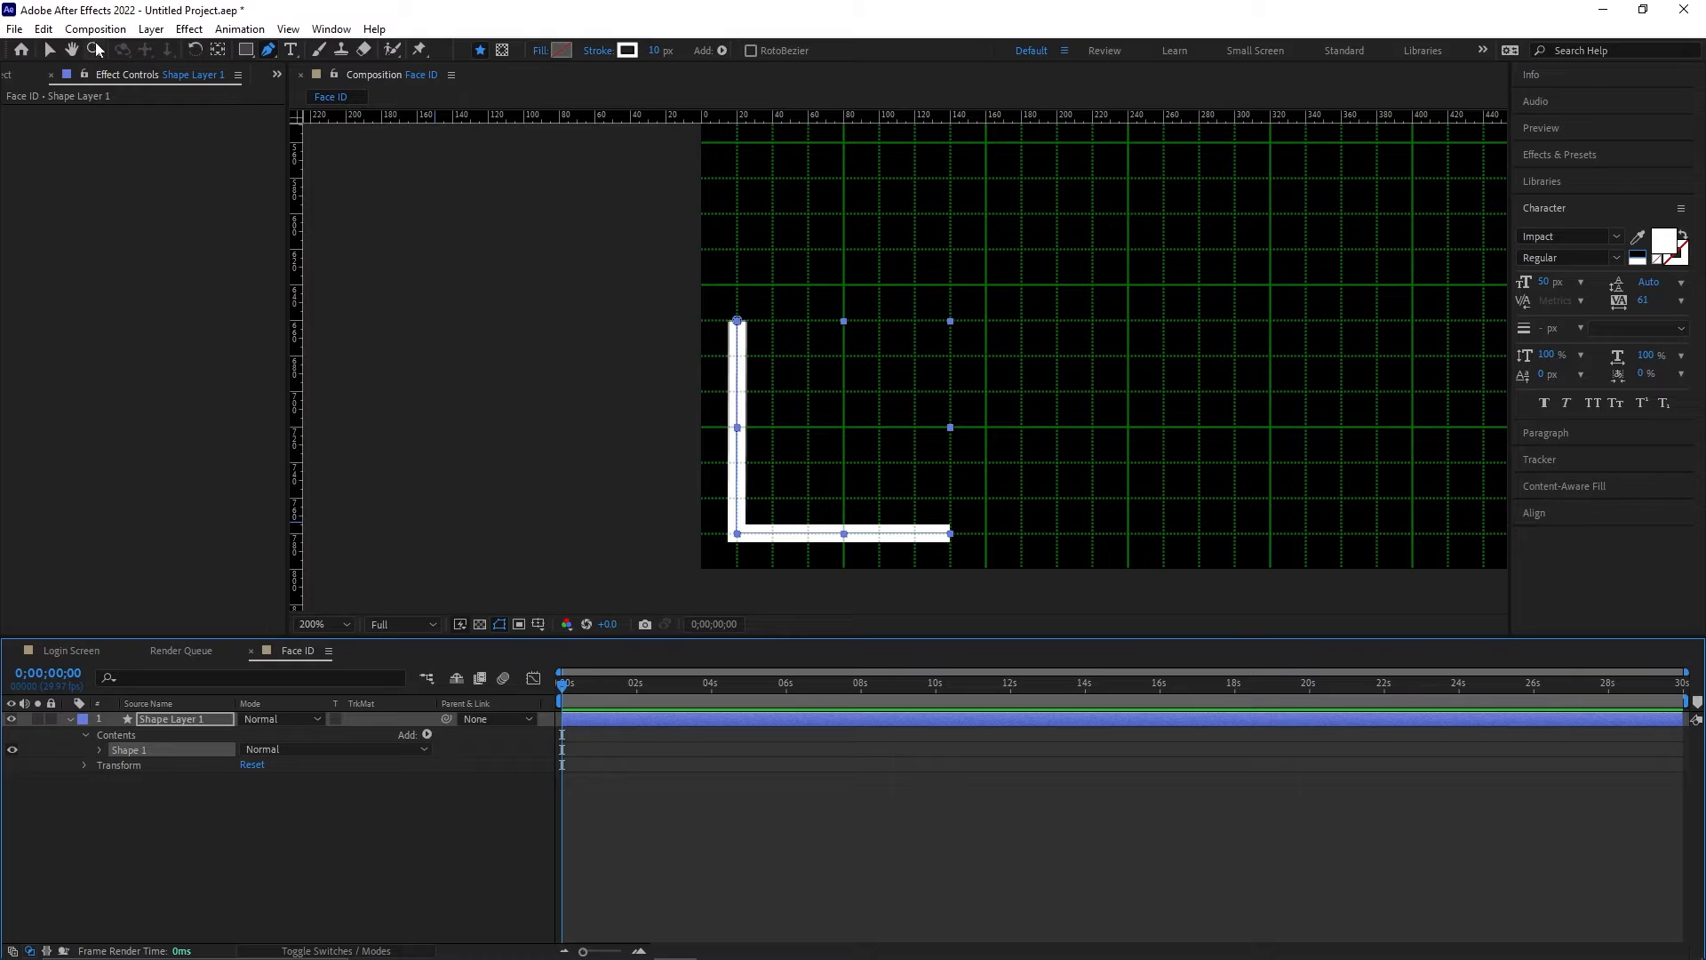
left_click(50, 51)
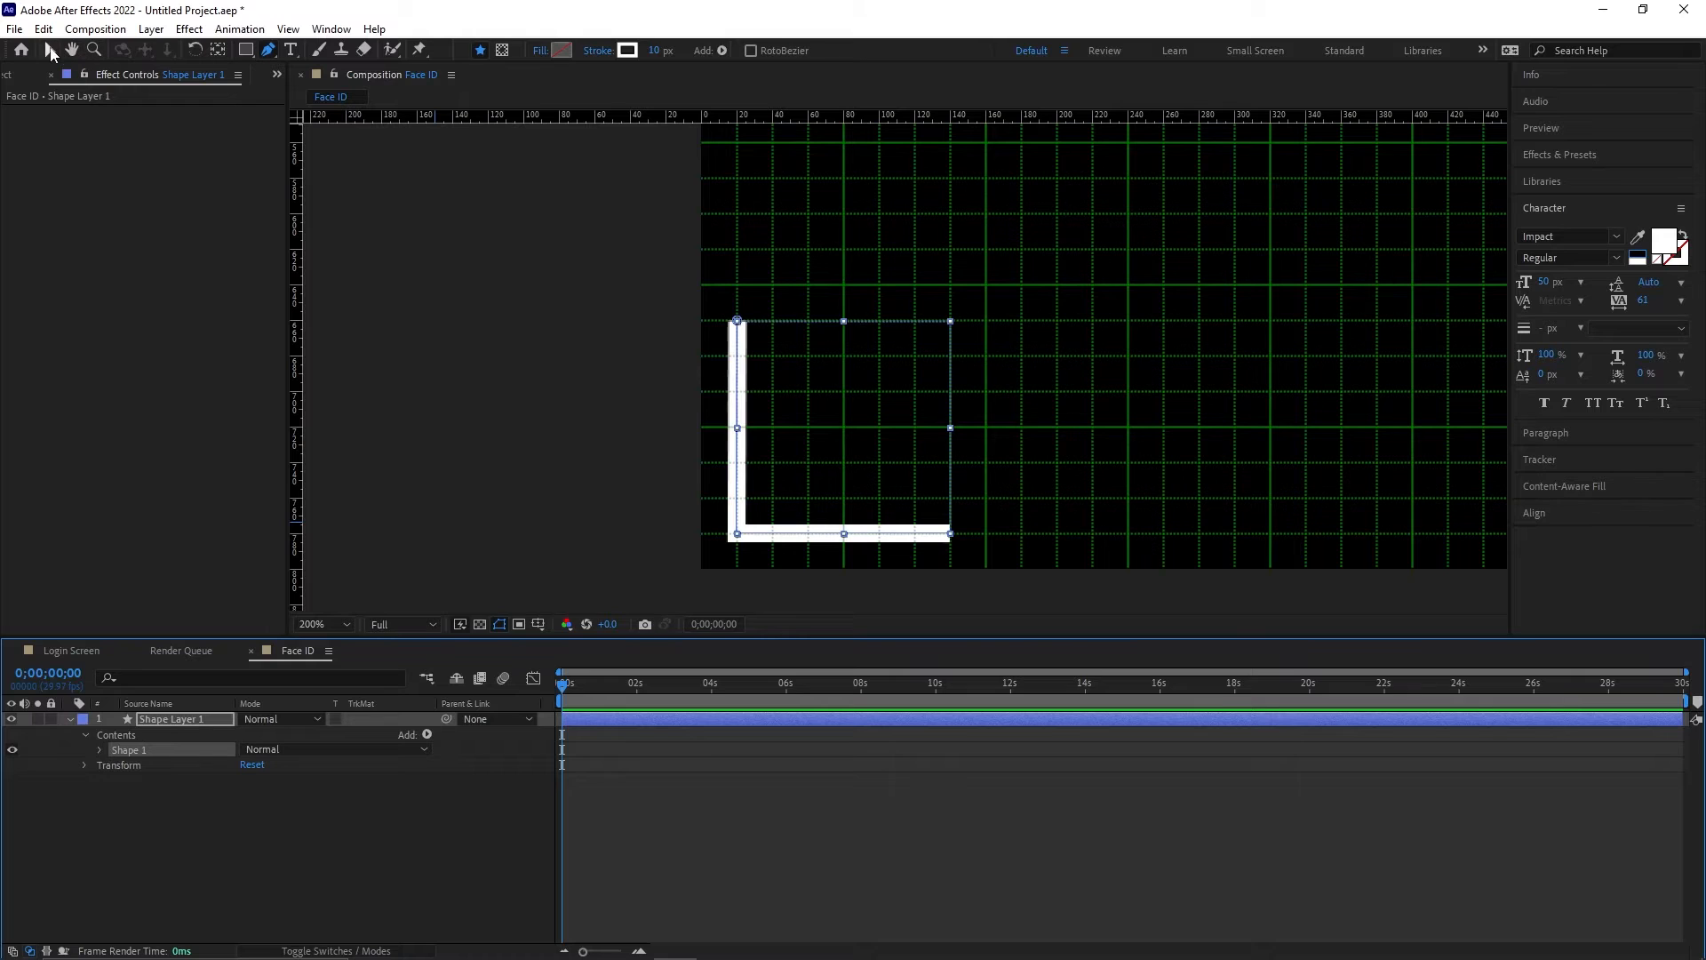
left_click(271, 49)
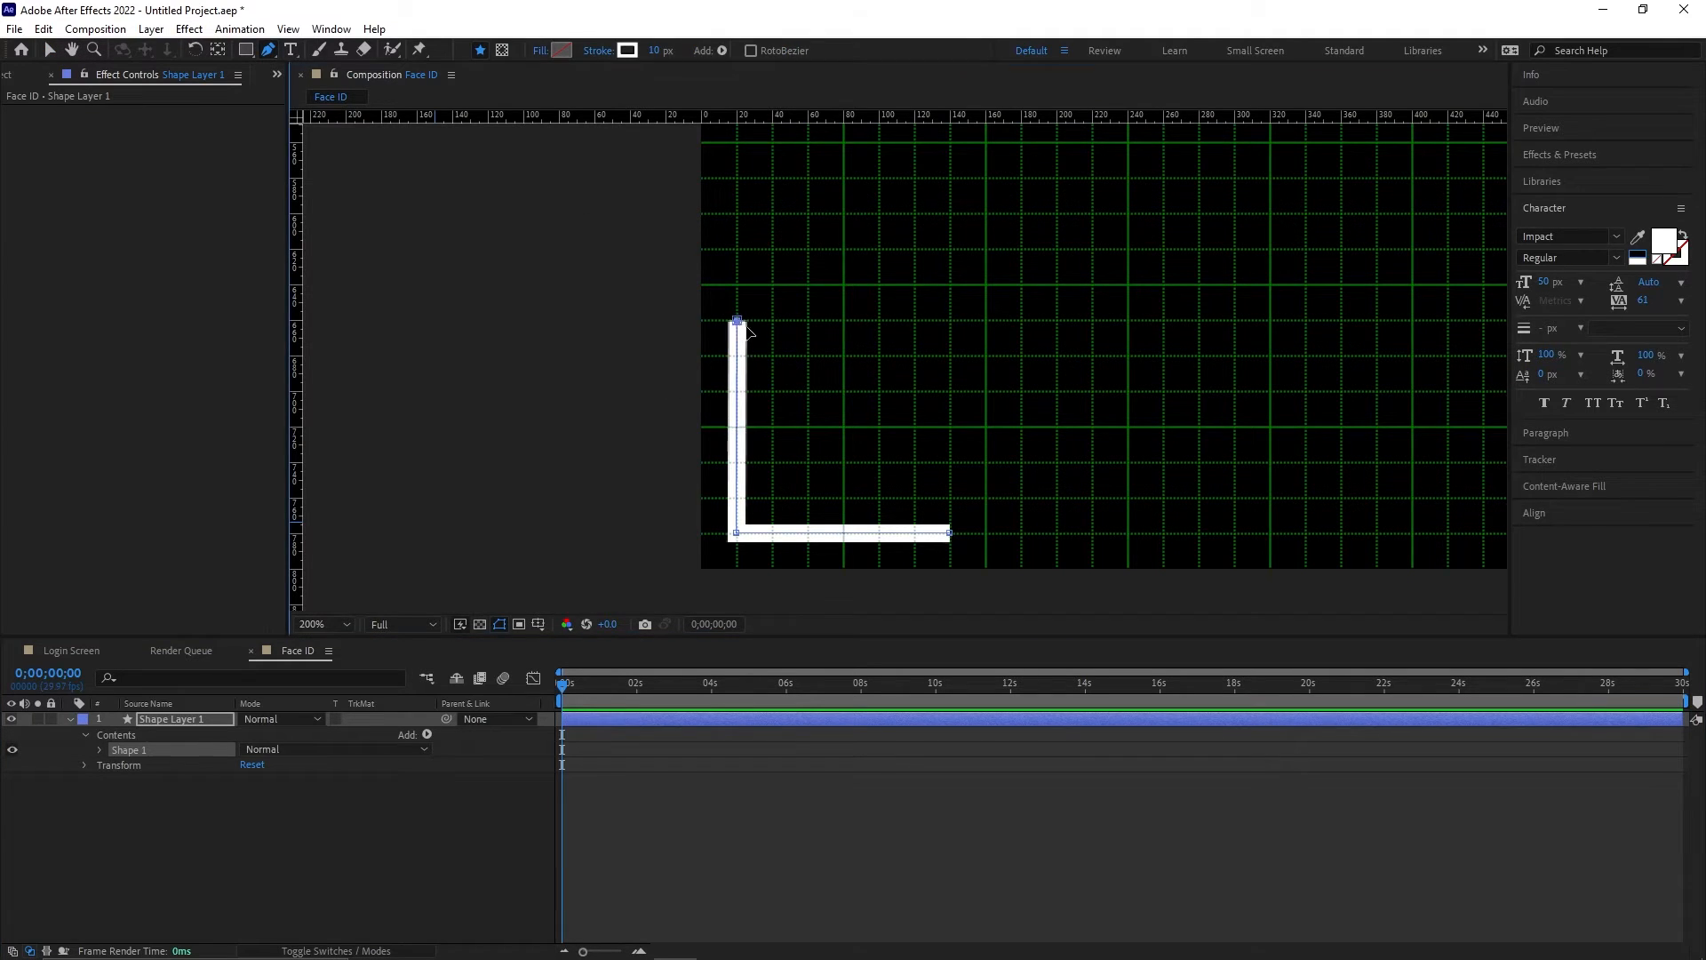
left_click_drag(738, 321, 737, 321)
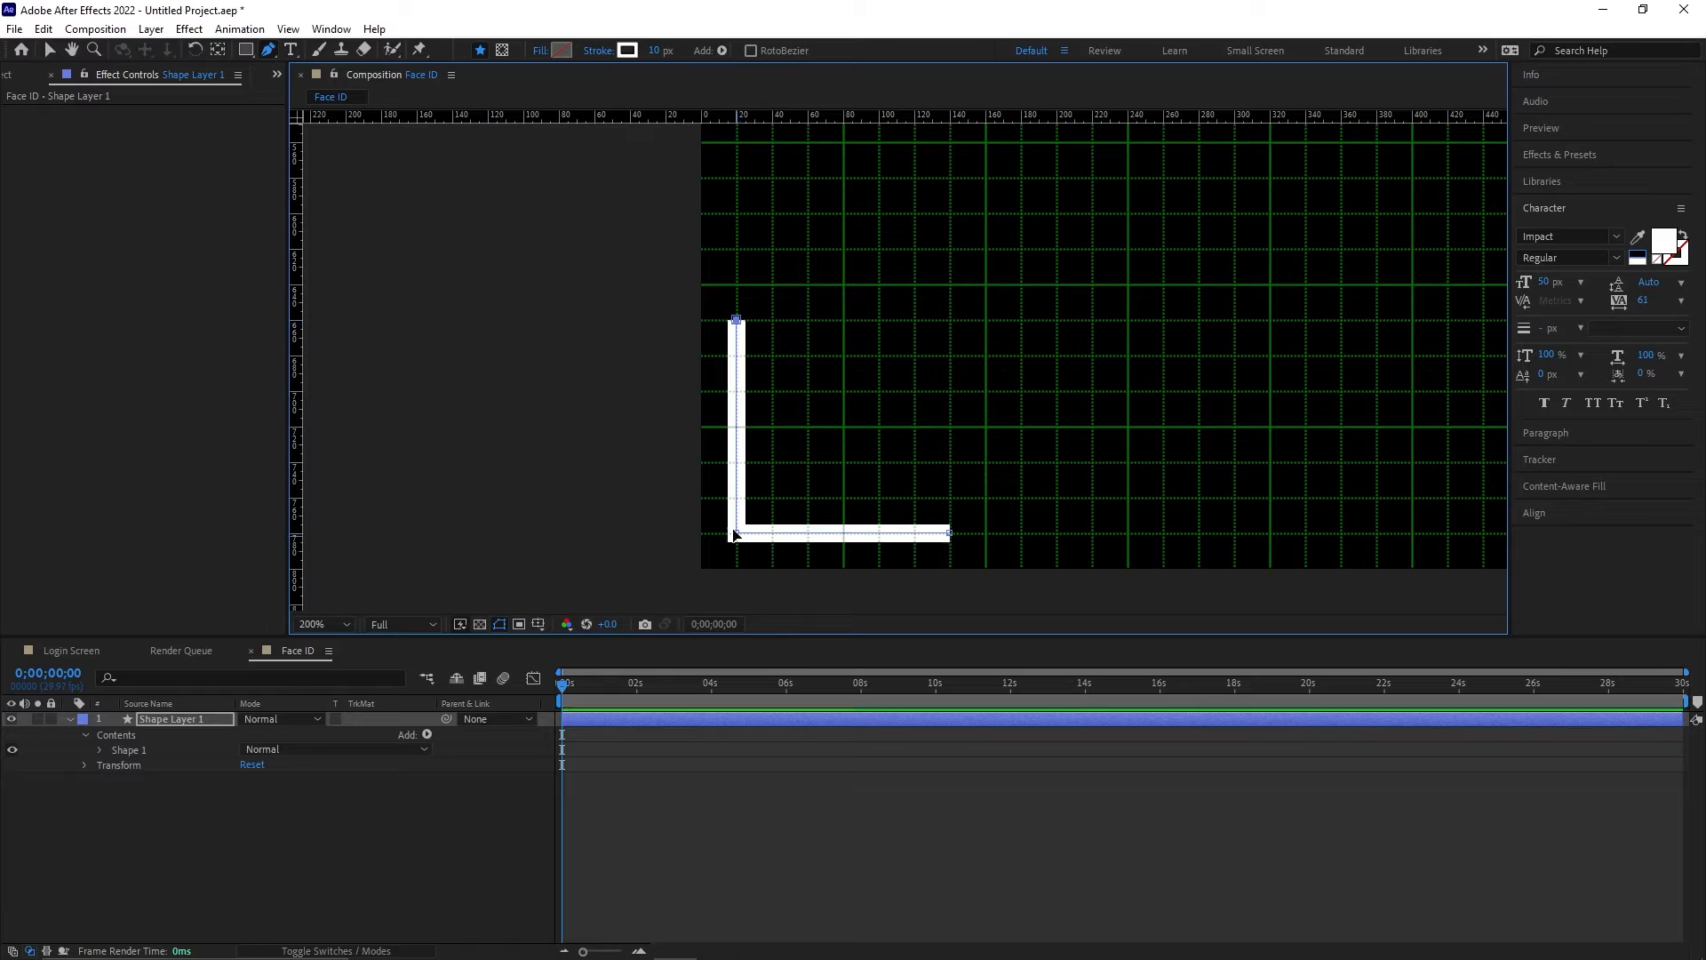
mouse_move(734, 533)
left_mouse_down()
mouse_move(768, 515)
mouse_move(736, 533)
left_mouse_up()
left_click_drag(953, 515, 947, 532)
Step: Duplicate Shape 1 and move the copy's three vertices inward by one 20 px grid cell to form a smaller L with legs about 80 px long
left_click(165, 718)
left_click(153, 748)
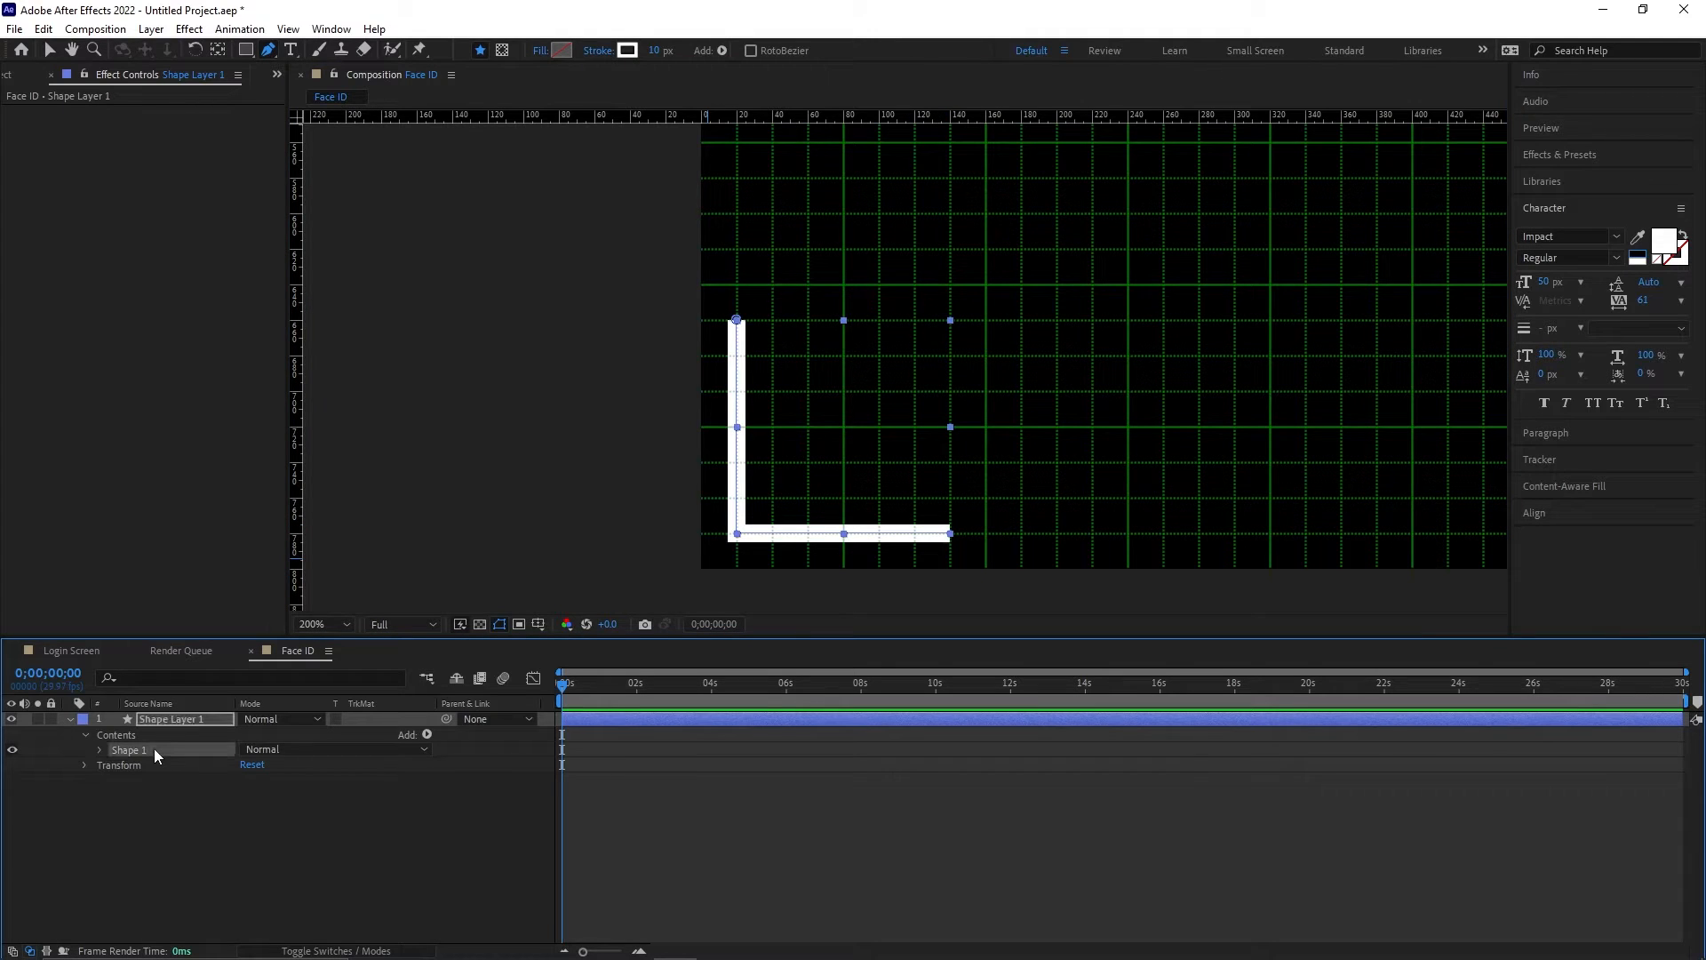
key("ctrl+d")
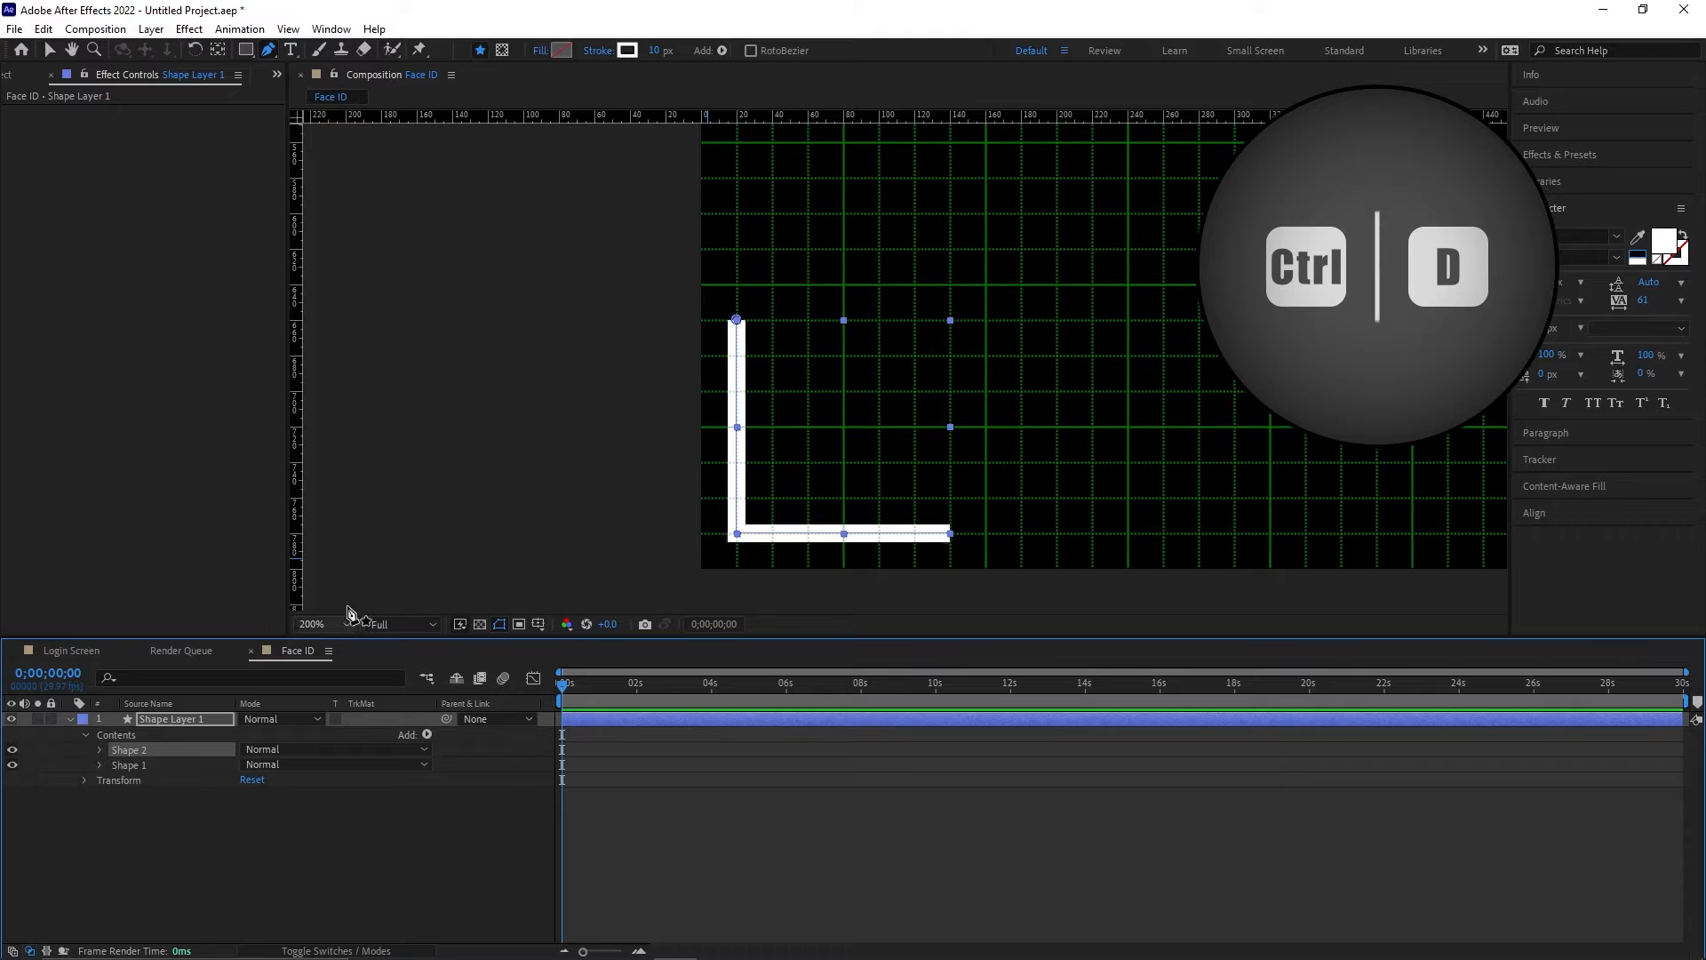
left_click_drag(738, 322, 776, 327)
left_click_drag(778, 351, 778, 362)
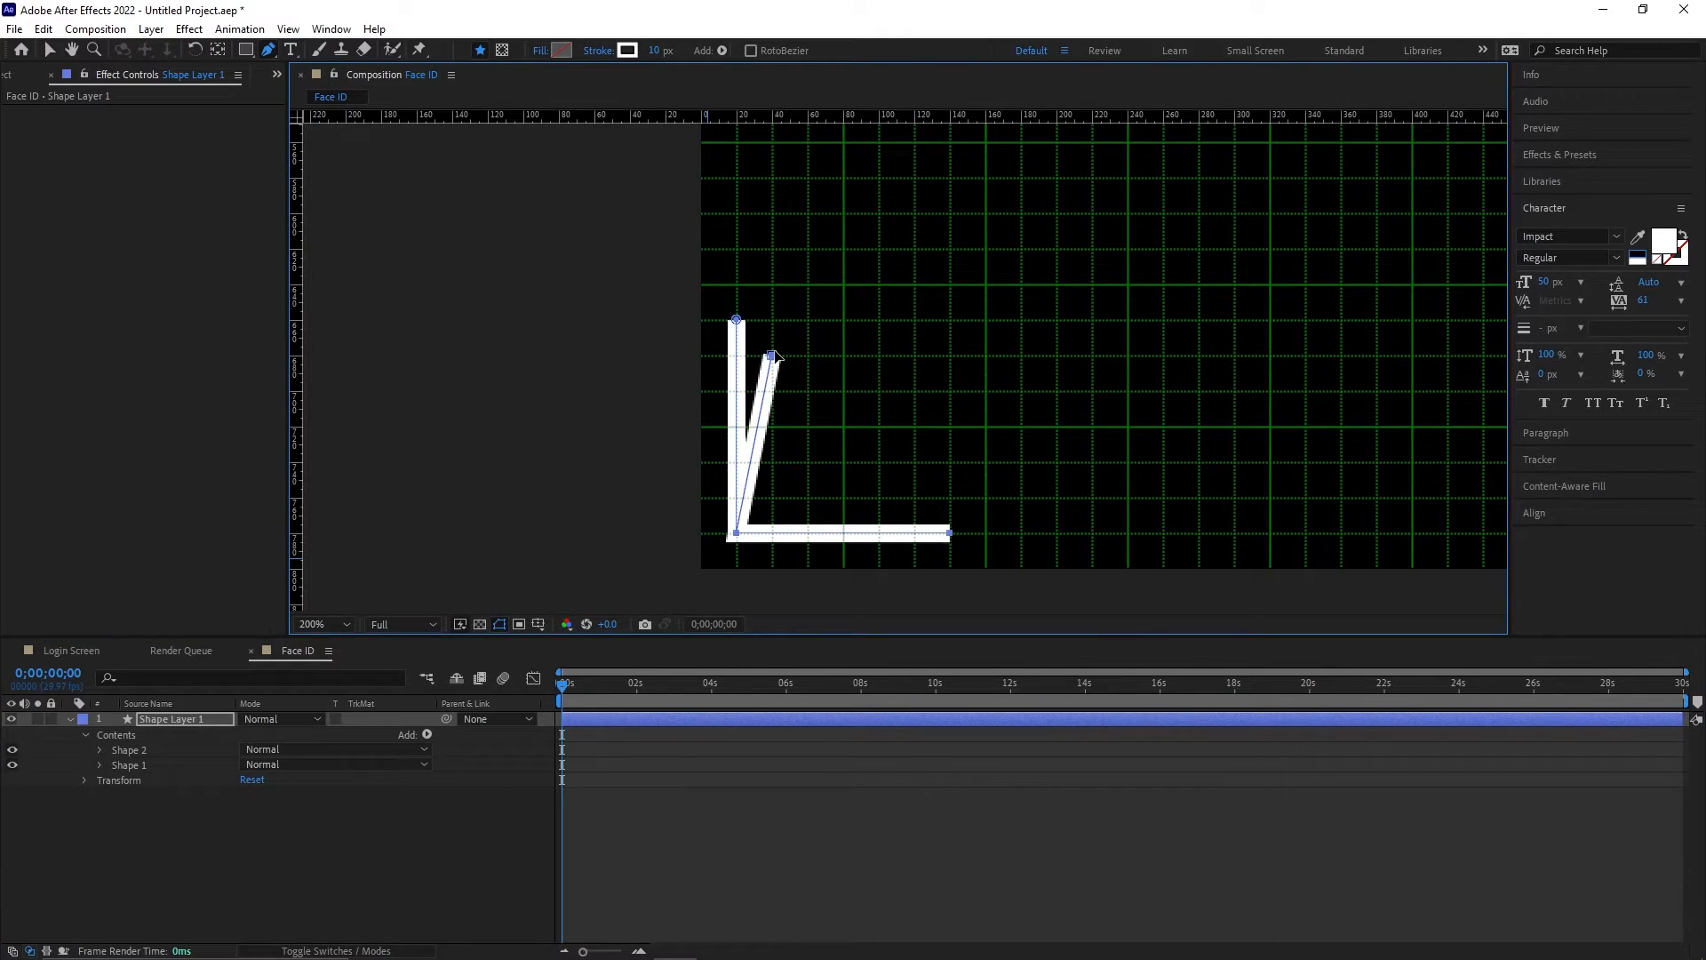
left_click_drag(736, 533, 772, 498)
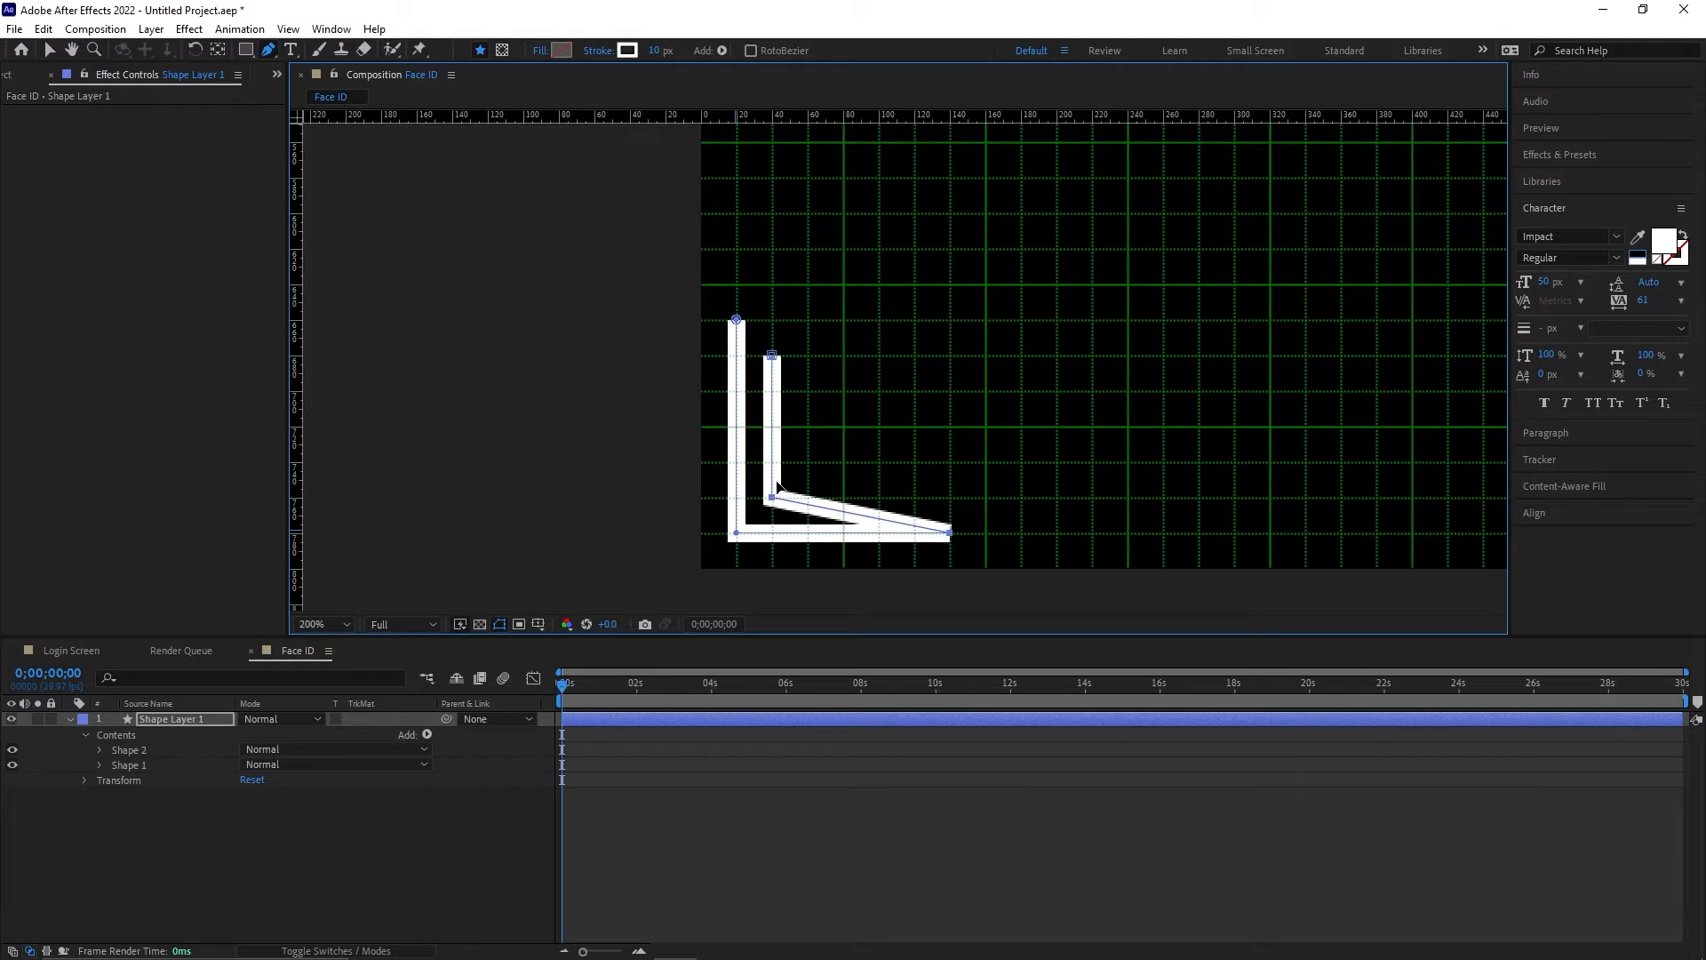
left_click_drag(950, 533, 916, 500)
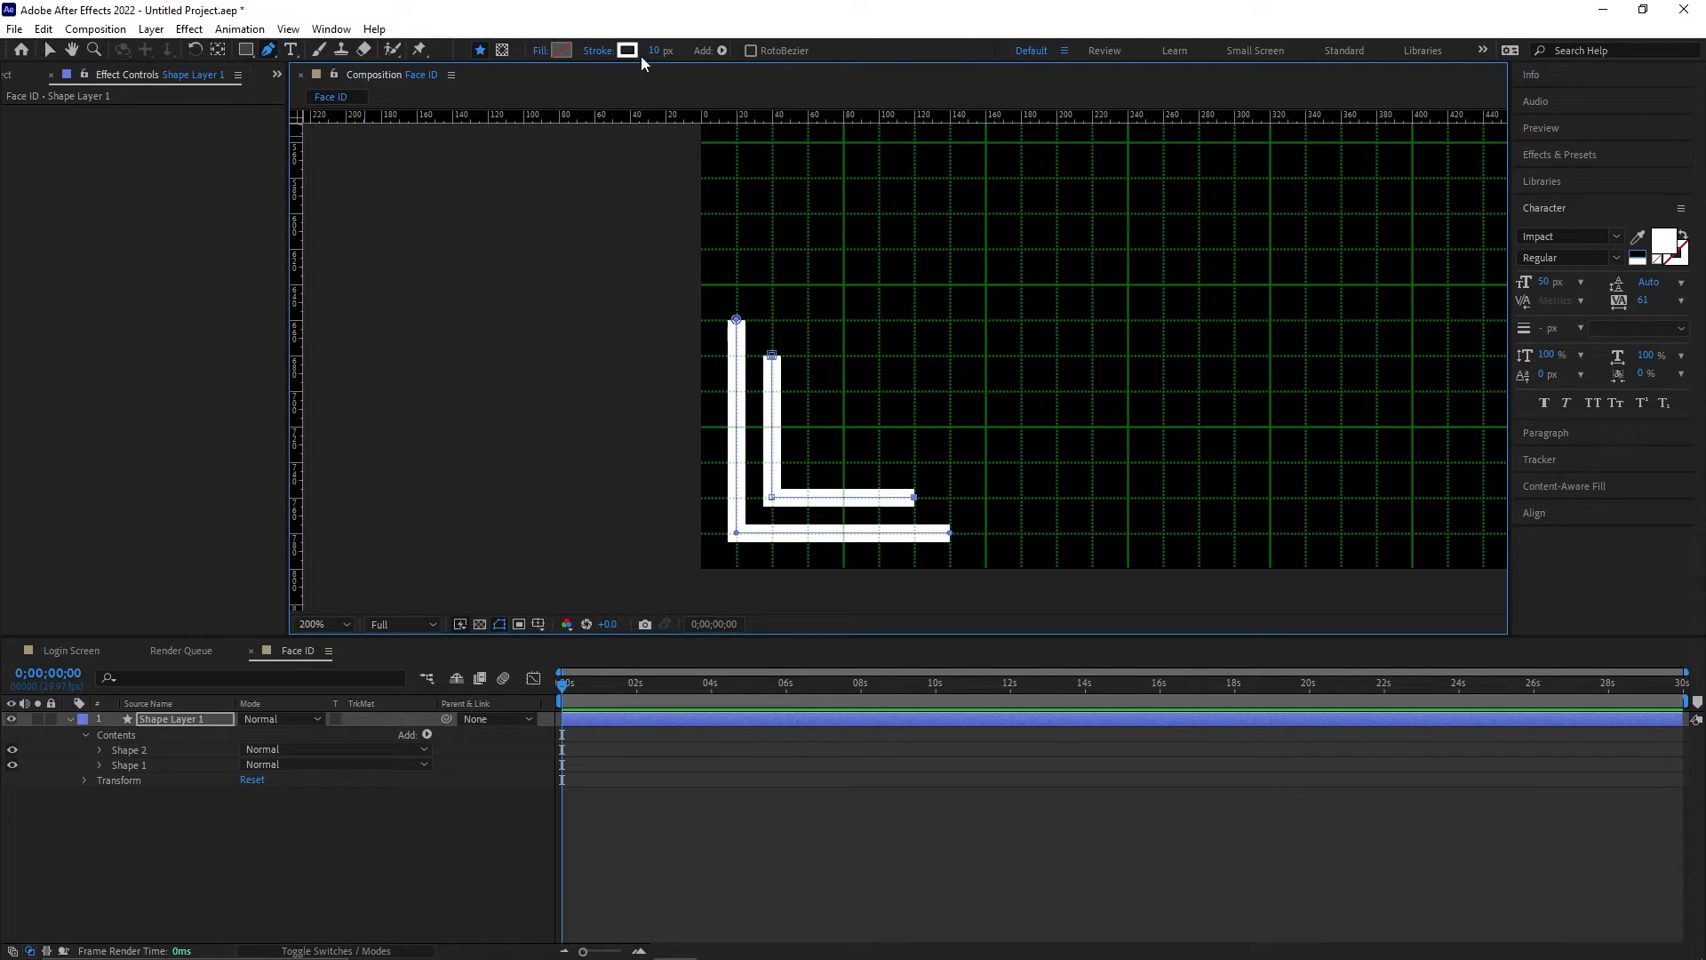
Step: Set the stroke width of the smaller inner L to 5 px and deselect the layer
left_click_drag(649, 48, 648, 48)
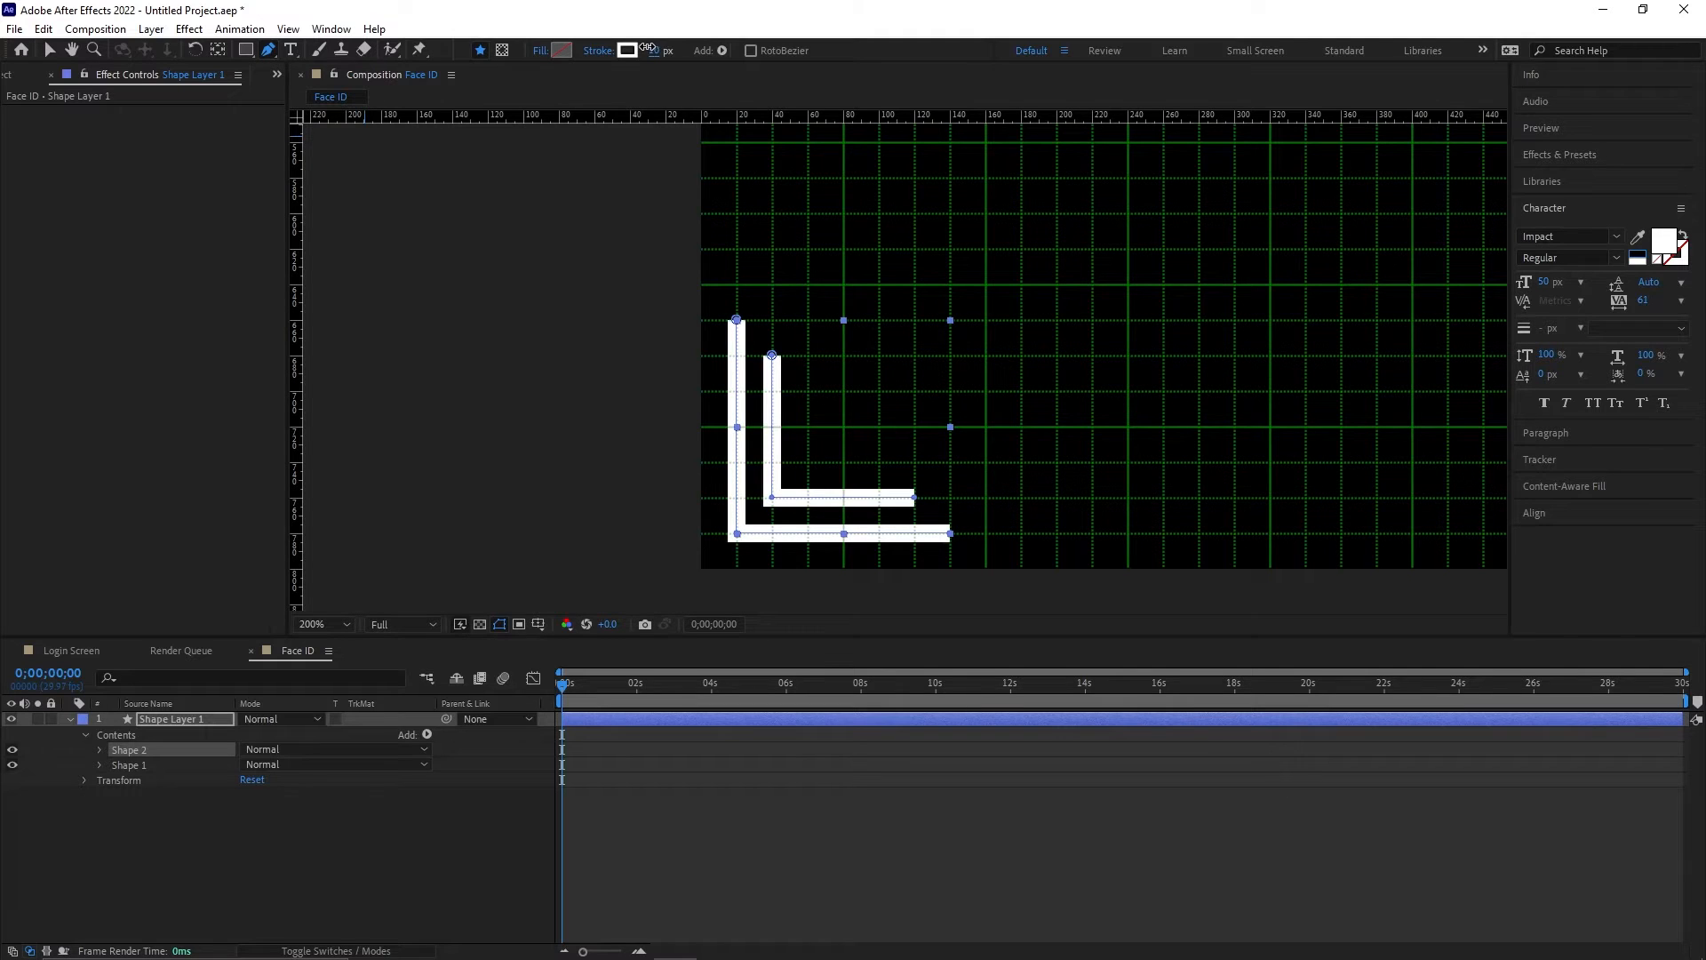
left_click(654, 50)
type("5")
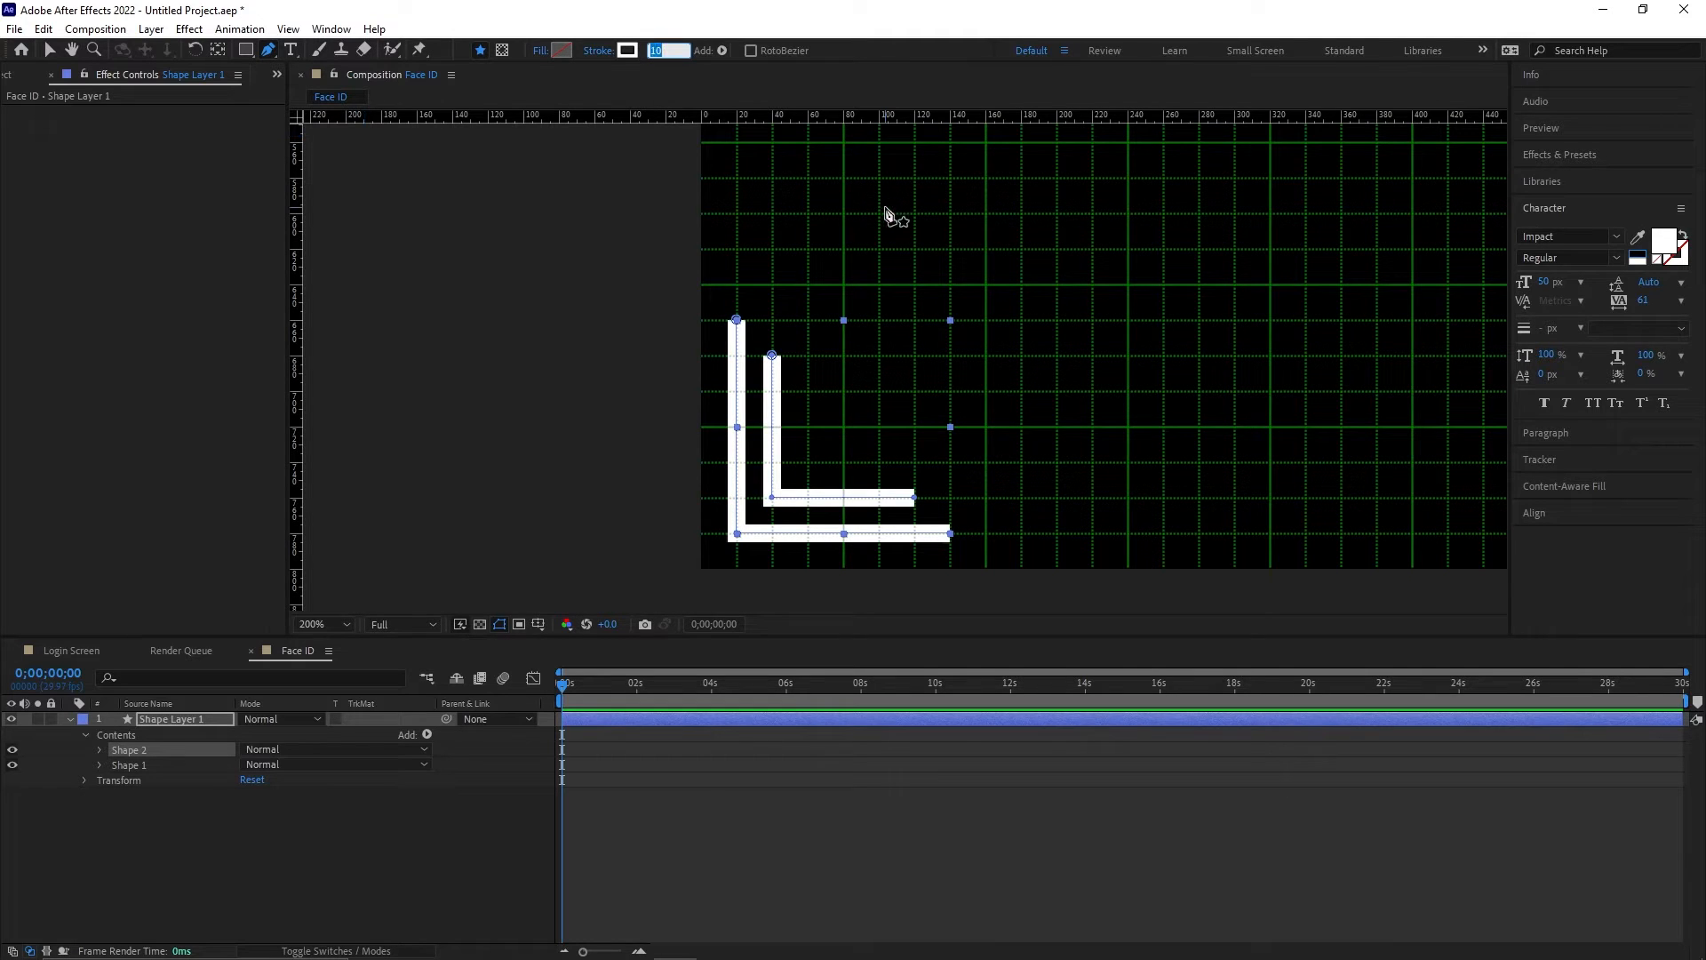
key("Return")
key("ctrl+shift+a")
key("comma")
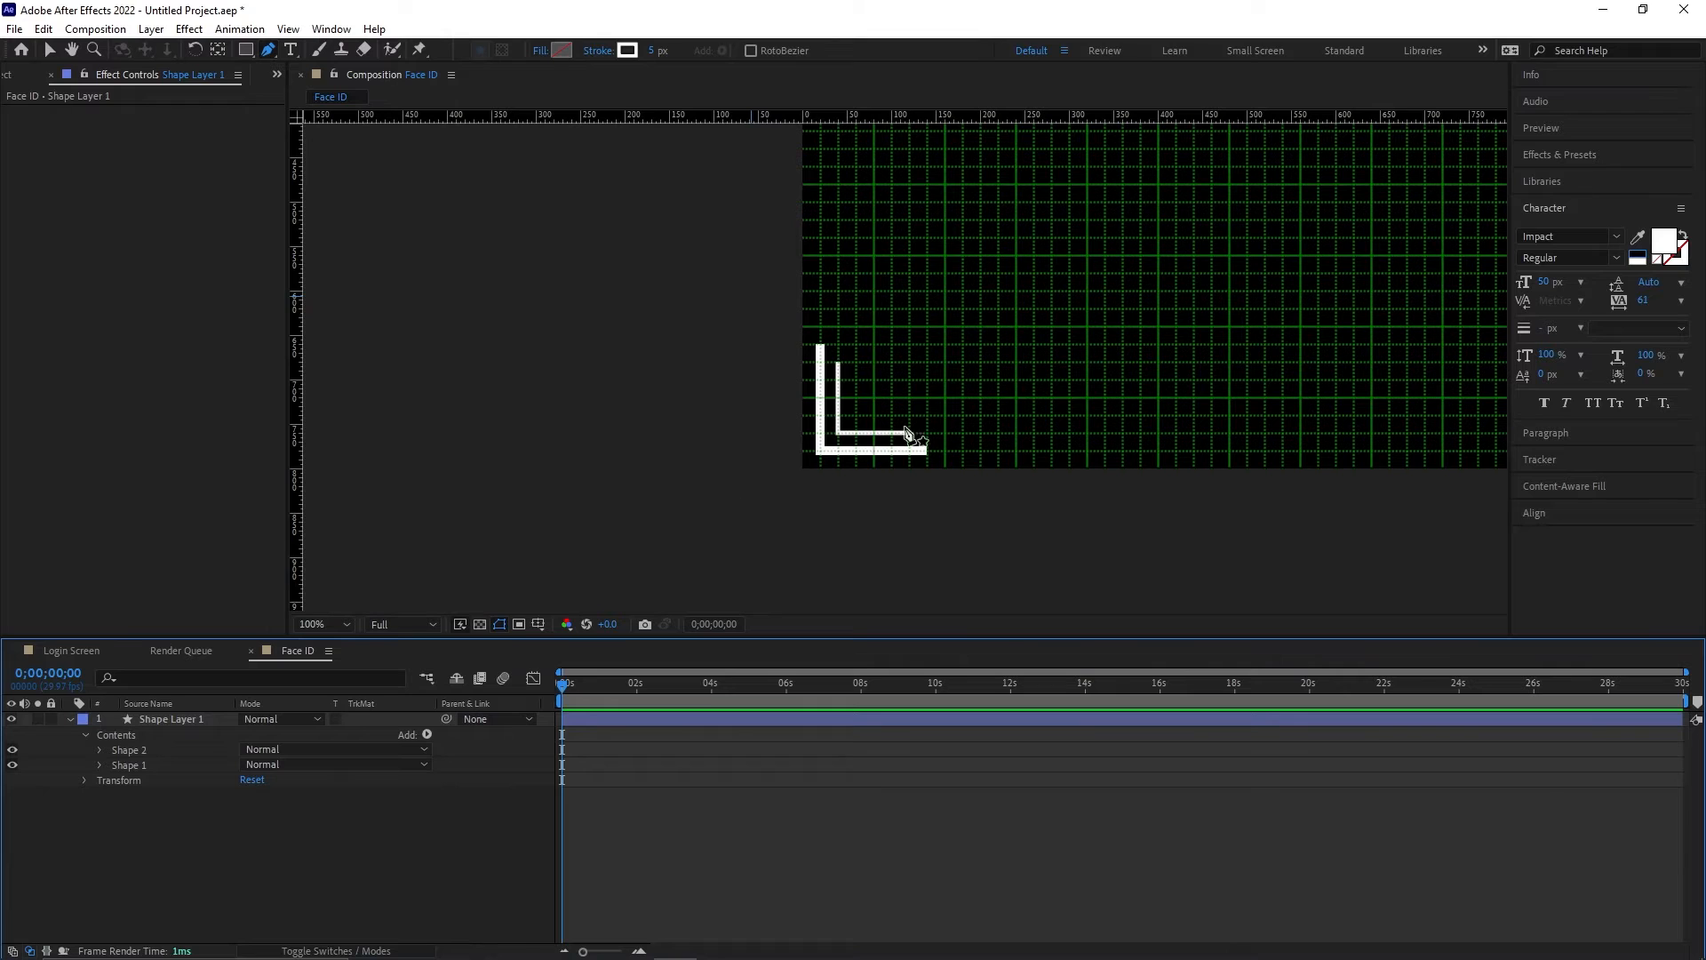
key("comma")
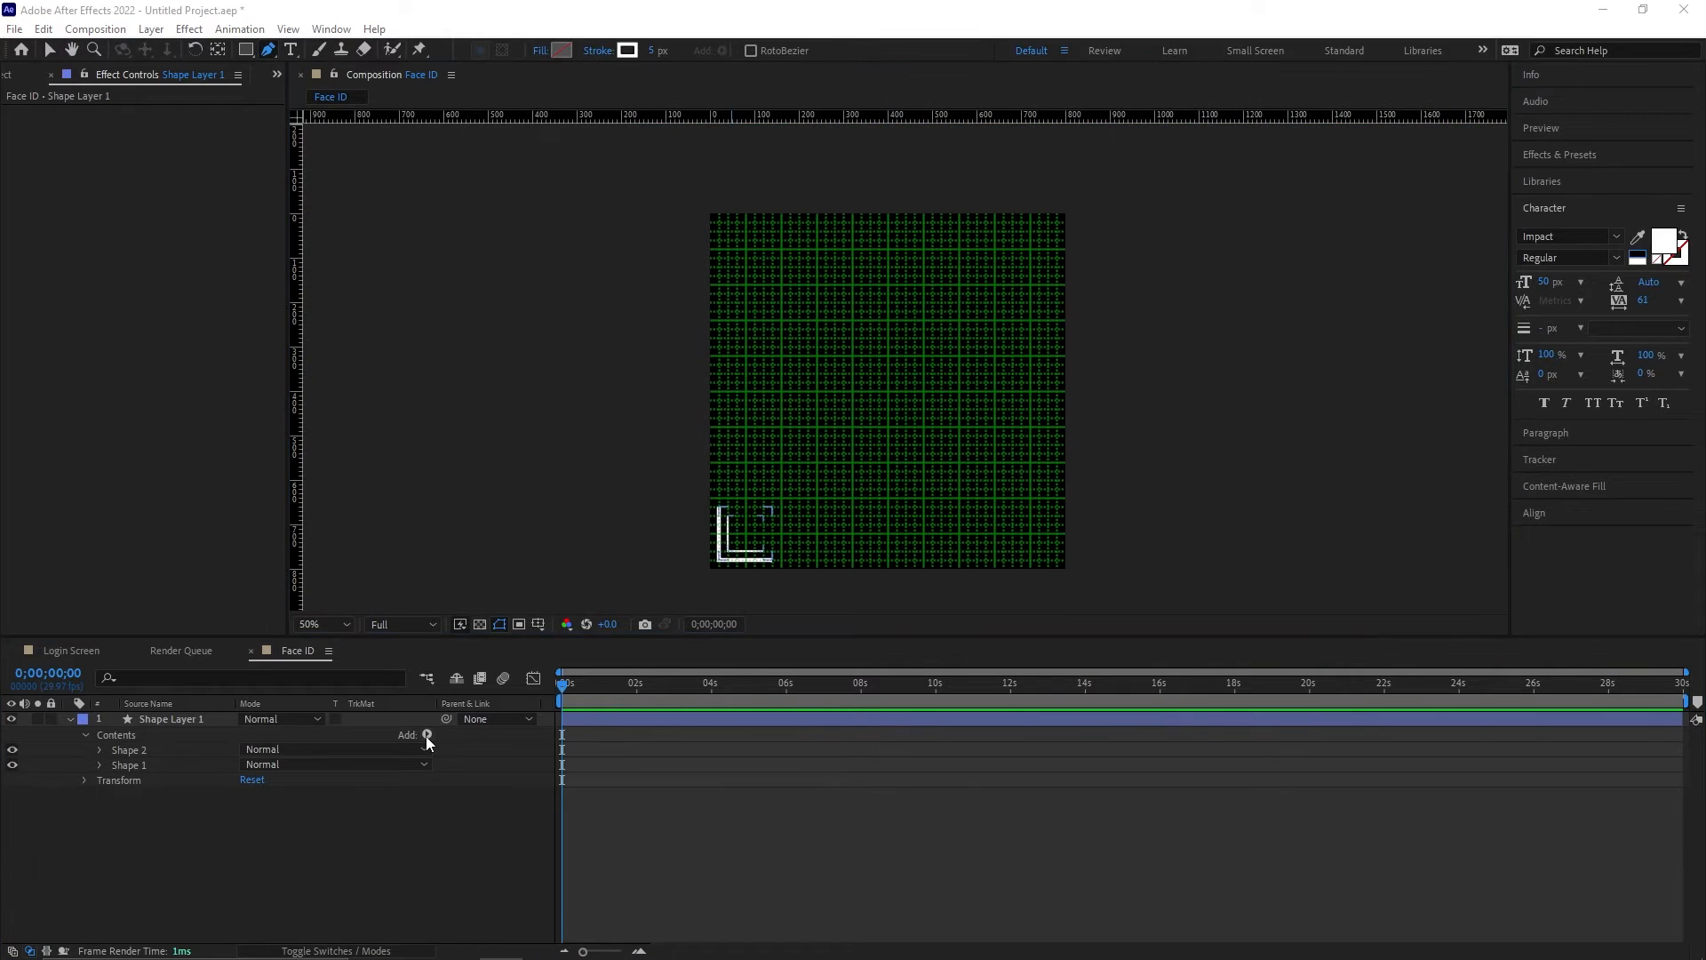
Step: Add a Repeater to the contents of Shape Layer 1 and set its number of copies to 4
left_click(427, 735)
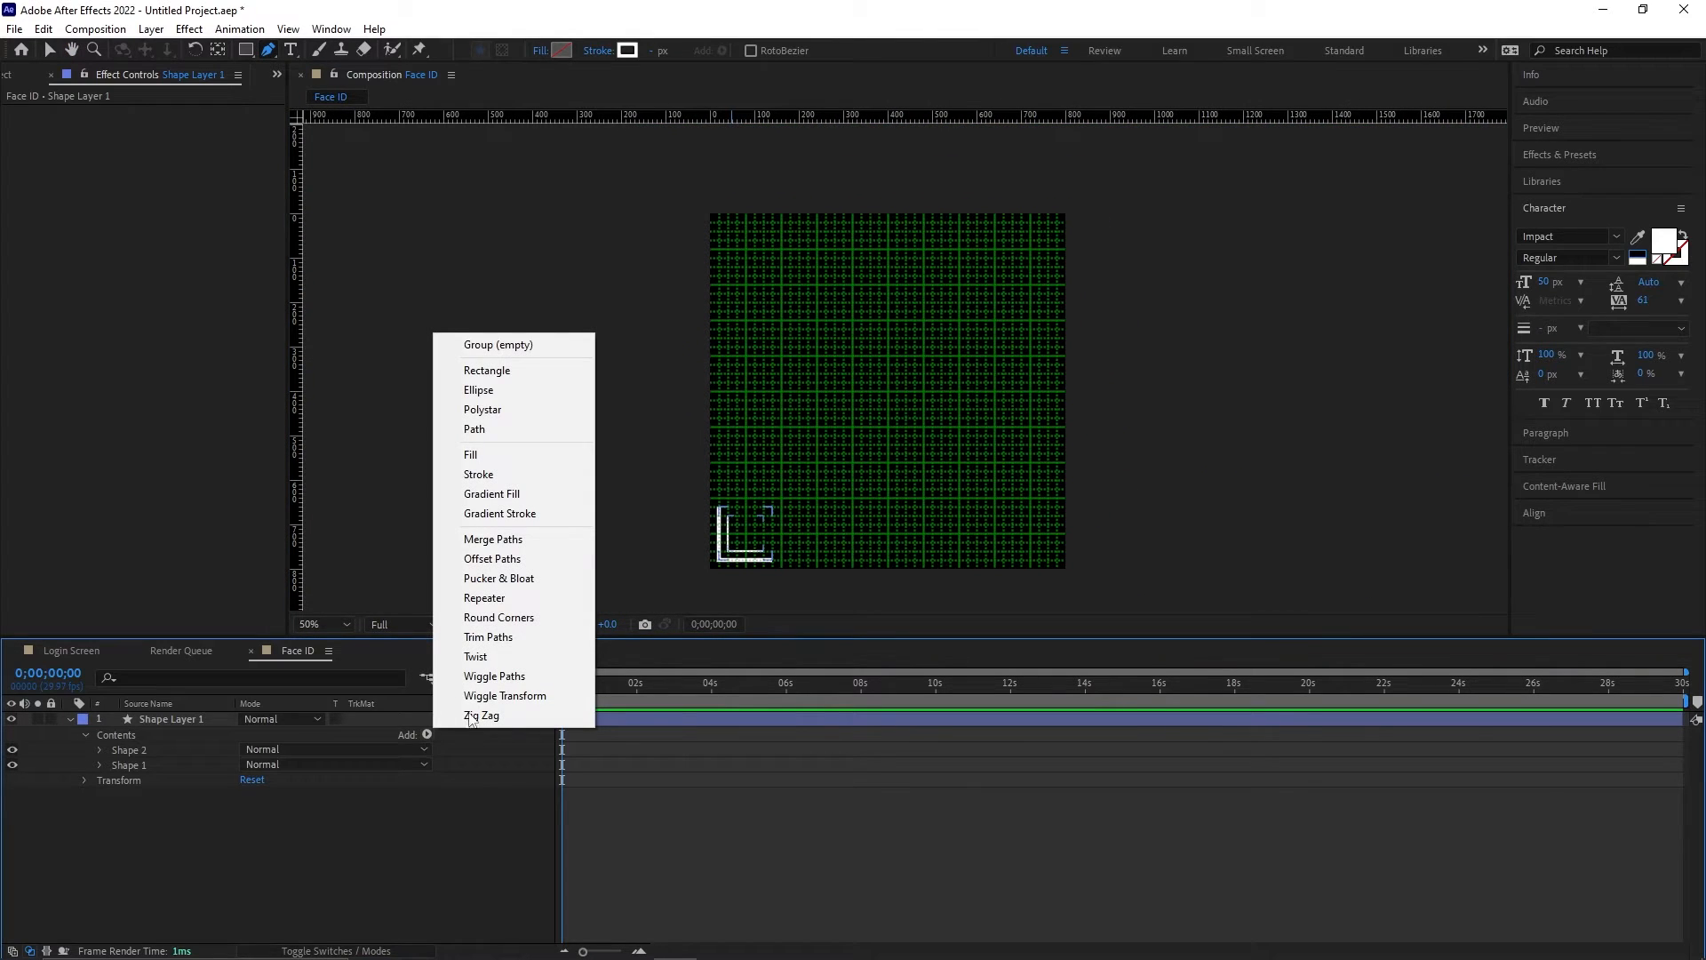
left_click(498, 597)
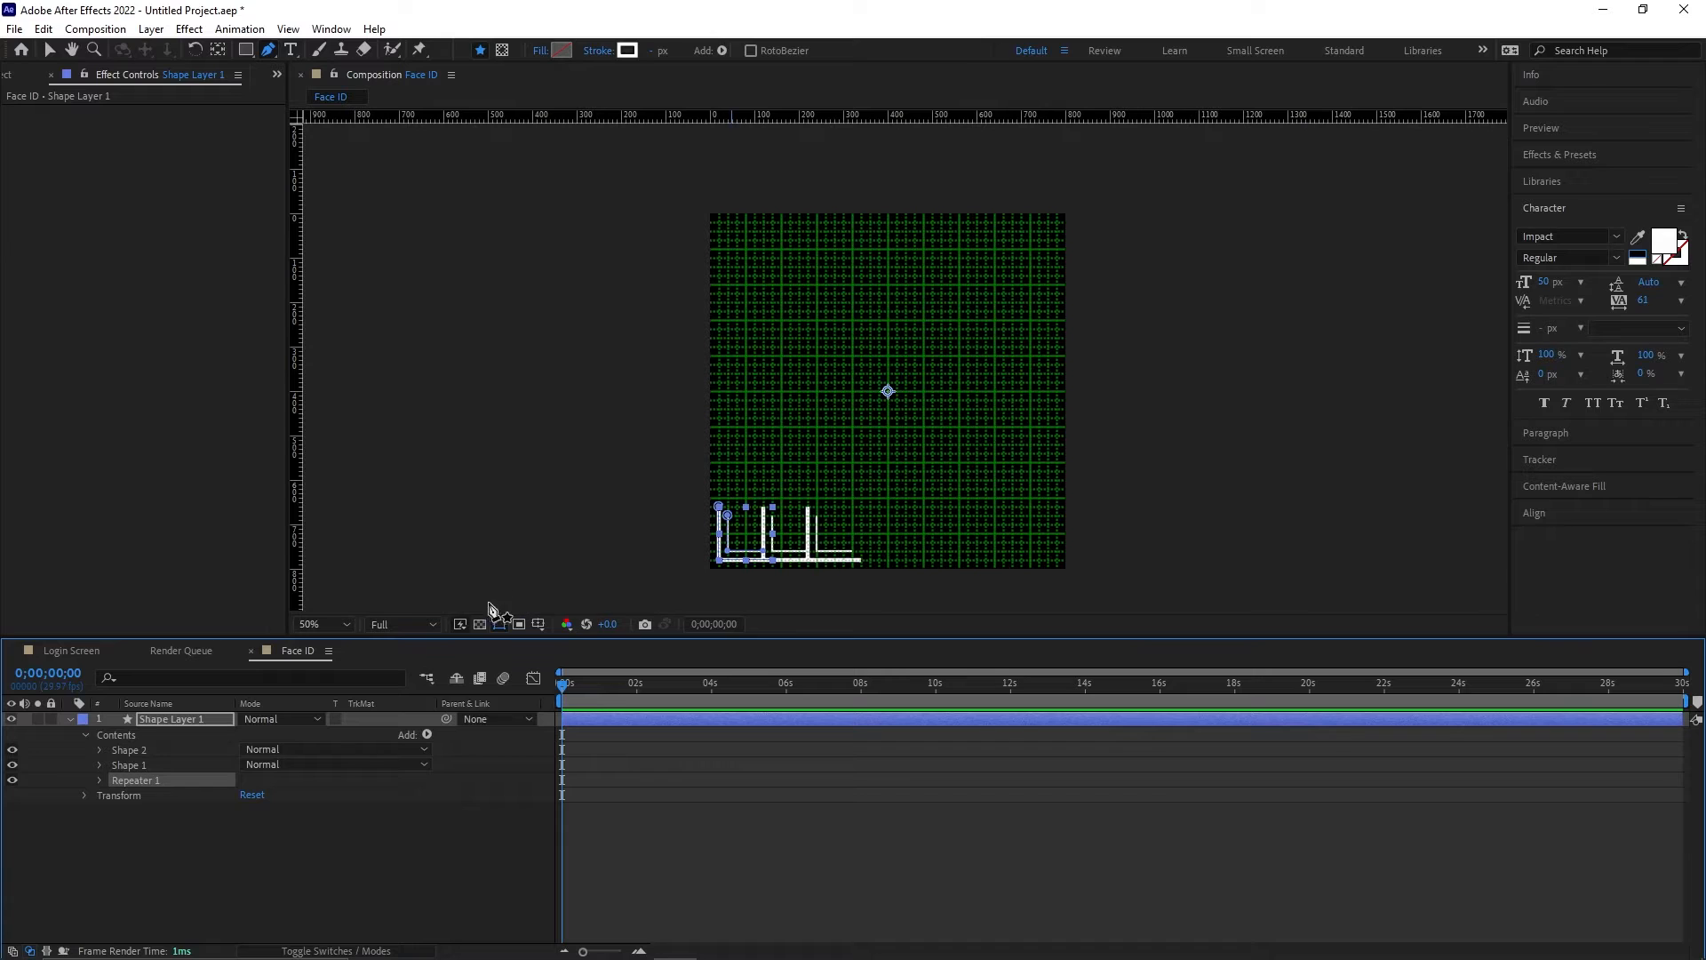
left_click(99, 780)
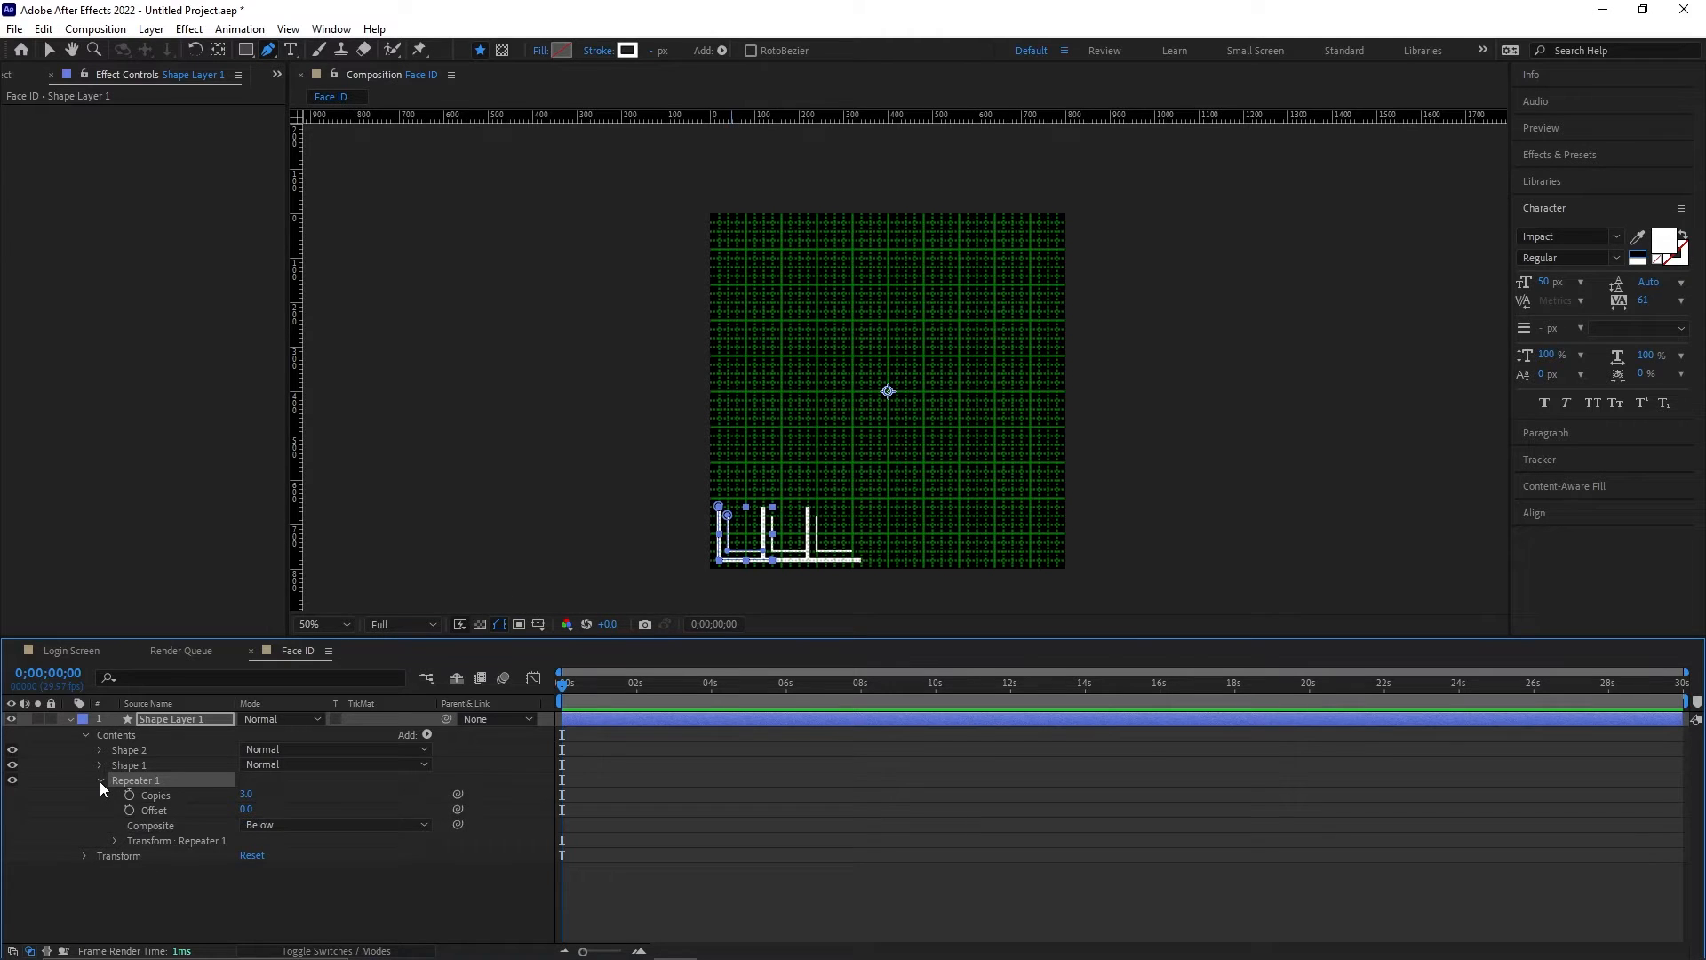
left_click(247, 794)
type("4")
key("Return")
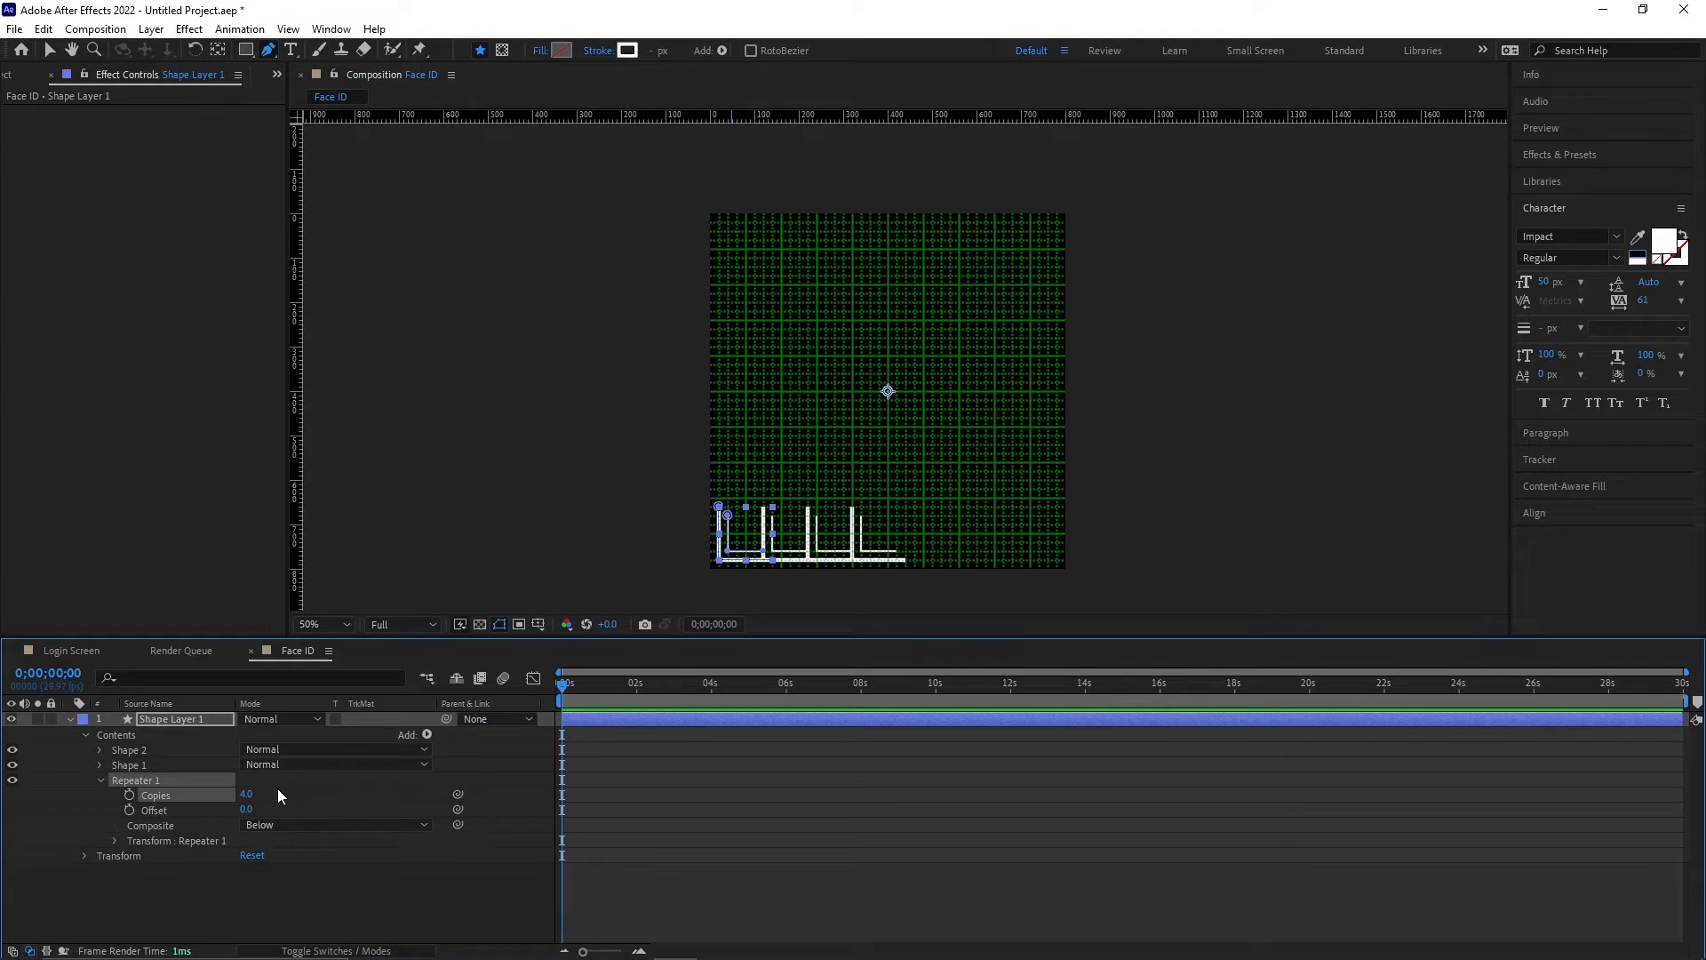
Step: Set the Repeater's transform to a rotation of 90° and a position of 0, 0 to place brackets in all four corners
left_click(114, 842)
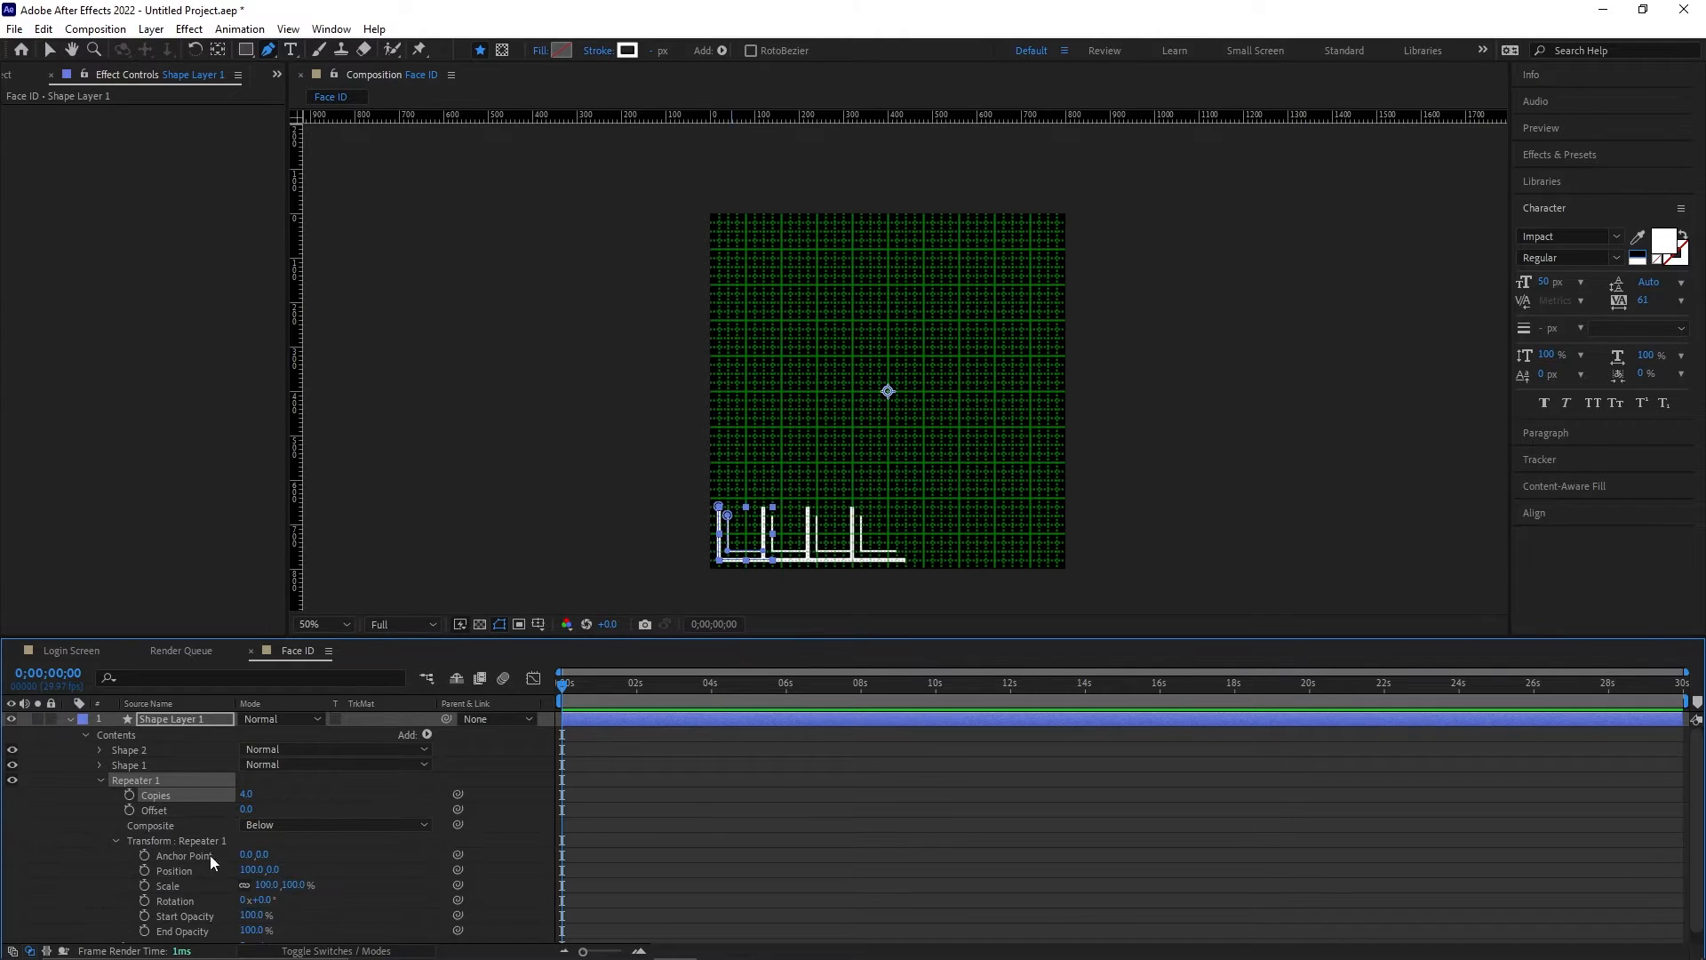
scroll(346, 870, "down", 1)
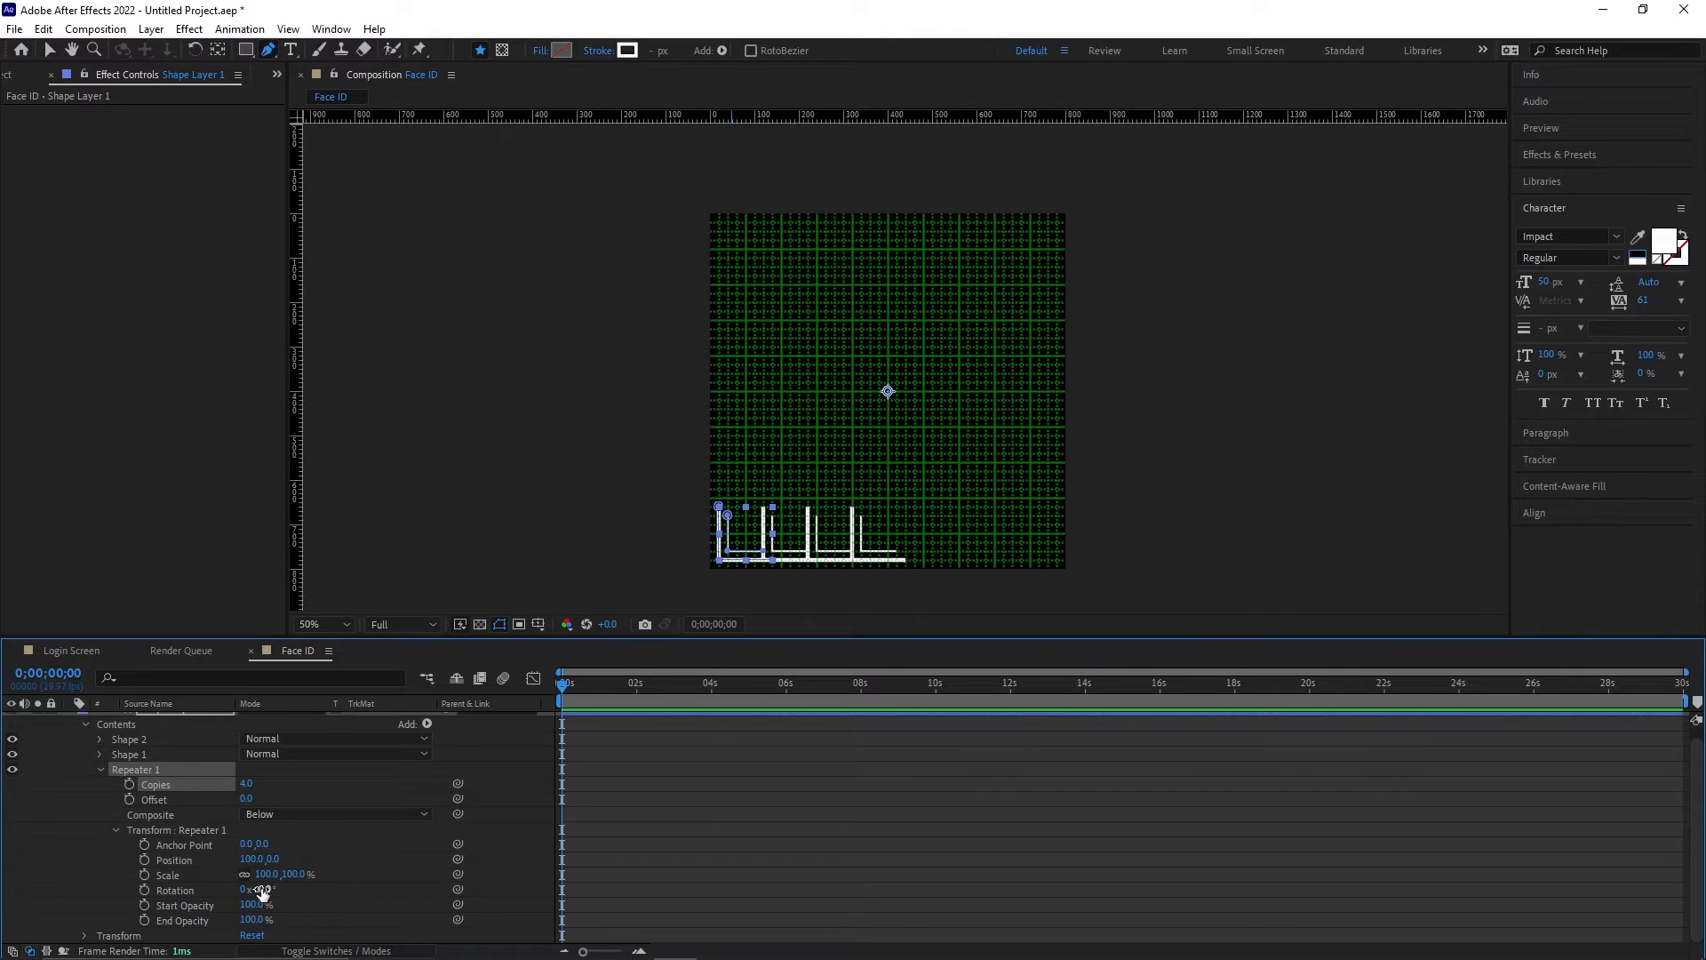
left_click(262, 889)
type("90")
key("Return")
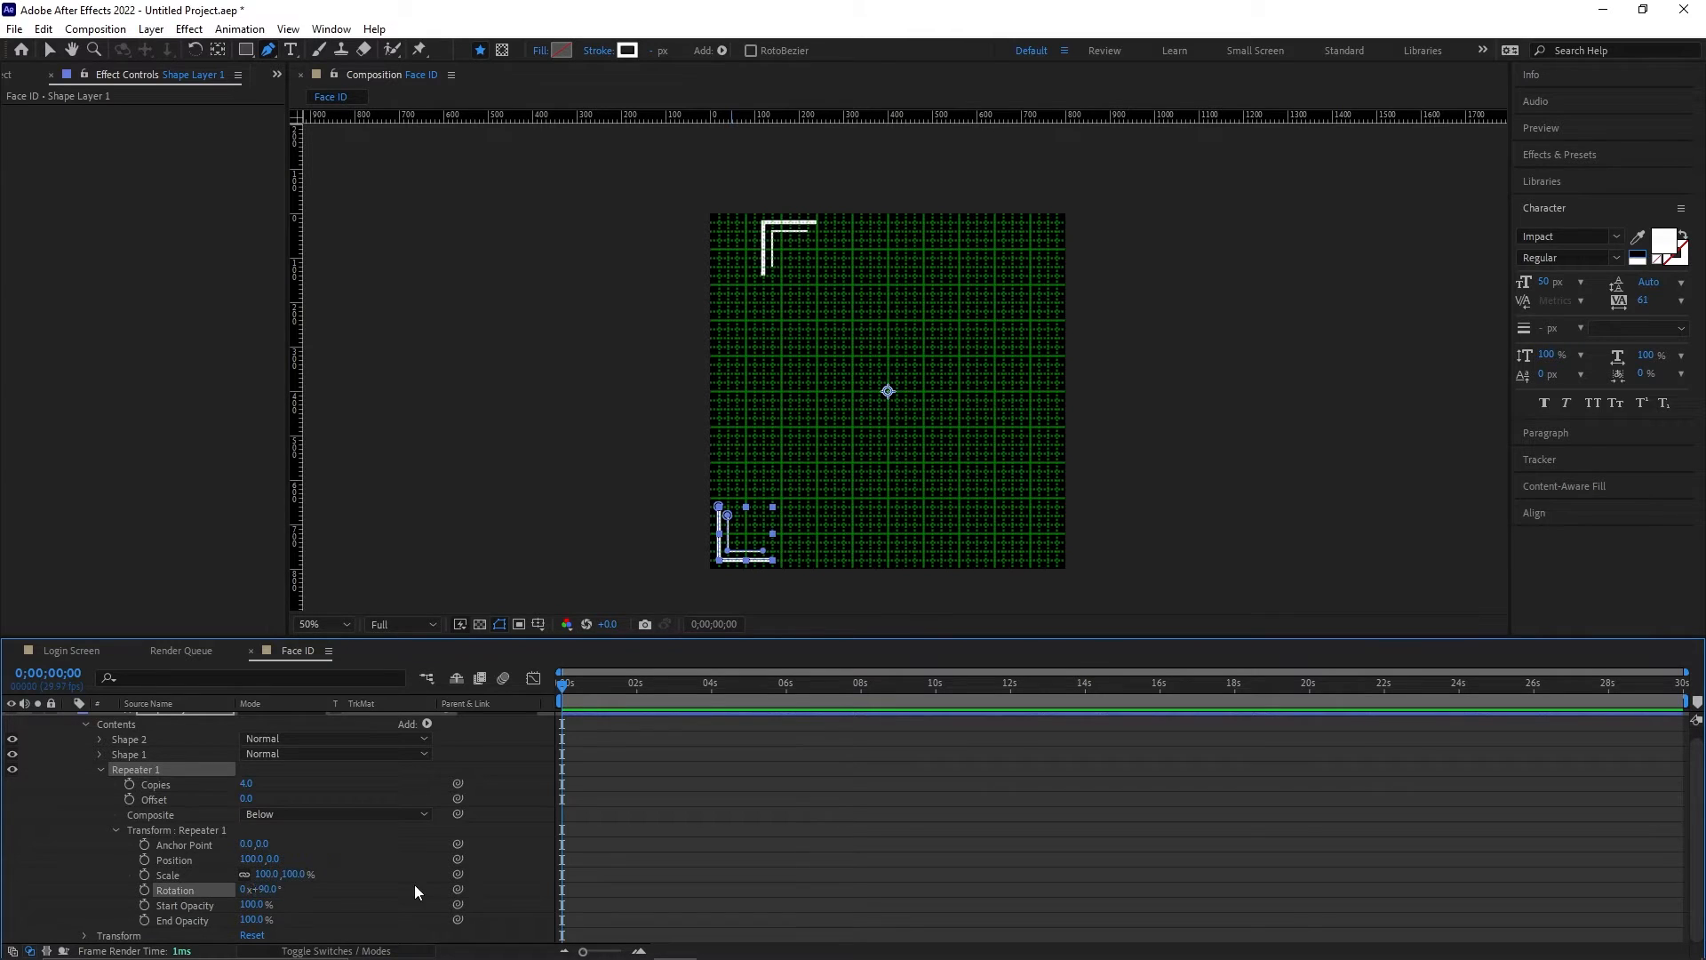
left_click(247, 860)
type("0")
key("Return")
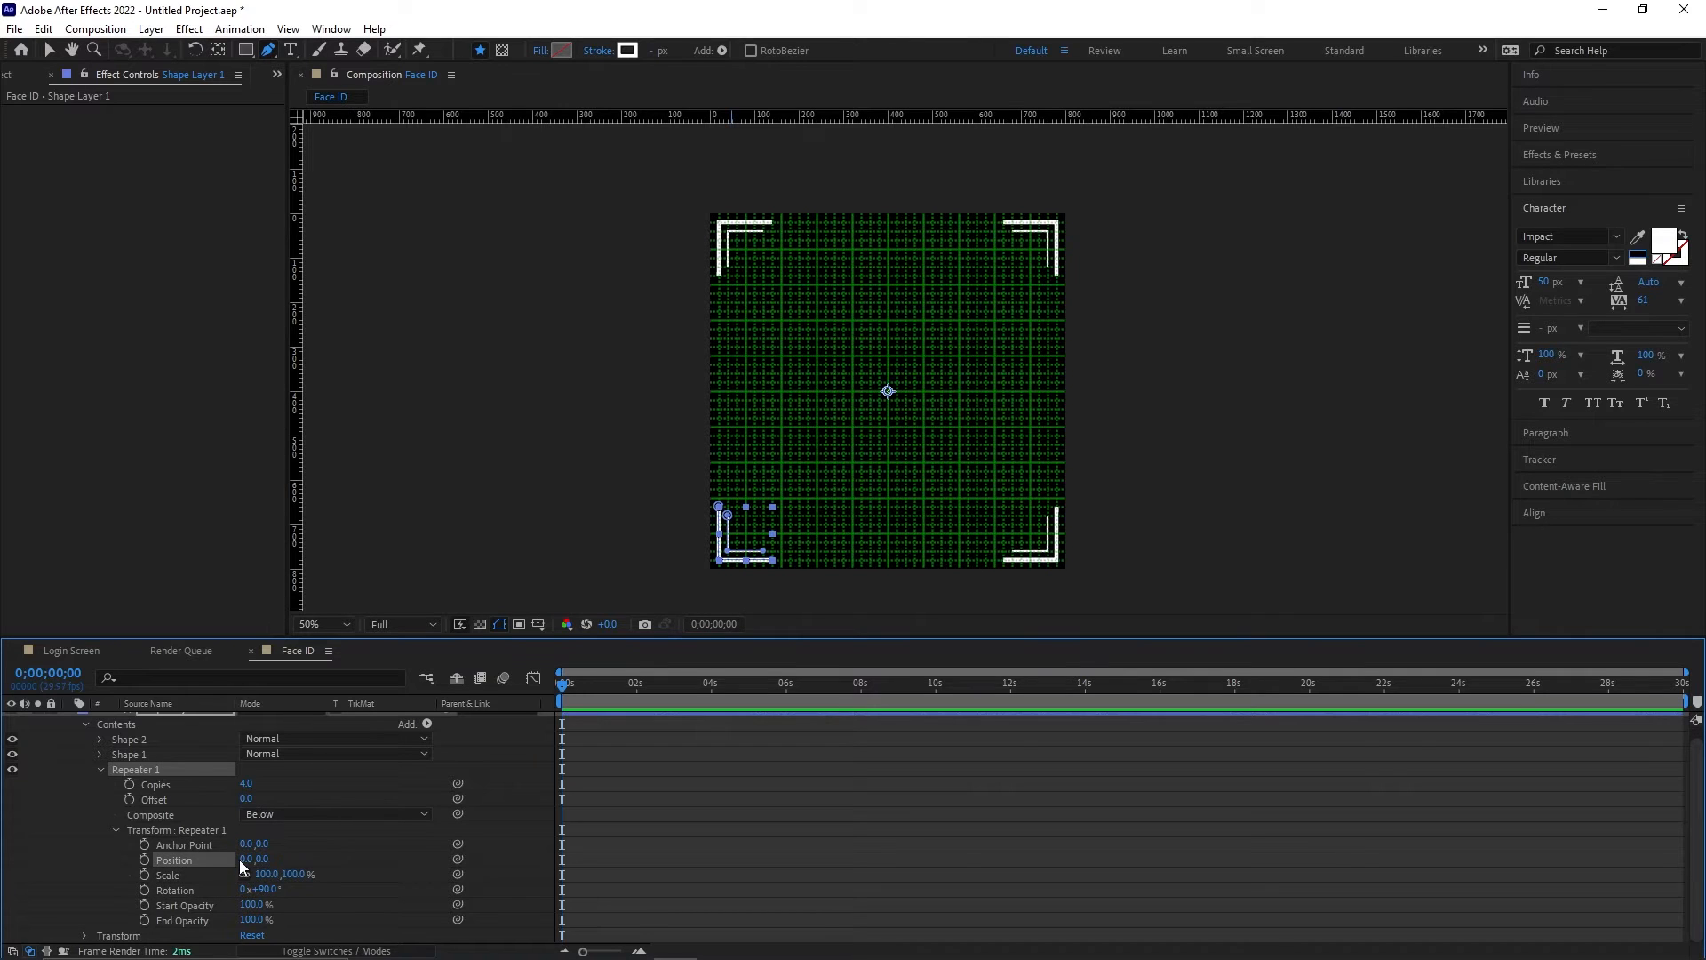
left_click(468, 816)
scroll(60, 770, "up", 1)
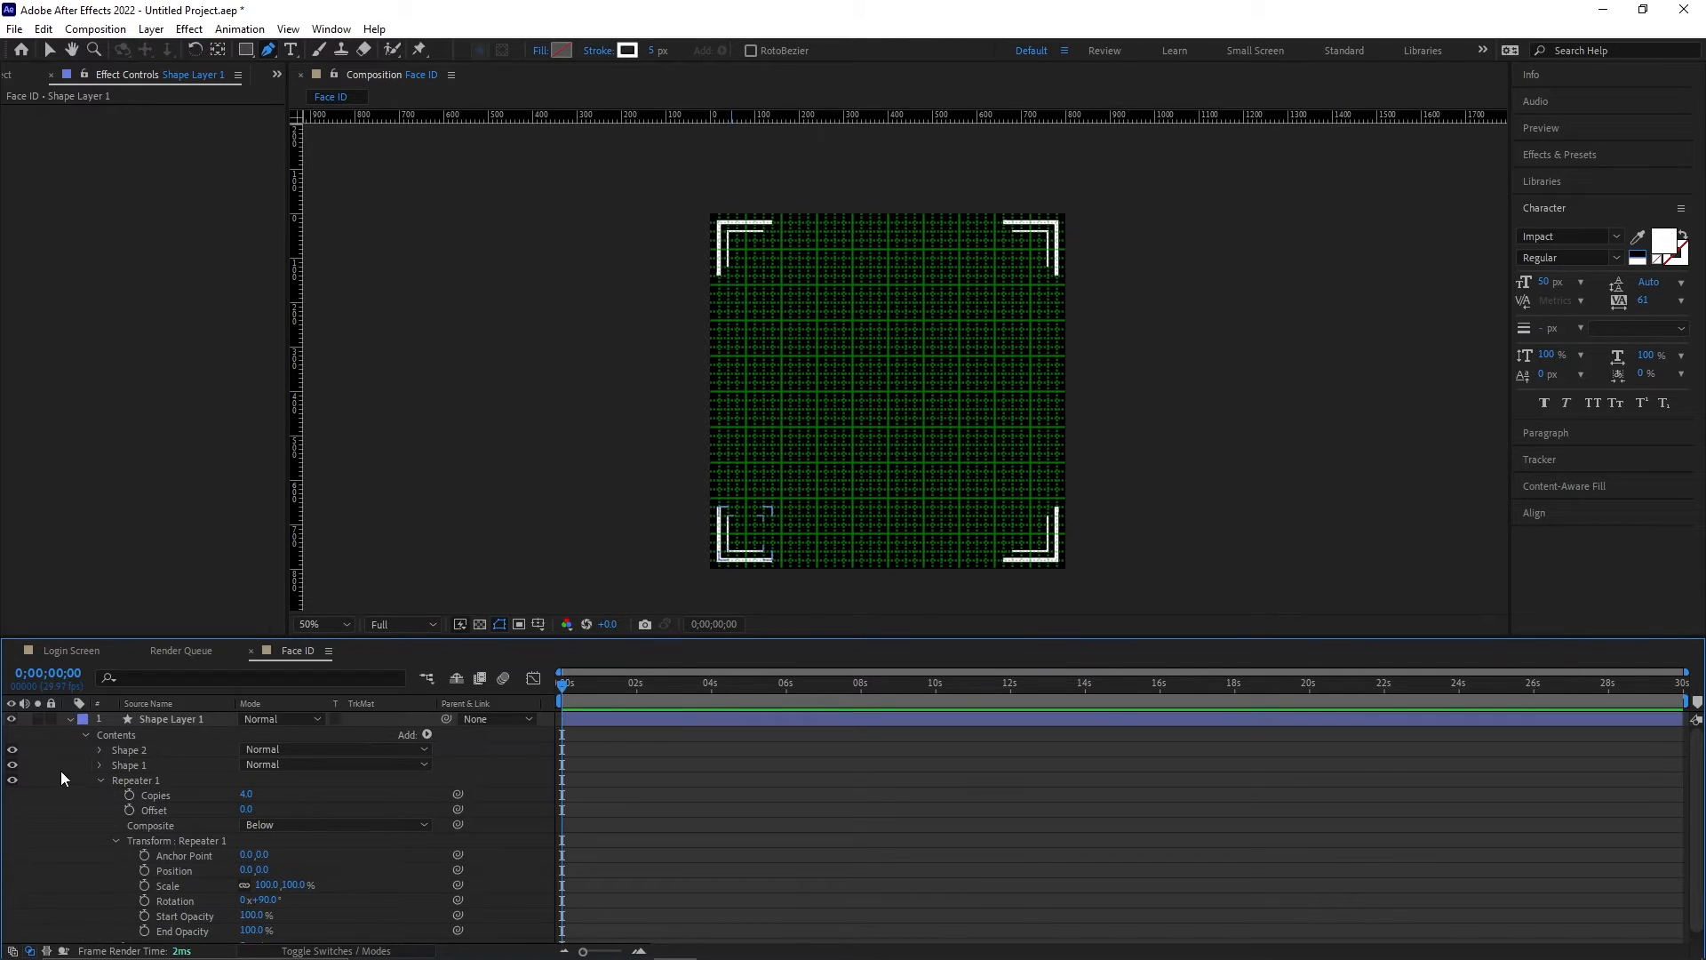
left_click(70, 718)
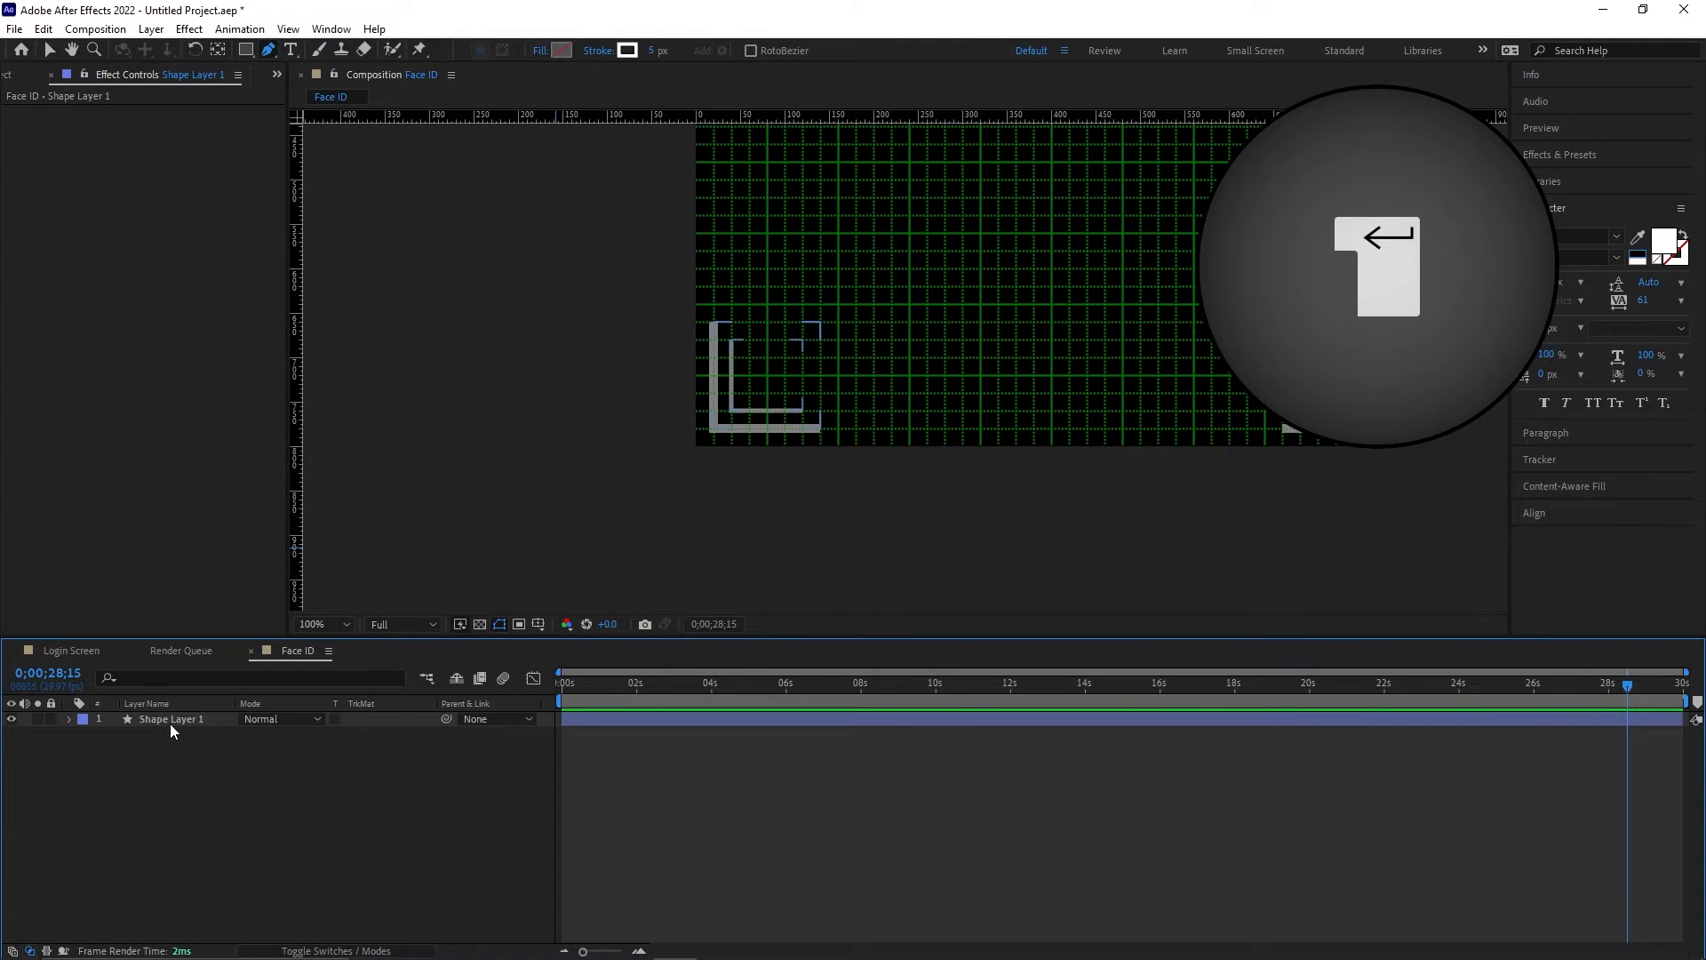
Step: Rename Shape Layer 1 as "window Strokes"
left_click(168, 724)
key("Return")
type("wi")
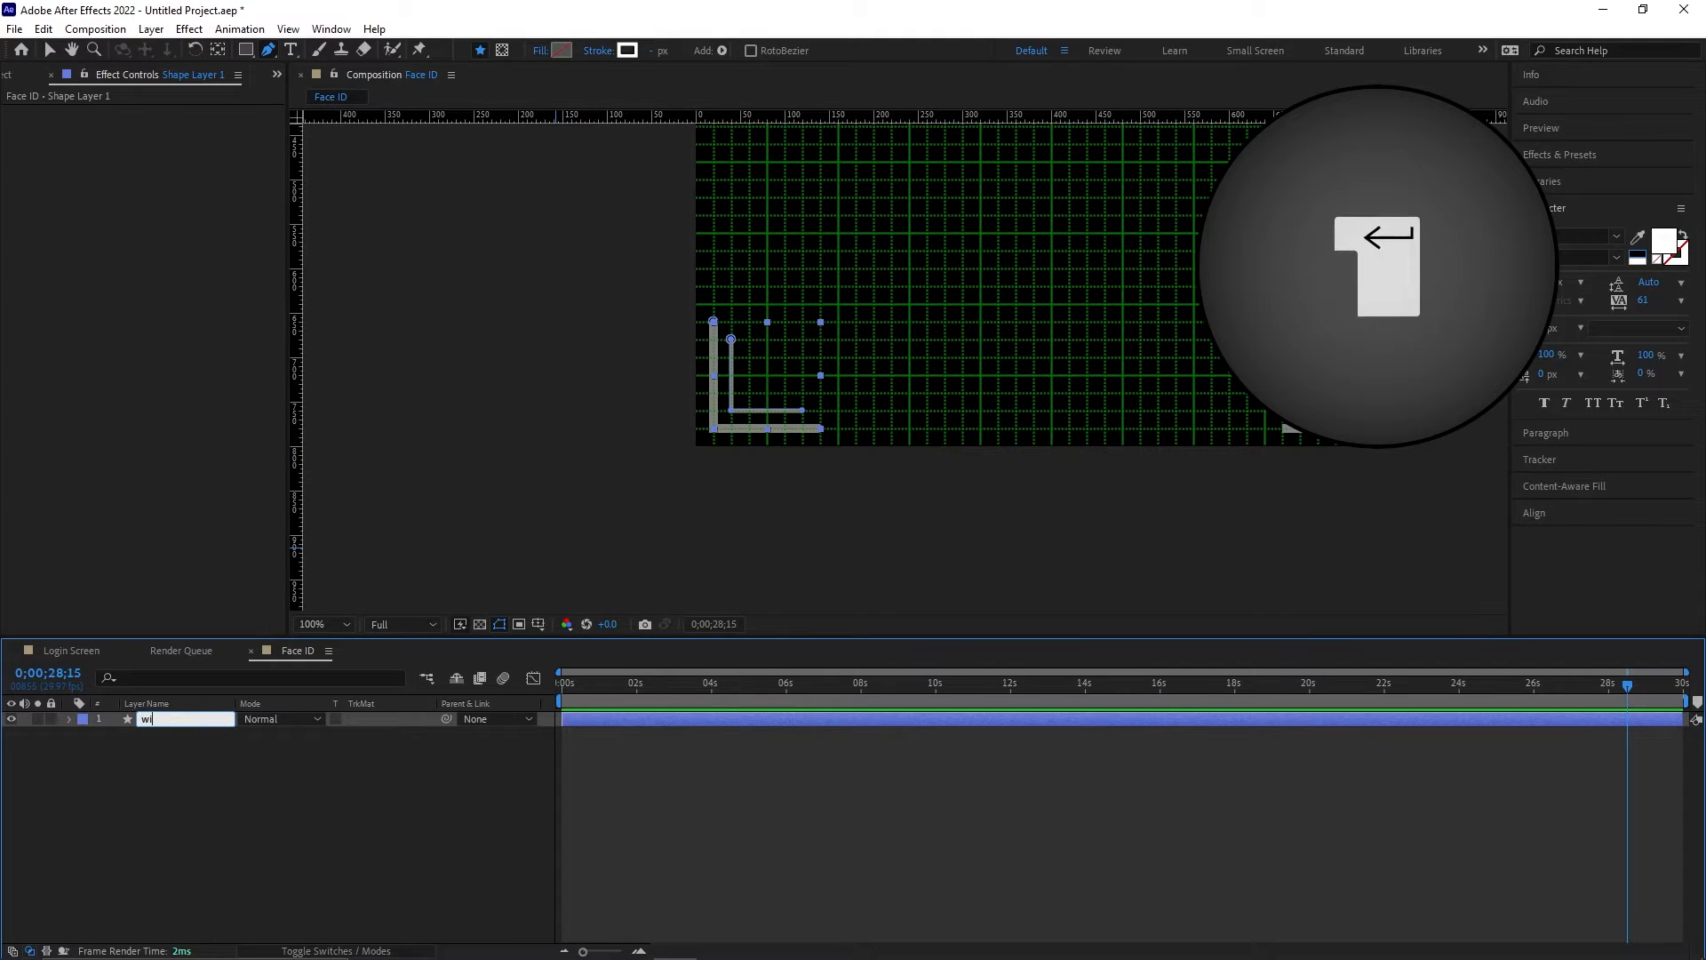
type("ndow Strokes")
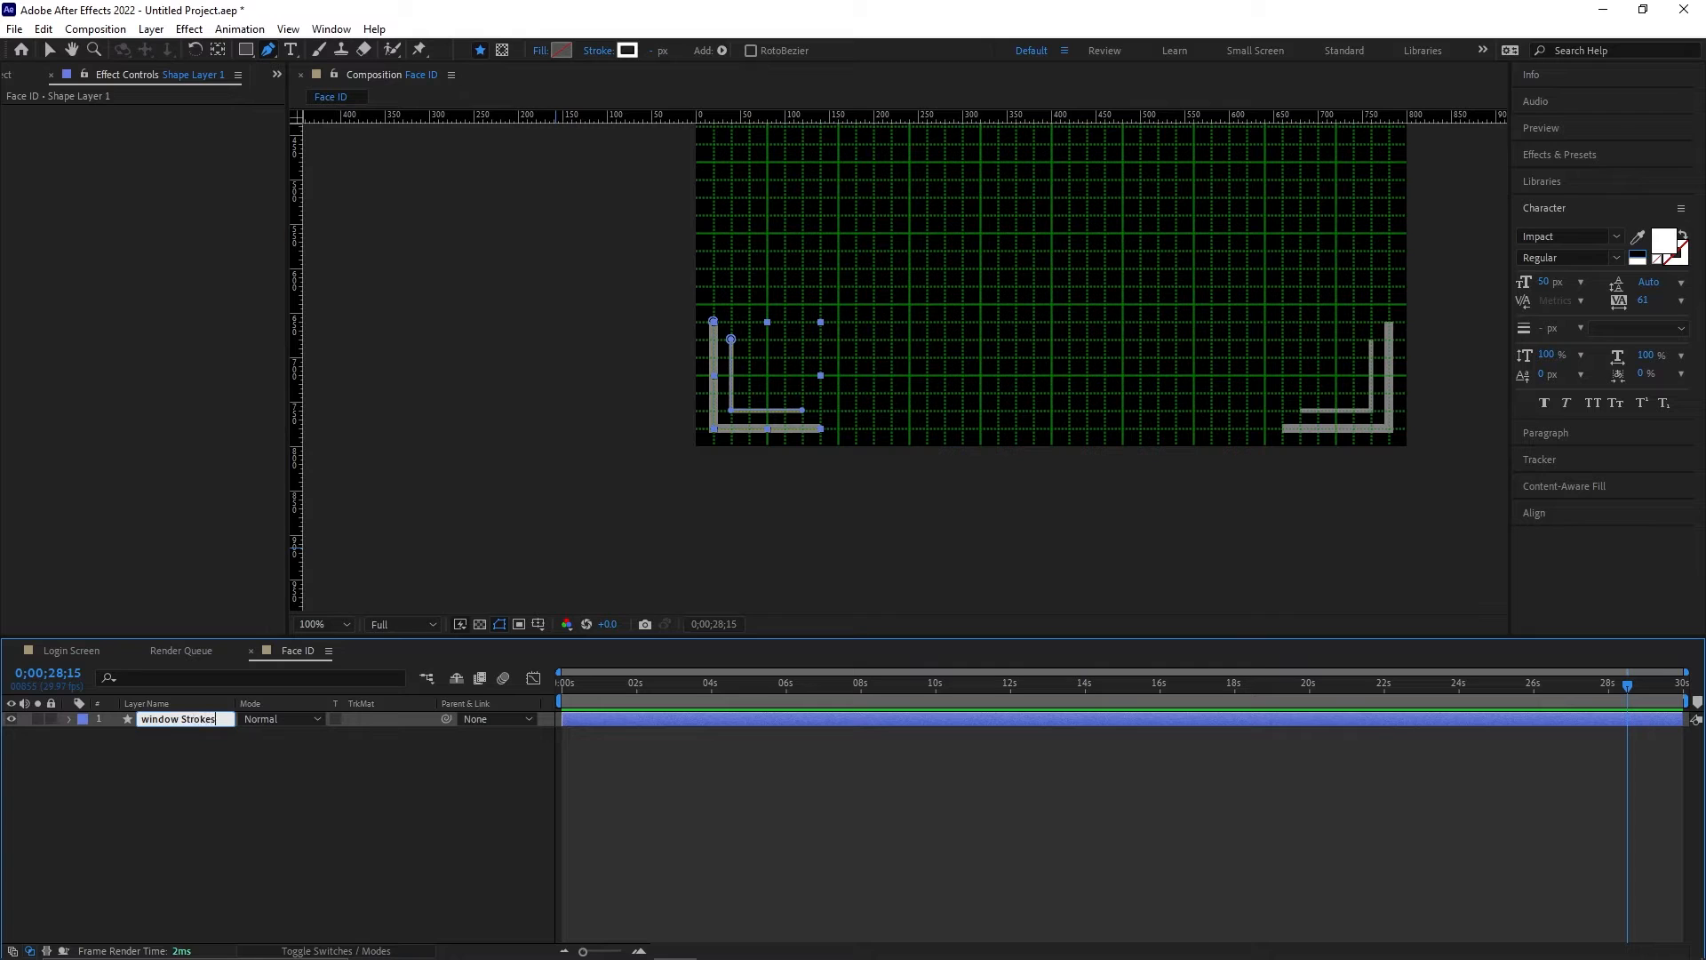
key("Return")
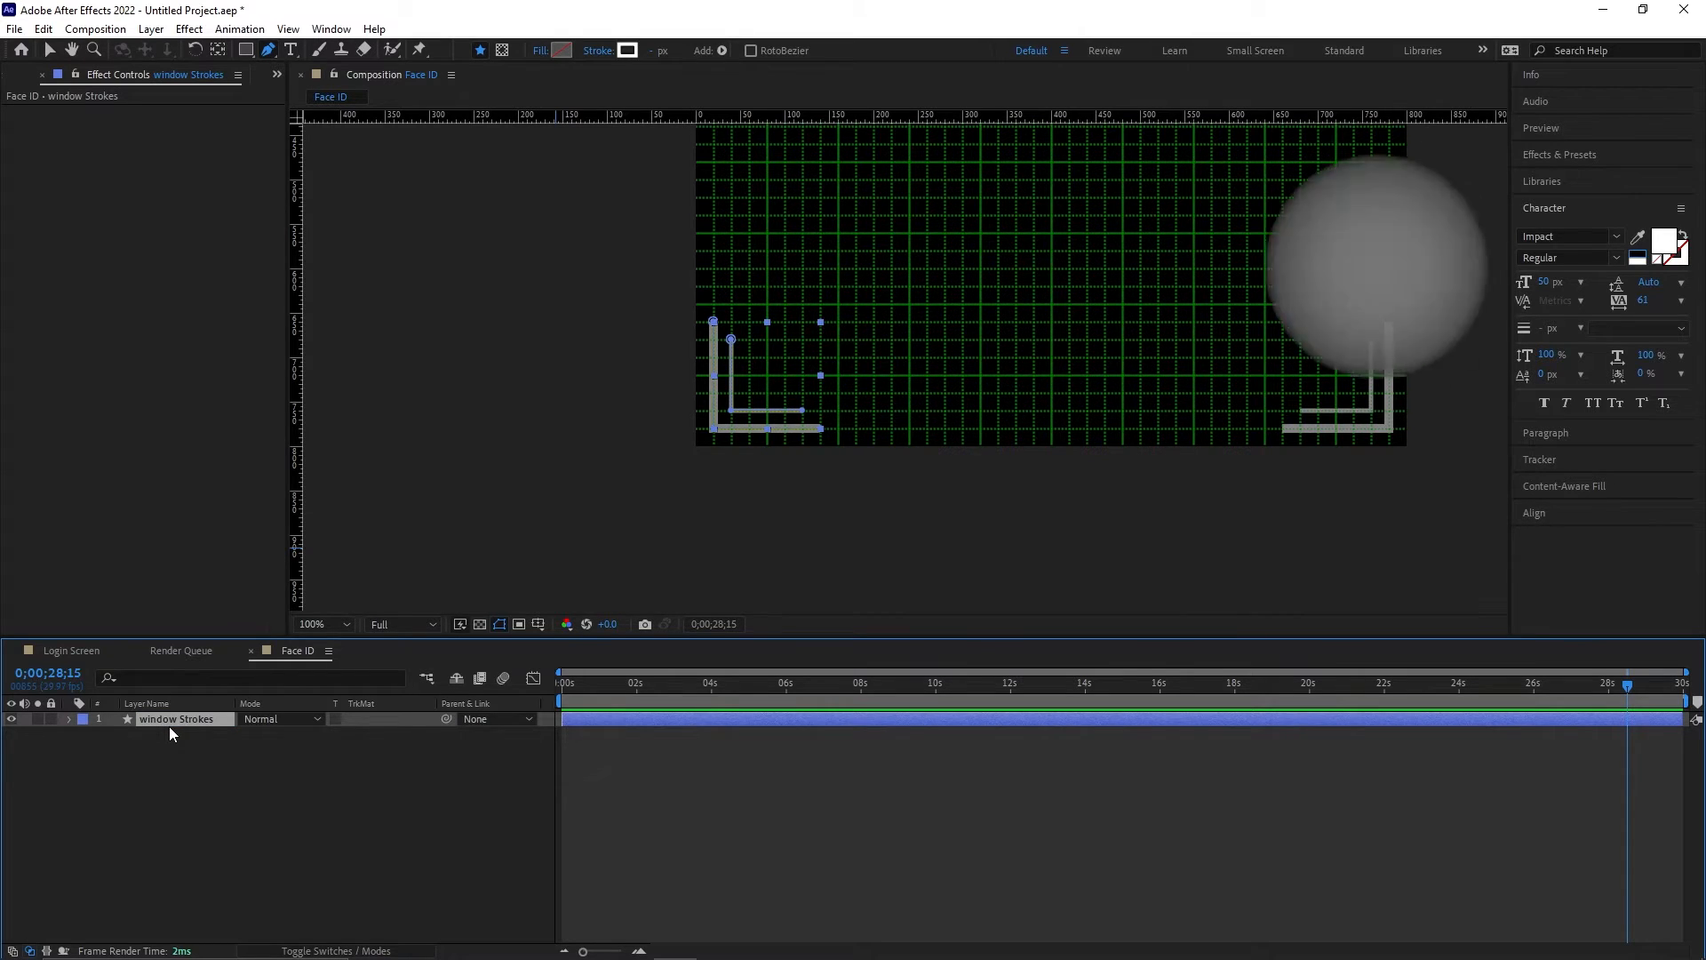
Step: Duplicate the window Strokes layer and name the copy "window Strokes light"
key("ctrl+d")
key("Return")
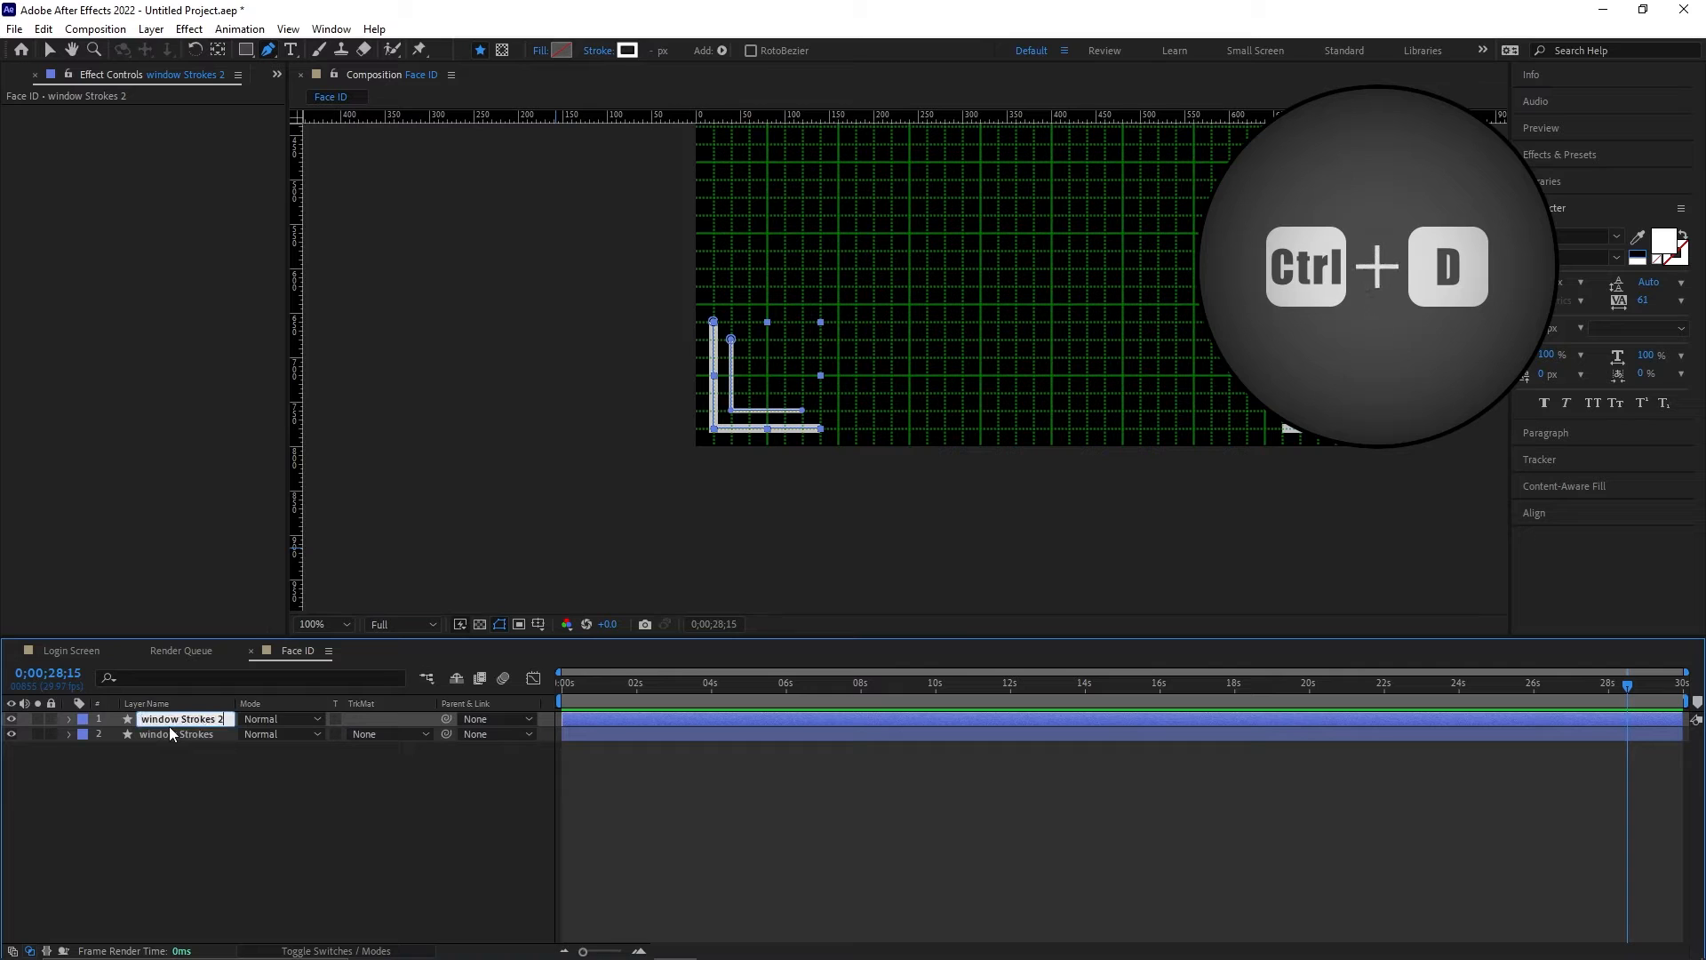
key("Right")
key("BackSpace")
key("BackSpace")
type("light")
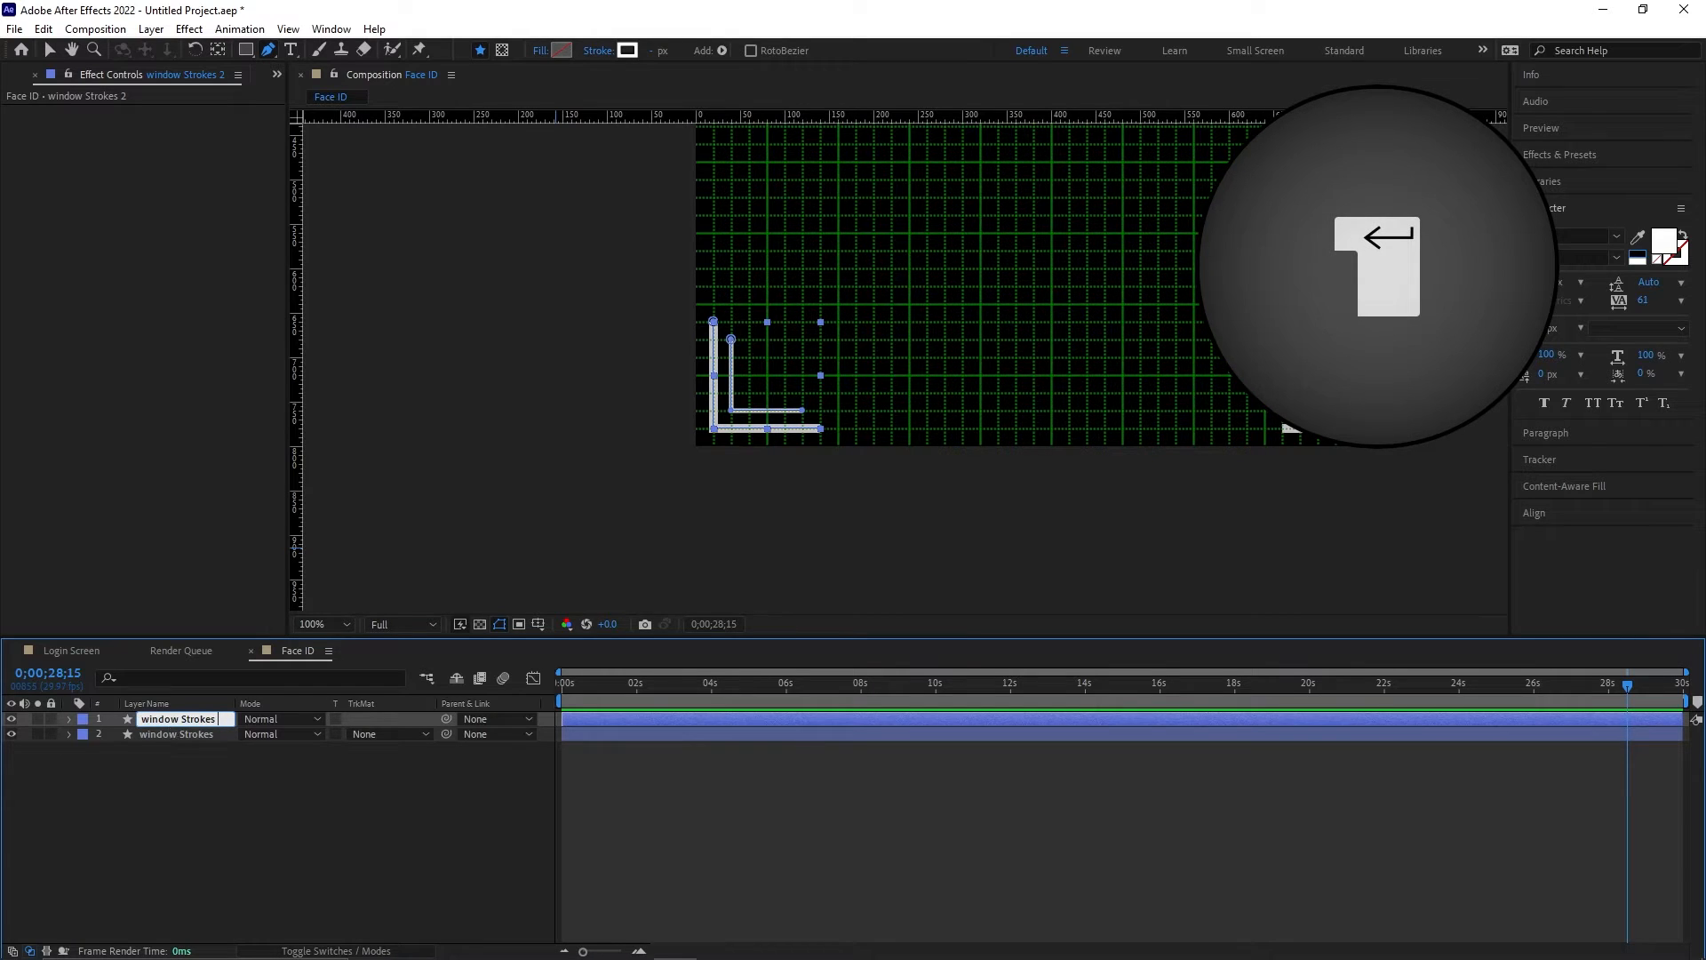
key("Return")
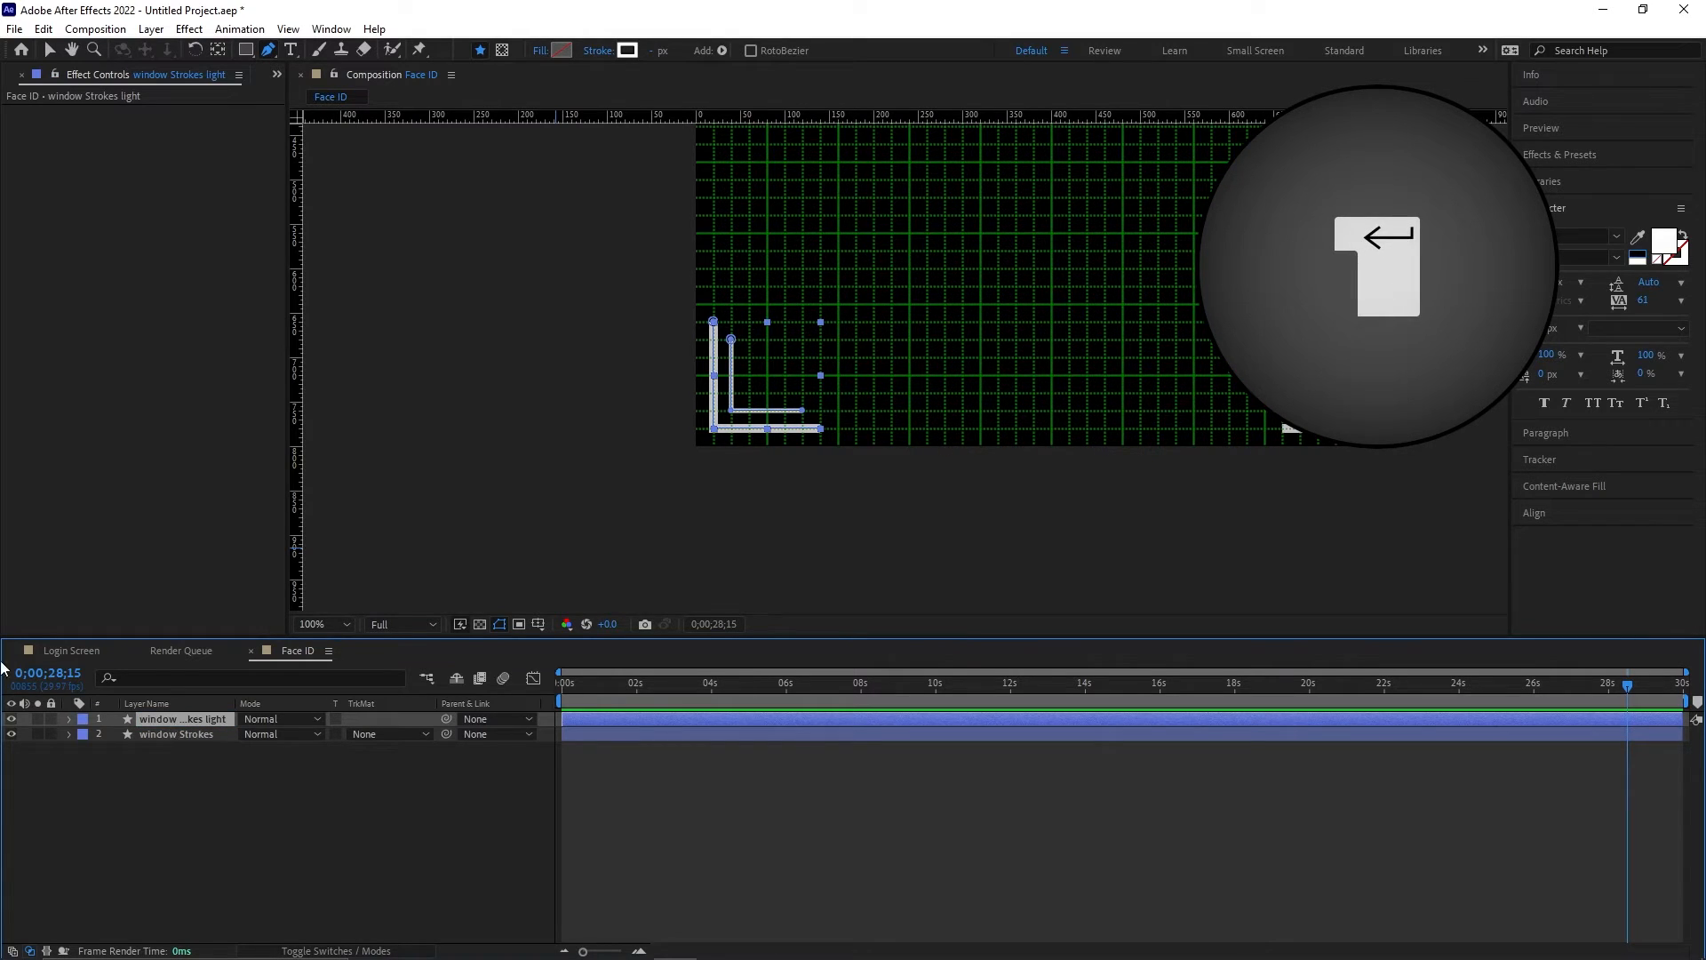
Step: Hide the original window Strokes layer and delete Shape 2, the smaller L, from the window Strokes light layer
left_click(11, 733)
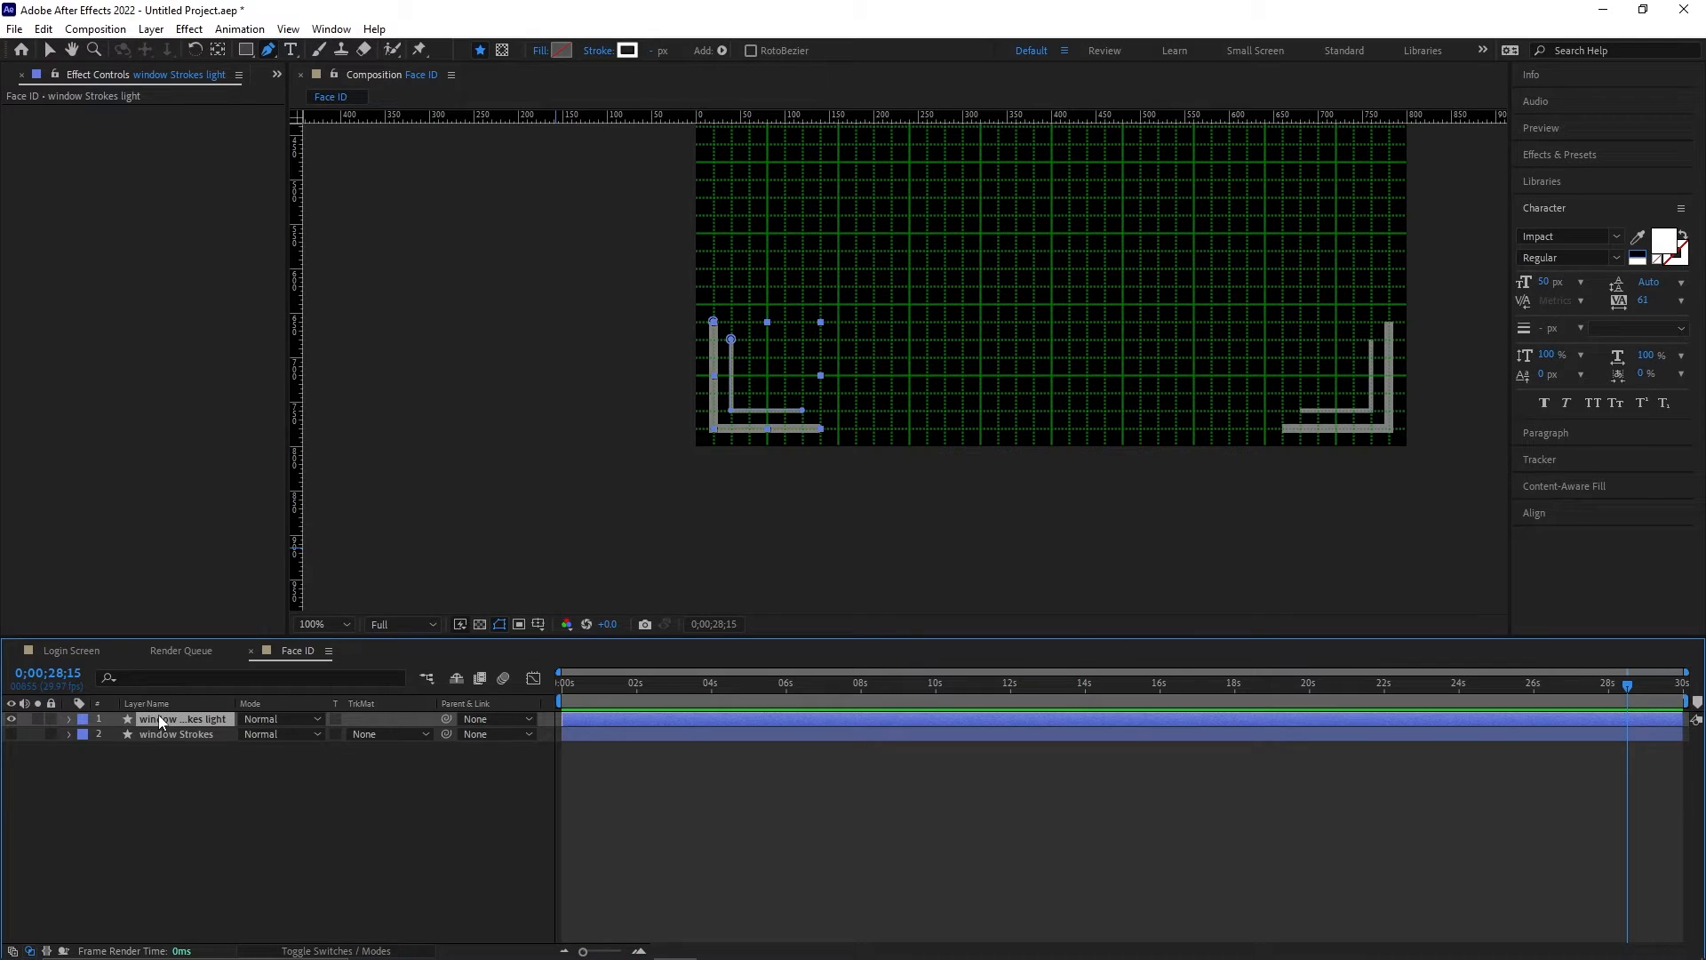
key("t")
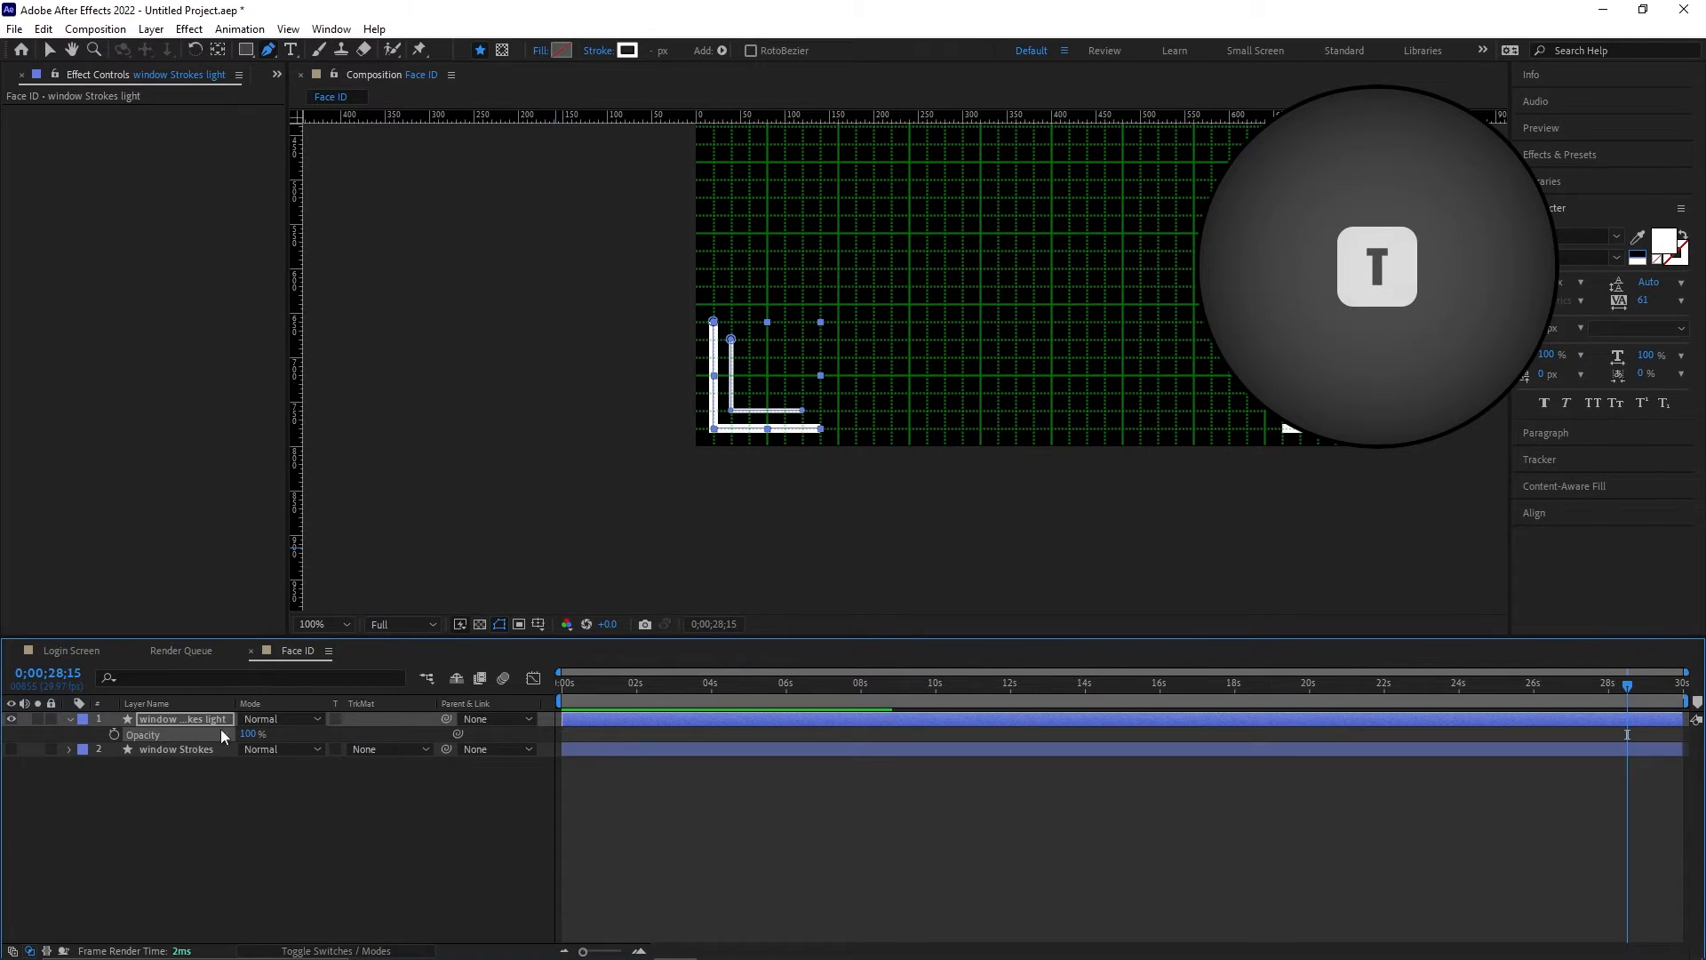
left_click(70, 719)
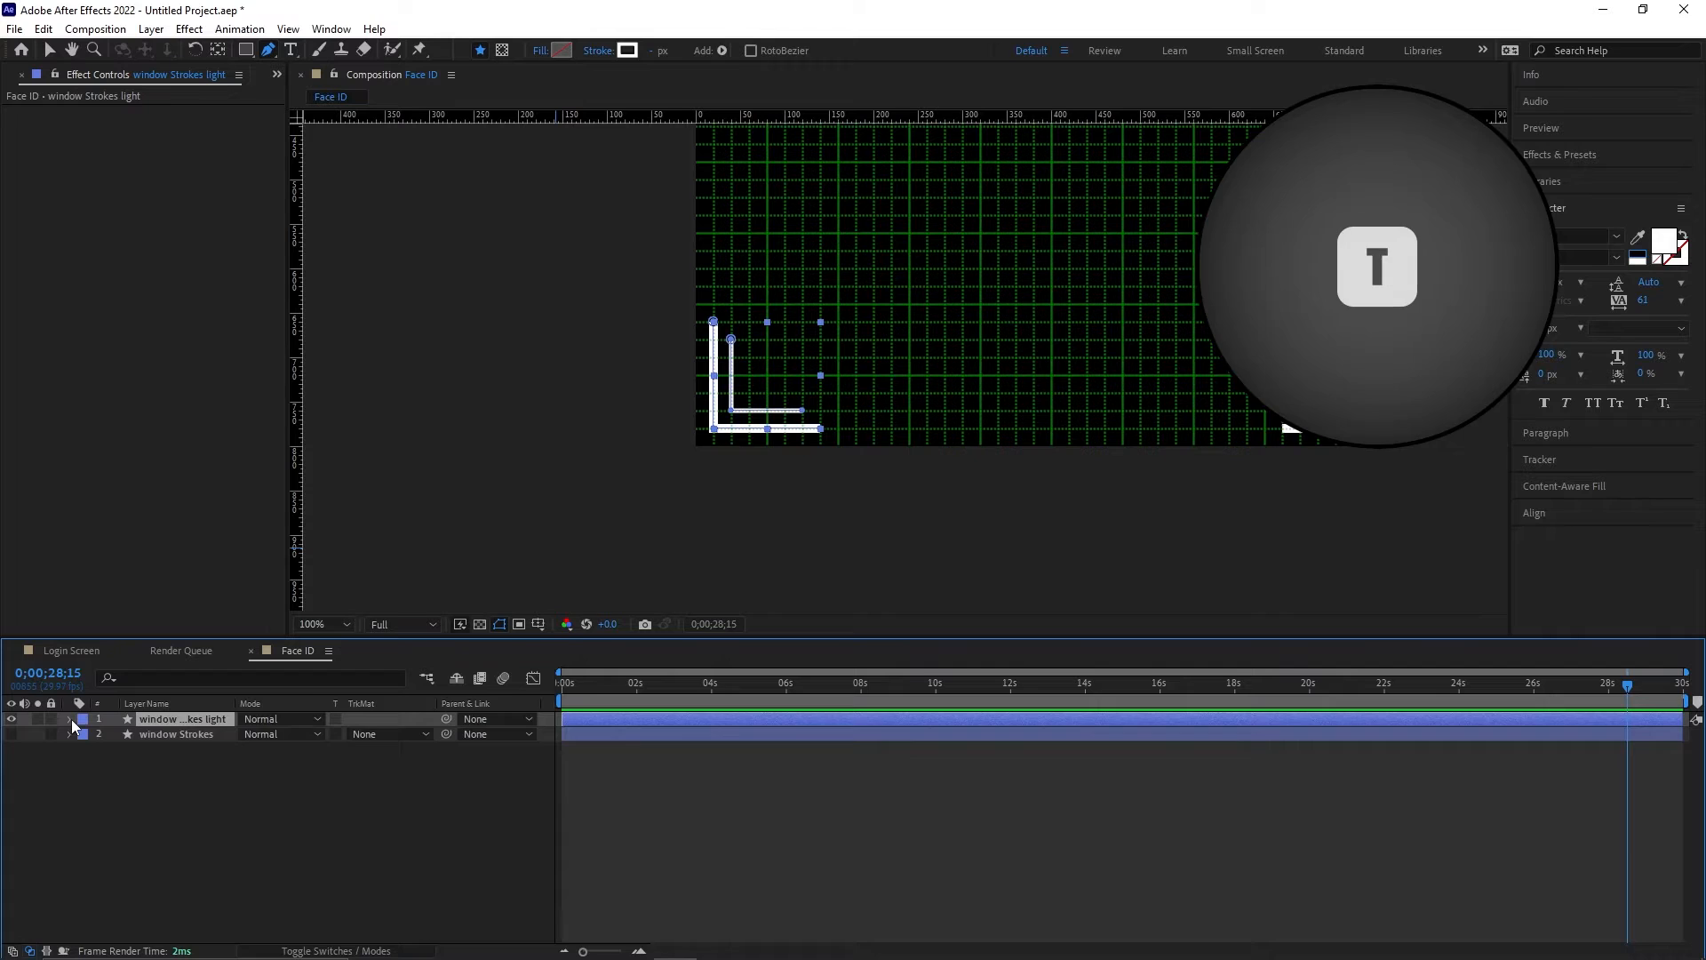
left_click(71, 718)
left_click(84, 736)
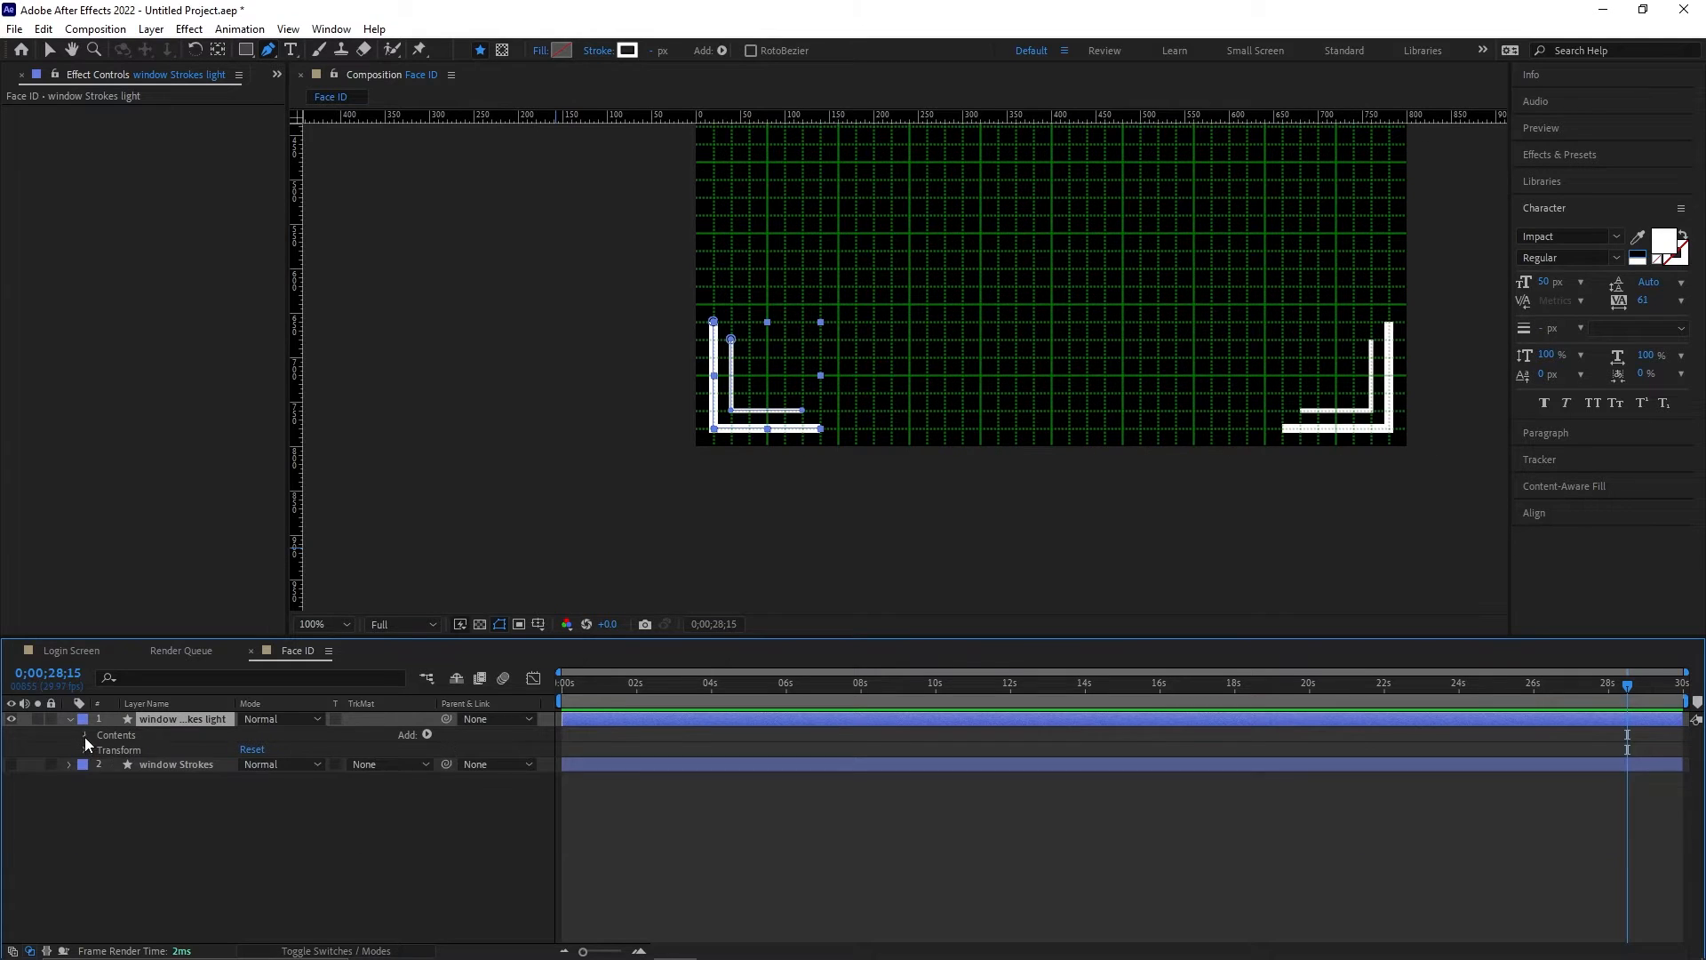
left_click(84, 736)
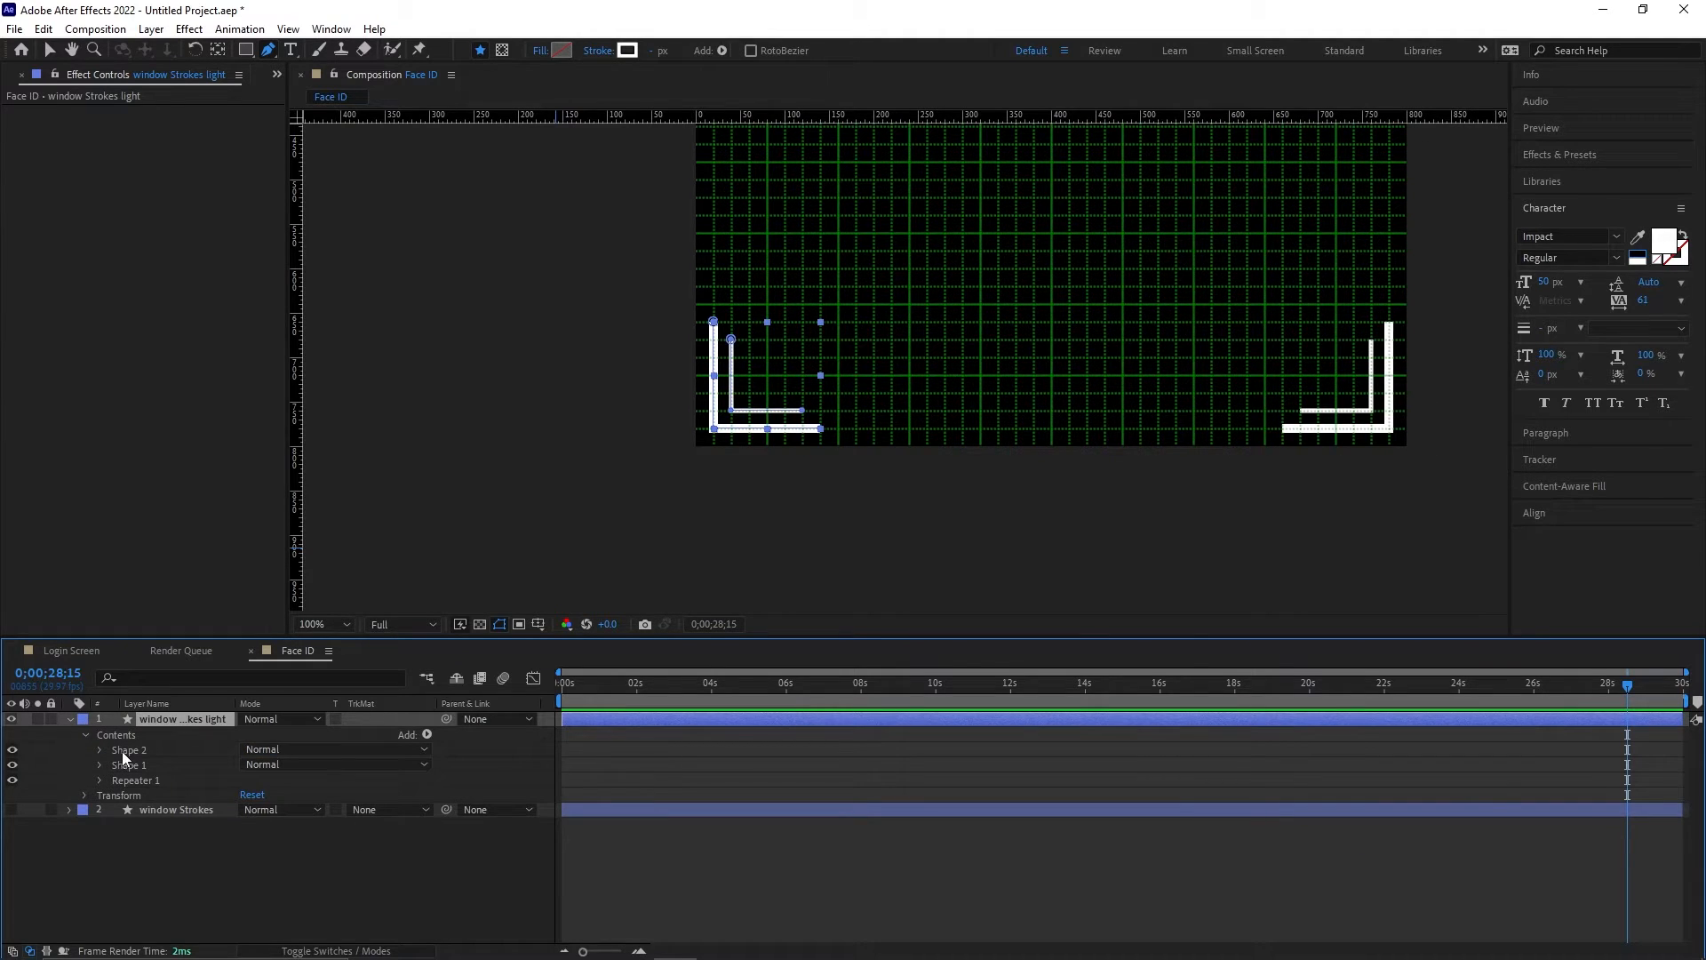
left_click(122, 751)
key("Delete")
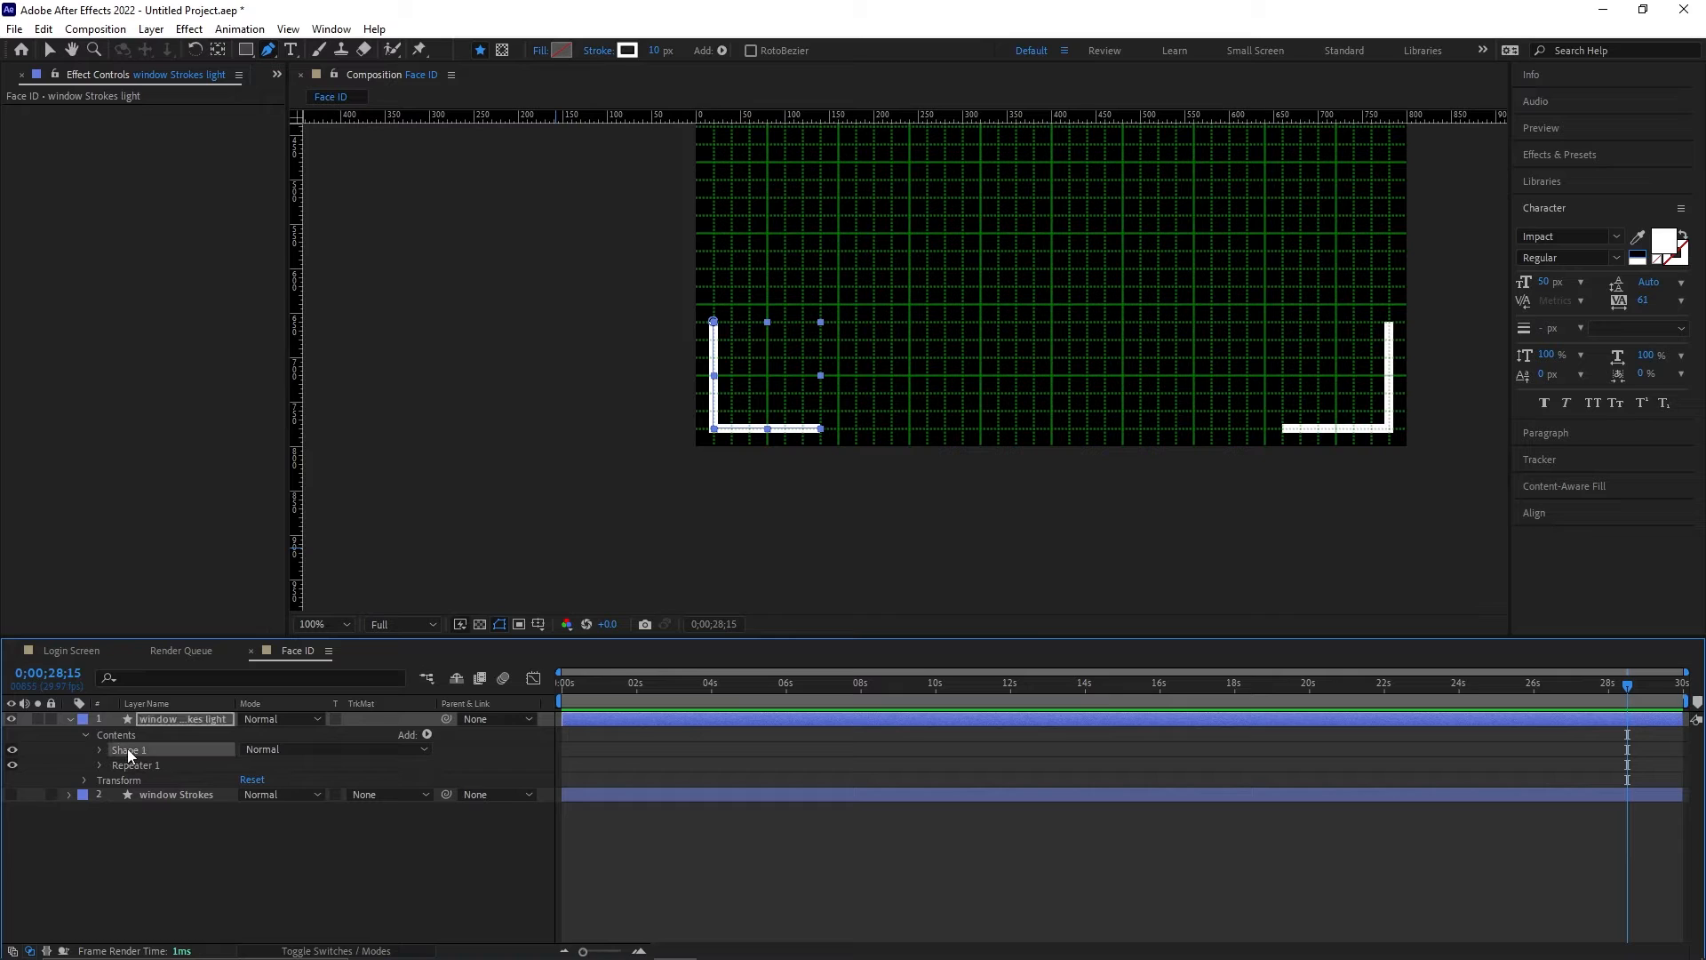
Step: Add Trim Paths inside Shape 1 of the window Strokes light layer and show its properties
left_click(99, 750)
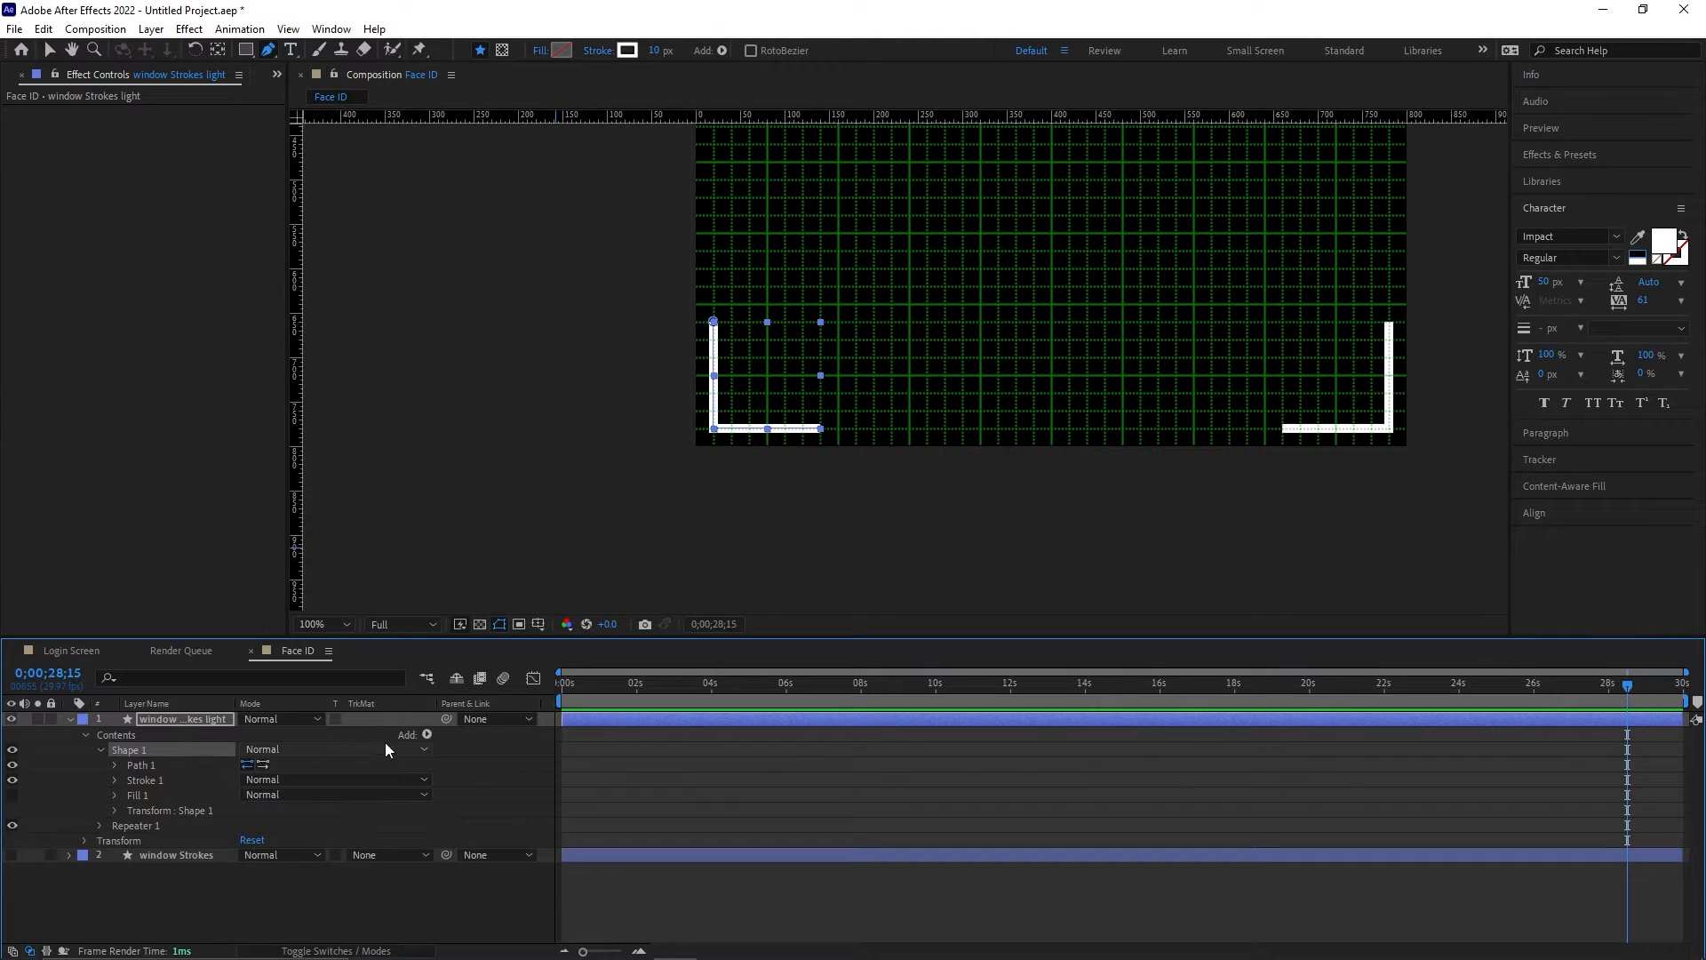
left_click(428, 735)
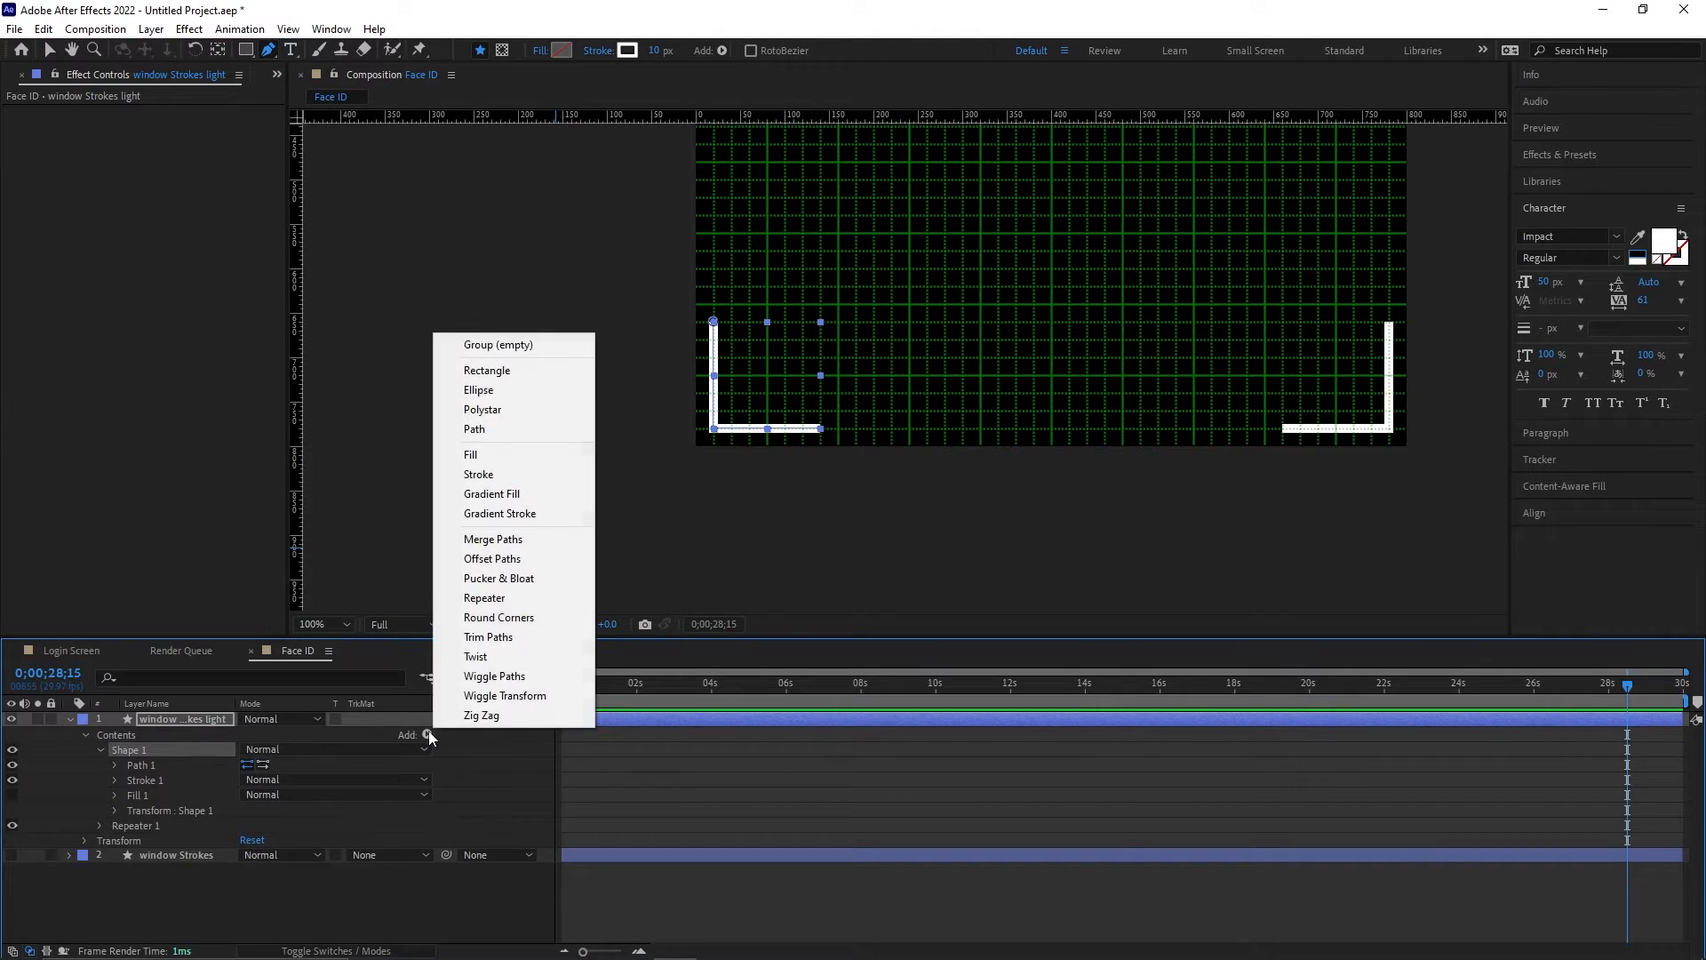
left_click(489, 637)
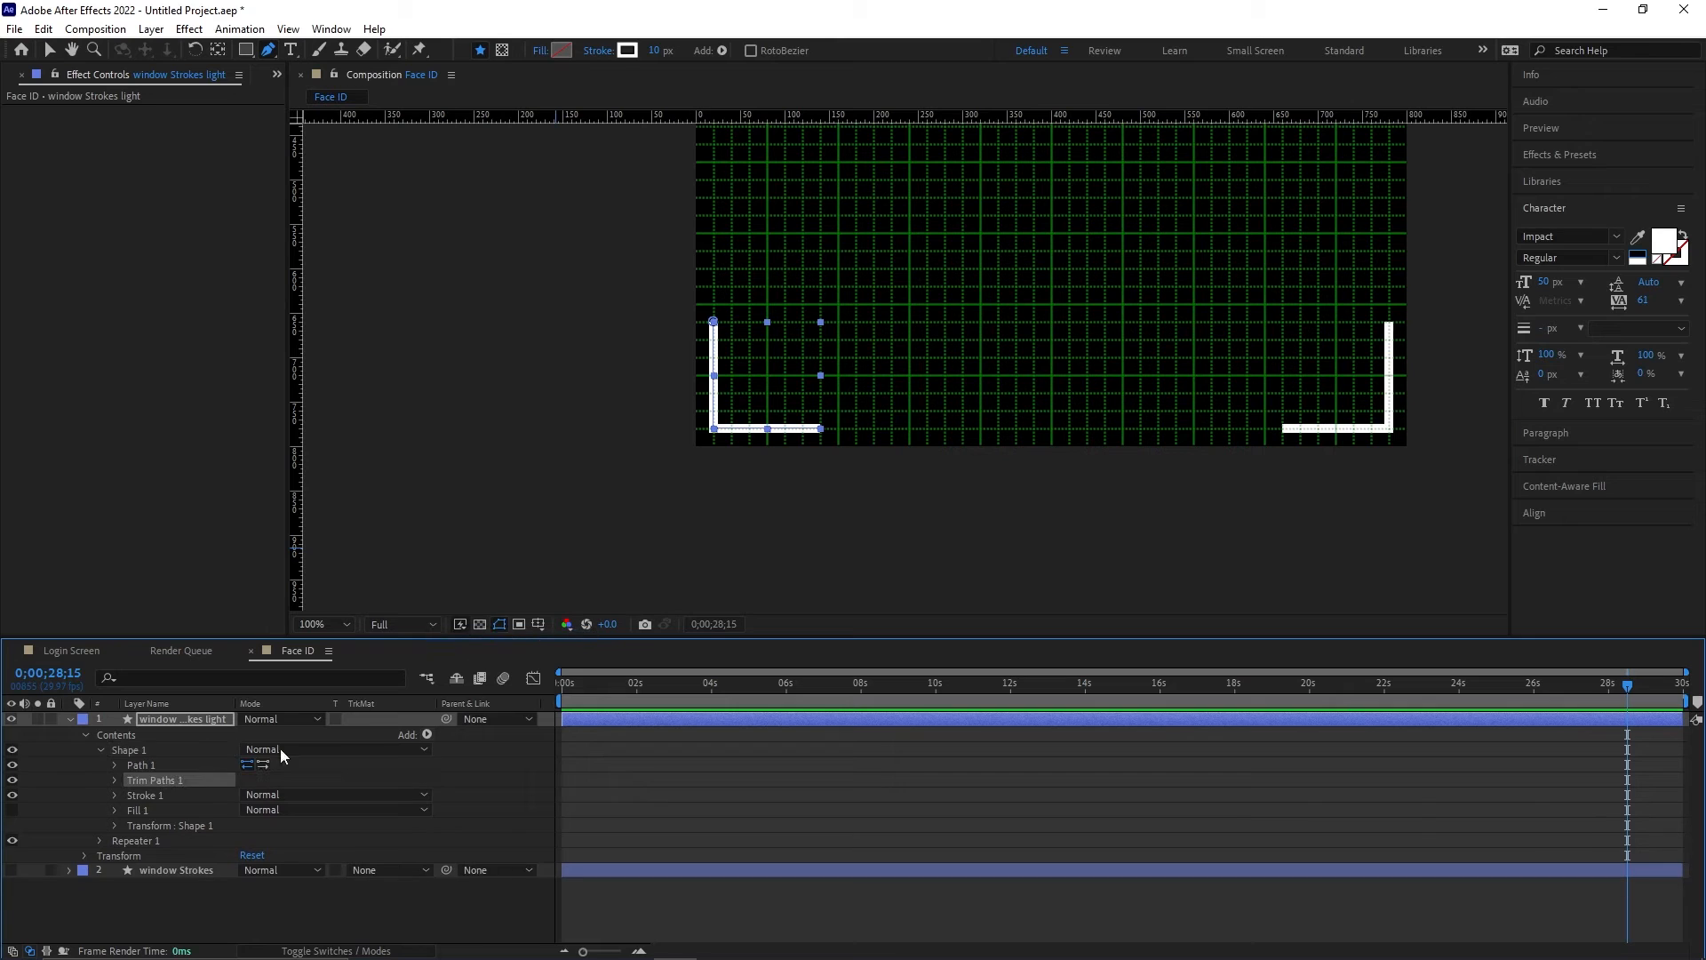
left_click(114, 782)
Step: At time 0, set the Trim Paths Start and End to 50% and add a keyframe for each
left_click_drag(587, 685, 544, 683)
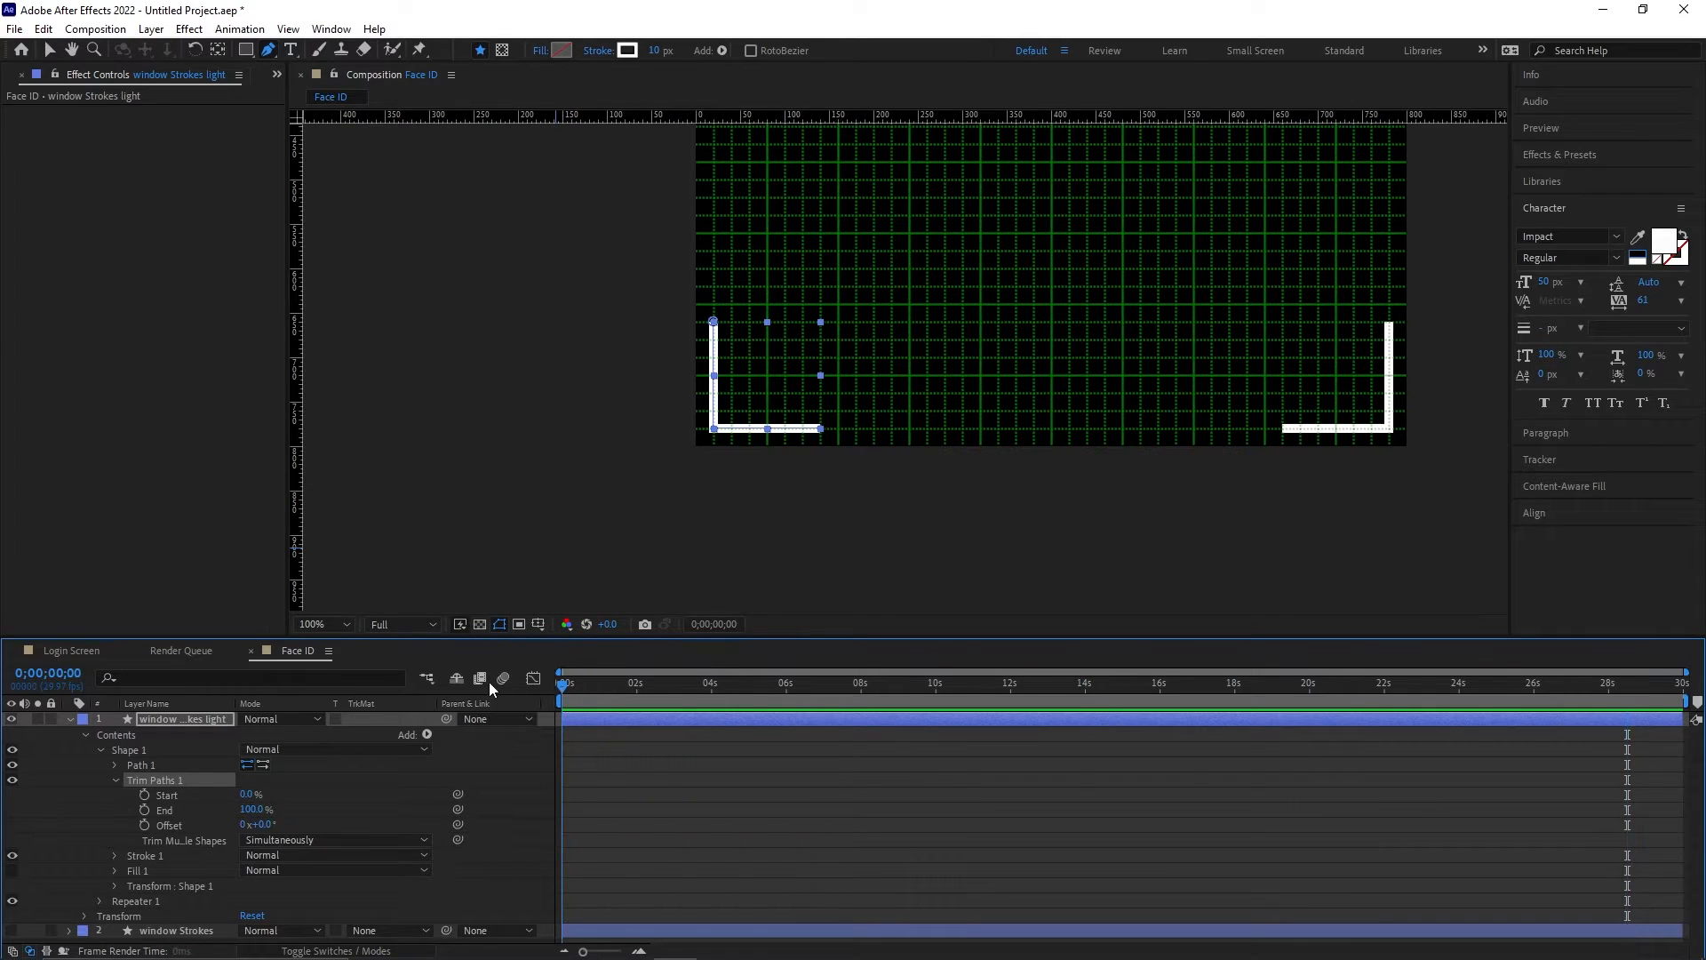
left_click(248, 795)
type("50")
key("Return")
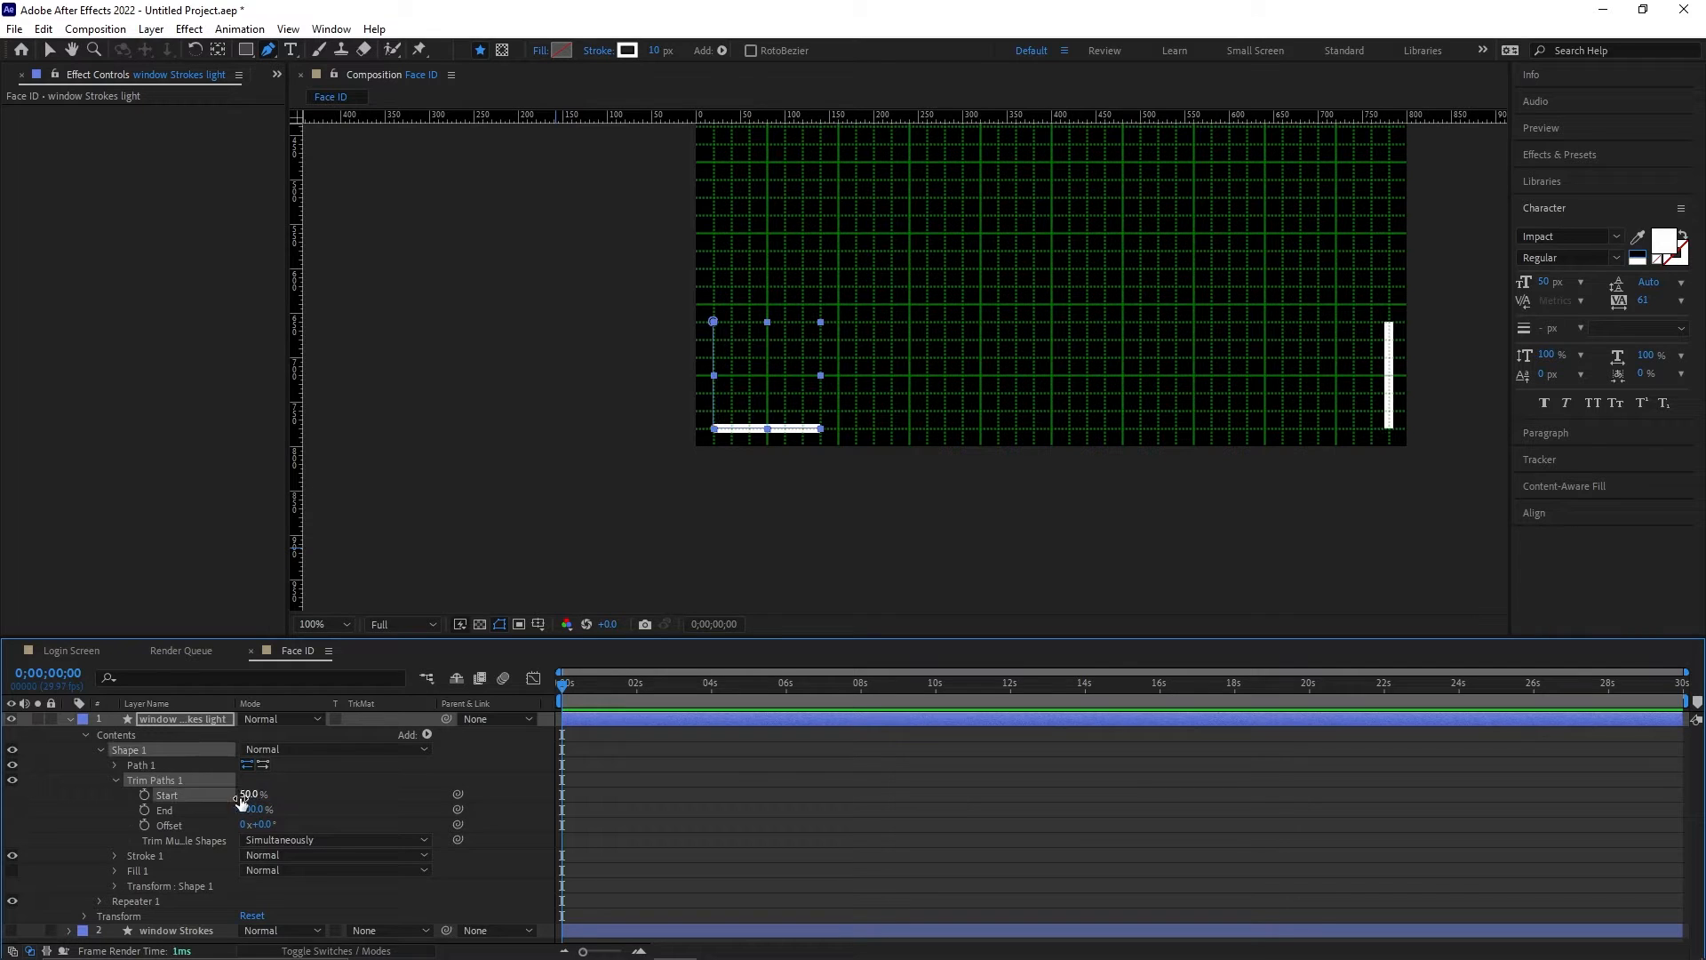
left_click(248, 810)
type("50")
key("Return")
left_click(145, 795)
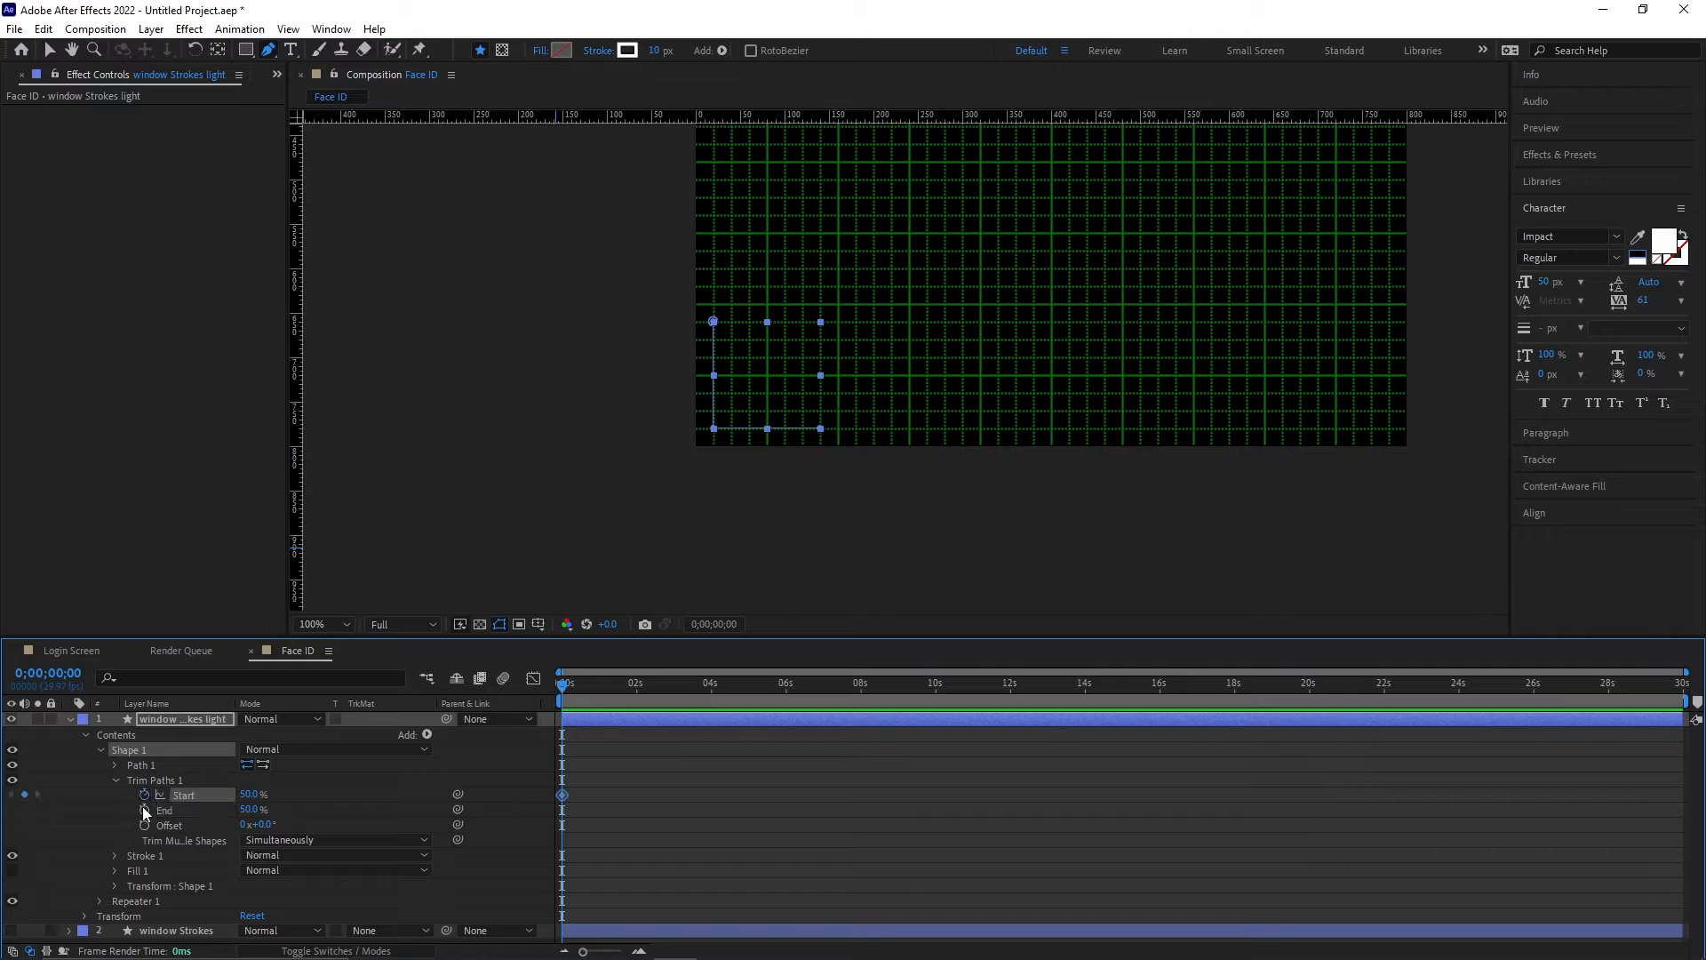
left_click(143, 809)
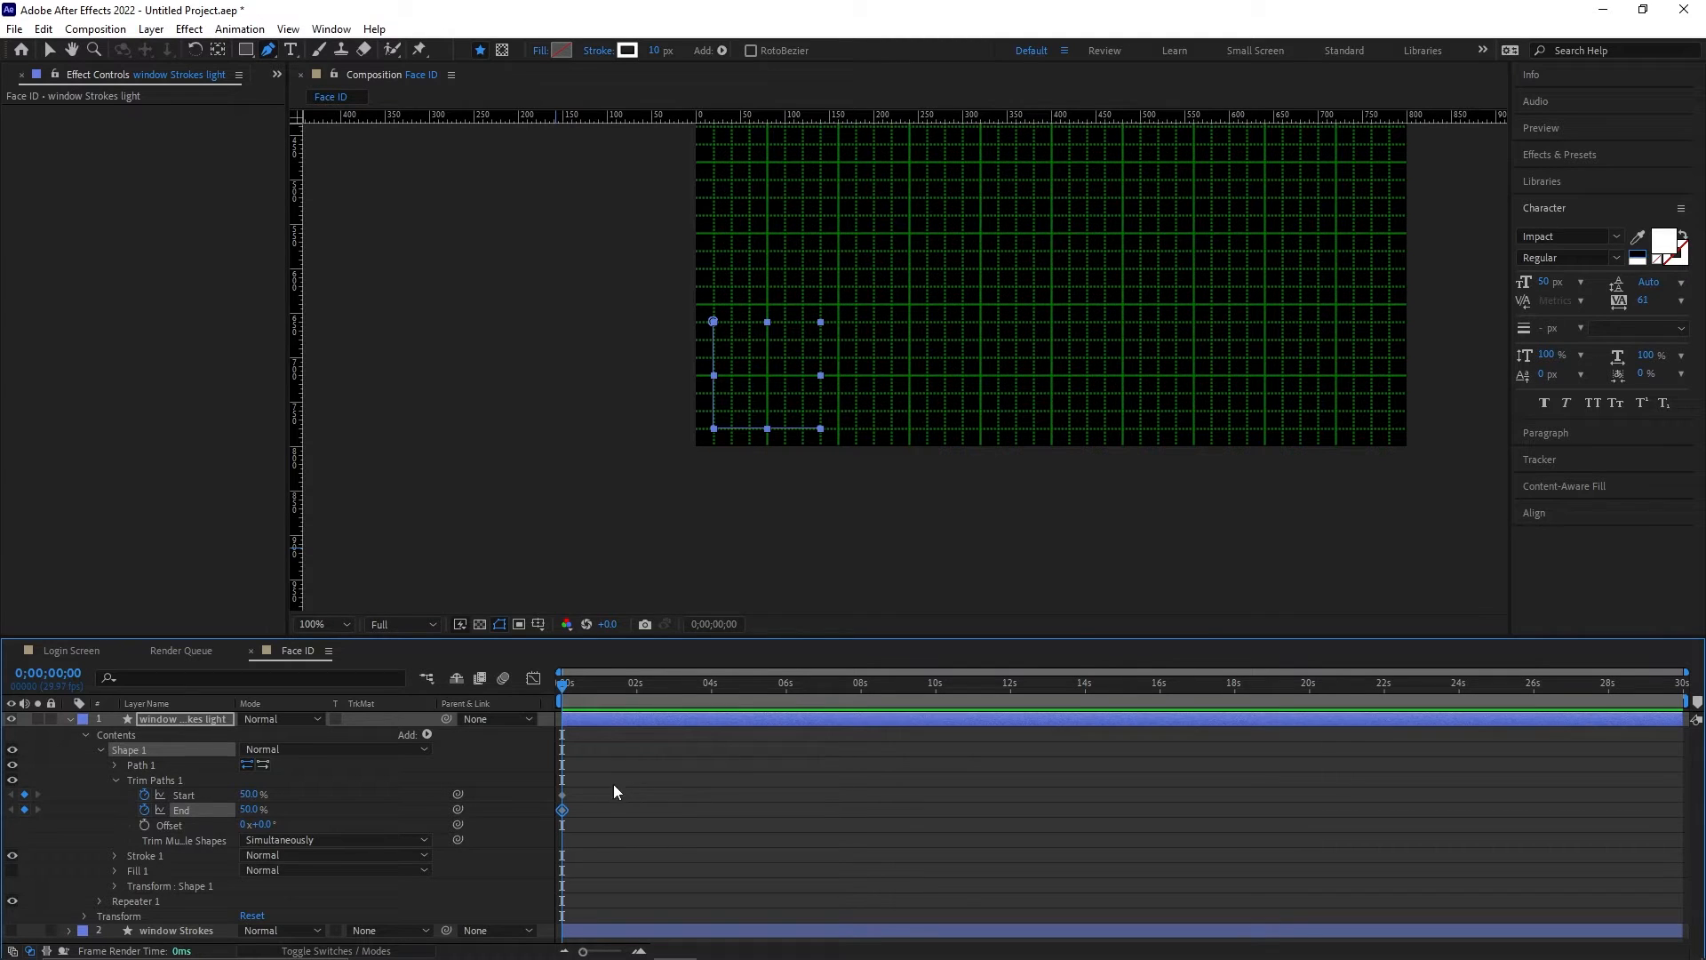
scroll(572, 761, "up", 5)
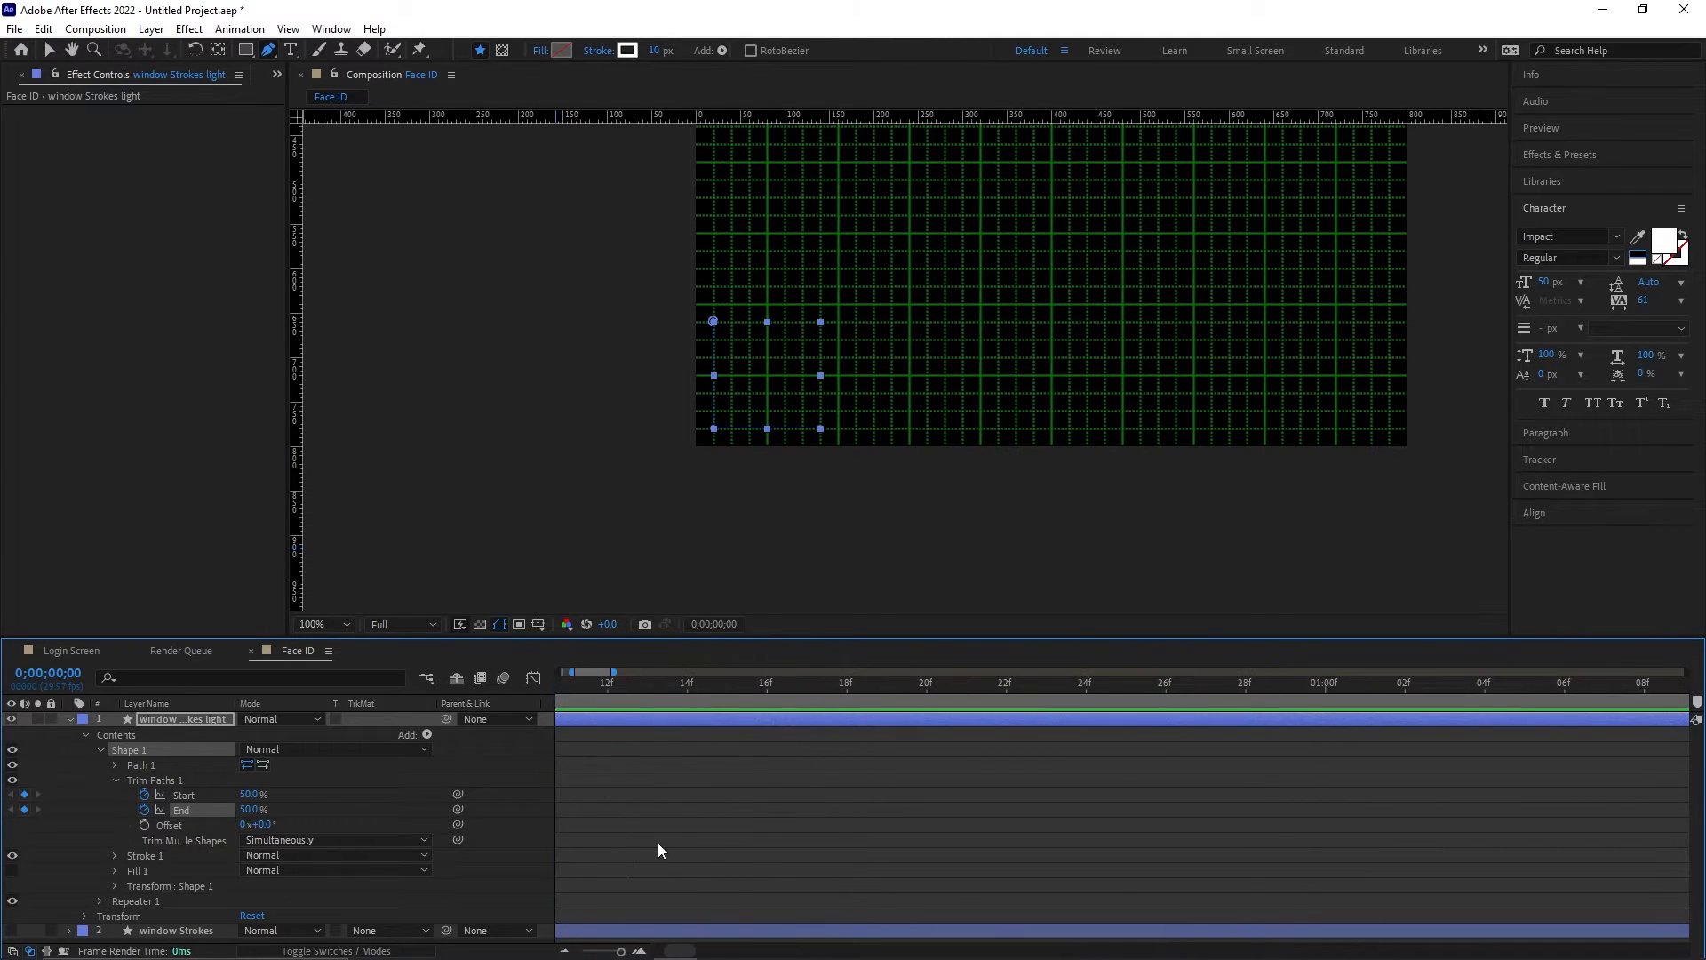
scroll(668, 836, "down", 1)
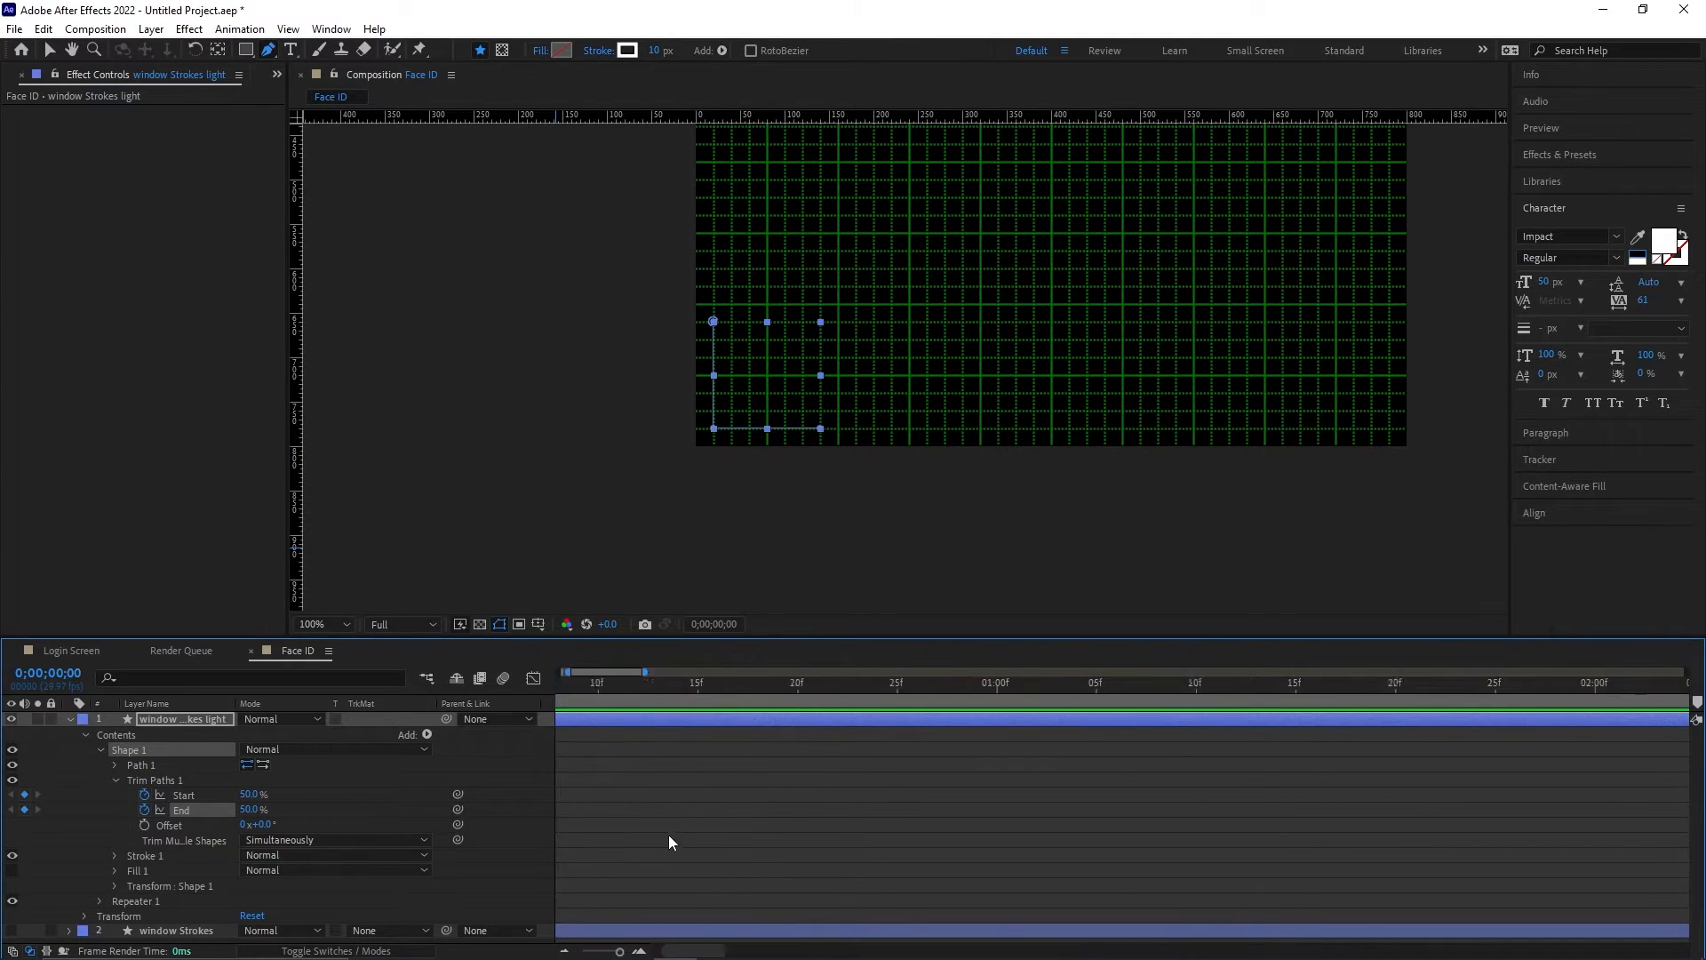
Step: At frame 15, set the Trim Paths End to 100% and Start to 0%, and Easy Ease all four keyframes
left_click(696, 682)
scroll(674, 781, "down", 2)
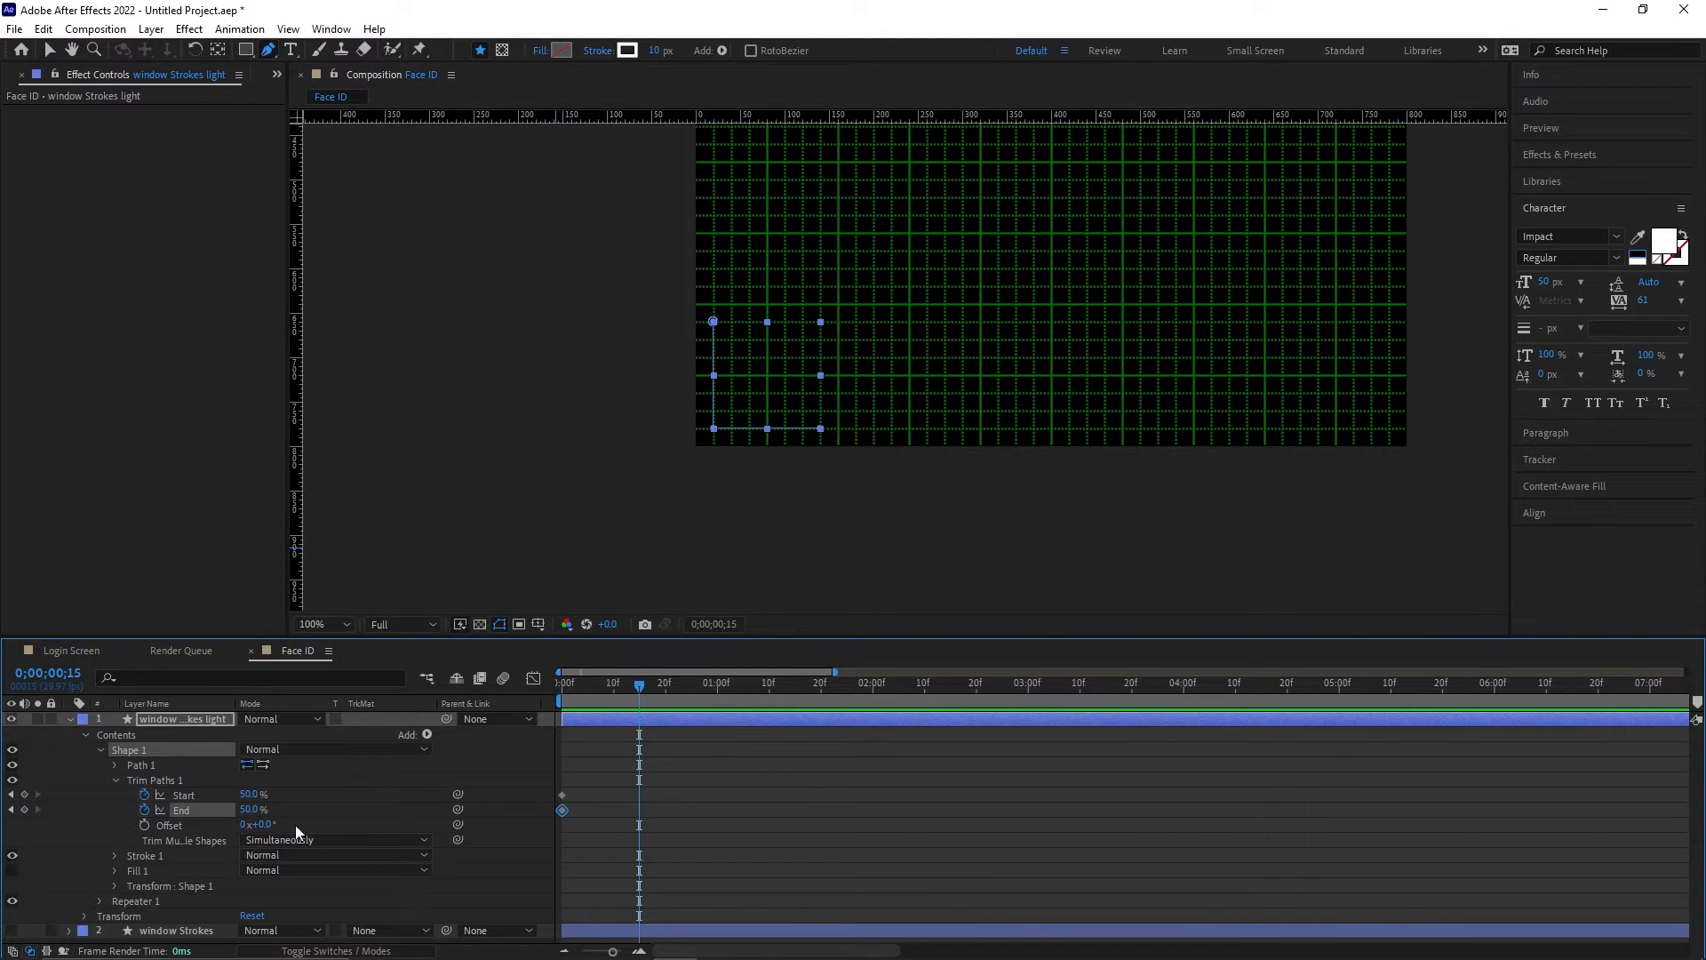
left_click(252, 810)
type("100")
key("Return")
left_click(249, 794)
type("0")
key("Return")
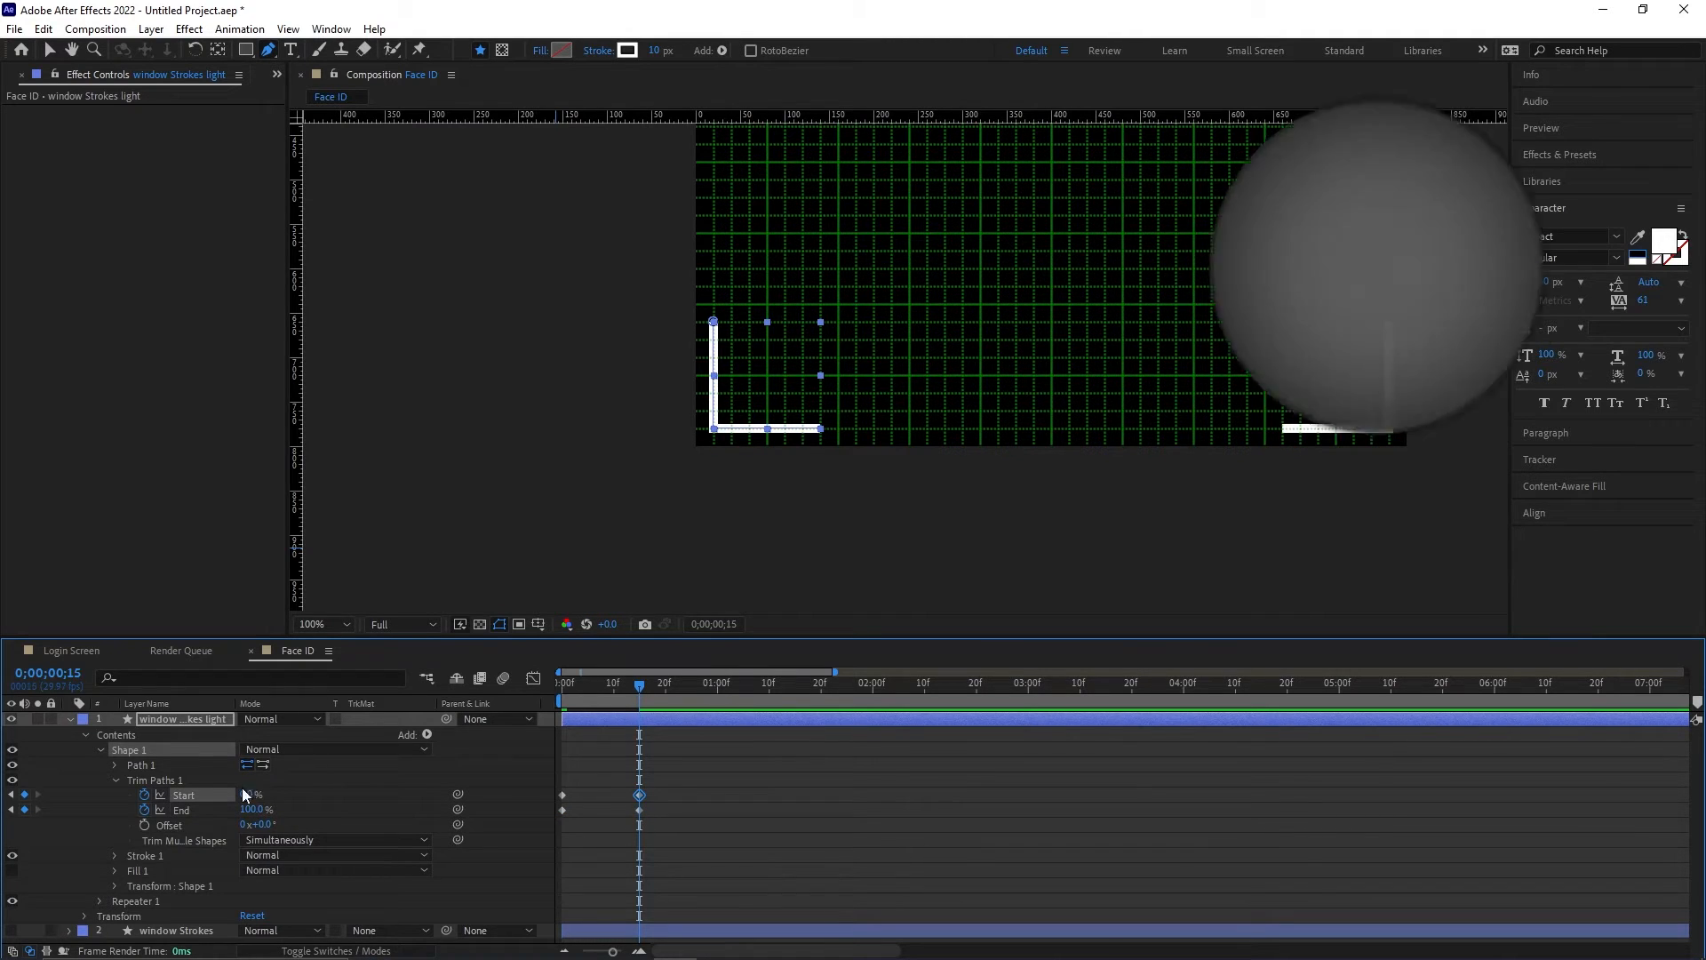
left_click_drag(244, 790, 197, 826)
key("F9")
Step: Back at time 0, duplicate the window Strokes light layer and name the copy "window Strokes light Luma"
key("Home")
left_click(163, 721)
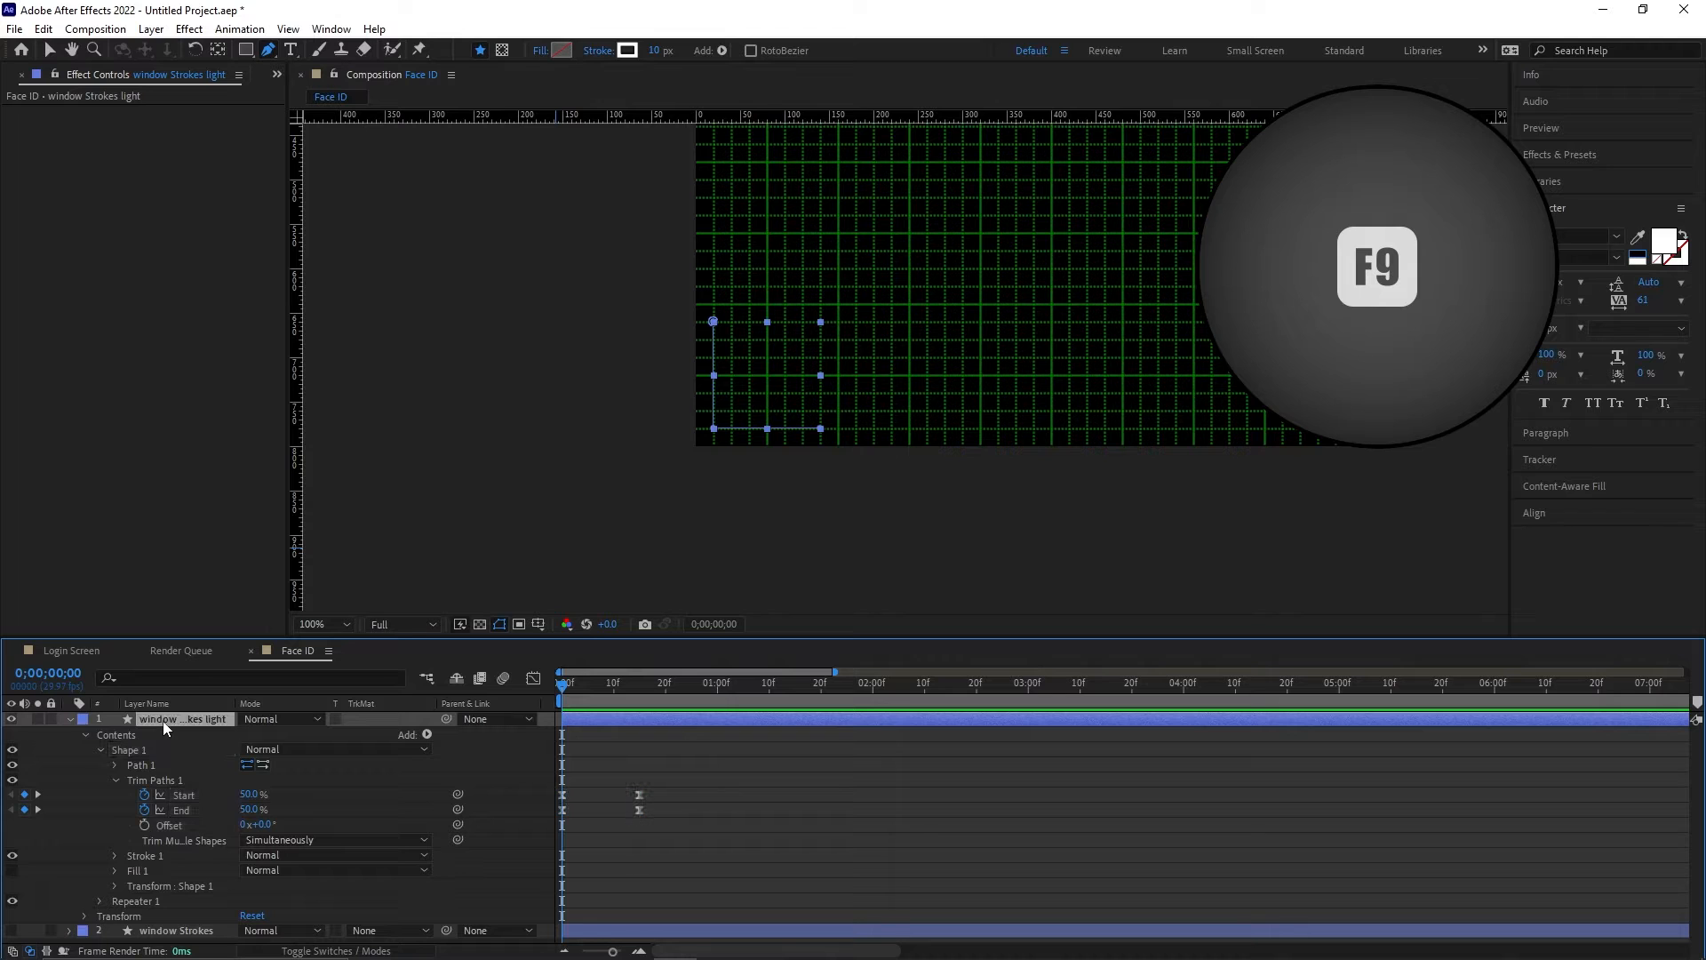
key("ctrl+d")
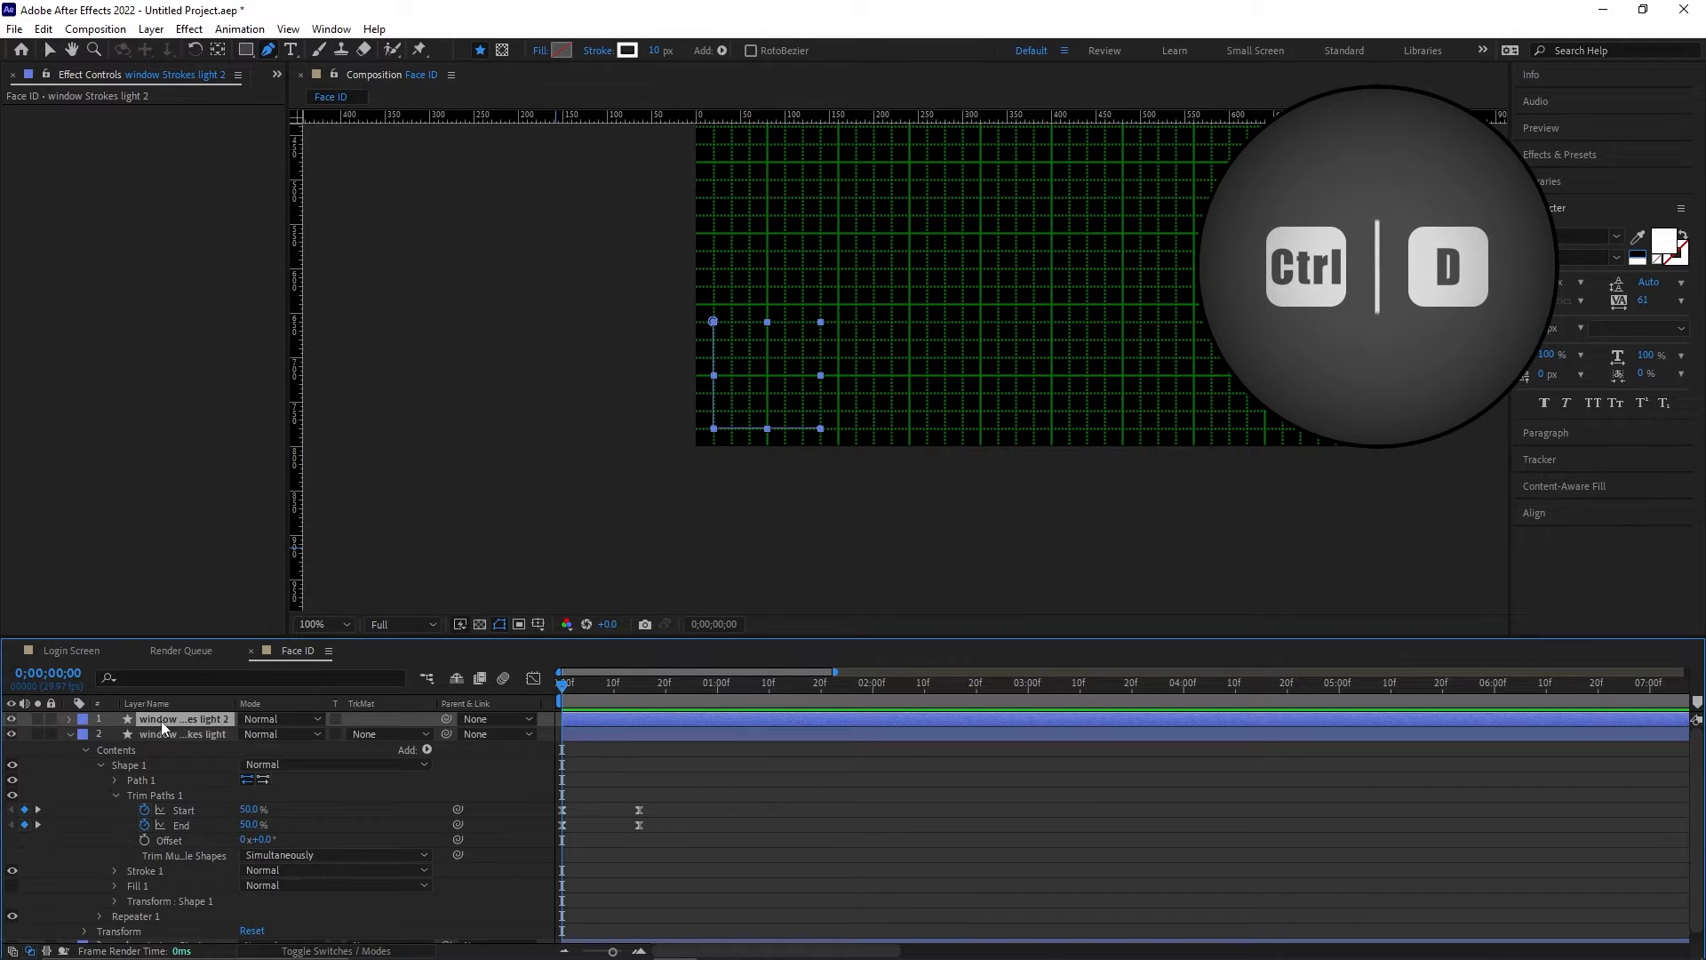
key("Return")
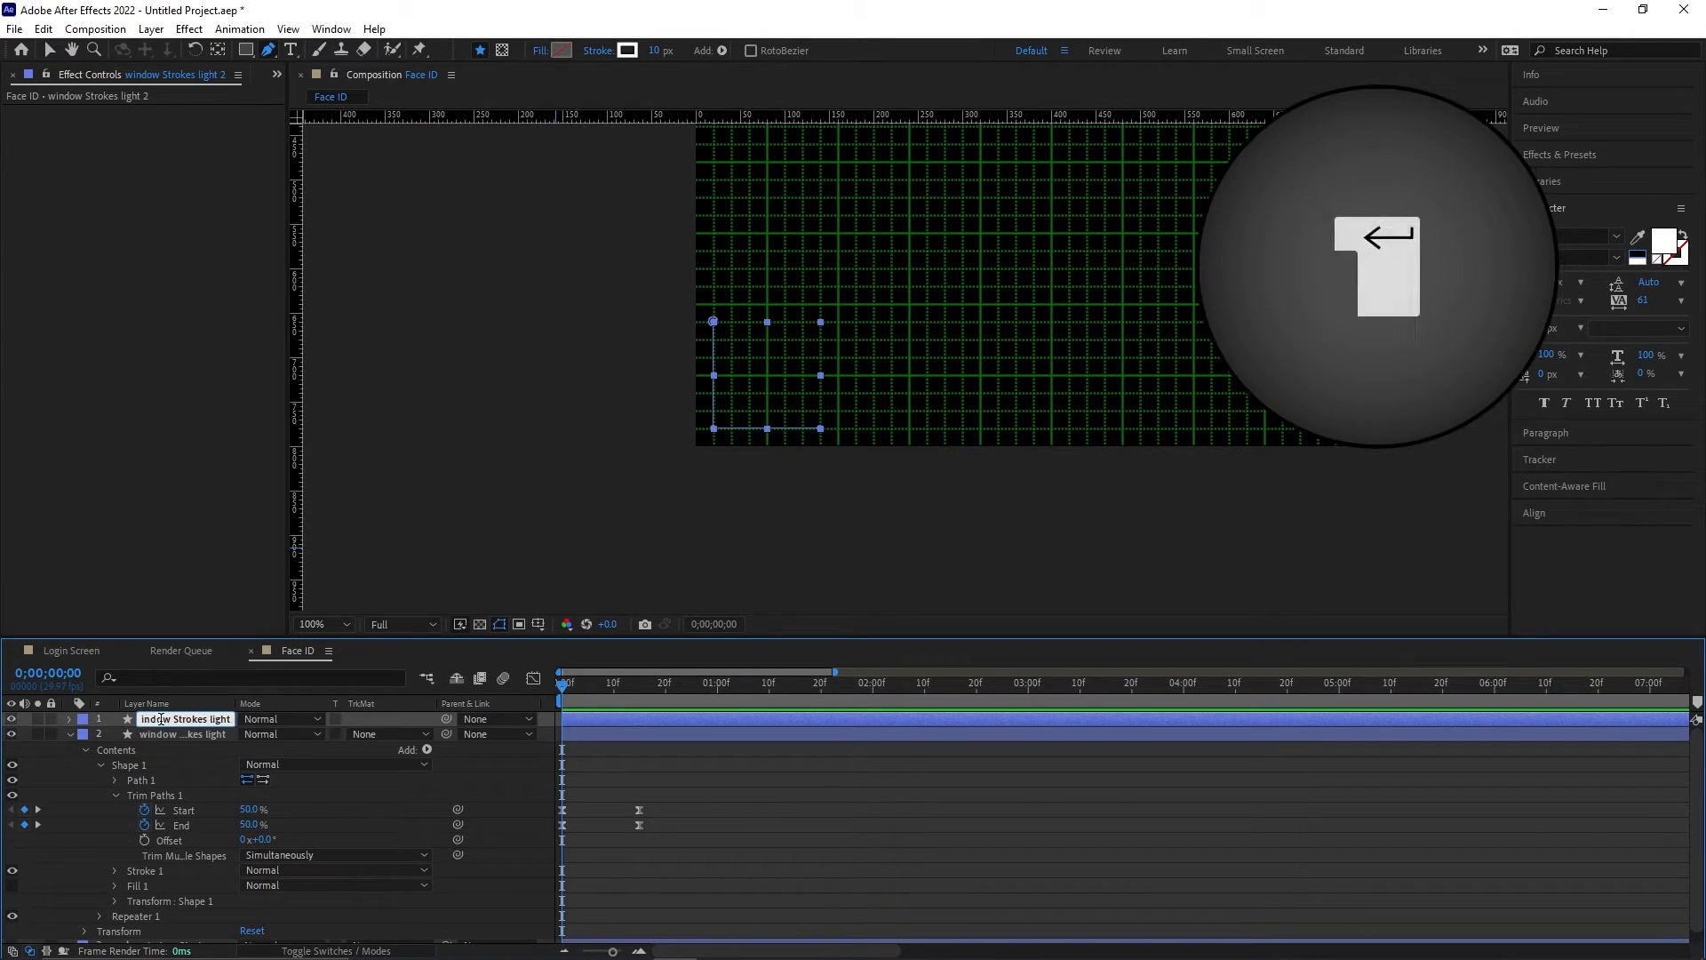
type("Luma")
key("Return")
Step: Reveal the Luma layer's Trim Paths and shift all its Start and End keyframes so they begin at frame 7
left_click(70, 718)
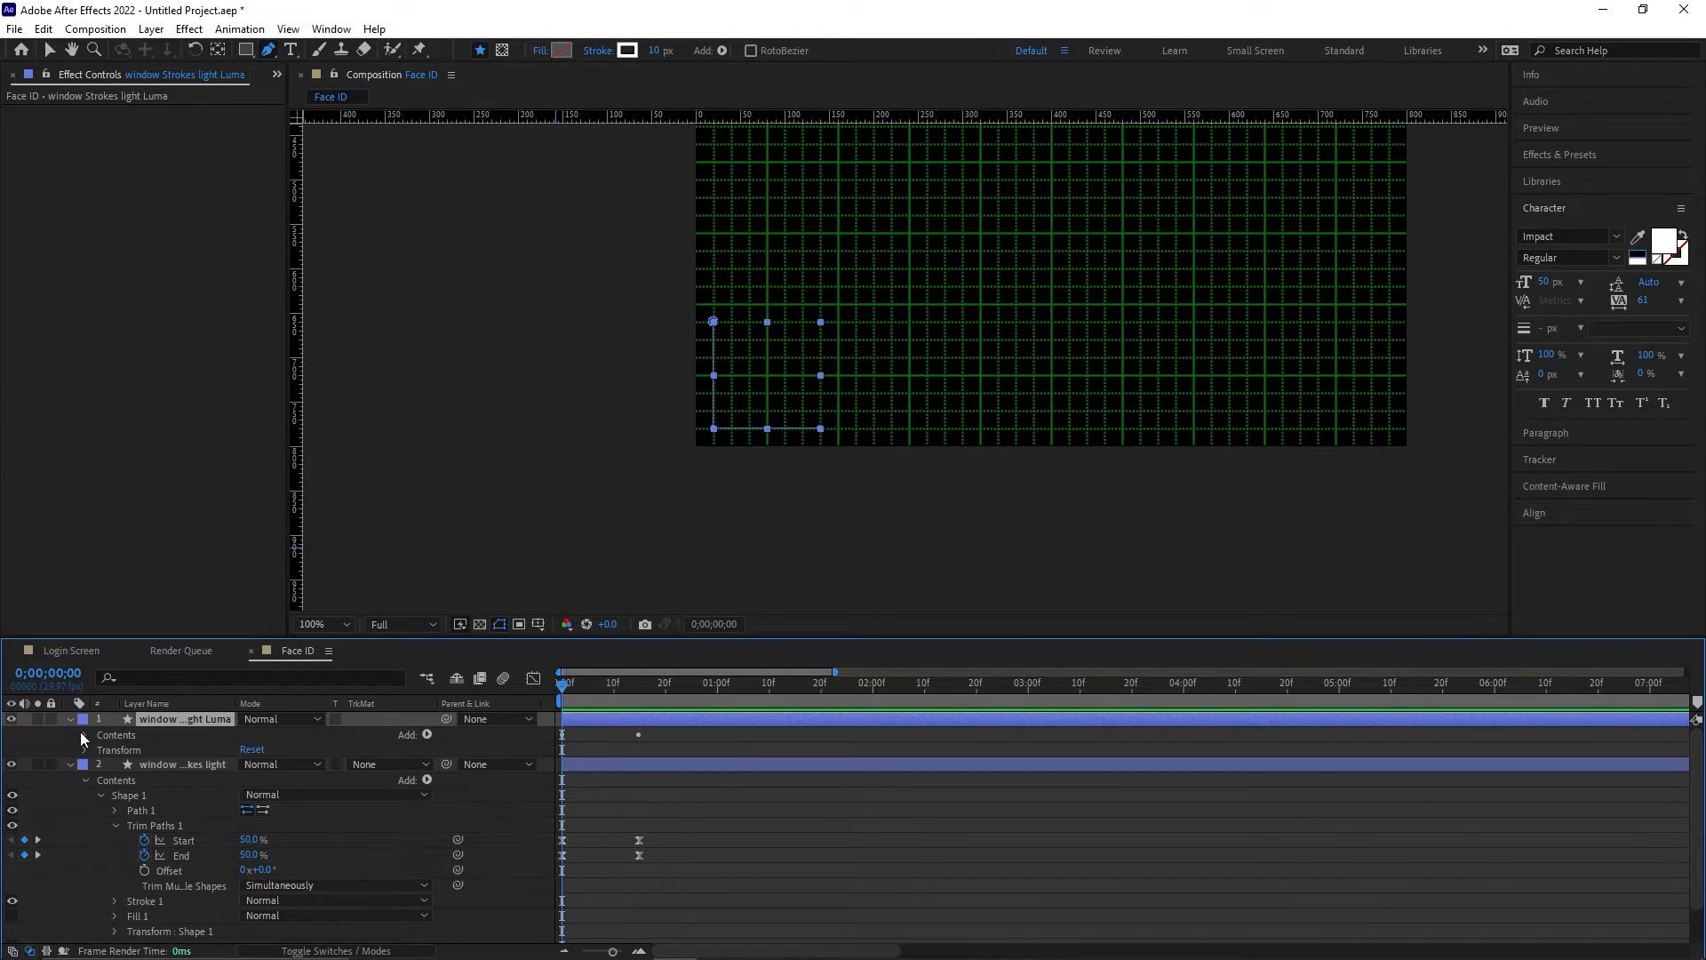
left_click(84, 734)
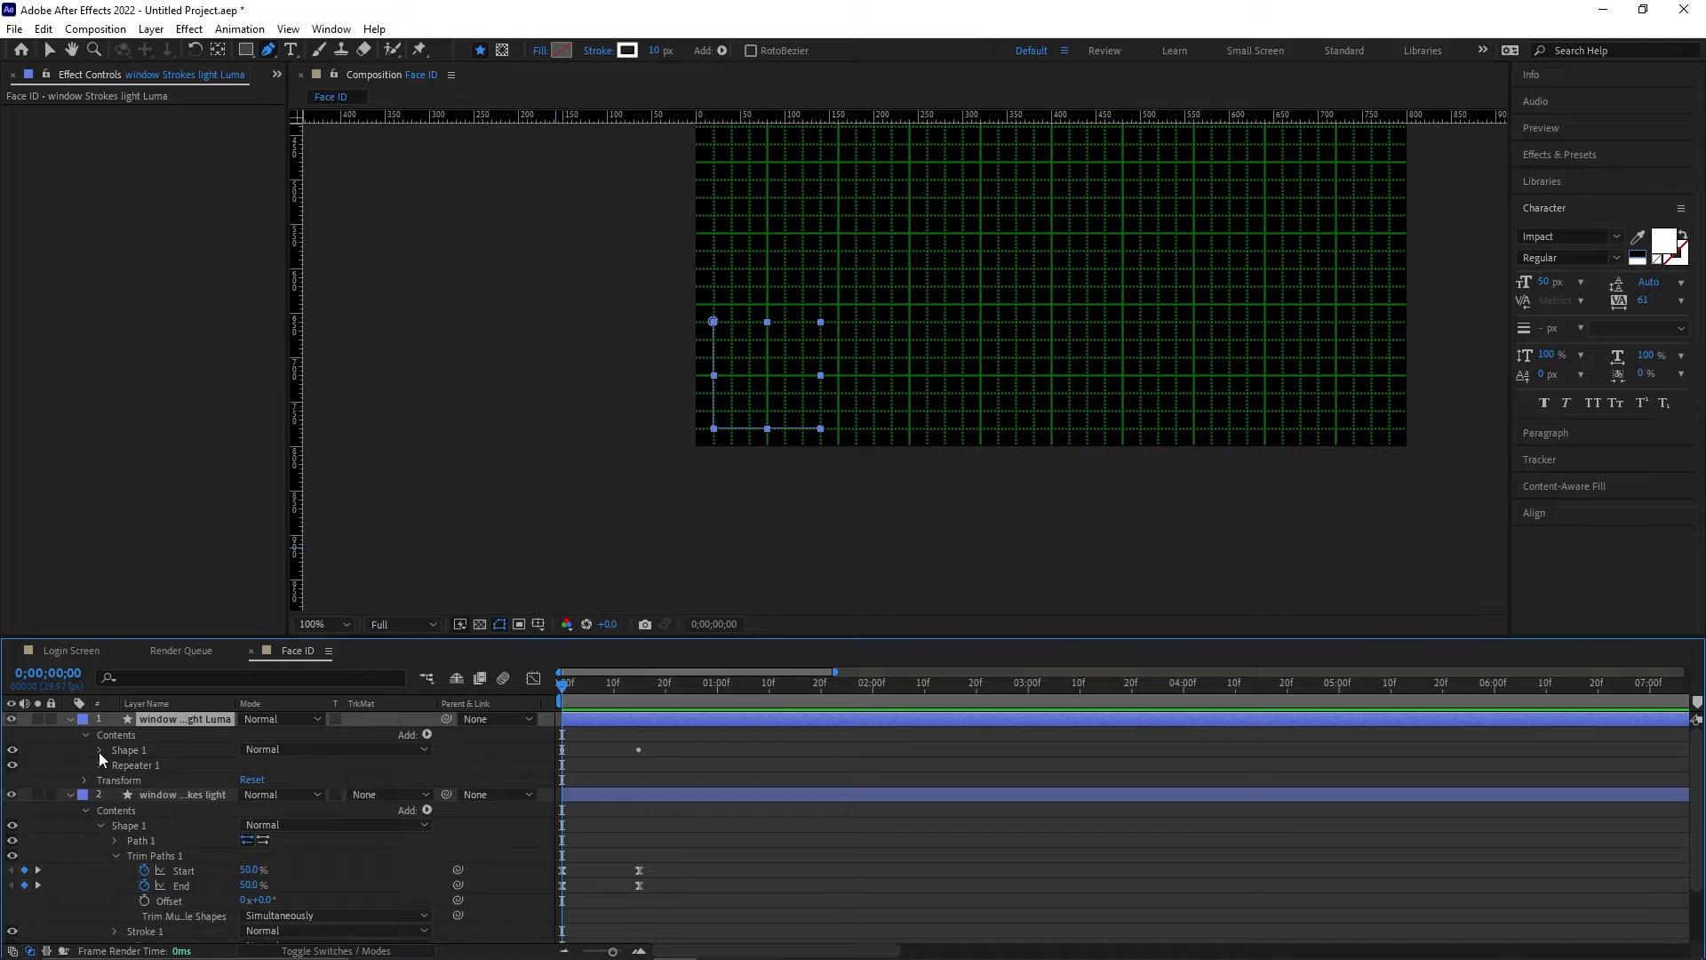
left_click(99, 751)
left_click(115, 779)
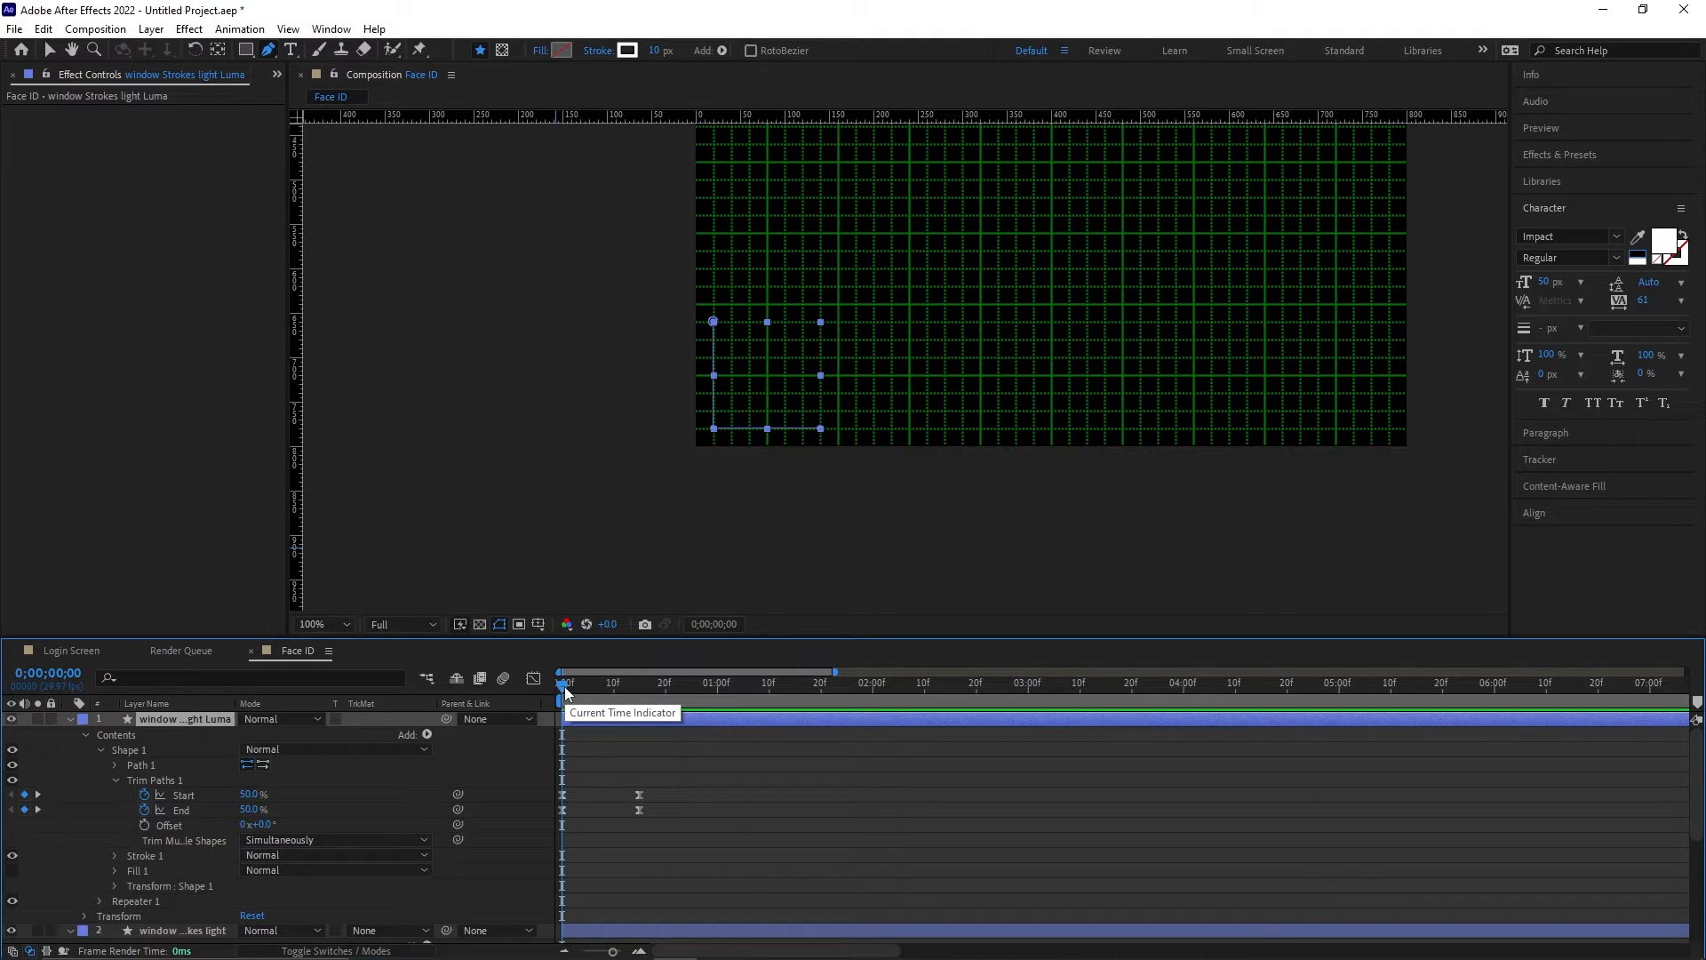
mouse_move(566, 693)
left_mouse_down()
mouse_move(602, 686)
mouse_move(546, 694)
left_mouse_up()
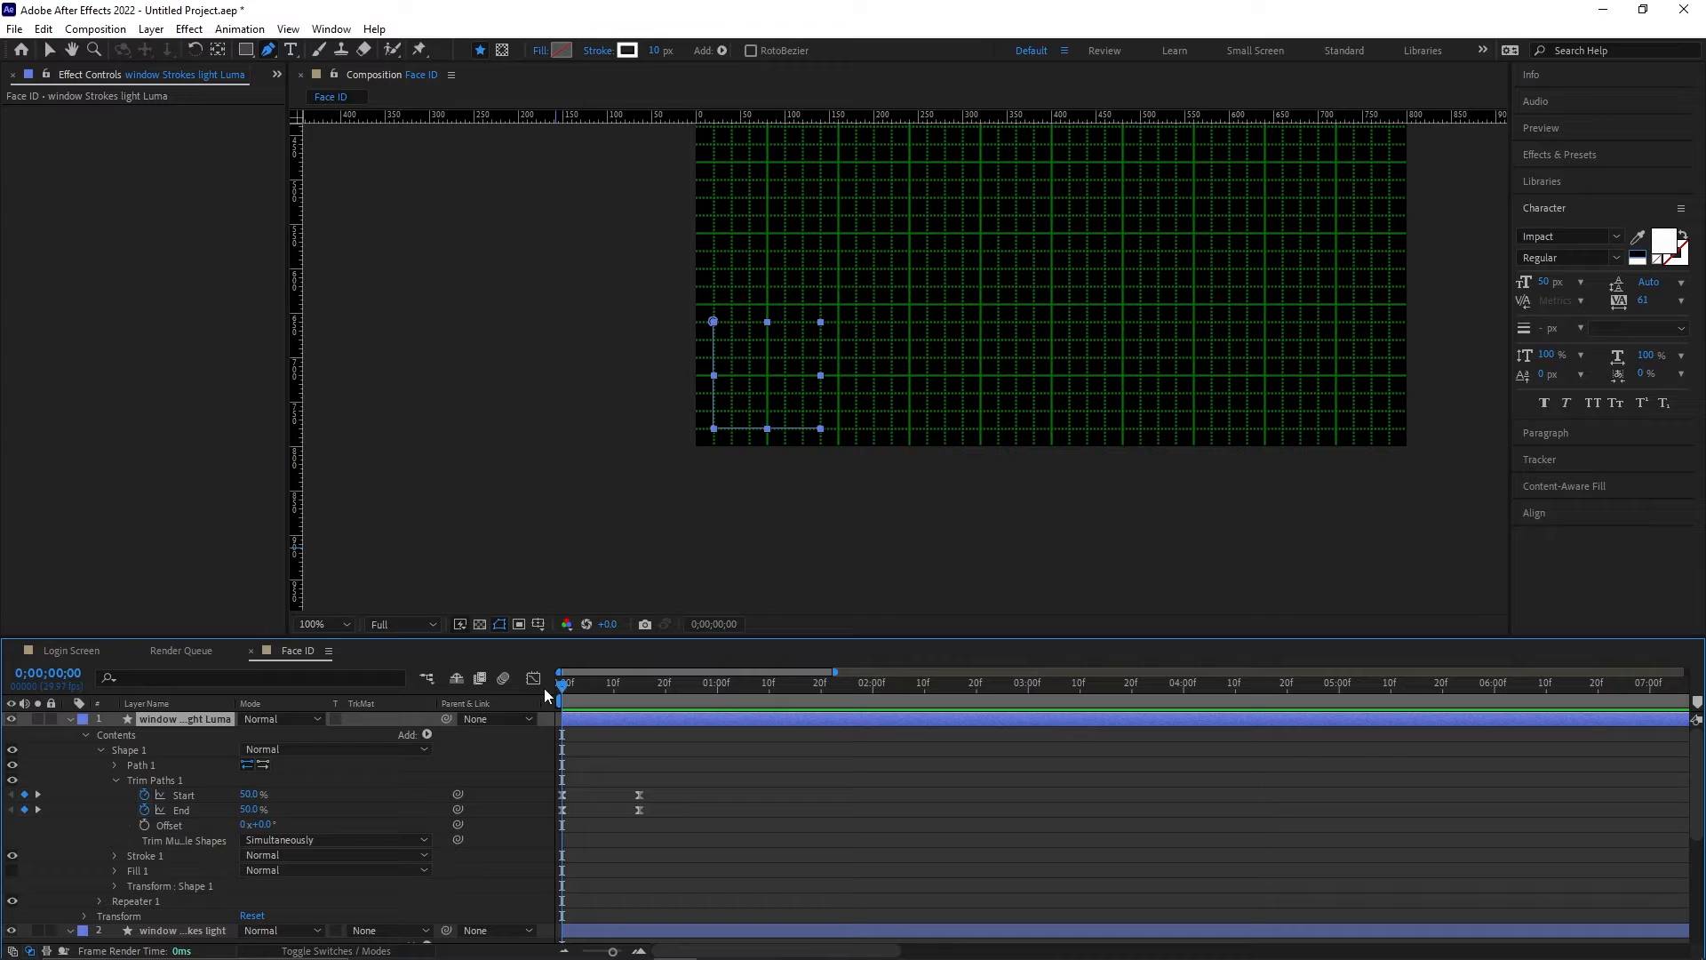
left_click_drag(713, 772, 557, 829)
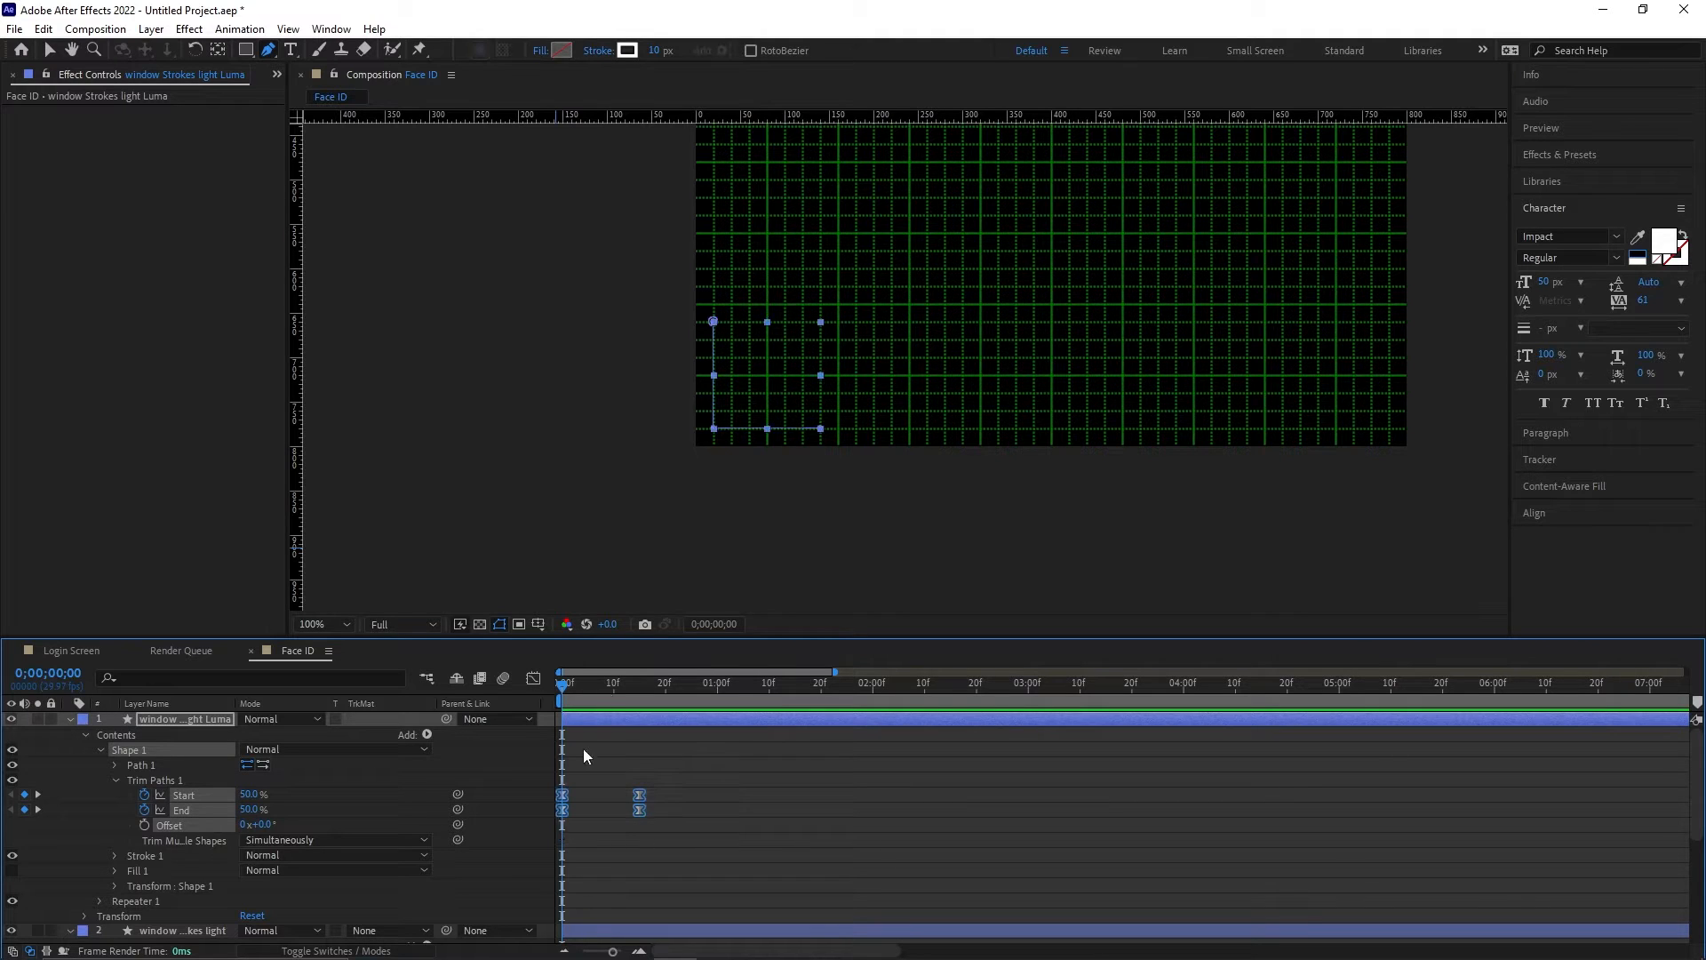
left_click_drag(573, 687, 598, 686)
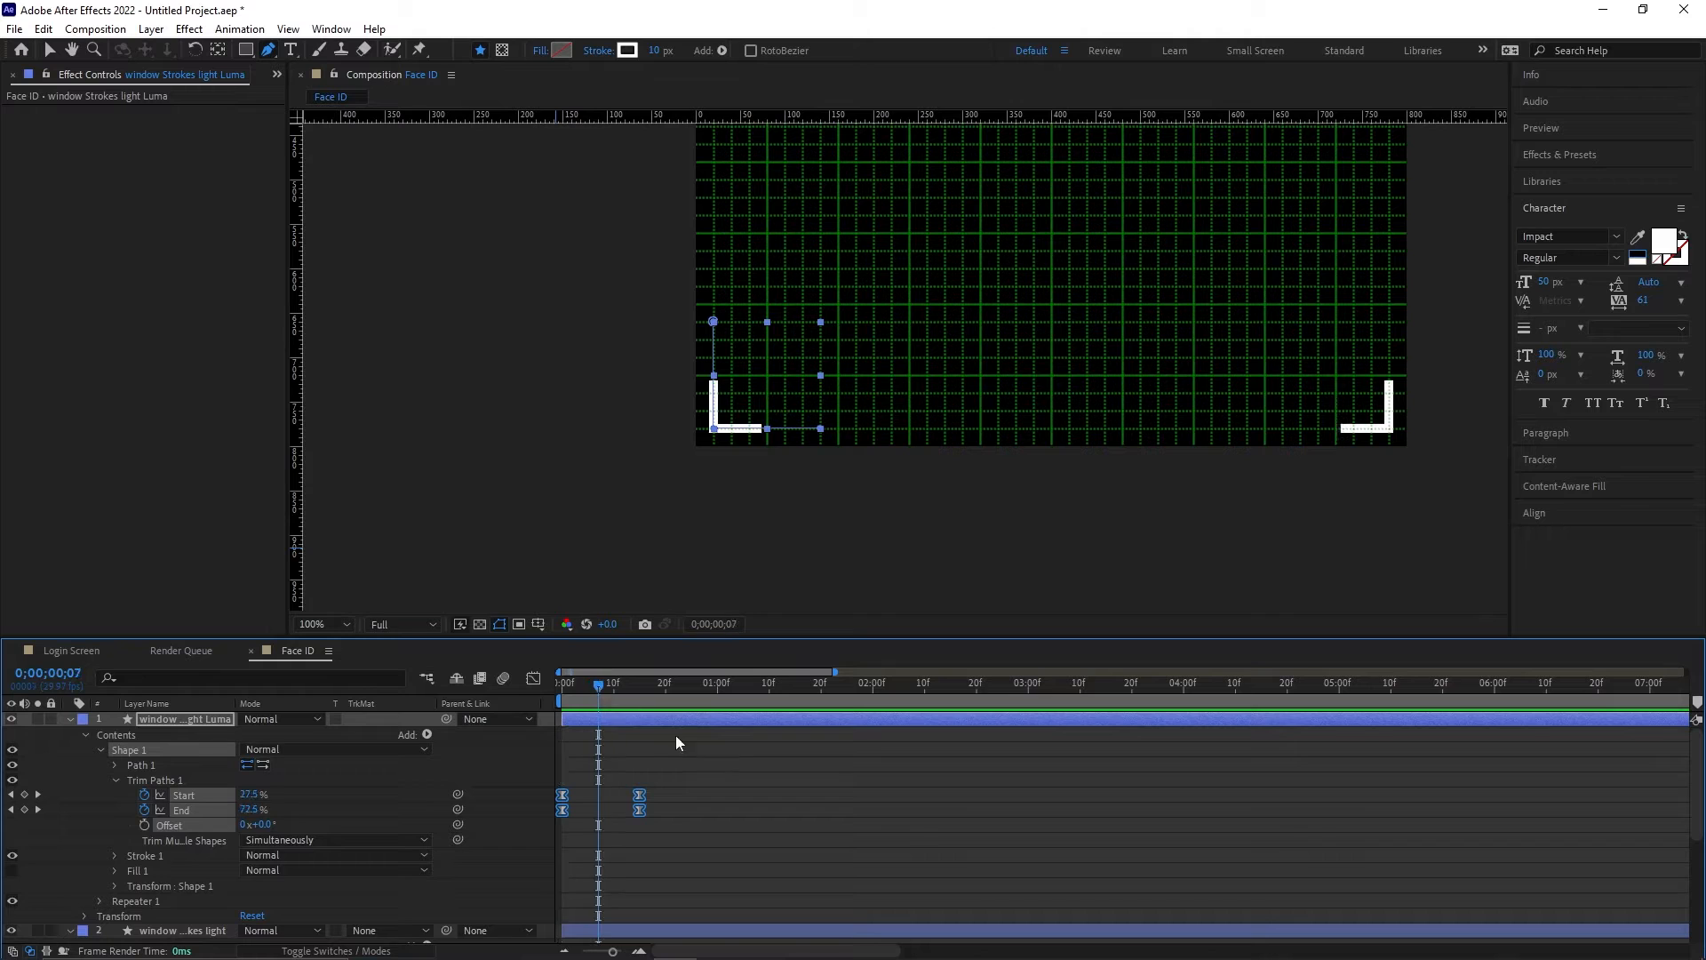
left_click_drag(563, 791, 601, 792)
left_click(774, 813)
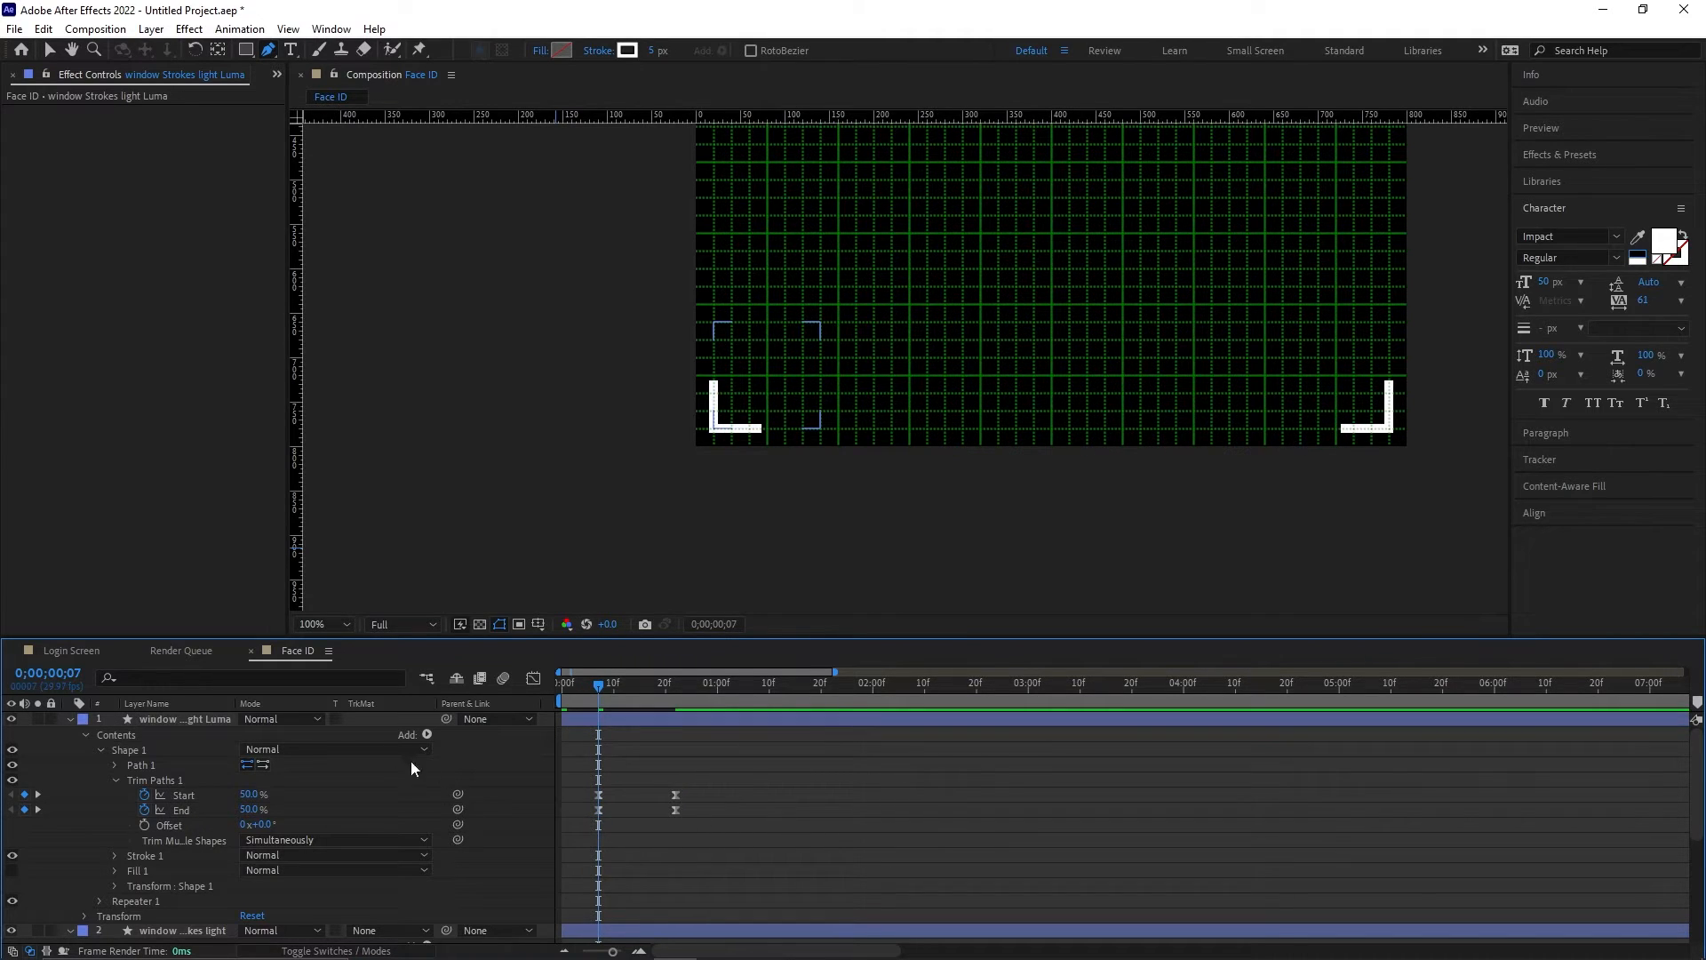
Step: Set the window Strokes light layer's track matte to Luma Inverted using the Luma layer and scrub through the animation
scroll(360, 773, "down", 2)
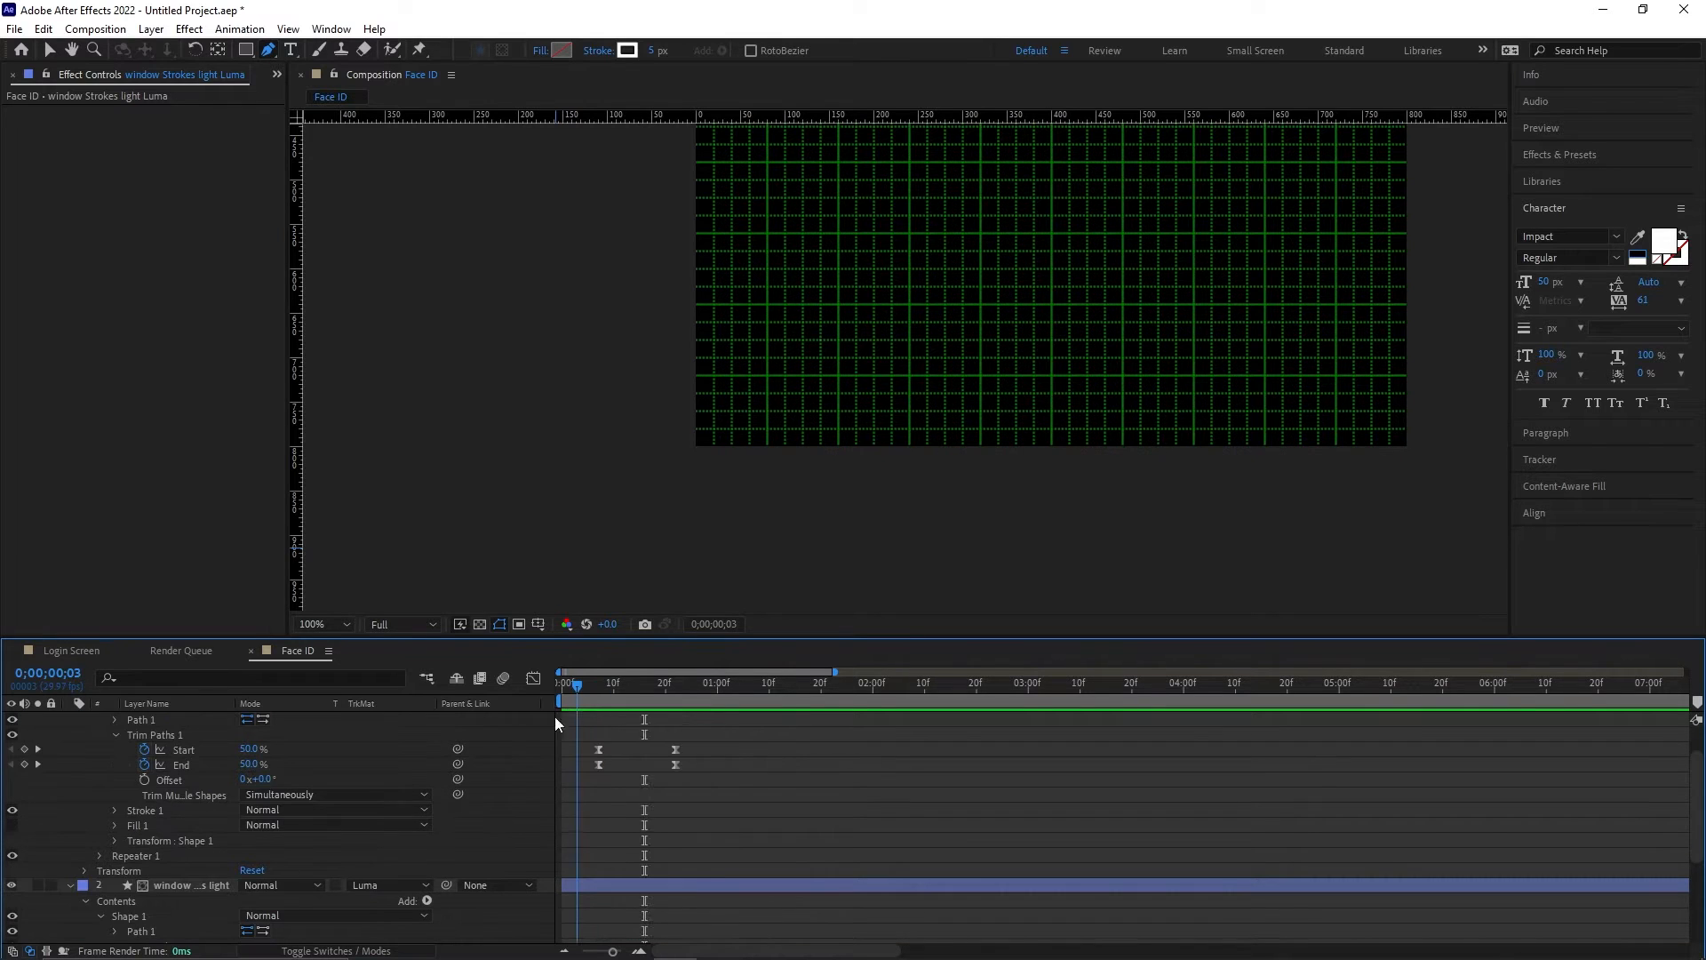
left_click(359, 886)
left_click(412, 864)
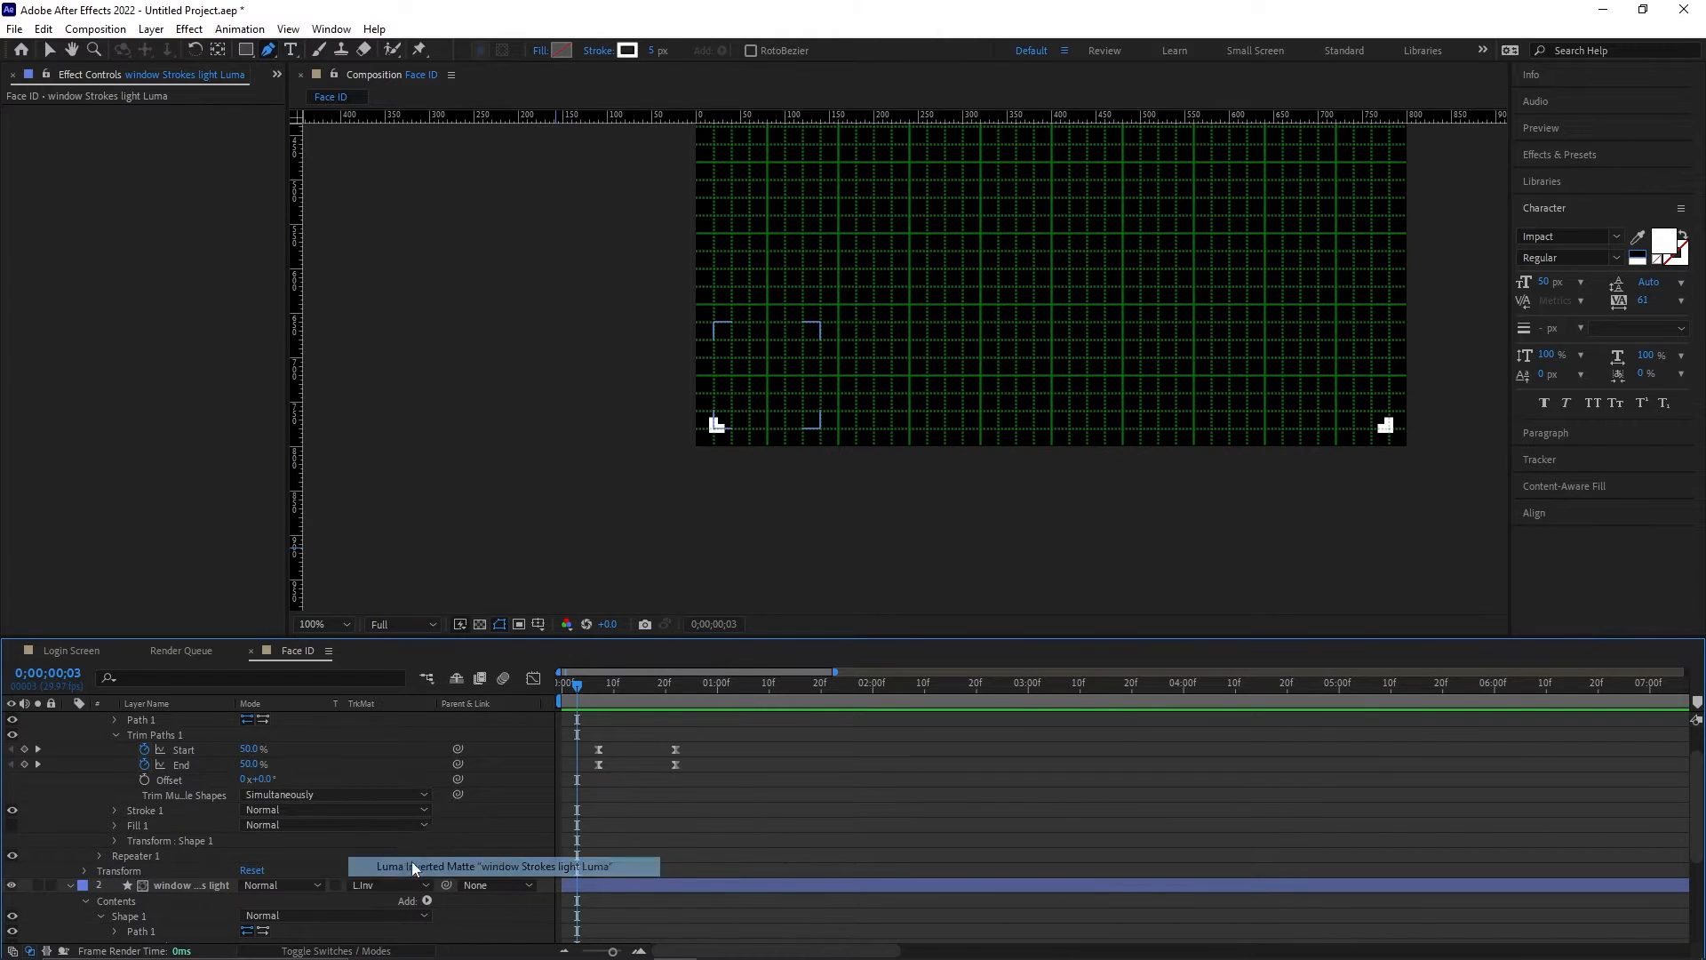
left_click_drag(577, 686, 673, 690)
left_click_drag(673, 691, 693, 690)
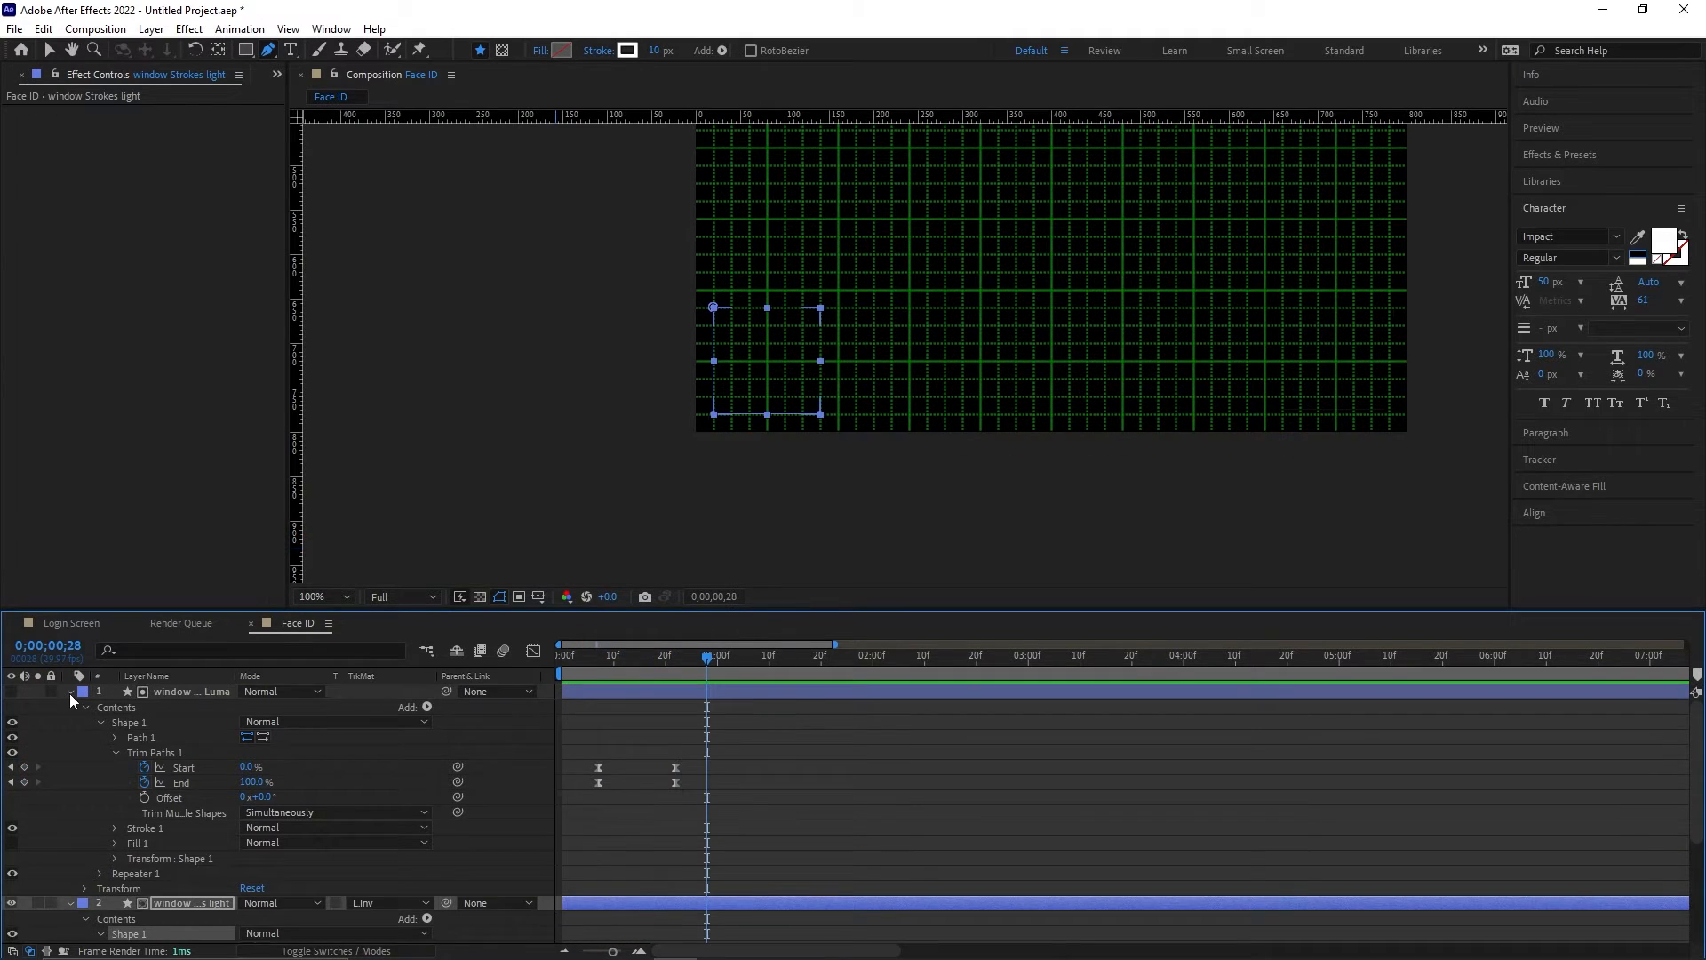
Step: Collapse the light and Luma layers and enable motion blur for both
left_click(70, 691)
left_click(69, 706)
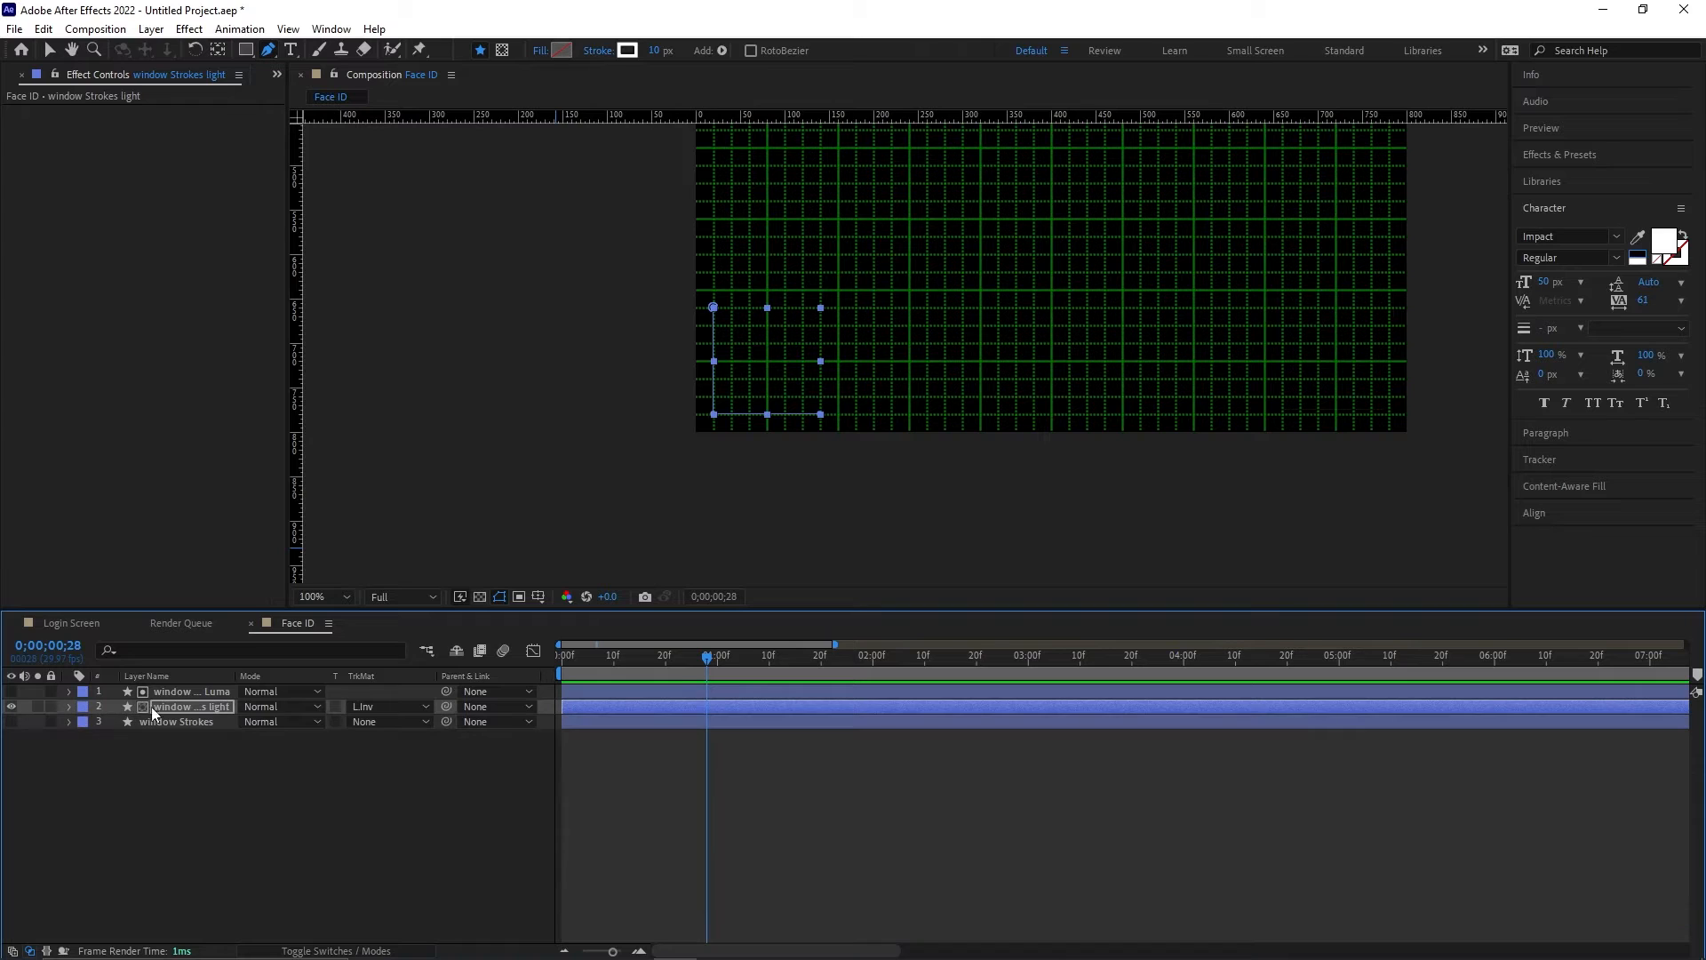
key("F4")
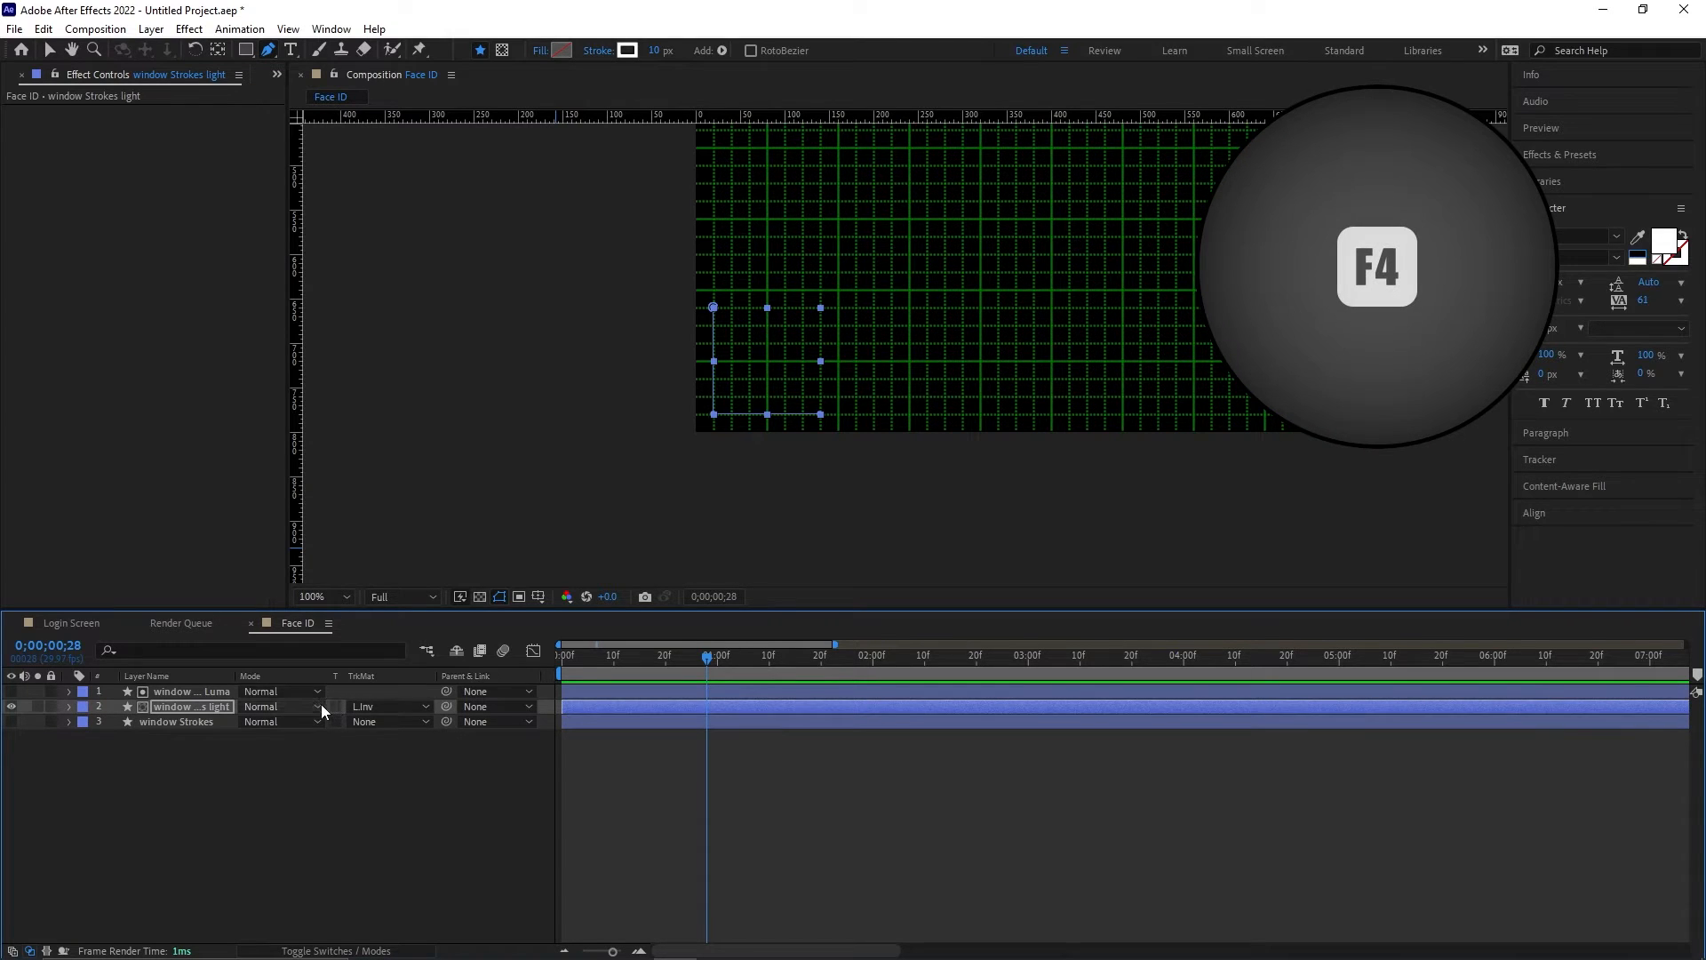
left_click_drag(311, 706, 311, 692)
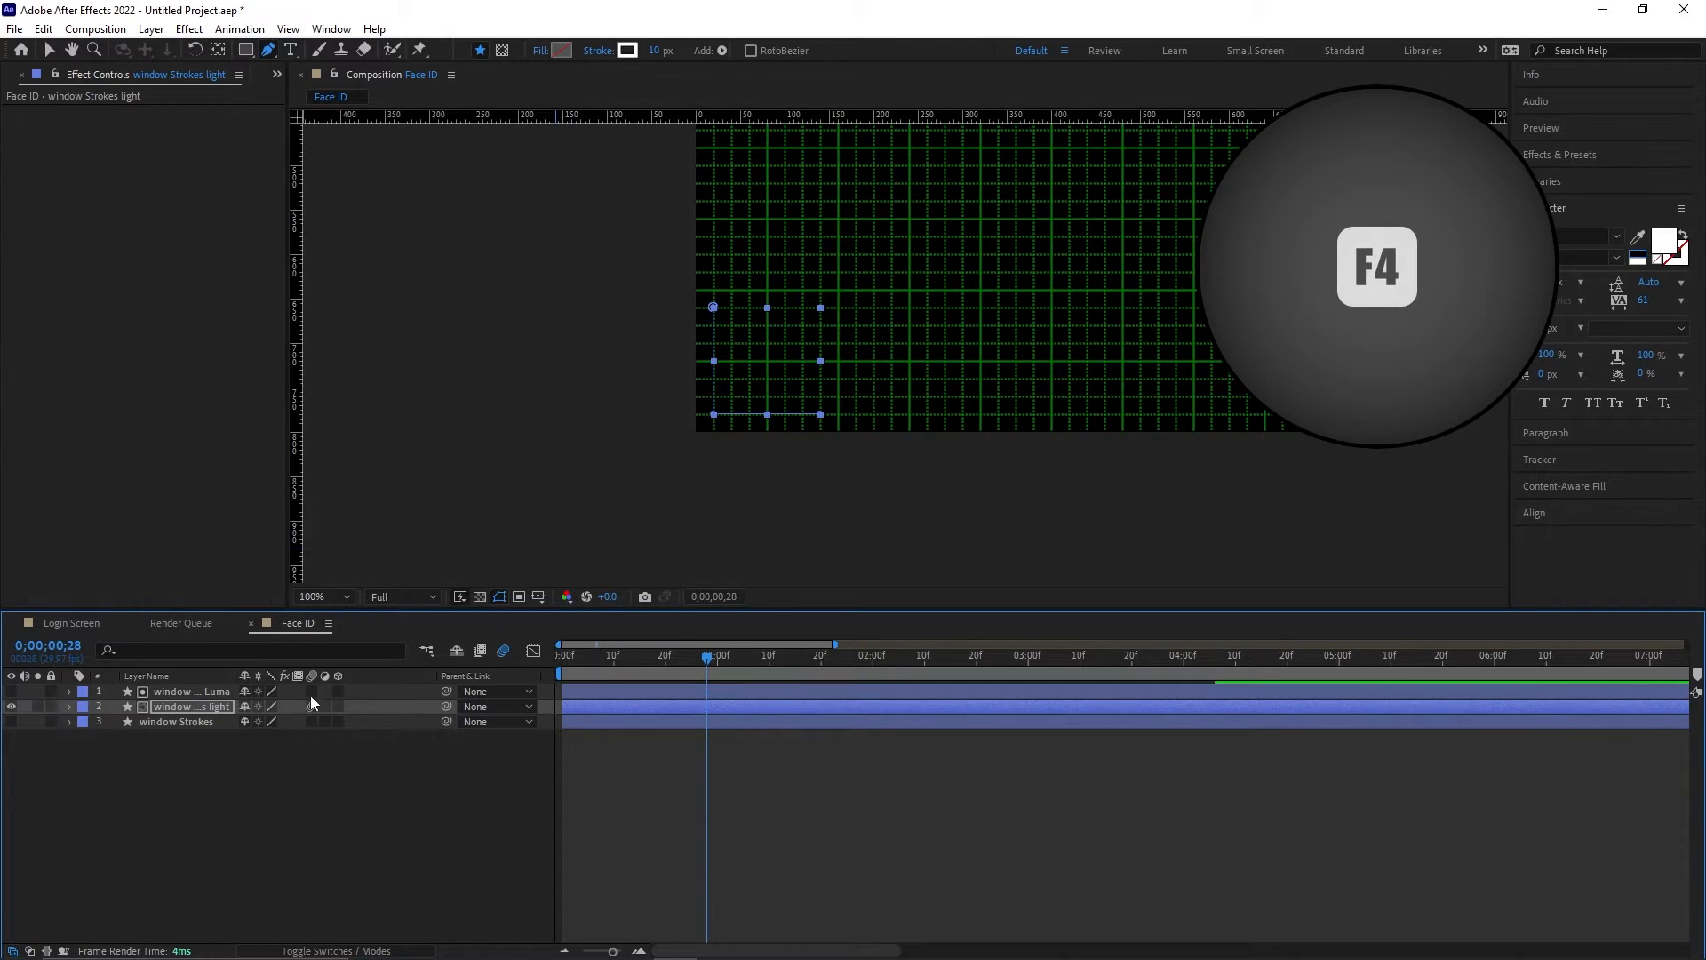
left_click_drag(701, 656, 633, 667)
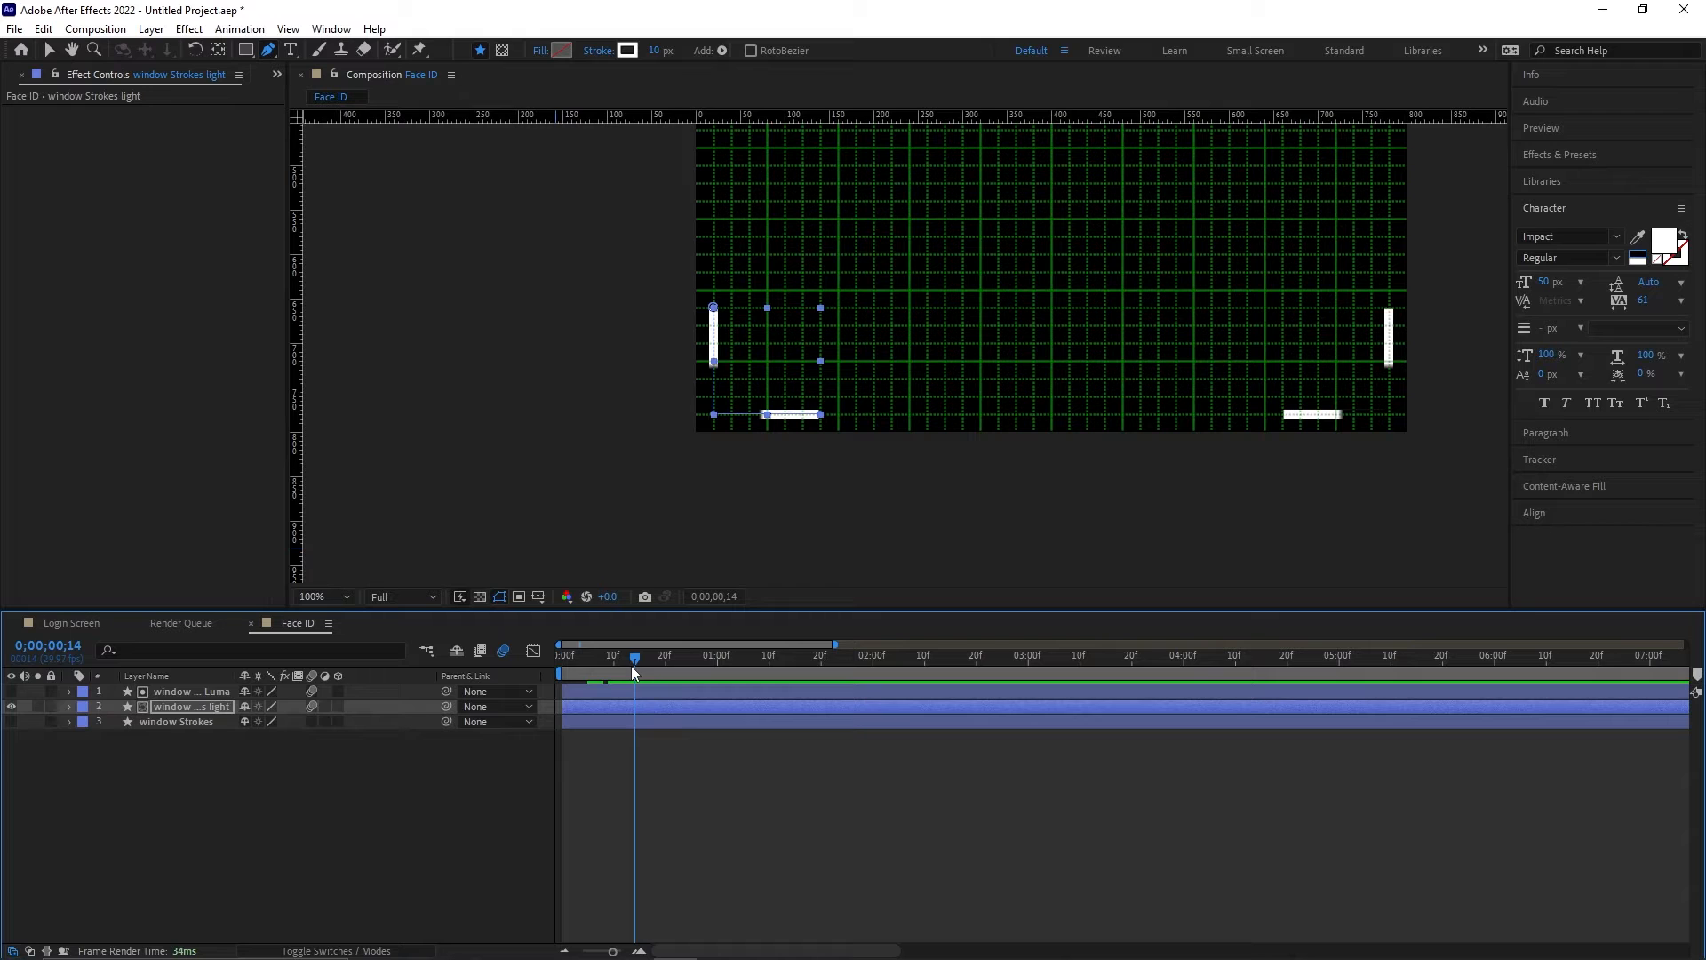
Step: Try a Gaussian Blur effect on the window Strokes light layer
left_click(1553, 152)
Step: Trim the ends of the window Strokes light and Luma layers to frame 23
left_click_drag(661, 657, 681, 657)
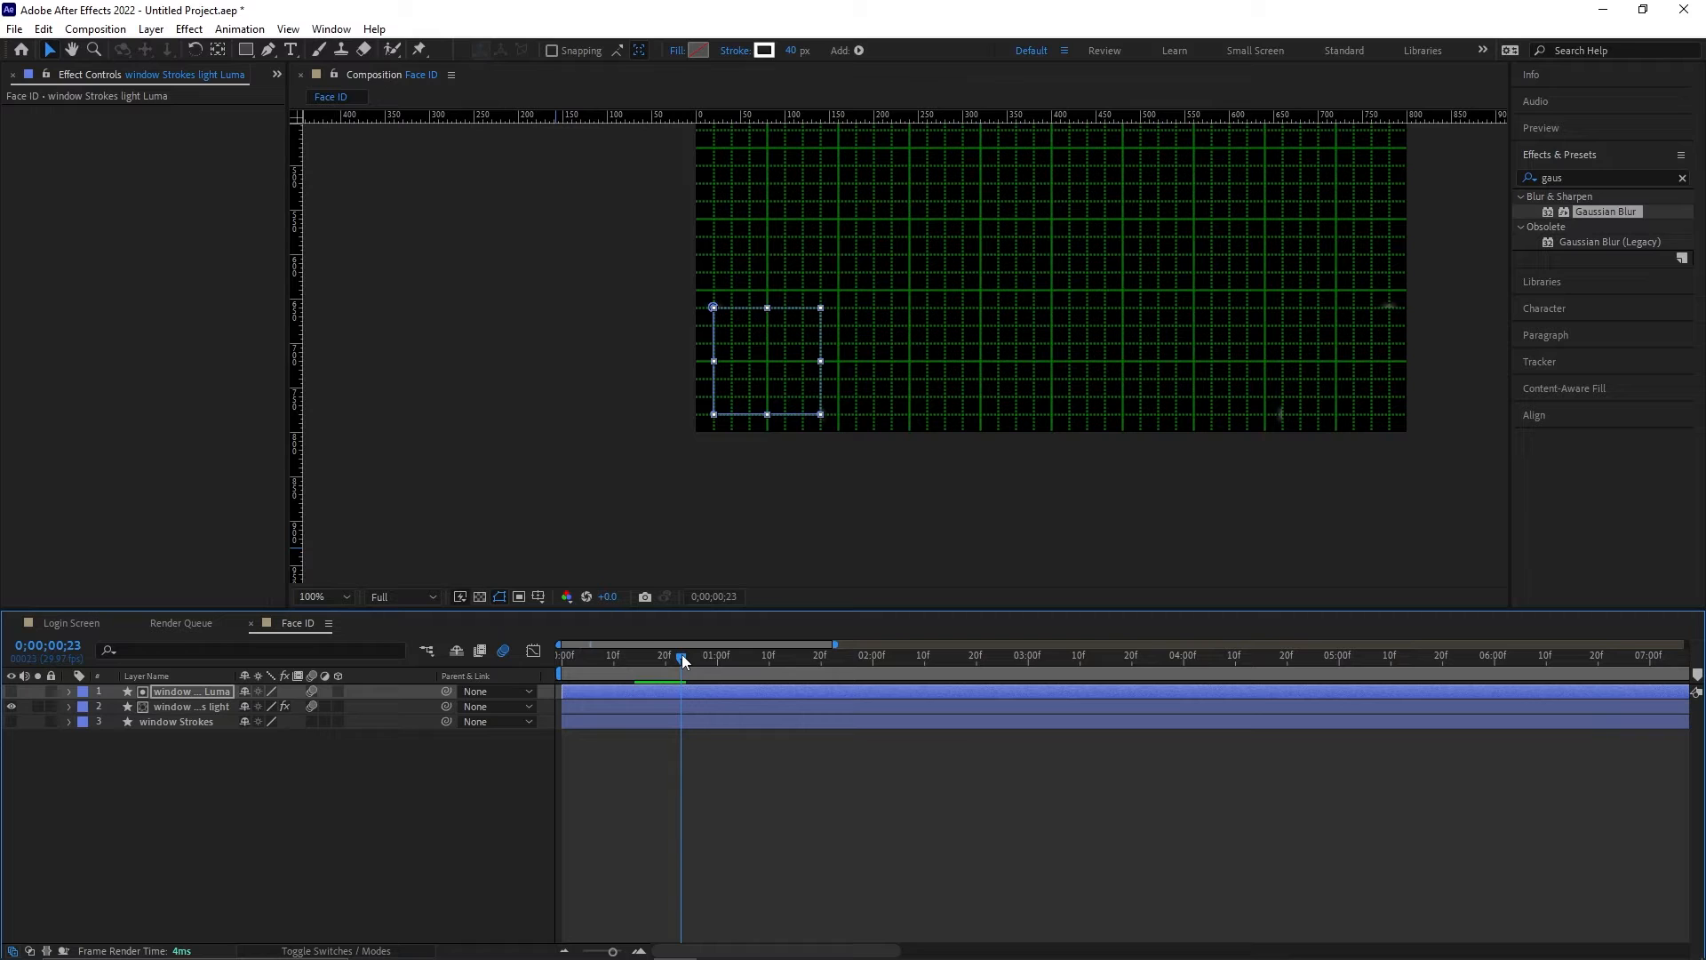
left_click(193, 707, "shift")
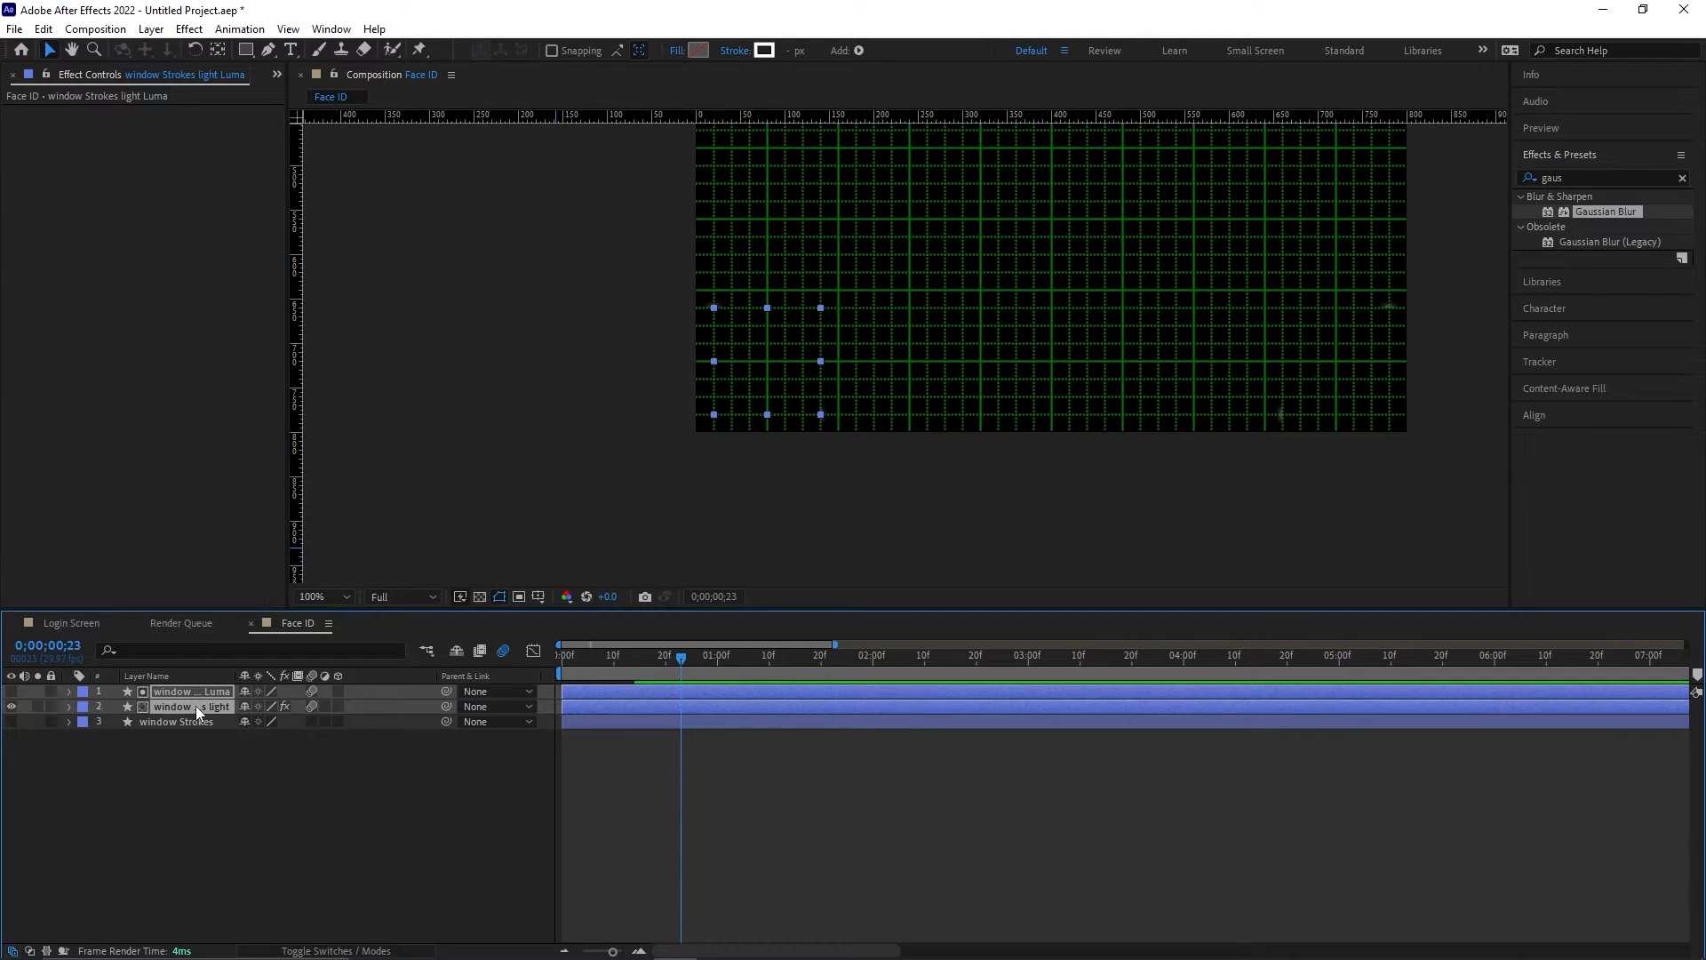
scroll(907, 739, "down", 3)
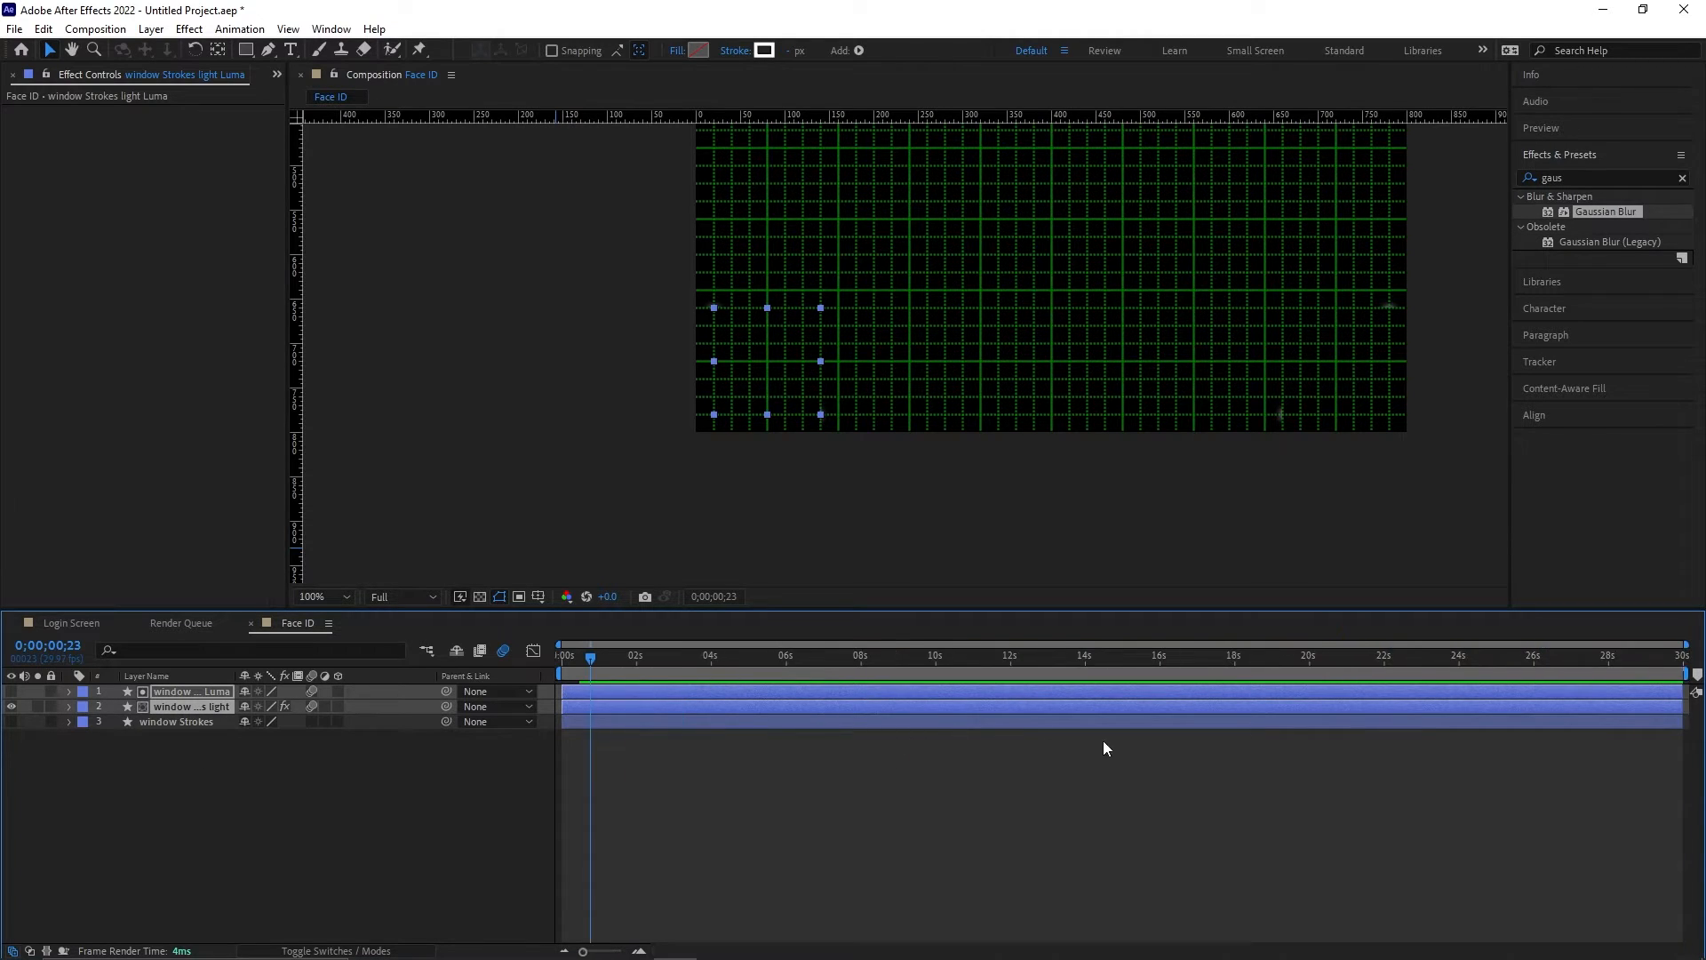
left_click_drag(1680, 701, 587, 726)
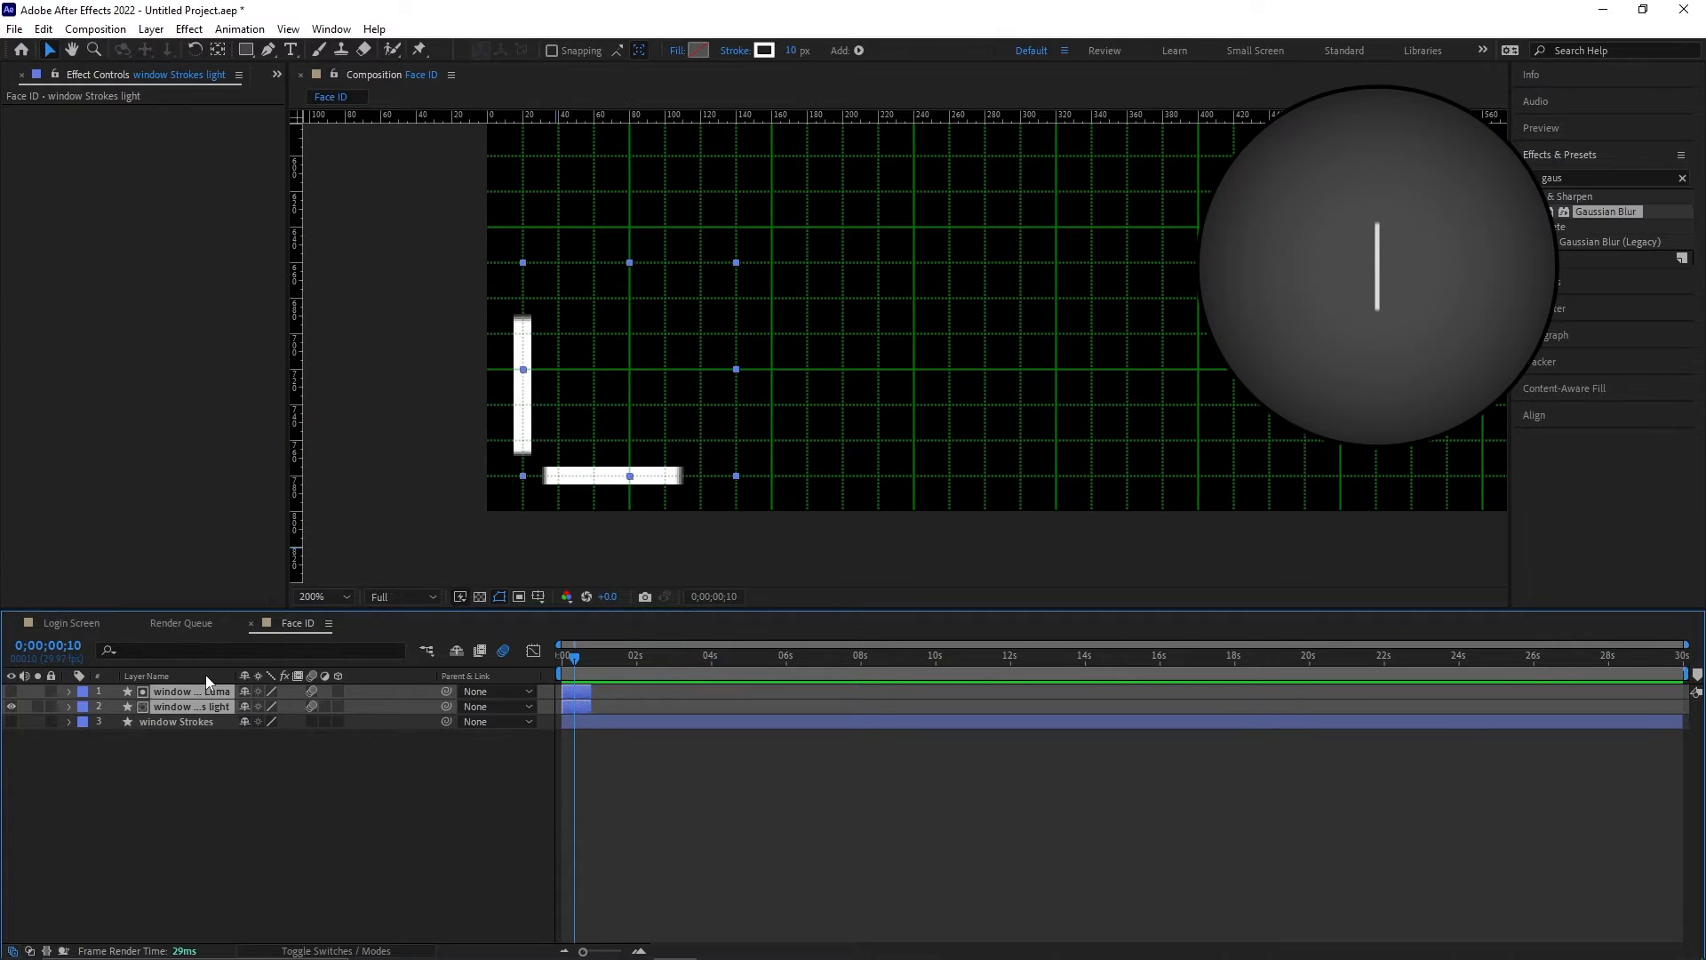
Step: Duplicate the trimmed light and Luma pair five times, staggering the copies at about 1.7, 3.6, 5, 6.8 and 8.8 seconds
key("ctrl+d")
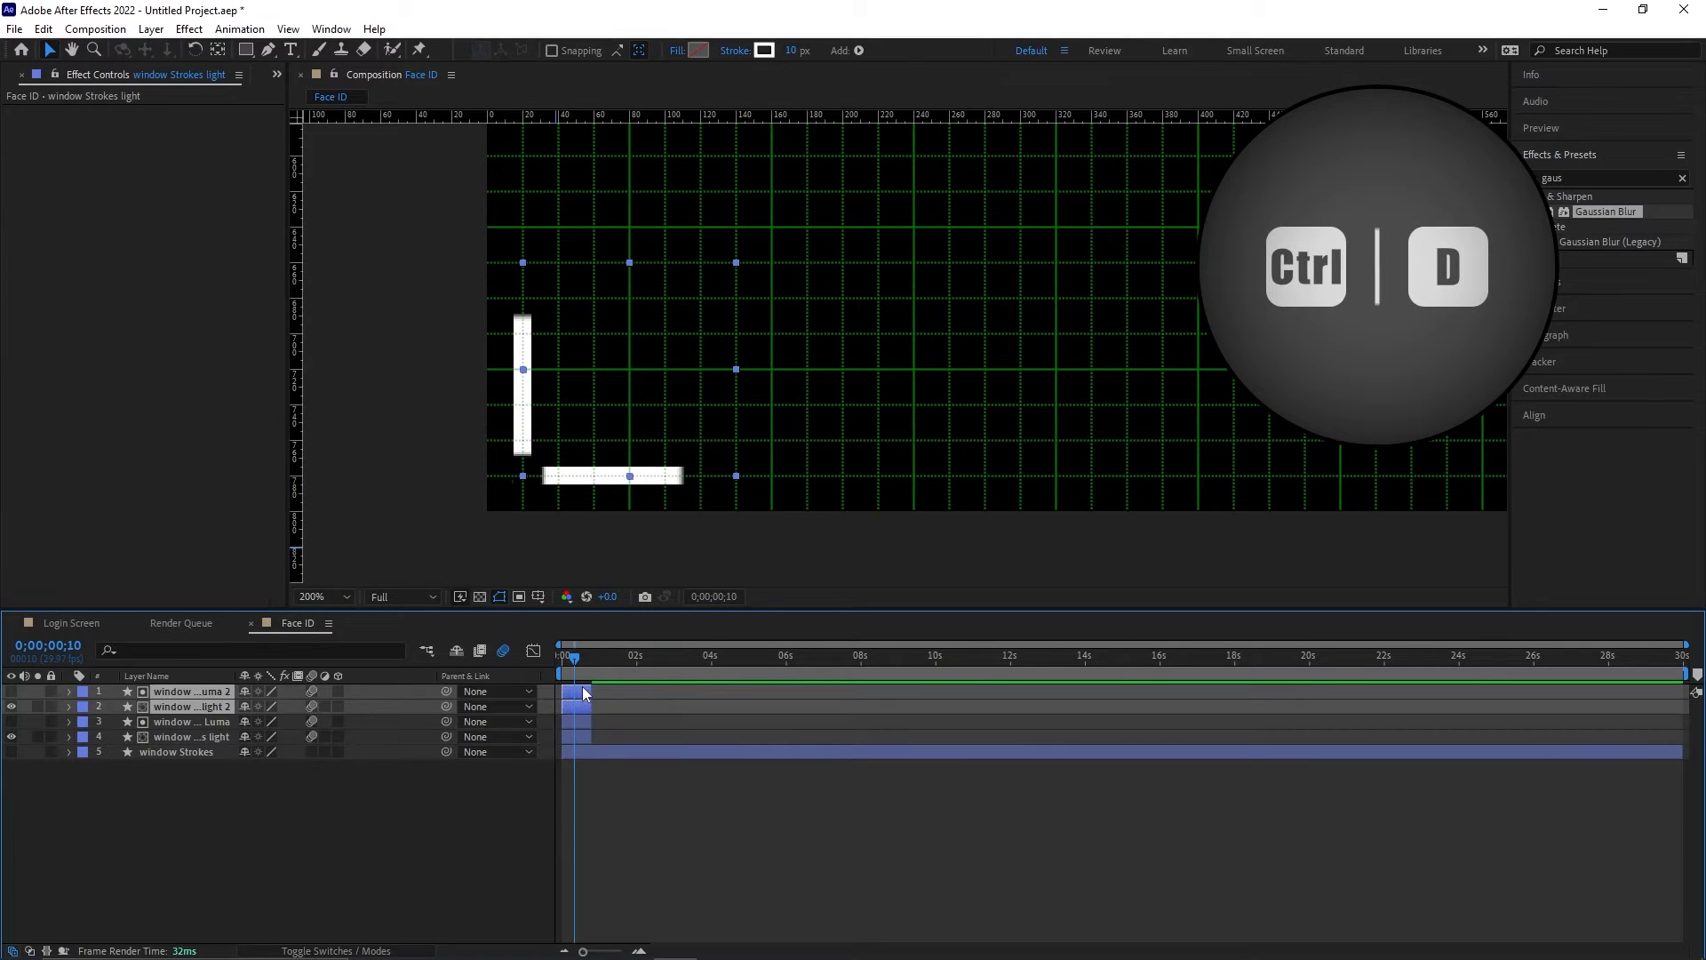
left_click_drag(583, 686, 902, 706)
key("ctrl+d")
key("ctrl+d")
key("ctrl+d")
key("ctrl+d")
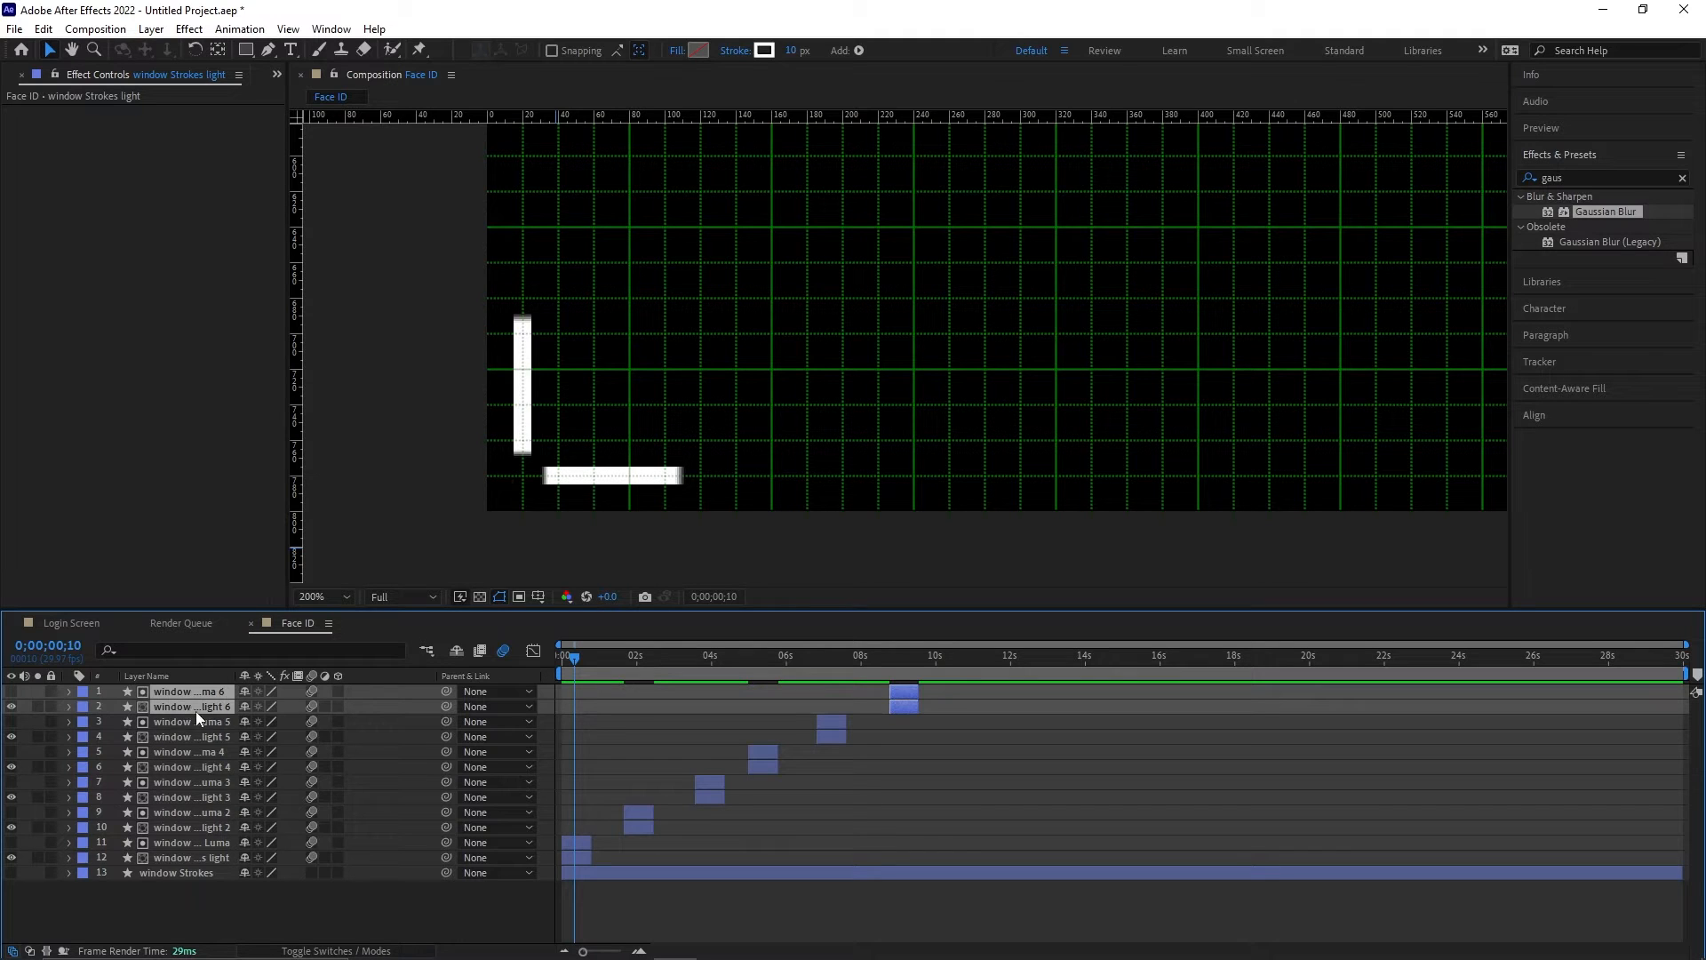
Step: Duplicate all six light and Luma pairs and move the copies along the timeline to begin at about 11 seconds
left_click(195, 855)
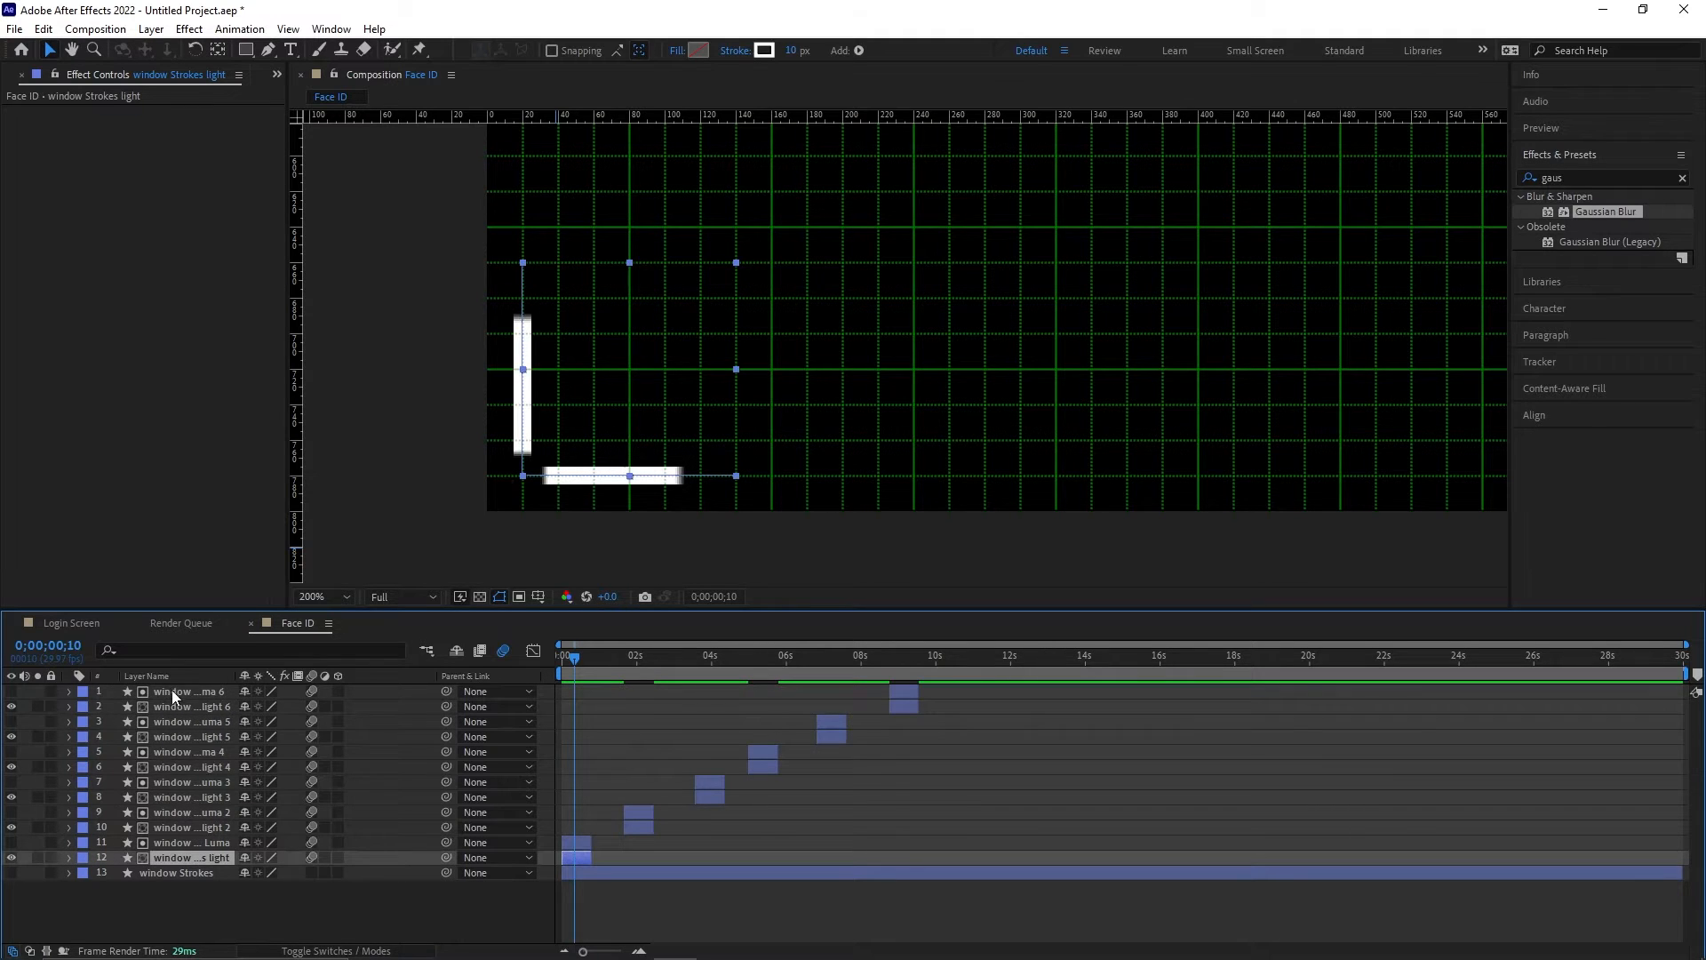
left_click(173, 691, "shift")
key("ctrl+d")
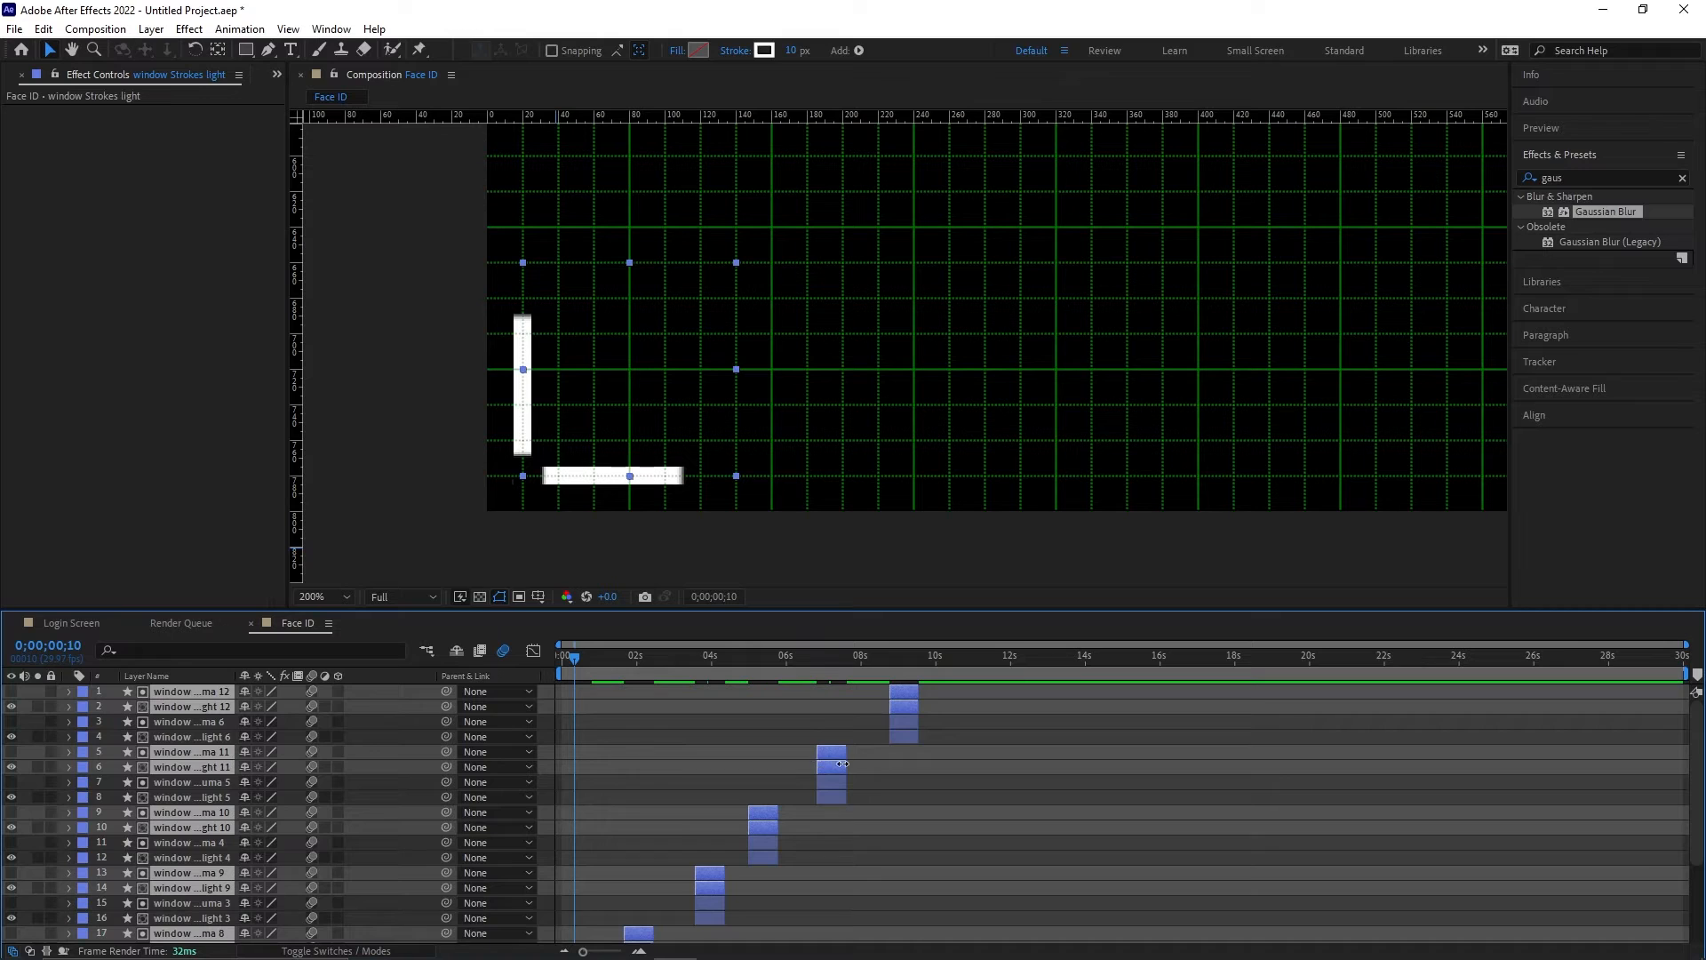
left_click_drag(847, 764, 1221, 764)
scroll(1009, 785, "down", 2)
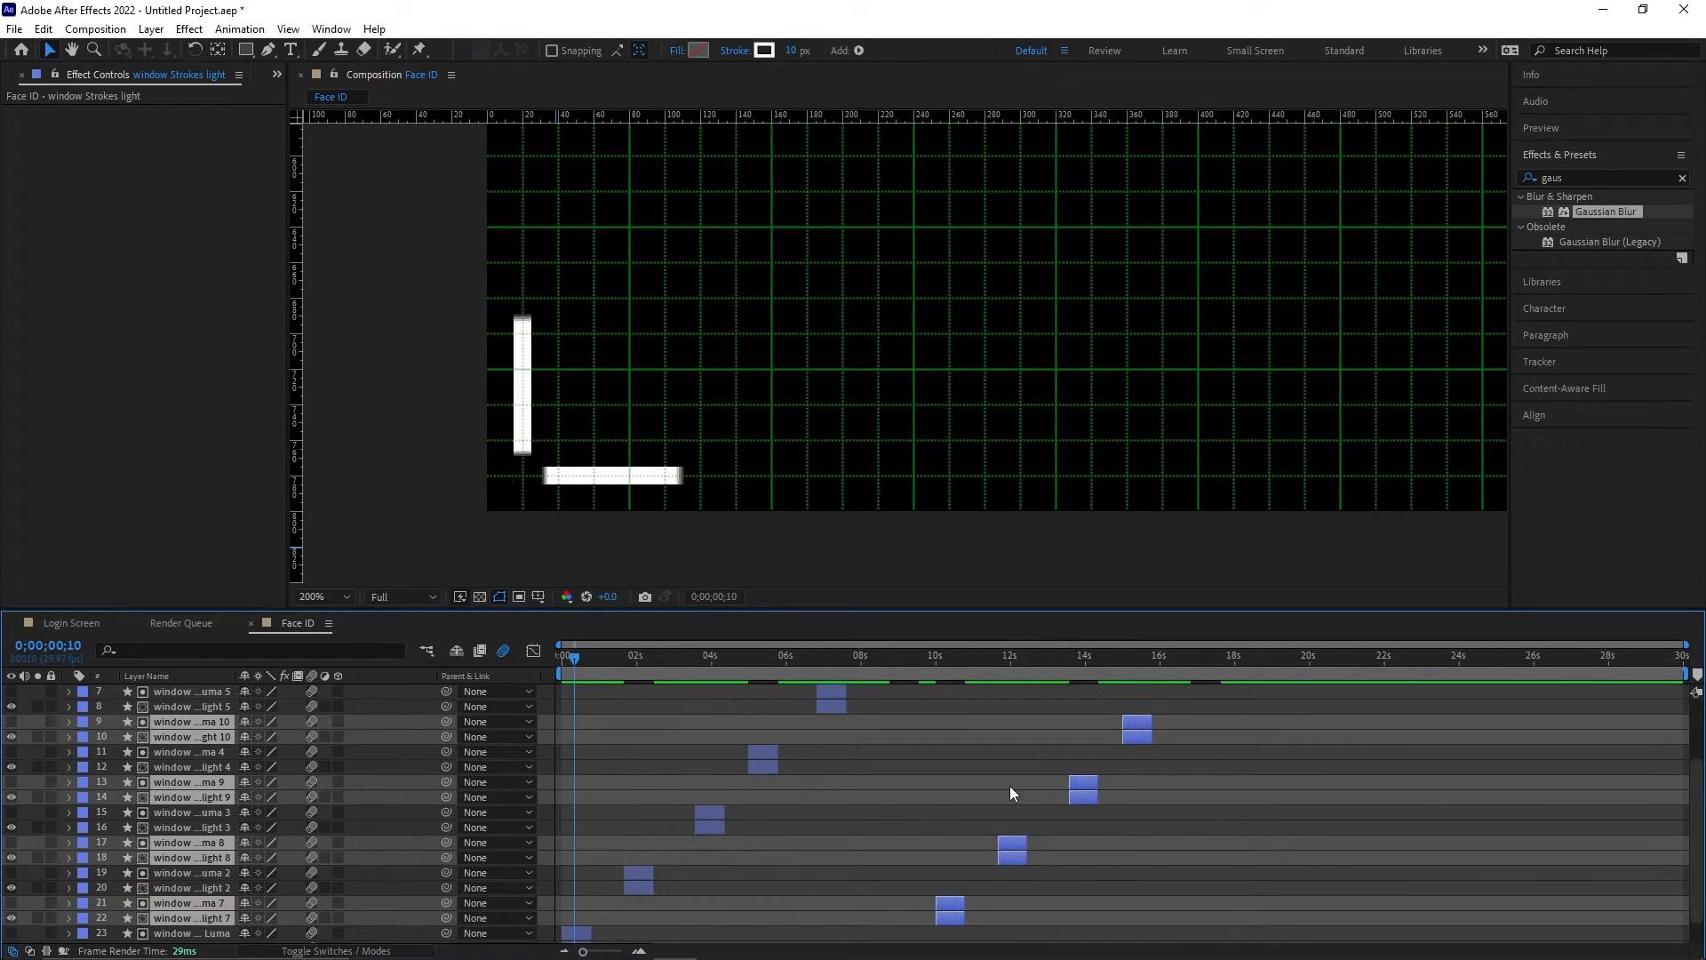
left_click_drag(941, 908, 976, 920)
scroll(999, 899, "up", 2)
scroll(999, 899, "down", 2)
scroll(975, 919, "up", 2)
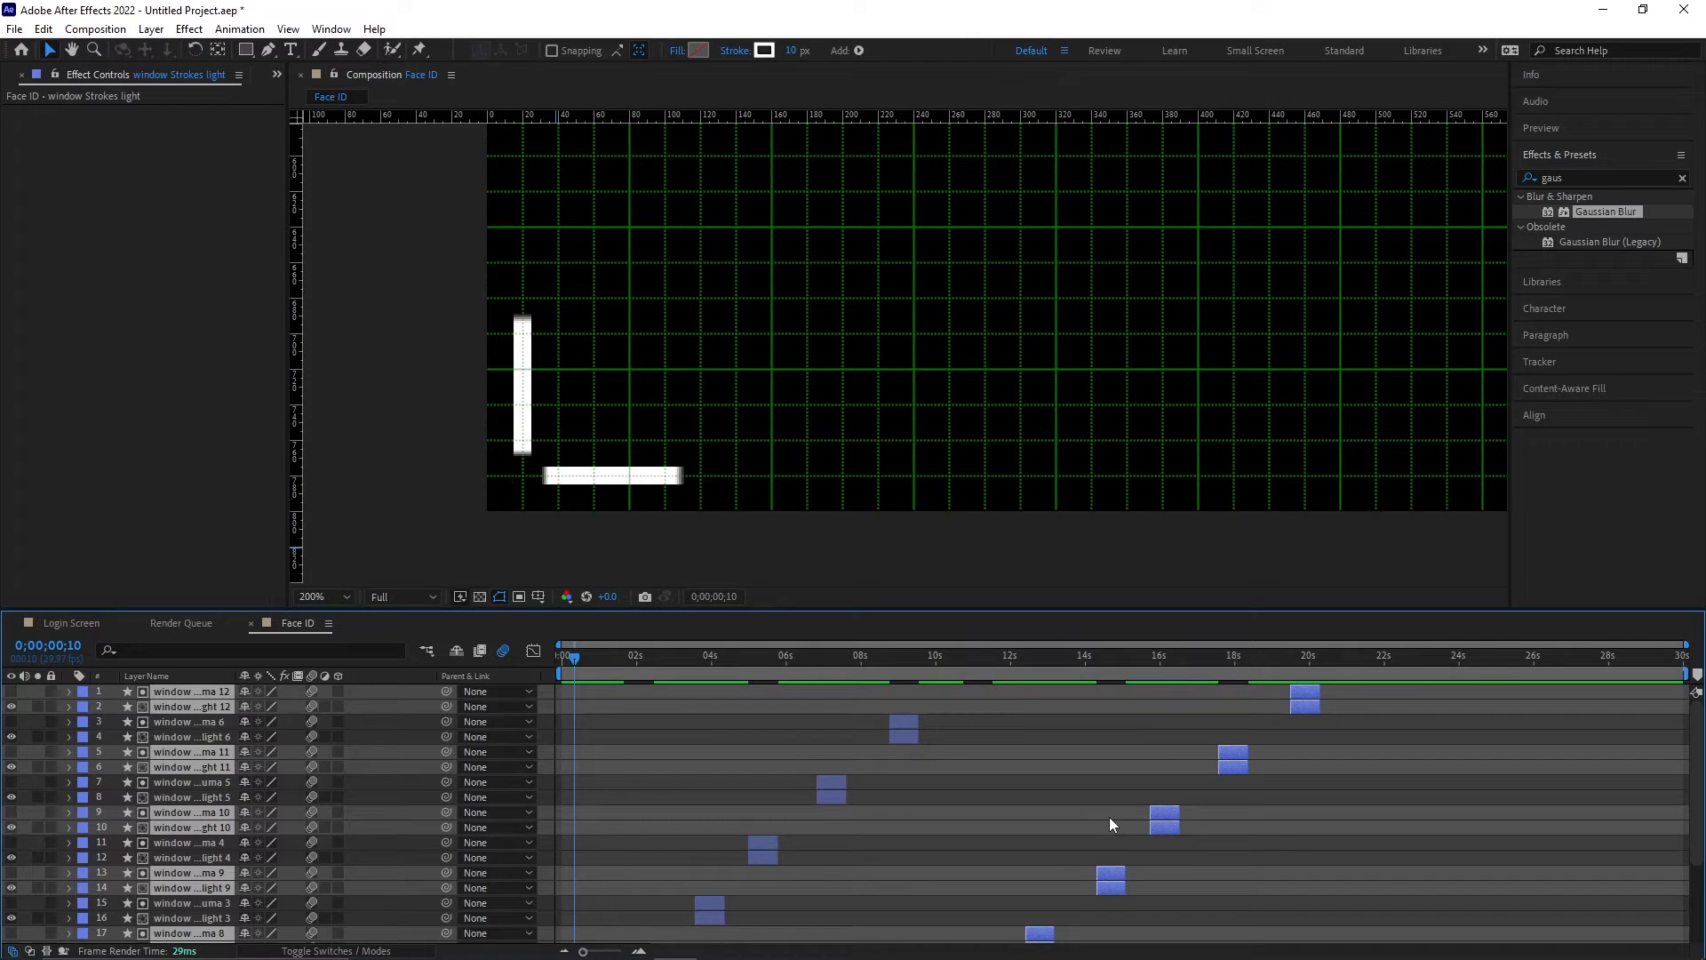
Step: Duplicate the six selected pairs again and move the new copies to begin at about 22 seconds
scroll(1113, 818, "down", 3)
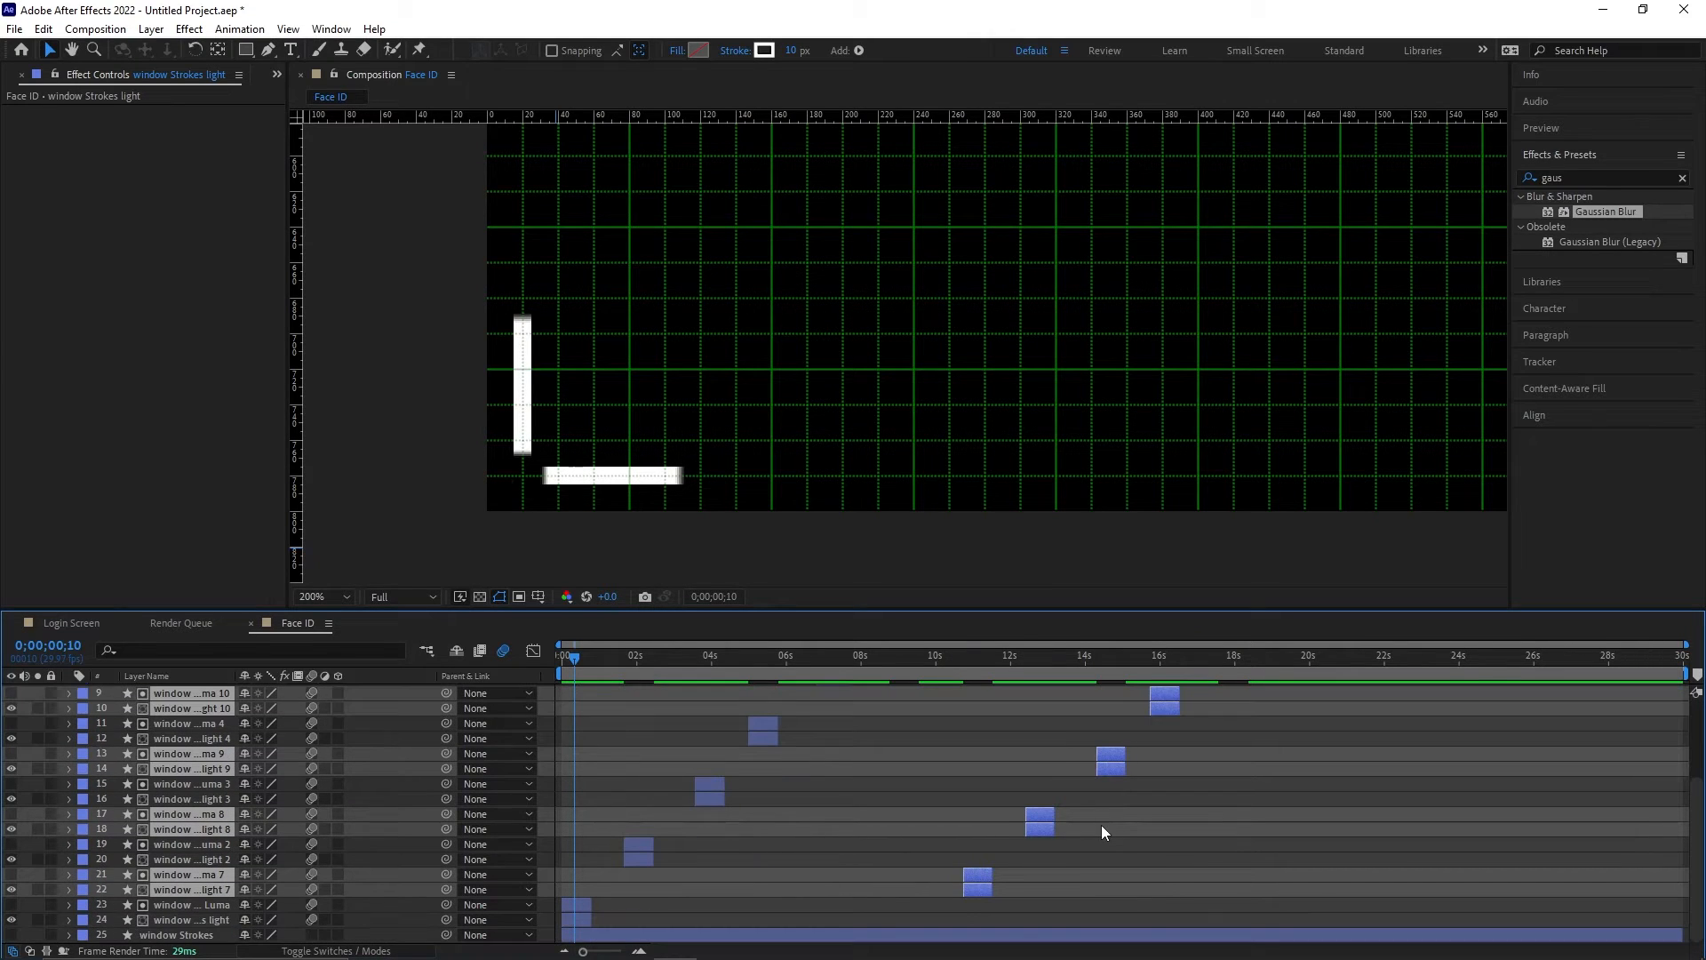
key("ctrl+d")
left_click_drag(1112, 855, 1524, 846)
scroll(1436, 846, "up", 3)
scroll(1435, 845, "down", 3)
scroll(1435, 844, "down", 5)
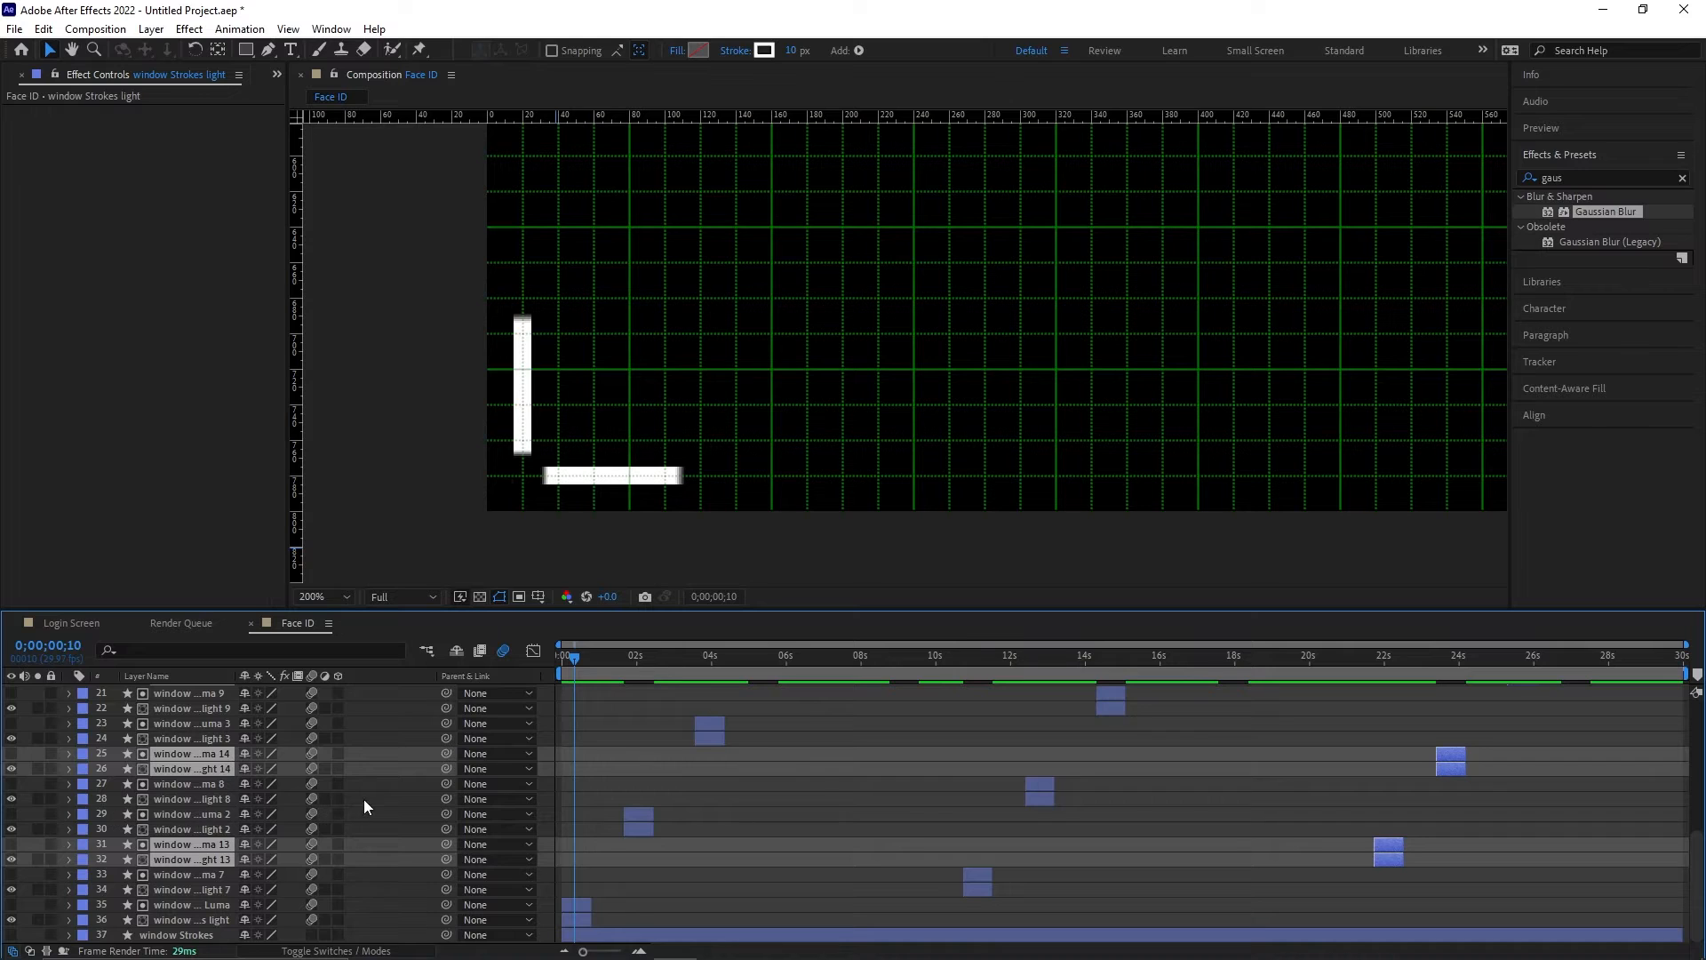
Step: Pre-compose all the window Strokes light and Luma layers into a new composition named "Face ID Window Light"
left_click(365, 799)
scroll(98, 798, "up", 6)
left_click(188, 690)
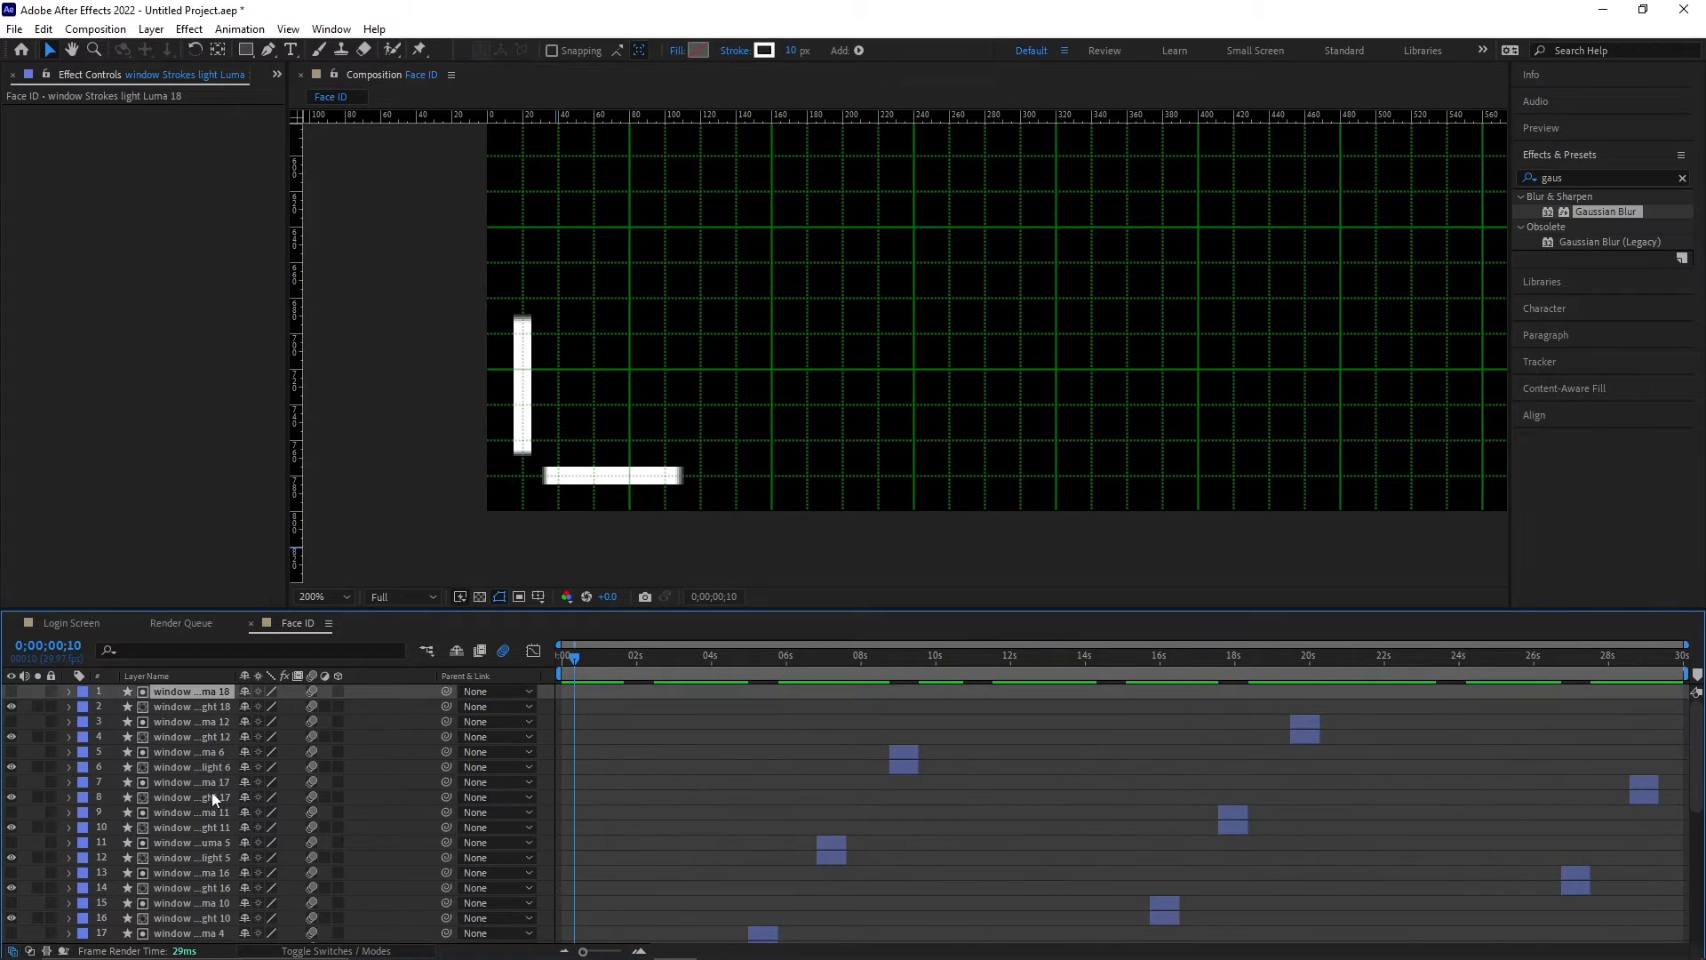
scroll(211, 792, "down", 6)
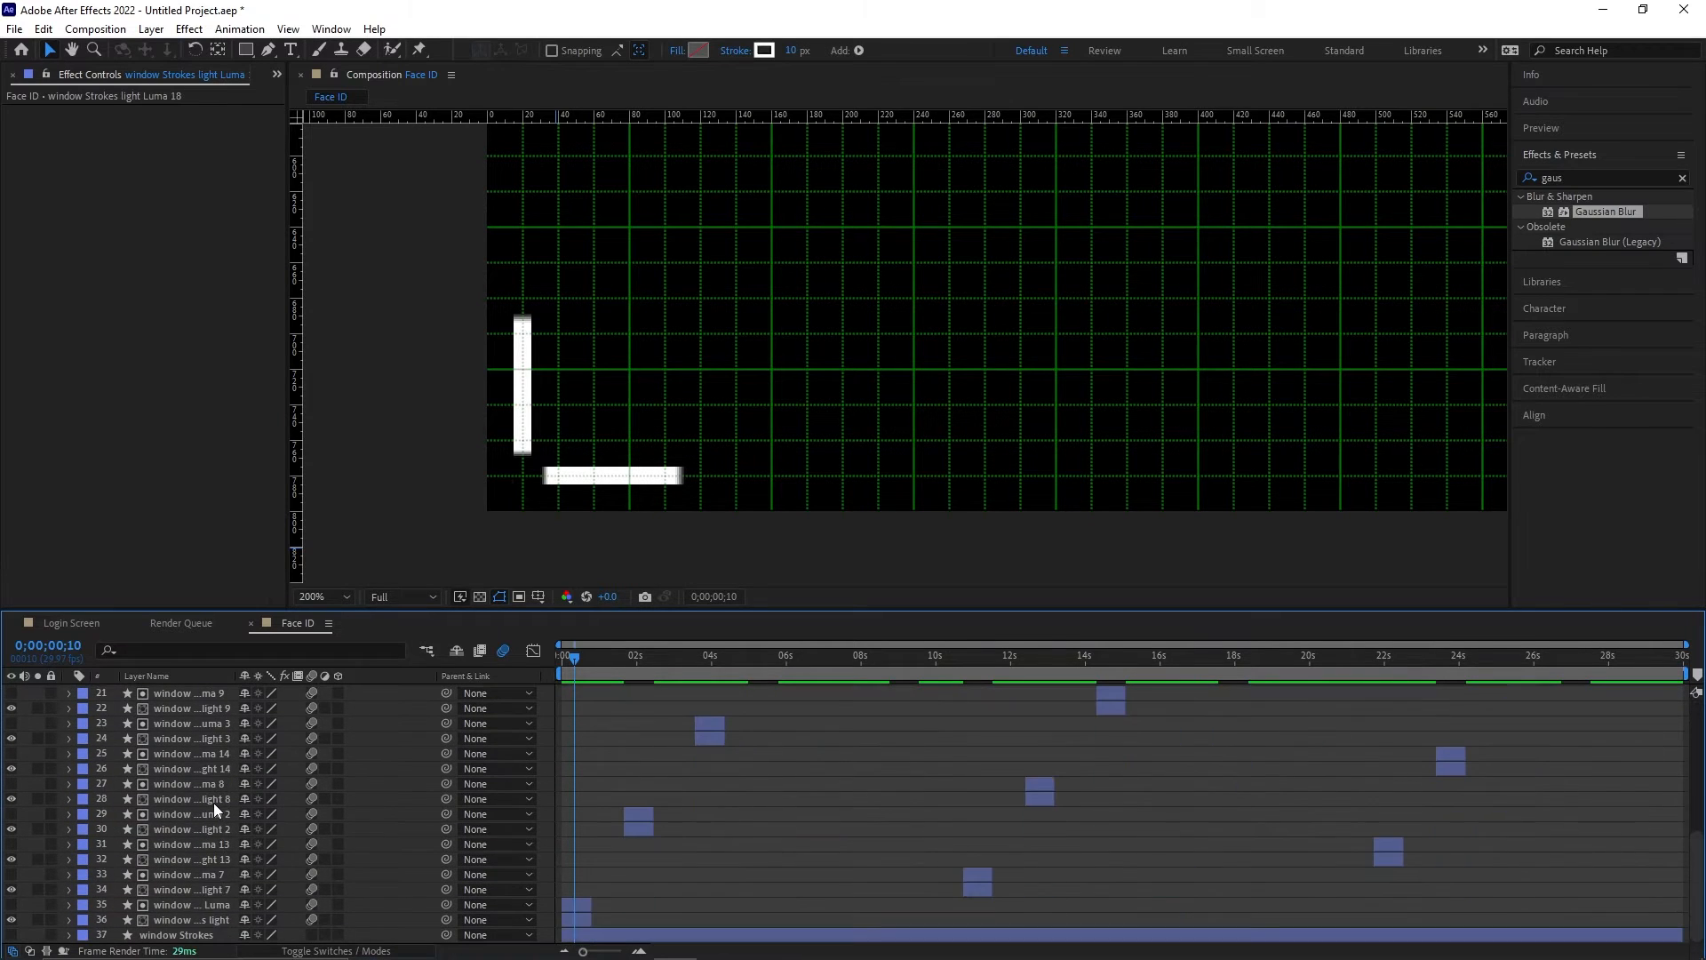
left_click(178, 919, "shift")
right_click(163, 835)
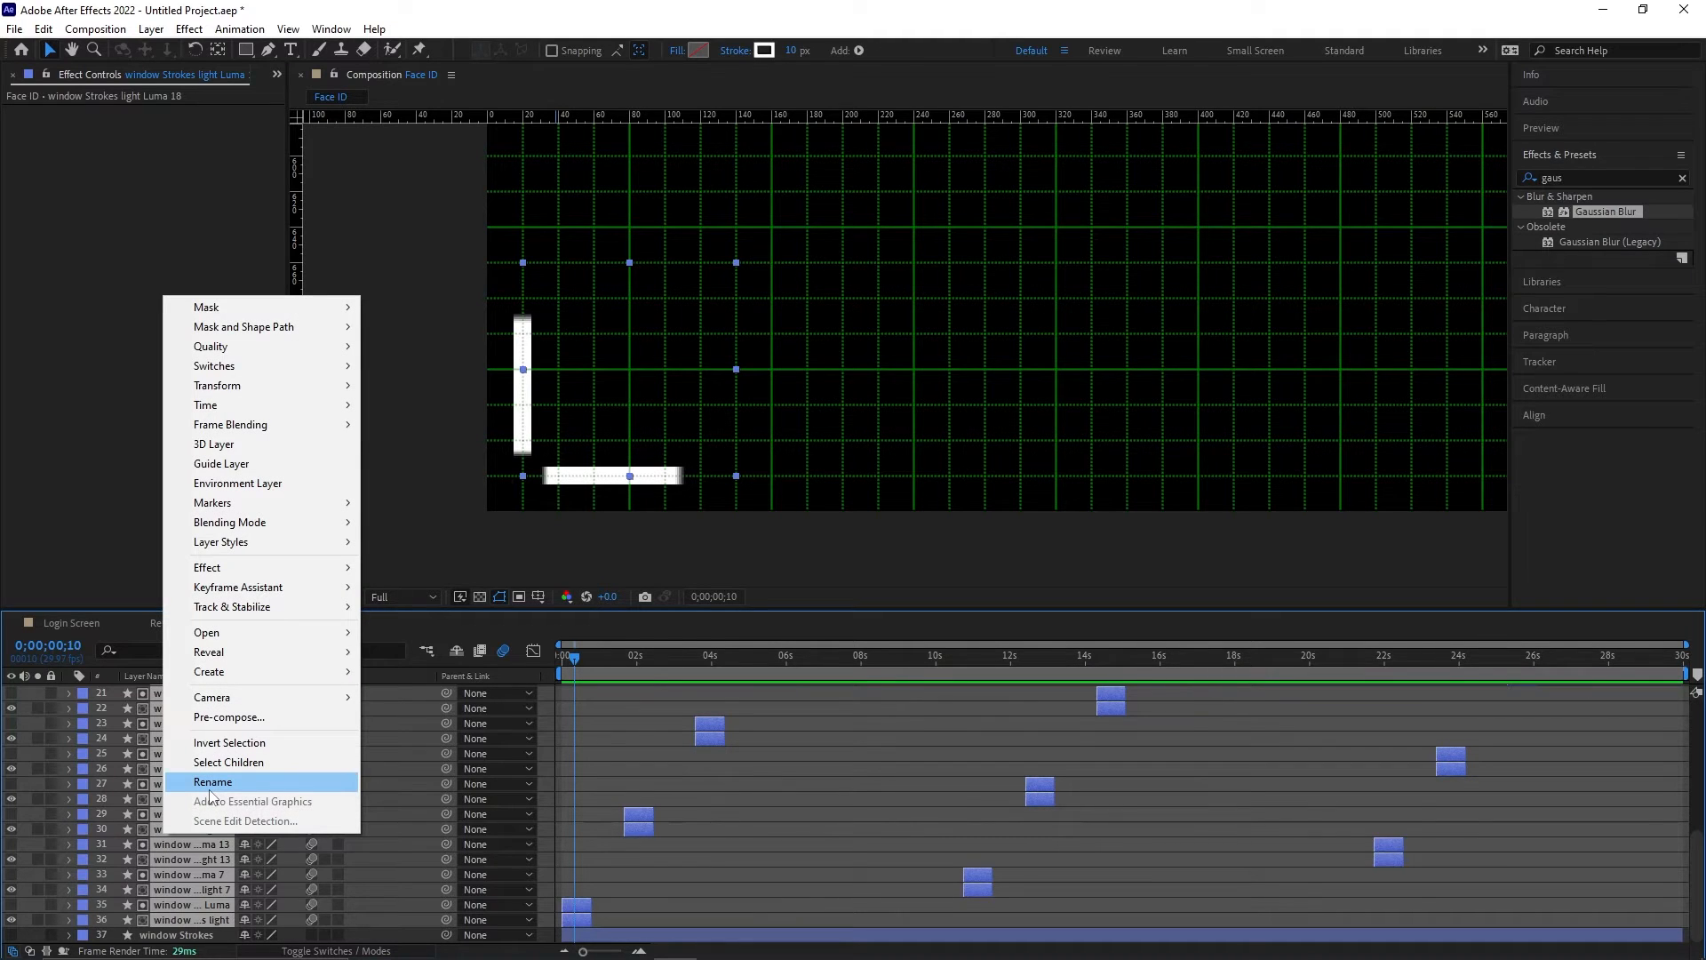
left_click(230, 716)
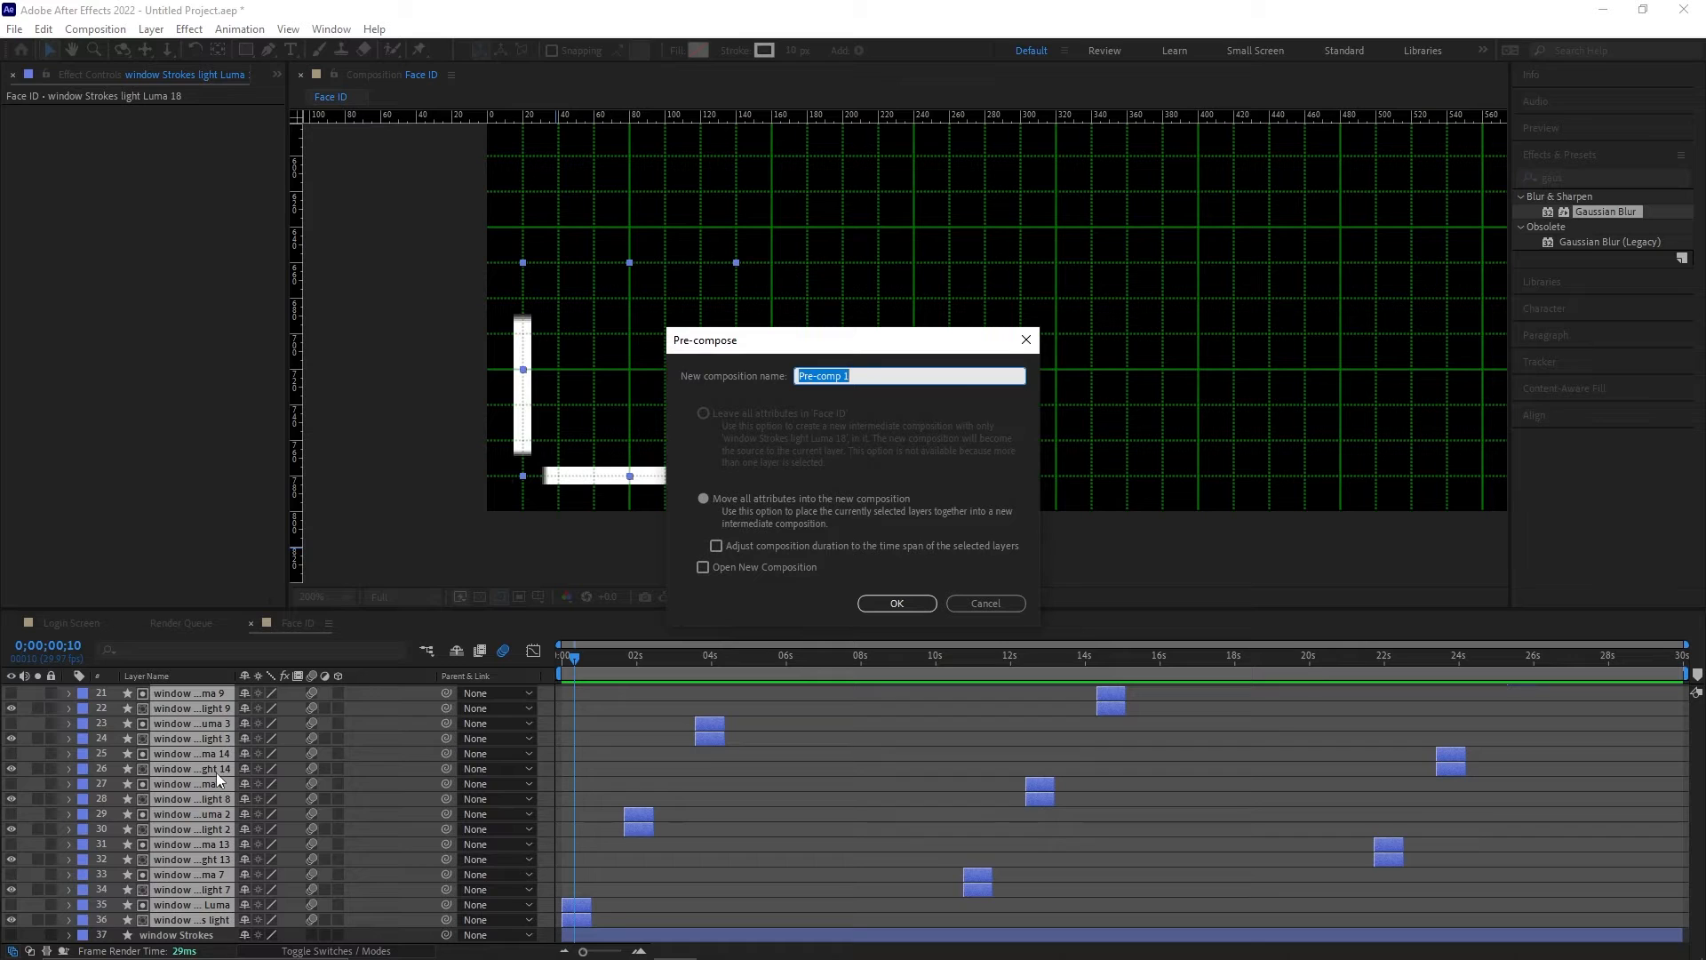
type("Face ID Window Light")
key("Return")
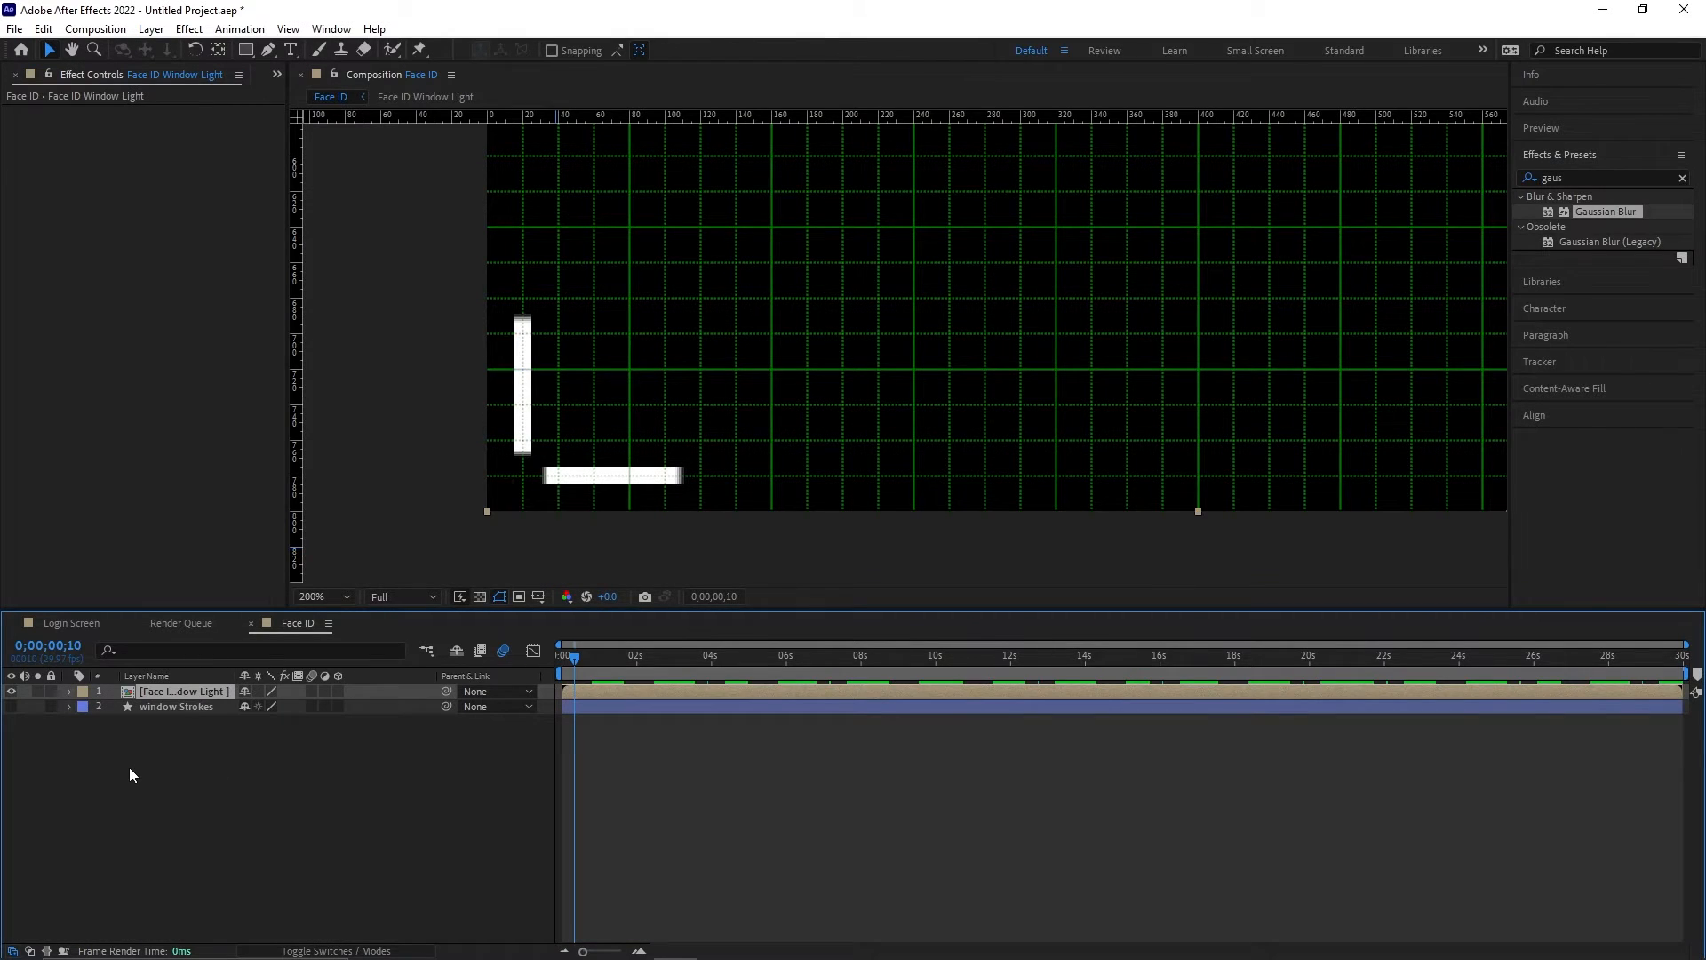
Step: Apply a Gaussian Blur to the Face ID Window Light layer with a Blurriness of 15
left_click_drag(1613, 213, 183, 691)
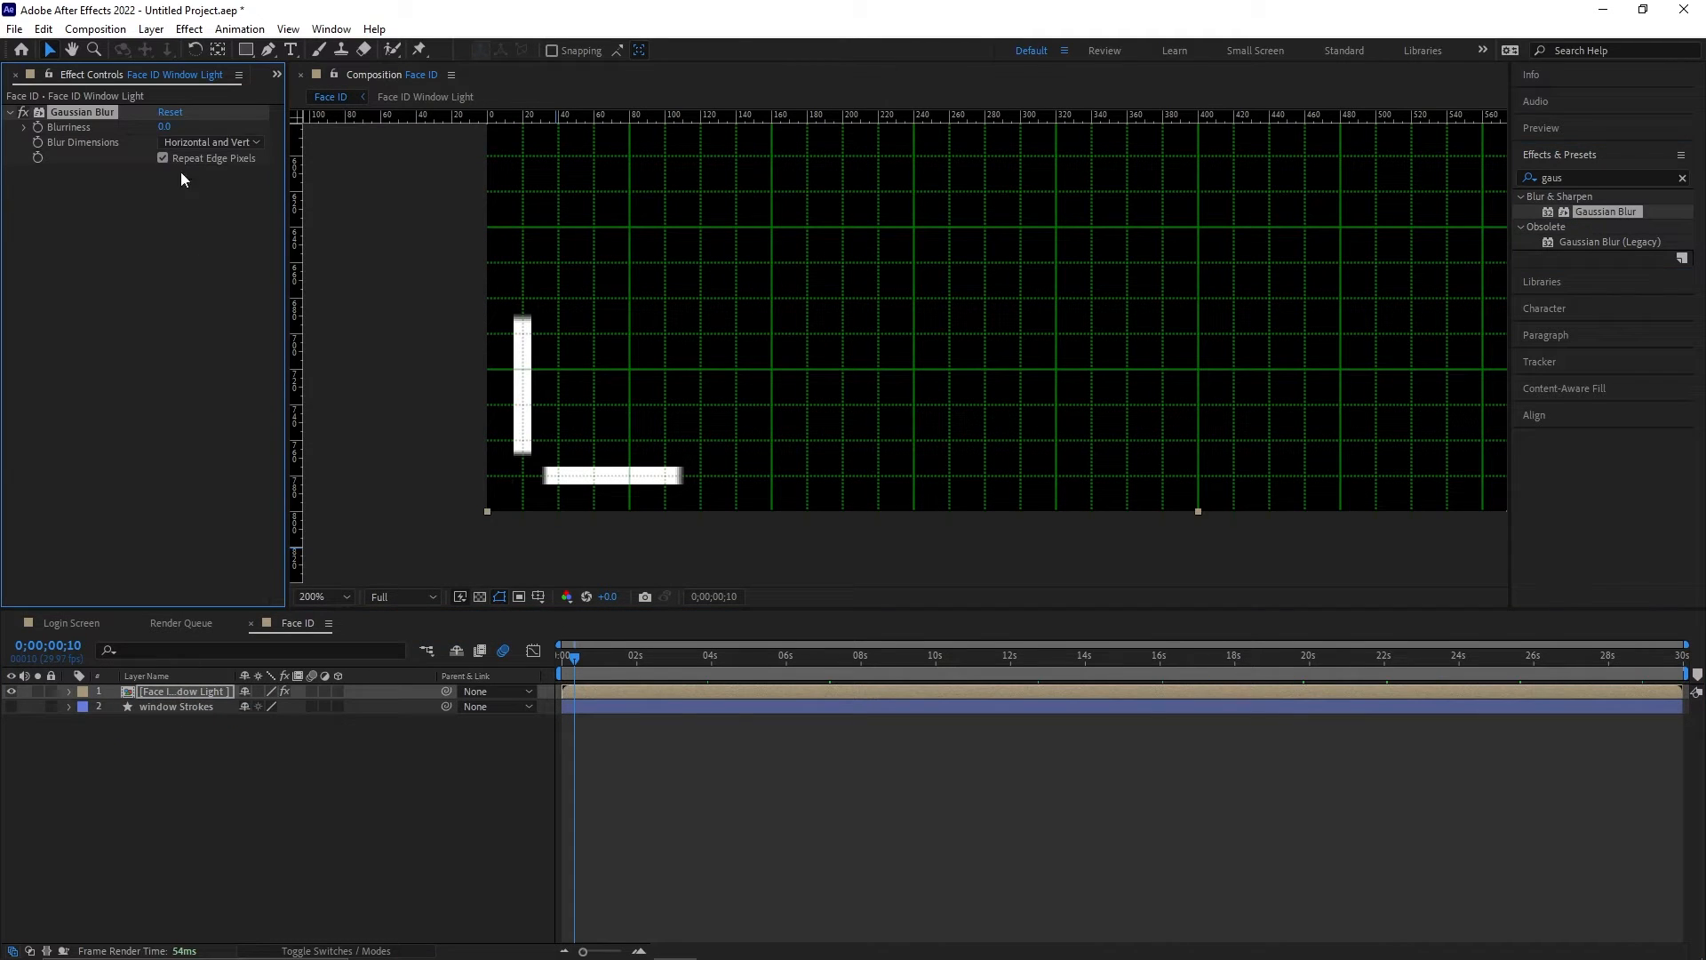
left_click_drag(164, 128, 268, 141)
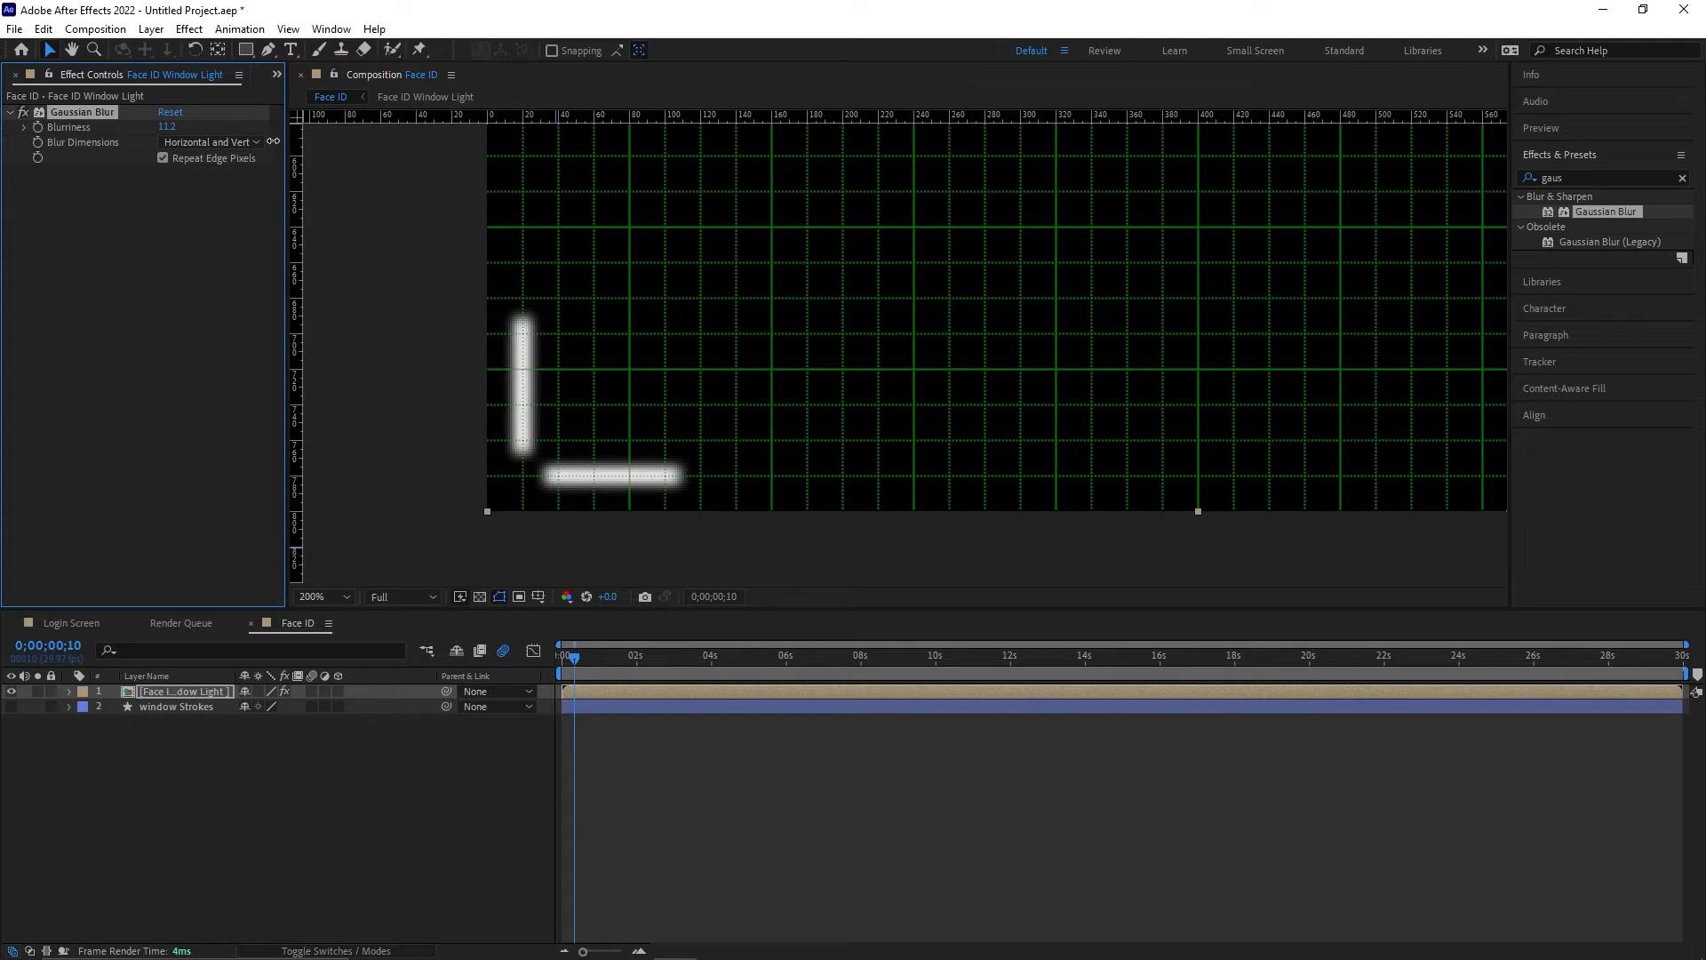
left_click(168, 128)
type("15")
key("Return")
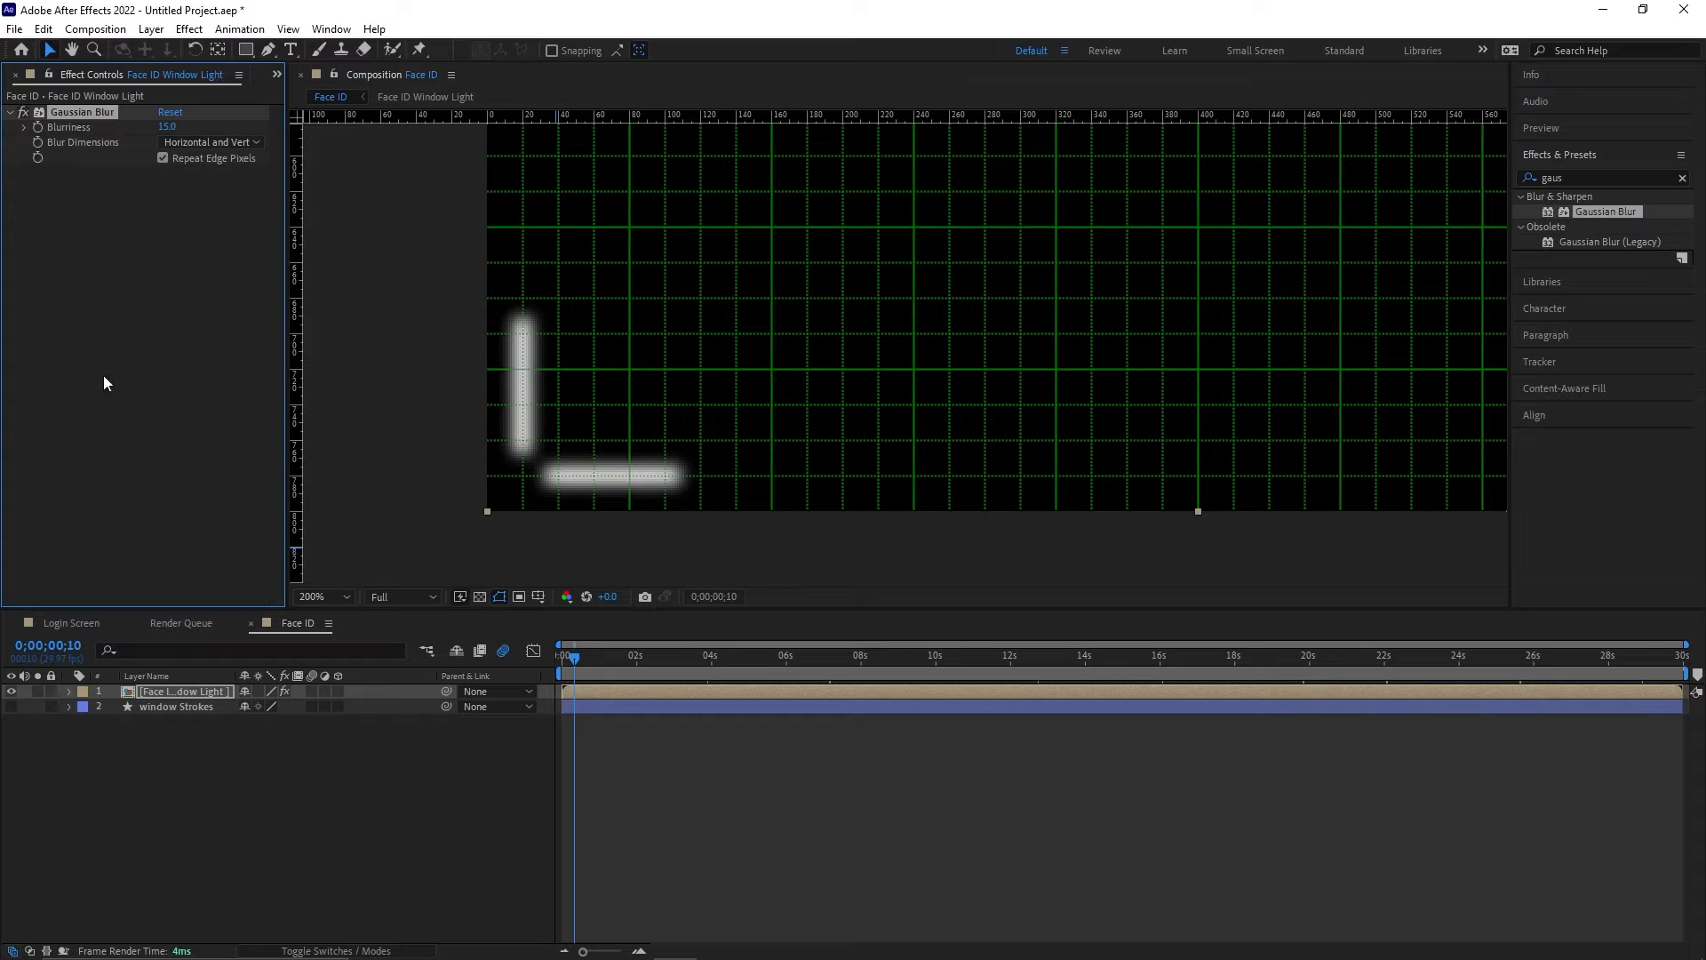
Step: Set the Face ID Window Light layer's opacity to 70%
key("t")
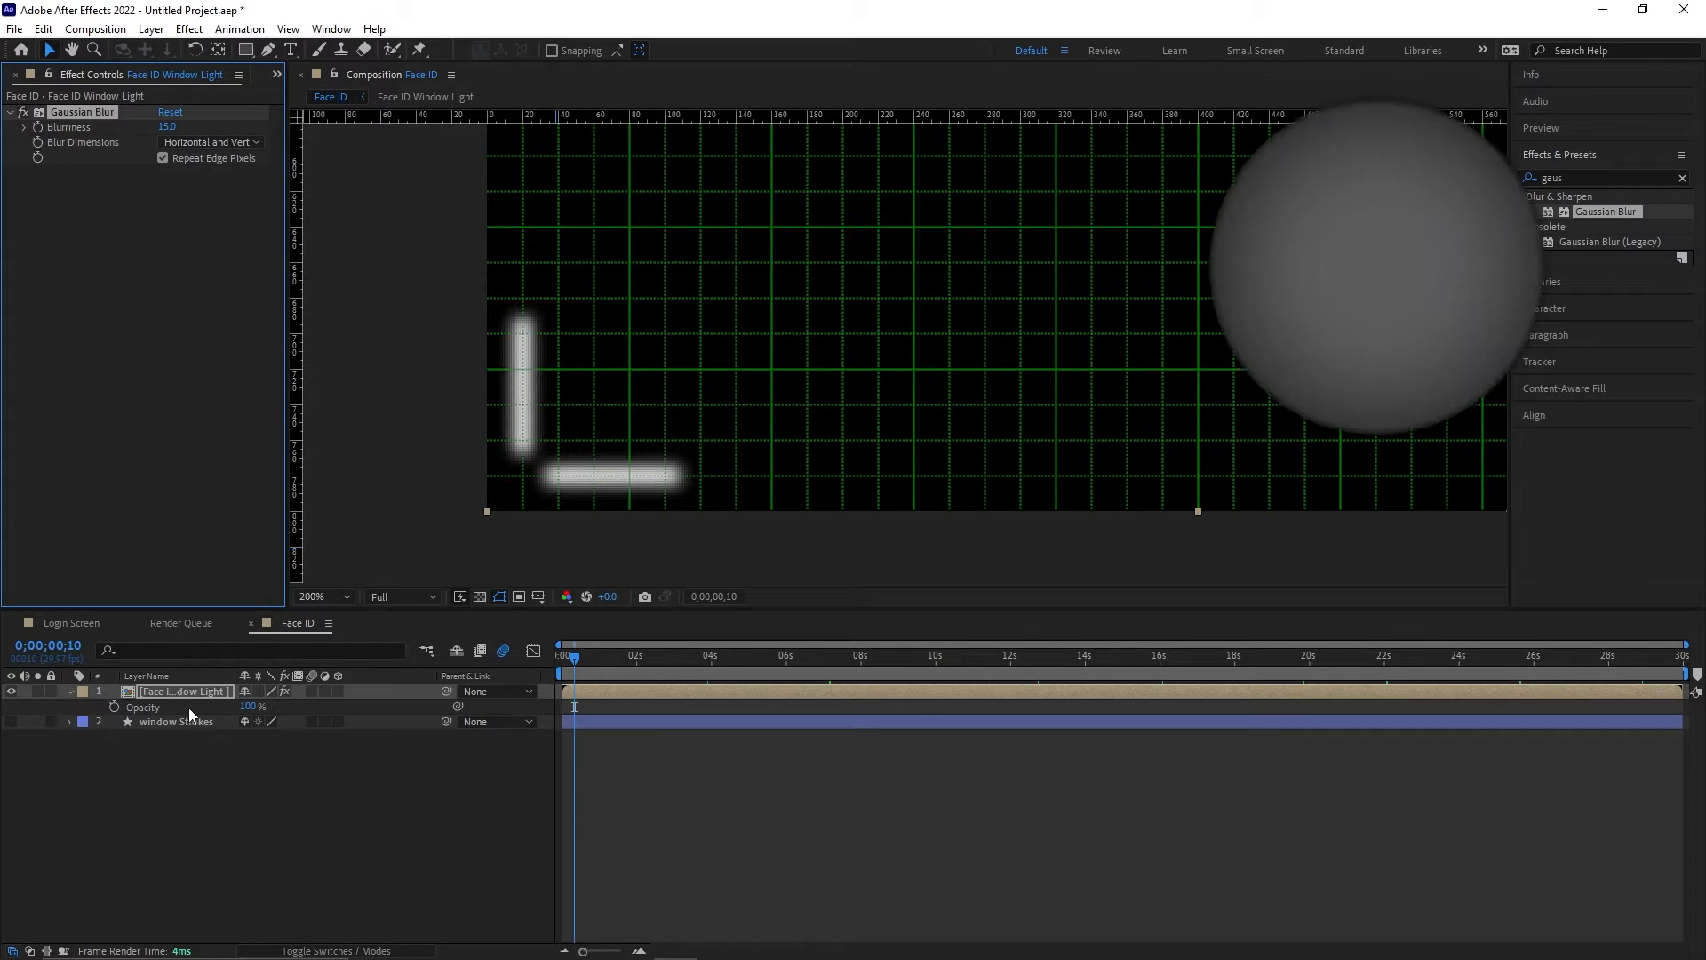
left_click(253, 708)
type("70")
key("Return")
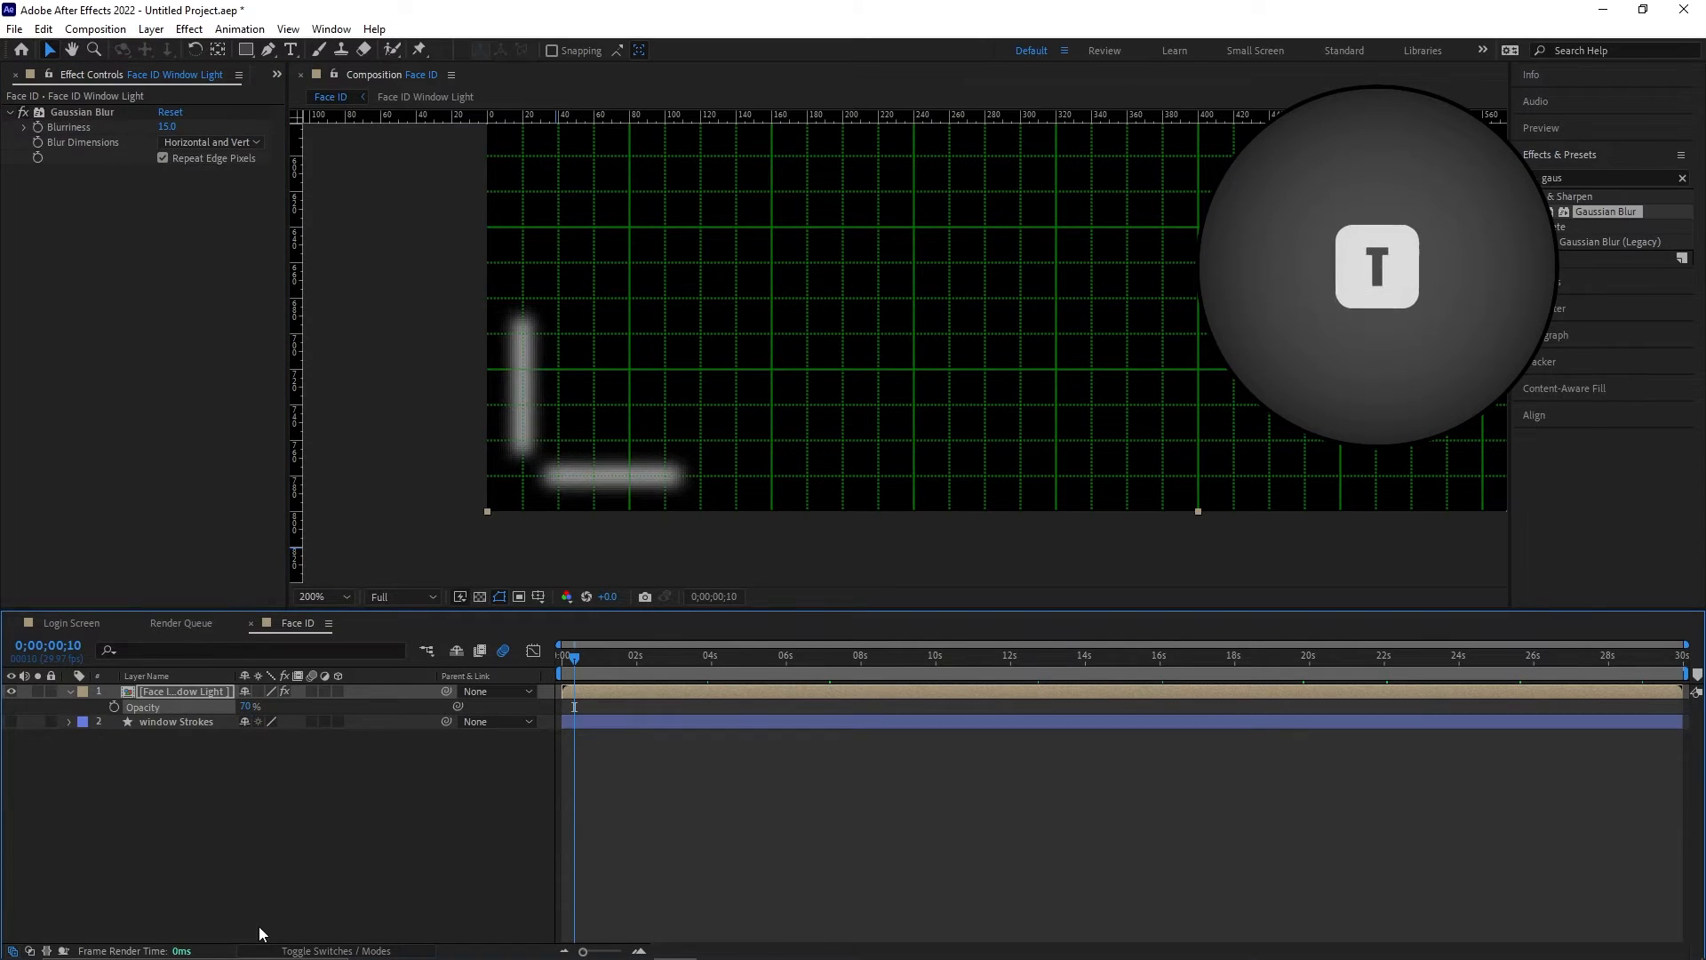
Step: Make the window Strokes layer visible and preview the Face ID animation from the start
left_click(11, 721)
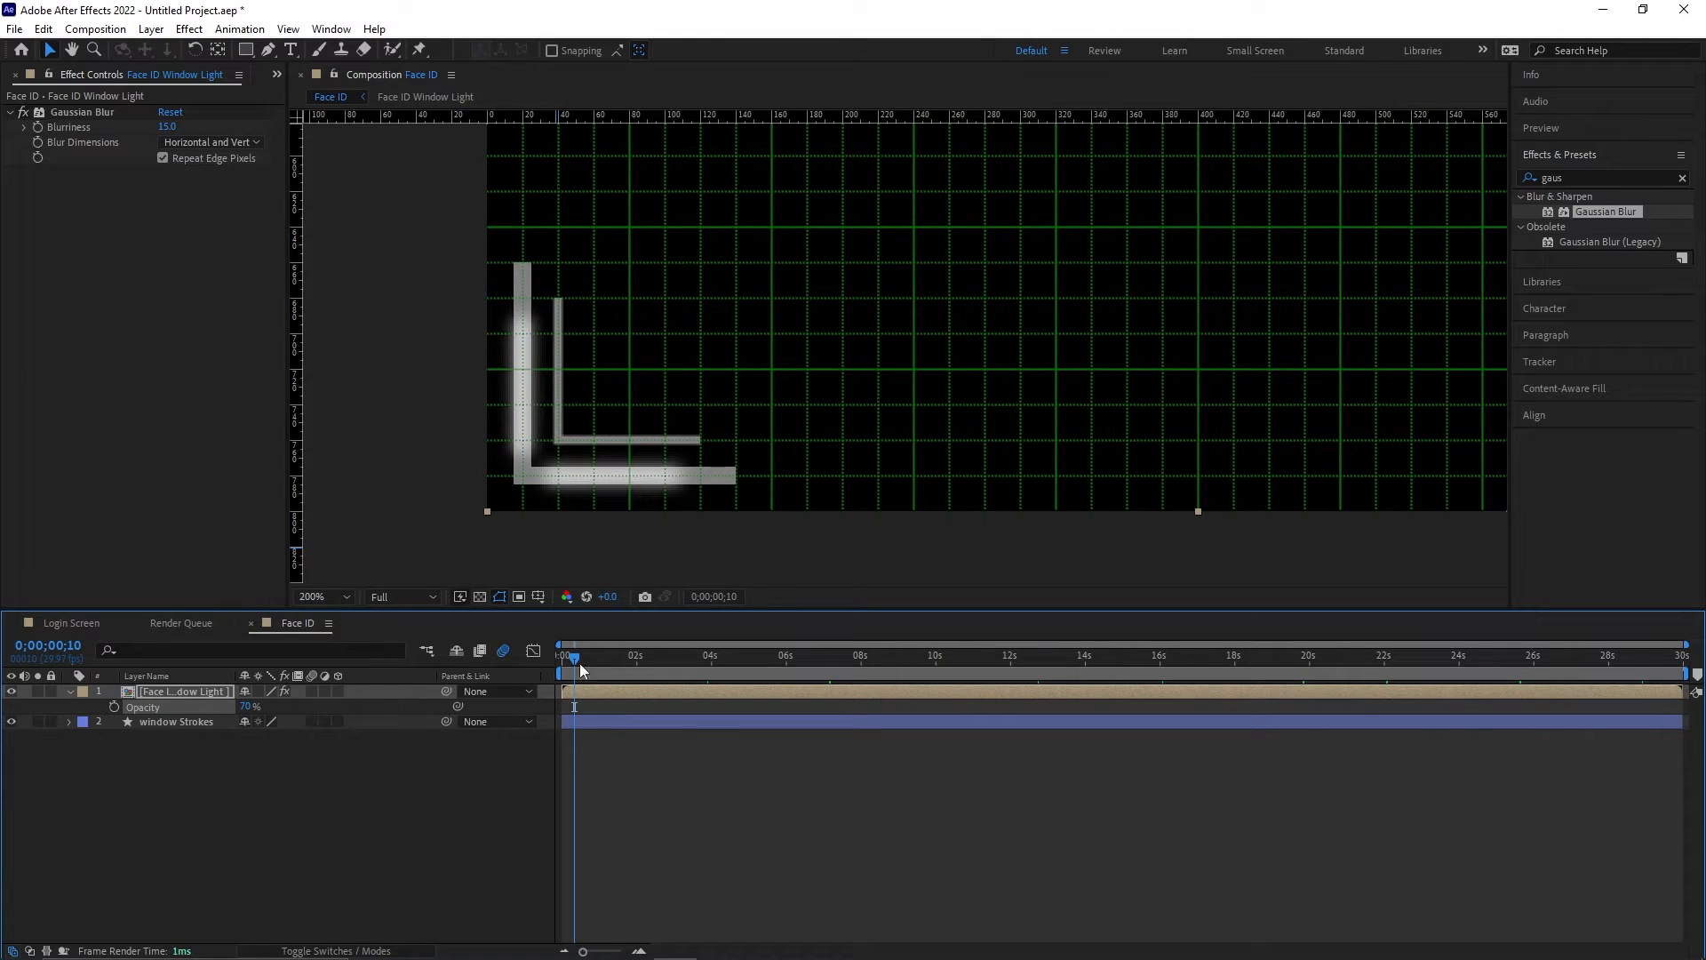
left_click_drag(580, 665, 542, 674)
key("space")
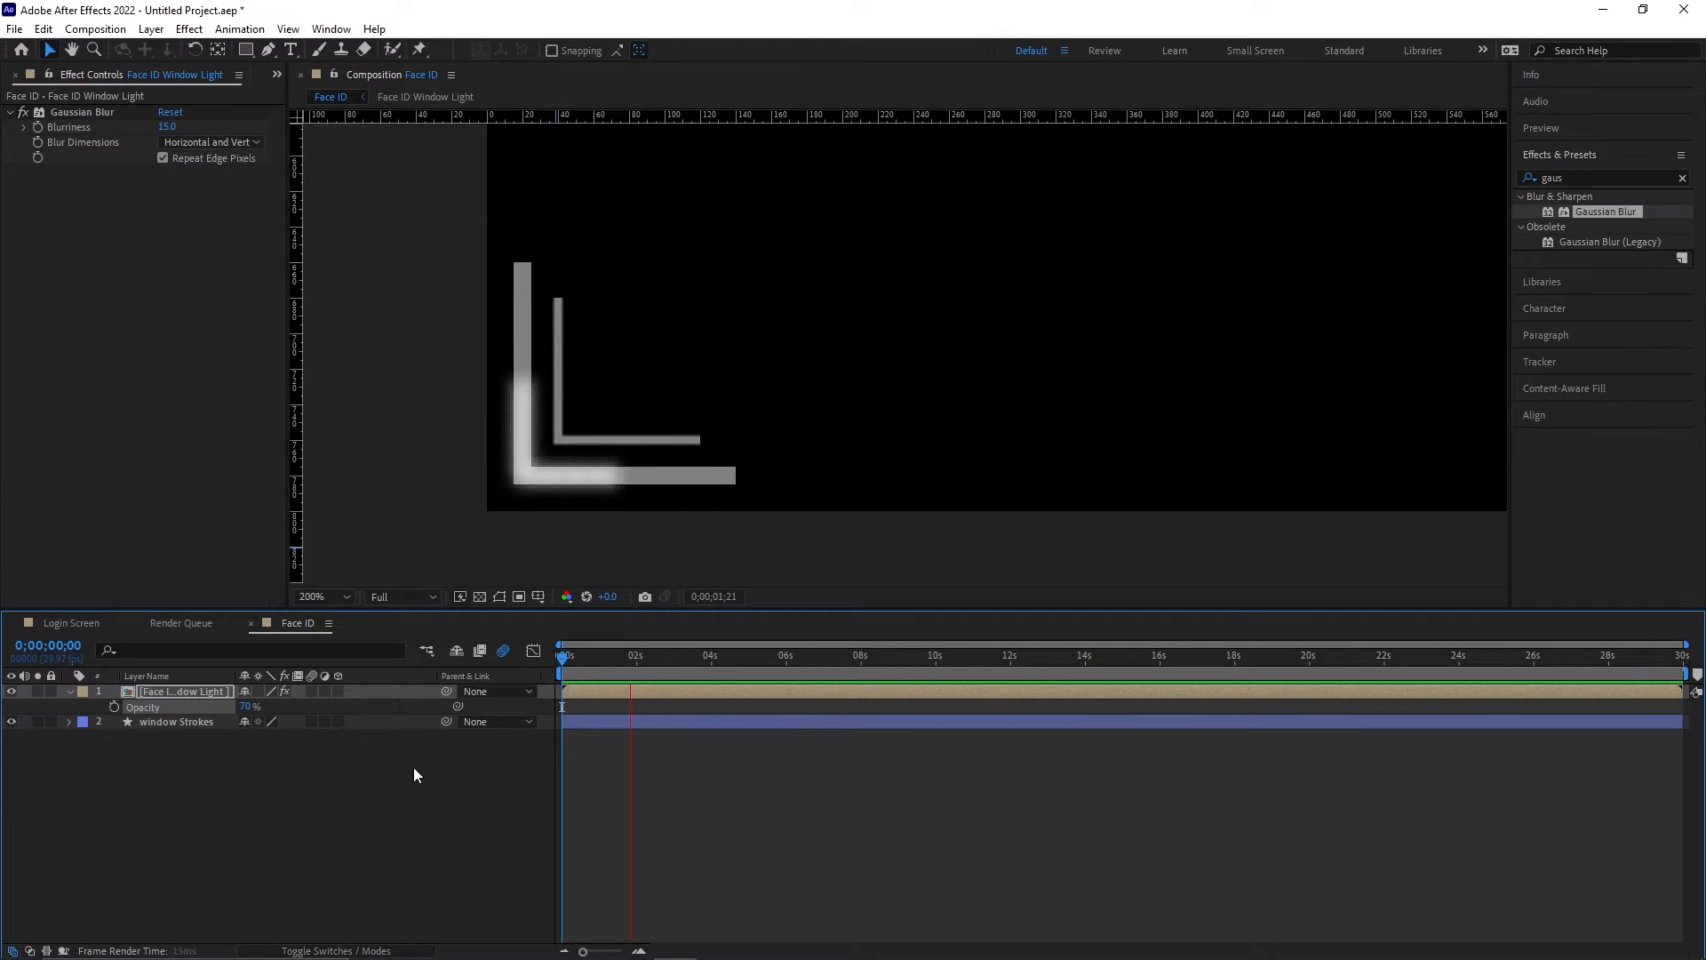
key("space")
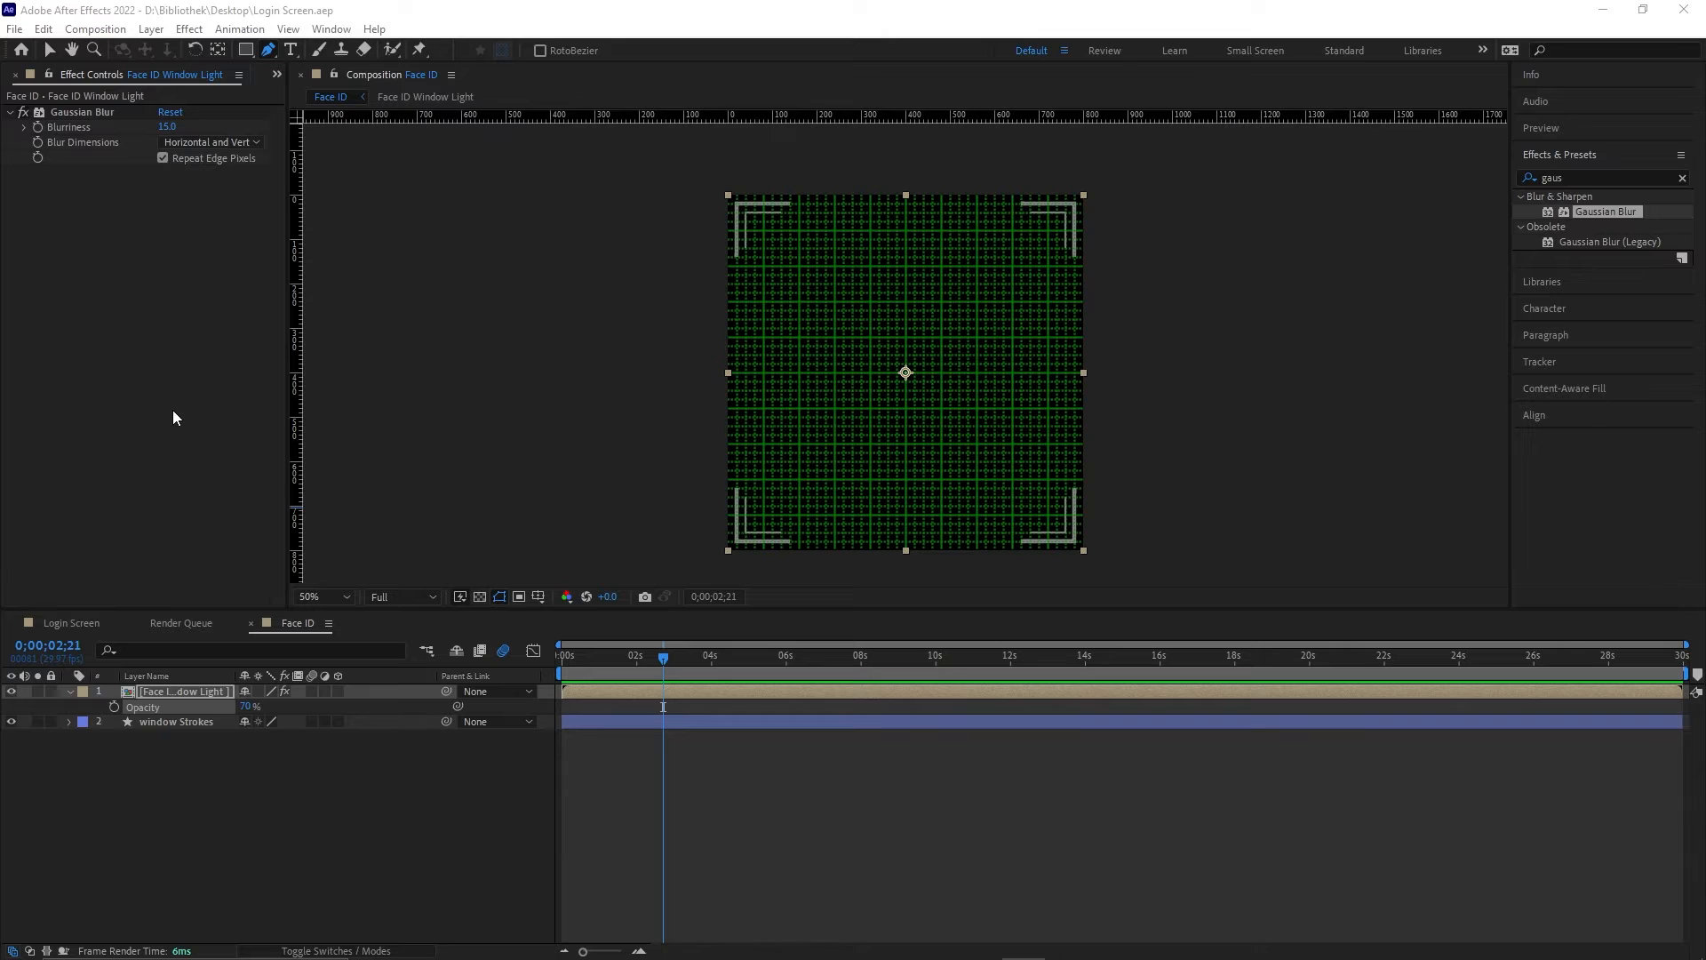
Step: Import the Illustrator file Face Scan into the project as a composition
left_click(276, 75)
left_click(313, 95)
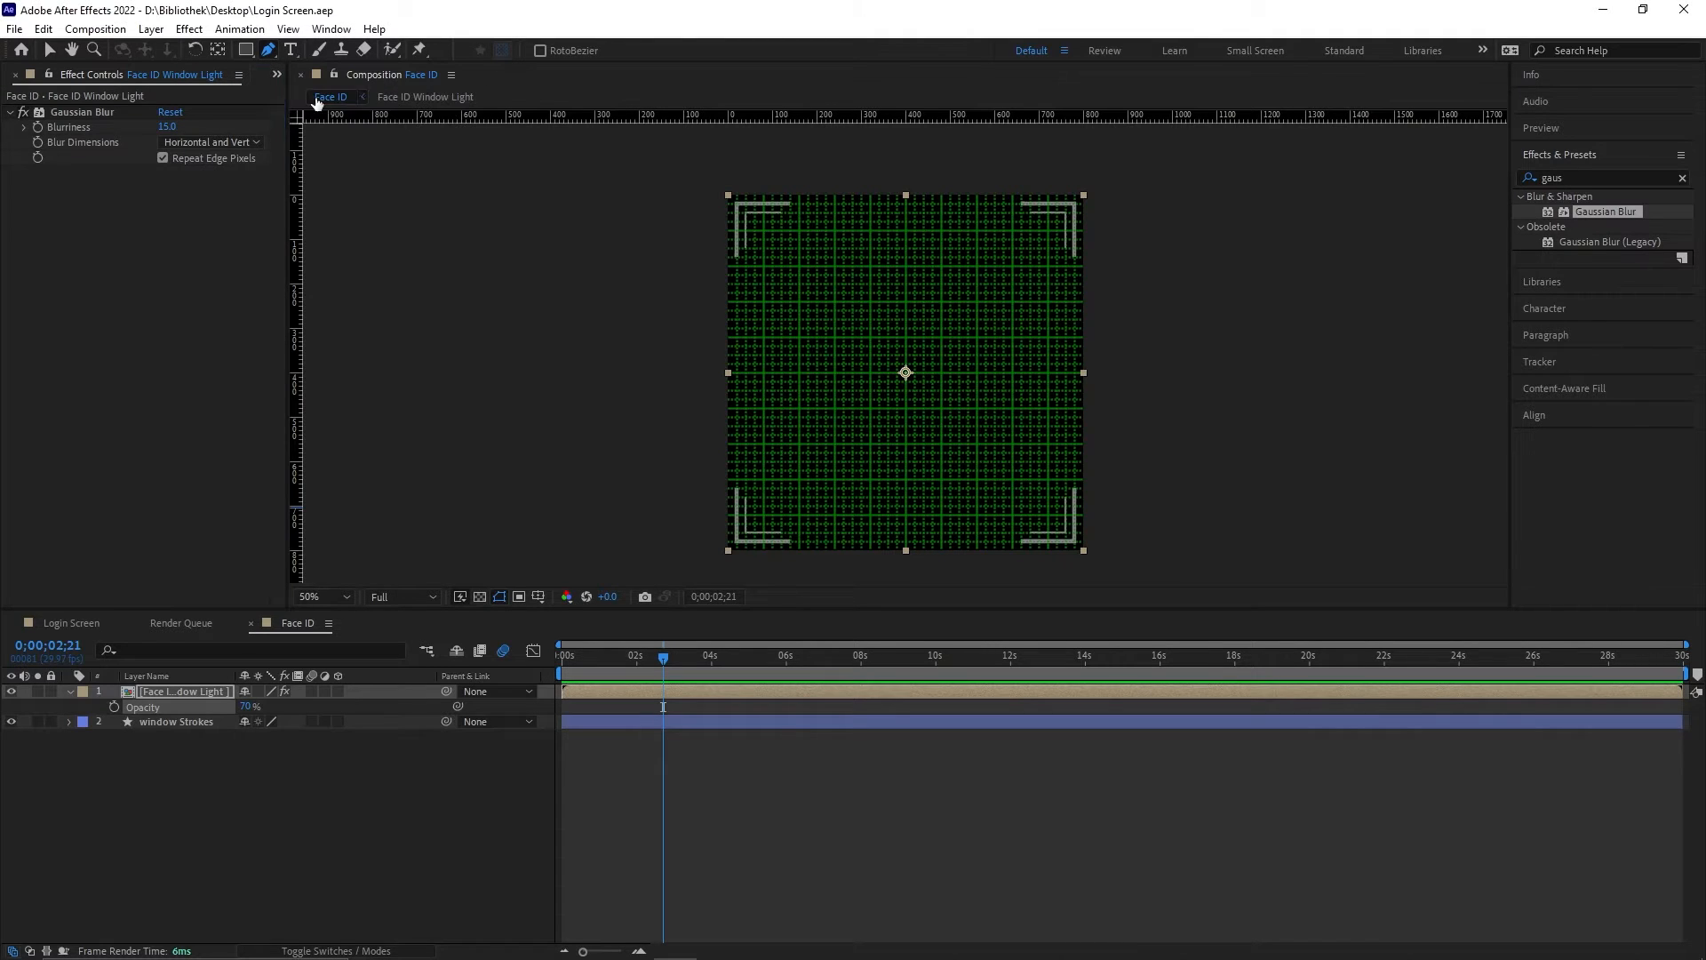
double_click(158, 379)
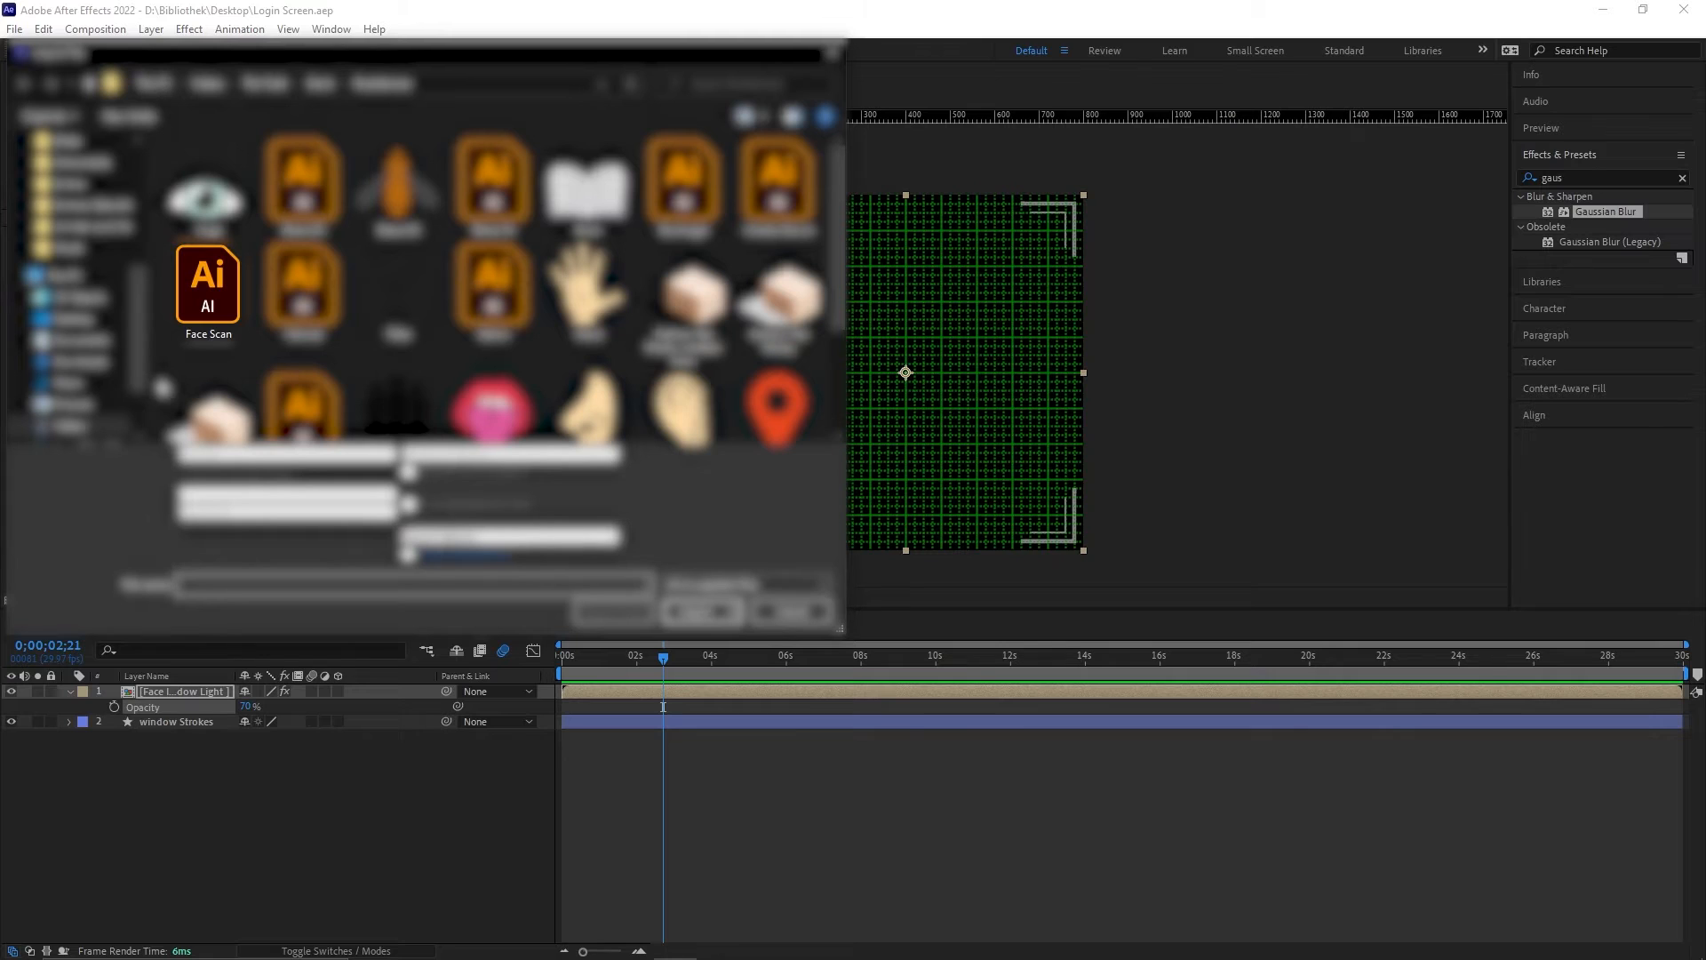
double_click(210, 285)
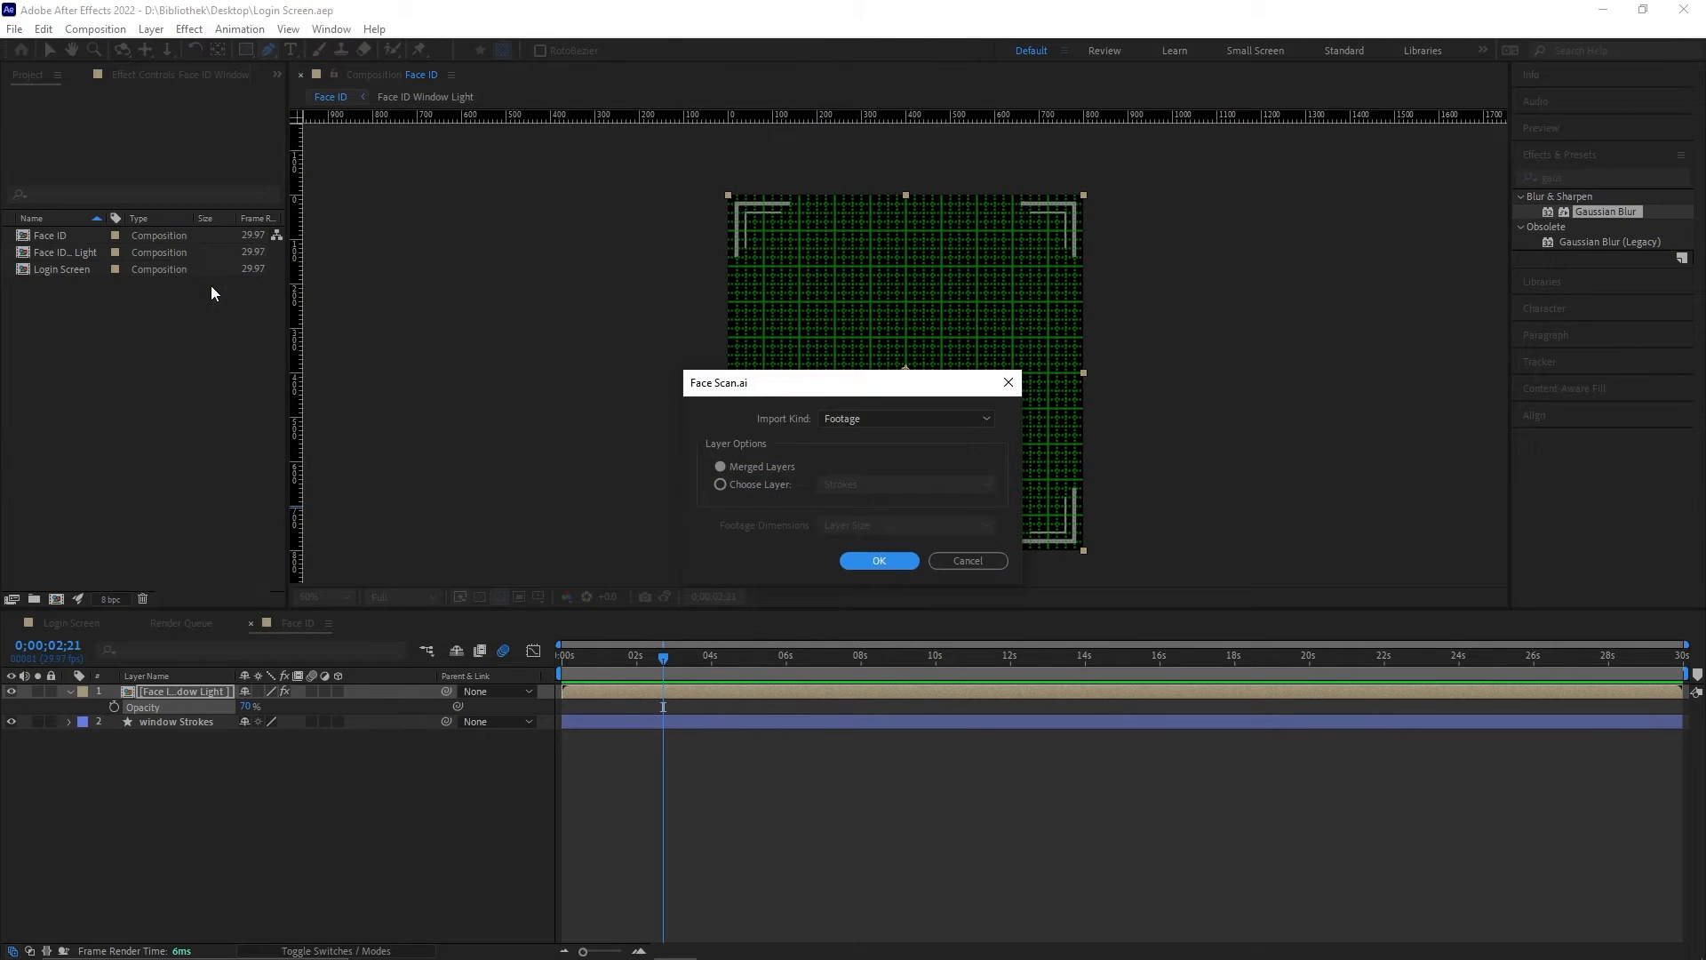
left_click(856, 424)
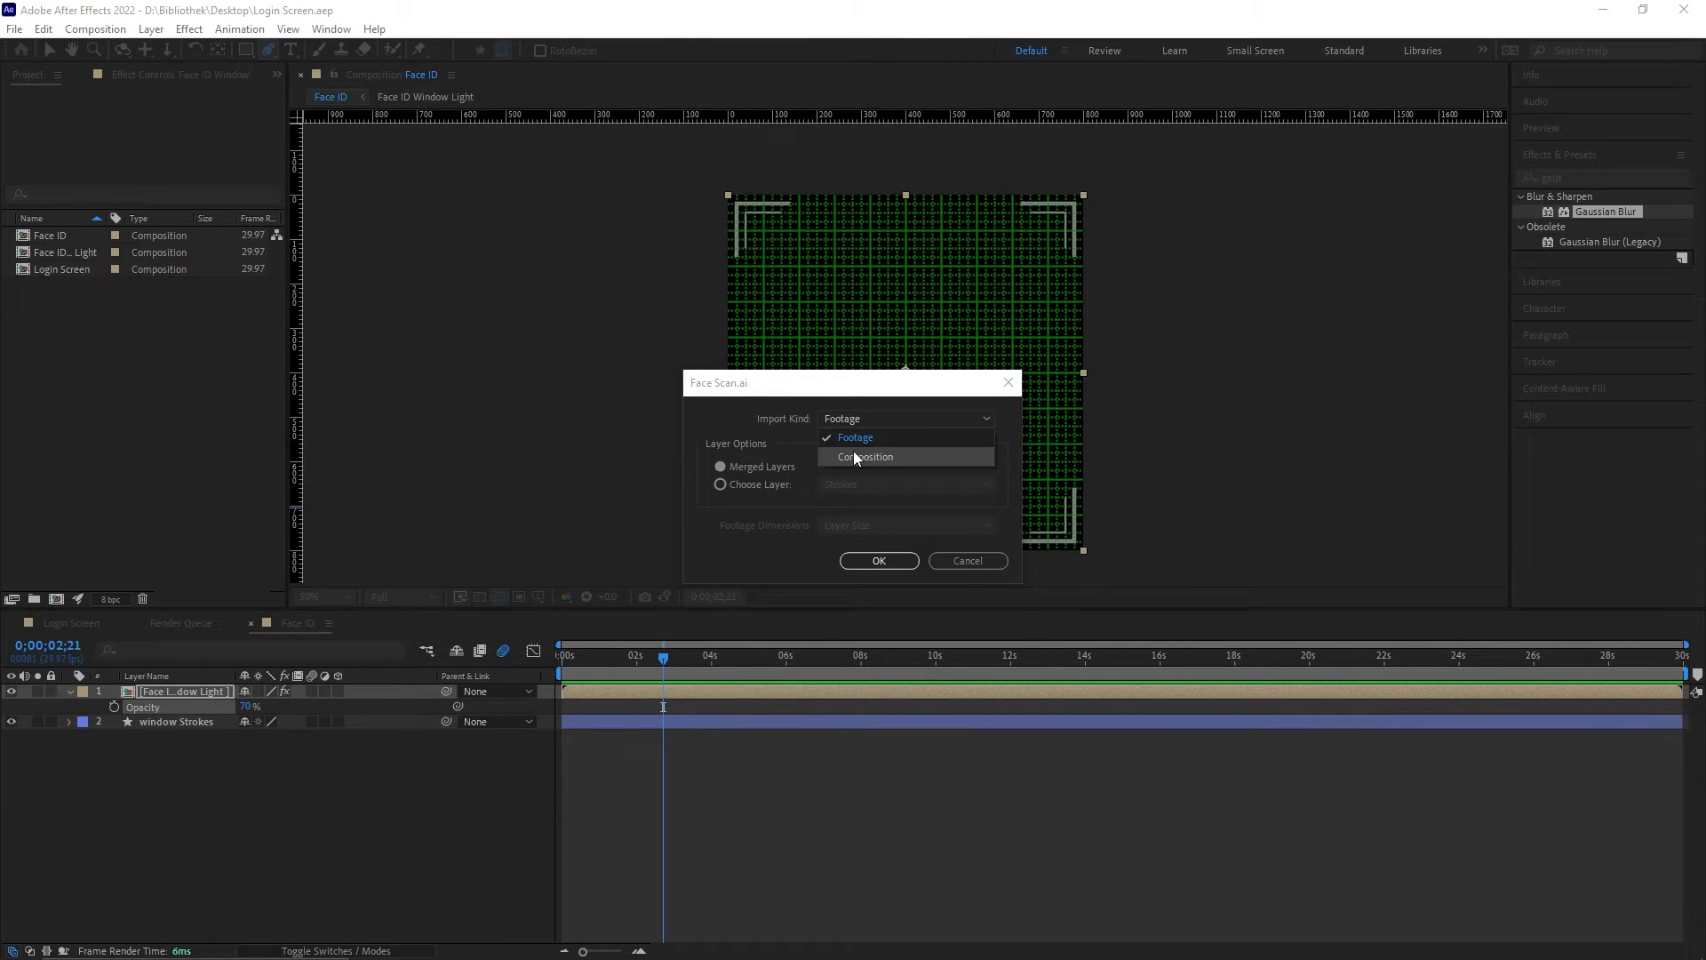
left_click(854, 451)
left_click(880, 560)
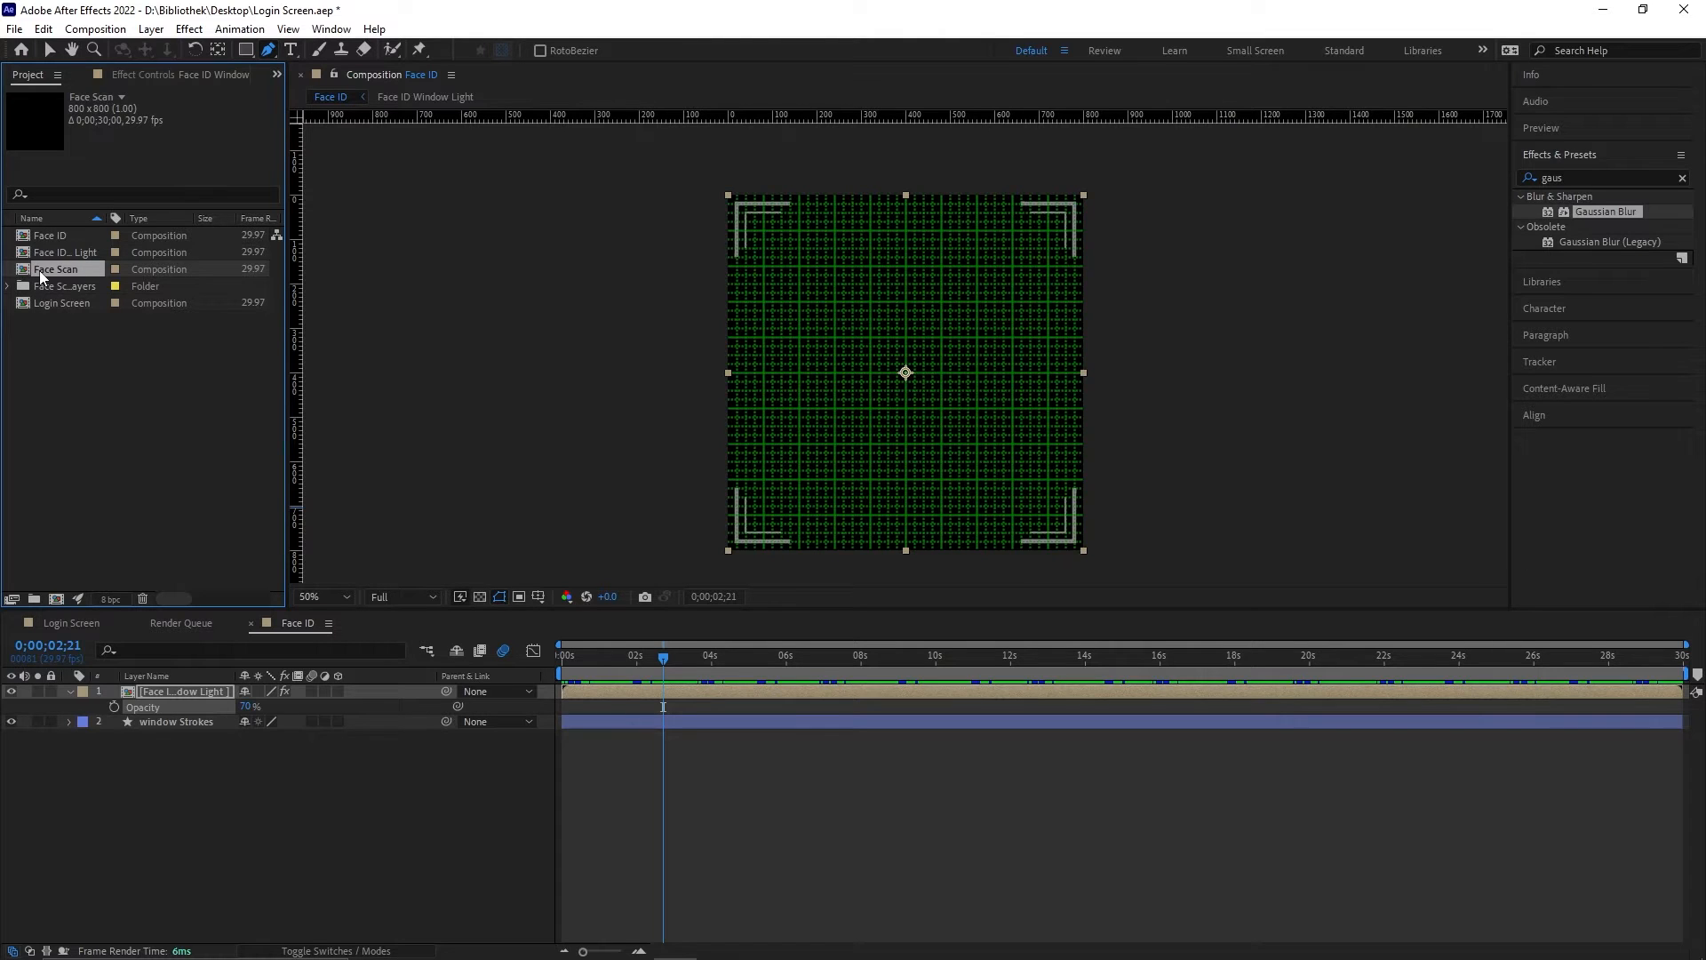
Step: Open the Face Scan composition and create shapes from its Strokes, Dots and Face vector layers
double_click(39, 270)
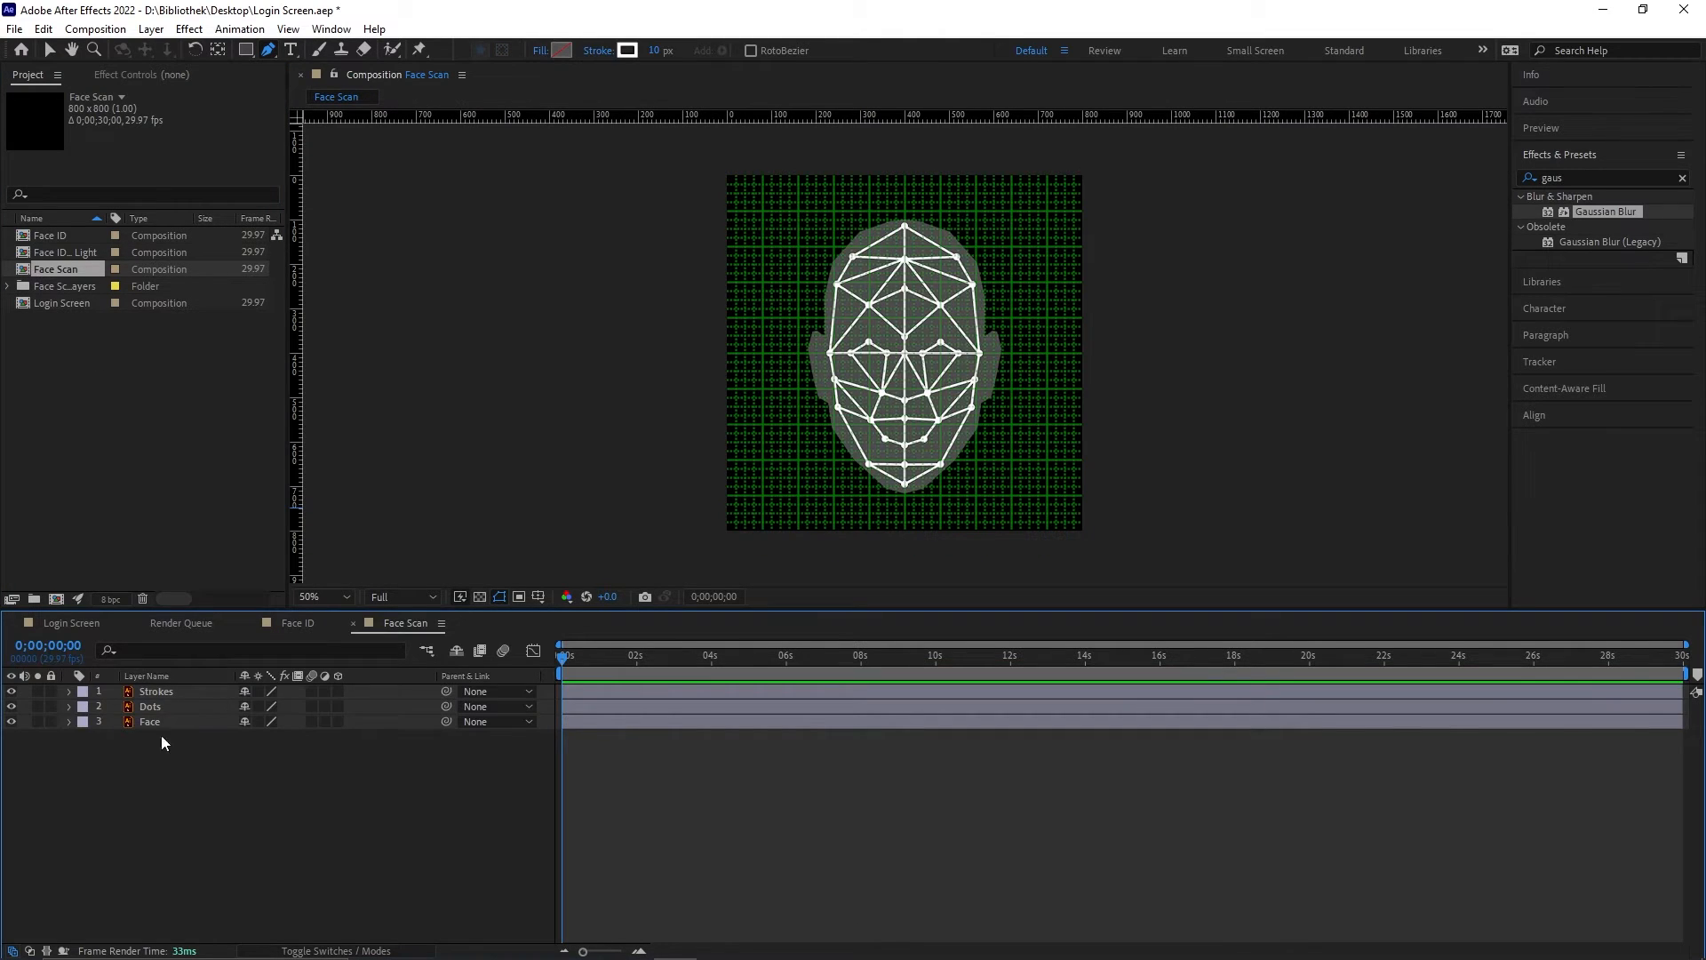
left_click(172, 692)
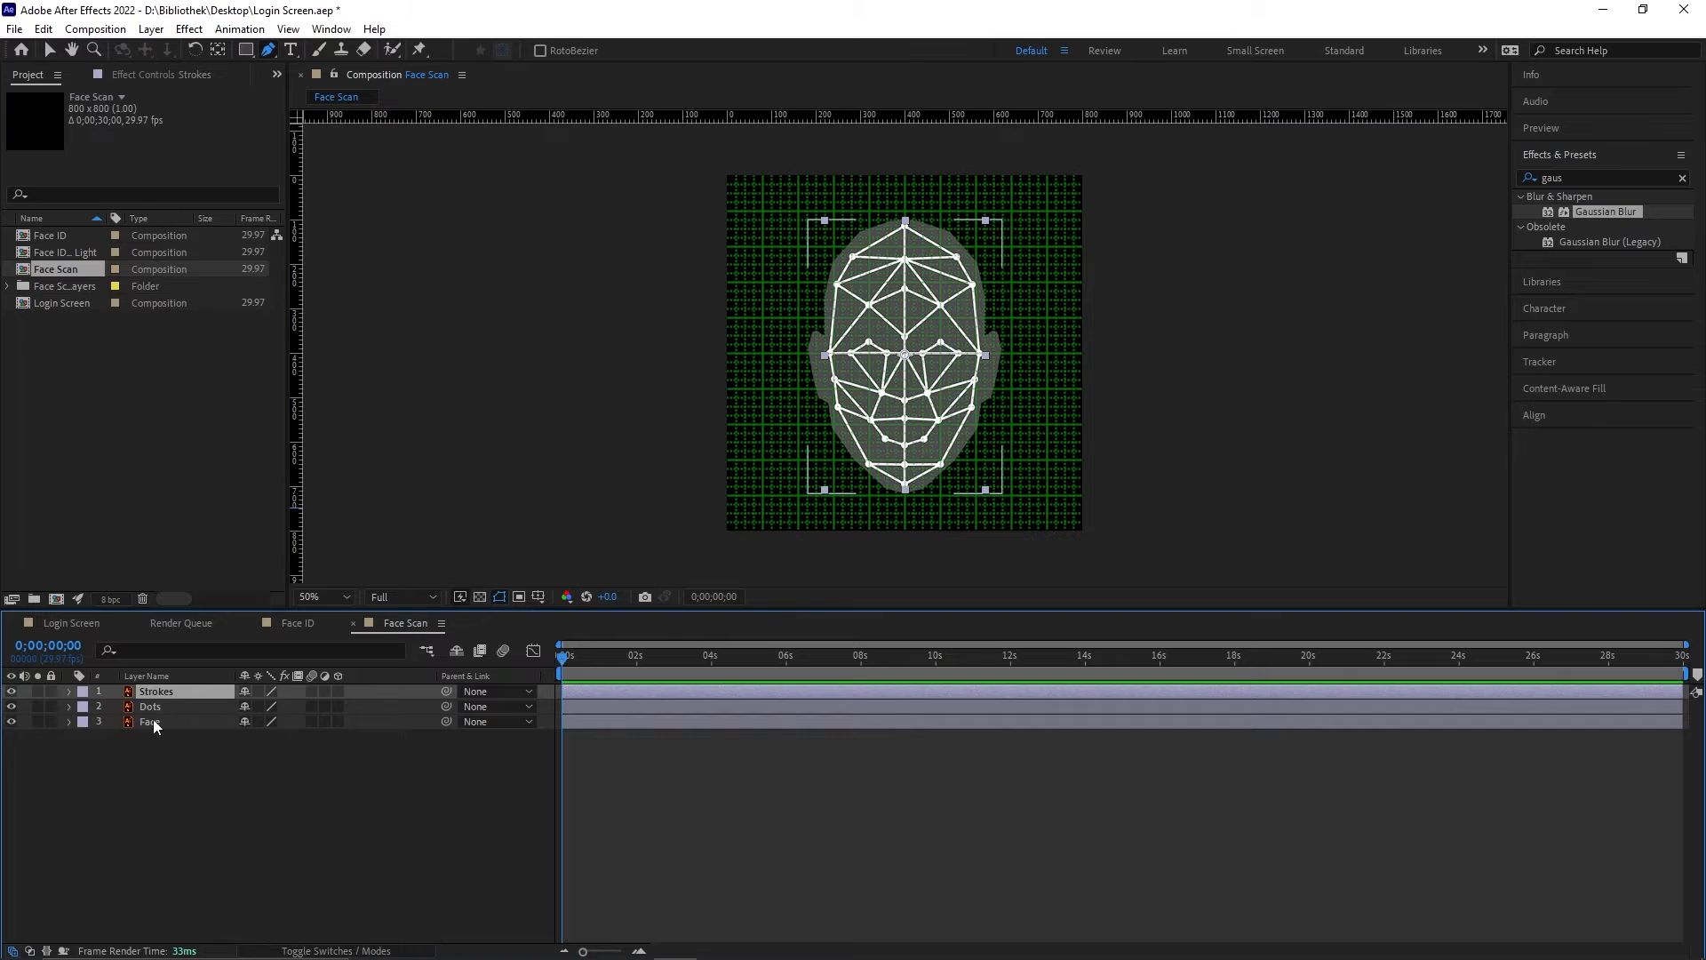
left_click(153, 719)
right_click(153, 718)
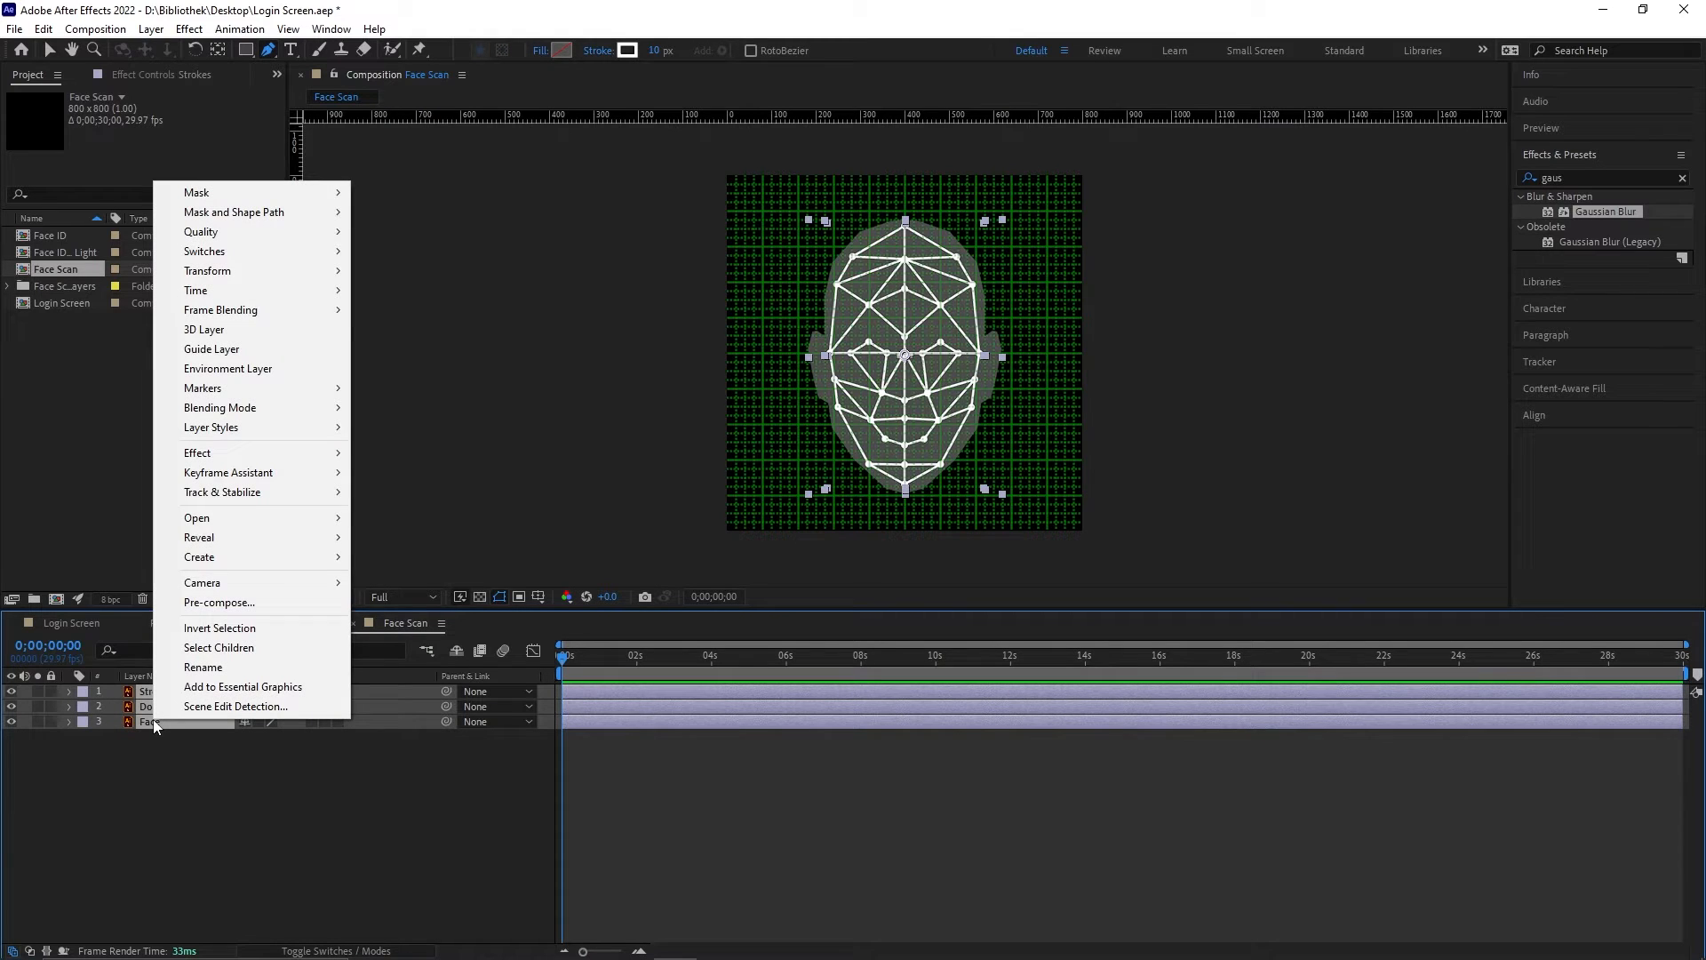
mouse_move(229, 558)
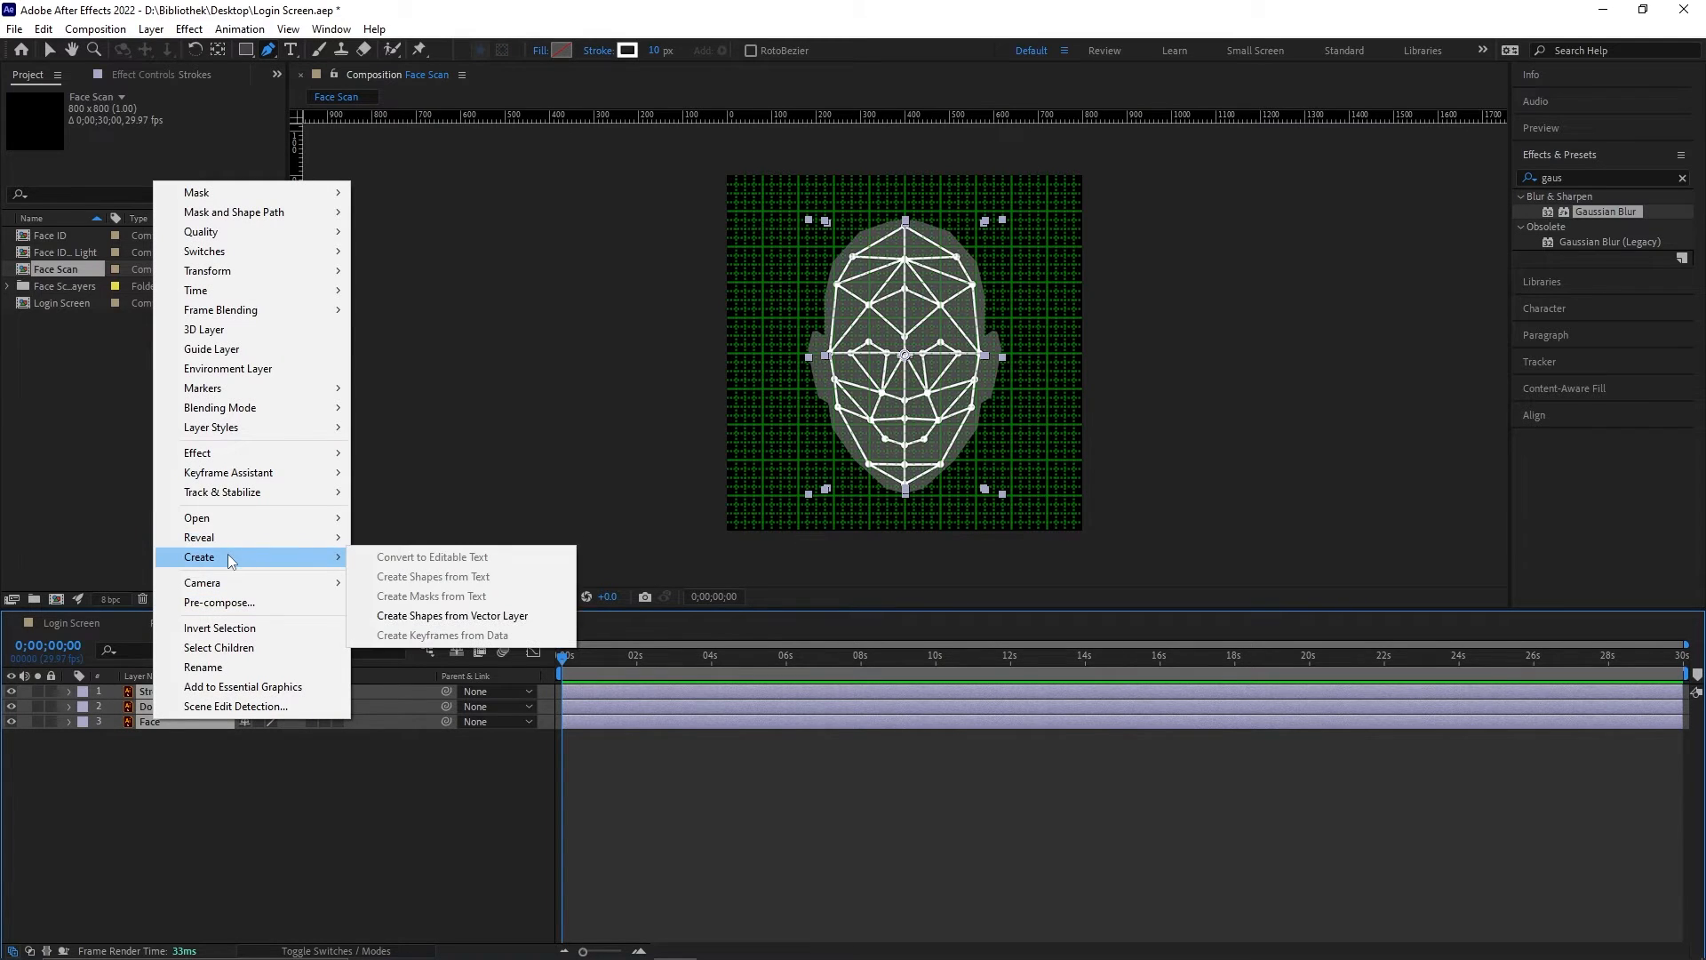
left_click(382, 616)
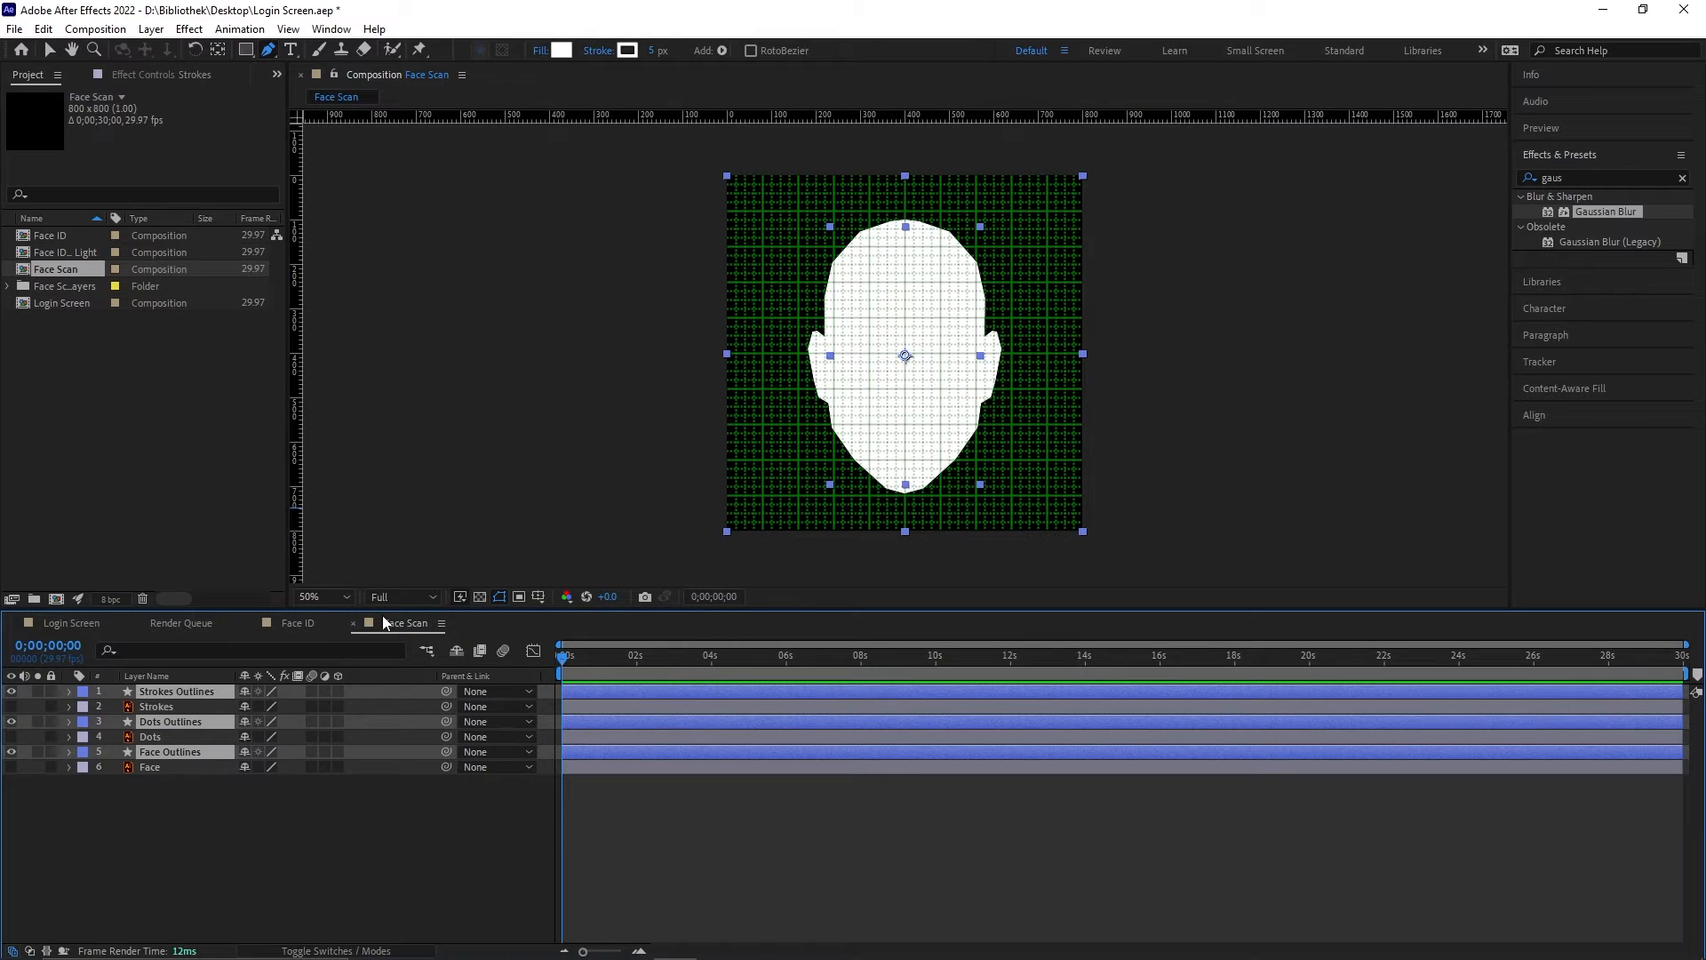
Step: Delete the original Dots, Strokes and Face vector layers, keeping the three outline shape layers
left_click(168, 741)
key("Delete")
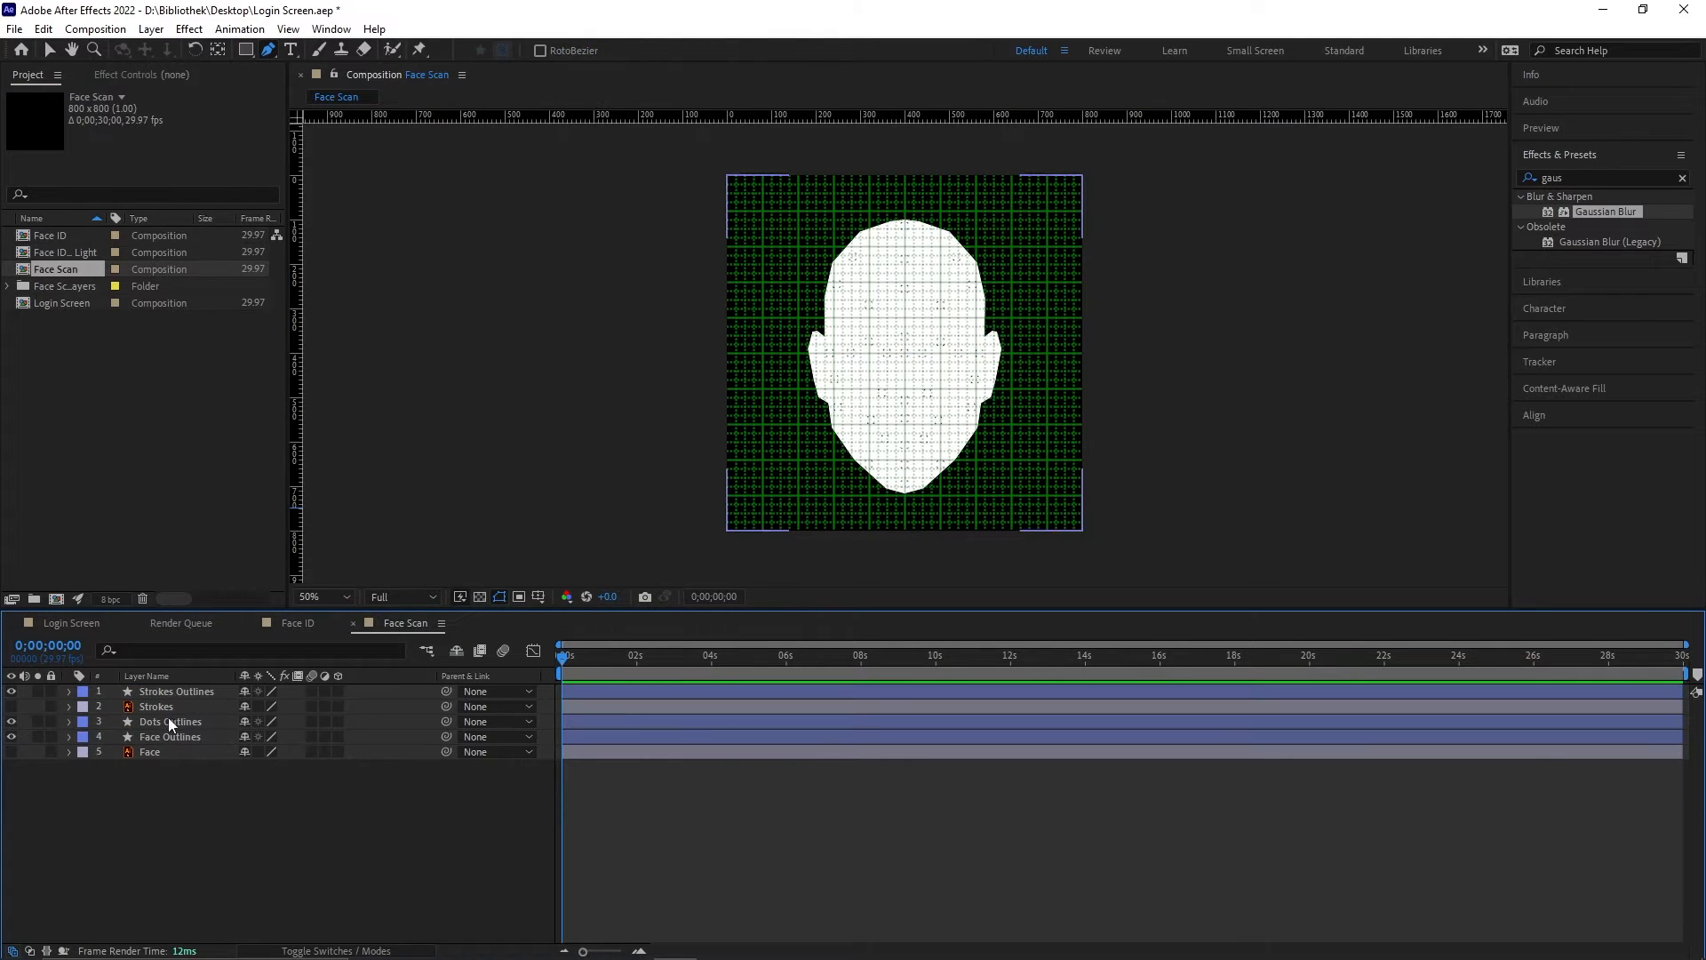
left_click(167, 711)
key("Delete")
left_click(175, 739)
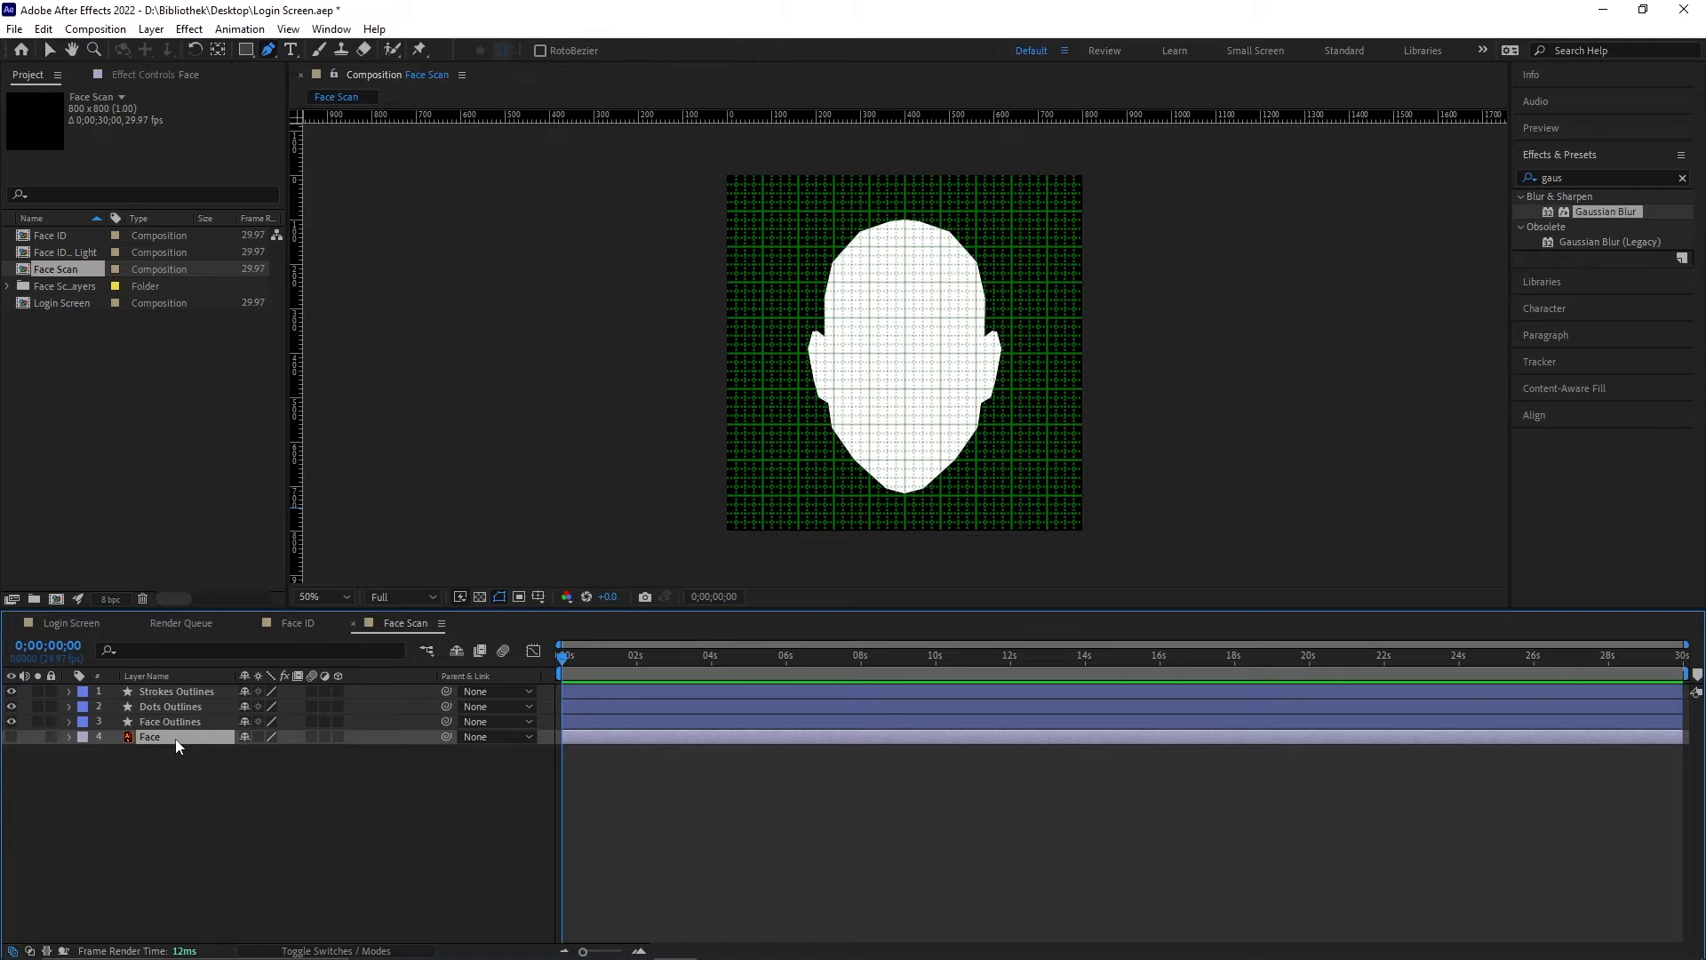
key("Delete")
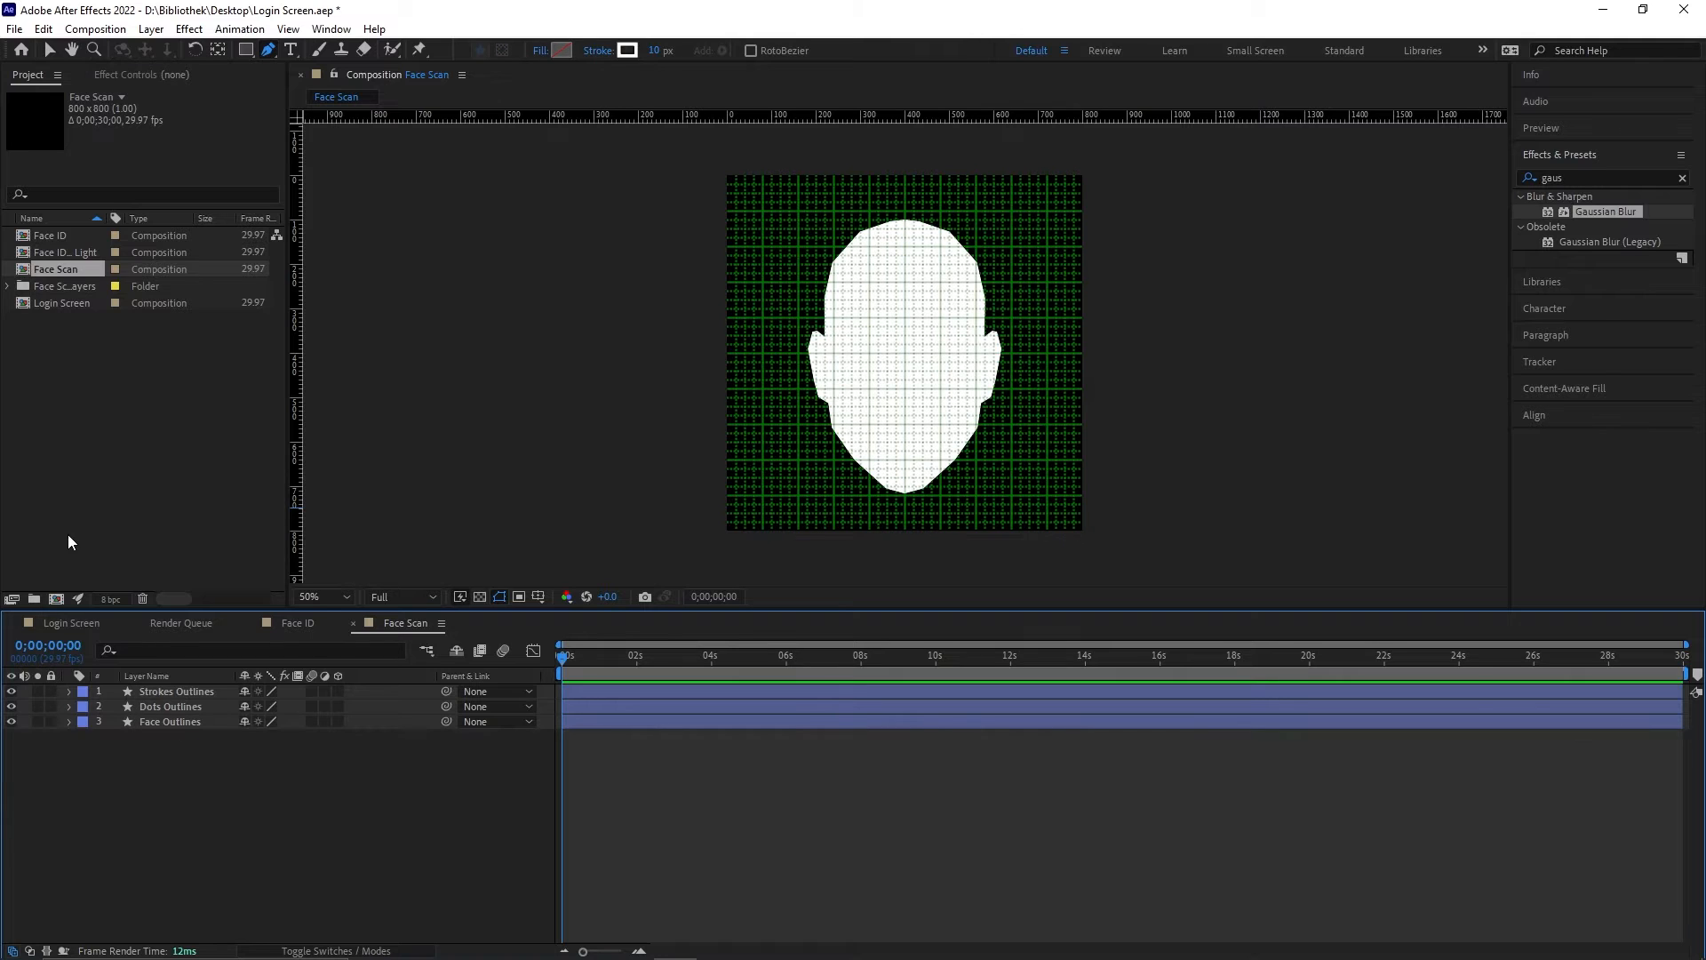
Step: Set the Face Outlines layer's opacity to 50%
left_click(154, 695)
key("t")
left_click(151, 718)
key("t")
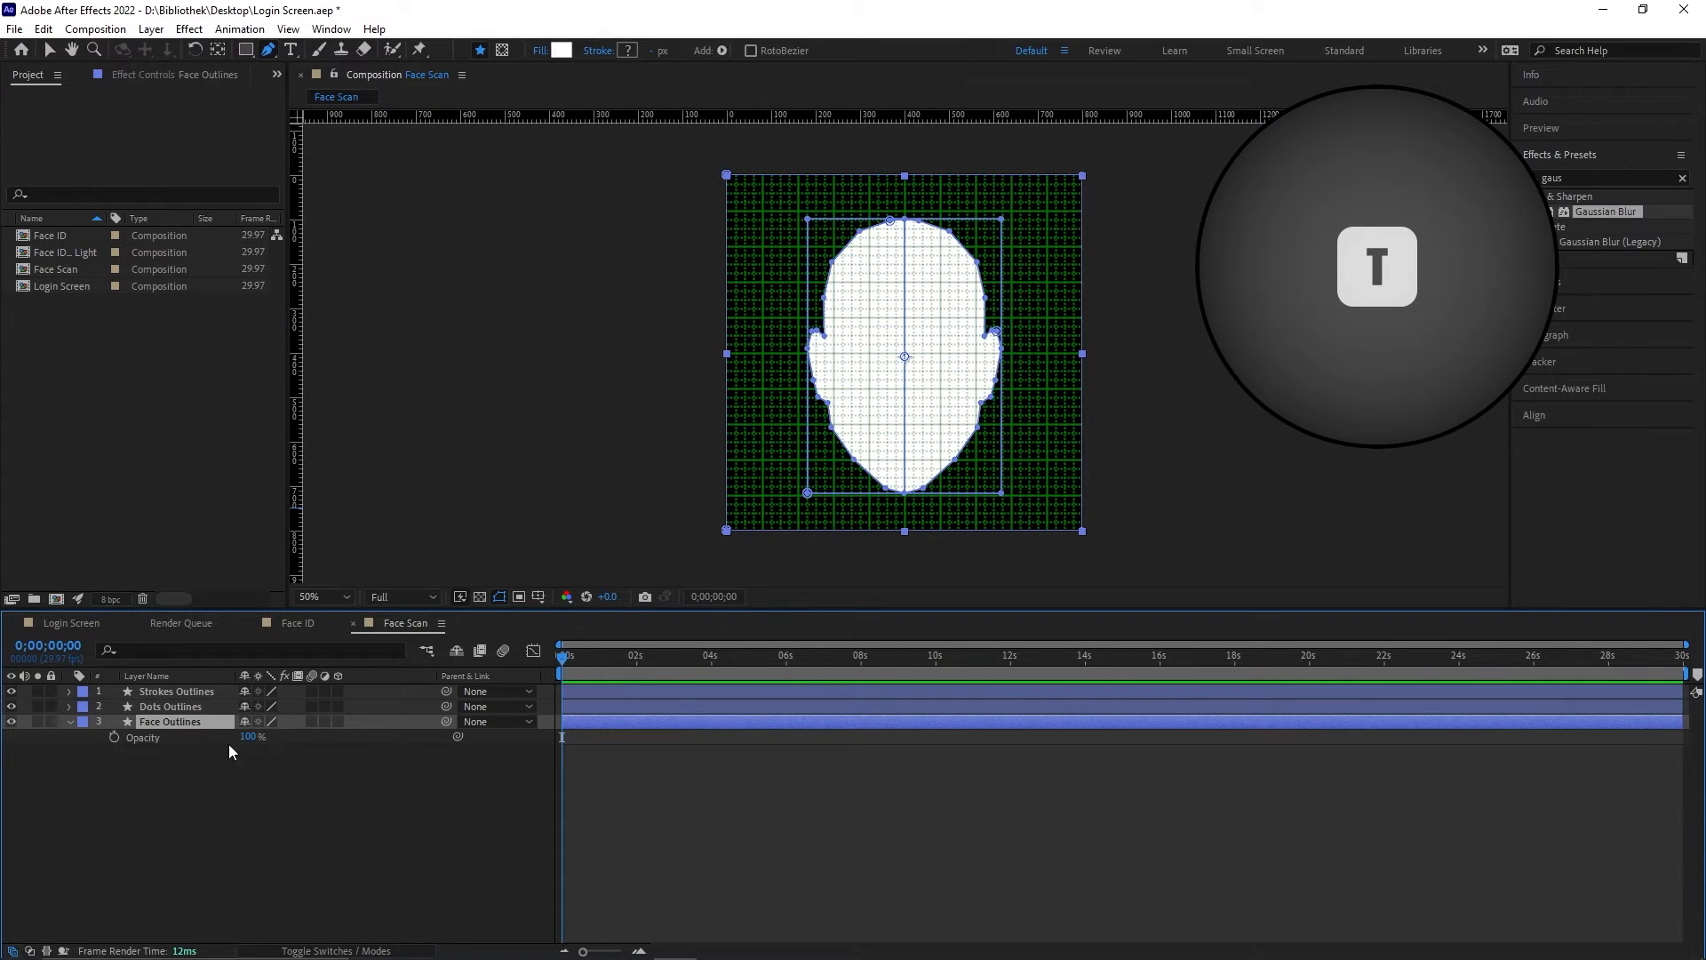
left_click(253, 737)
type("50")
key("Return")
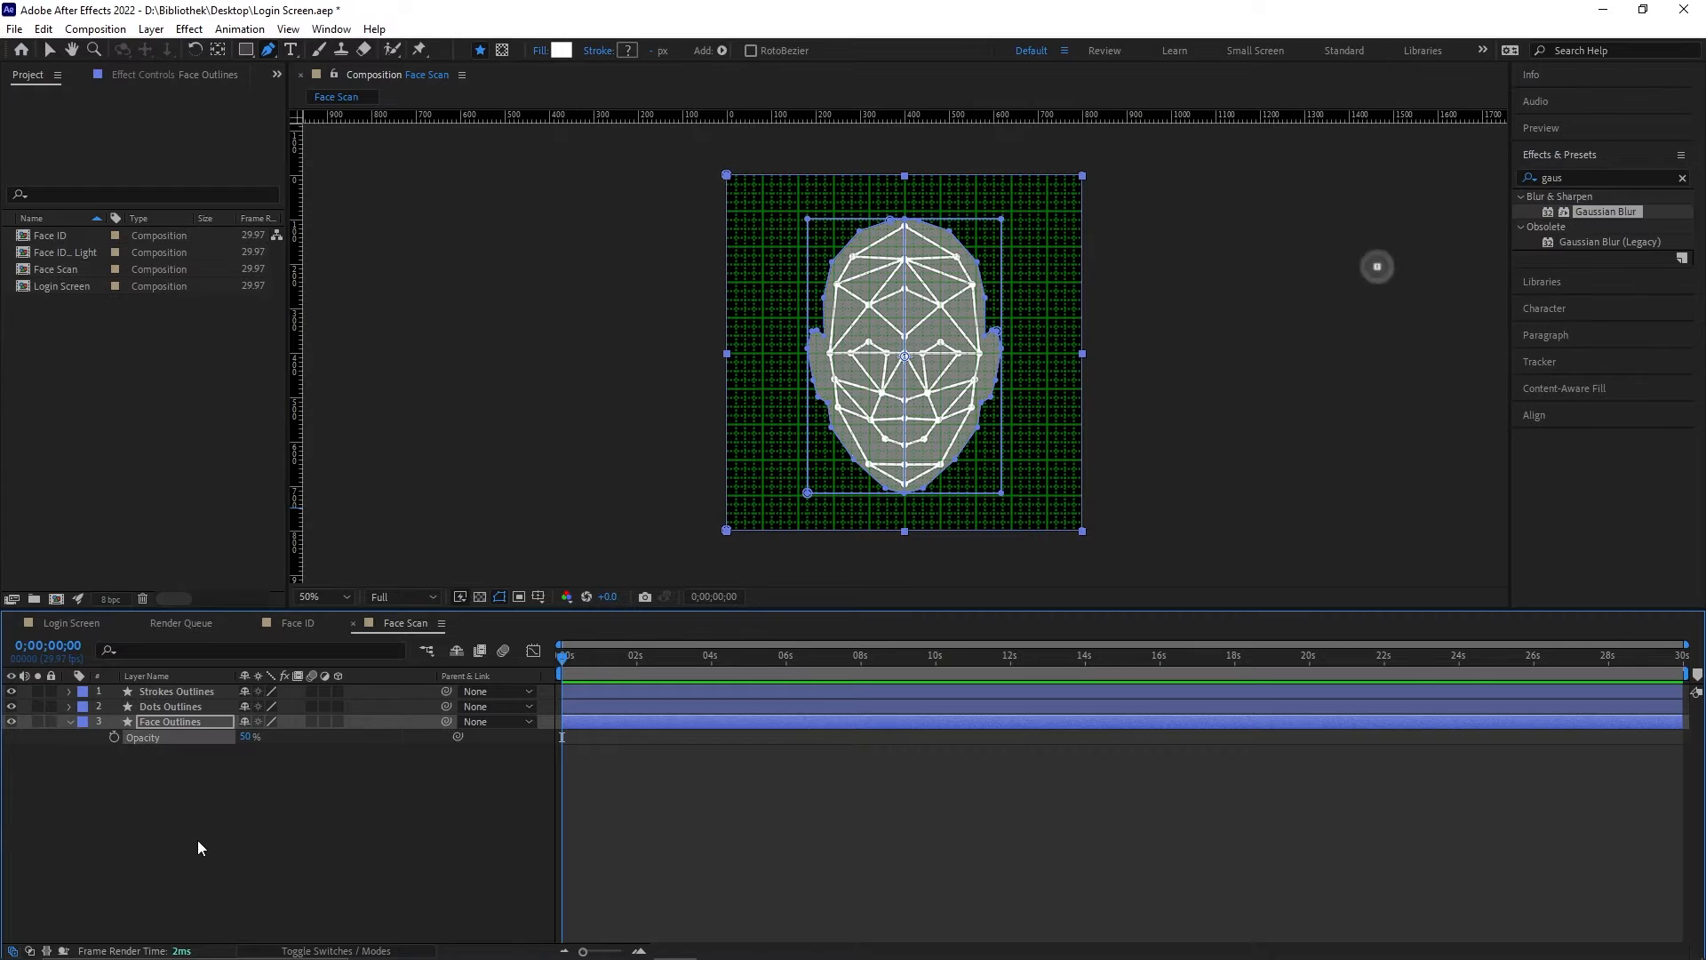
left_click(261, 823)
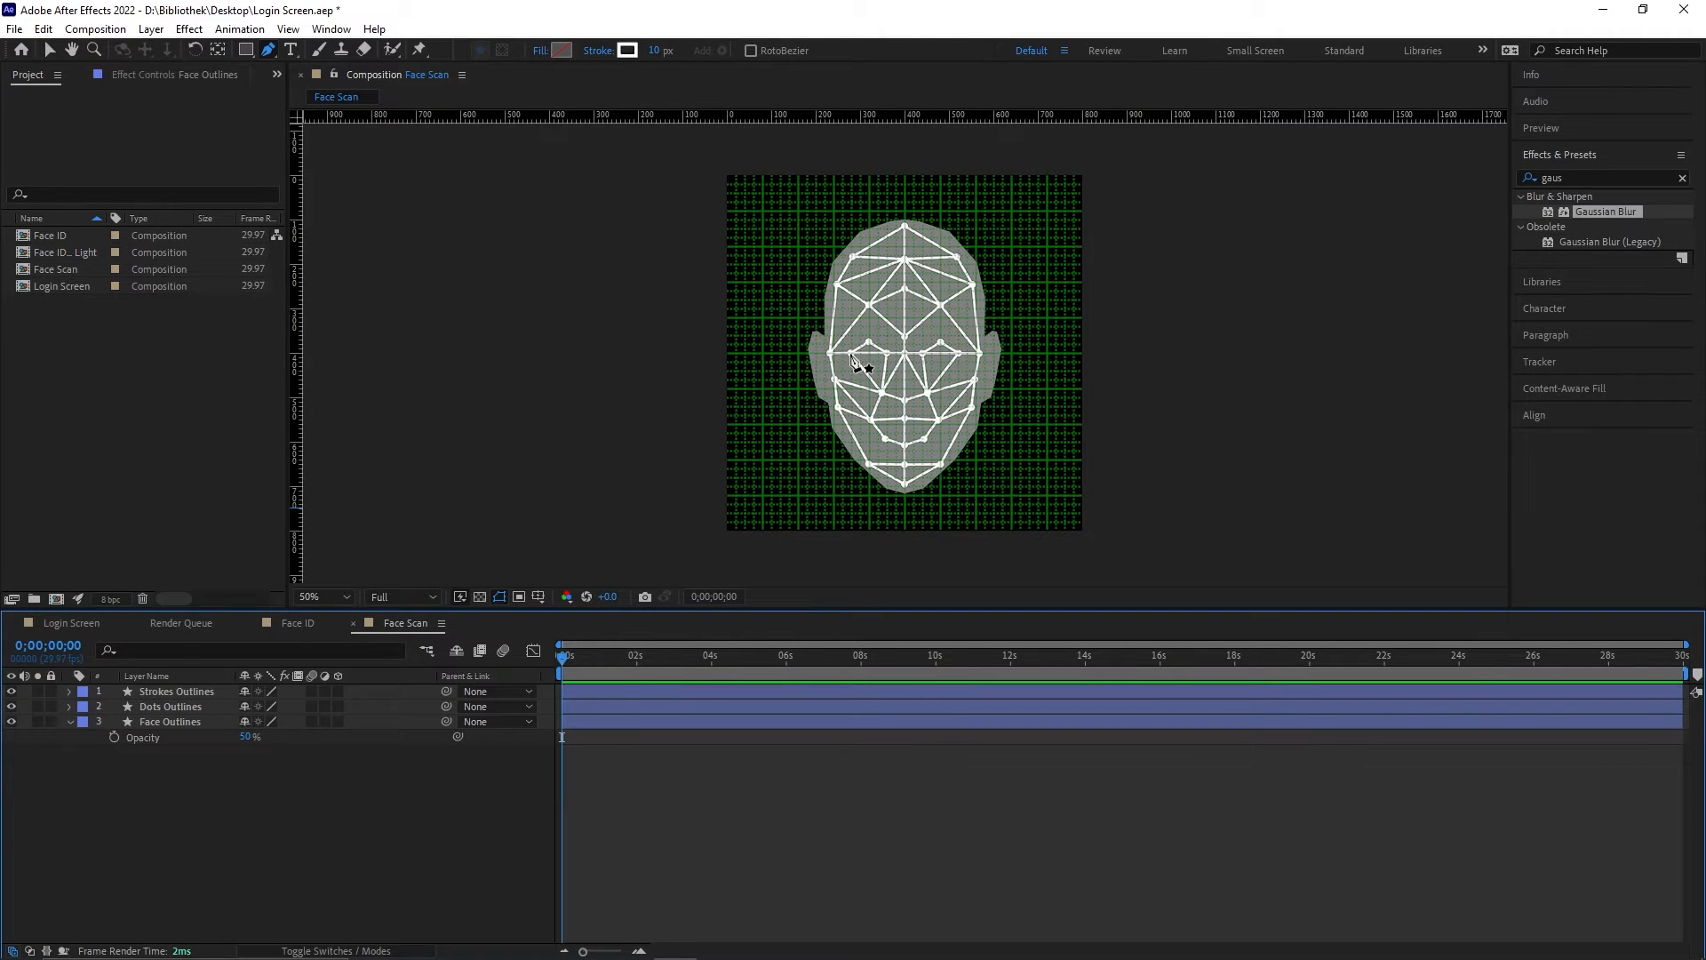
key(".")
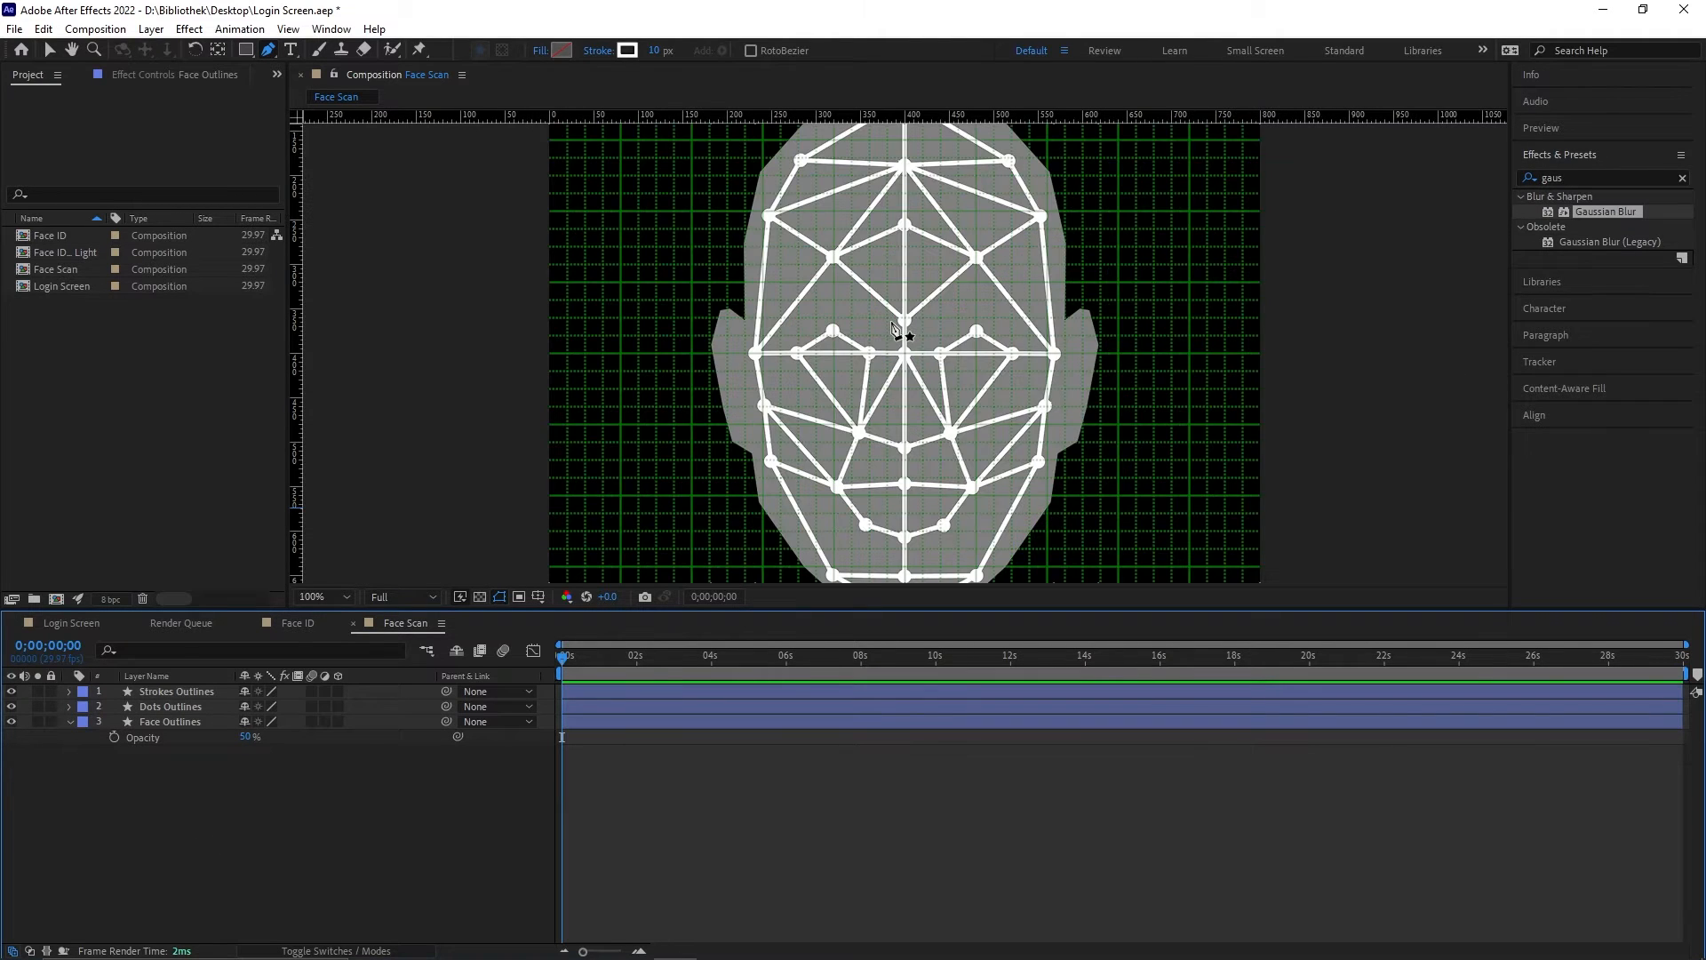
Step: Add the Face Scan composition as the uppermost layer of the Face ID composition and scale it to about 111%
left_click(293, 625)
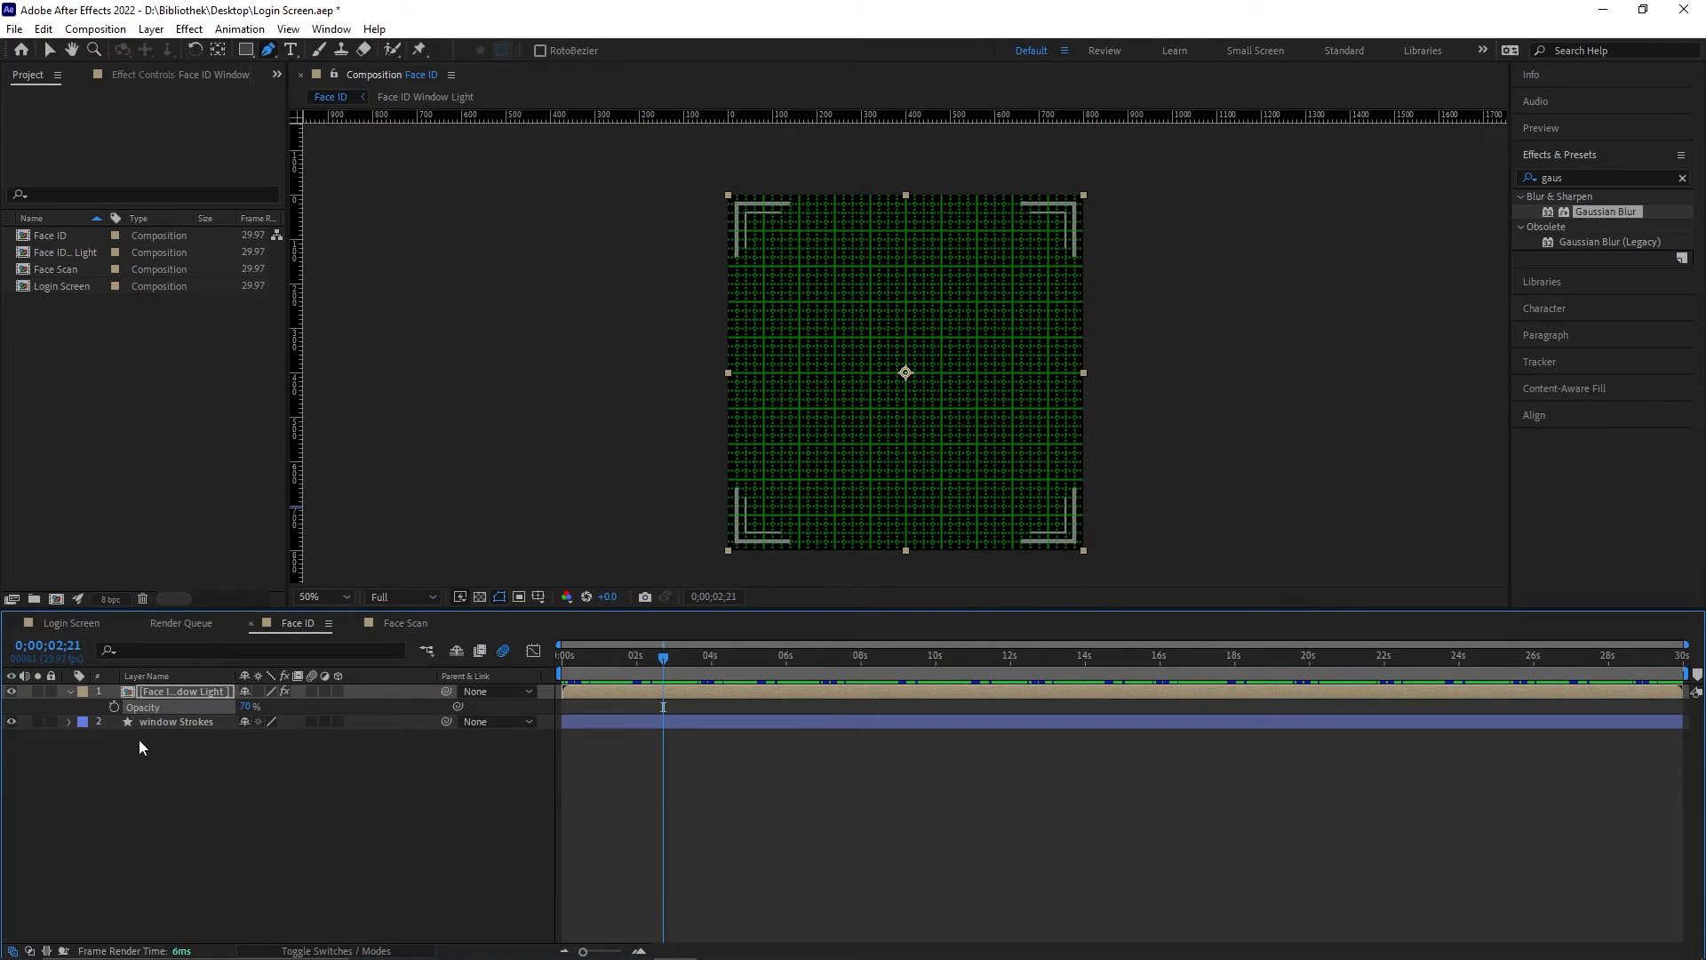
left_click(69, 691)
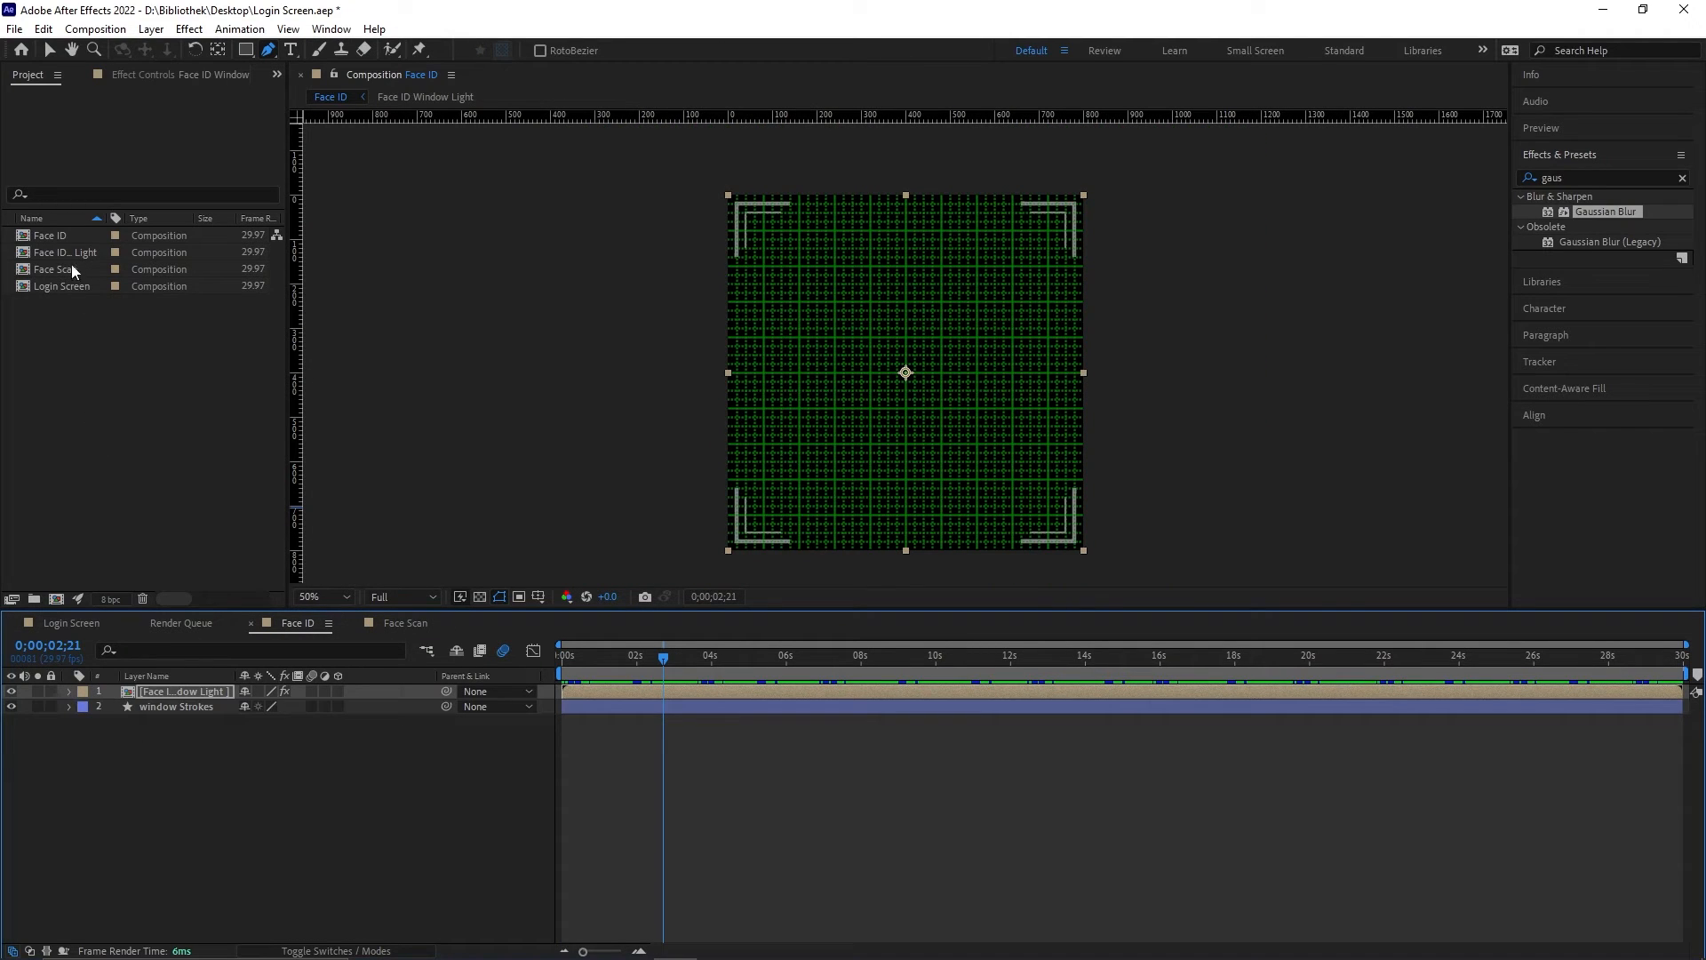
left_click_drag(57, 271, 164, 690)
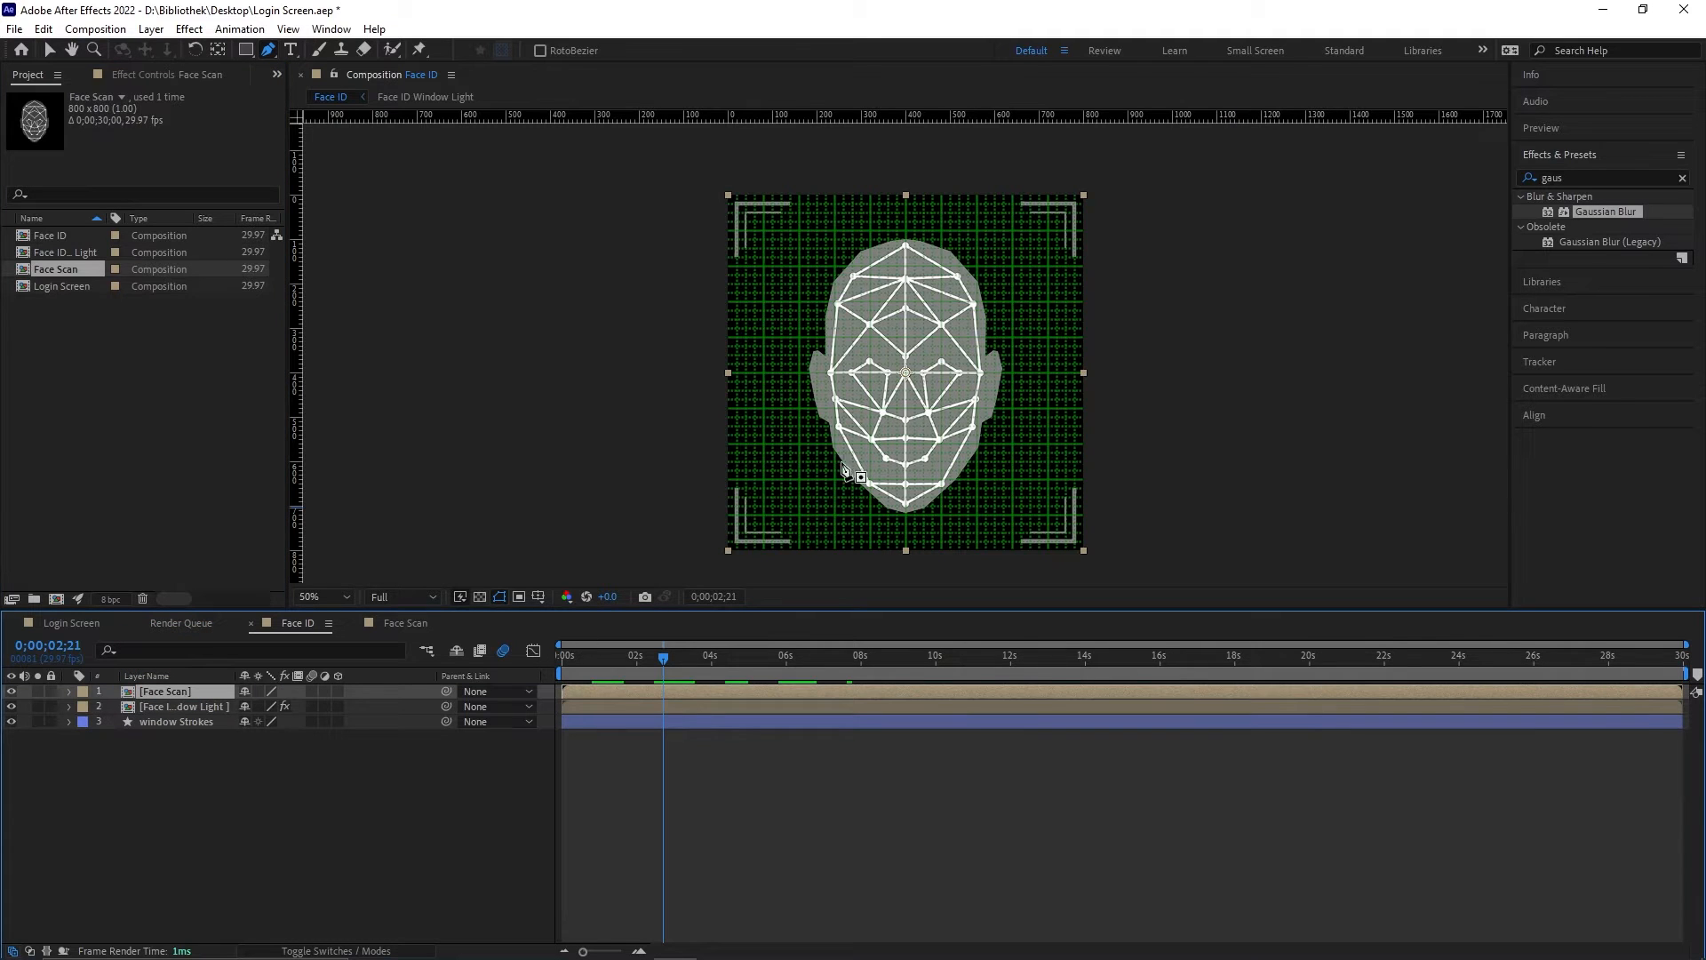
key("s")
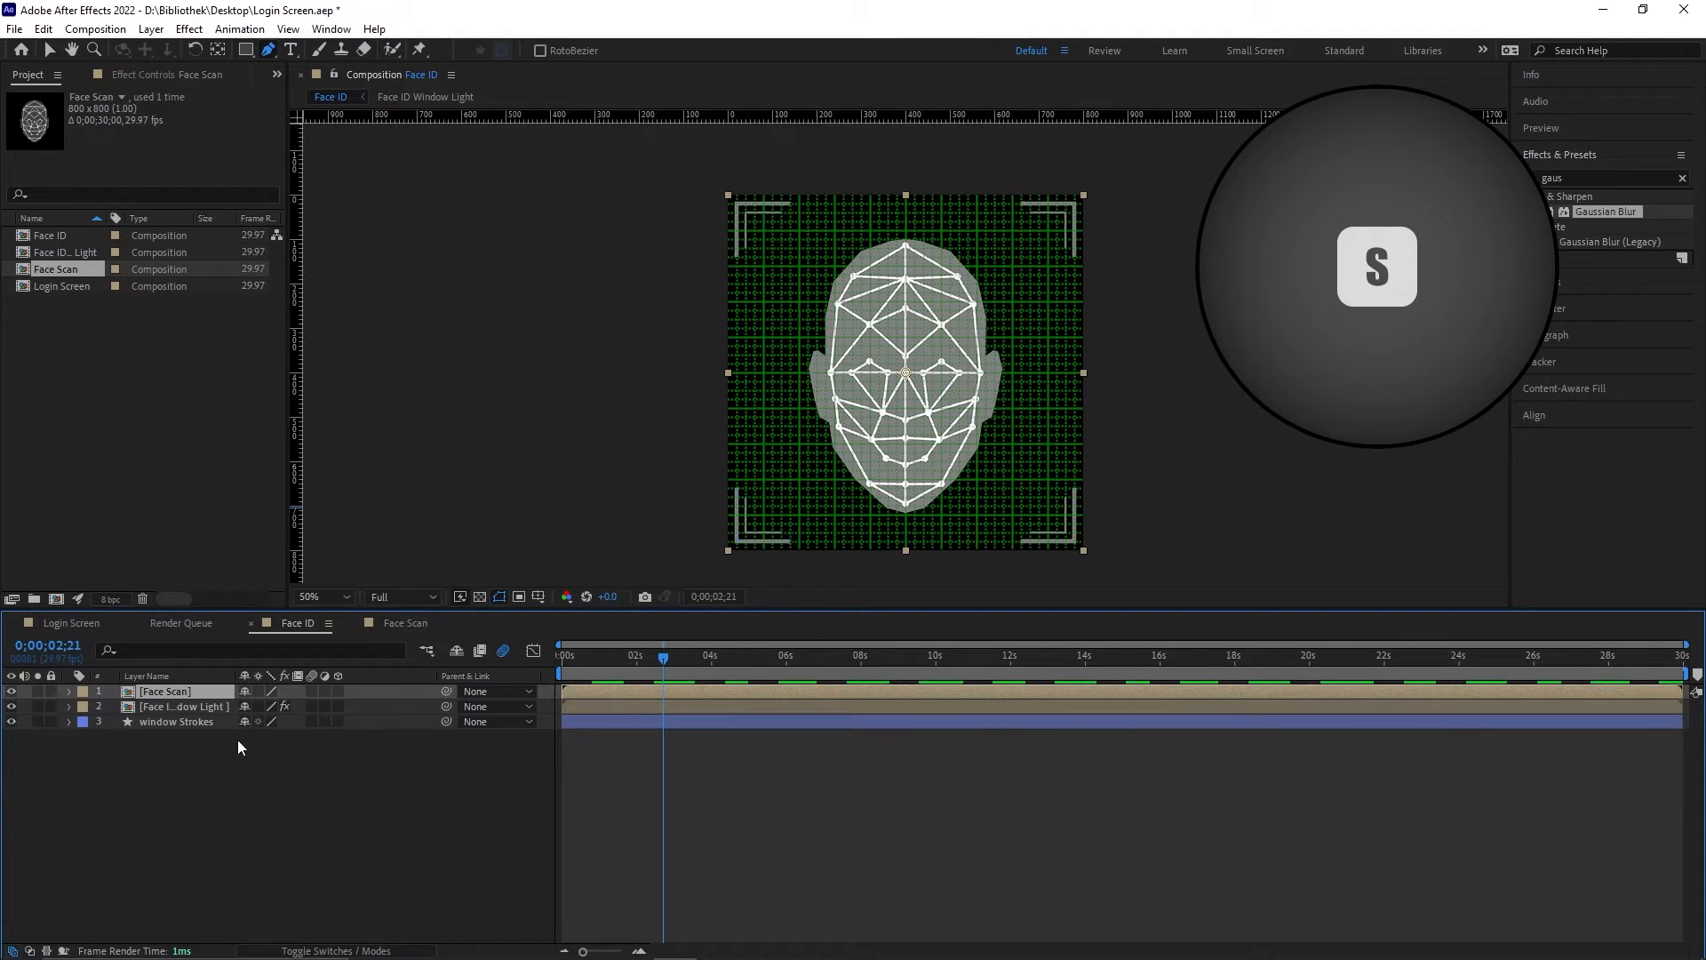
left_click_drag(299, 708, 307, 706)
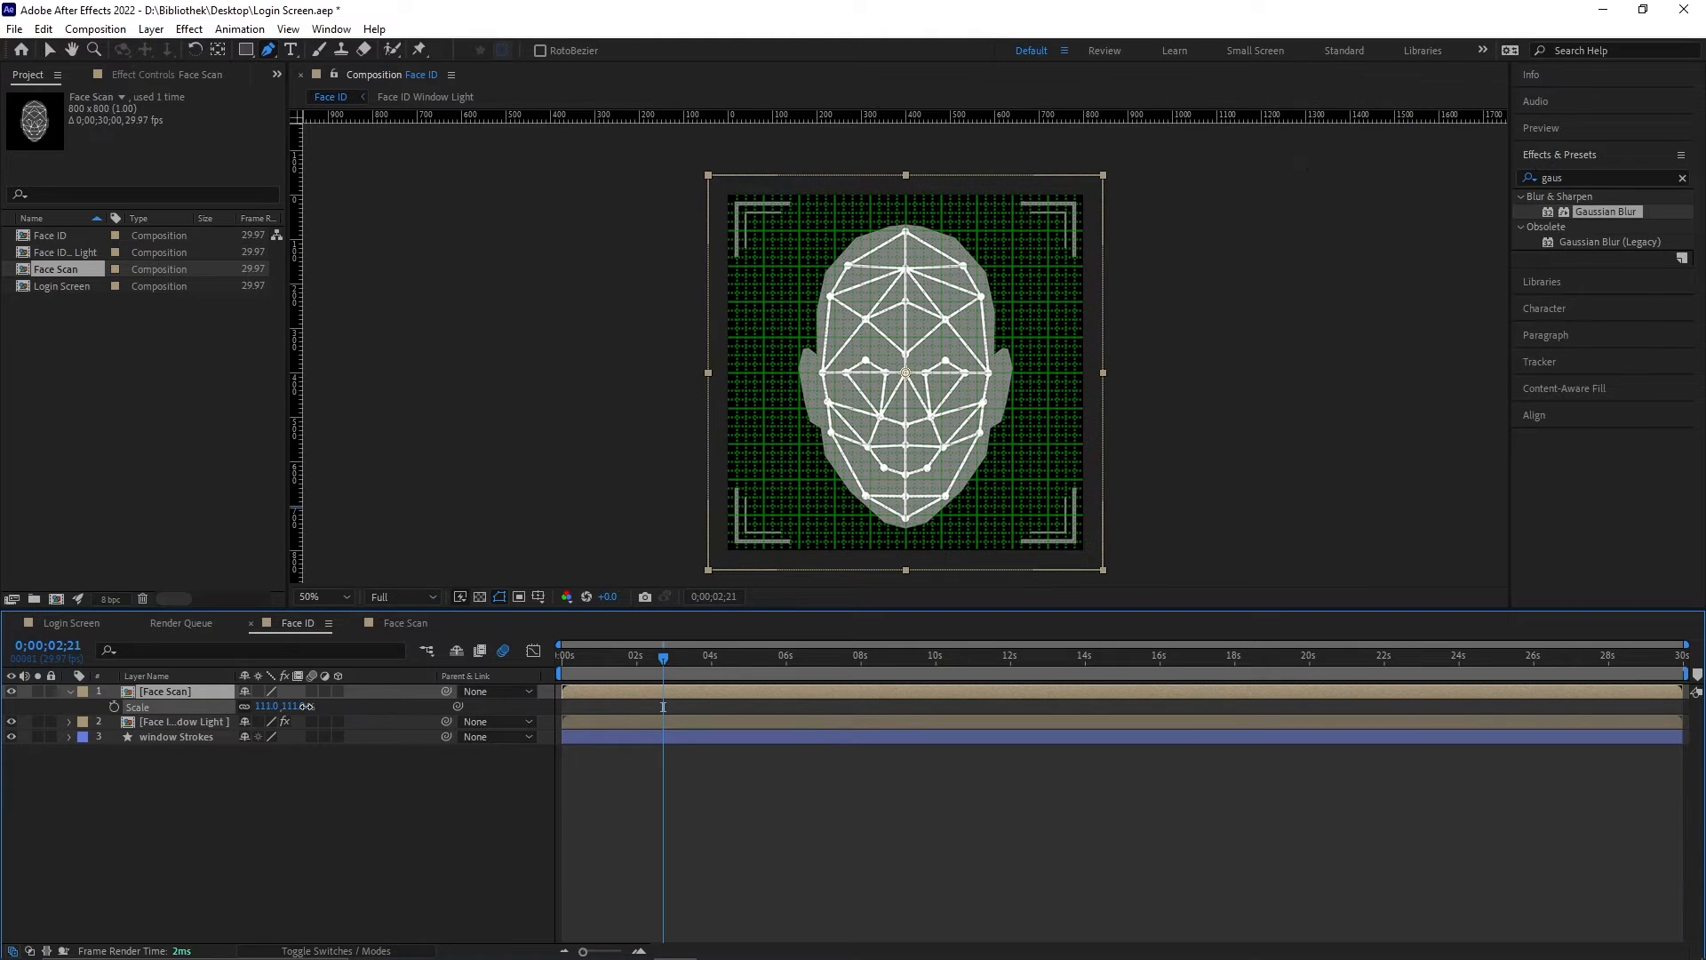
Step: Create a white 1920 x 1080 px solid named Scanner in the Face ID composition
left_click(67, 690)
right_click(249, 823)
mouse_move(297, 611)
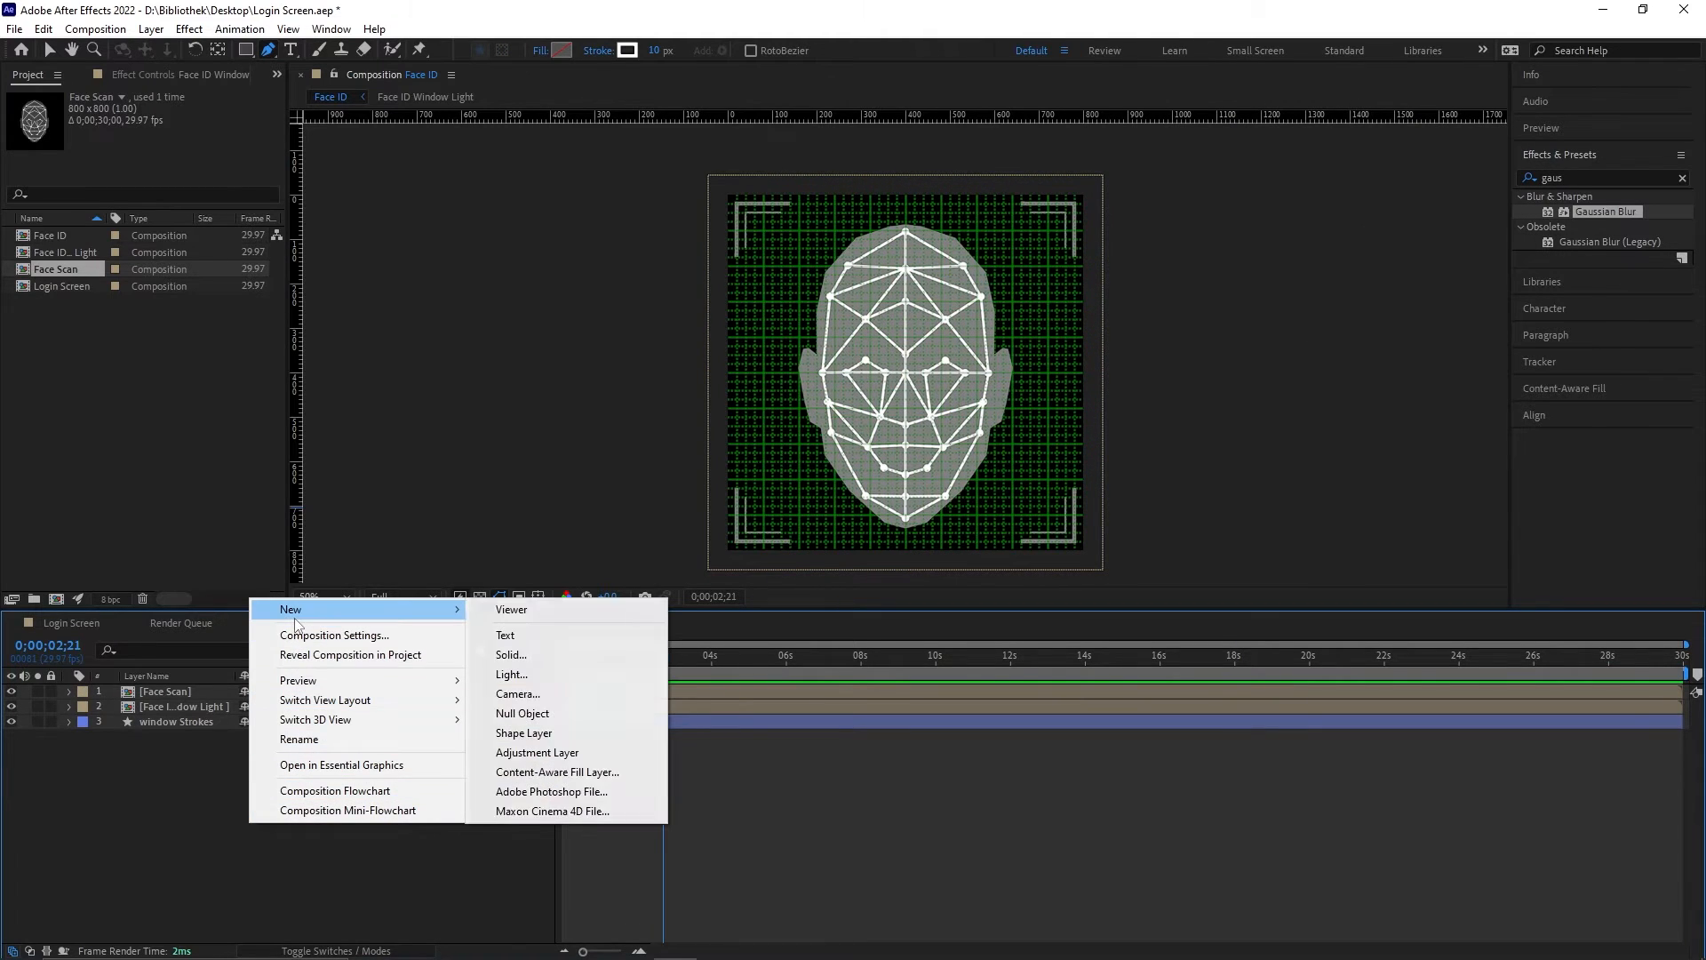
left_click(502, 654)
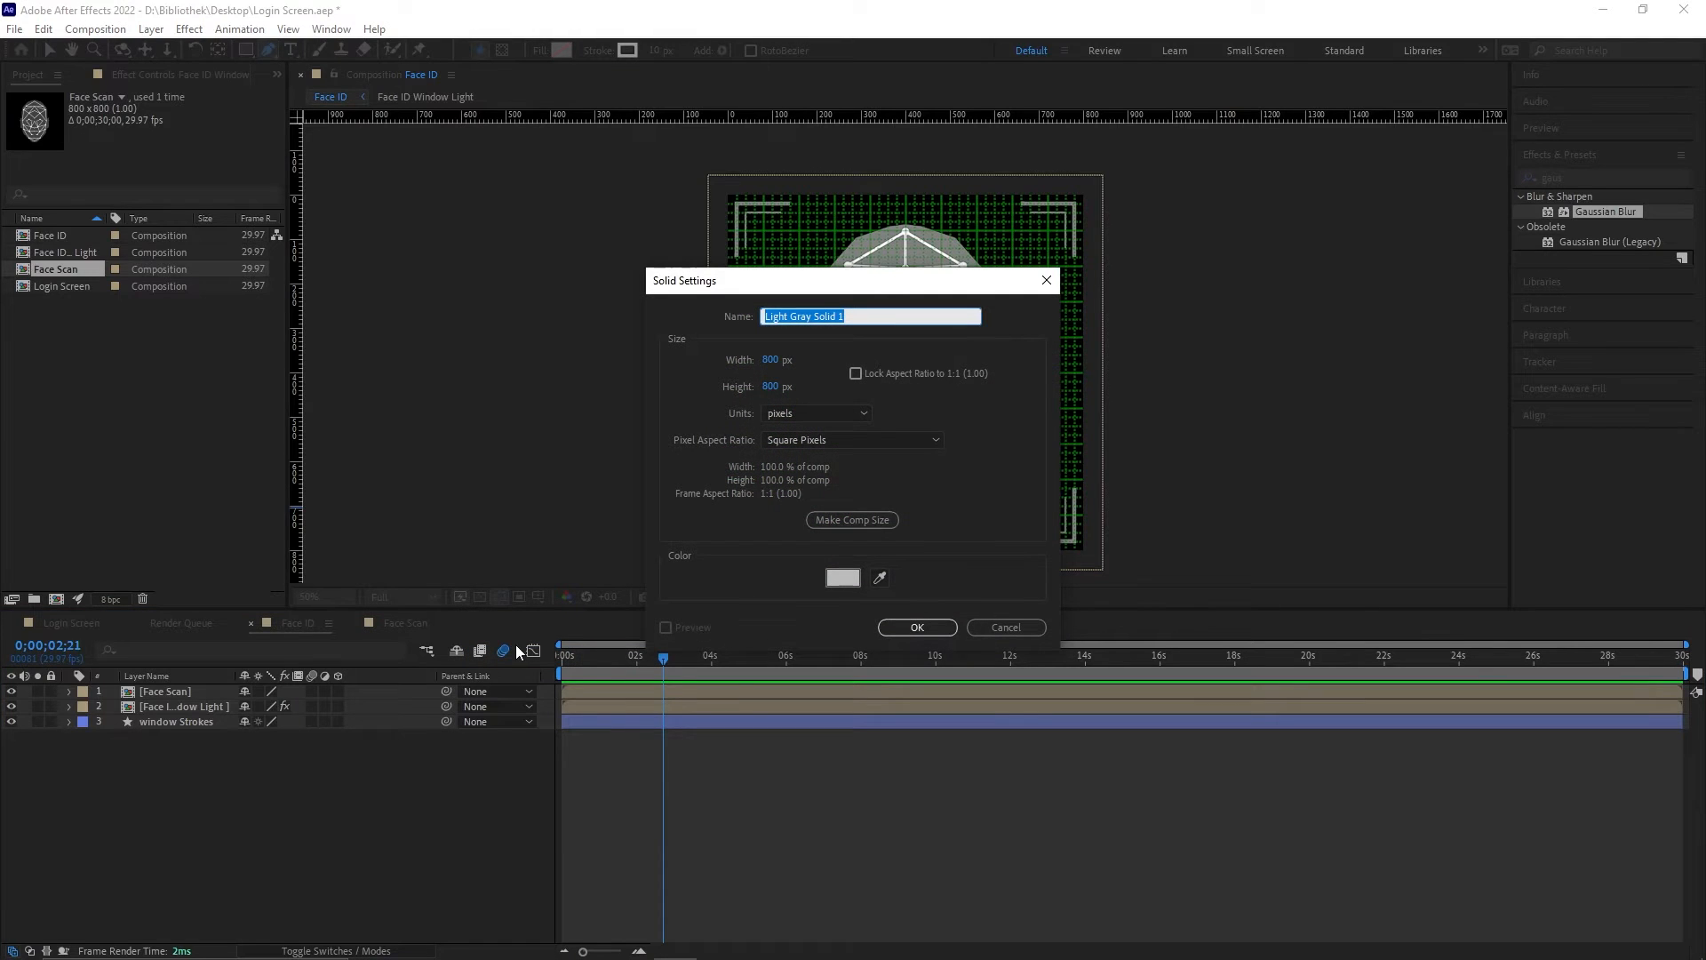
type("Scanner")
left_click(768, 359)
type("1920")
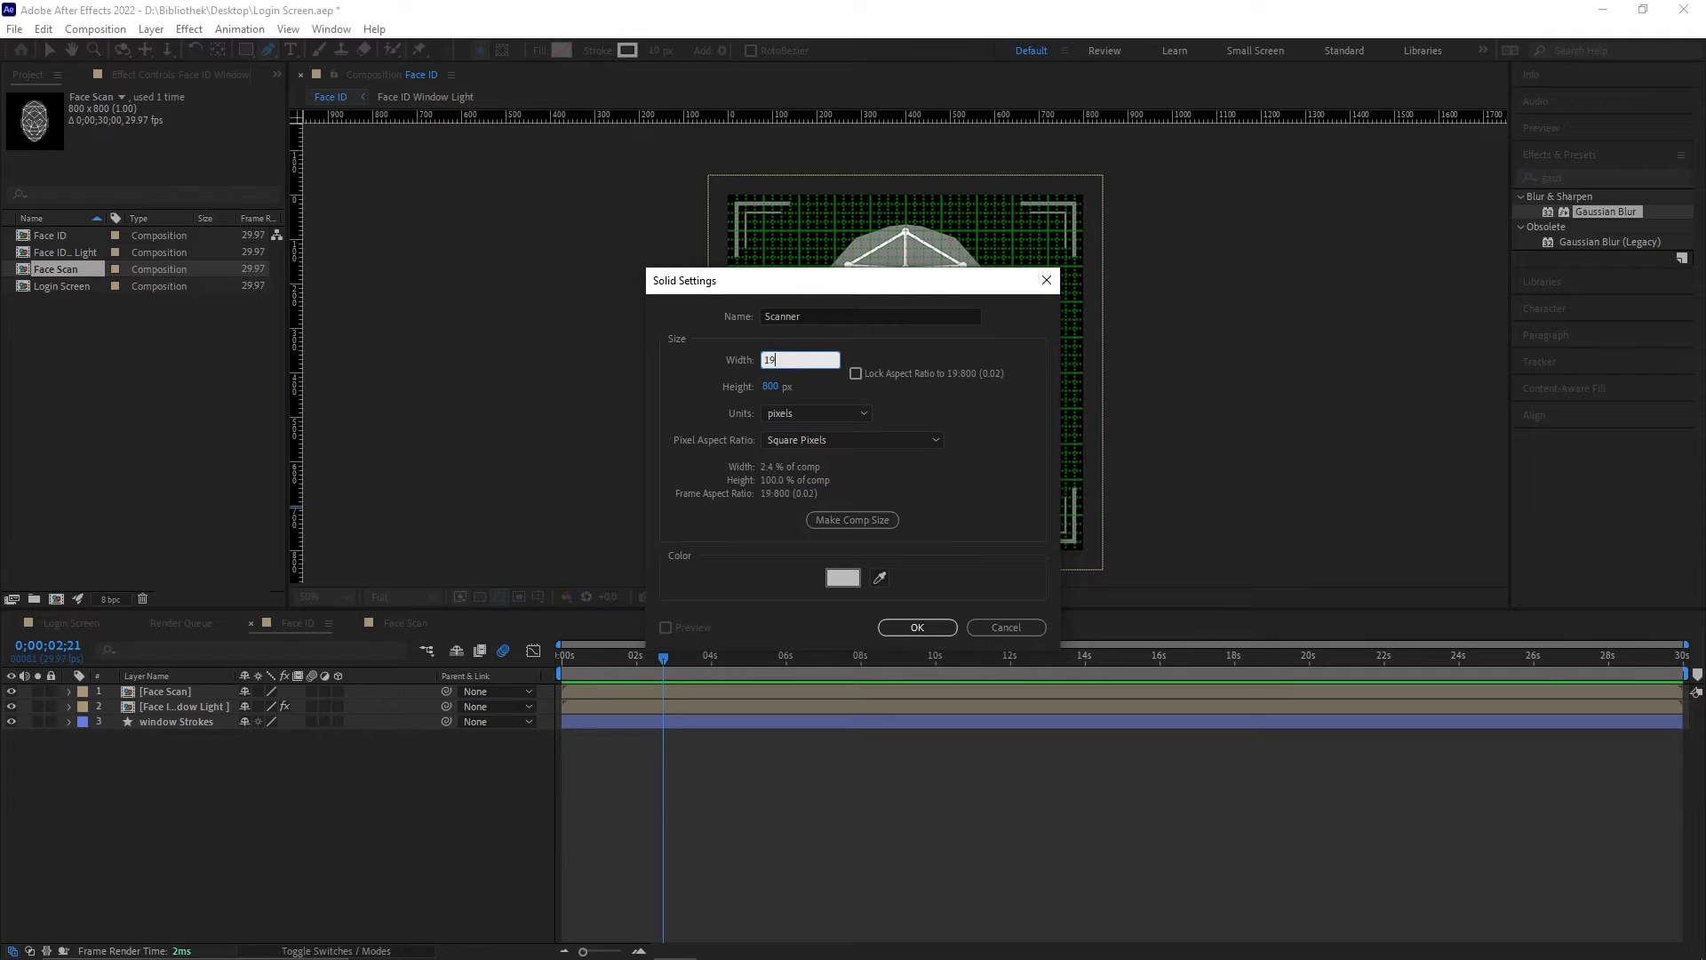
left_click(766, 383)
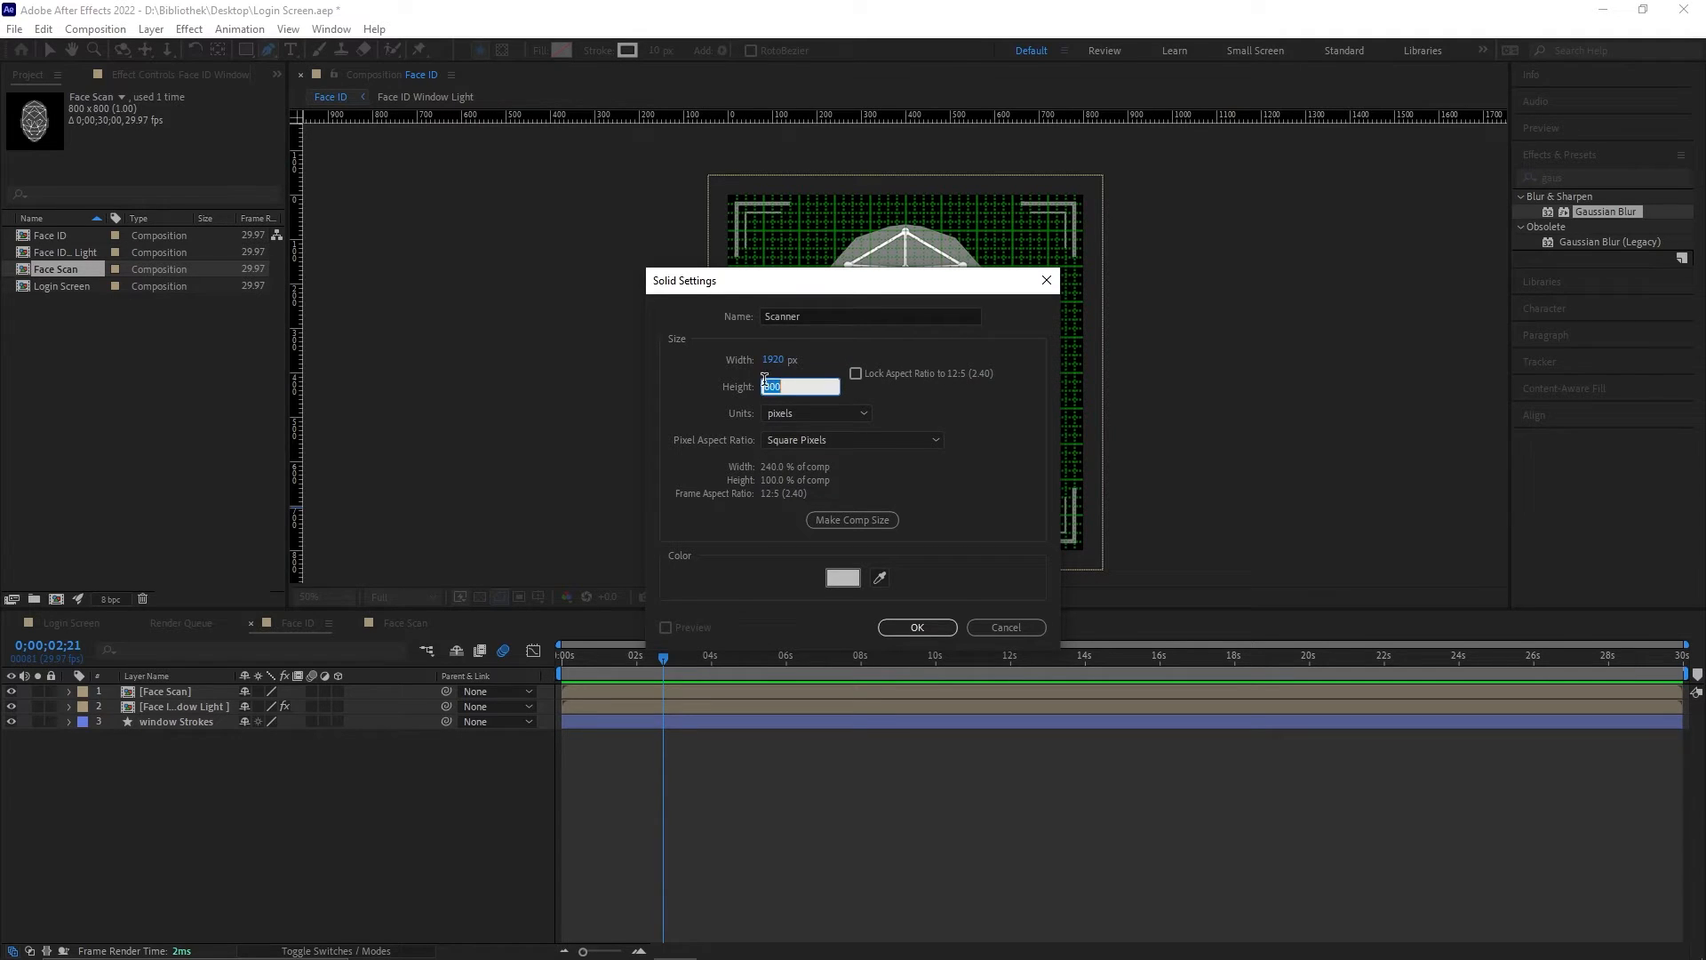
type("1080")
left_click(843, 579)
left_click_drag(671, 575, 445, 317)
left_click(1013, 453)
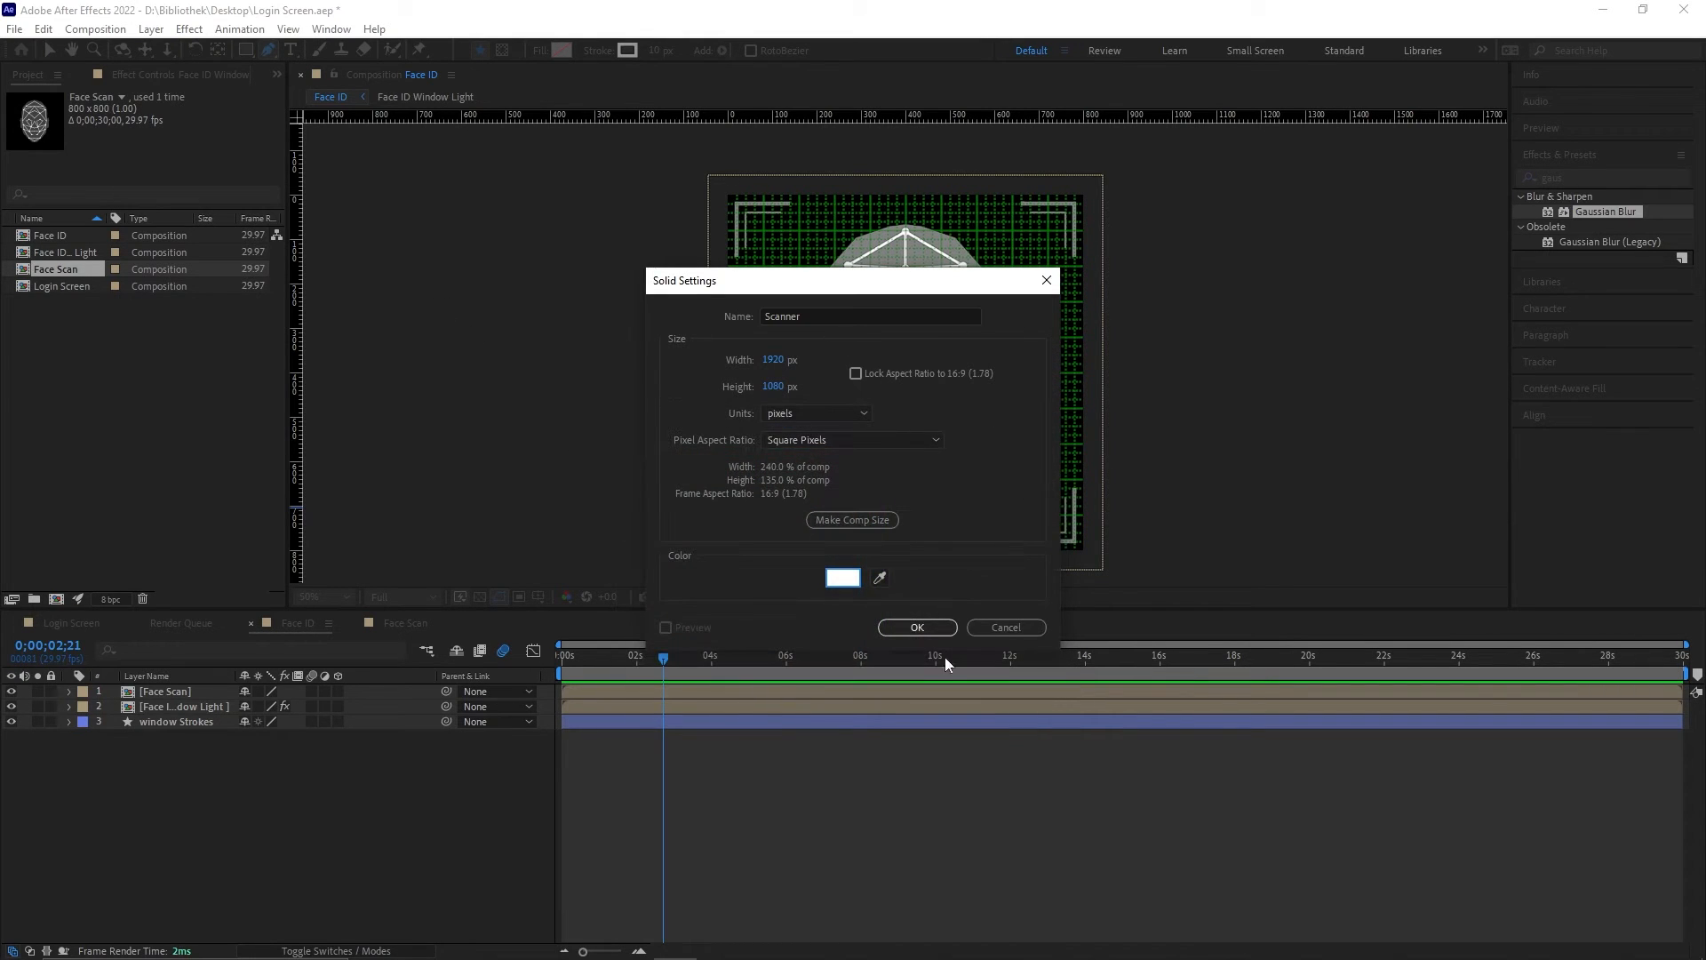
left_click(917, 628)
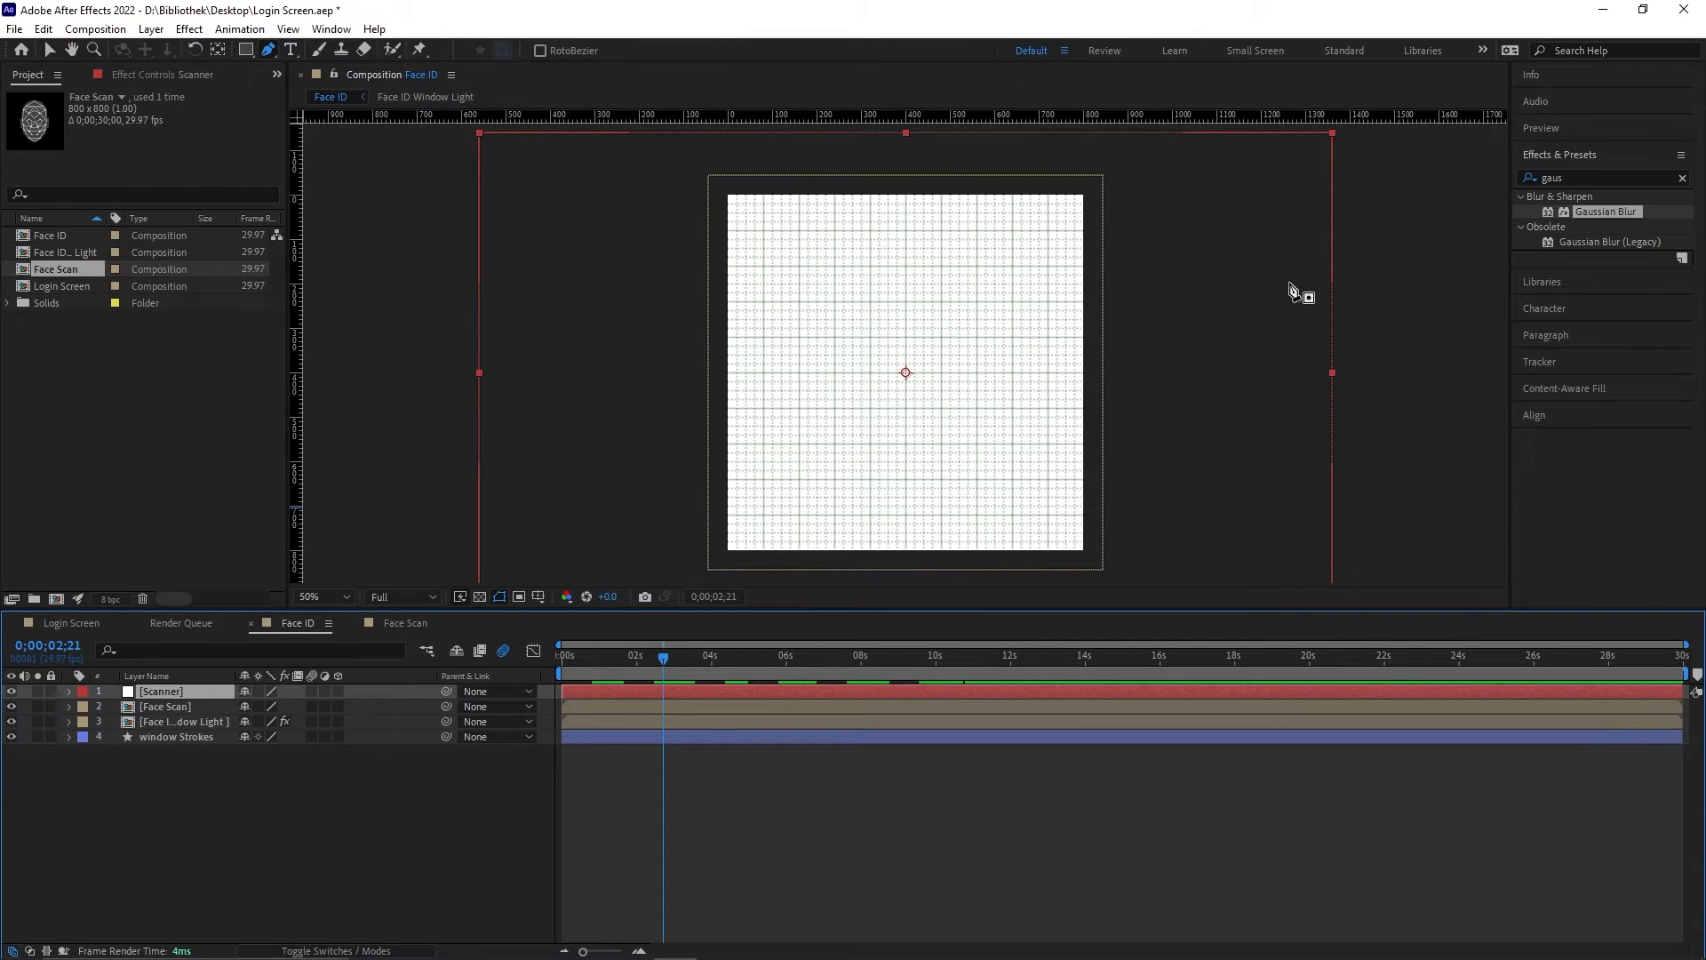
Step: Apply the Beam effect to the Scanner layer and set the beam's length to 100%
key("ctrl+5")
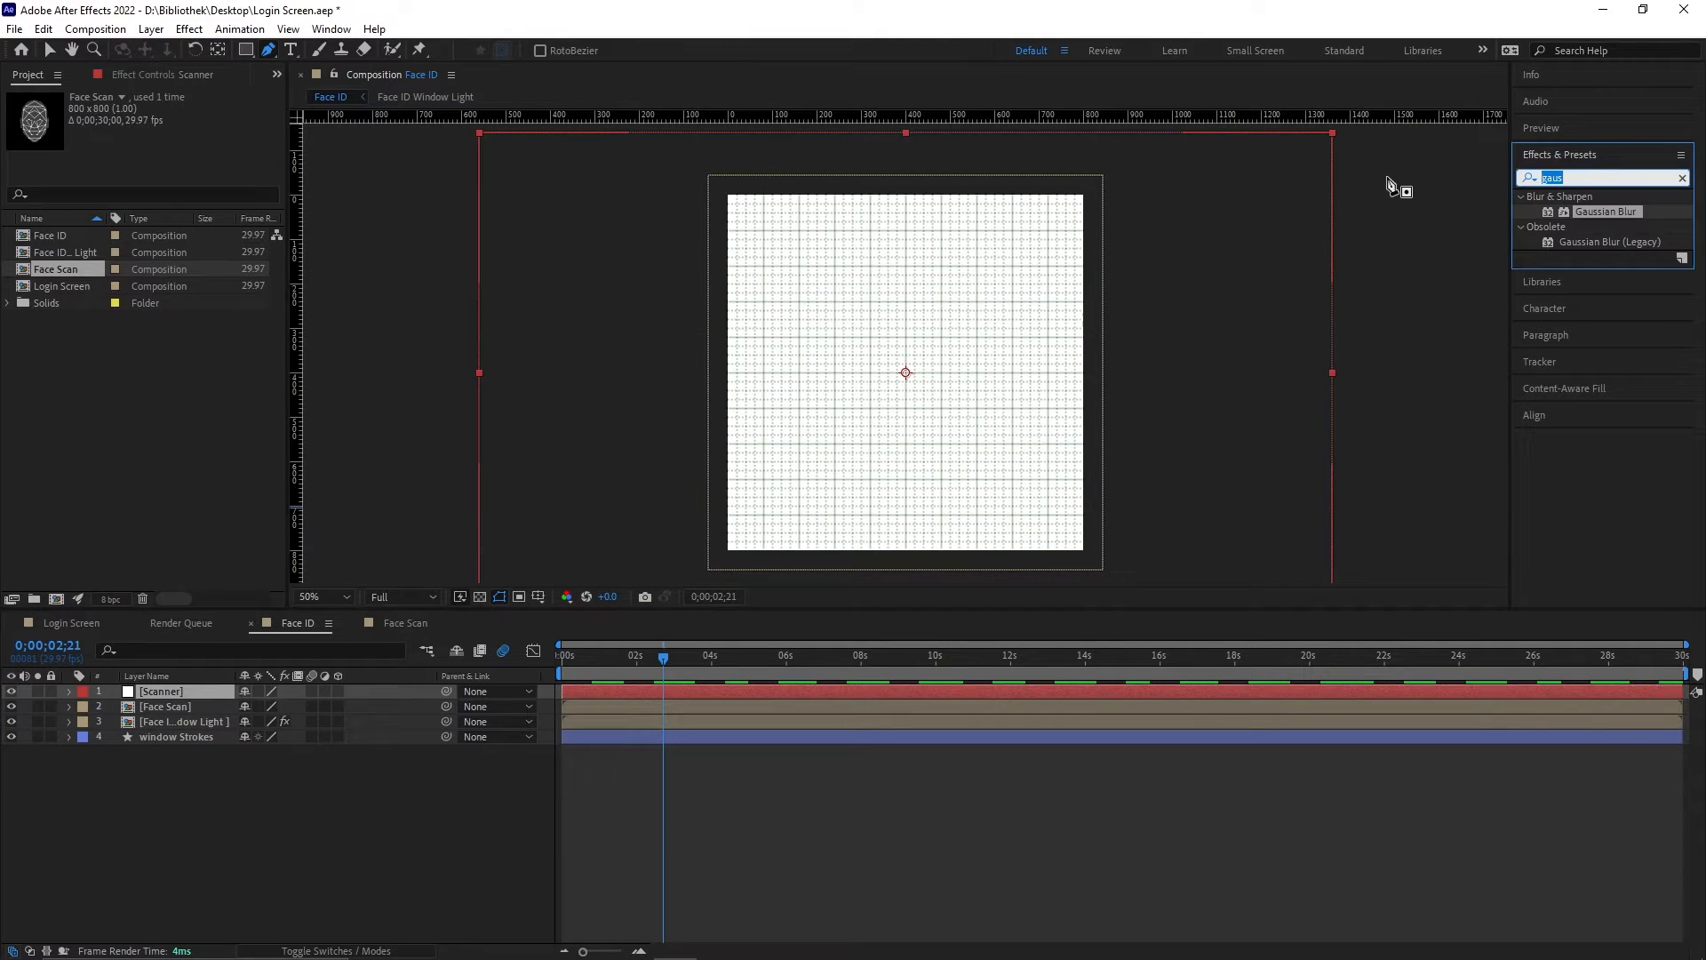
type("beam")
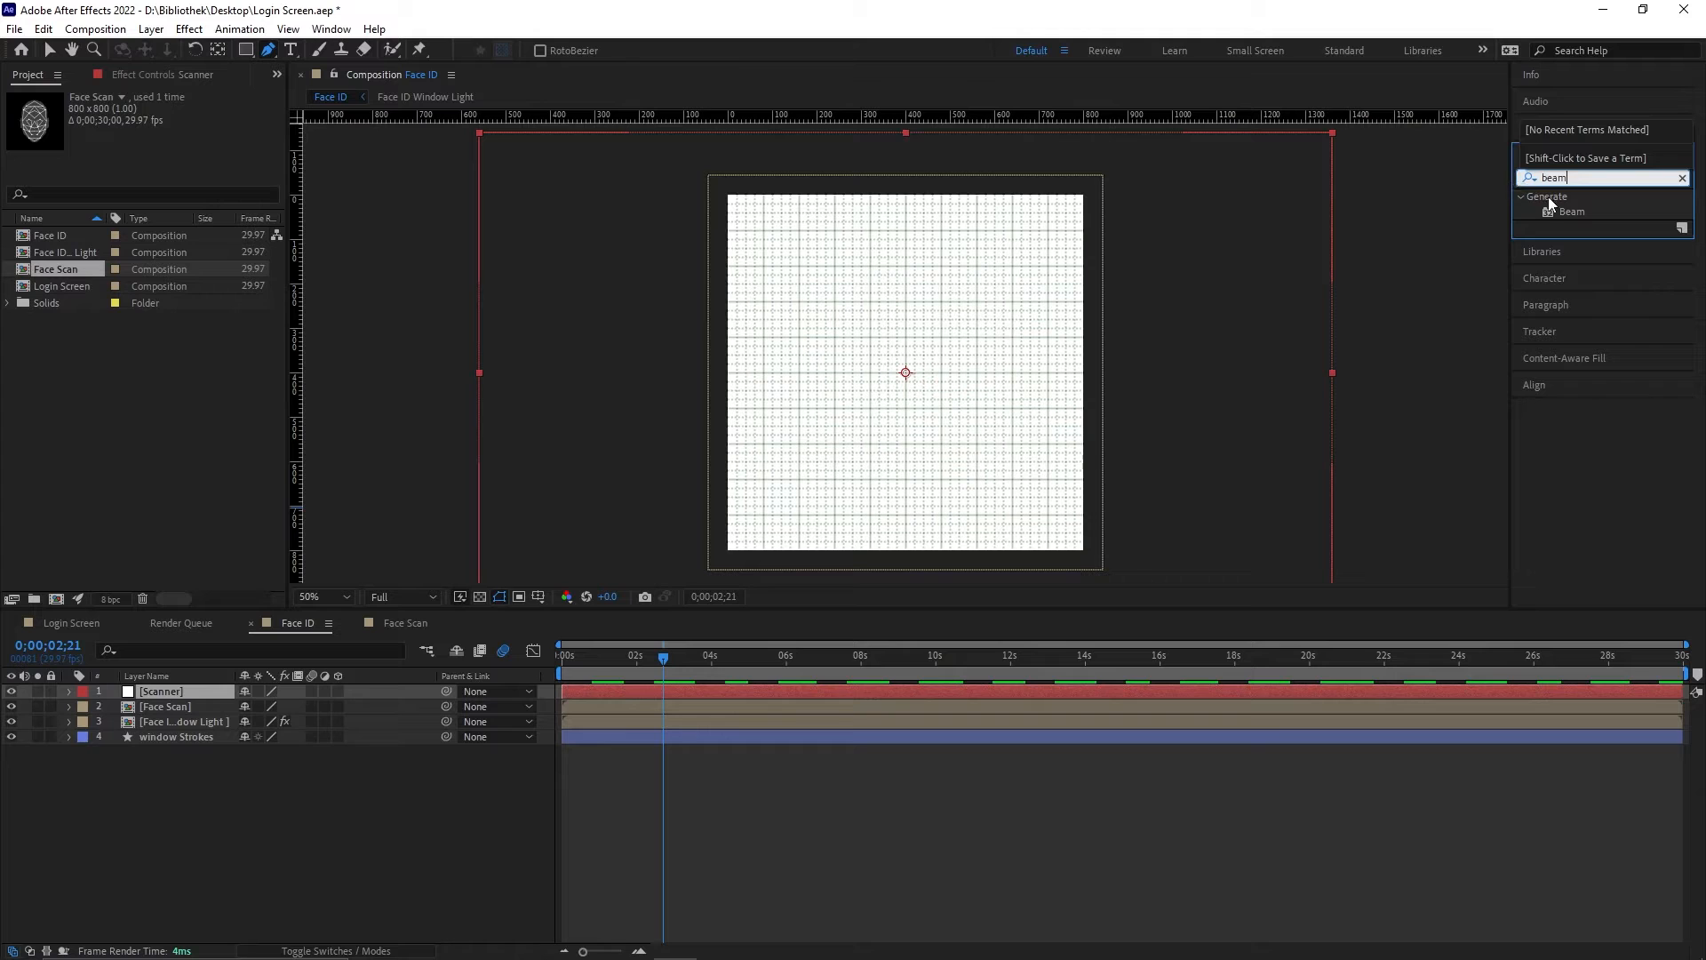
left_click_drag(1566, 211, 161, 690)
key("period")
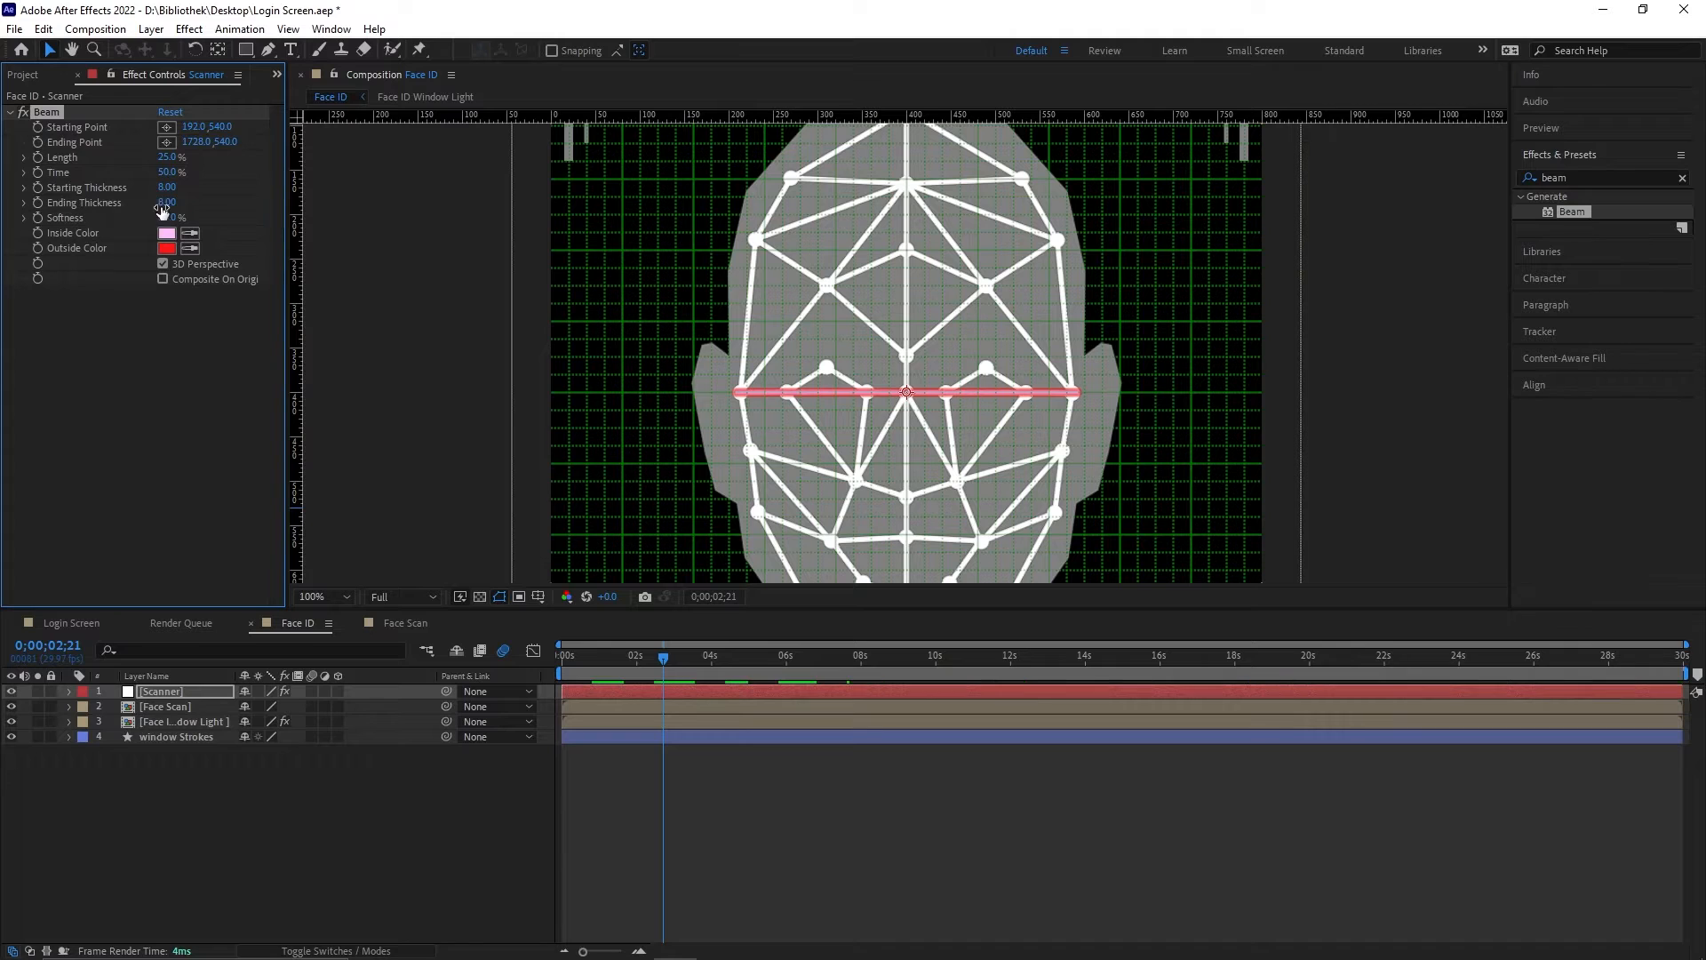
left_click_drag(174, 160, 472, 153)
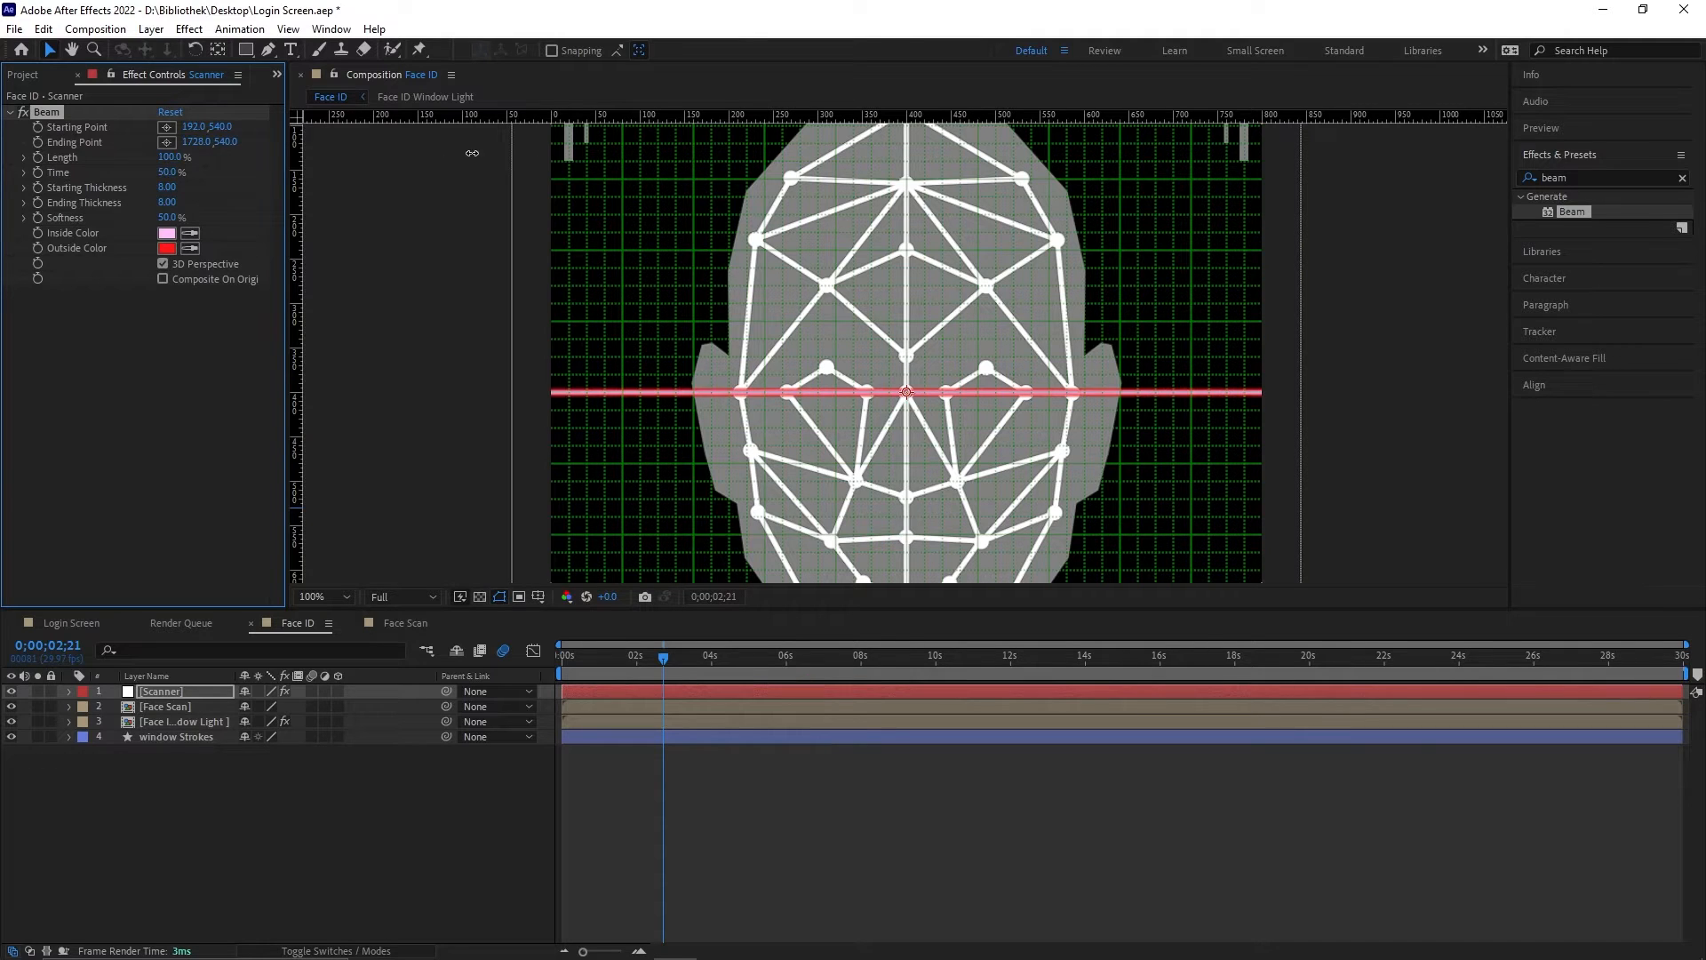
Step: Set the beam's starting point X to 960-260 and its ending point X to 960+260
left_click(196, 126)
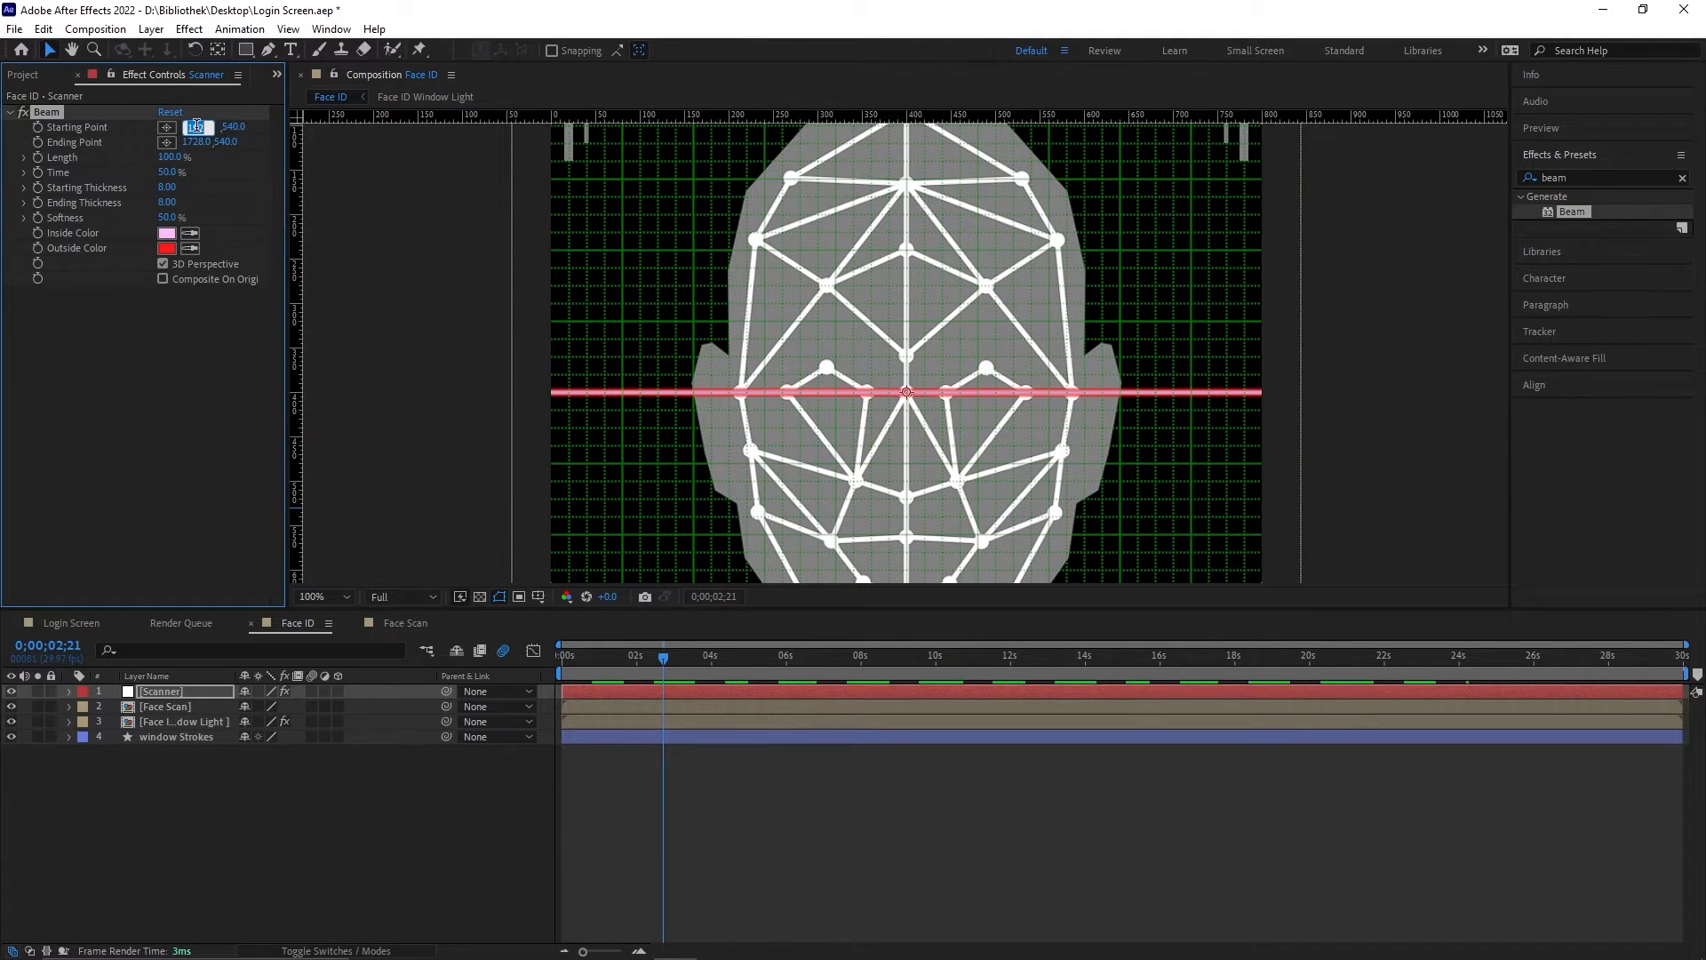
type("9")
type("60-260")
key("Return")
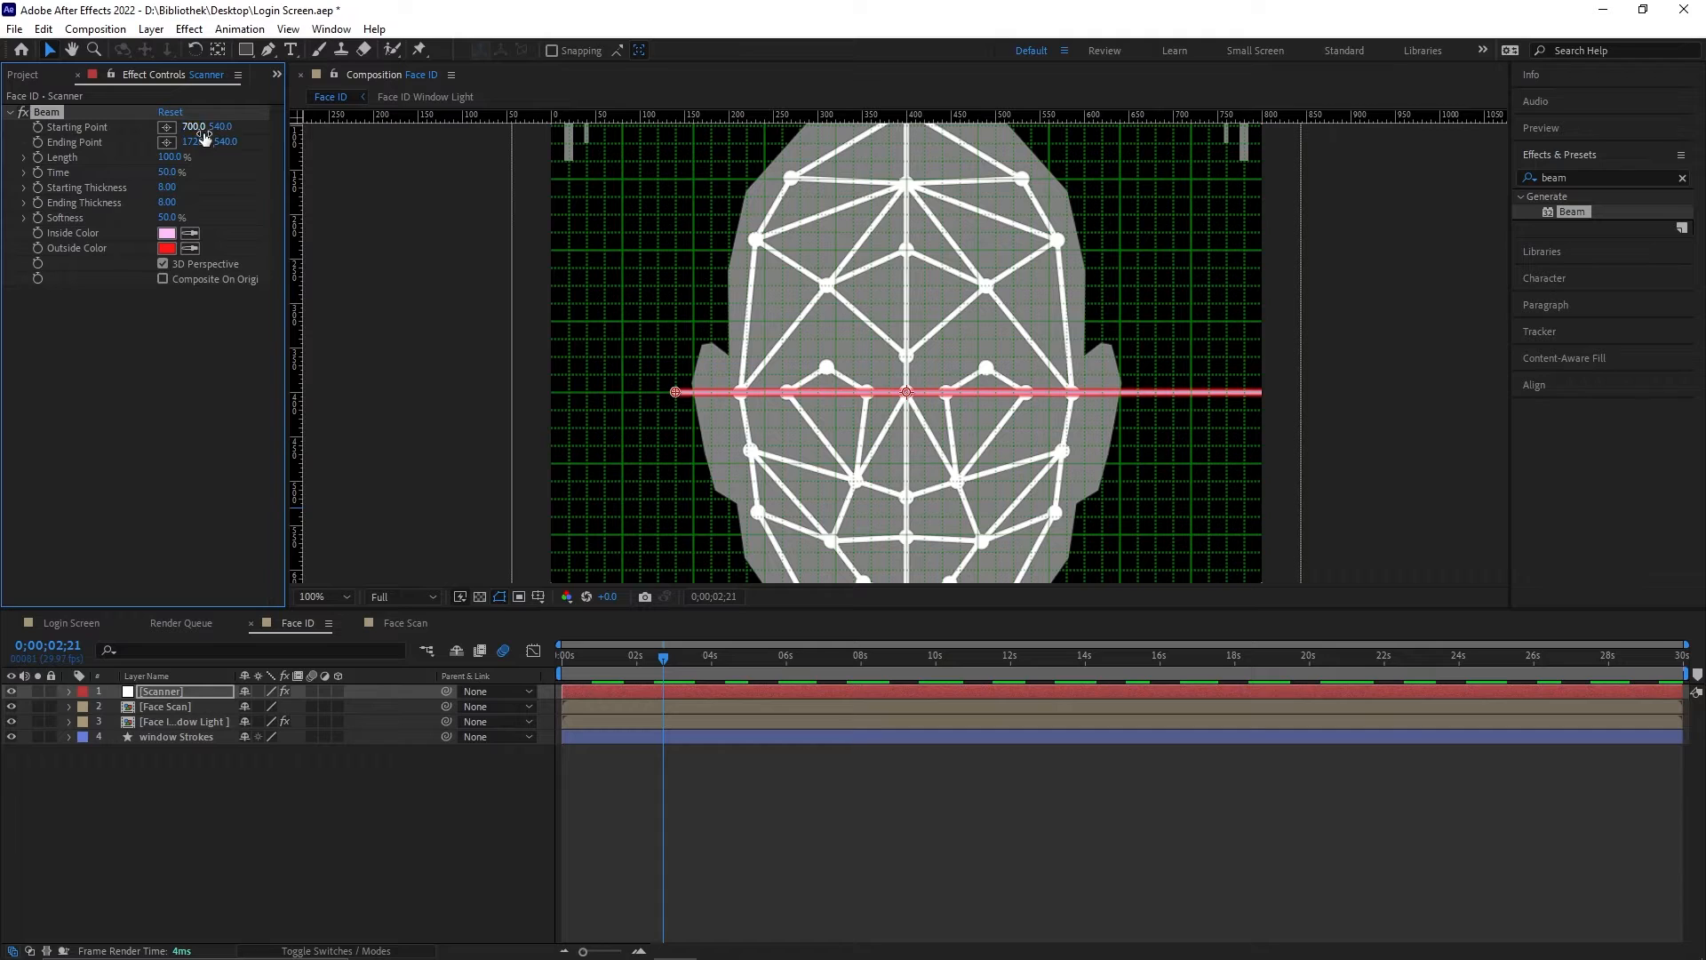
left_click(198, 142)
type("960")
type("+260")
key("Return")
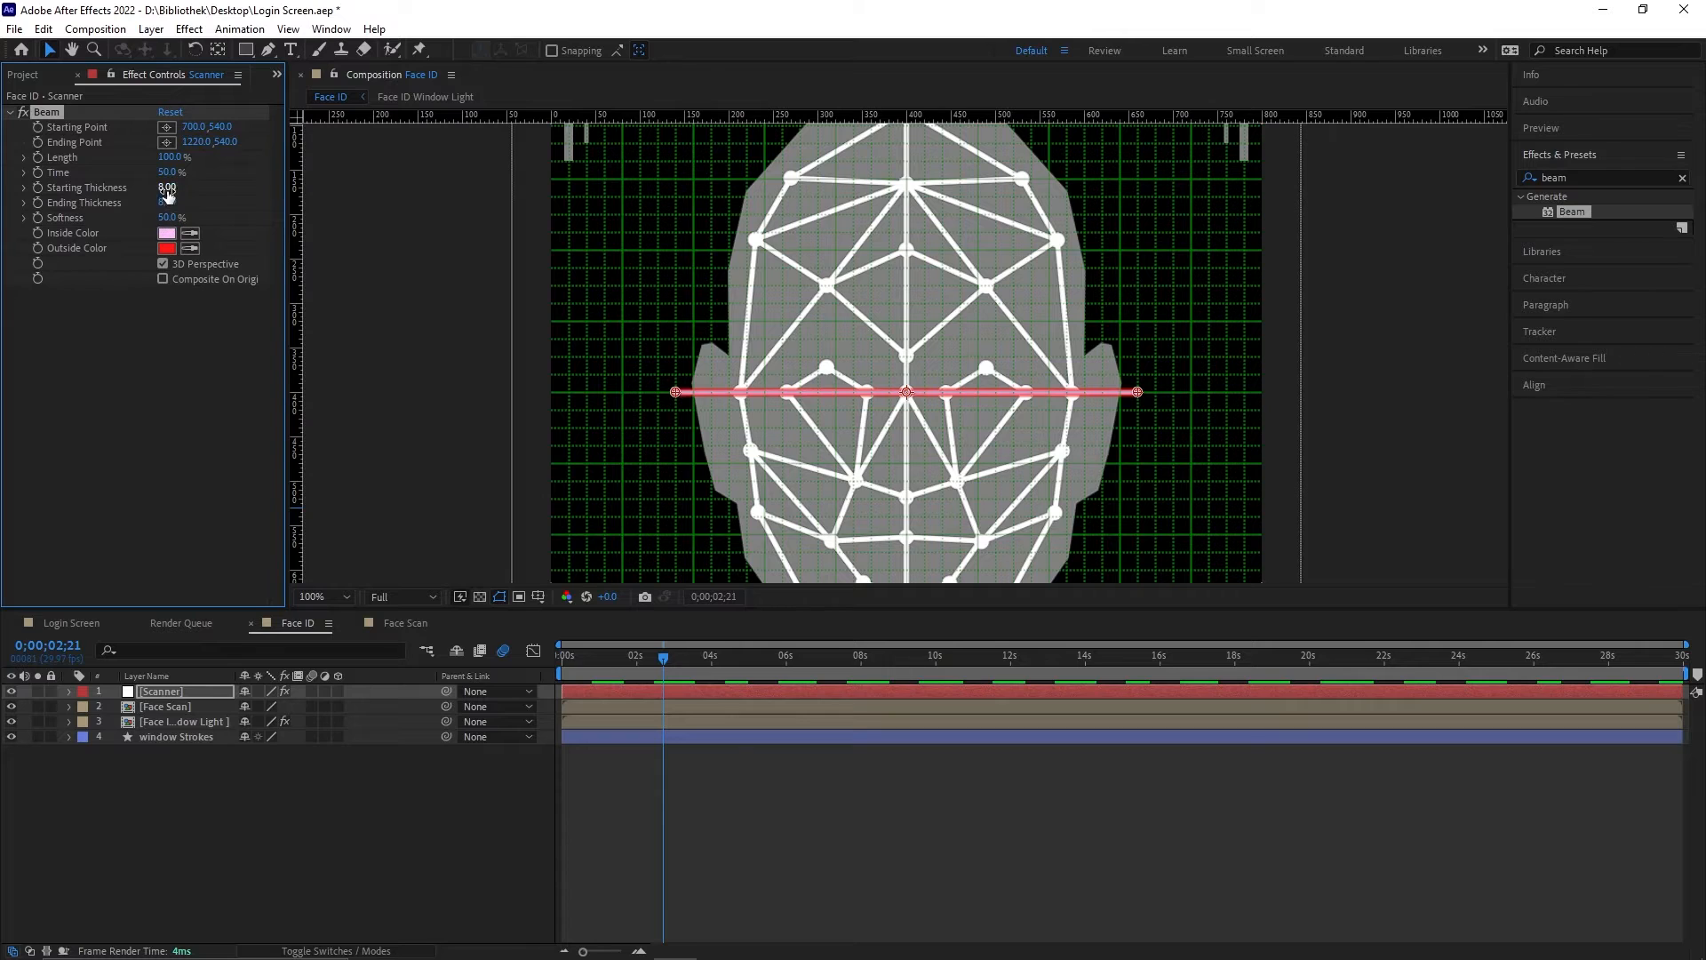
Step: Set the beam's starting and ending thickness to 50 and its softness to 100%
left_click_drag(167, 190, 599, 193)
left_click(170, 187)
type("50")
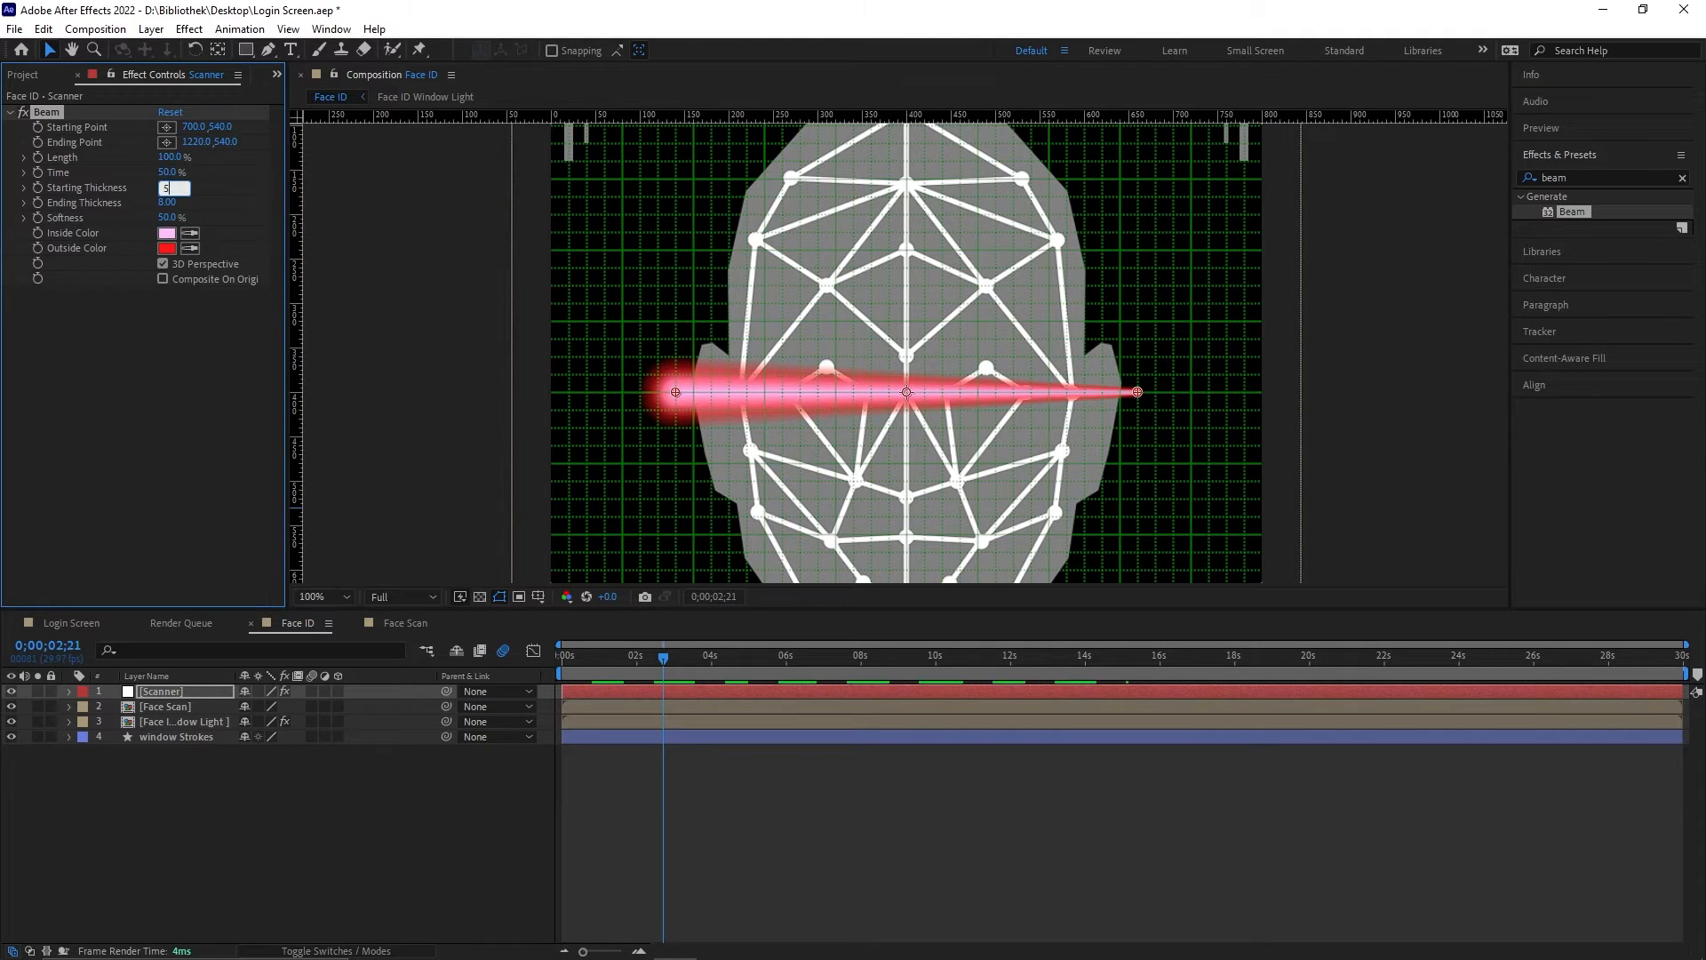
key("Return")
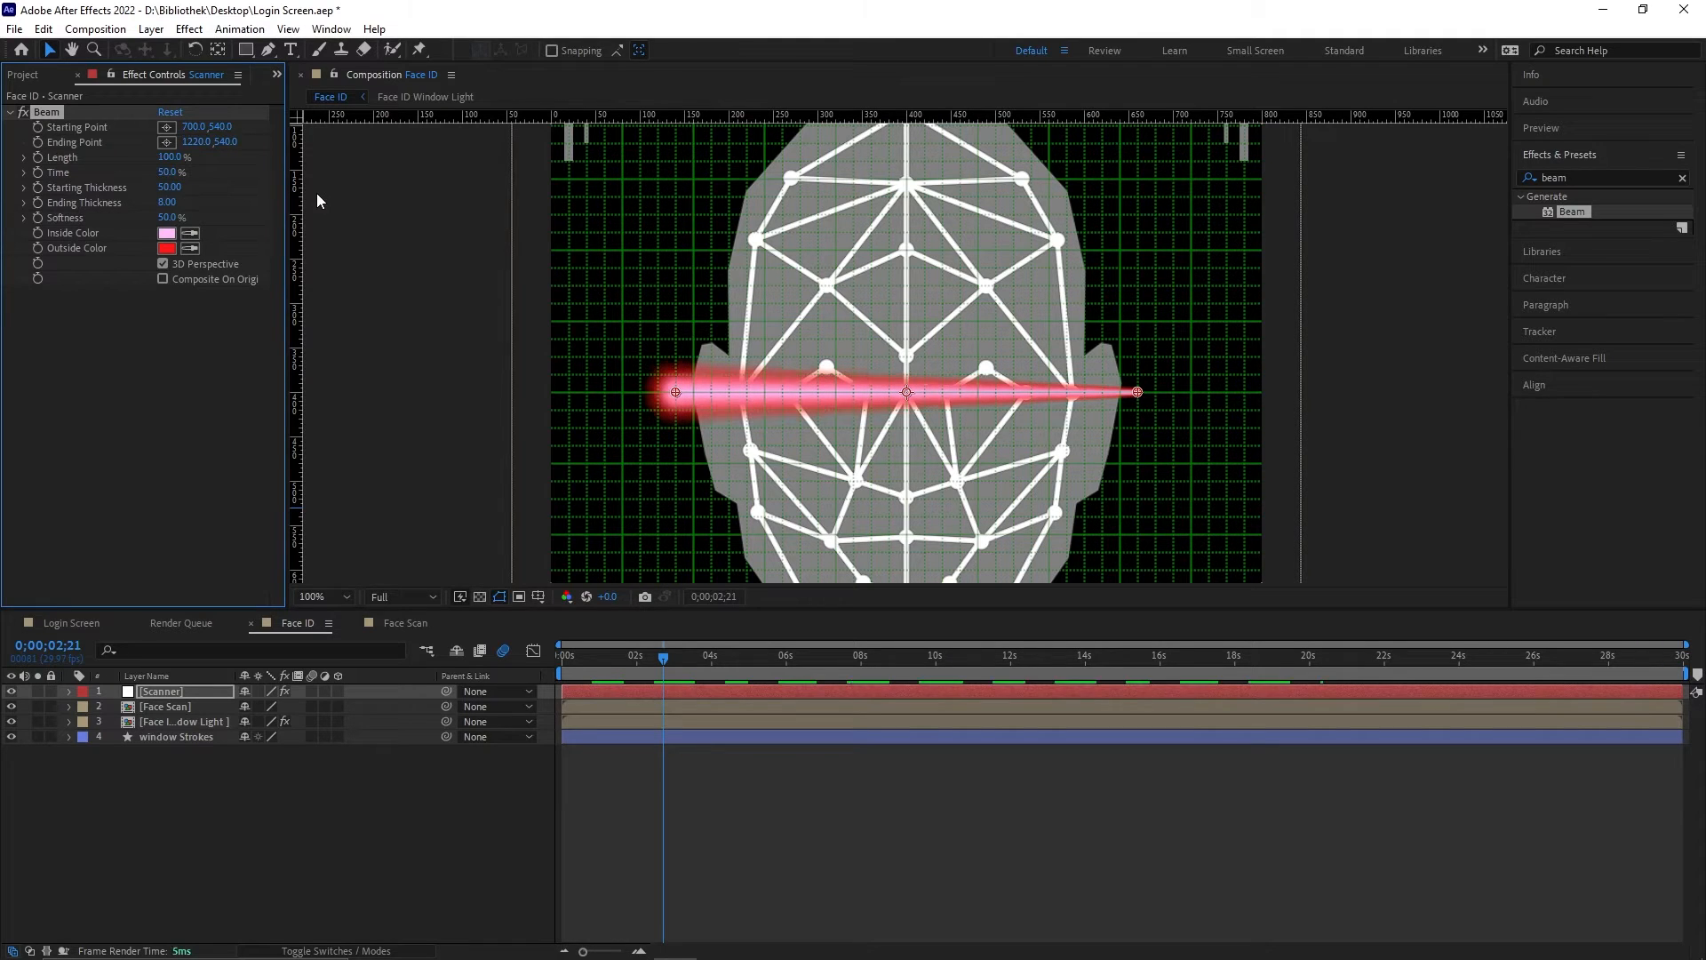
left_click(166, 202)
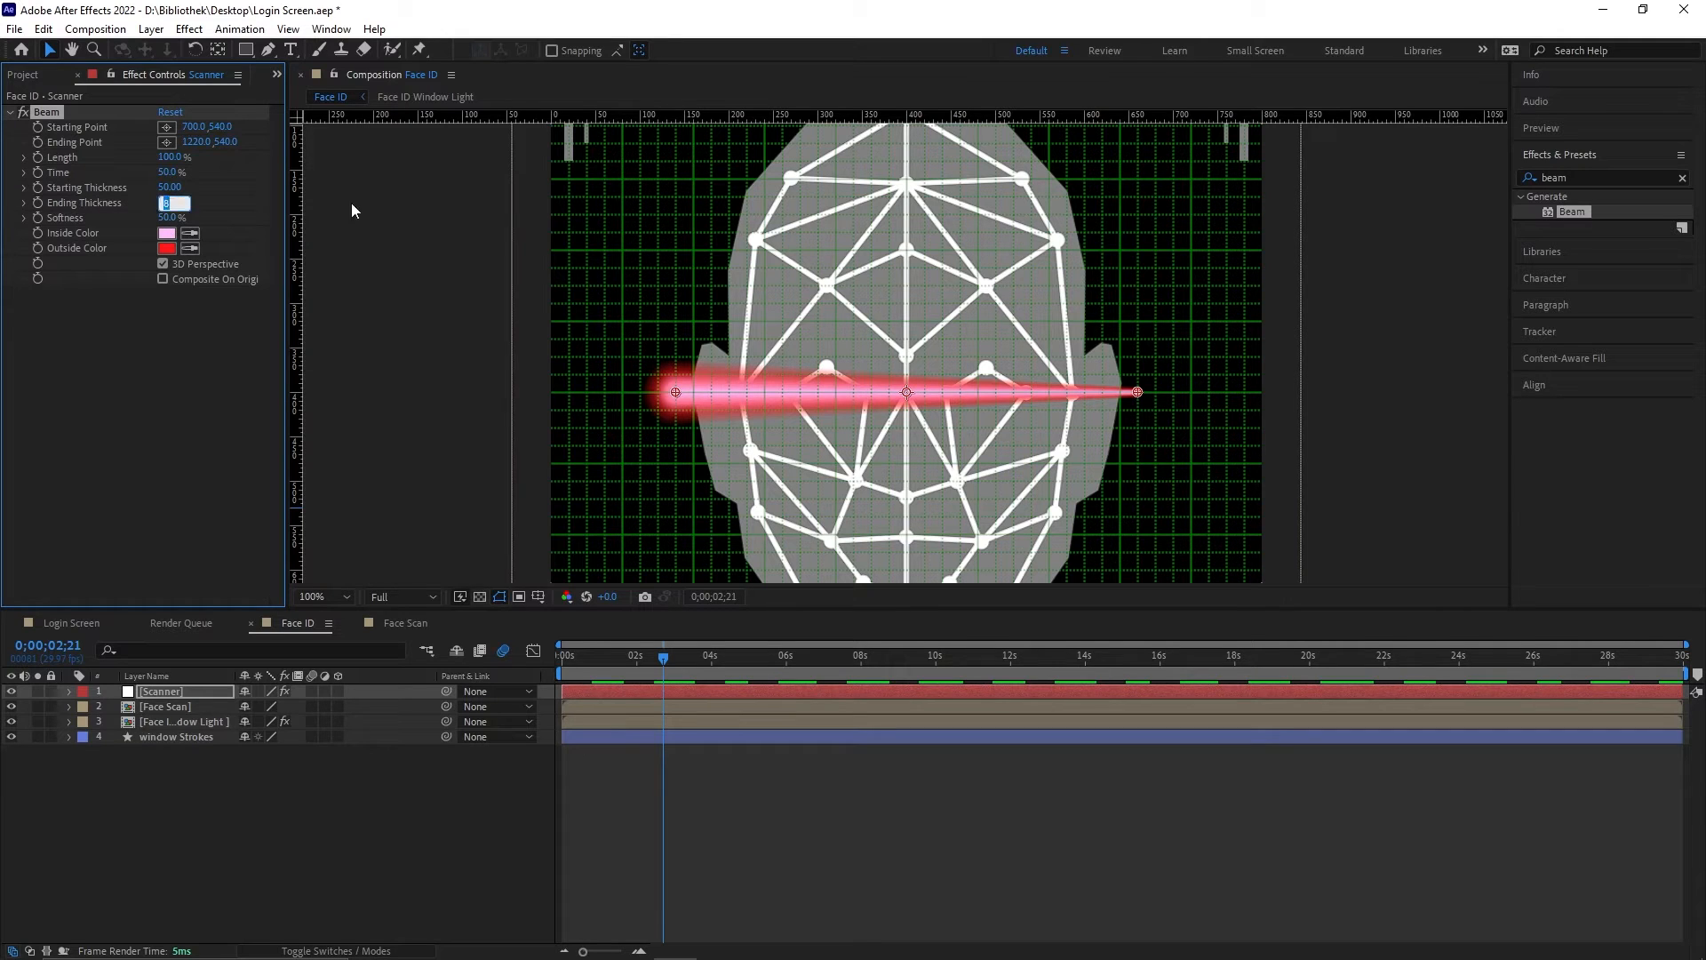
type("50")
key("Return")
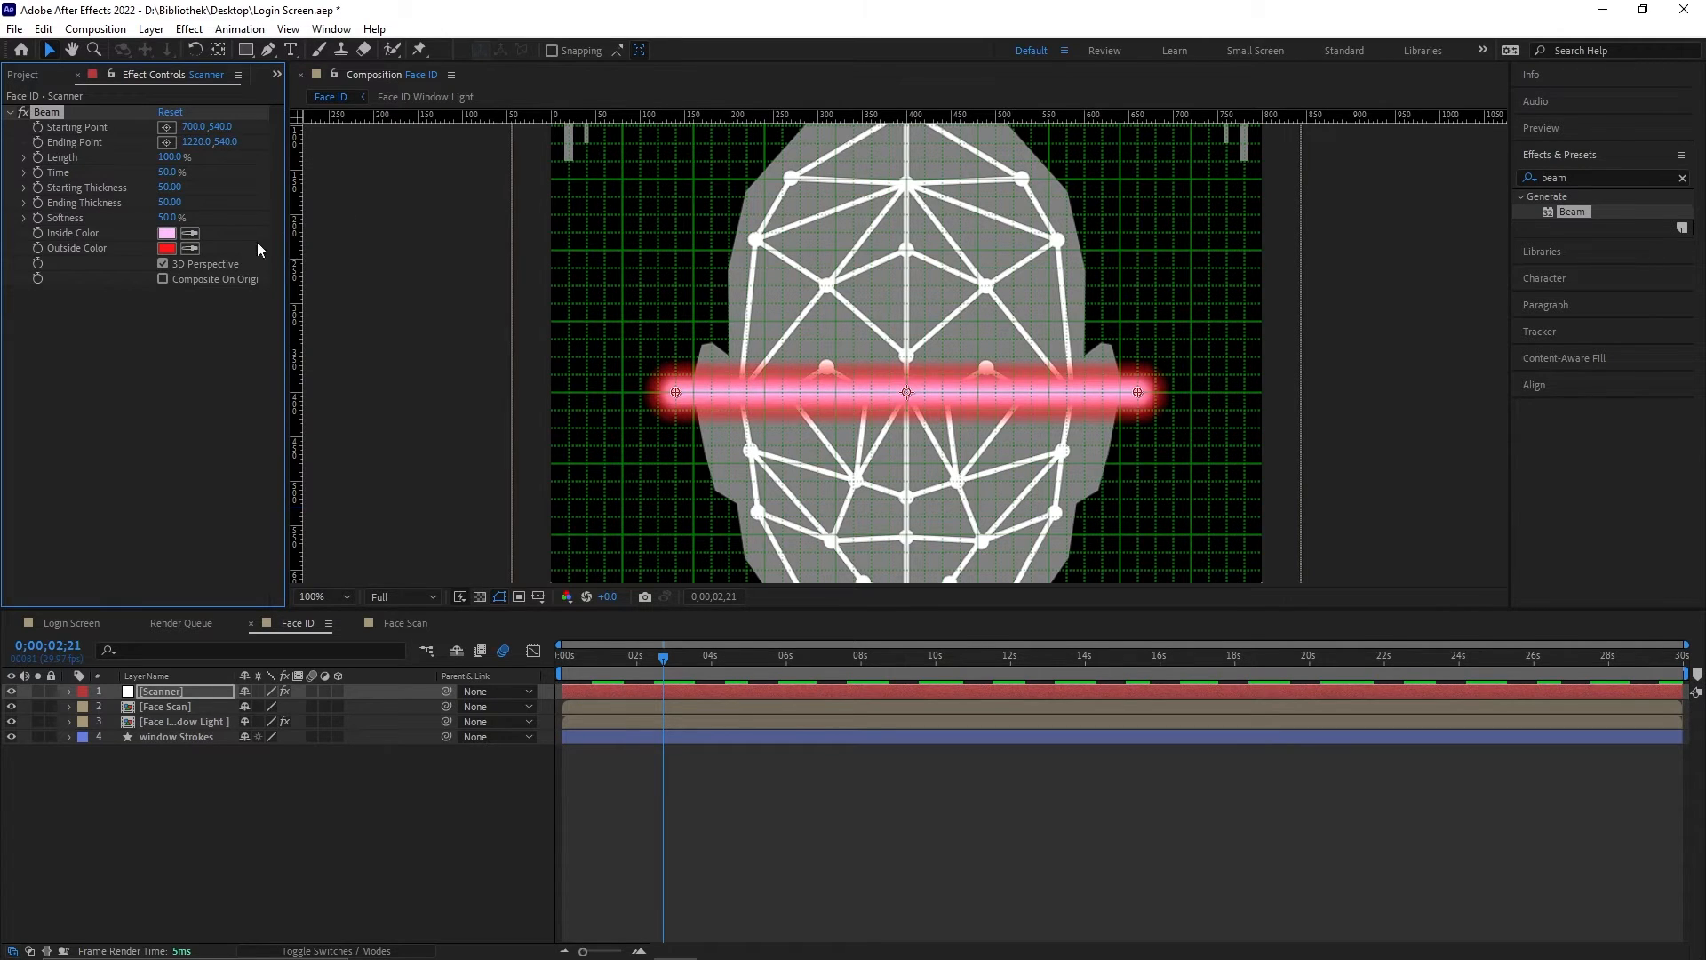
left_click_drag(171, 216, 269, 216)
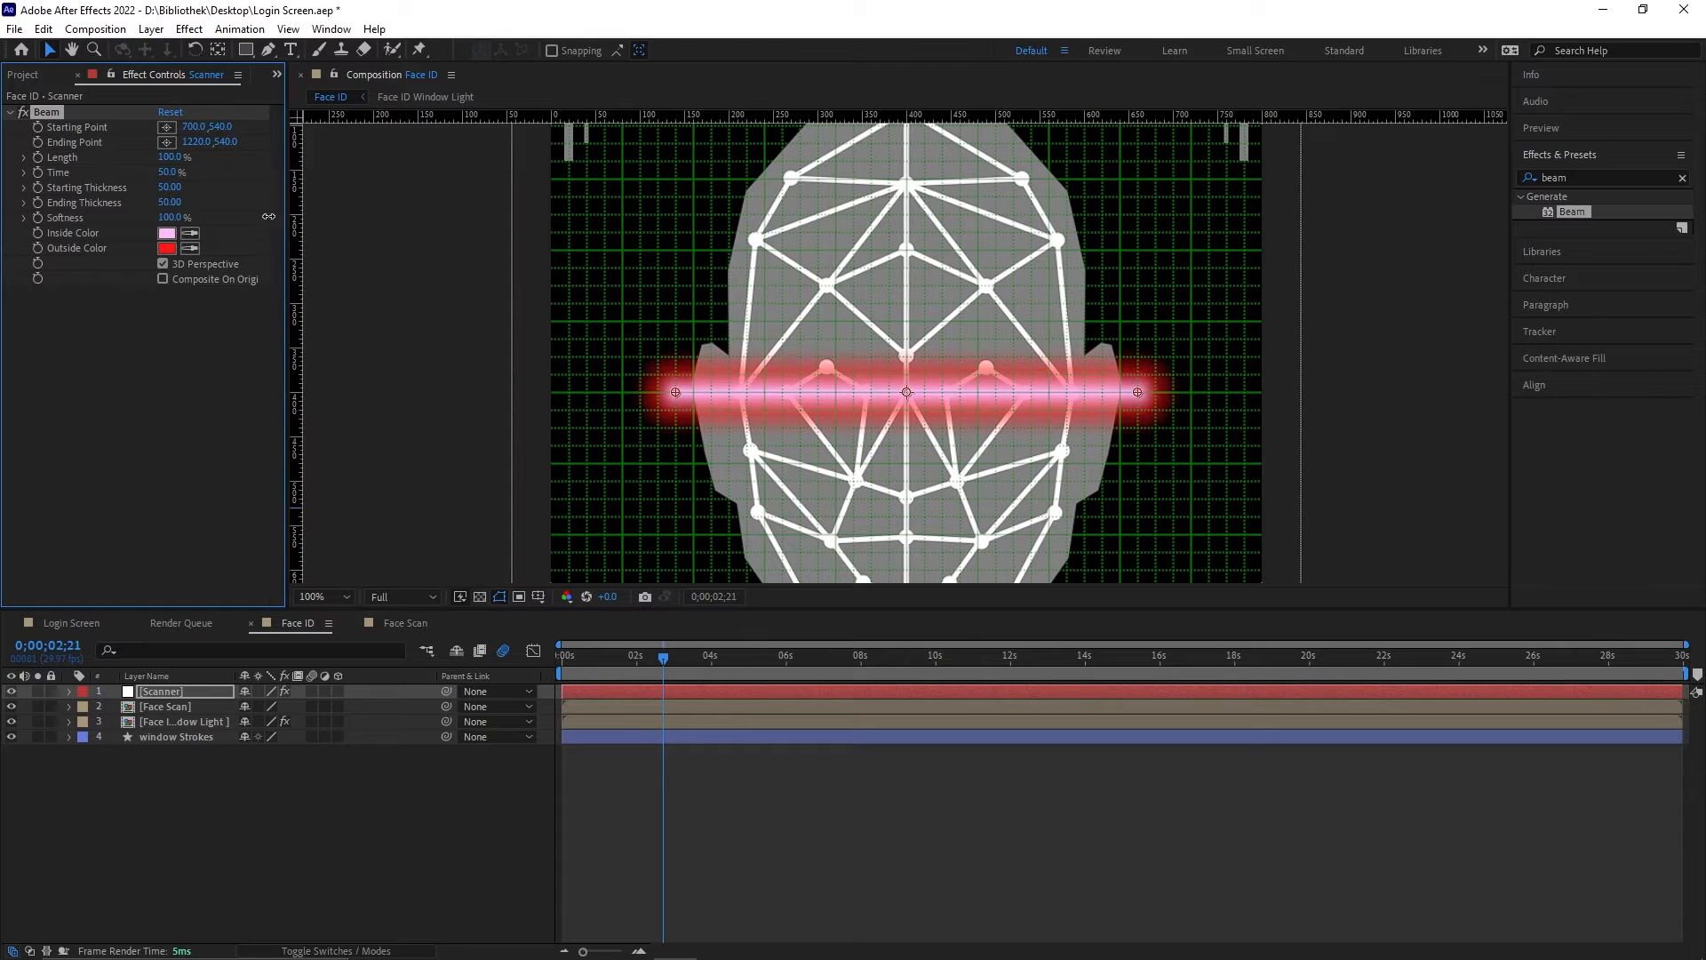
Step: Change both the inside and outside colors of the beam to white
left_click(167, 234)
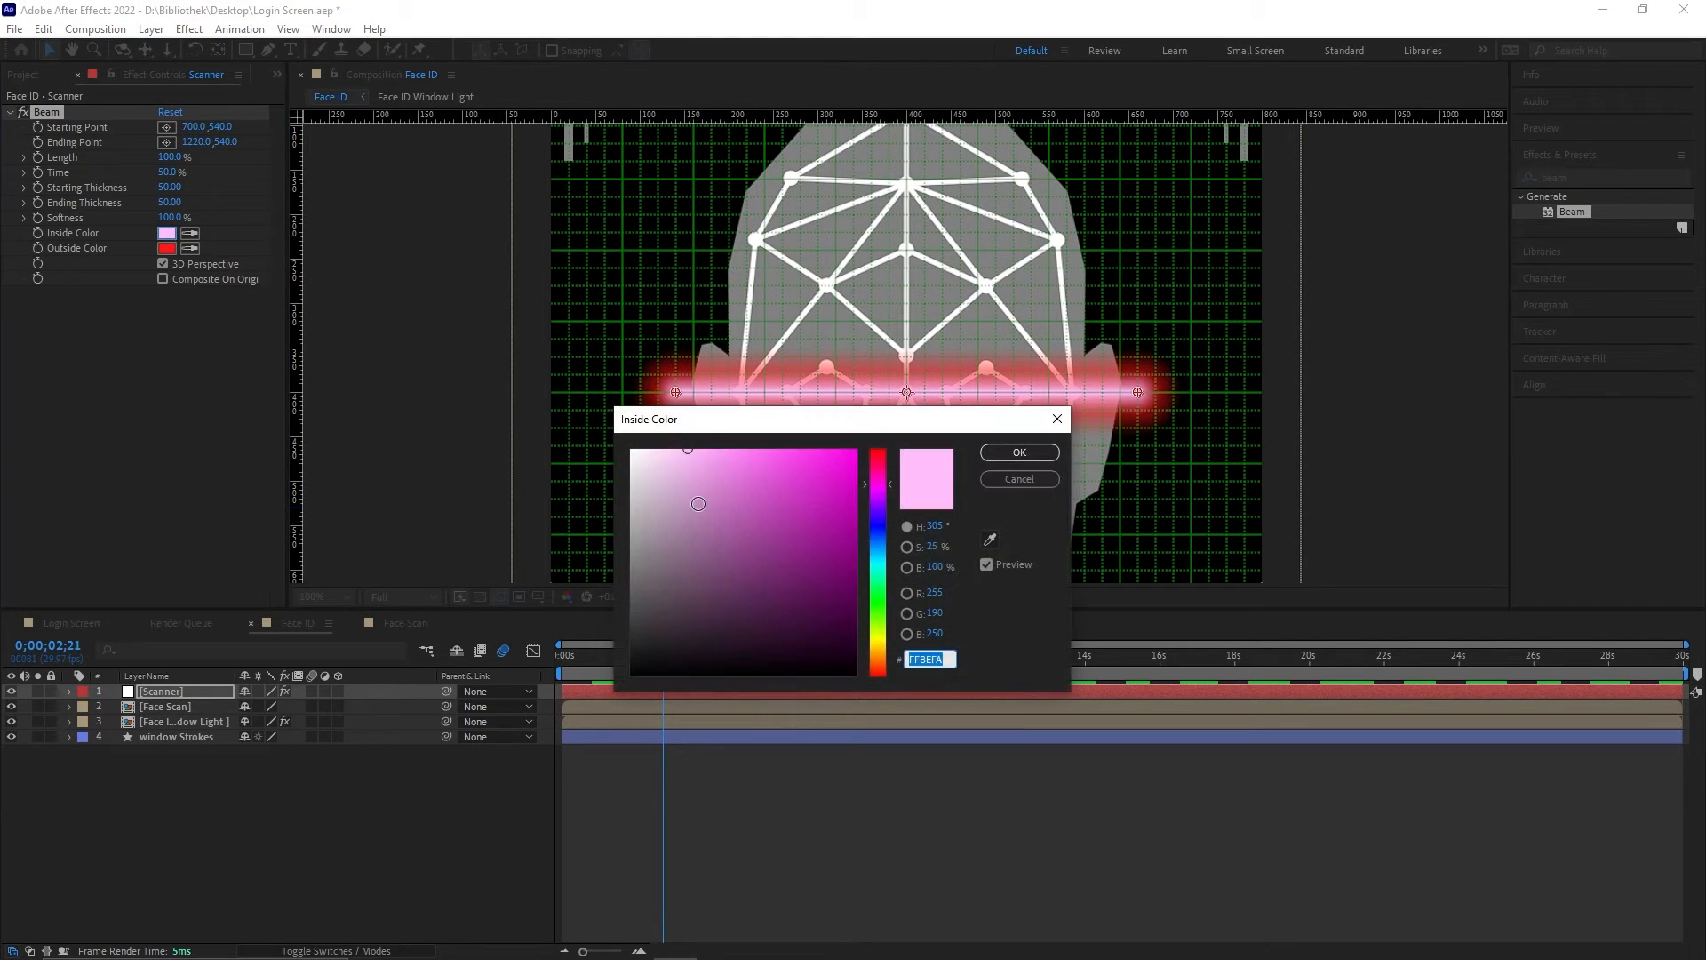
left_click_drag(698, 504, 468, 450)
left_click(1020, 453)
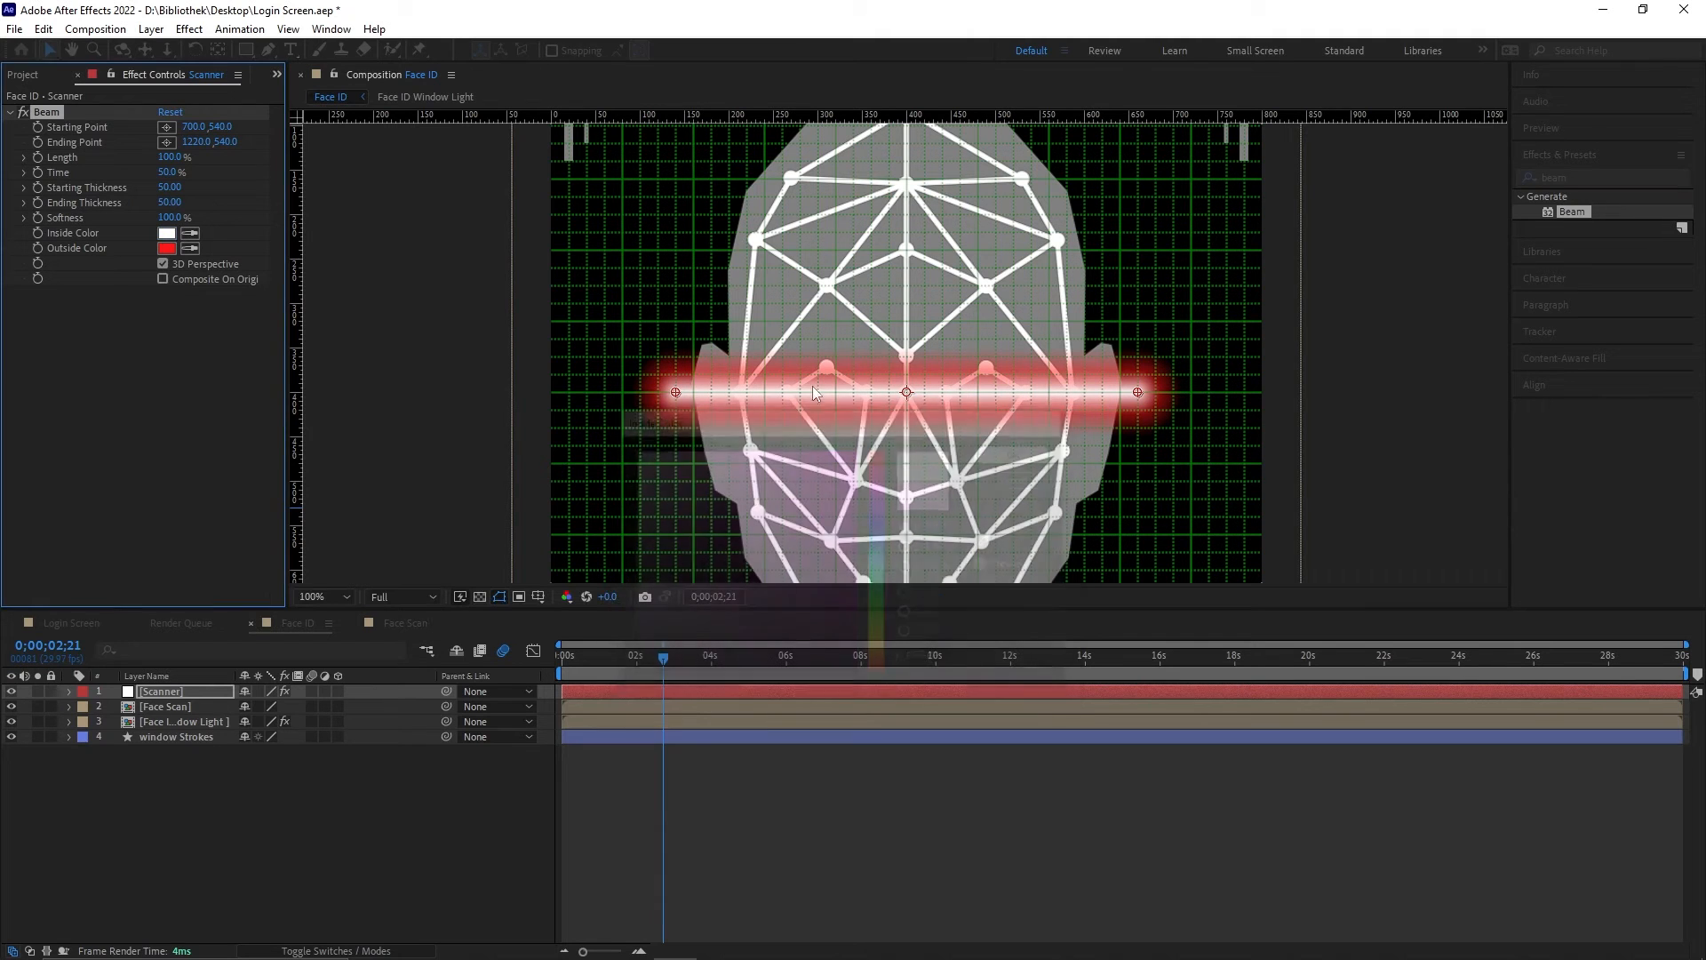
left_click(167, 249)
left_click(657, 507)
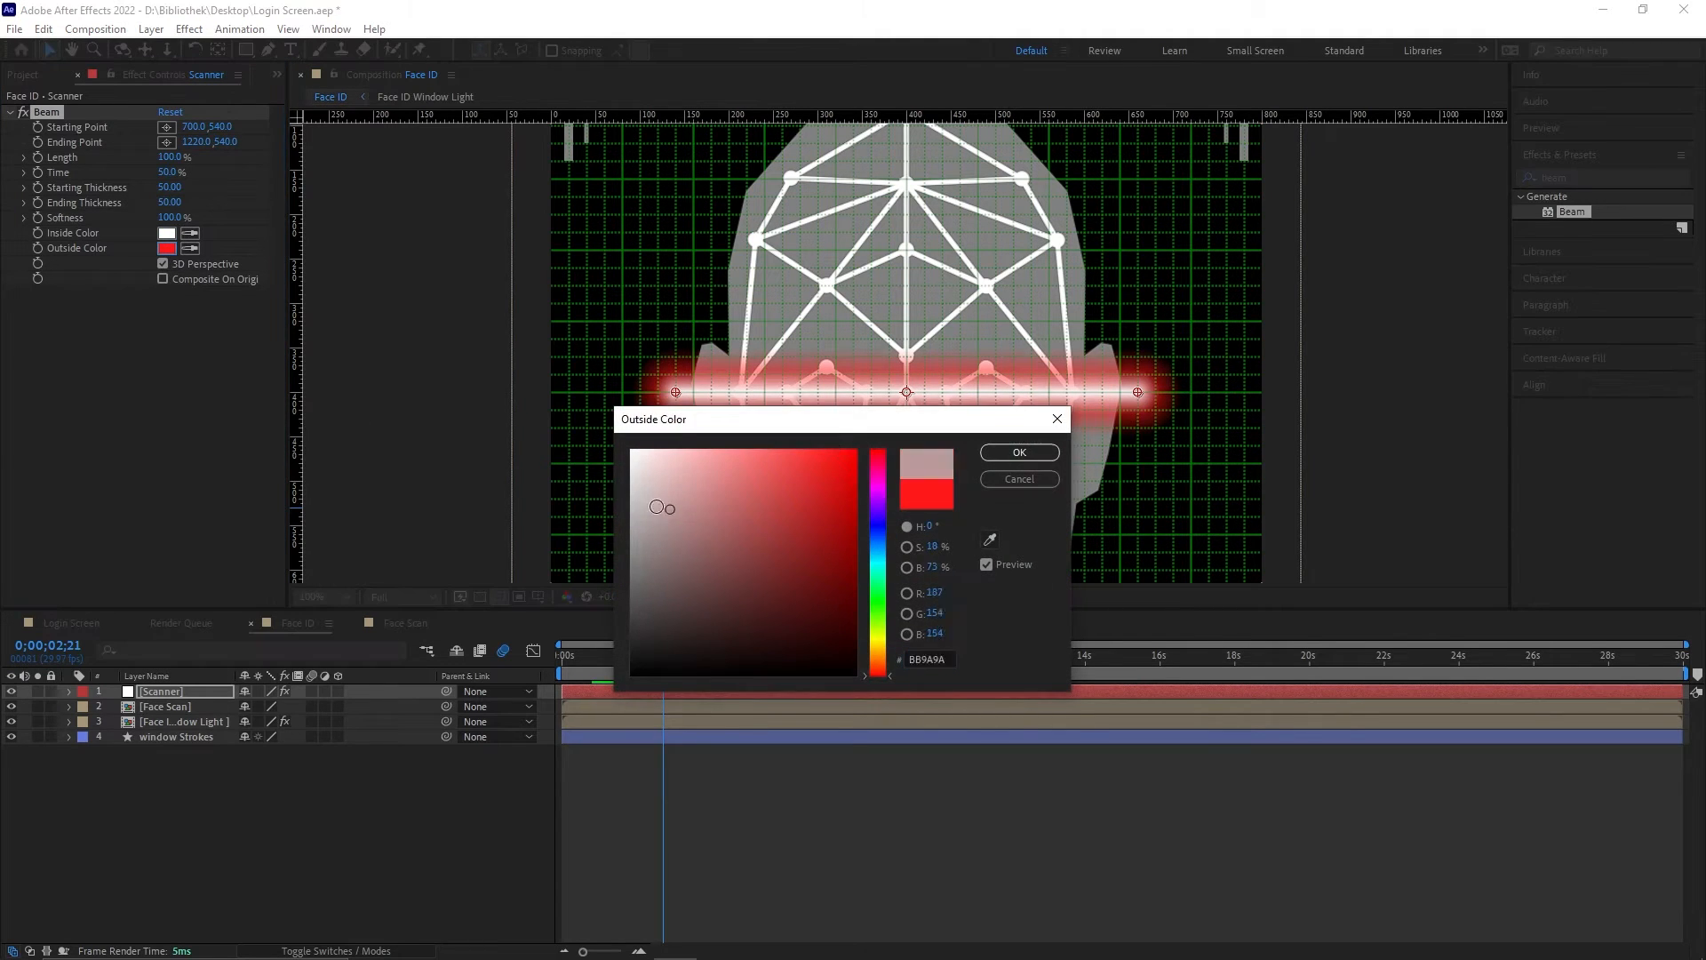
left_click_drag(657, 507, 291, 423)
left_click(1019, 453)
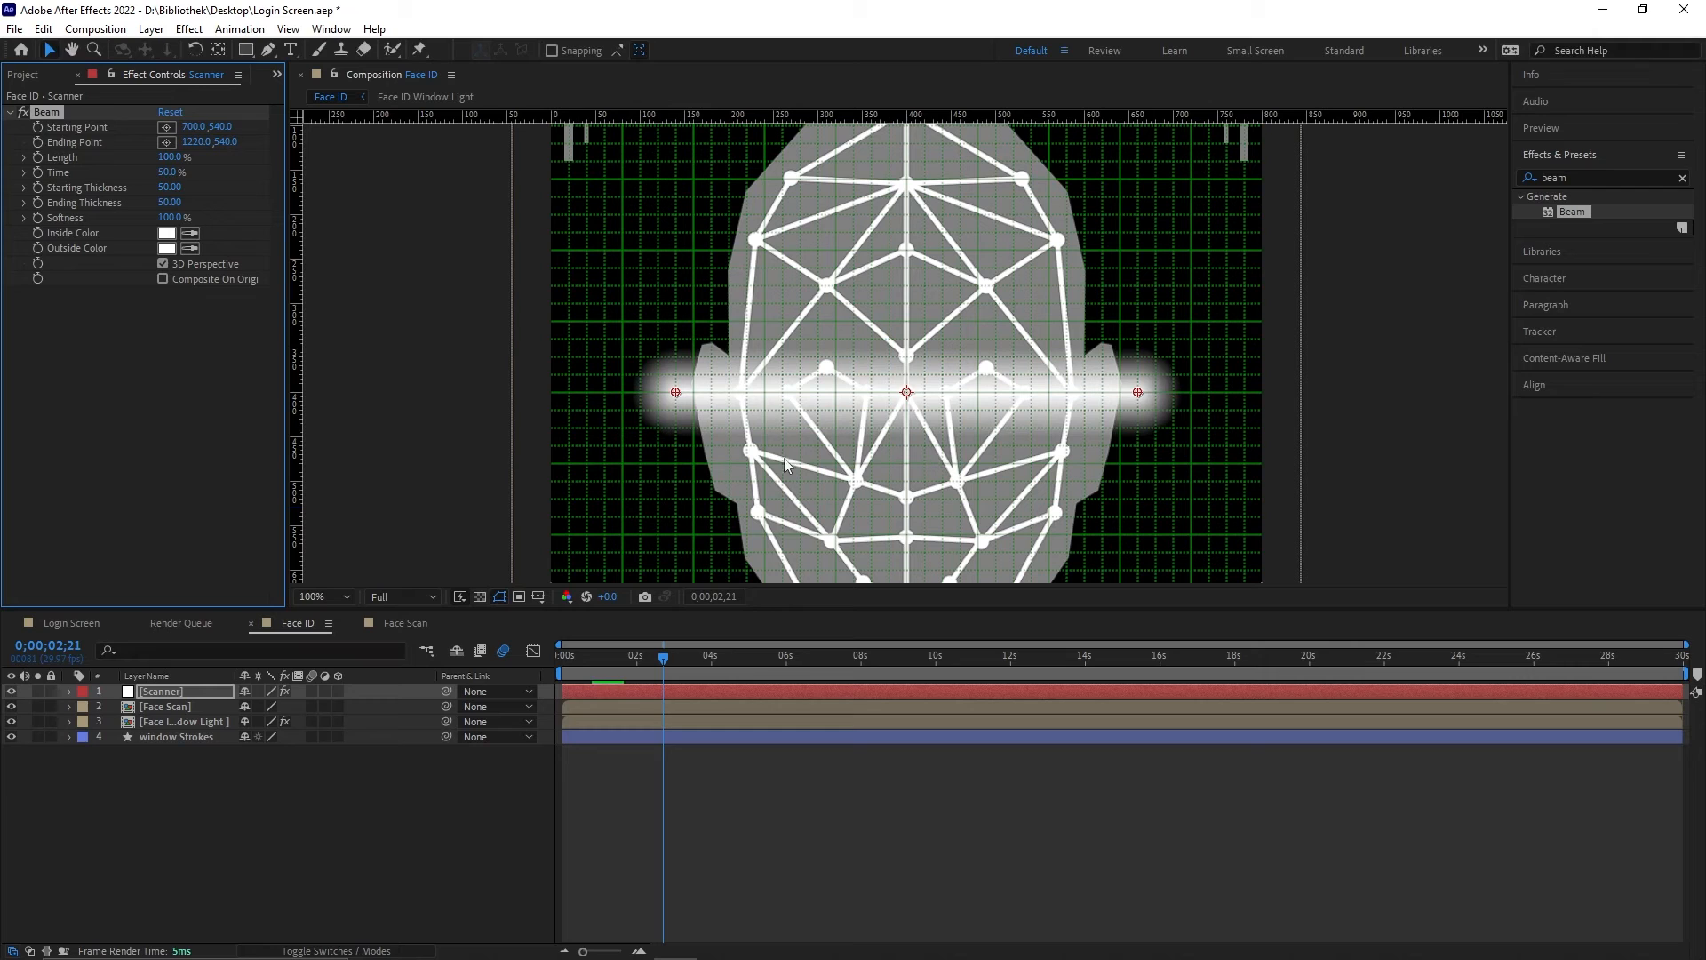
Step: Set the Scanner layer's opacity to 50%
left_click(153, 690)
key("t")
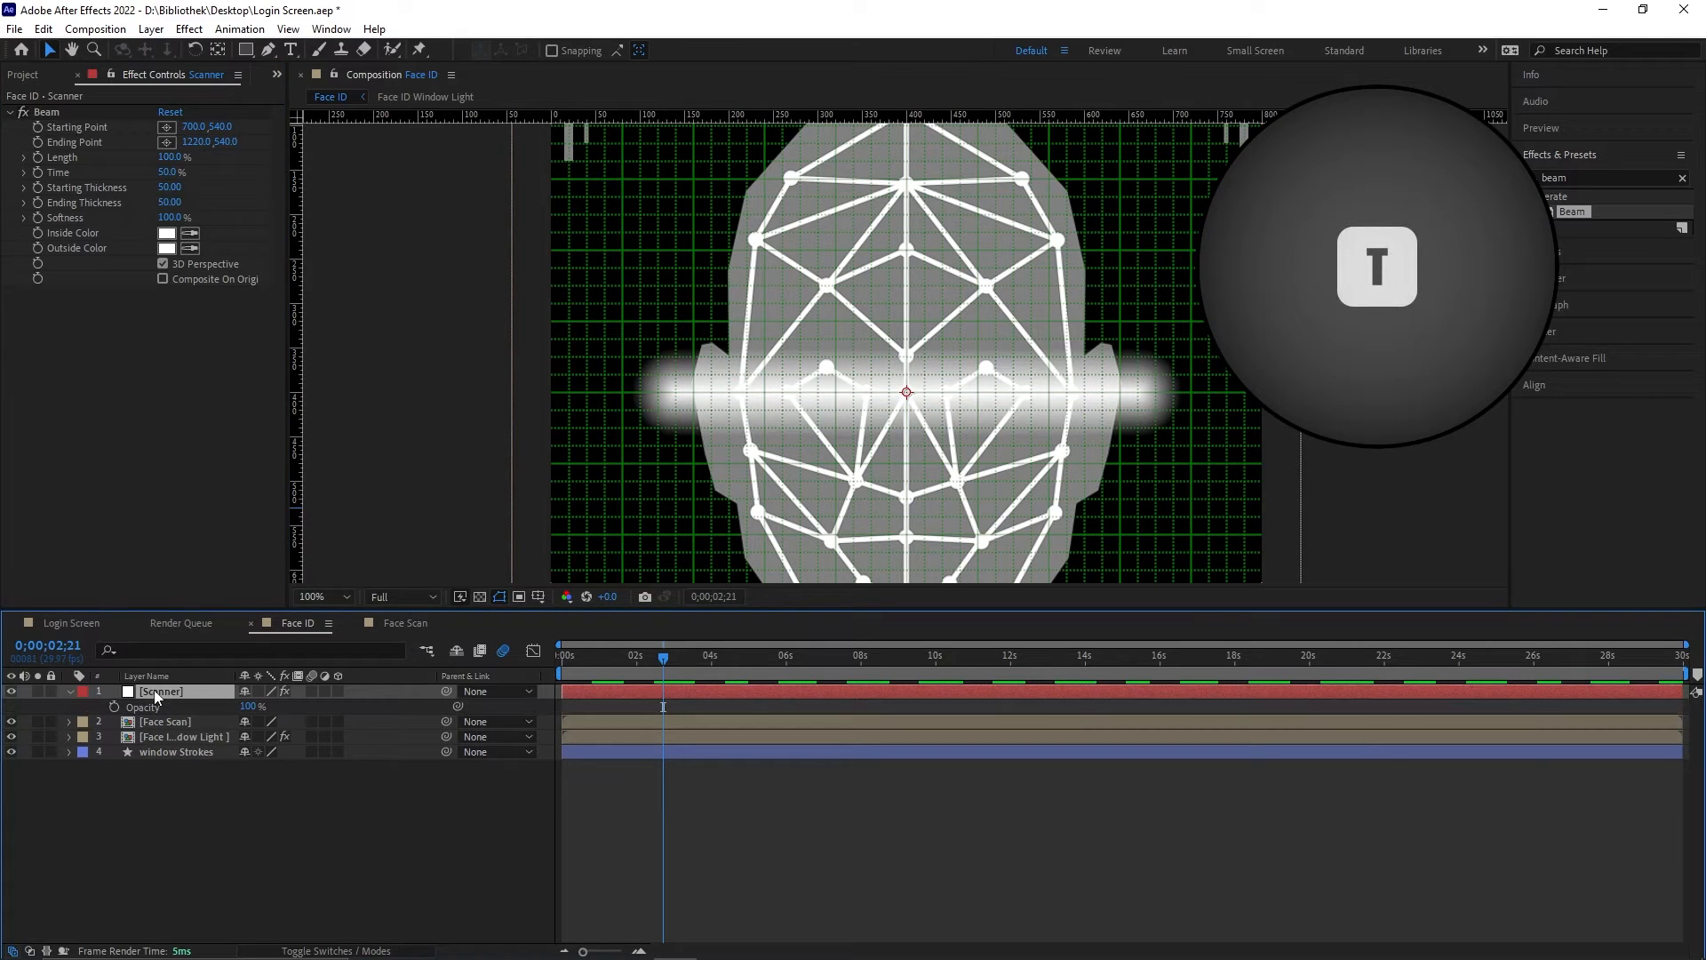
left_click_drag(240, 706, 214, 709)
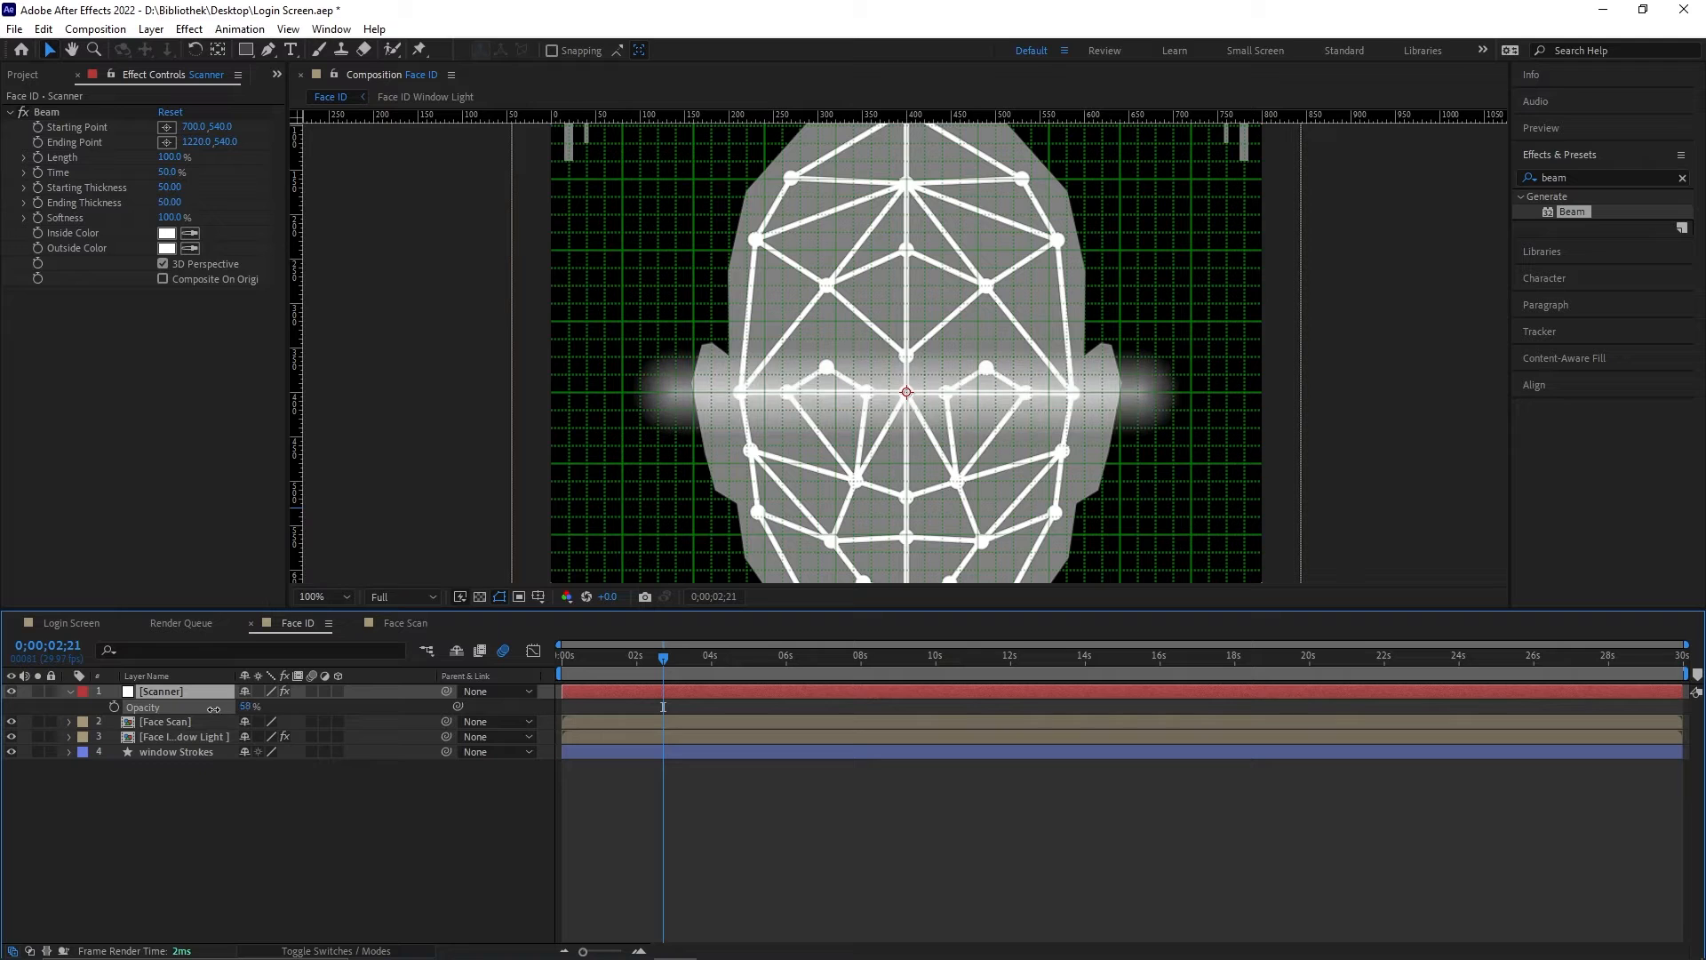
left_click(246, 706)
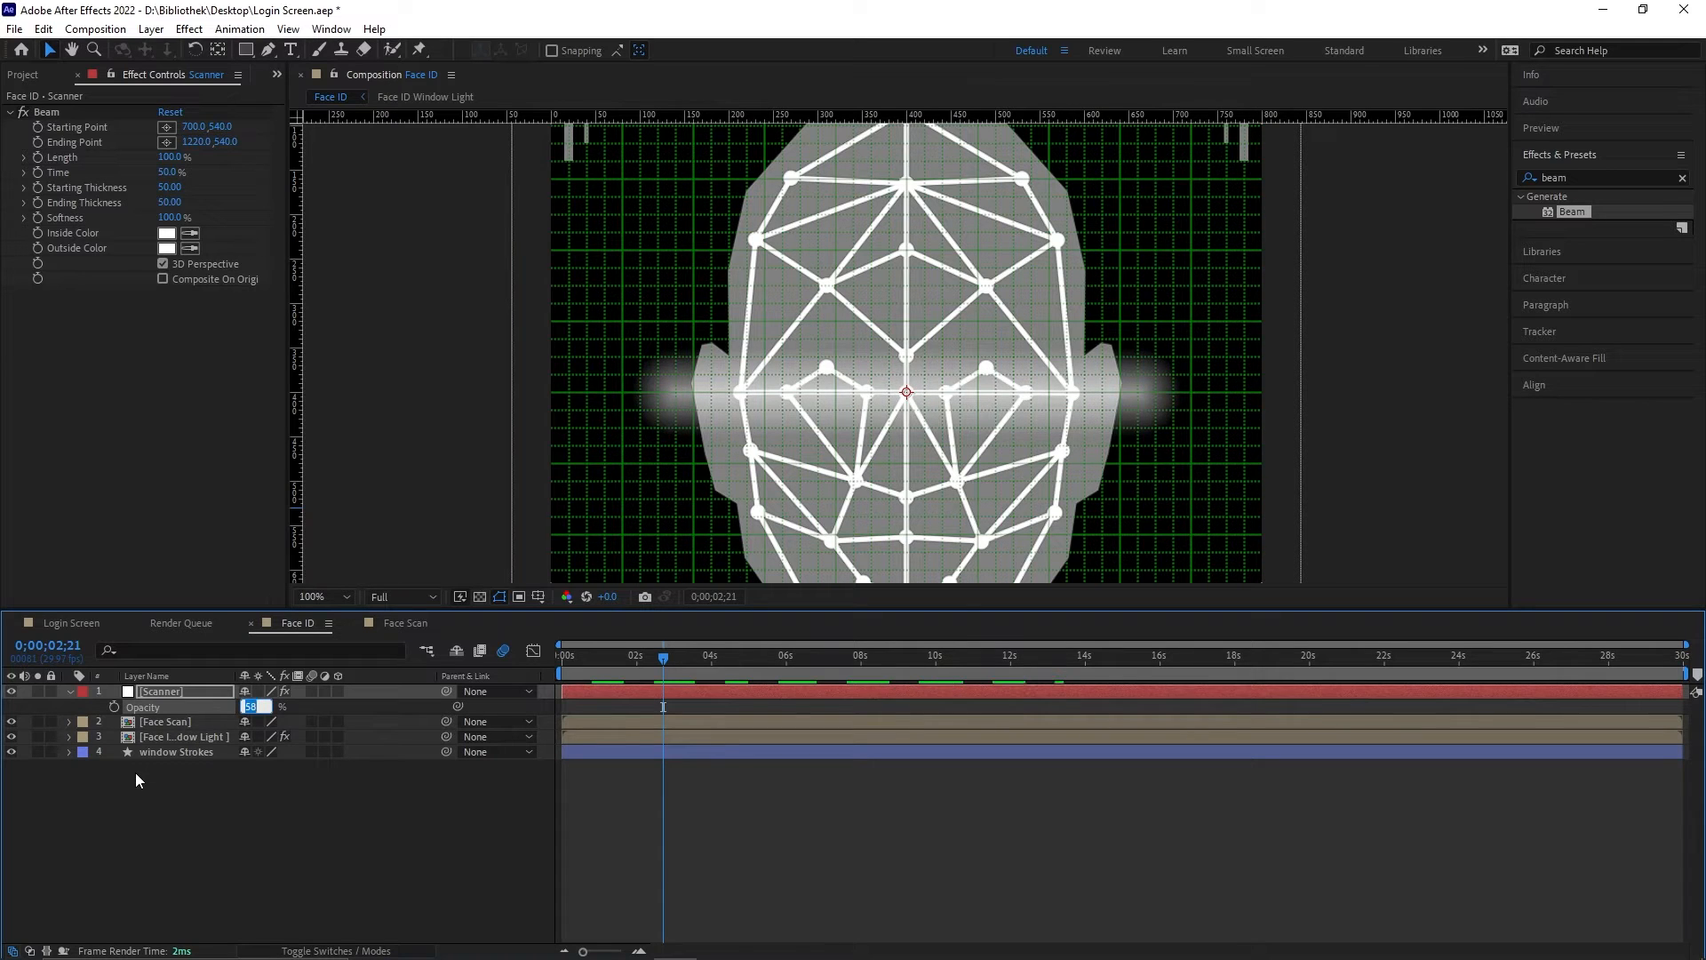
type("50")
key("Return")
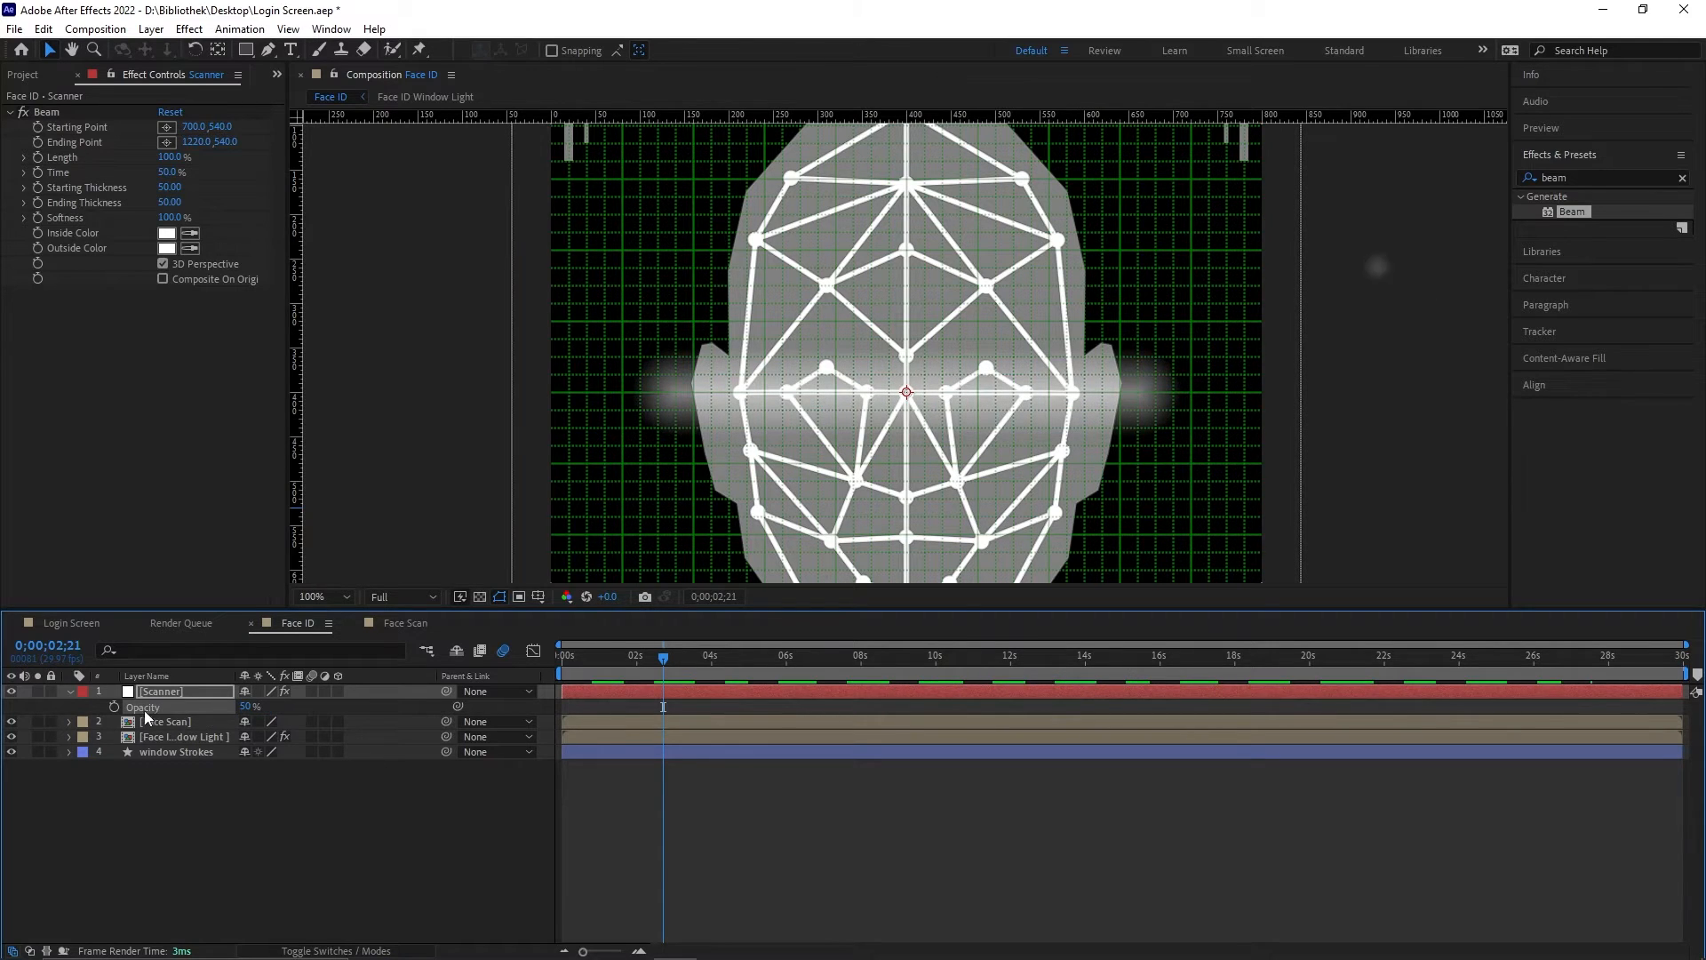
Step: Add the expression wiggle(1,20) to the Scanner layer's opacity and preview the flicker
left_click(114, 707, "alt")
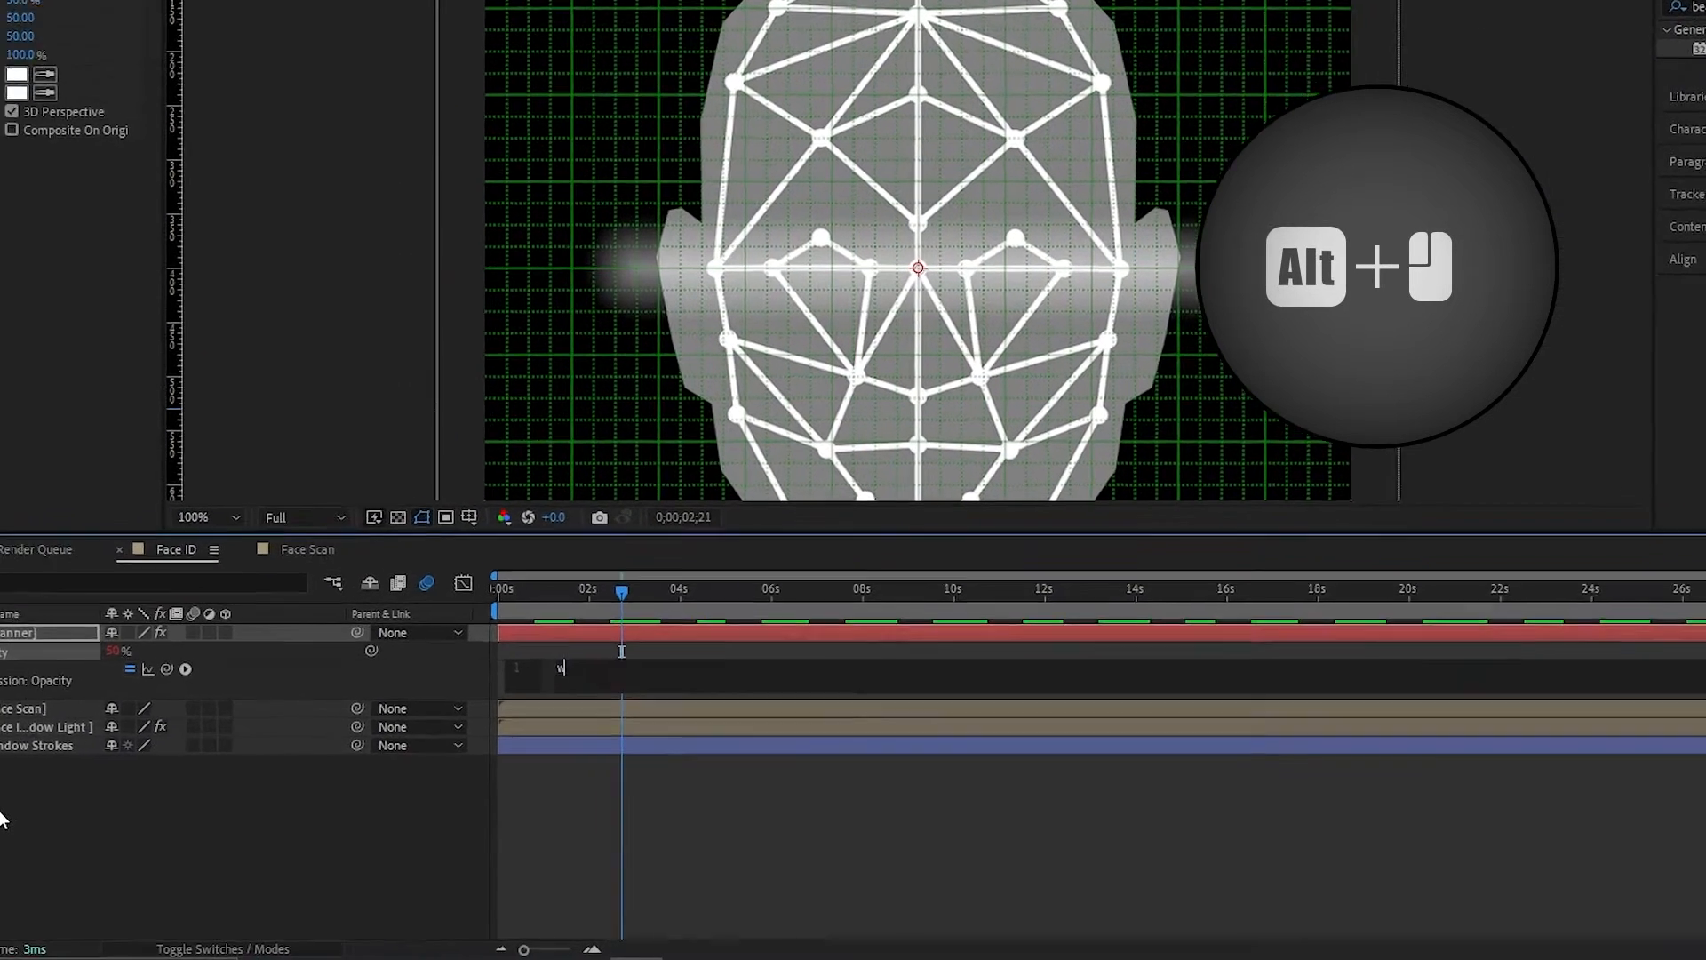
type("wiggle")
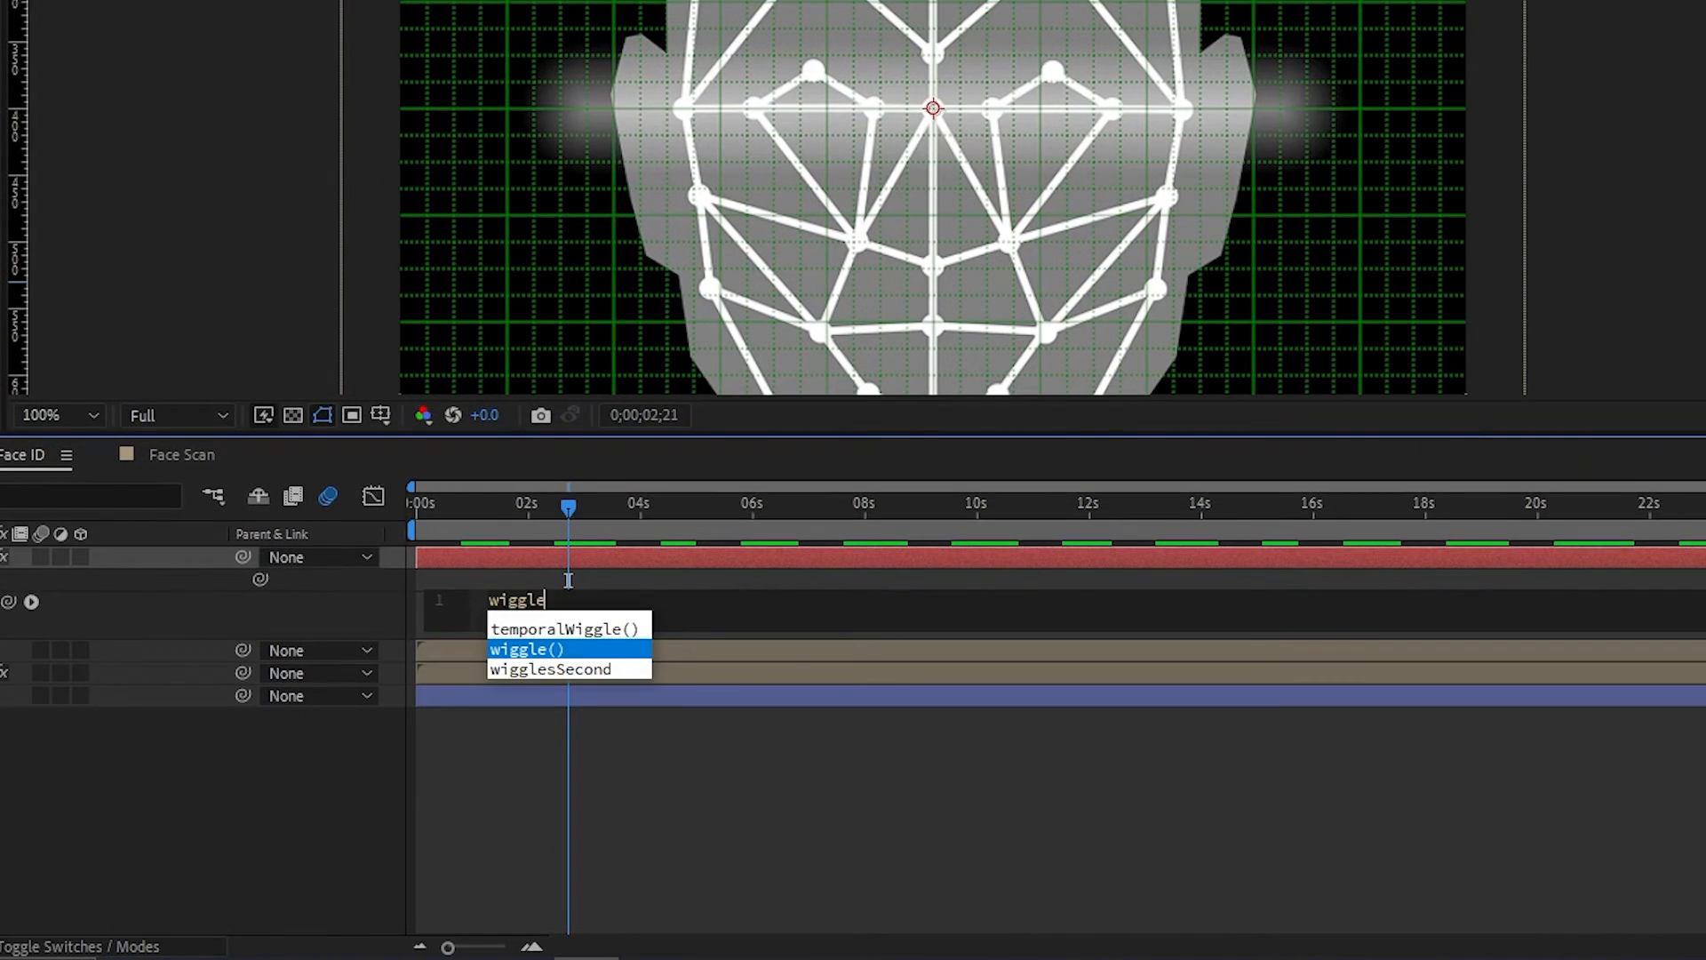
key("Return")
type("1,")
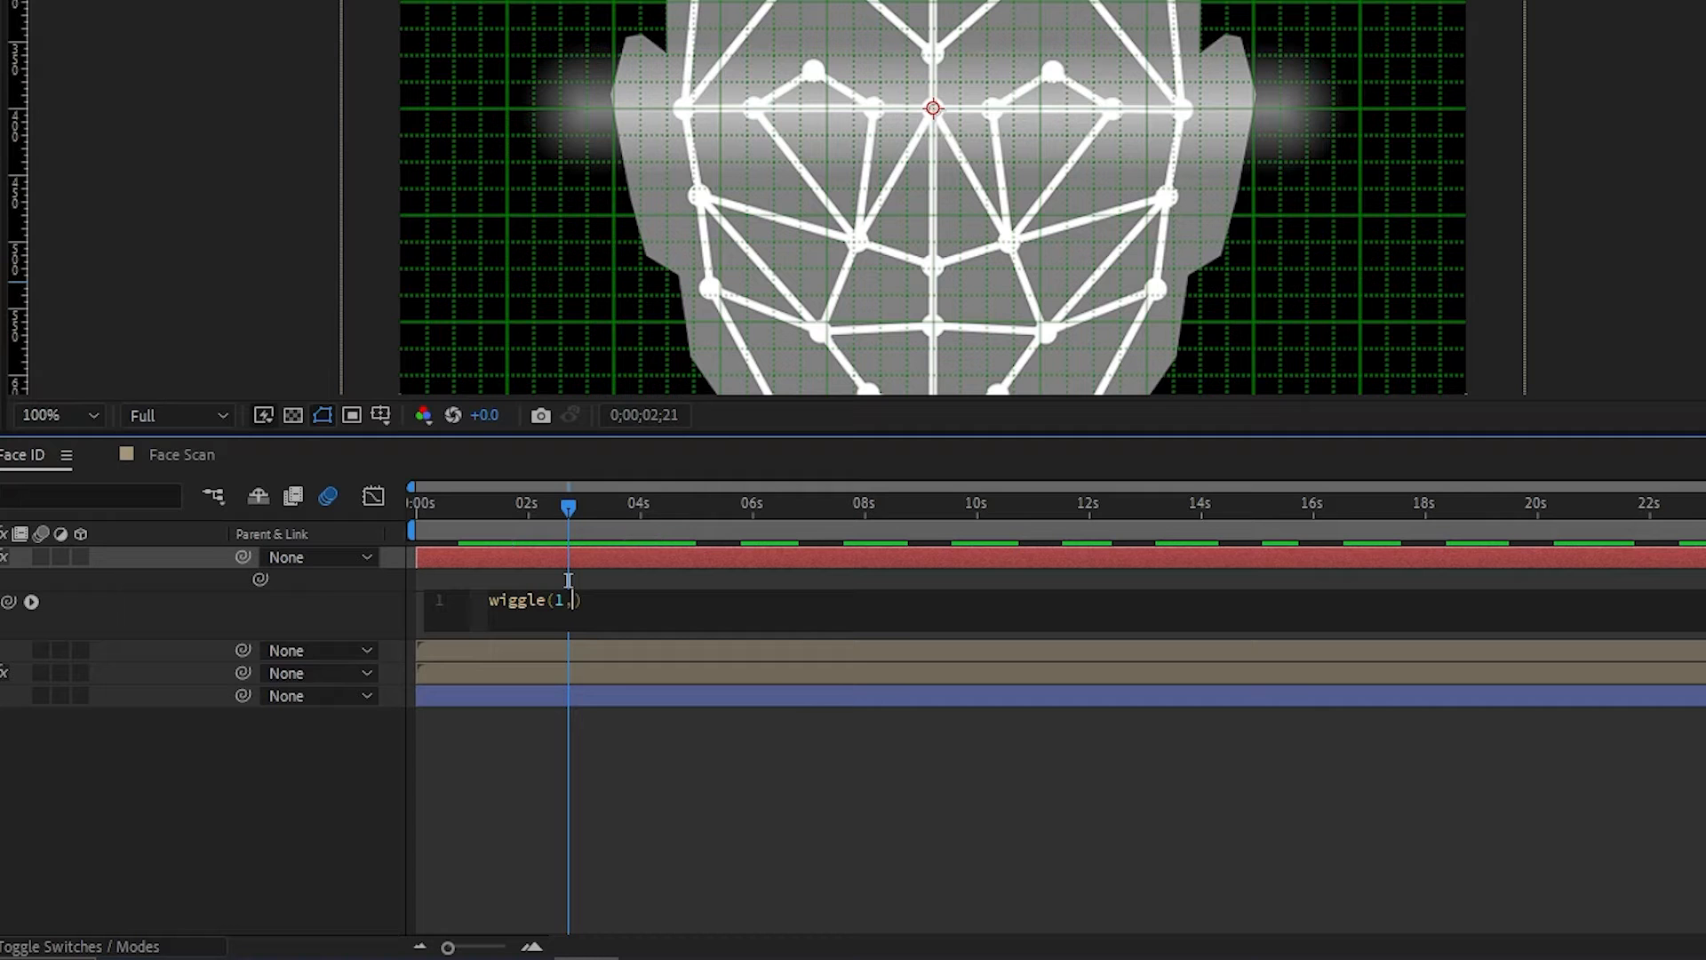
type("20")
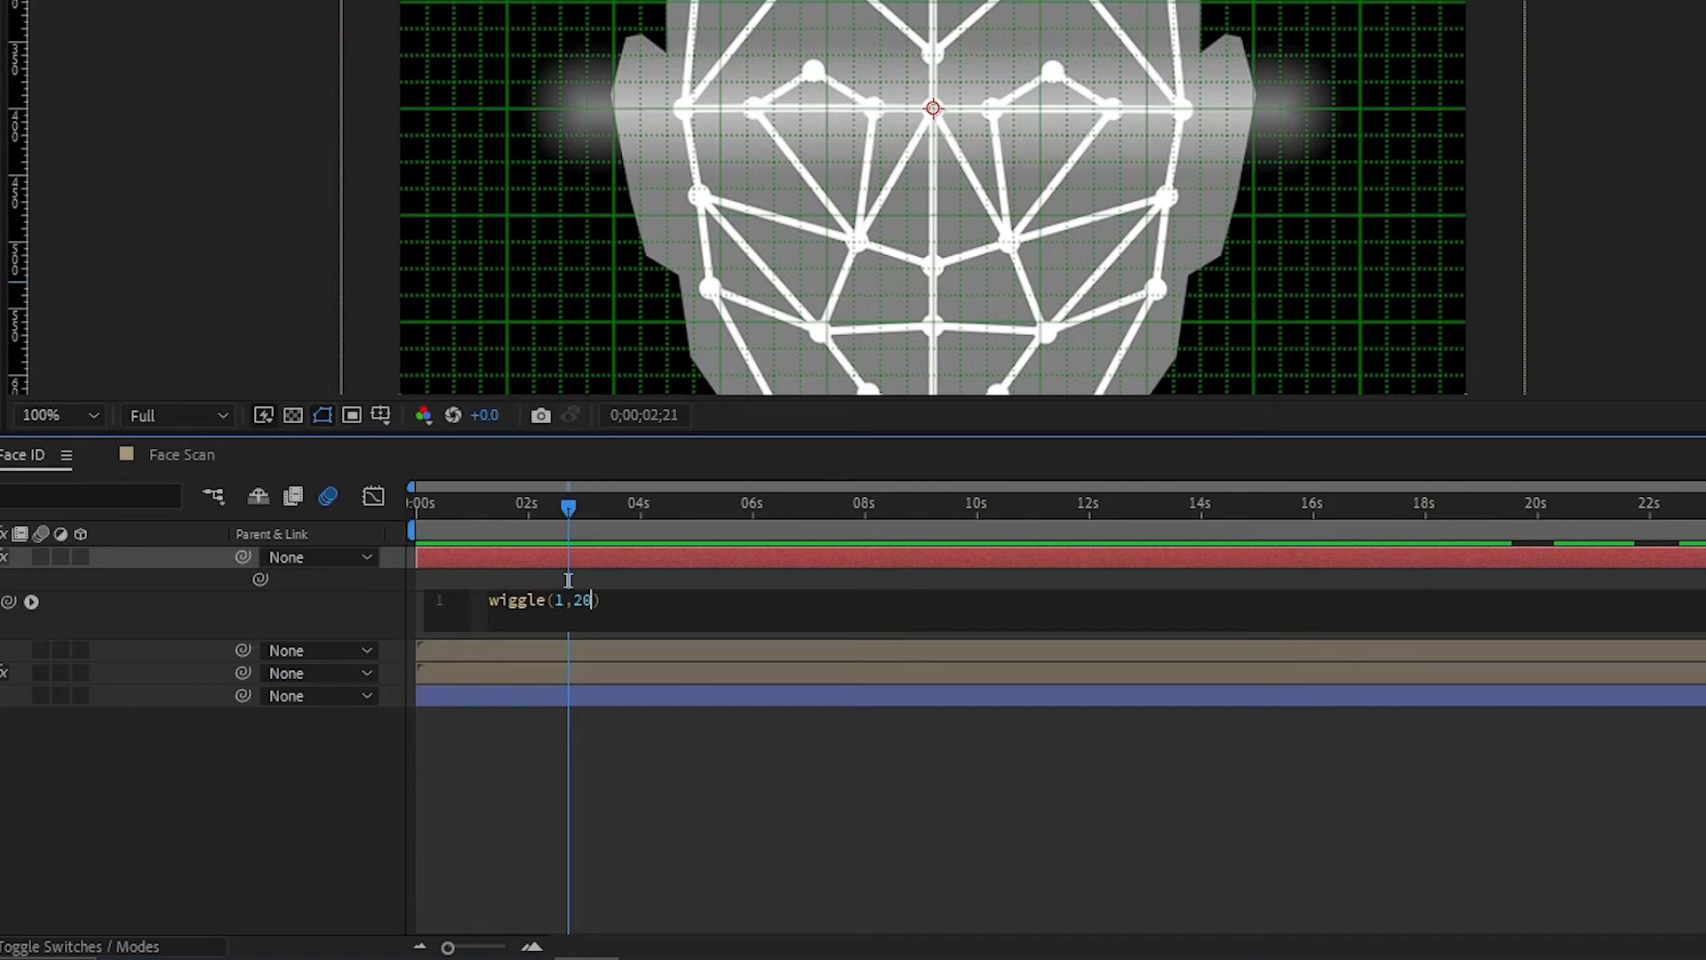
left_click(18, 805)
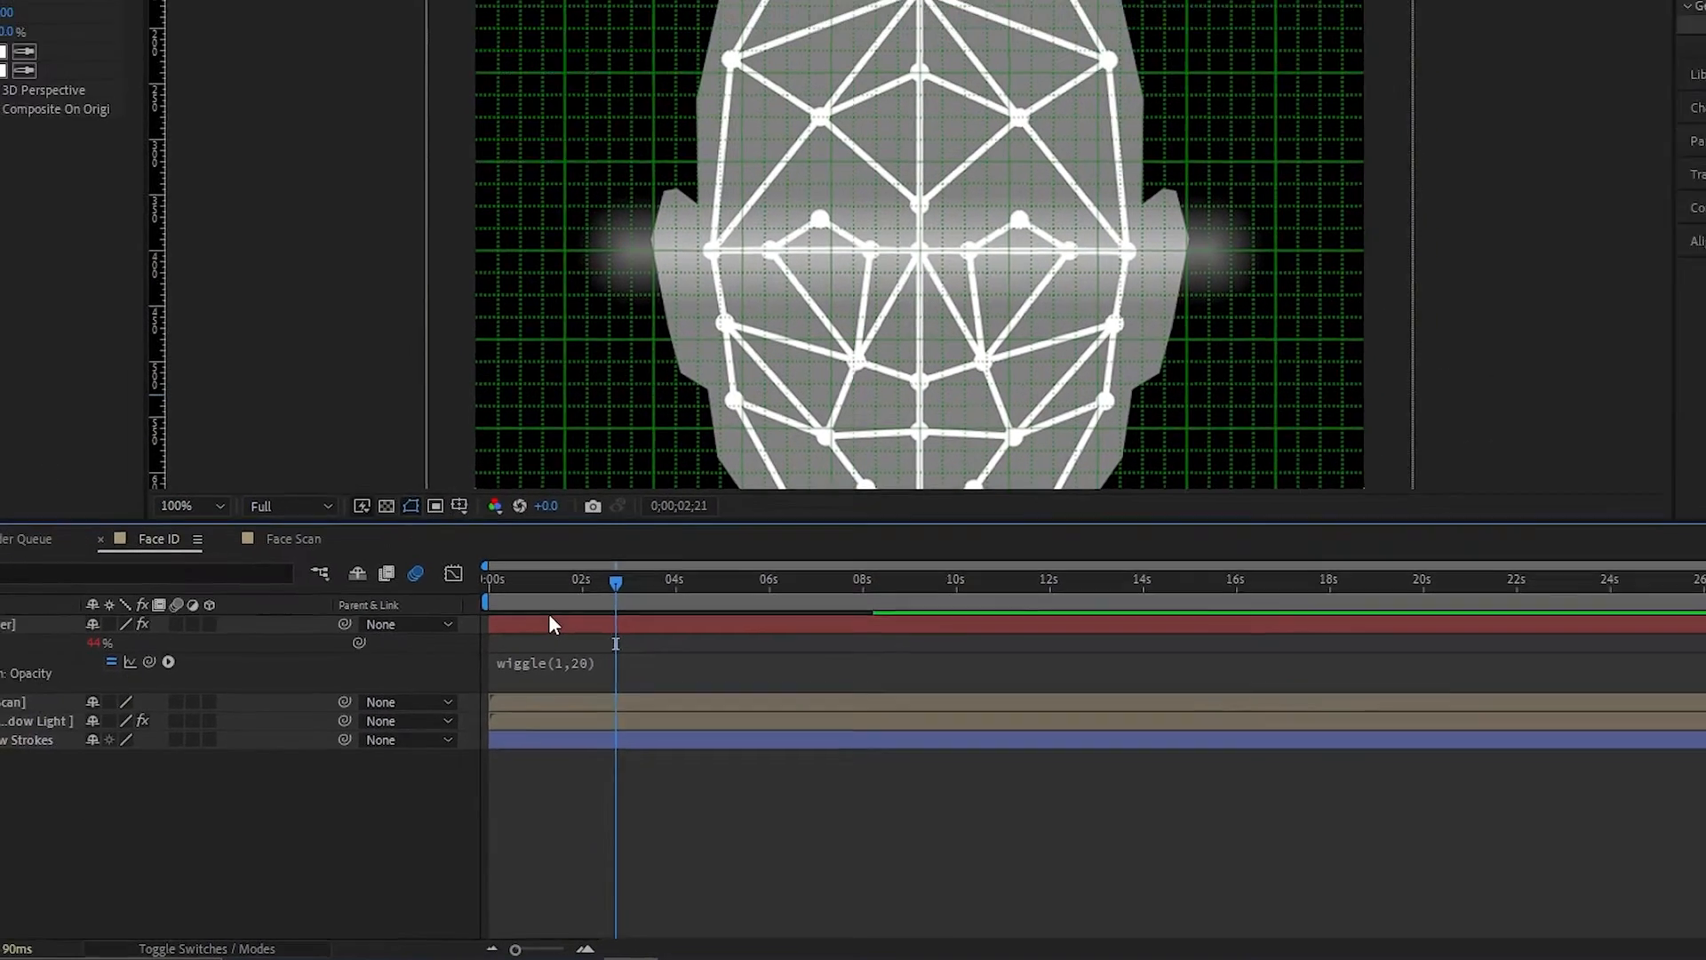
key("space")
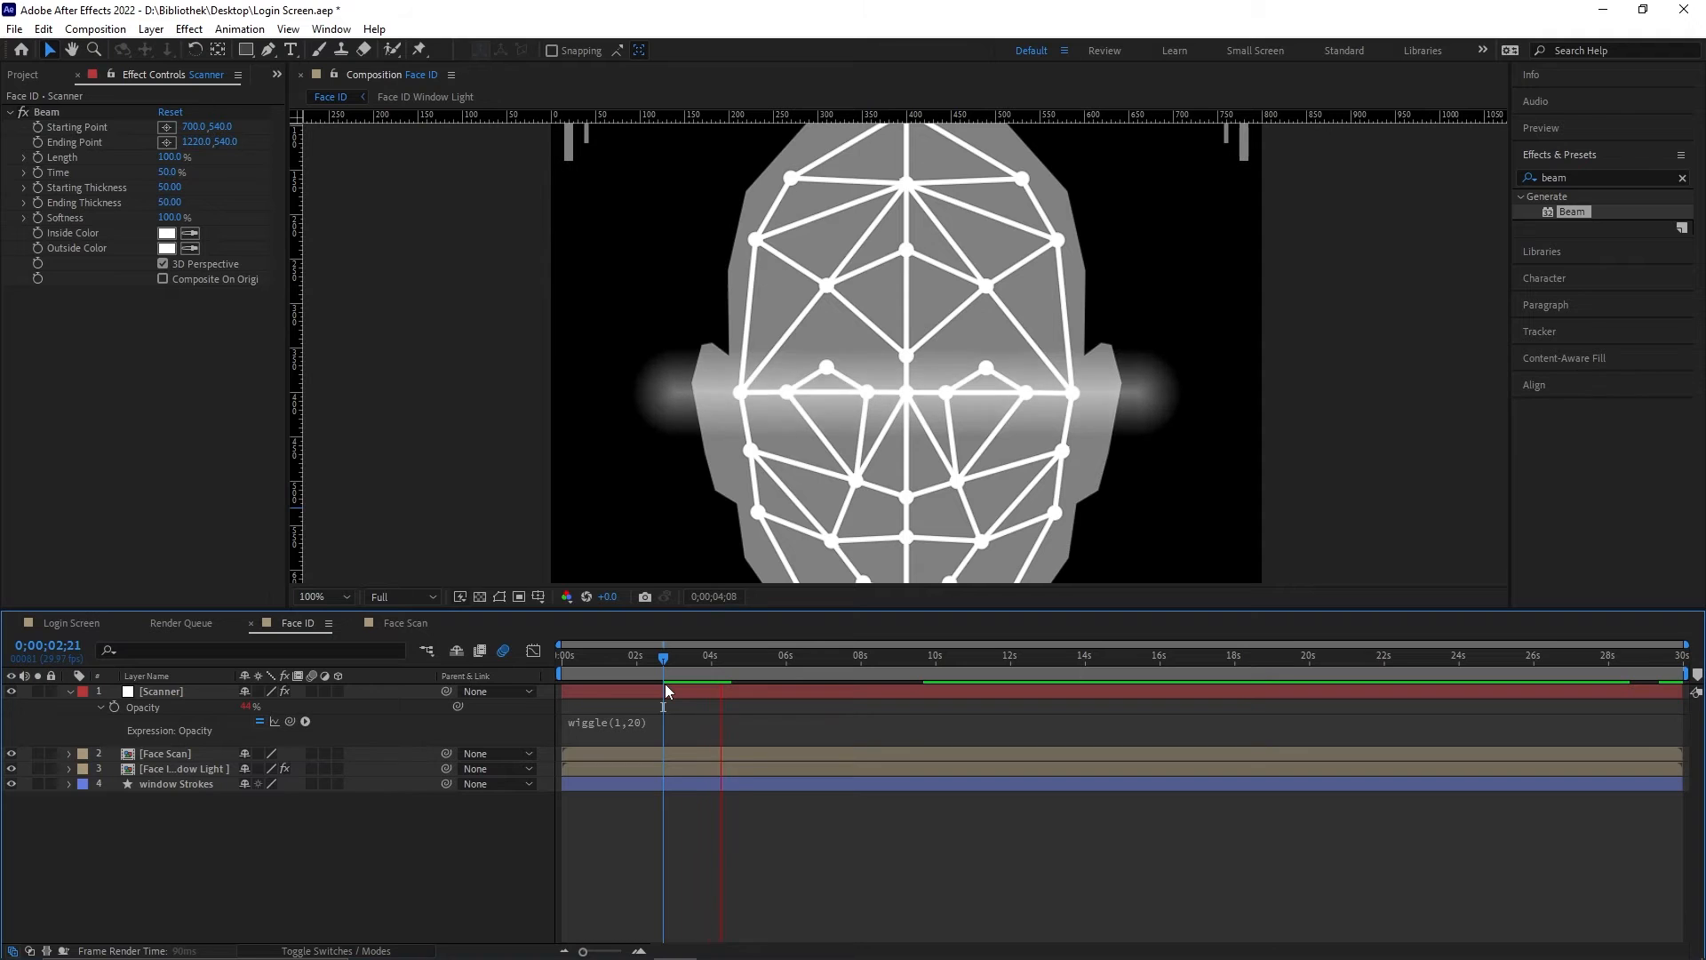
left_click(667, 715)
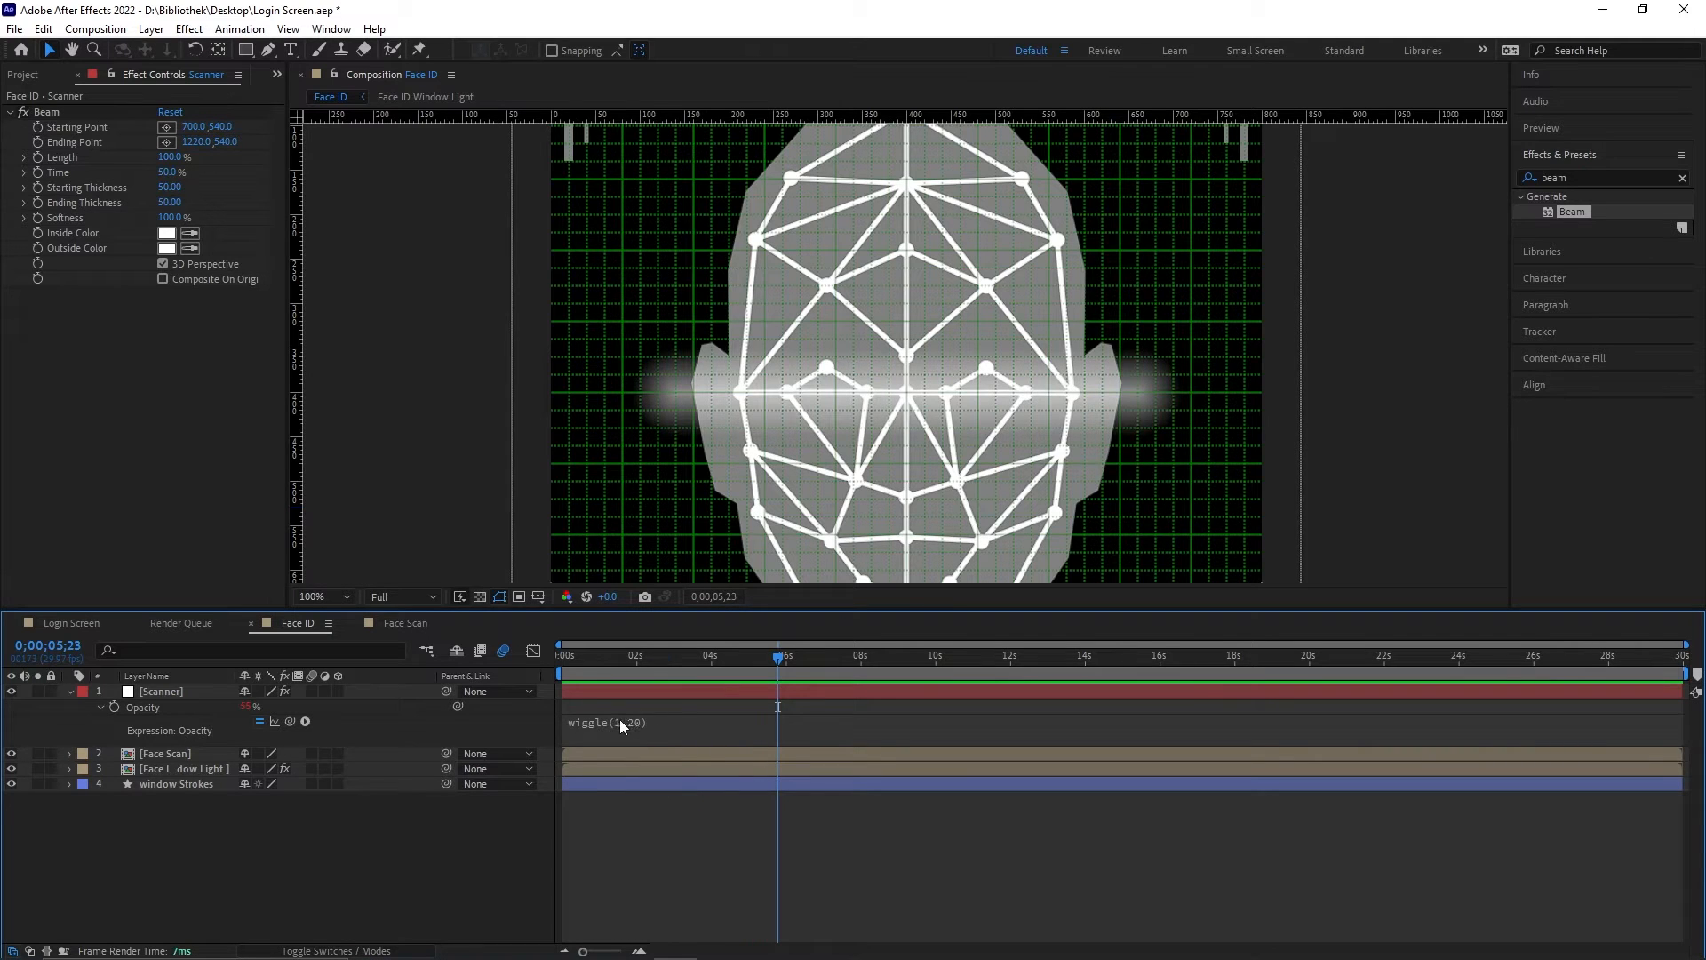
Step: Change the Scanner opacity expression to wiggle(3,20) and preview the animation from about two seconds
left_click(620, 718)
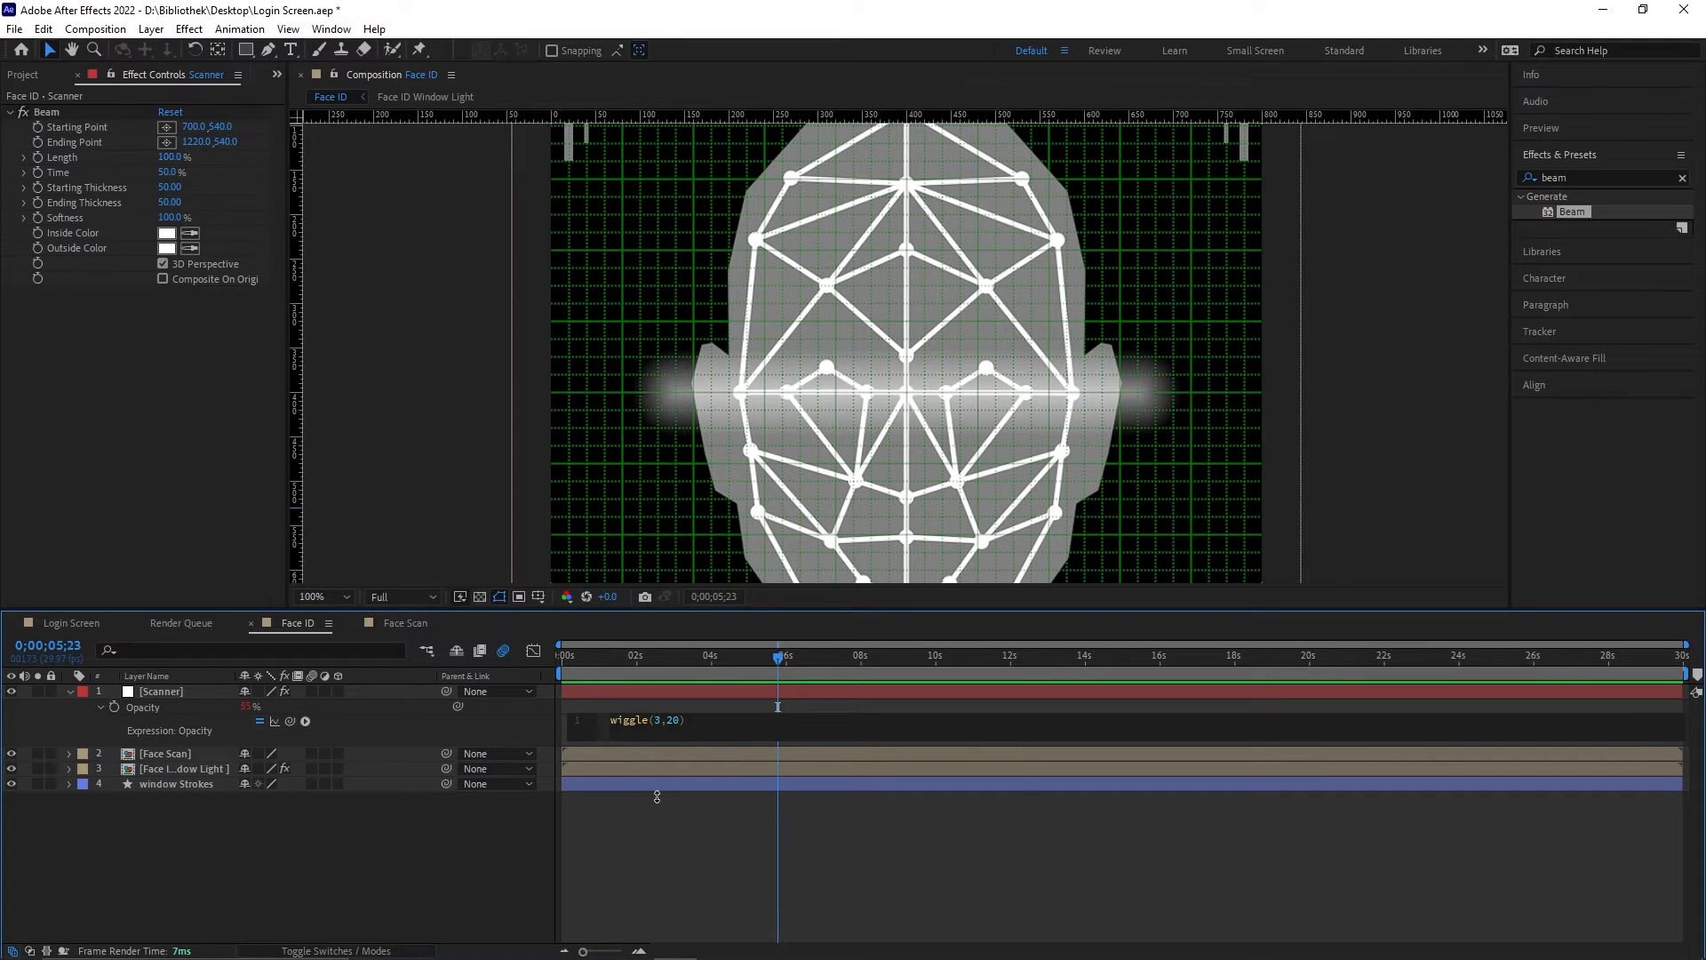
left_click(635, 864)
left_click_drag(687, 656, 642, 657)
key("space")
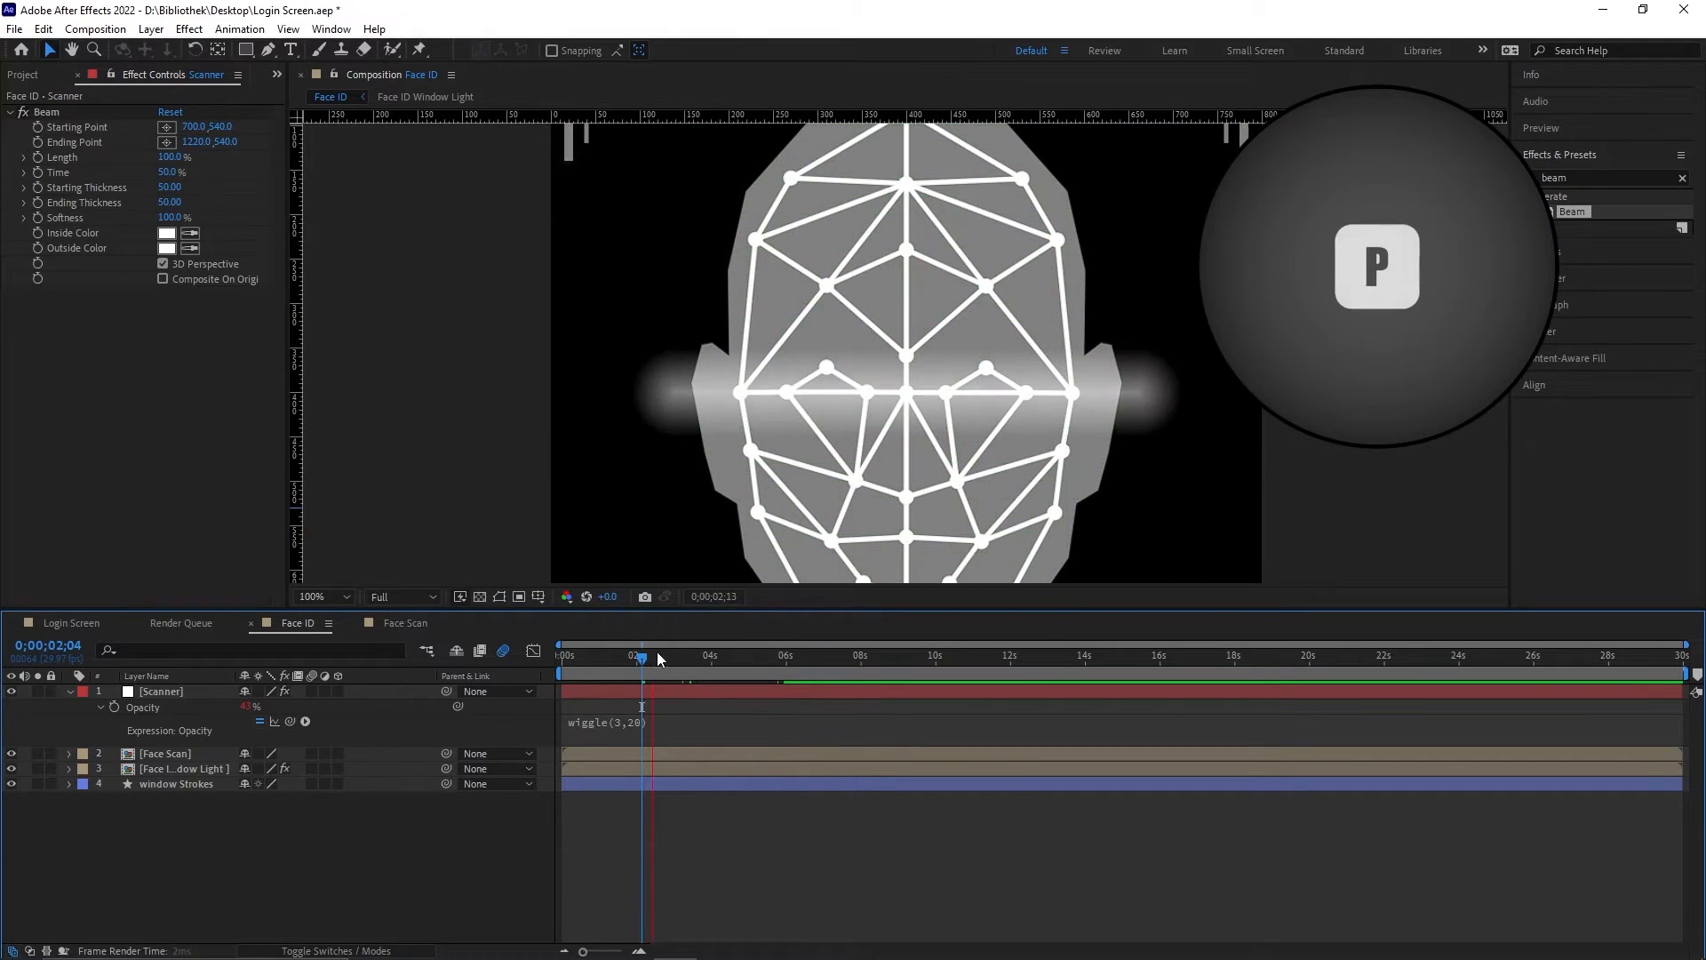
Step: Add the expression [value[1],wiggle(0.2,300)[0]] to the Scanner layer's position and scrub the timeline to check the beam's motion
key("p")
left_click(116, 709, "alt")
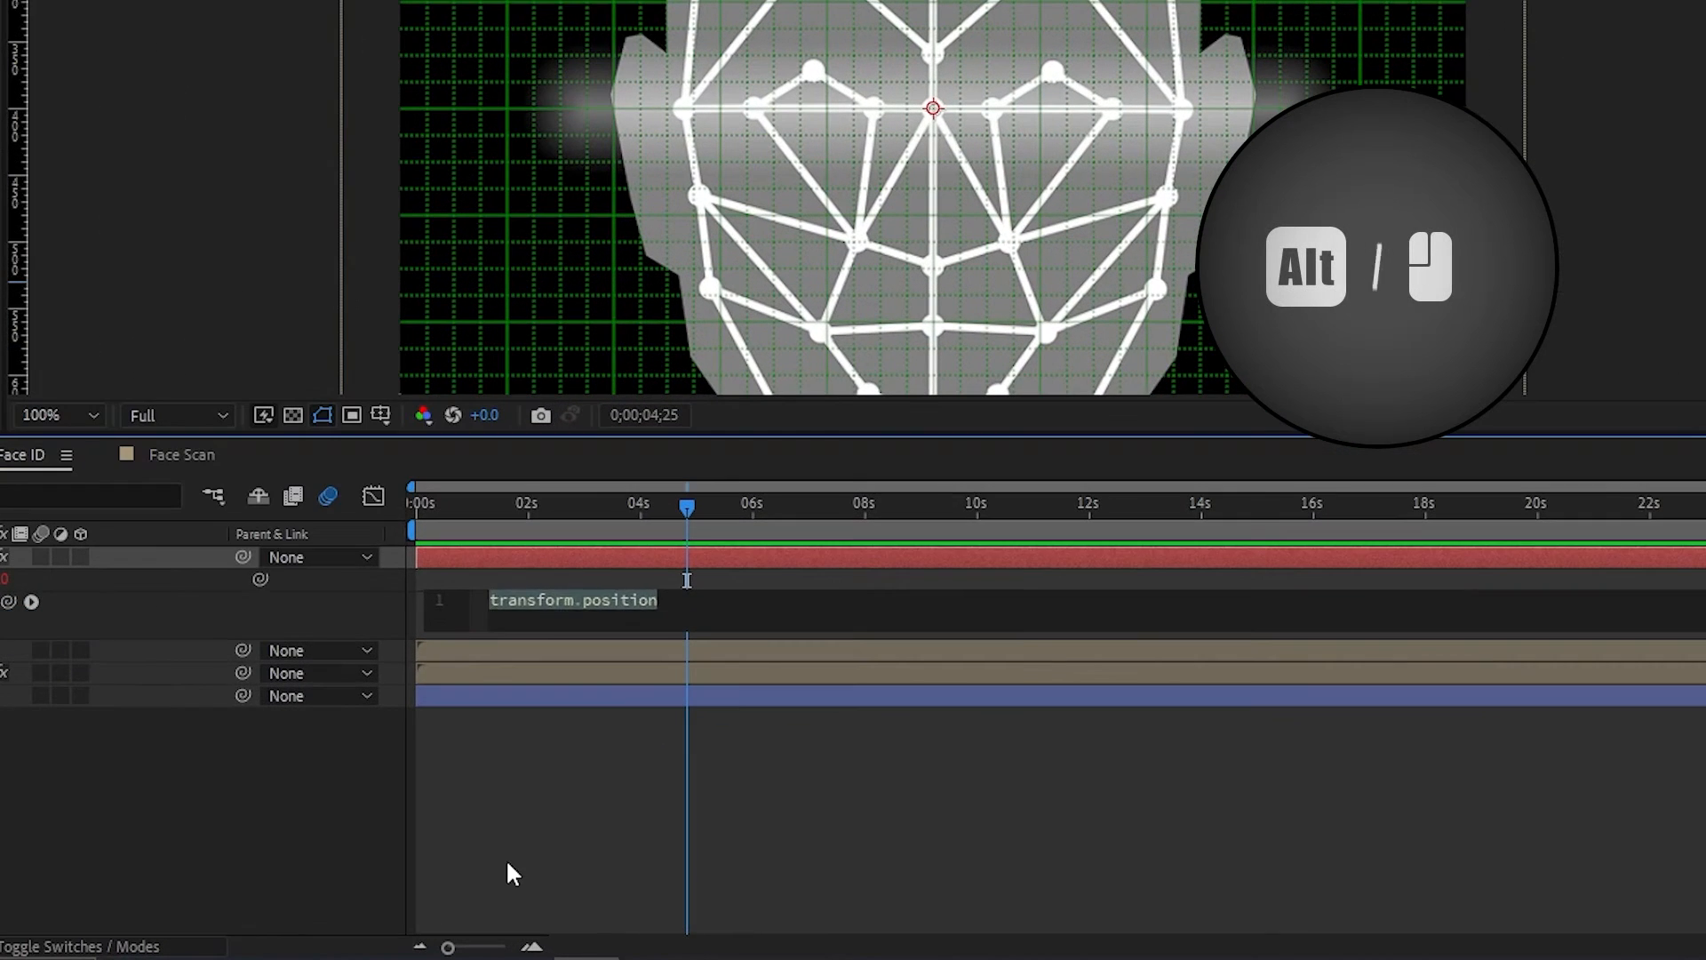
type("[")
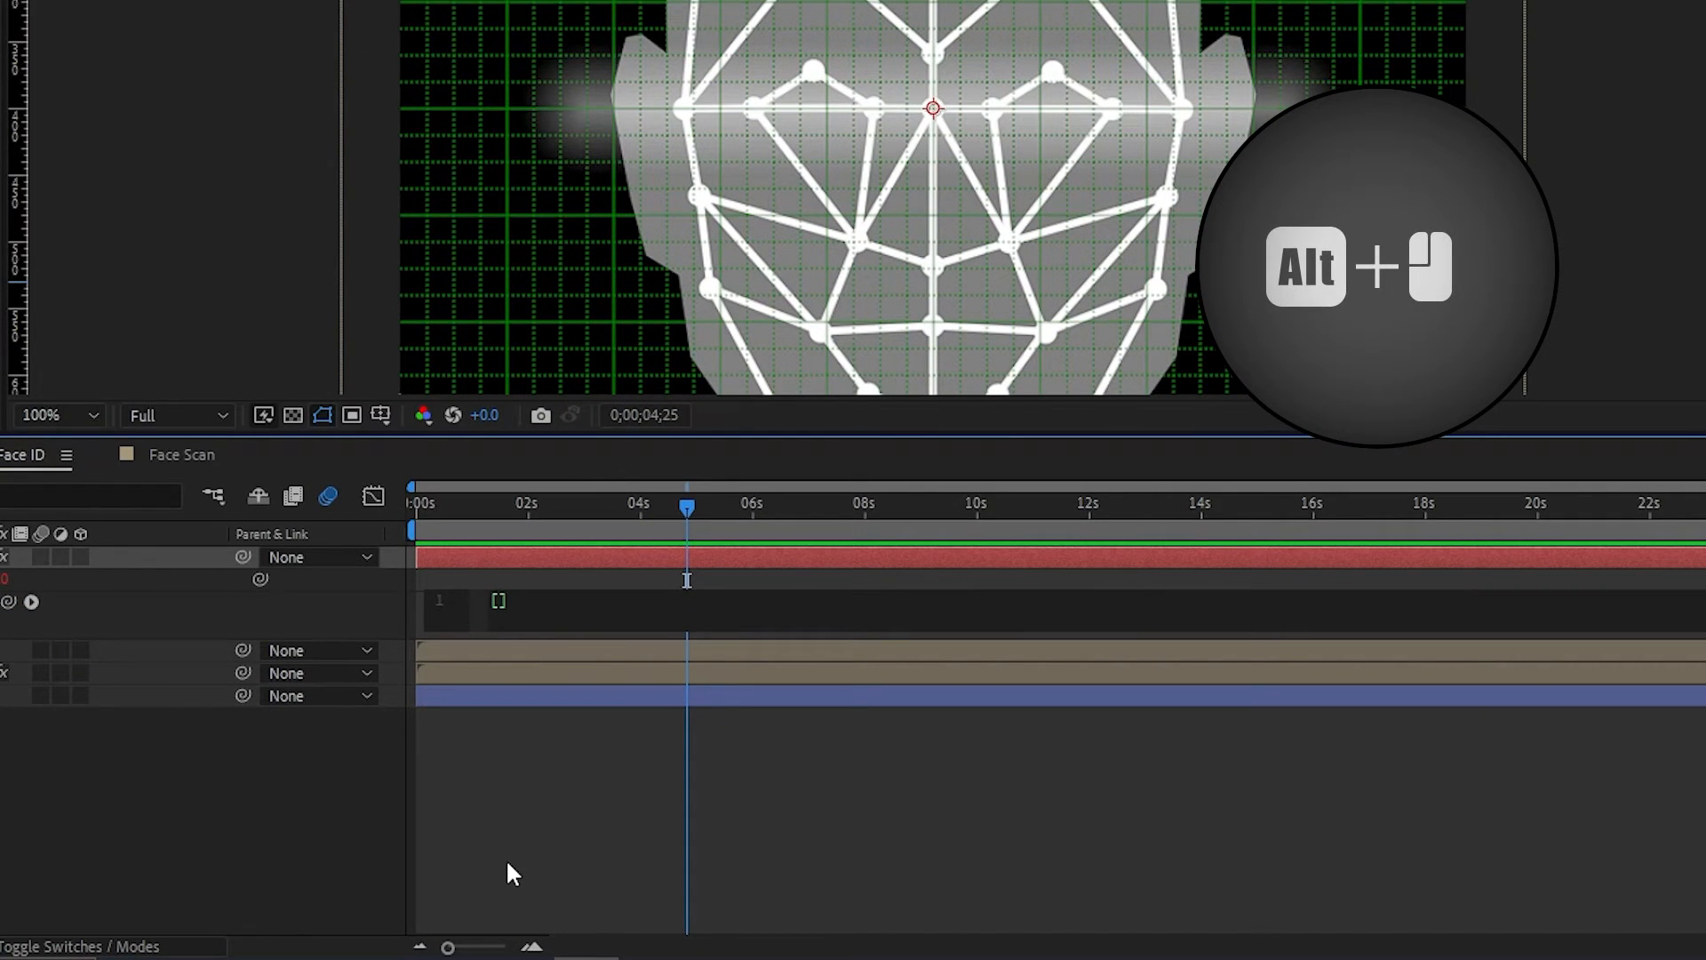
type("value")
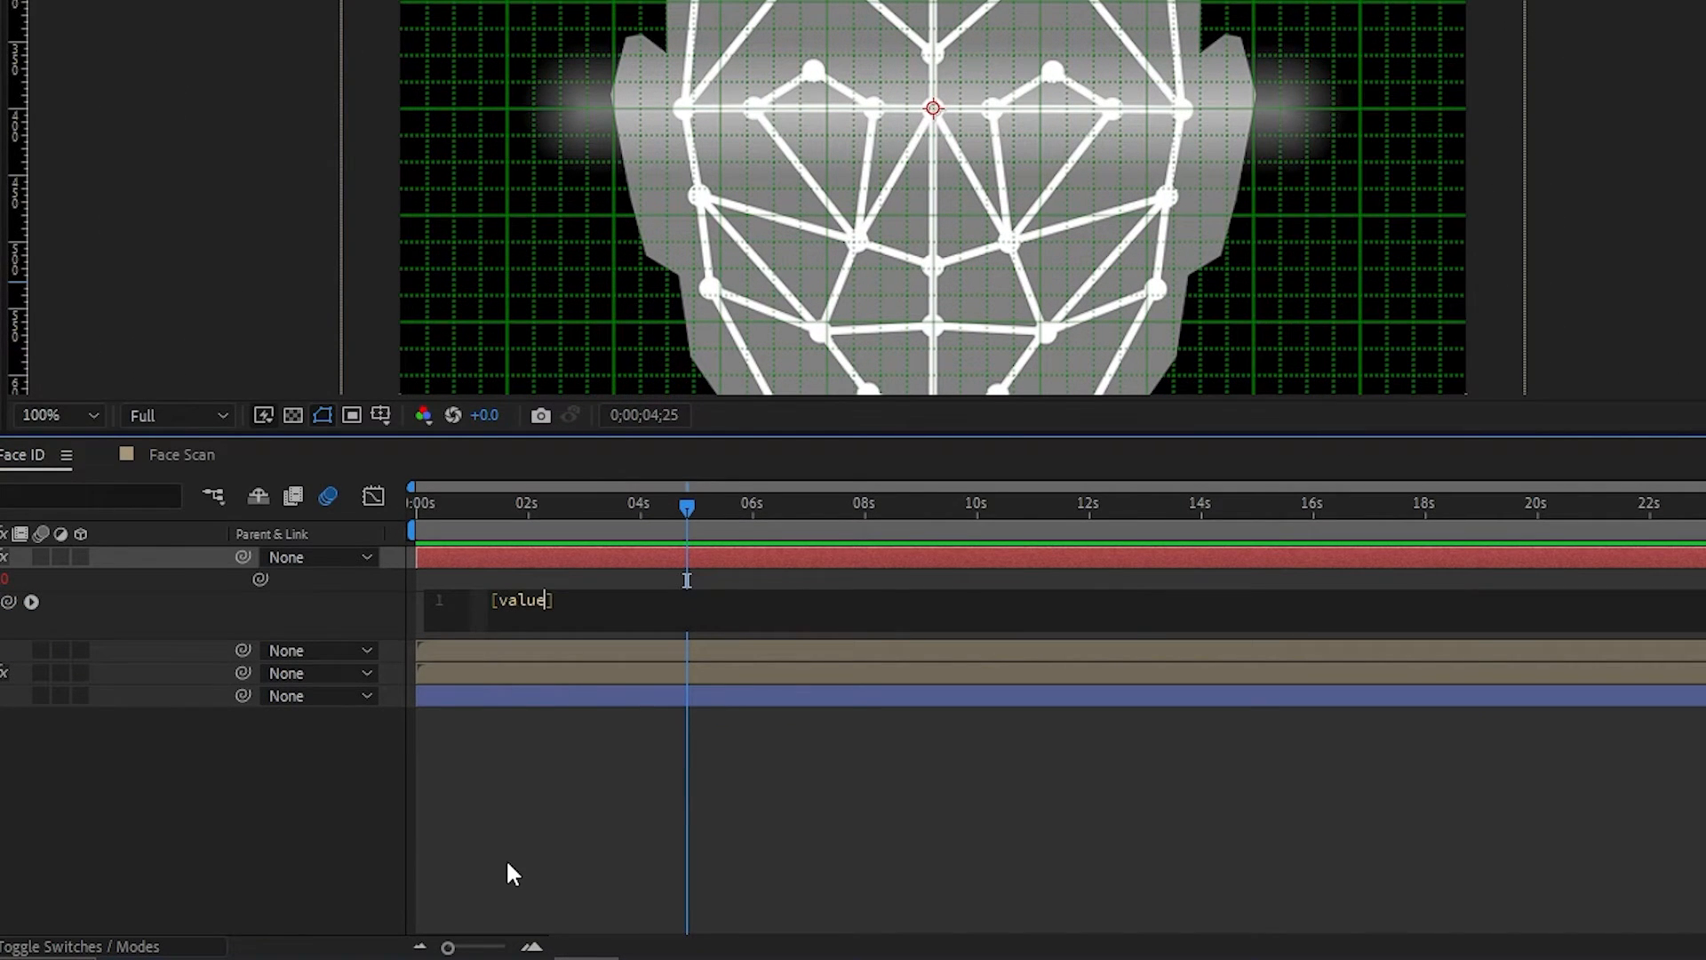
type("[1")
key("Right")
type(",wigg")
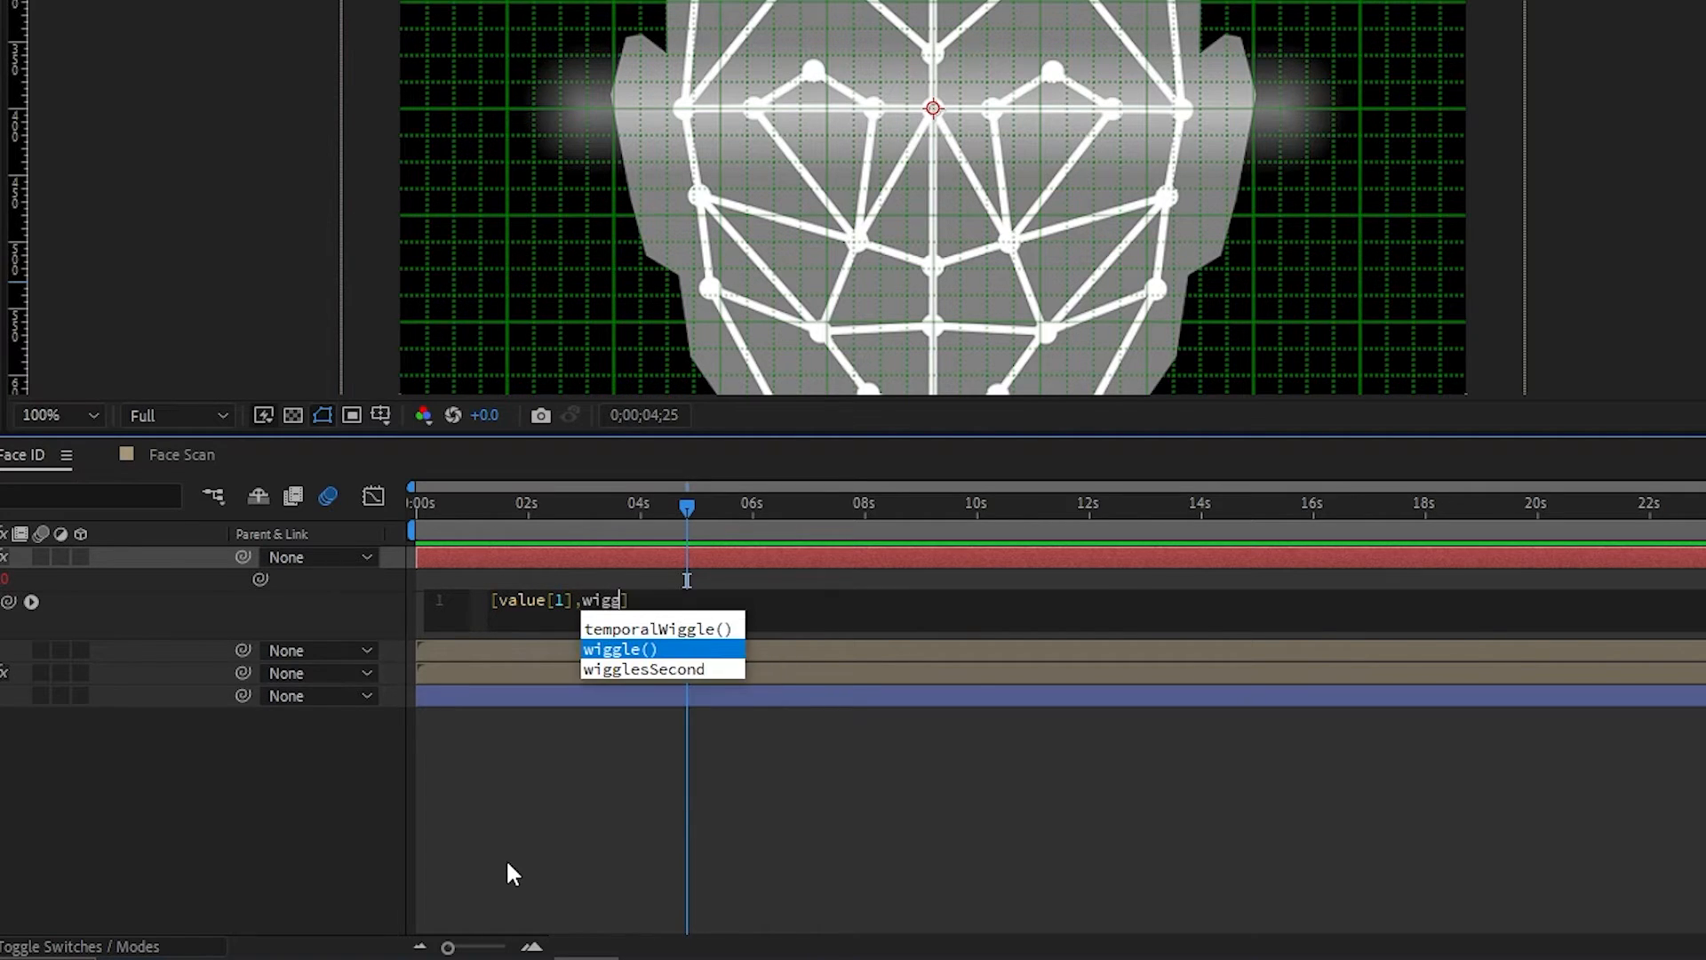
key("Return")
type("0.2")
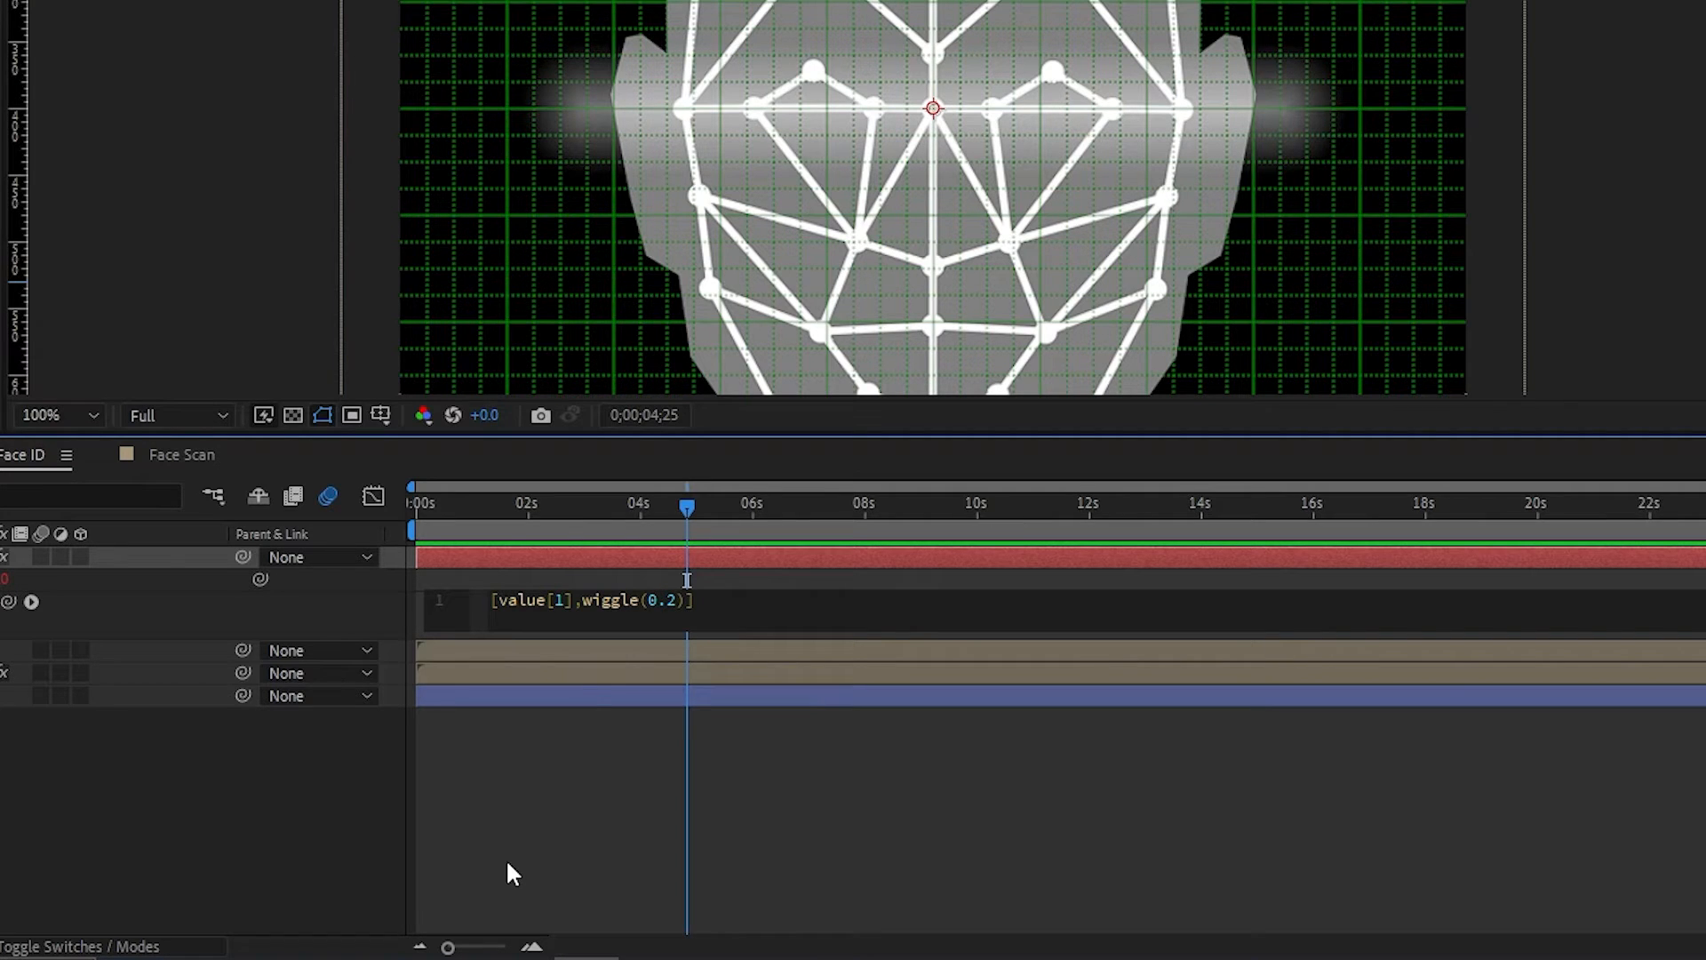
type(",300)[0")
left_click(546, 839)
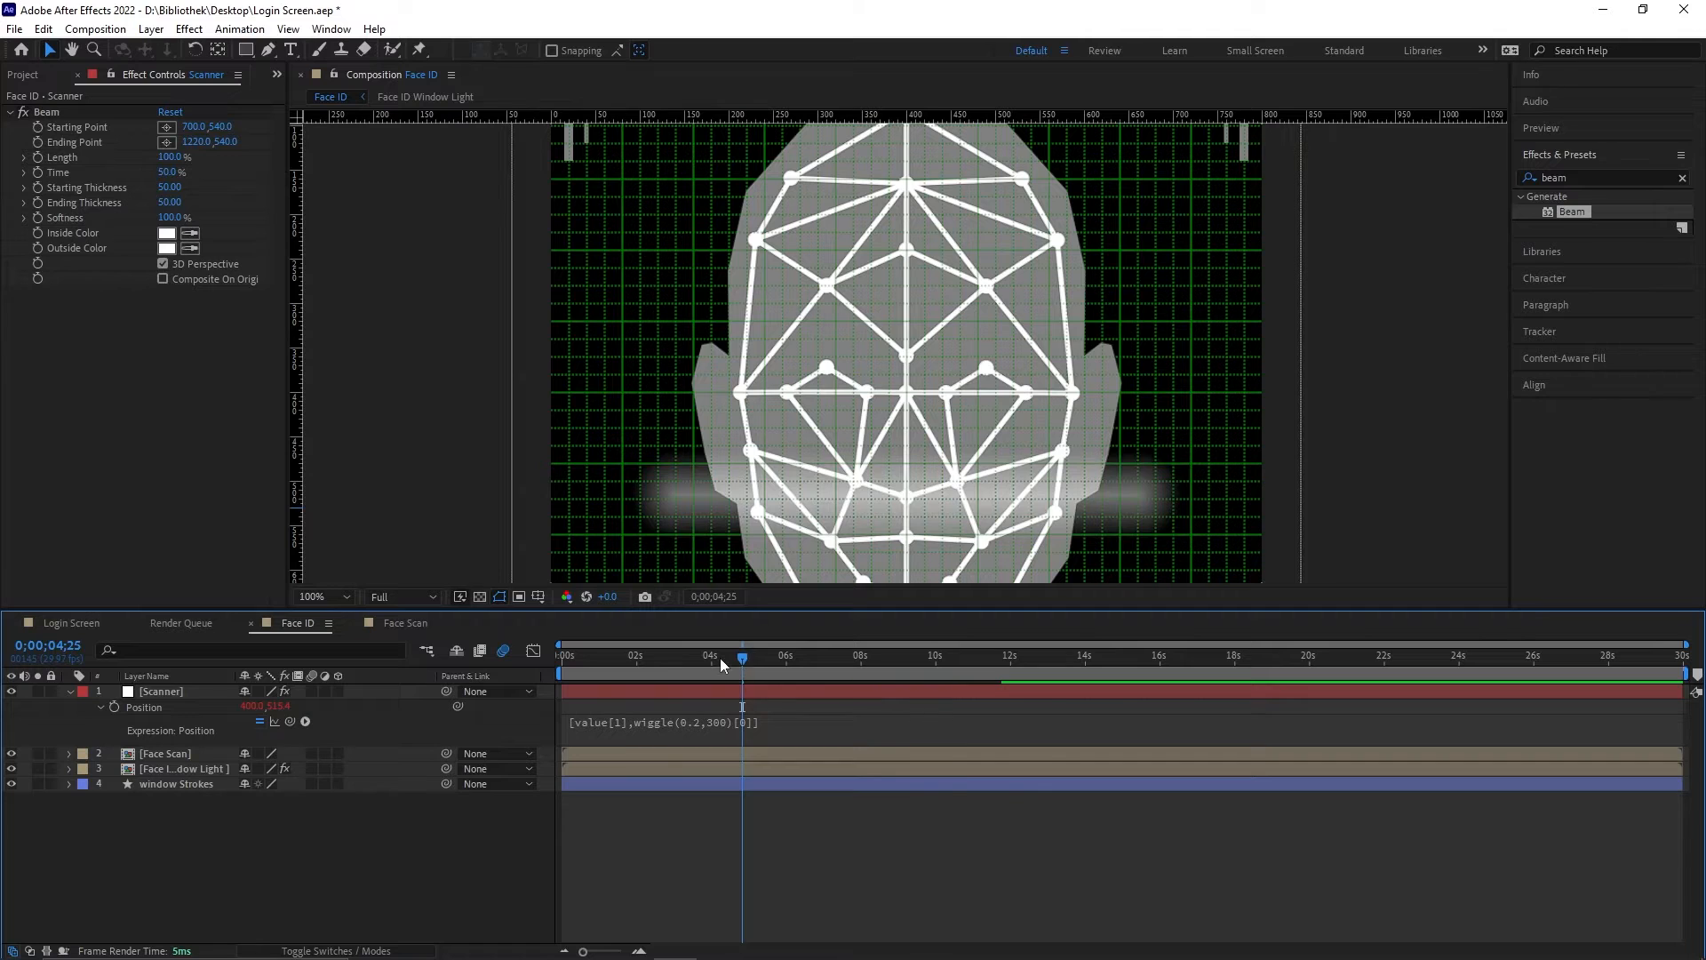
mouse_move(721, 660)
left_mouse_down()
mouse_move(564, 659)
mouse_move(729, 659)
left_mouse_up()
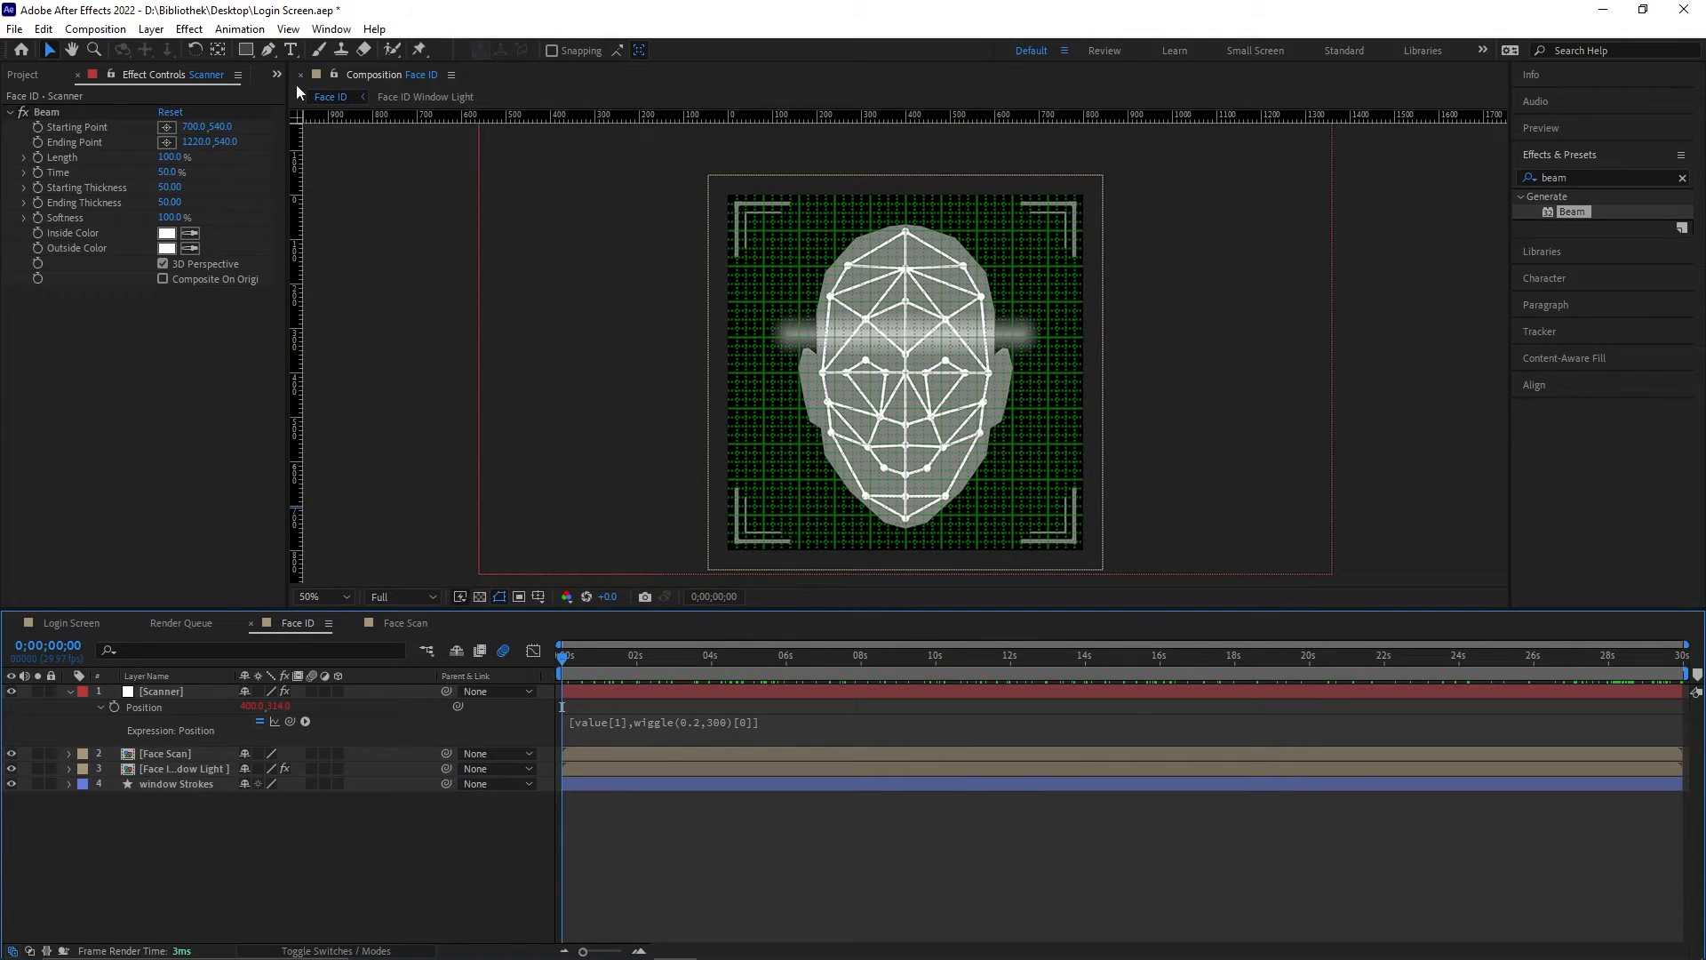
Step: Hide the grid and close the nested compositions to return to the Login Screen composition
left_click(288, 28)
left_click(374, 341)
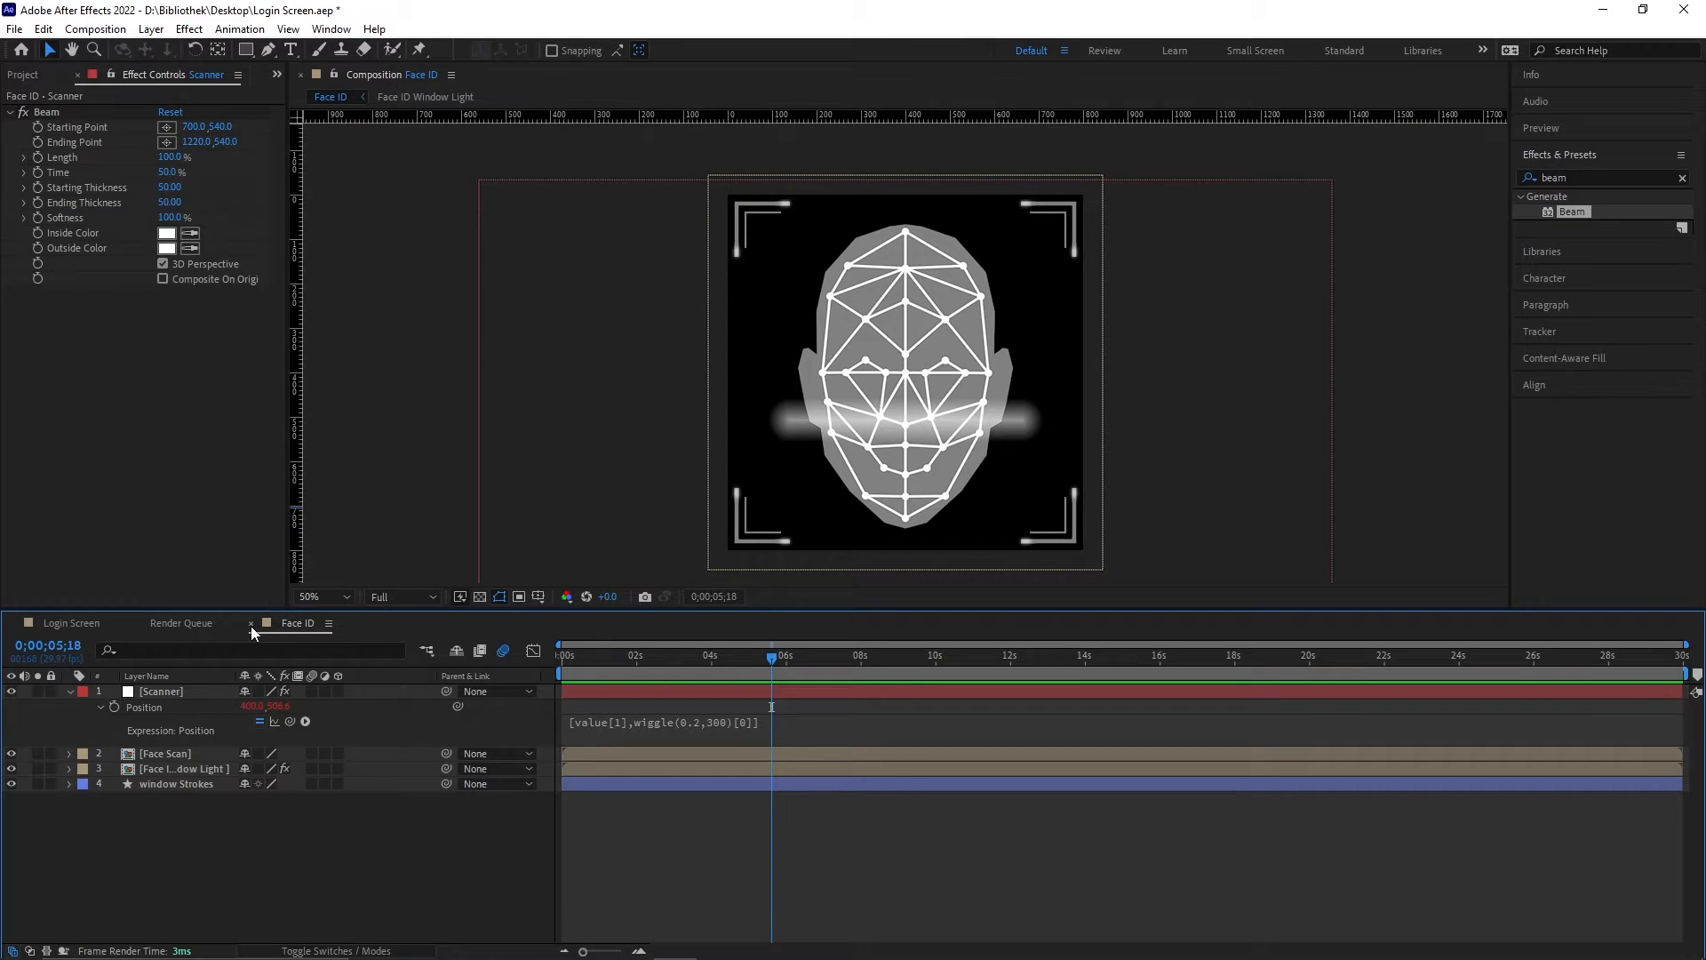
left_click(251, 623)
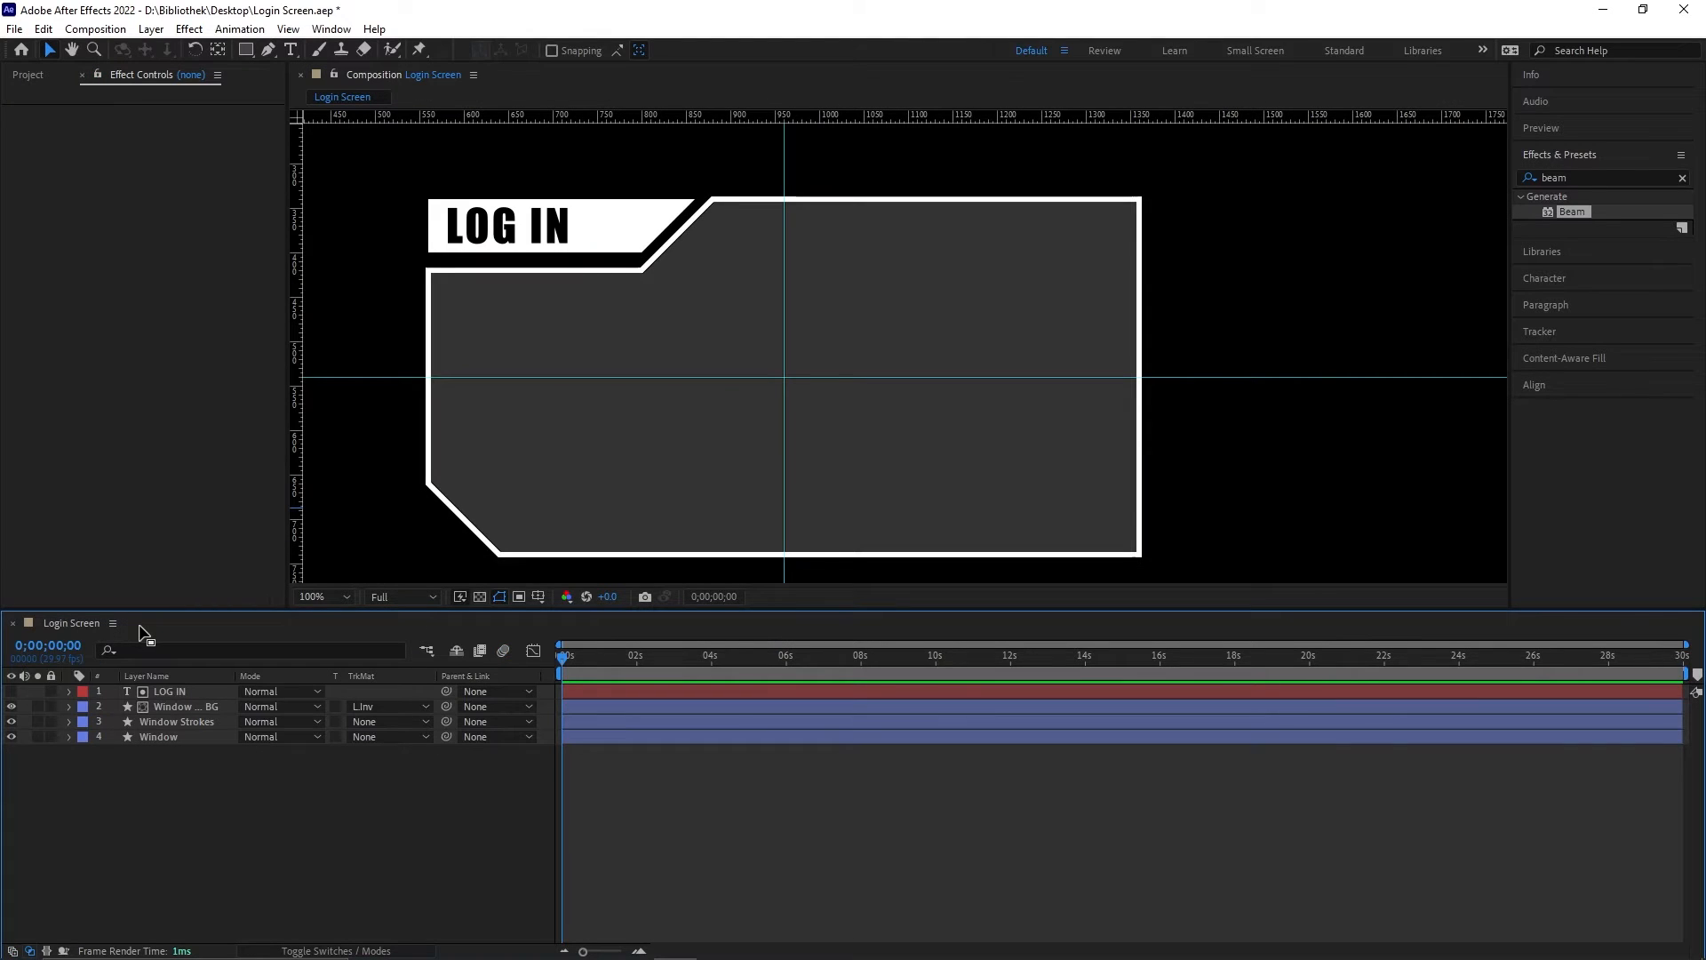
Step: Create a project folder named Face ID
left_click(29, 74)
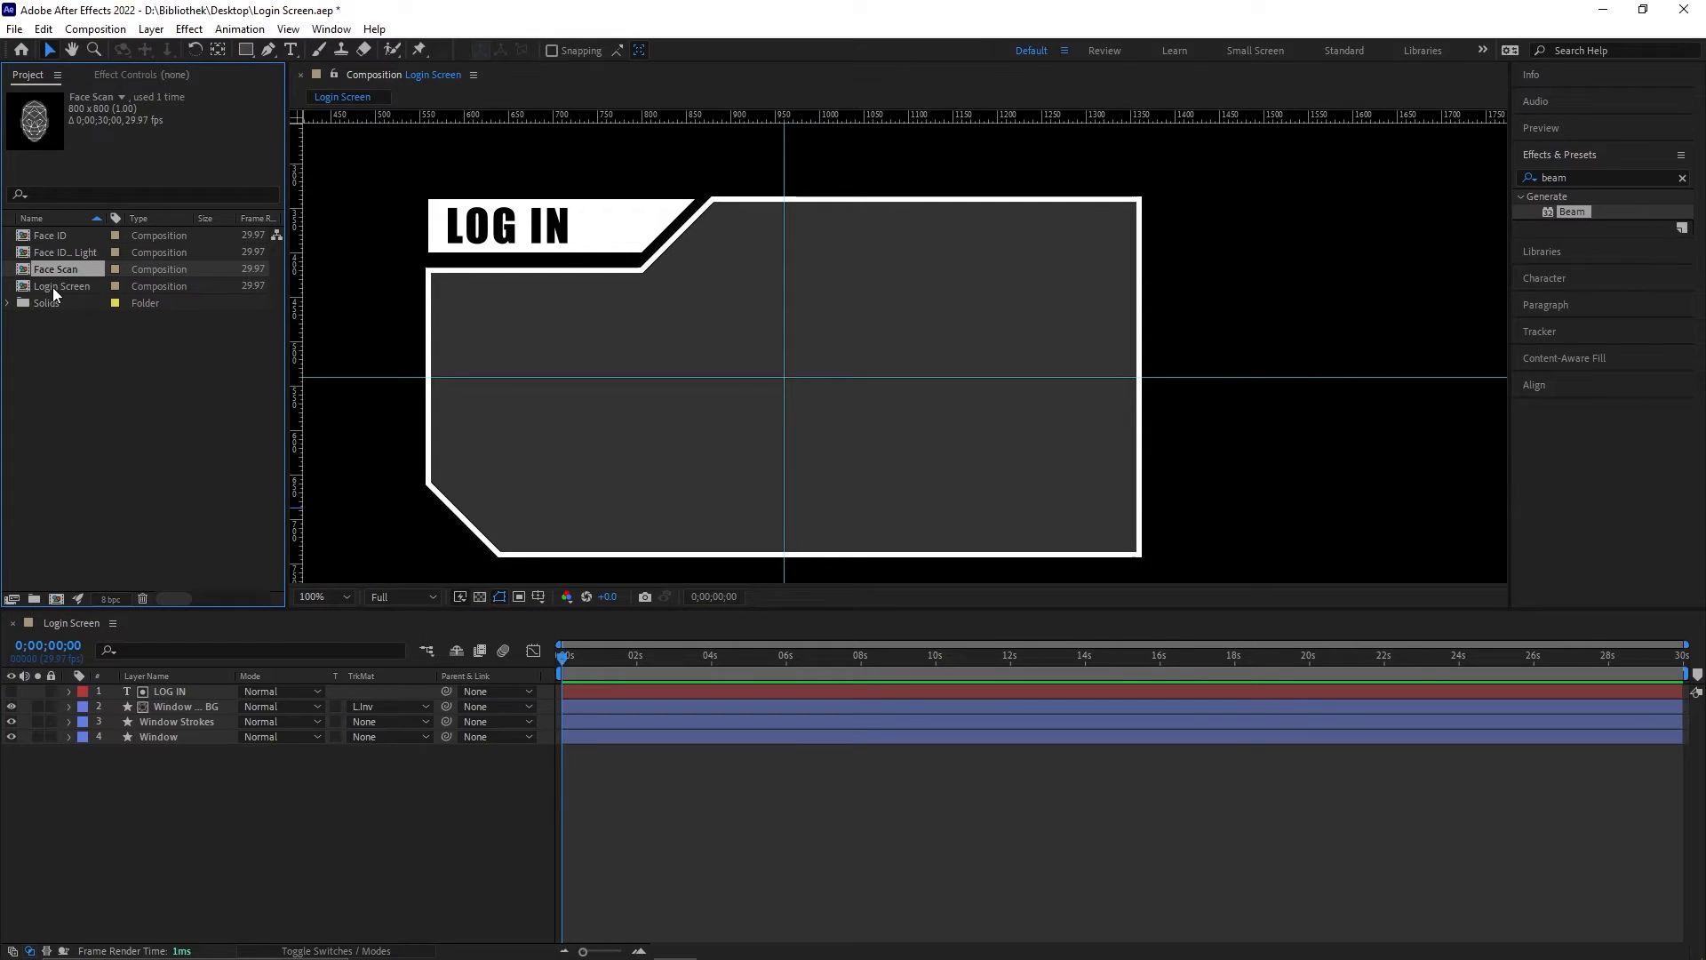
left_click(34, 599)
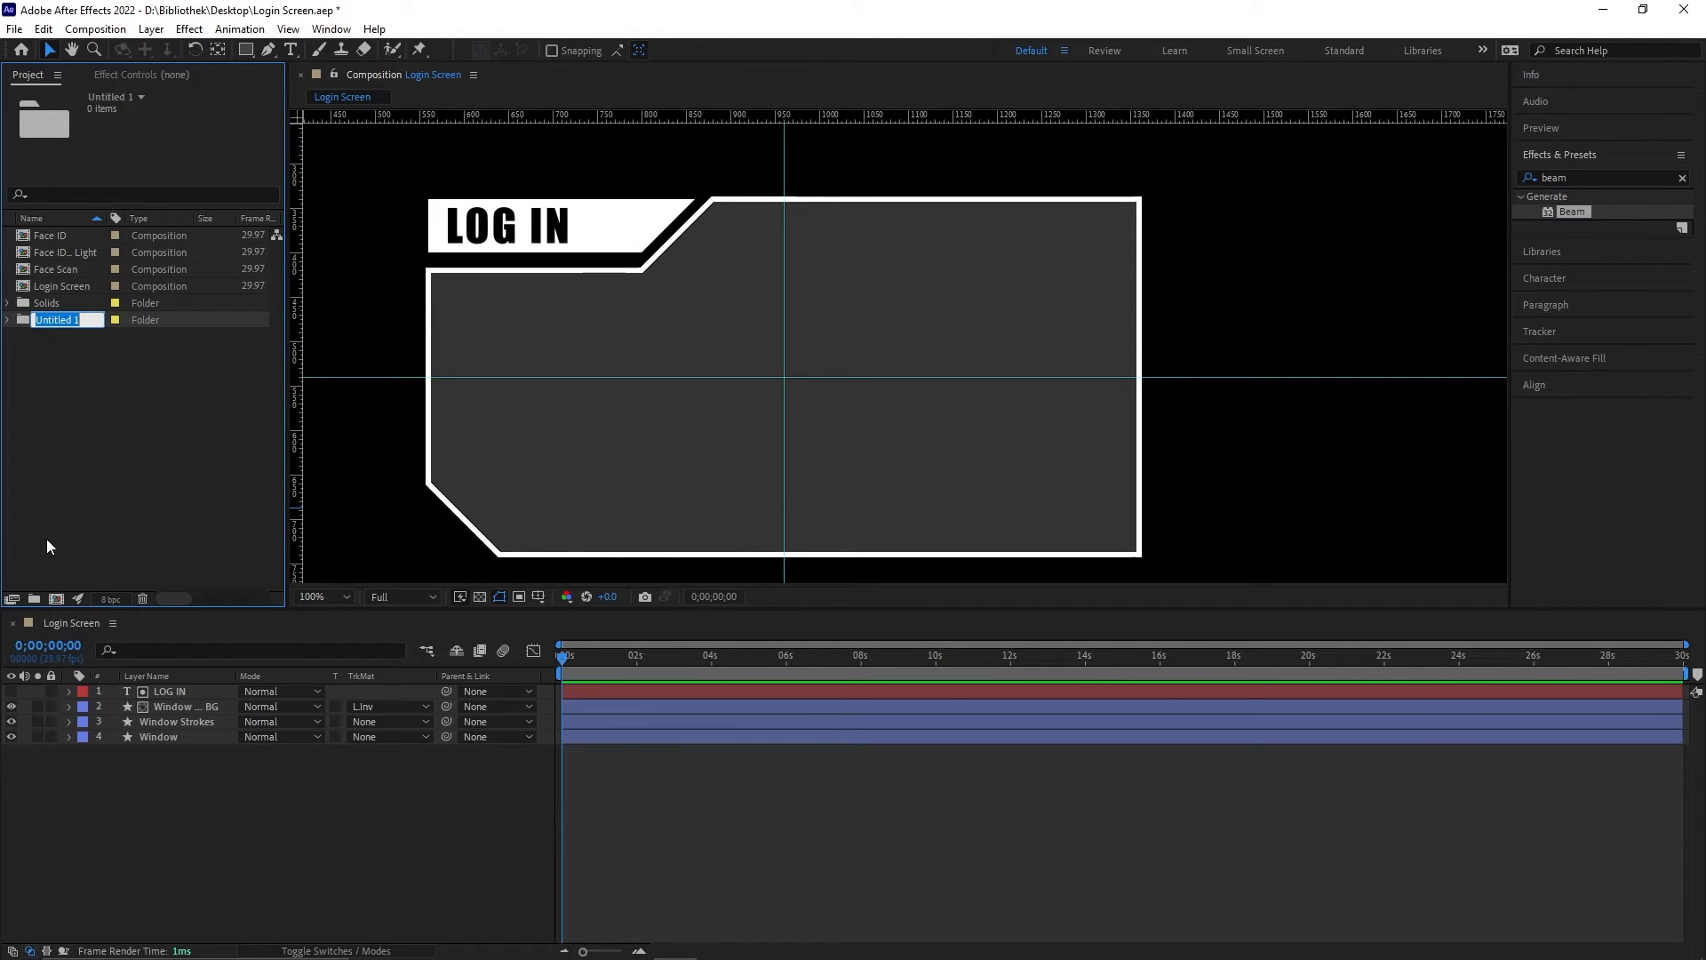
type("Face ID")
key("Return")
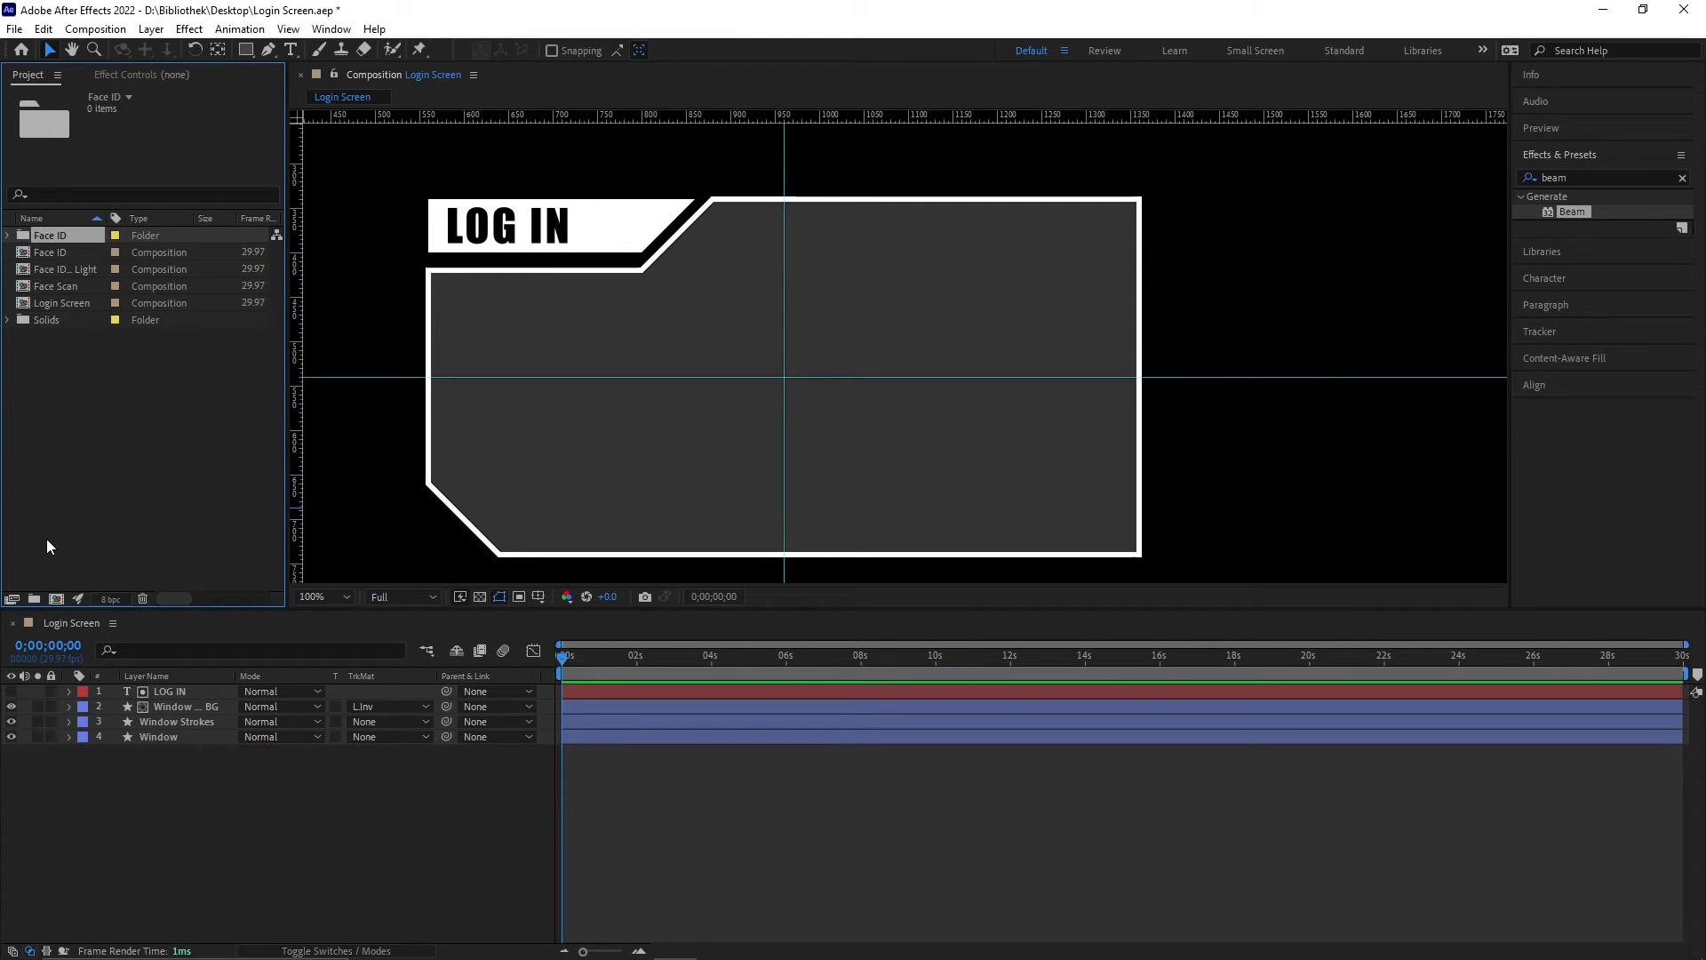
Step: Move the Face ID Window Light, Face Scan and Login Screen compositions into the Face ID folder
left_click(52, 304)
left_click(50, 255)
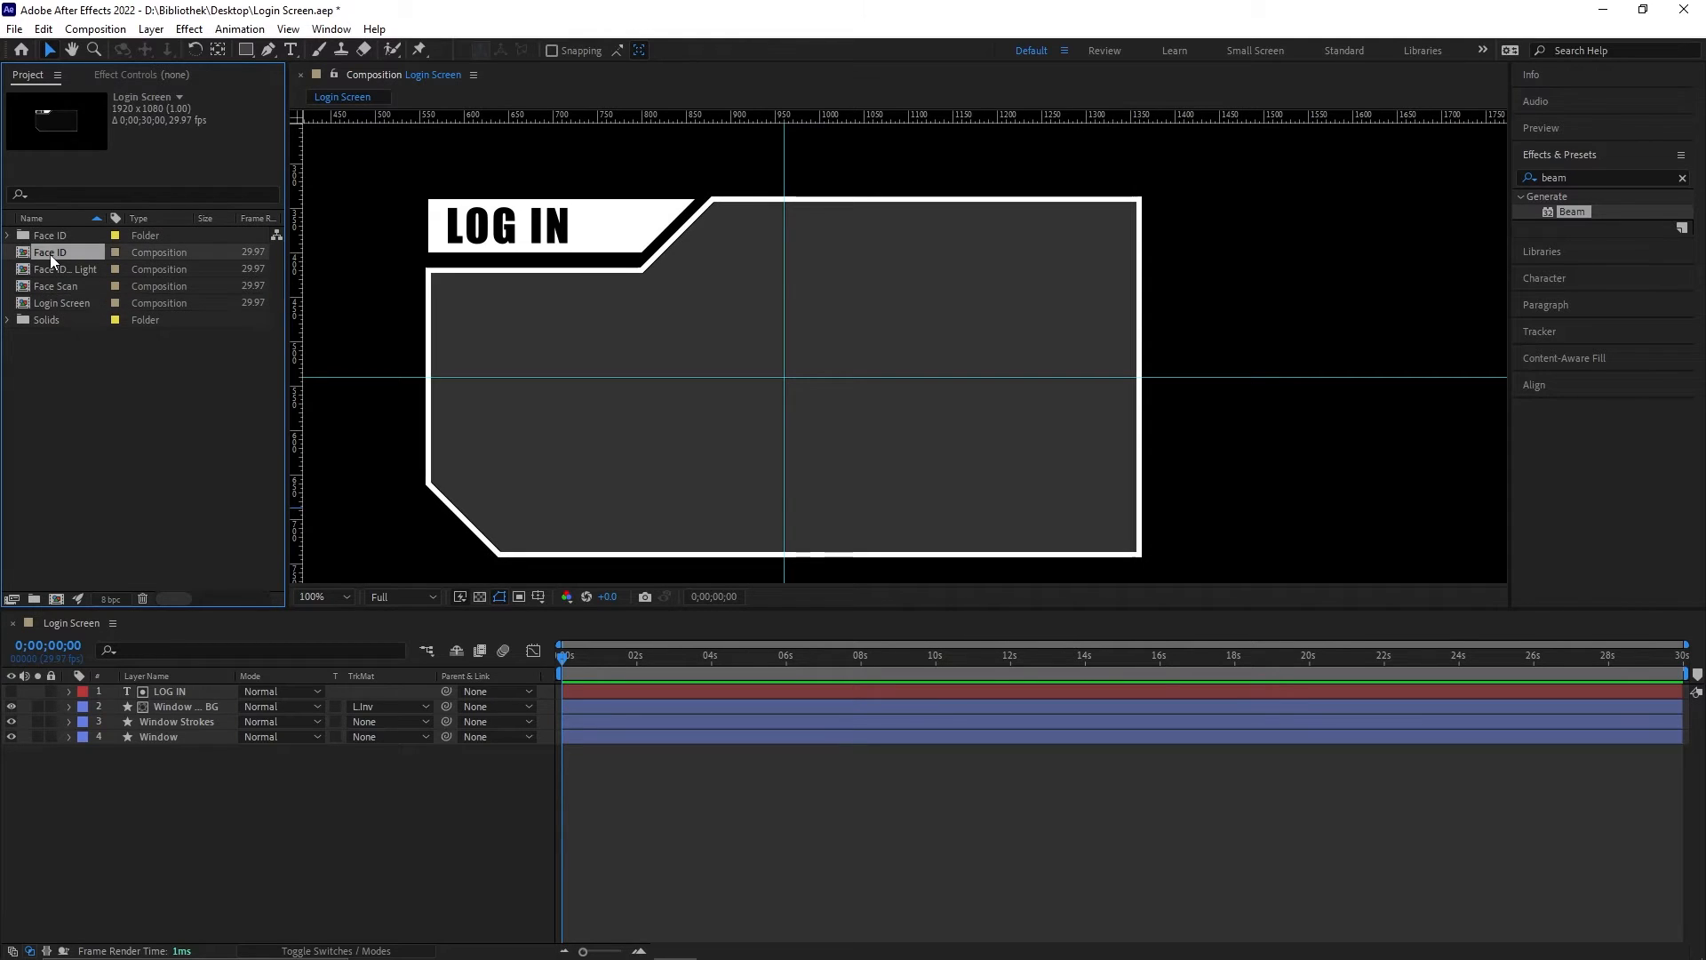
left_click(50, 303)
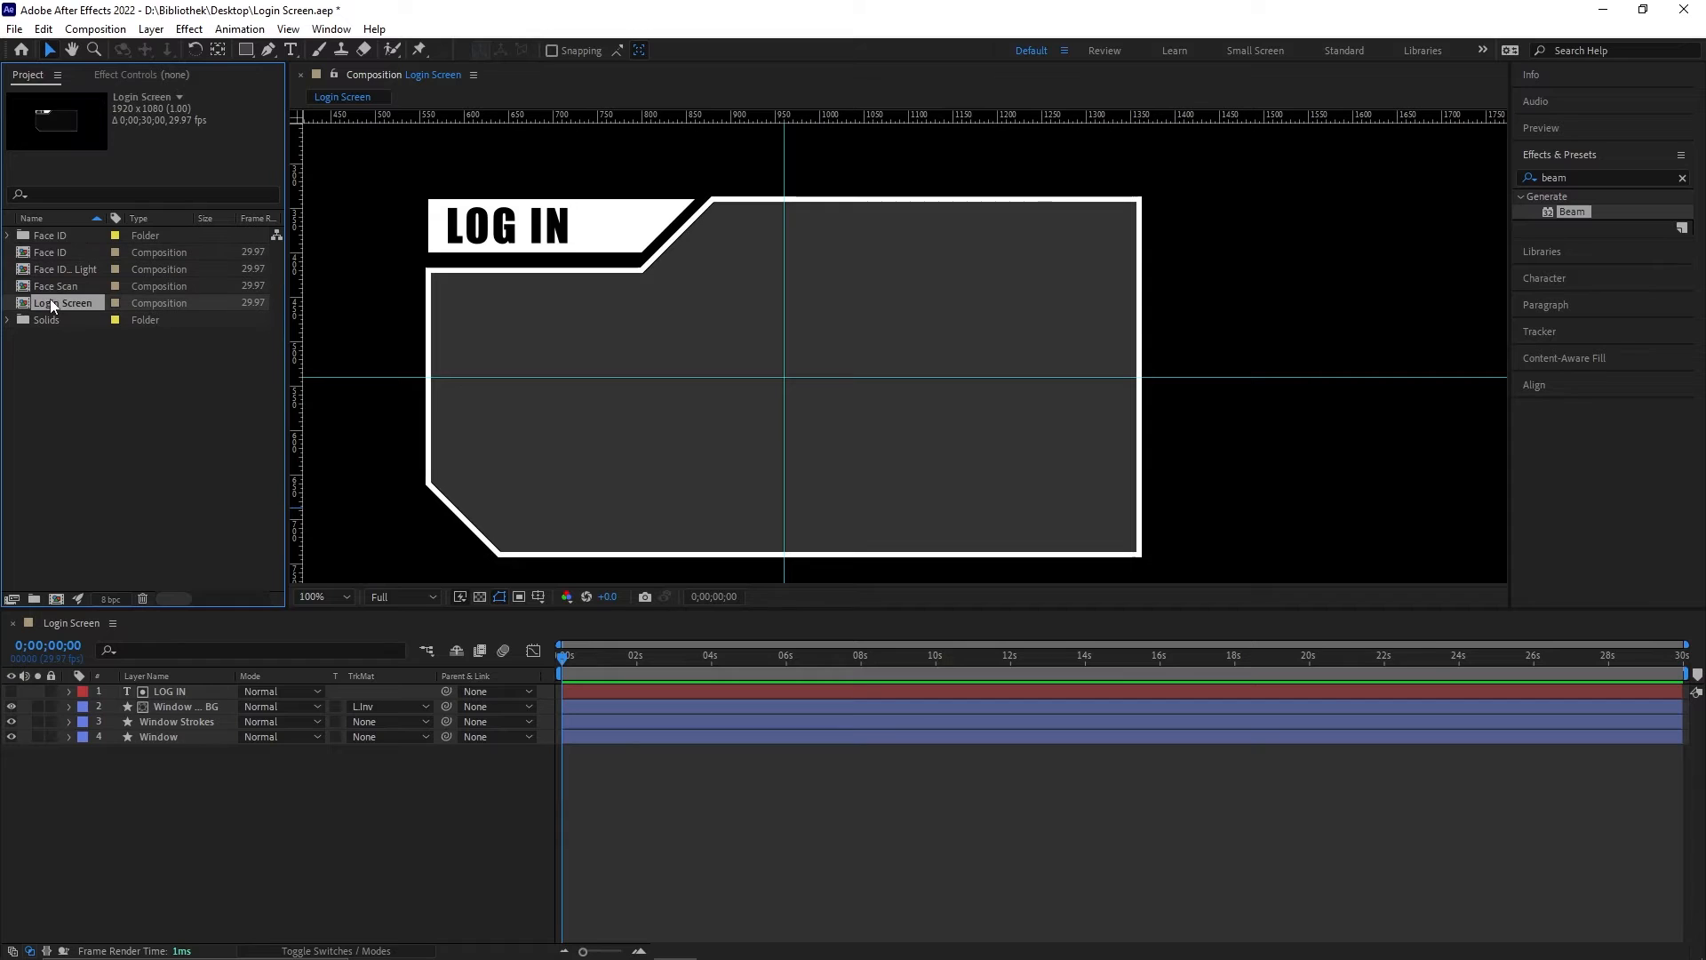
left_click(51, 269, "shift")
left_click_drag(57, 269, 192, 614)
Step: Place the Face ID composition above the LOG IN layer in Login Screen and scale it to 28%
left_click(60, 251)
left_click_drag(177, 678, 182, 688)
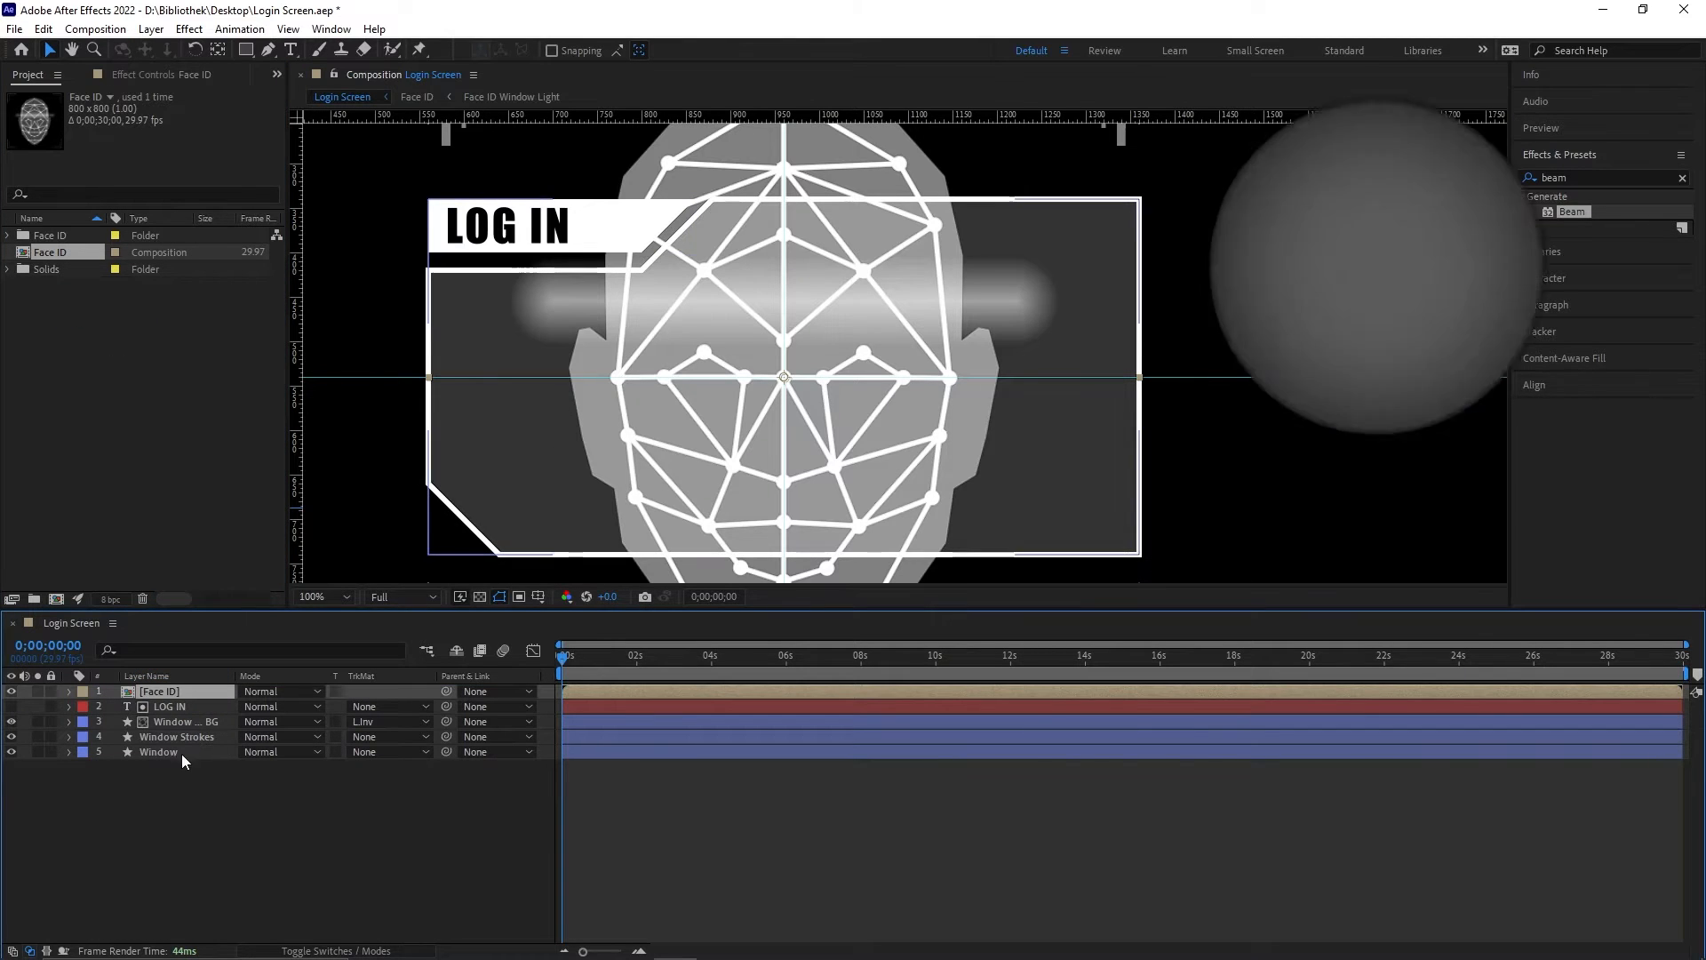
key("s")
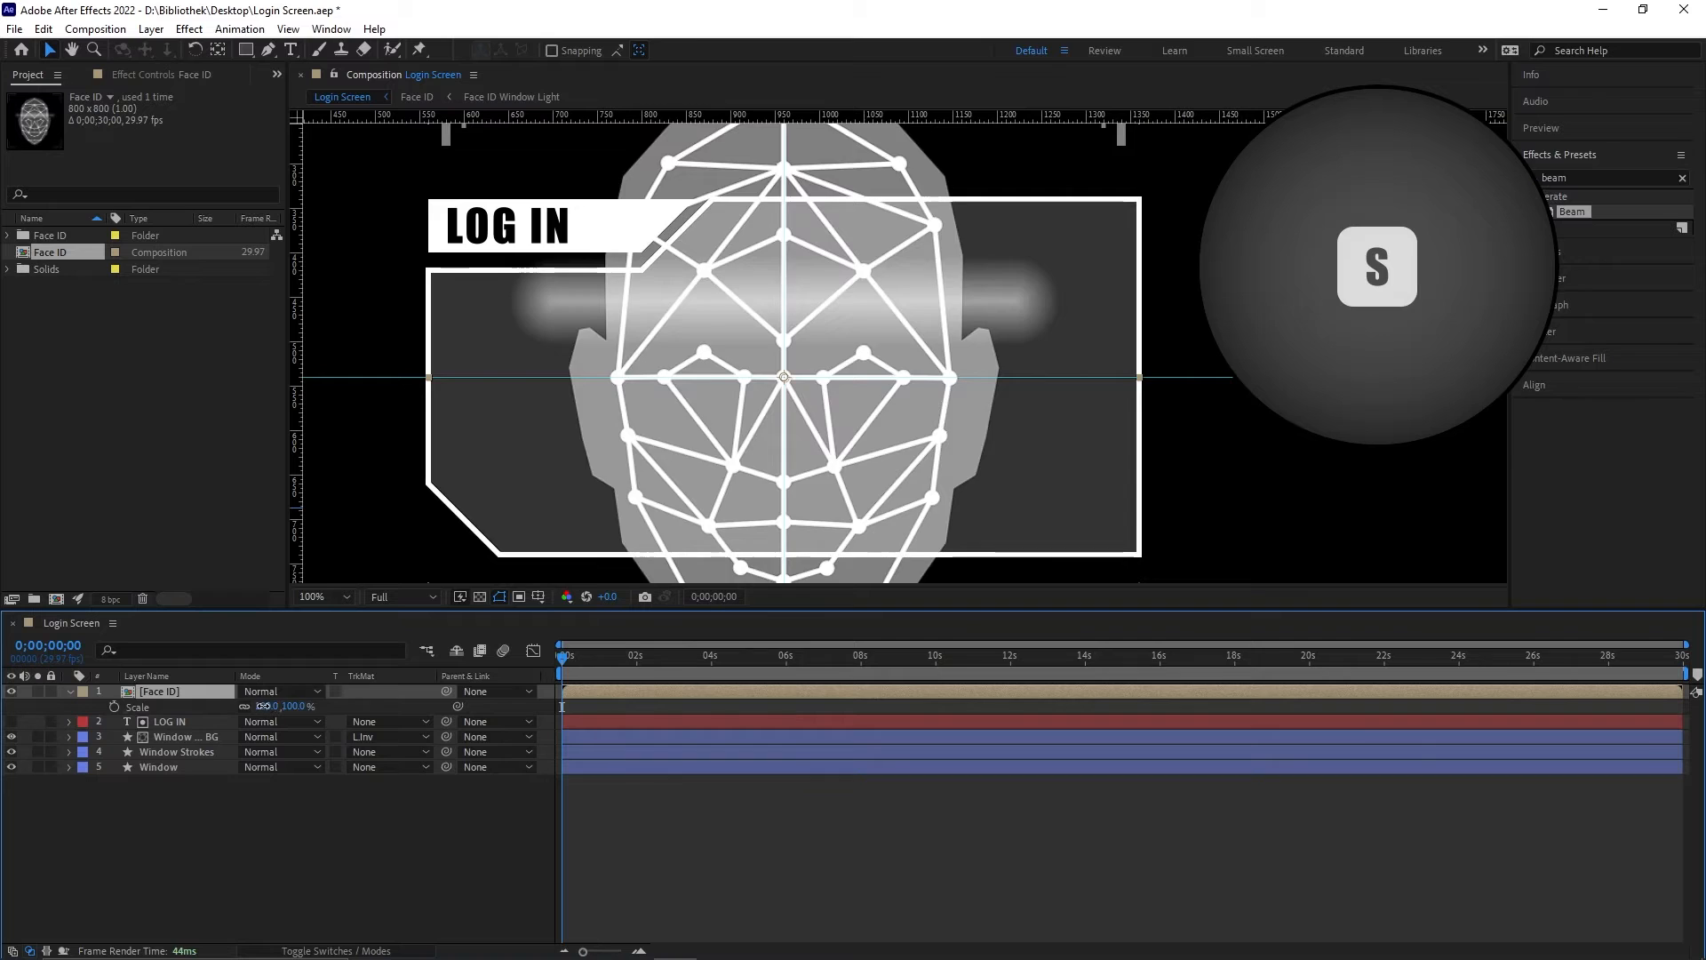
left_click_drag(266, 711, 206, 712)
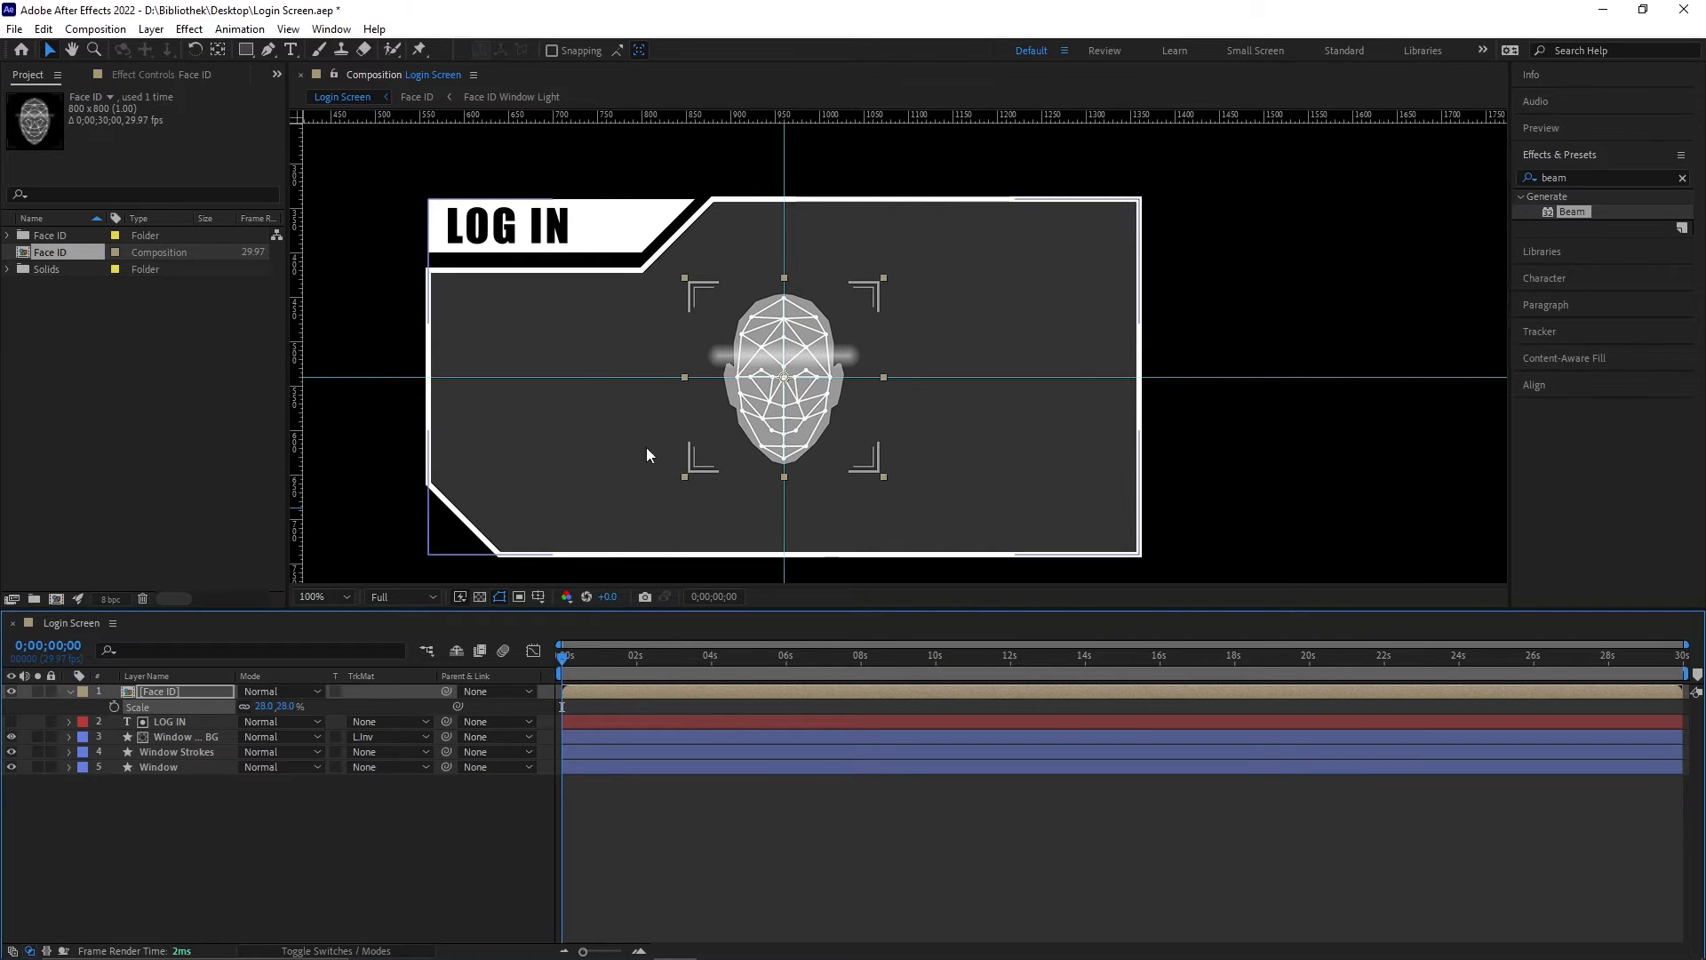
Step: Move the Face ID graphic just inside the window frame's left edge, below the LOG IN heading, and preview the animation
left_click_drag(745, 410, 519, 419)
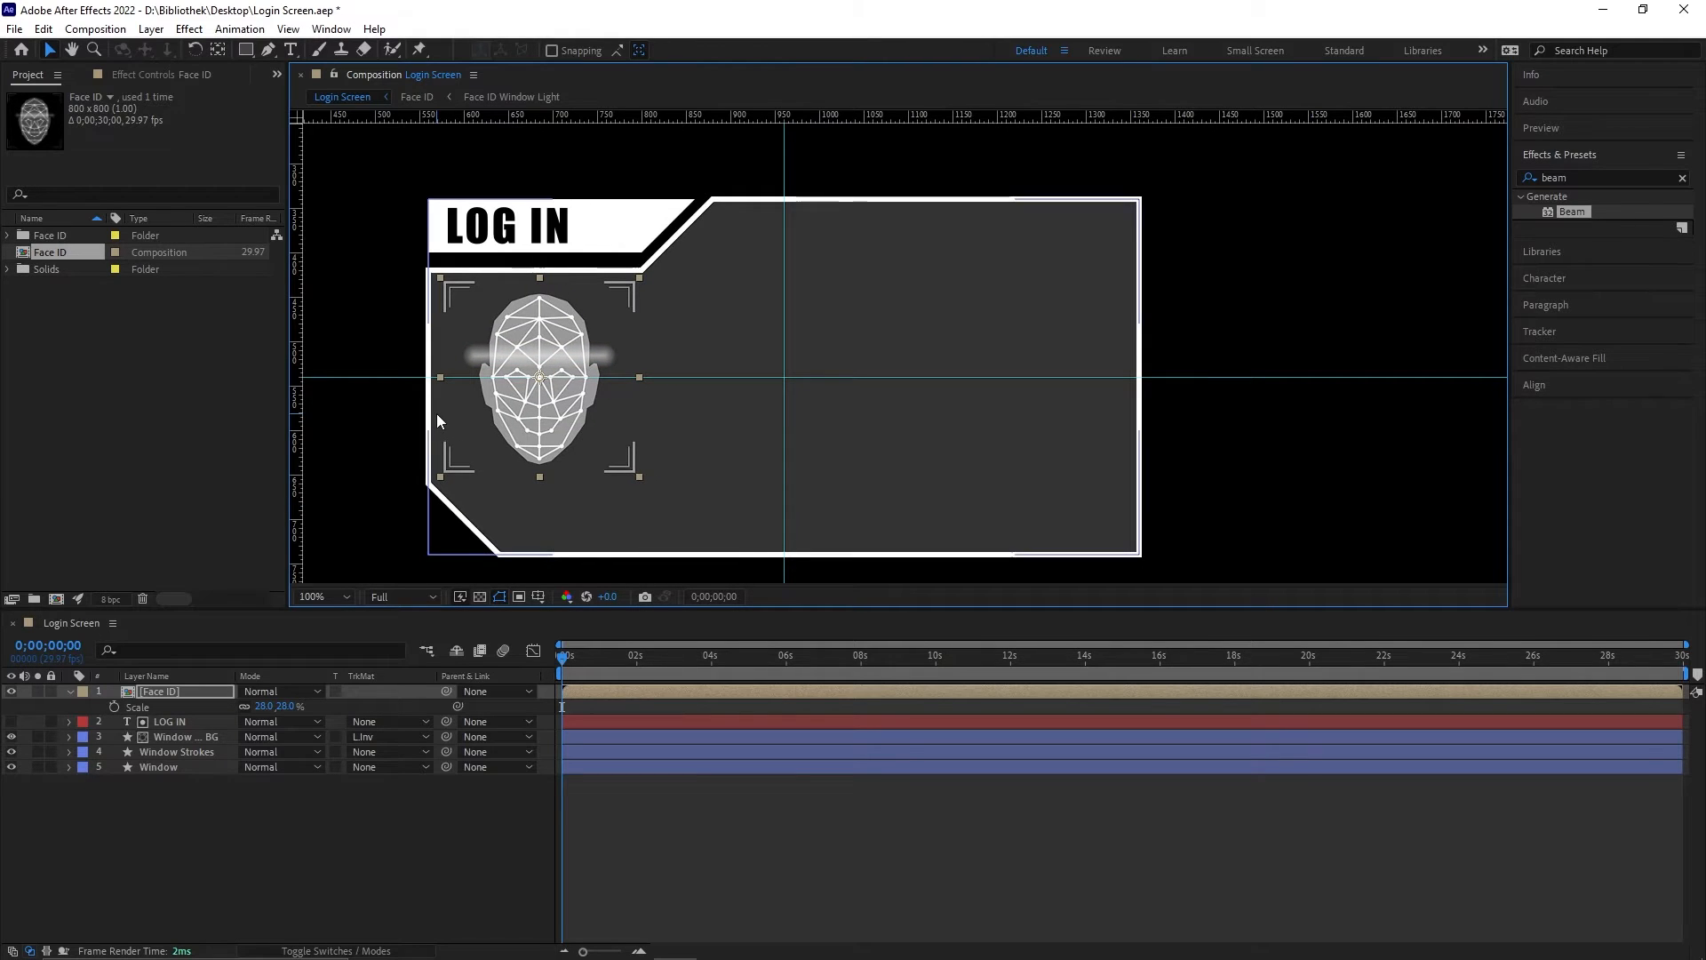
scroll(462, 396, "up", 2)
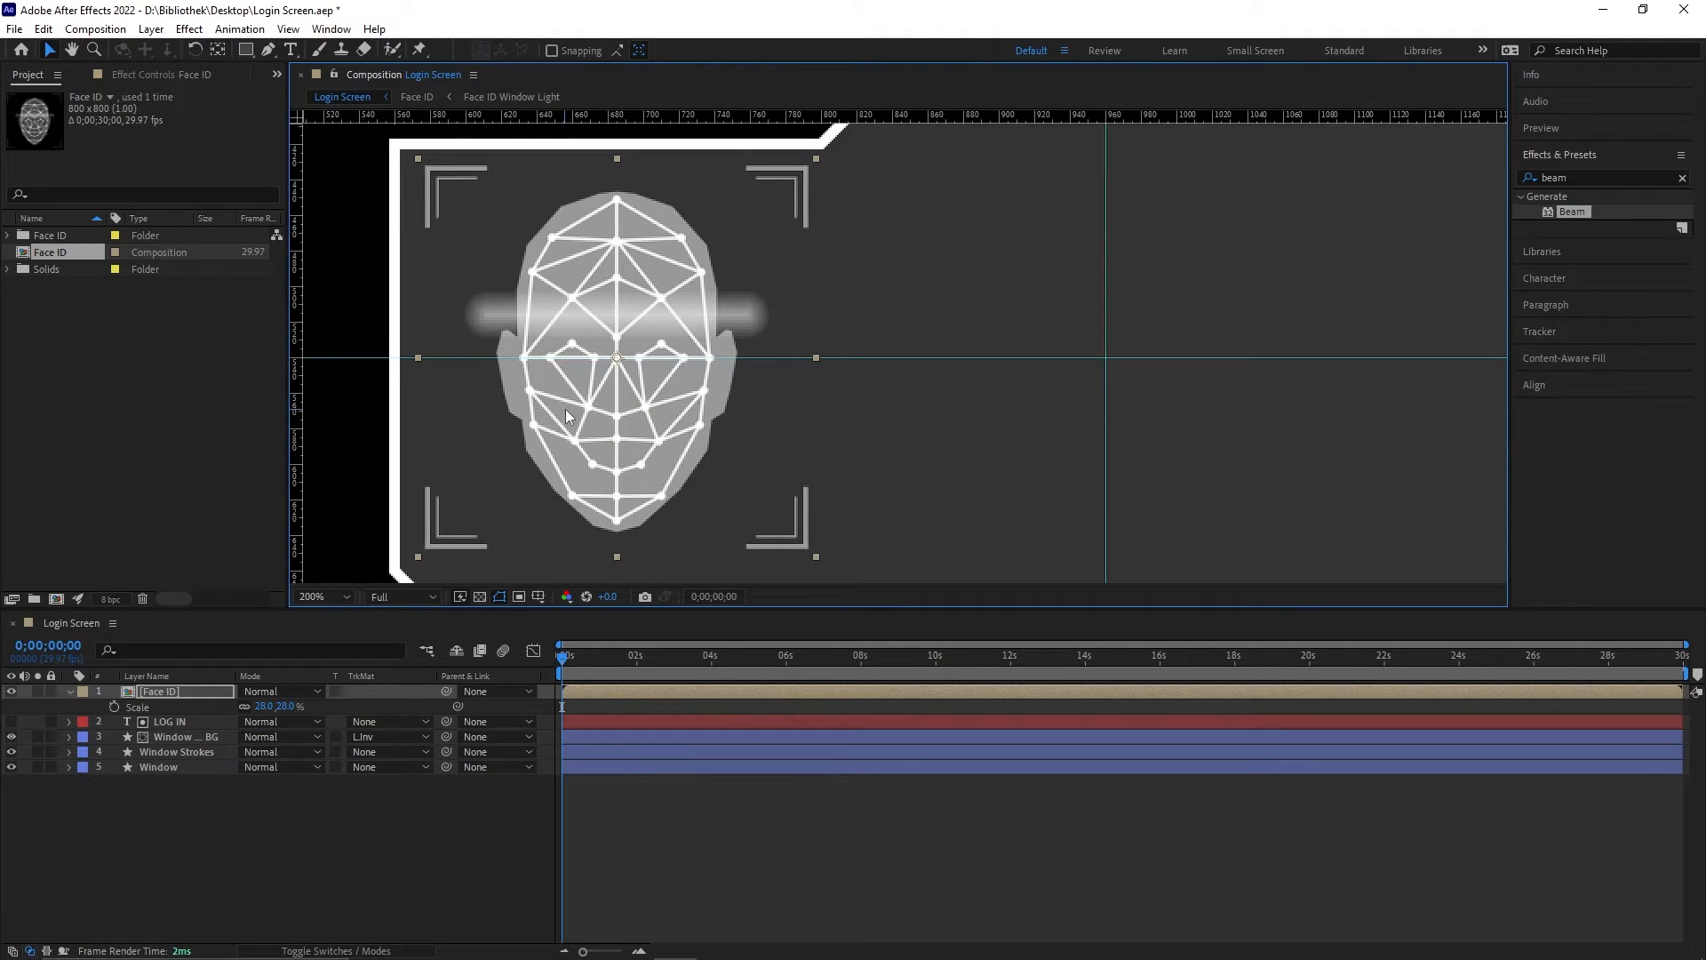
left_click_drag(566, 415, 562, 412)
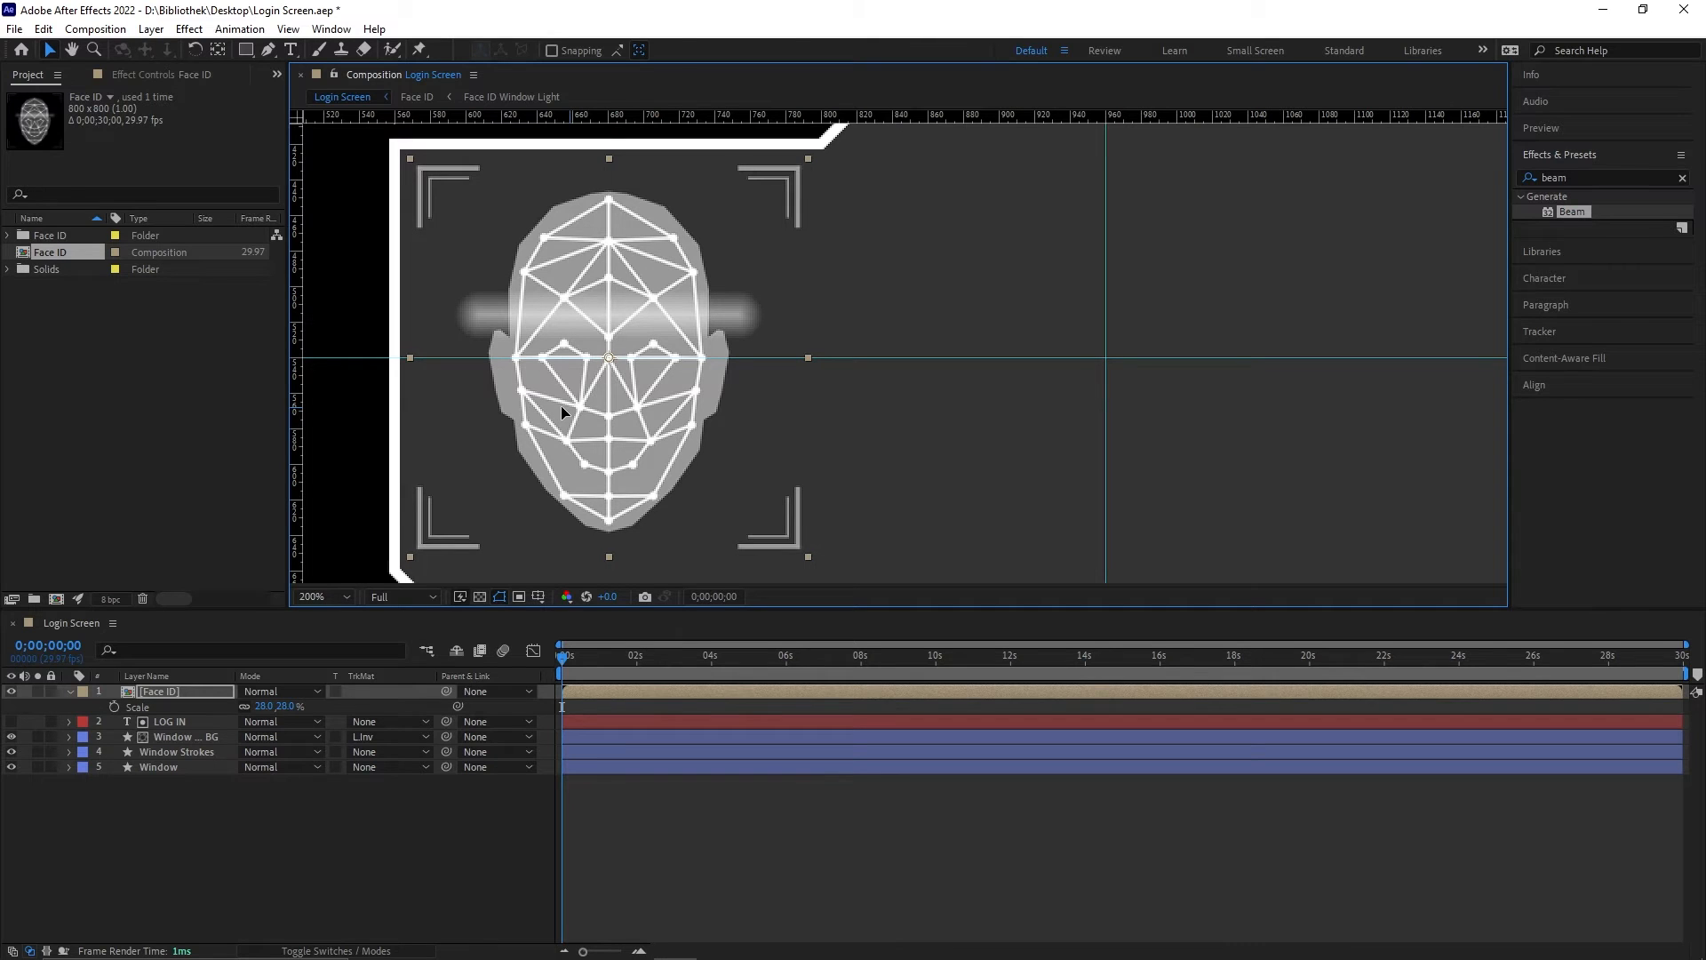
left_click(772, 876)
scroll(581, 461, "down", 2)
left_click_drag(1125, 408, 975, 427)
key("space")
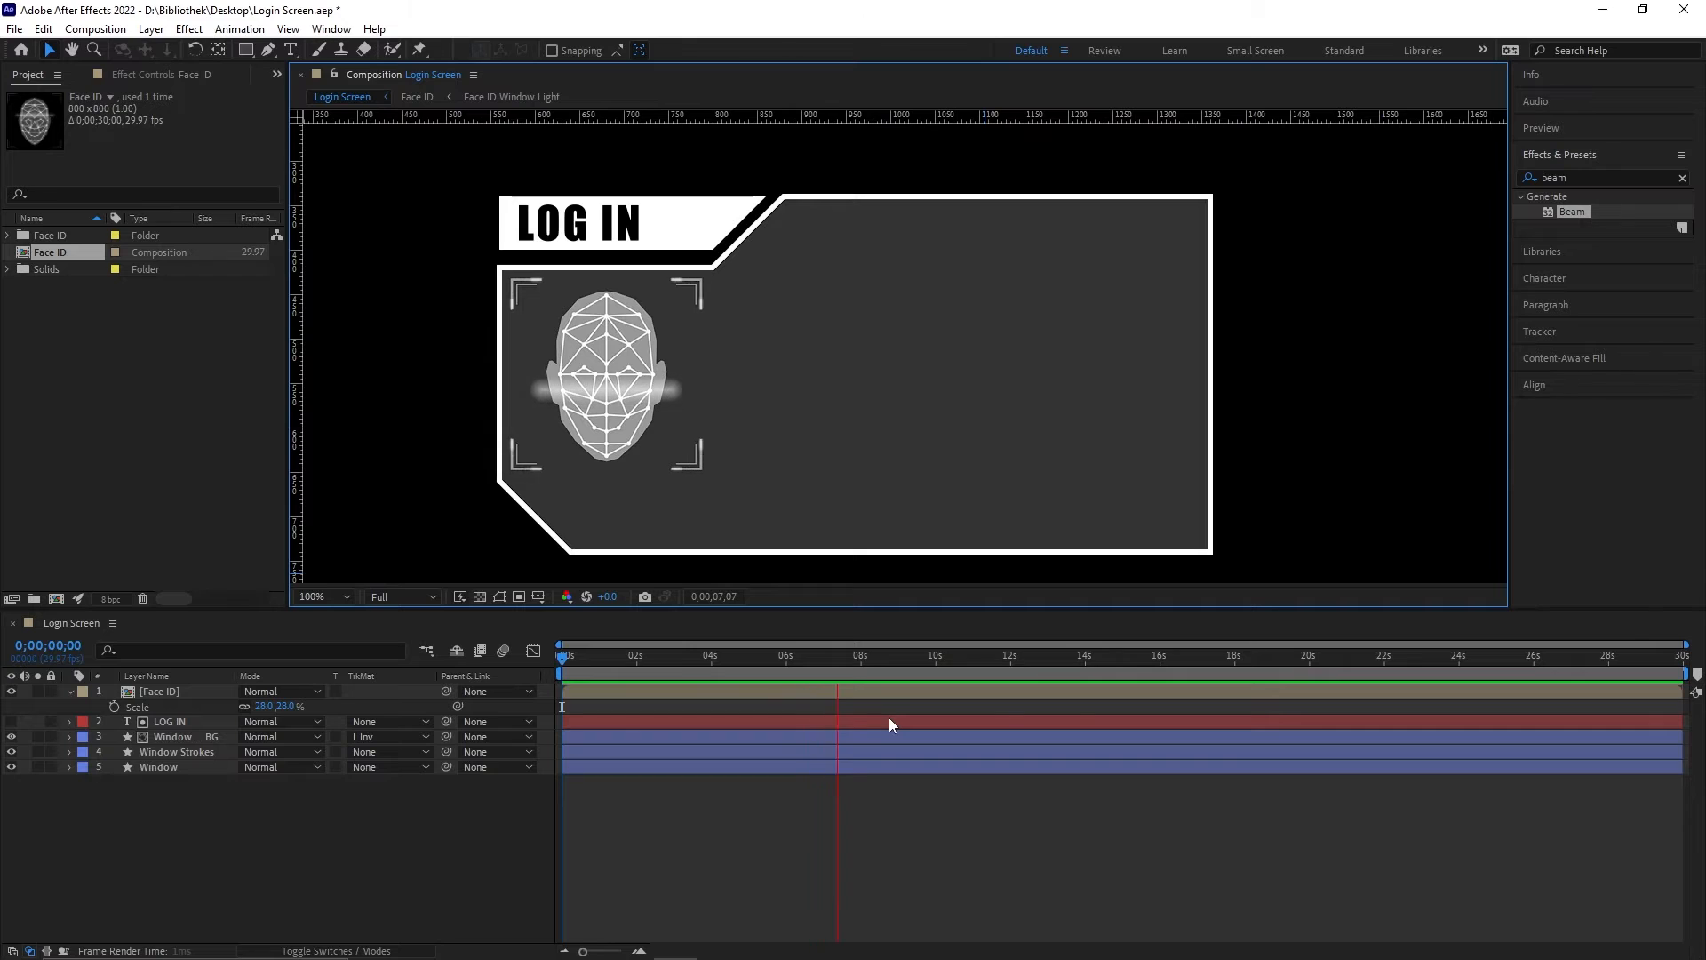
key("space")
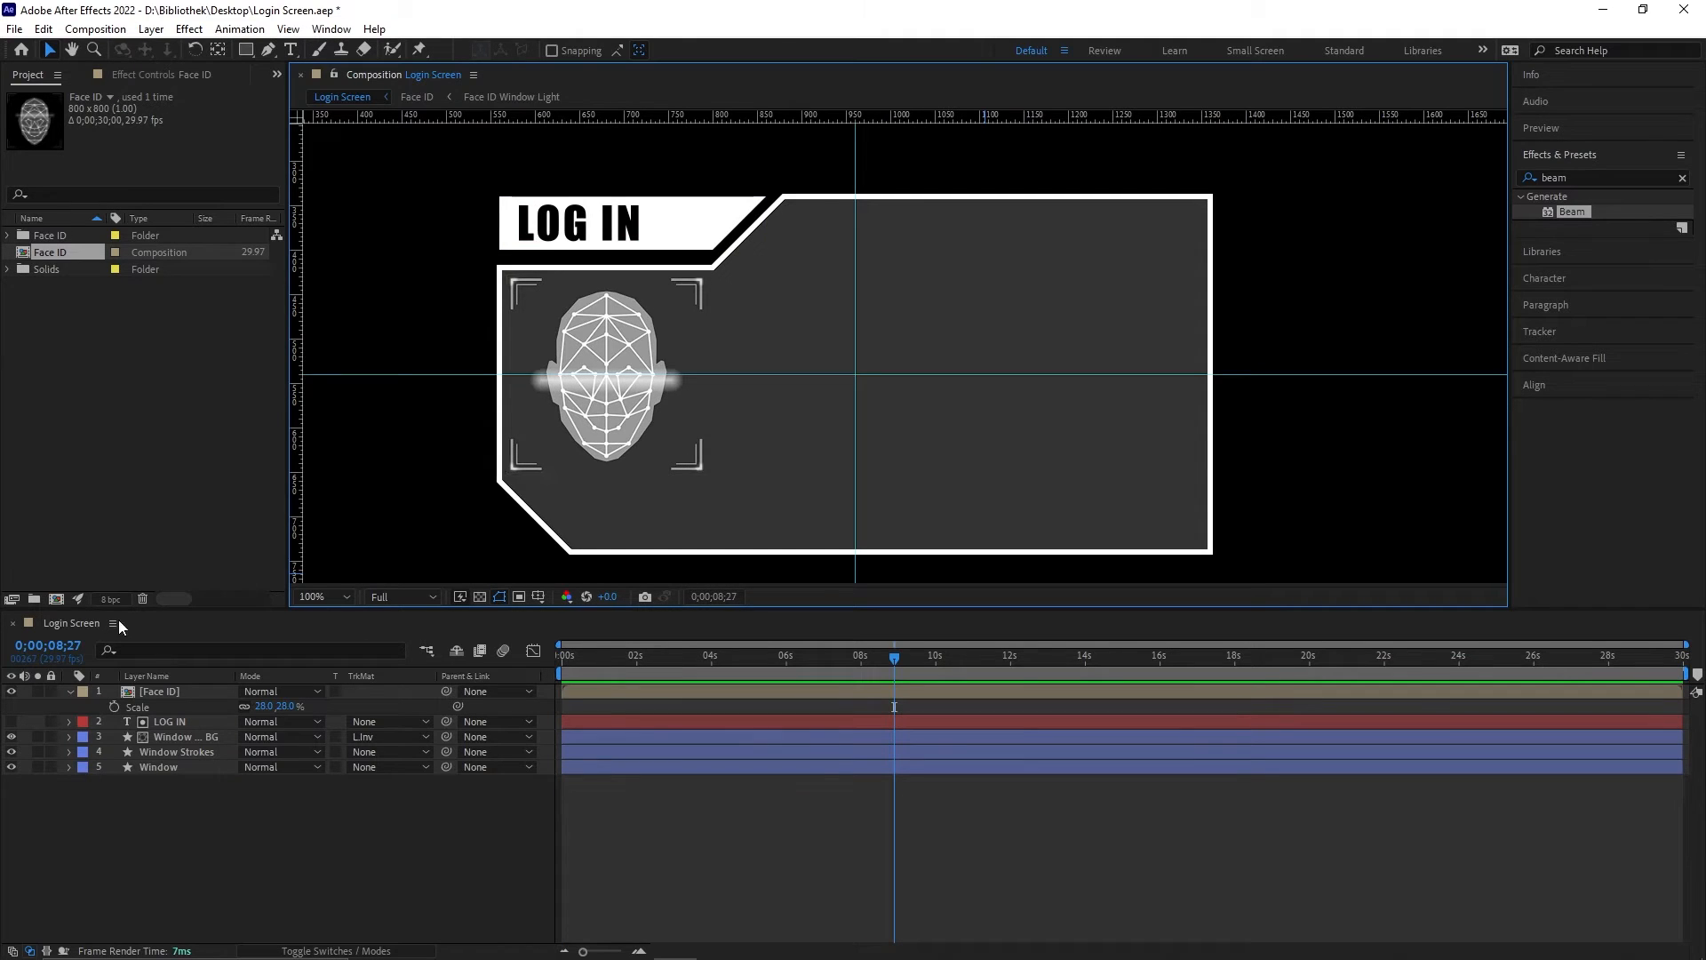
Step: Change the Scanner position expression in Face ID to [value[1],wiggle(1,300)[0]] and preview Login Screen from the start
double_click(155, 692)
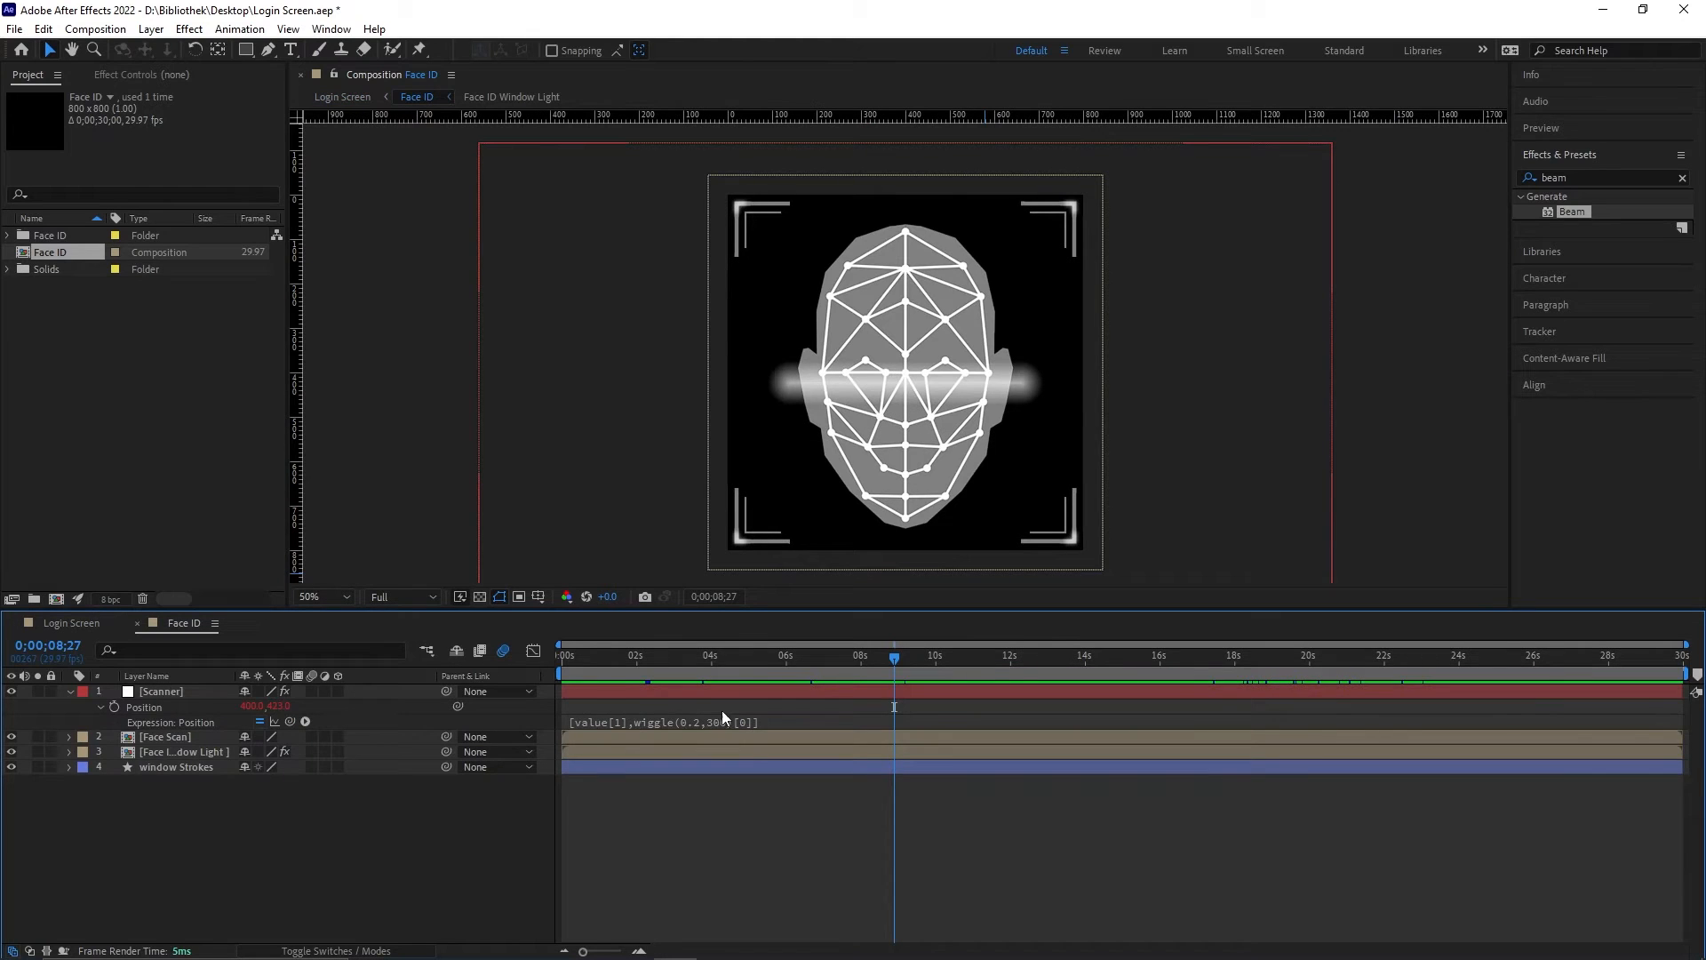
left_click(653, 723)
left_click(727, 720)
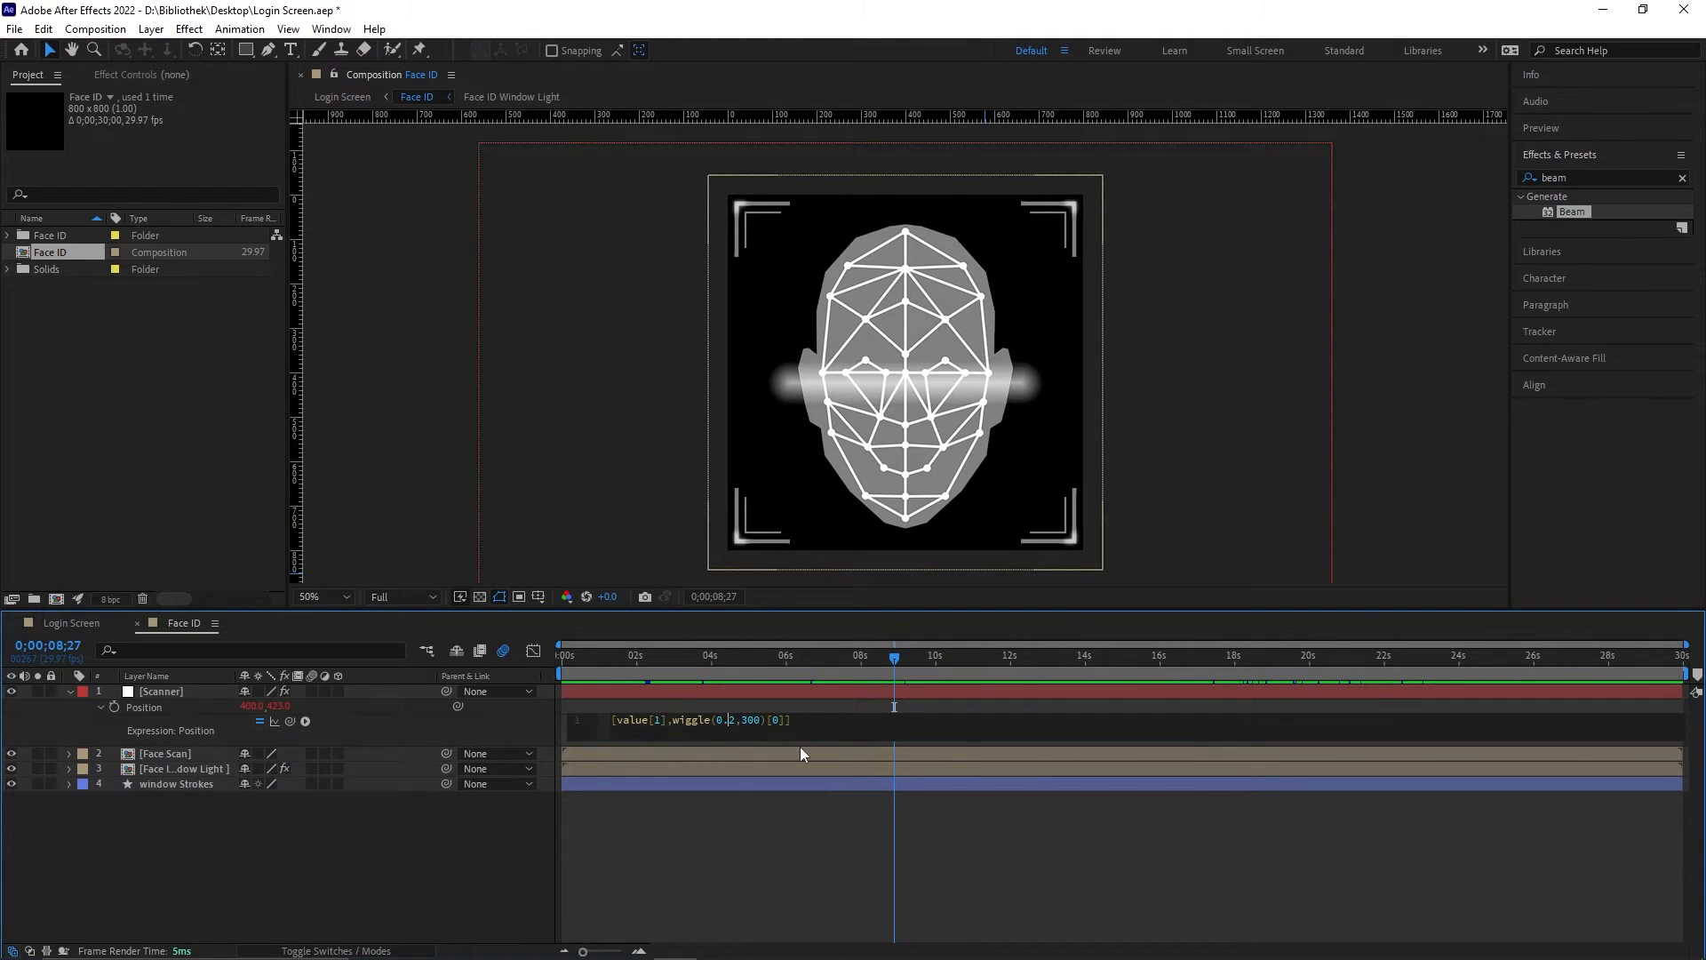
key("BackSpace")
key("BackSpace")
key("BackSpace")
type("1")
left_click(737, 822)
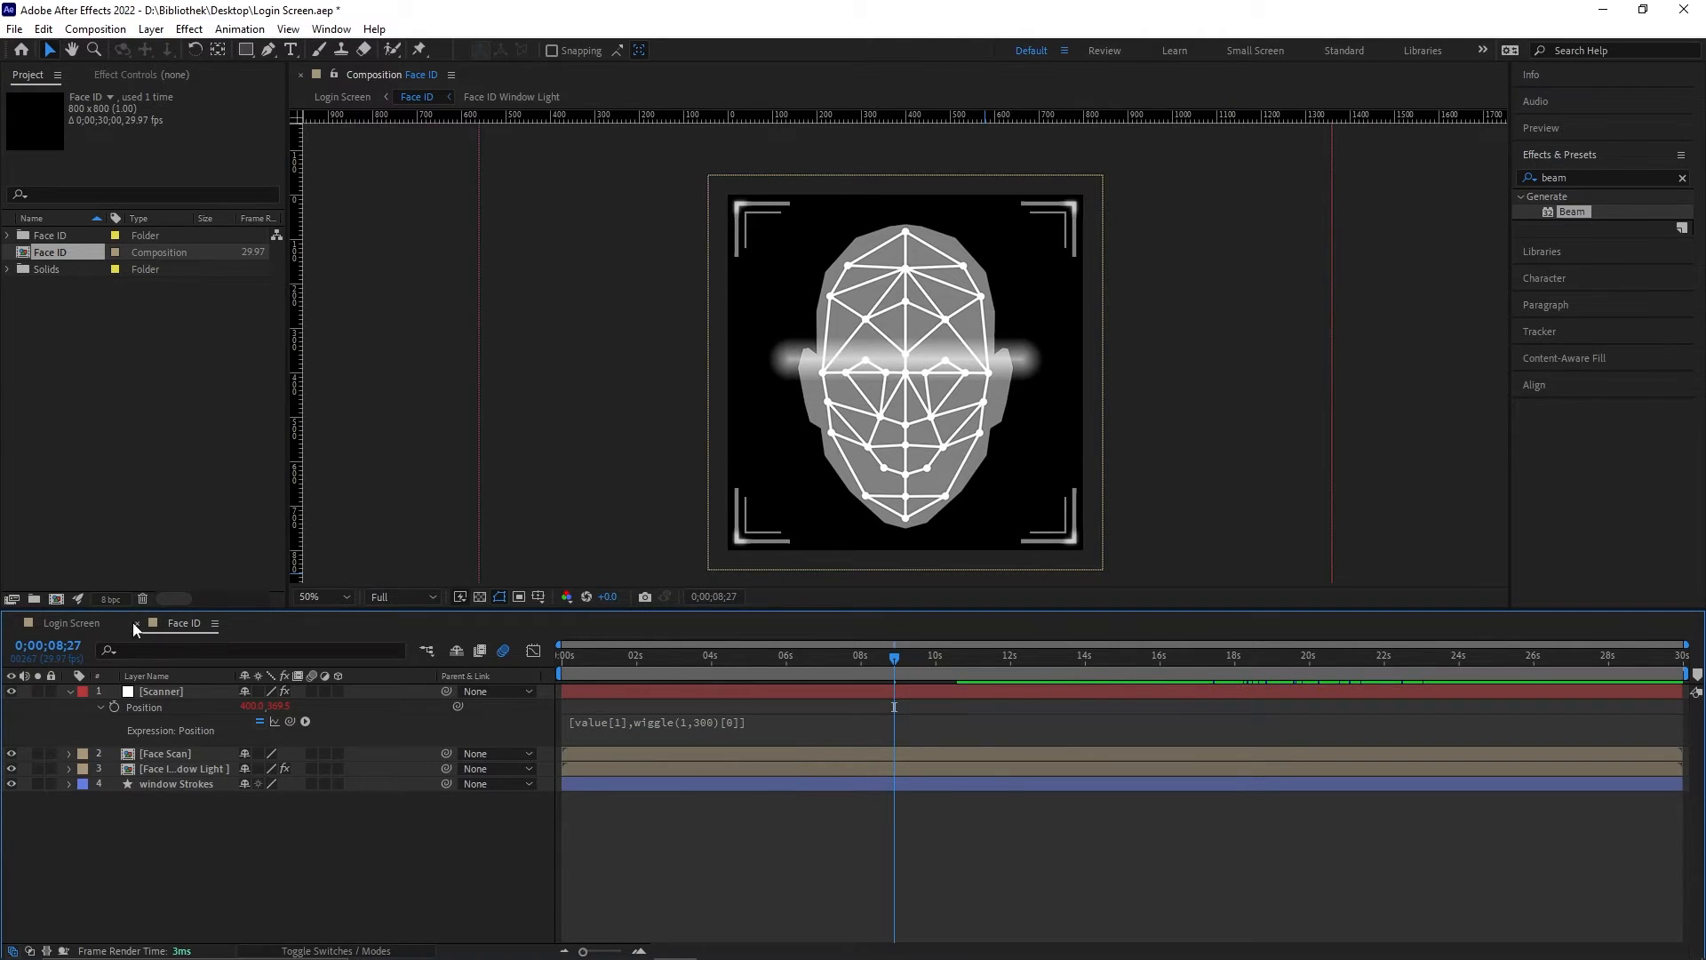
left_click(71, 623)
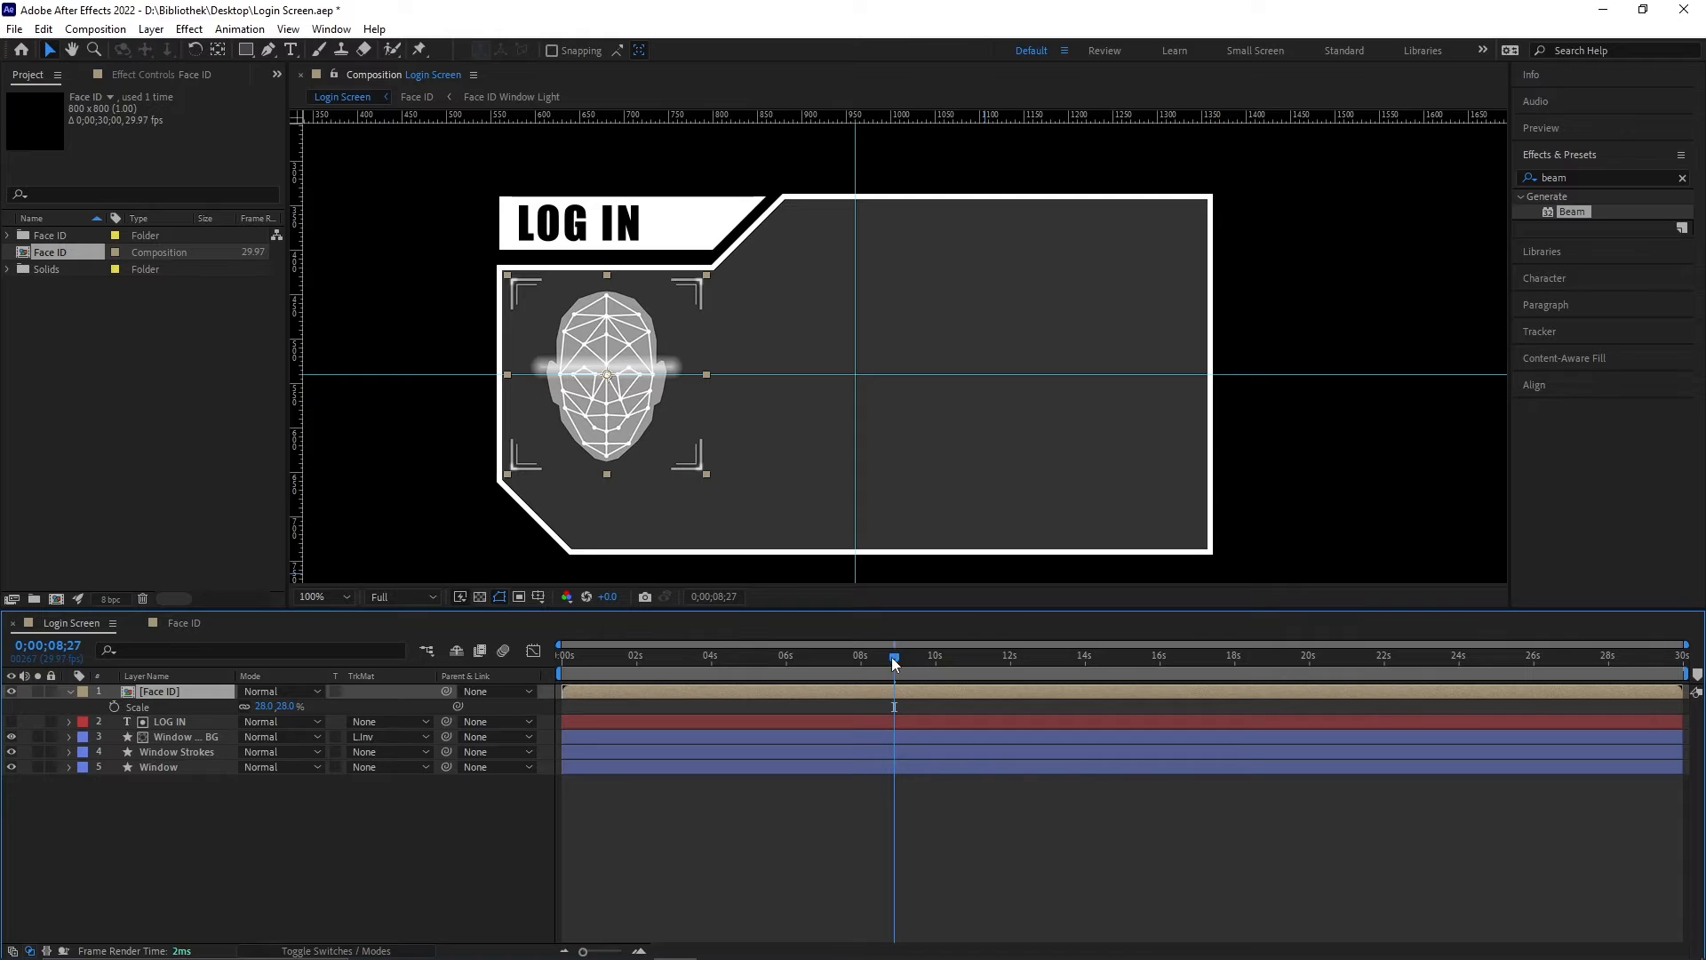
left_click_drag(894, 663, 491, 658)
key("space")
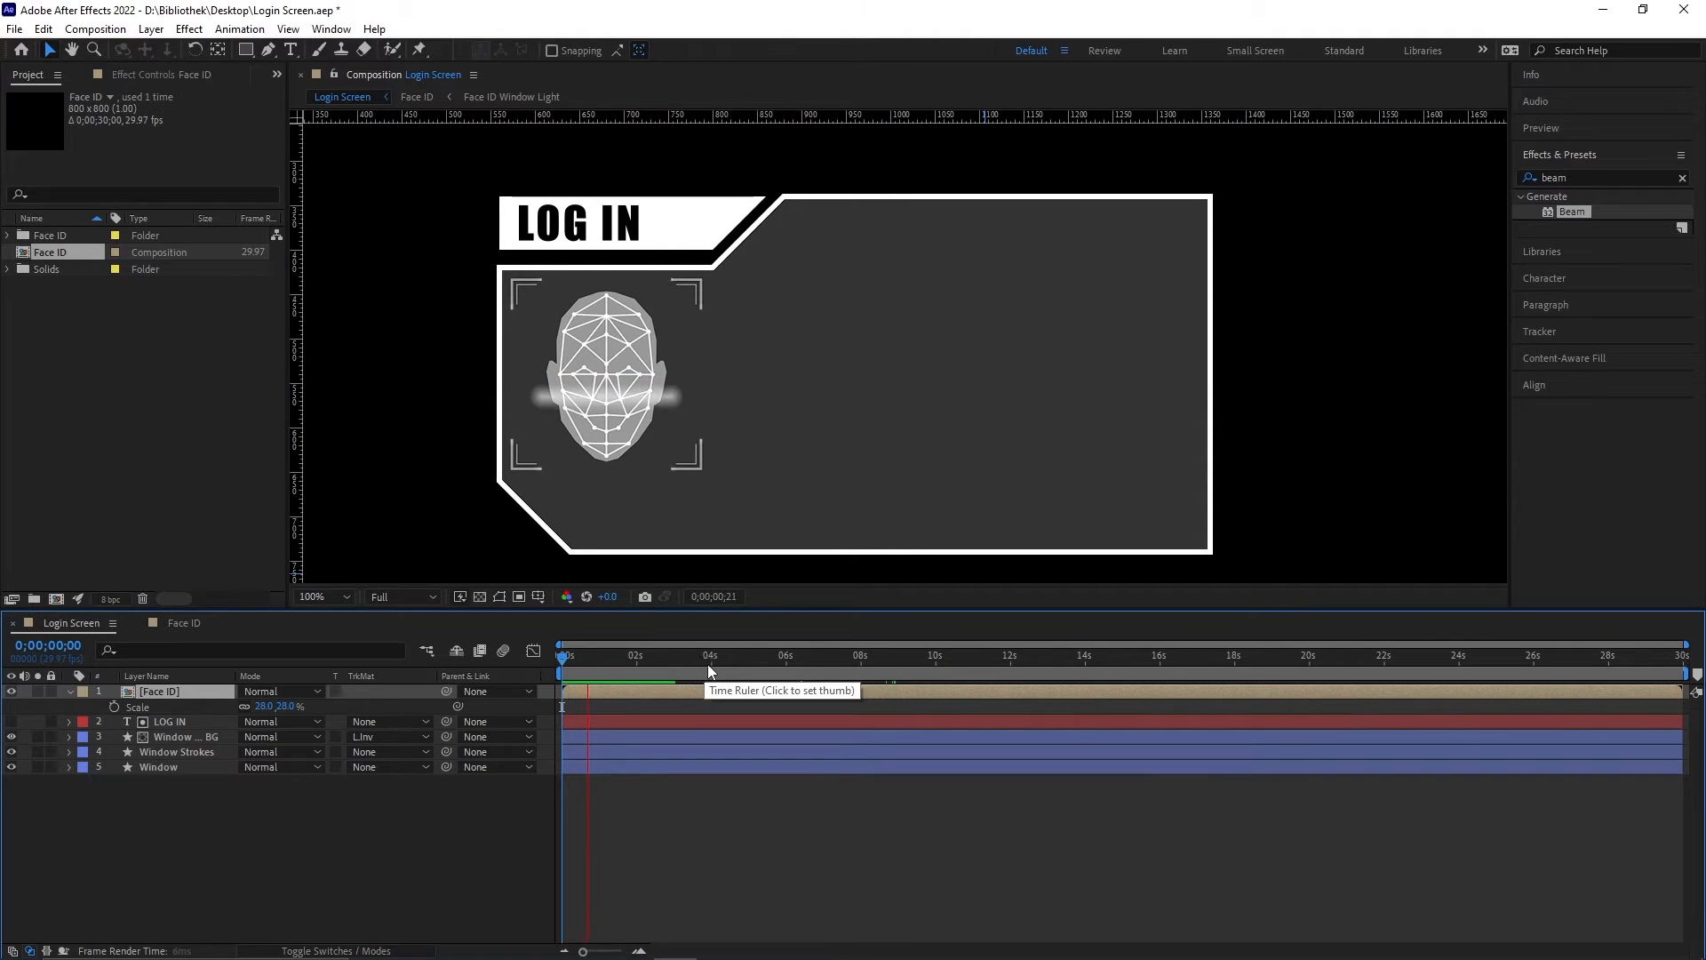
Step: Show the grid and create a new shape layer named Text field in the Login Screen composition
left_click(286, 29)
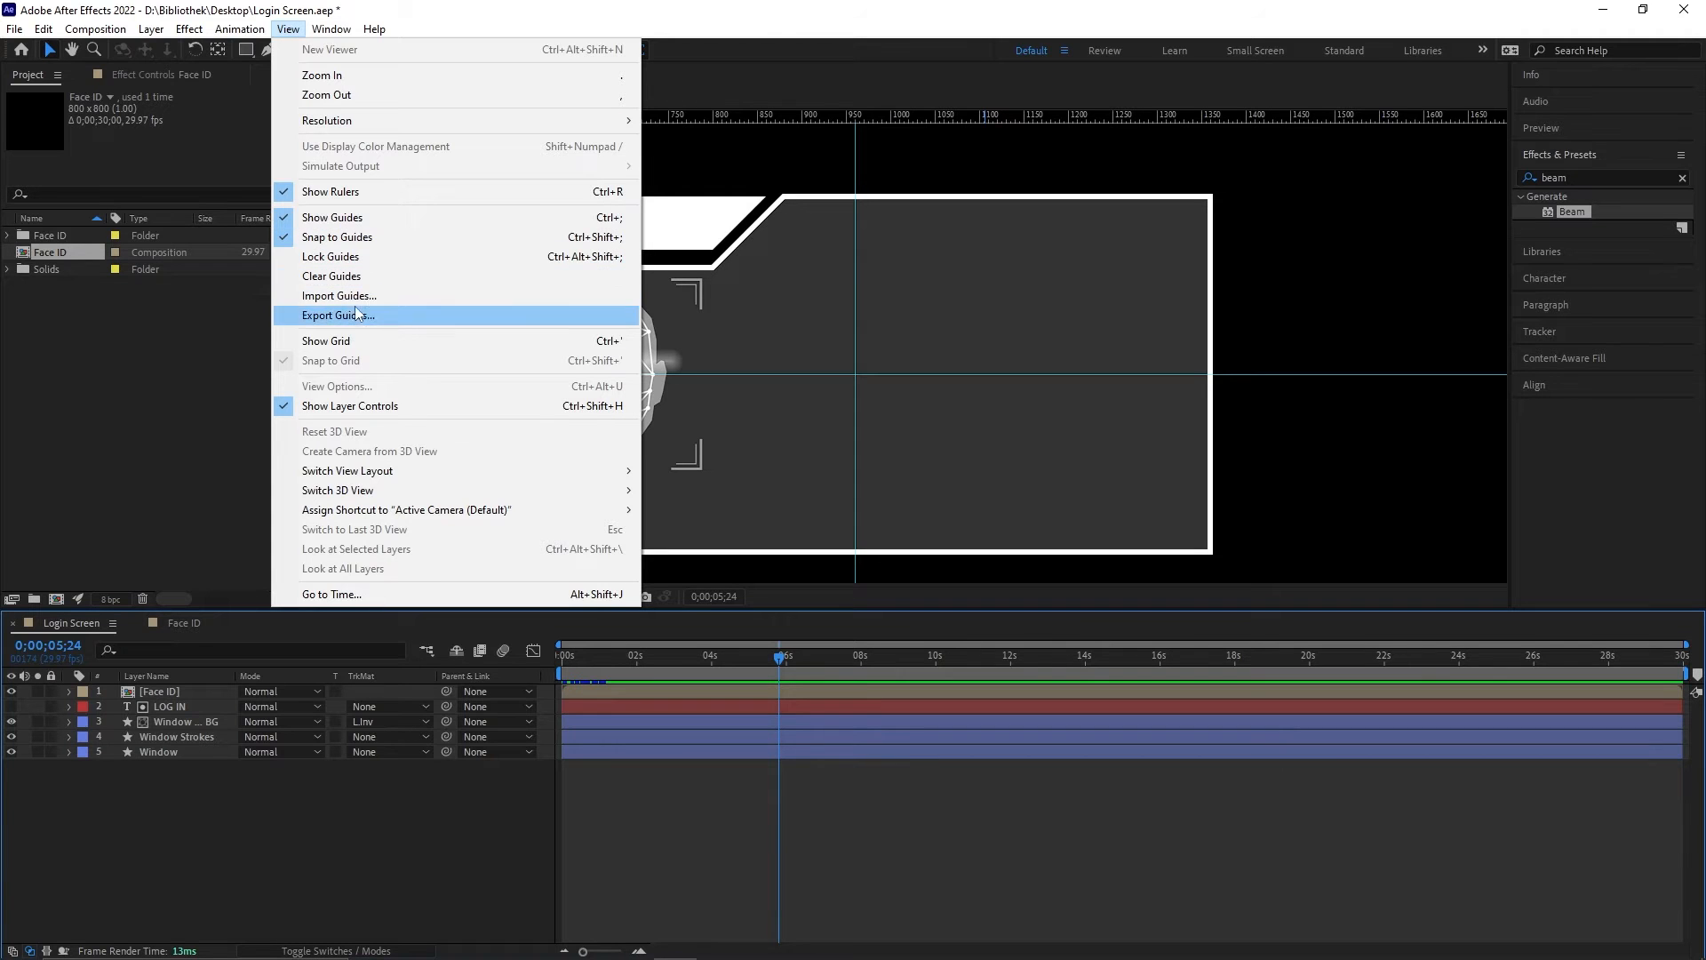
left_click(342, 341)
left_click(246, 50)
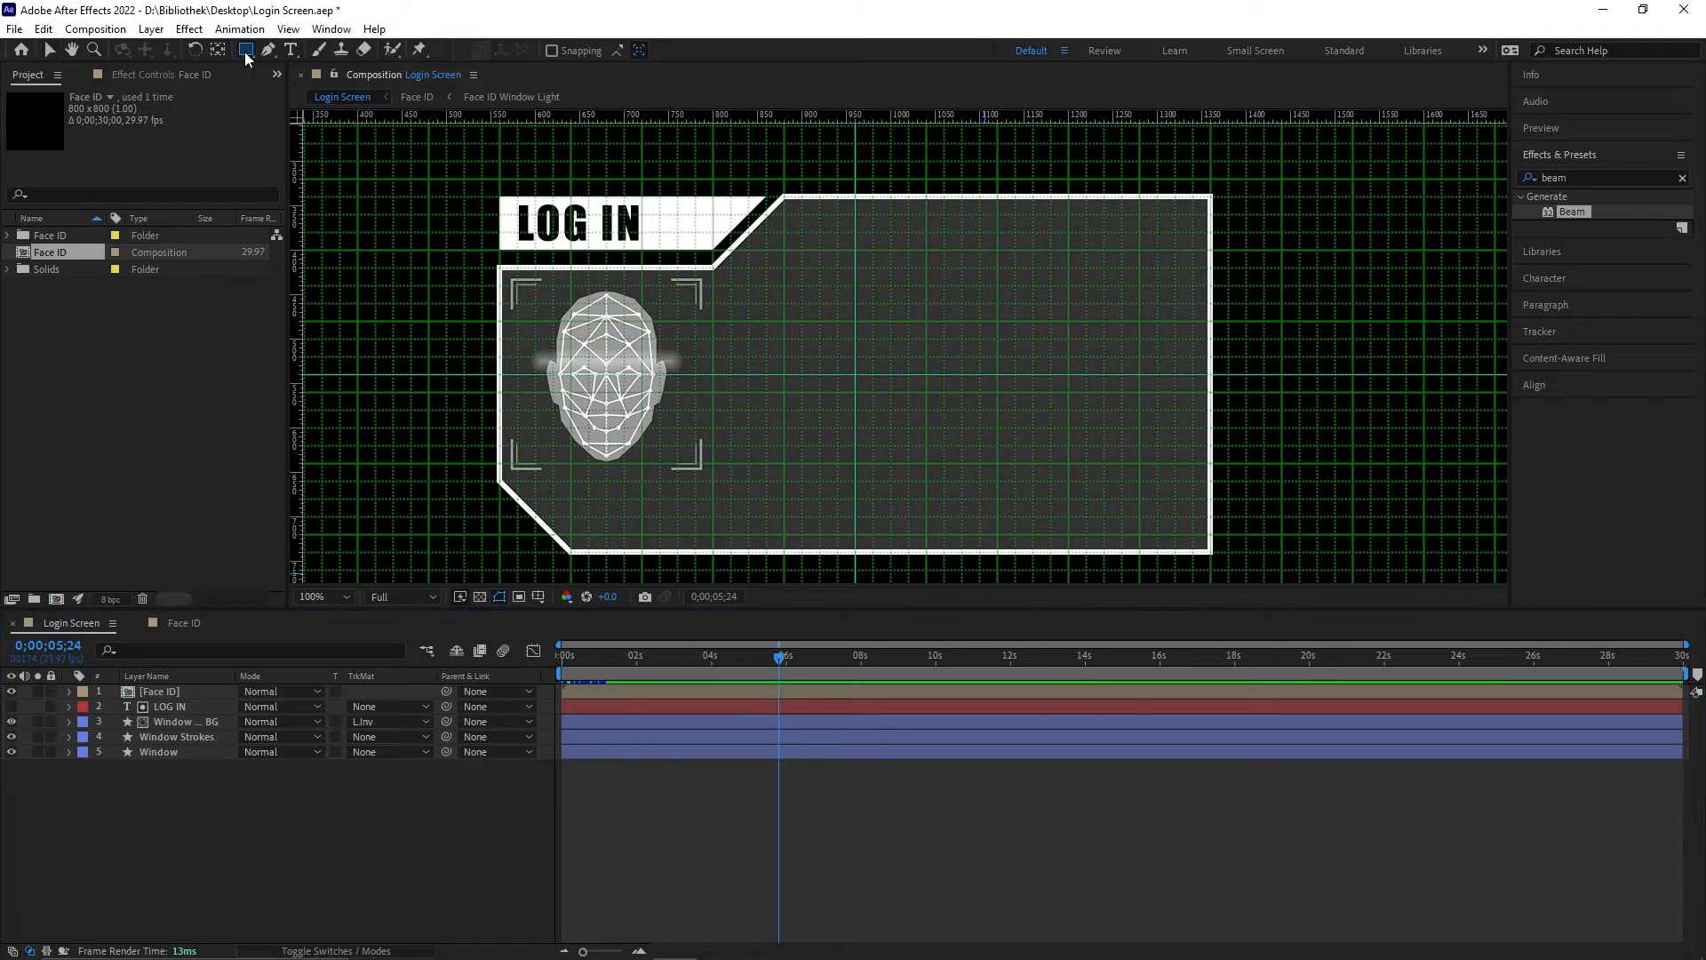
right_click(307, 838)
mouse_move(363, 636)
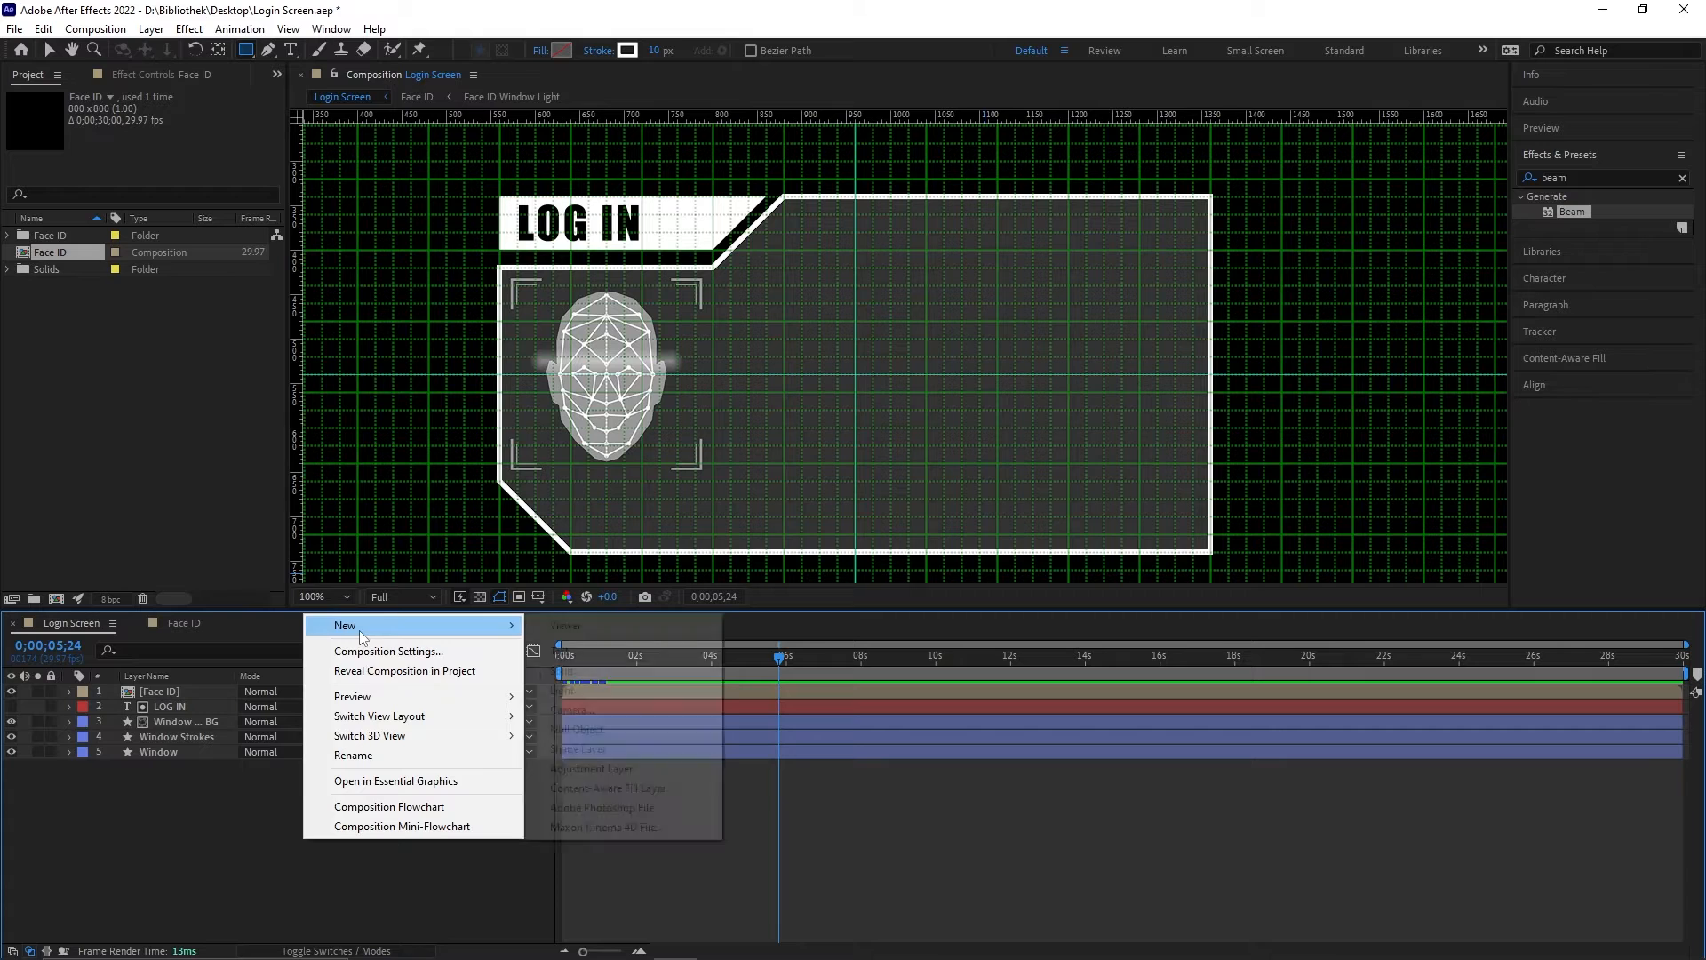
left_click(610, 746)
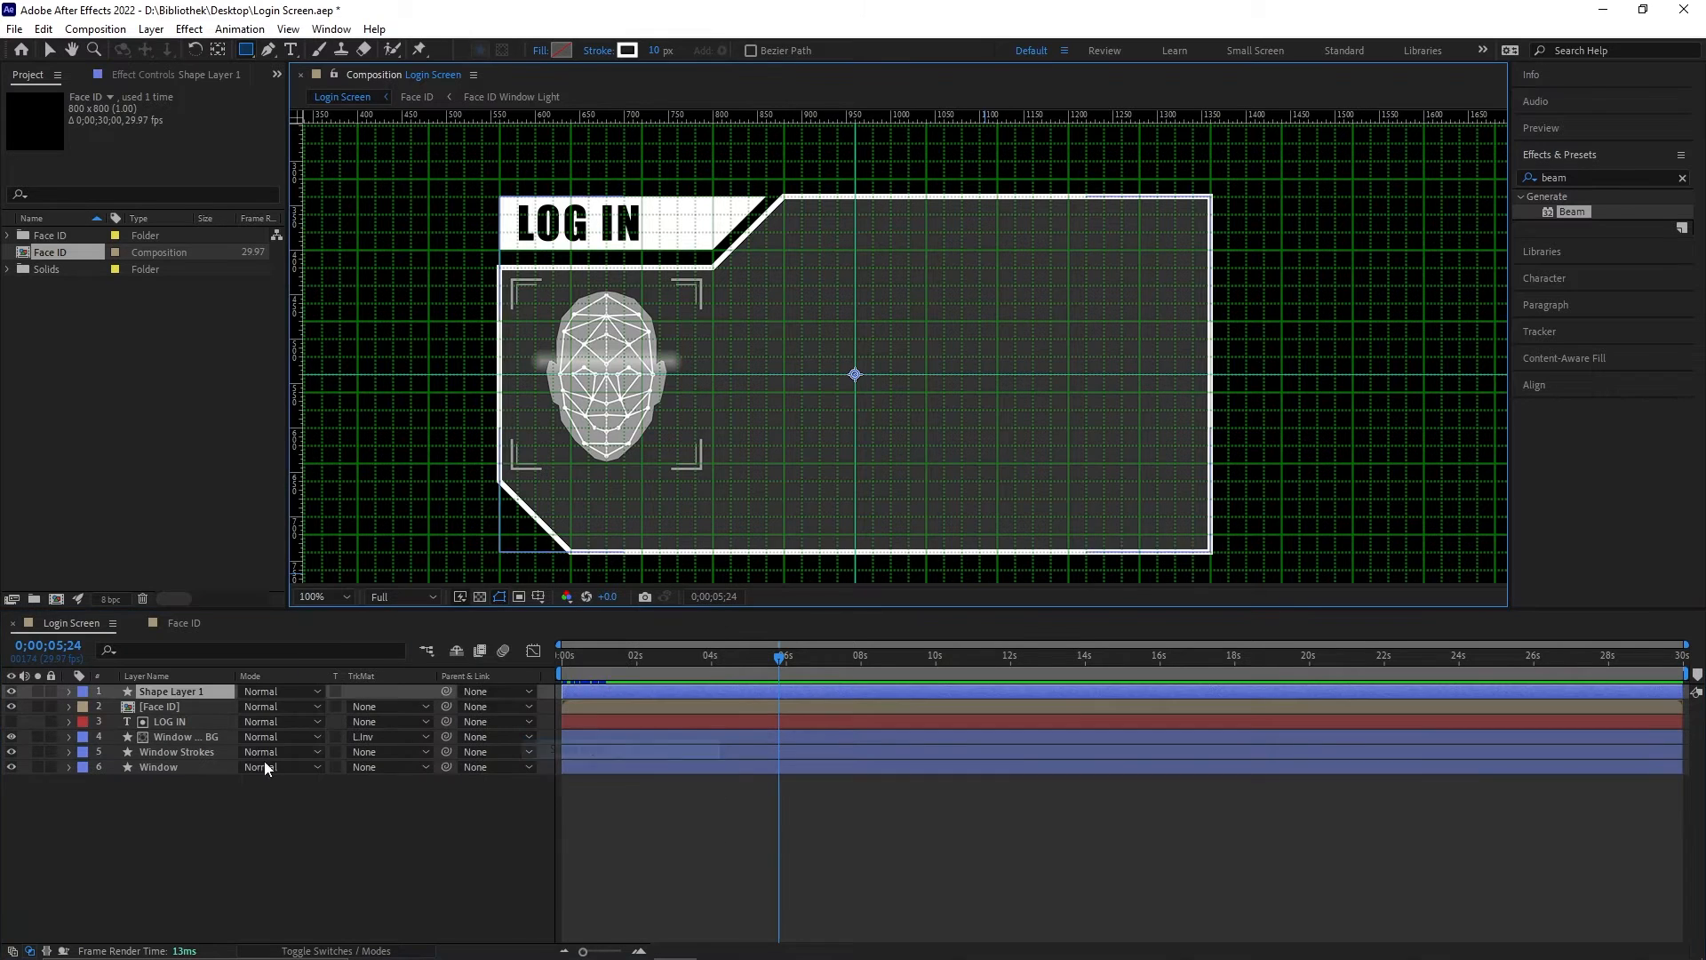
key("Return")
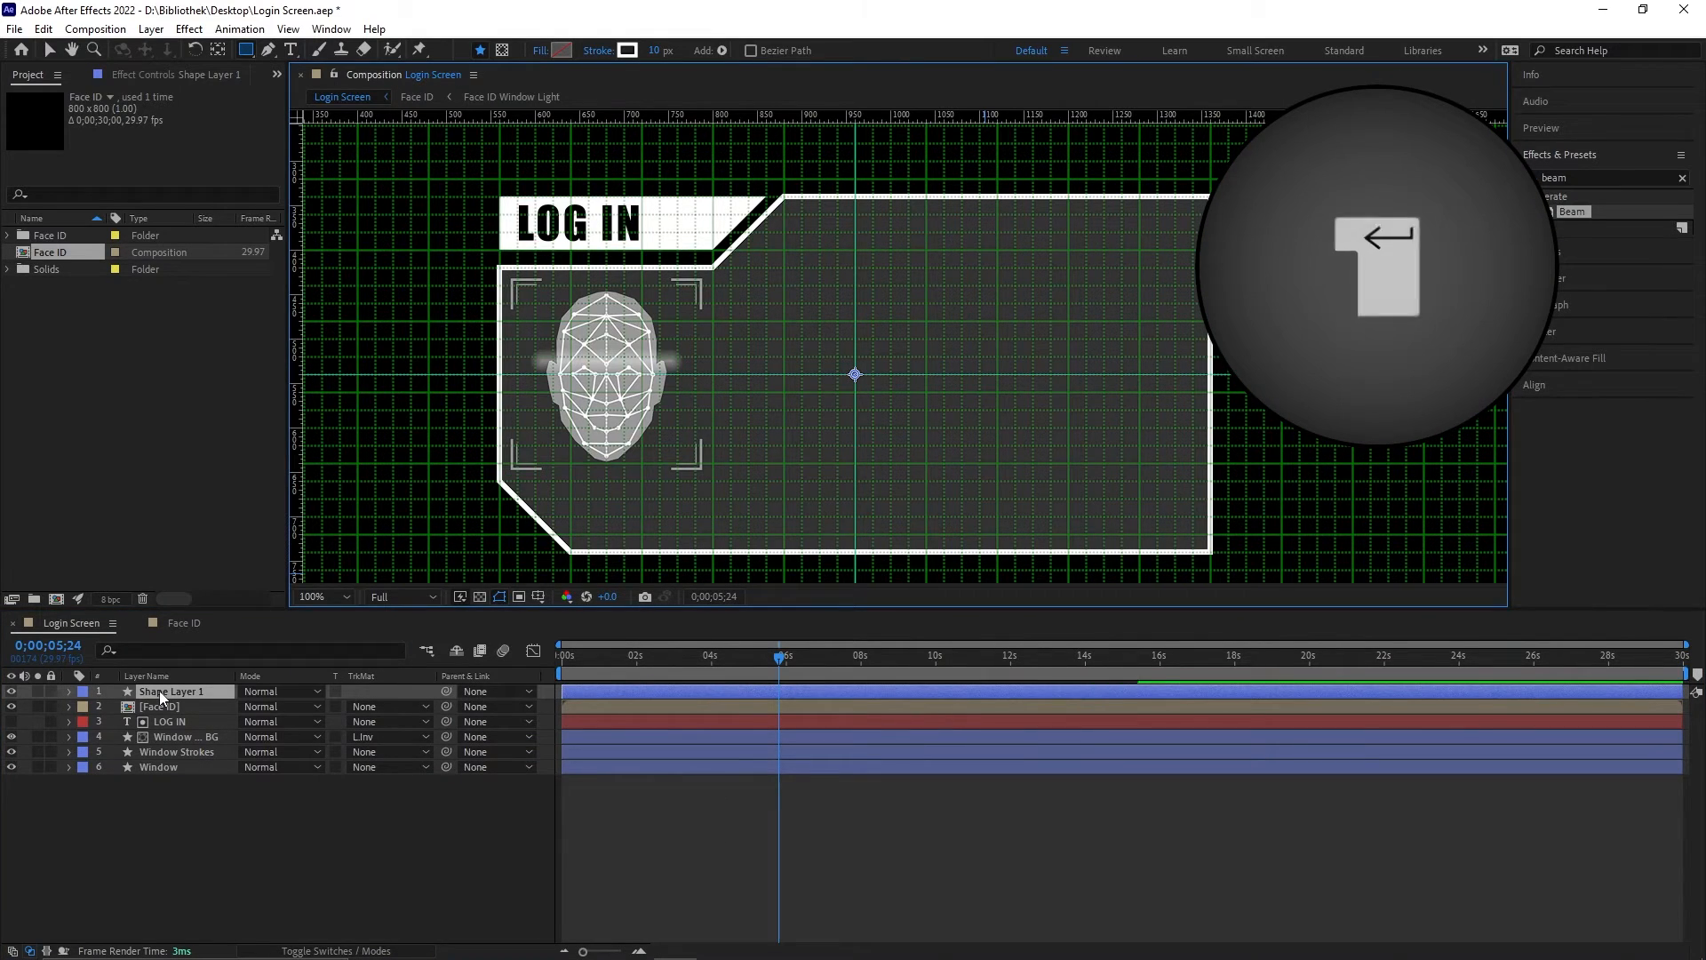
type("Tex")
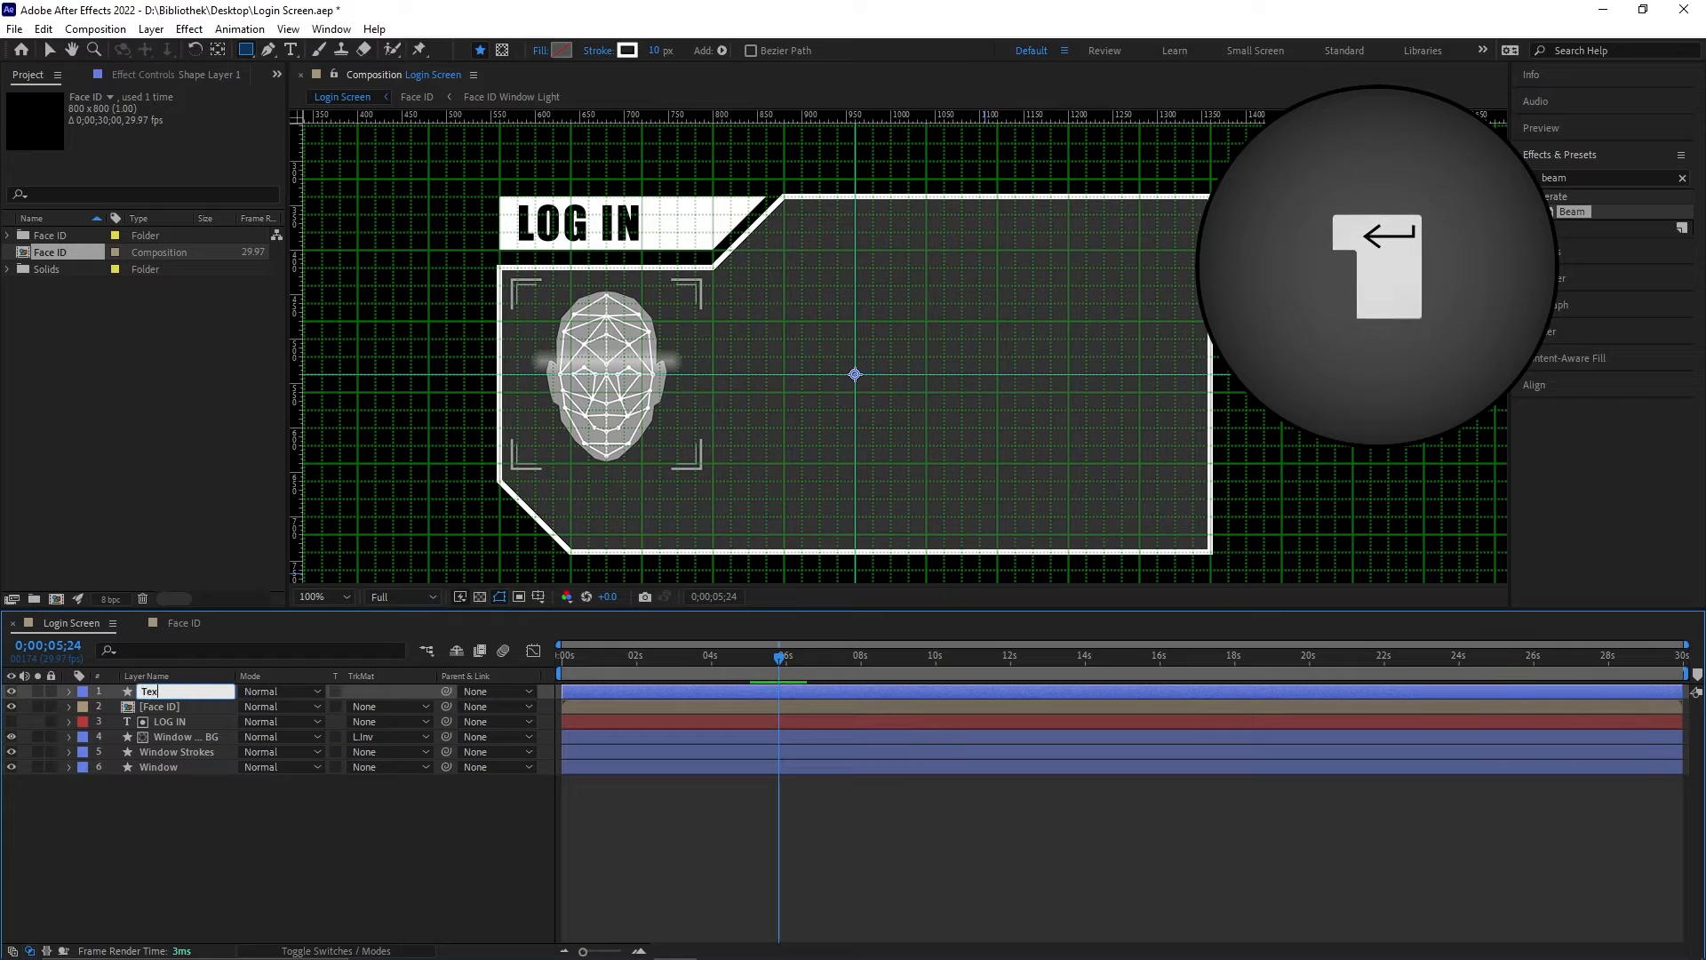
type("t fie")
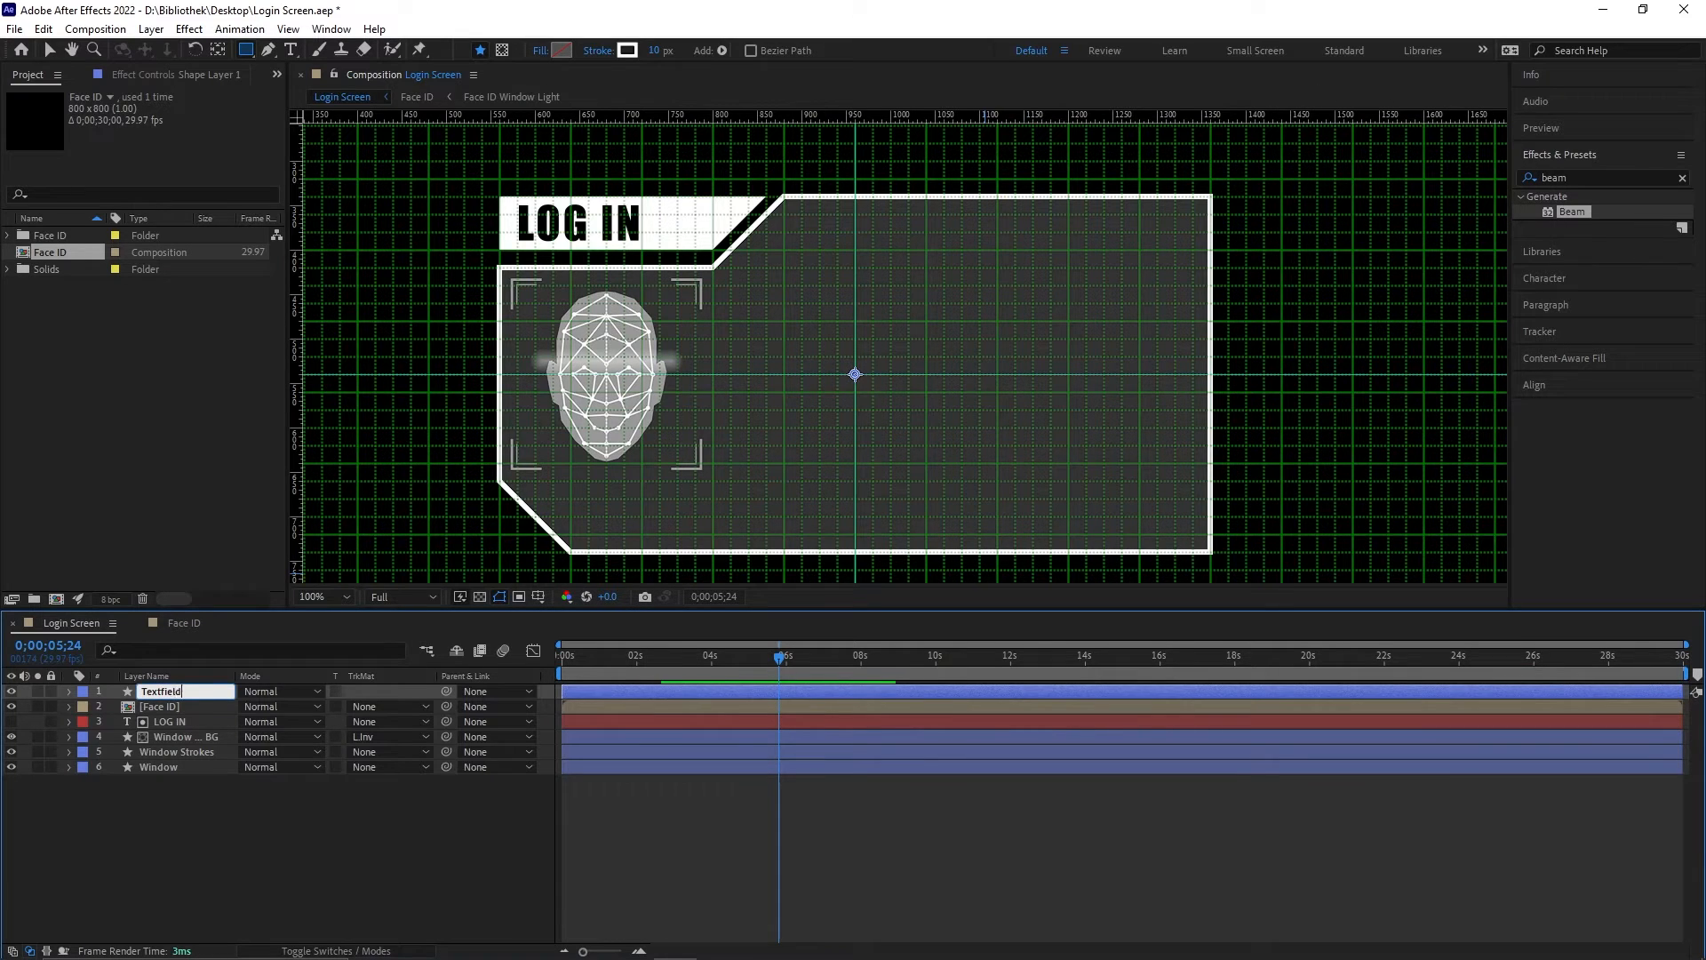
type("ld")
key("Return")
Step: Draw a closed rectangle about 400 × 80 px on the Text field layer with the Pen tool, following the grid beside the face
left_click(268, 51)
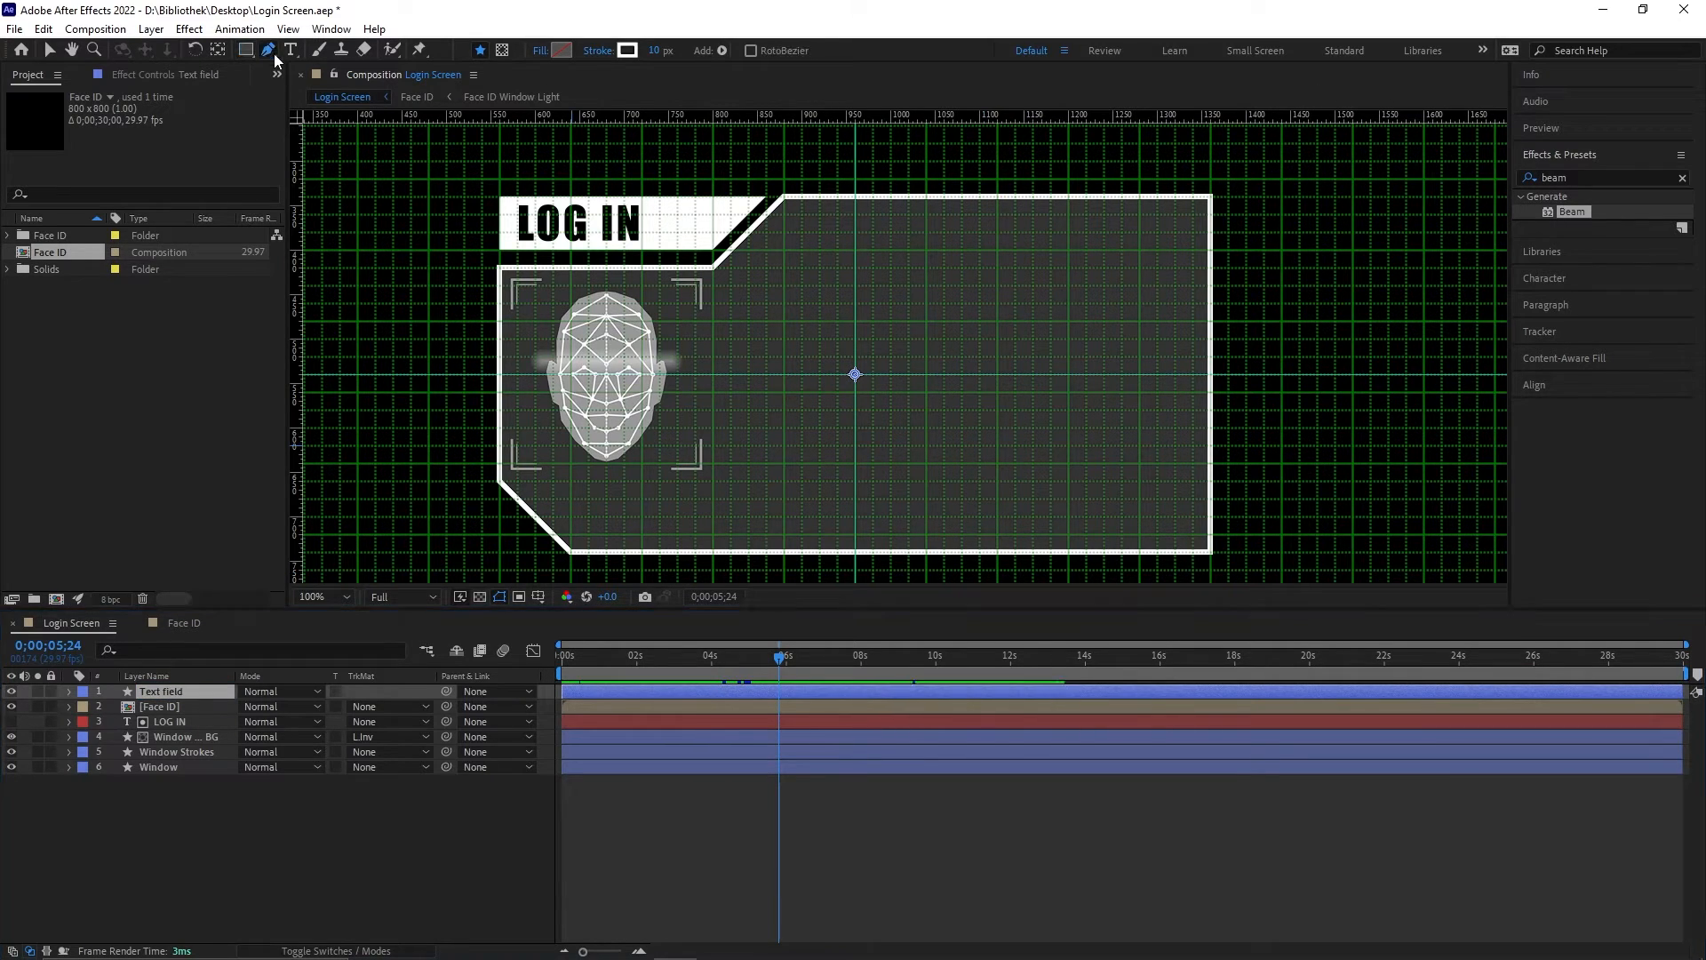
scroll(898, 335, "up", 1)
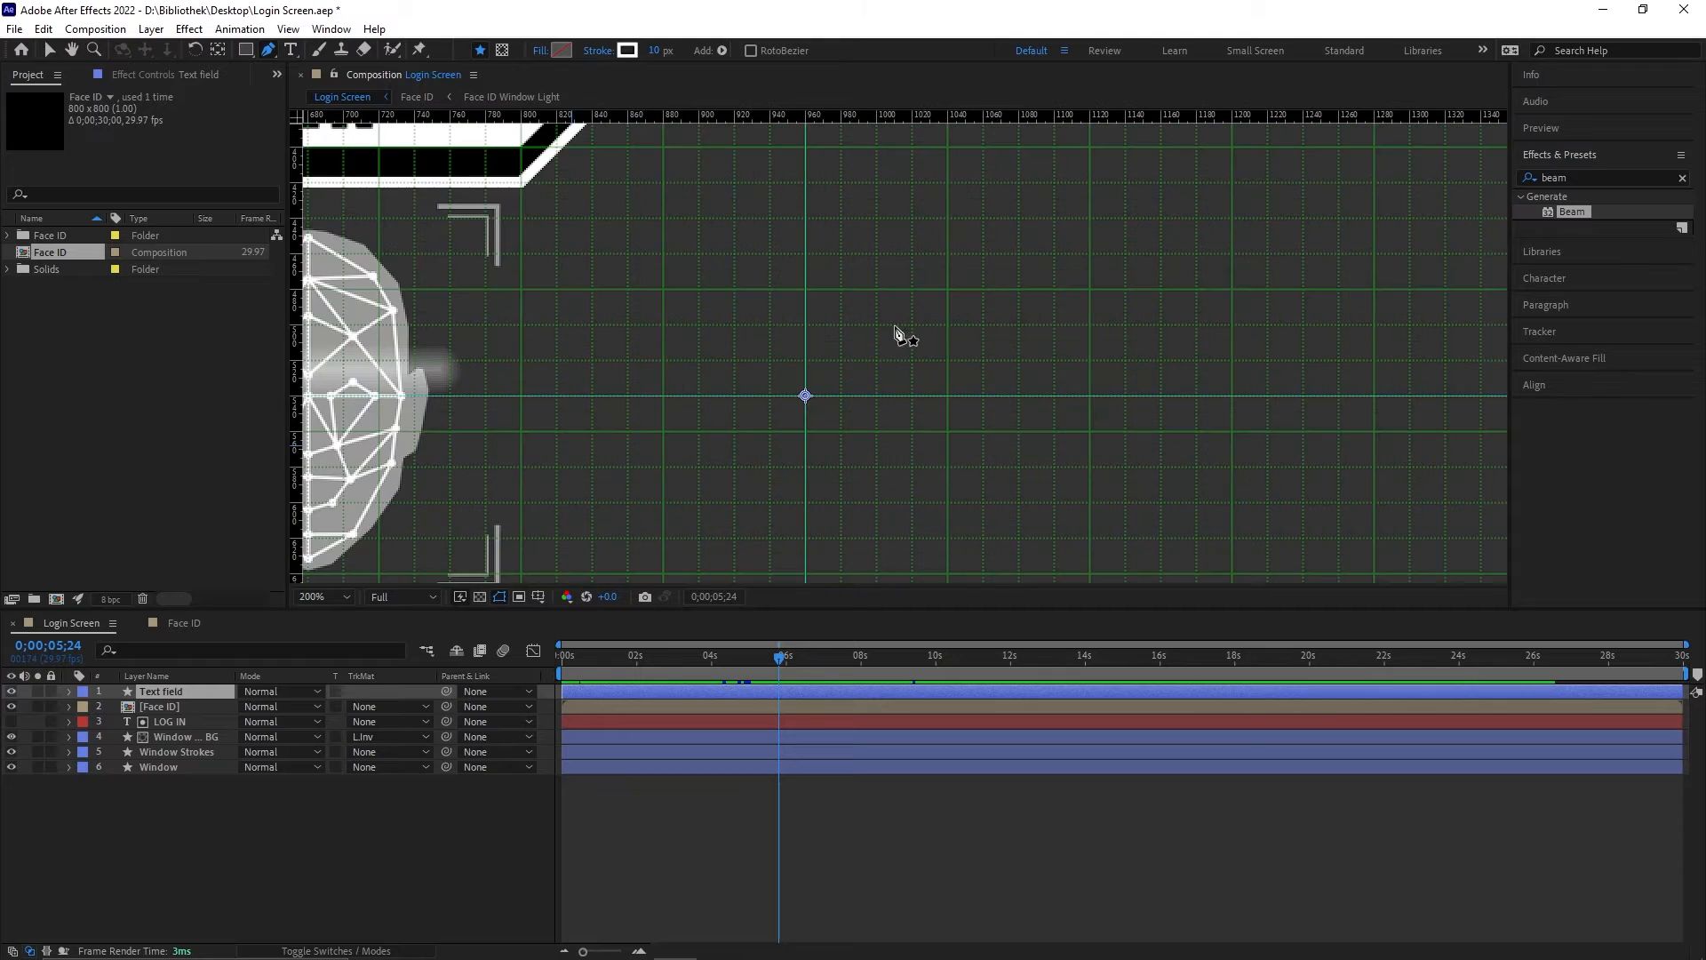
left_click(666, 291)
scroll(697, 343, "down", 1)
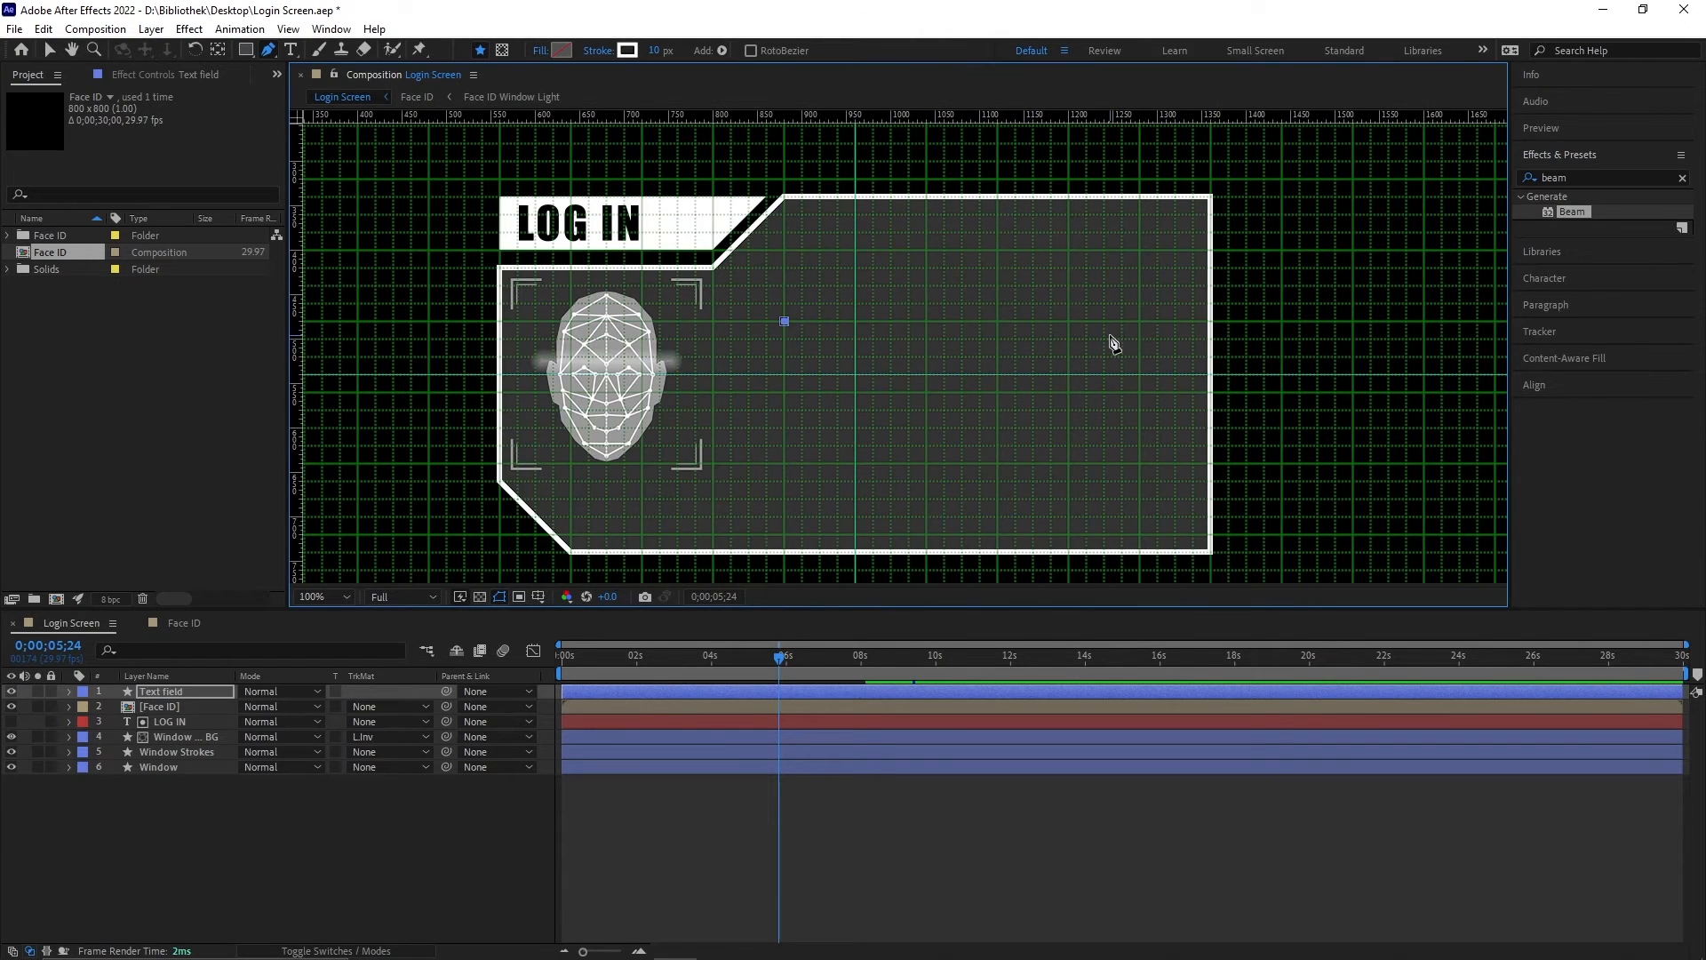
left_click(1138, 320)
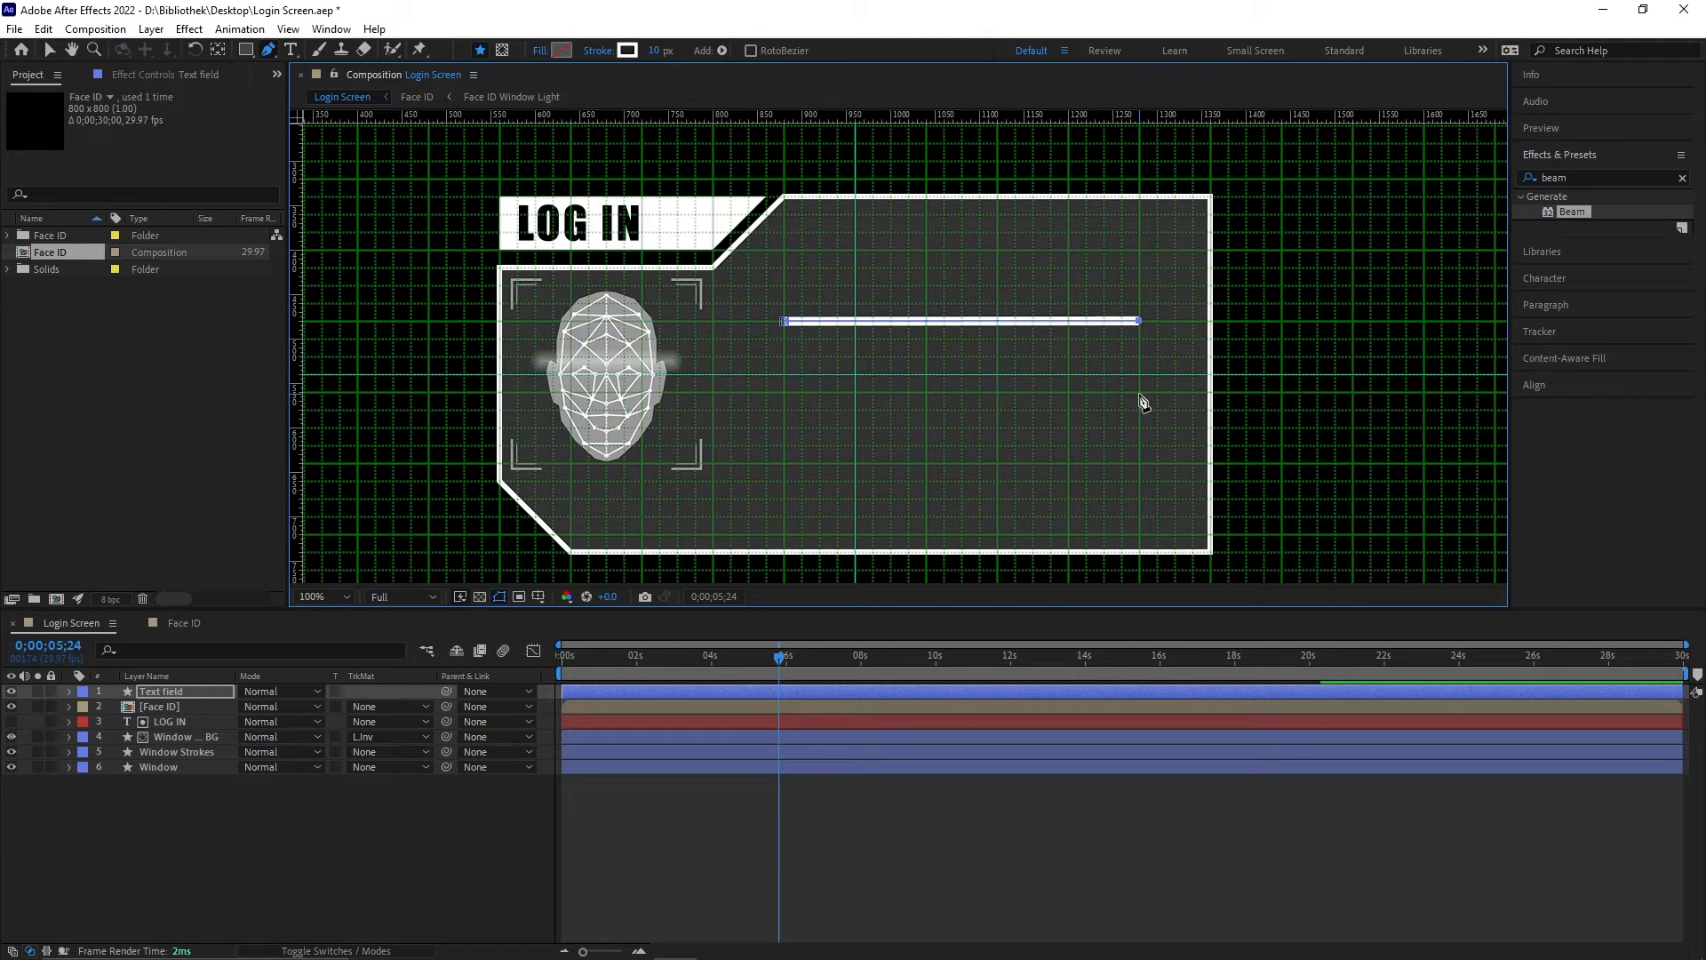
left_click(1138, 392)
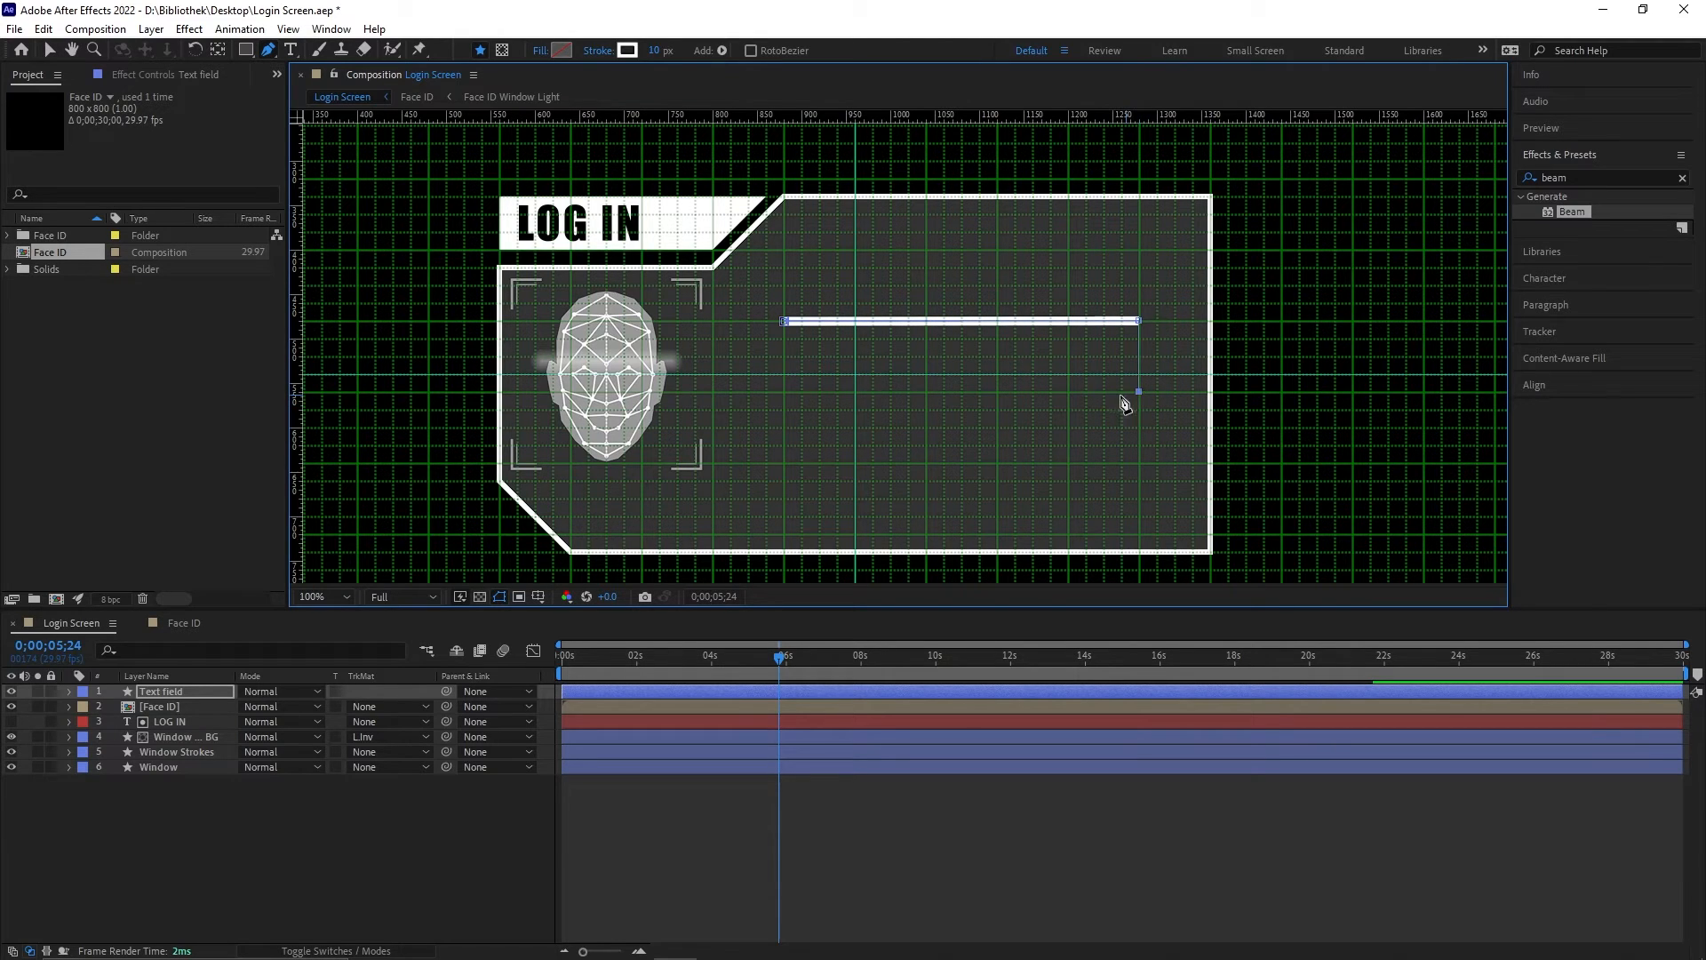
left_click(784, 392)
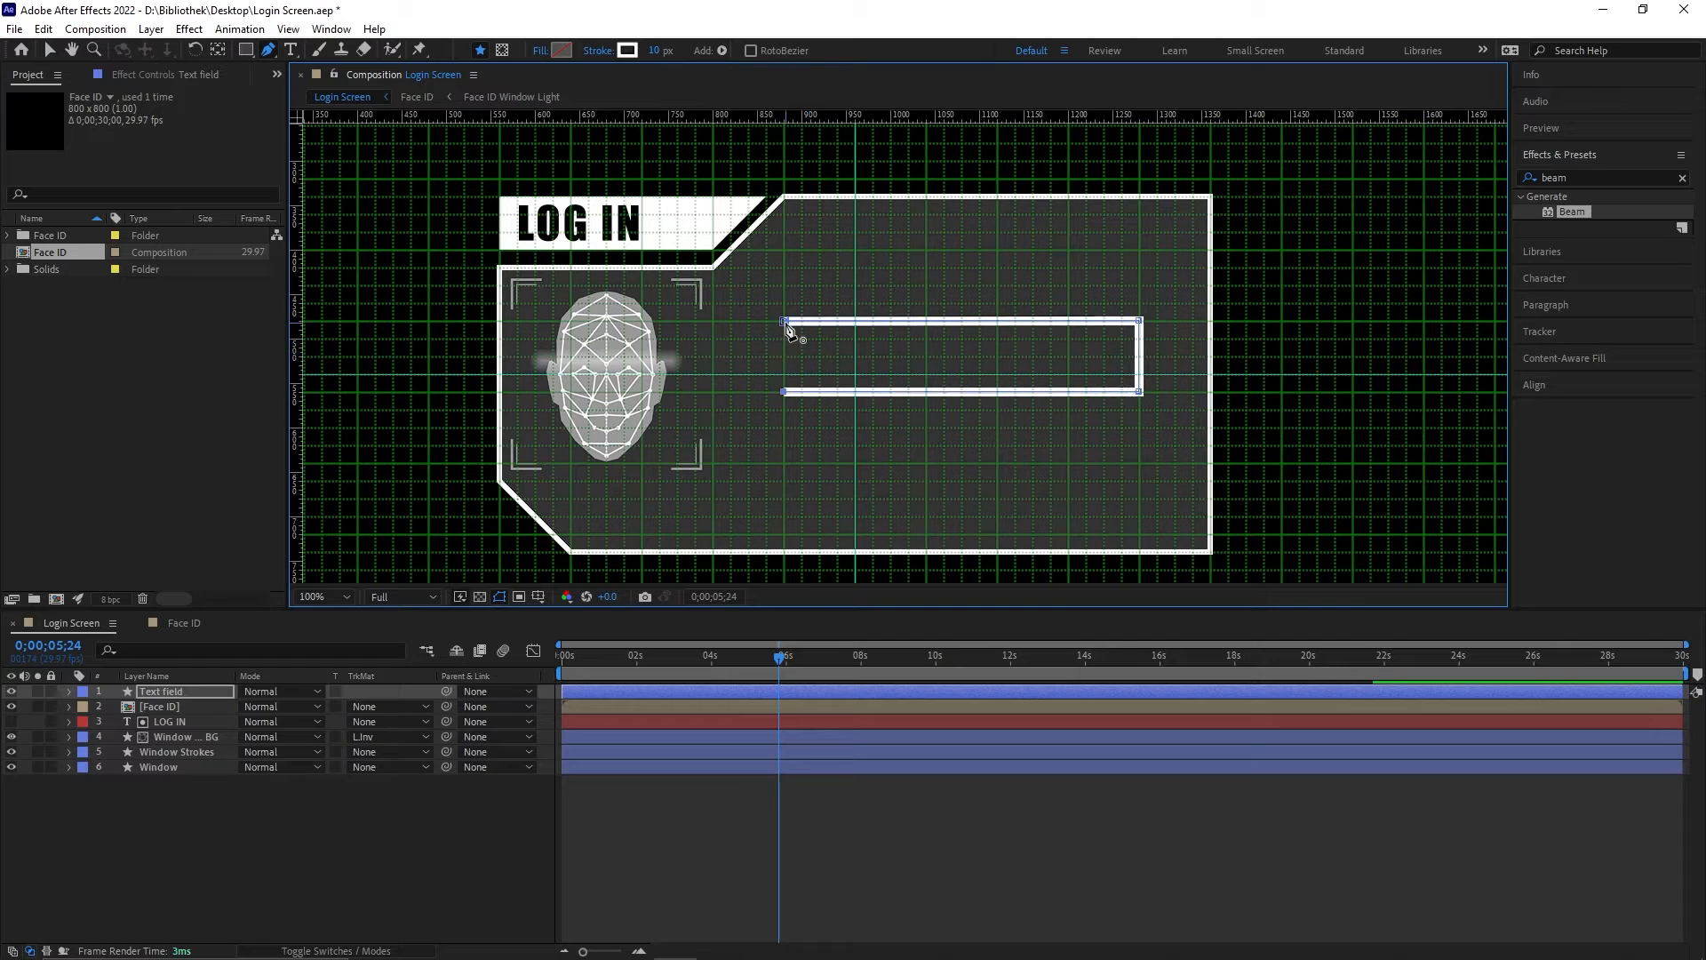
left_click(785, 322)
left_click(253, 889)
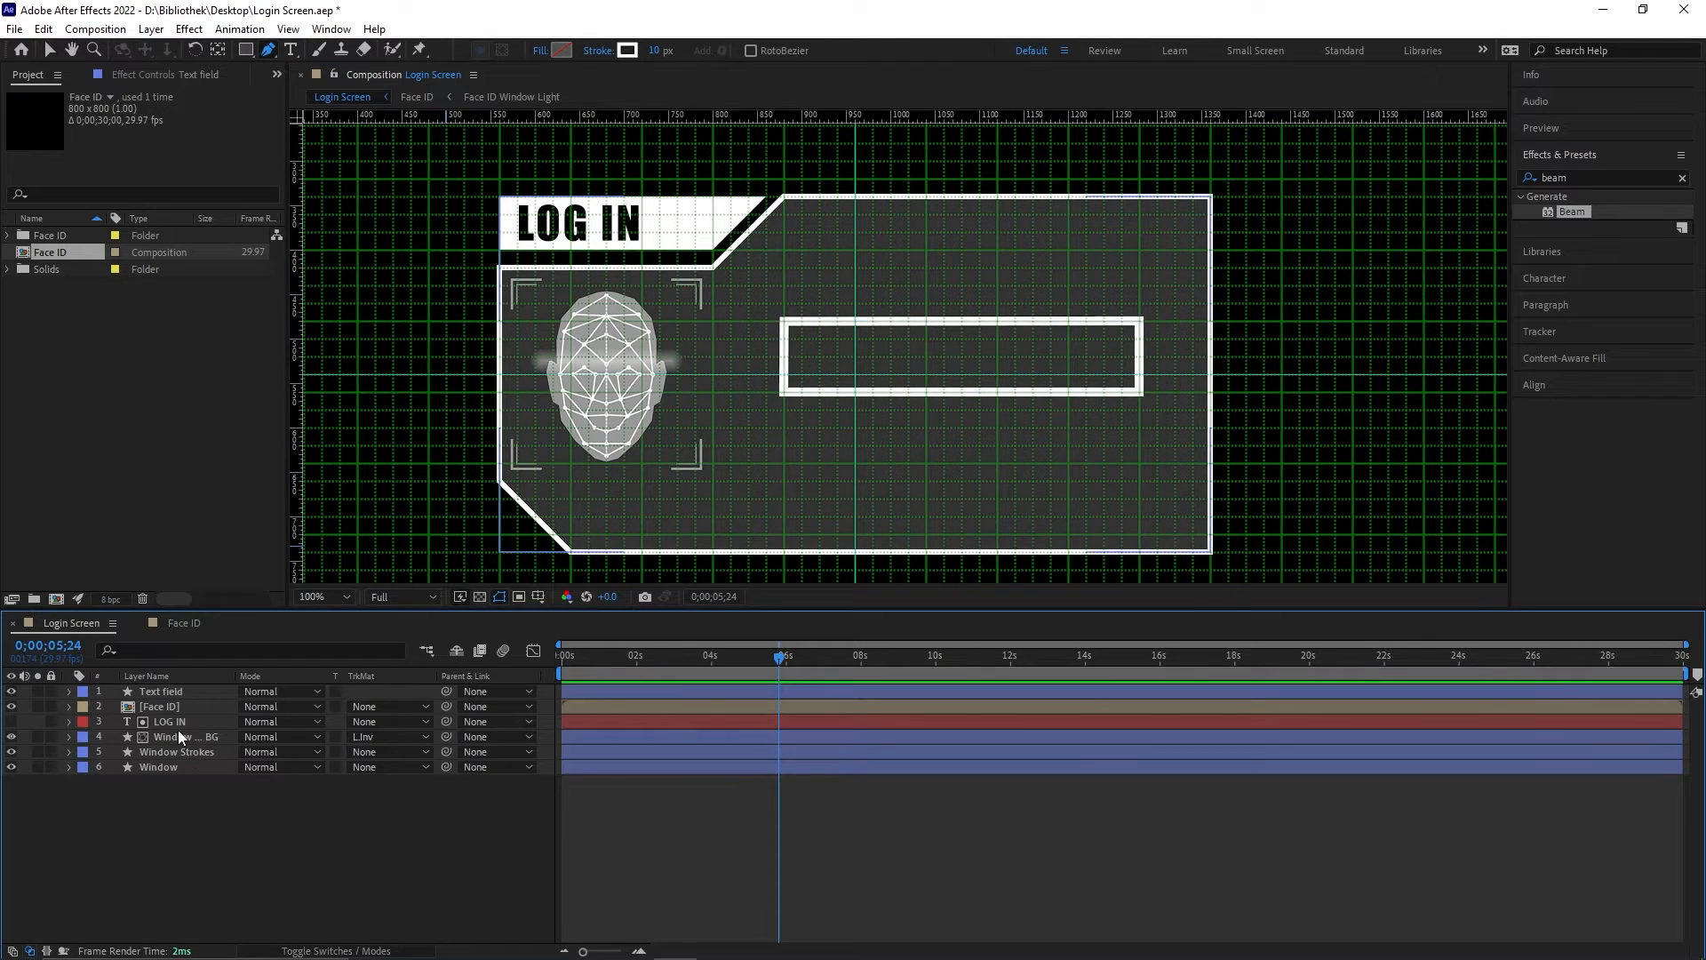
Step: Move the Text field rectangle straight up by about 40 px inside the window
left_click(161, 692)
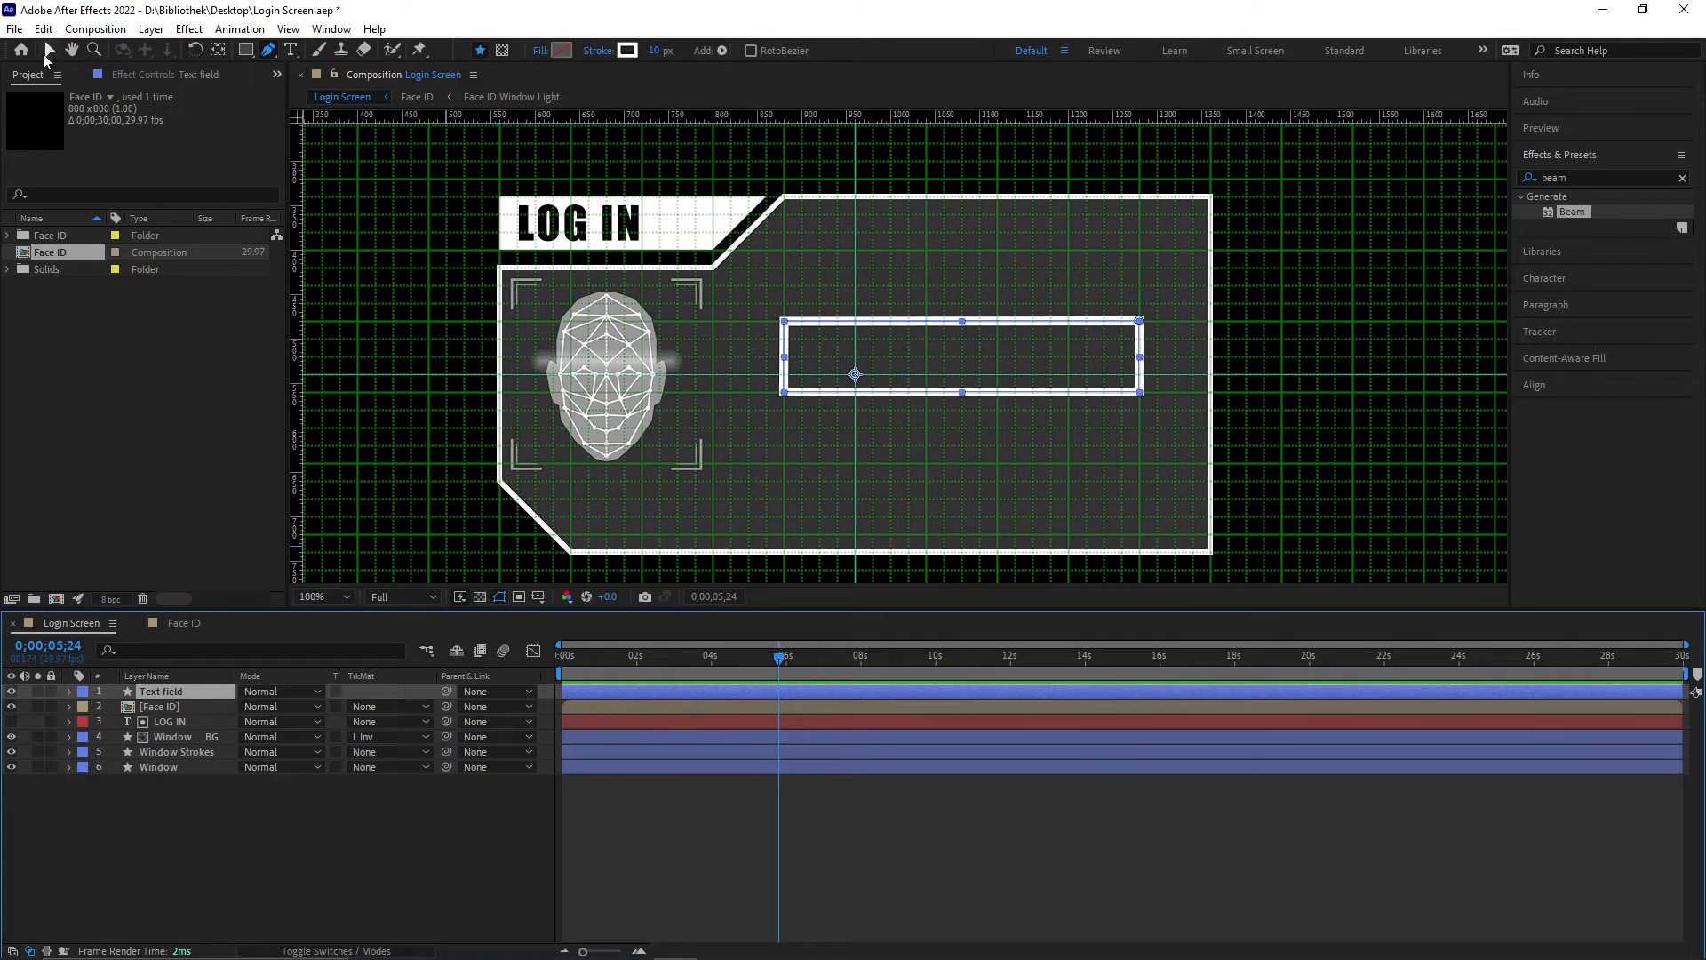
left_click(46, 51)
left_click_drag(900, 397, 899, 361)
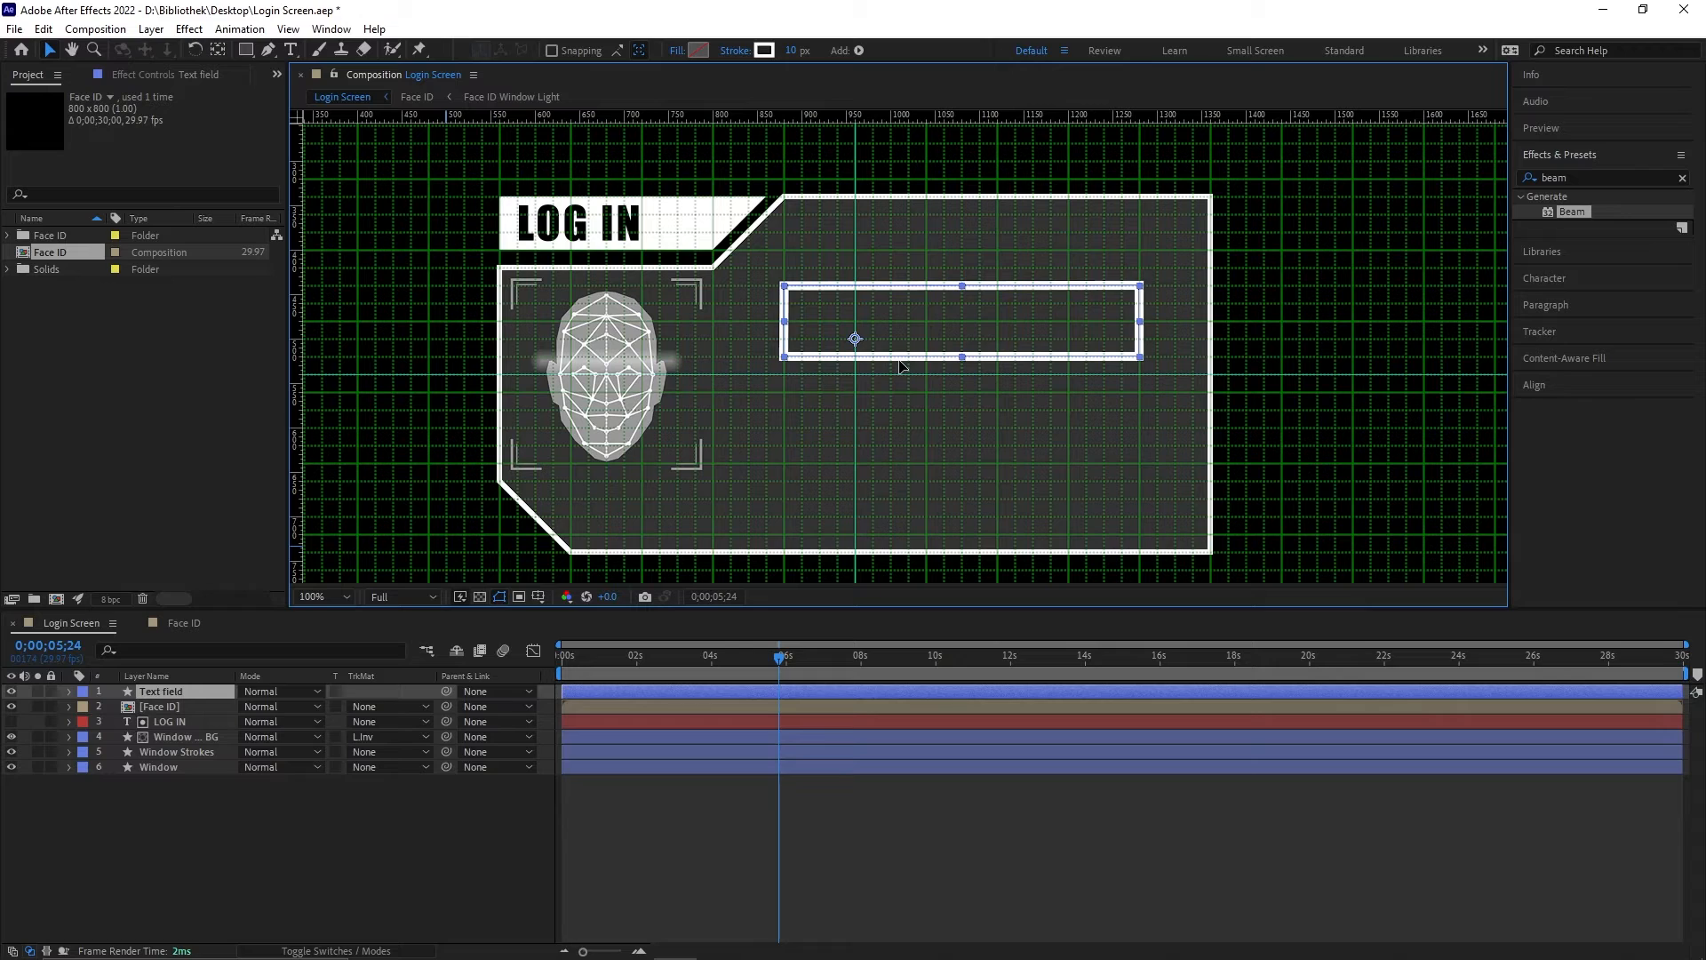
left_click_drag(899, 361, 895, 360)
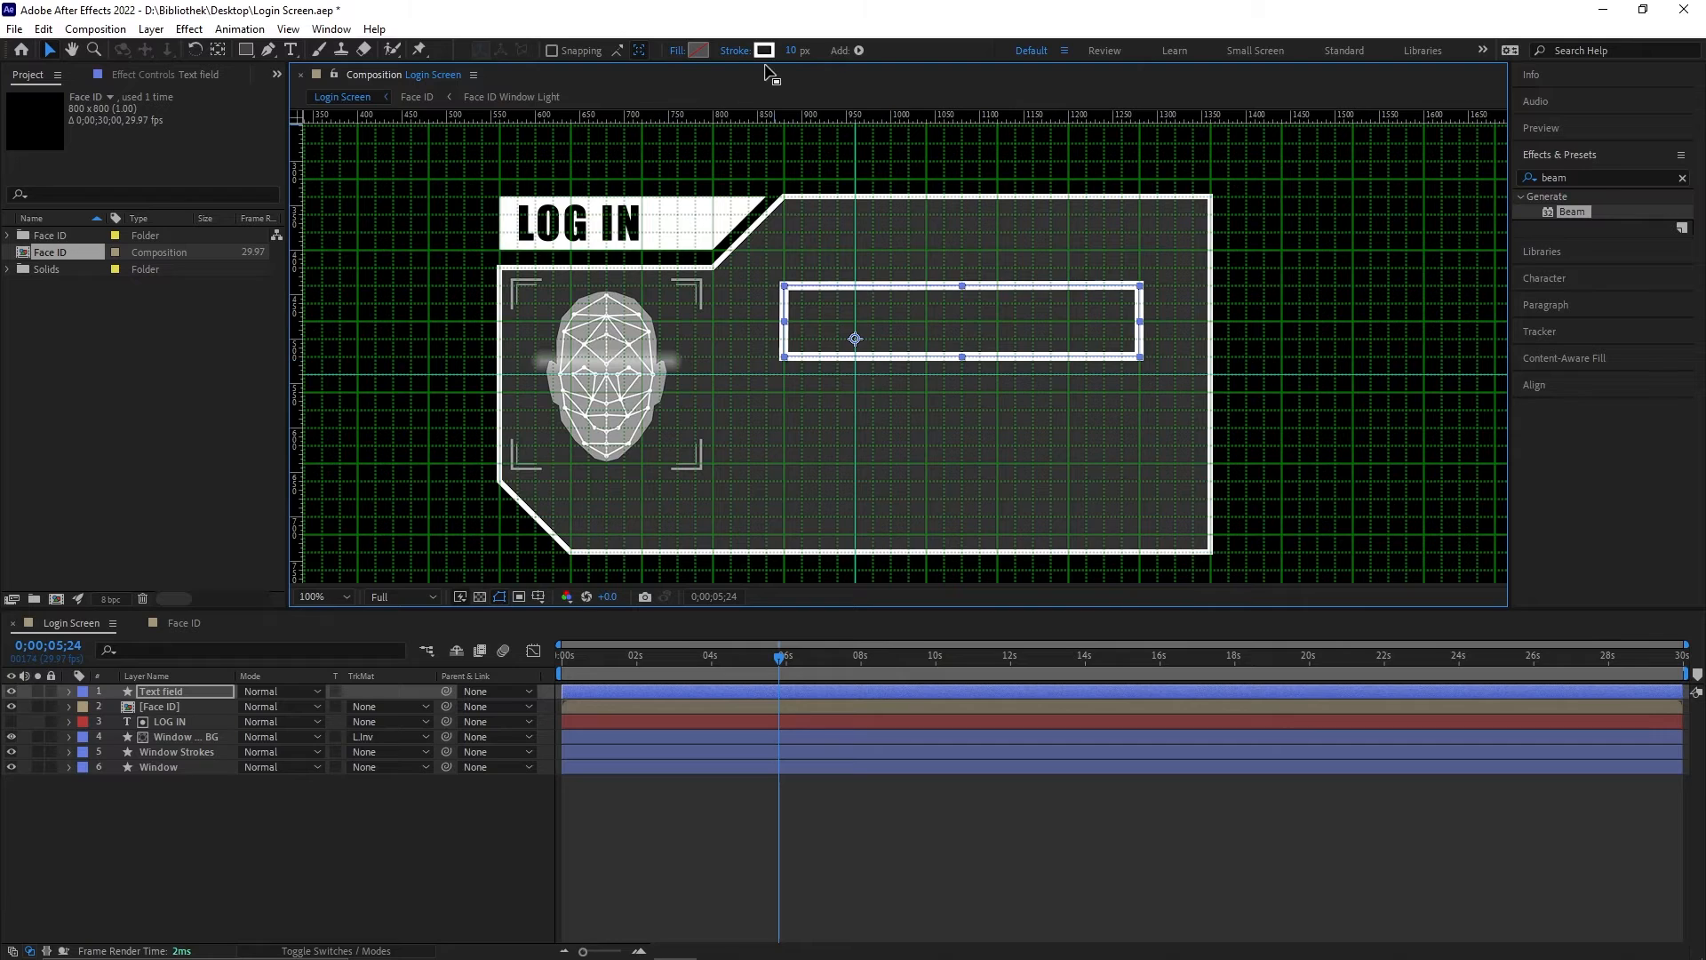
Step: Set the Text field rectangle's stroke width to 5 px and deselect the layer
left_click(790, 49)
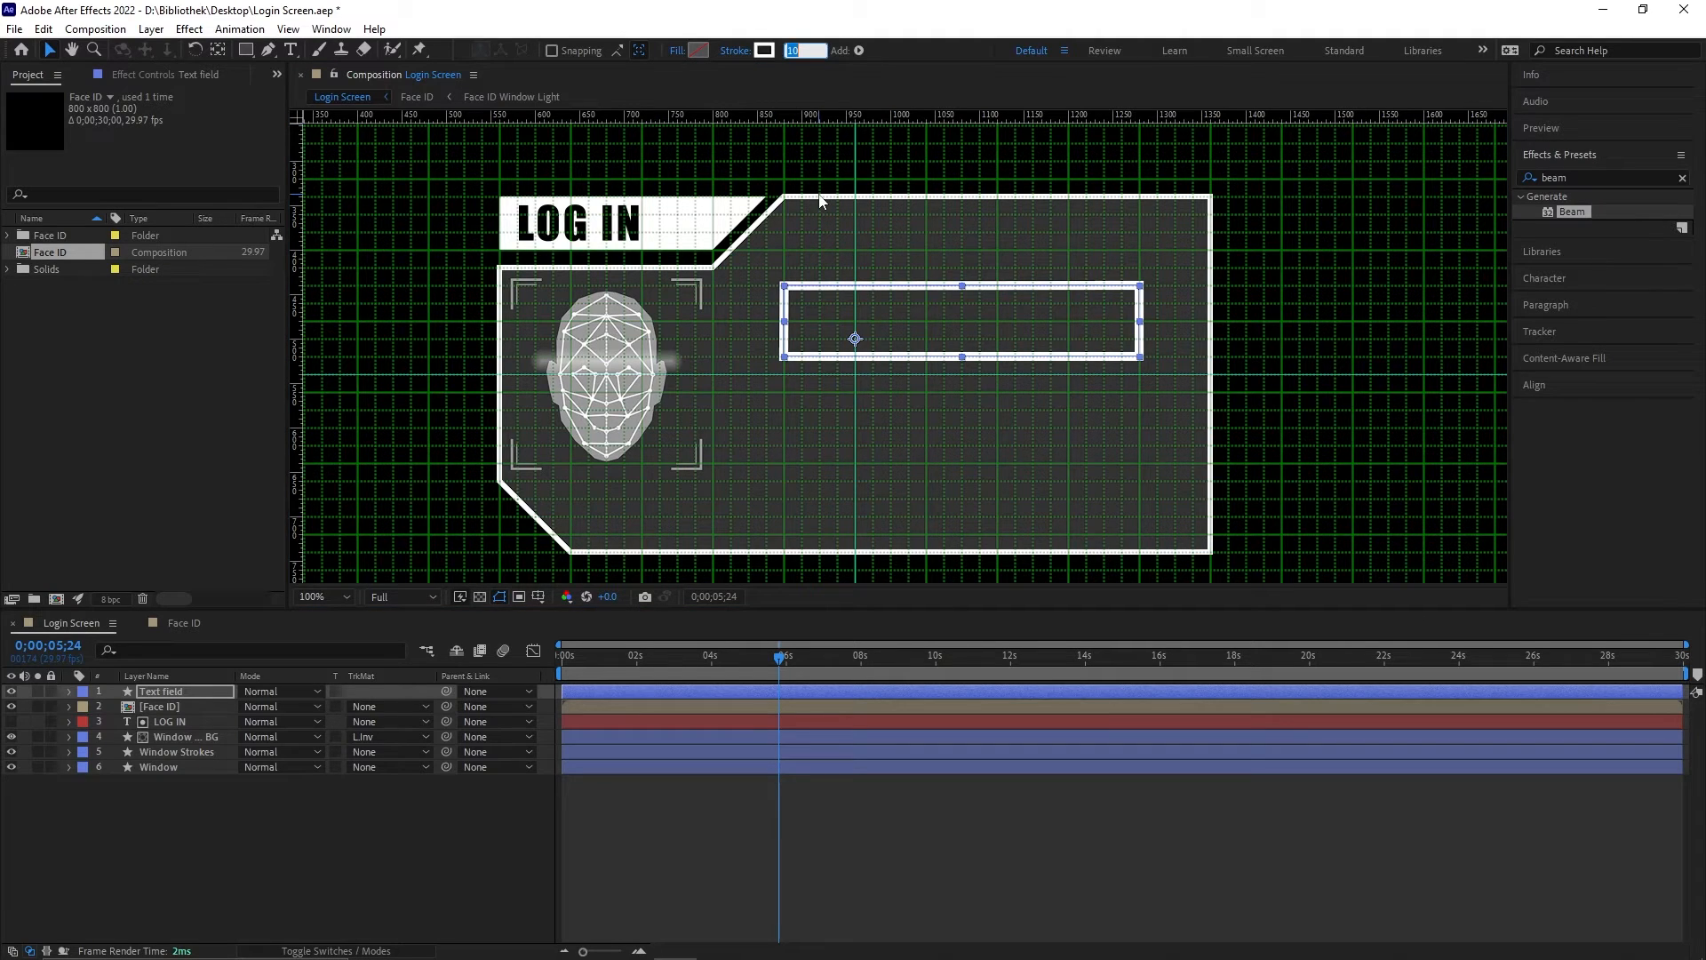
type("5")
key("Return")
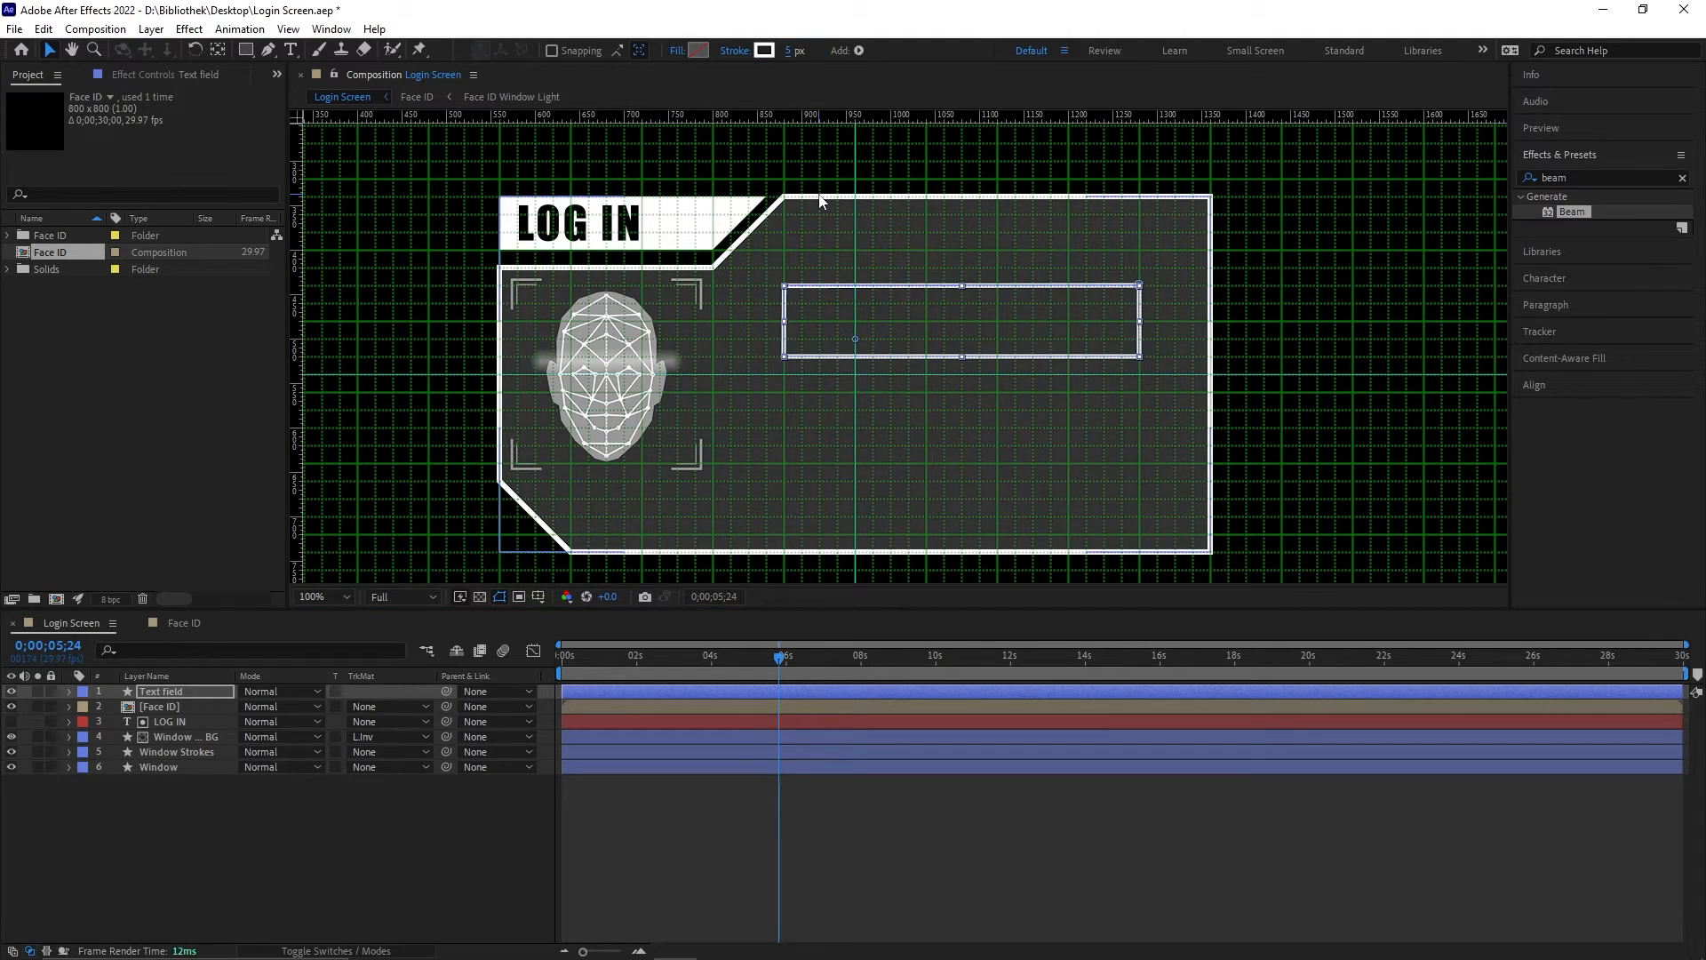
left_click(914, 855)
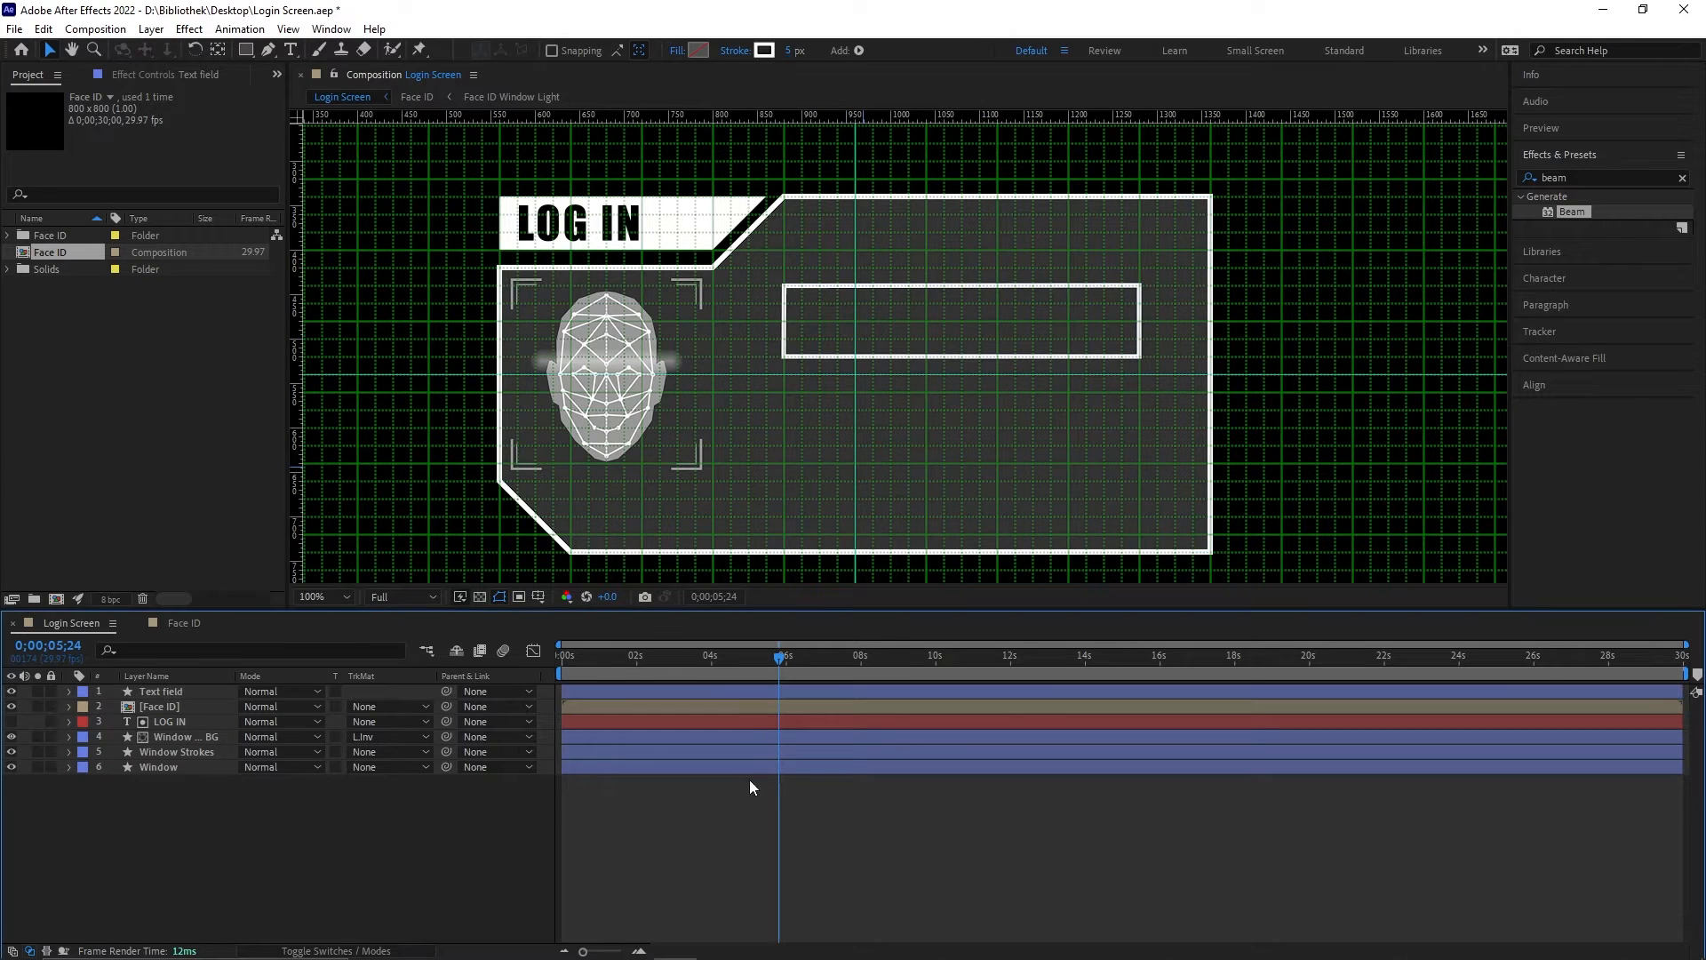
Step: Draw a closed, slant-ended tab about 200 × 20 px in the Text field rectangle's lower-right corner with the Pen tool
left_click(165, 691)
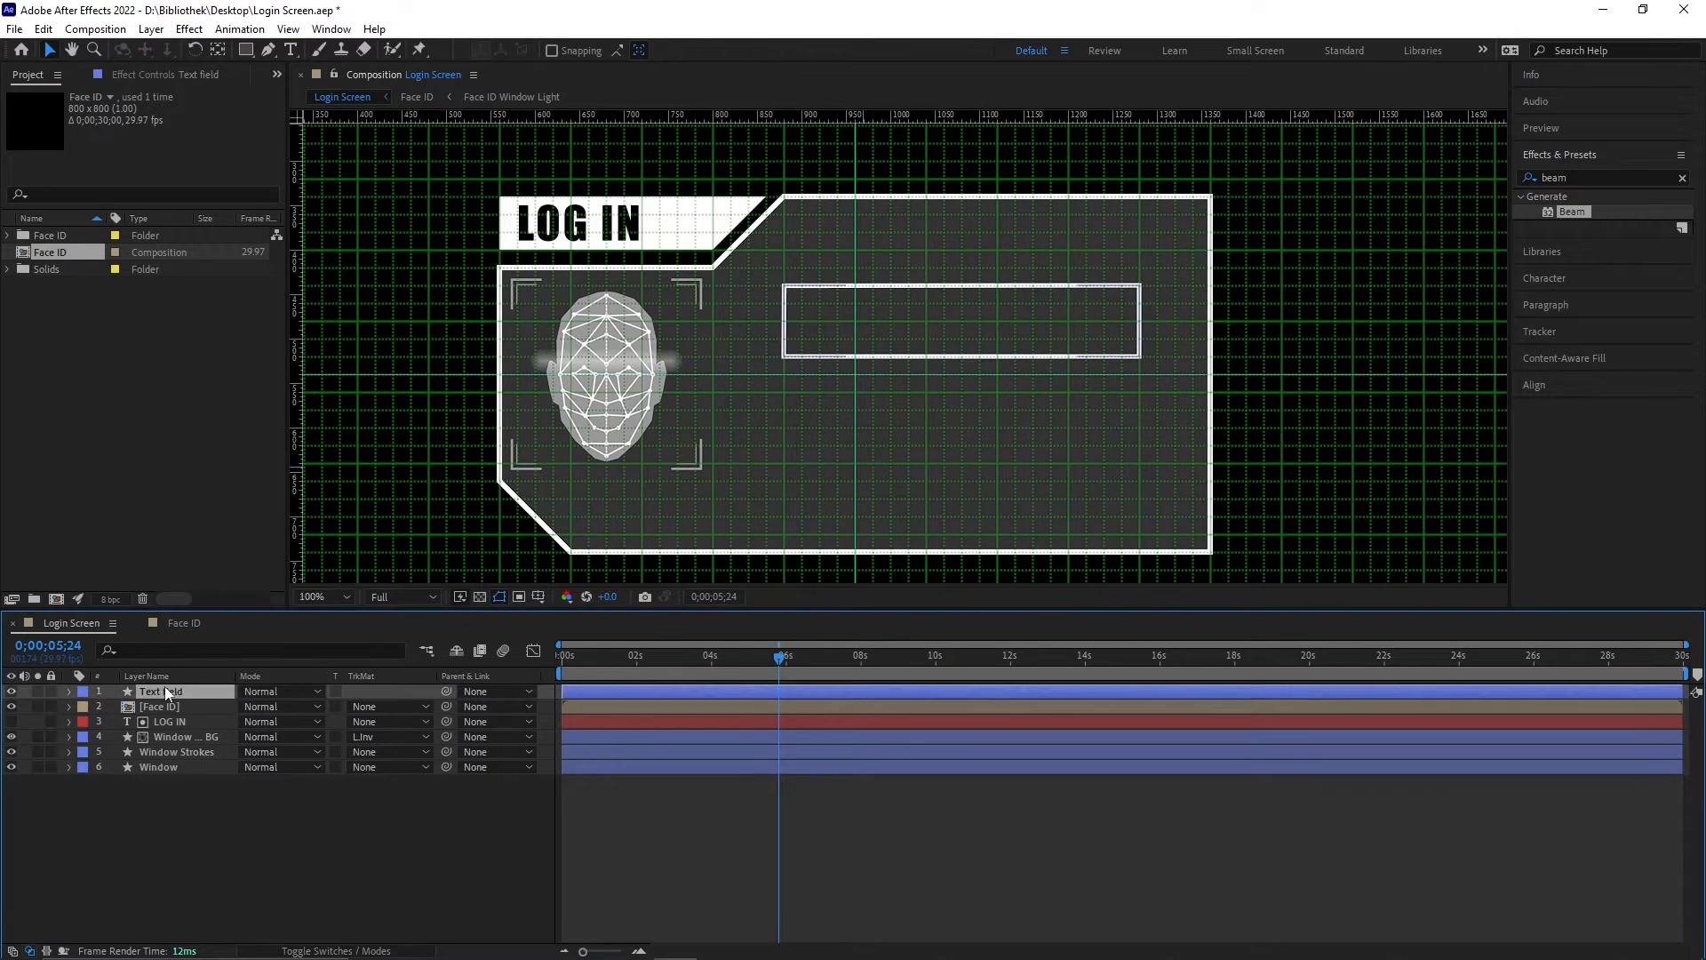
left_click(267, 50)
scroll(1058, 340, "up", 1)
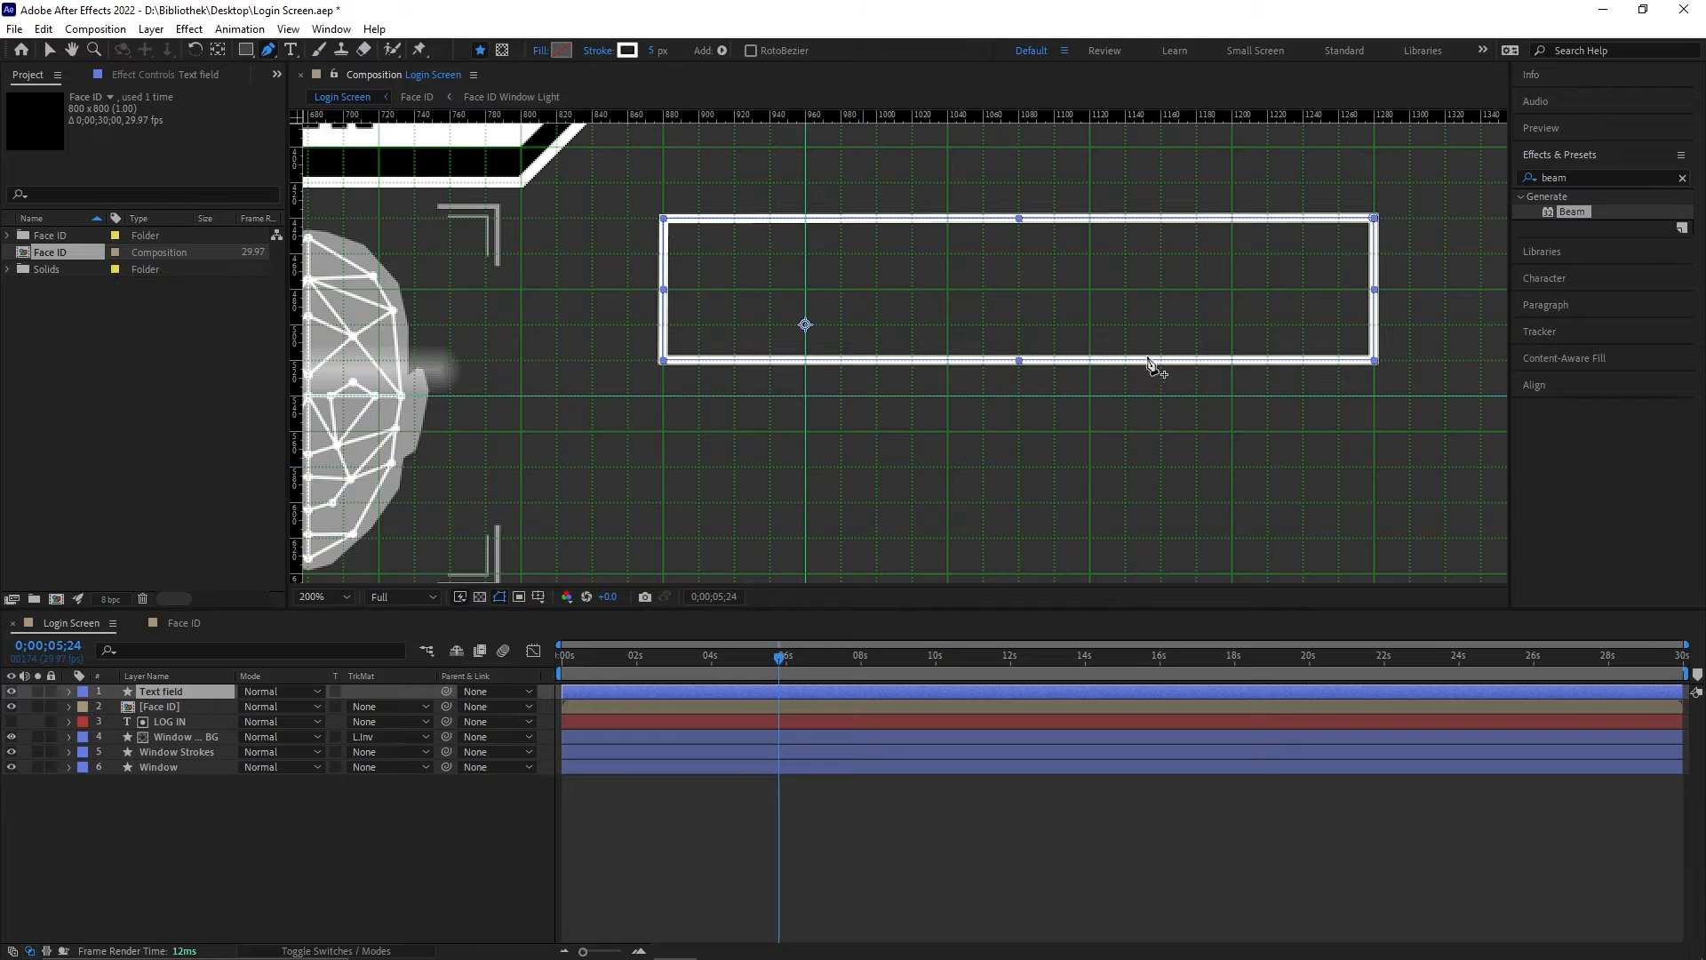
left_click_drag(1147, 359, 933, 384)
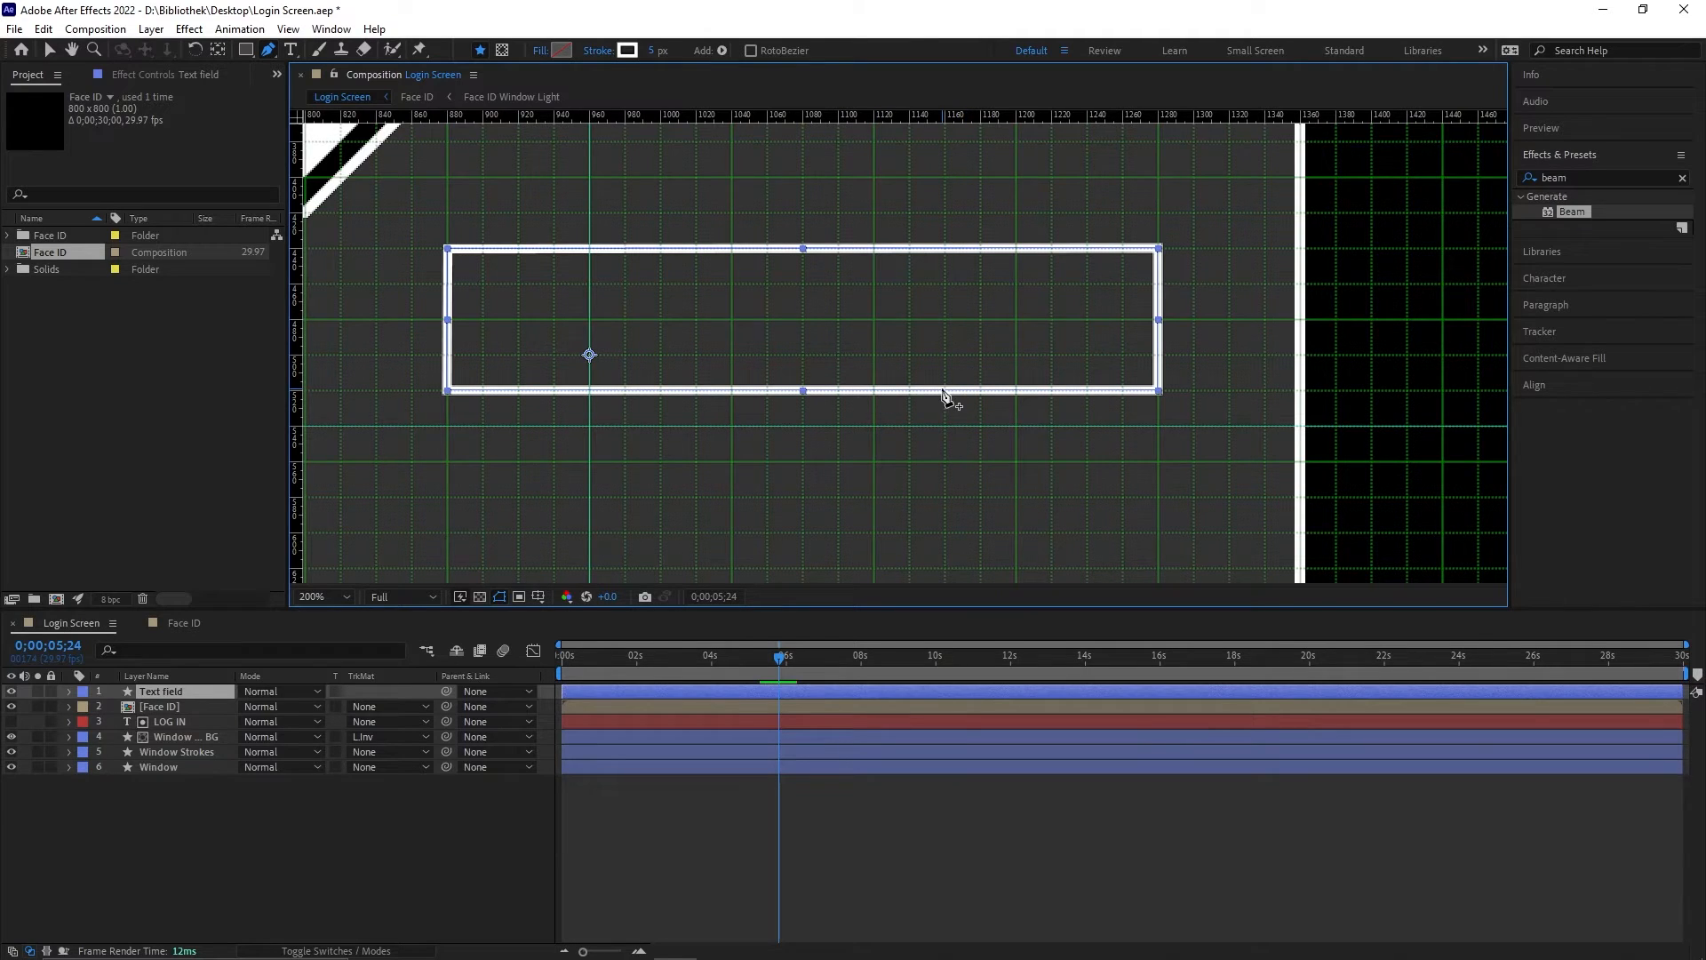
key("period")
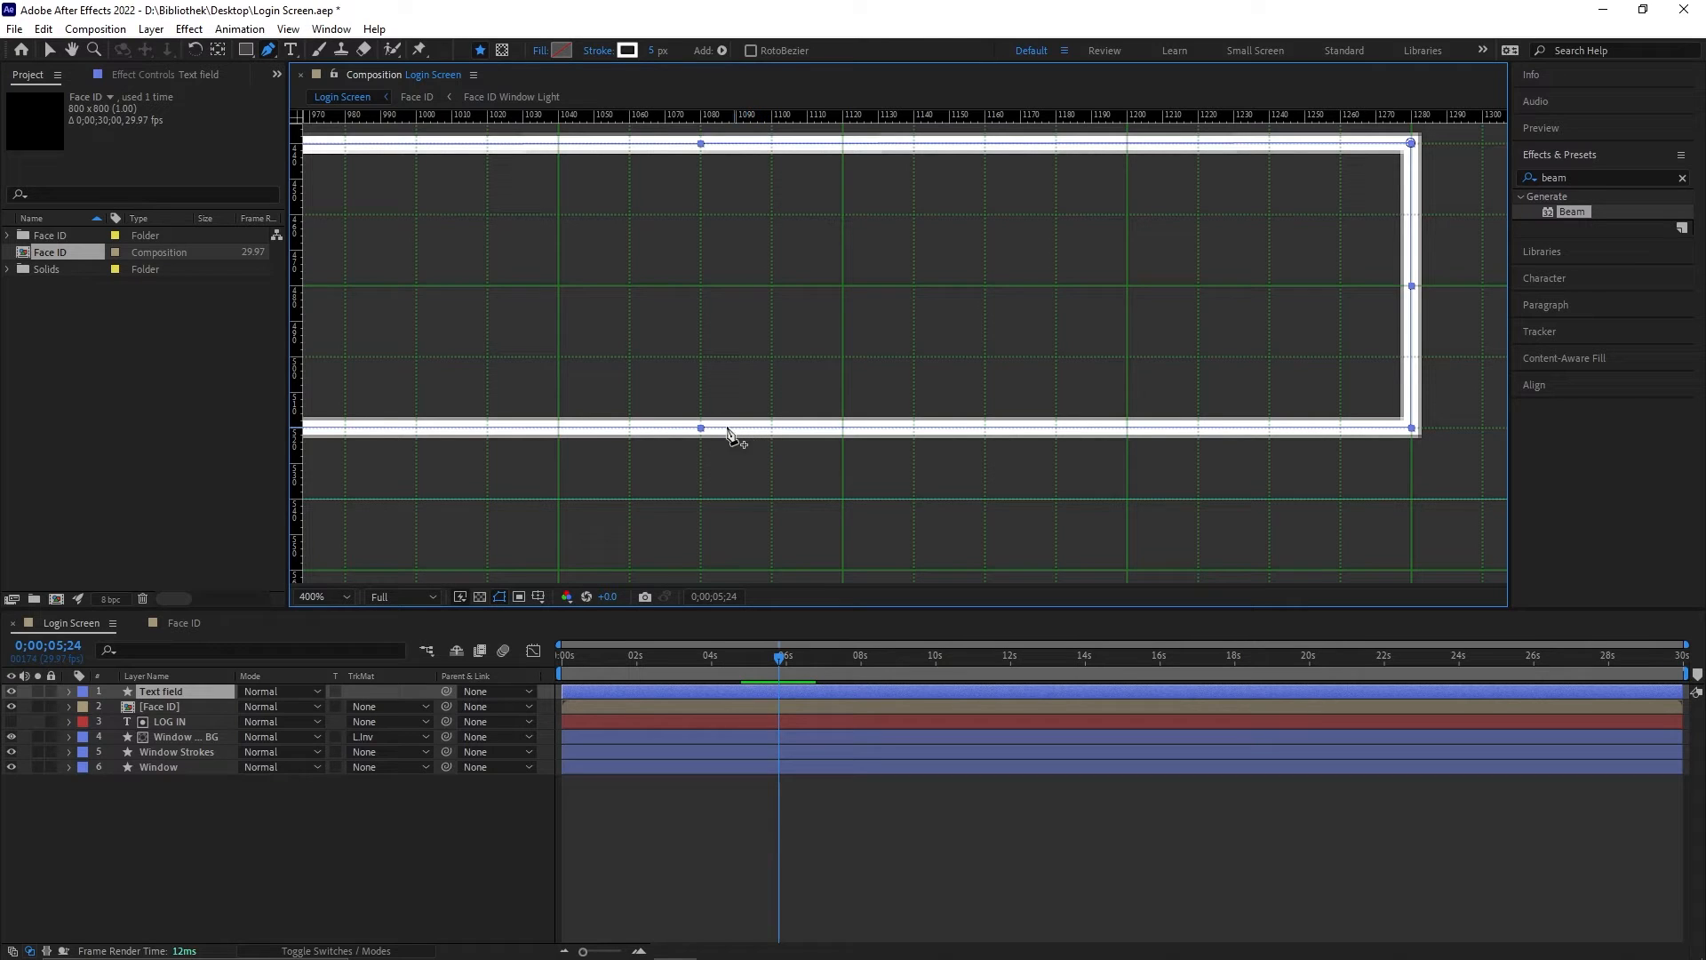
left_click(772, 358)
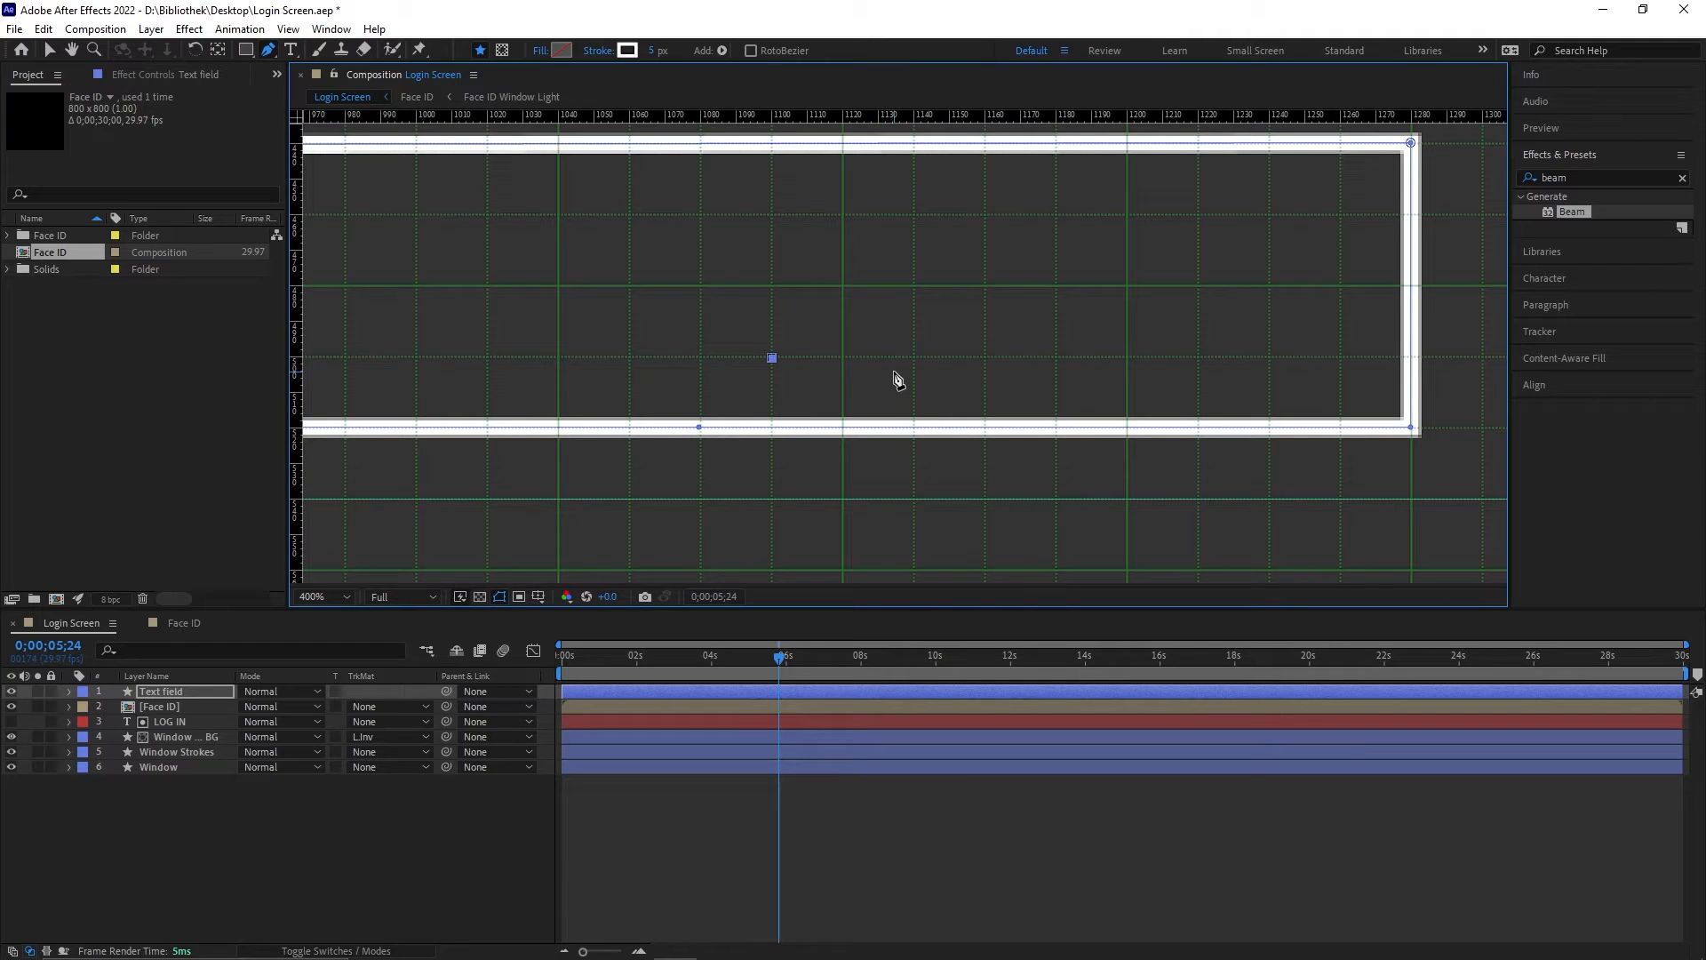
left_click(1412, 356)
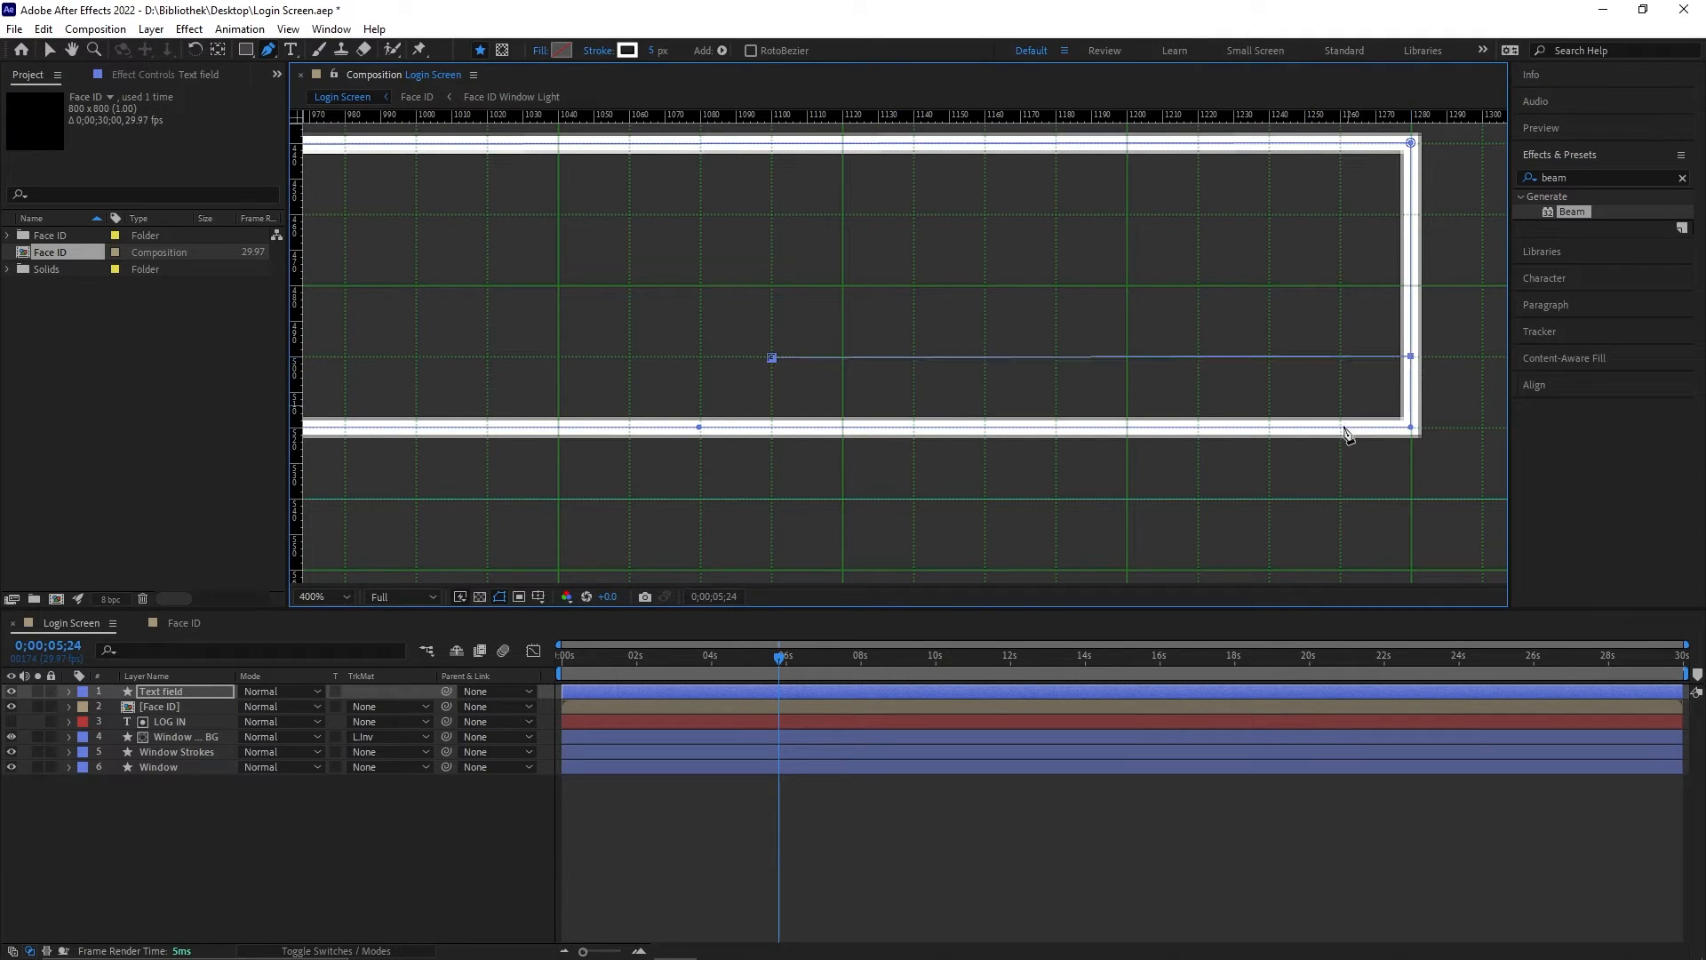
left_click(1412, 428)
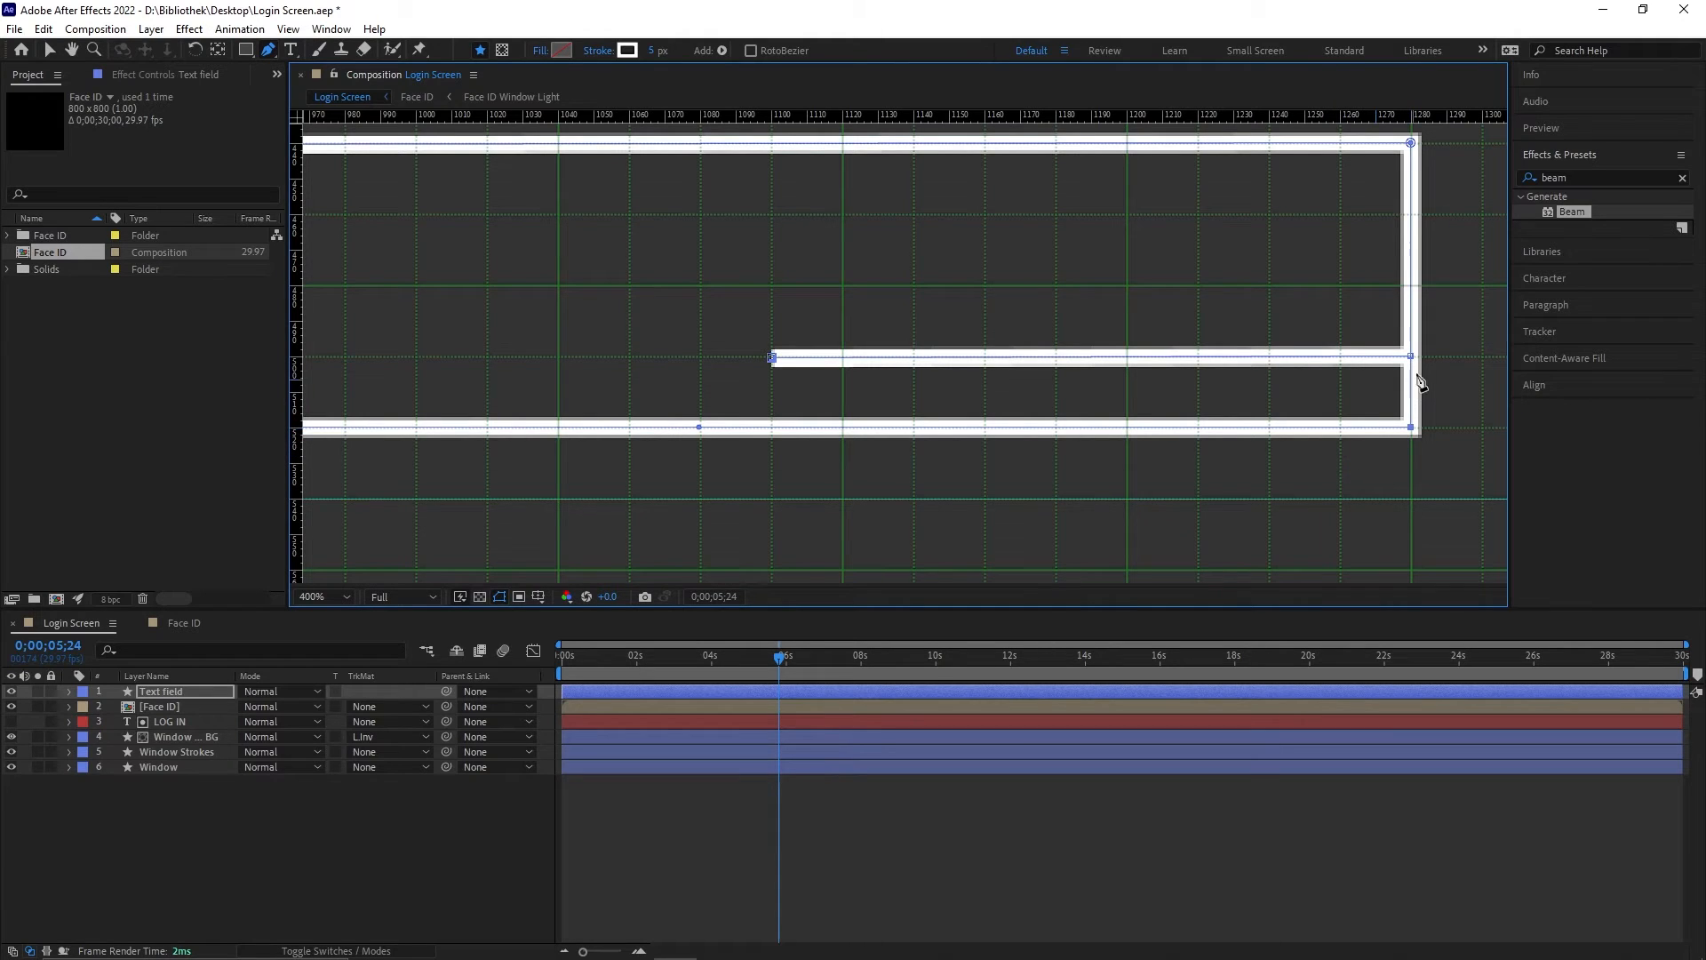
left_click(699, 427)
left_click(772, 358)
Step: Set the new tab shape's stroke to None and its fill to a solid color
left_click(601, 54)
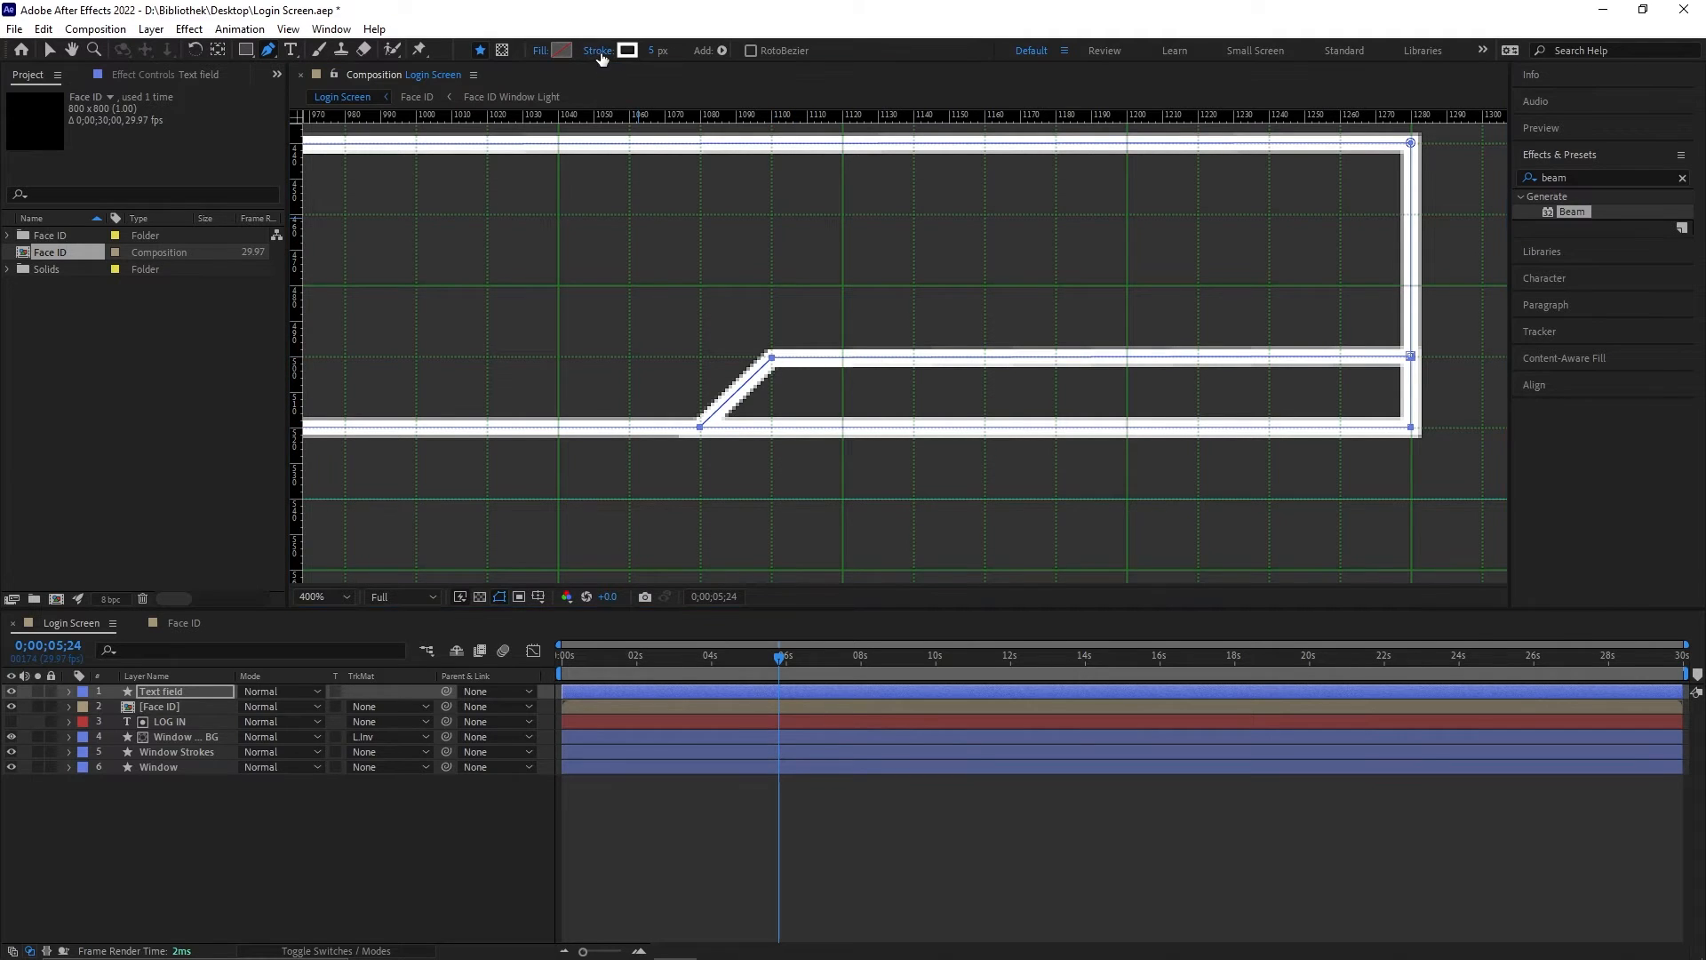
left_click(761, 423)
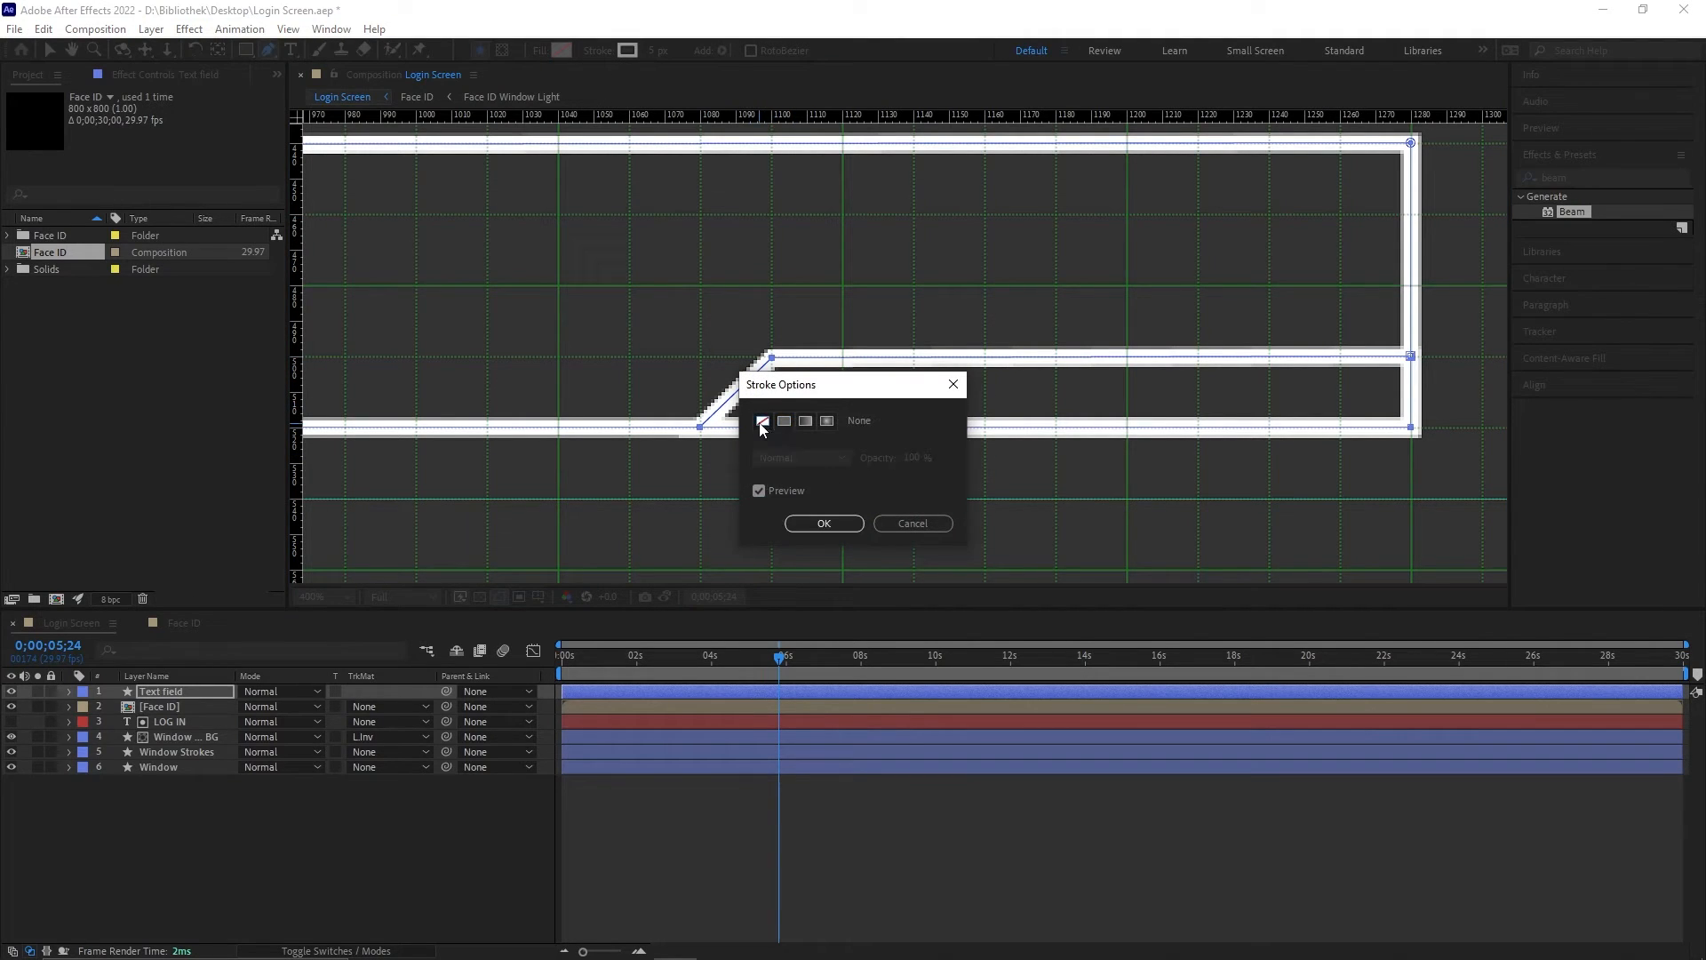
left_click(824, 523)
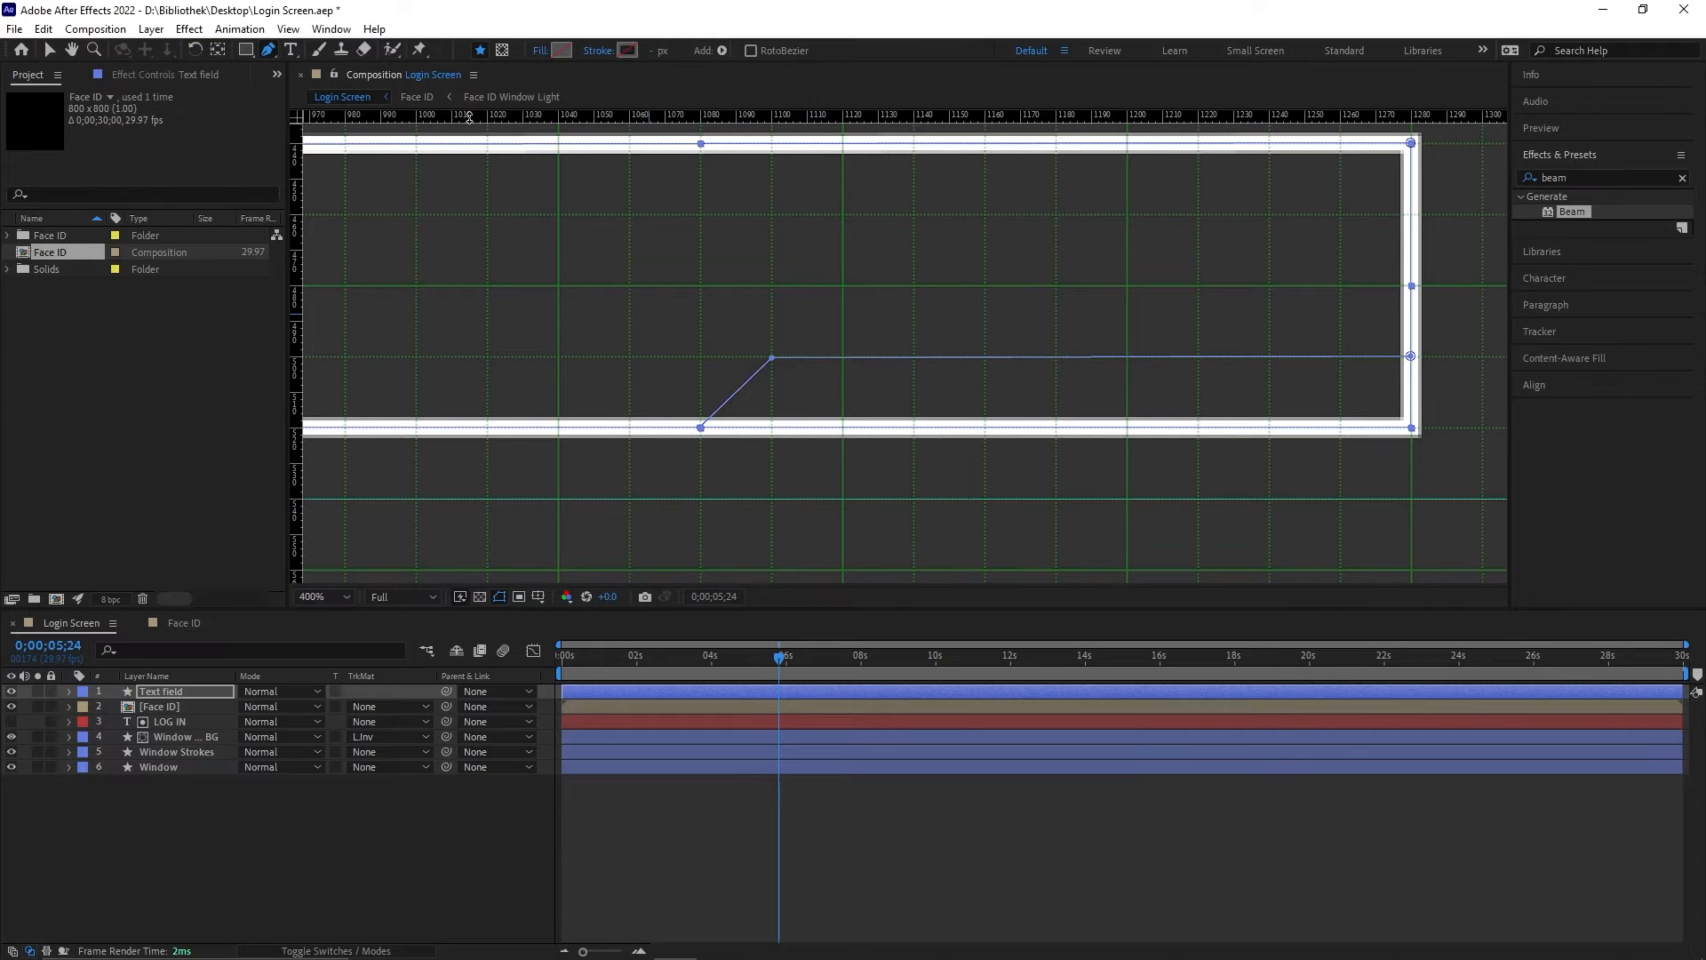
left_click(539, 53)
left_click(786, 422)
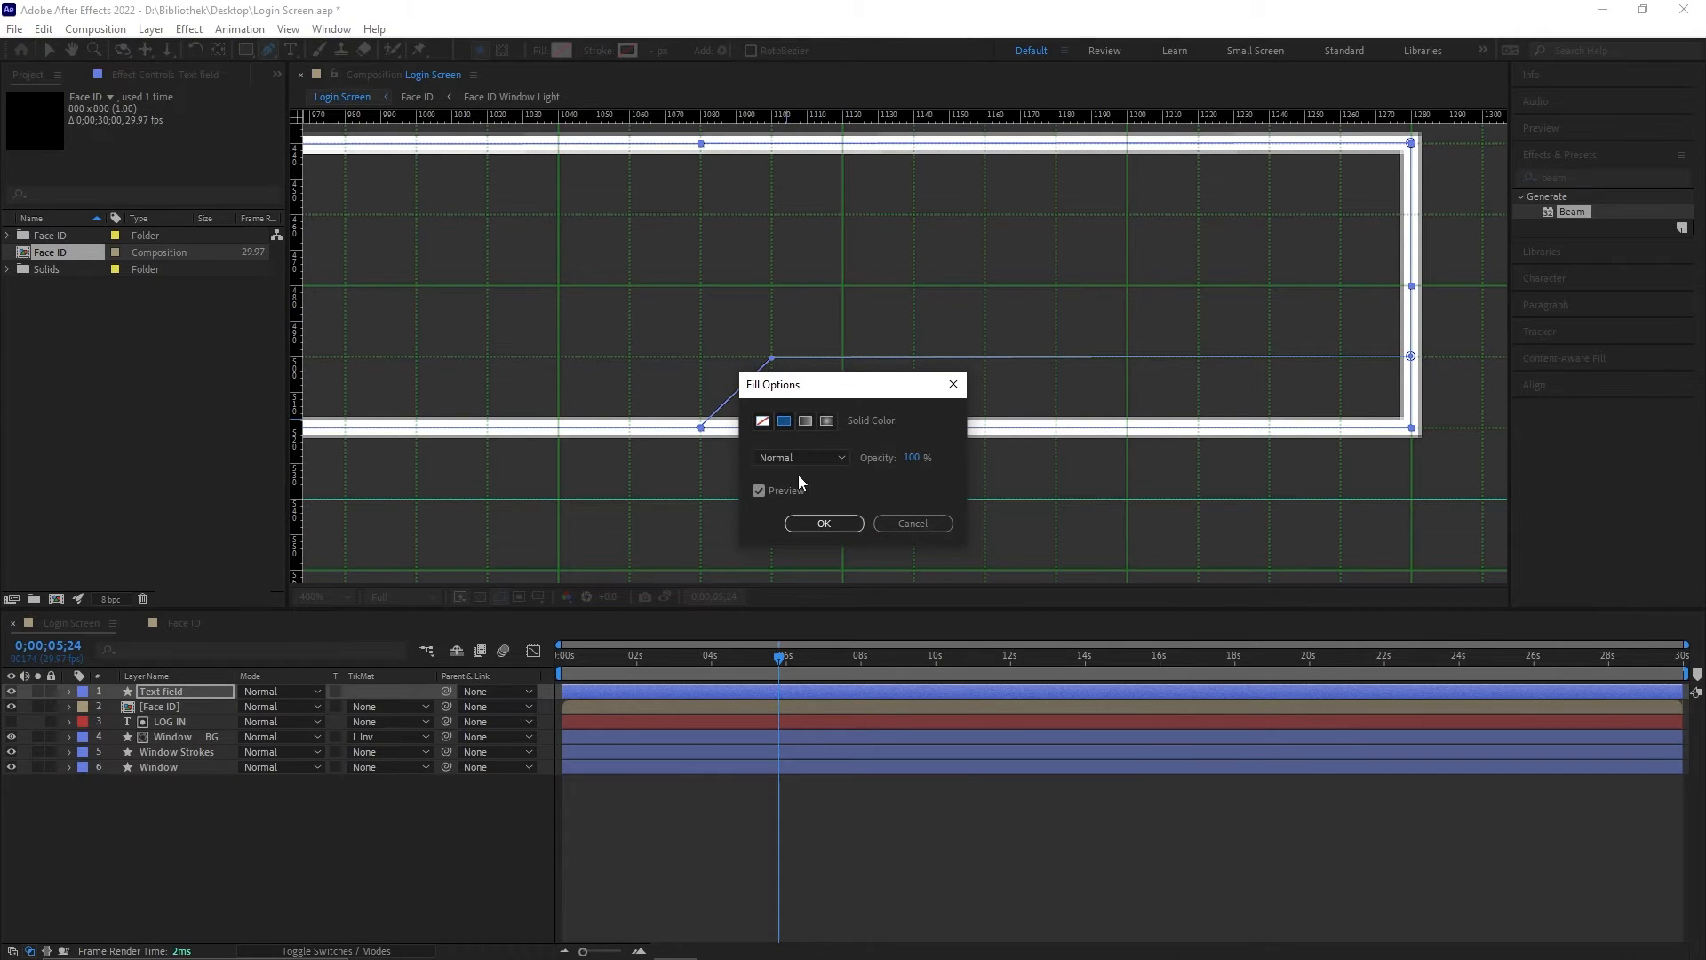
left_click(824, 523)
left_click(794, 818)
Step: Duplicate the Text field layer and move the copy about 120 px straight down below the original
scroll(802, 268, "down", 1)
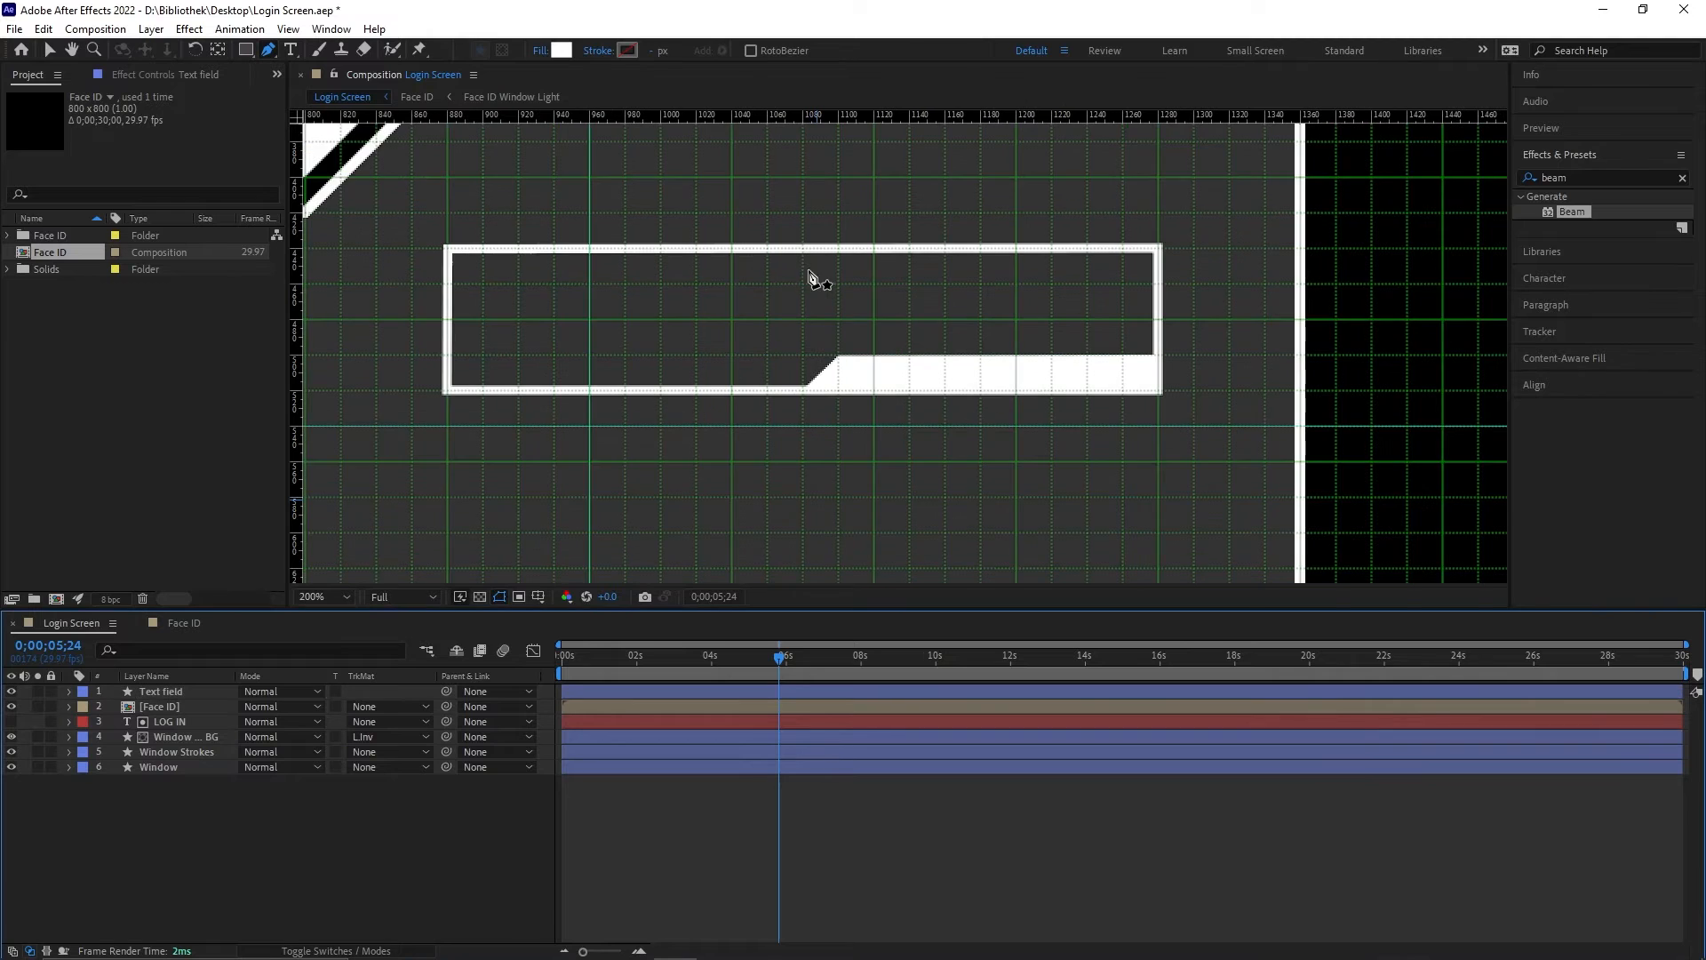
left_click_drag(813, 270, 971, 302)
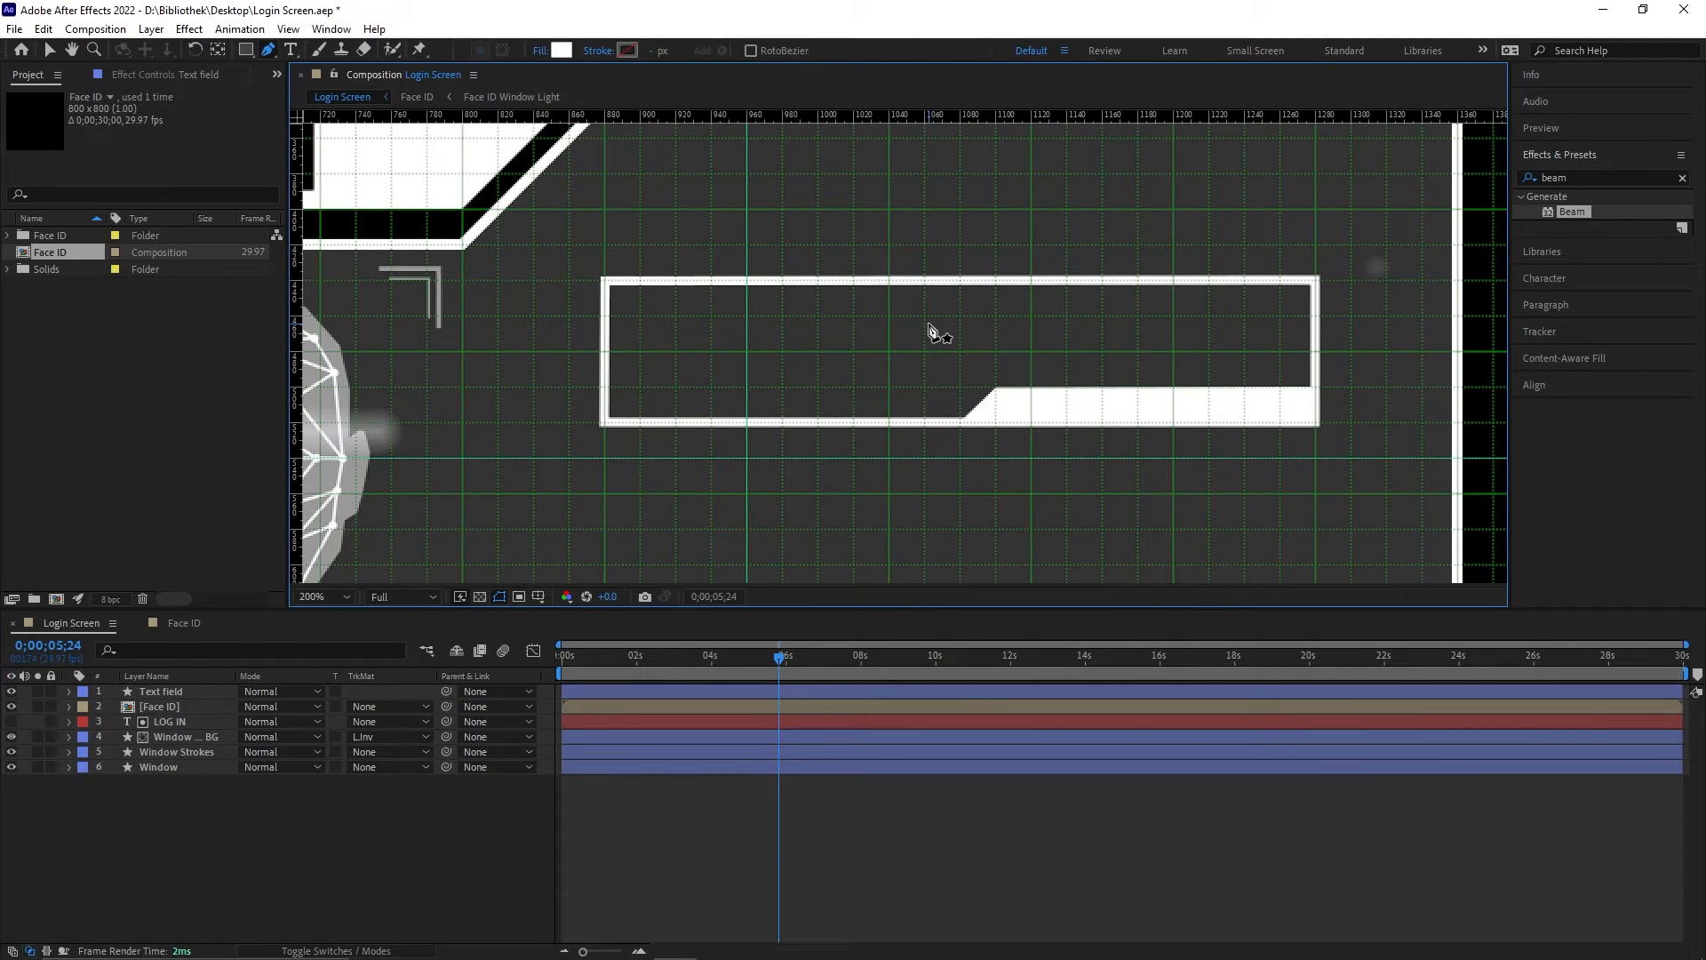
scroll(931, 332, "down", 1)
left_click(183, 691)
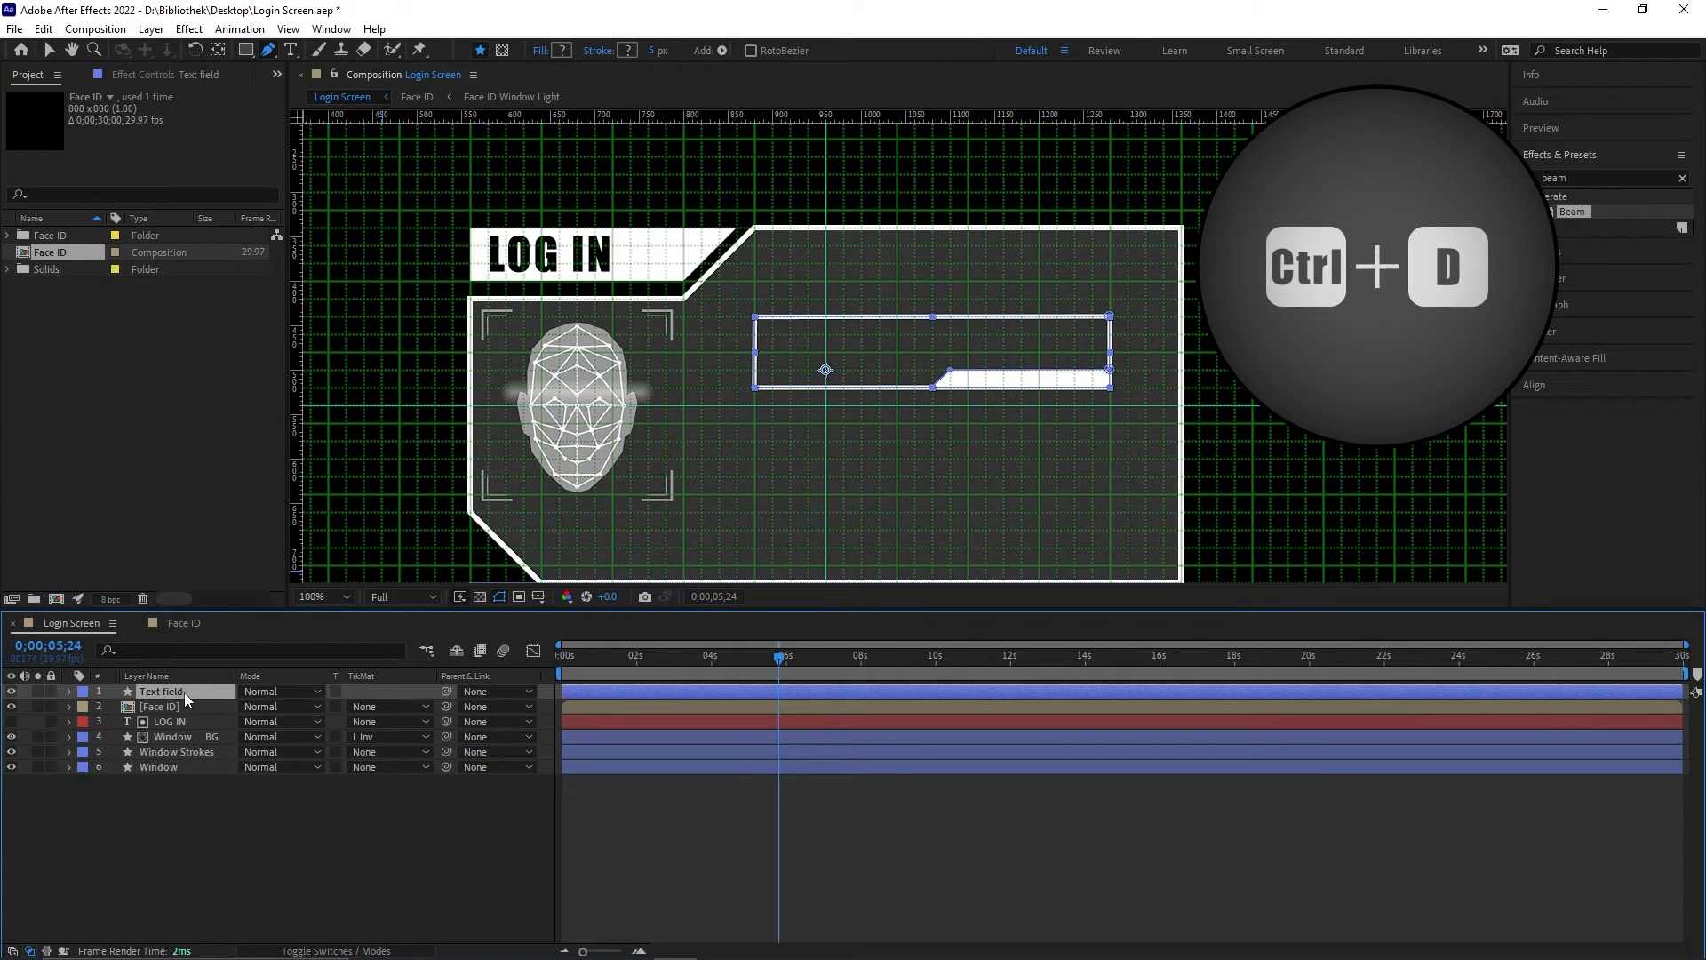
key("ctrl+d")
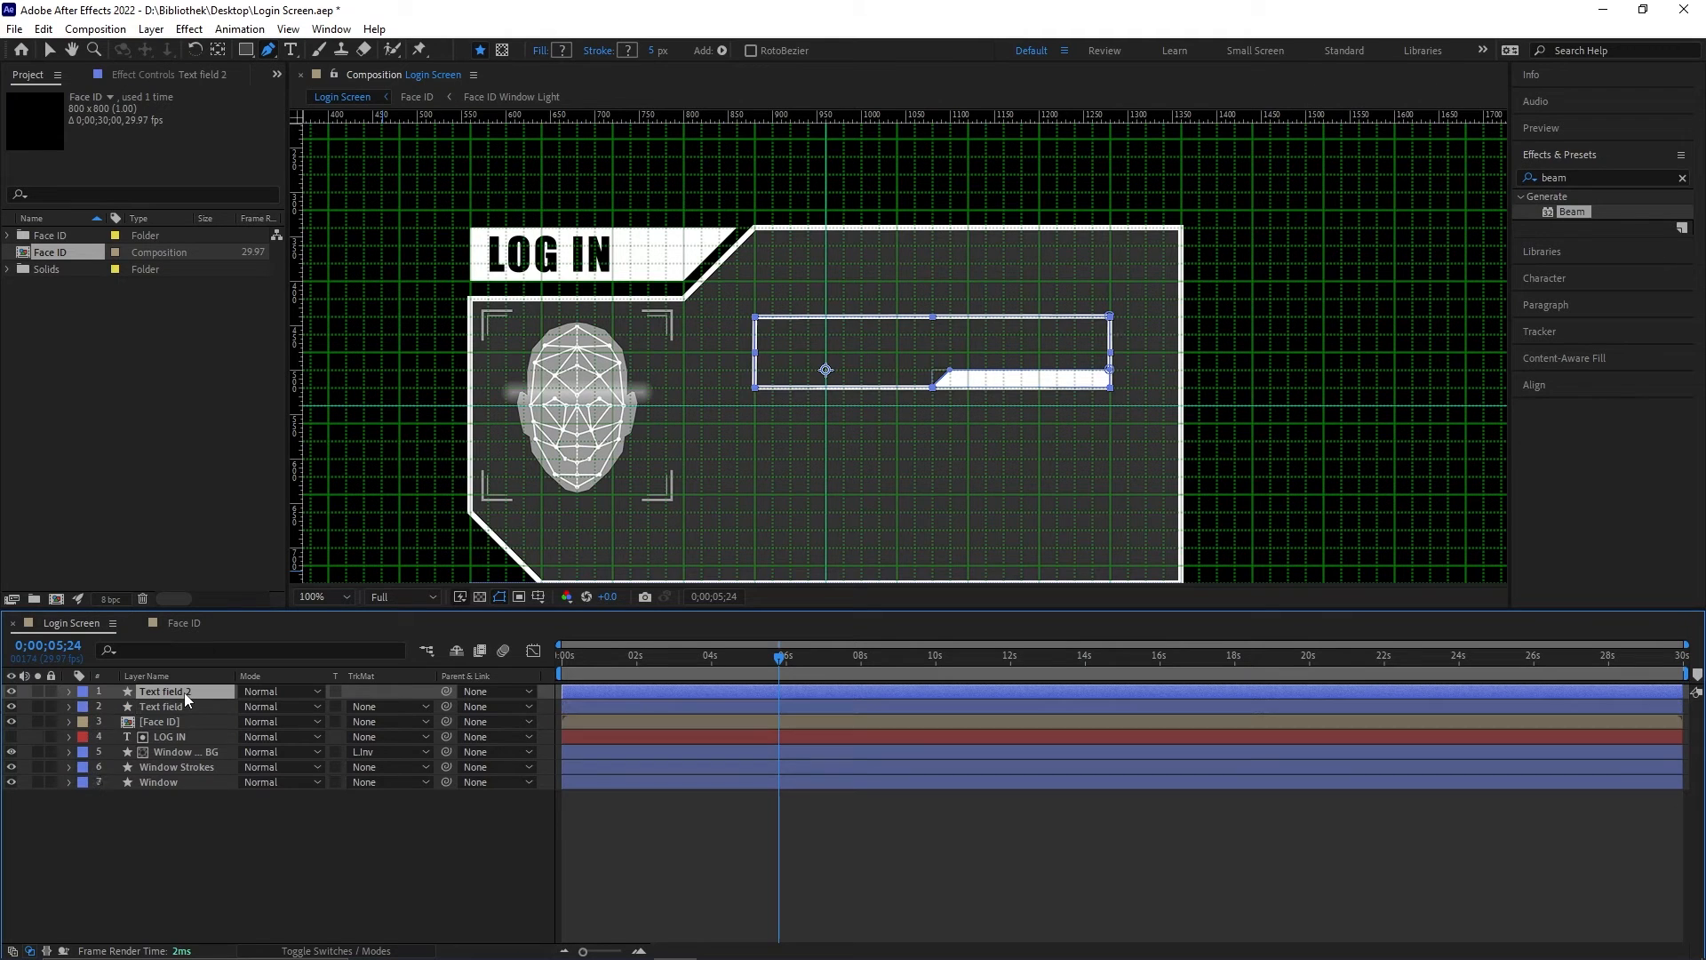
left_click(57, 51)
left_click_drag(800, 391, 799, 488)
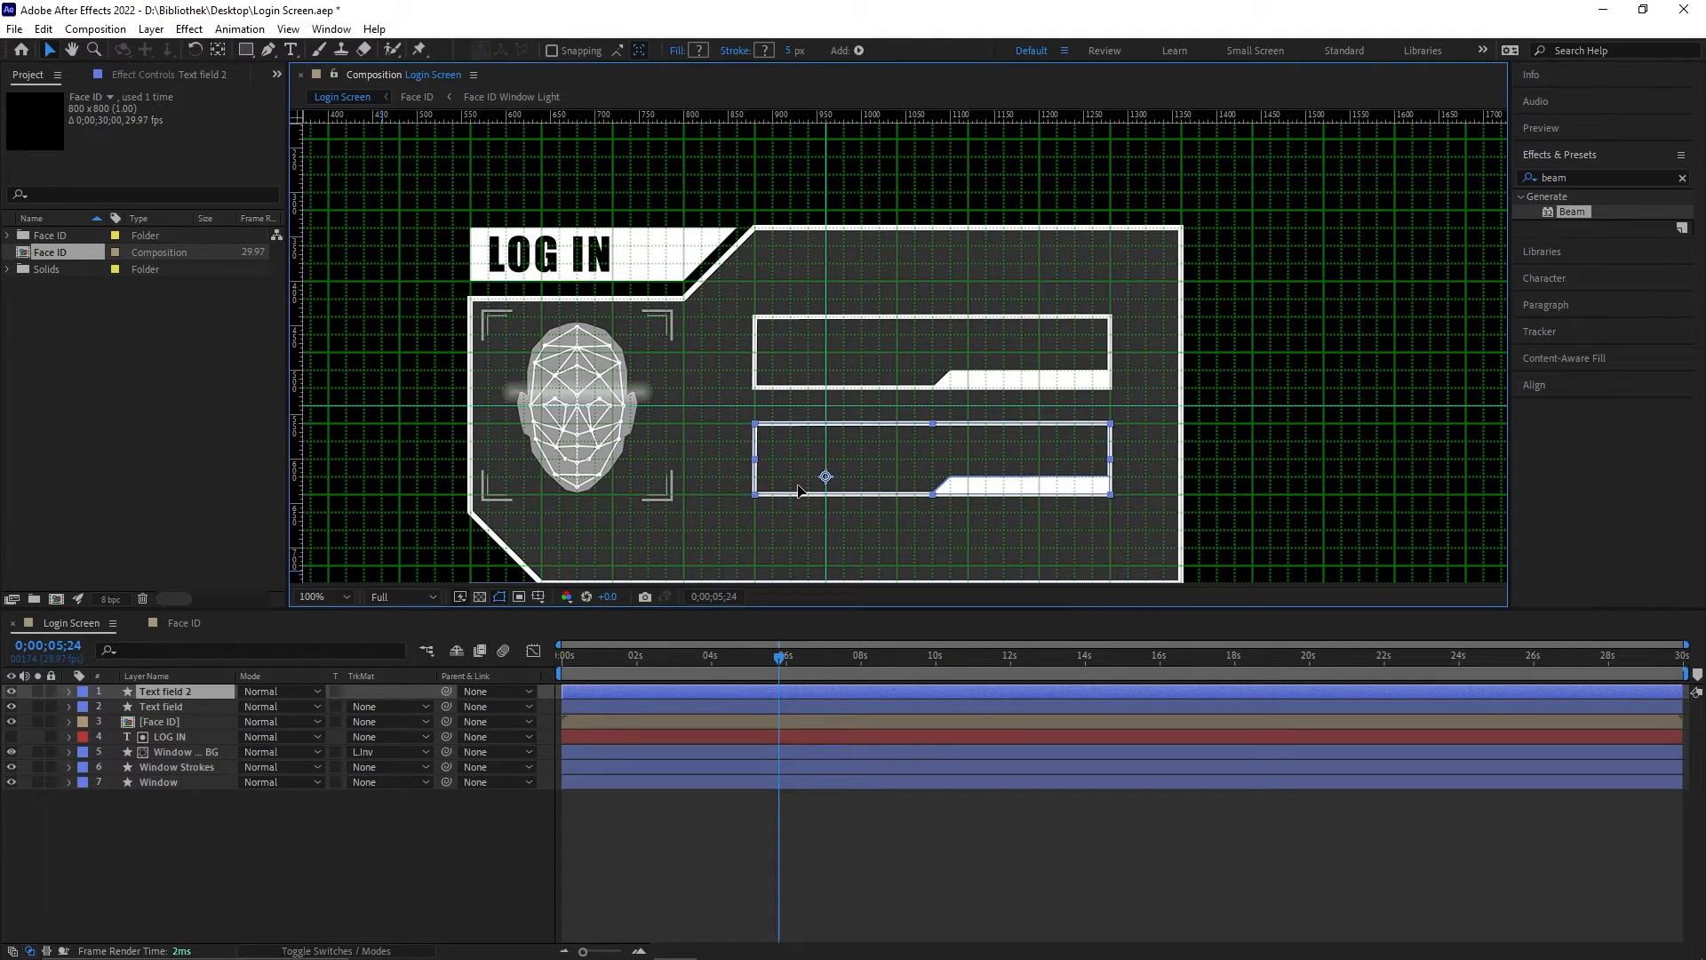
left_click(691, 871)
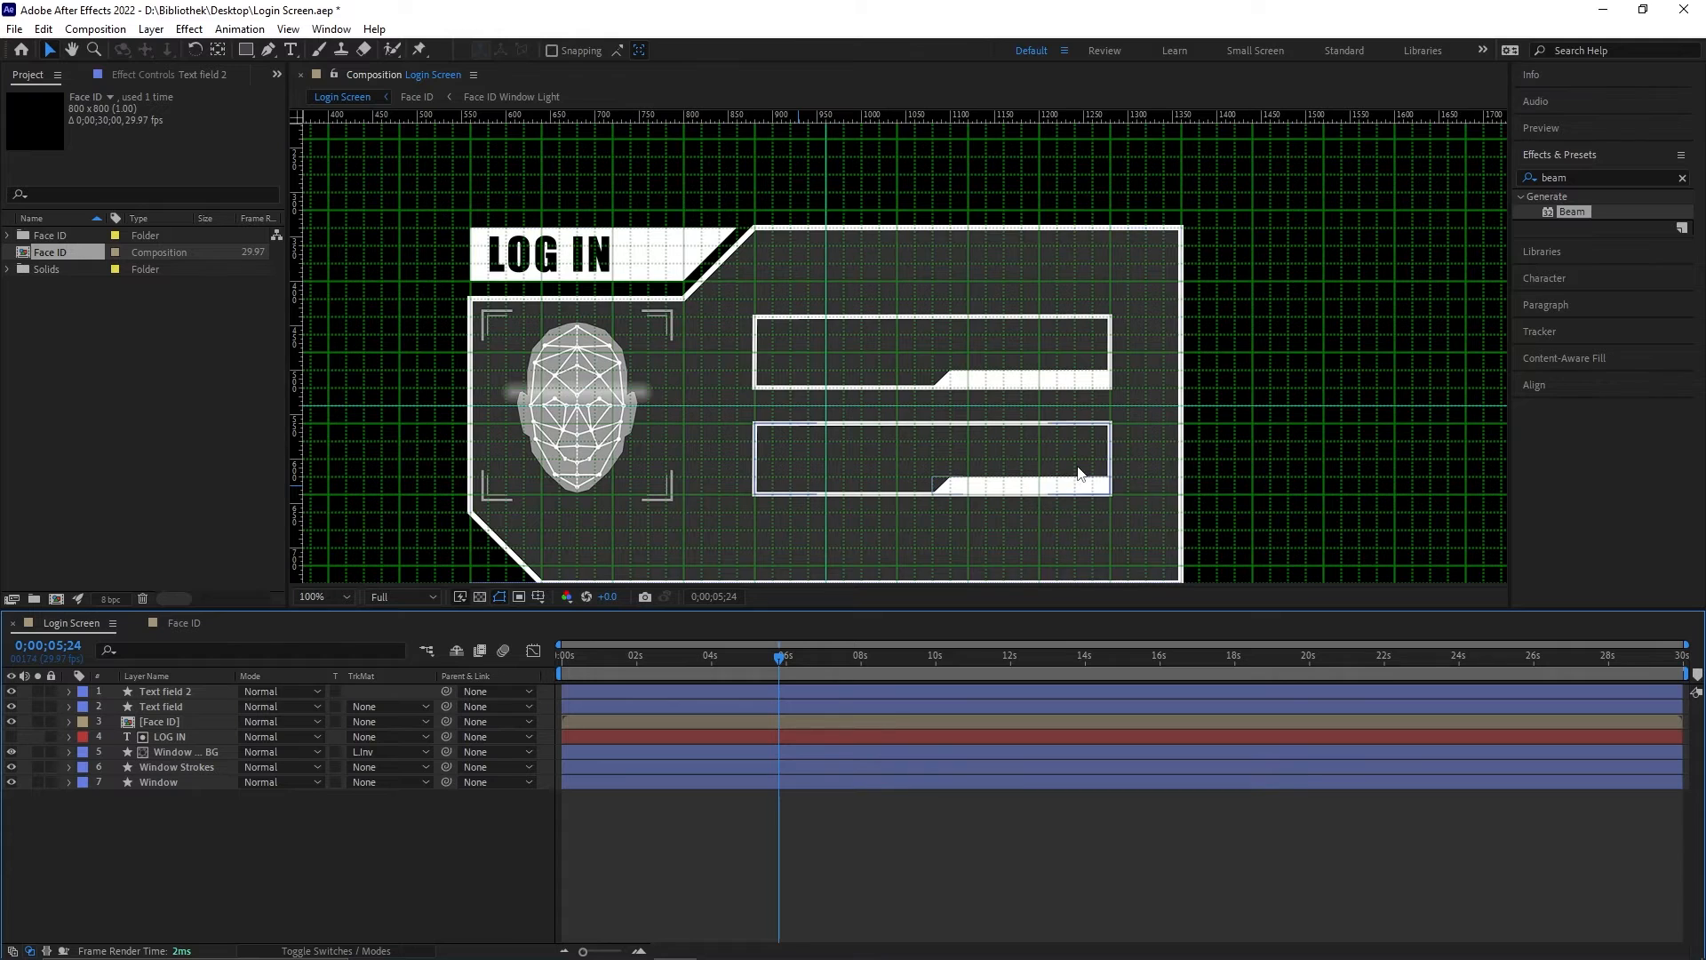
Step: Add a text layer reading USERNAME inside the upper text field, above its white tab
scroll(1078, 468, "up", 1)
left_click_drag(1171, 446, 989, 307)
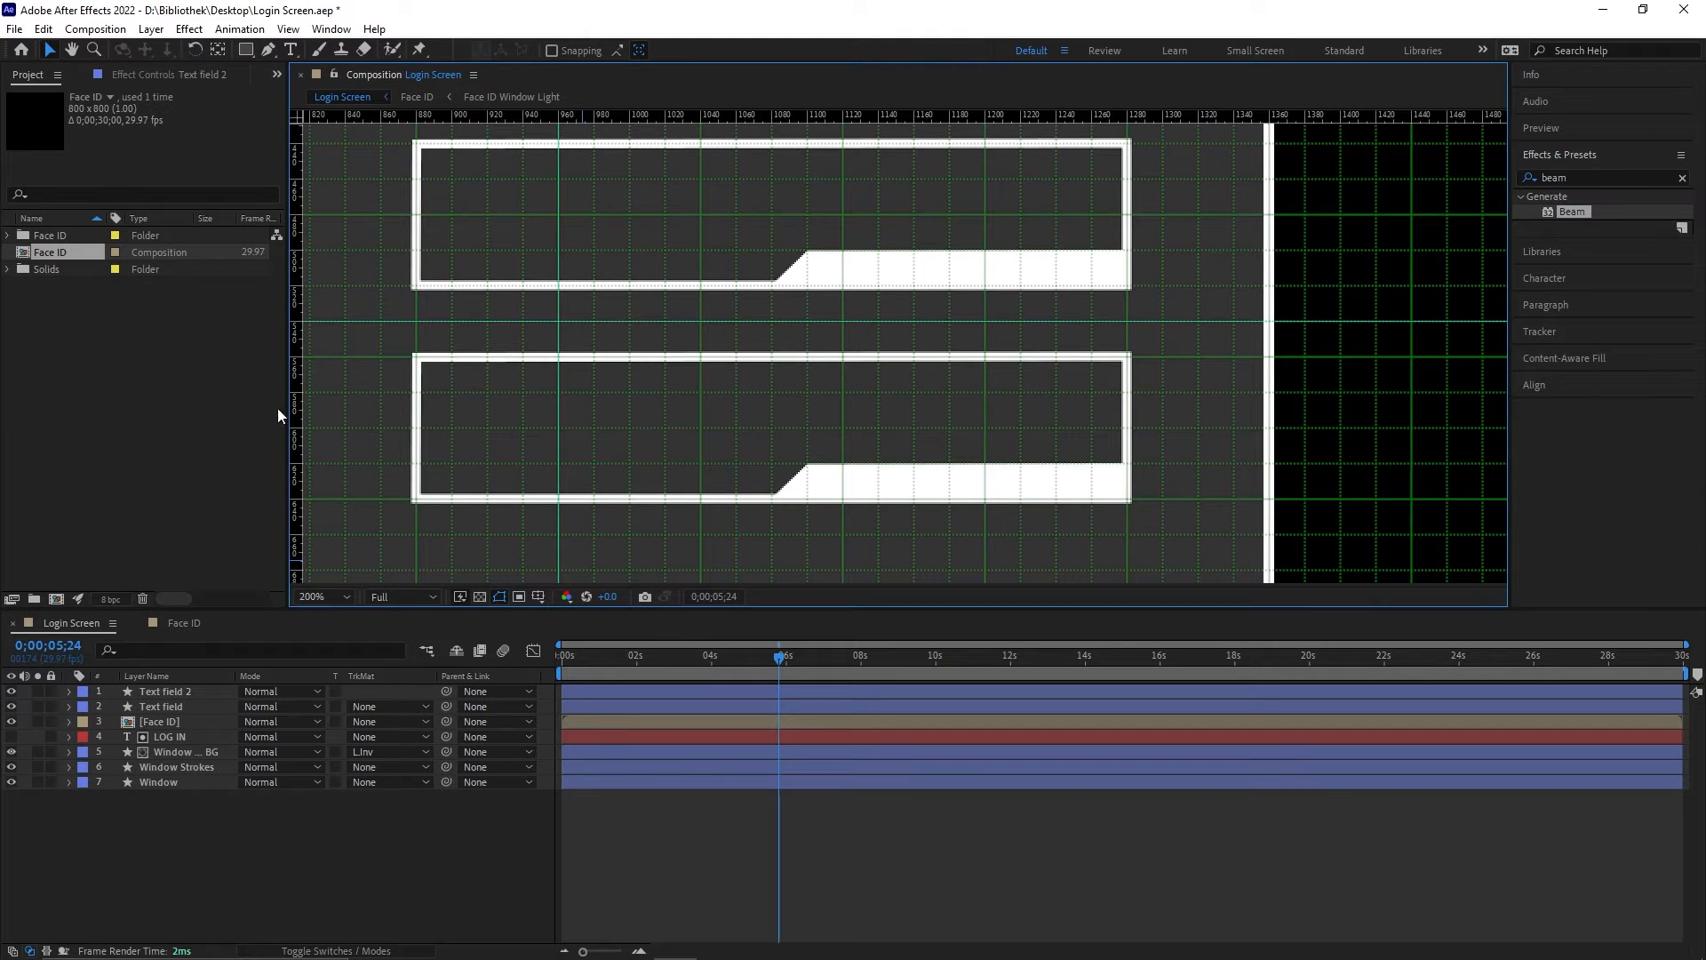
left_click(290, 49)
scroll(840, 327, "up", 2)
left_click(838, 327)
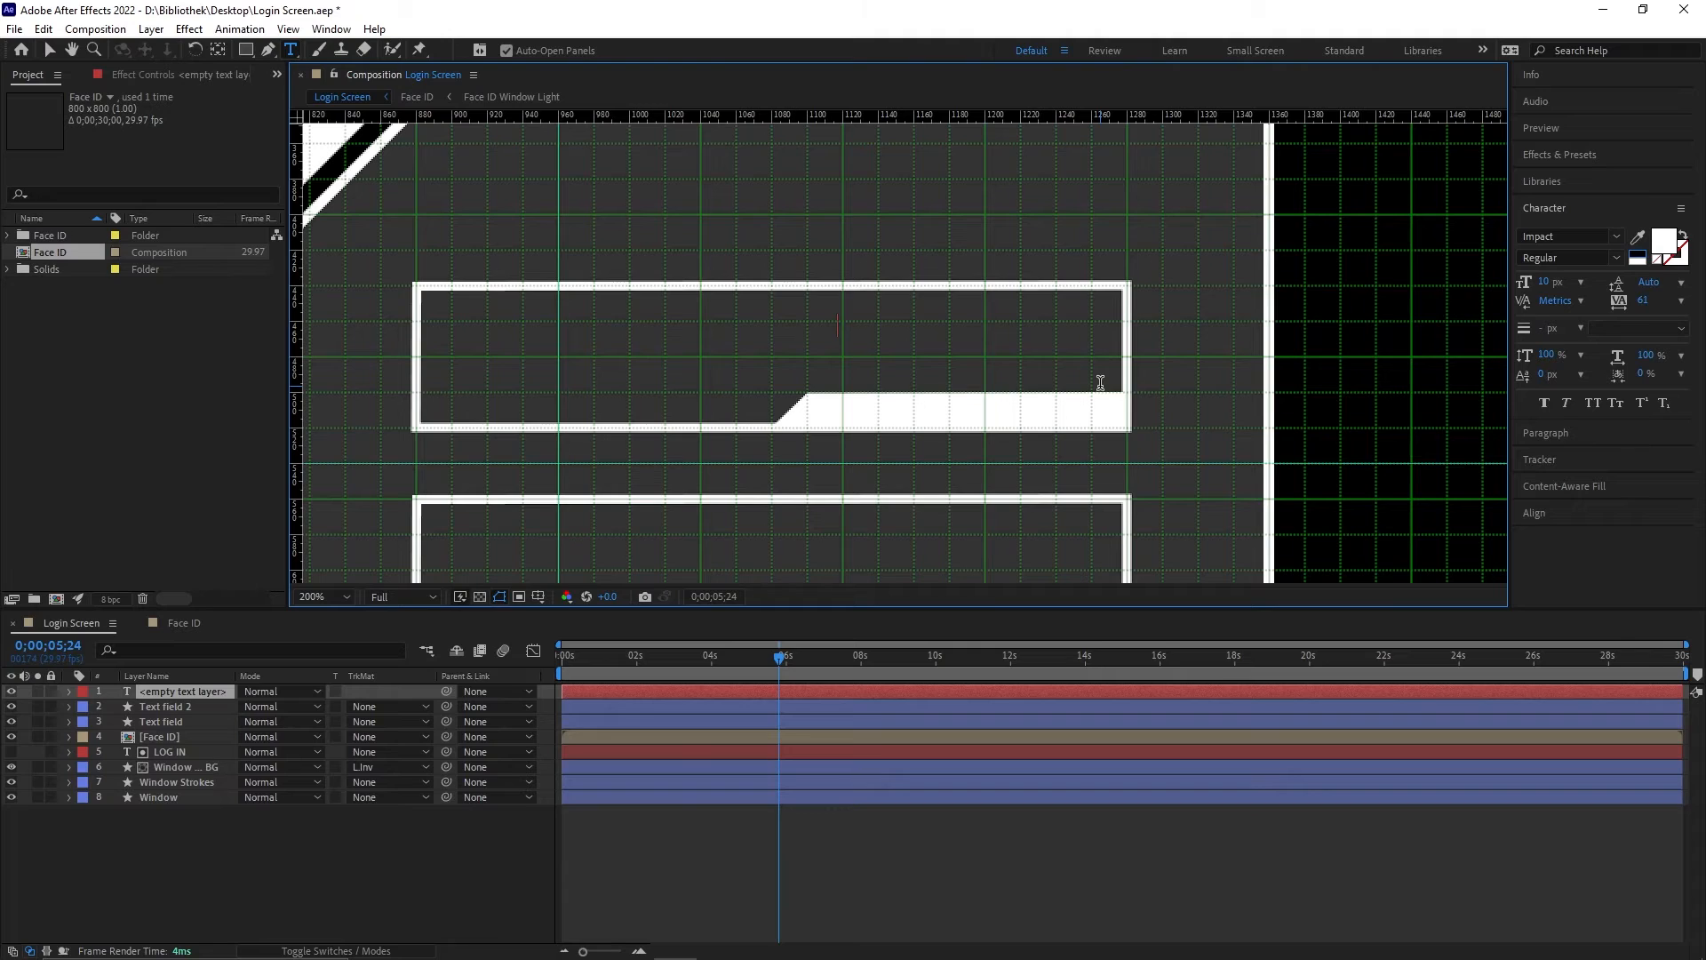
type("USERNAME")
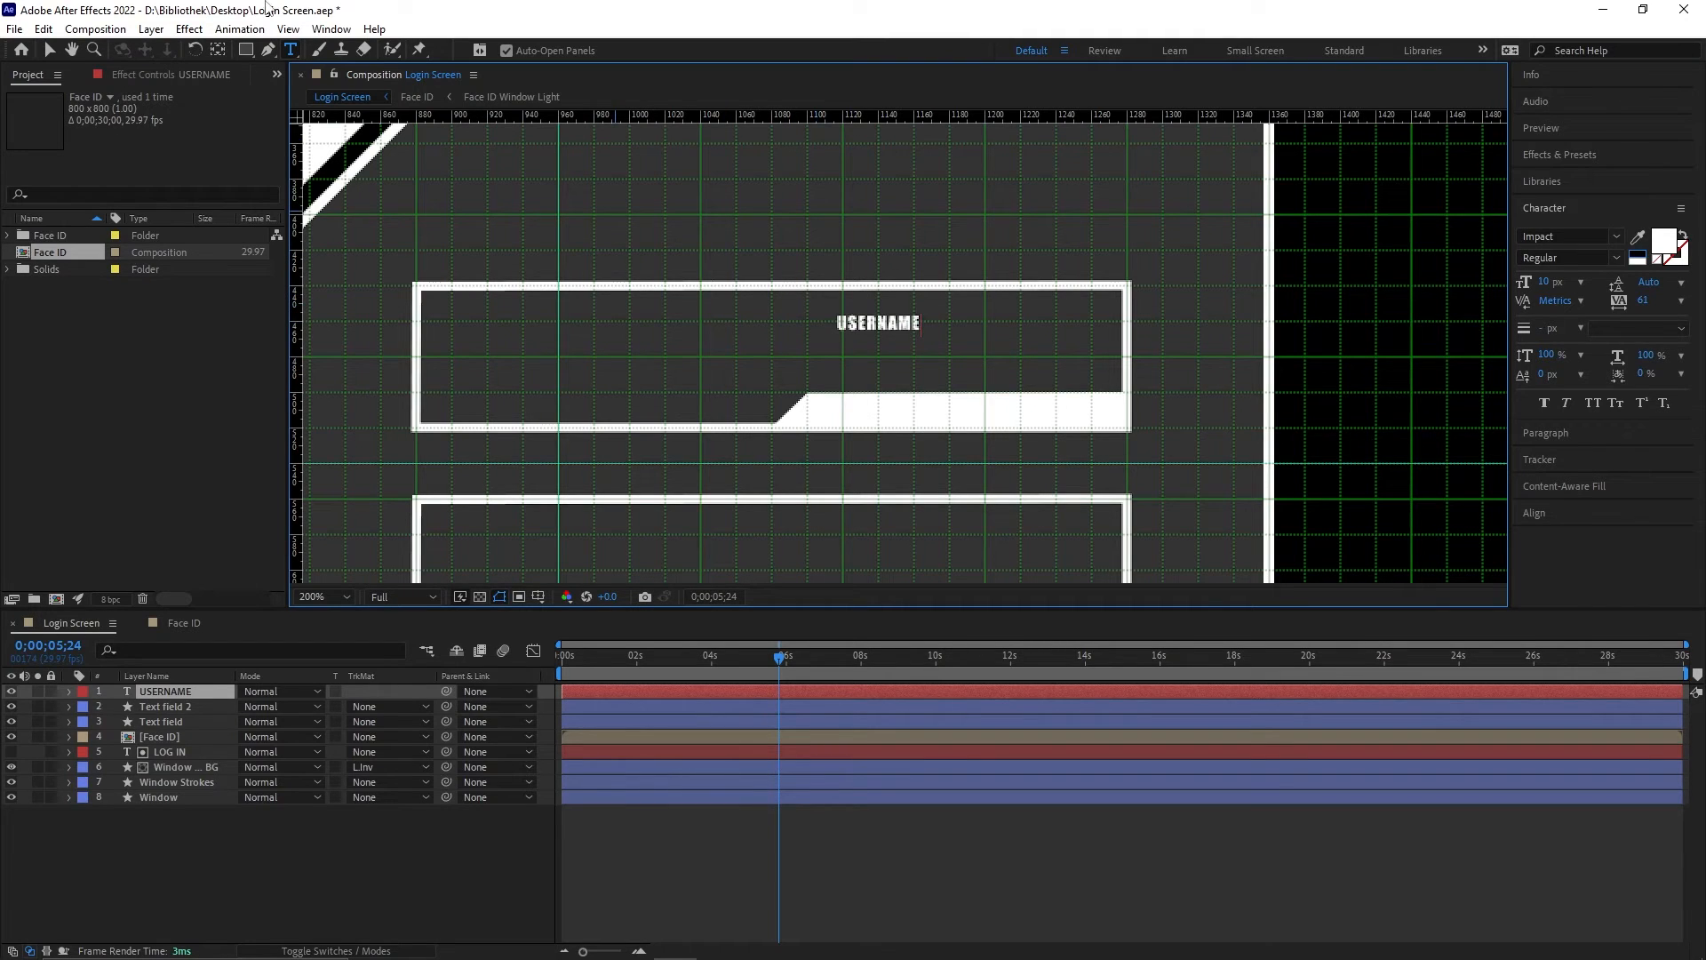
Step: Move the USERNAME text slightly lower in the upper field and set its size to 15 px and tracking to 100
left_click(49, 51)
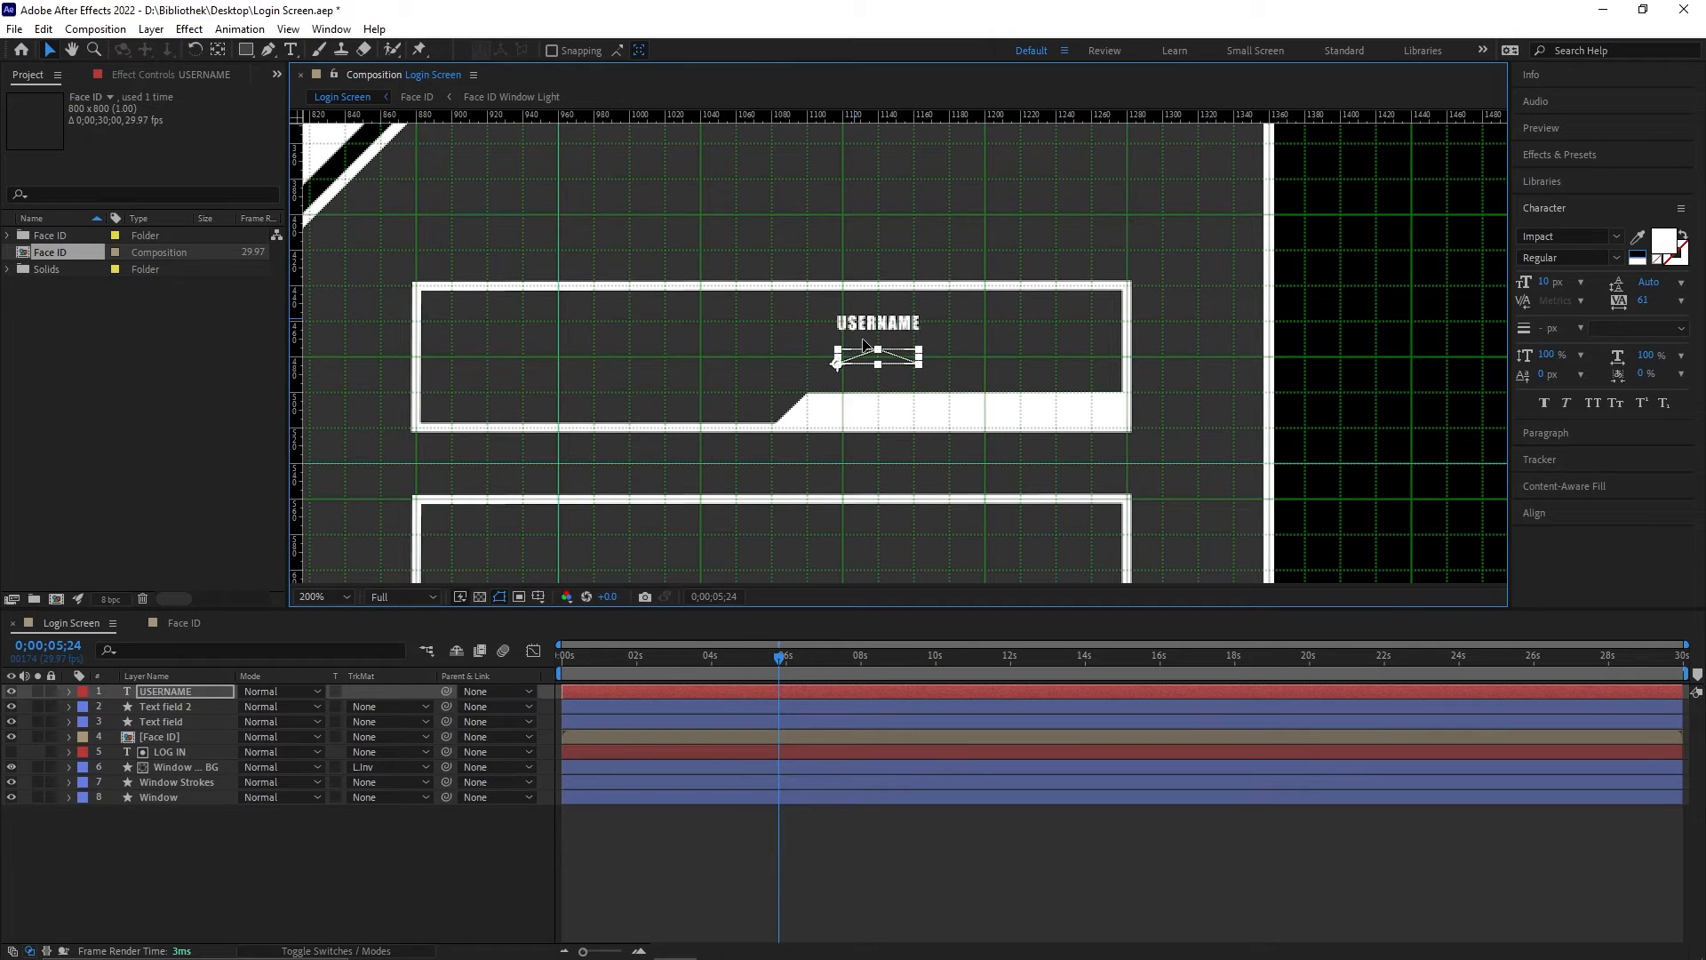
left_click_drag(863, 342, 871, 339)
key("Caps_Lock")
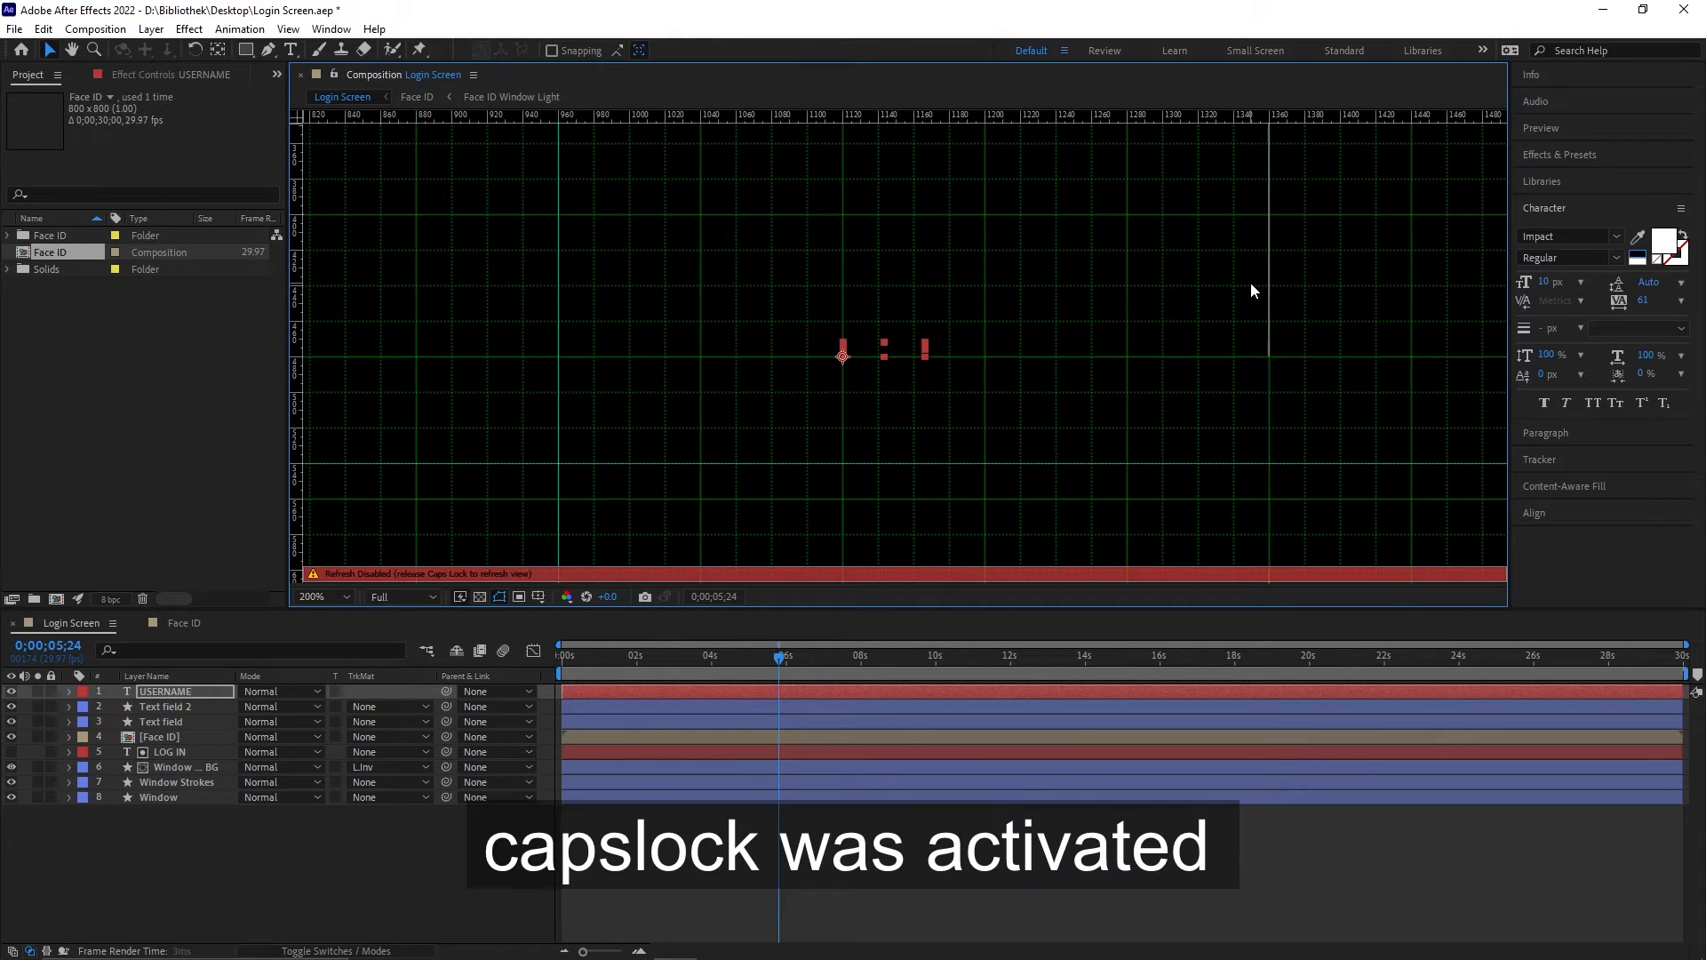
key("Caps_Lock")
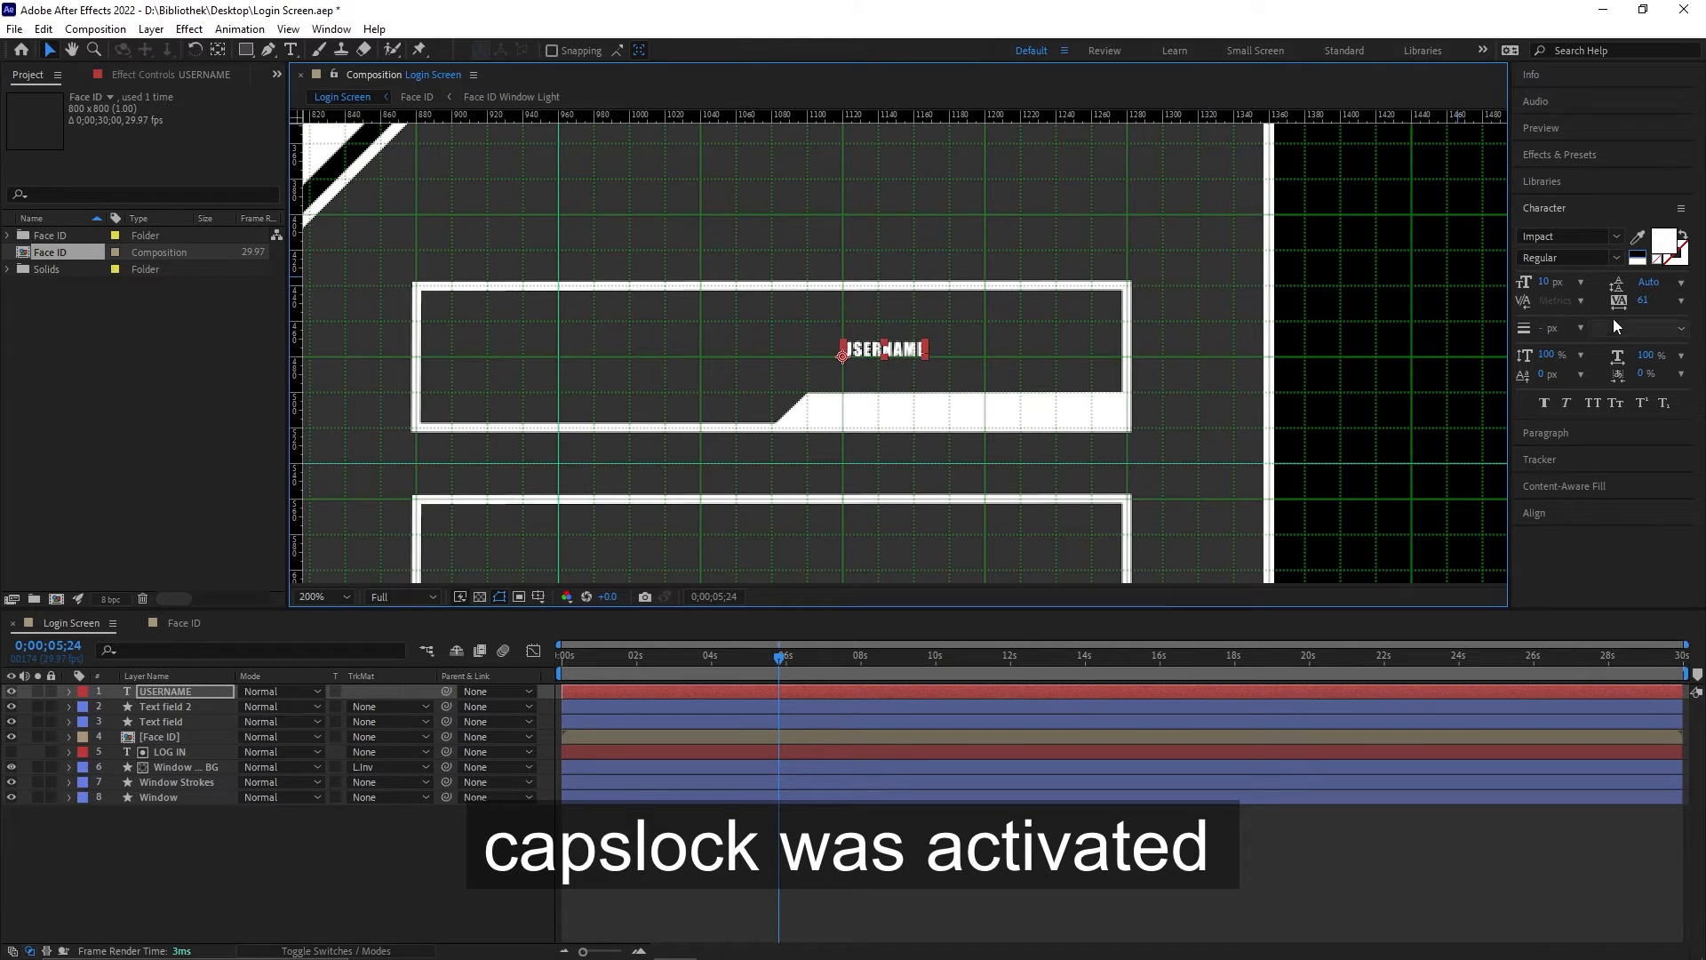
left_click_drag(1550, 286, 1670, 301)
left_click(1654, 300)
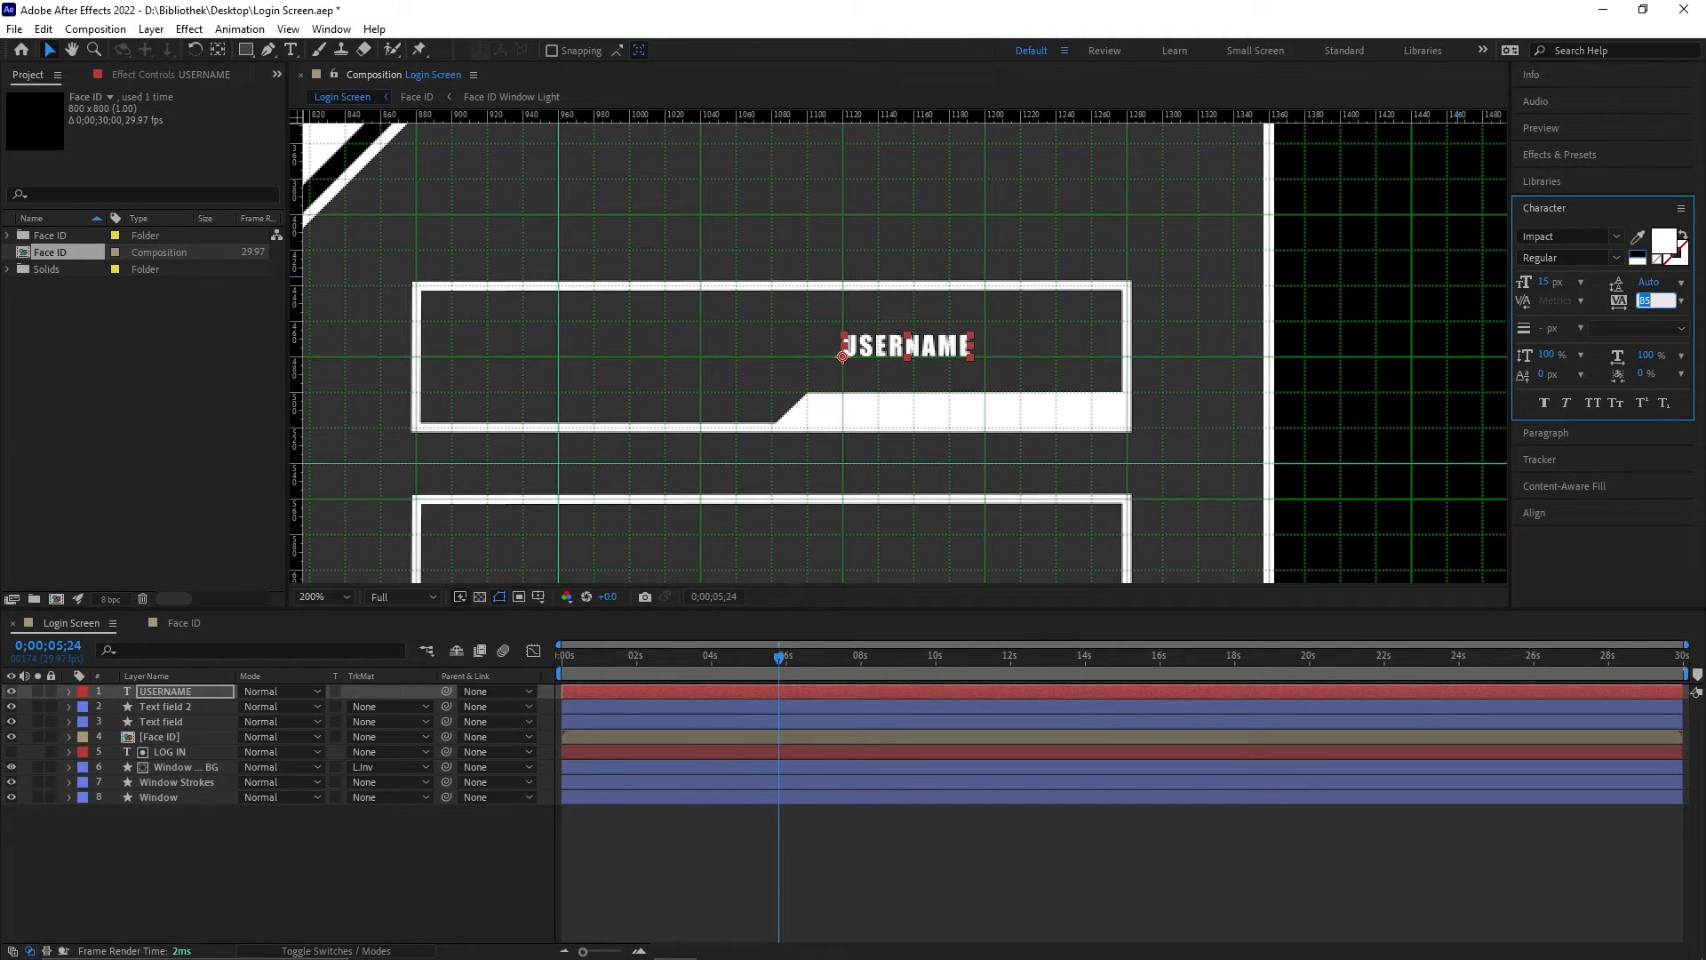
type("100")
key("Return")
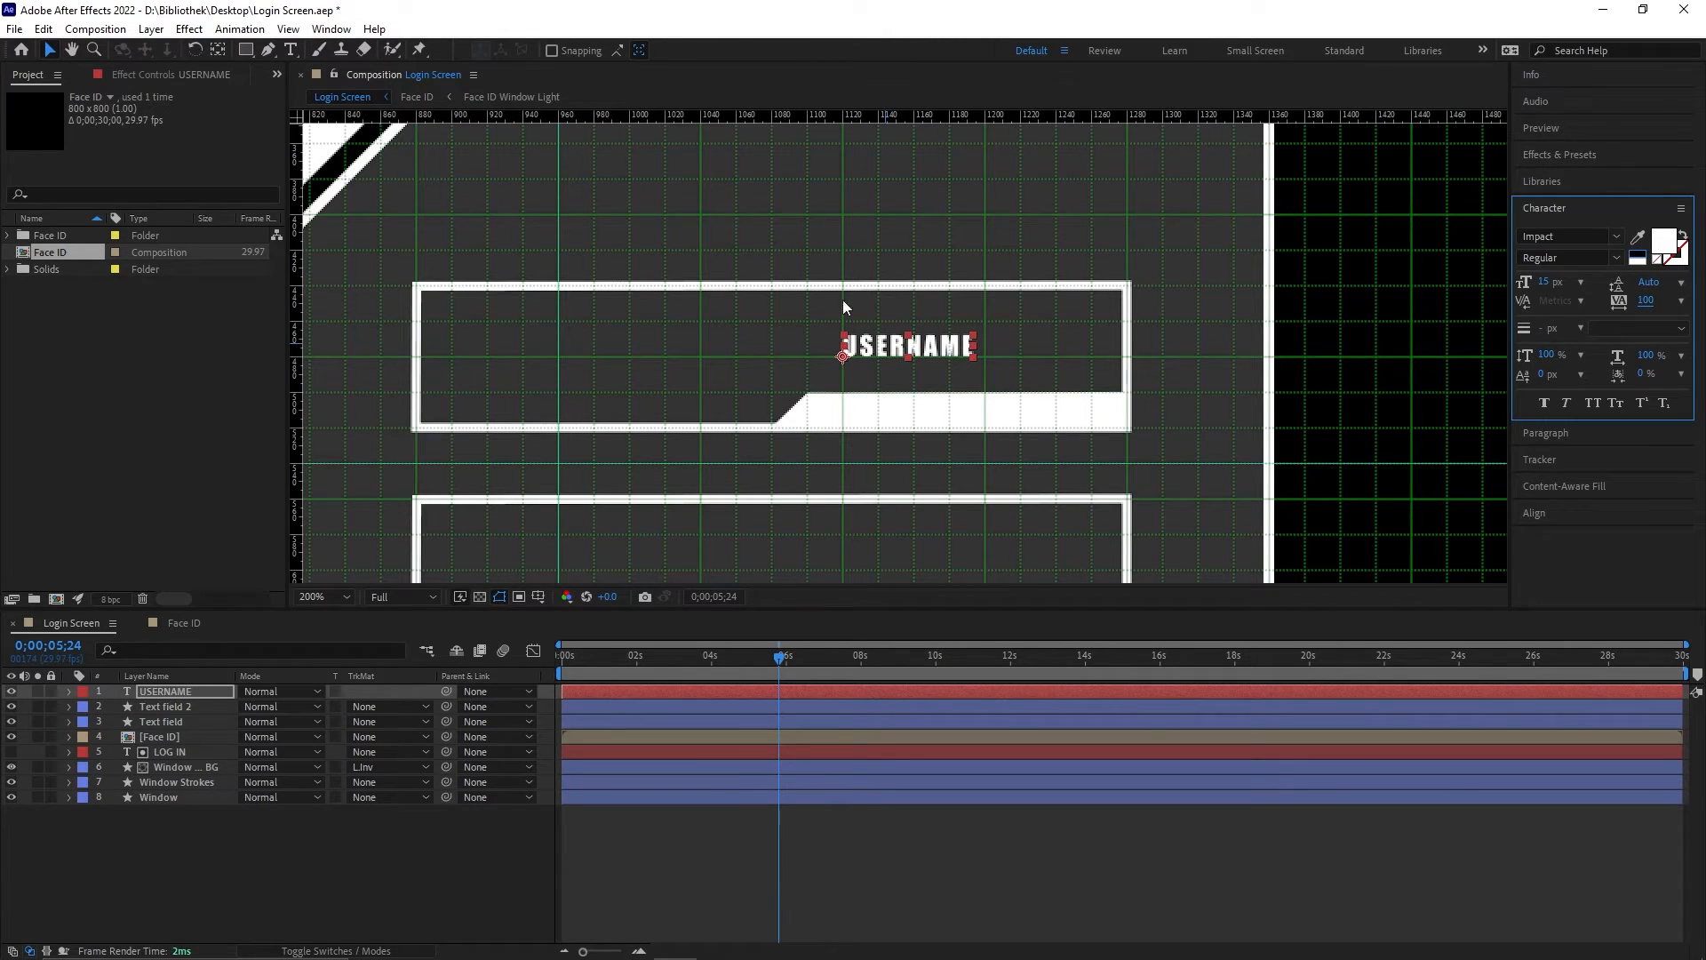
Step: Turn off Snap to Grid and move the USERNAME text onto the right end of the upper field's white tab
left_click(288, 30)
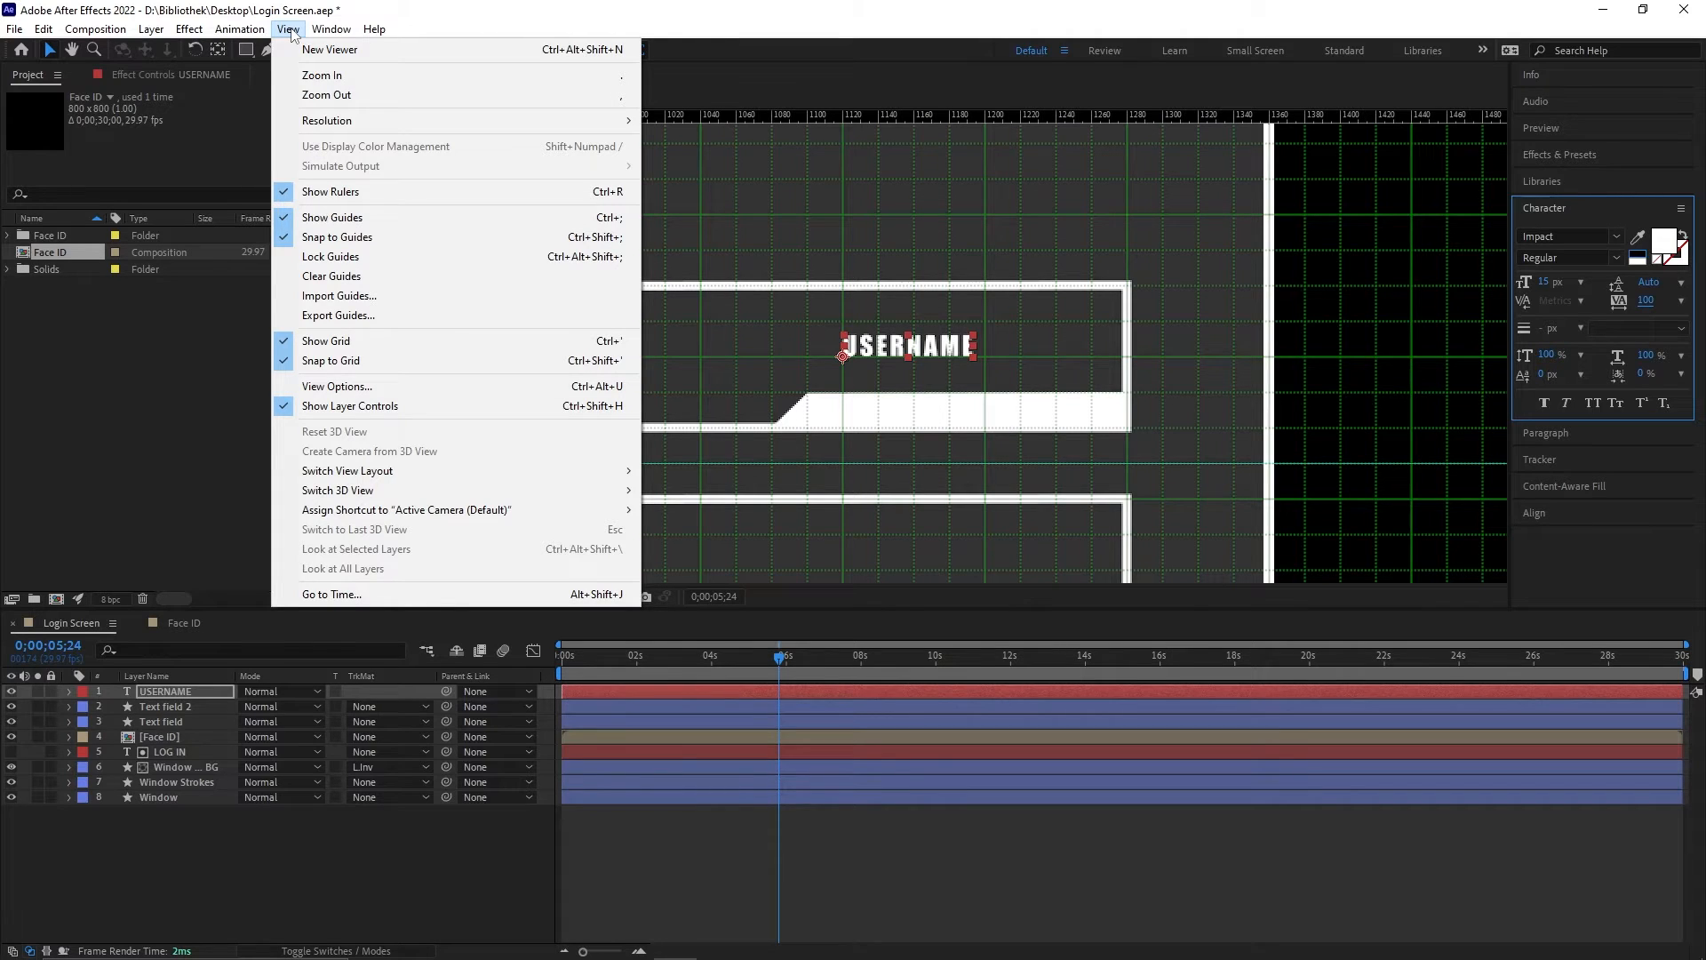
left_click(293, 36)
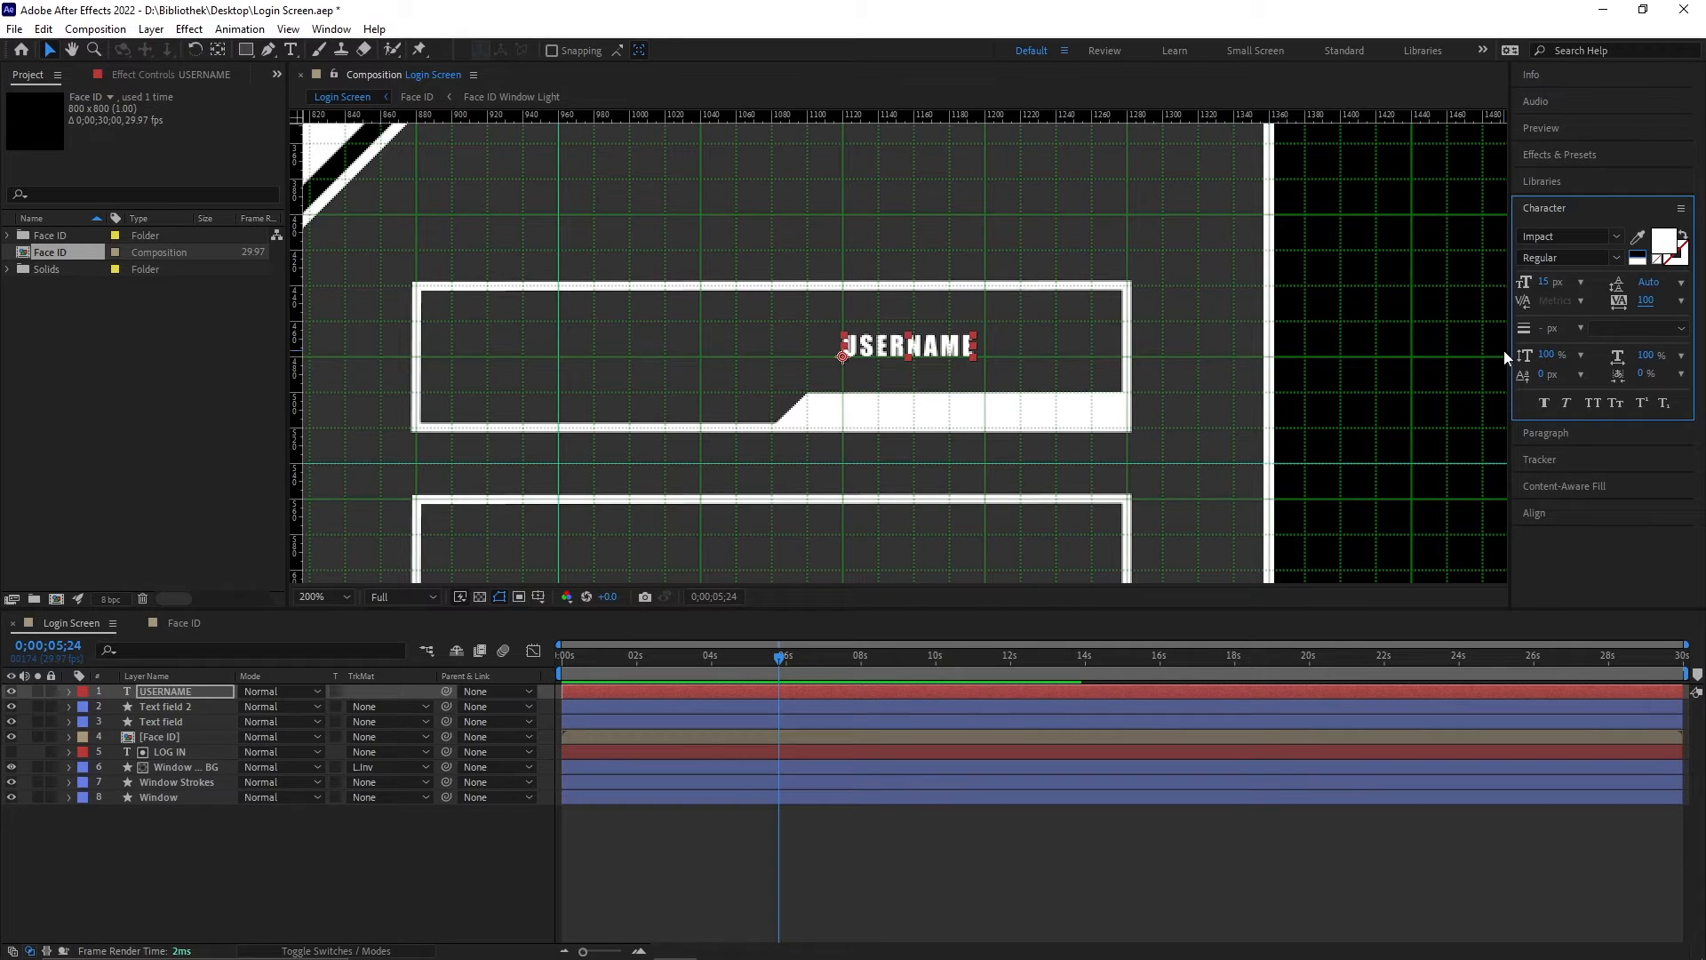
left_click(293, 32)
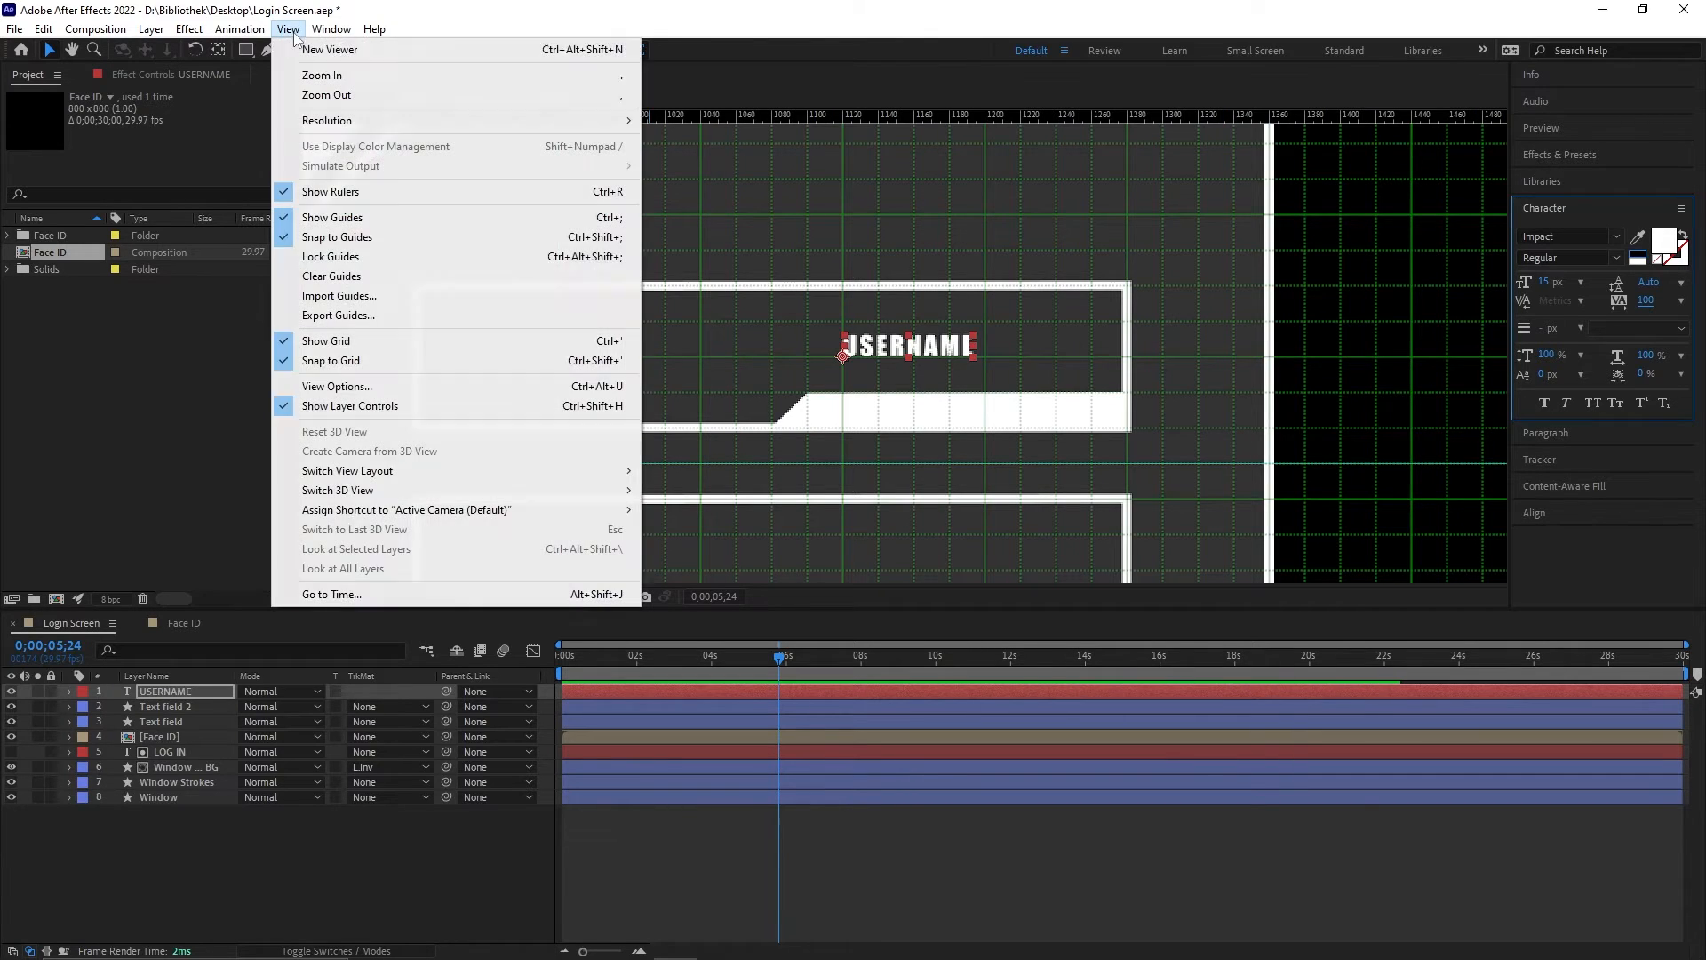
left_click(365, 362)
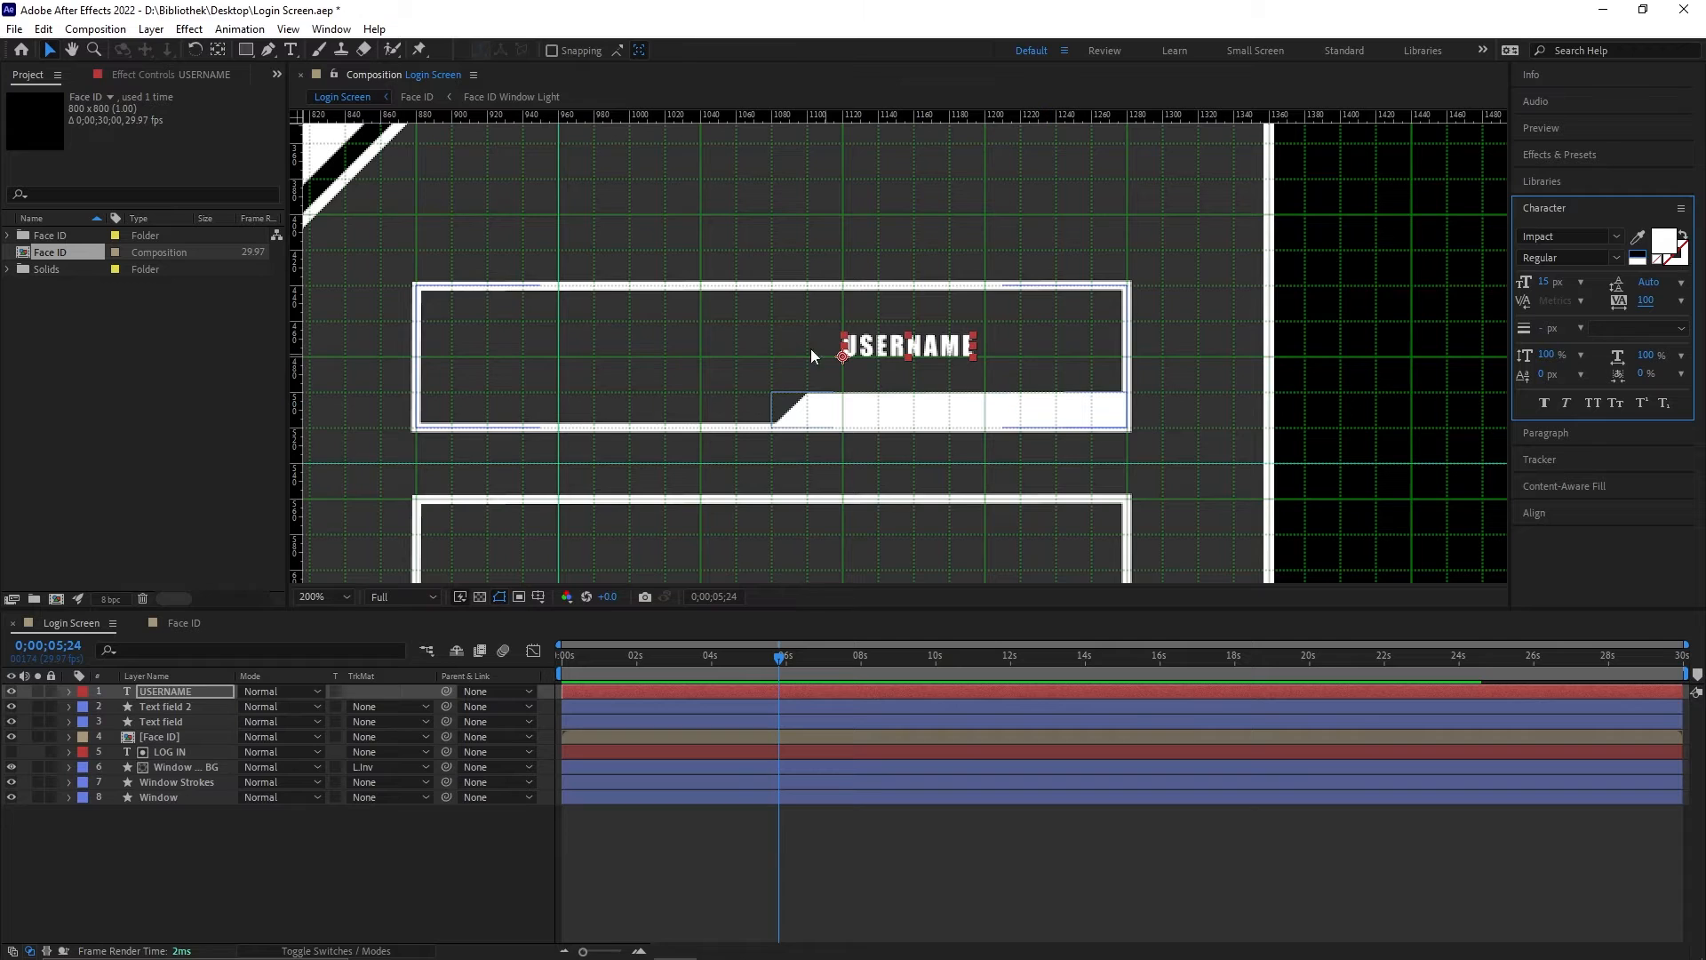
scroll(953, 395, "up", 2)
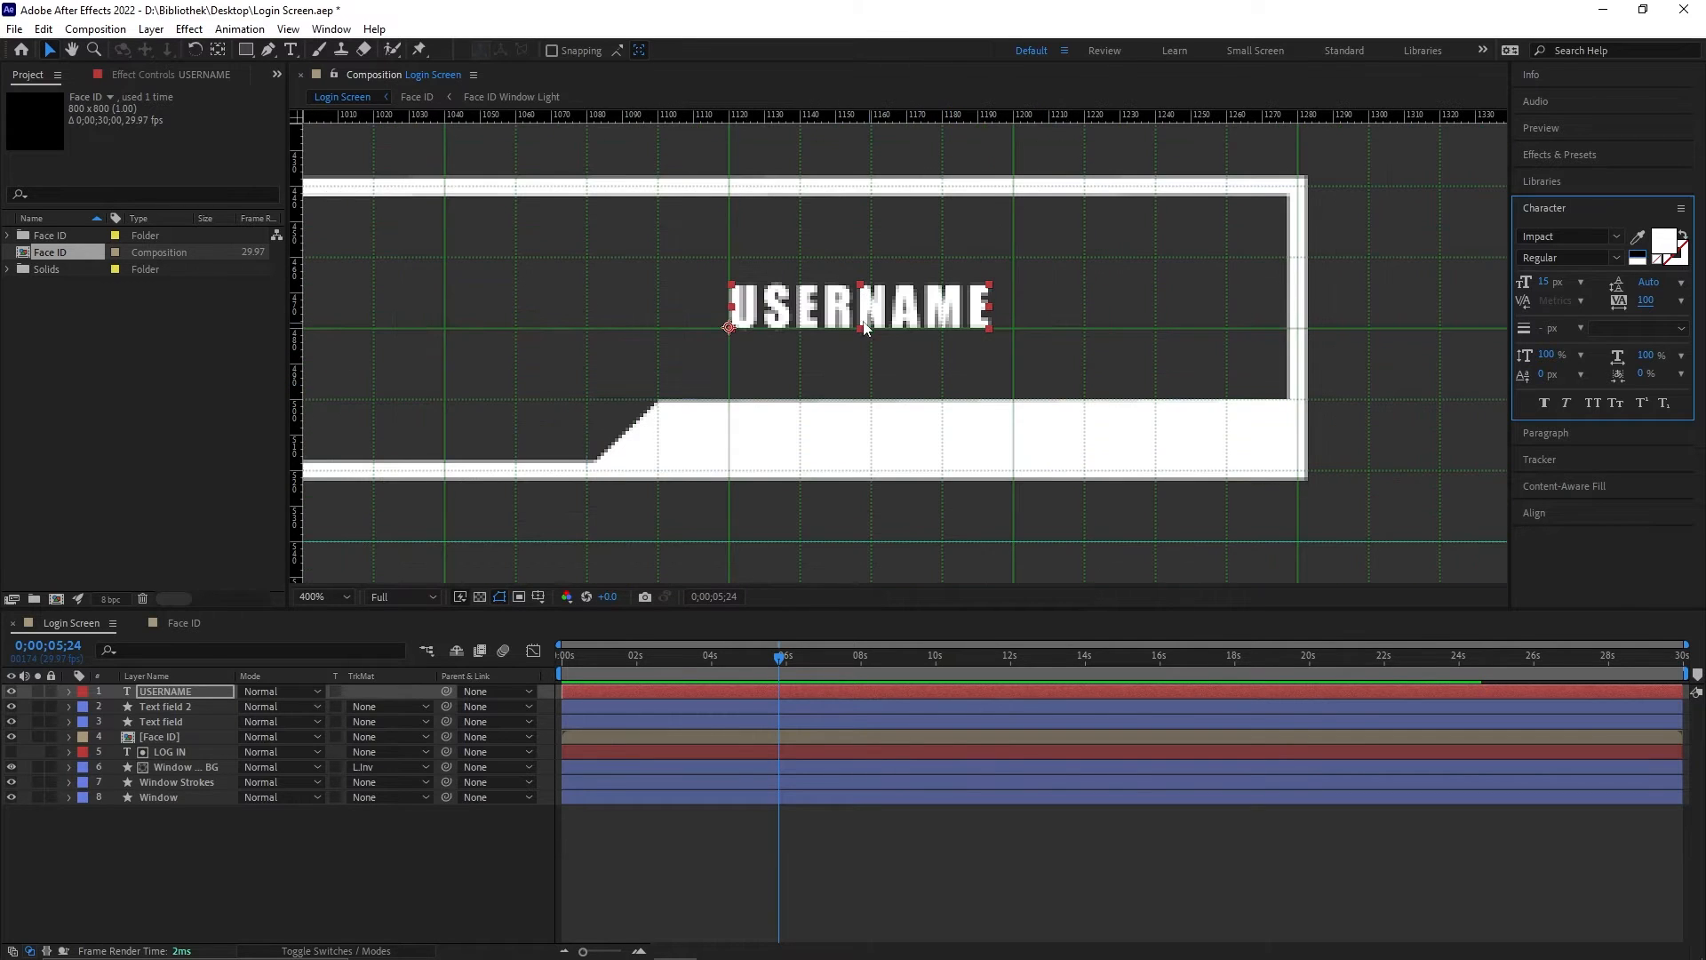
left_click_drag(823, 316, 1119, 448)
scroll(1000, 217, "down", 2)
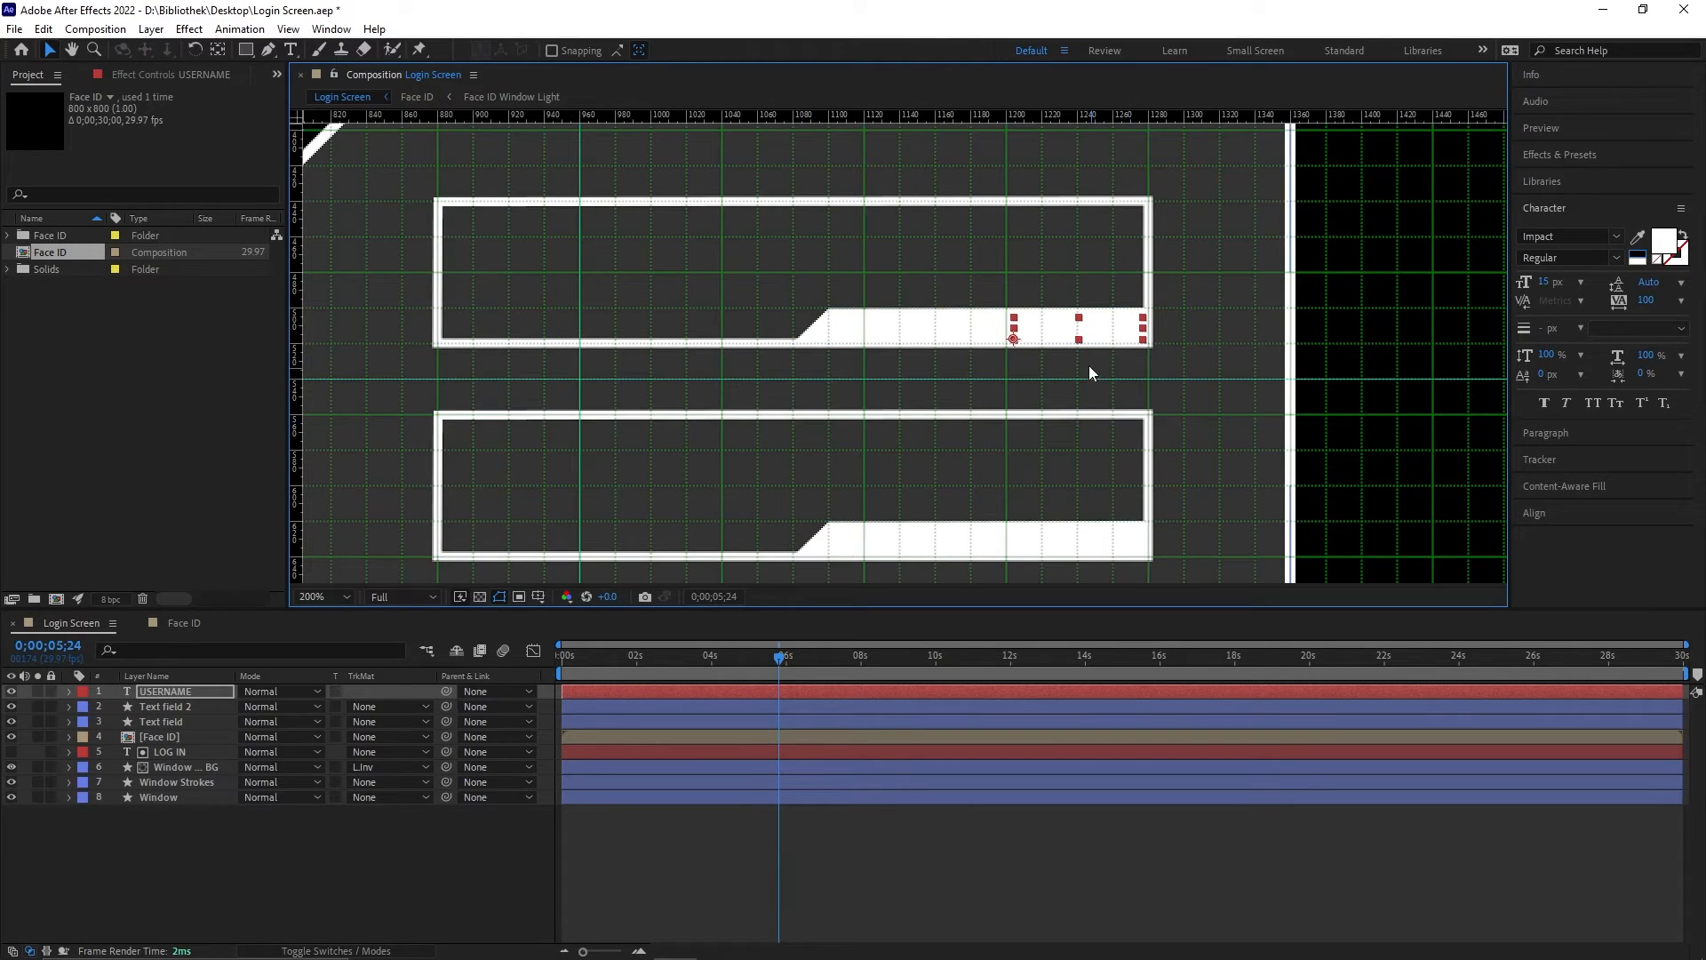
Step: Duplicate the USERNAME text layer and move the copy into the lower text field, above its white tab
left_click(211, 711)
key("ctrl+d")
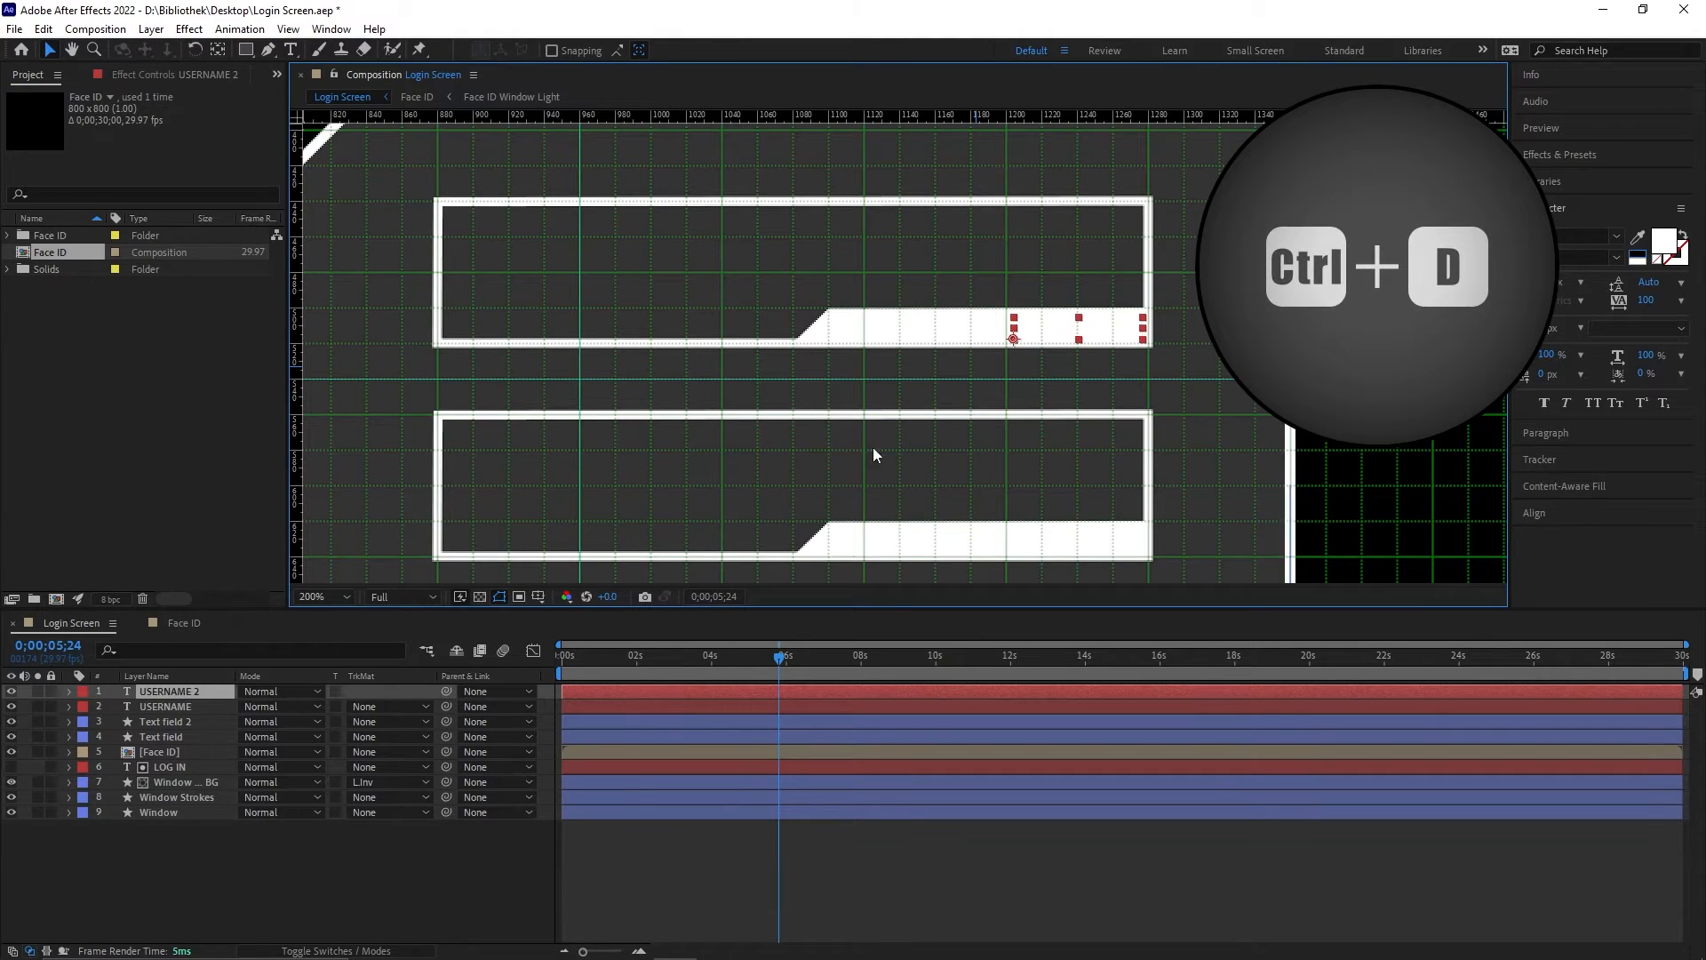
left_click_drag(1073, 330, 1019, 504)
Step: Replace the wording of the duplicated text in the lower field with PASSWORD
left_click(291, 50)
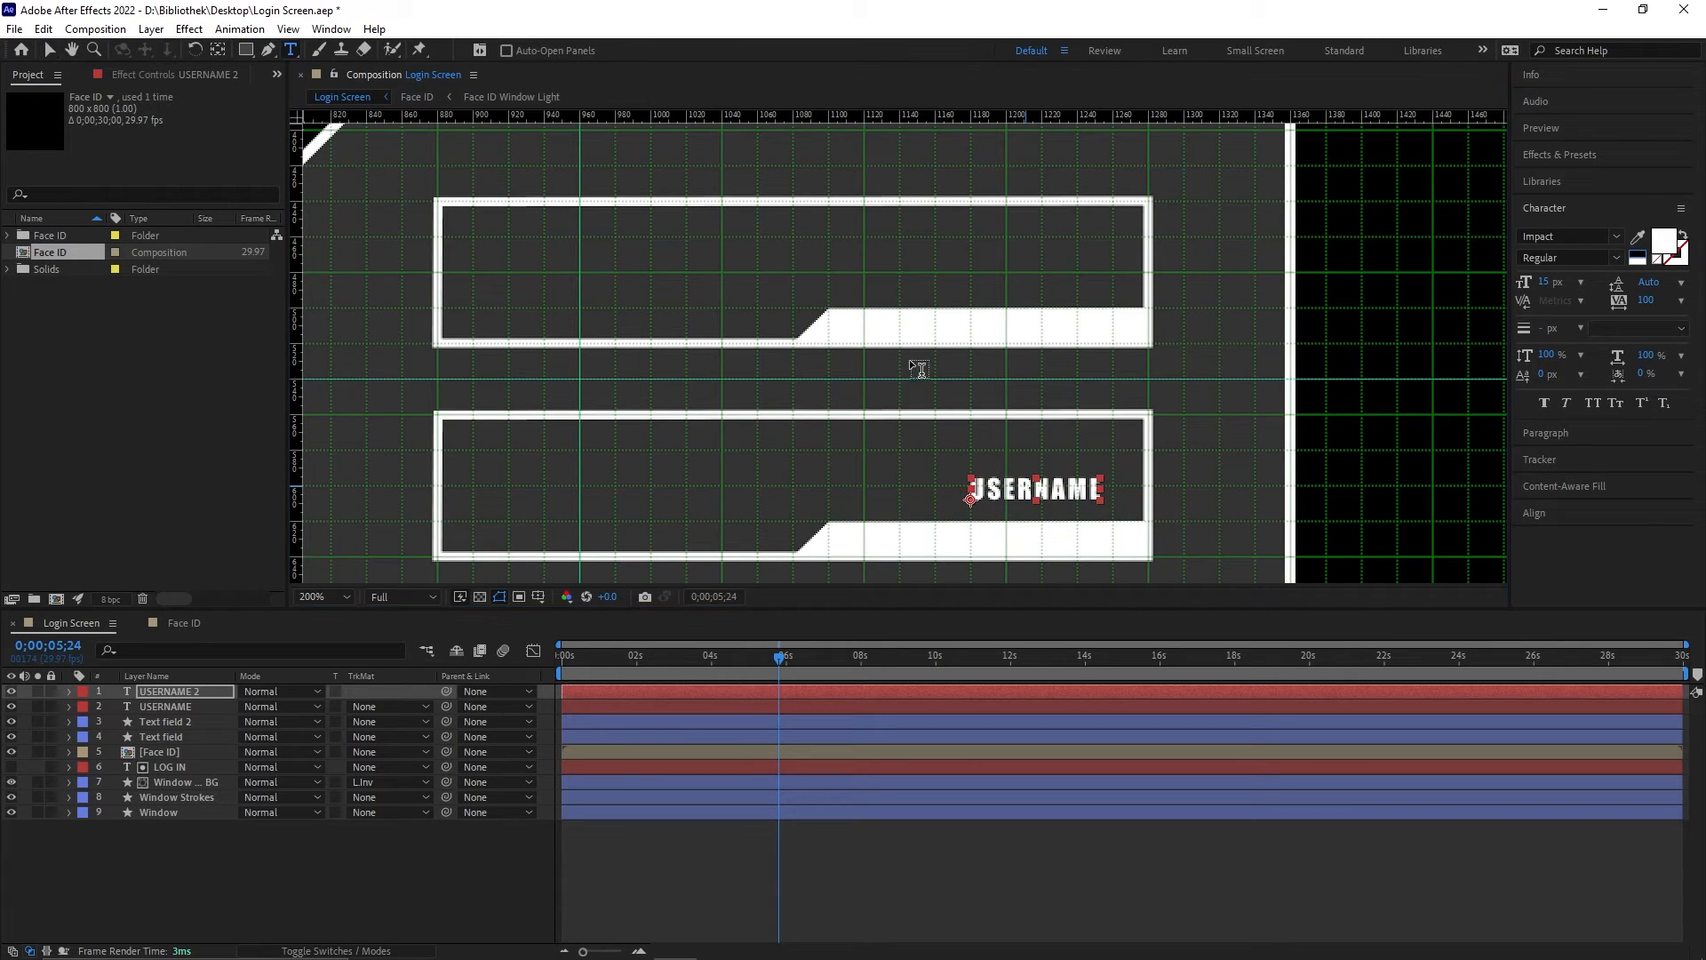
left_click(1072, 496)
left_click_drag(1096, 488, 957, 479)
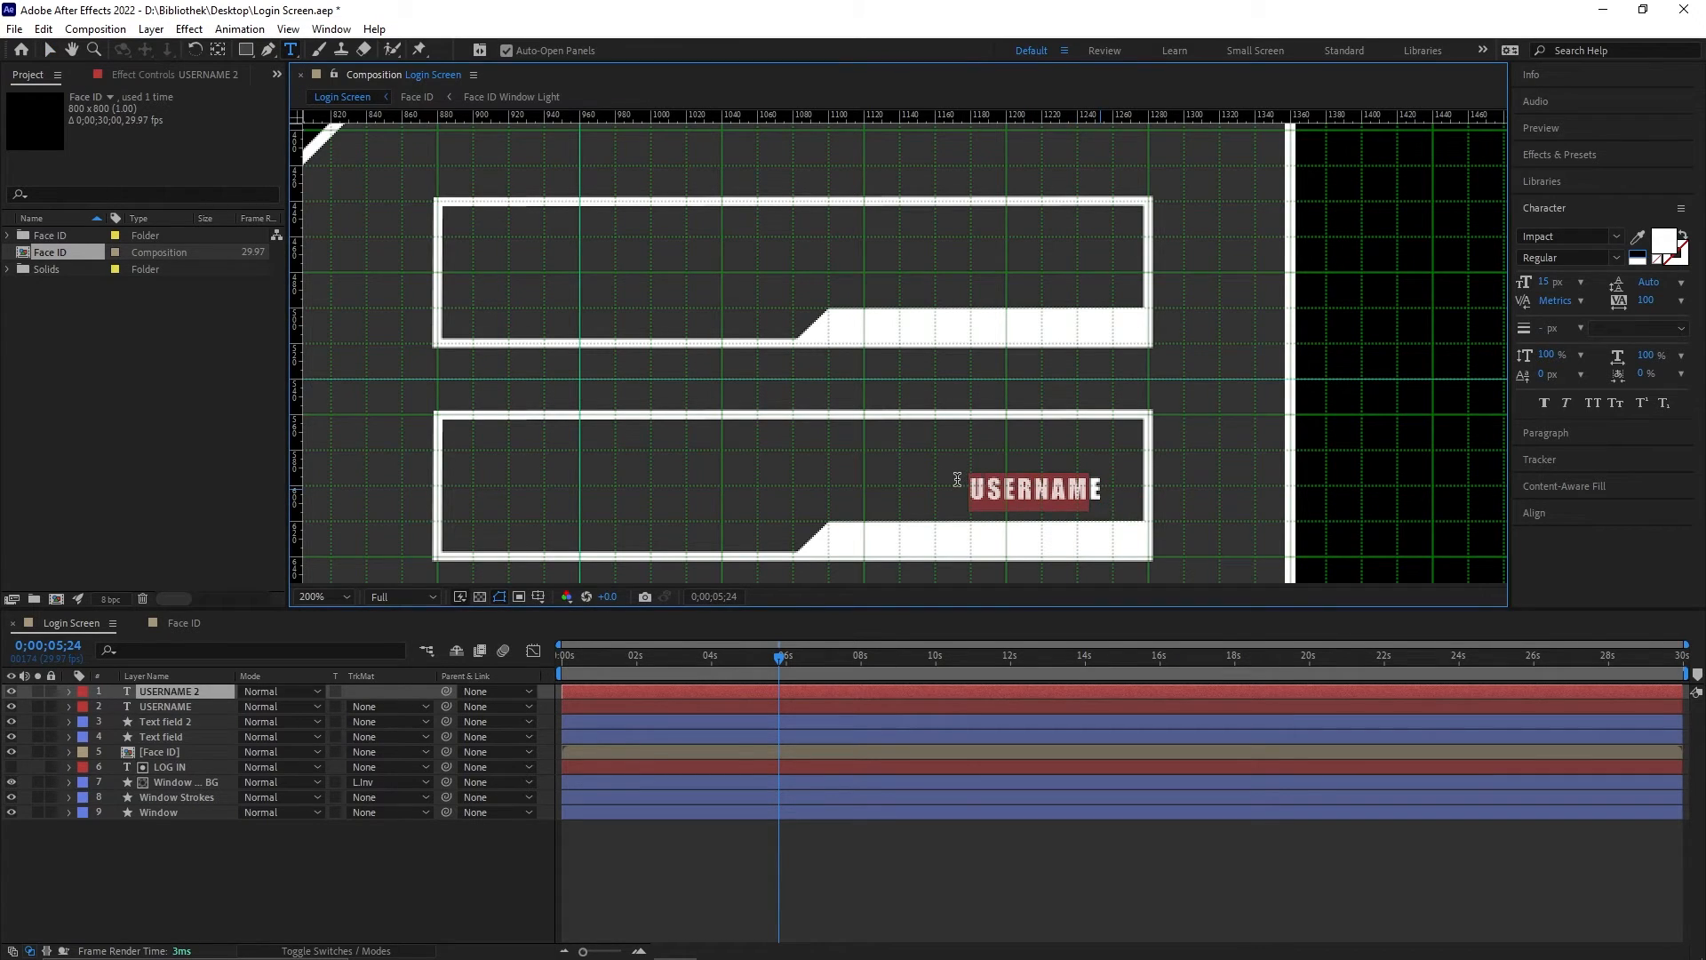
key("BackSpace")
key("Delete")
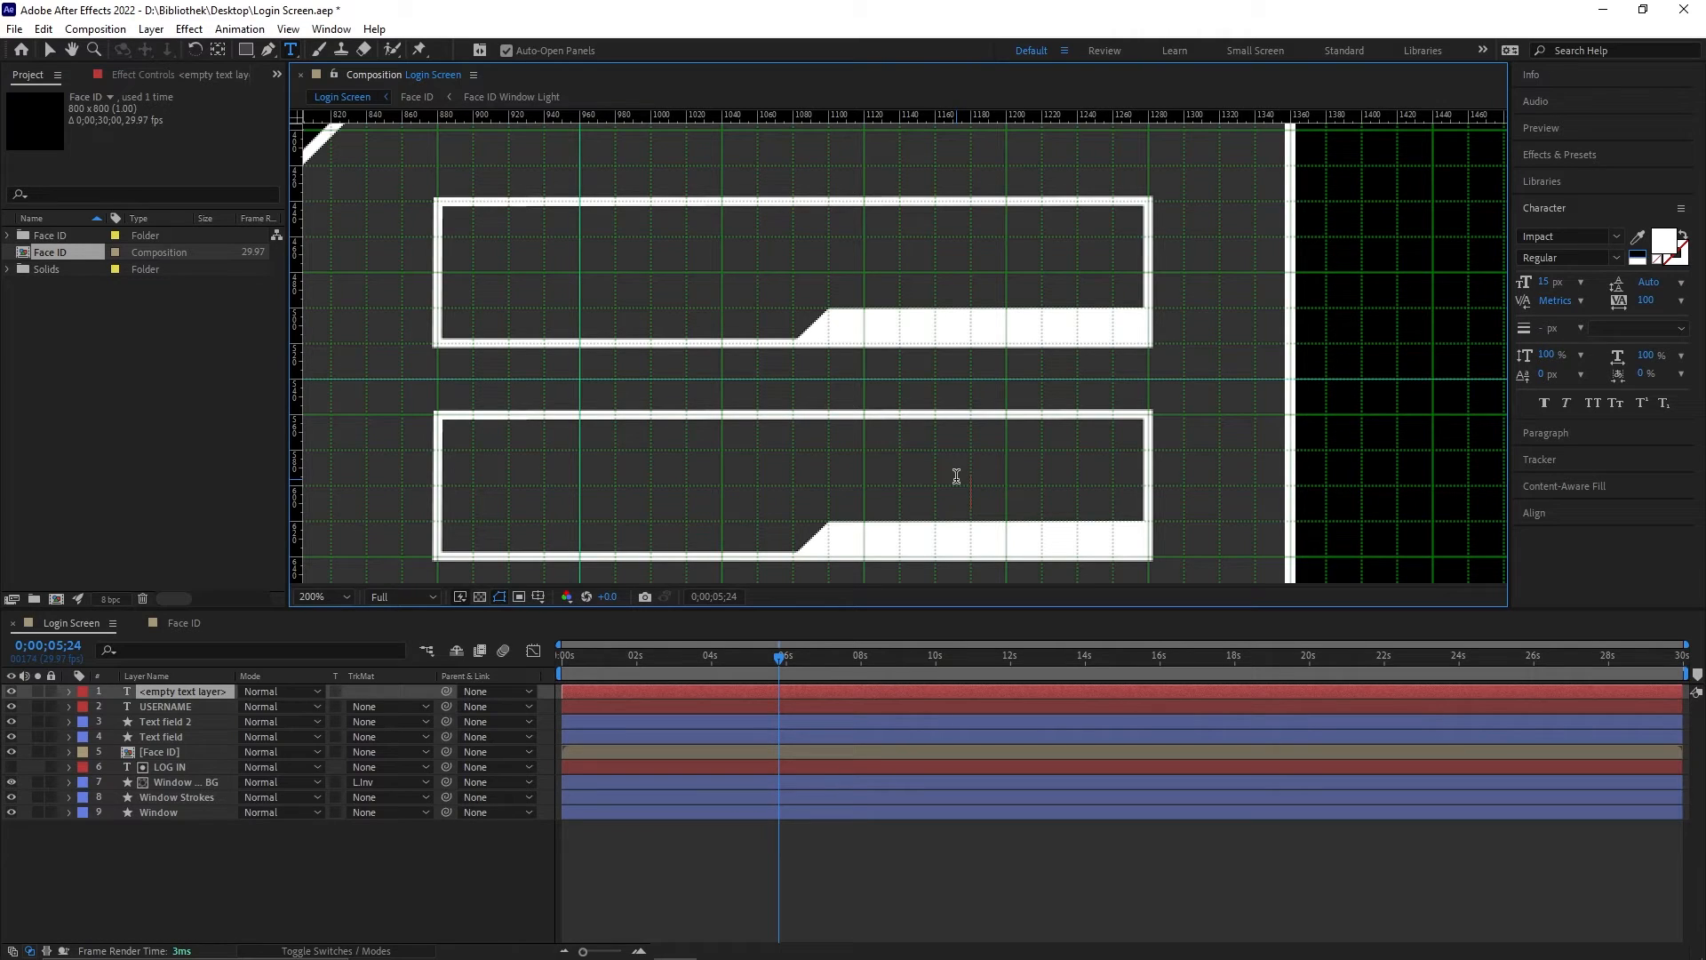
type("PASS")
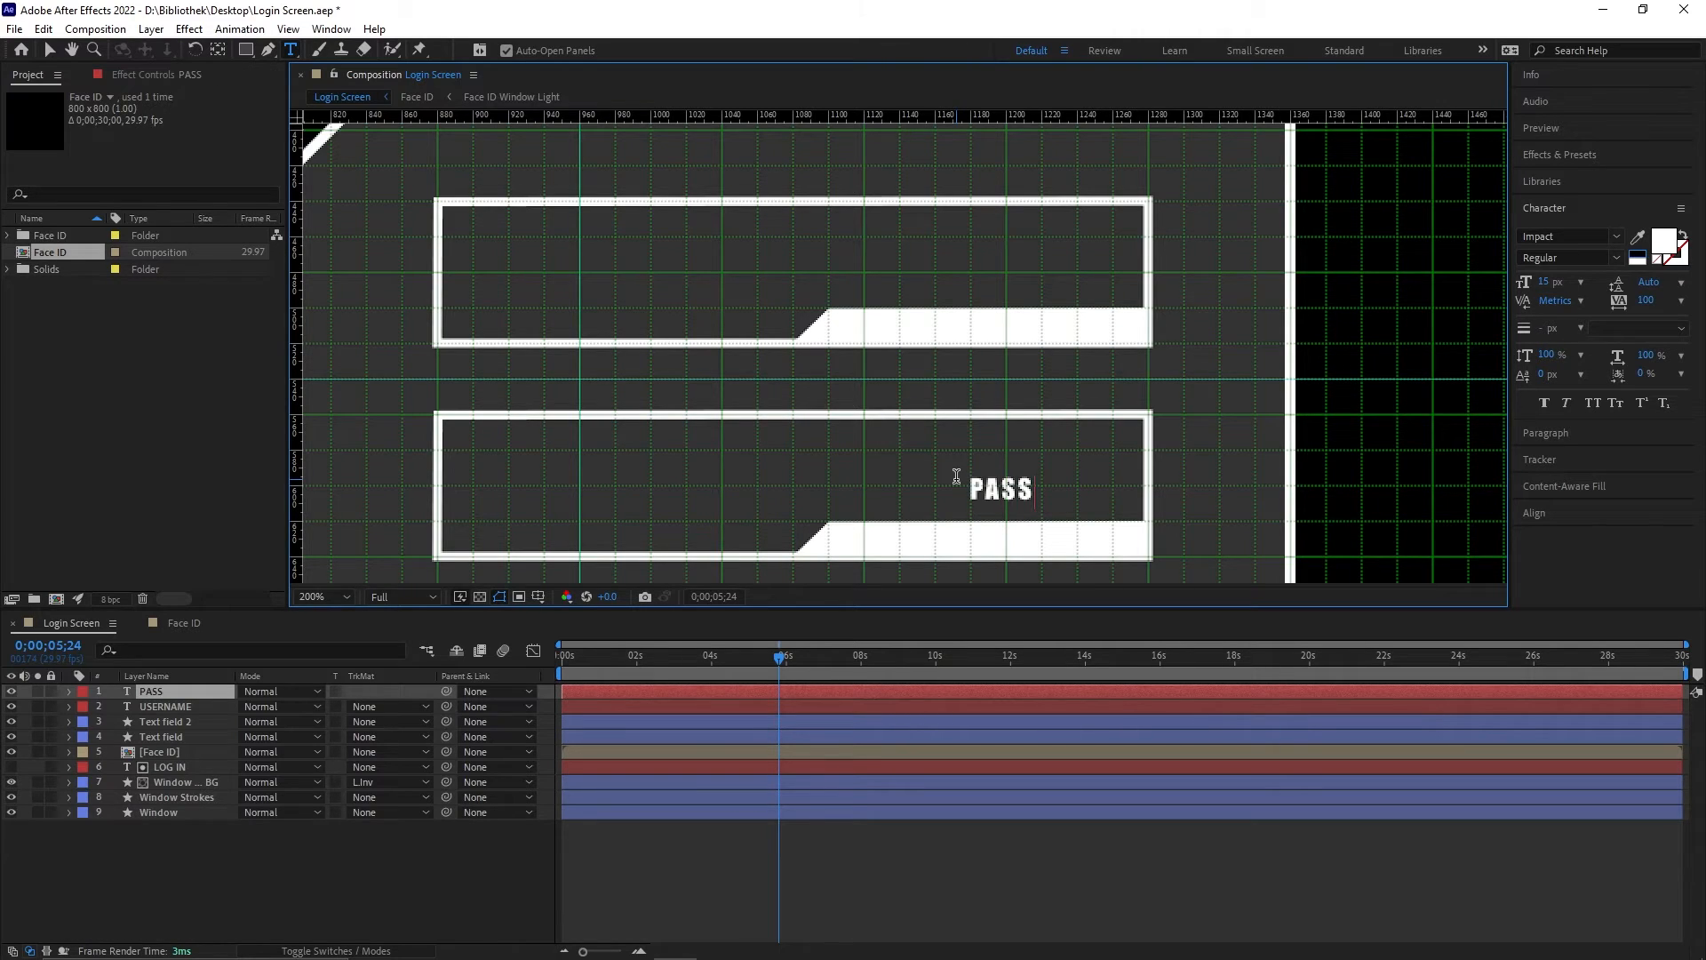
type("WORD")
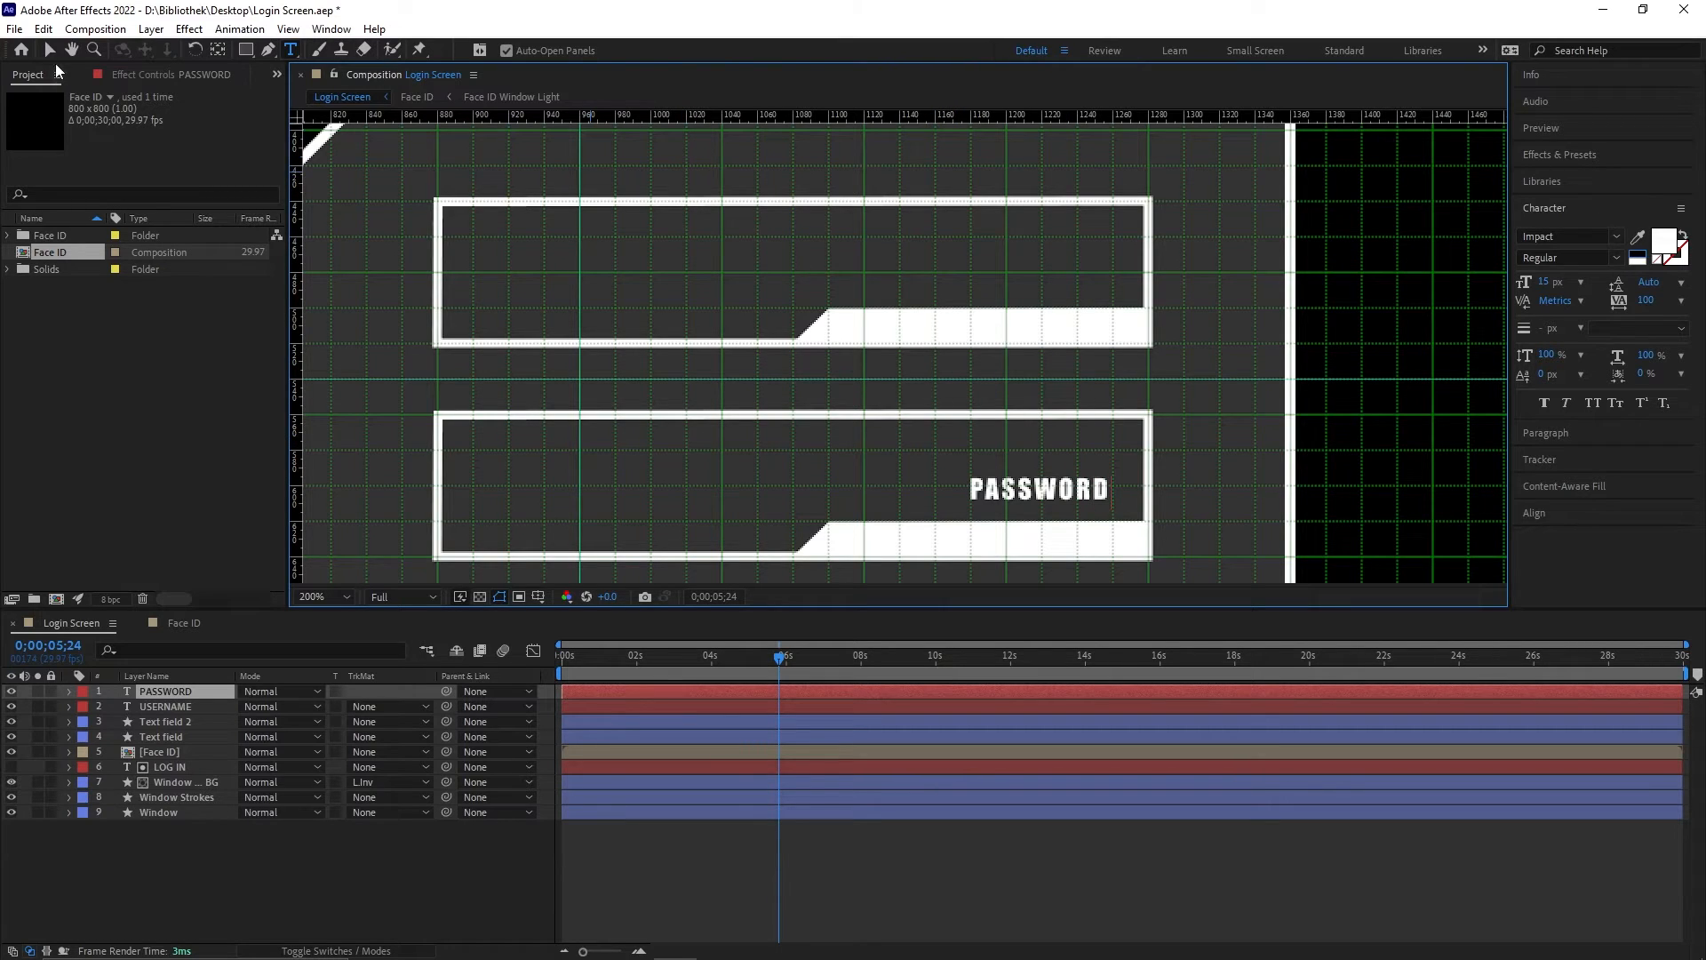
Step: Position the PASSWORD text on the right end of the lower field's white tab, vertically centered
left_click(48, 50)
left_click_drag(1021, 511, 1053, 535)
scroll(1104, 551, "up", 4)
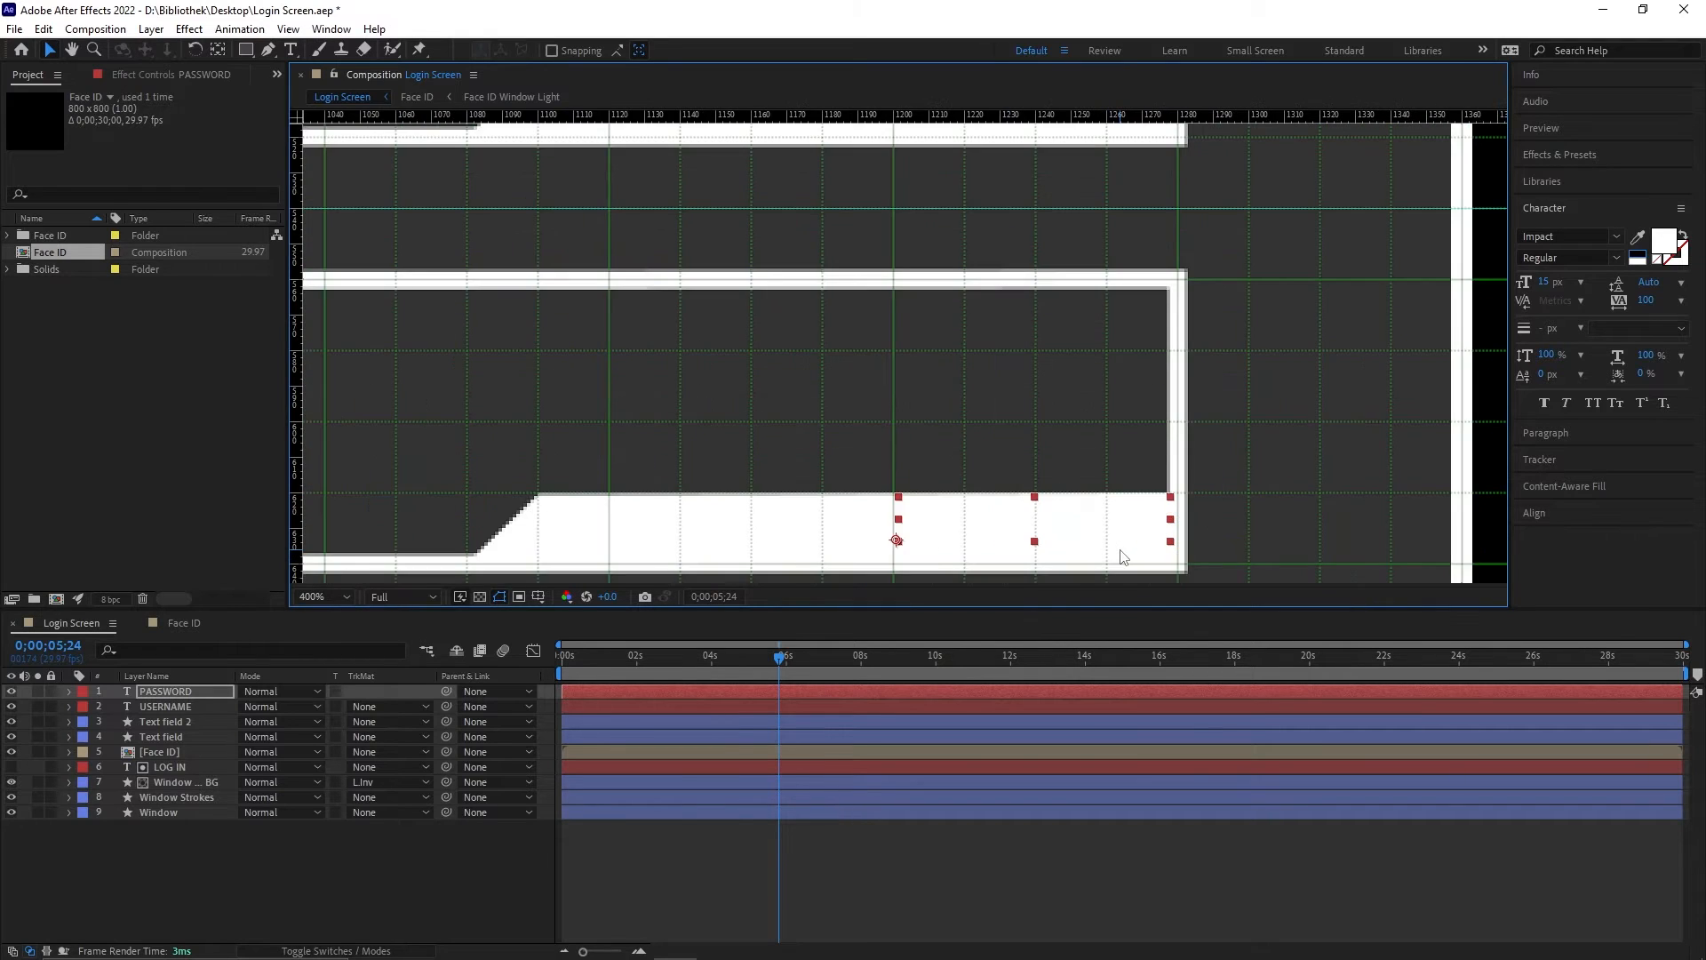
left_click_drag(1060, 354, 1053, 382)
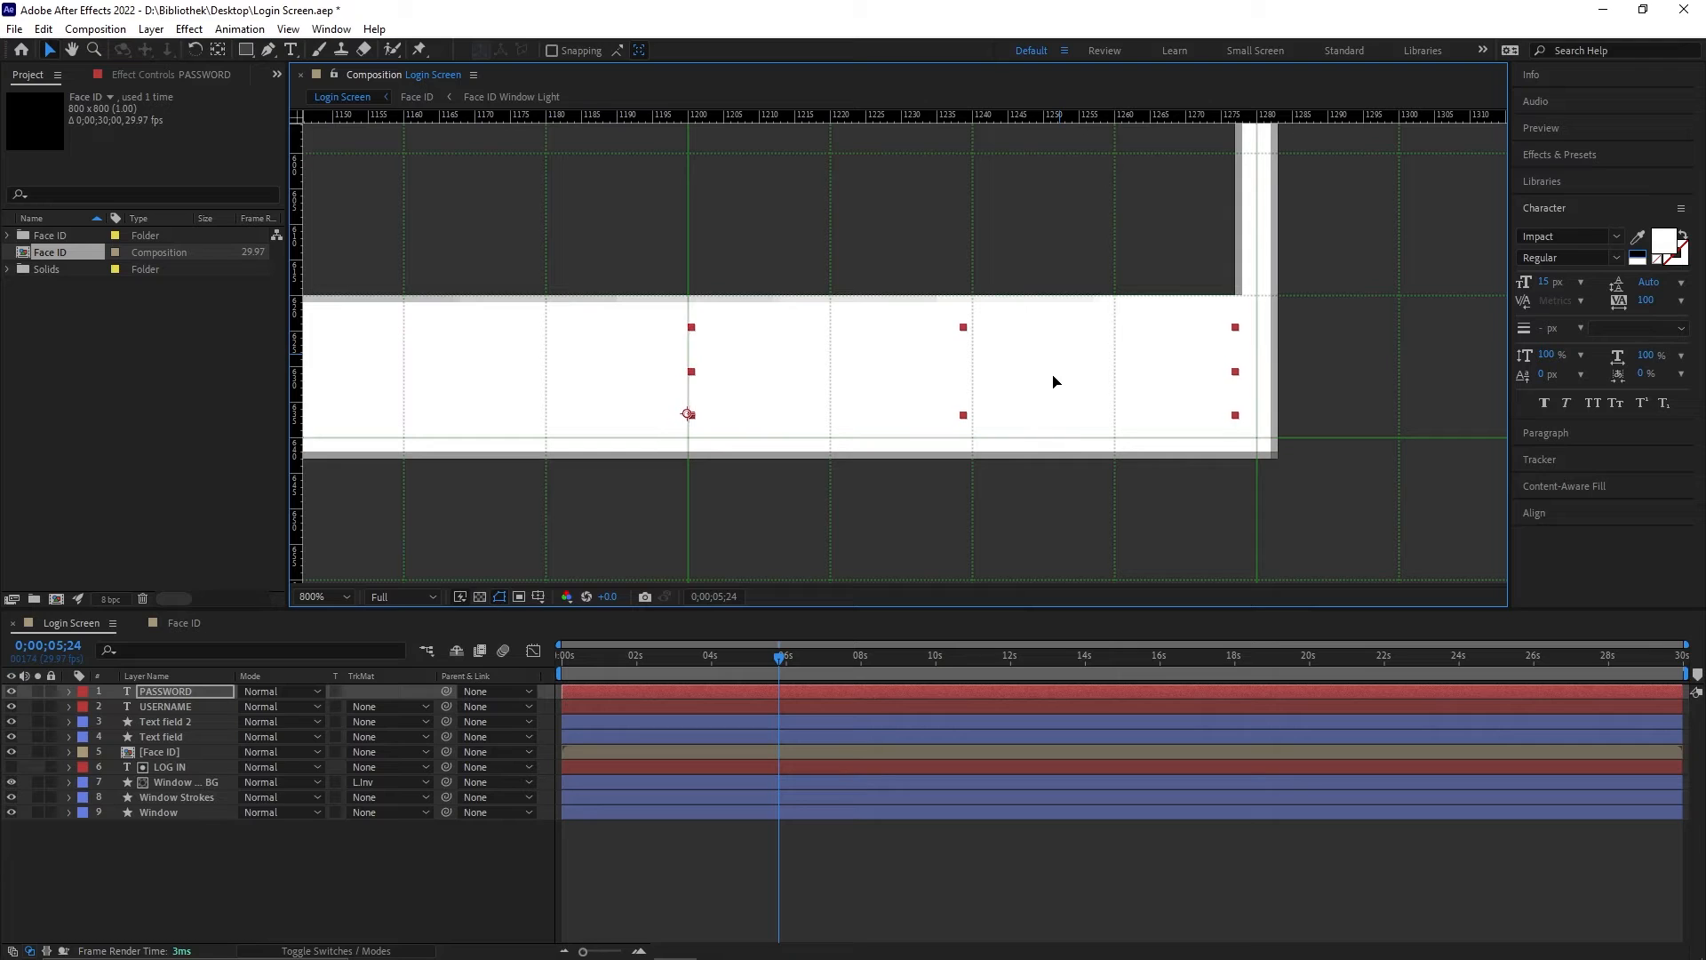
Step: Reorder the layers so USERNAME sits directly above Text field and PASSWORD directly above Text field 2
left_click(254, 866)
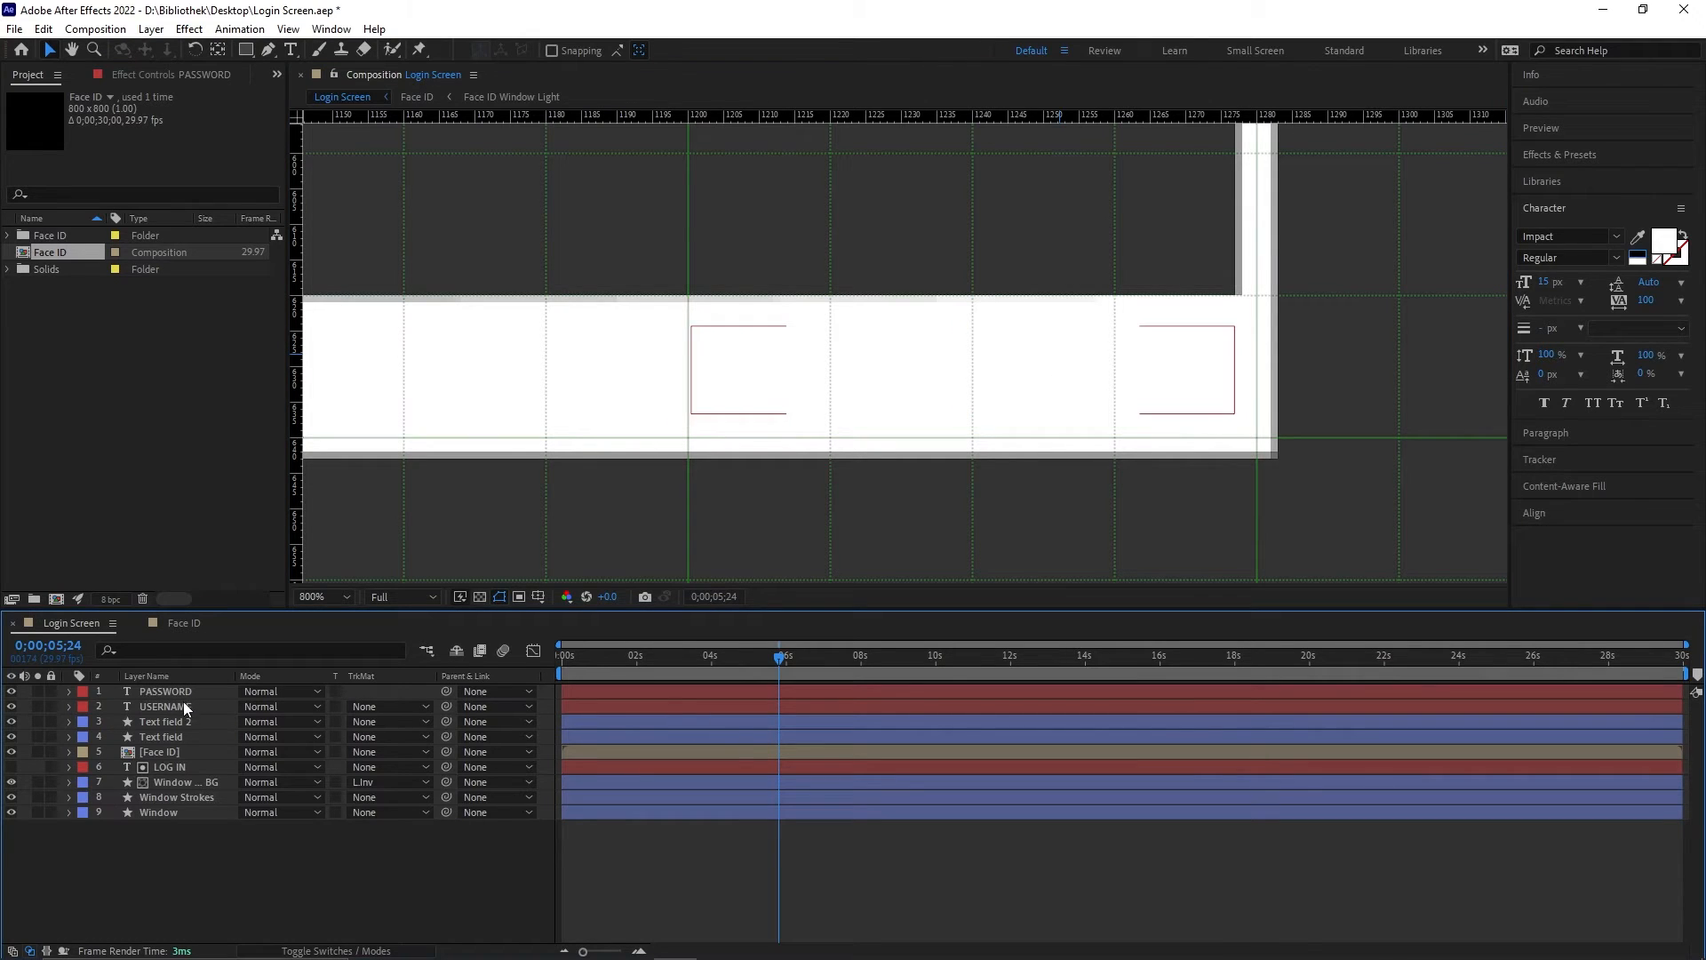
left_click(178, 707)
left_click(178, 691)
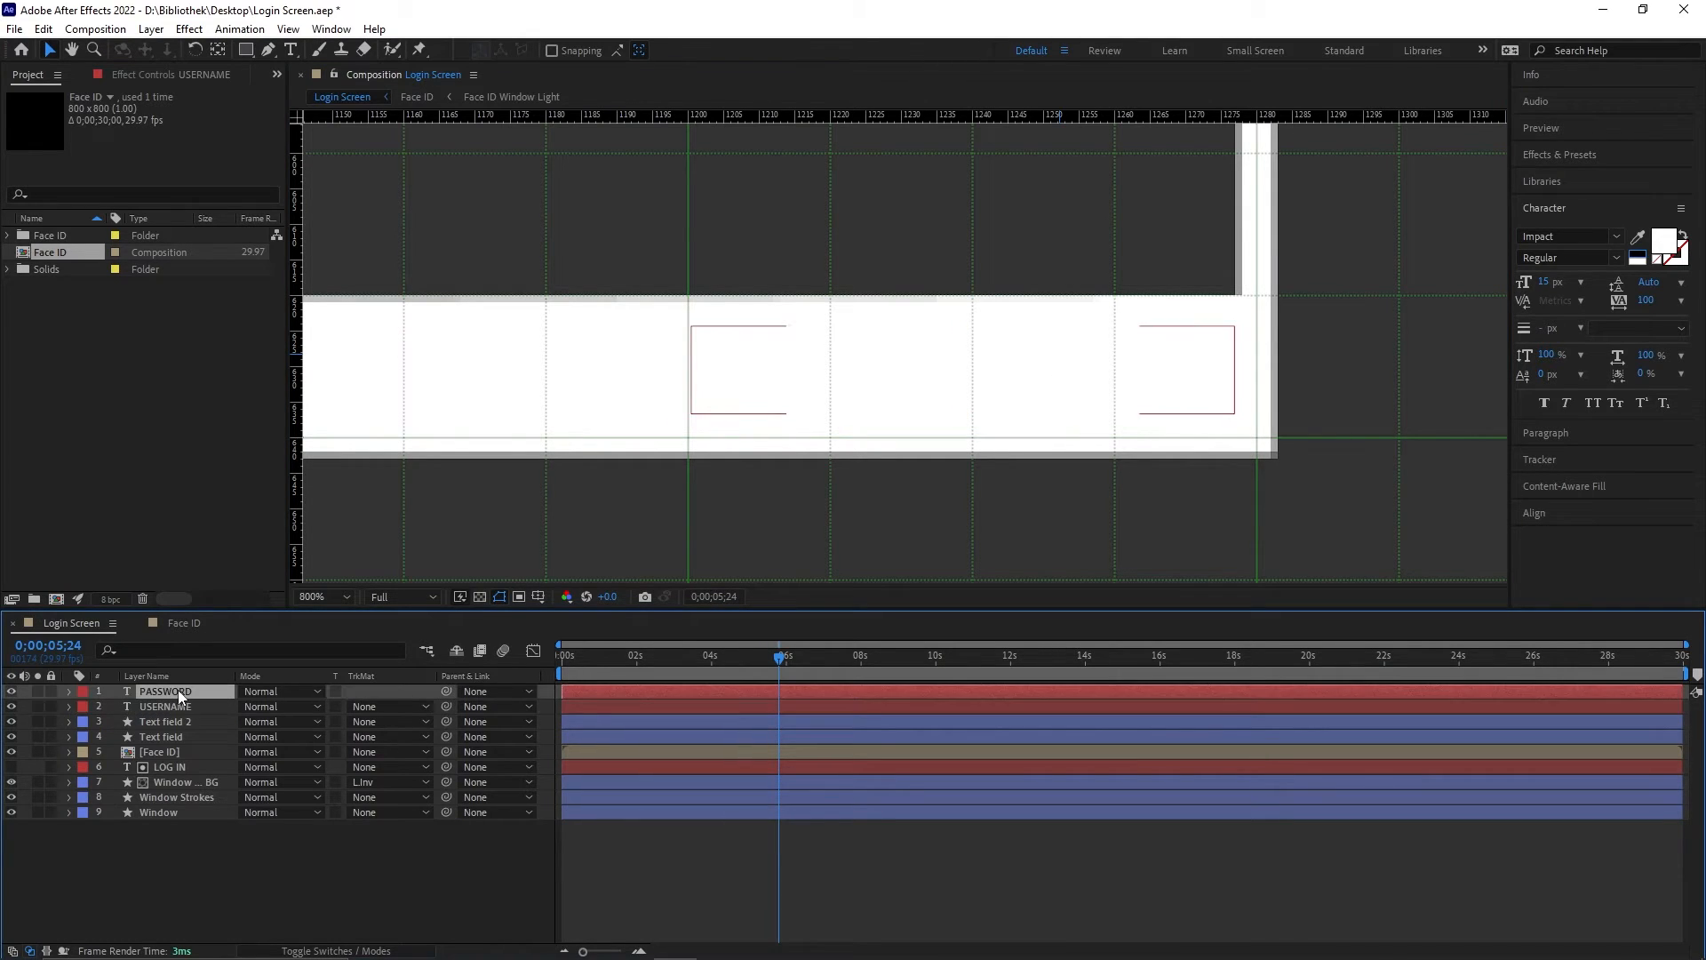
left_click(177, 721)
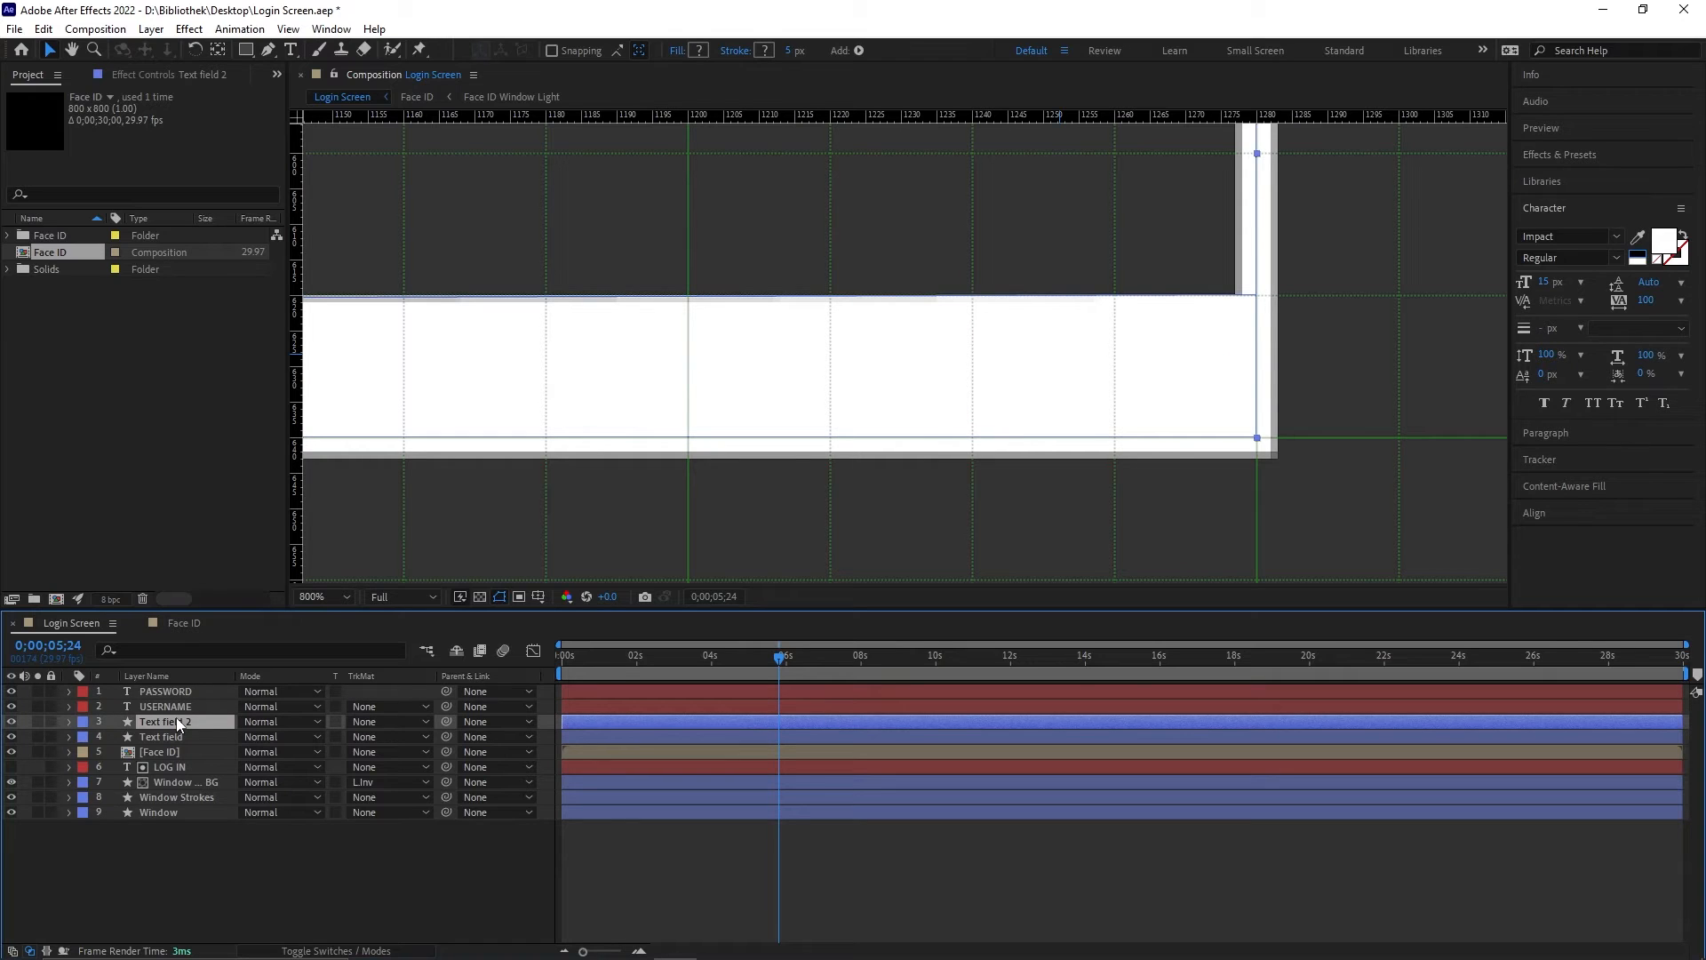
left_click_drag(177, 712, 178, 729)
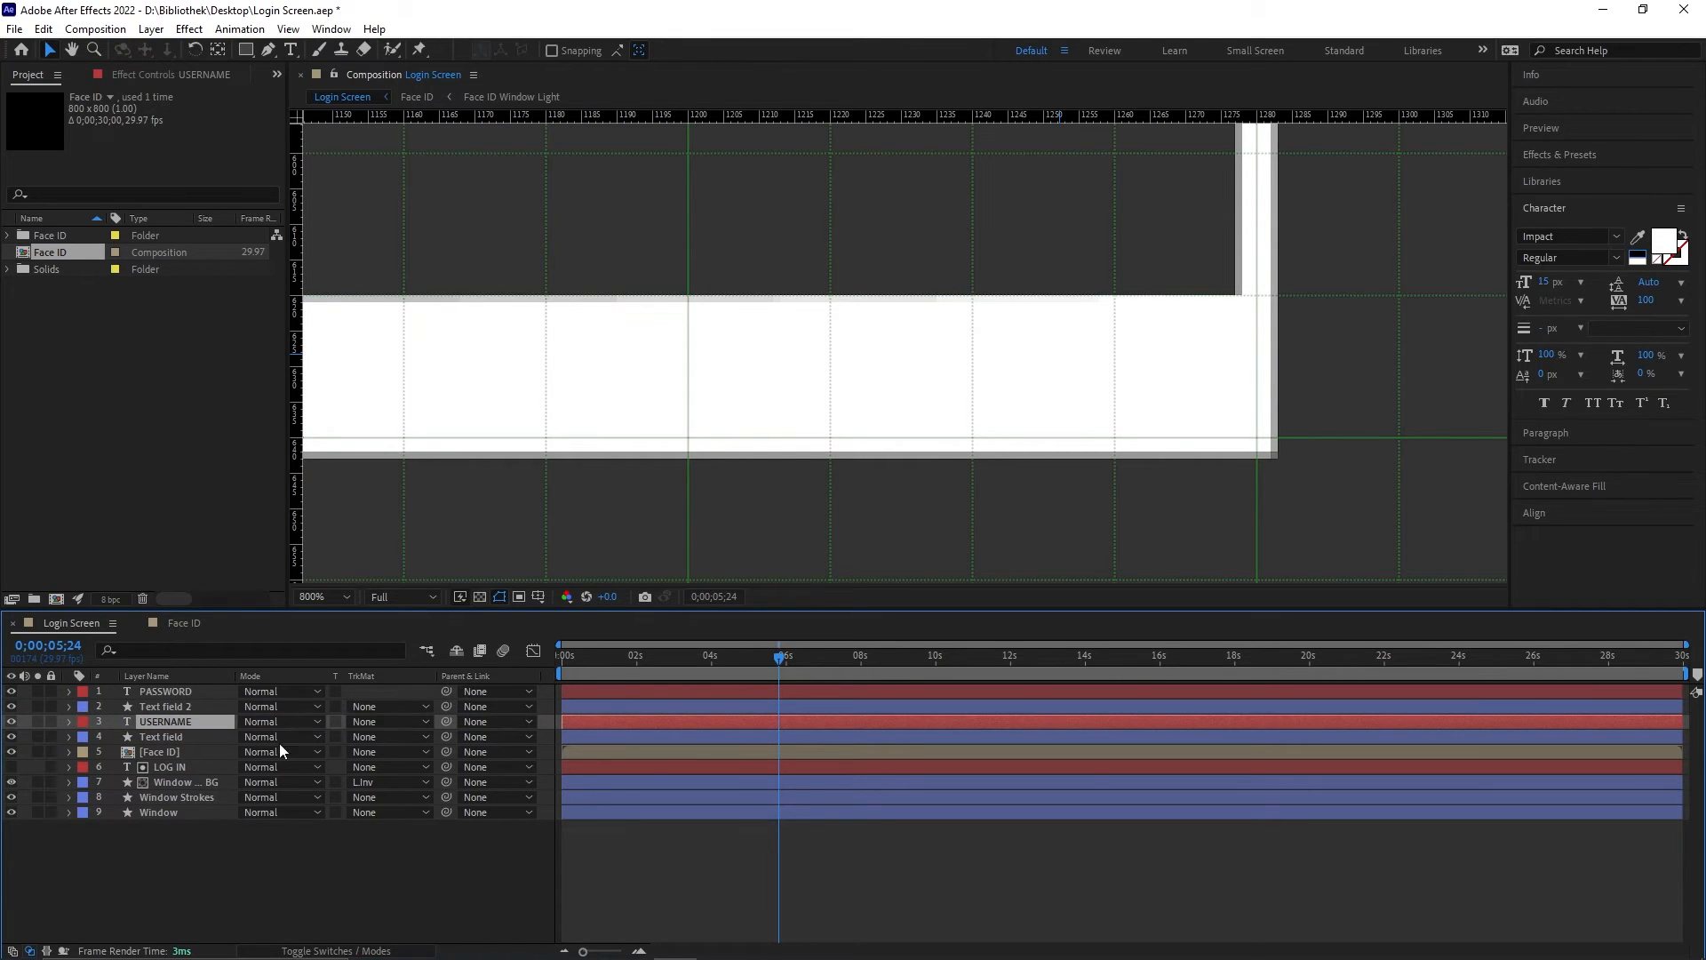
Step: Apply Luma Inverted track mattes, using PASSWORD for Text field 2 and USERNAME for Text field
left_click(382, 709)
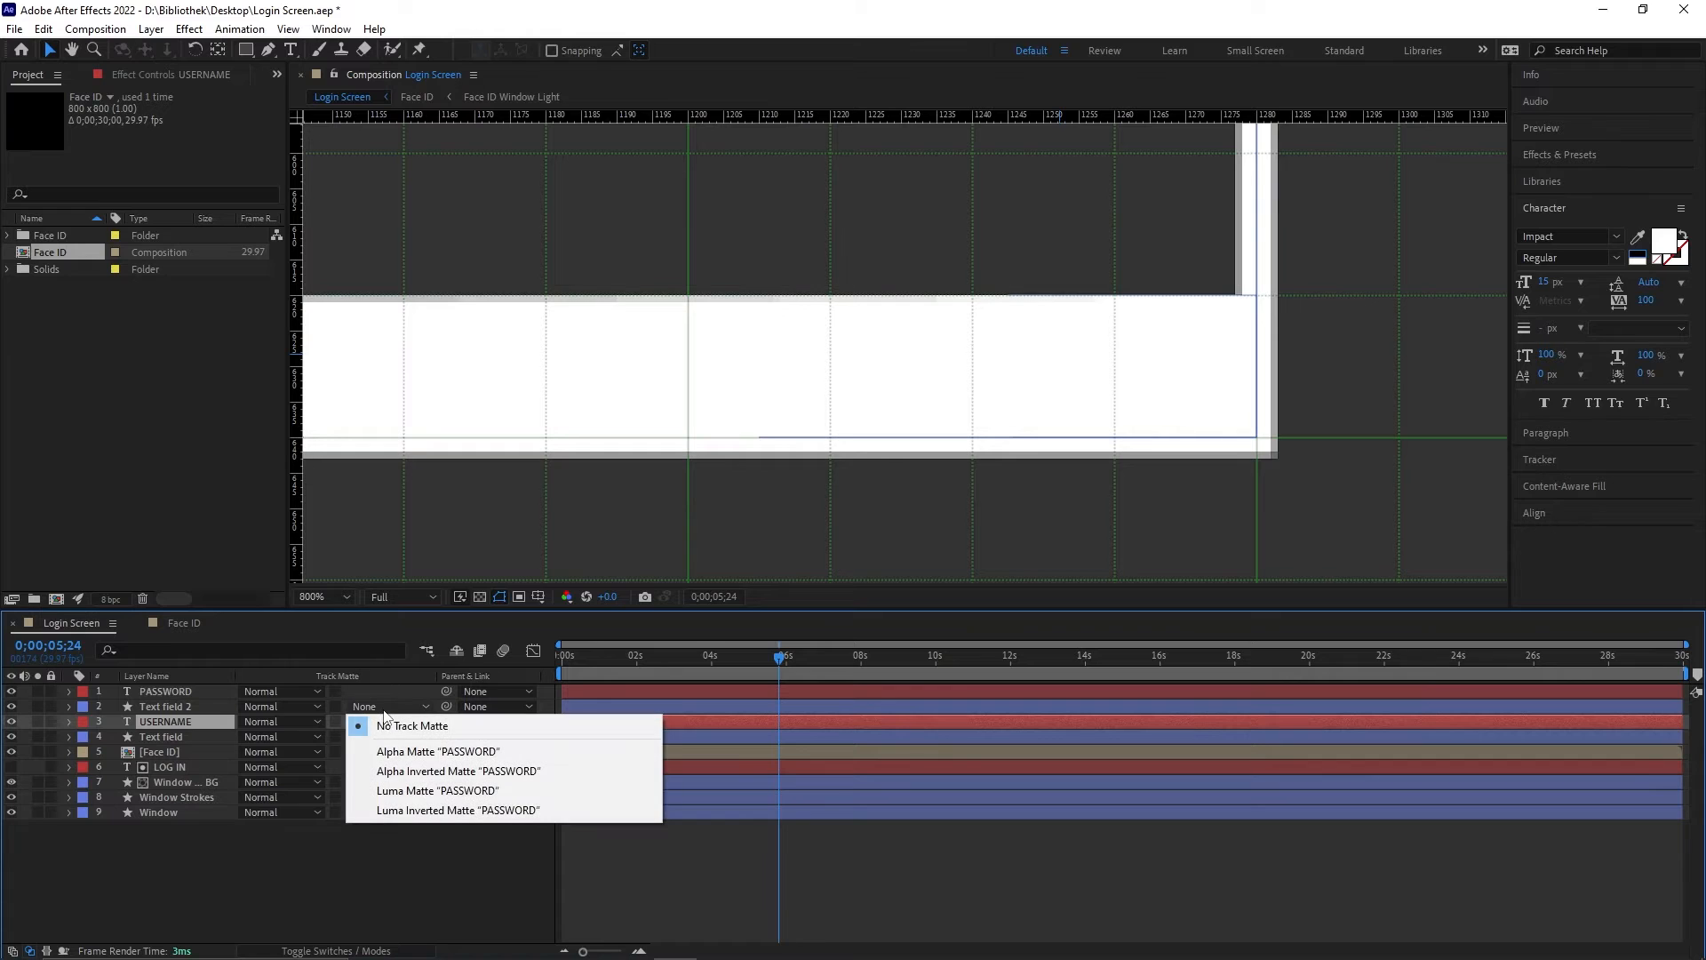
left_click(436, 809)
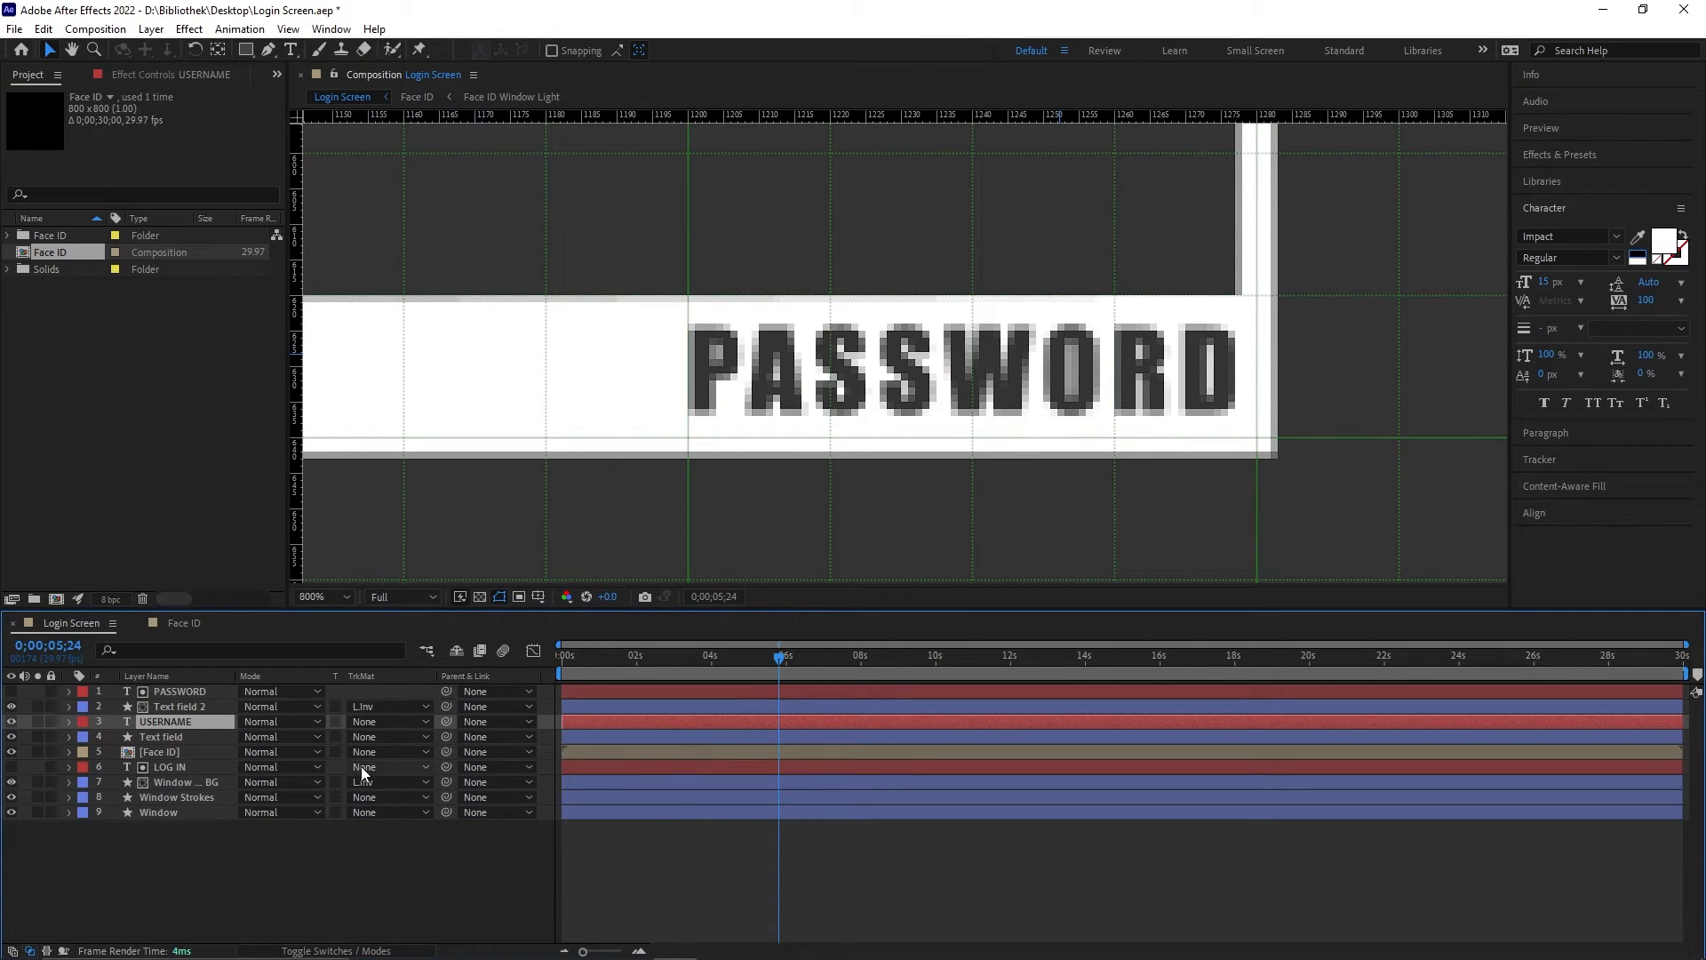
left_click(371, 739)
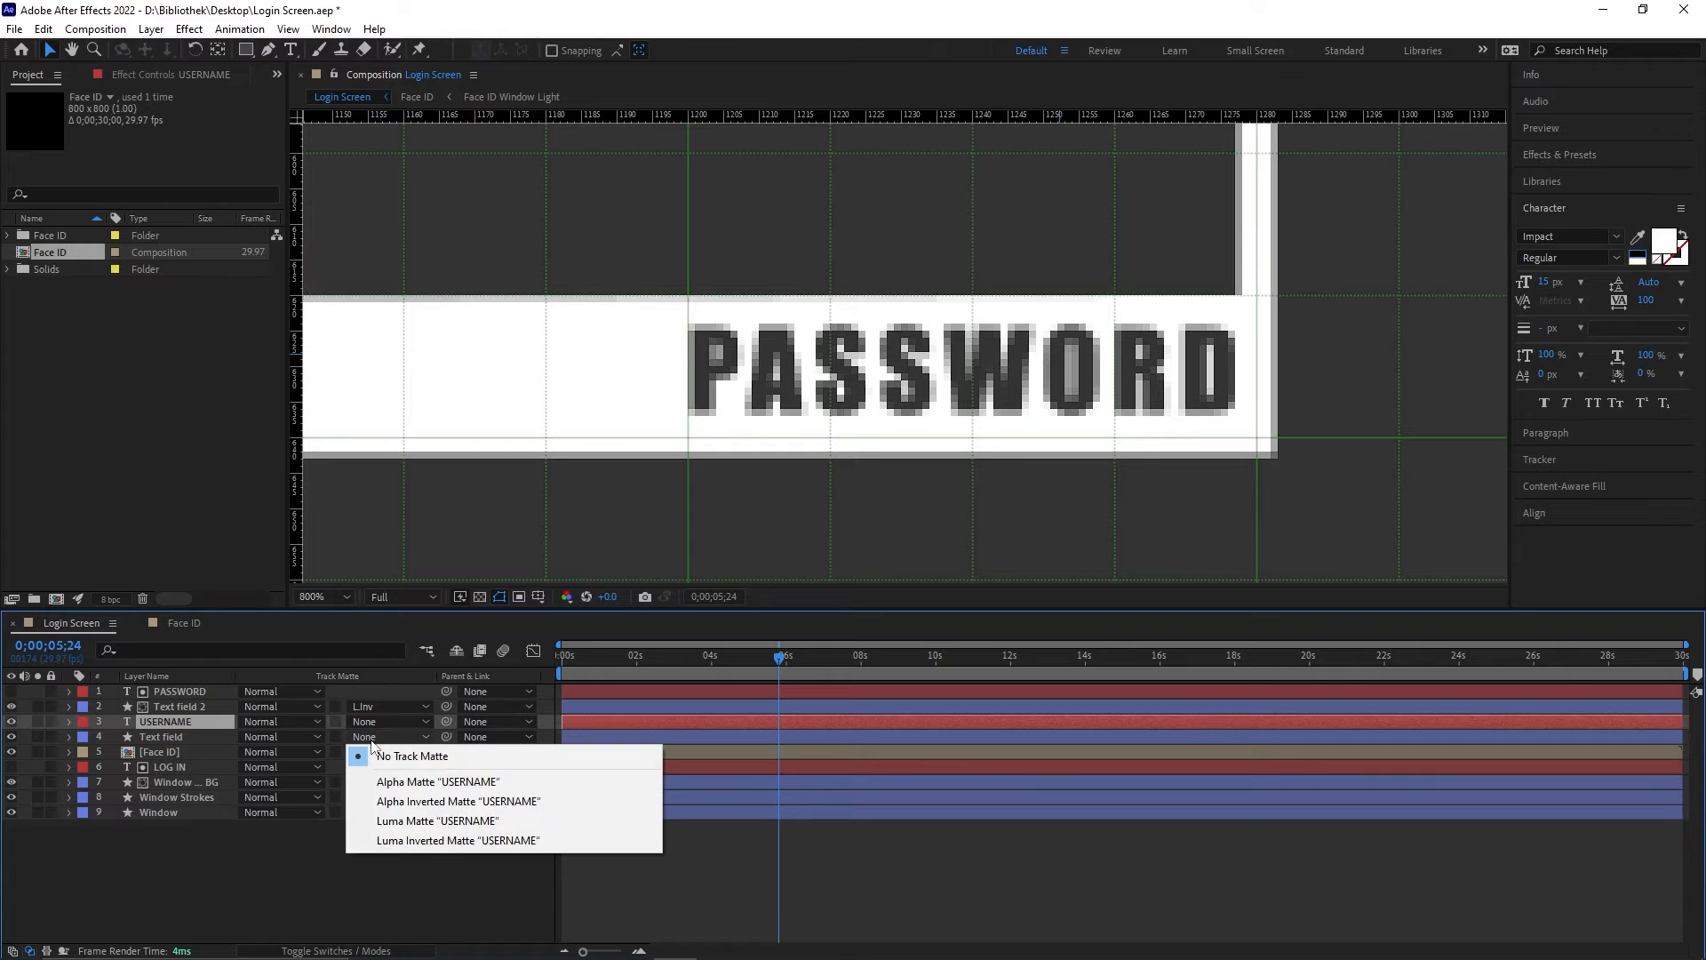
left_click(419, 842)
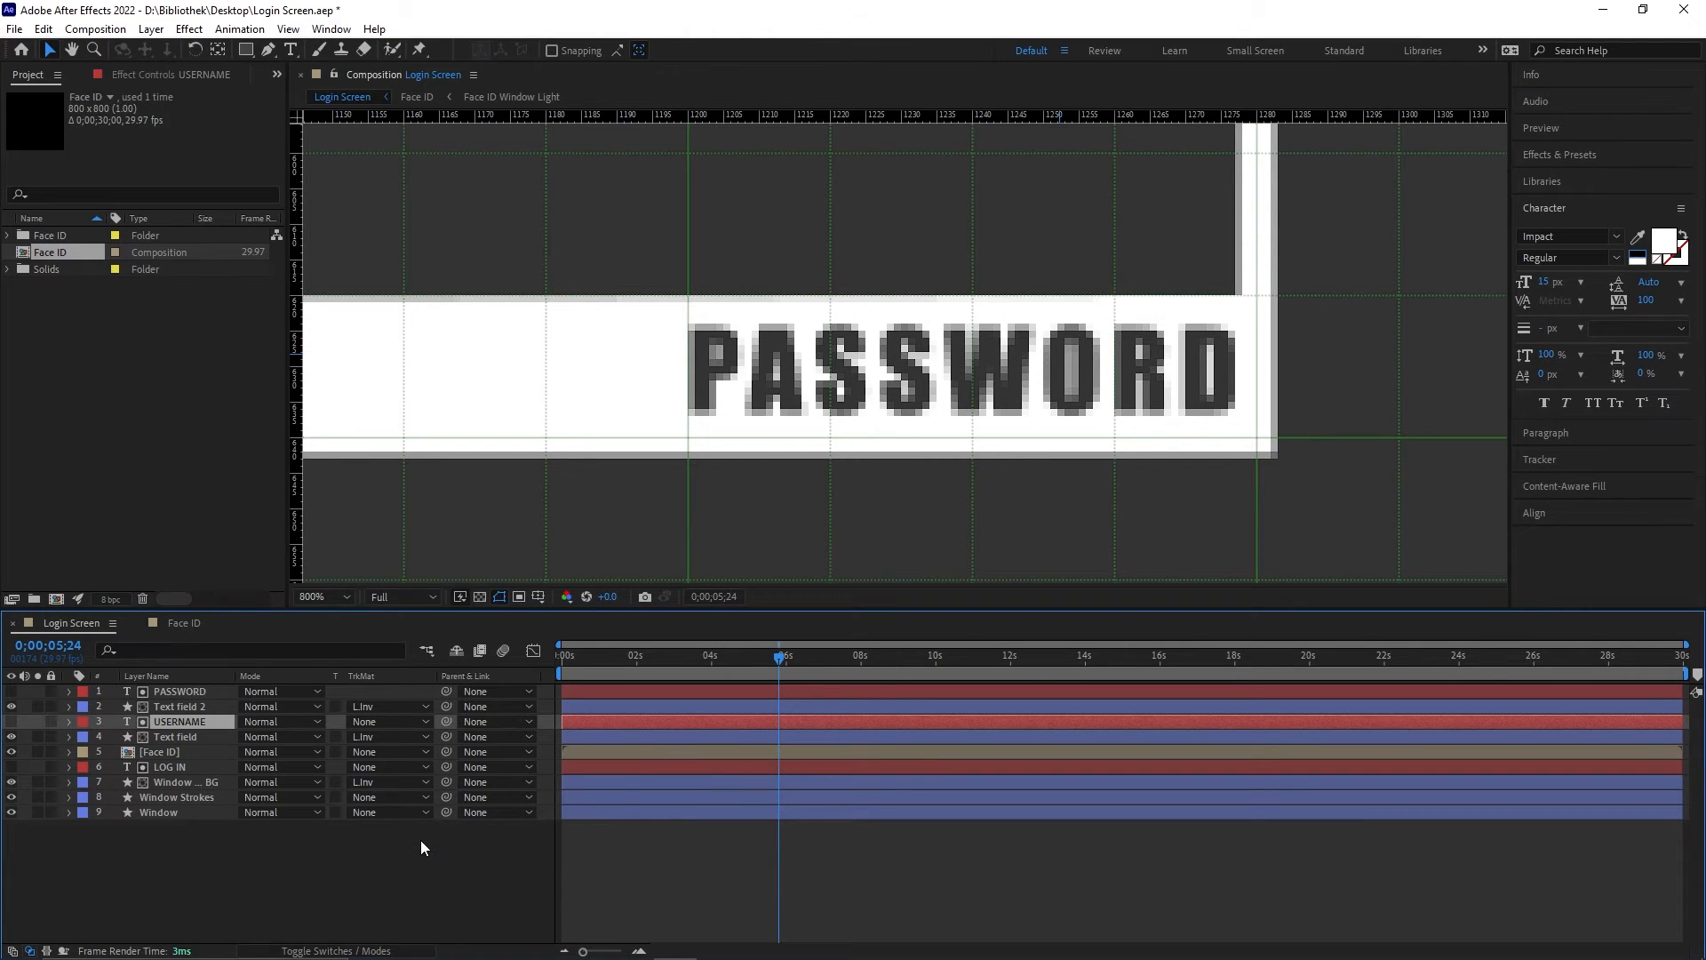
Step: Deselect the USERNAME layer and hide the grid in the composition view
scroll(642, 510, "down", 4)
left_click_drag(768, 308, 835, 424)
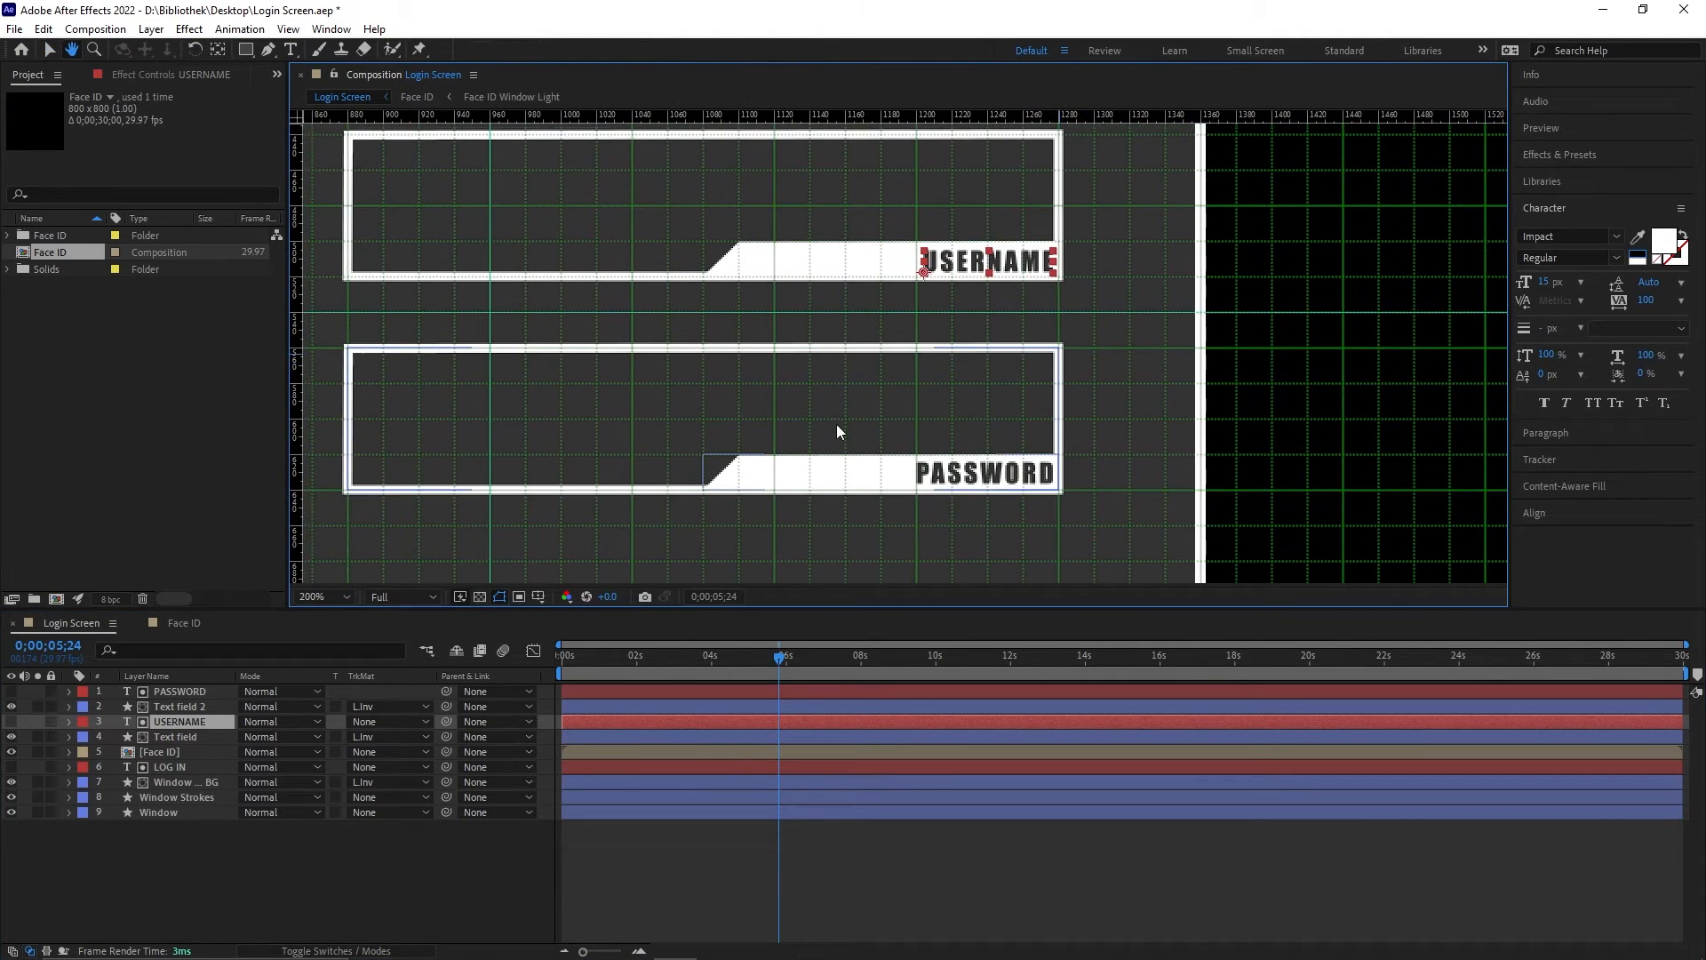
left_click(1399, 352)
scroll(795, 377, "down", 1)
left_click_drag(800, 369, 1001, 393)
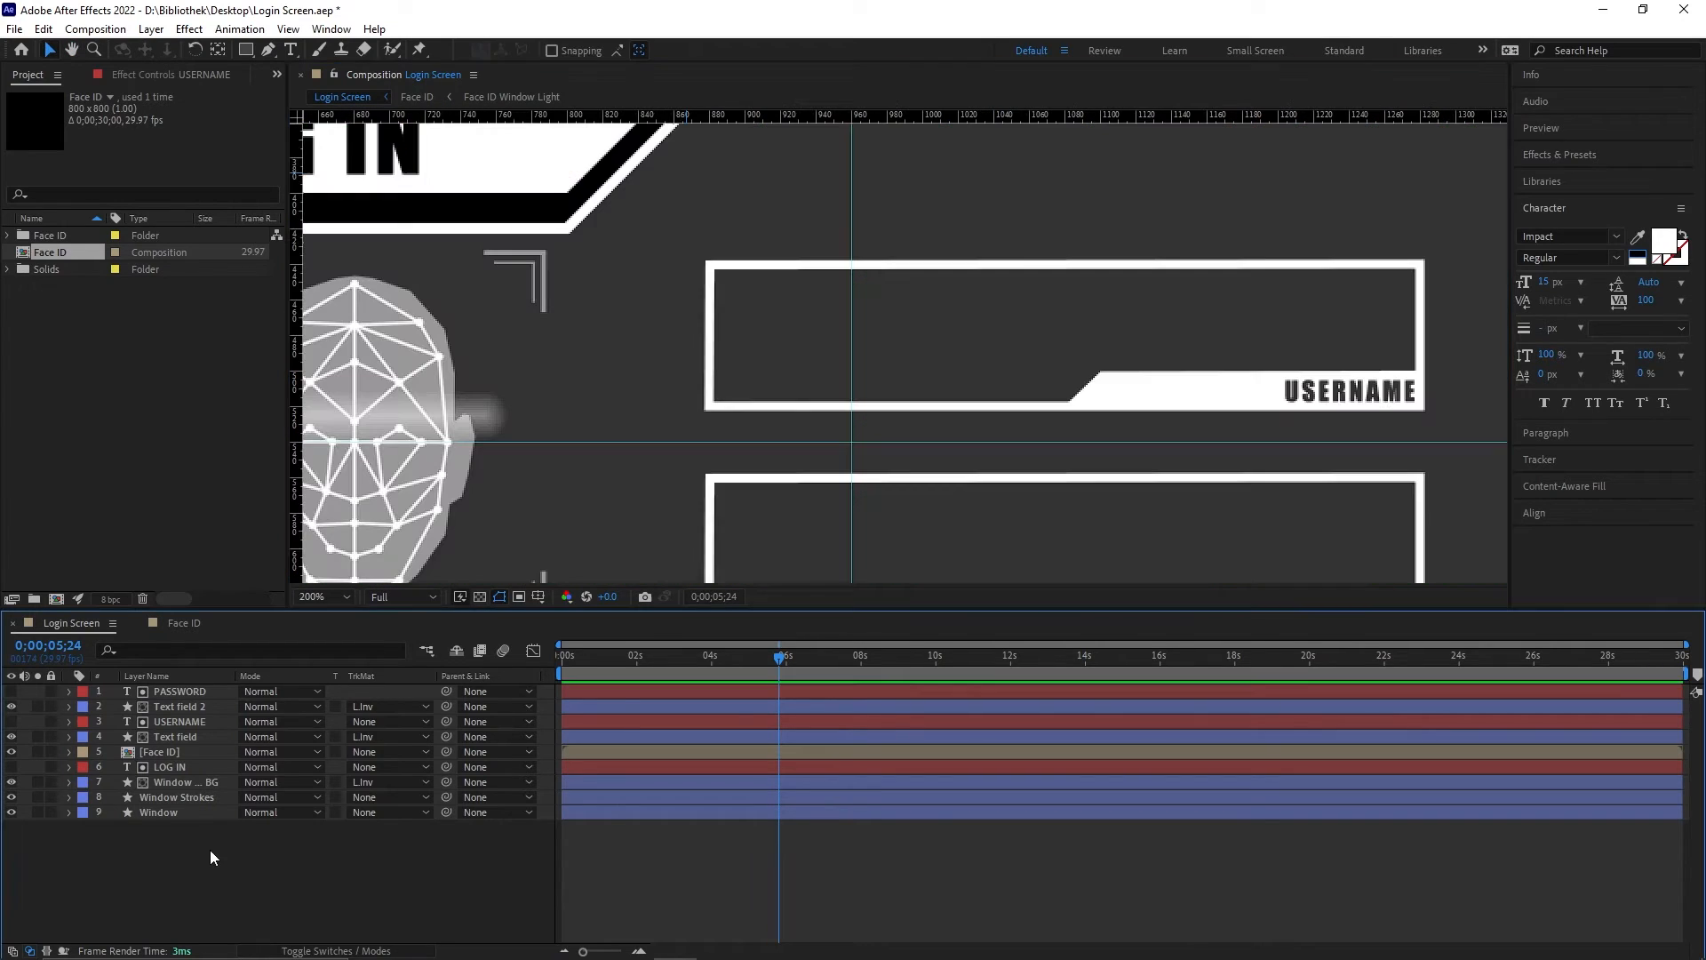
Step: Add an empty shape layer to the Login Screen composition and open its name for editing
right_click(212, 856)
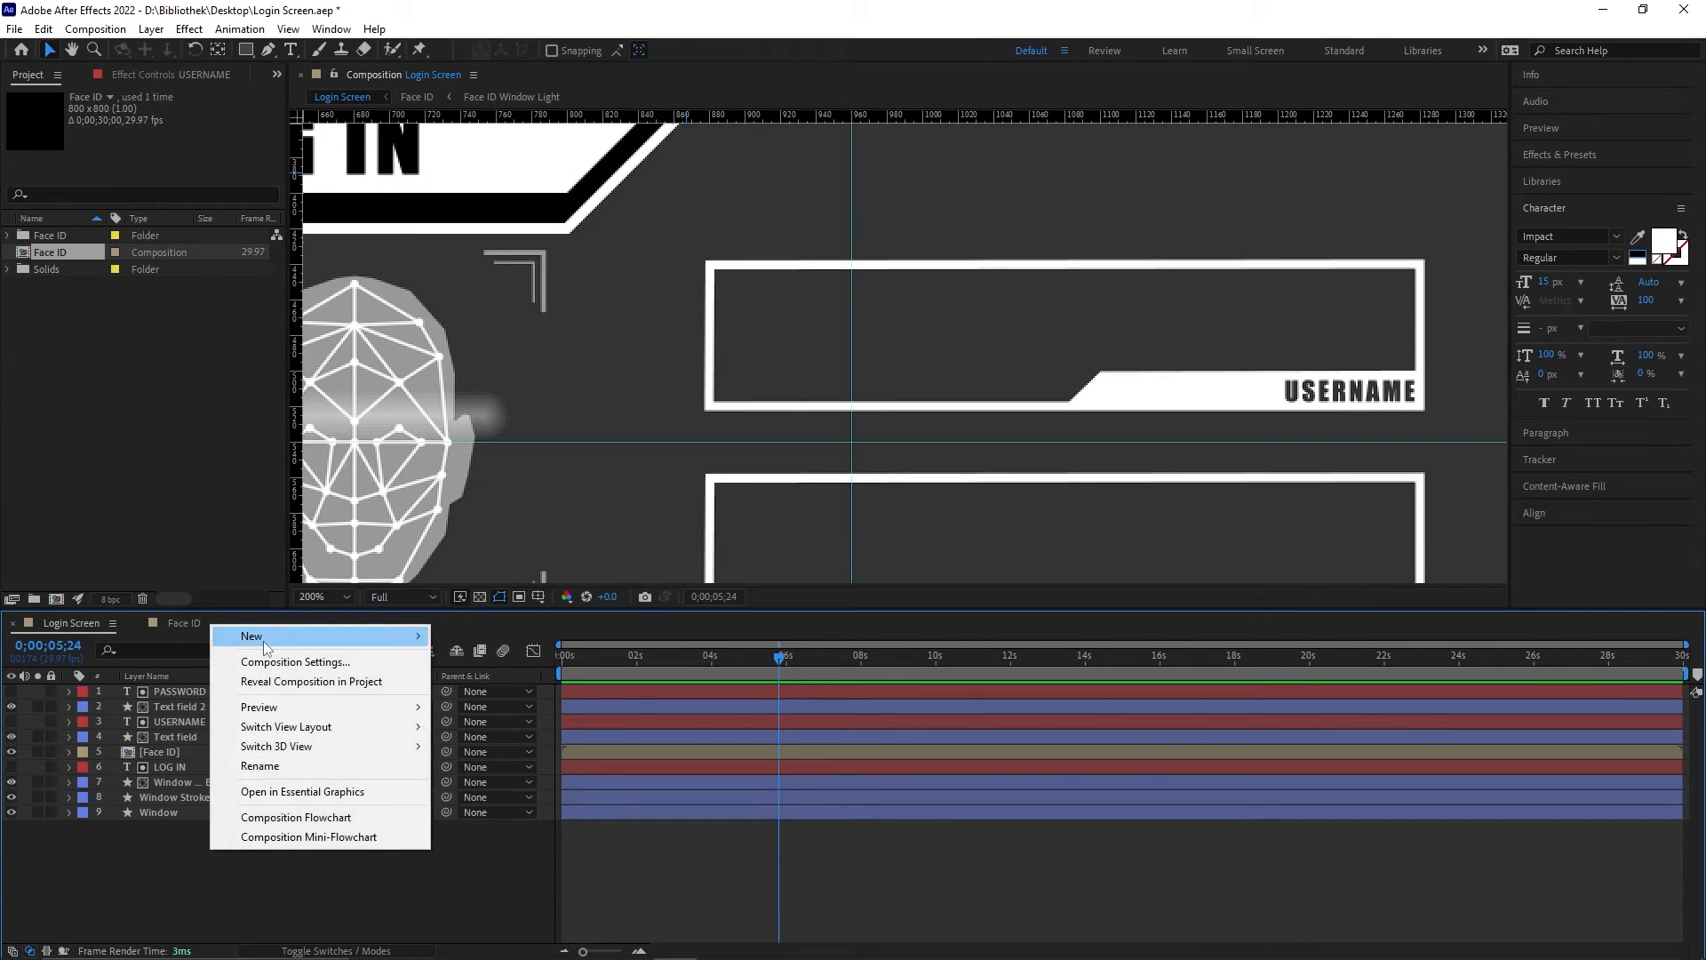
mouse_move(264, 646)
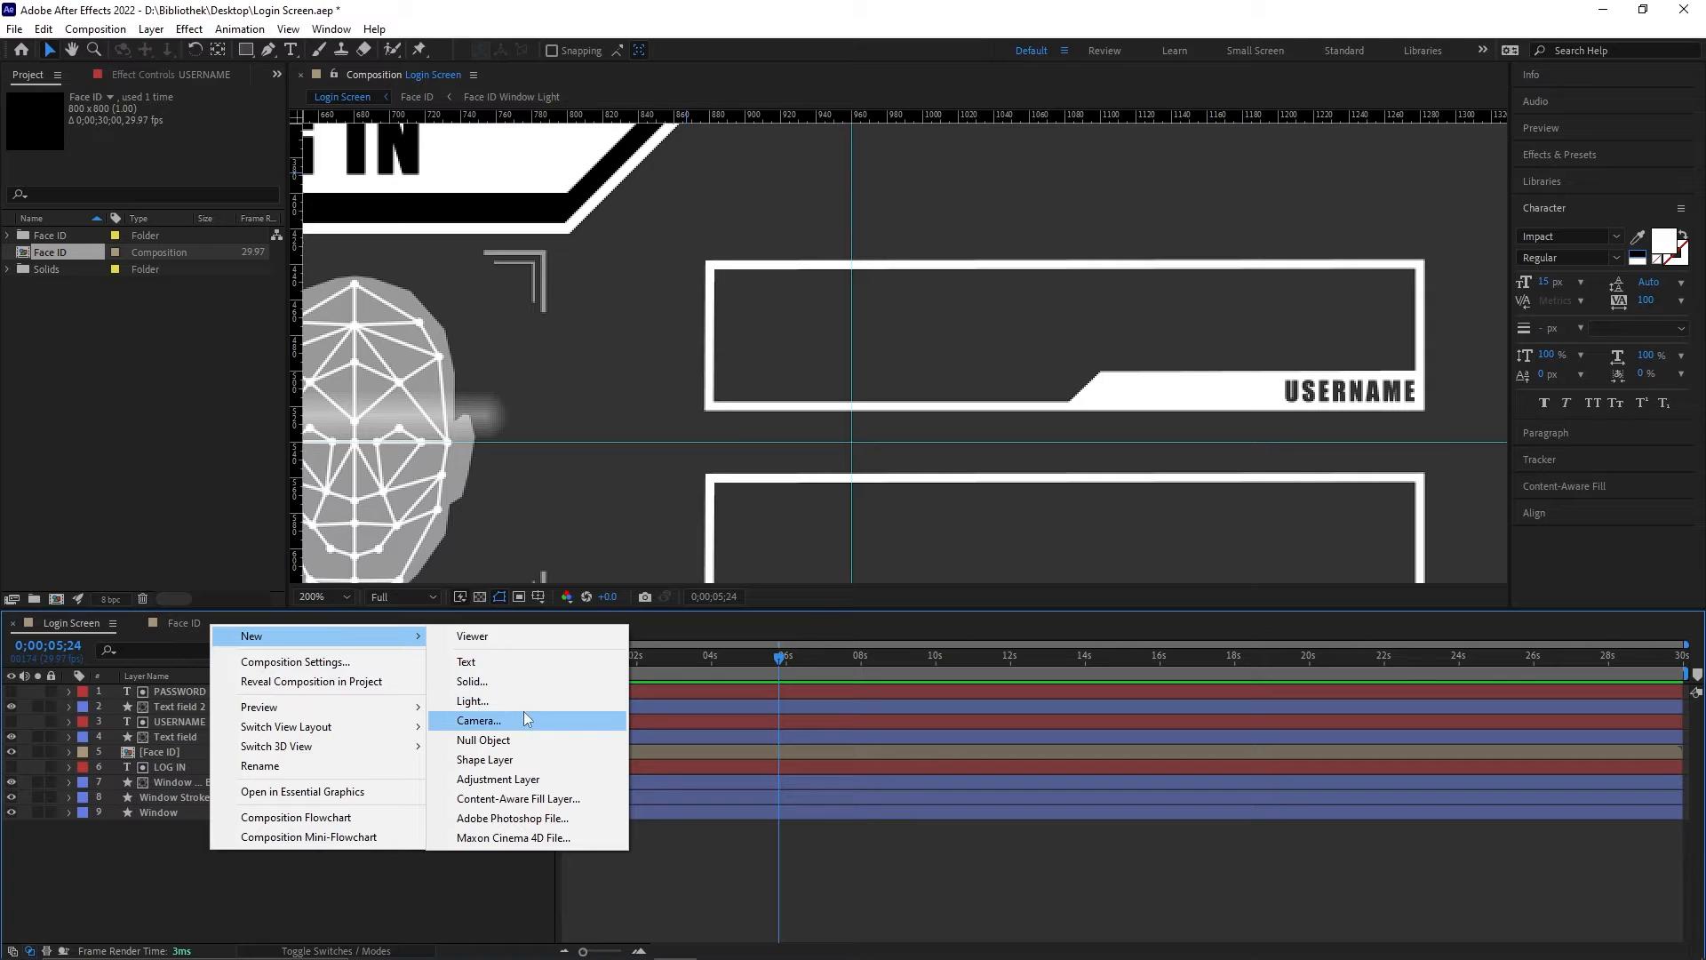
left_click(512, 761)
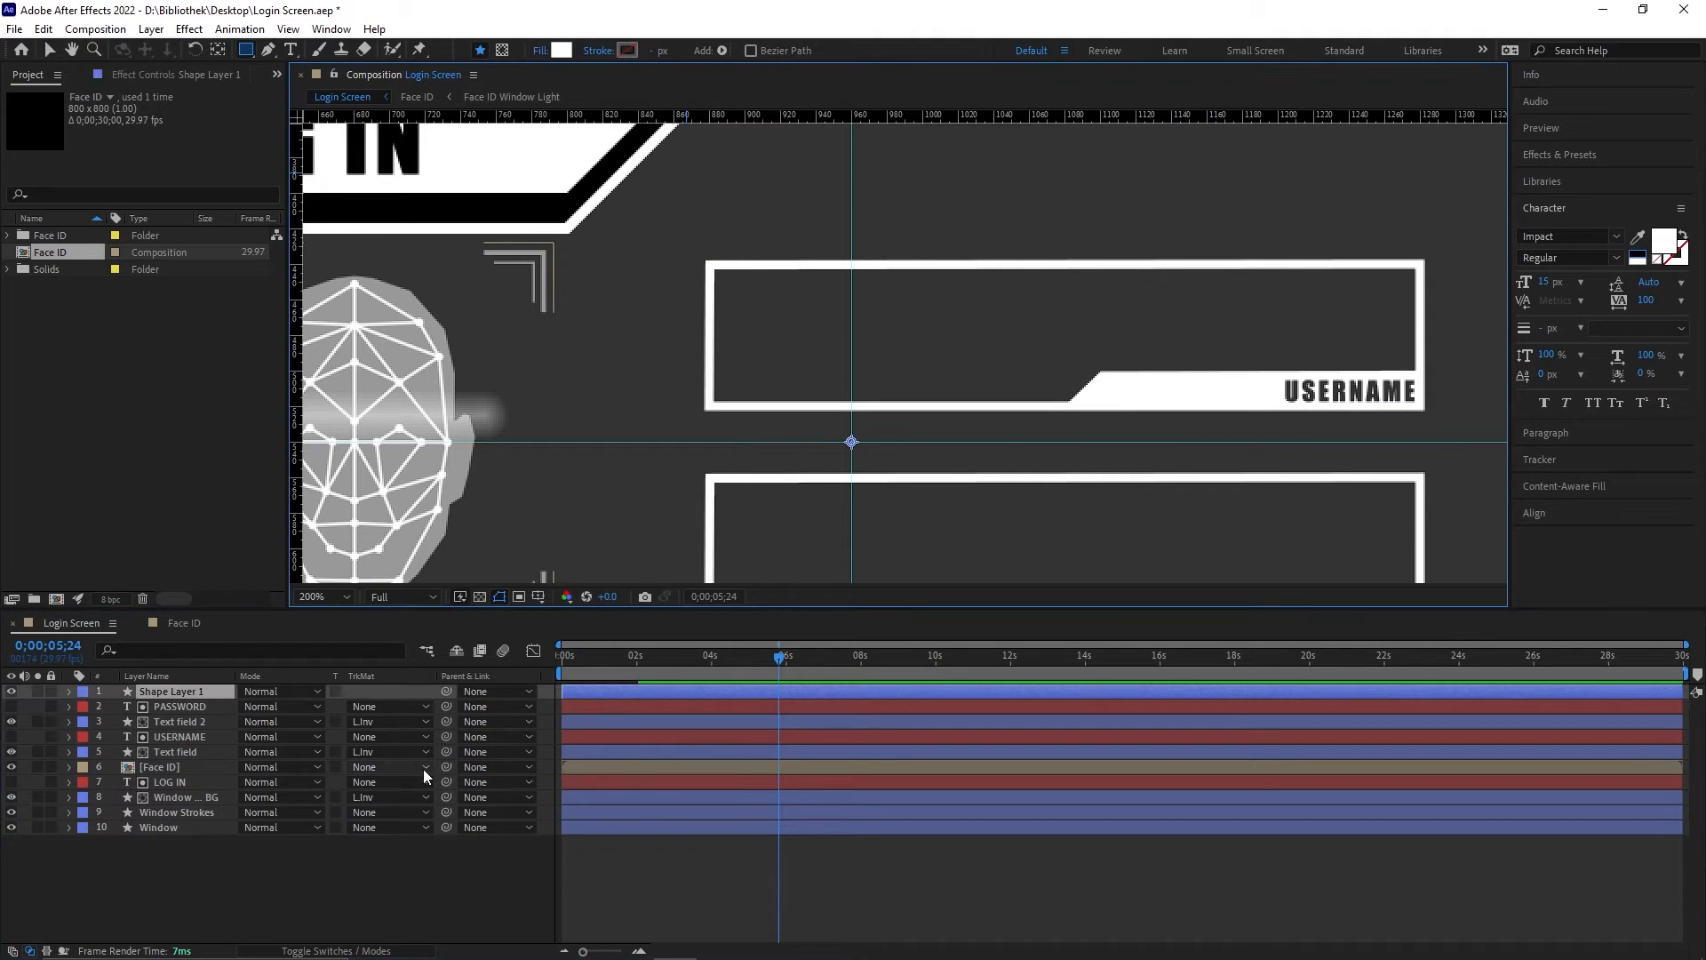
key("Return")
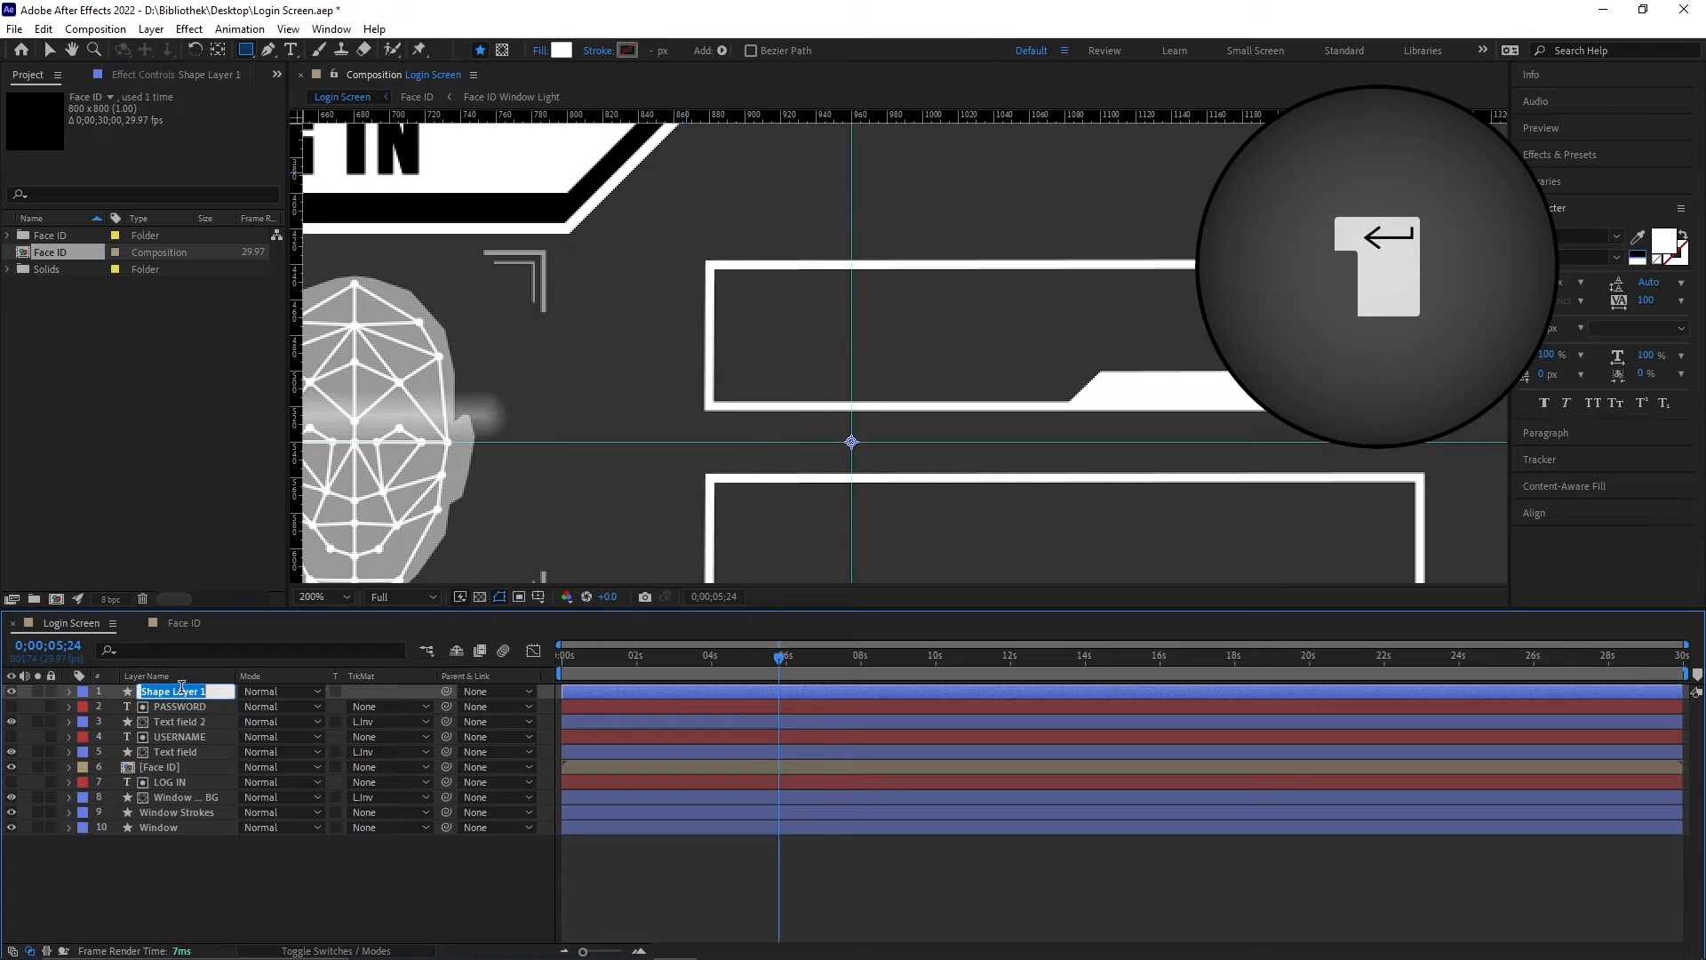
Step: Rename the new shape layer as Cursor
type("Curs")
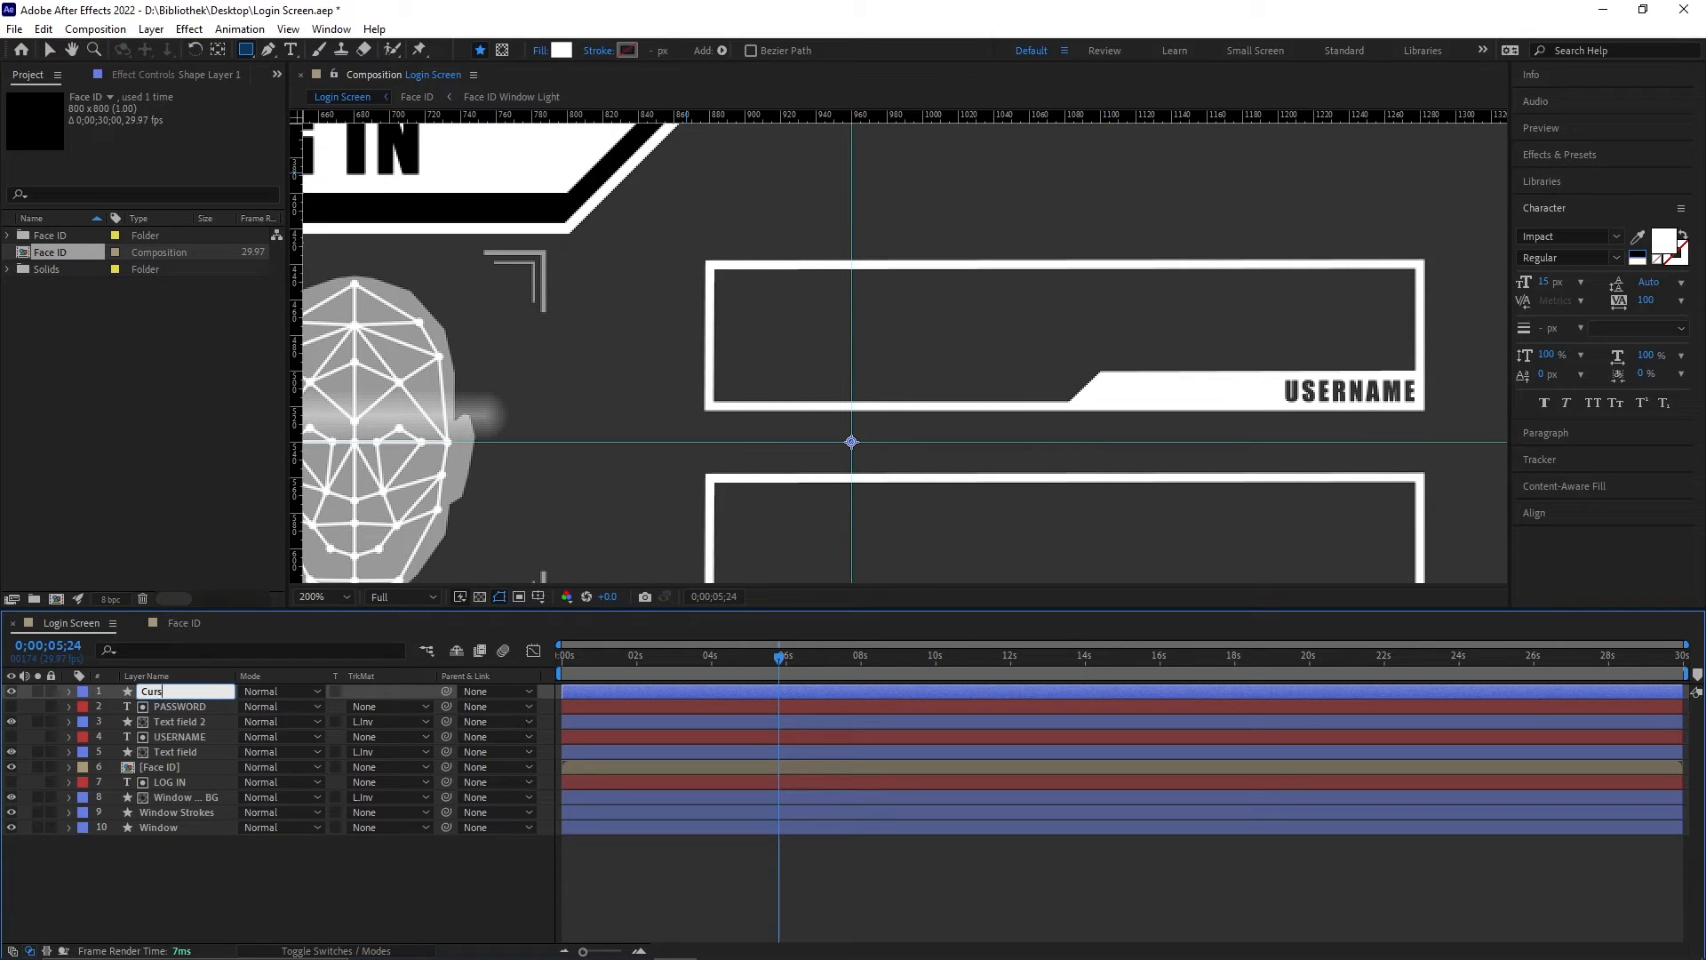
type("or")
key("Return")
Step: Draw a vertical straight line about 45 px tall inside the USERNAME box on the Cursor layer with the Pen tool
left_click(269, 50)
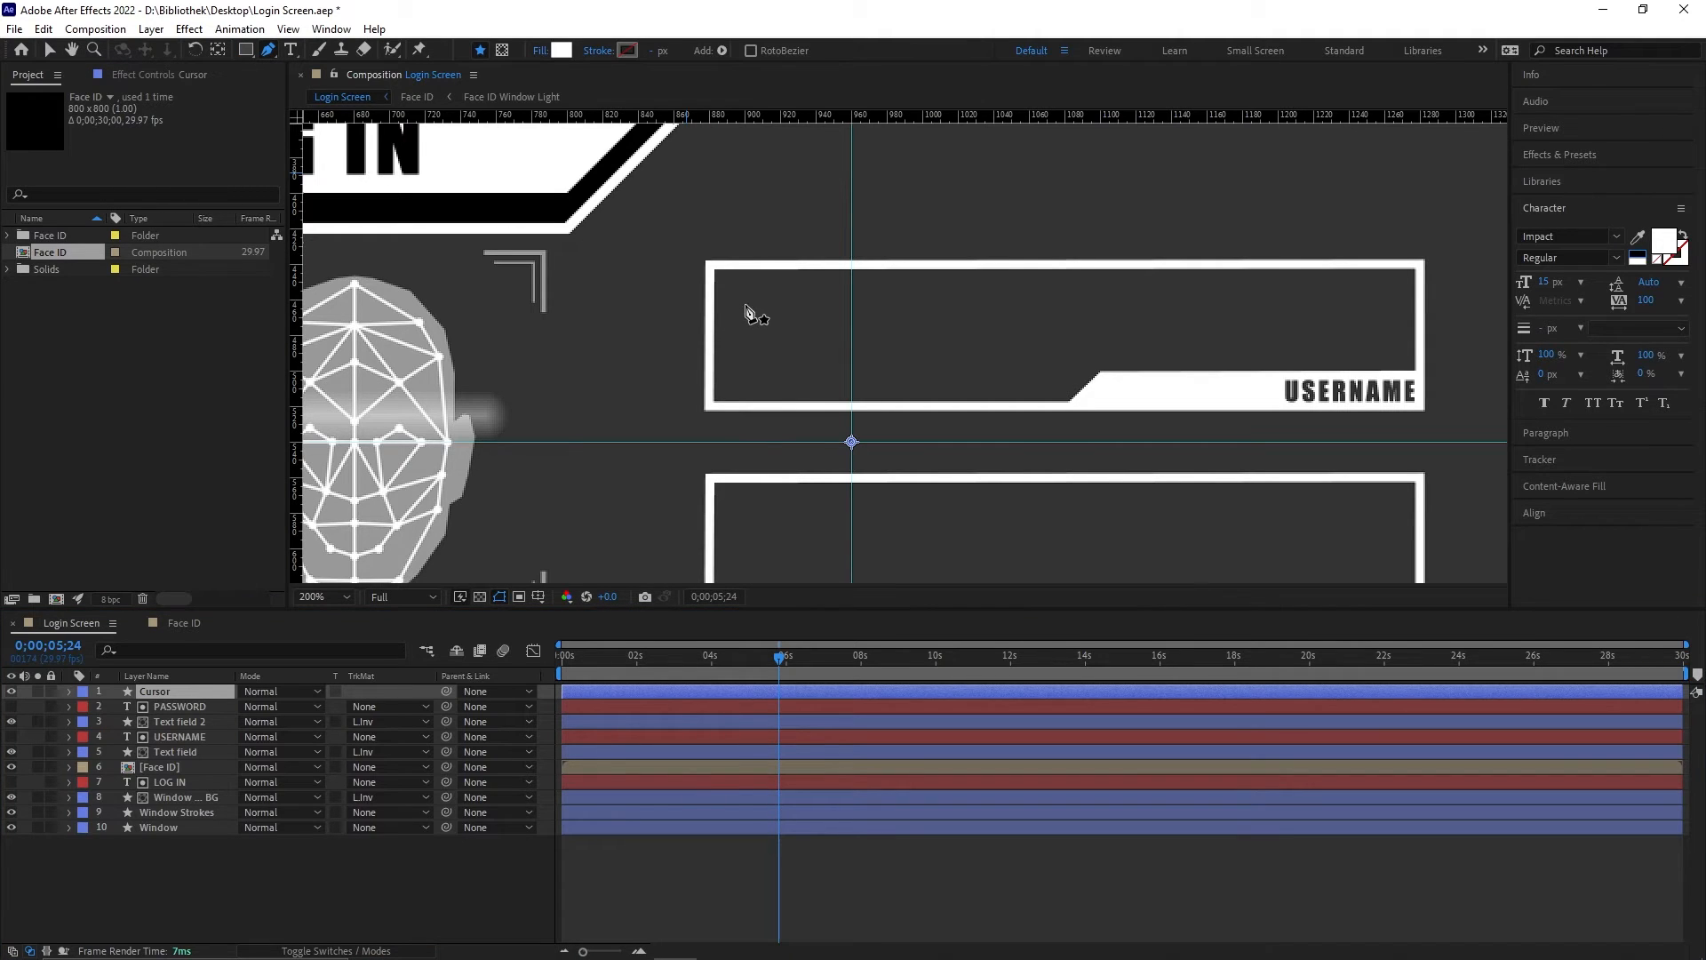
key("period")
left_click_drag(1234, 311, 988, 348)
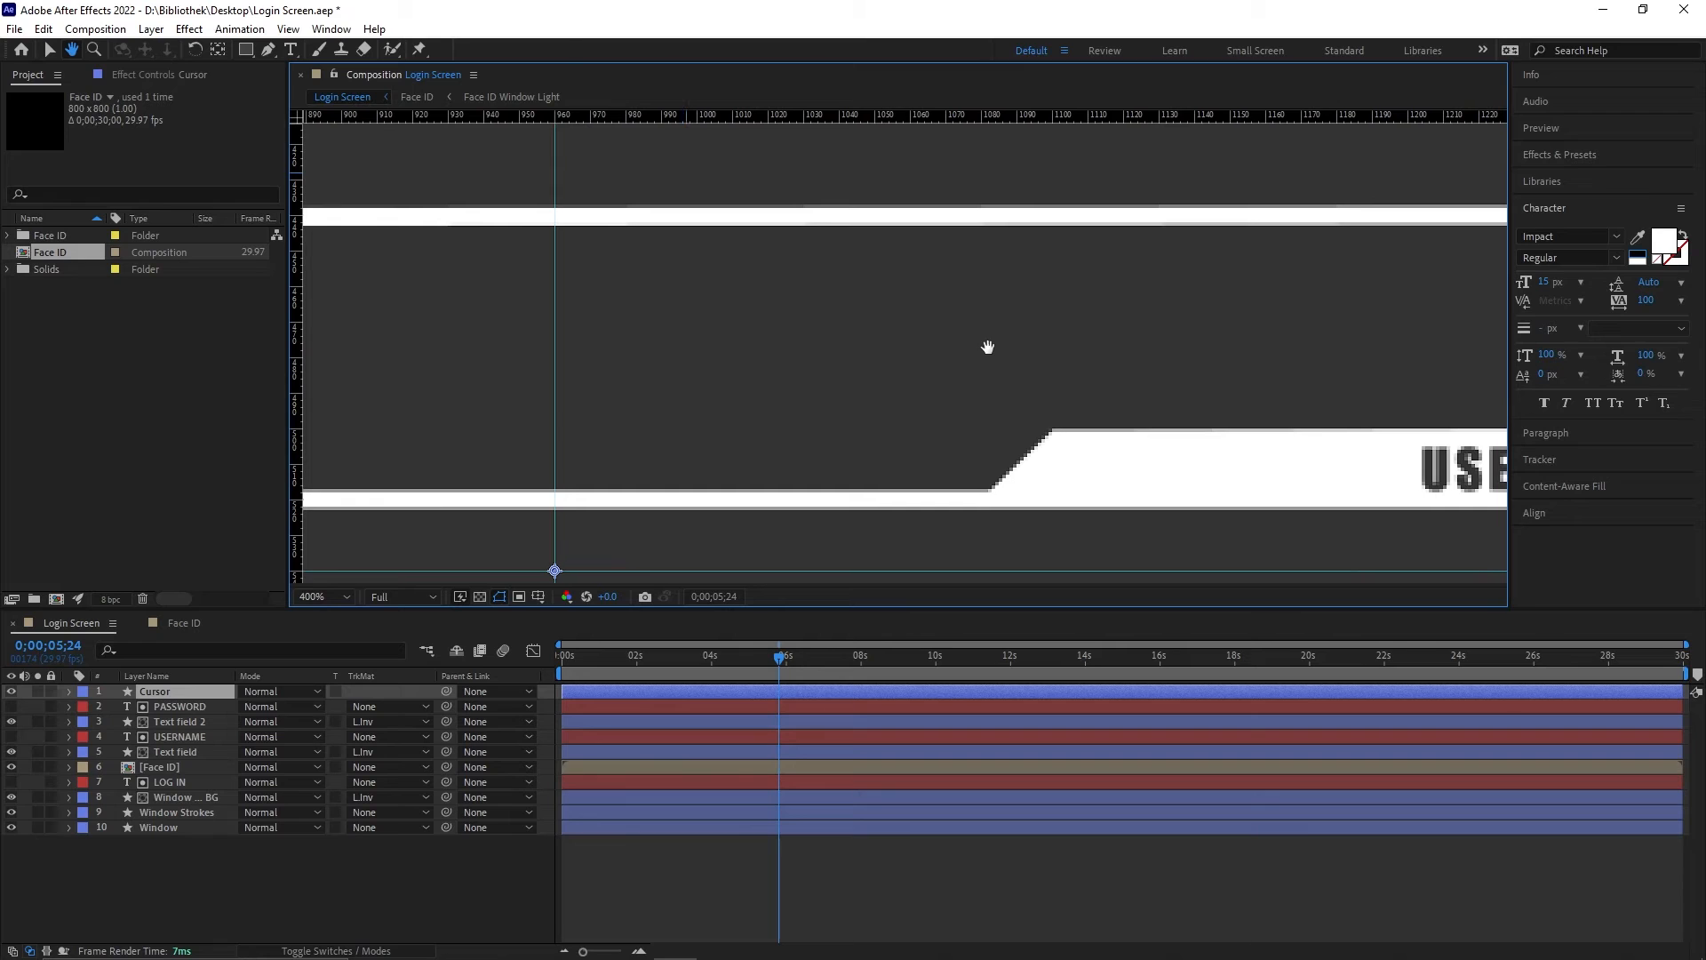
left_click(1133, 247)
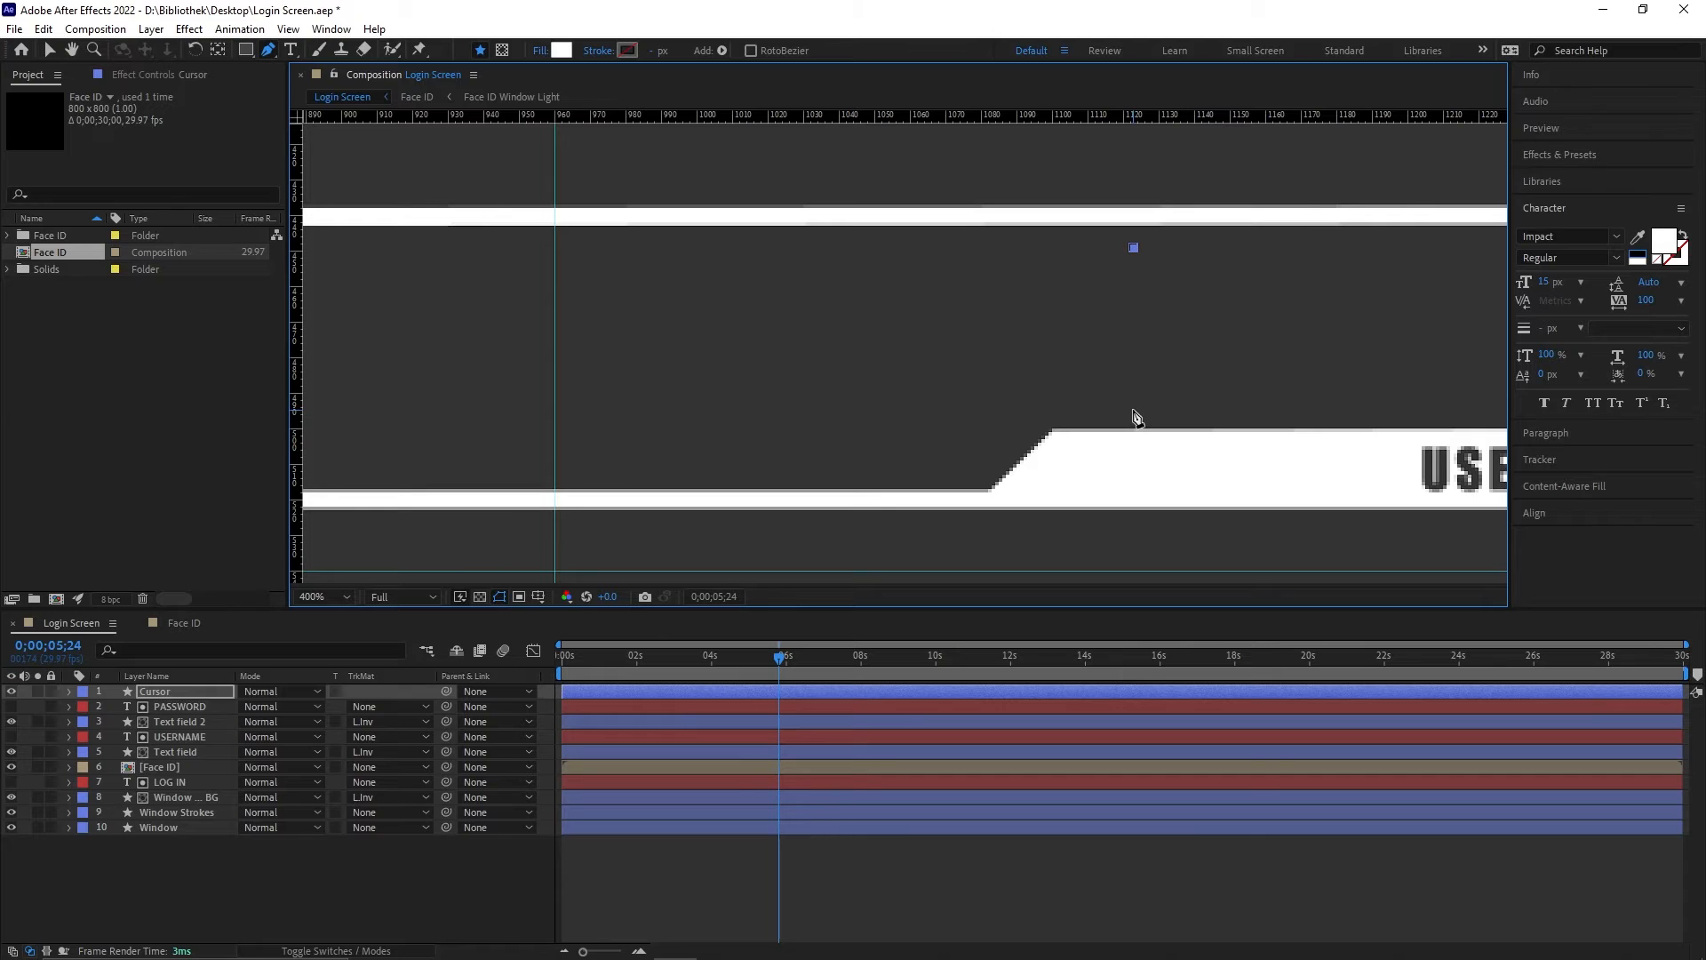
left_click(1133, 408)
key("v")
key("comma")
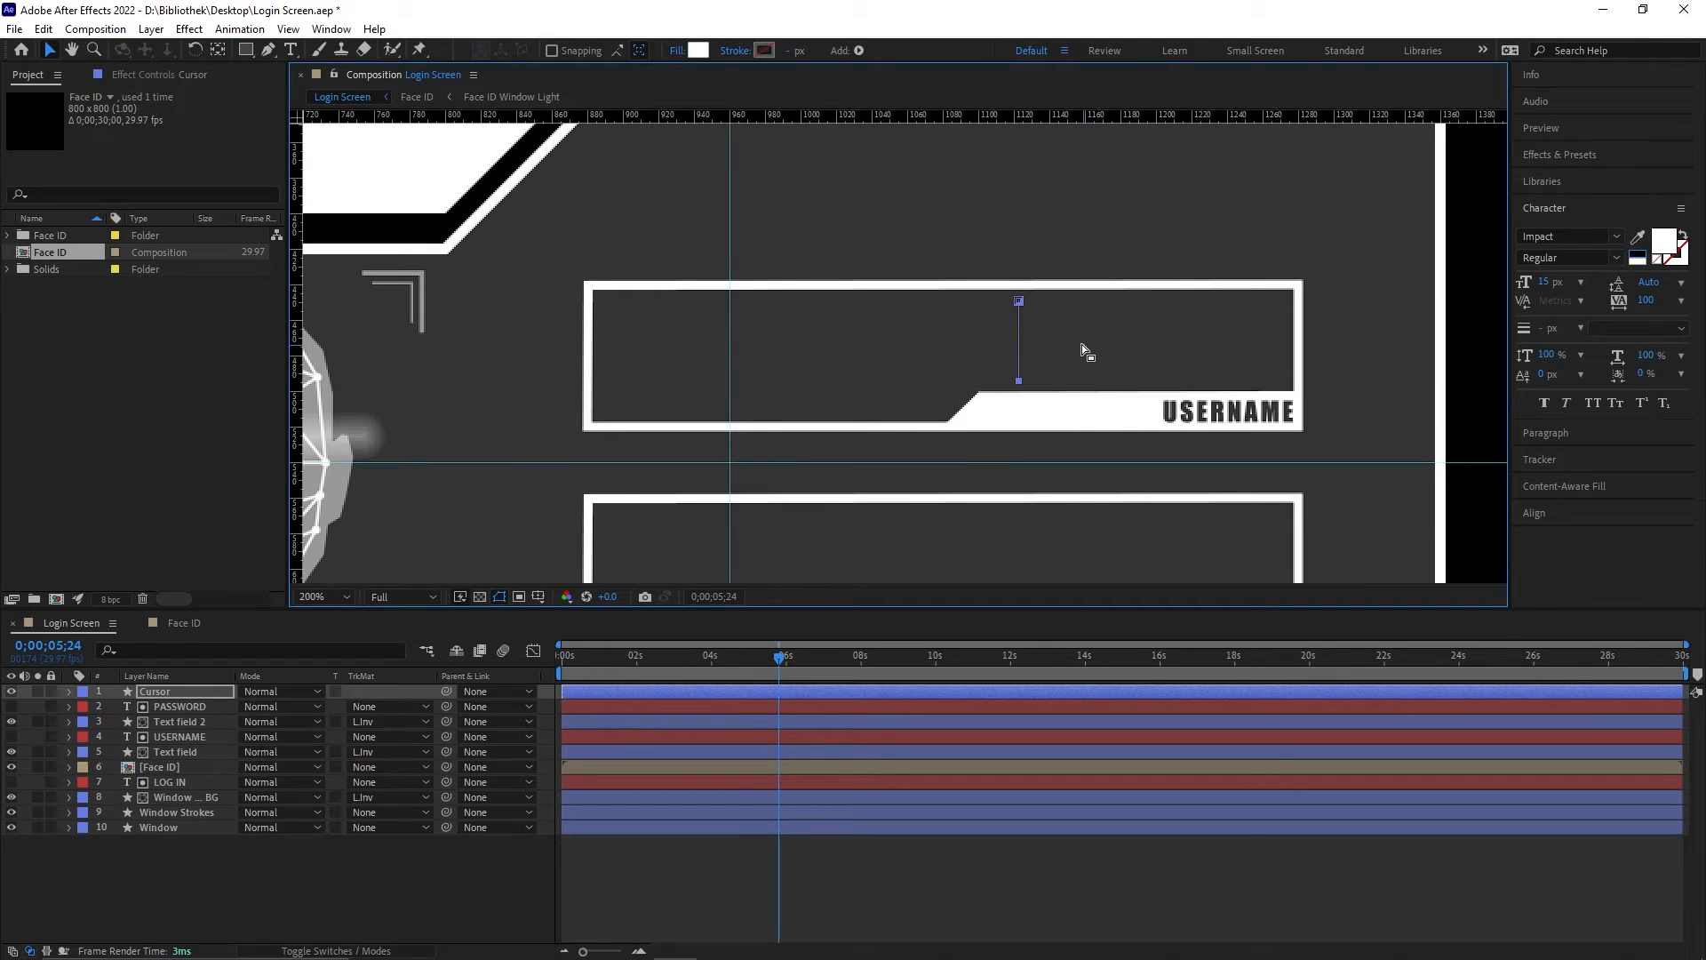
Step: Set the cursor line's fill to none and give it a solid color stroke
left_click(678, 51)
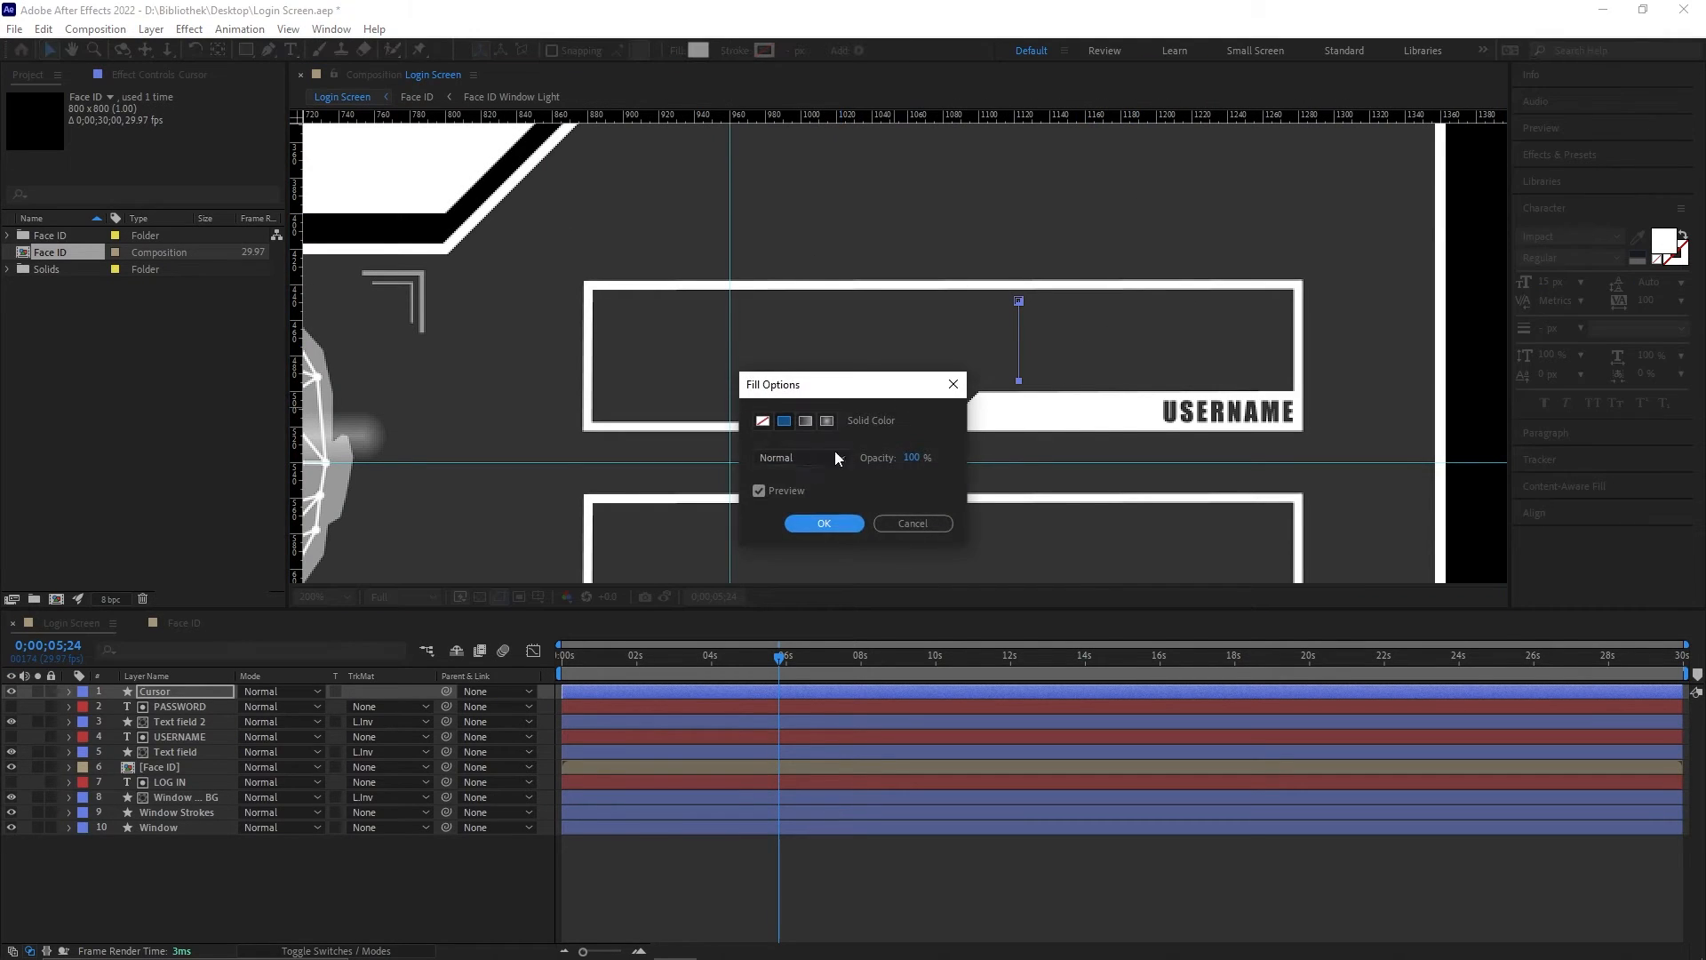
left_click(763, 421)
key("Return")
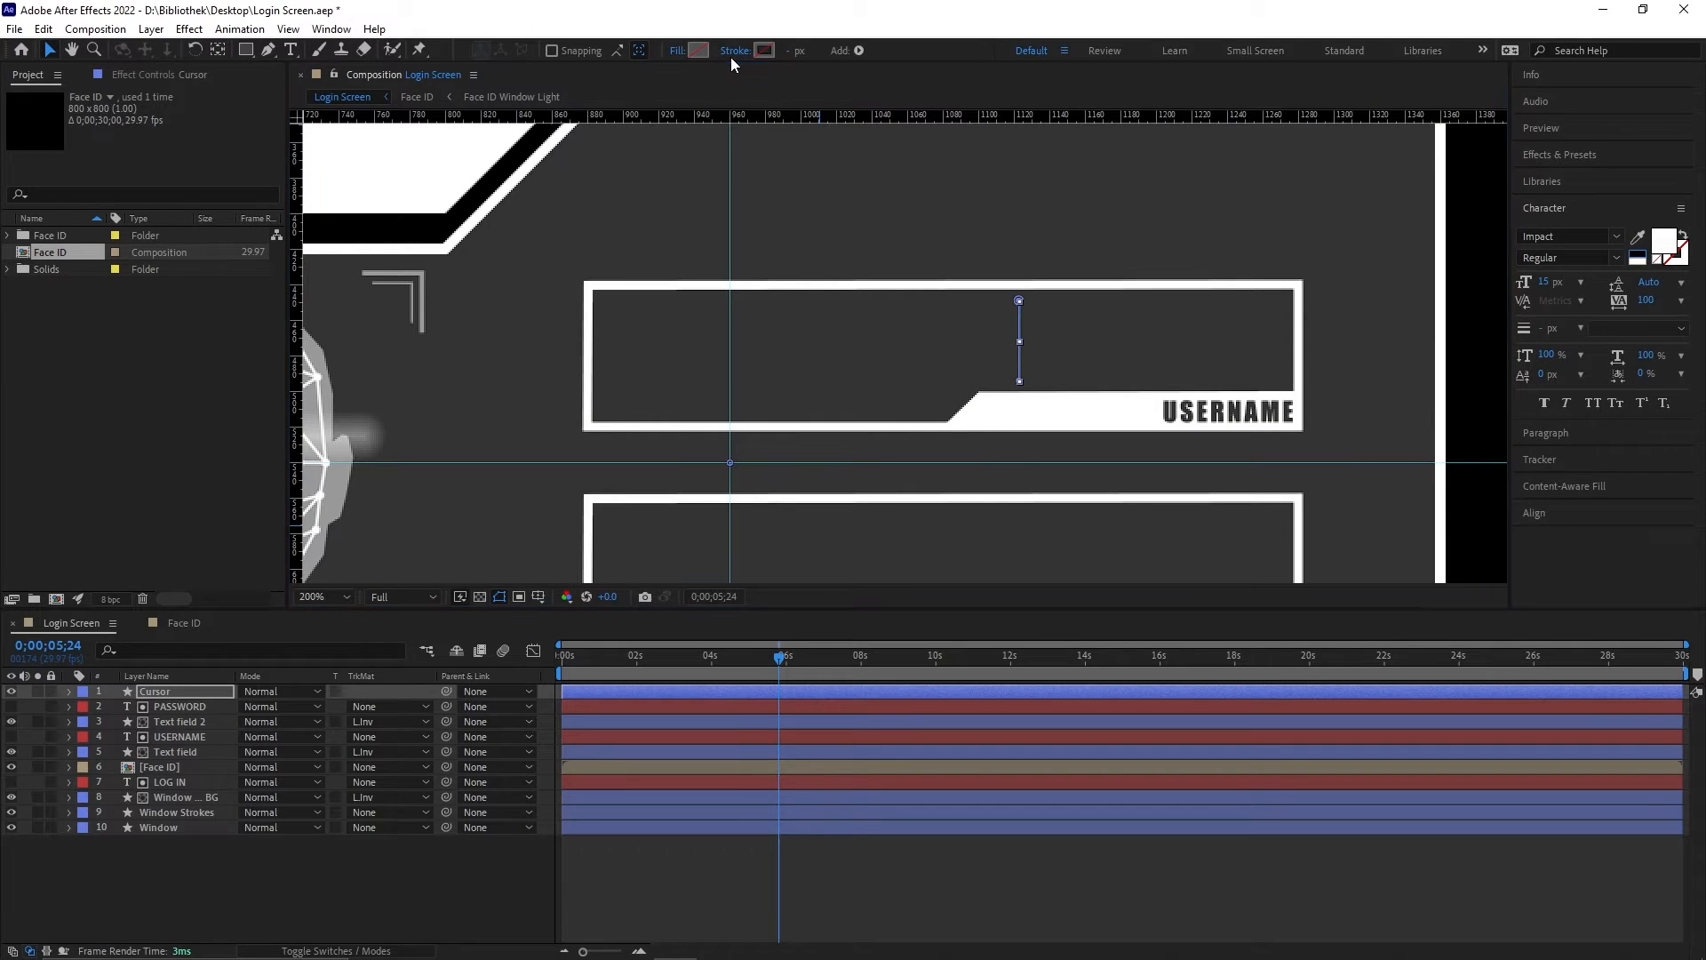
left_click(733, 52)
left_click(785, 424)
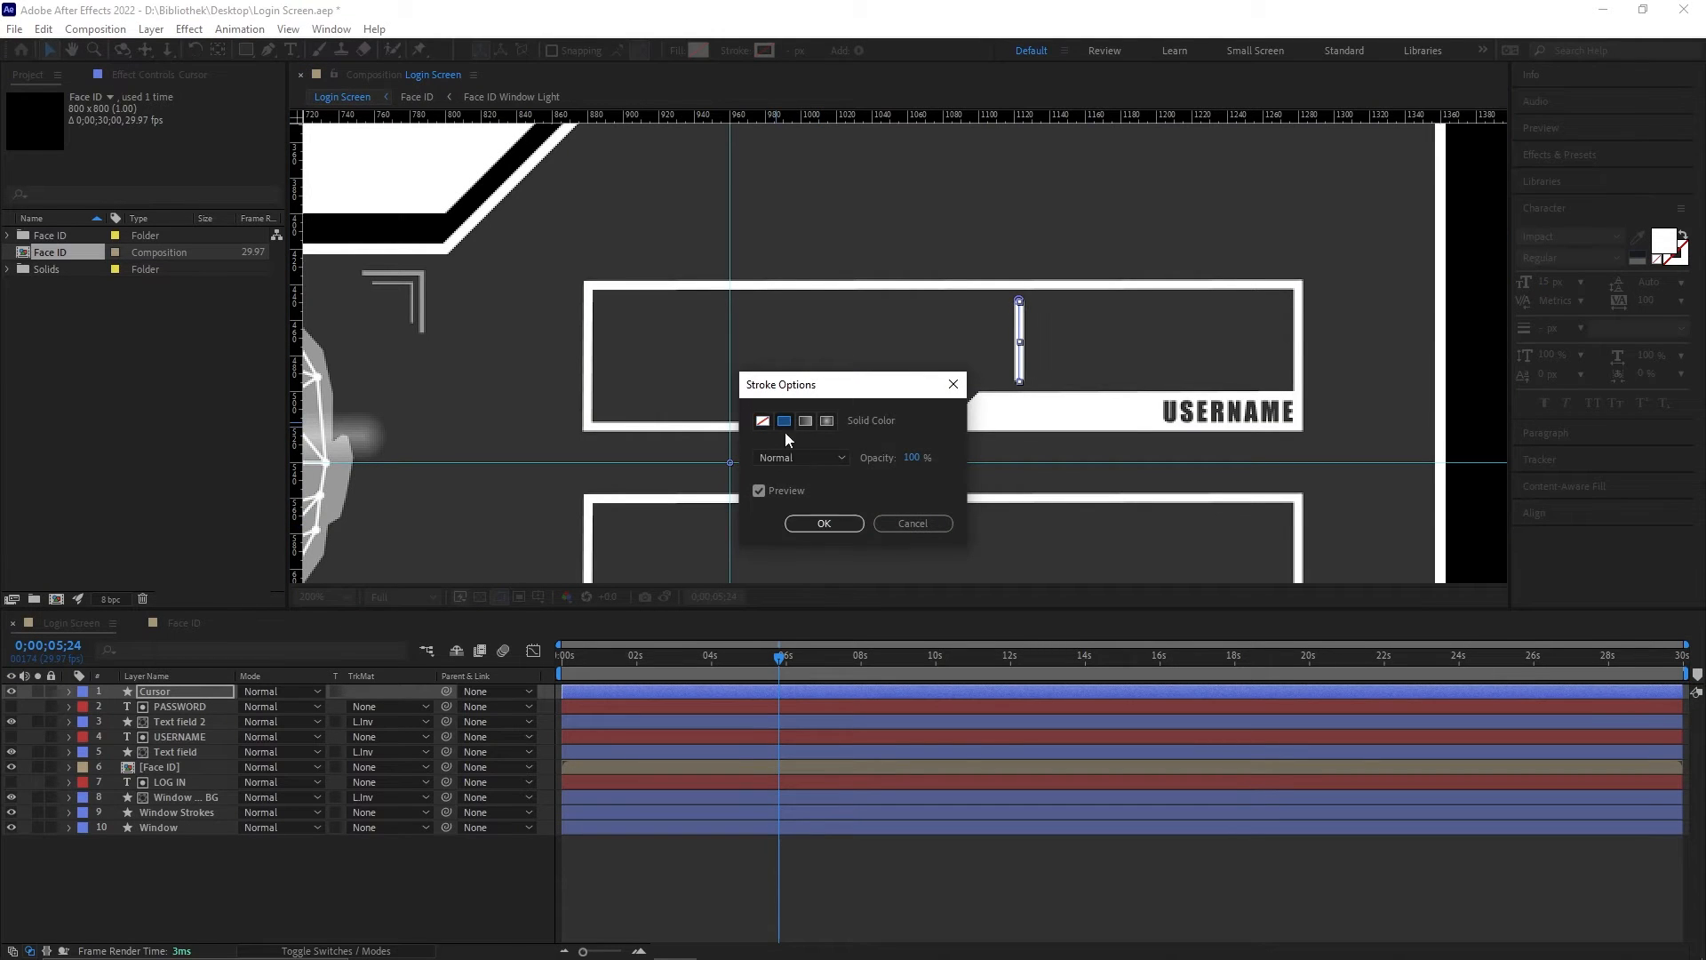
left_click(824, 523)
Step: Set the Cursor layer's horizontal position to 730 so the line sits near the left edge of the USERNAME box
left_click(197, 692)
key("p")
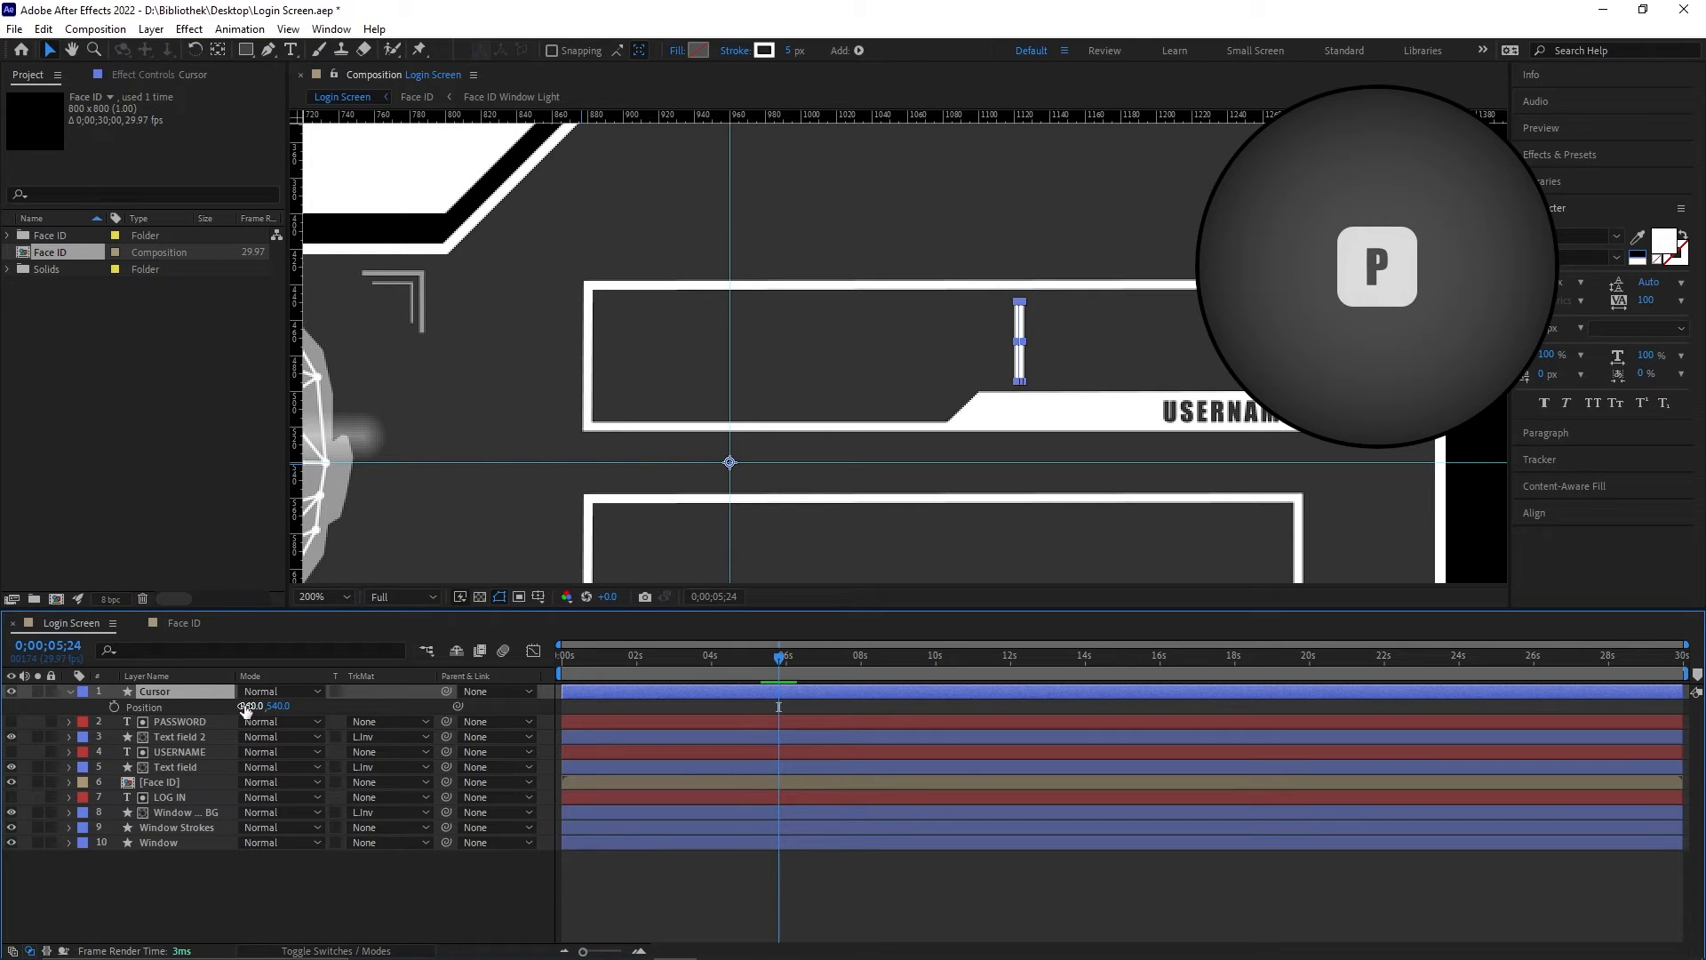
left_click_drag(240, 706, 52, 706)
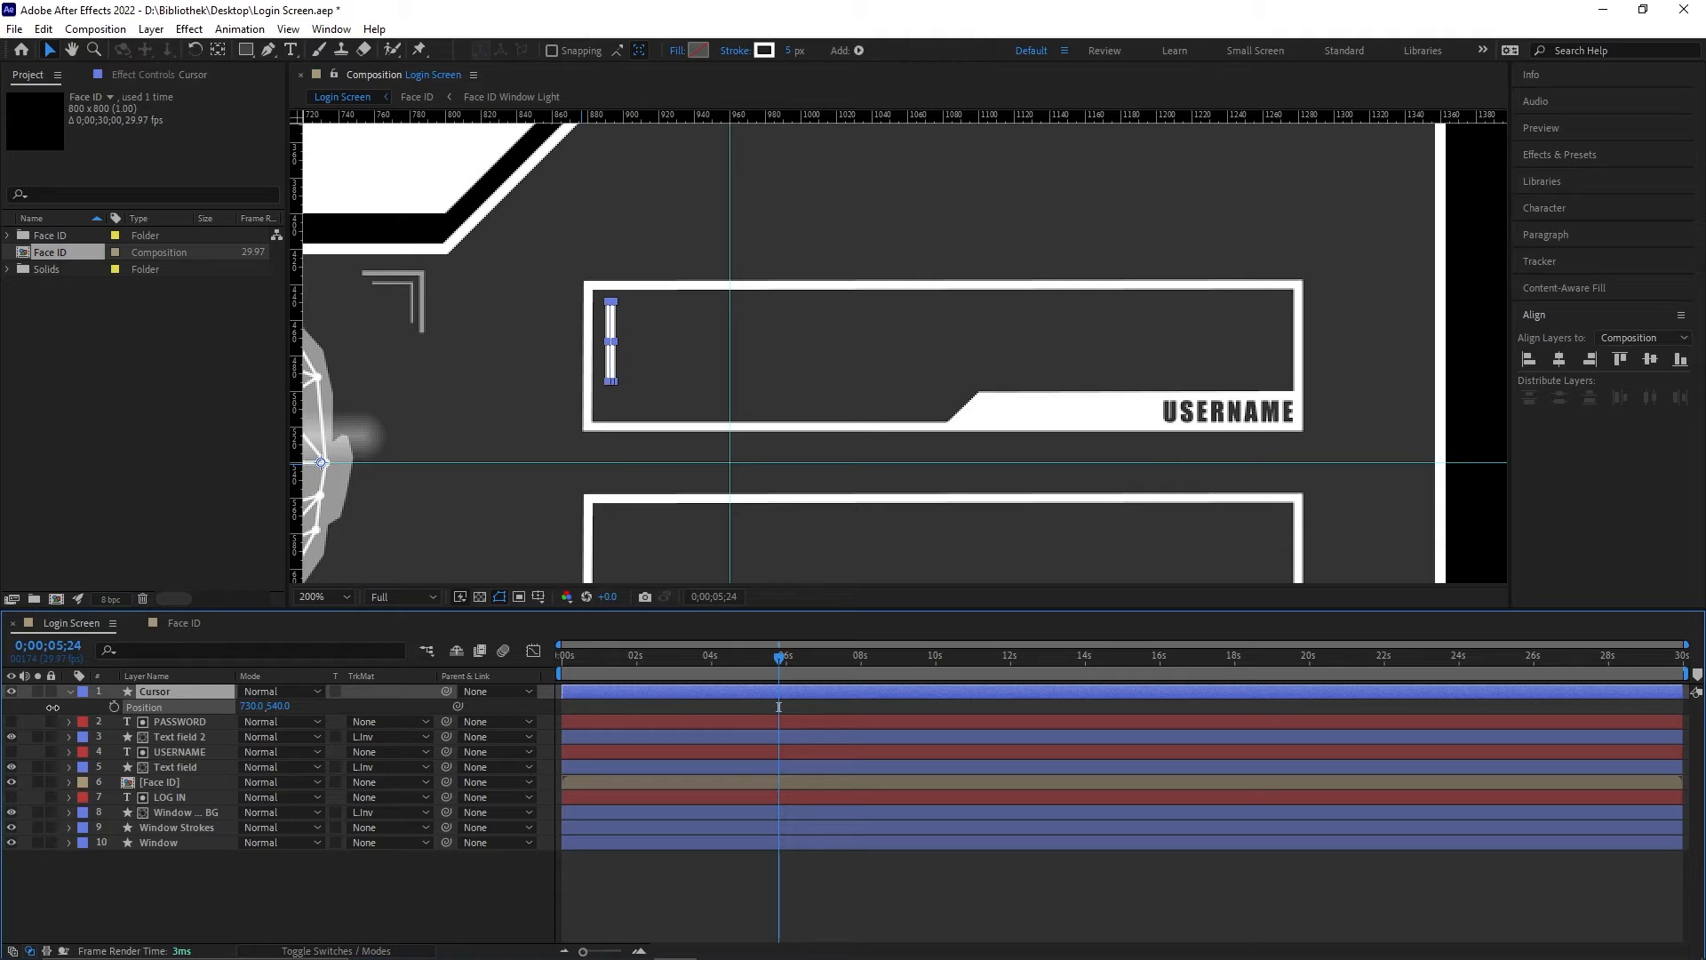
Step: Add the expression Math.sin(time*10)*100 to the Cursor layer's opacity
left_click(156, 690)
key("t")
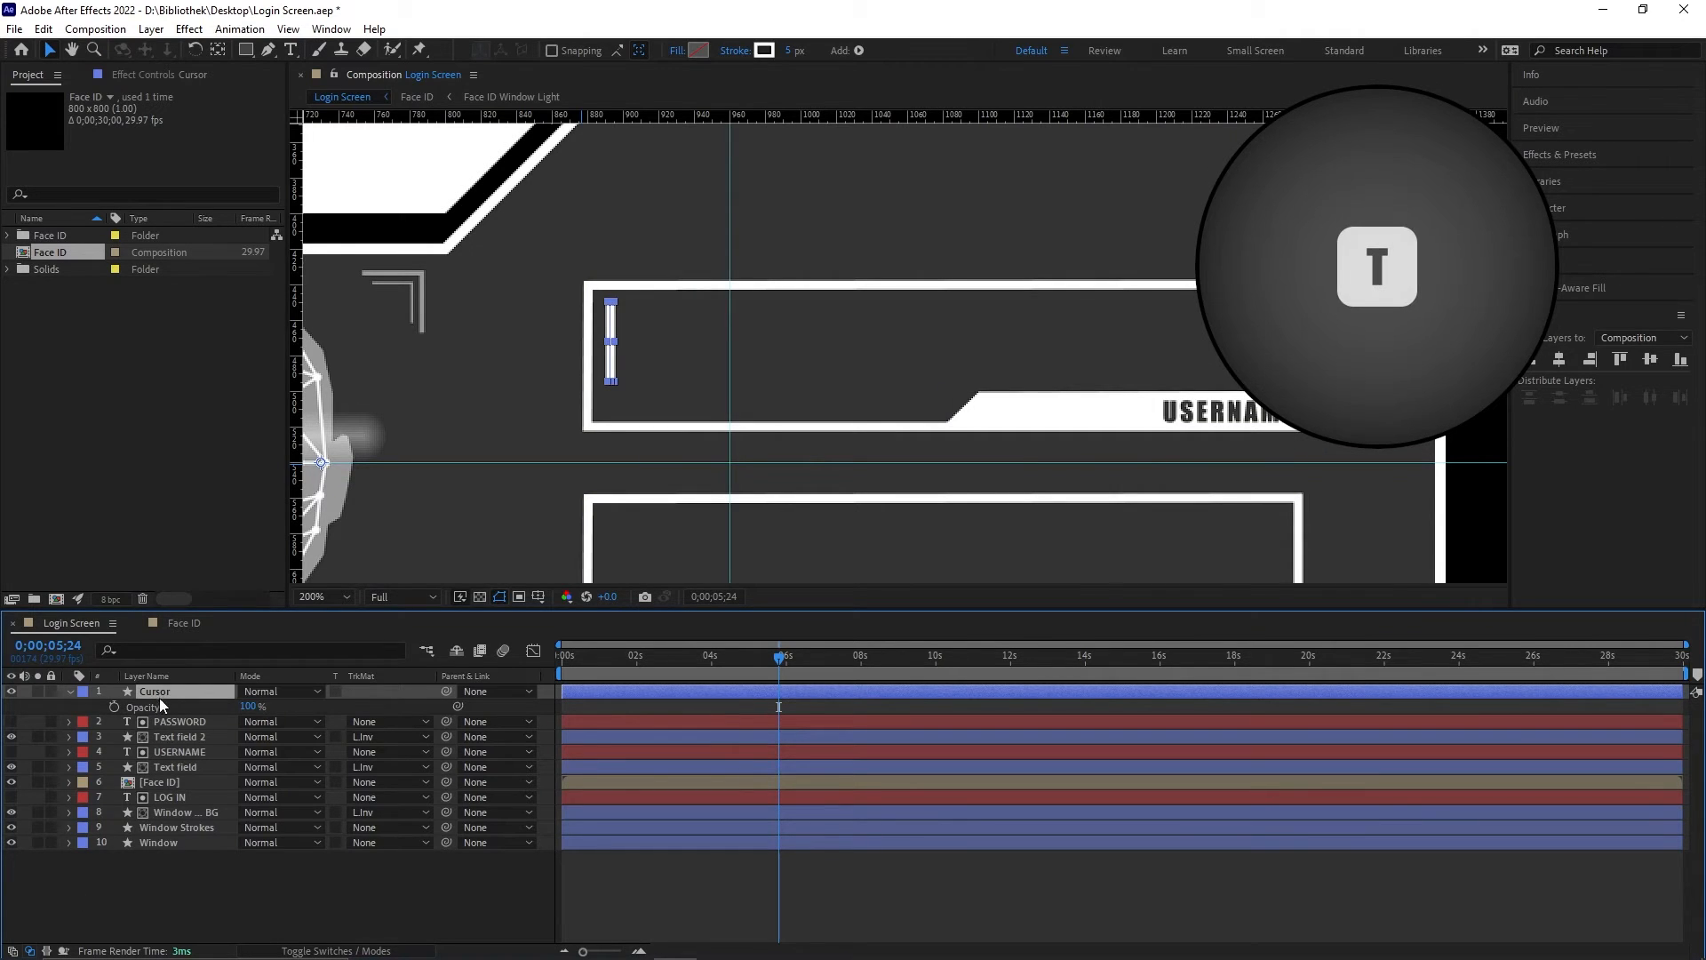
left_click(112, 705, "alt")
left_click(112, 705, "alt")
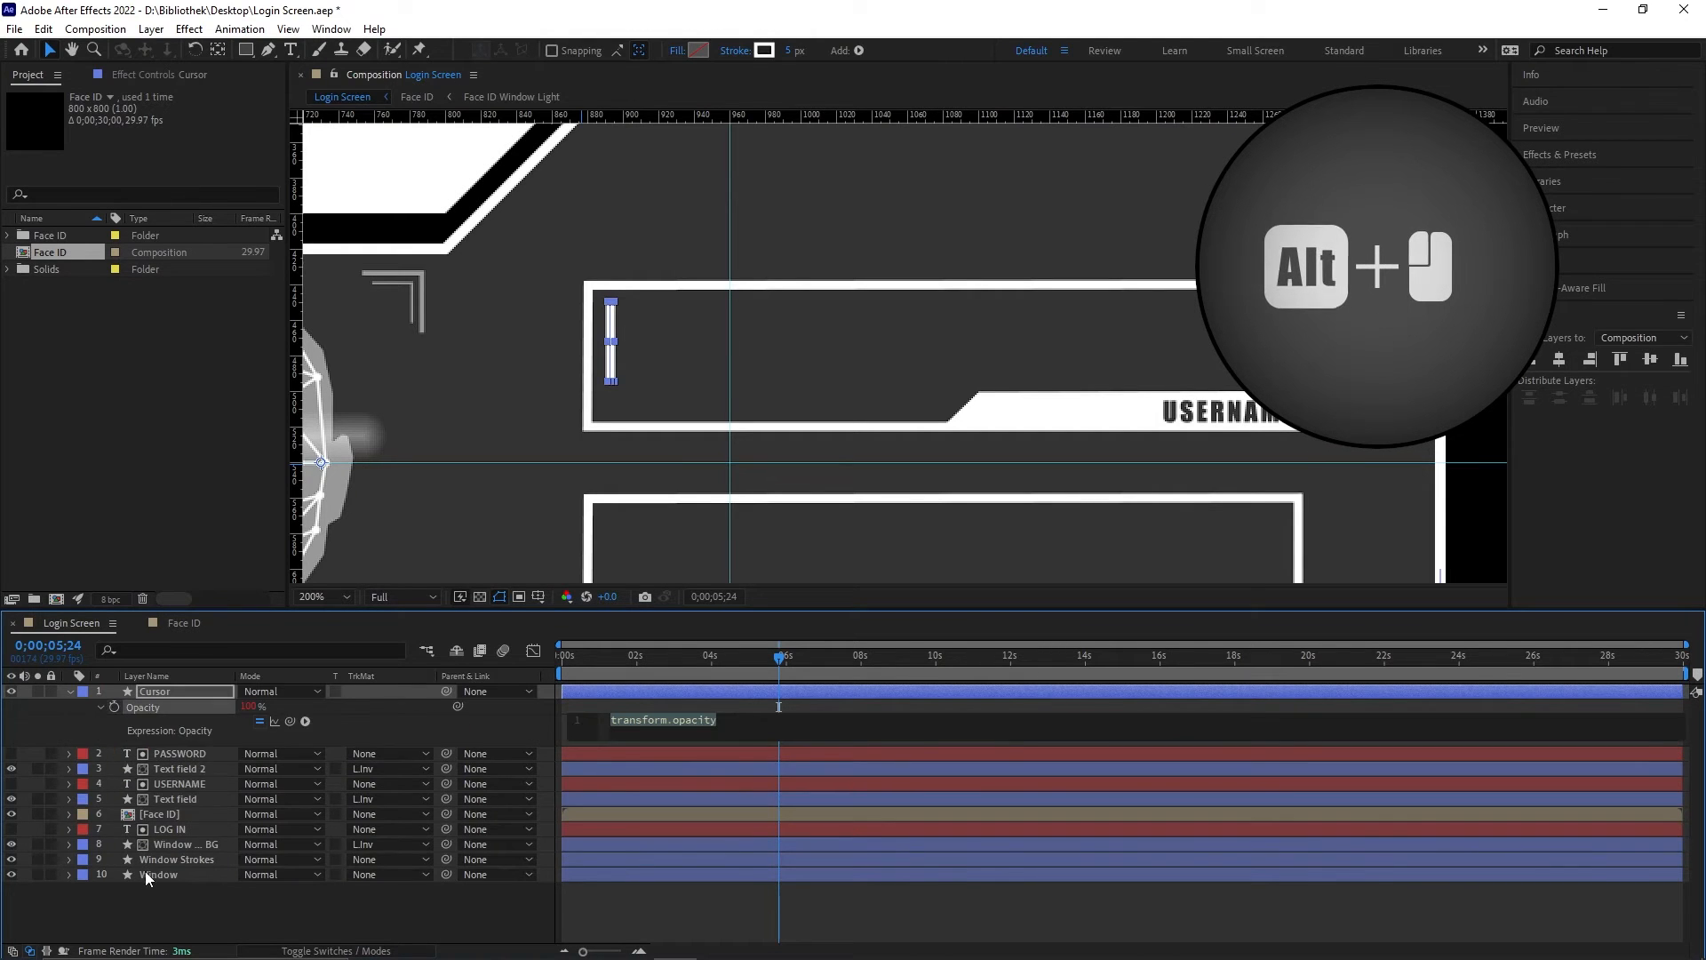
type("Math.si")
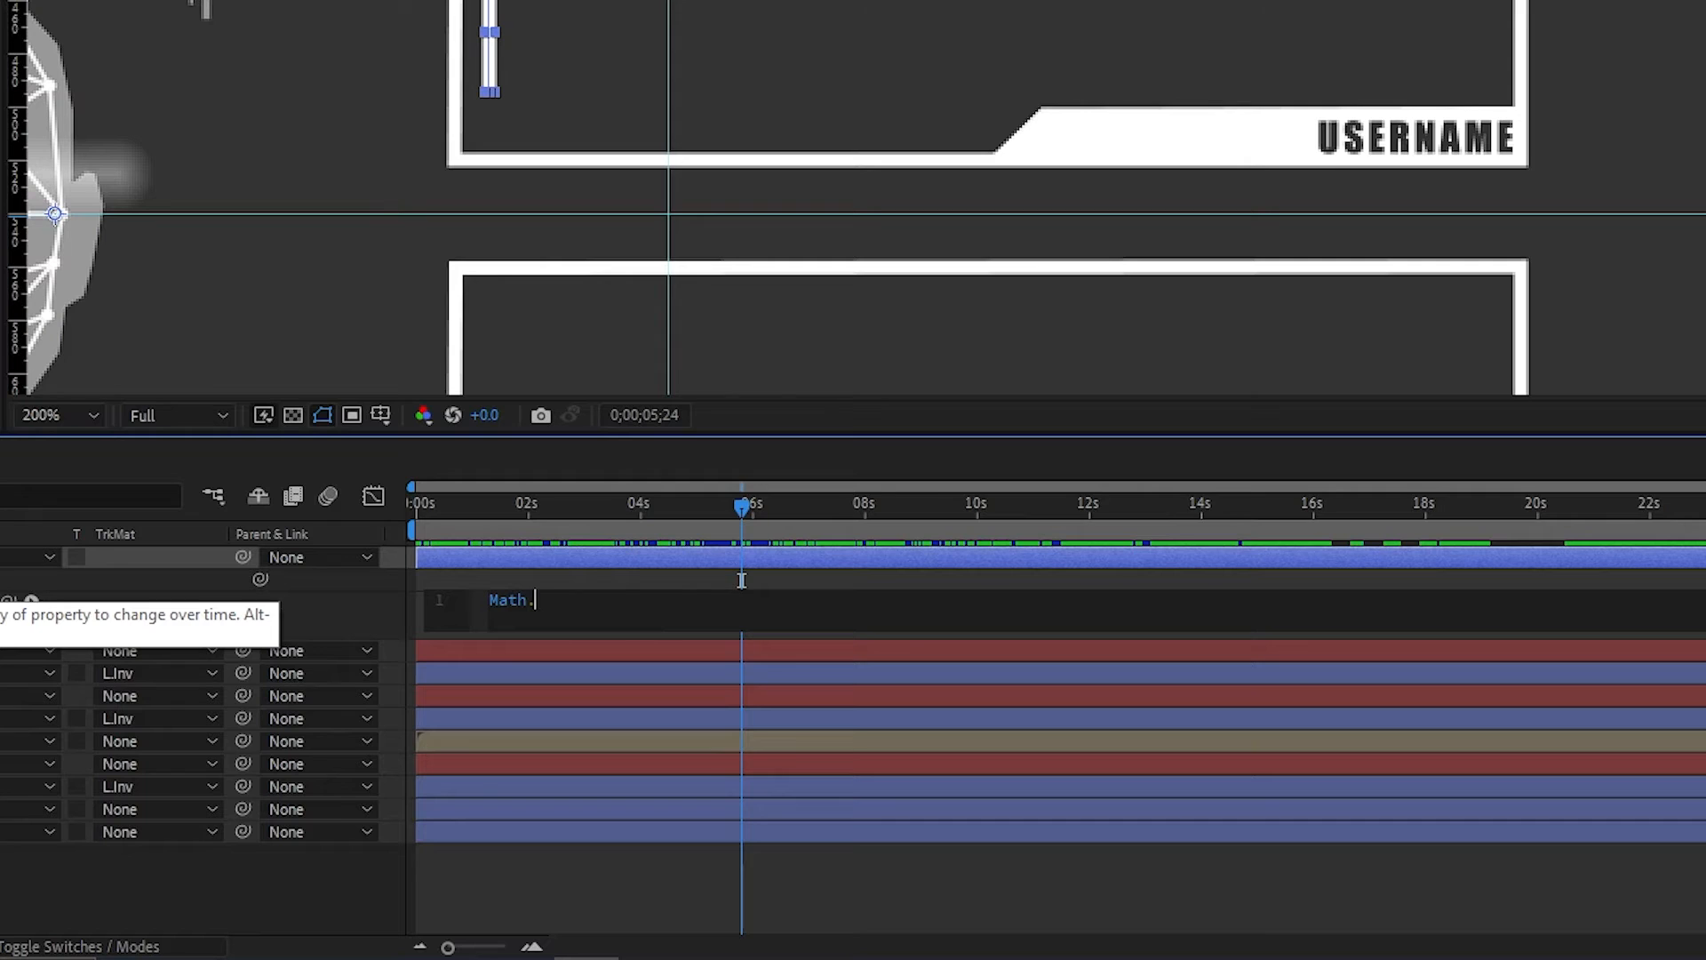
type("n")
key("Return")
type("time")
type("*10)*100")
left_click(159, 873)
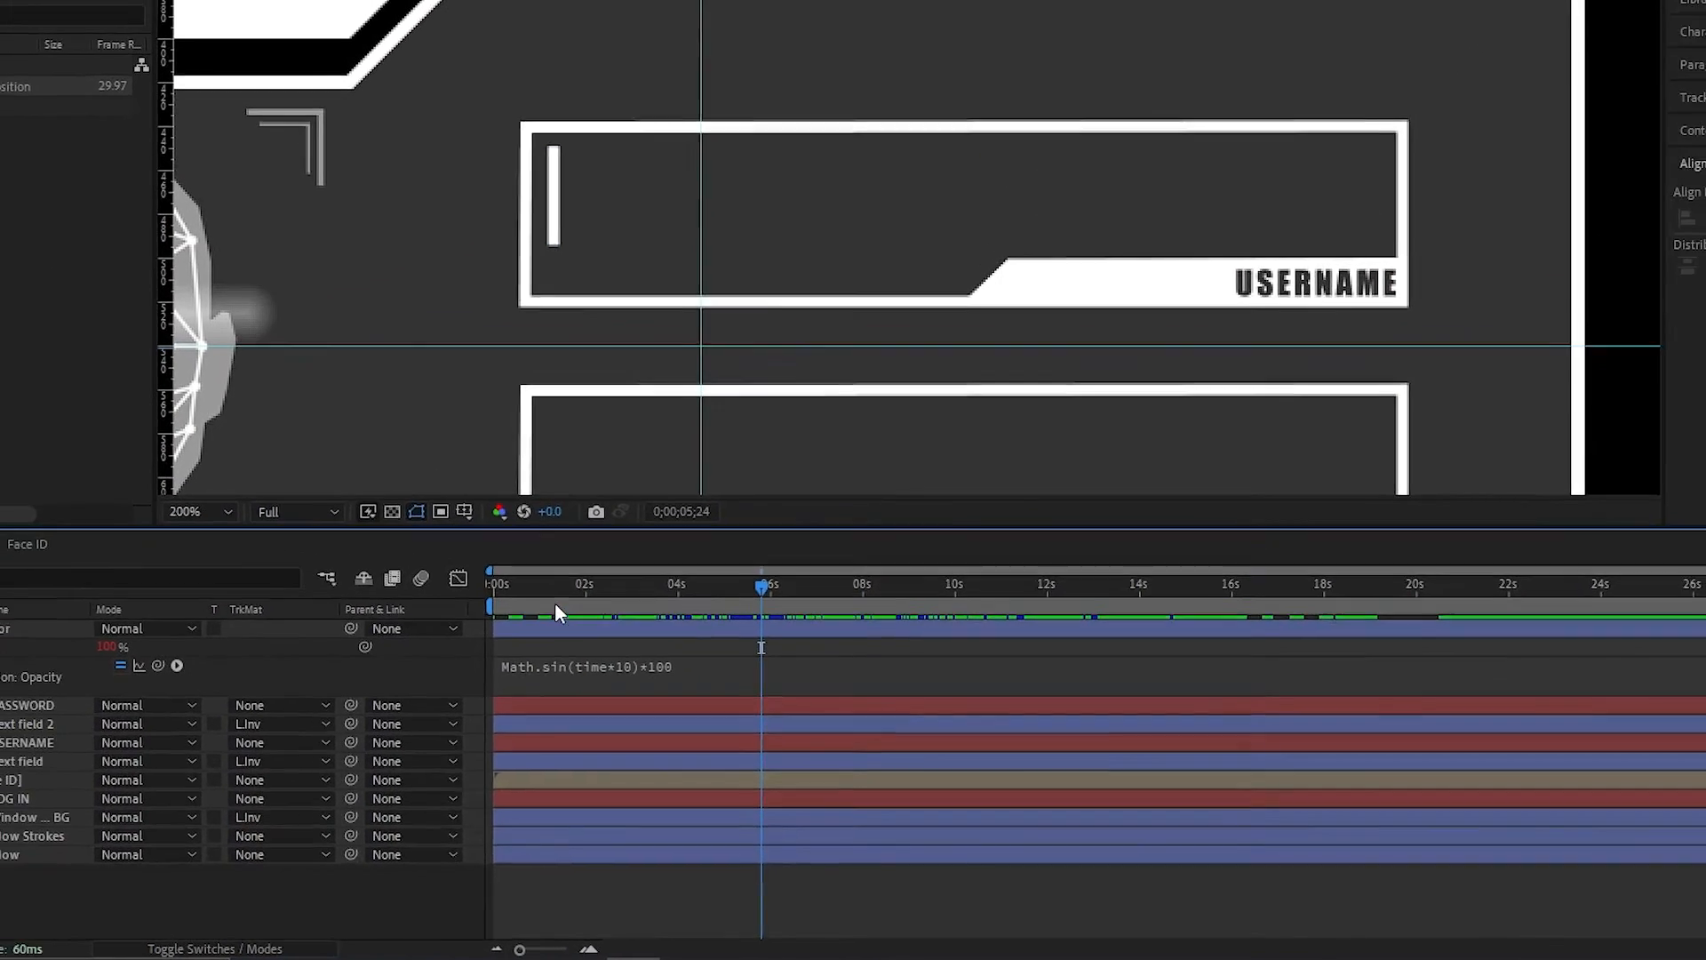
Step: Preview the cursor's blinking from the start of the composition
left_click_drag(544, 585, 463, 578)
key("space")
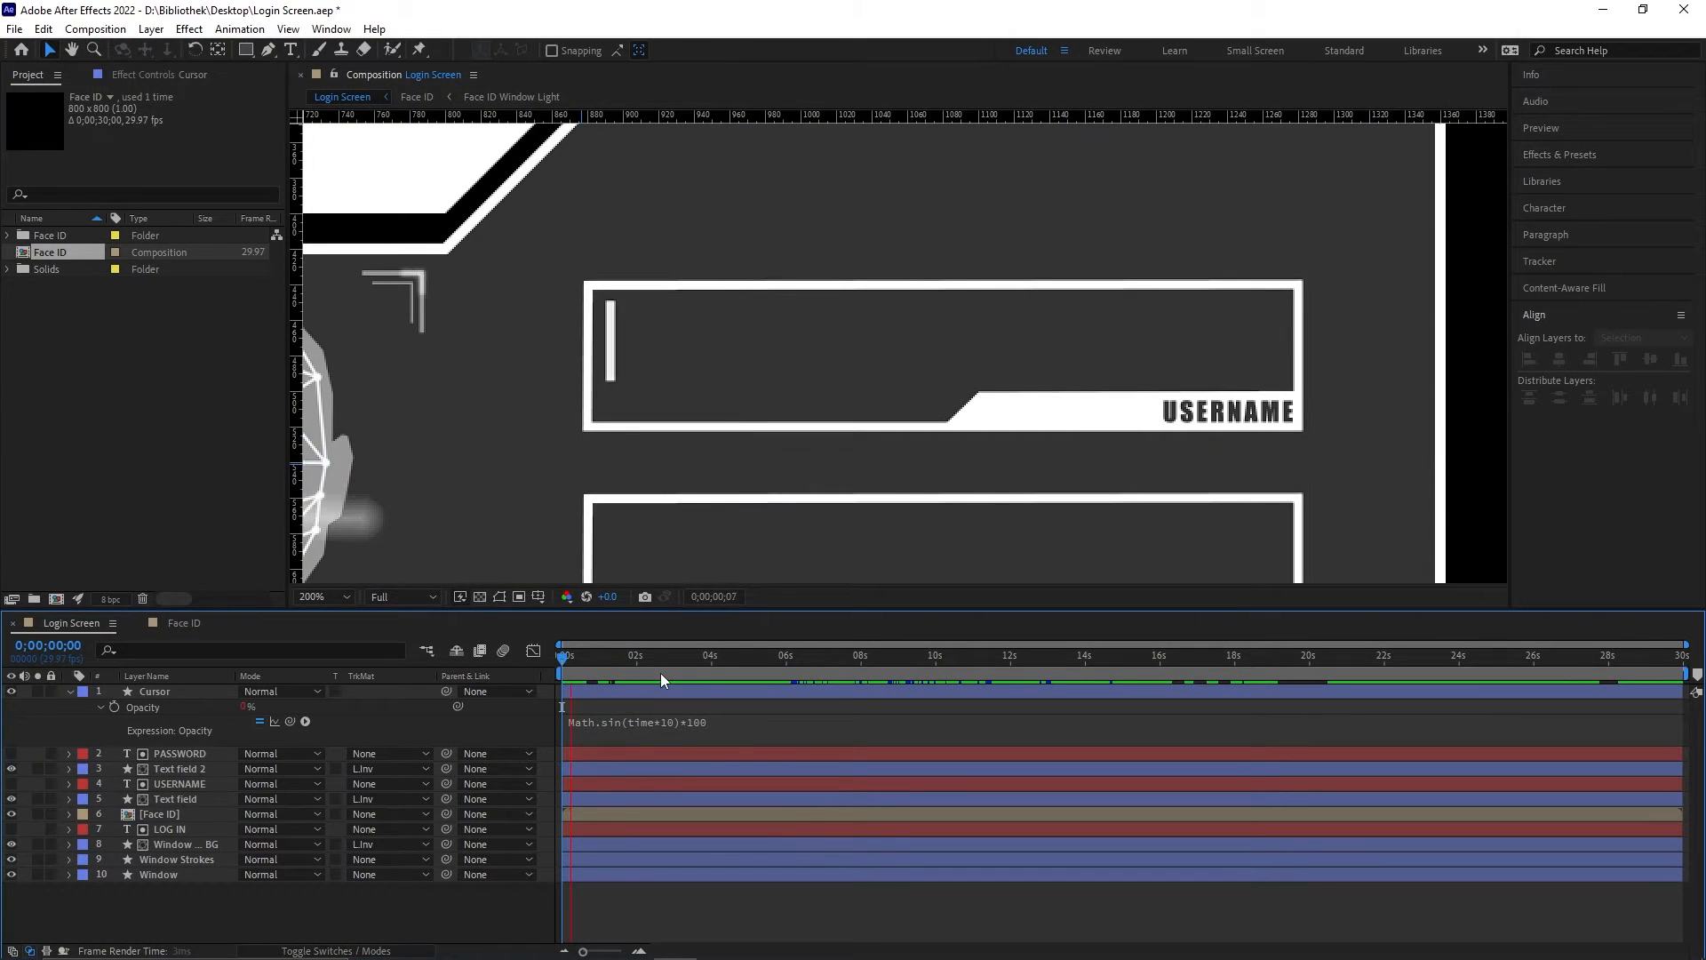
key("space")
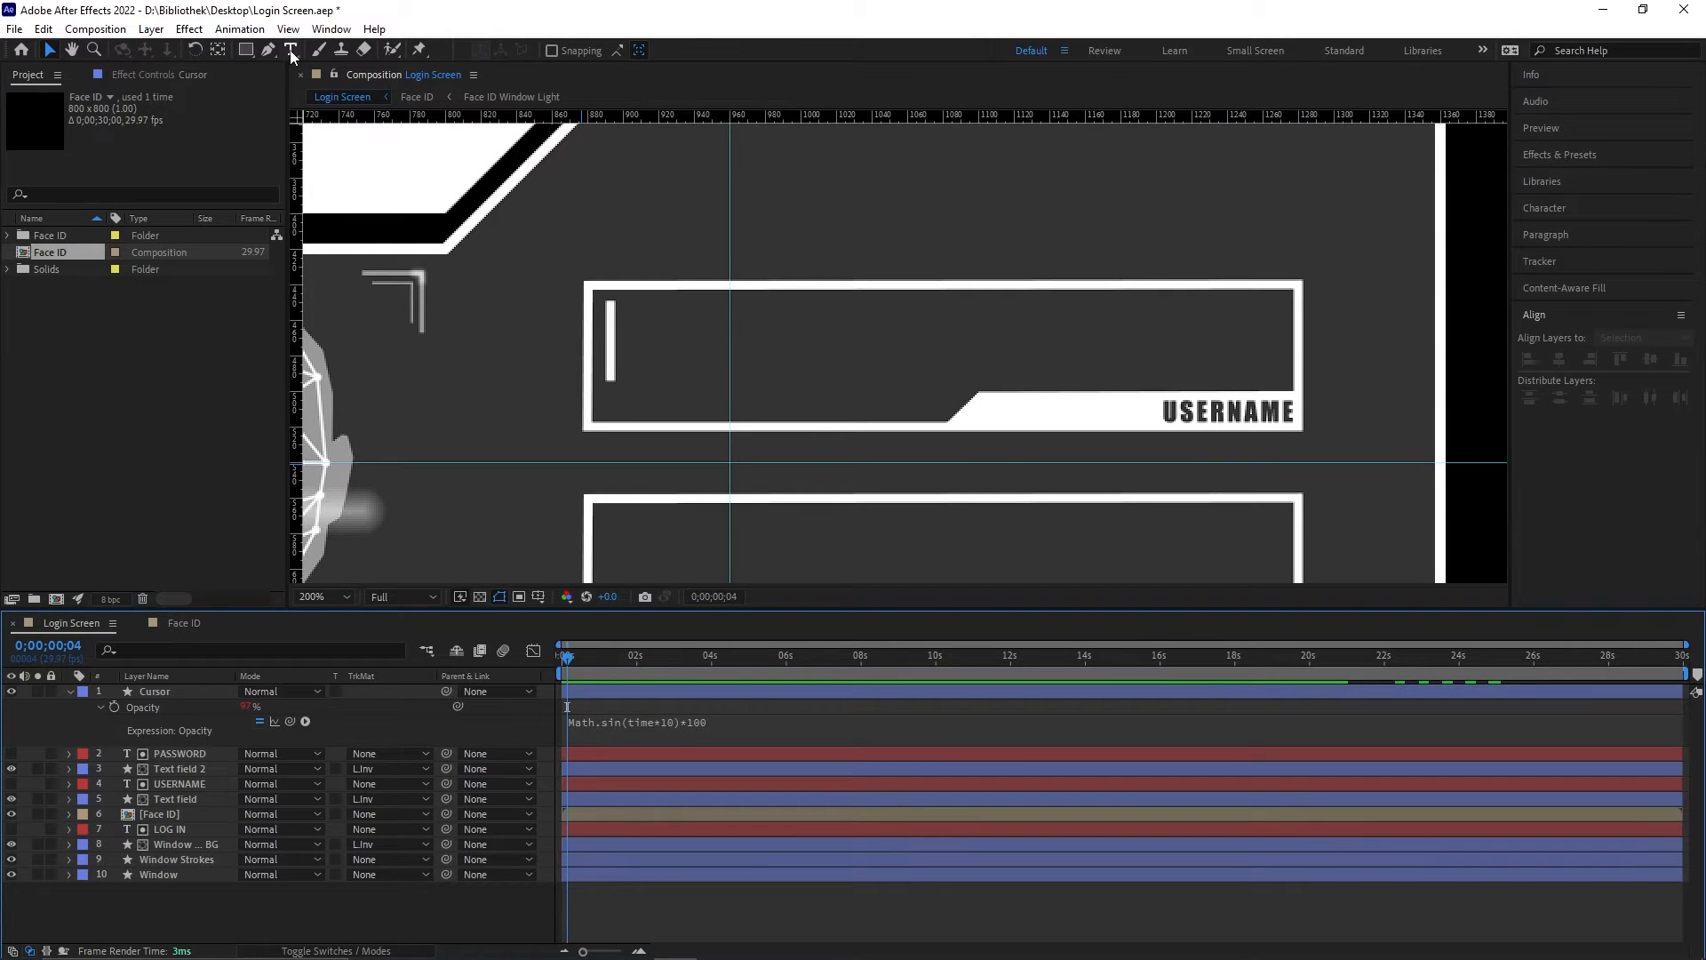
Step: Create a text layer reading TOBI PRODUCTIONS inside the USERNAME box
left_click(292, 51)
left_click(665, 342)
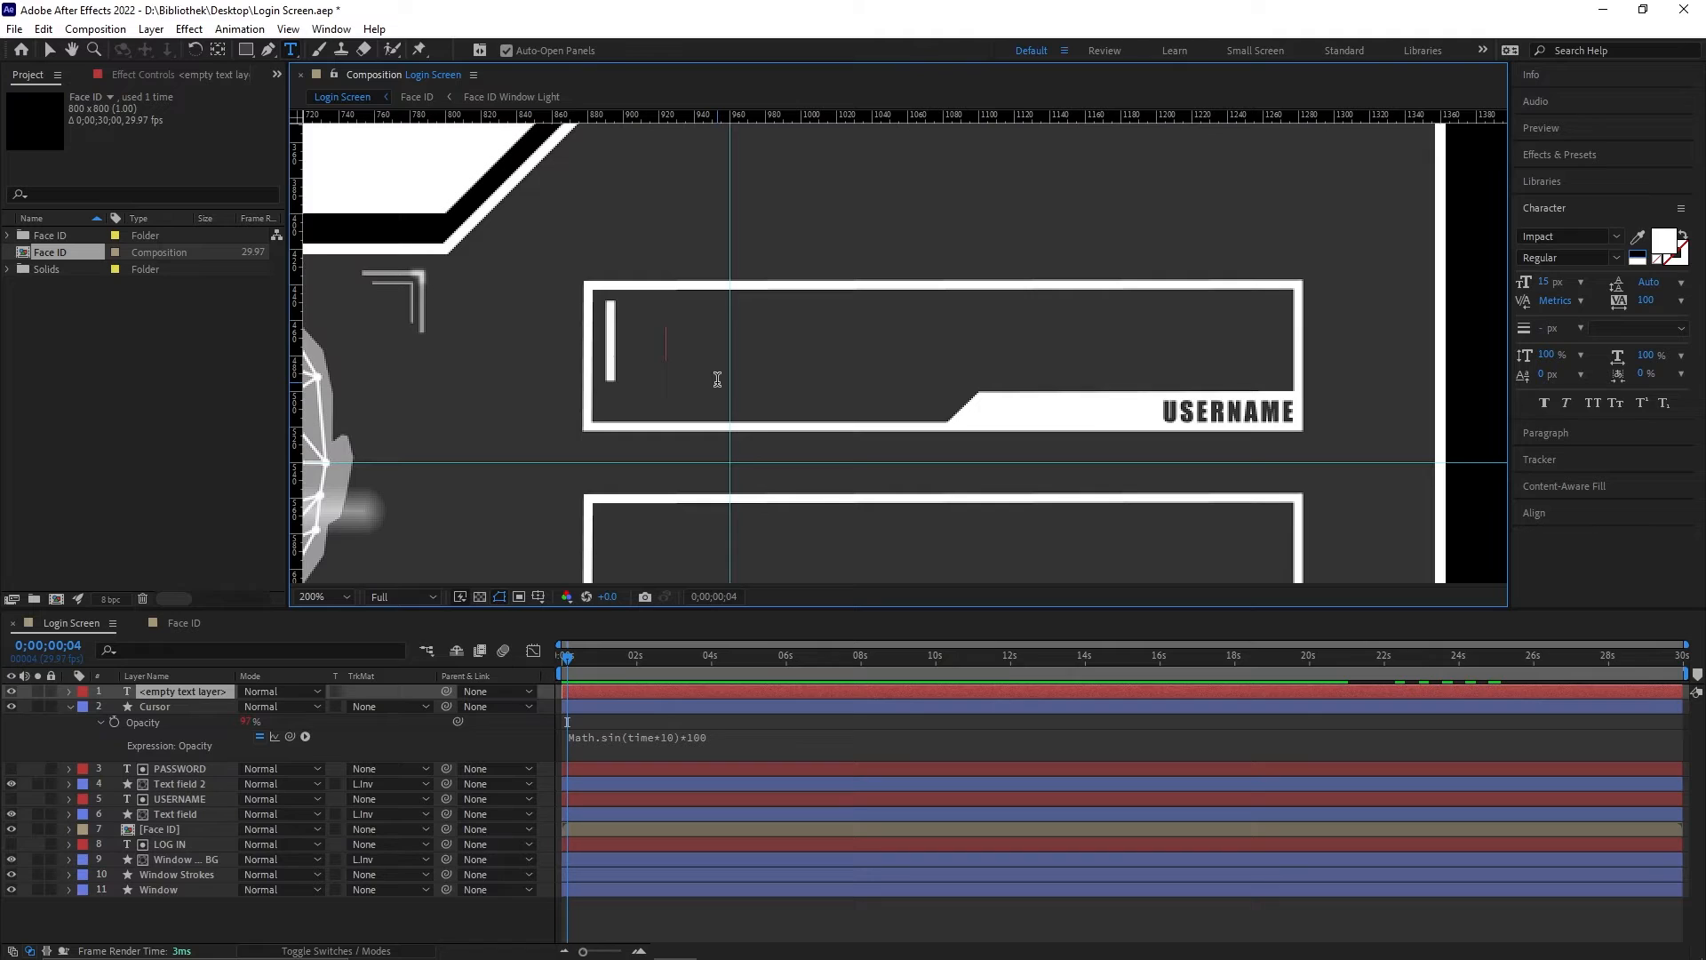
type("TOB")
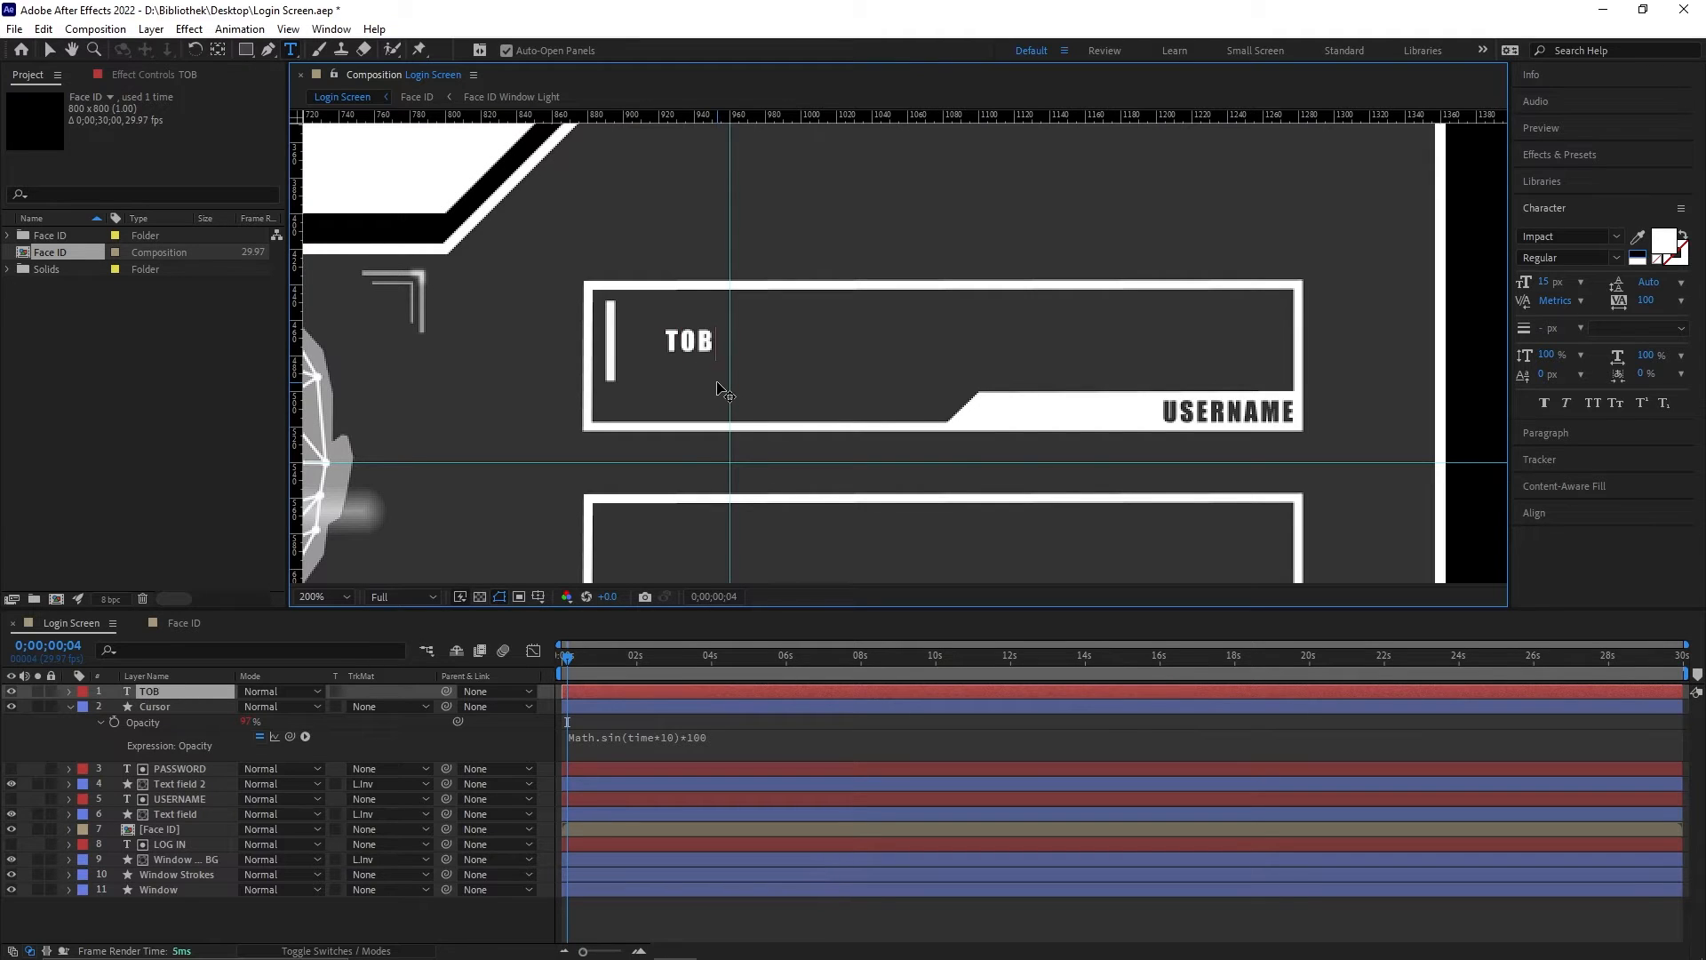
type("I PRODUCTIONS")
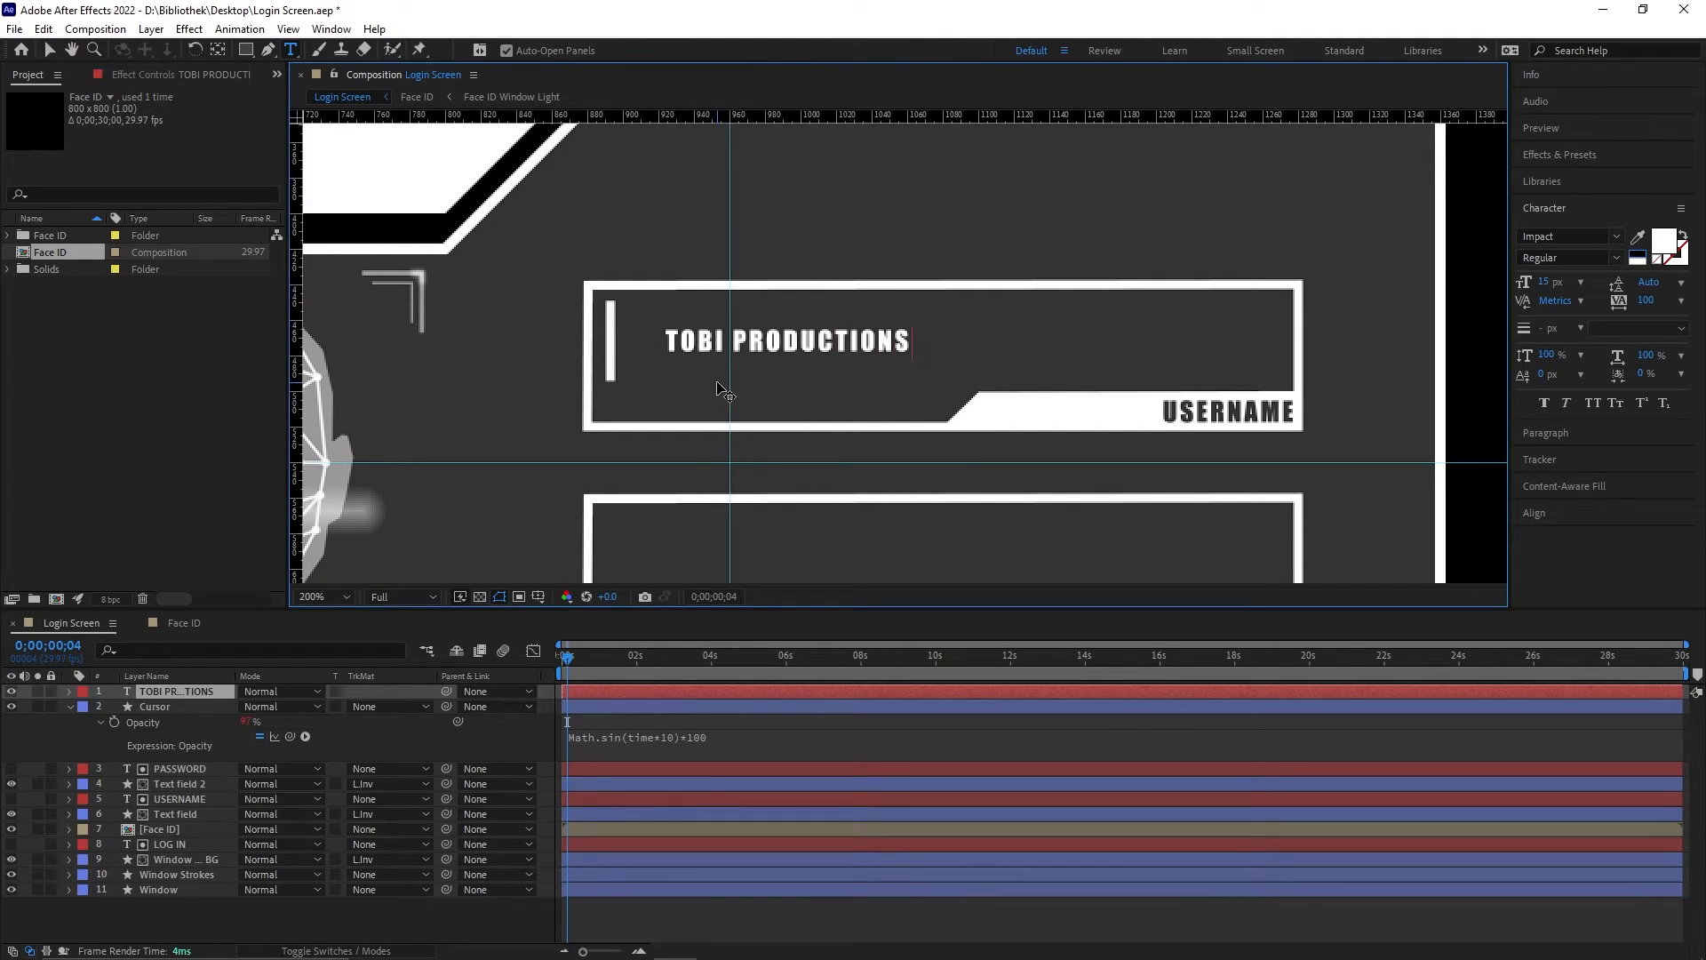
key("KP_Enter")
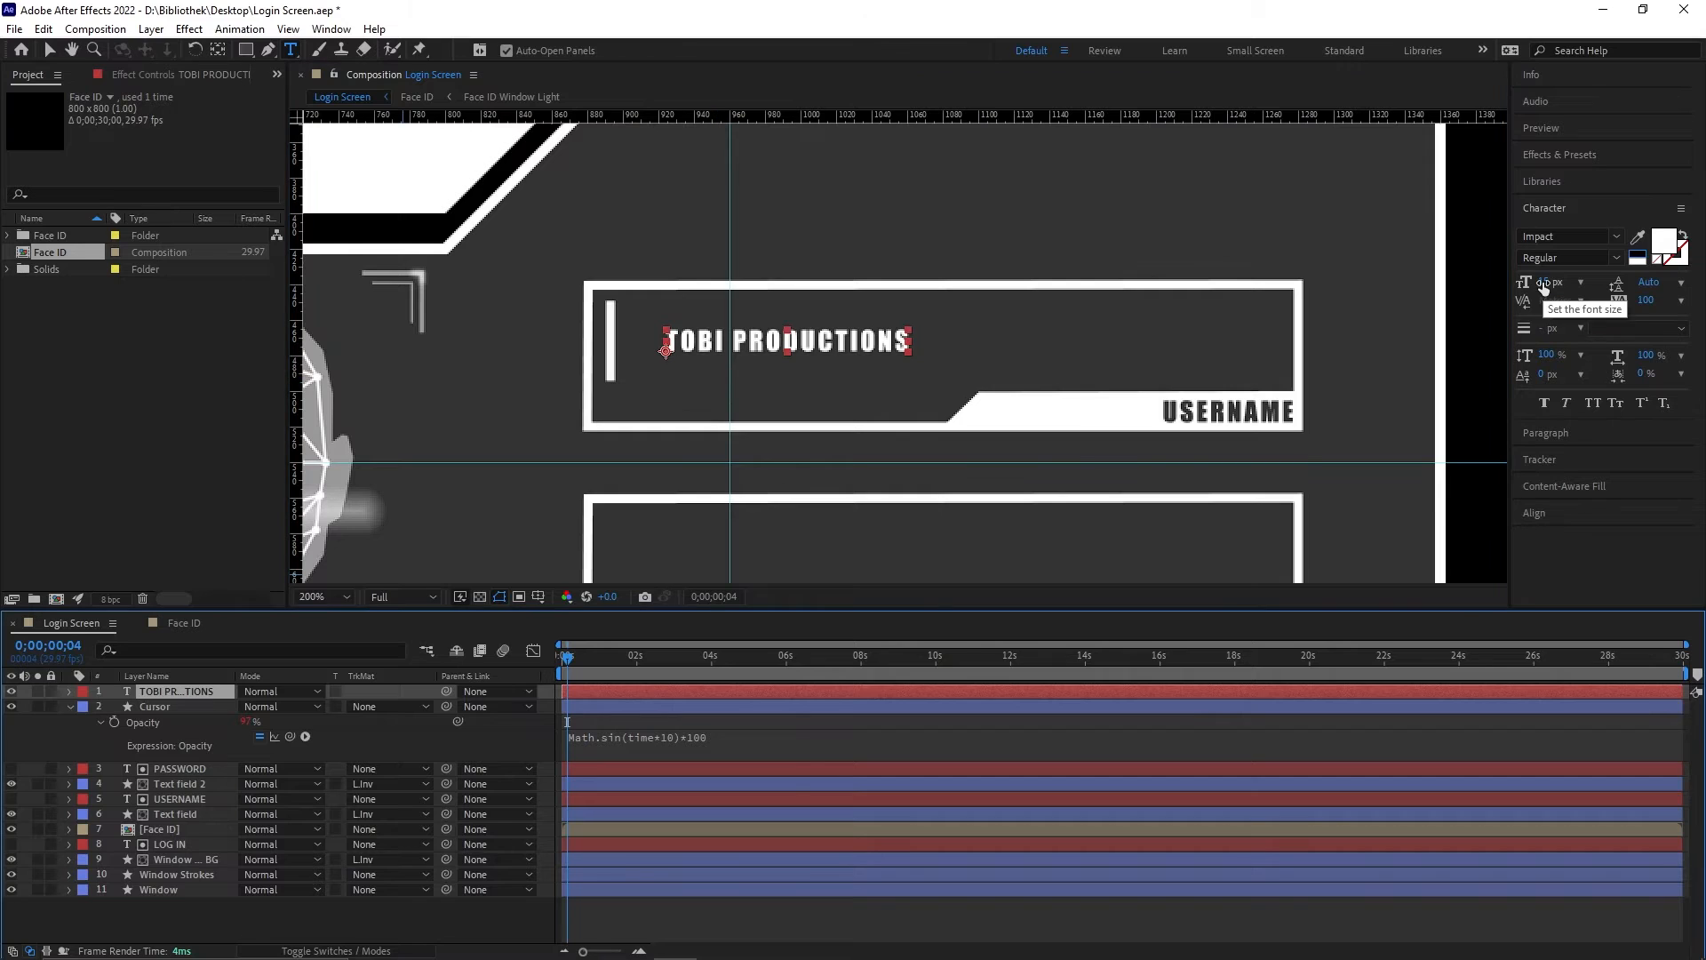
Step: Set the TOBI PRODUCTIONS text size to 33 px and move it to start at the cursor line, vertically centred on it
left_click_drag(1544, 285, 1559, 281)
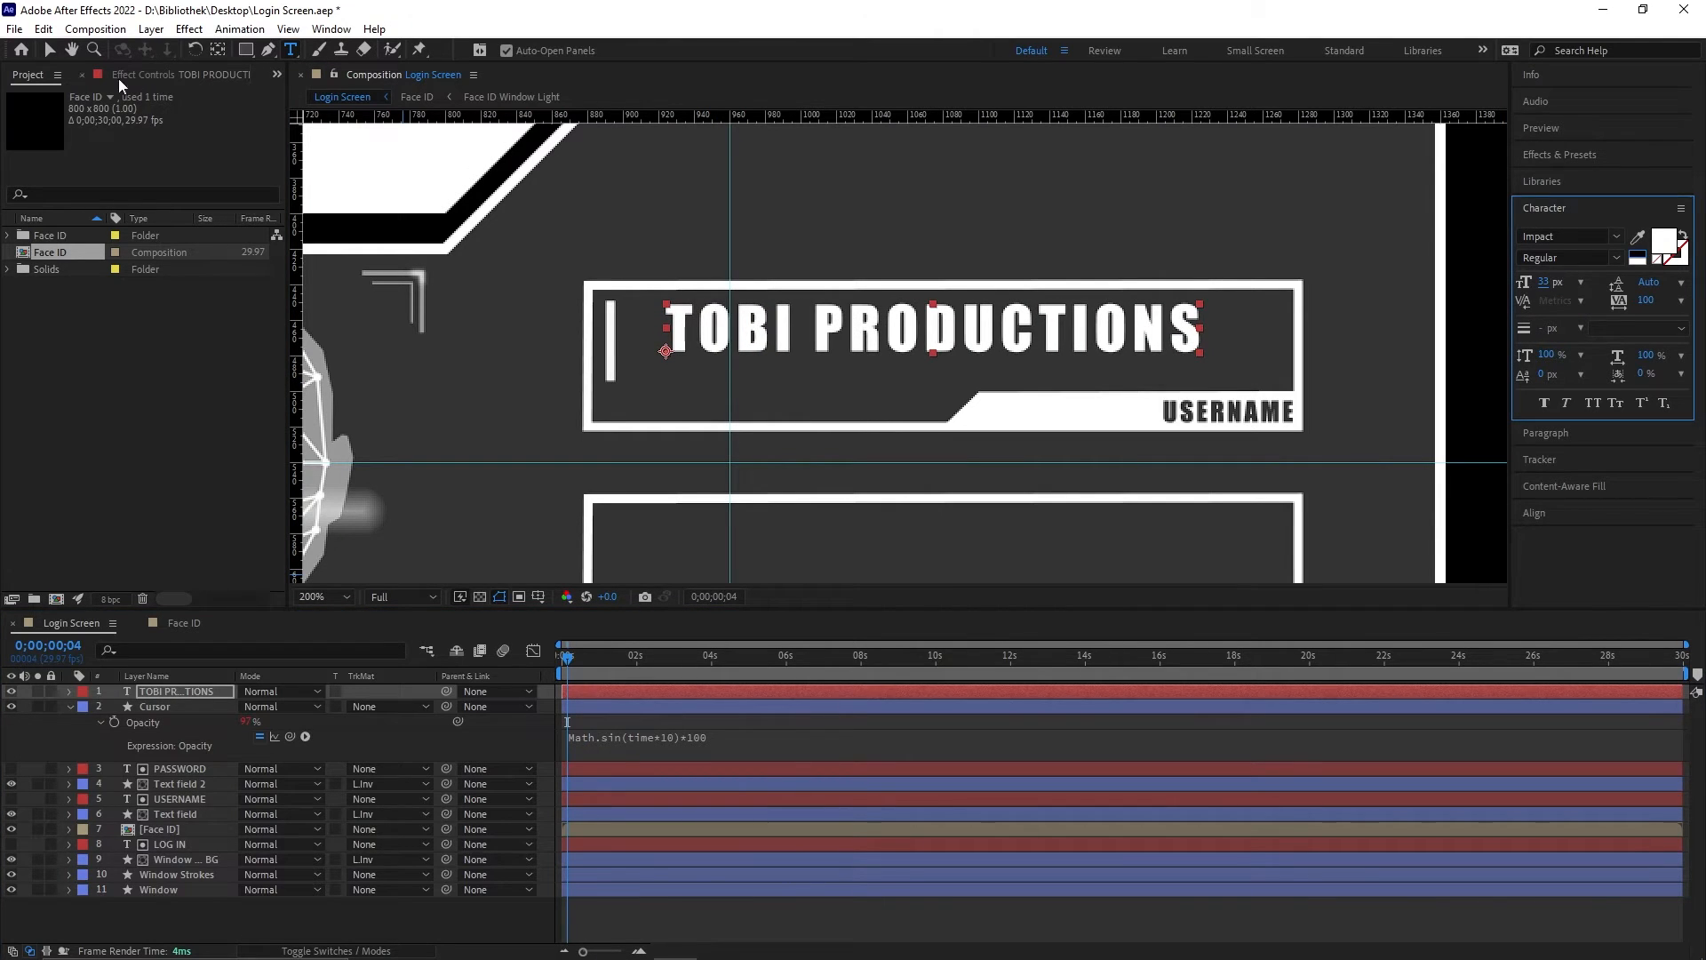
left_click(50, 50)
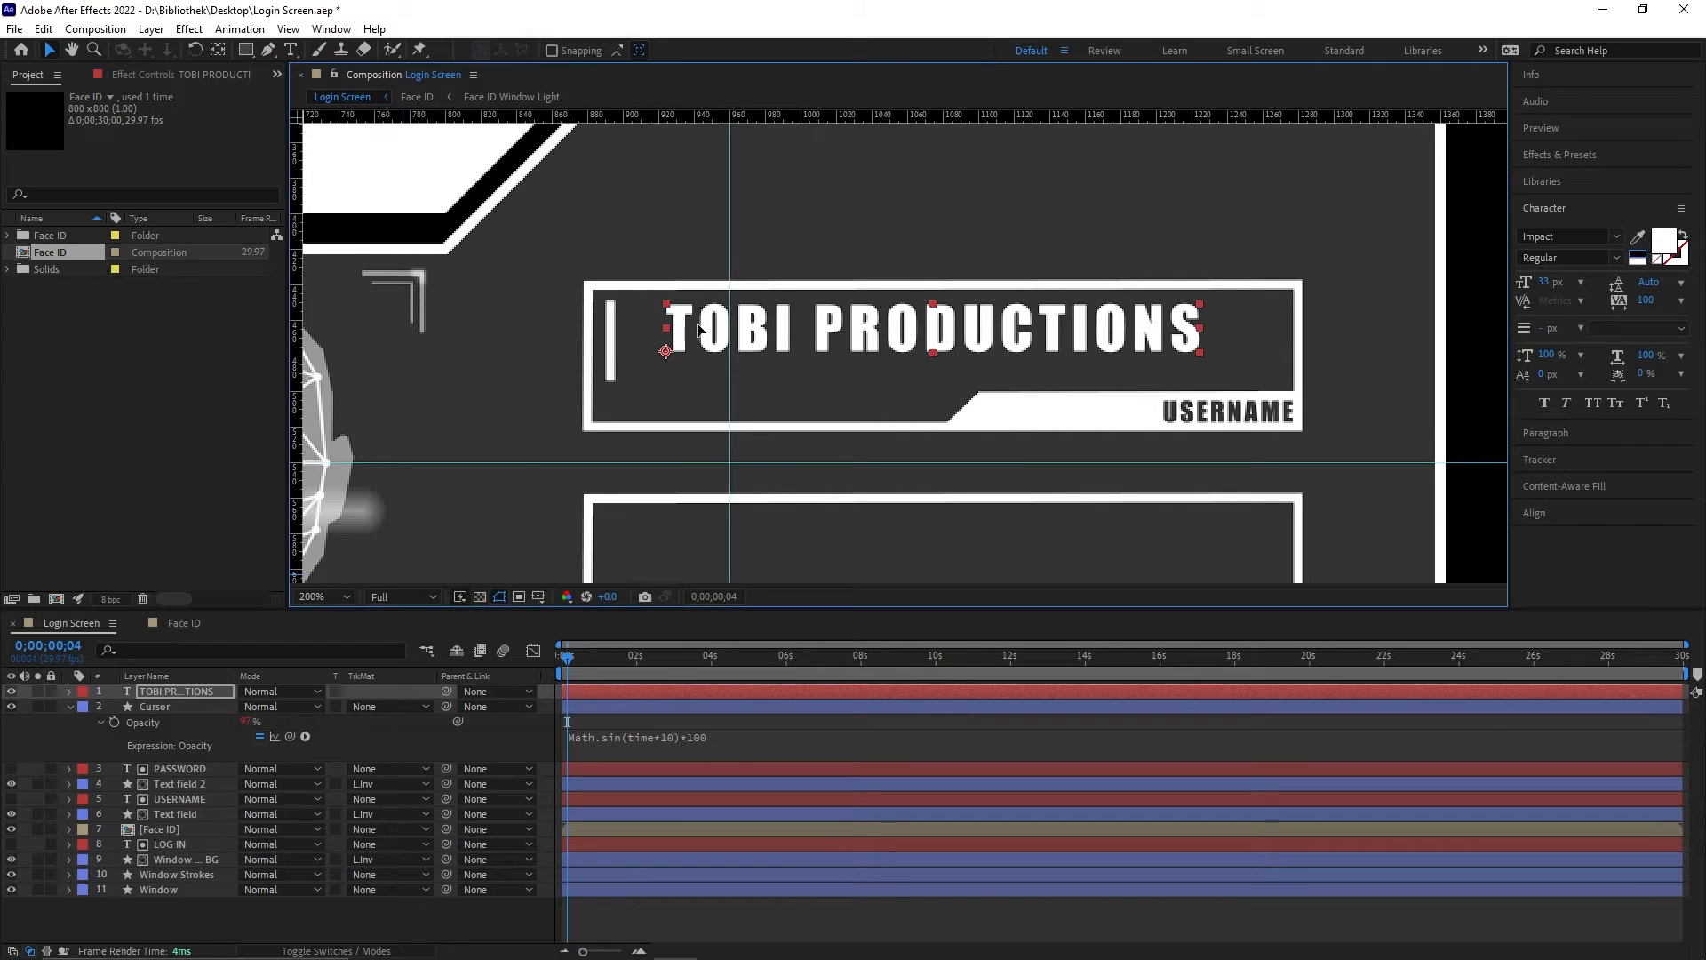
left_click_drag(700, 328, 645, 342)
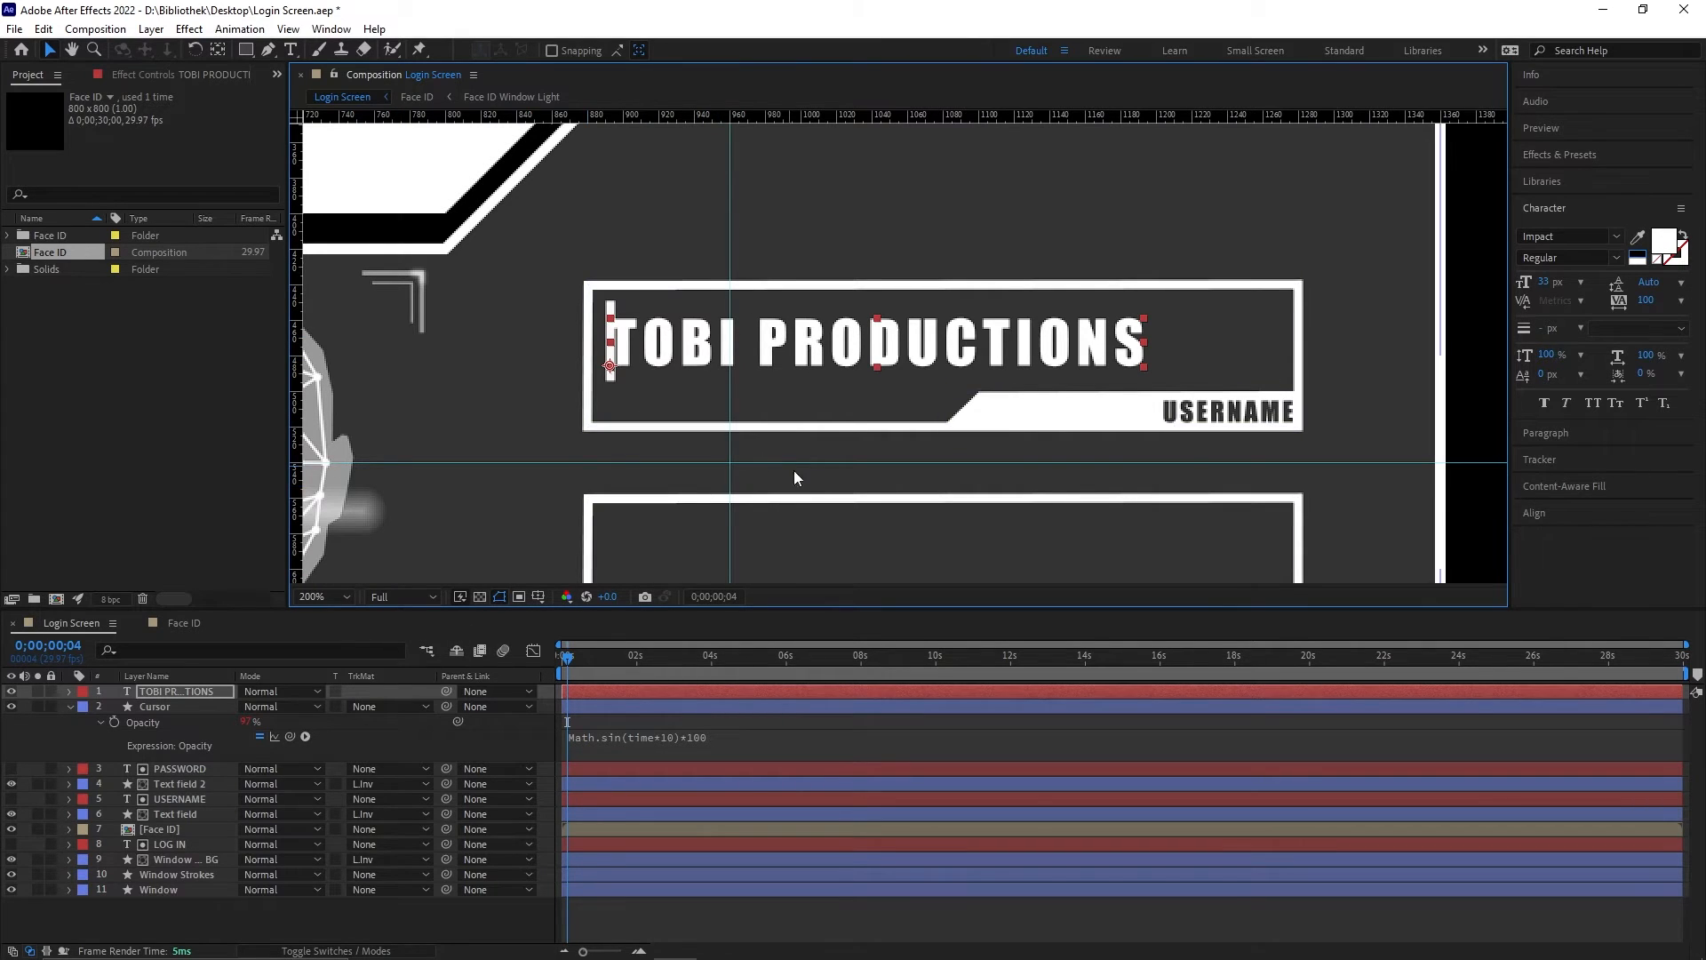
Step: Duplicate the TOBI PRODUCTIONS text layer and set the copy's vertical position to 603.5, inside the PASSWORD box
scroll(800, 444, "down", 4)
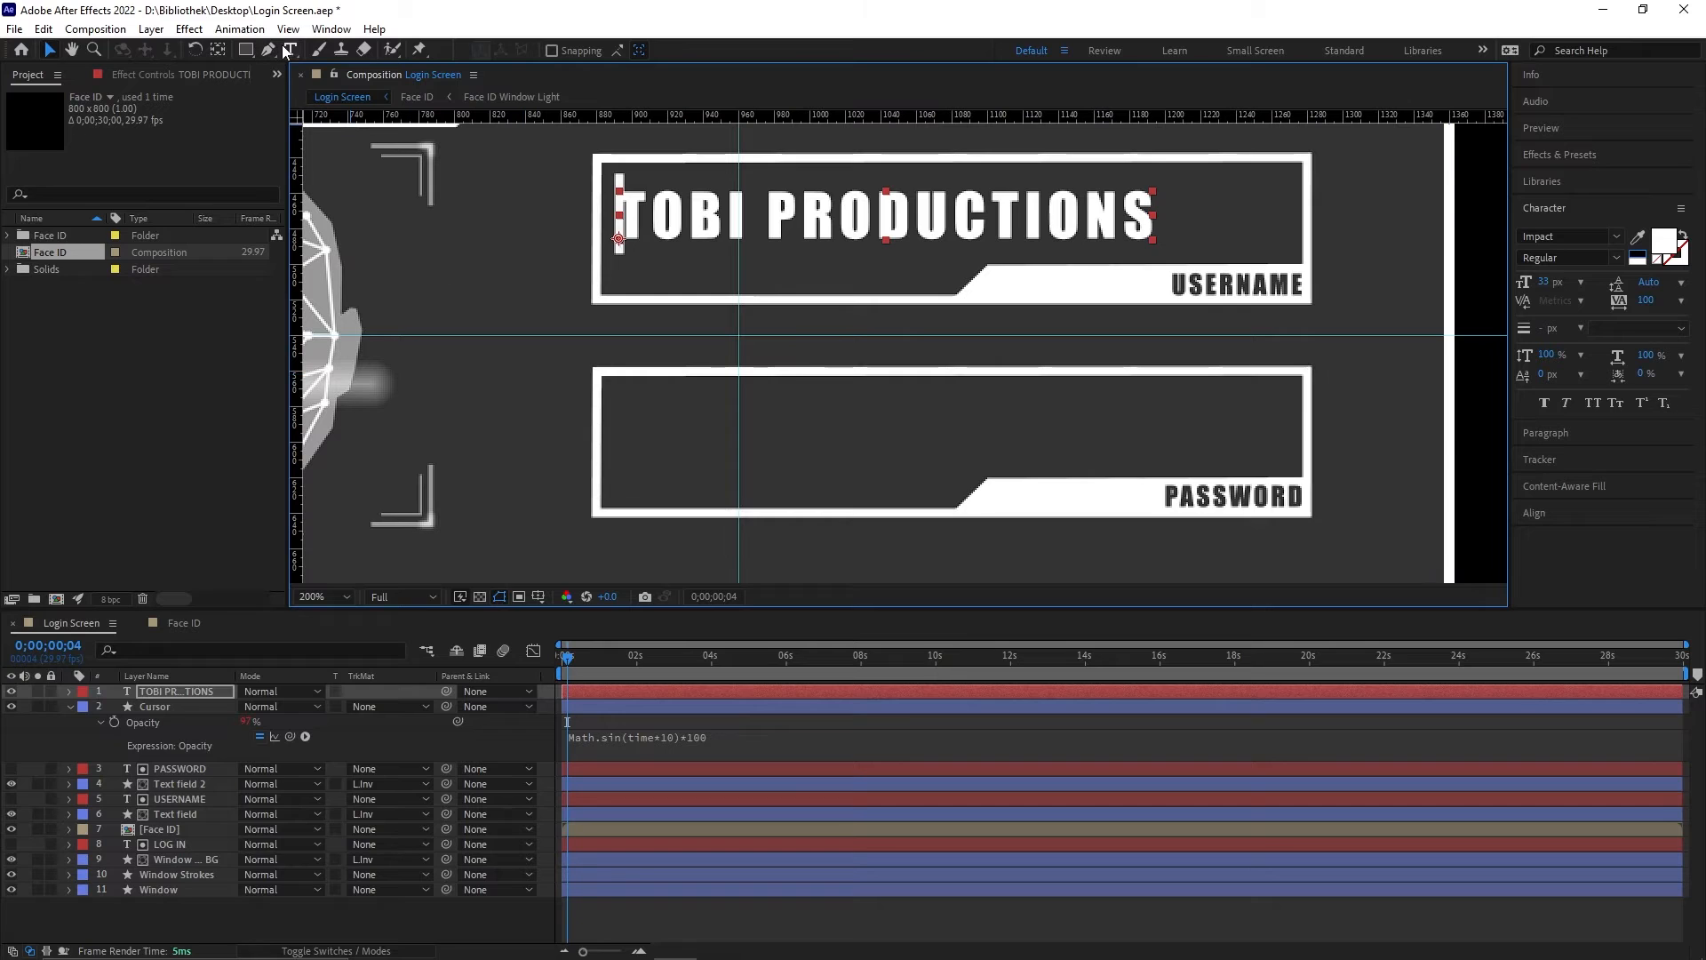
left_click(290, 50)
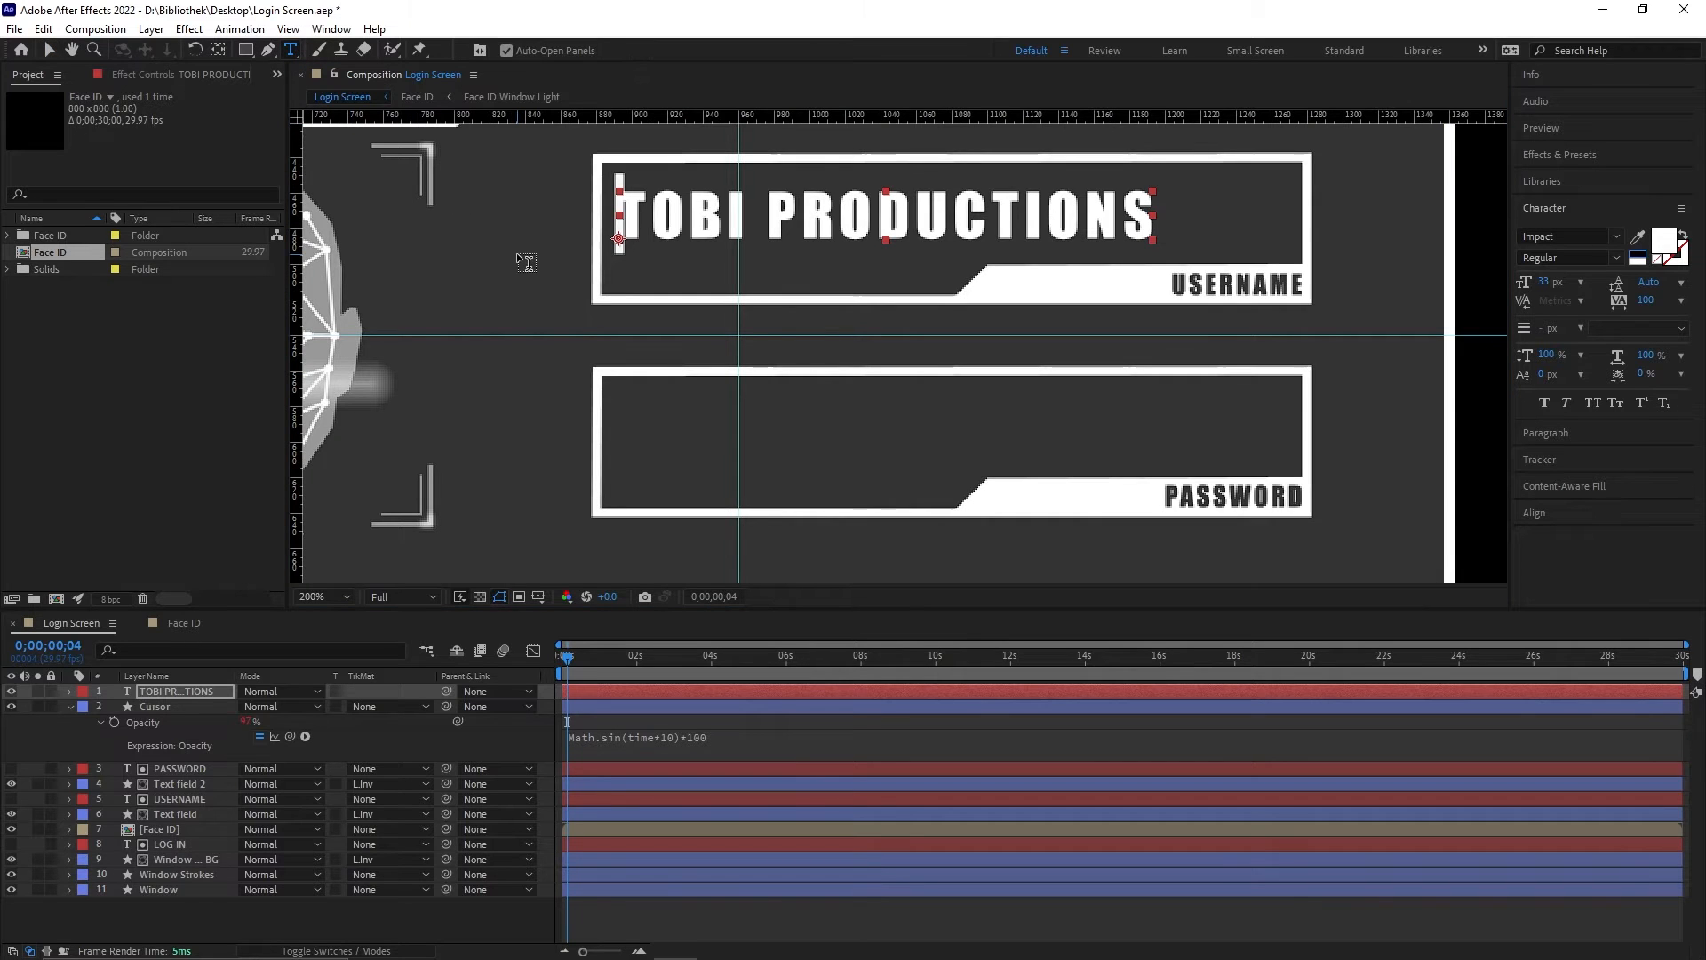
left_click(167, 691)
key("ctrl+d")
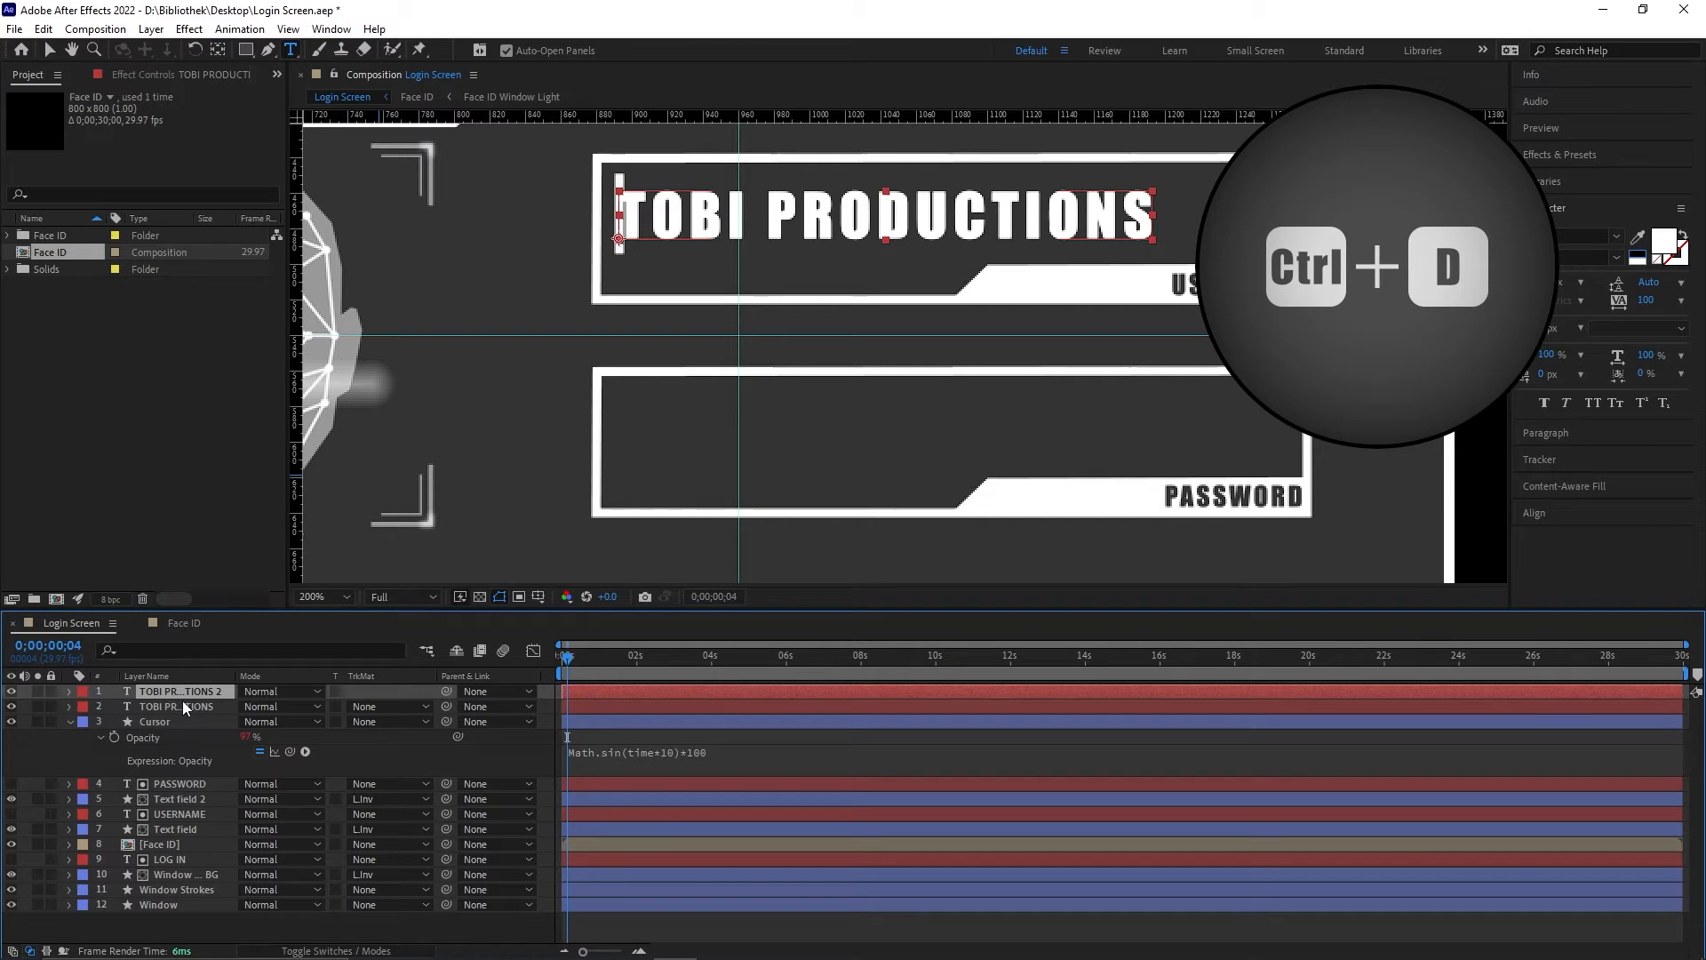
key("p")
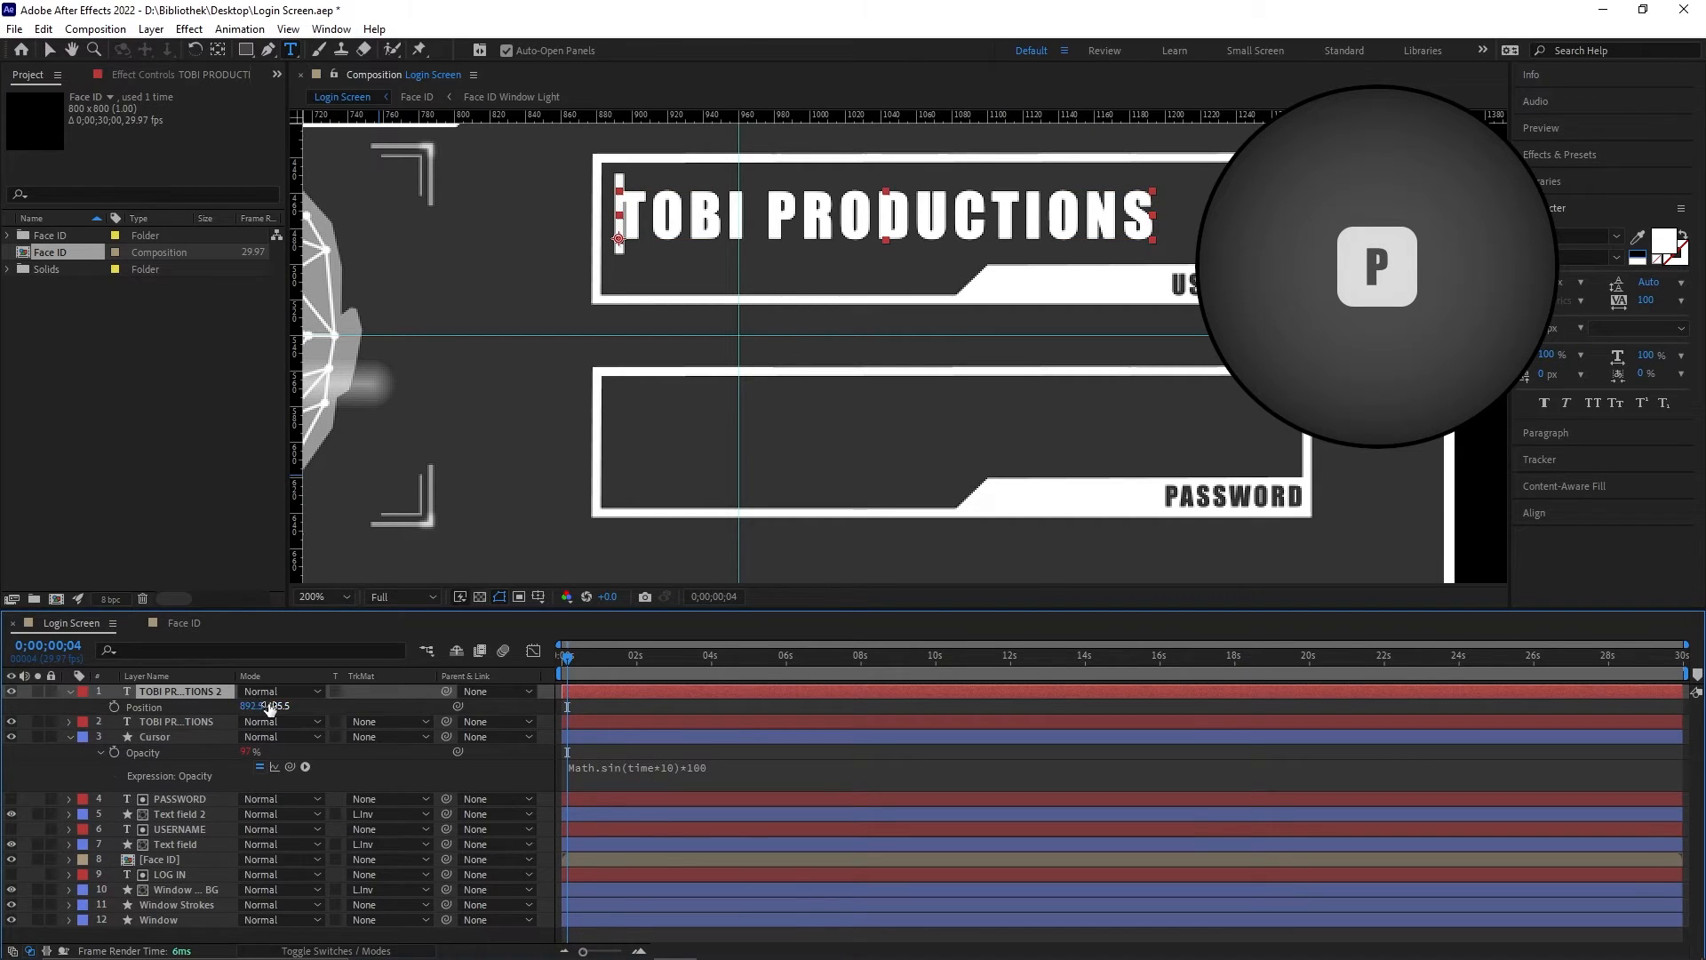
left_click_drag(276, 706, 377, 704)
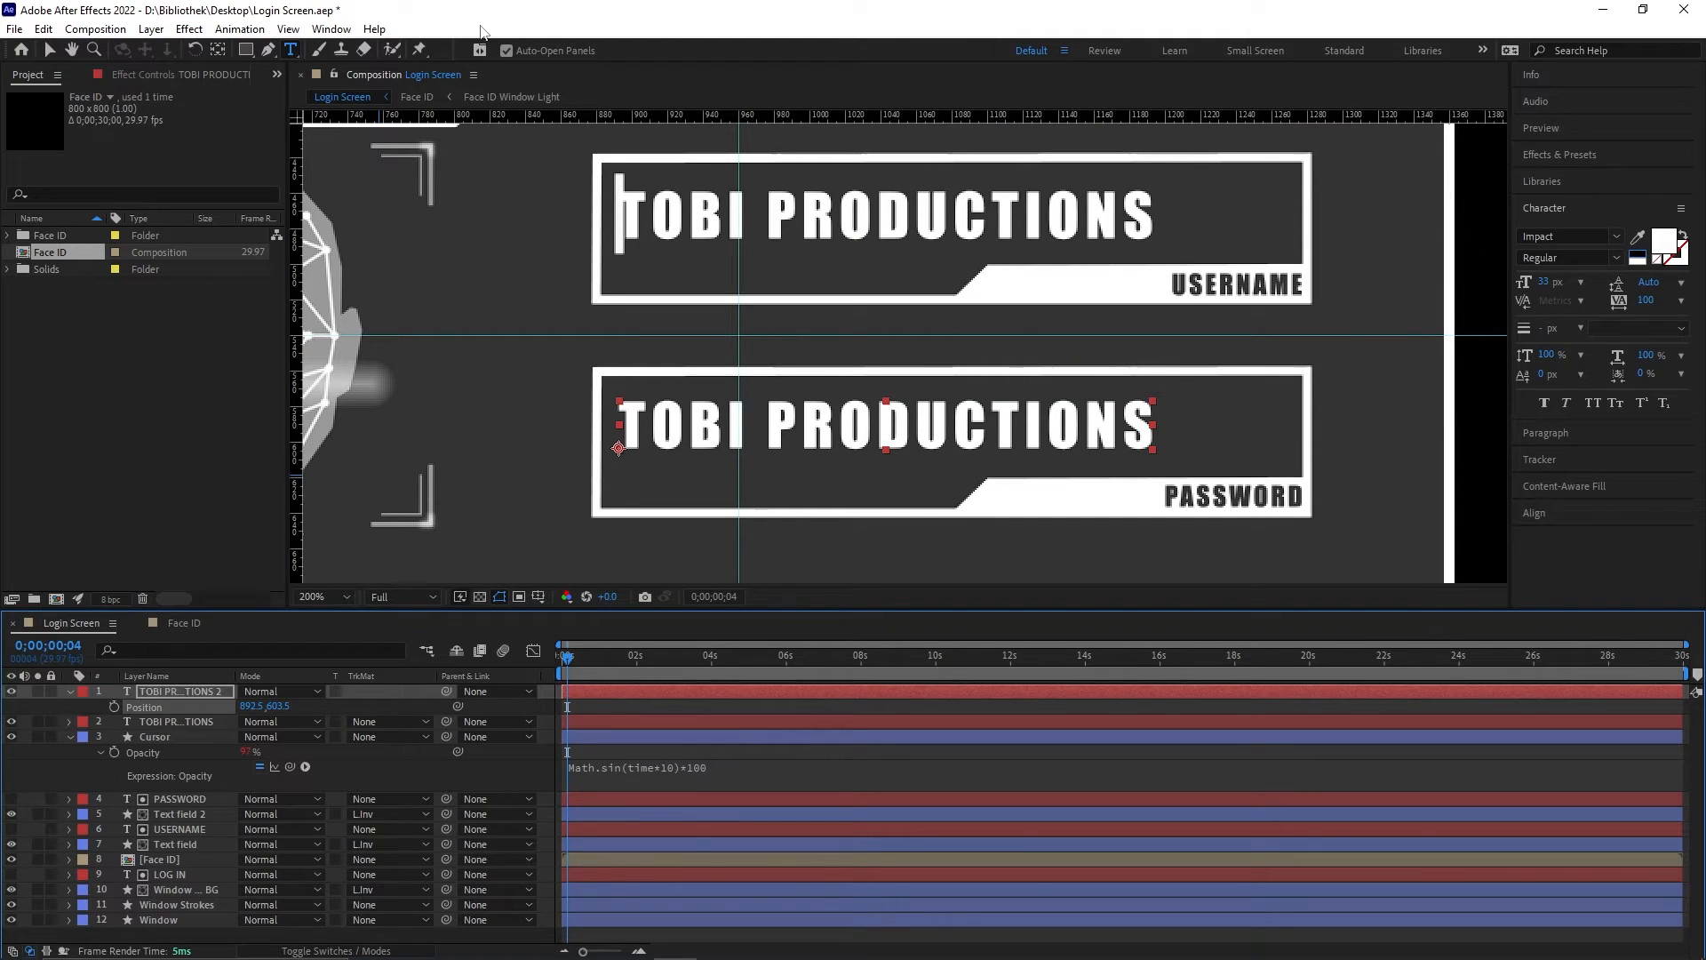
Step: Replace the text in the PASSWORD box with a row of 17 periods as password dots
left_click_drag(1121, 433, 766, 433)
key("Delete")
key("Delete")
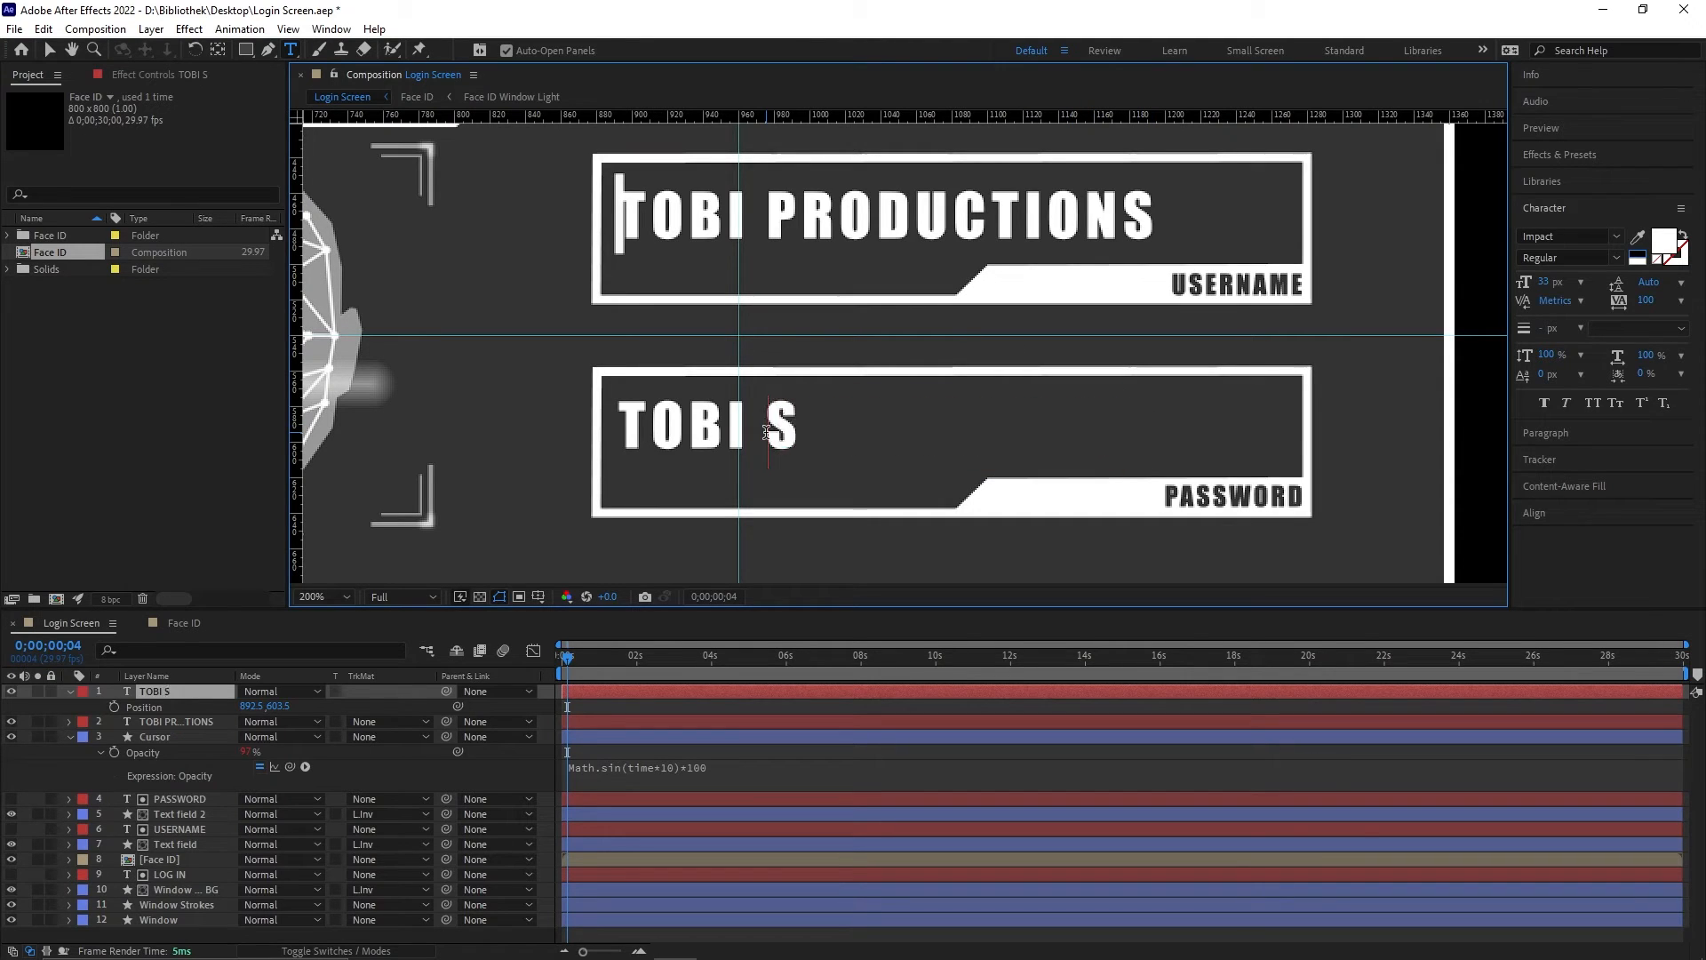
key("BackSpace")
key("BackSpace")
key("BackSpace")
key("BackSpace")
key("BackSpace")
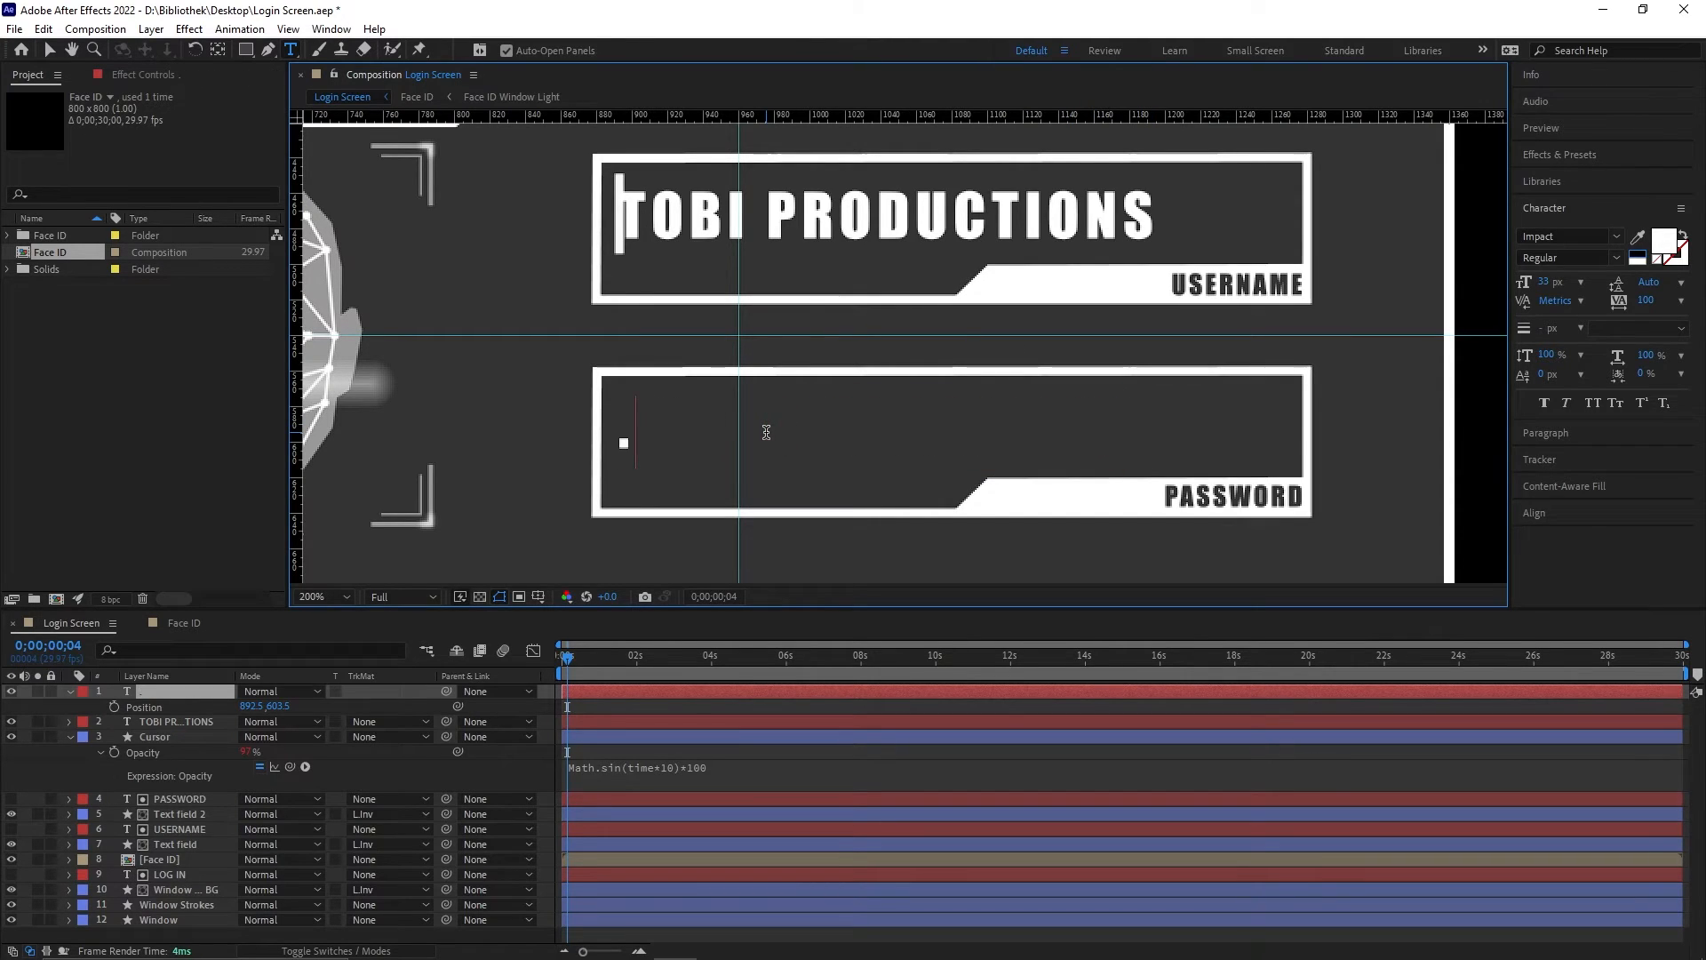
type("...........")
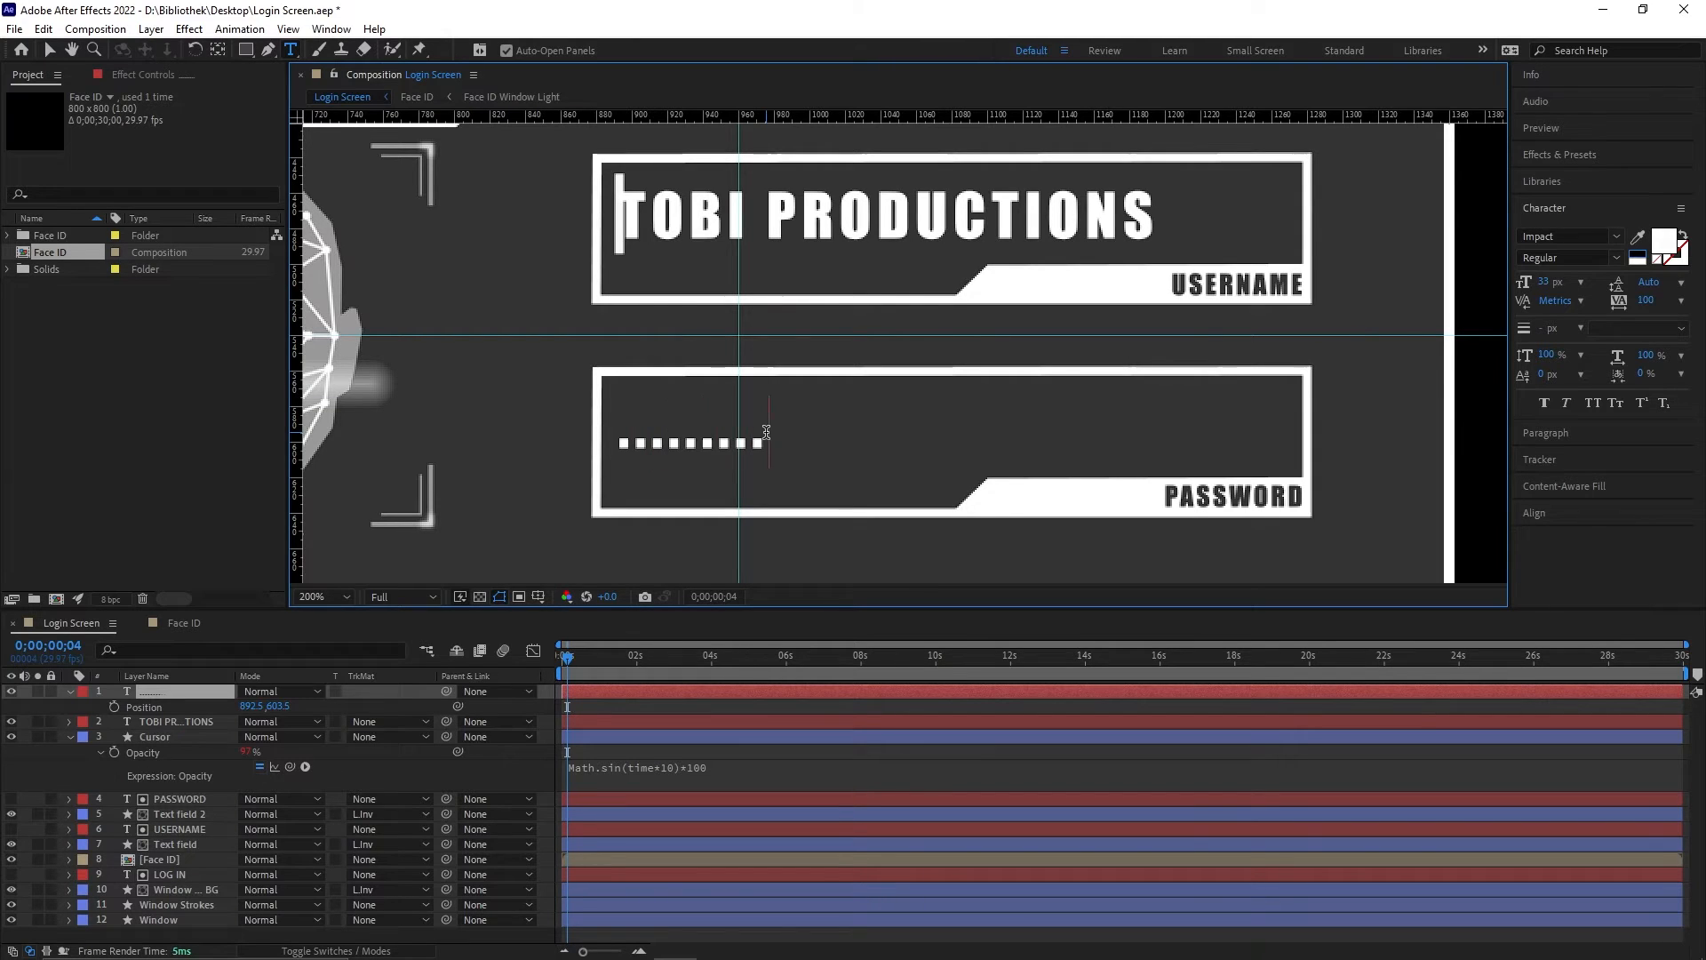
type("...")
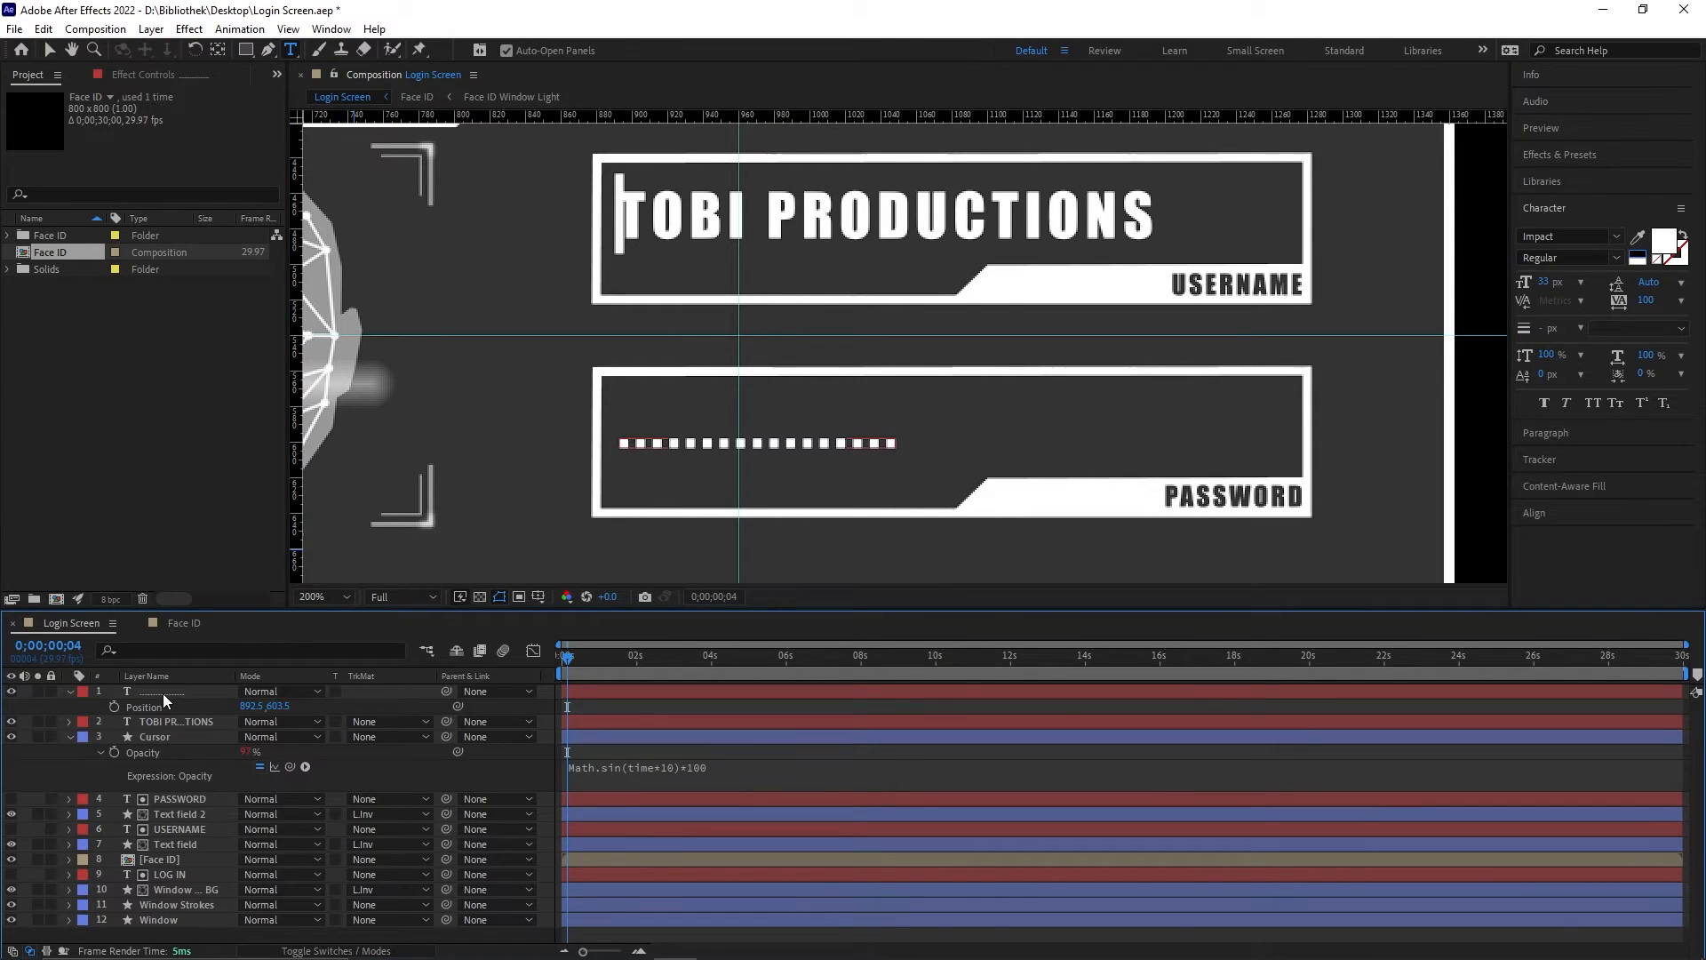
Step: Rename the dotted text layer as Password
key("Return")
type("Pas")
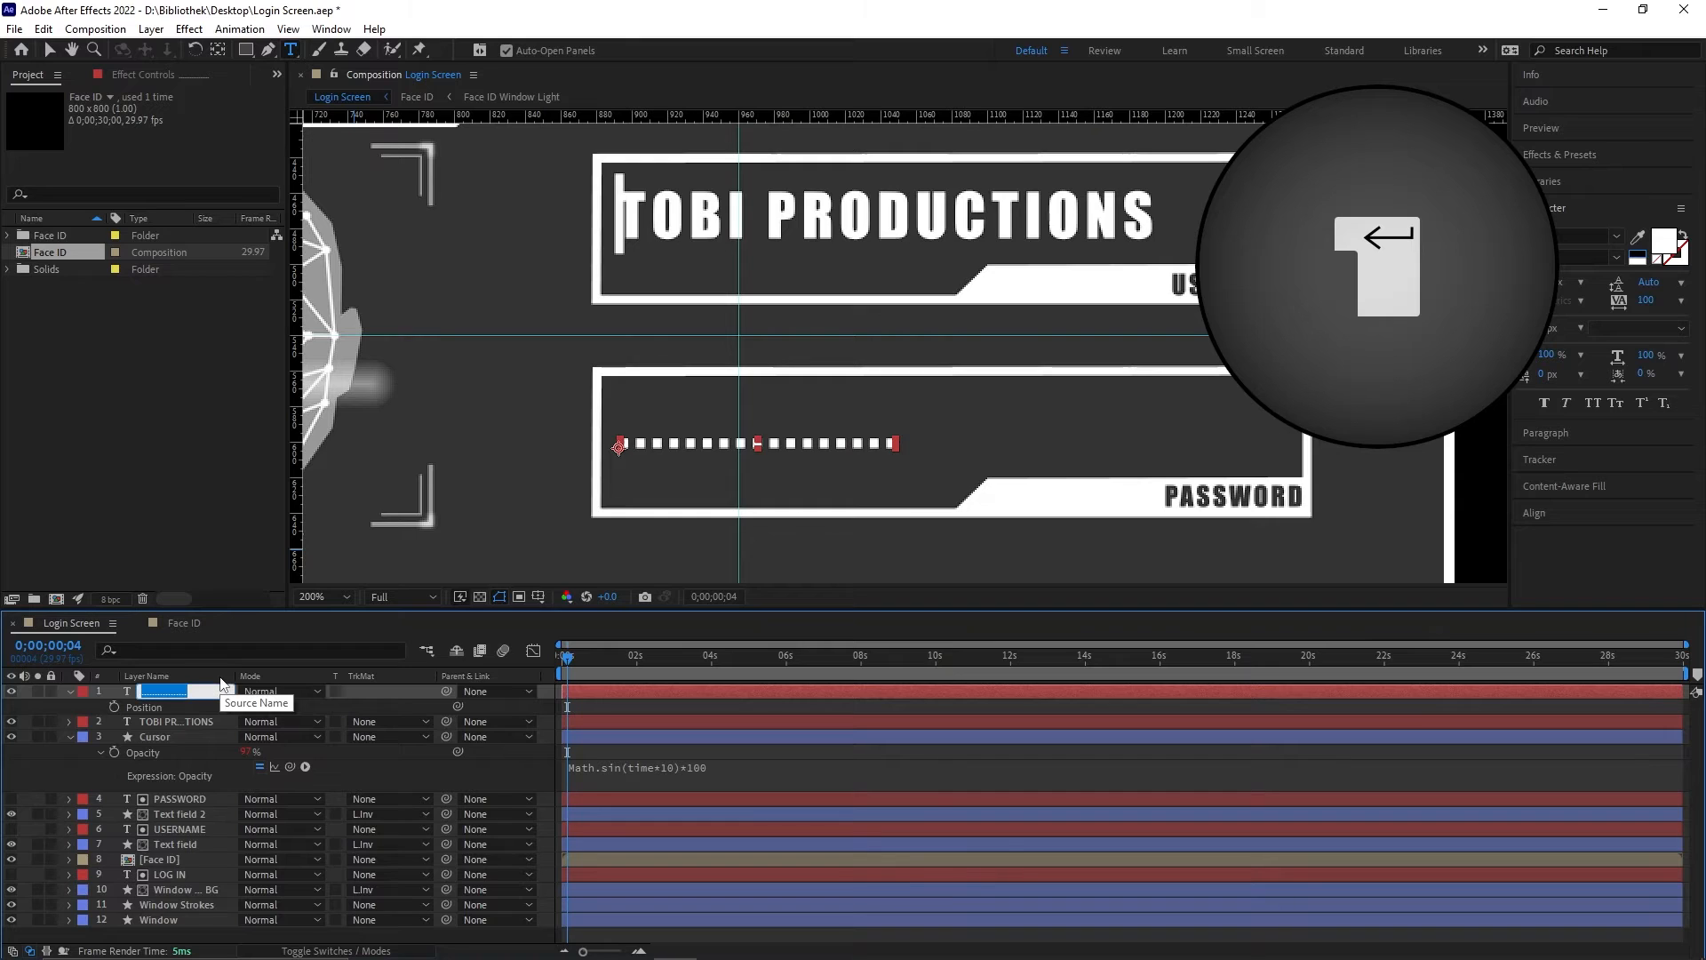
type("sword")
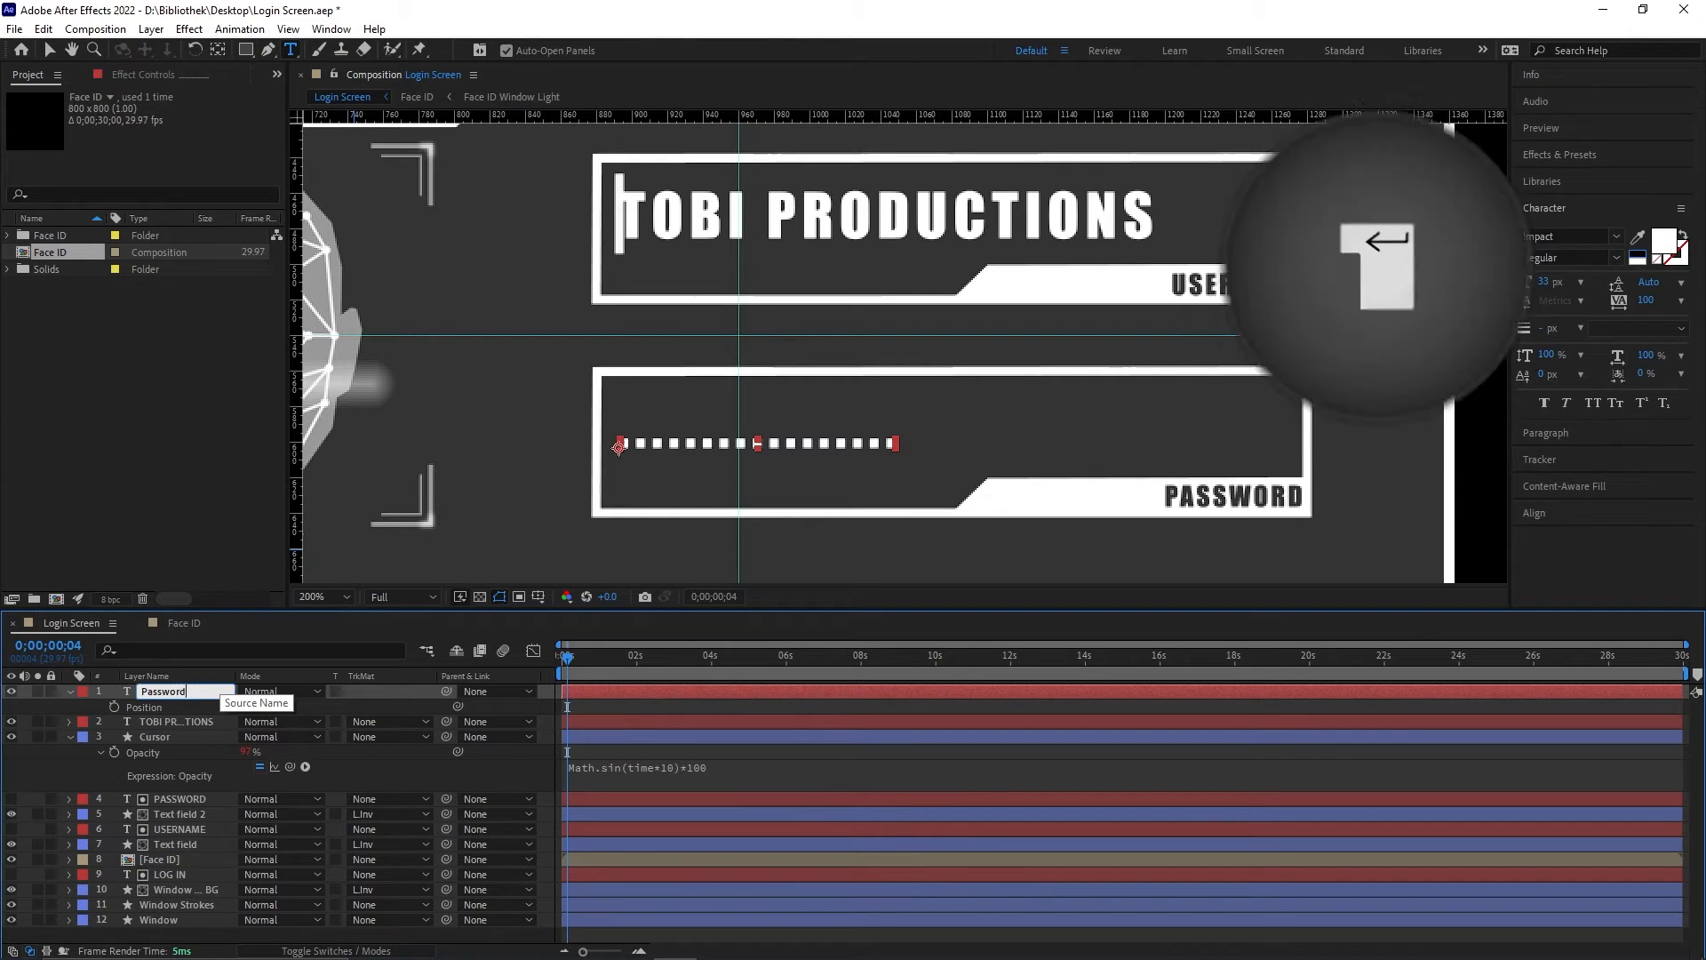
key("Return")
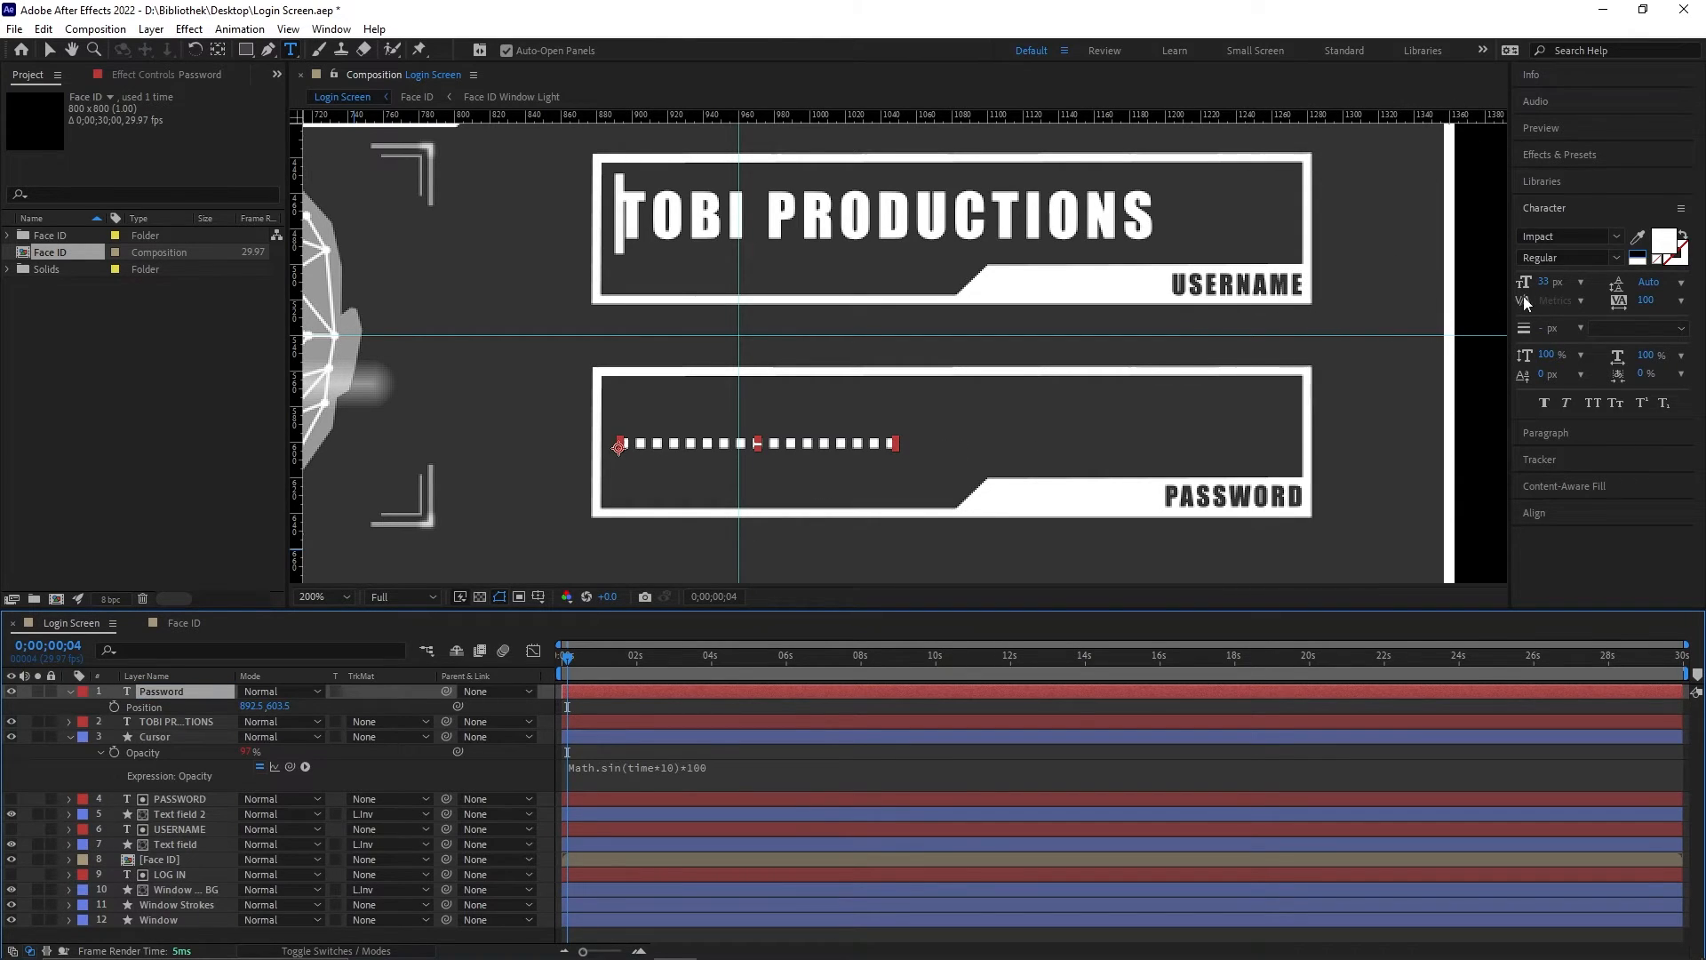
Step: Set the password dots' font size to 50 px and their tracking to 150
left_click_drag(1542, 285, 1550, 281)
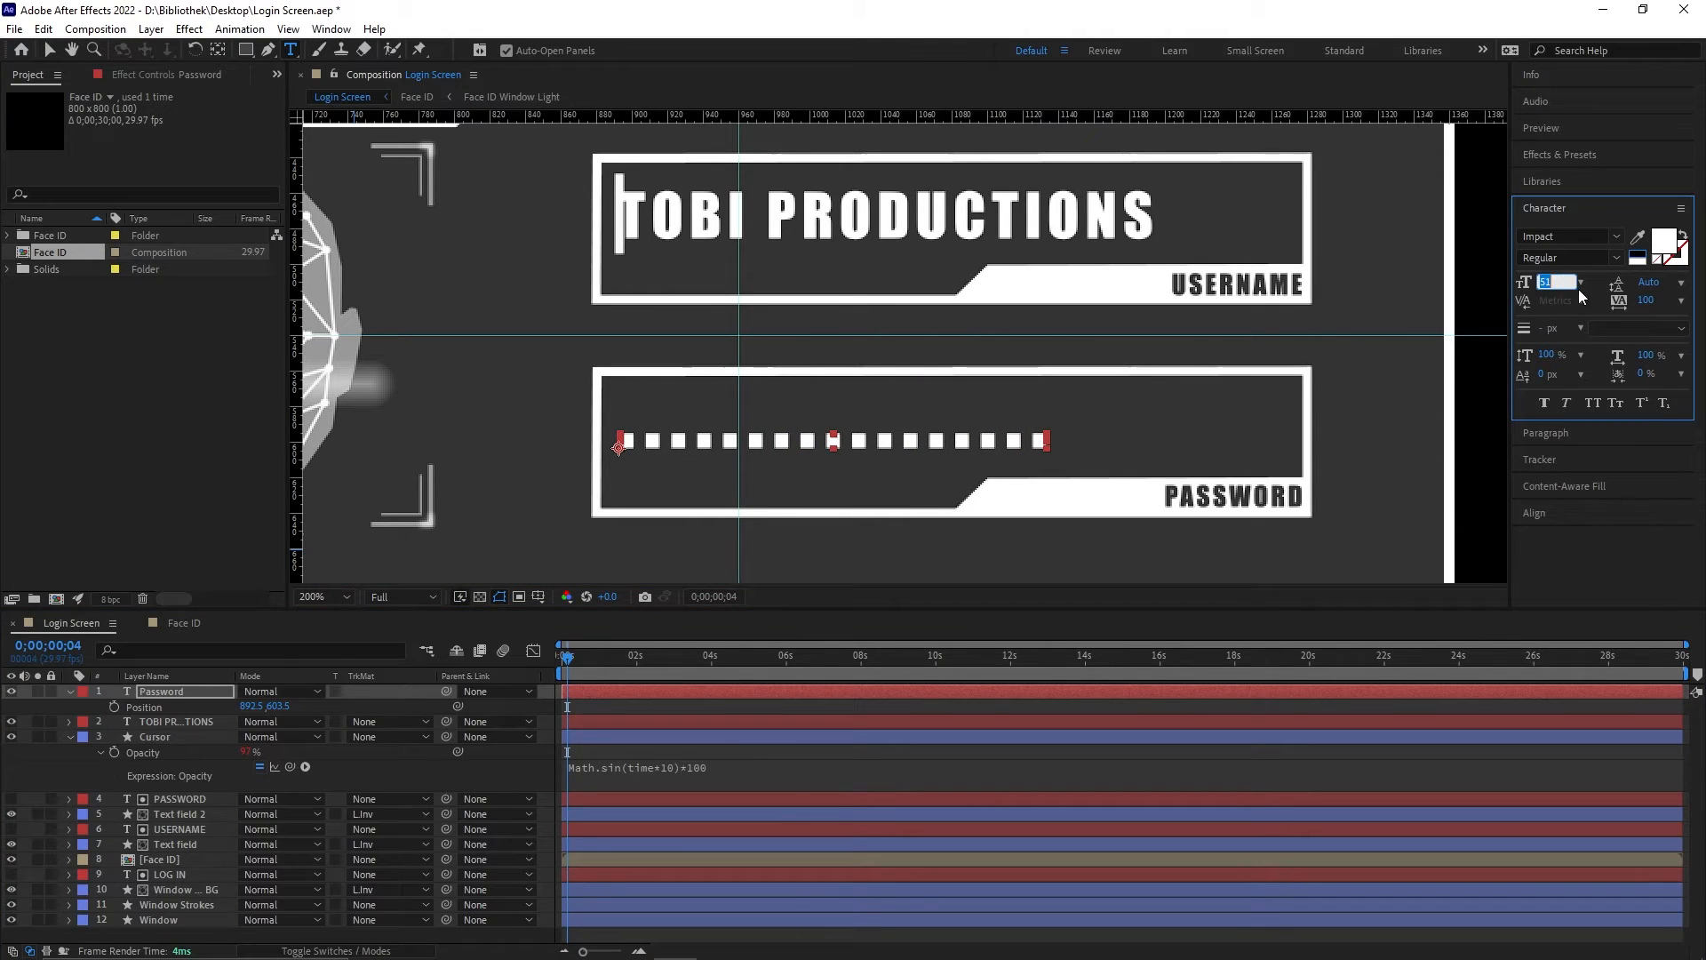
left_click(1648, 303)
type("150")
key("Return")
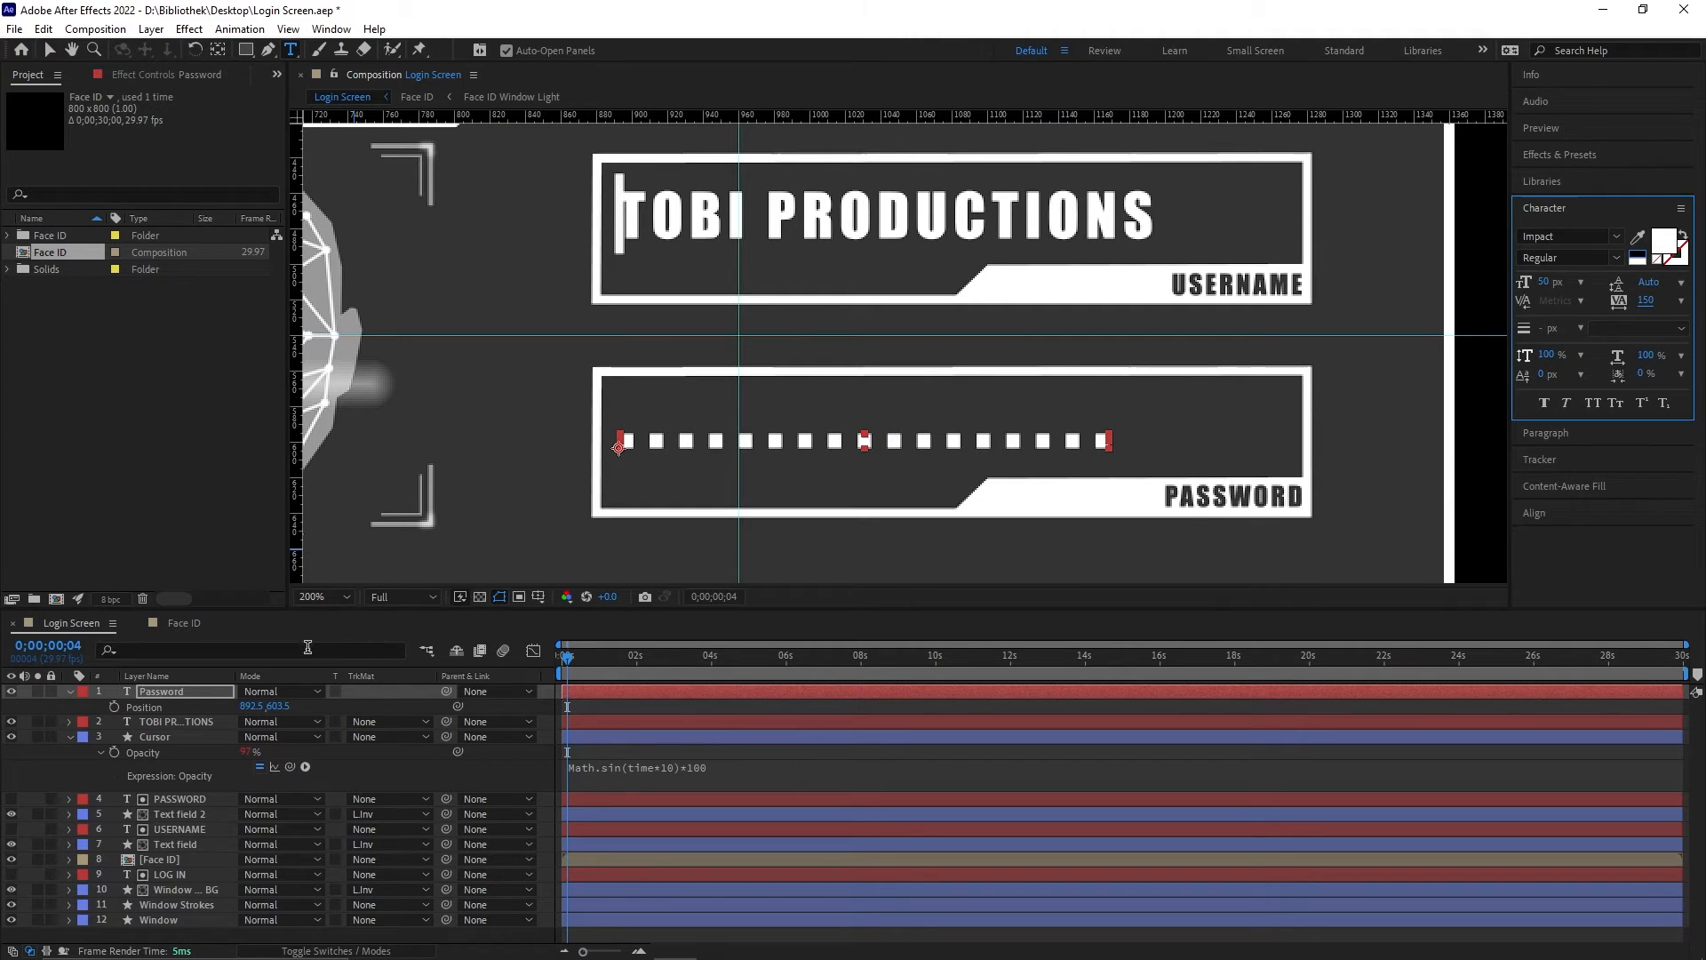
Step: Raise the Password dots to a vertical position of 596.5 and deselect the layer
left_click_drag(283, 705, 278, 704)
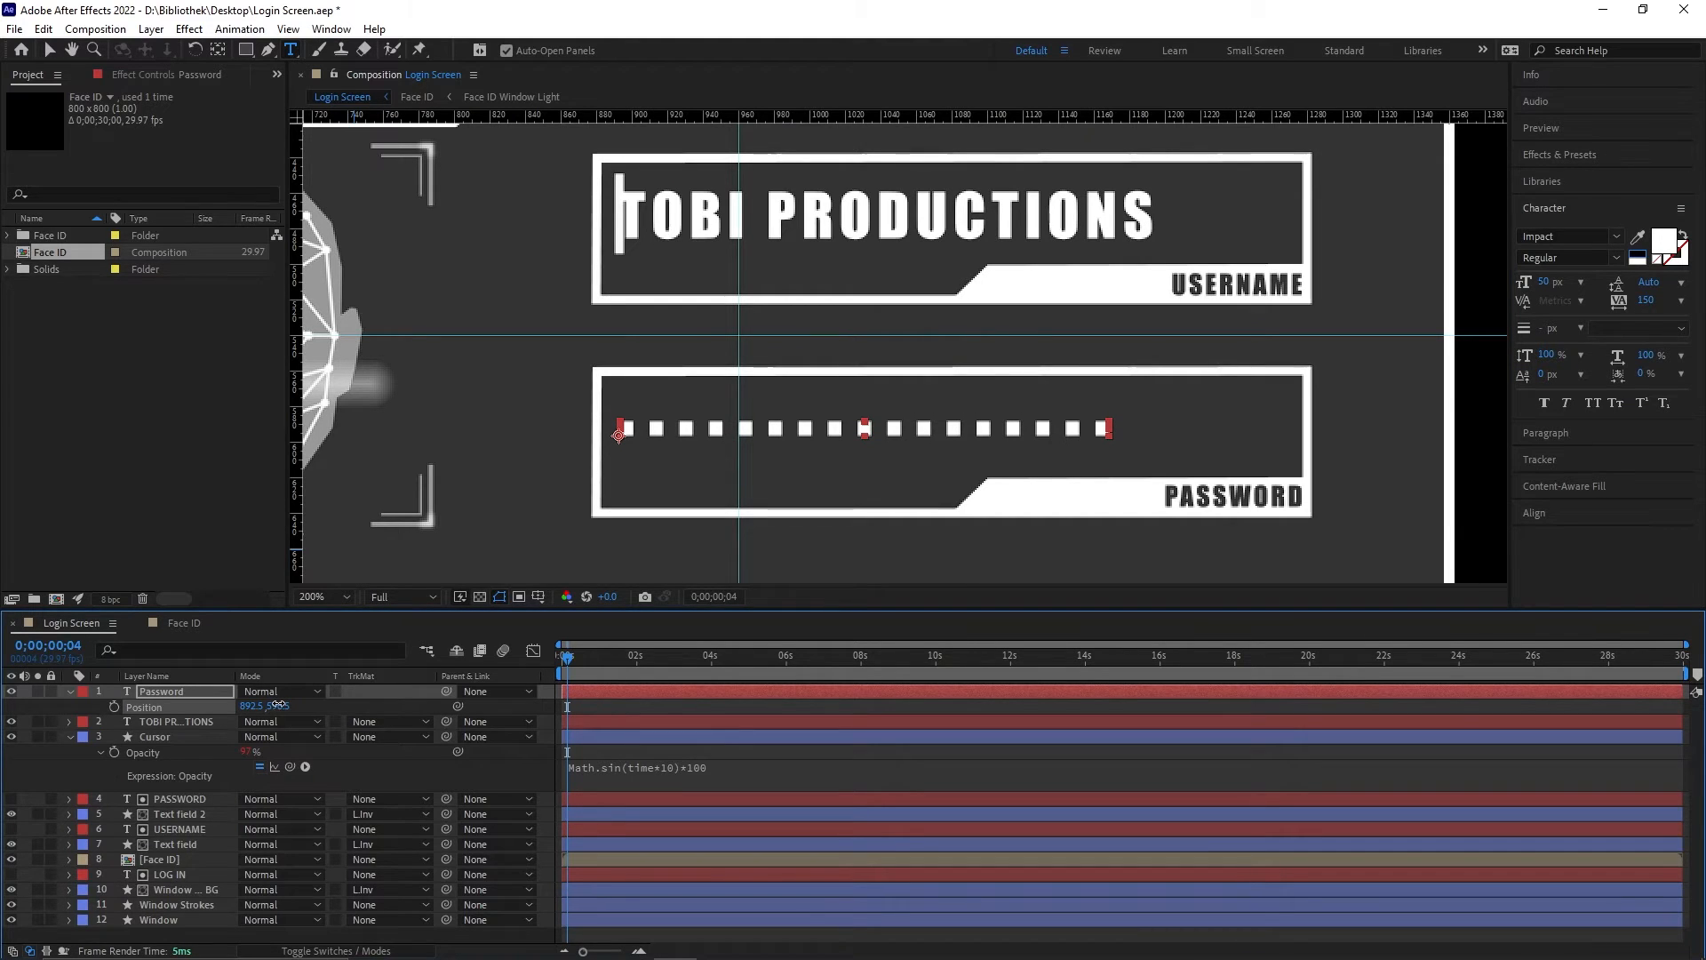
left_click(741, 757)
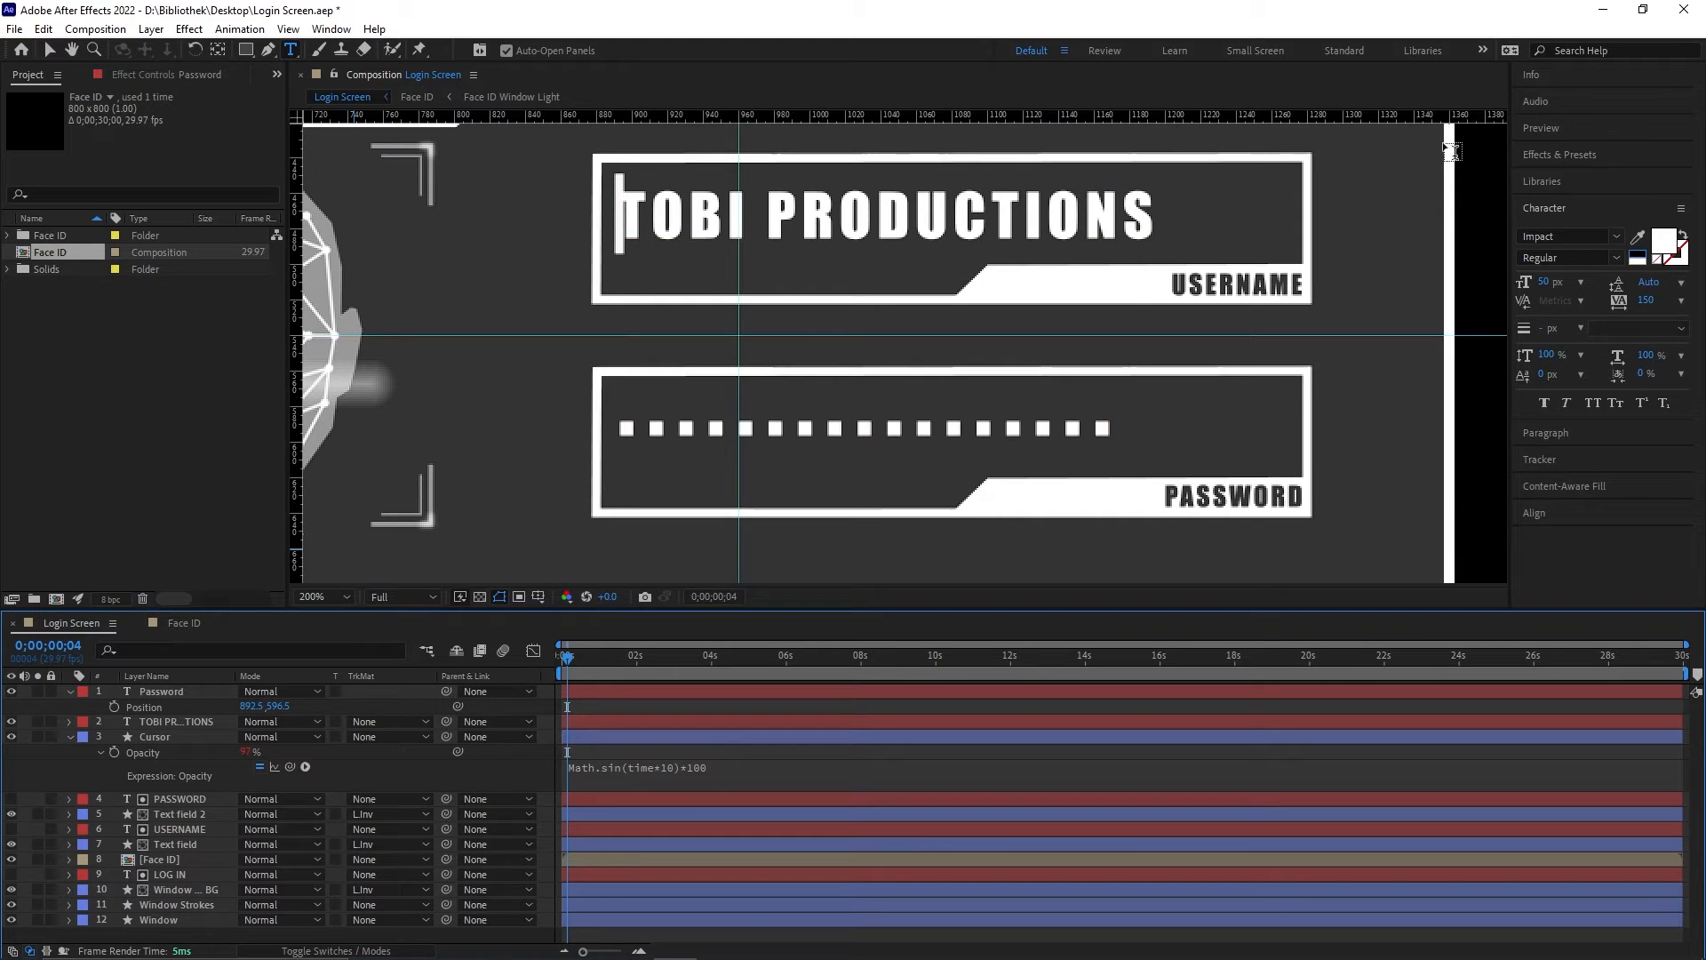
Step: Find the Typewriter animation preset and apply it to the TOBI PRODUCTIONS text layer
left_click(1548, 153)
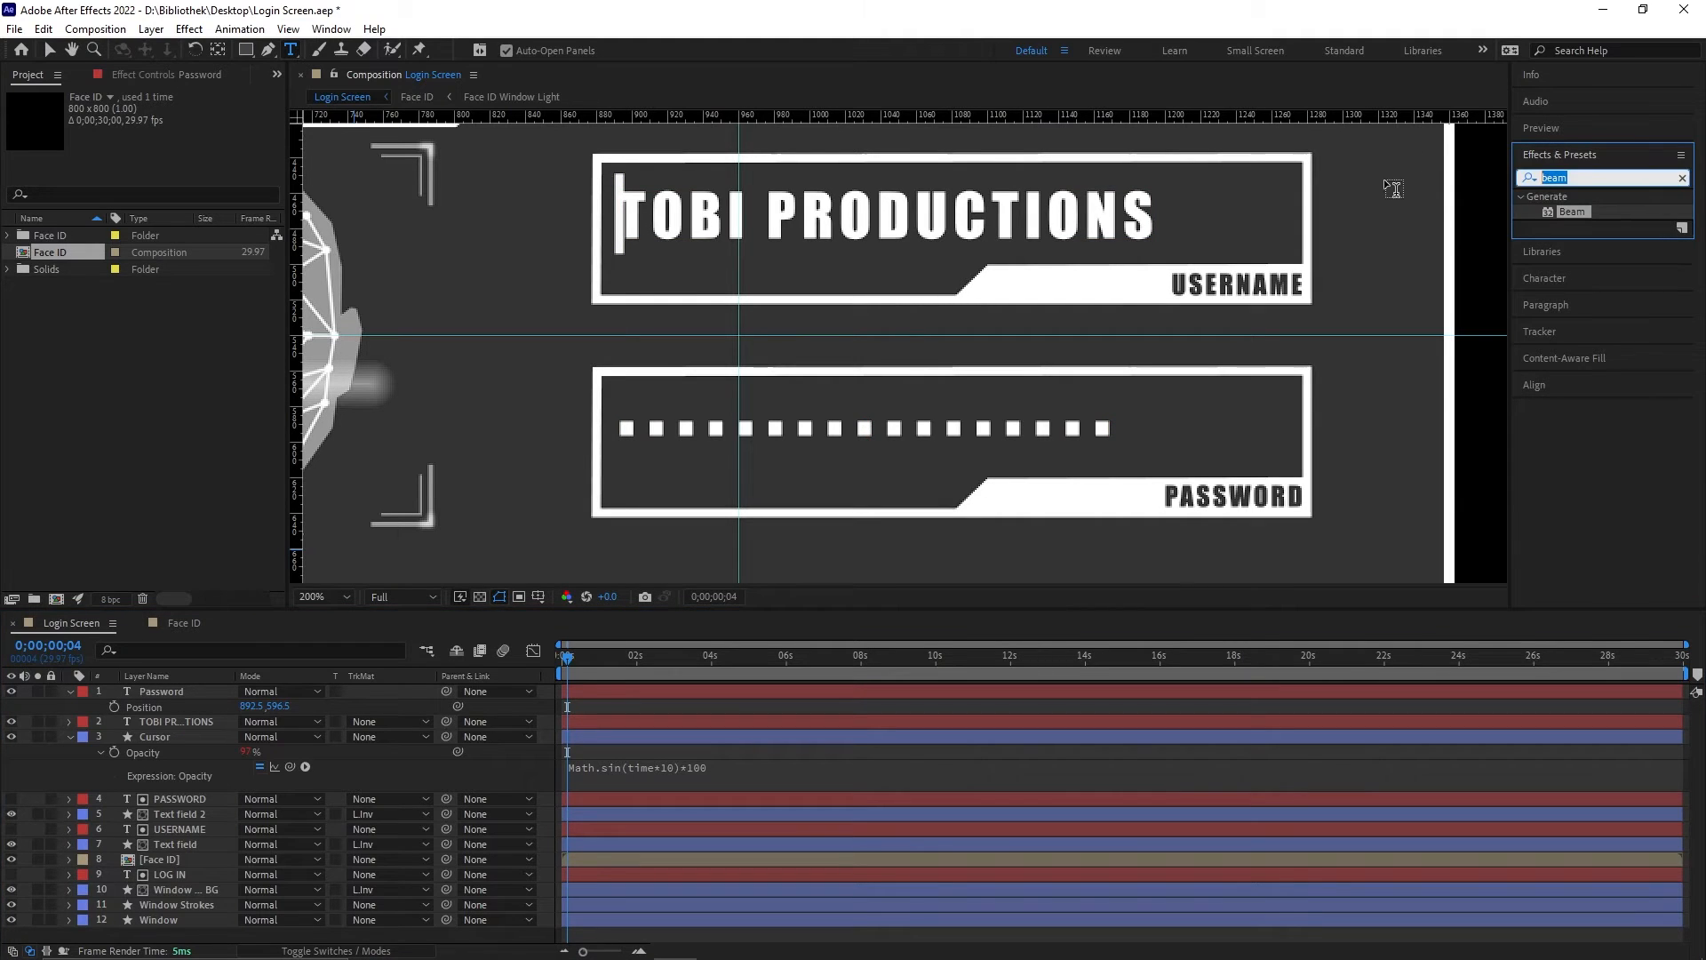
type("ty")
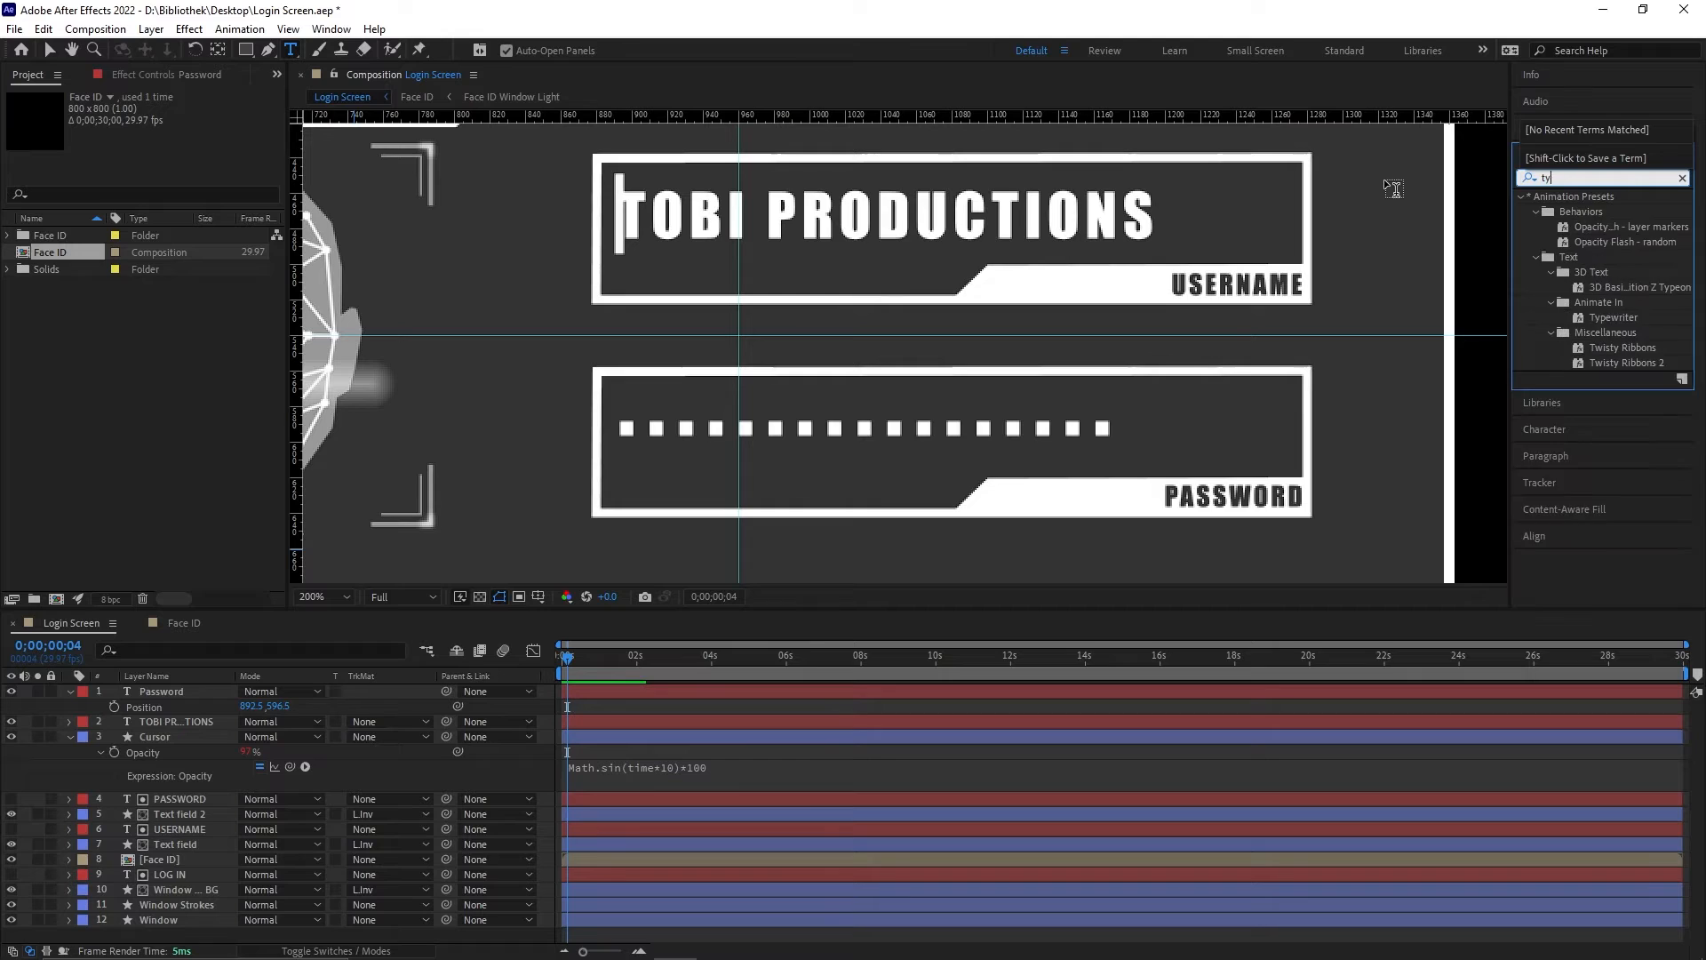
type("pe")
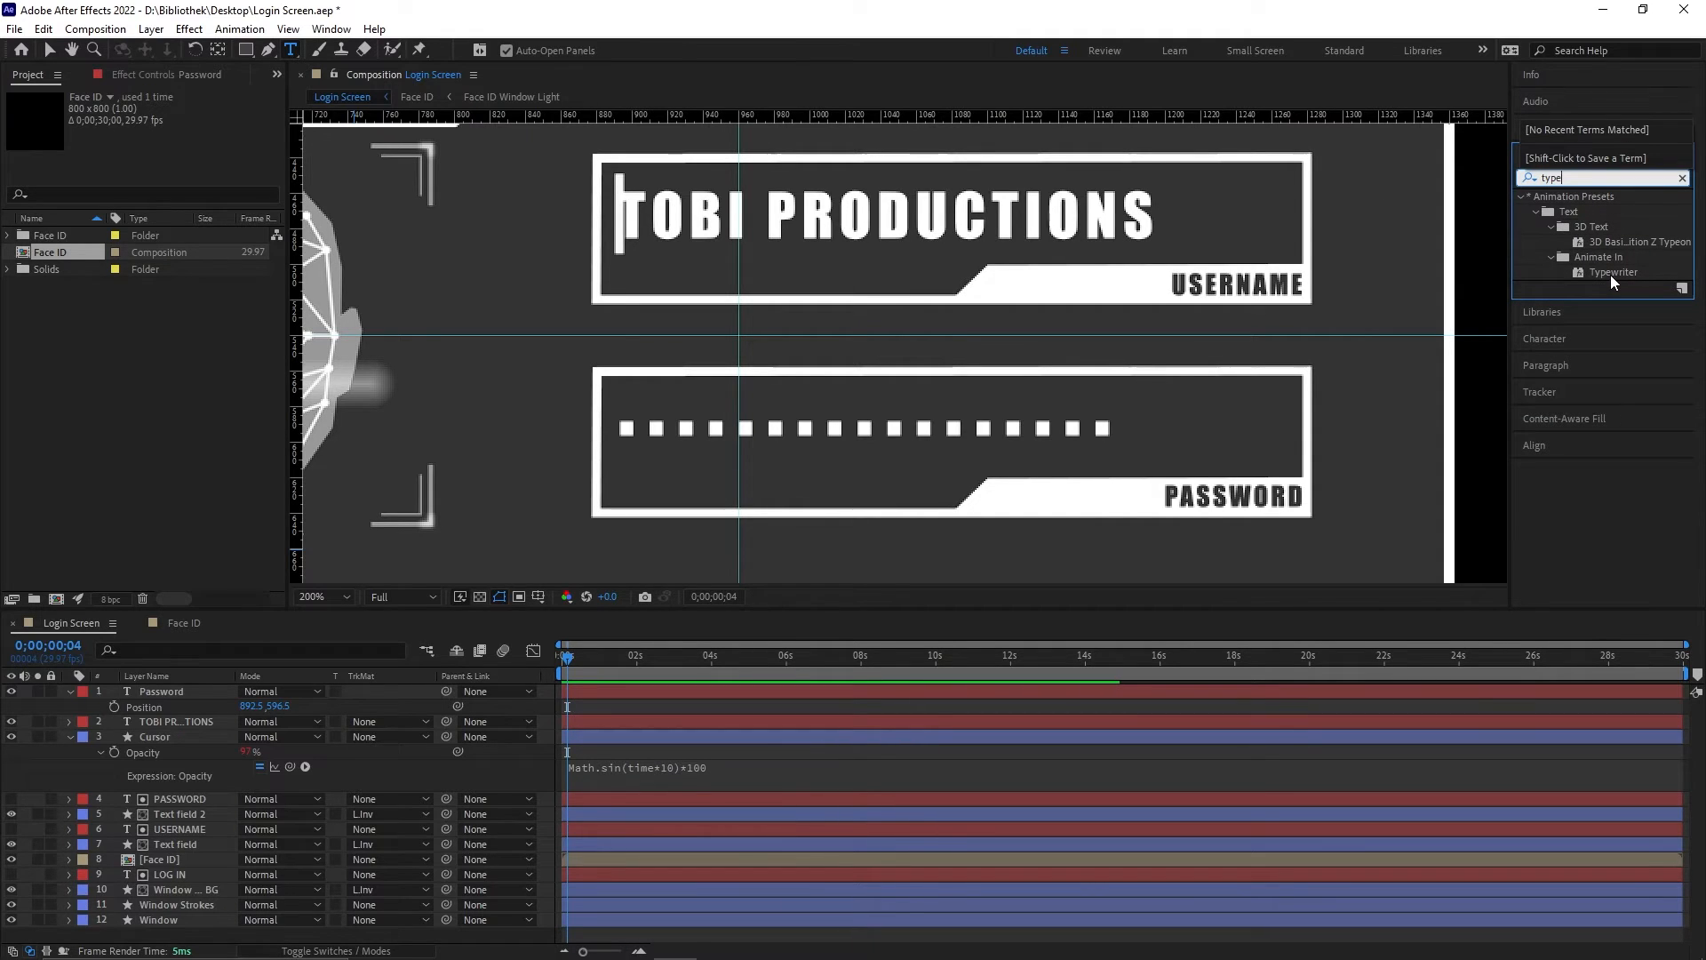
left_click_drag(1611, 273, 192, 724)
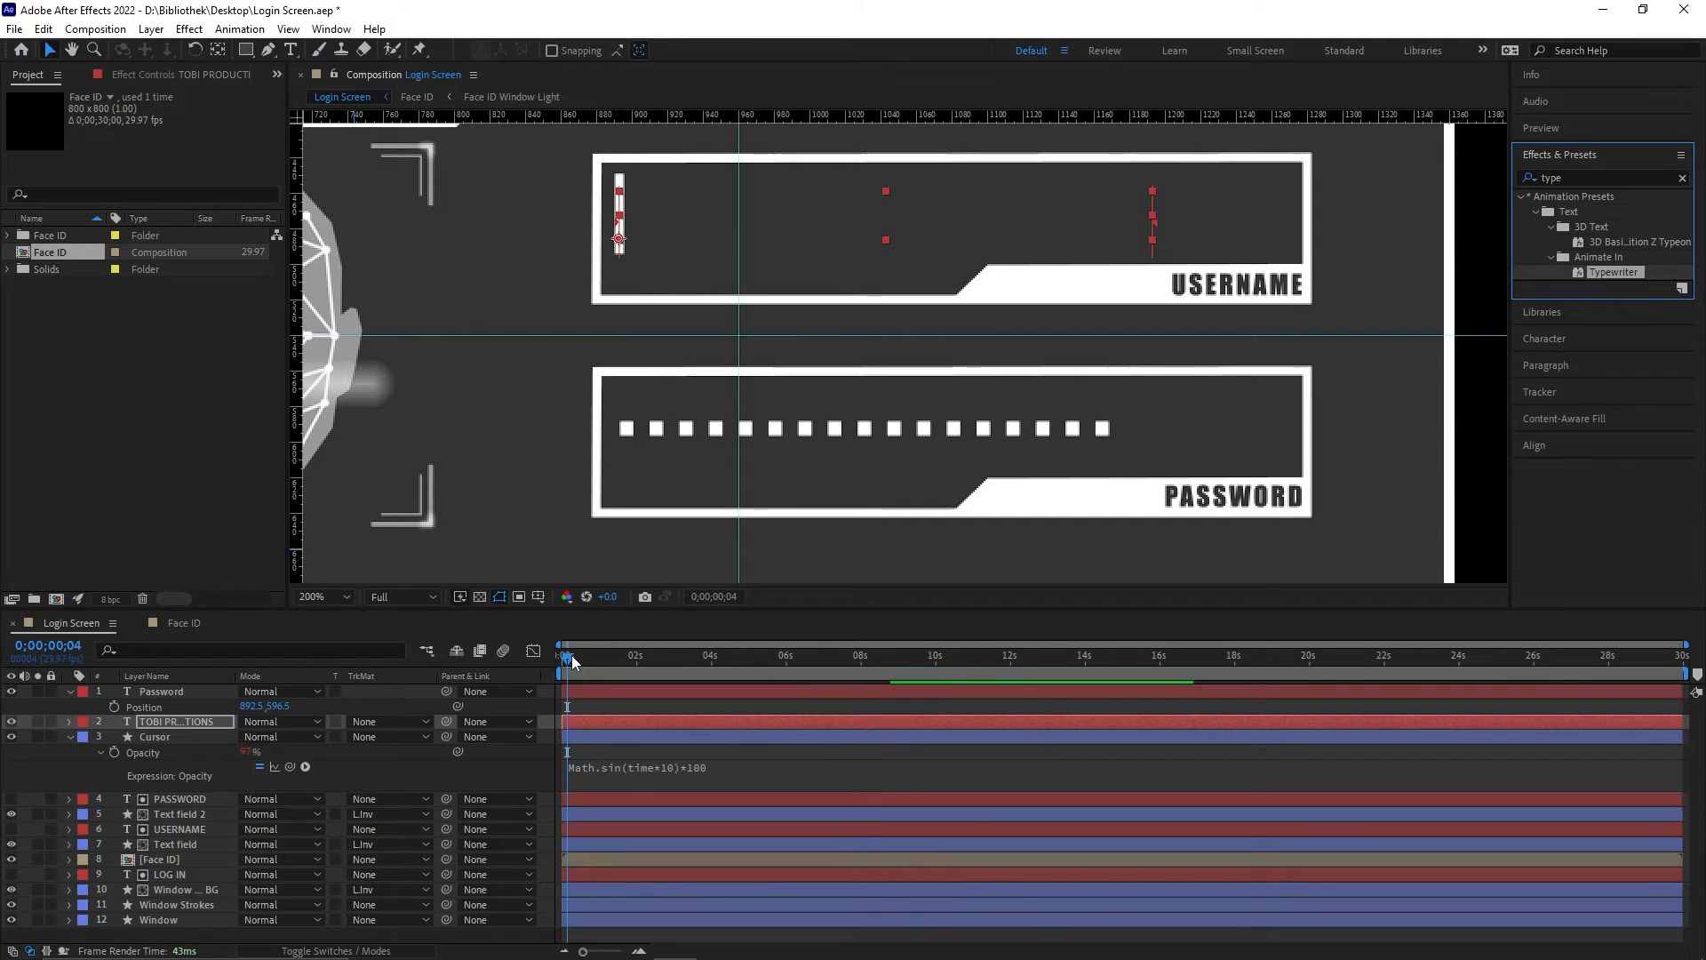
Step: Retime the TOBI PRODUCTIONS layer's Range Selector Start keyframes to begin at 0;00;02;00 and end at 0;00;03;00
left_click_drag(572, 658, 627, 660)
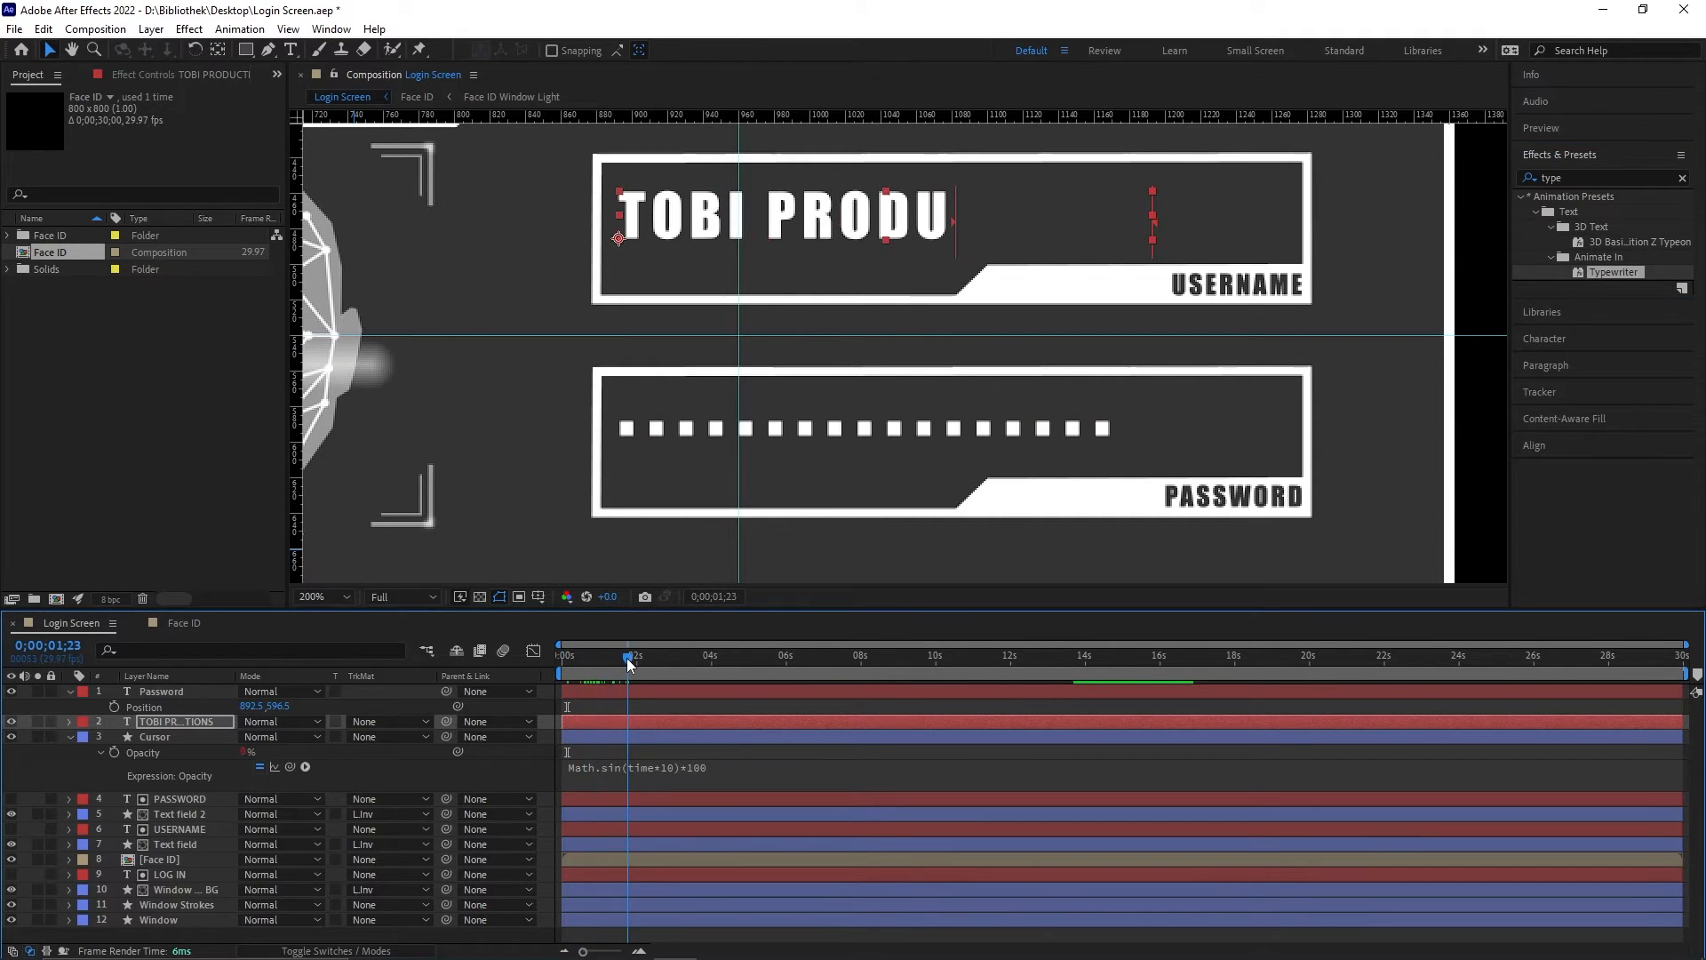
key("u")
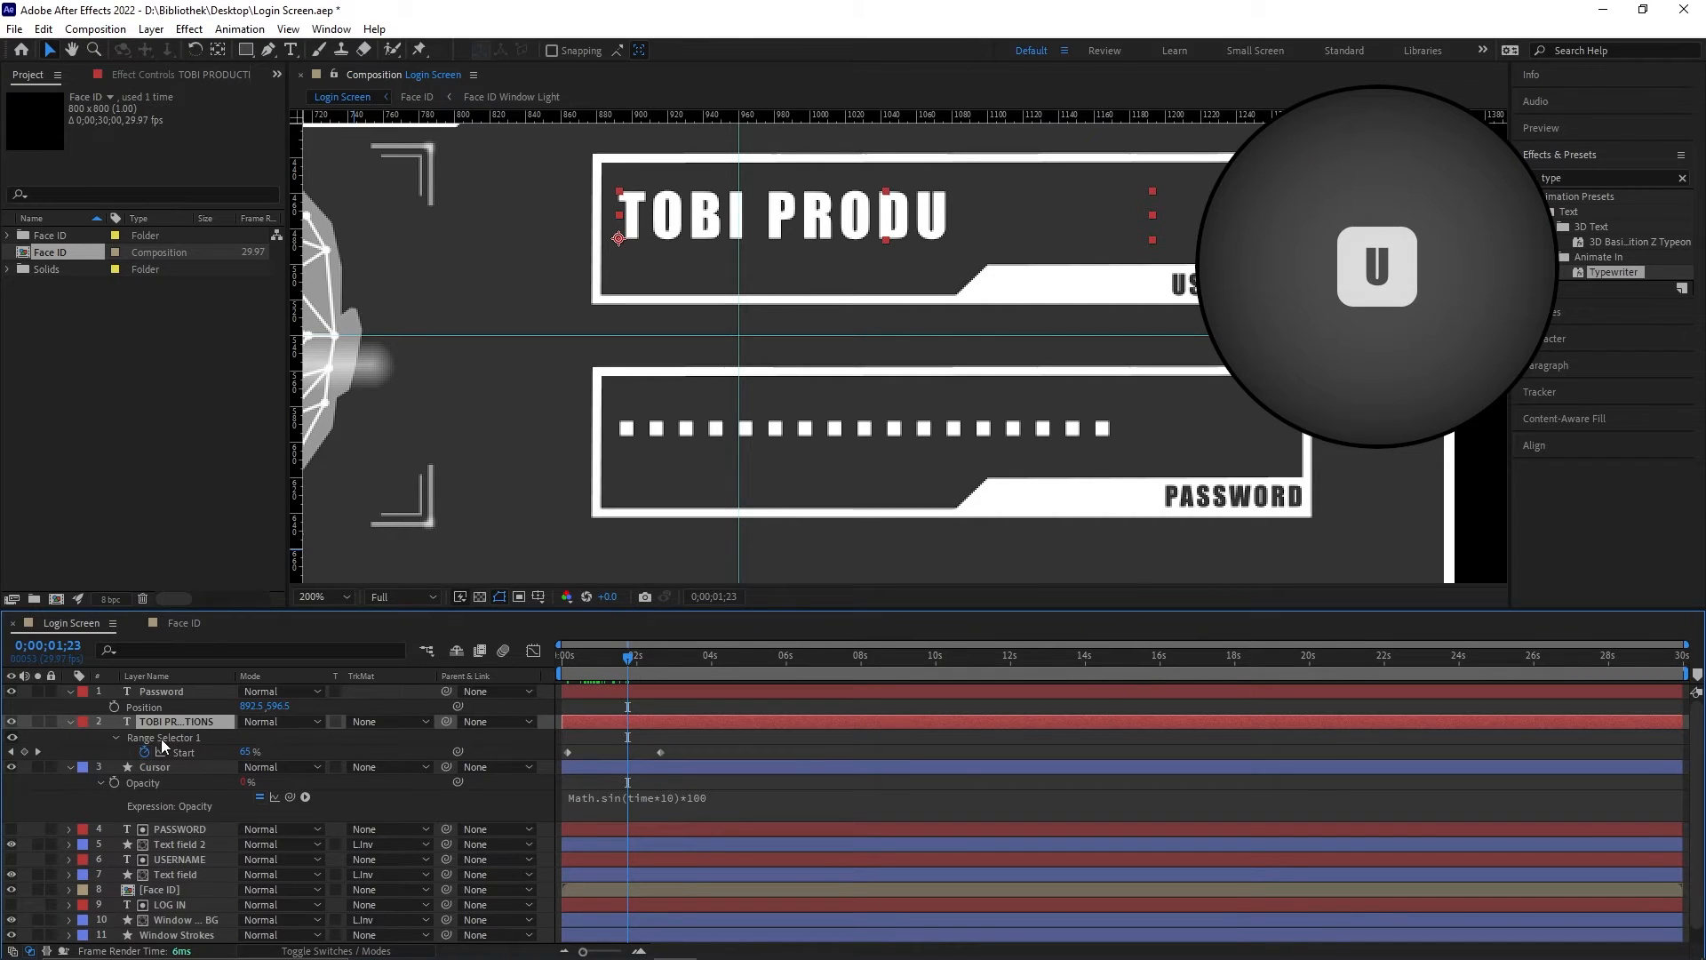
left_click_drag(573, 752, 634, 757)
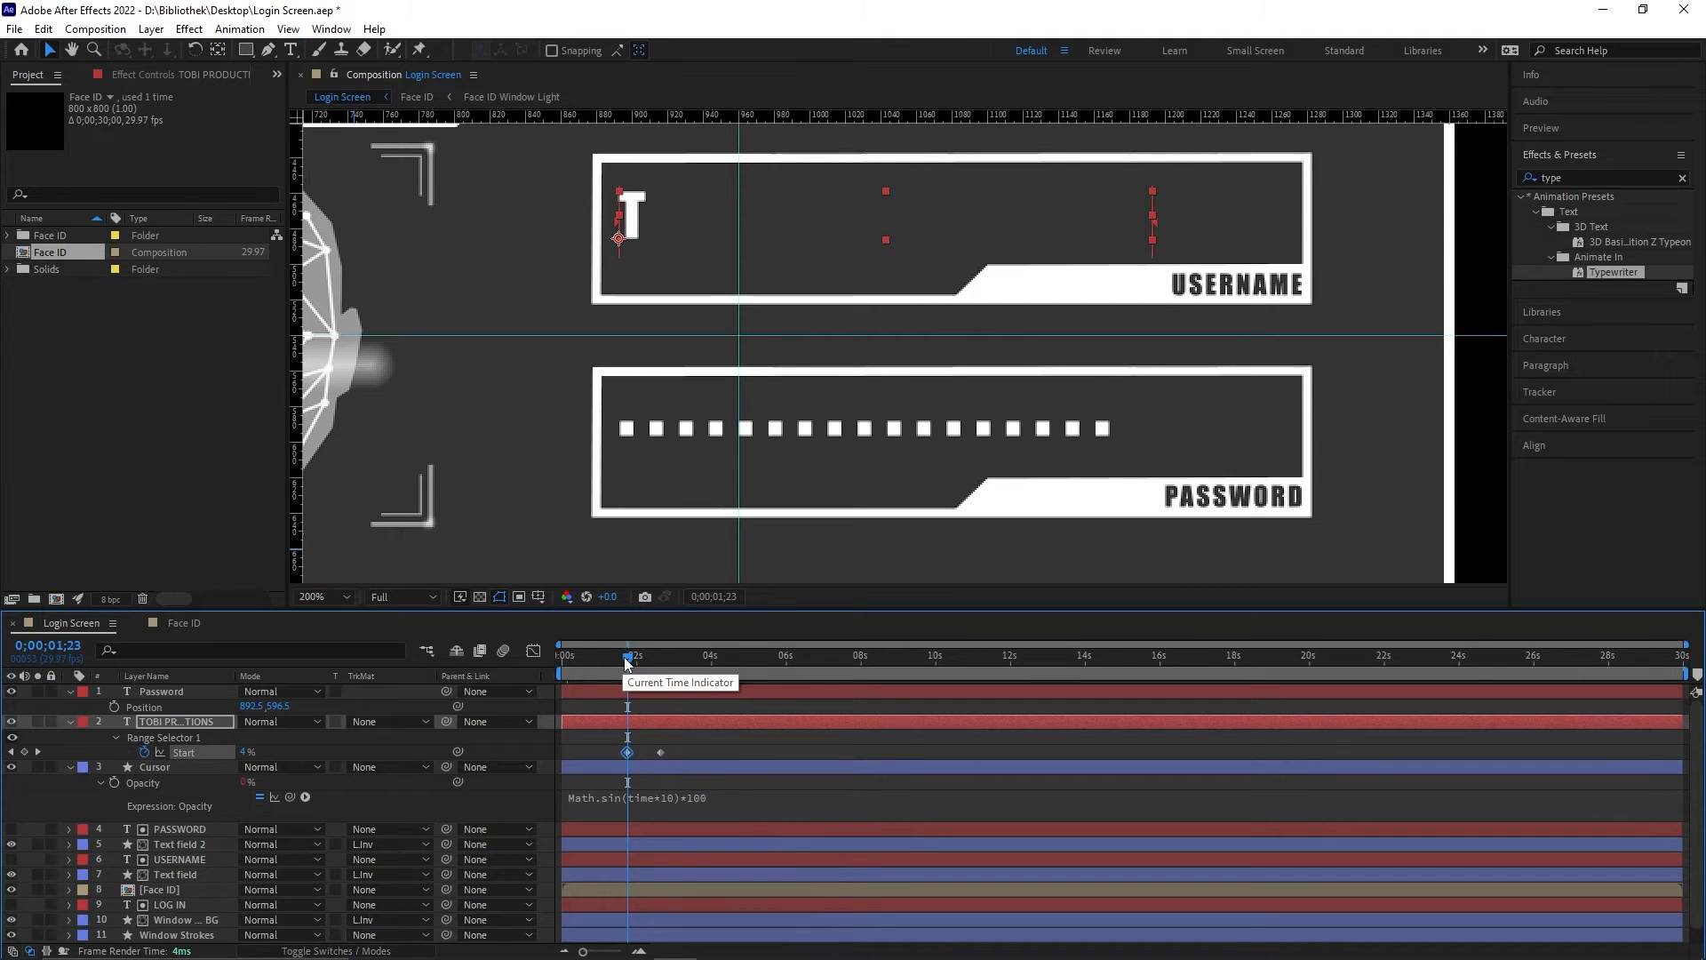
scroll(631, 695, "up", 8, "alt")
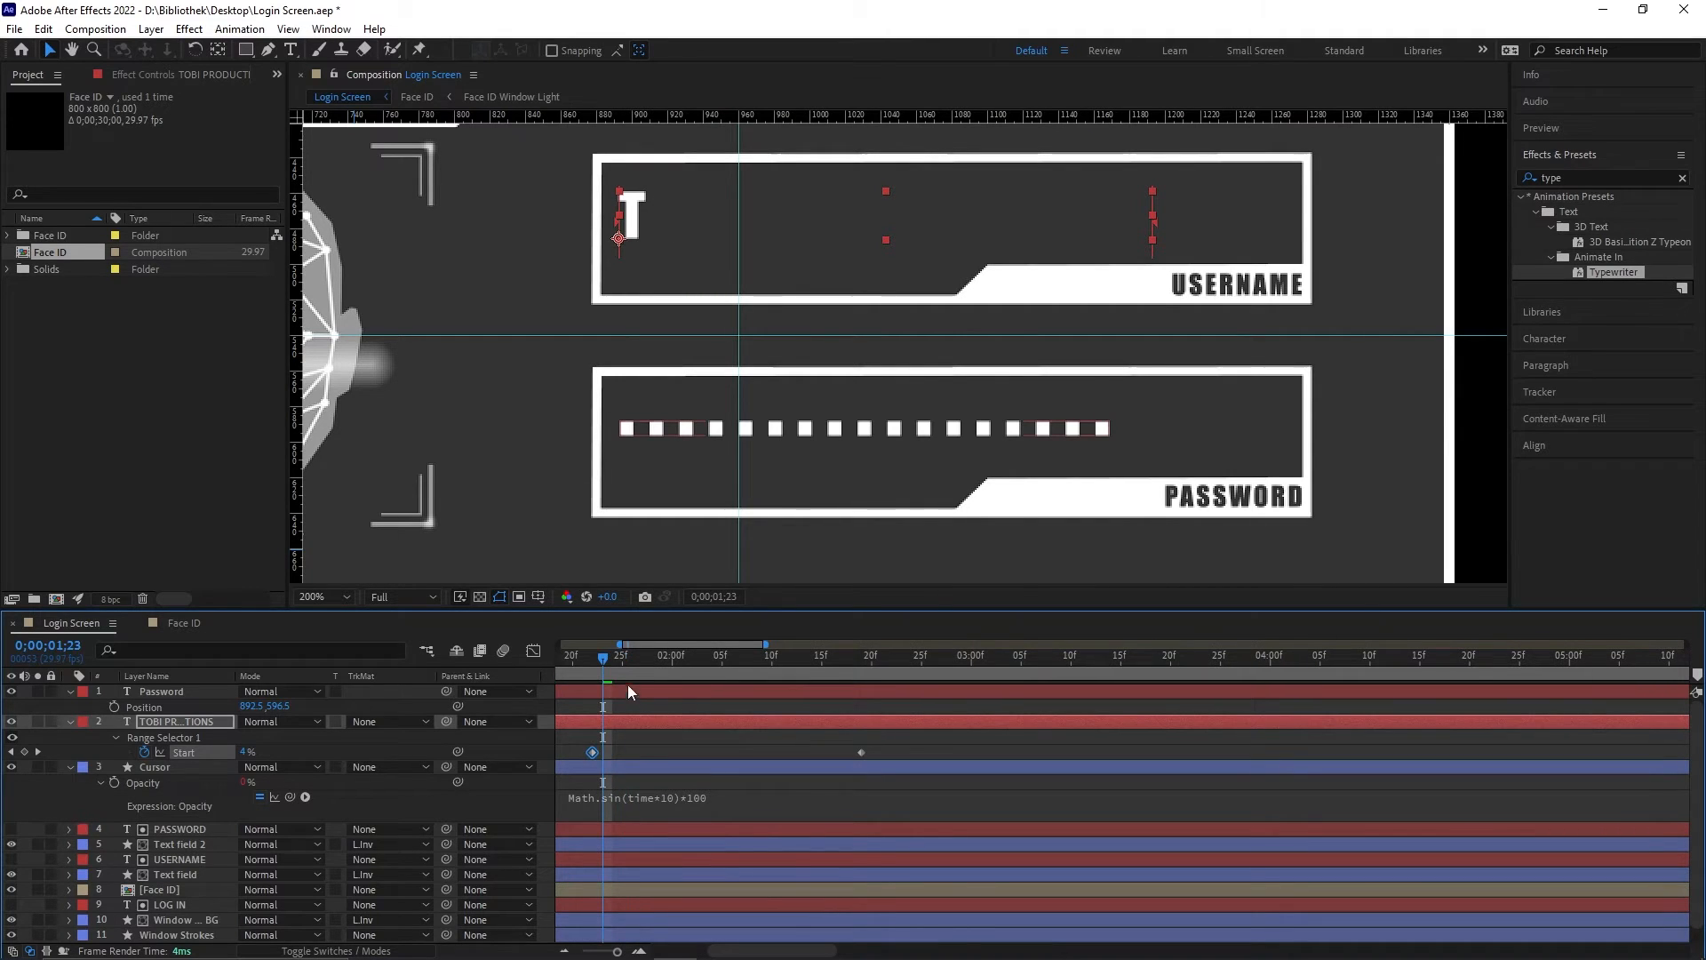
left_click_drag(600, 662, 673, 661)
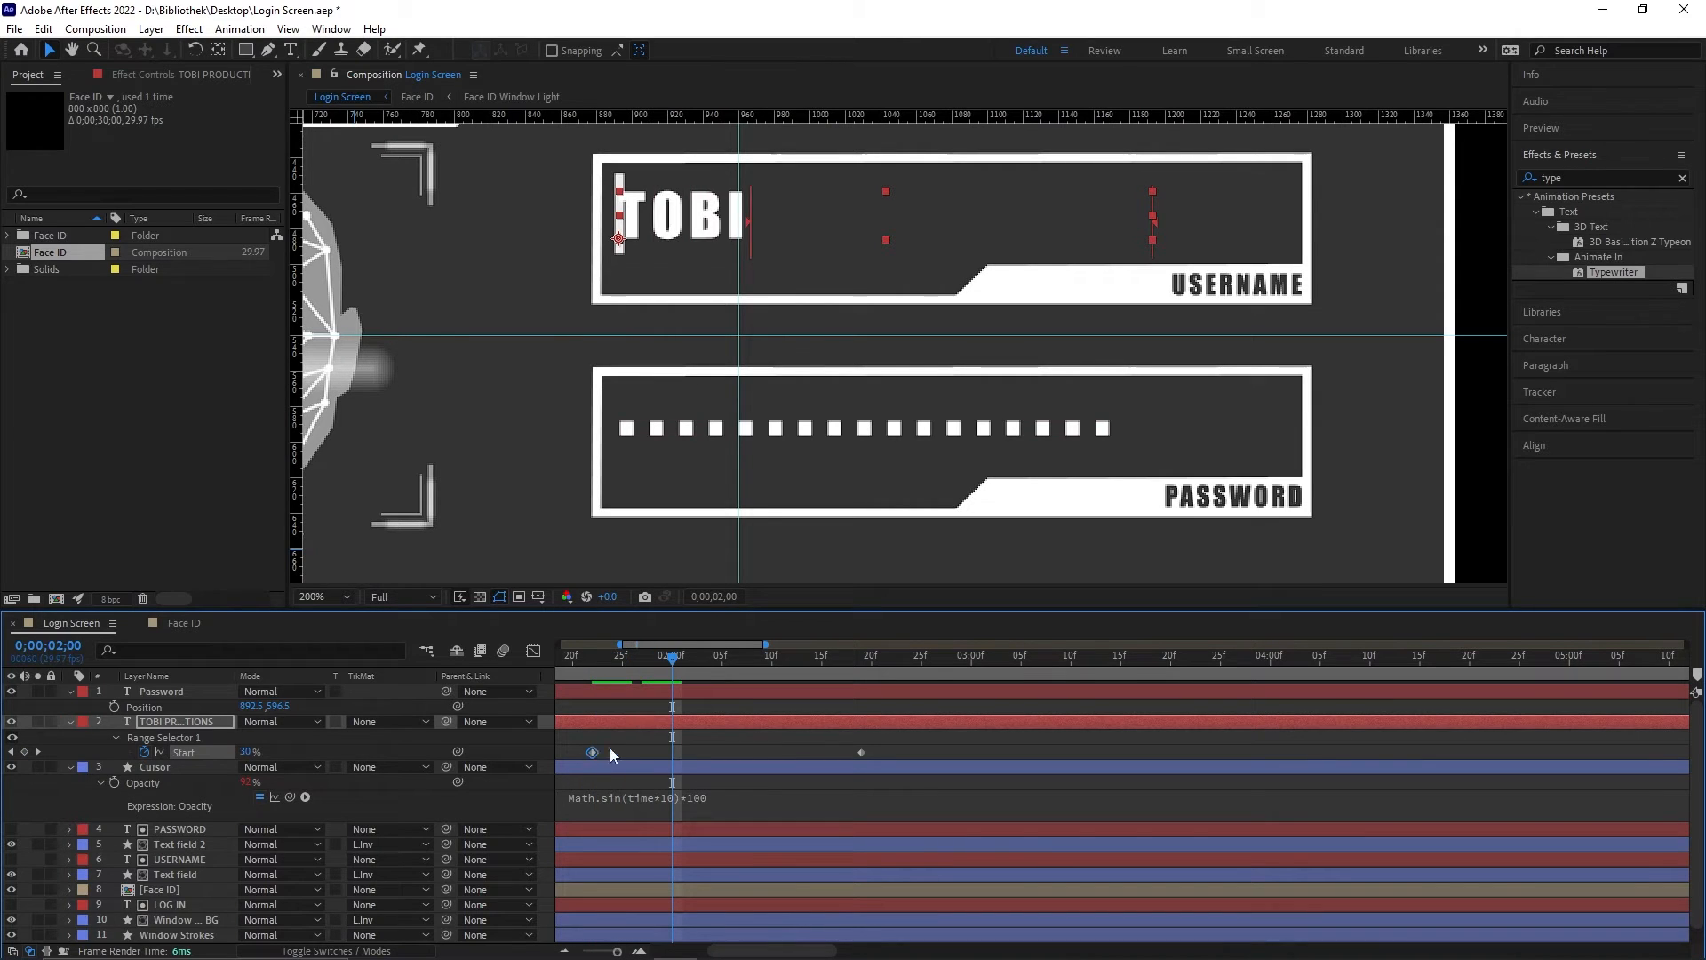
left_click_drag(591, 751, 673, 752)
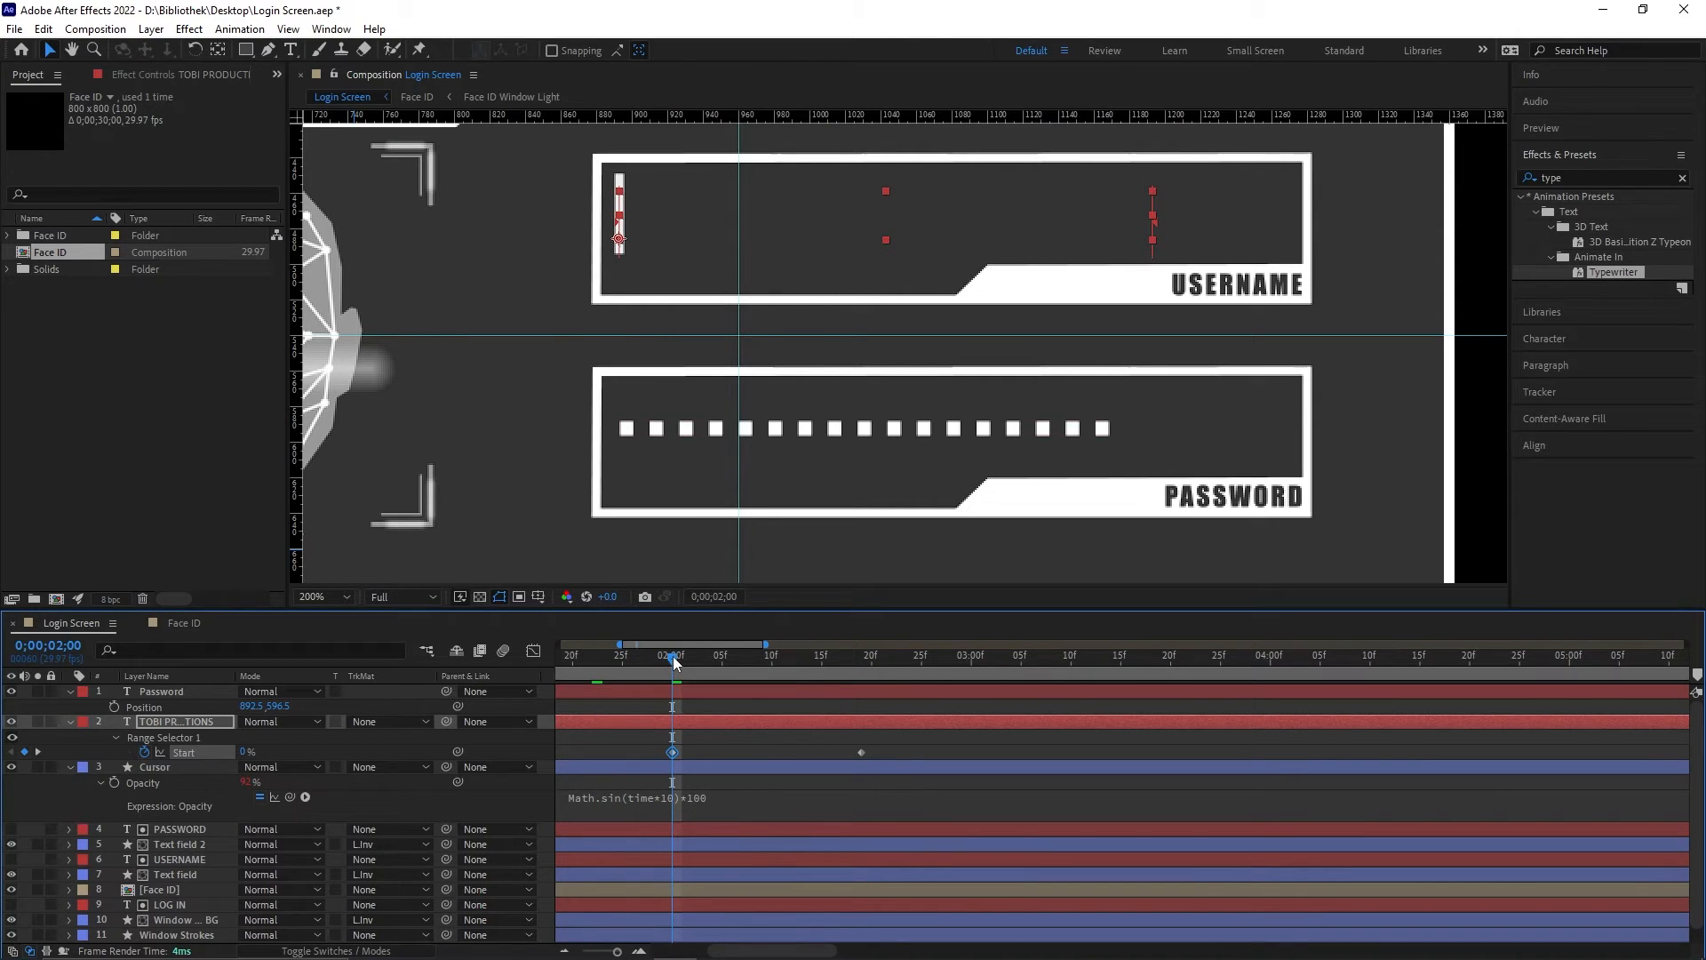
left_click_drag(675, 660, 972, 656)
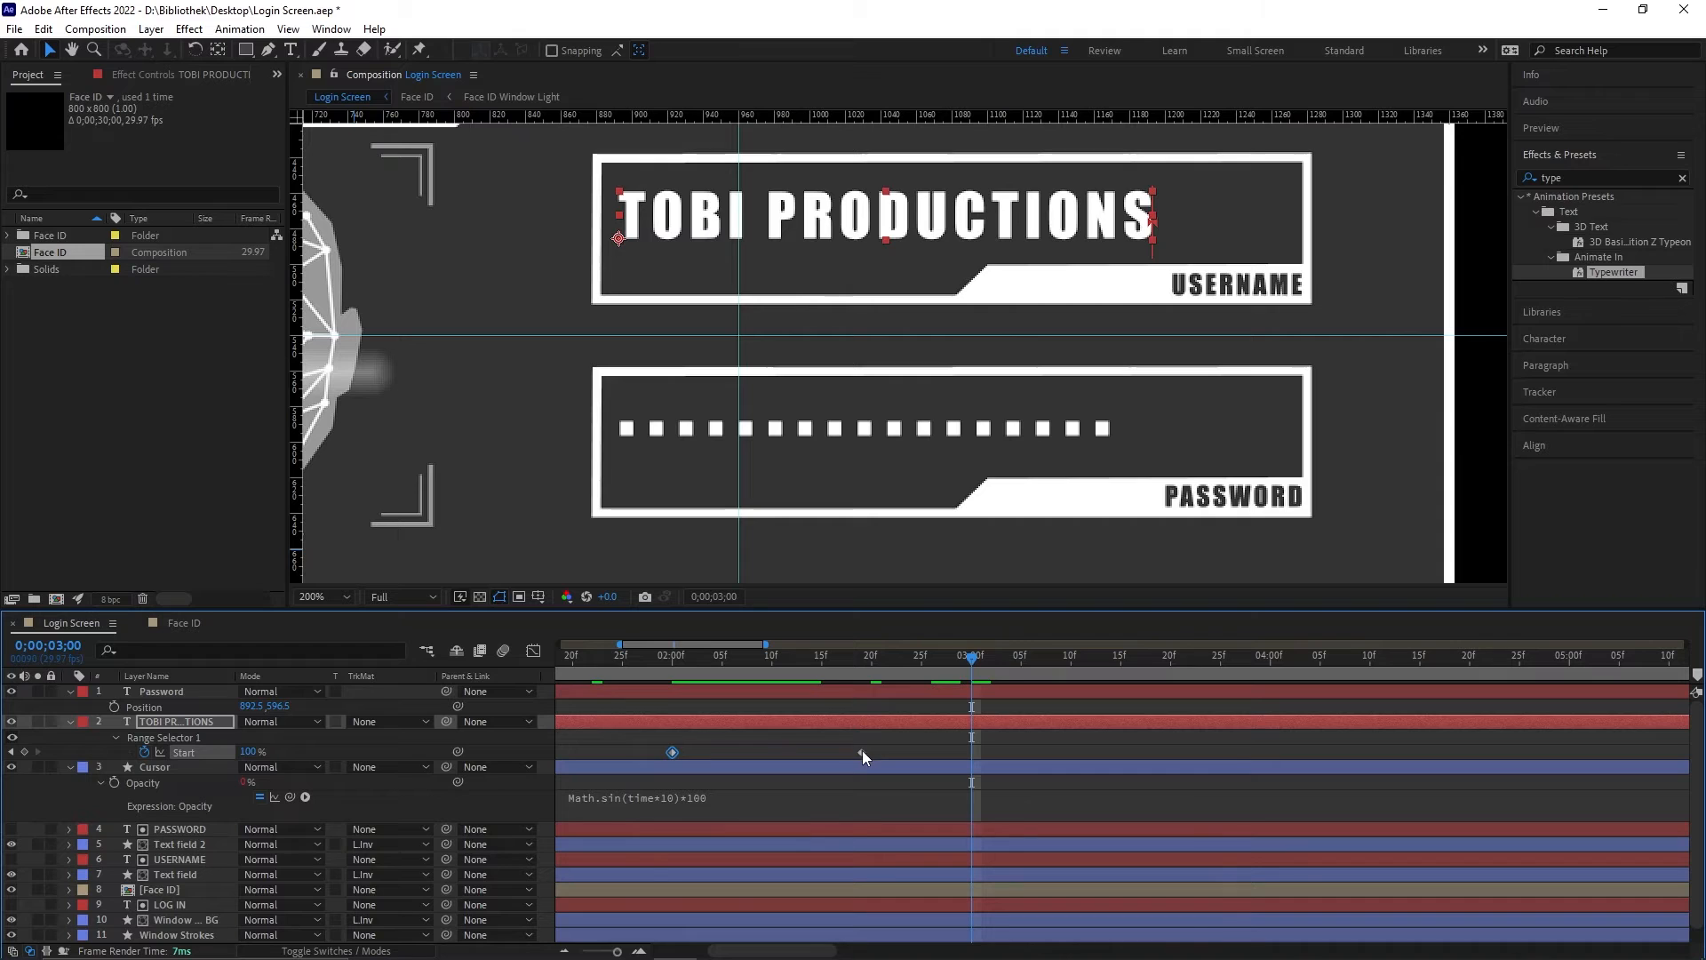
left_click_drag(862, 756, 972, 753)
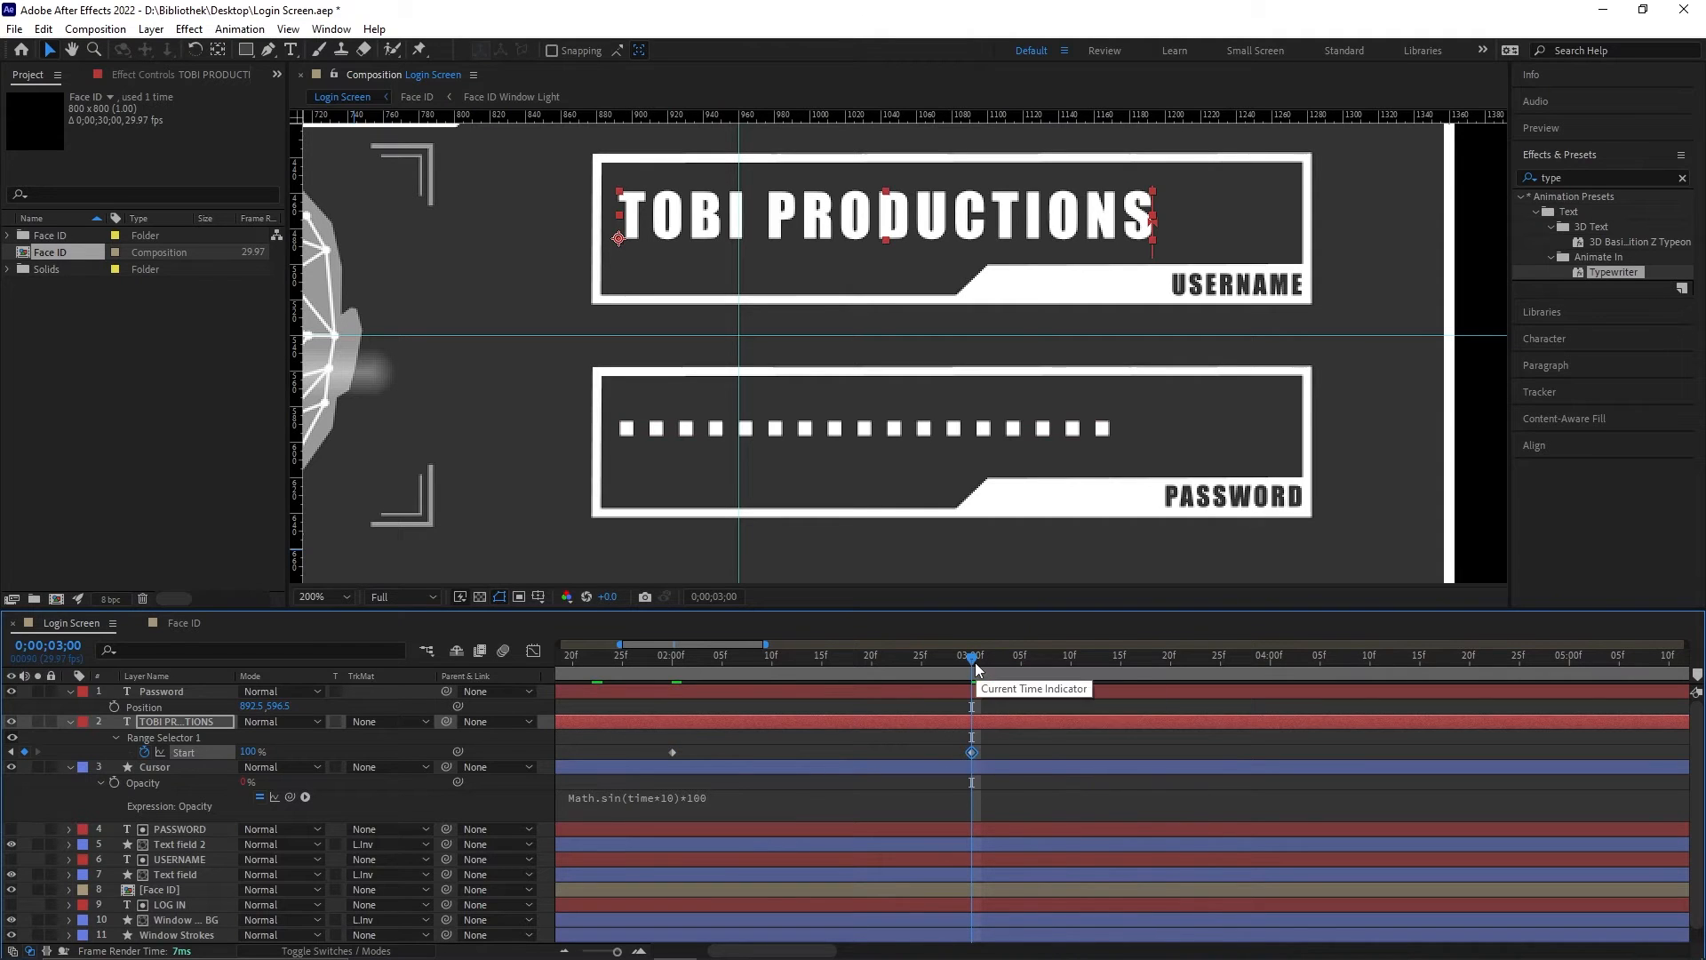
Step: Apply the Typewriter preset to the Password layer at 0;00;03;15 and reveal its Range Selector Start keyframes
left_click_drag(974, 663, 1121, 667)
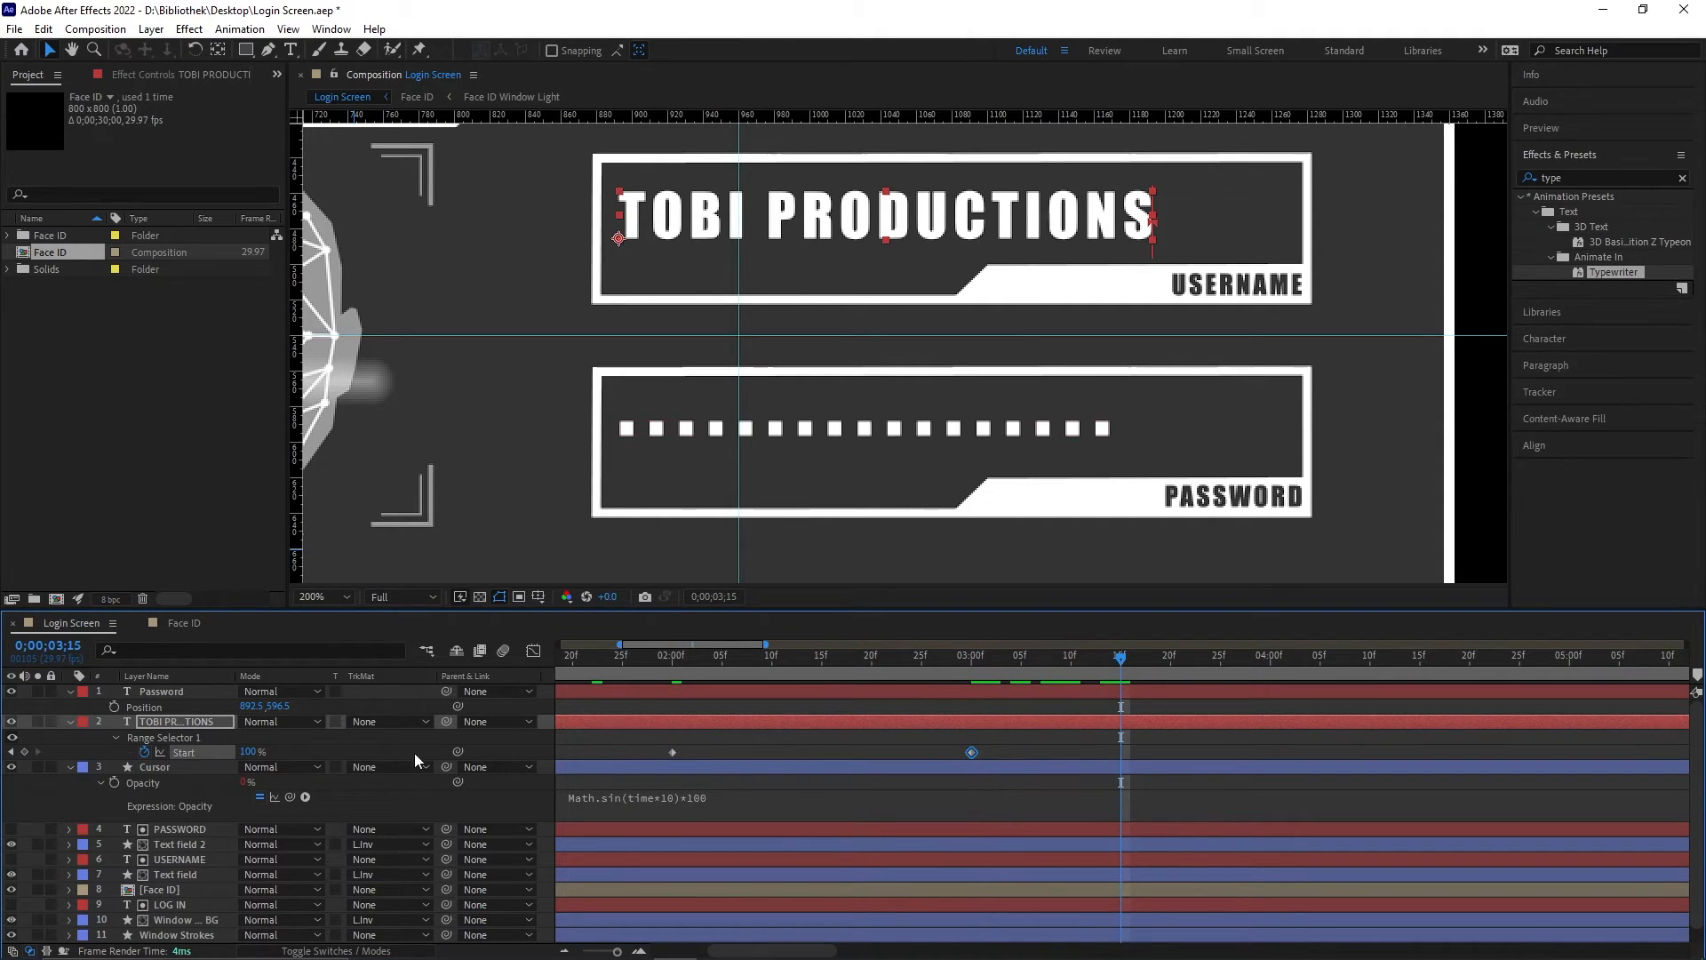
left_click(190, 691)
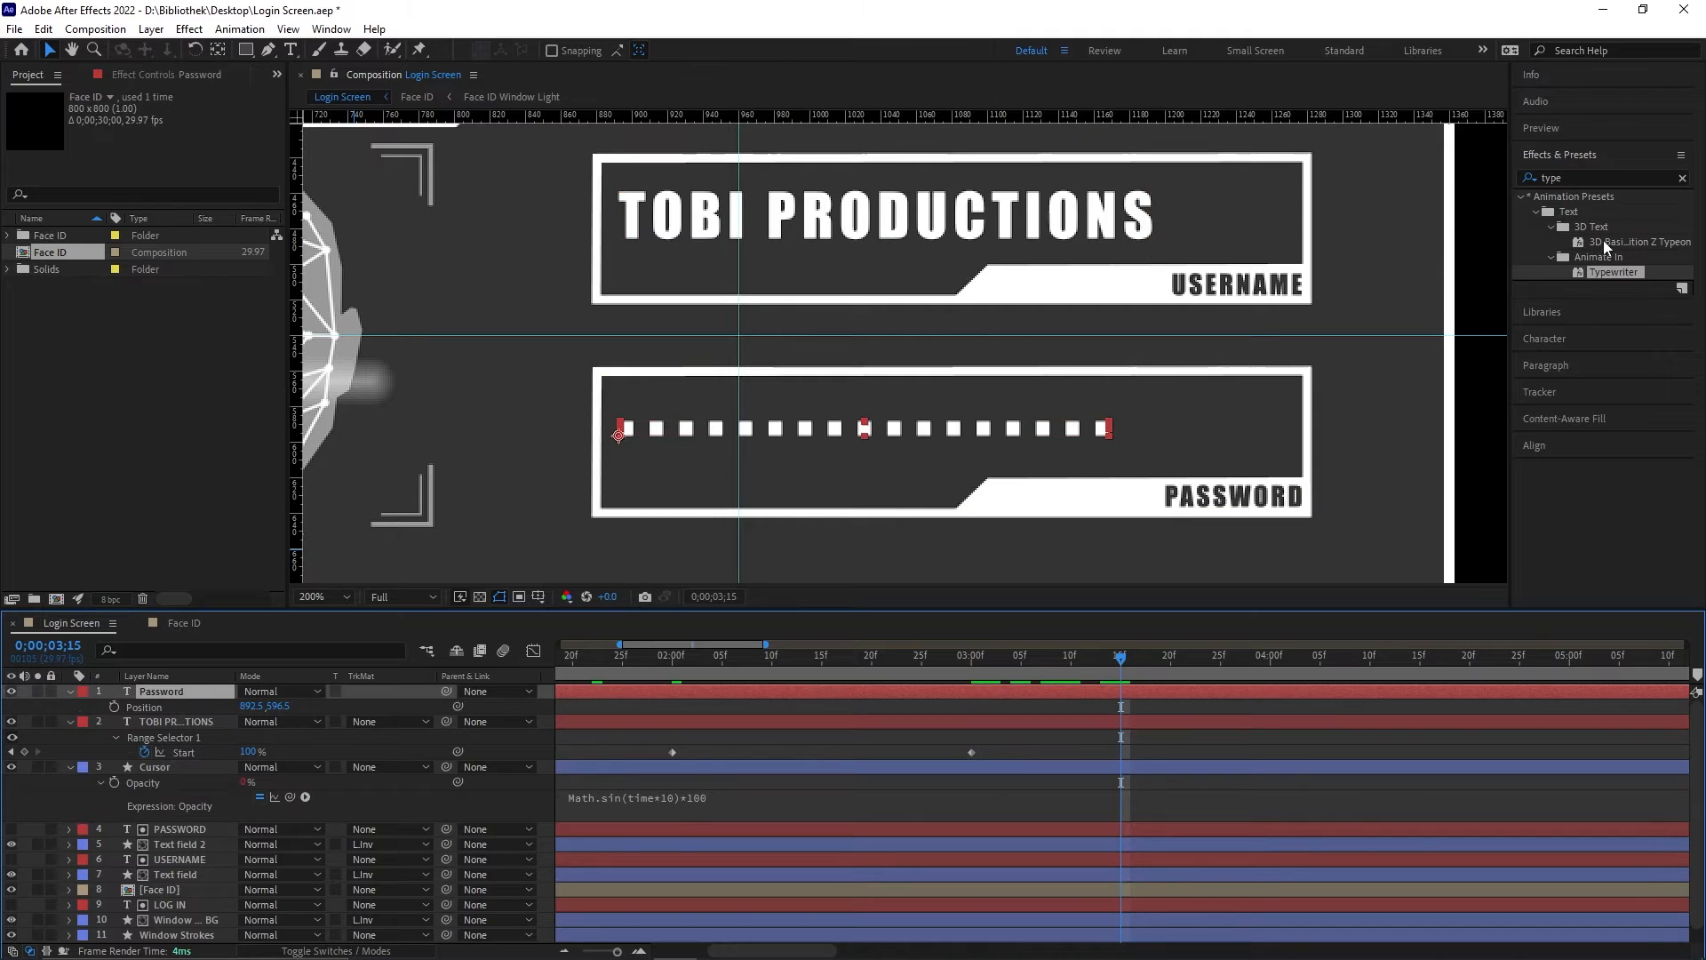
left_click_drag(1605, 271, 169, 691)
left_click(199, 688)
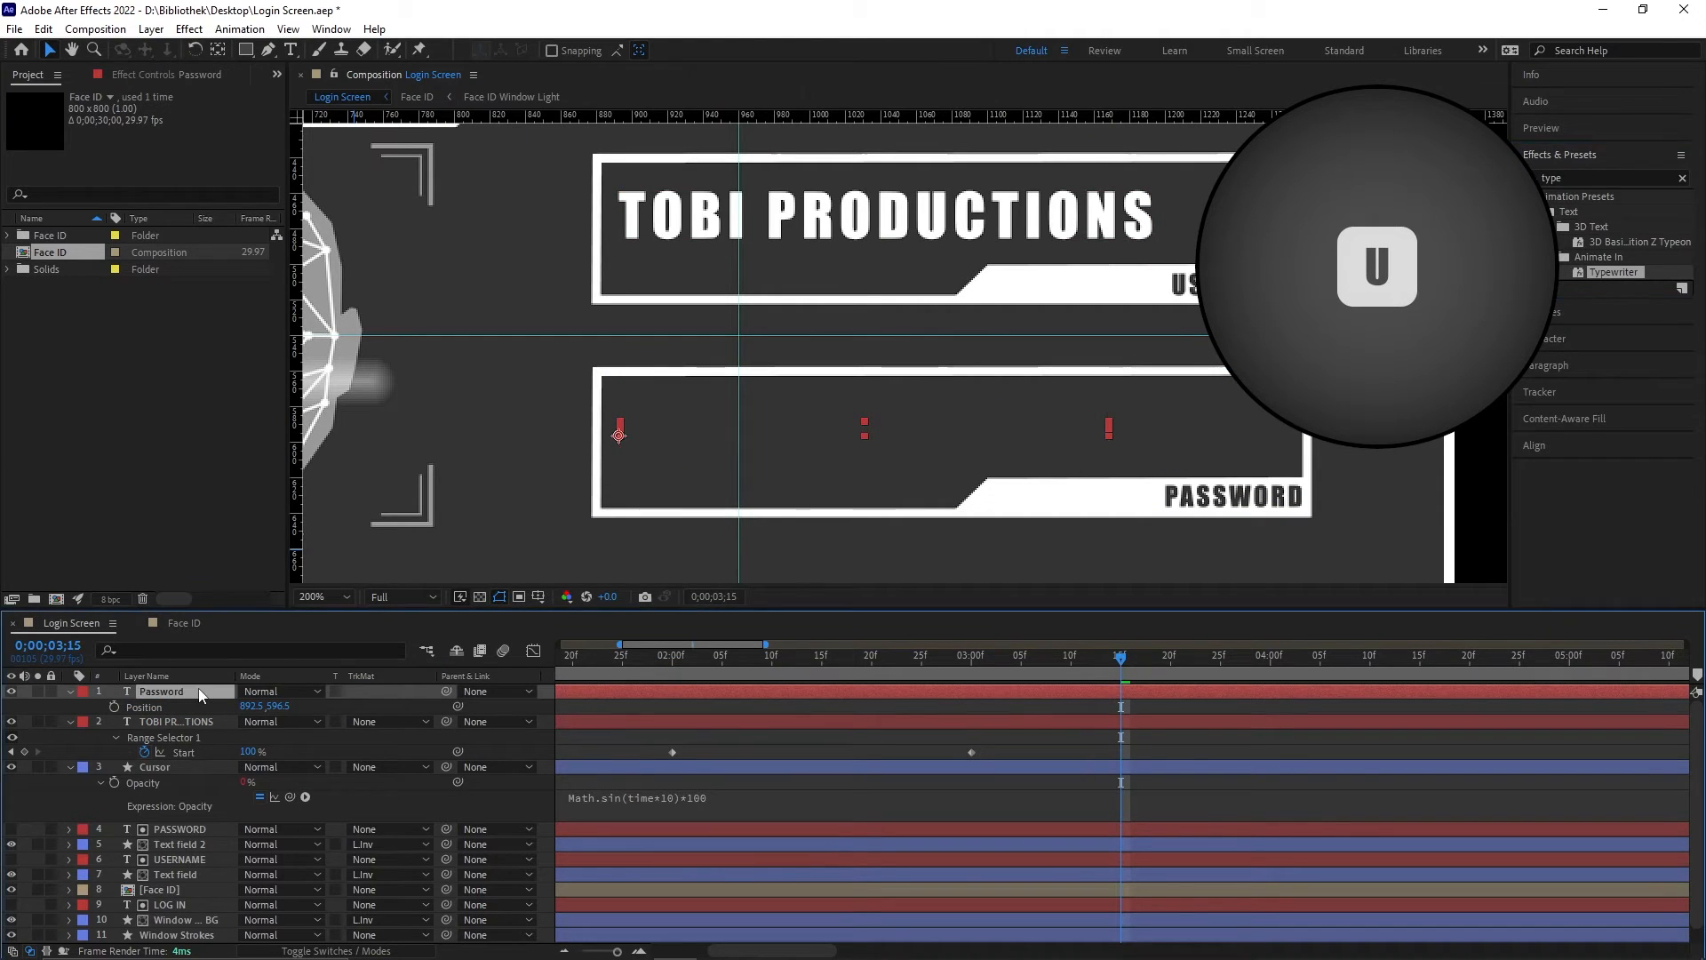
key("u")
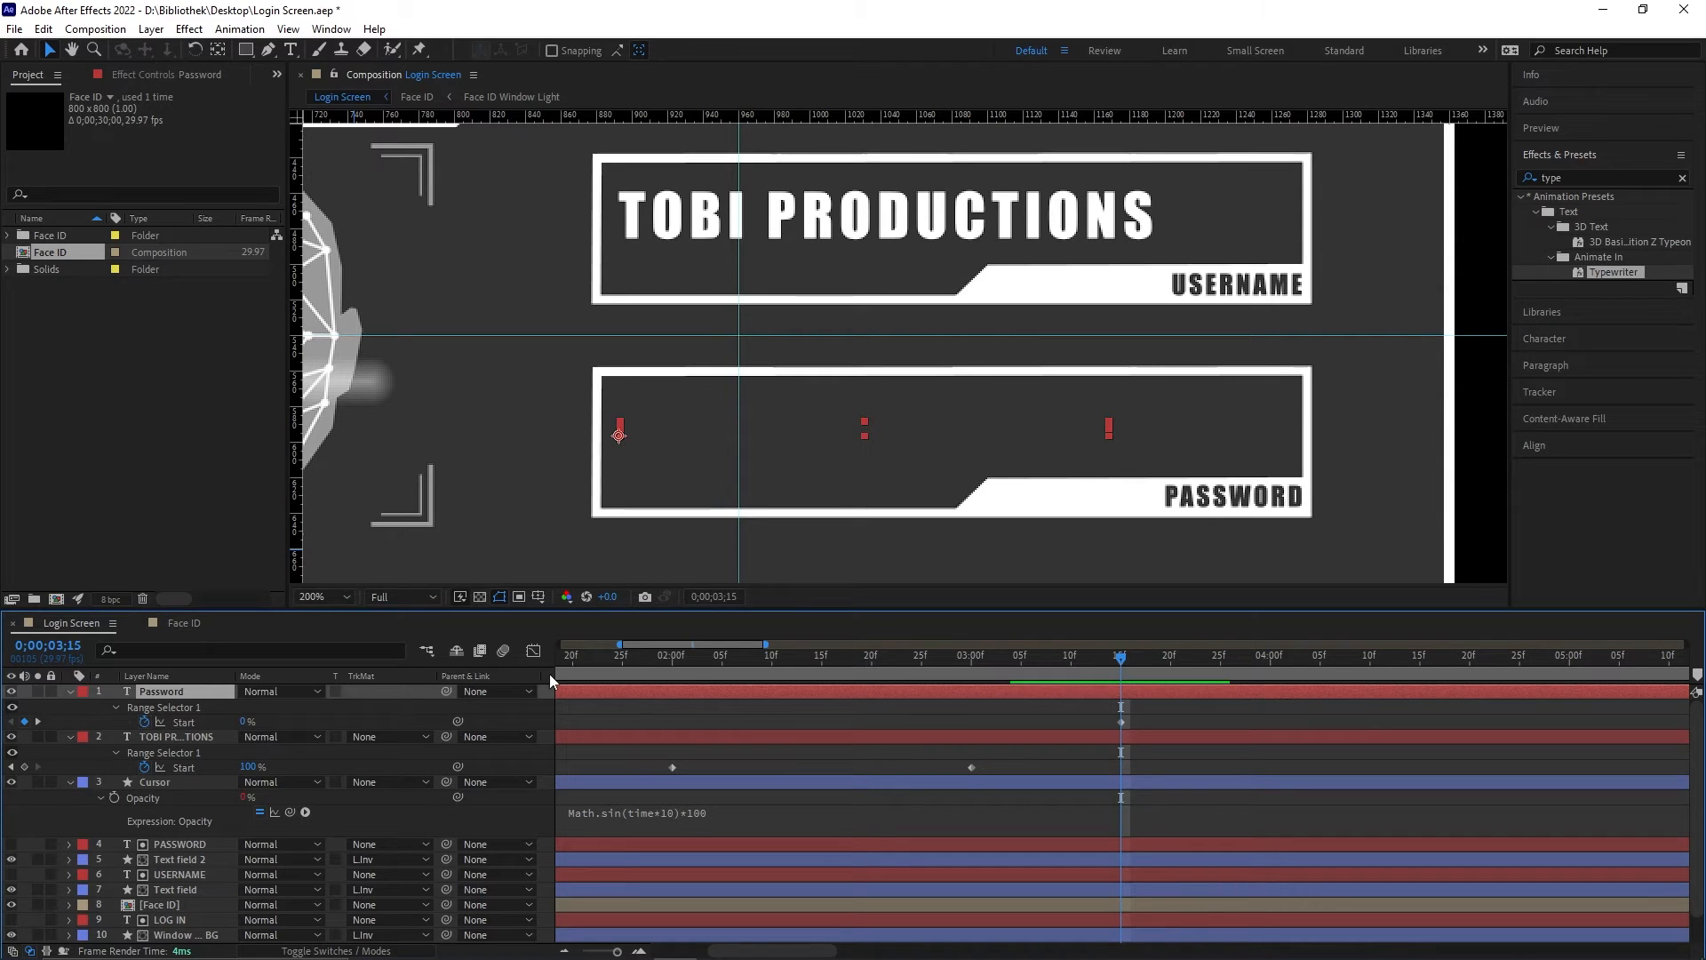
left_click(147, 720)
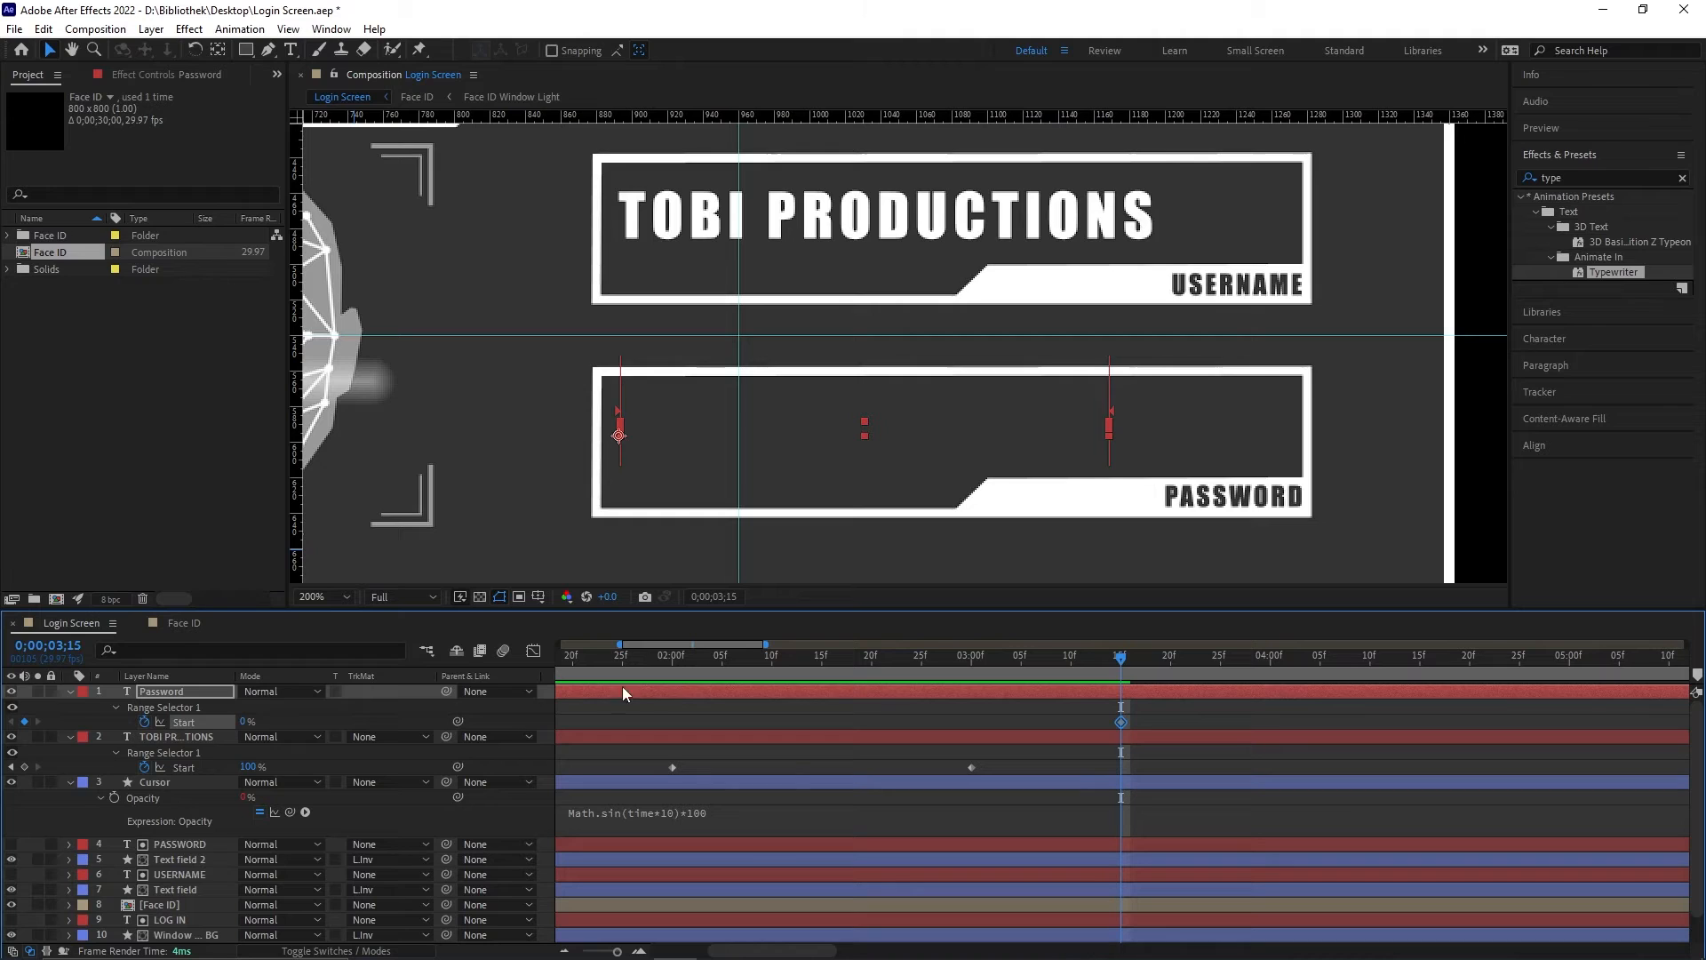
Step: Add a Start keyframe of 60% on the Password layer at 0;00;03;25
left_click_drag(1122, 656, 1221, 667)
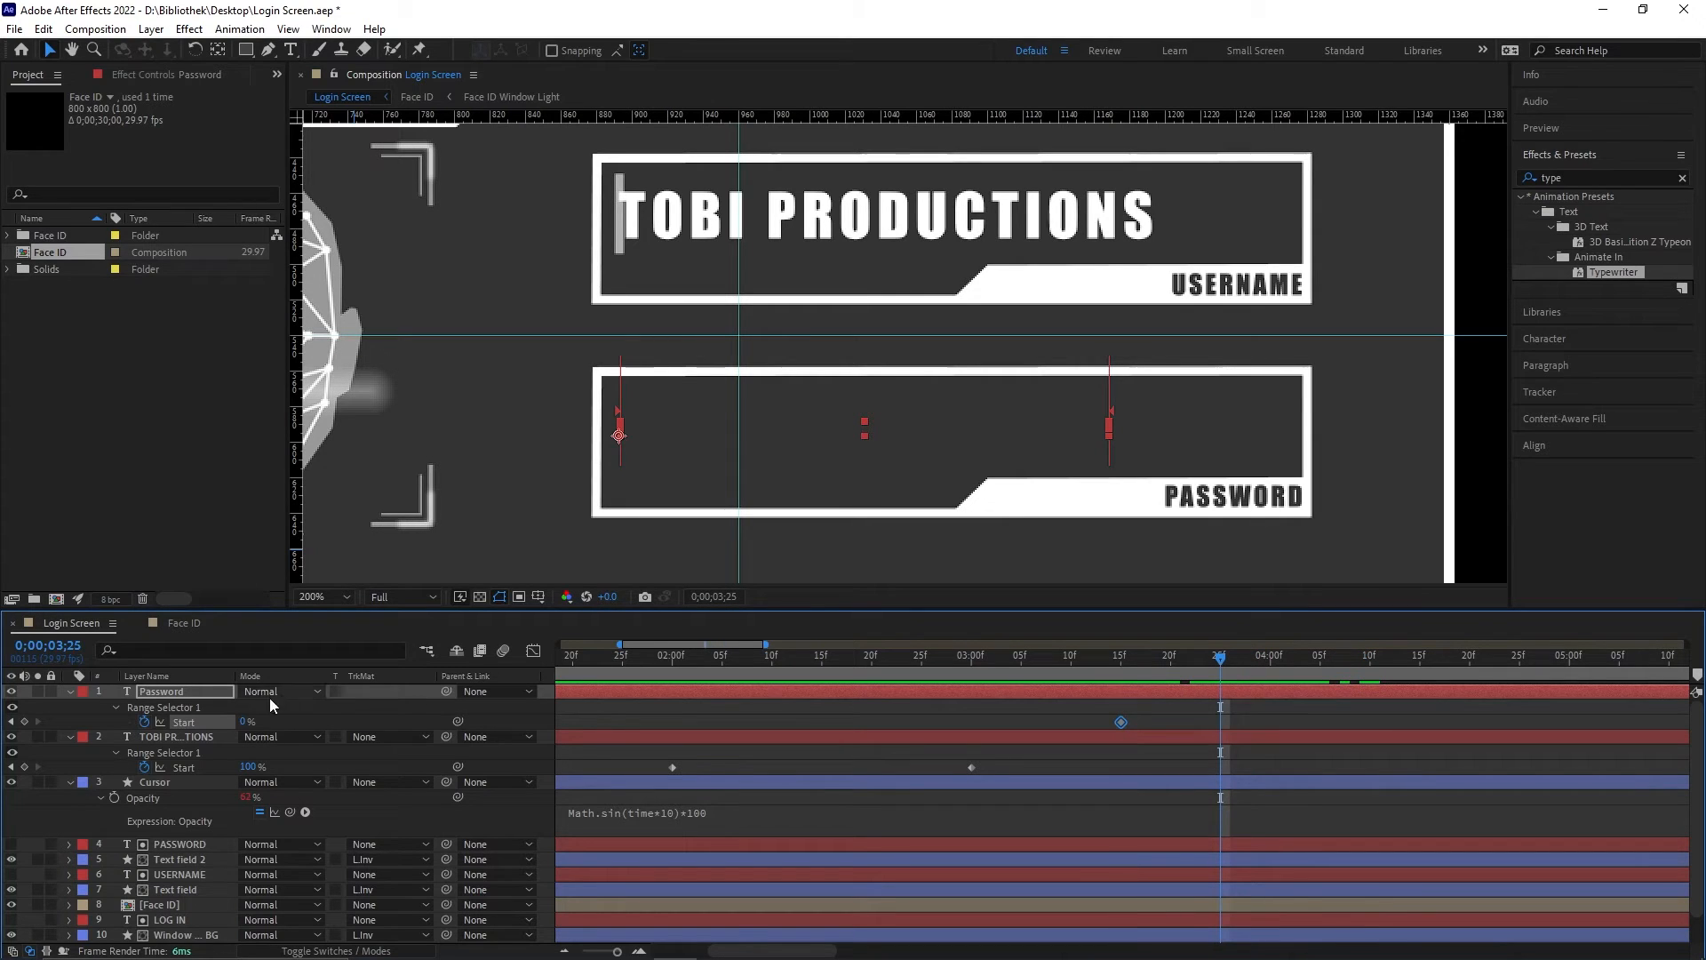
left_click(245, 722)
type("60")
key("Return")
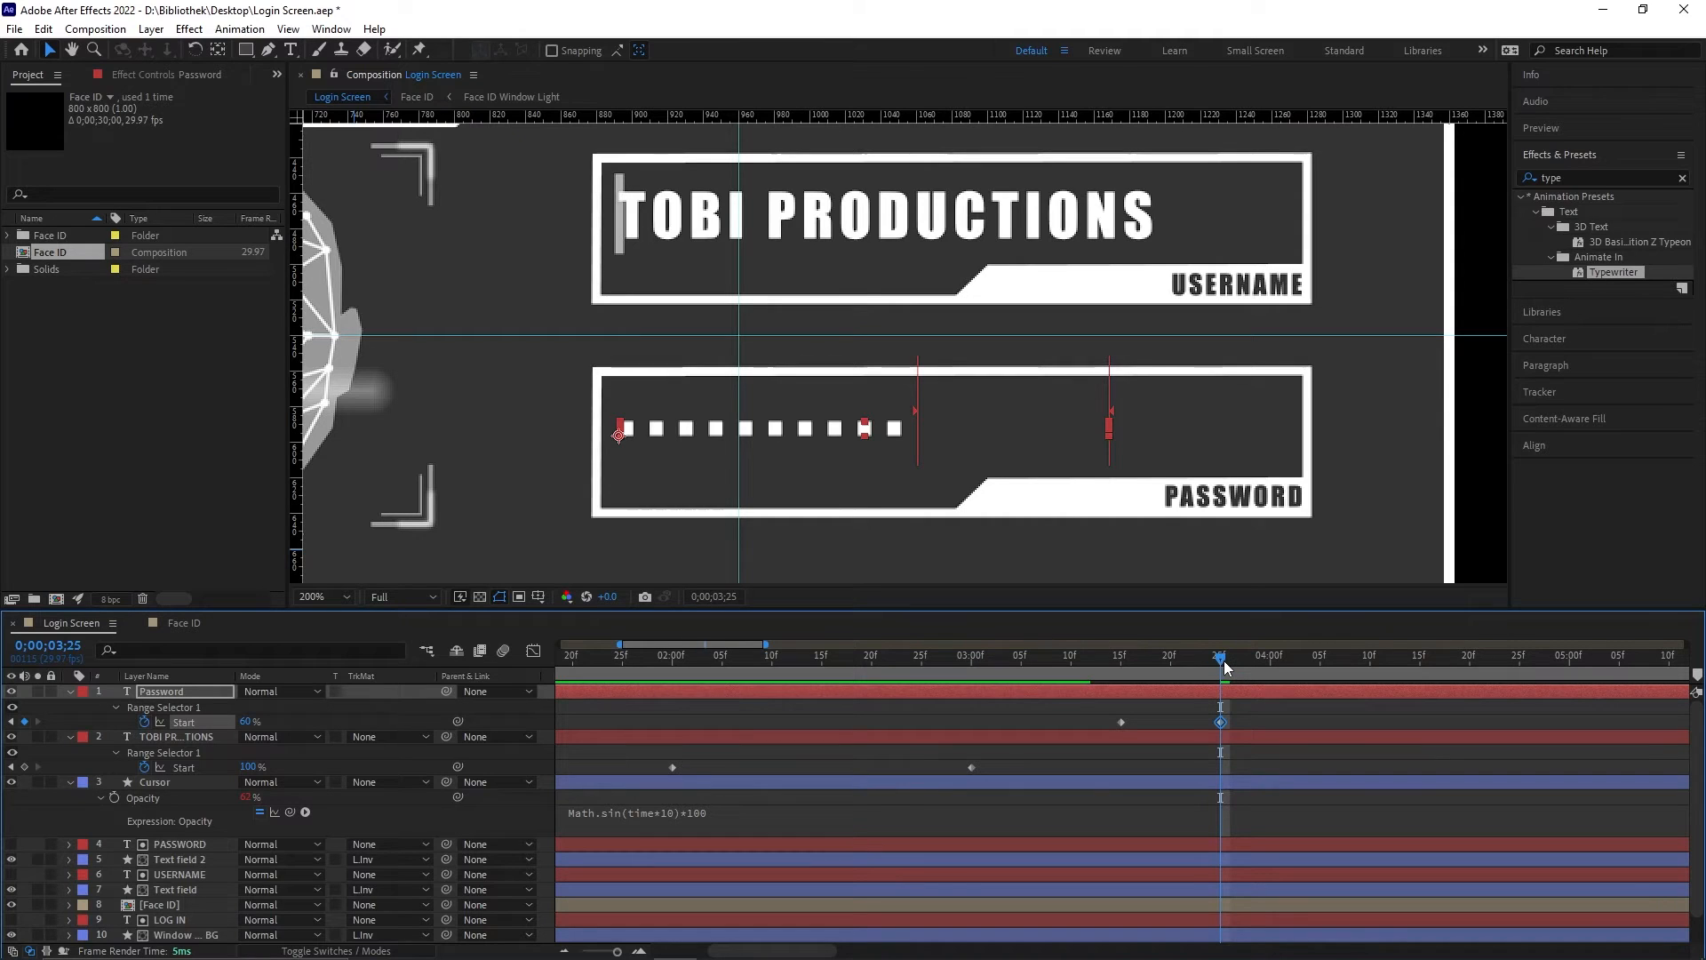
Step: Add a Start keyframe of 34% on the Password layer at 0;00;04;00 so some dots get deleted again
left_click_drag(1224, 660, 1270, 665)
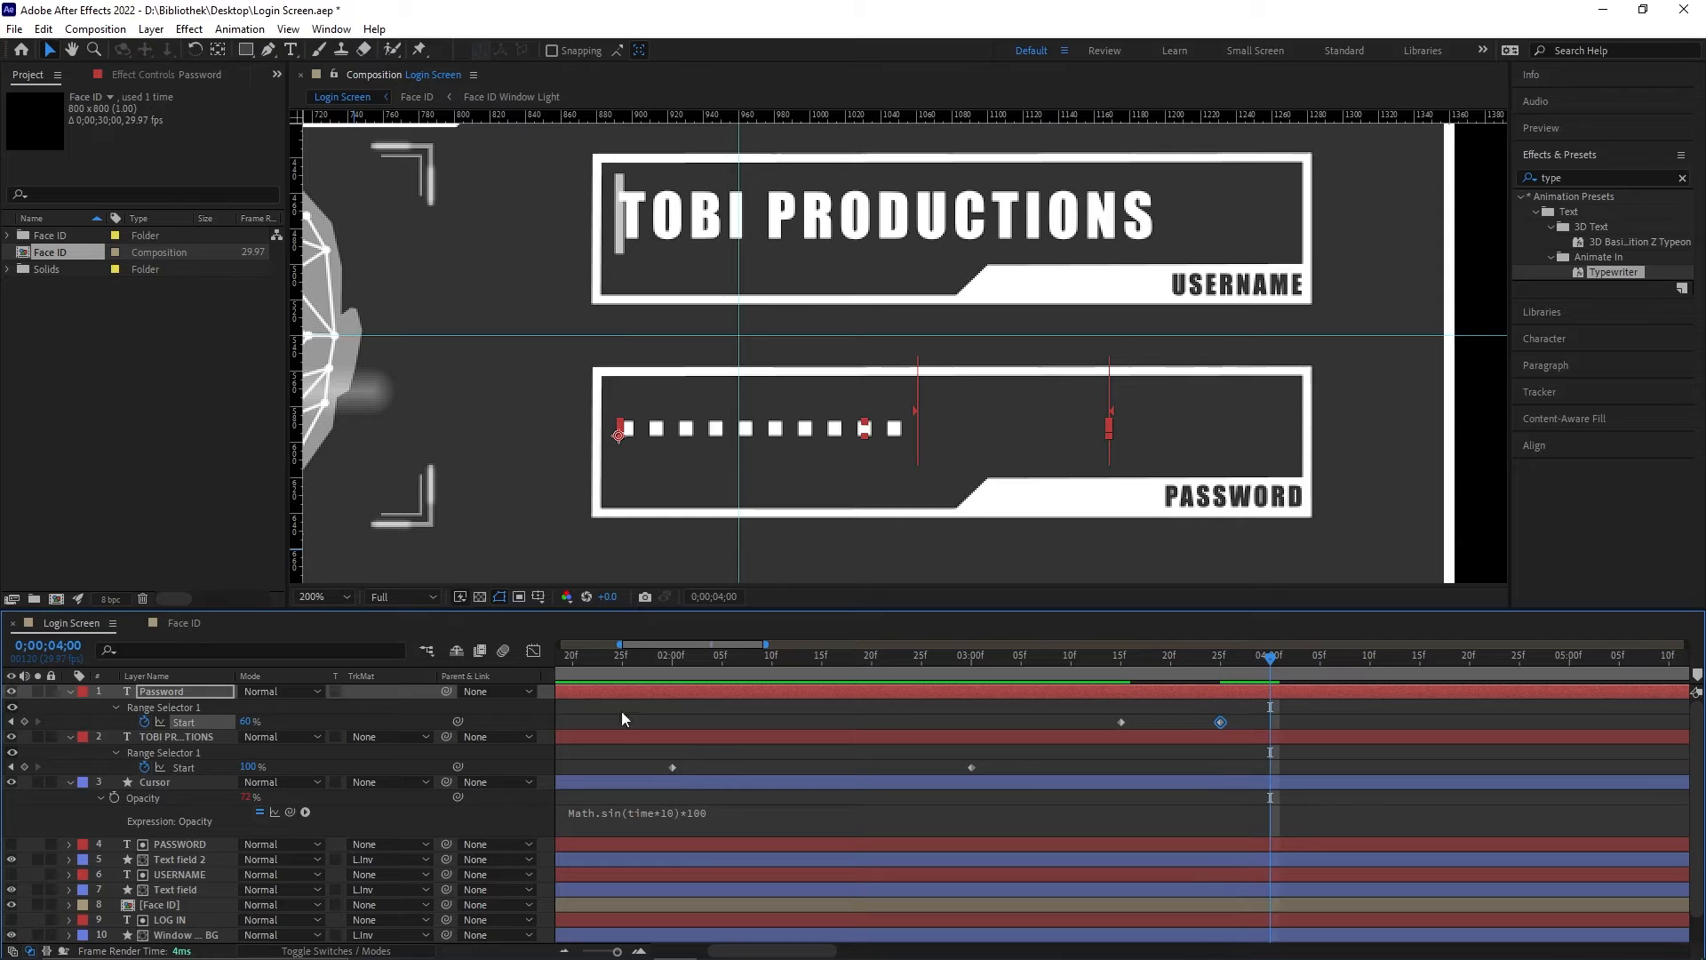
left_click(243, 722)
type("40")
key("Return")
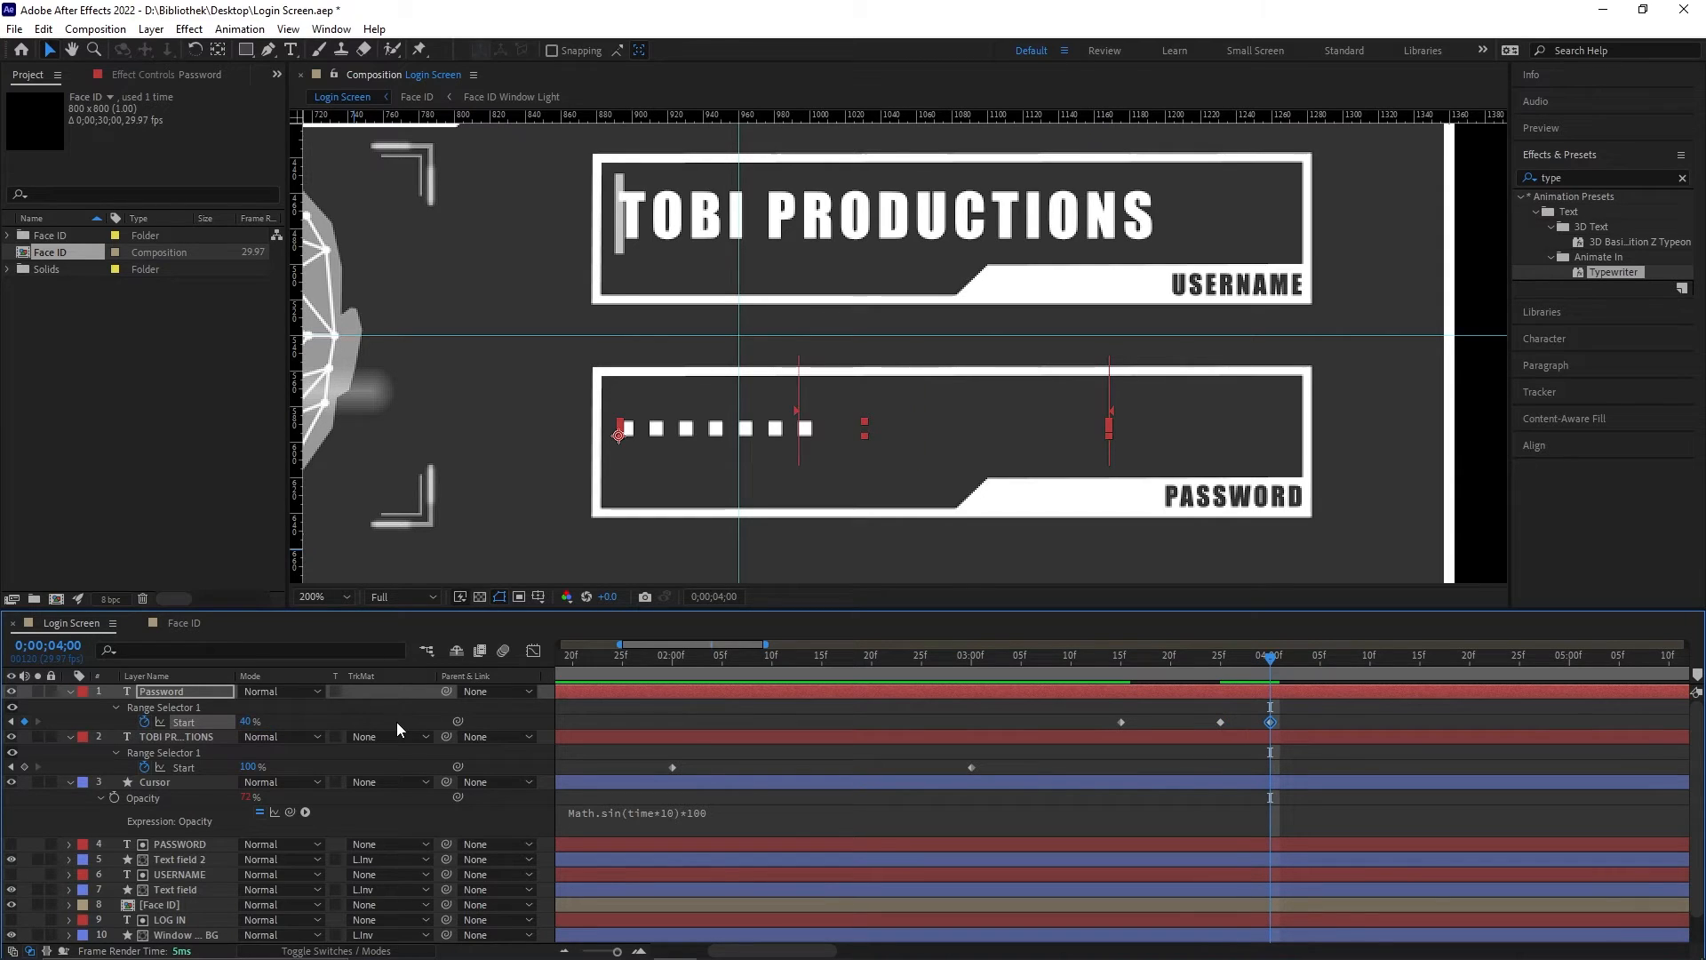
left_click(247, 722)
key("Escape")
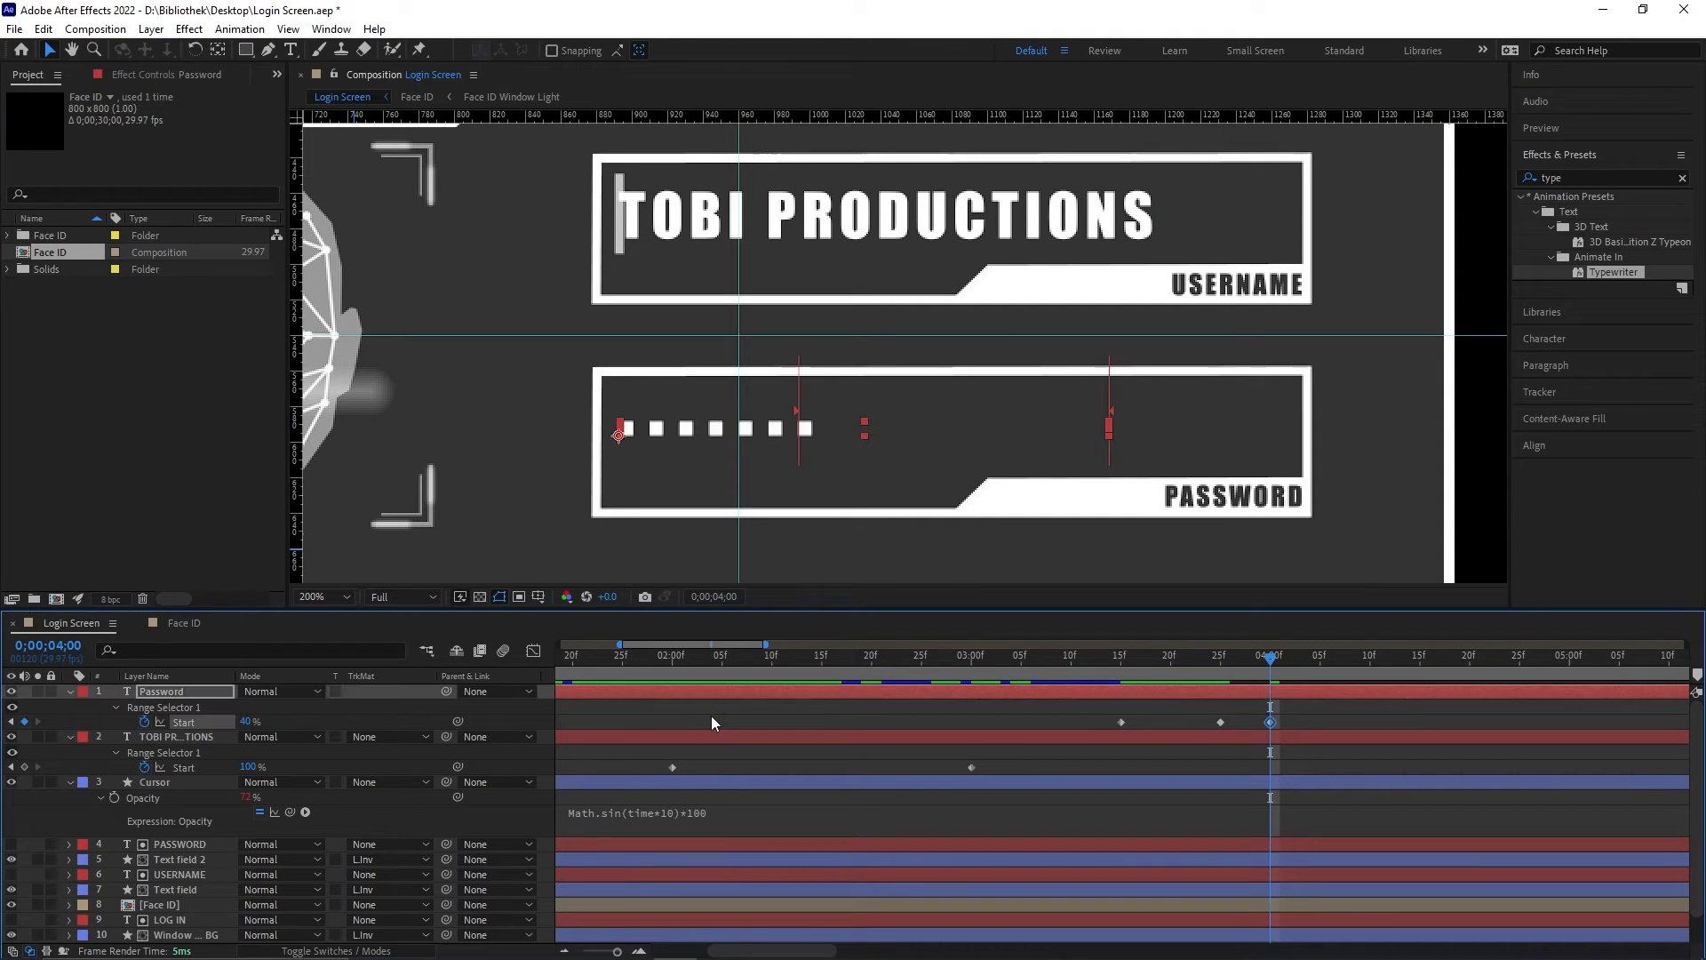
left_click_drag(247, 728, 240, 726)
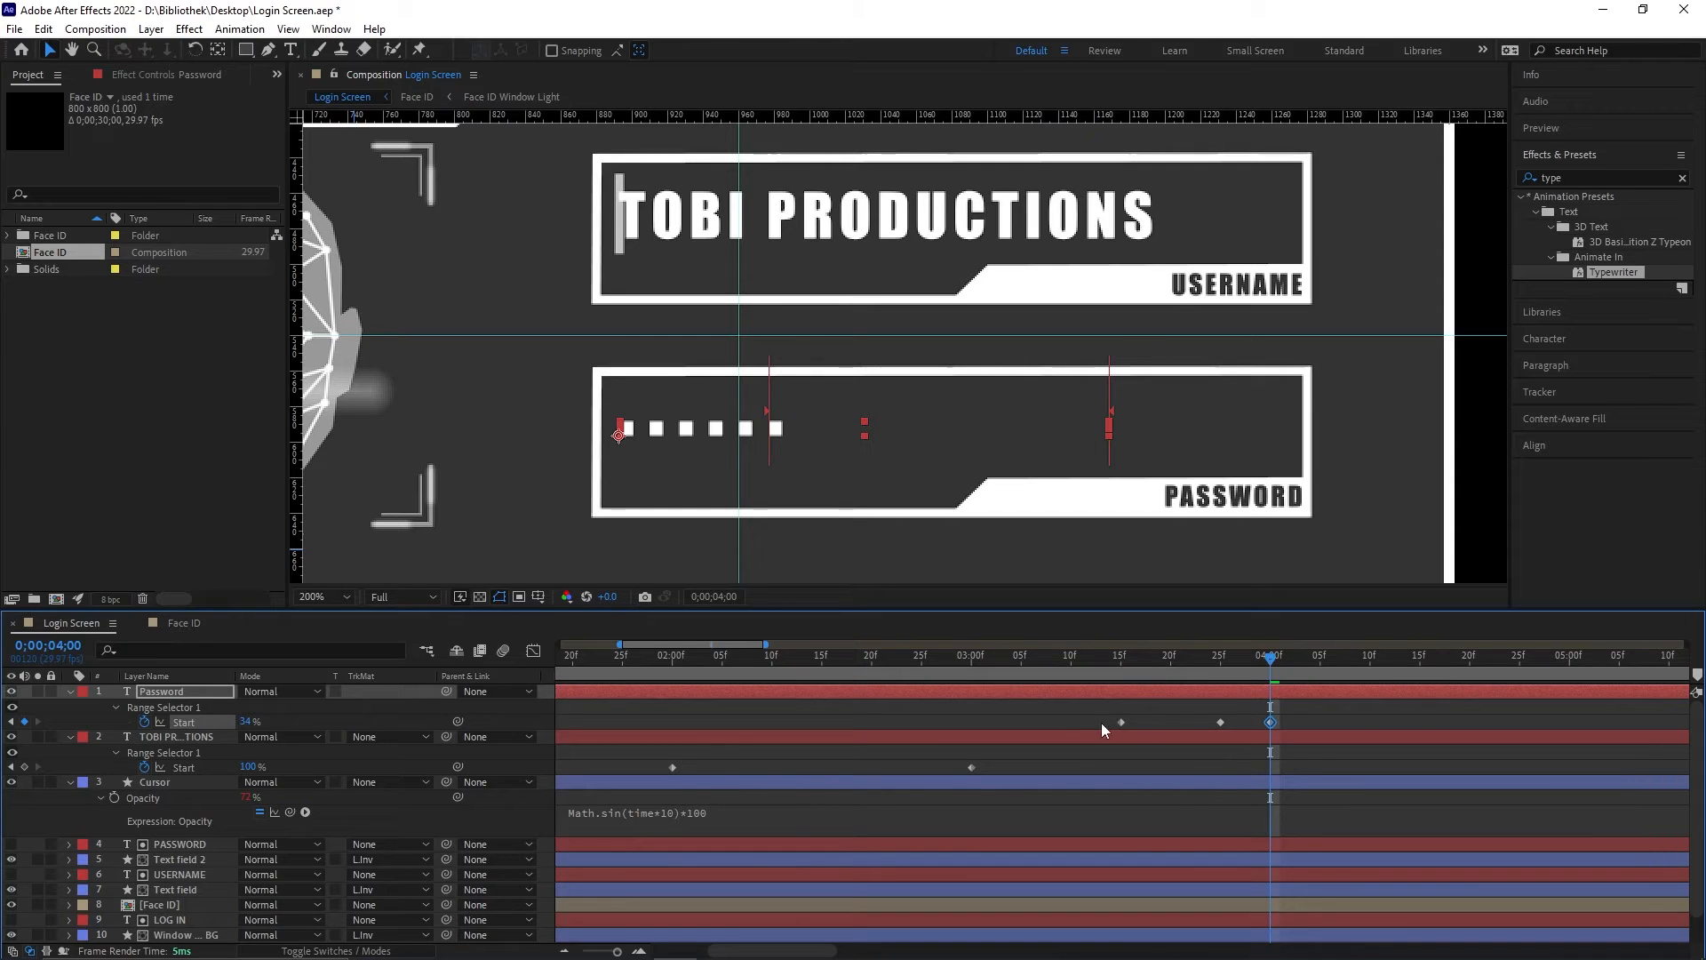
Step: Add a Start keyframe of 100% on the Password layer at 0;00;04;15 to complete the row of dots
left_click_drag(1269, 661, 1420, 657)
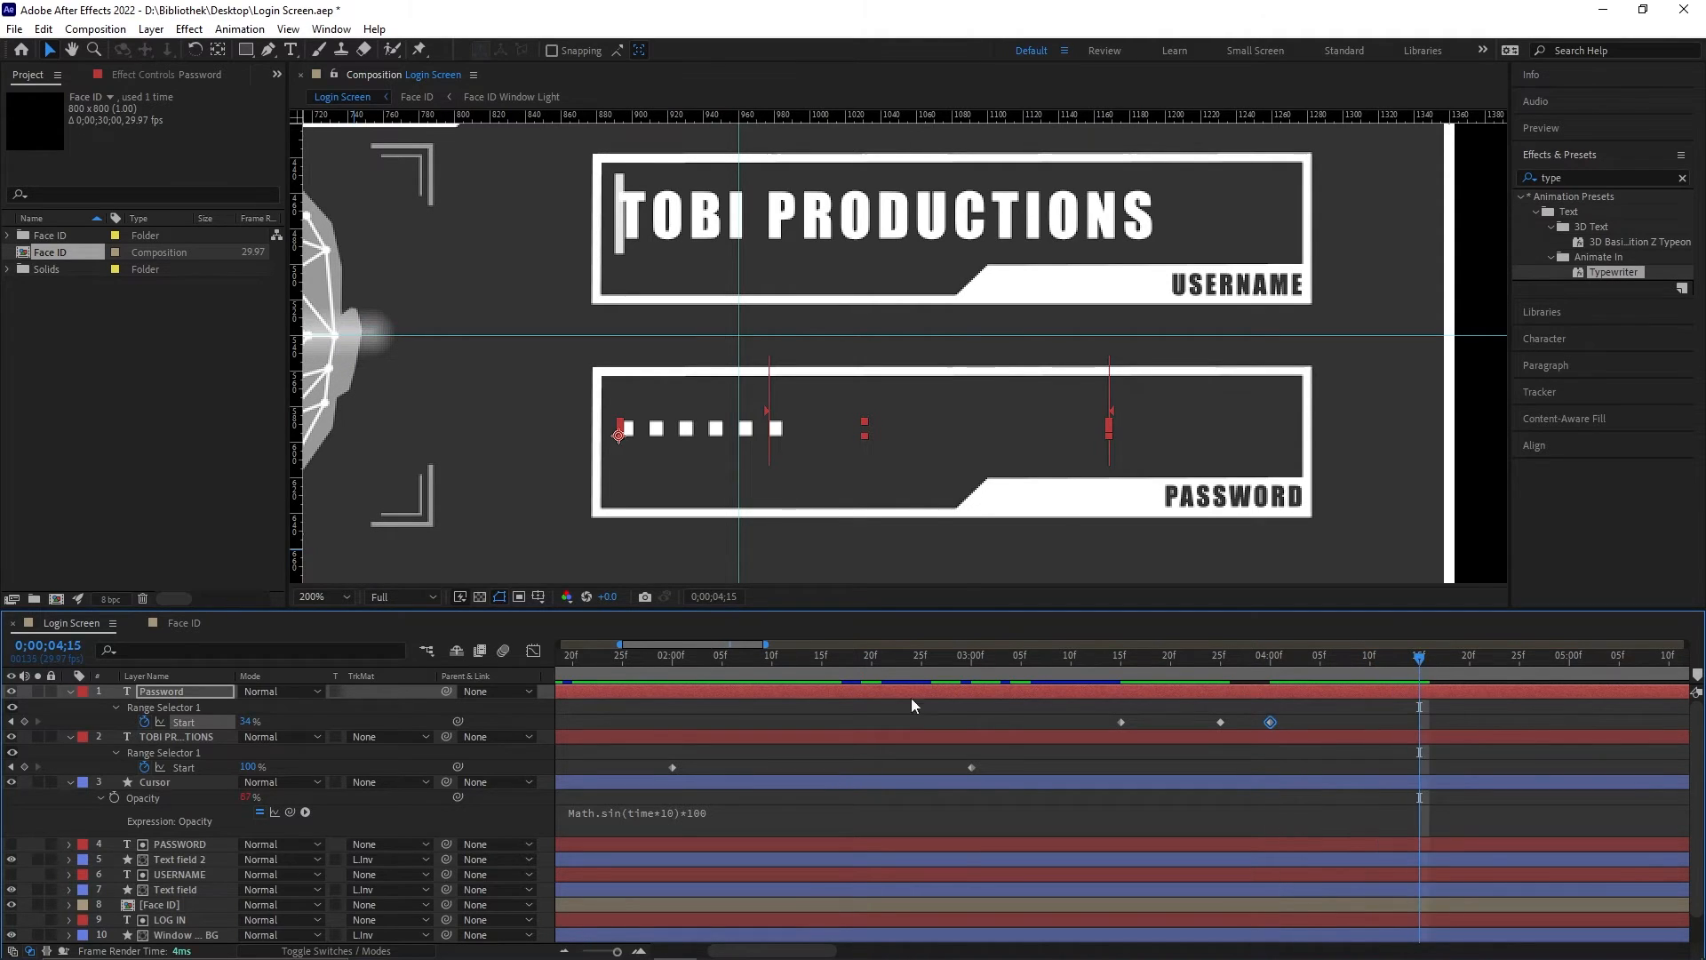
left_click_drag(249, 721, 487, 719)
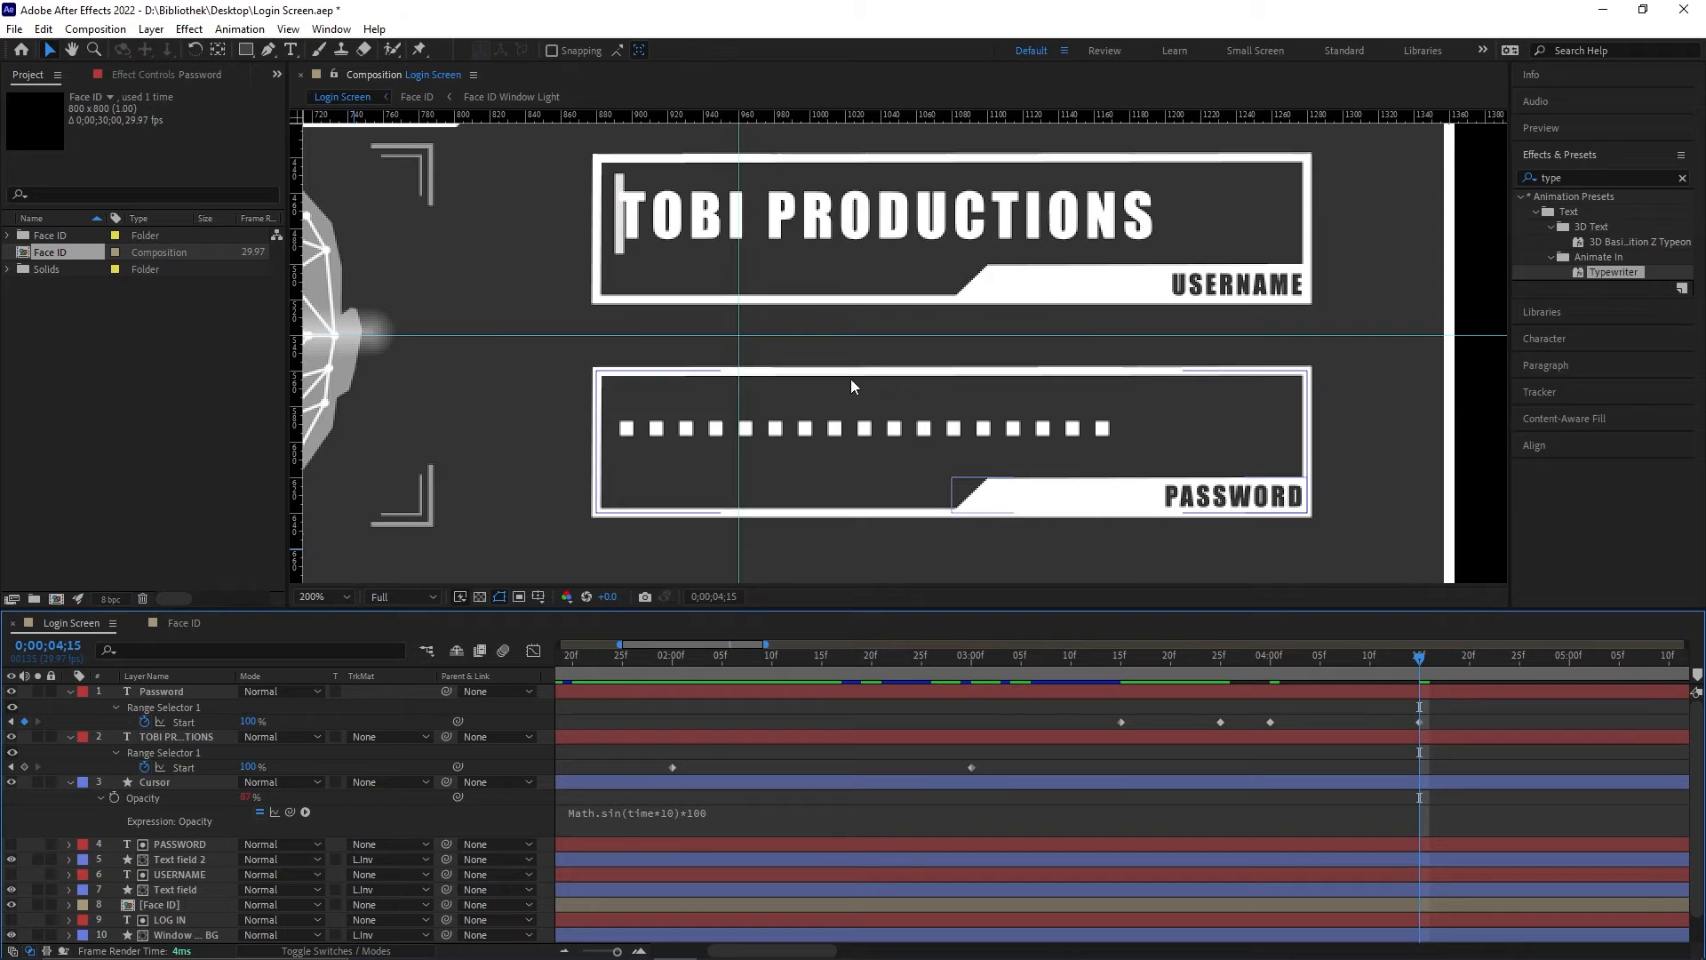
scroll(851, 379, "down", 2)
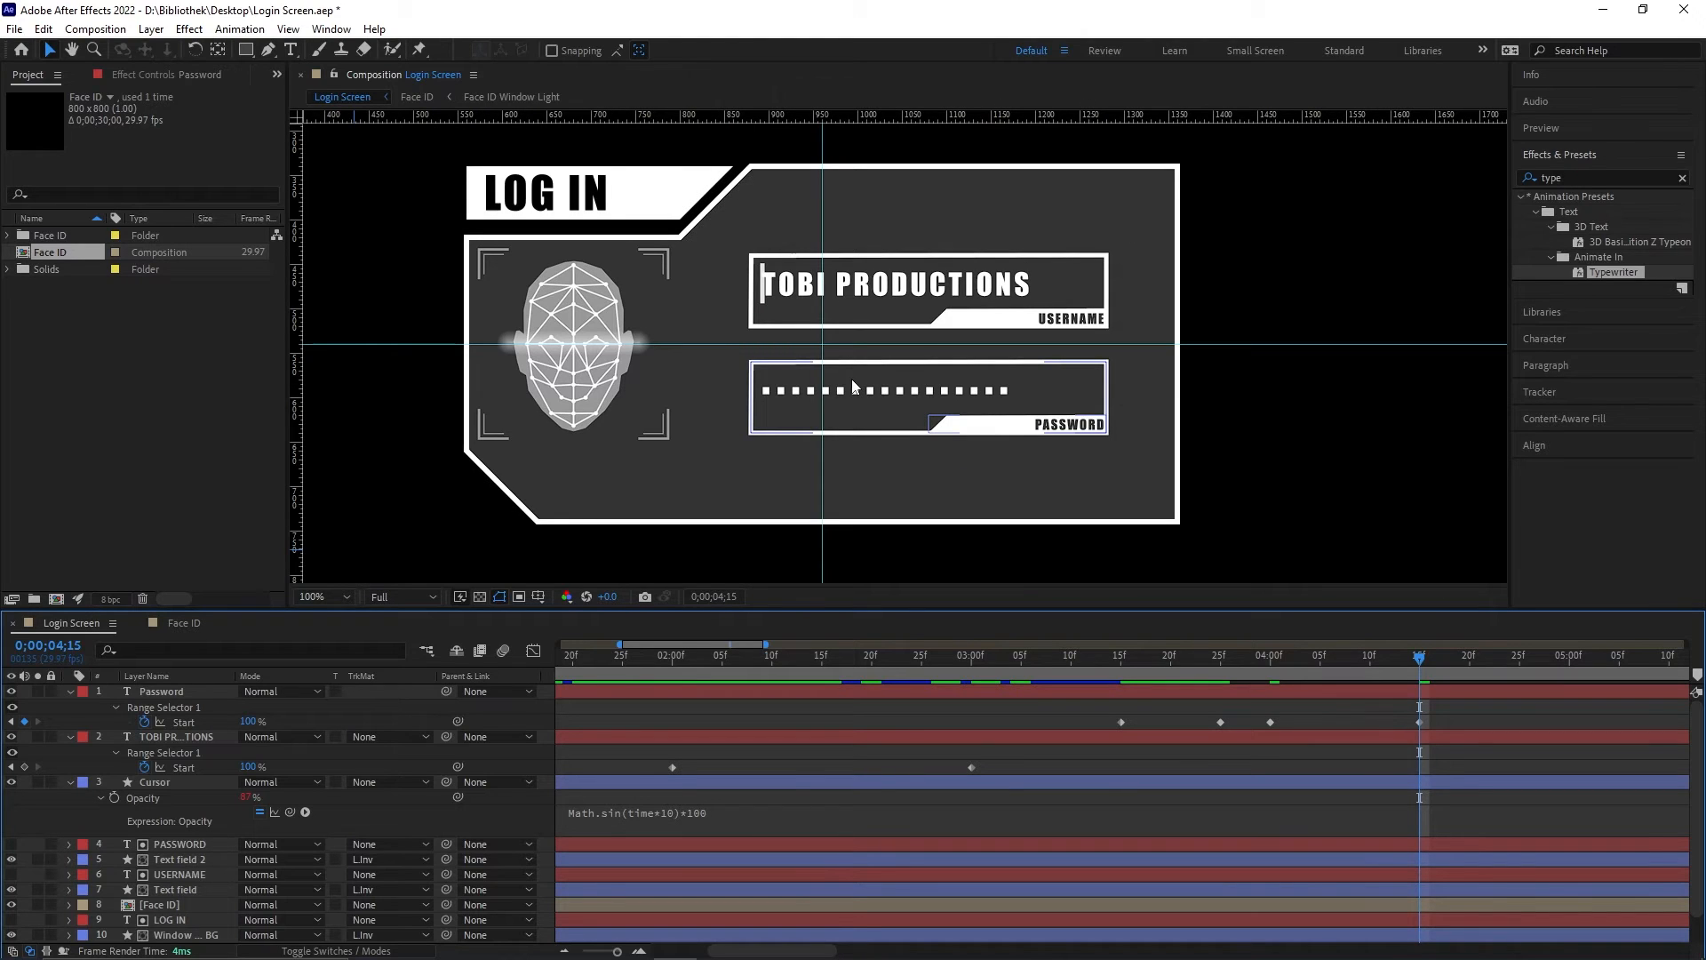
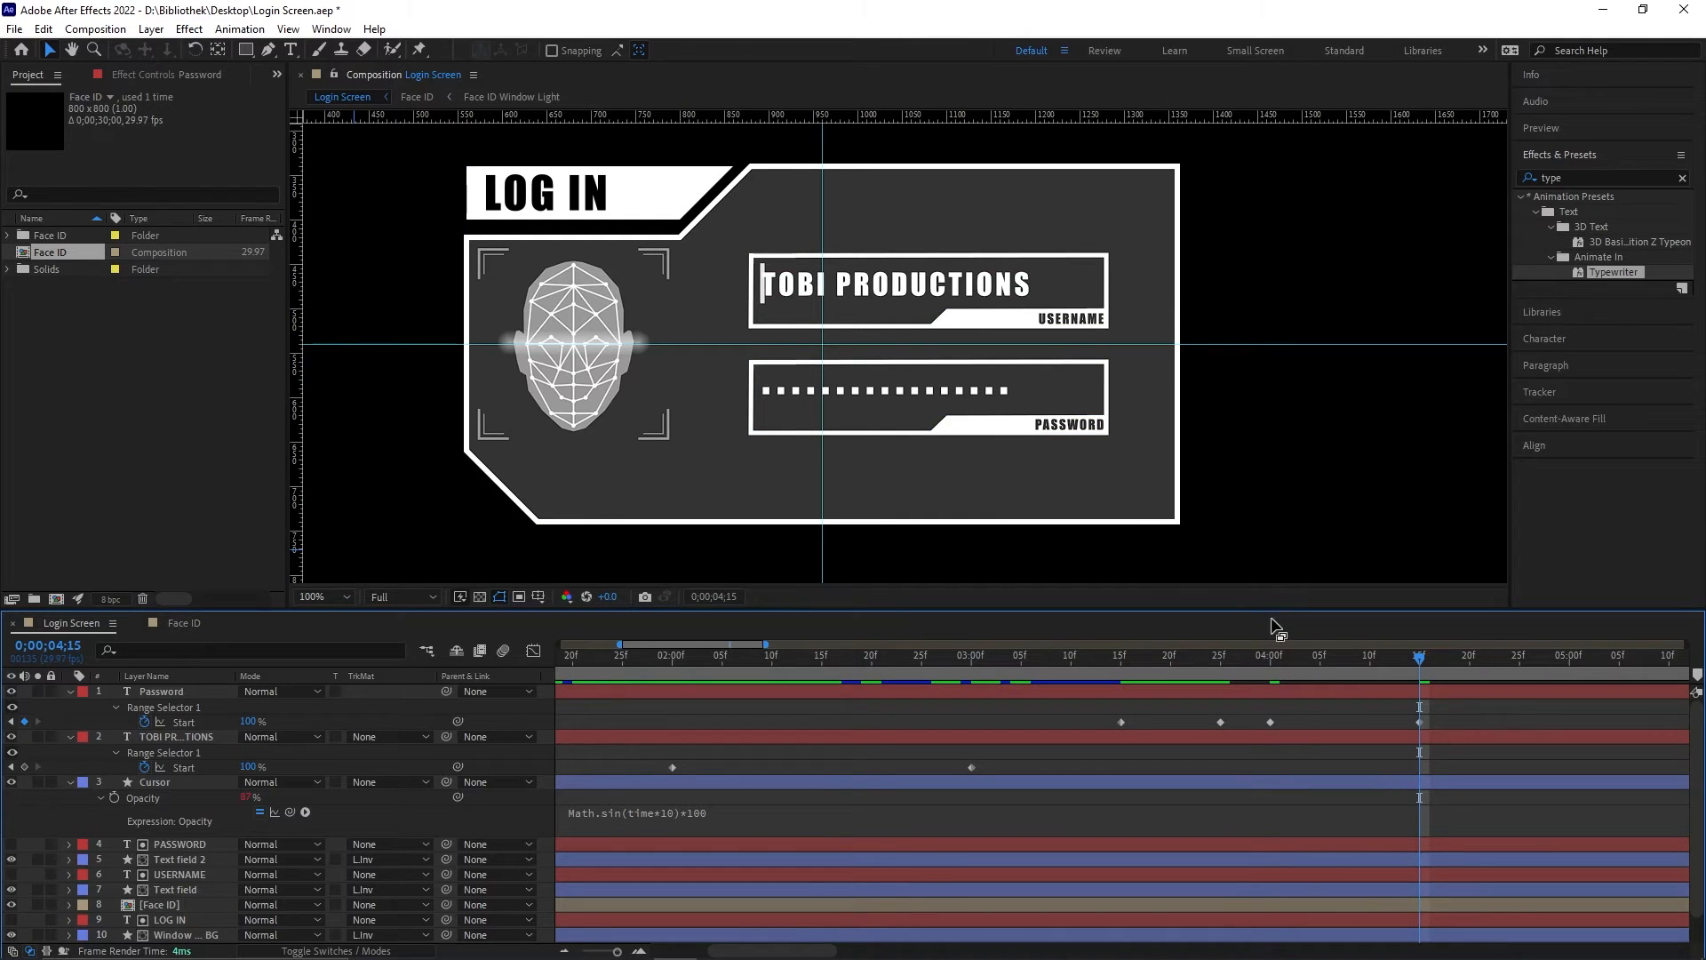
Step: Collapse the two animated text layers and add a starting Position keyframe to the Cursor layer at 0;00;02;00
left_click(71, 737)
left_click(69, 692)
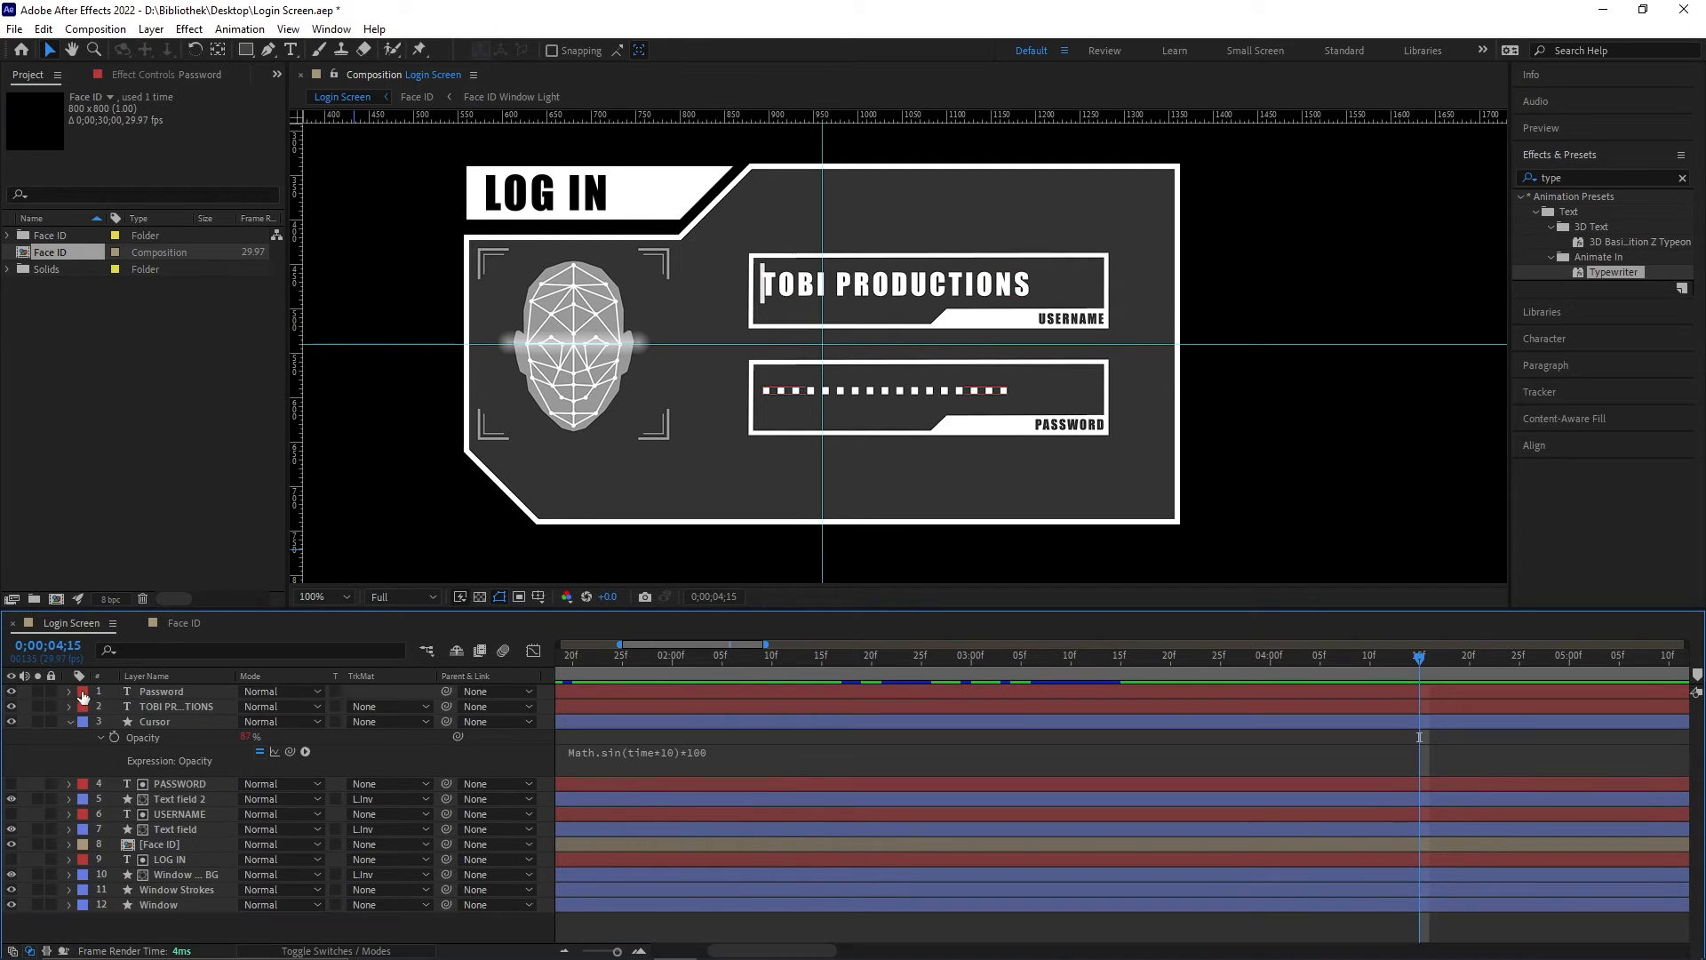
left_click_drag(1128, 655, 670, 678)
left_click(159, 722)
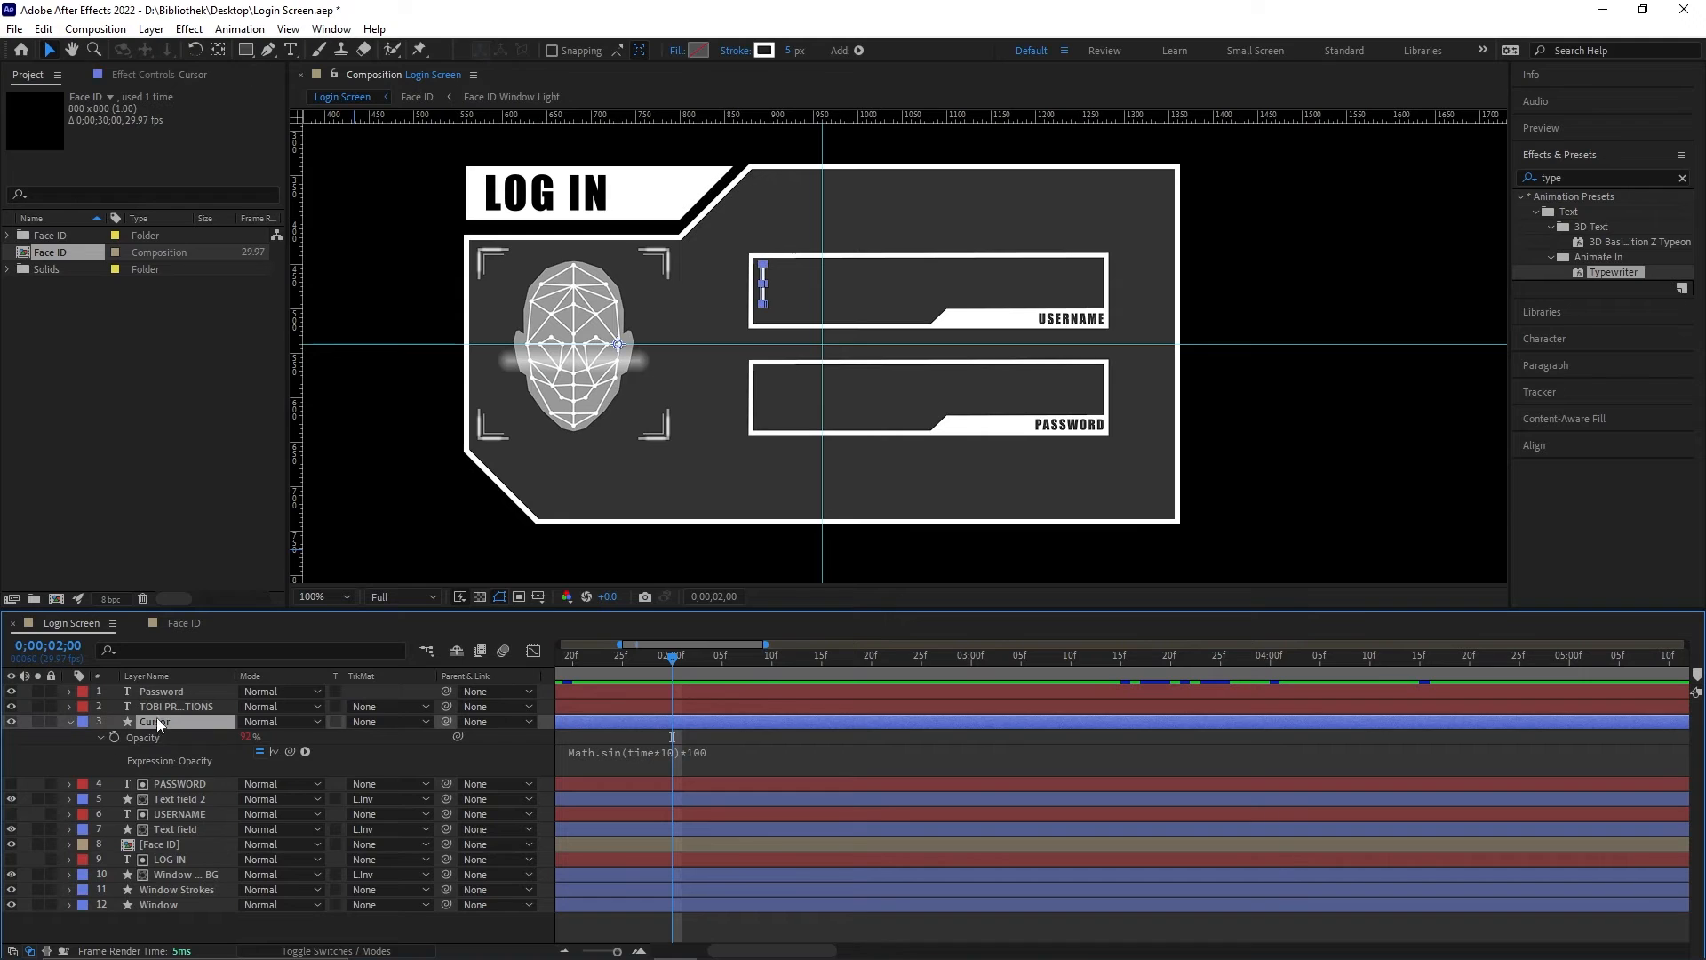
key("p")
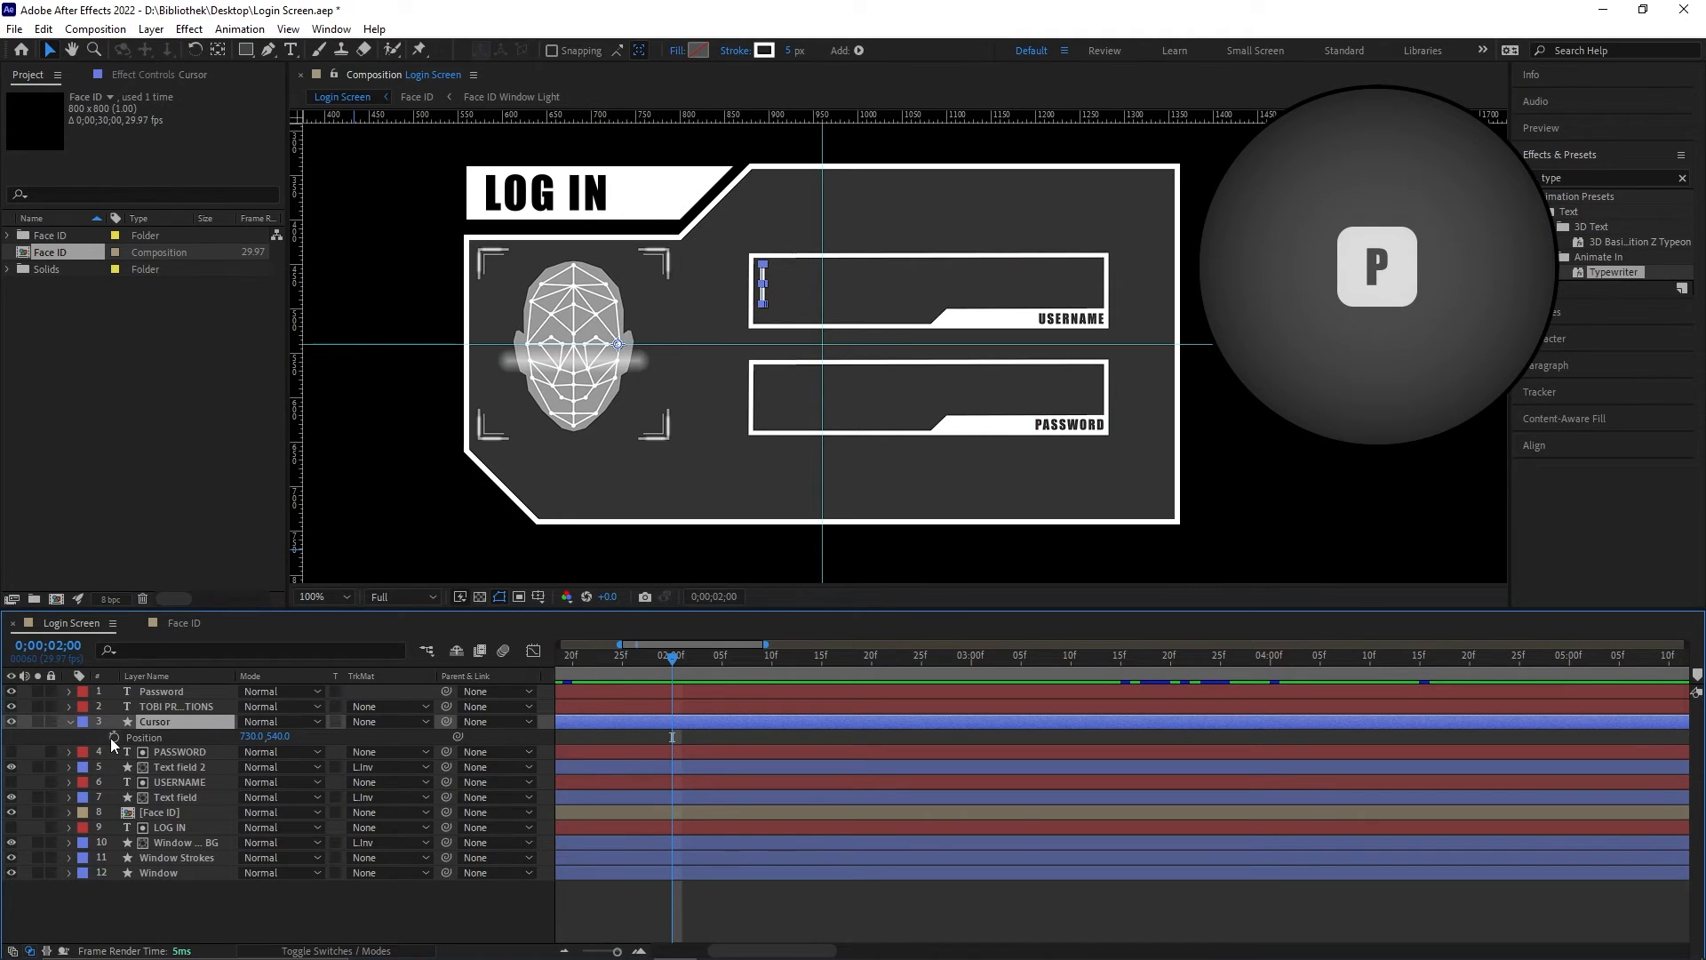
left_click(114, 737)
left_click(680, 659)
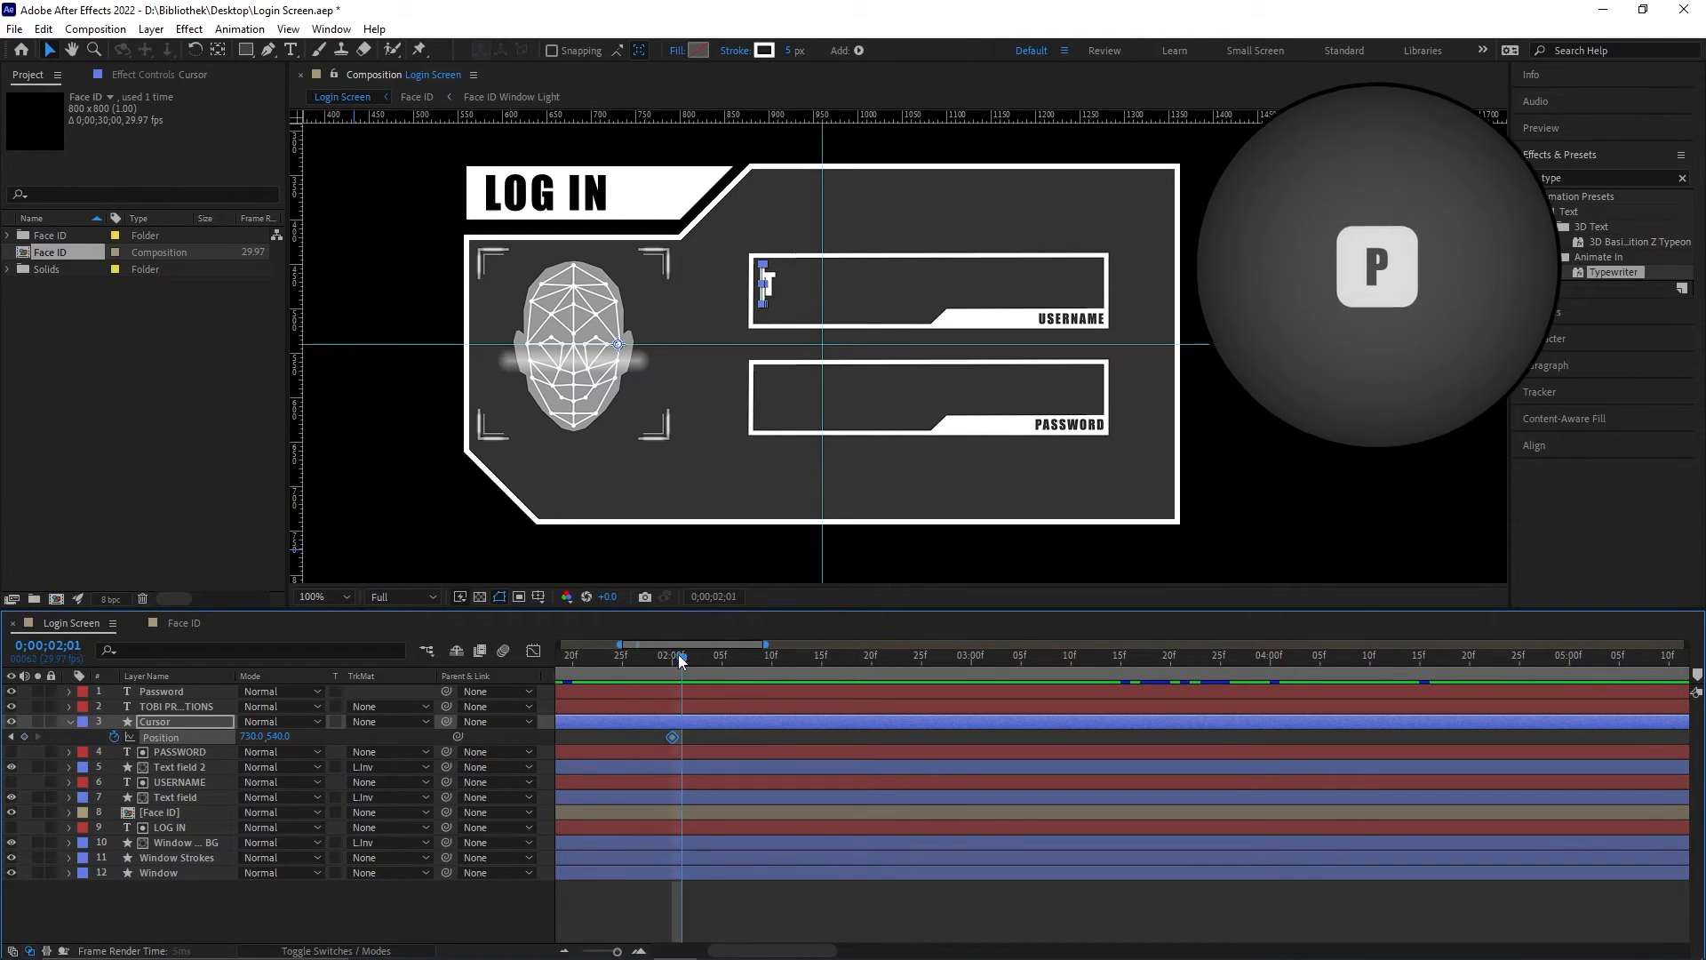
Step: Add a Position keyframe on the Cursor layer at 0;00;03;01 with X at 1036, then preview the username typing
left_click_drag(680, 659, 978, 662)
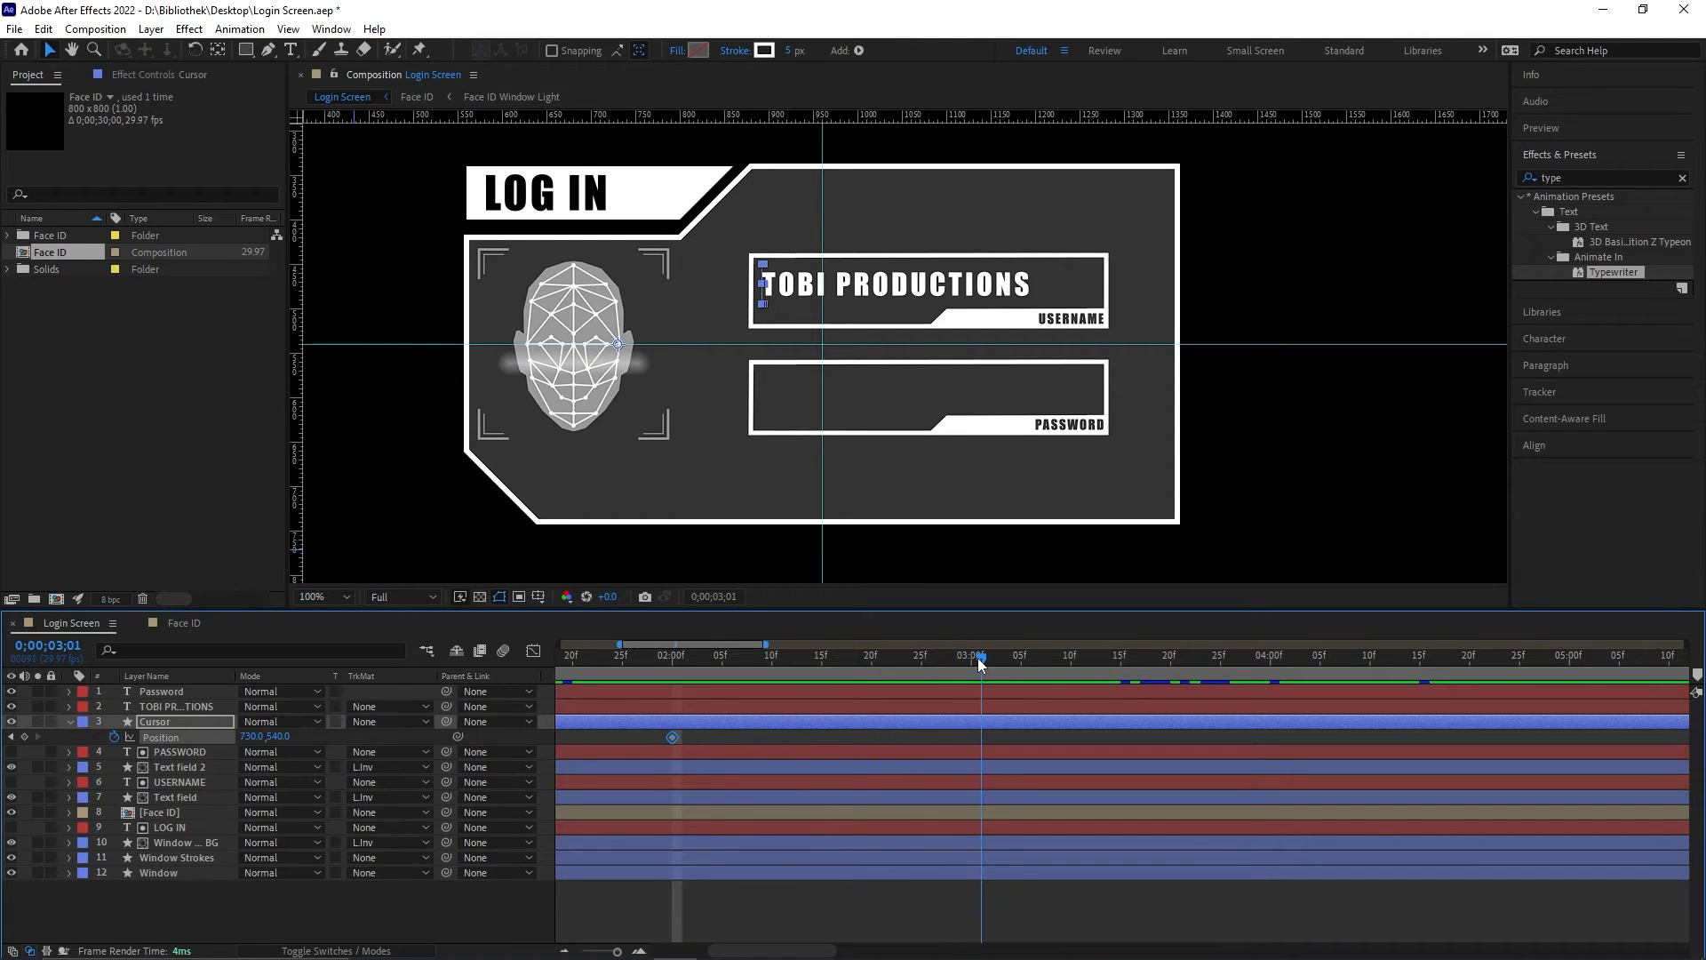
left_click_drag(250, 737, 515, 732)
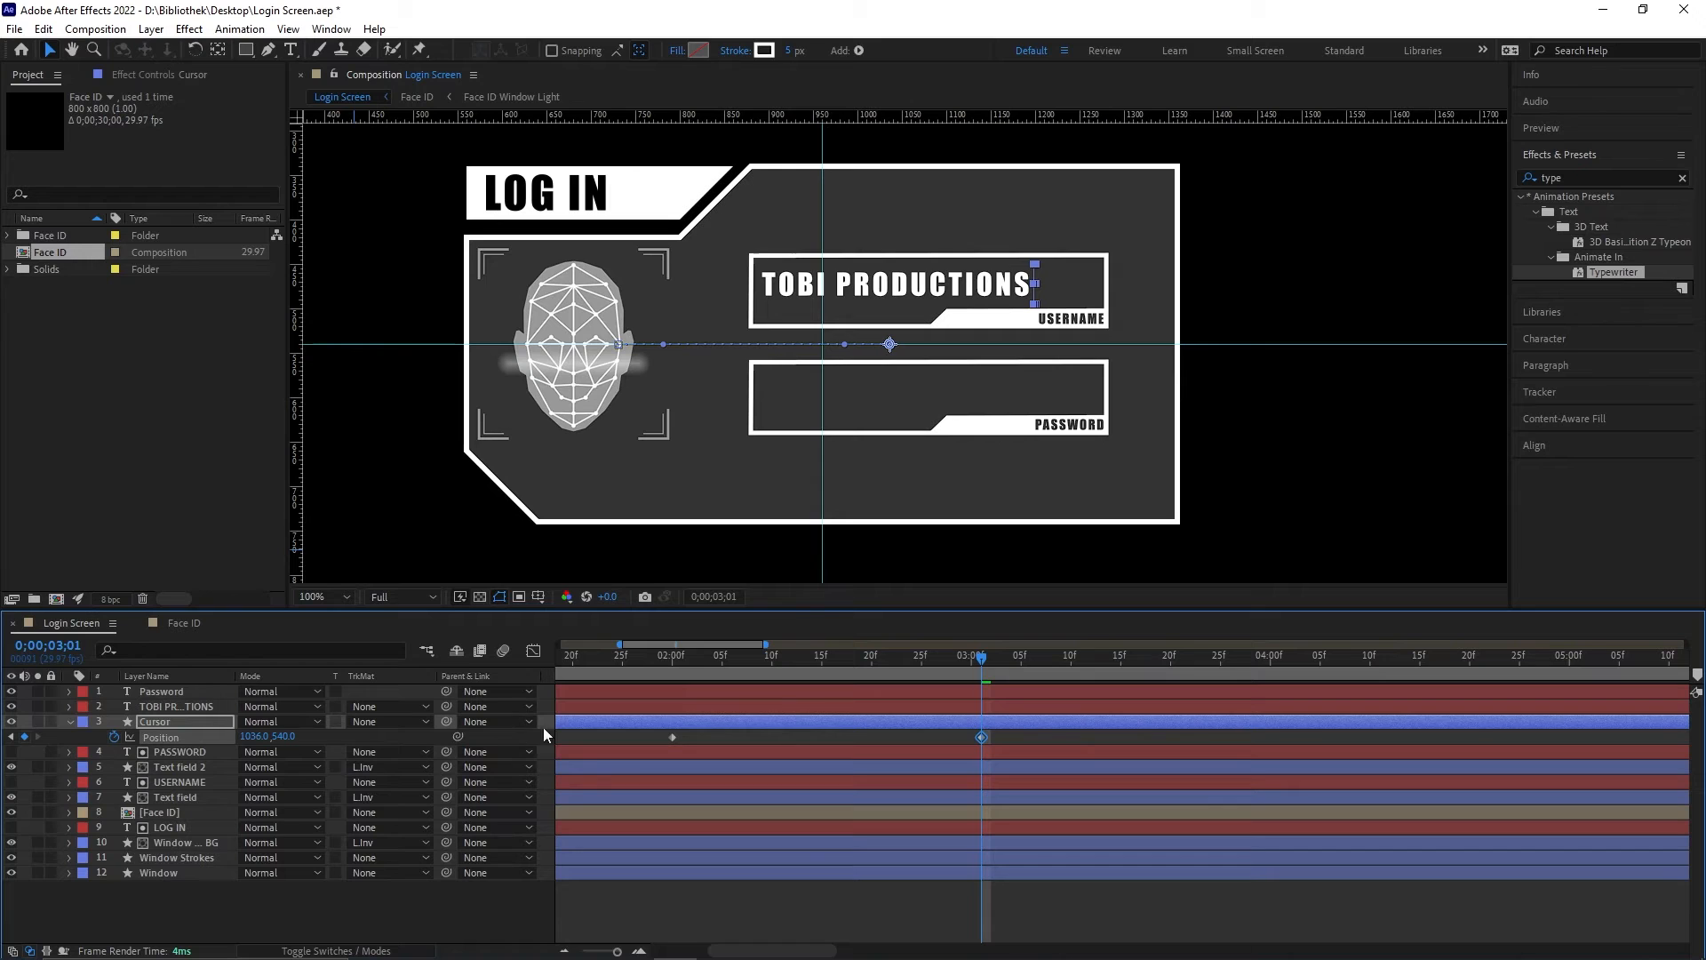
left_click_drag(981, 658, 654, 669)
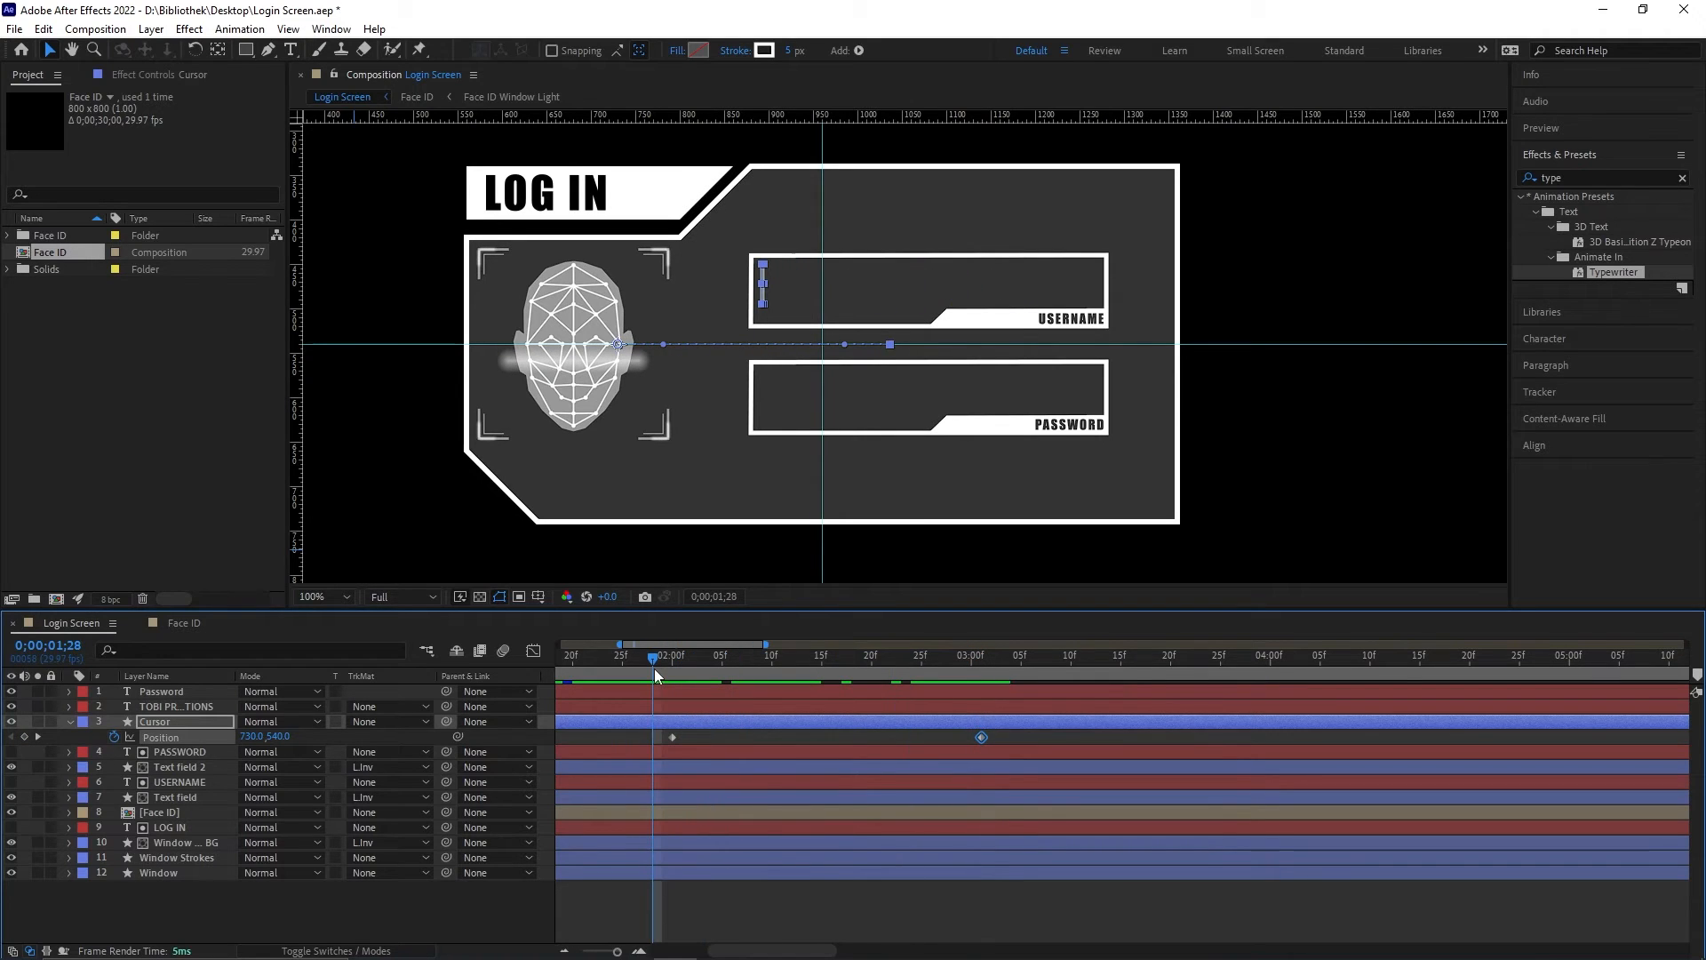
key("space")
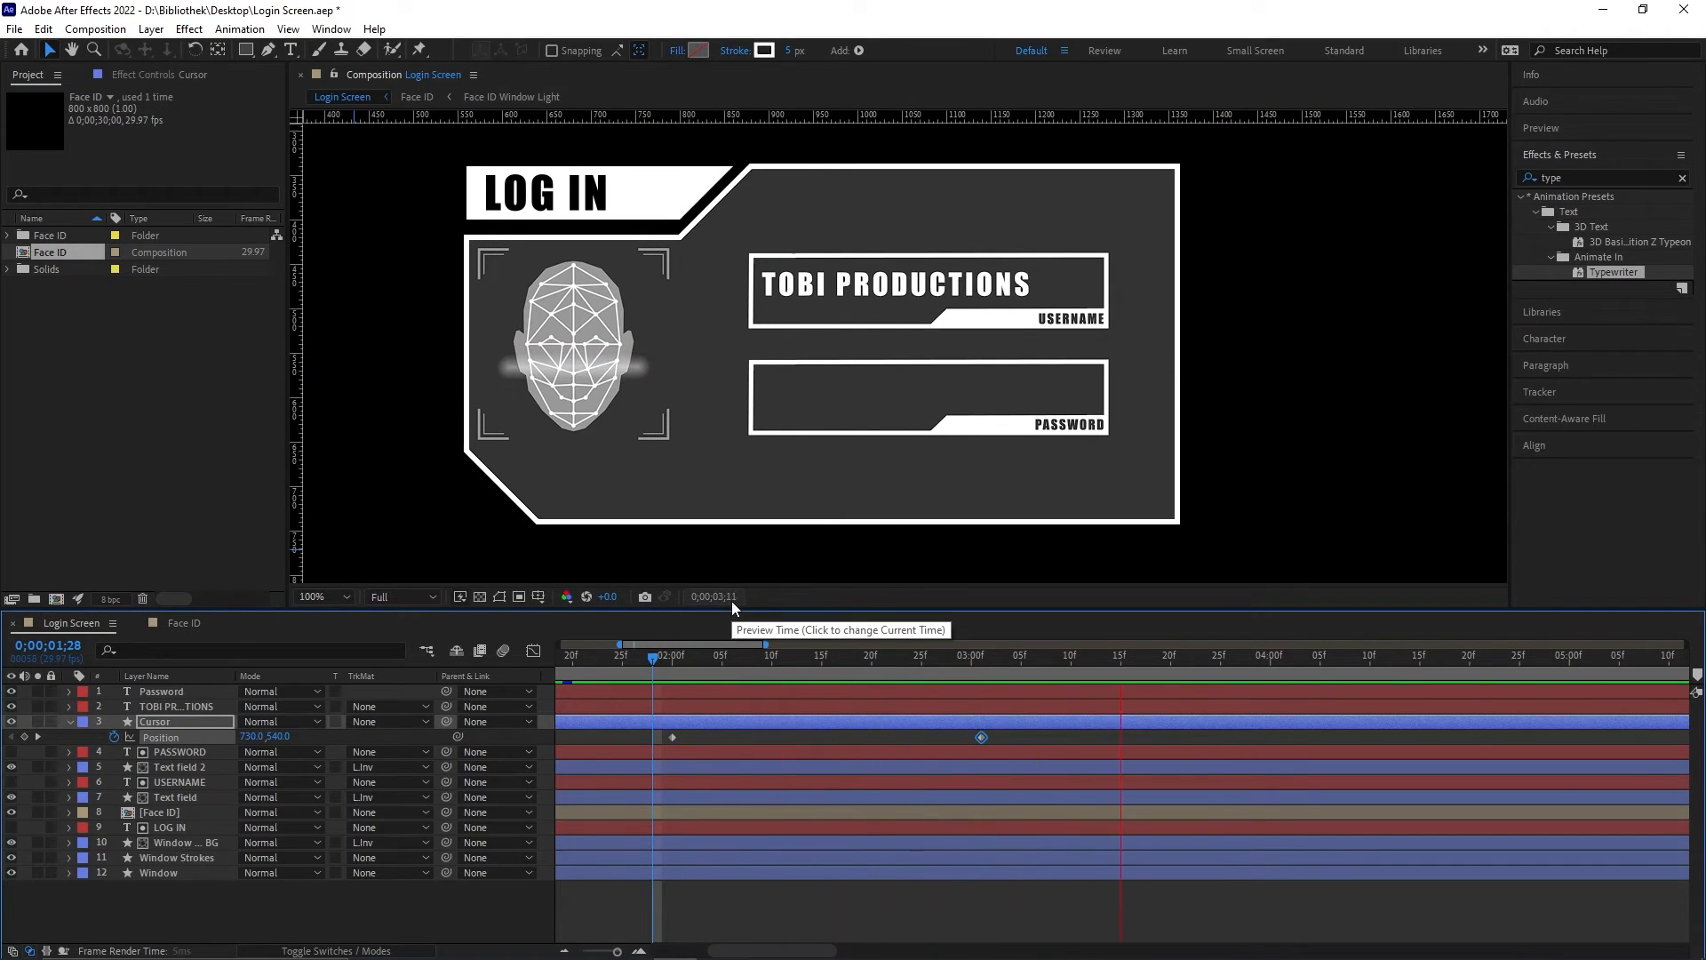
Step: Add a Position keyframe on the Cursor layer at 0;00;03;04 that holds it at the end of the username
left_click(1219, 659)
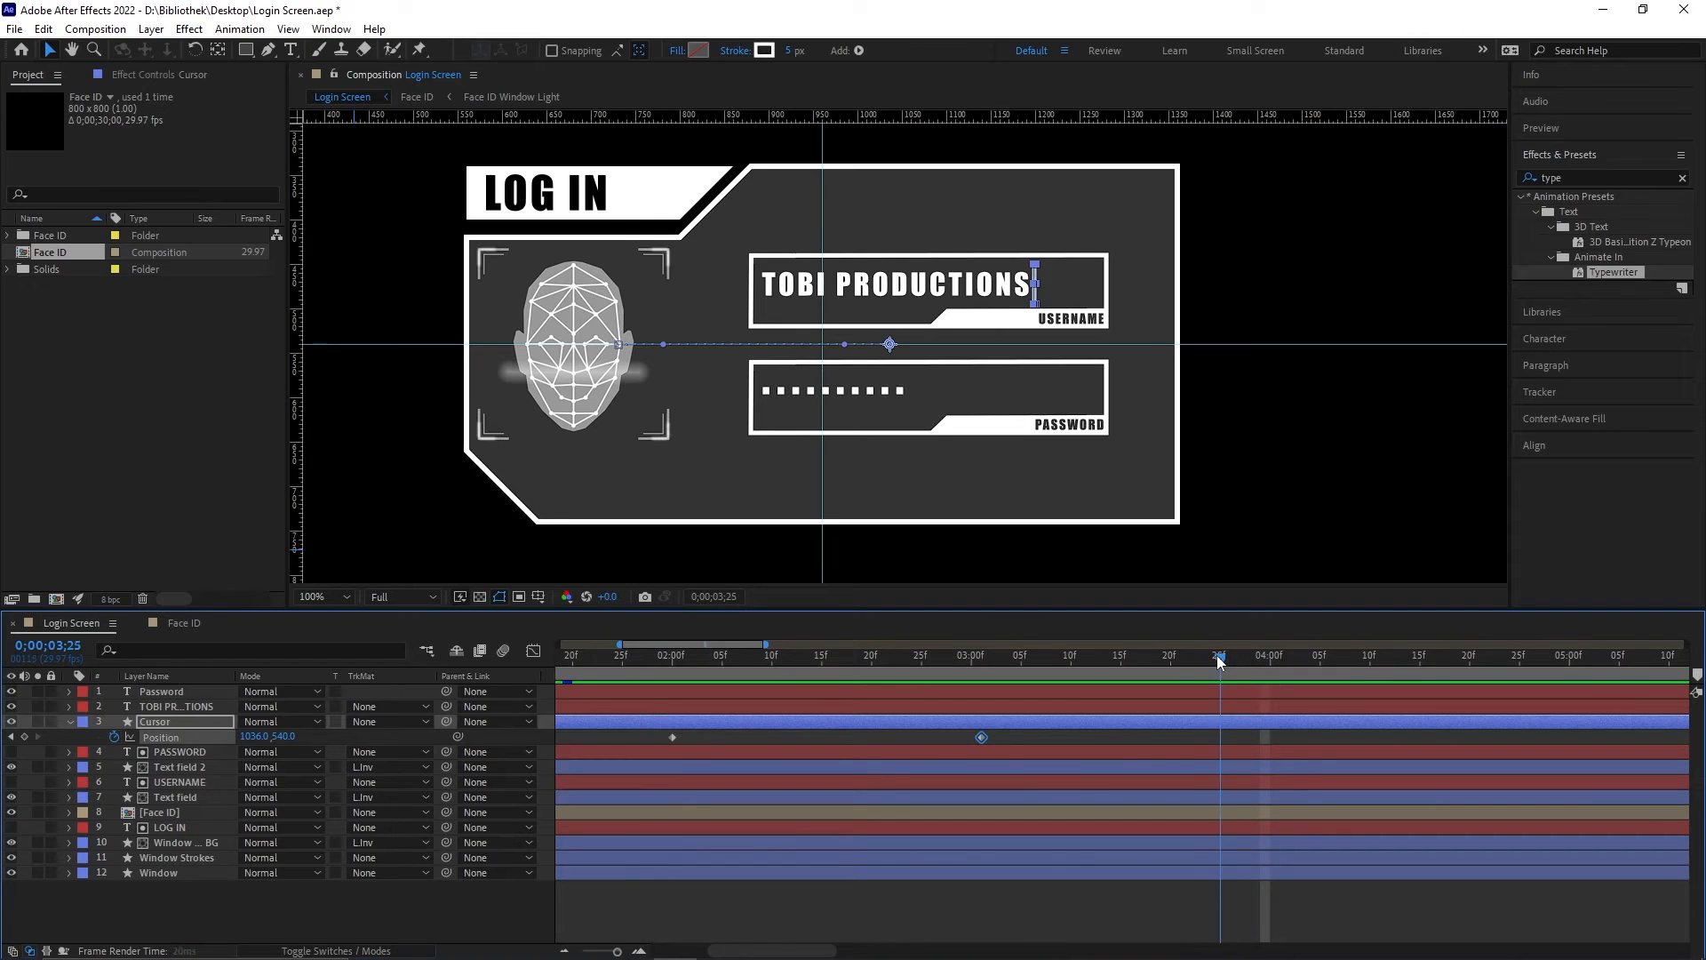
left_click_drag(1219, 659, 1009, 664)
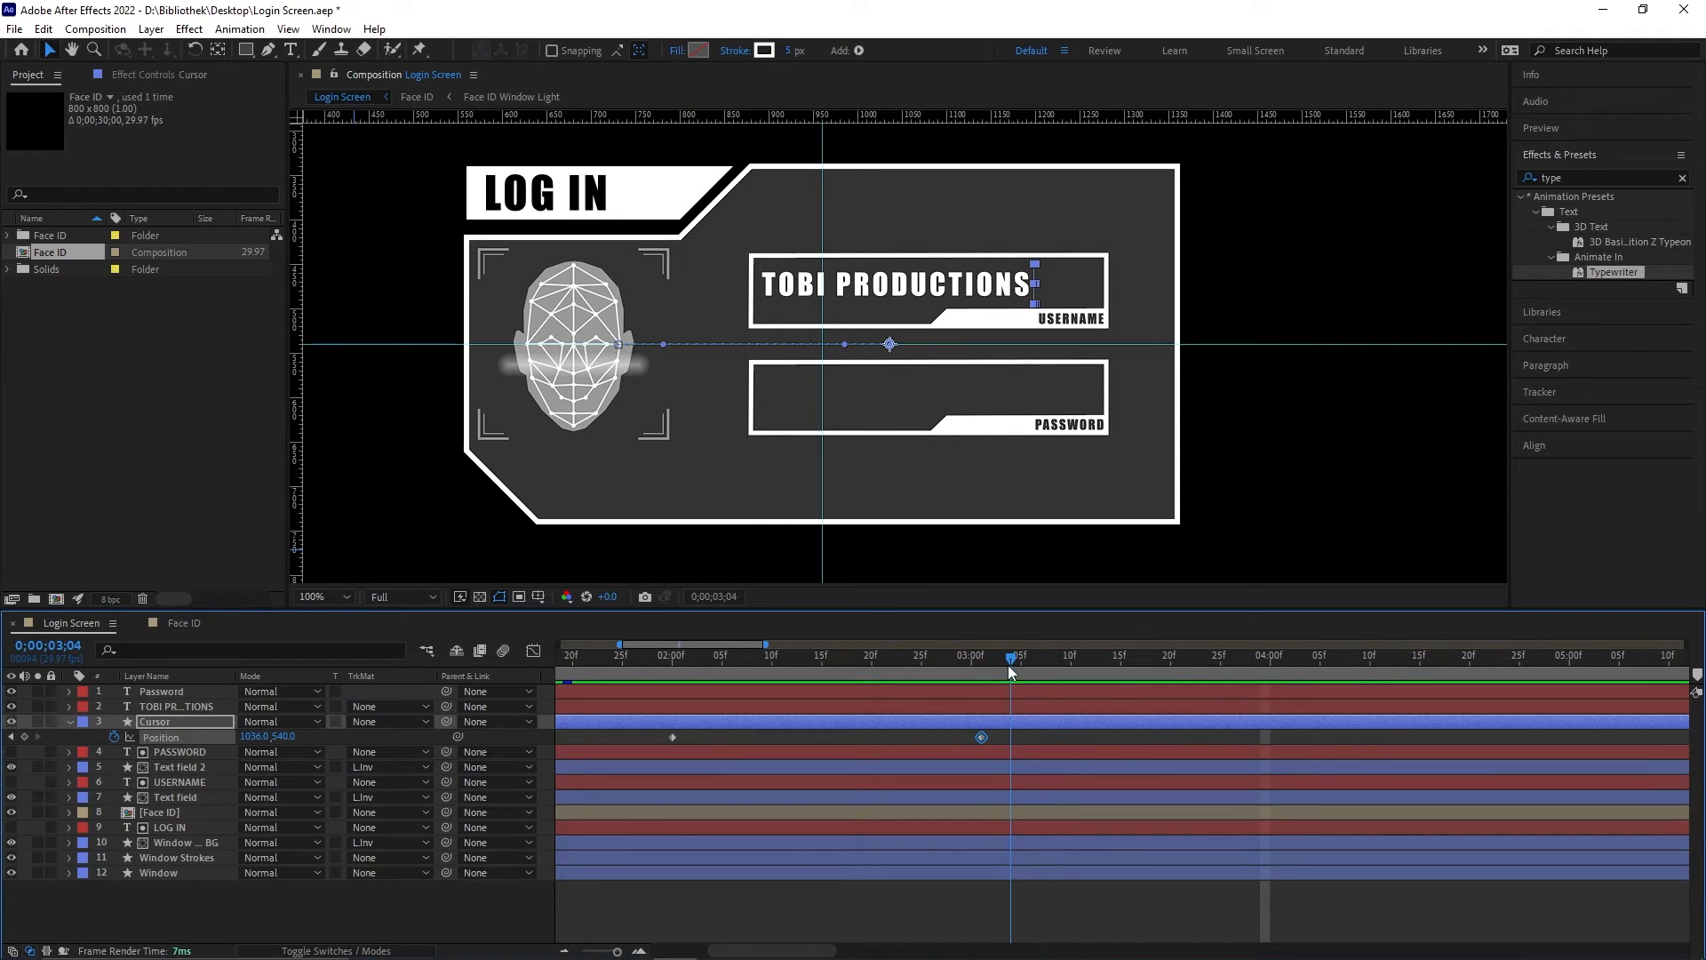
left_click(23, 738)
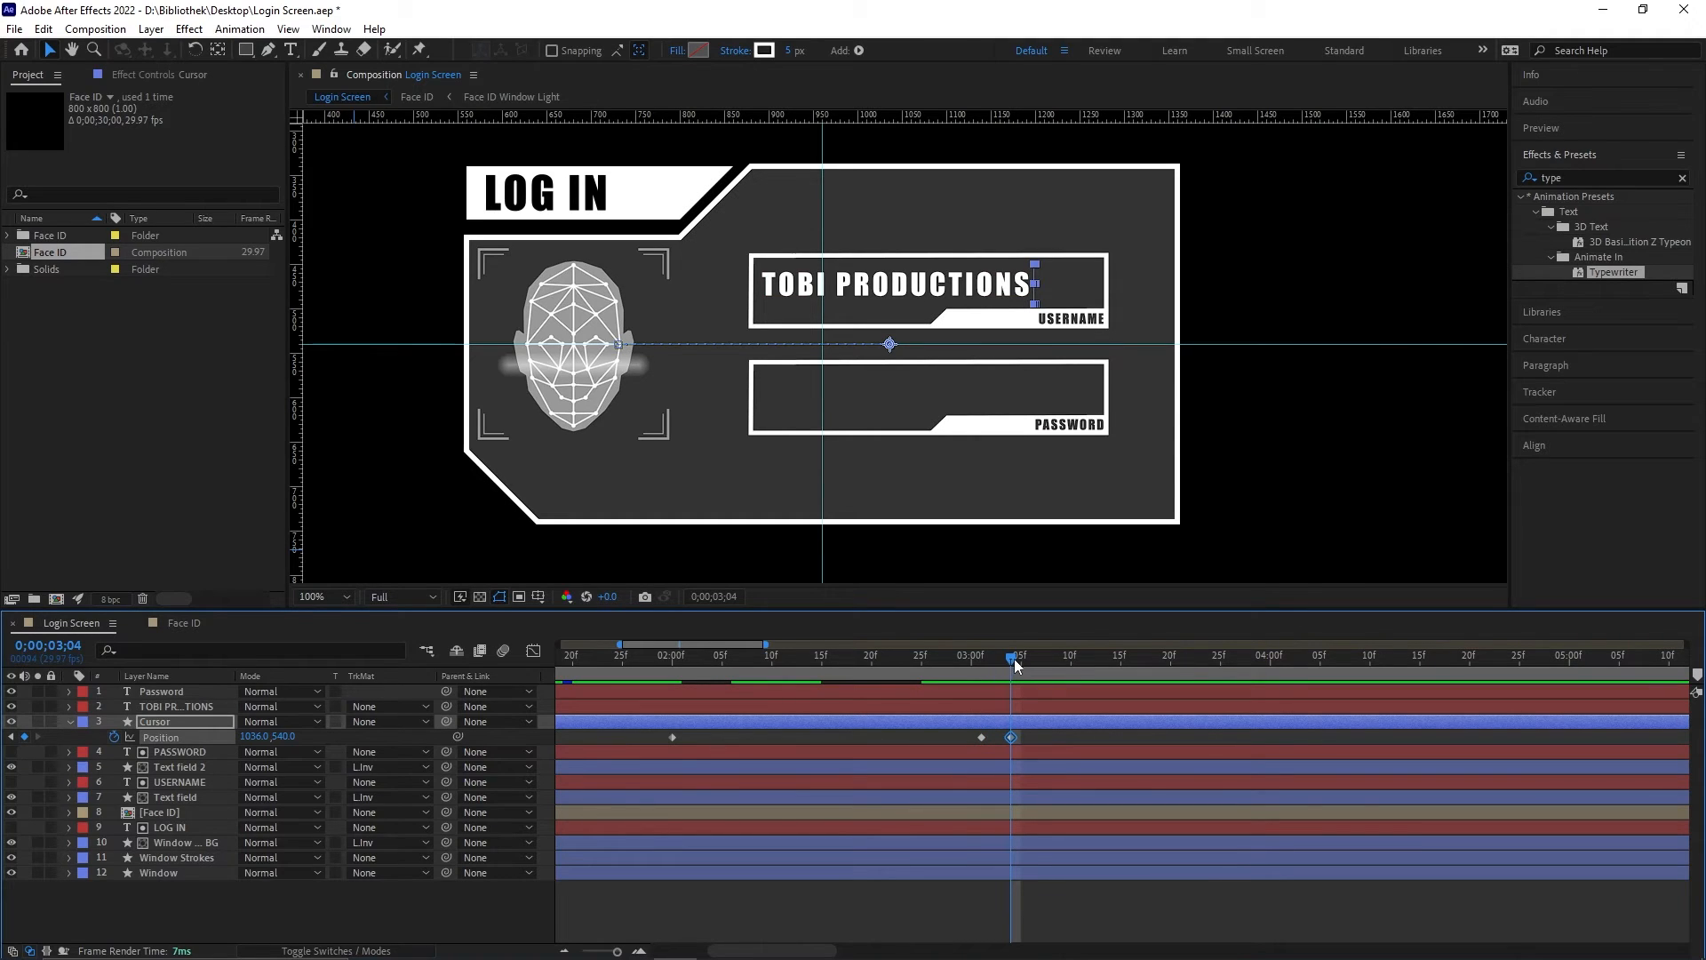
Step: Add a Cursor Position keyframe at 0;00;03;05 that lowers it into the password field, with Y at about 654
left_click_drag(1016, 658, 1018, 659)
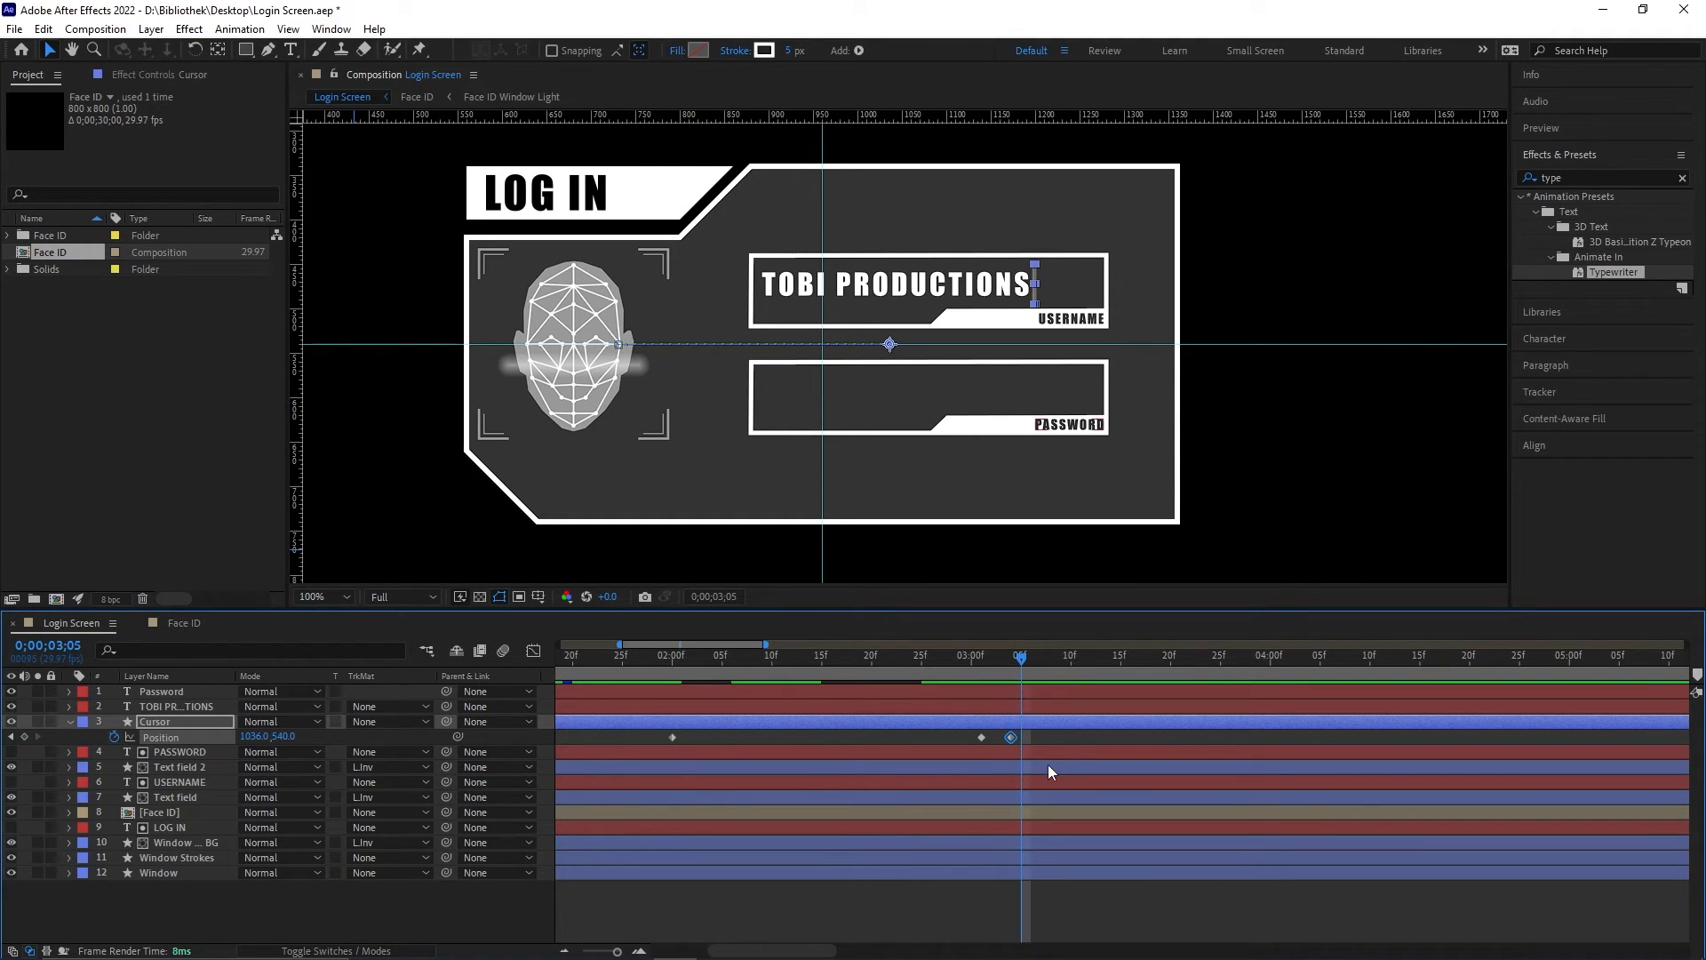
scroll(1049, 766, "up", 2)
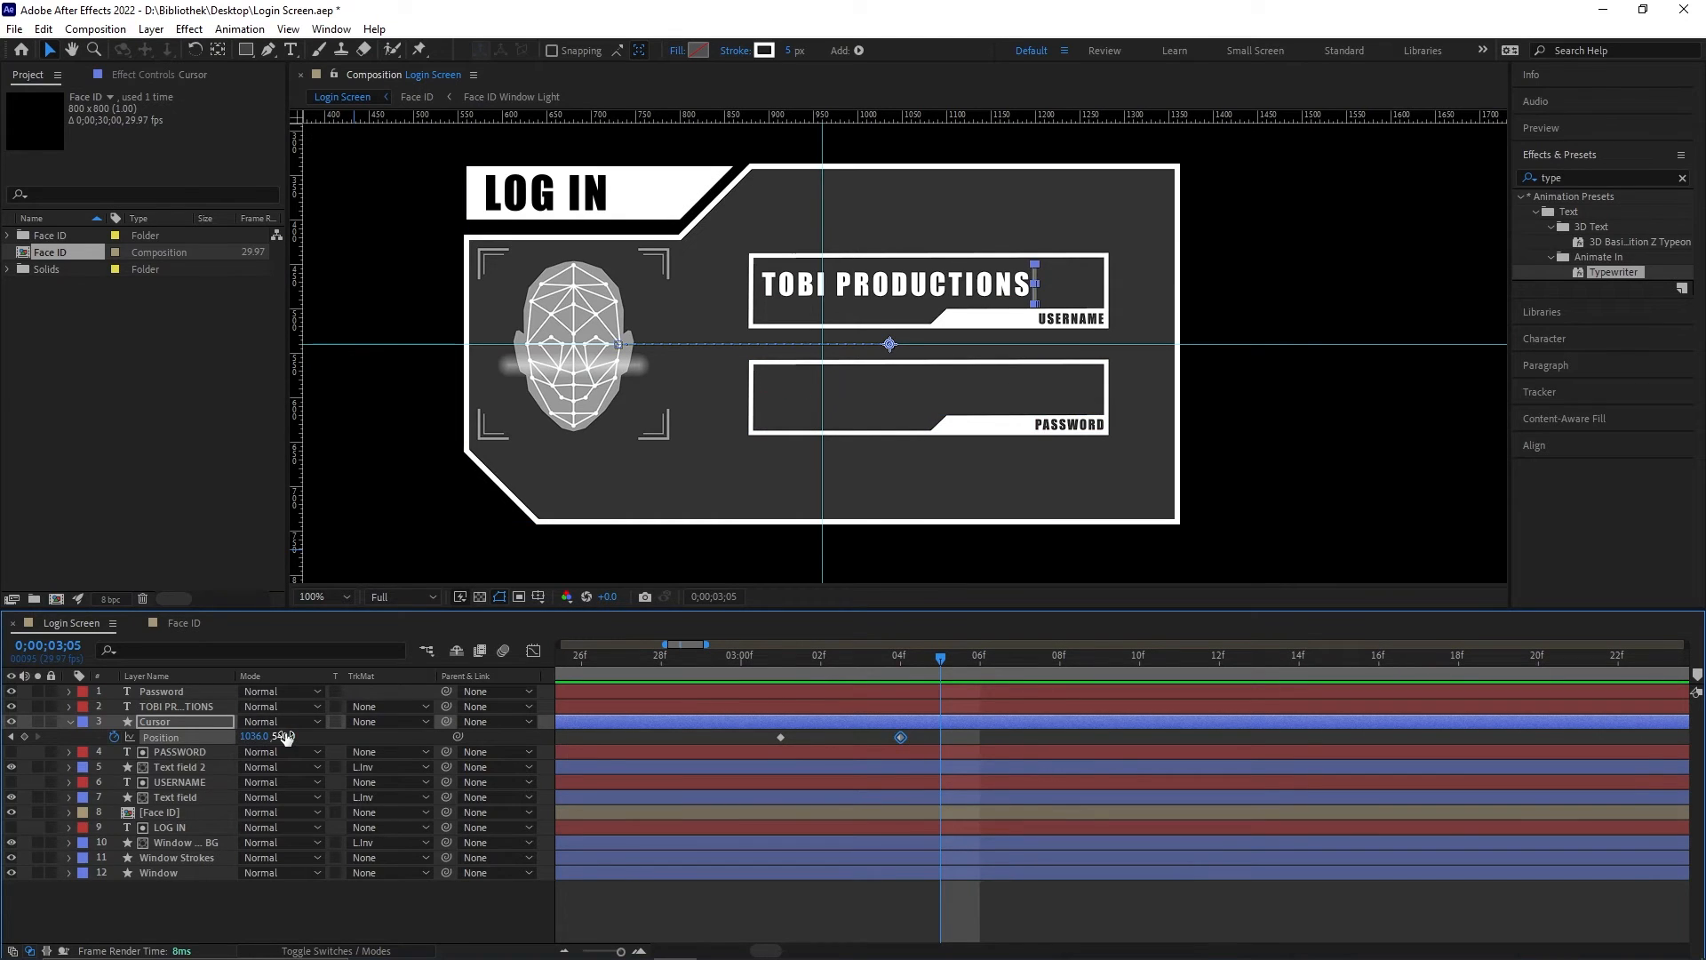
left_click_drag(285, 737, 379, 737)
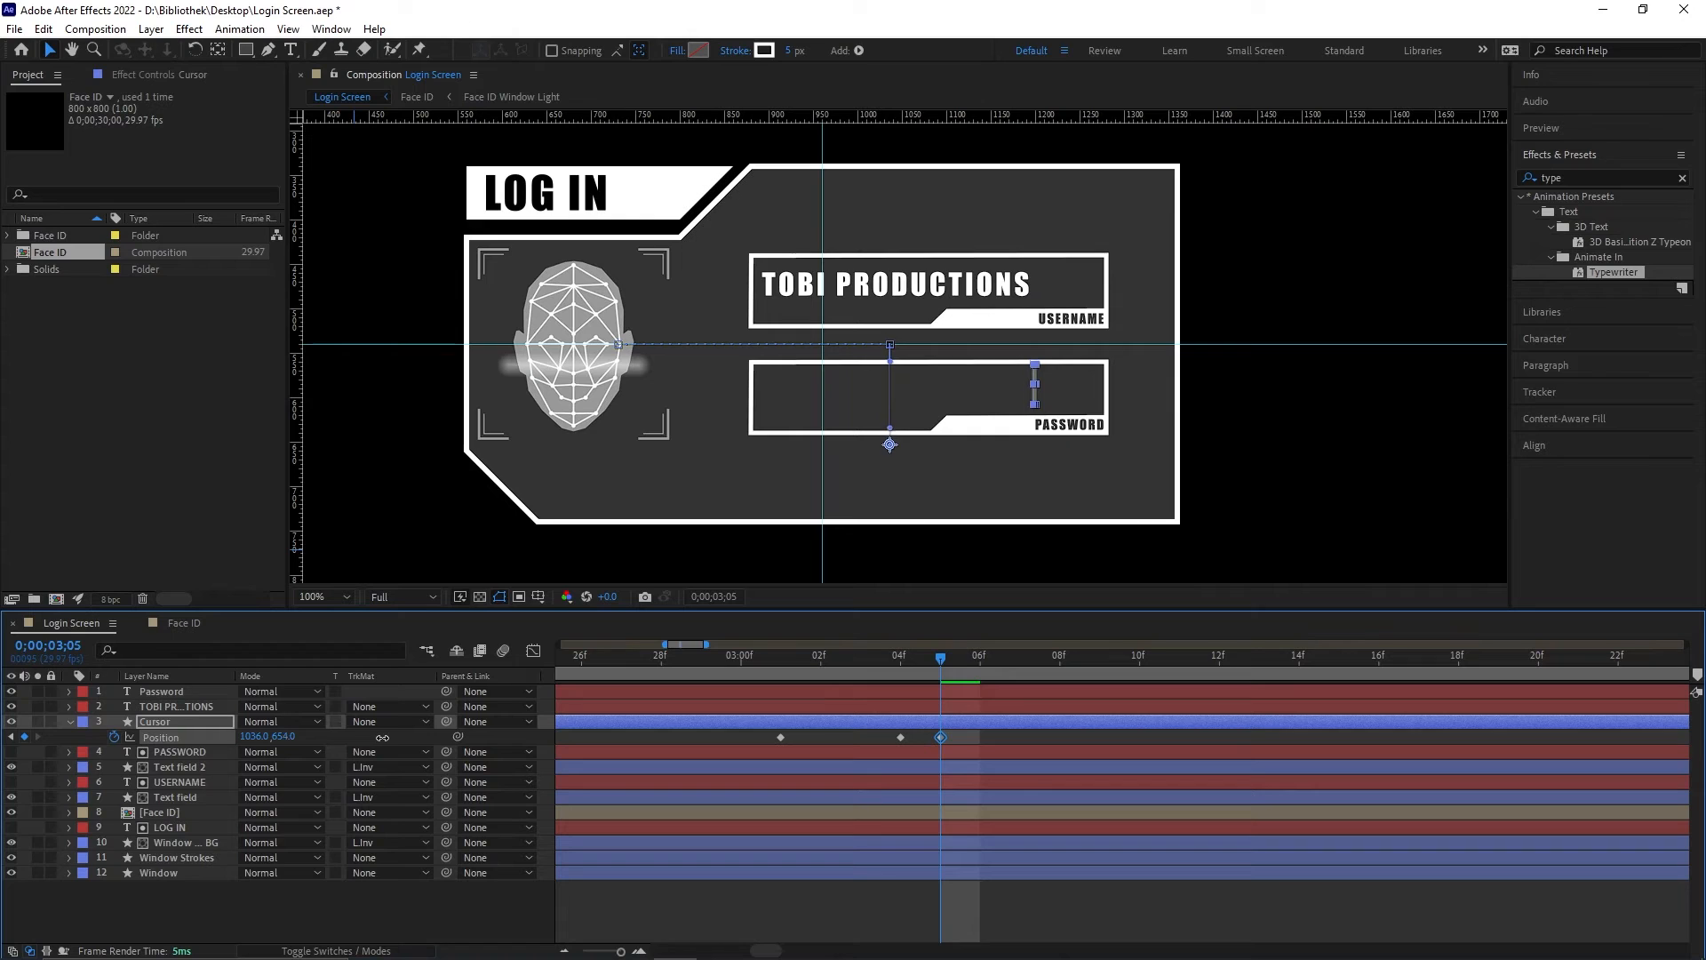
scroll(945, 416, "up", 2)
scroll(1201, 335, "up", 2)
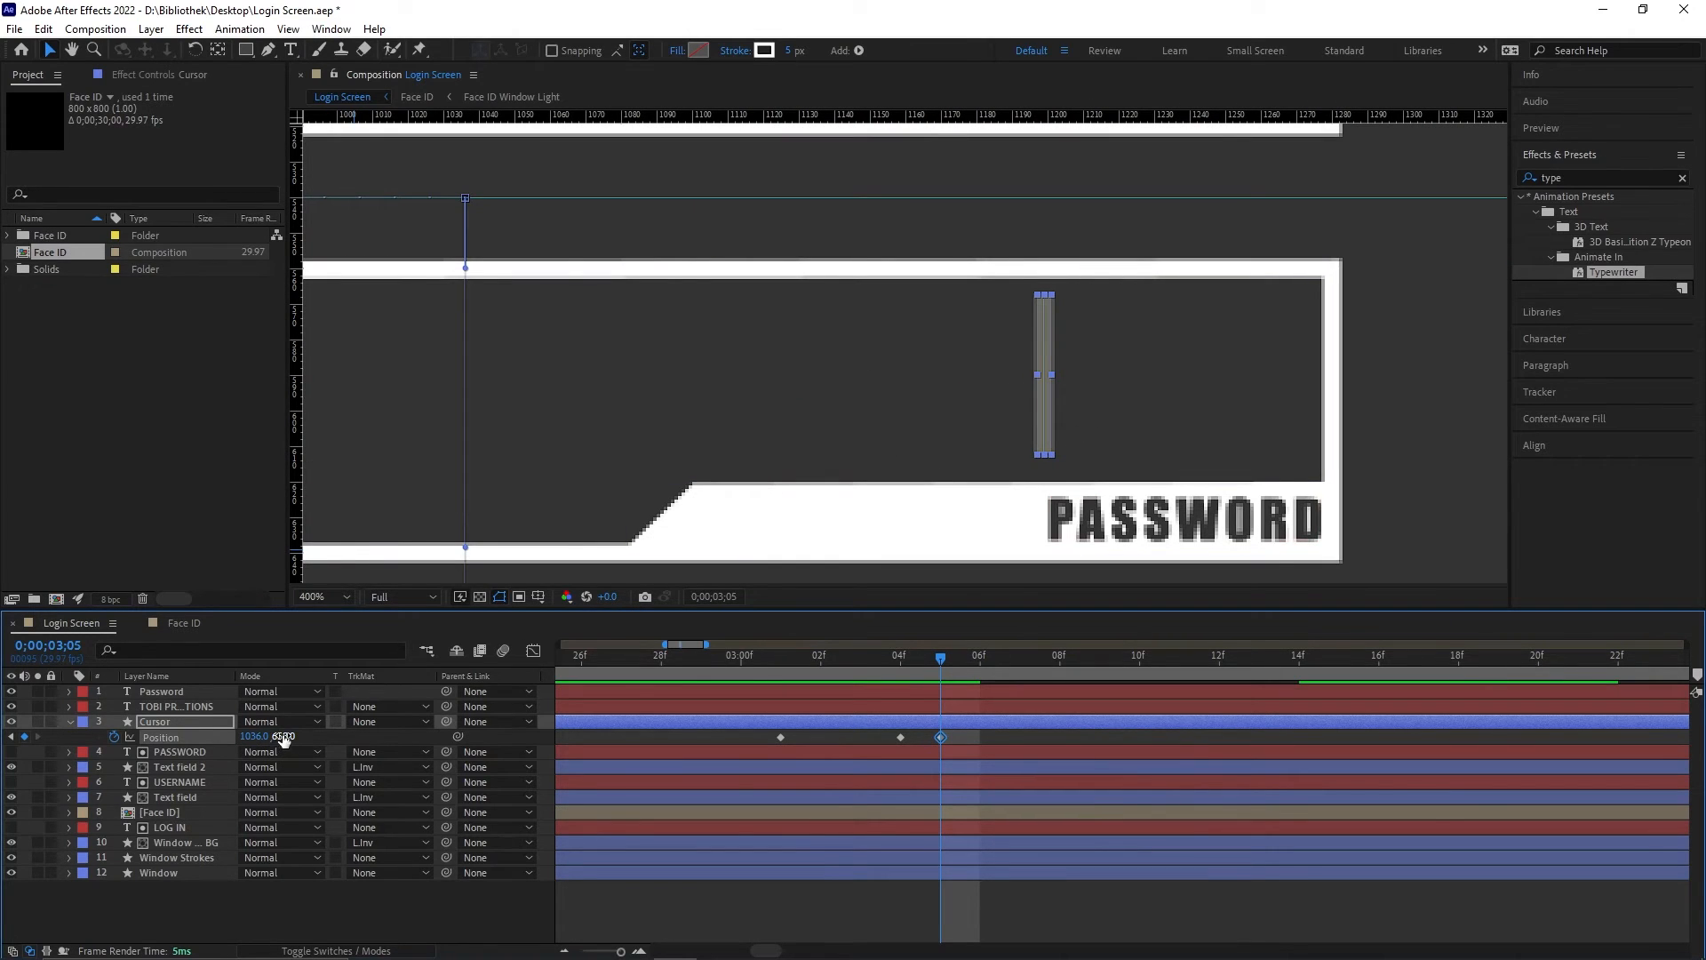
key("Down")
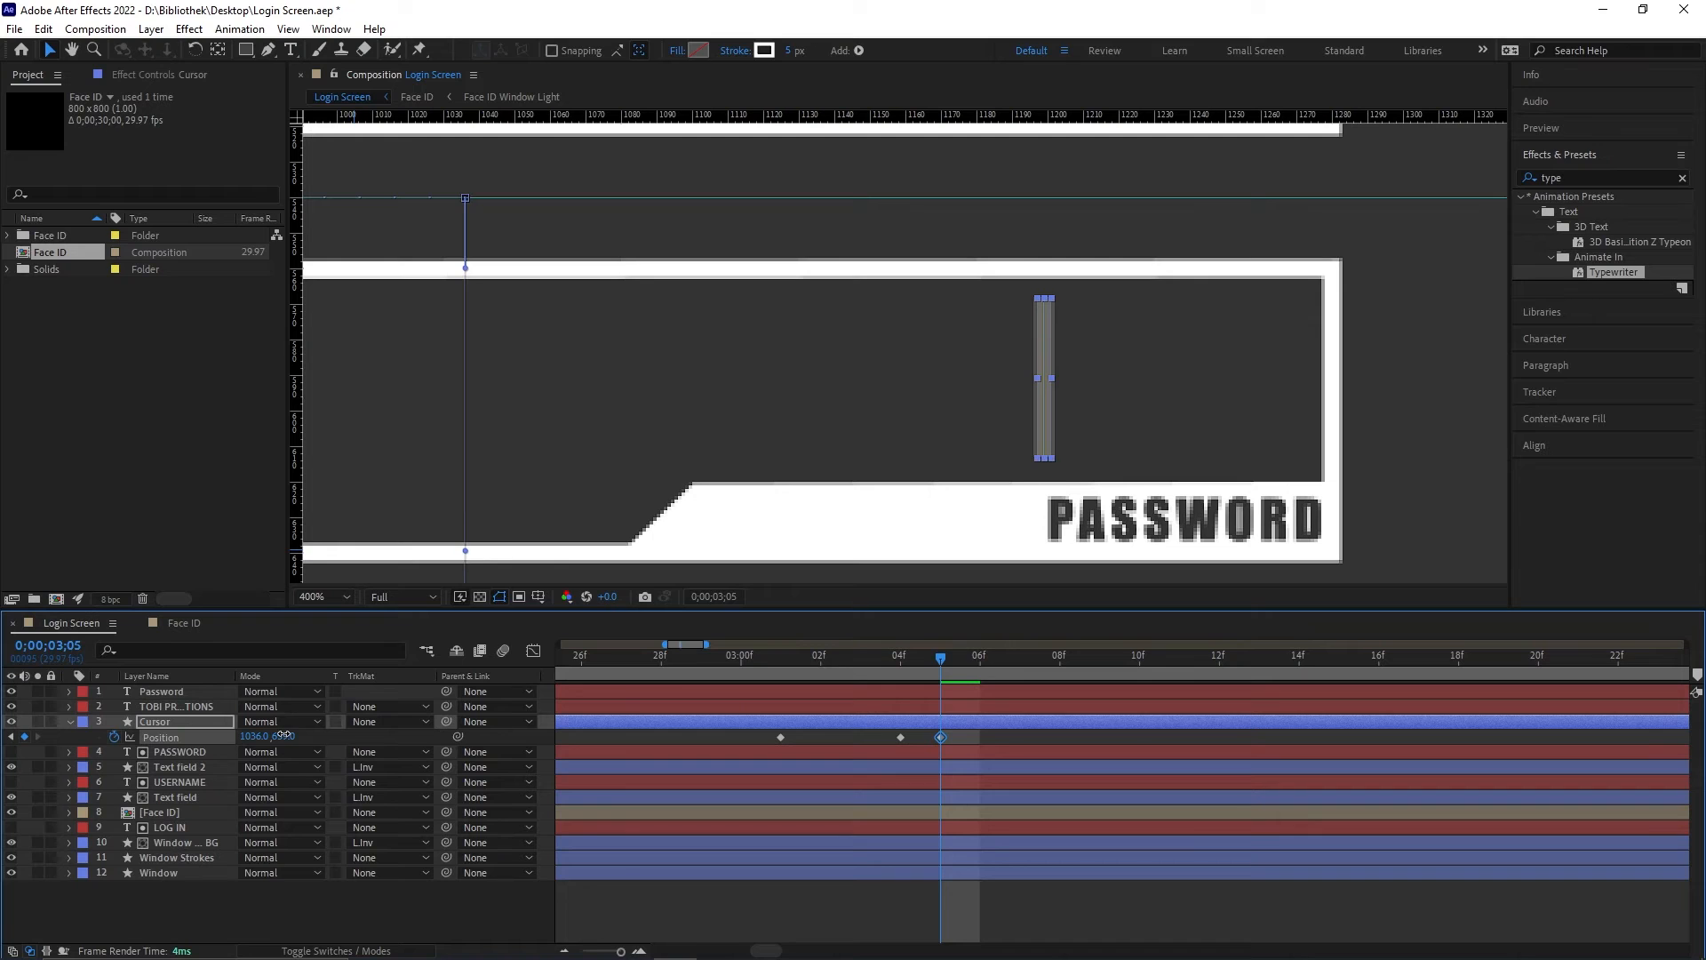
Step: Disable the Opacity expression on the Cursor layer so the cursor stays fully visible while positioning it
key("t")
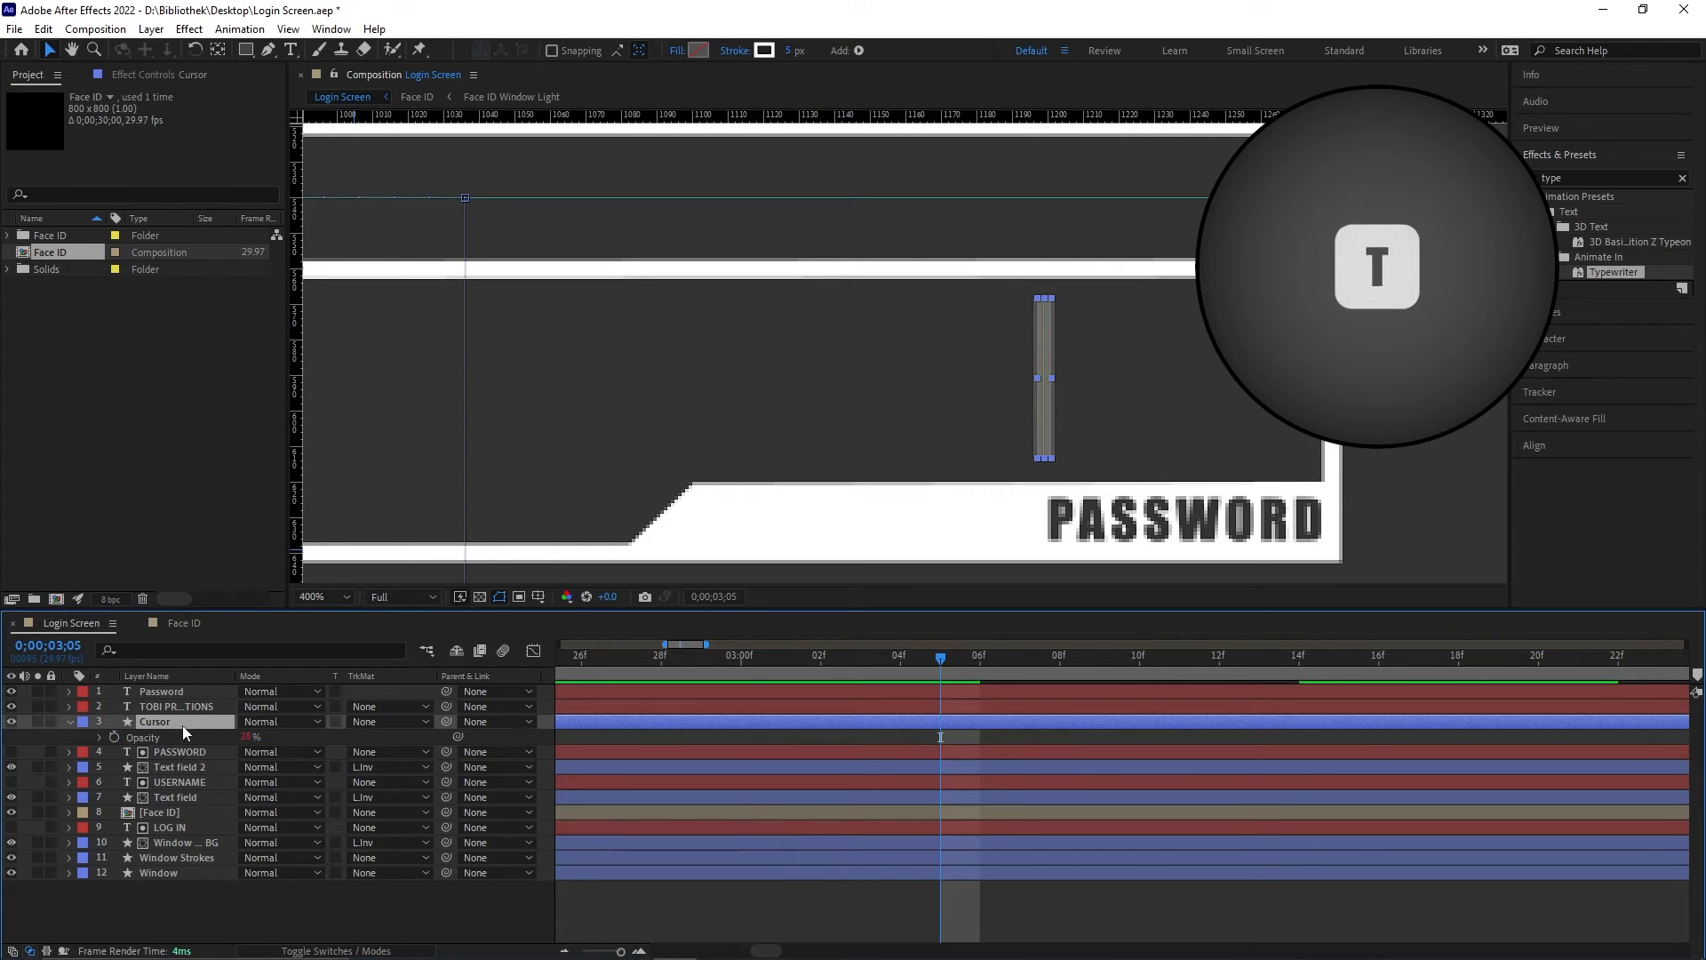
left_click(97, 736)
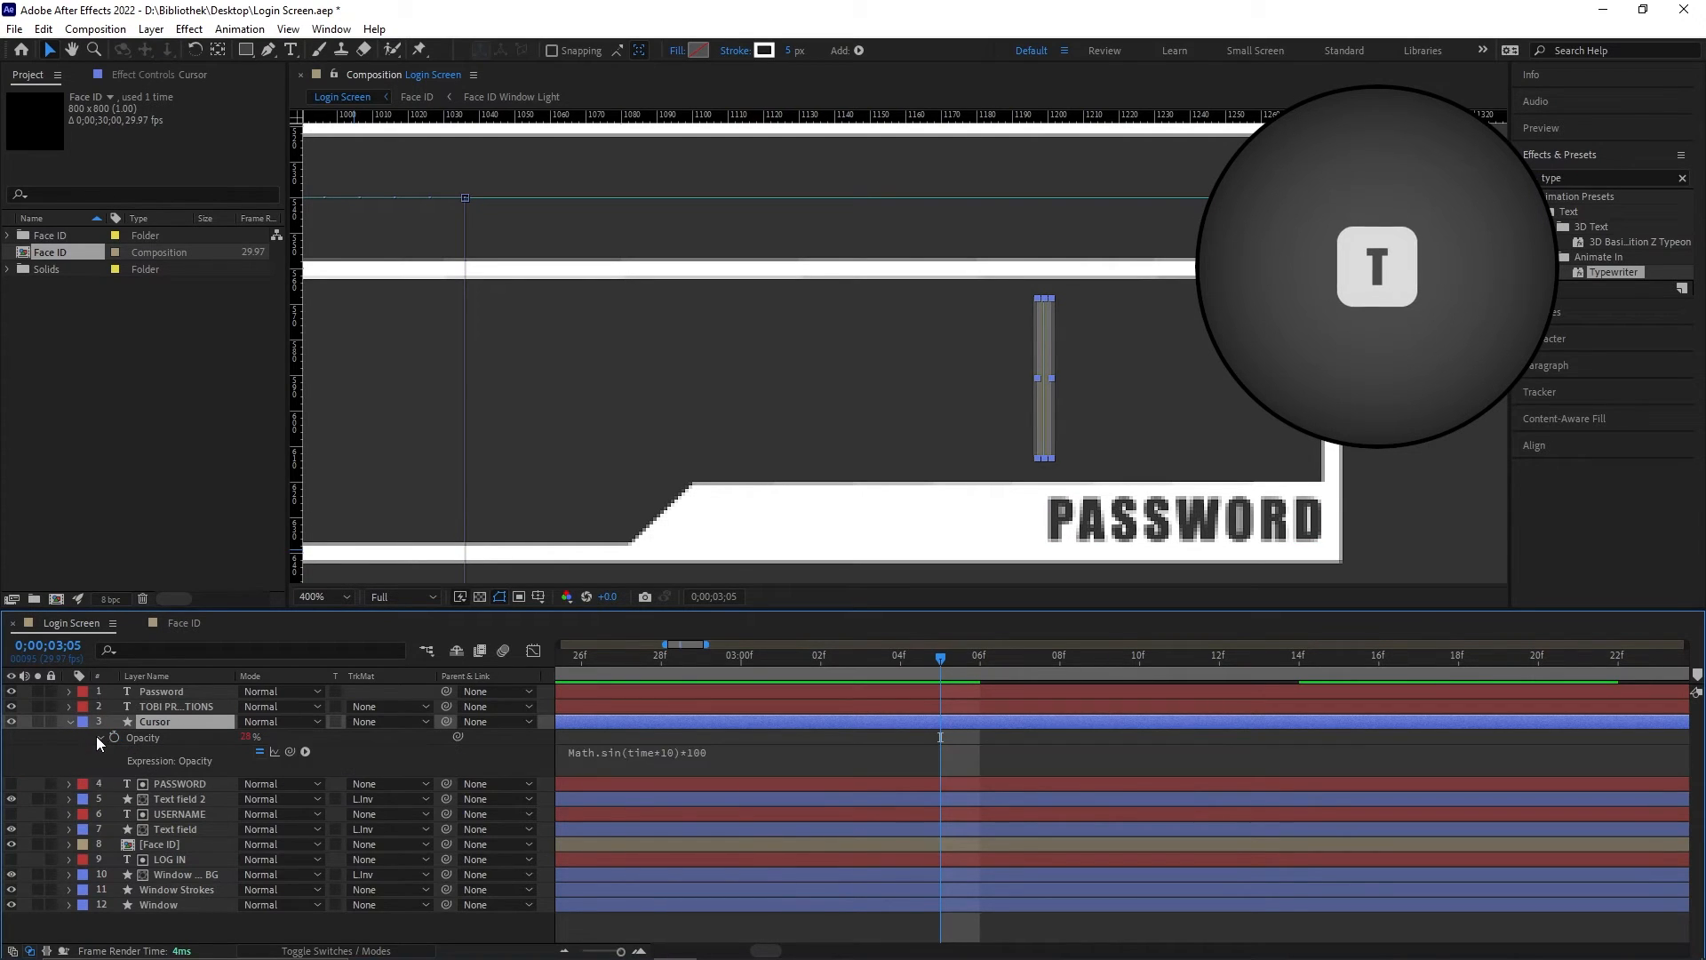
left_click(260, 752)
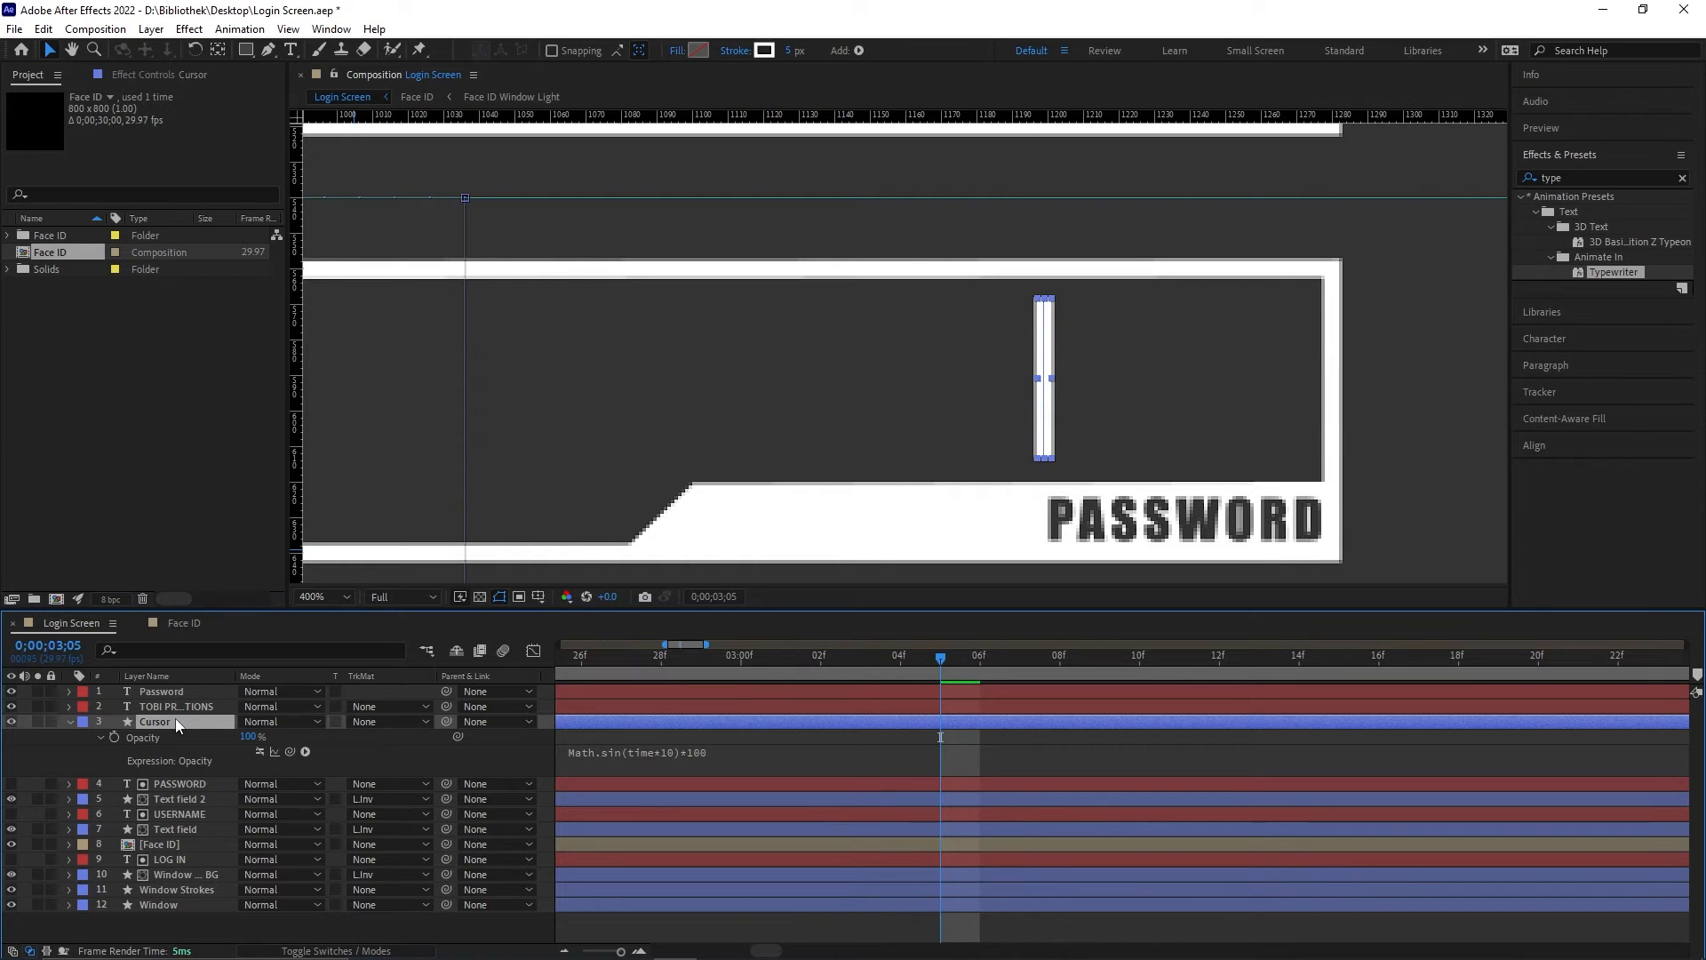
Step: Set the Cursor's Position at 0;00;03;05 to 730, 659, at the start of the password field
key("p")
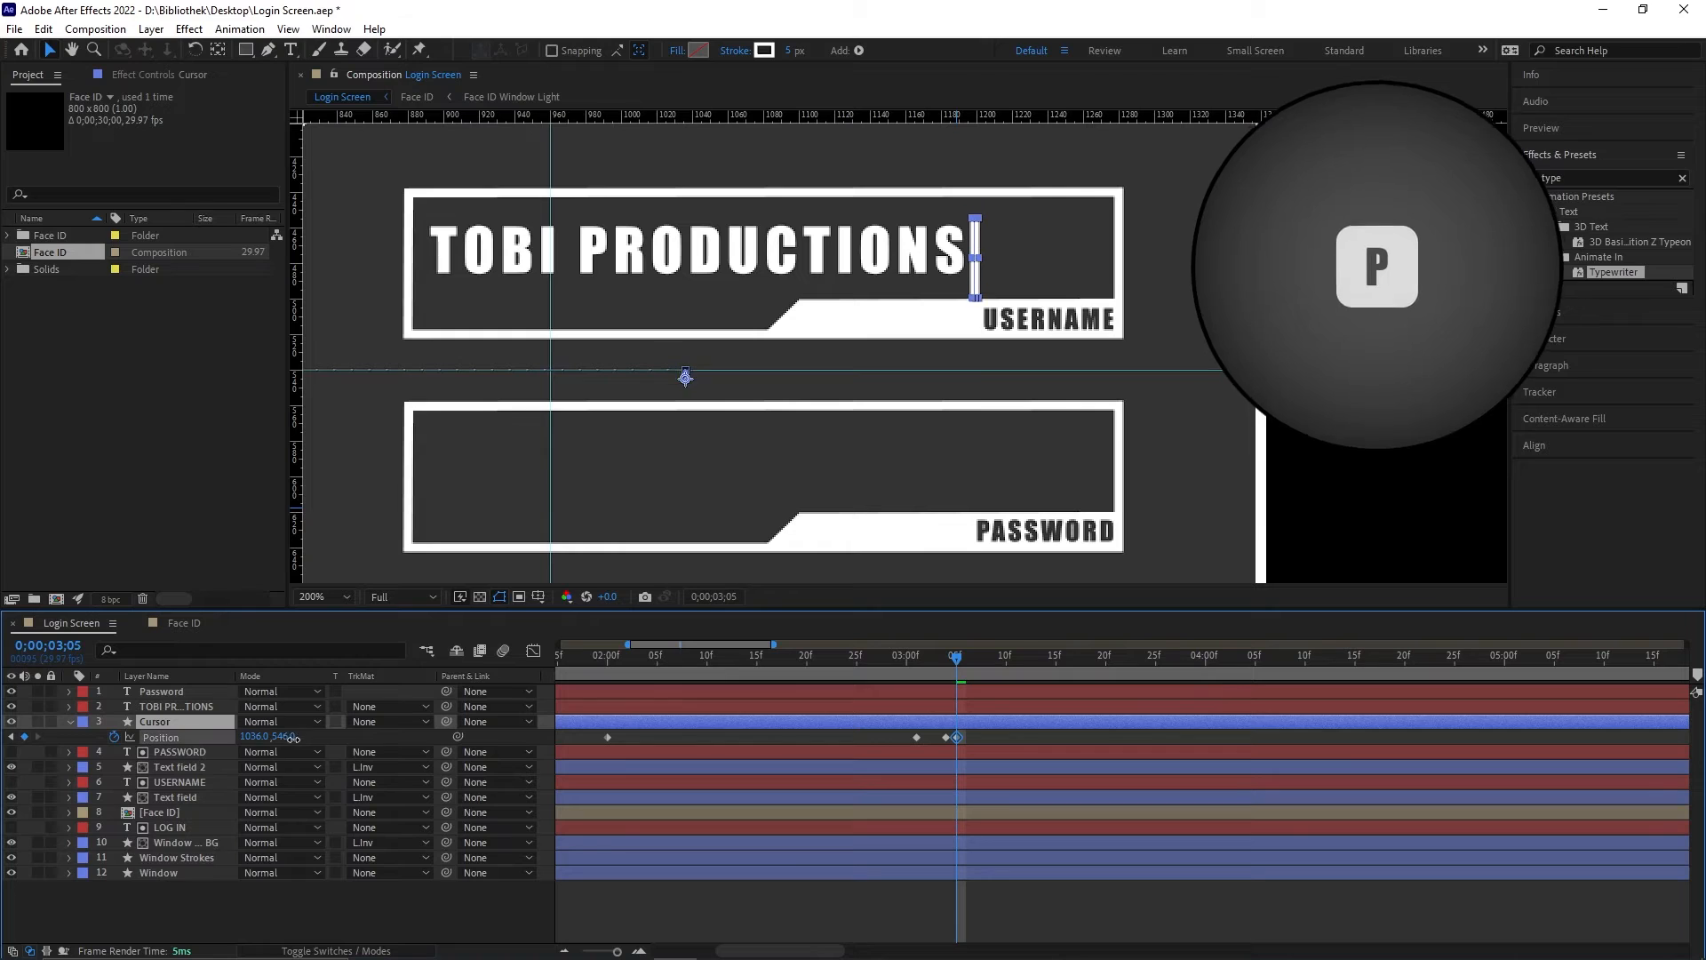
left_click_drag(282, 737, 385, 744)
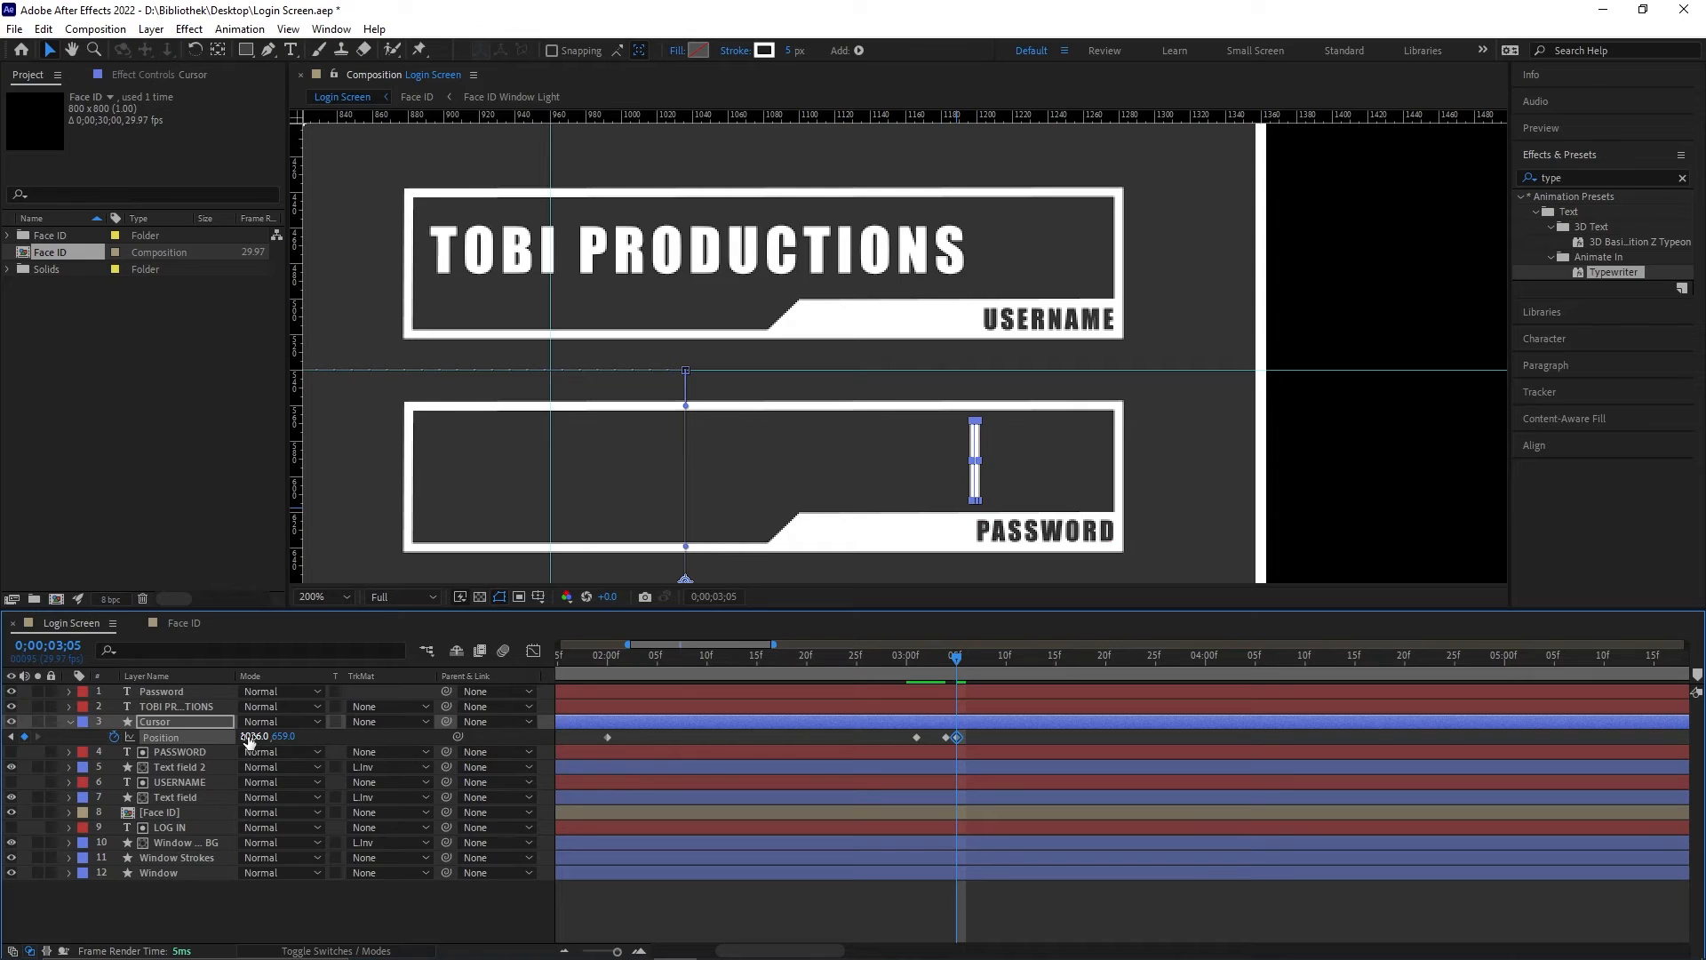
mouse_move(958, 671)
left_mouse_down()
mouse_move(595, 692)
mouse_move(958, 672)
left_mouse_up()
left_click(261, 738)
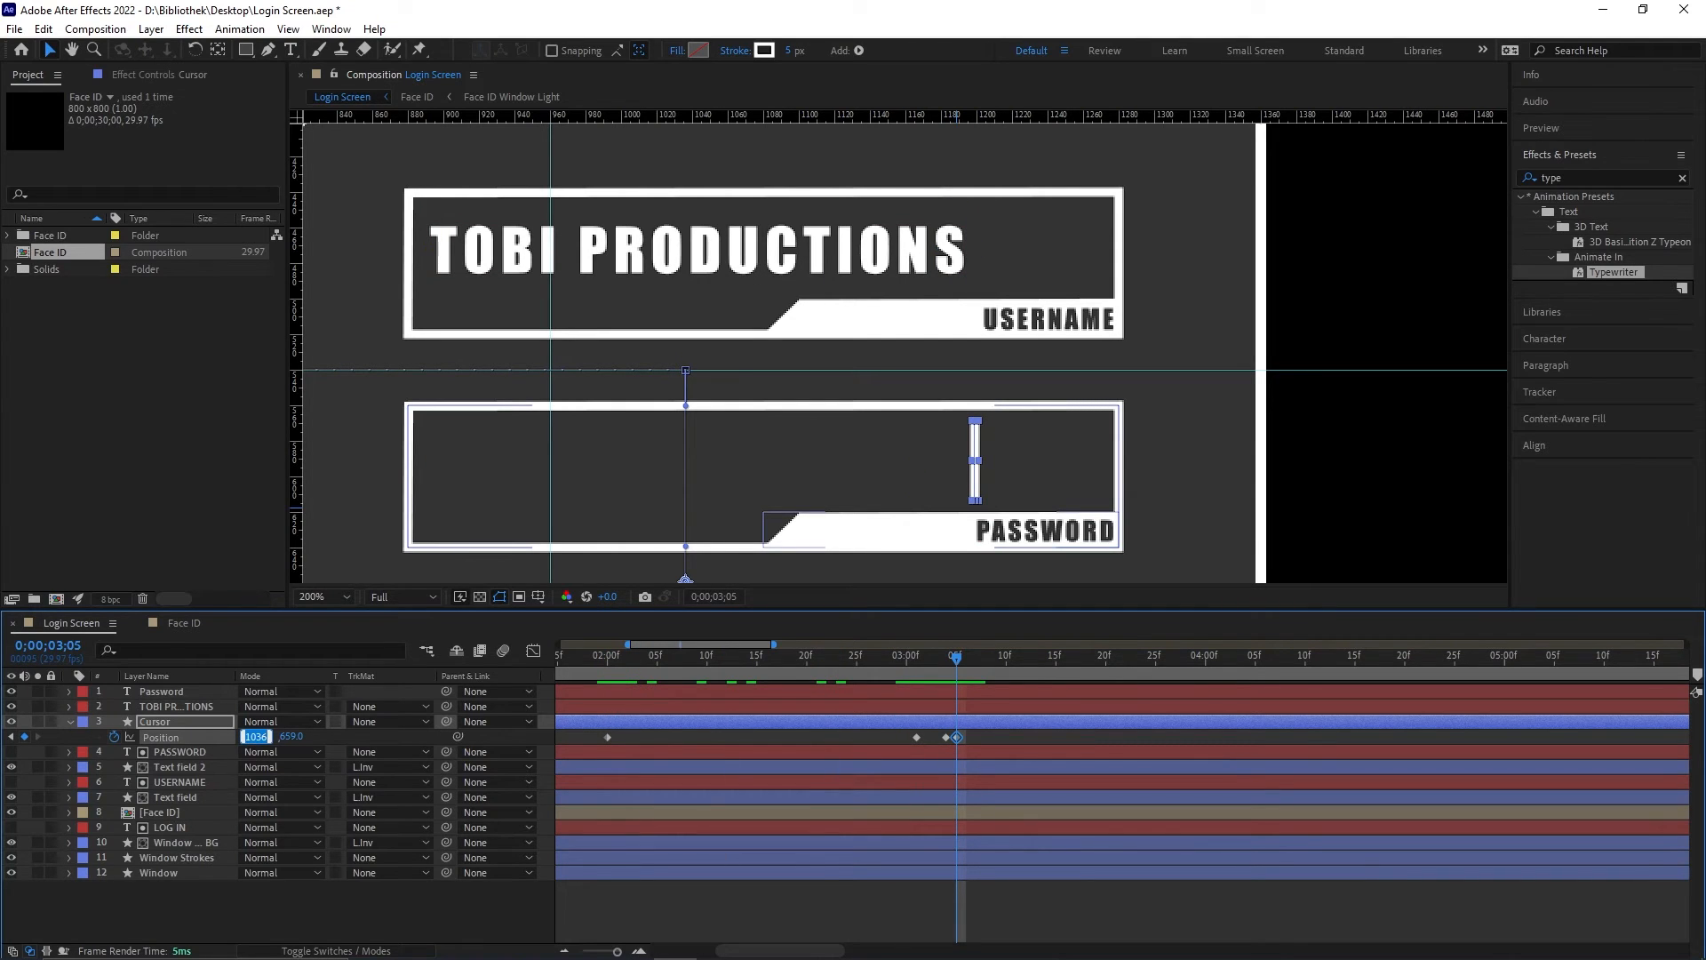
type("730")
key("Return")
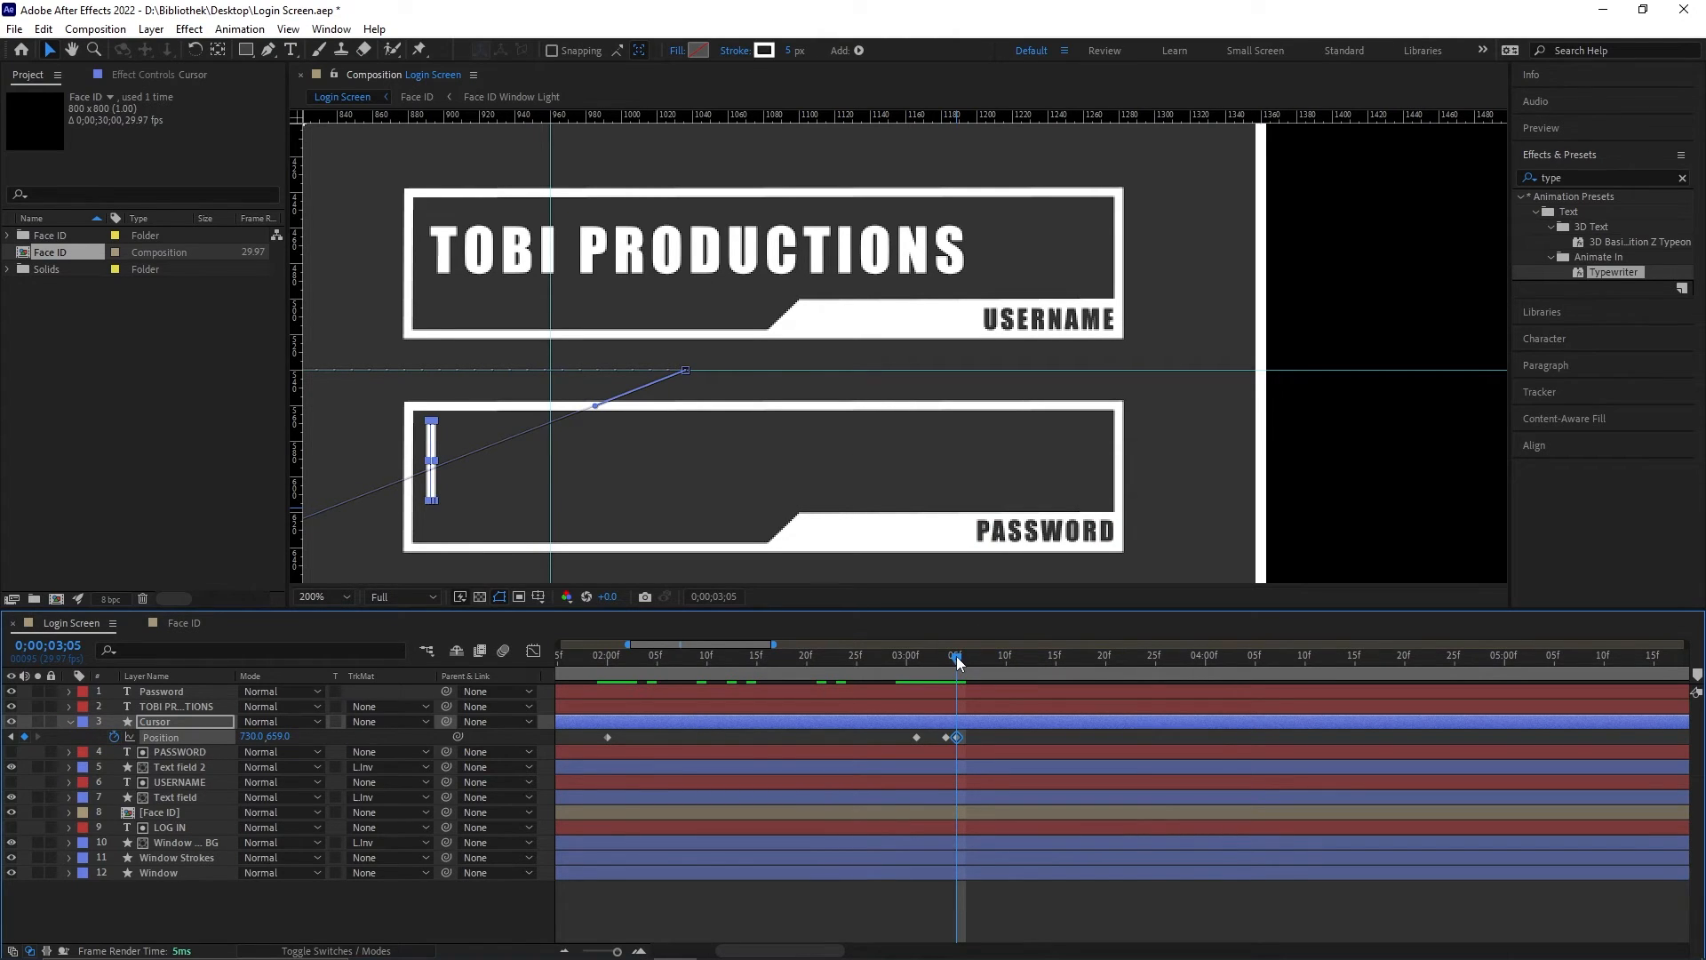
Step: Add a holding Position keyframe on the Cursor at 0;00;03;15 and shift the 0;00;03;04 and 0;00;03;05 keyframes two frames later
left_click_drag(958, 659, 1055, 662)
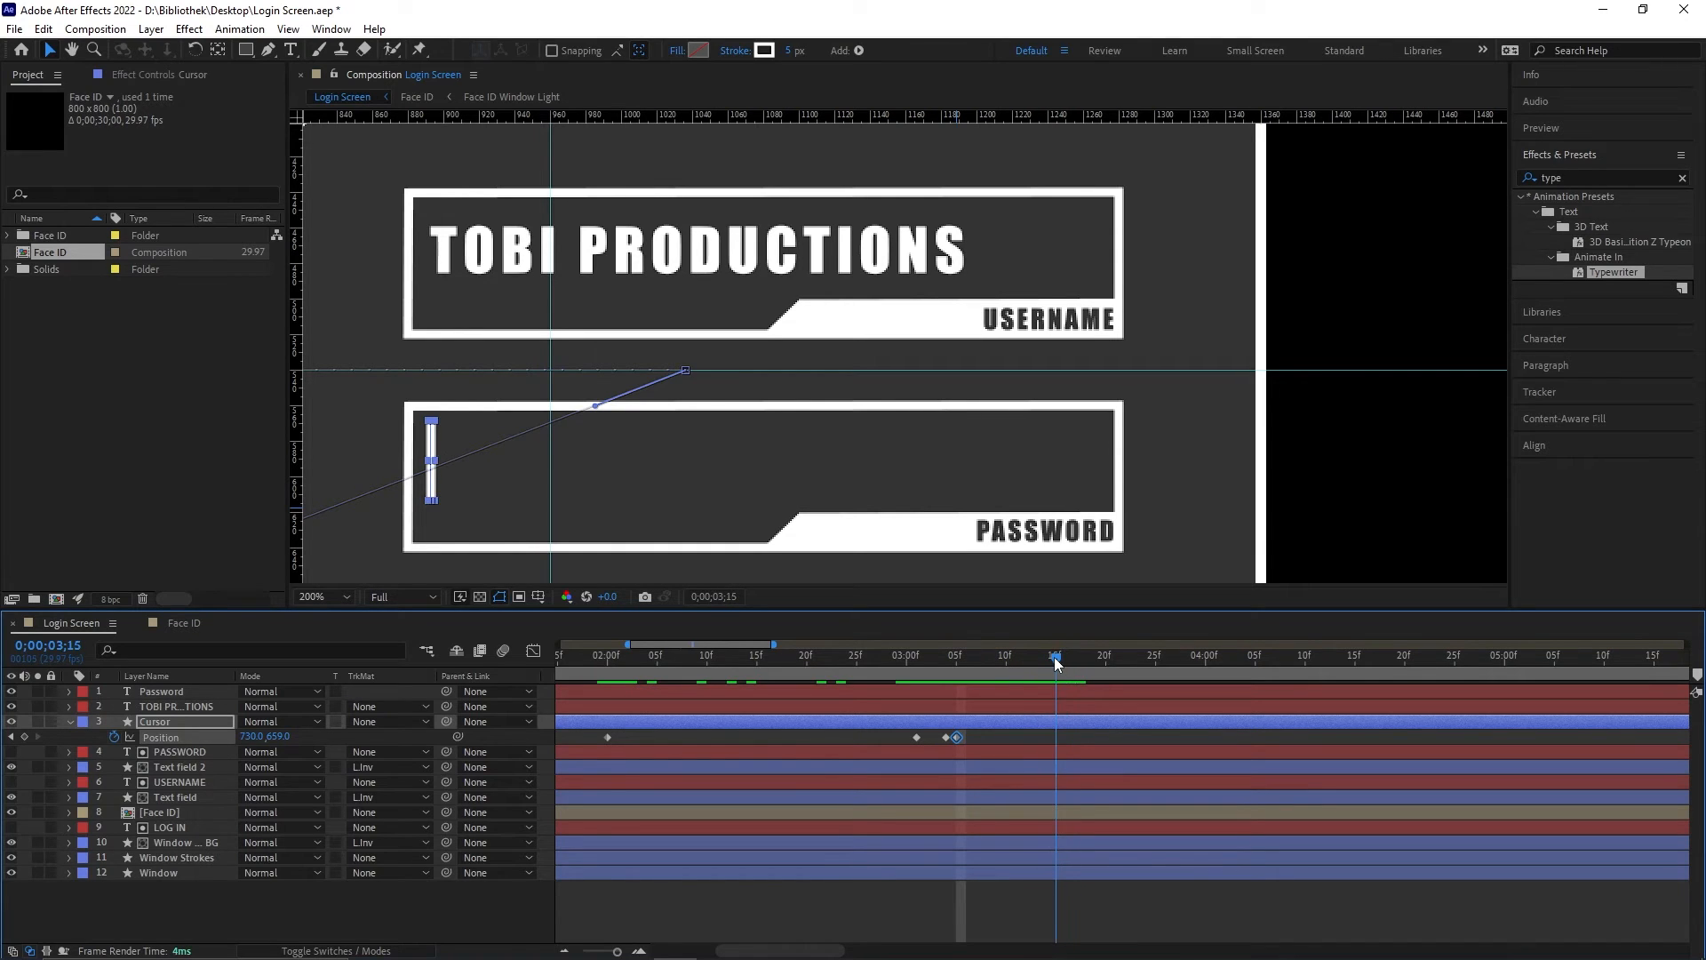
left_click(24, 737)
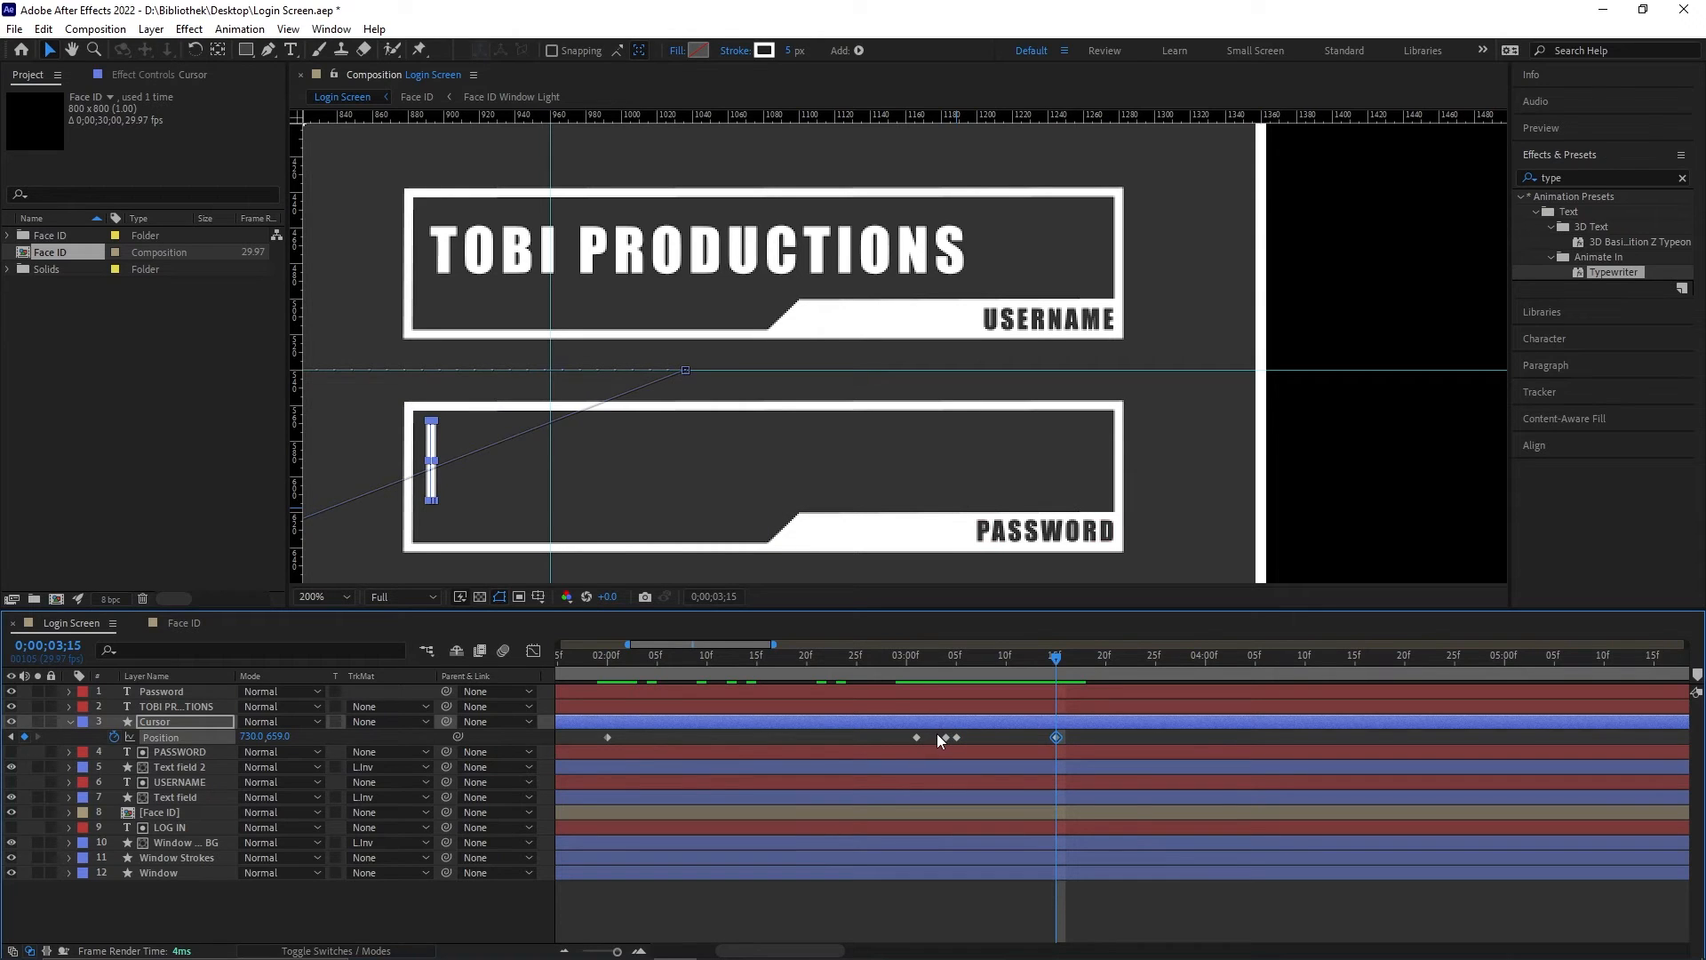
left_click_drag(936, 734, 971, 743)
Step: Reveal the Password layer's keyframes and add a Cursor Position keyframe at 0;00;03;25 with X at 899, behind the last dot
left_click_drag(1058, 665, 1136, 657)
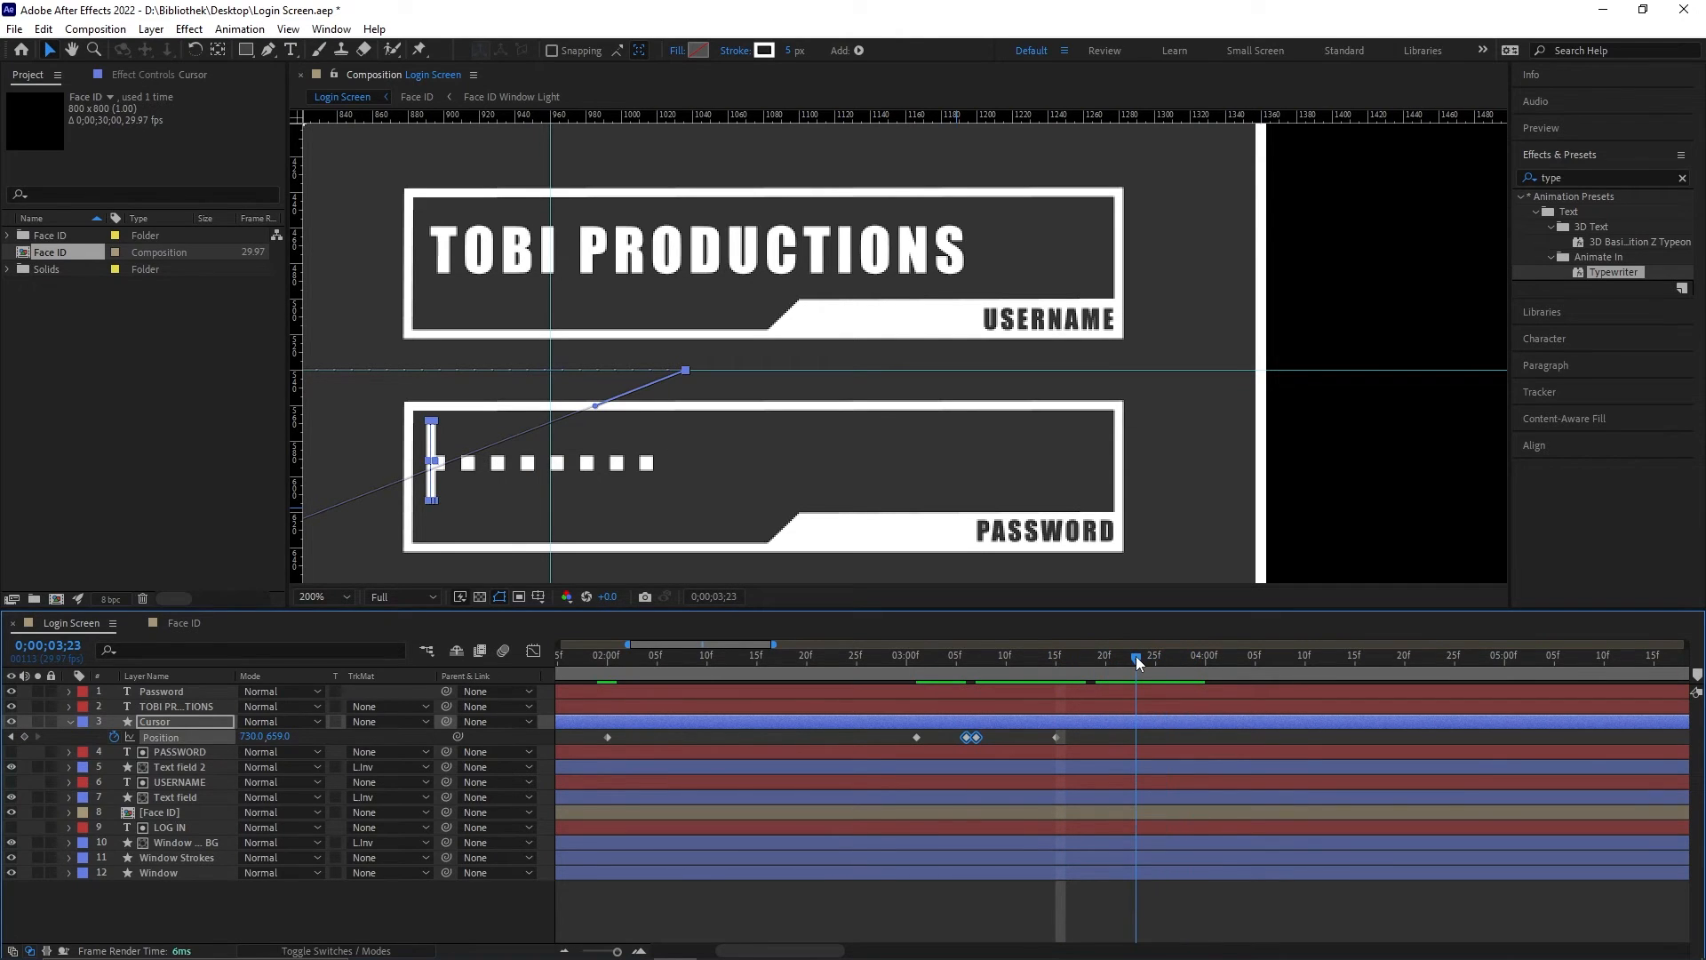
left_click(182, 694)
key("u")
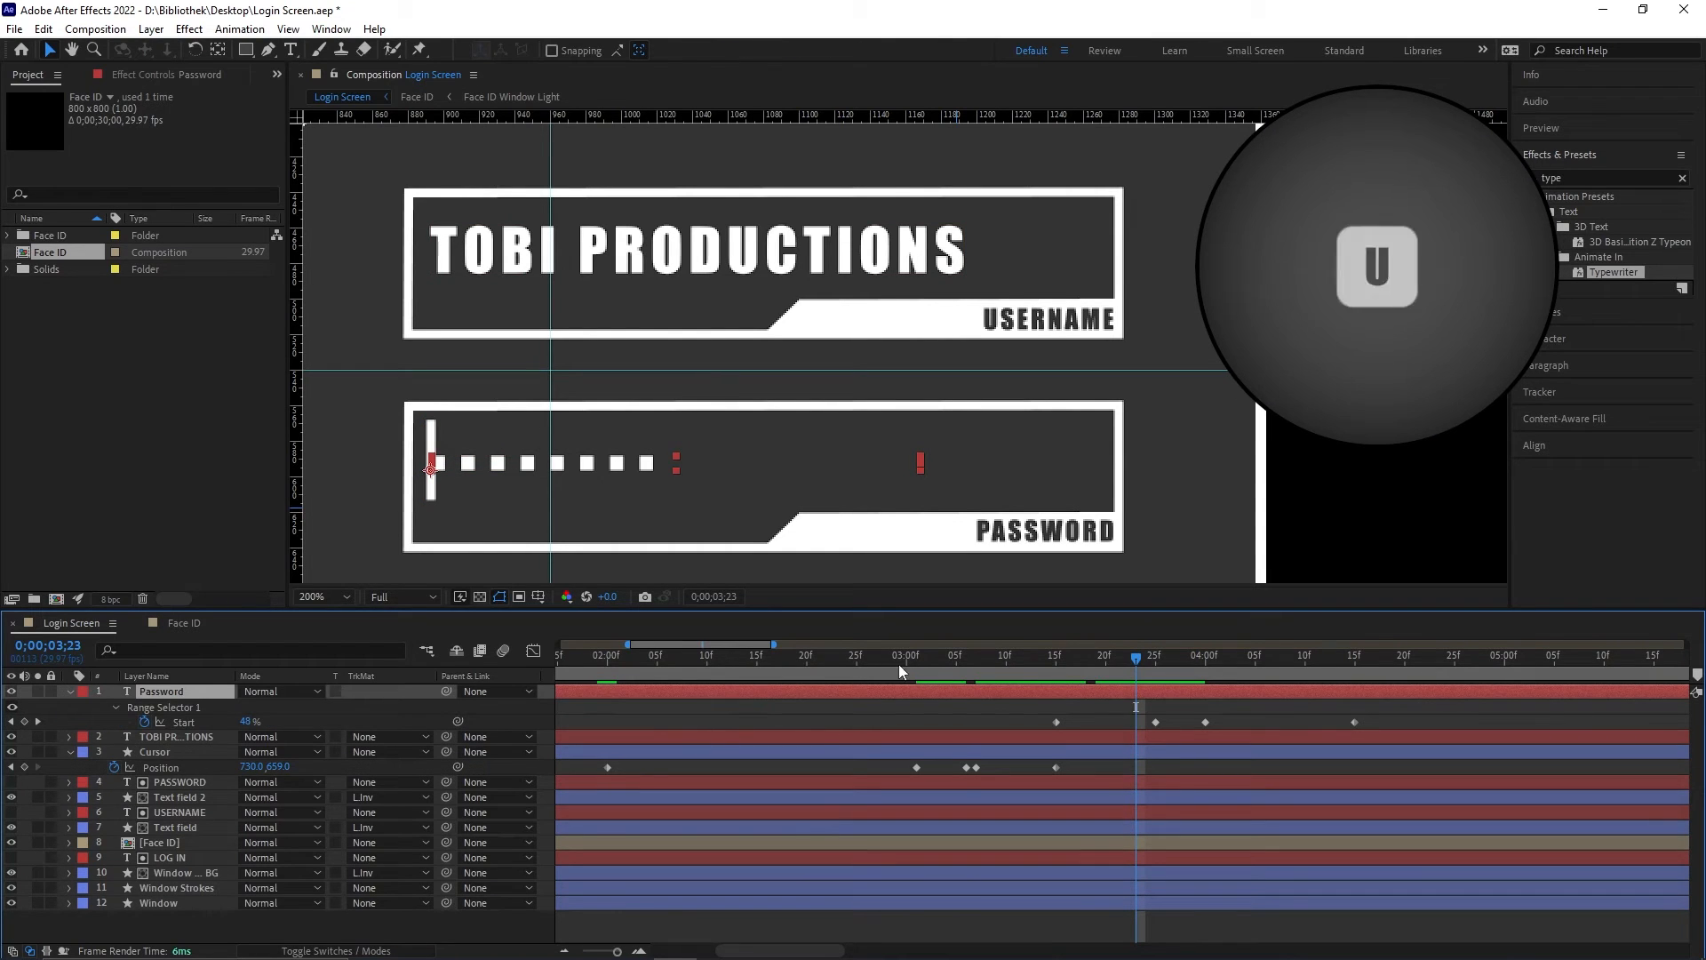
left_click(1153, 660)
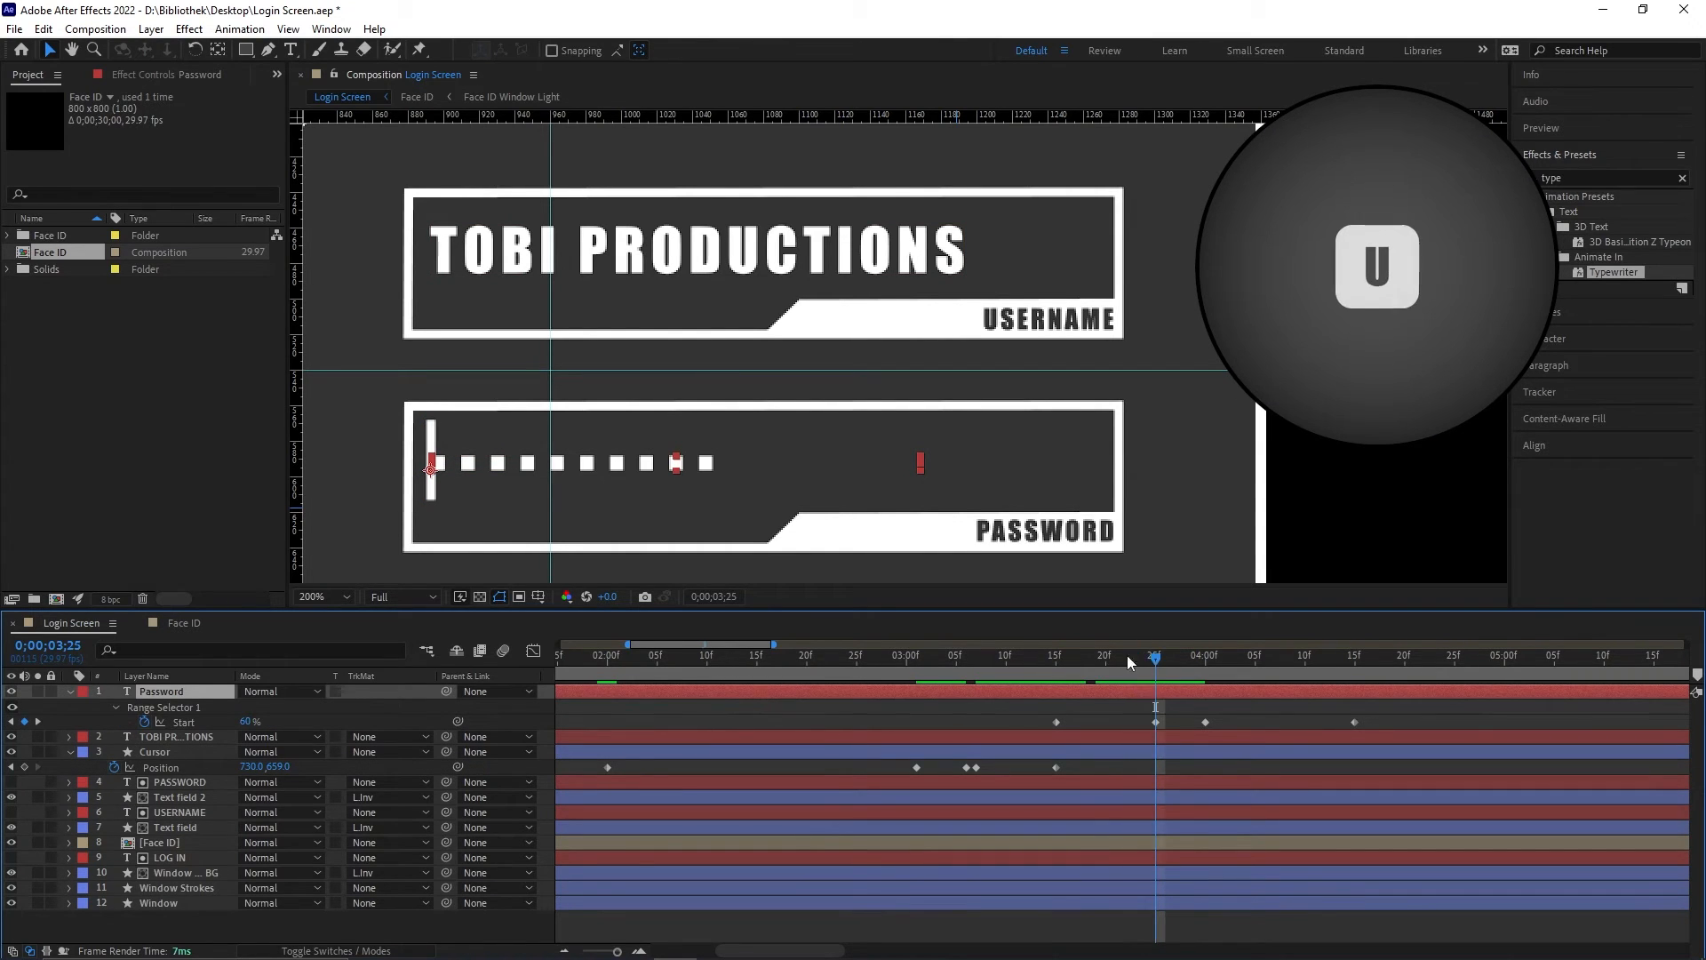
left_click_drag(248, 766, 407, 769)
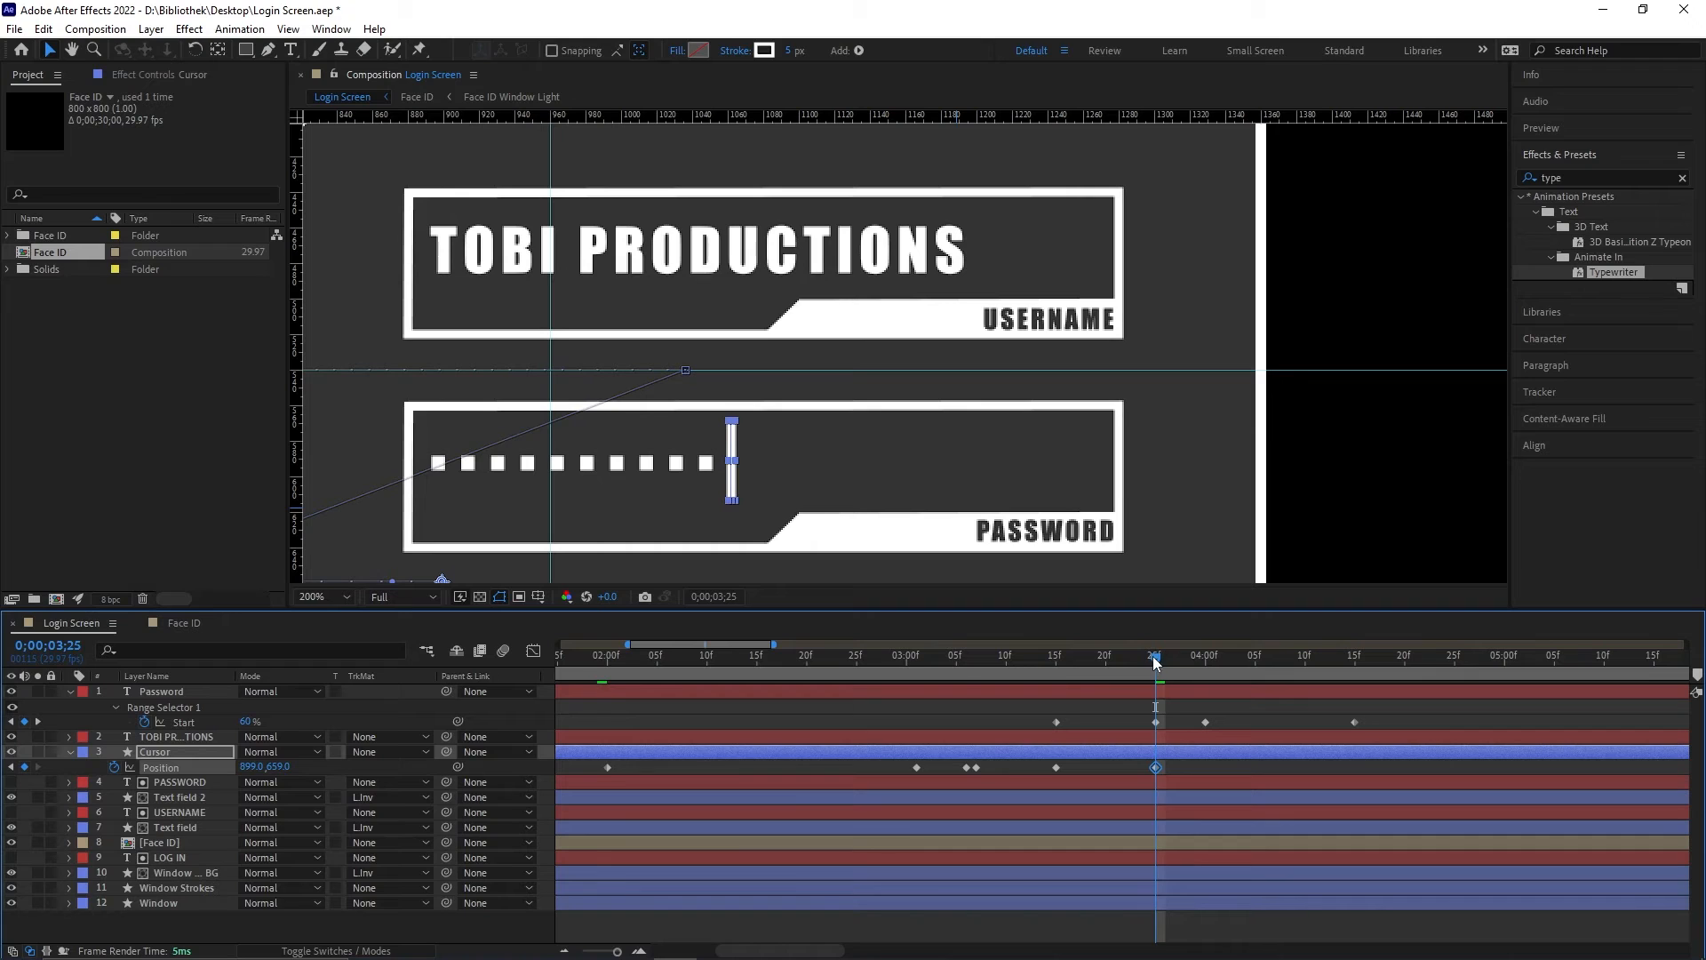
Step: Add Cursor Position keyframes with X at 832 at 0;00;04;00 and X at 1012 at 0;00;04;15 to follow the dots
left_click_drag(1154, 656, 1205, 658)
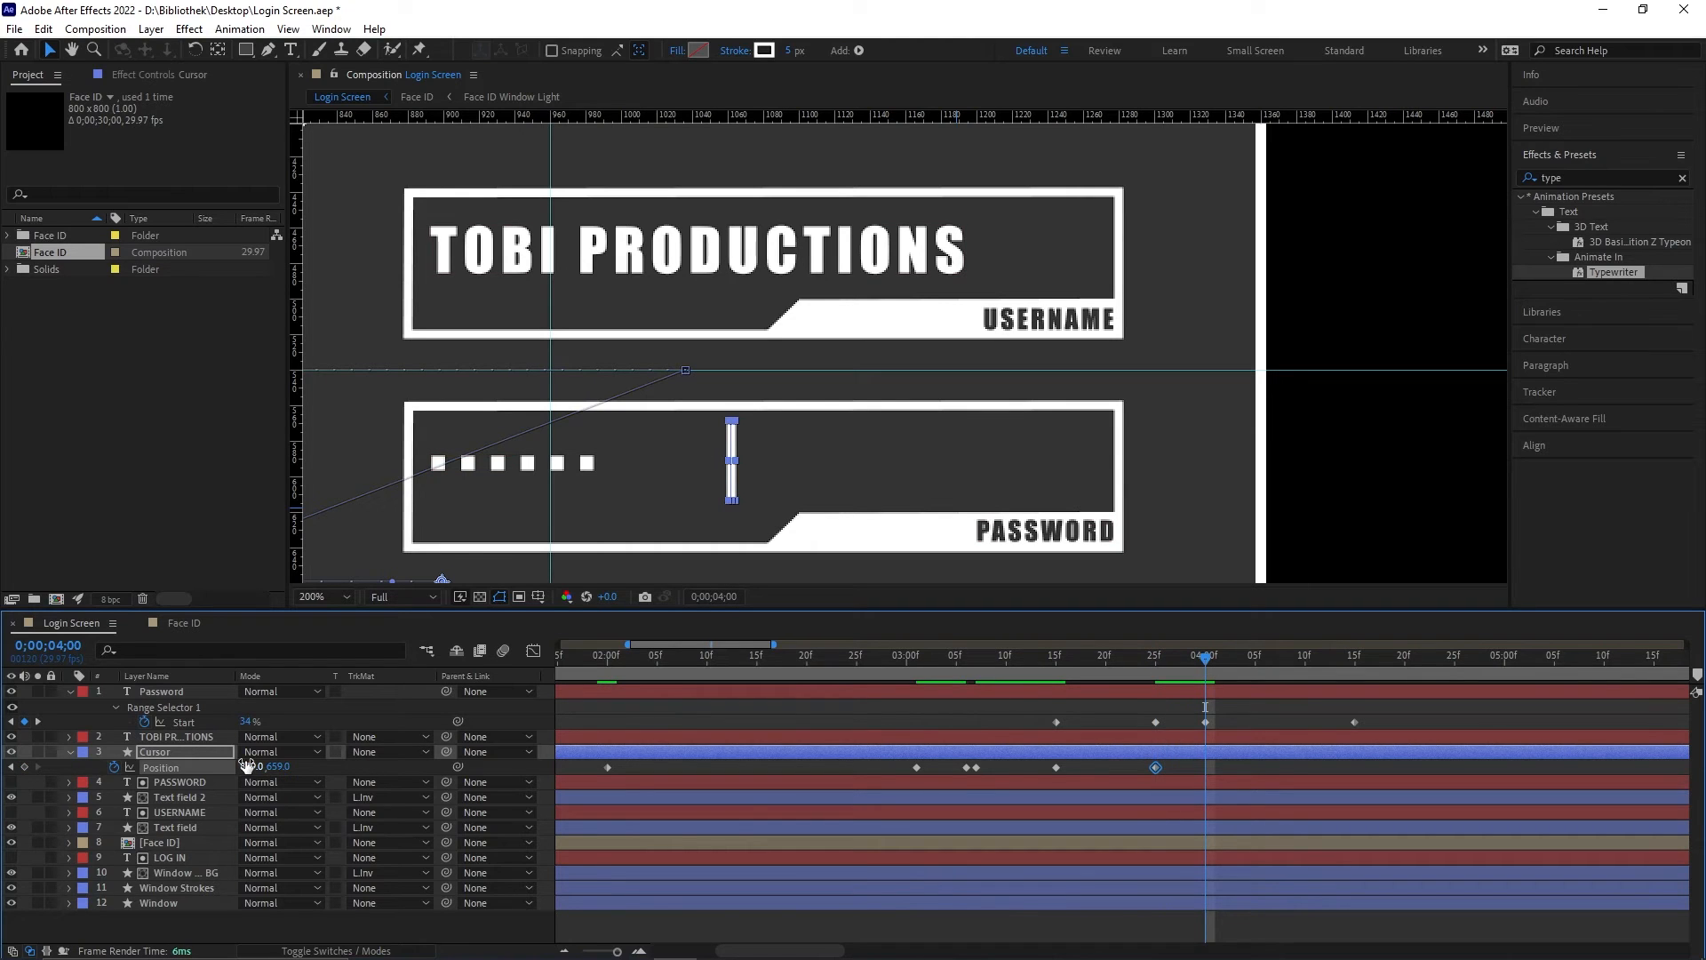
left_click_drag(248, 766, 191, 765)
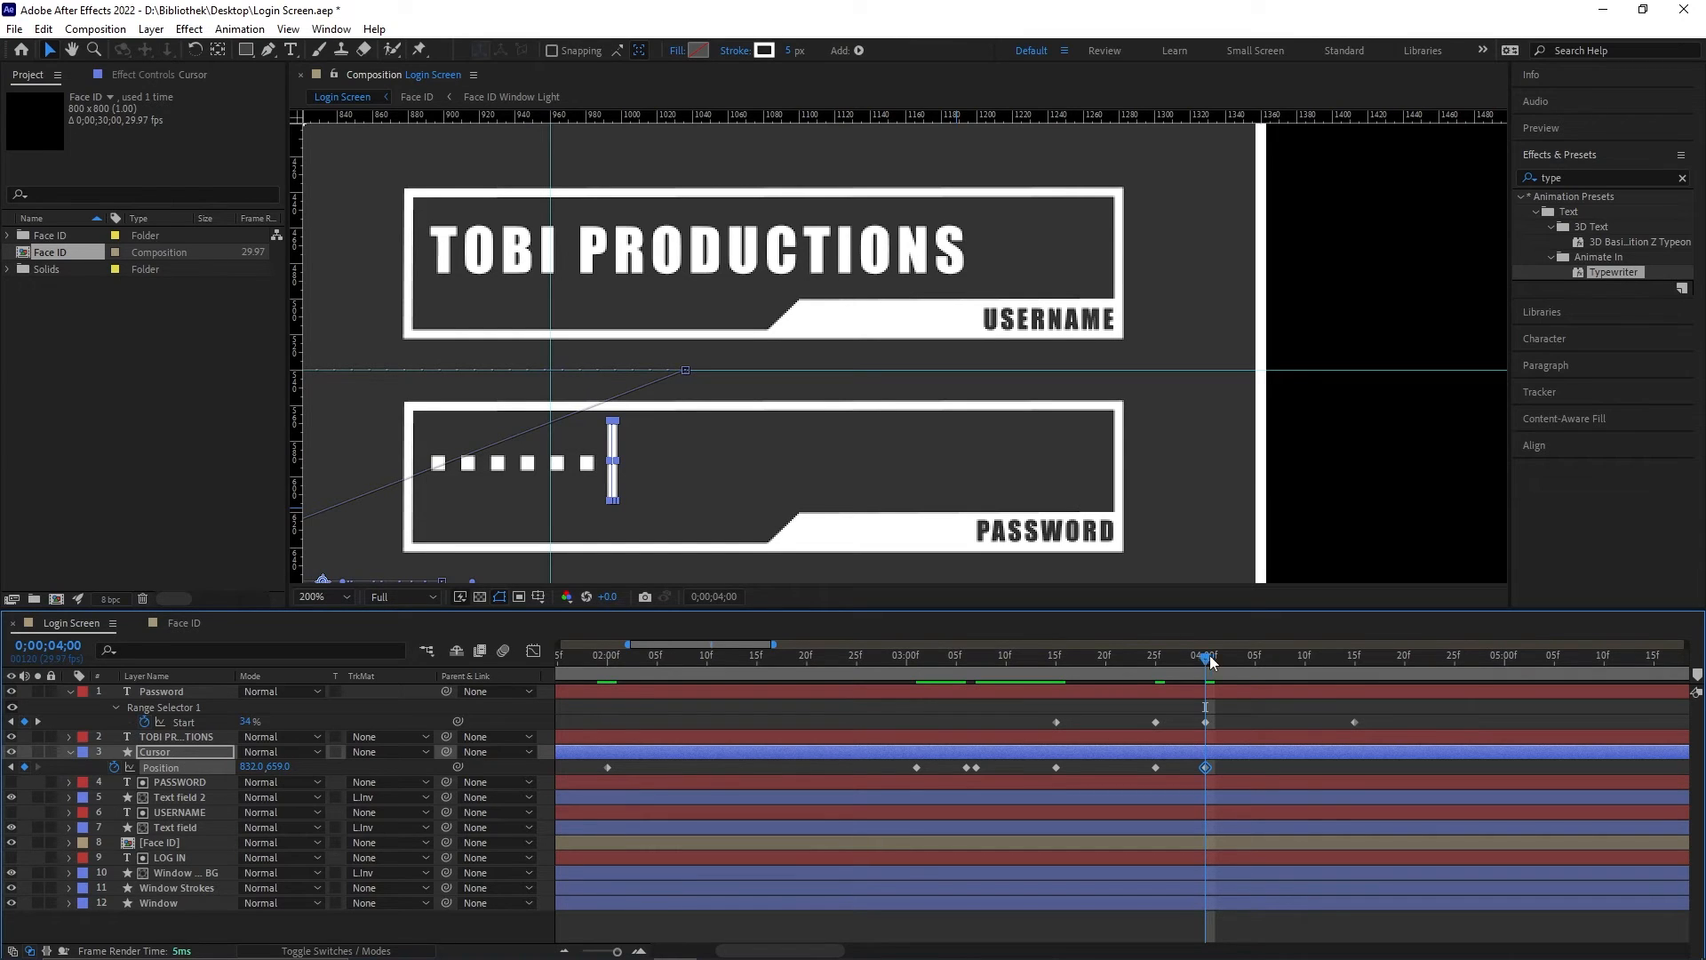
left_click_drag(1211, 660, 1355, 668)
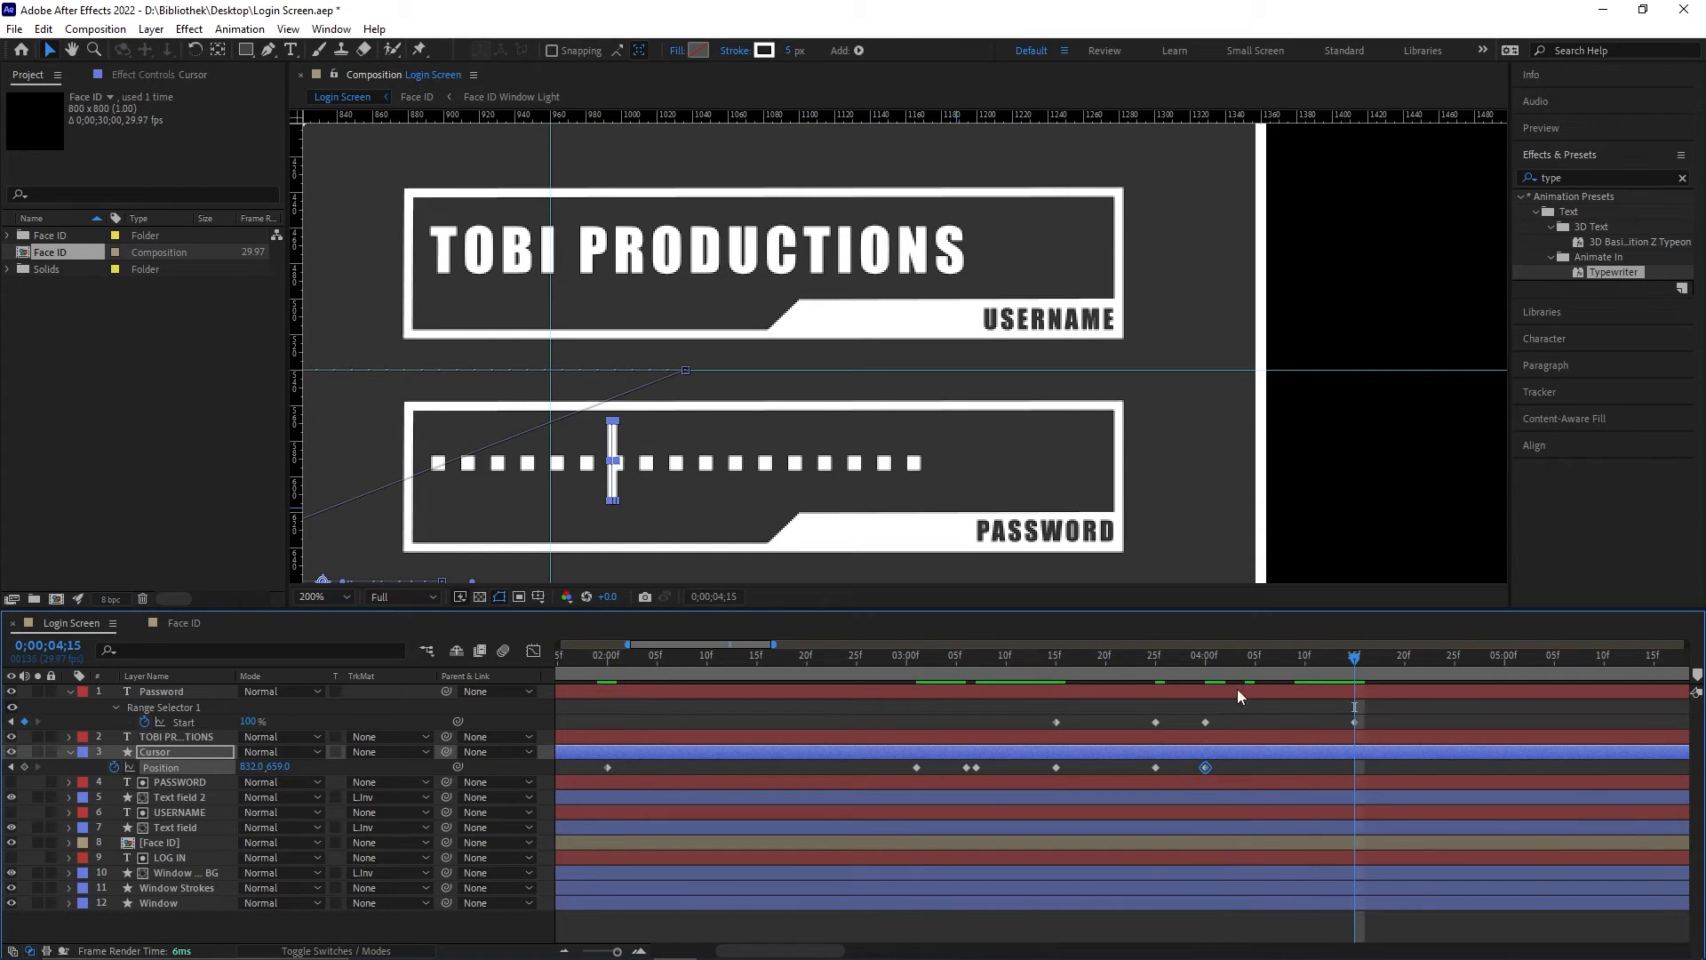
left_click_drag(253, 766, 403, 773)
Step: Collapse the revealed properties of all layers in the timeline
key("ctrl+a")
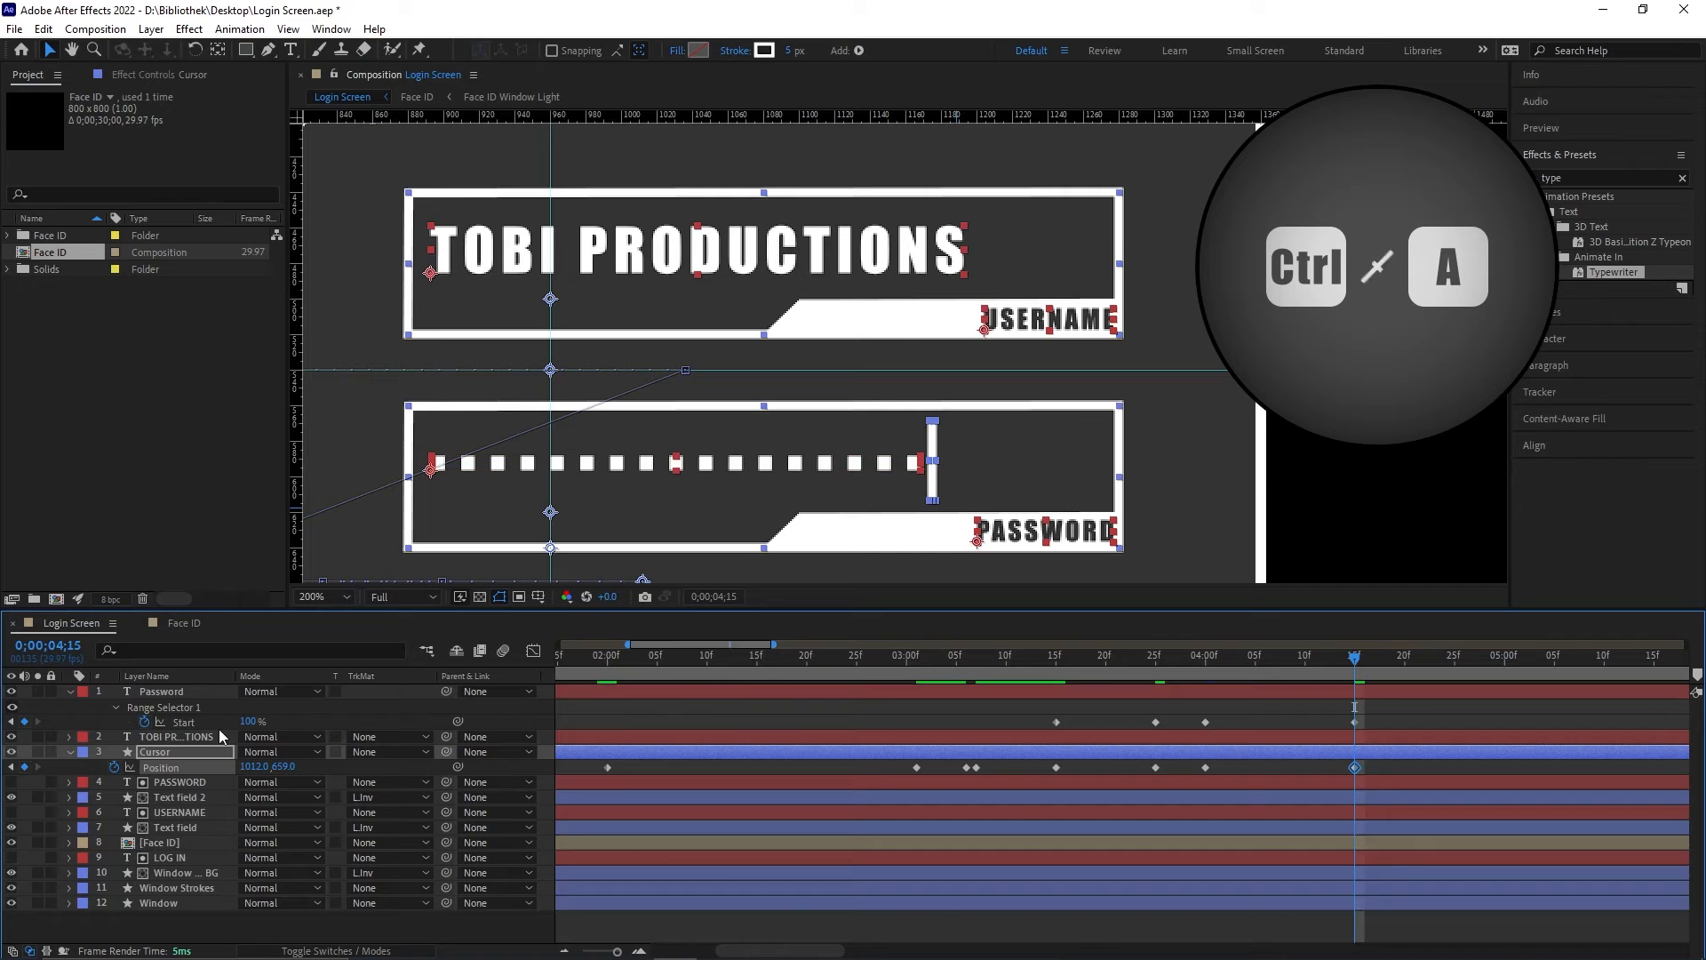
key("u")
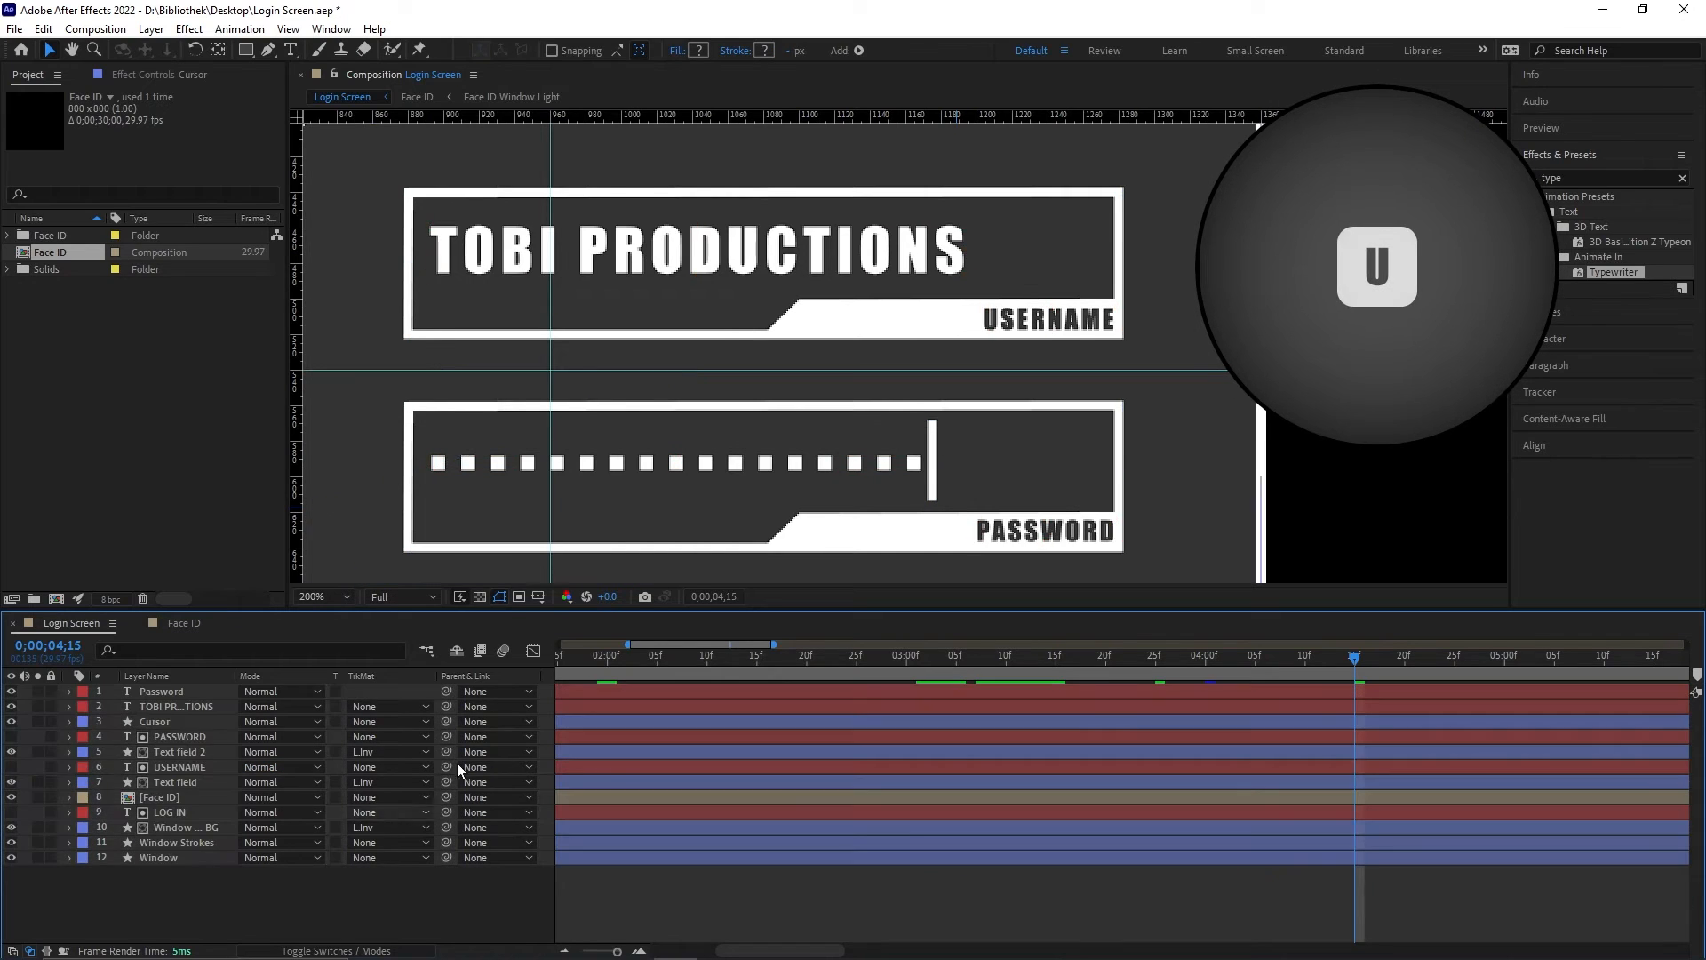
scroll(780, 323, "down", 2)
left_click_drag(780, 323, 948, 324)
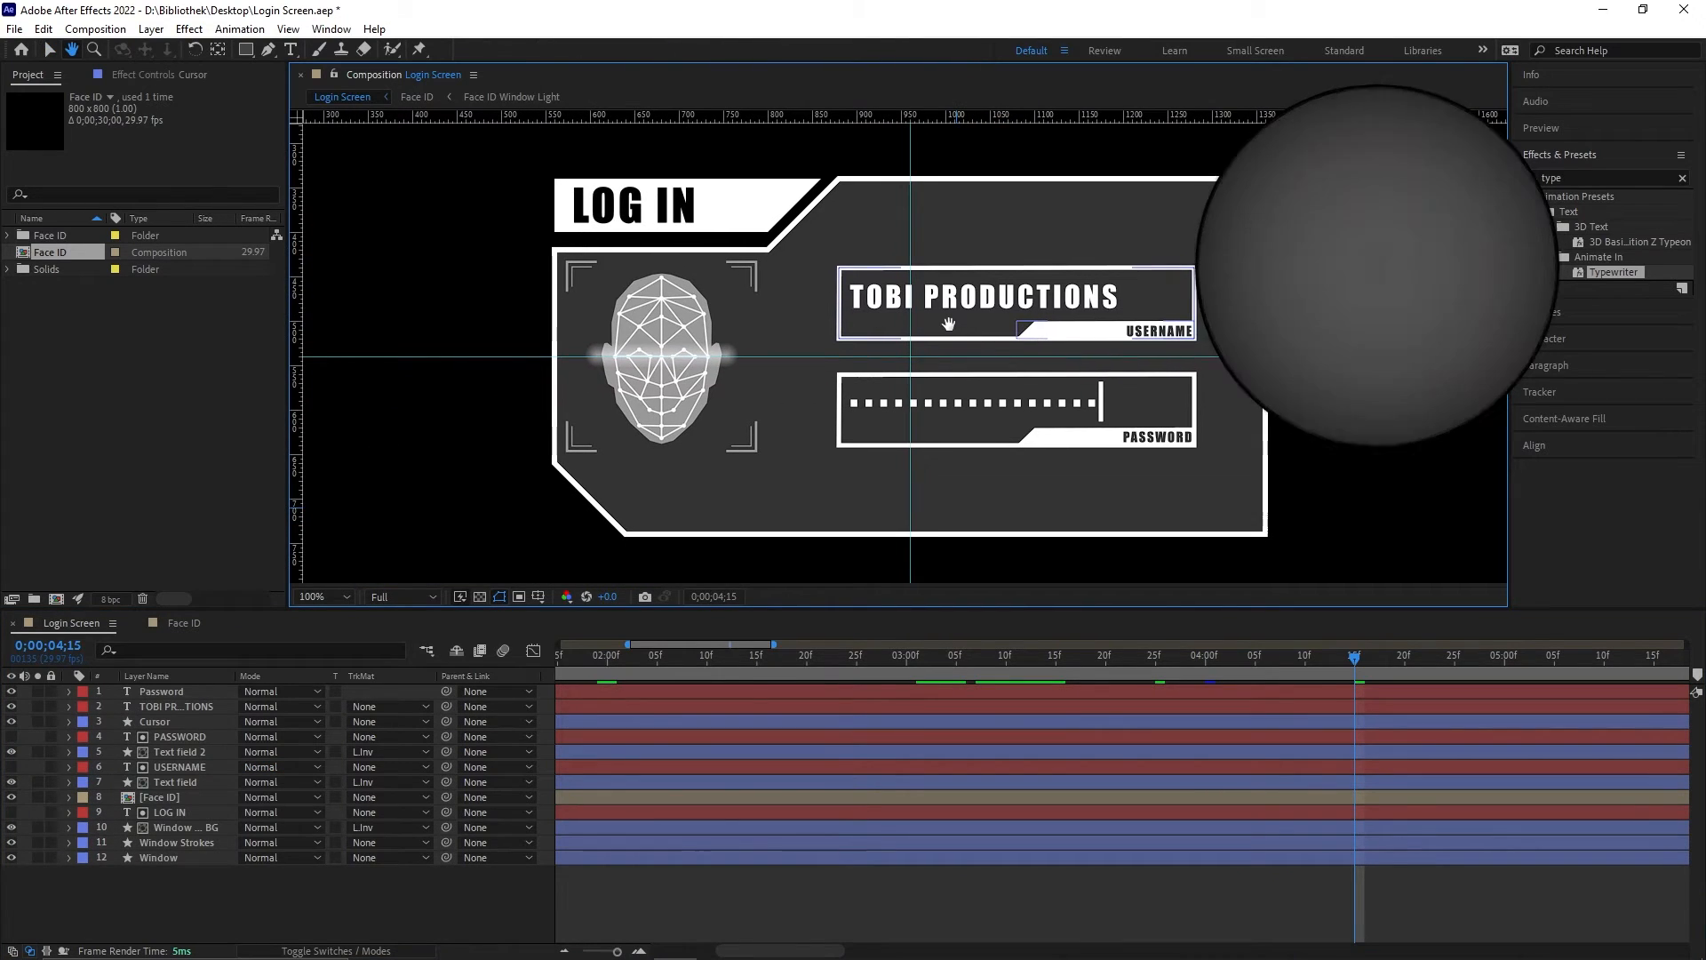
Step: Re-enable the Opacity expression on the Cursor layer, collapse the layer, and preview the login animation from the start
key("Home")
left_click(169, 723)
key("t")
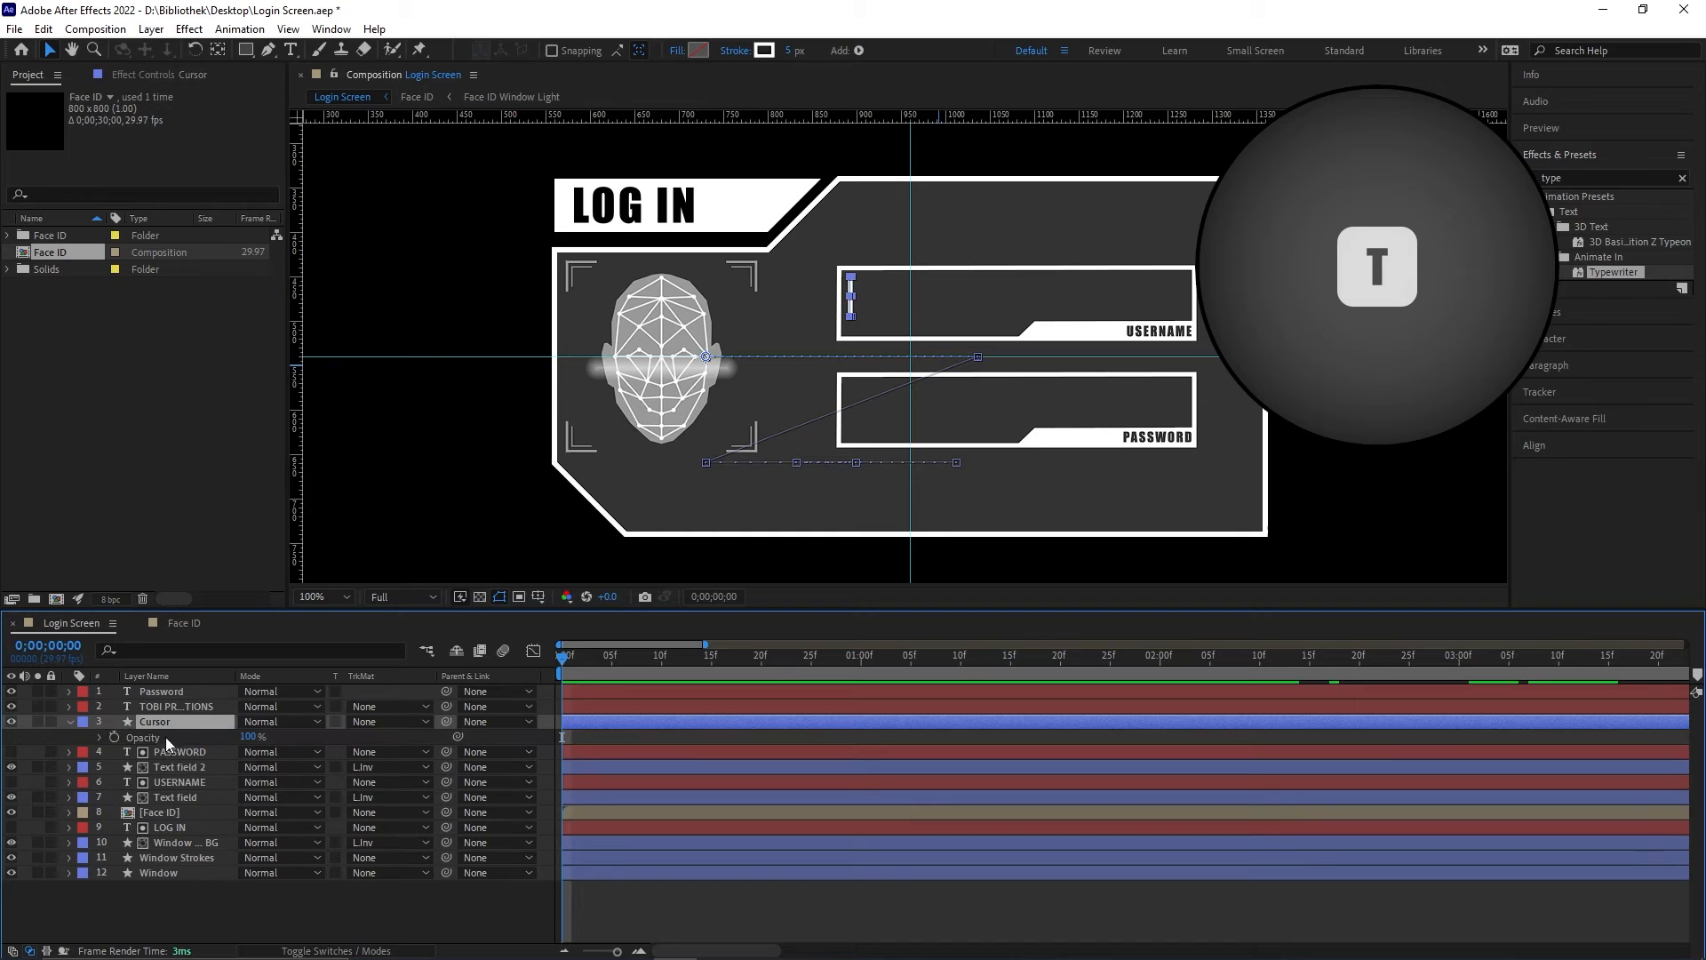
left_click(99, 737)
left_click(260, 752)
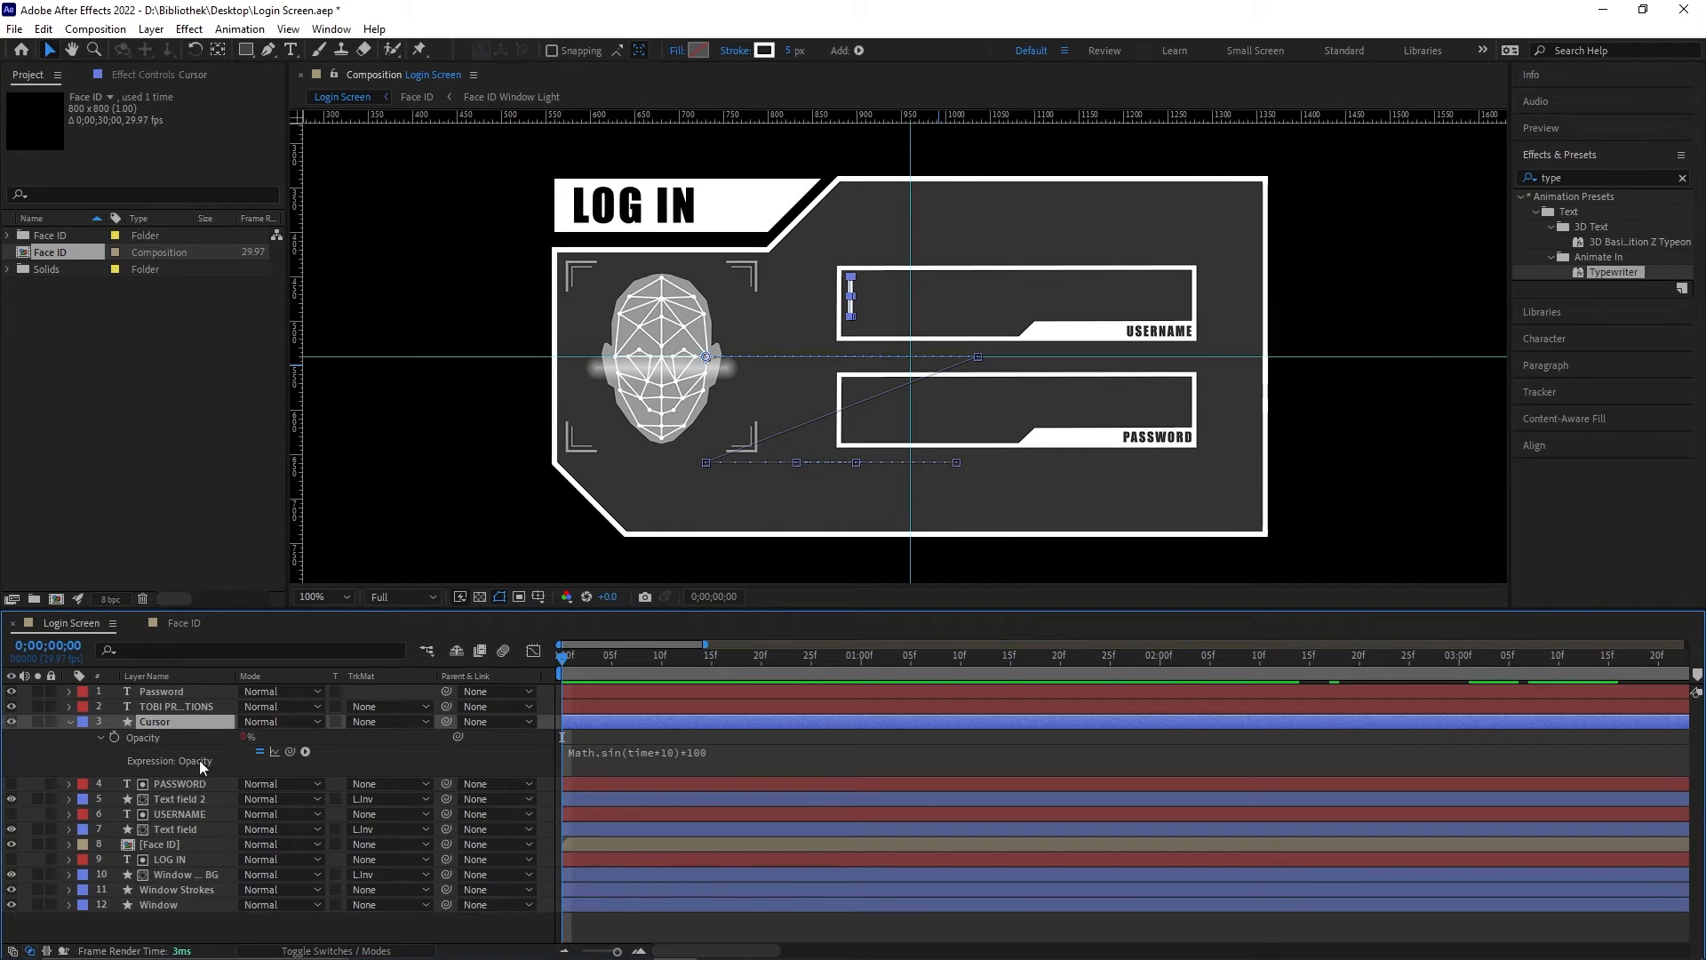
left_click(69, 721)
left_click(169, 896)
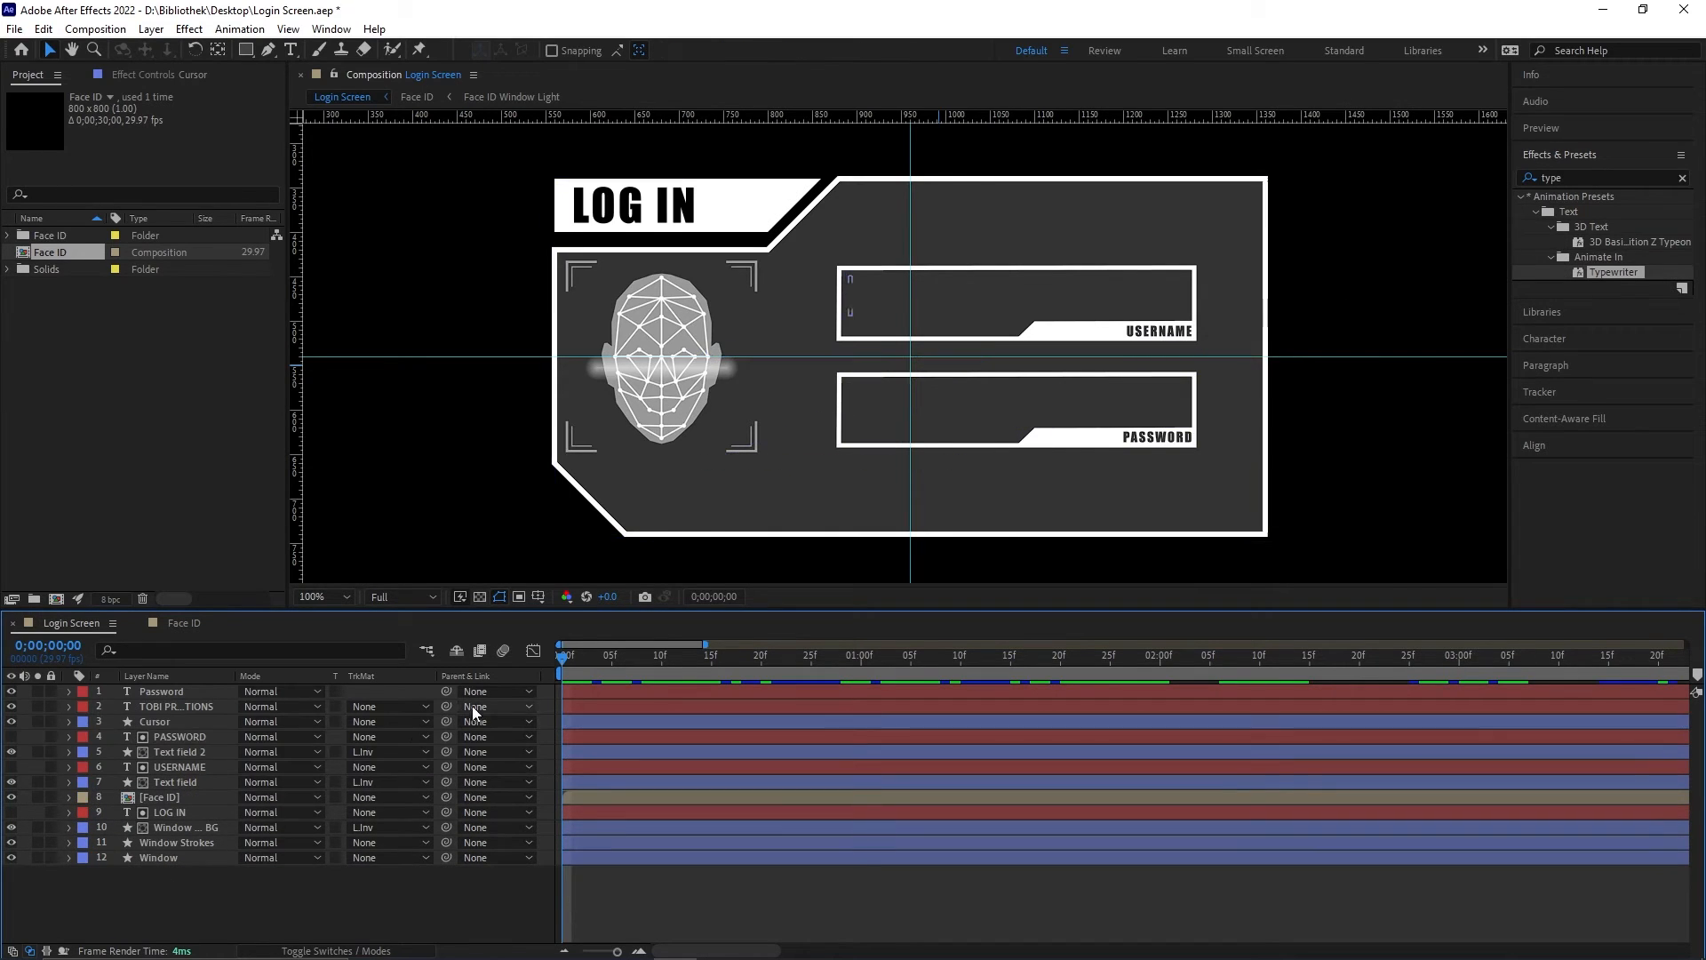
key("space")
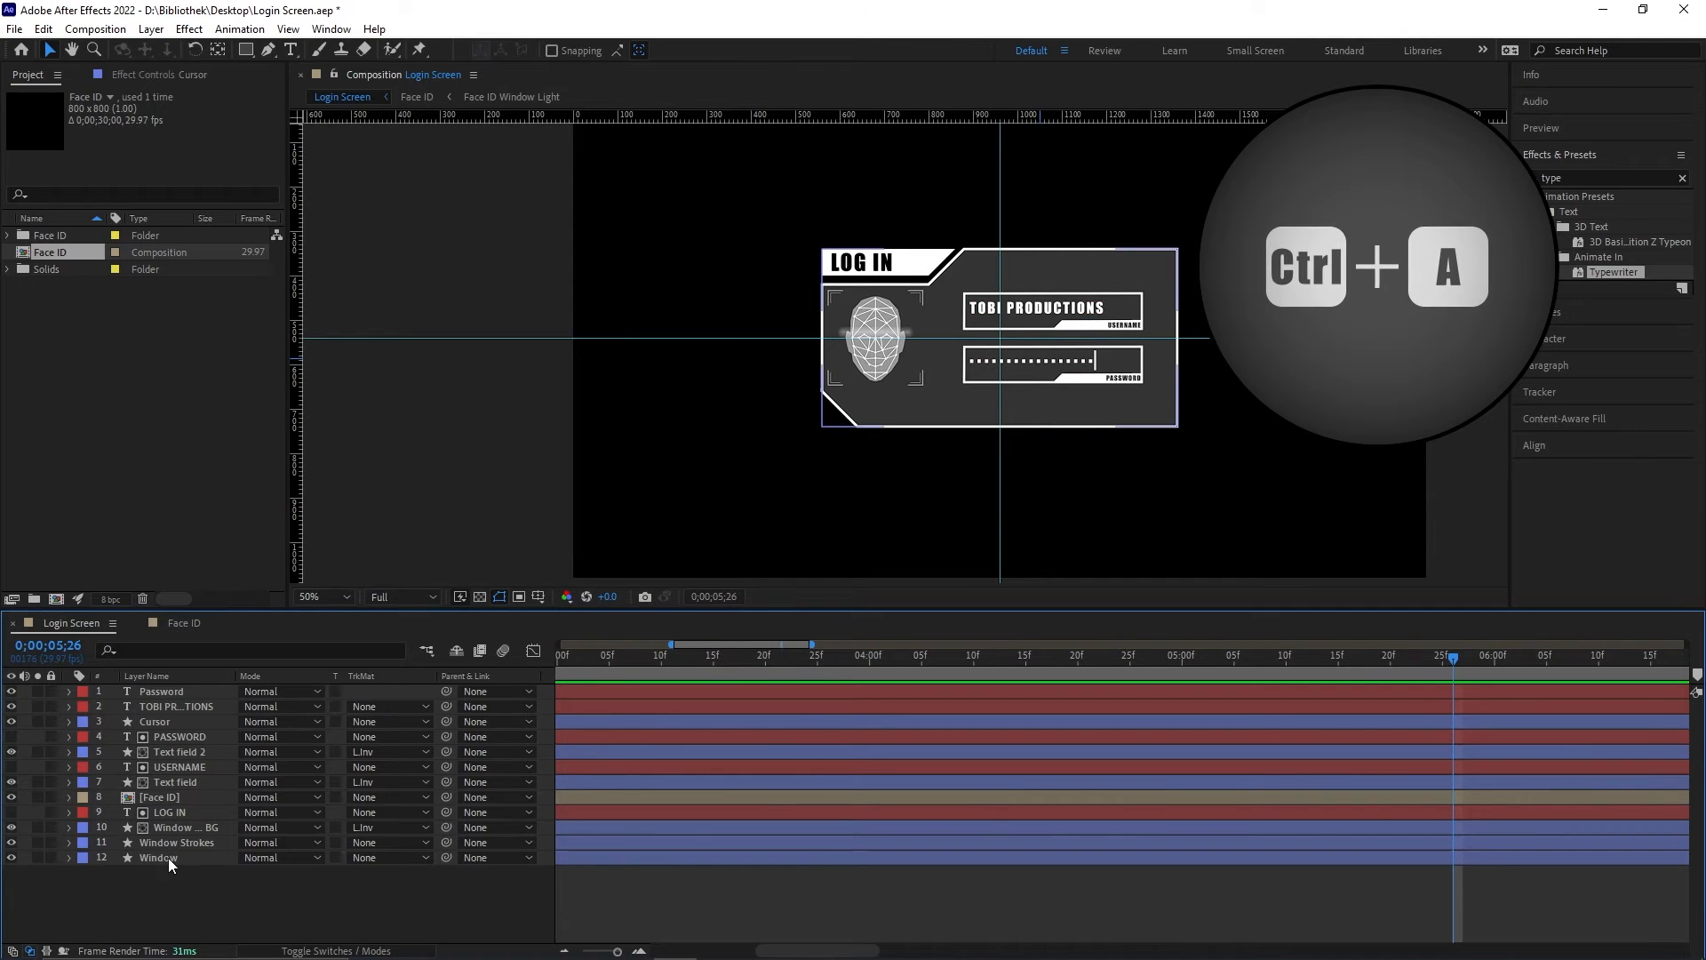
Step: Pre-compose all layers of the Login Screen composition into a new composition named "Login Window"
left_click(168, 857)
key("ctrl+a")
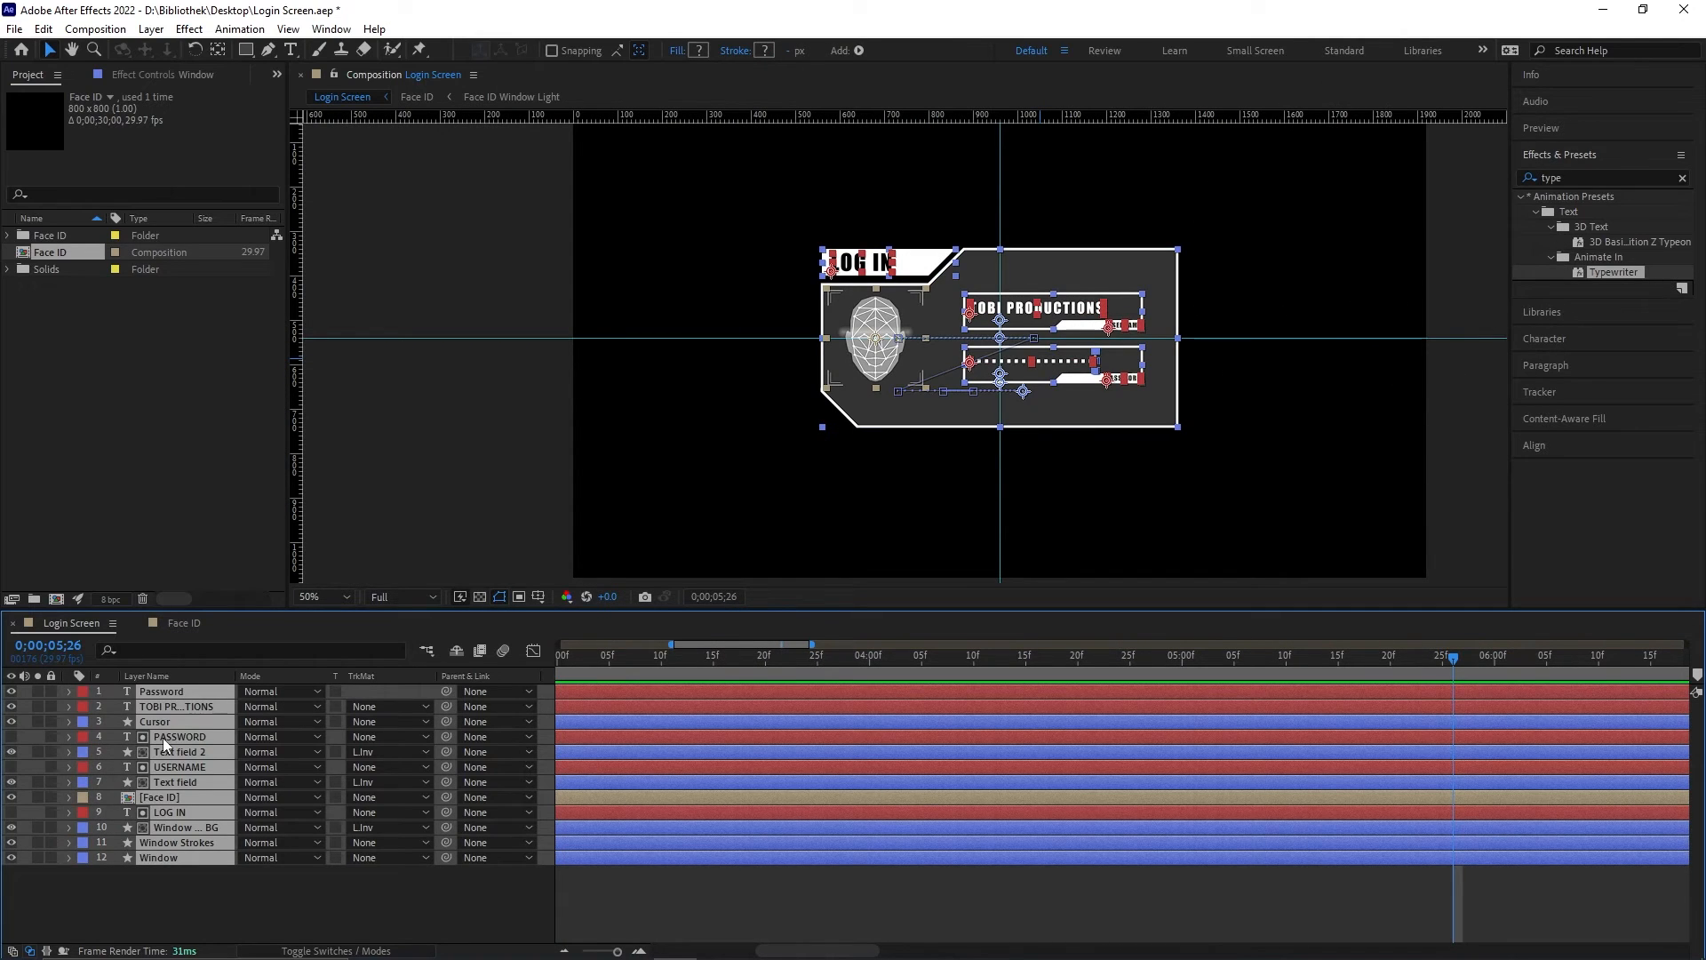
right_click(162, 738)
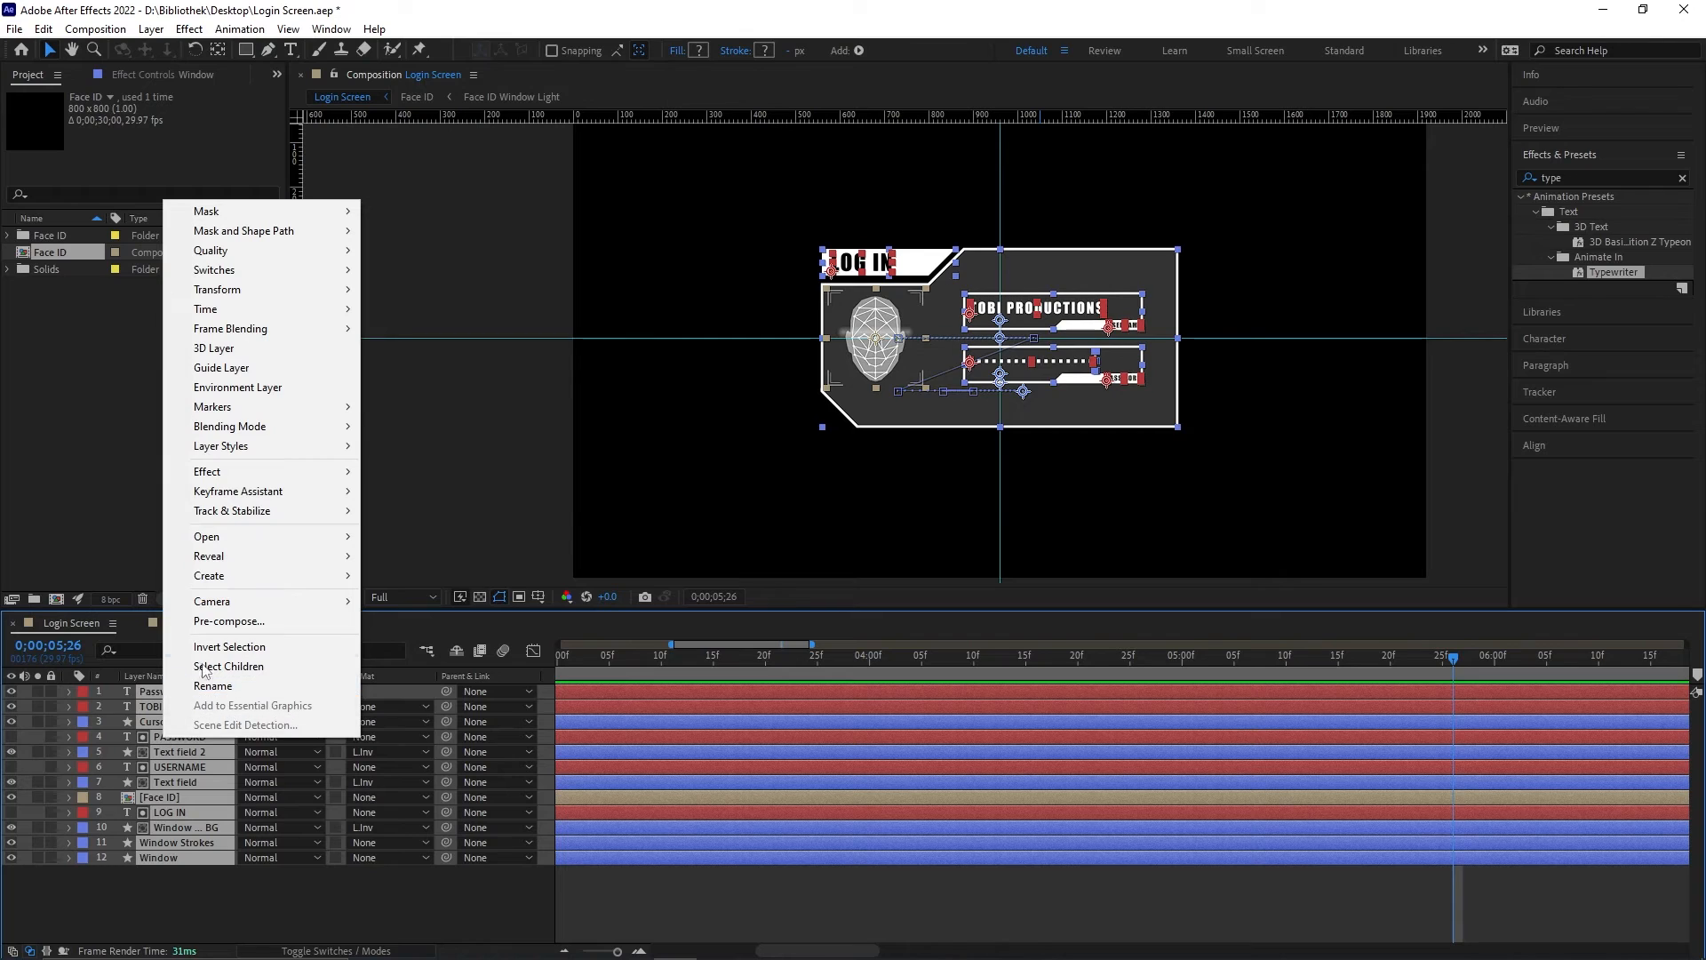
left_click(228, 621)
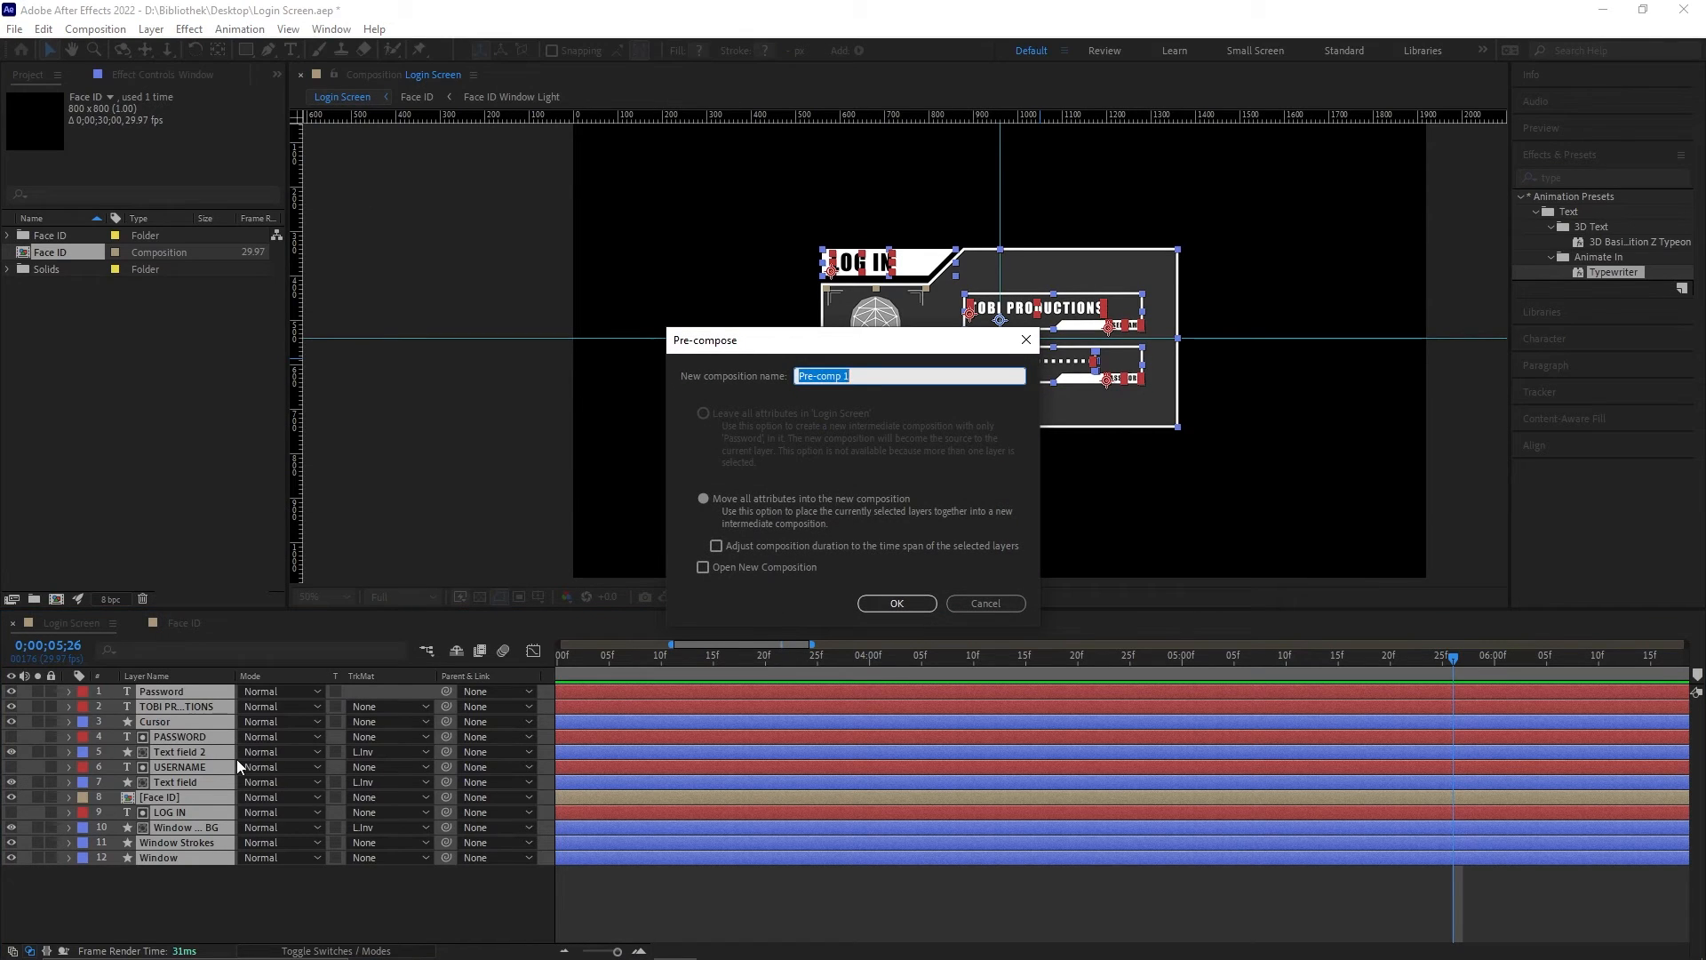
type("Login Window")
key("Return")
Step: Keyframe the Login Window layer's Opacity at 100% at 0;00;05;10 and 0% at 0;00;05;20
key("t")
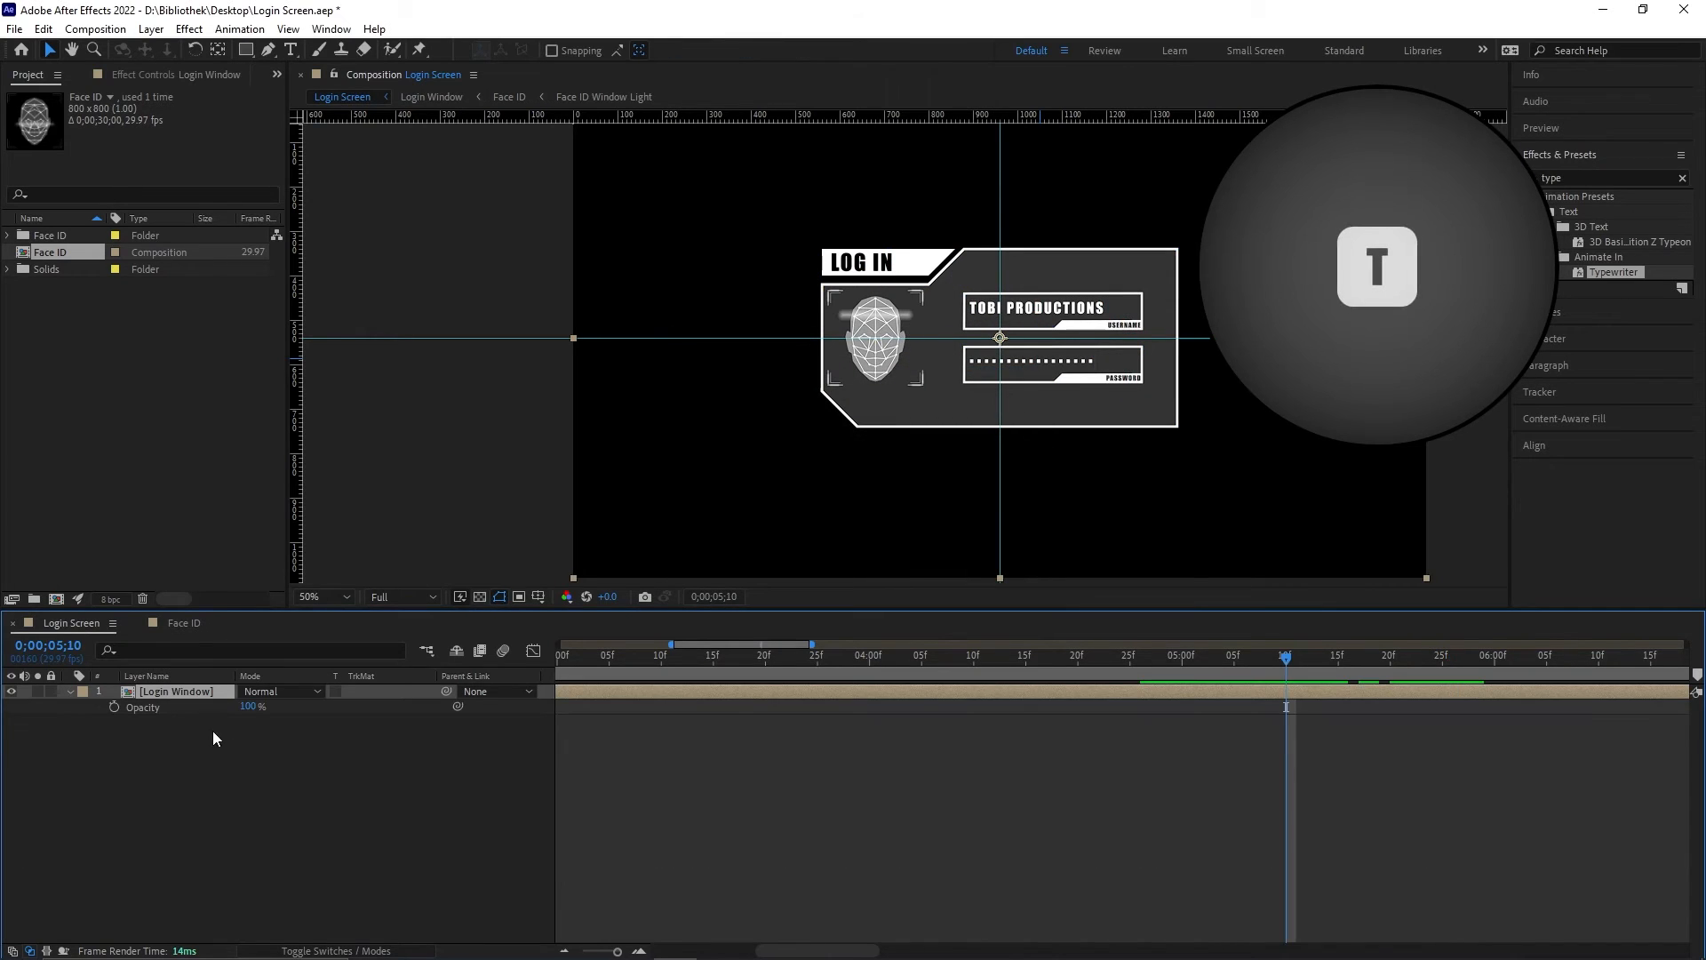
left_click(116, 707)
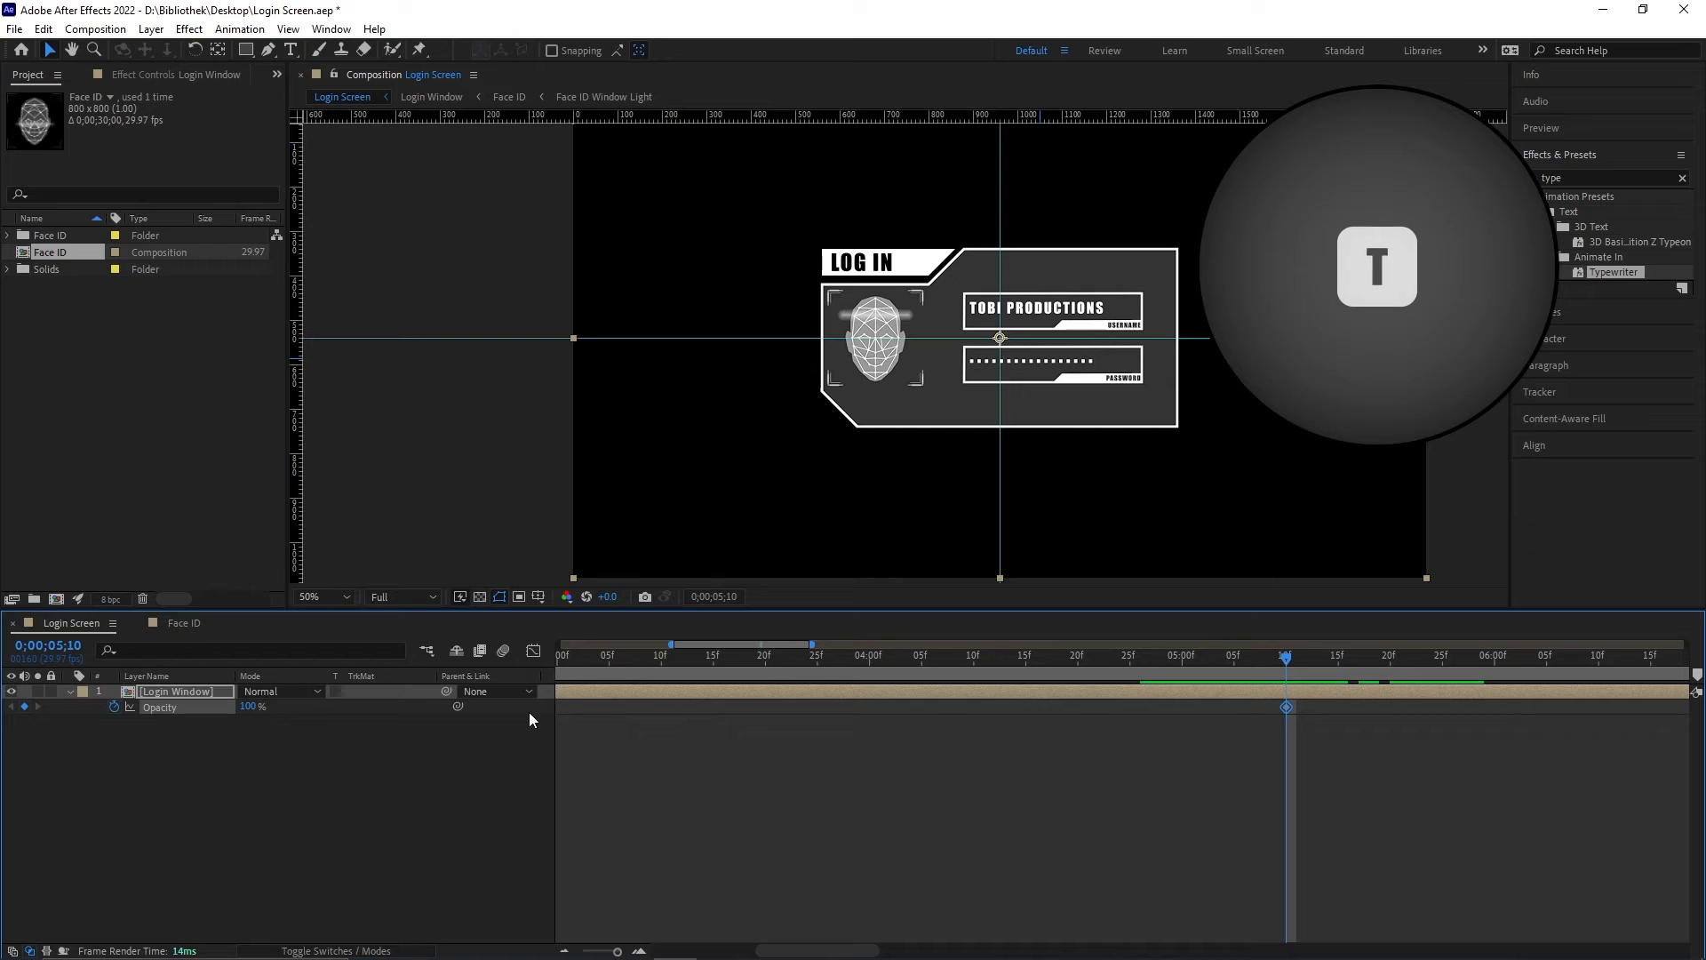
left_click_drag(1287, 656, 1391, 660)
left_click(245, 707)
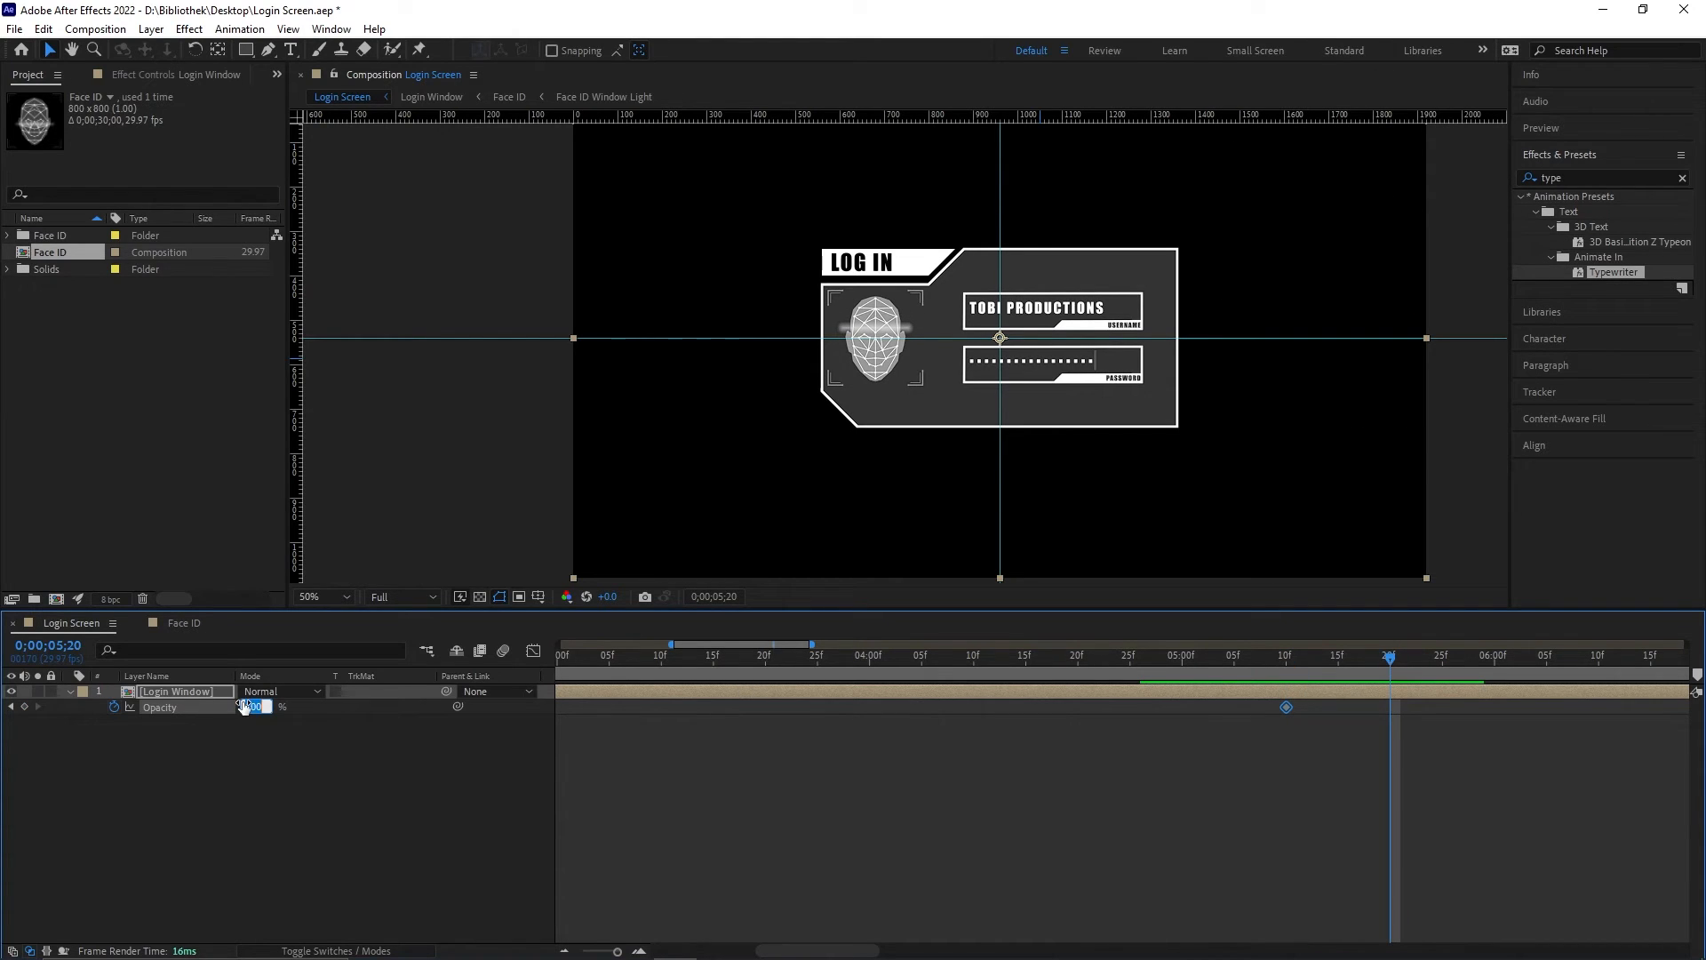
type("0")
key("Return")
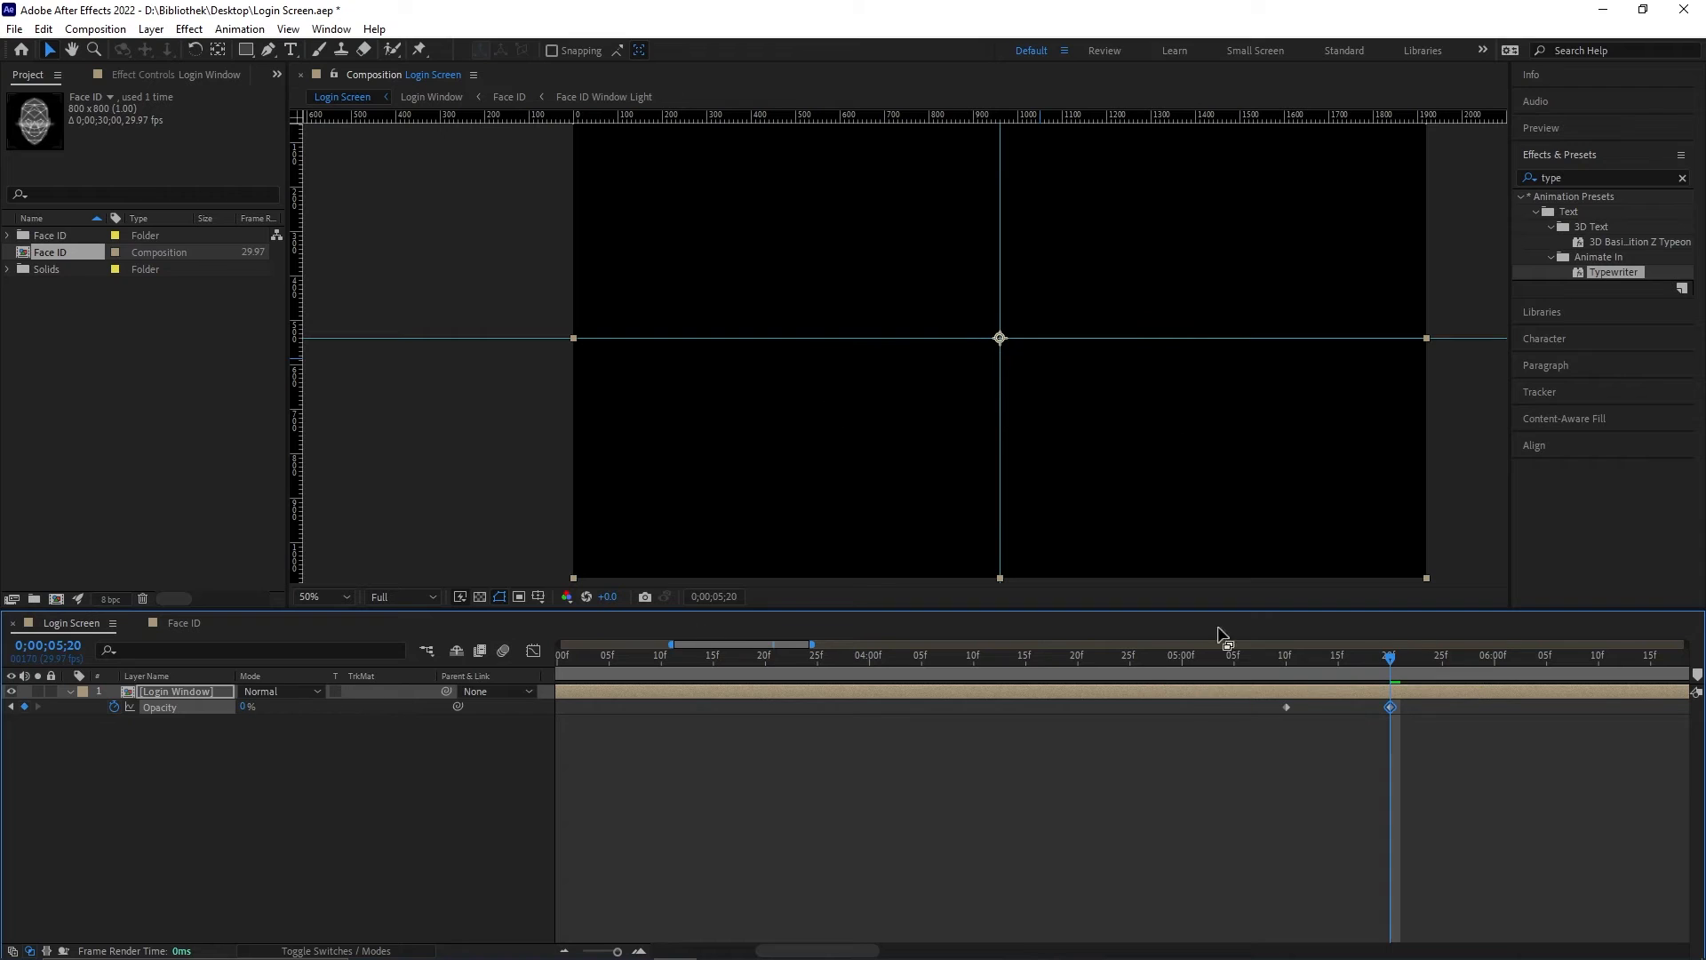
Step: Apply Easy Ease to both Login Window Opacity keyframes and preview the fade-out
left_click_drag(1217, 754, 1463, 712)
key("F9")
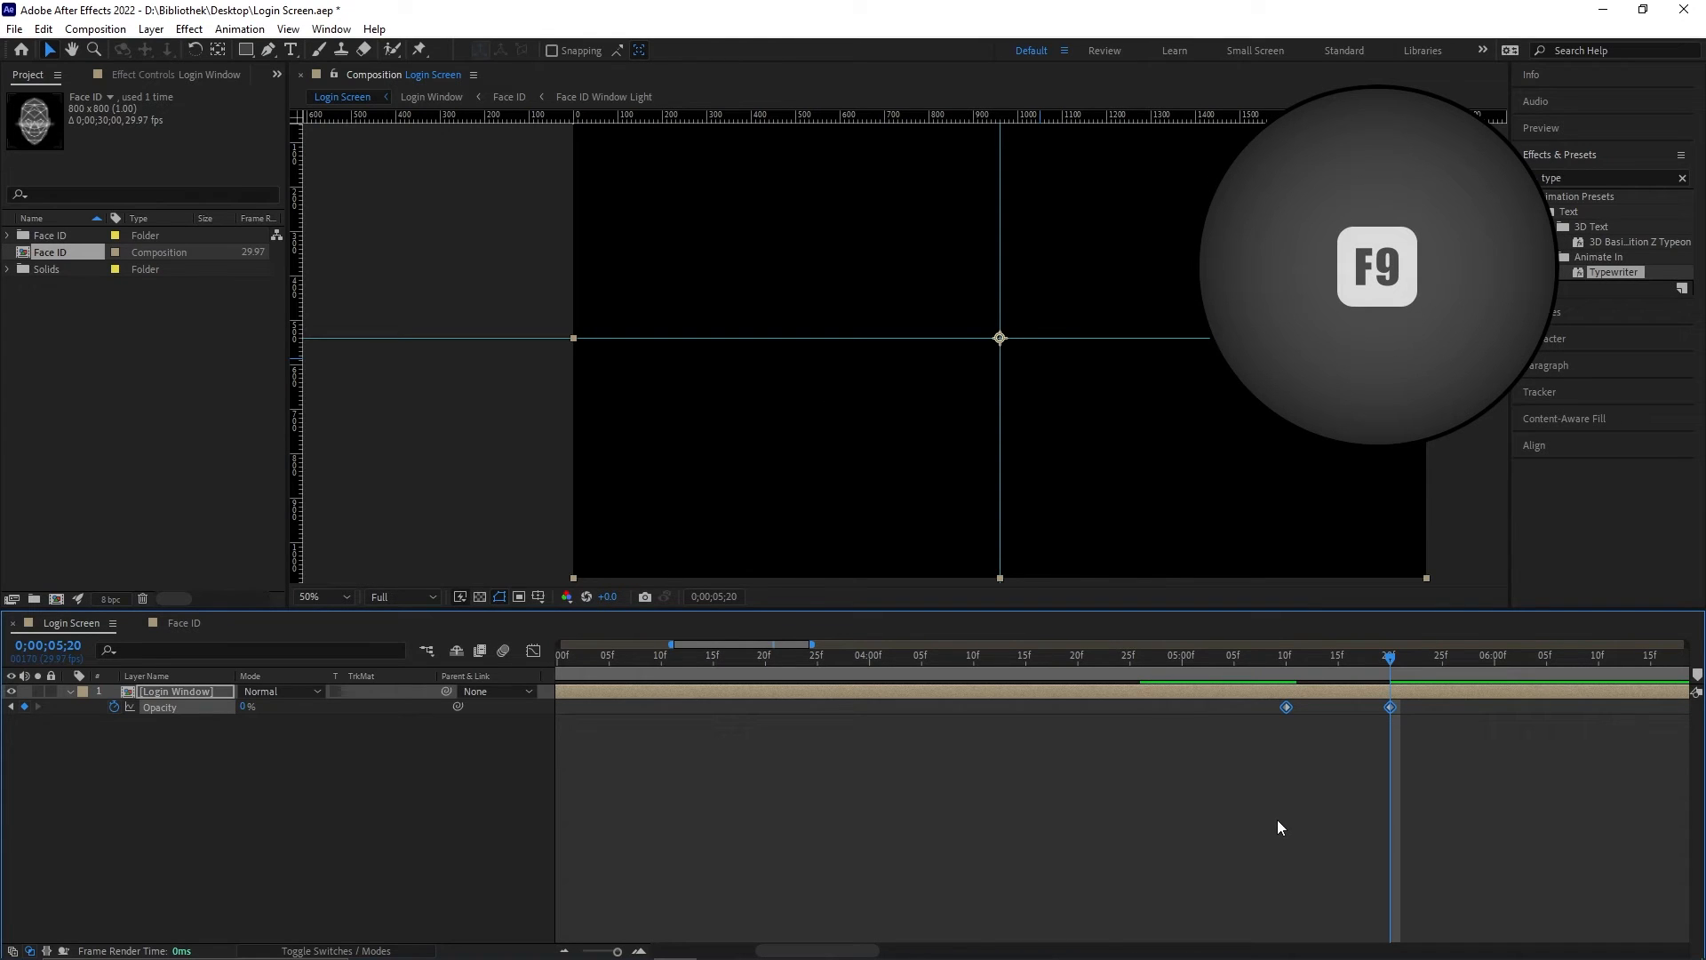
left_click(1149, 654)
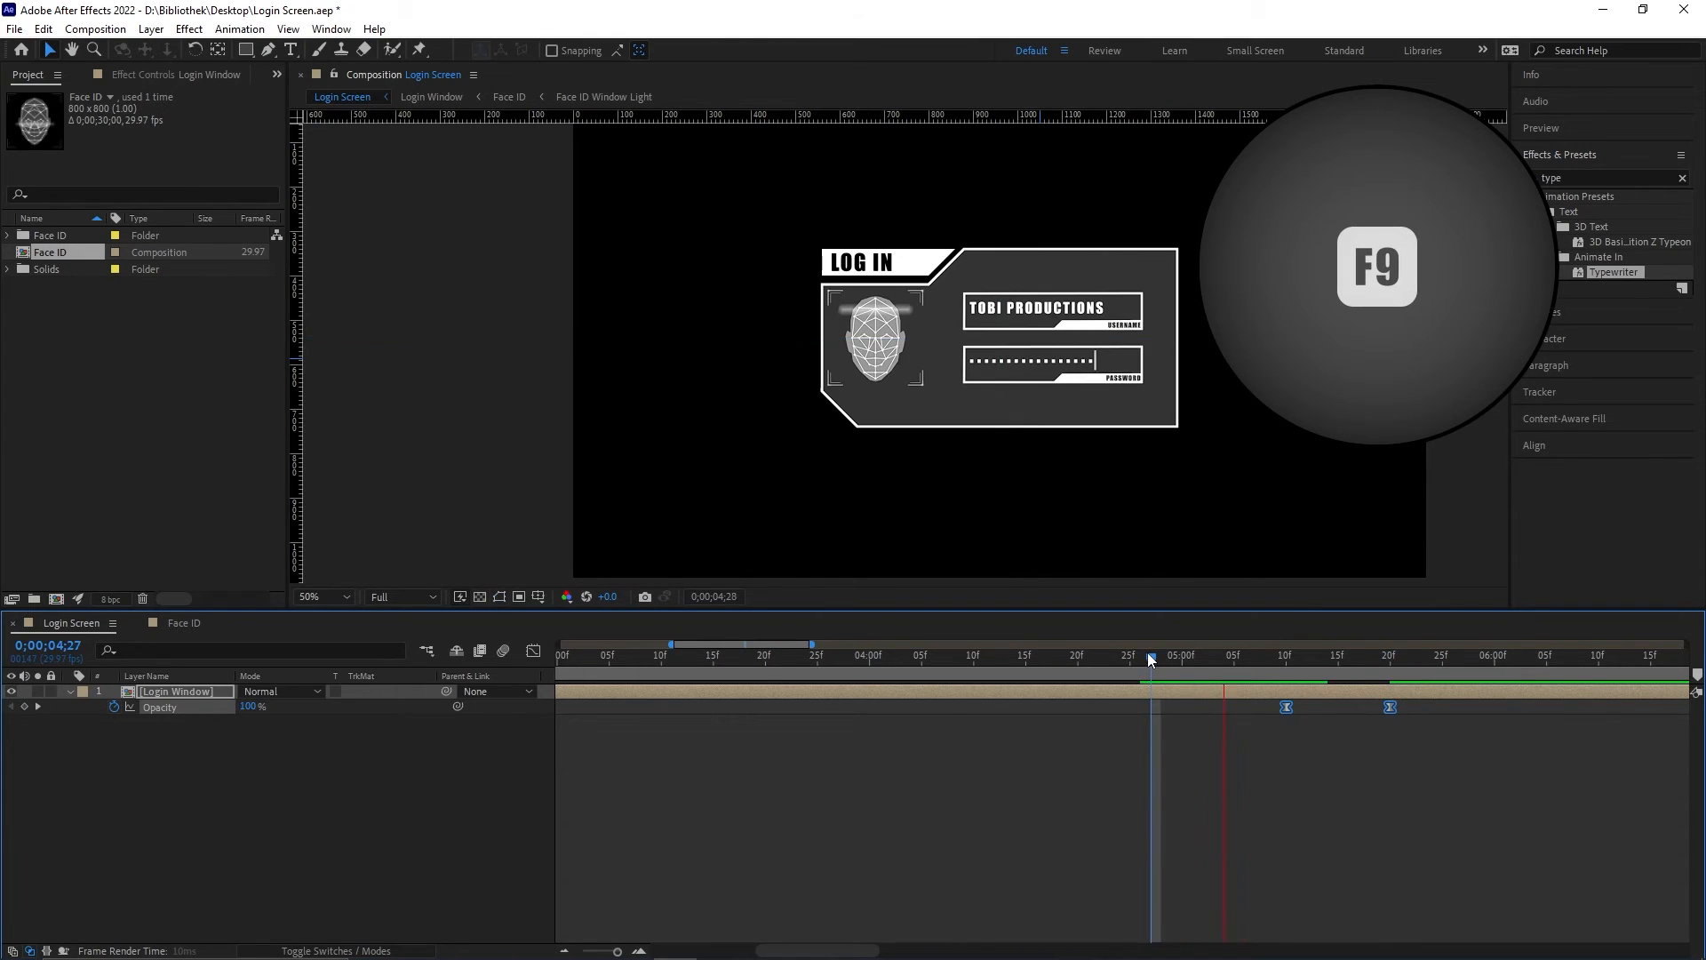
left_click_drag(1149, 657, 1289, 659)
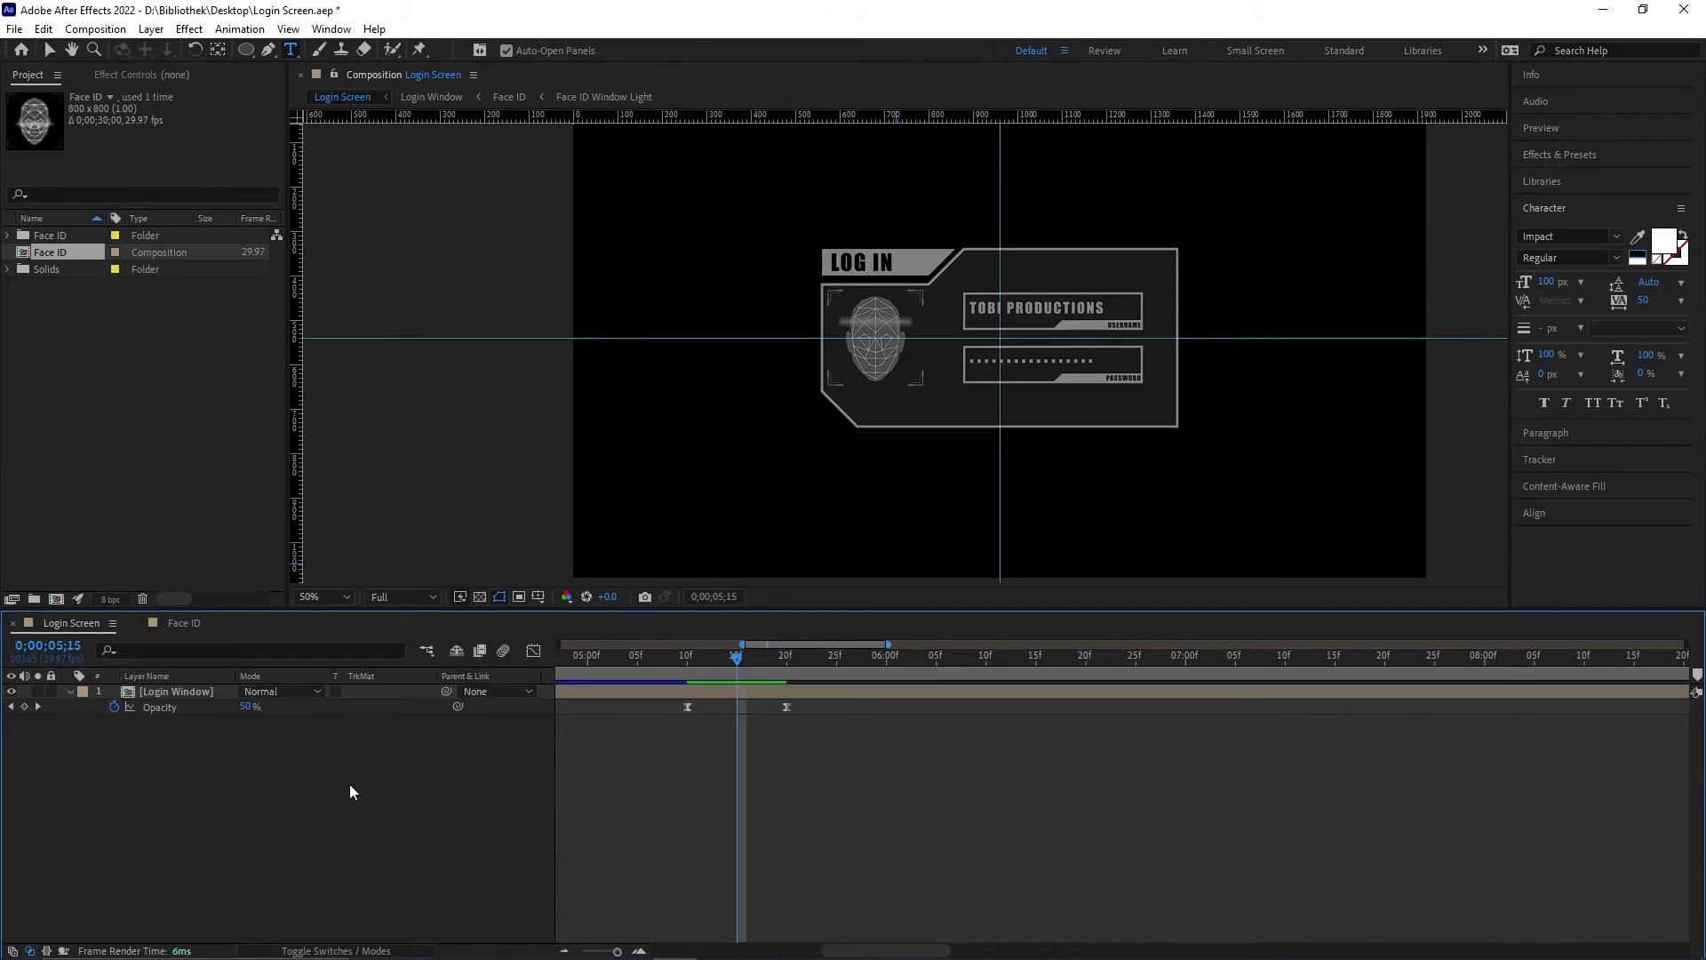
Step: Create a new shape layer in the Login Screen composition and name it "Loading Dot"
right_click(349, 784)
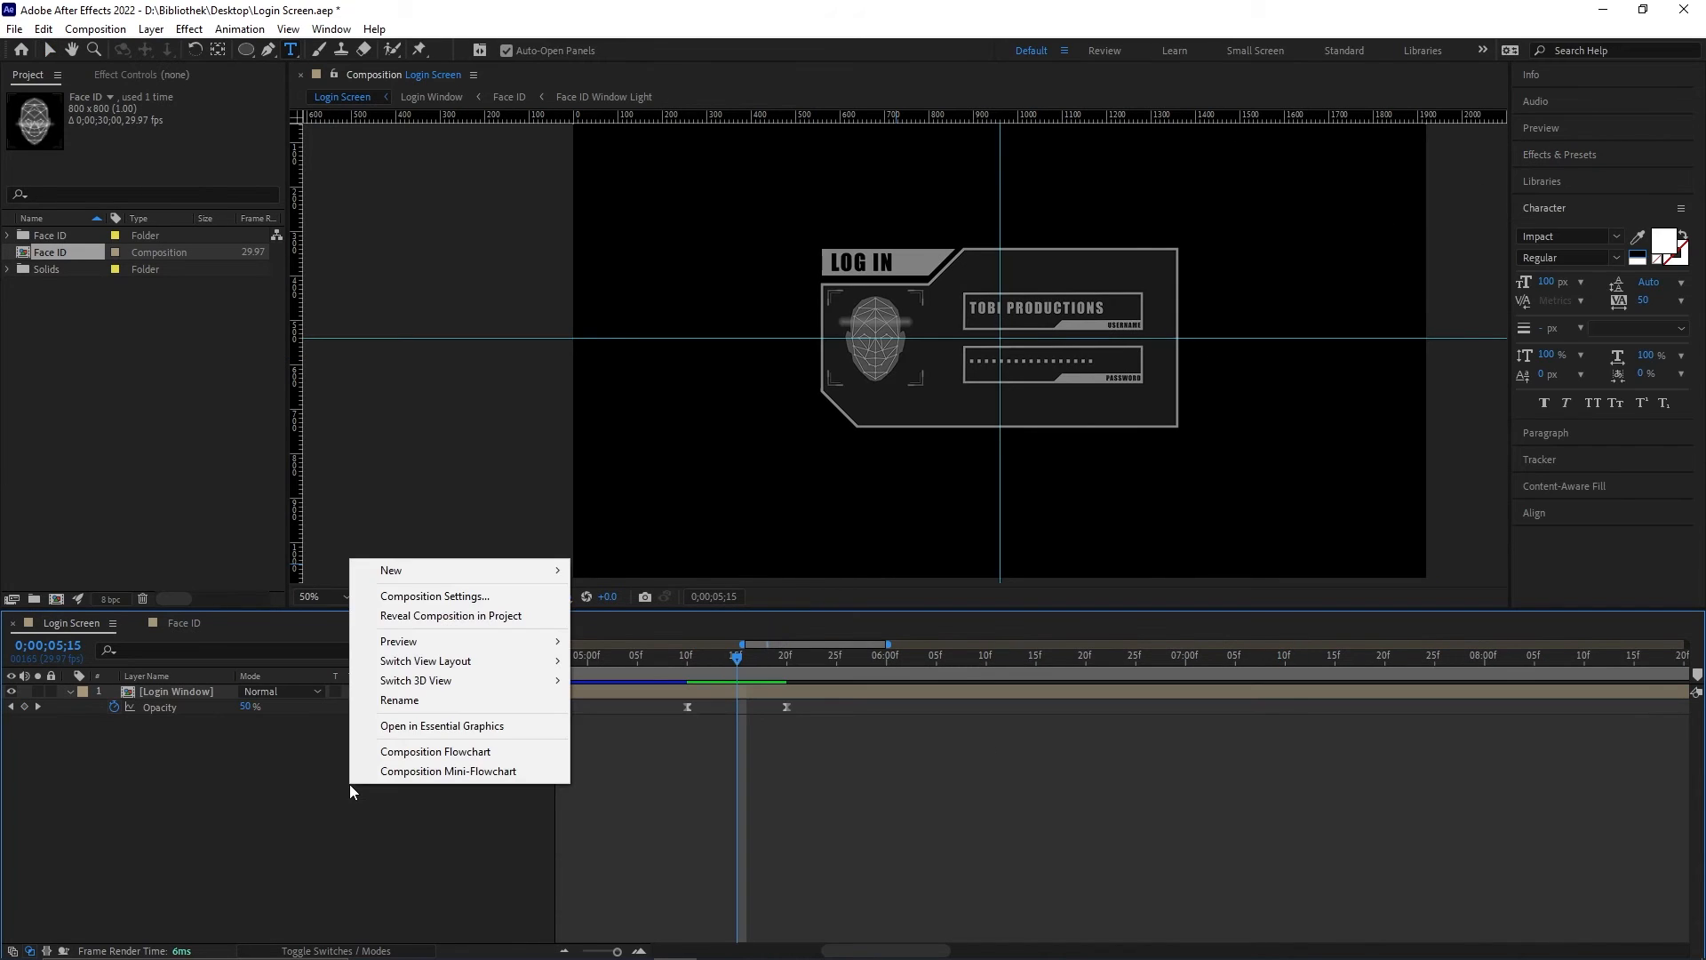
mouse_move(429, 566)
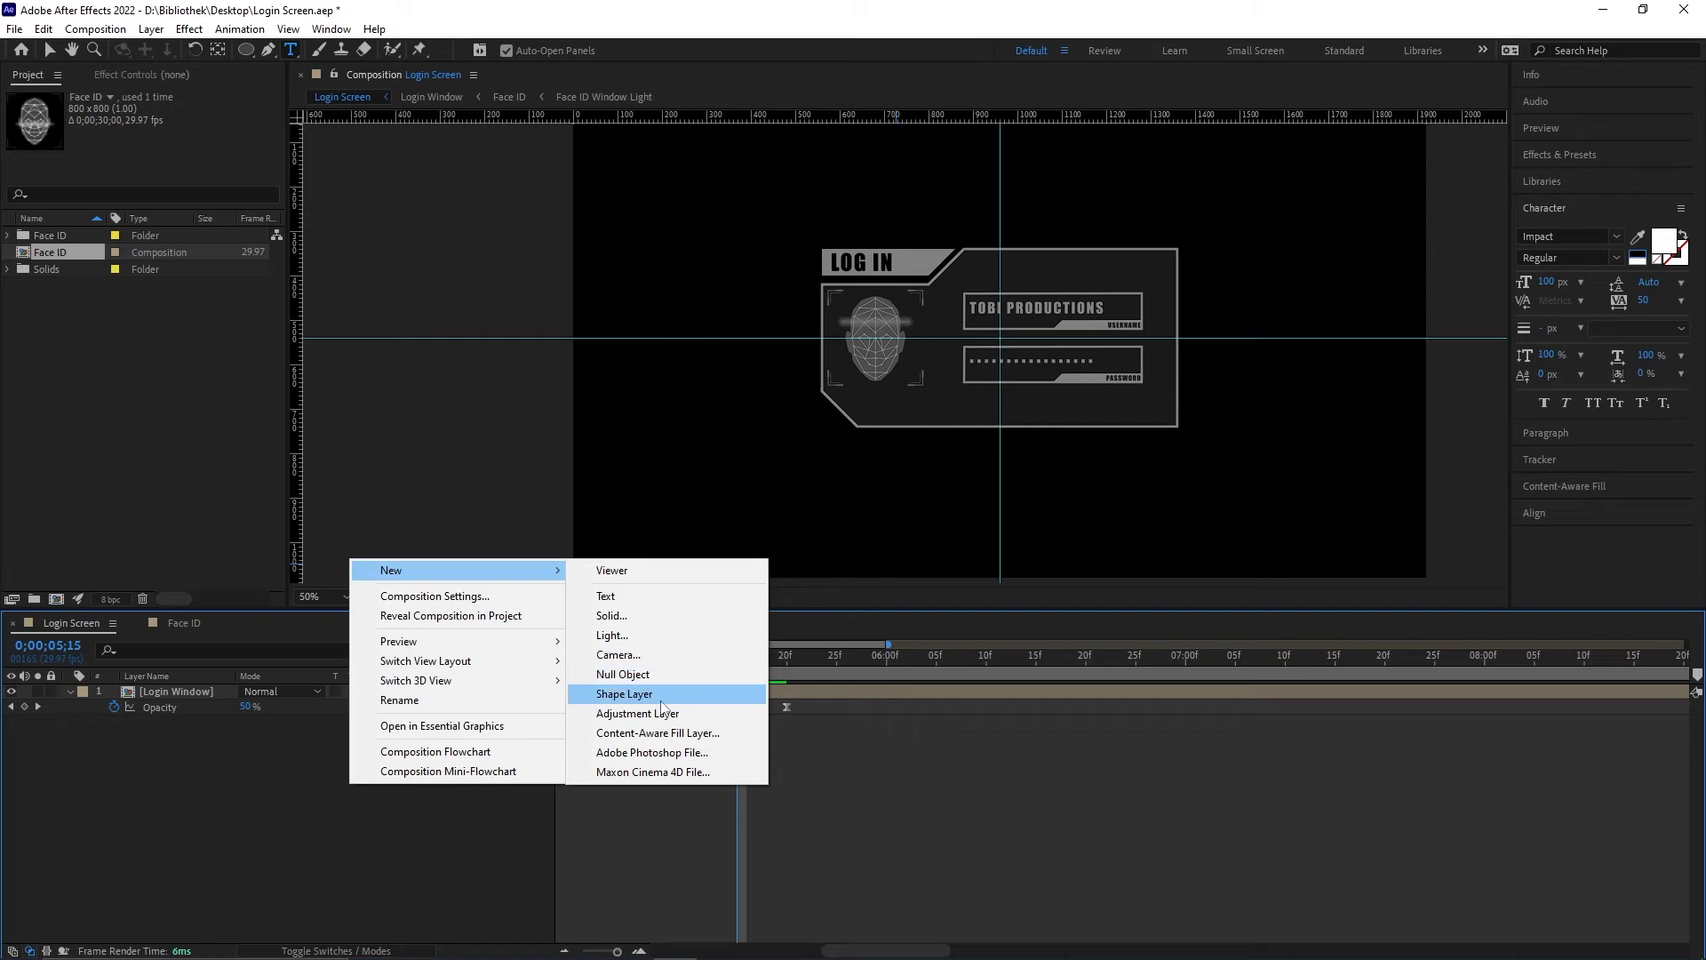
left_click(624, 694)
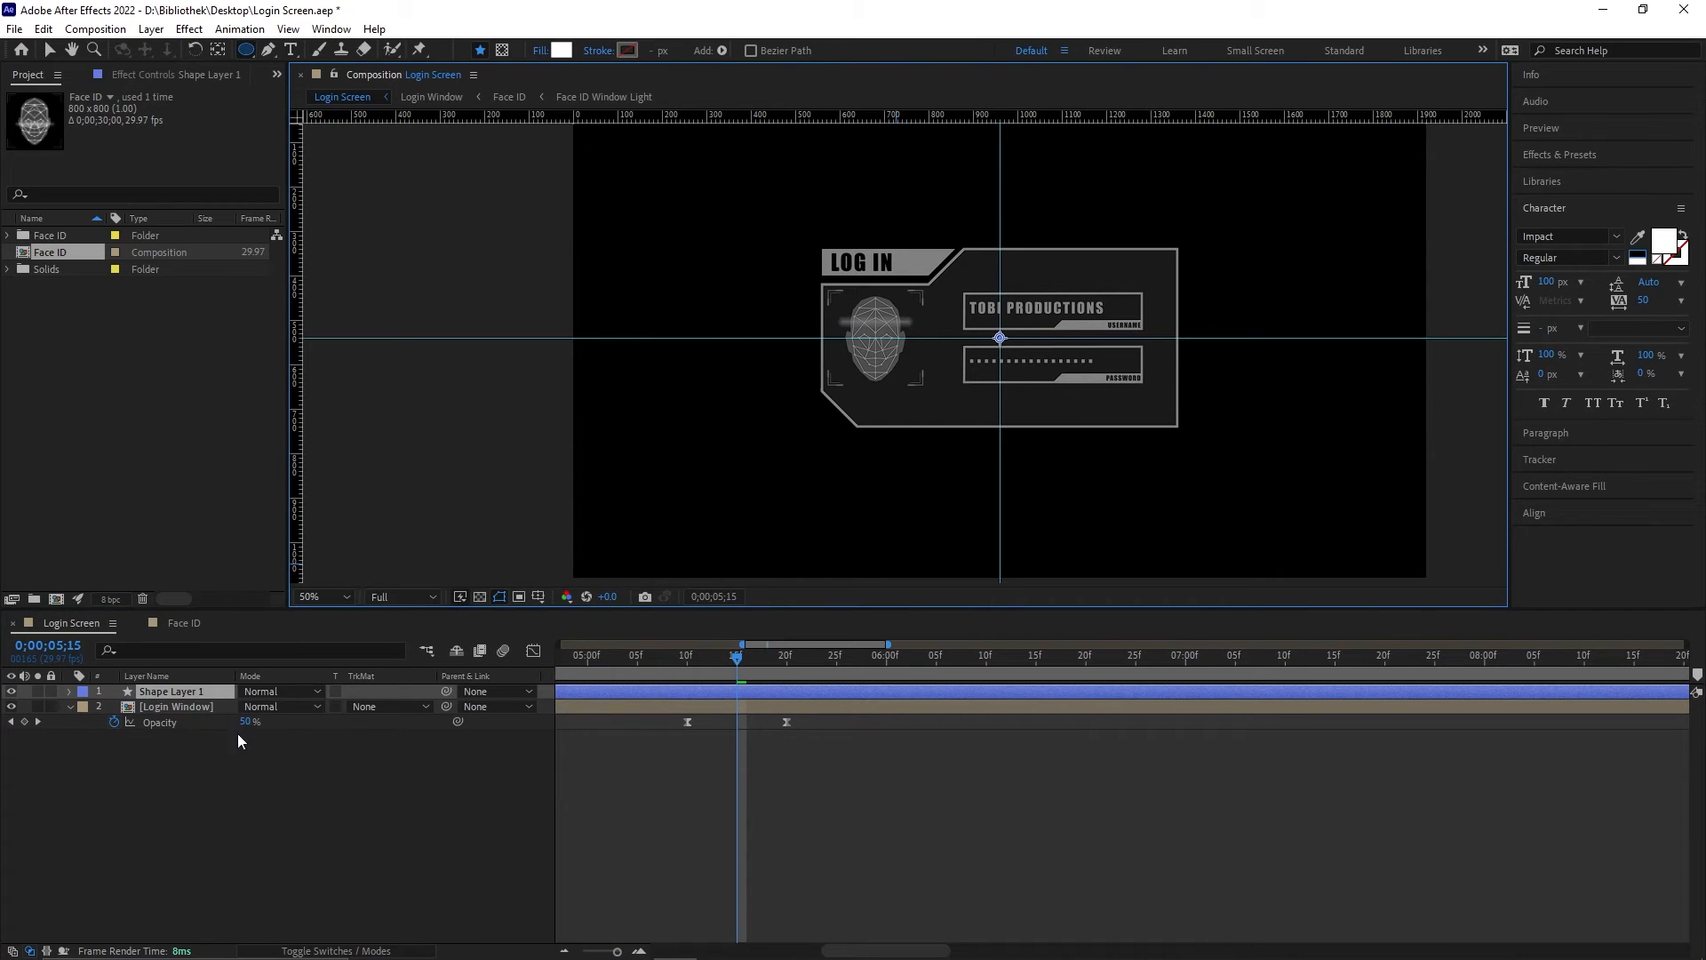
key("Return")
left_click(185, 690)
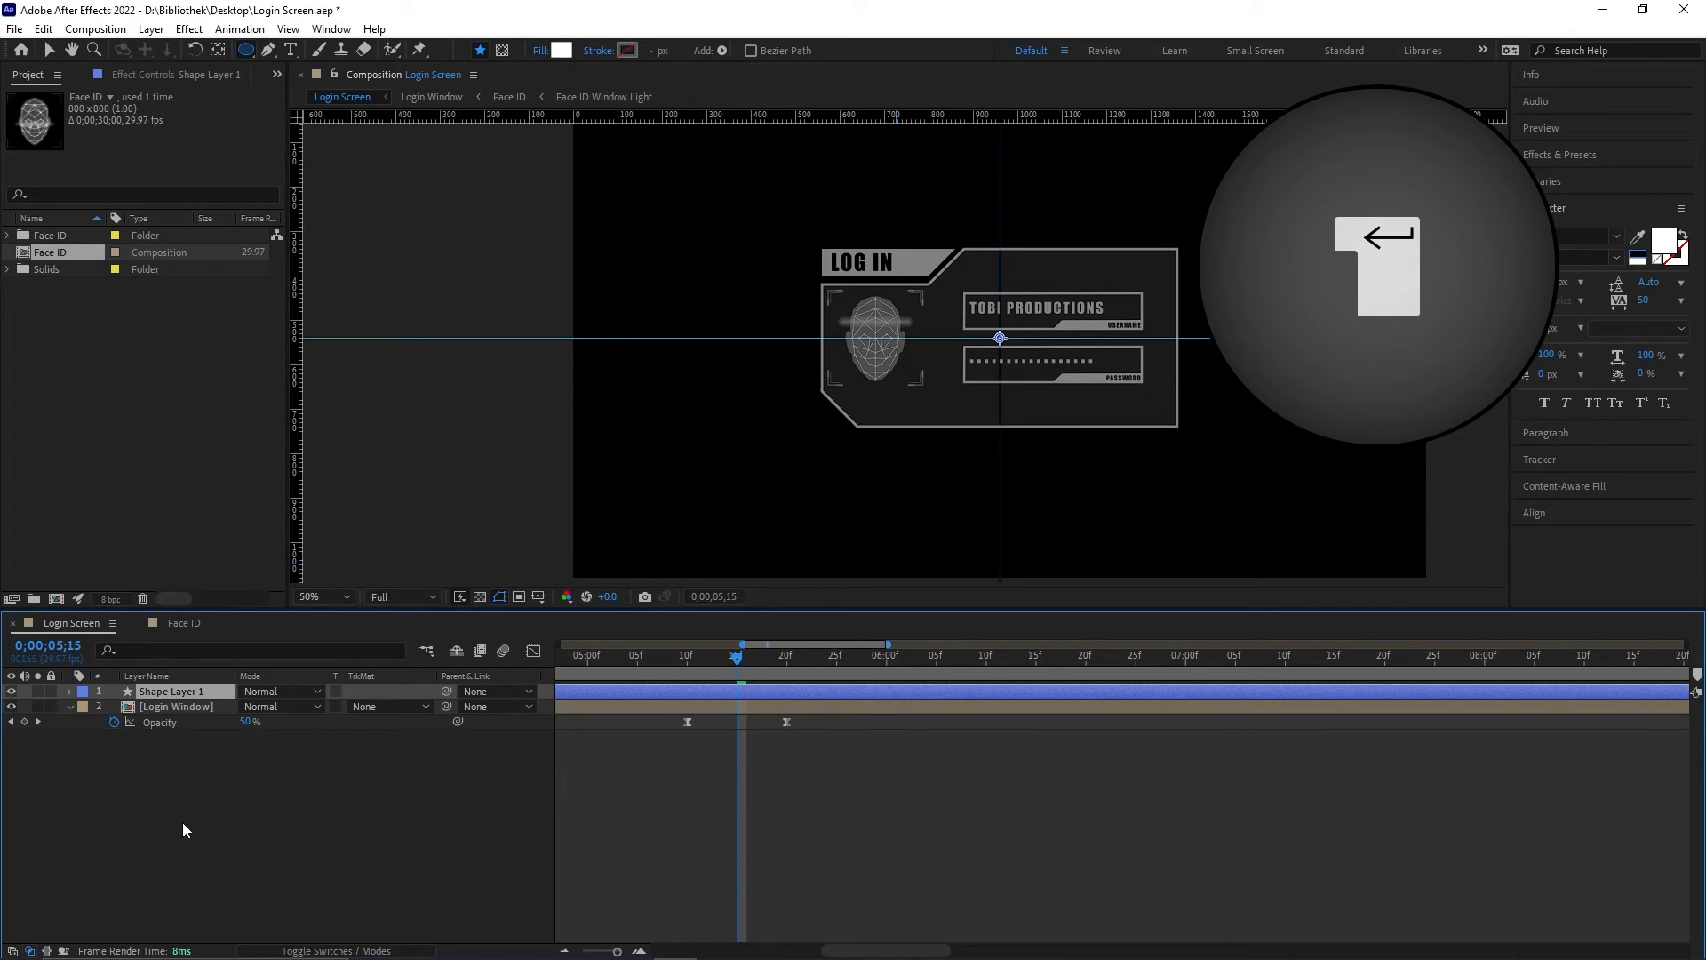
key("Return")
type("Loading Dot")
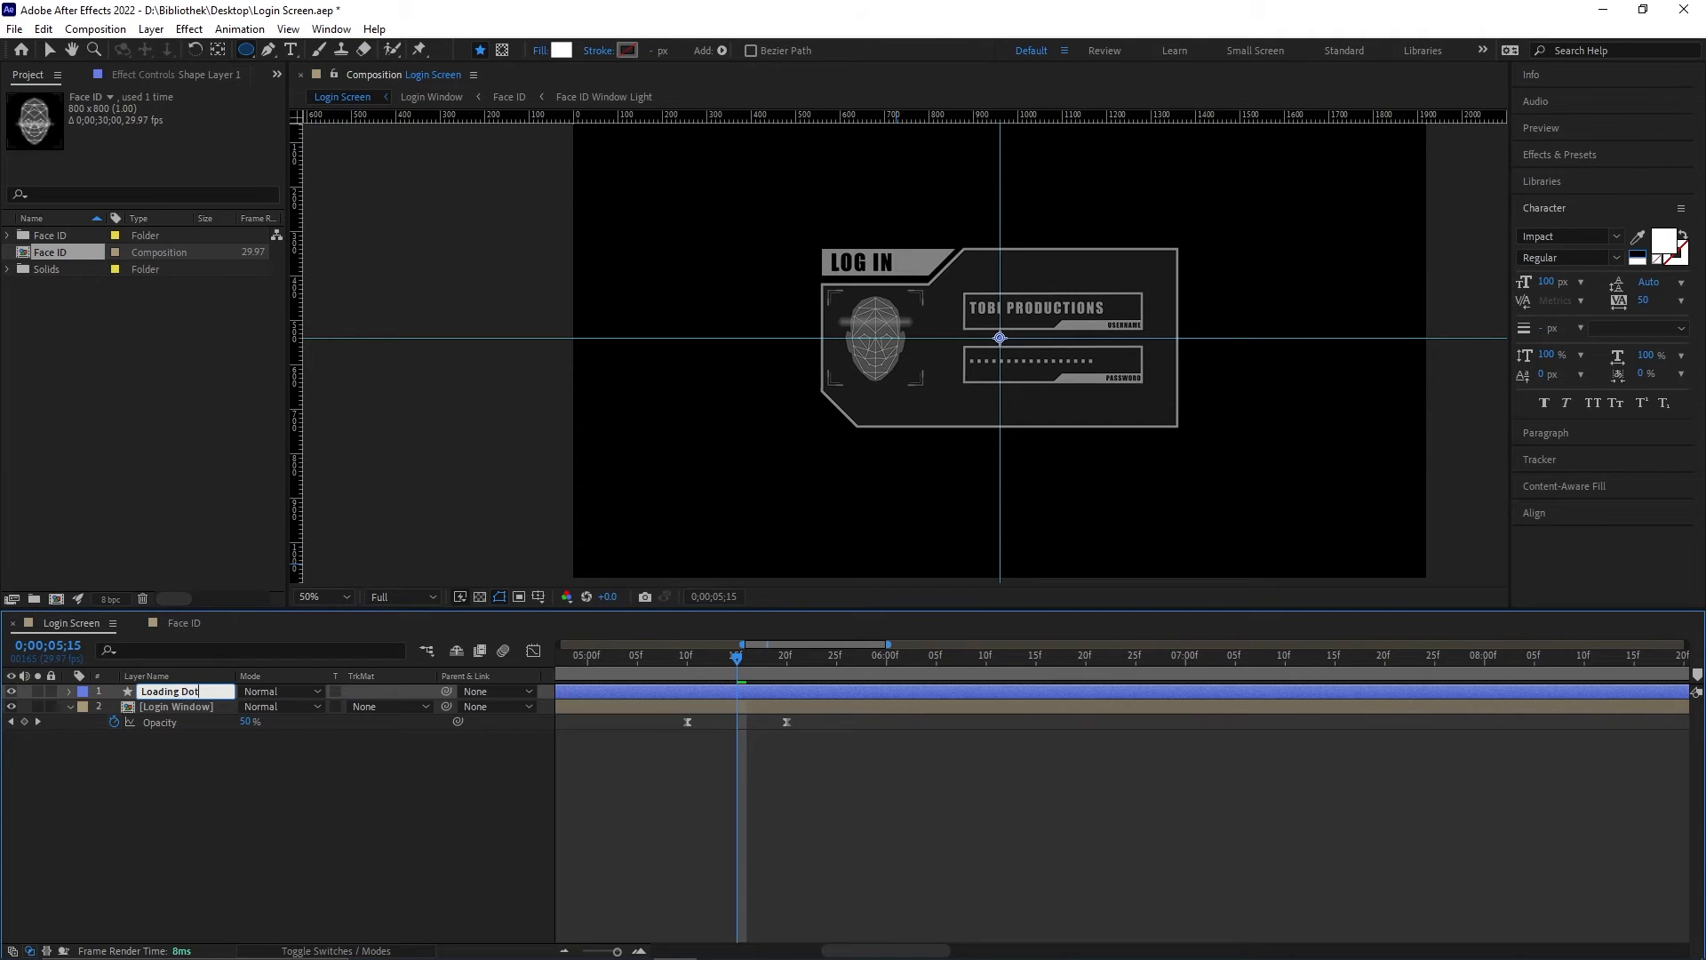
key("Return")
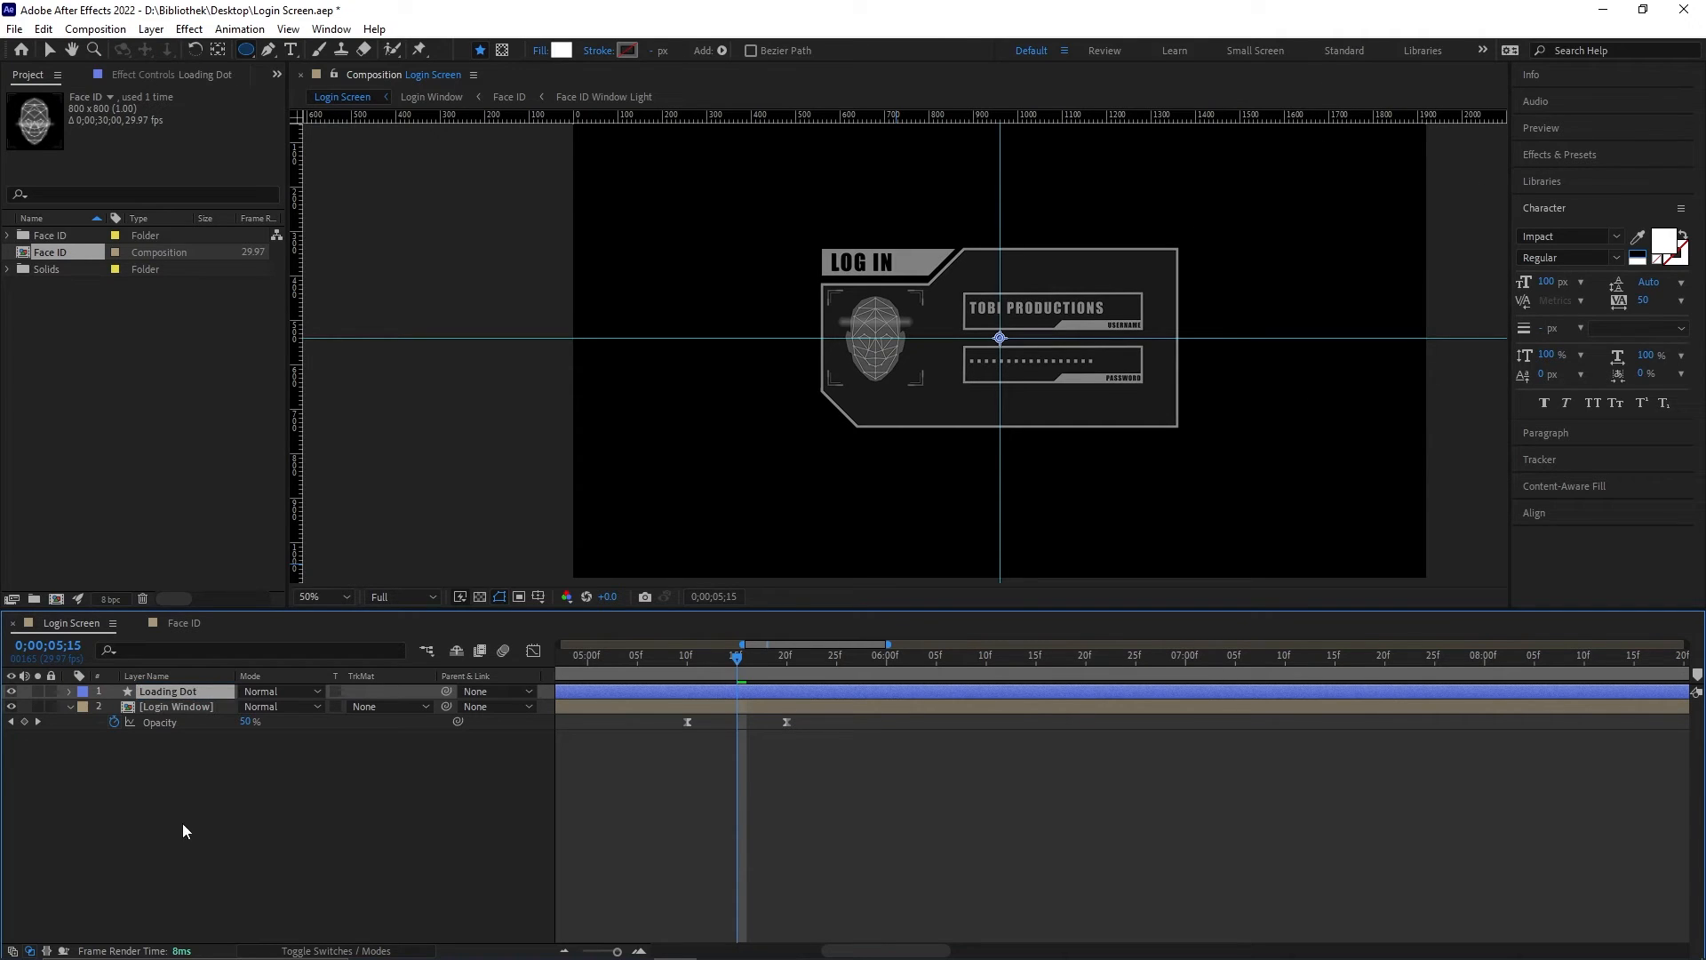
Step: Add an ellipse to the Loading Dot layer and set its width to 1080 to make it a circle
double_click(248, 50)
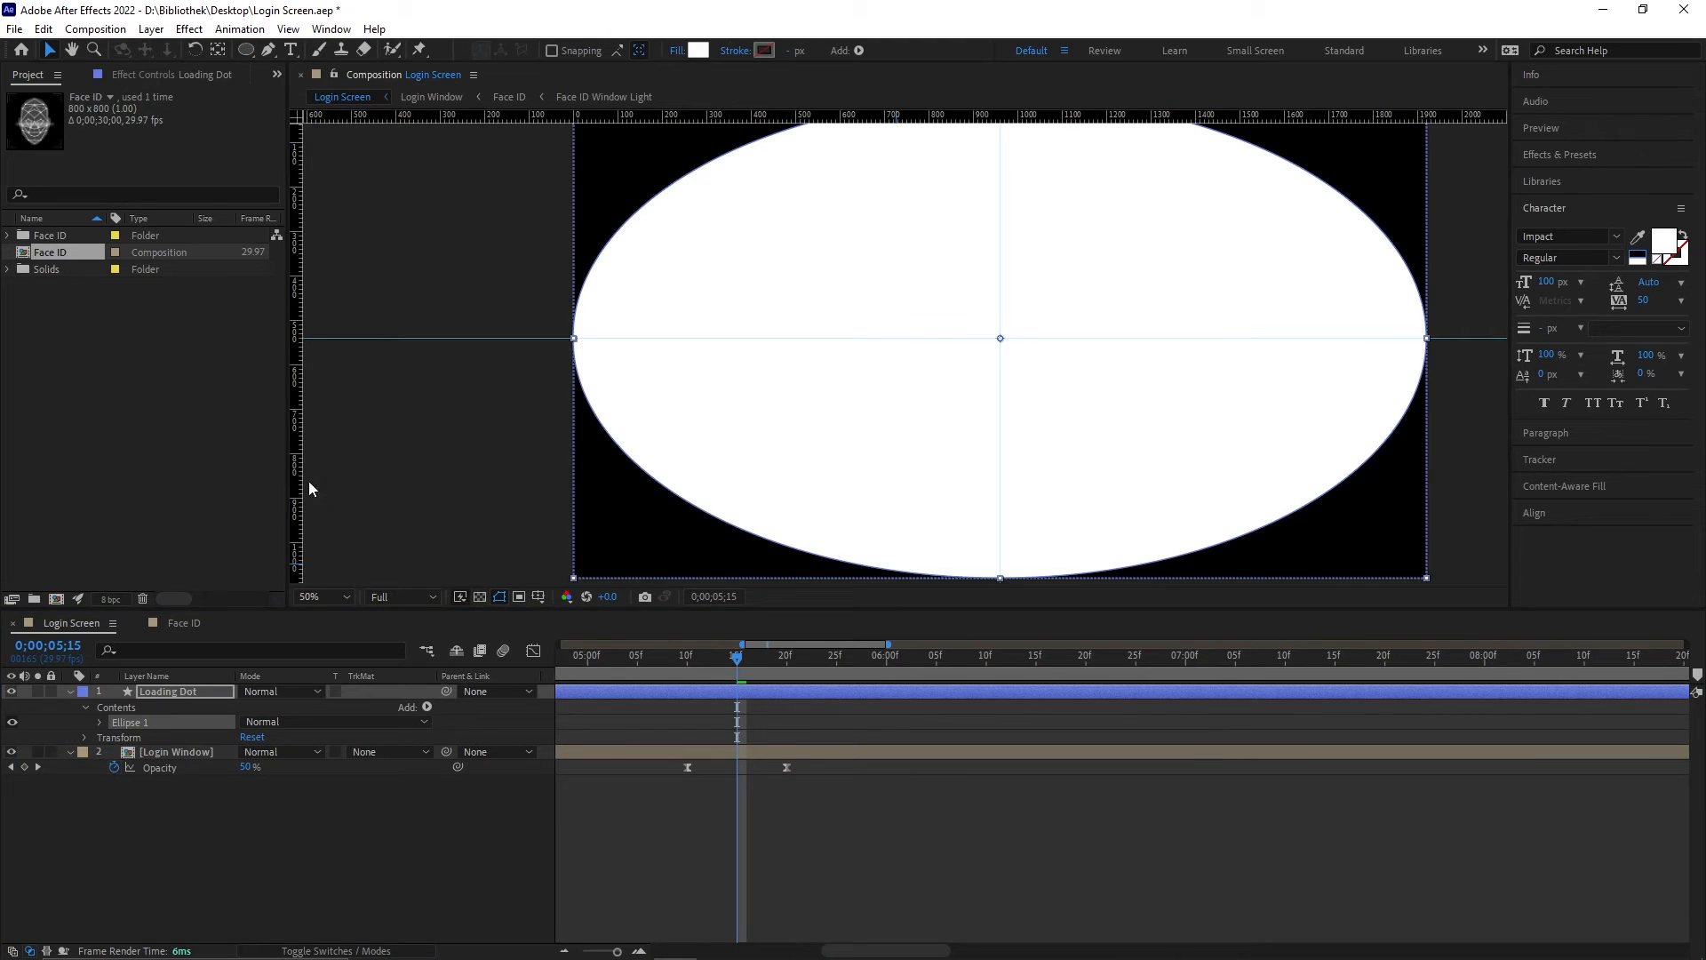
left_click(99, 721)
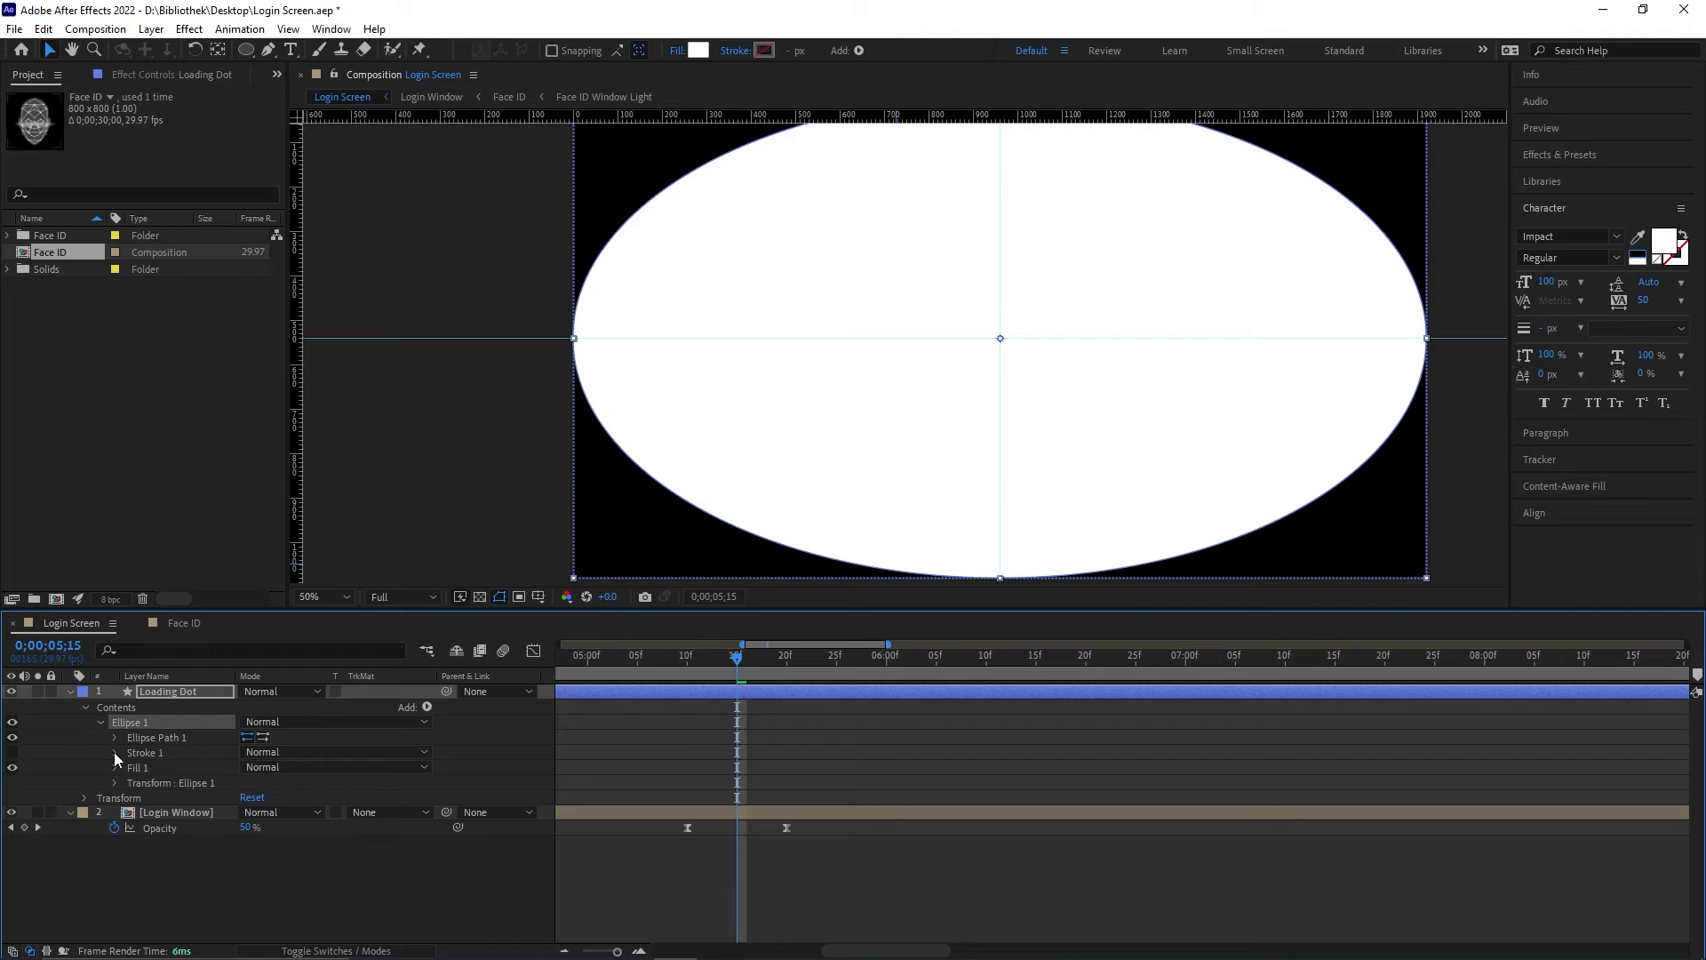
left_click(114, 738)
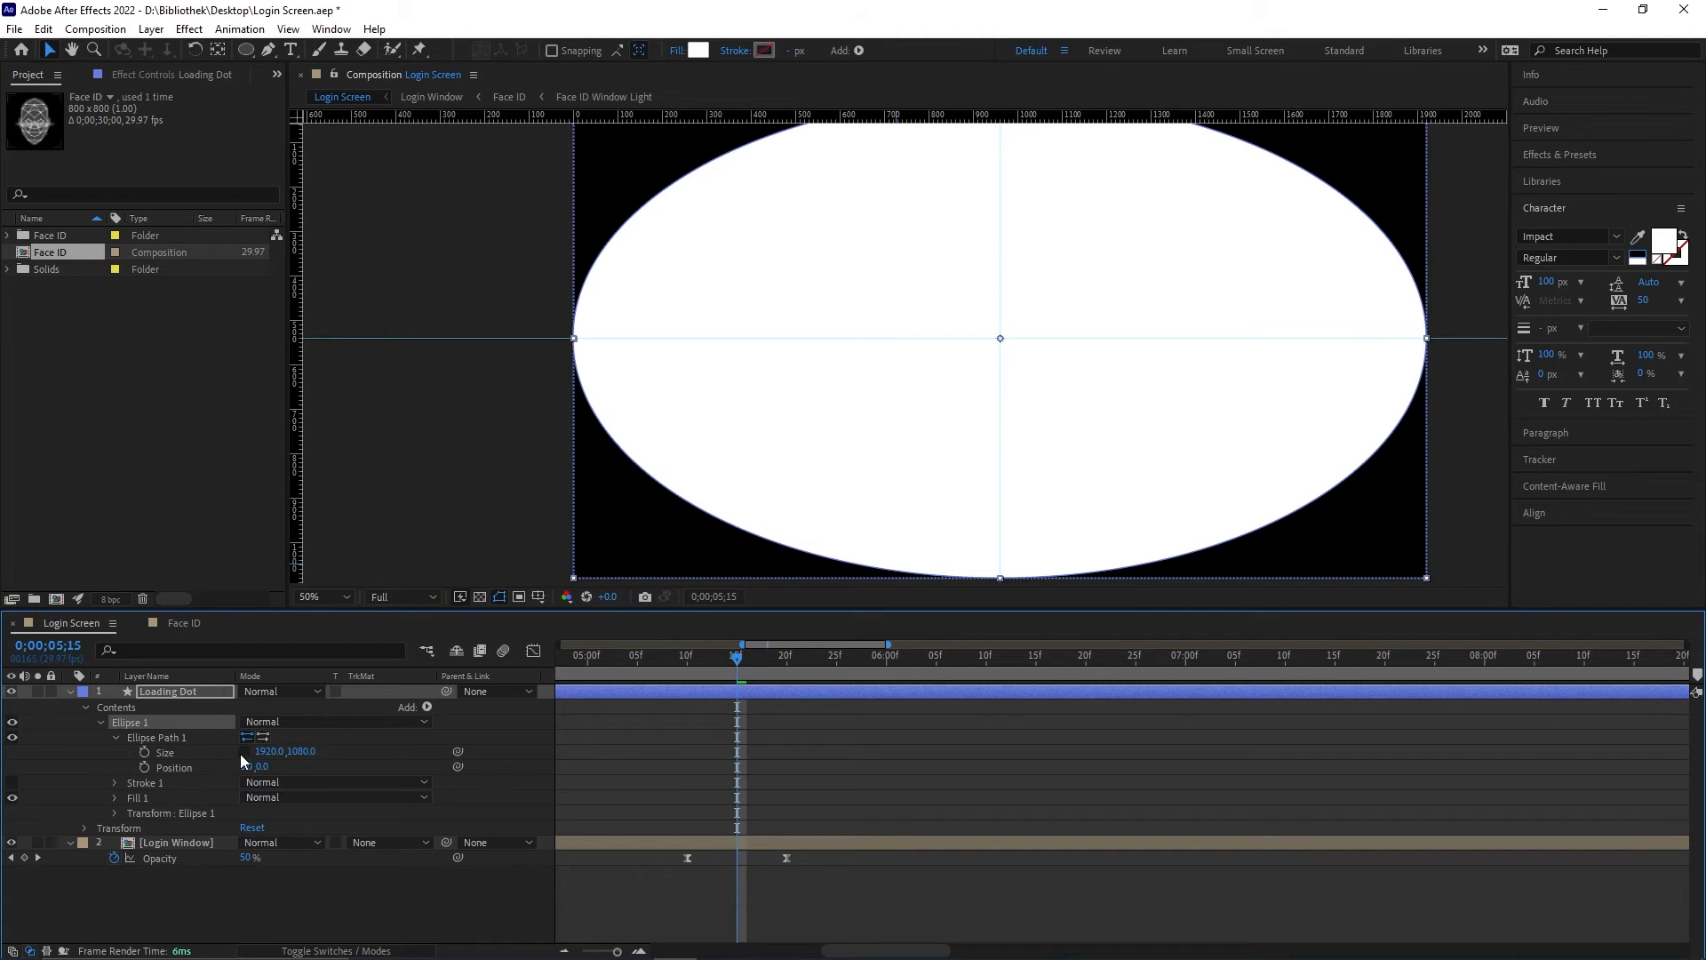
left_click(303, 752)
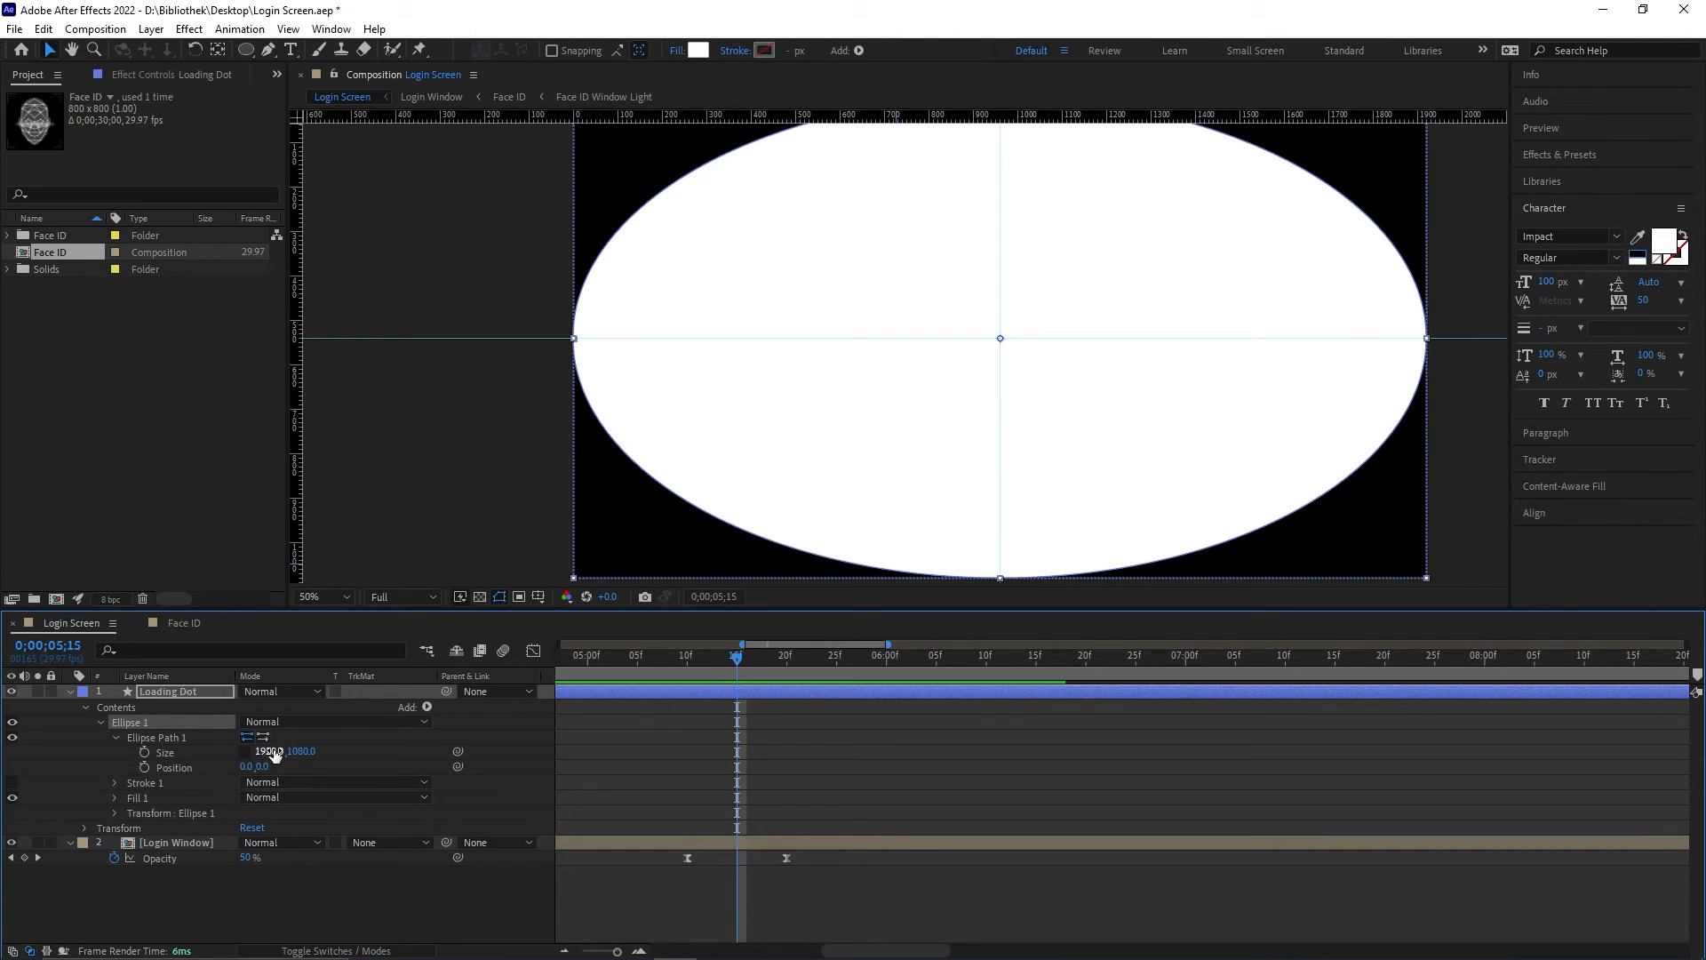
left_click(271, 751)
type("1080")
key("Return")
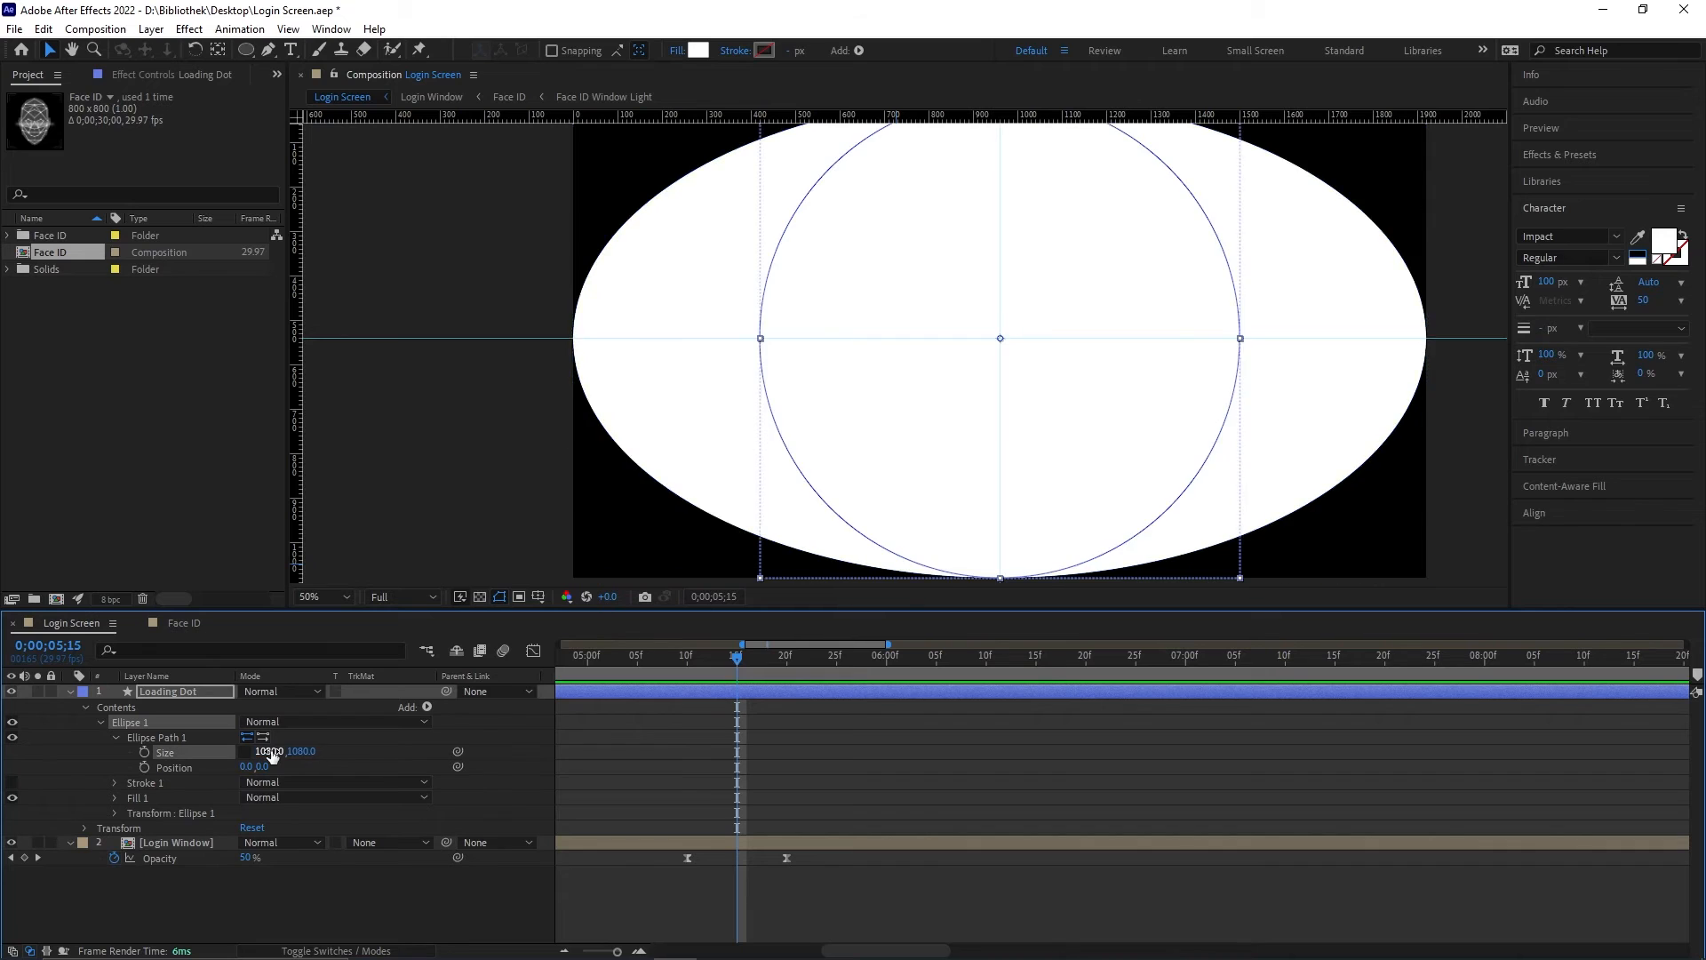
Step: Set the Loading Dot circle's linked size to 350 by 350
left_click(267, 752)
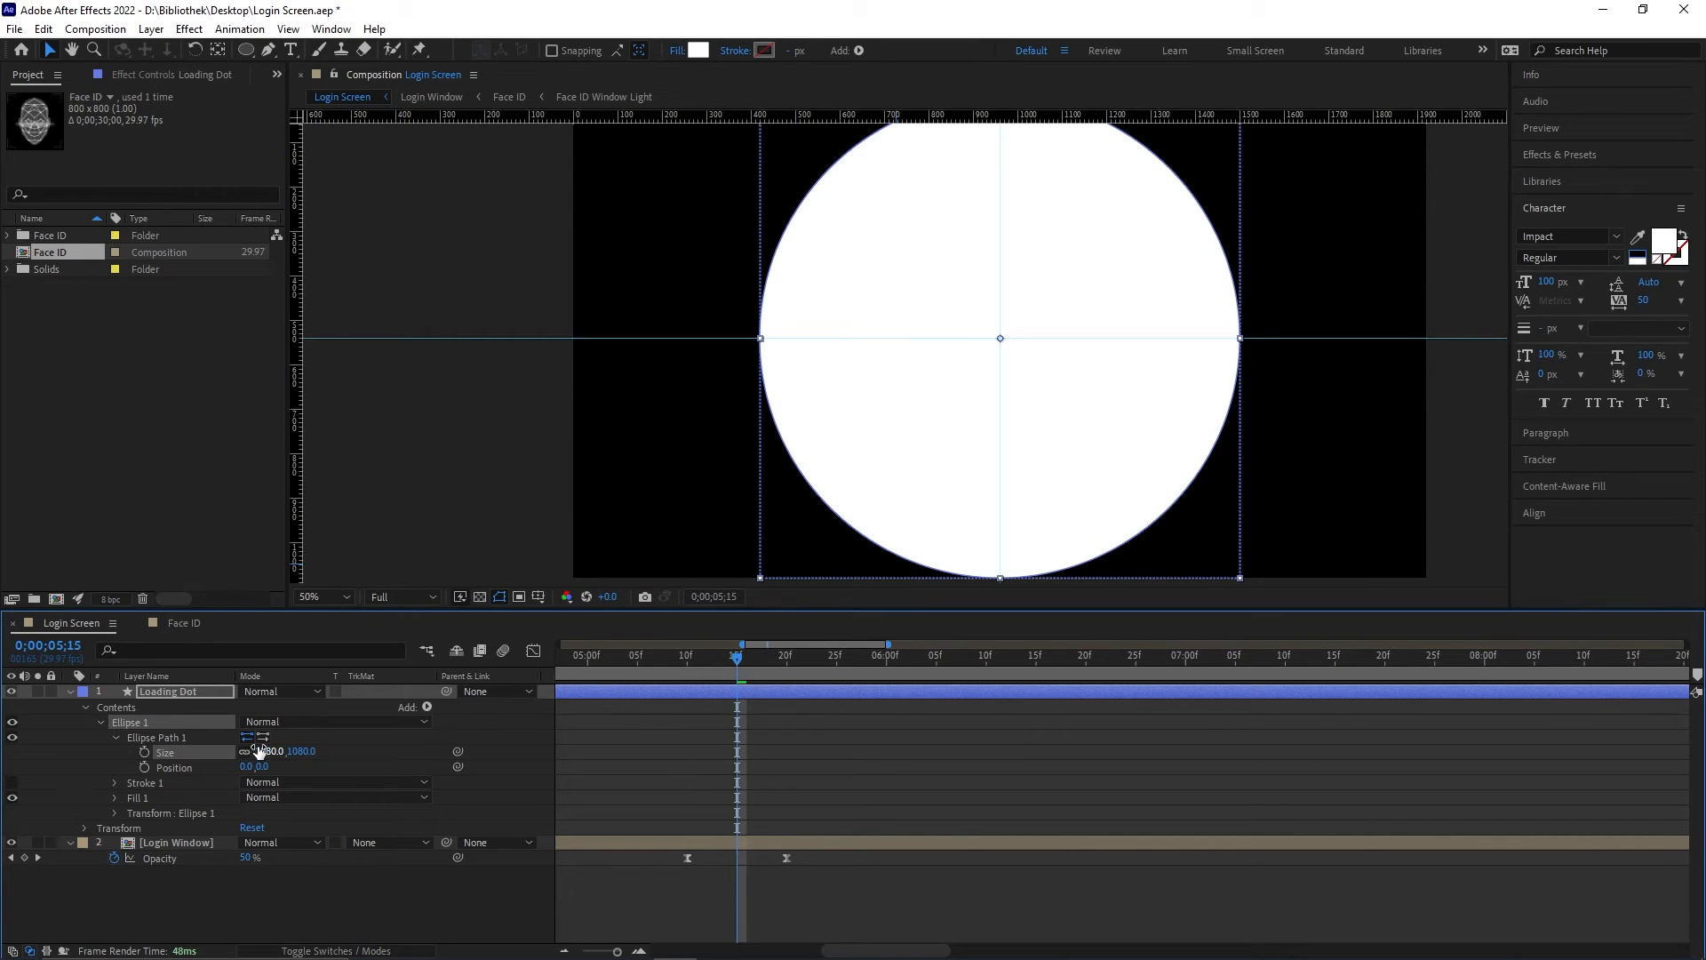
type("350")
key("Return")
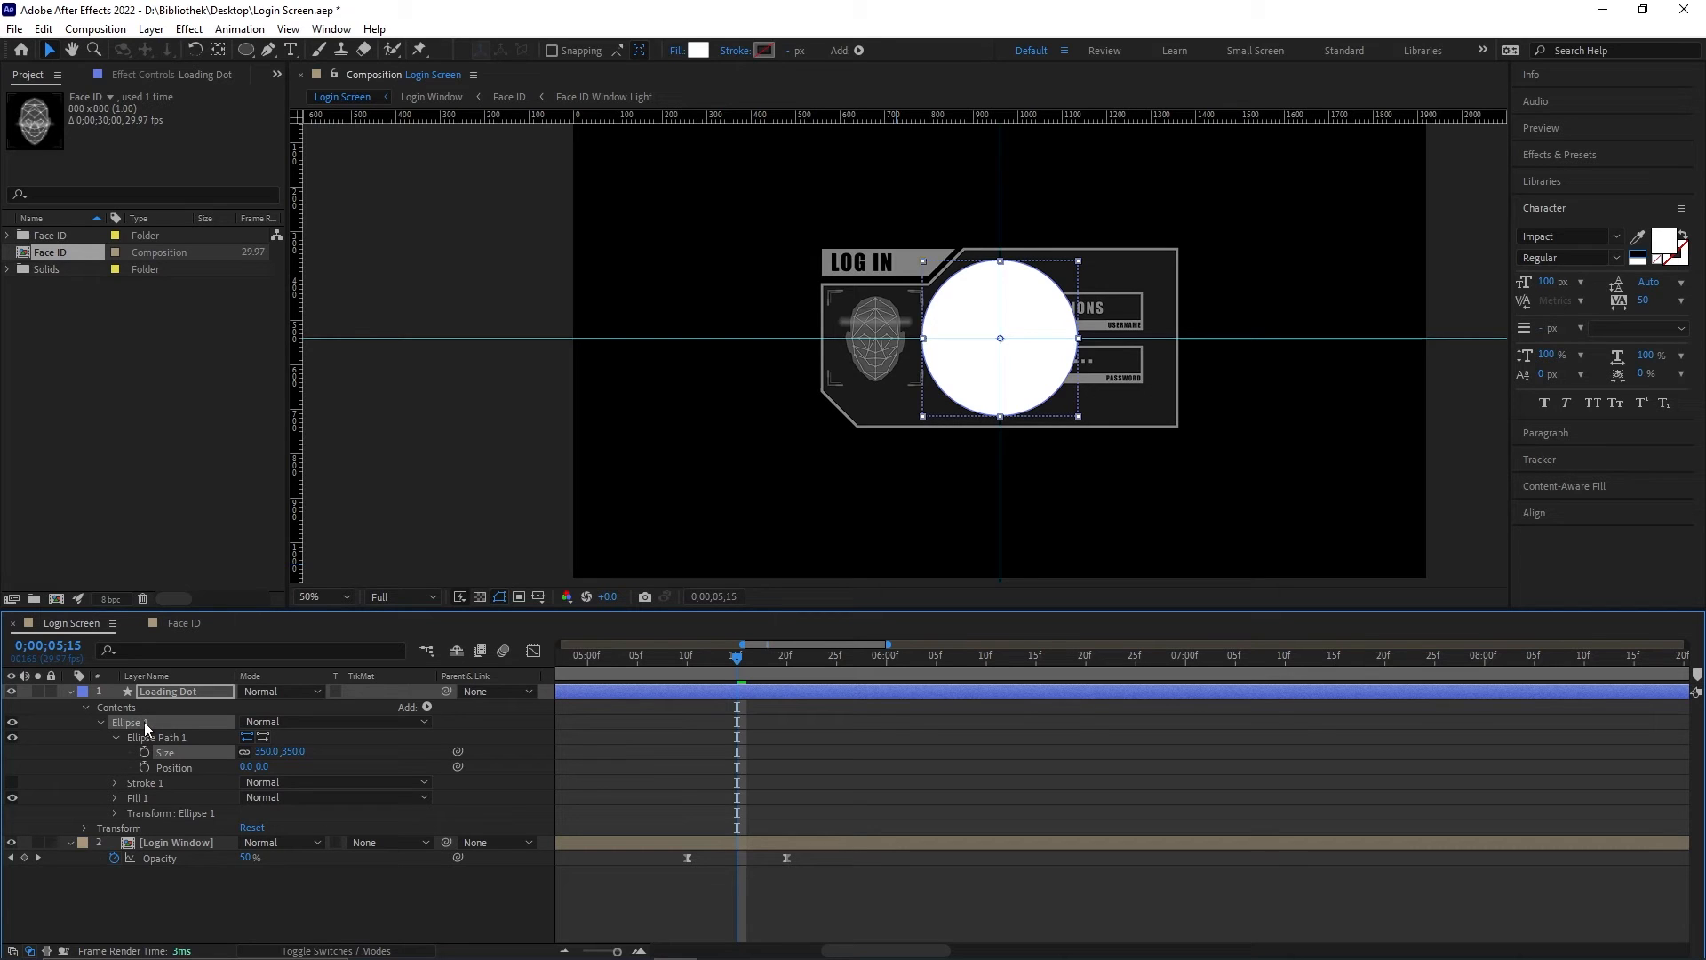
Step: Duplicate the Loading Dot's circle and give the copy no fill and a solid stroke
key("ctrl+d")
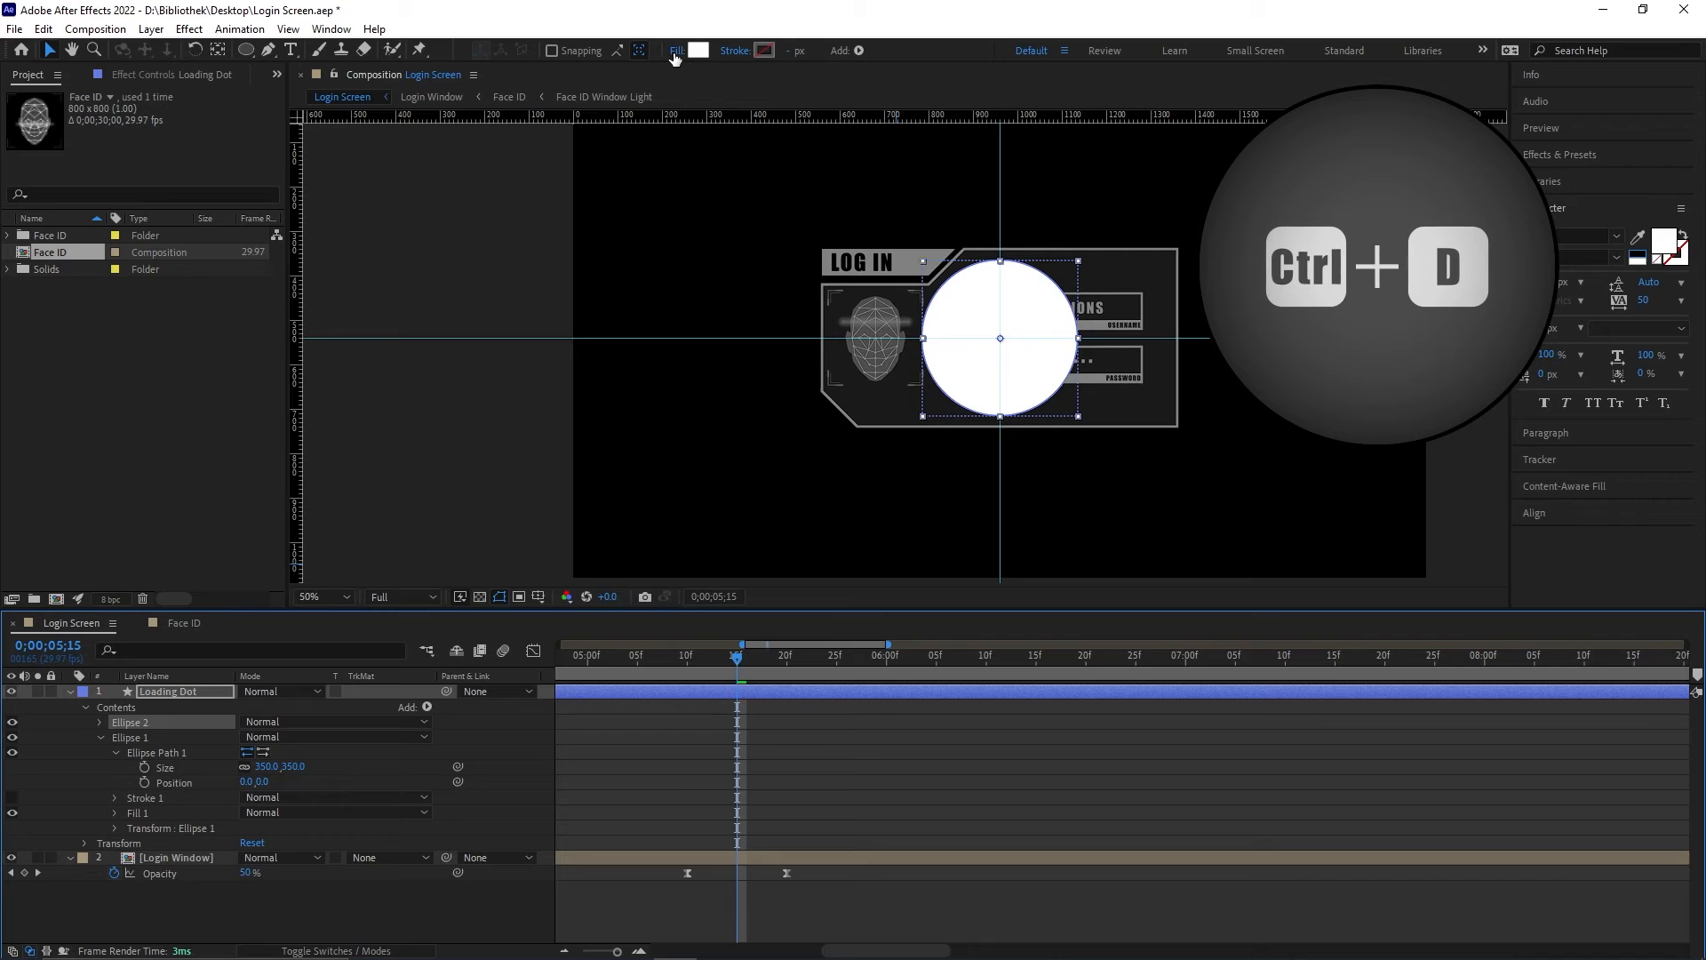
left_click(677, 50)
left_click(763, 421)
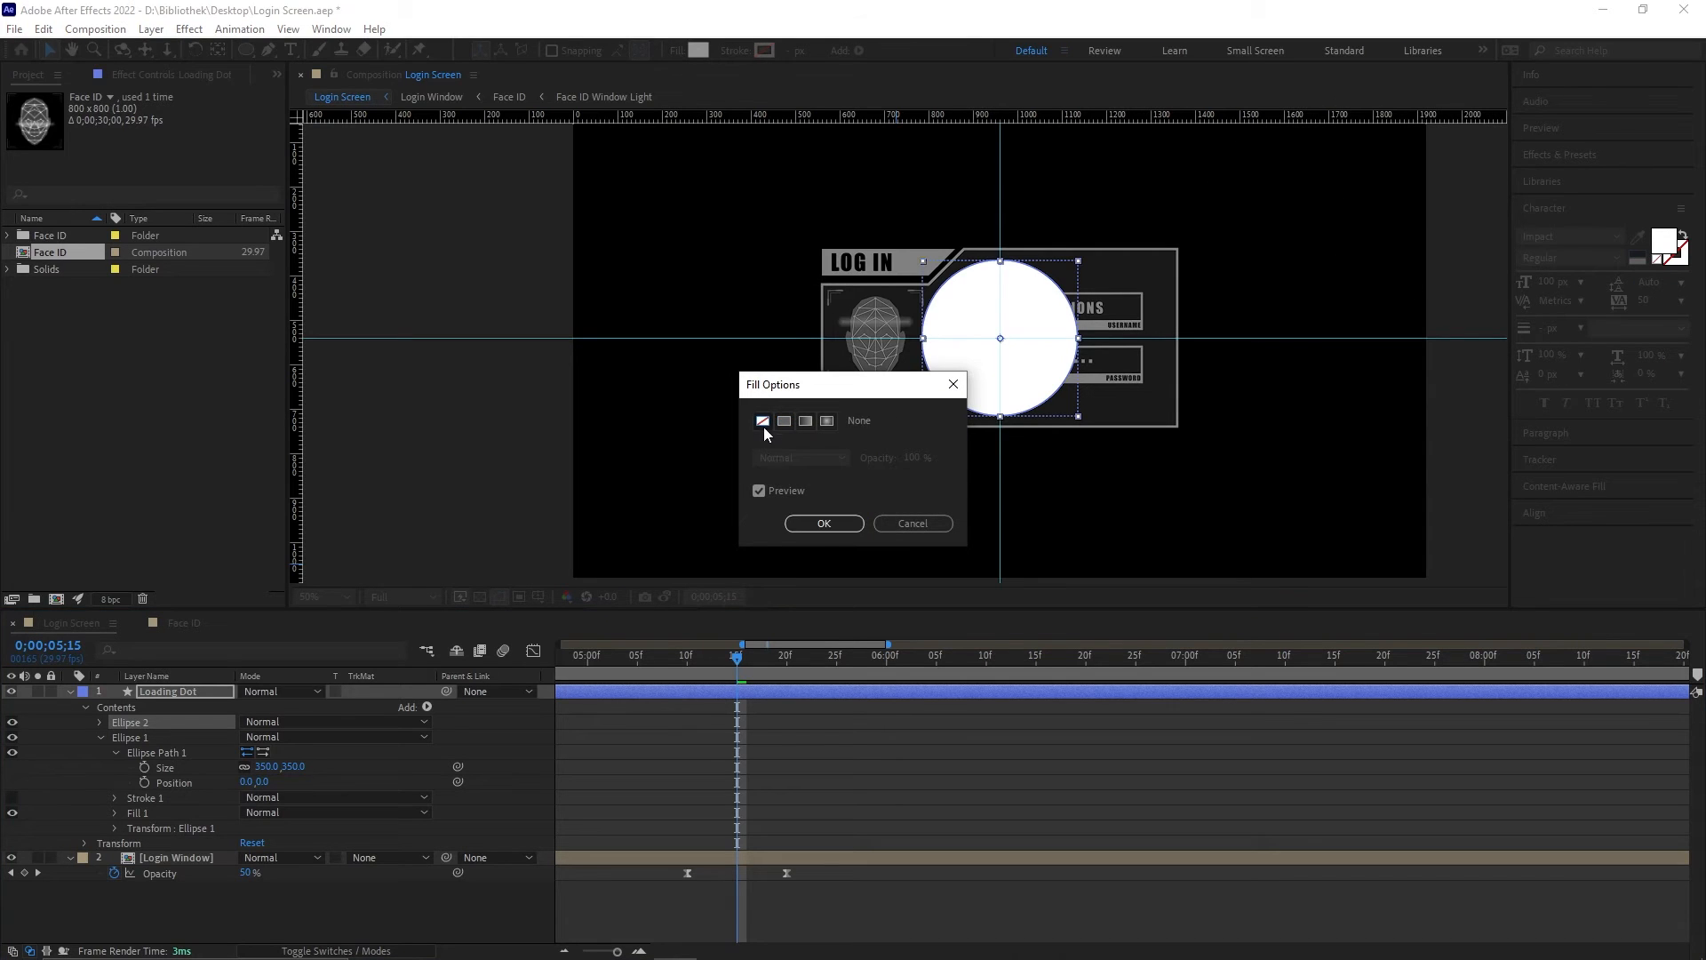
left_click(818, 525)
left_click(735, 51)
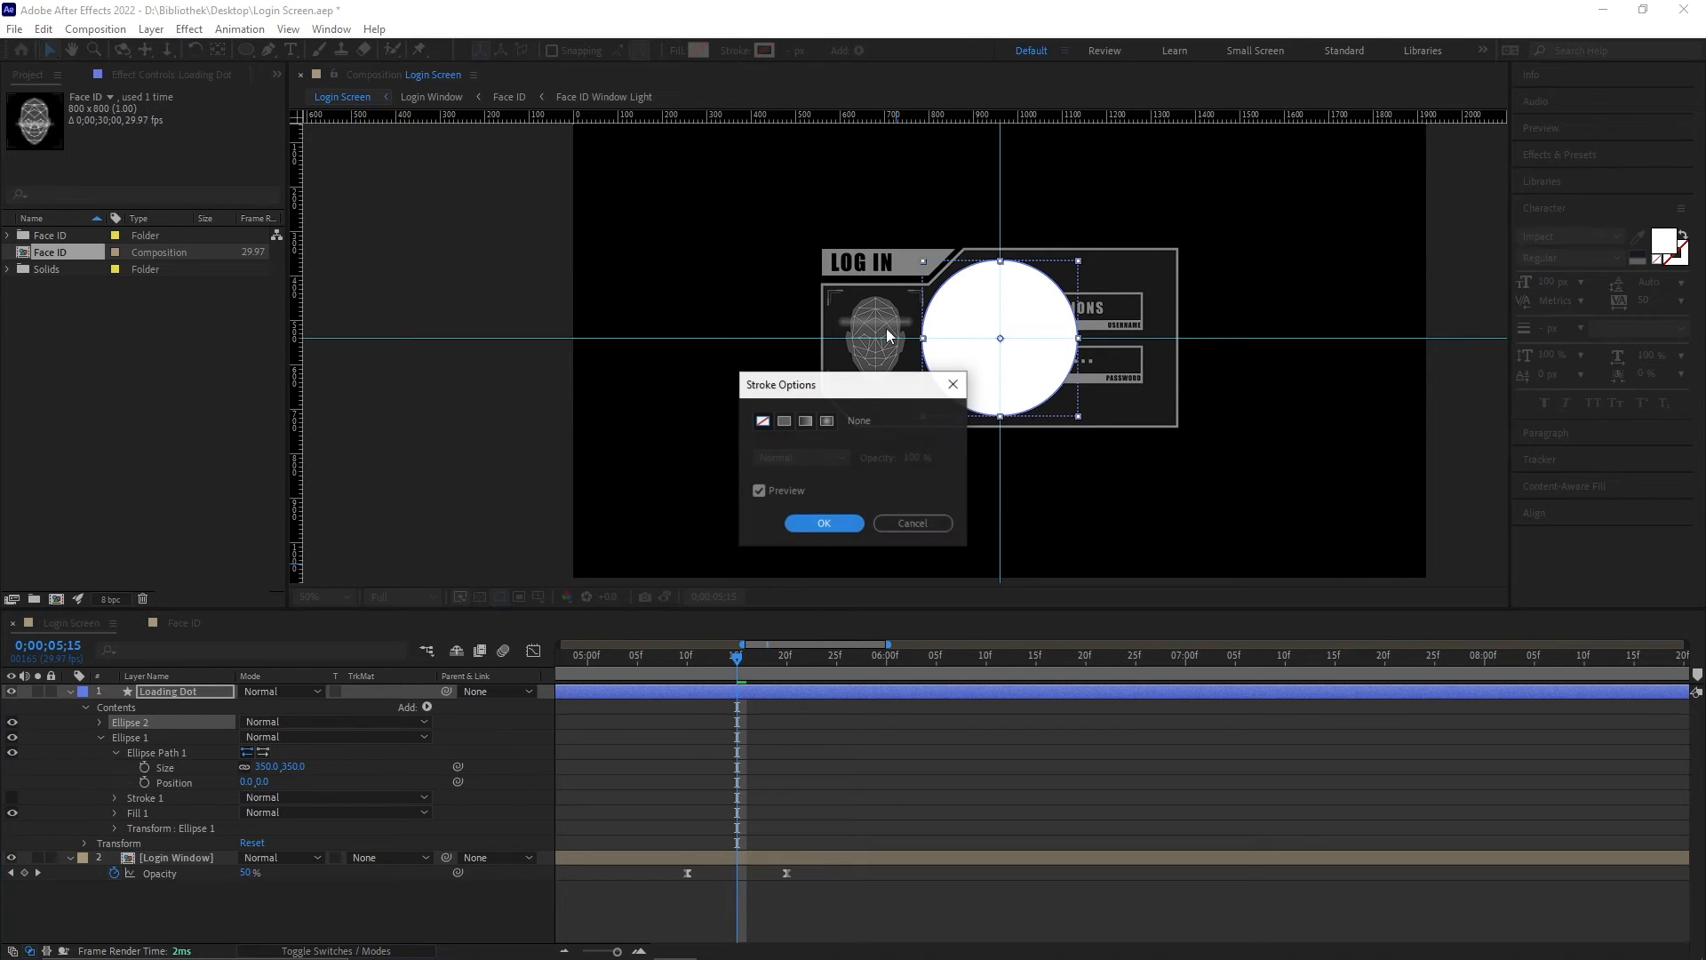
left_click(782, 420)
left_click(818, 524)
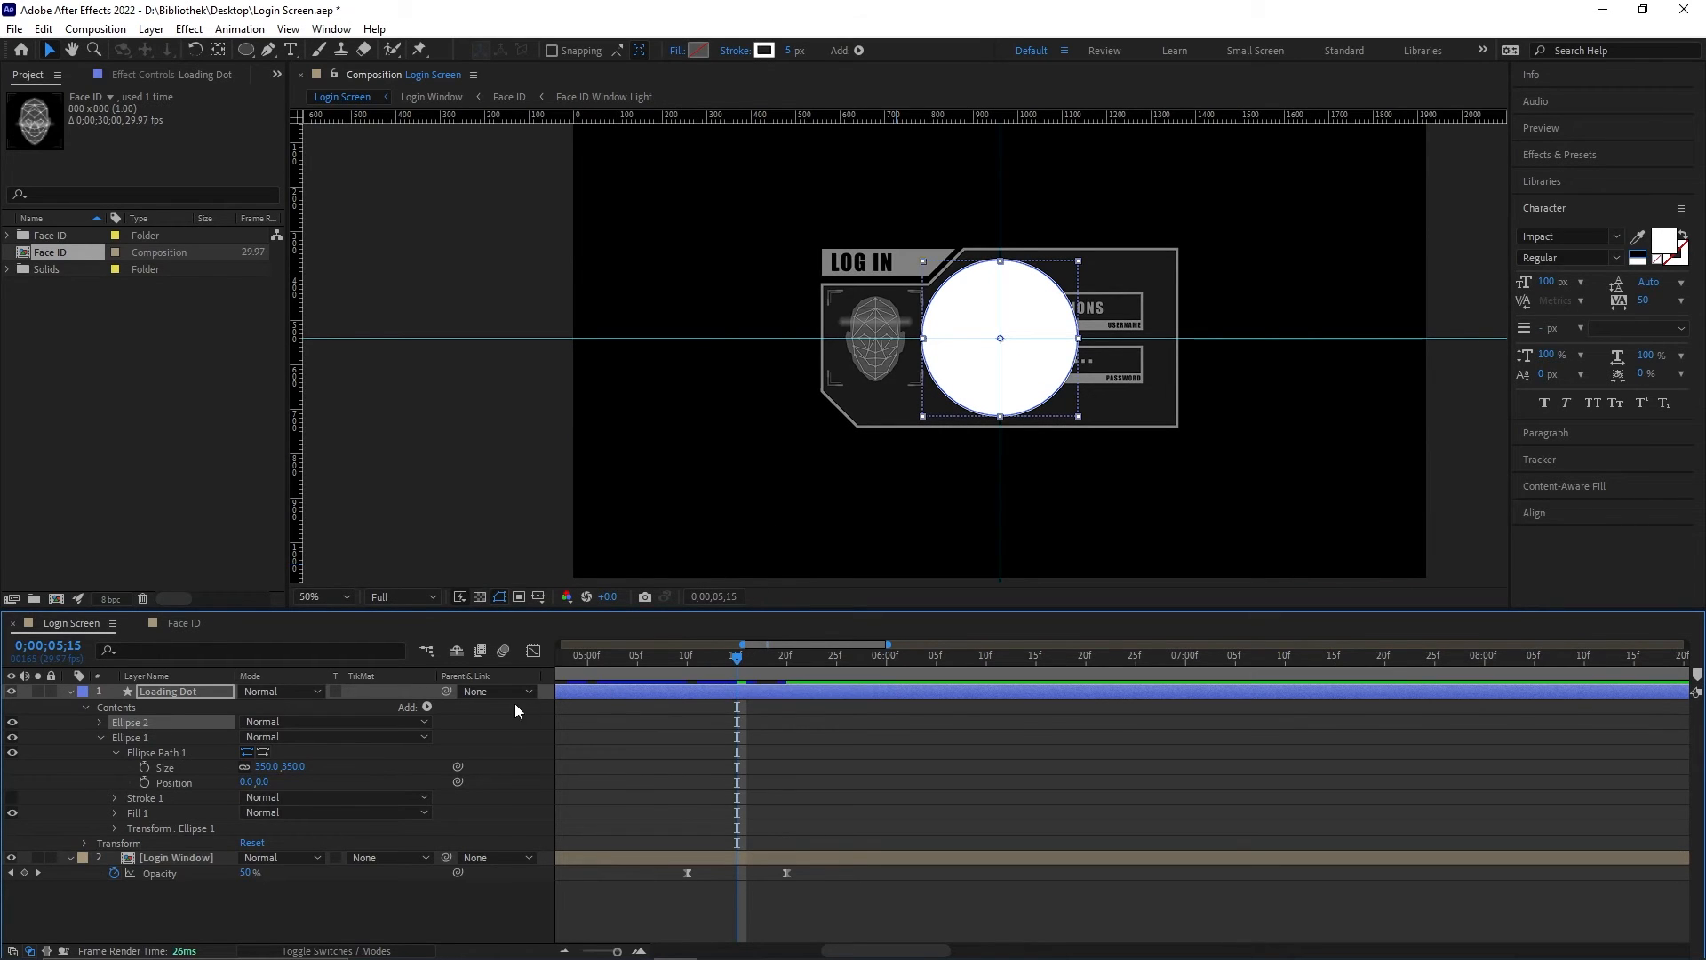
Step: Keyframe the Loading Dot layer's Opacity at 0% at 0;00;05;15 and 100% at 0;00;06;15
left_click(152, 690)
key("t")
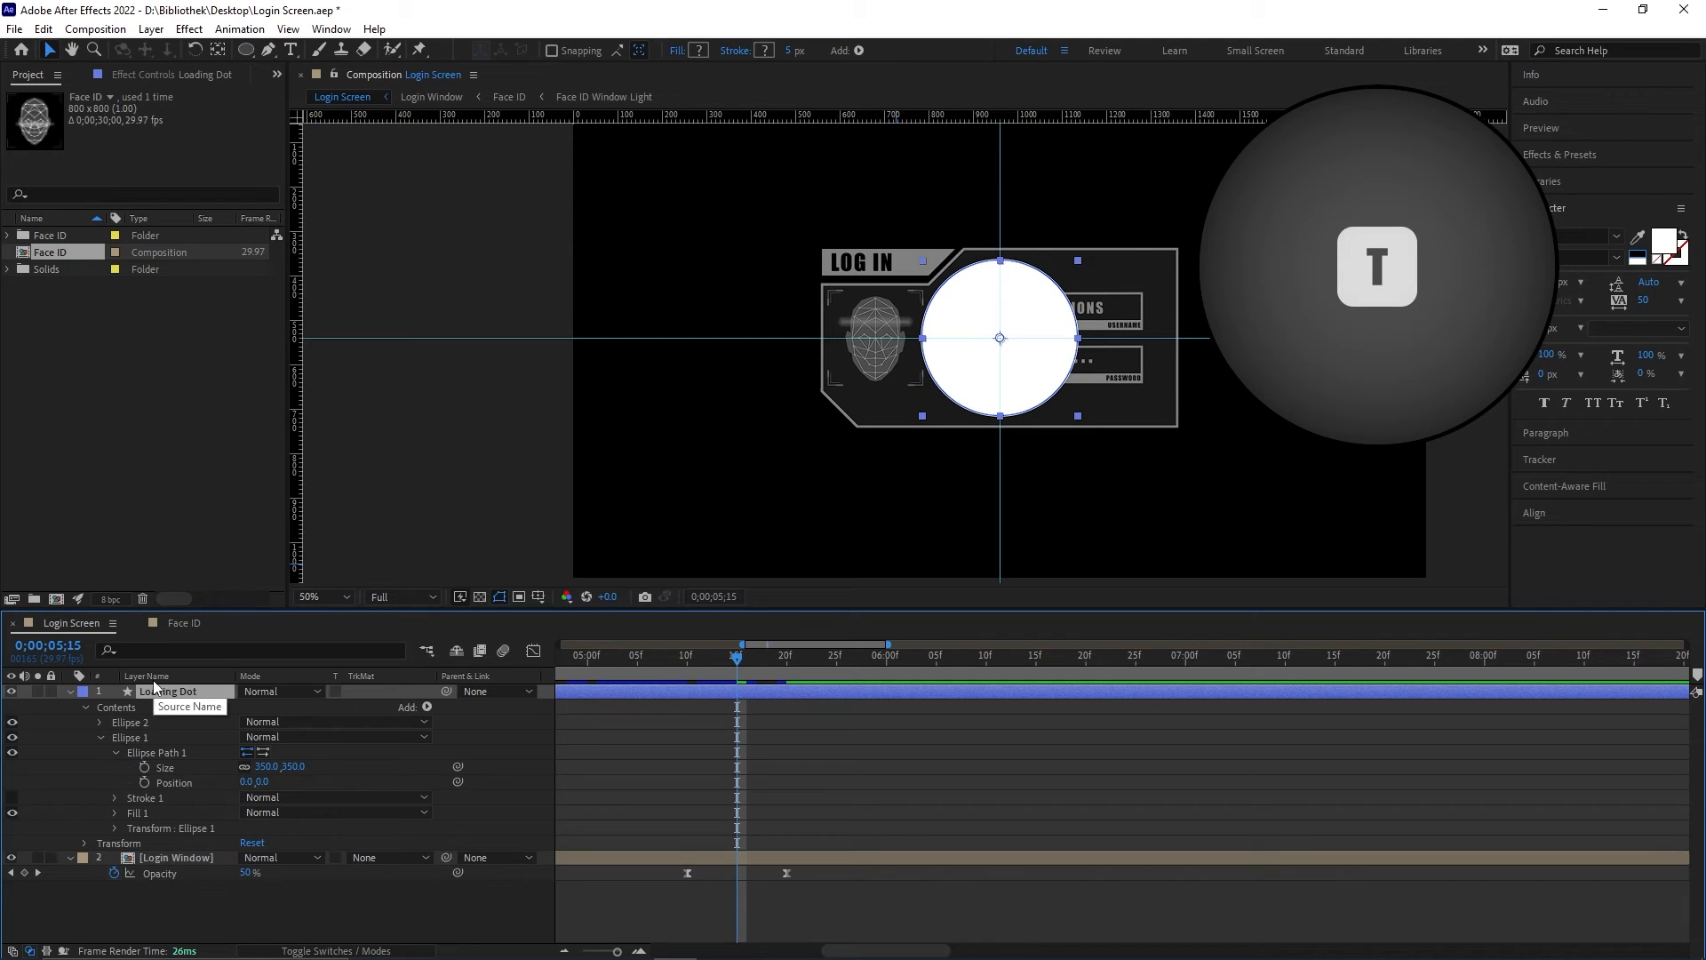
key("t")
left_click_drag(245, 706, 103, 709)
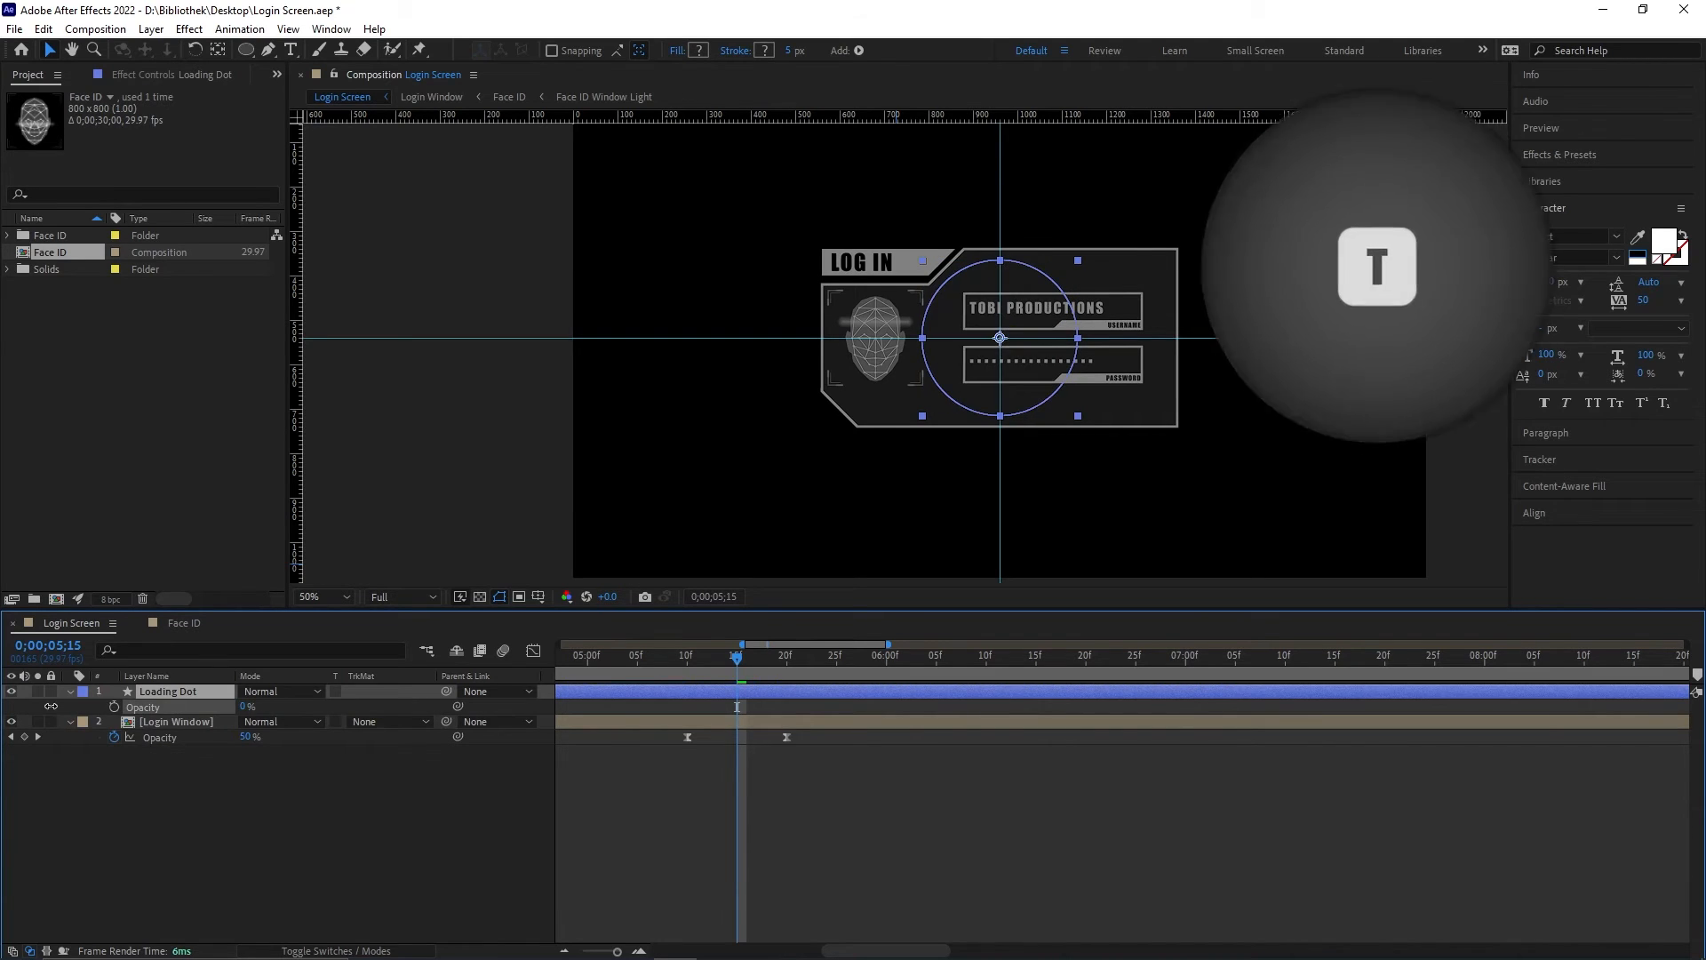
left_click(113, 706)
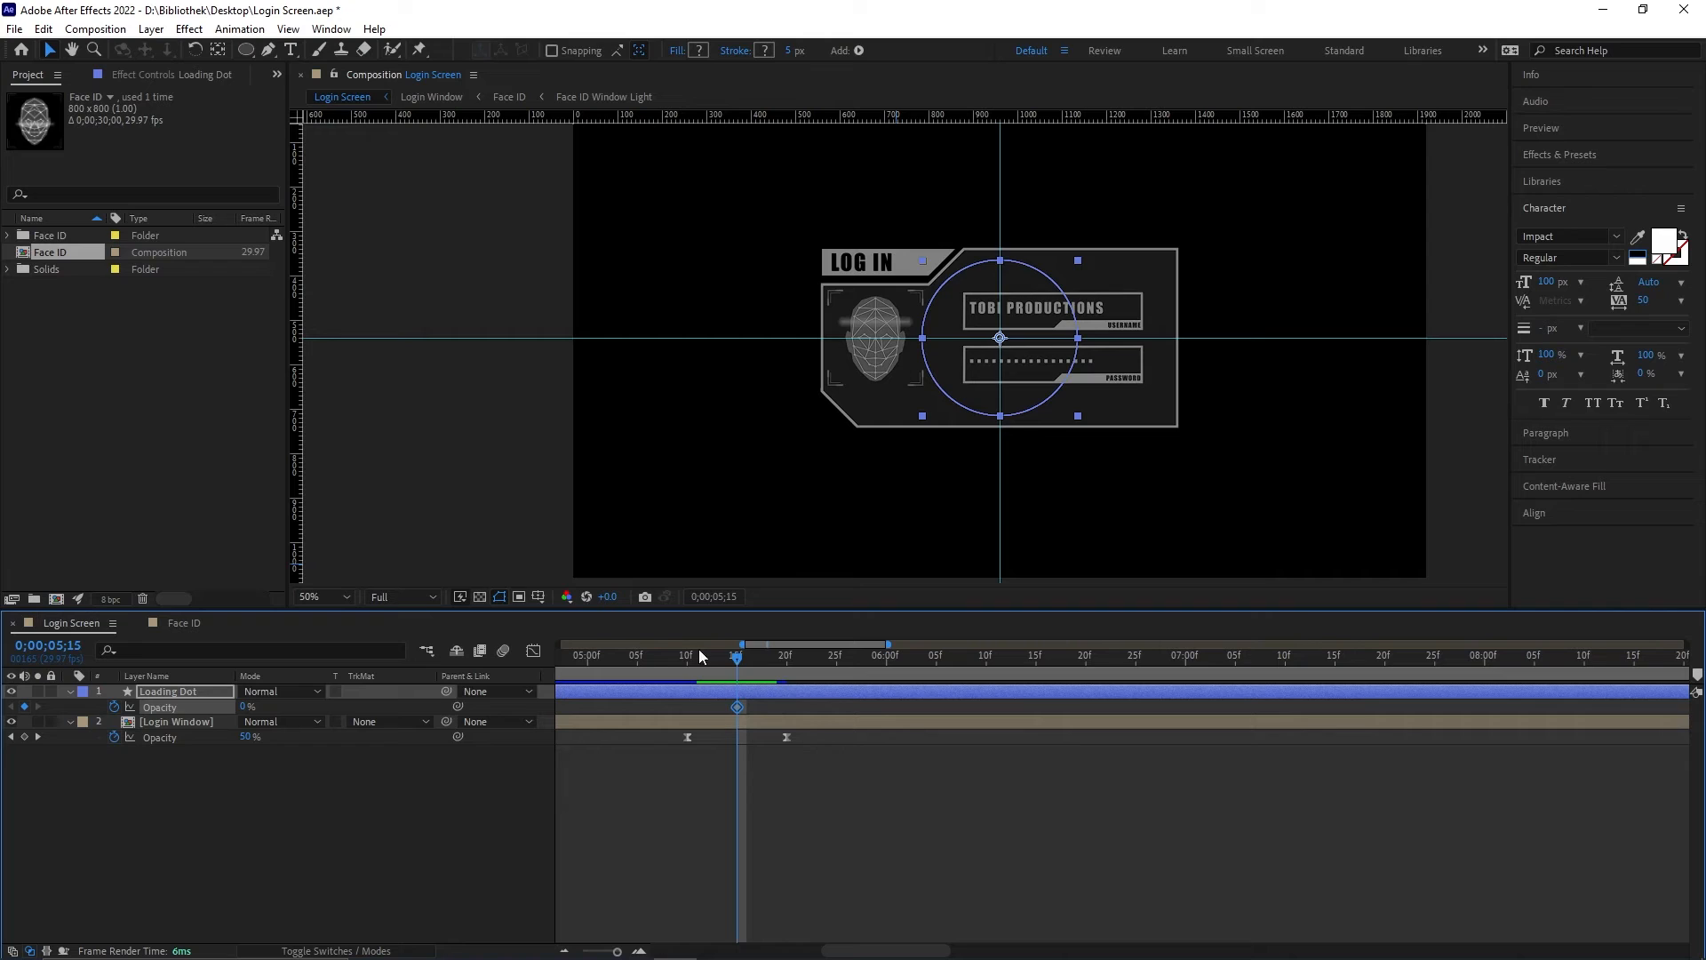
left_click_drag(736, 658, 1036, 660)
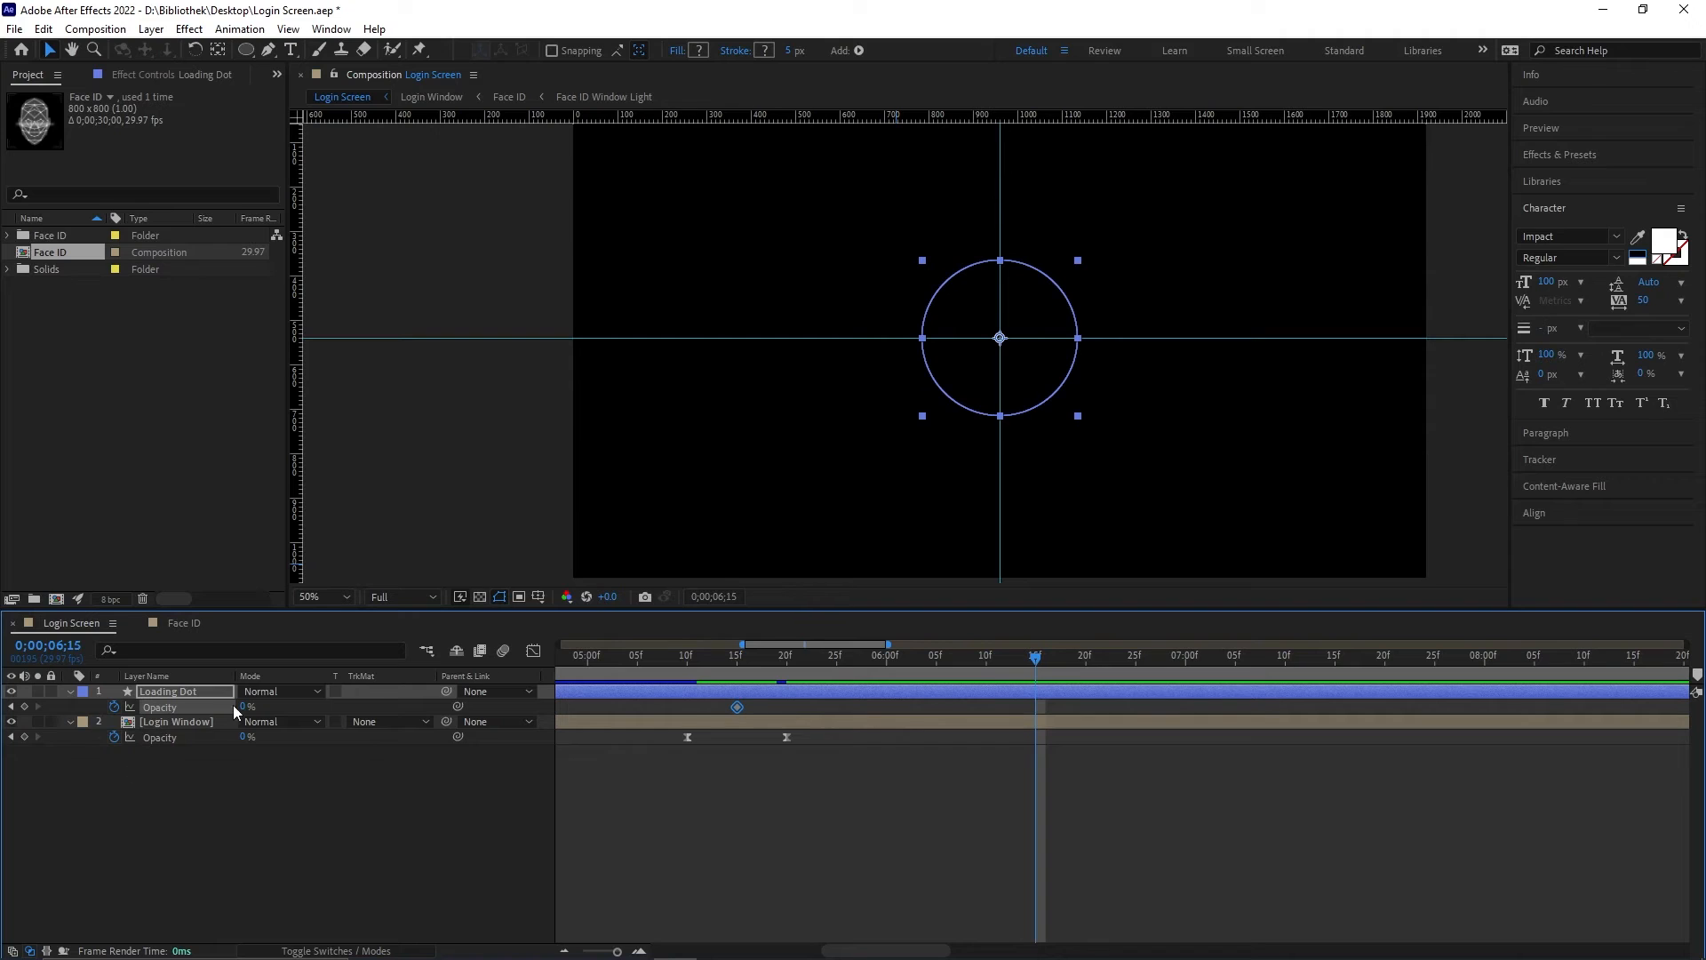
left_click_drag(244, 706, 556, 704)
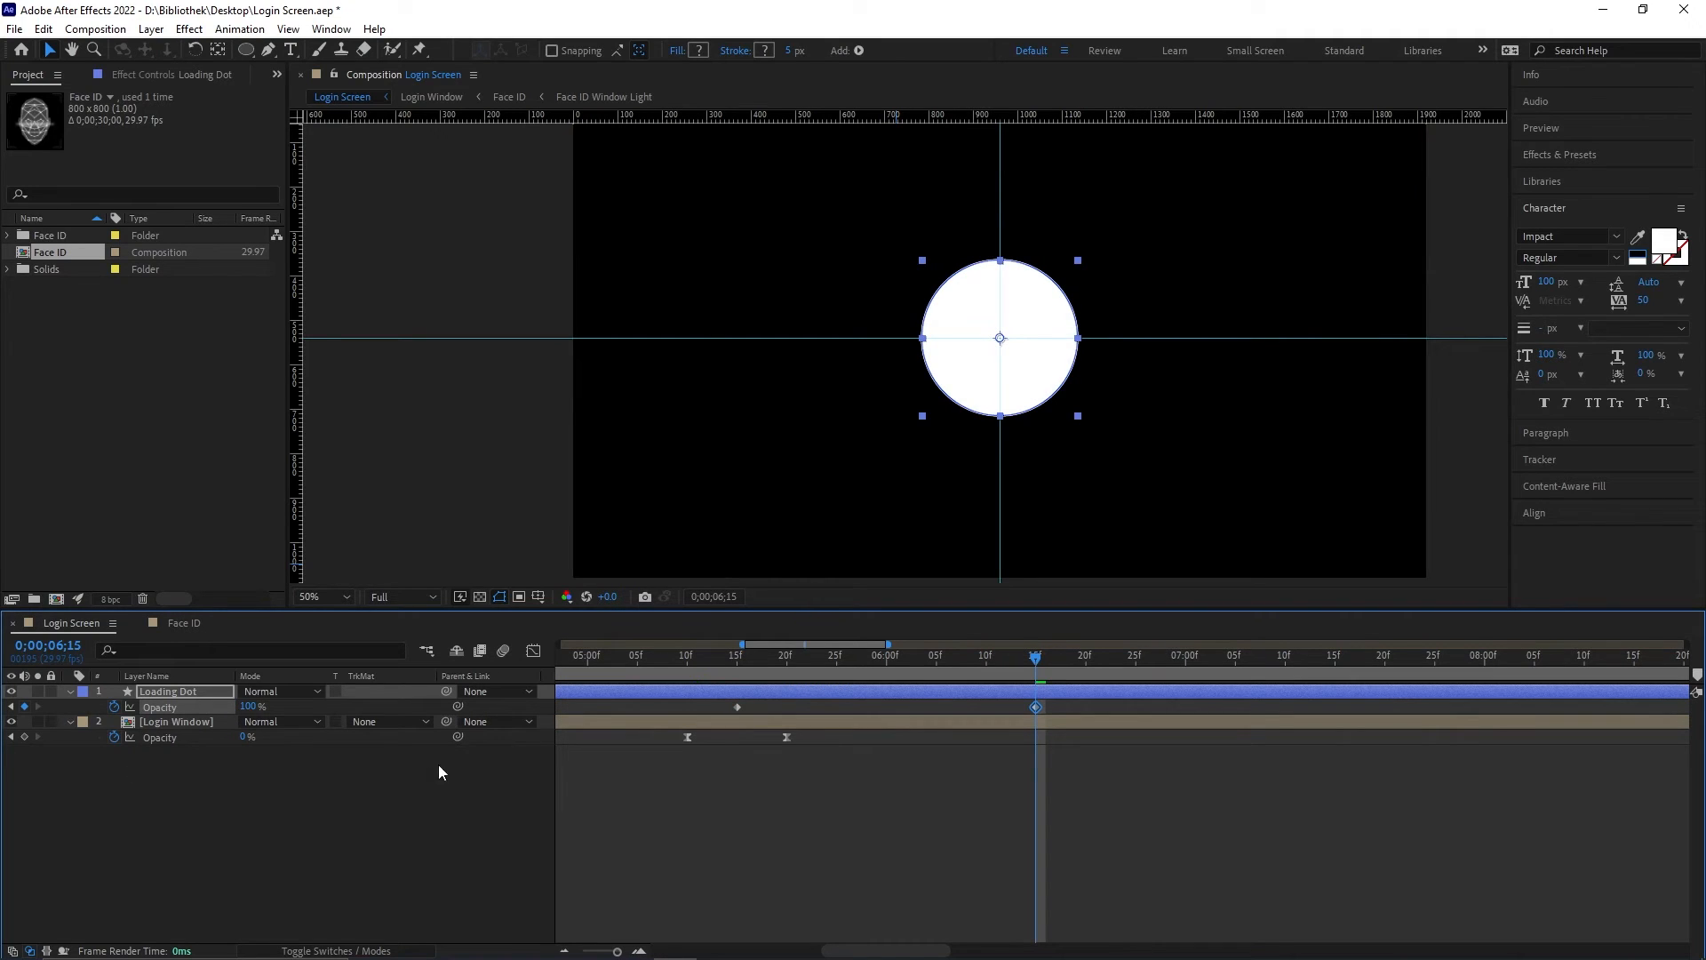
Step: Keyframe the Opacity of the Loading Dot's Ellipse 1 at 100% at 0;00;06;15 and 0% at 0;00;05;15, and check the fade
left_click(156, 691)
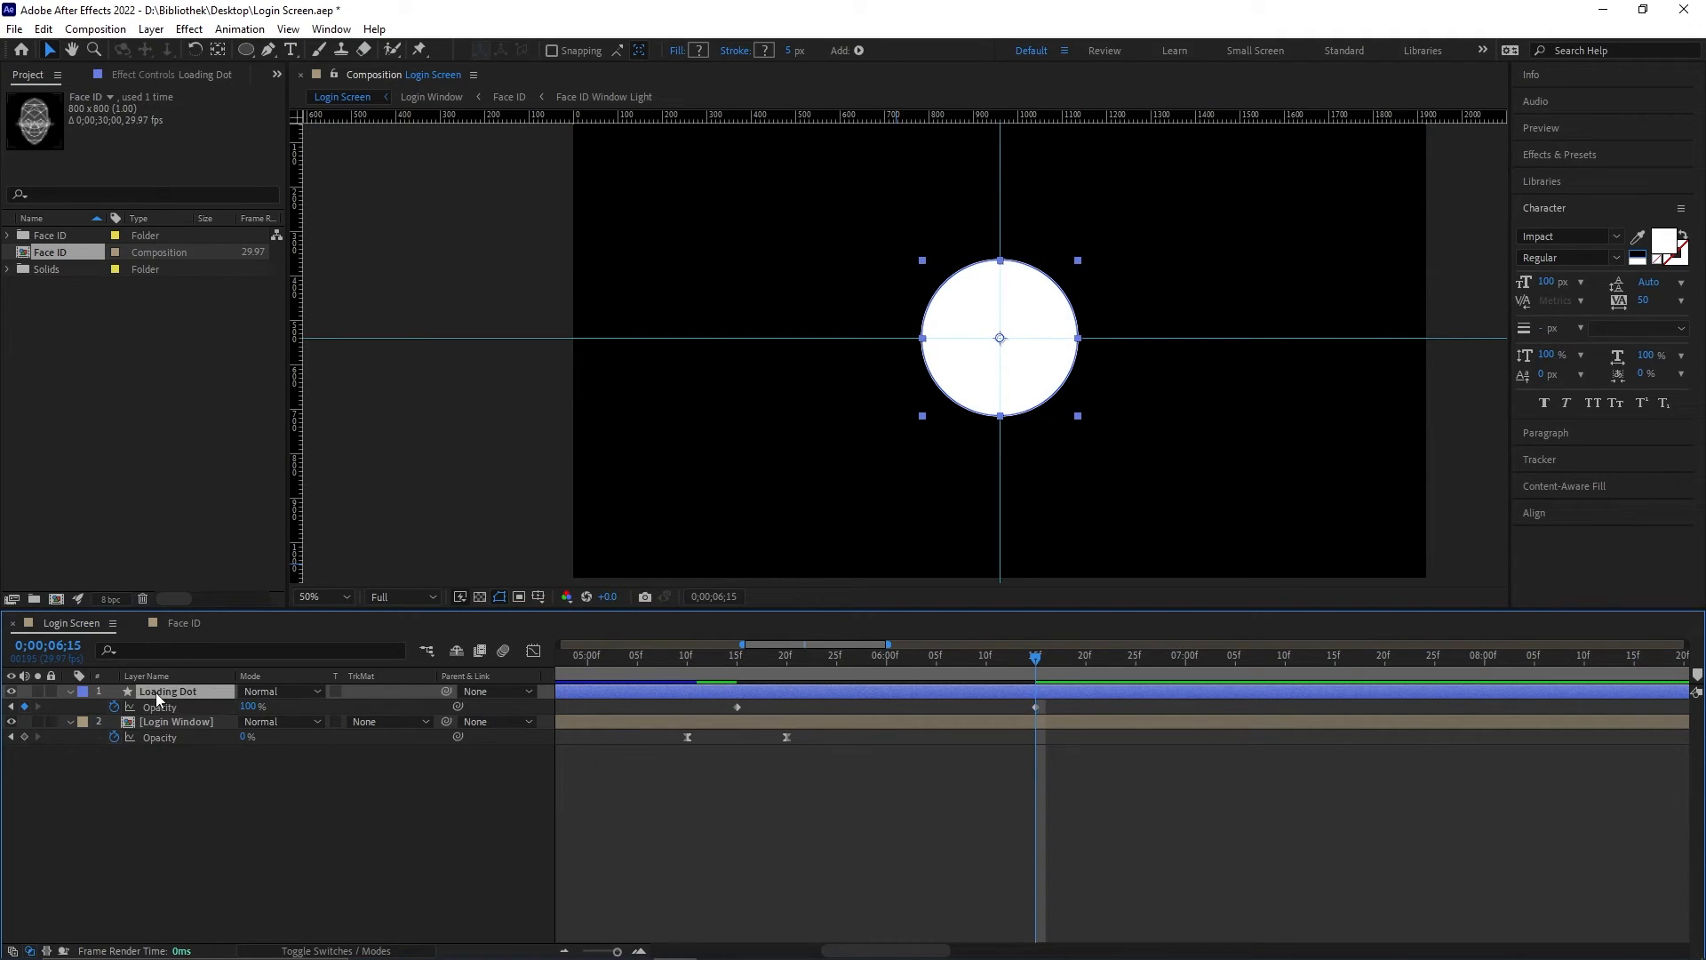
left_click(71, 690)
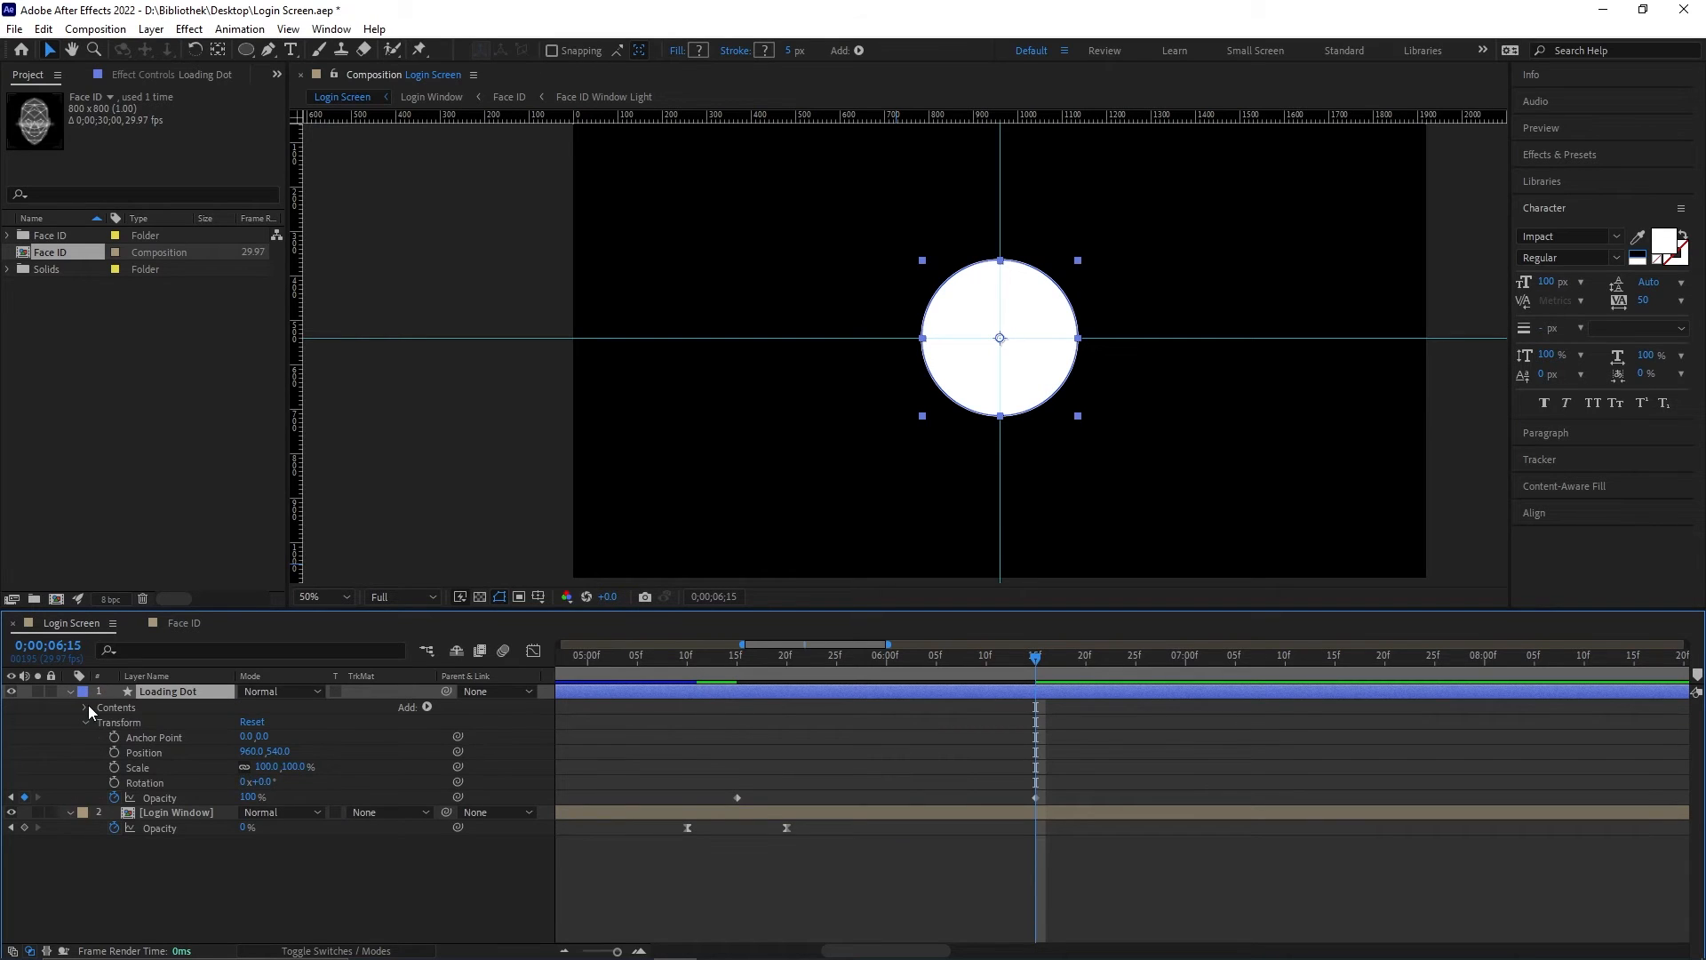
left_click(85, 708)
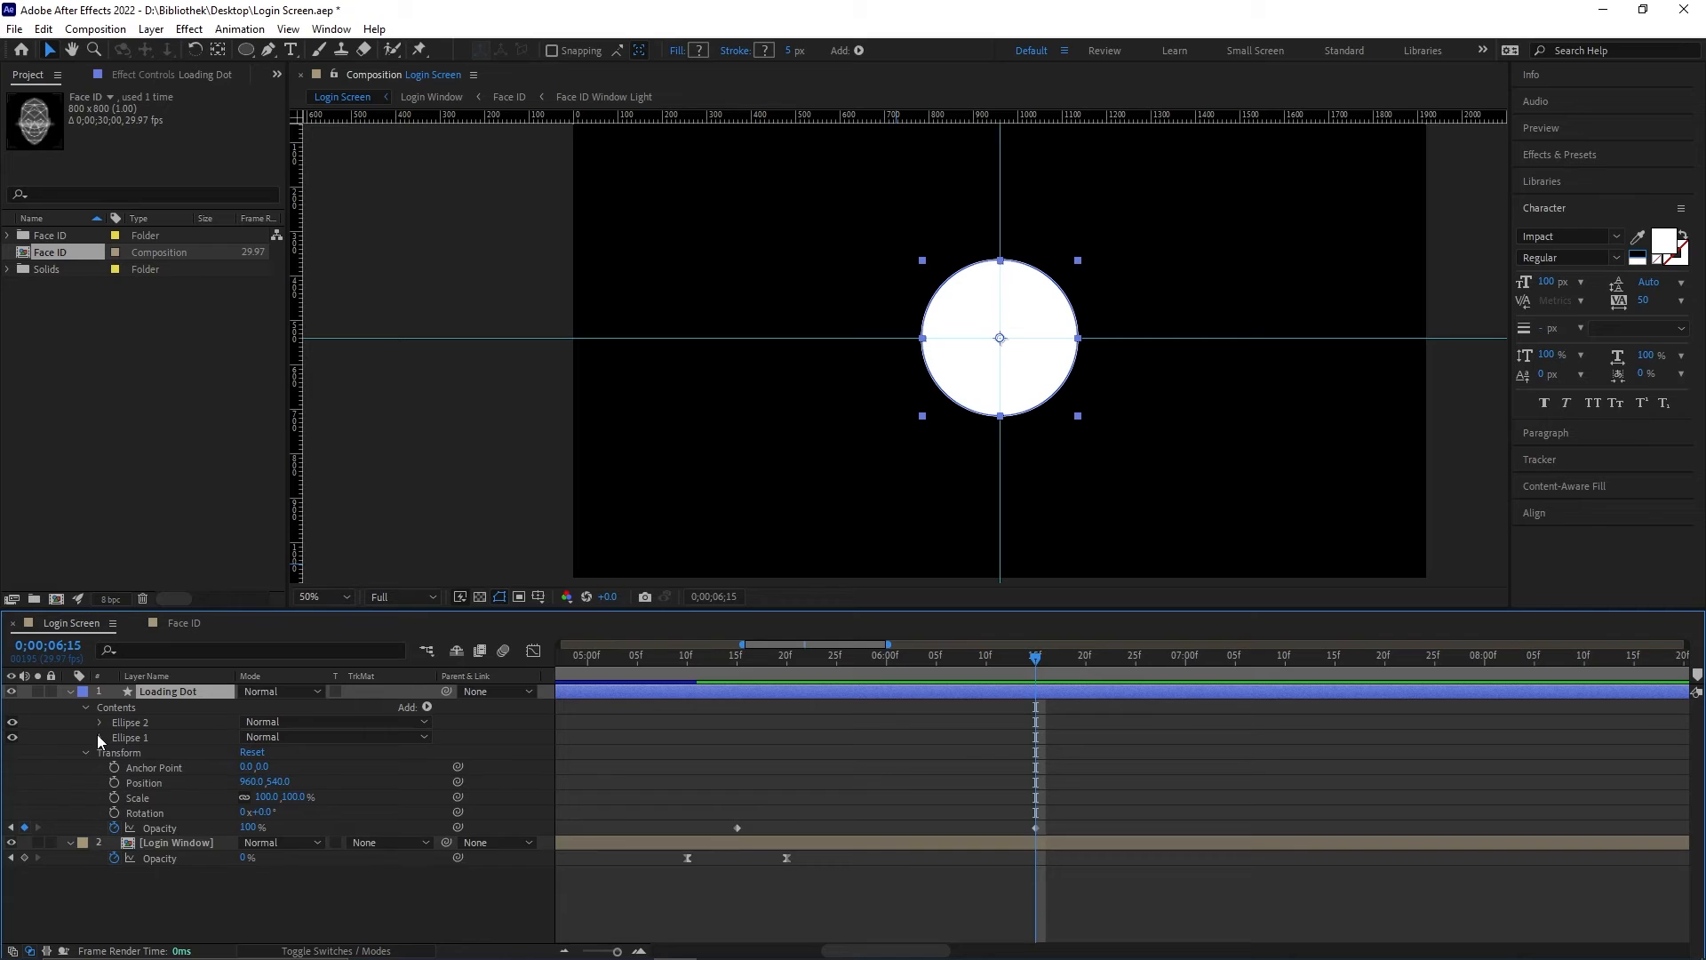
left_click(99, 736)
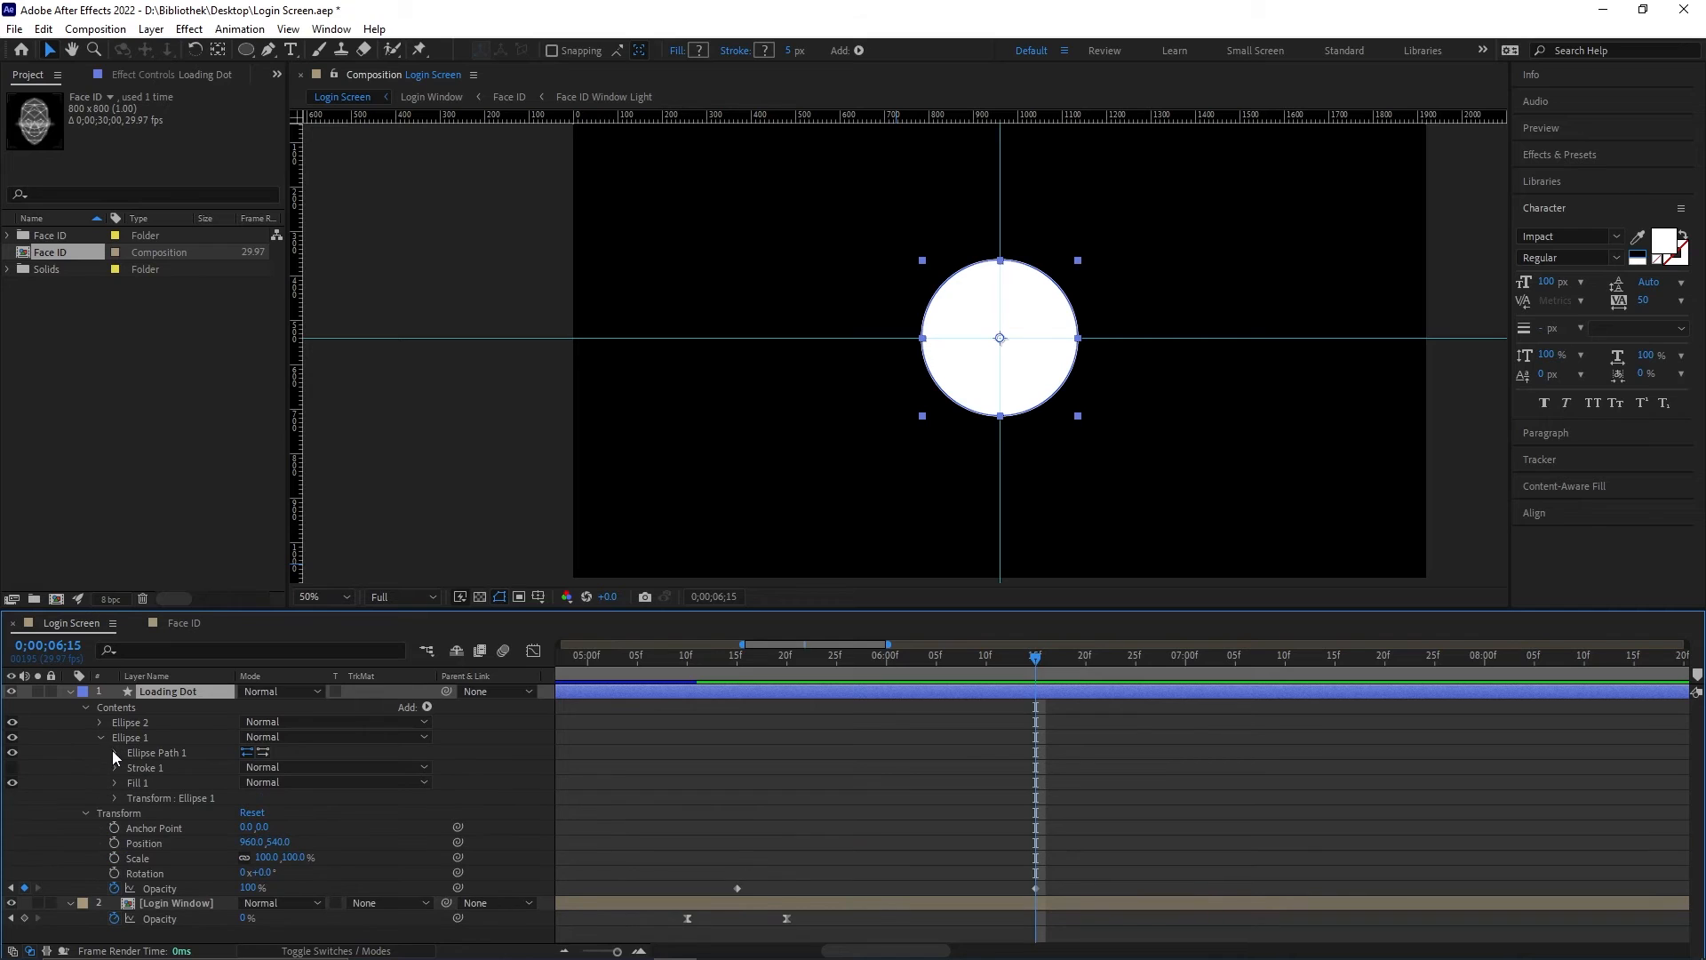
left_click(113, 797)
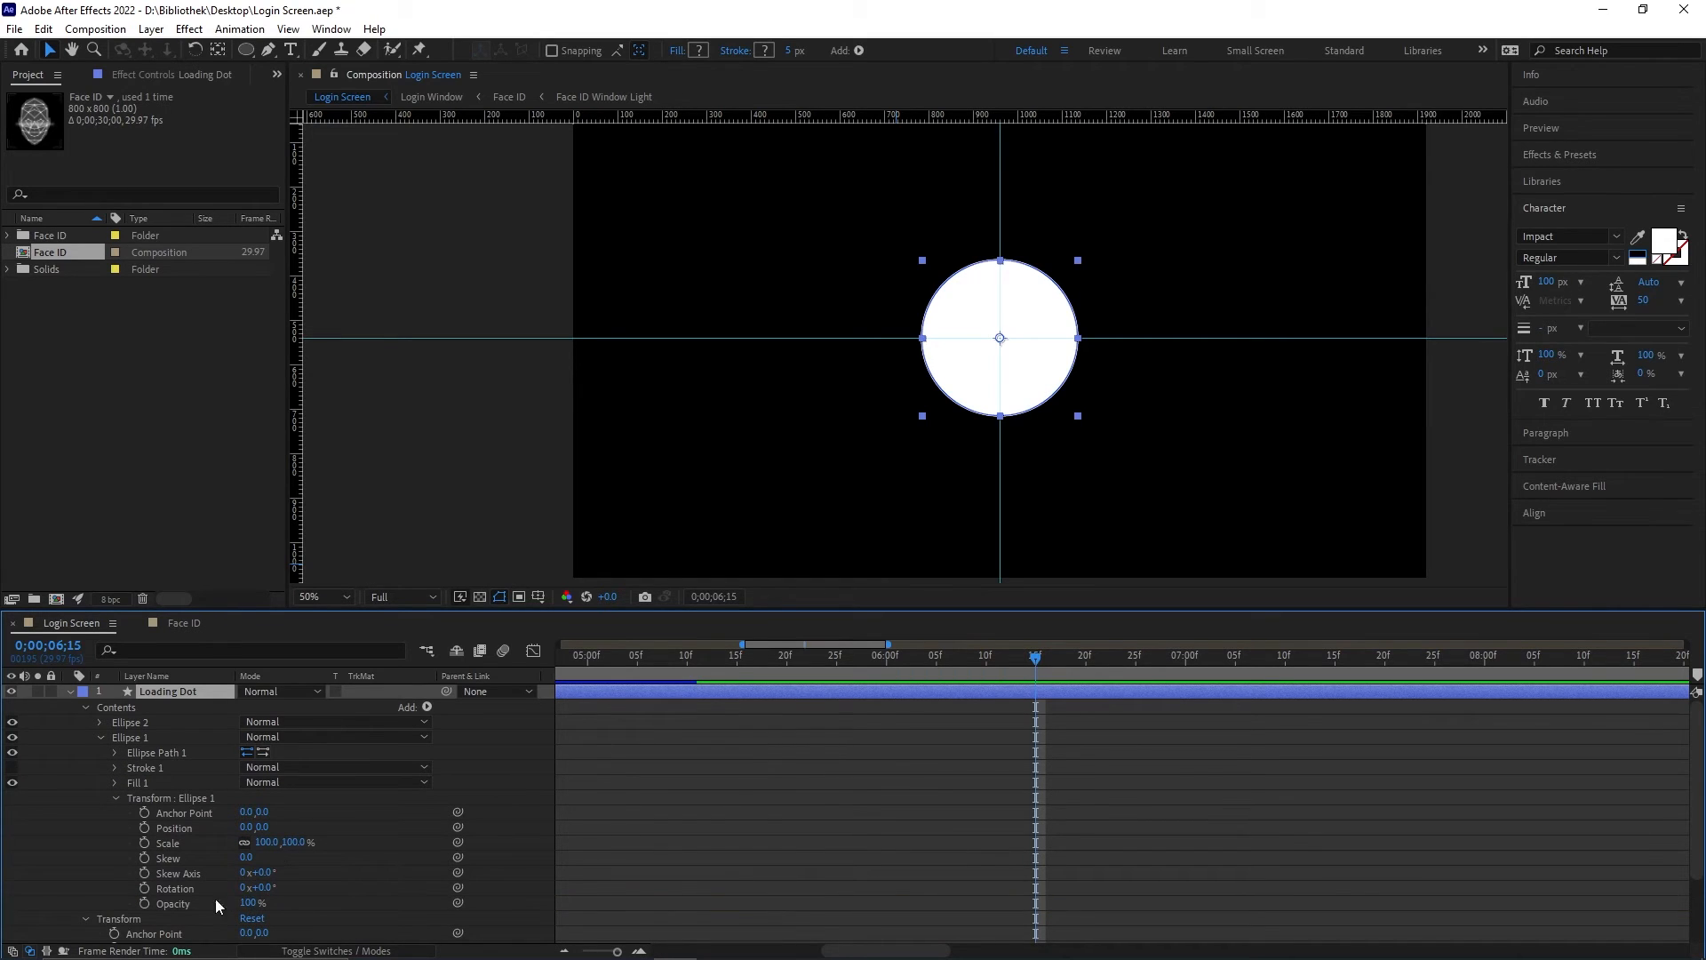
left_click(145, 902)
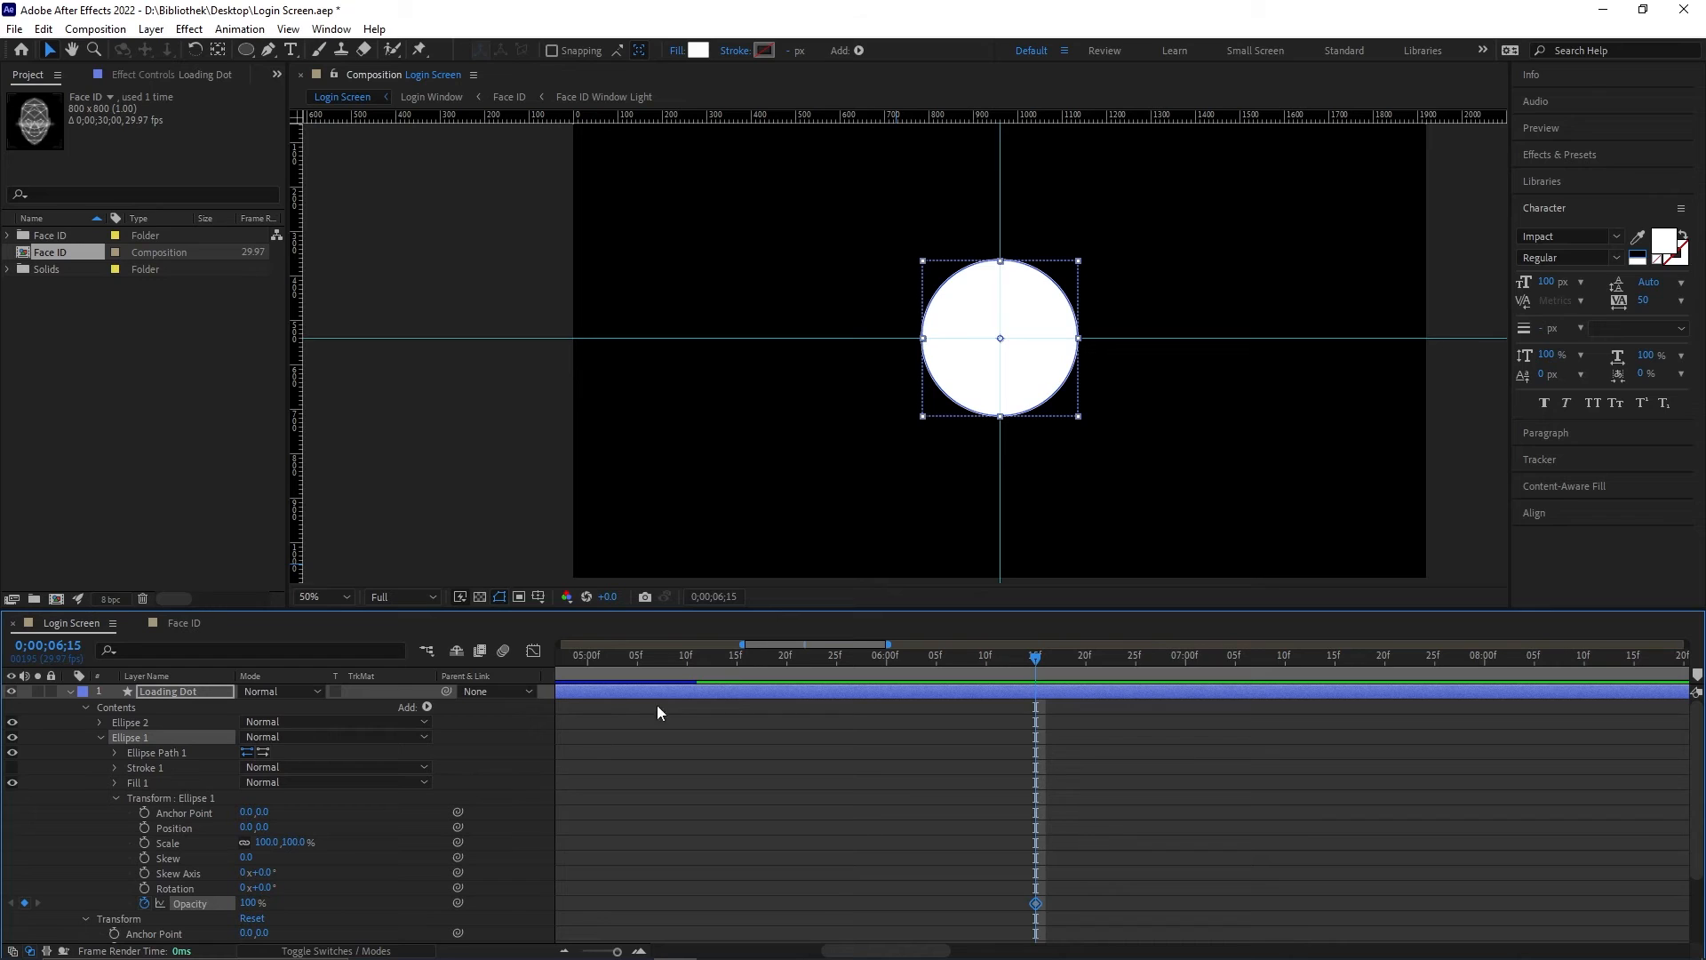
left_click(737, 657)
left_click(249, 903)
type("0")
key("Return")
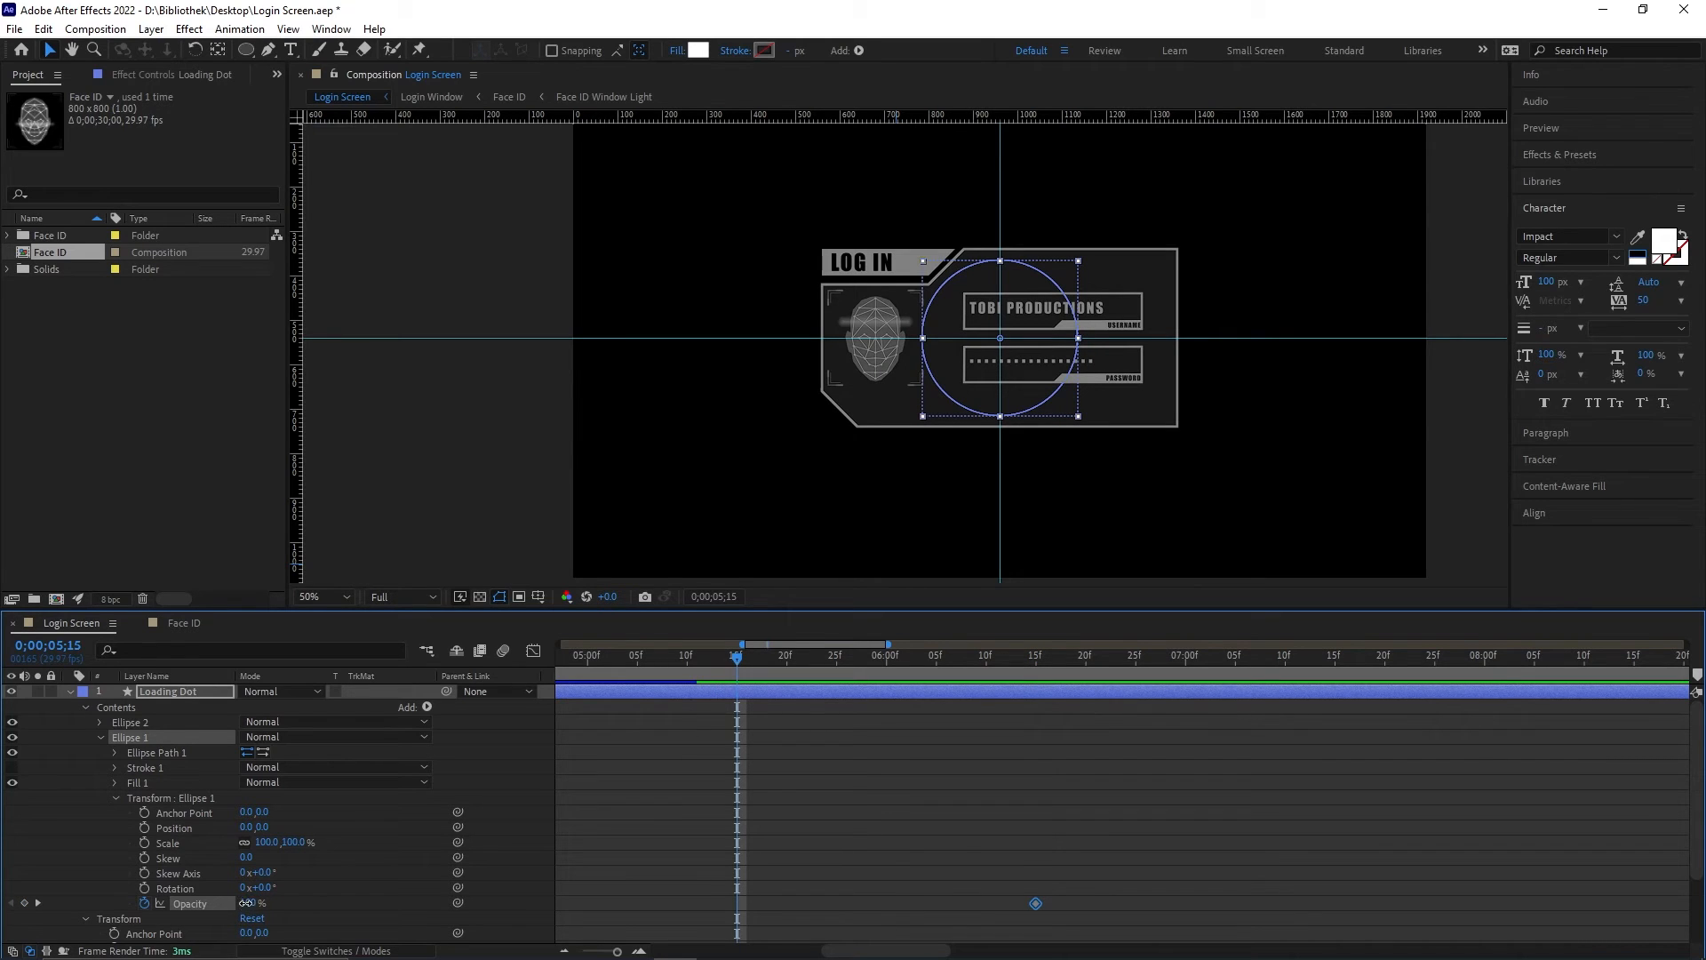
left_click_drag(737, 657, 659, 668)
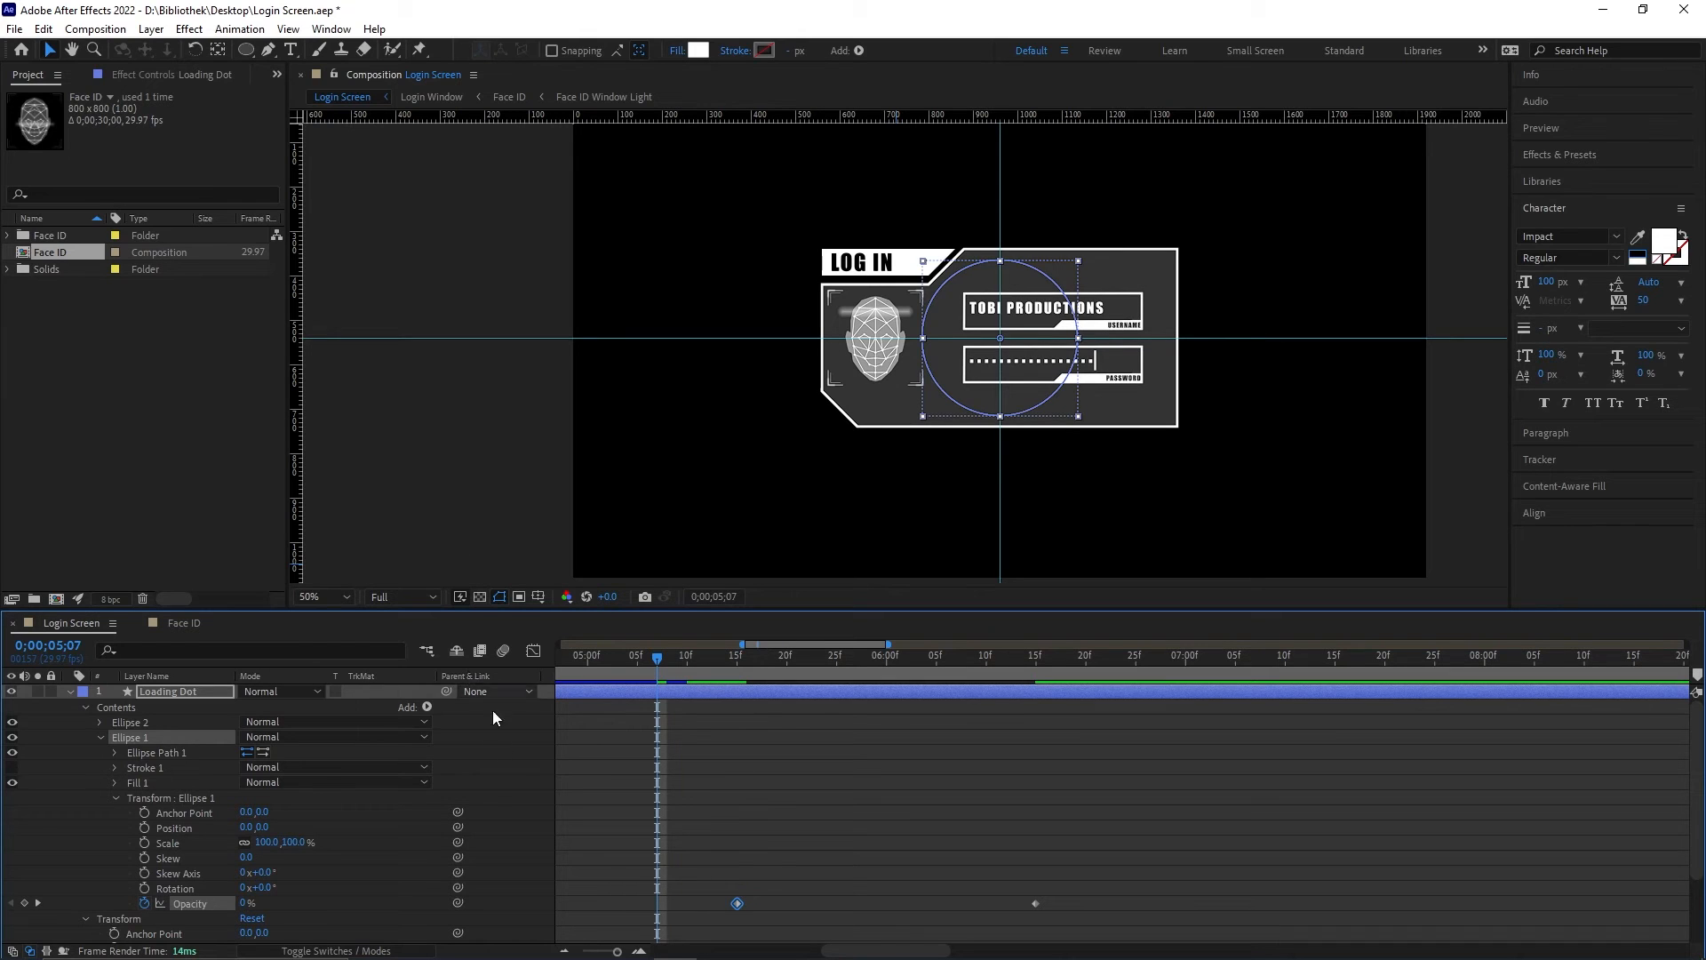
left_click(508, 771)
mouse_move(658, 654)
left_mouse_down()
mouse_move(1077, 665)
mouse_move(743, 702)
mouse_move(839, 697)
left_mouse_up()
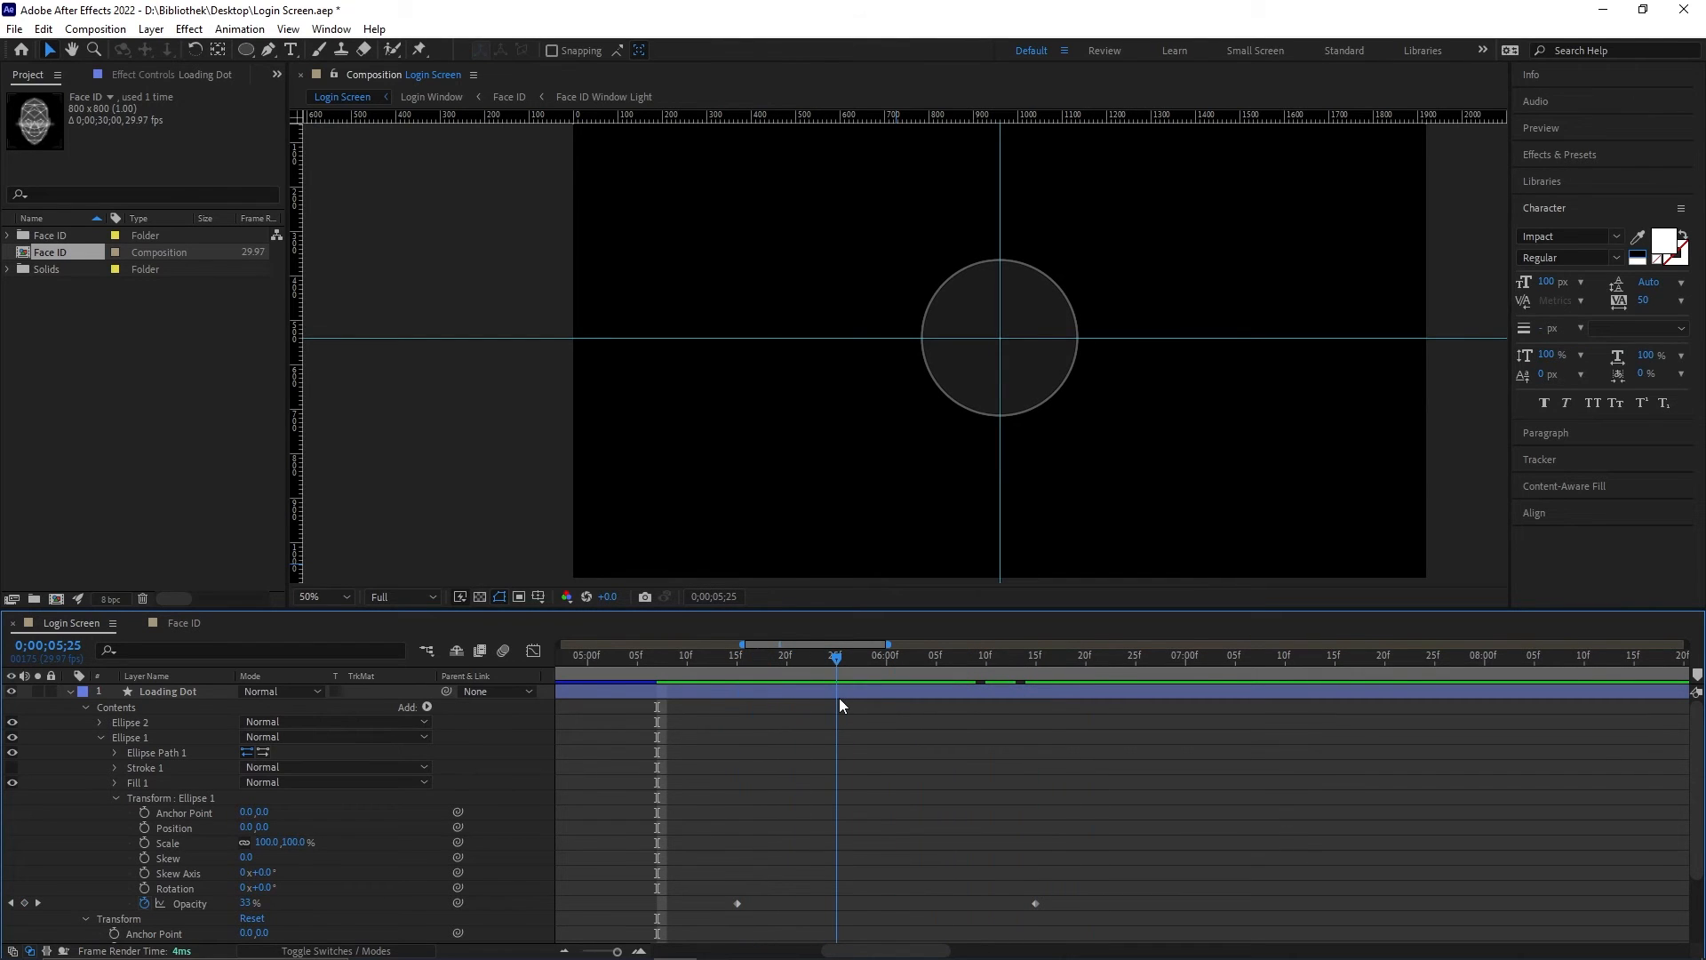
Step: Add an empty text layer to the Login Screen composition and expand its Text properties to show Source Text
left_click(291, 50)
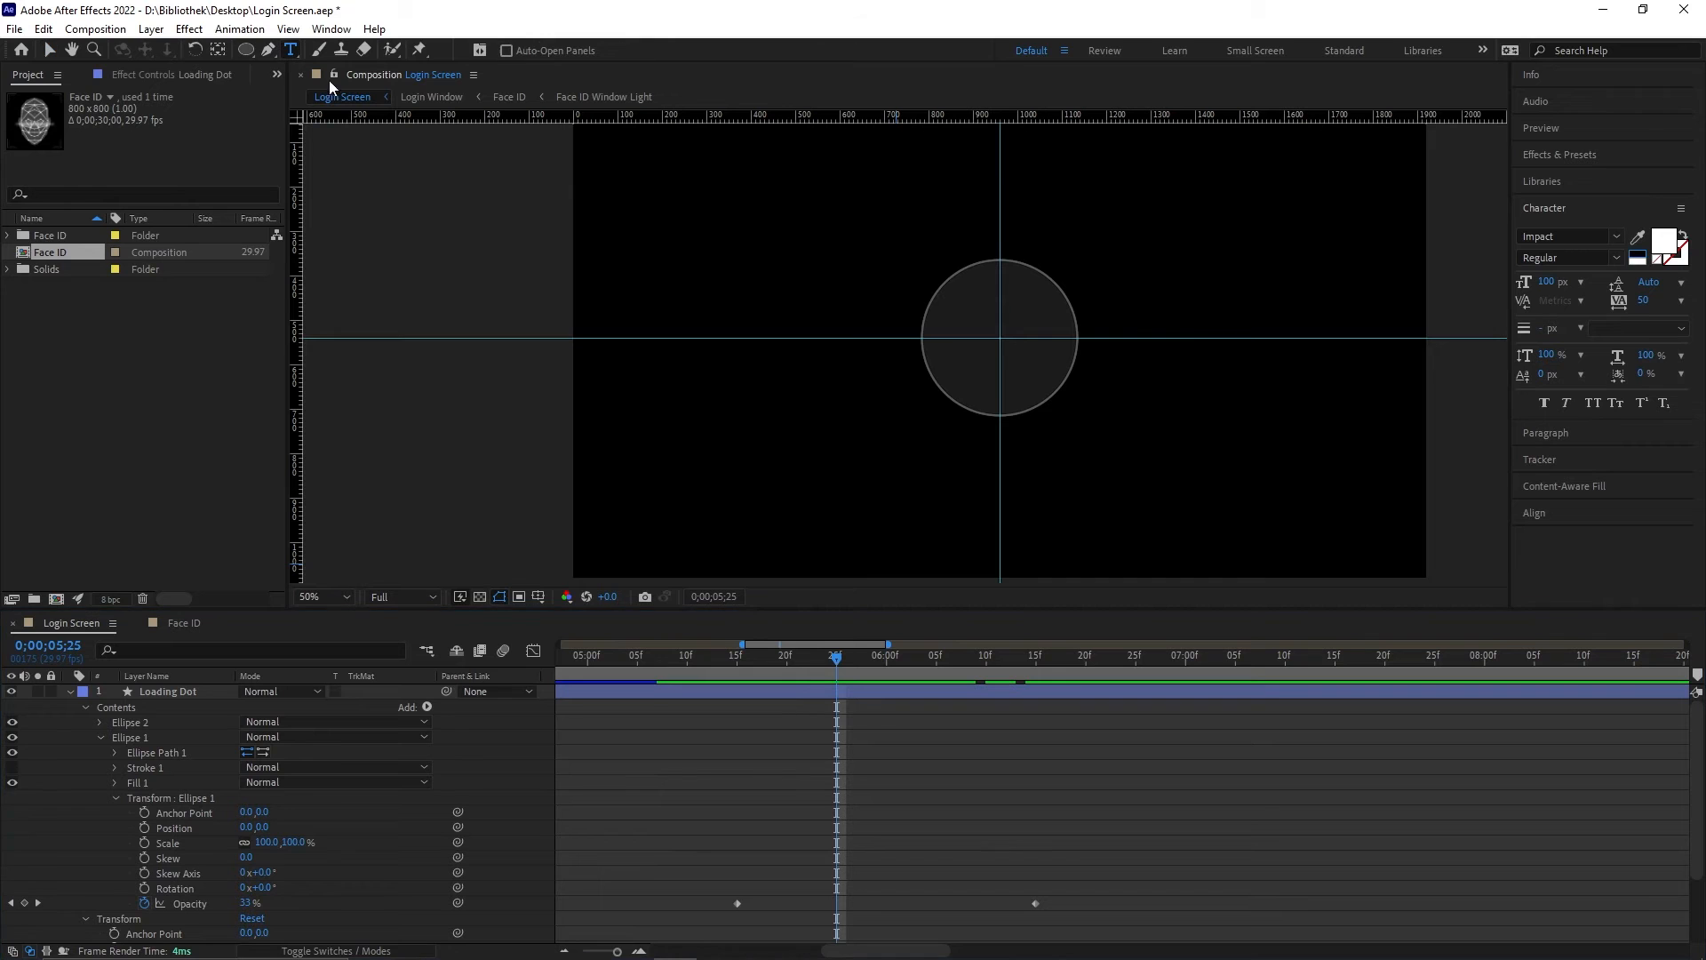
left_click(809, 428)
left_click(71, 691)
left_click(85, 708)
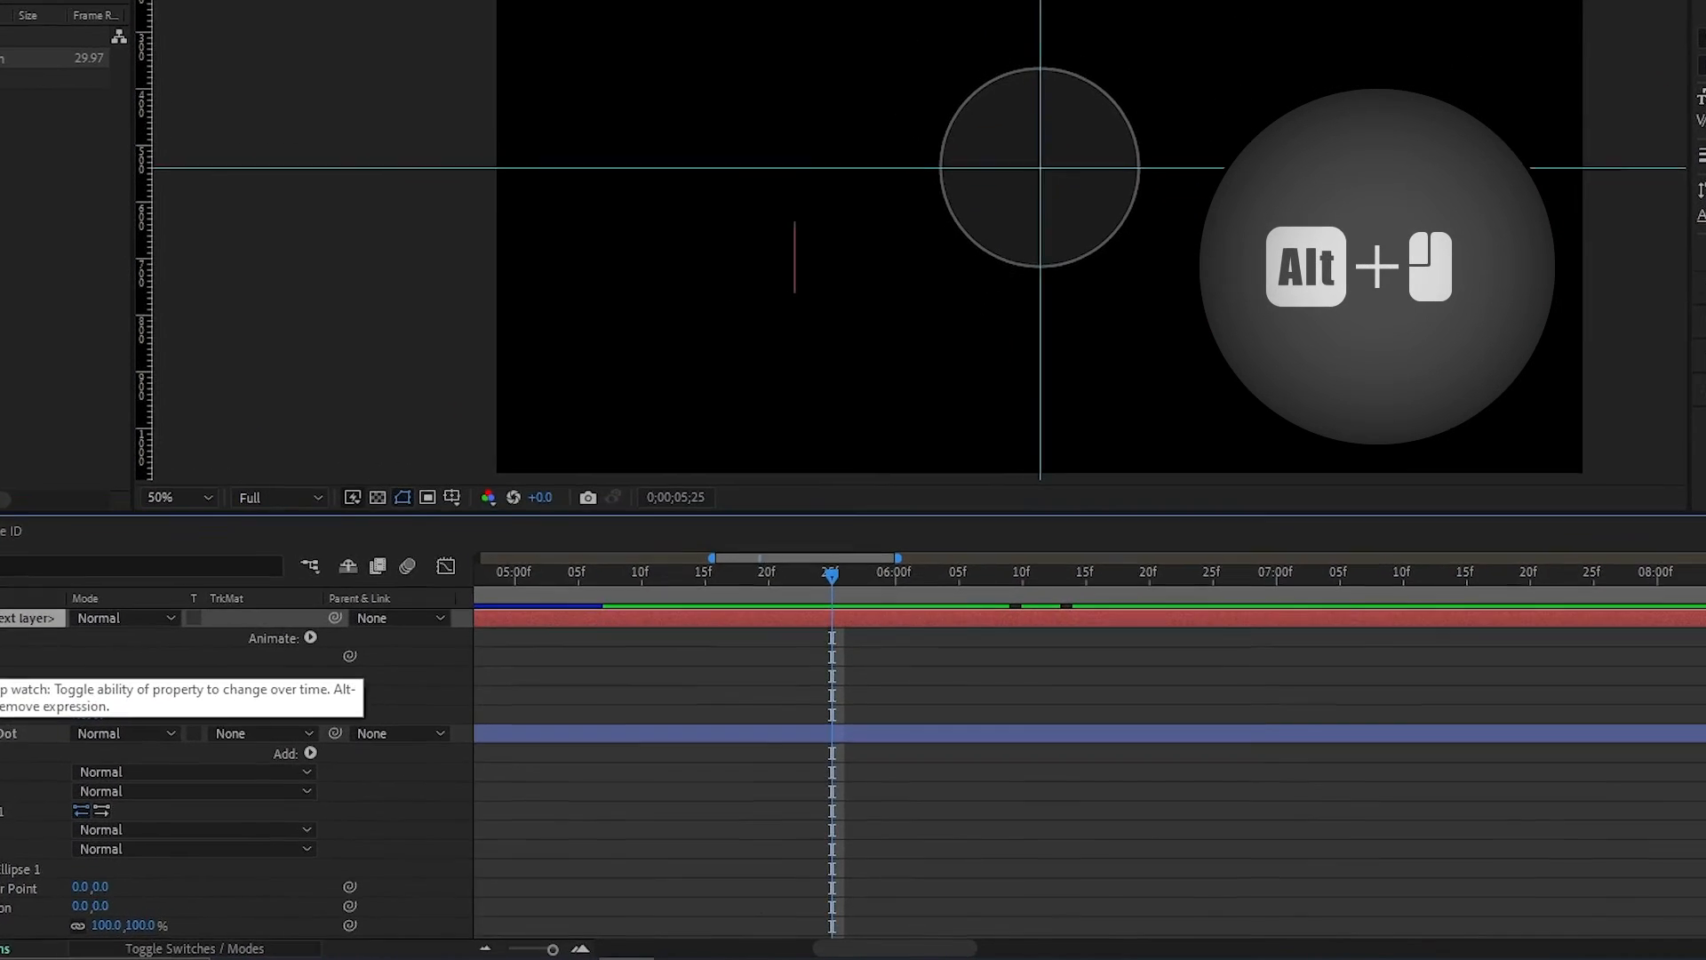
Step: Give the empty text layer's Source Text the expression Math.round(time*100)+"%"
left_click(2, 657, "alt")
type("M")
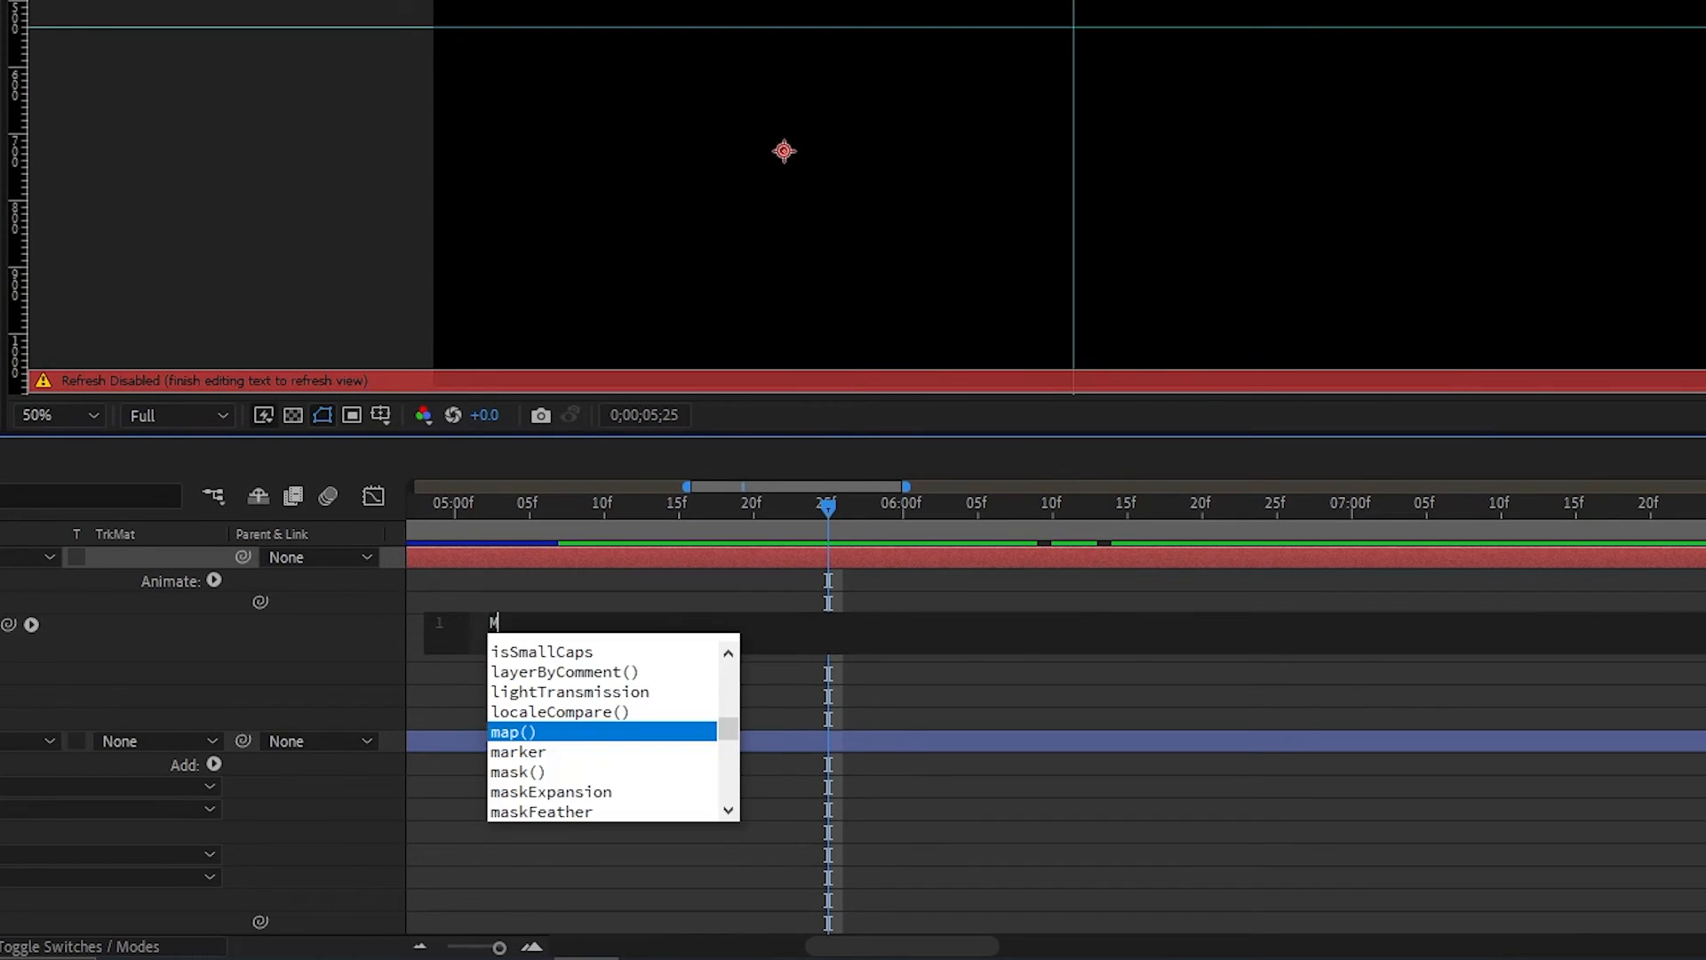
type("ath")
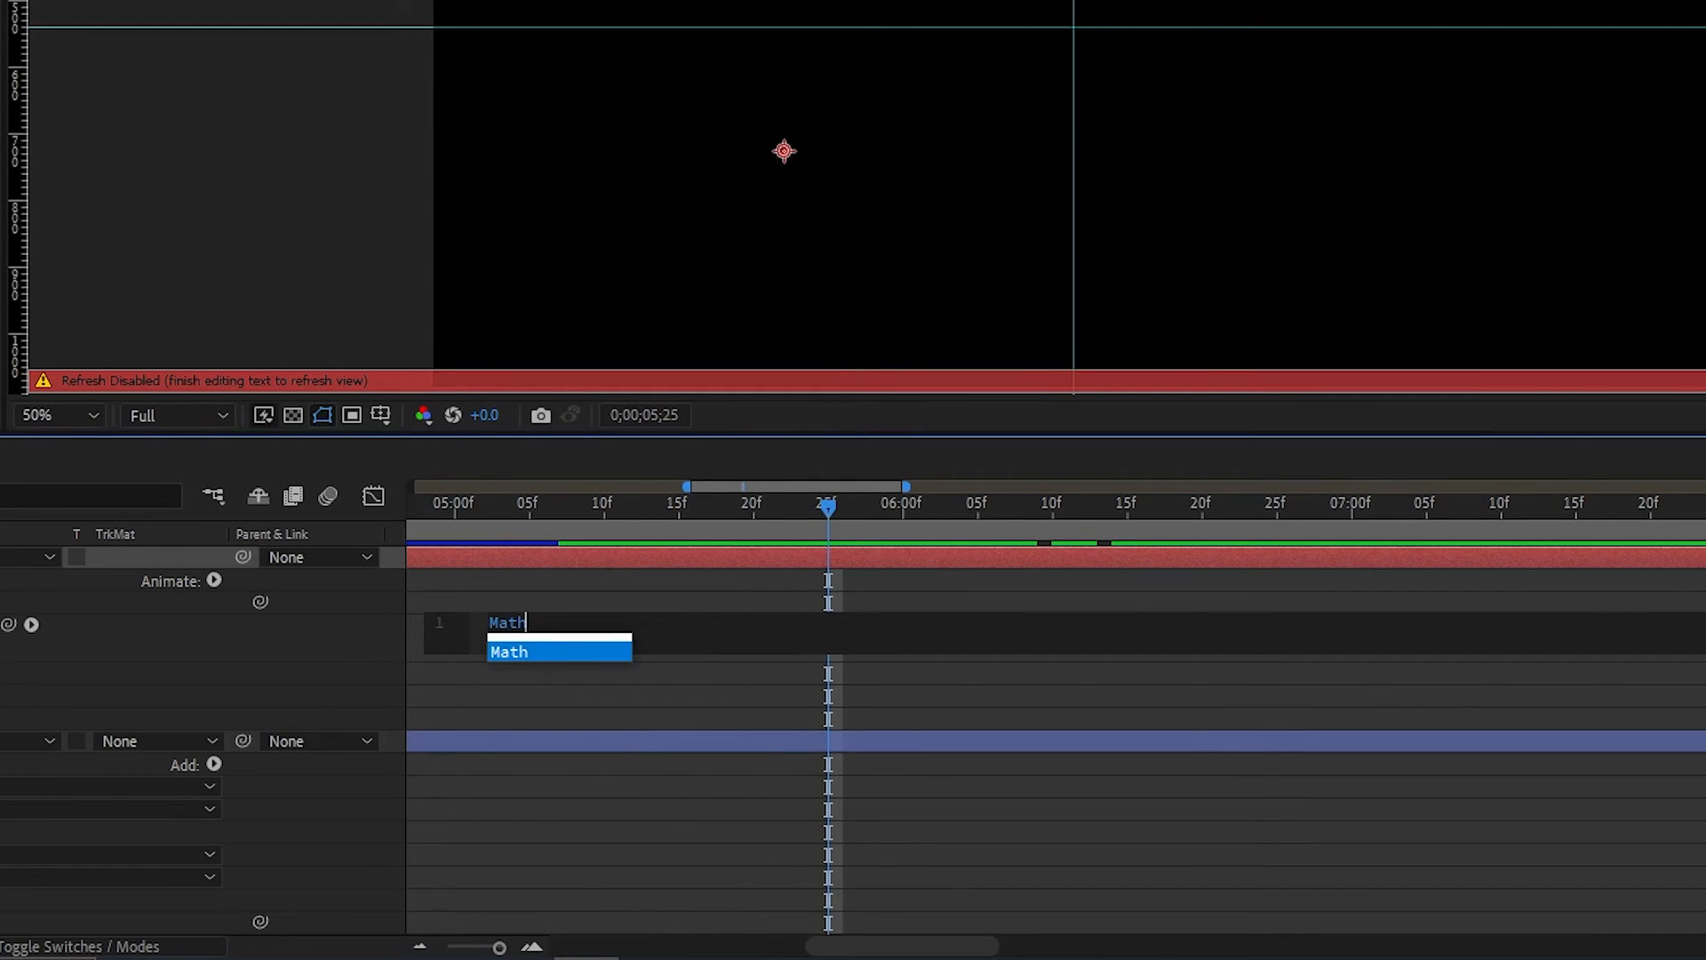
type(".round")
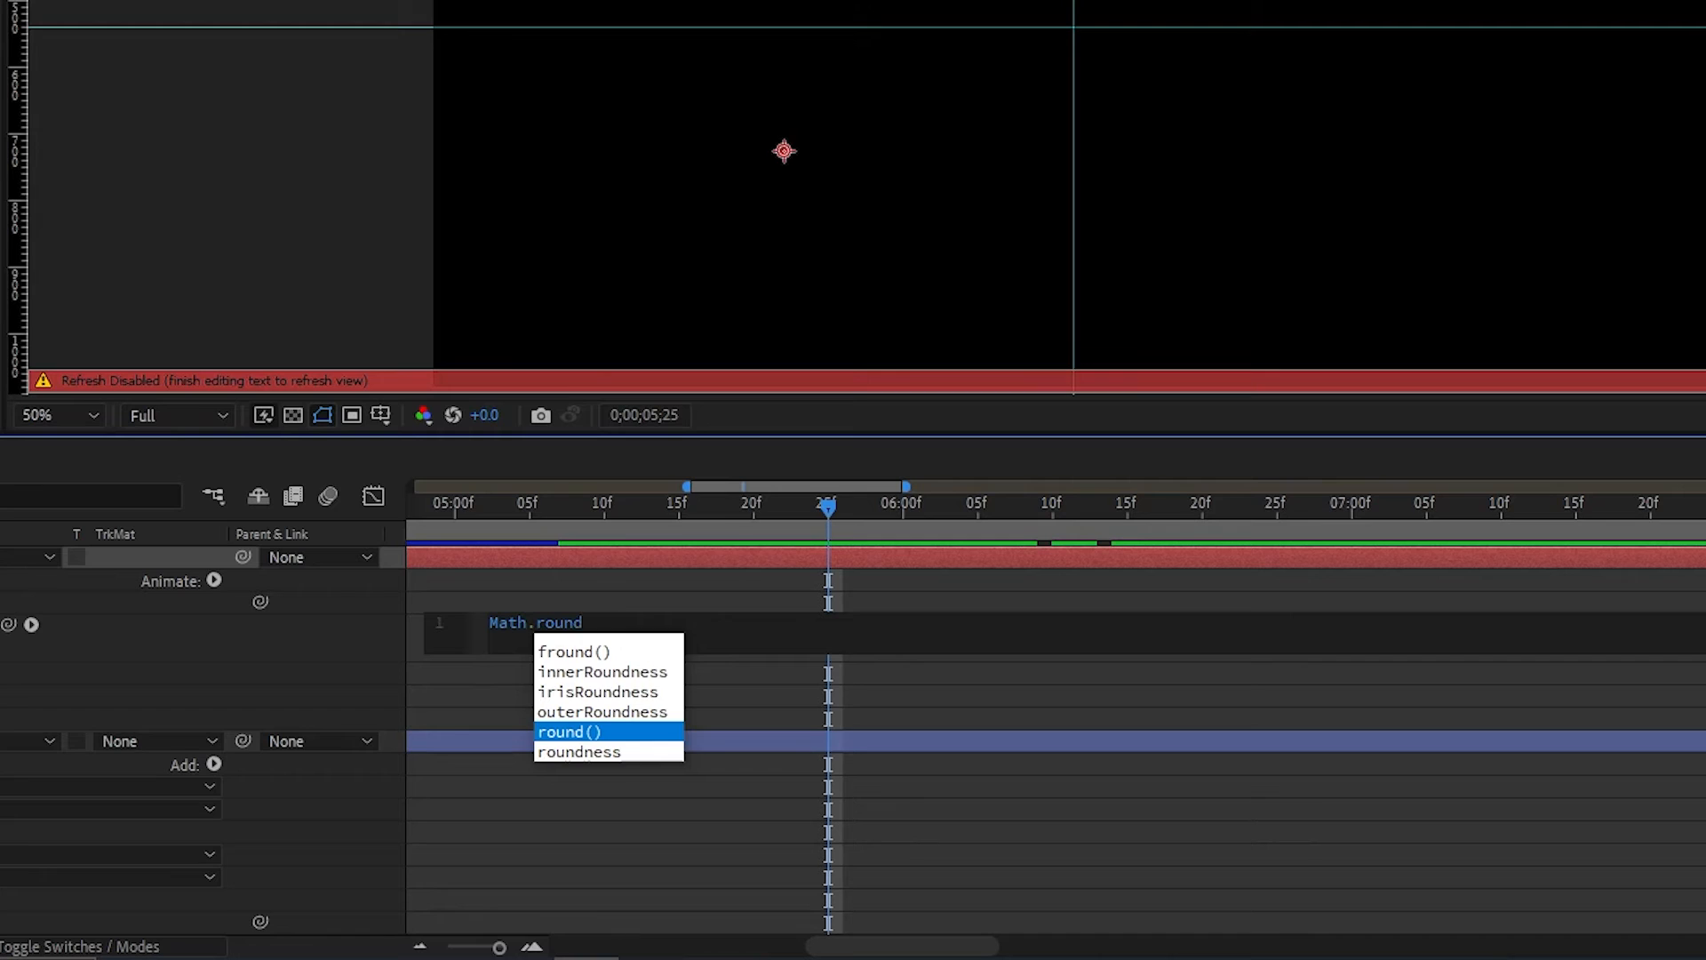
key("Return")
type("time*")
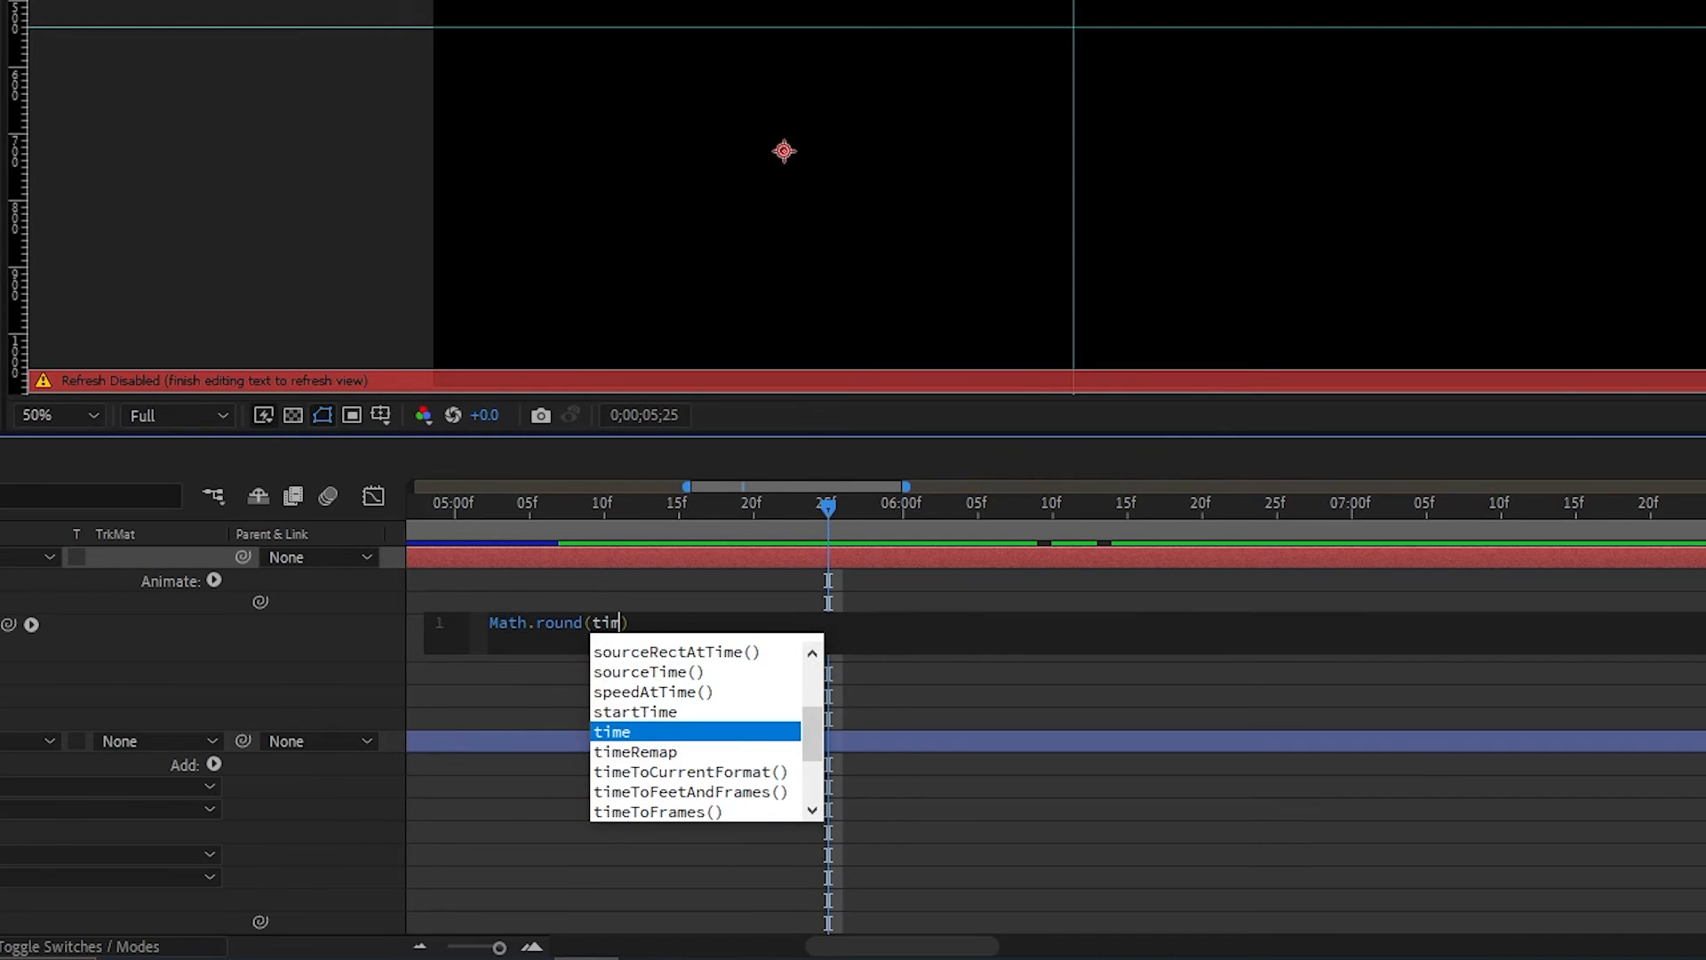
type("100)")
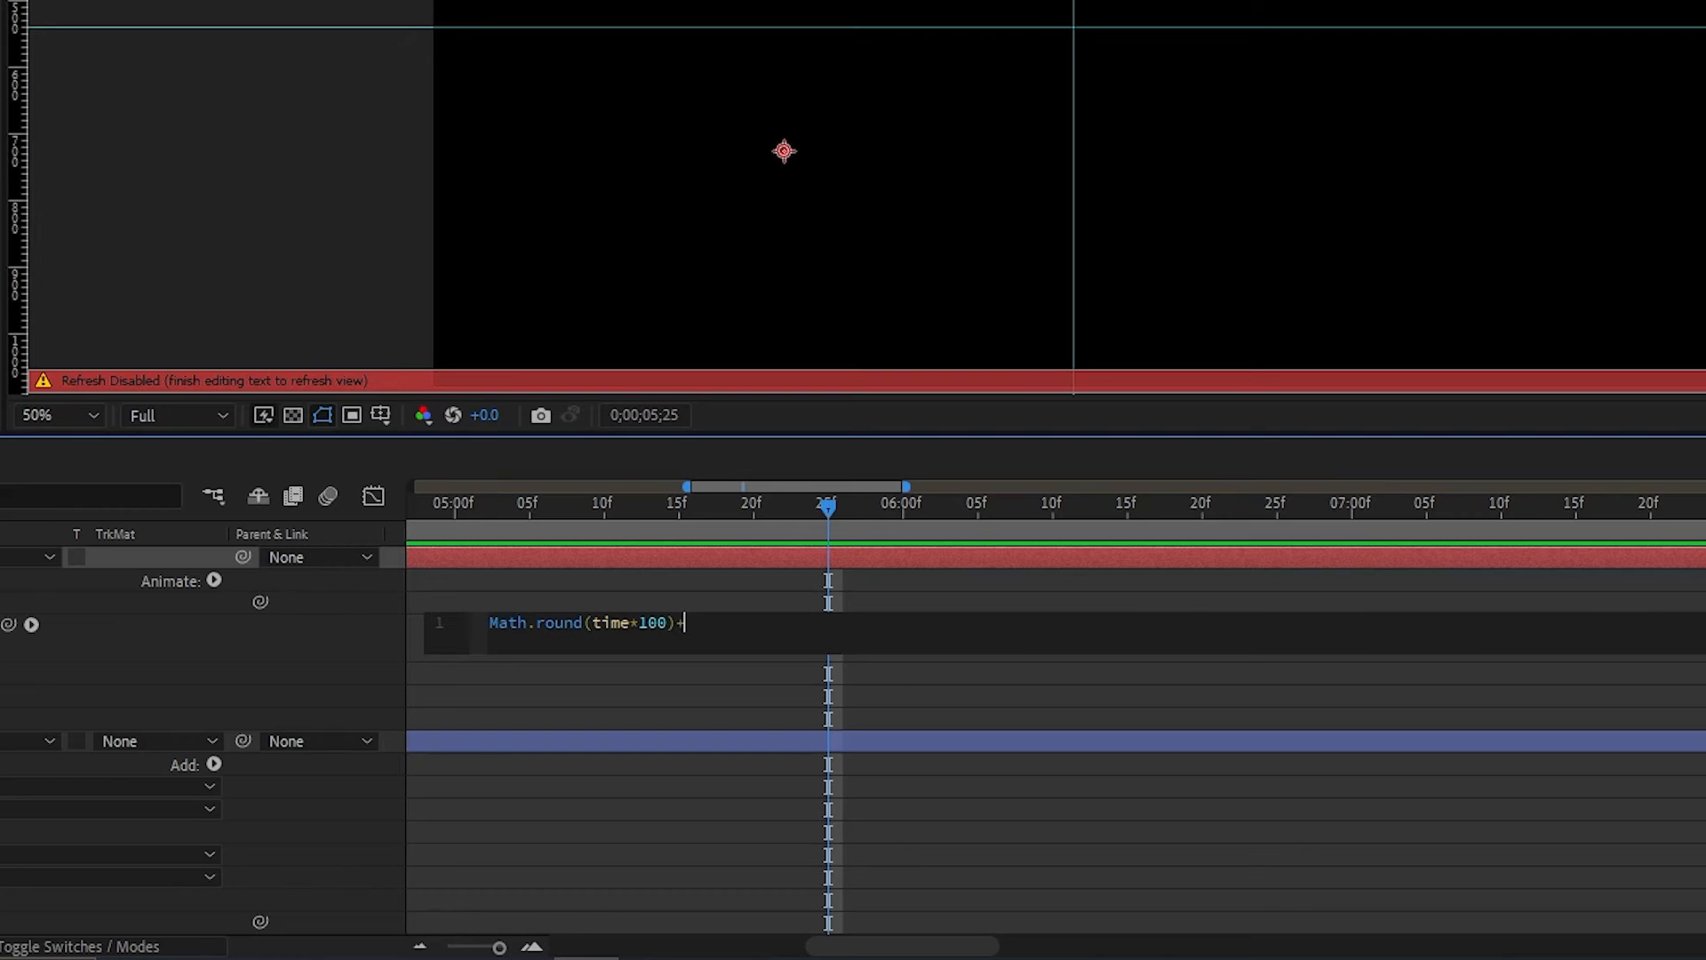
type("+\"%")
left_click(256, 607)
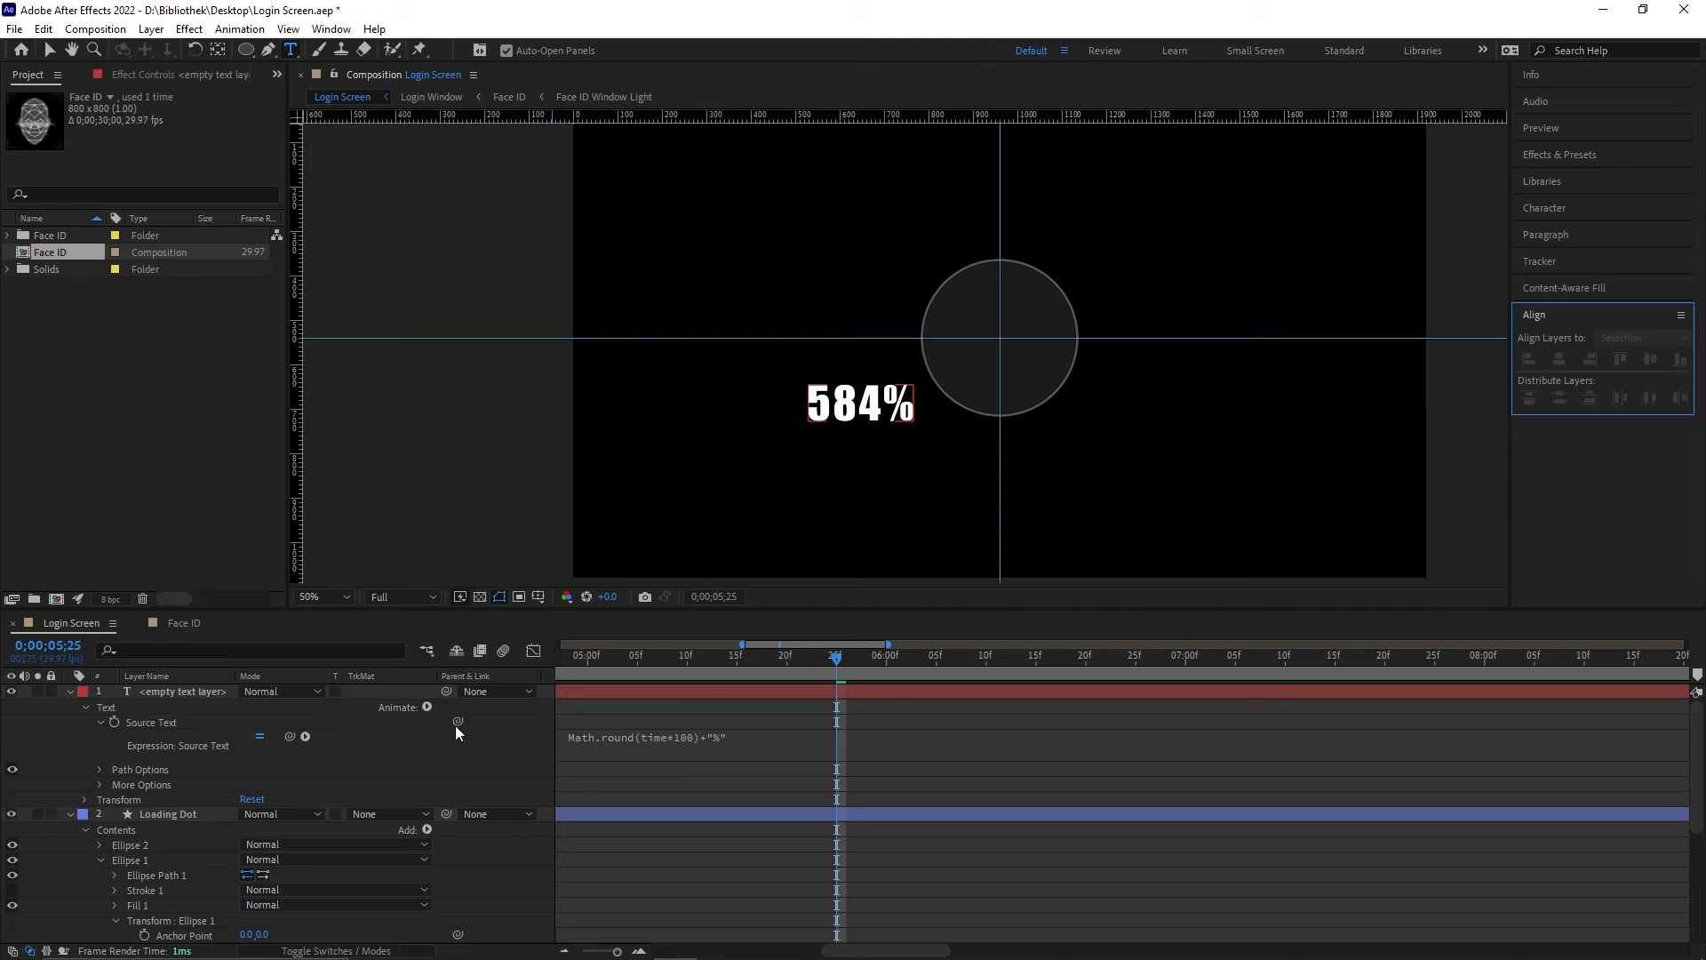
Step: Center the percentage text layer horizontally and vertically in the composition
left_click(195, 696)
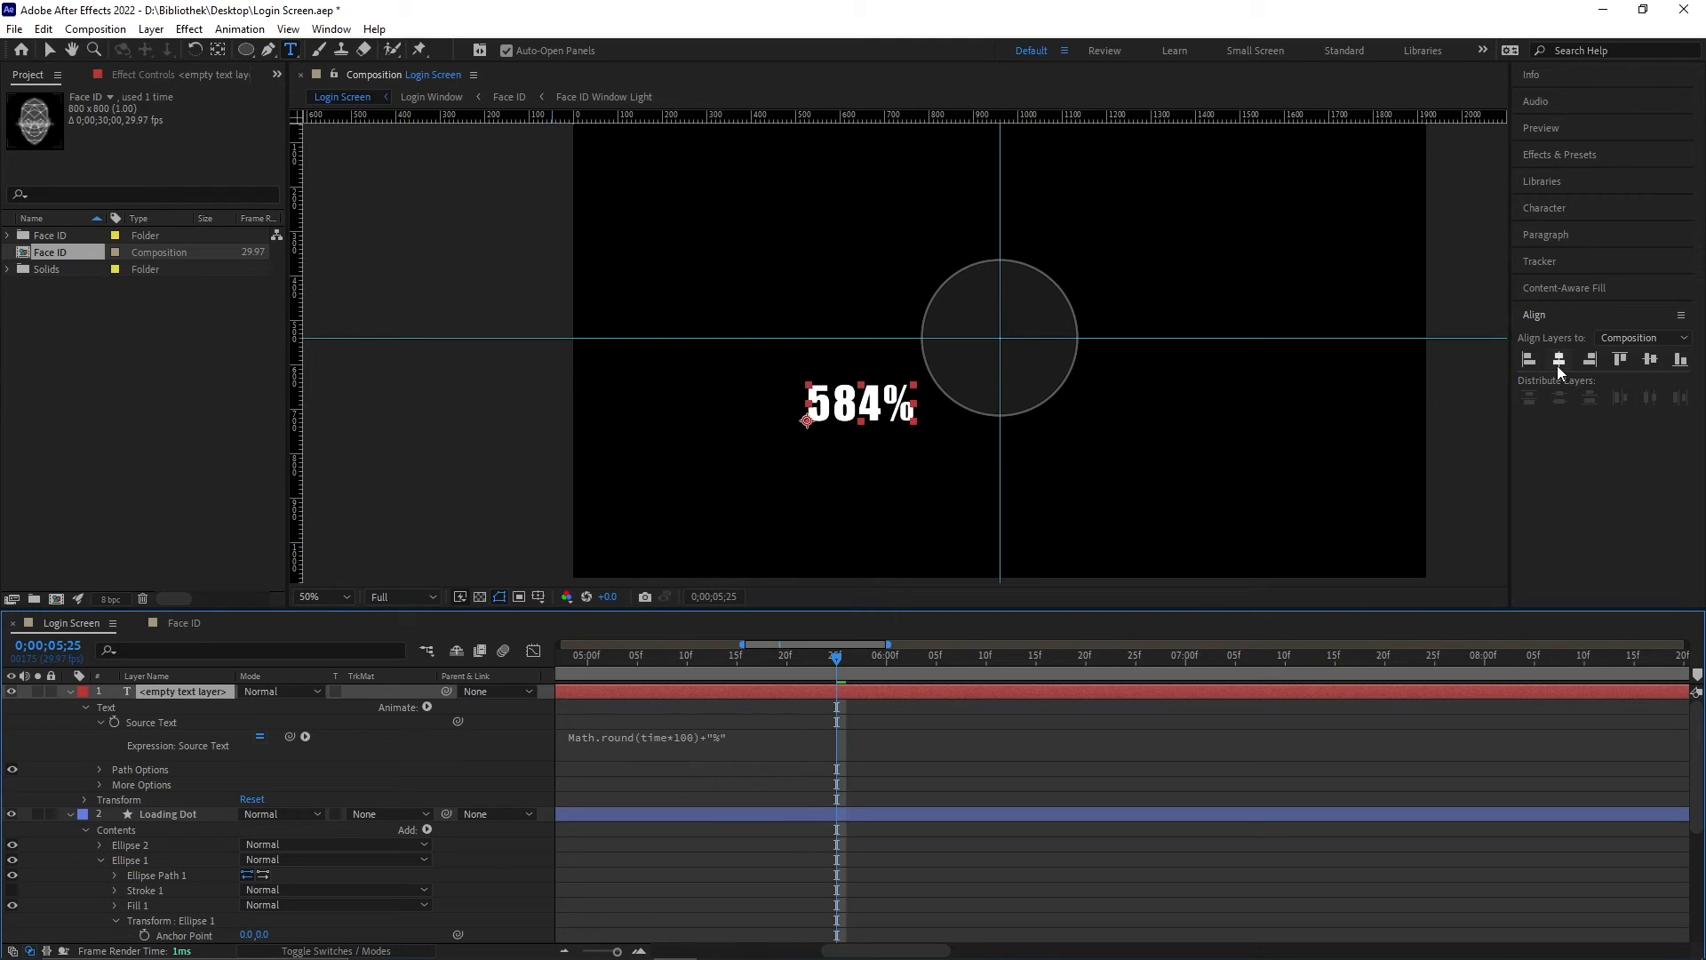
left_click(1559, 361)
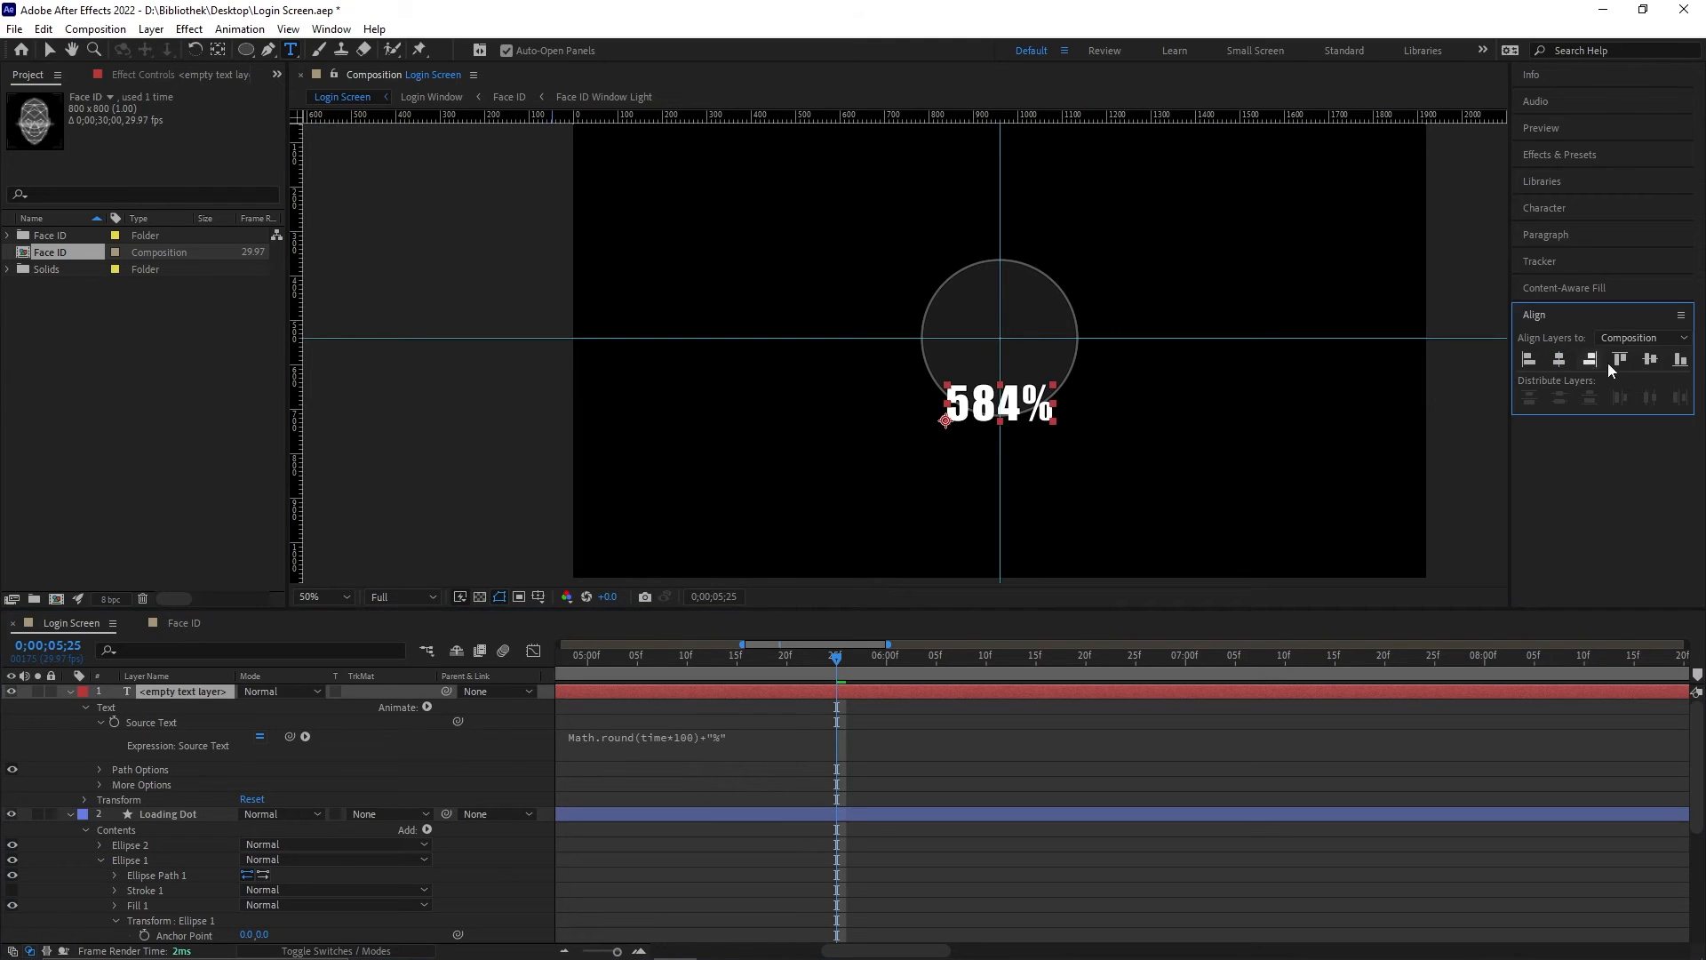
left_click(1650, 360)
Step: Rename the empty text layer to Percentage
key("Return")
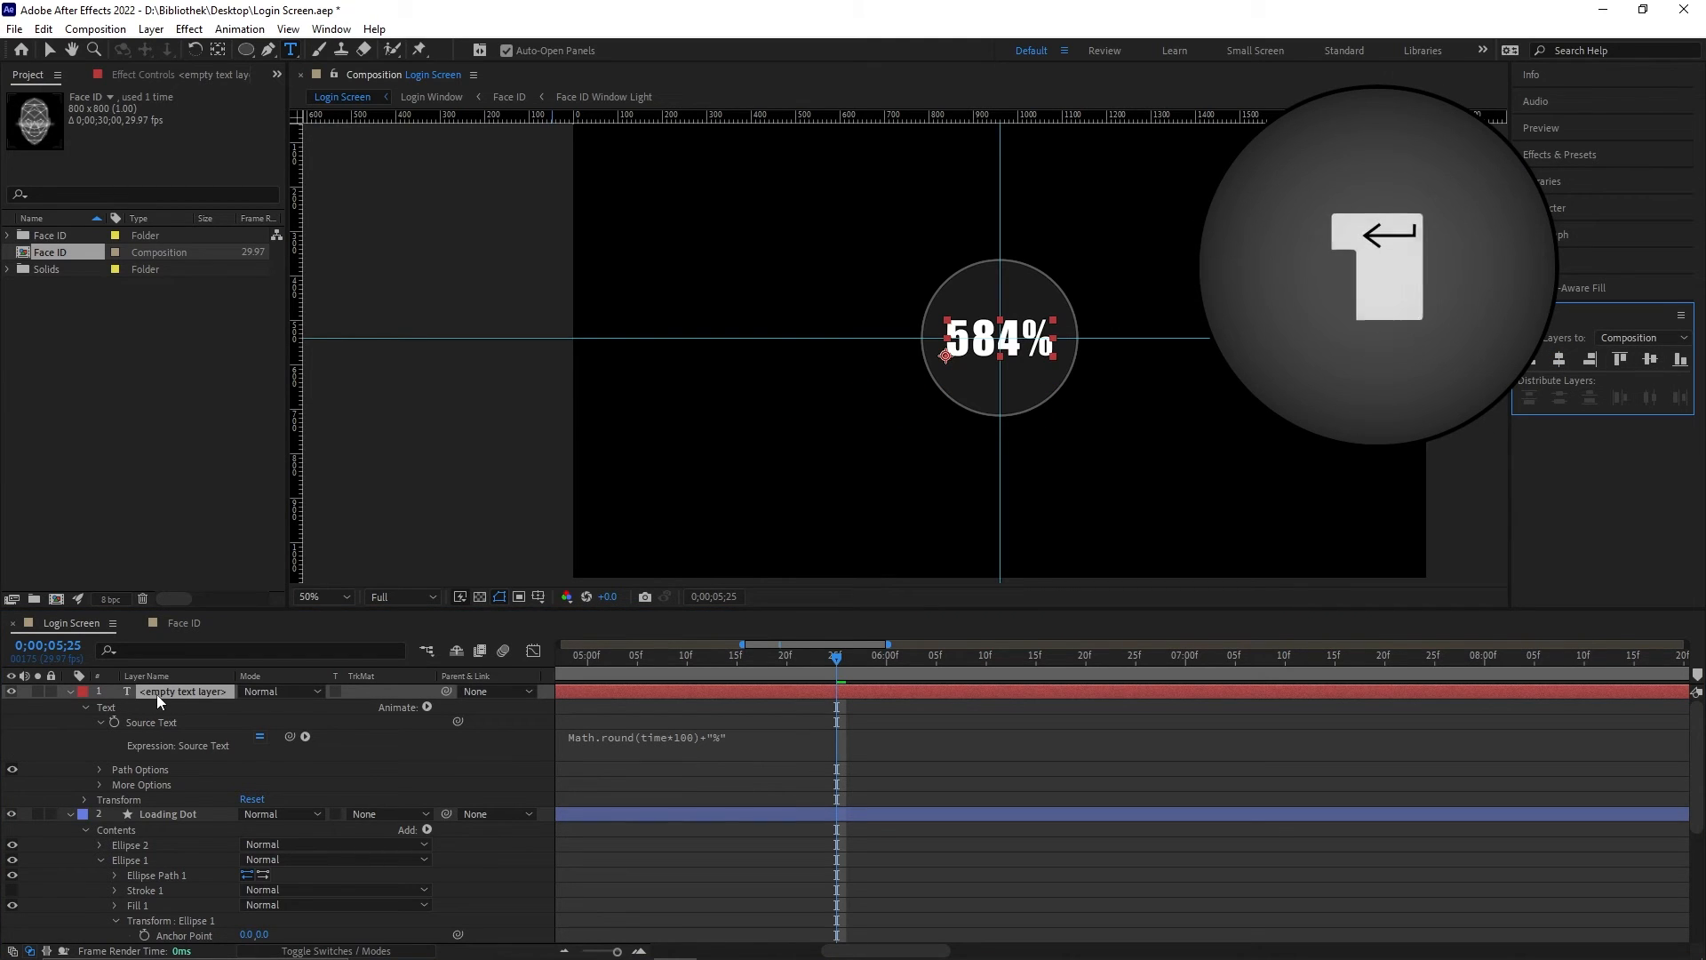
type("Percent")
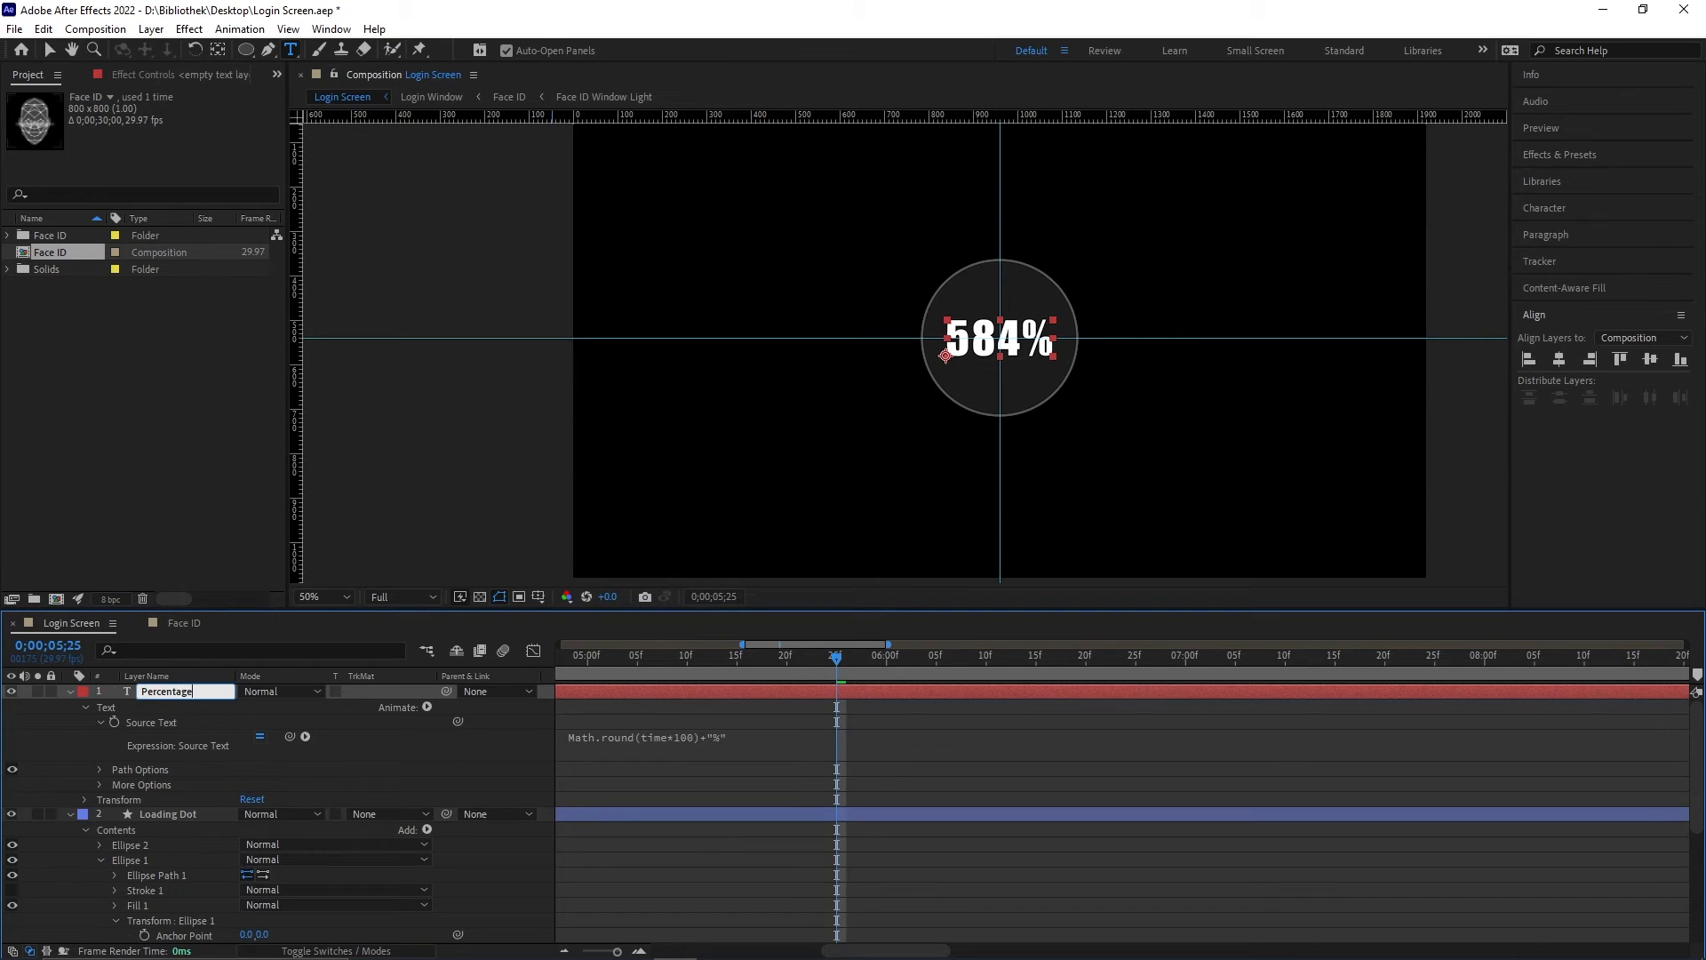
type("age")
key("Return")
Step: Pre-compose the Percentage text layer into a new composition named Percentage, moving all attributes into it
right_click(157, 695)
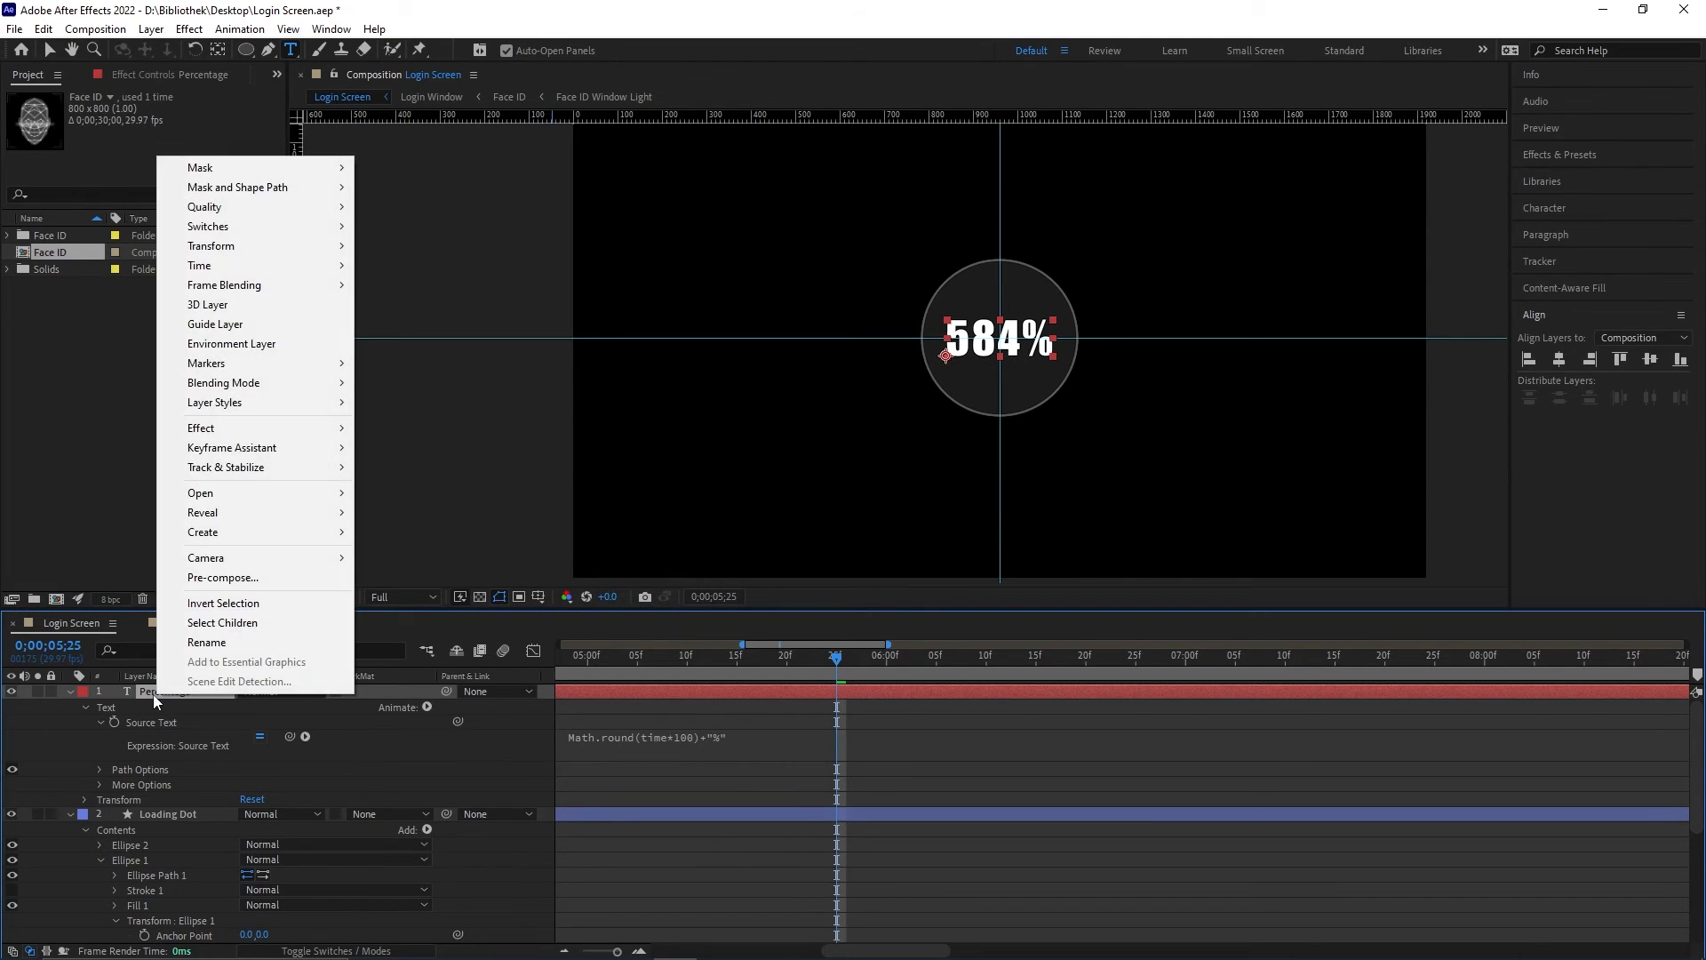
left_click(221, 579)
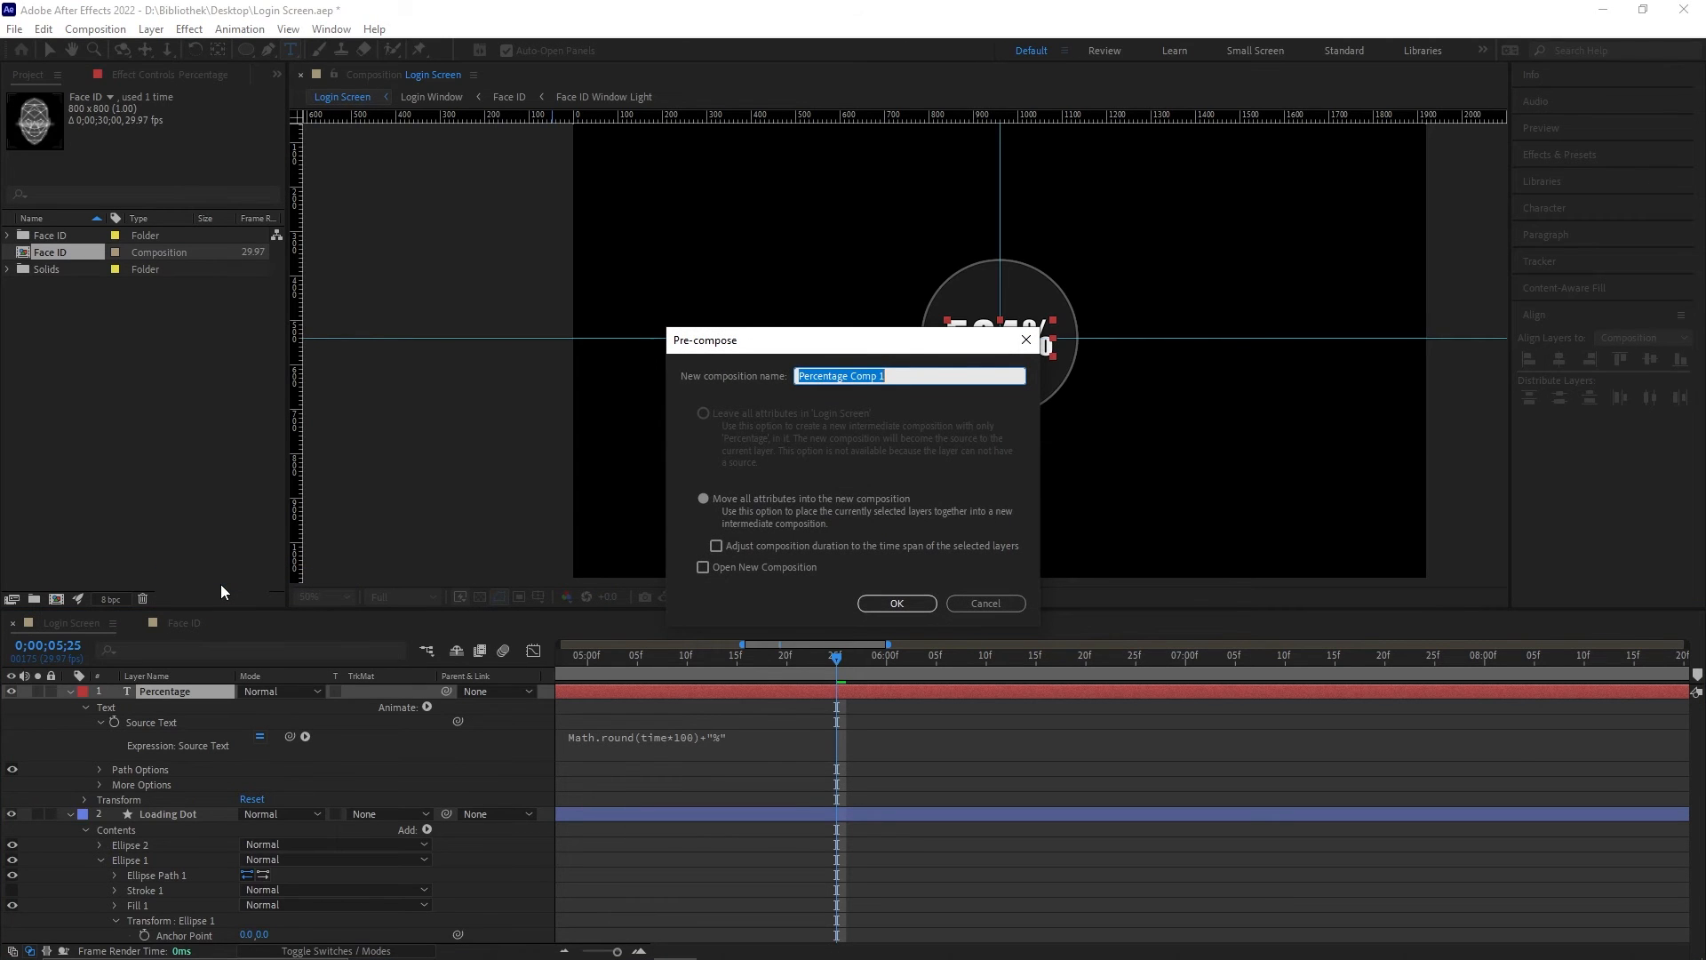
key("Right")
key("BackSpace")
key("BackSpace")
key("BackSpace")
key("BackSpace")
key("BackSpace")
key("Return")
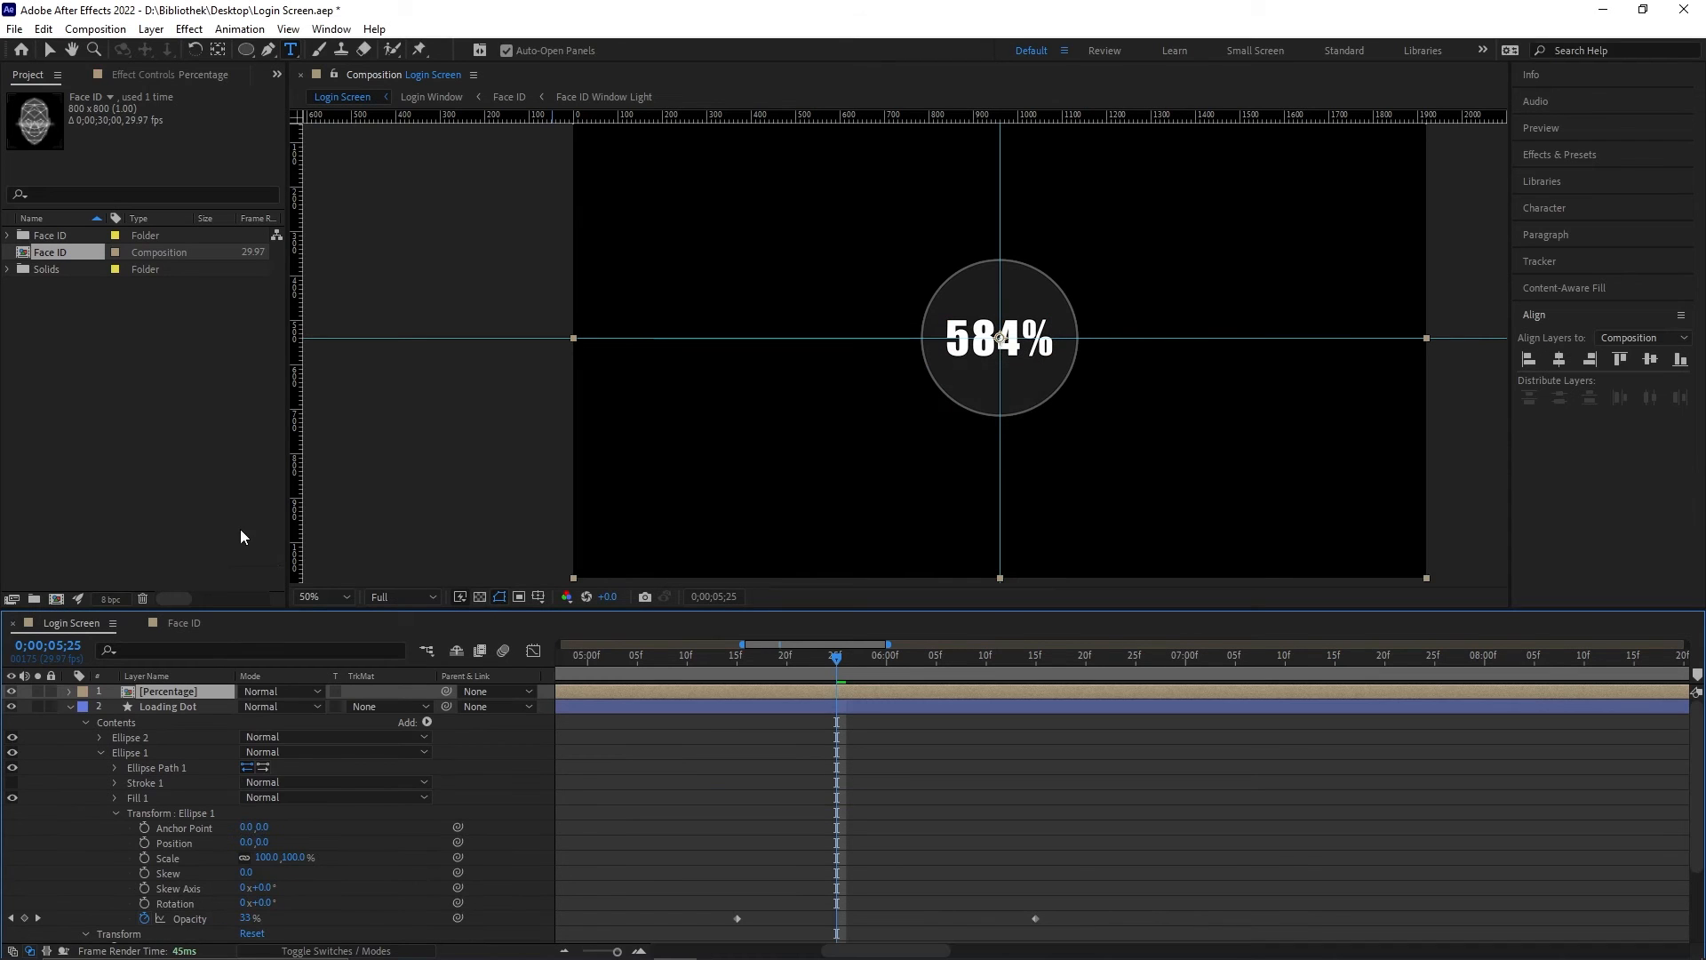
Step: Collapse the Loading Dot layer's properties and trim the end of the Percentage layer to 0;00;01;00
left_click(171, 691)
left_click(70, 707)
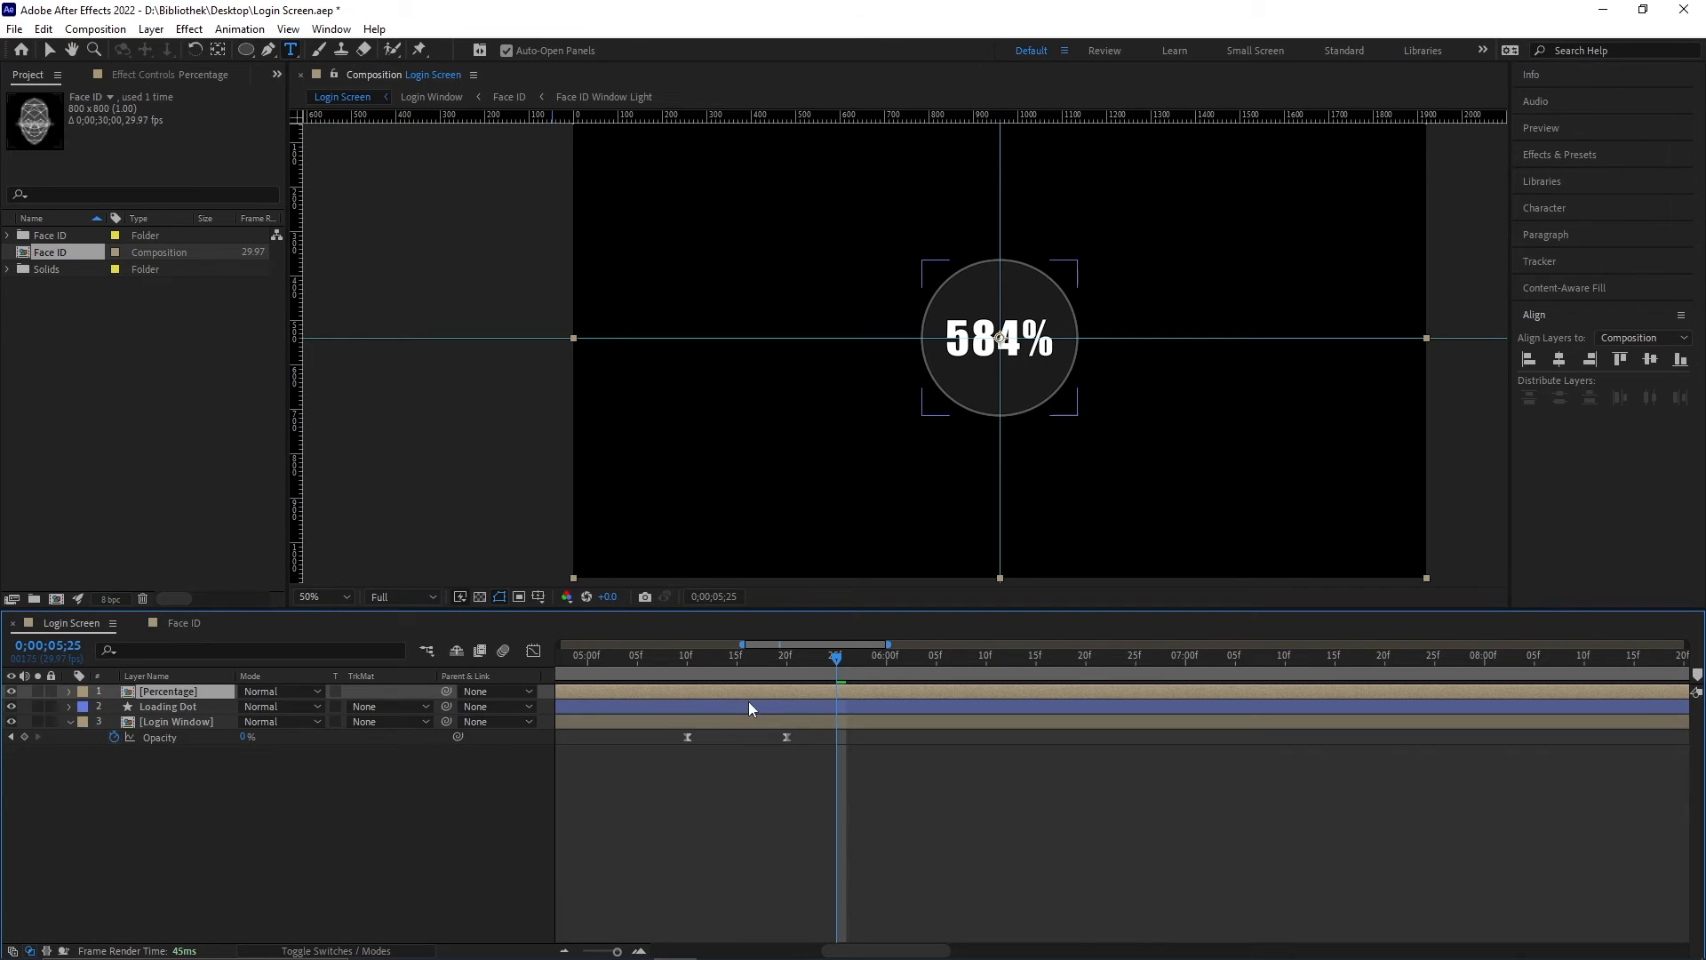
key("minus")
key("minus")
key("minus")
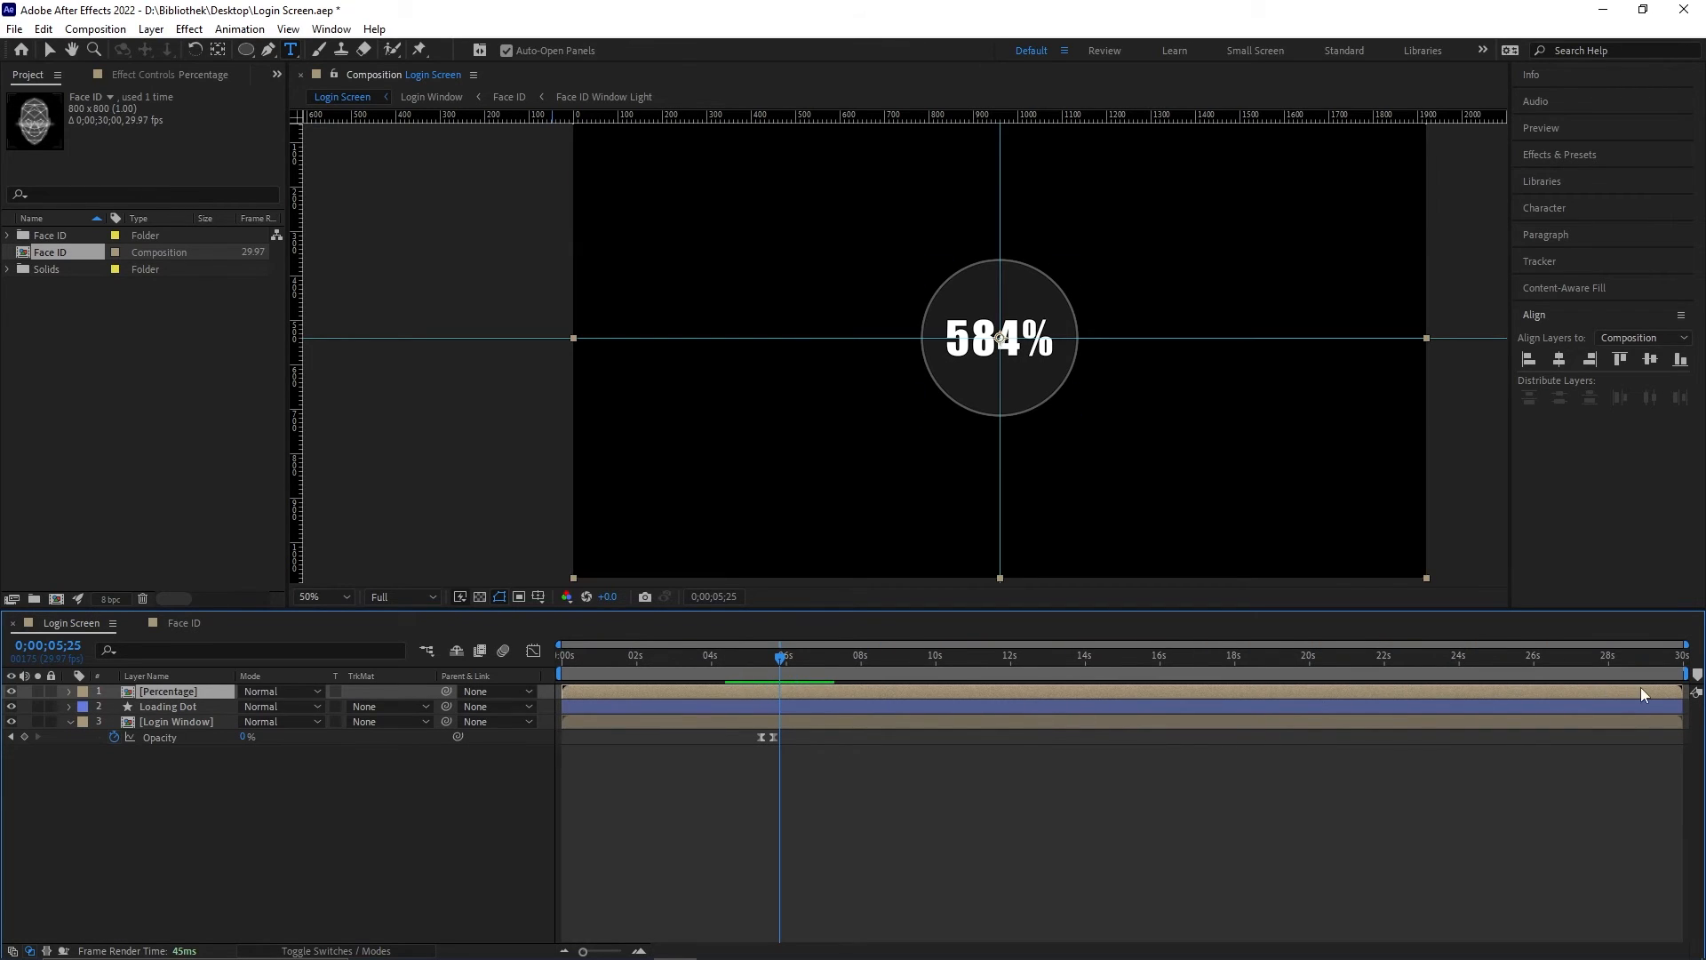
left_click_drag(1680, 692, 714, 693)
left_click(594, 659)
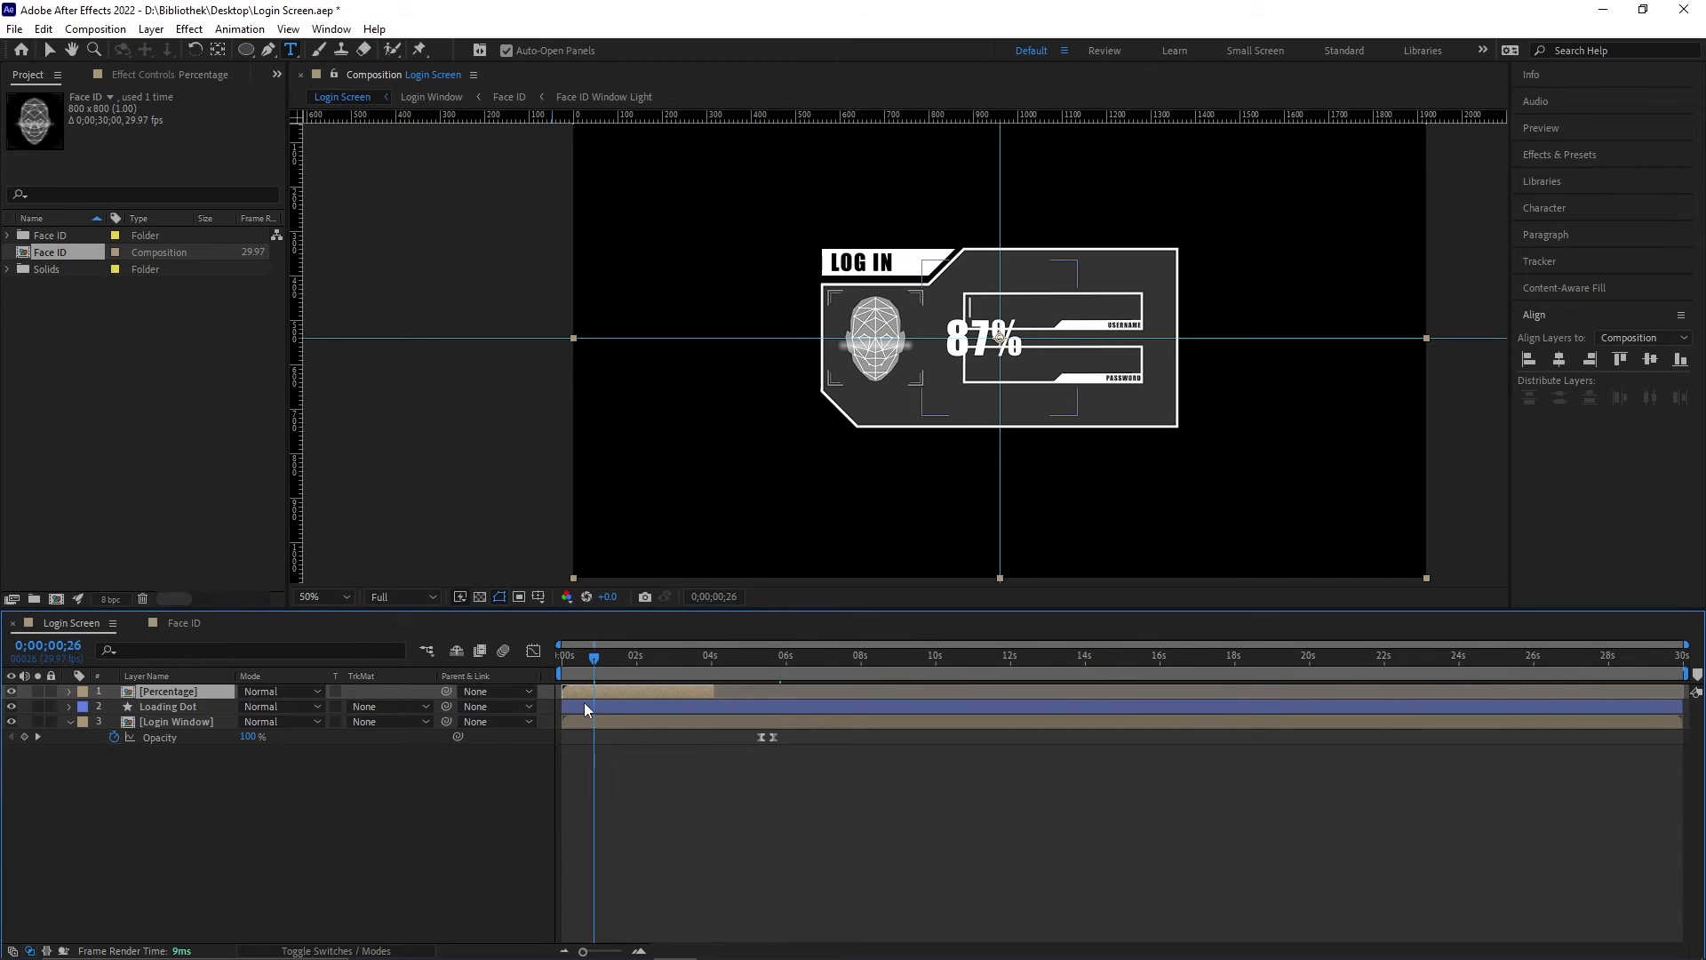
key("equal")
key("equal")
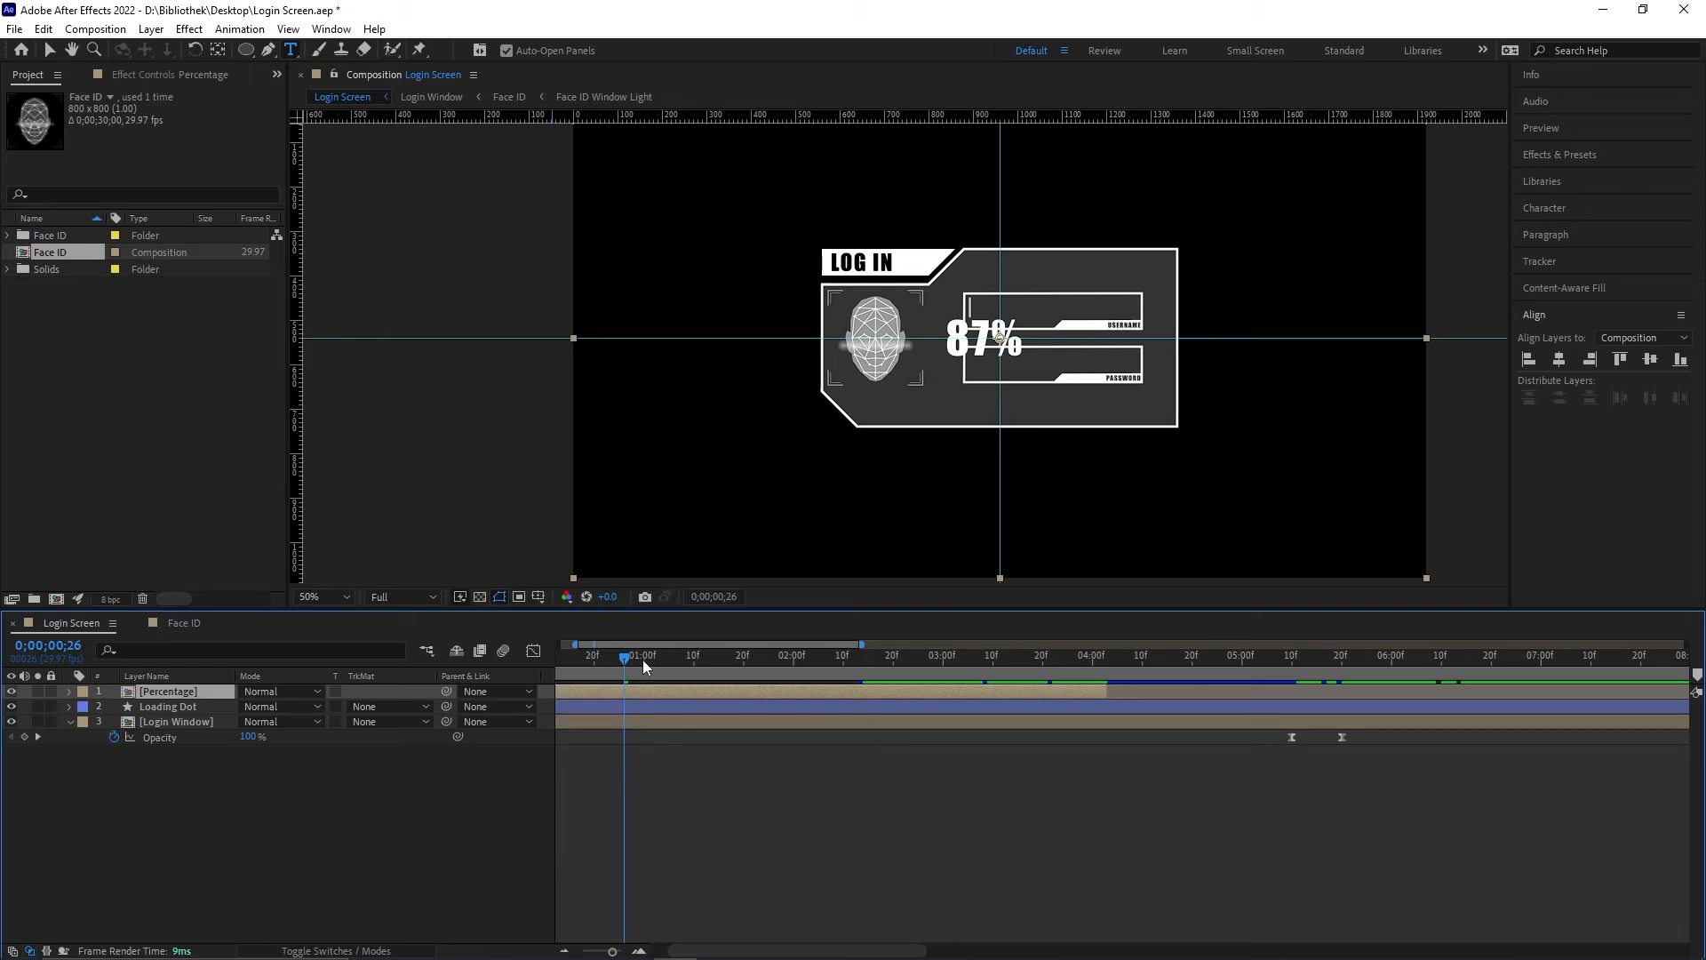
left_click(643, 659)
left_click_drag(1104, 690, 639, 692)
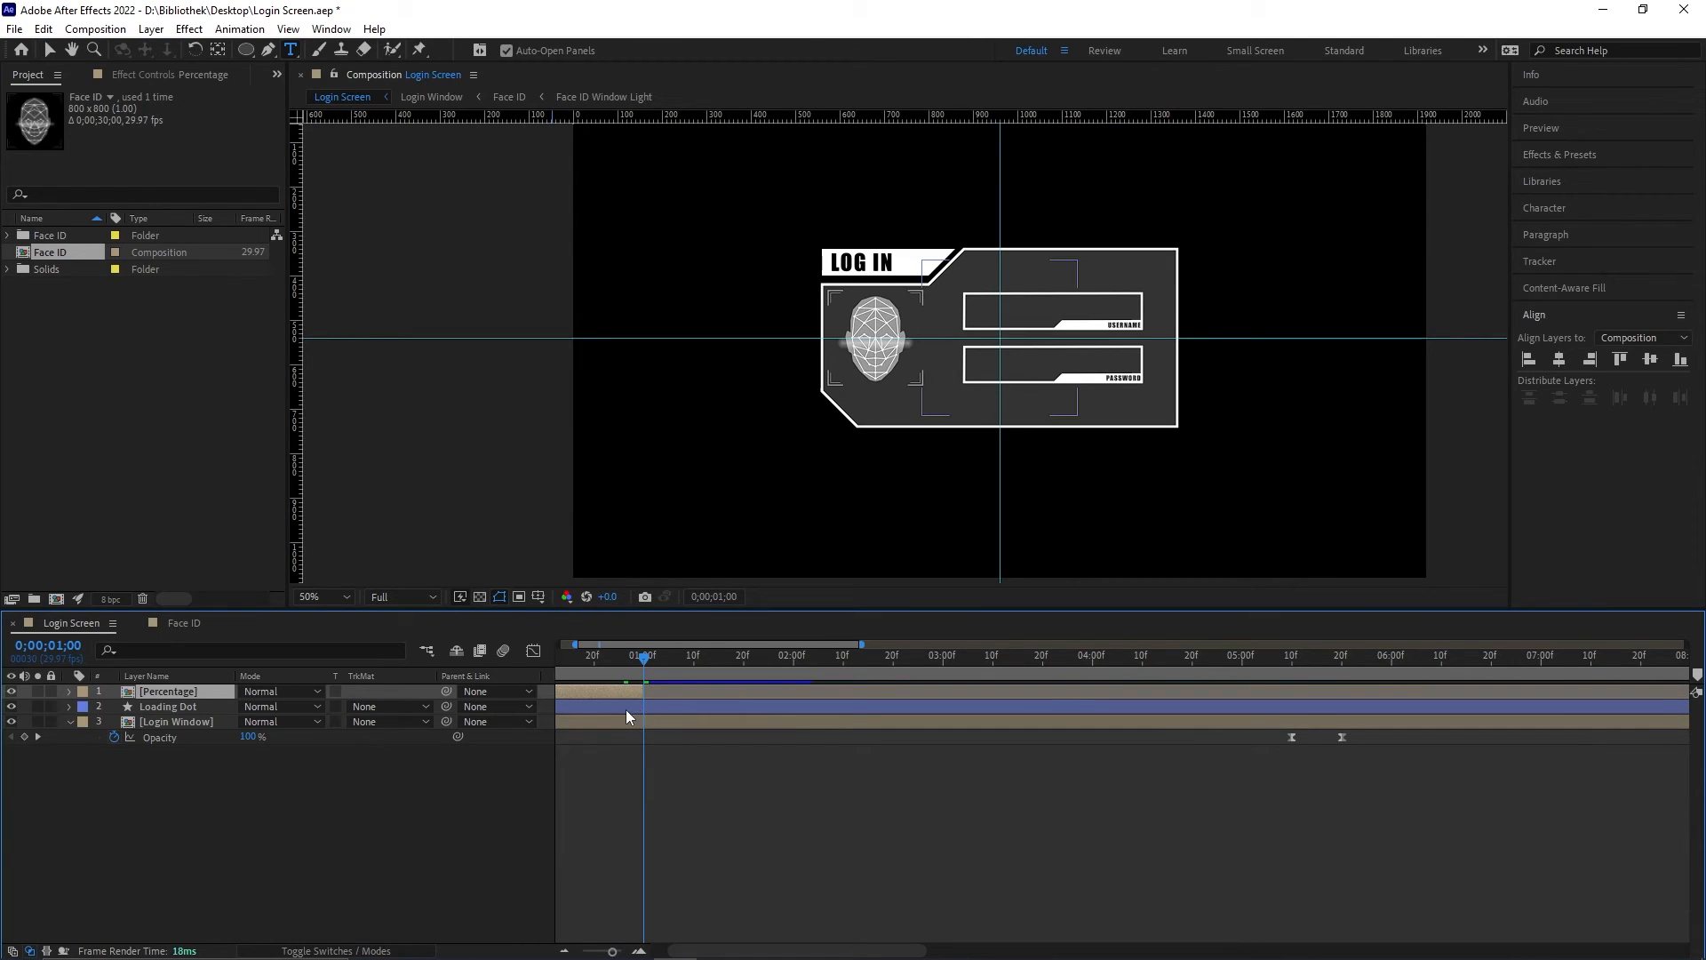
Step: Move the trimmed Percentage layer along the timeline so it starts at 0;00;05;15
left_click_drag(589, 690, 1384, 696)
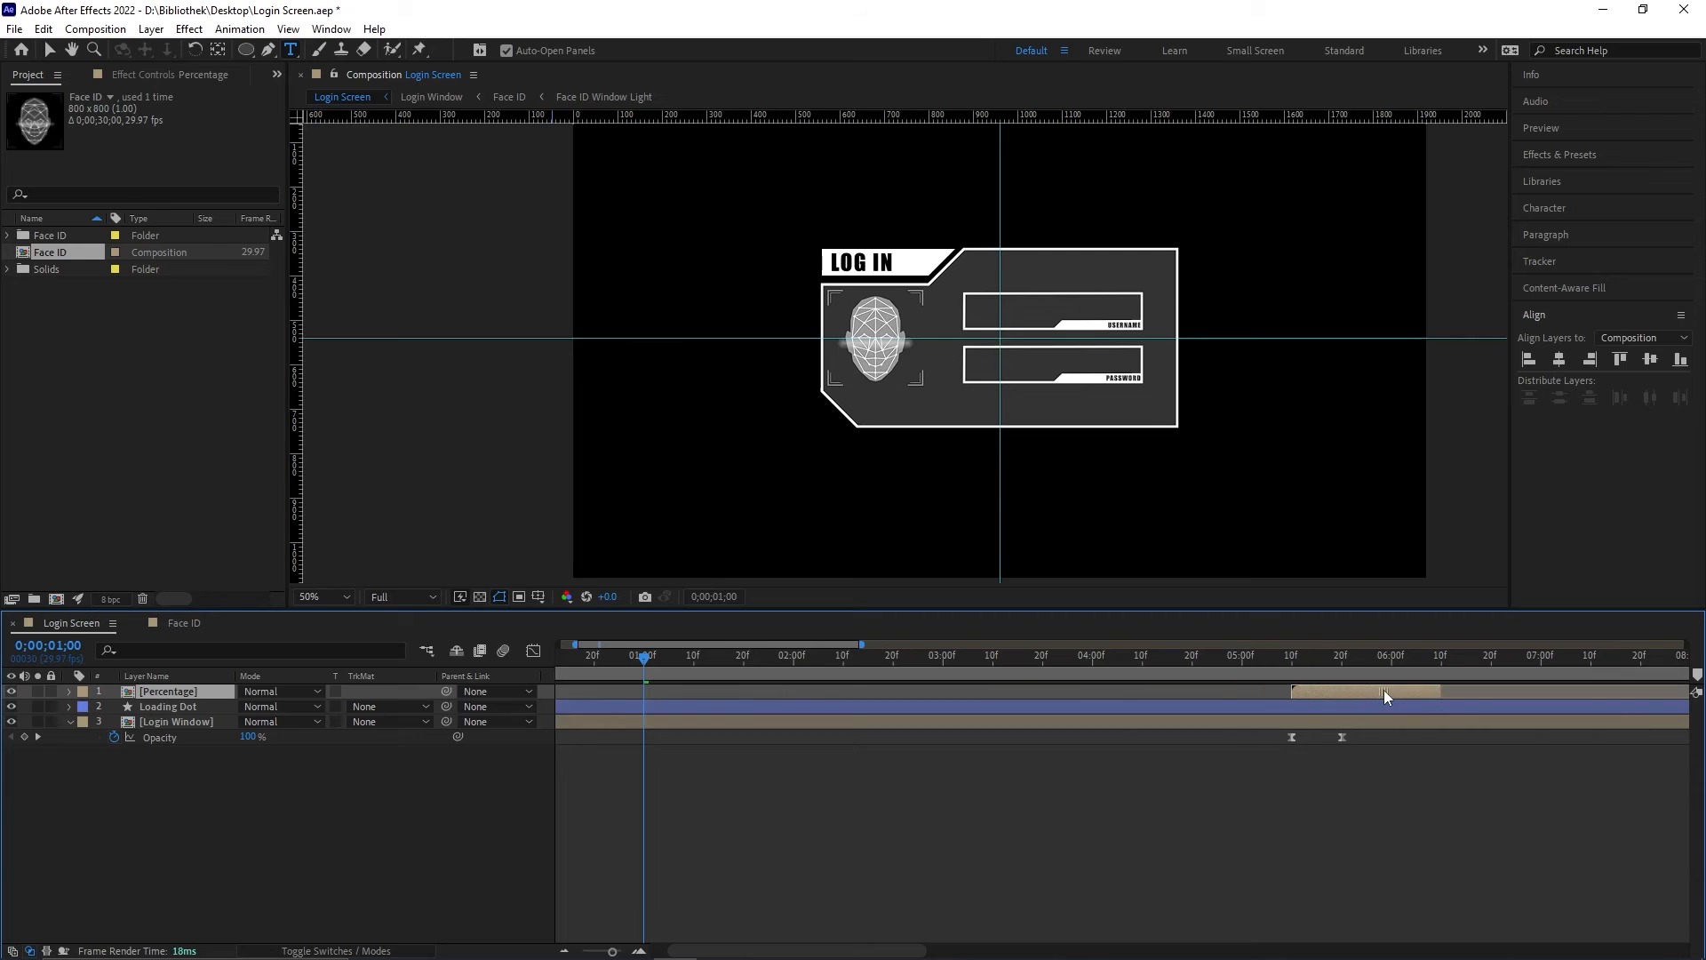
left_click(1307, 653)
scroll(1372, 695, "up", 3)
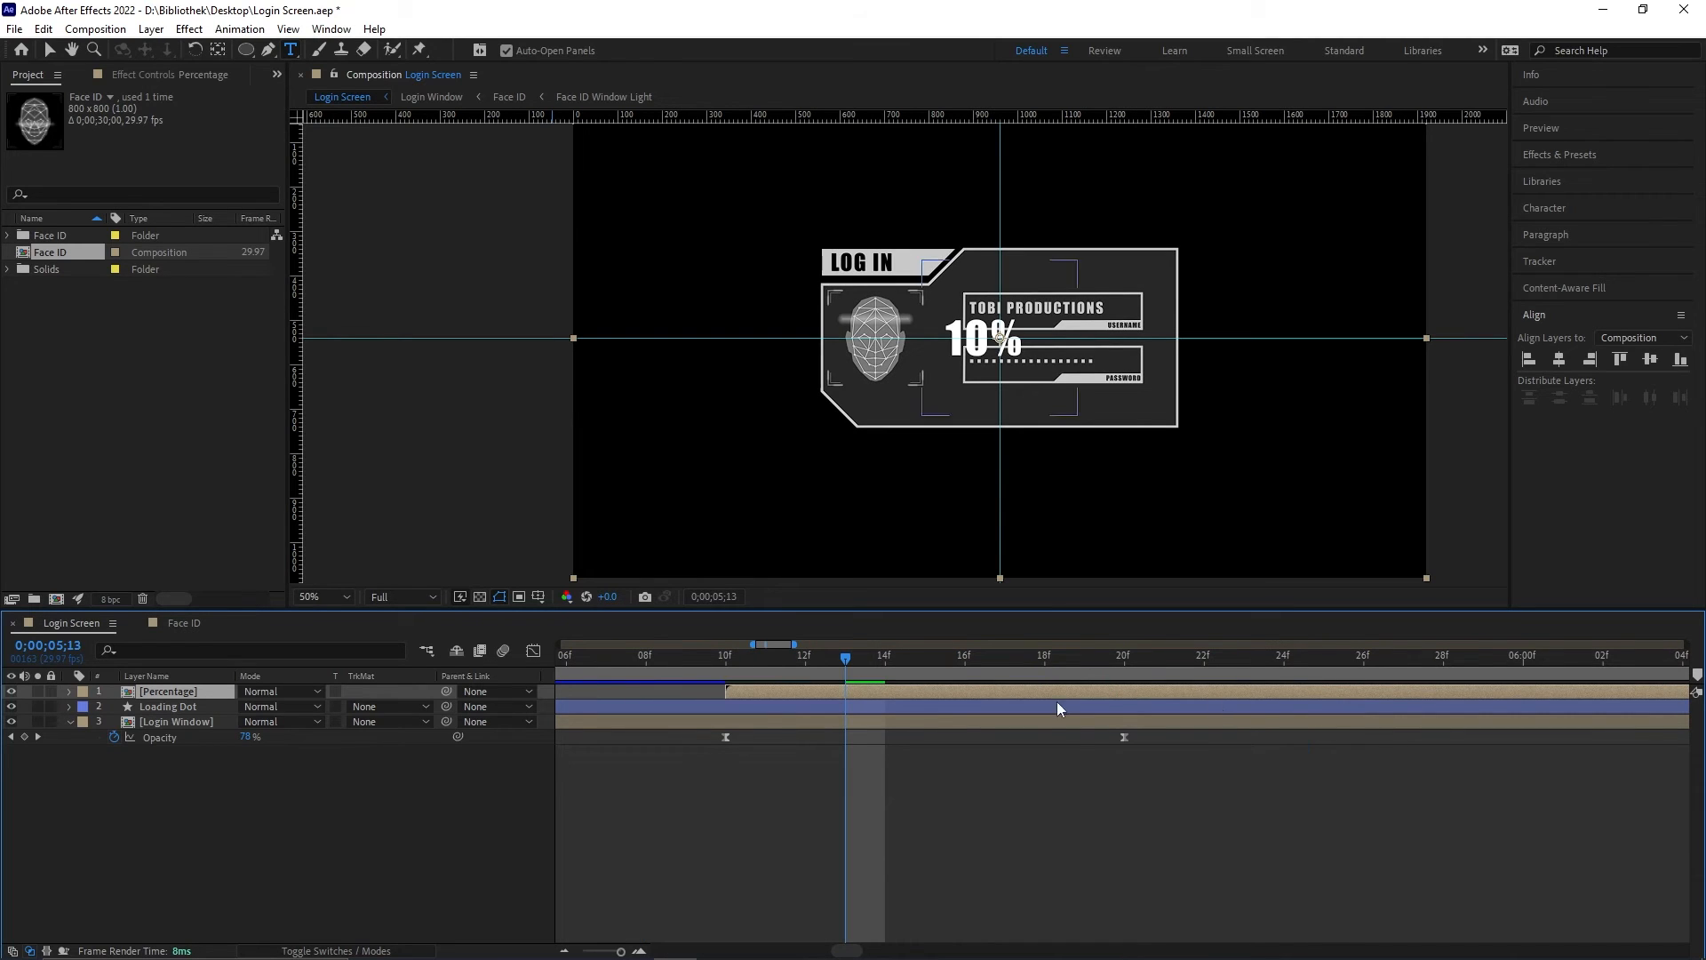
left_click(932, 677)
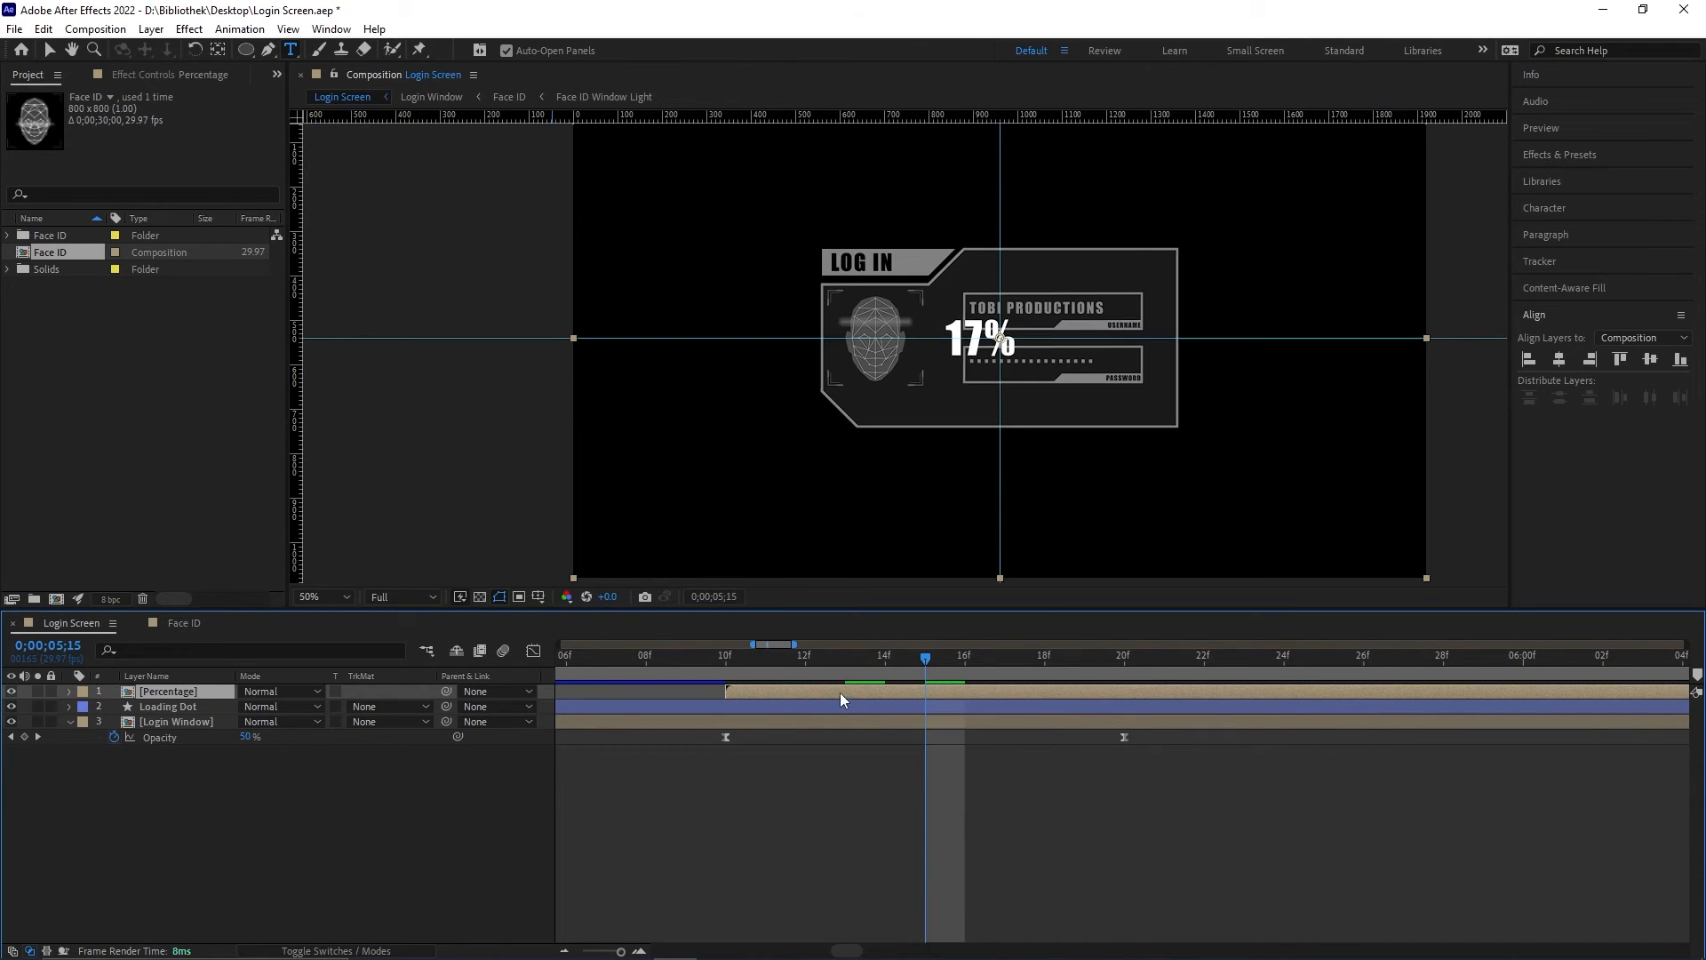
left_click_drag(840, 691, 1020, 692)
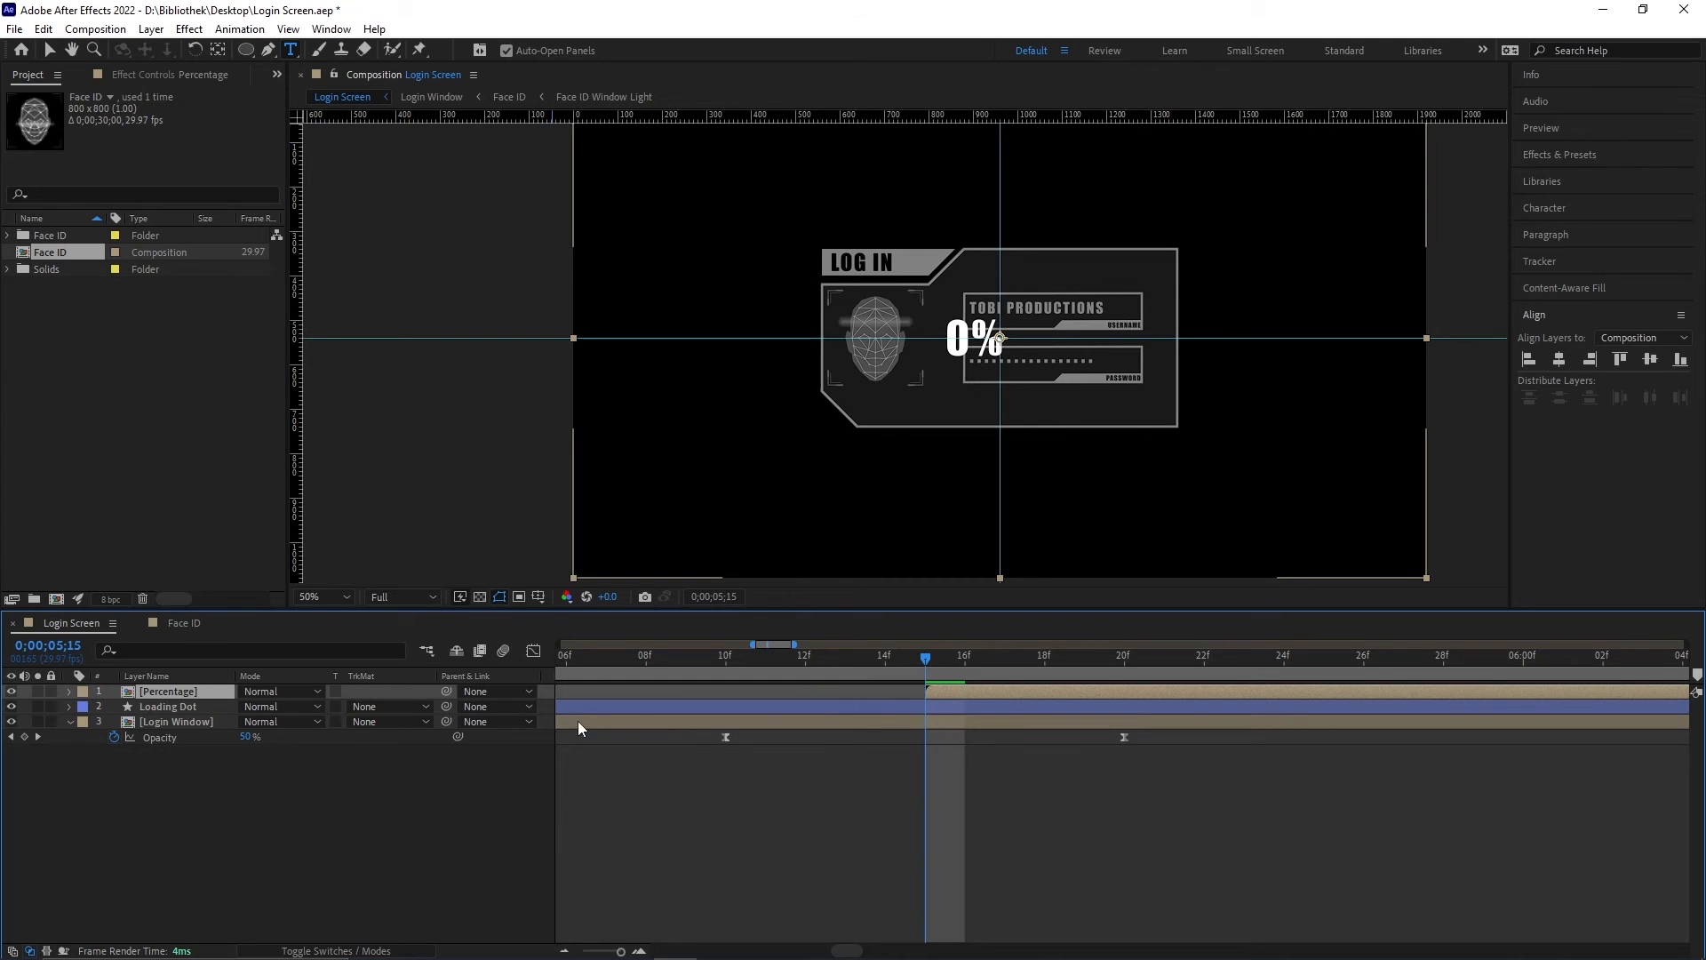
Step: Keyframe the Percentage layer's opacity from 0% at 0;00;05;15 to 100% at 0;00;05;20
scroll(717, 709, "down", 3)
scroll(775, 706, "up", 2)
key("t")
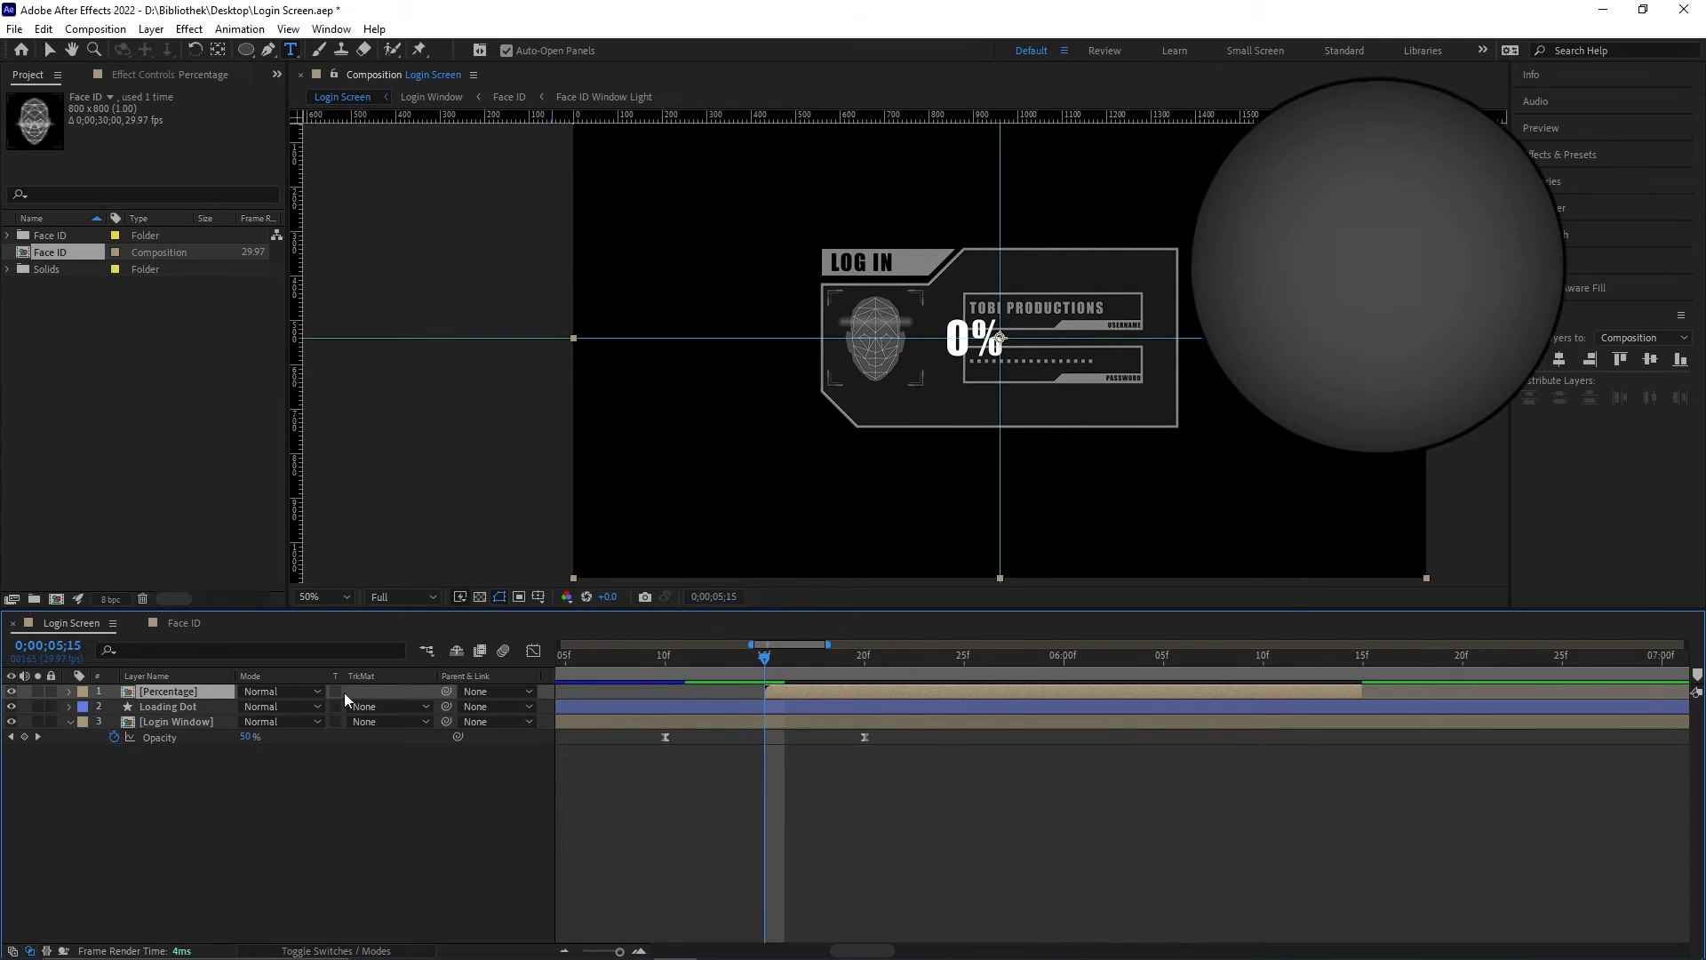
key("t")
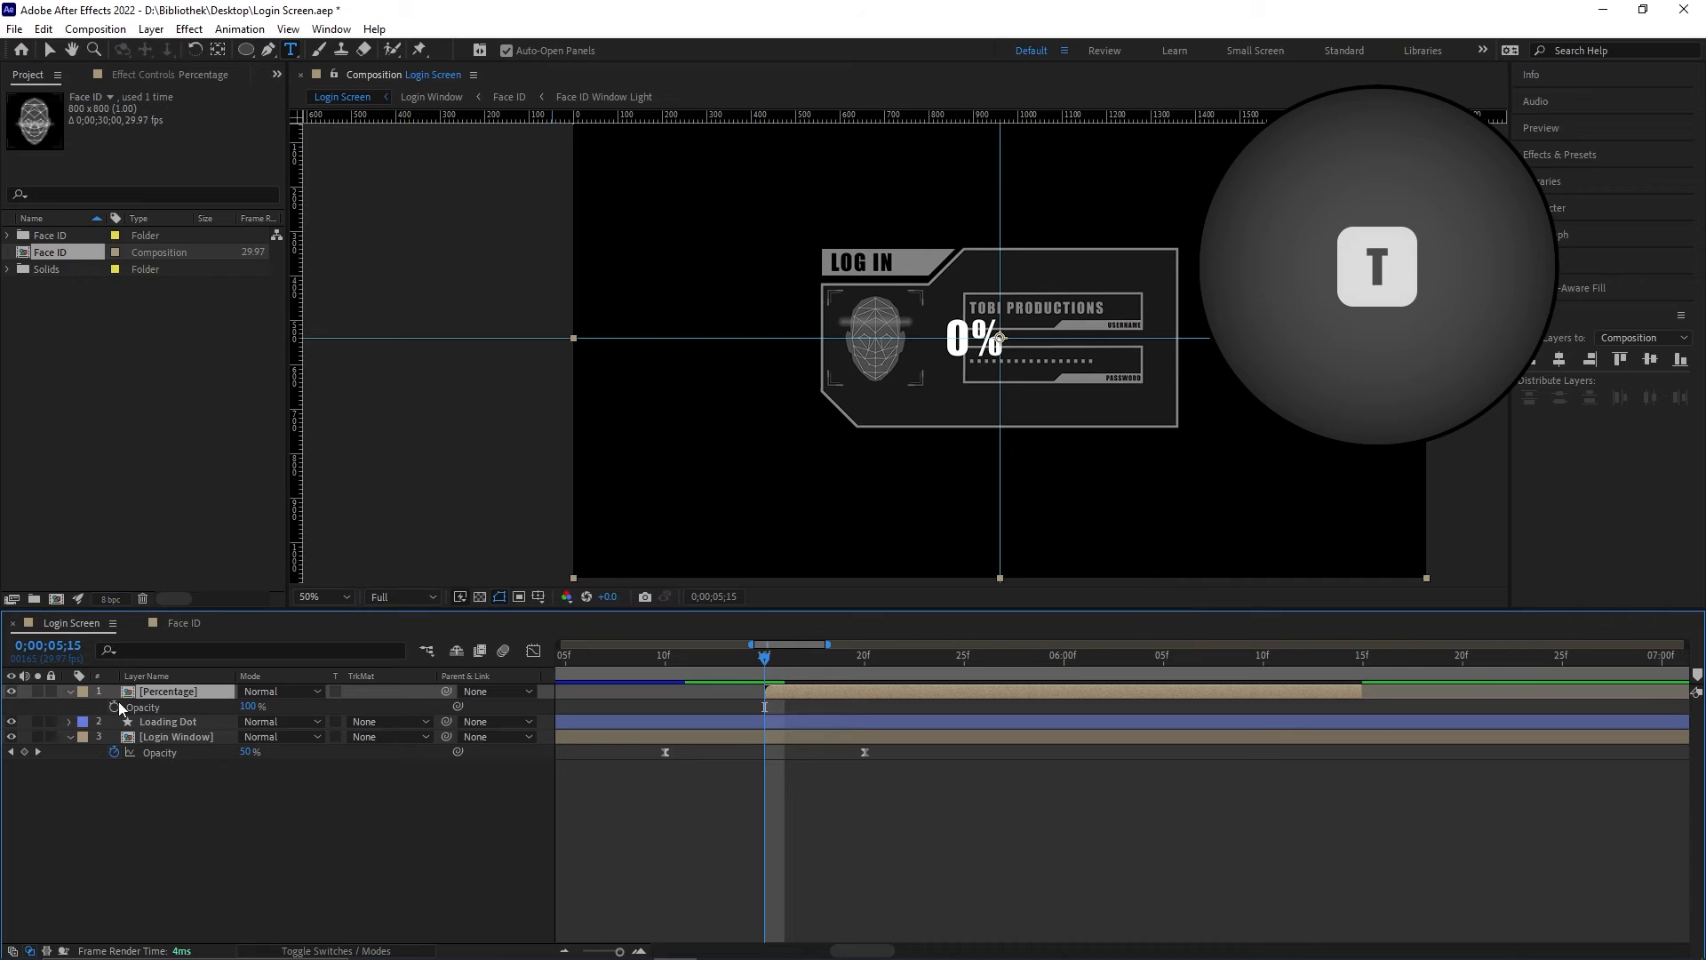
left_click(115, 707)
left_click_drag(243, 707, 30, 715)
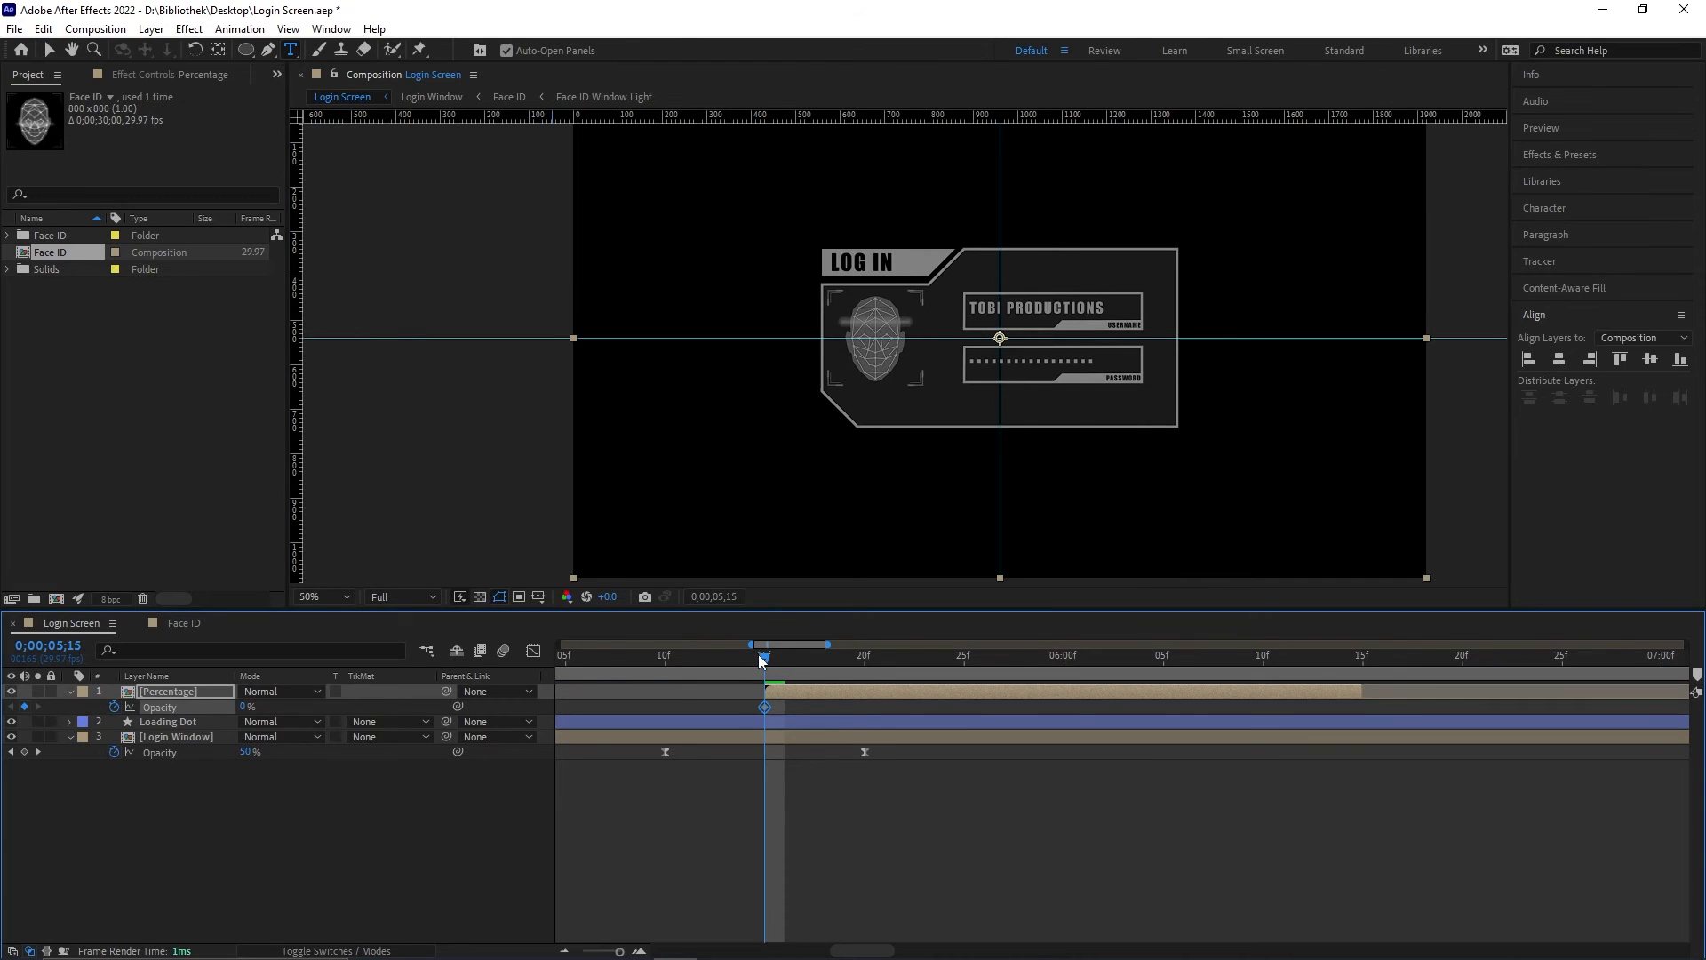
left_click(786, 659)
left_click_drag(786, 658, 864, 658)
left_click_drag(249, 707, 733, 709)
Step: Apply Easy Ease to the Percentage layer's first opacity keyframe and preview the transition from 0;00;05;10
key("F9")
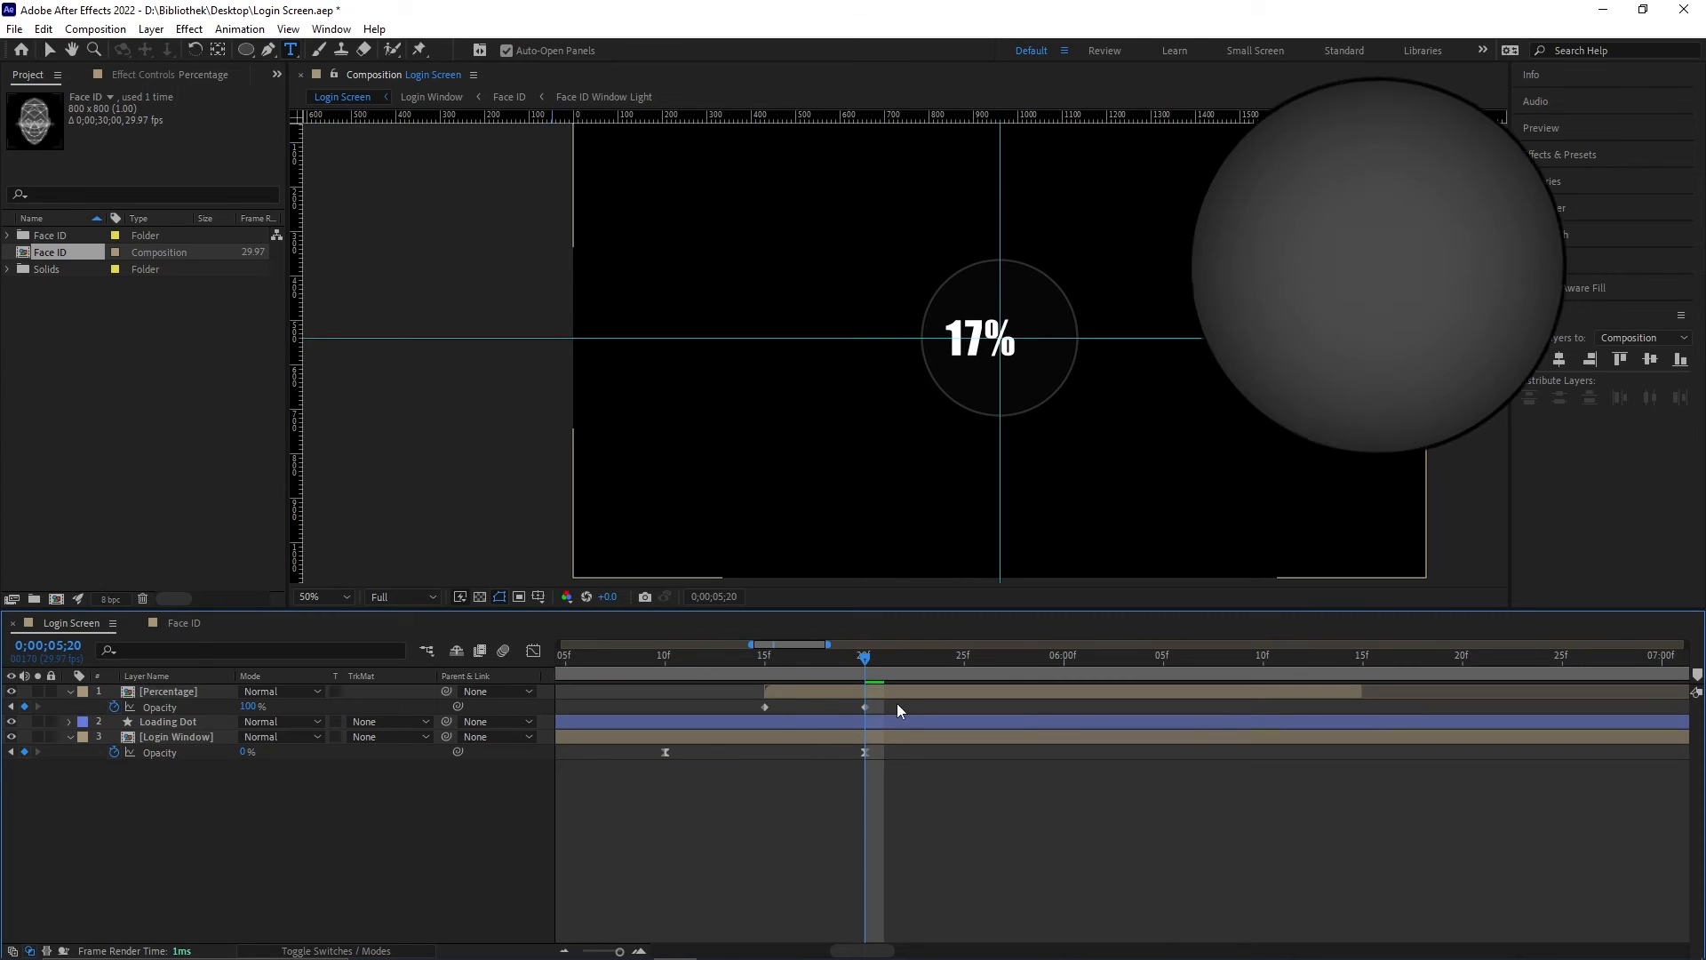
left_click(766, 707)
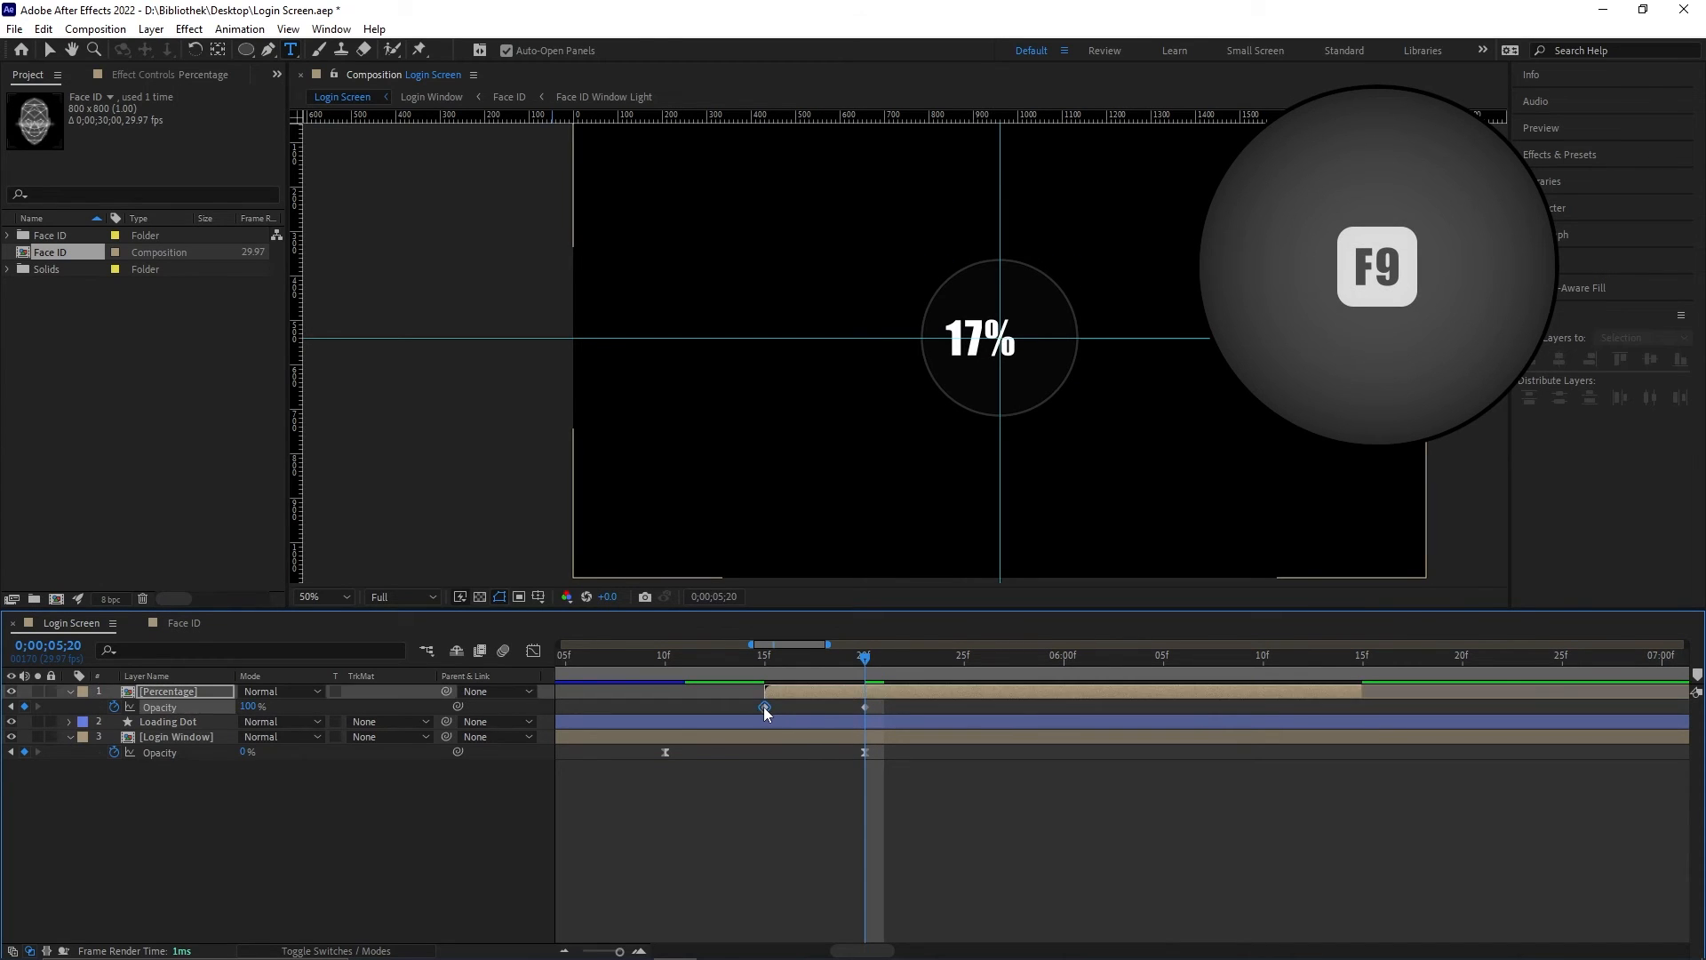
left_click(808, 814)
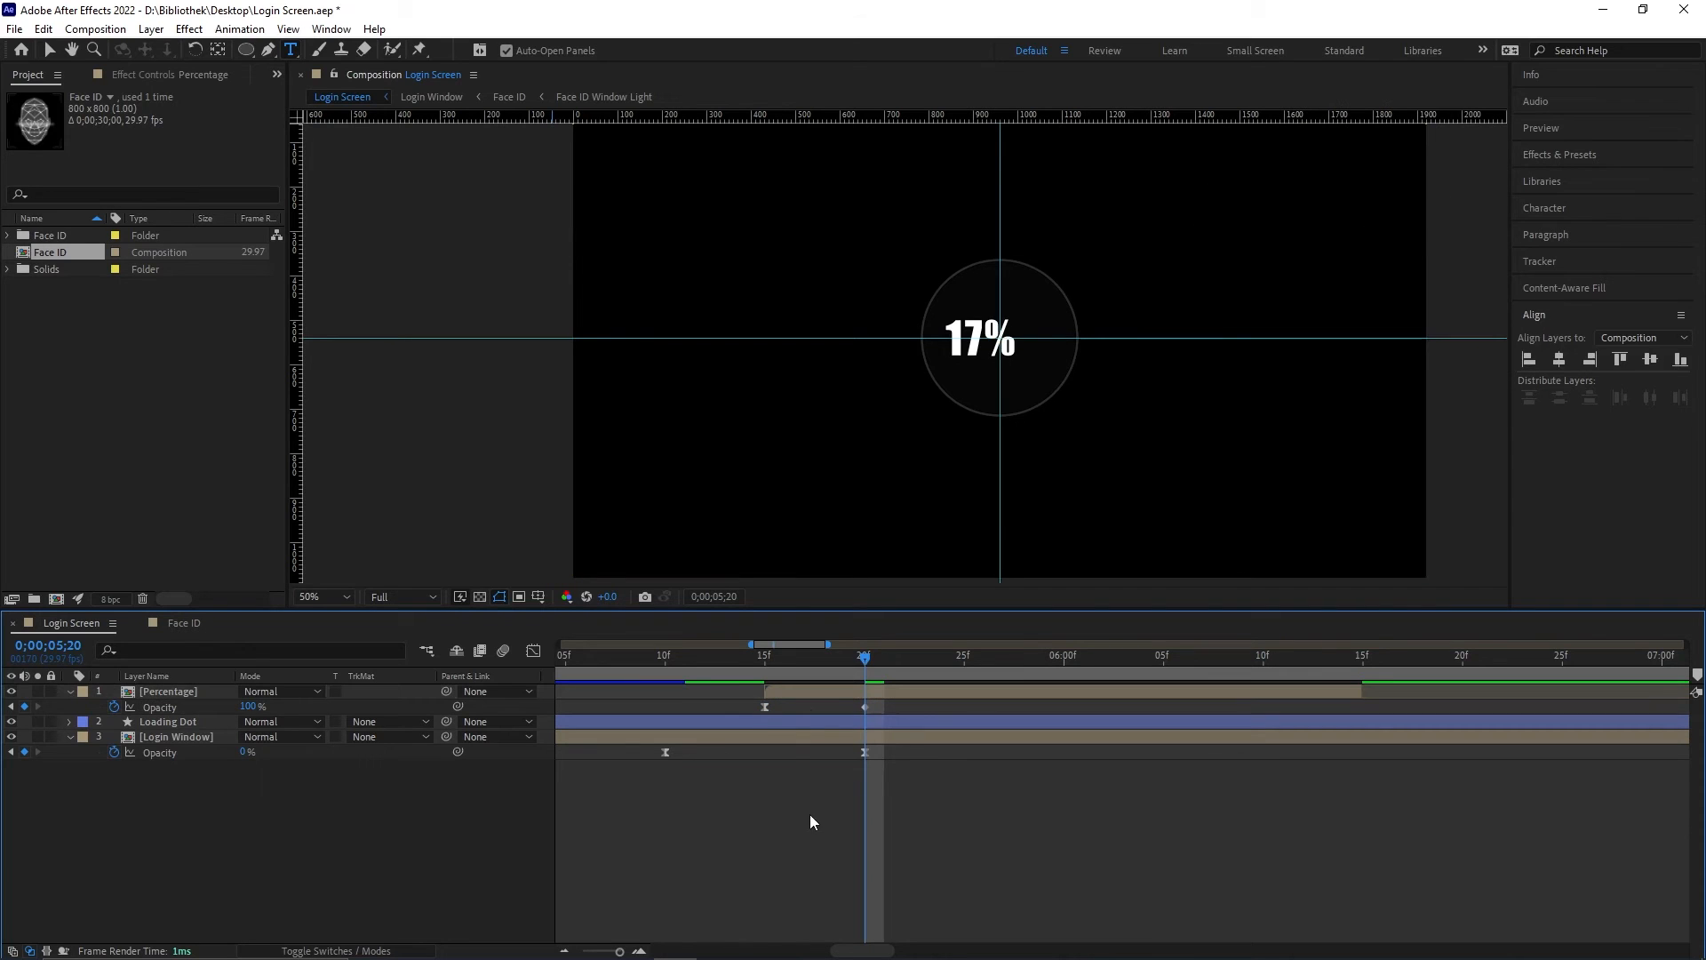
left_click_drag(864, 658, 665, 660)
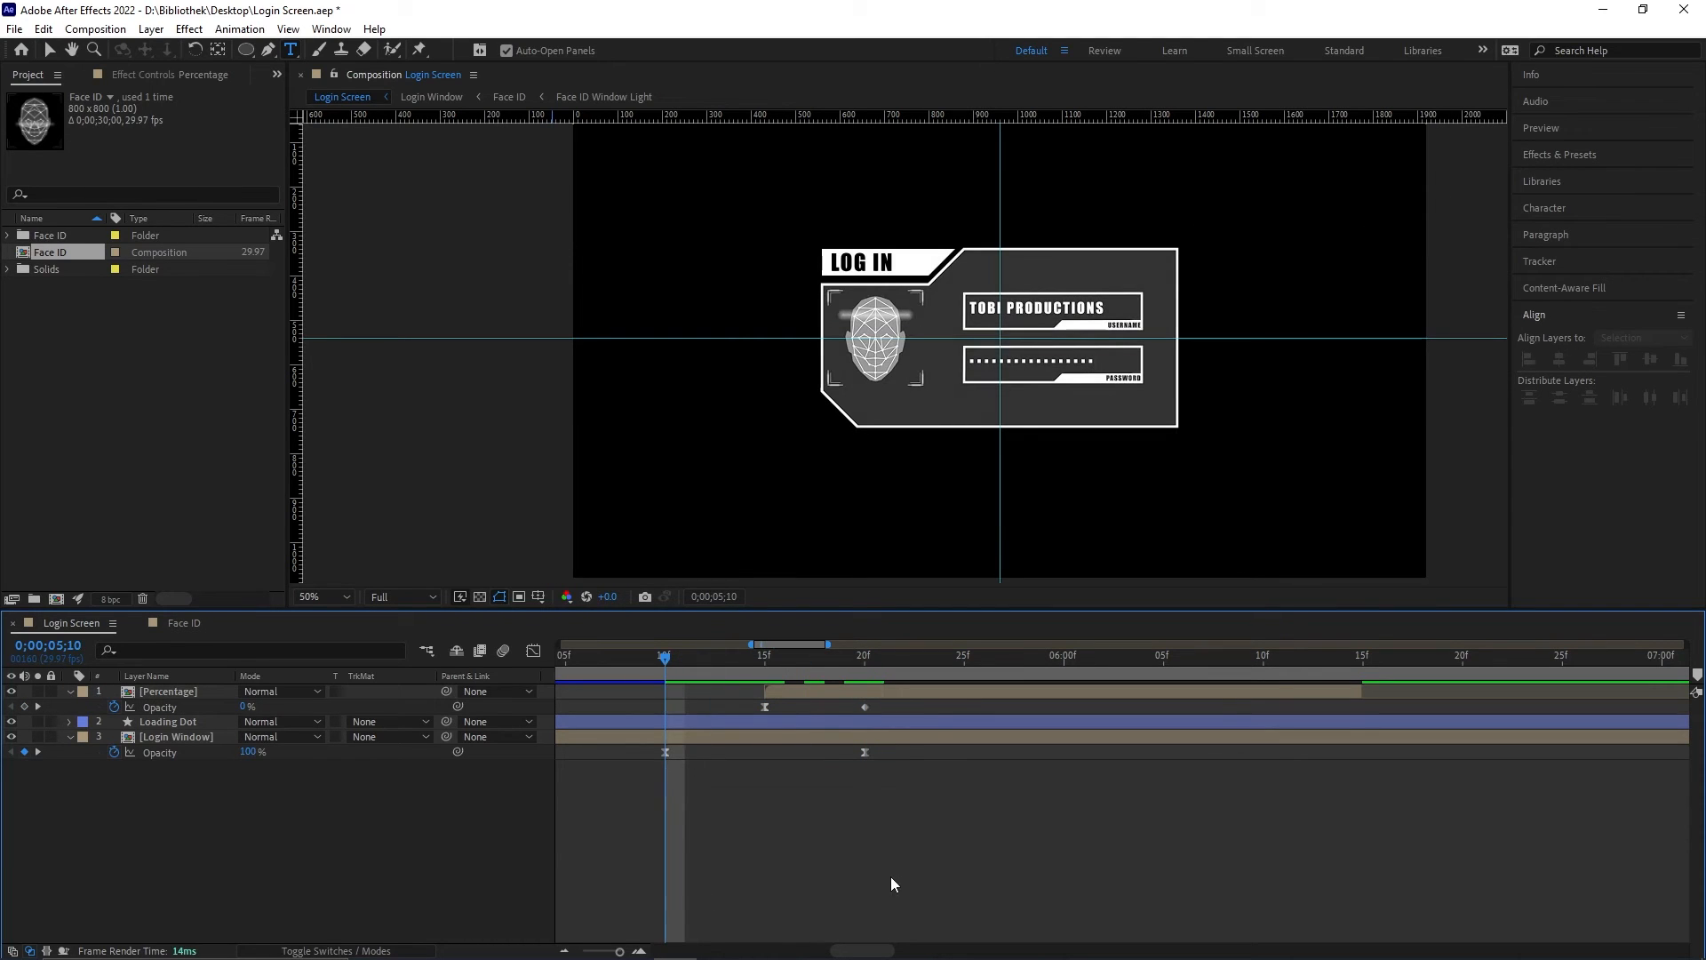
key("space")
key("space")
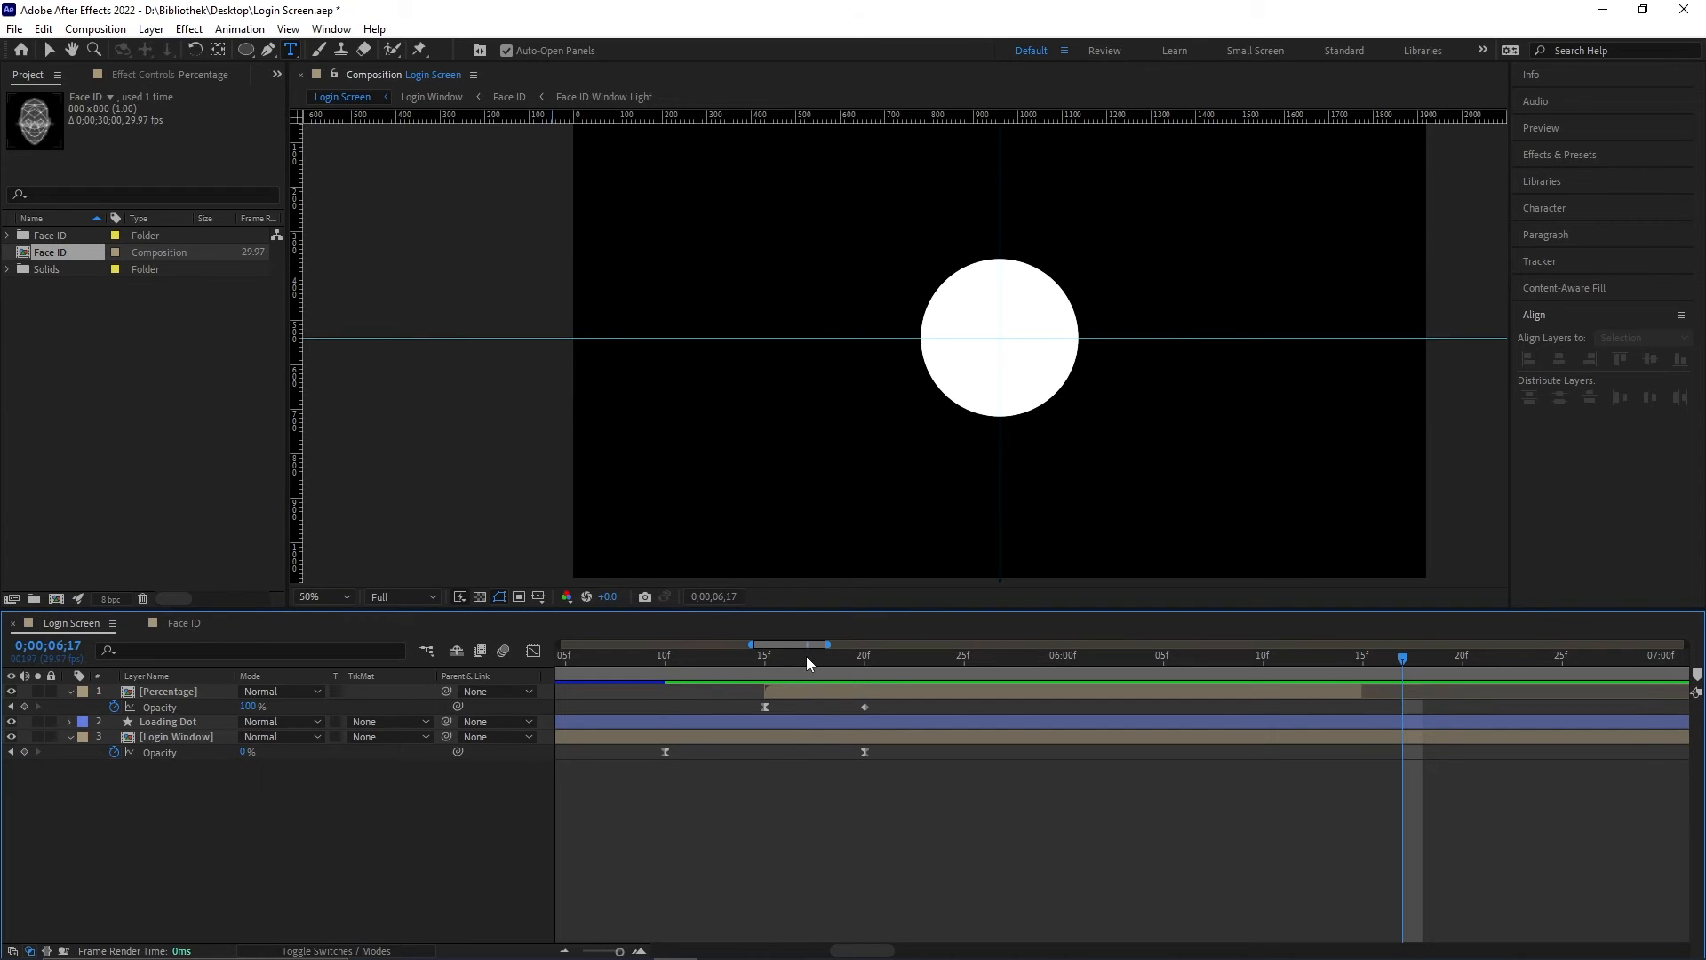
Step: Center the percentage text in the circle at 0;00;06;02 by setting the Percentage layer's position to 1007, 540
left_click_drag(807, 662, 1104, 658)
left_click(169, 692)
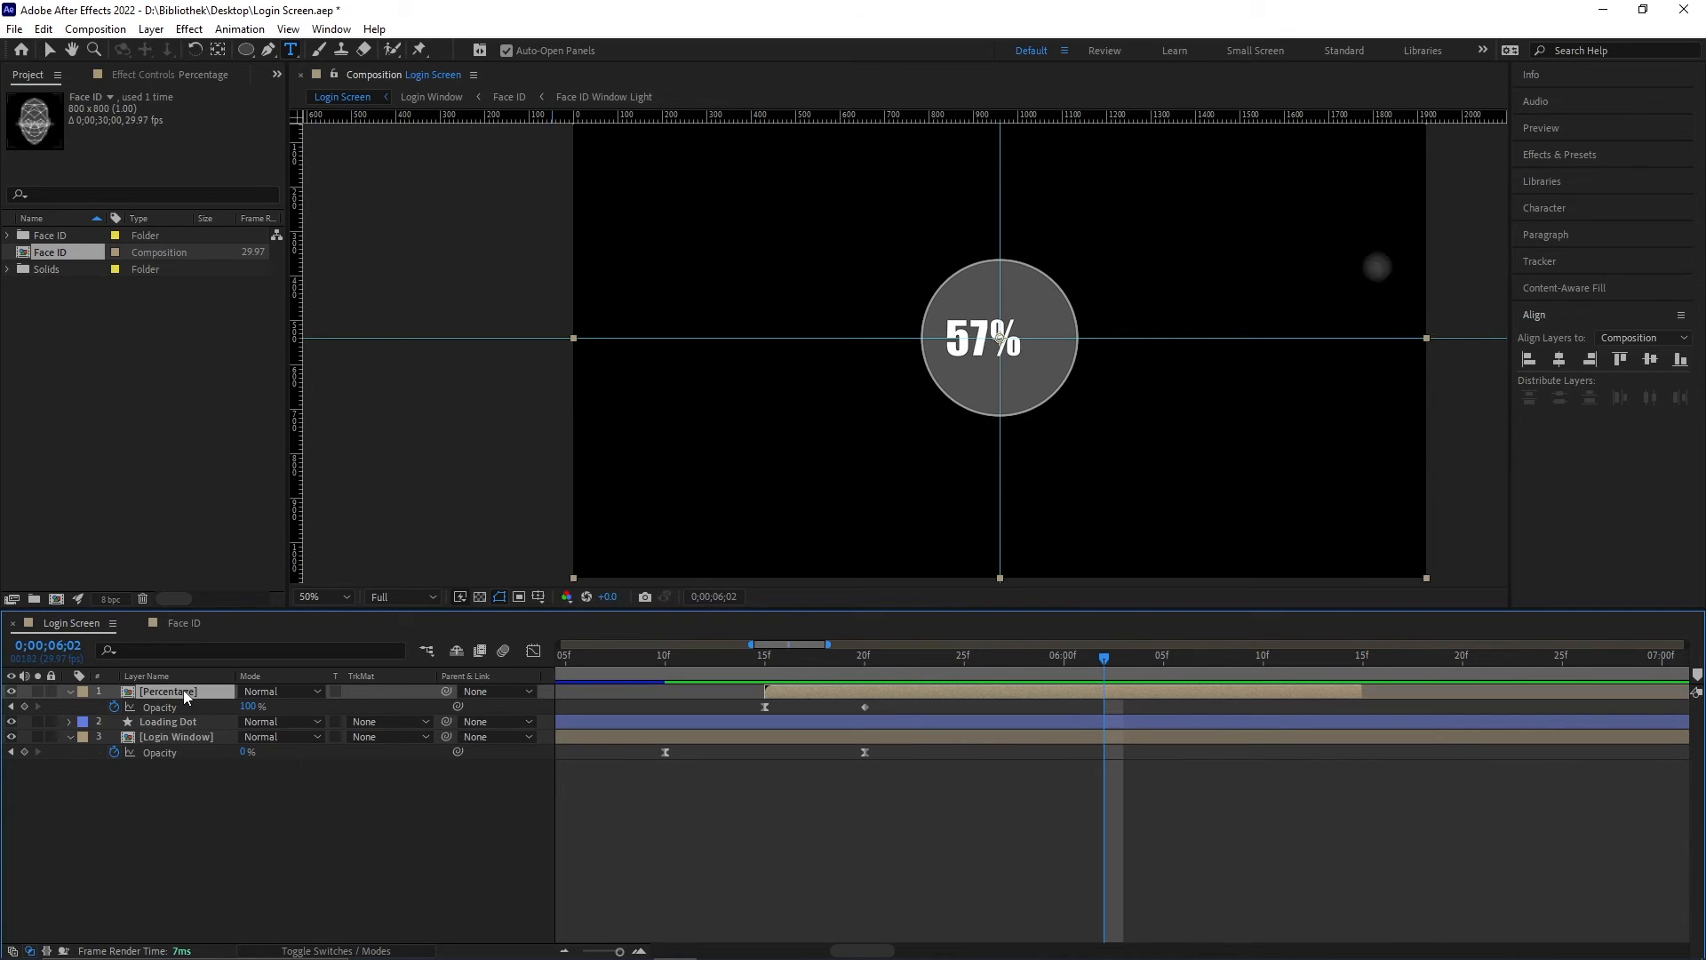
key("p")
left_click_drag(254, 706, 289, 711)
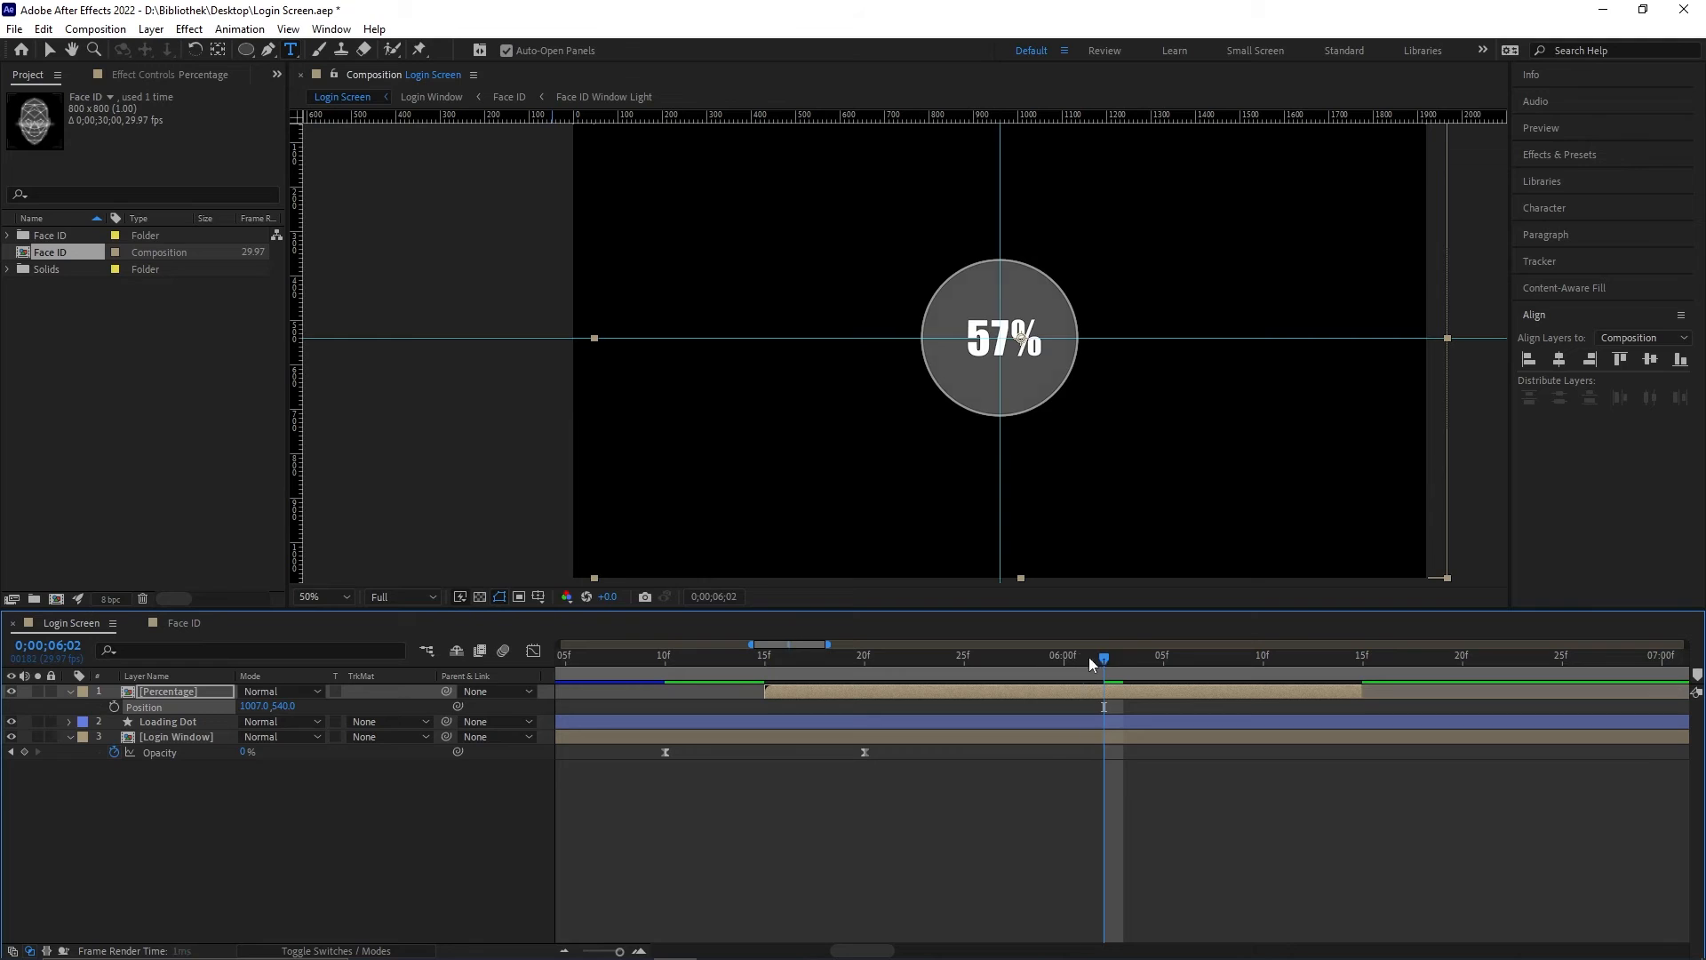
Step: Keyframe the Percentage layer's position at 1007, 540 at 0;00;05;18 and 1029, 540 at 0;00;05;17, and preview the animation
left_click_drag(1090, 658, 819, 668)
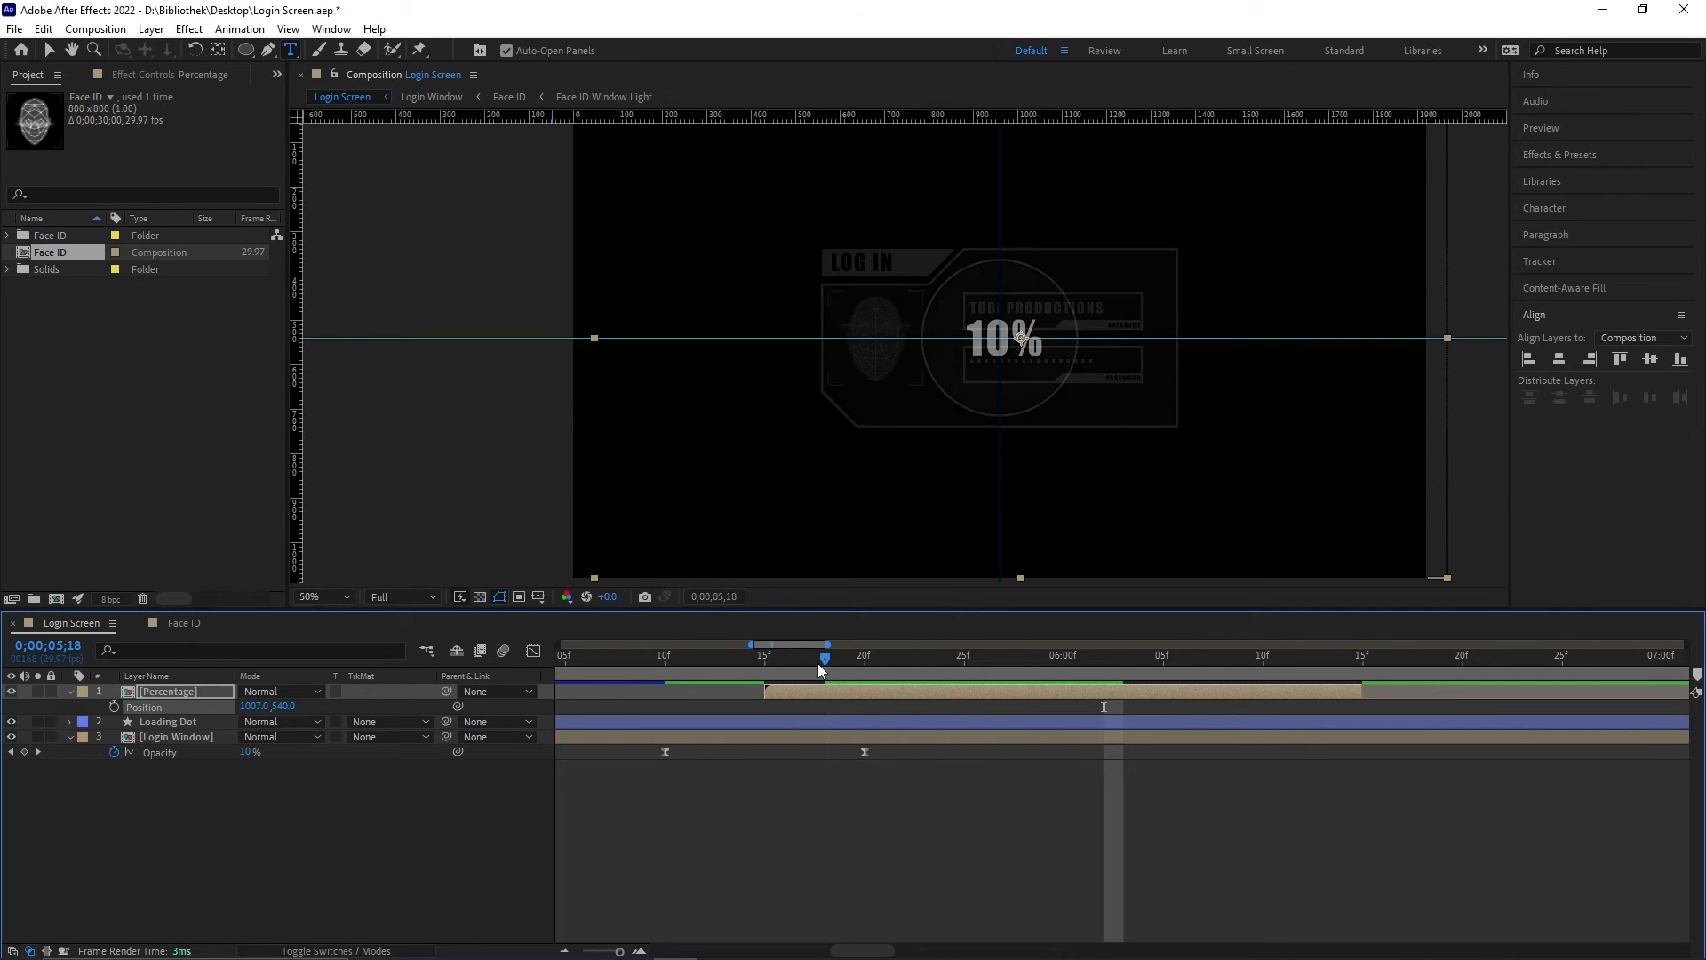
left_click(114, 706)
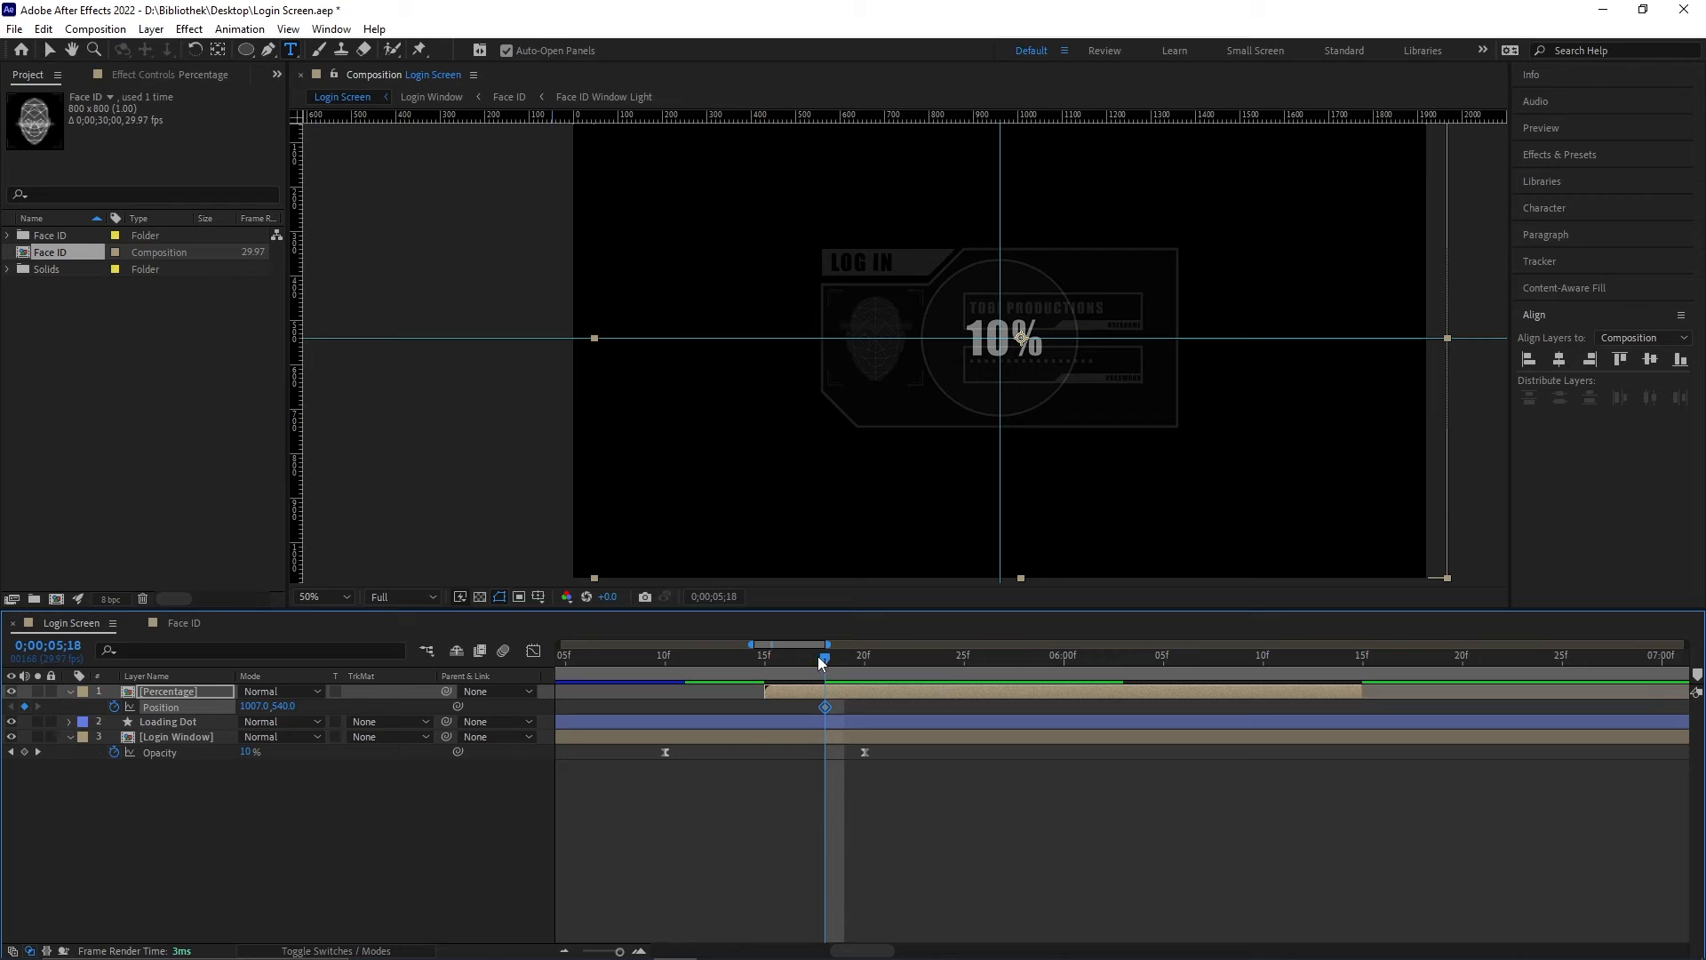
left_click(810, 659)
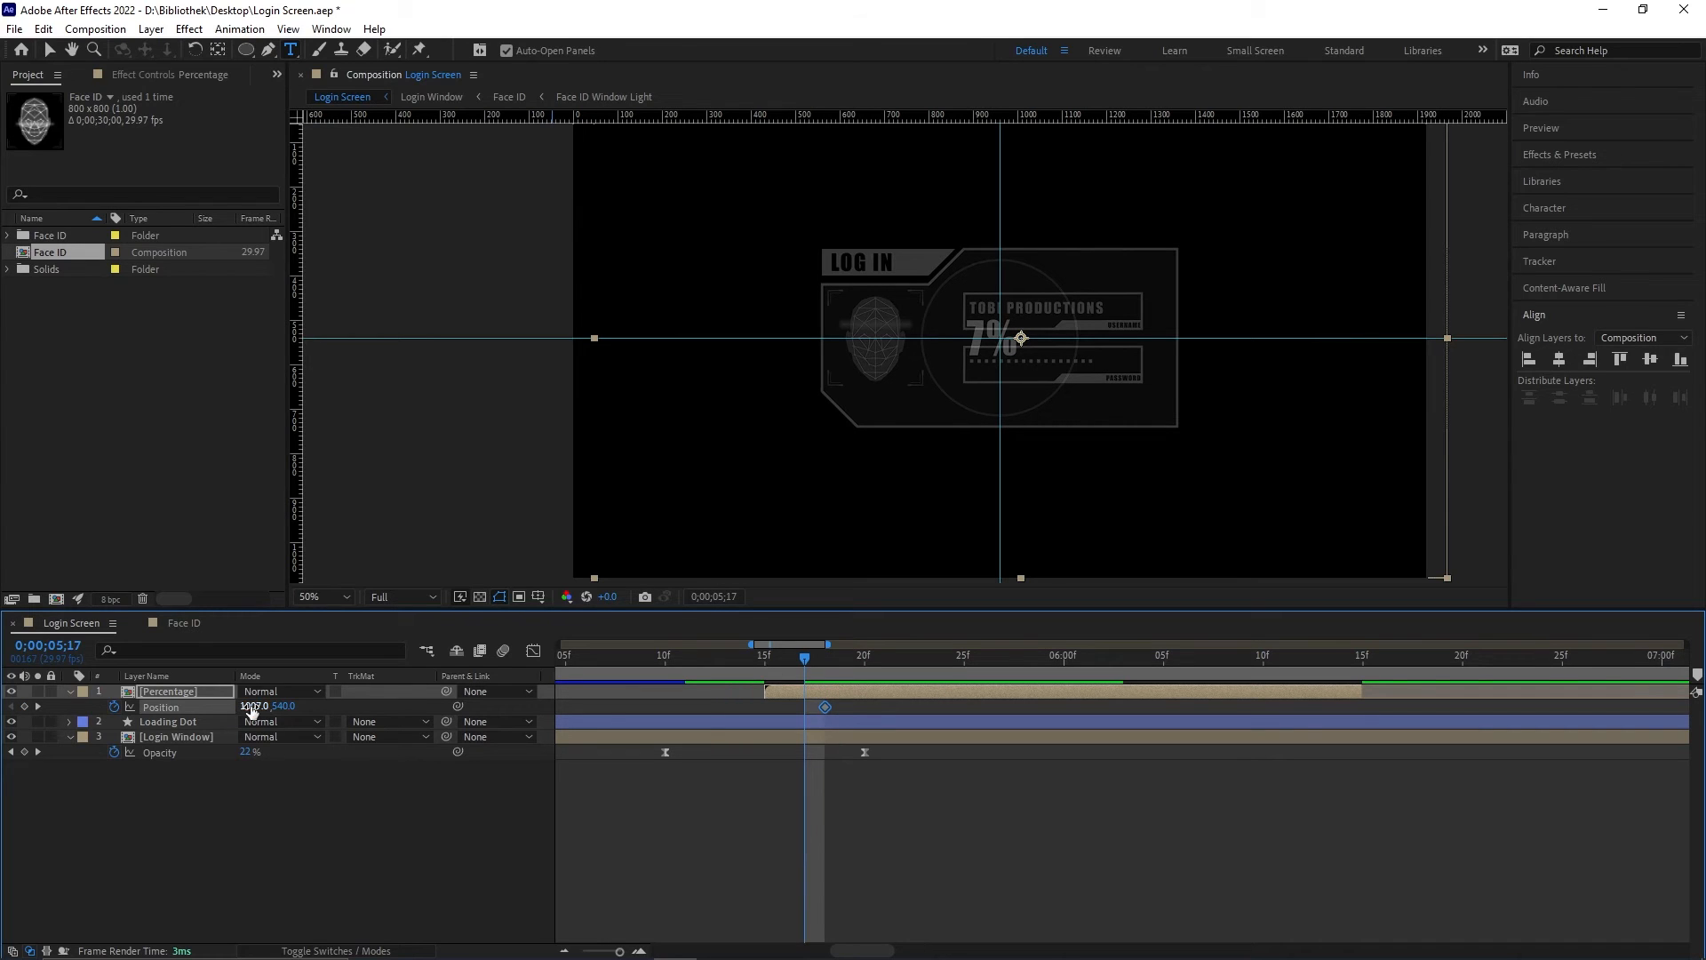
left_click_drag(251, 706, 268, 706)
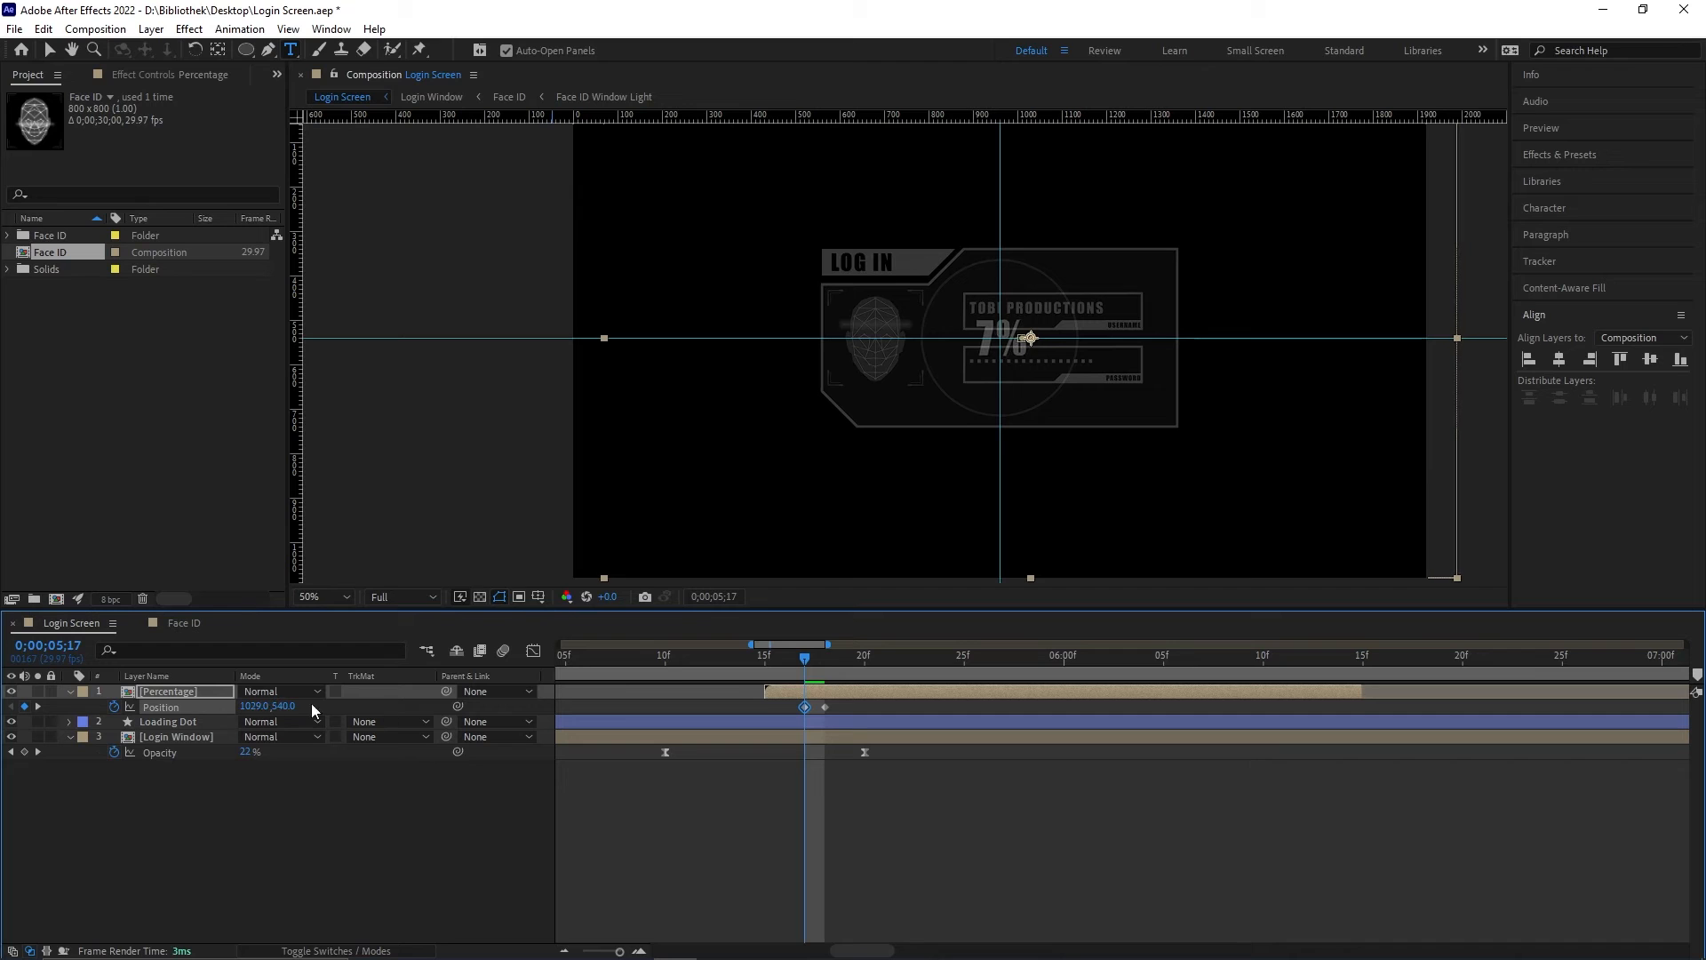
left_click(685, 658)
key("space")
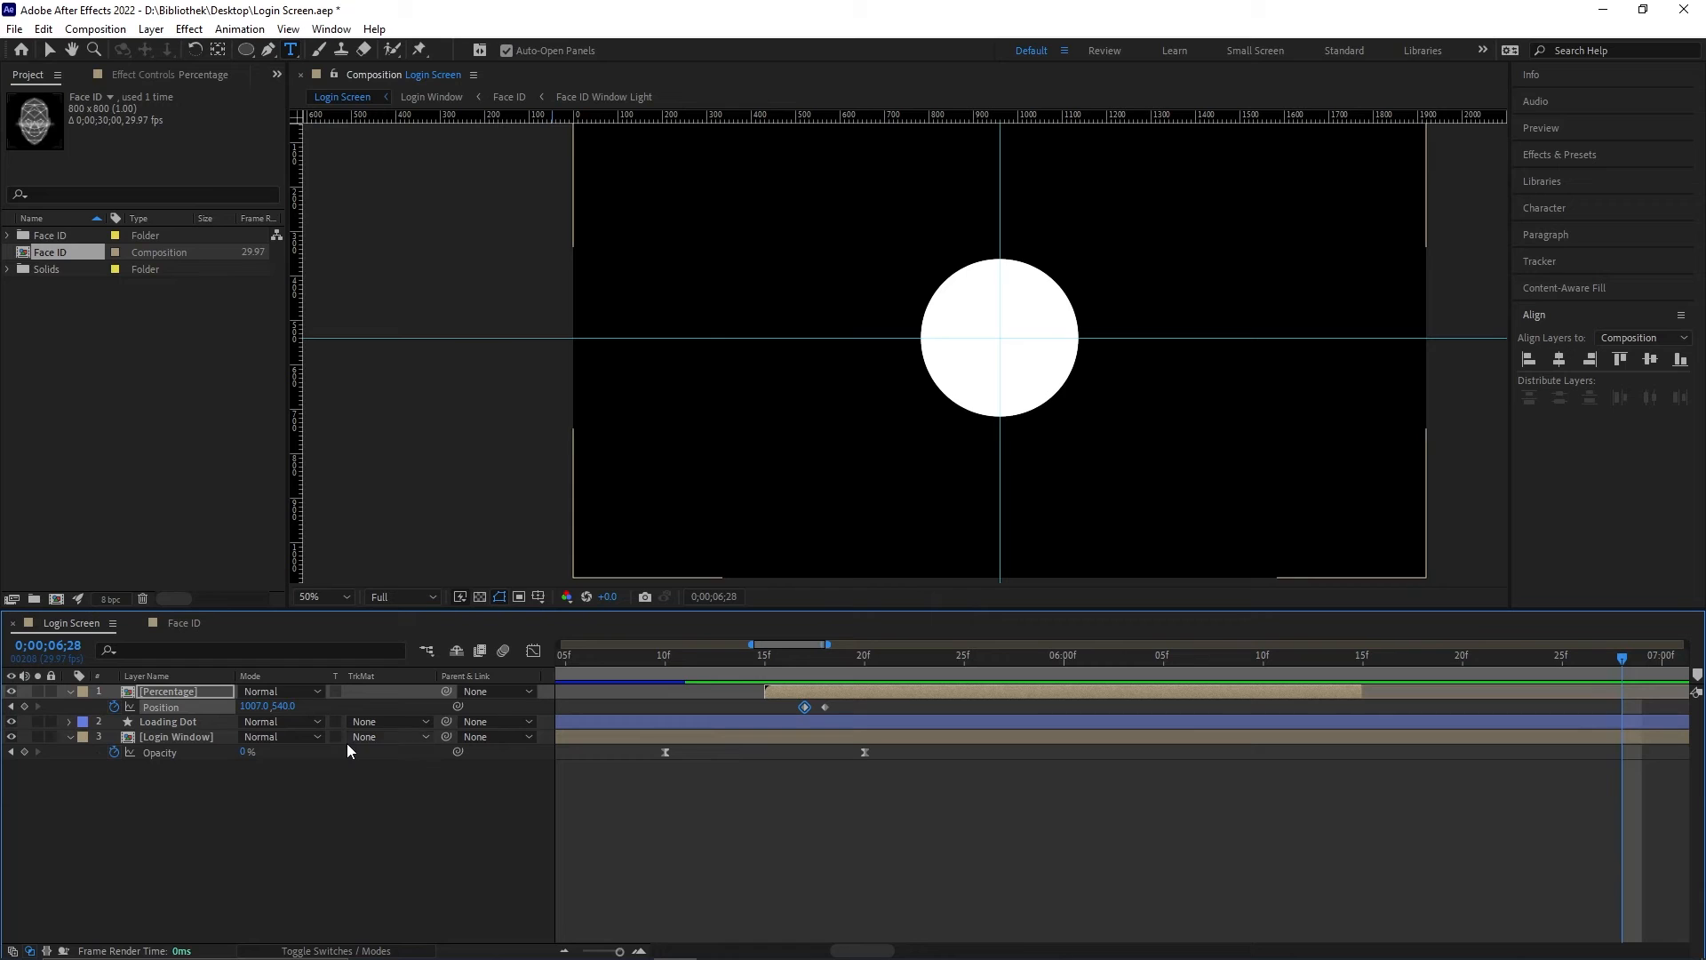
Step: Add a size keyframe to Ellipse 1's path in the Loading Dot layer at 0;00;06;15
left_click(1383, 657)
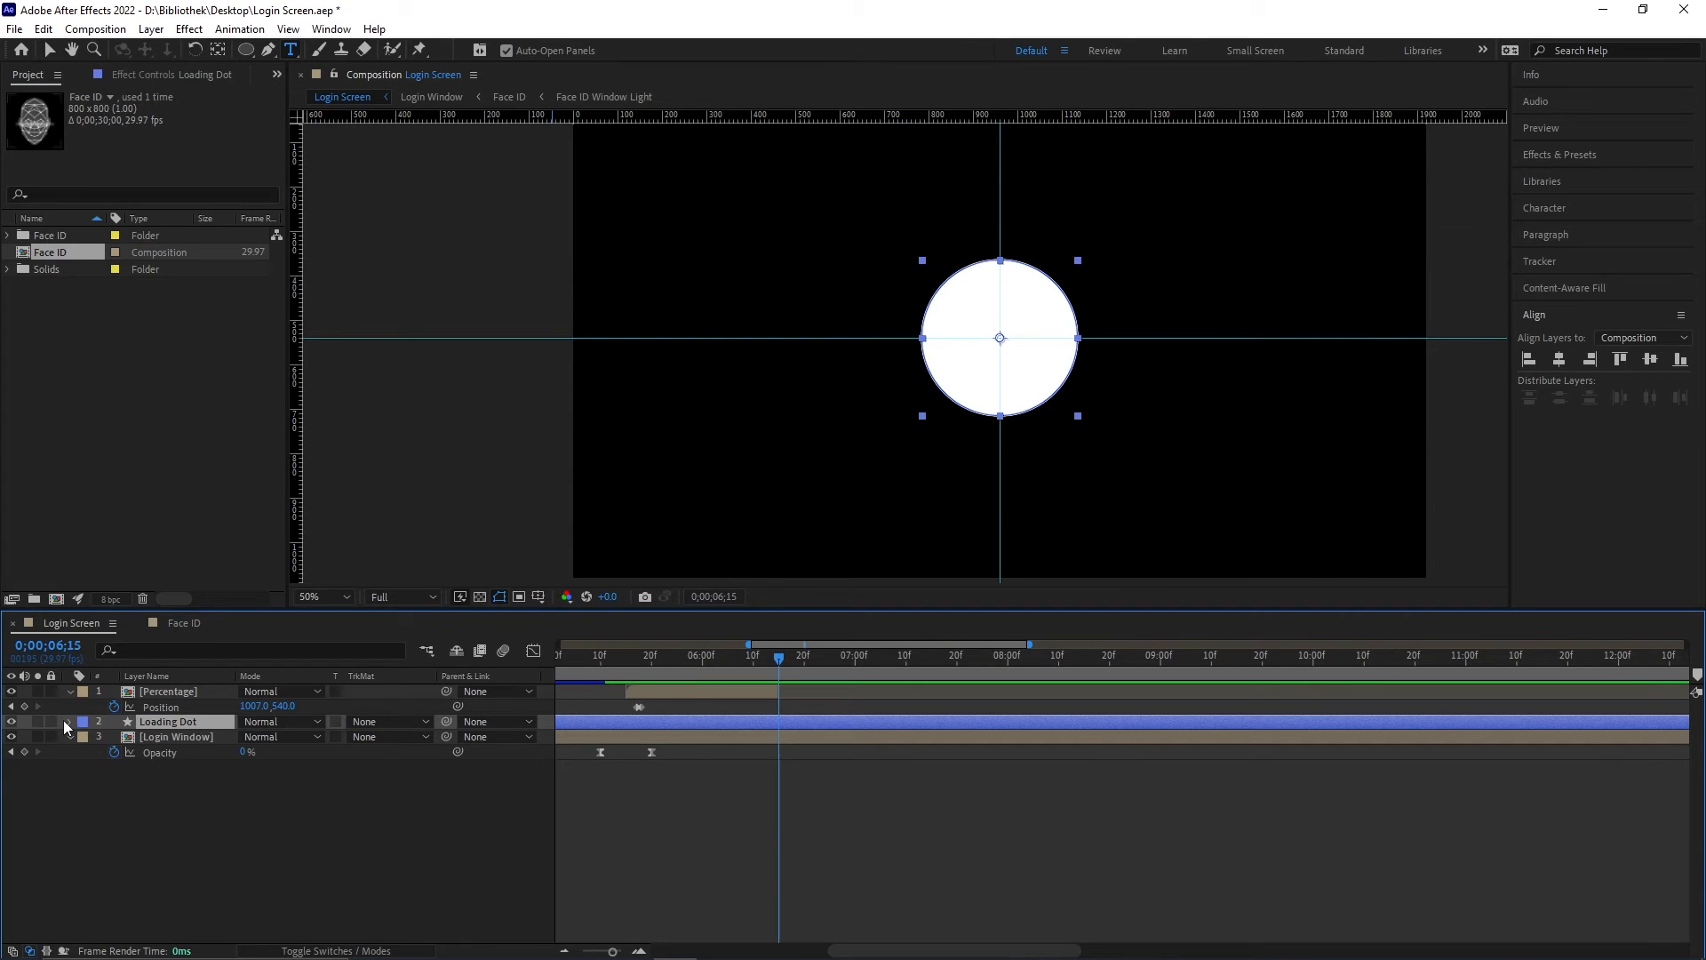
left_click(62, 719)
scroll(82, 730, "down", 1)
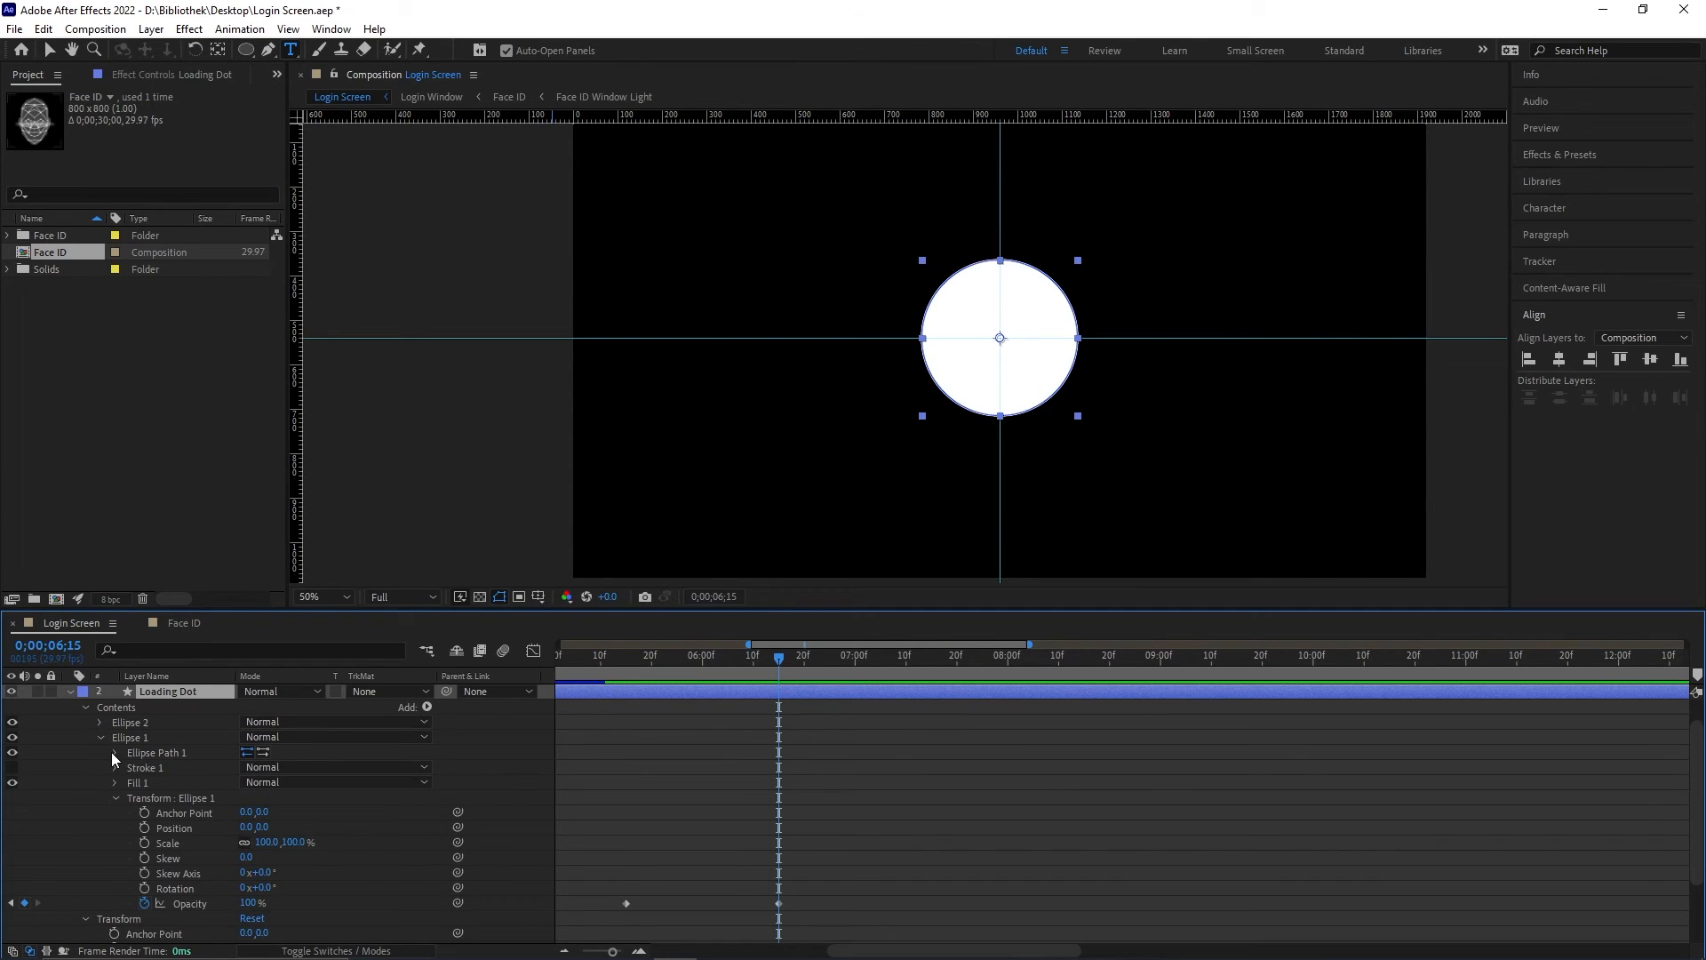
left_click(114, 754)
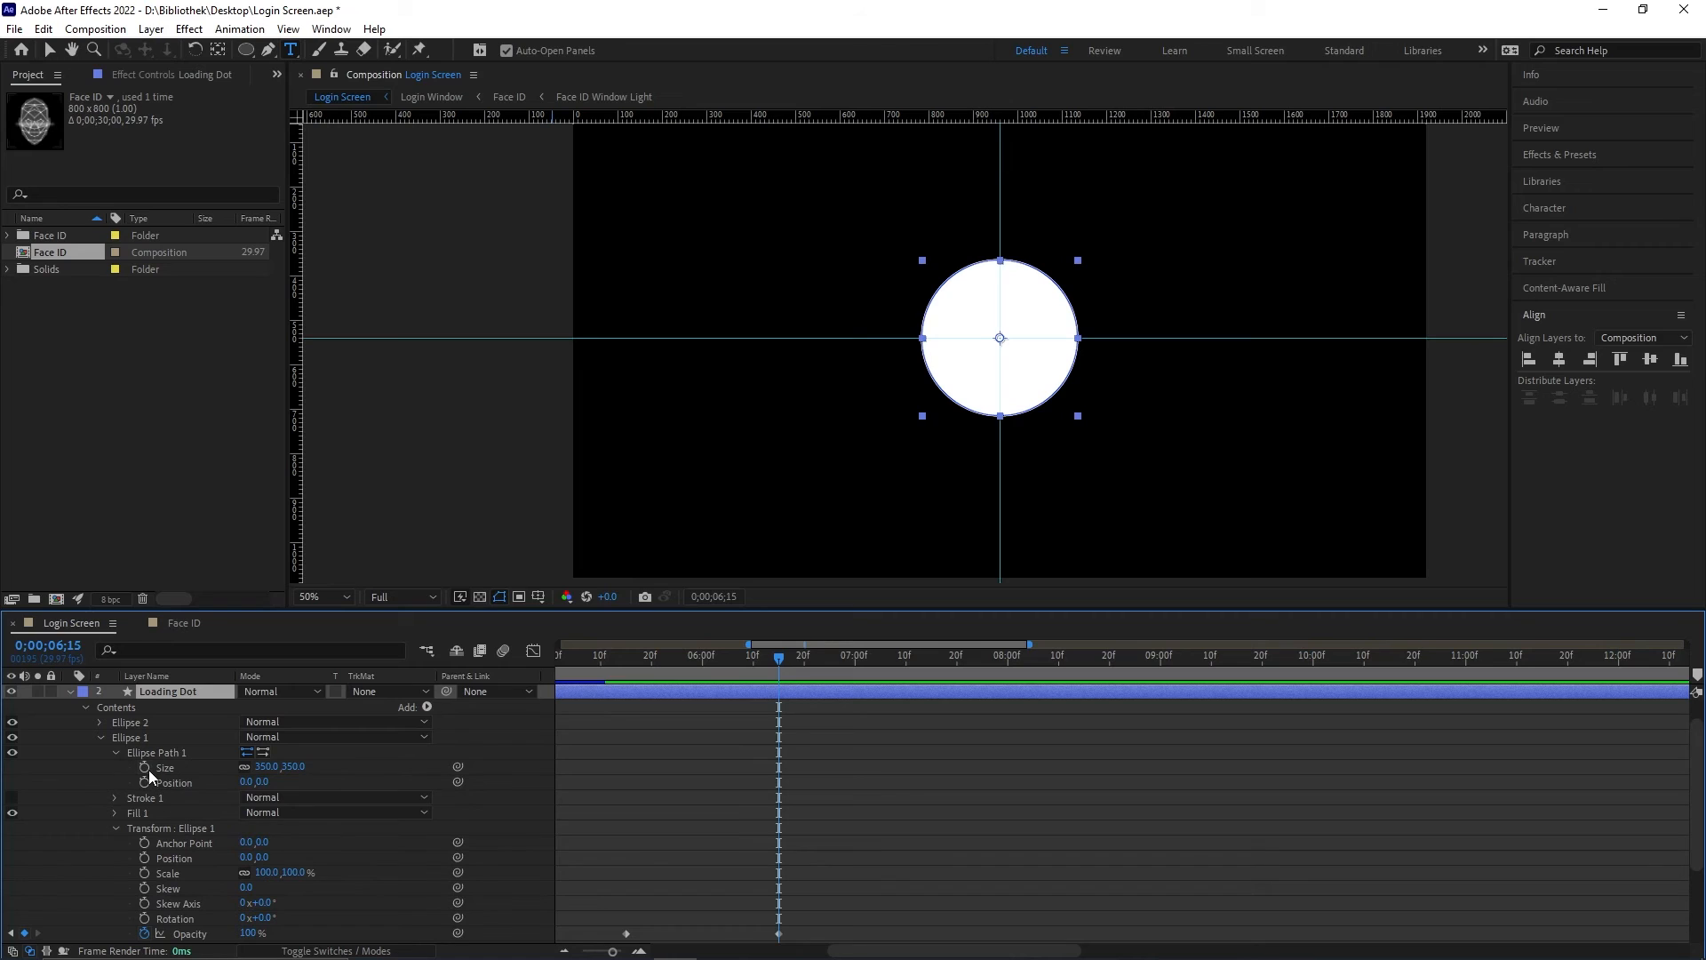
left_click(146, 768)
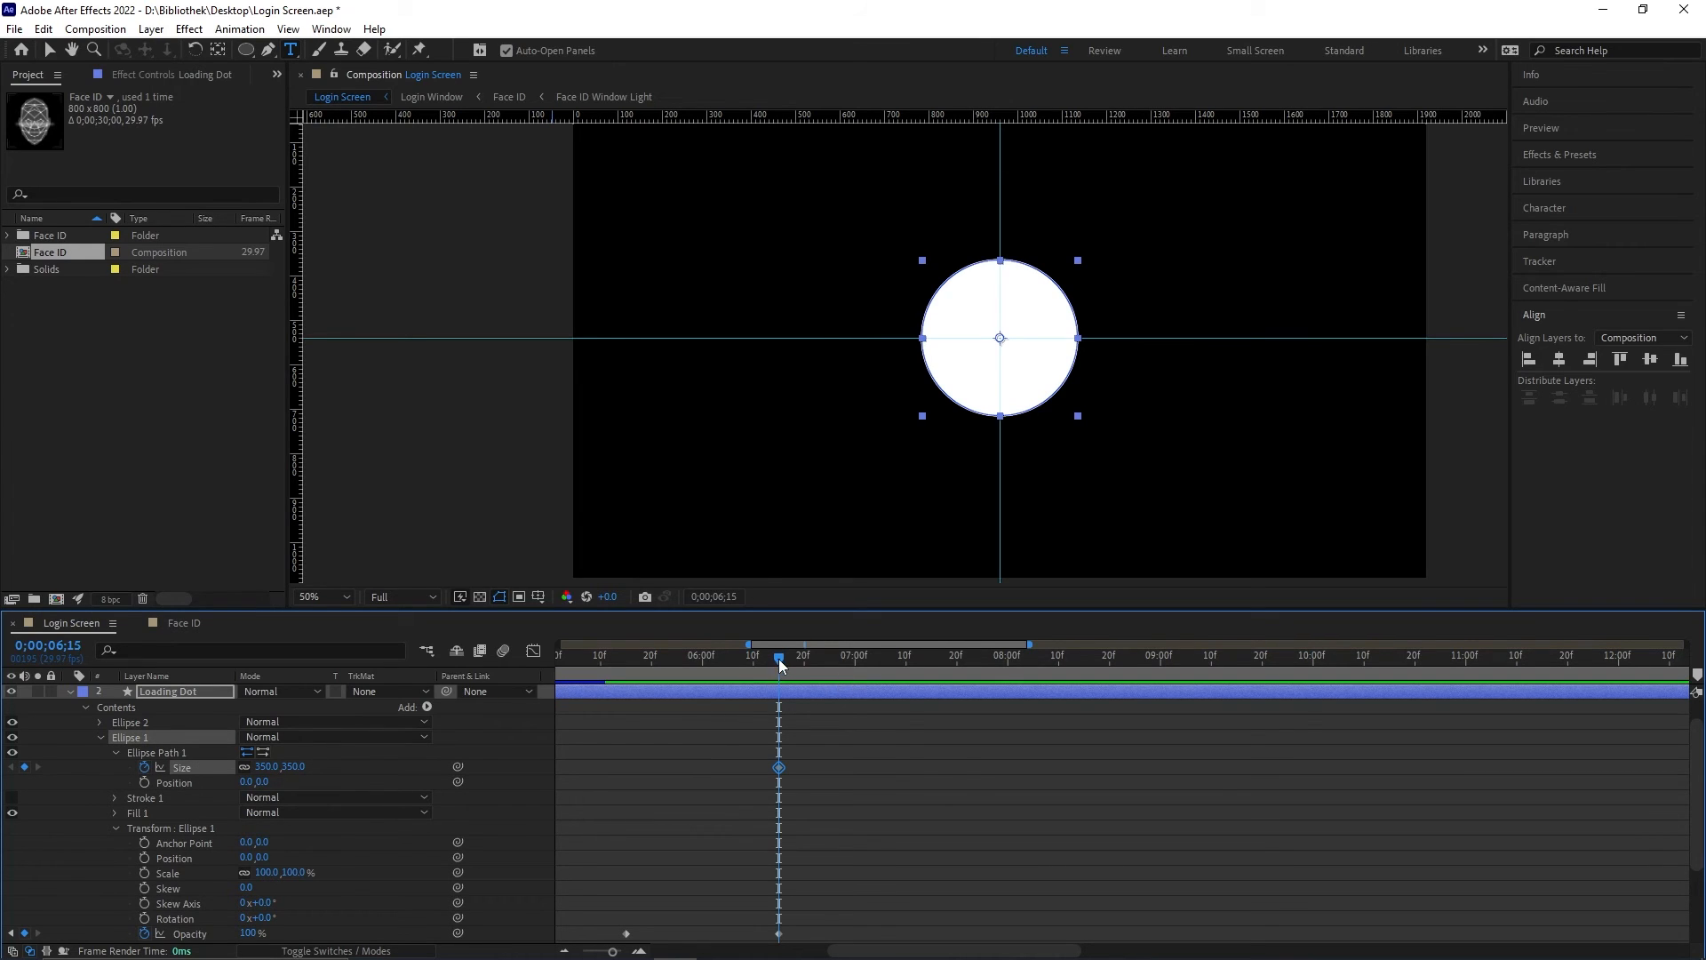
Step: Shrink Ellipse 1's path size to 25, 25 at 0;00;06;26
left_click_drag(778, 658, 793, 658)
left_click_drag(798, 658, 834, 657)
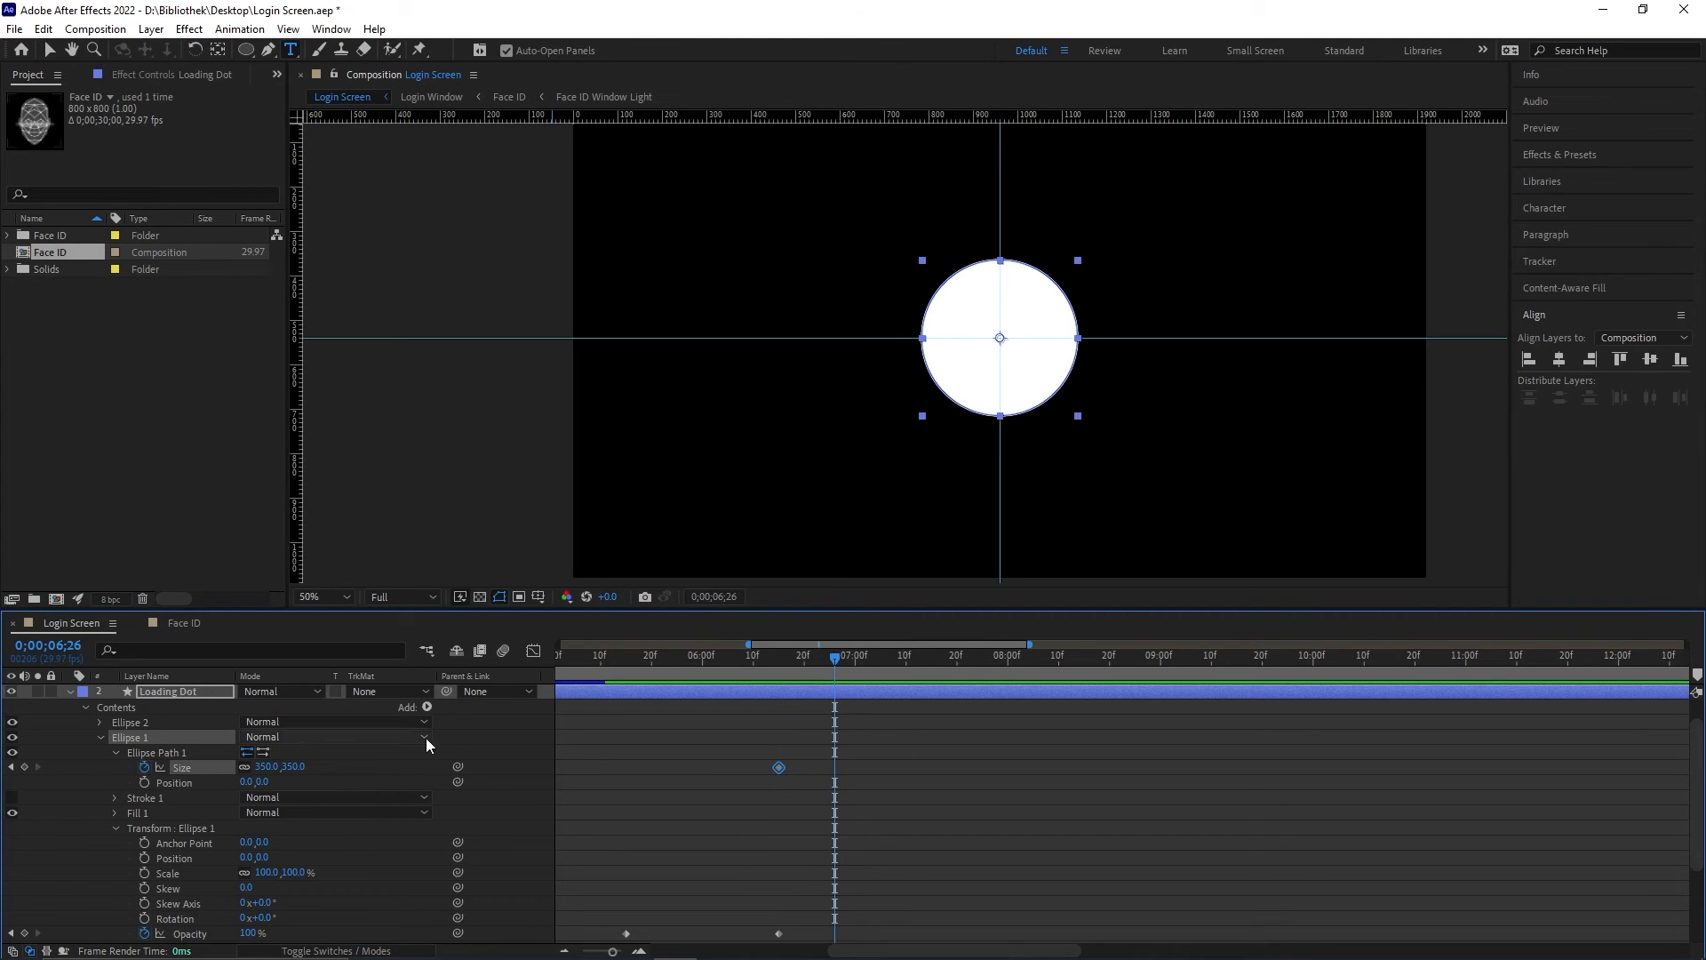
left_click_drag(267, 770, 4, 771)
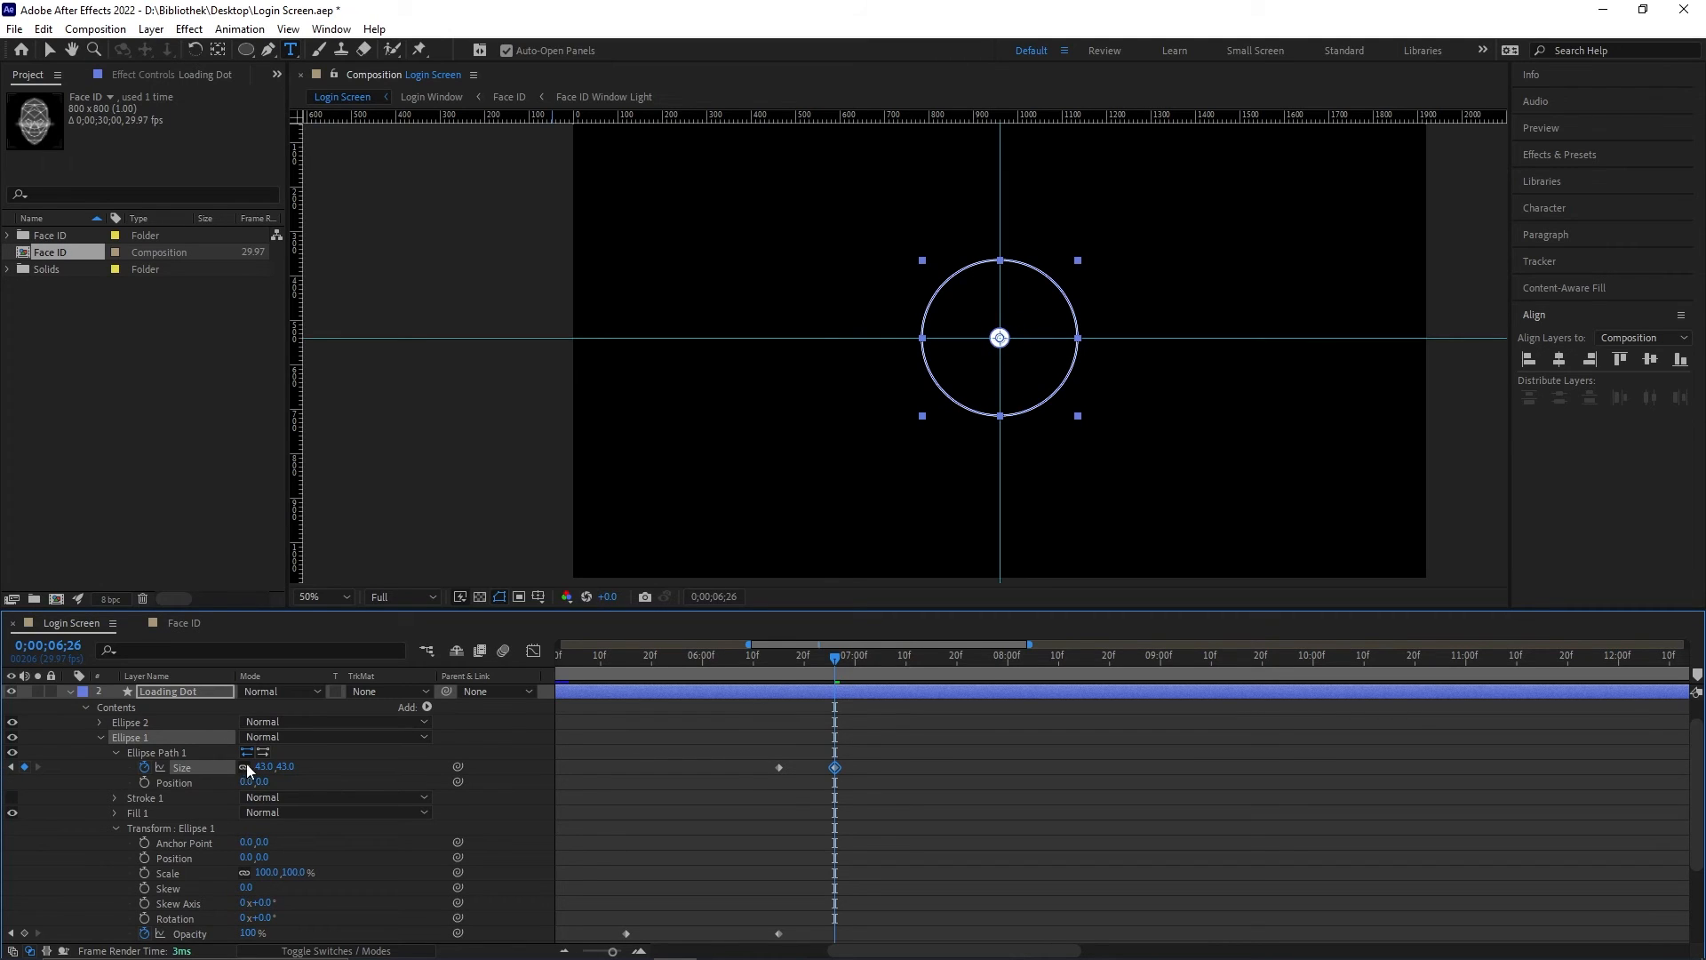
left_click_drag(262, 766, 247, 766)
left_click(262, 767)
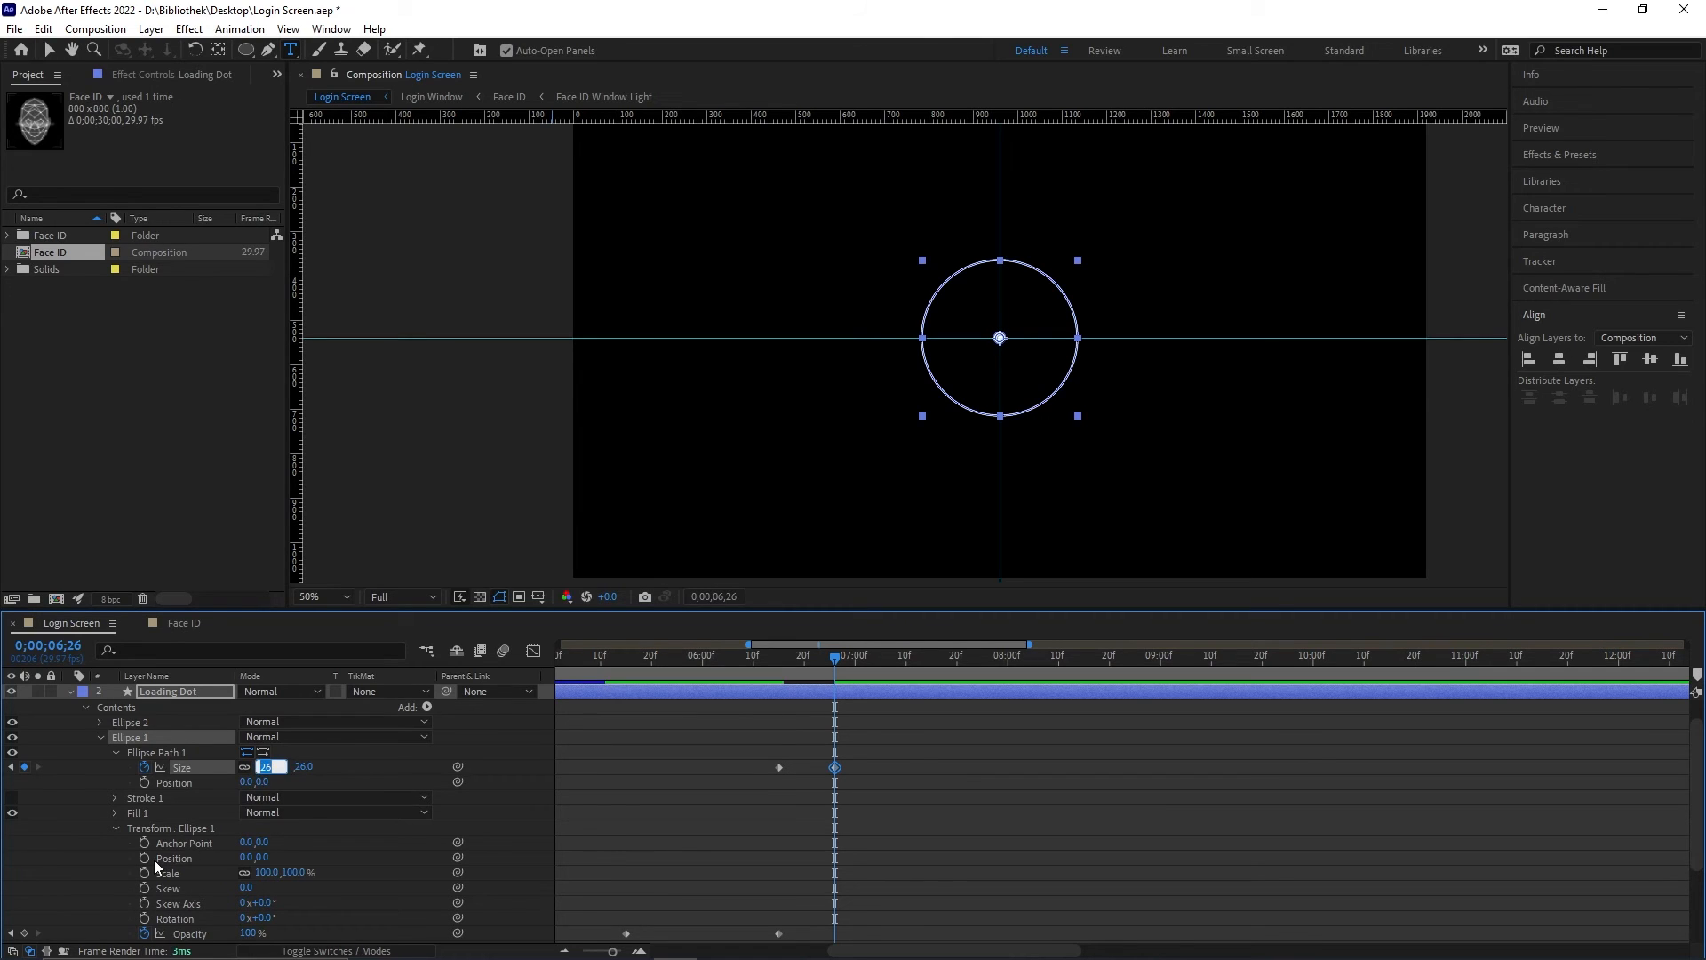
type("25.0,25")
key("Return")
Step: Keyframe Ellipse 2's transform opacity to 0% at 0;00;06;26 and raise it at 0;00;06;15
left_click(99, 722)
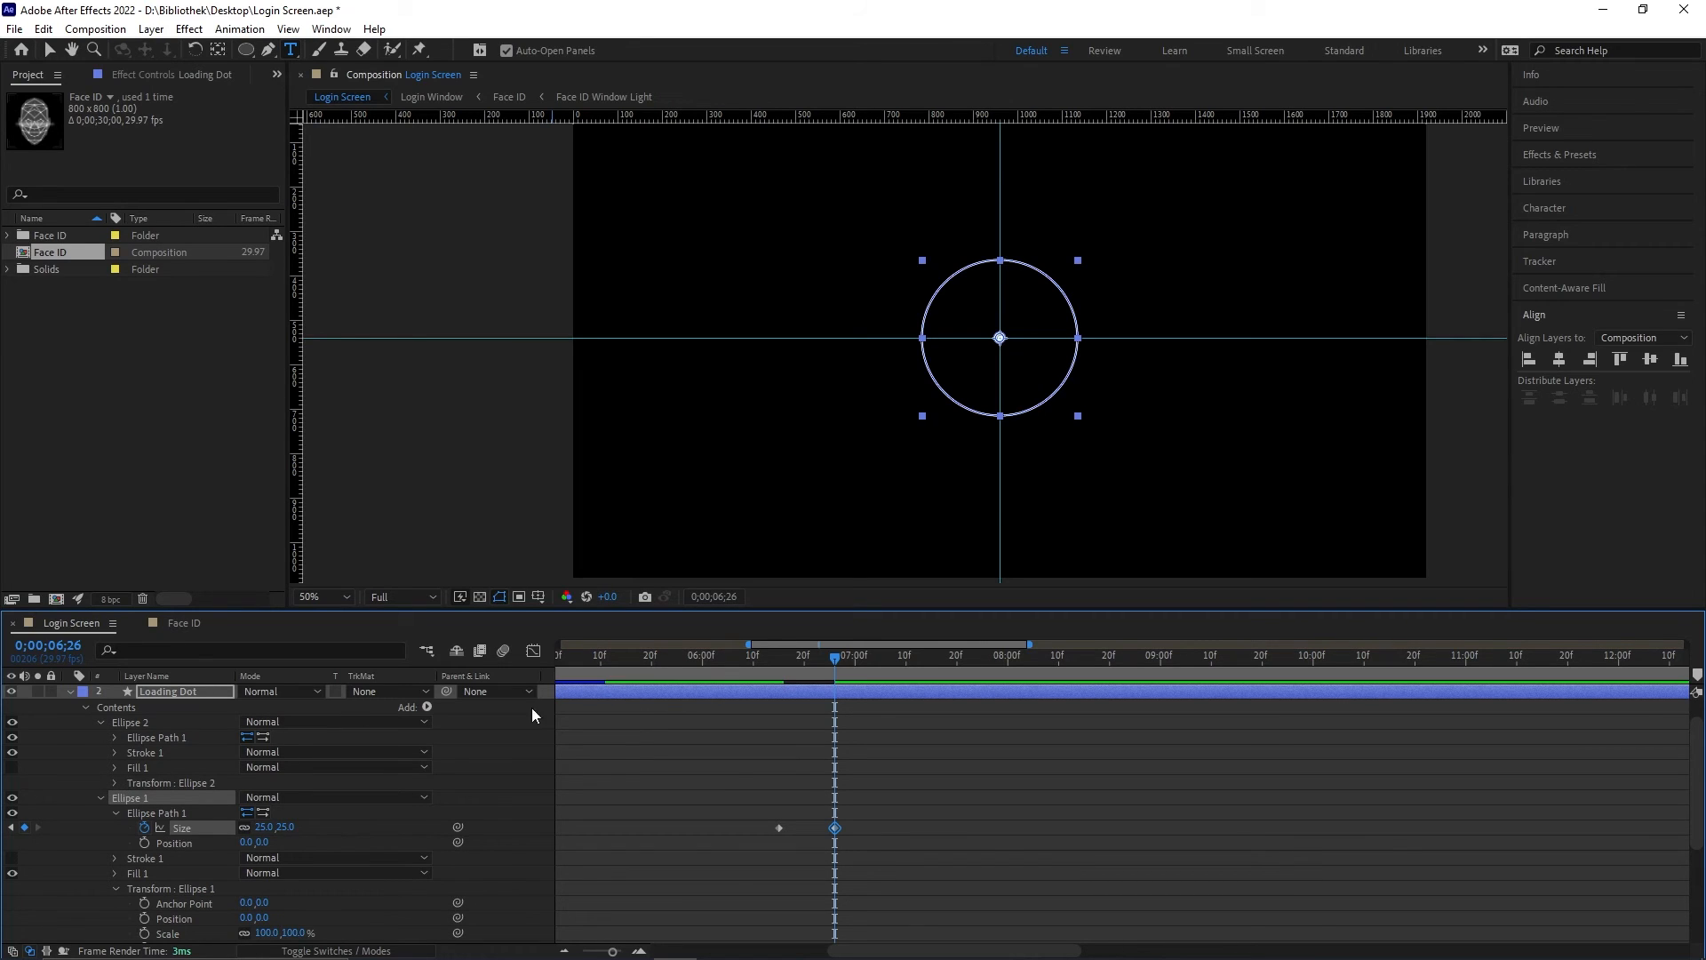
left_click(114, 782)
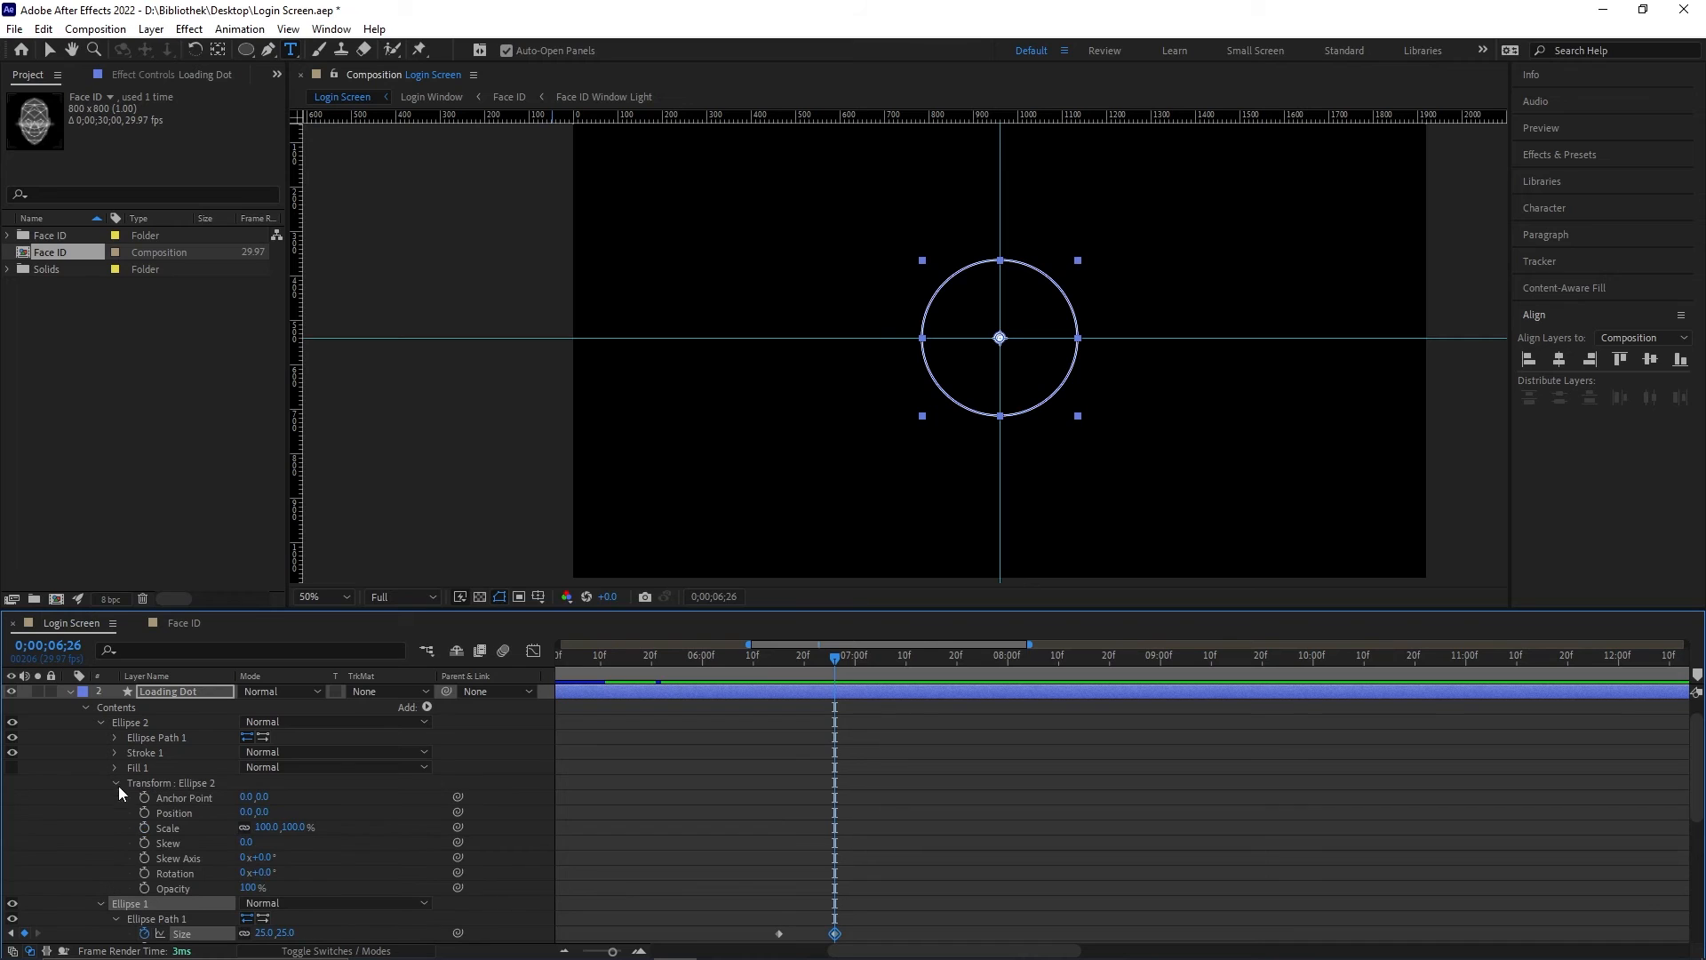
left_click(144, 888)
left_click_drag(249, 888, 38, 889)
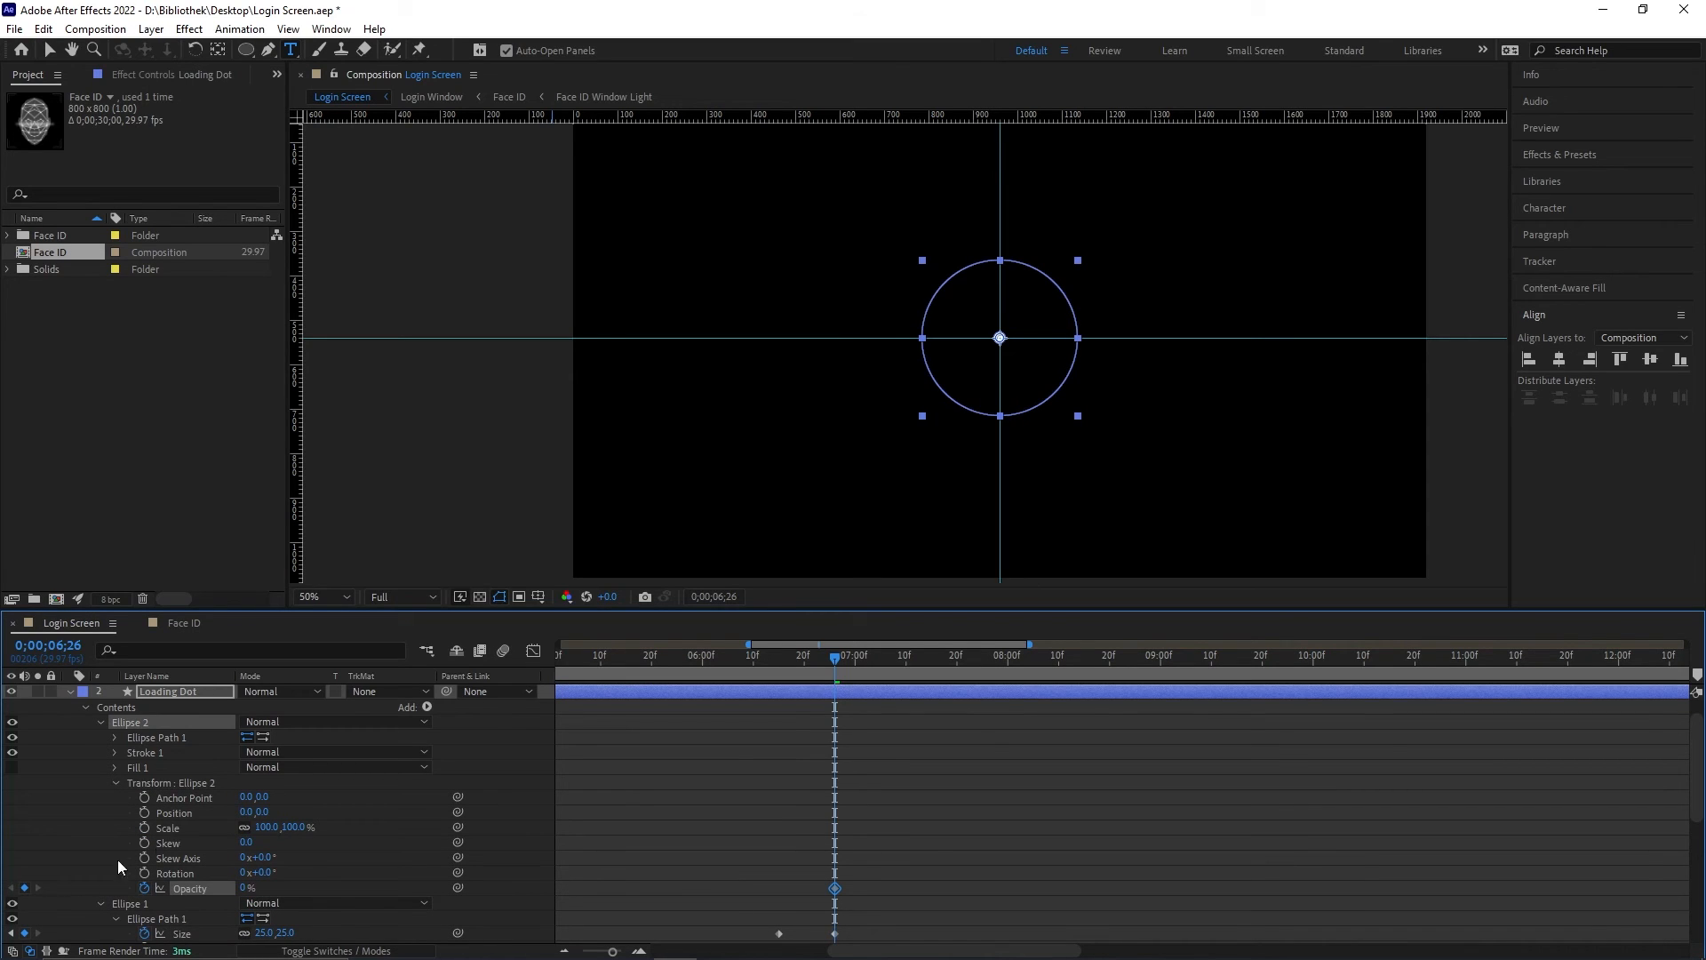
left_click_drag(835, 654, 778, 670)
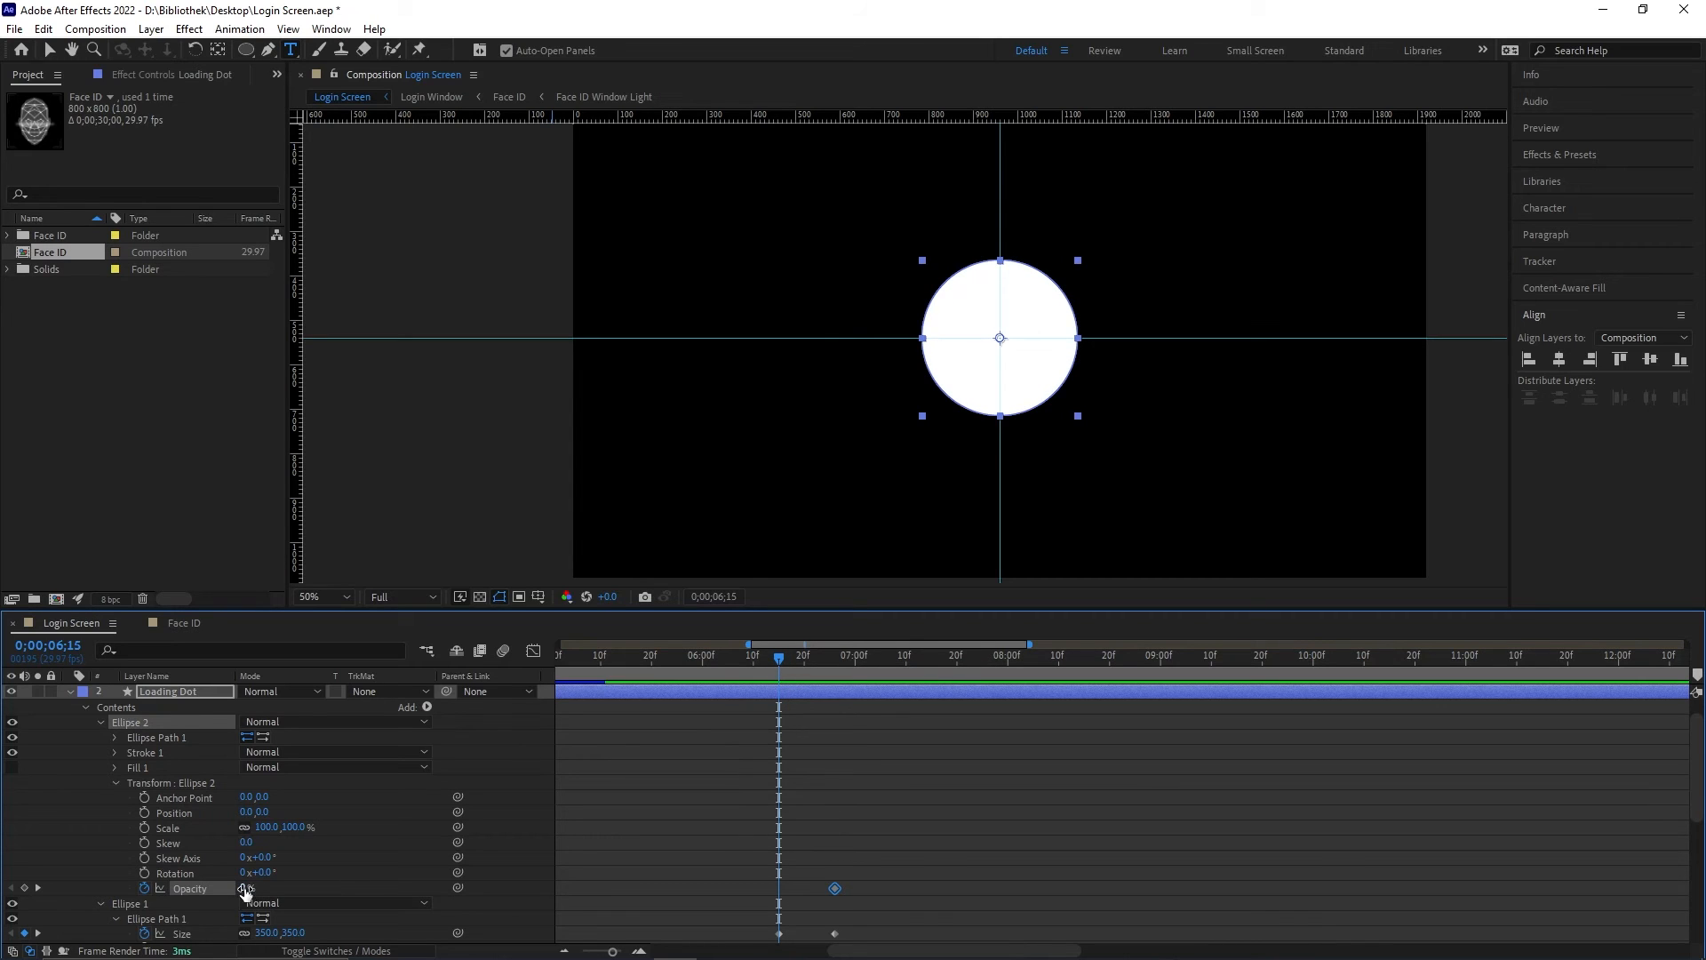
left_click_drag(244, 888, 344, 886)
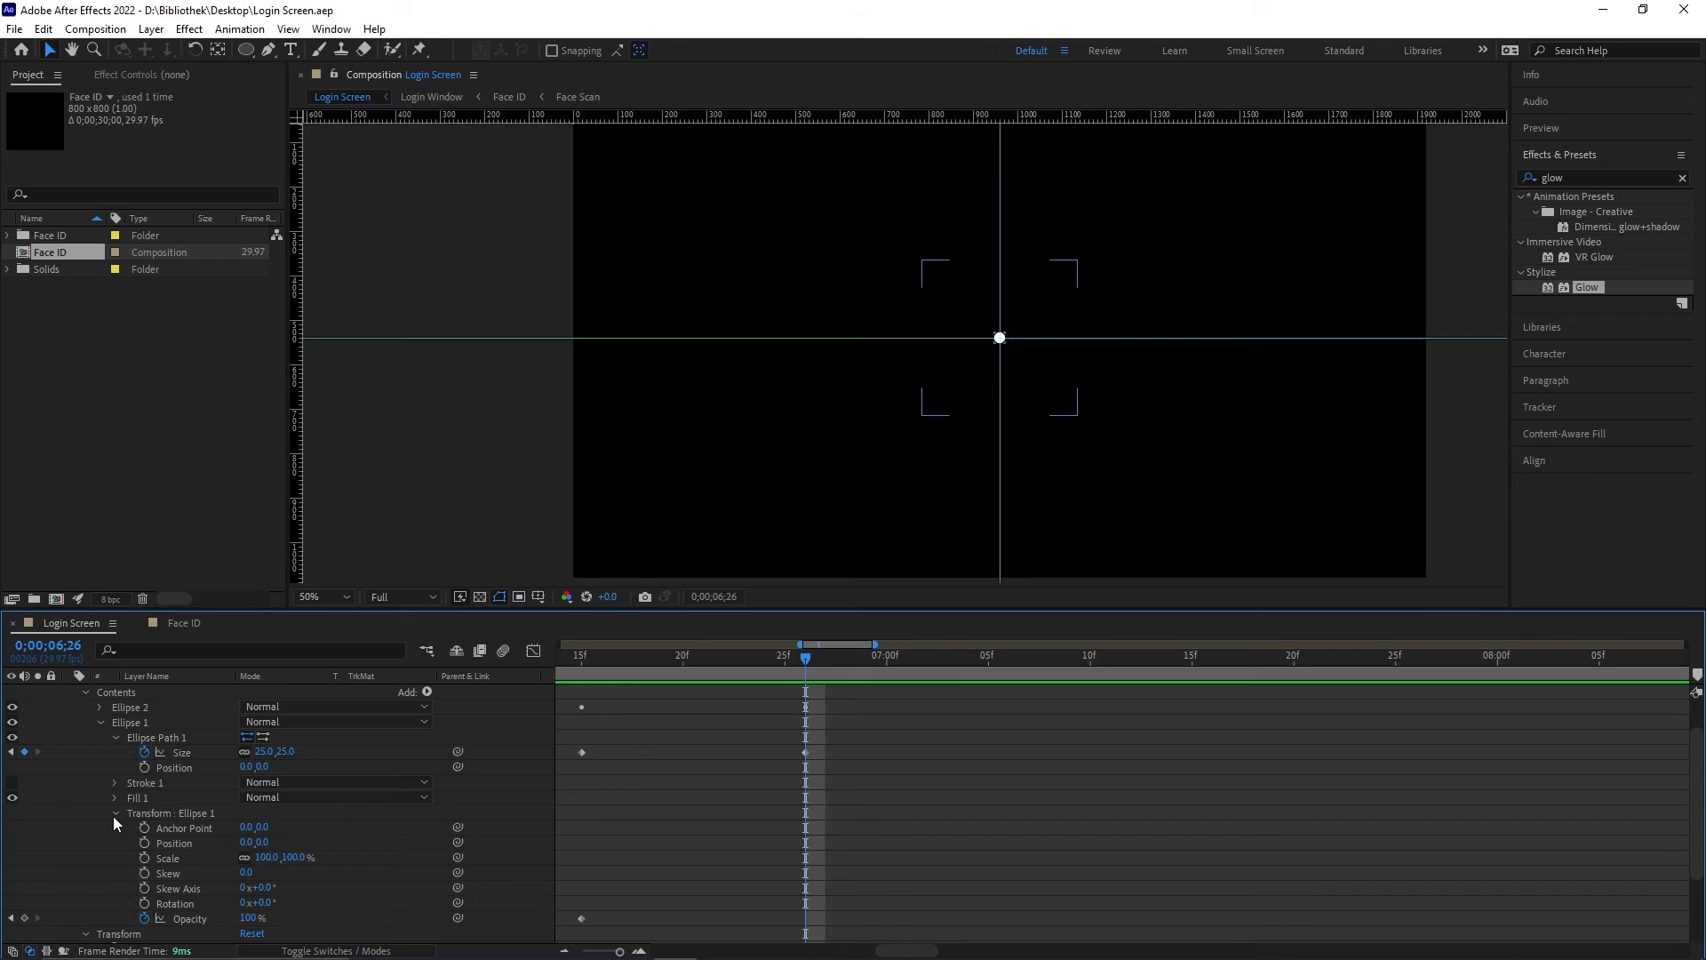
Step: Set Ellipse 1's path size to 20 at the 0;00;06;26 keyframe
left_click(261, 752)
type("20")
key("Return")
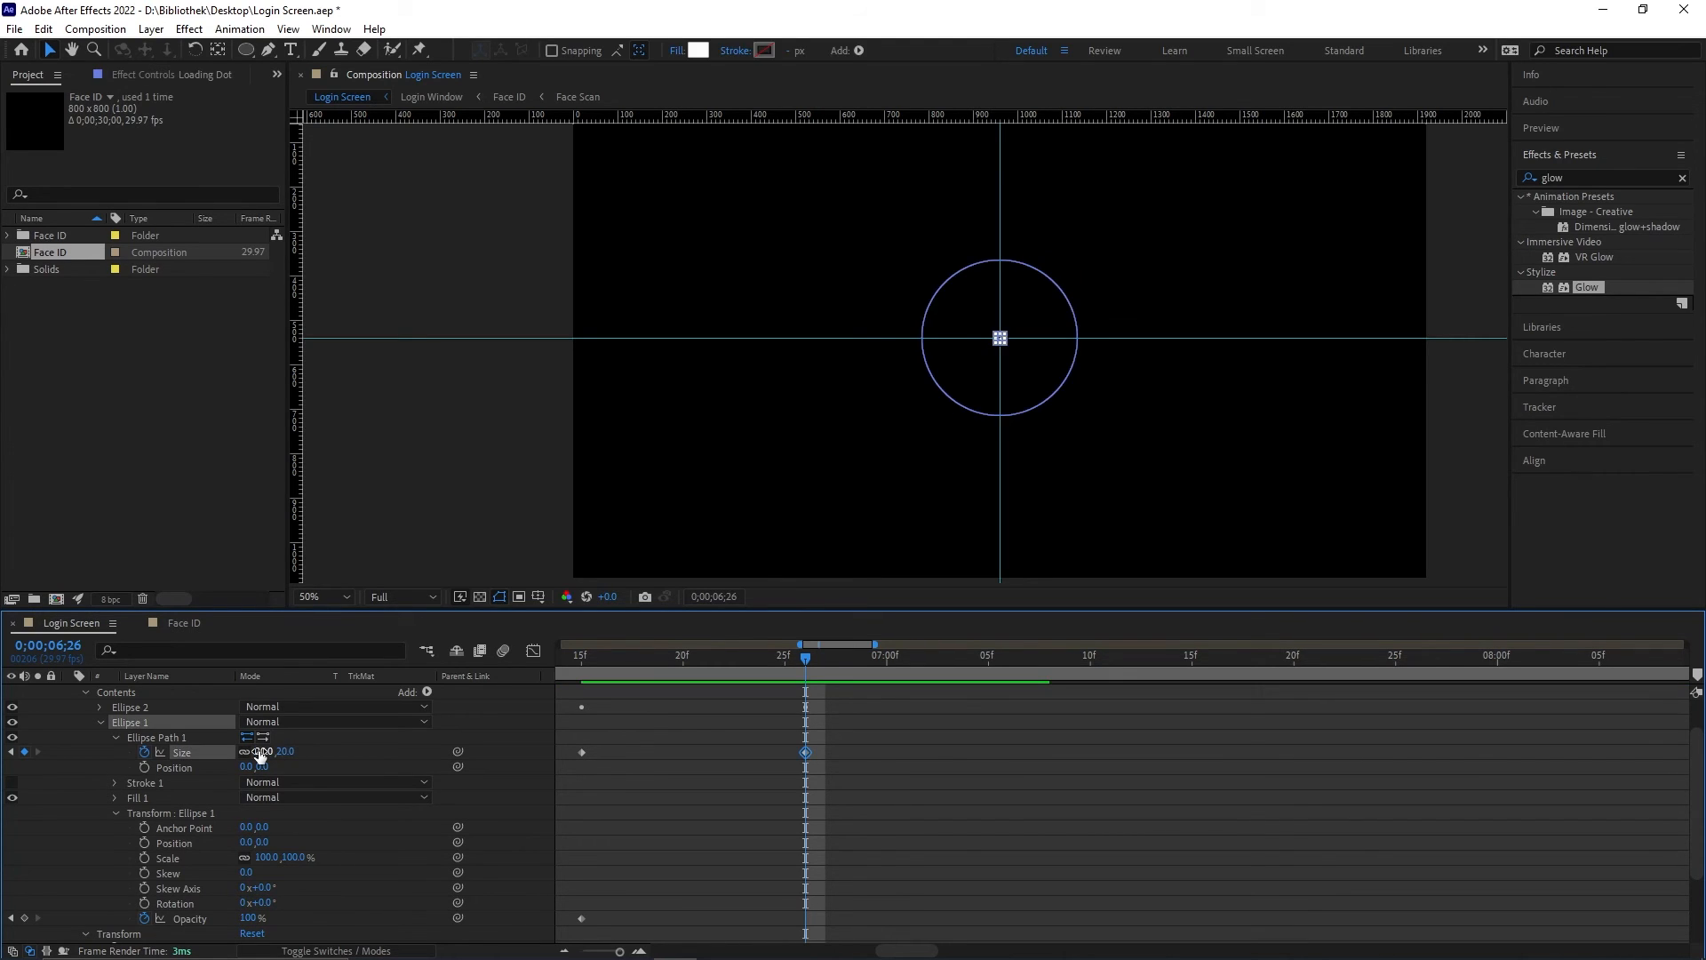
Step: Keyframe the Loading Dot layer's opacity at 100% at 0;00;06;26 and 50% at 0;00;07;00
left_click(153, 720)
key("t")
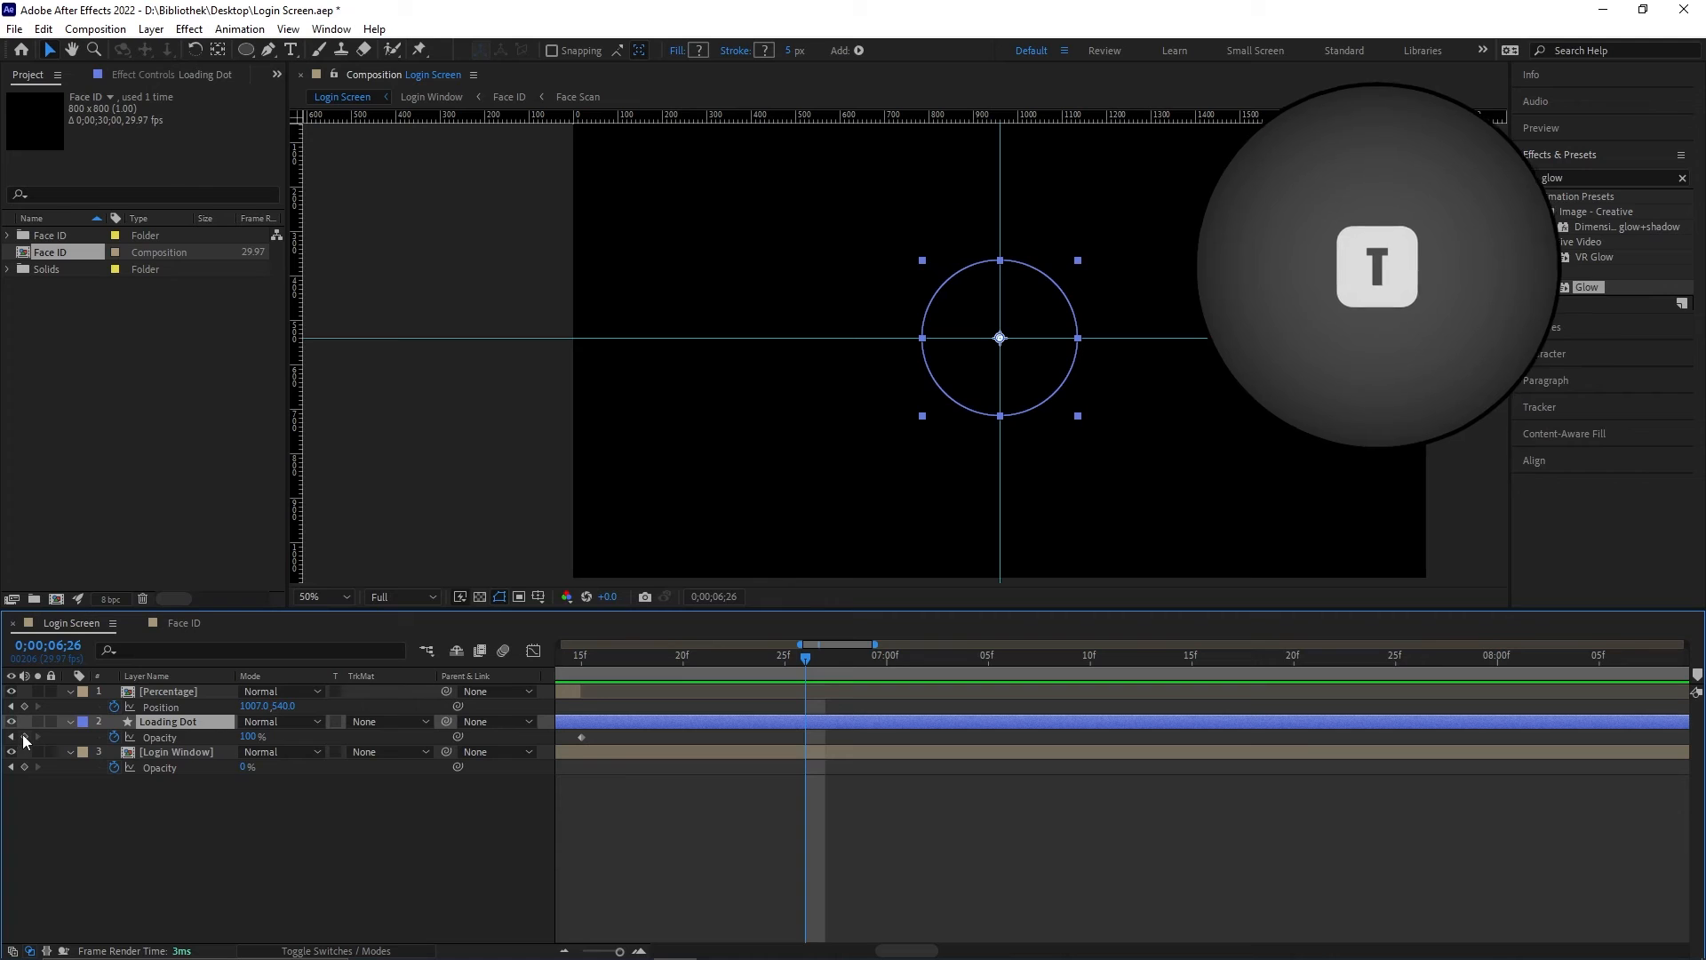
left_click(24, 737)
left_click(826, 660)
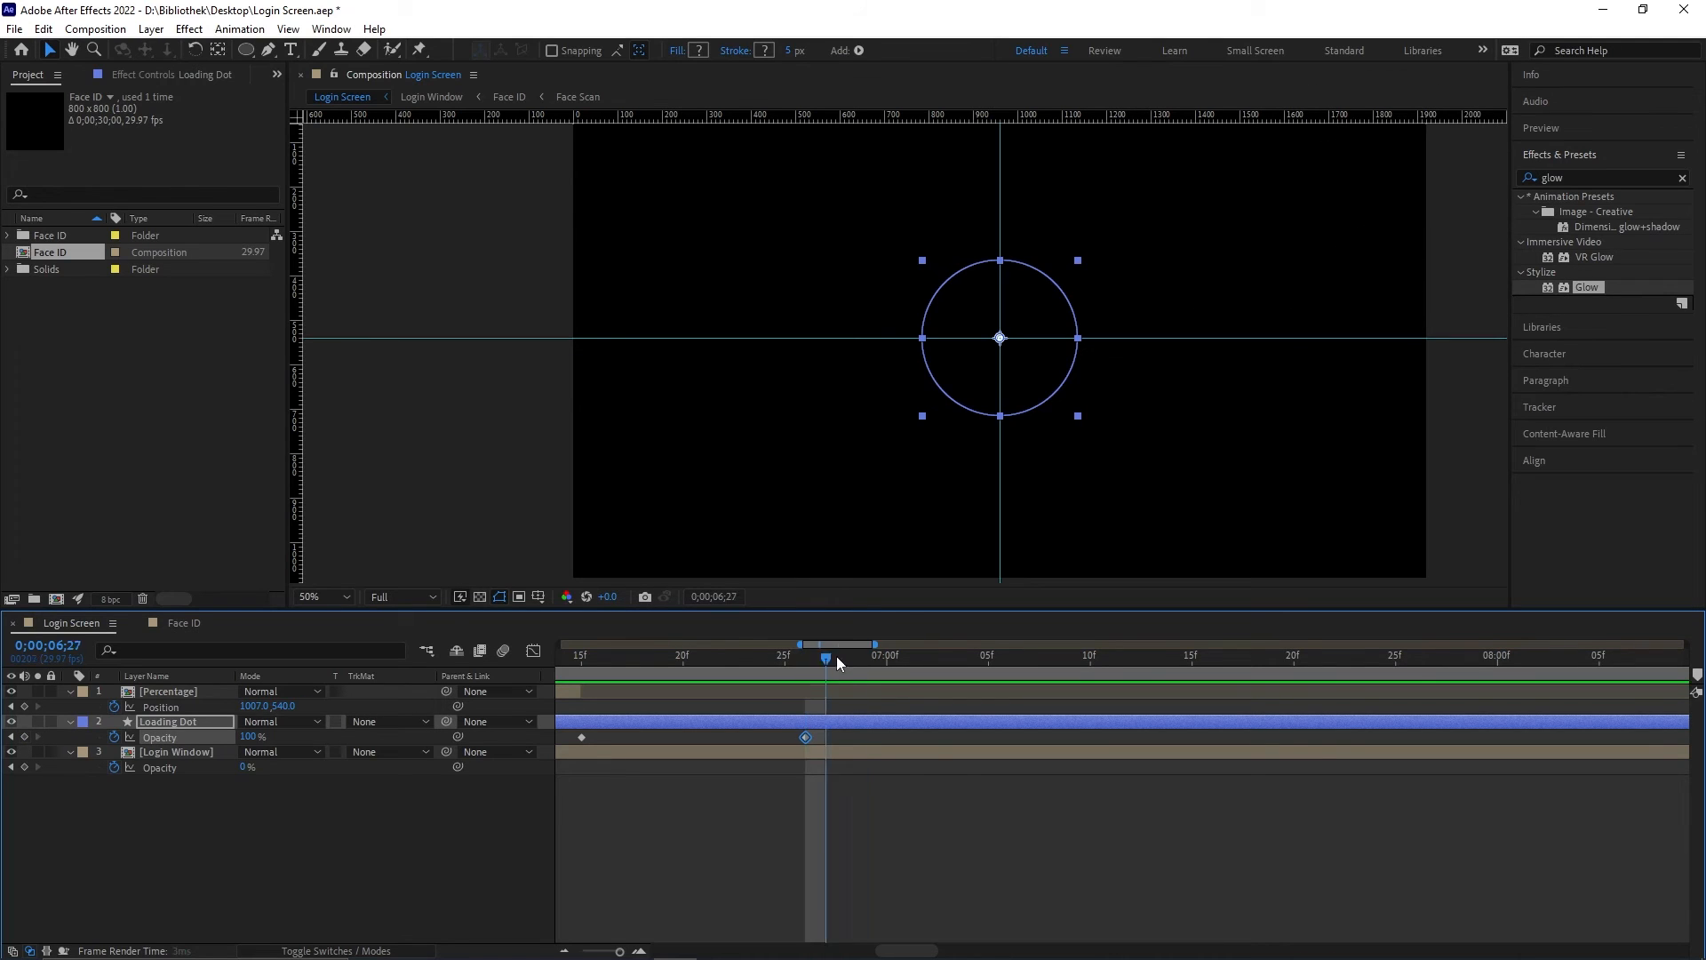
left_click_drag(838, 662, 886, 660)
left_click(252, 737)
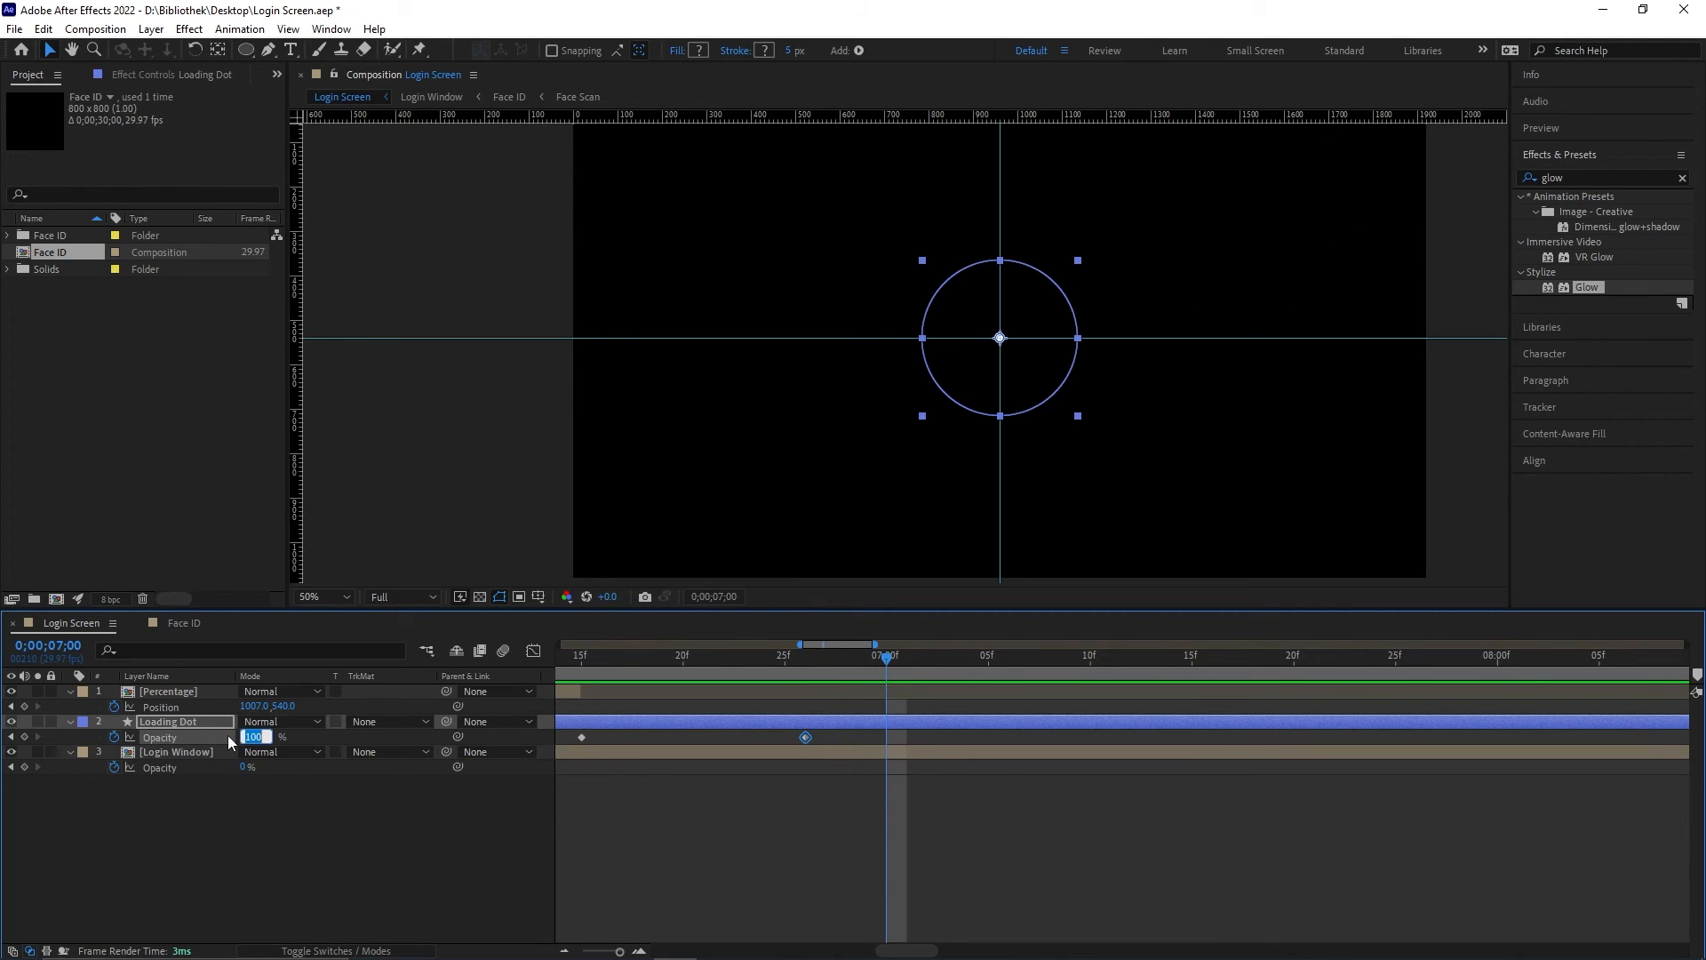
type("50")
key("Return")
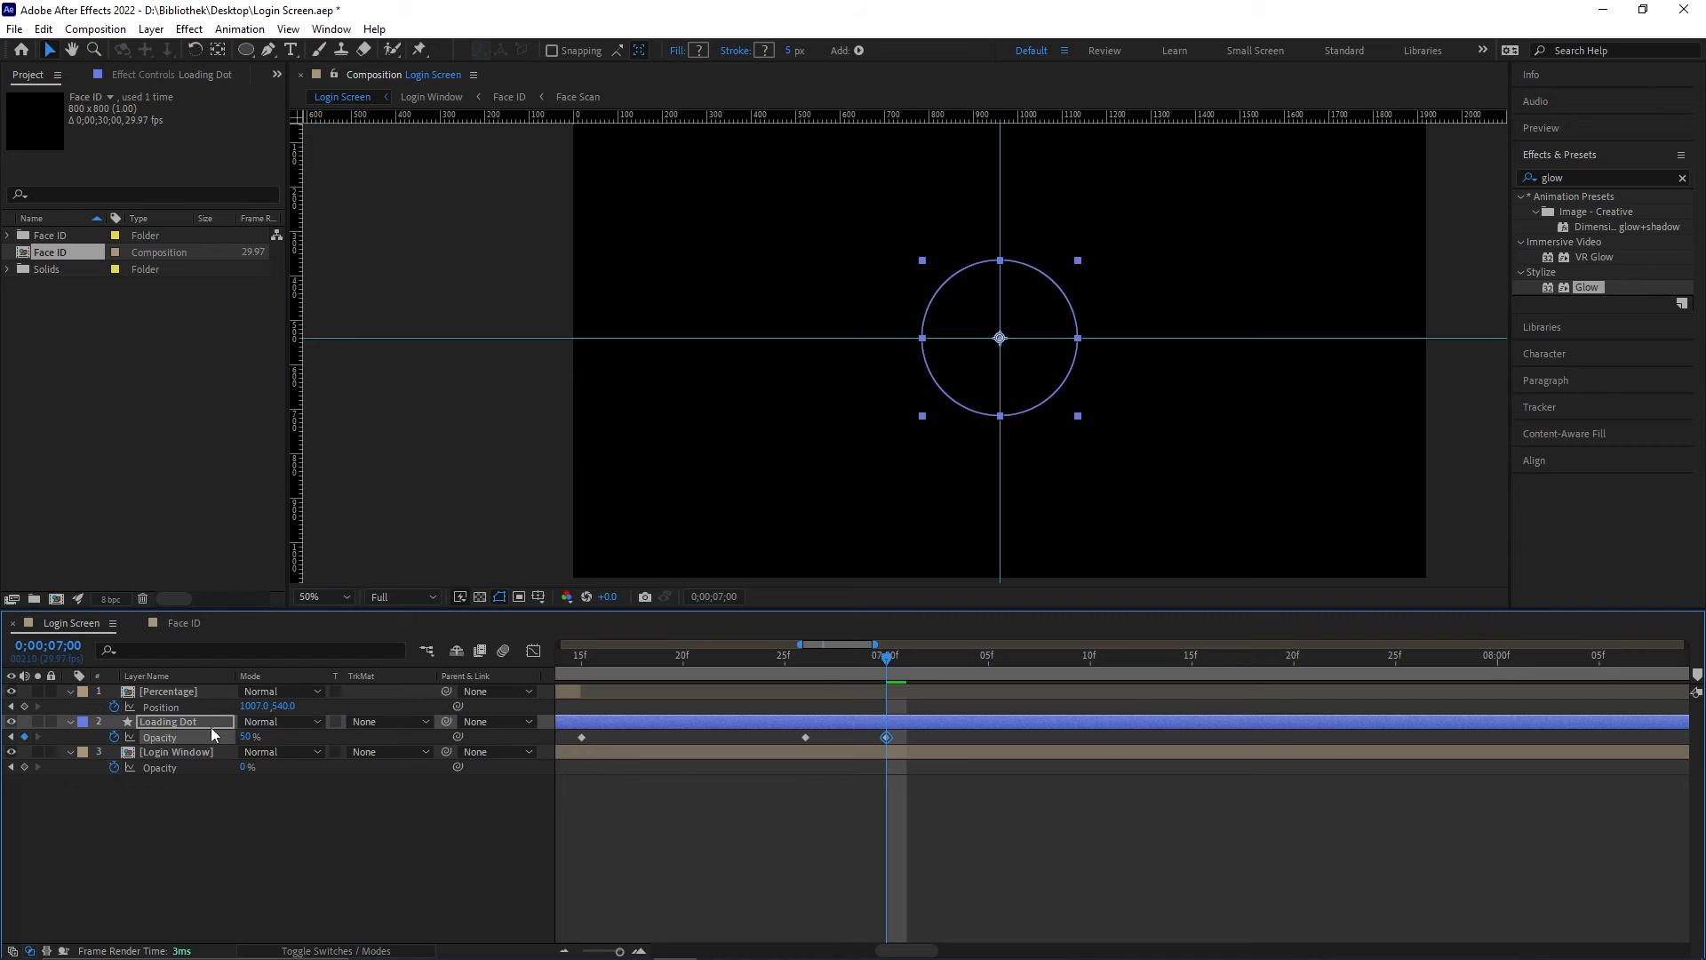
Step: Expand the Loading Dot layer's properties and add a Repeater to its contents
left_click(70, 723)
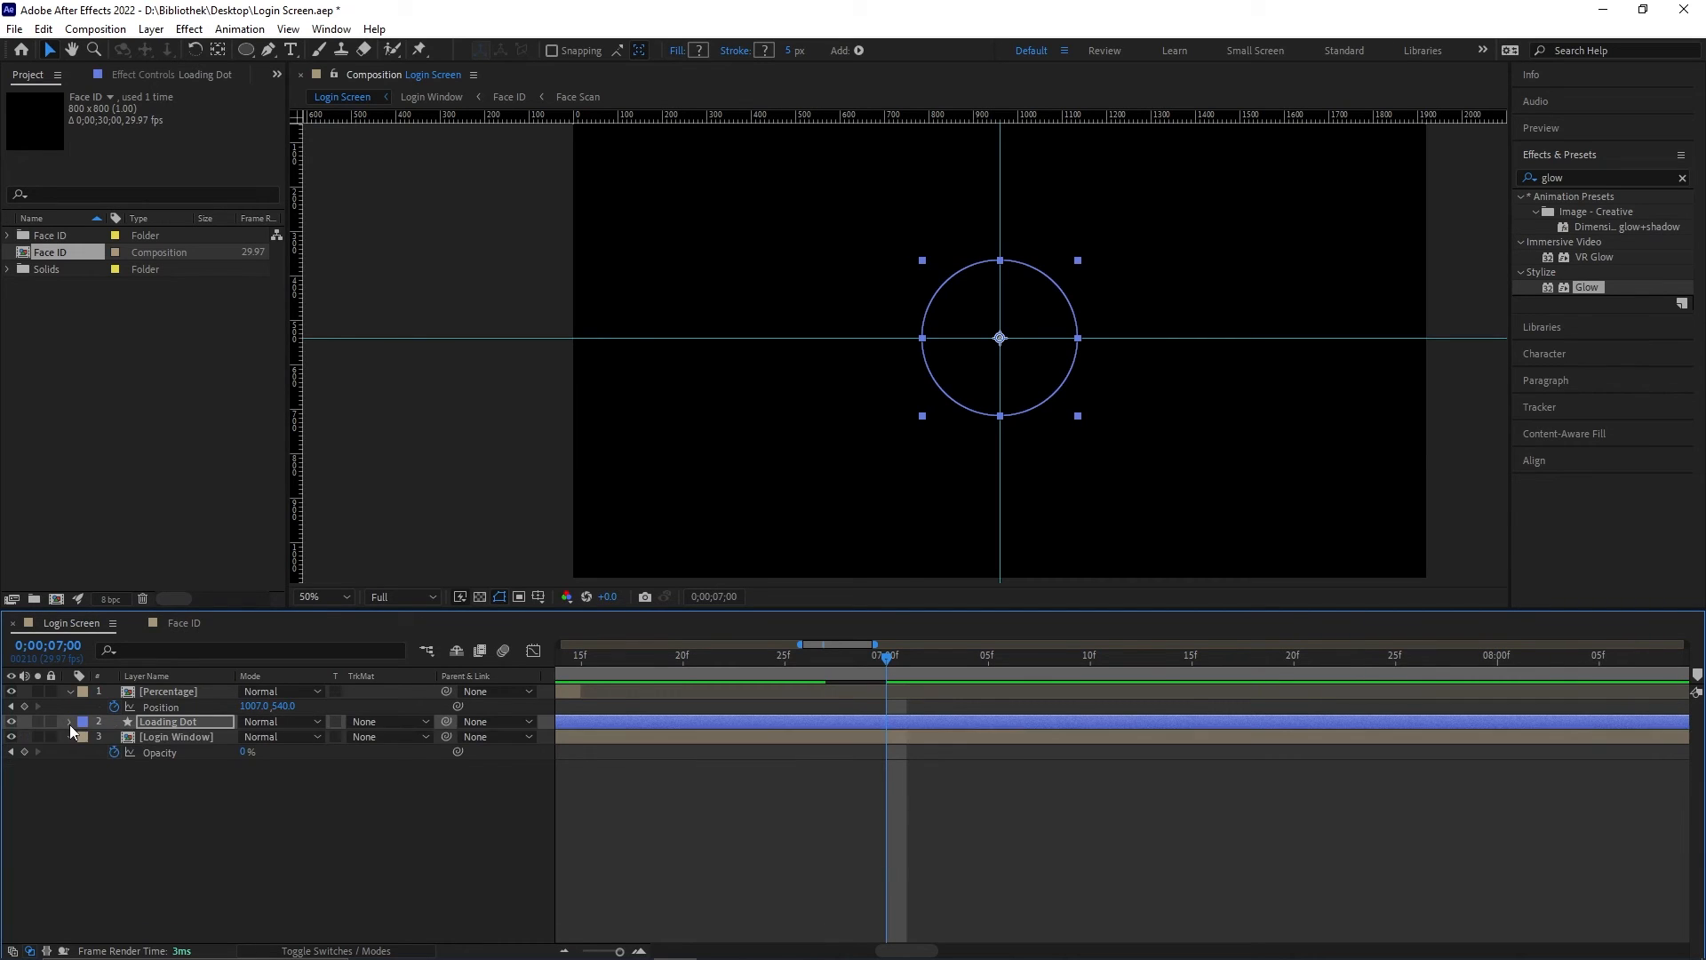
left_click(71, 723)
left_click(431, 736)
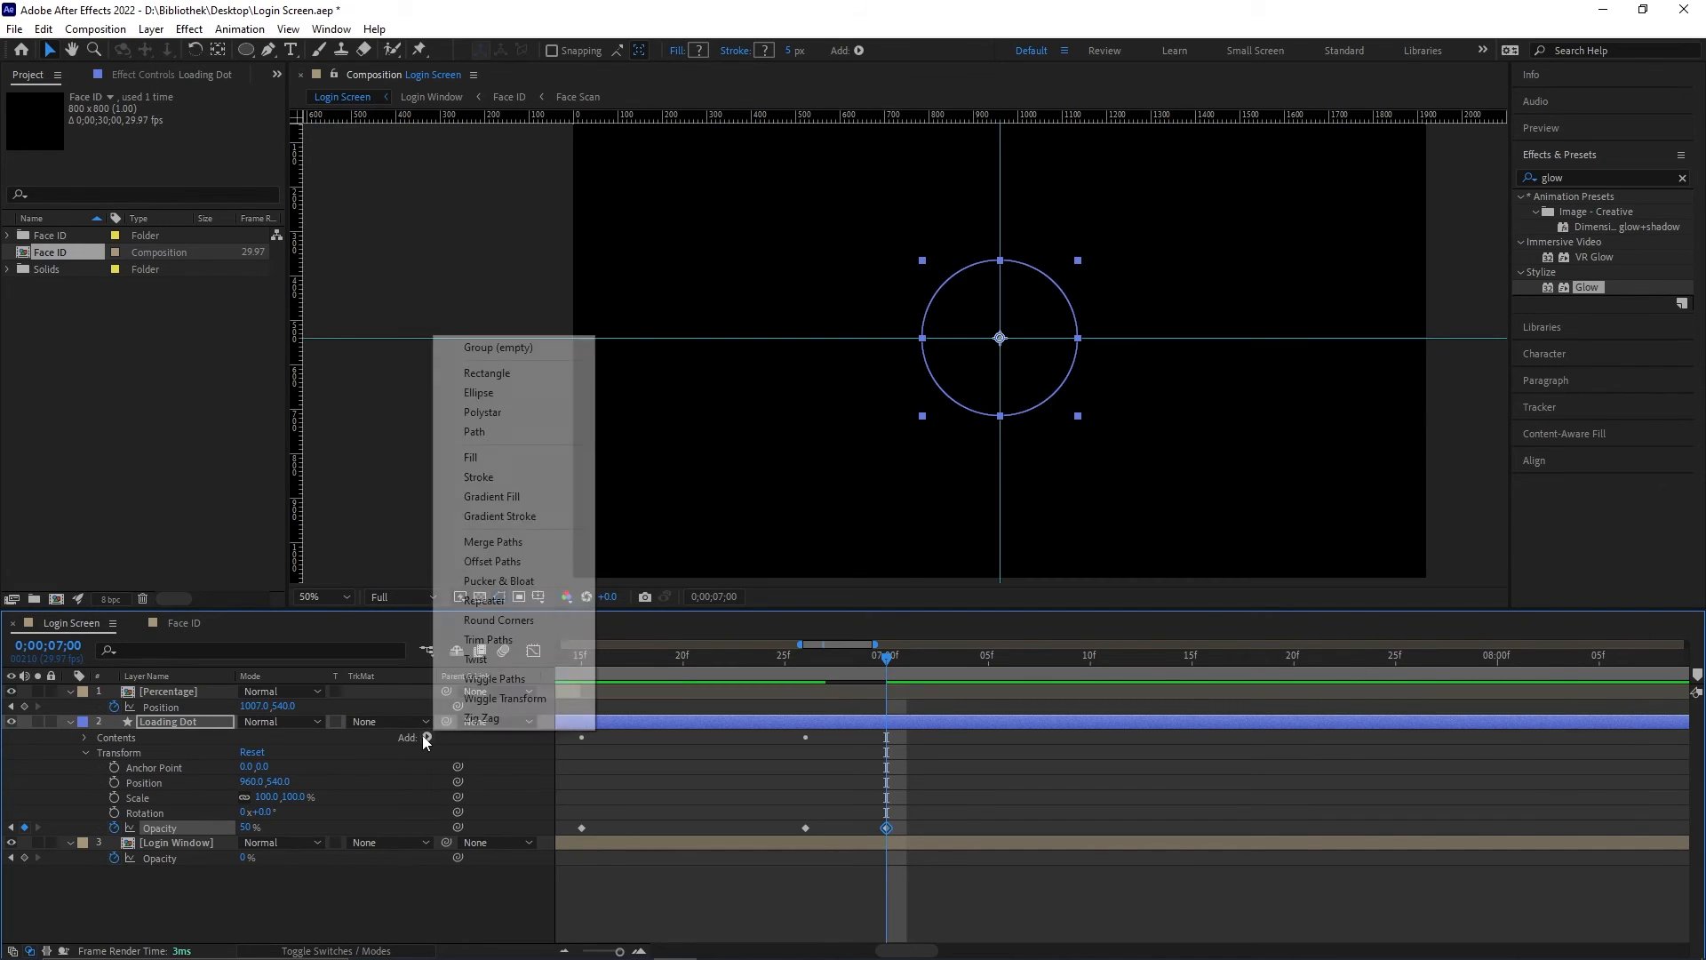
left_click(481, 601)
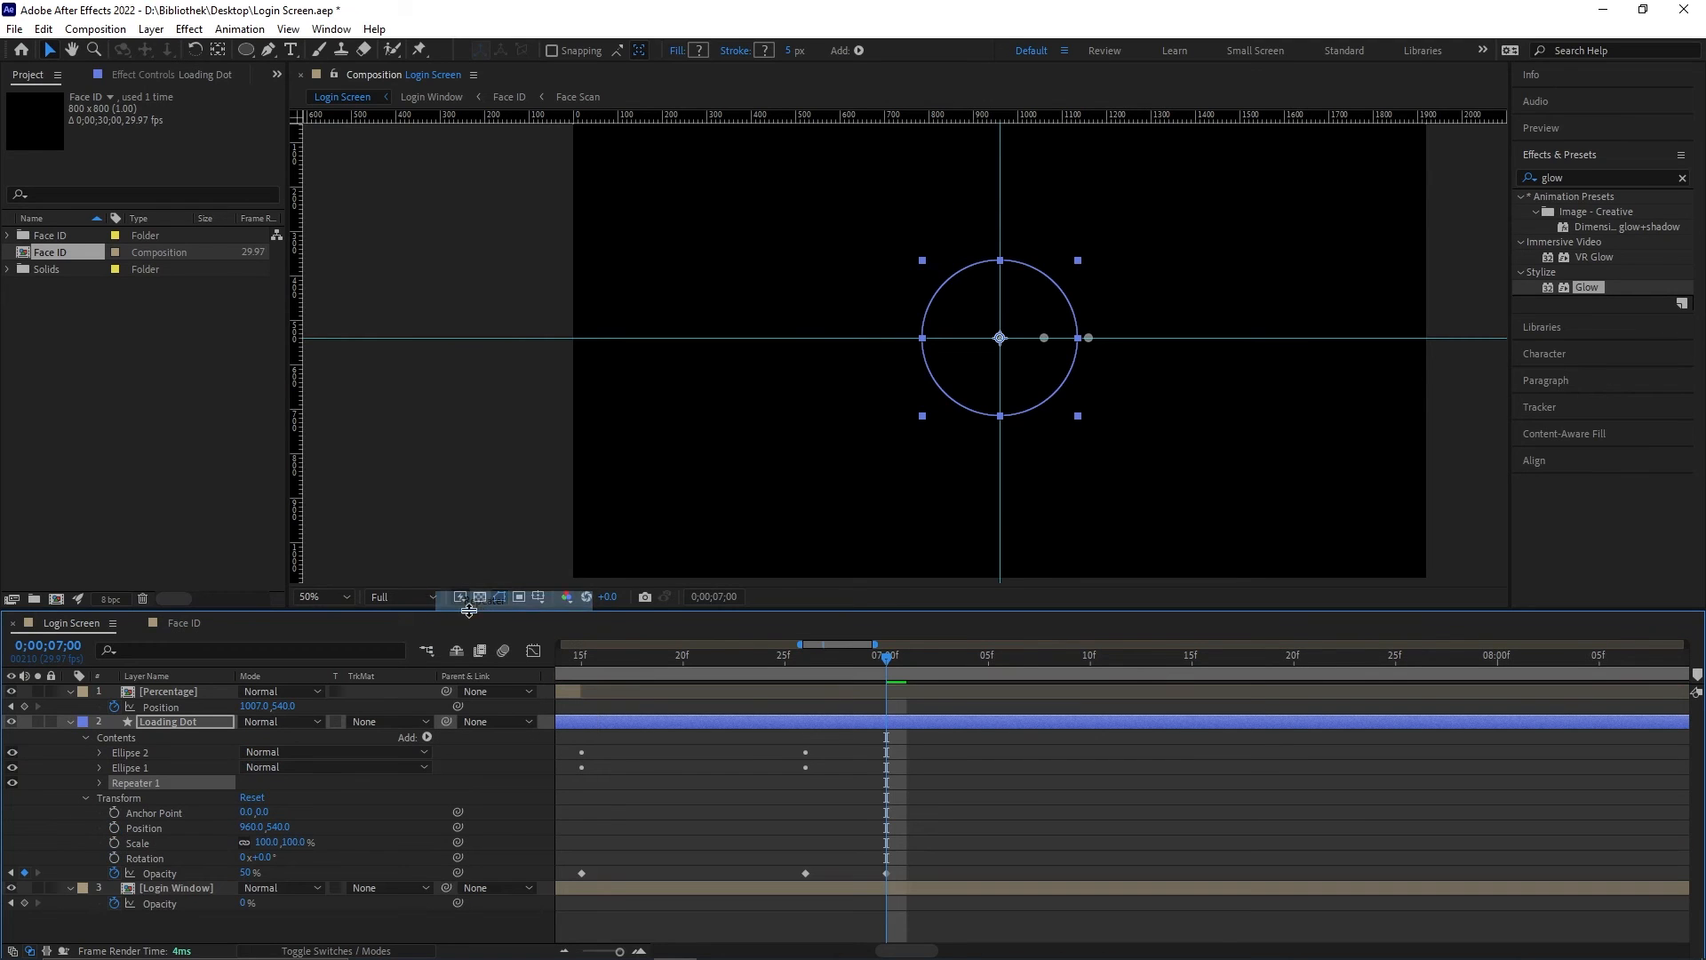
Step: Expand Repeater 1's transform in the Loading Dot layer and set its horizontal position to 96
left_click(99, 783)
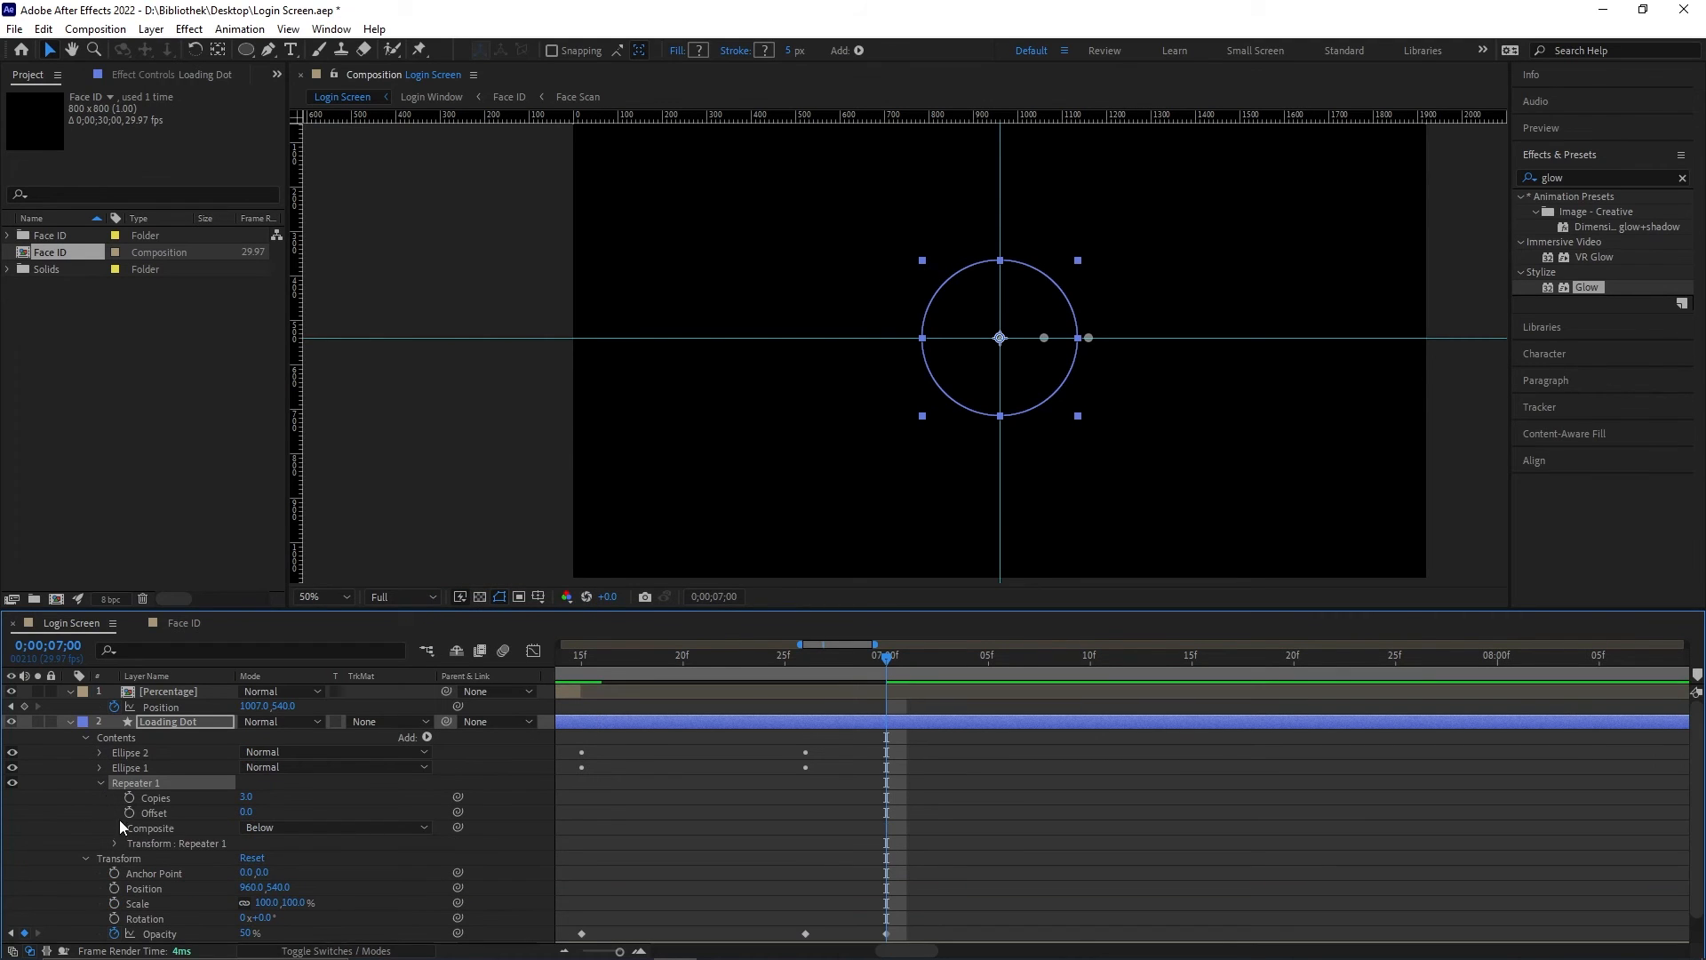
left_click(111, 843)
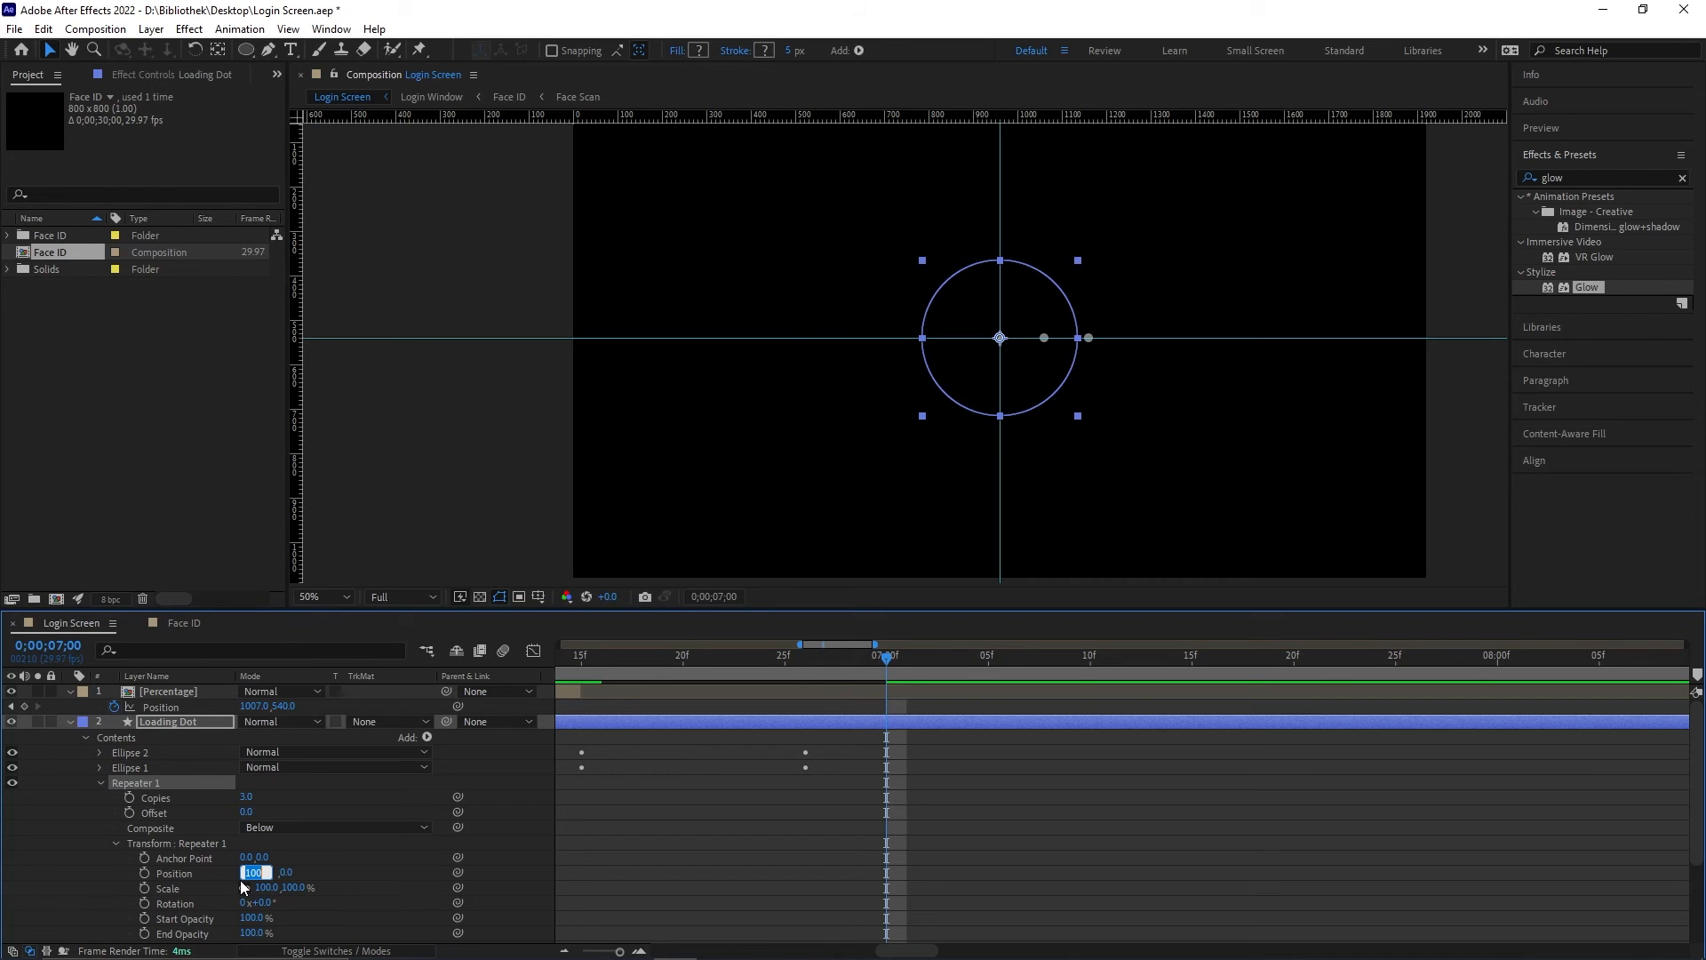
type("96")
key("Return")
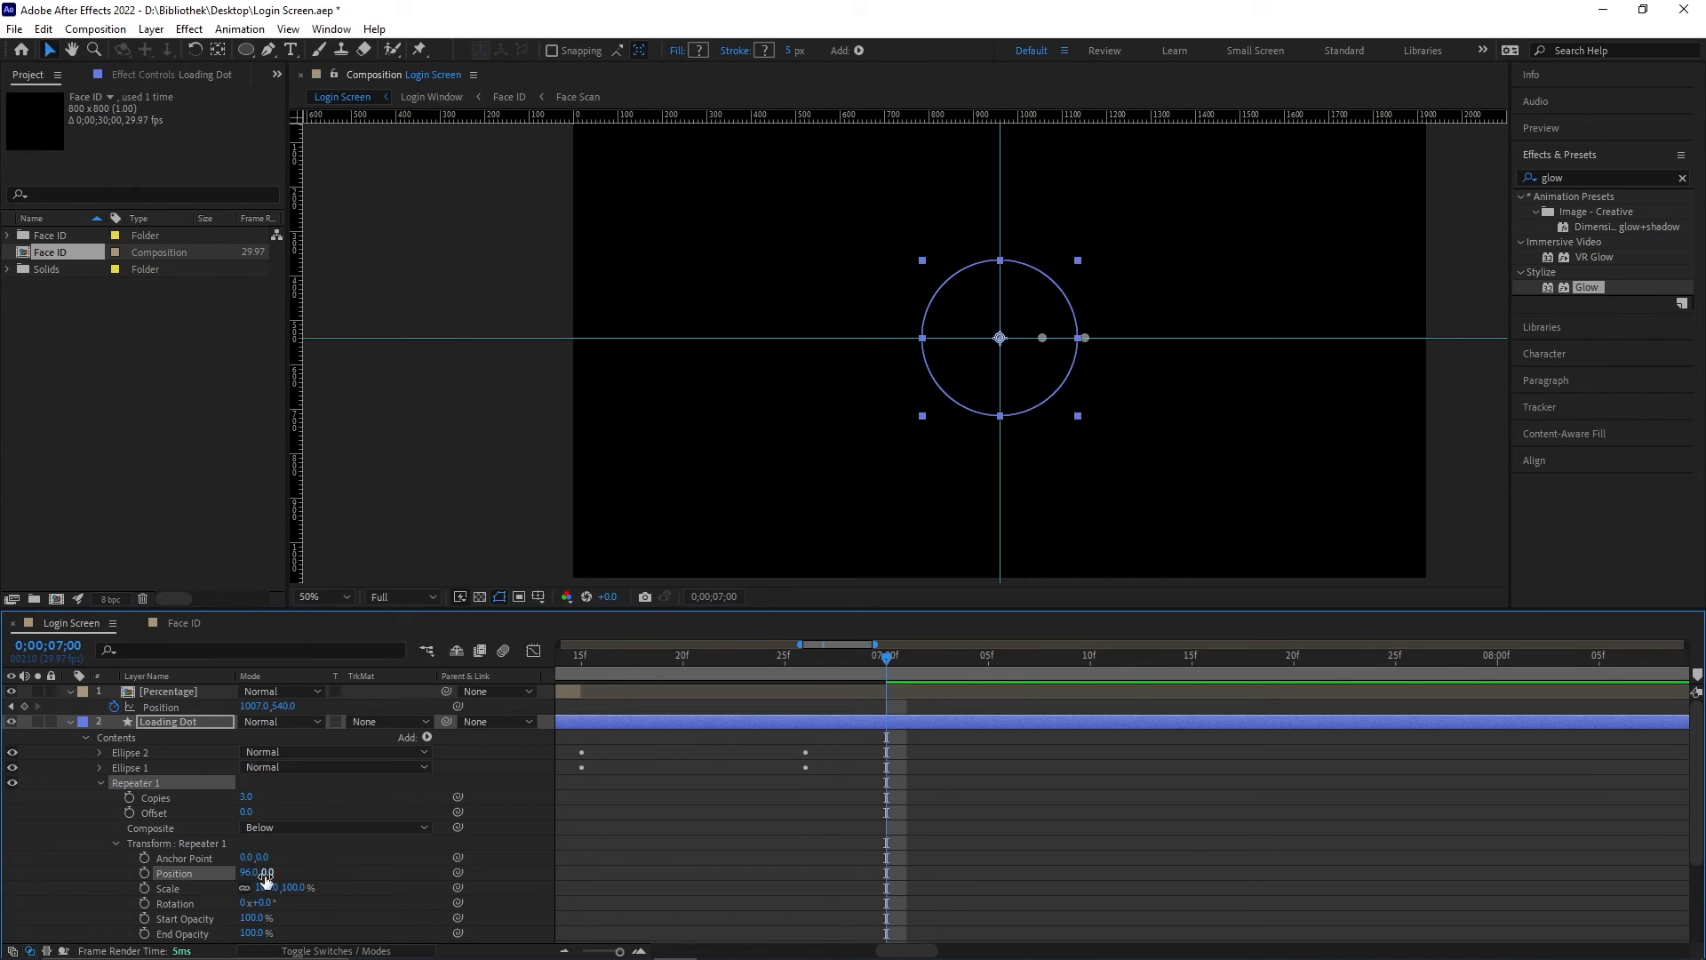
Step: Set Repeater 1's number of copies to 11 so the dots extend to the composition edge
left_click(248, 797)
type("10")
key("Return")
left_click_drag(255, 797, 253, 797)
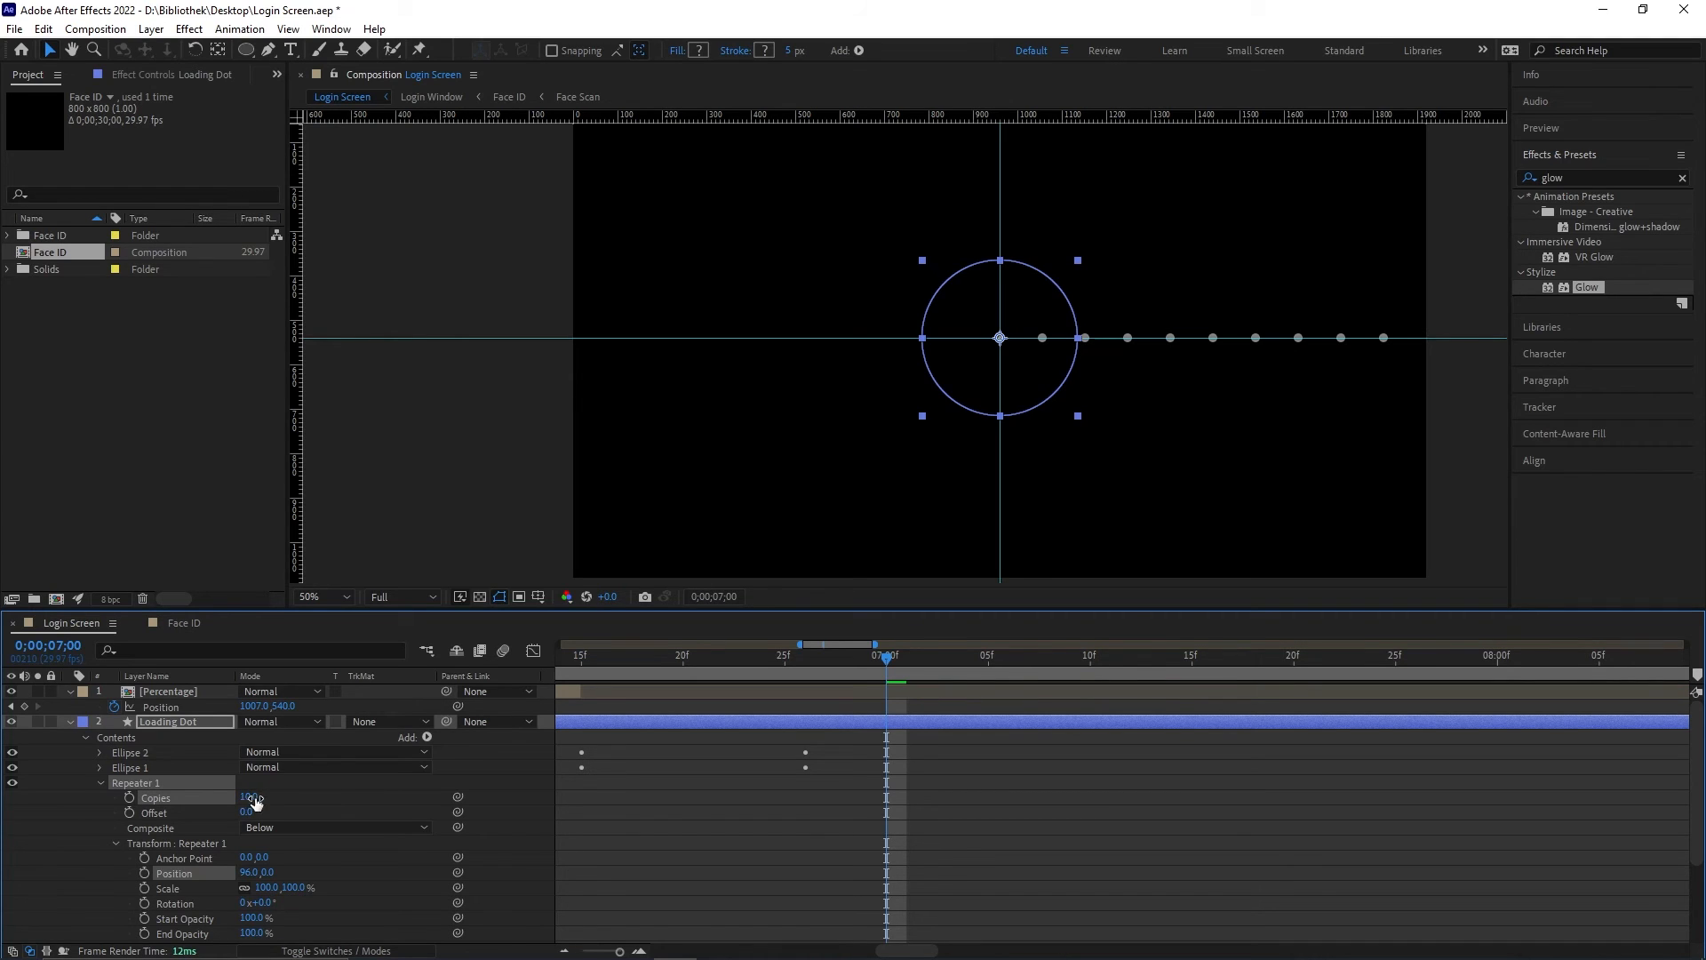
left_click(250, 797)
type("11")
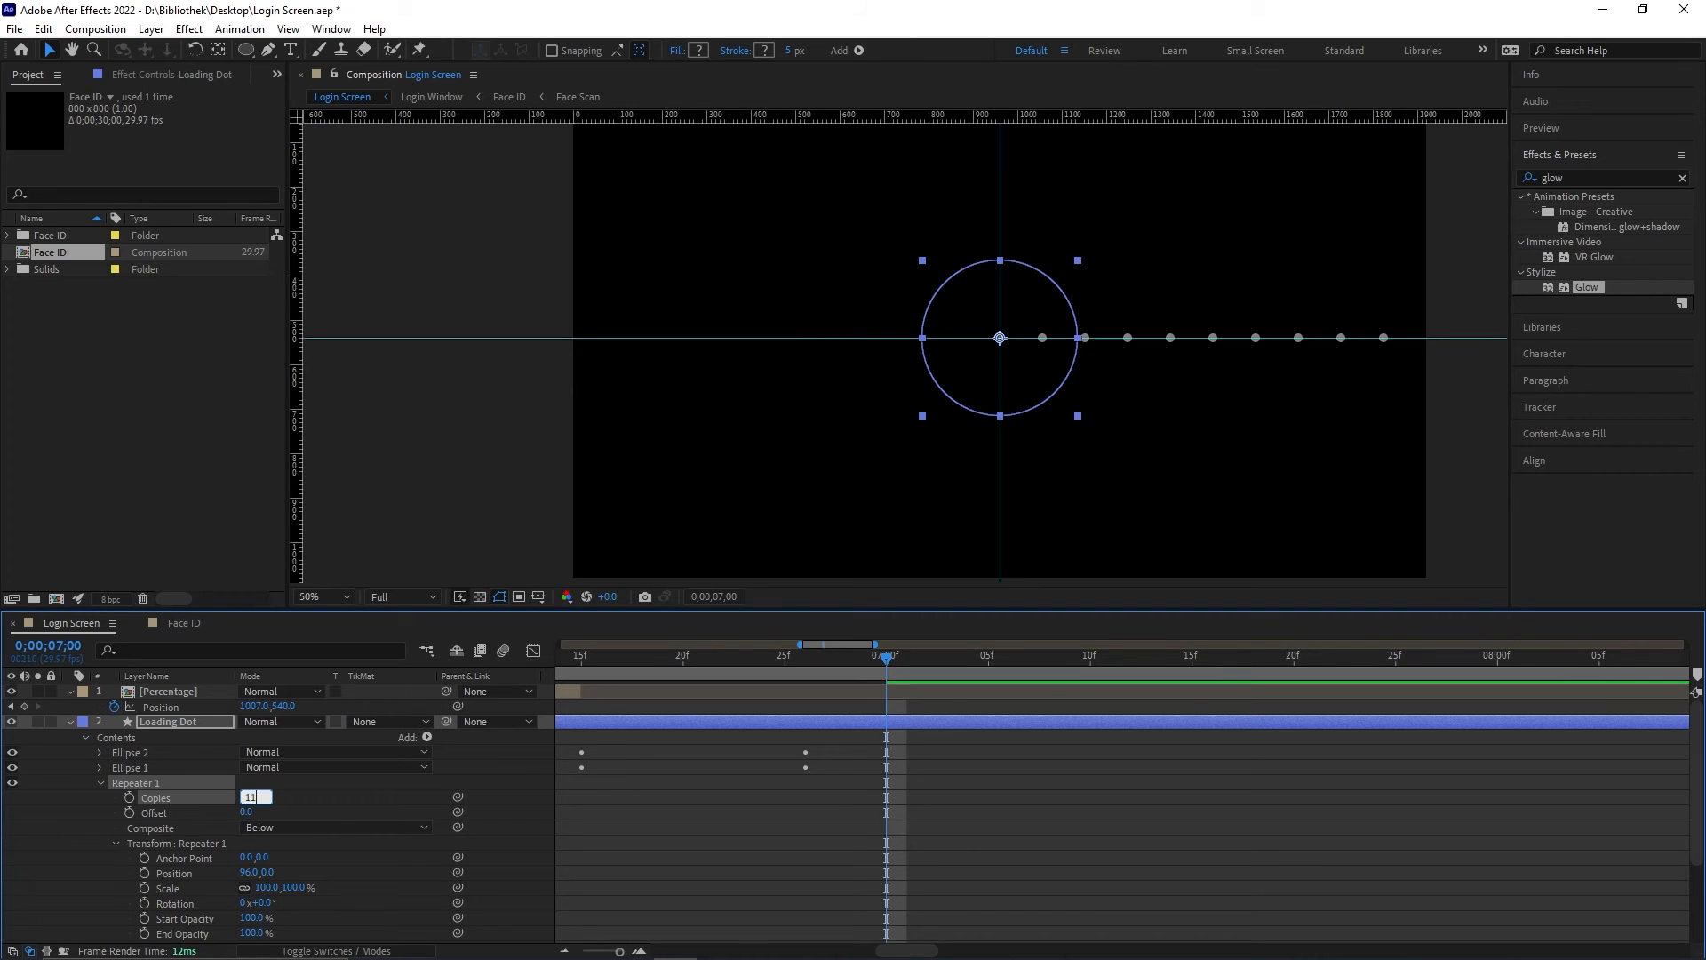
key("Return")
Step: Keyframe Repeater 1's copies at 11 at 0;00;07;15 and at 1 at 0;00;07;00
left_click_drag(884, 665, 1190, 656)
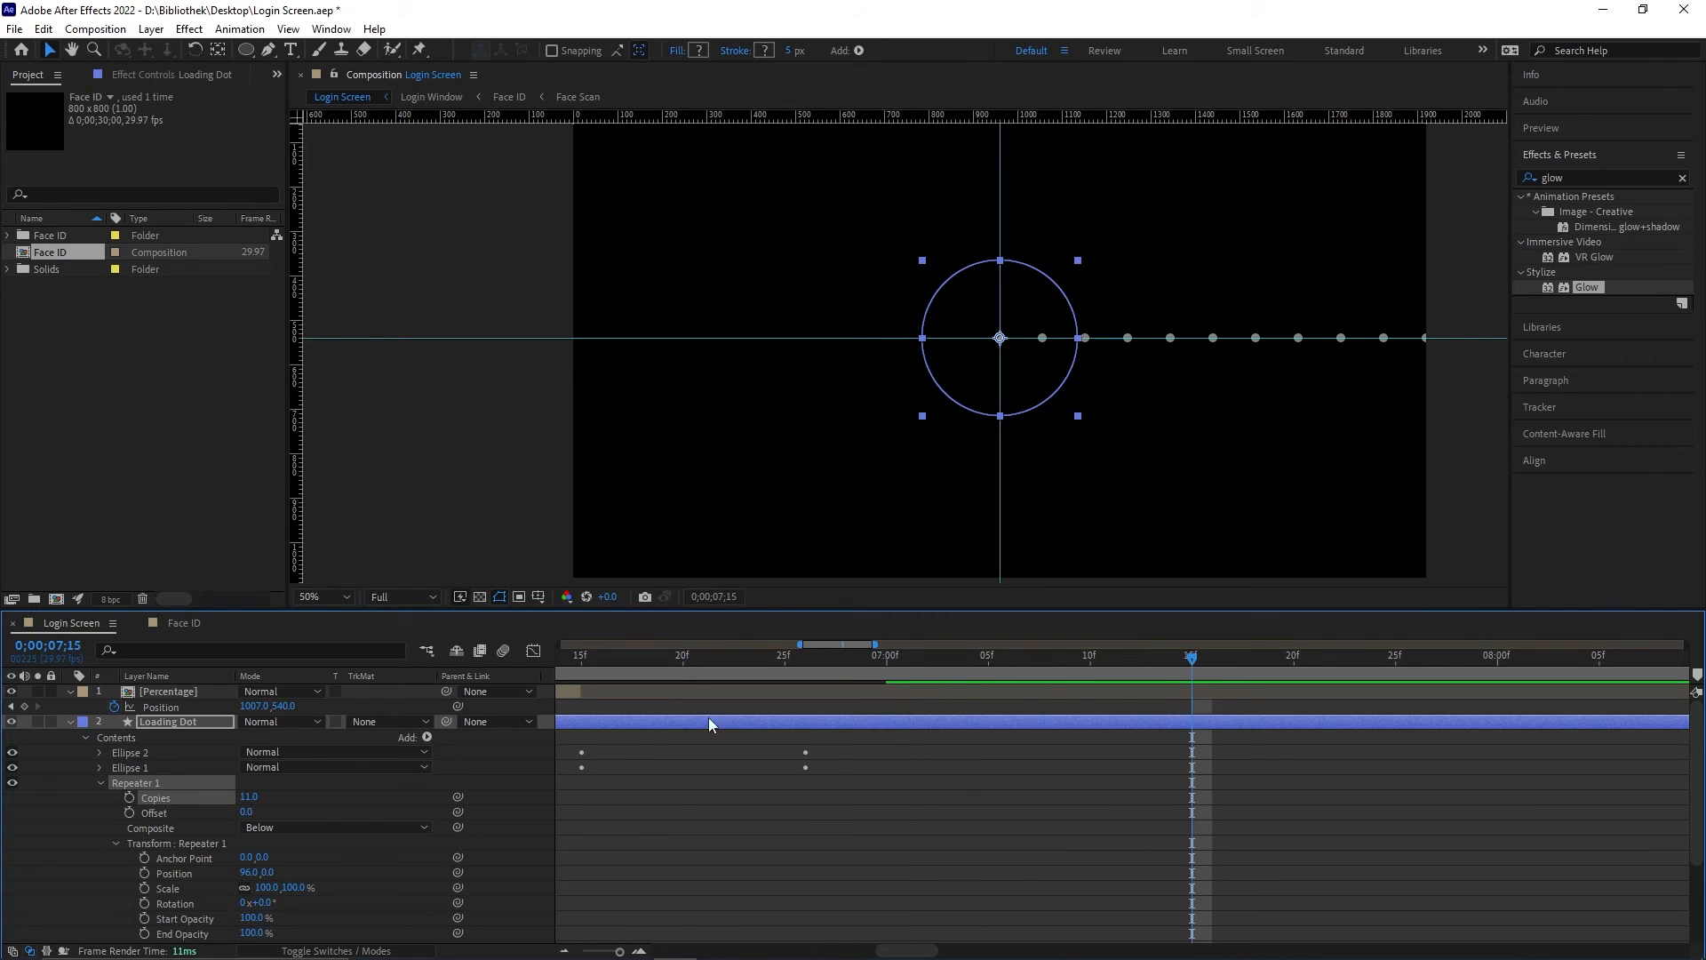
left_click(130, 797)
left_click(886, 660)
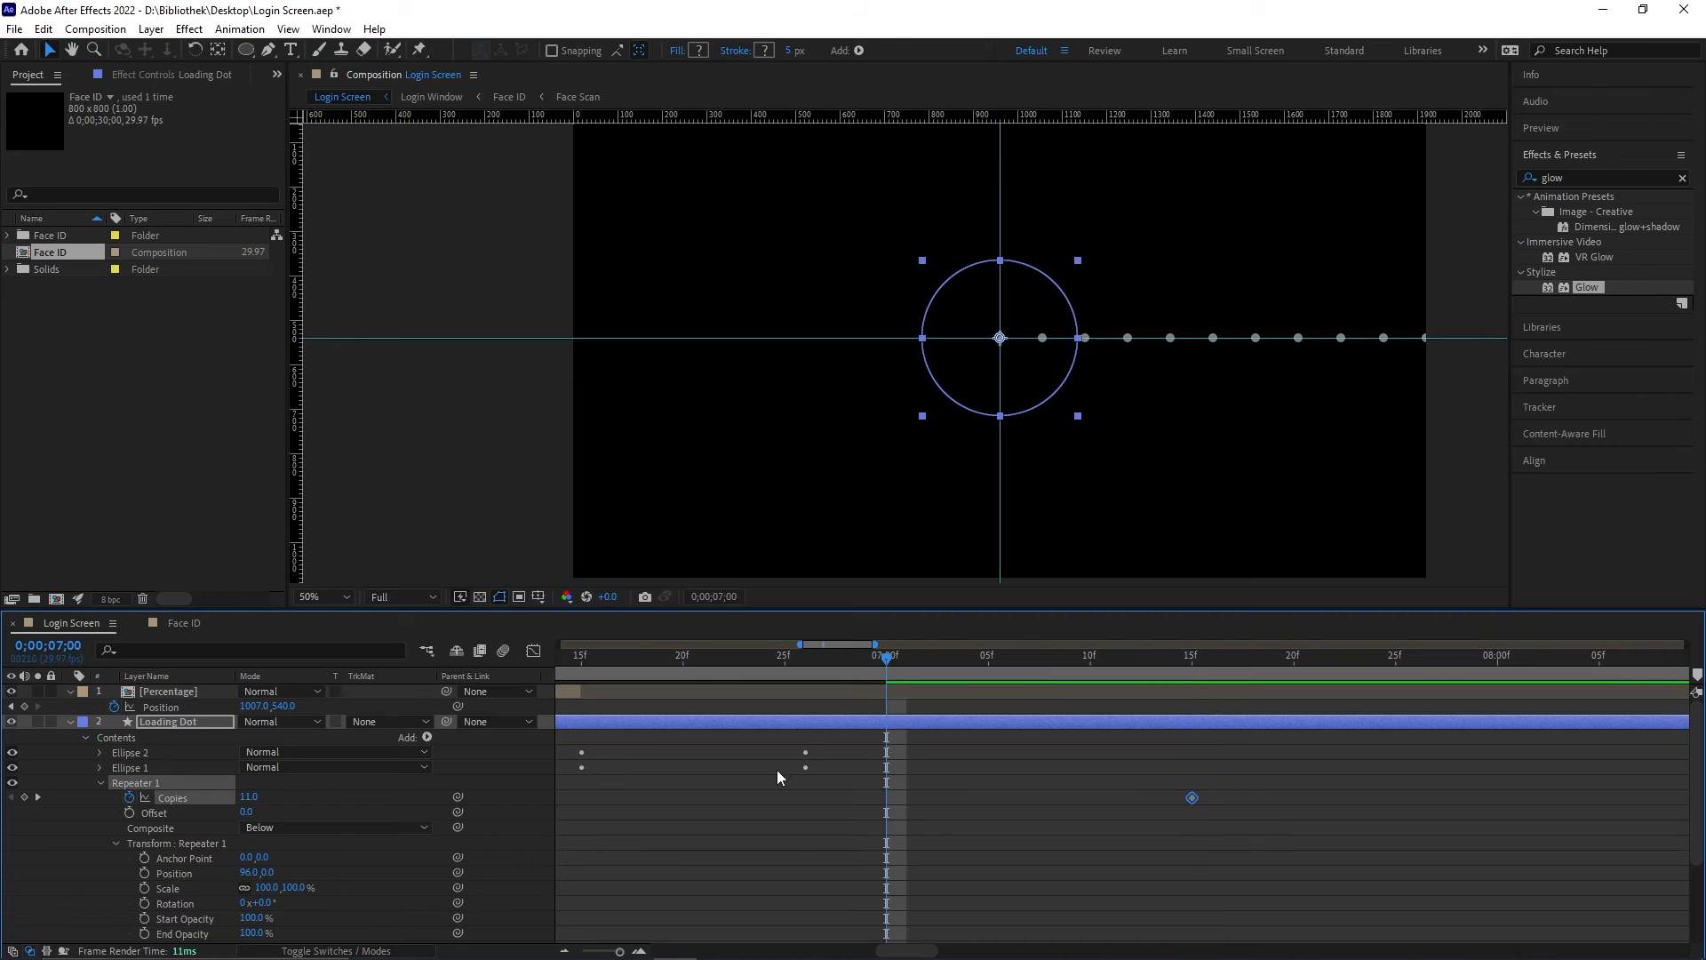
left_click(252, 797)
type("1")
key("Return")
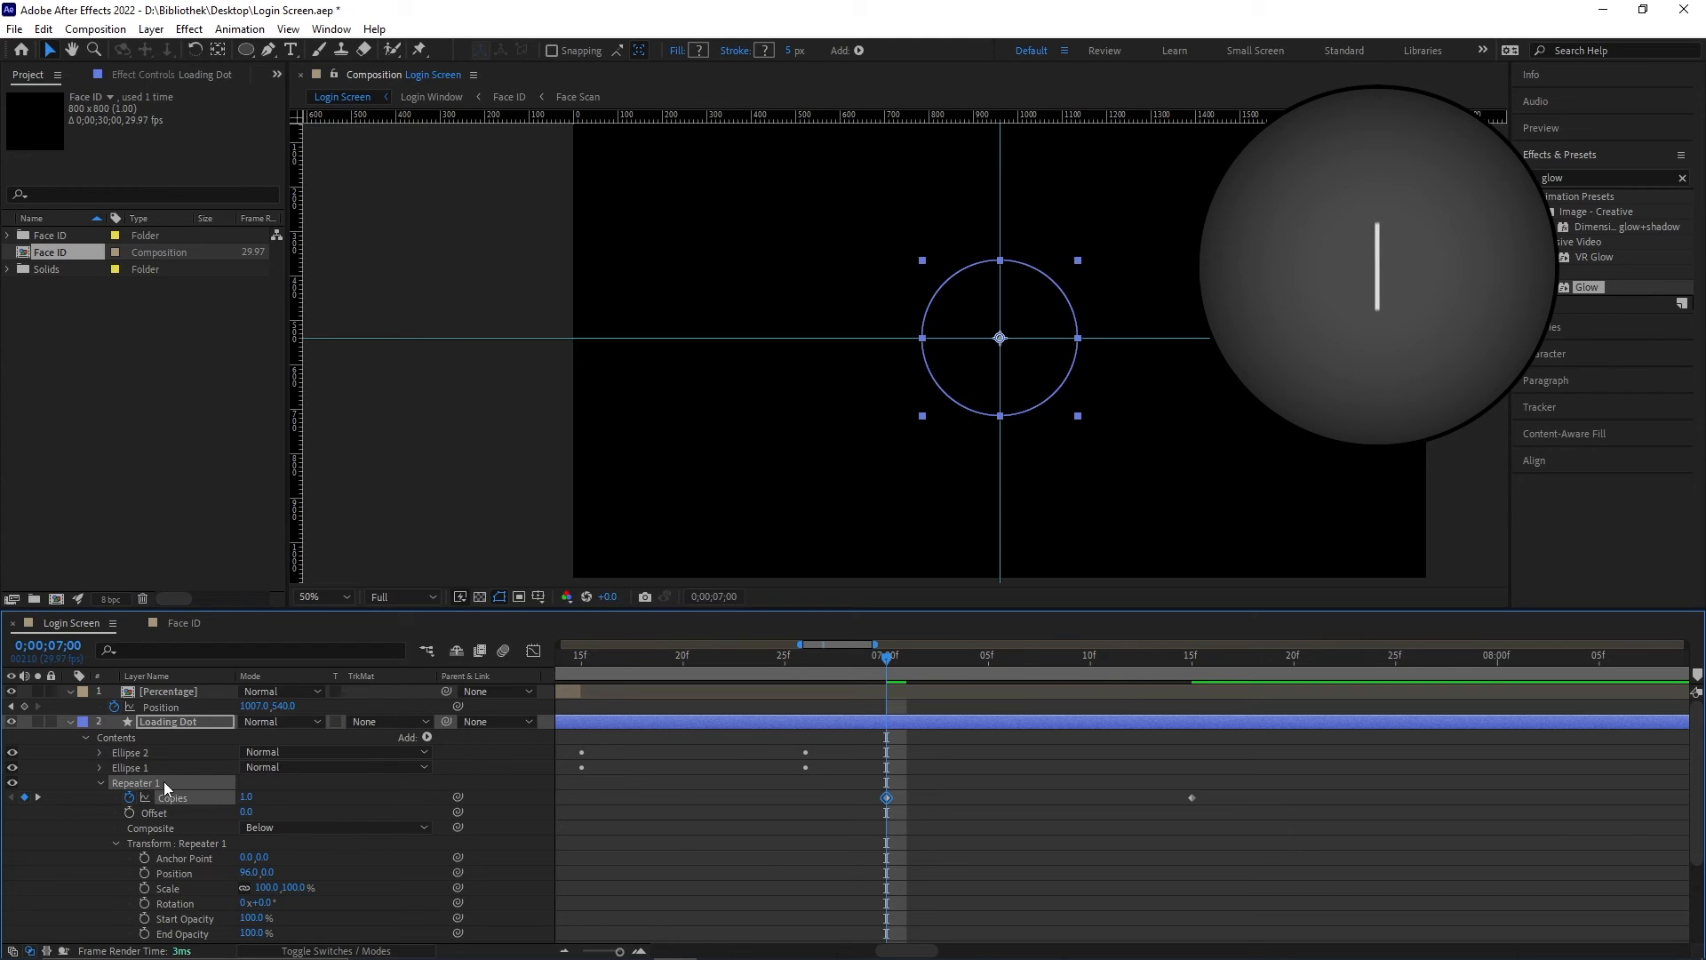
Step: Duplicate Repeater 1 and set the duplicate's horizontal transform position to -96
key("ctrl+d")
scroll(164, 787, "down", 3)
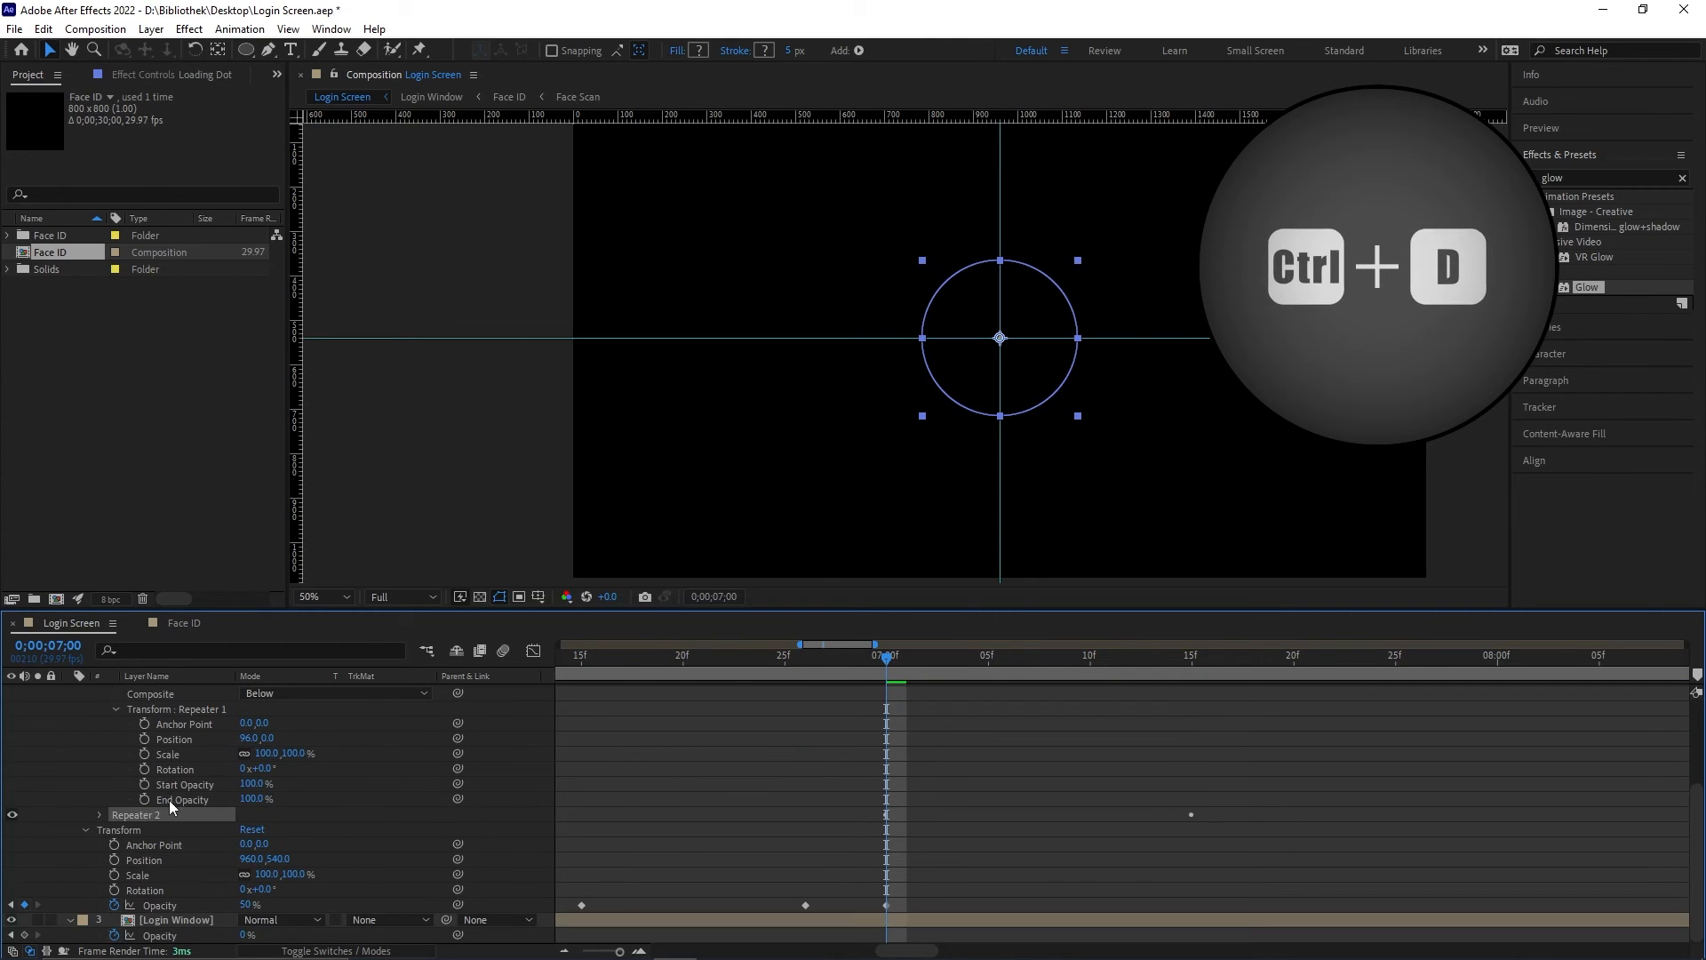
left_click(100, 814)
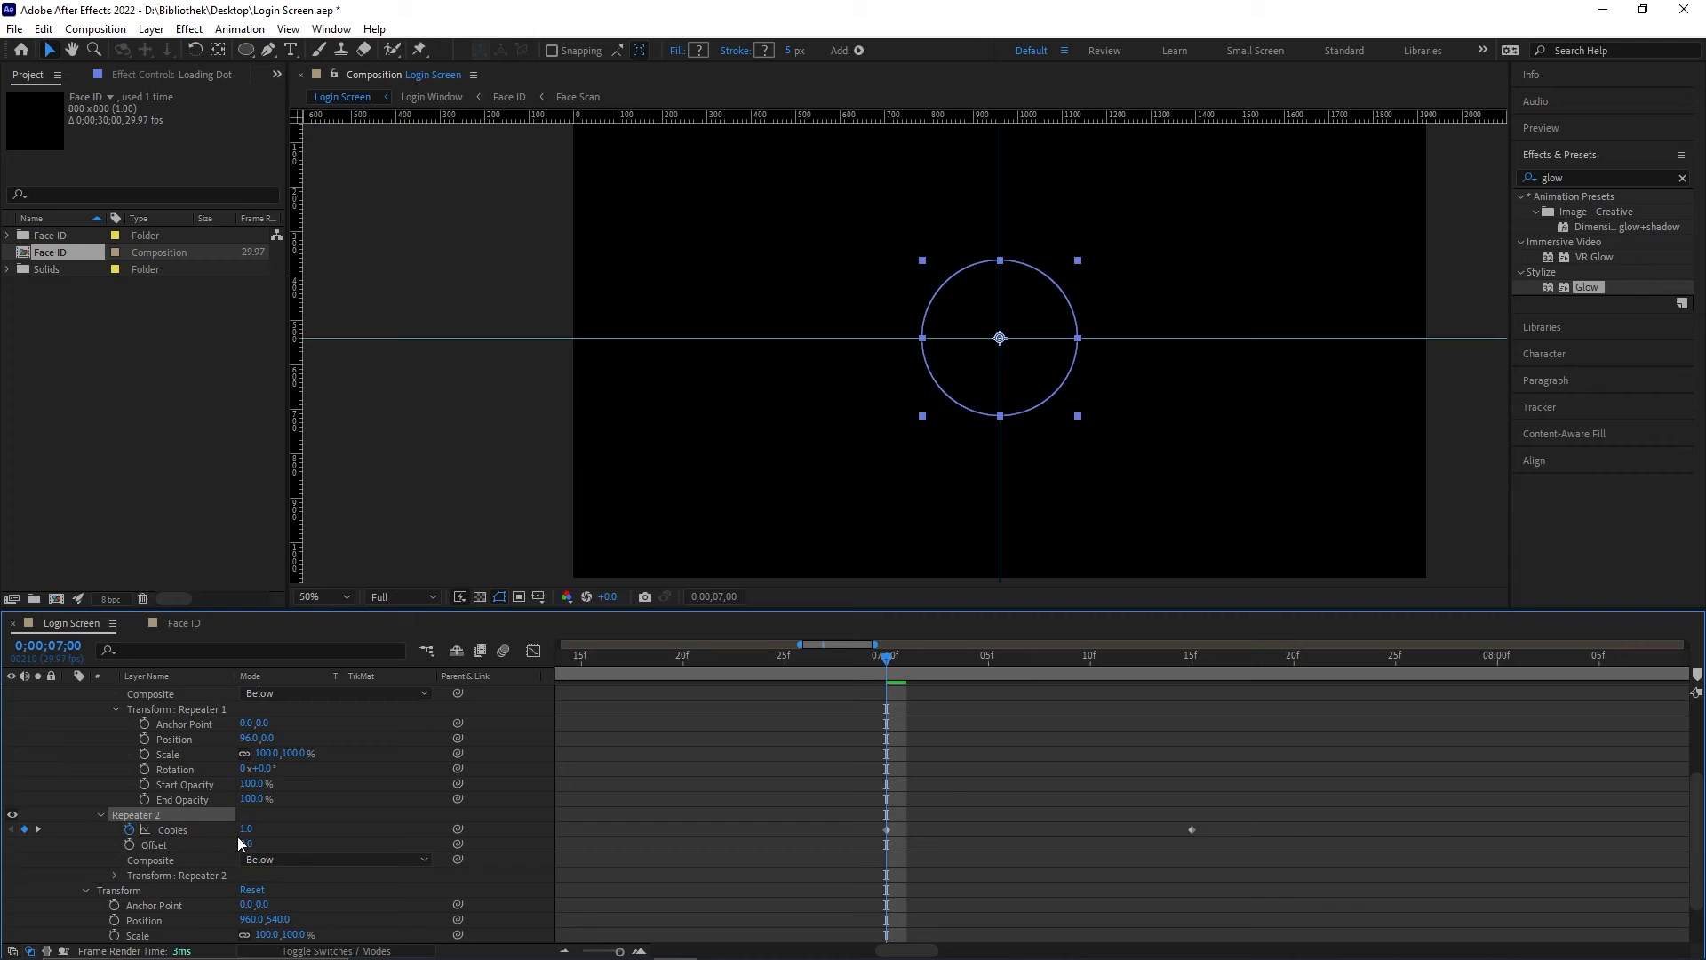
left_click(114, 874)
left_click(252, 875)
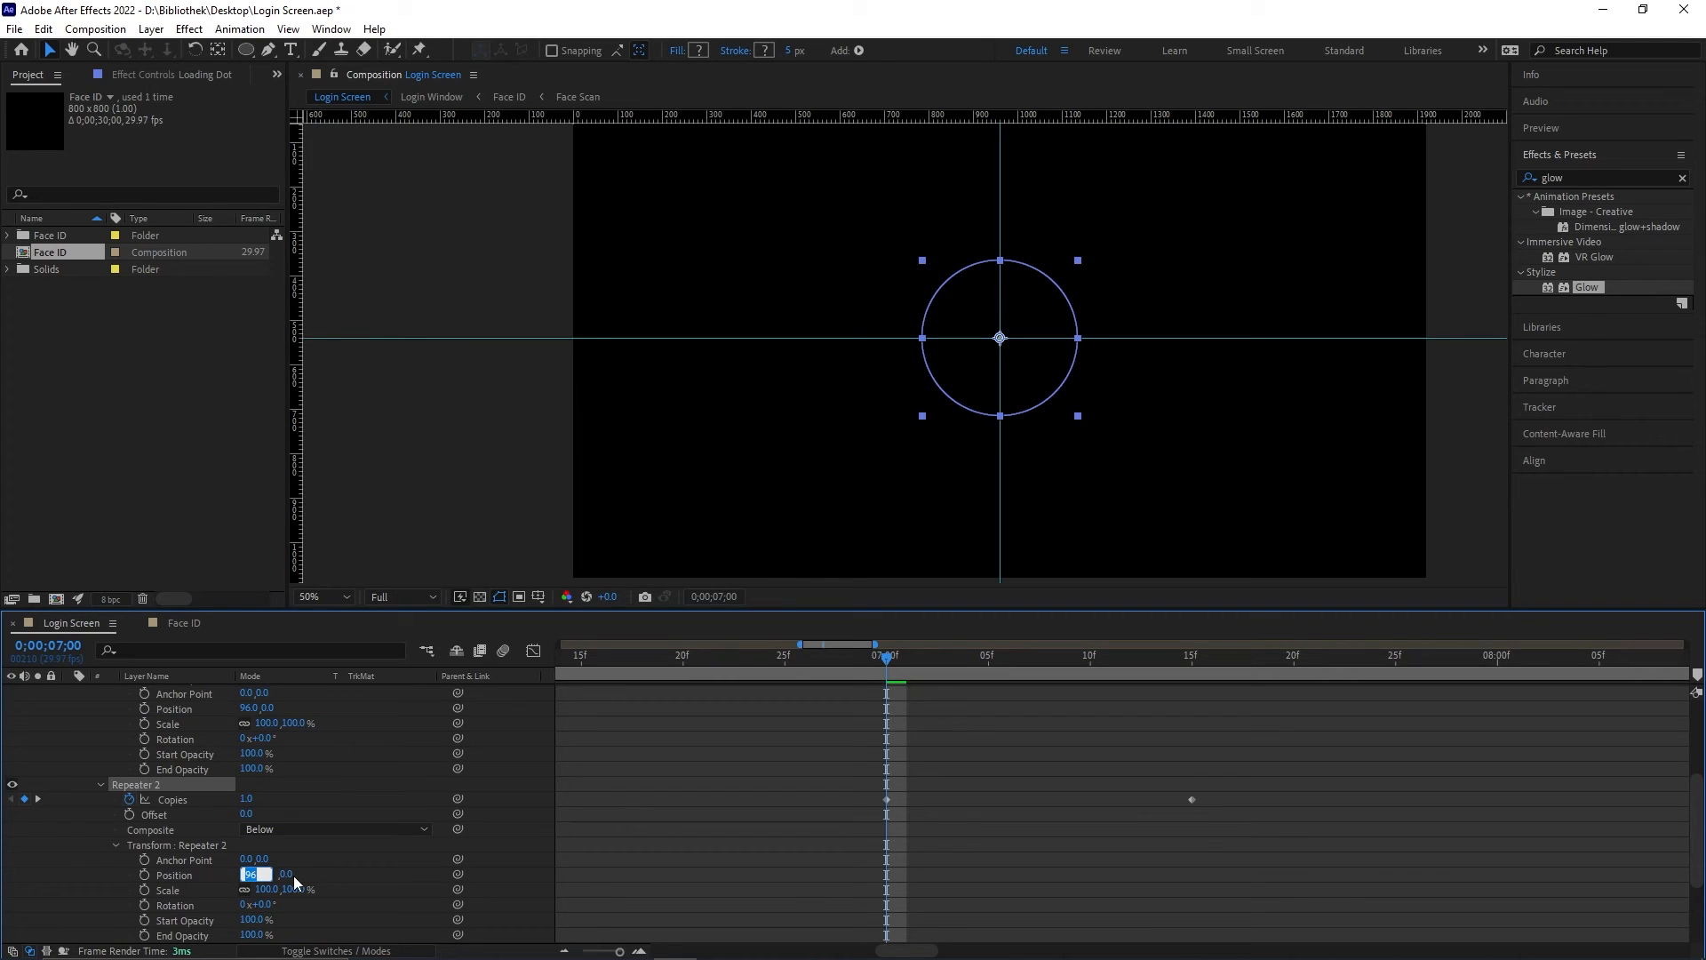
type("-96")
key("Return")
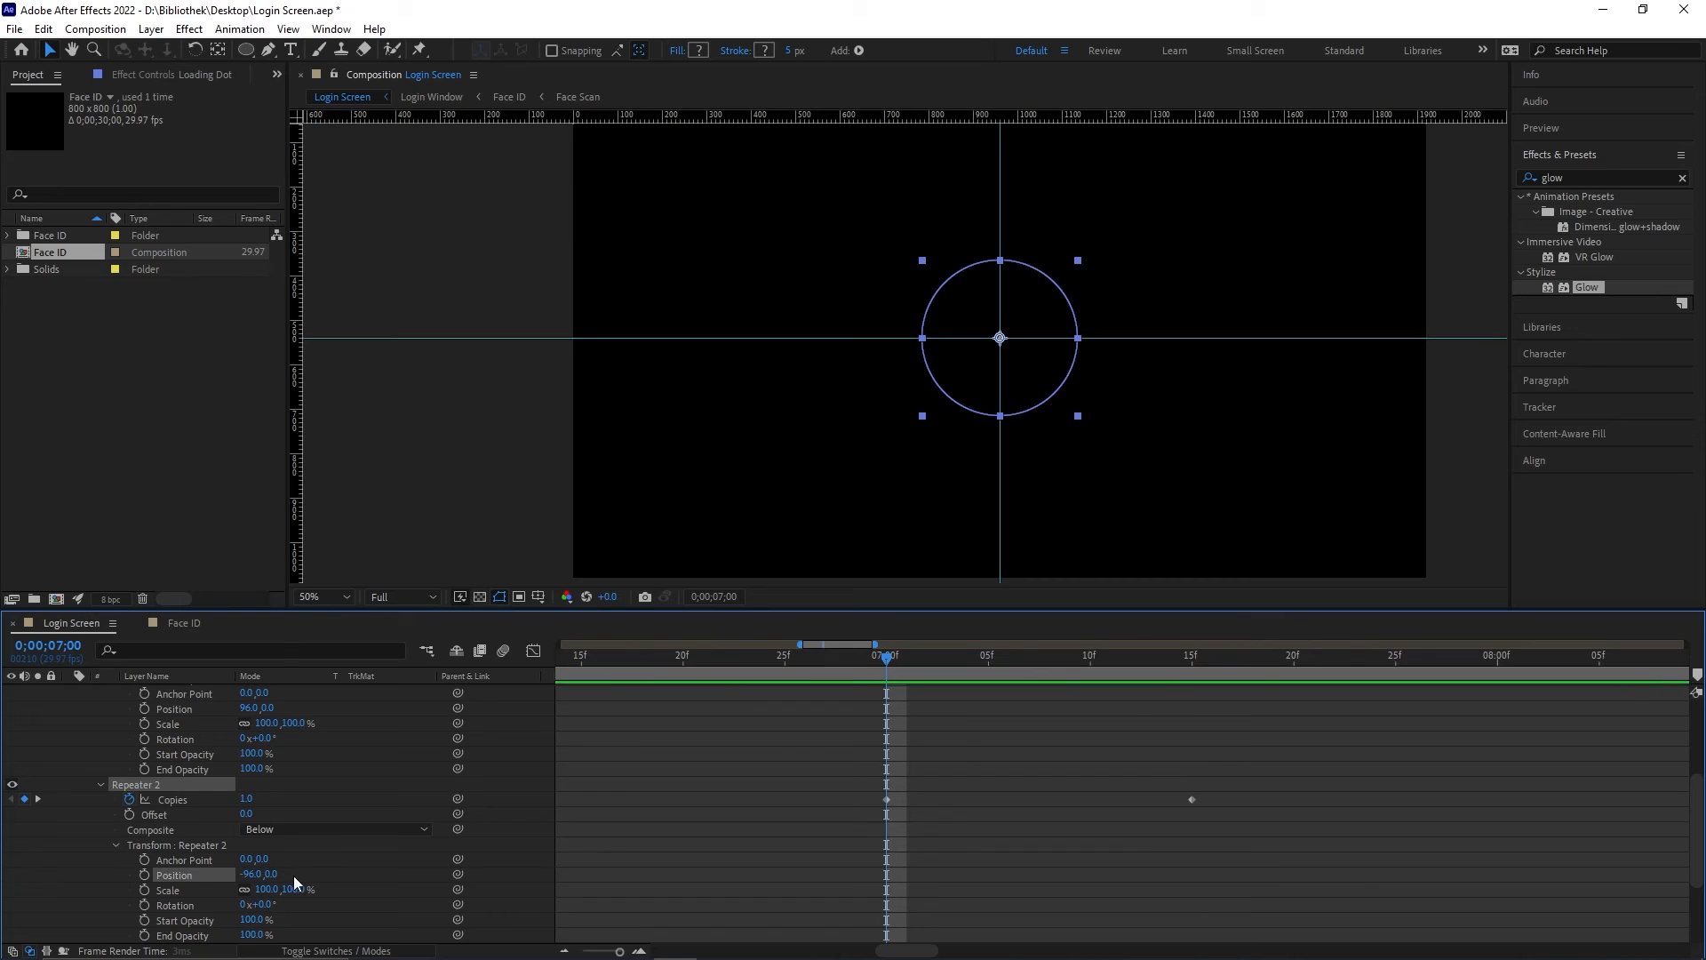
Step: Preview the dots spreading horizontally from 0;00;06;27 onward
left_click(905, 662)
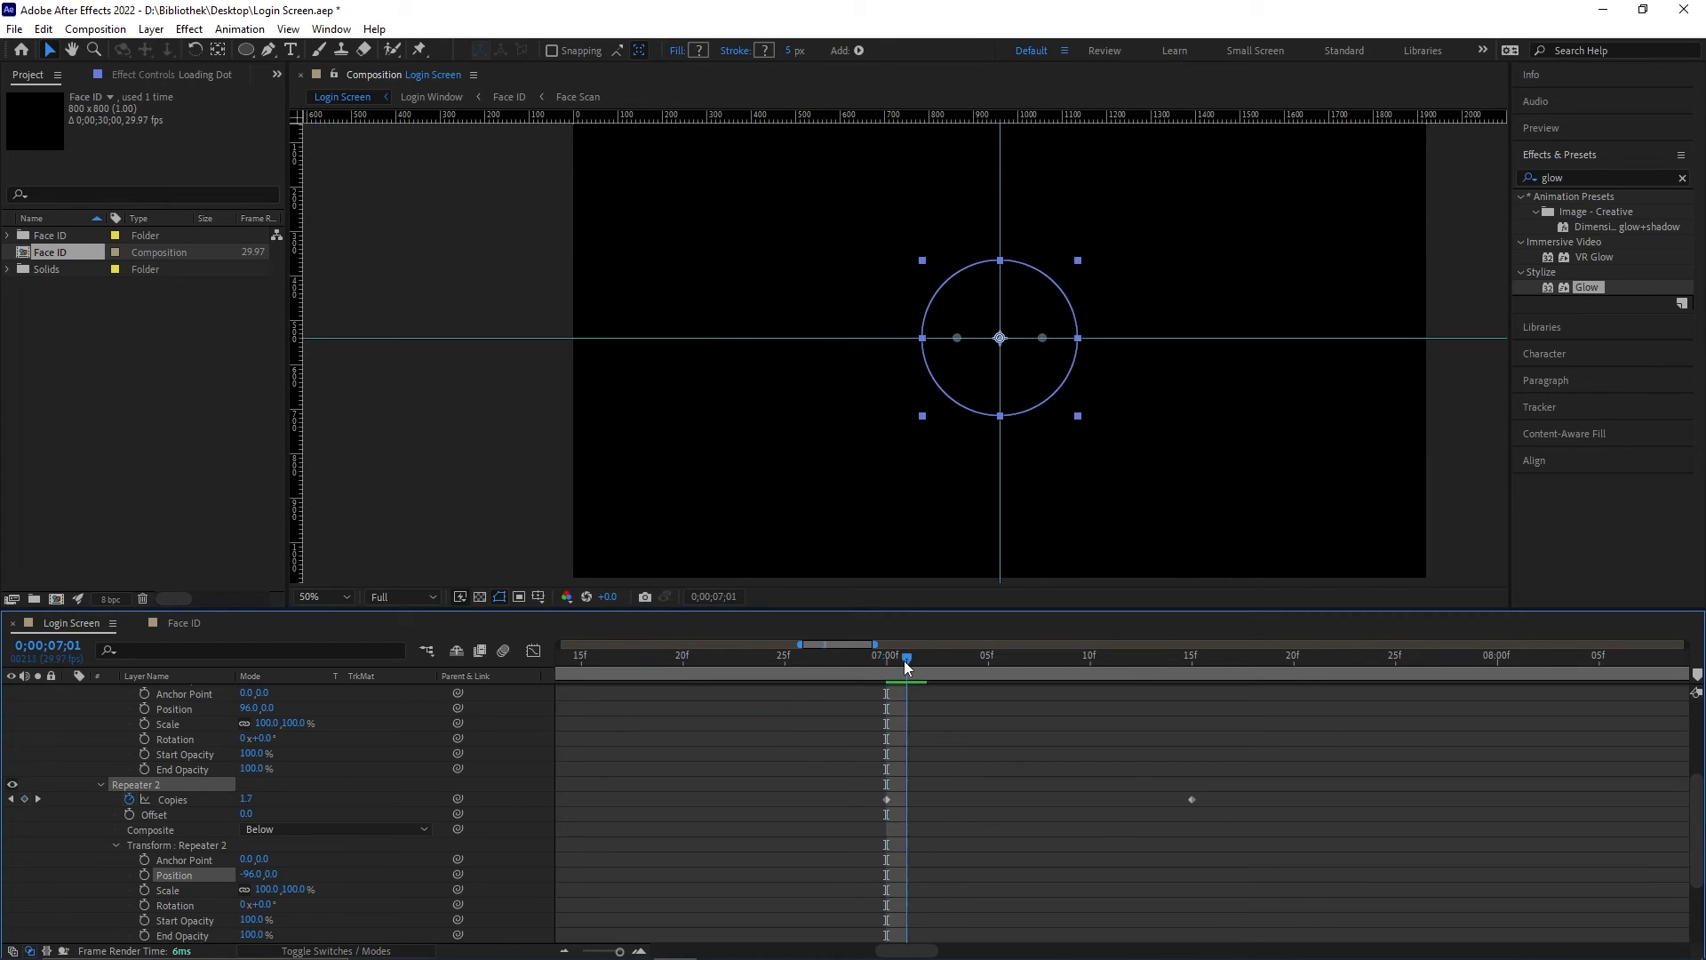
left_click_drag(906, 665, 834, 672)
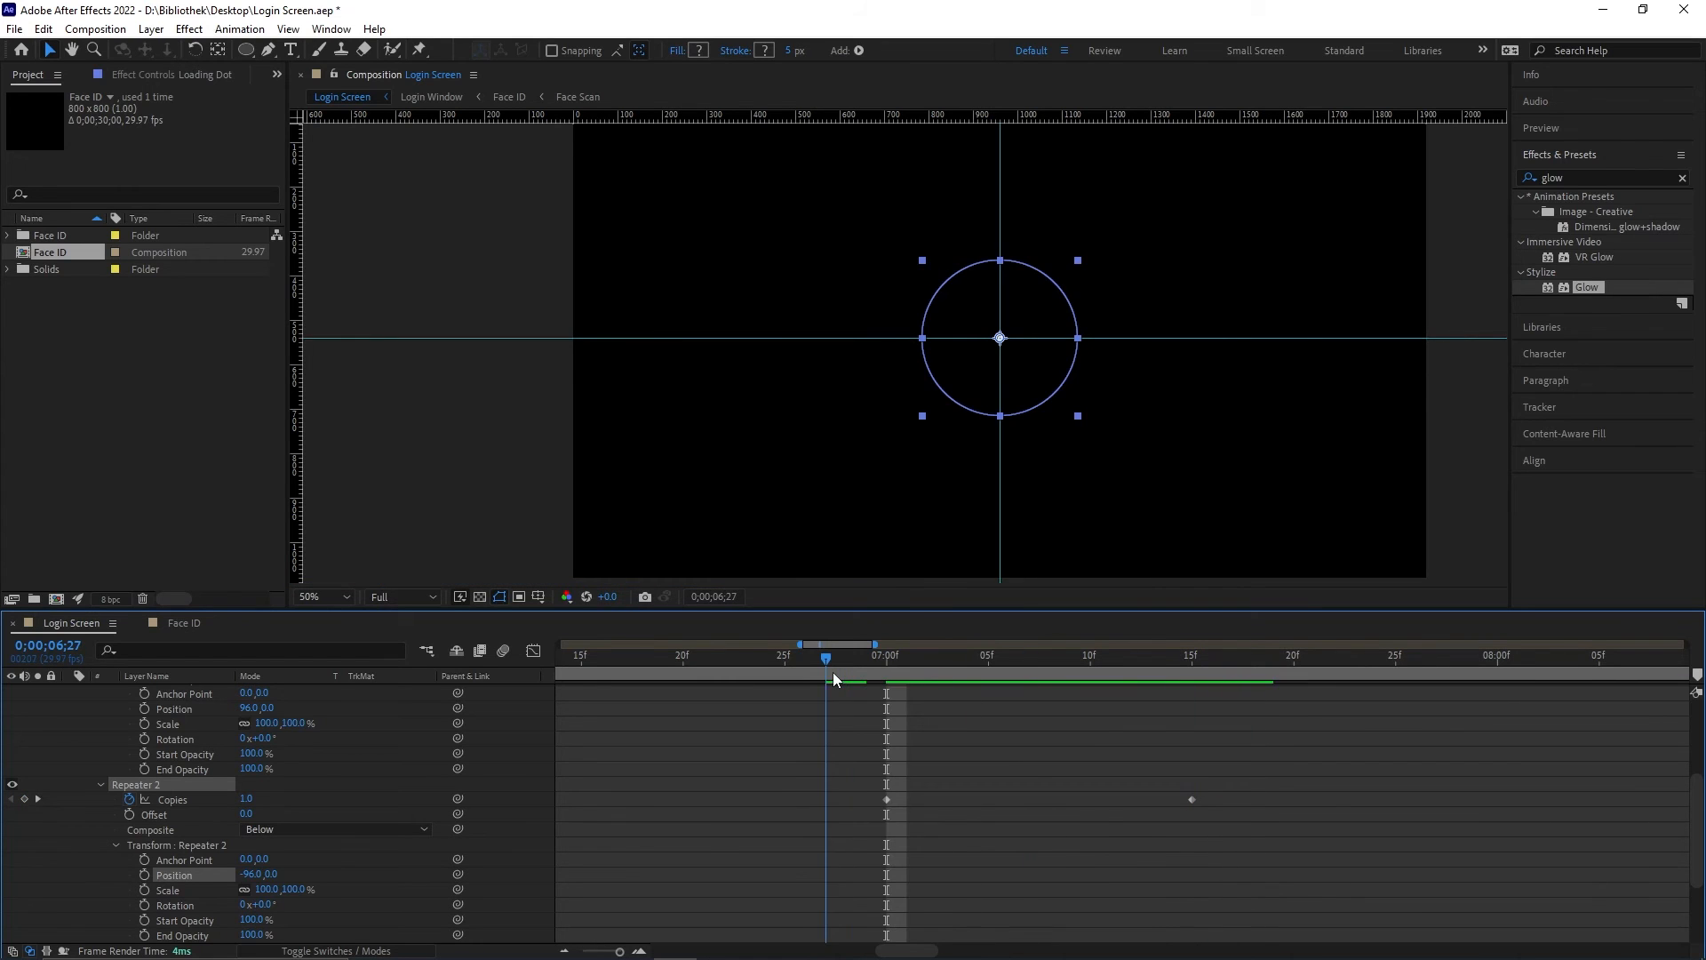
key("space")
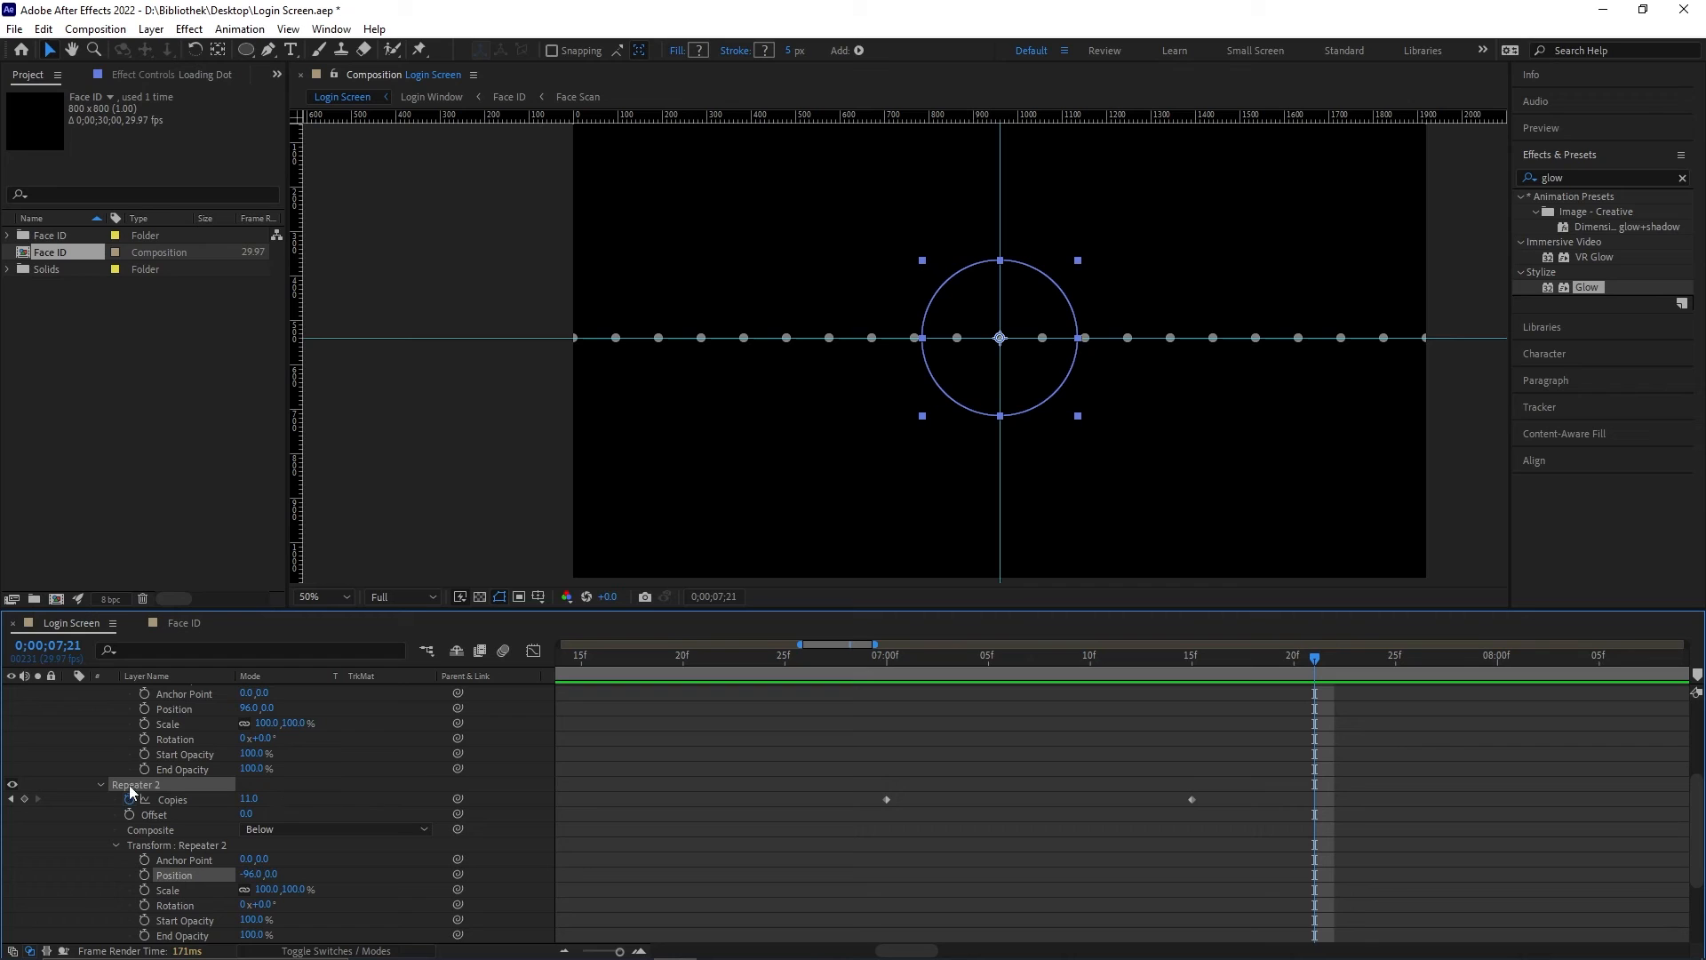
Step: Duplicate Repeater 2 and set the duplicate's transform position to 0, 96
key("ctrl+d")
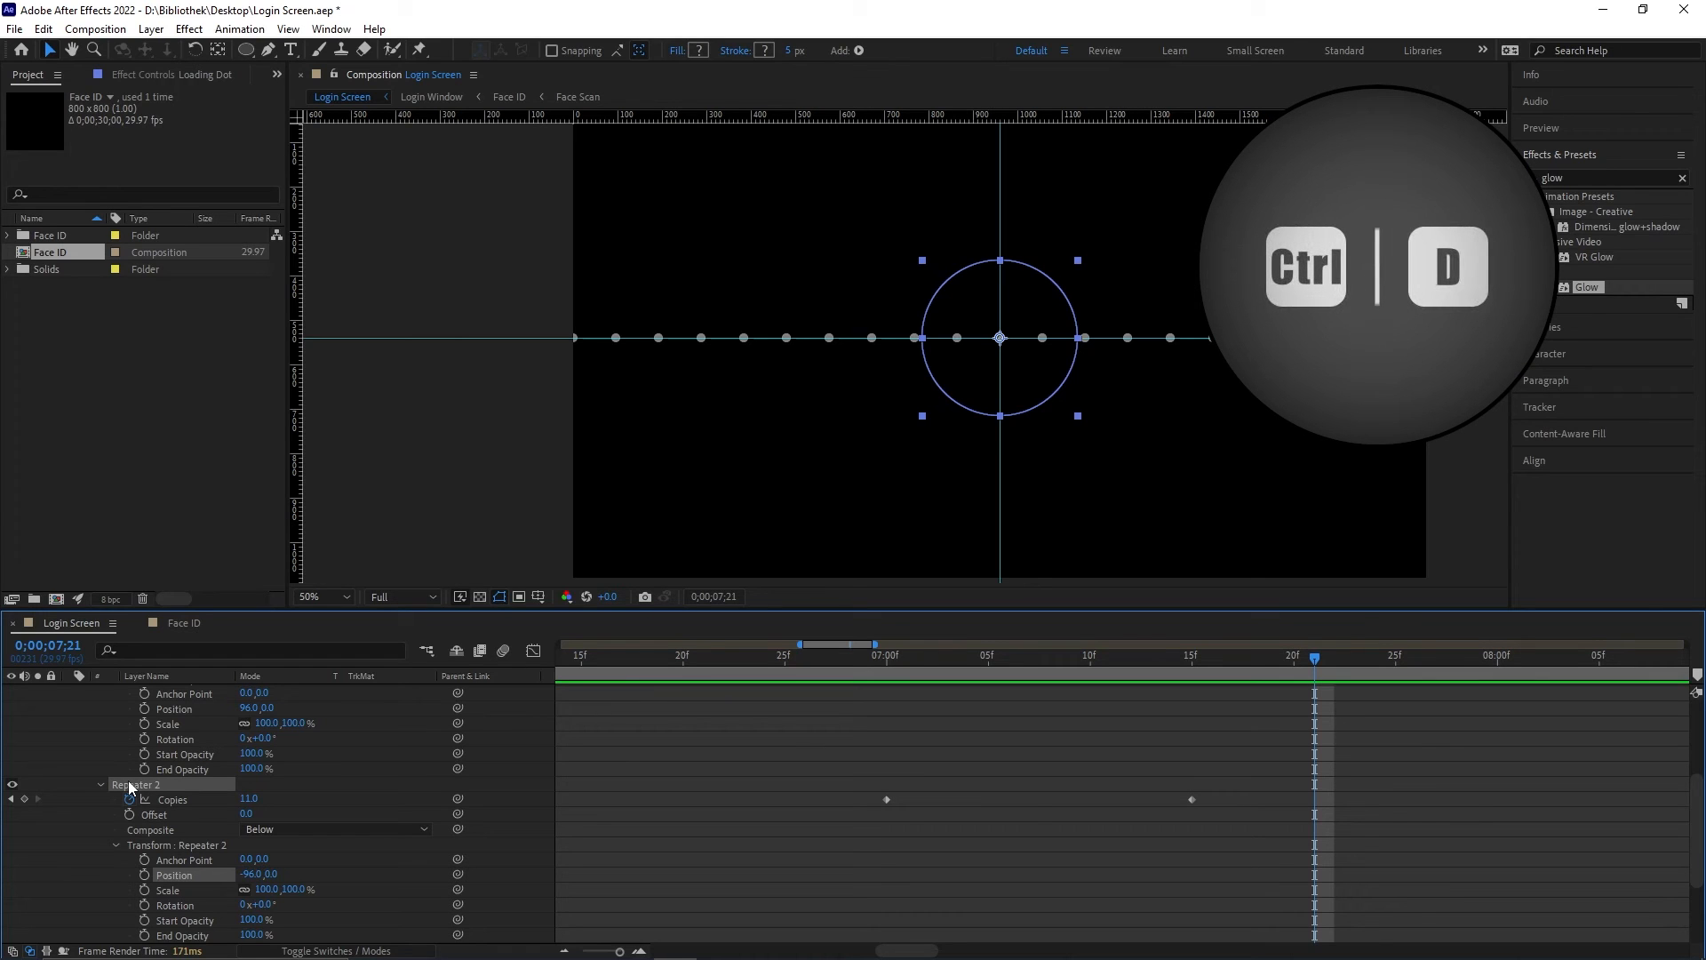
left_click(128, 784)
key("ctrl+d")
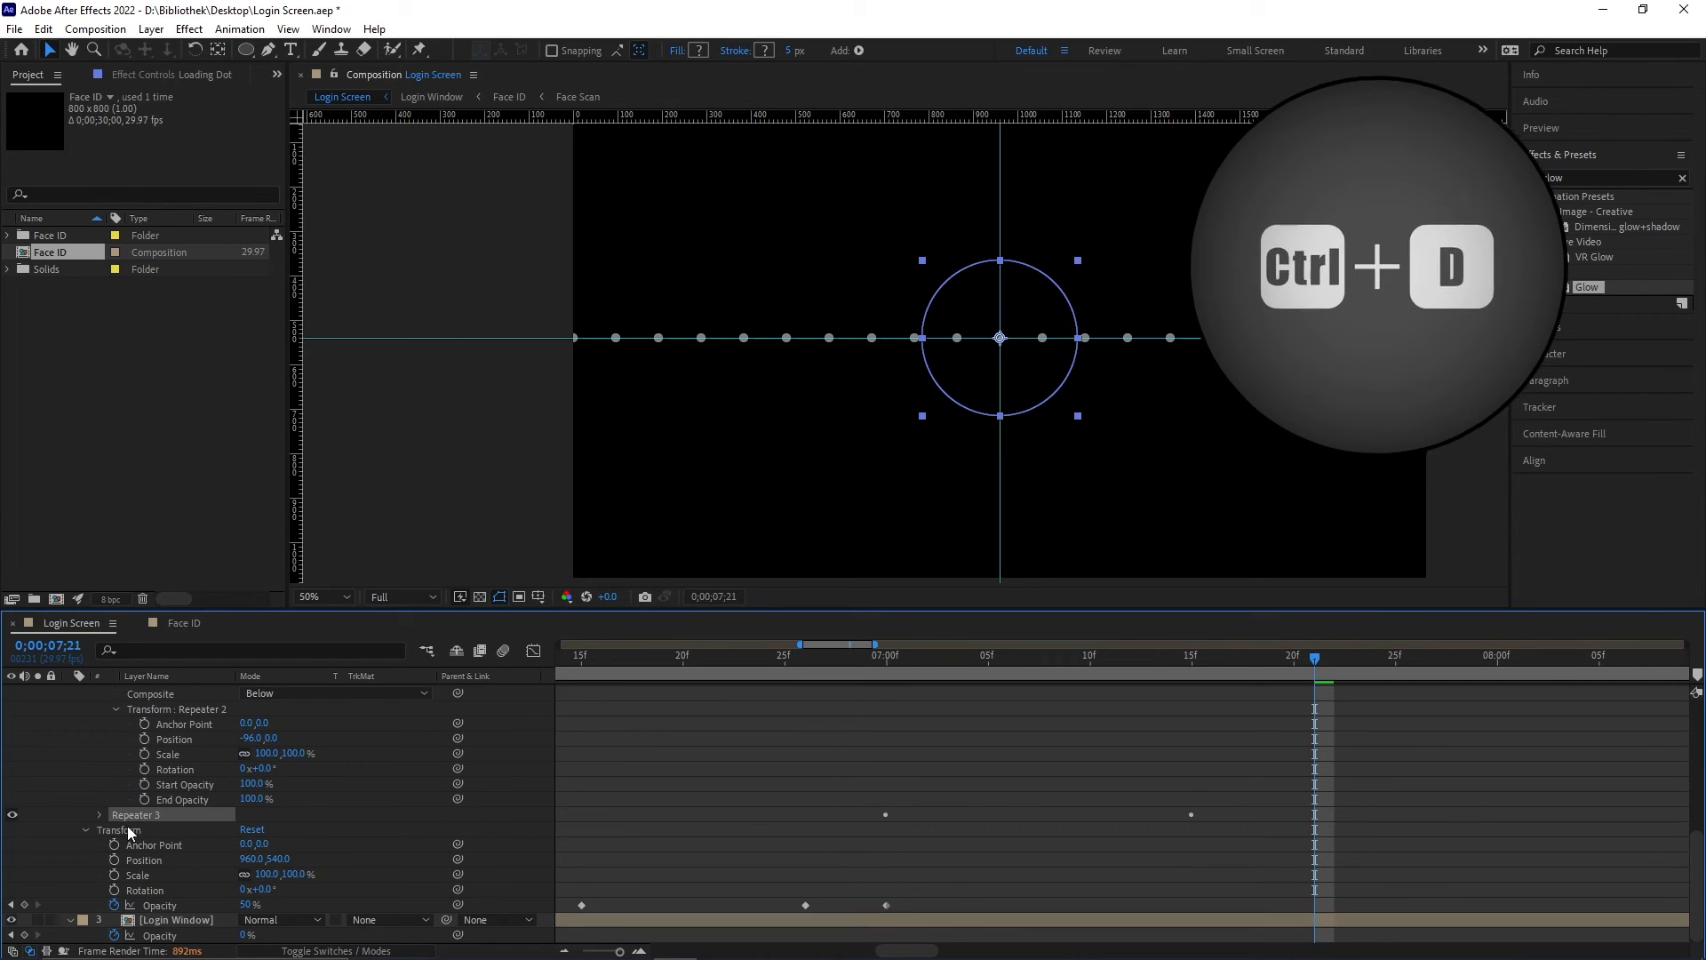
left_click(98, 814)
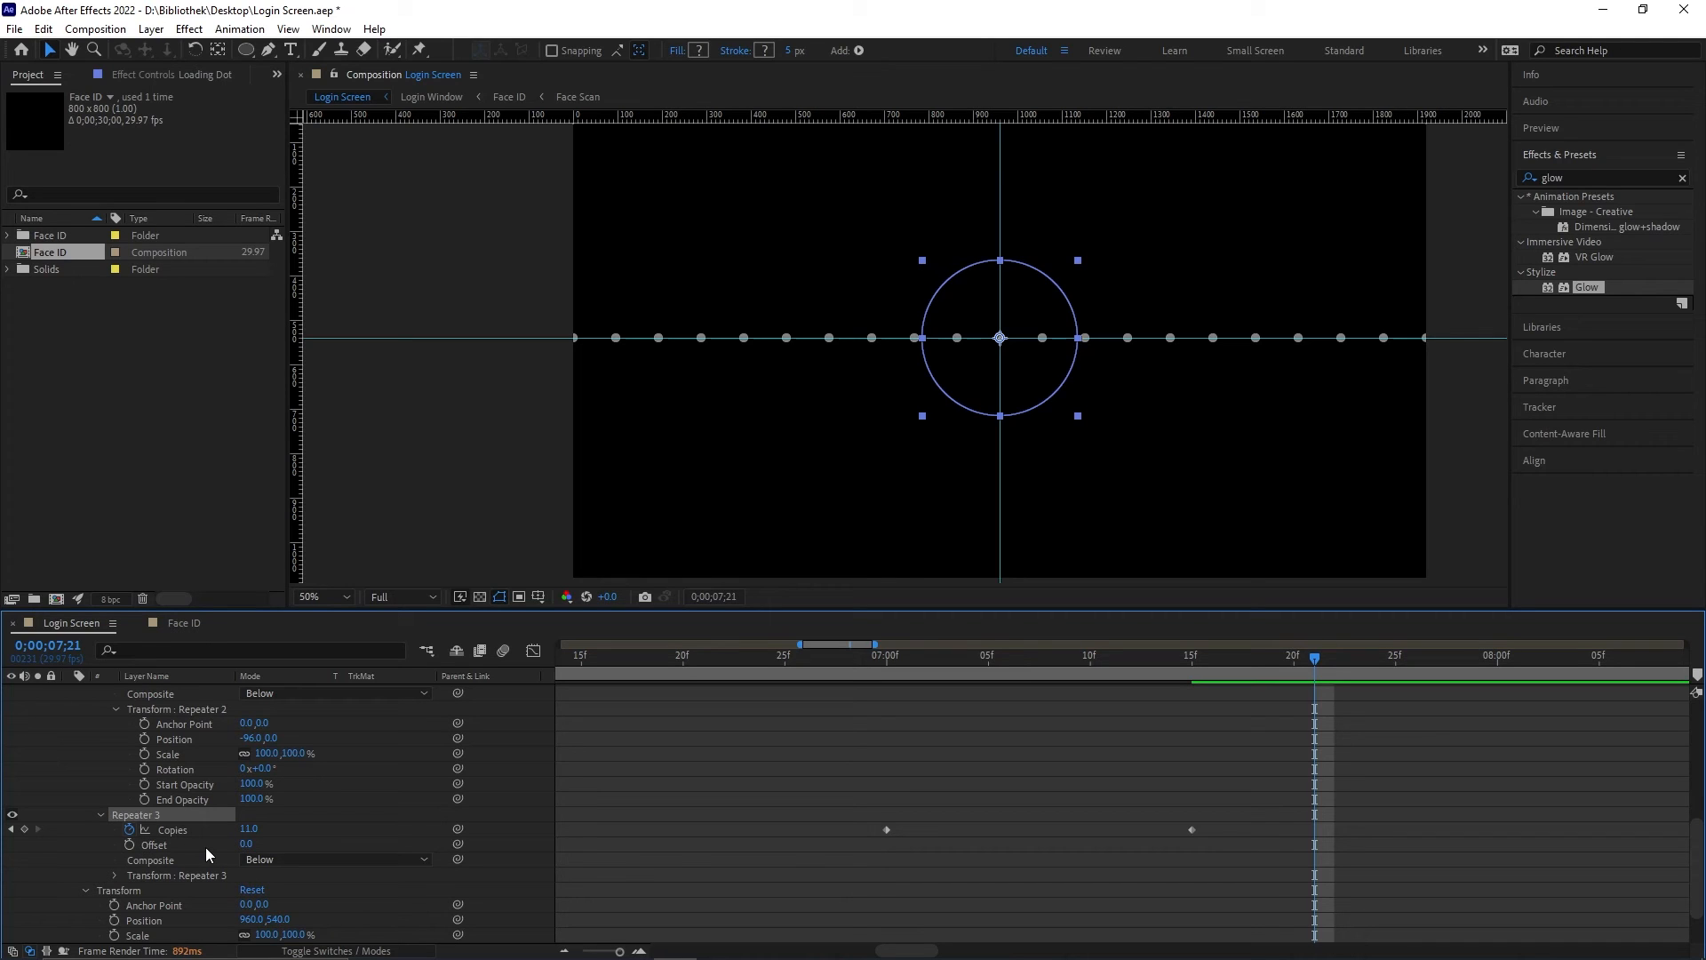
left_click(115, 876)
left_click(250, 873)
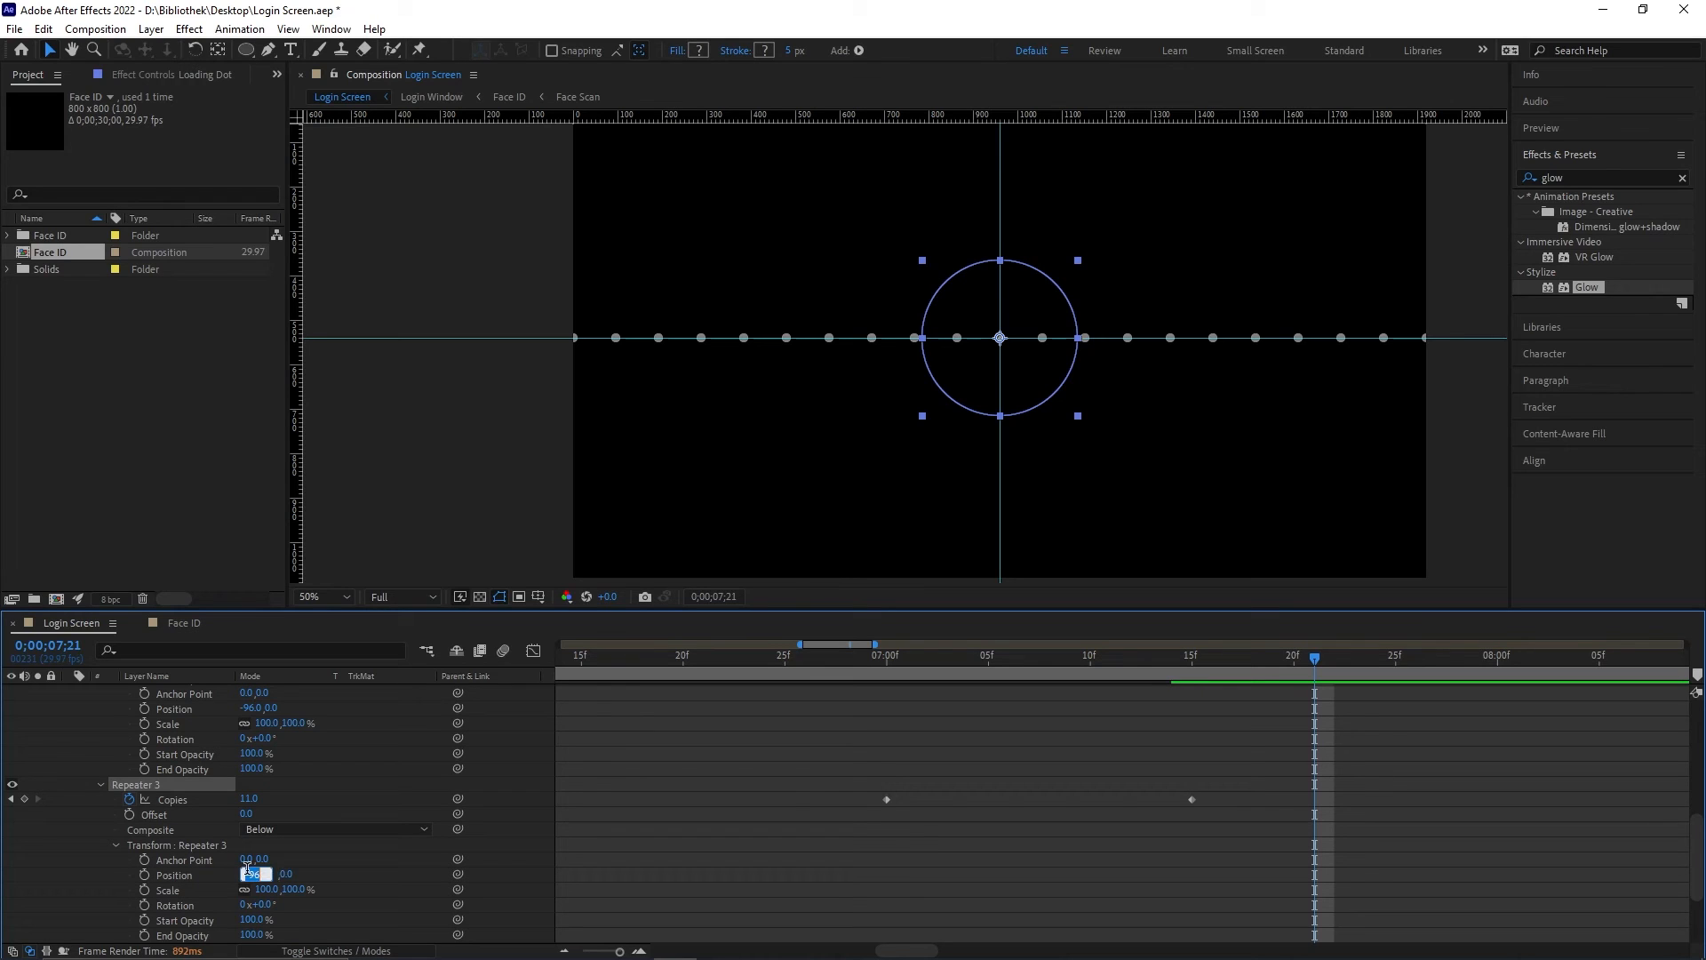
type("0")
key("Return")
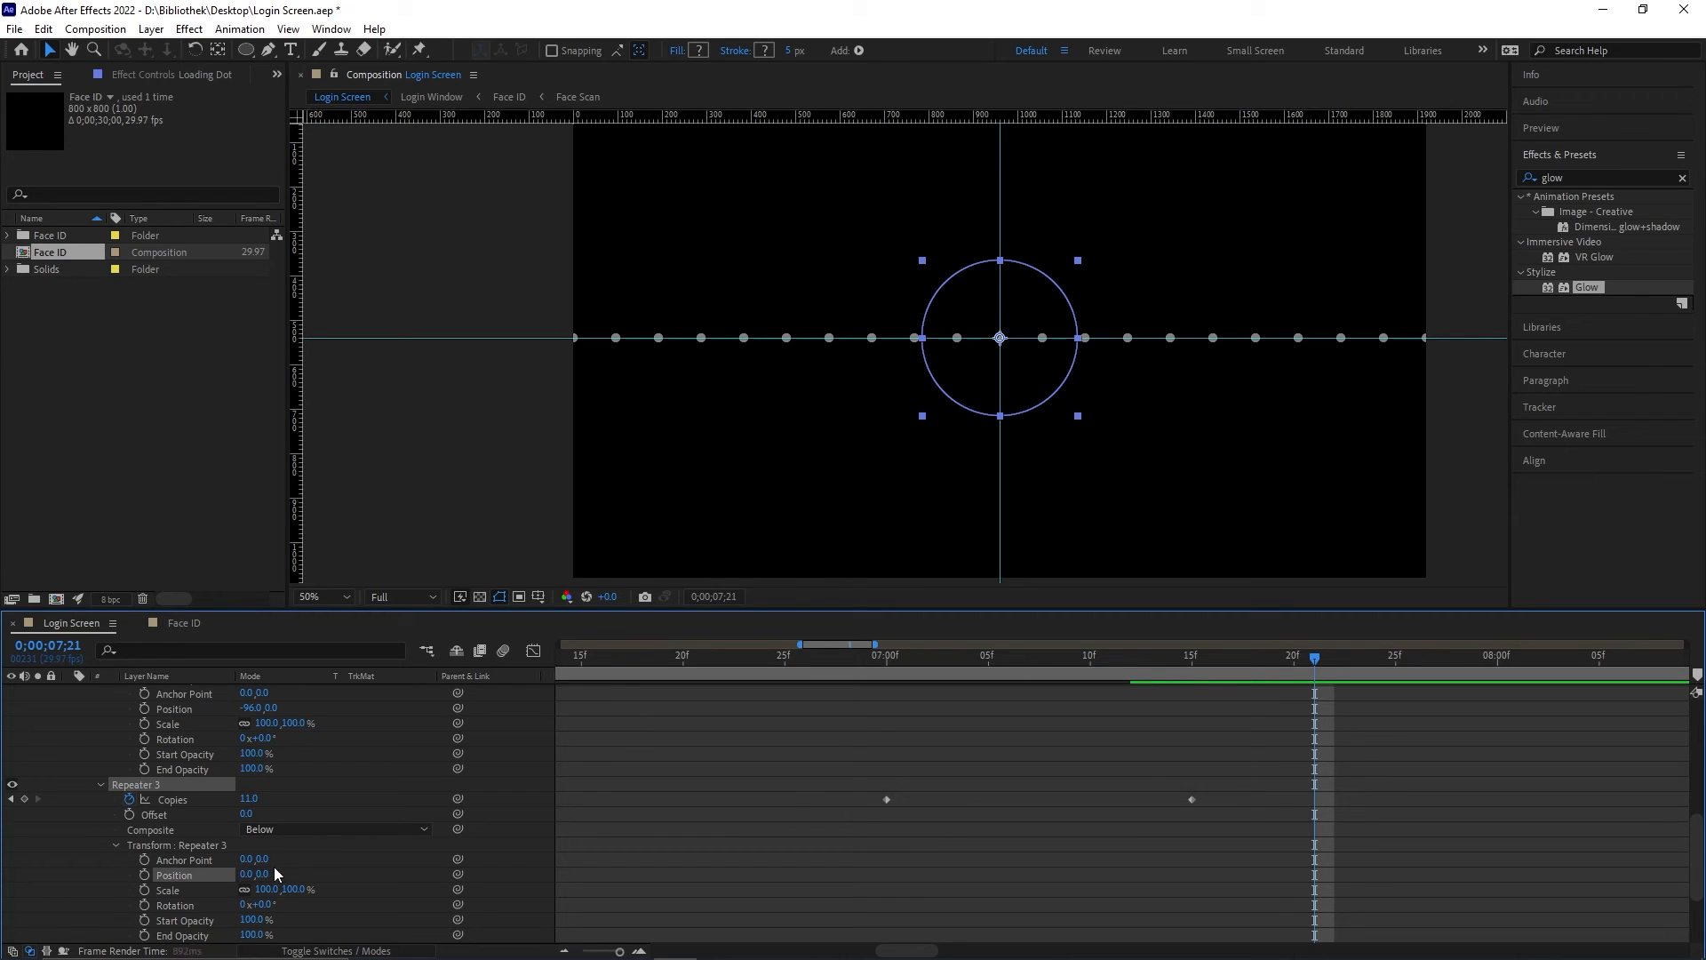
left_click(263, 874)
type("96")
key("Return")
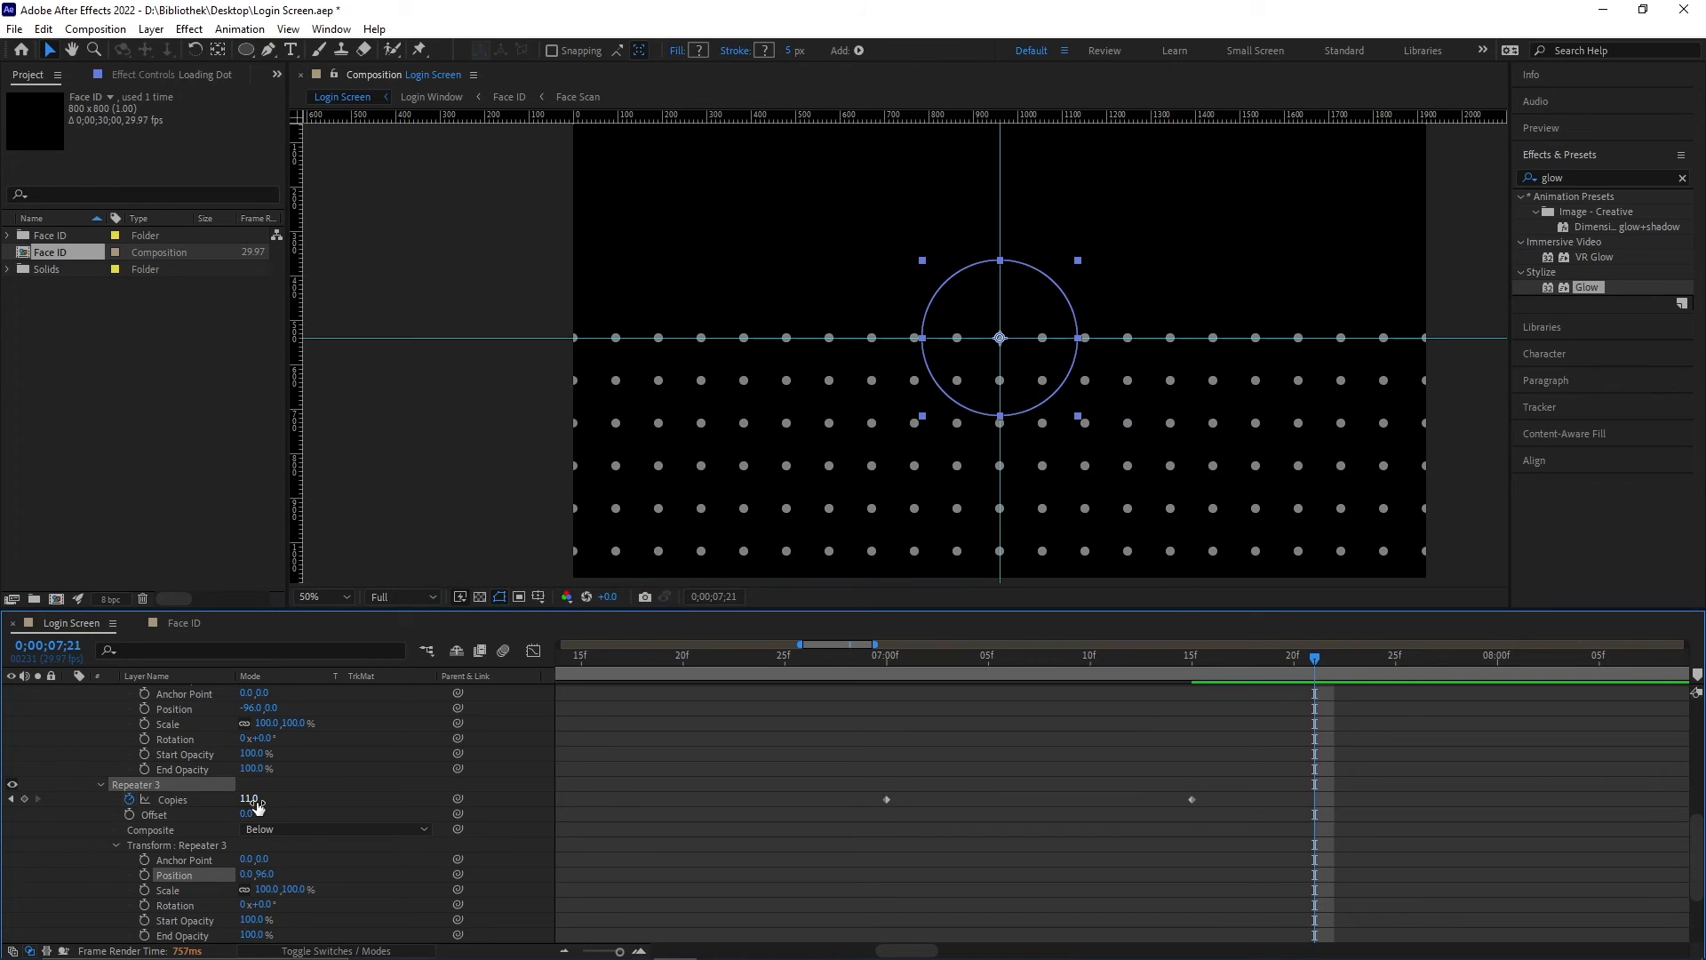
Step: Reduce Repeater 3's copies to 6 at 0;00;07;21 and set its vertical transform position to 108
left_click_drag(248, 801, 237, 802)
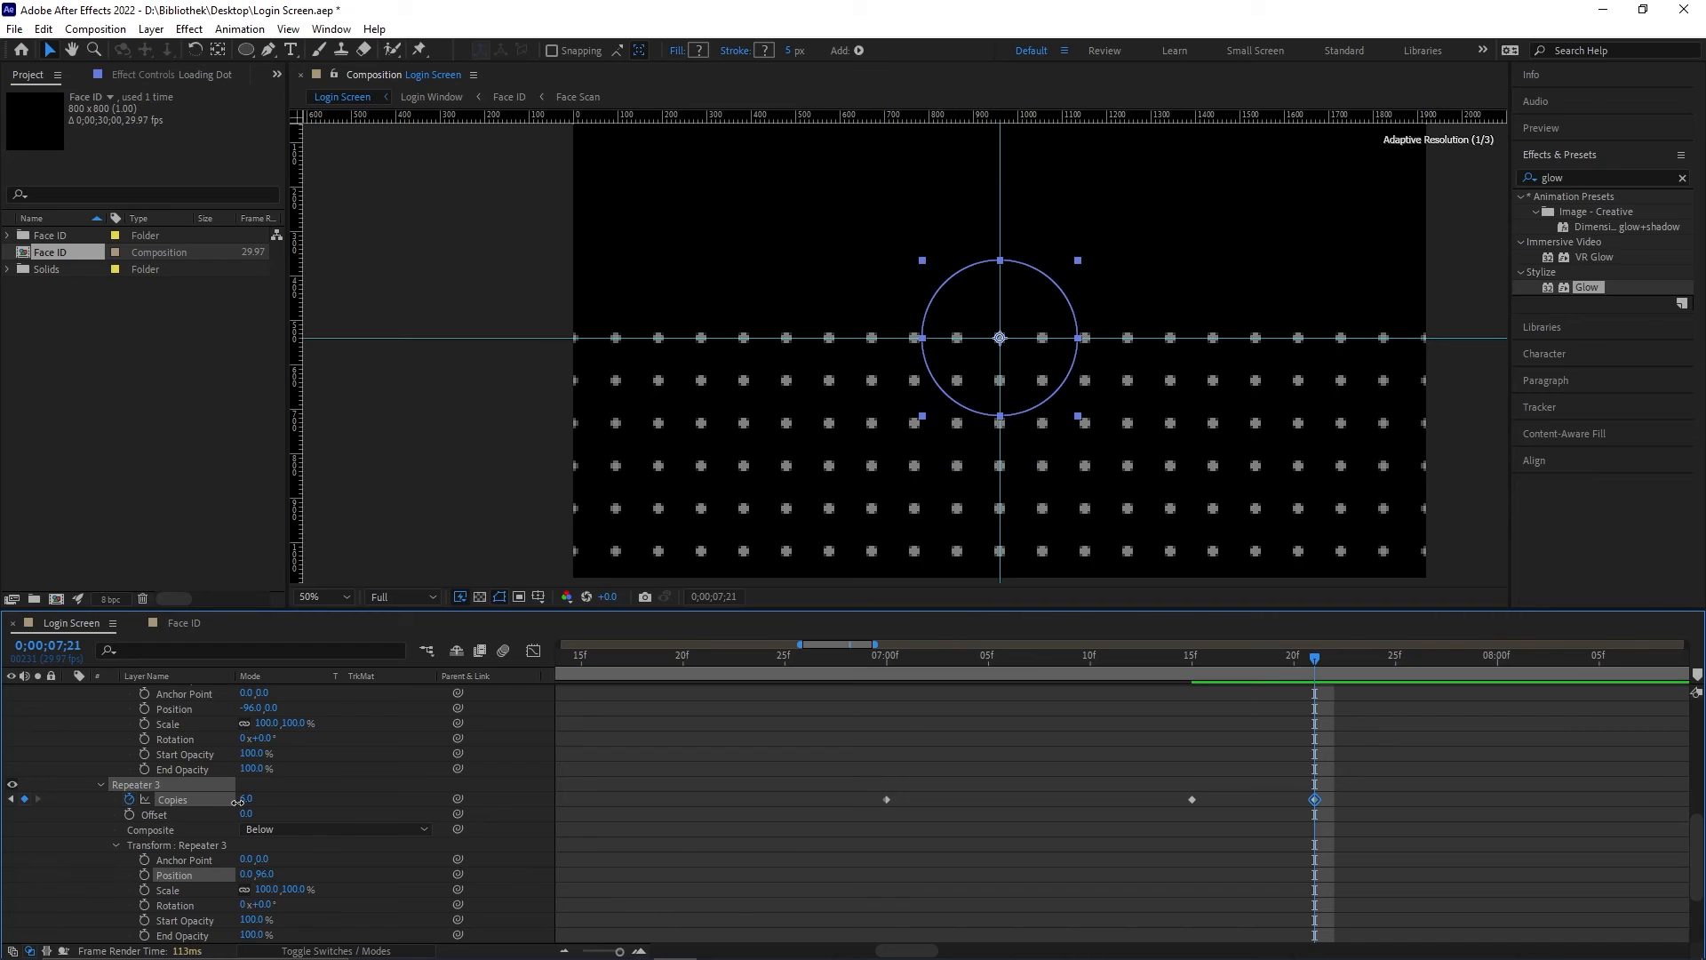
left_click(264, 875)
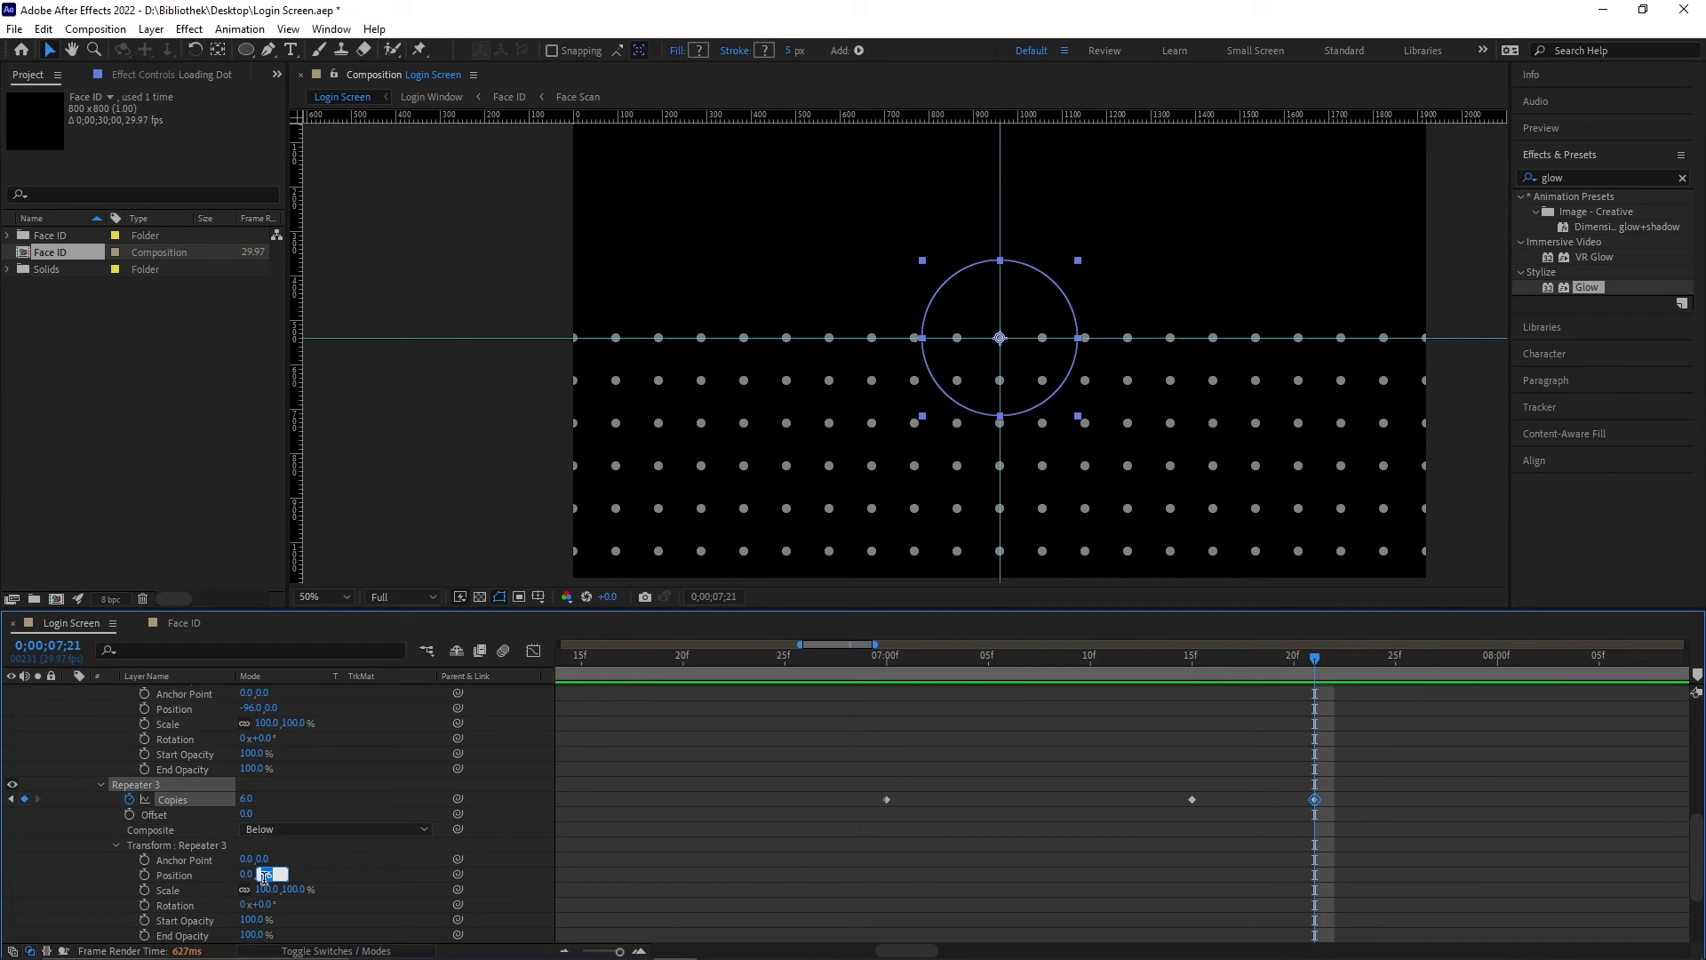
type("108")
key("Return")
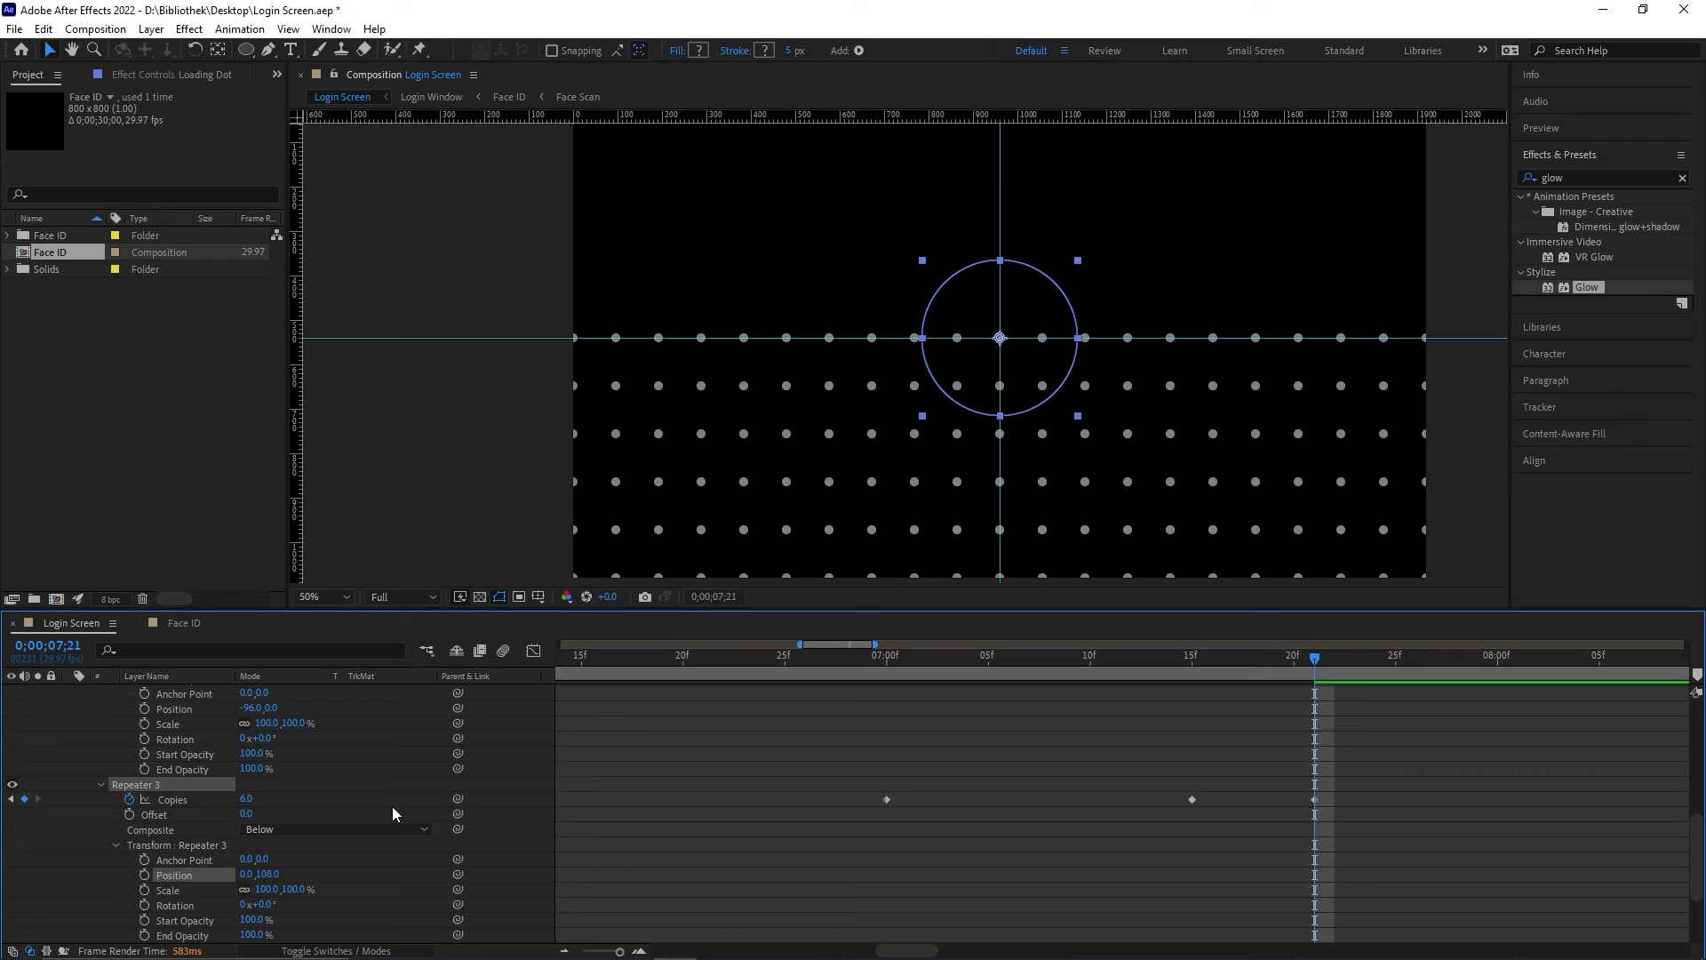
Step: Delete Repeater 3's copies keyframe at 0;00;07;15 and move the 0;00;07;21 keyframe into its place
left_click_drag(1314, 664, 1187, 681)
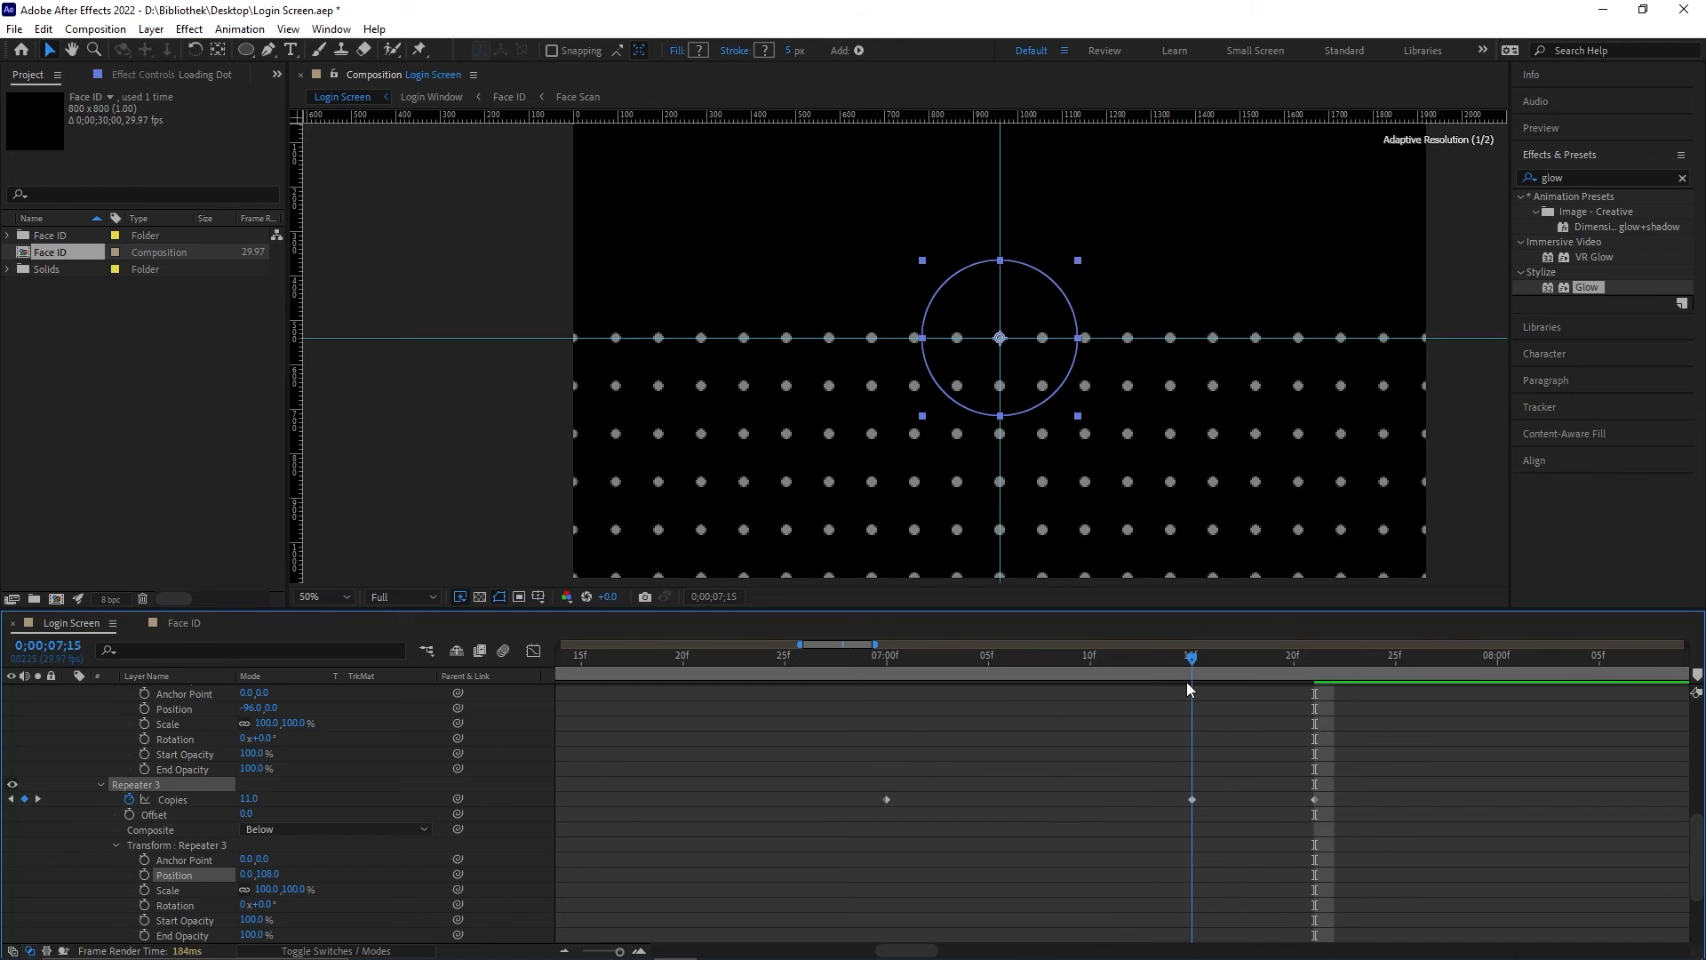
left_click(1192, 800)
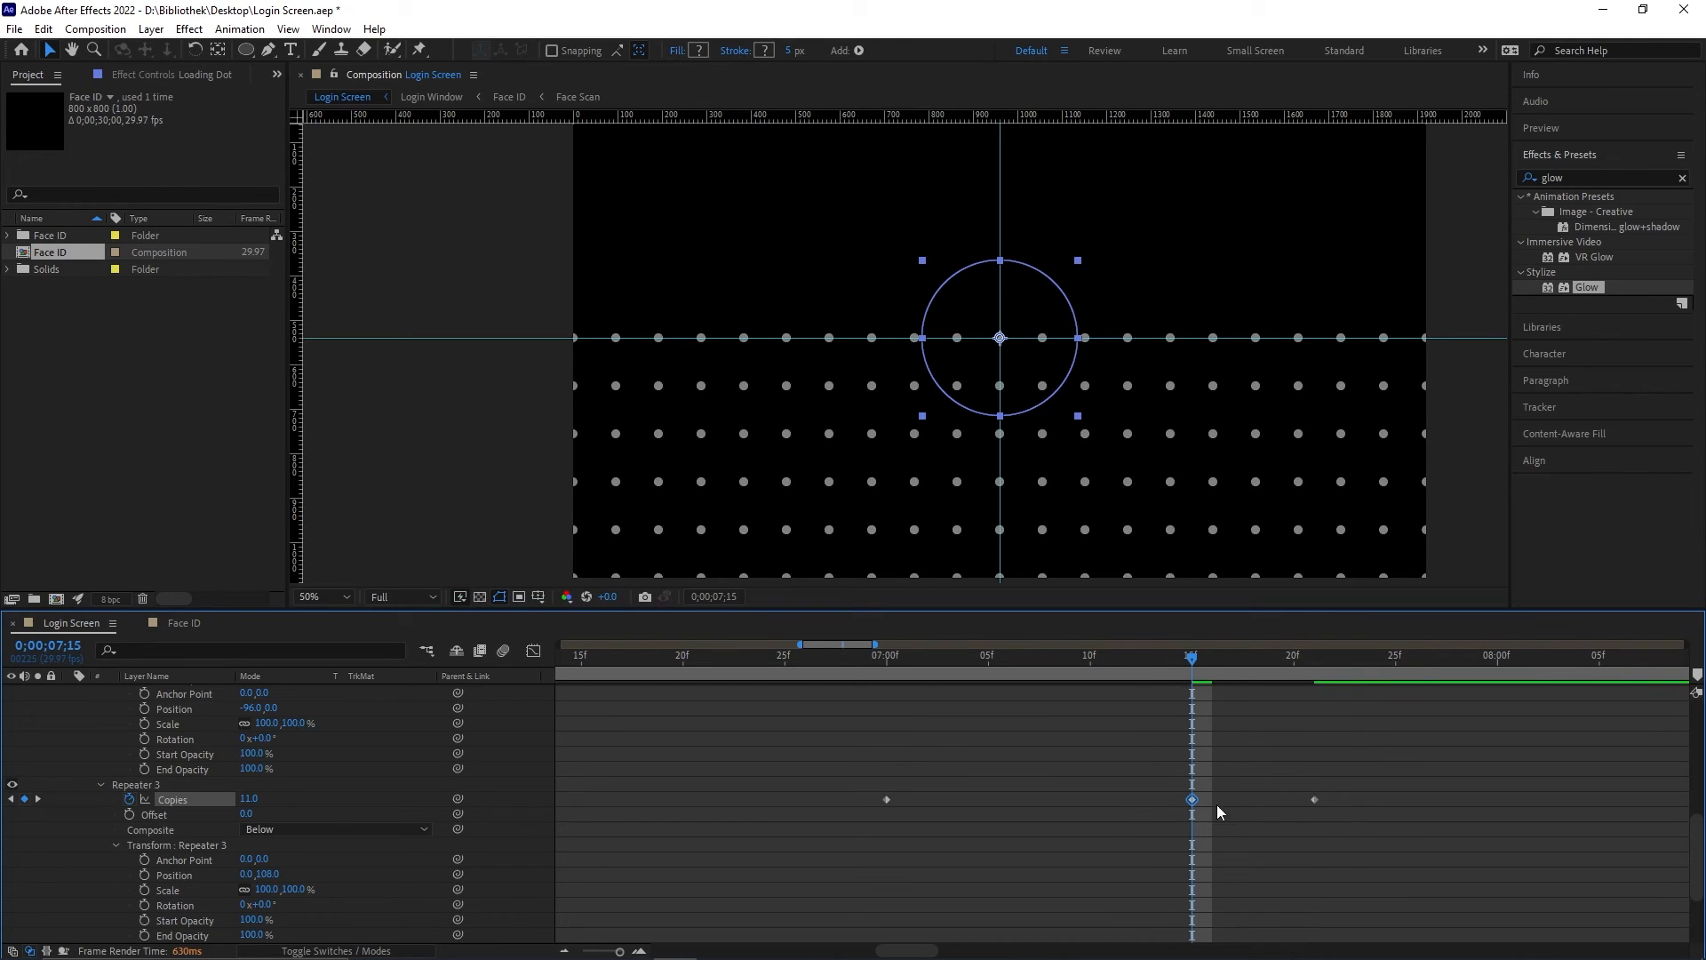
key("Delete")
left_click_drag(1308, 799, 1192, 801)
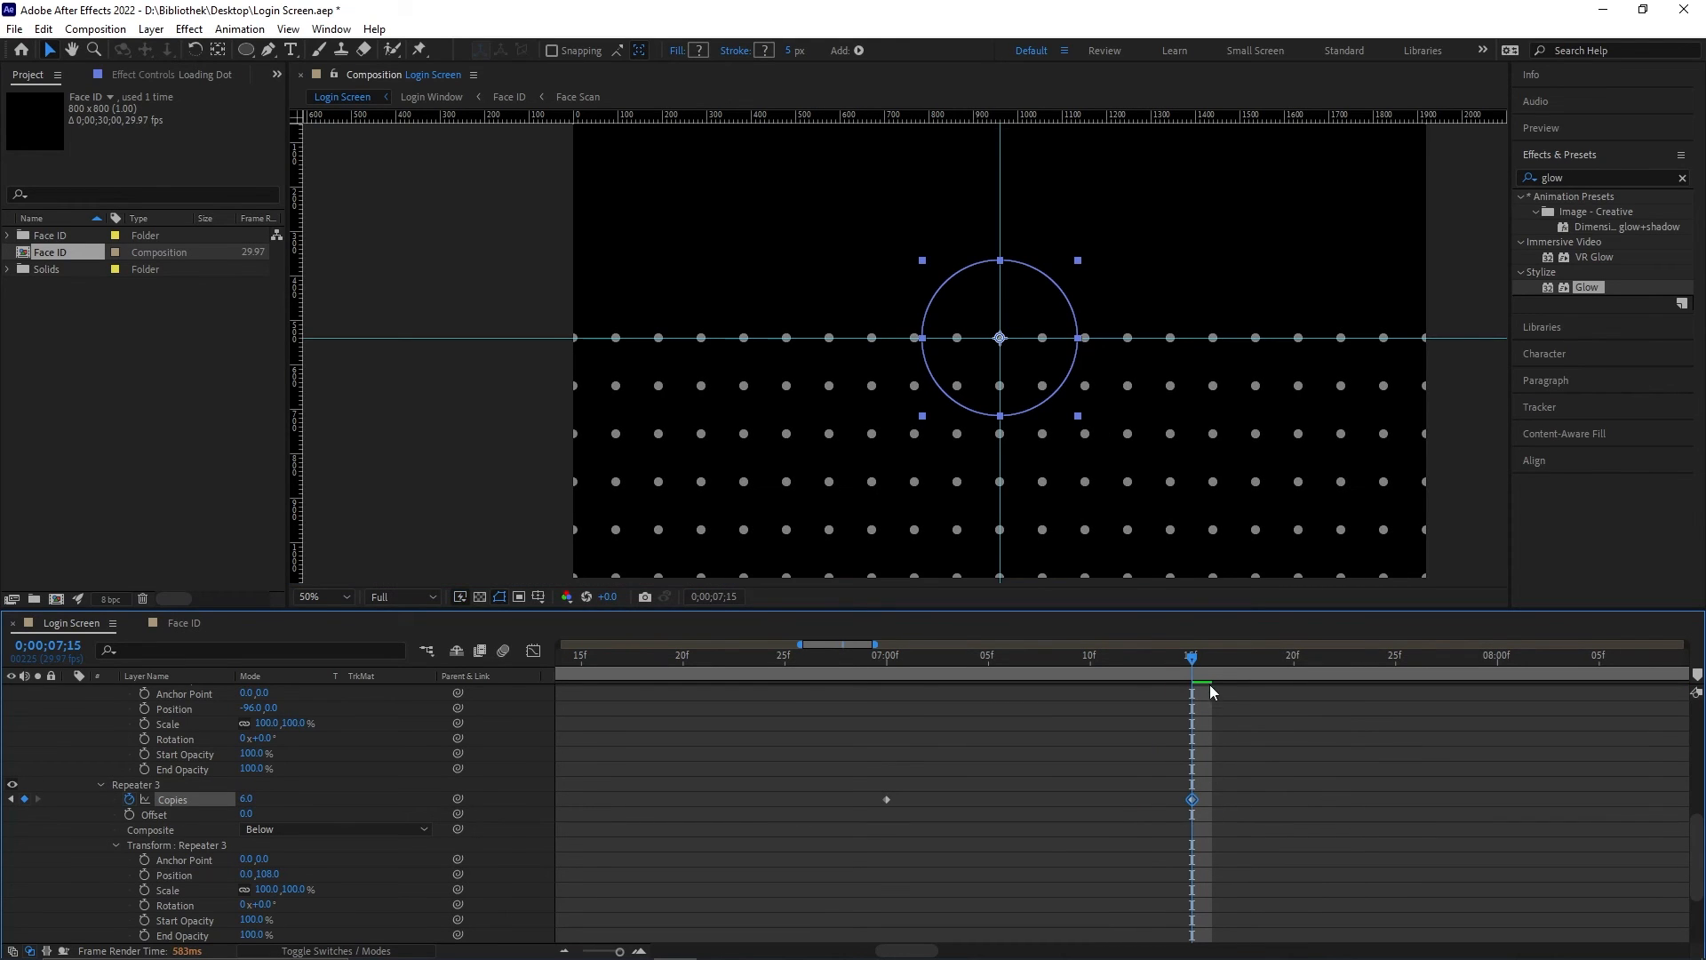
mouse_move(1190, 657)
left_mouse_down()
mouse_move(978, 672)
mouse_move(1180, 680)
left_mouse_up()
Step: Duplicate Repeater 3 and set the duplicate's vertical transform position to -108
key("ctrl+d")
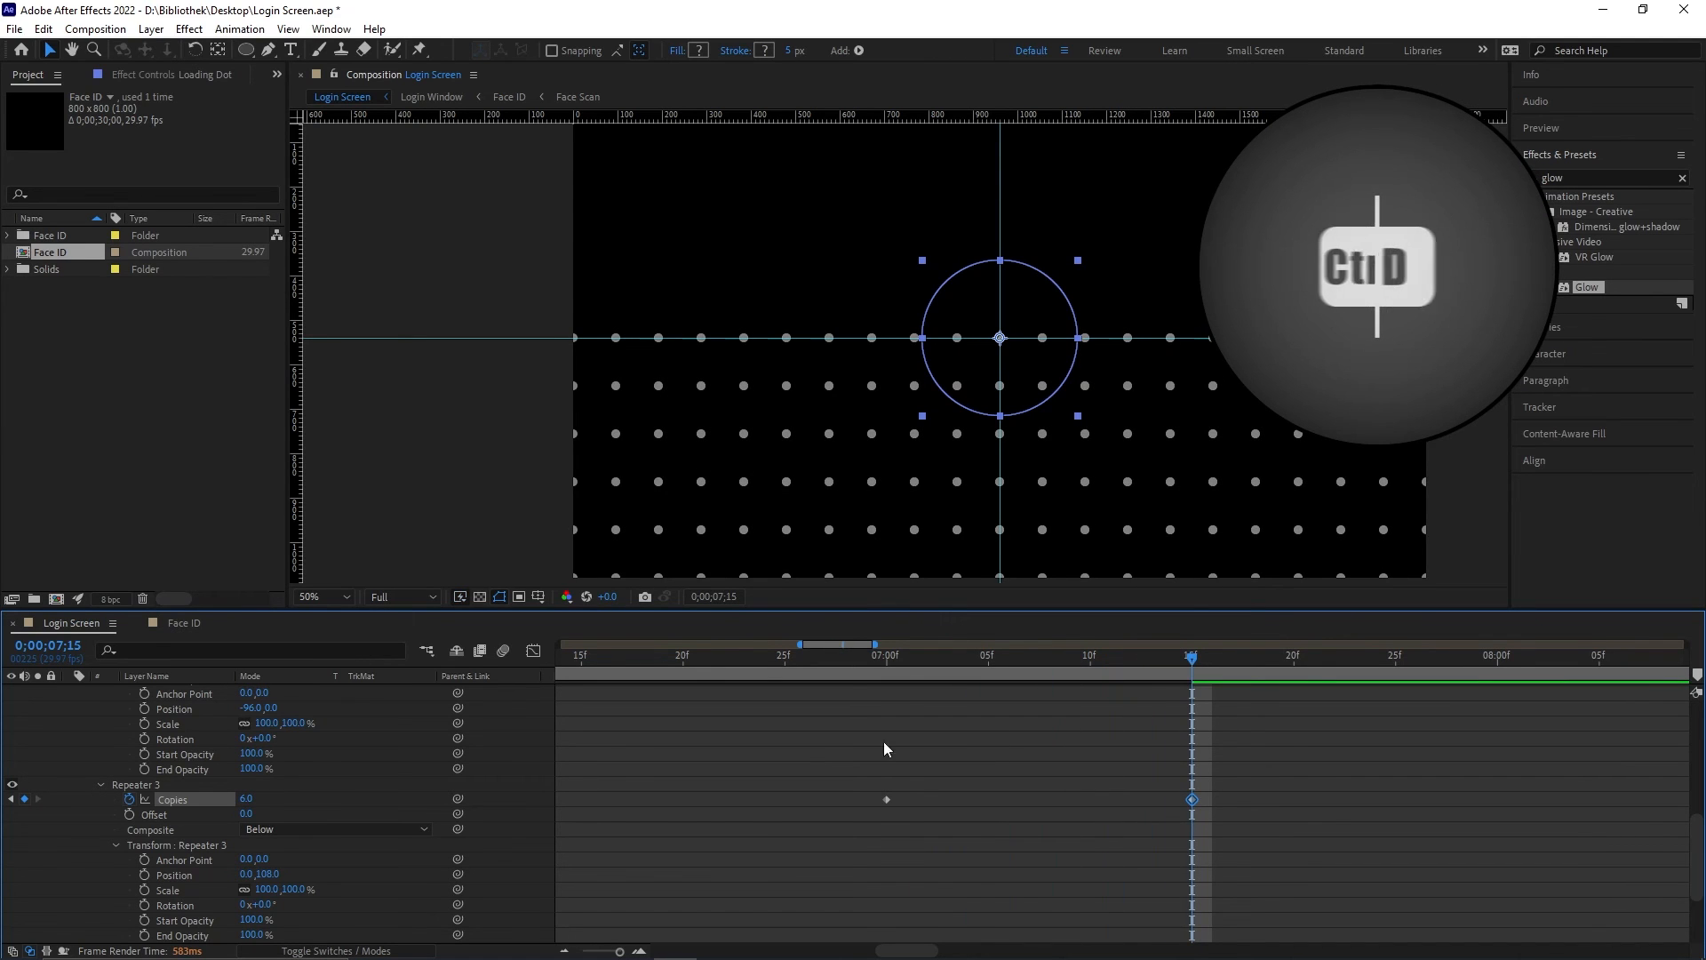
left_click(135, 783)
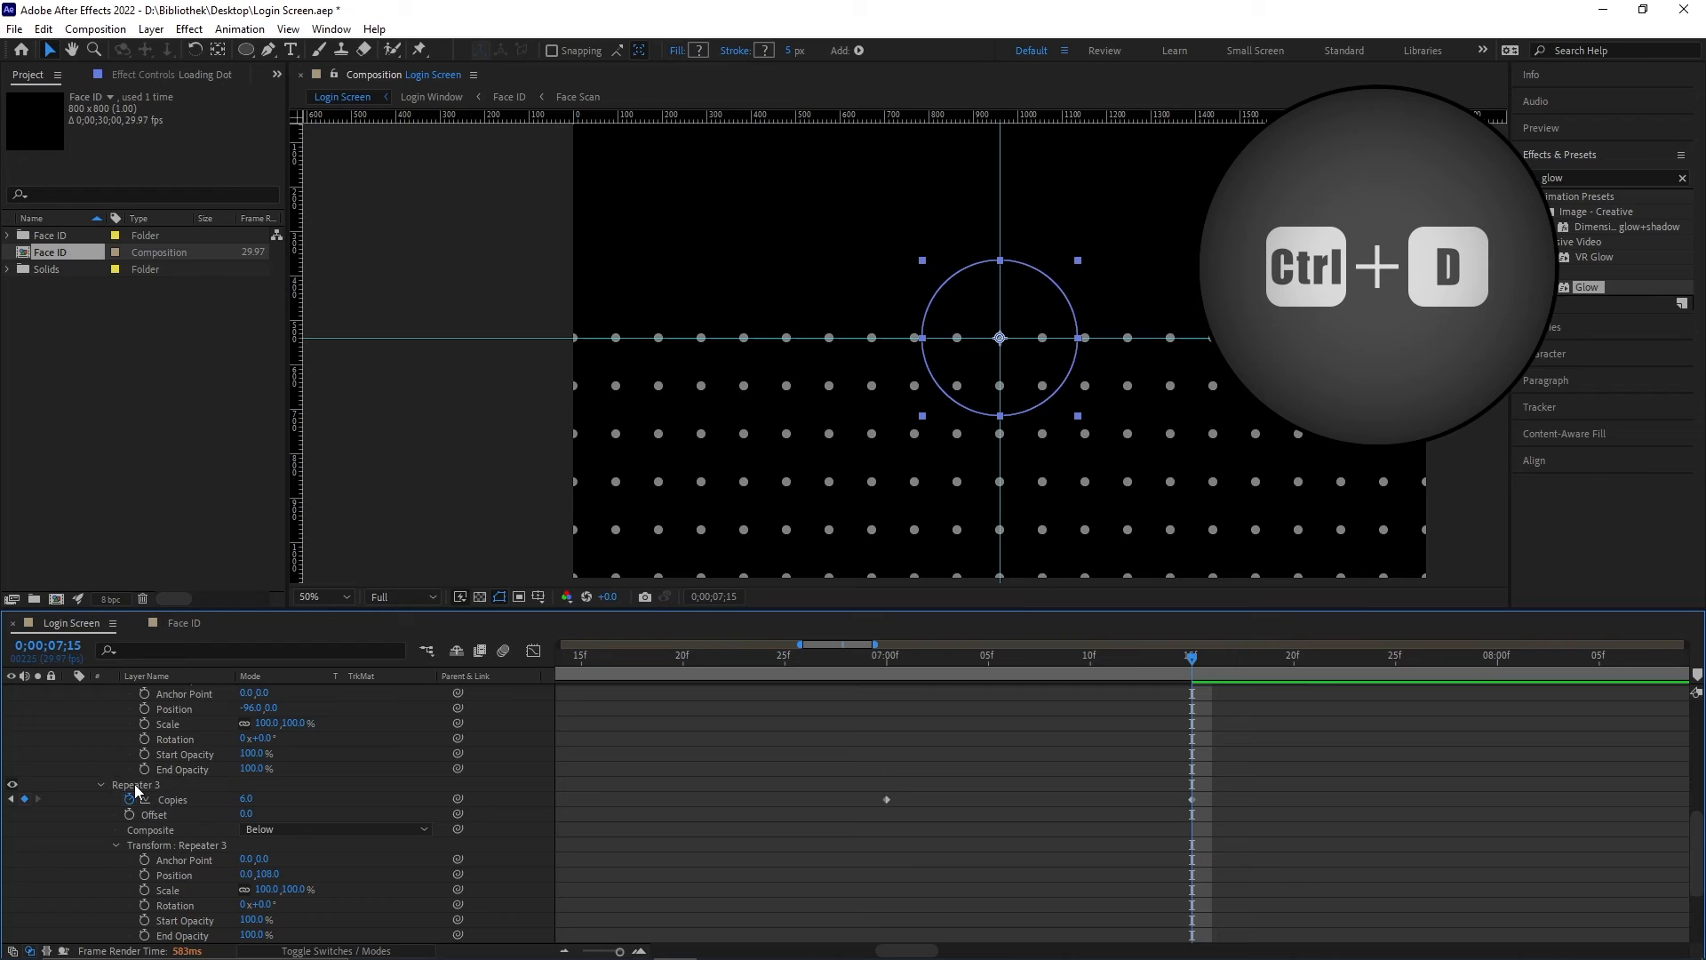
key("ctrl+d")
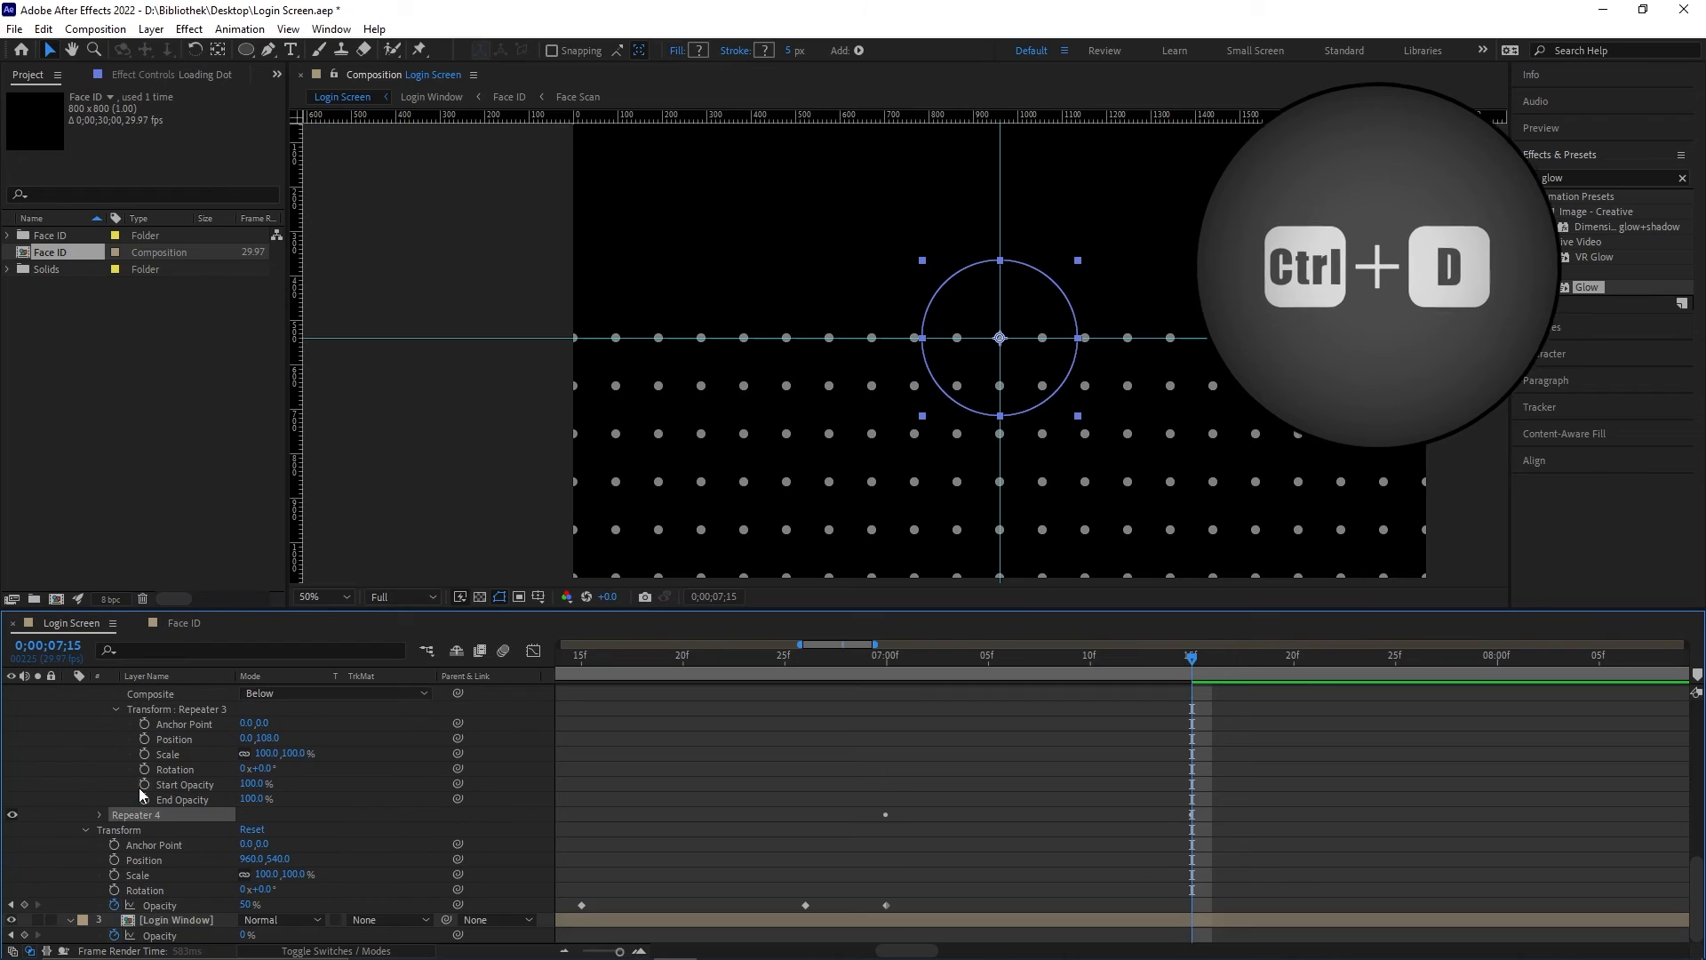
left_click(99, 815)
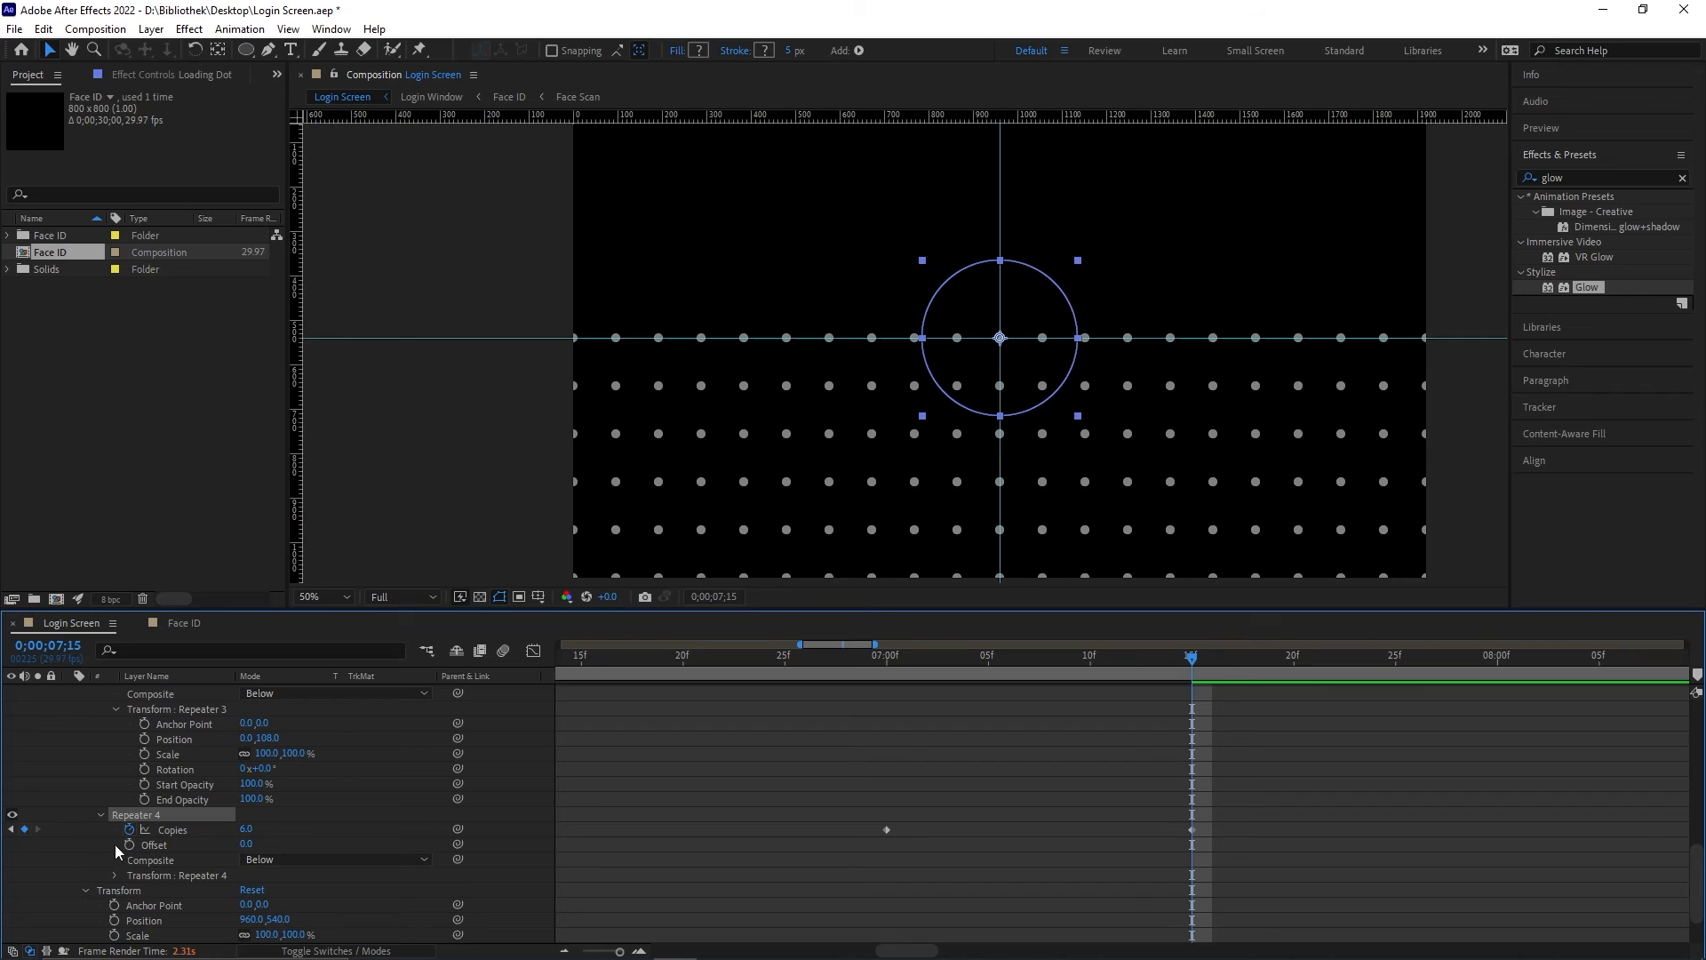
left_click(115, 875)
scroll(204, 844, "down", 3)
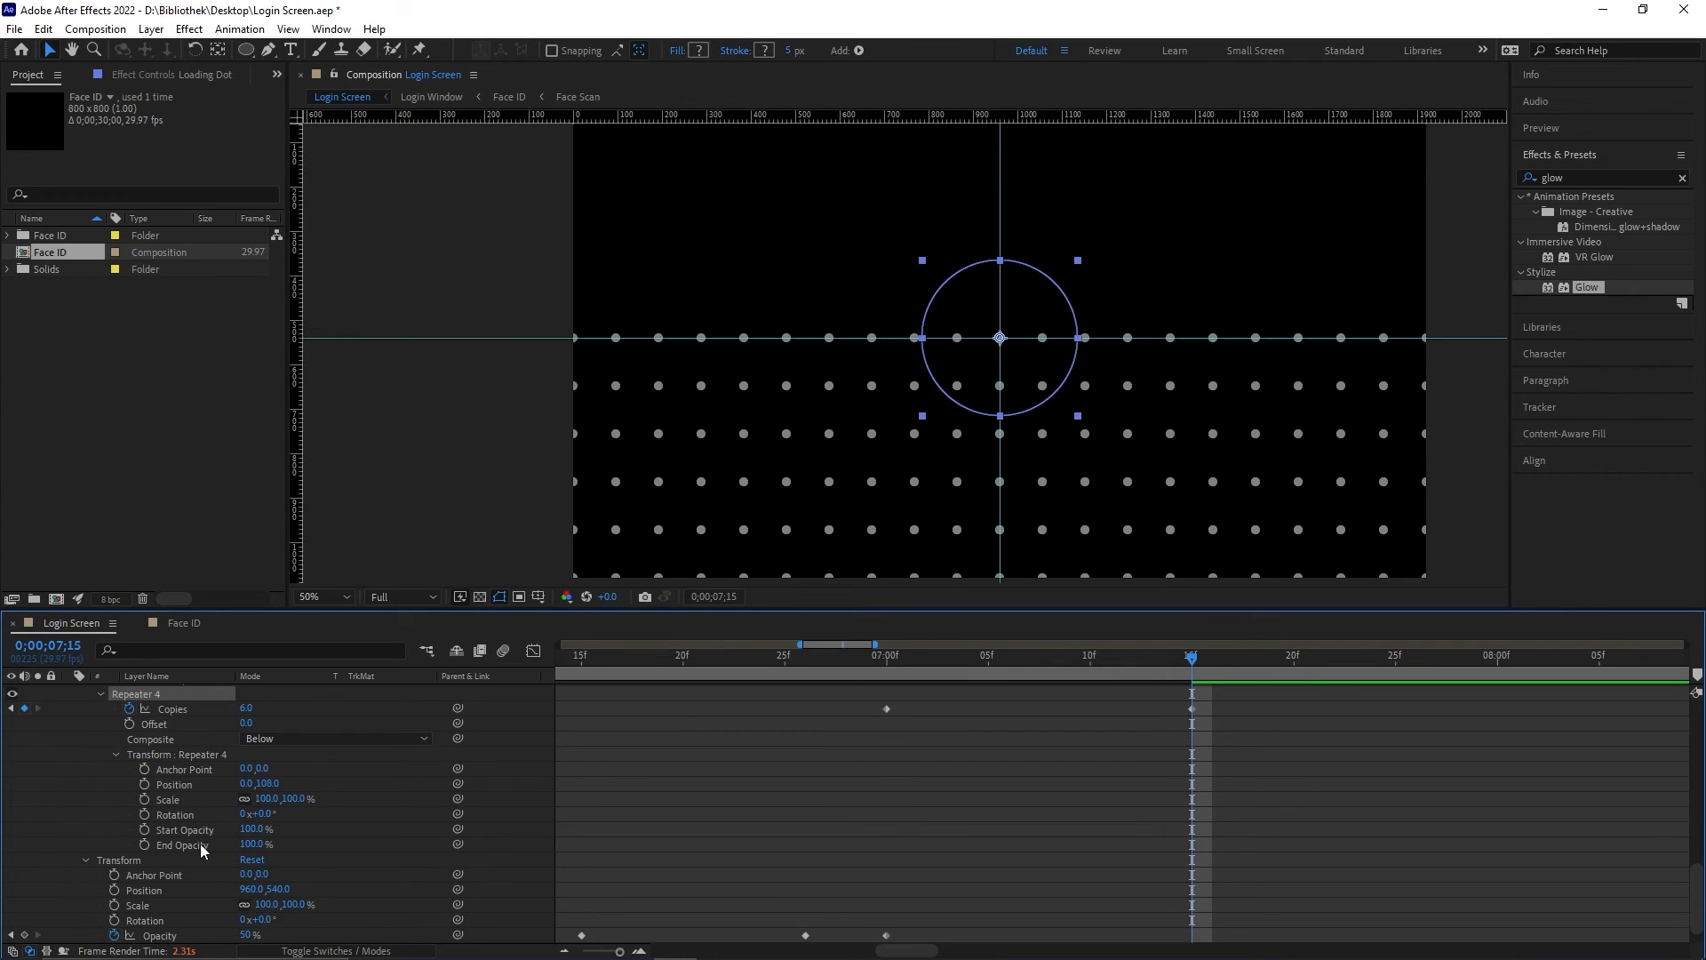
left_click(267, 784)
type("-100")
key("Return")
left_click_drag(272, 785, 264, 785)
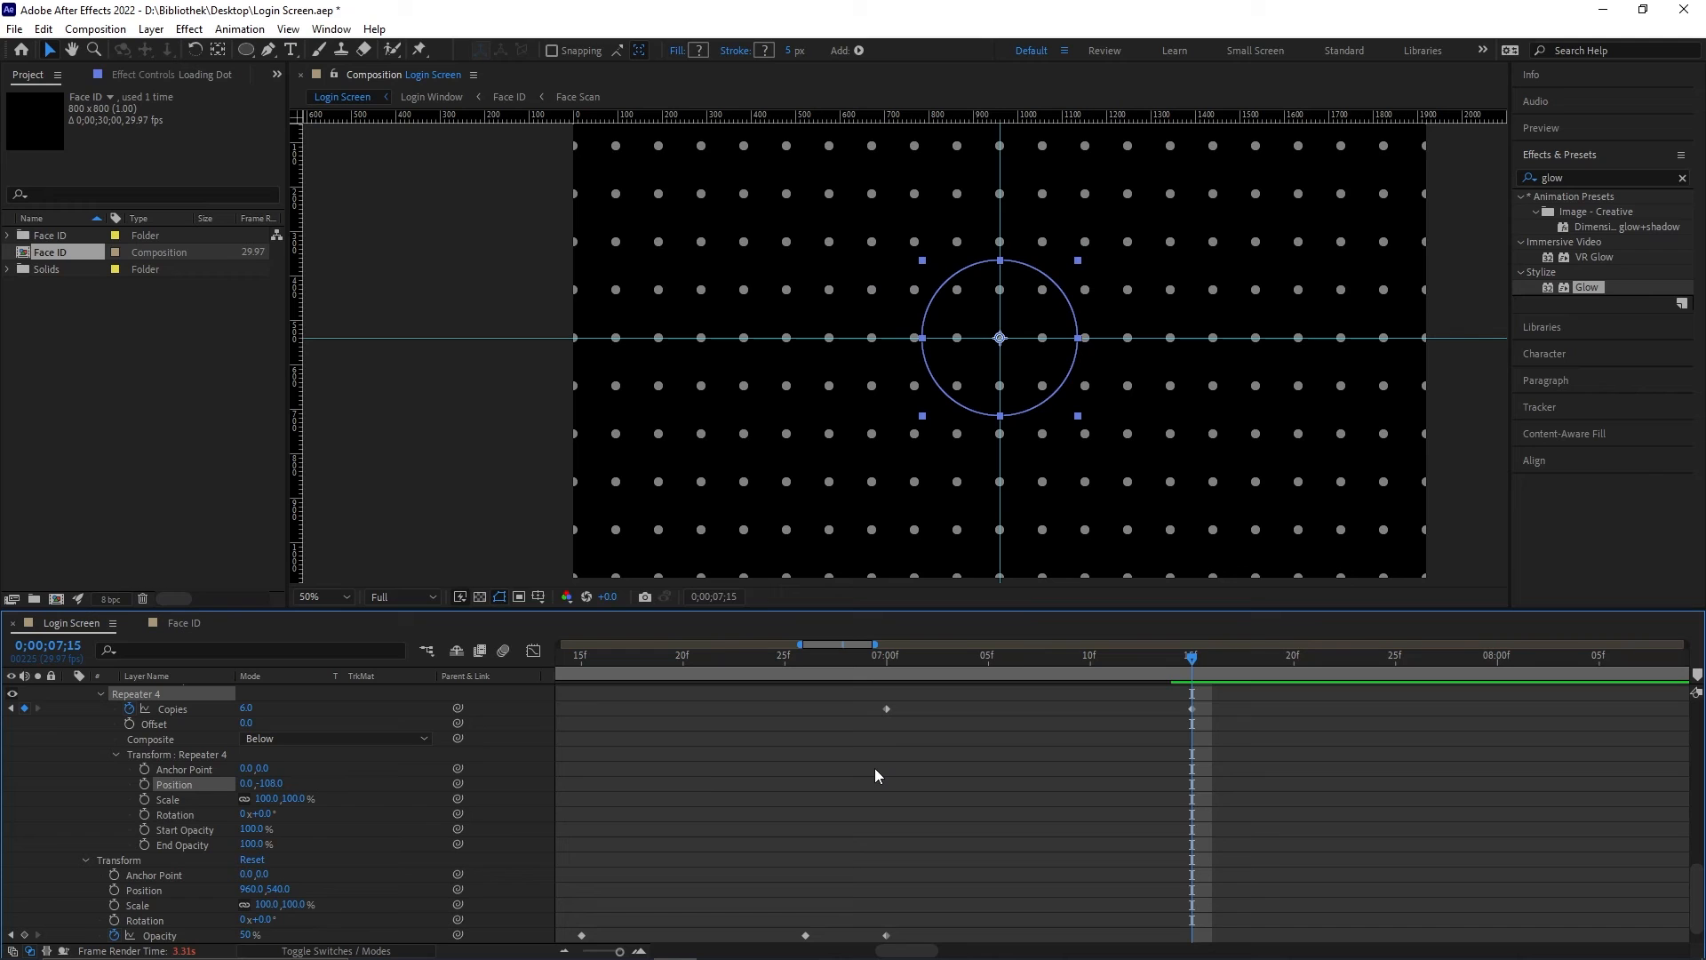
Step: Show only the keyframed properties of the Loading Dot layer
scroll(153, 784, "up", 5)
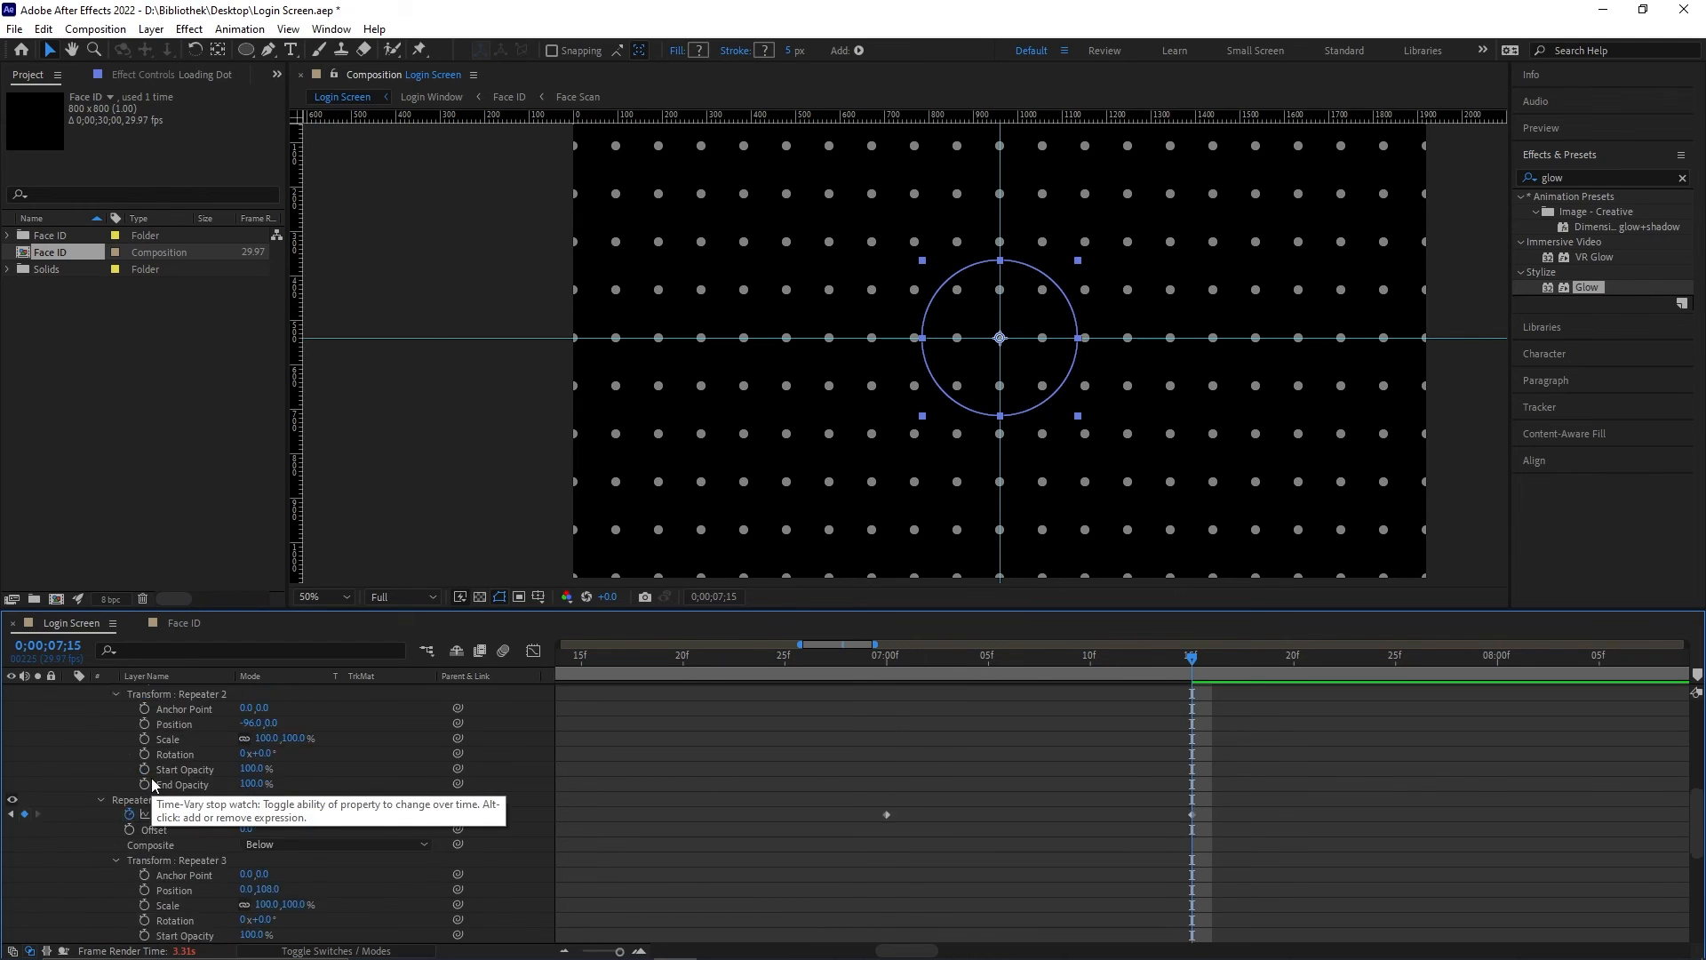
key("u")
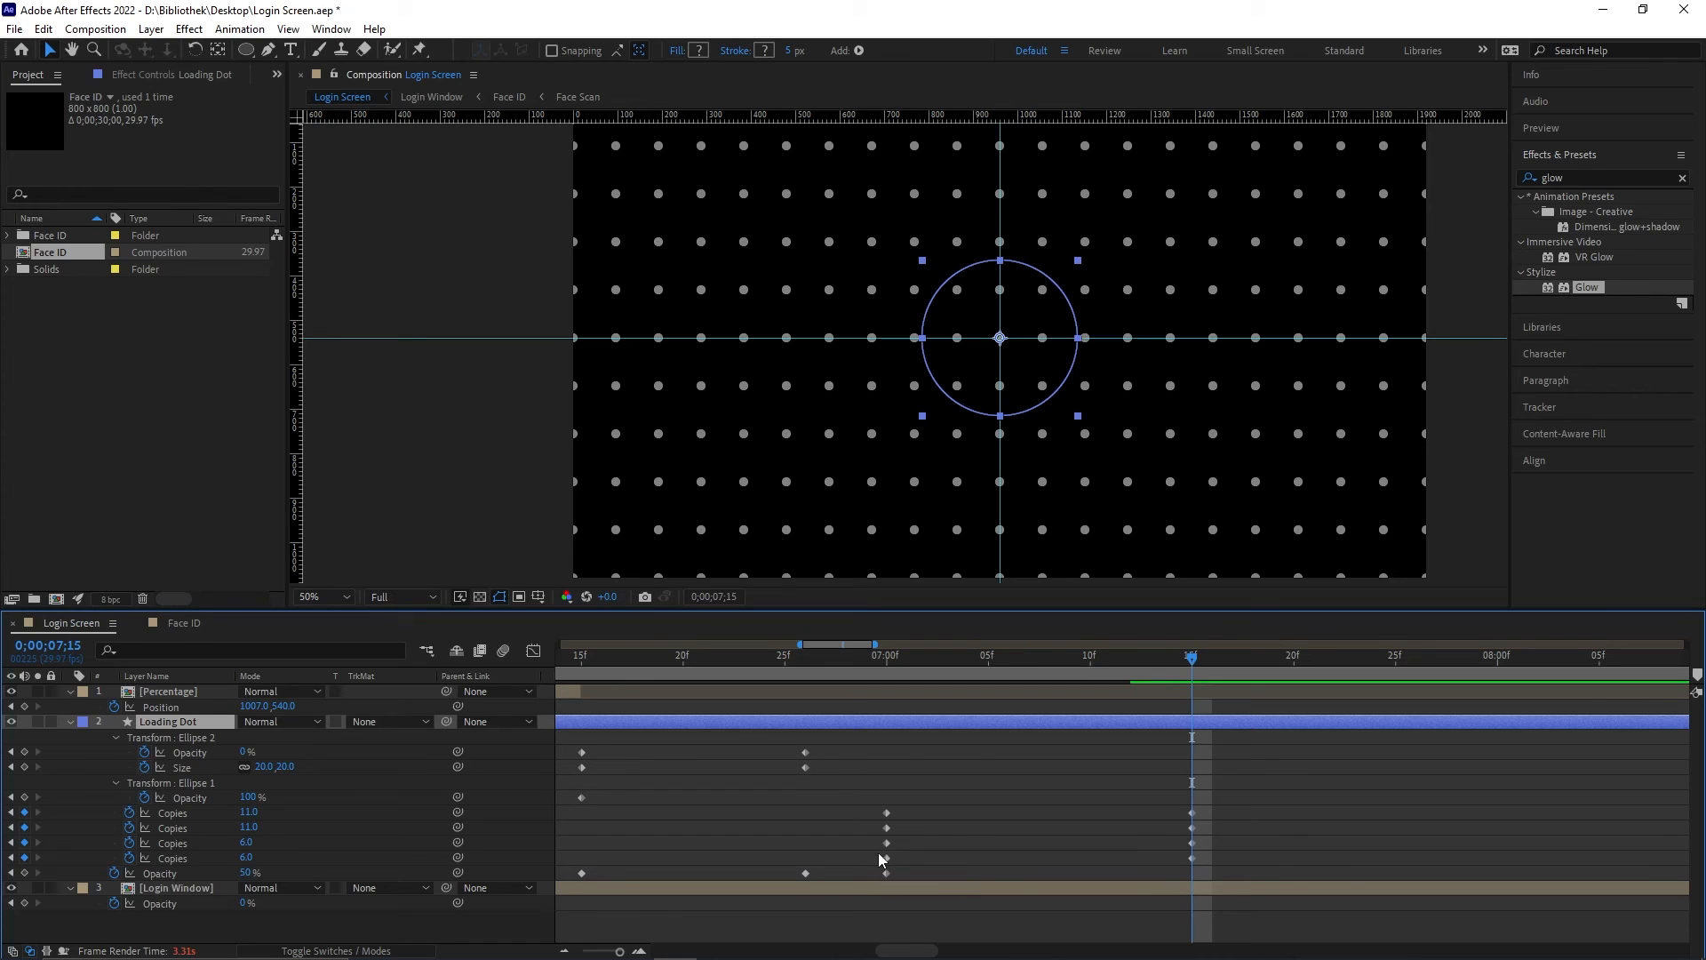
Step: Shift both vertical repeaters' Copies keyframes six frames to start at 0;00;07;06, and apply Easy Ease to all four repeaters' Copies keyframes
left_click_drag(877, 844, 1200, 862)
left_click_drag(888, 849, 982, 850)
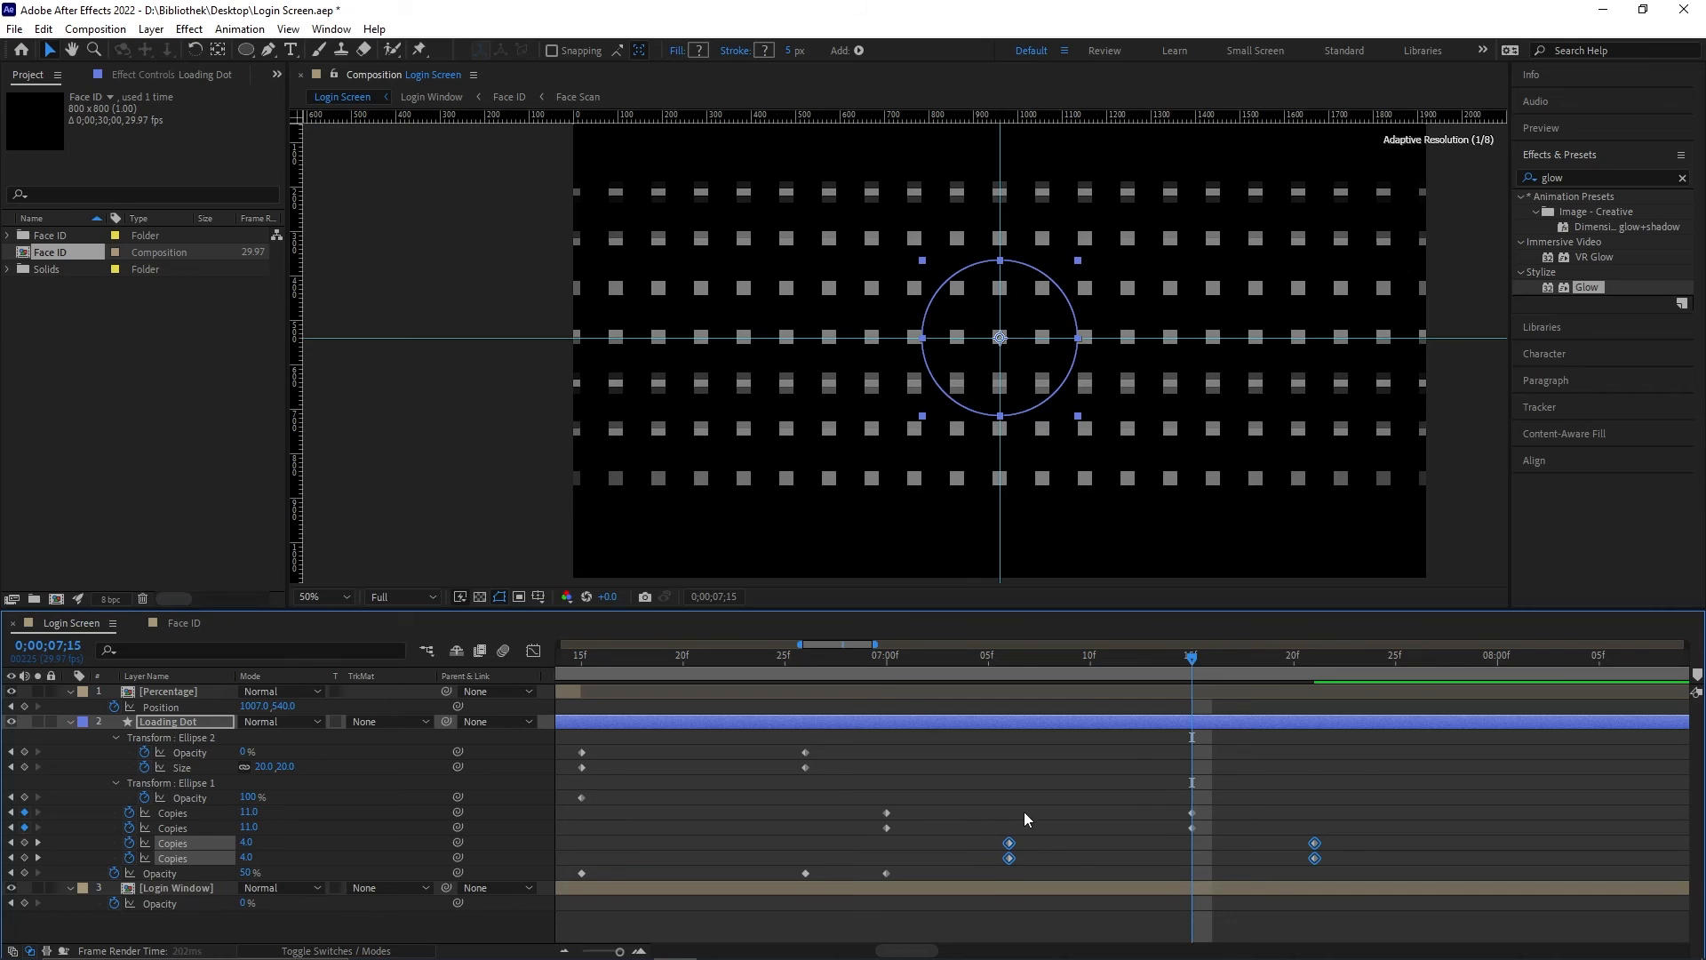
key("F9")
left_click_drag(1268, 791, 871, 835)
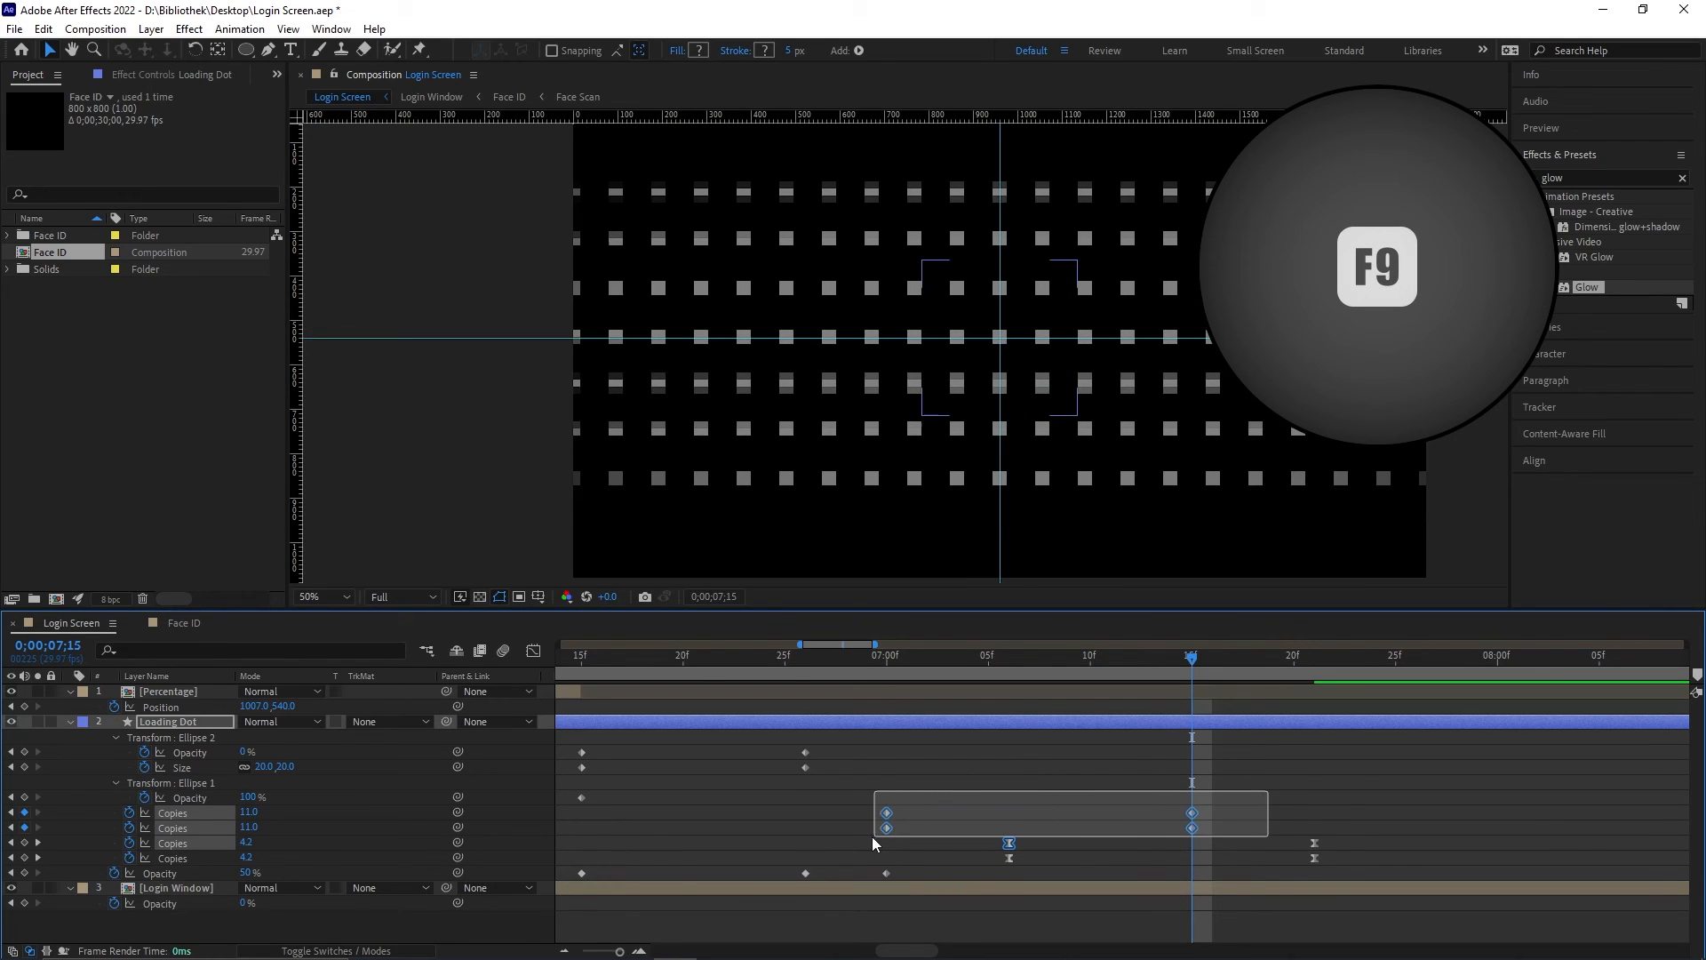
key("F9")
left_click(1015, 804)
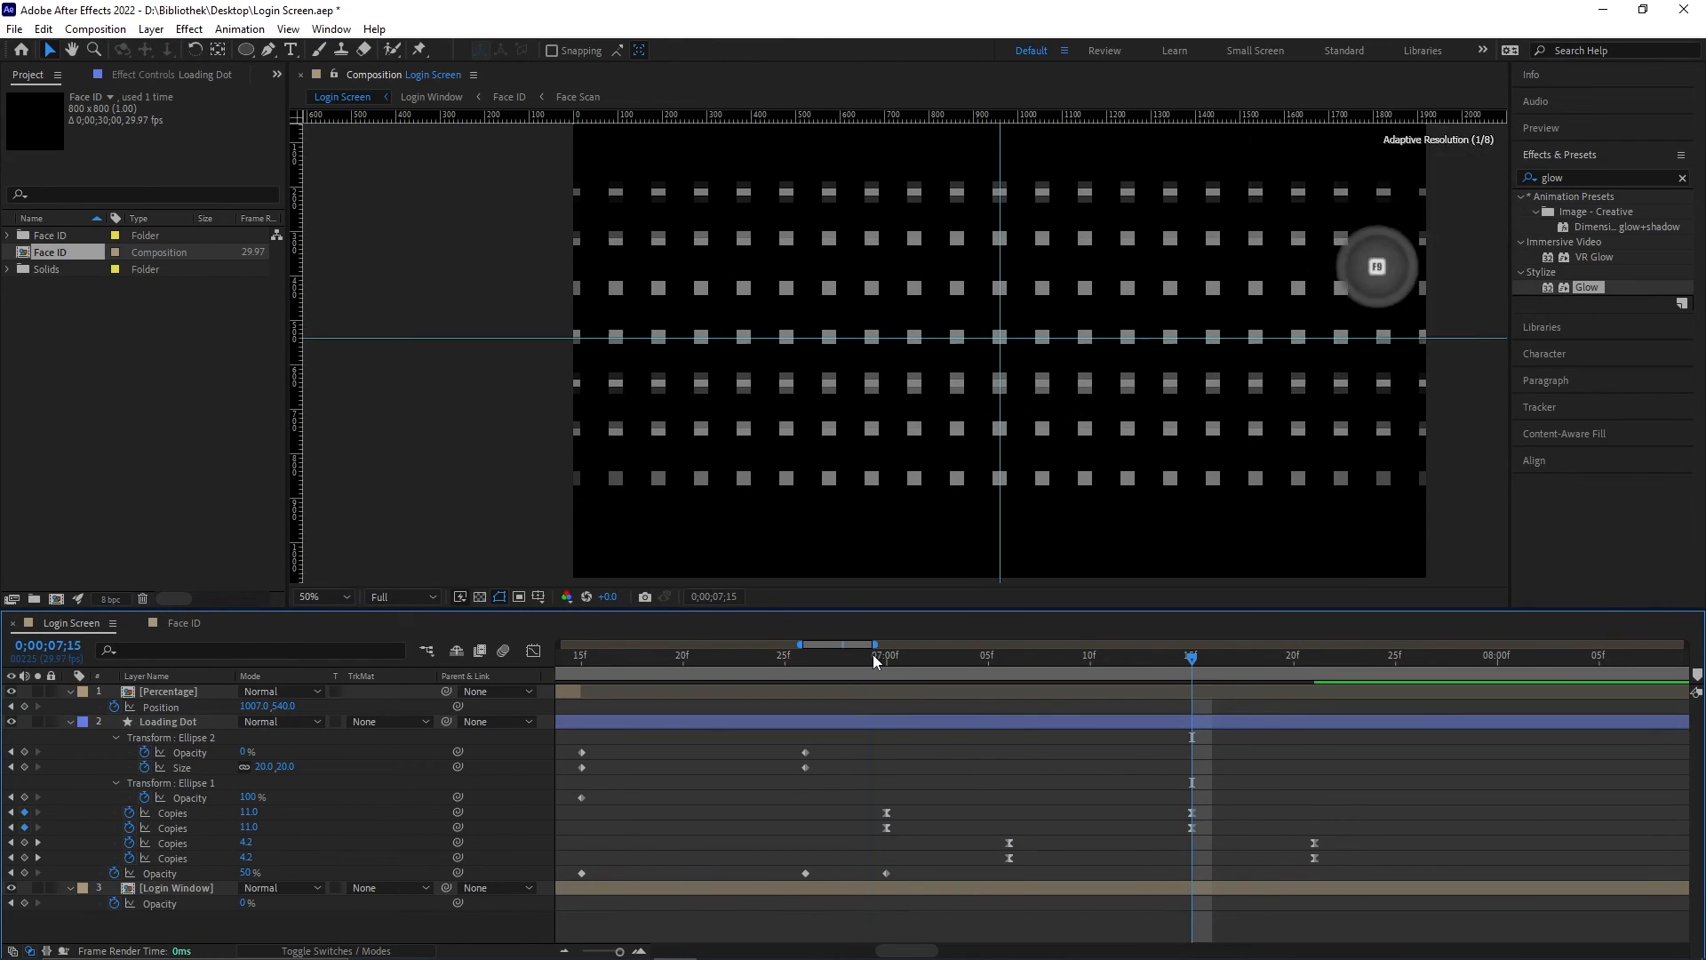
Step: Preview the dot-grid spread and set the Loading Dot layer's opacity to 30% at 0;00;07;00
left_click(873, 655)
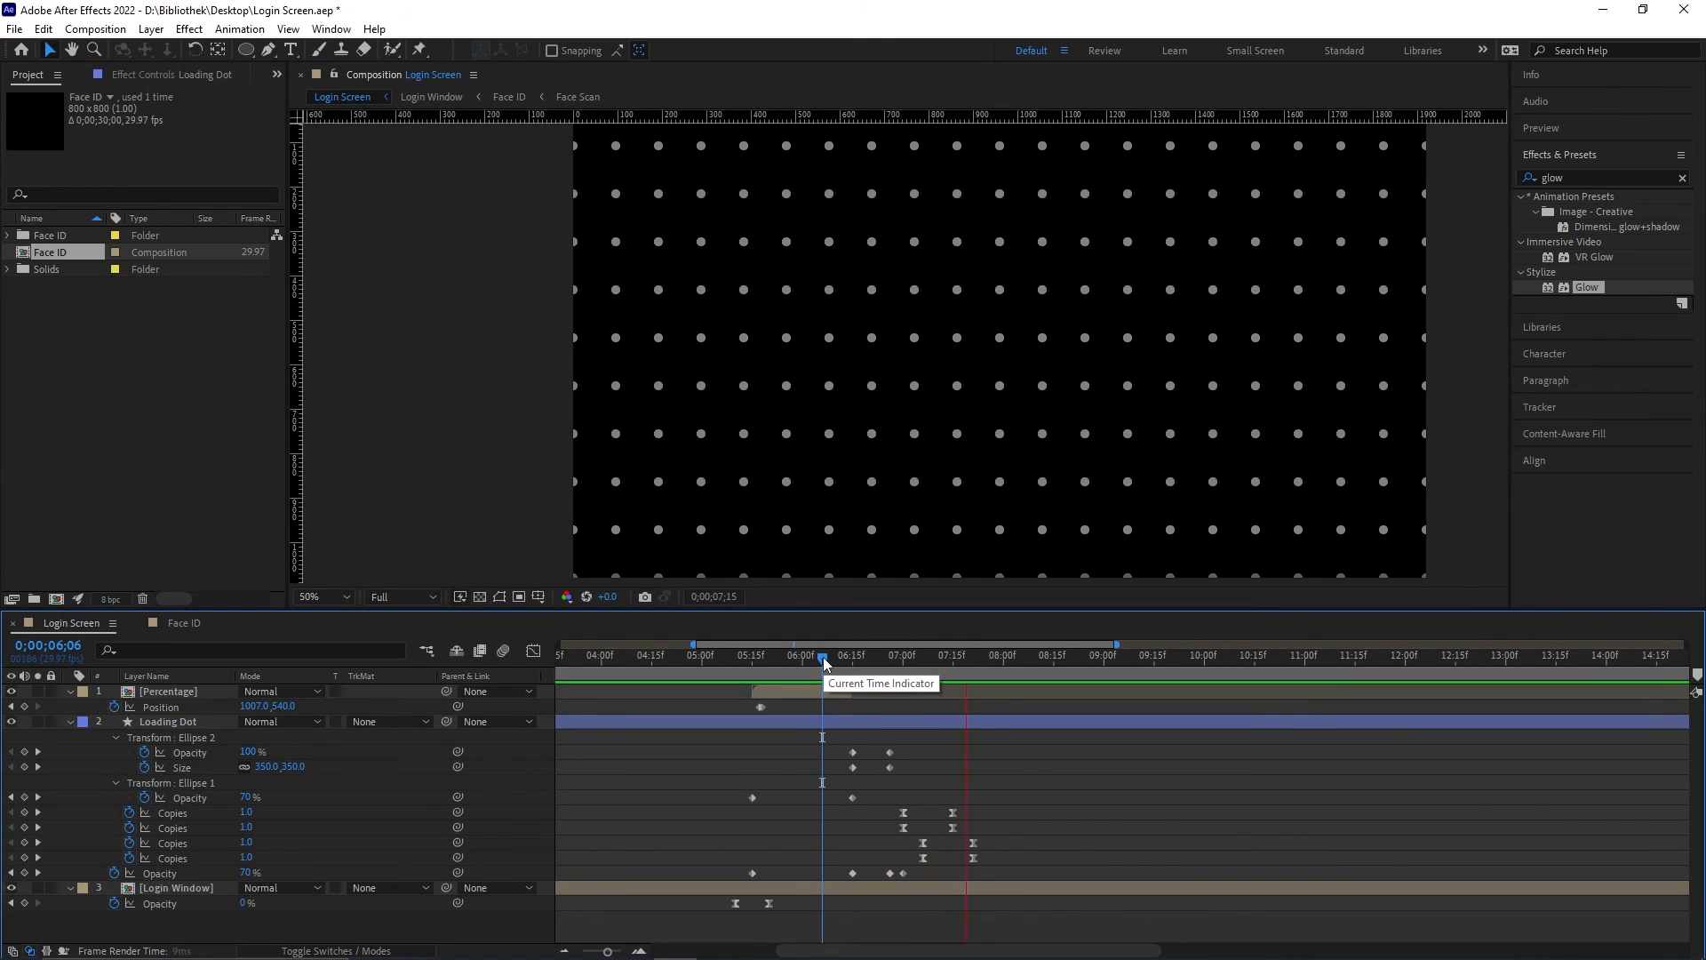
key("space")
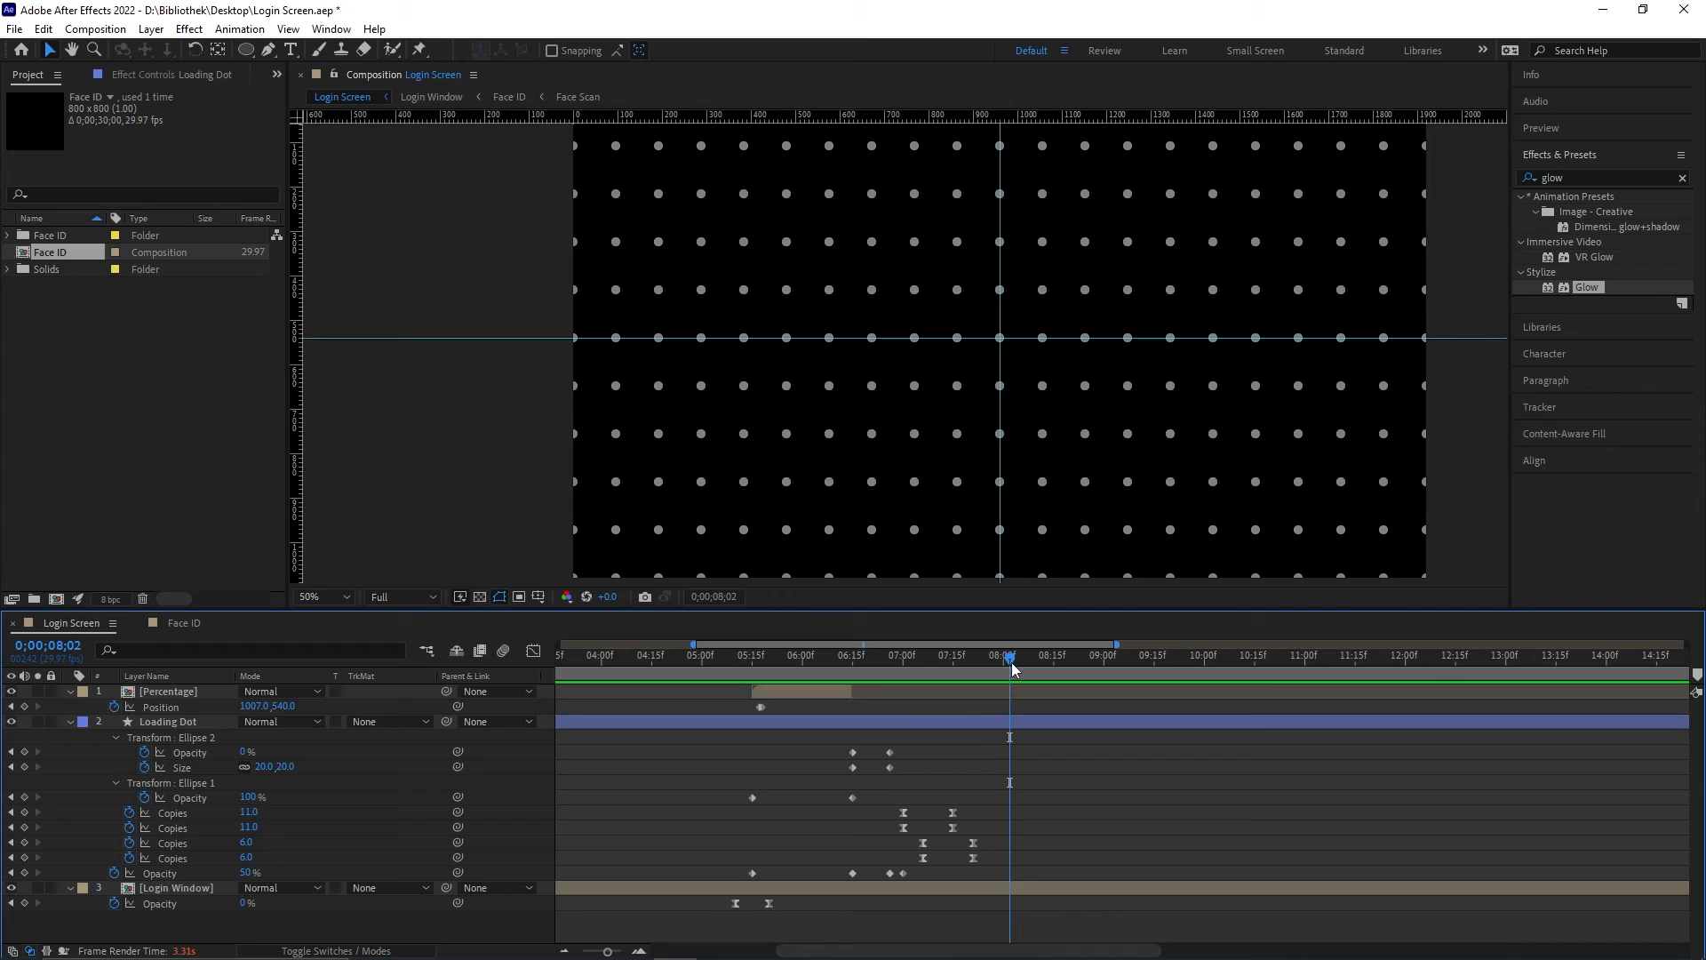
left_click_drag(976, 670, 904, 694)
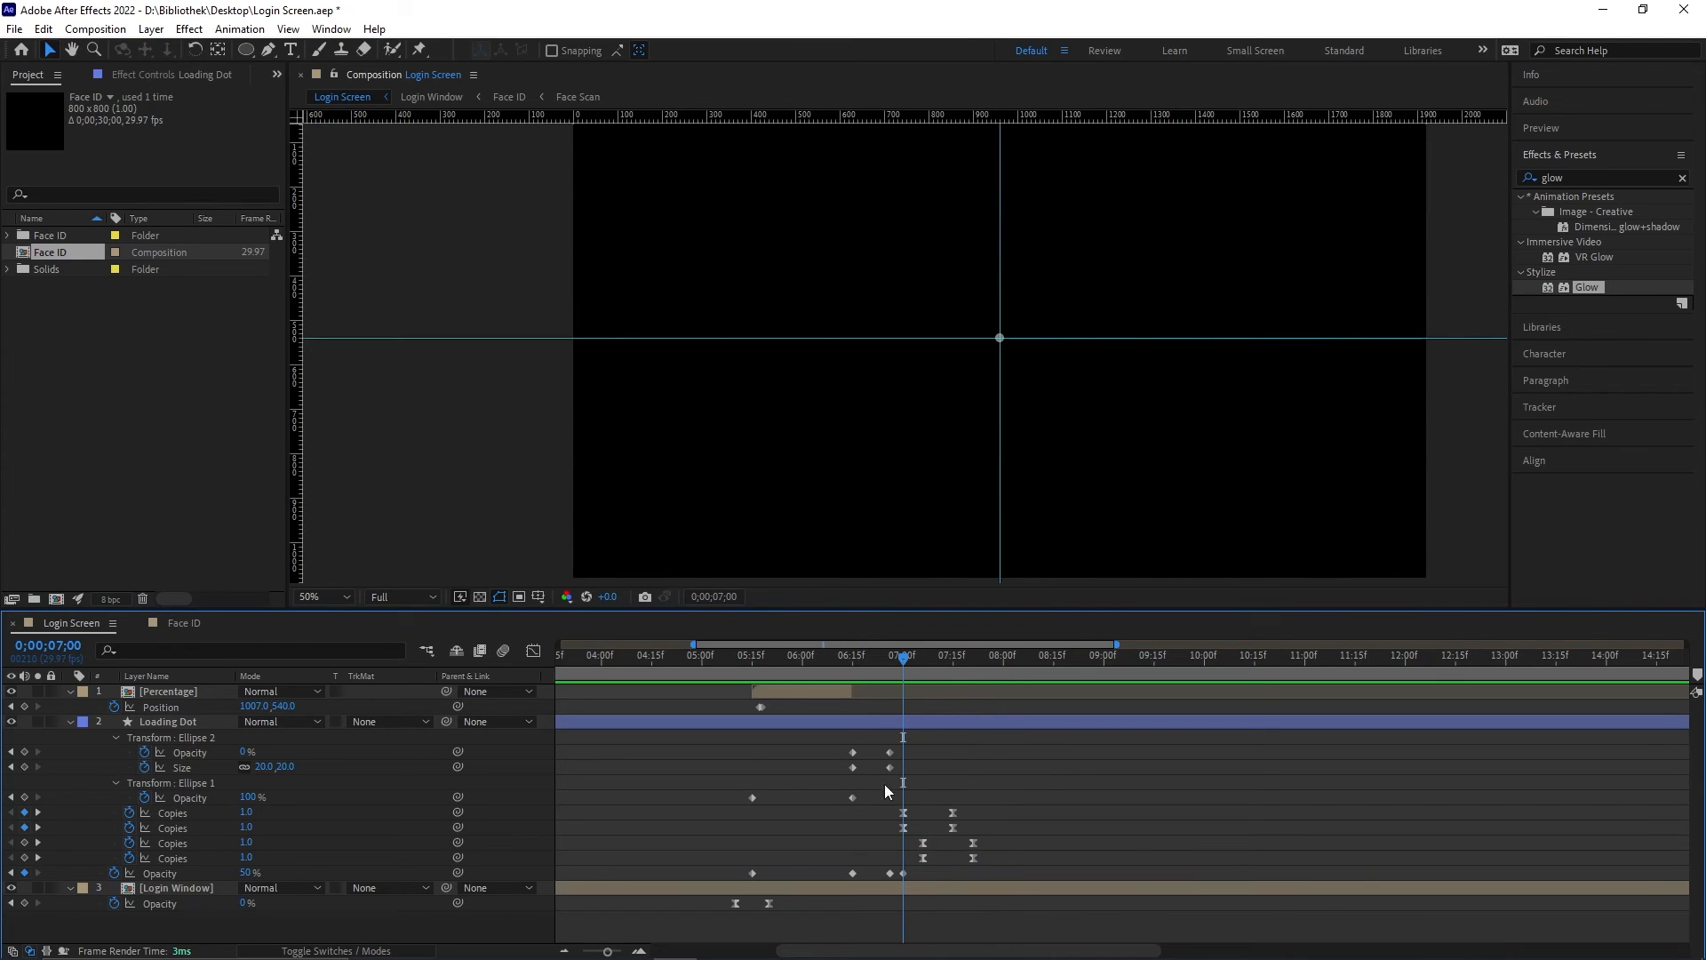
left_click(250, 872)
type("30")
key("Return")
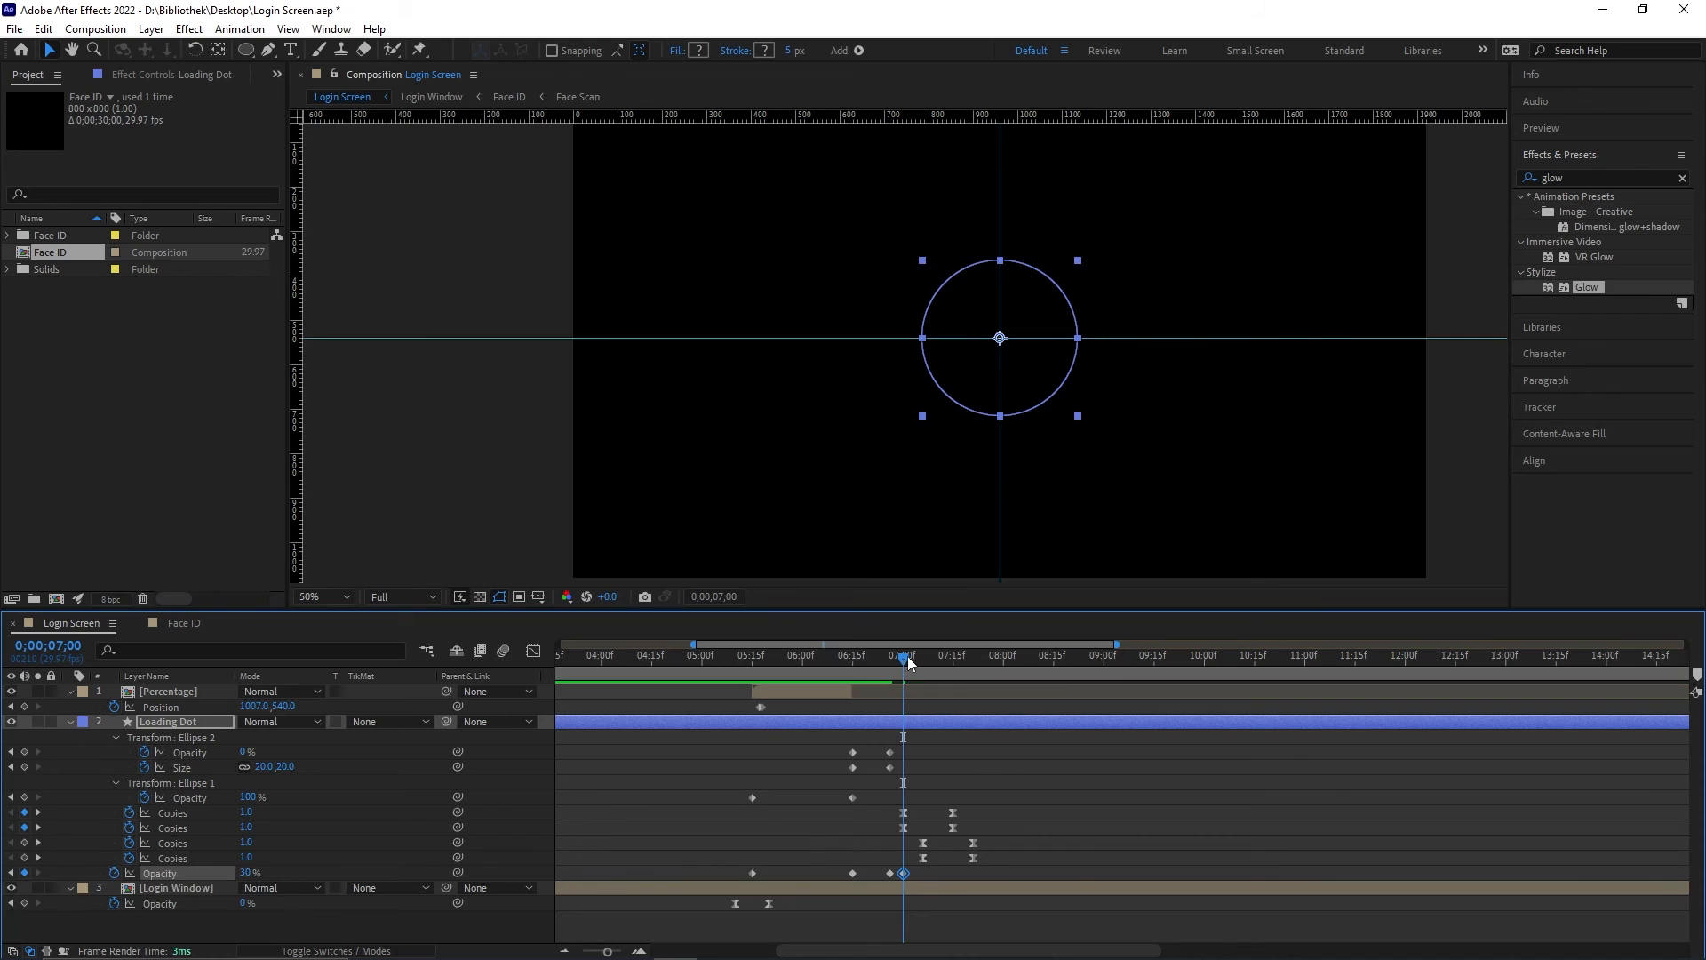
left_click(1116, 658)
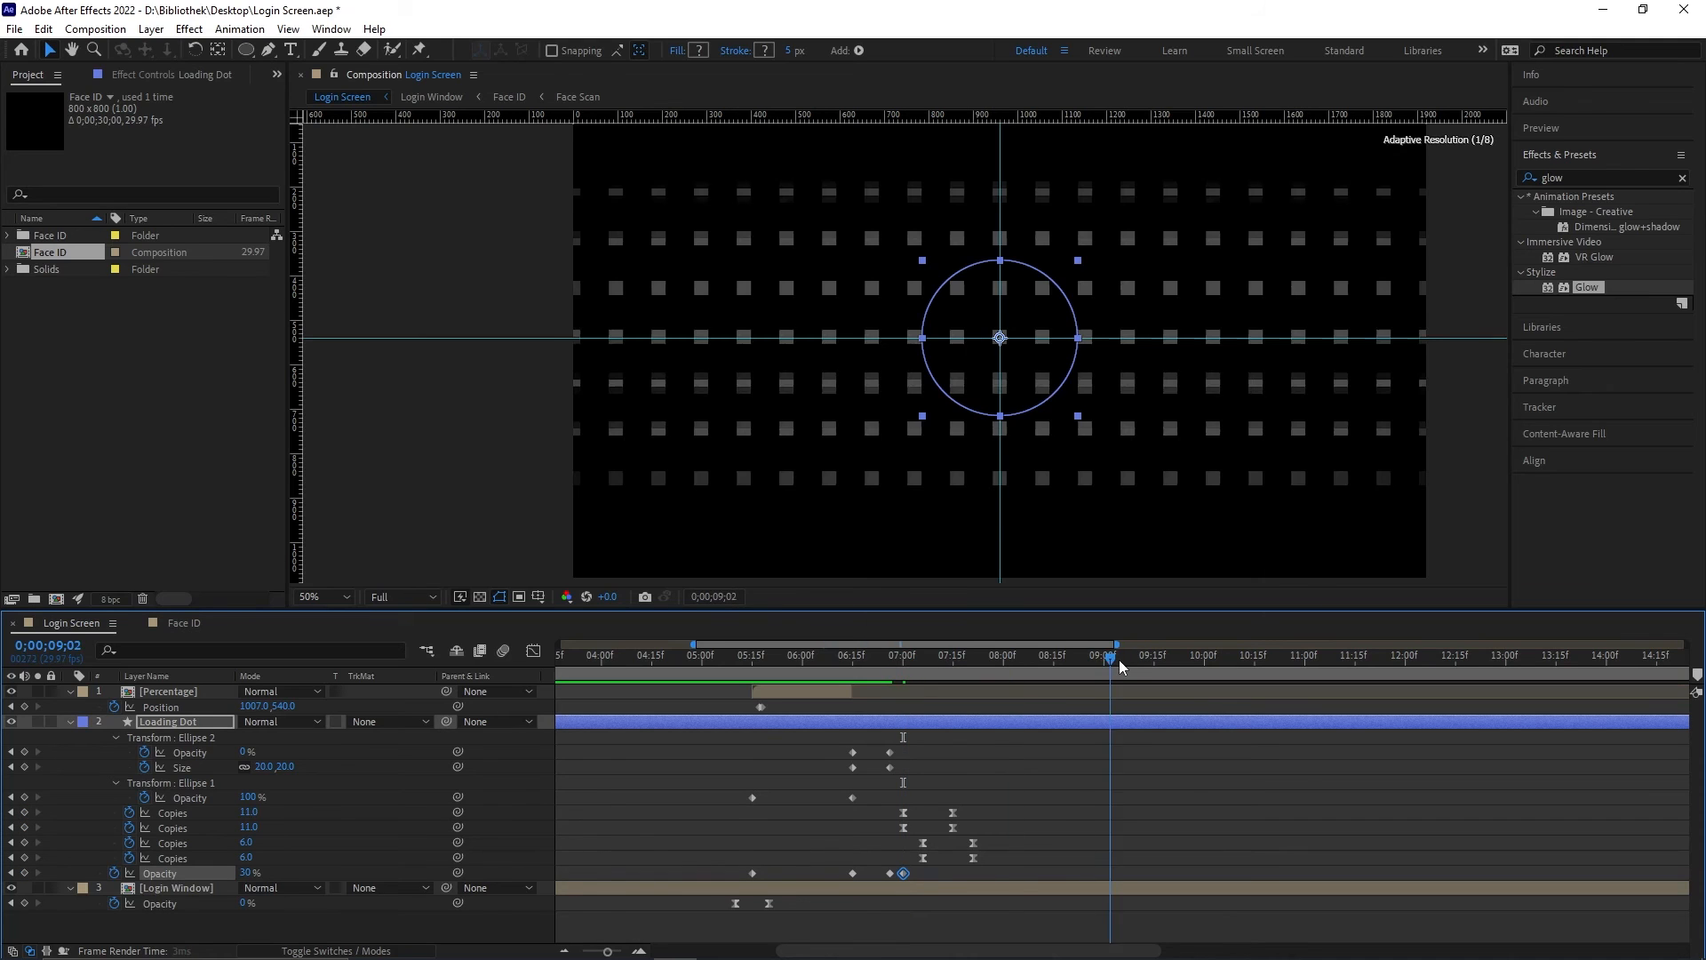
left_click(1058, 688)
left_click(70, 722)
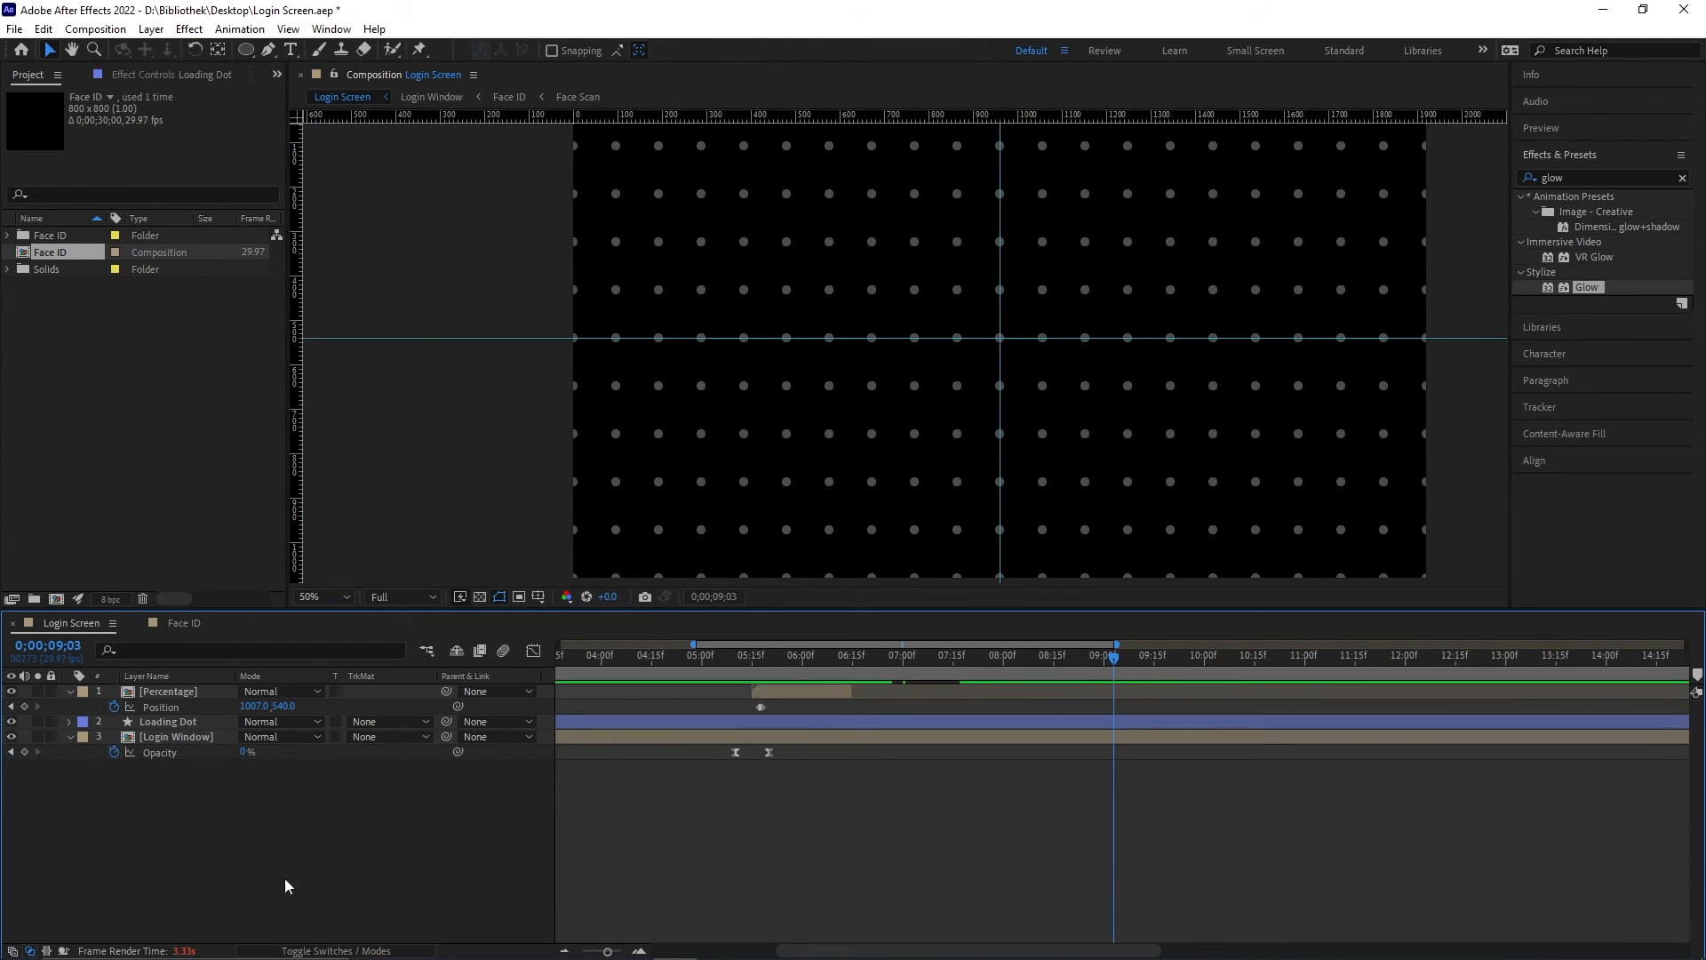
key("comma")
key("comma")
mouse_move(990, 286)
left_mouse_down()
mouse_move(927, 332)
mouse_move(966, 284)
mouse_move(964, 305)
left_mouse_up()
scroll(937, 332, "up", 2)
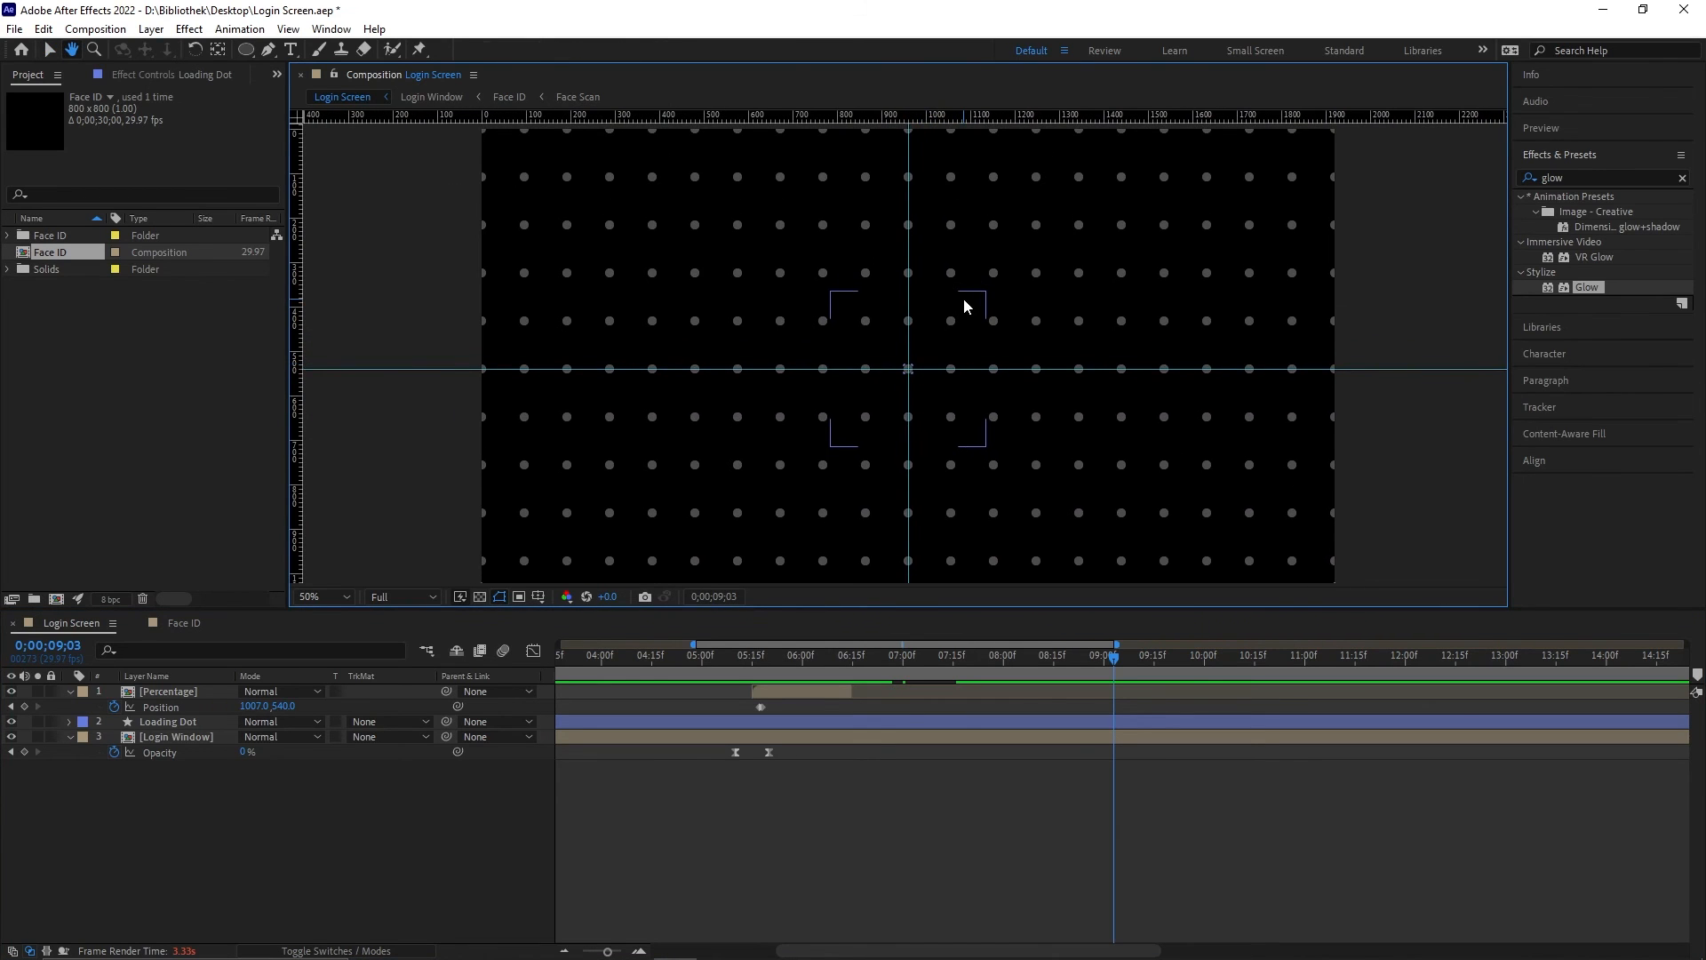
key("comma")
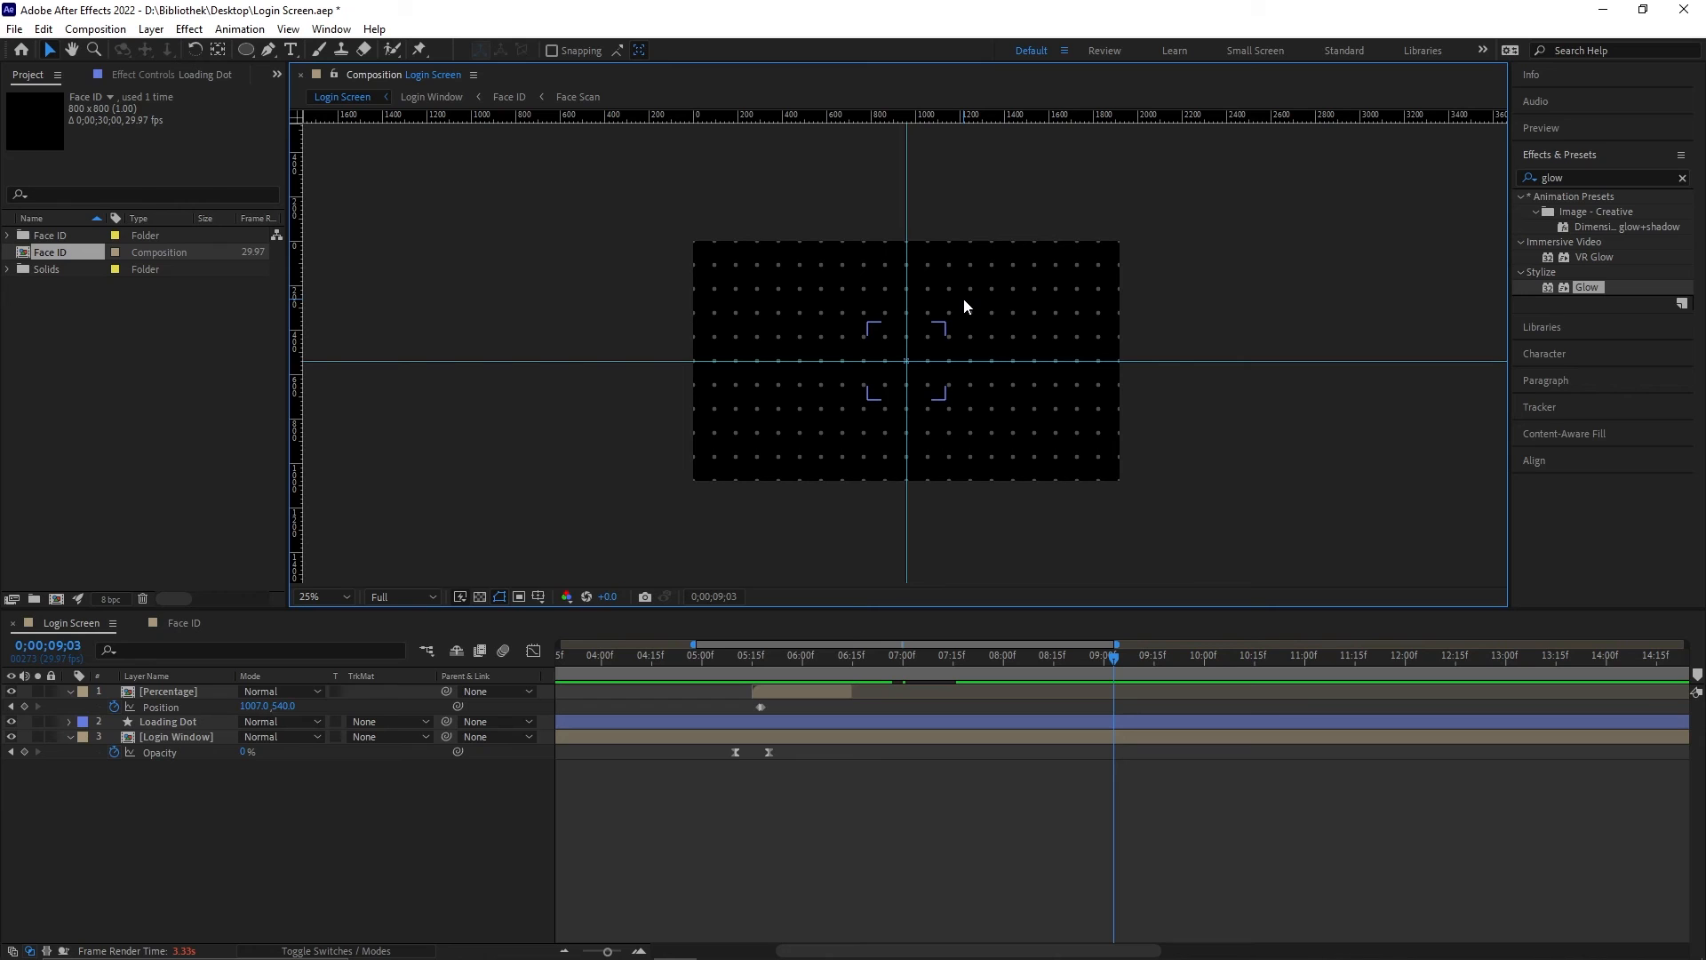
right_click(244, 850)
mouse_move(307, 642)
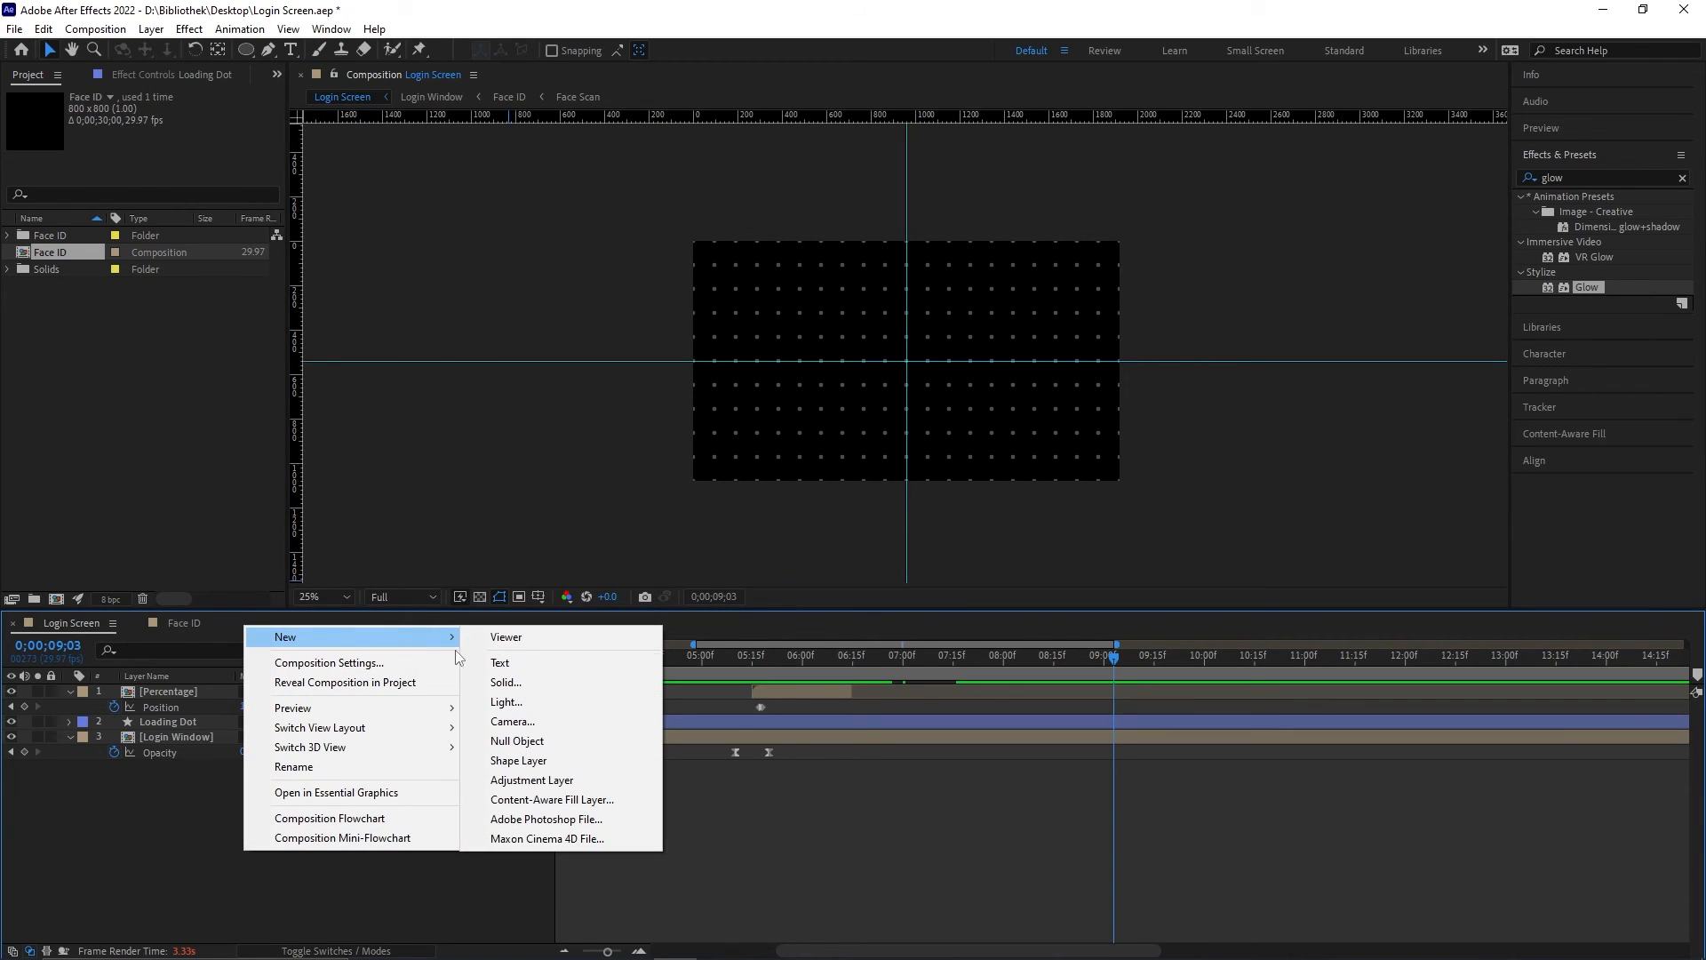
left_click(535, 678)
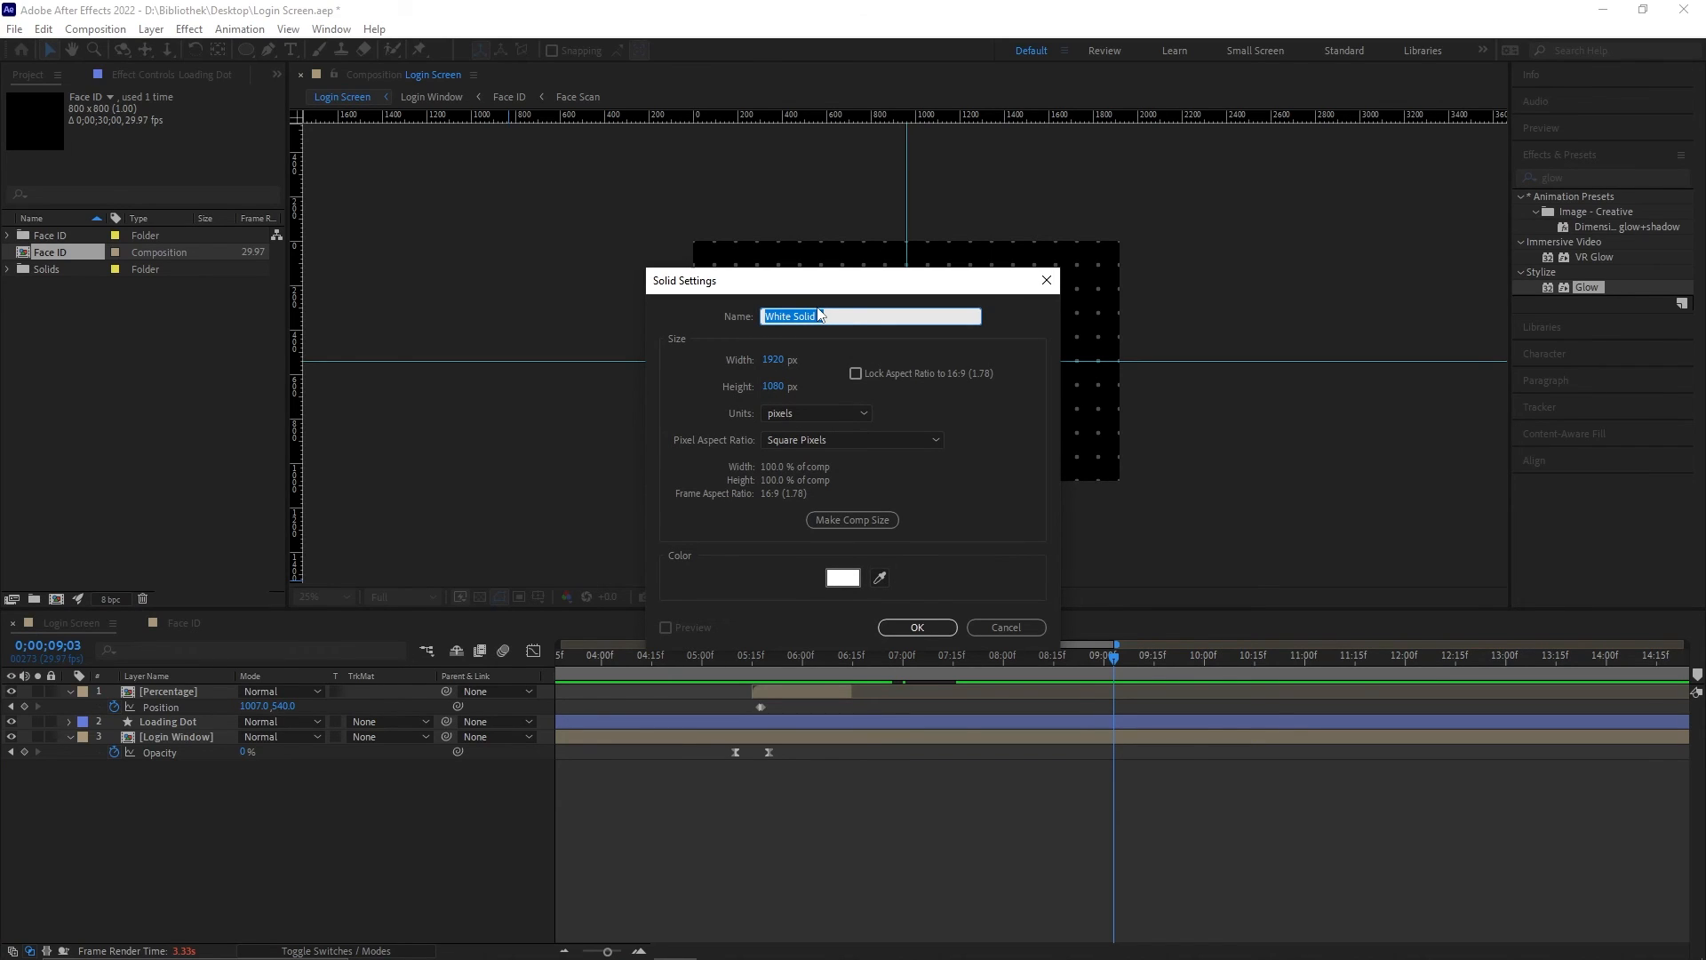
type("Vignette")
left_click(842, 578)
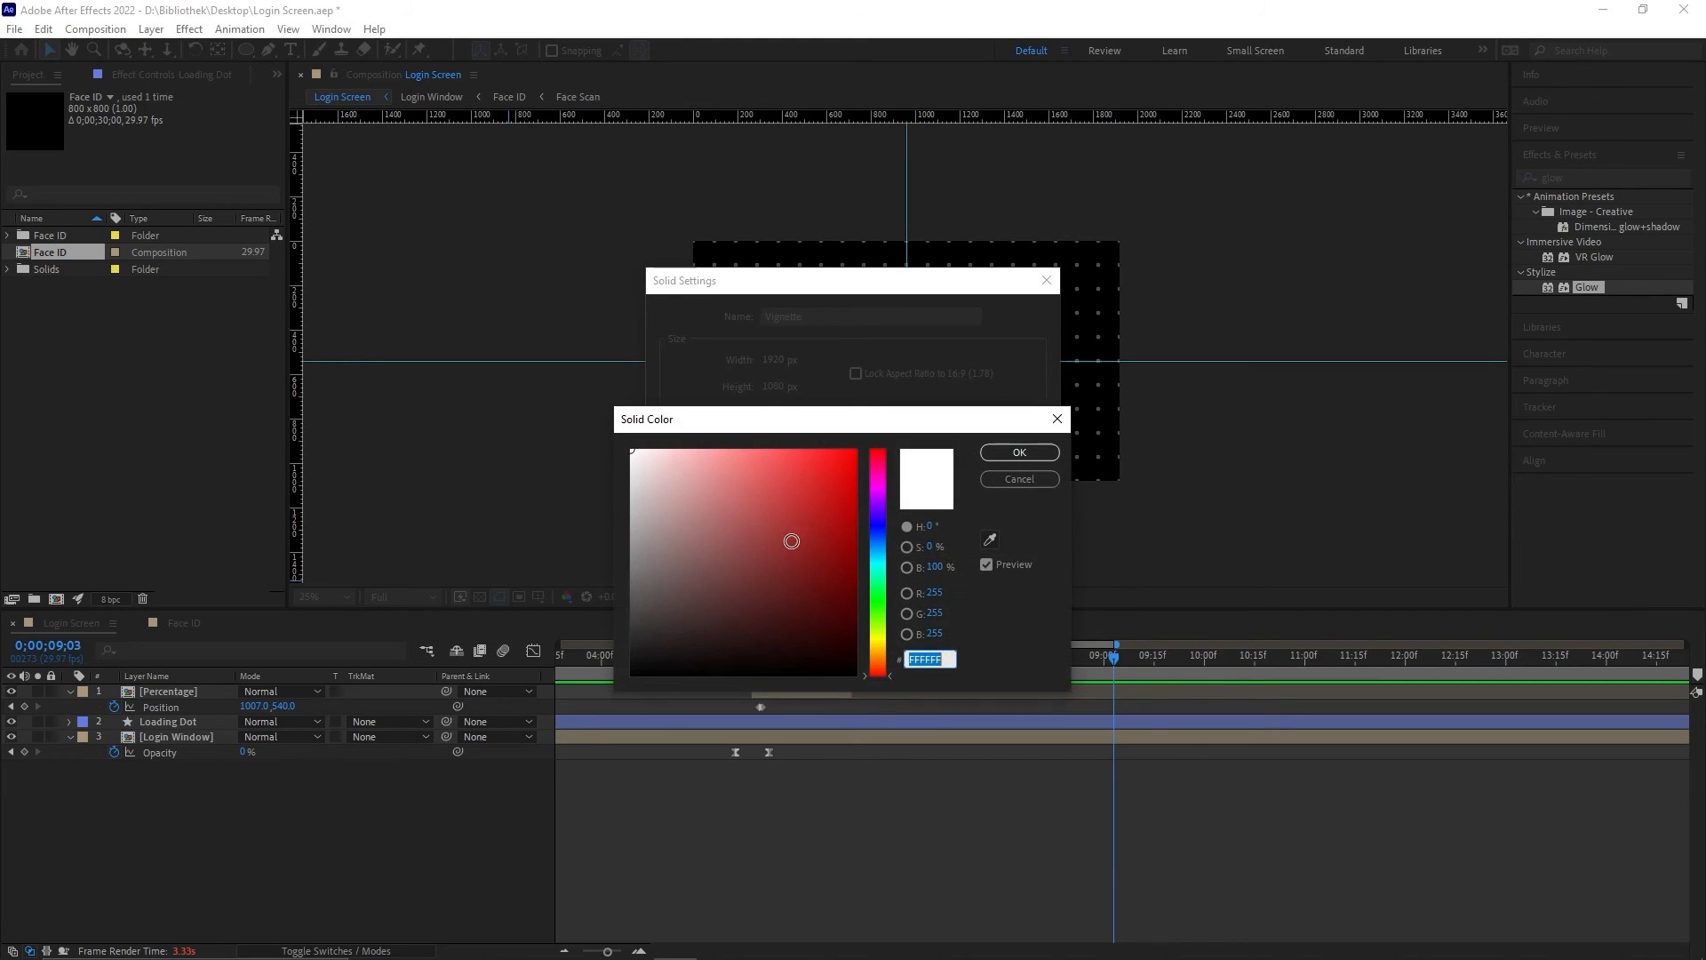
type("000000")
left_click(1019, 452)
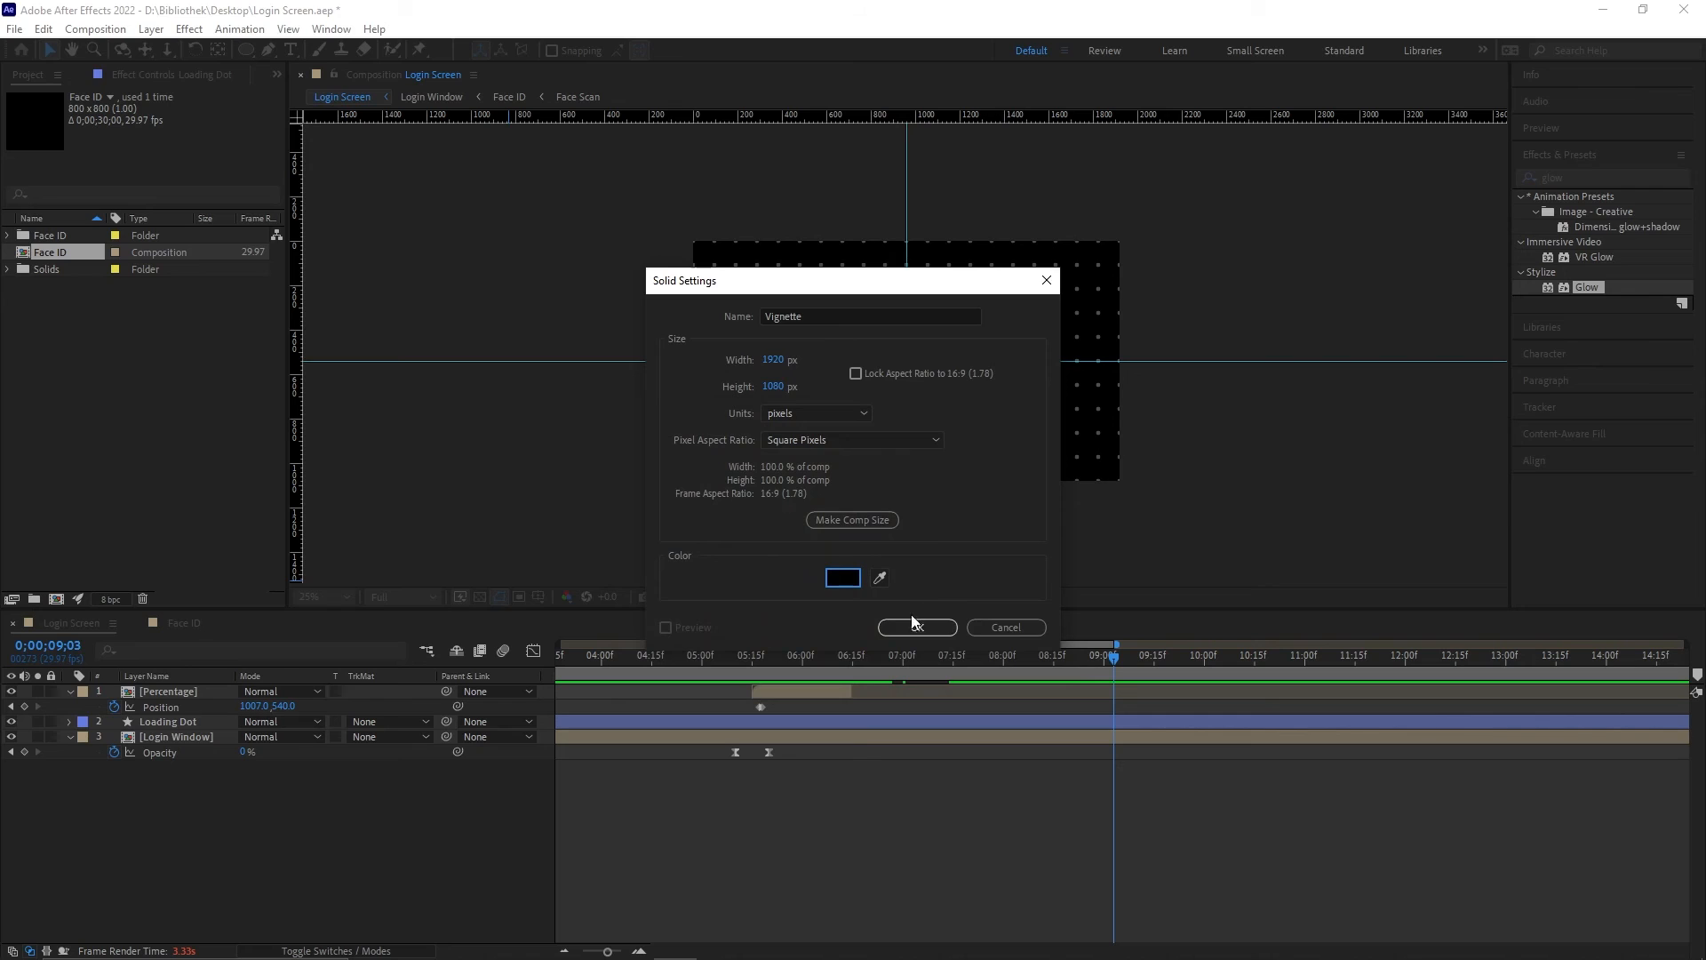
left_click(908, 621)
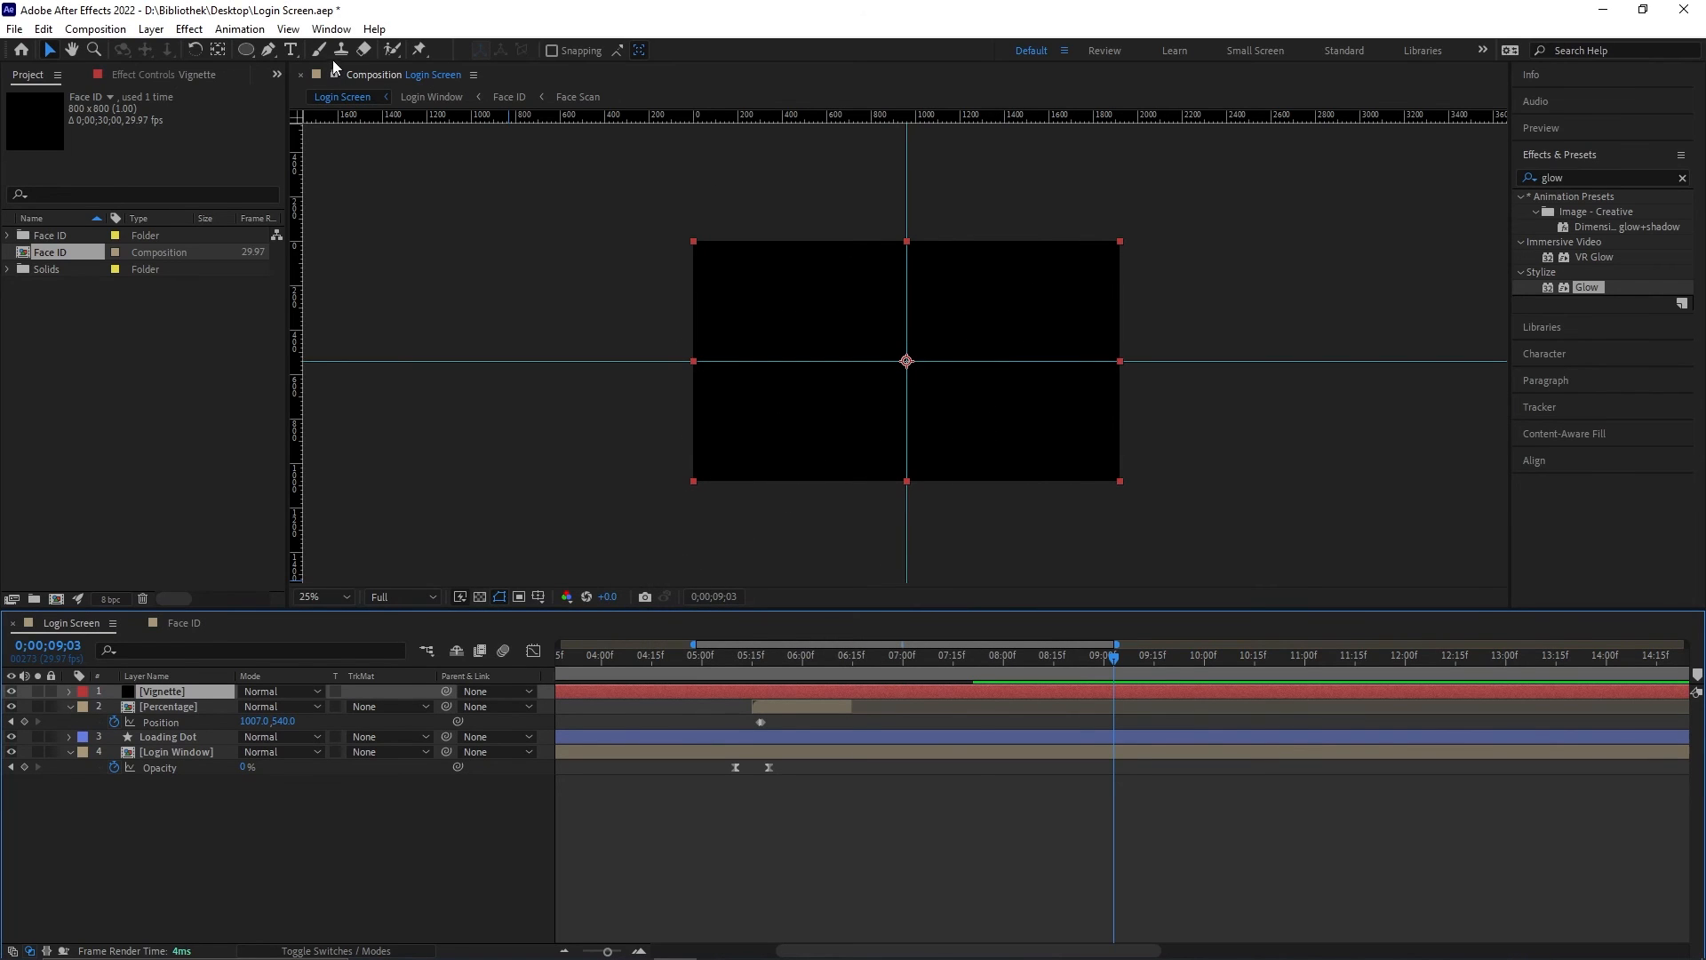
Step: Add a full-layer ellipse mask to the Vignette solid, set to Subtract with a mask feather of 560 pixels
double_click(247, 51)
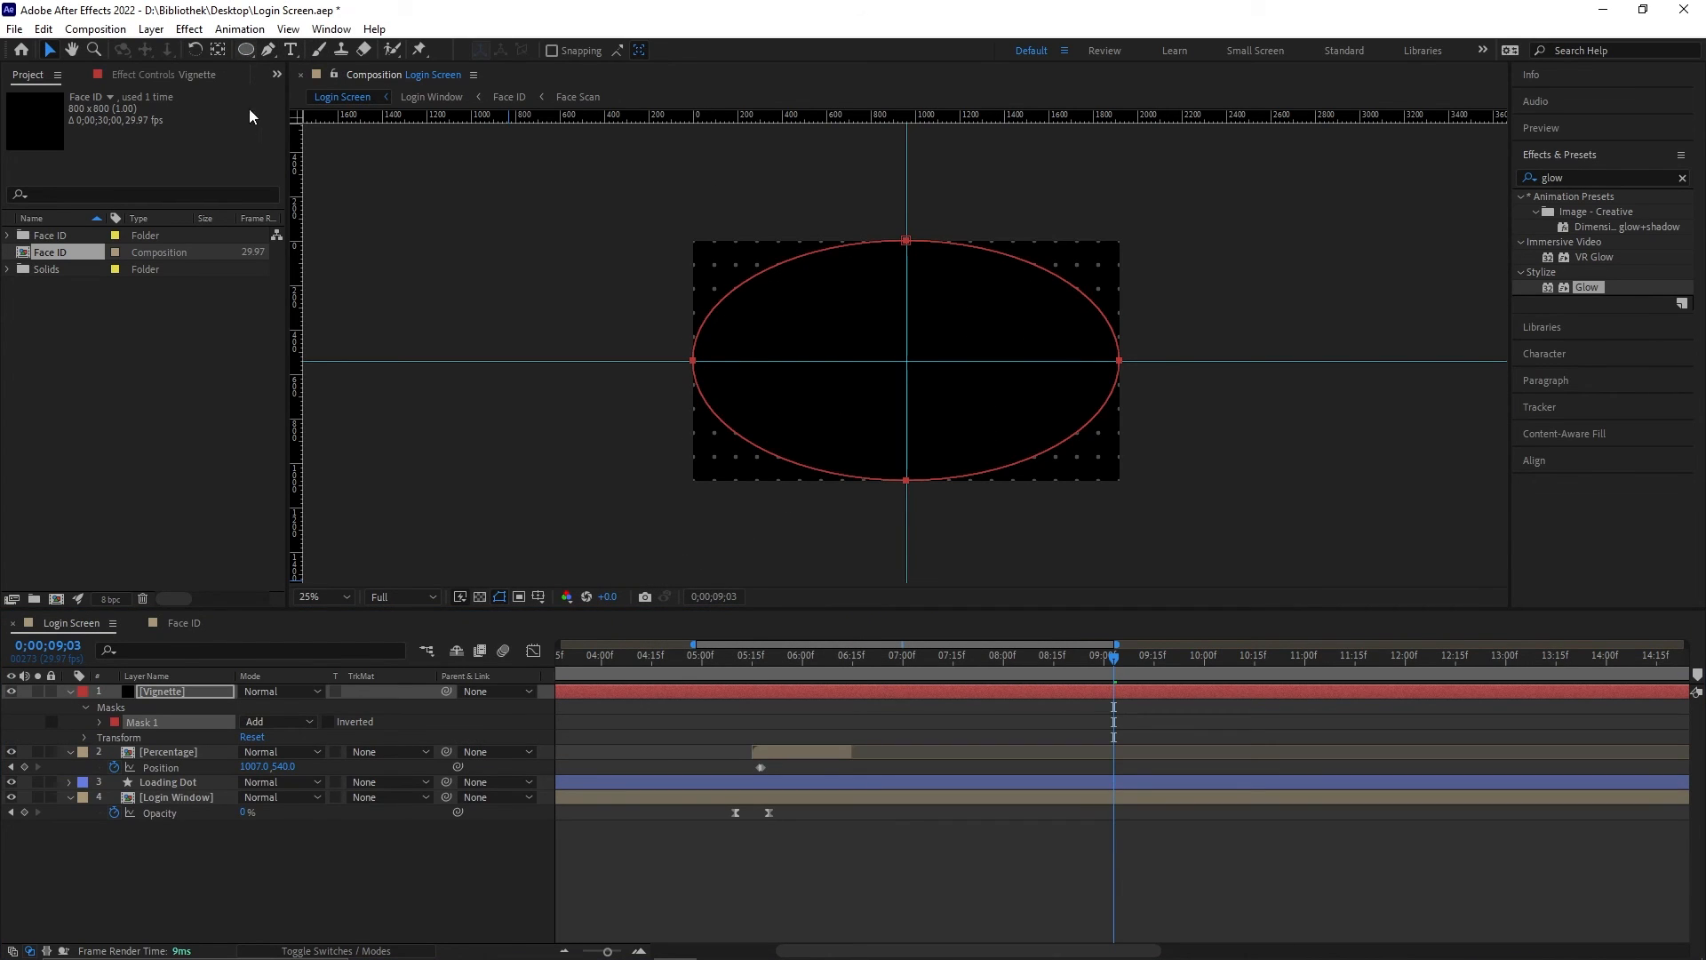
left_click(266, 721)
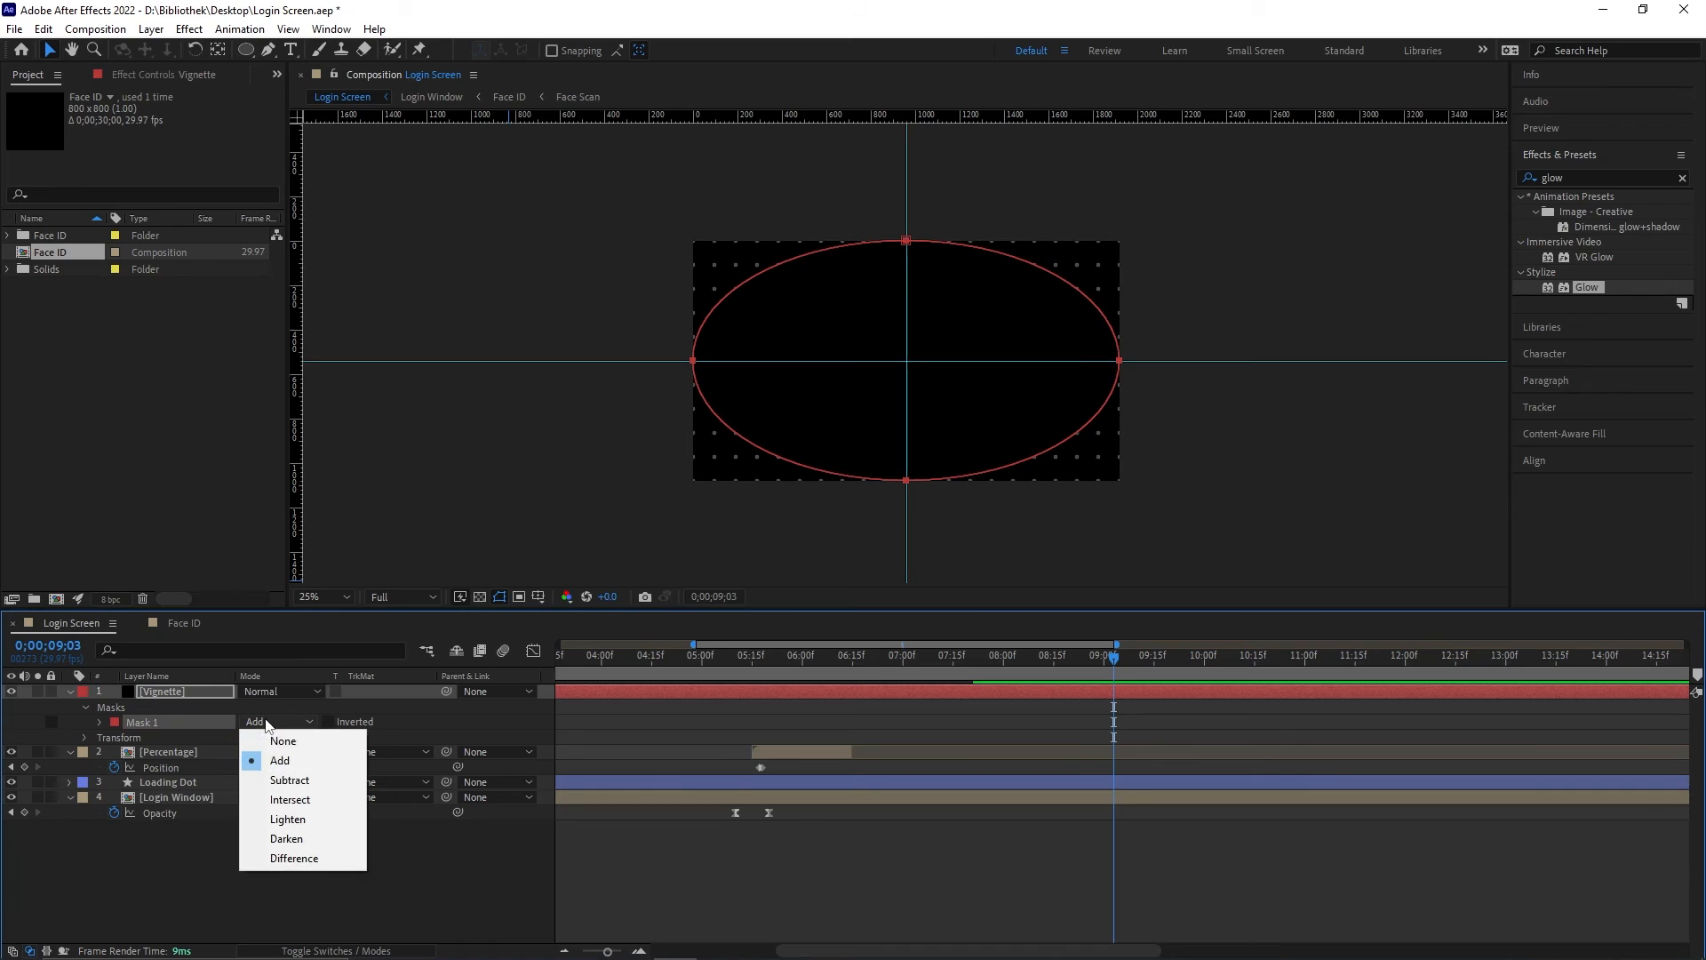
left_click(300, 782)
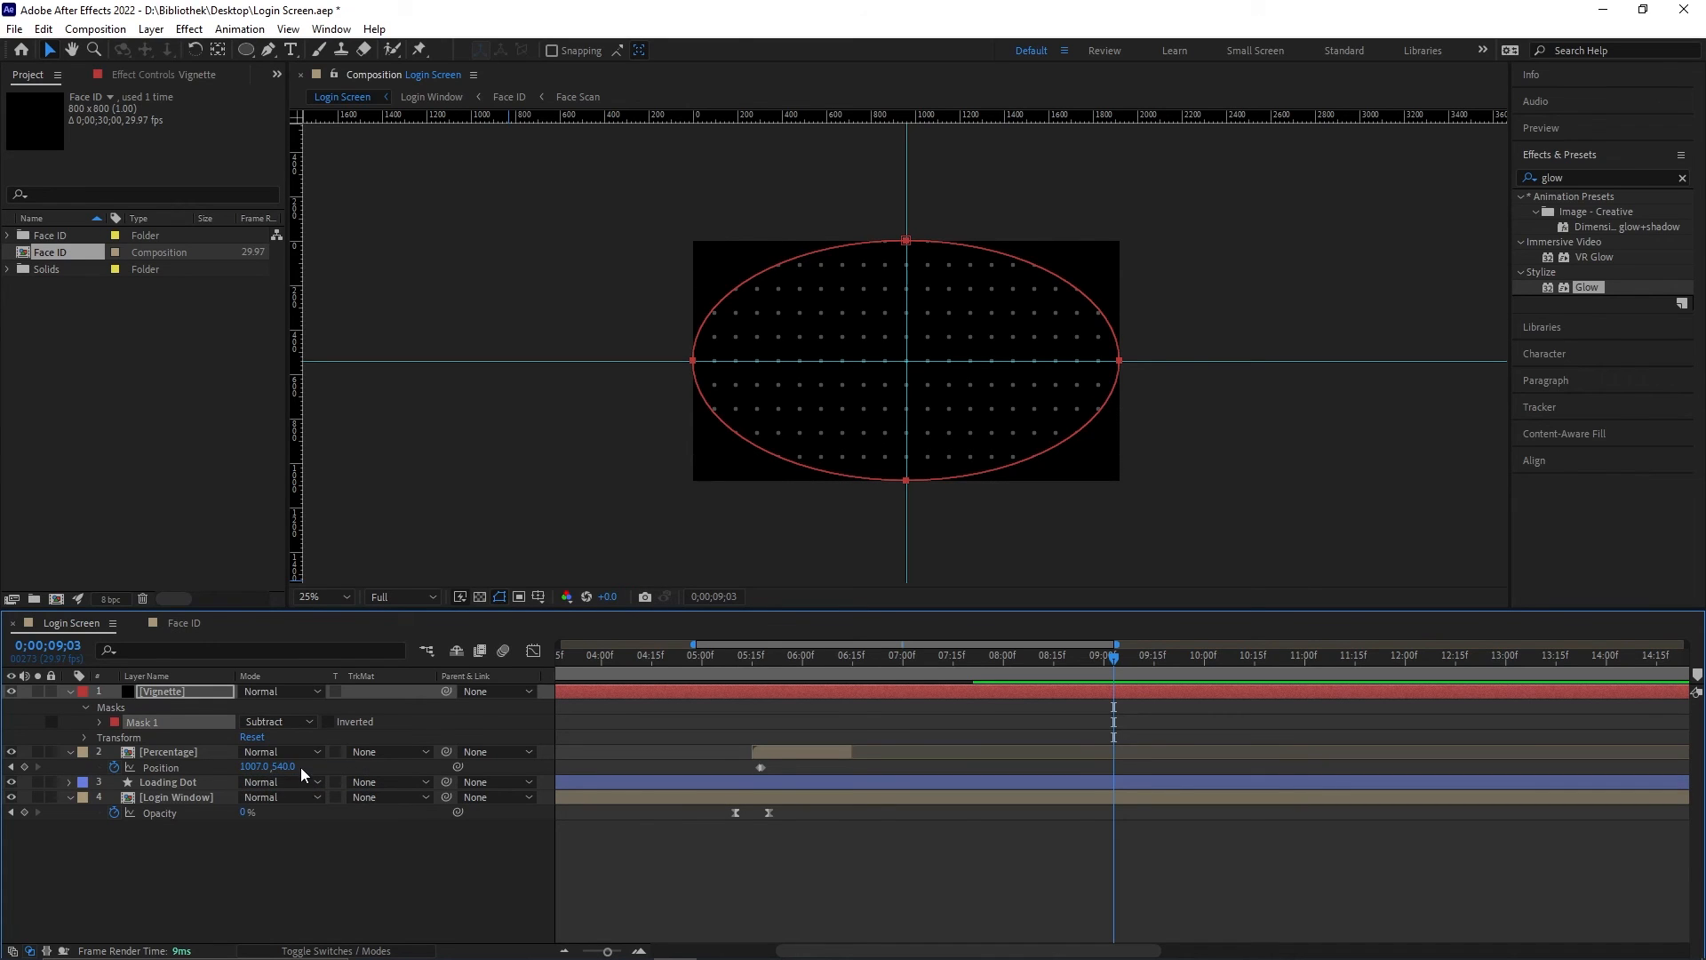
left_click(98, 721)
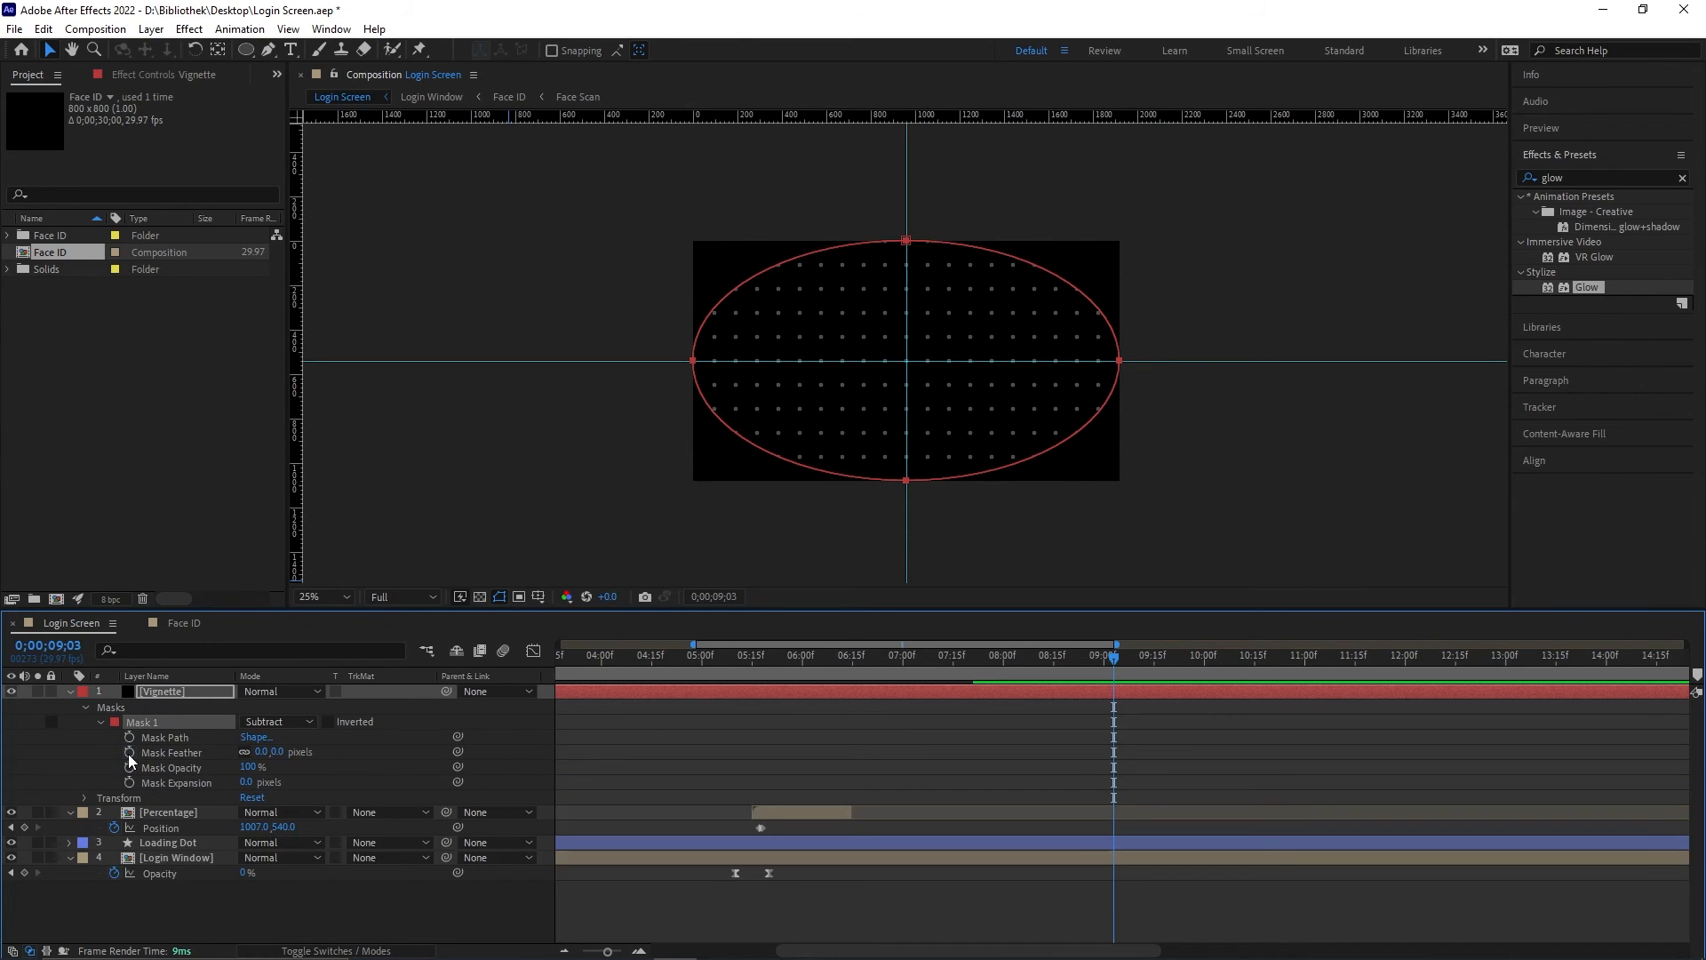
left_click_drag(277, 754, 748, 726)
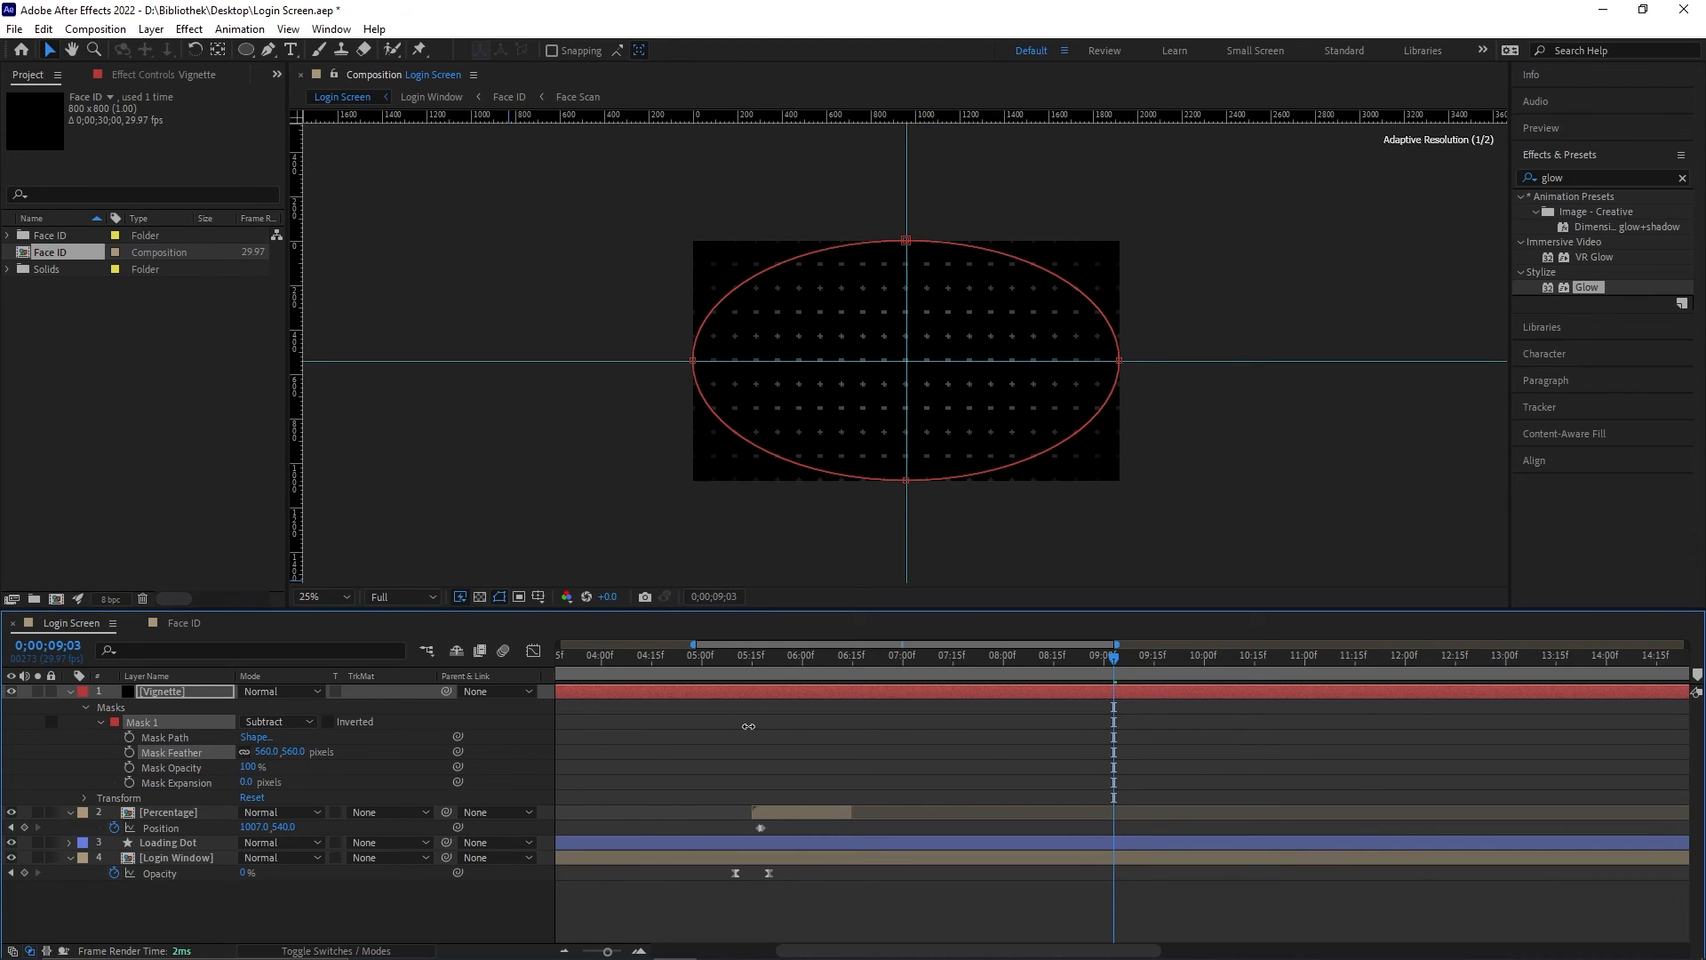
Step: Set the Vignette layer's opacity to 50%
left_click(190, 692)
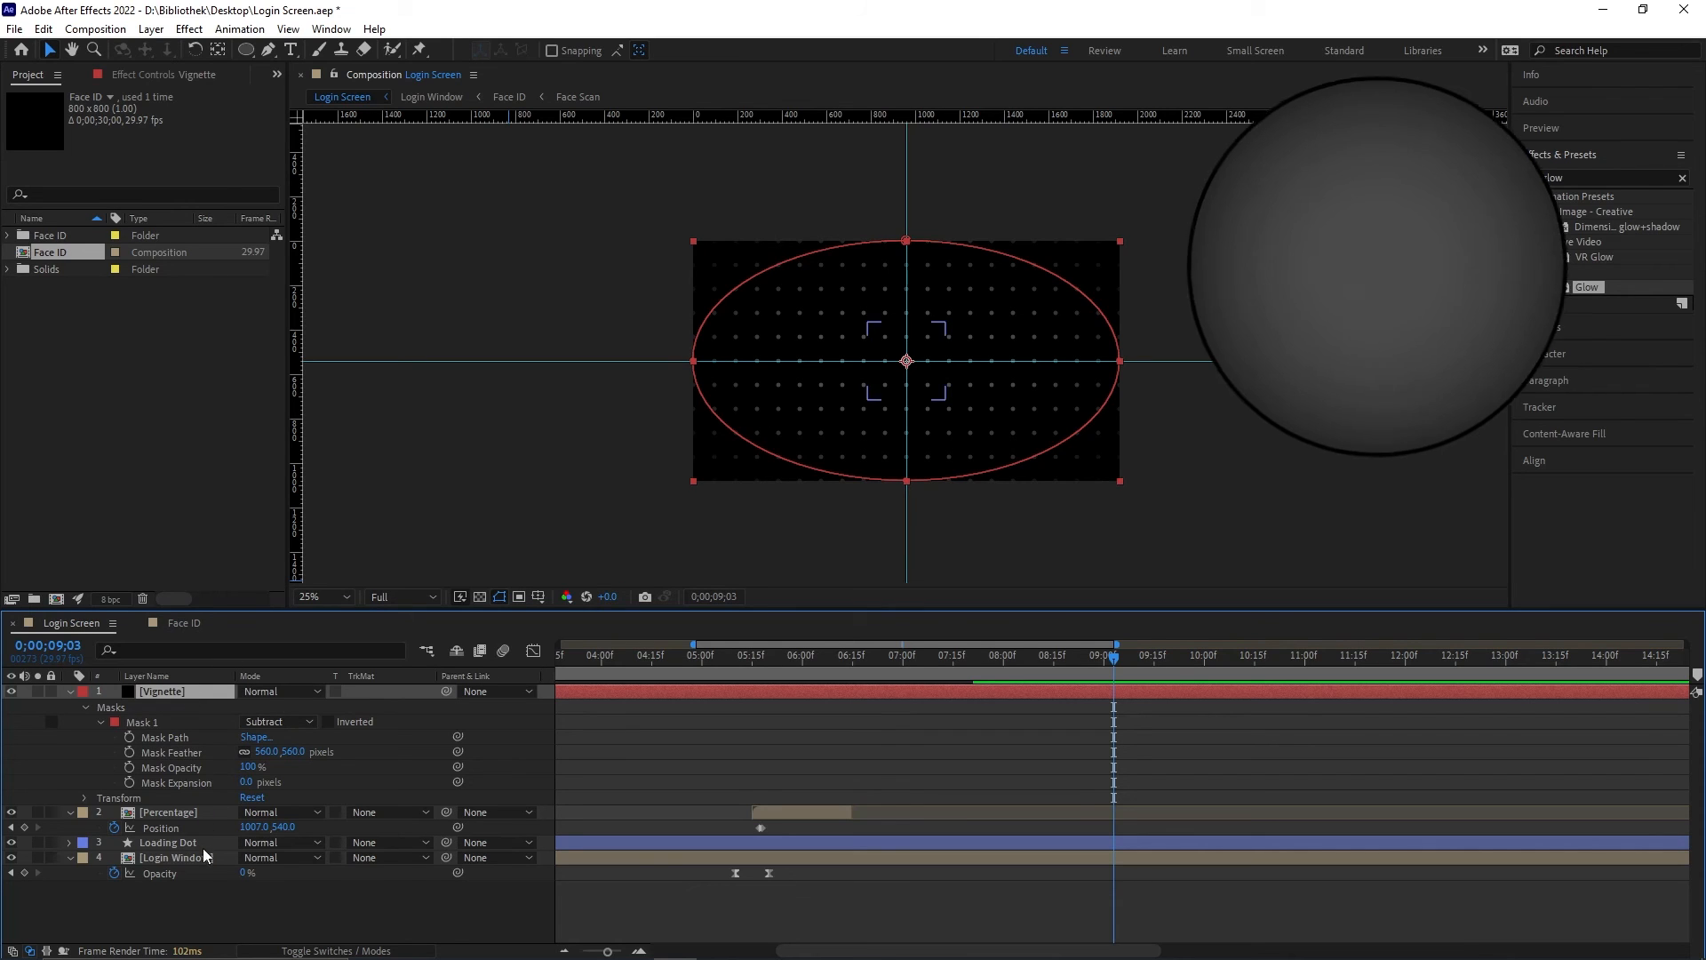
key("t")
left_click(249, 707)
type("50")
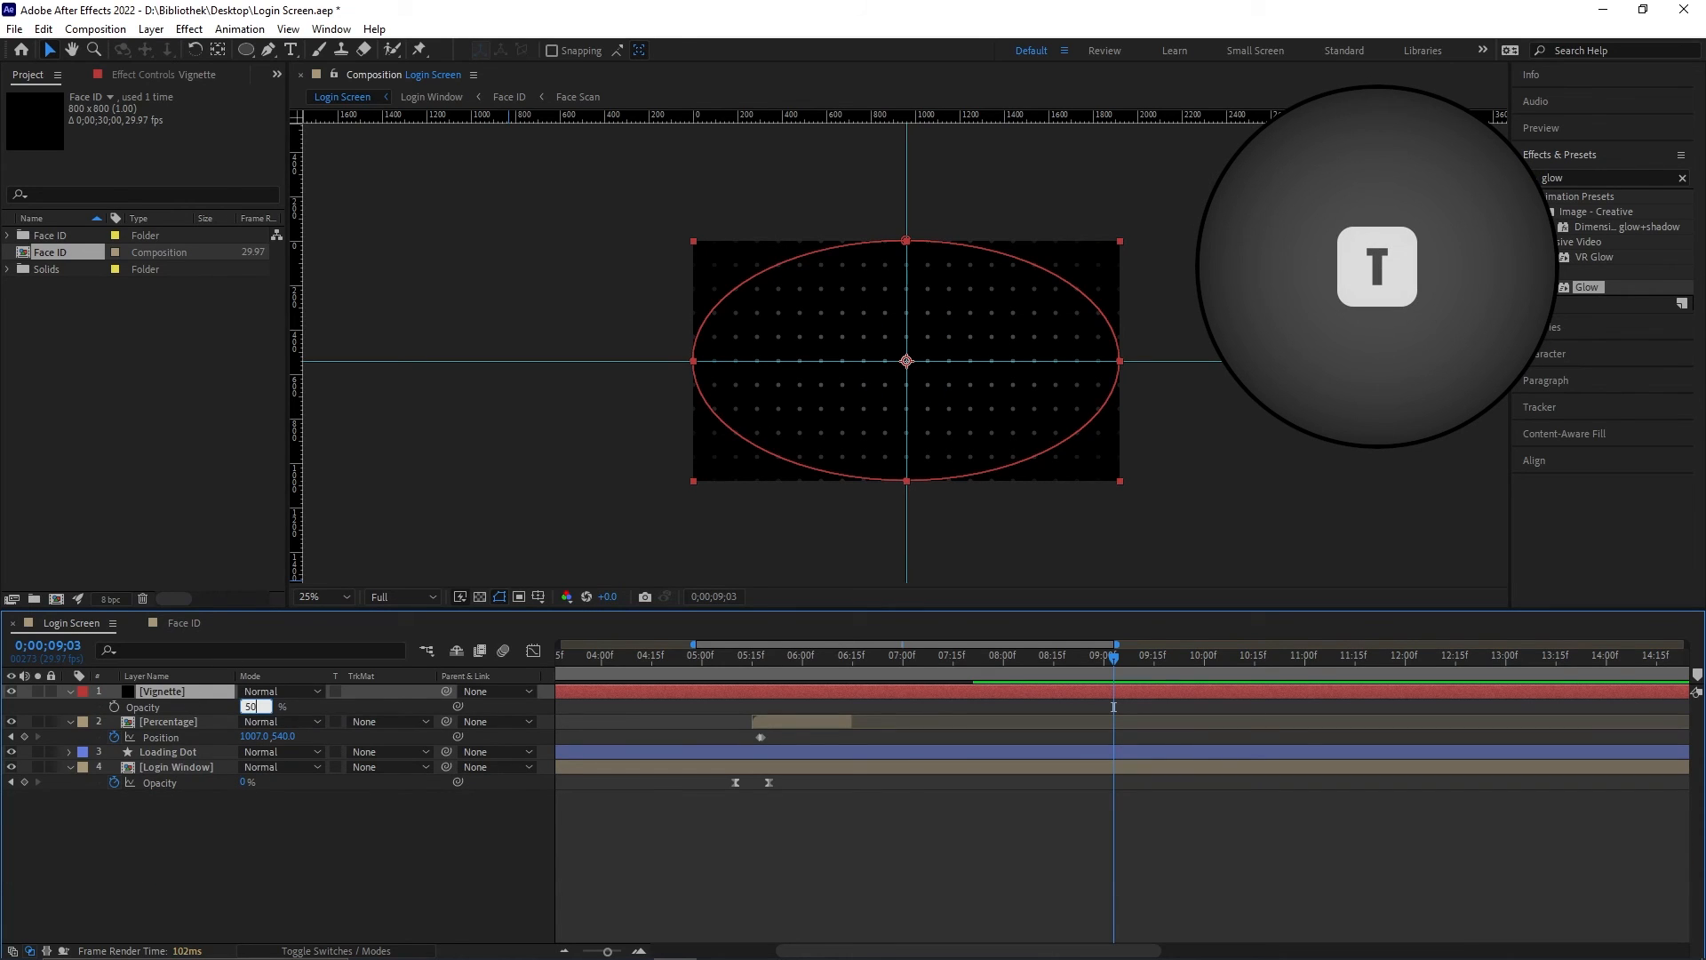
key("Return")
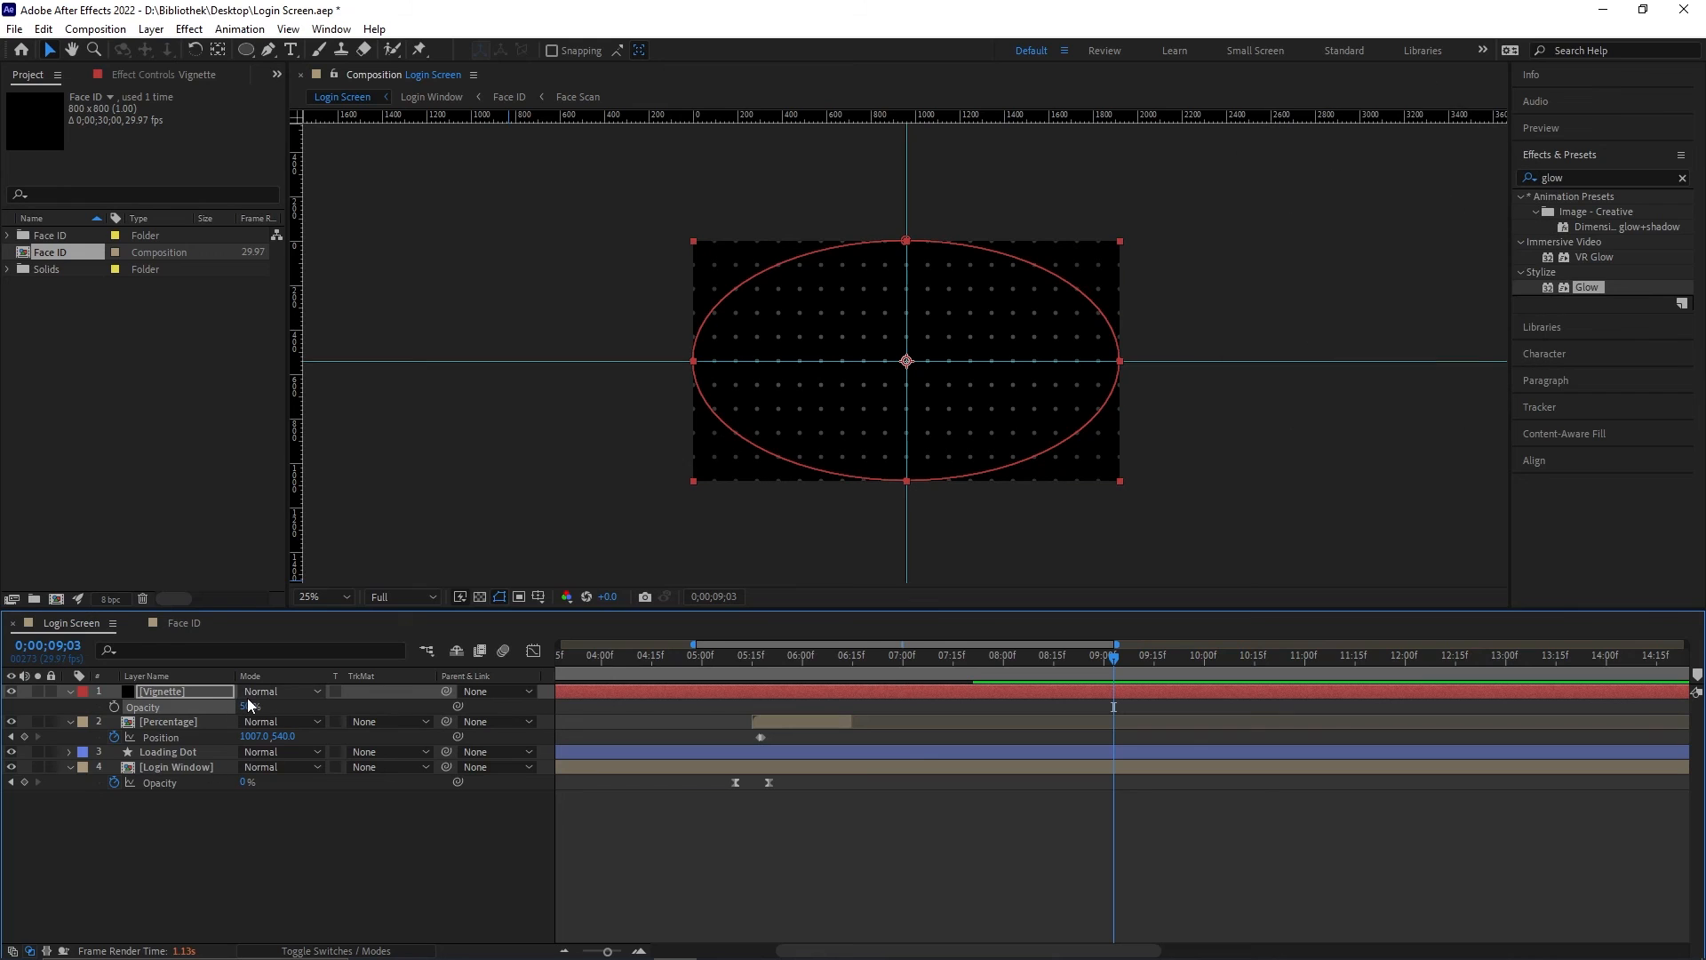
left_click(312, 845)
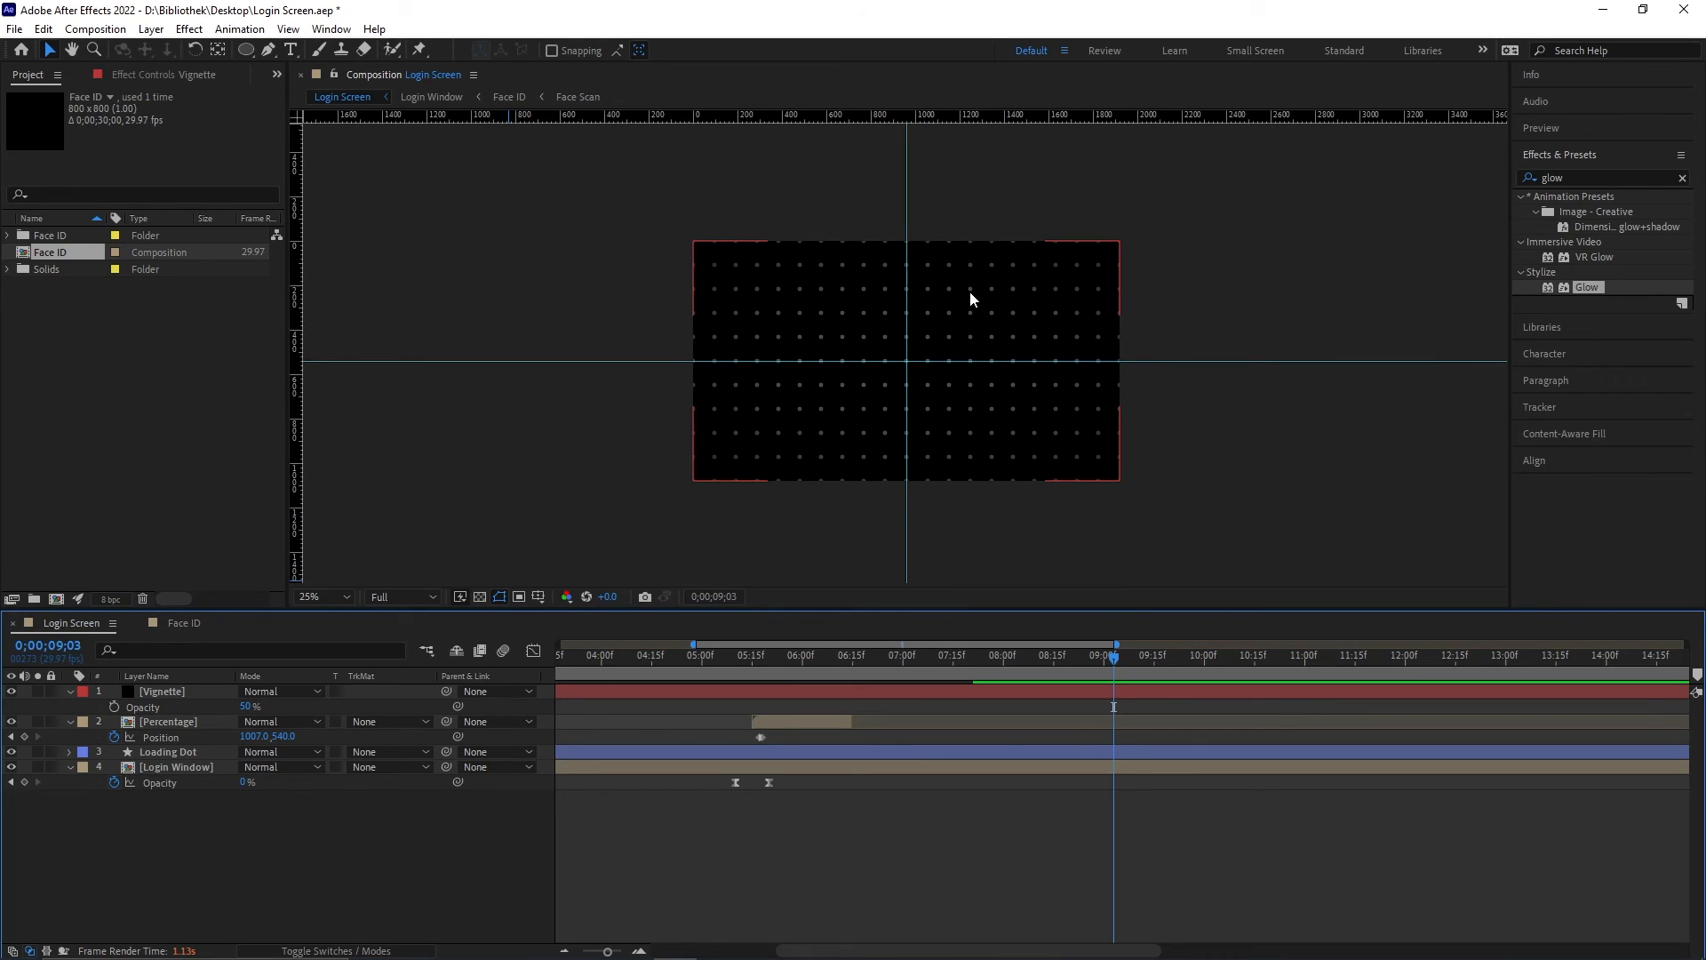
Step: At 0;00;08;05, add an empty shape layer and place it directly below the Vignette layer
key("period")
left_click_drag(944, 333, 853, 354)
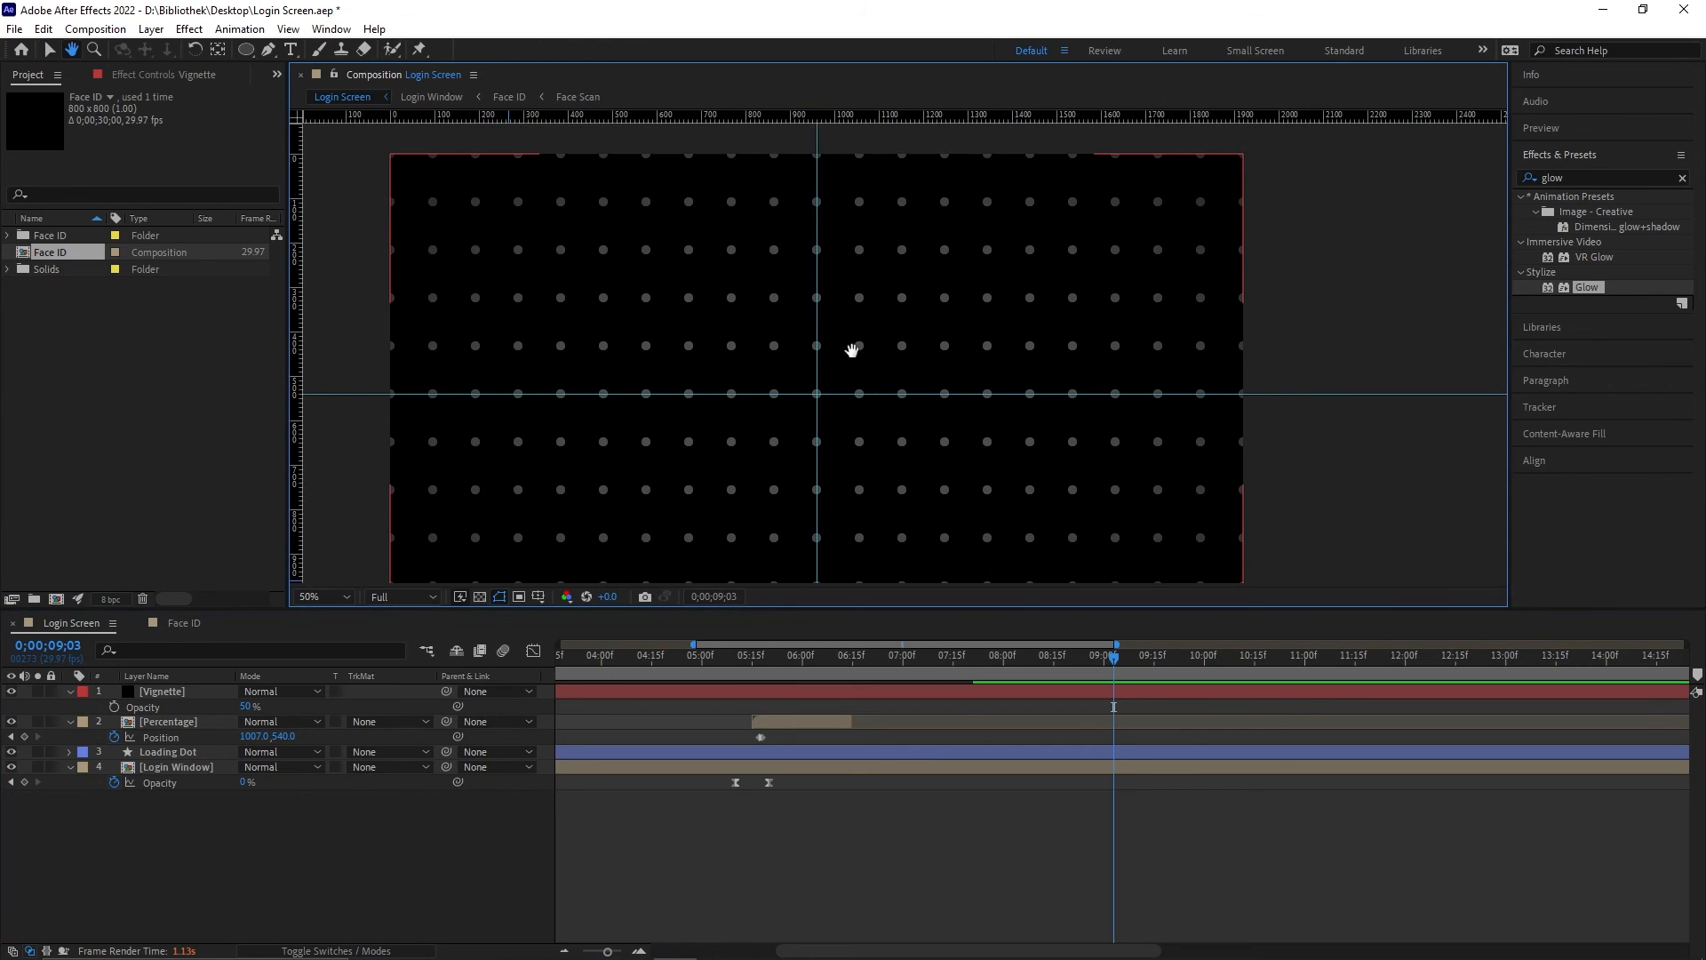
left_click_drag(1092, 658, 1021, 658)
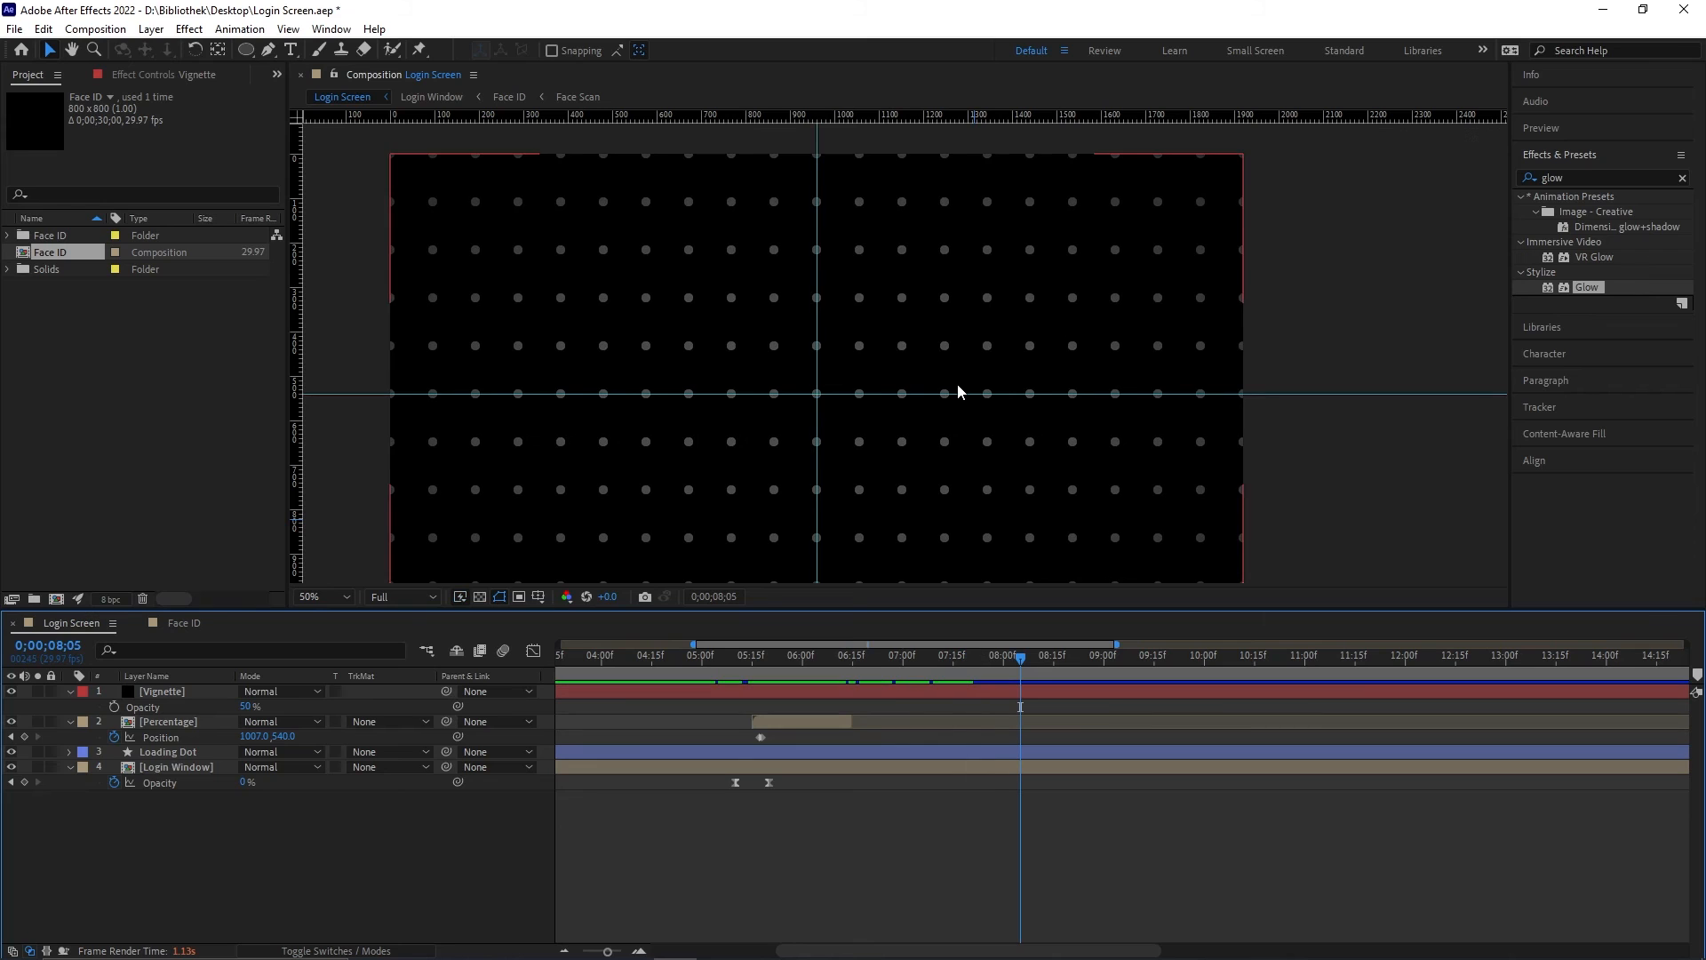
right_click(221, 880)
mouse_move(286, 665)
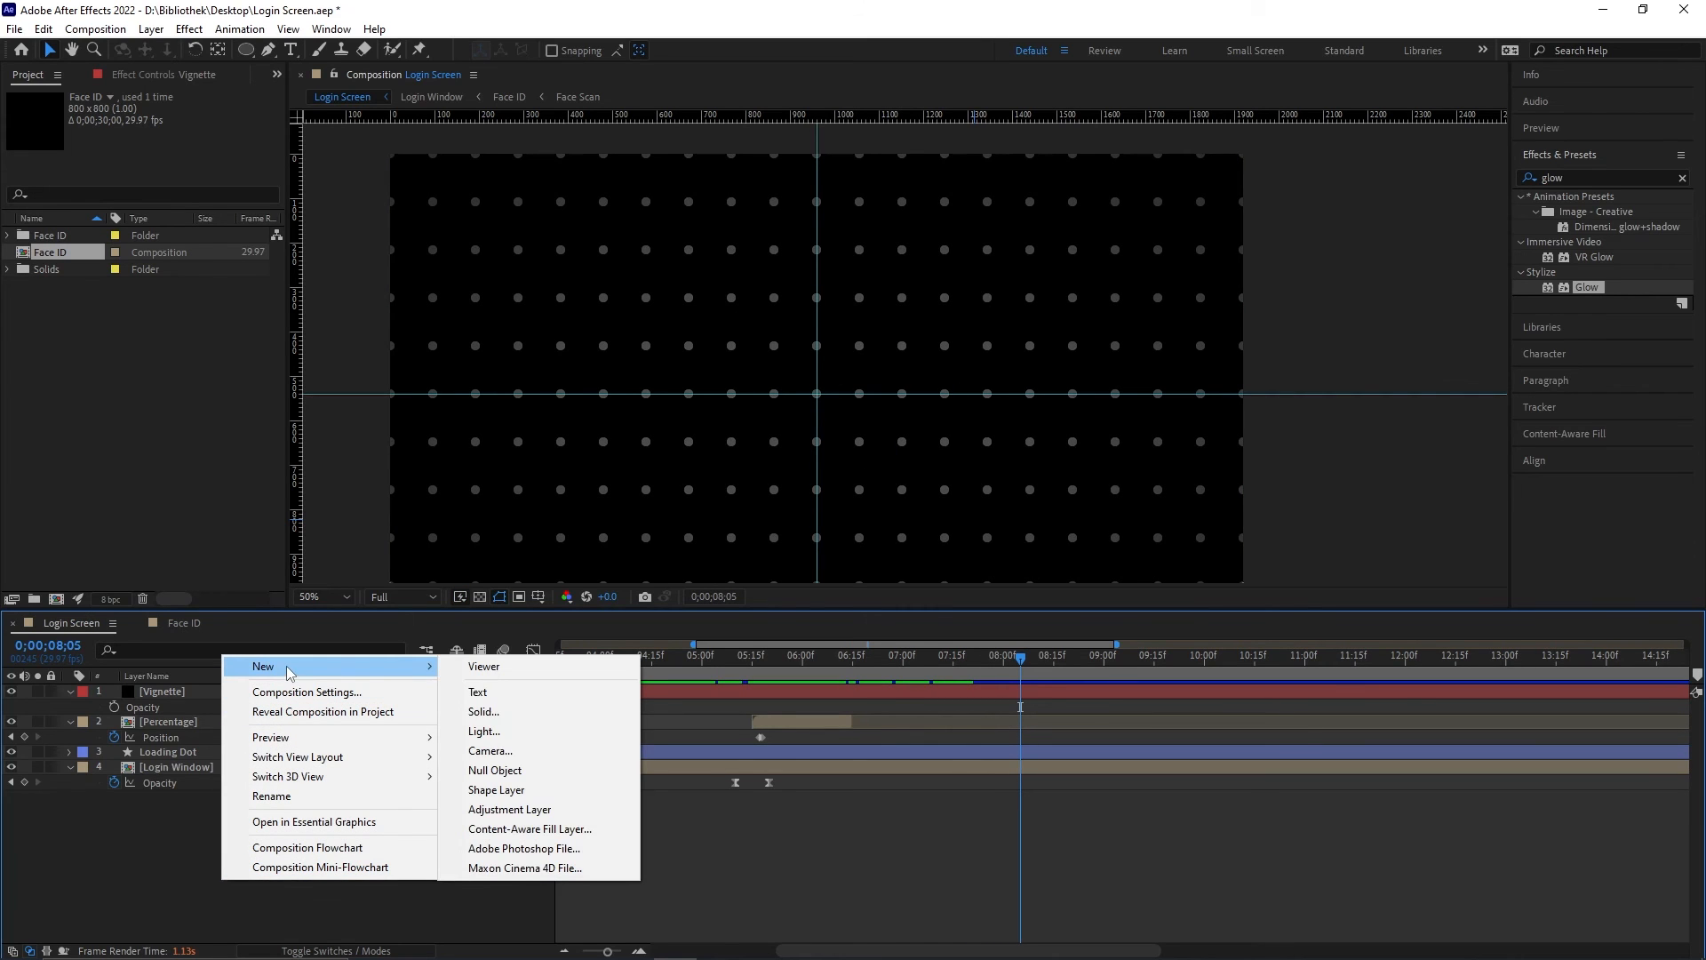
left_click(480, 789)
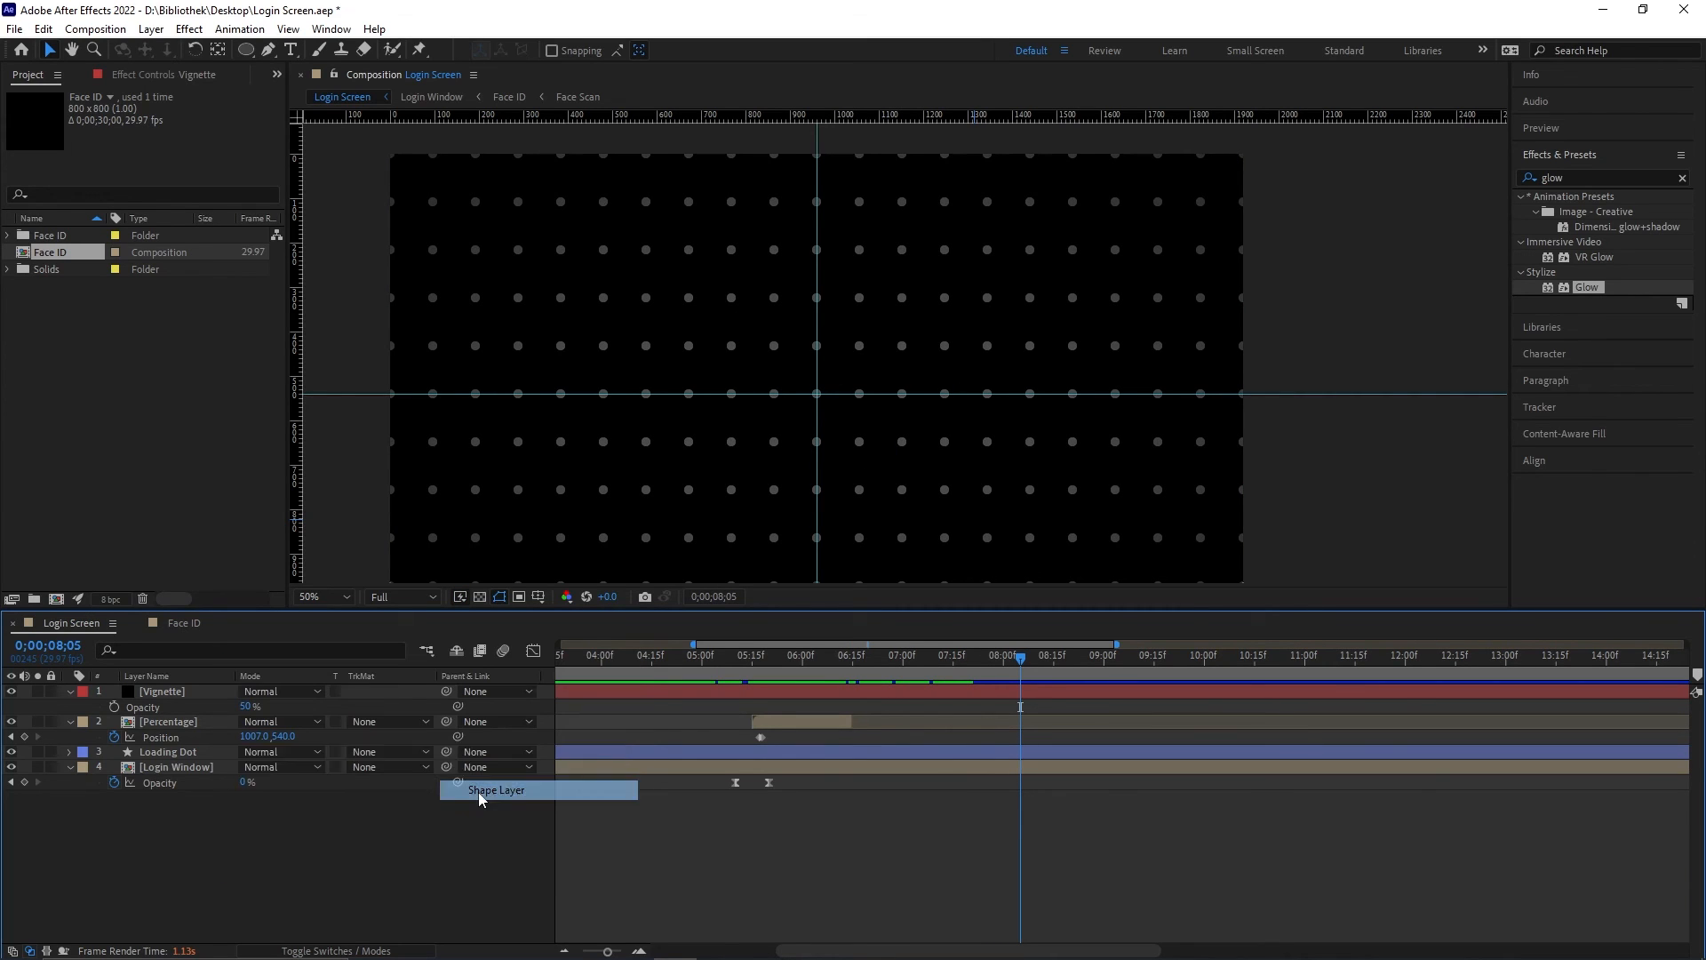
left_click_drag(178, 690, 172, 731)
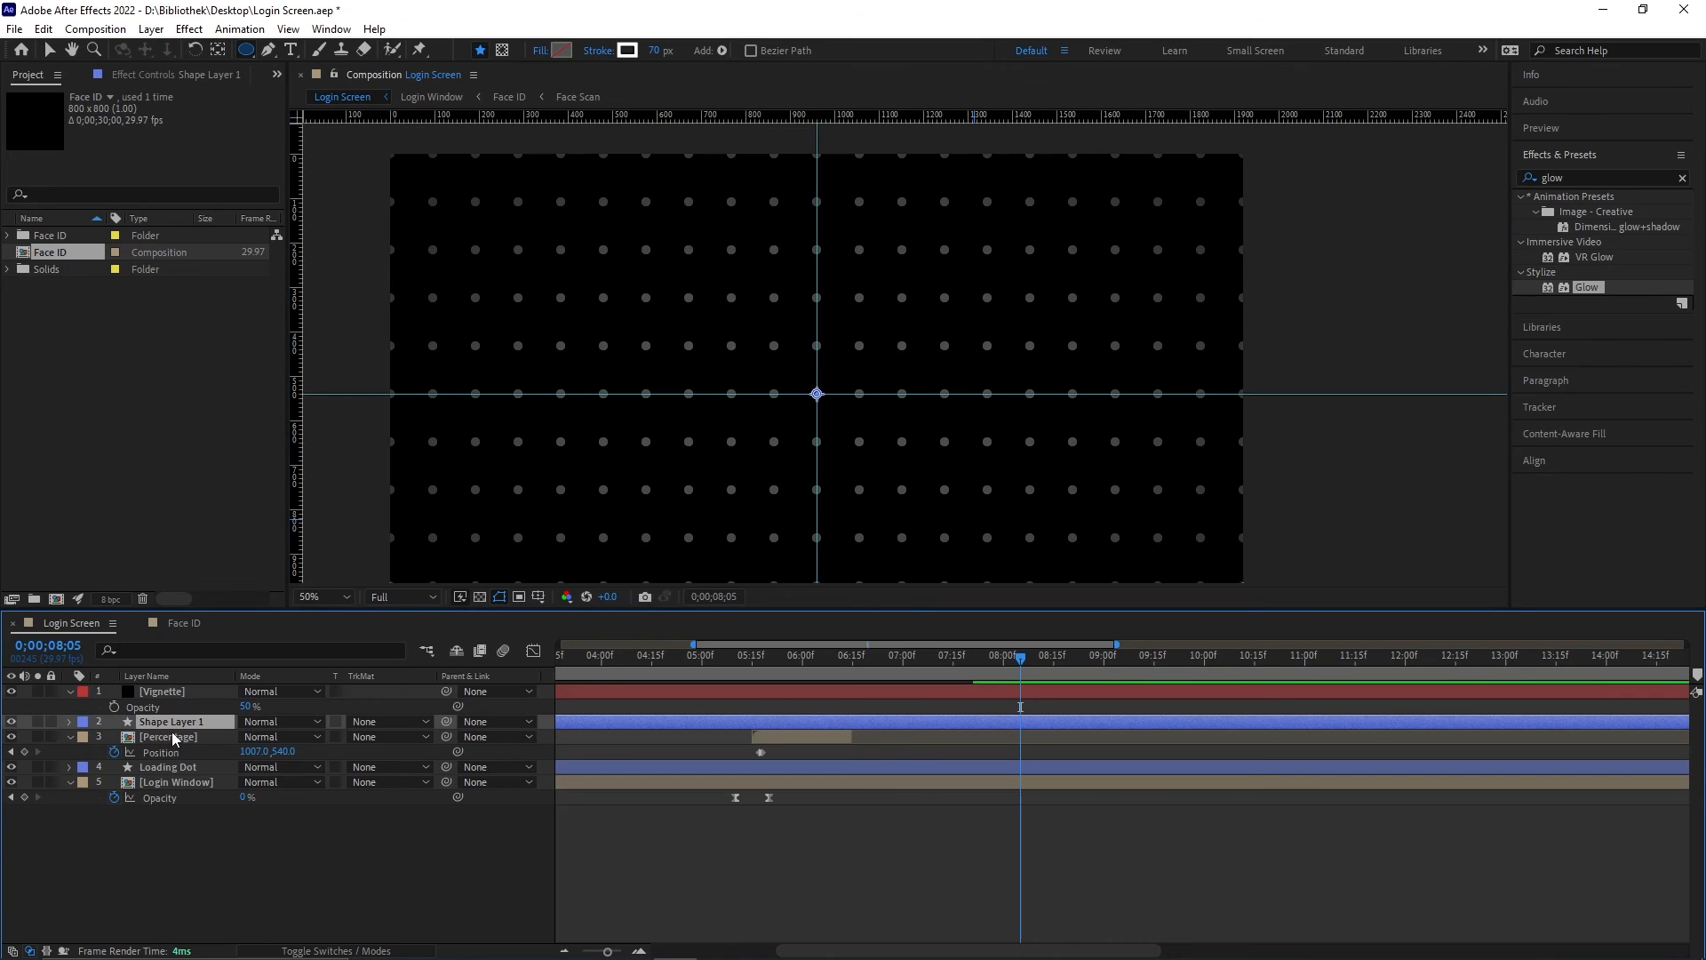
Step: Add a full-frame ellipse to the new shape layer and set its stroke to None
double_click(244, 54)
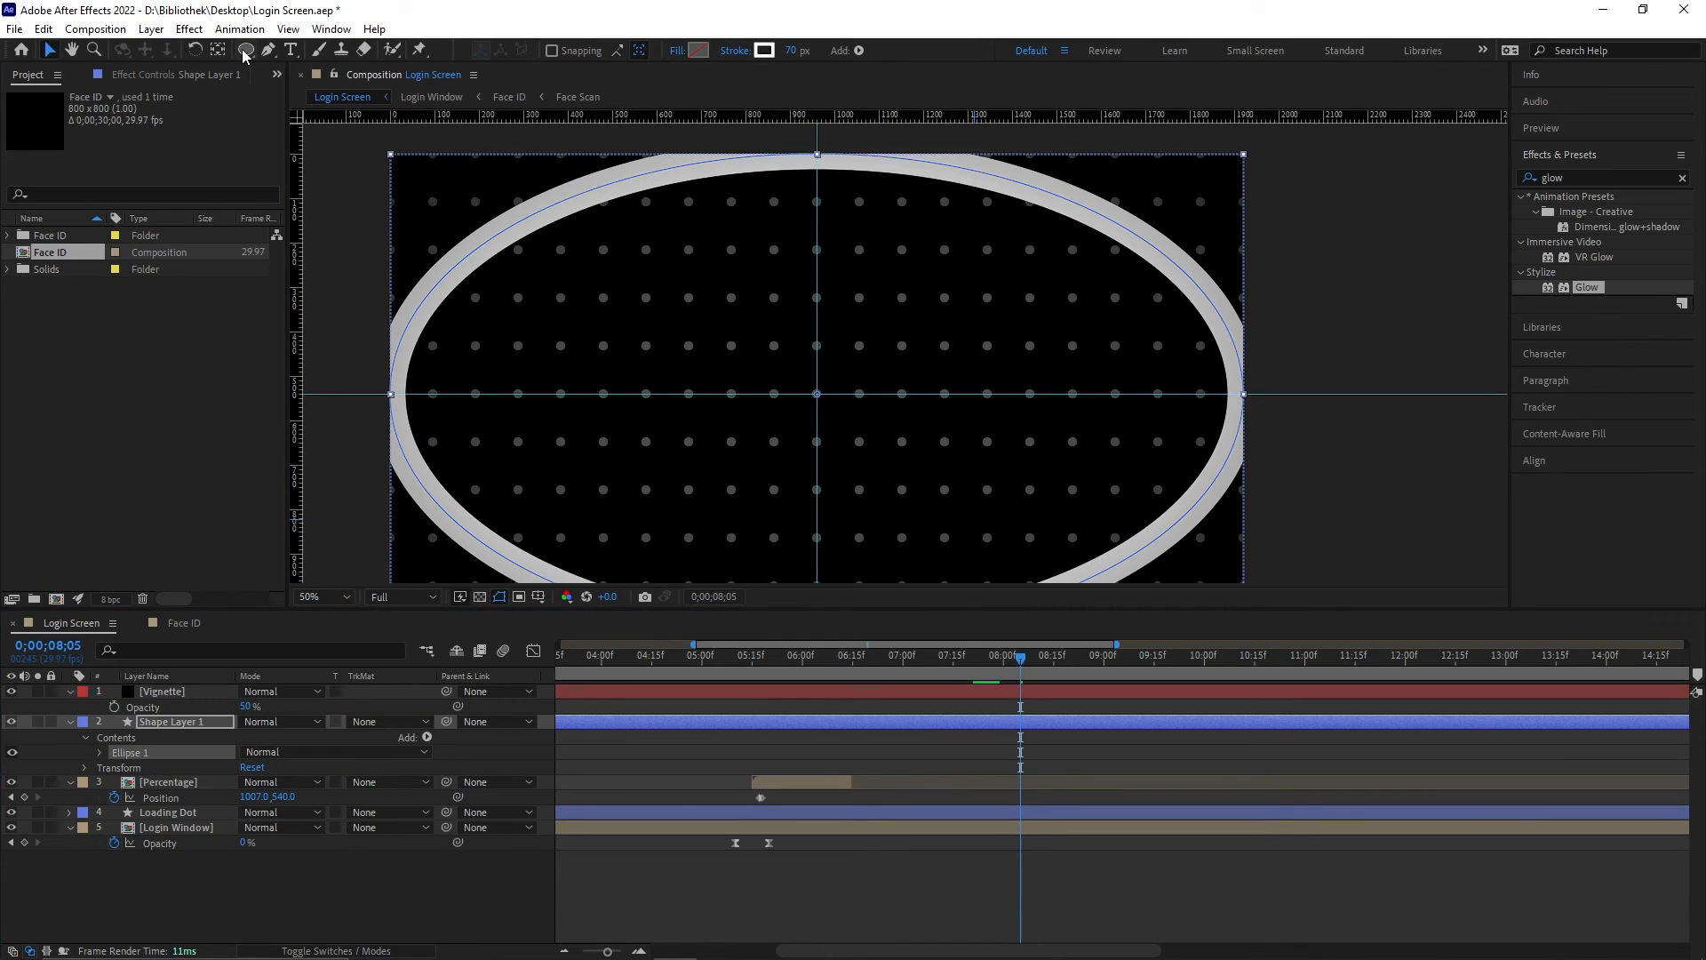
left_click(740, 49)
left_click(763, 421)
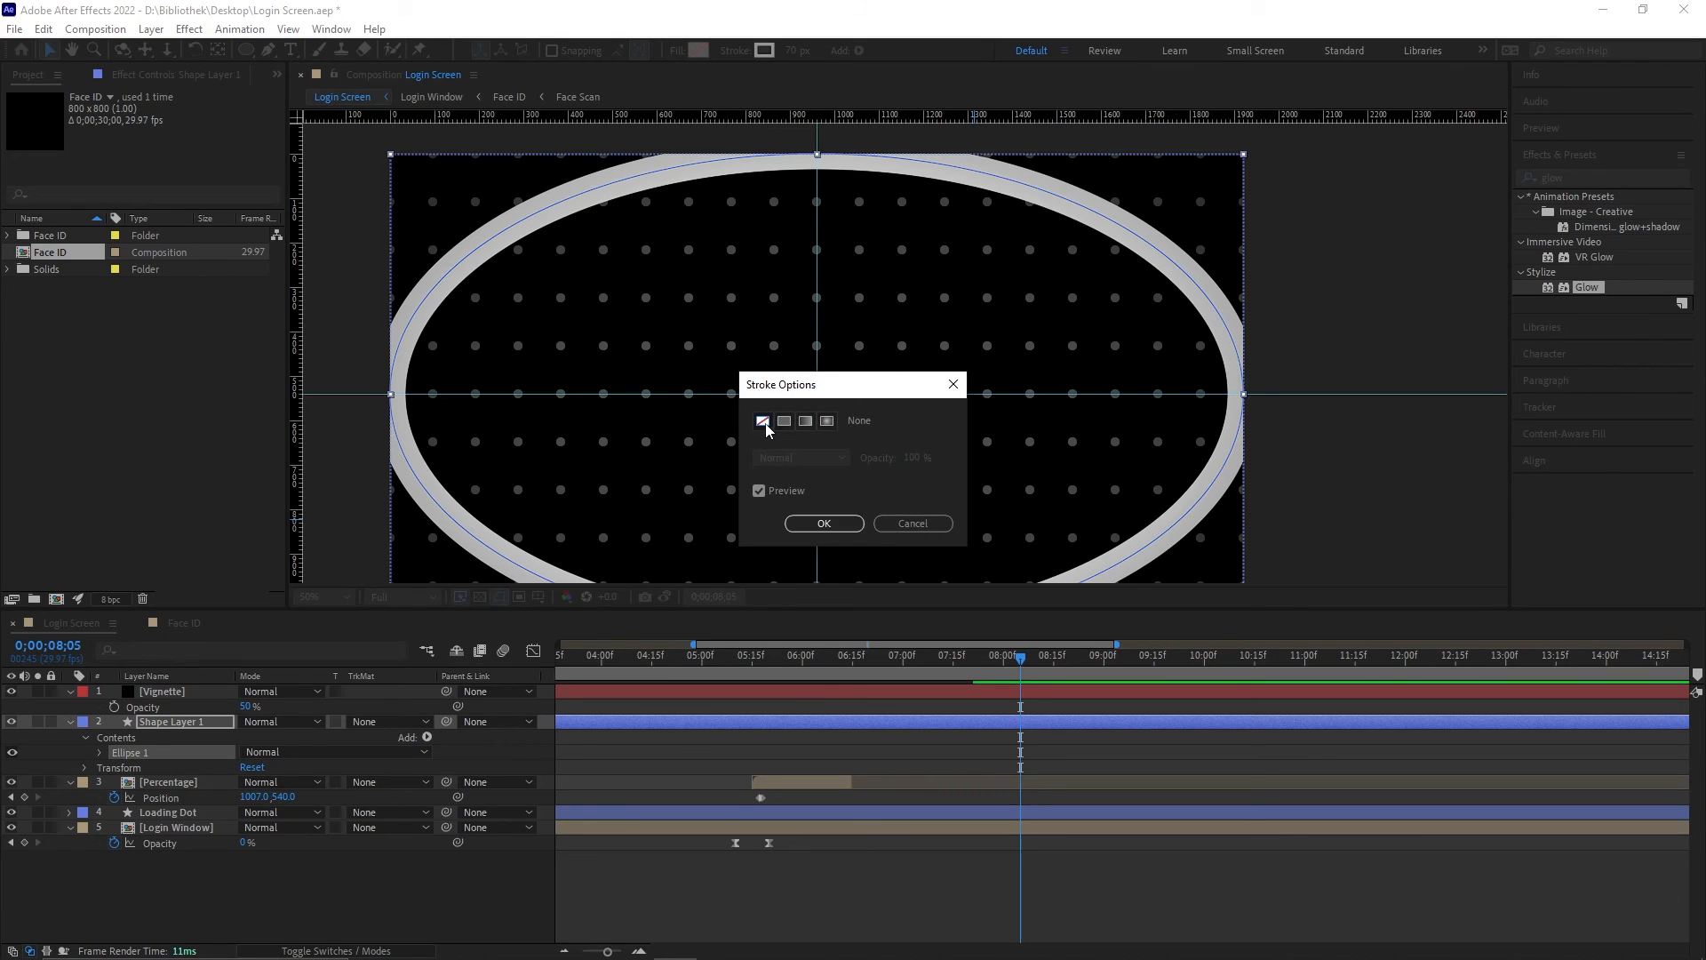
left_click(823, 523)
Step: Give the full-frame ellipse a solid white fill at 100% opacity
left_click(676, 50)
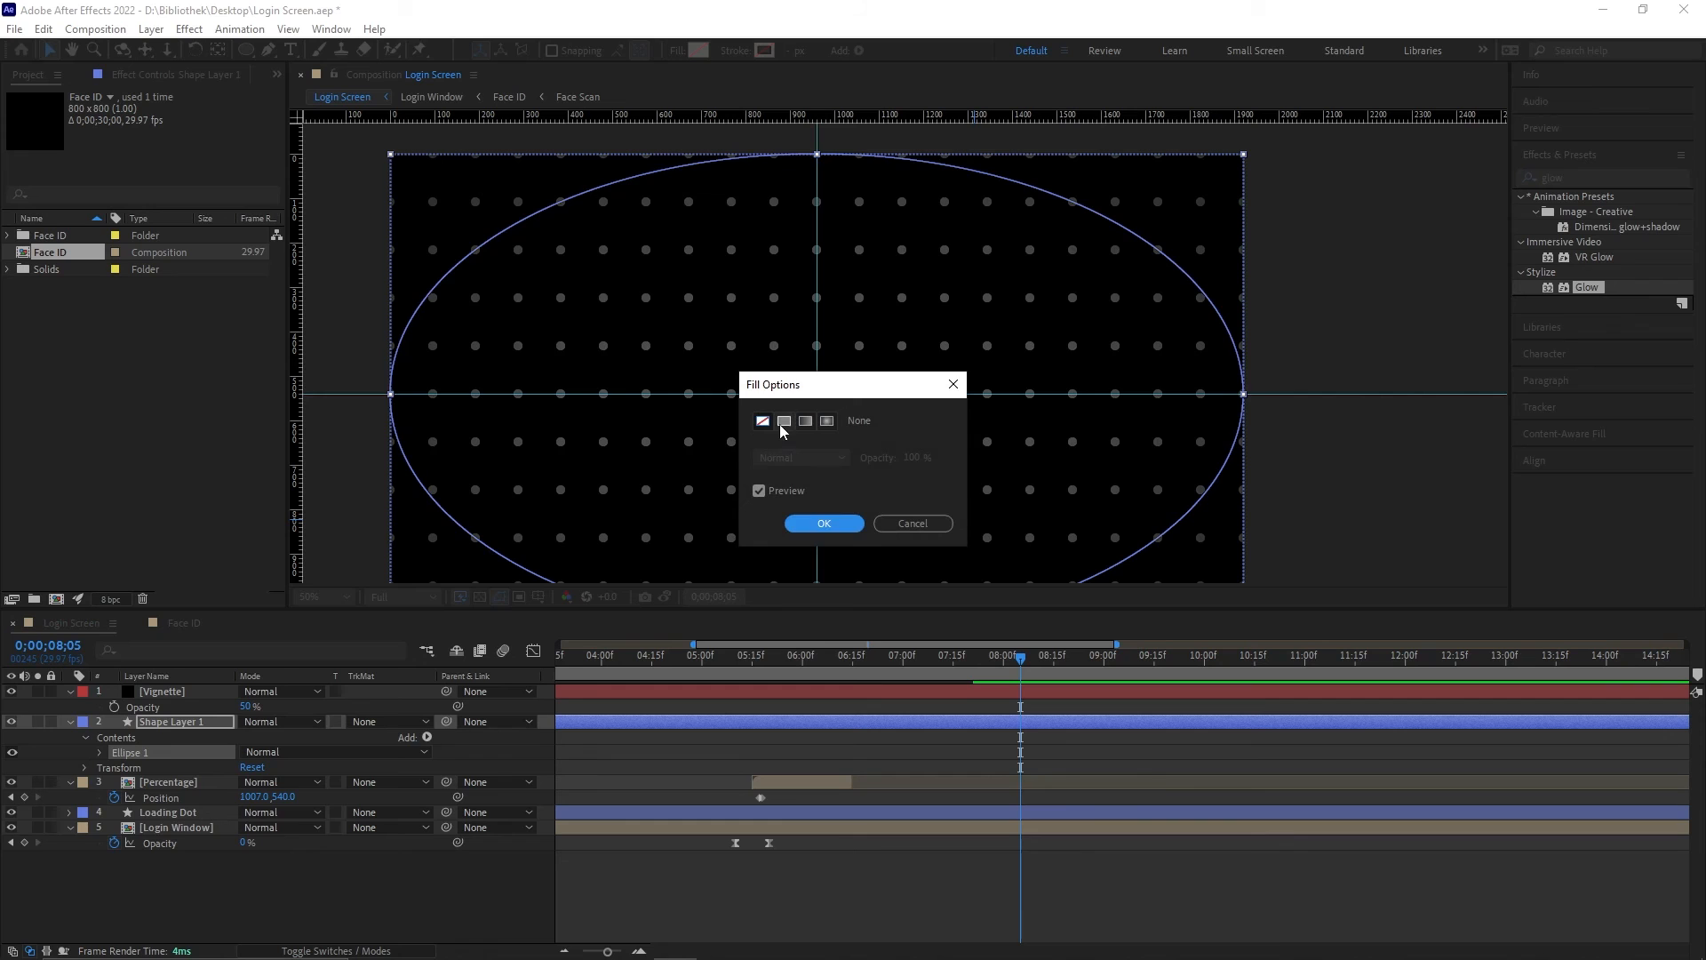
left_click(783, 421)
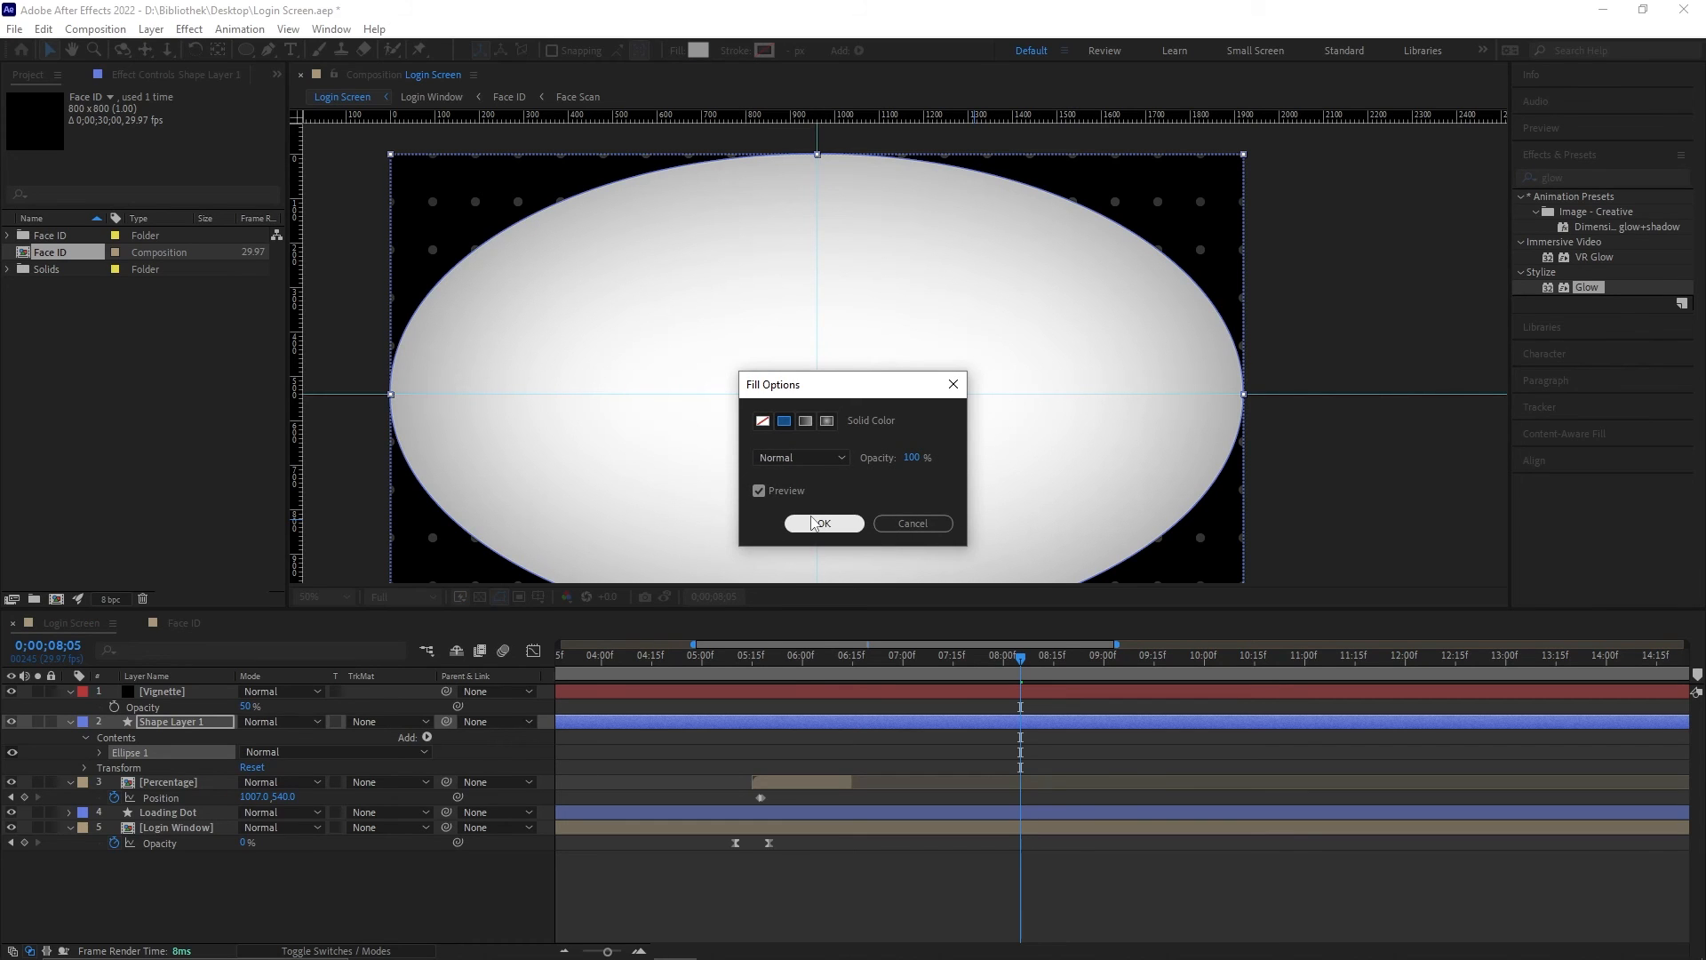
left_click(817, 524)
left_click(698, 50)
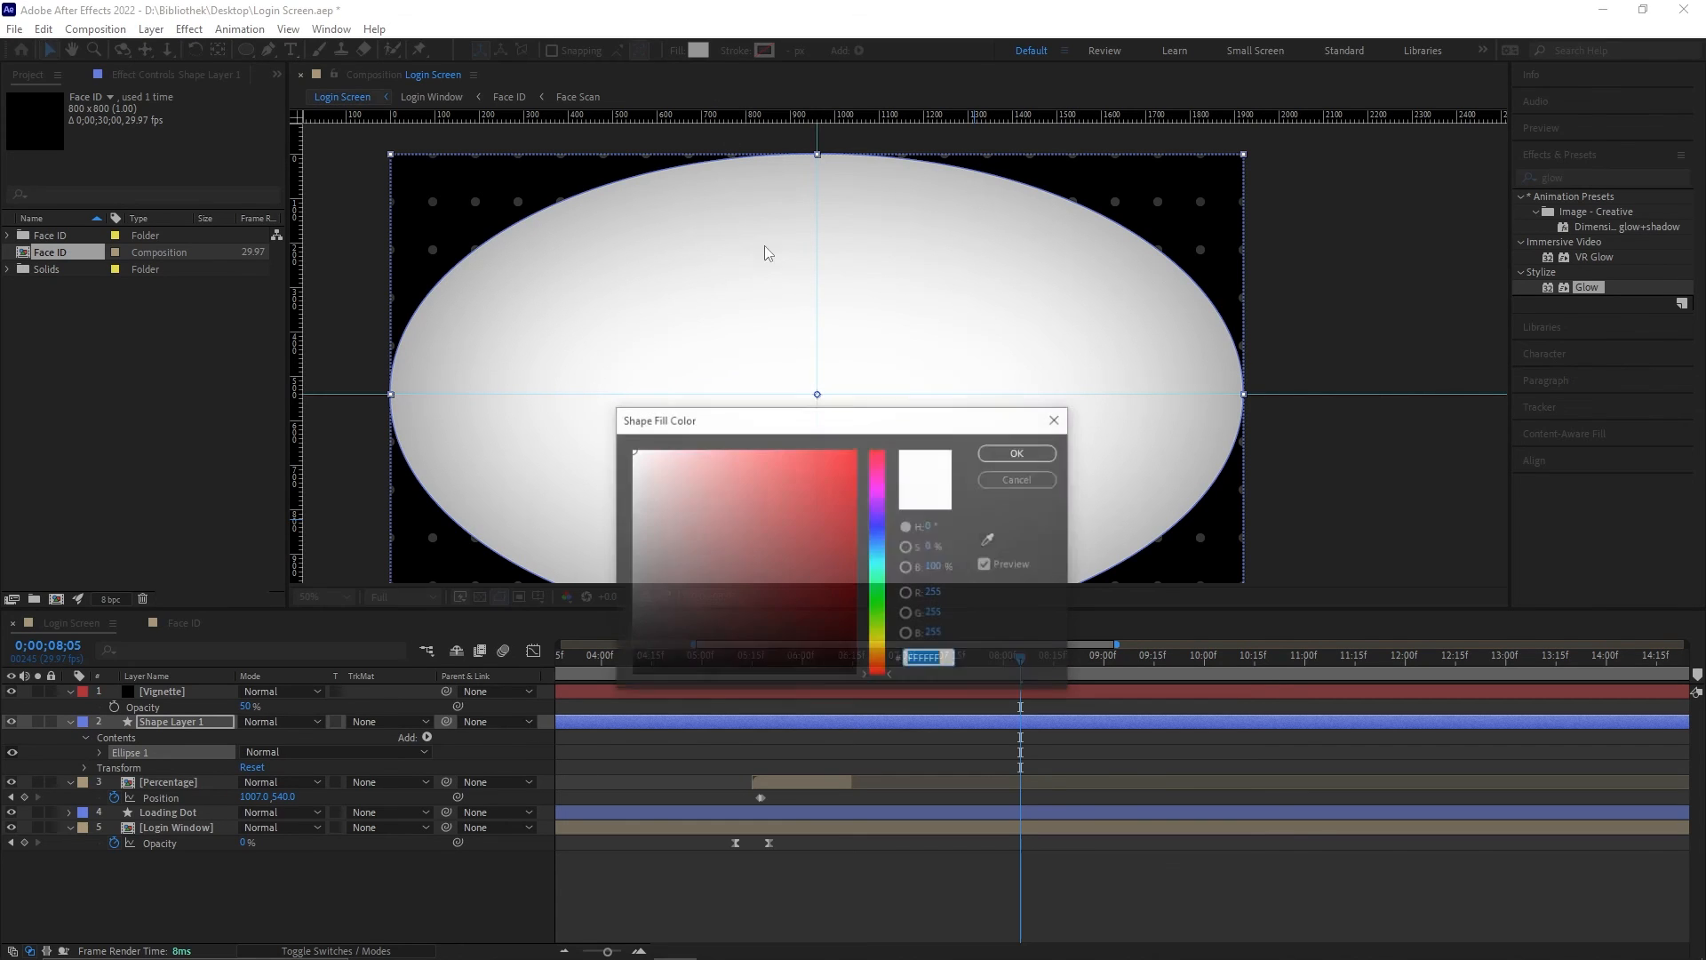
left_click(1019, 454)
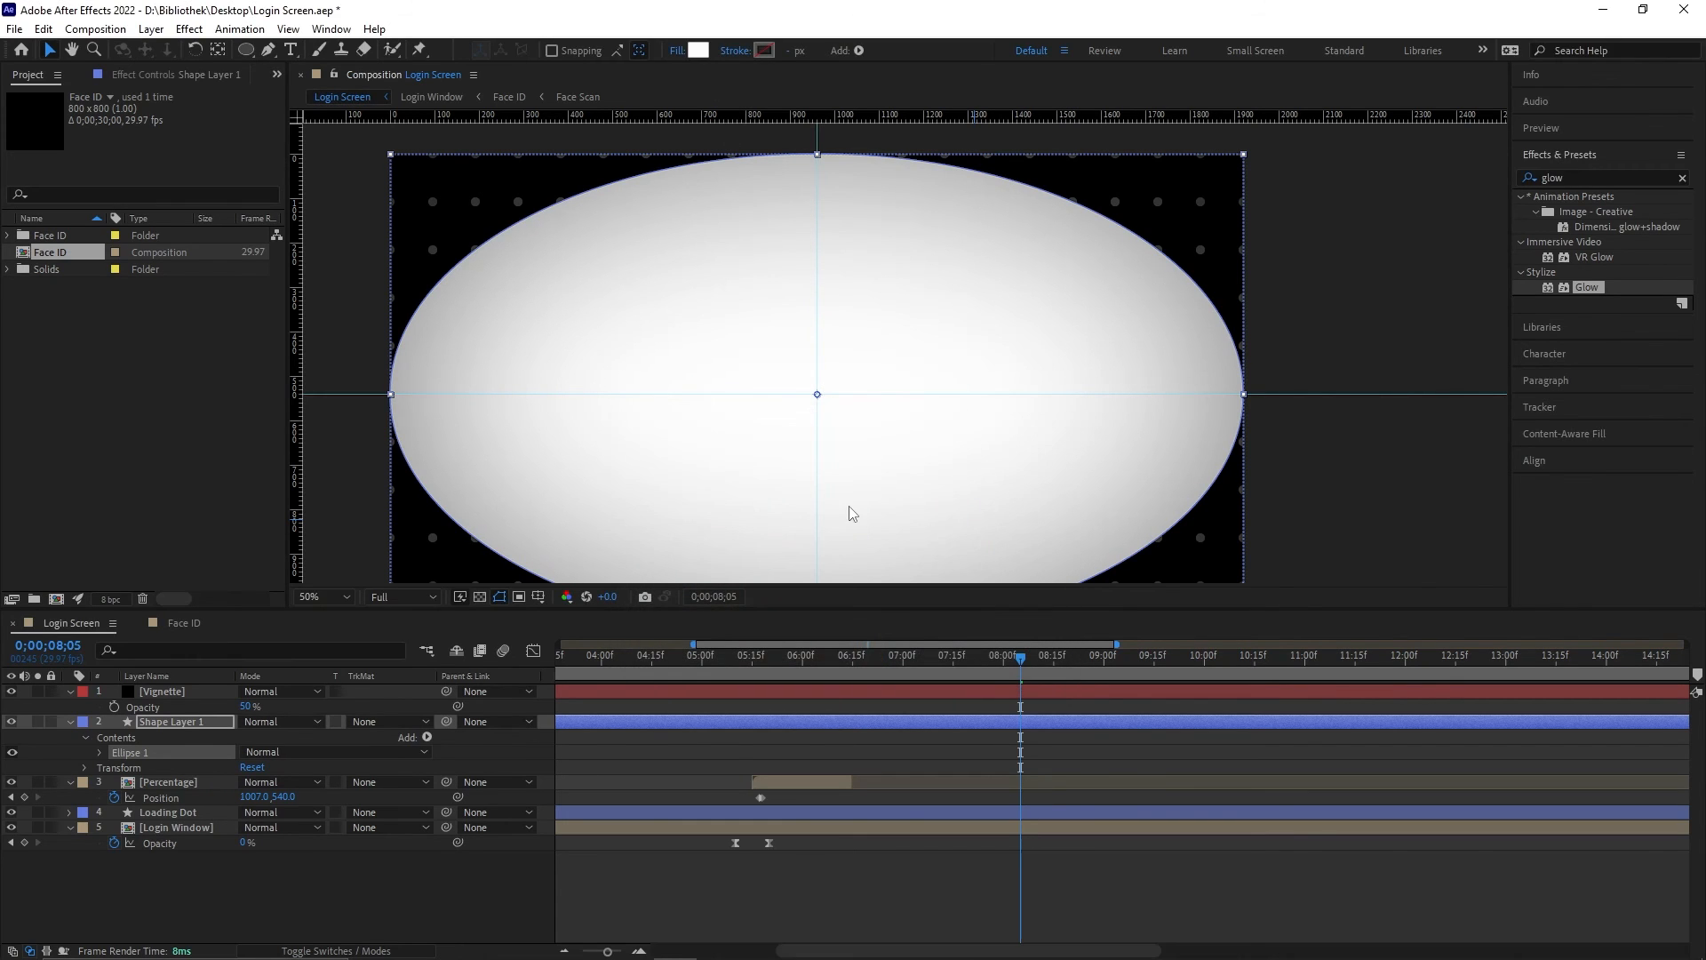
Step: Set the ellipse path's size to 20 by 20 pixels
left_click(99, 752)
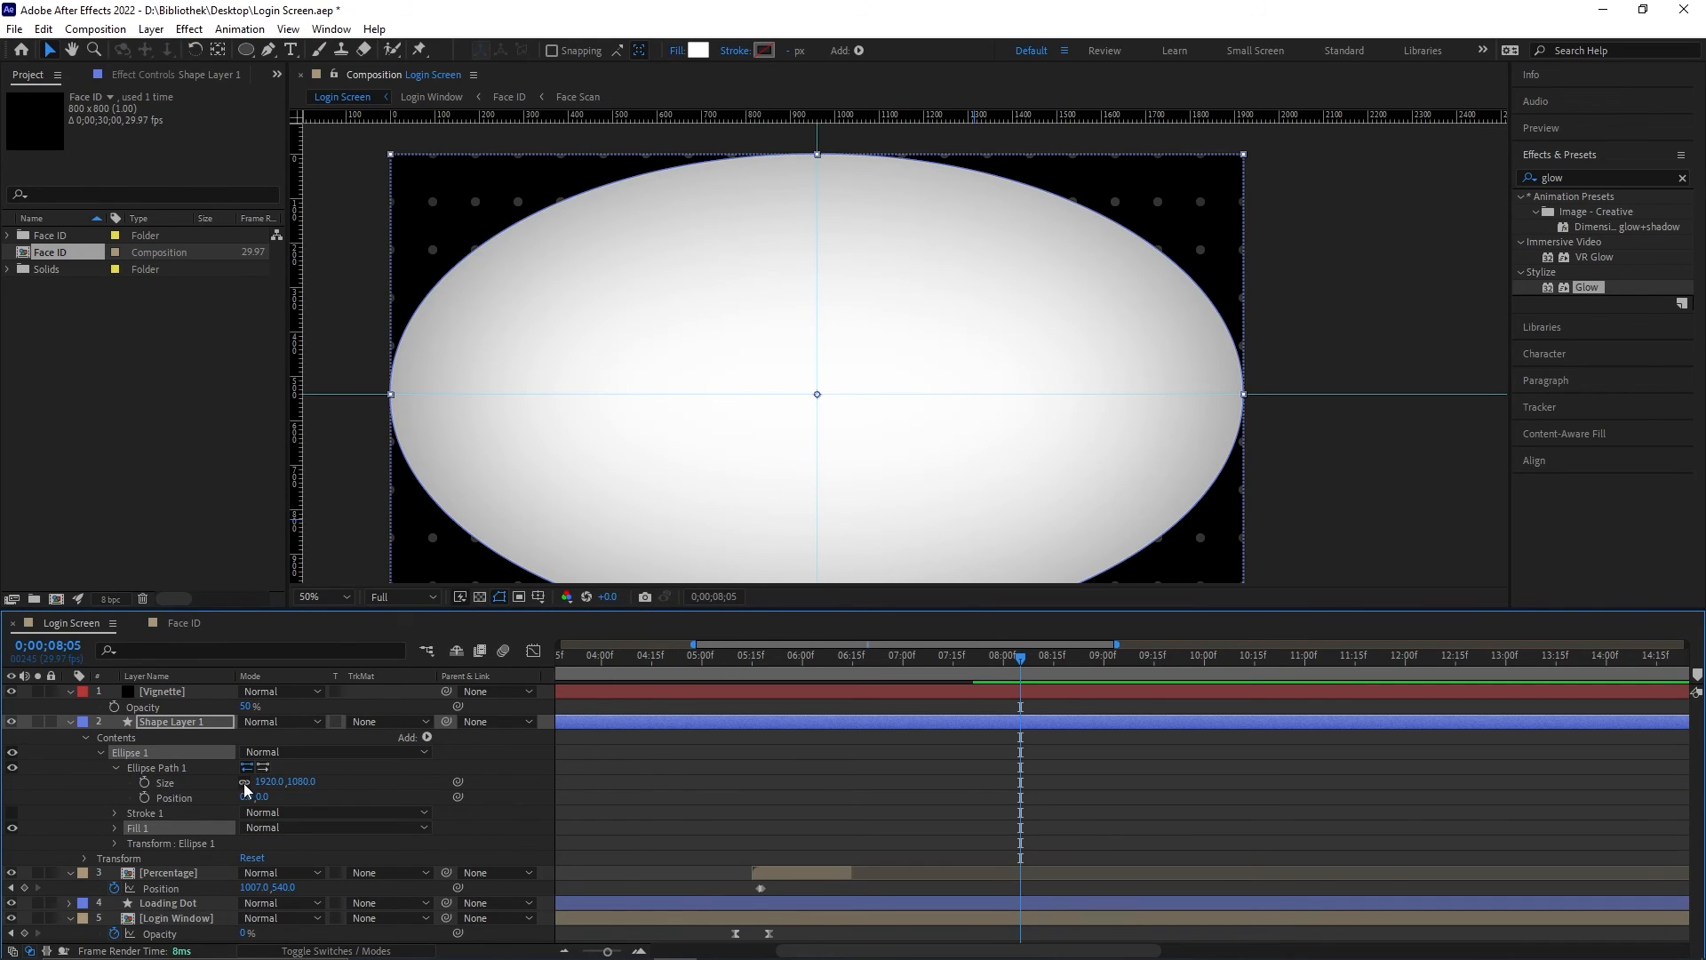
left_click(268, 782)
type("20")
key("Return")
left_click(288, 781)
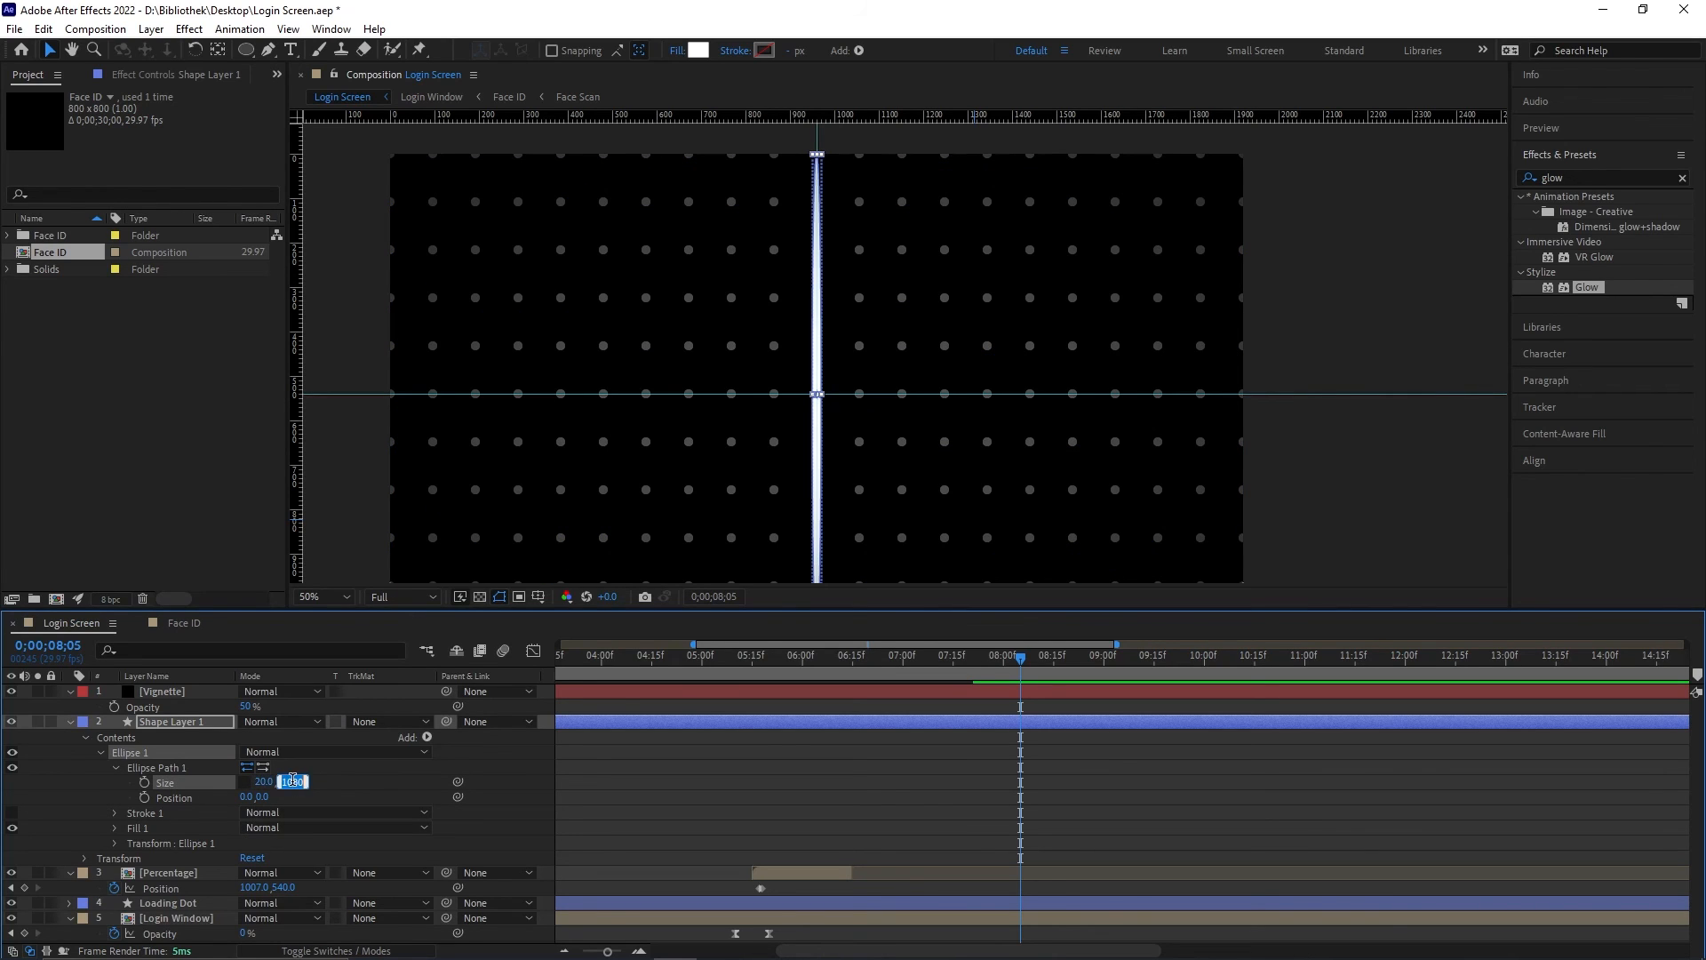
type("20")
key("Return")
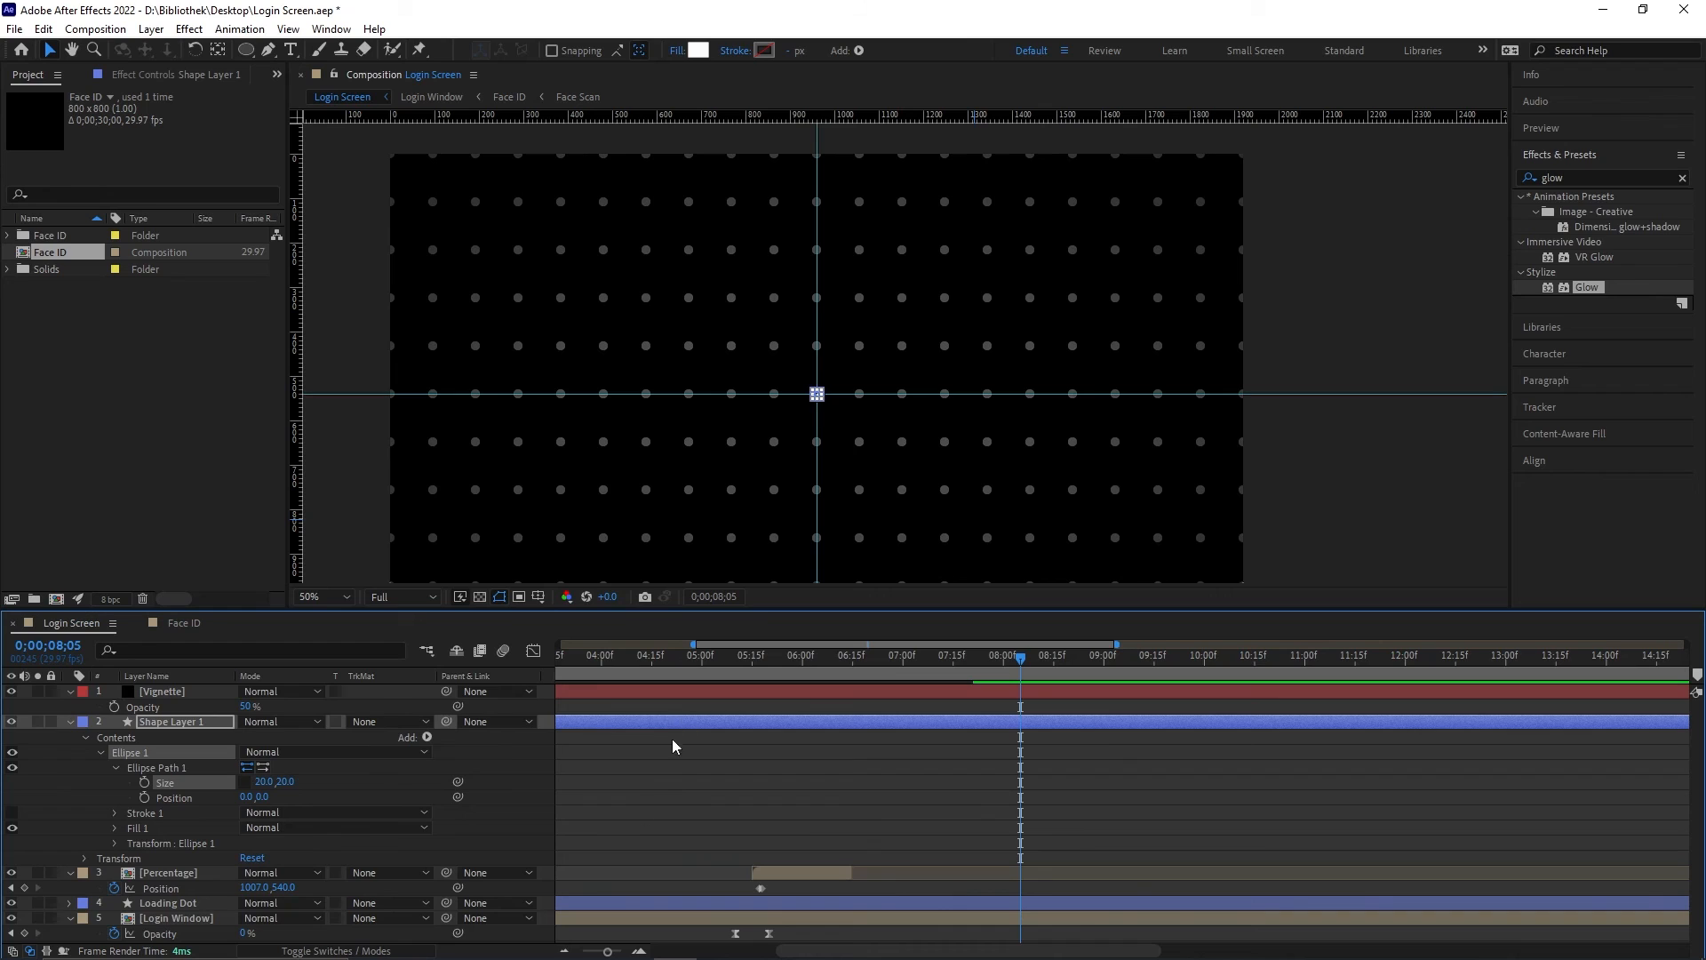
left_click(673, 760)
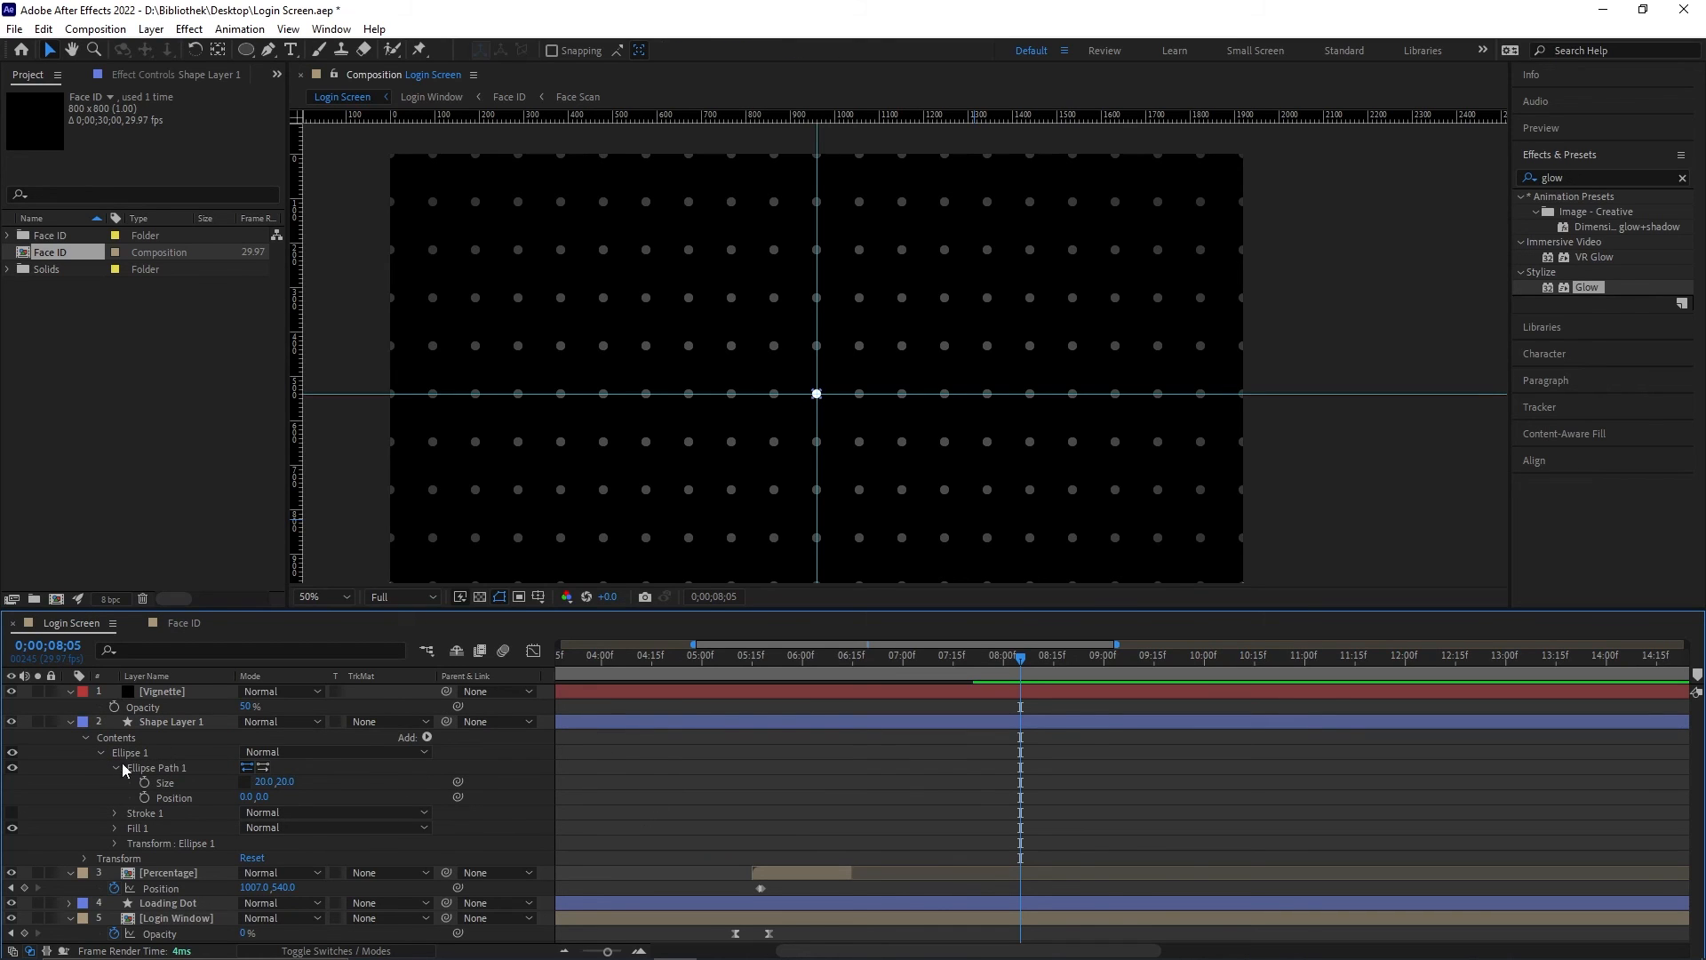
Step: Add a Repeater to the small dot's shape layer and set its transform position to 96, 0
left_click(426, 740)
left_click(476, 598)
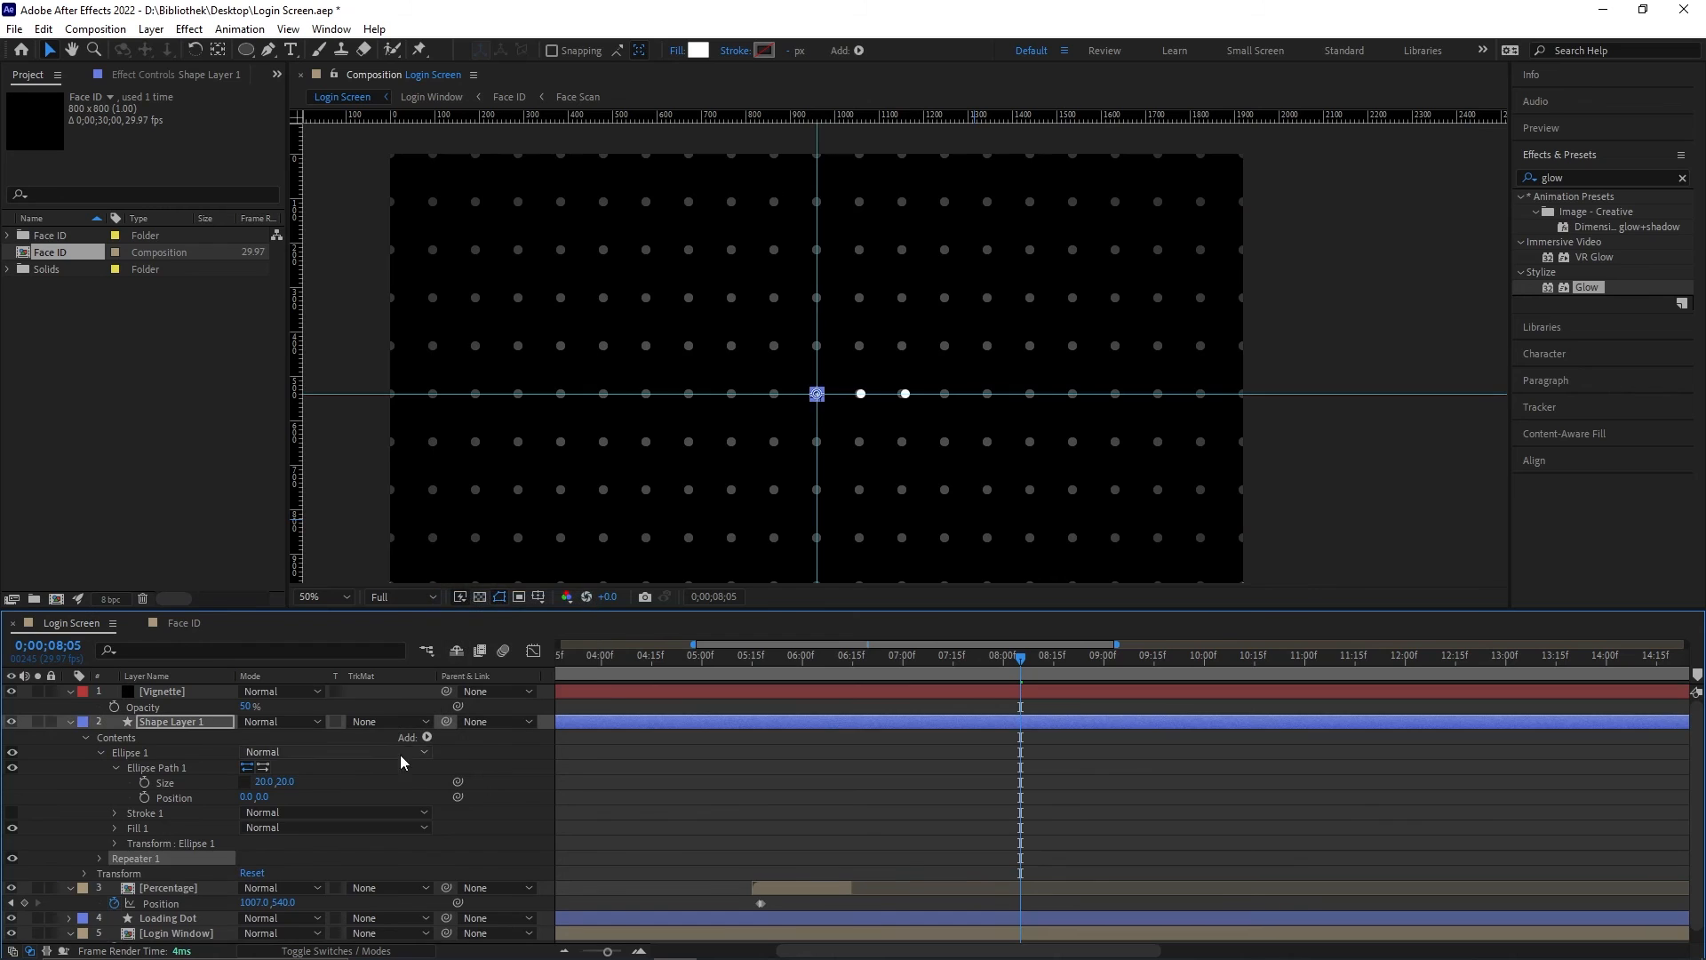
left_click(98, 853)
scroll(302, 846, "down", 1)
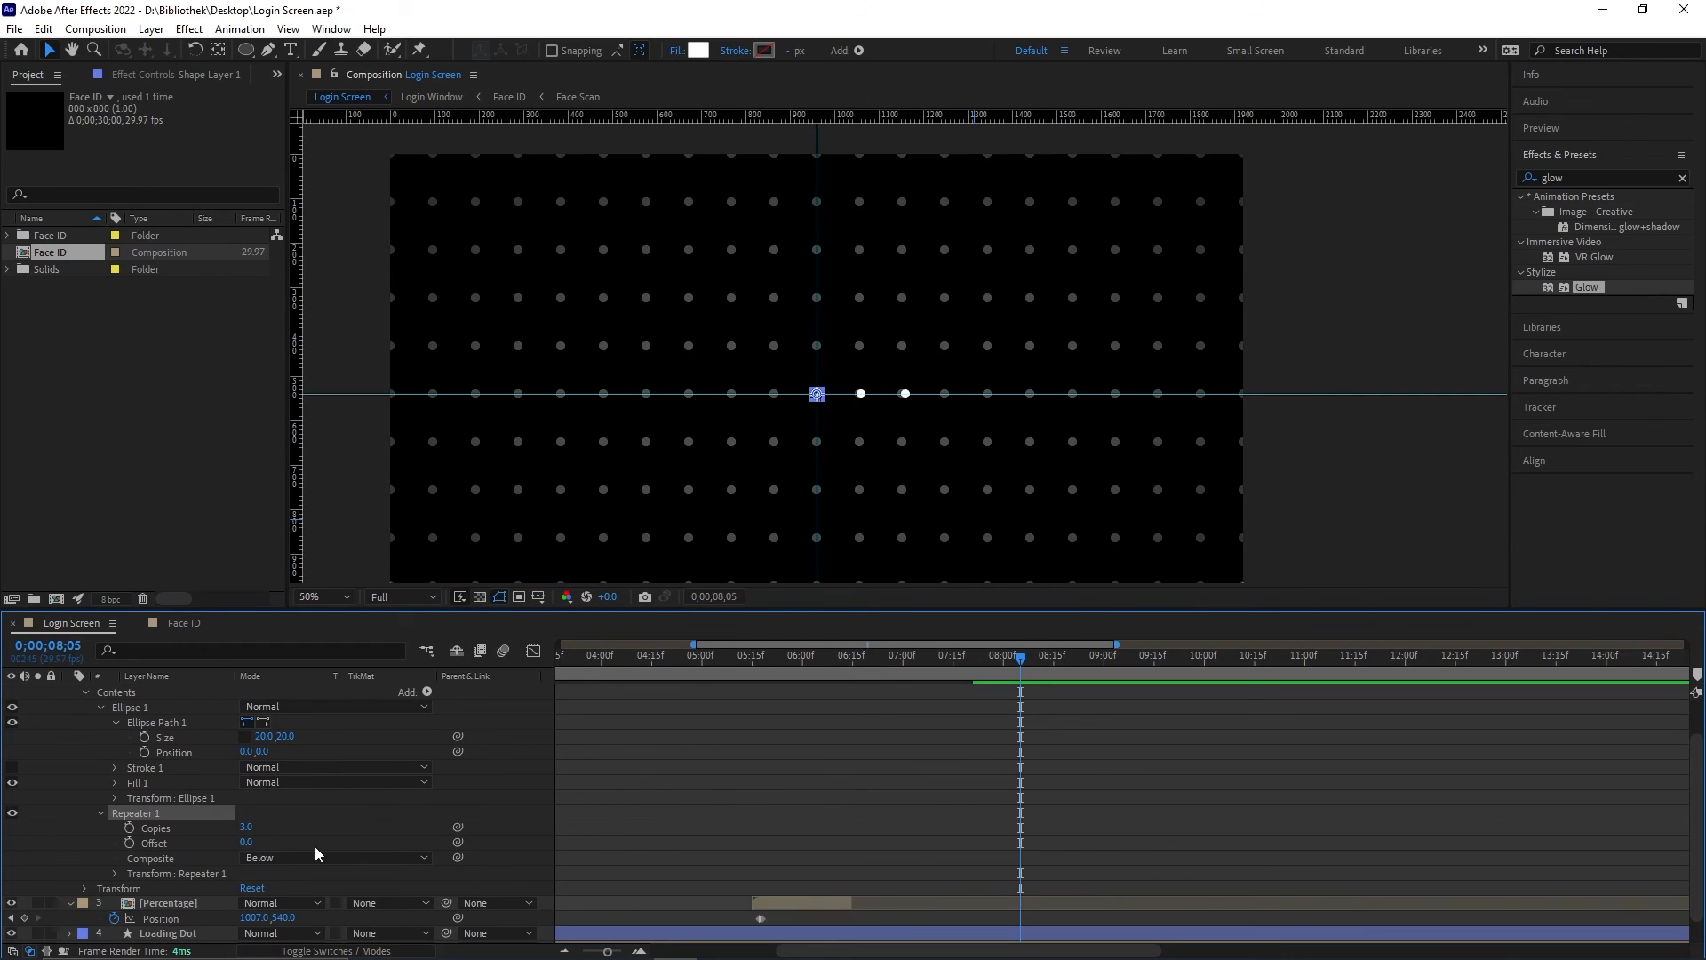
left_click(113, 874)
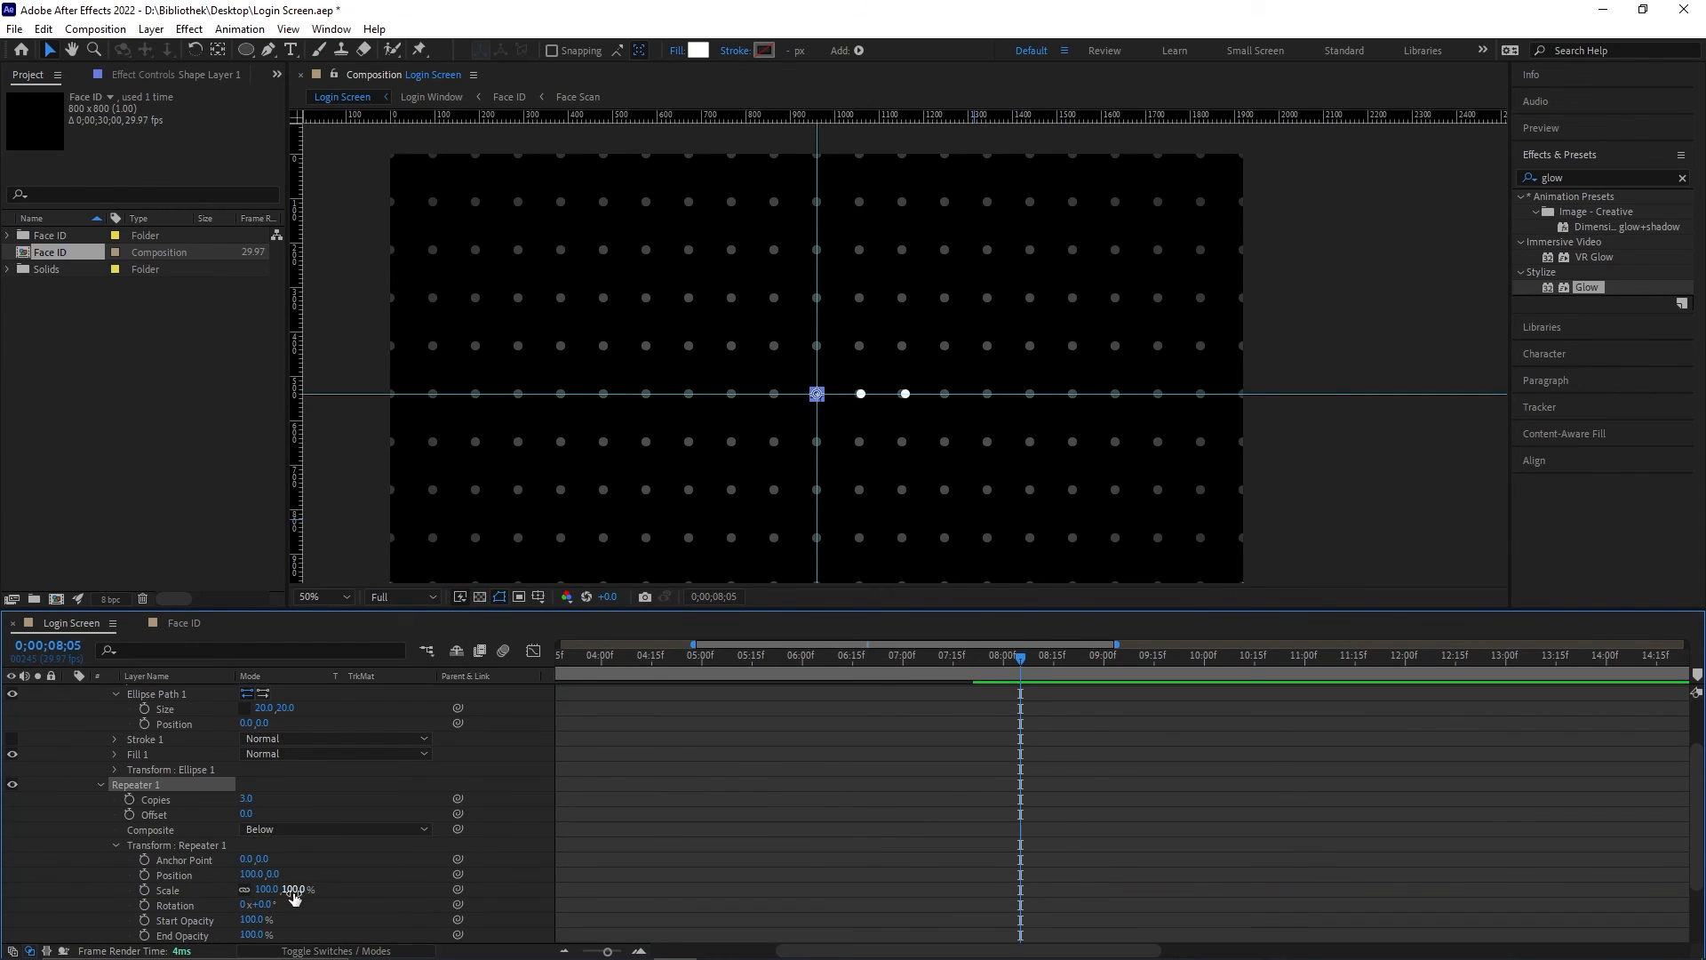
left_click(247, 876)
type("96")
key("Return")
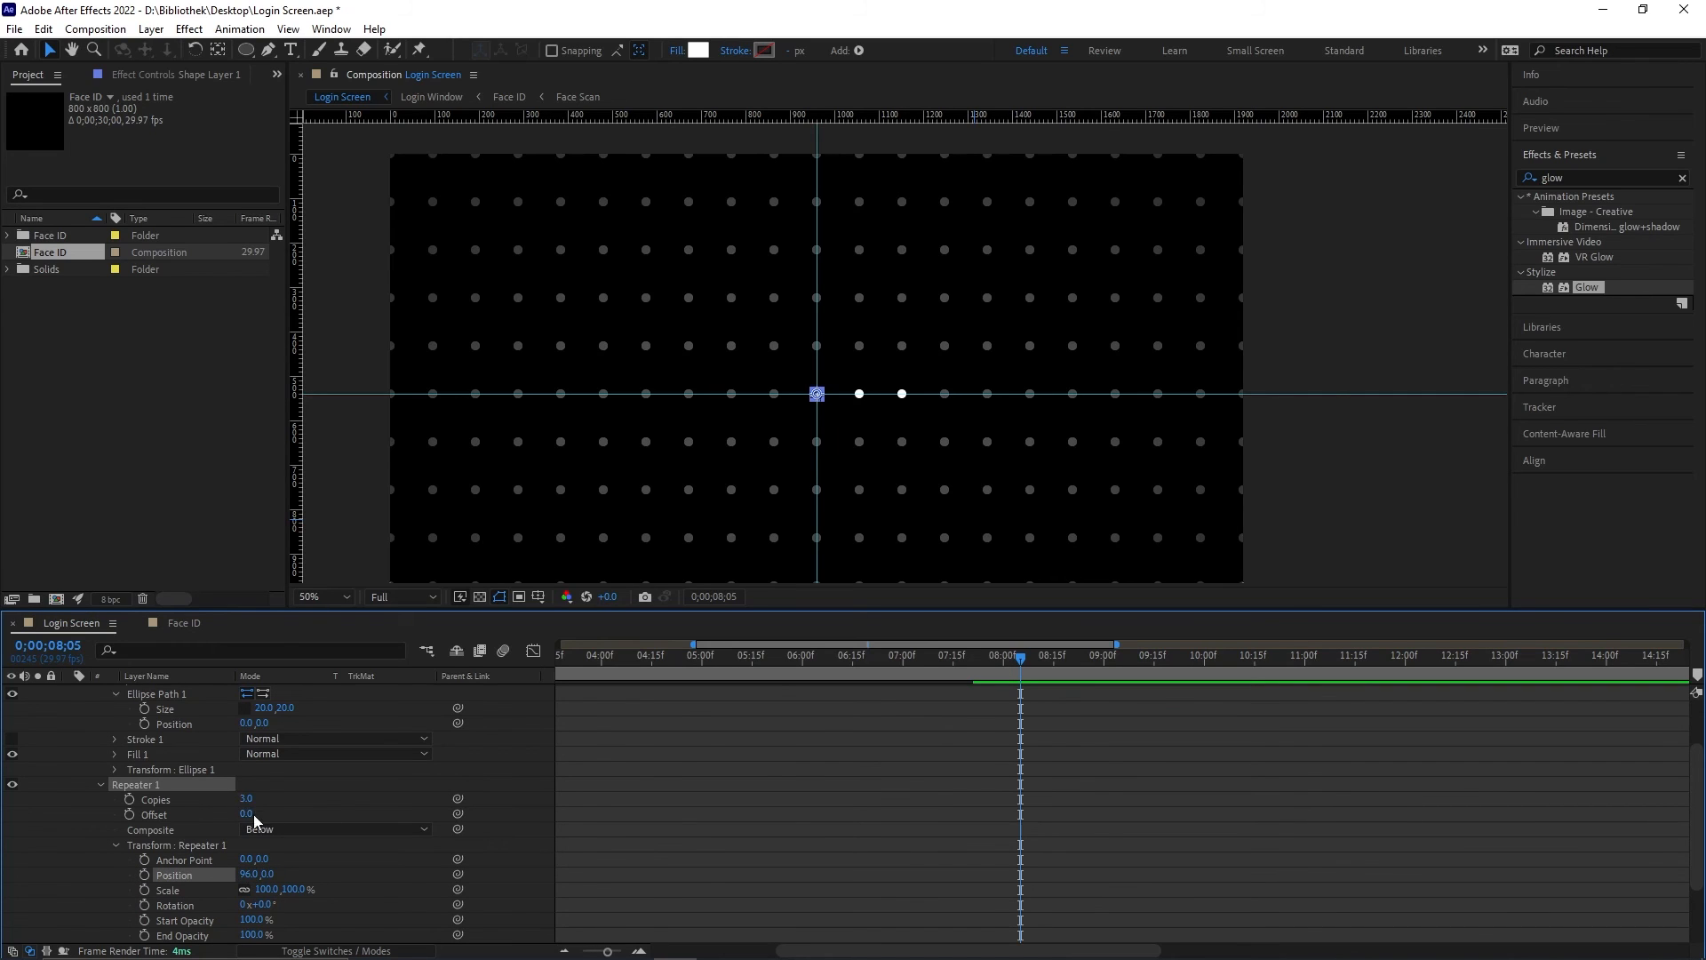
Step: Set the horizontal repeater to 29 copies with an offset of -12 so the dots span the full frame width
left_click(246, 798)
type("15")
key("Return")
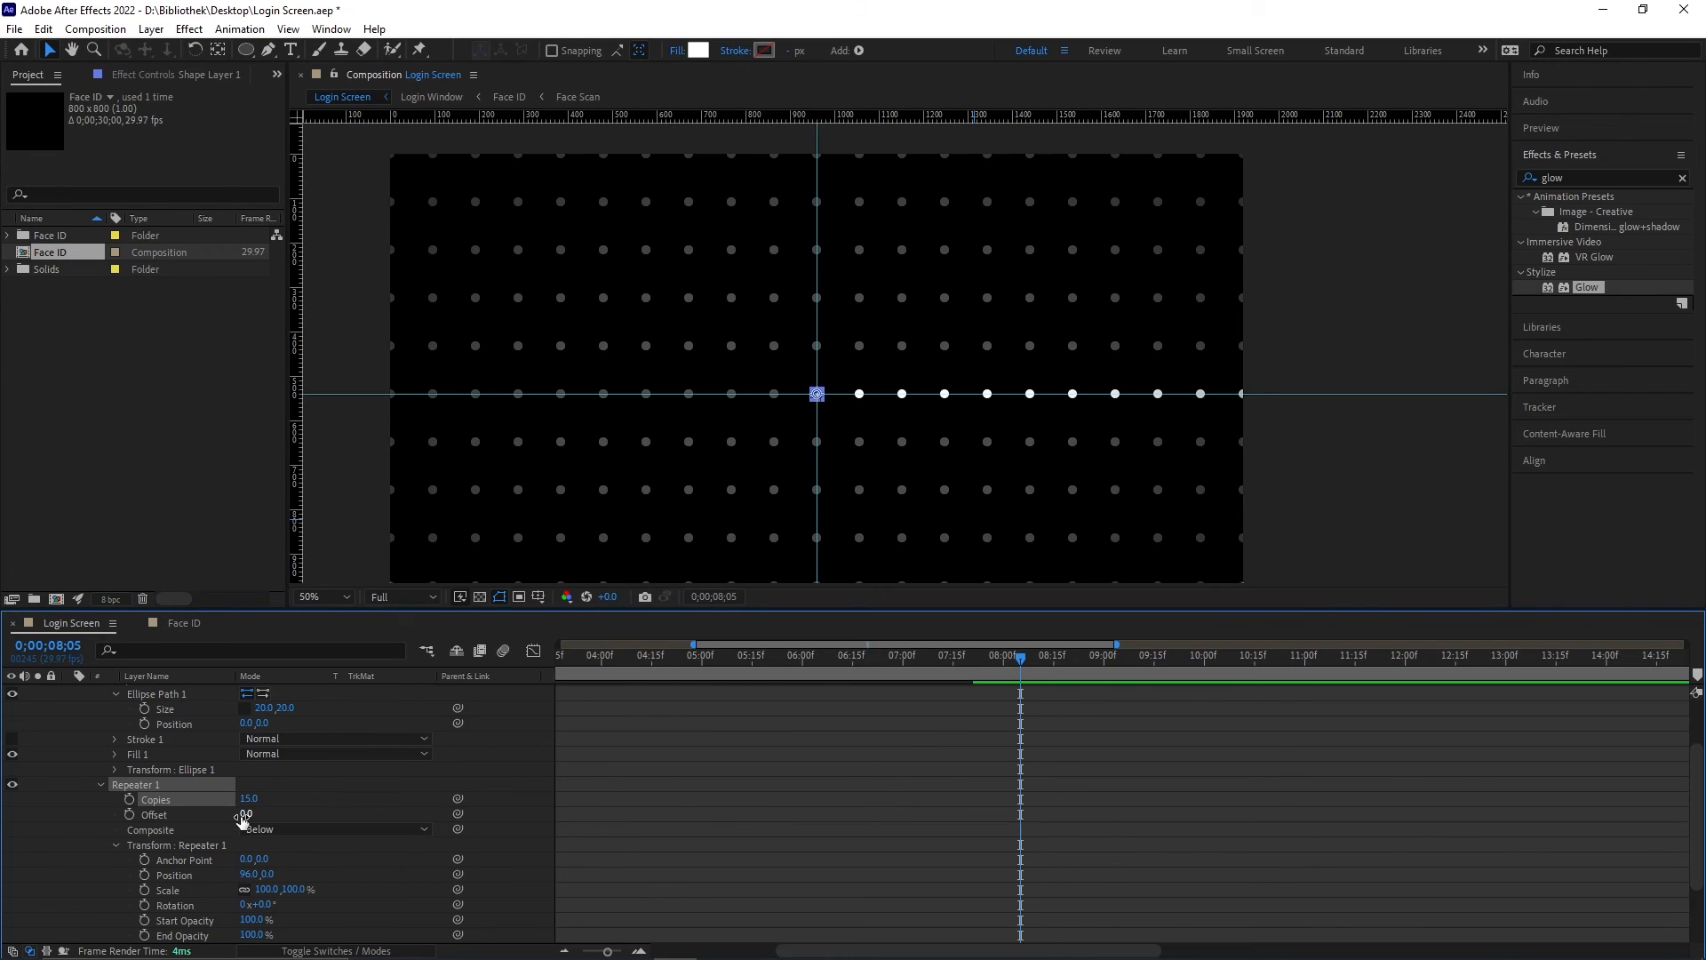
mouse_move(241, 815)
left_mouse_down()
mouse_move(227, 816)
mouse_move(258, 800)
left_mouse_up()
scroll(381, 776, "up", 3)
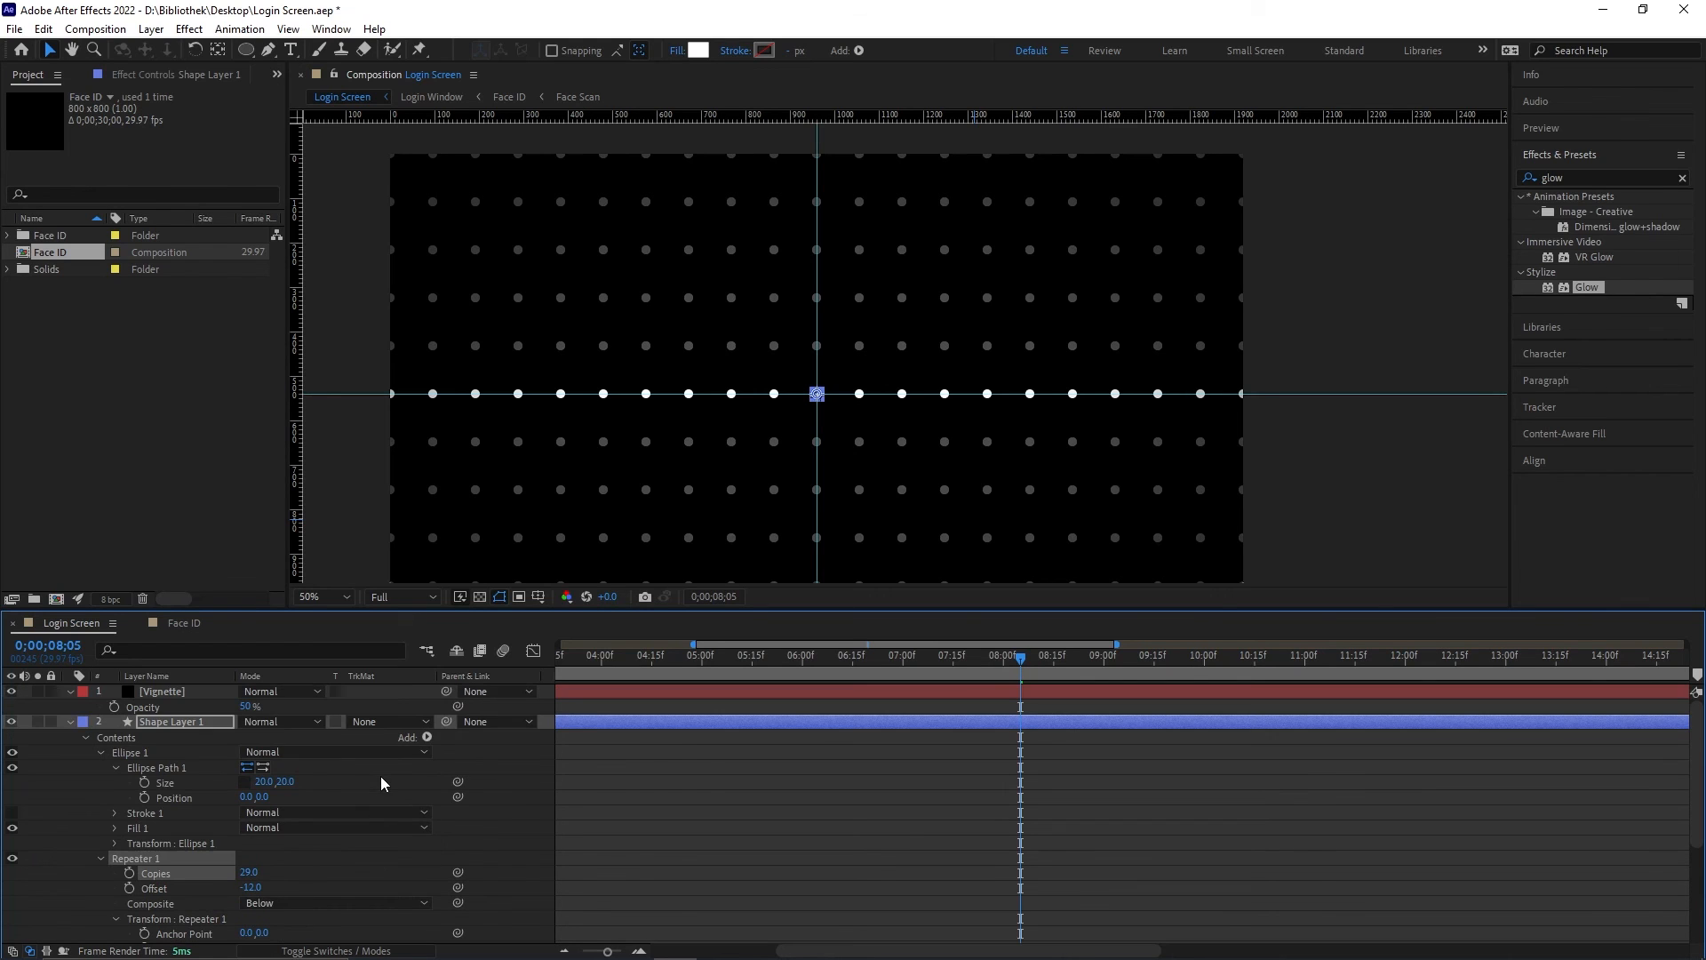
Step: Add a second Repeater to the dot row and set its transform position to 0, 100
left_click(427, 737)
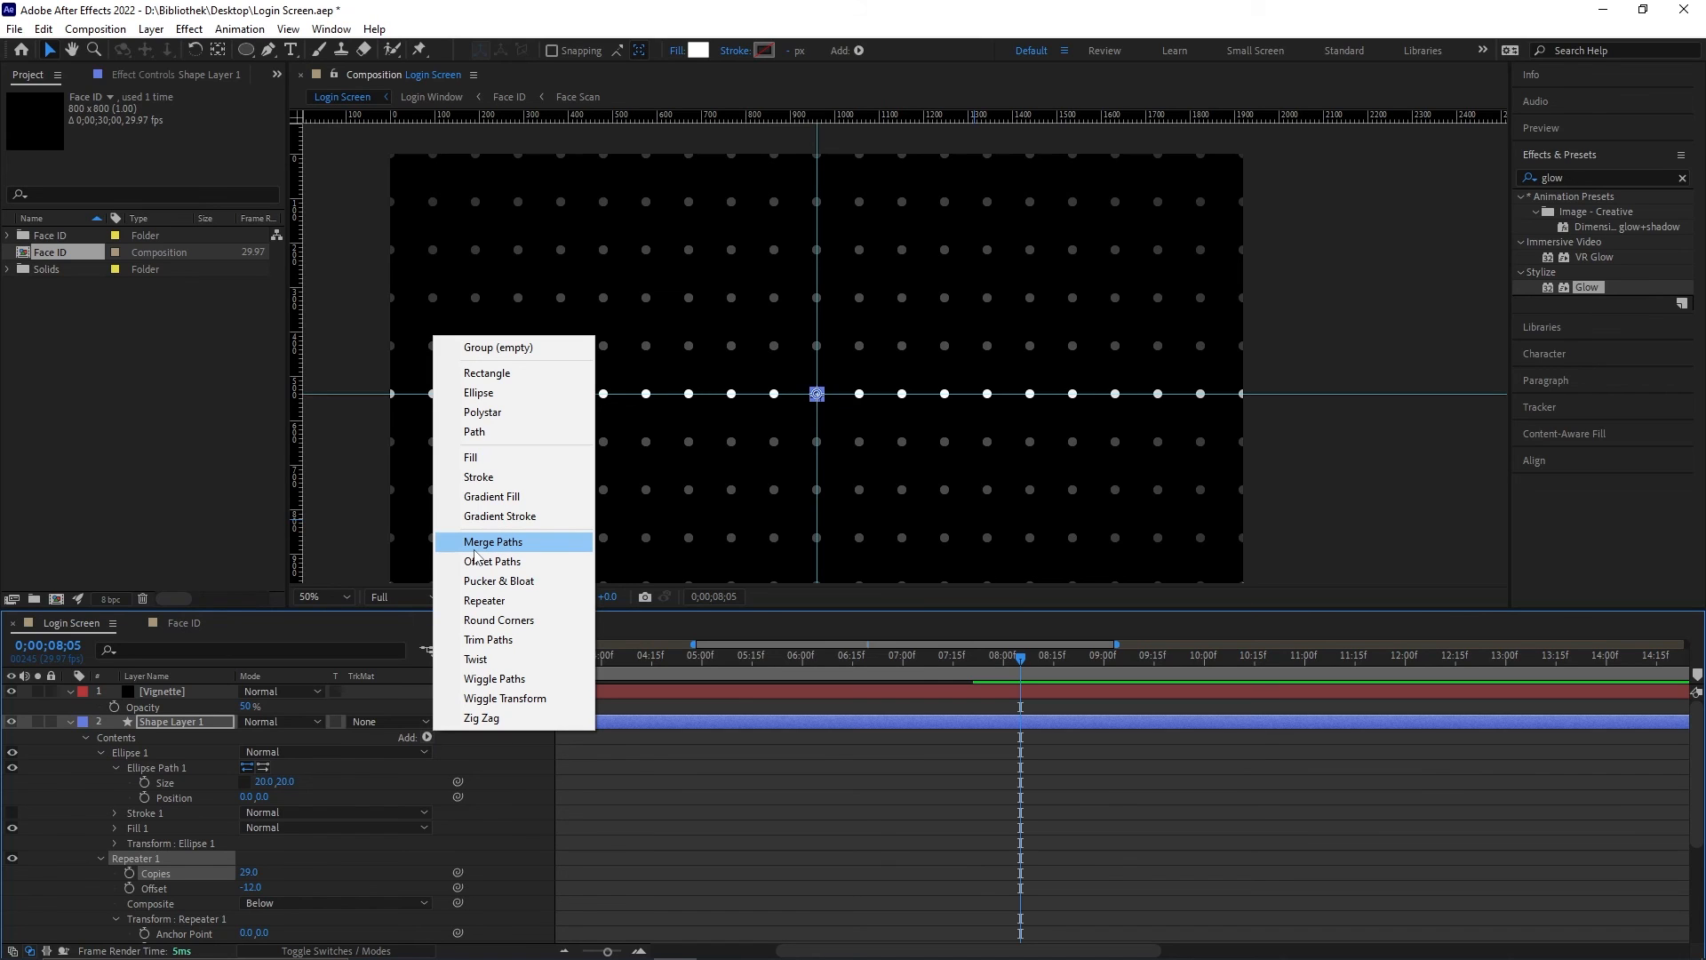
left_click(485, 600)
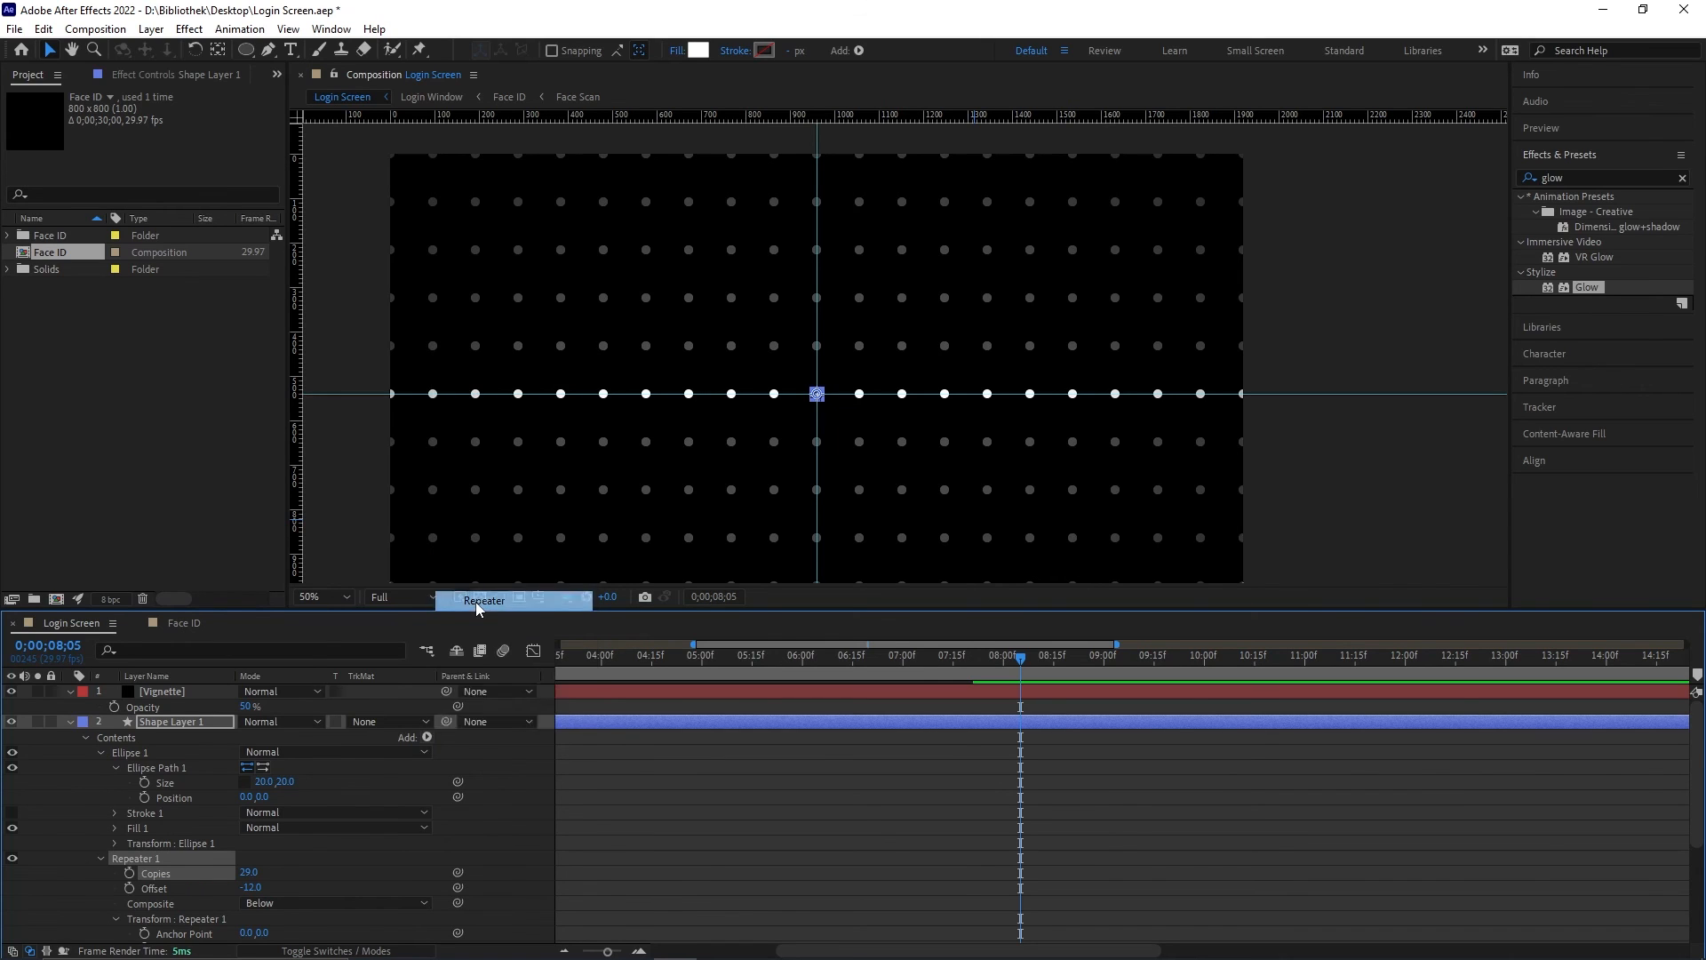
scroll(425, 798, "down", 5)
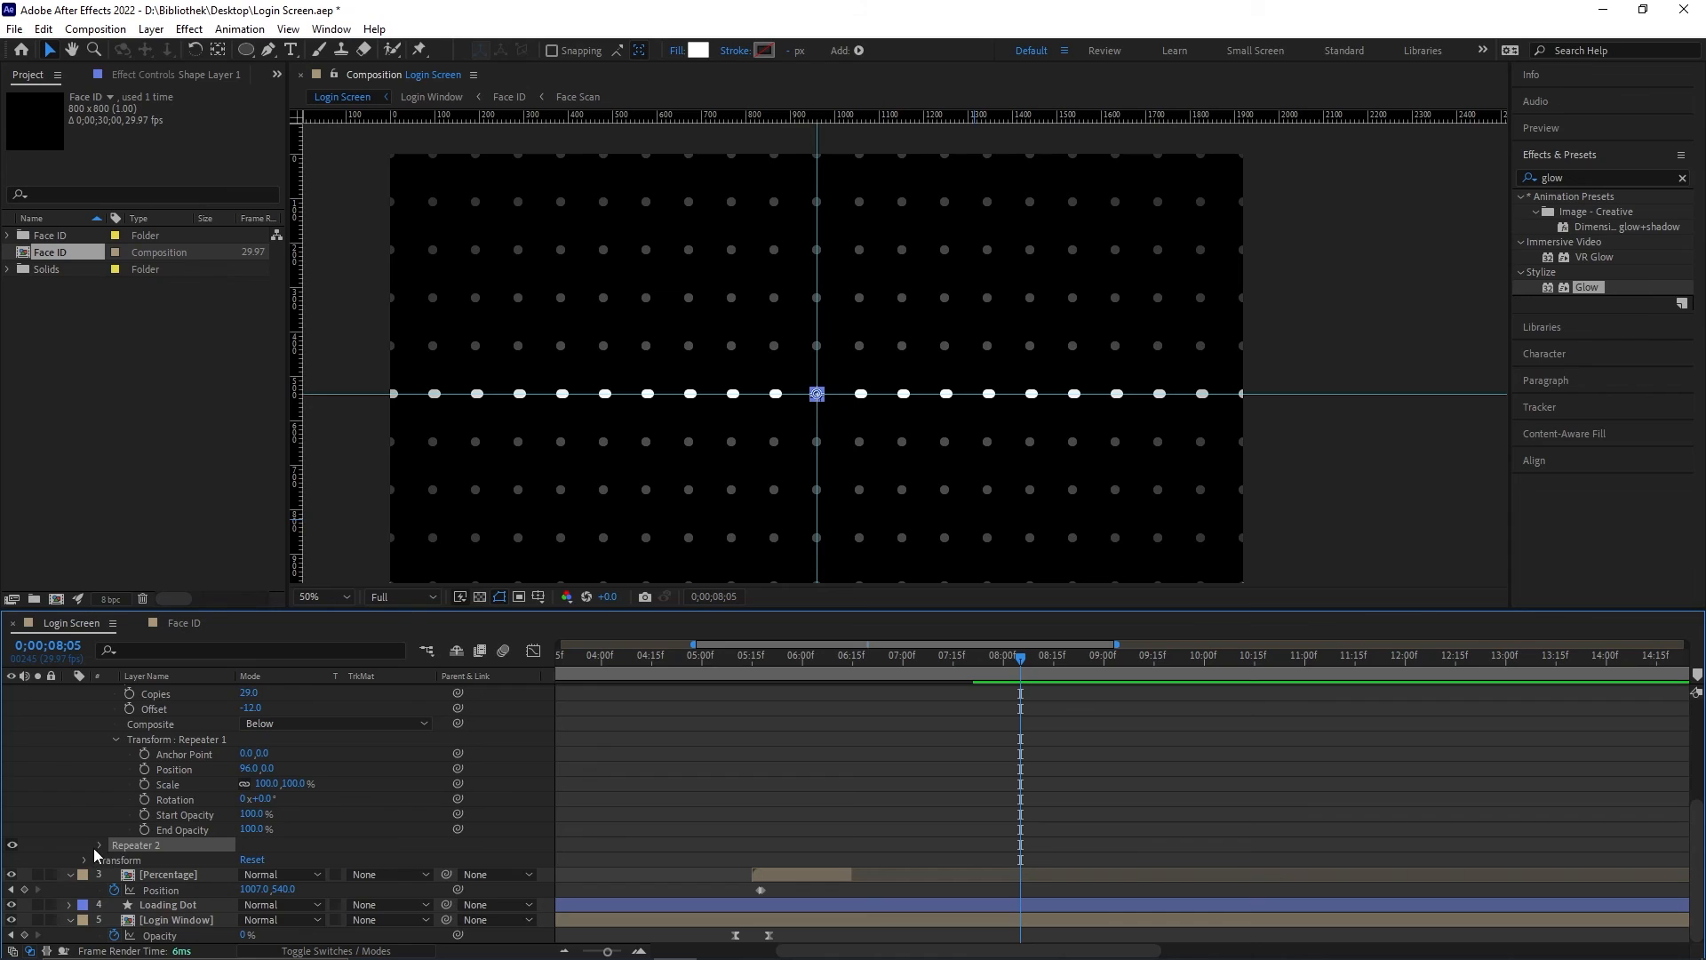
left_click(99, 845)
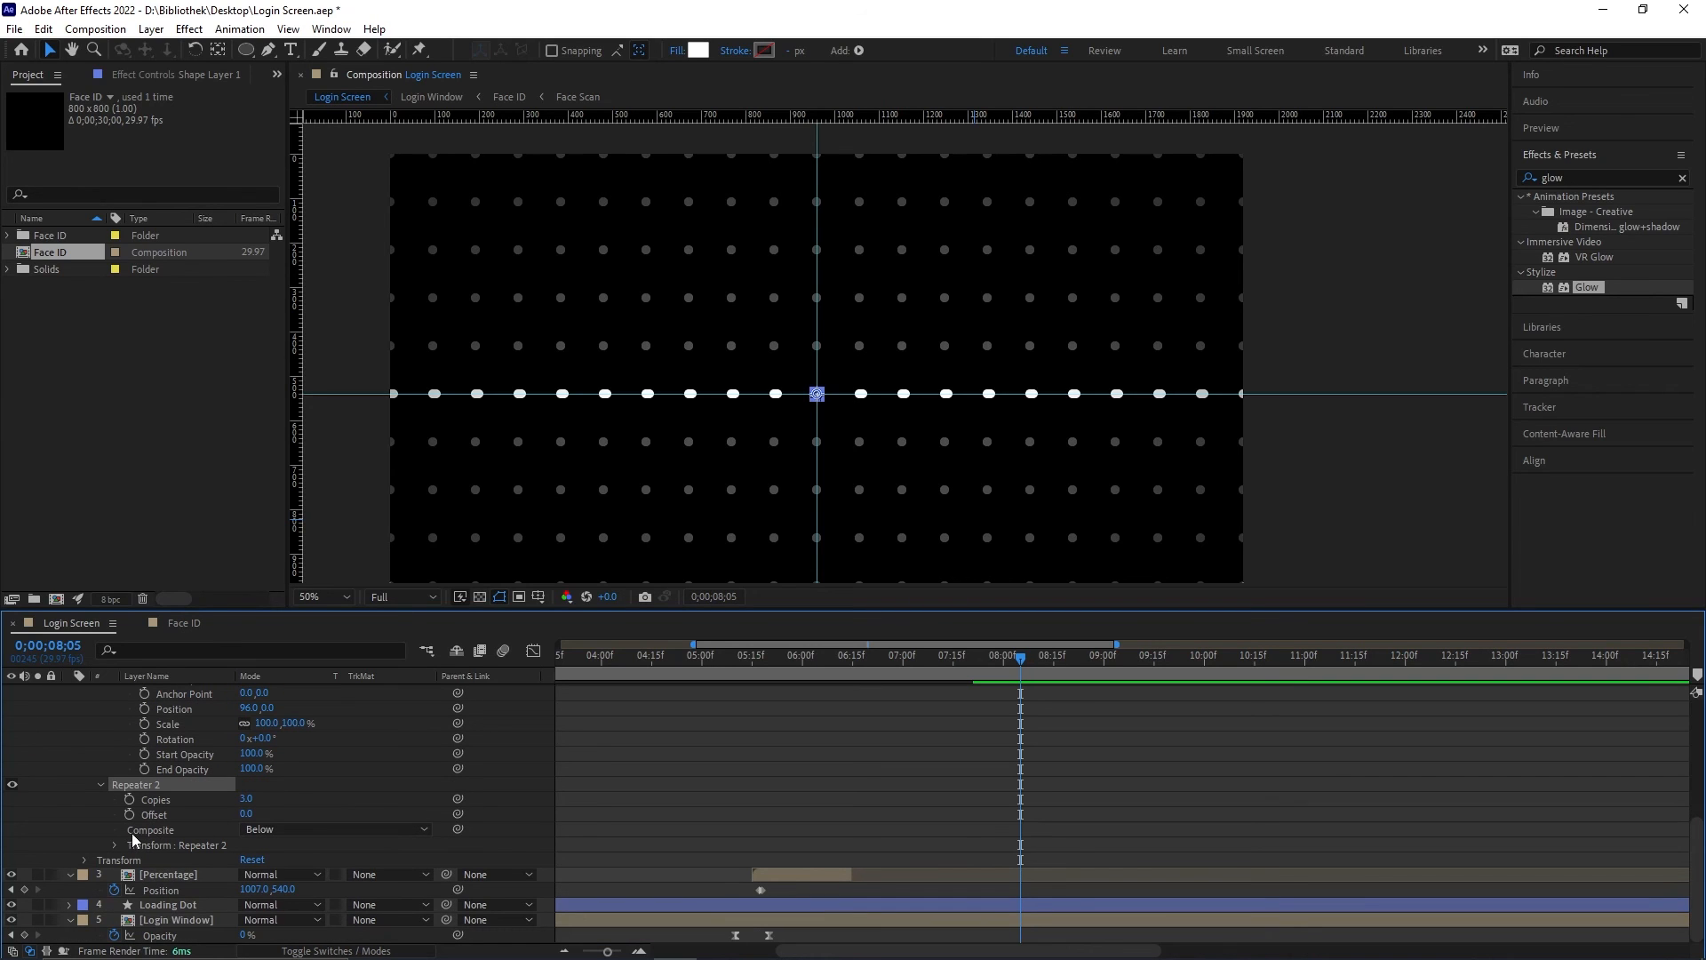
left_click(117, 845)
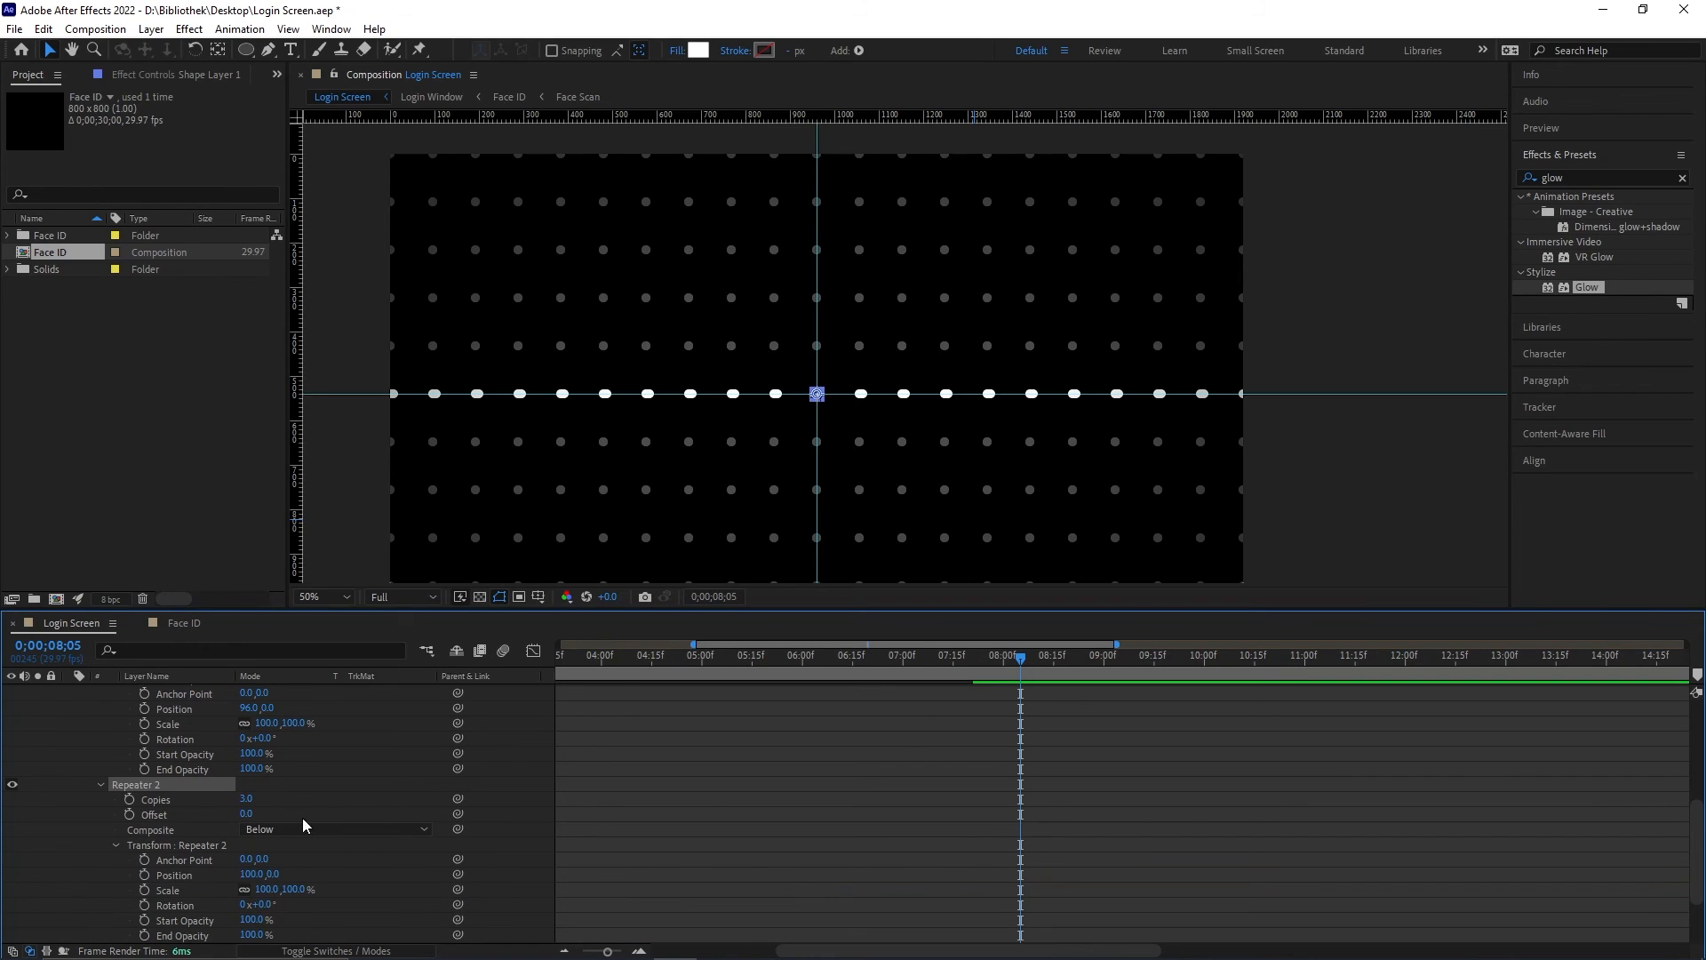
left_click(250, 876)
left_click(263, 875)
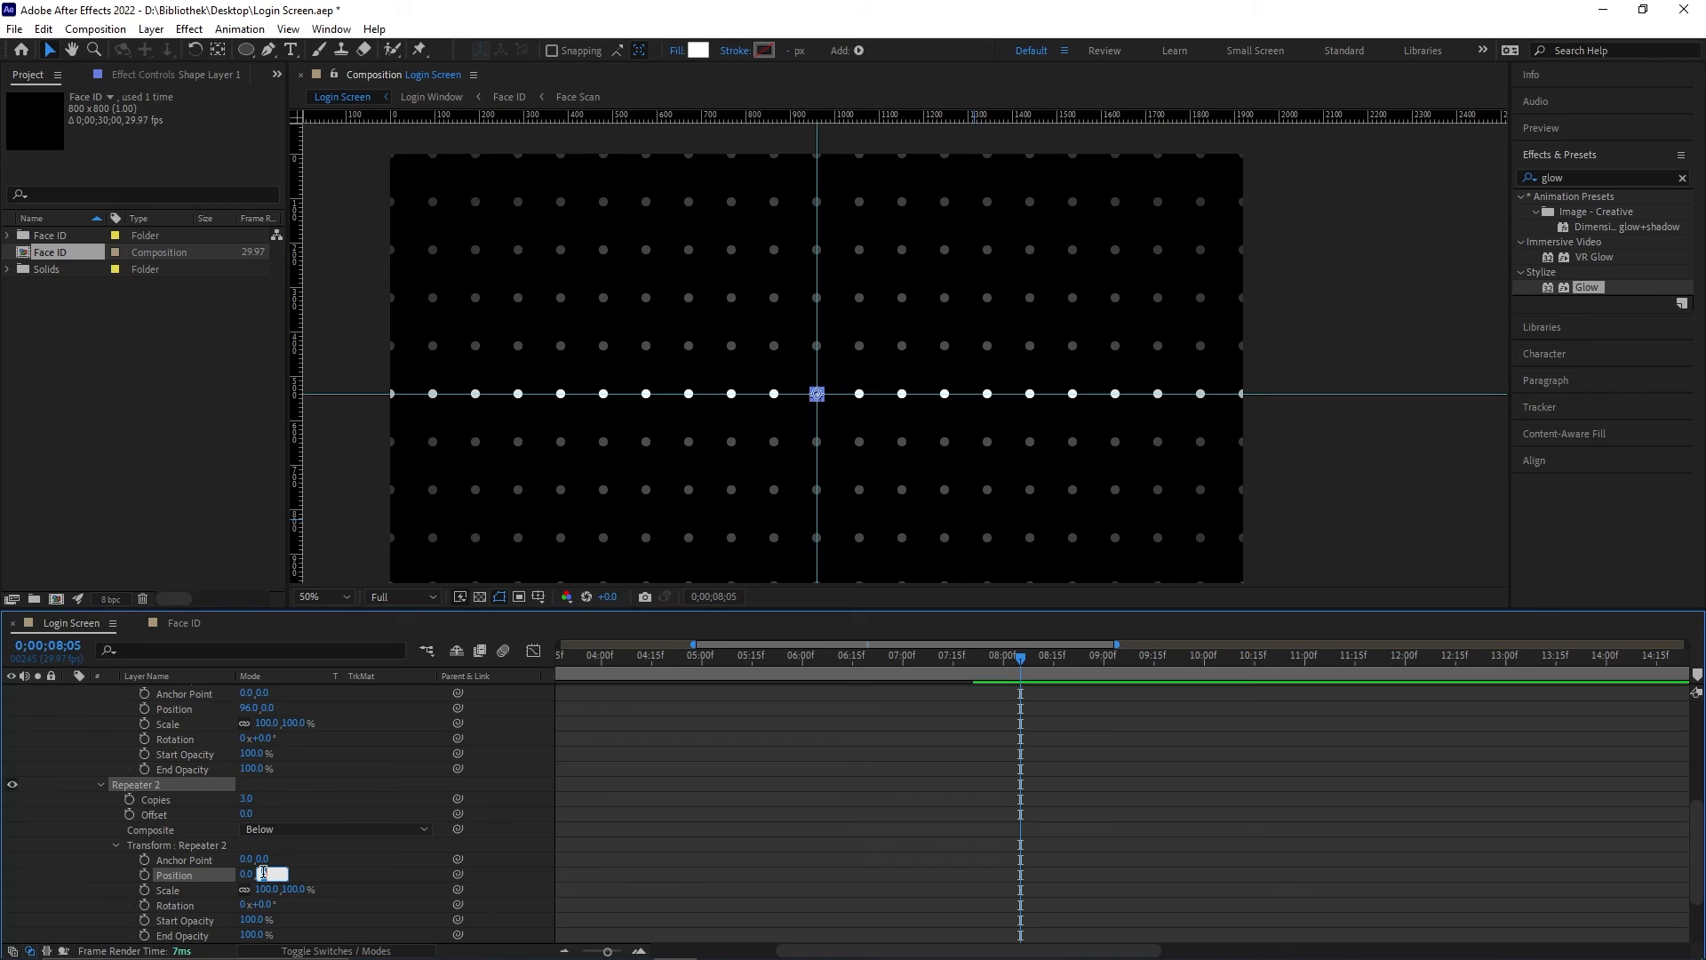
type("100")
key("Return")
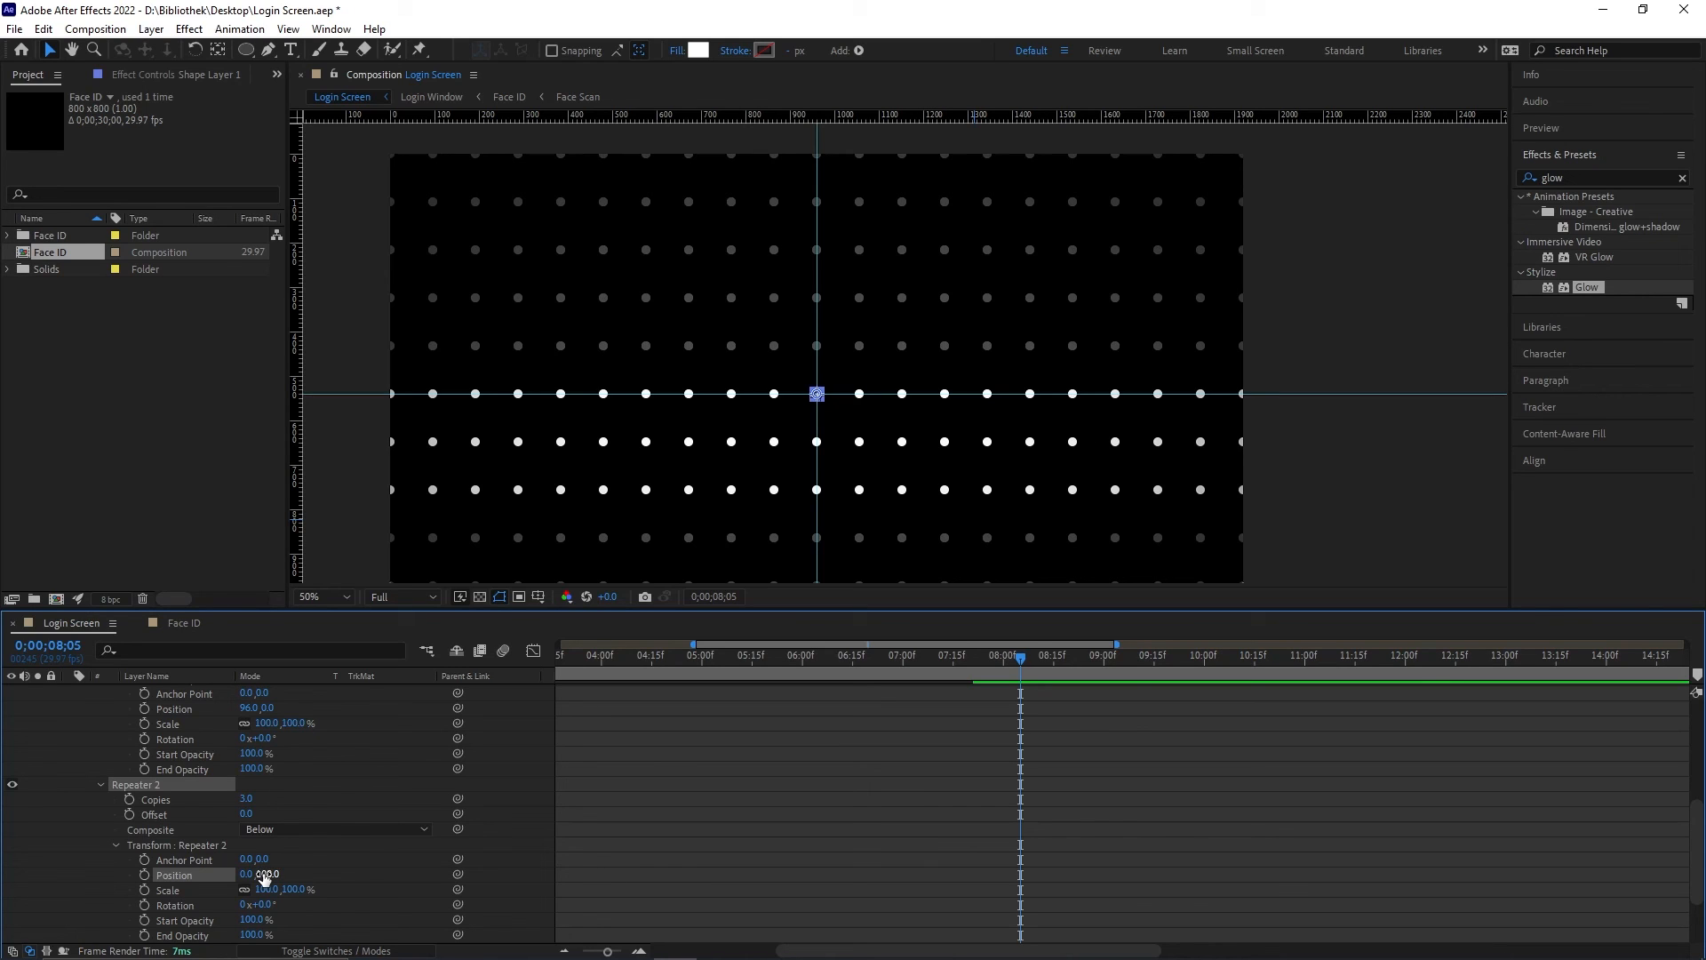
Step: Set the vertical repeater to 12 copies with an offset of -5, and collapse the layer's properties
left_click_drag(246, 814, 258, 799)
left_click(251, 800)
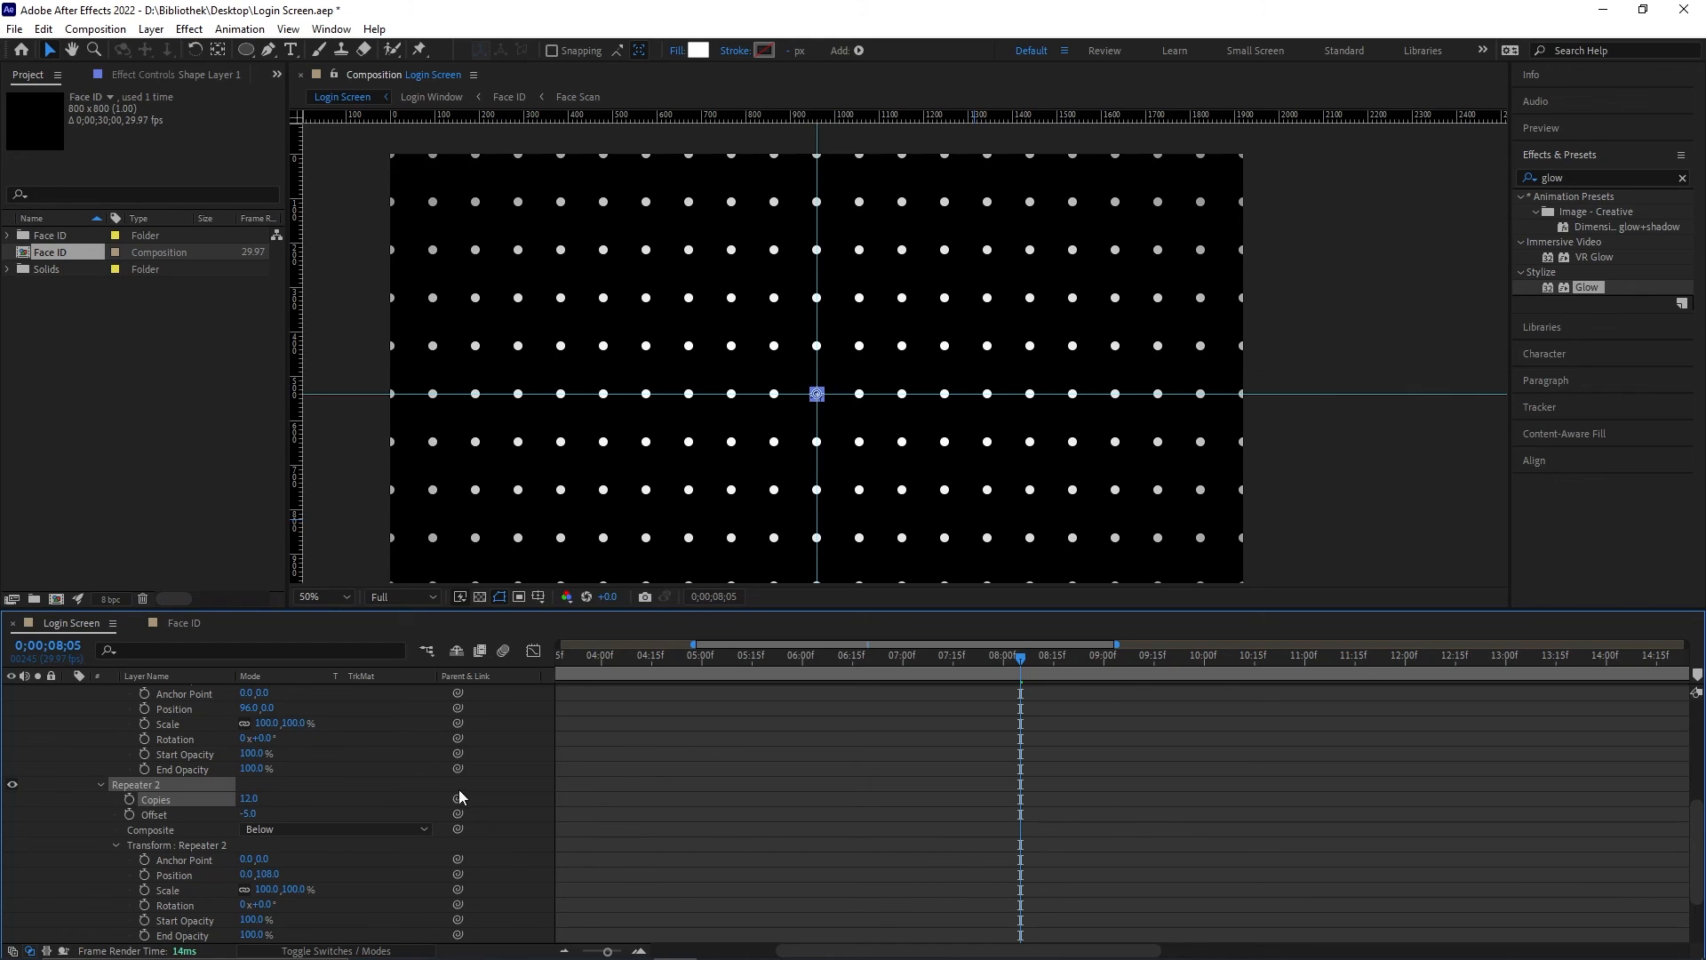
left_click(394, 791)
scroll(371, 789, "up", 5)
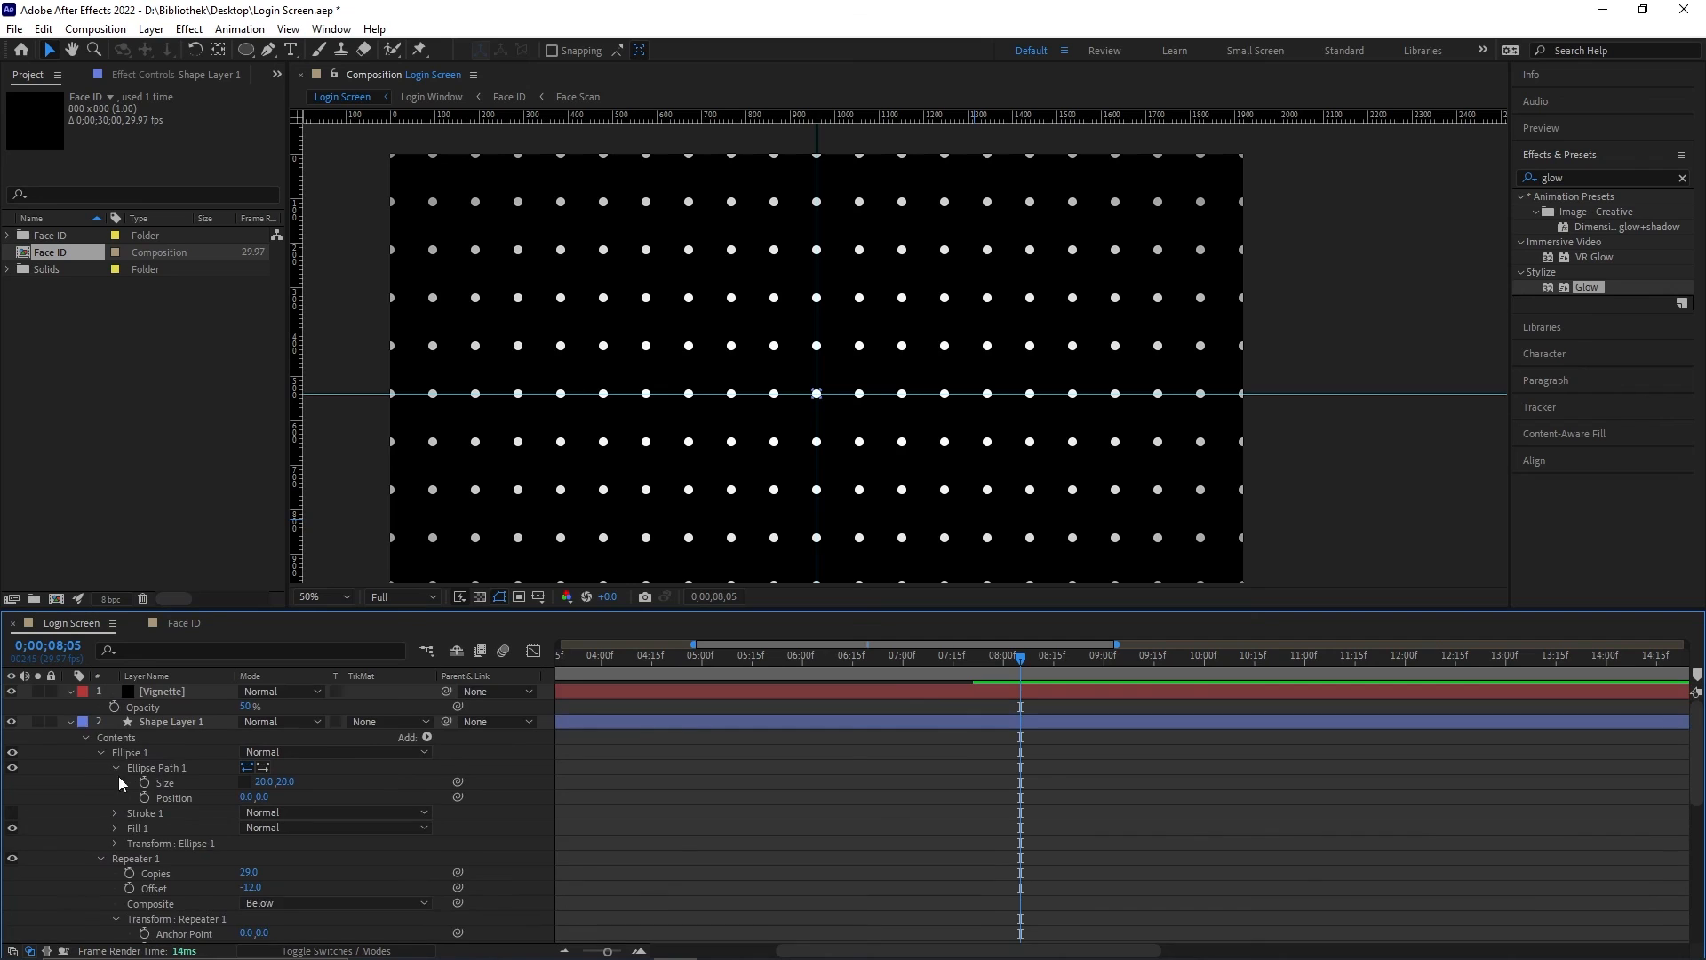
left_click(71, 721)
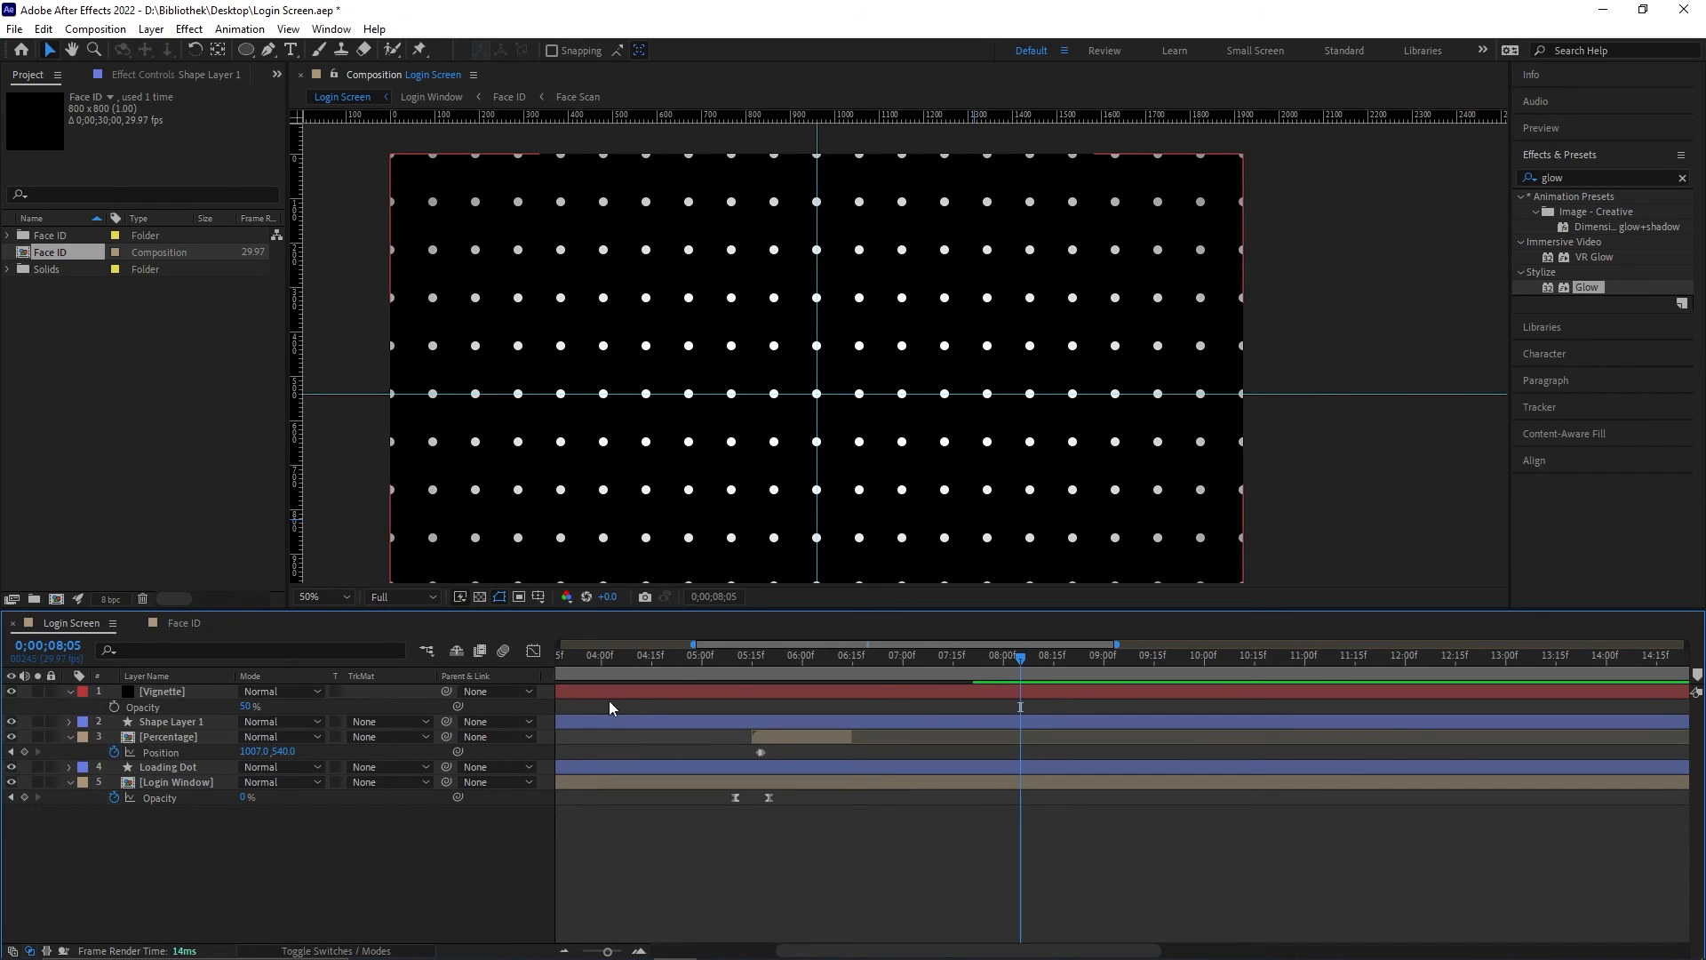
Step: Shift the white dot grid layer in time so that it starts at 0;00;08;00
left_click_drag(585, 717, 1553, 718)
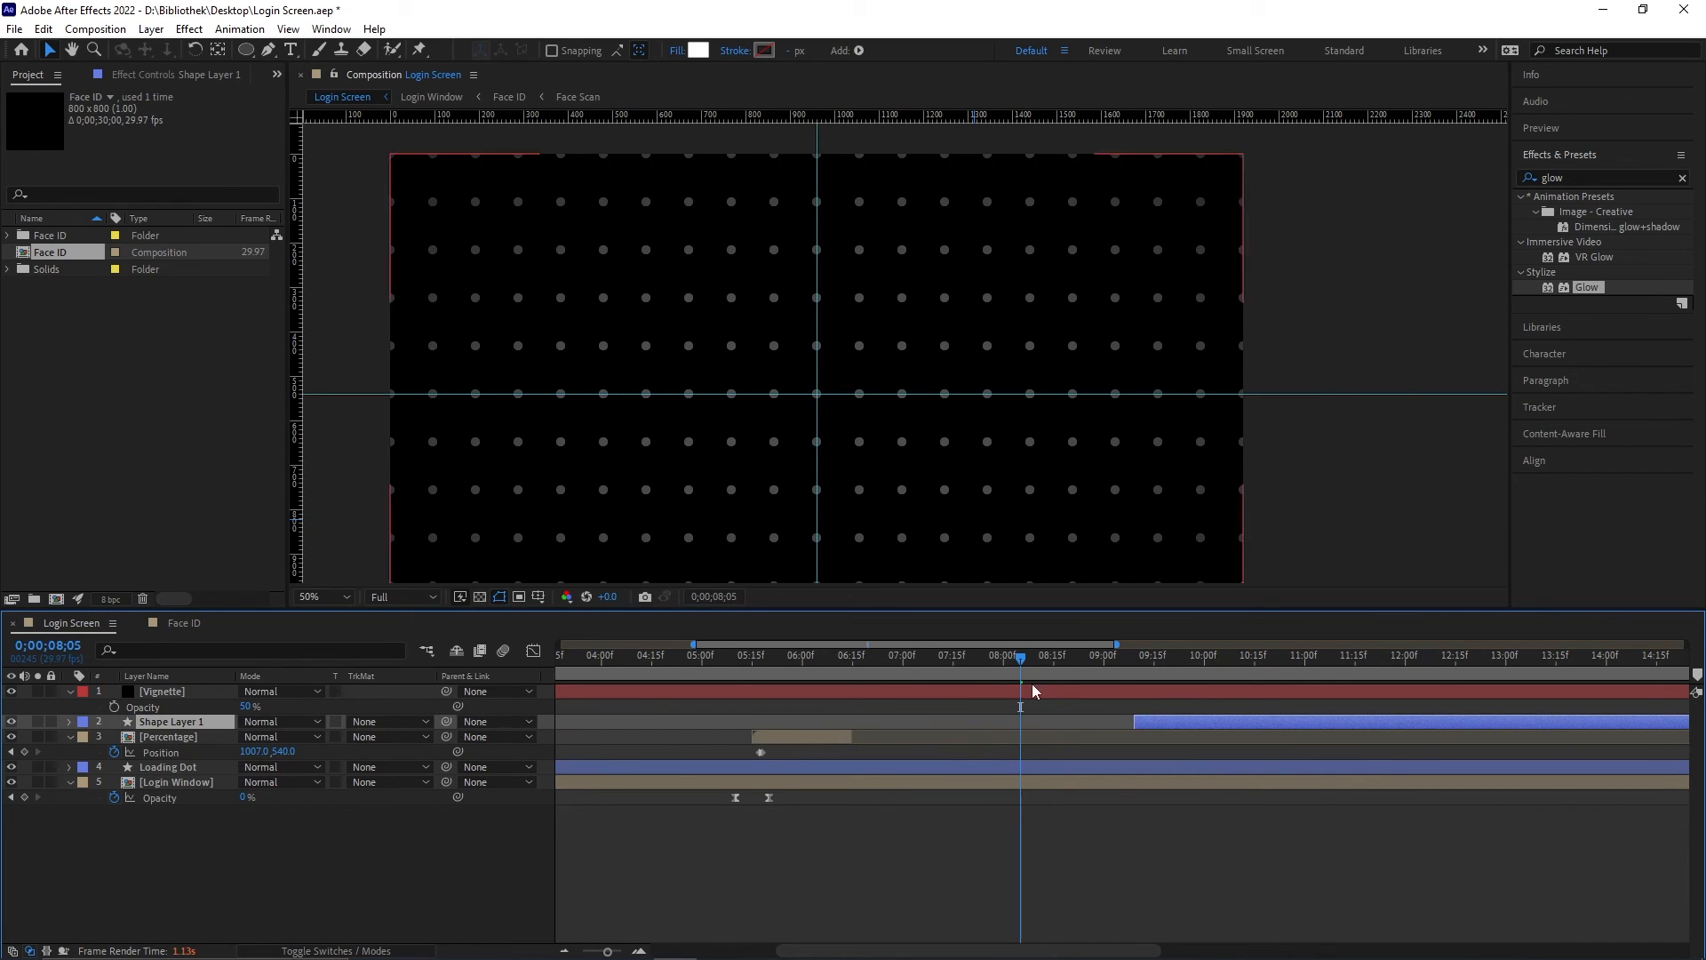
mouse_move(1017, 657)
left_mouse_down()
mouse_move(898, 667)
mouse_move(1003, 666)
left_mouse_up()
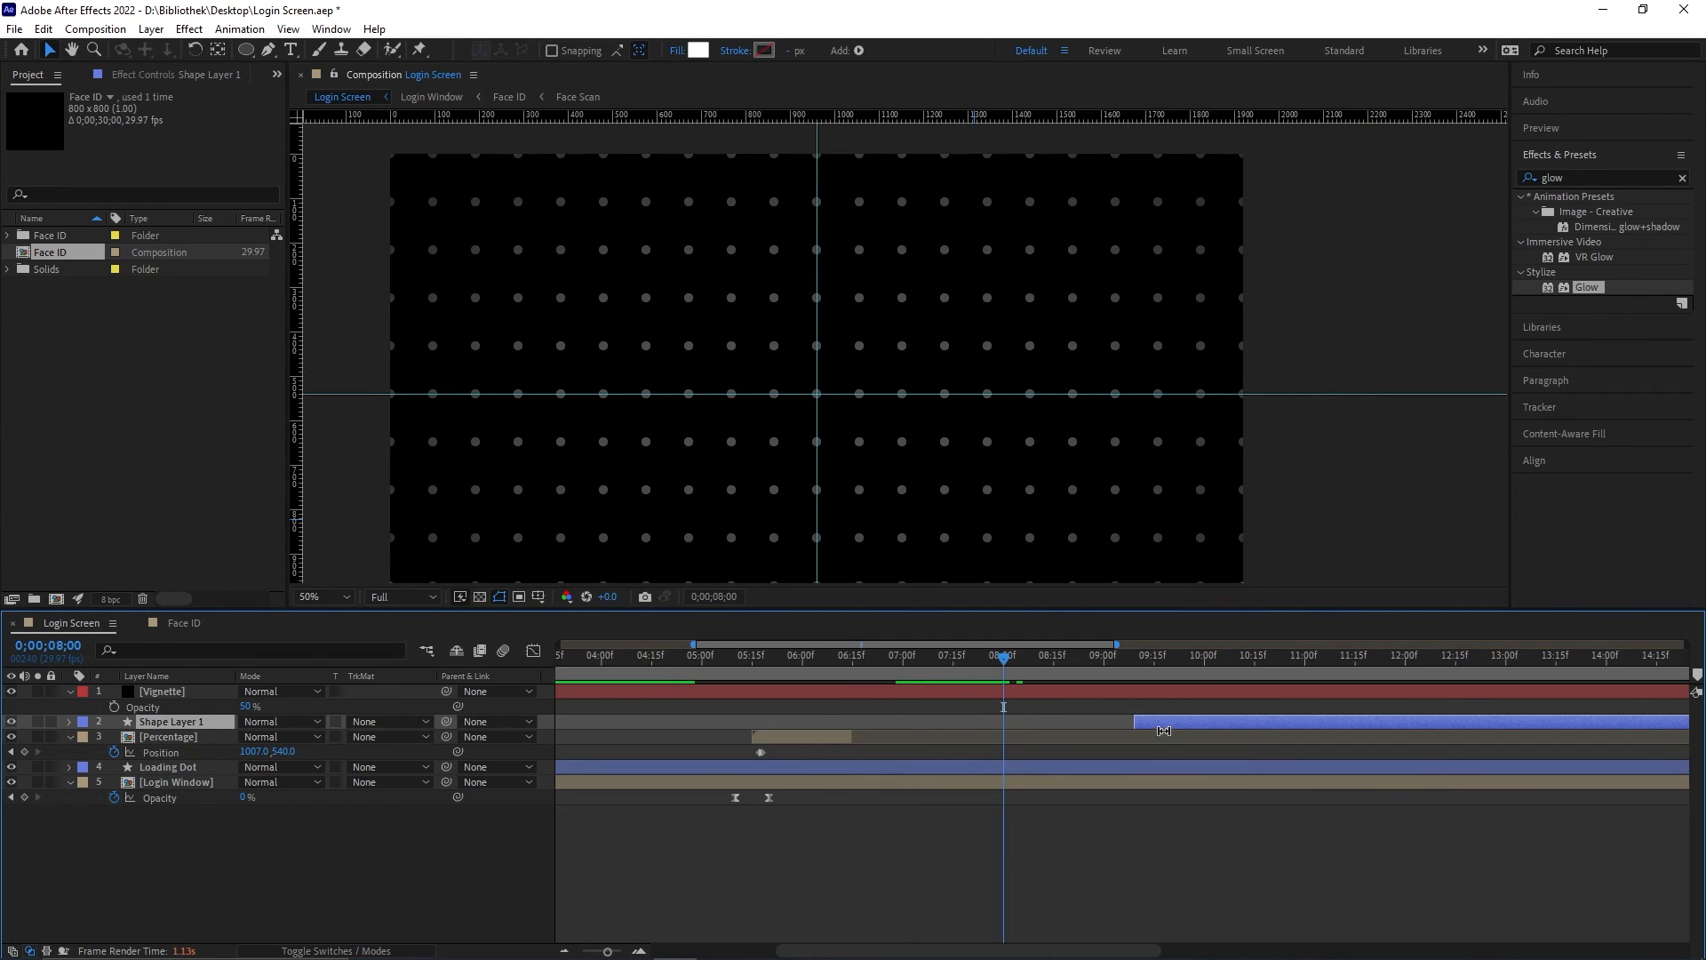
left_click_drag(1145, 721, 1025, 725)
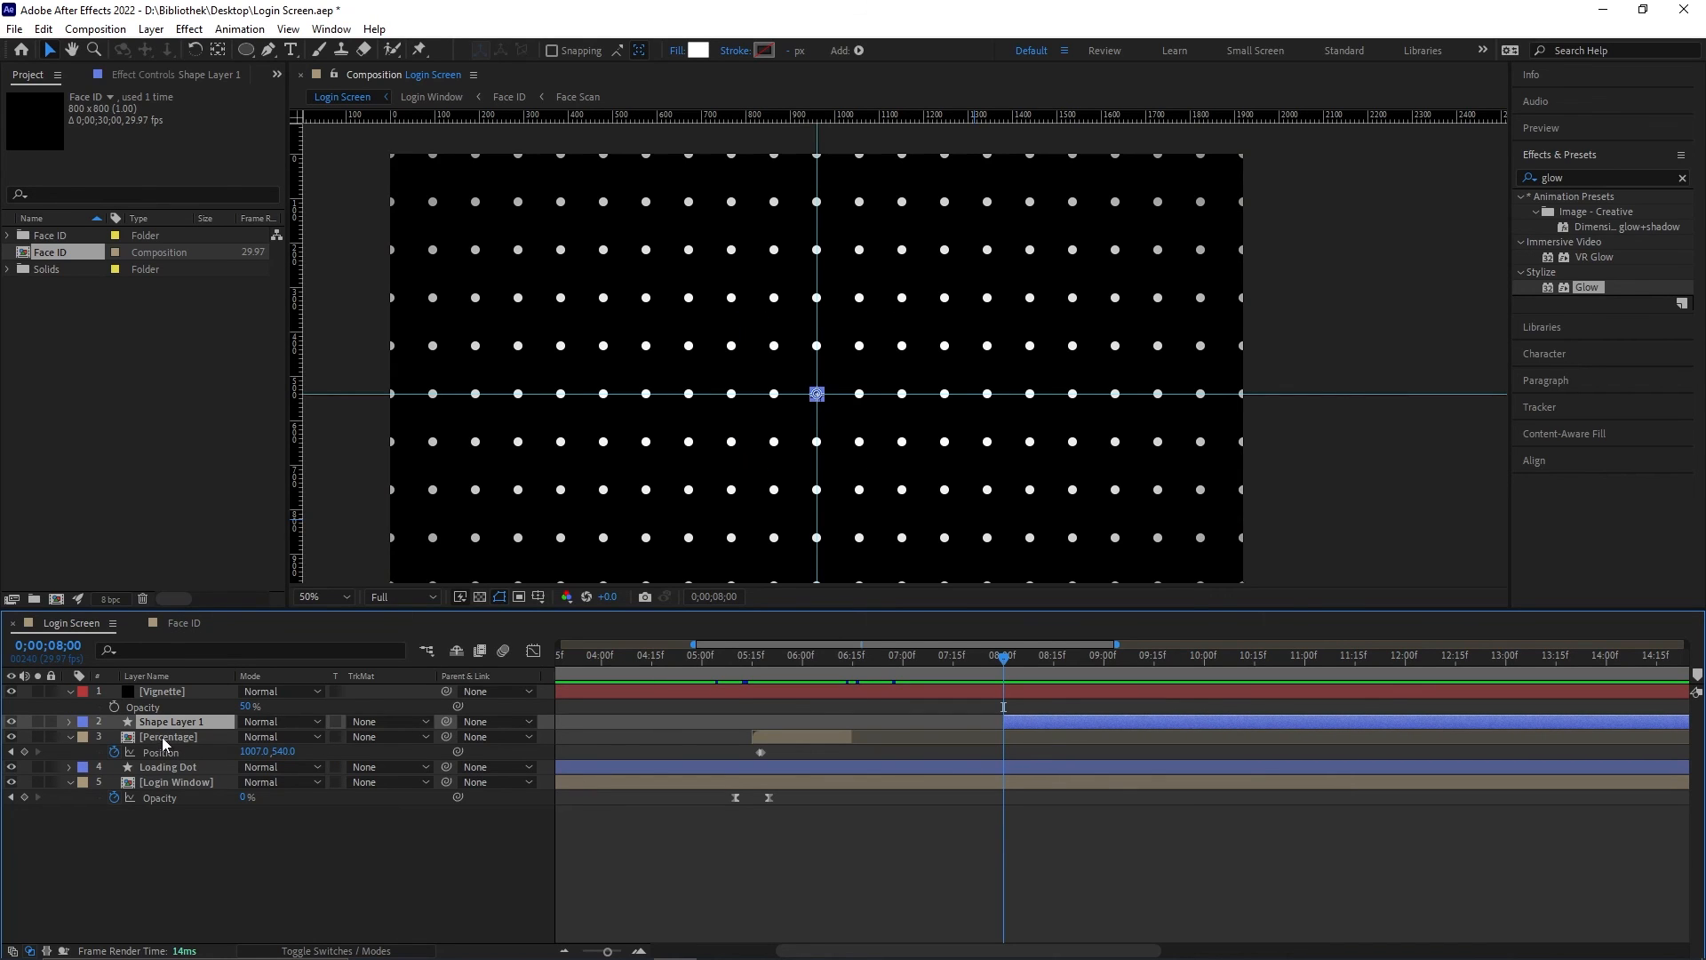
Step: Create a new shape layer directly above the white dot grid layer and add a full-frame ellipse to it
right_click(176, 829)
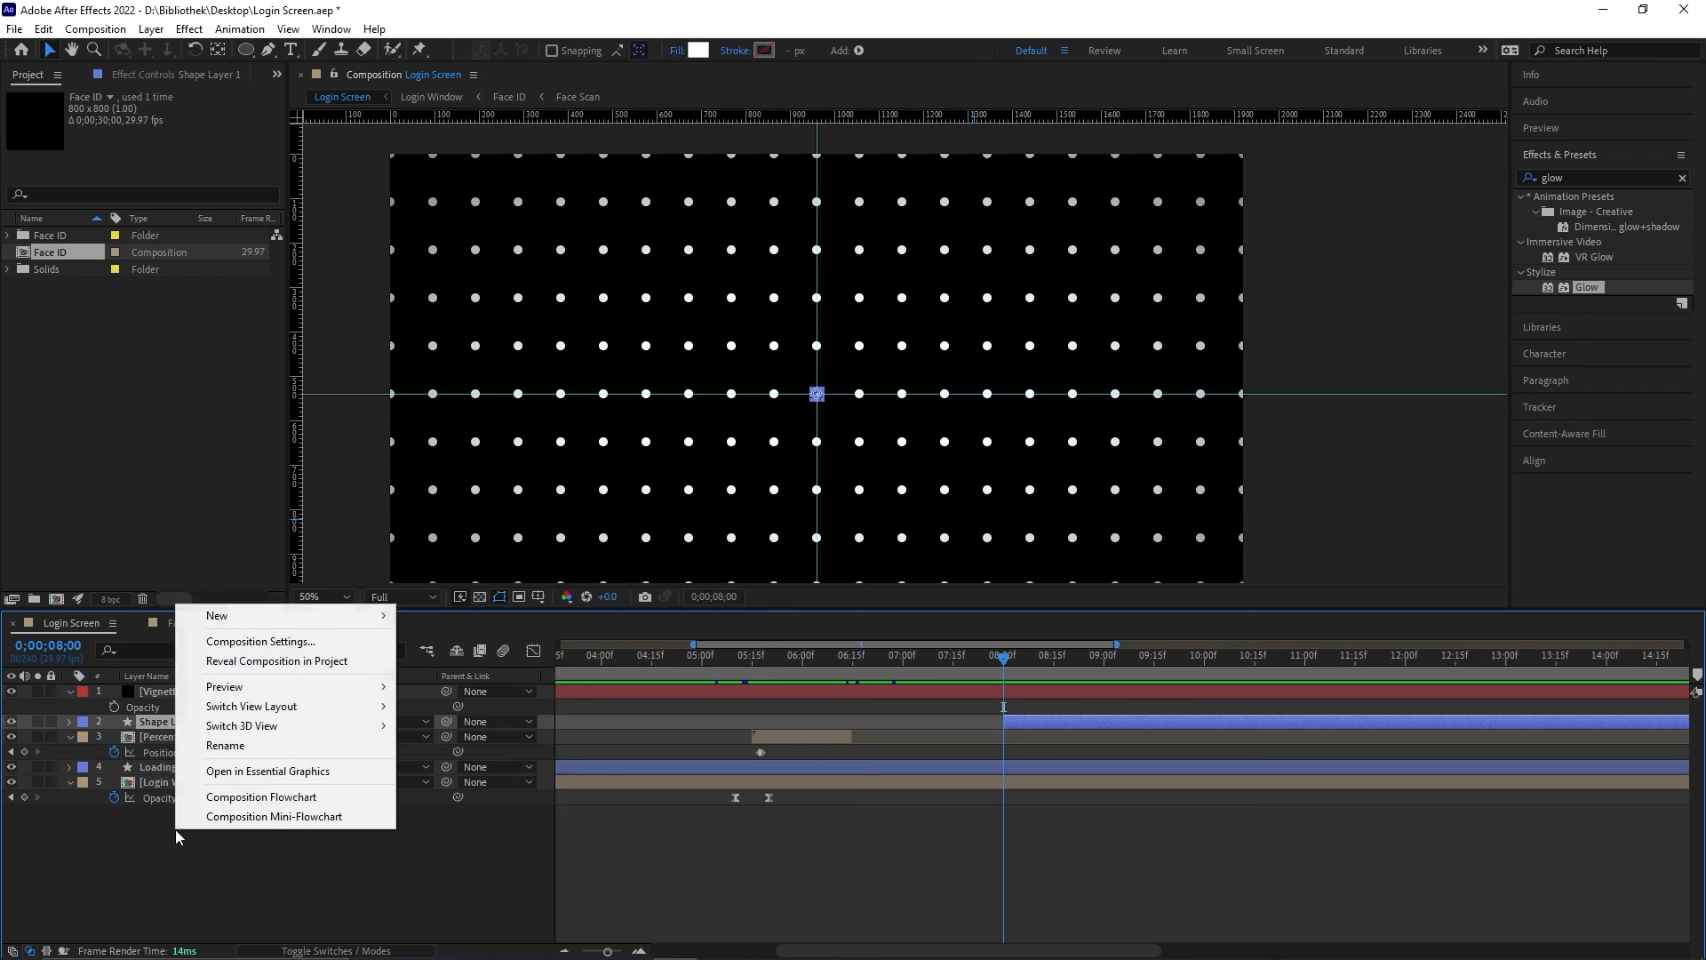
mouse_move(266, 616)
left_click(451, 739)
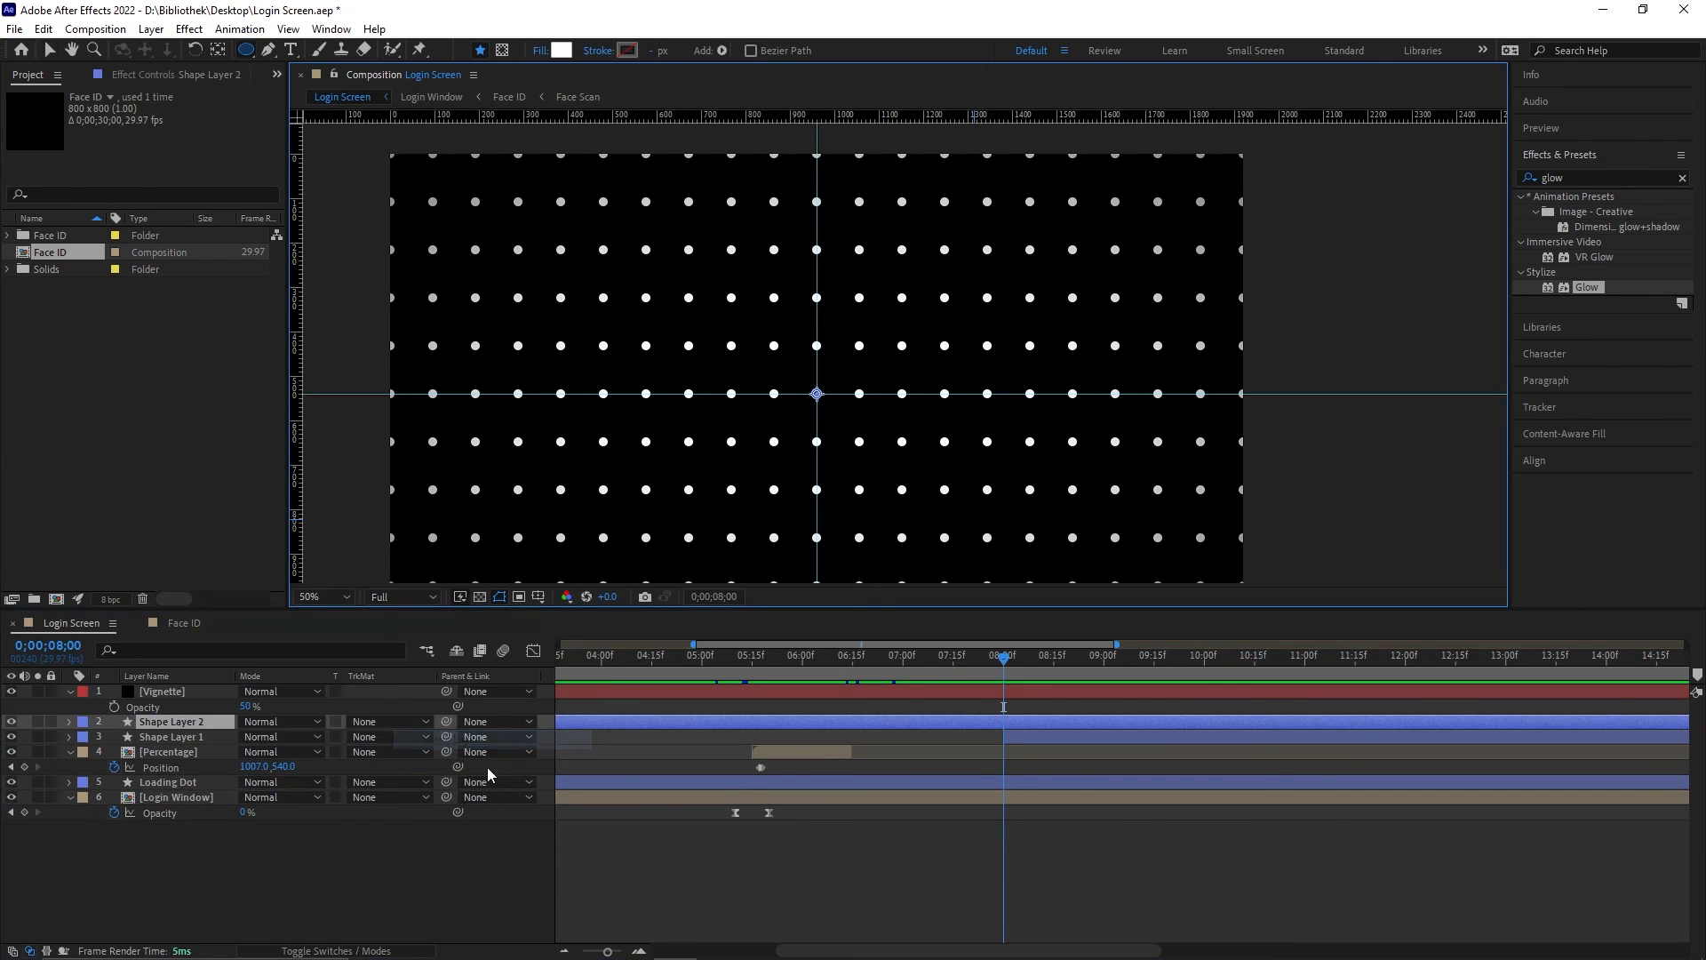
double_click(246, 49)
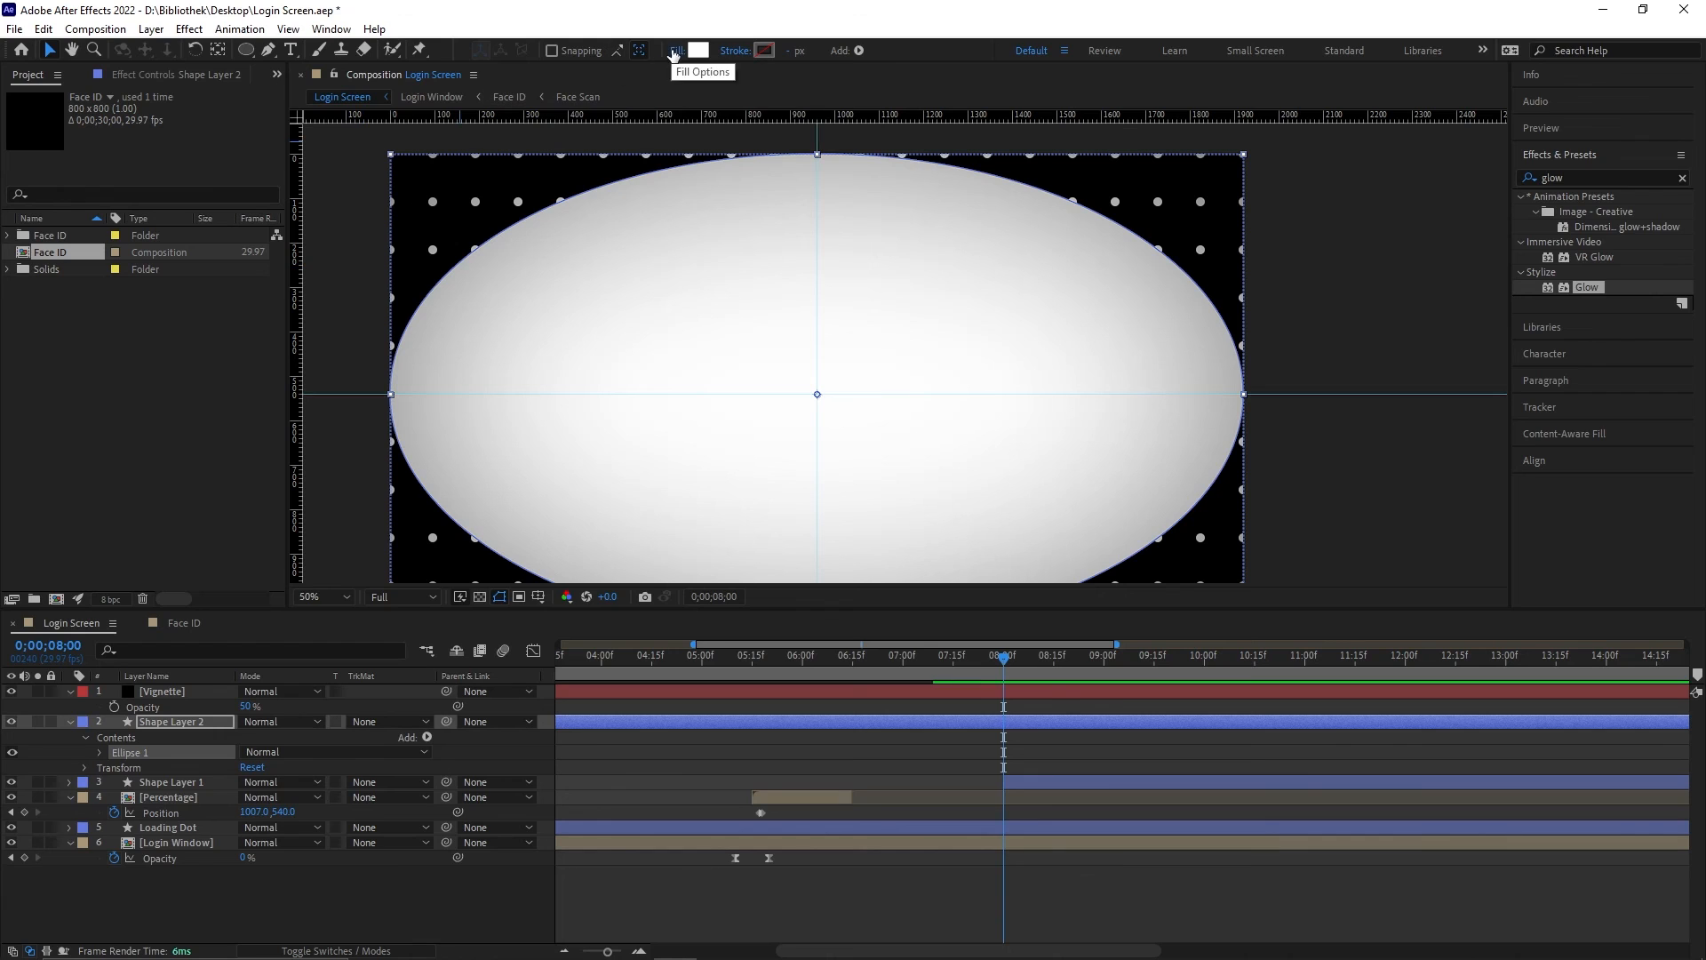
Step: Set the new ellipse's fill to None and give it a solid color stroke 100 px wide
left_click(675, 51)
left_click(762, 420)
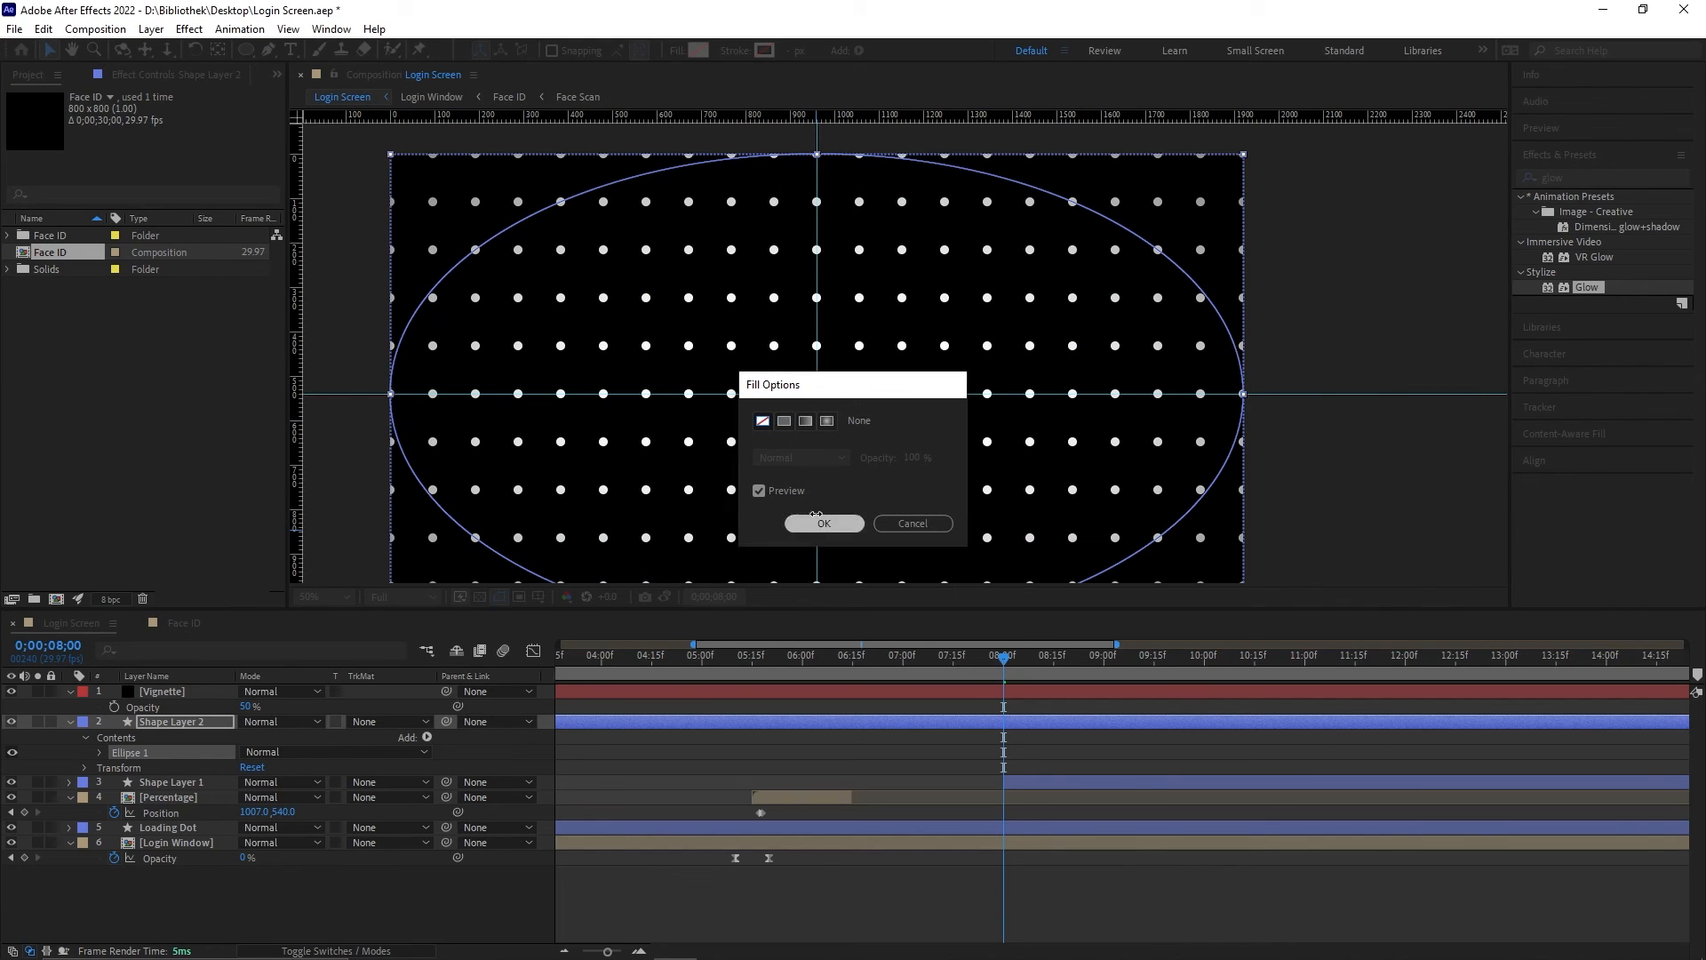
left_click(814, 517)
left_click(764, 51)
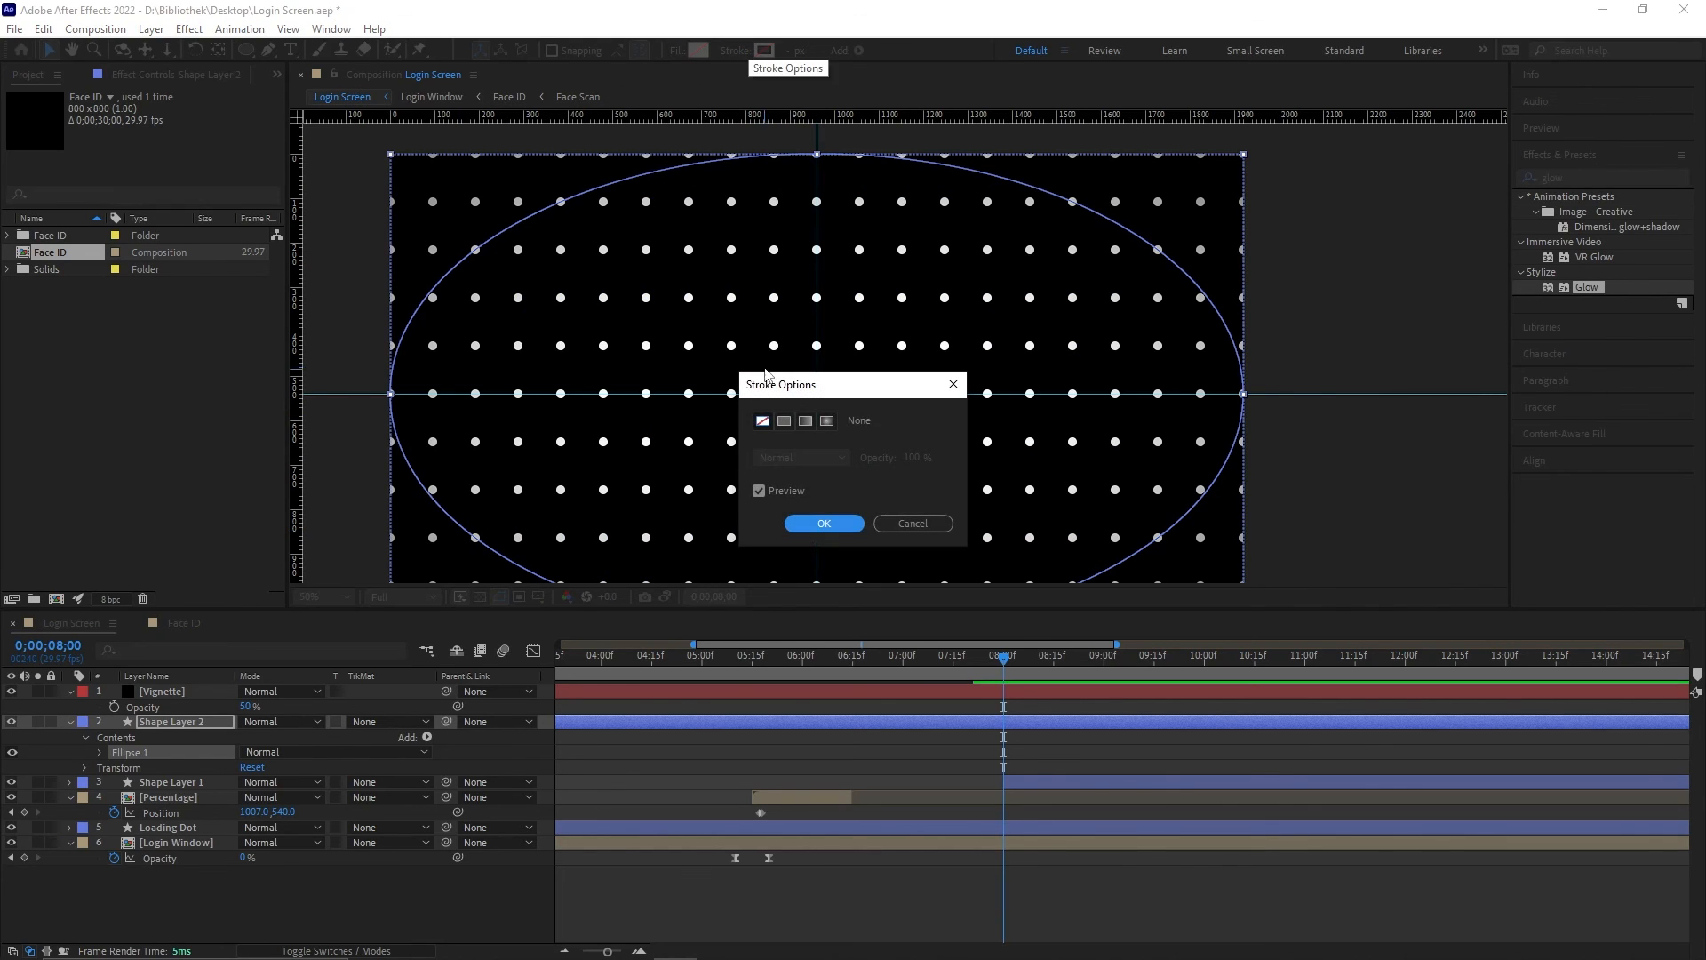
left_click(784, 420)
left_click(827, 529)
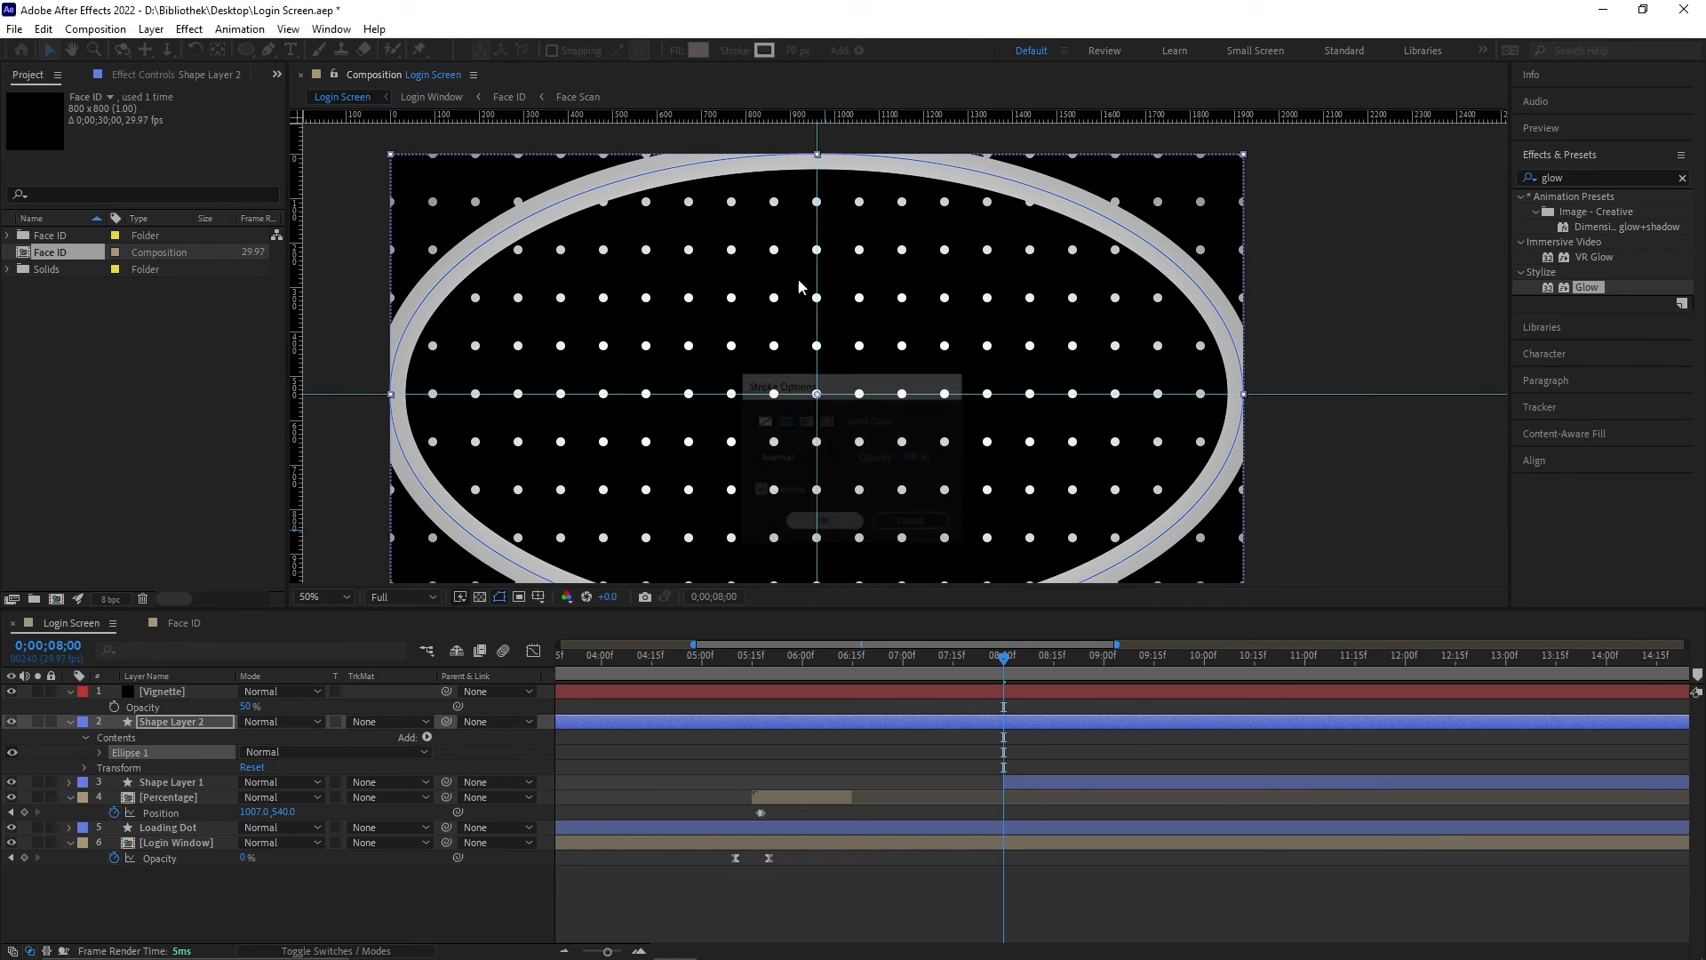
left_click(793, 54)
type("100")
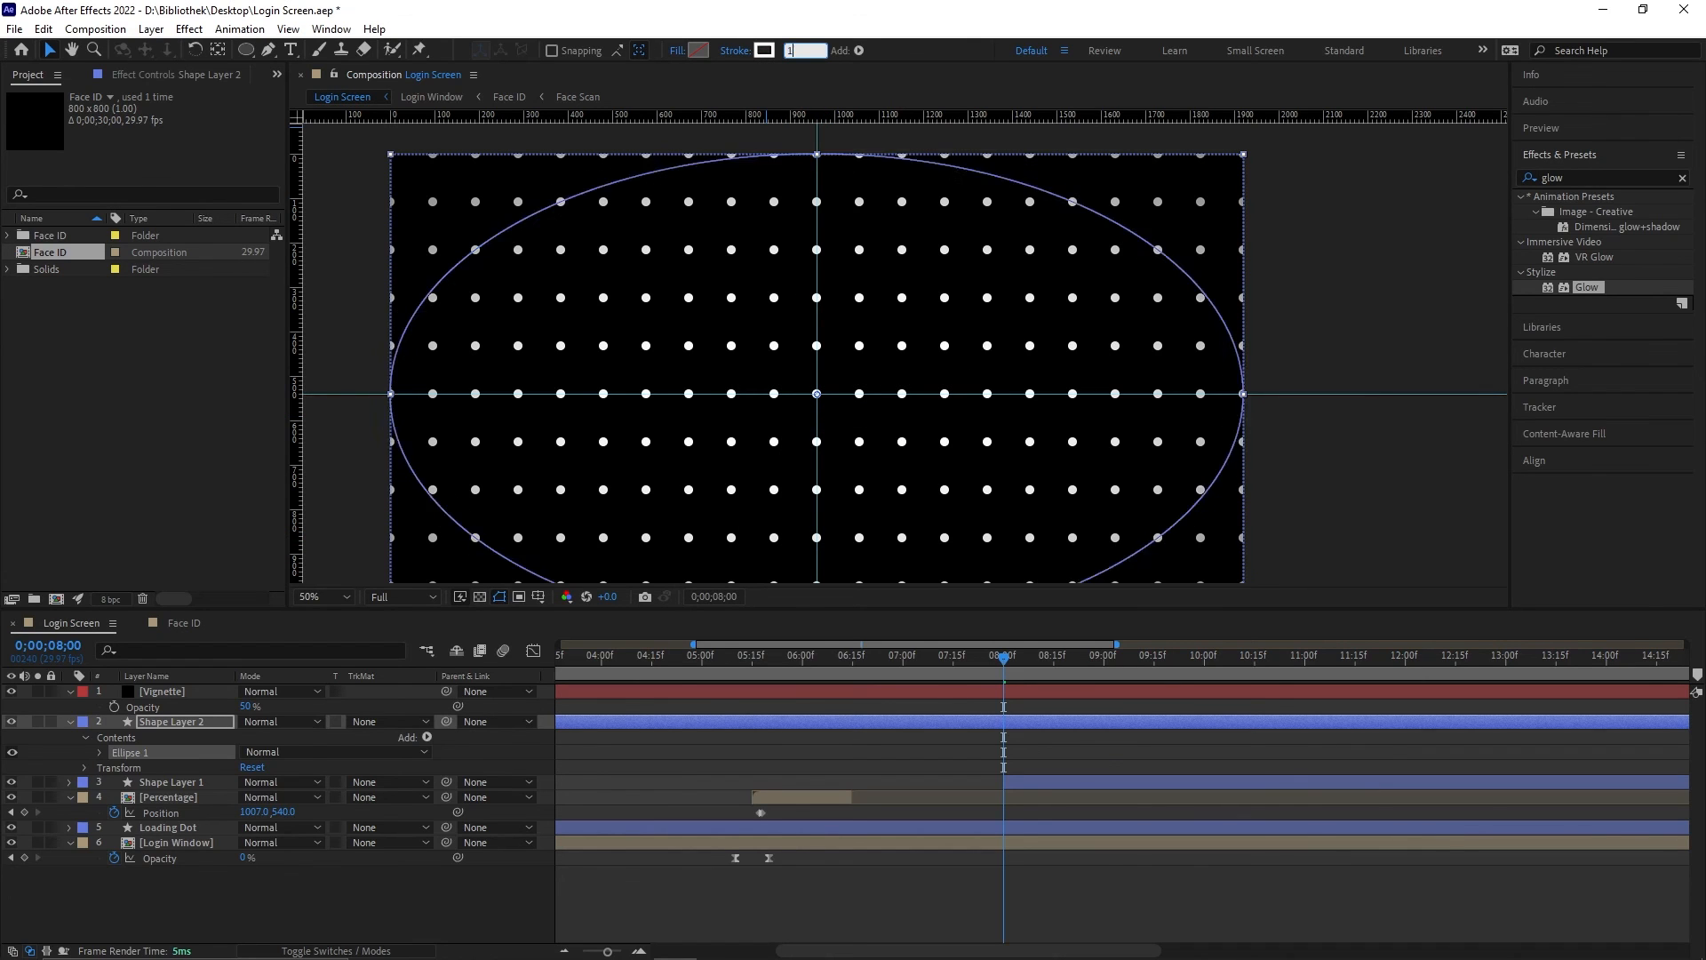
key("Return")
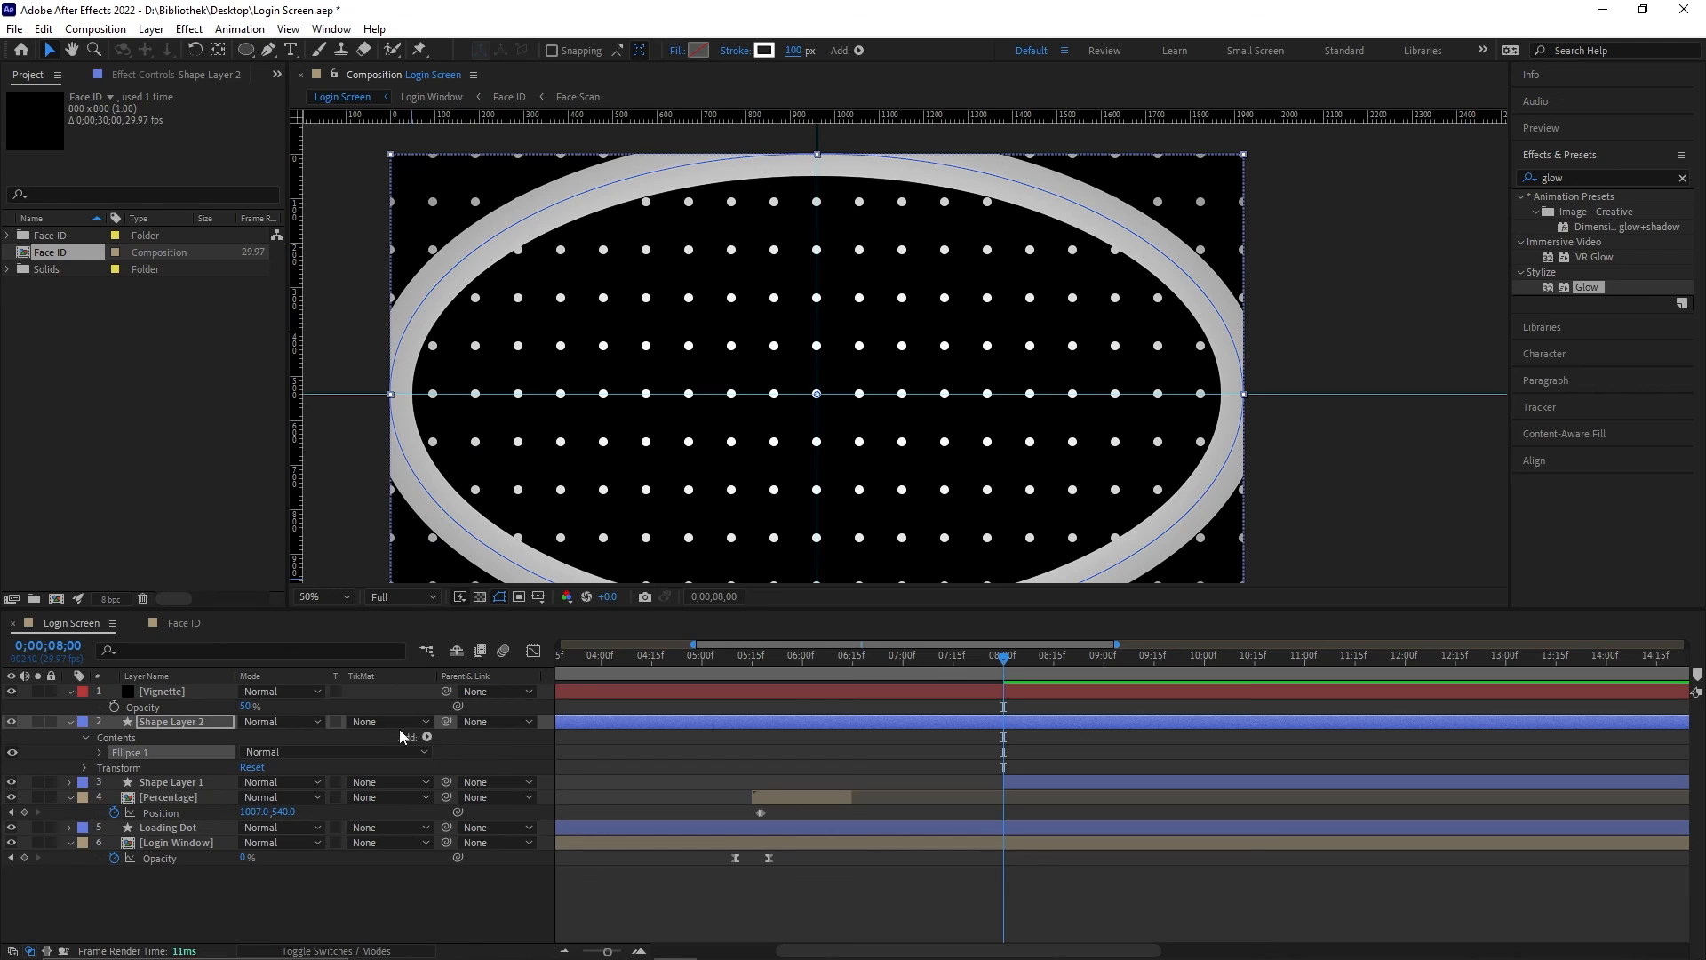
Step: Shift the ellipse layer to start at 0;00;08;00 and keyframe its ellipse path size at 0 there
left_click_drag(564, 722, 1064, 726)
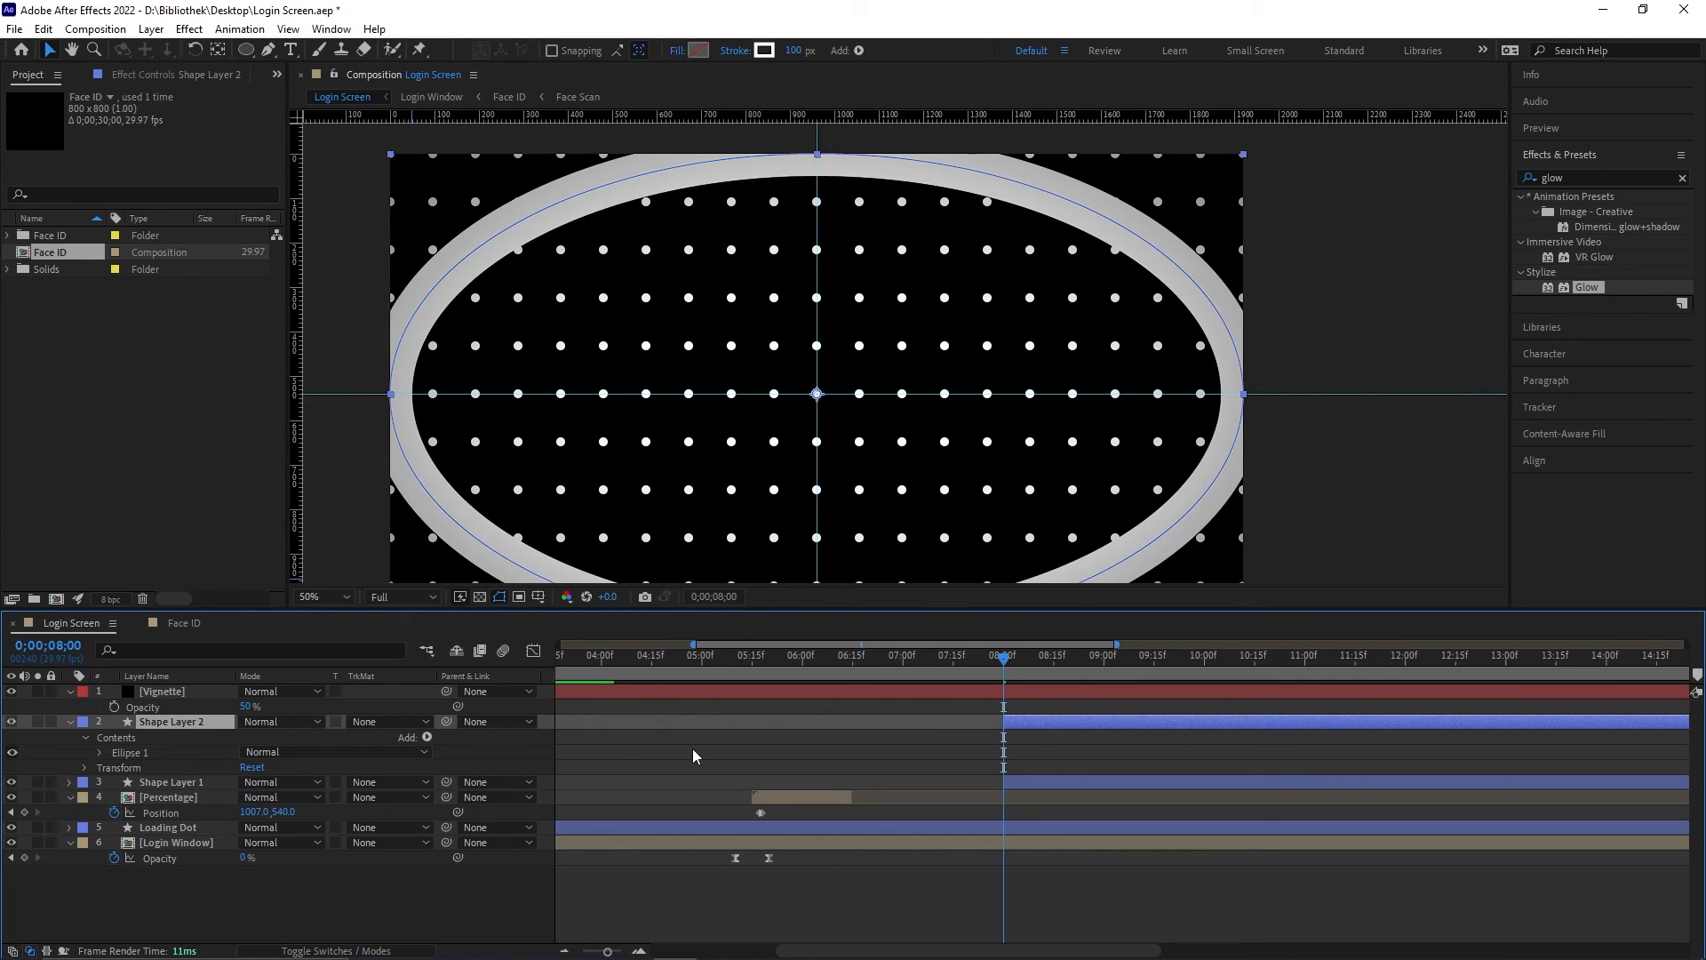
left_click(100, 752)
left_click(115, 768)
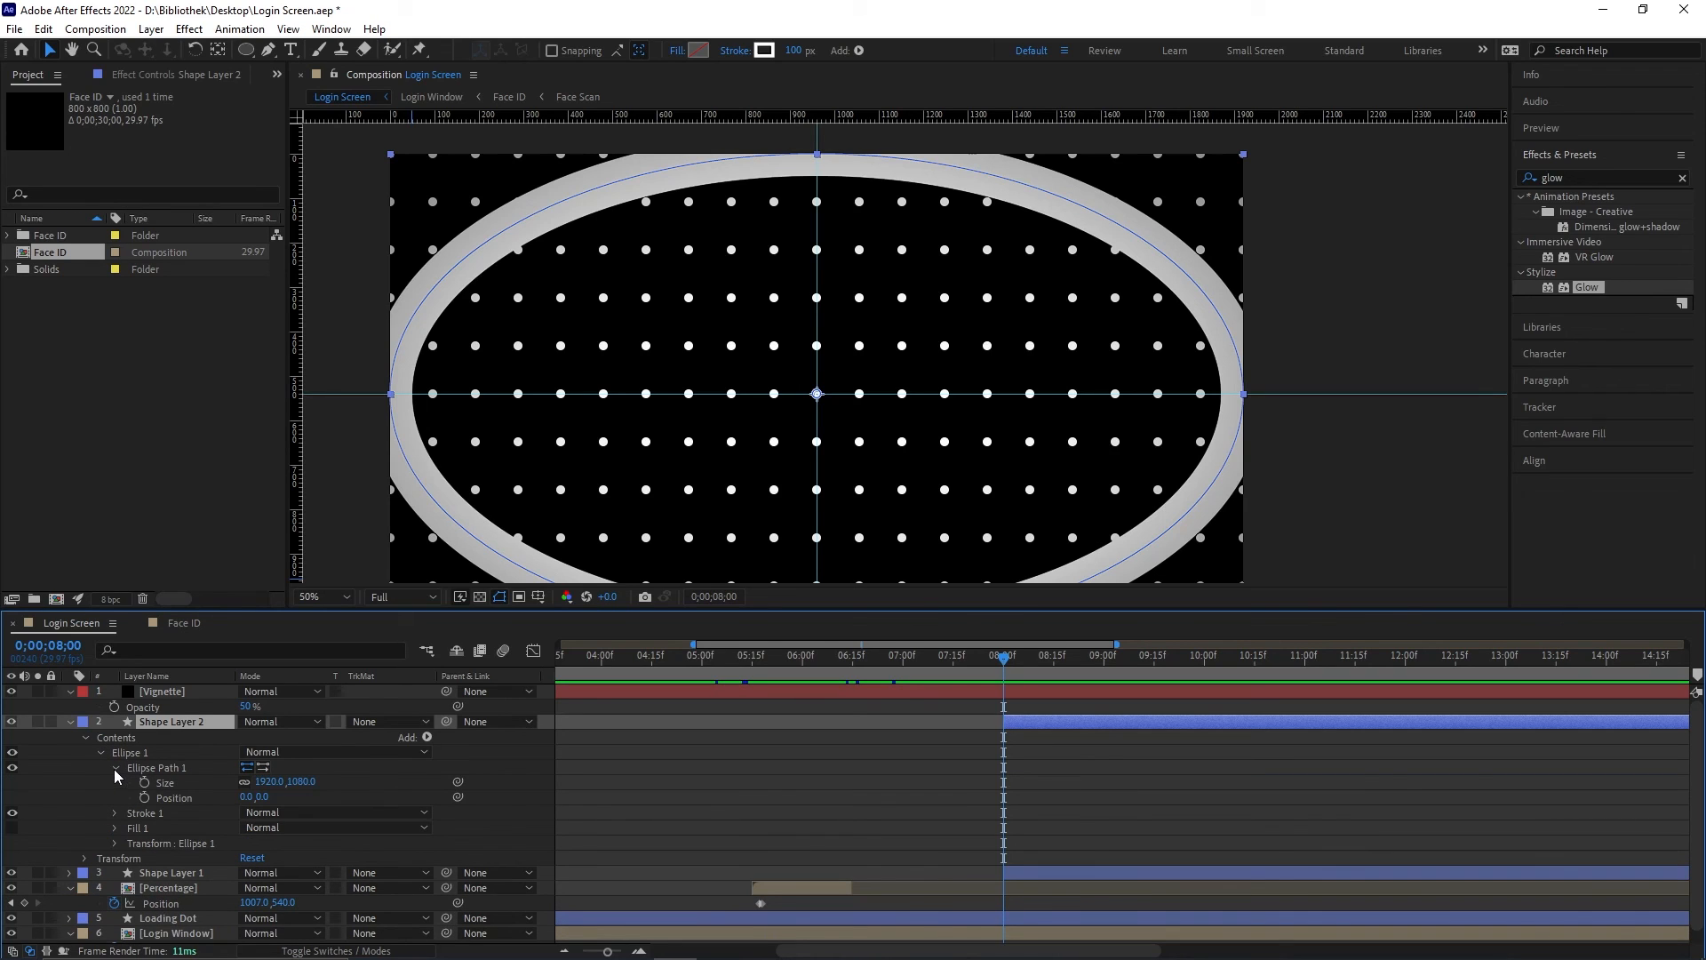
left_click(261, 783)
type("0")
key("Return")
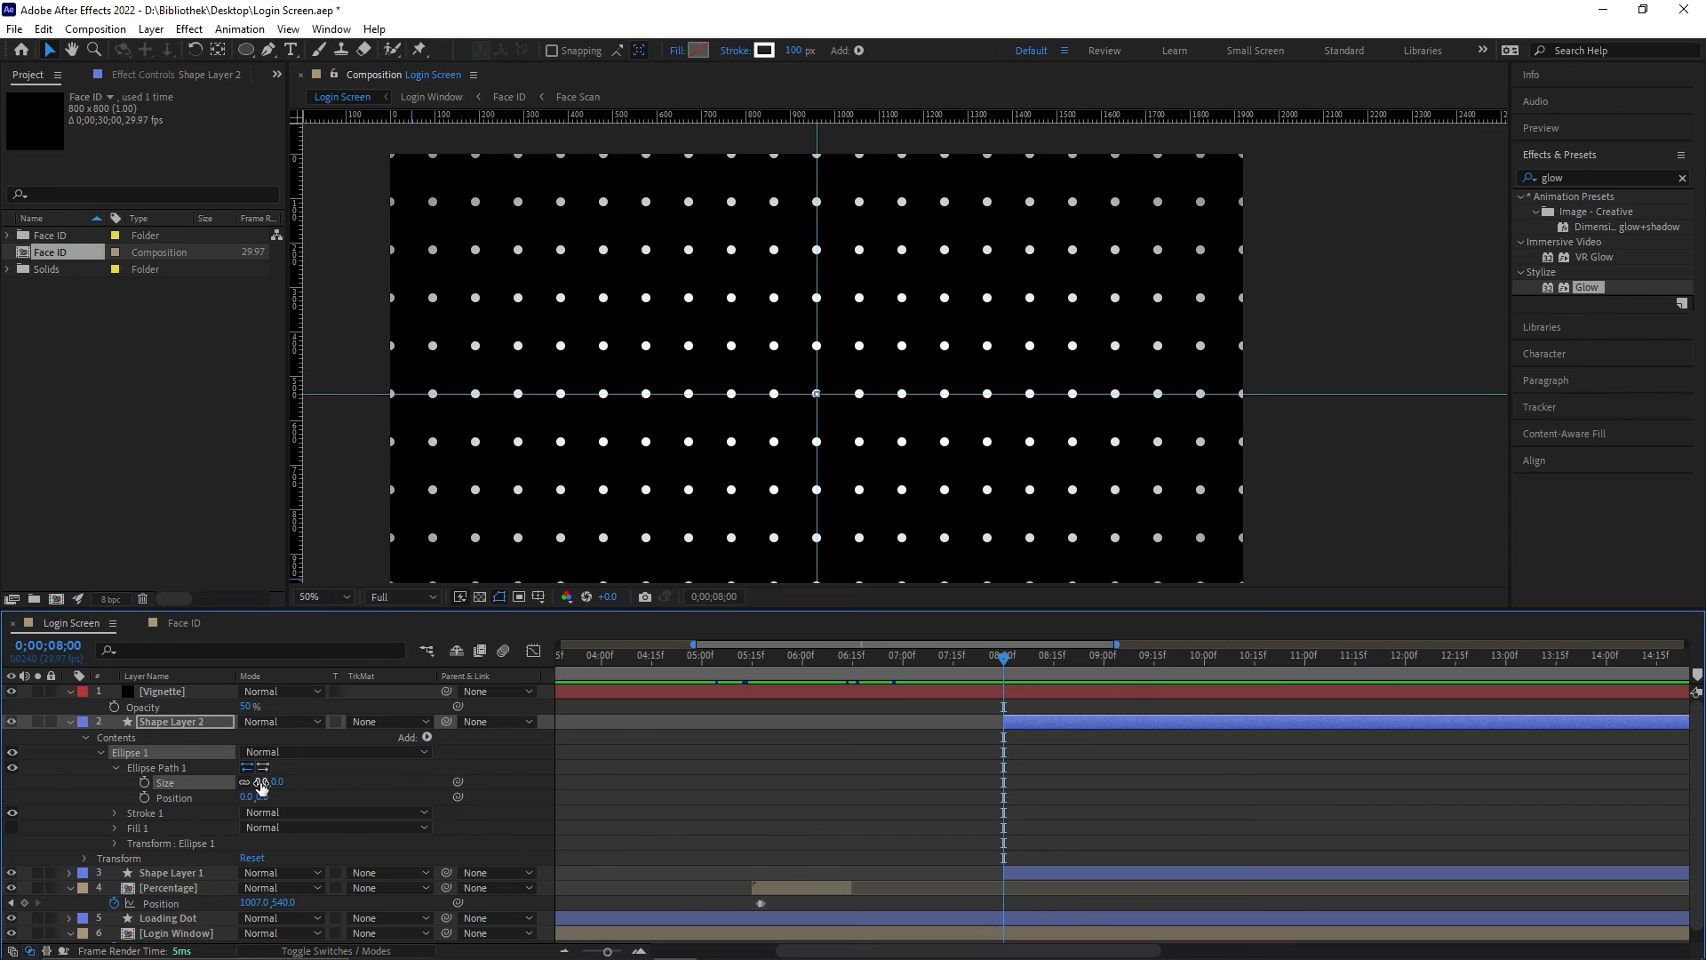
left_click(144, 782)
Step: Keyframe the ellipse size at 2490 at 0;00;08;15 and apply Easy Ease to both size keyframes
left_click_drag(1007, 661, 1054, 661)
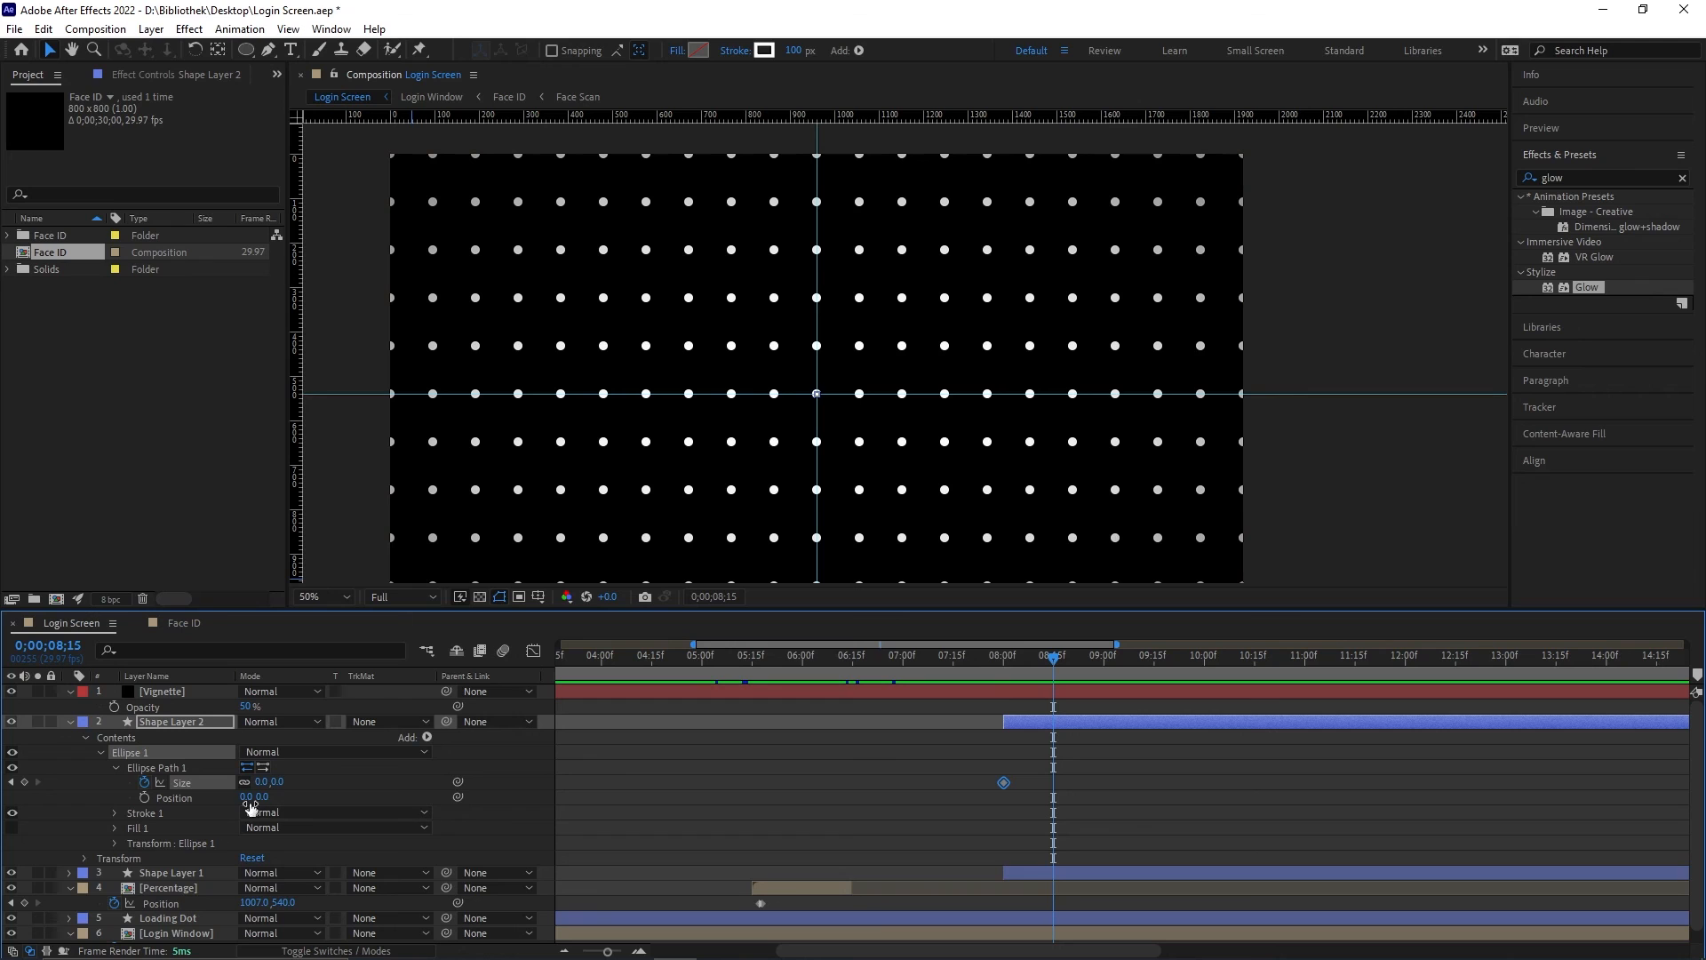
left_click(308, 790)
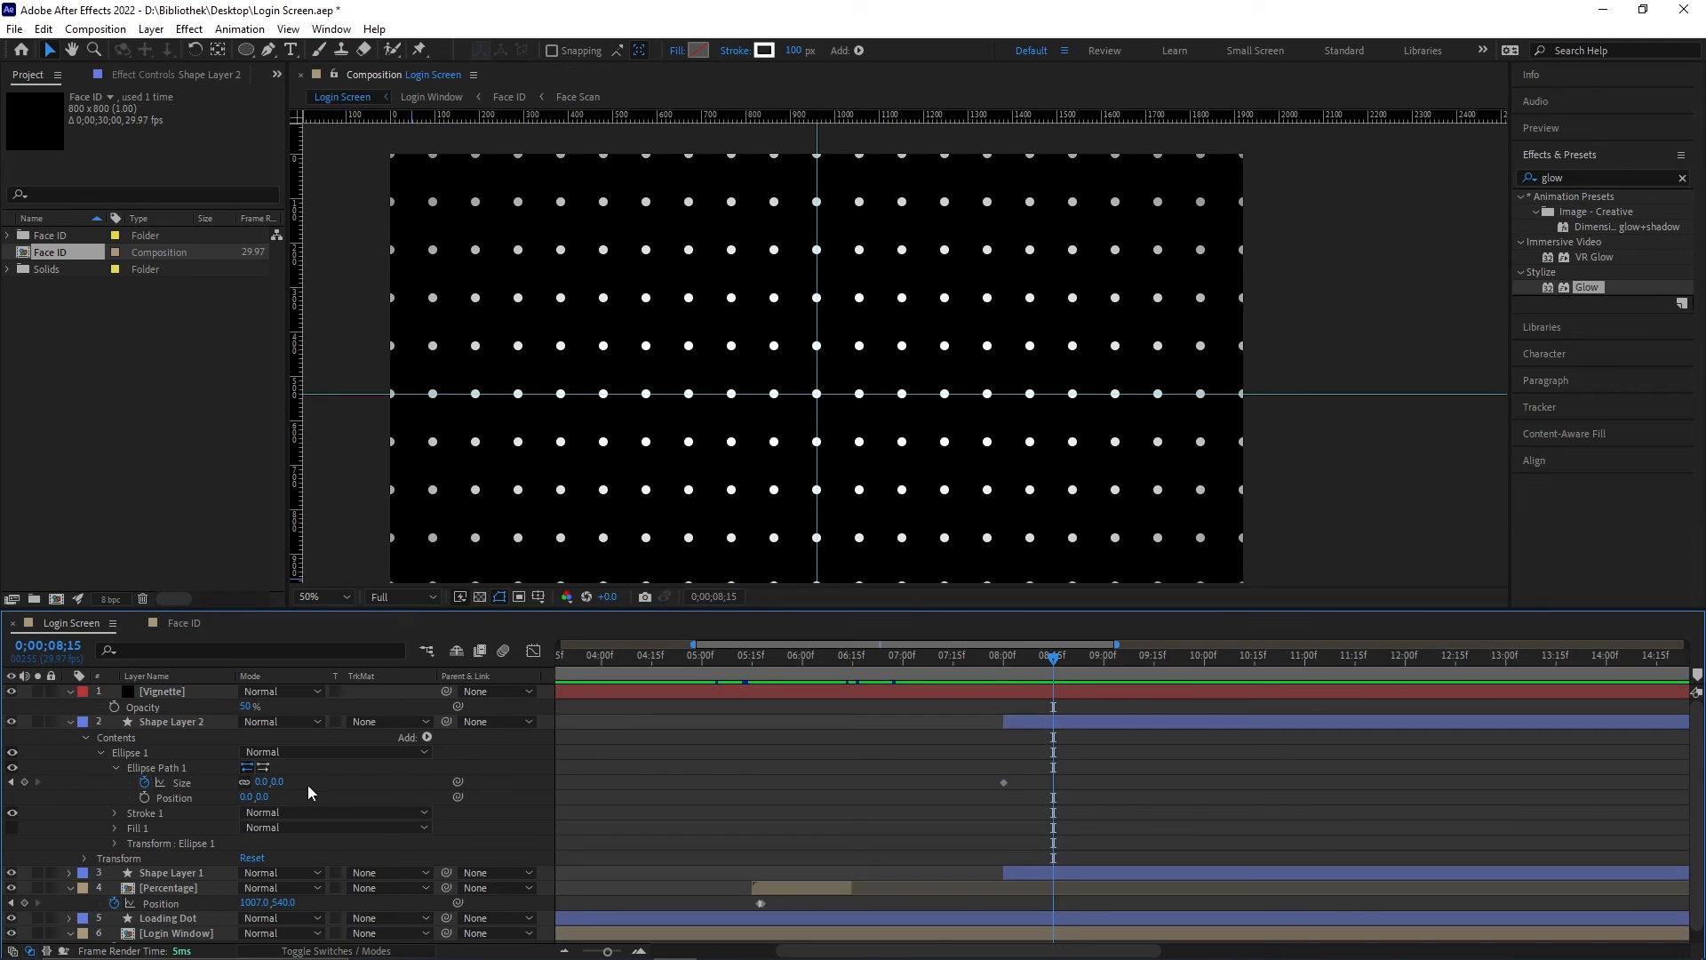
left_click_drag(270, 782, 784, 806)
left_click_drag(269, 782, 1467, 830)
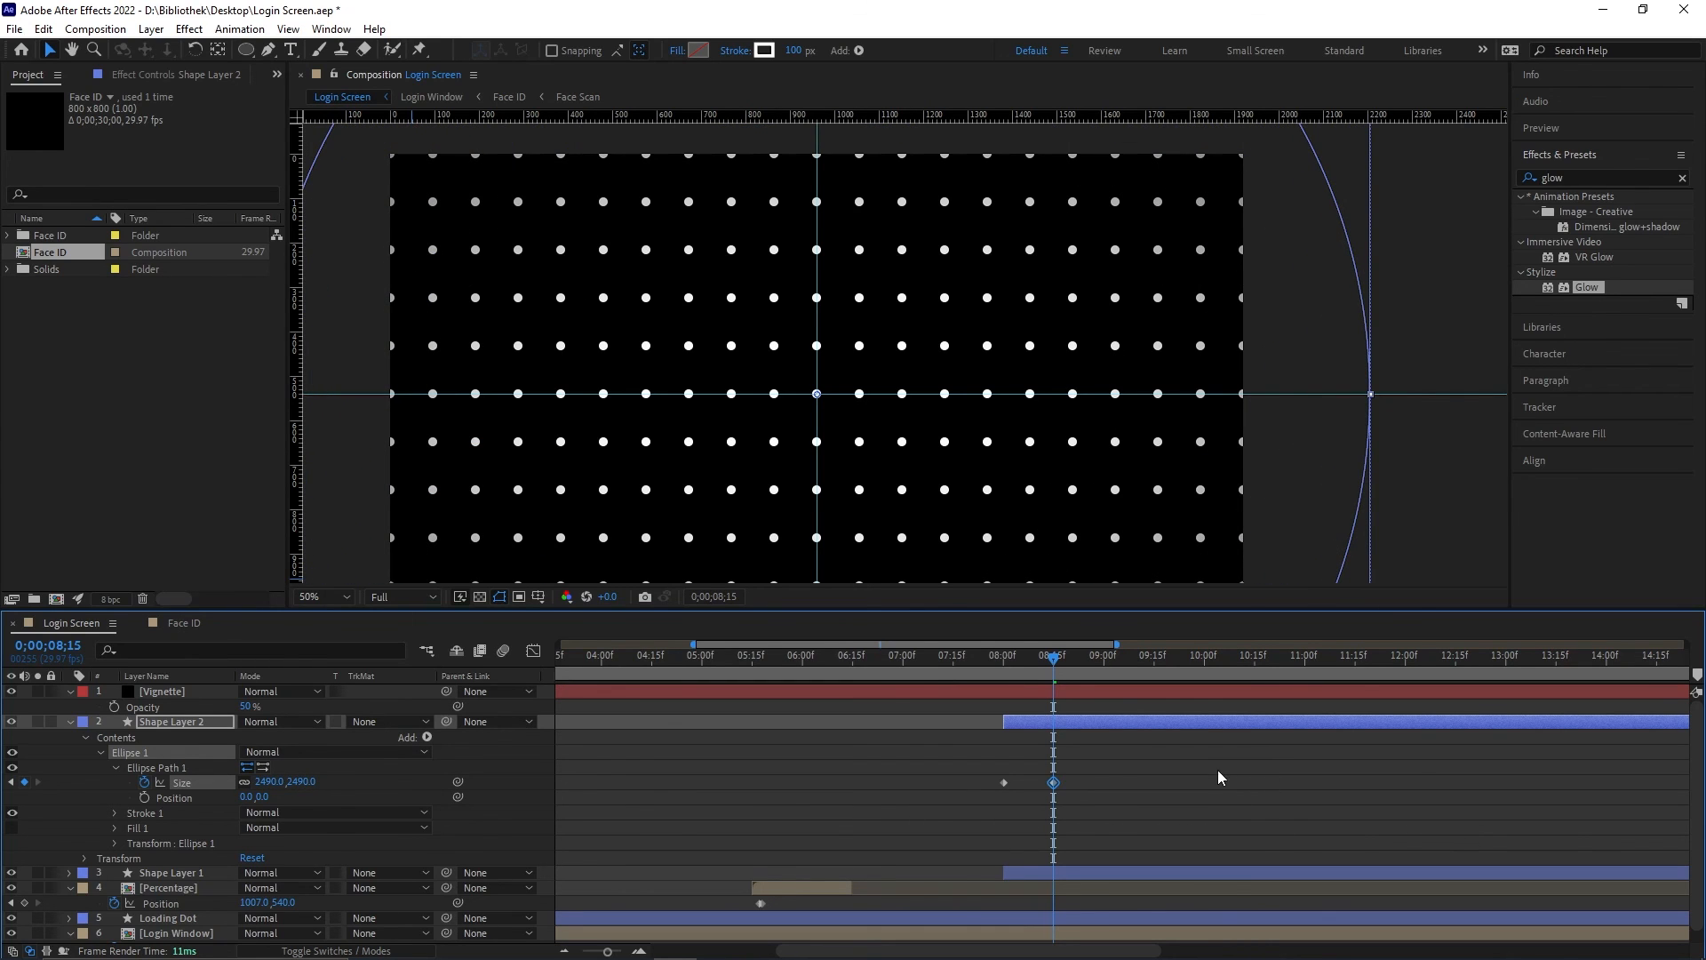
left_click_drag(1217, 770, 995, 802)
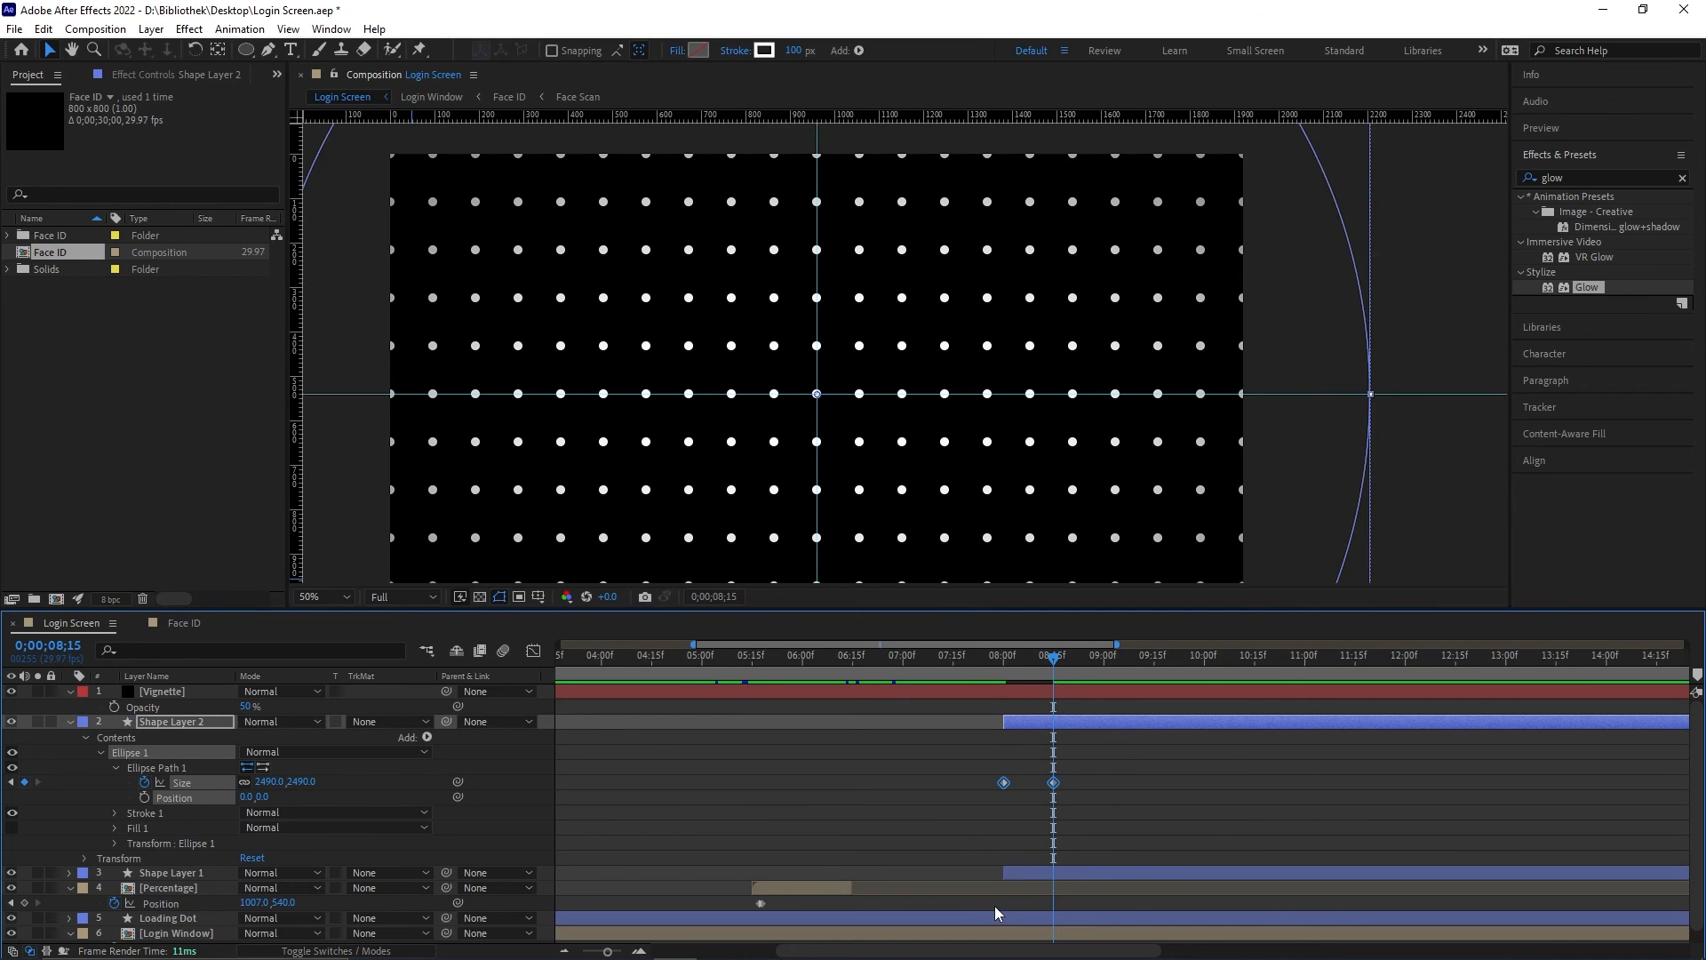
key("F9")
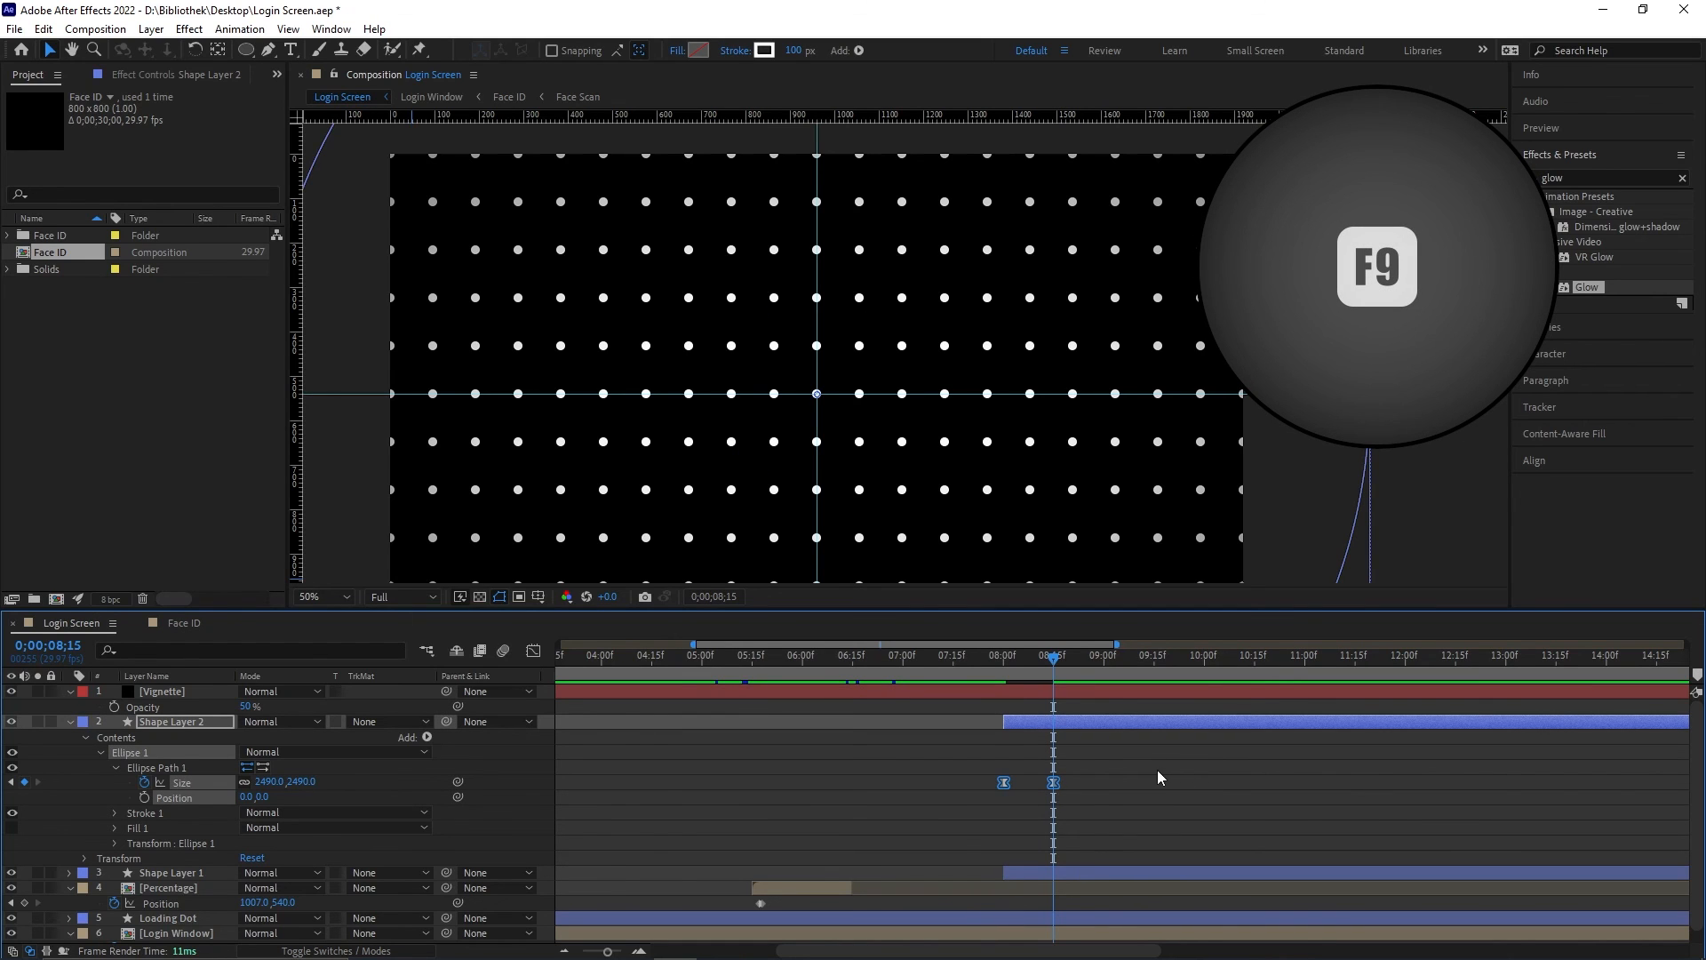
left_click(1080, 782)
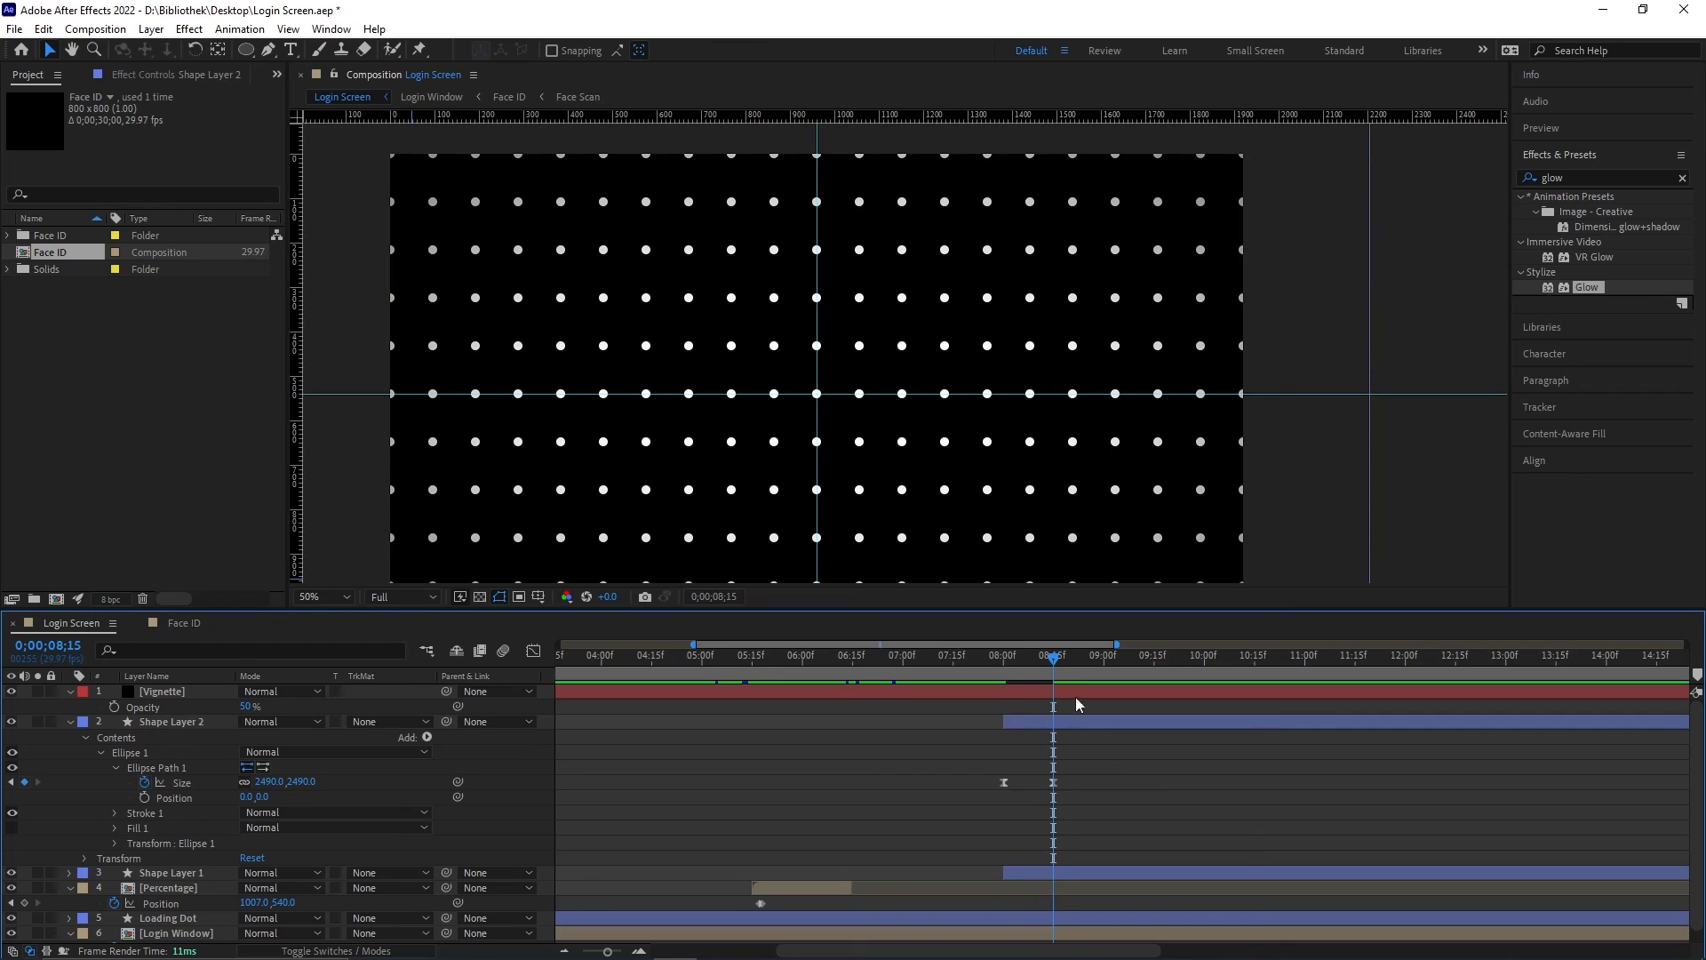
Step: Add a holding size keyframe at 0;00;09;29 and loop the ellipse size with the expression loopOut("cycle",0)
left_click_drag(1064, 668, 1201, 674)
left_click(24, 782, "alt")
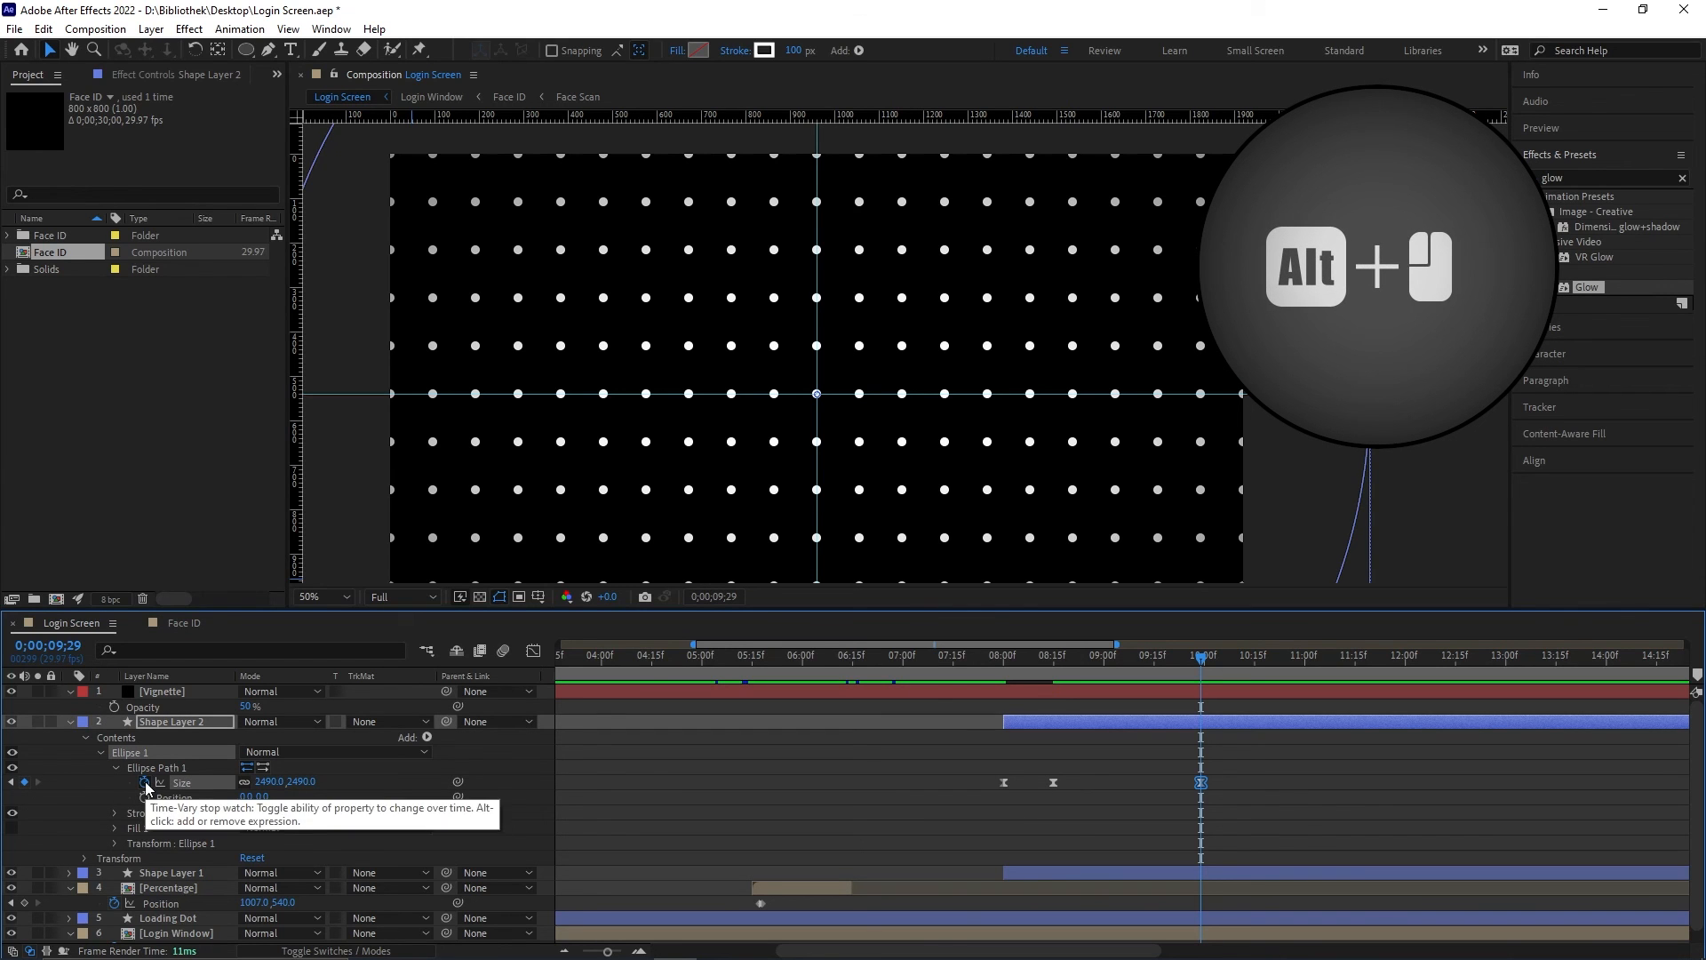
left_click(145, 782, "alt")
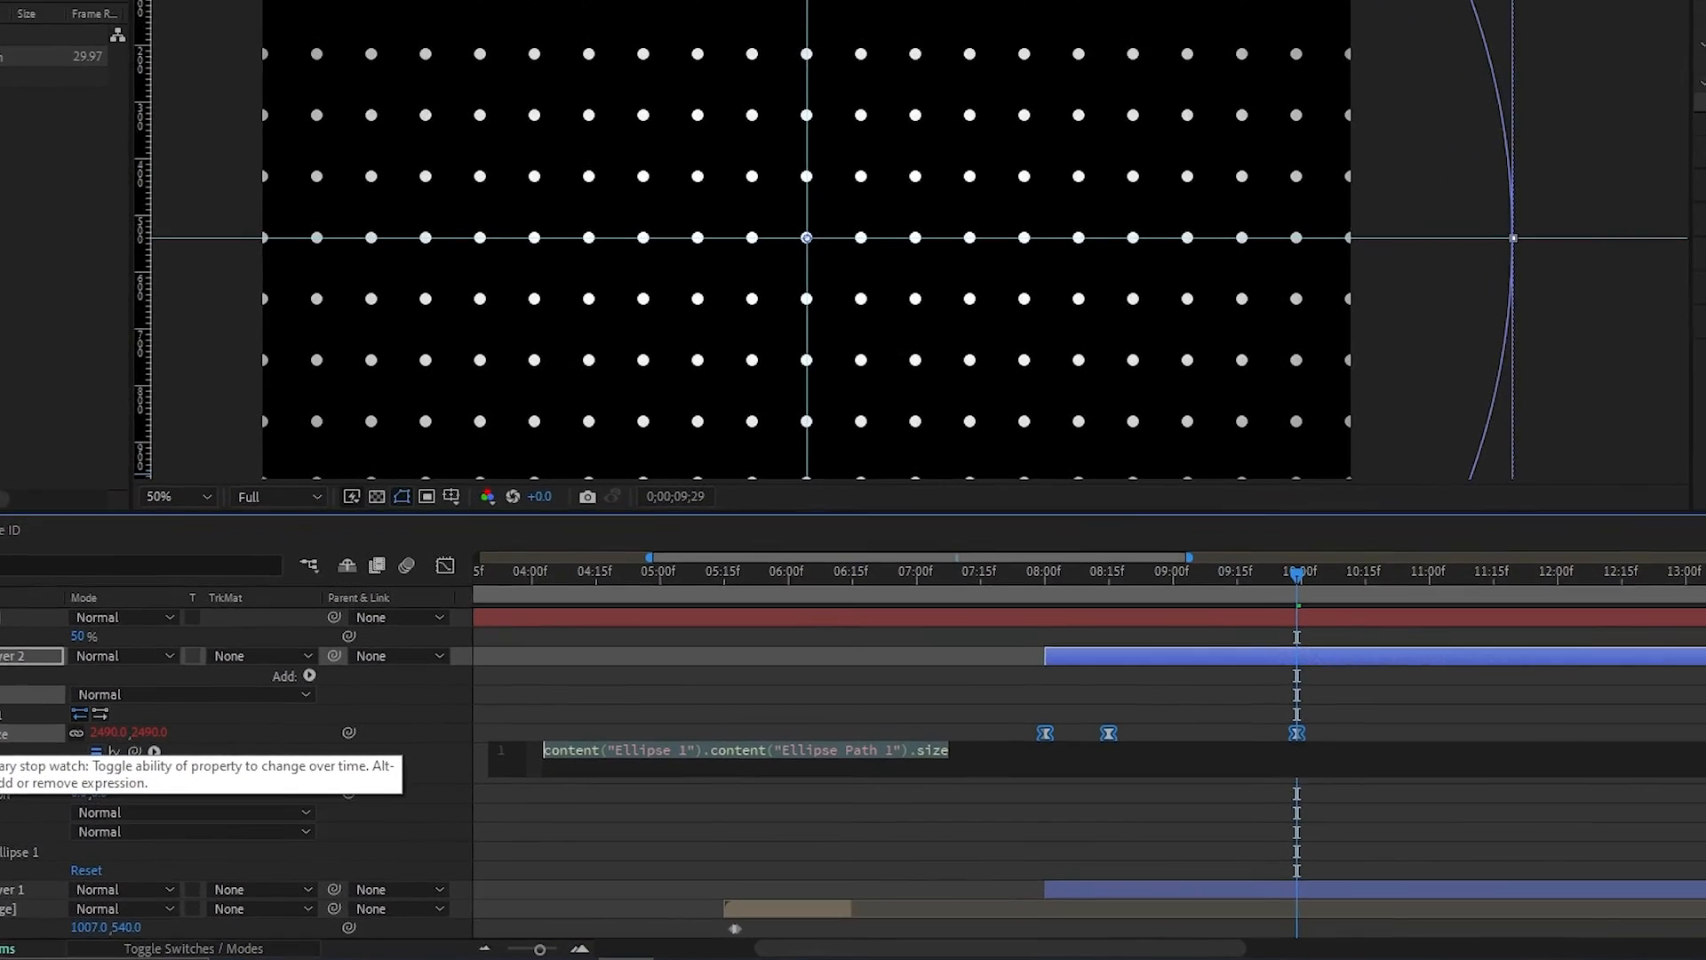
type("Loop")
key("Down")
key("Down")
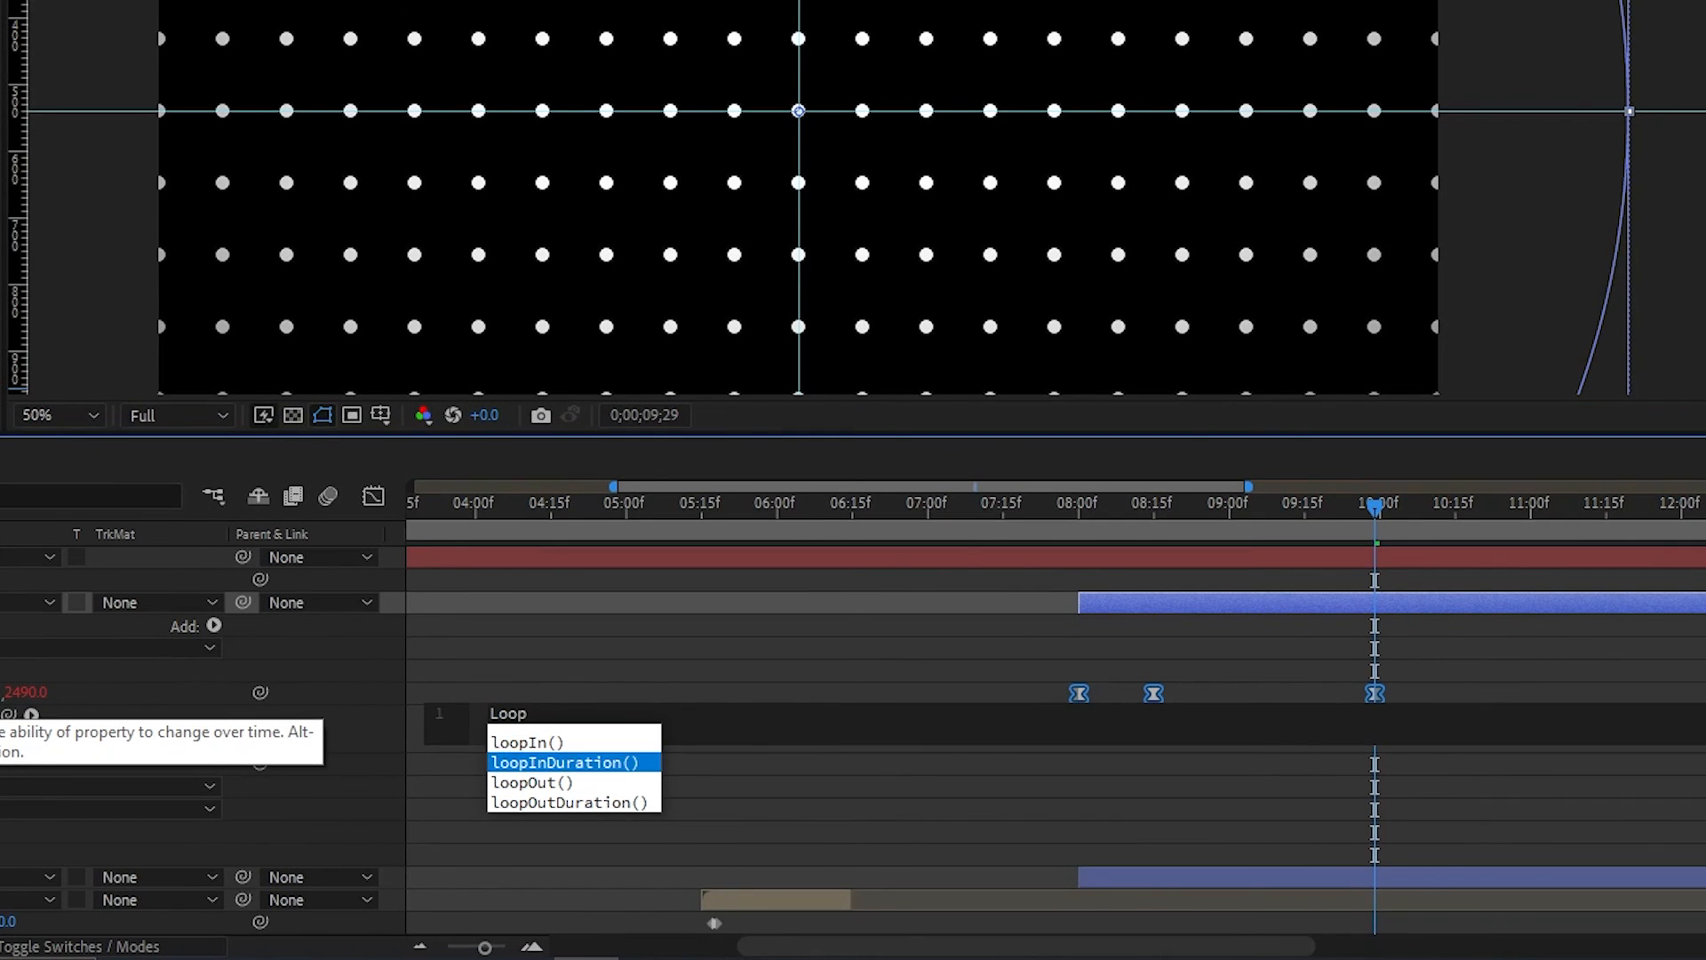
key("Return")
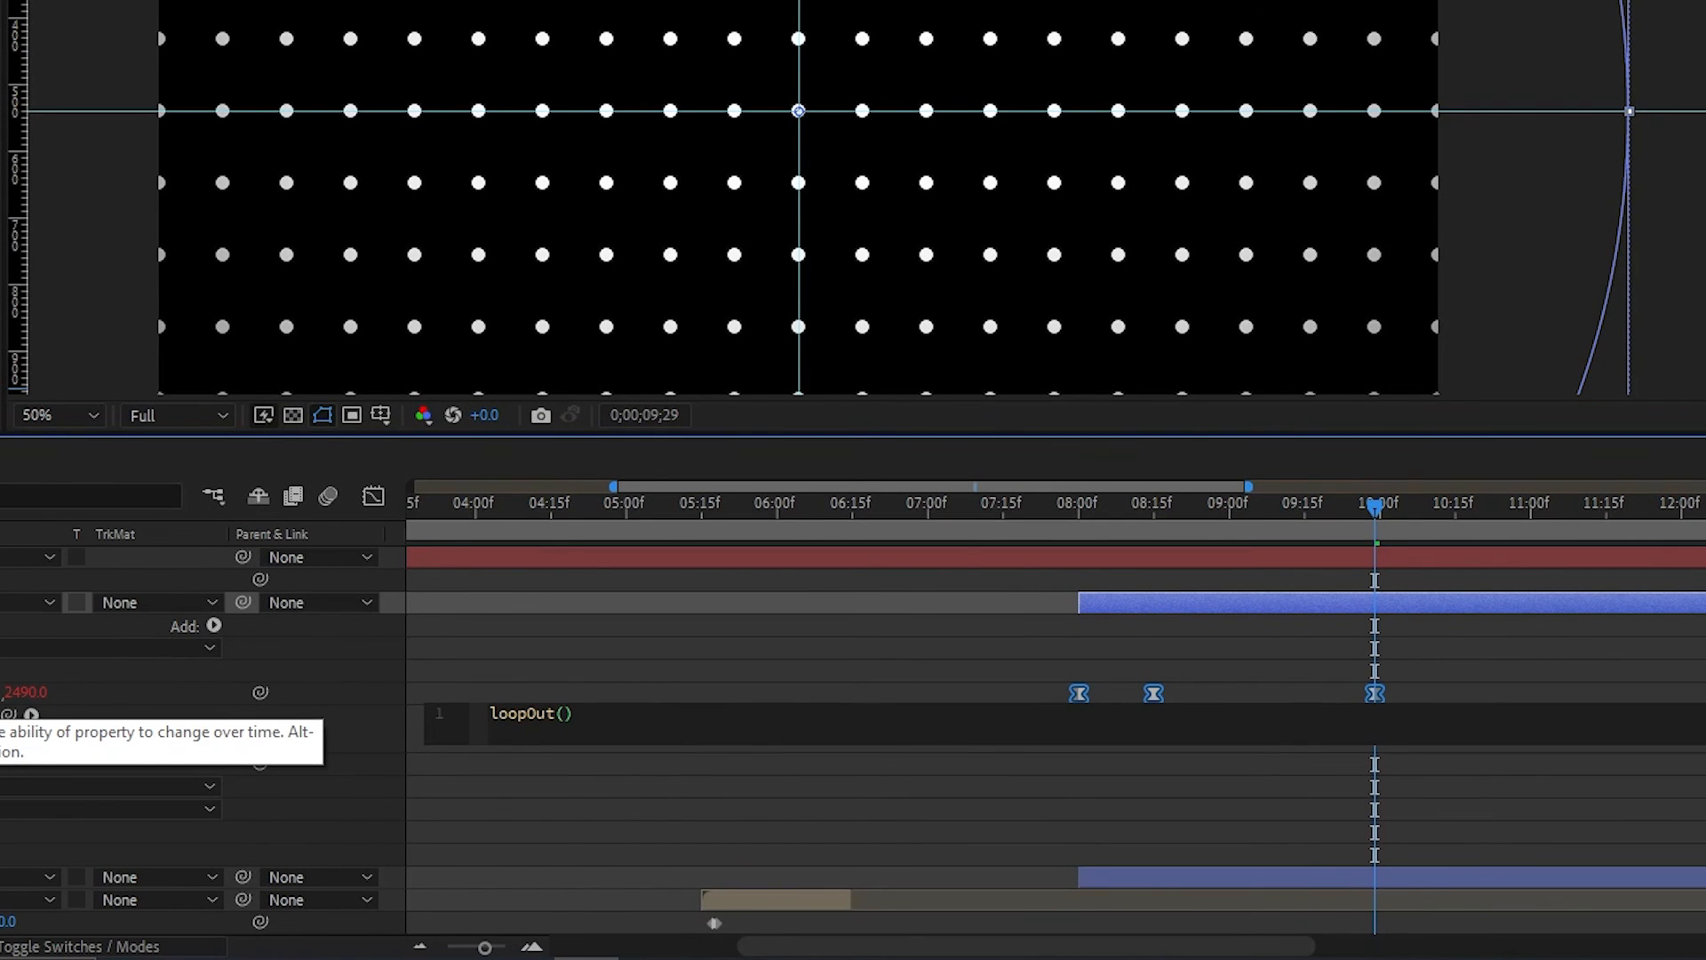
type("\"")
key("Down")
key("Return")
type(",0")
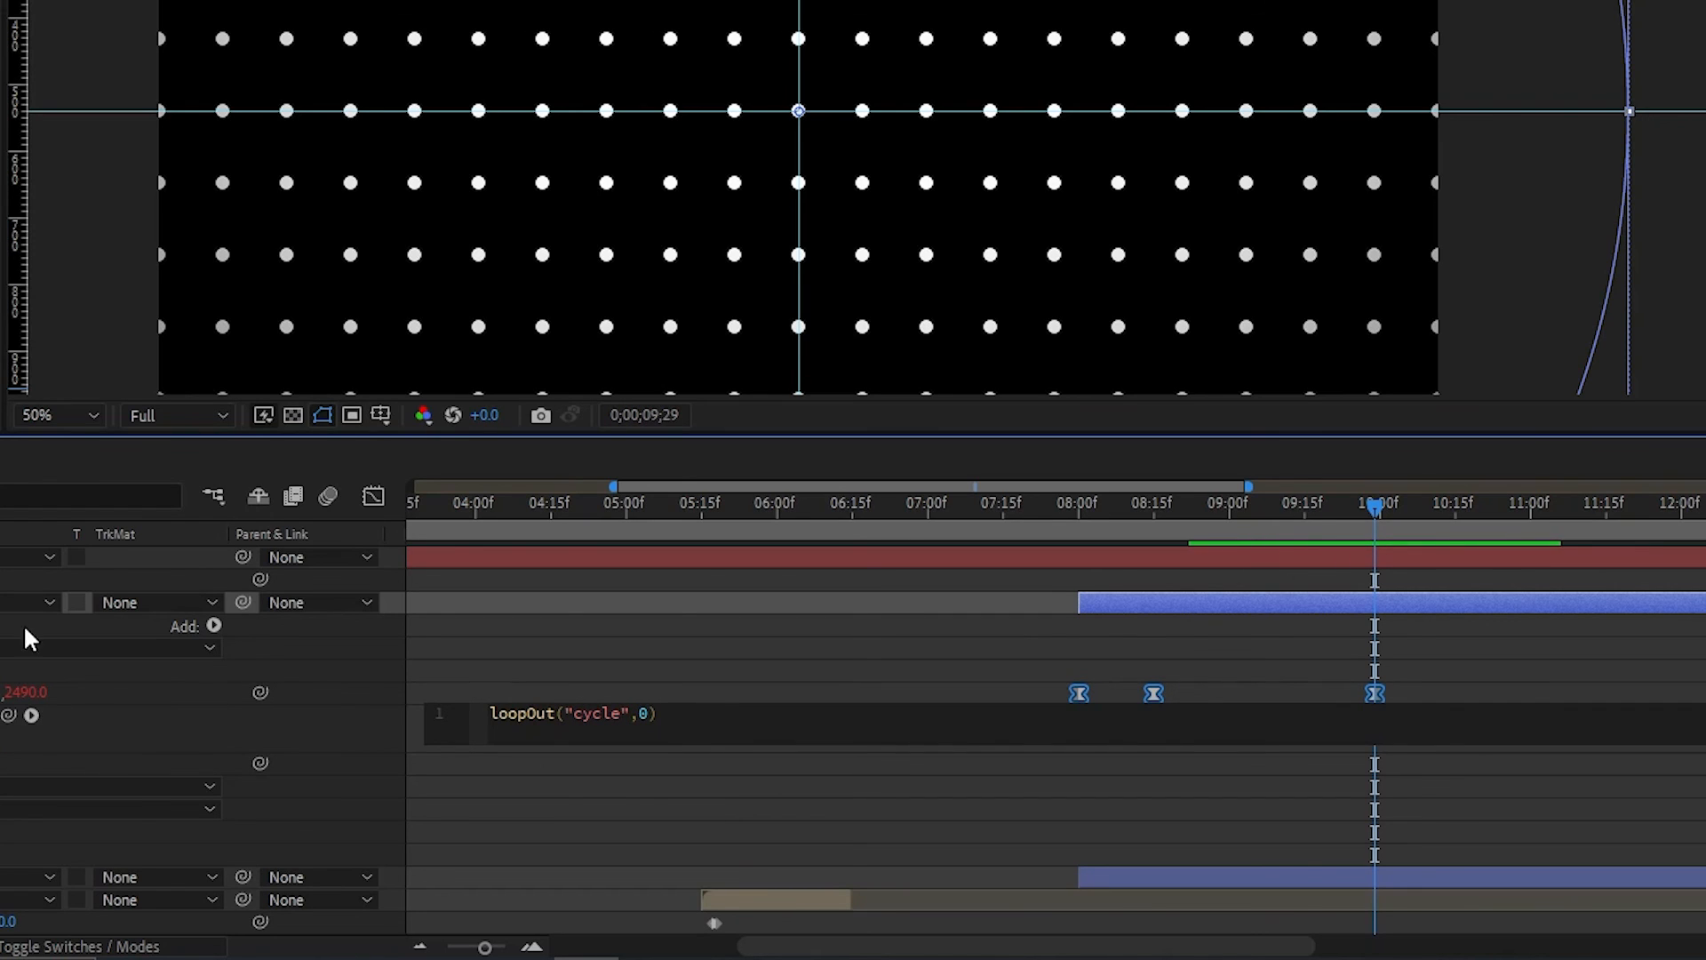
left_click(514, 680)
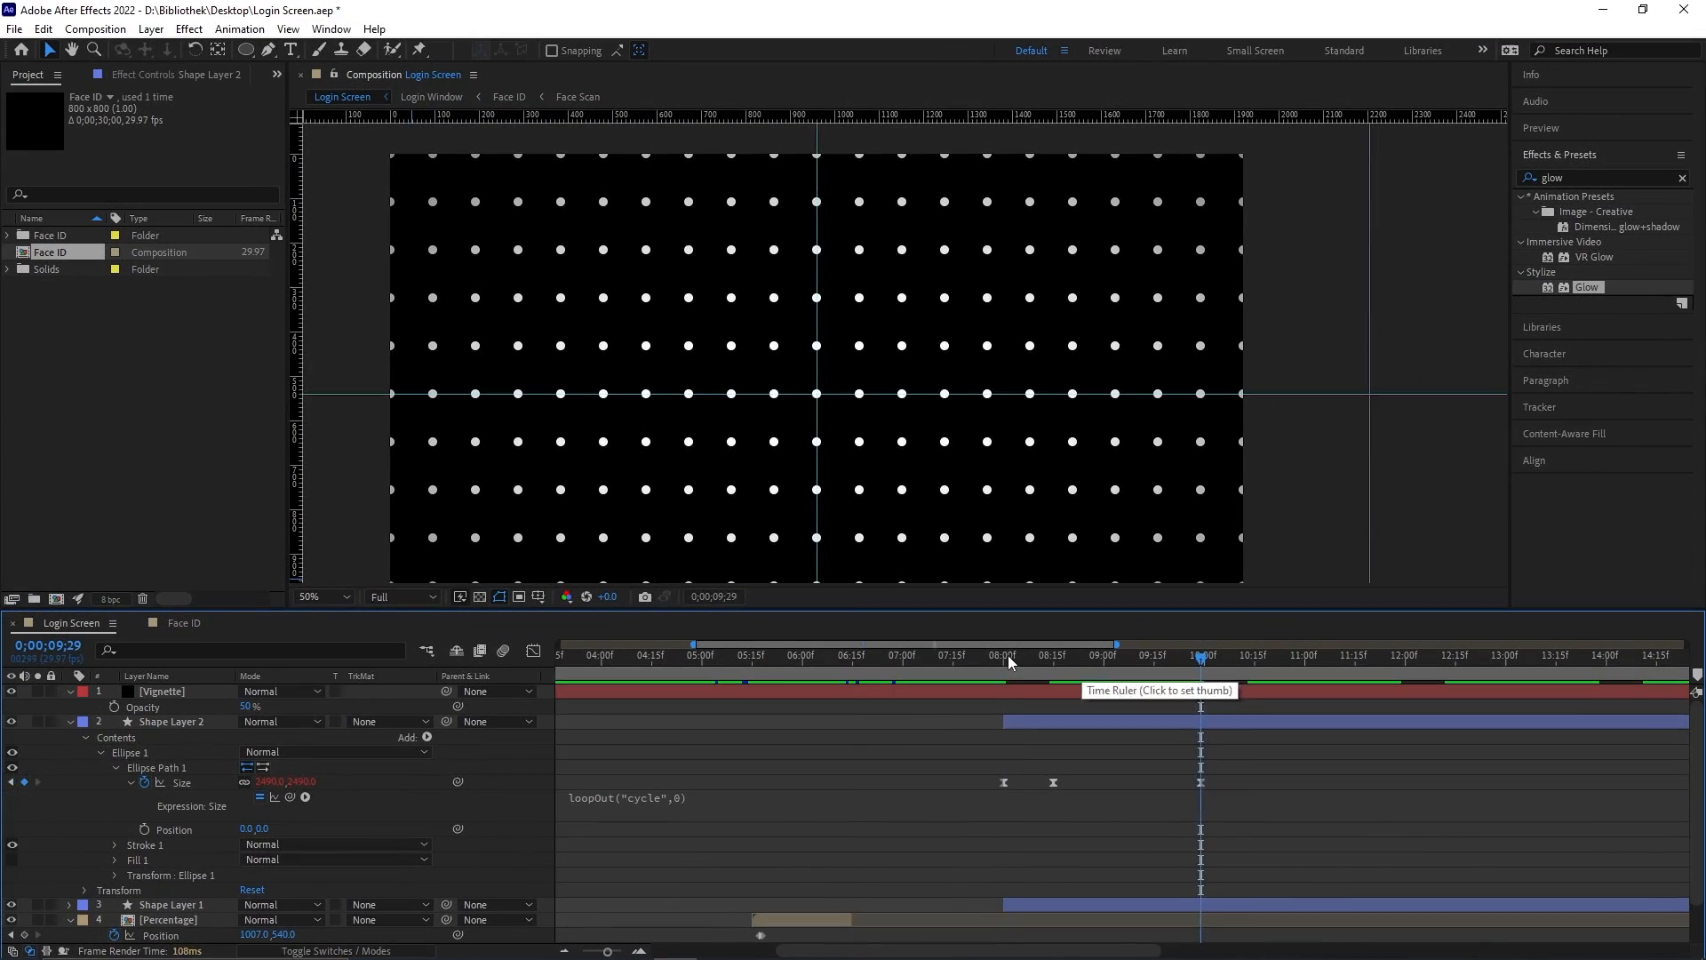
Step: Apply the Gaussian Blur effect to the ellipse ring layer with a Blurriness of 150
left_click(1010, 661)
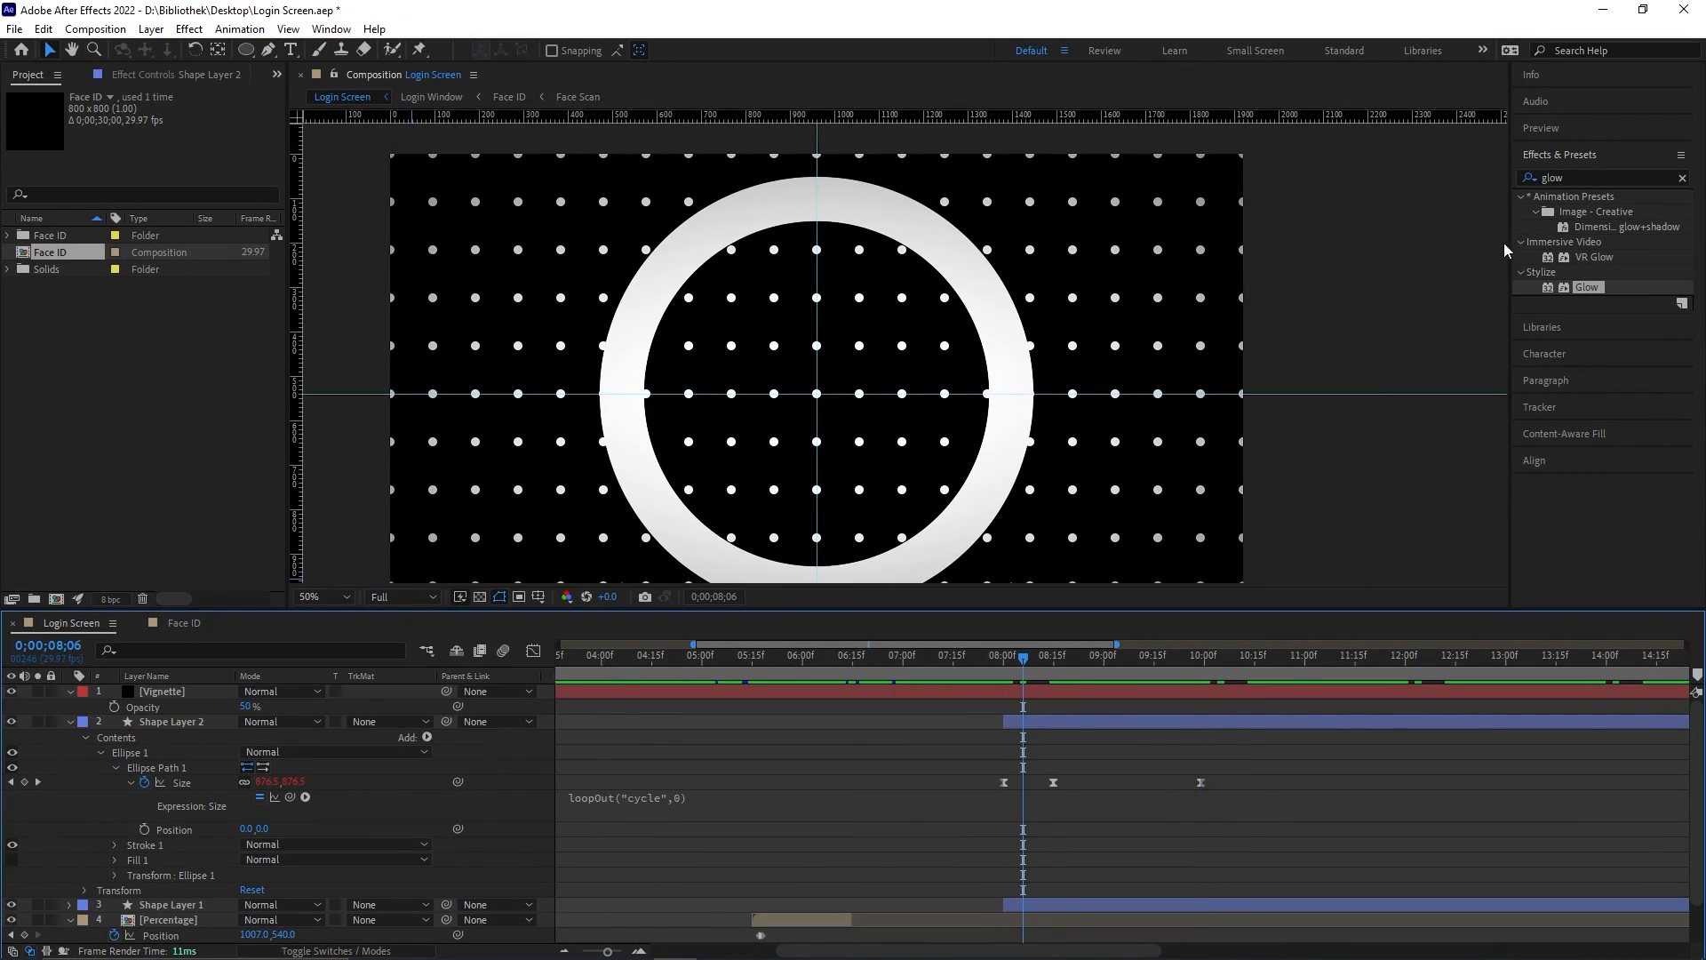
double_click(1611, 178)
type("gau")
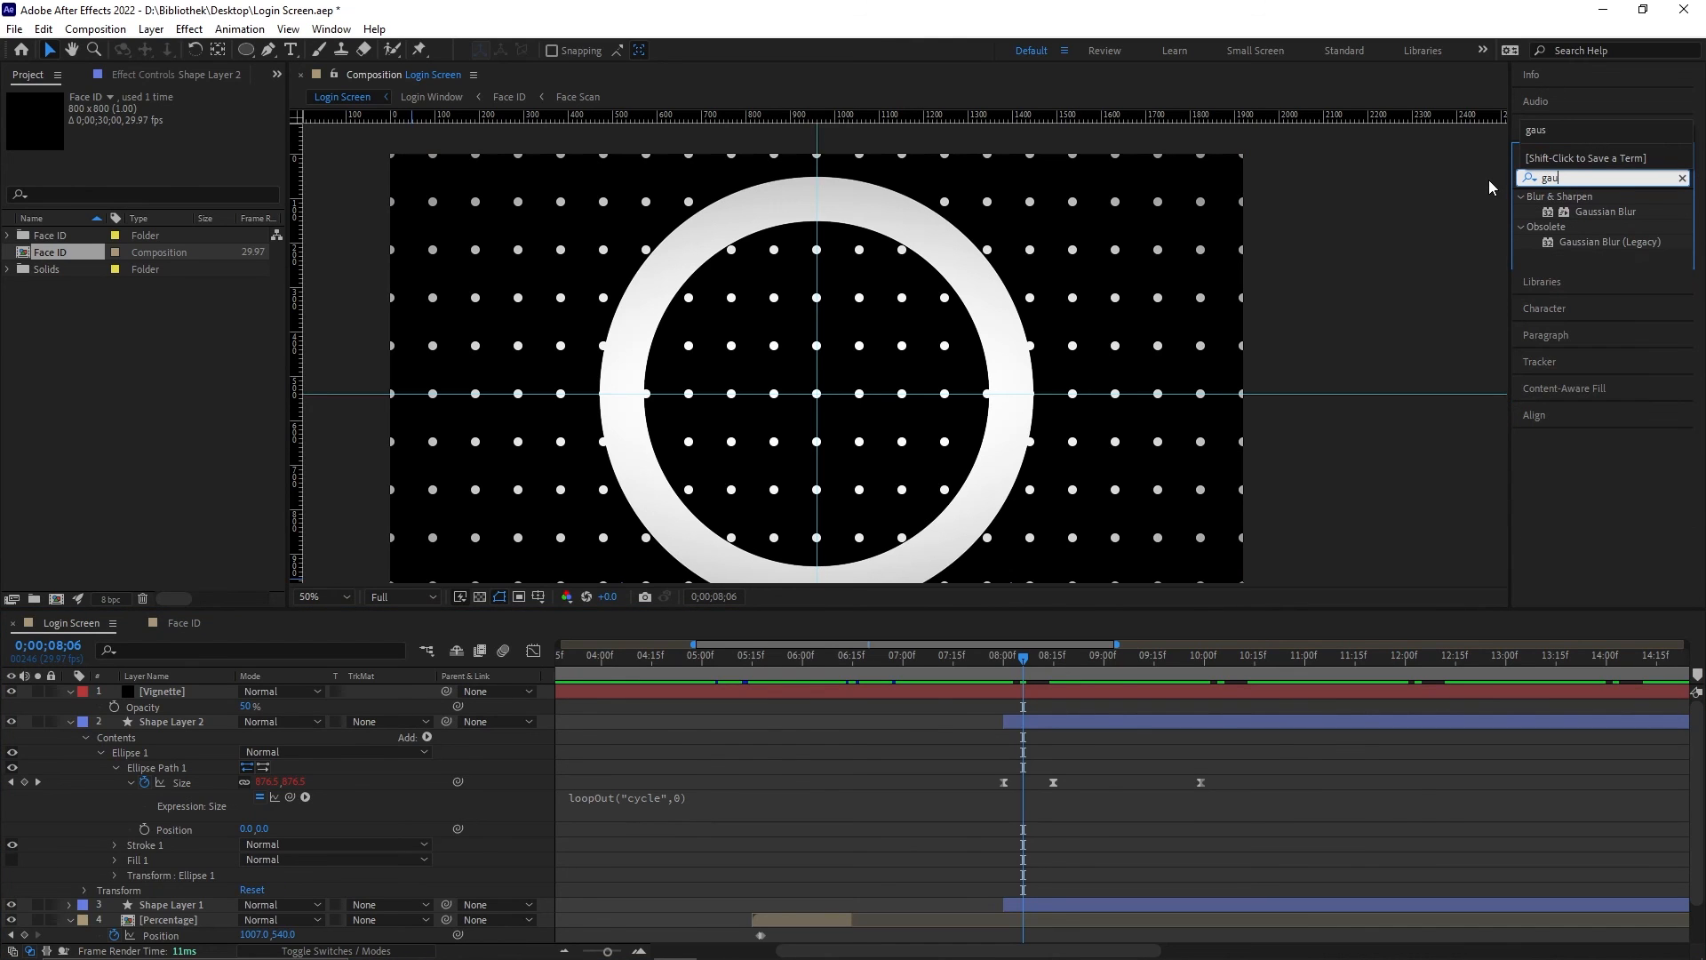
left_click_drag(1605, 212, 160, 730)
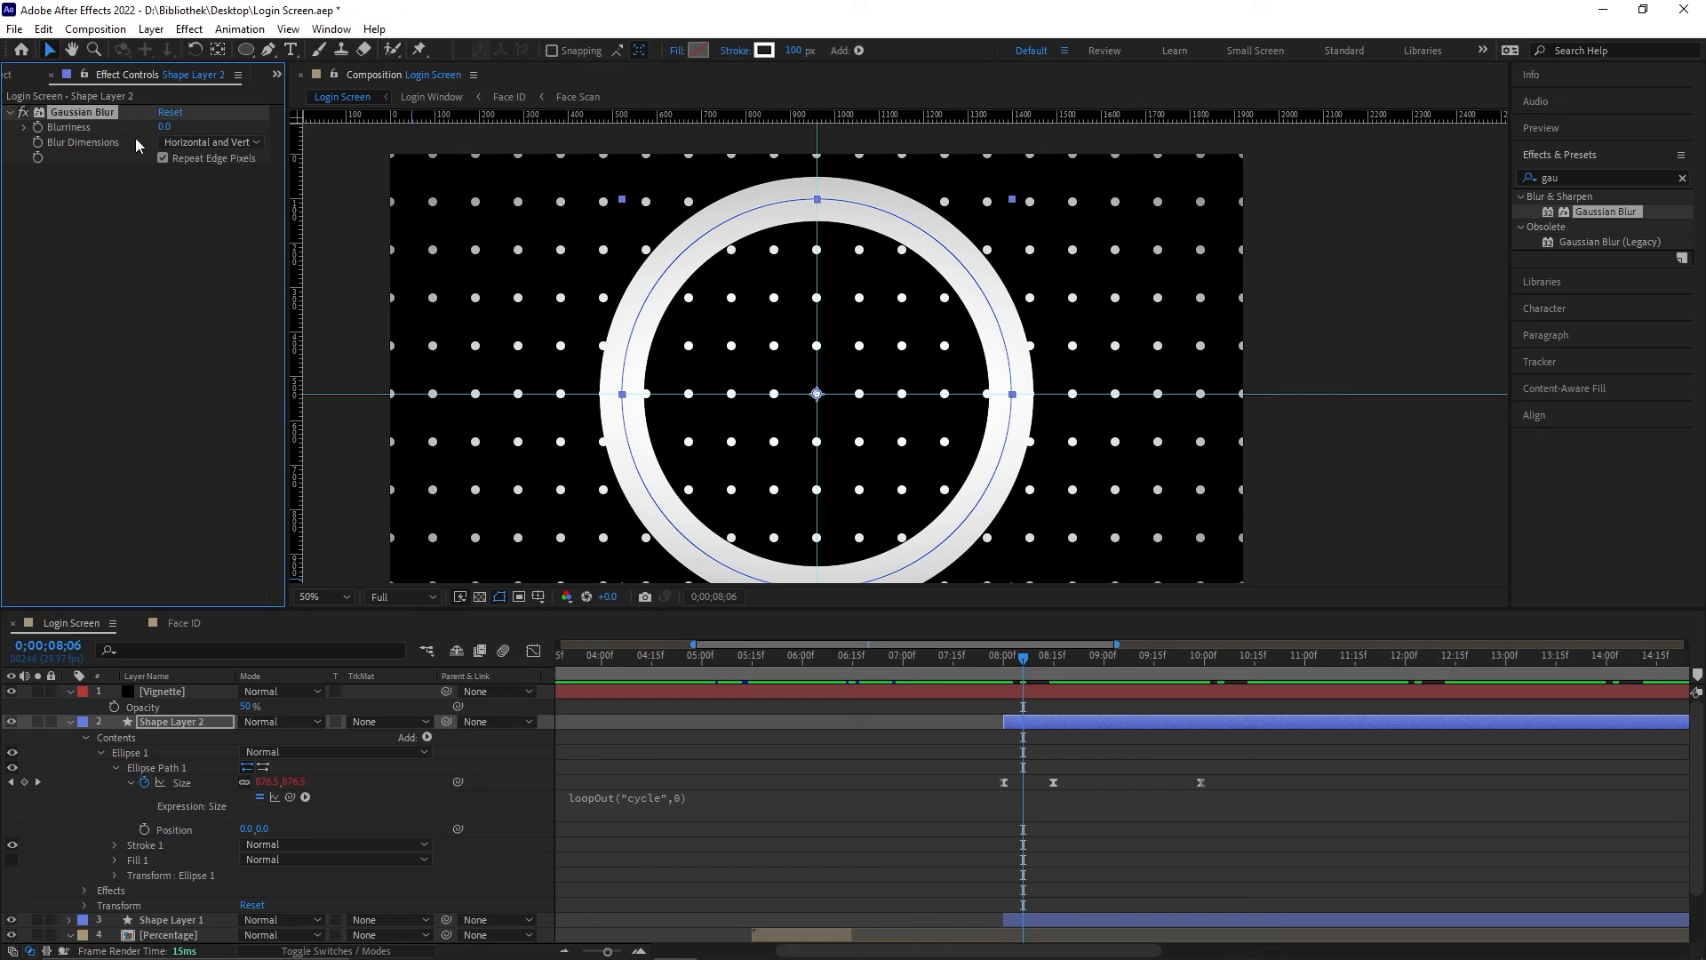
left_click(163, 127)
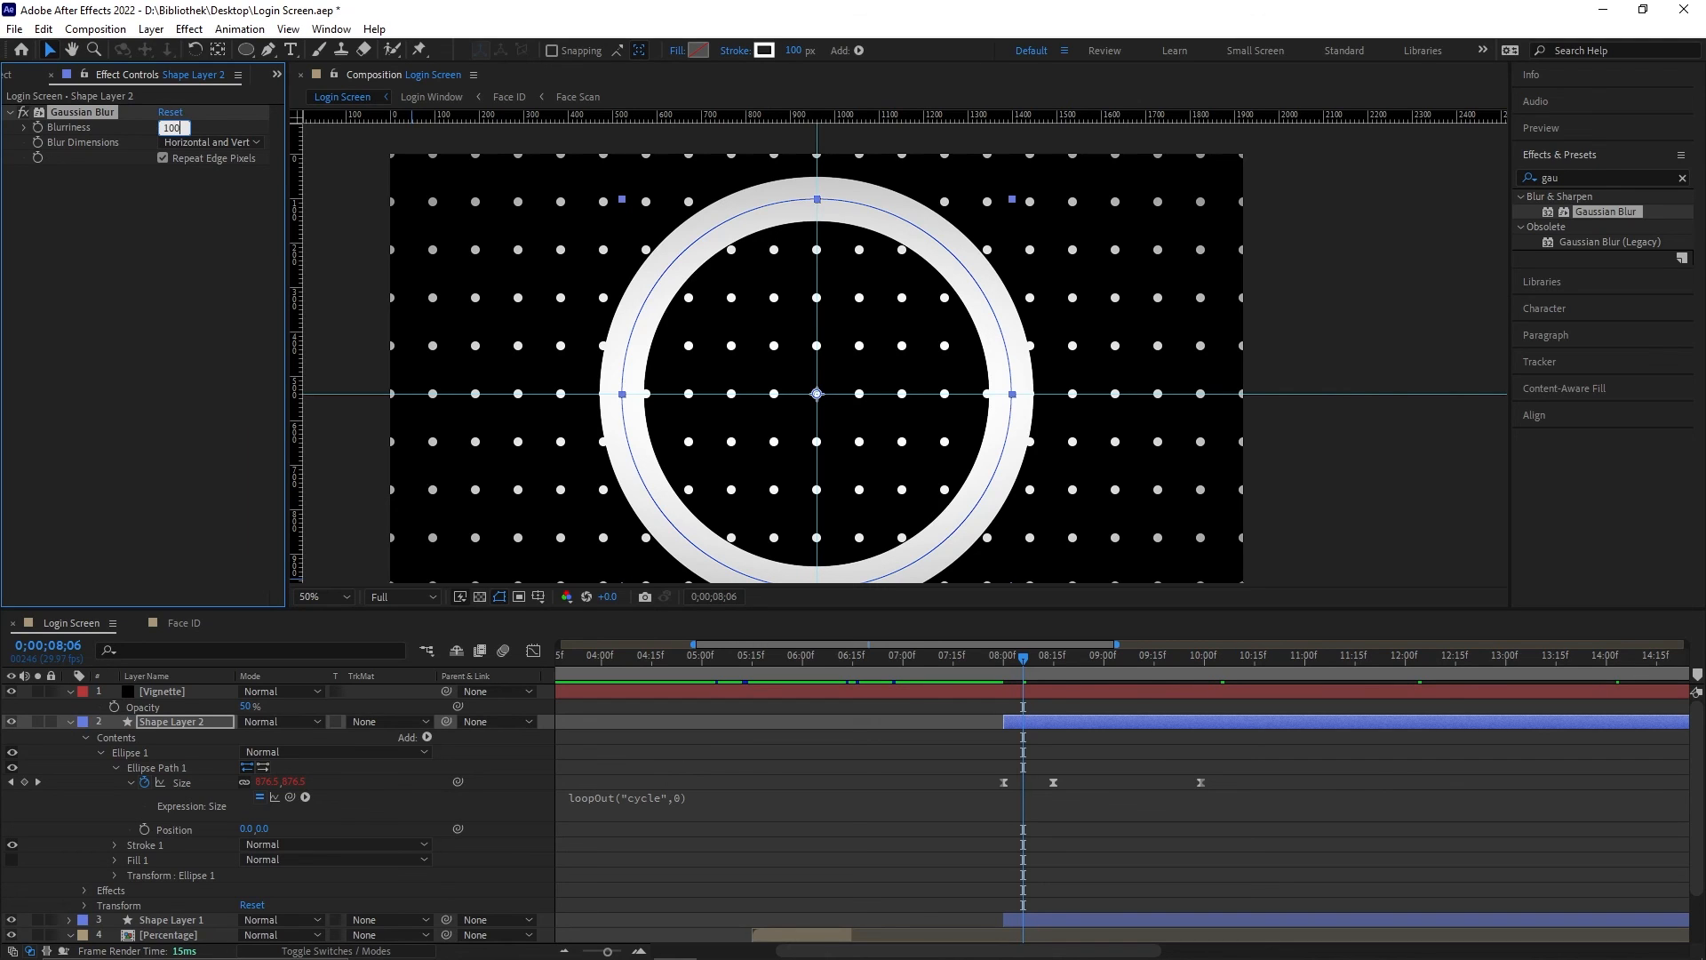
type("100")
key("Return")
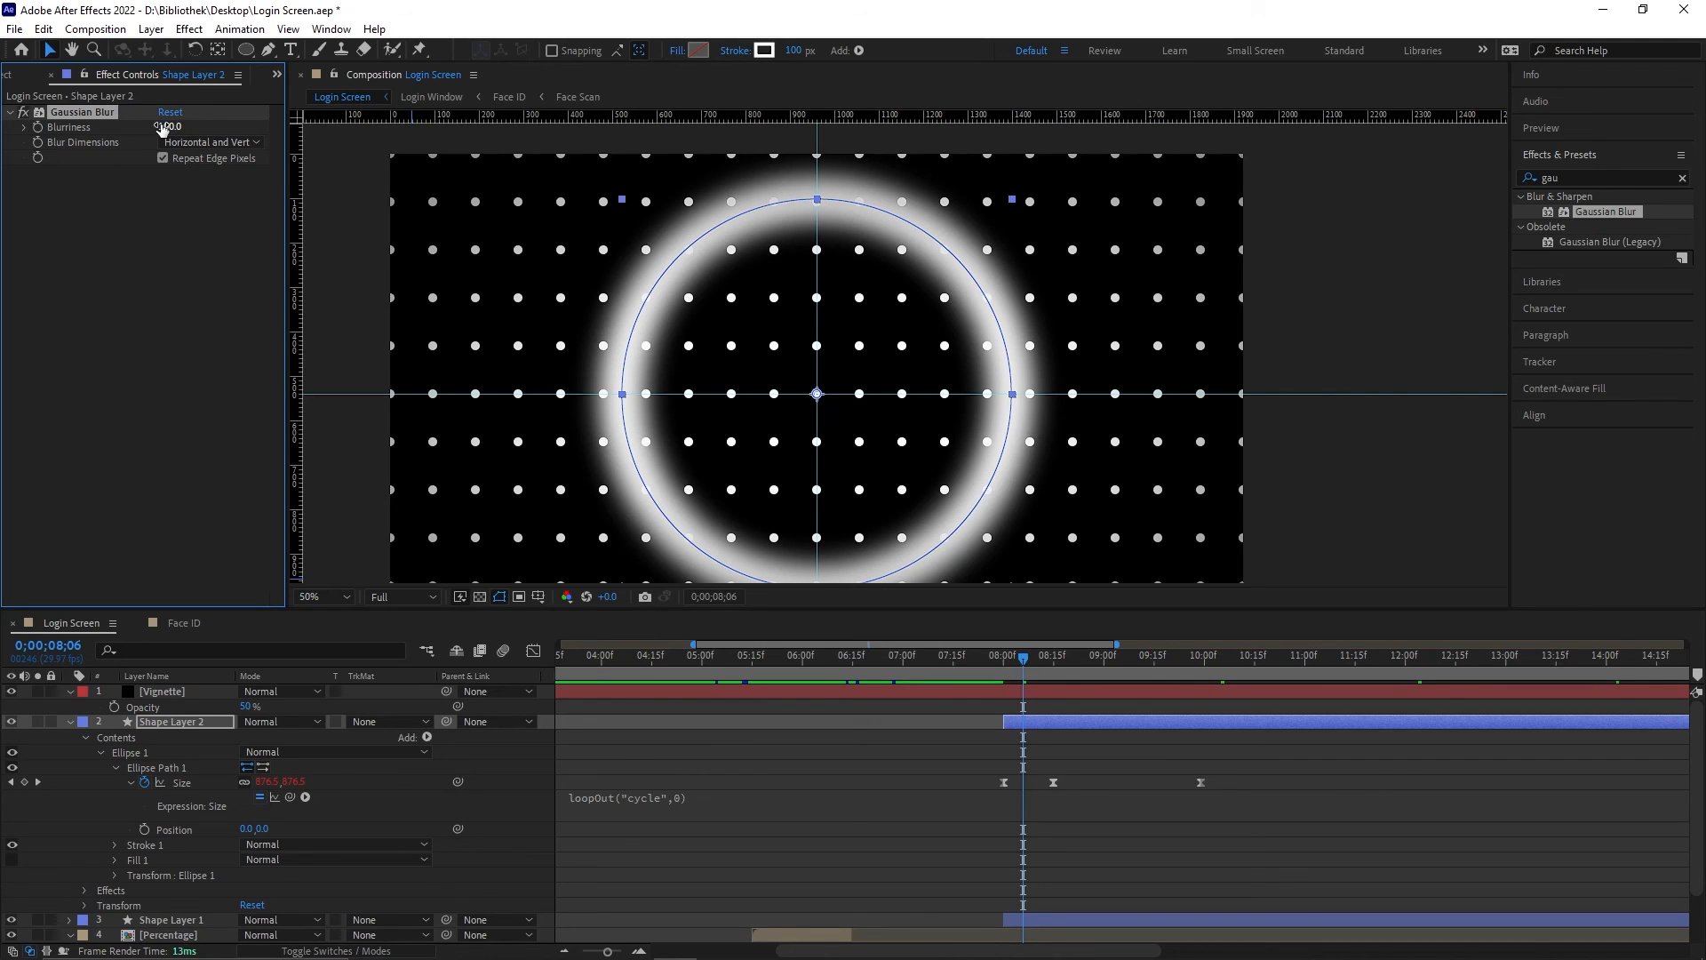
left_click(163, 129)
type("150")
key("Return")
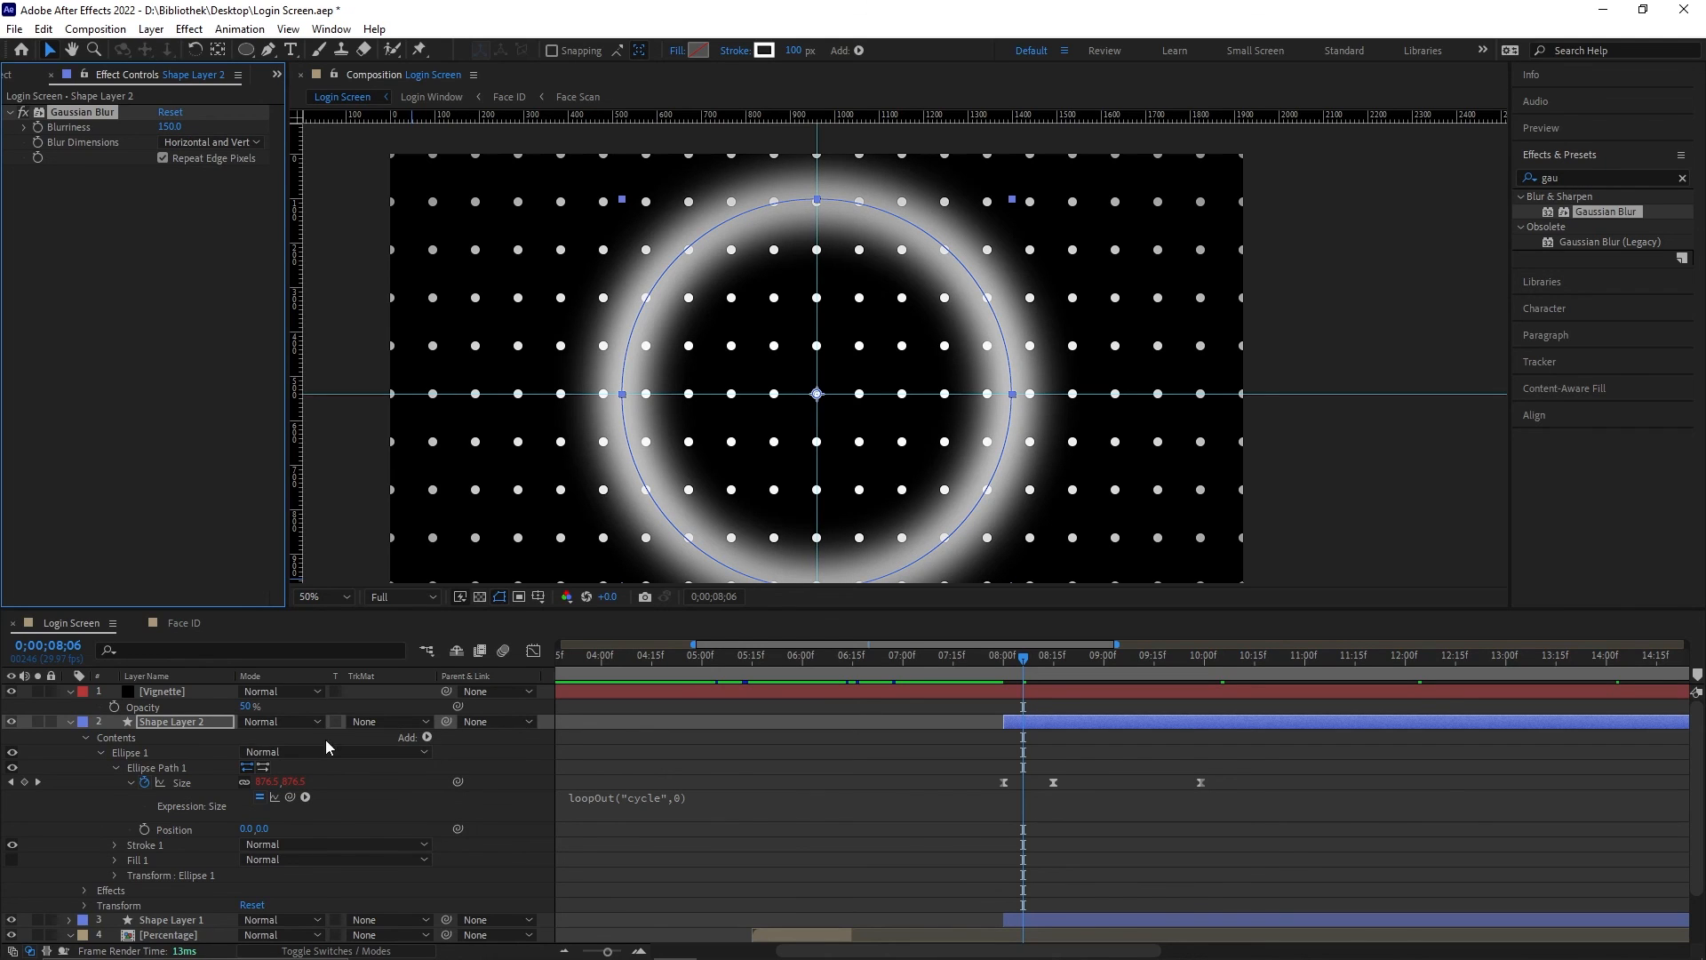
Step: Set the white dot grid layer's track matte to Luma Matte using the blurred ring layer Shape Layer 2
left_click(375, 921)
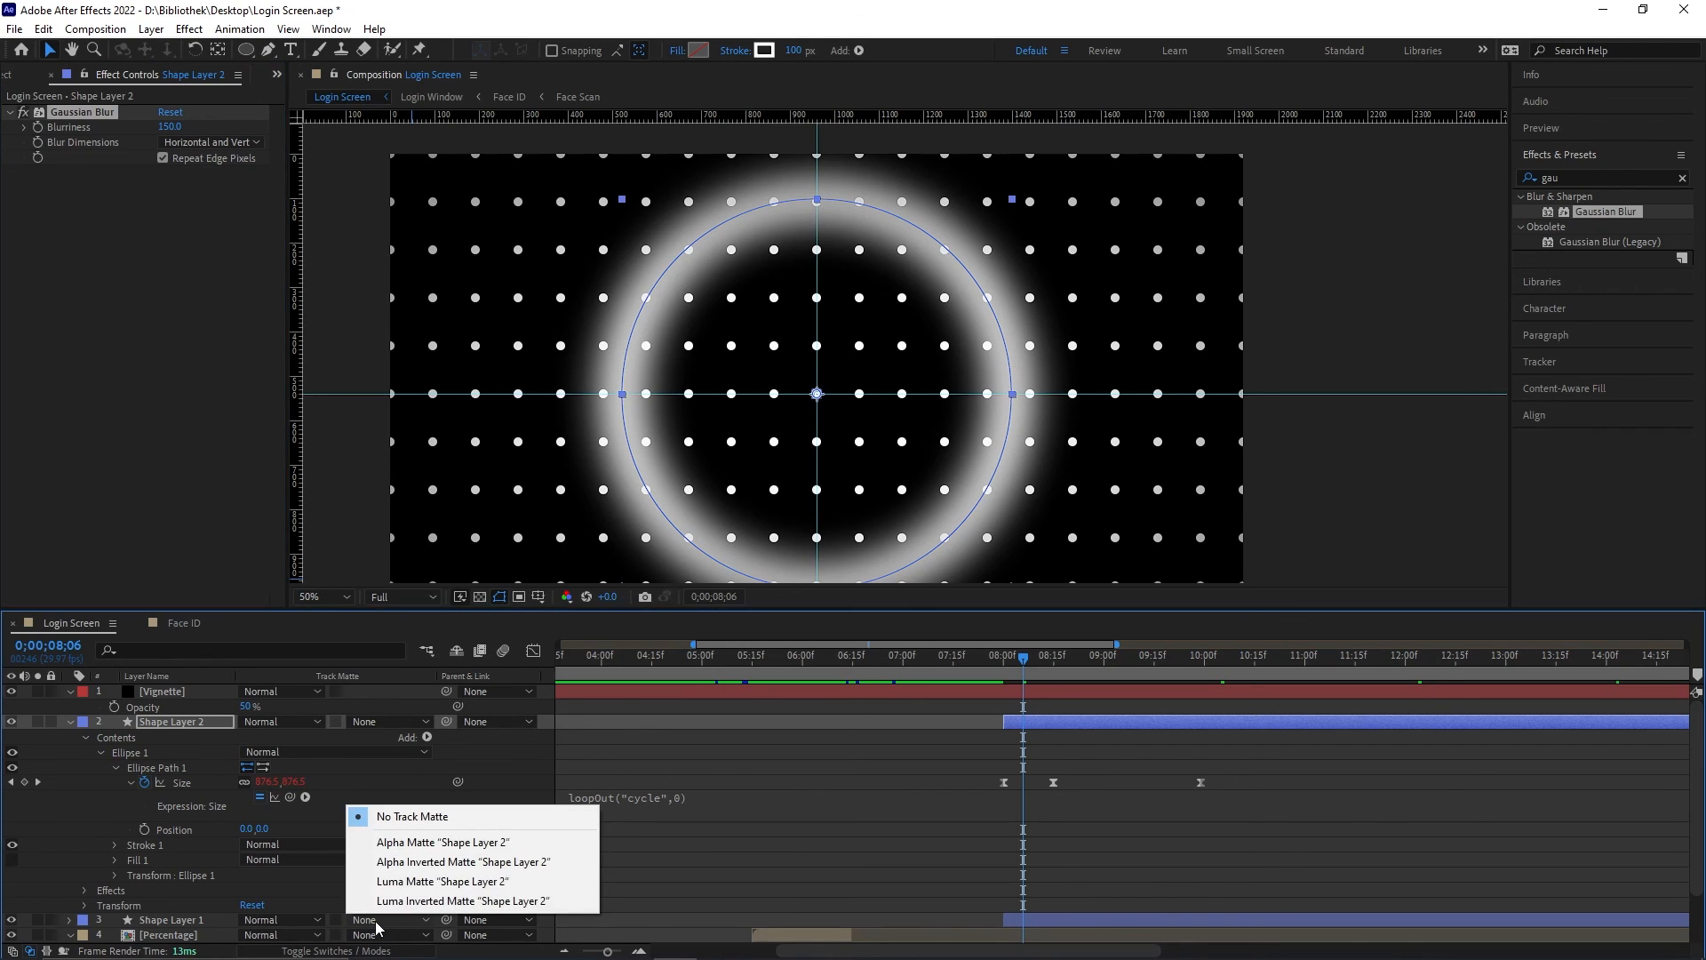
left_click(402, 882)
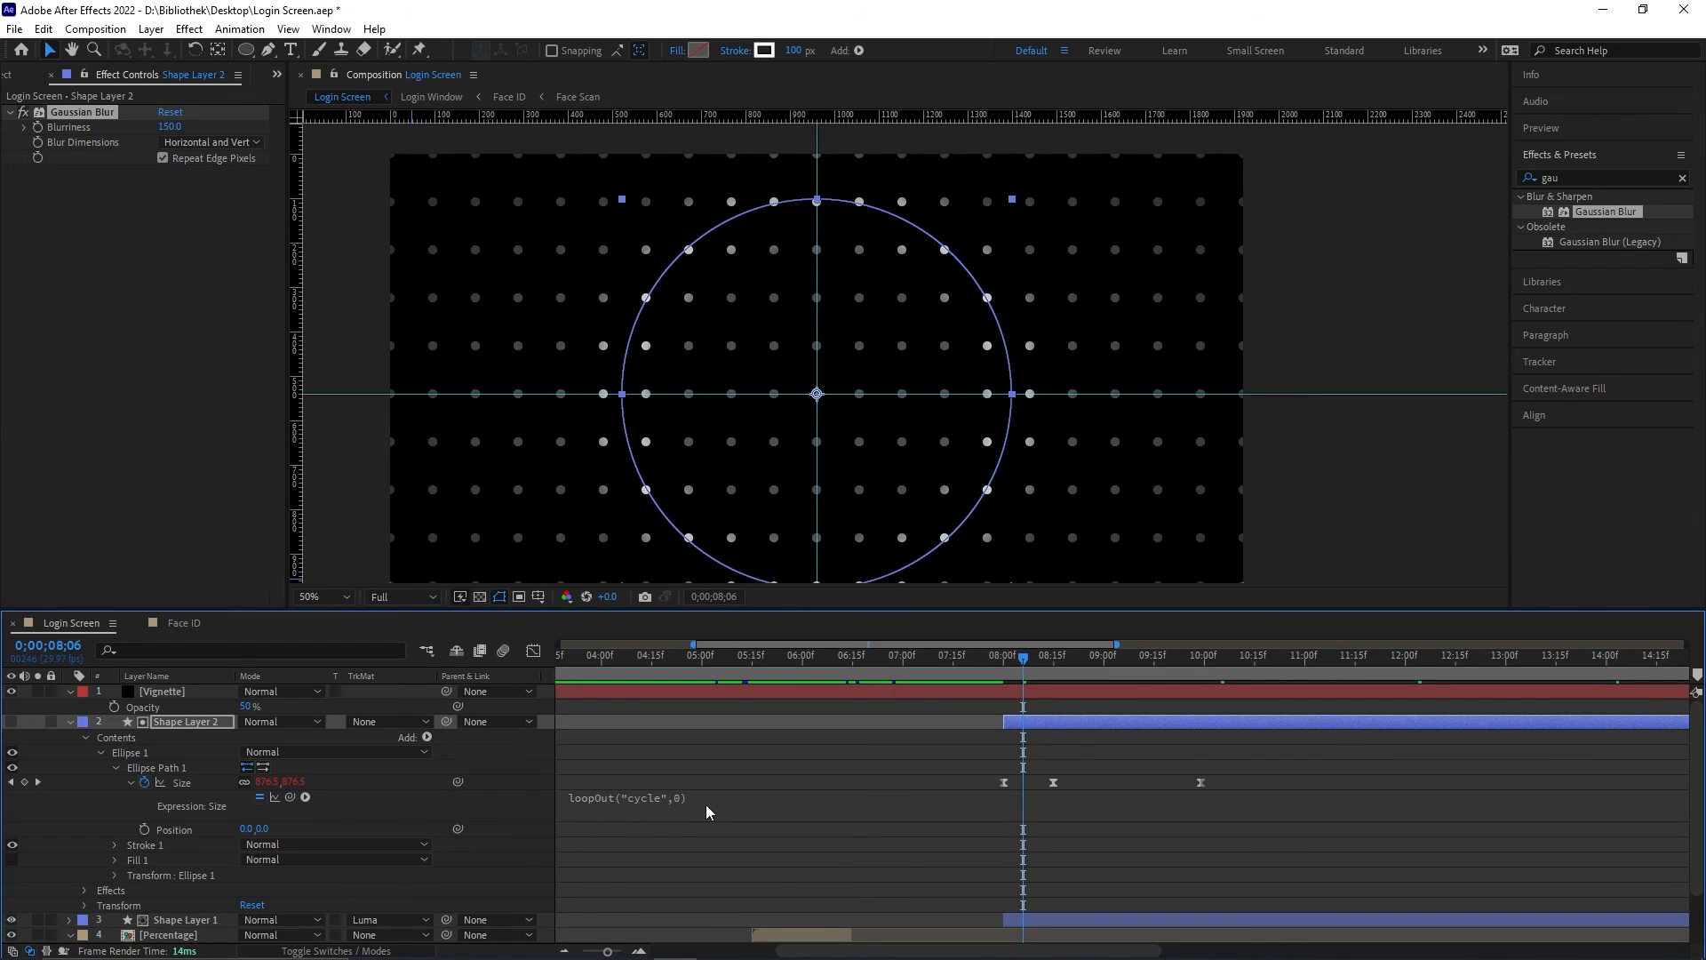
left_click(834, 794)
left_click(866, 751)
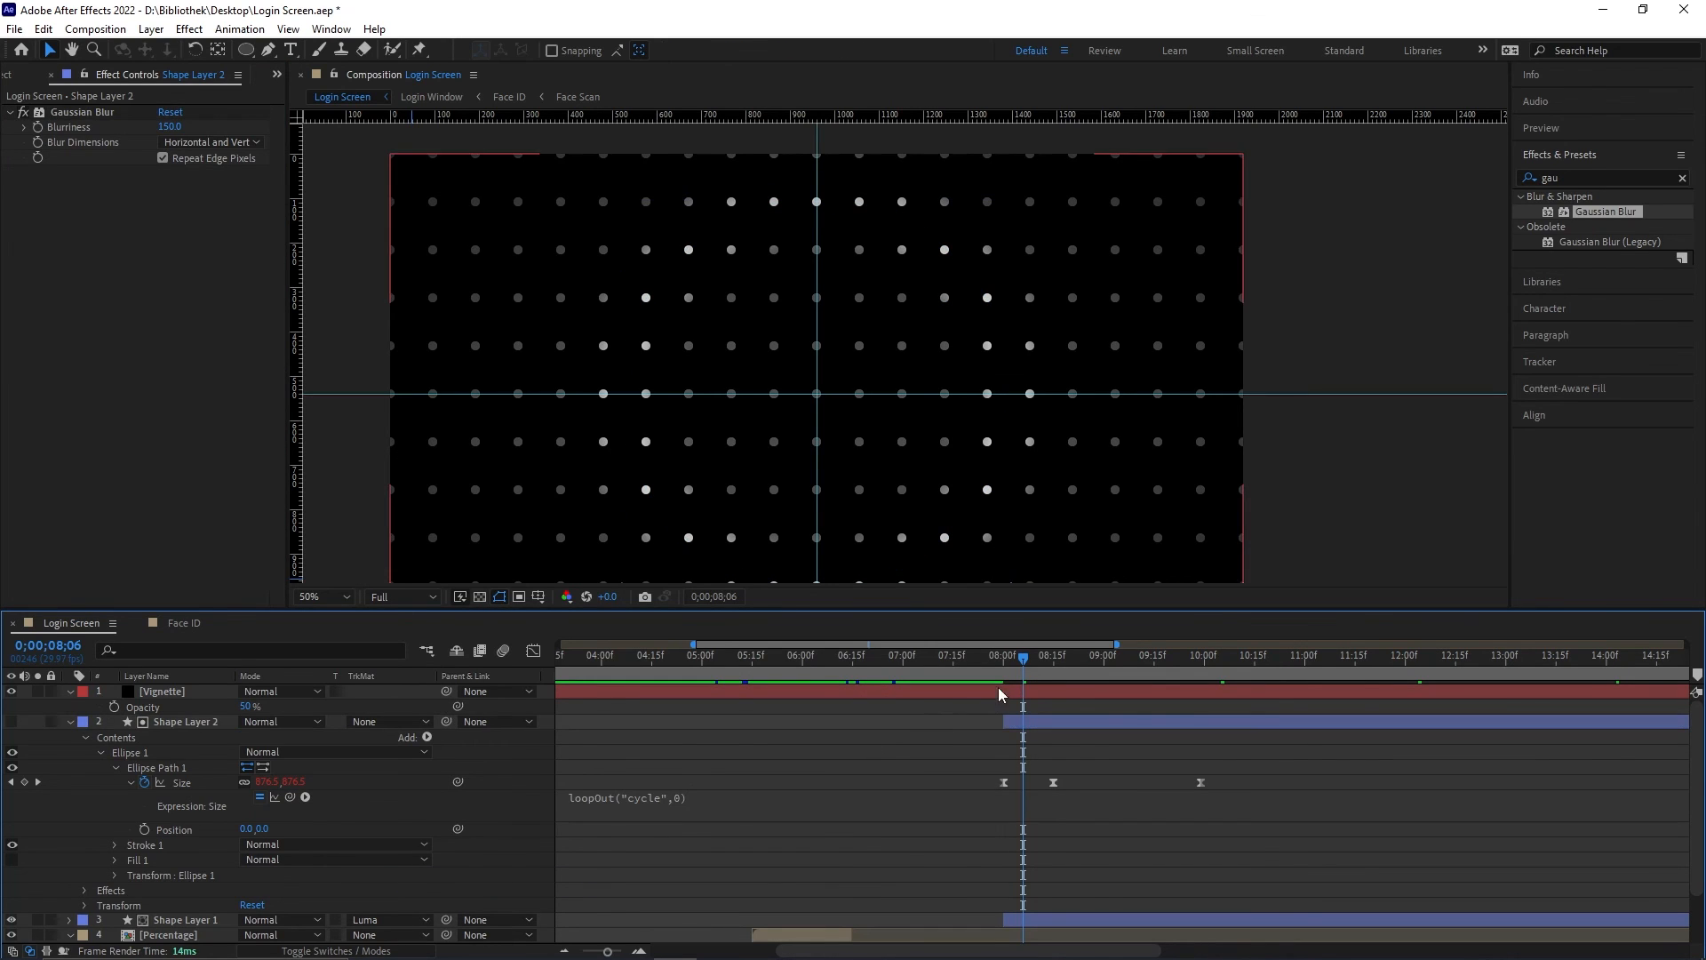
Step: Preview the pulse from 0;00;07;27 and move the second ellipse size keyframe to 0;00;08;23
left_click_drag(1028, 660, 996, 663)
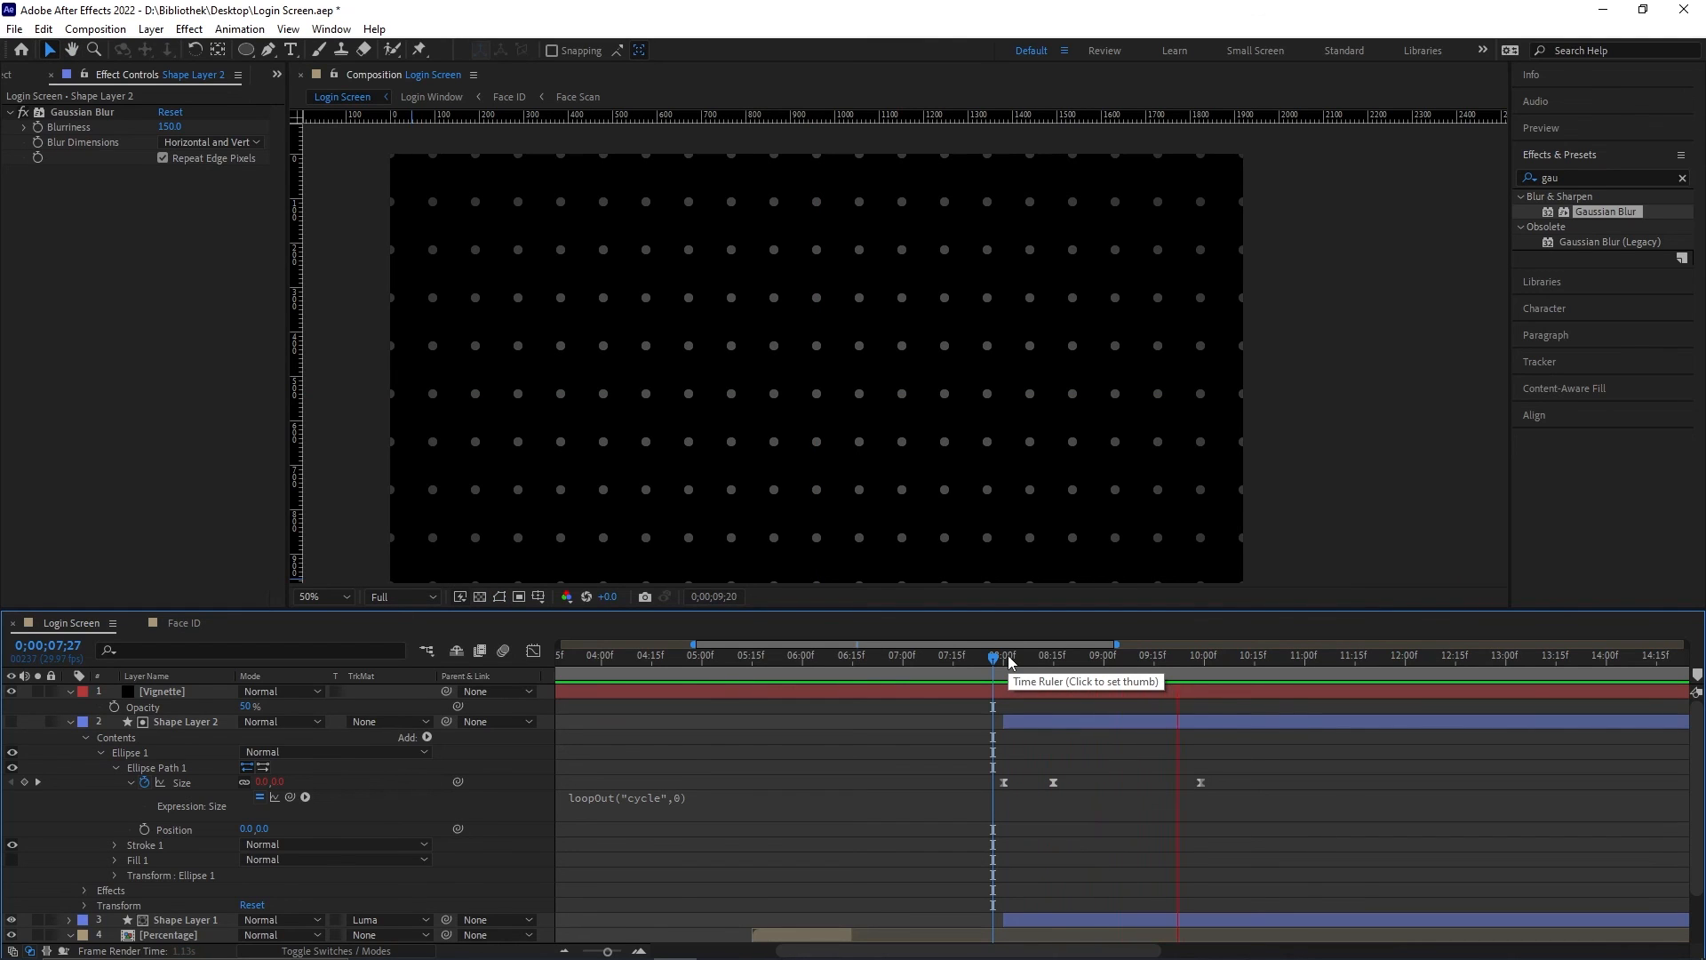
key("space")
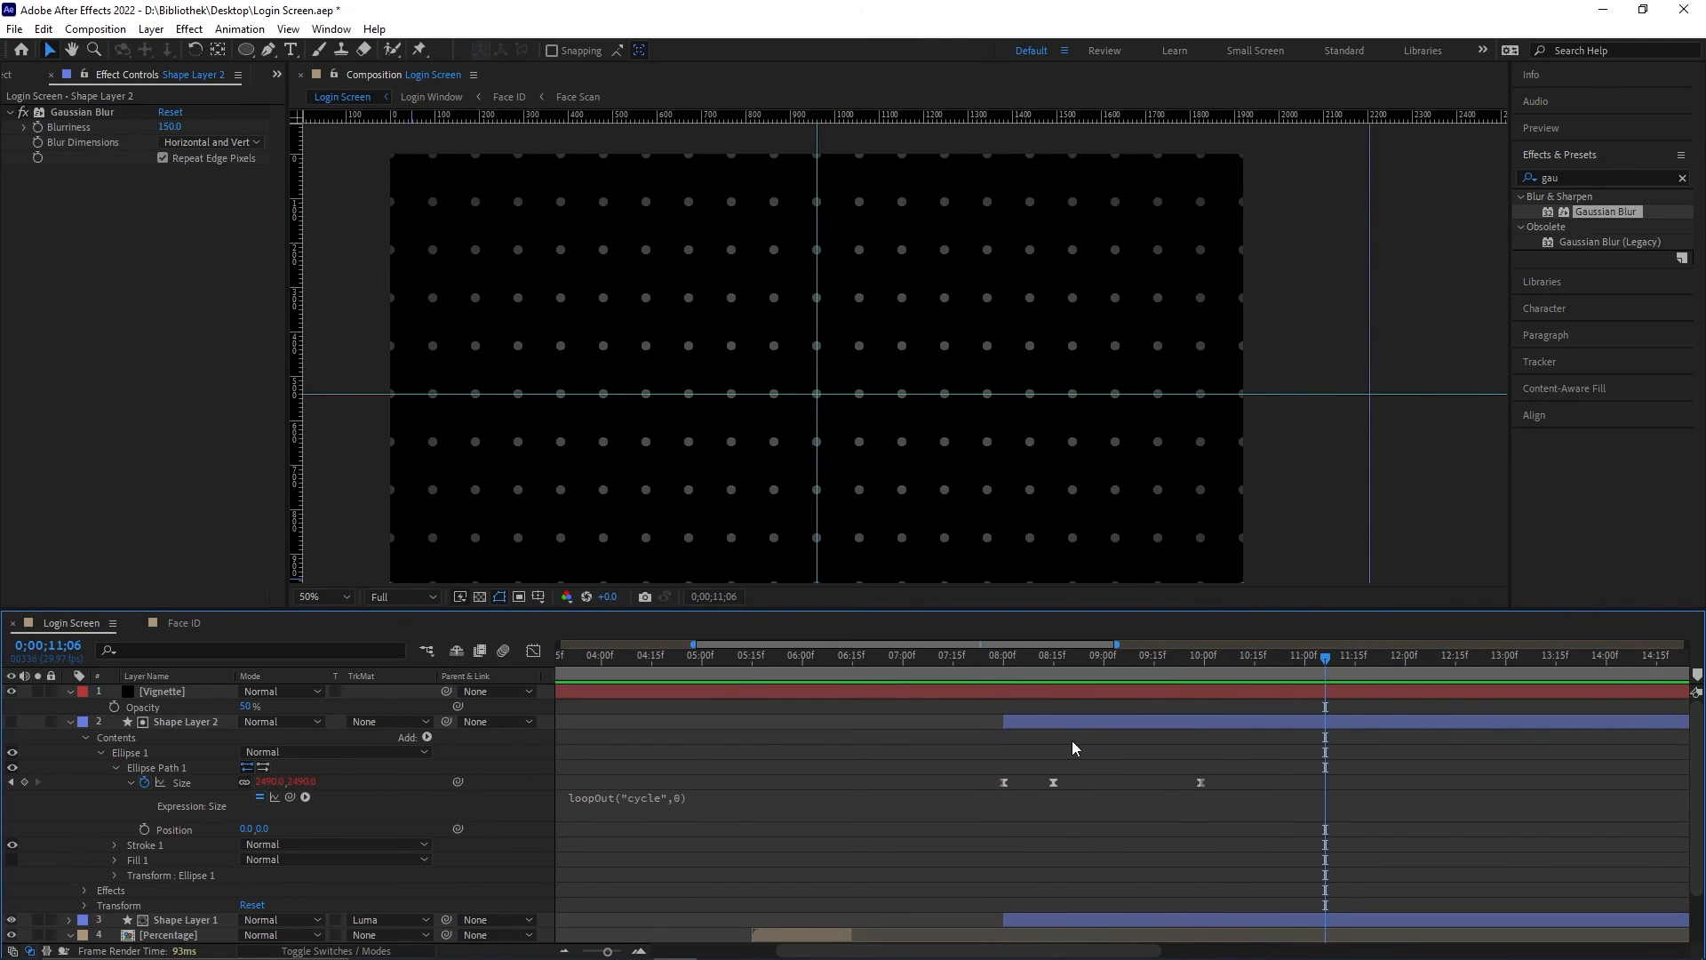
mouse_move(1050, 657)
left_mouse_down()
mouse_move(1096, 663)
mouse_move(1080, 663)
left_mouse_up()
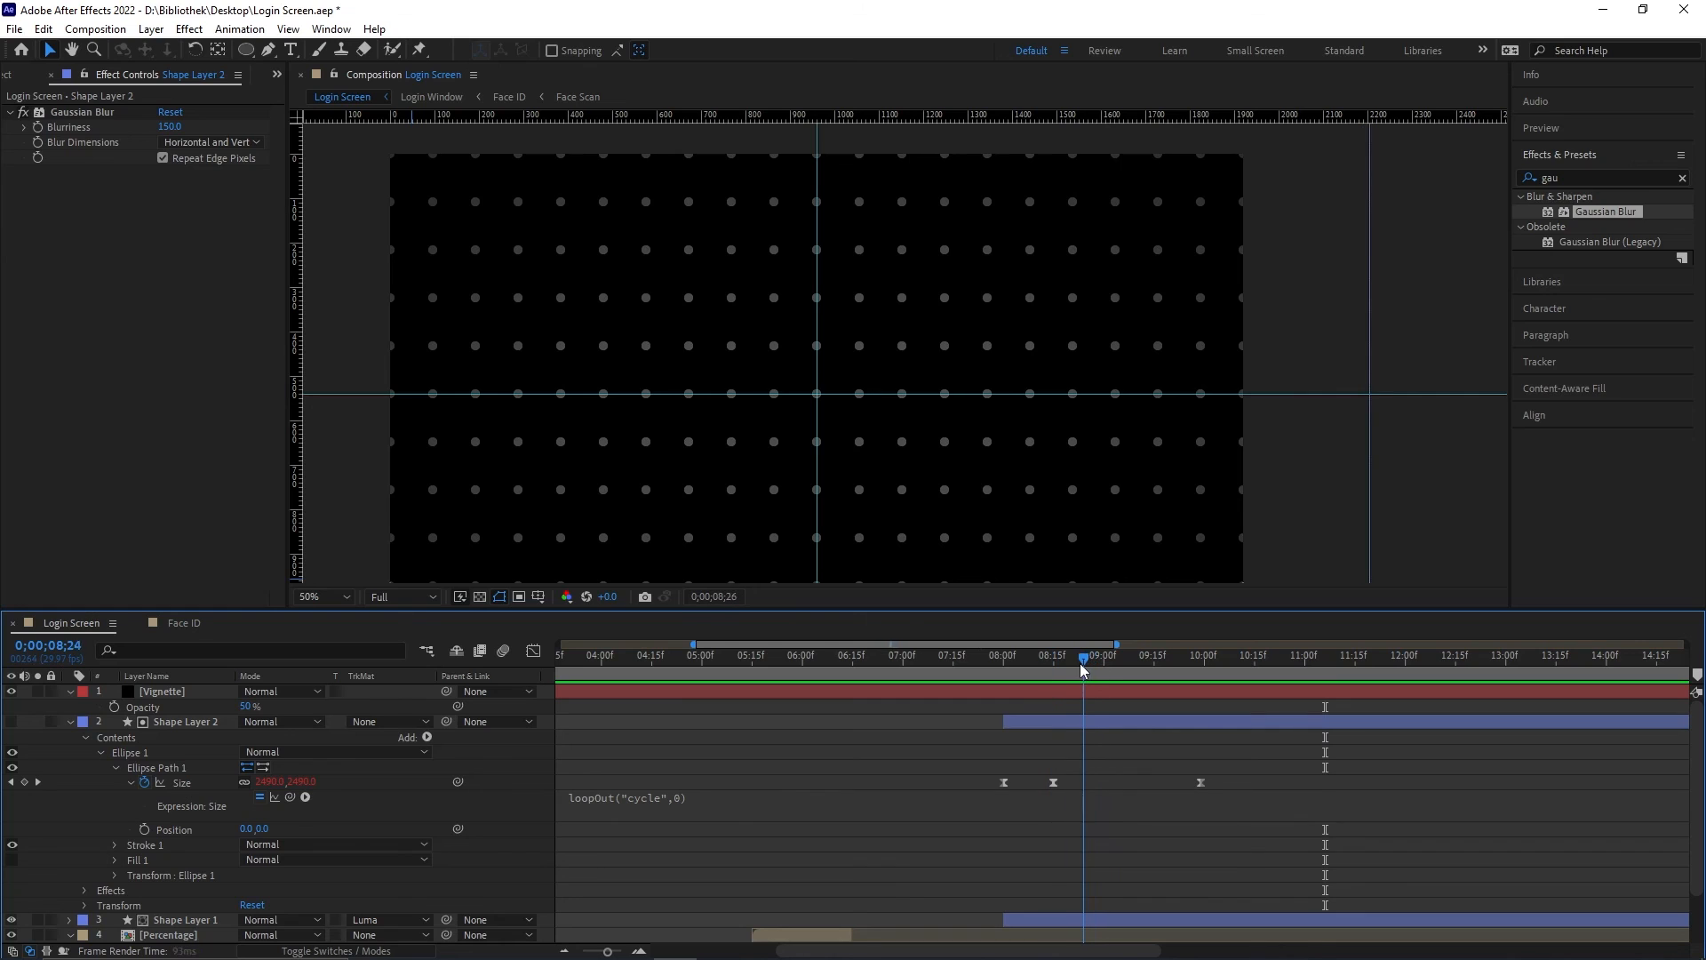
left_click_drag(1054, 783, 1079, 783)
Step: Set the white dot grid layer's opacity to 50% and preview the pulse from 0;00;08;01
scroll(429, 830, "down", 2)
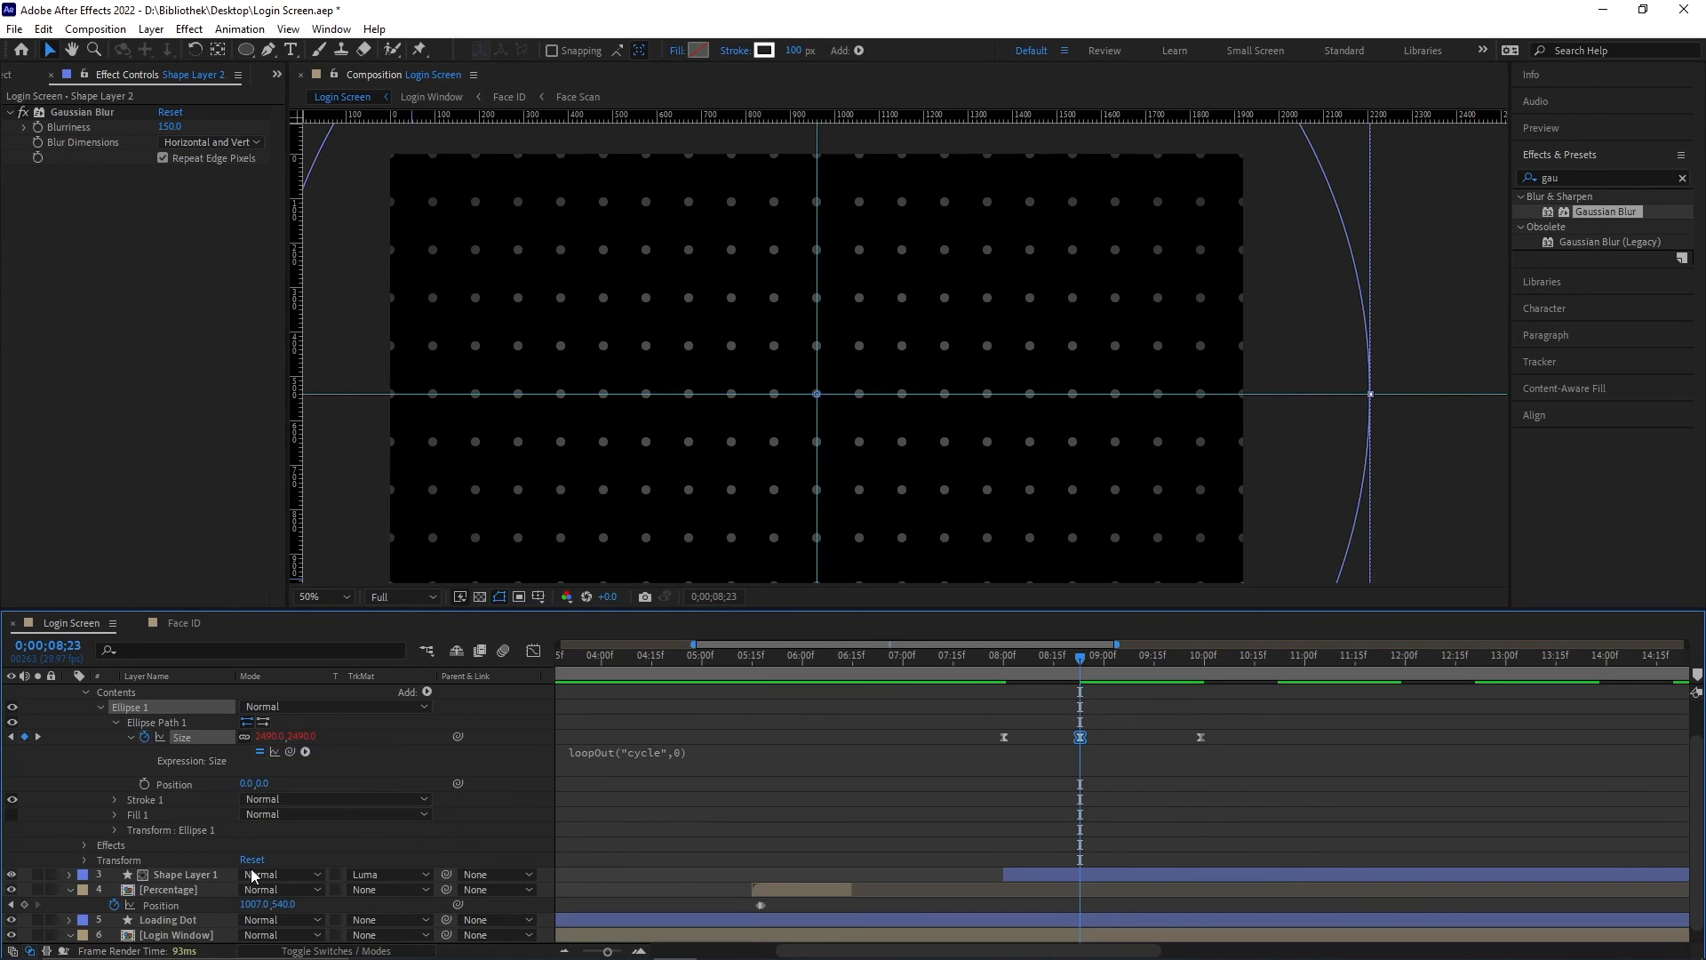
left_click(185, 876)
key("t")
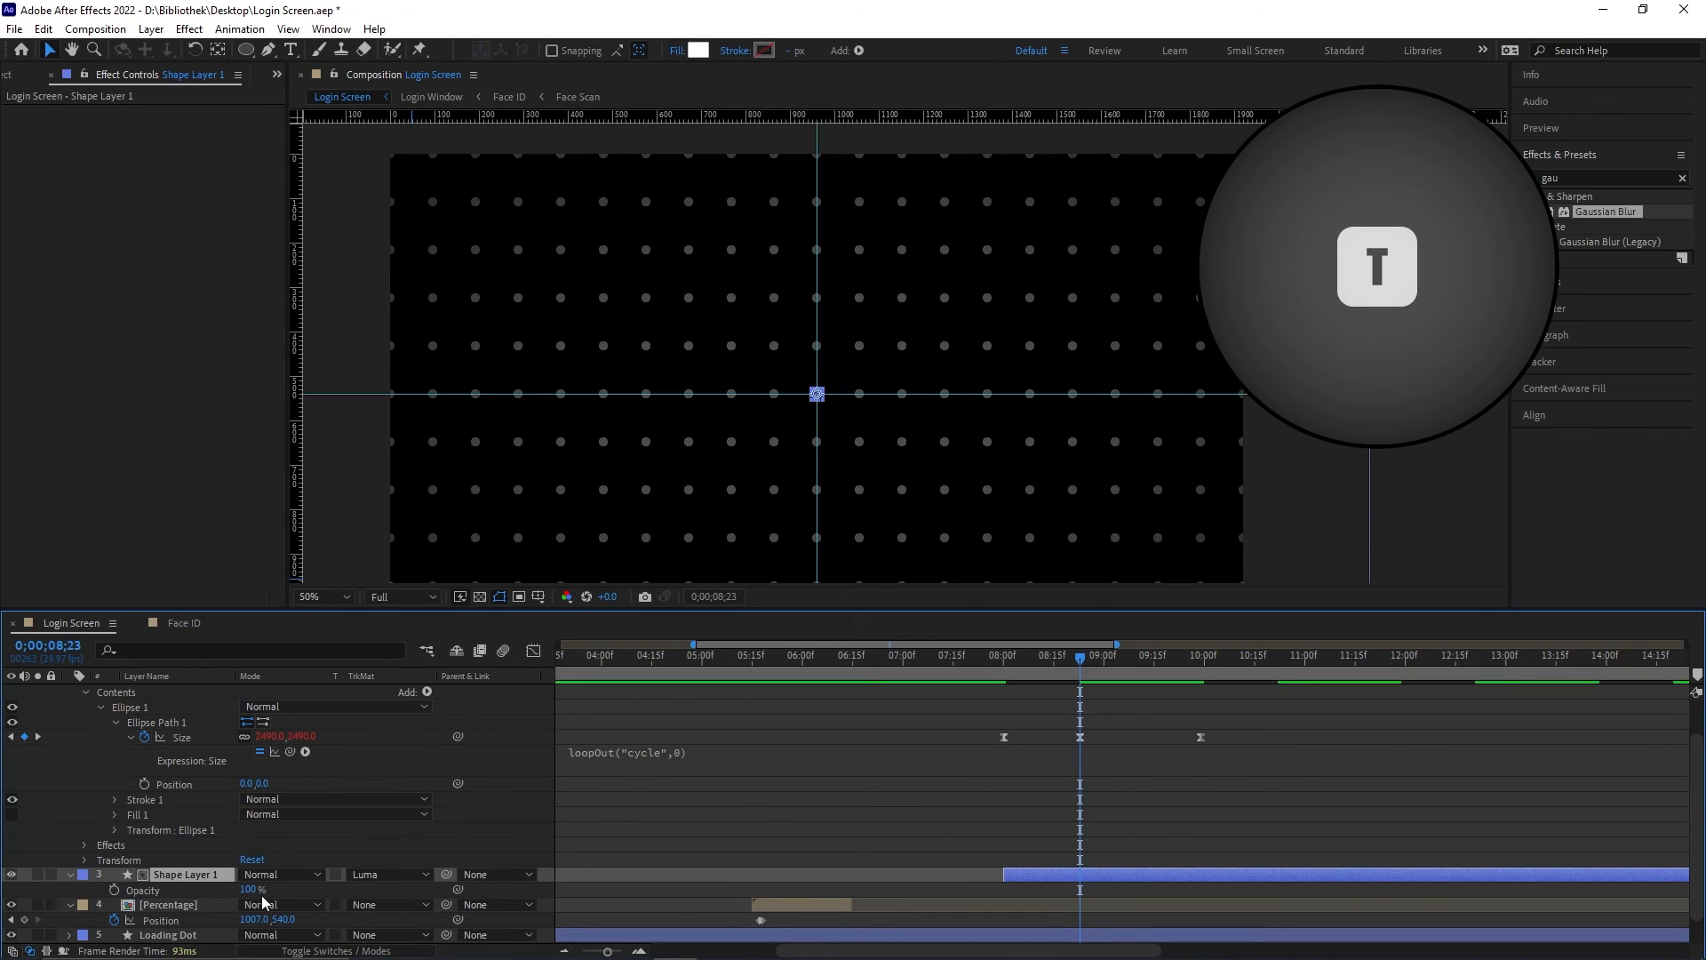
left_click(256, 890)
type("50")
key("Return")
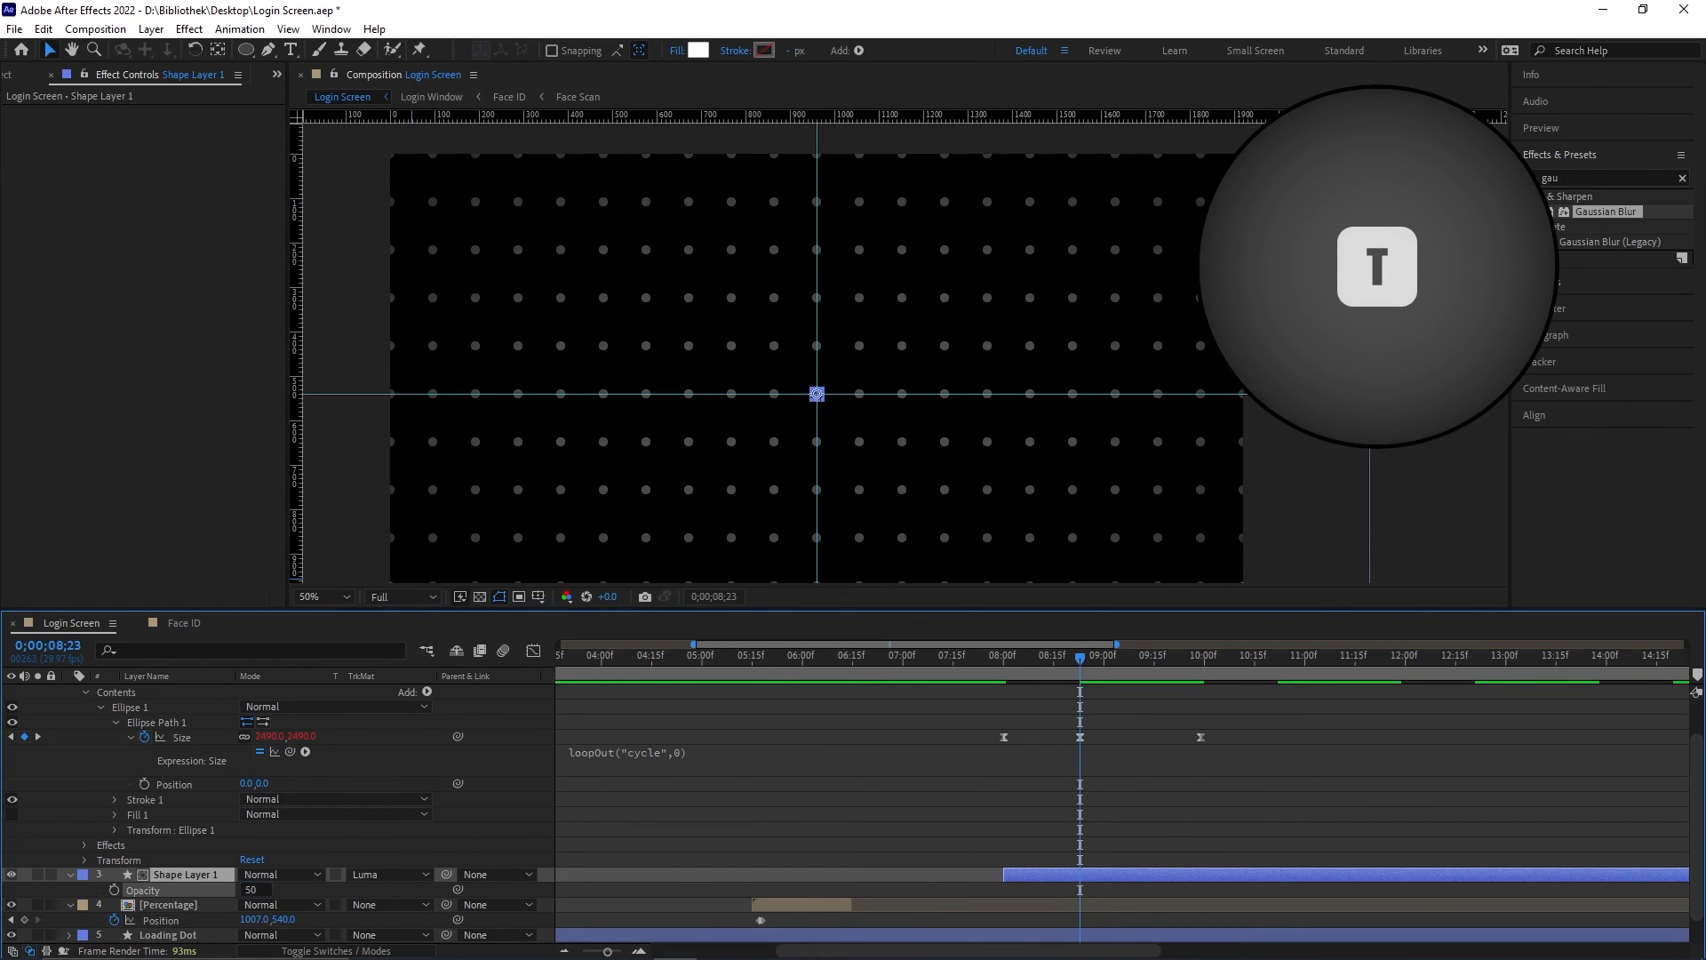
left_click(1006, 658)
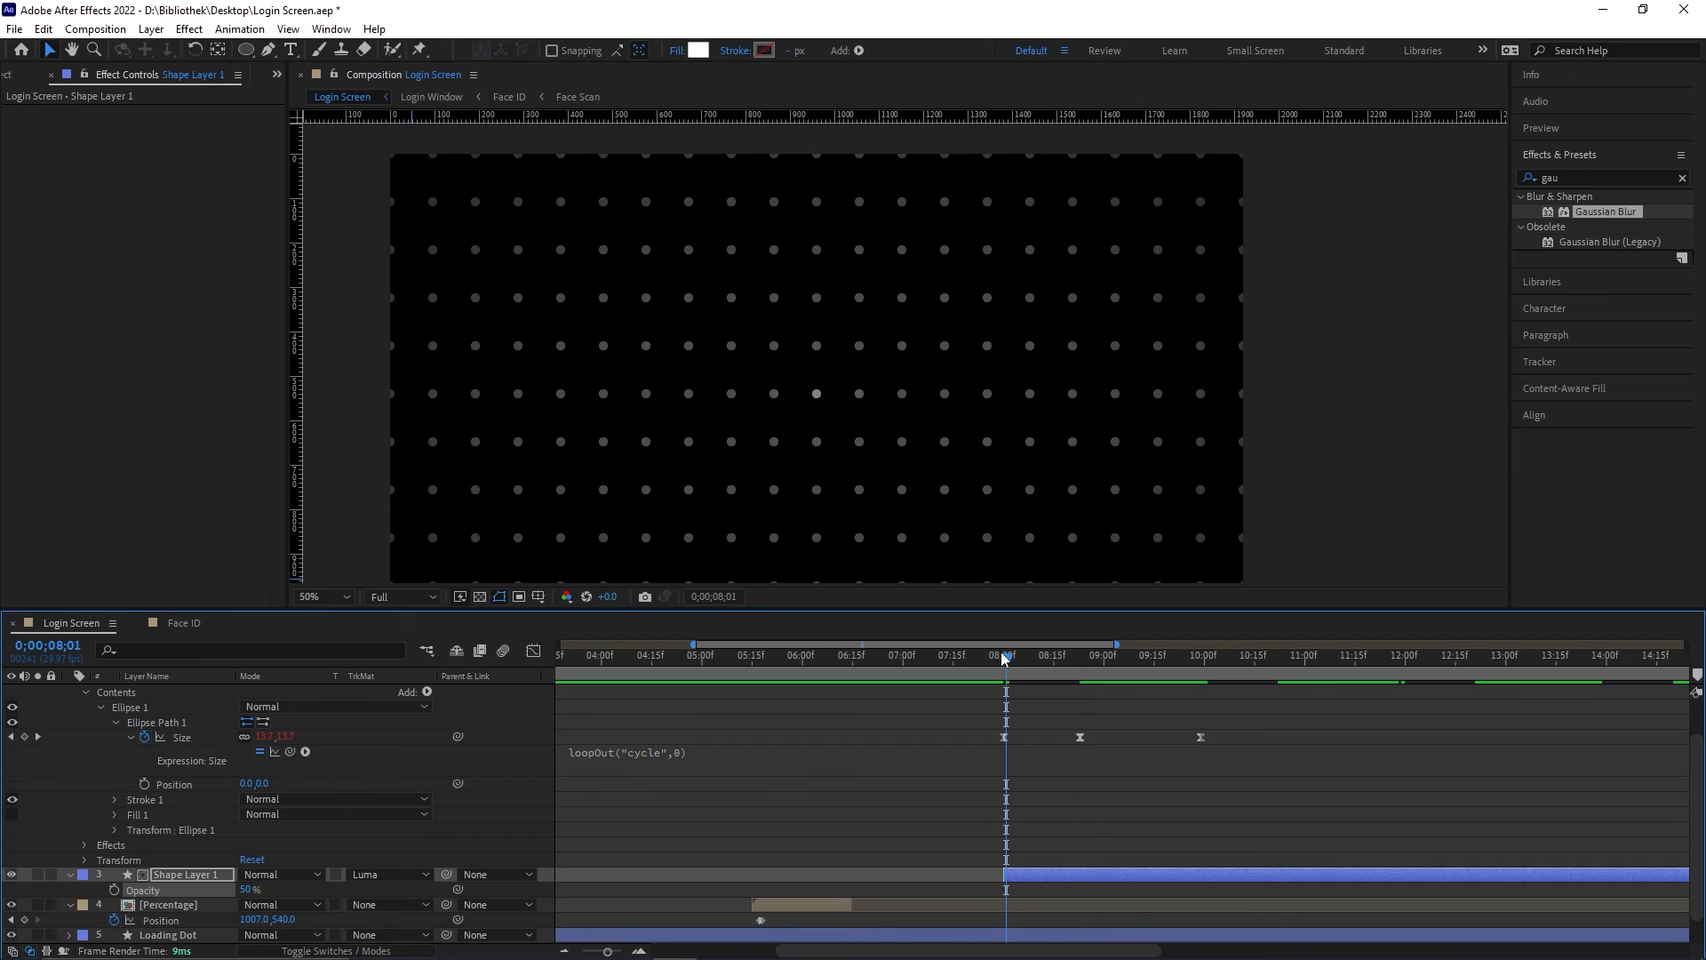
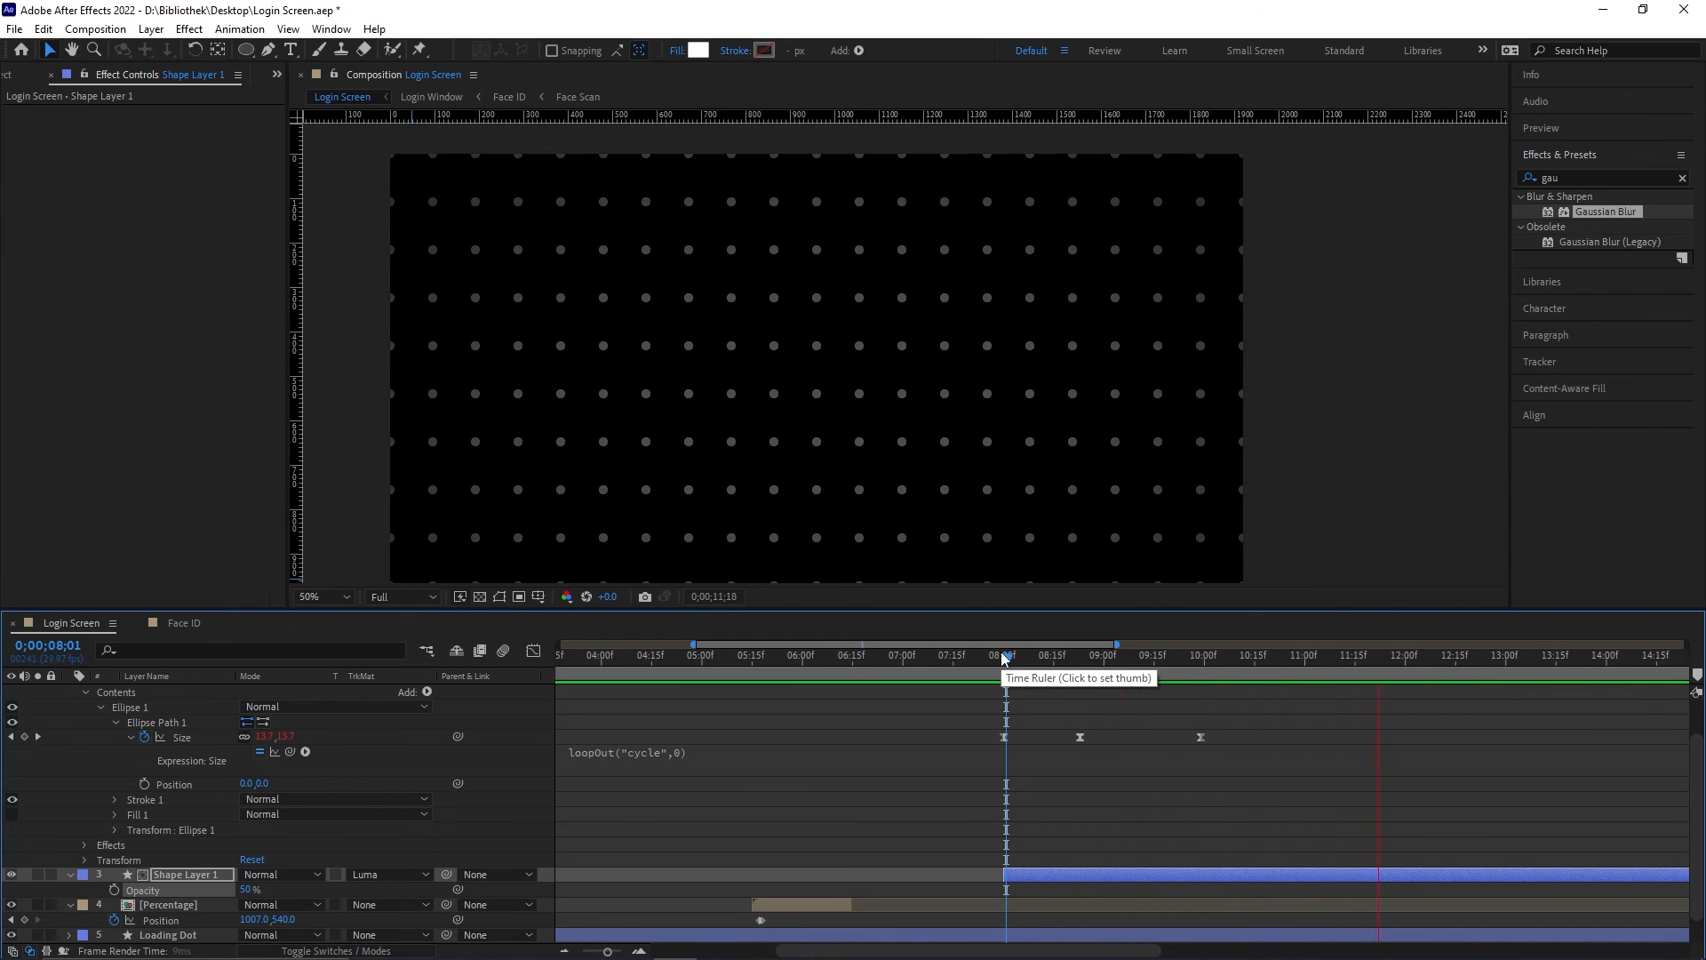
key("space")
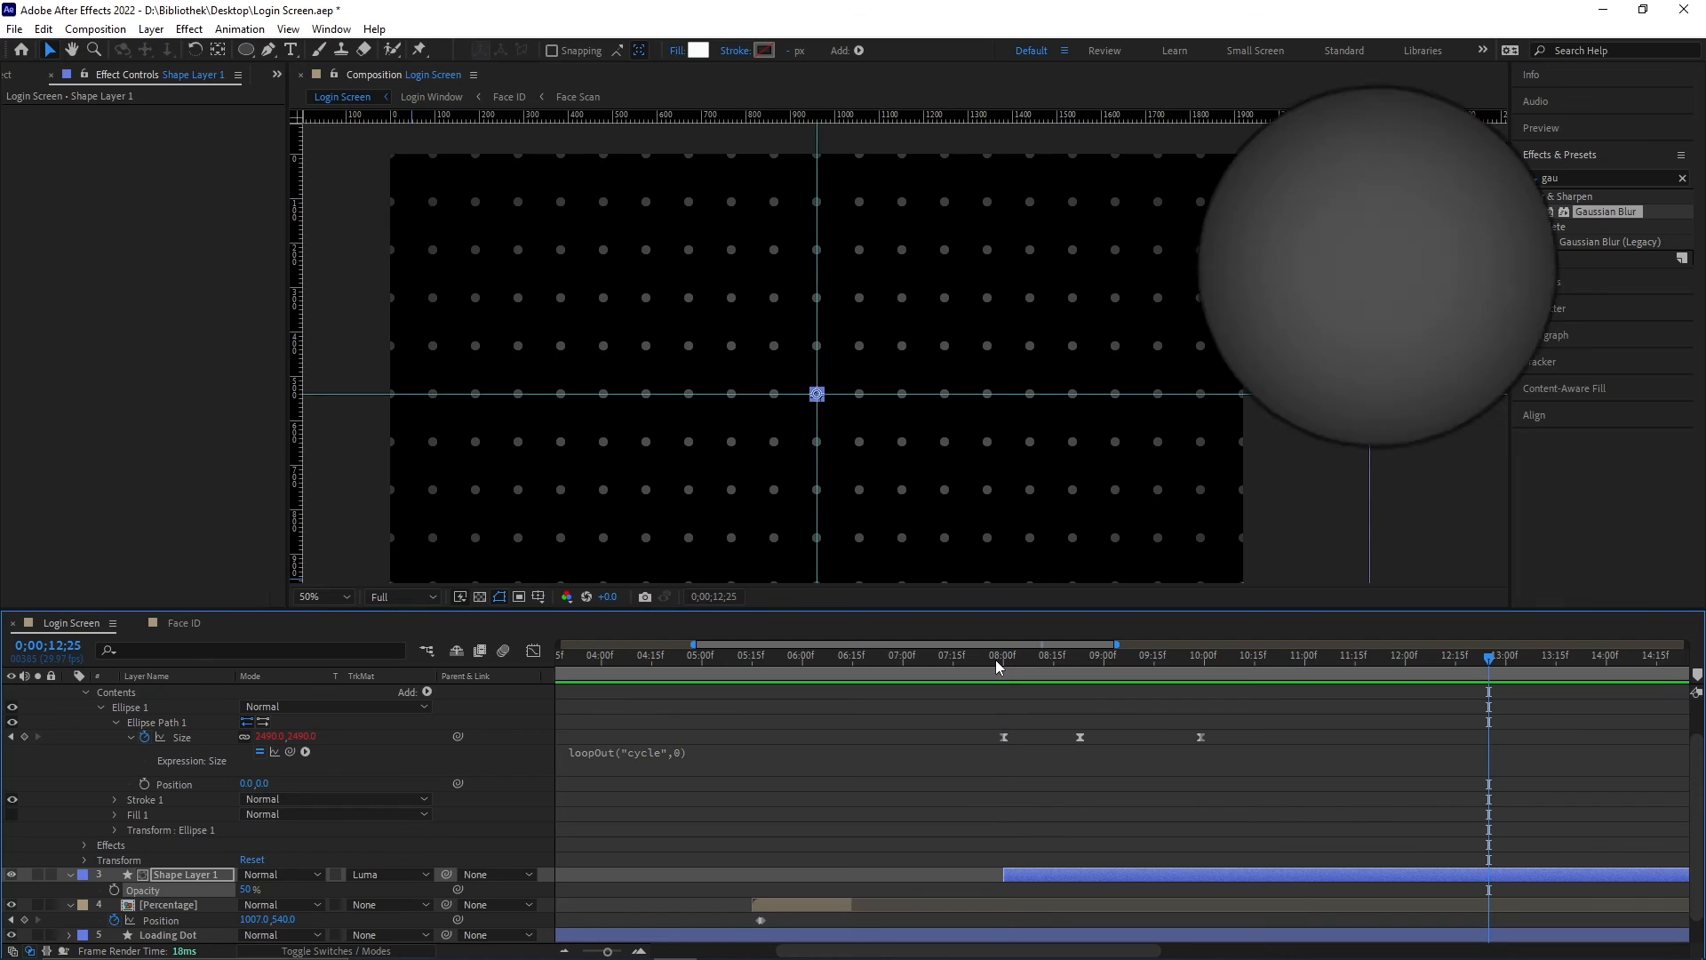
Step: Select all layers of the Login Screen composition and collapse their properties
key("ctrl+a")
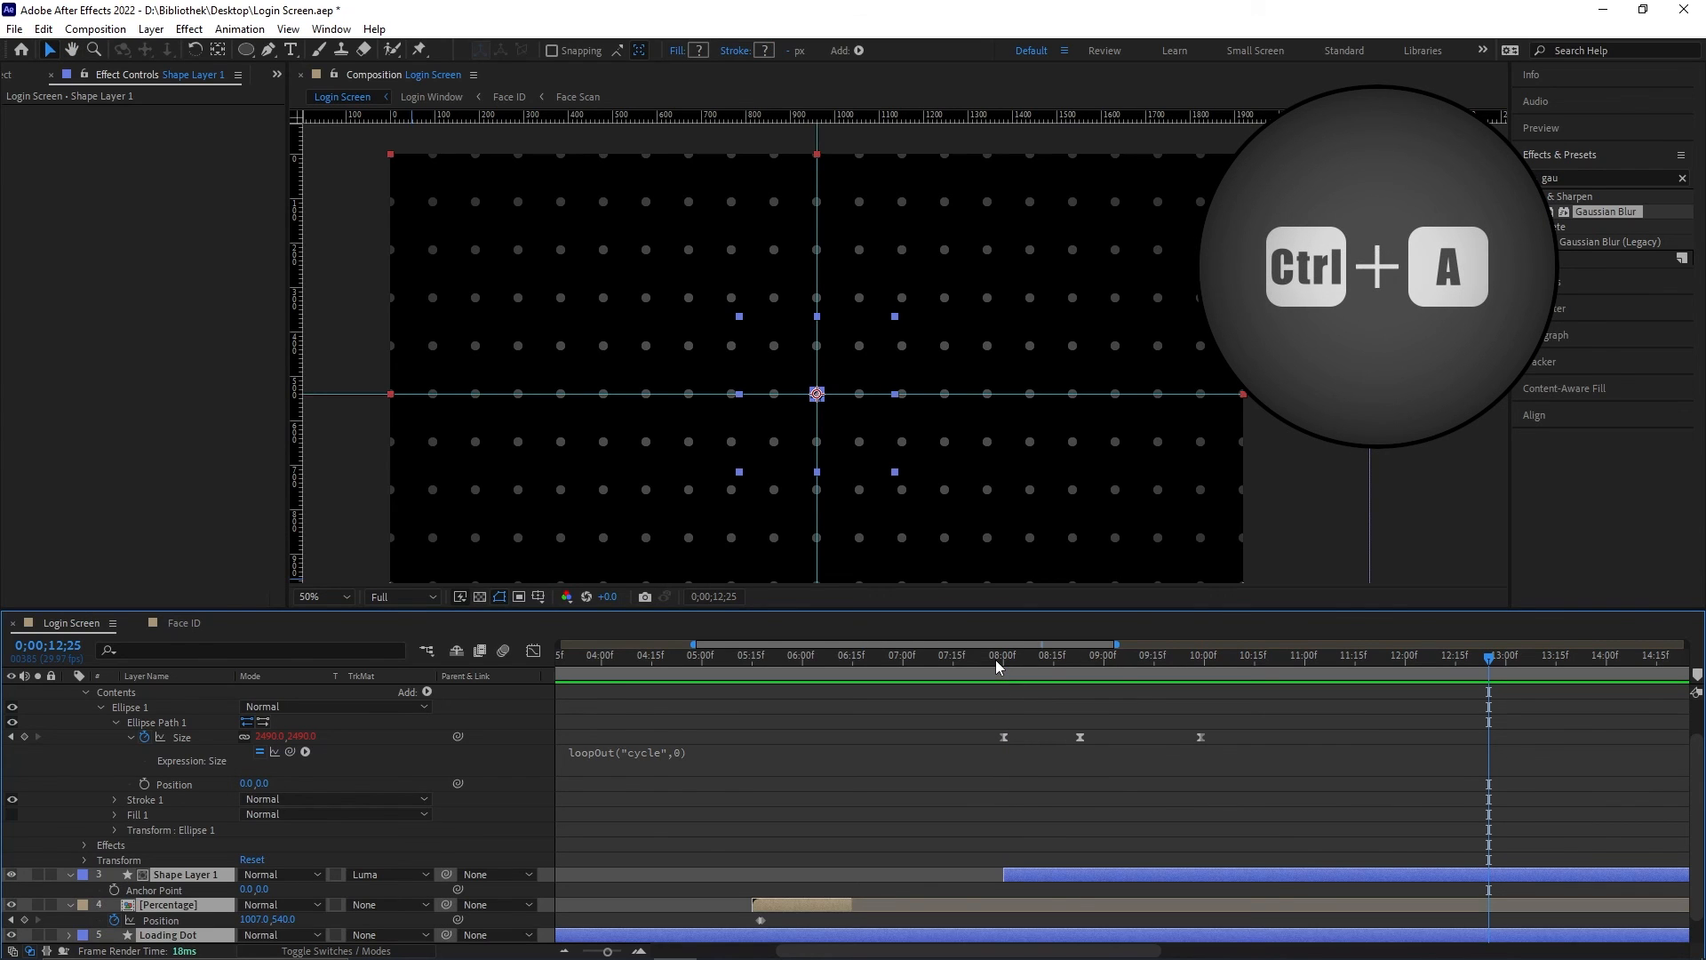
key("u")
key("u")
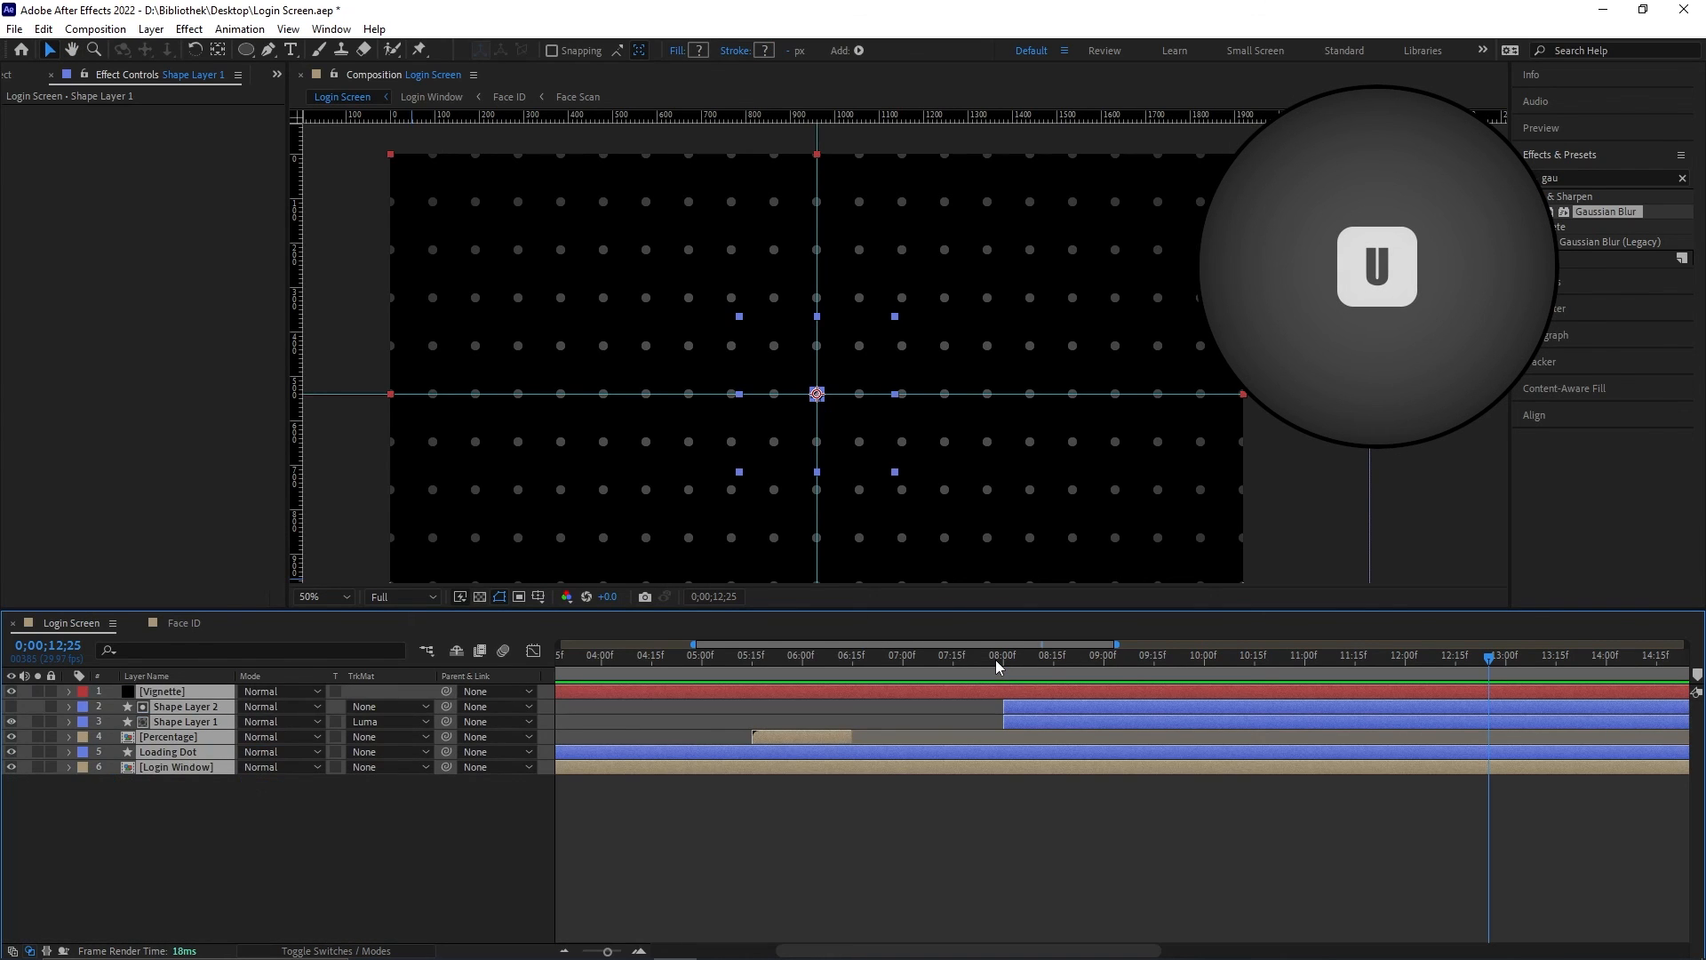
Step: Add an adjustment layer above all layers of the Login Screen composition and apply the Tint effect to it
left_click(416, 842)
right_click(202, 830)
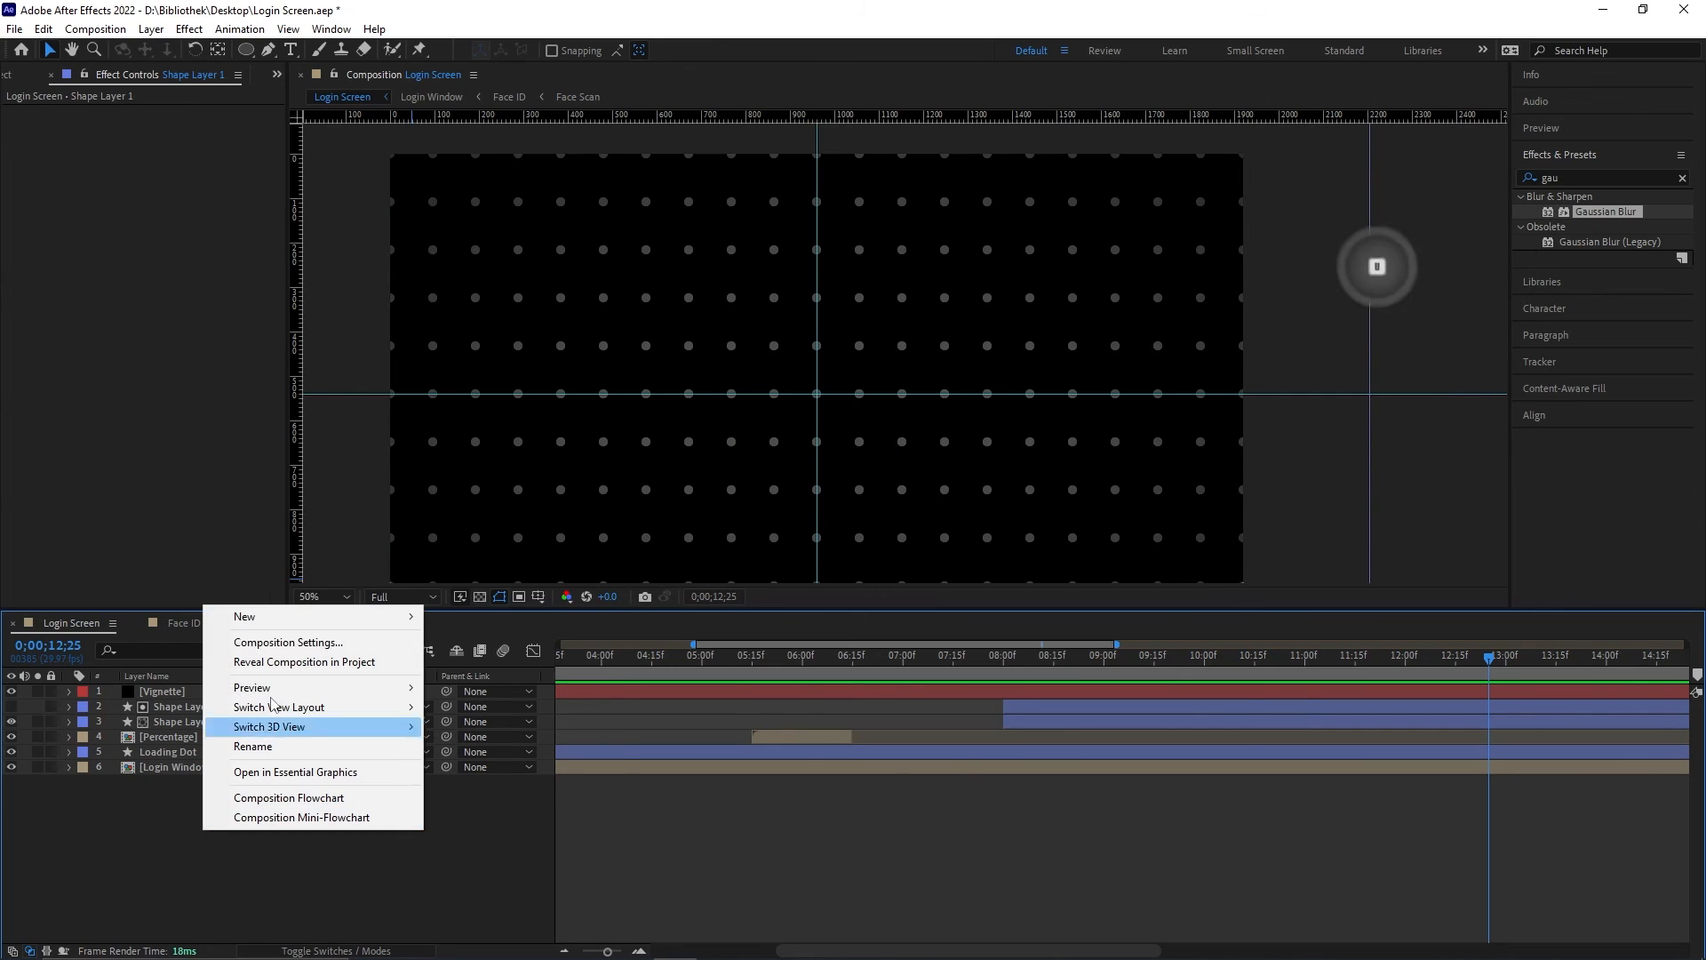
mouse_move(280, 624)
left_click(525, 755)
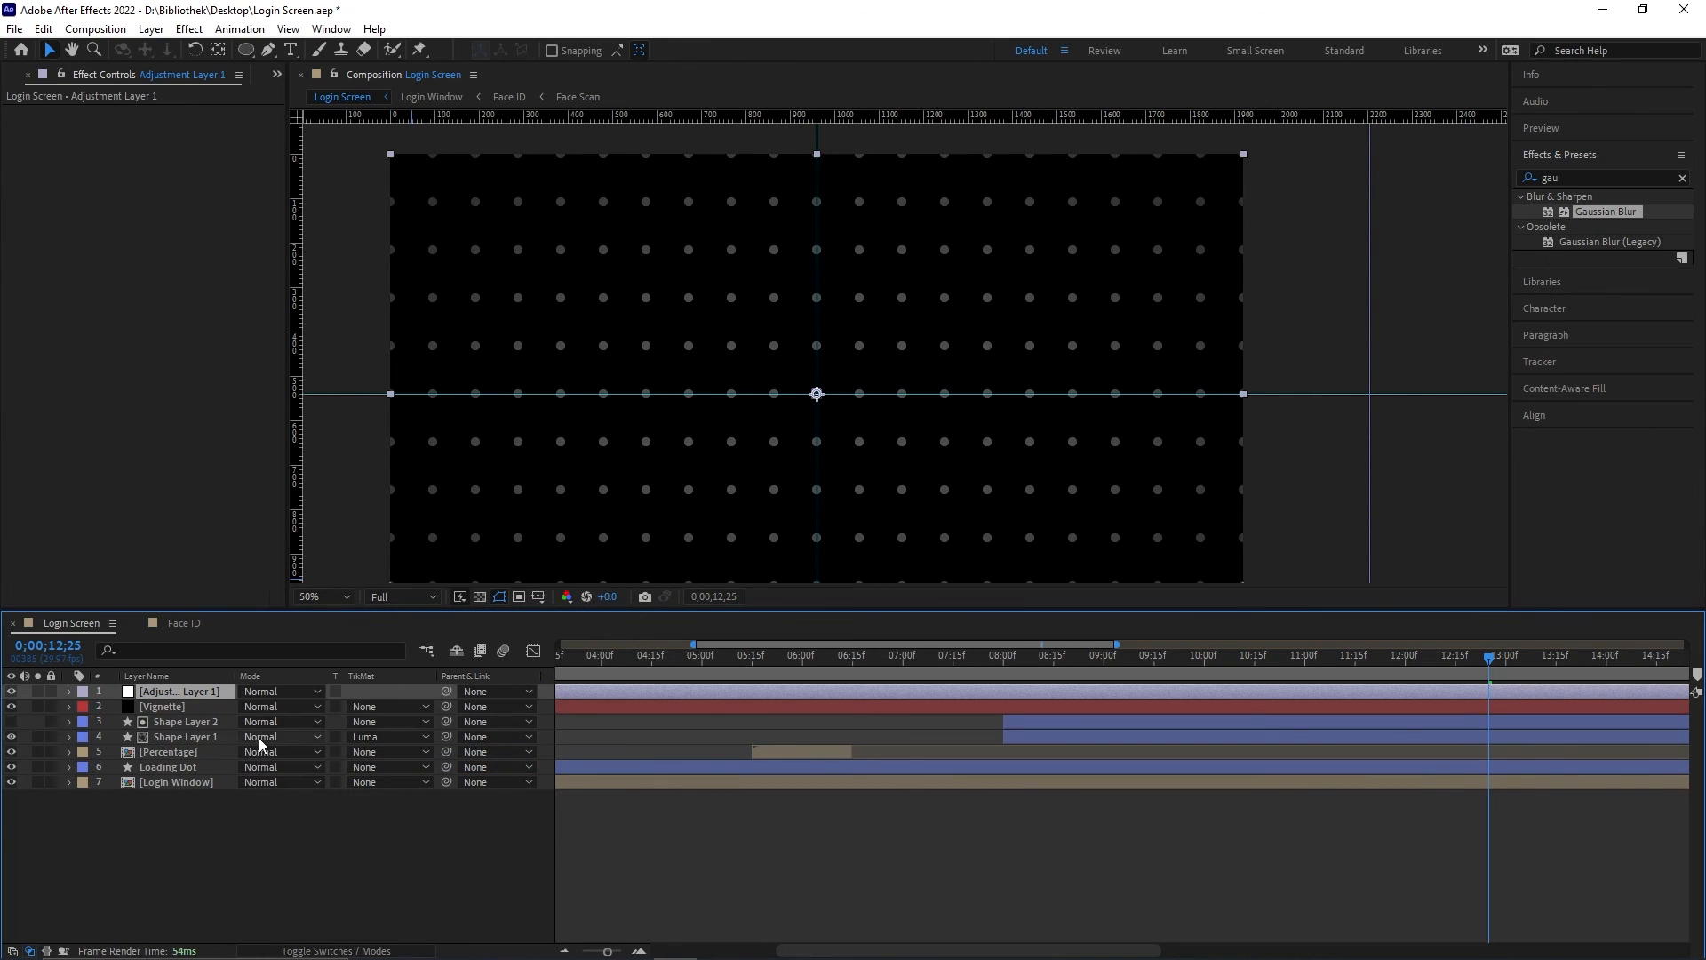
left_click(1587, 177)
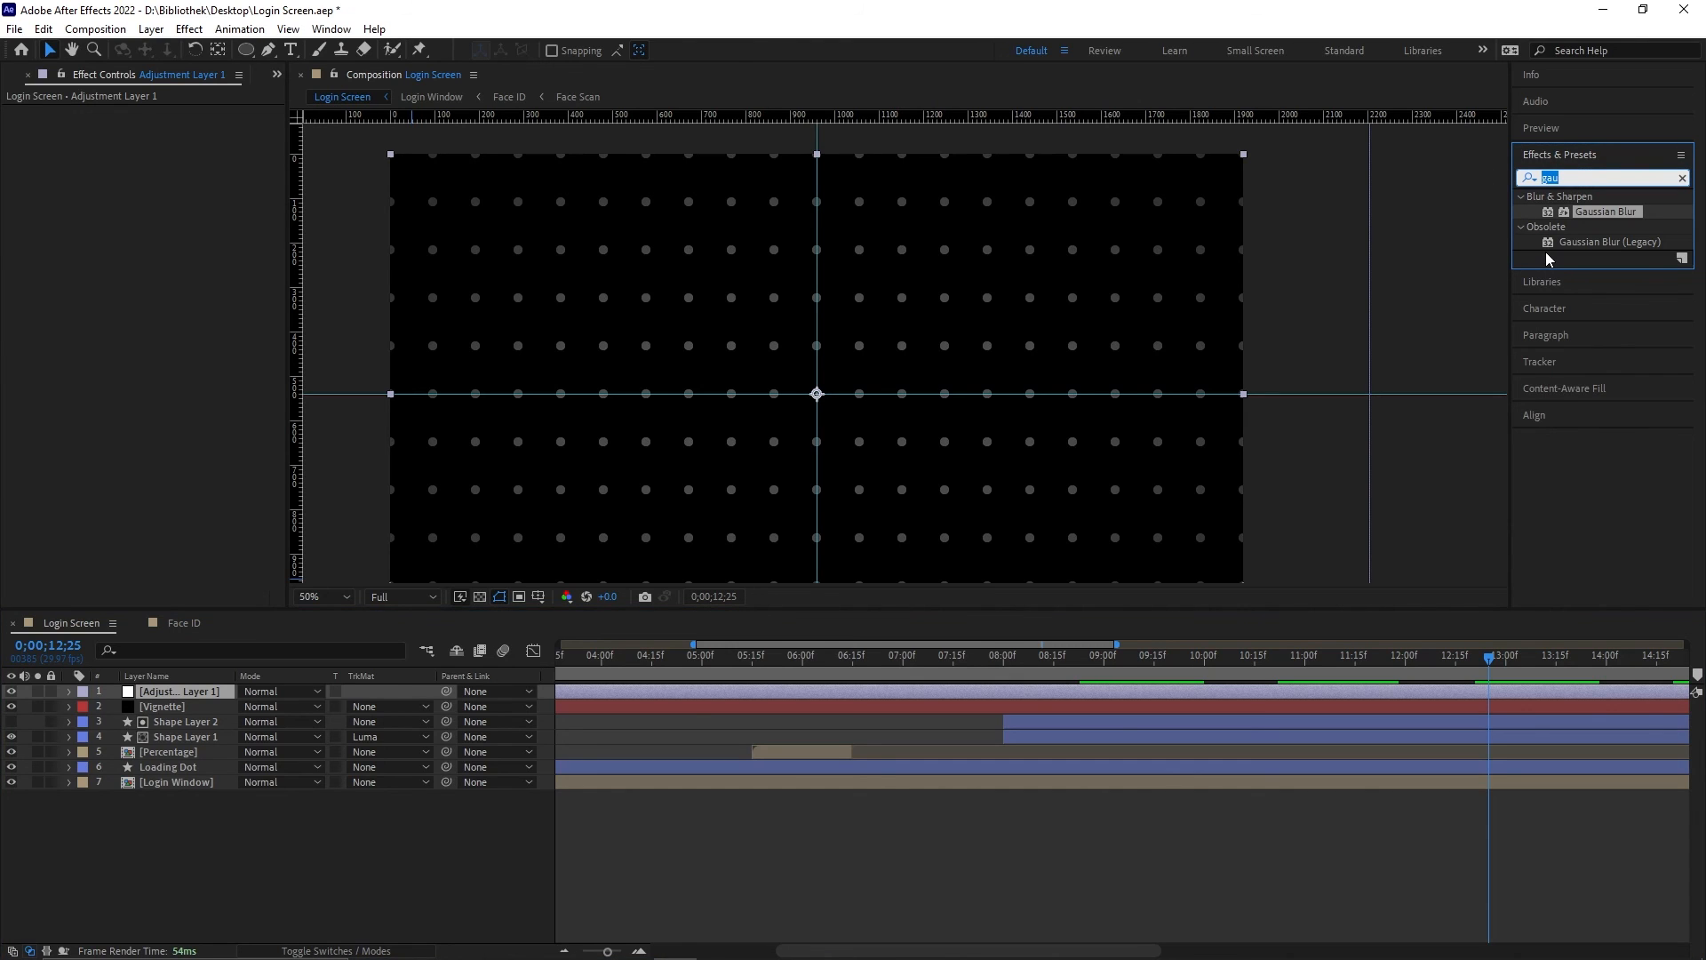
type("tint")
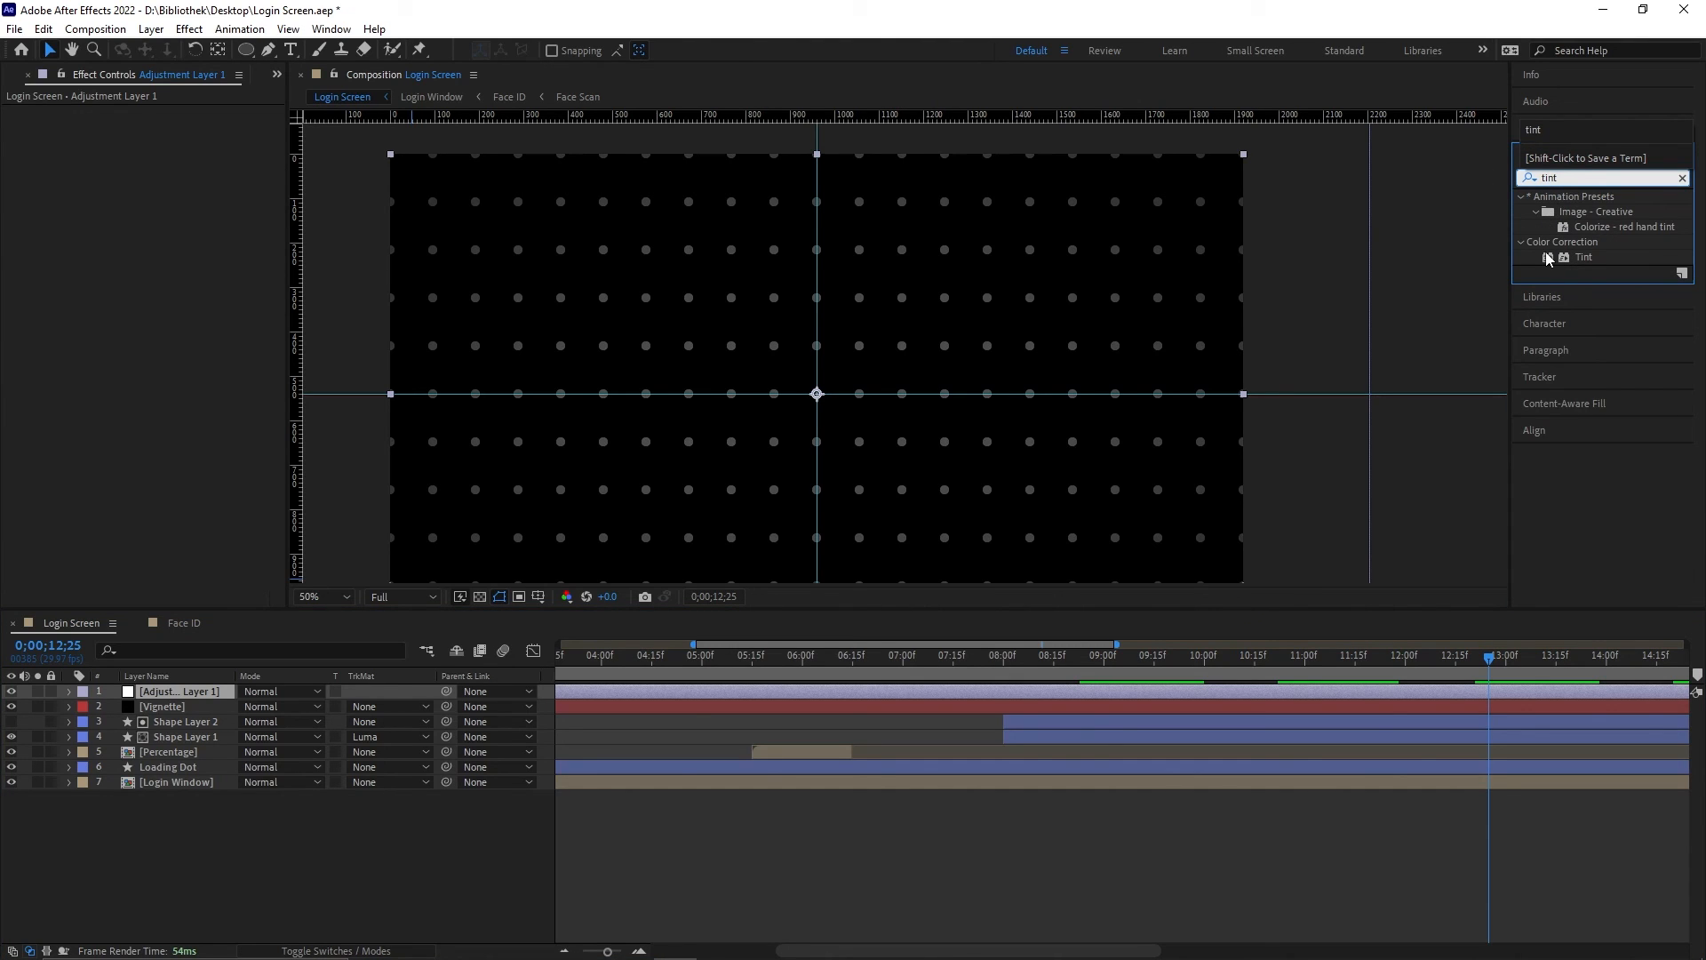
left_click_drag(1584, 256, 149, 692)
Step: Set the adjustment layer's Tint Map White To color to green 2EB37C
left_click(166, 142)
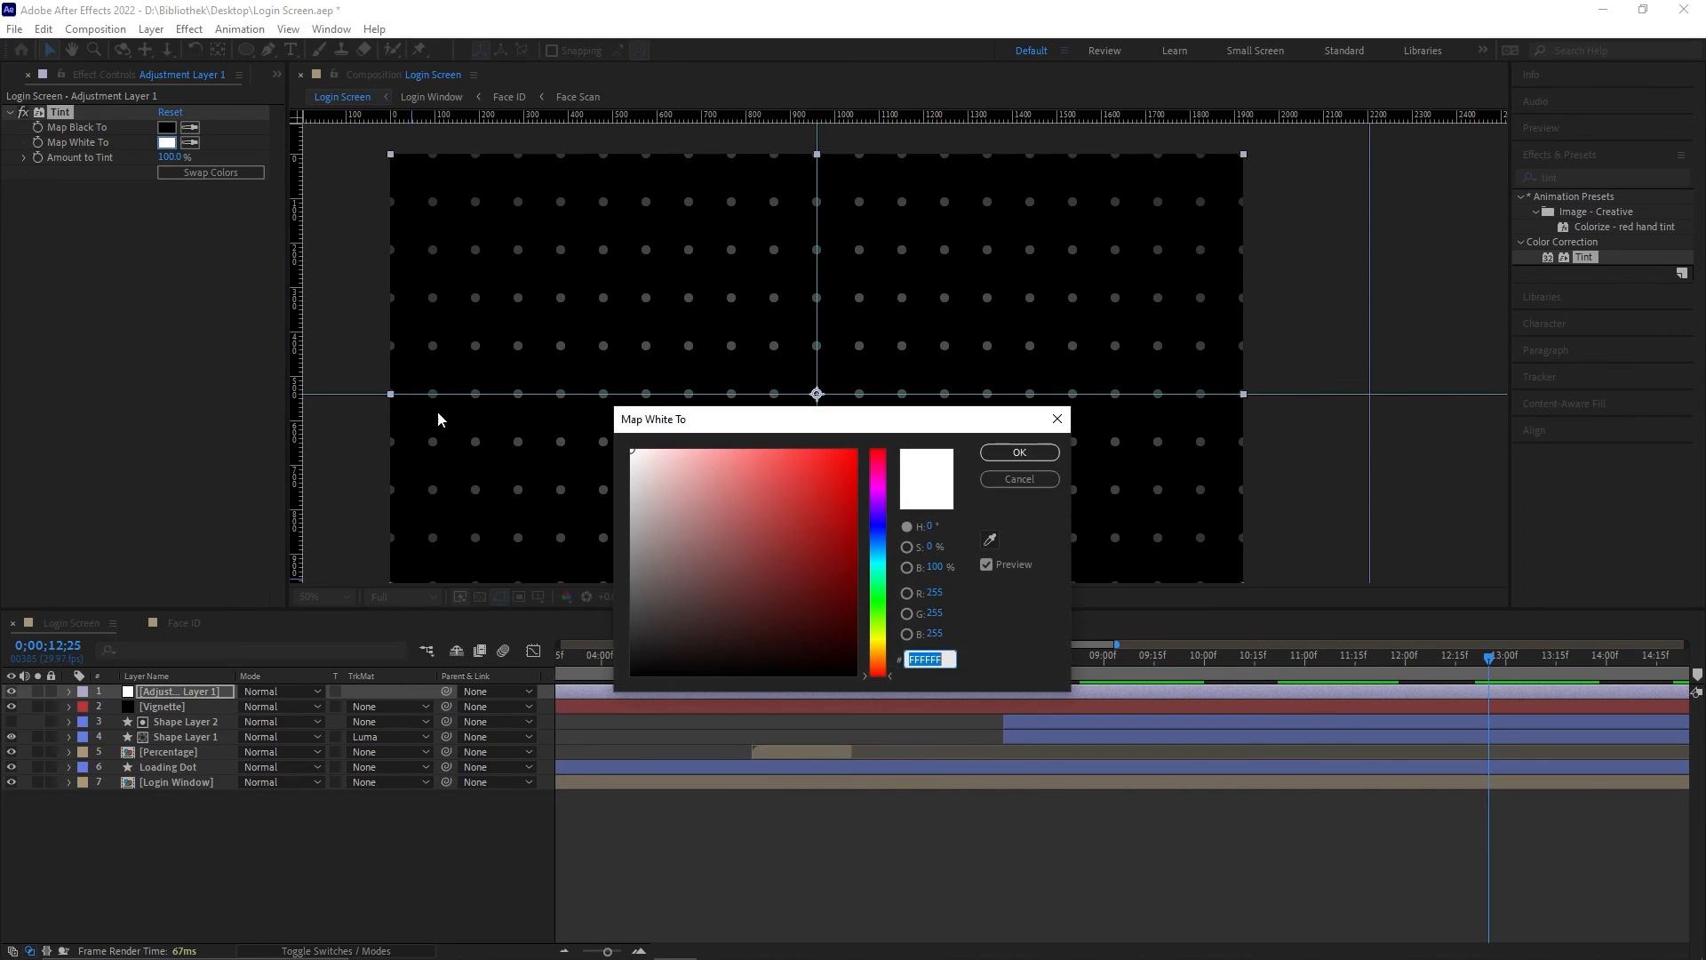
left_click(881, 580)
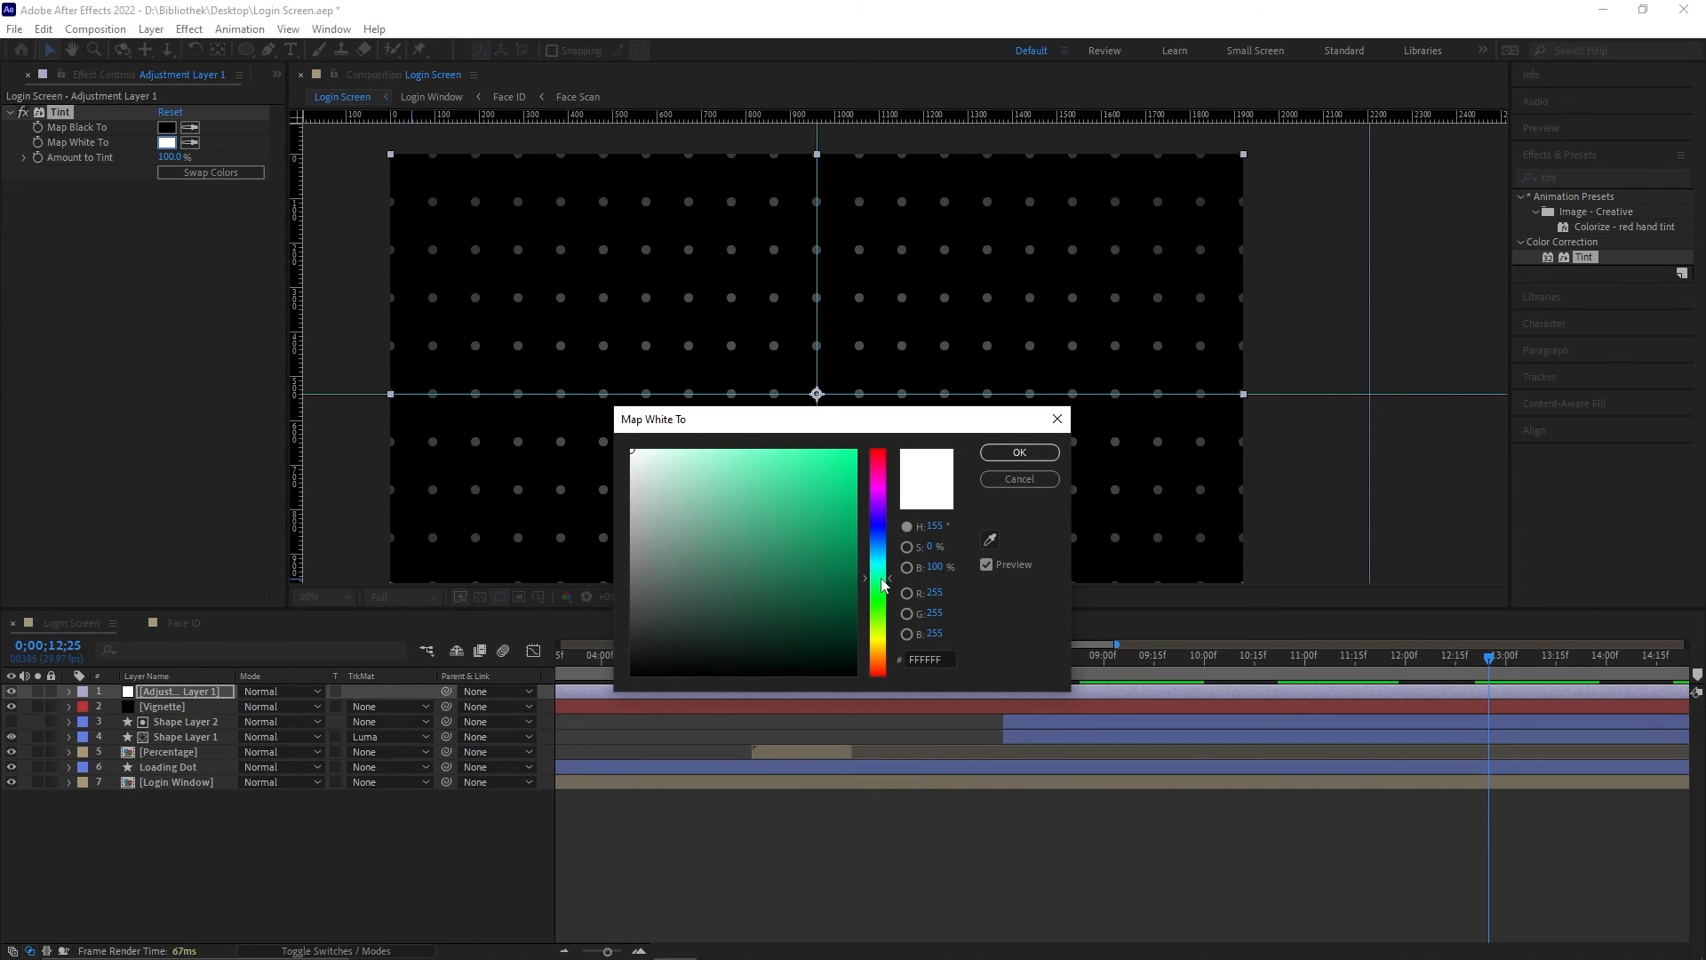
left_click_drag(793, 529, 799, 516)
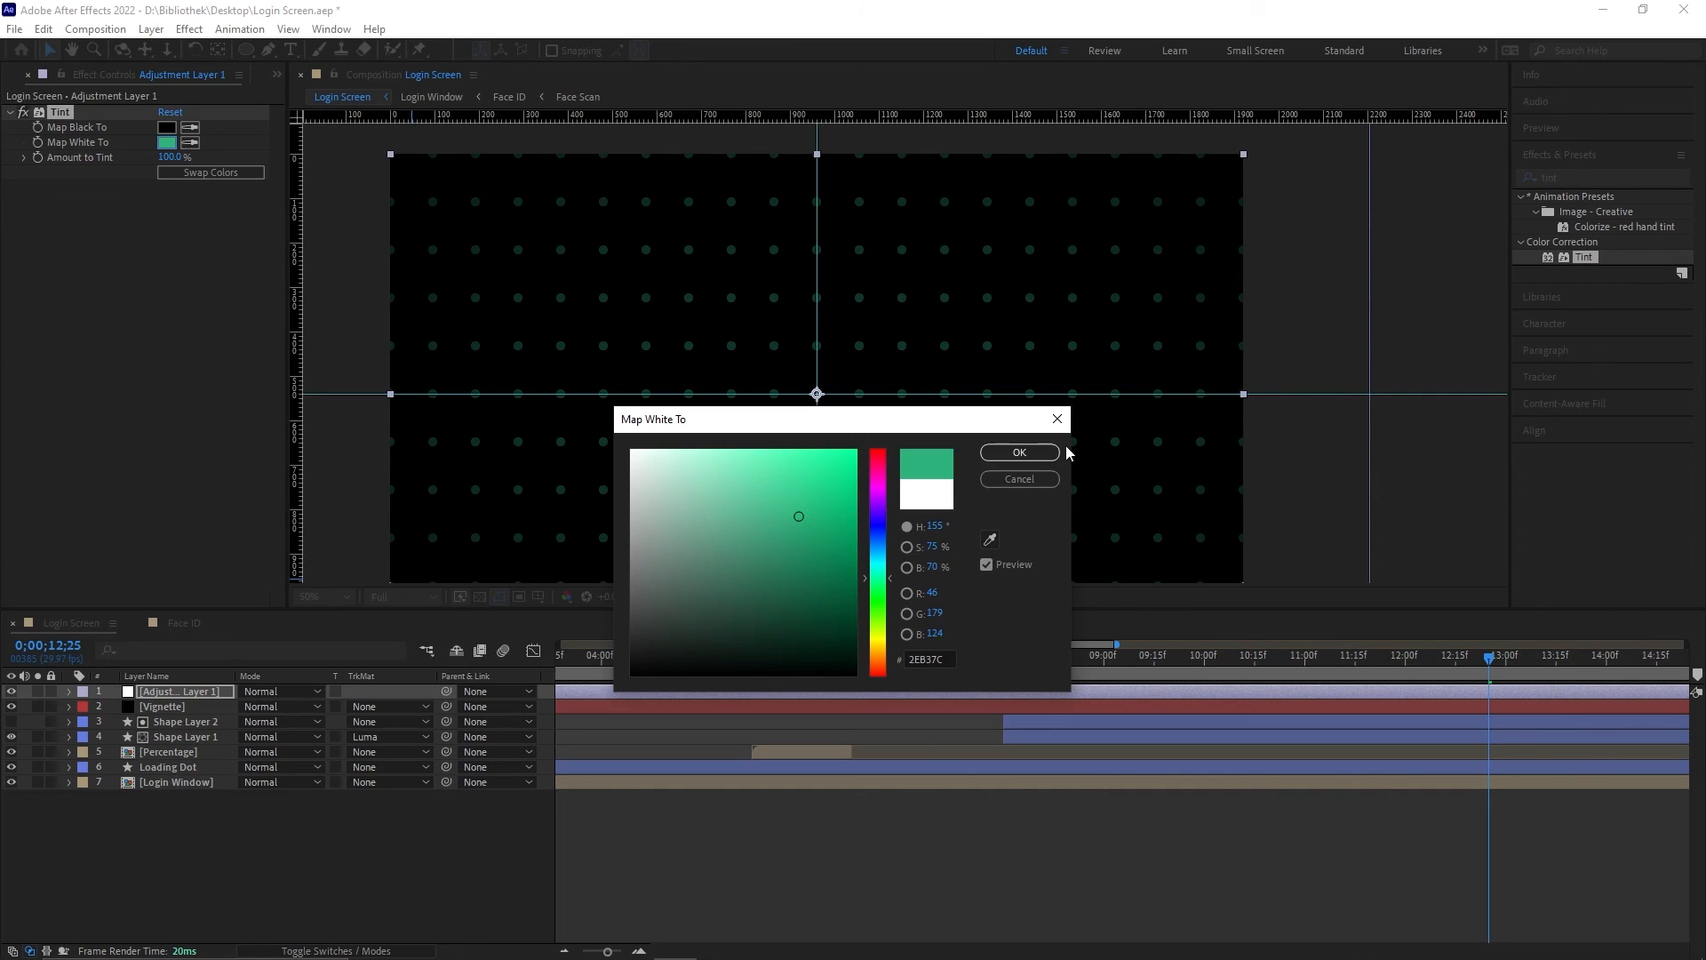
left_click(1022, 452)
Step: At 0;00;05;01, apply the Glow effect to the adjustment layer and set its Glow Threshold to 70%
left_click_drag(1063, 659, 706, 665)
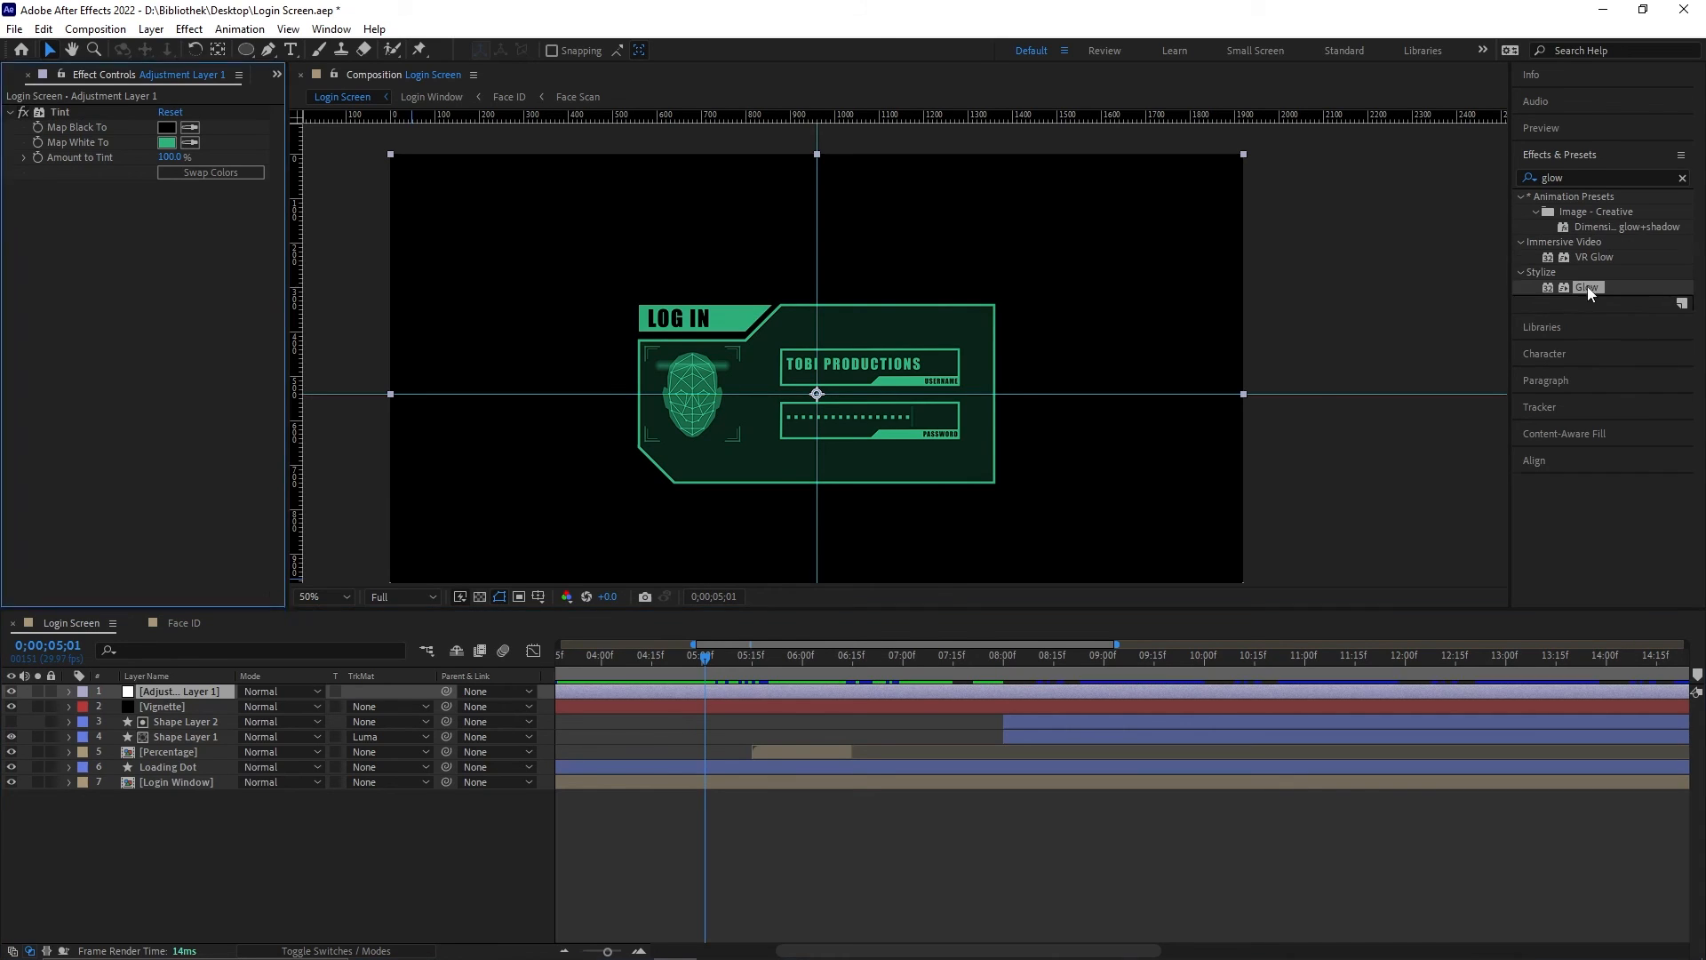
left_click_drag(1588, 287, 152, 690)
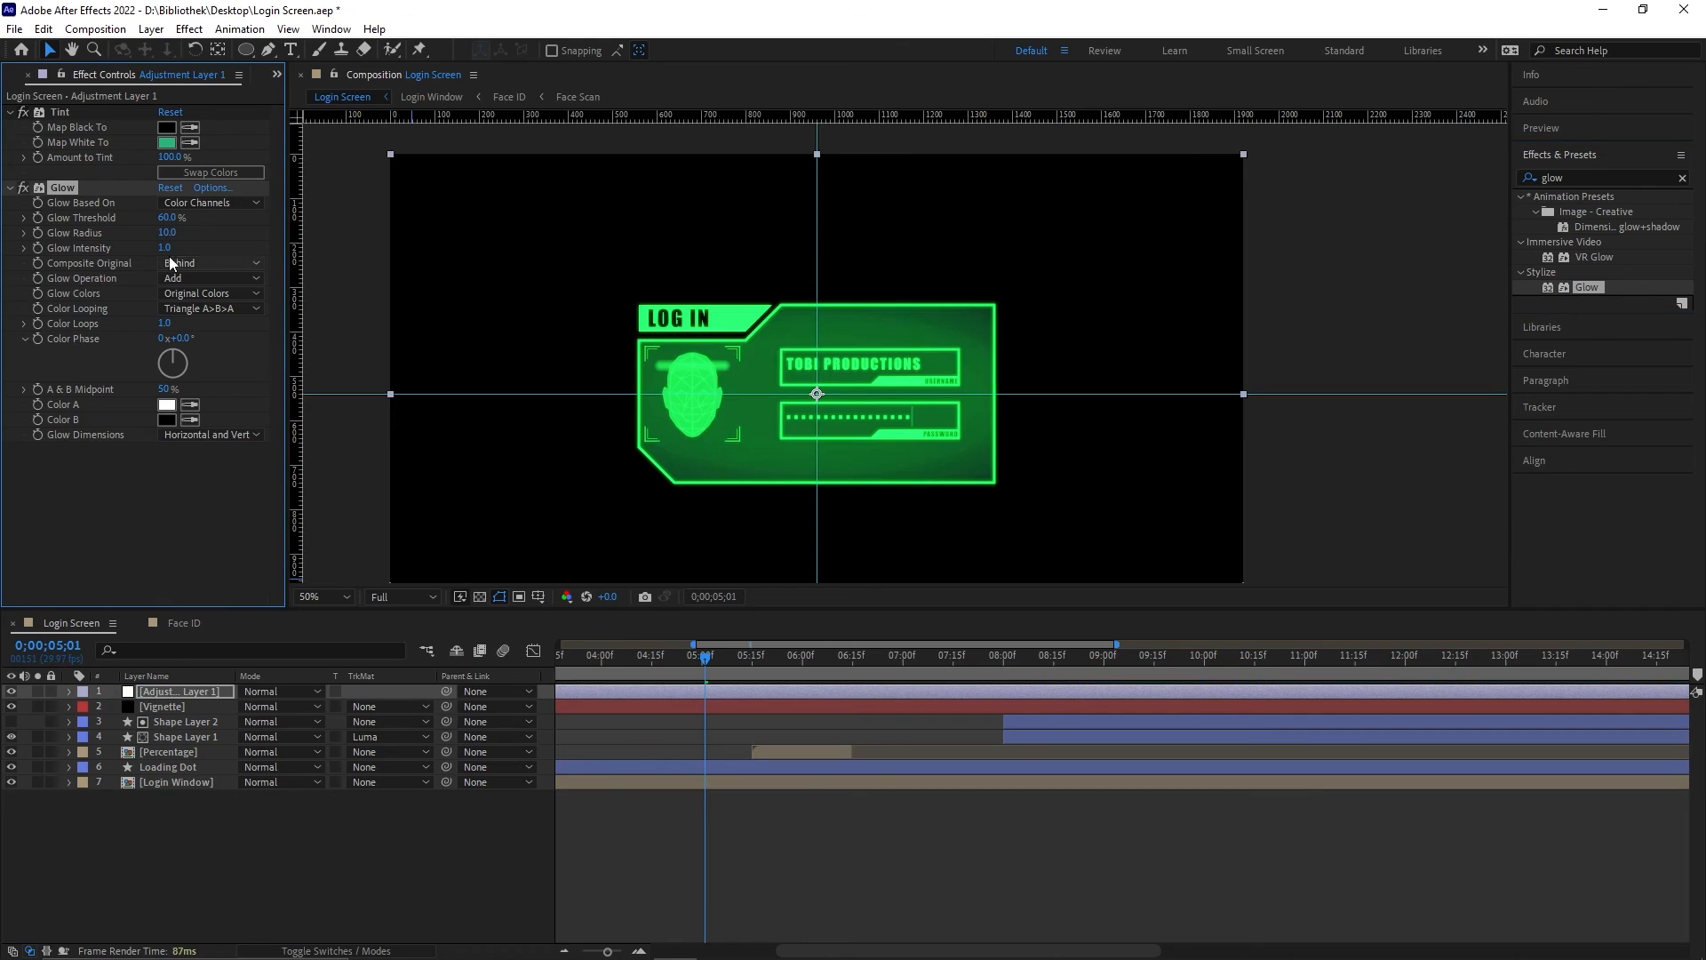
left_click(169, 217)
type("70")
key("Return")
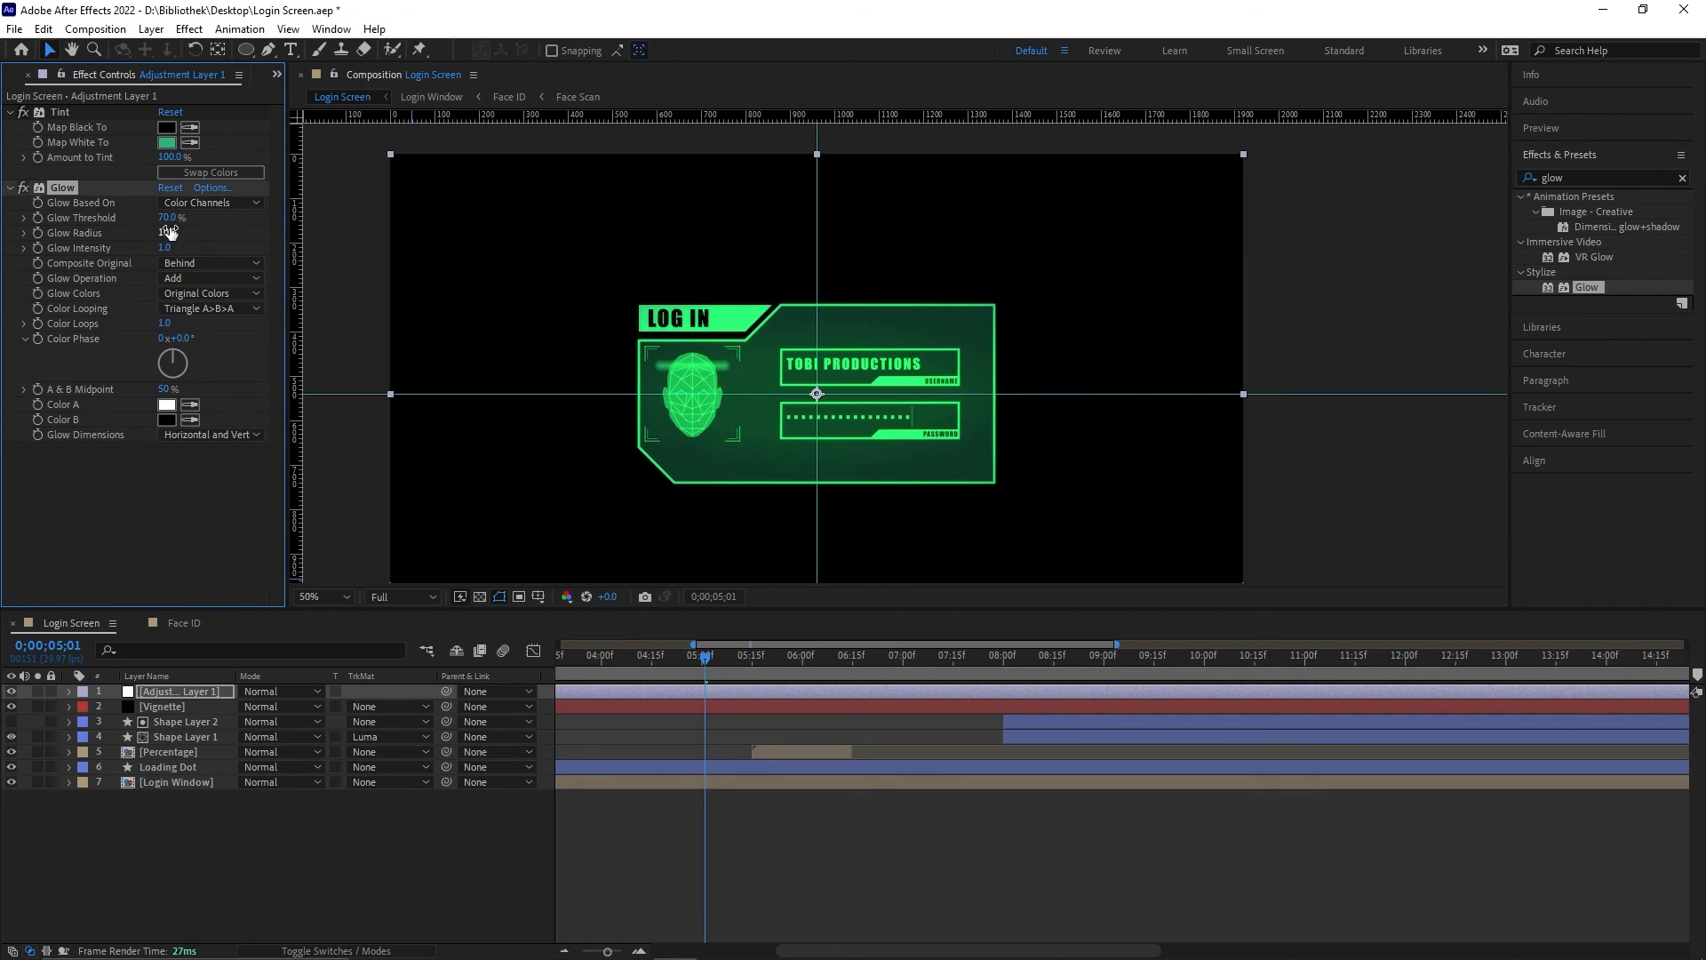
Step: Set the adjustment layer's Glow Radius to 150 and its Glow Threshold to 73%
left_click(169, 232)
type("150")
key("Return")
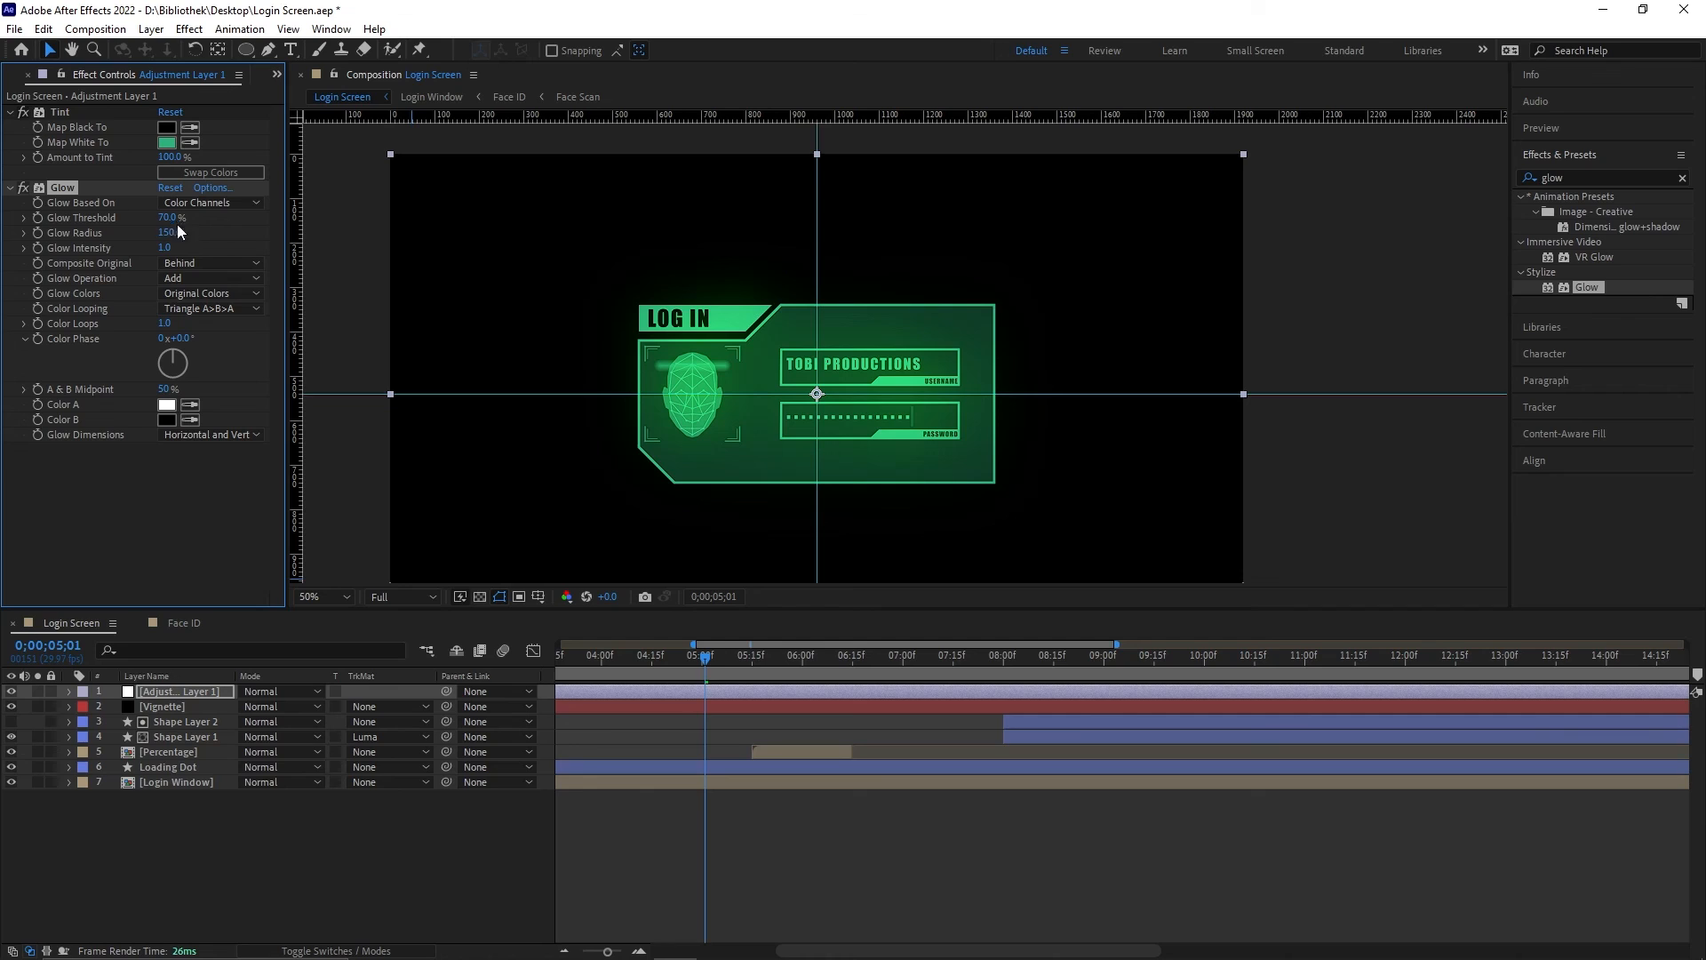
left_click(172, 217)
type("73")
key("Return")
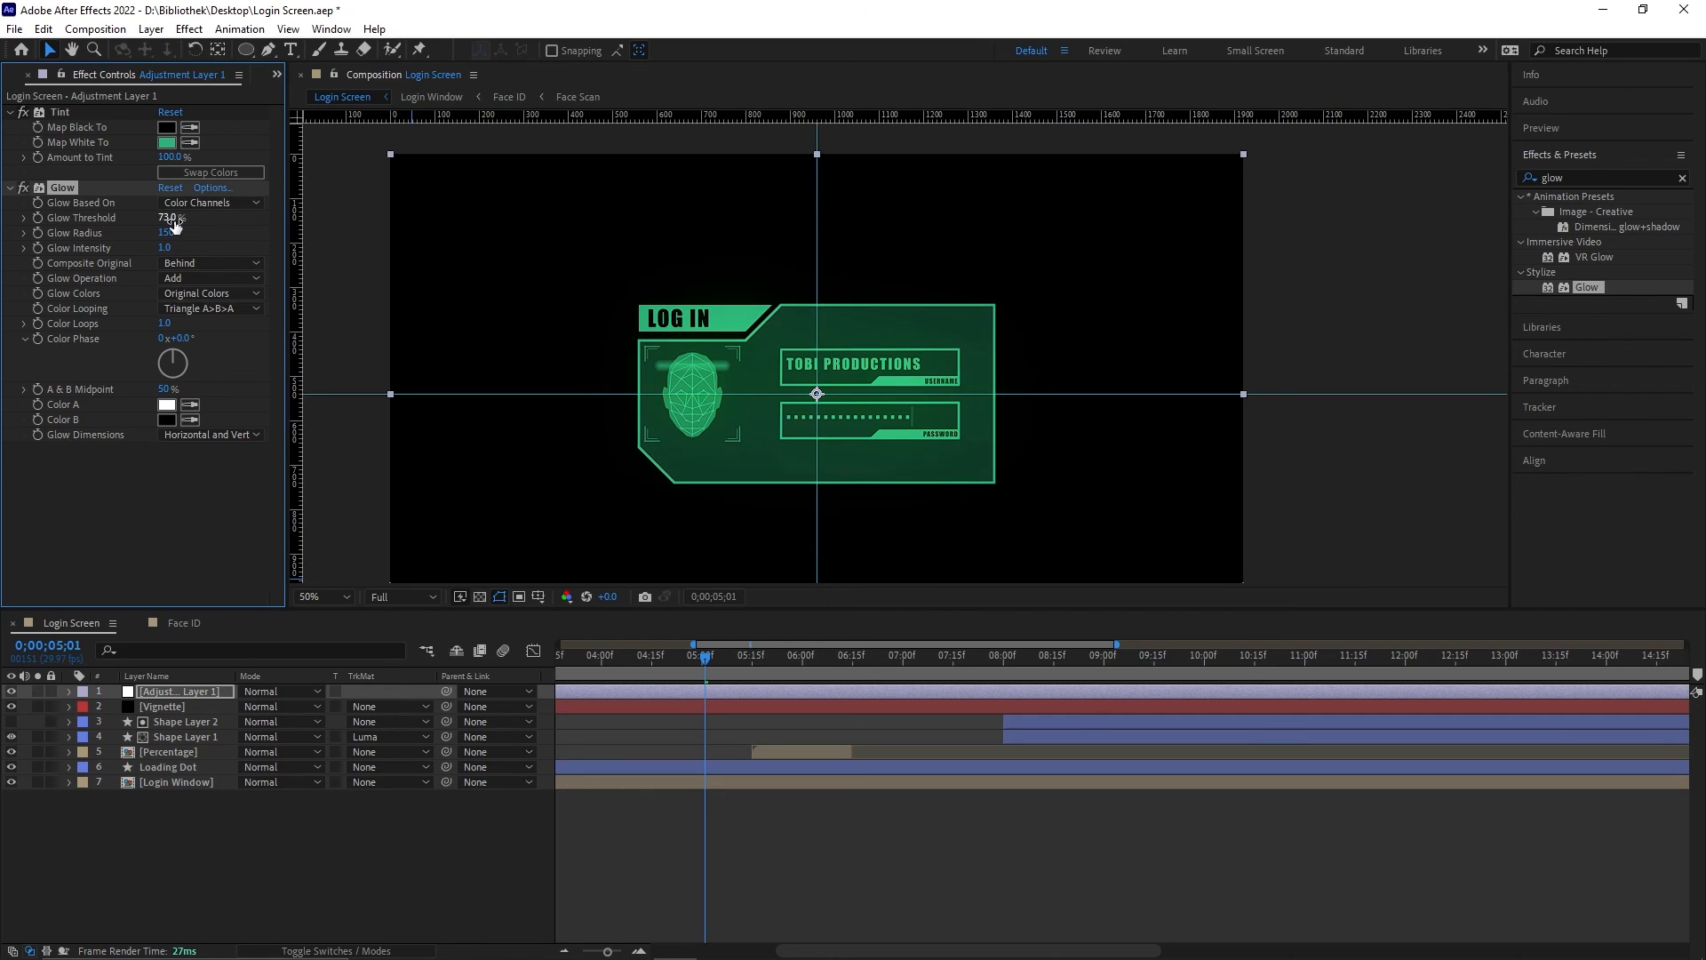
Step: Compare the login window with Glow off and on, and preview the animation from 0;00;00;00
left_click(22, 190)
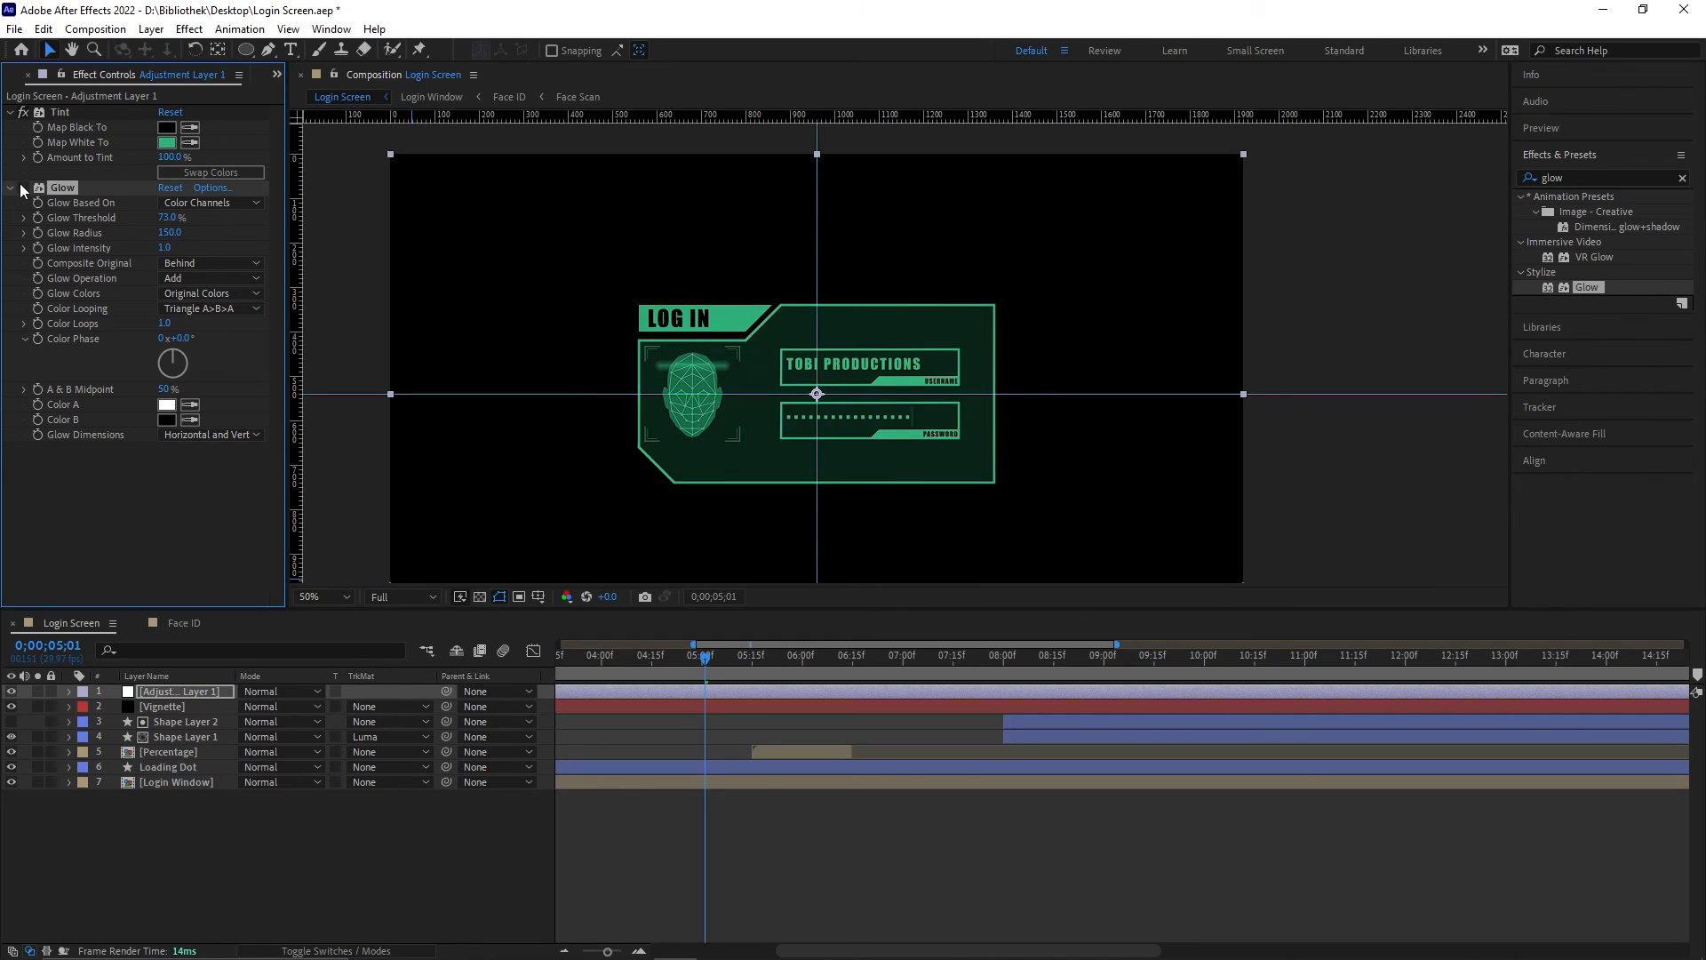
left_click(22, 190)
left_click(230, 520)
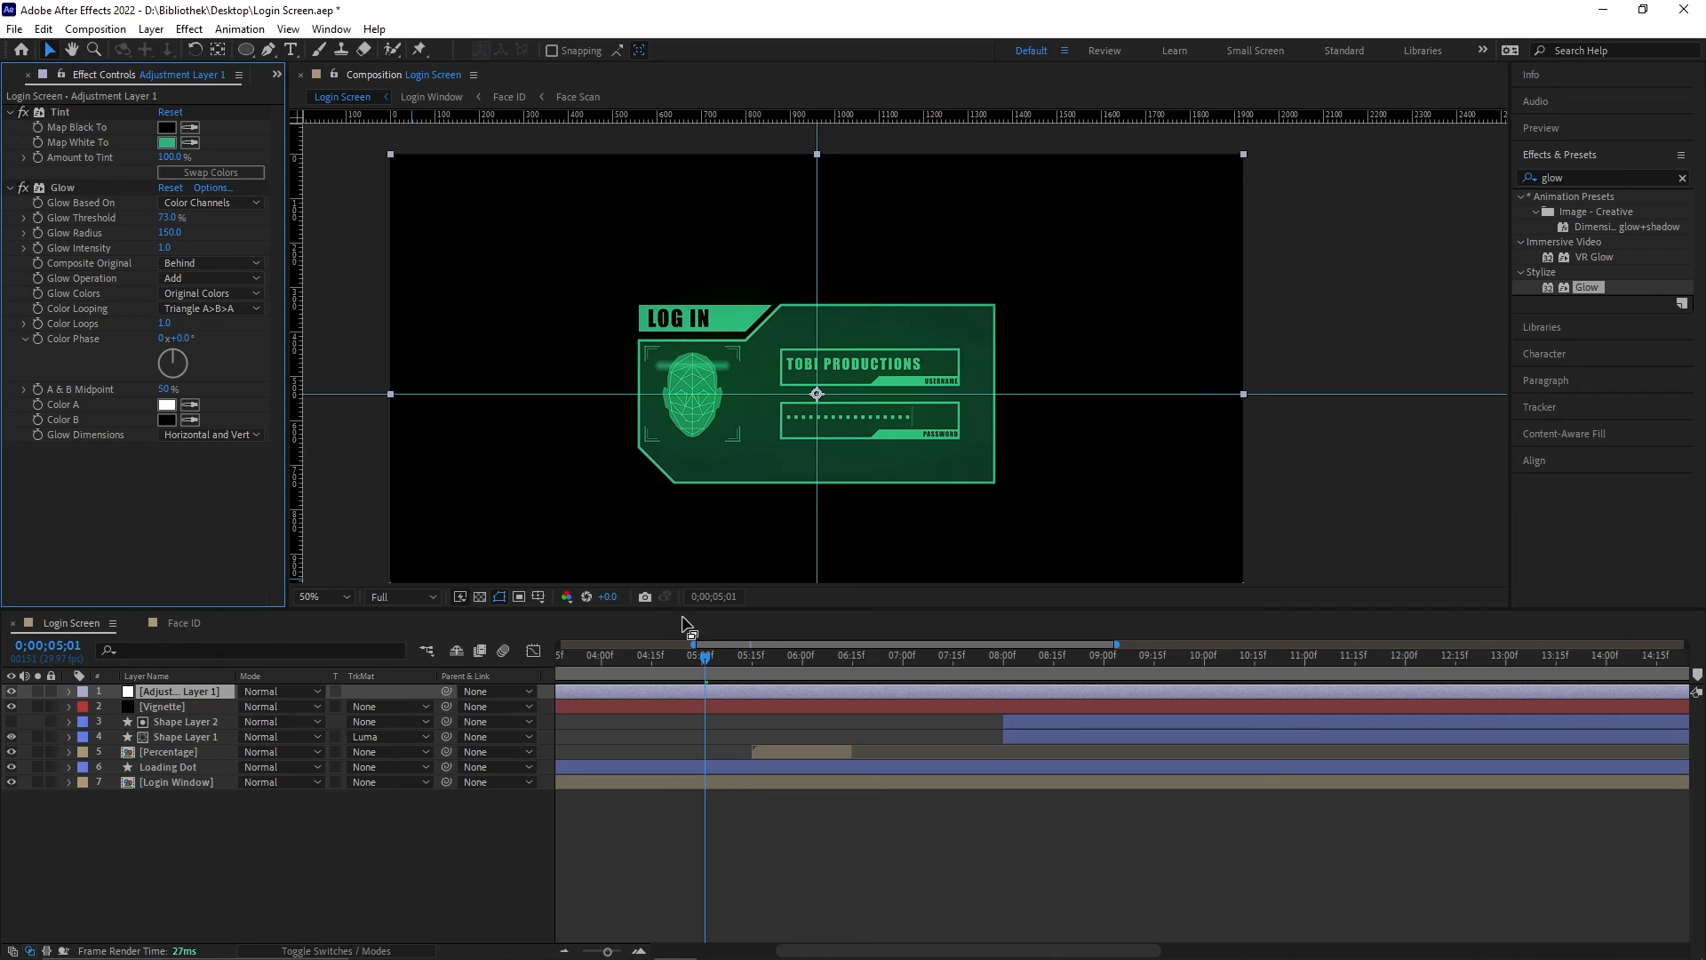
left_click_drag(705, 658, 412, 662)
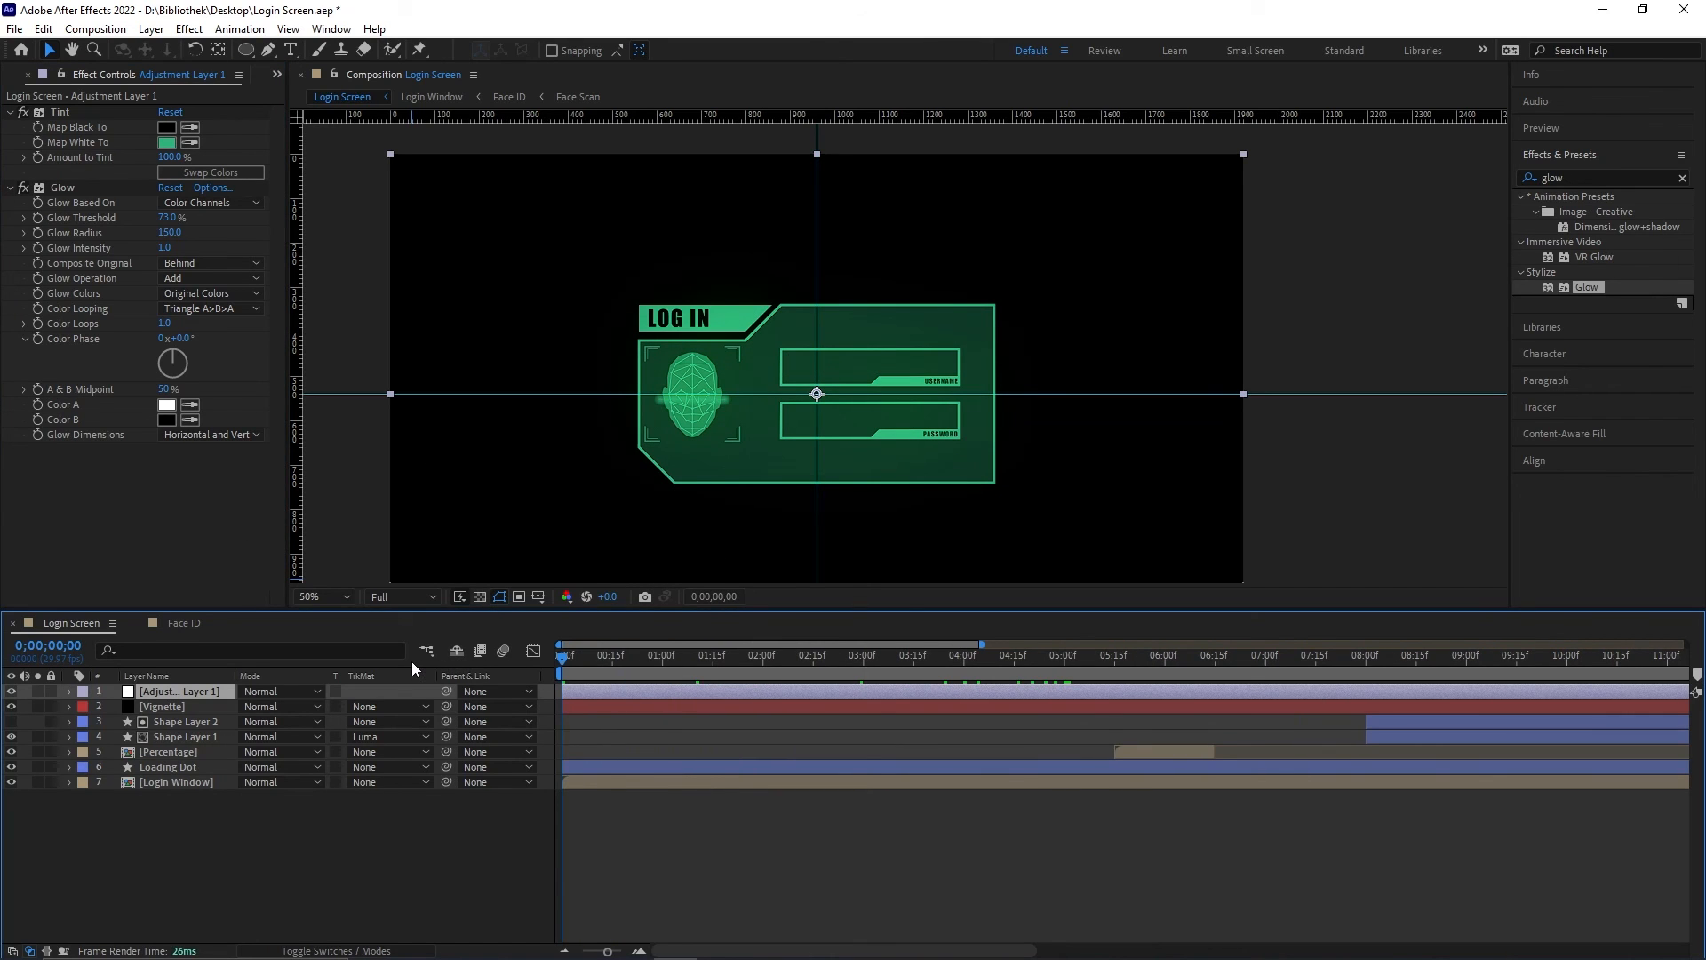
key("space")
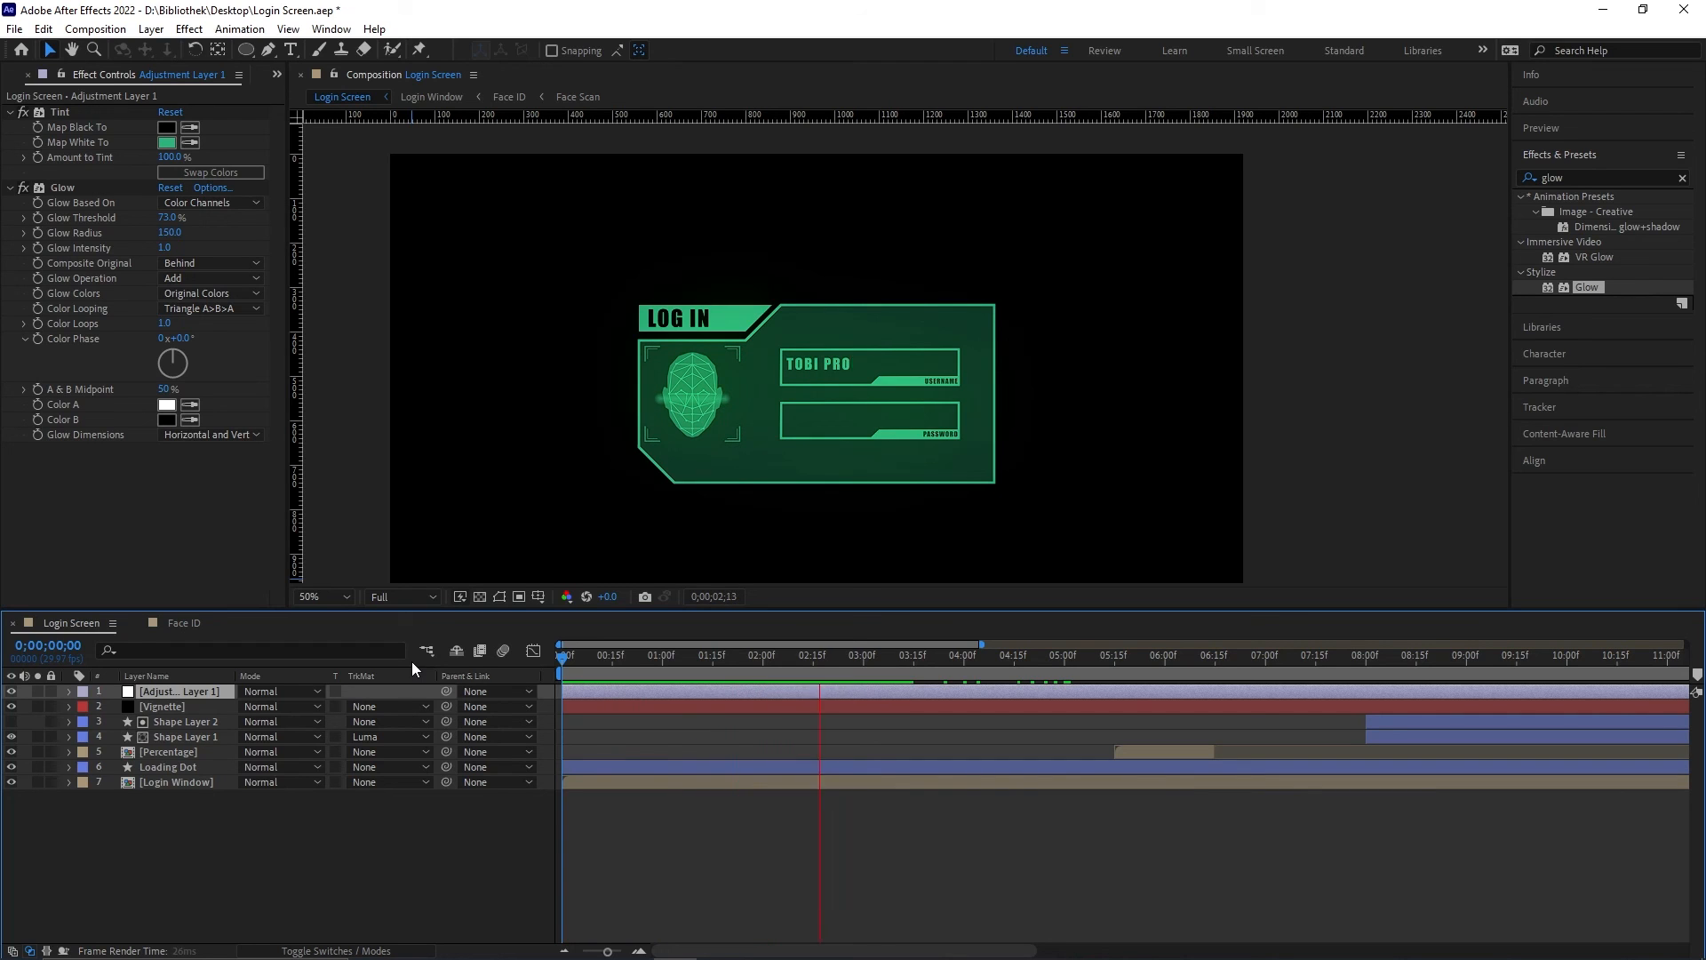
Step: Create a black 1920 x 1080 px solid named BG and place it beneath all other layers
right_click(230, 837)
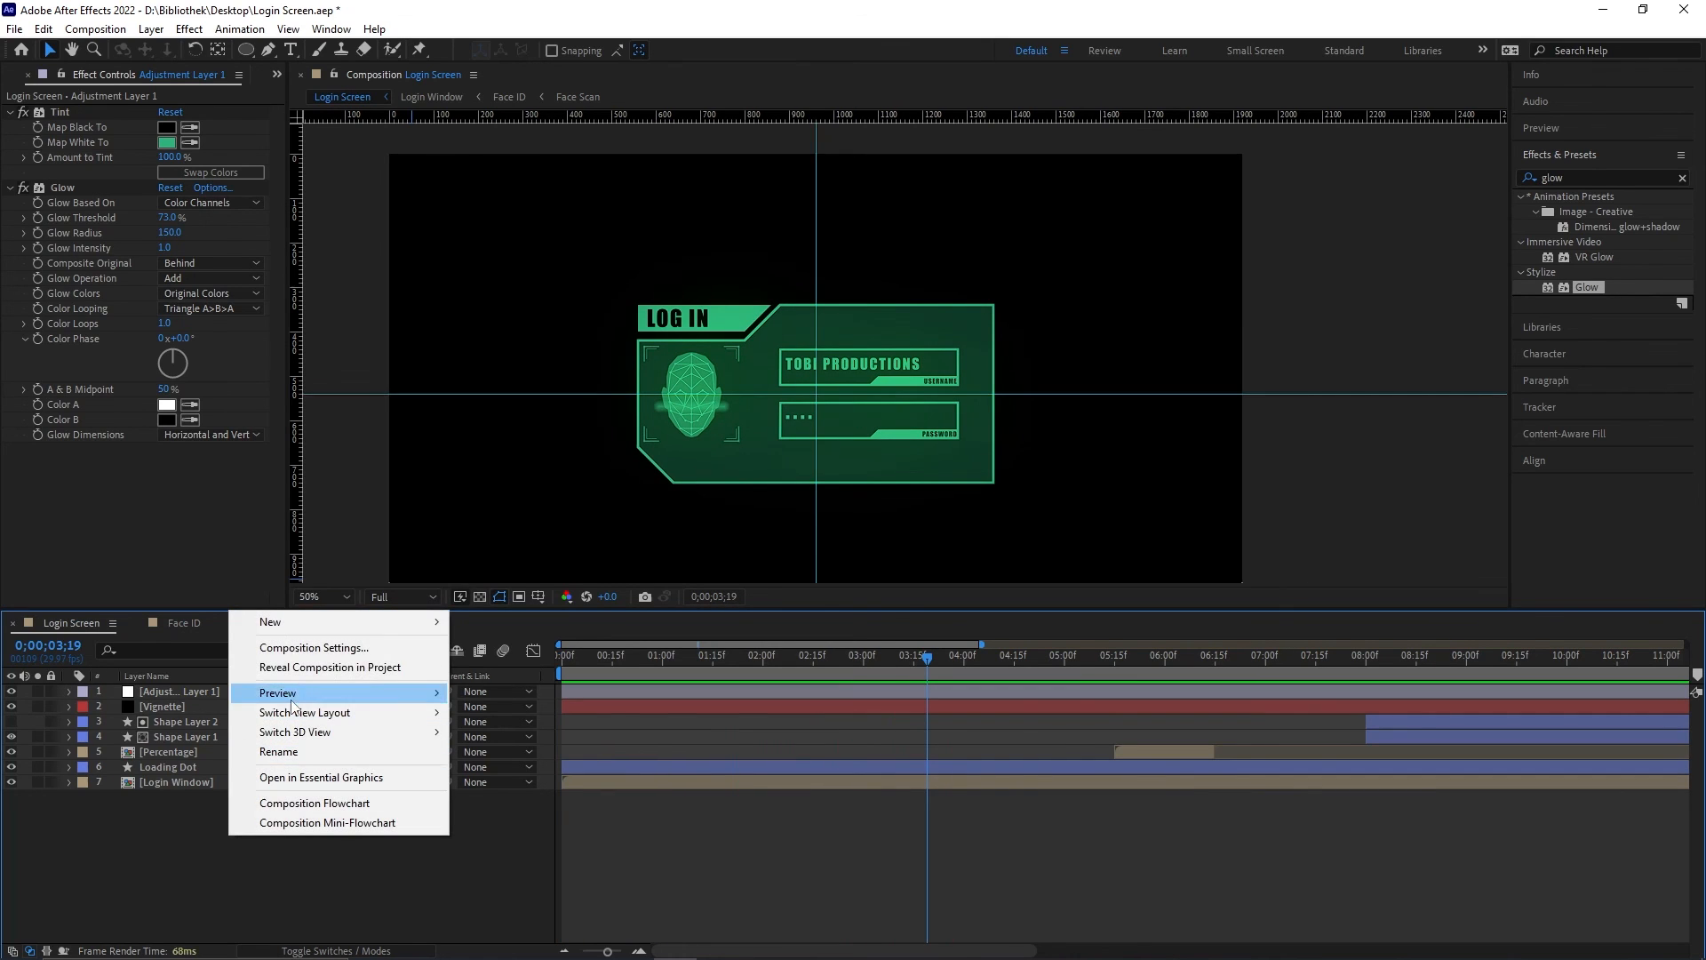
mouse_move(299, 628)
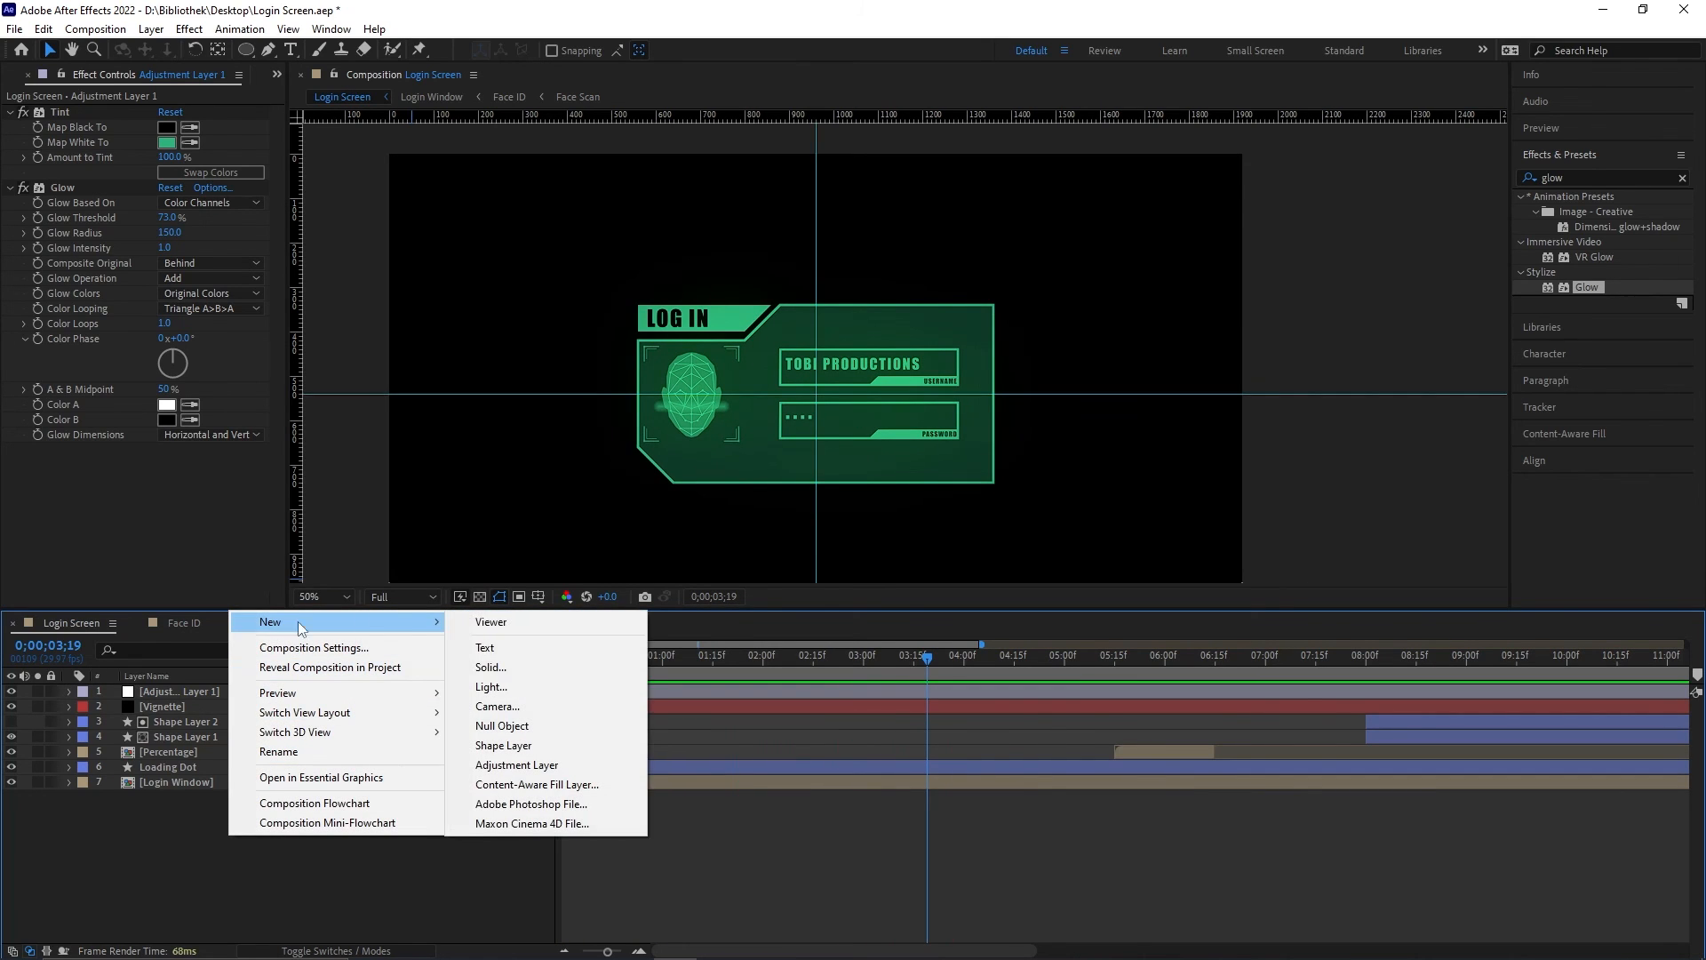
left_click(526, 670)
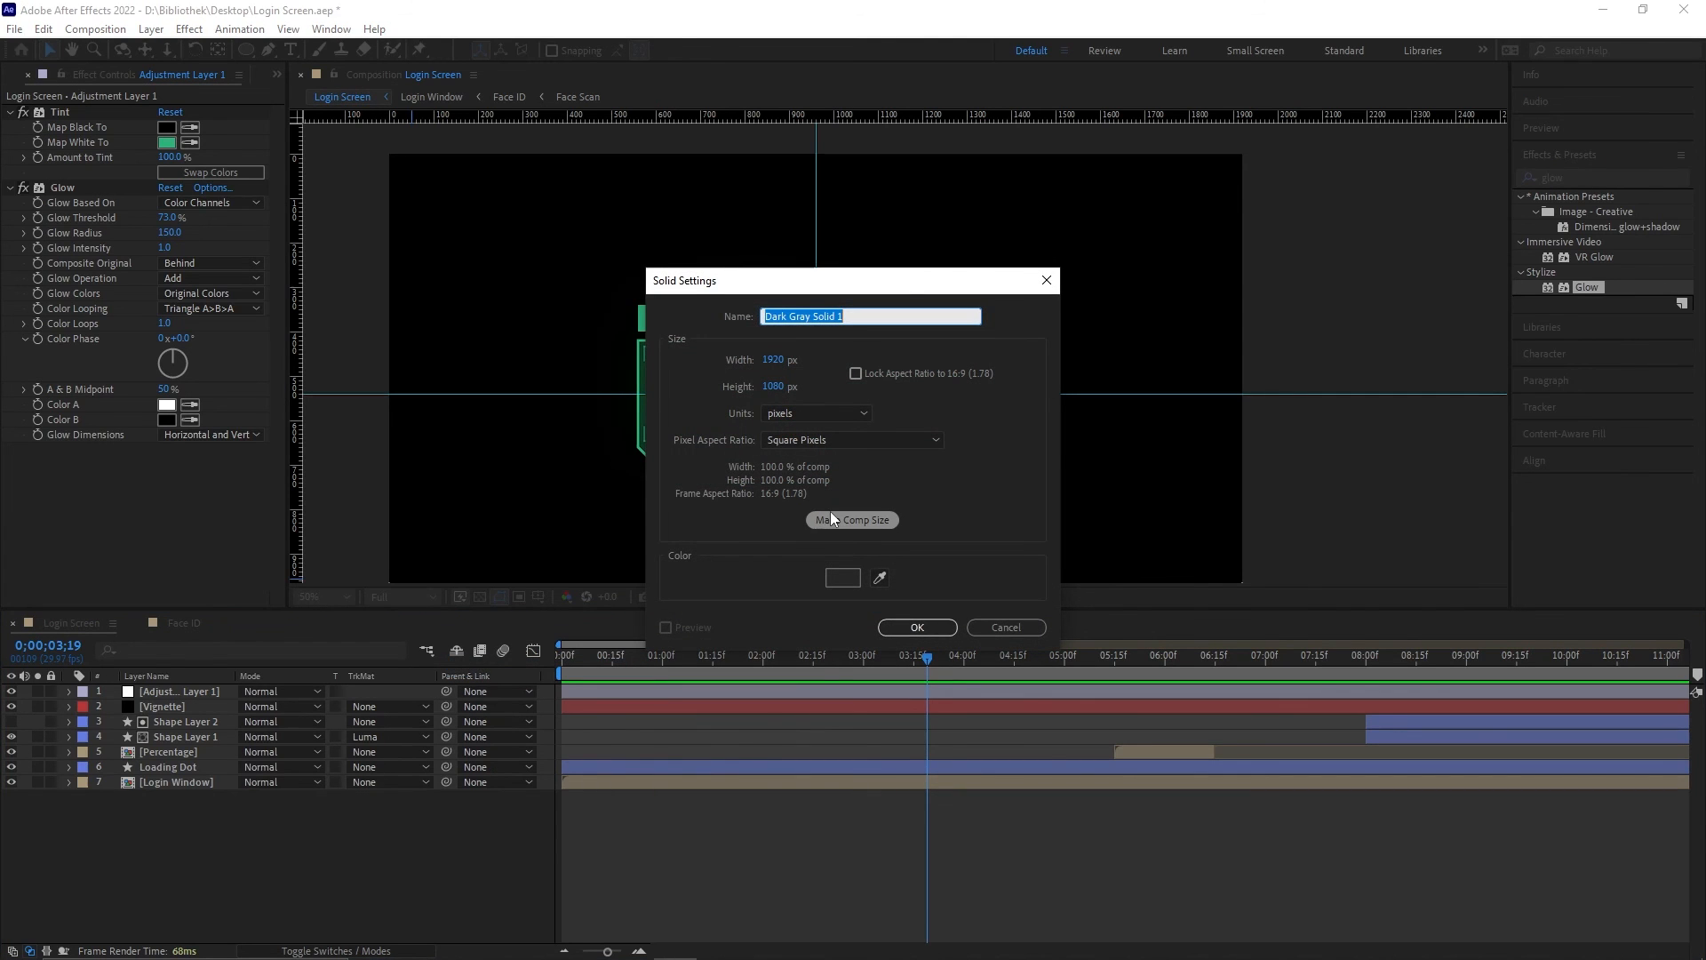
type("BG")
left_click(842, 578)
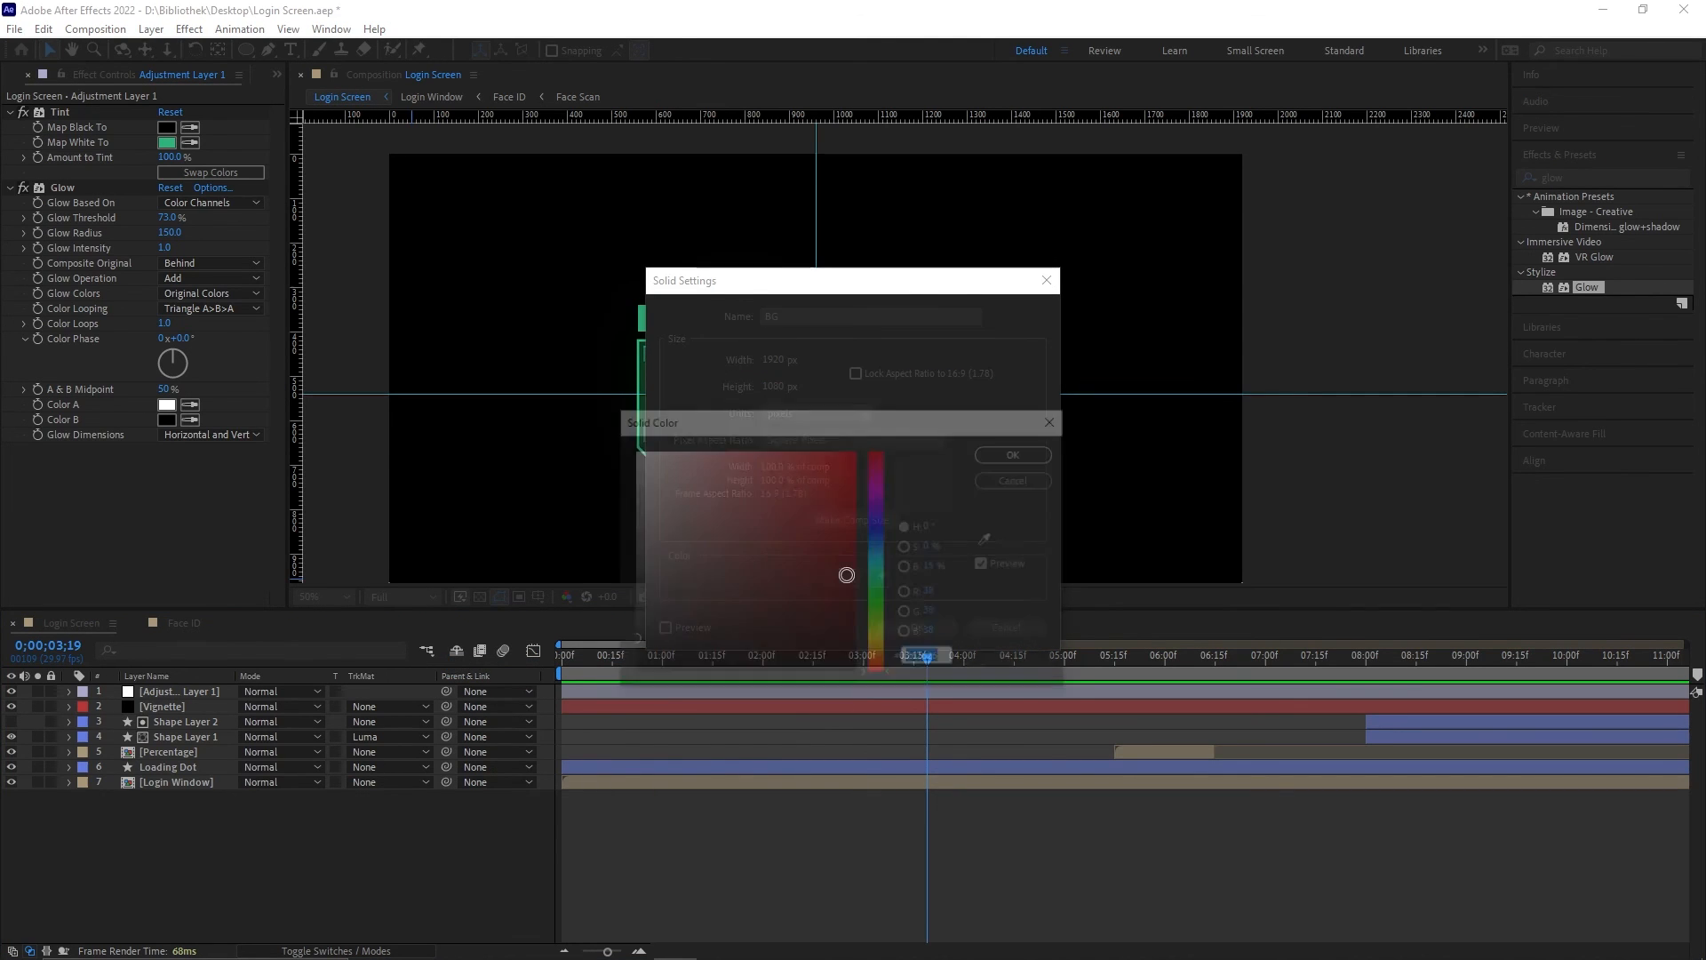
left_click(1013, 453)
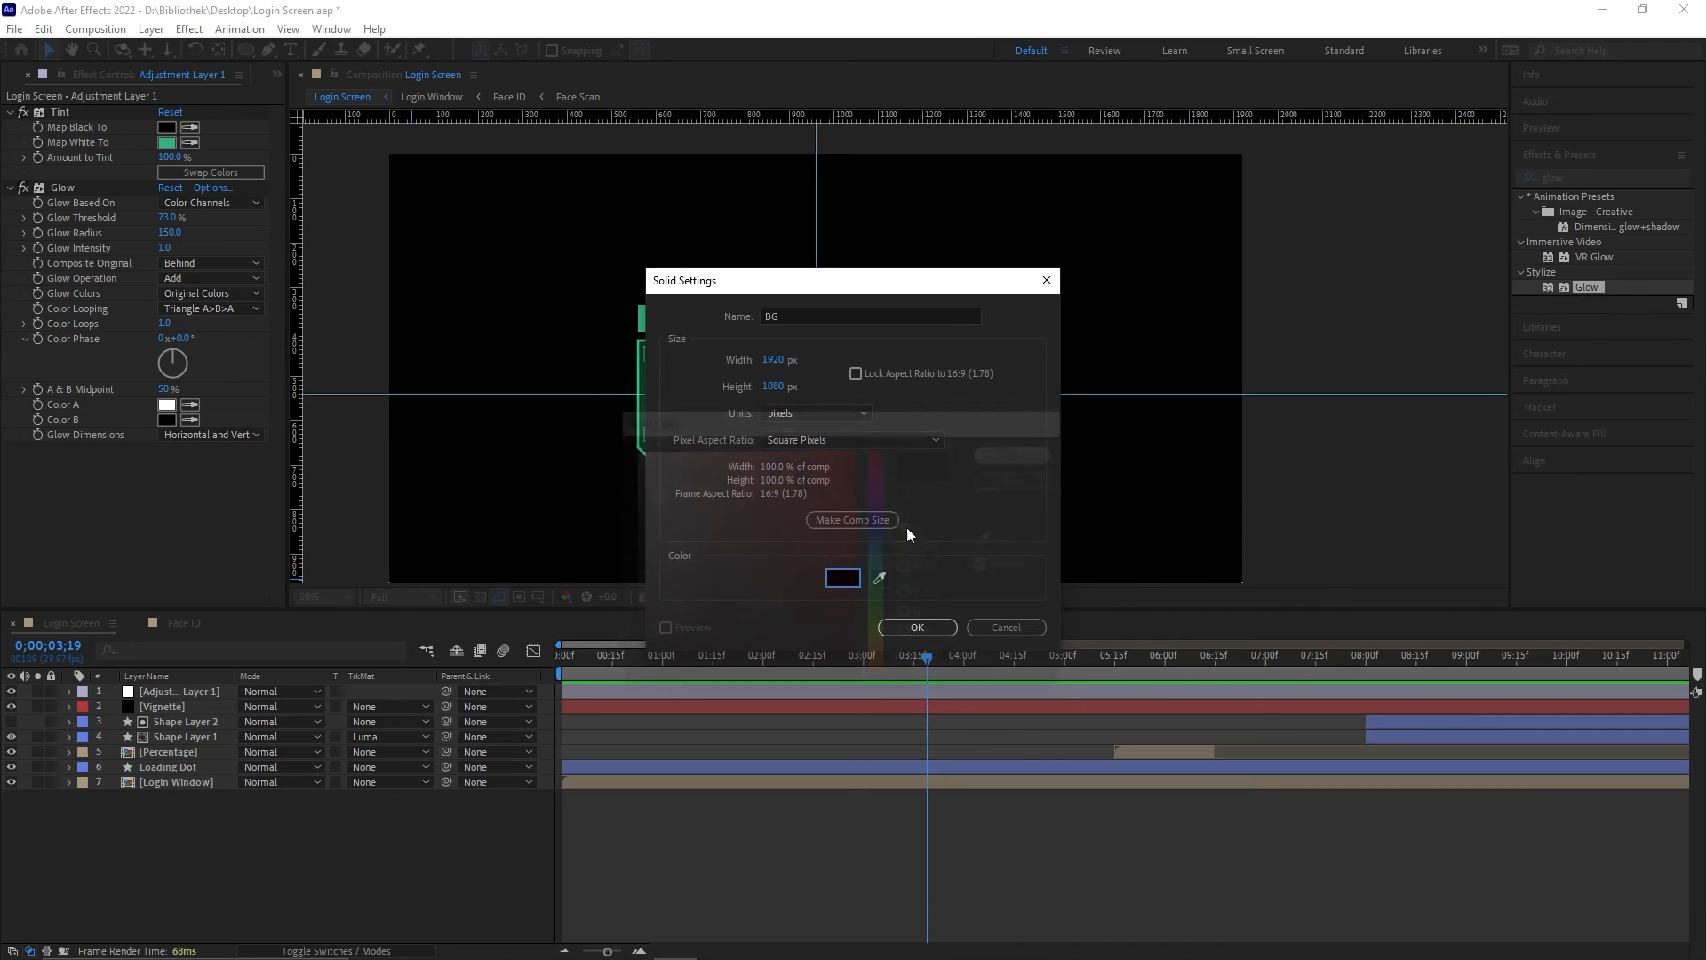
left_click(918, 630)
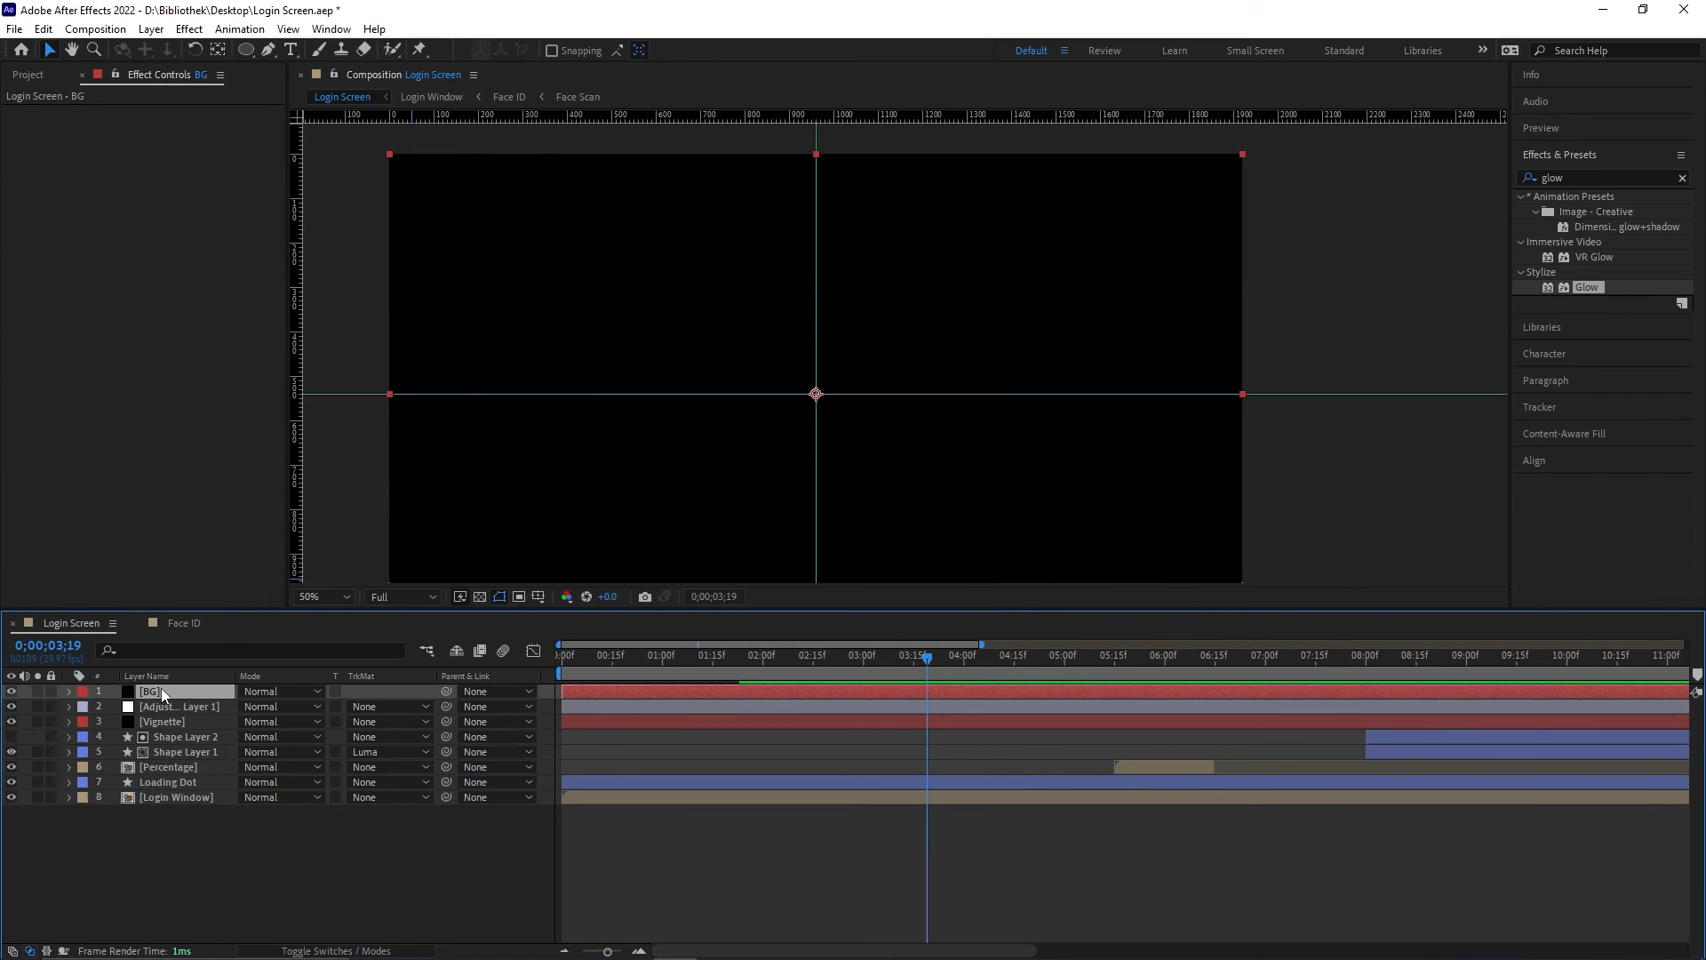
left_click_drag(161, 690, 157, 802)
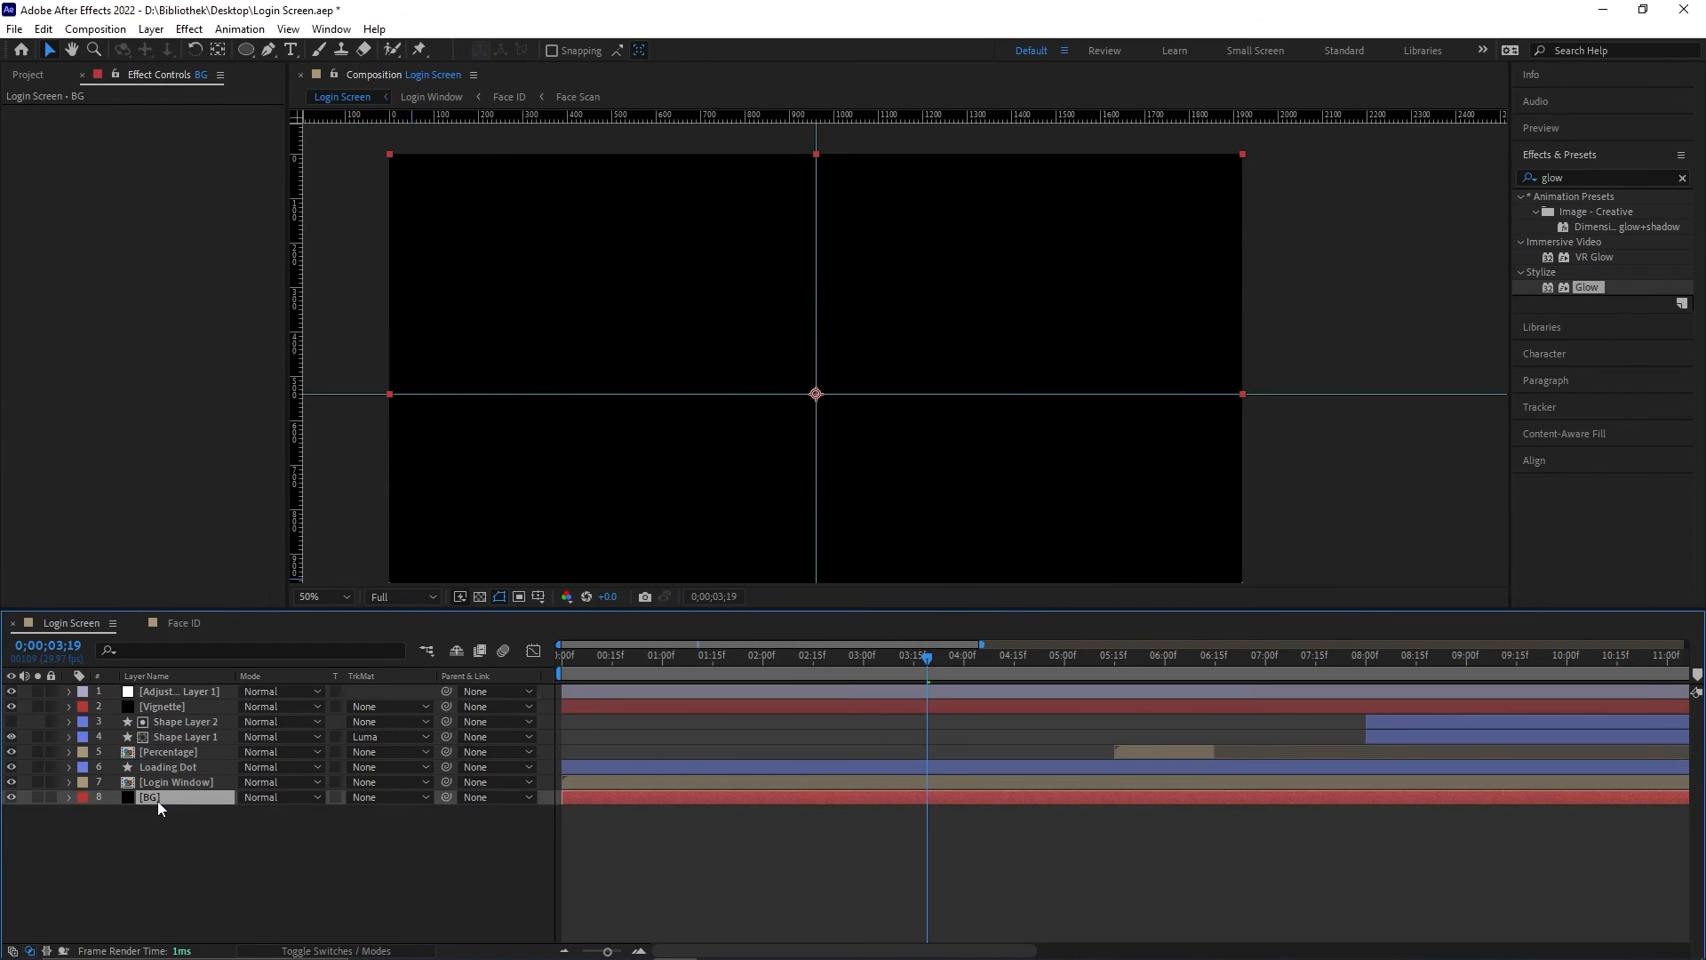
Step: Apply the Tint effect to the BG layer and set its Map Black To color to dark gray 1E1E1E
left_click(1578, 172)
type("tint")
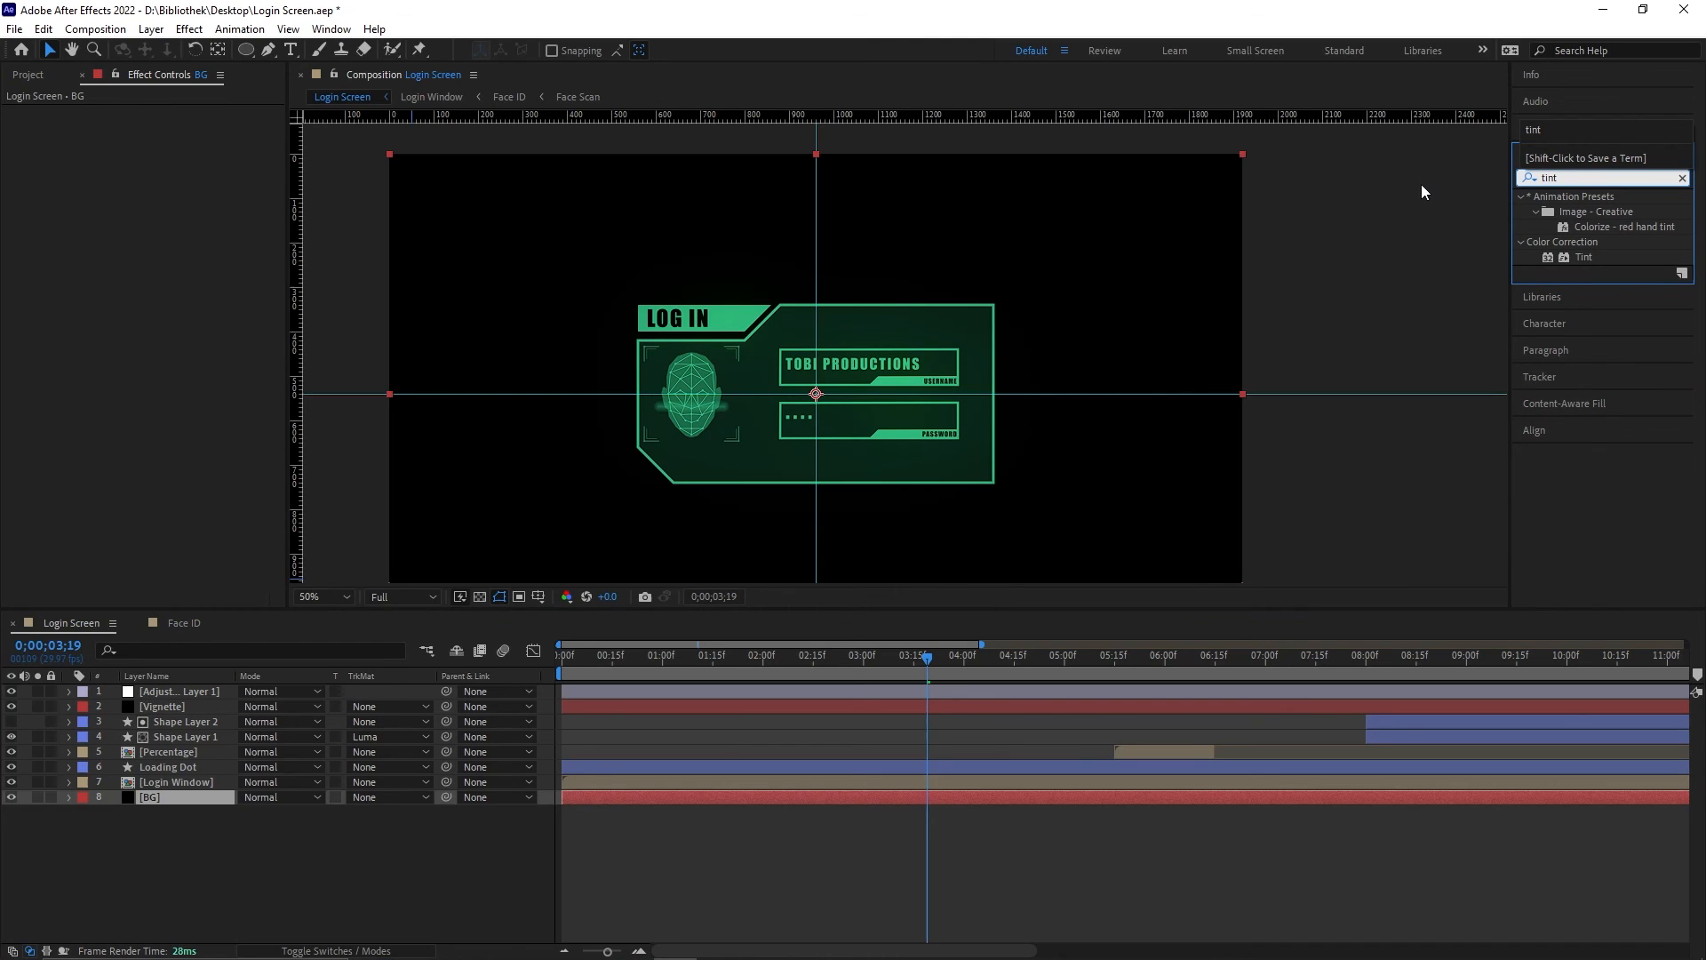
left_click_drag(1584, 257, 176, 802)
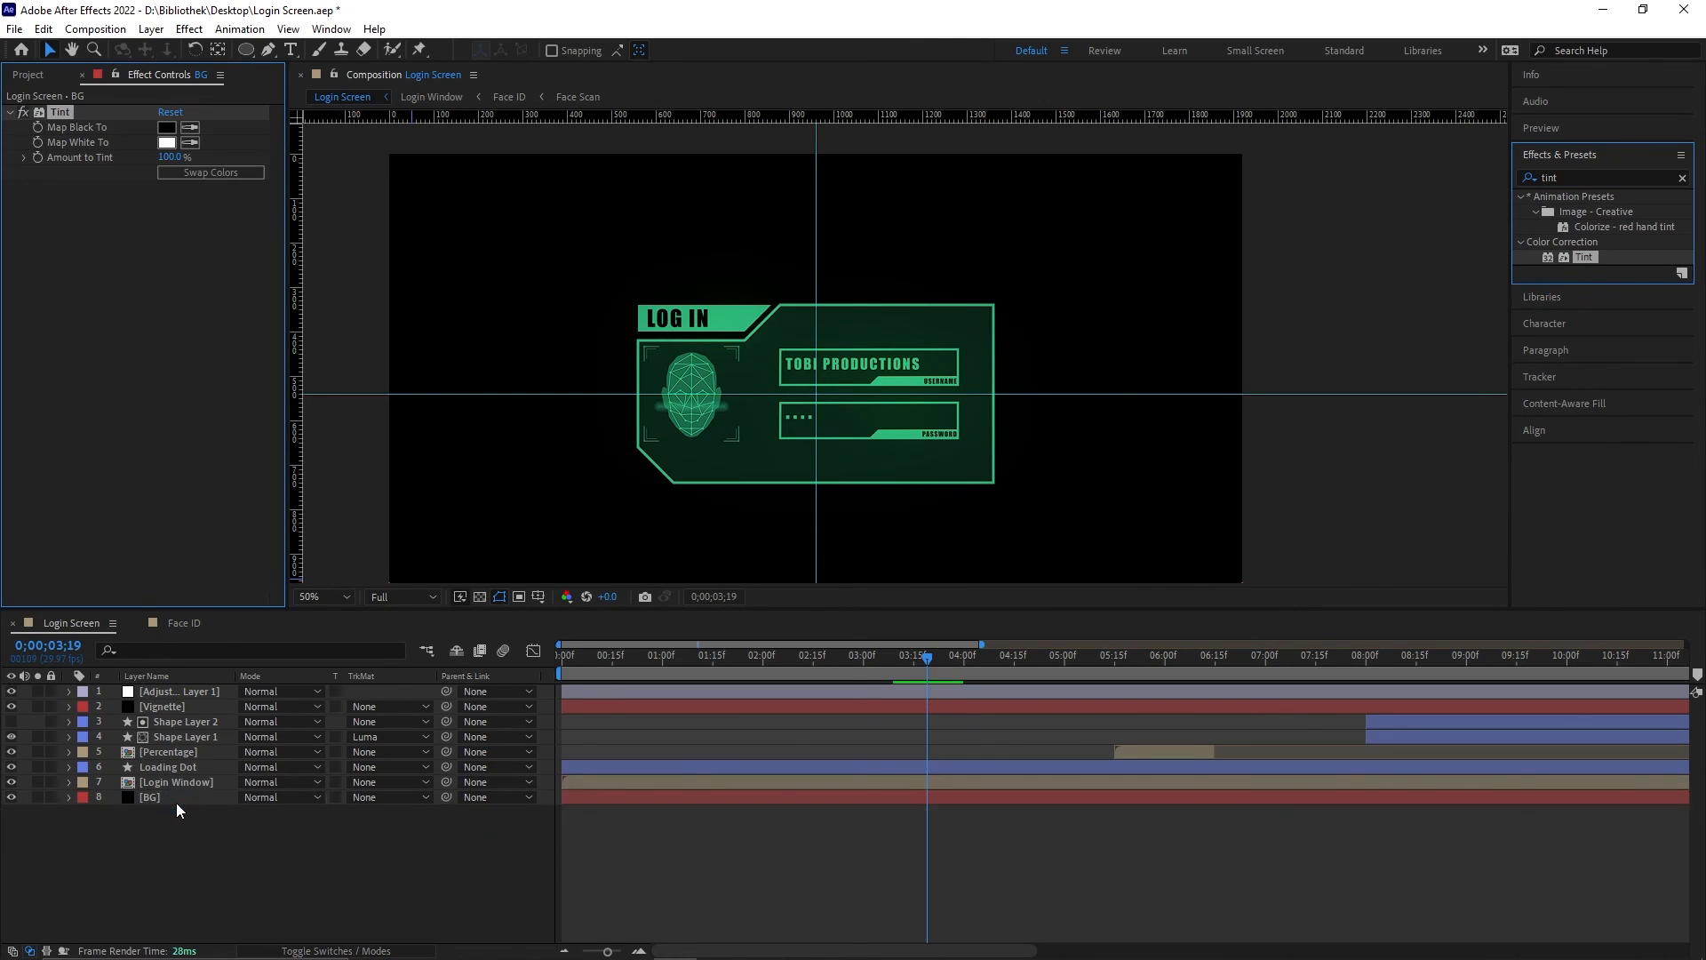
left_click(166, 127)
mouse_move(640, 642)
left_mouse_down()
mouse_move(611, 653)
mouse_move(564, 575)
mouse_move(545, 650)
left_mouse_up()
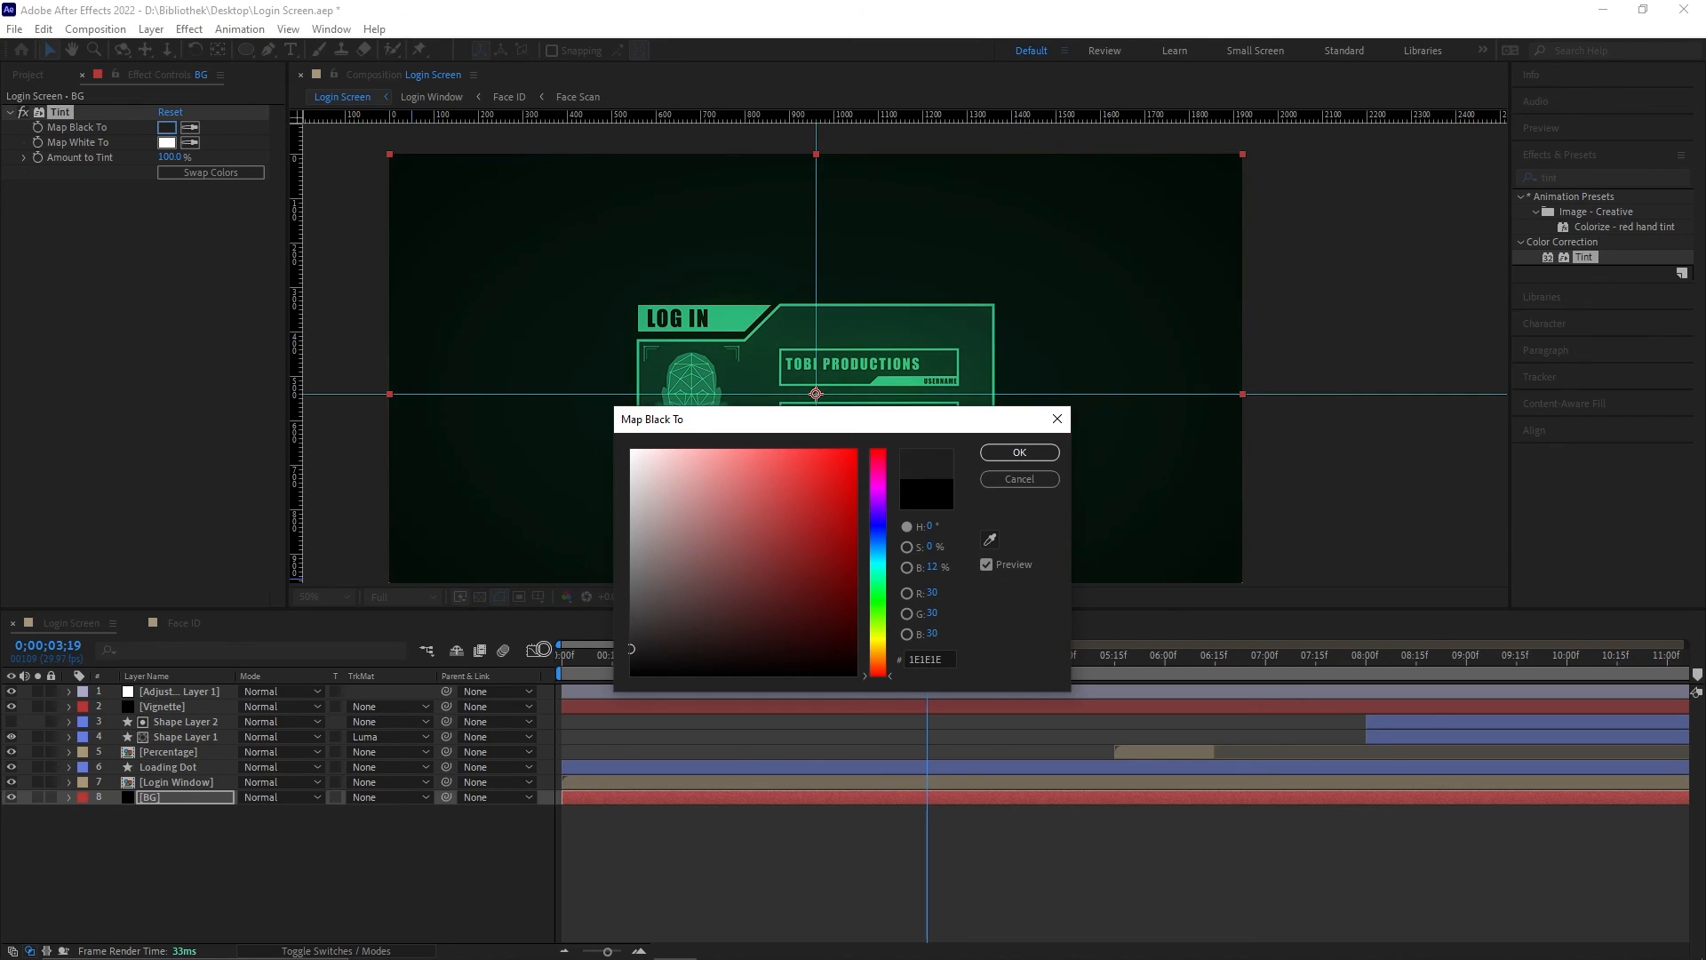
left_click(1027, 454)
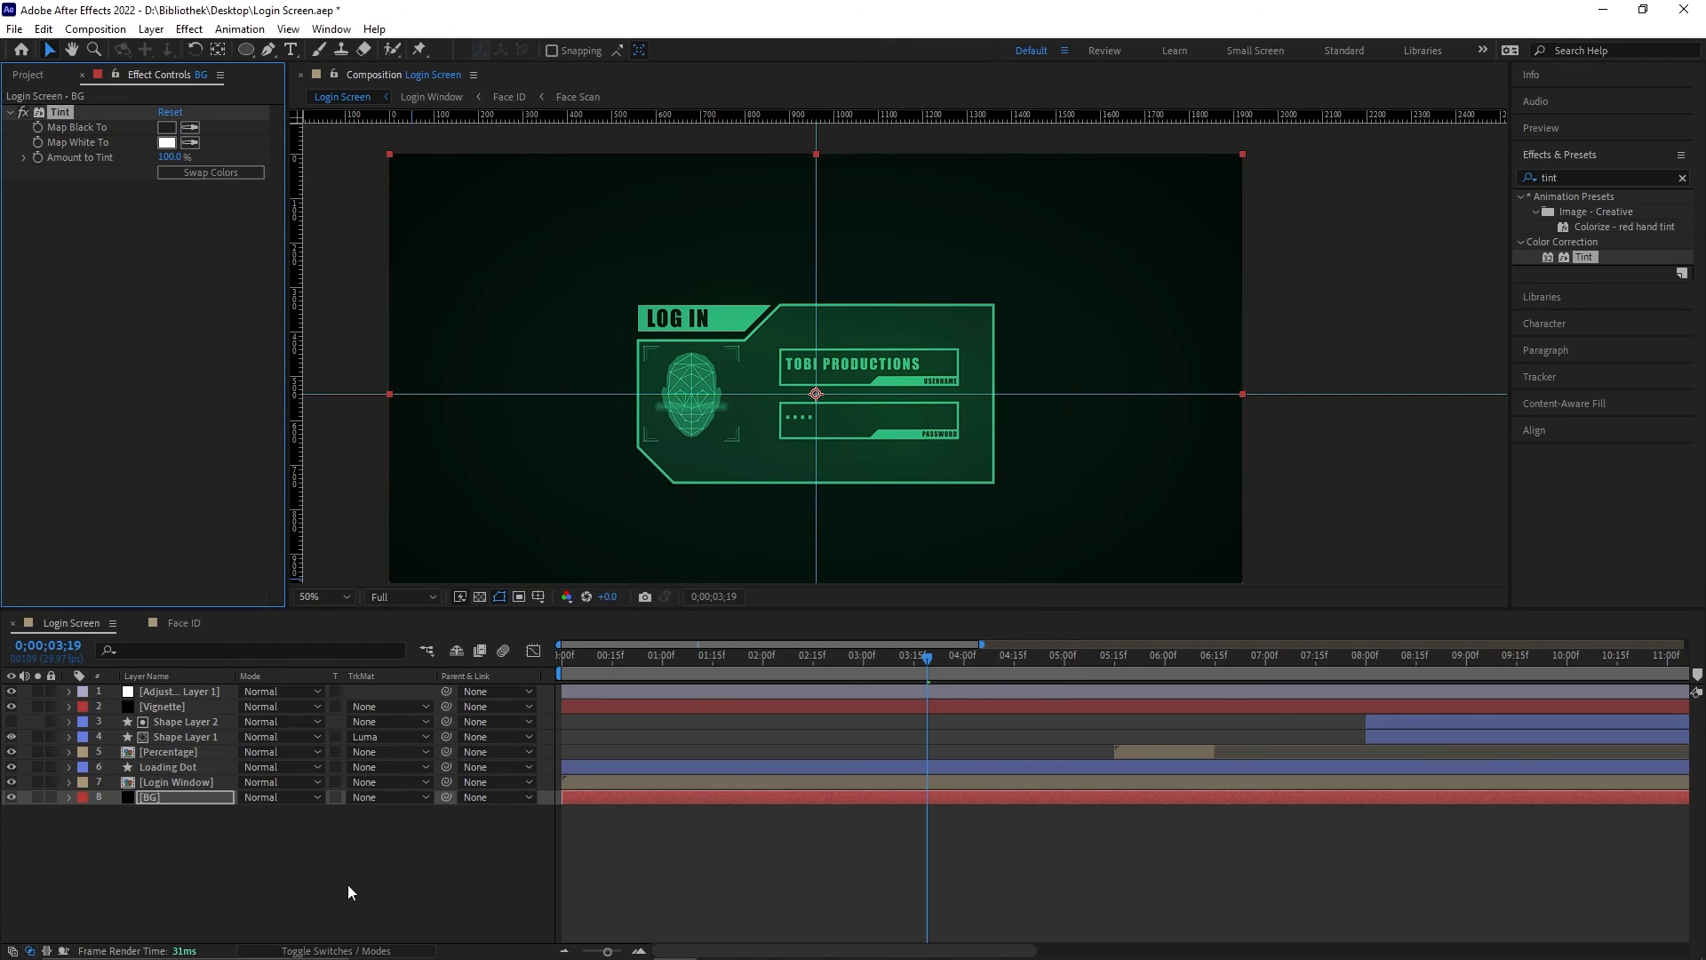